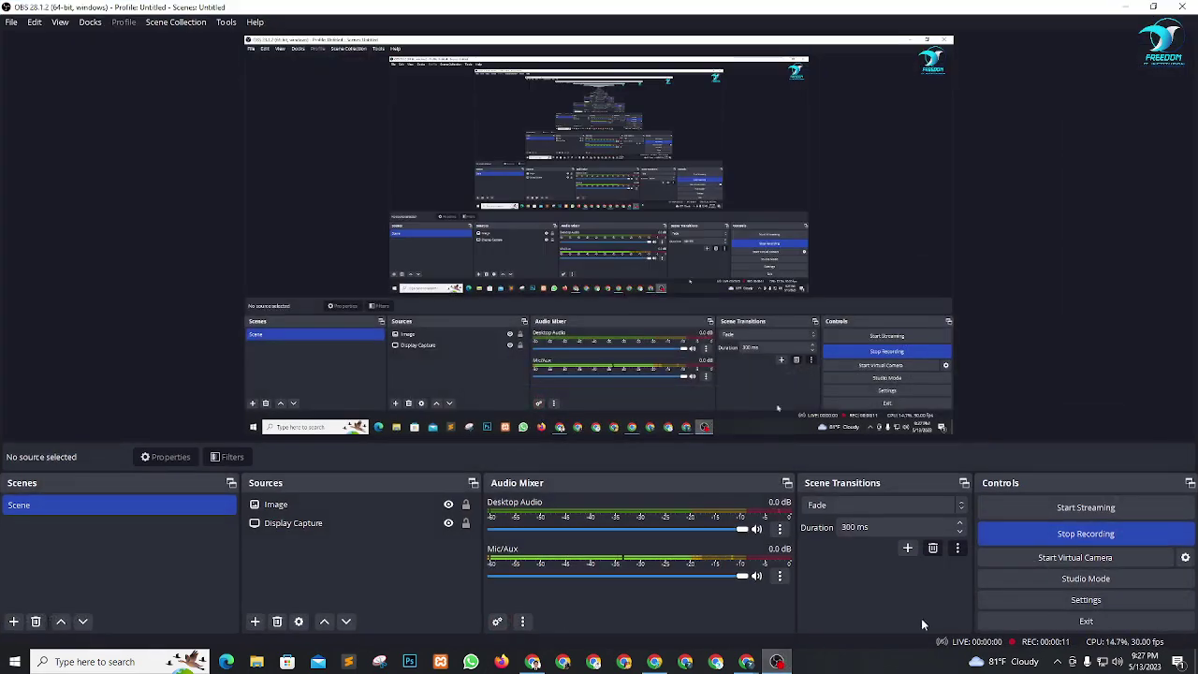
# Minimize OBS Studio and bring the Chrome new-tab window to the front.
pyautogui.click(1128, 8)
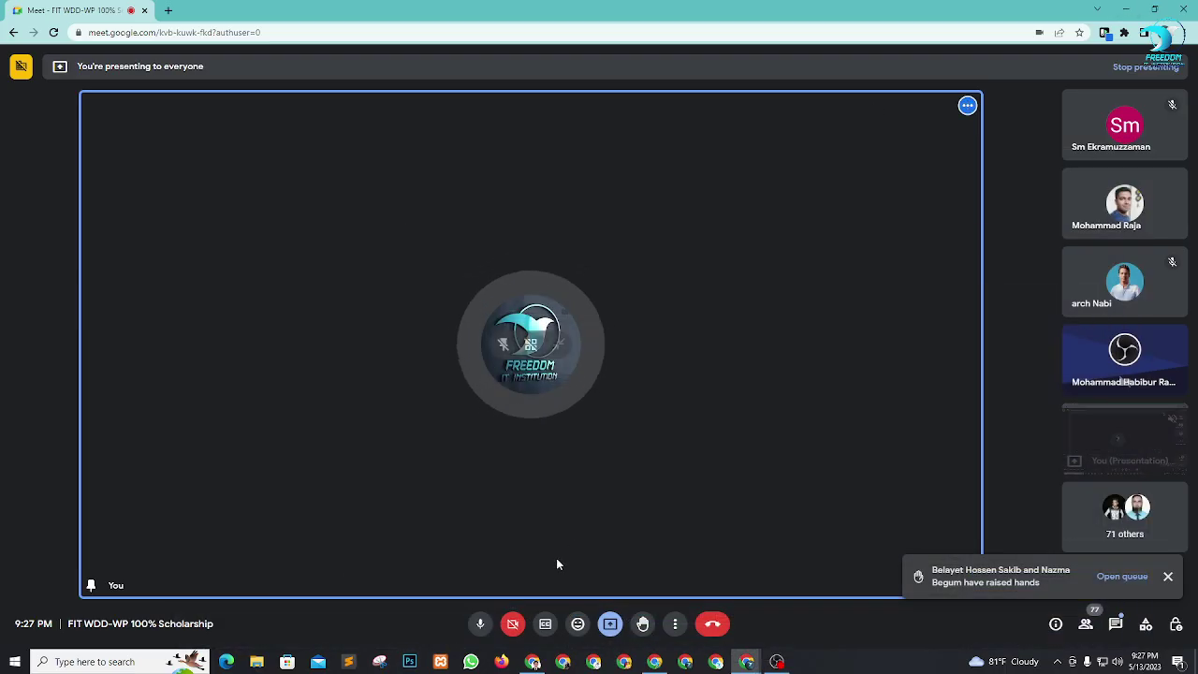
pyautogui.click(533, 662)
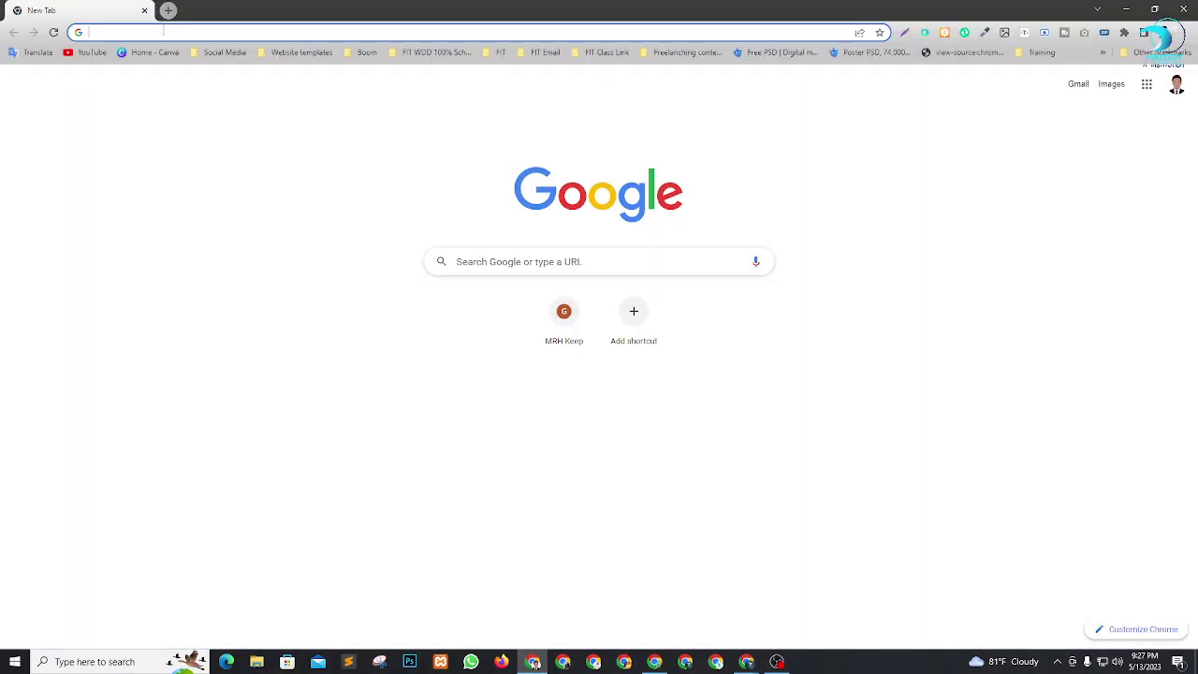
# Go to Fiverr and search for 'themeforest wordpress theme installation', dismissing the Google sign-in prompt.
pyautogui.write('fiverr')
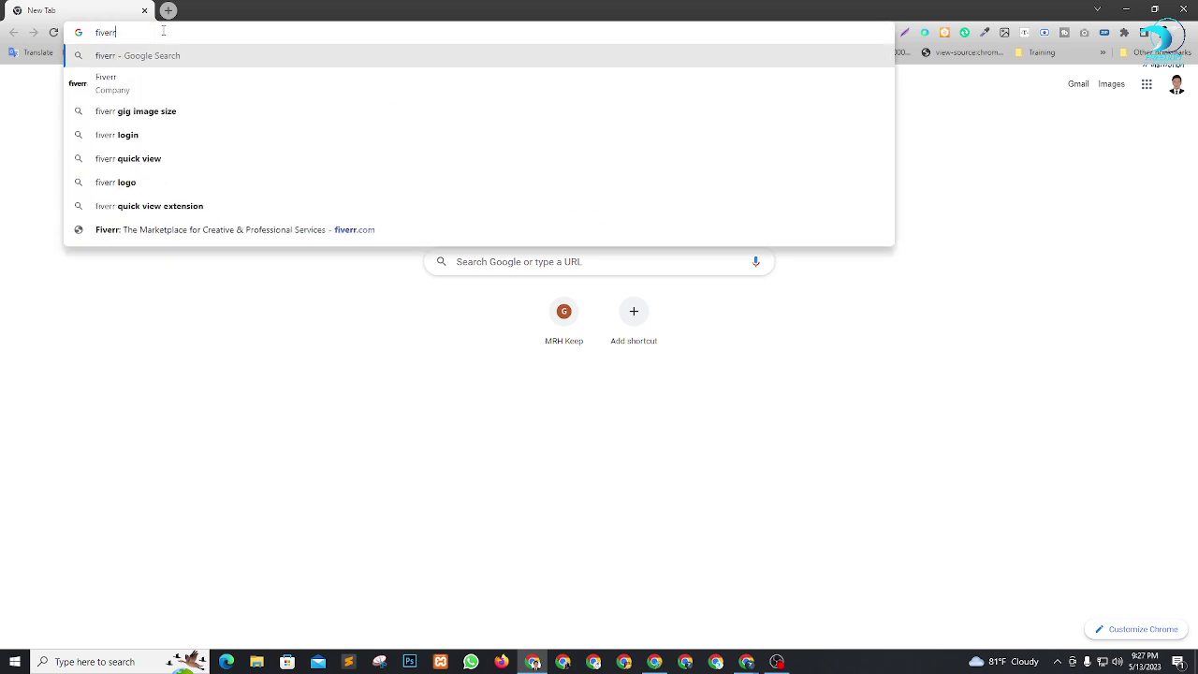
pyautogui.press('Return')
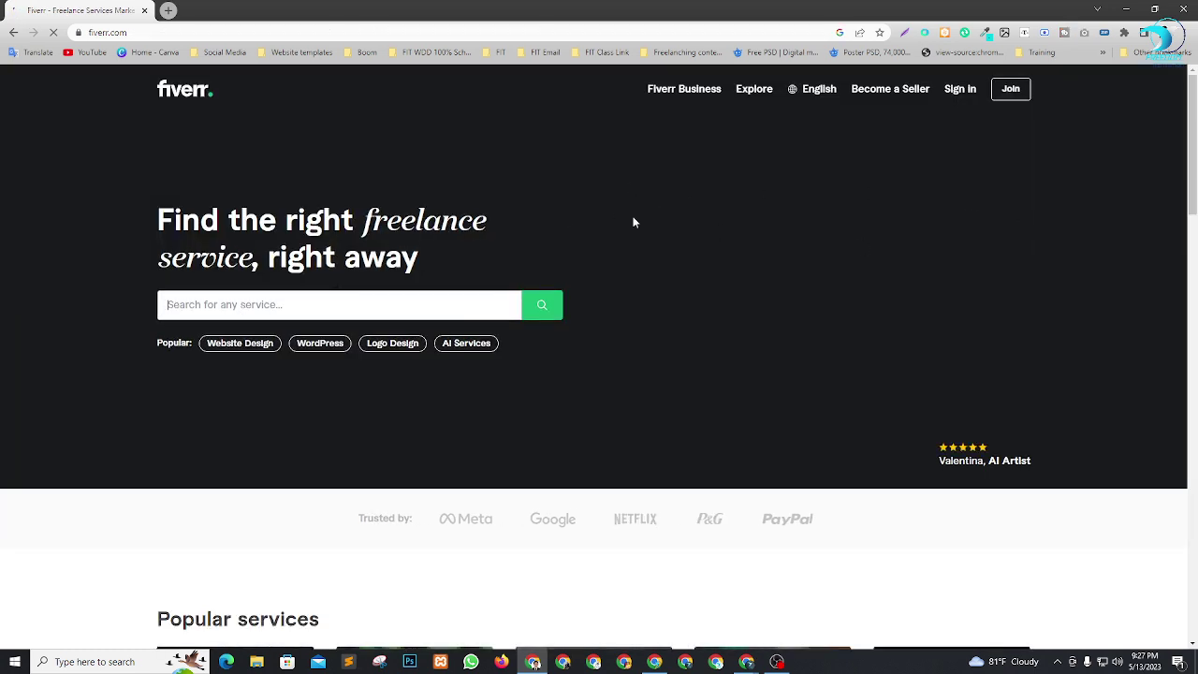
pyautogui.write('w')
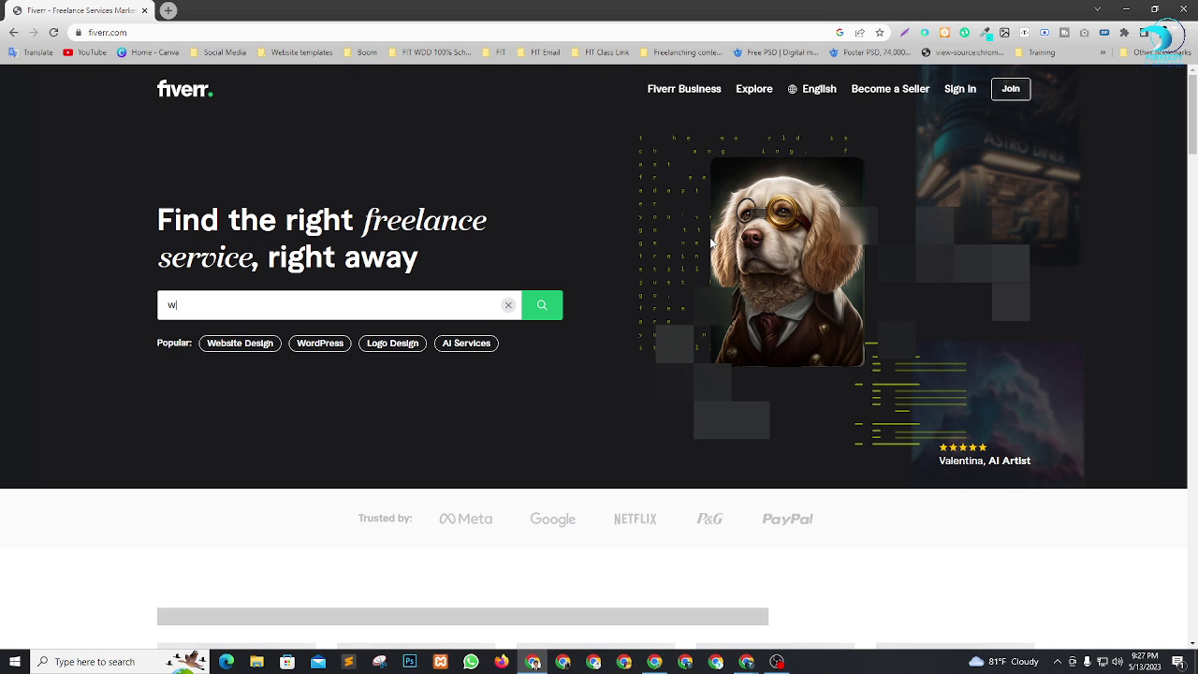
pyautogui.write('ordpress')
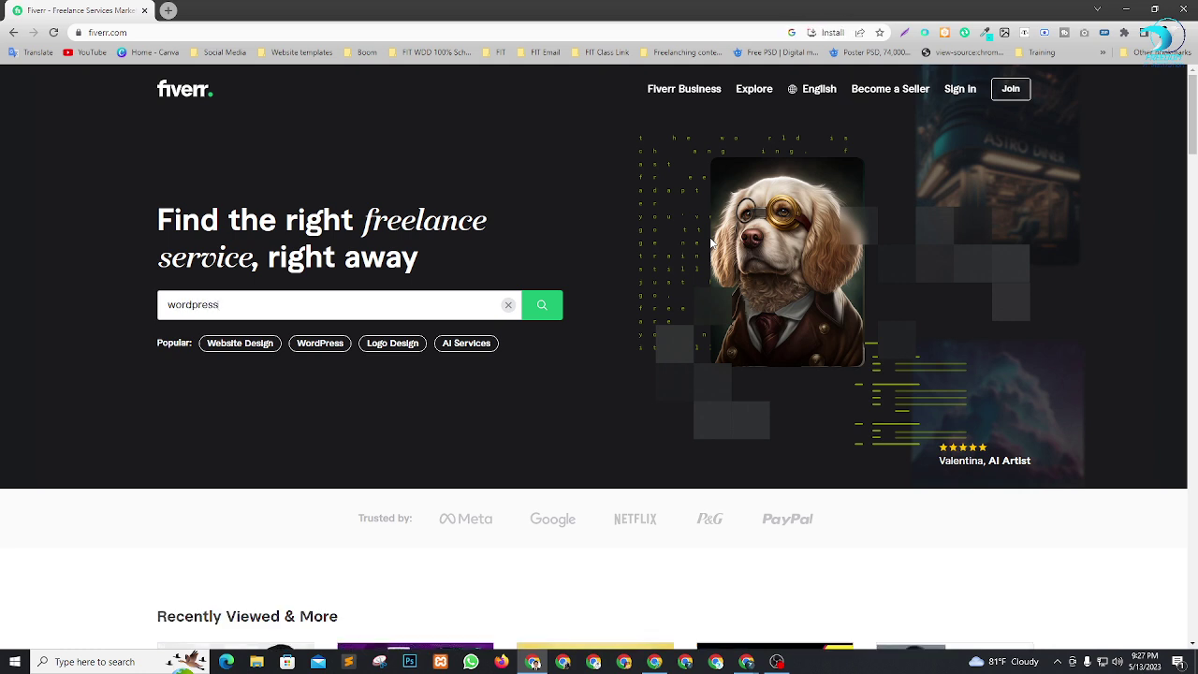
pyautogui.write(' t')
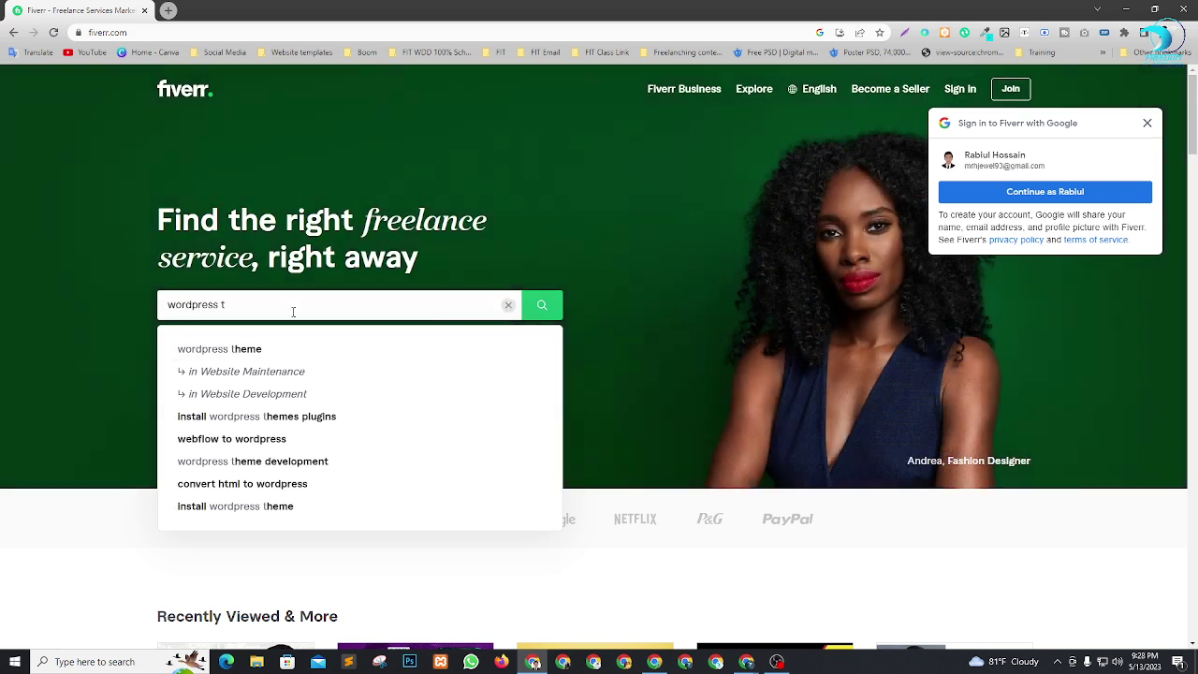
pyautogui.click(1147, 126)
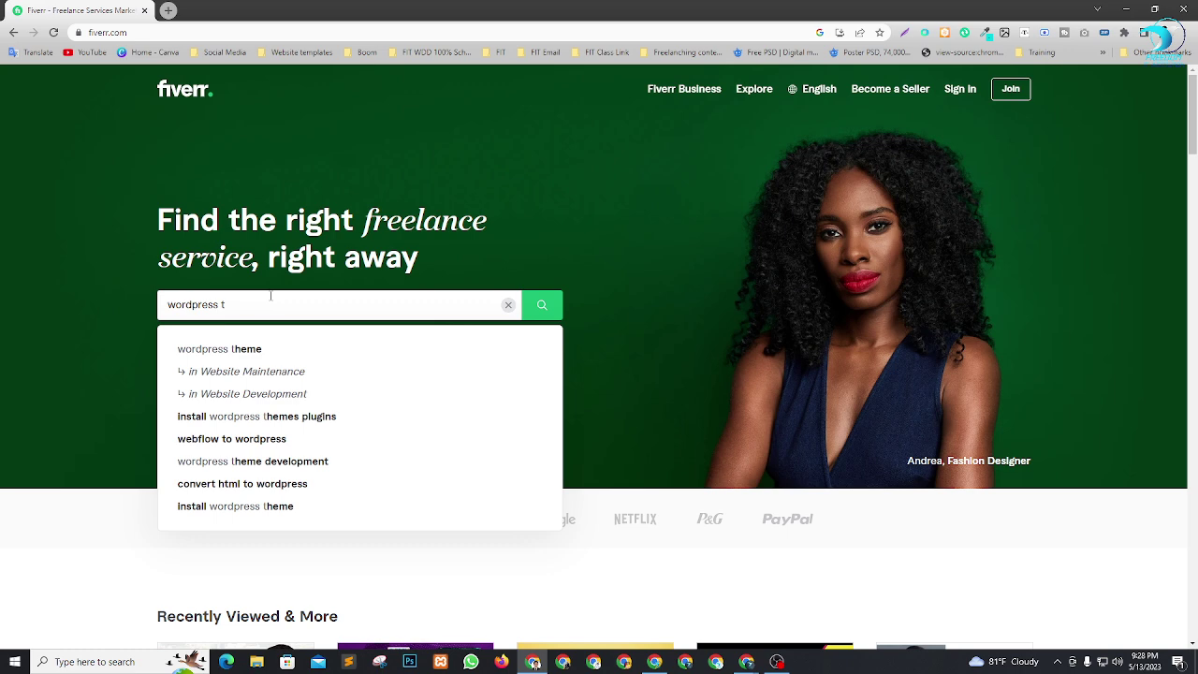
pyautogui.write('heme')
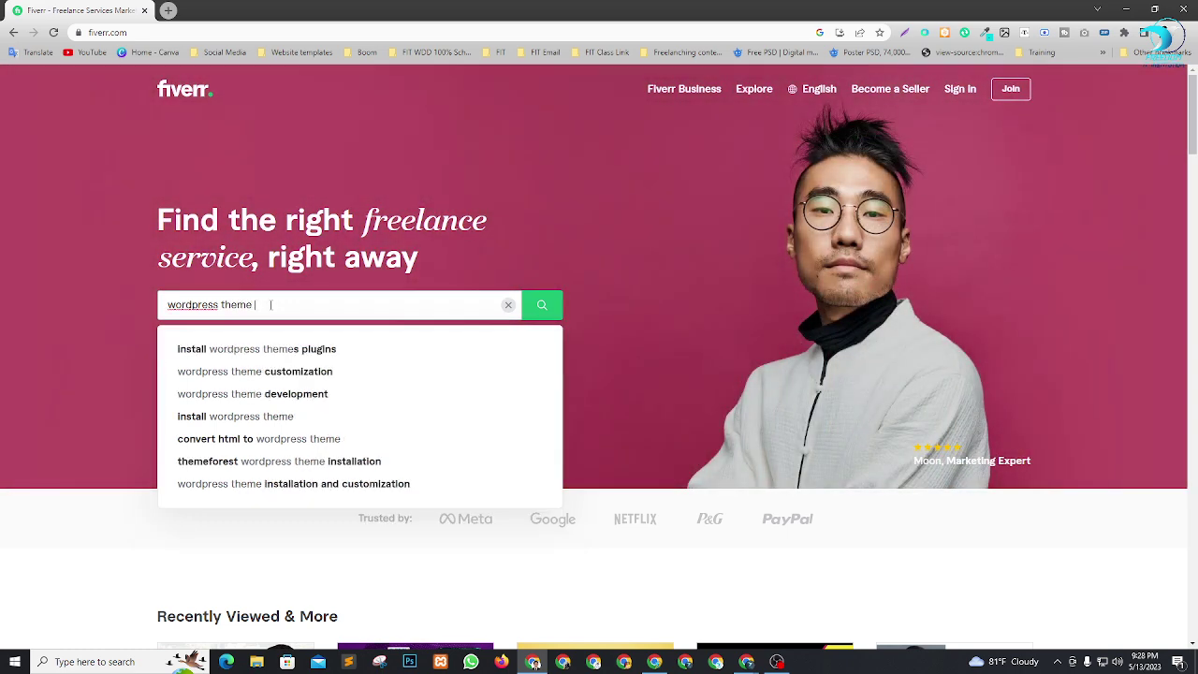
pyautogui.write(' insta')
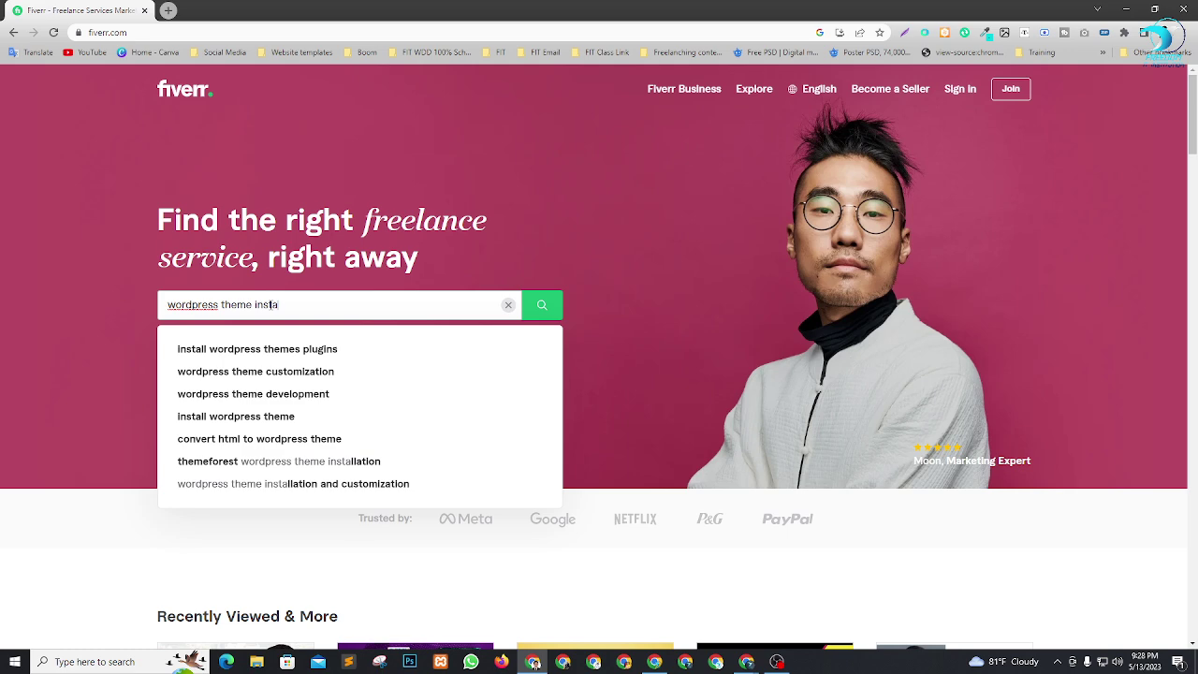
pyautogui.write('l')
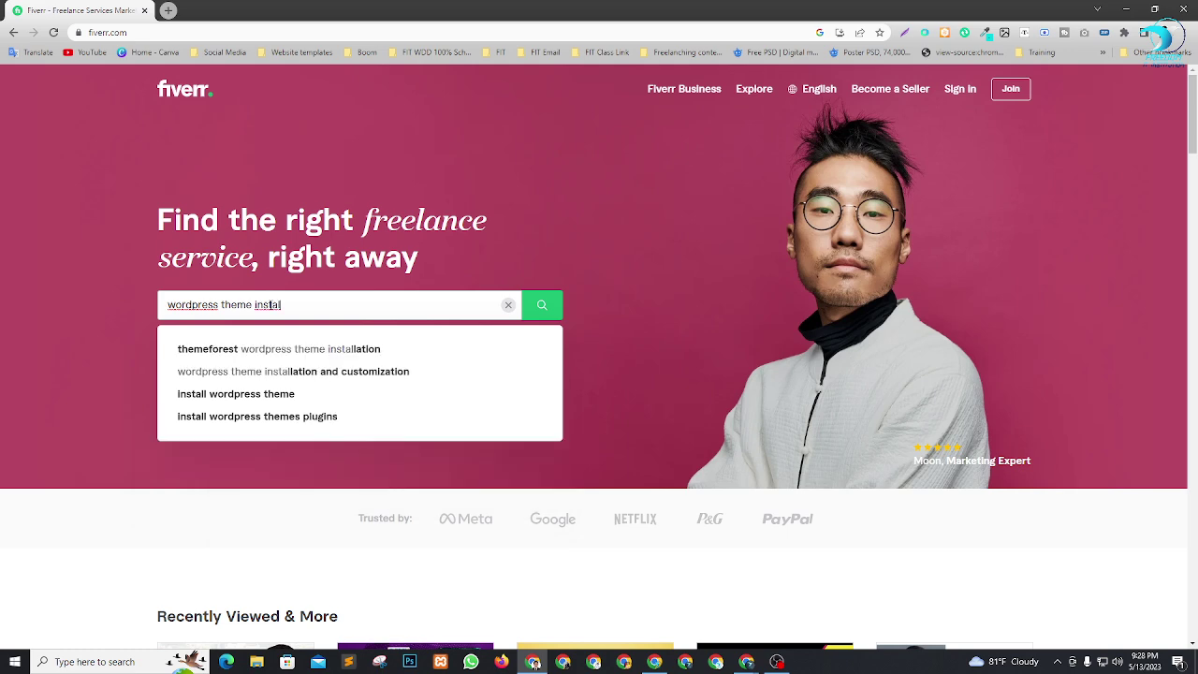
pyautogui.press('Down')
pyautogui.press('Return')
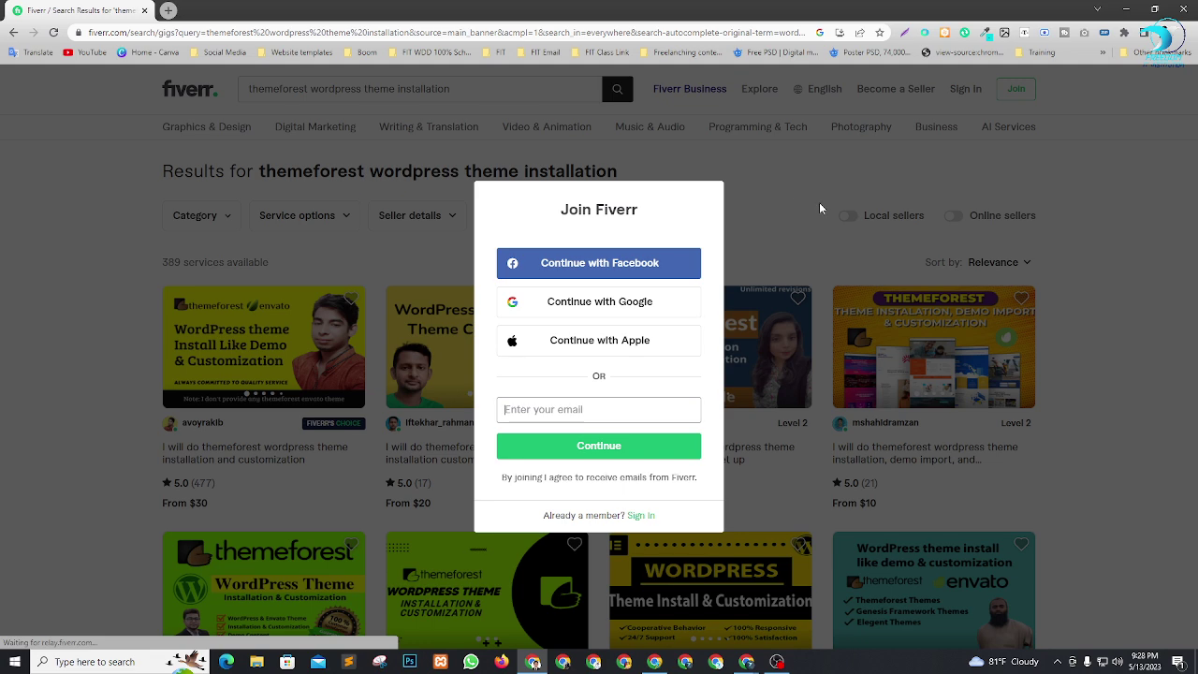
# Dismiss the Join Fiverr prompt and open three gigs, including the envato theme gig, in background tabs.
pyautogui.click(820, 207)
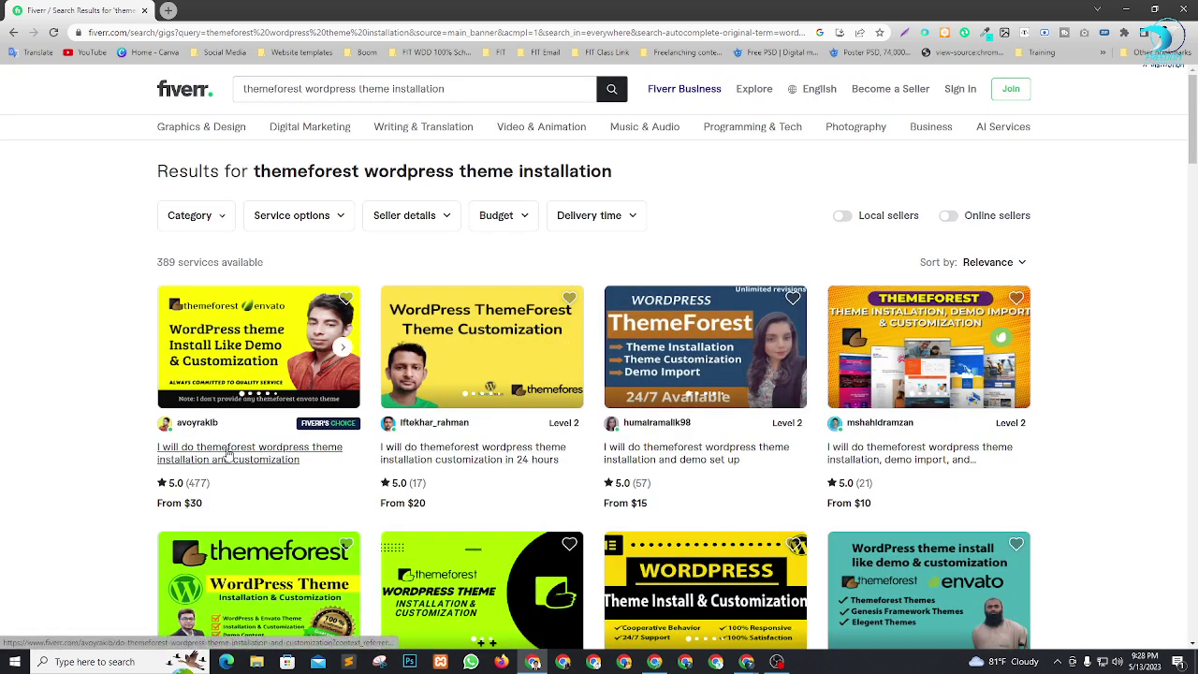
pyautogui.rightClick(228, 453)
pyautogui.click(281, 459)
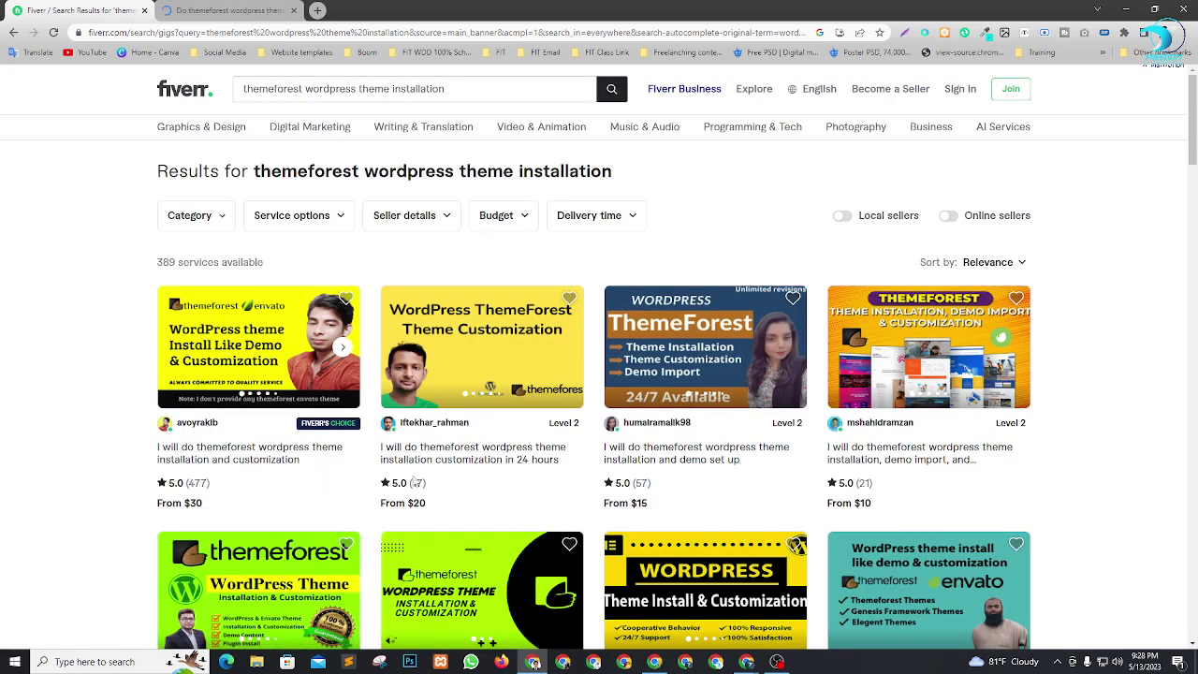
pyautogui.rightClick(467, 453)
pyautogui.click(495, 460)
pyautogui.scroll(-1, 784, 379)
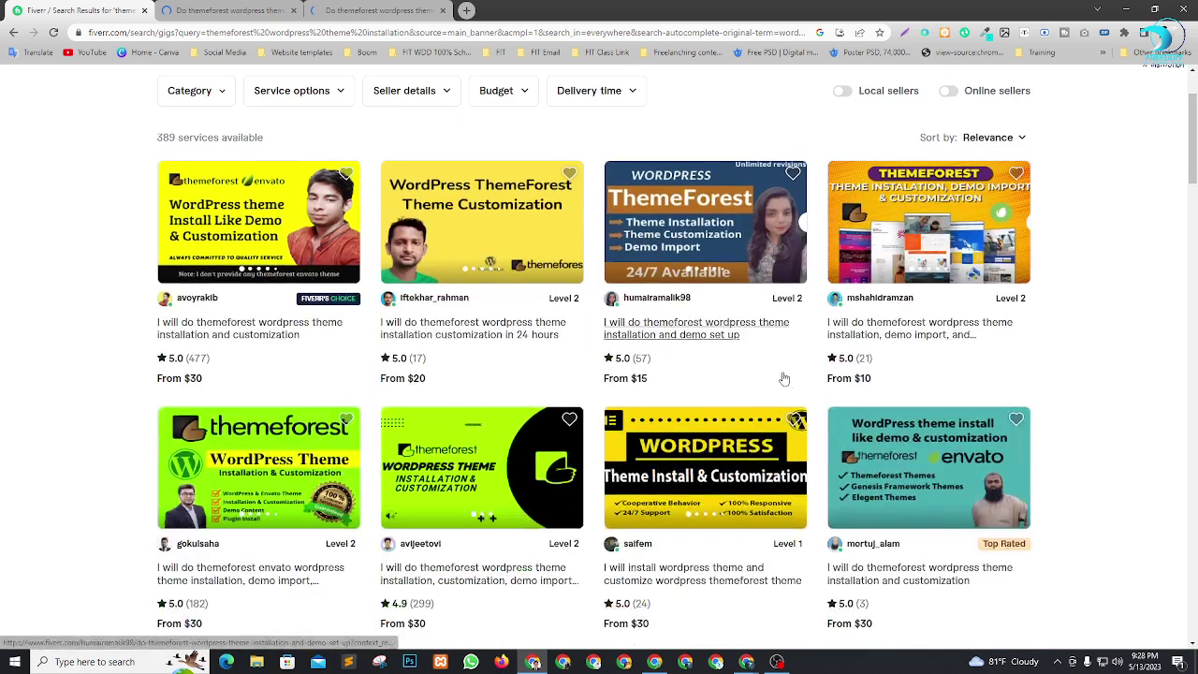
pyautogui.scroll(-2, 591, 371)
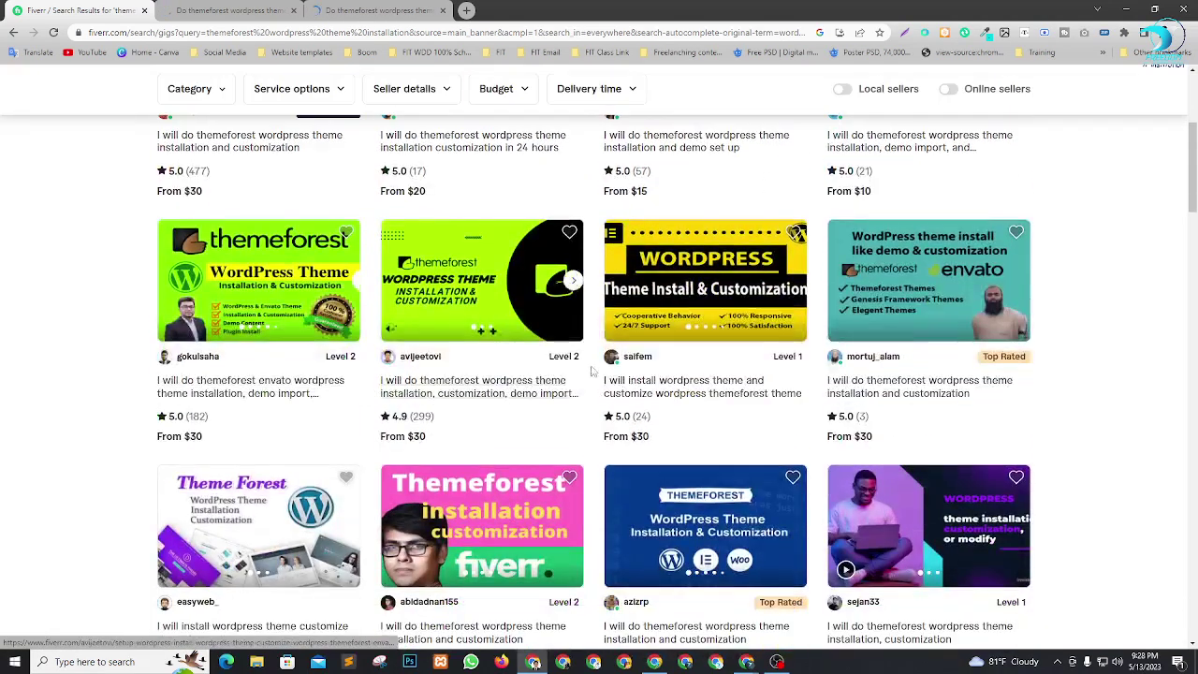
pyautogui.scroll(-1, 592, 372)
pyautogui.rightClick(232, 328)
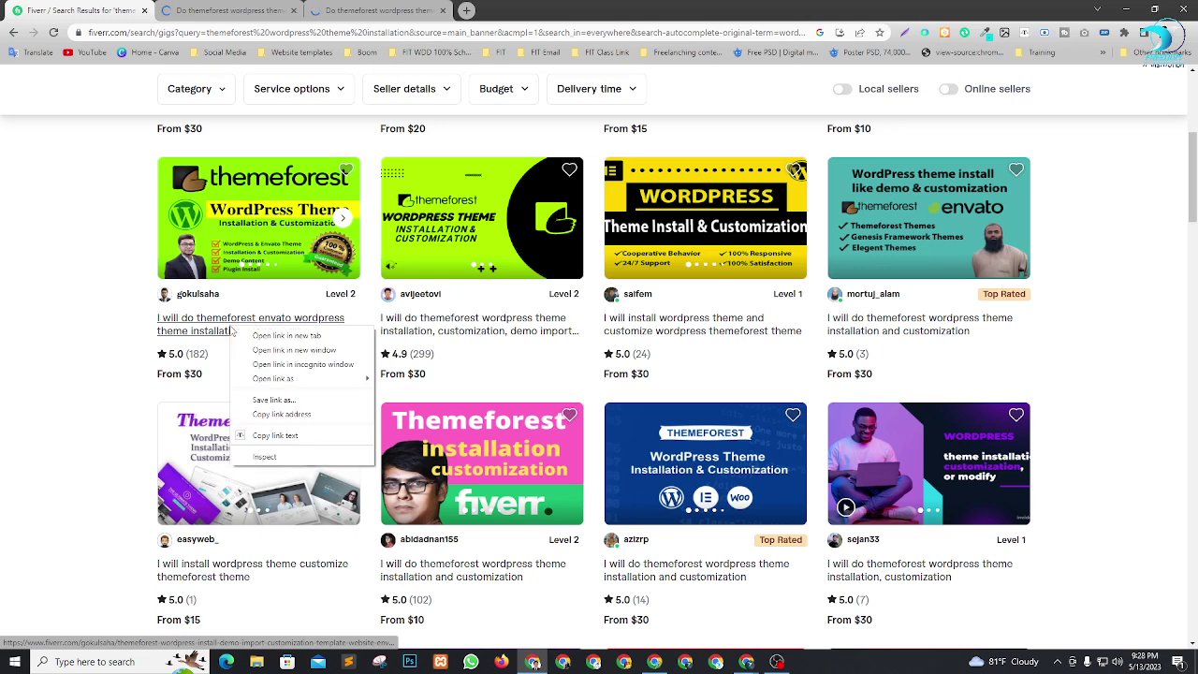
pyautogui.click(281, 335)
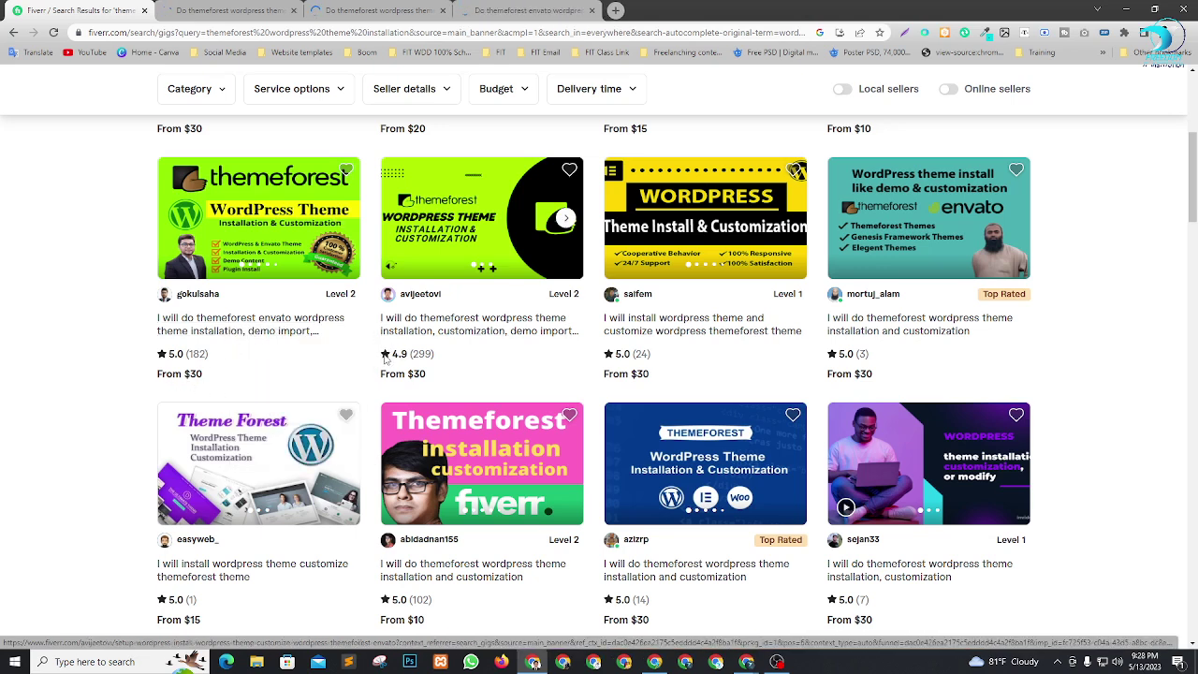
# Review the first gig's page, highlighting its 2 Orders in Queue figure.
pyautogui.click(337, 10)
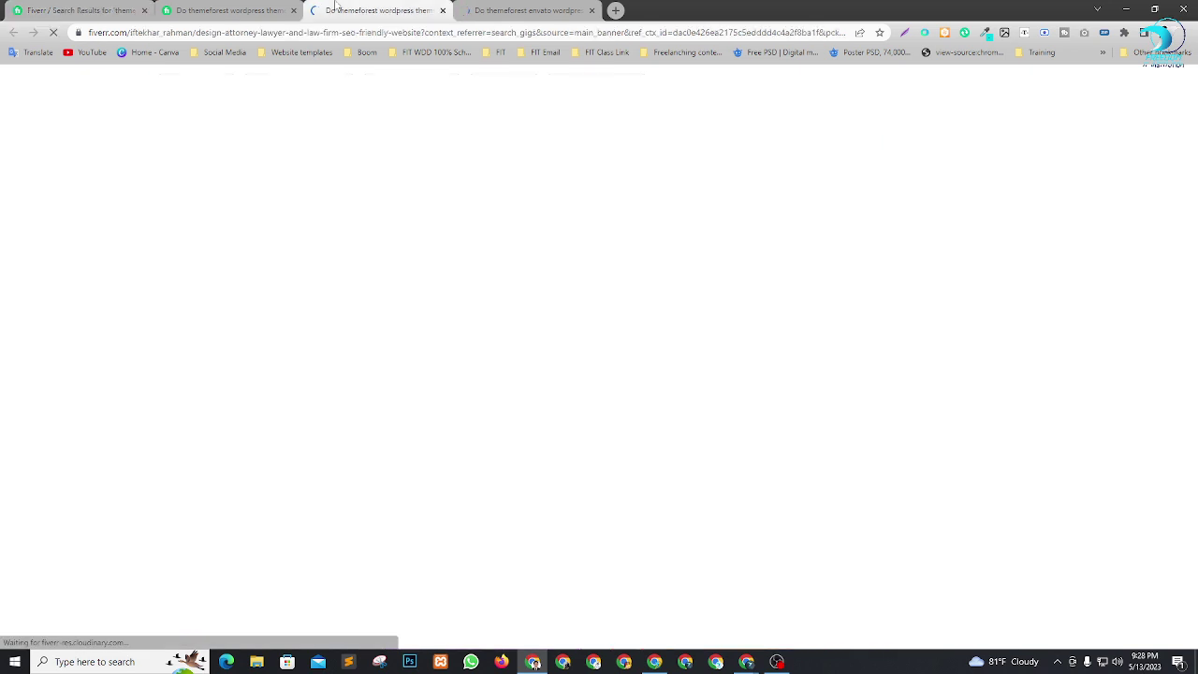
pyautogui.click(238, 11)
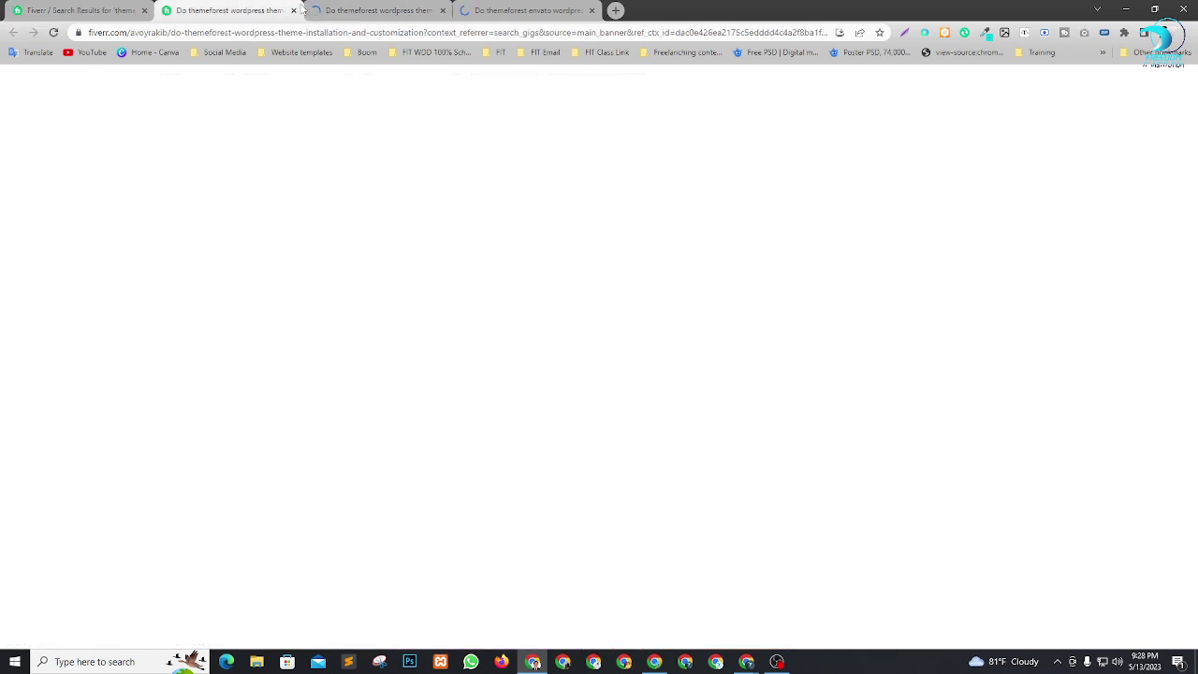
pyautogui.scroll(-1, 484, 272)
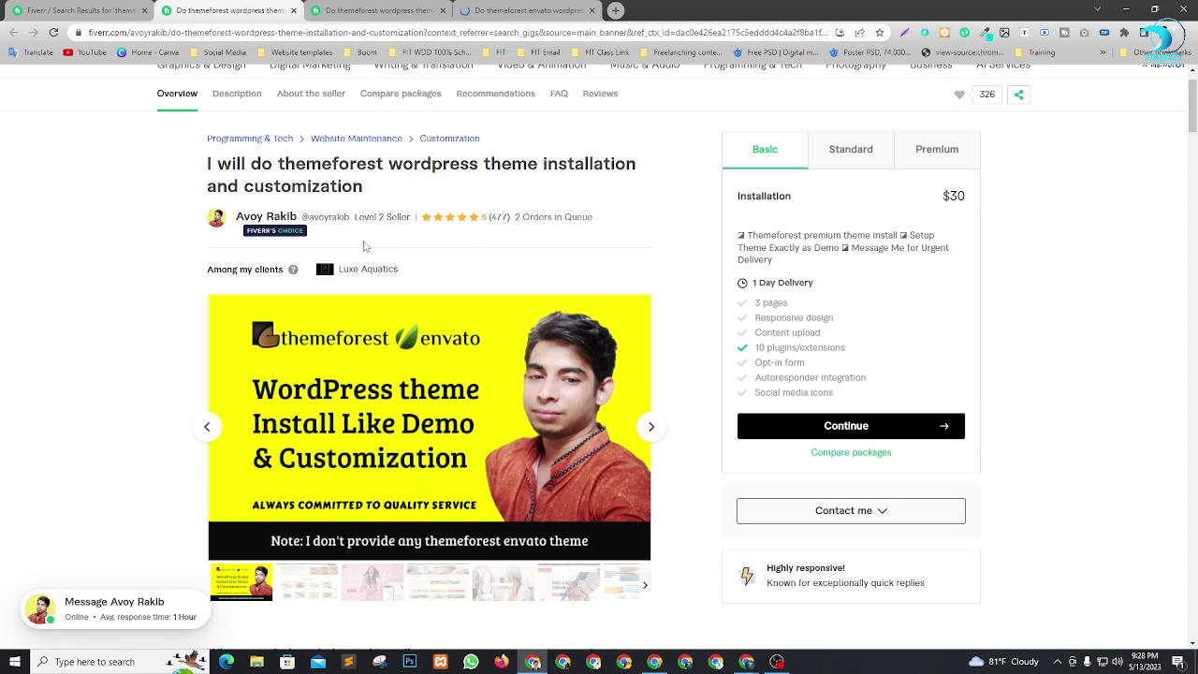
pyautogui.scroll(-1, 501, 170)
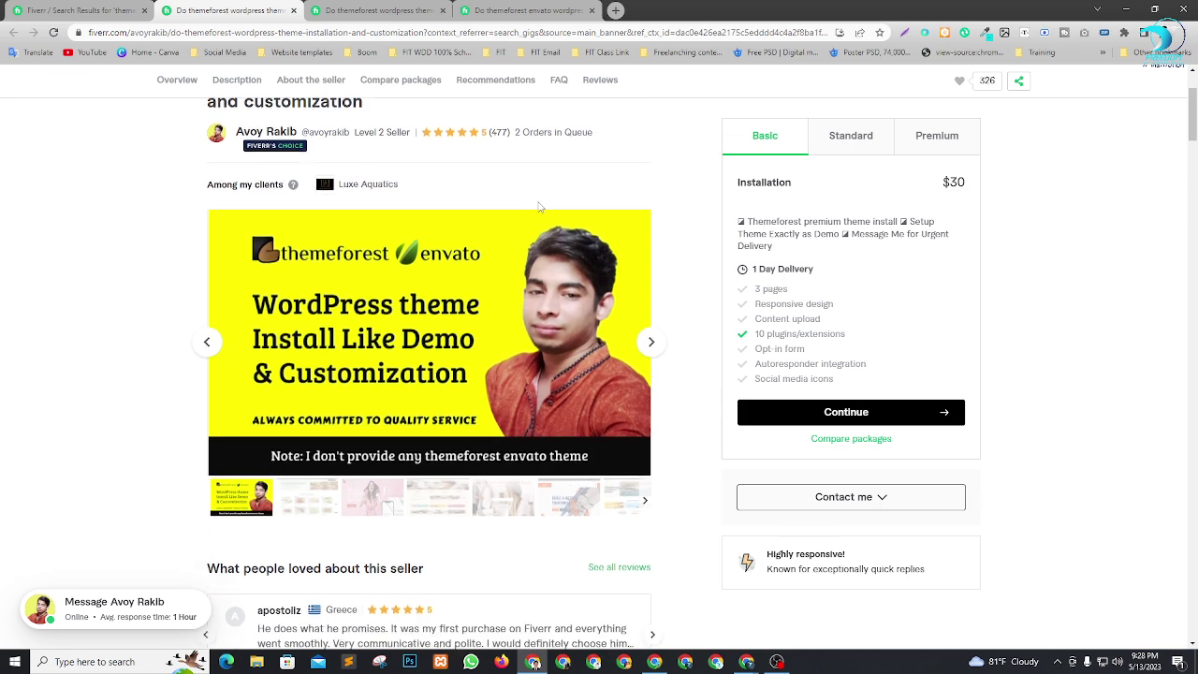
pyautogui.scroll(-2, 524, 206)
pyautogui.scroll(2, 560, 245)
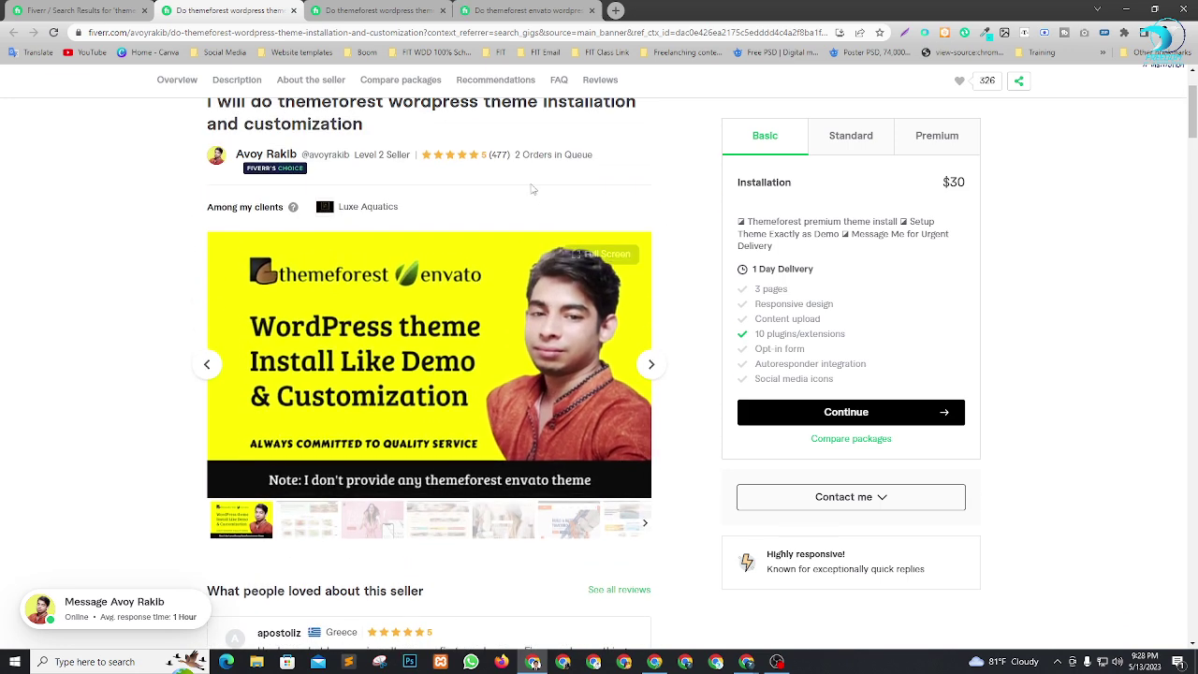
pyautogui.moveTo(515, 159); pyautogui.dragTo(595, 167)
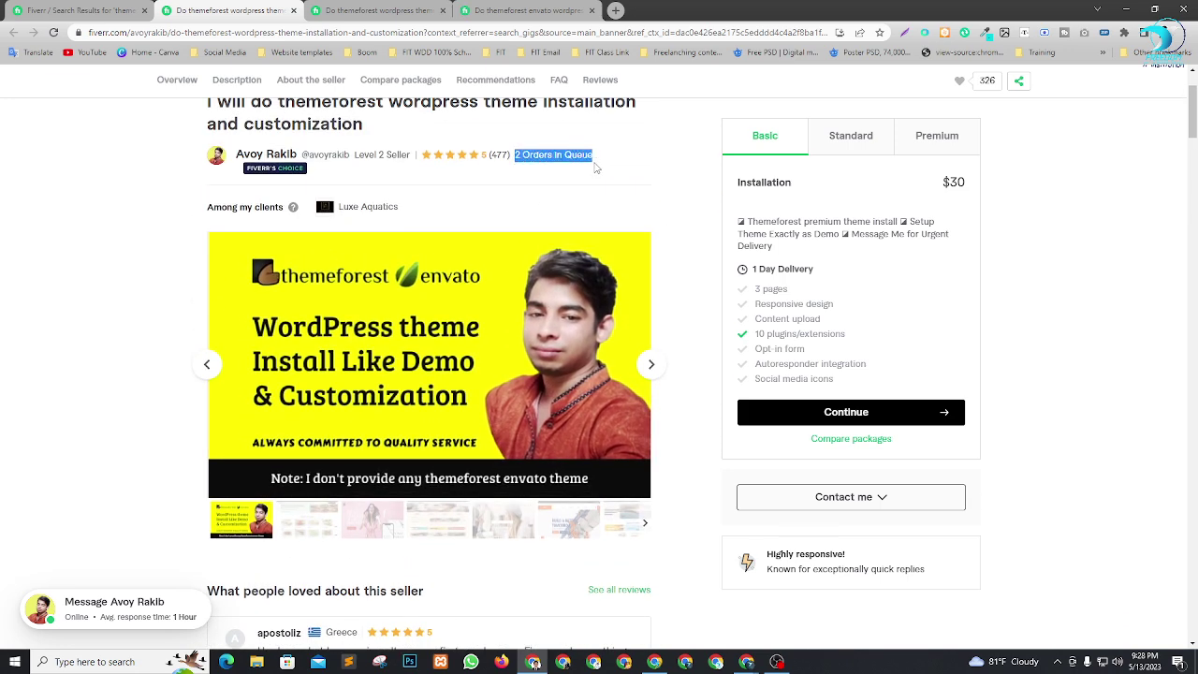
pyautogui.scroll(-1, 418, 360)
pyautogui.scroll(1, 447, 370)
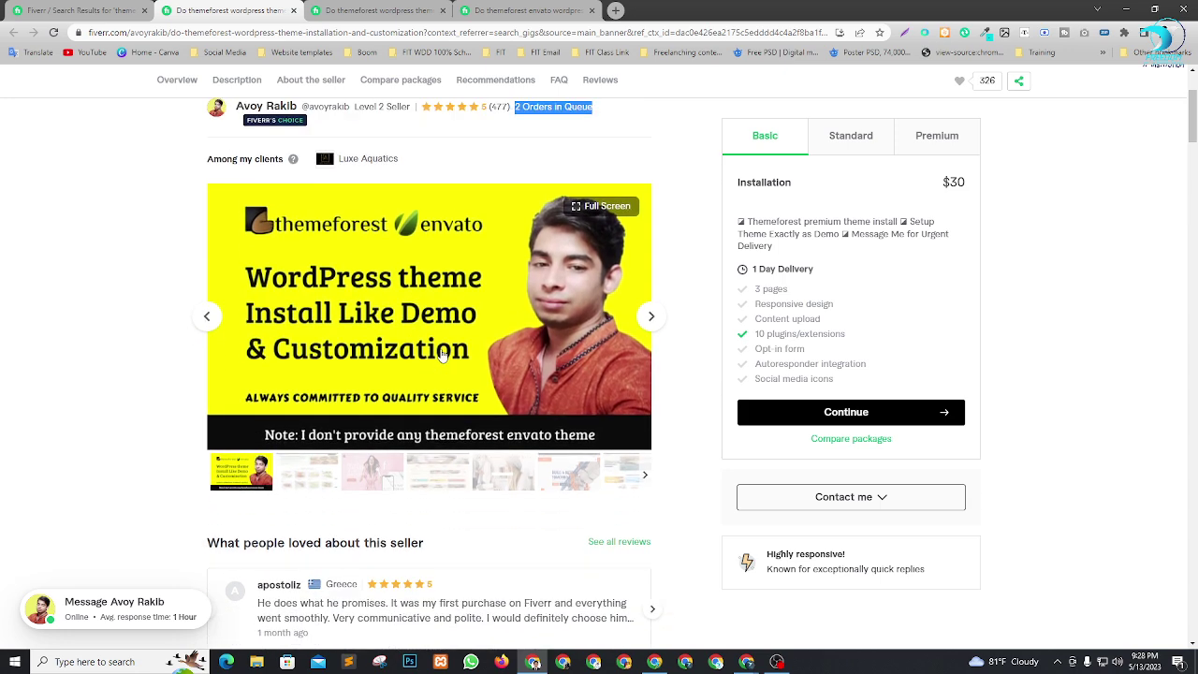
pyautogui.scroll(-1, 487, 366)
pyautogui.scroll(2, 502, 365)
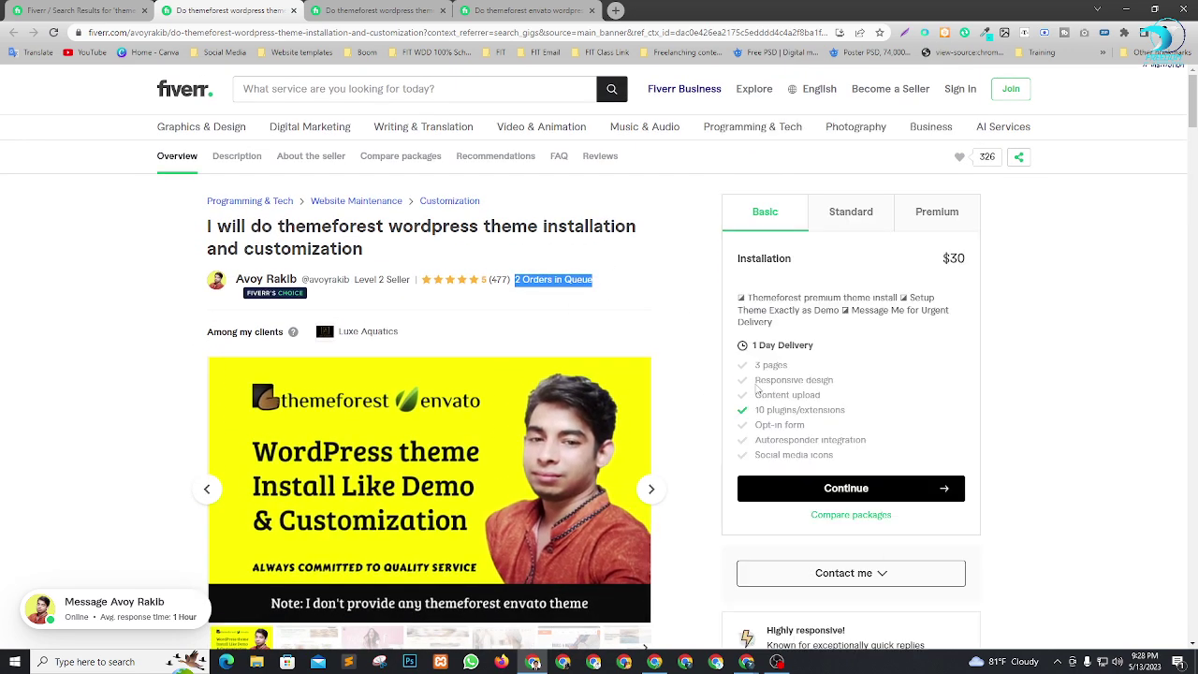
# Compare the first gig's Standard and $250 Premium packages, then return to the 24-hour gig.
pyautogui.click(851, 221)
pyautogui.click(944, 218)
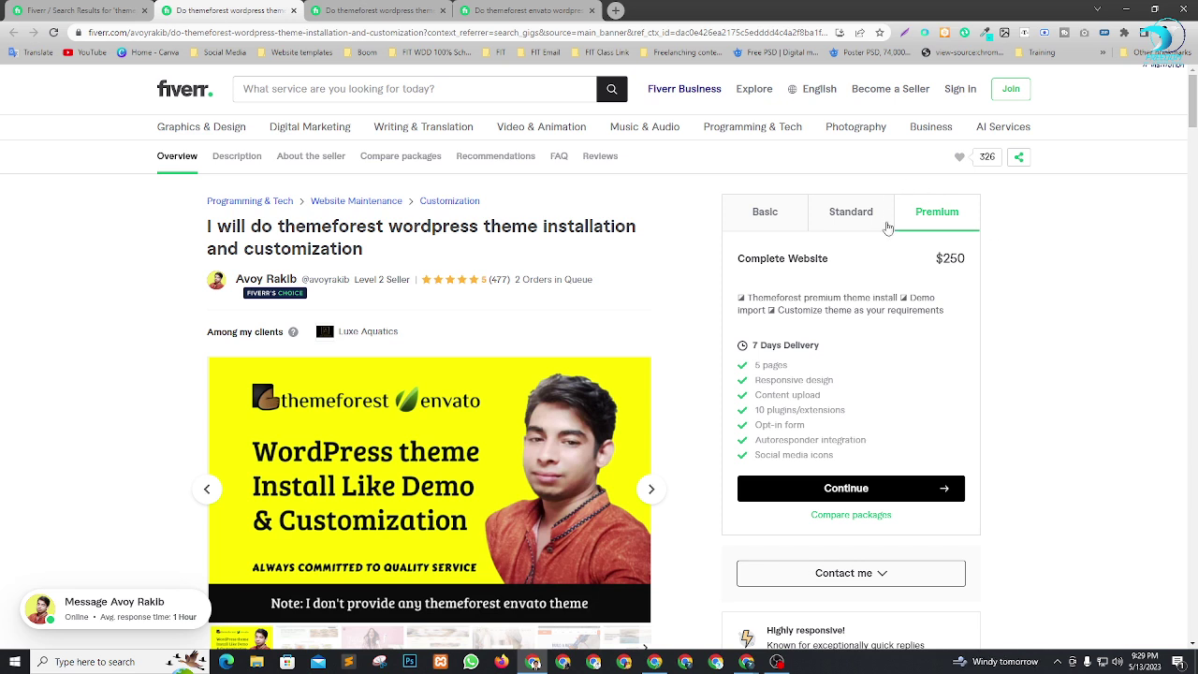
pyautogui.moveTo(932, 262); pyautogui.dragTo(978, 261)
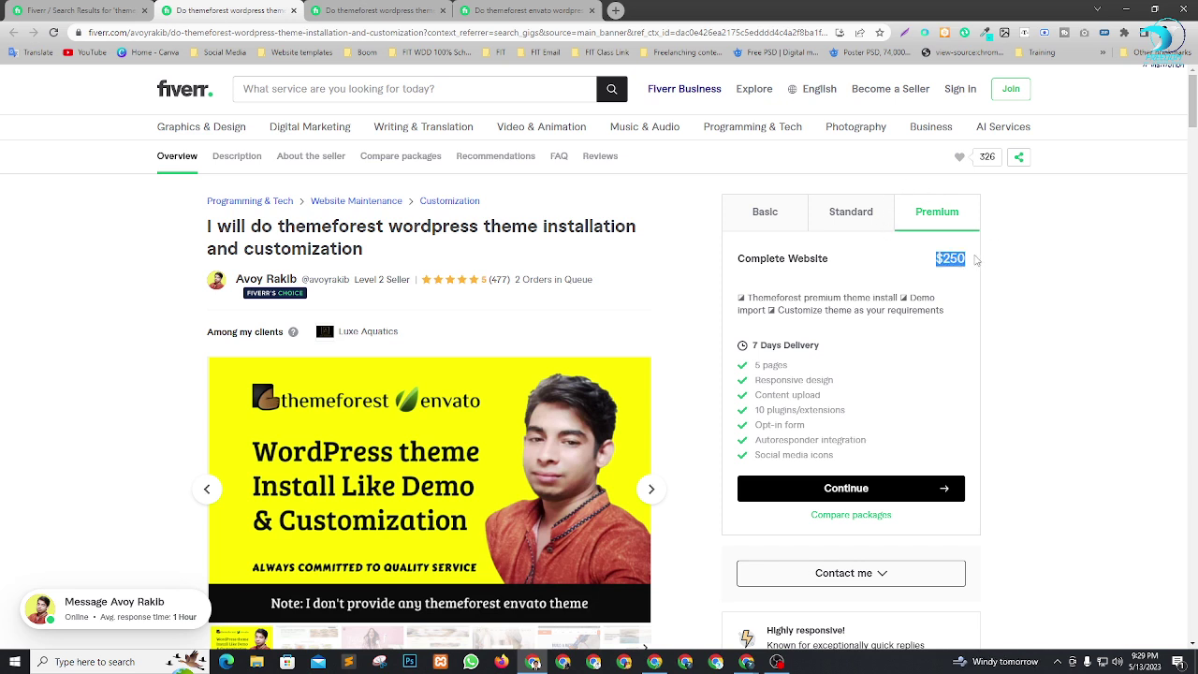
pyautogui.click(1069, 316)
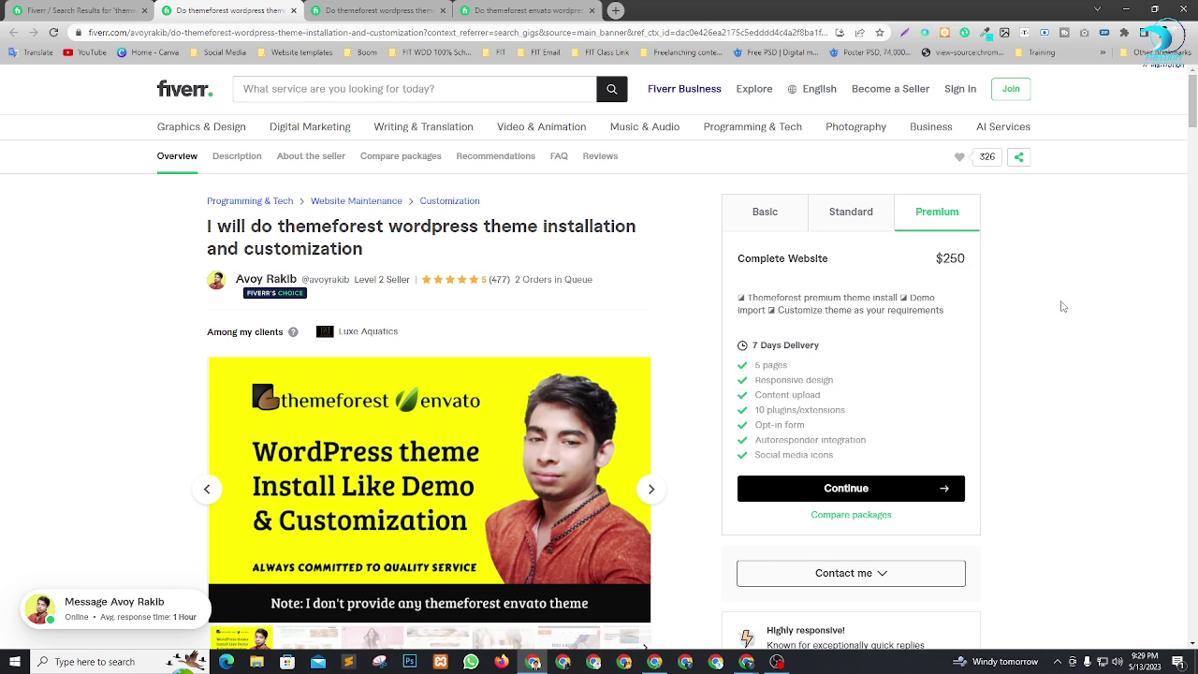
pyautogui.click(353, 7)
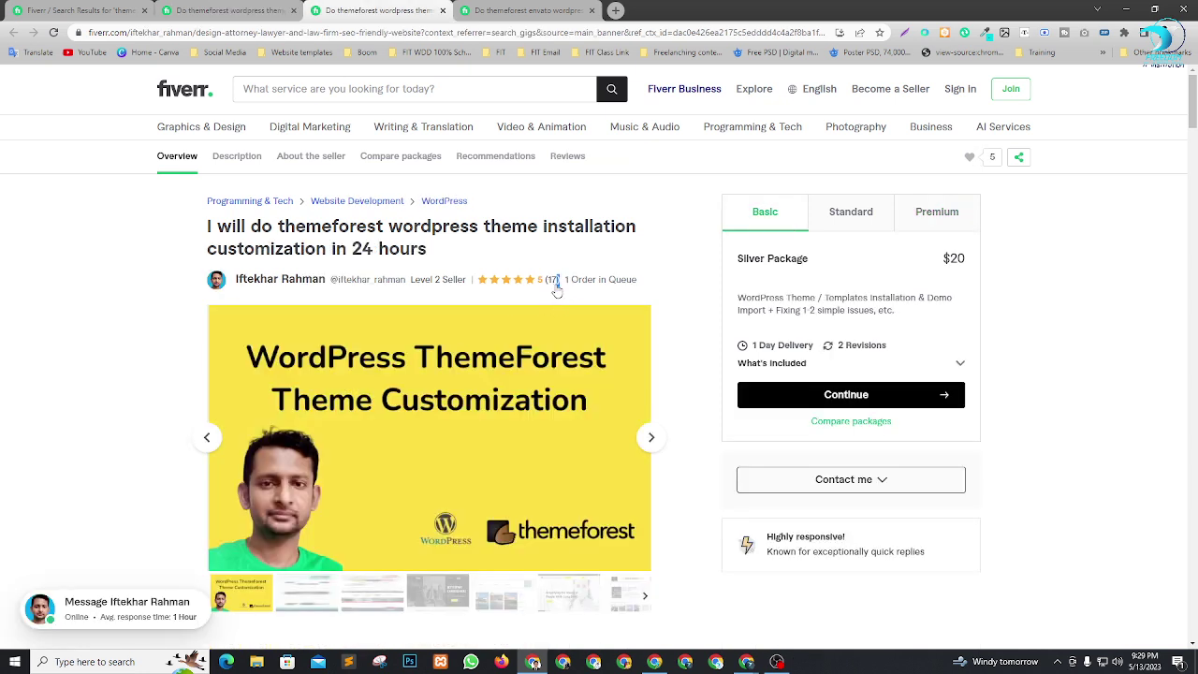
# Check the 24-hour gig's review count, Standard package, and $290 Diamond Premium package.
pyautogui.moveTo(557, 291); pyautogui.dragTo(613, 295)
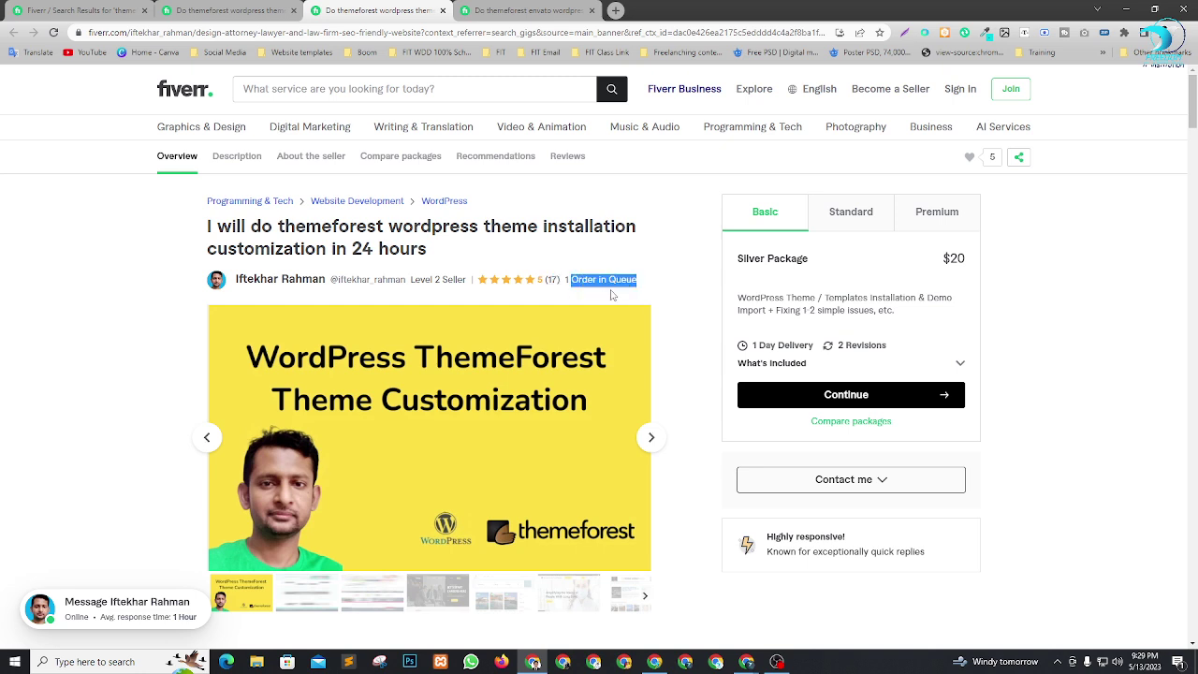
pyautogui.click(666, 275)
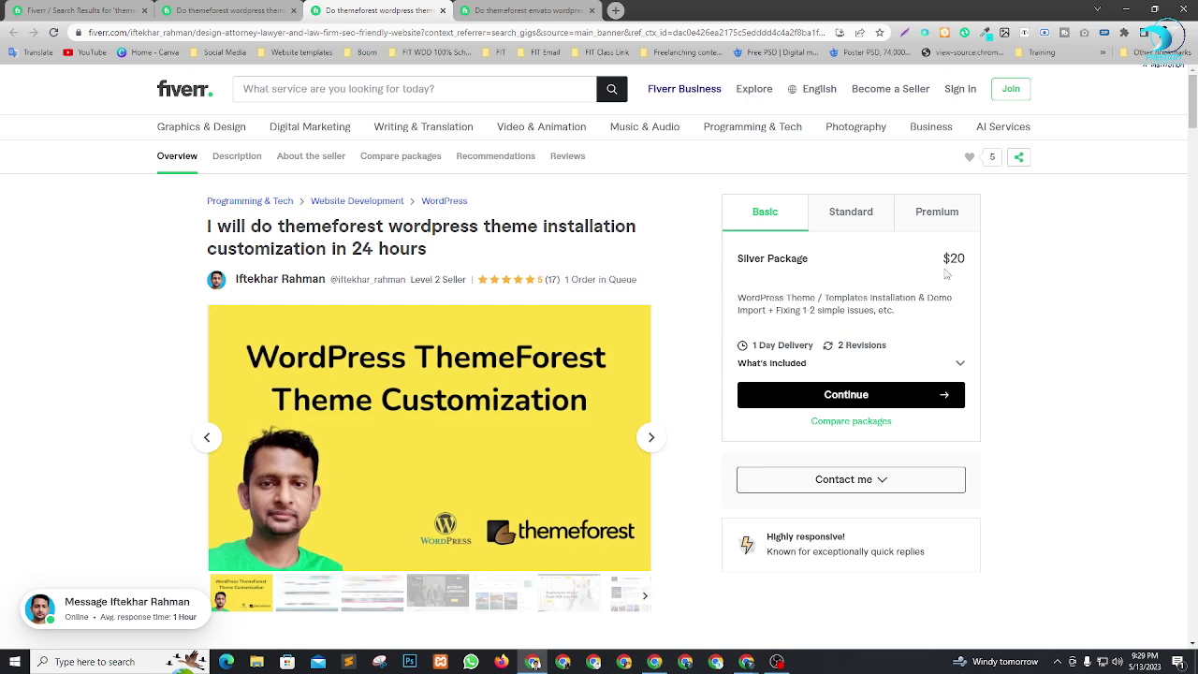
pyautogui.click(857, 223)
pyautogui.click(936, 224)
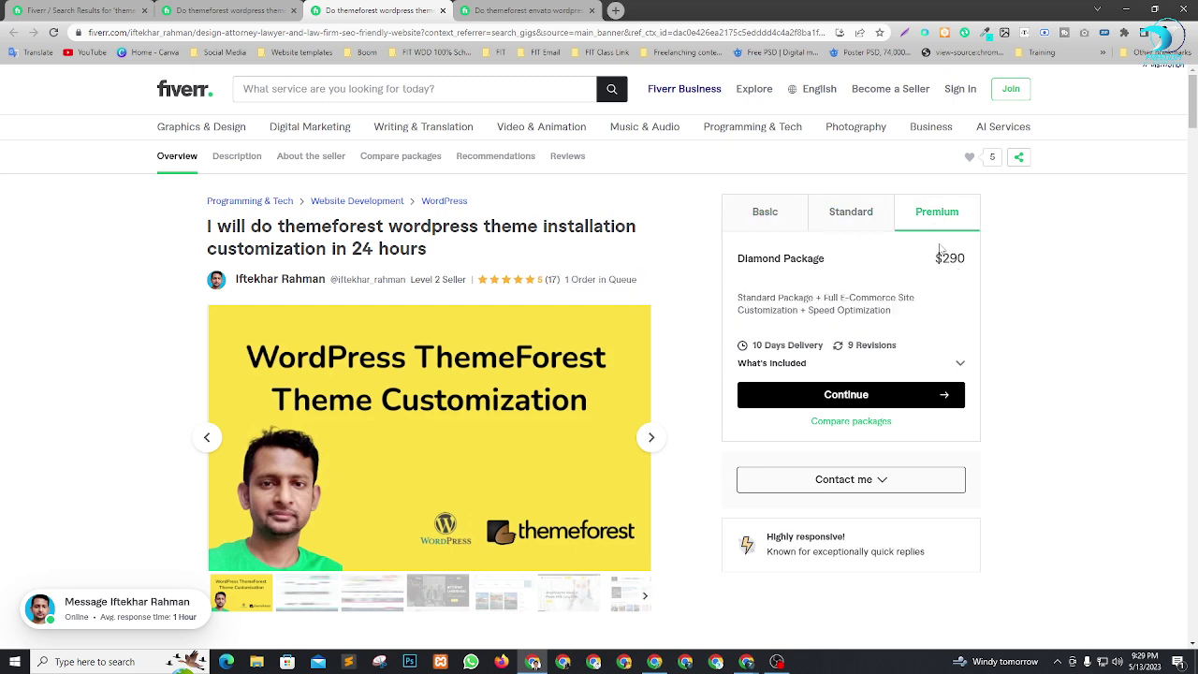
pyautogui.moveTo(930, 267); pyautogui.dragTo(983, 272)
pyautogui.click(1030, 296)
# Open the envato theme gig and note its 182 reviews and 3 orders in queue.
pyautogui.click(518, 8)
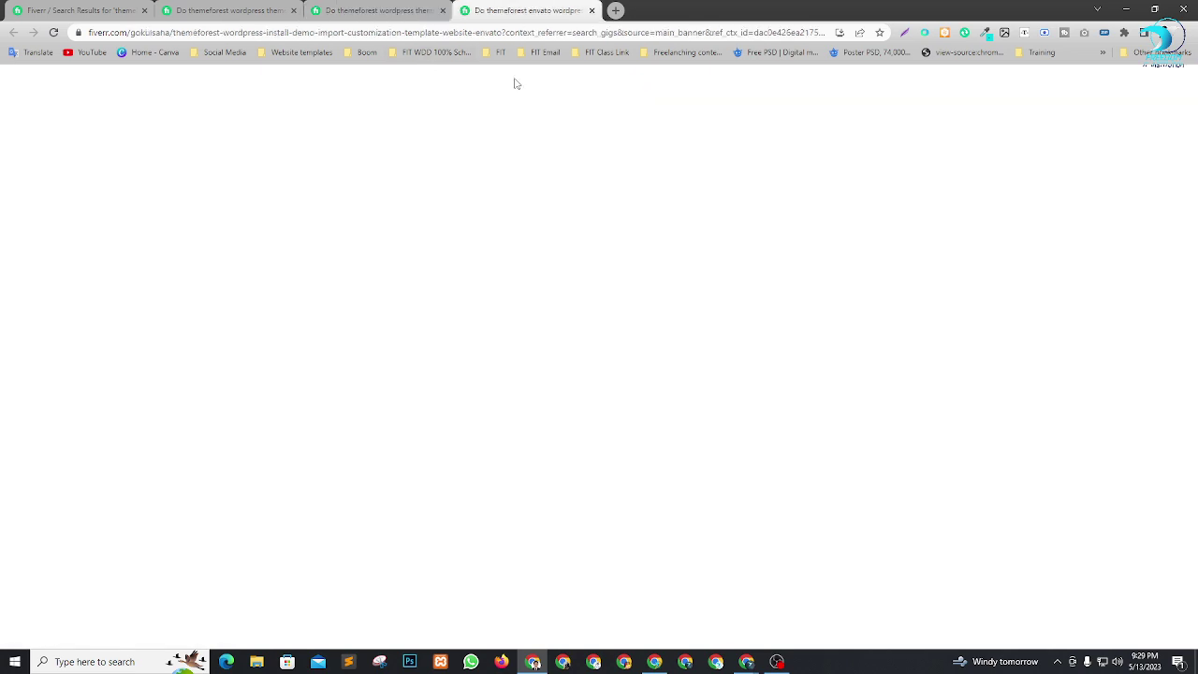
pyautogui.scroll(-1, 541, 249)
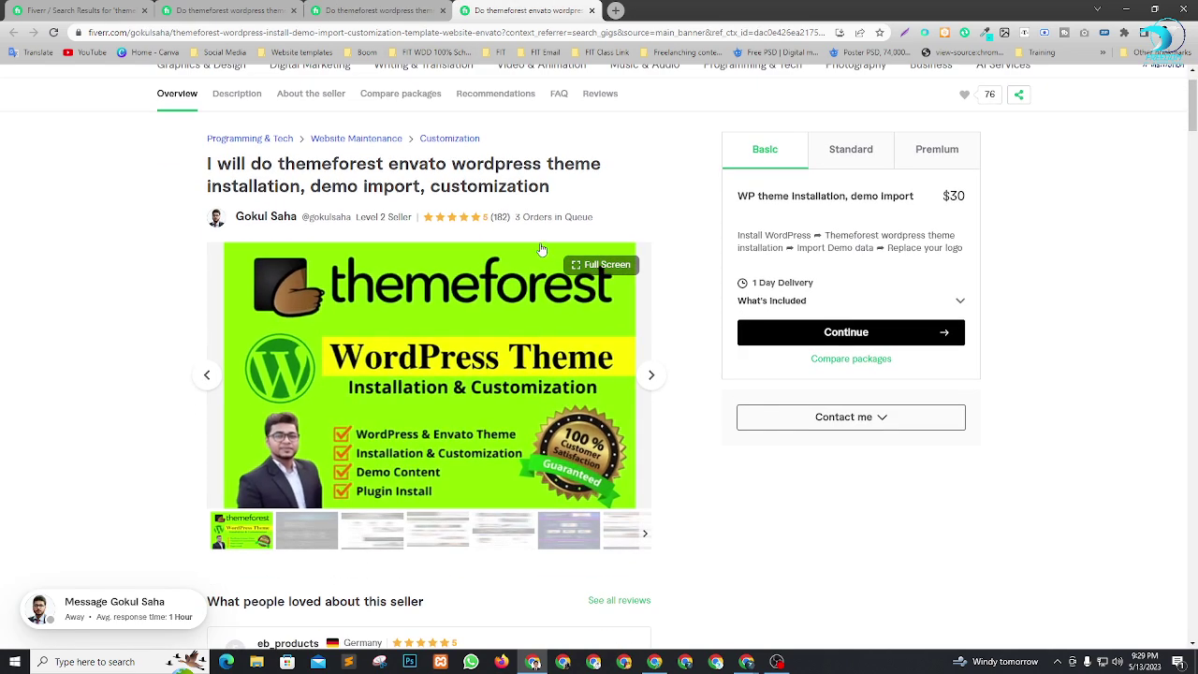
pyautogui.doubleClick(498, 223)
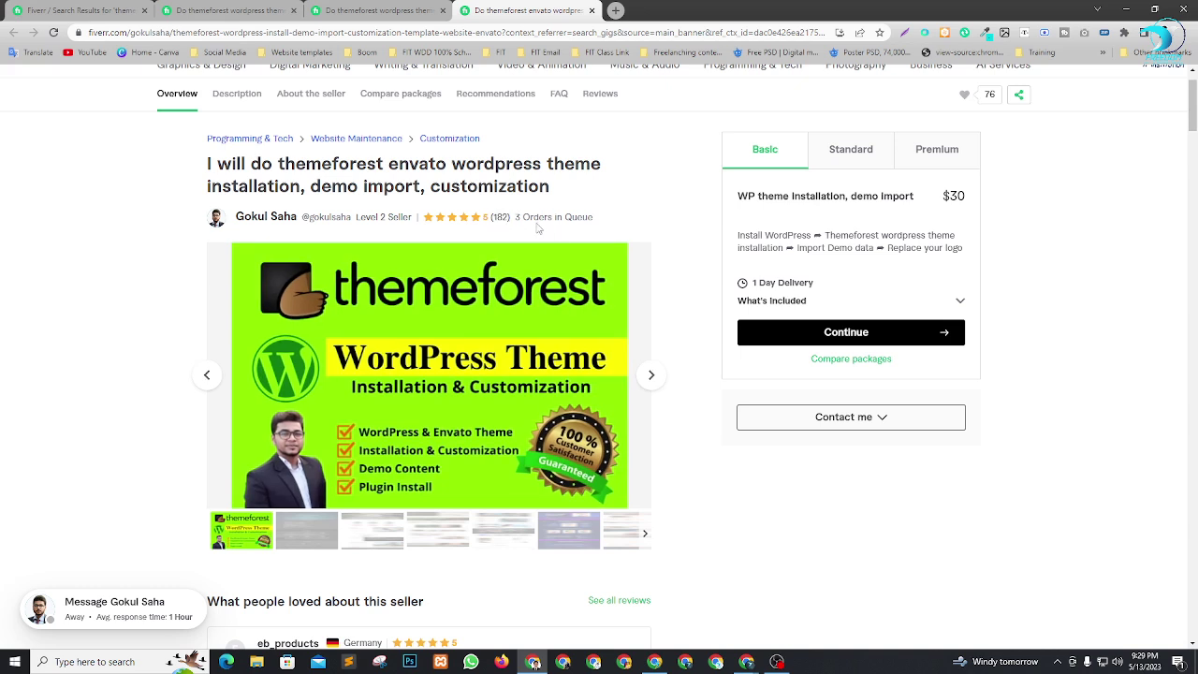
pyautogui.moveTo(517, 218); pyautogui.dragTo(604, 229)
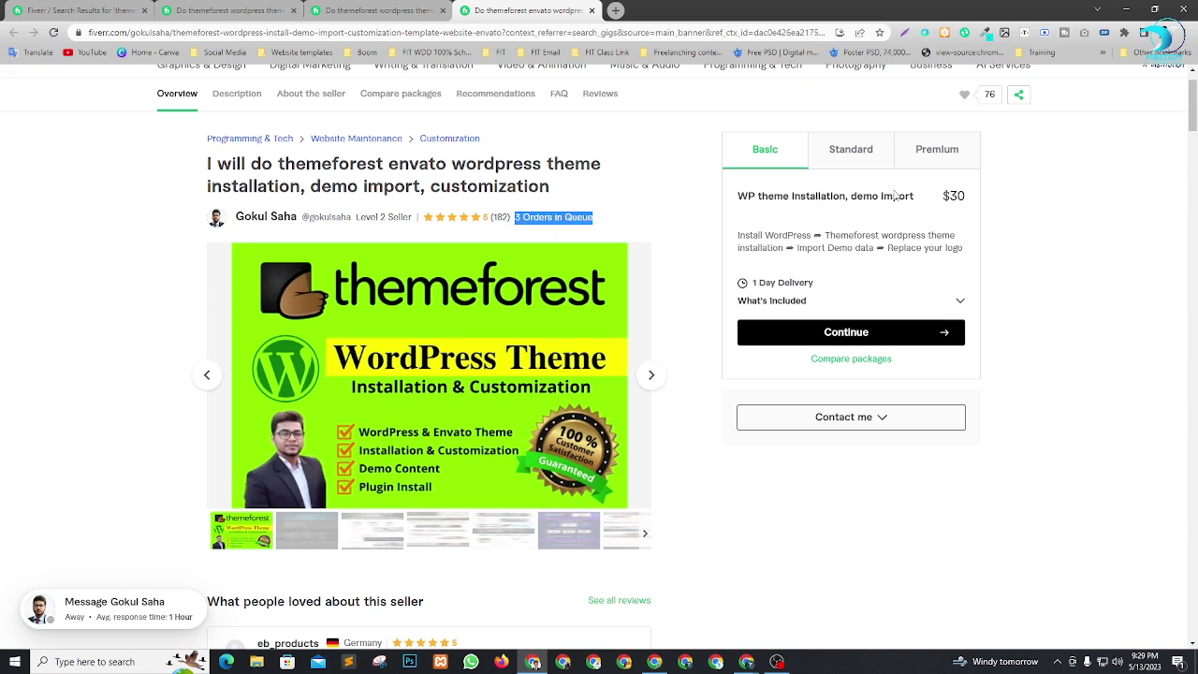
# Compare the gig's $125 Standard package with its $180 Premium package.
pyautogui.click(855, 154)
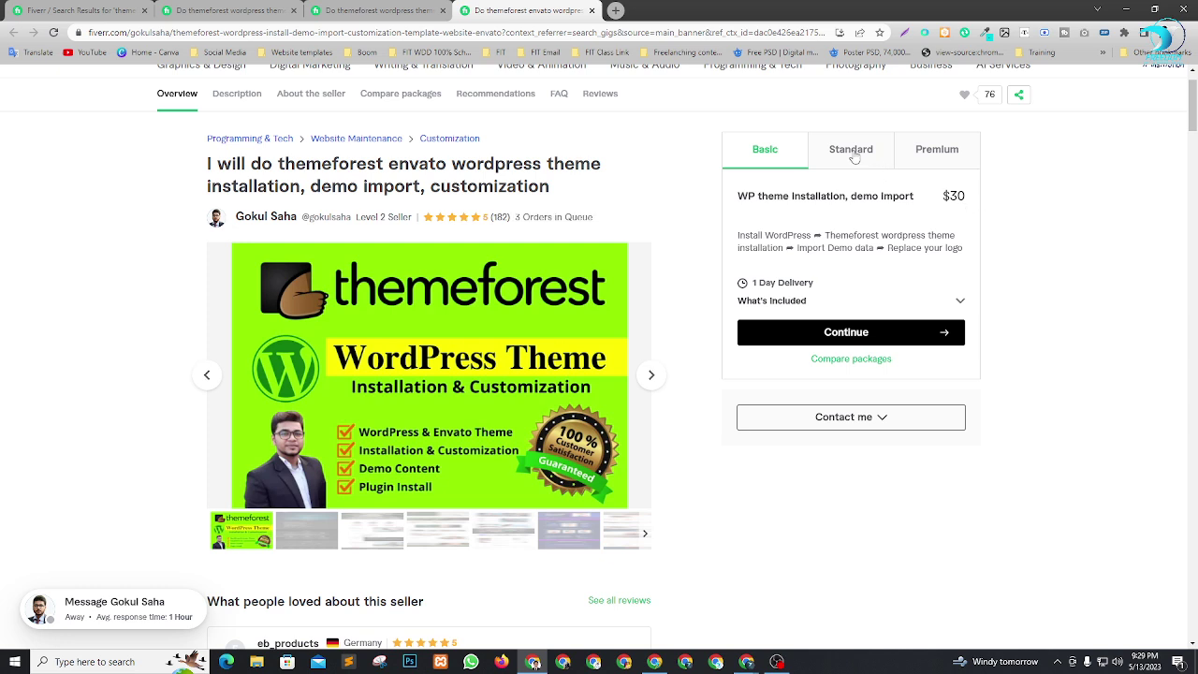
pyautogui.moveTo(924, 199); pyautogui.dragTo(980, 204)
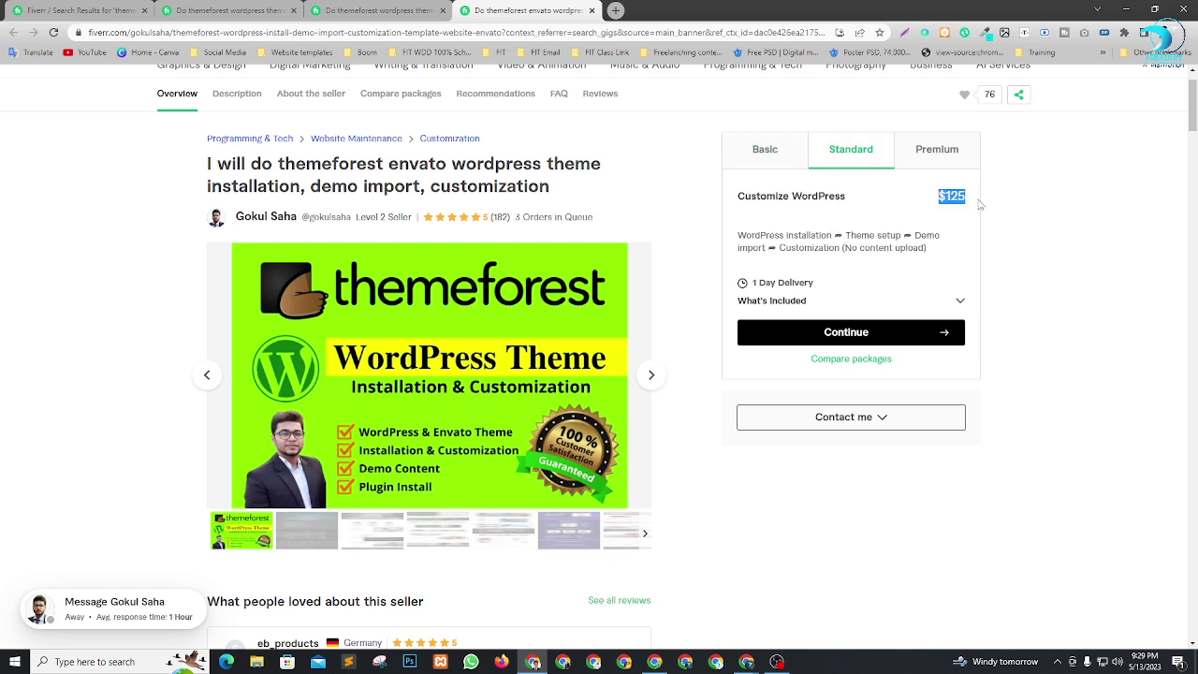
pyautogui.click(930, 159)
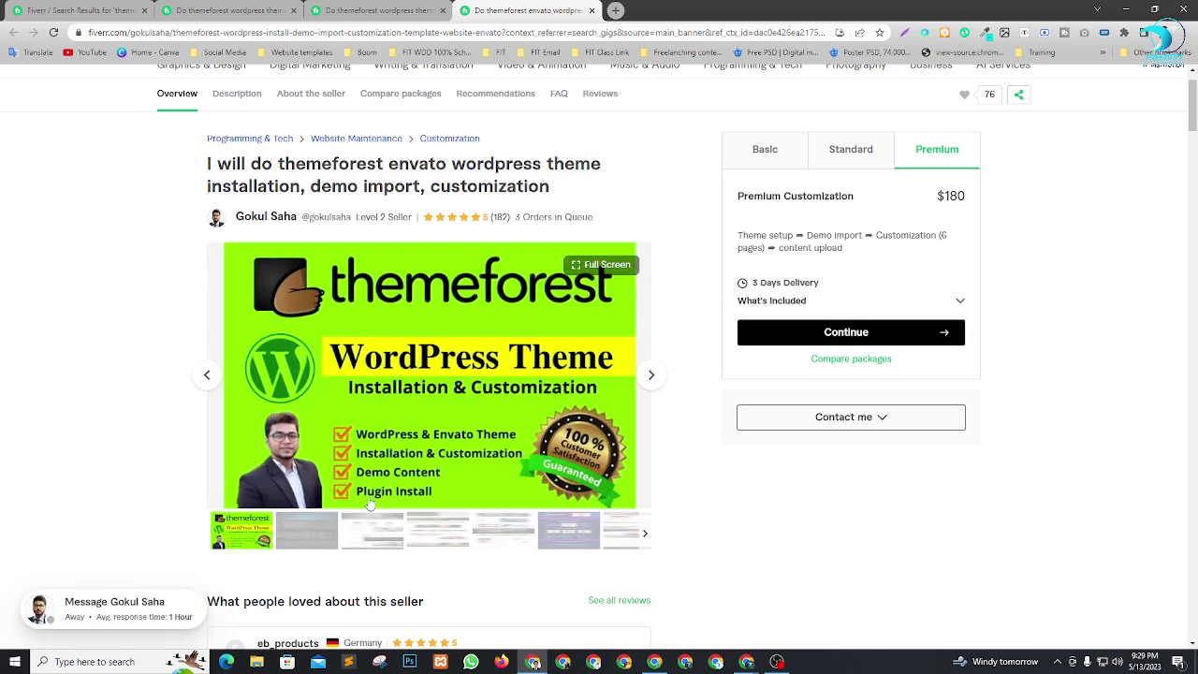
pyautogui.scroll(-1, 429, 471)
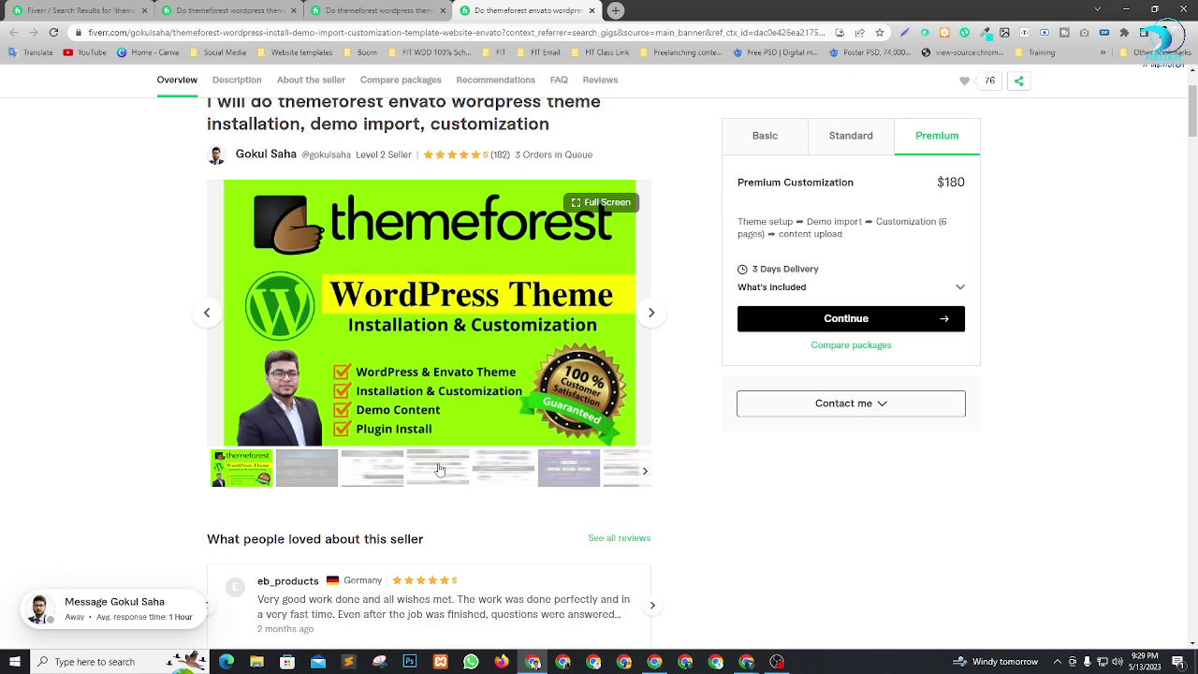
pyautogui.scroll(2, 436, 469)
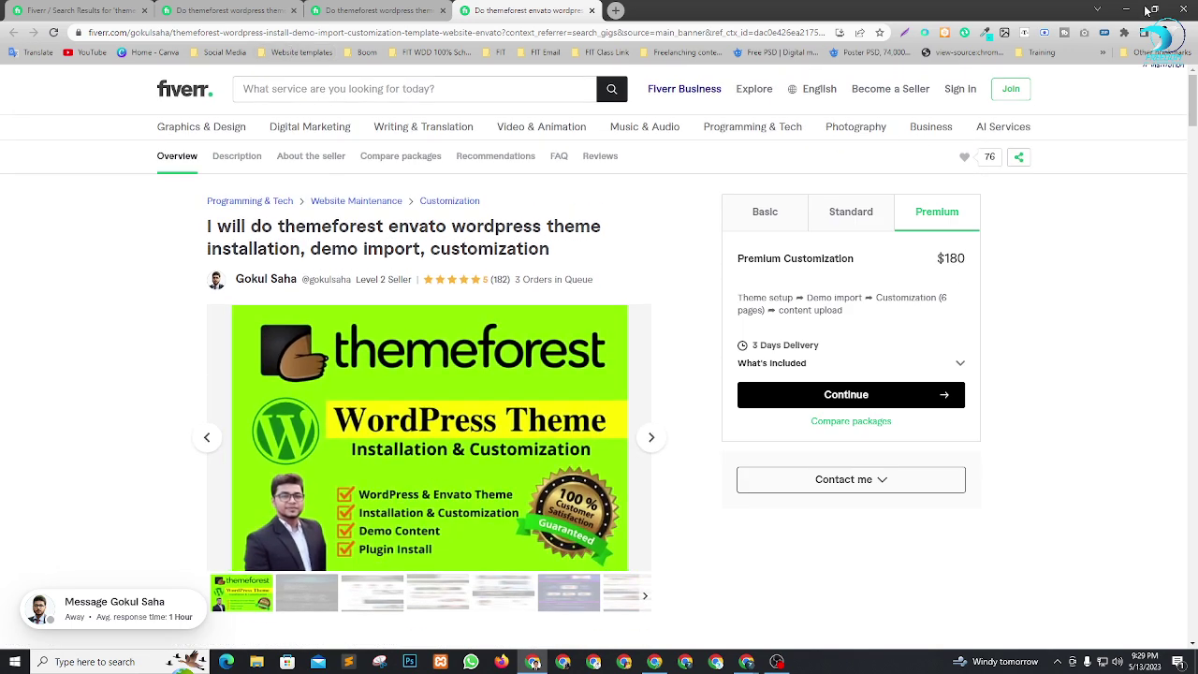
# Switch with Alt+Tab to the Google Meet presentation window.
pyautogui.hotkey('alt', 'Tab')
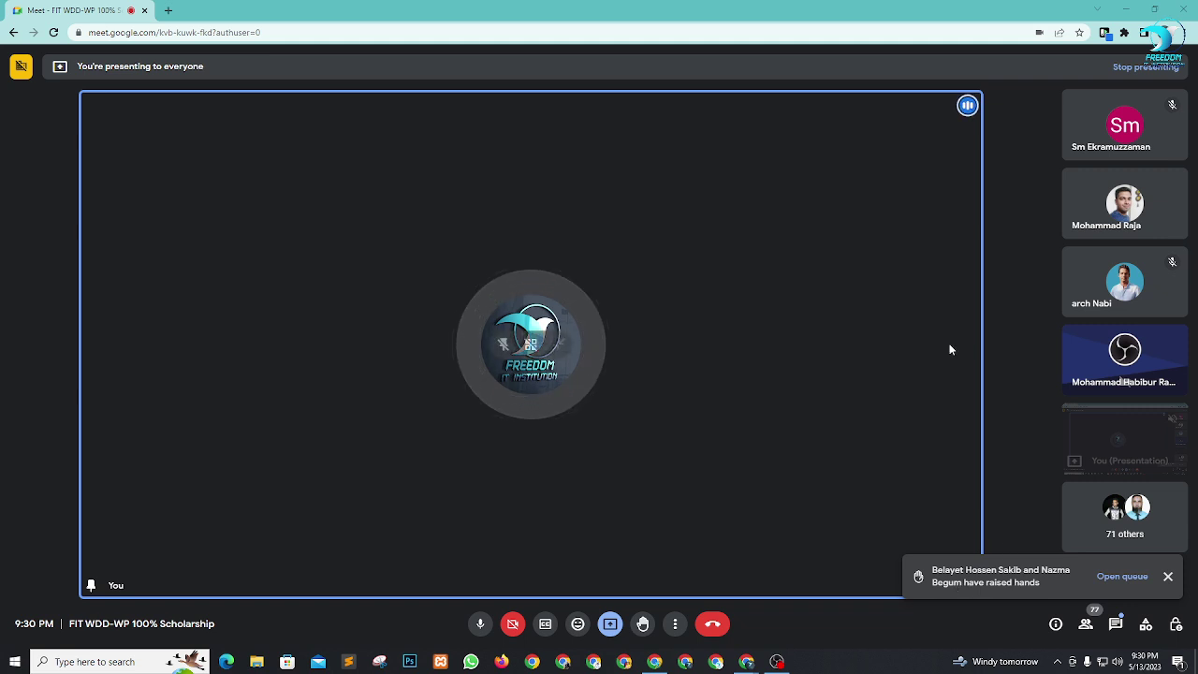
# Browse the Envato Elements catalogue of 1,707 Responsive WordPress Themes, then minimize the window.
pyautogui.click(658, 665)
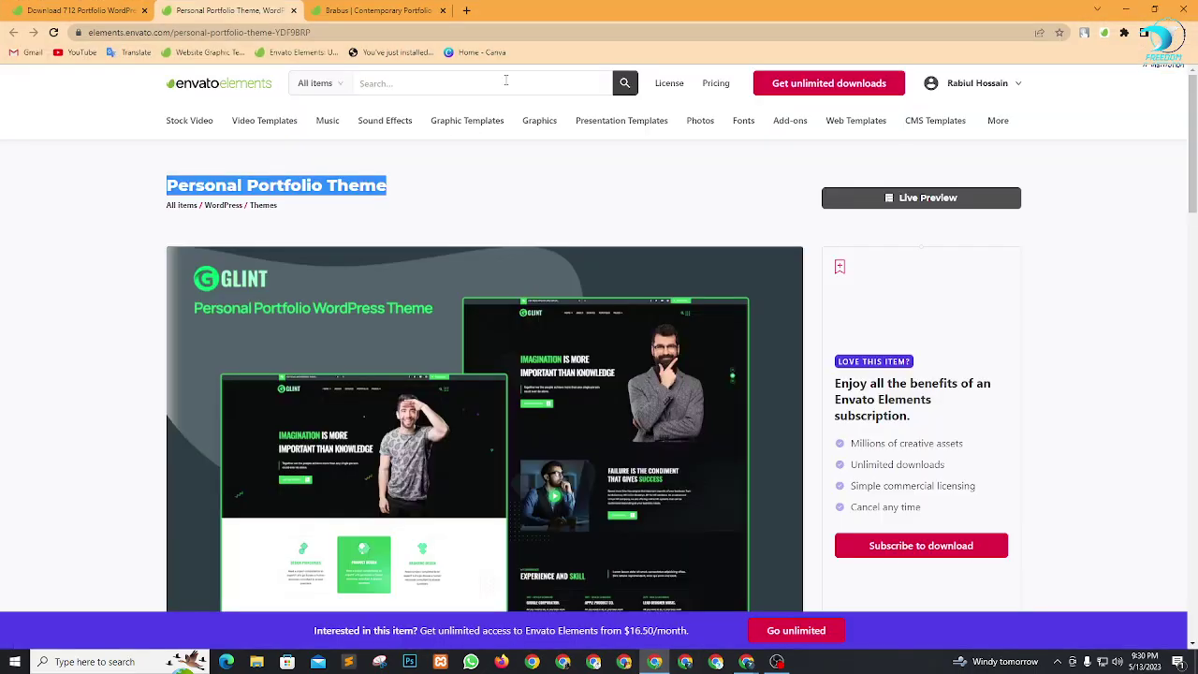
pyautogui.click(568, 171)
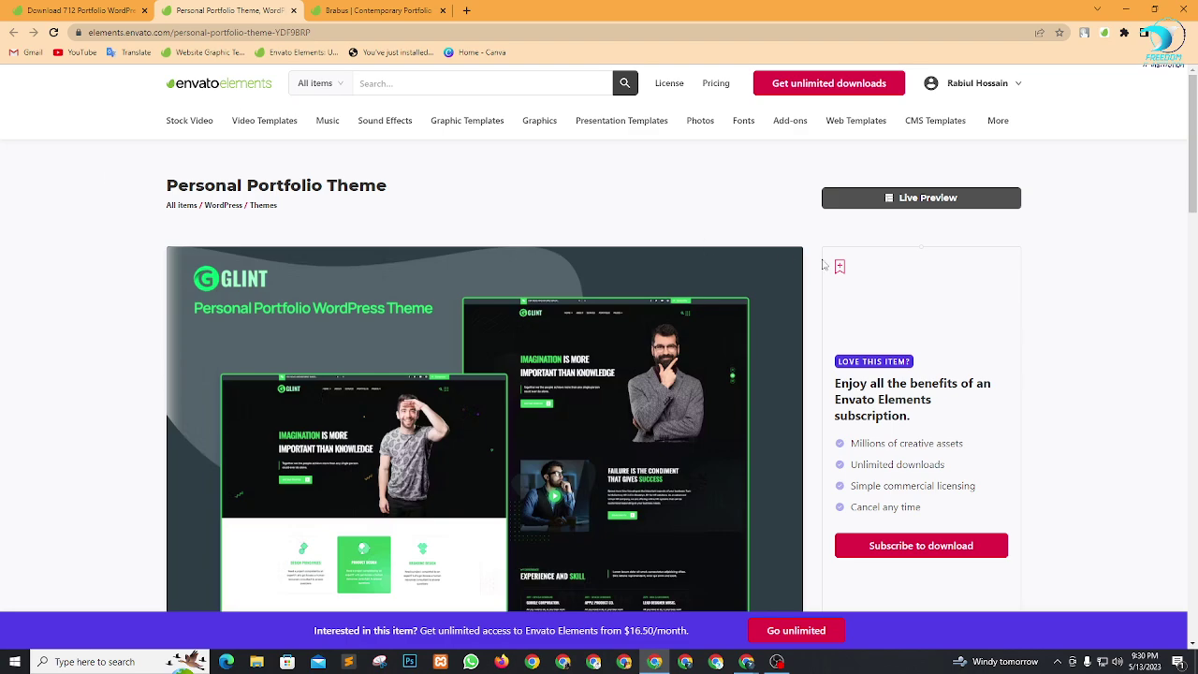
pyautogui.scroll(-6, 493, 217)
pyautogui.scroll(6, 575, 500)
pyautogui.moveTo(1000, 130)
pyautogui.click(857, 195)
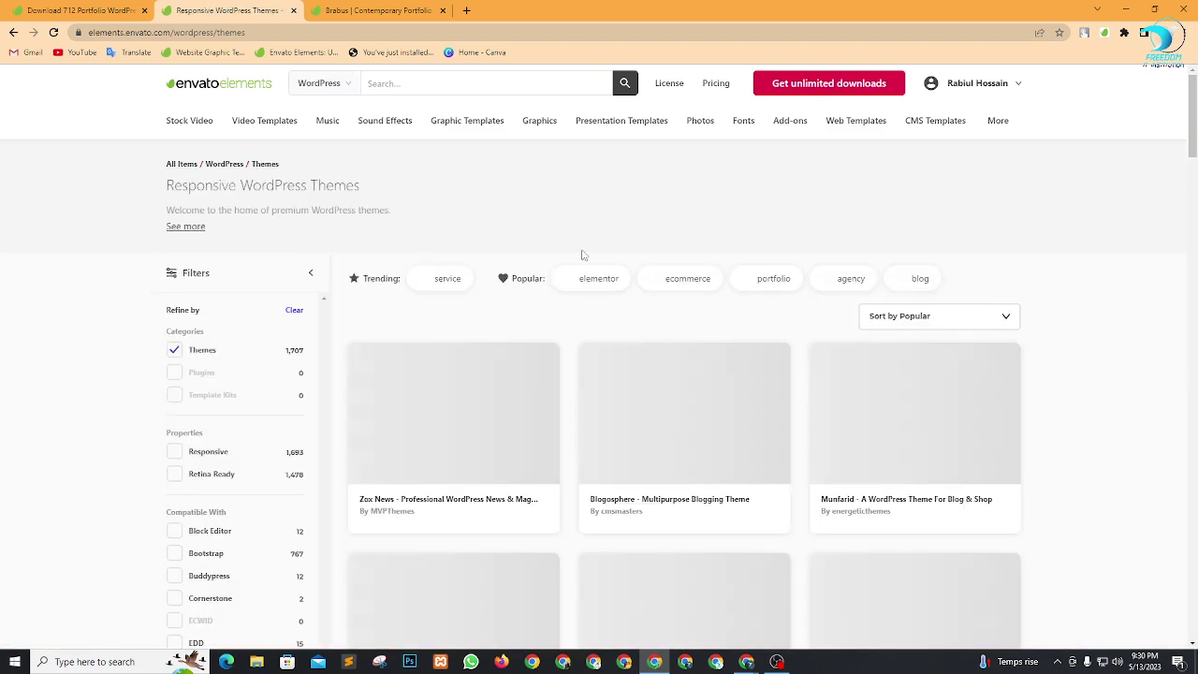
pyautogui.scroll(-1, 831, 453)
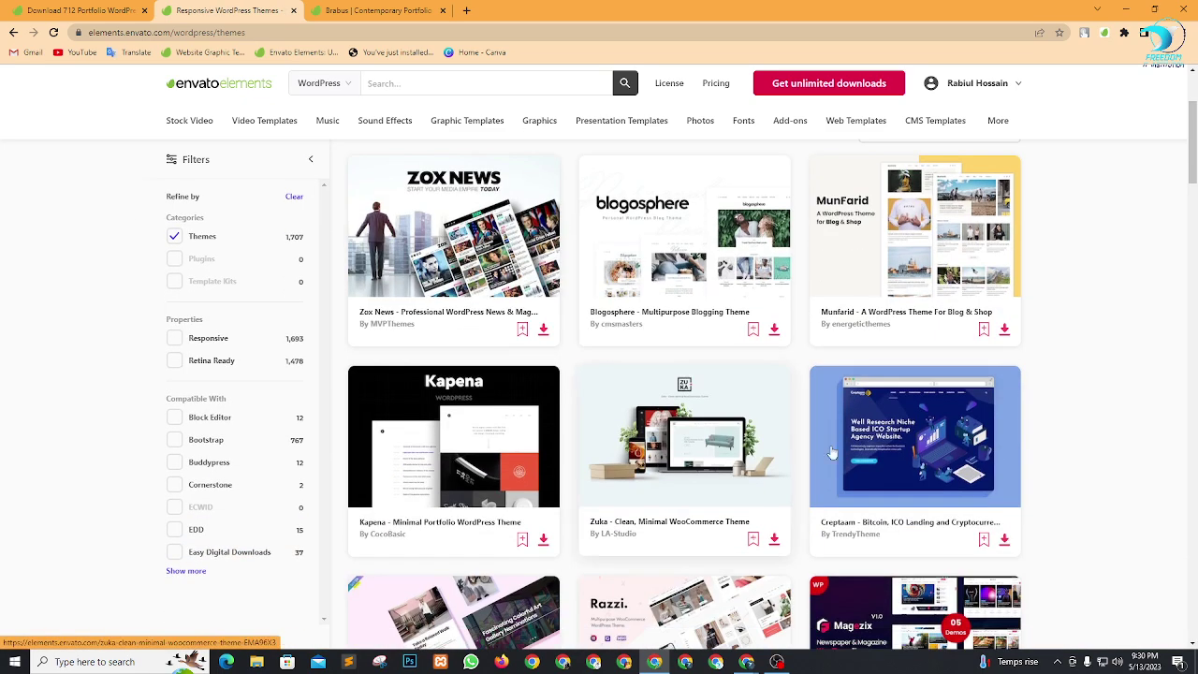
pyautogui.scroll(-12, 832, 453)
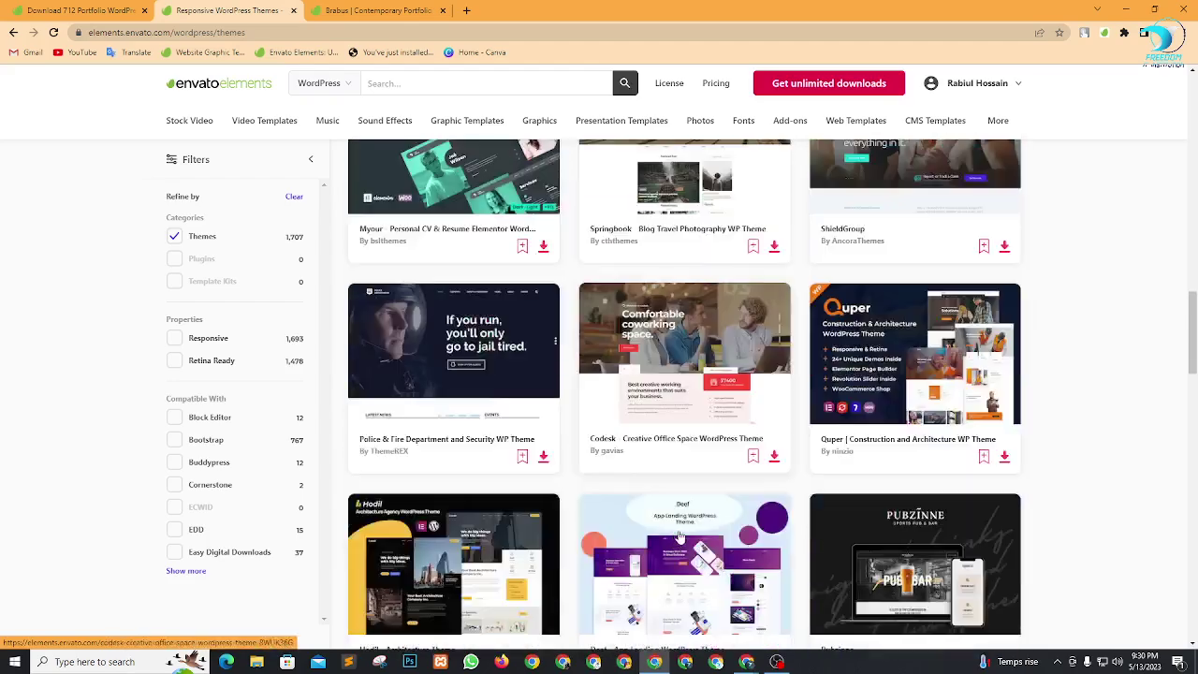
pyautogui.scroll(13, 681, 537)
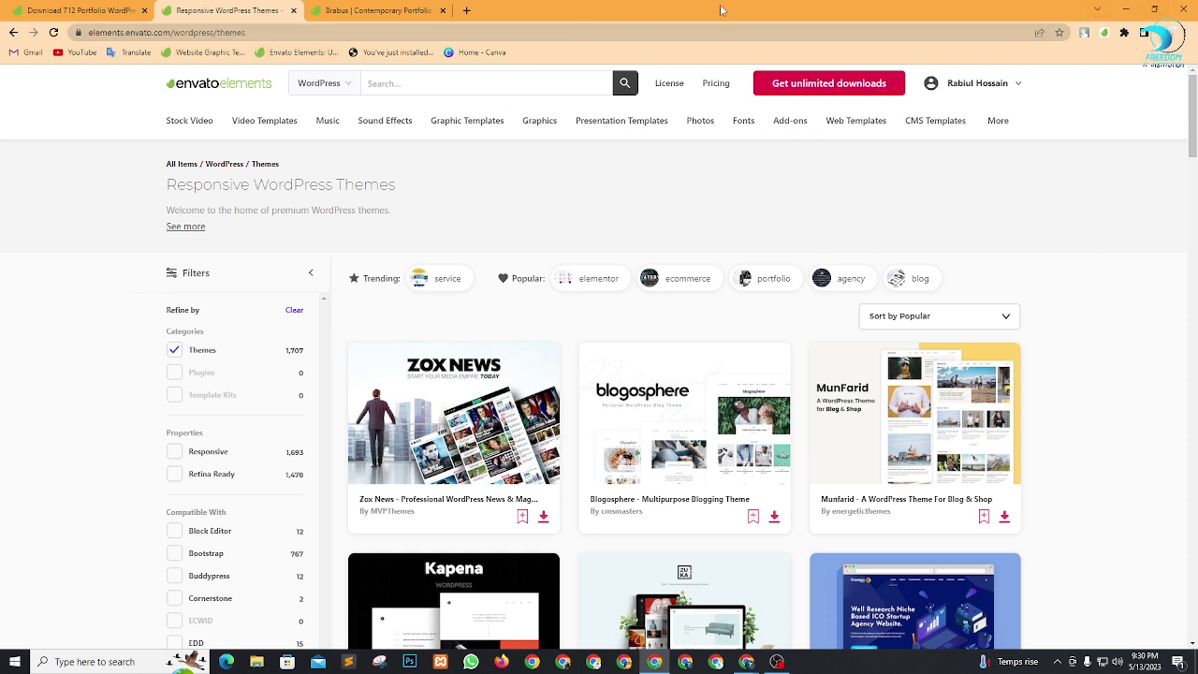
pyautogui.click(1126, 8)
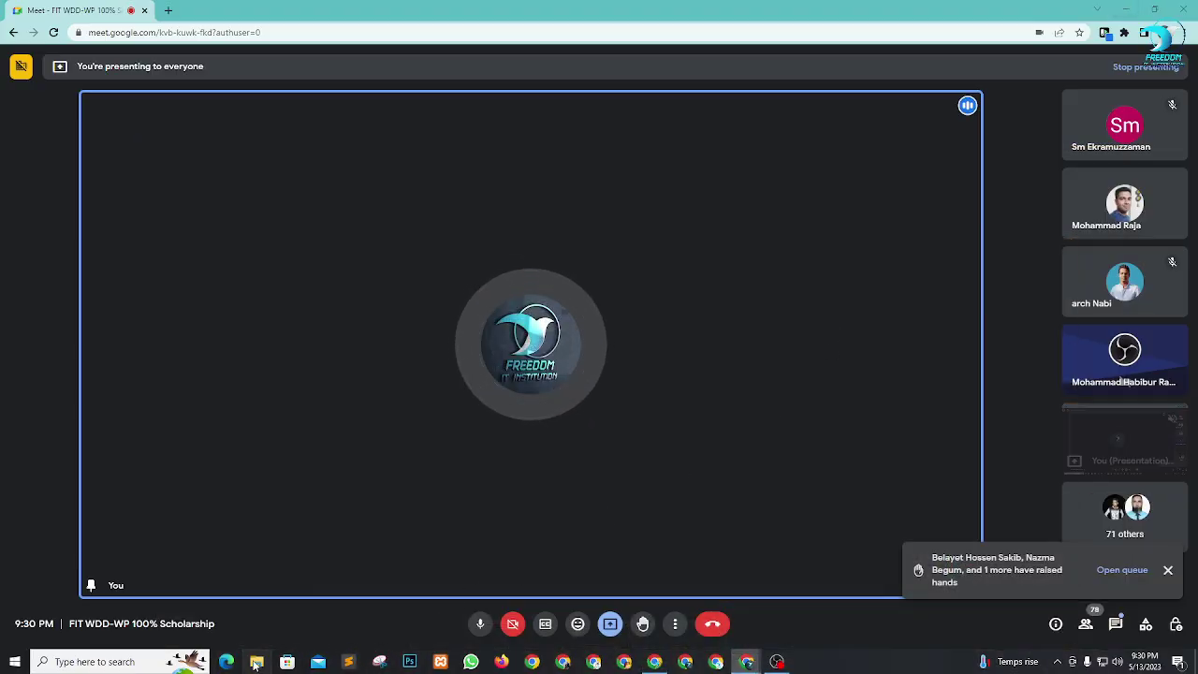
# Open File Explorer to E:\Envato Elements Themes Plugin\Themes, holding 595 theme zip files.
pyautogui.press('super+e')
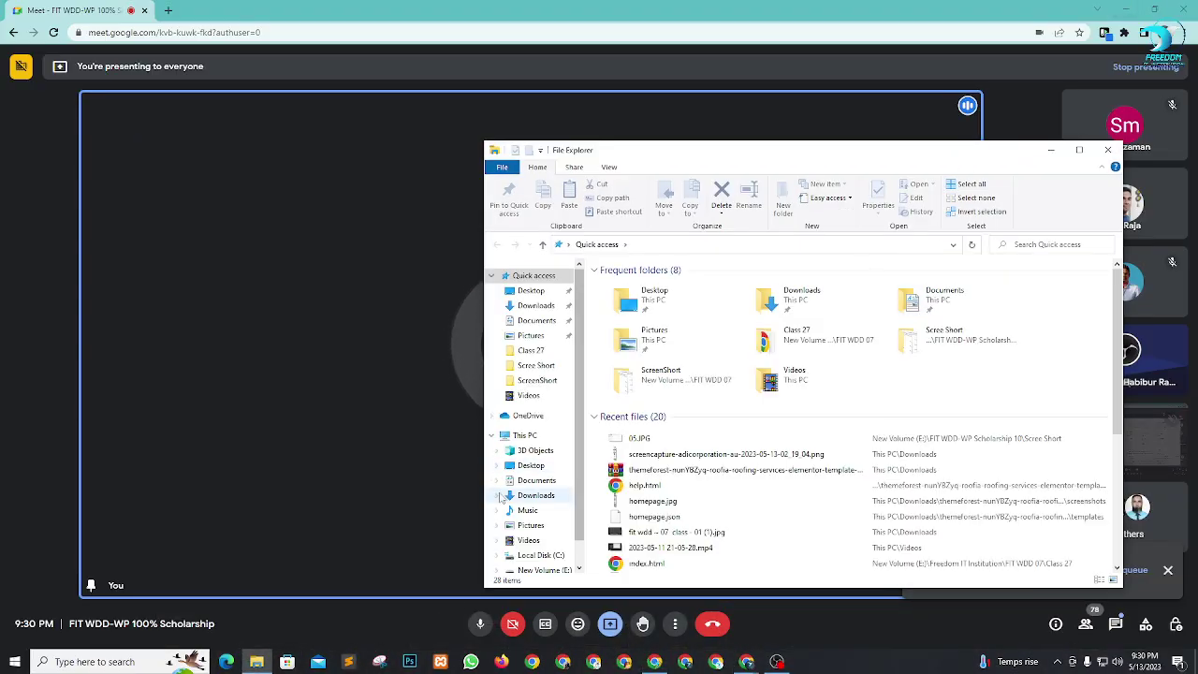
pyautogui.scroll(-1, 546, 553)
pyautogui.click(544, 530)
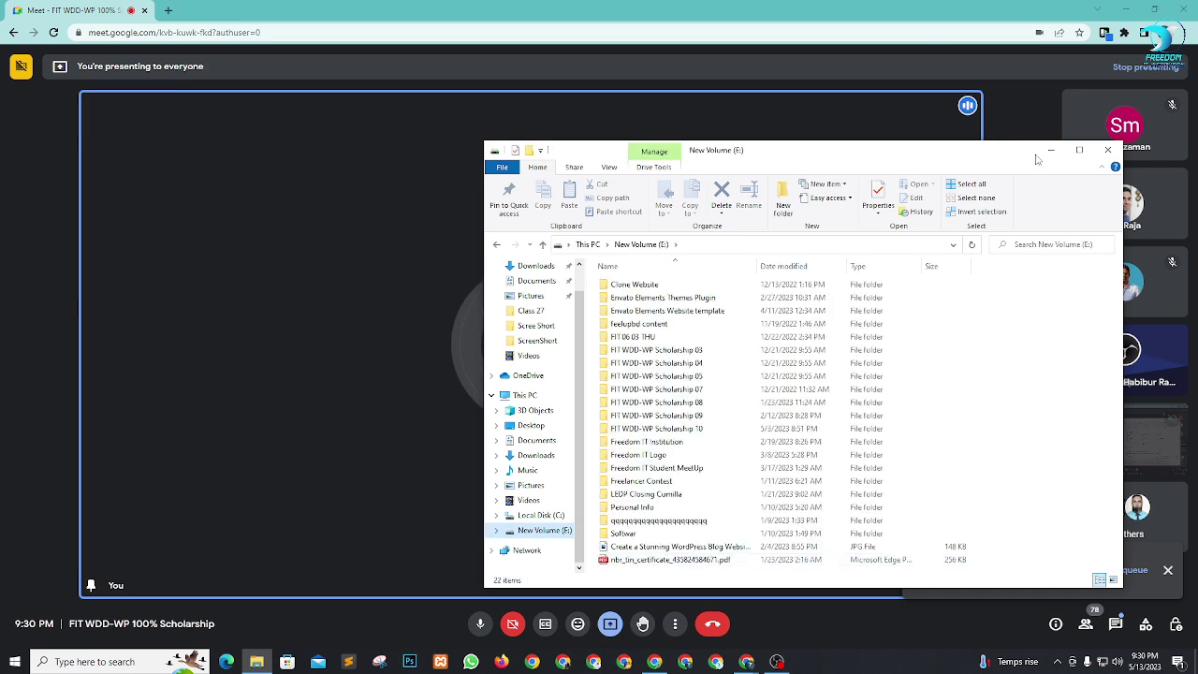
pyautogui.moveTo(976, 164); pyautogui.dragTo(724, 89)
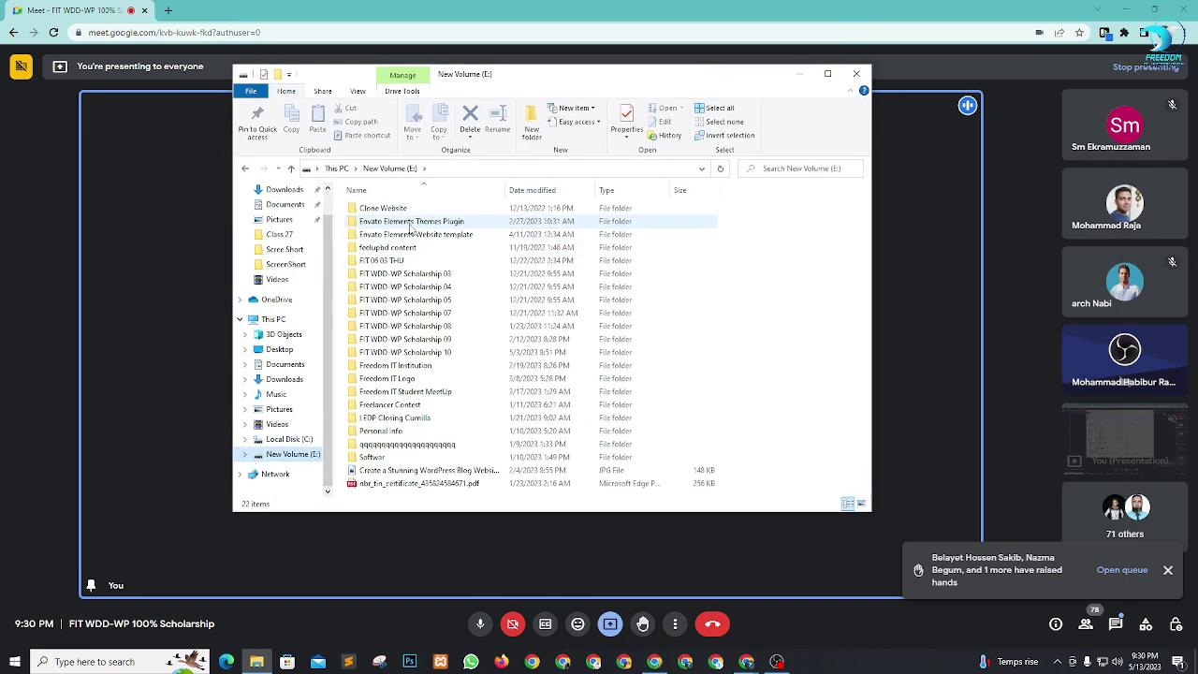
pyautogui.doubleClick(438, 225)
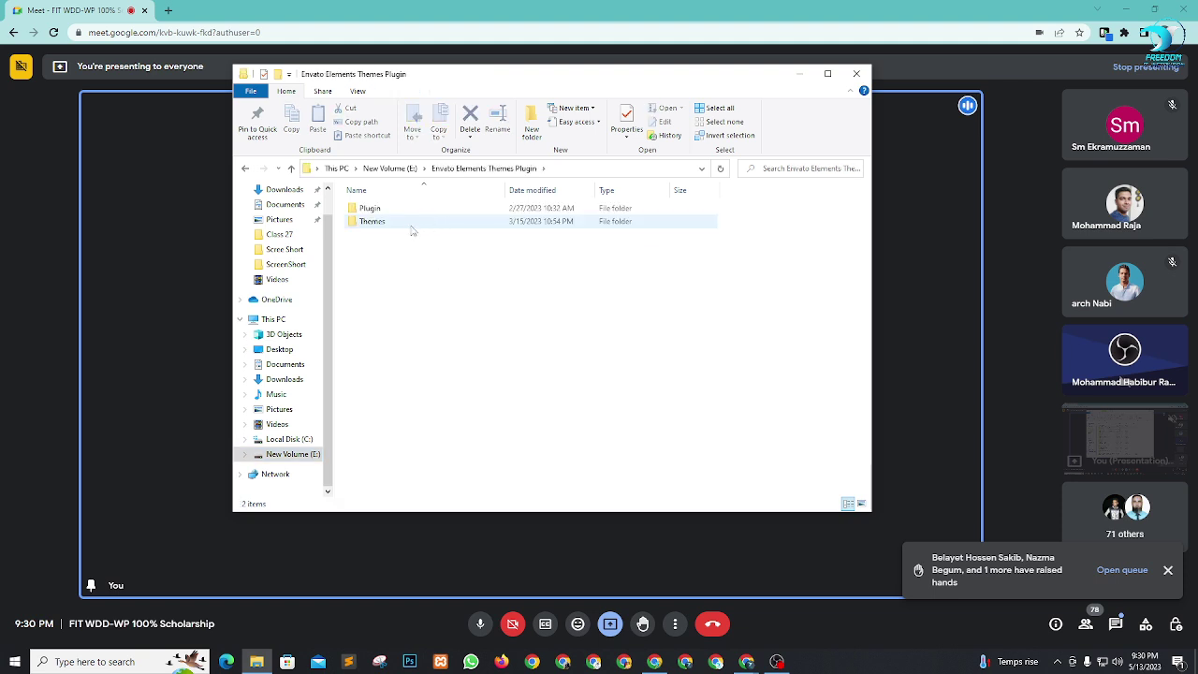
pyautogui.click(410, 226)
pyautogui.doubleClick(410, 228)
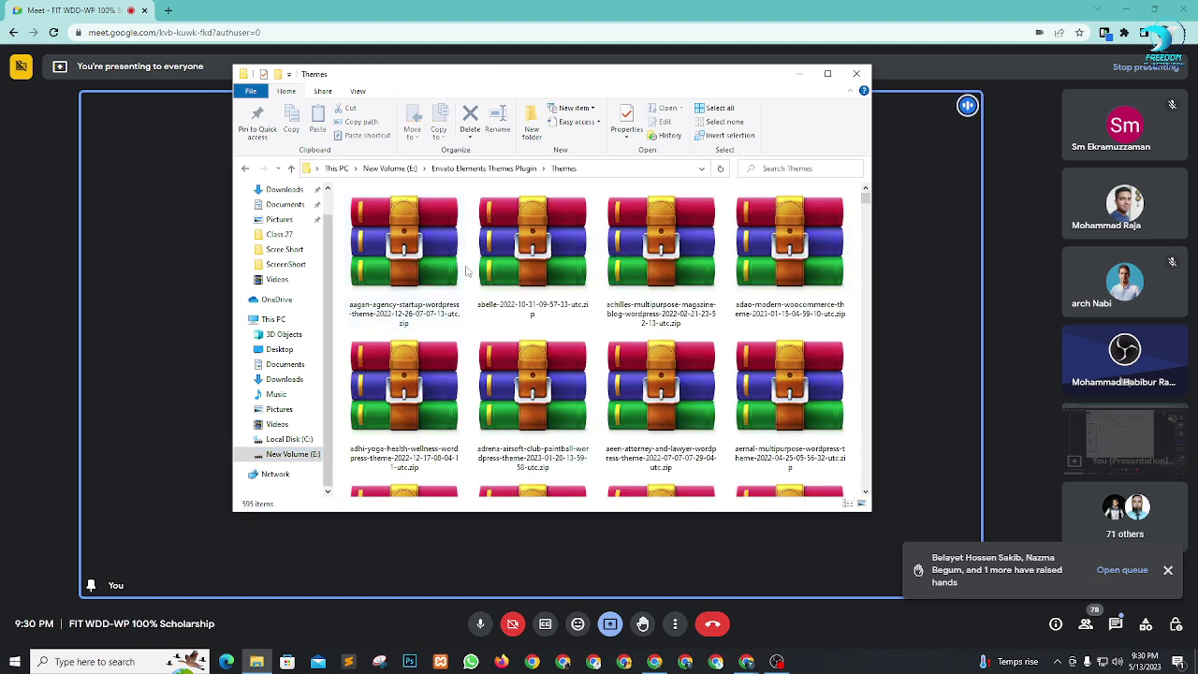
# Start a search in the Themes folder's search box.
pyautogui.click(800, 174)
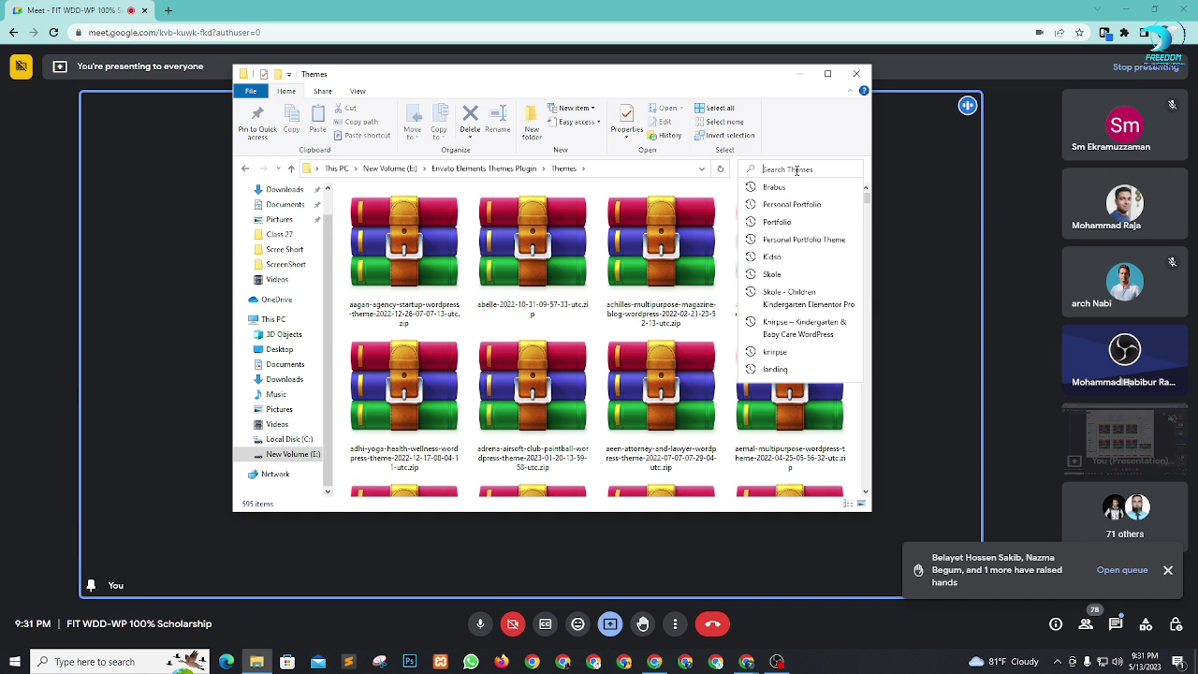
# Search the Themes folder for Portfolio and look over the four theme zip results.
pyautogui.click(768, 221)
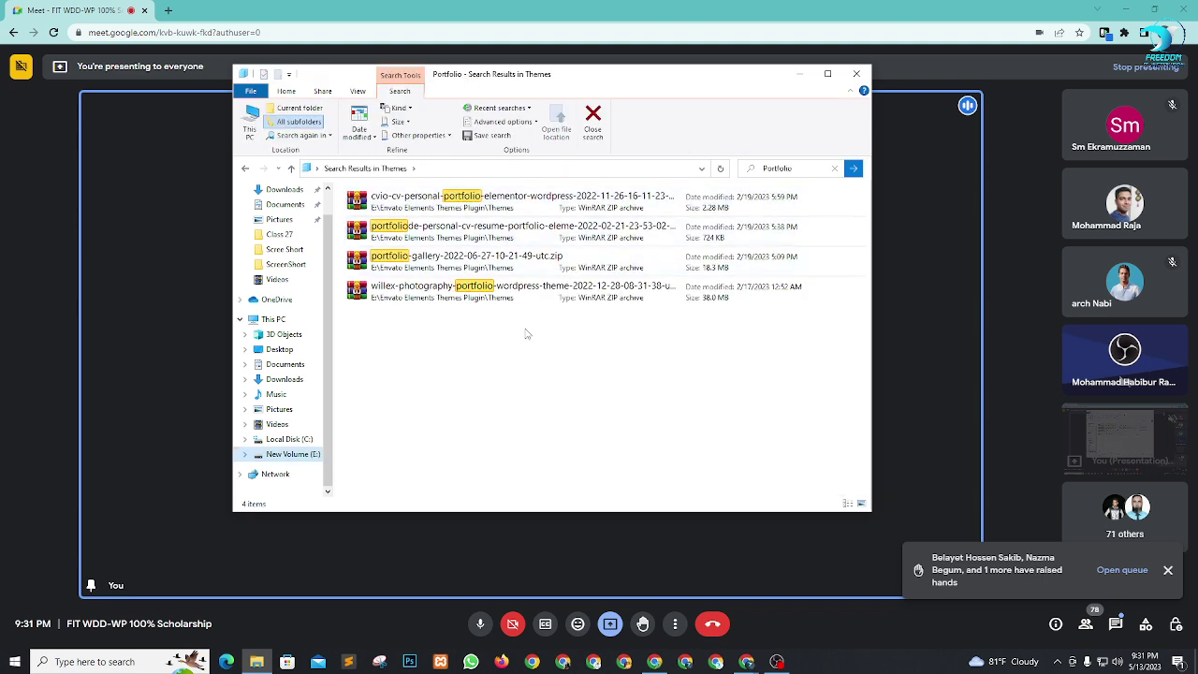
pyautogui.click(511, 238)
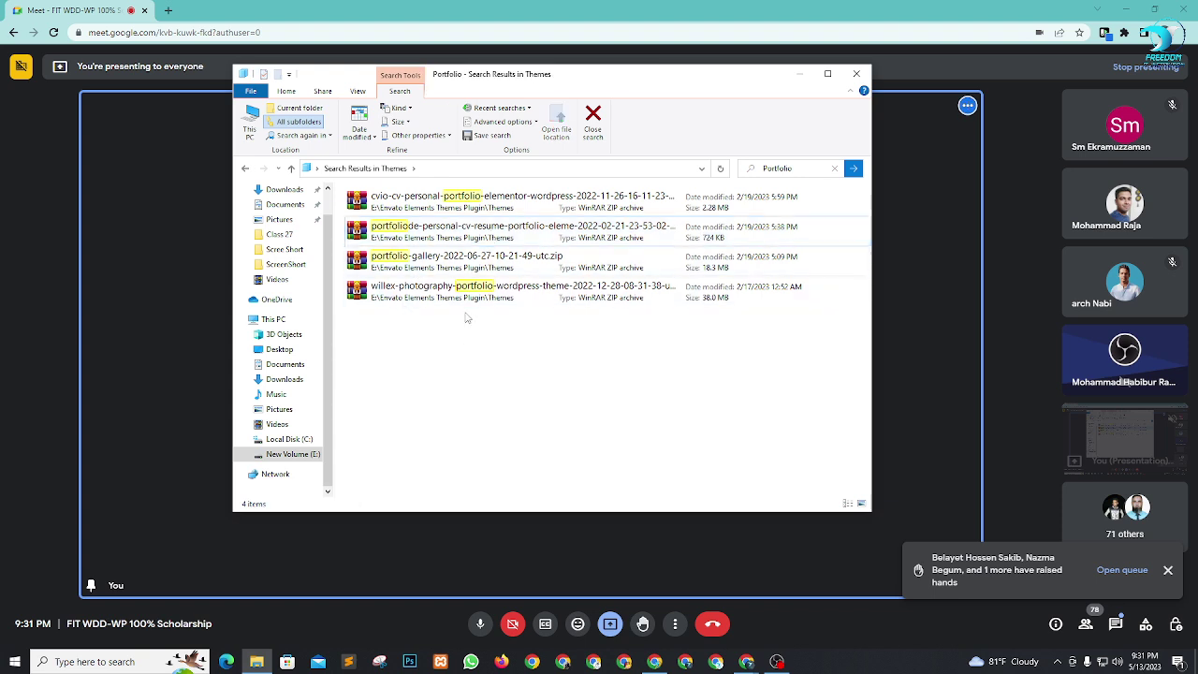
pyautogui.click(438, 206)
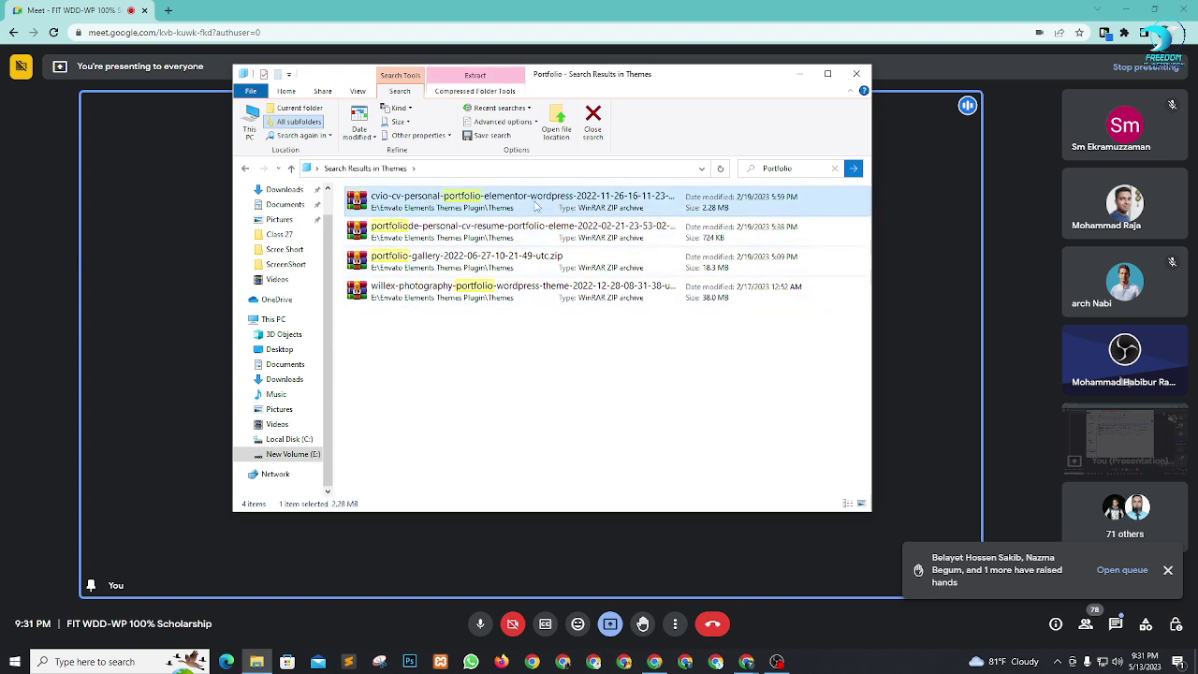
# Copy the portfoliode personal CV resume zip and minimize the windows to show the desktop.
pyautogui.click(497, 233)
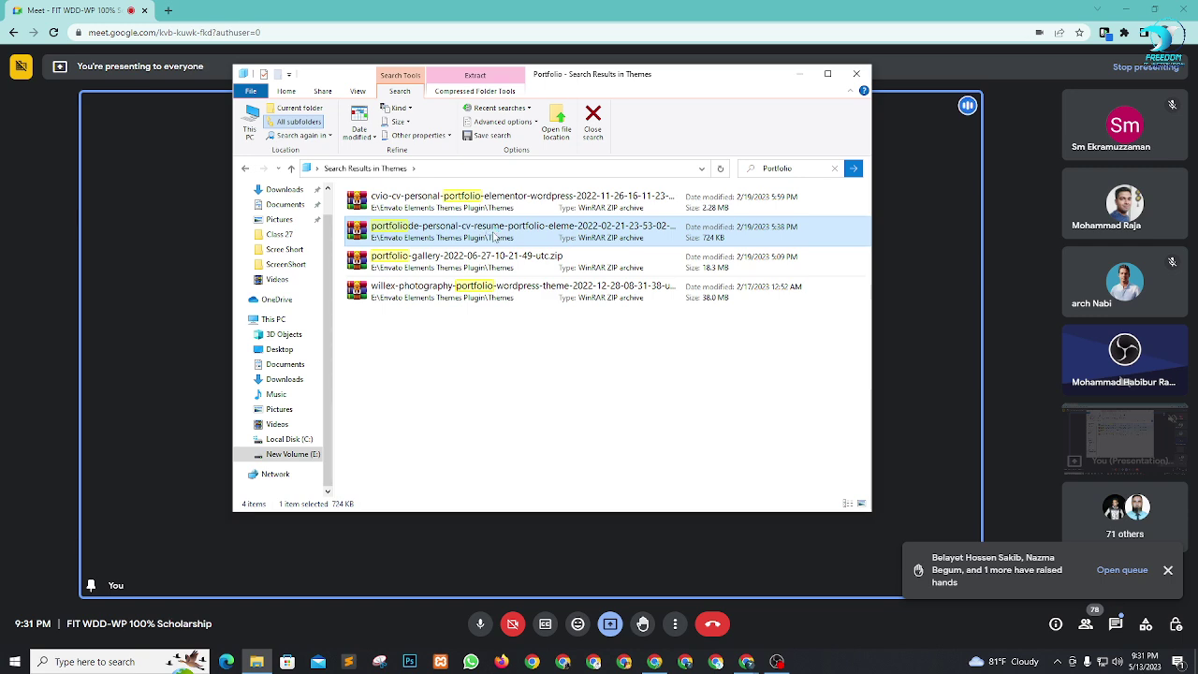
pyautogui.rightClick(498, 238)
pyautogui.click(521, 440)
pyautogui.click(1127, 9)
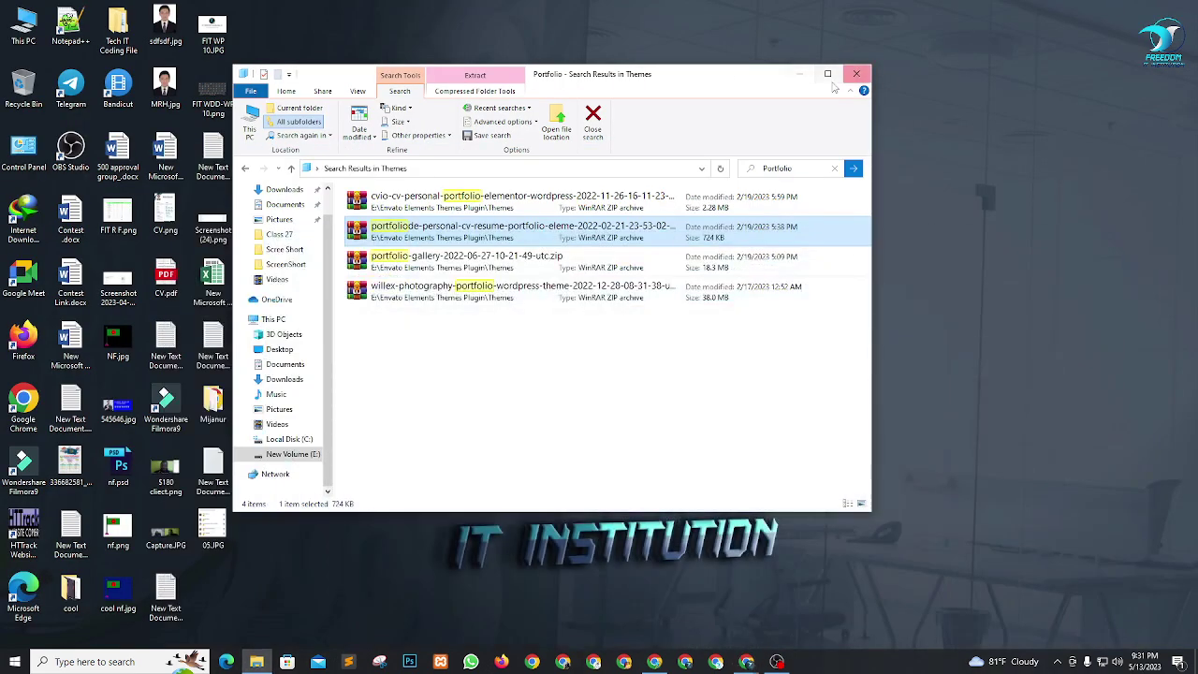
pyautogui.click(799, 74)
# Create a New folder on the desktop and paste the portfoliode theme zip into it.
pyautogui.rightClick(349, 253)
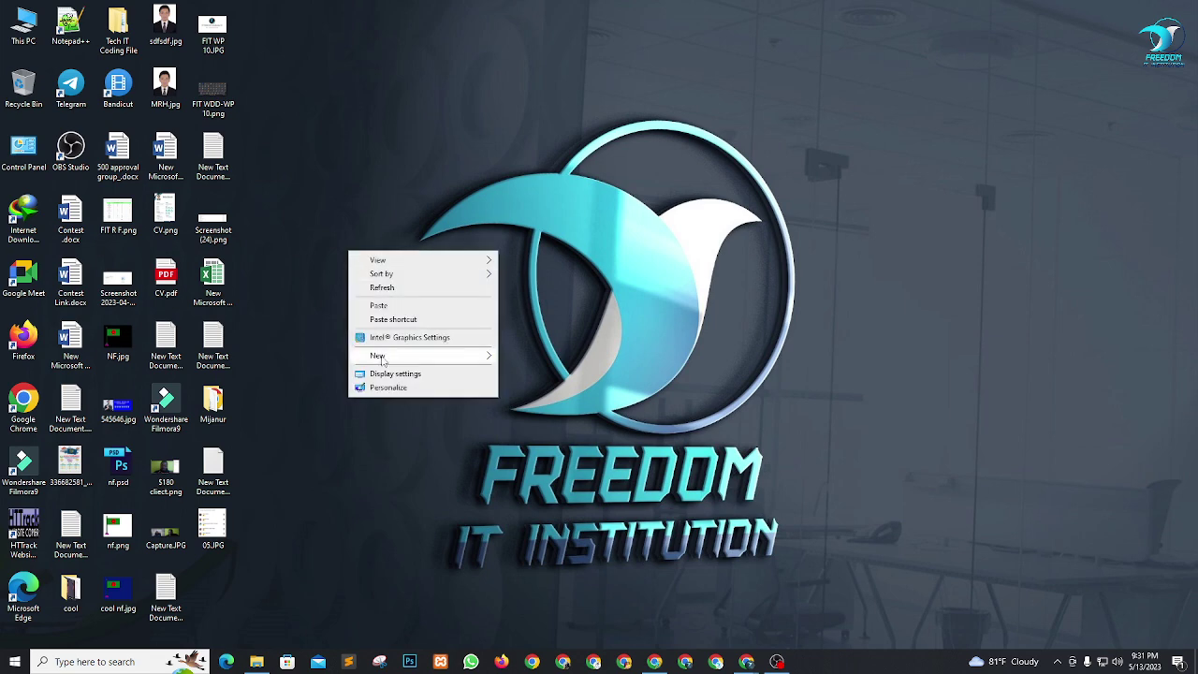
pyautogui.moveTo(382, 361)
pyautogui.click(542, 363)
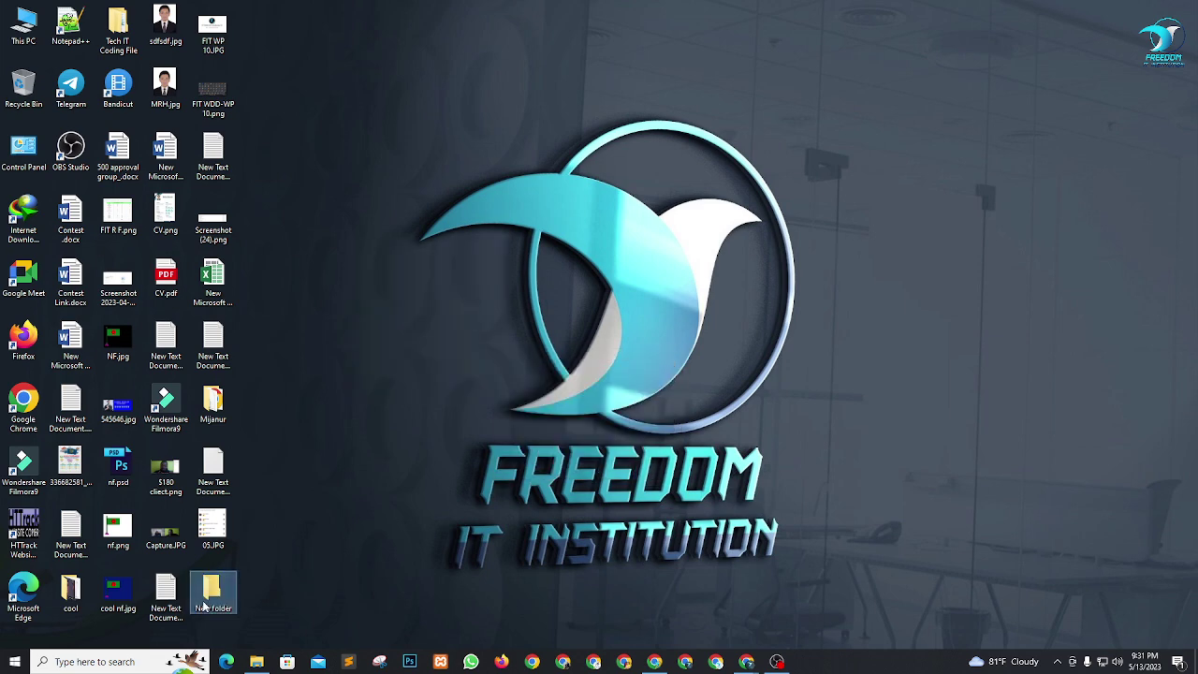
pyautogui.doubleClick(205, 606)
pyautogui.rightClick(388, 254)
pyautogui.click(441, 340)
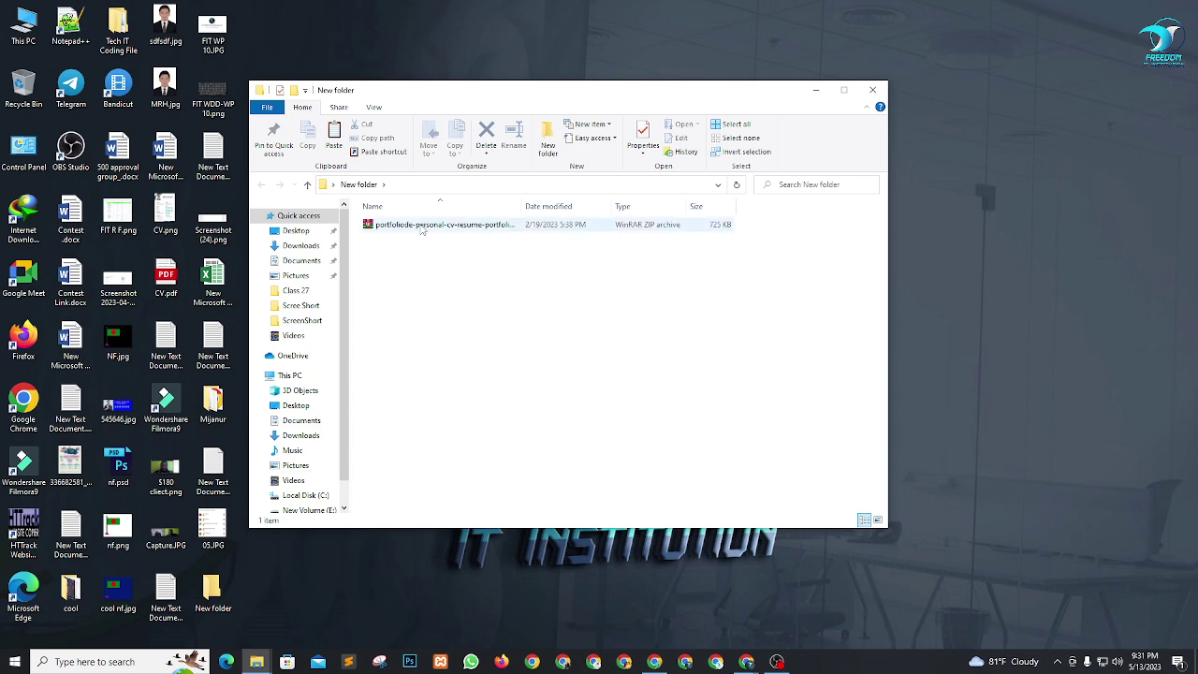
# Extract the portfolio zip, check the extracted folder's four items, and return to New folder.
pyautogui.rightClick(423, 225)
pyautogui.click(462, 290)
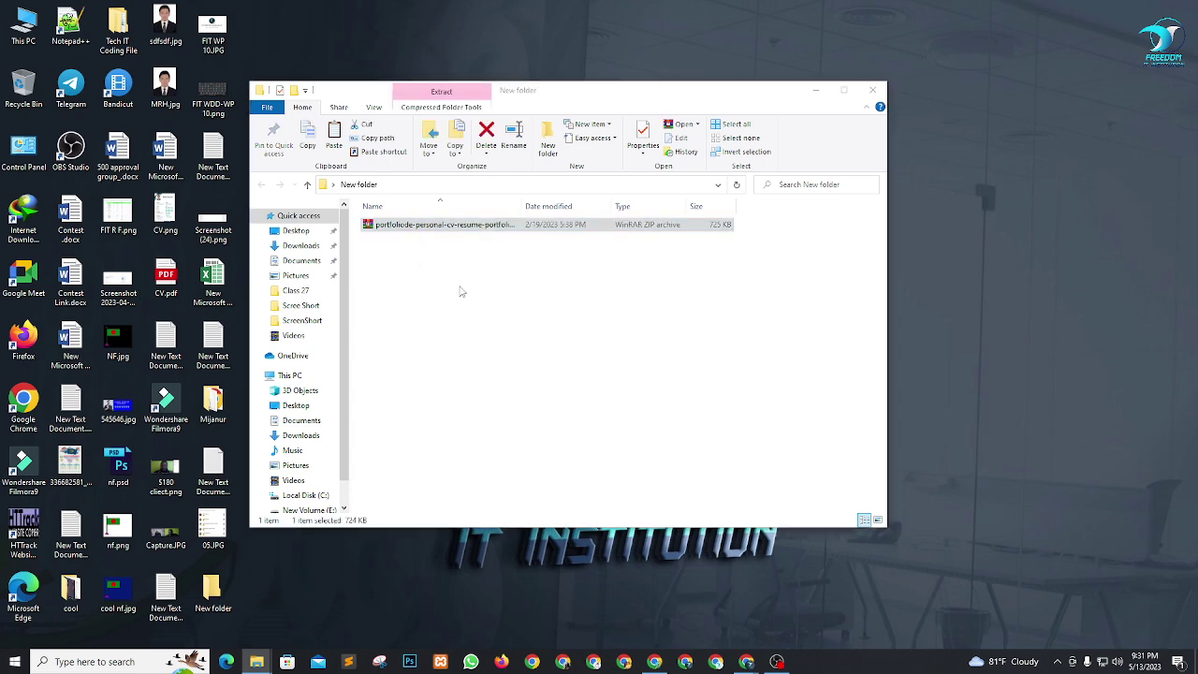
pyautogui.click(639, 471)
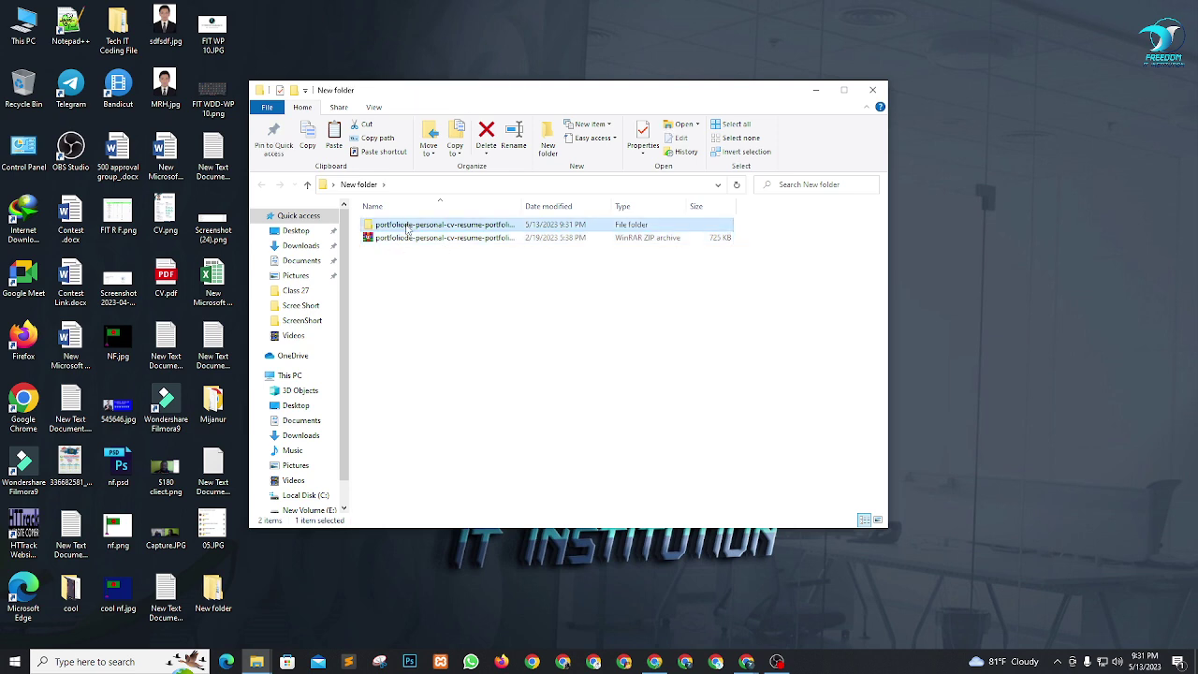
pyautogui.doubleClick(407, 226)
pyautogui.moveTo(402, 314); pyautogui.dragTo(379, 217)
pyautogui.click(448, 324)
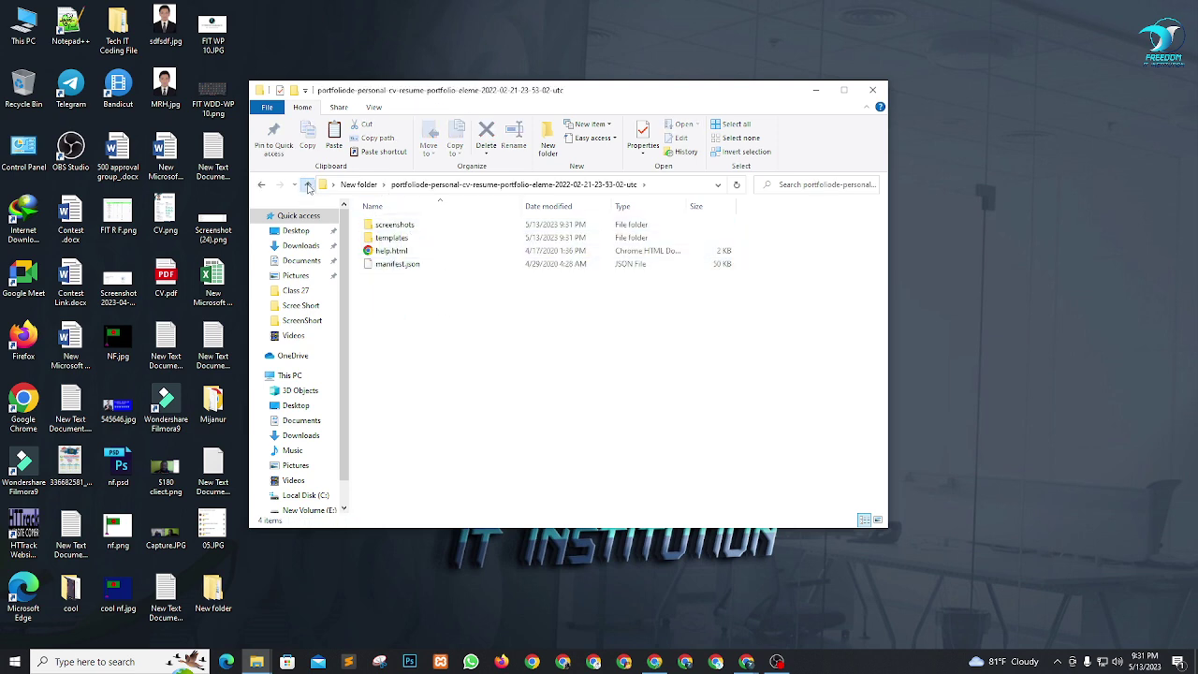
pyautogui.click(308, 184)
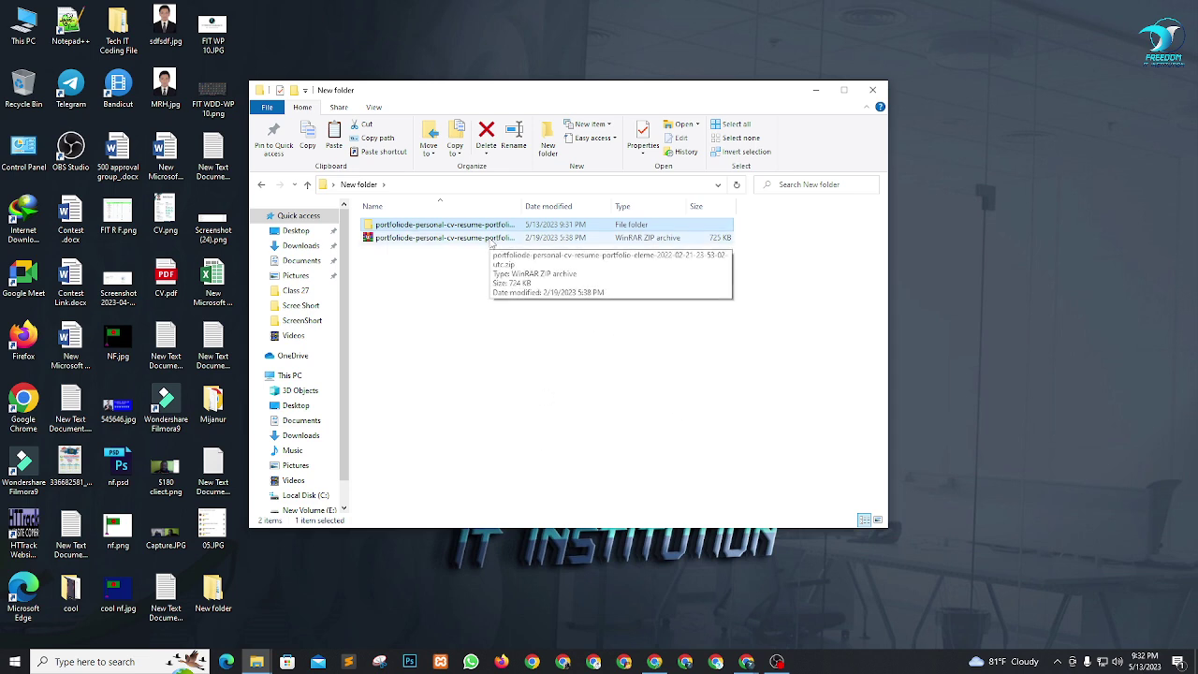
pyautogui.click(551, 360)
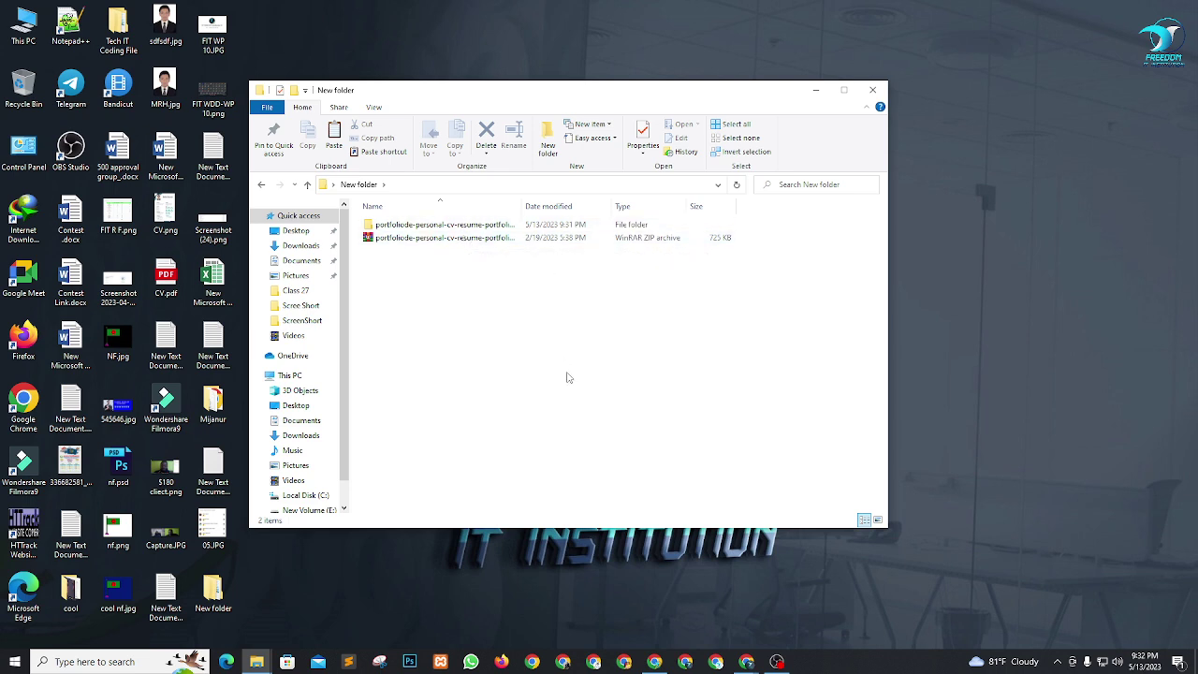
# Copy the willex-photography theme ZIP from the Portfolio search results.
pyautogui.moveTo(257, 662)
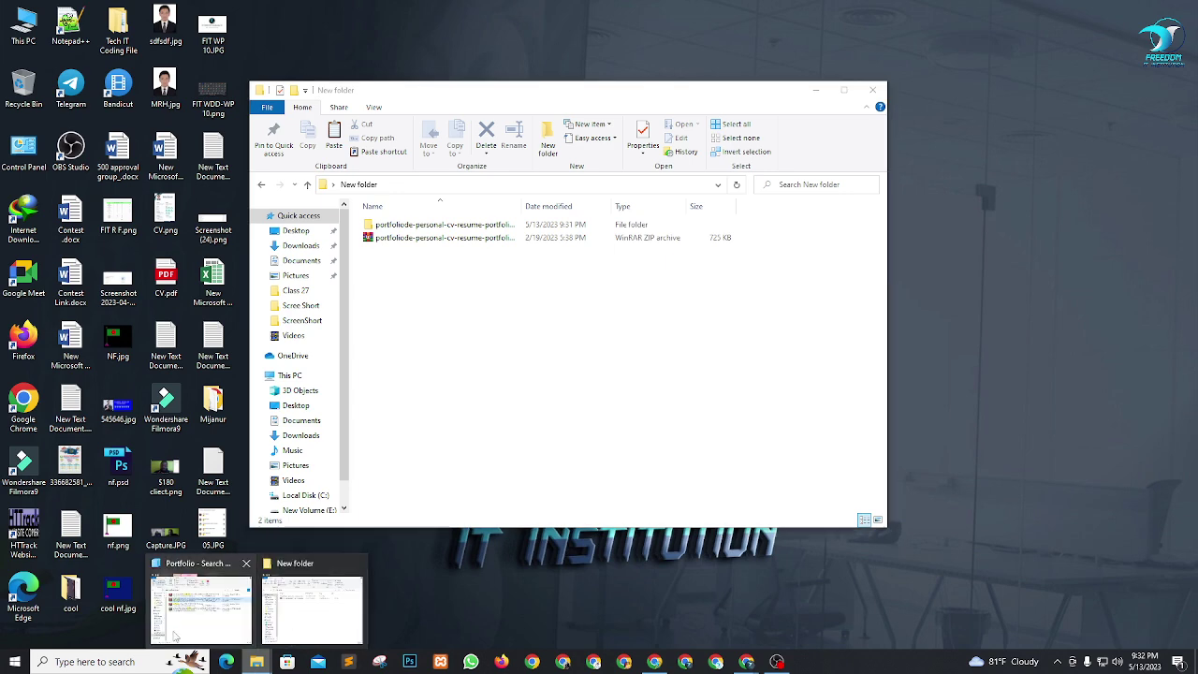
pyautogui.click(199, 599)
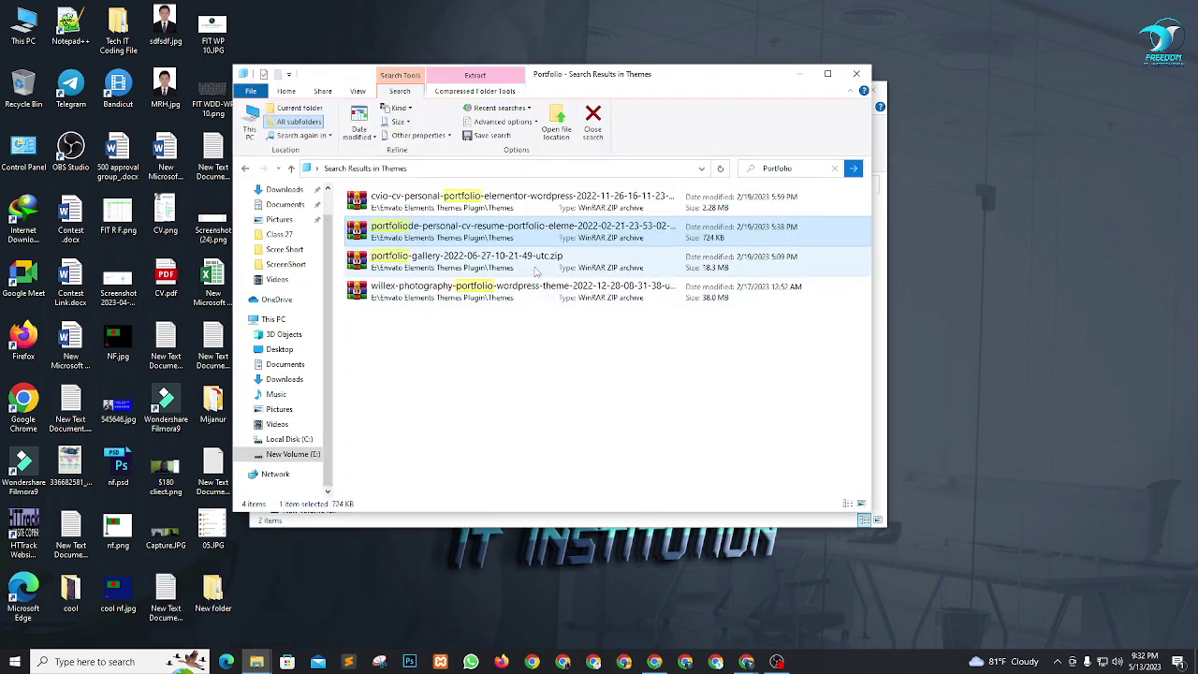
pyautogui.click(514, 297)
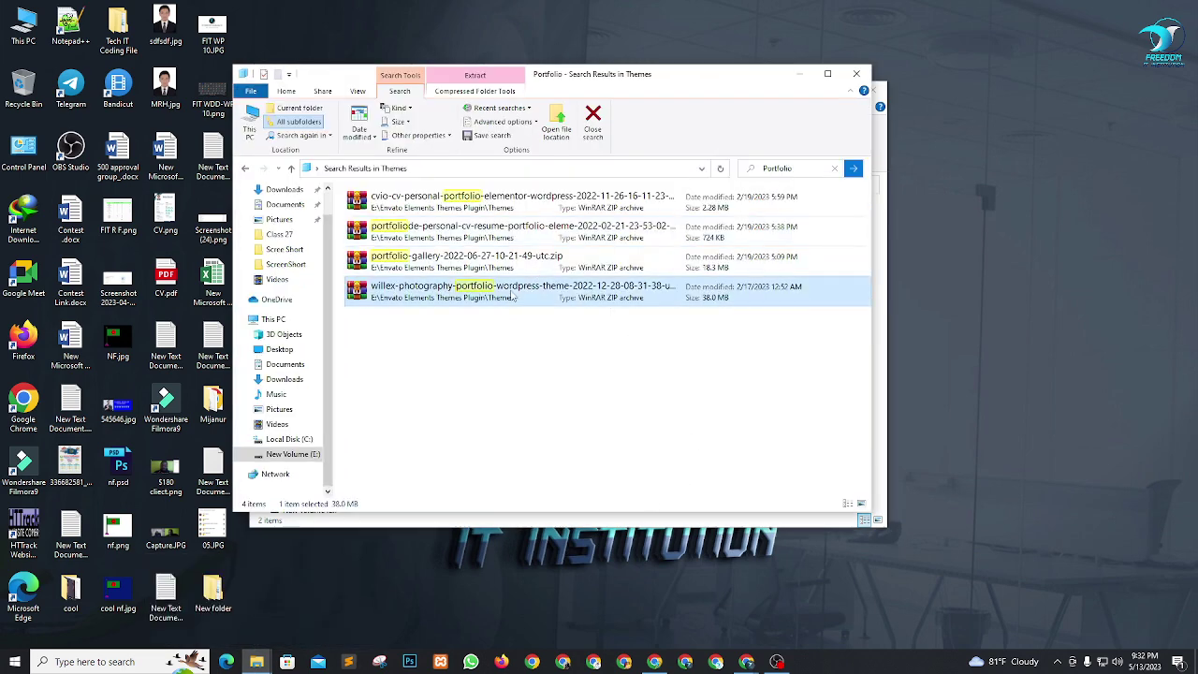
pyautogui.rightClick(513, 297)
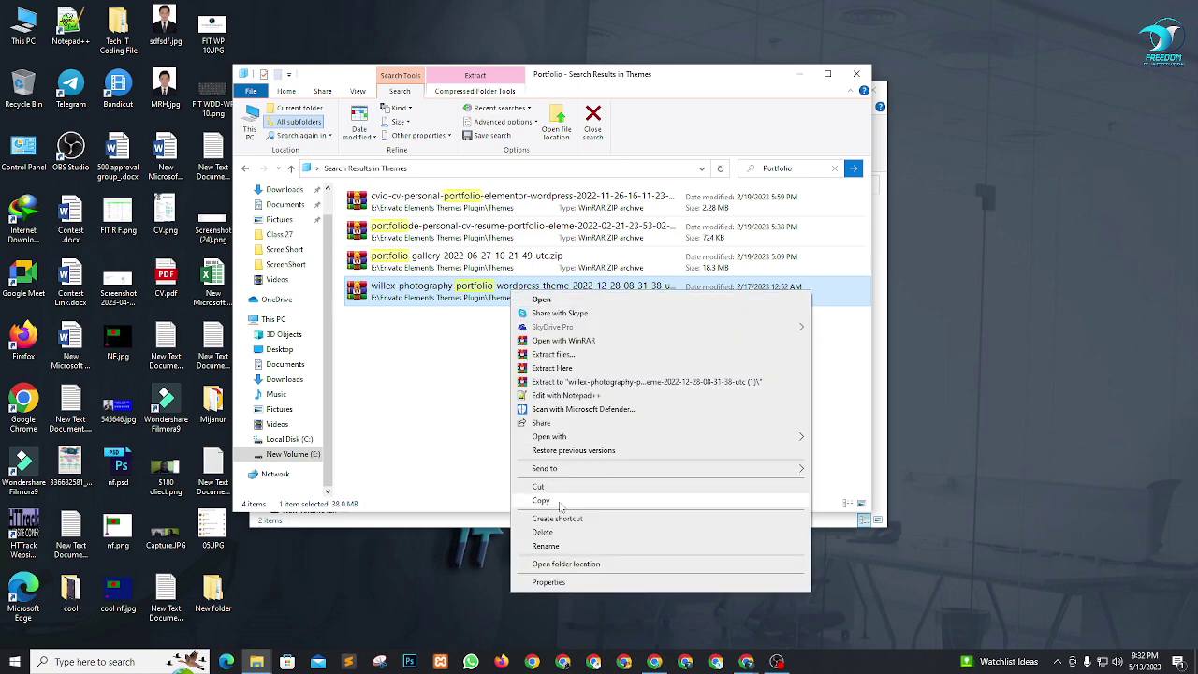
pyautogui.press('Escape')
# Delete the extracted portfolio folder and paste the willex-photography ZIP into New folder.
pyautogui.moveTo(257, 662)
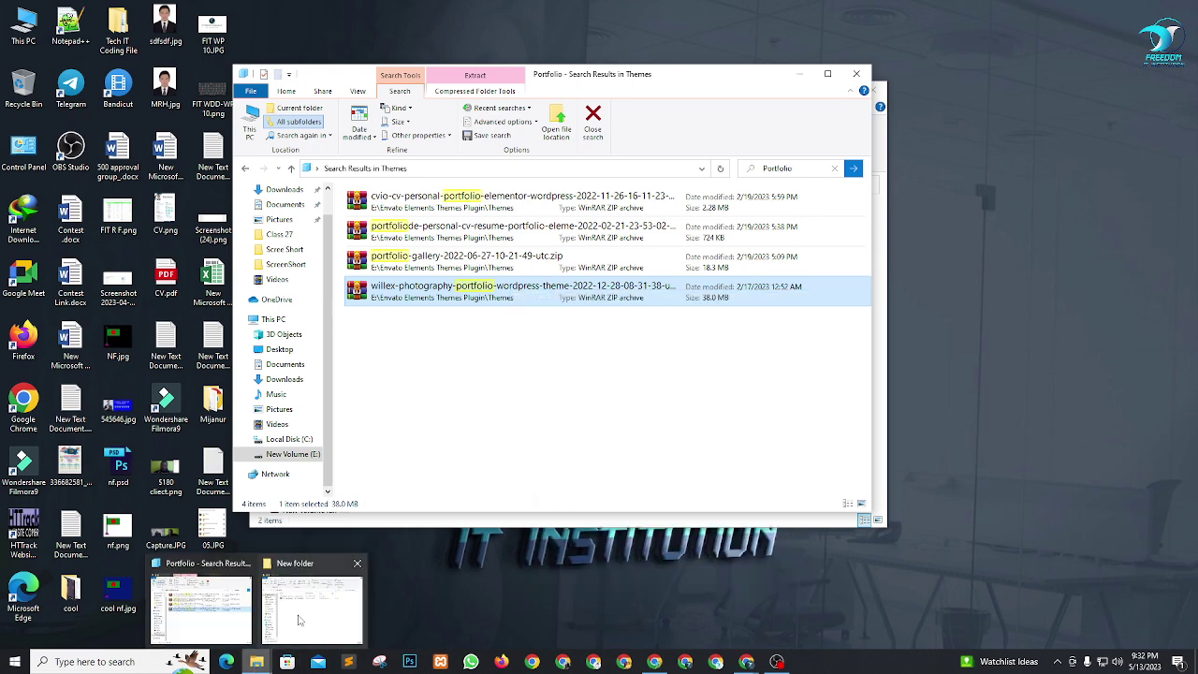
pyautogui.click(309, 604)
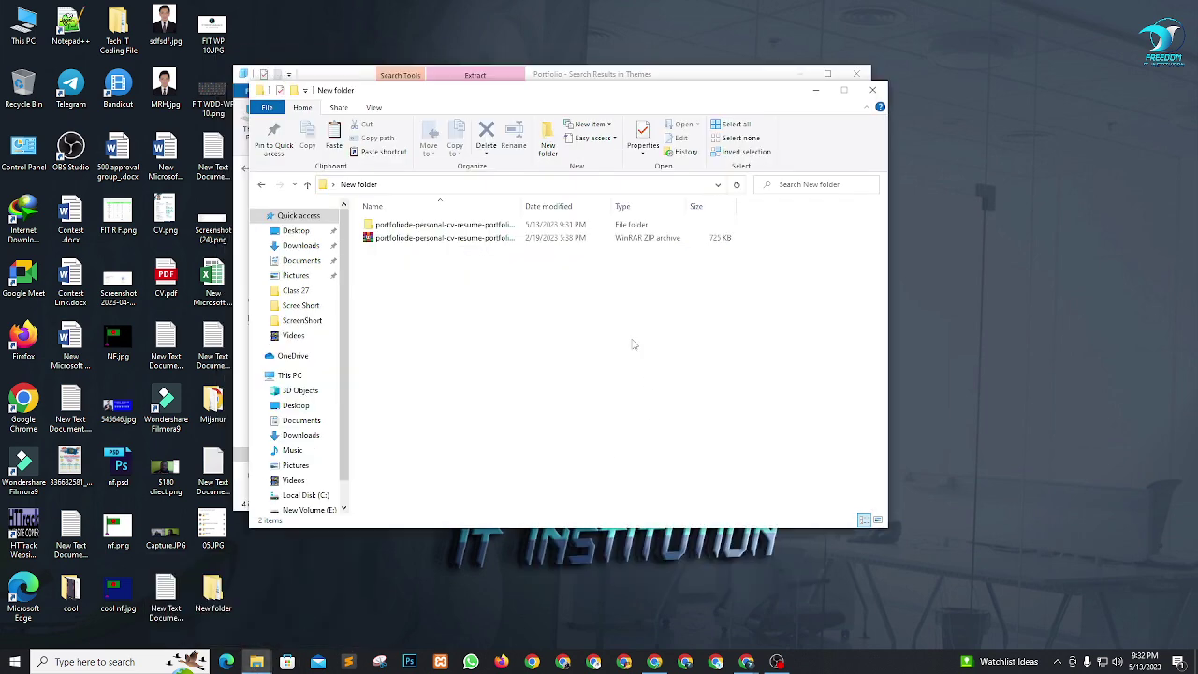
pyautogui.click(417, 227)
pyautogui.press('Delete')
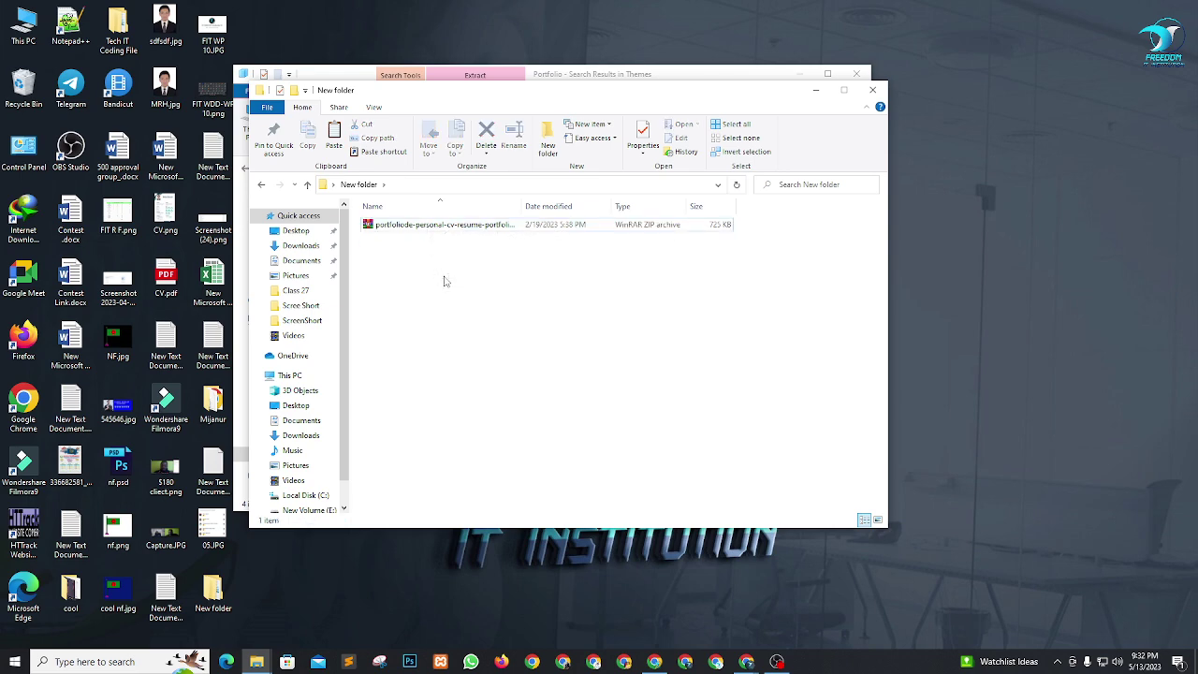
pyautogui.rightClick(445, 277)
pyautogui.click(486, 367)
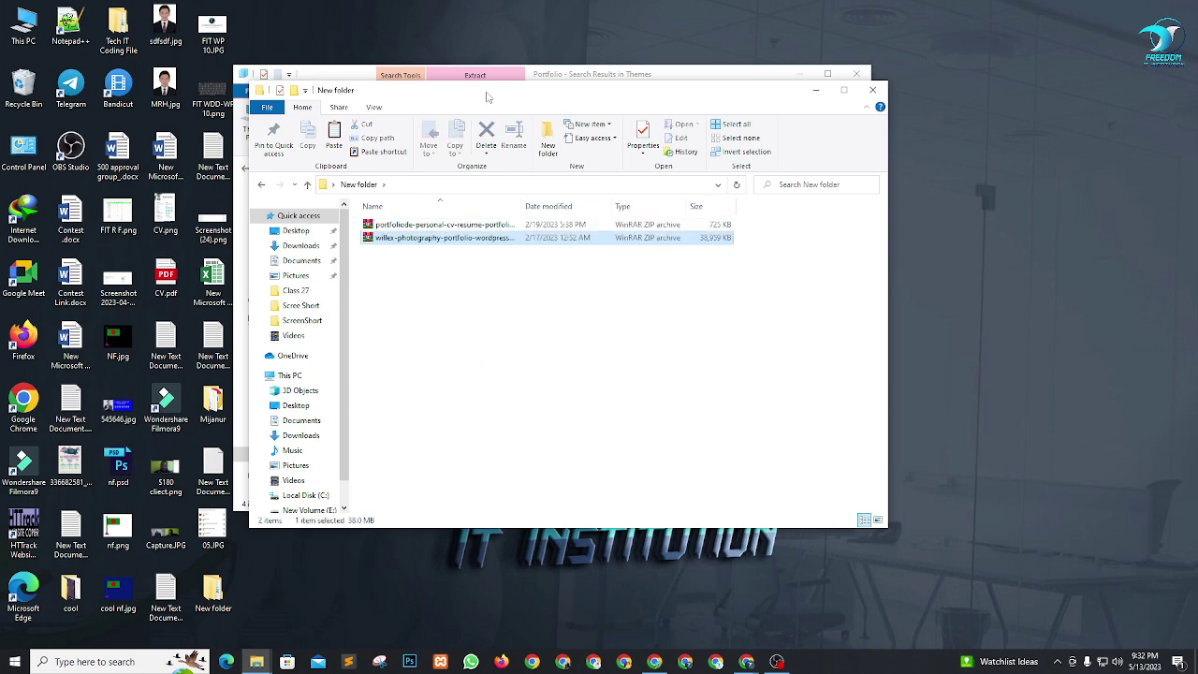
# Extract the willex-photography ZIP and open its willex_package folder.
pyautogui.rightClick(451, 242)
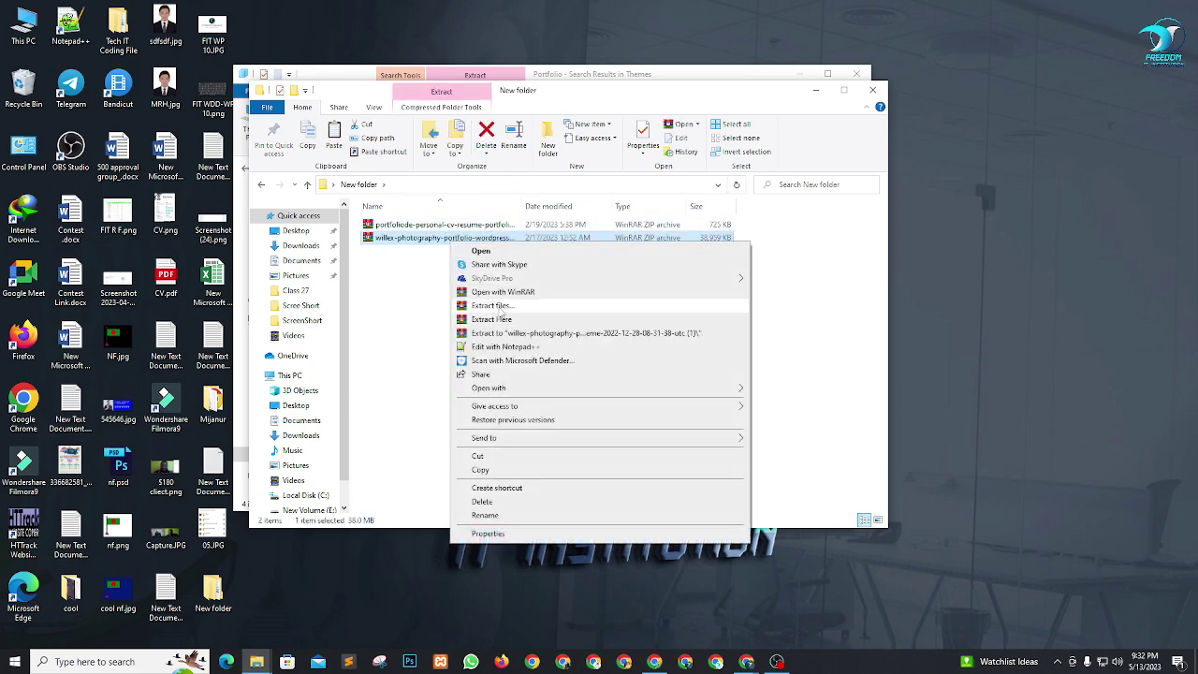
pyautogui.click(783, 309)
pyautogui.click(634, 466)
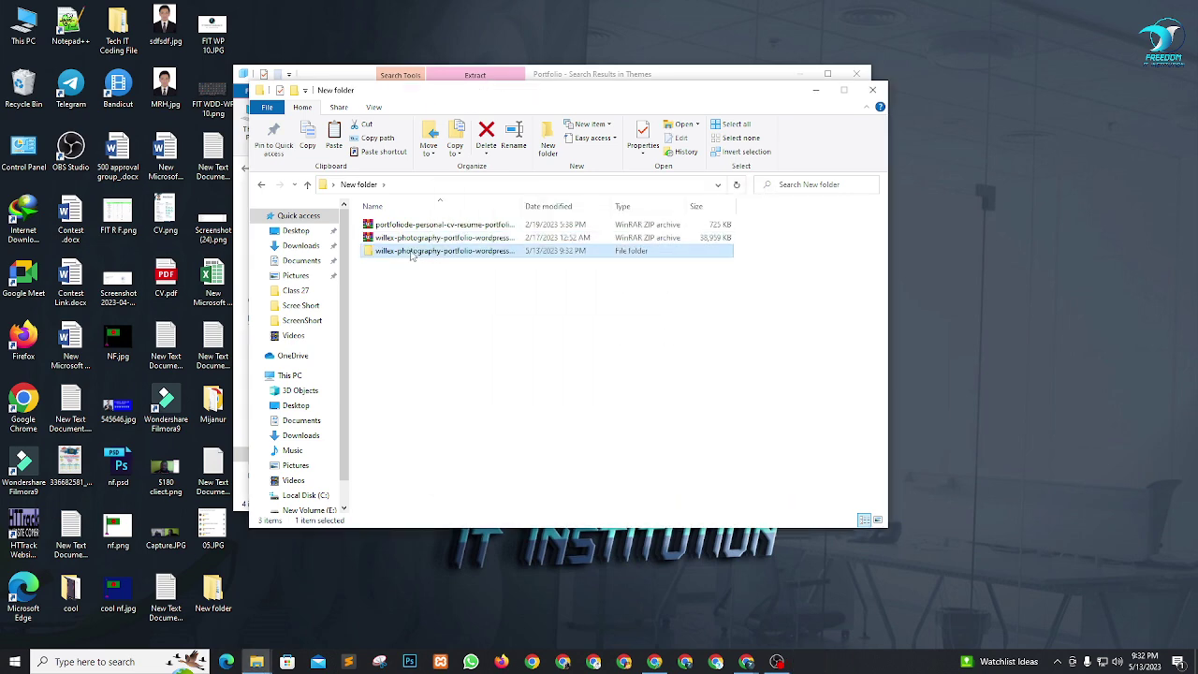
pyautogui.doubleClick(412, 251)
pyautogui.doubleClick(405, 226)
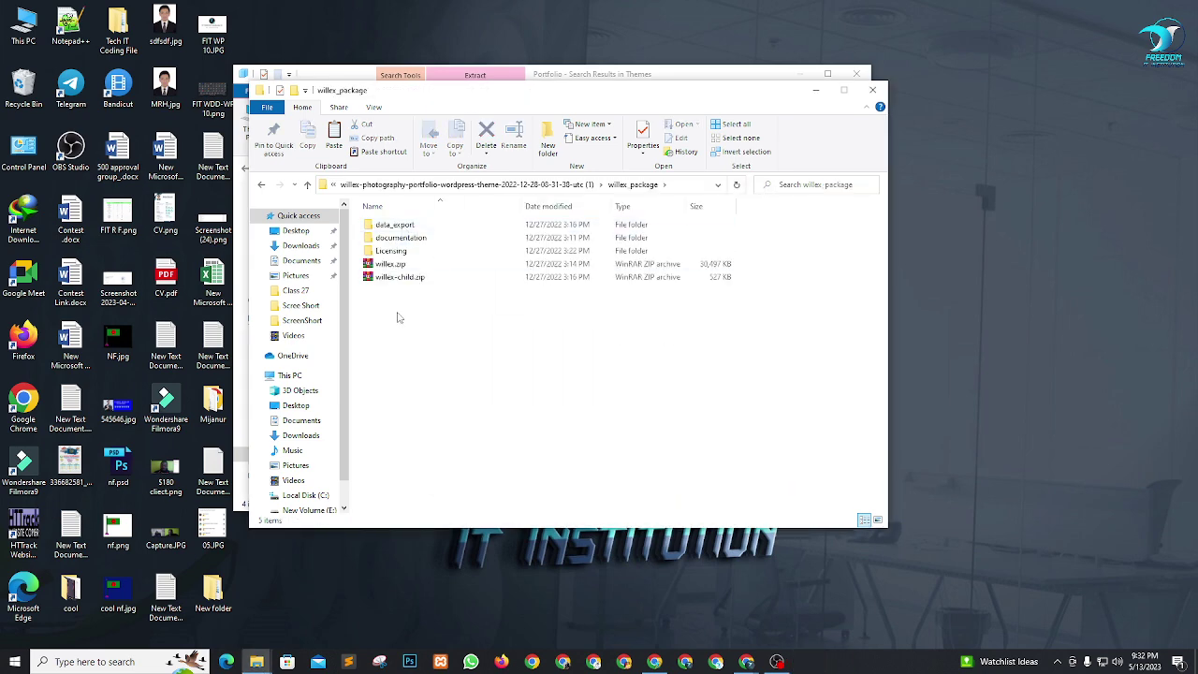
# Inspect willex.zip, willex-child.zip and the Licensing folder, then minimize both Explorer windows.
pyautogui.moveTo(398, 312); pyautogui.dragTo(391, 217)
pyautogui.click(434, 364)
pyautogui.click(402, 265)
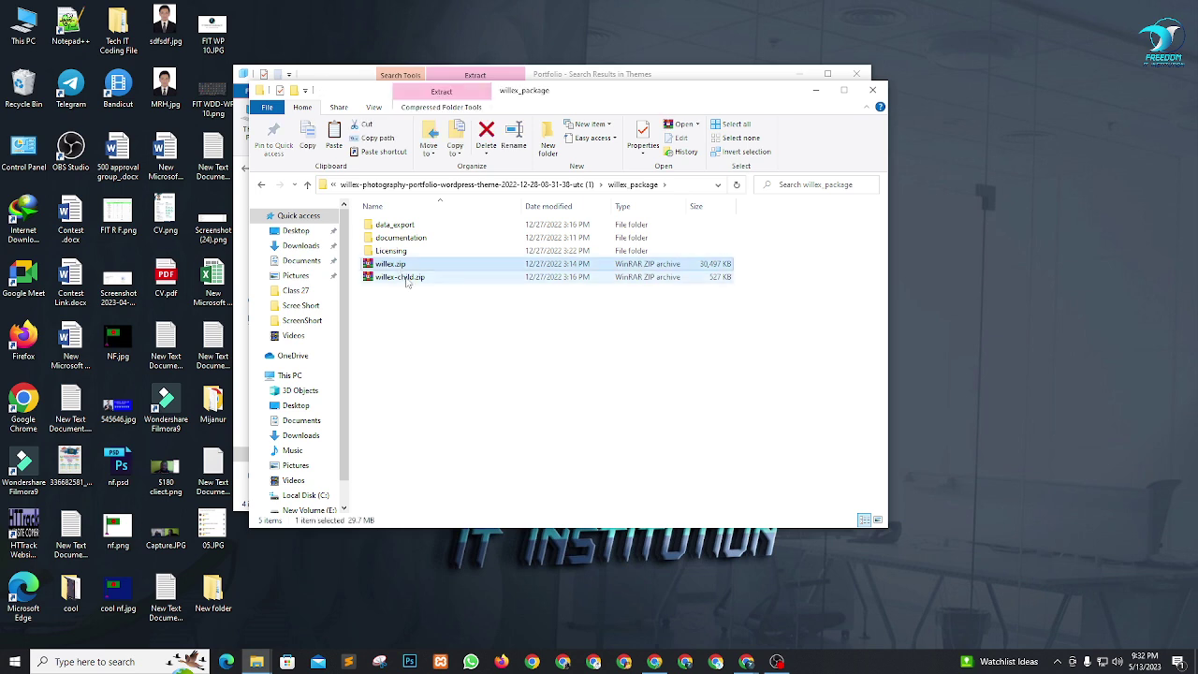
pyautogui.click(404, 279)
pyautogui.press('Up')
pyautogui.press('Up')
pyautogui.press('Return')
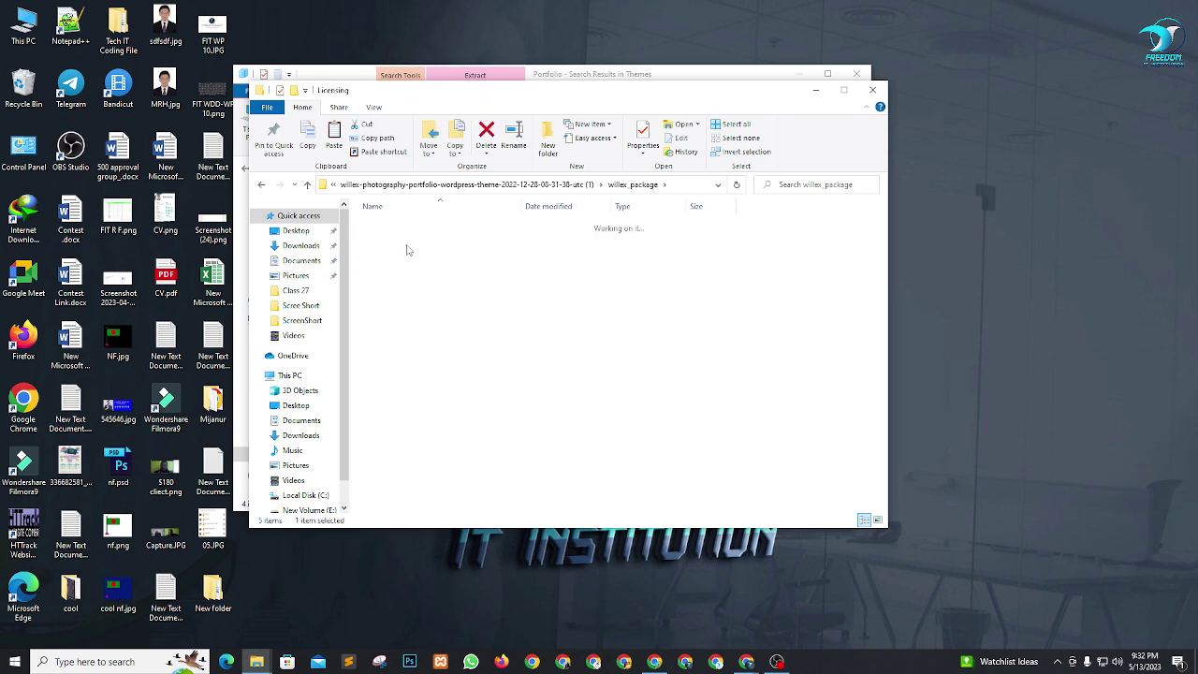
pyautogui.hotkey('alt', 'Up')
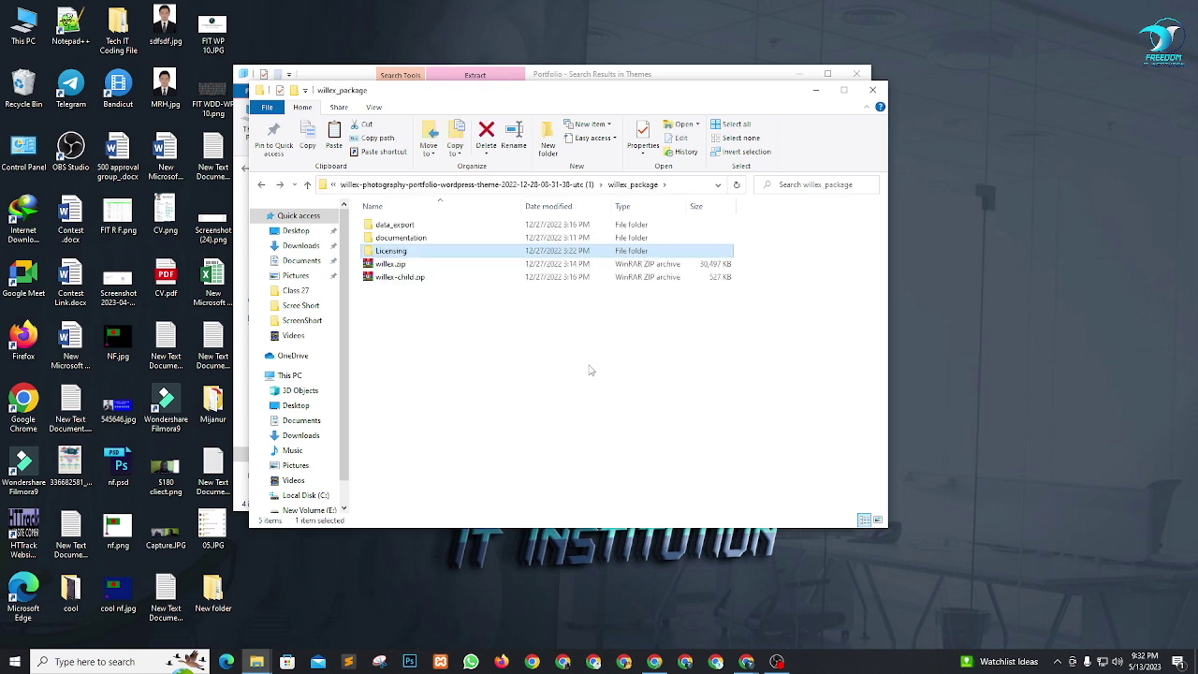
pyautogui.hotkey('alt', 'Up')
pyautogui.doubleClick(436, 228)
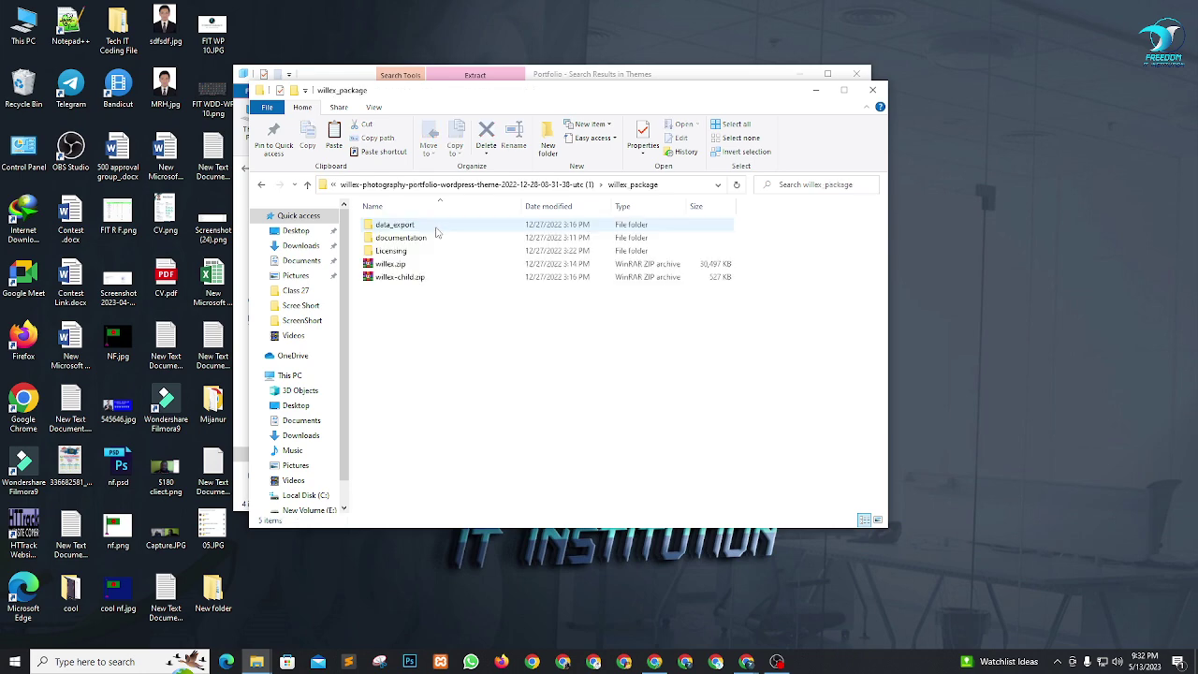
pyautogui.click(824, 94)
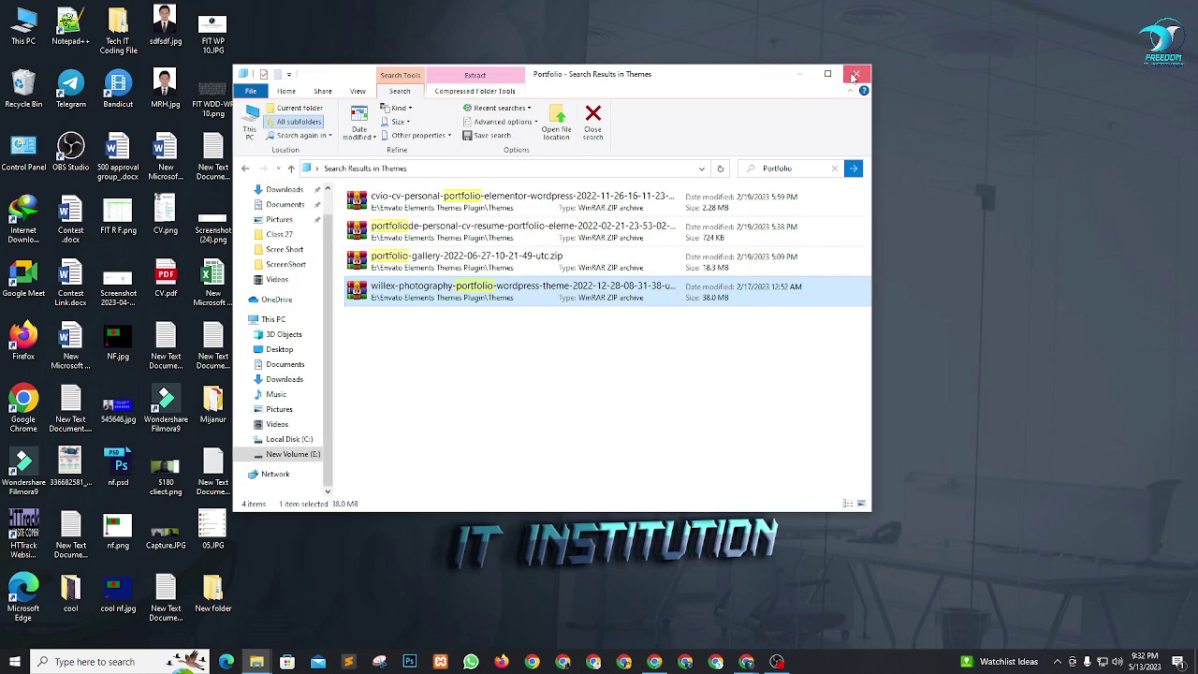
pyautogui.click(803, 79)
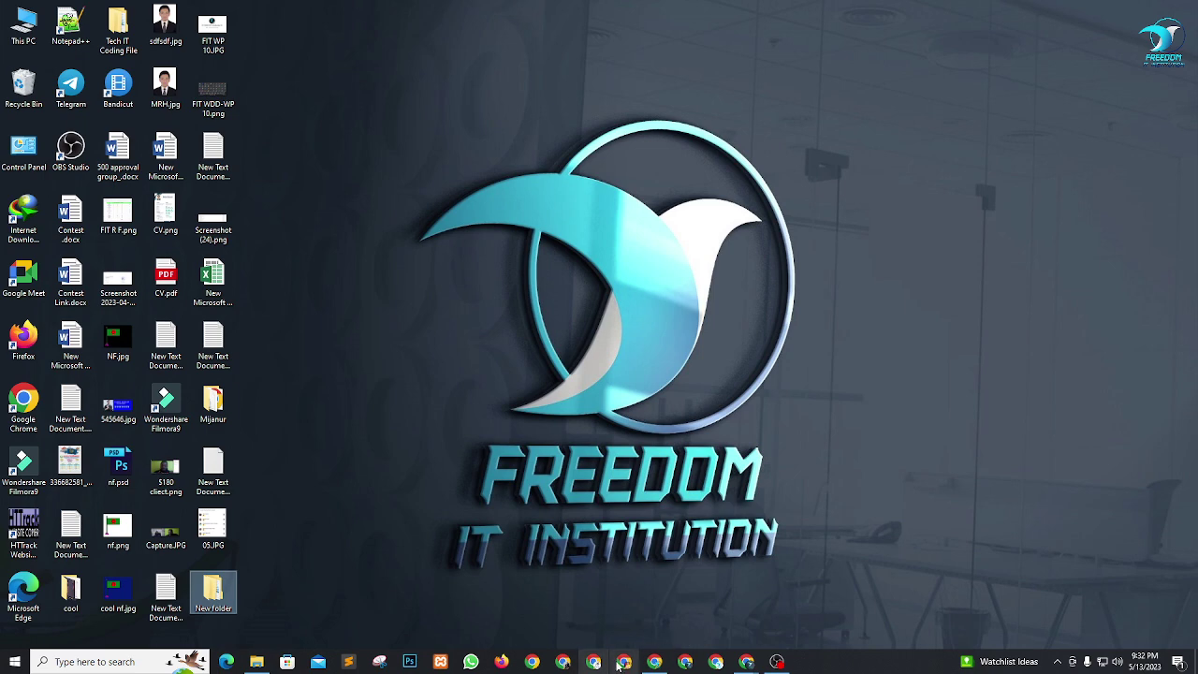
# Launch Chrome with a chosen profile and maximize the new window.
pyautogui.click(562, 661)
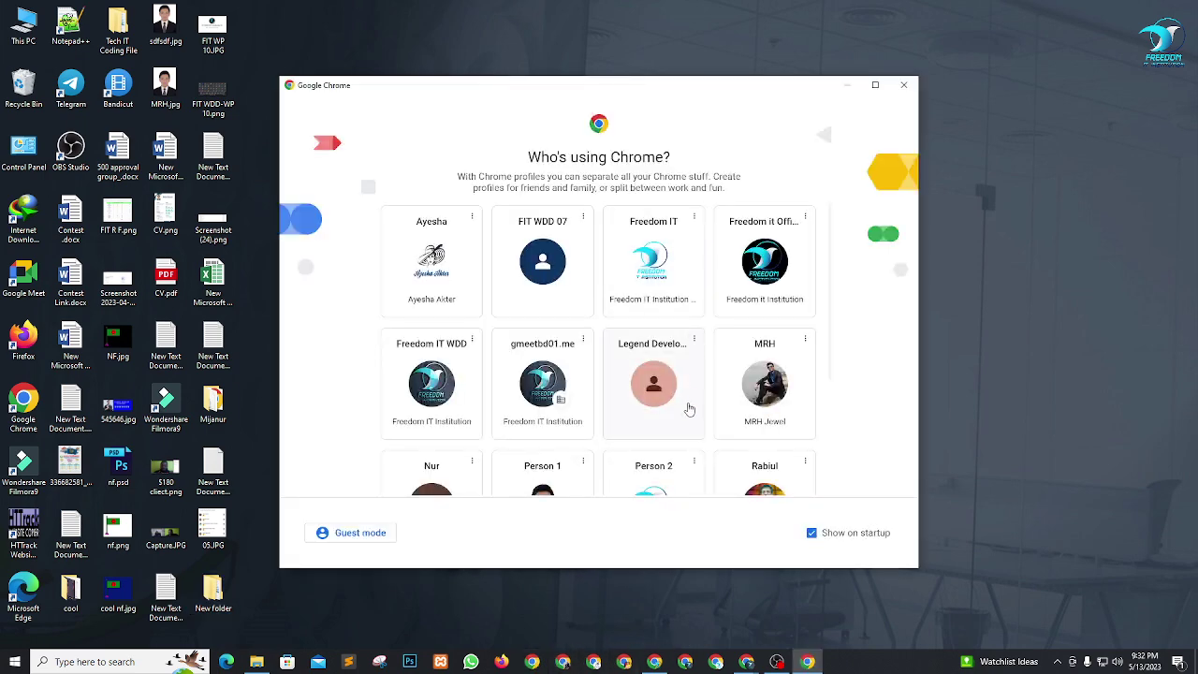
pyautogui.scroll(-2, 688, 403)
pyautogui.click(547, 388)
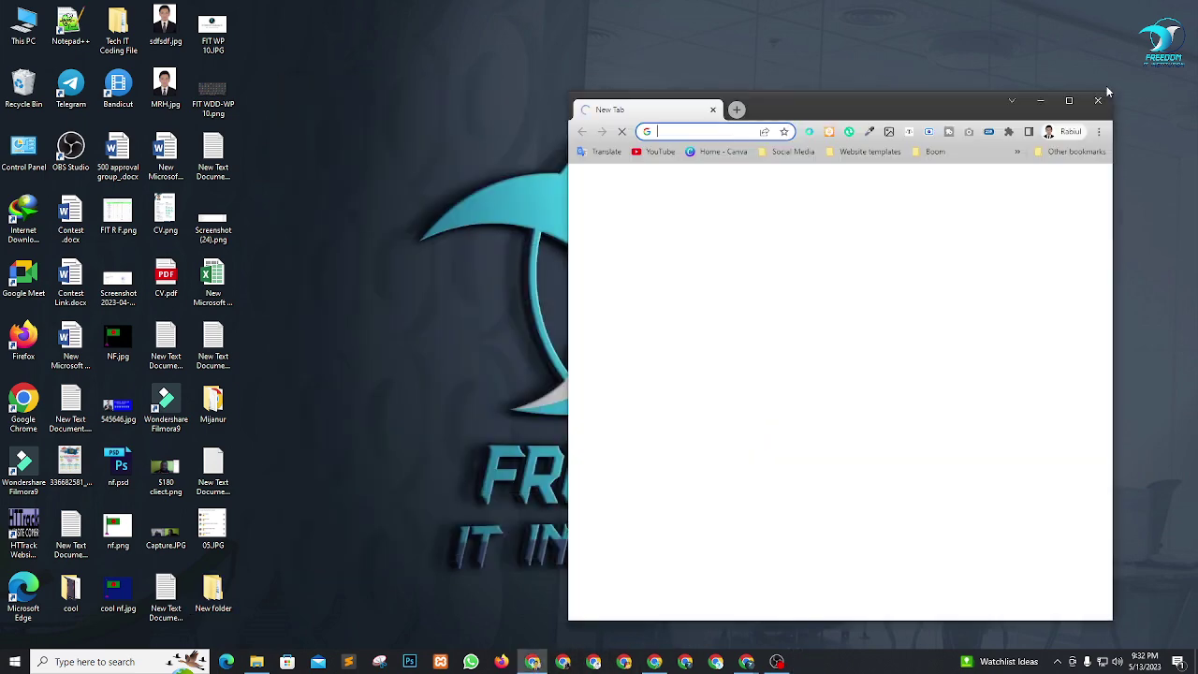
pyautogui.click(1070, 101)
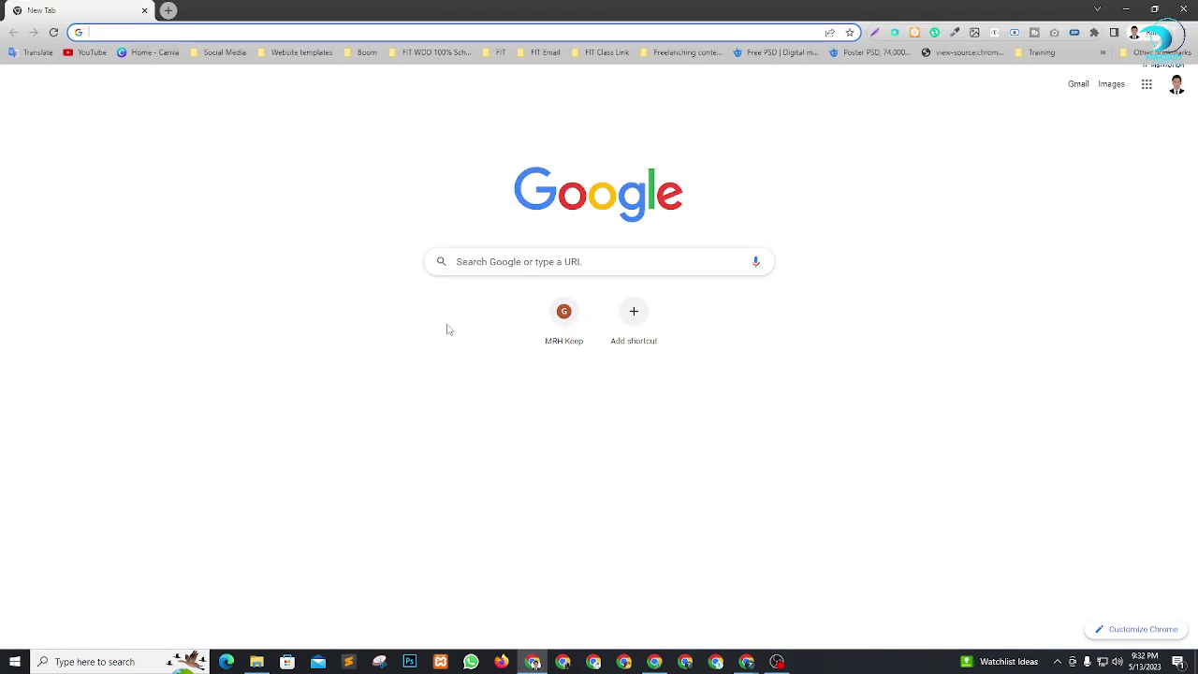
# Load pantheon.io, copy its address, and switch to the Google Meet window.
pyautogui.write('pa')
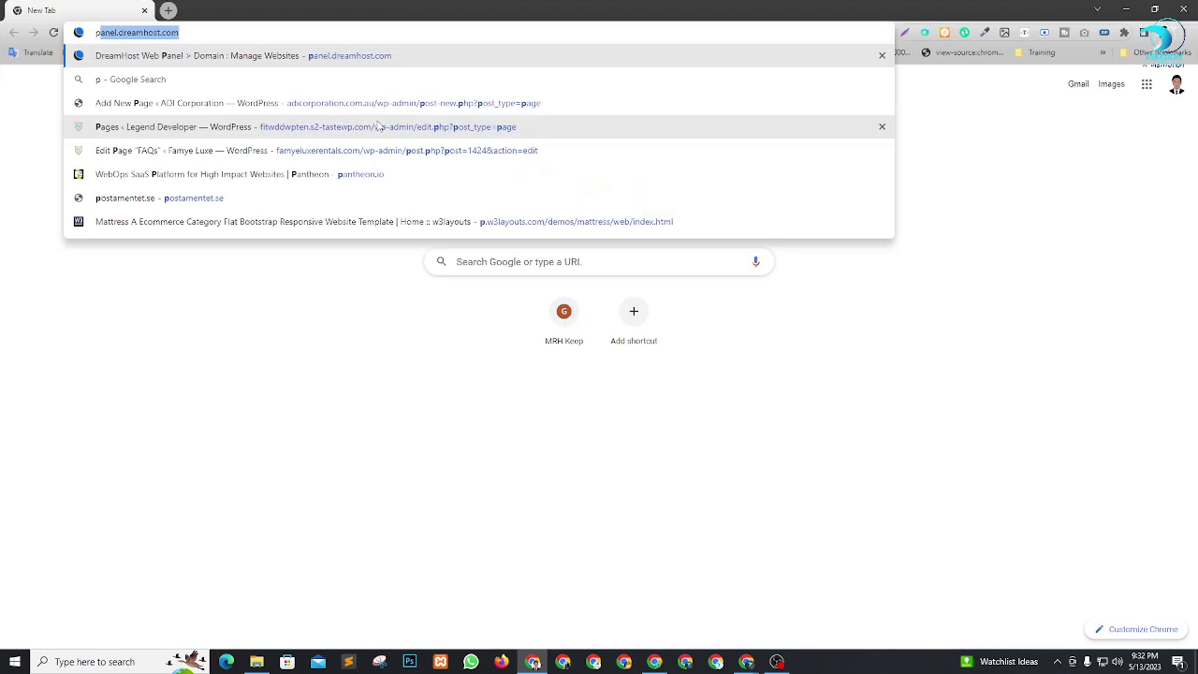
pyautogui.write('nt')
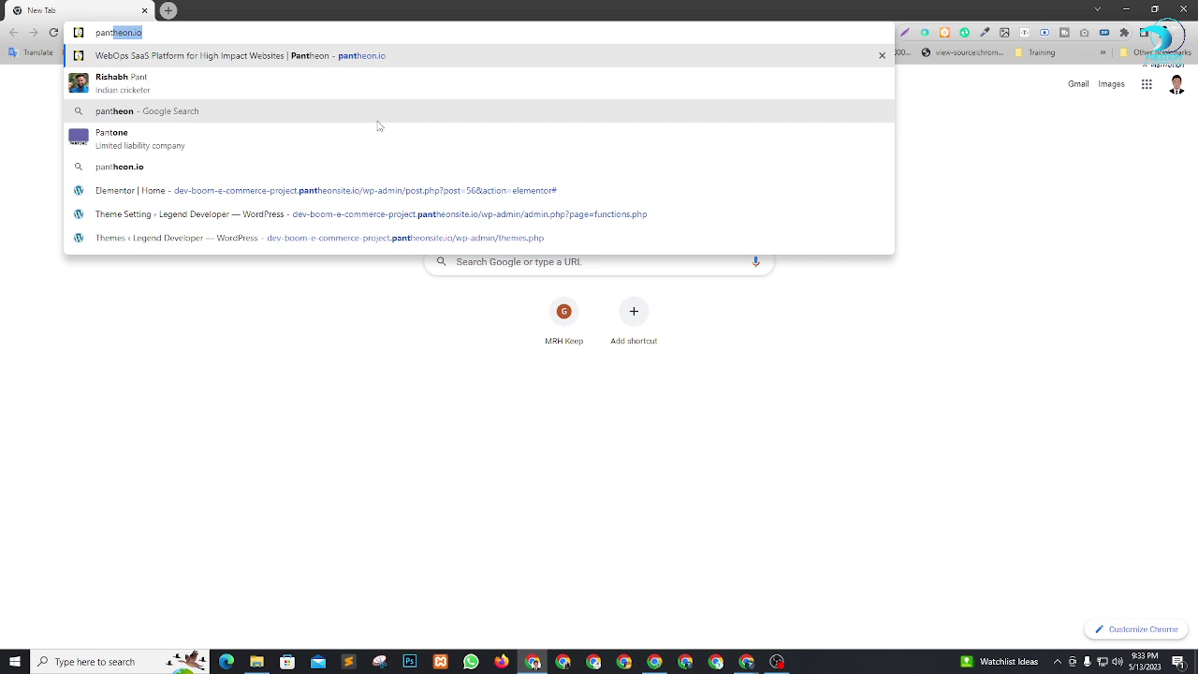
pyautogui.press('Return')
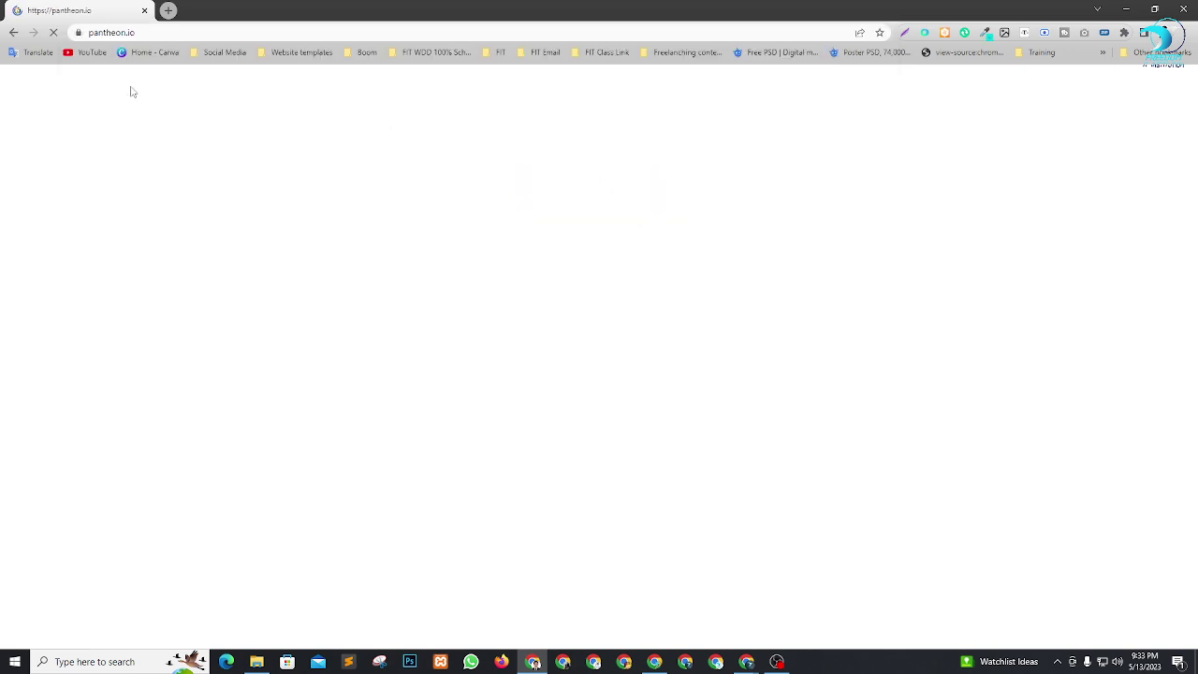
pyautogui.click(164, 34)
pyautogui.hotkey('ctrl', 'c')
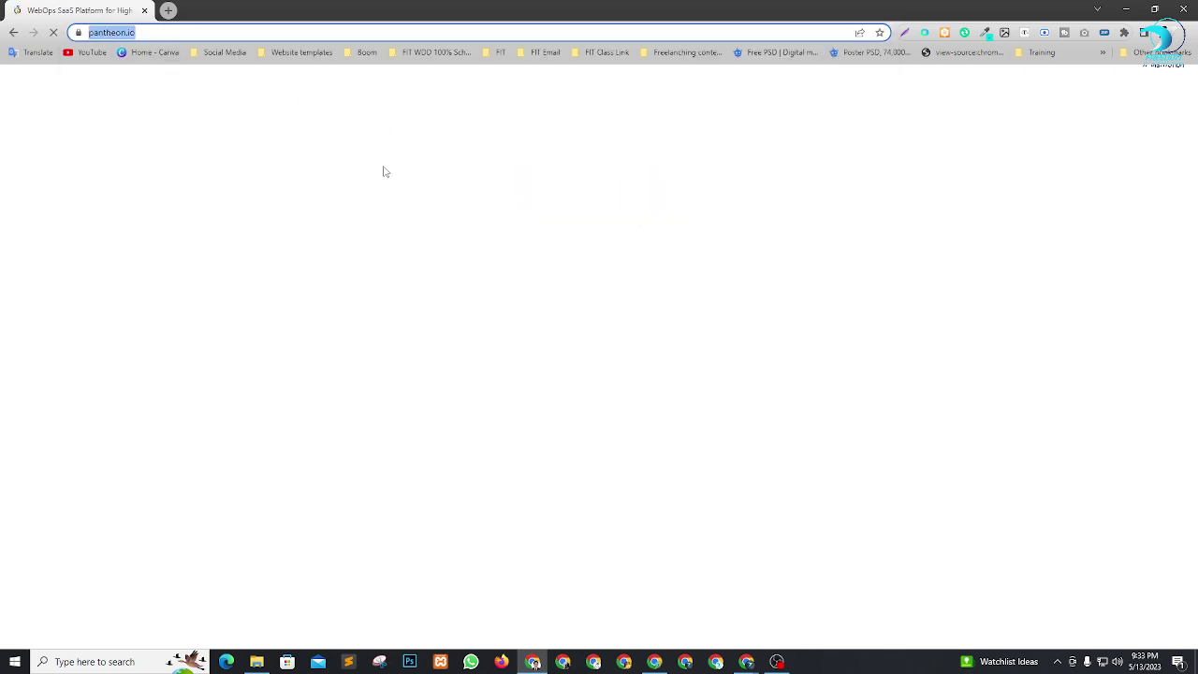
pyautogui.hotkey('alt', 'Tab')
pyautogui.press('Tab')
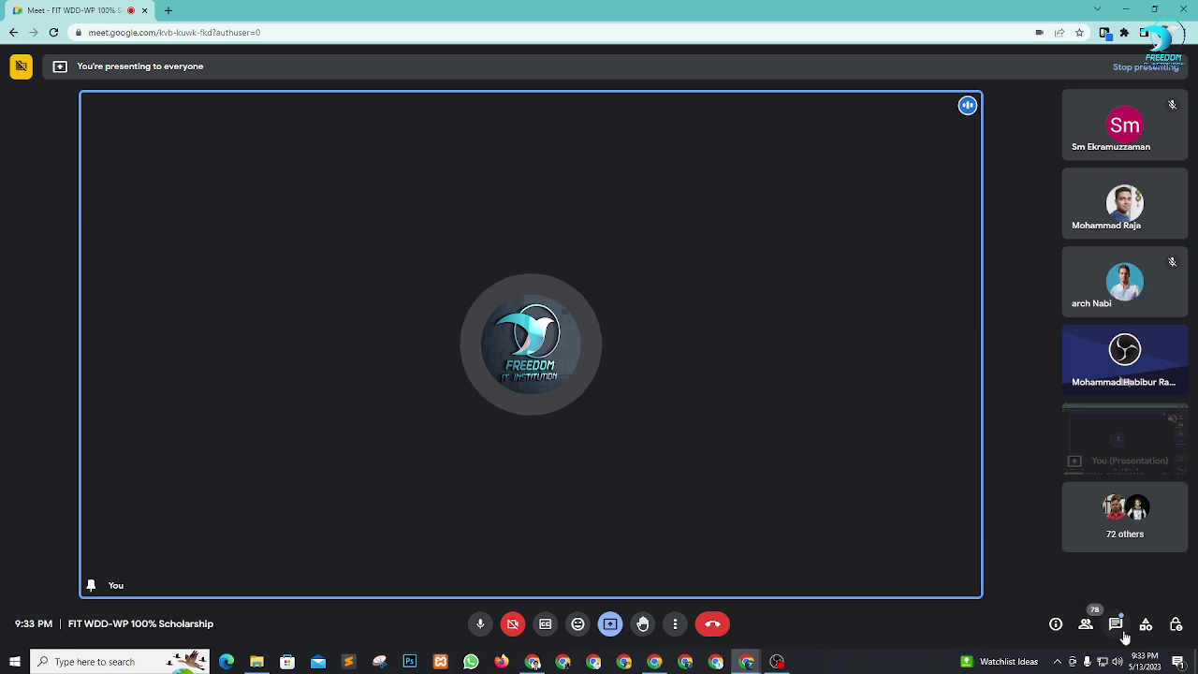
pyautogui.click(1117, 625)
pyautogui.click(1061, 568)
pyautogui.hotkey('ctrl', 'v')
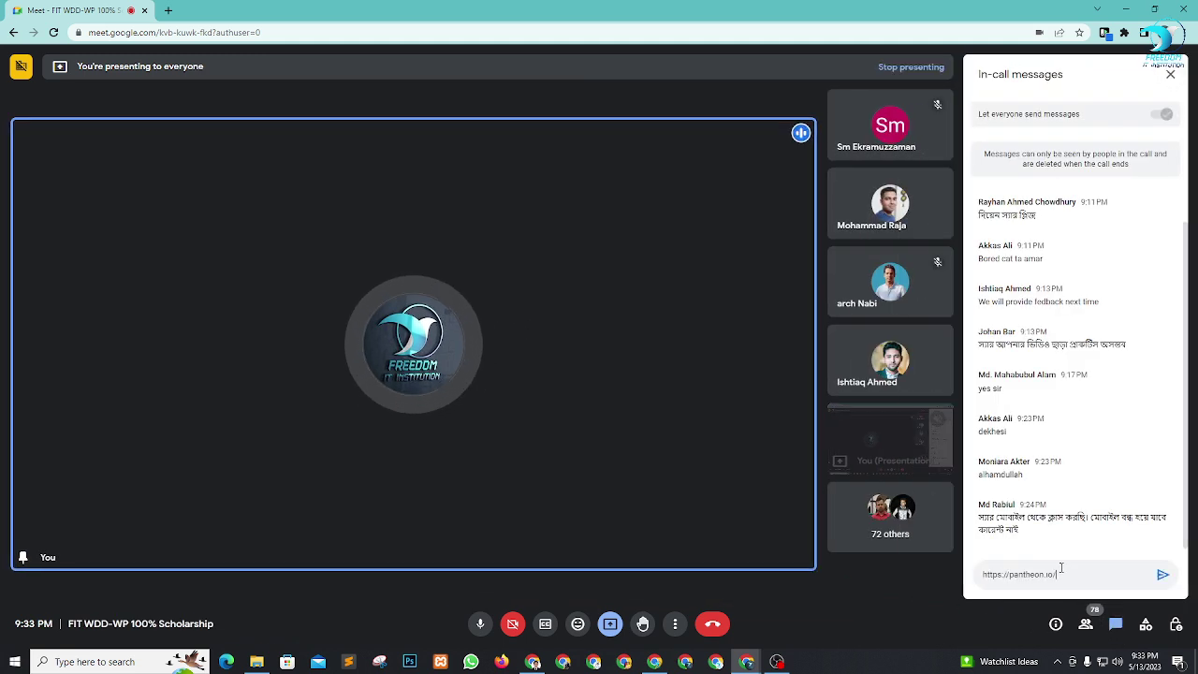
pyautogui.press('Return')
pyautogui.click(1170, 74)
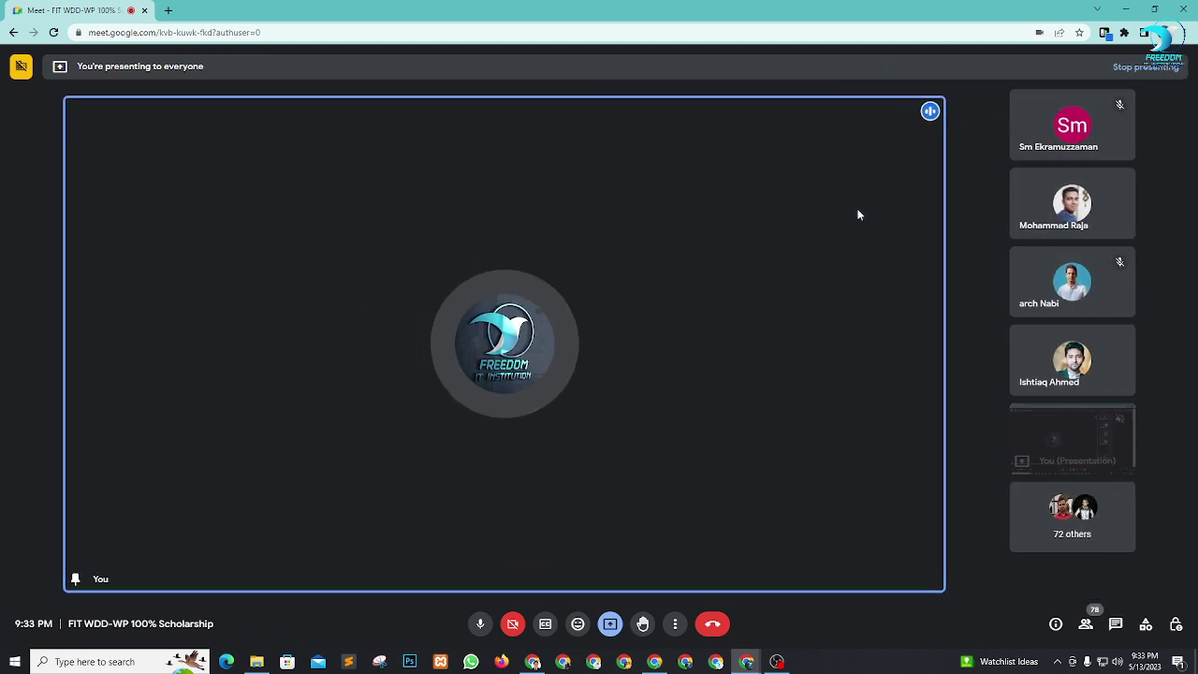
pyautogui.hotkey('alt', 'Tab')
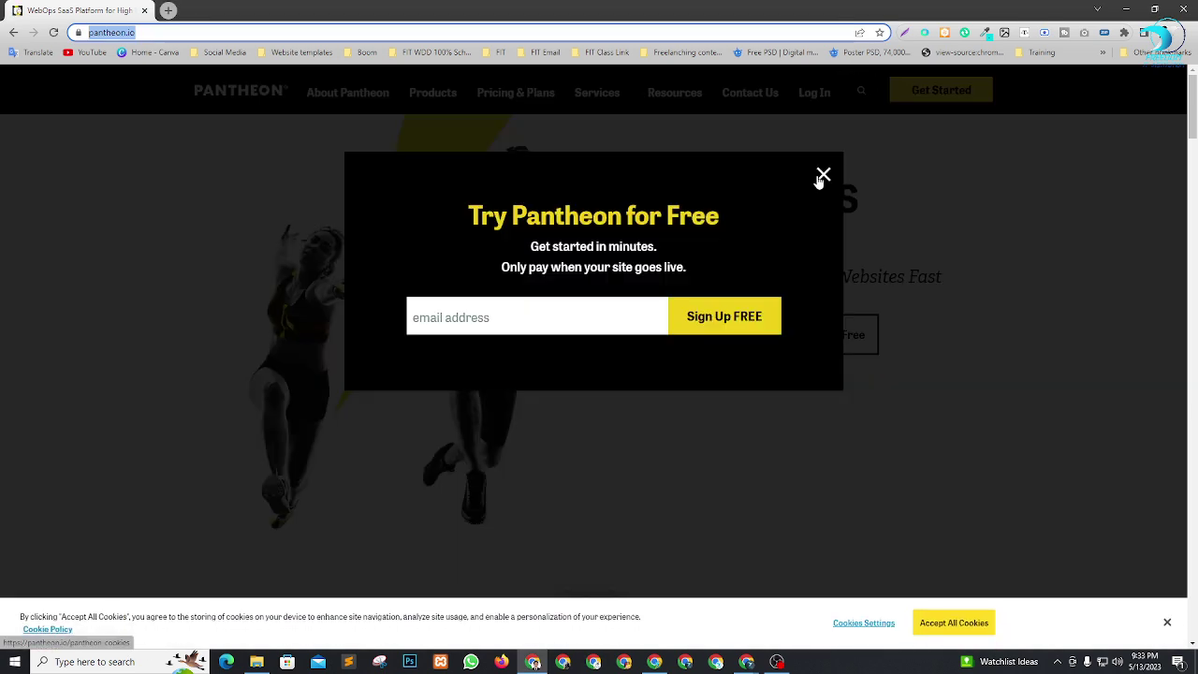
# Dismiss the free-trial popup and cookie notice, then go to the Pantheon sign-up page.
pyautogui.click(823, 175)
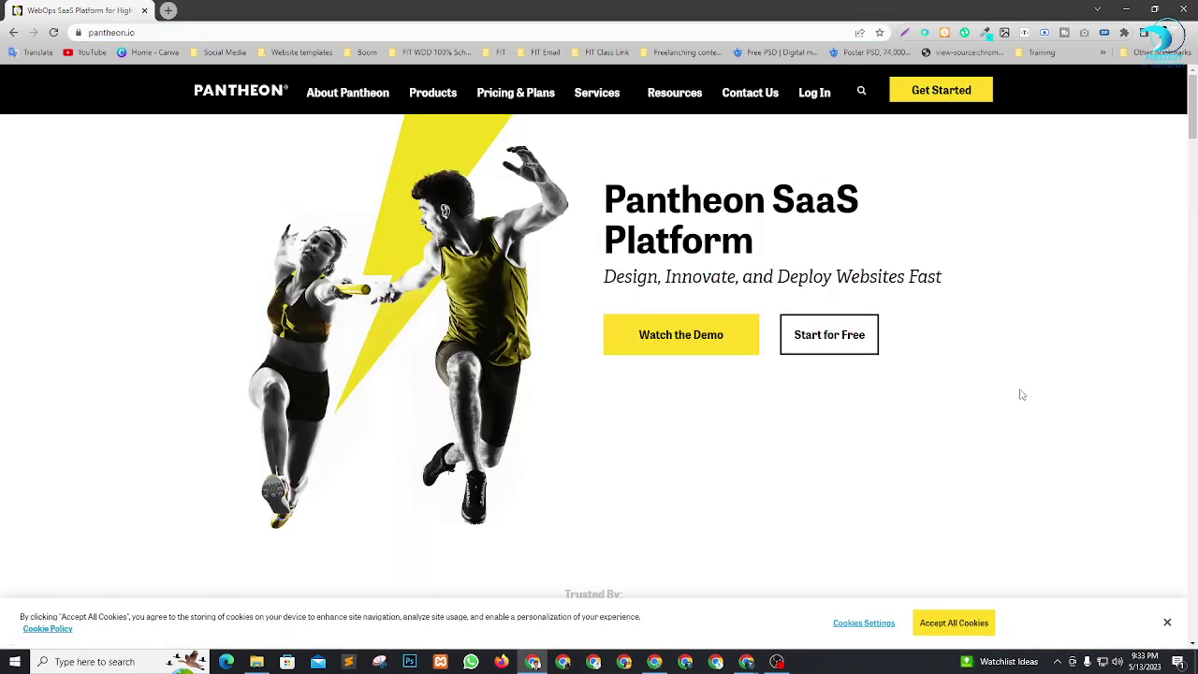
pyautogui.click(1168, 622)
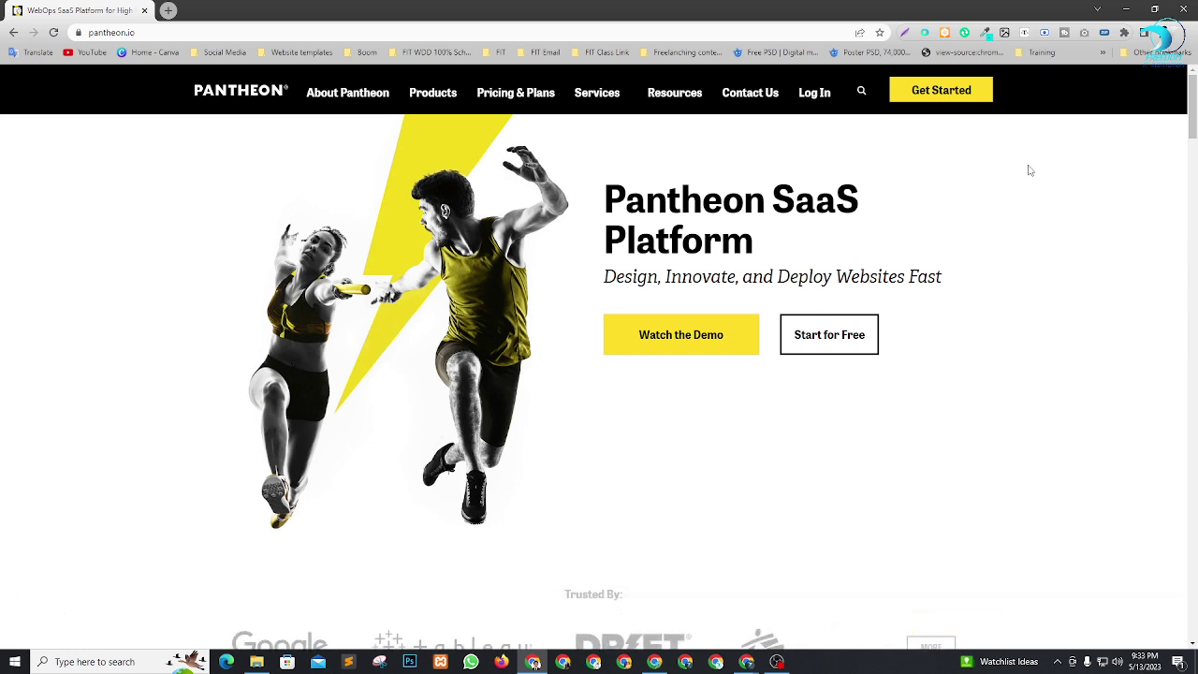
pyautogui.click(936, 89)
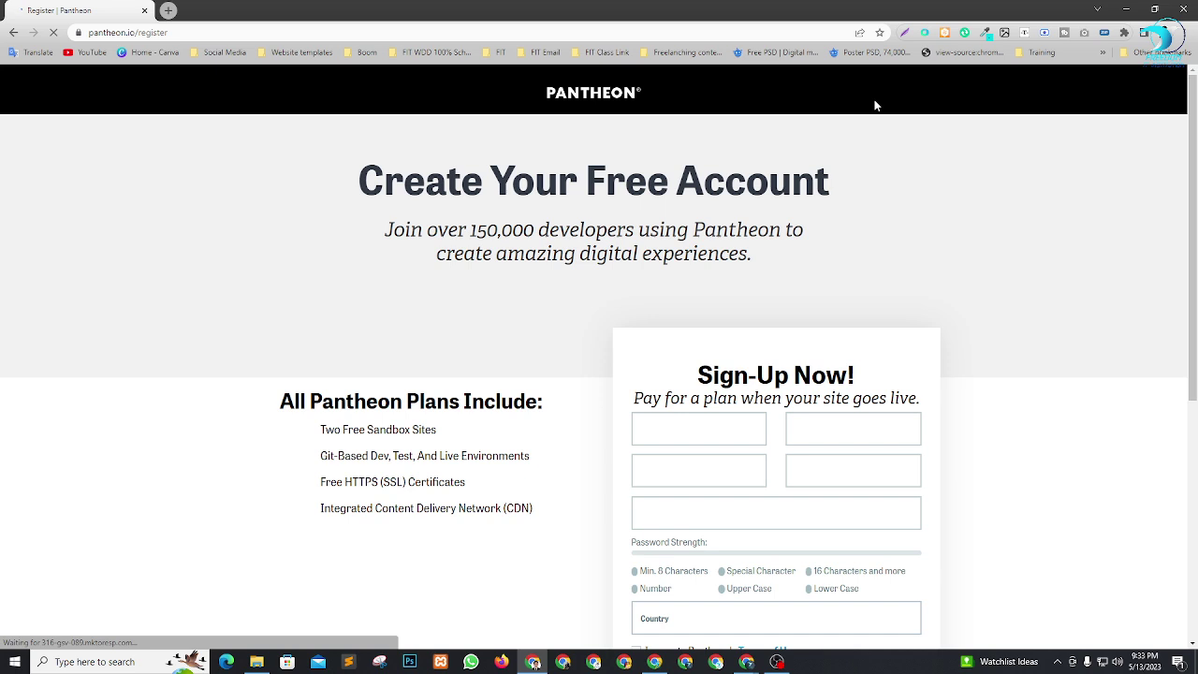
pyautogui.scroll(-1, 711, 384)
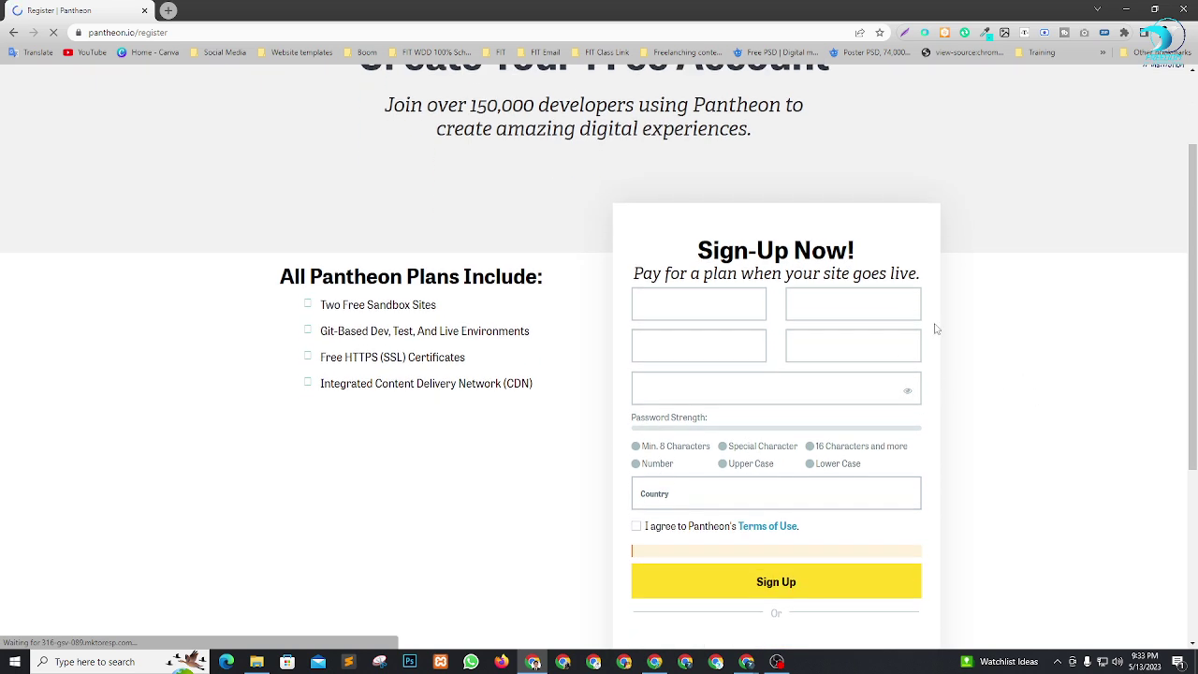
# Autofill name, company, country and work email, and enter the account password.
pyautogui.click(746, 294)
pyautogui.click(698, 343)
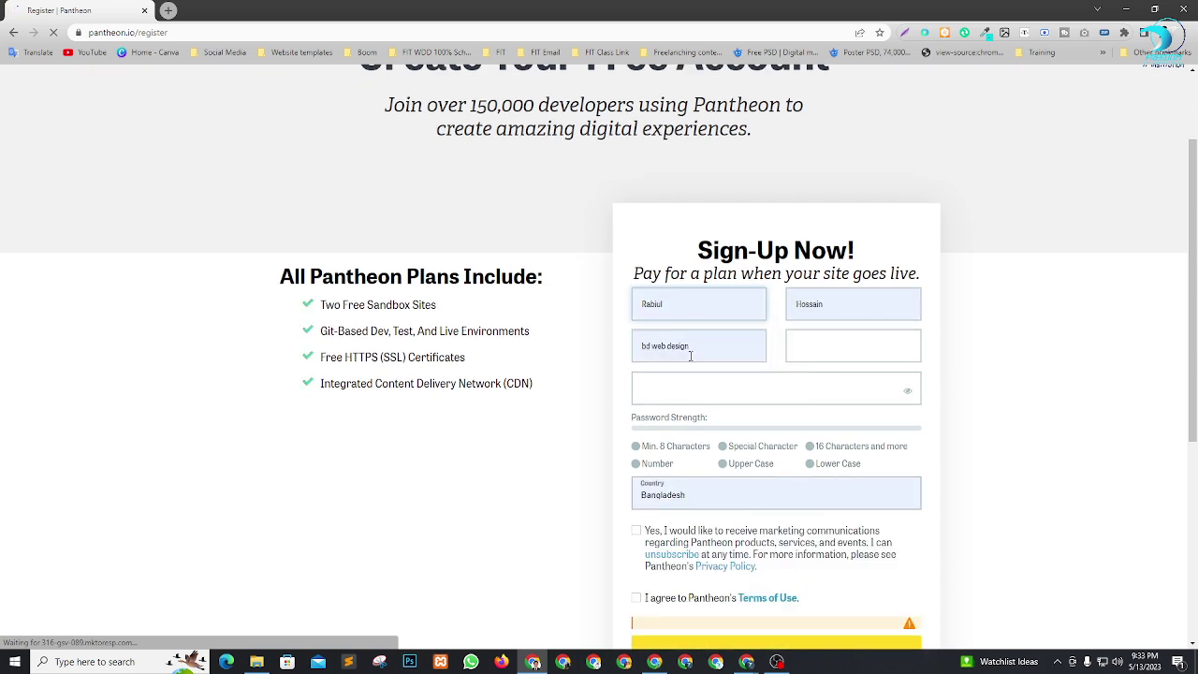
pyautogui.click(833, 348)
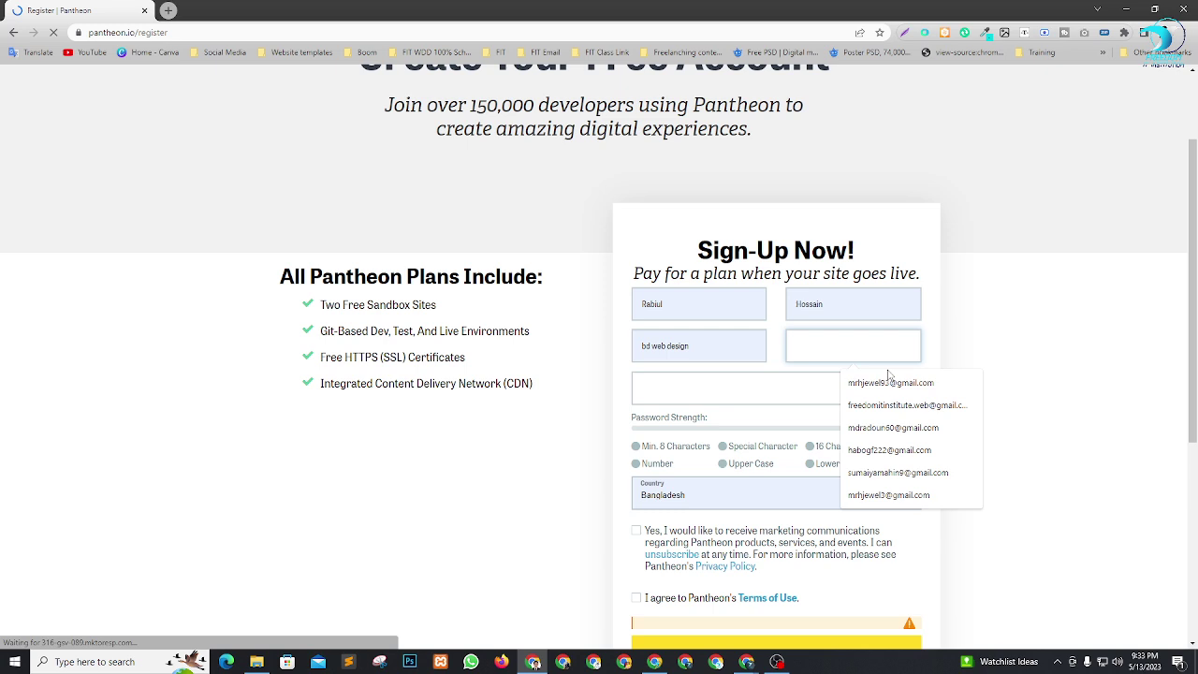
pyautogui.click(876, 381)
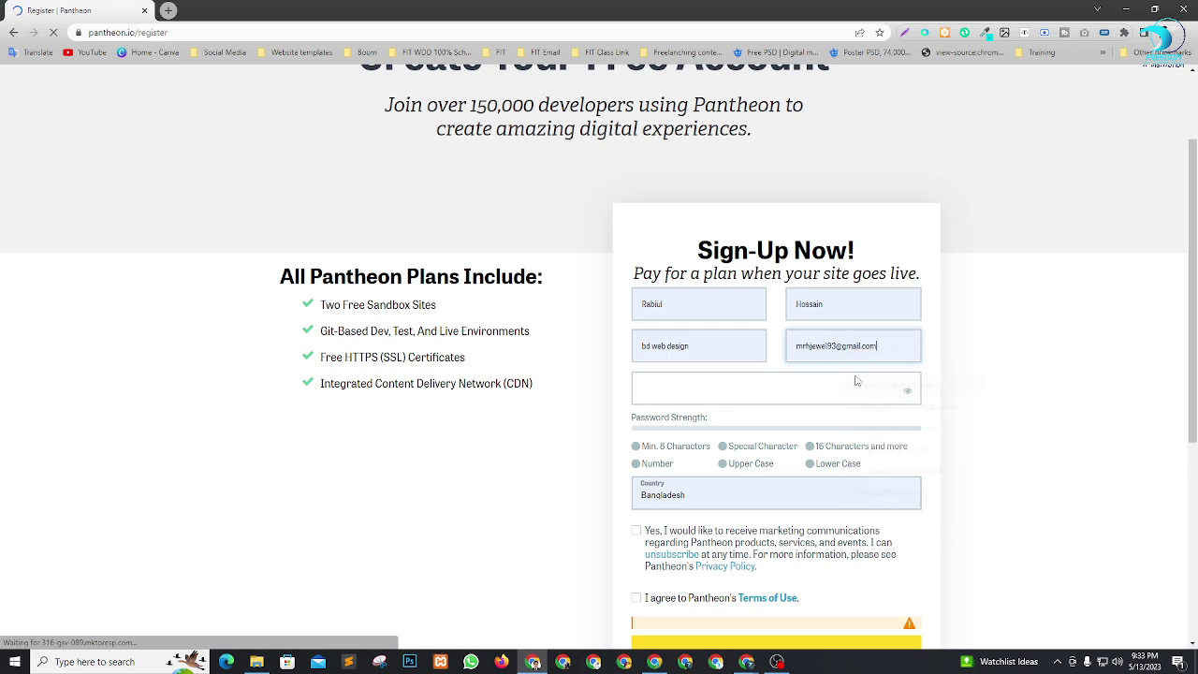
pyautogui.click(688, 390)
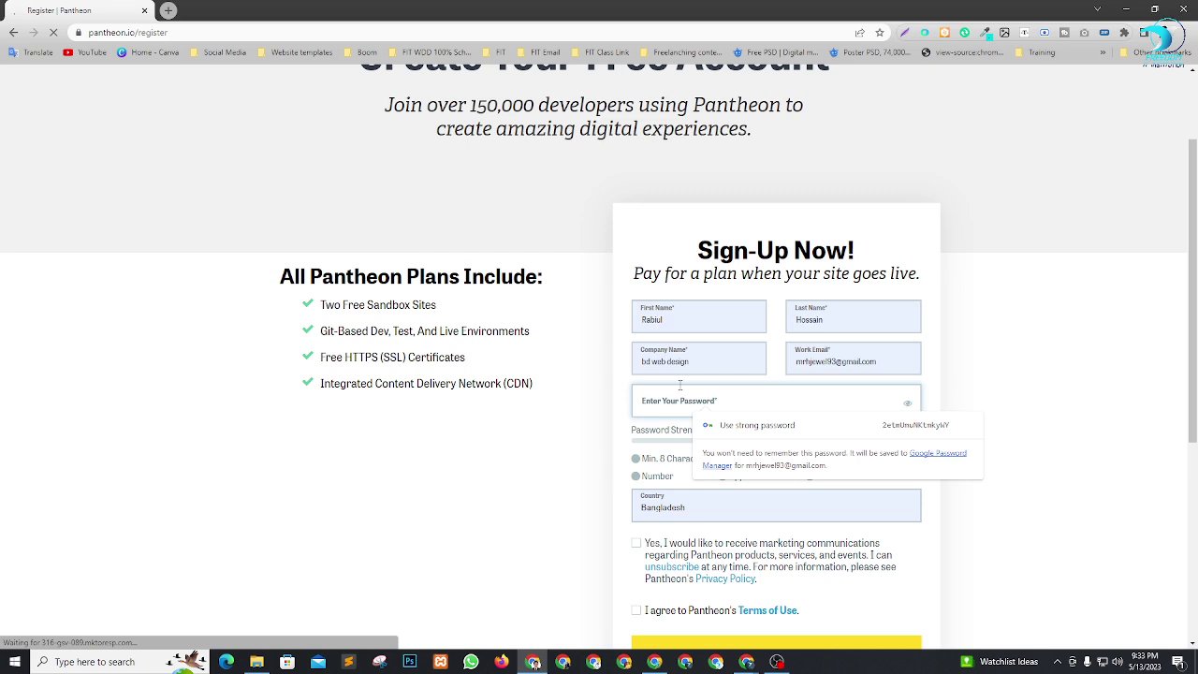
pyautogui.write('•••••••••')
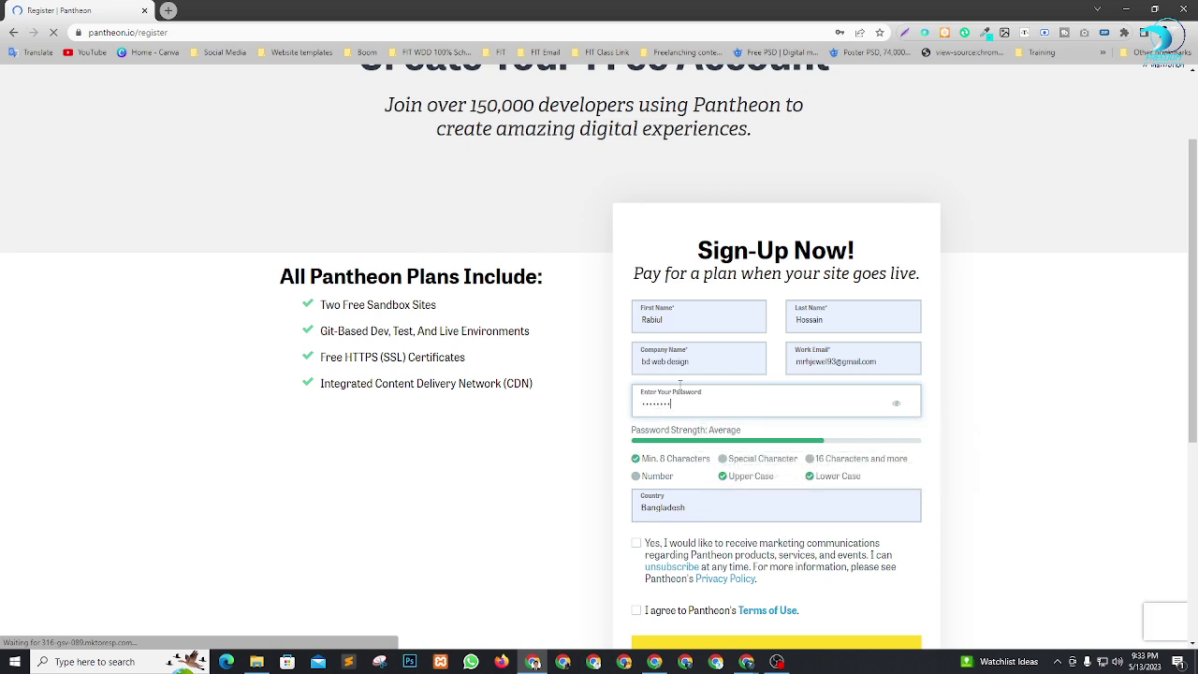
pyautogui.write('•••')
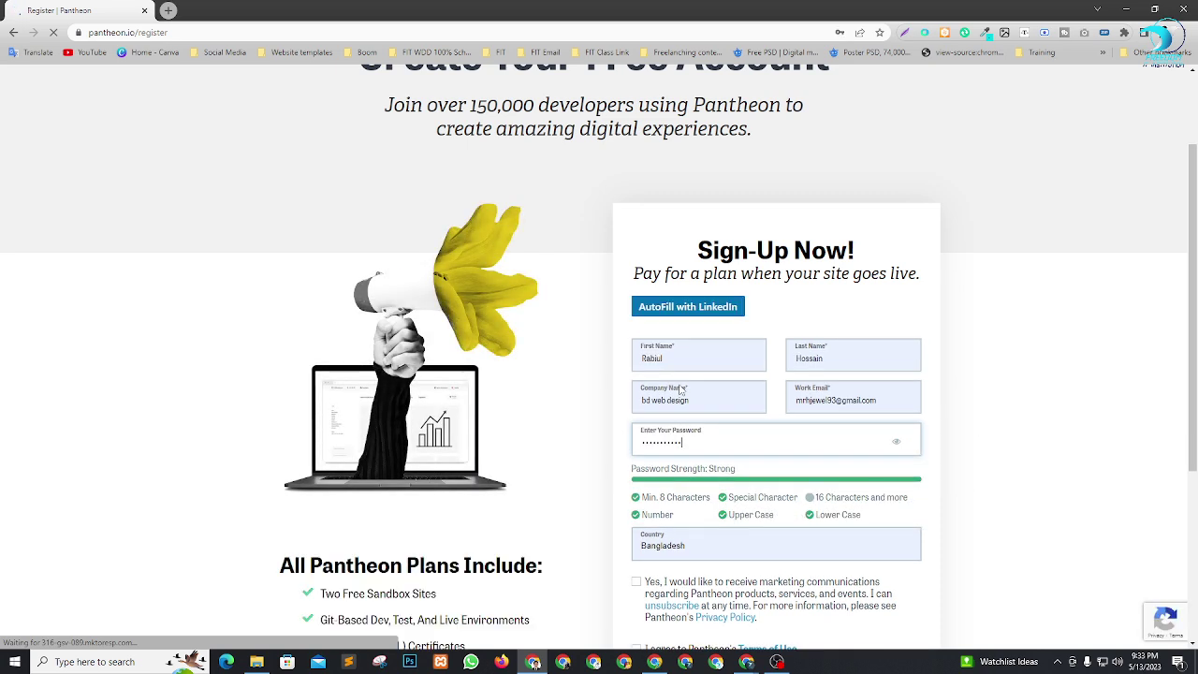
# Agree to the terms of use and opt in to marketing communications.
pyautogui.scroll(-2, 786, 386)
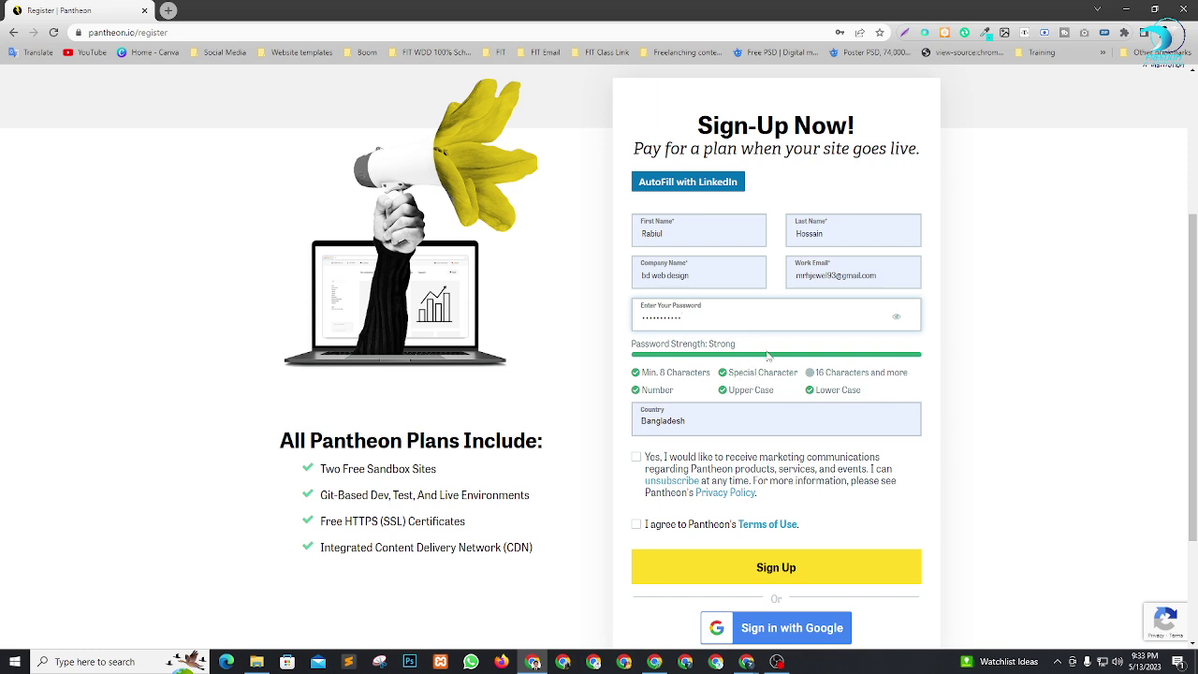
pyautogui.scroll(-1, 869, 345)
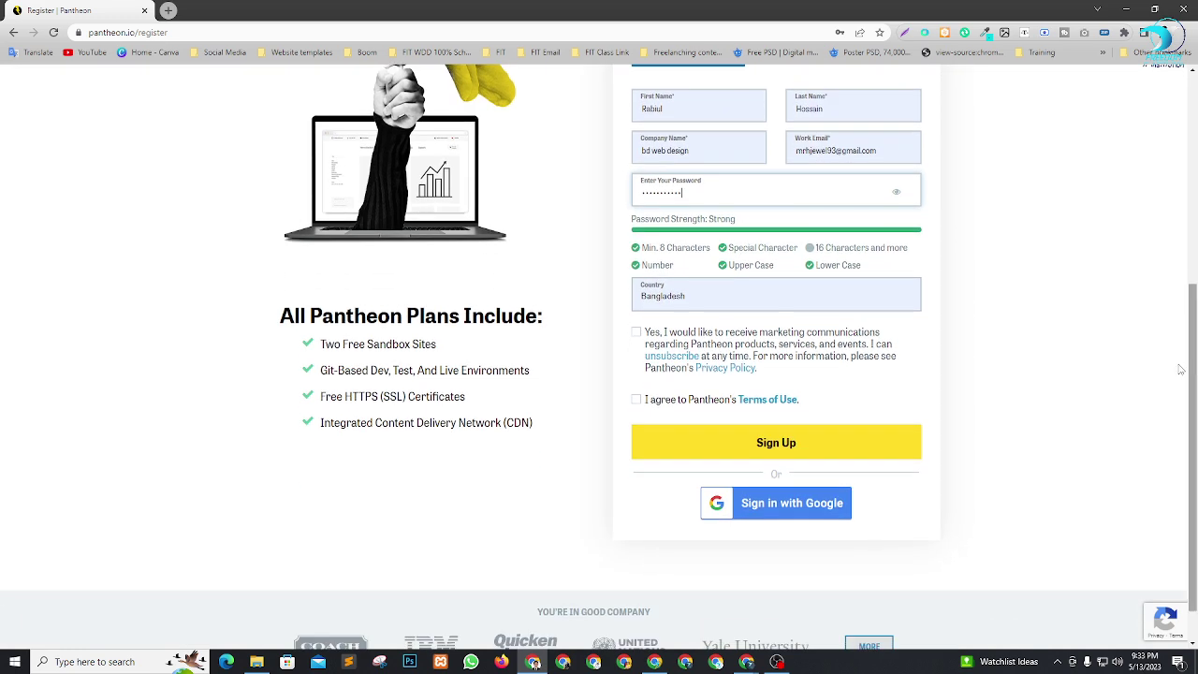
pyautogui.click(637, 400)
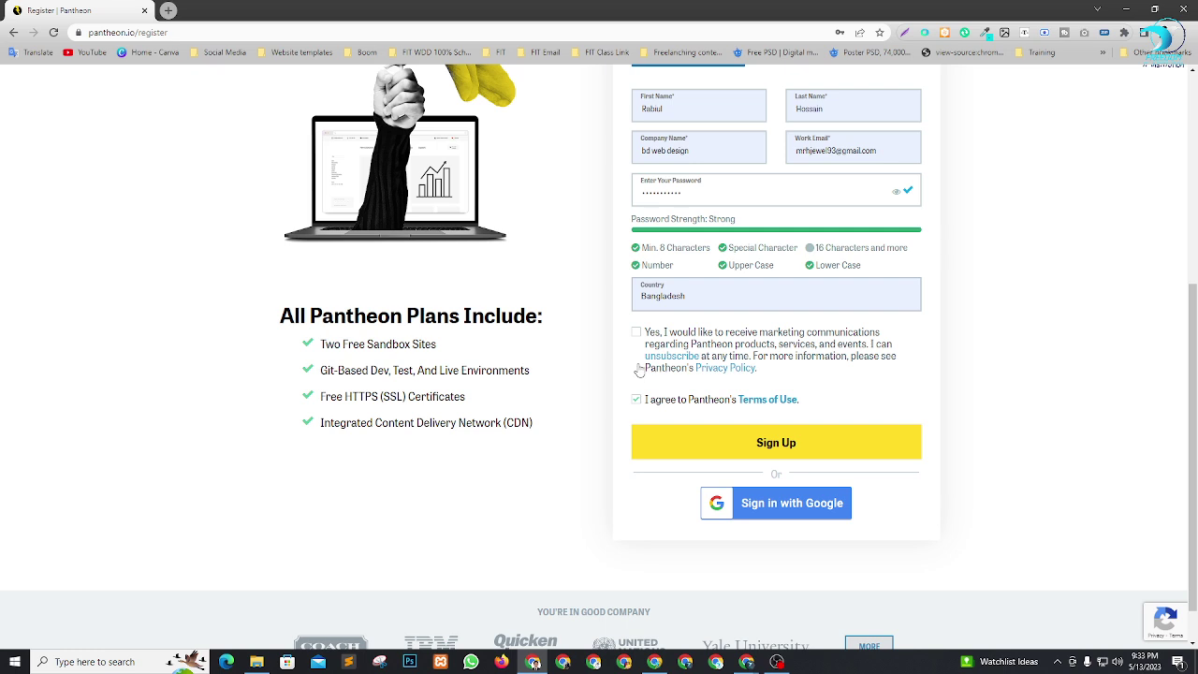
pyautogui.click(637, 333)
# Correct the work email's last digit to 4 and submit the sign-up form.
pyautogui.scroll(1, 819, 328)
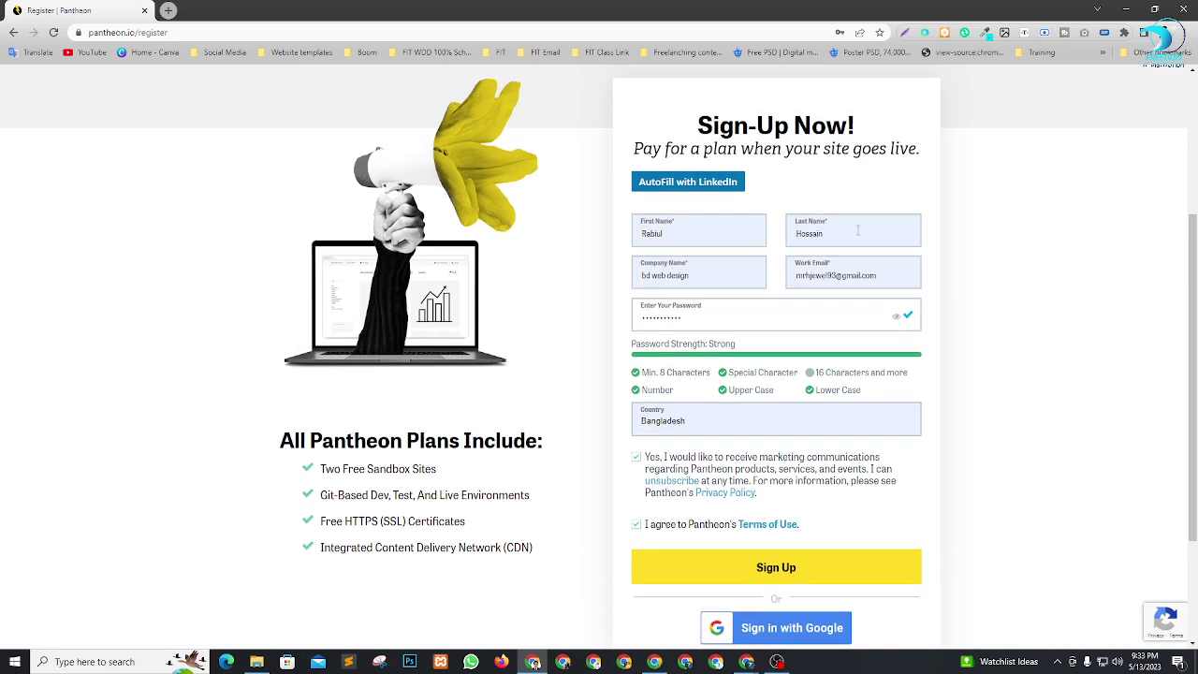
pyautogui.click(834, 276)
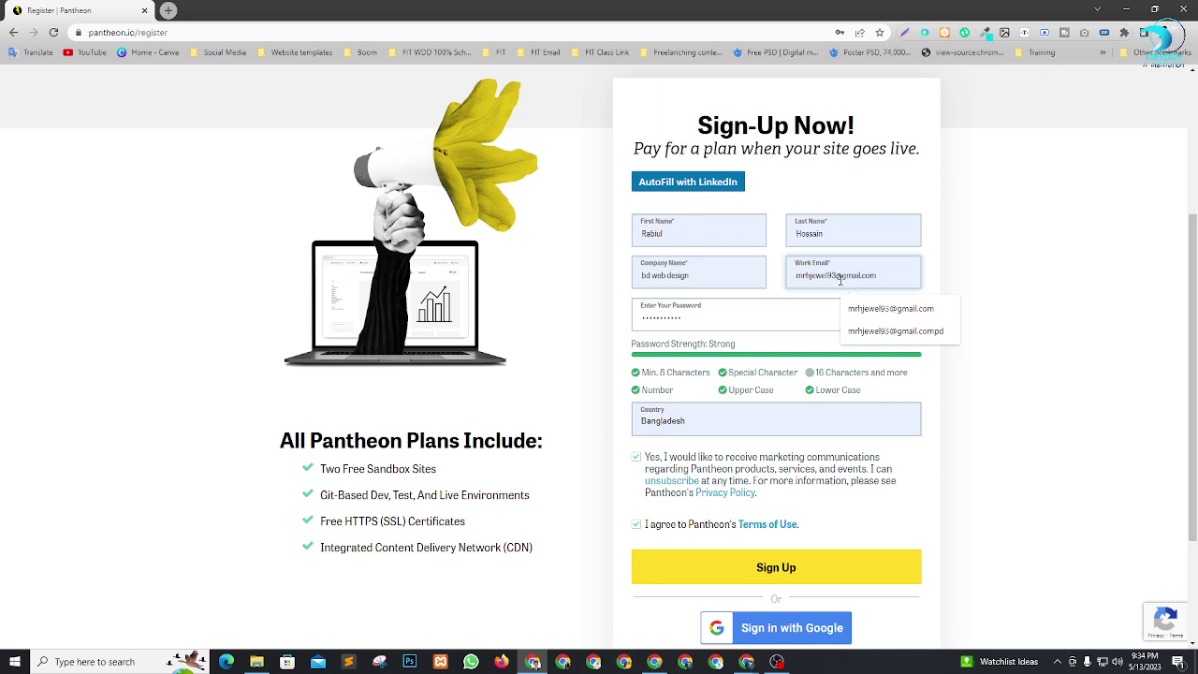
pyautogui.press('BackSpace')
pyautogui.press('BackSpace')
pyautogui.write('4')
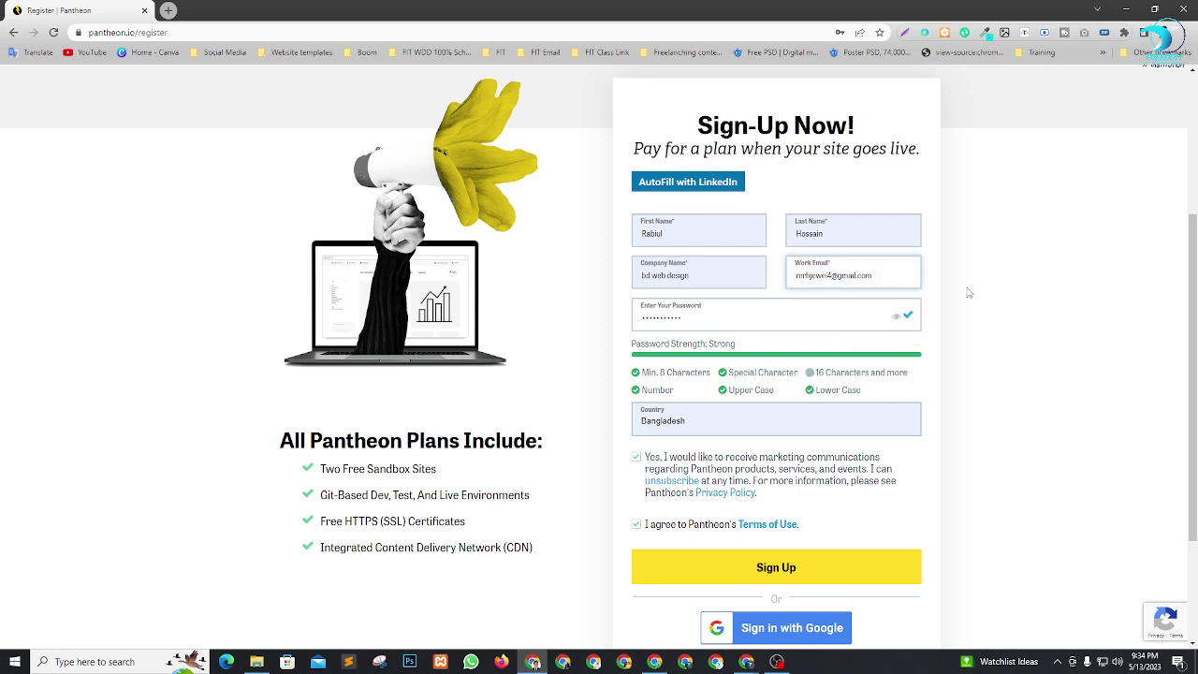
pyautogui.click(969, 293)
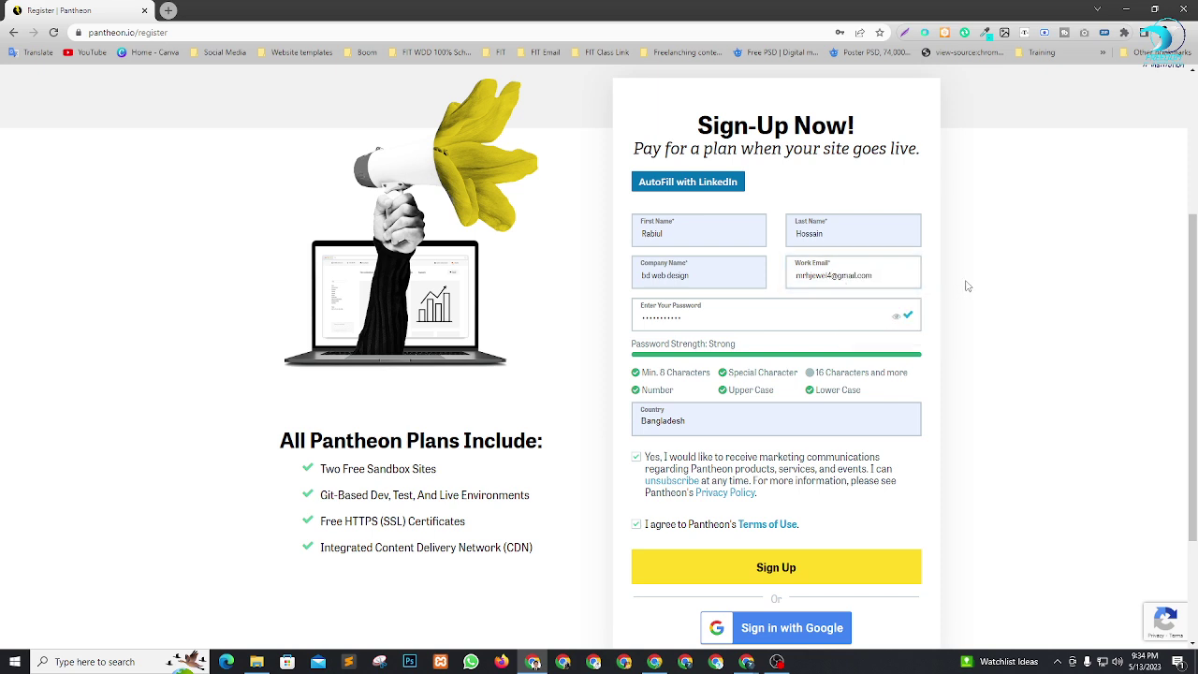
pyautogui.click(792, 569)
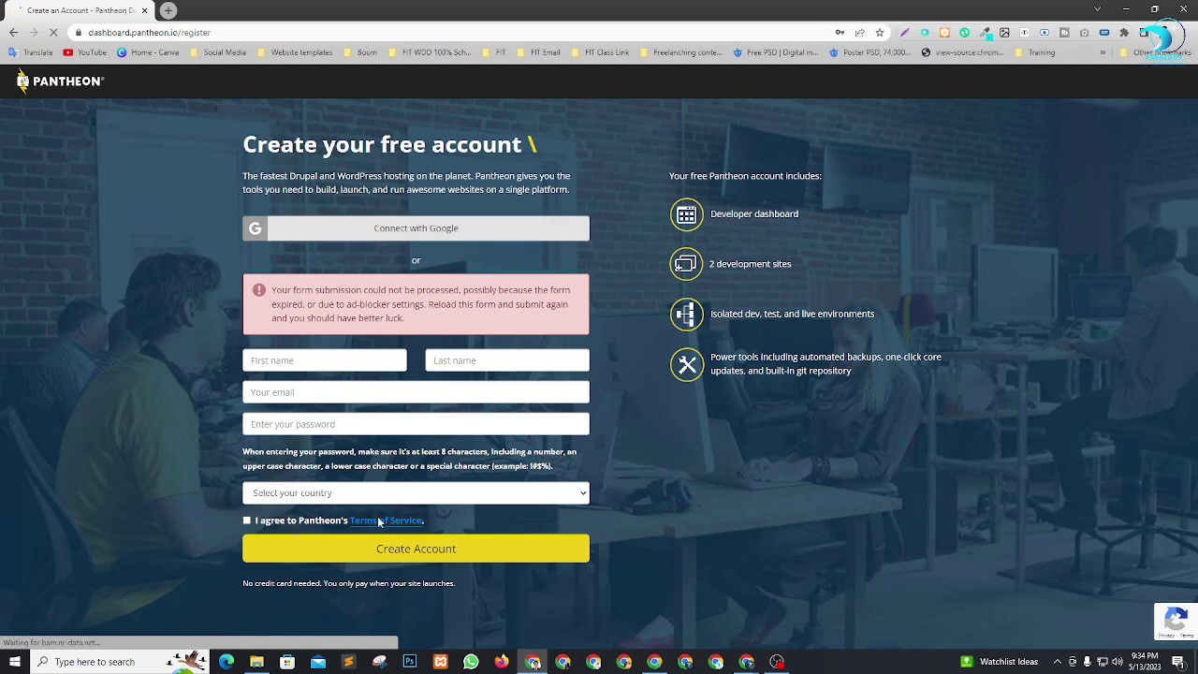
# Refill the Create Account form with saved name, country, email and the password.
pyautogui.click(296, 360)
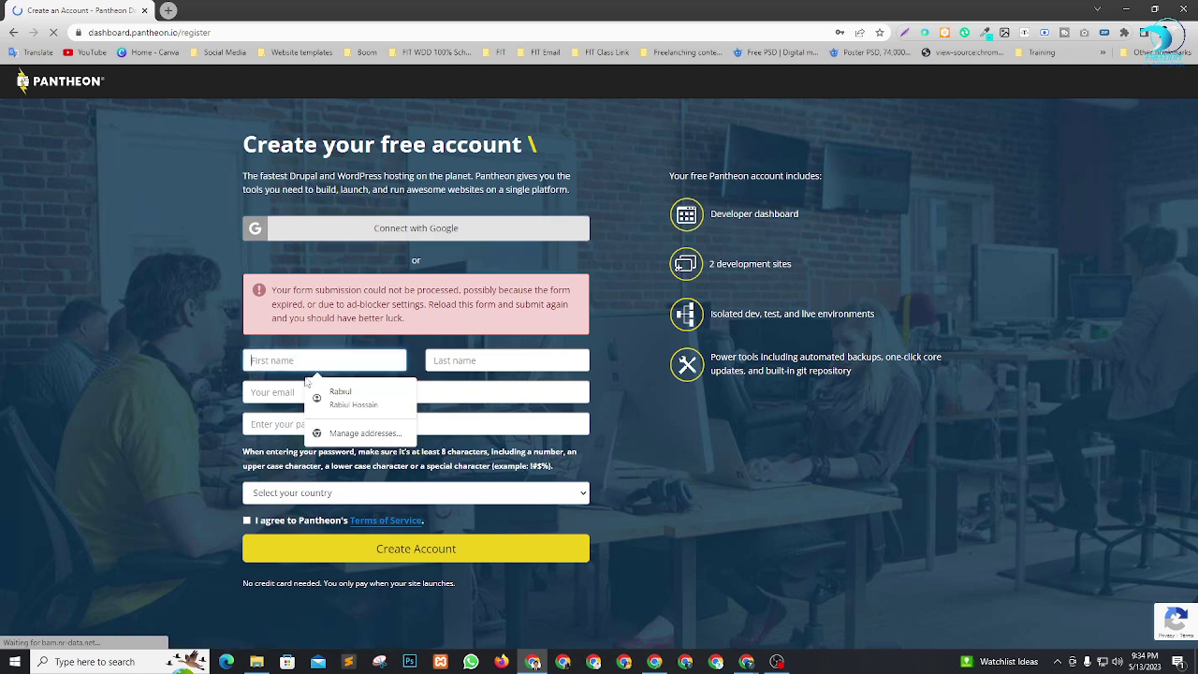
pyautogui.click(323, 393)
pyautogui.click(323, 394)
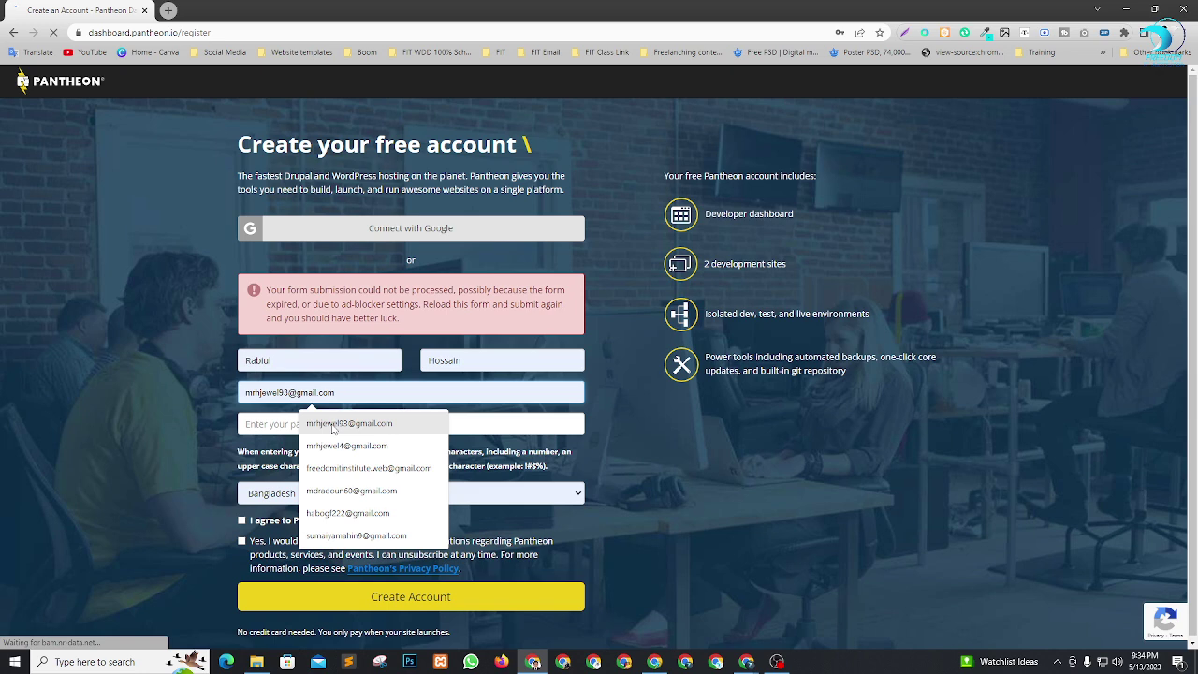
pyautogui.click(348, 446)
pyautogui.click(288, 423)
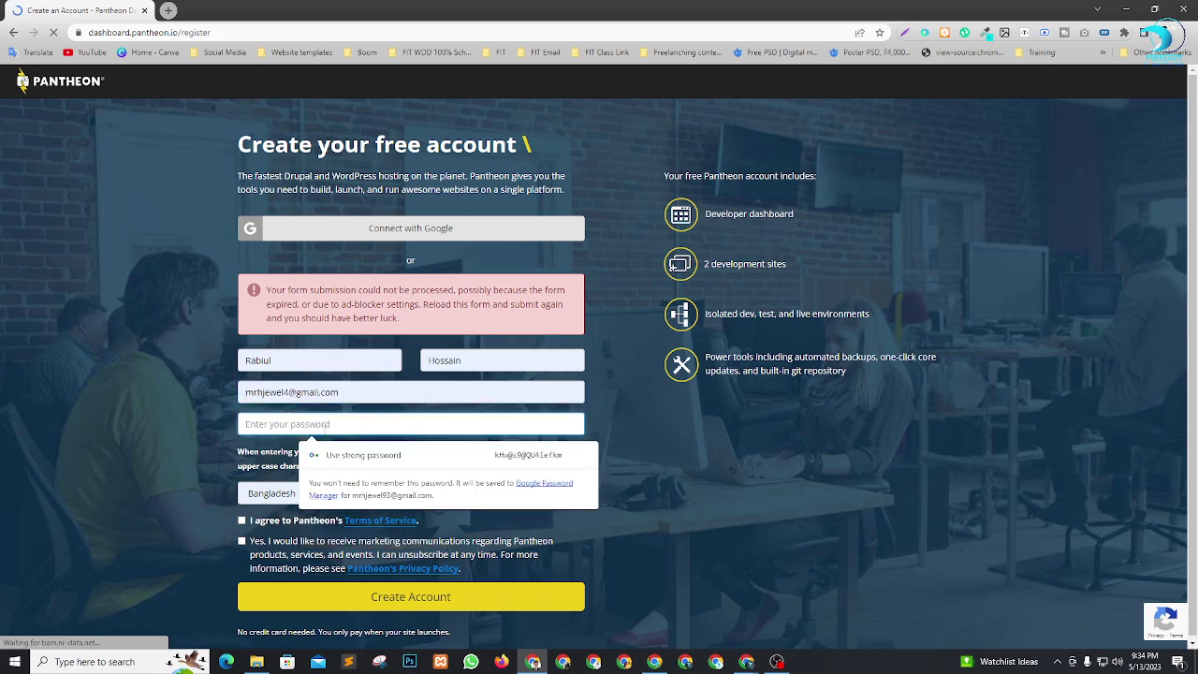
pyautogui.write('********')
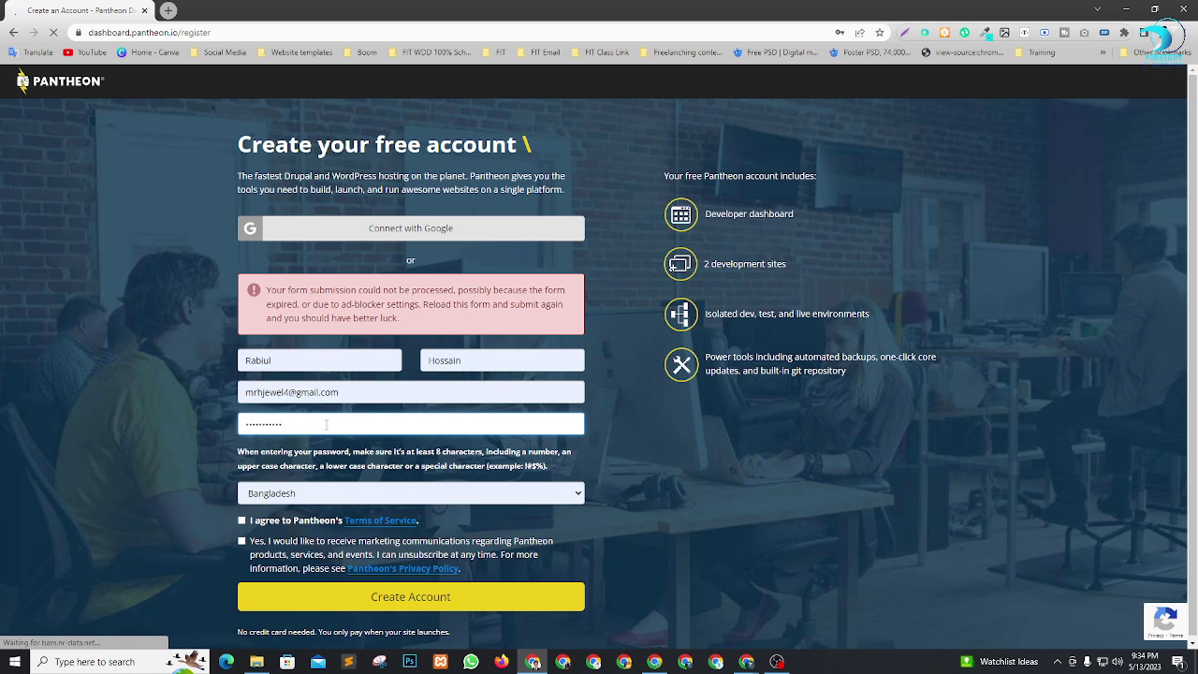
# Accept the Terms of Service and marketing opt-in, and review the existing-account error.
pyautogui.click(242, 521)
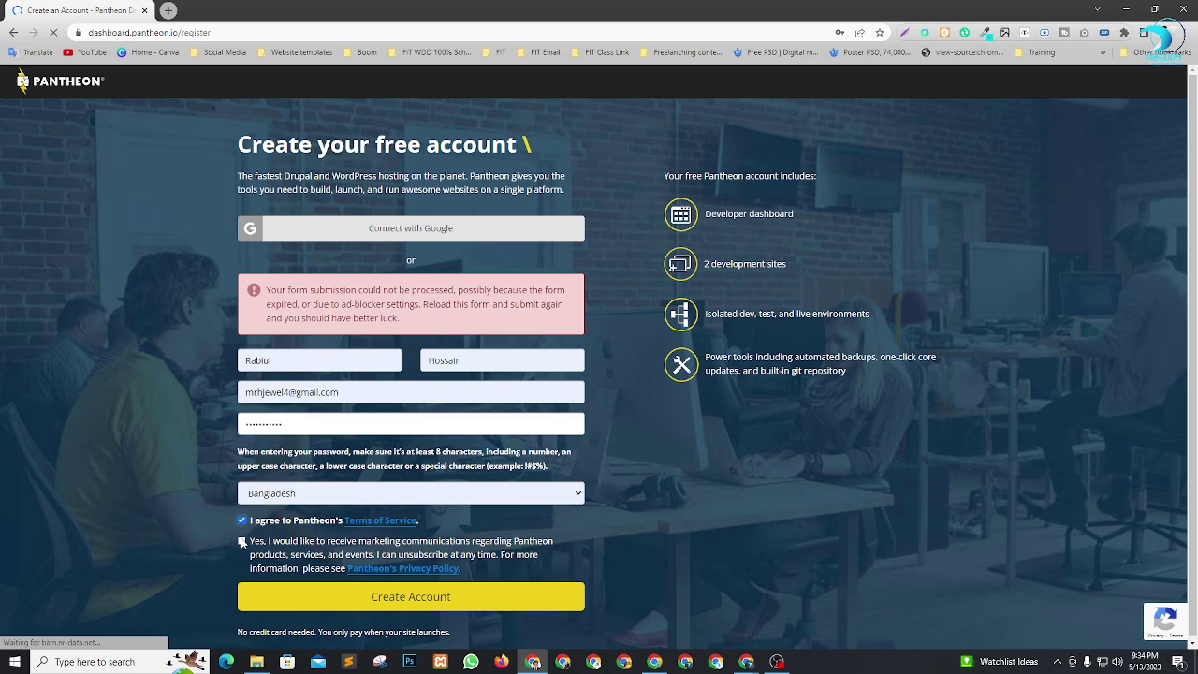
pyautogui.click(241, 542)
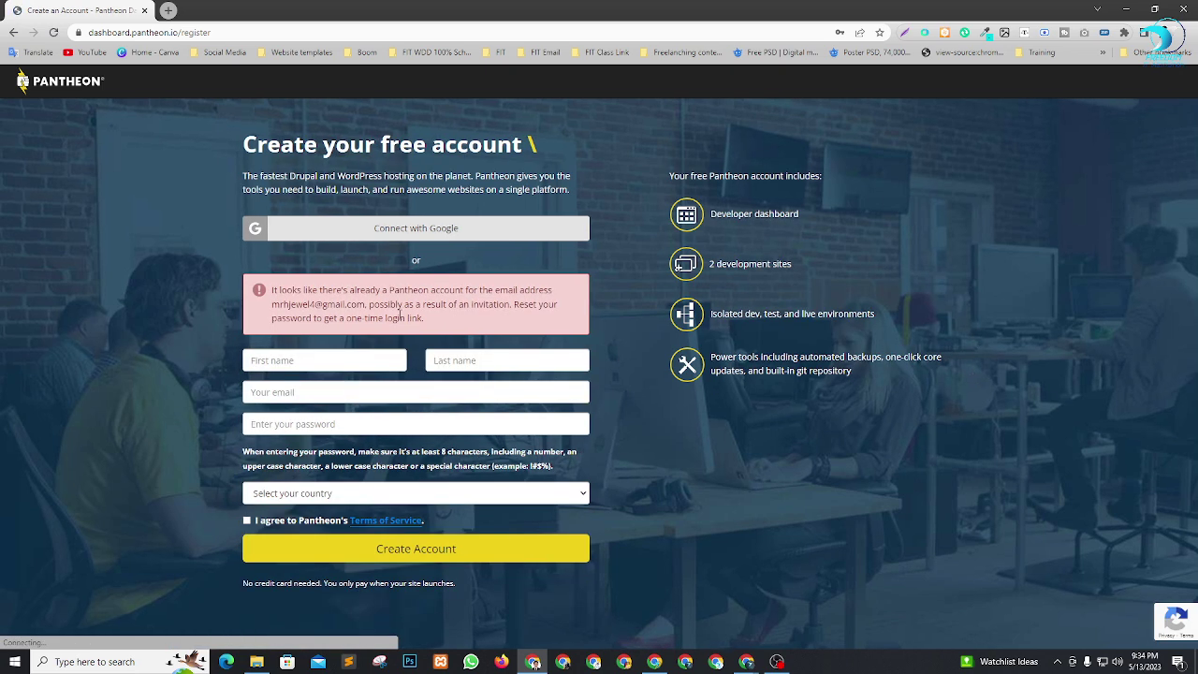
pyautogui.moveTo(281, 291); pyautogui.dragTo(393, 306)
pyautogui.click(357, 294)
pyautogui.click(464, 305)
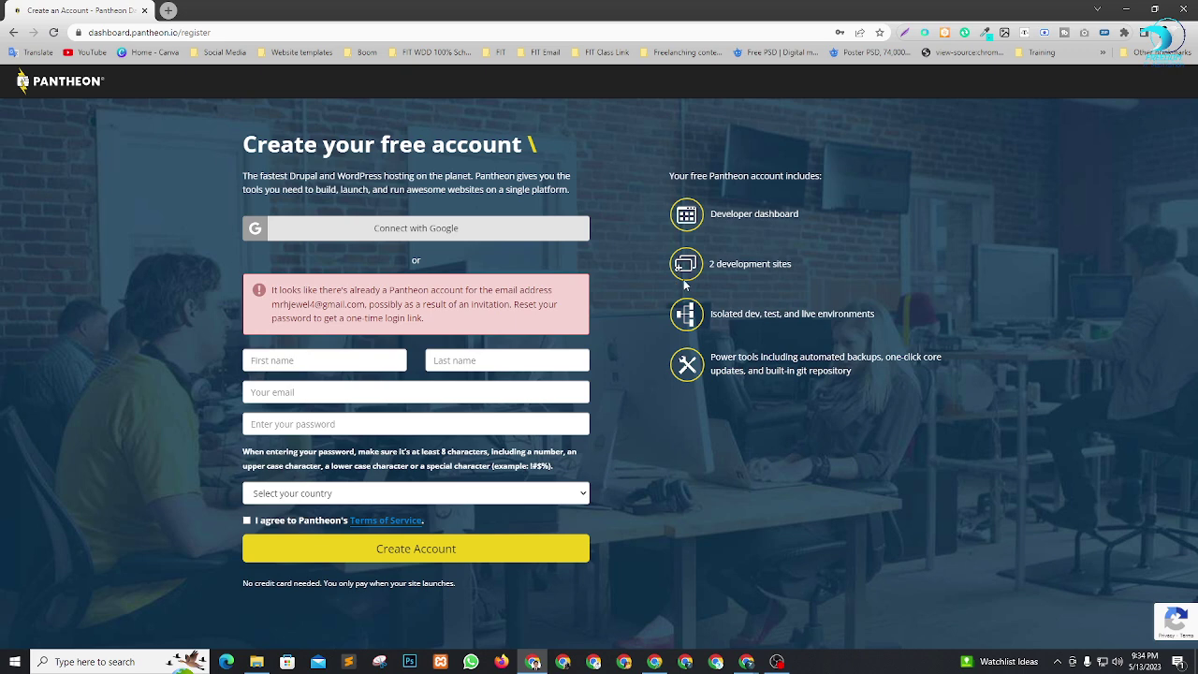
# Open the Pantheon logo link, the login page, in a new tab.
pyautogui.rightClick(80, 85)
pyautogui.click(122, 95)
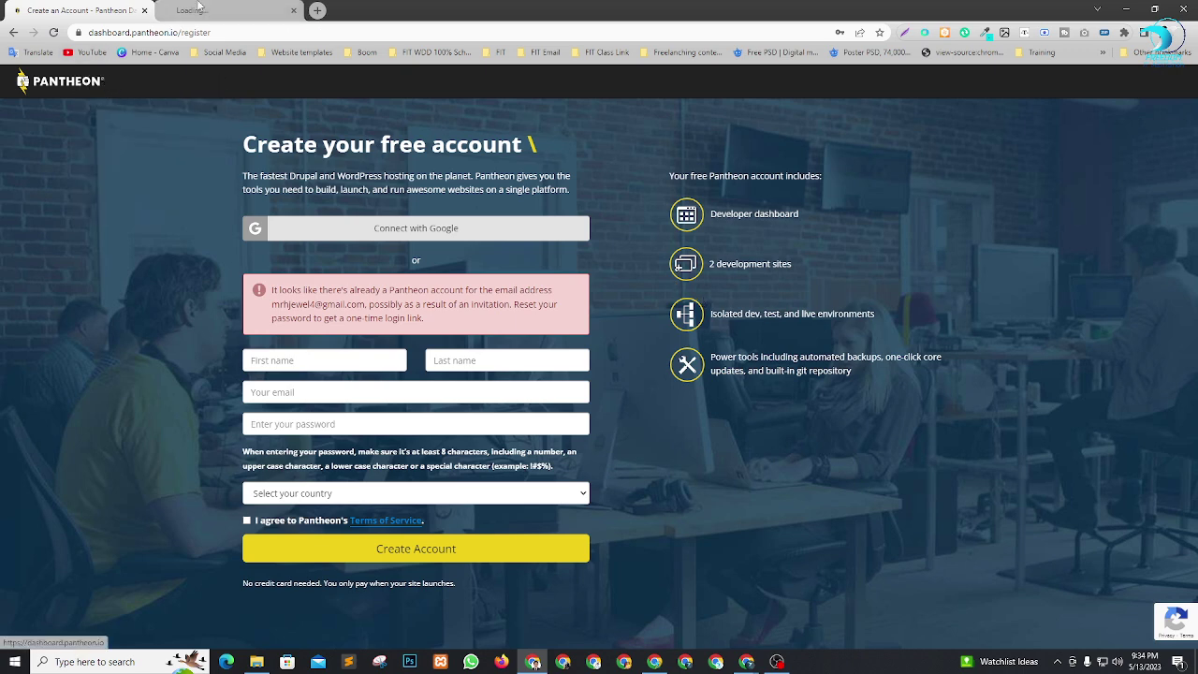
pyautogui.click(229, 10)
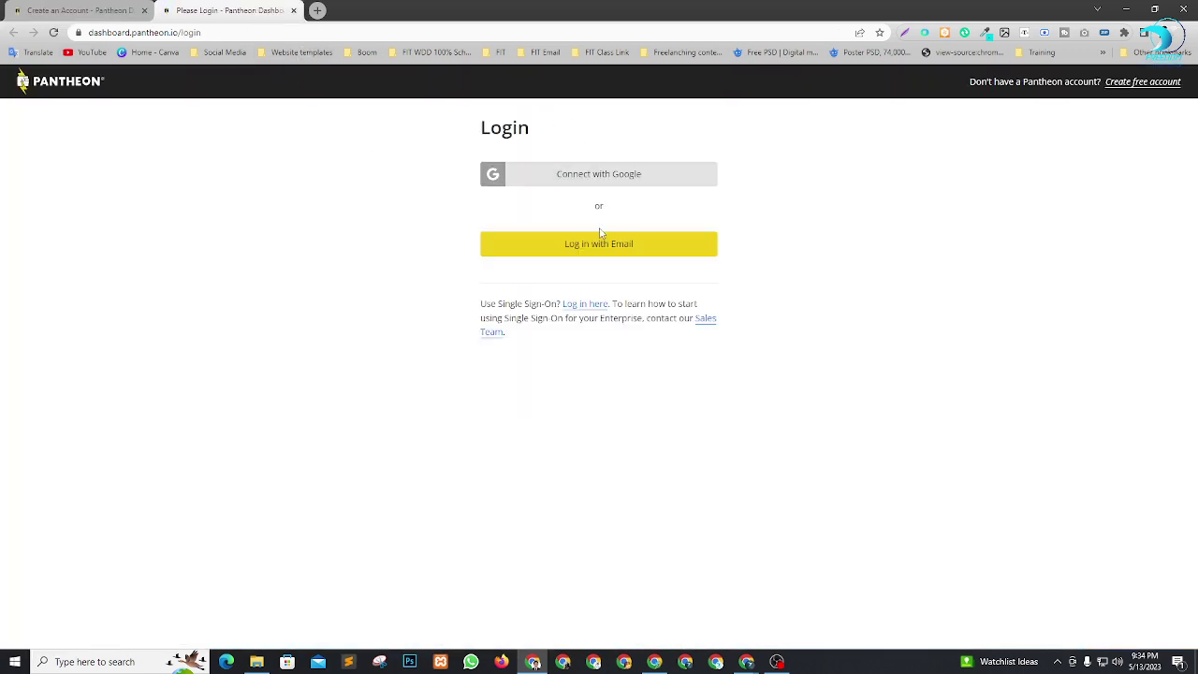
# Choose email login and enter the account email address.
pyautogui.click(610, 243)
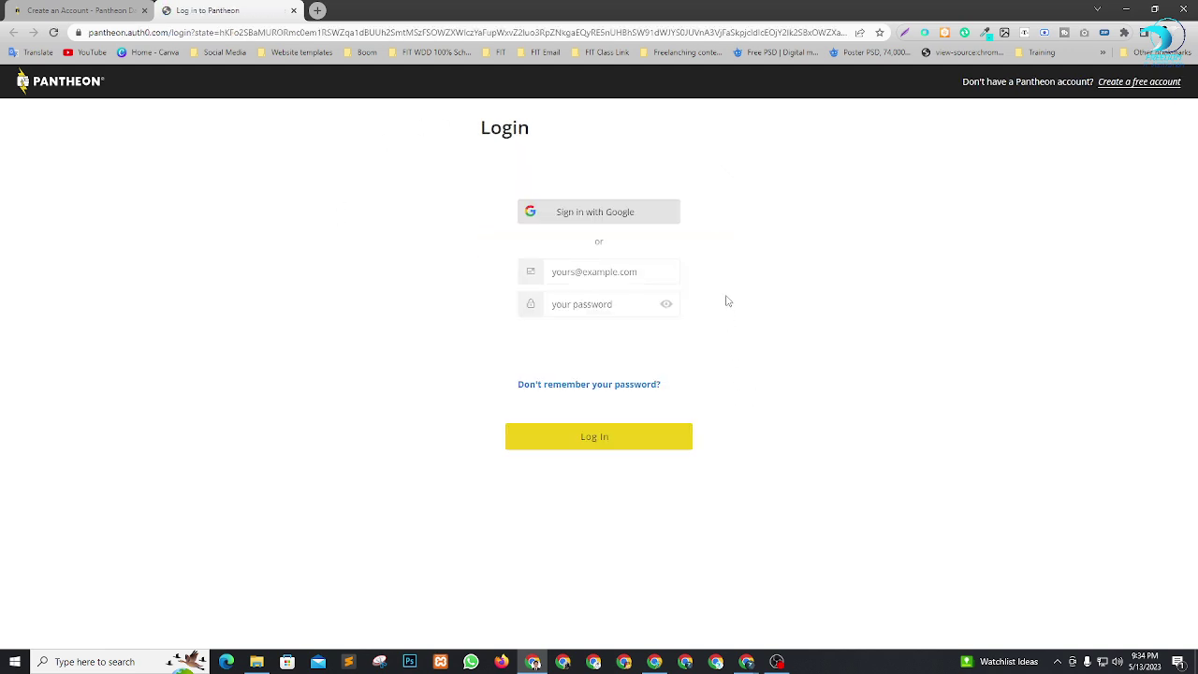
pyautogui.click(601, 271)
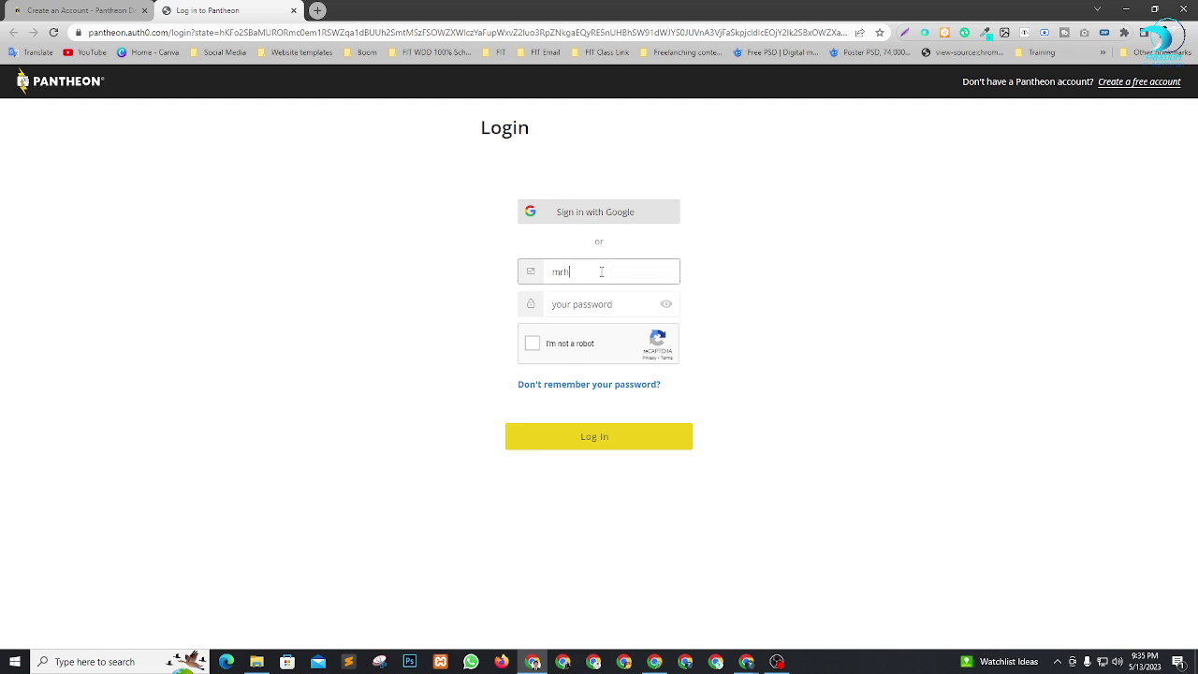
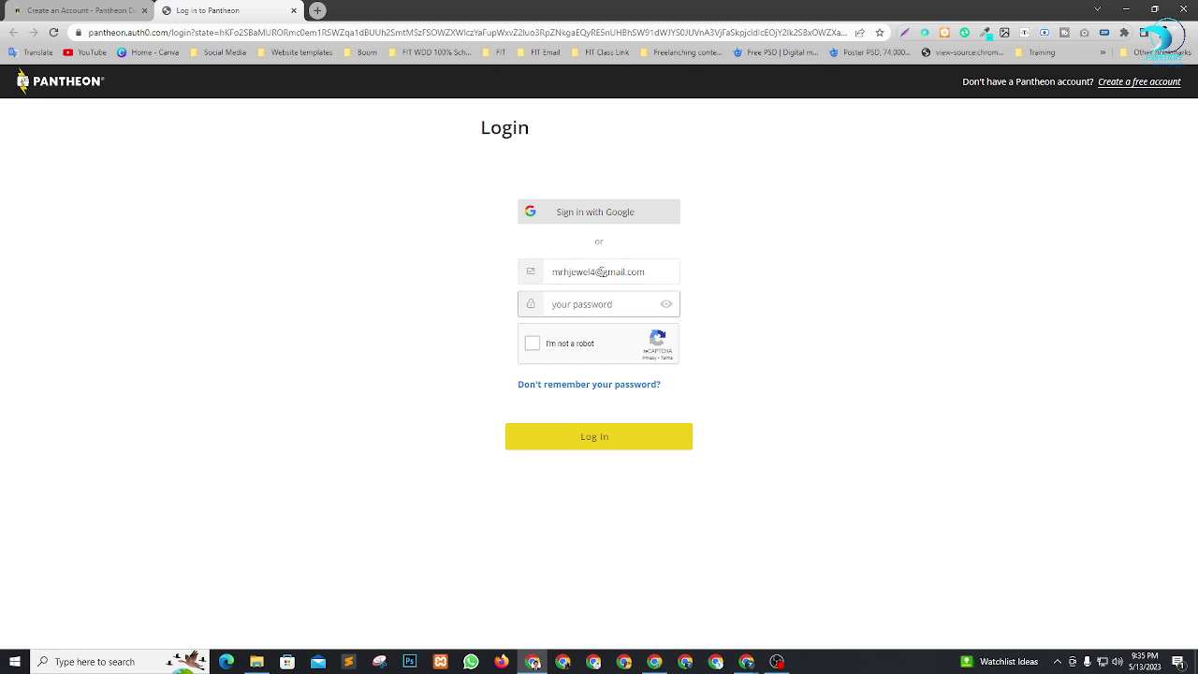
pyautogui.write('•••')
# Pass the reCAPTCHA by selecting the four motorcycle tiles, then log in.
pyautogui.click(533, 343)
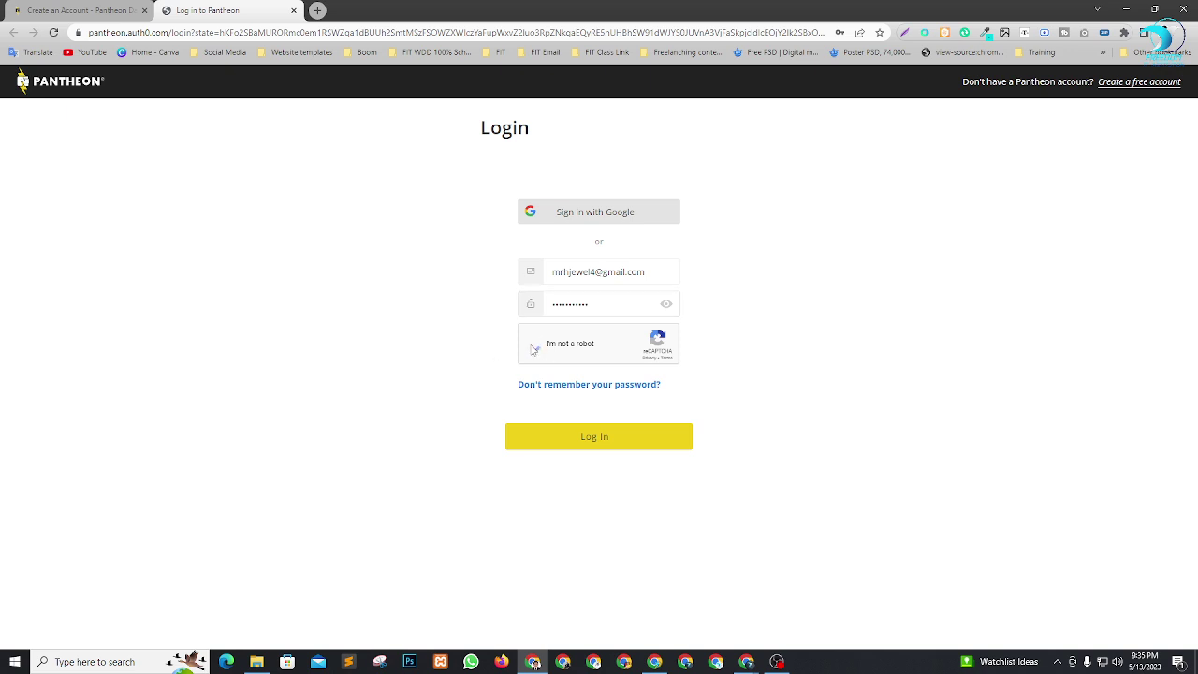
pyautogui.click(673, 278)
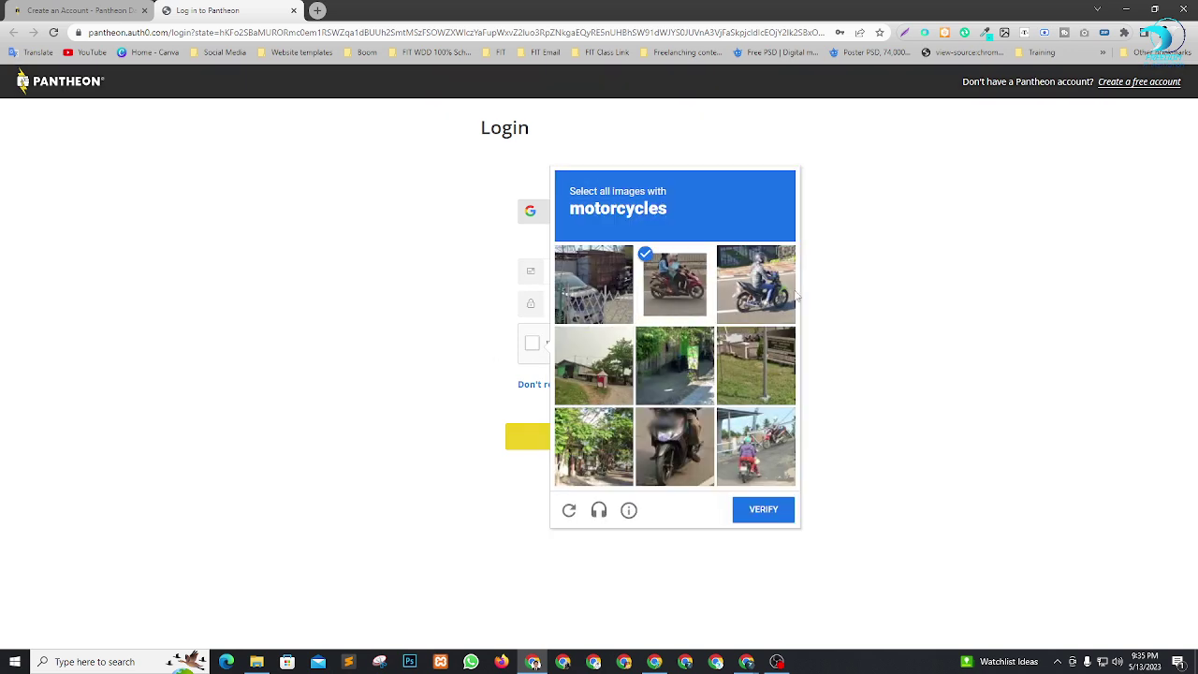
pyautogui.click(779, 291)
pyautogui.click(702, 453)
pyautogui.click(784, 458)
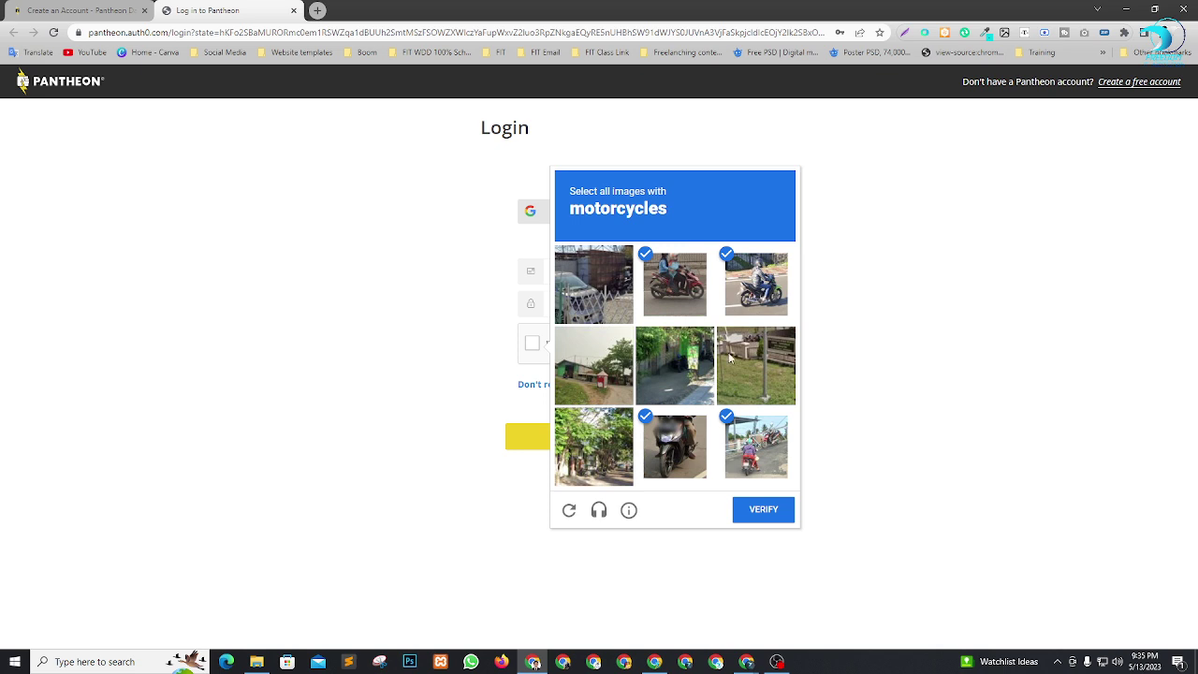
pyautogui.click(764, 509)
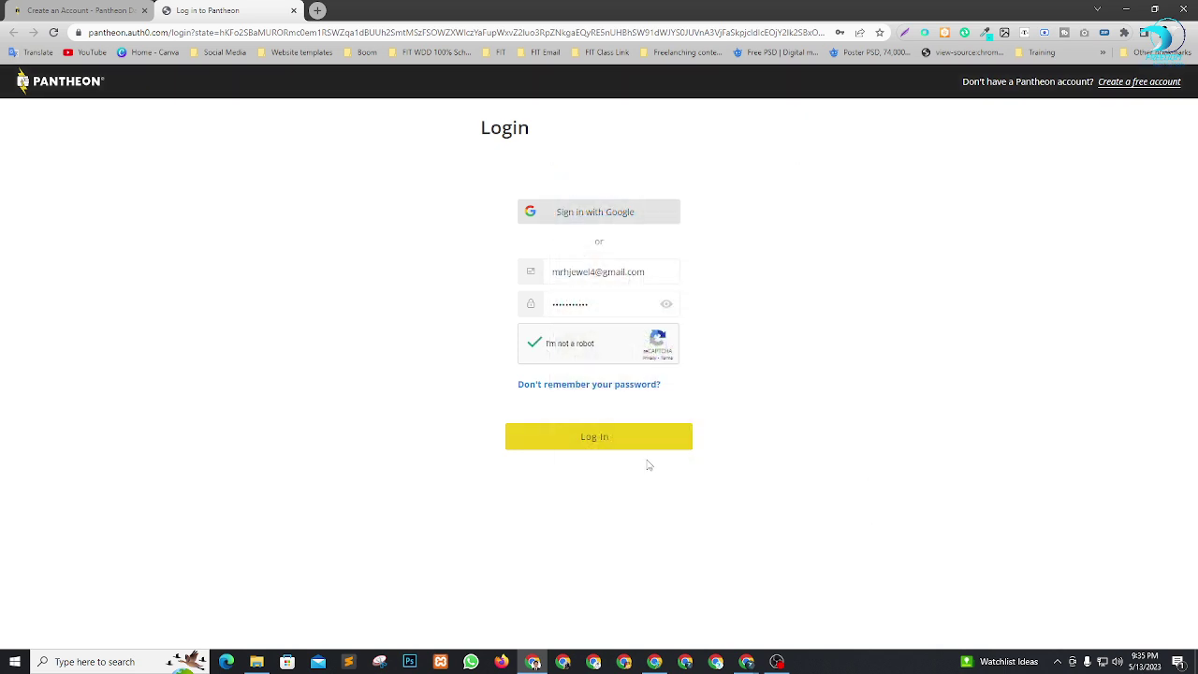
pyautogui.click(589, 440)
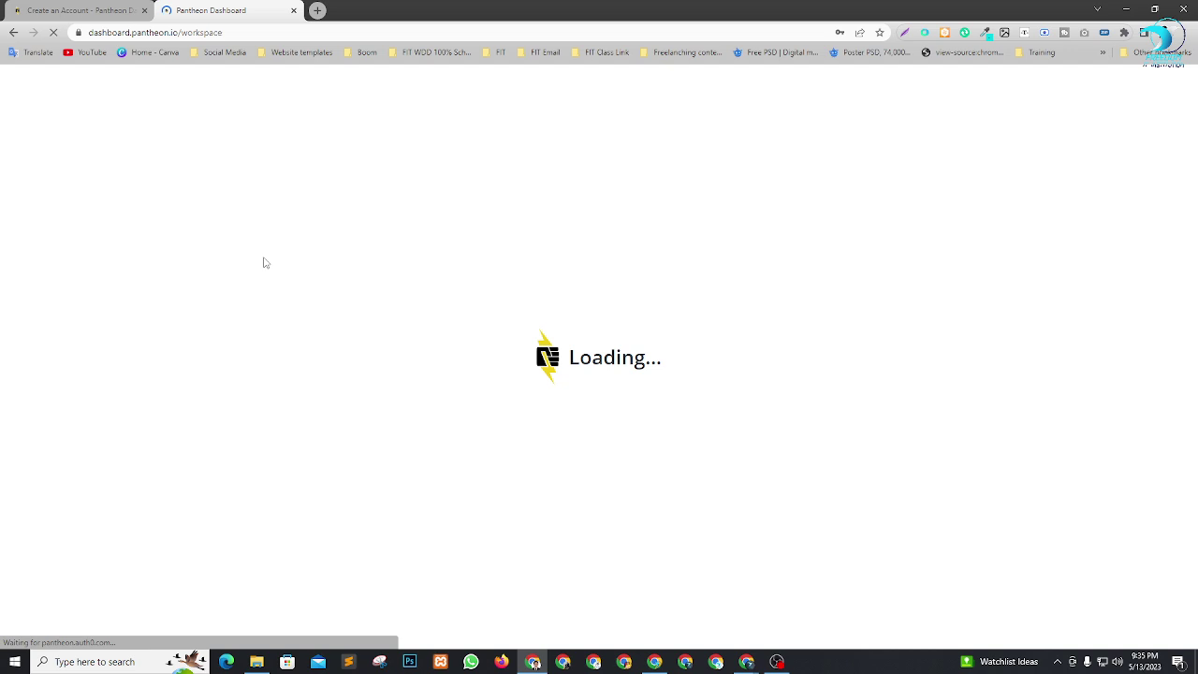
# Return to the Pantheon dashboard tab and save the login credentials in Chrome.
pyautogui.click(104, 9)
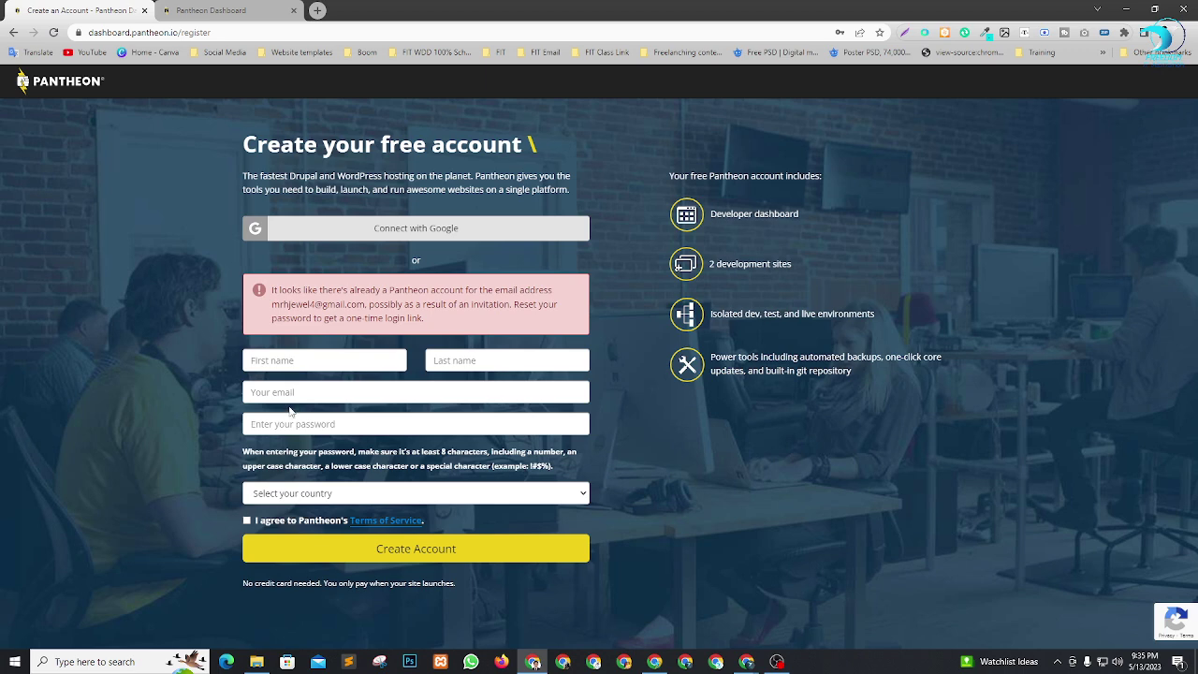
pyautogui.click(206, 11)
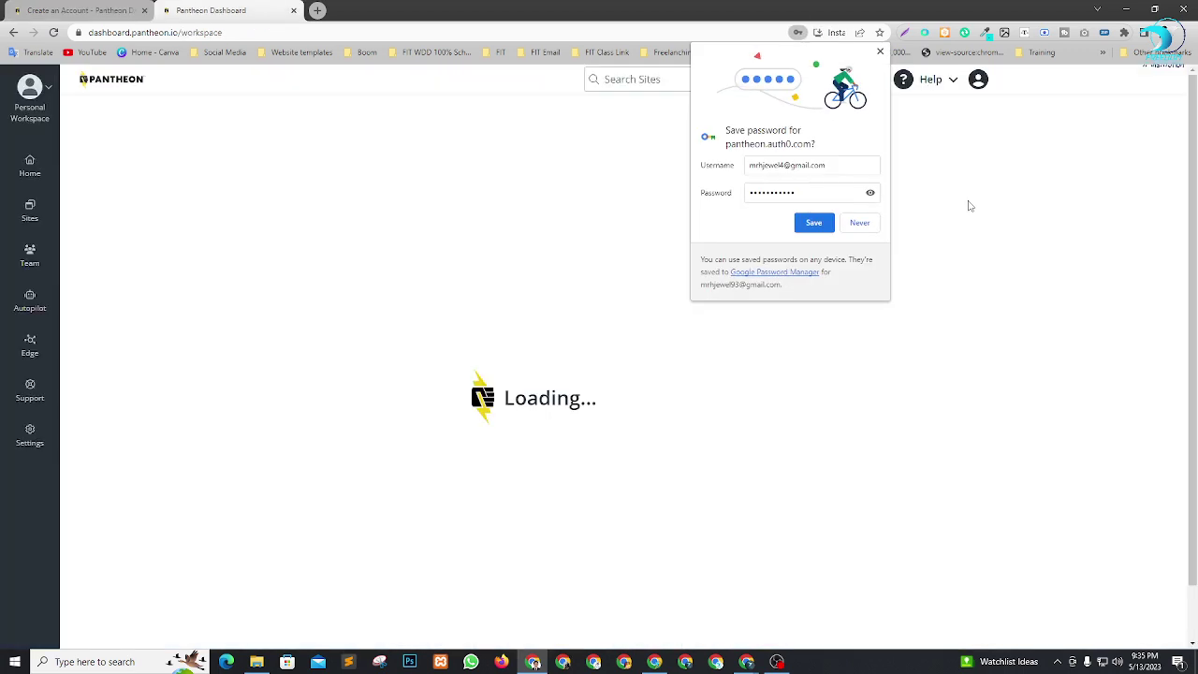
pyautogui.click(815, 225)
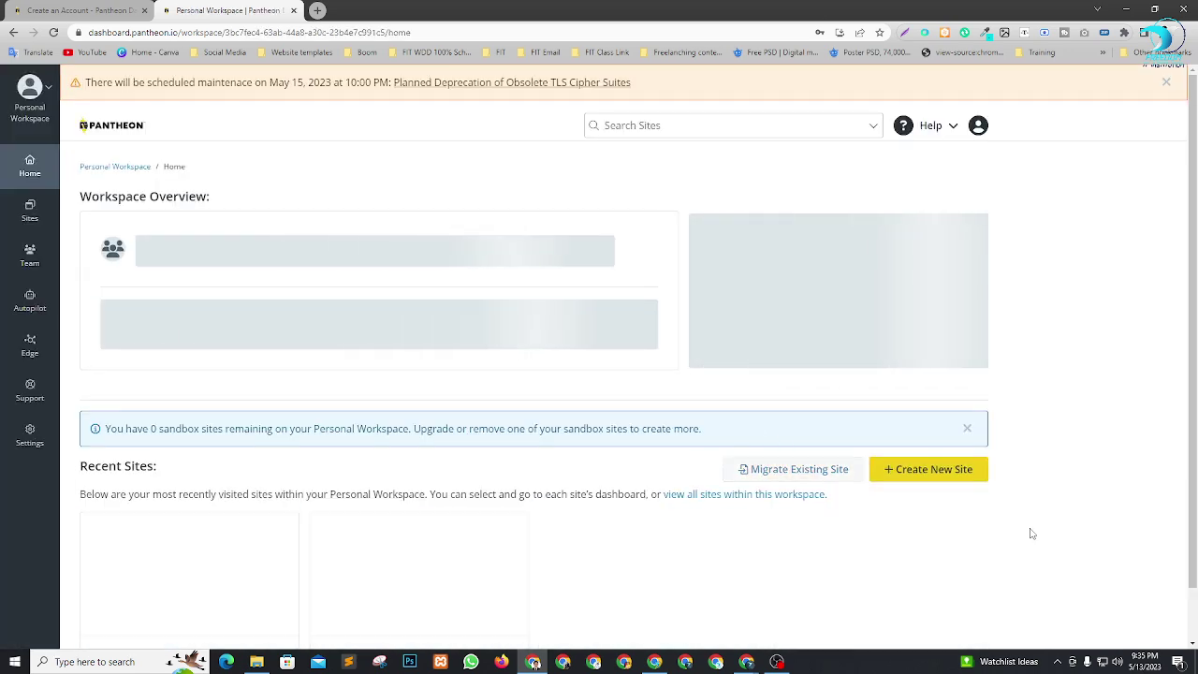
# Close the training hub welcome popup and open the workspace Sites list.
pyautogui.scroll(-3, 470, 347)
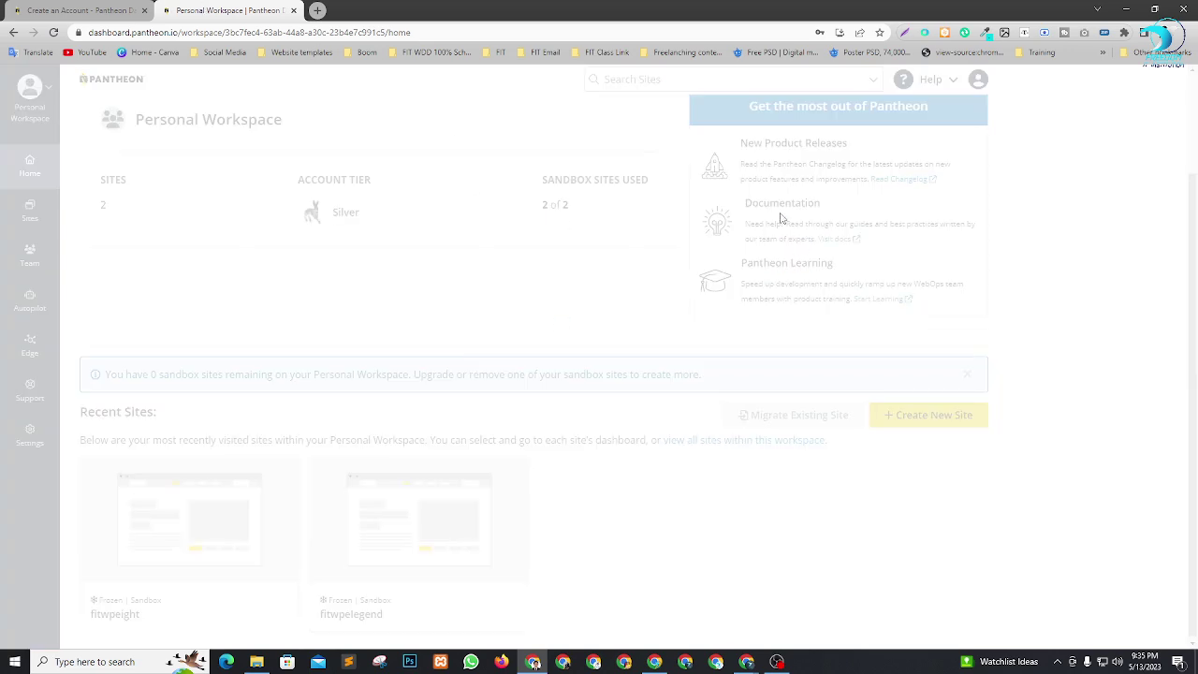
pyautogui.click(1158, 89)
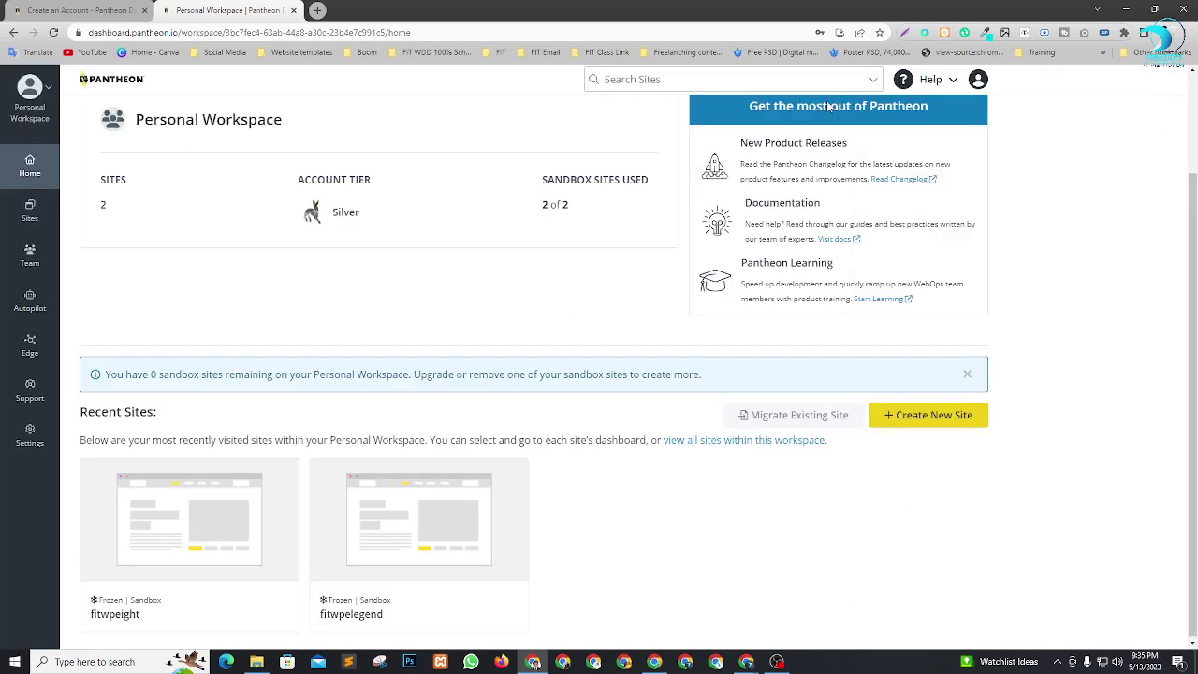
pyautogui.scroll(1, 356, 419)
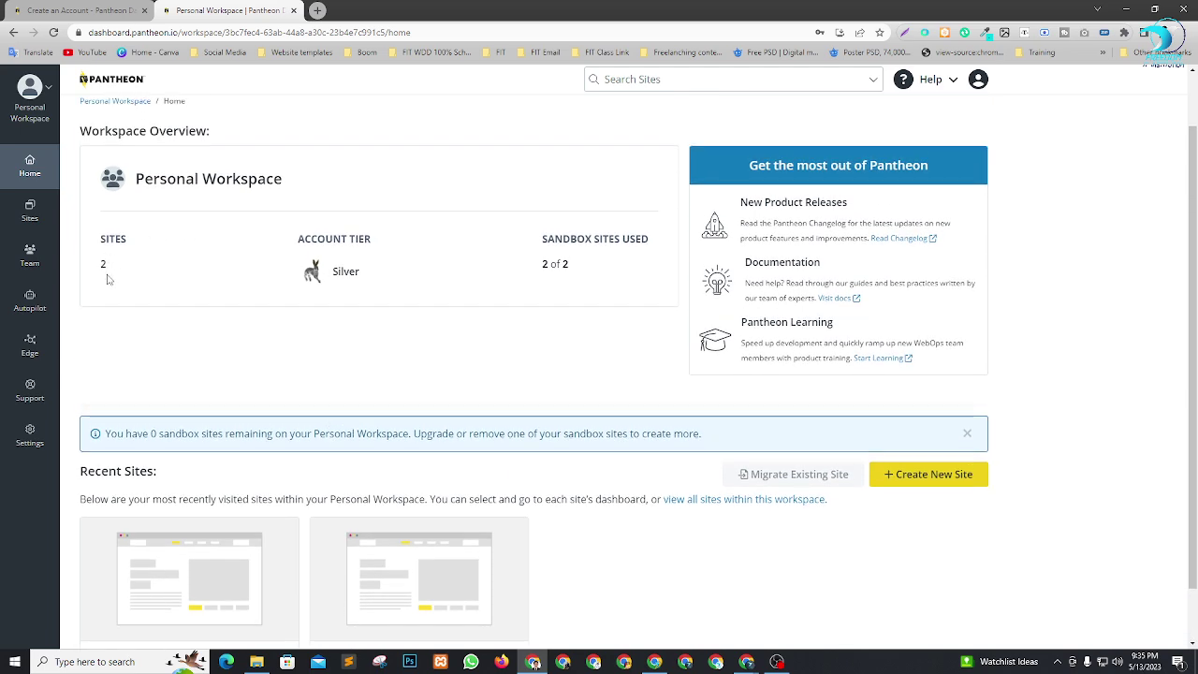
pyautogui.click(30, 210)
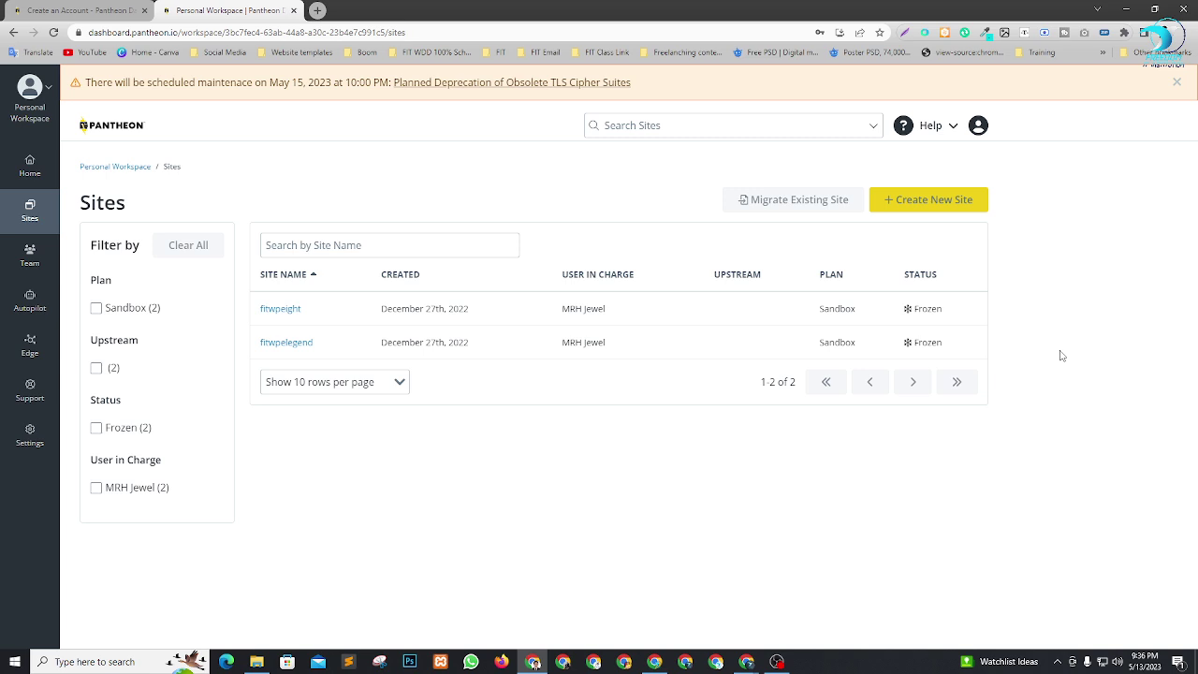
# Dismiss the maintenance notice and open fitwpeight in a new tab.
pyautogui.click(1178, 84)
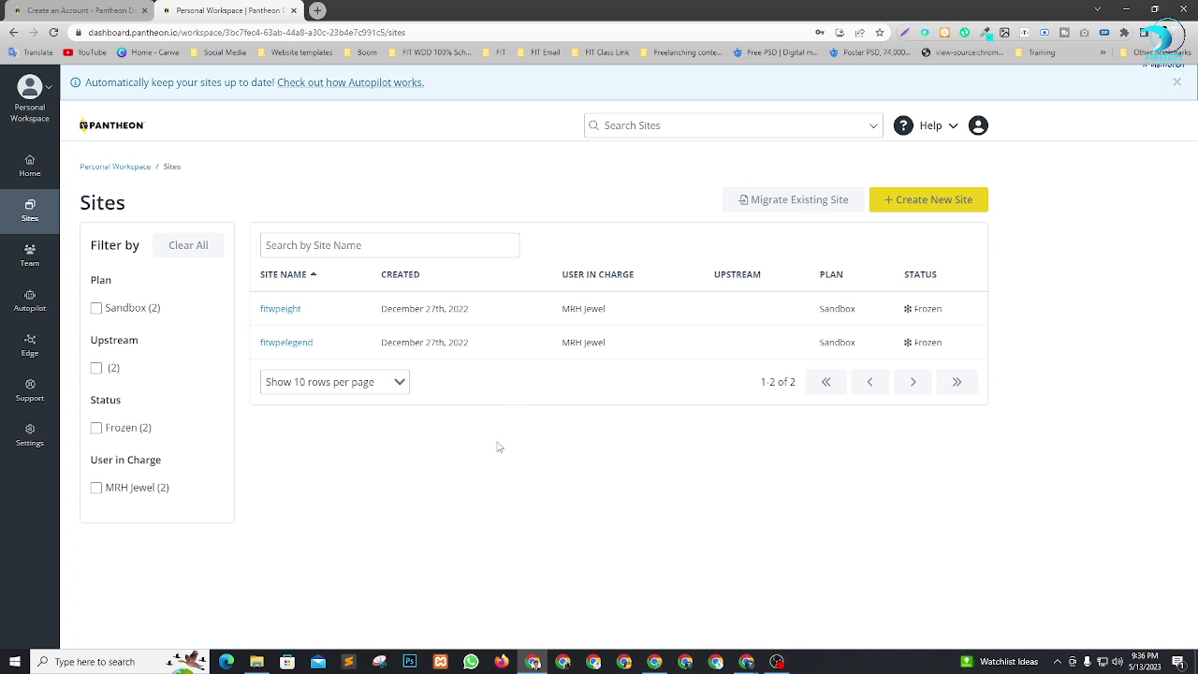
pyautogui.rightClick(290, 313)
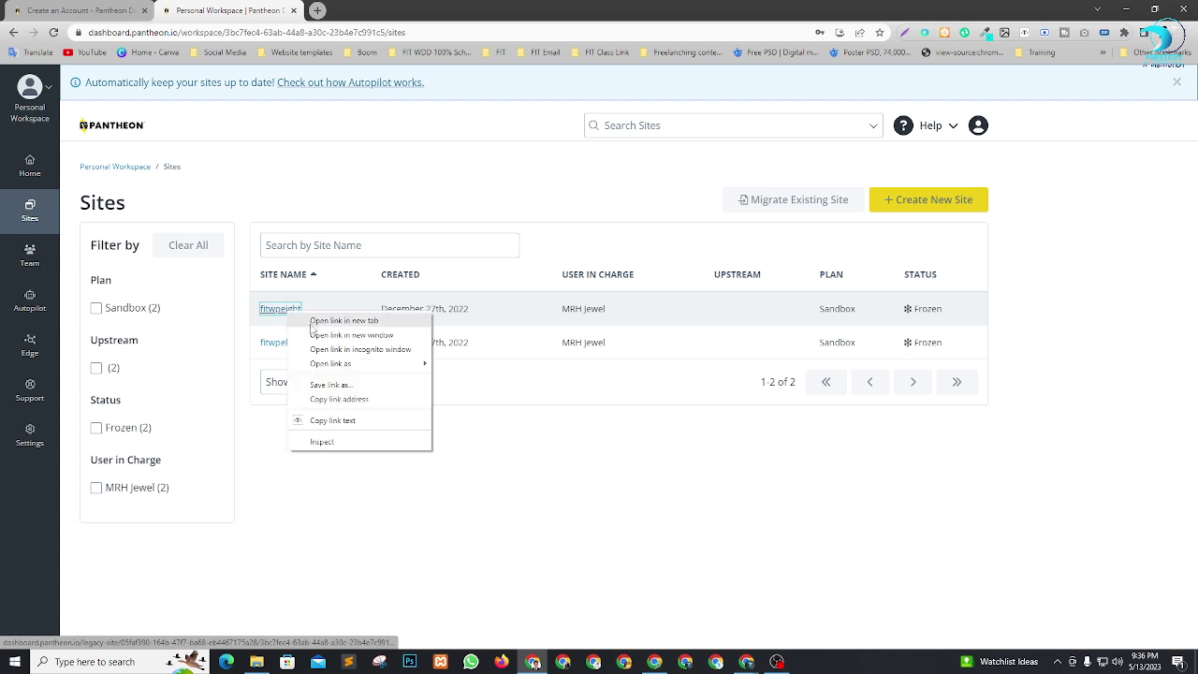
pyautogui.click(312, 322)
pyautogui.click(381, 9)
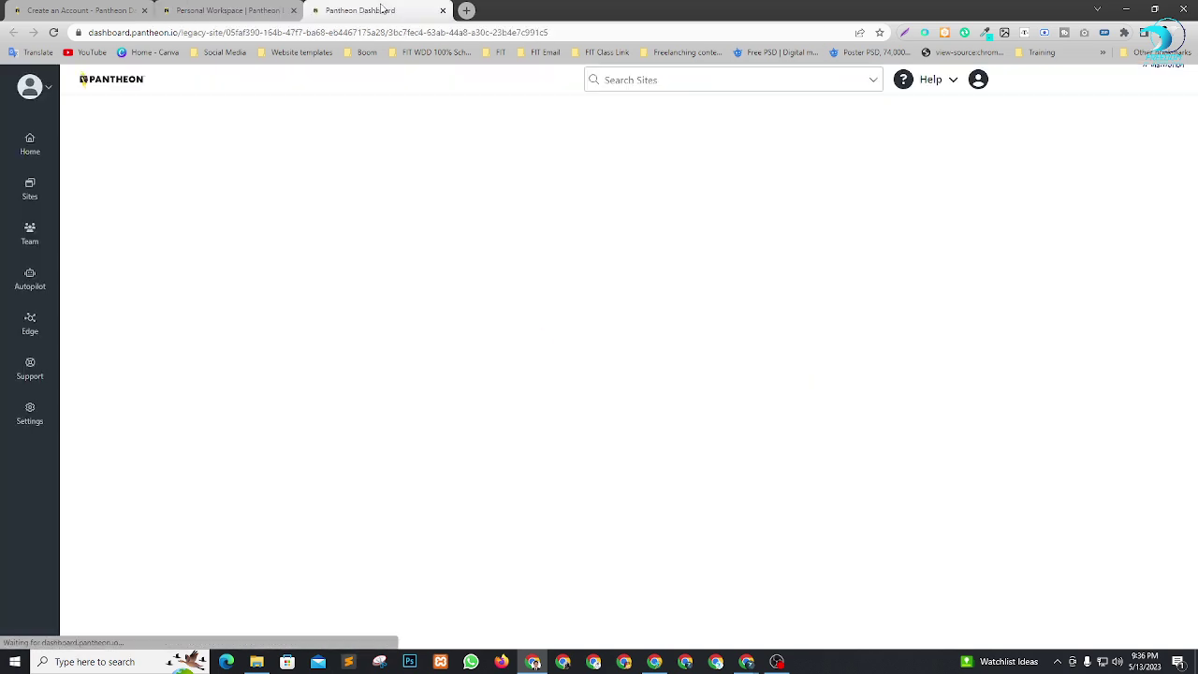
# Unfreeze the fitwpeight site from its site page.
pyautogui.click(236, 8)
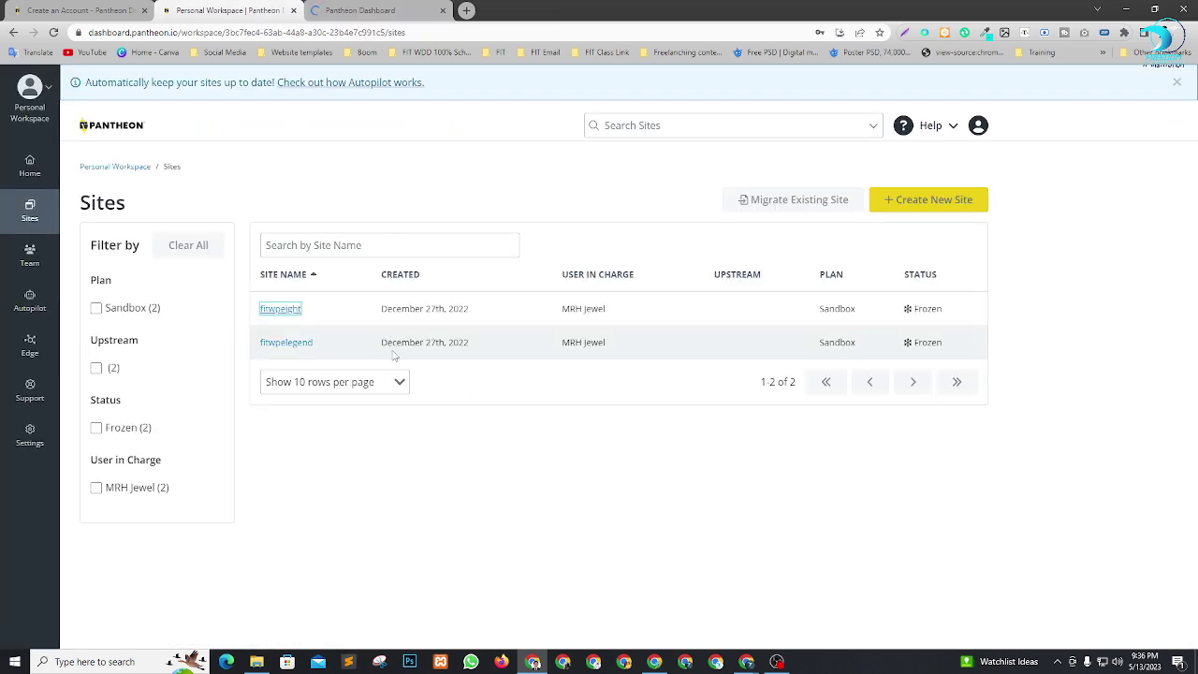
pyautogui.click(367, 11)
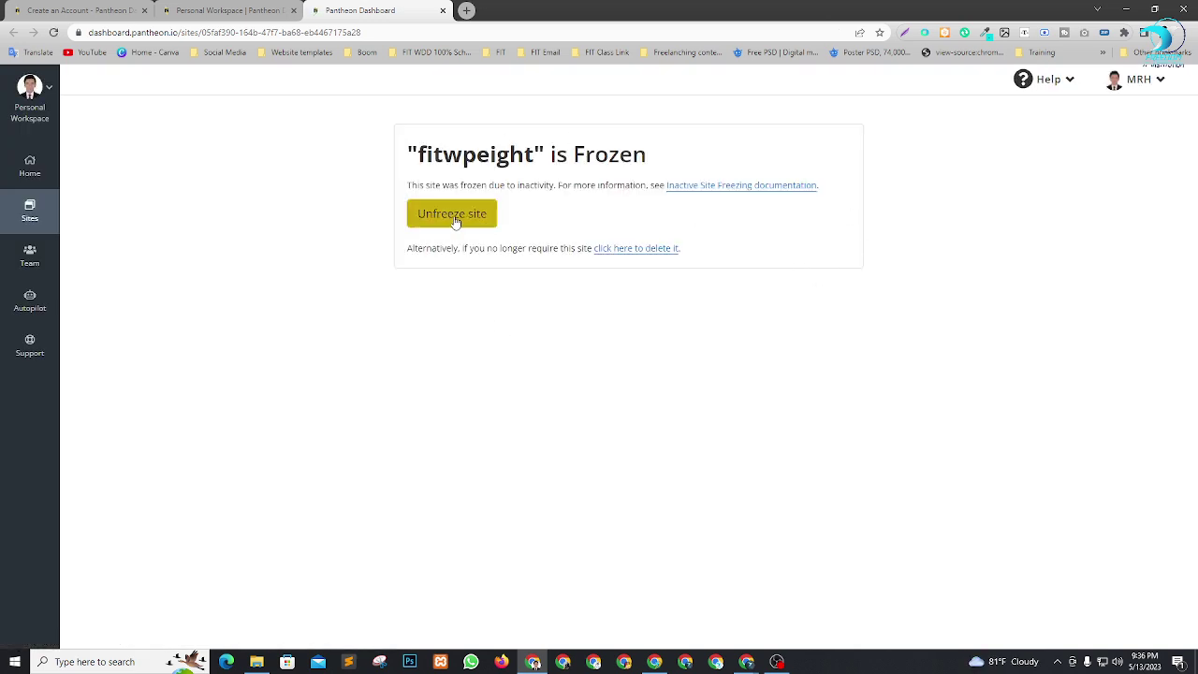
pyautogui.click(454, 217)
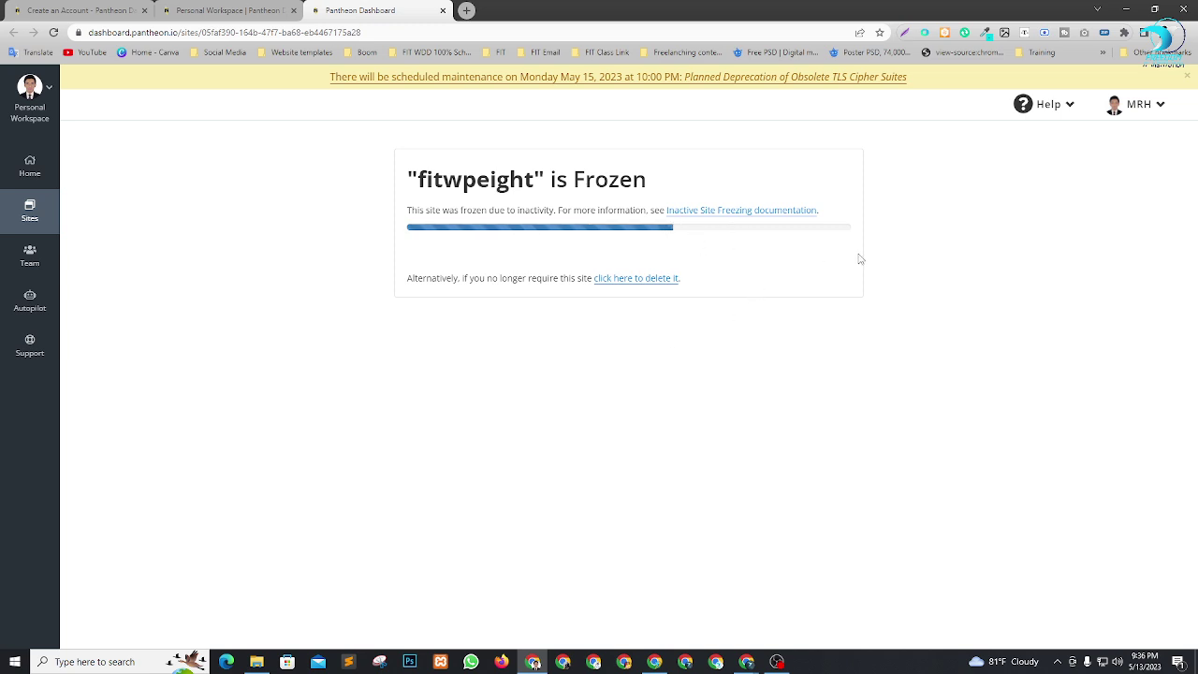
# Open the fitwpelegend site page in a new tab from the Sites list.
pyautogui.click(229, 11)
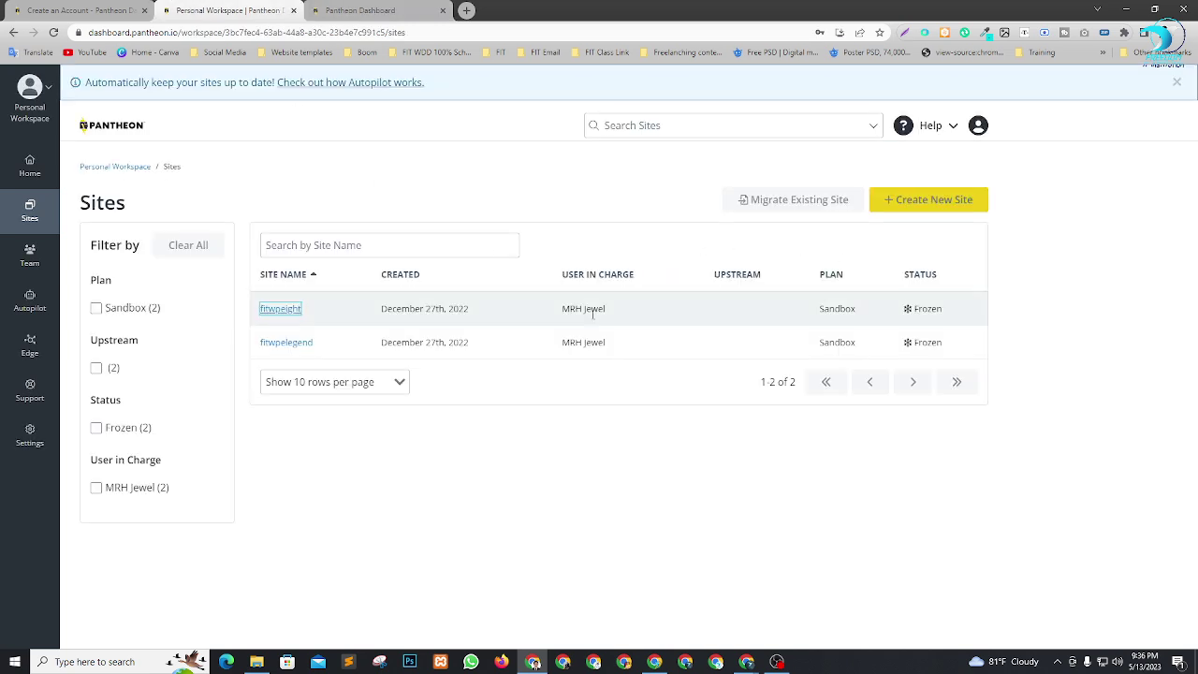
pyautogui.click(299, 353)
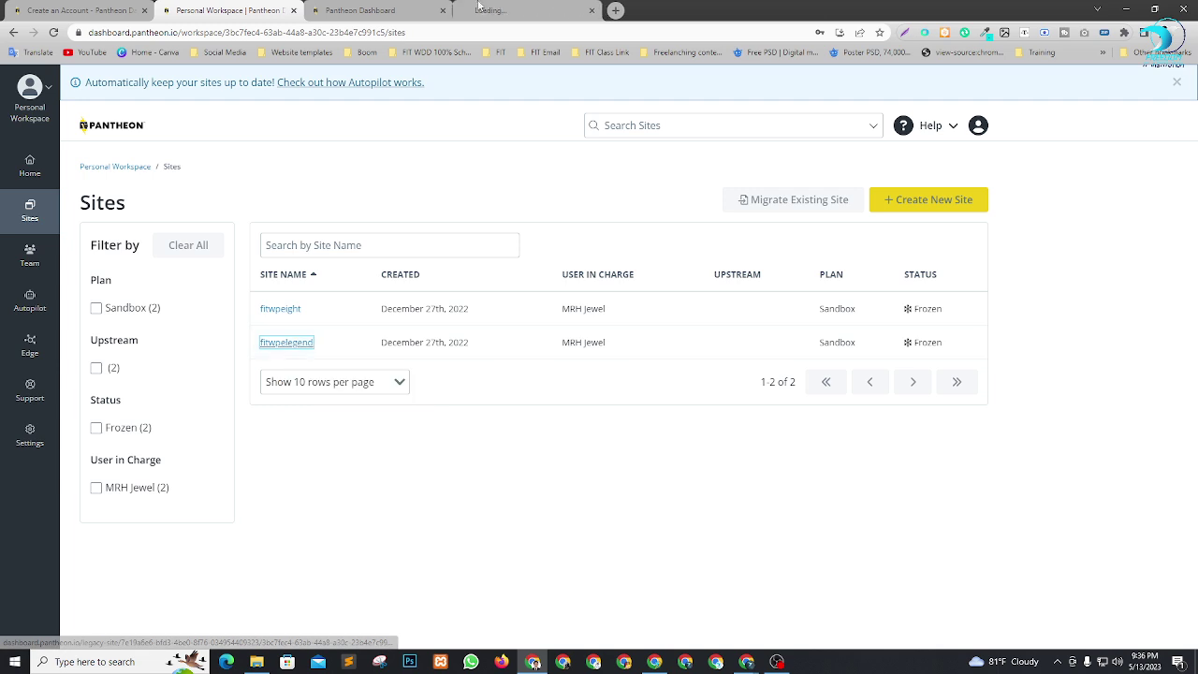
pyautogui.click(519, 10)
pyautogui.click(263, 9)
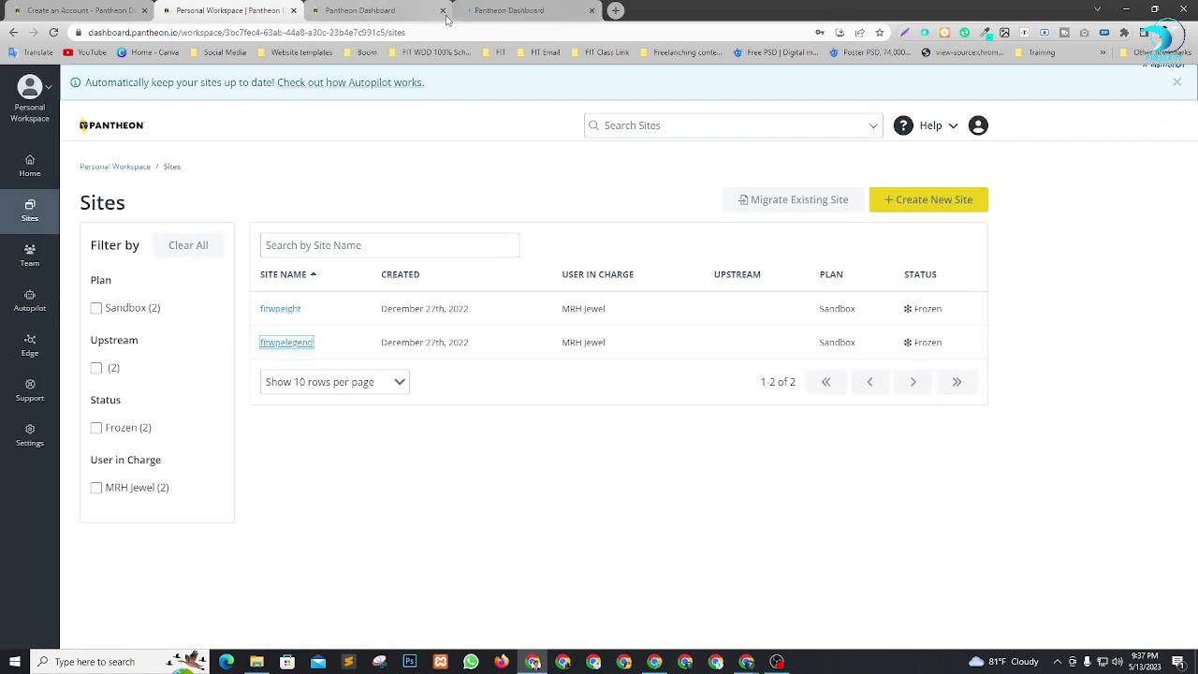
pyautogui.click(509, 10)
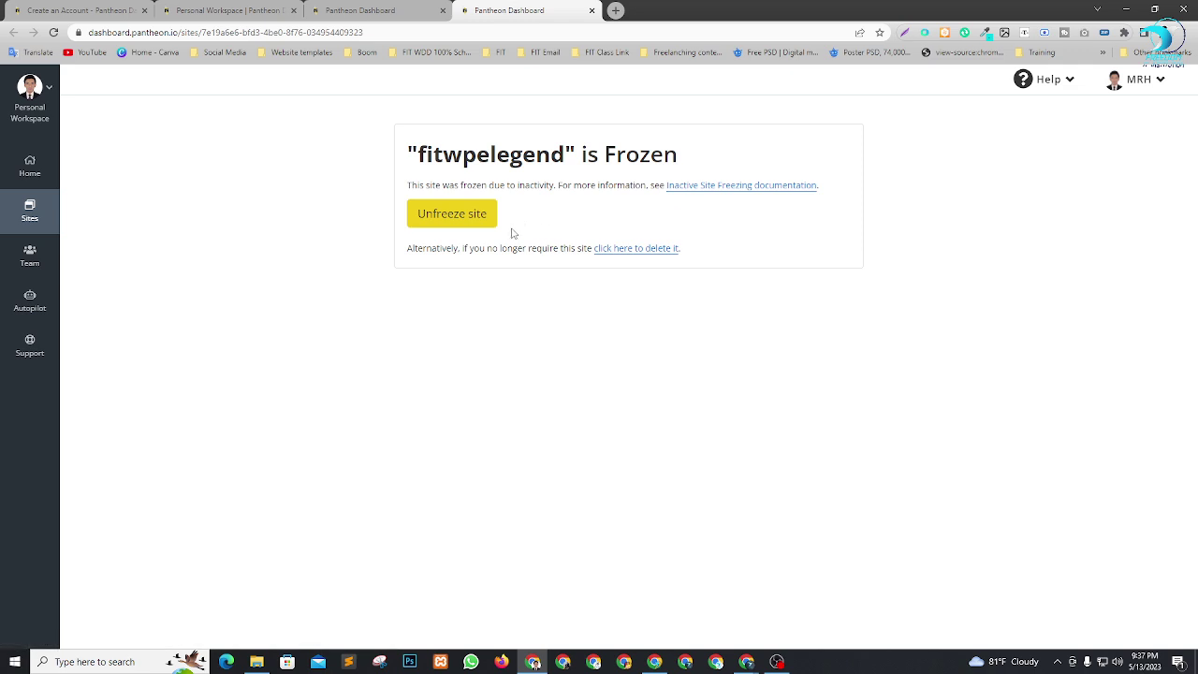
# Permanently delete fitwpelegend, confirming with its site name, then check on fitwpeight.
pyautogui.click(636, 249)
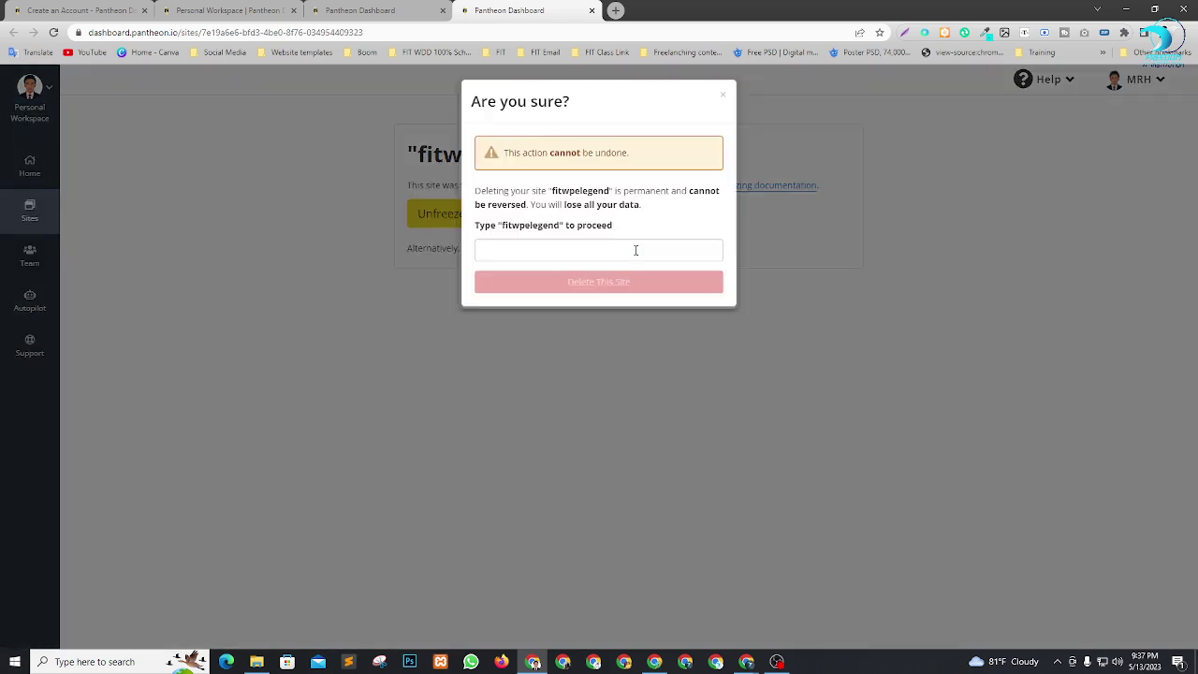
pyautogui.doubleClick(530, 226)
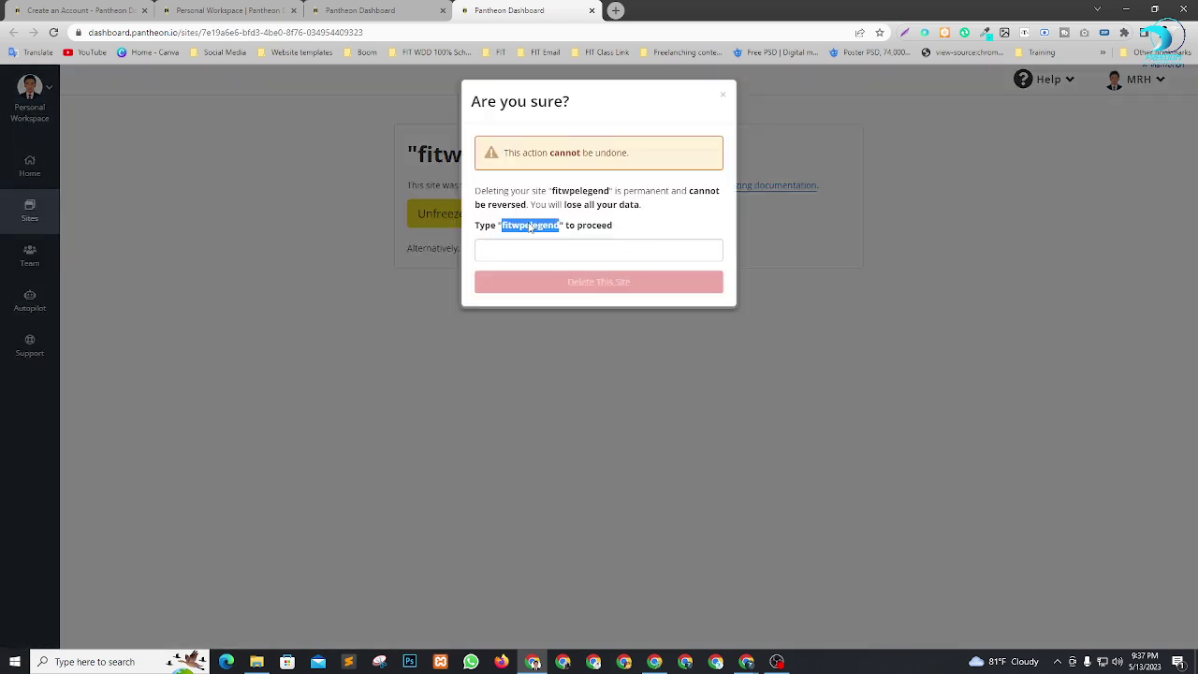
pyautogui.click(551, 248)
pyautogui.click(560, 316)
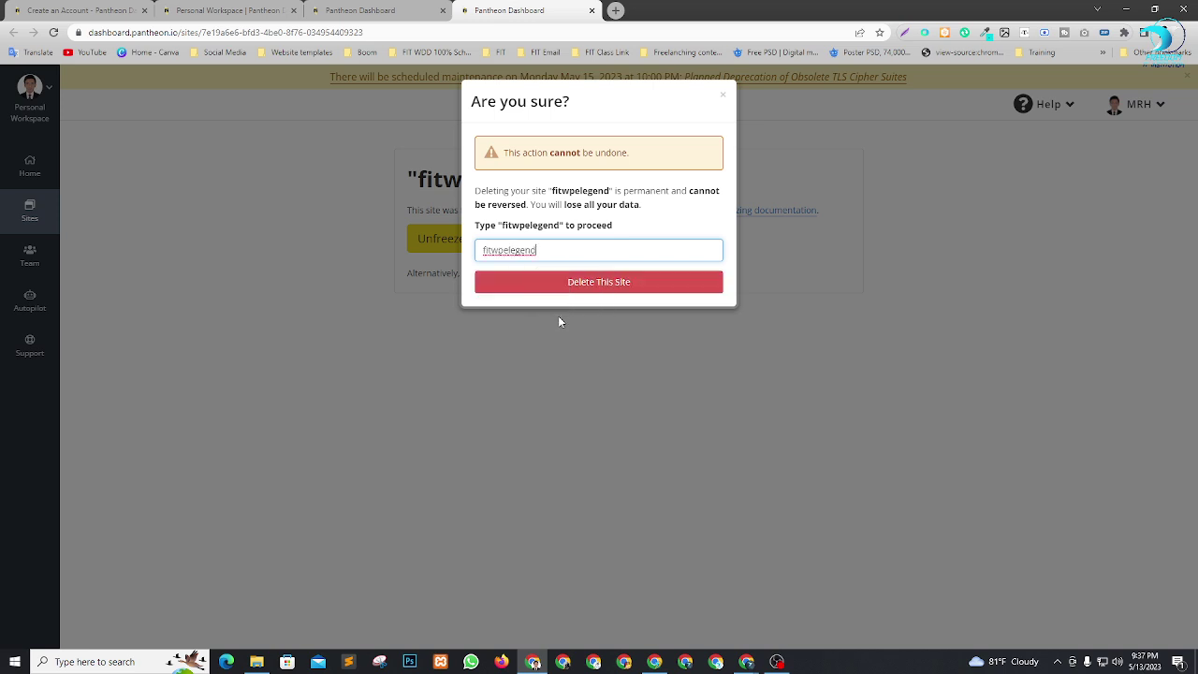
pyautogui.click(574, 284)
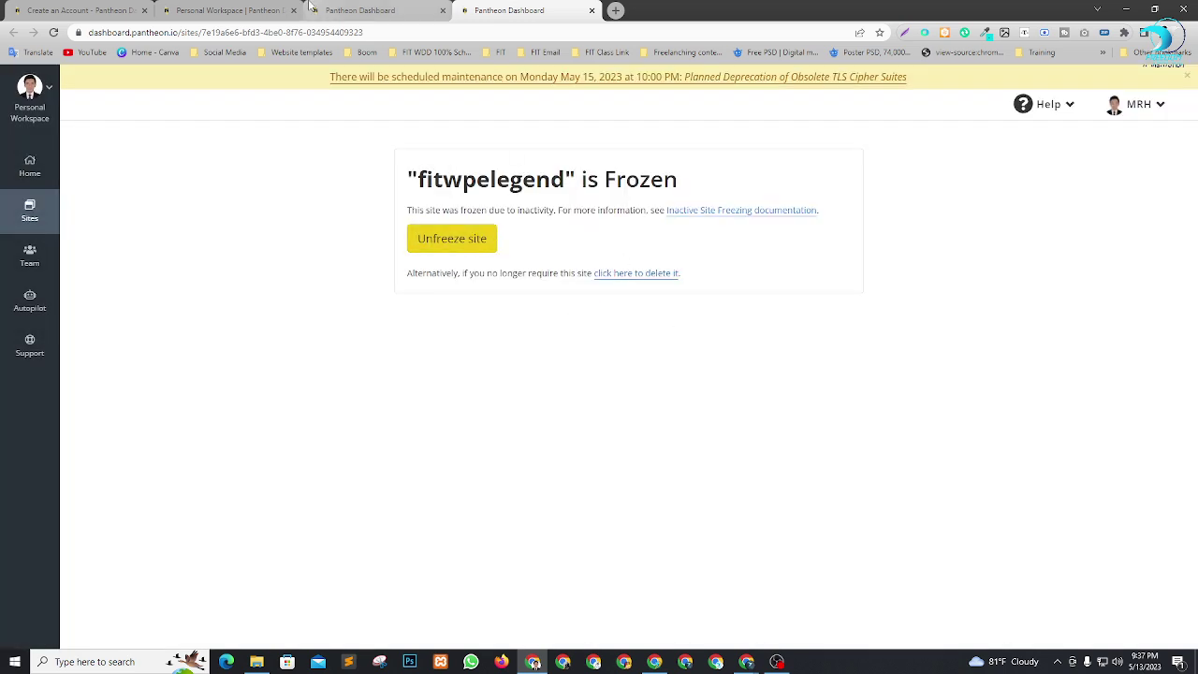
pyautogui.click(361, 11)
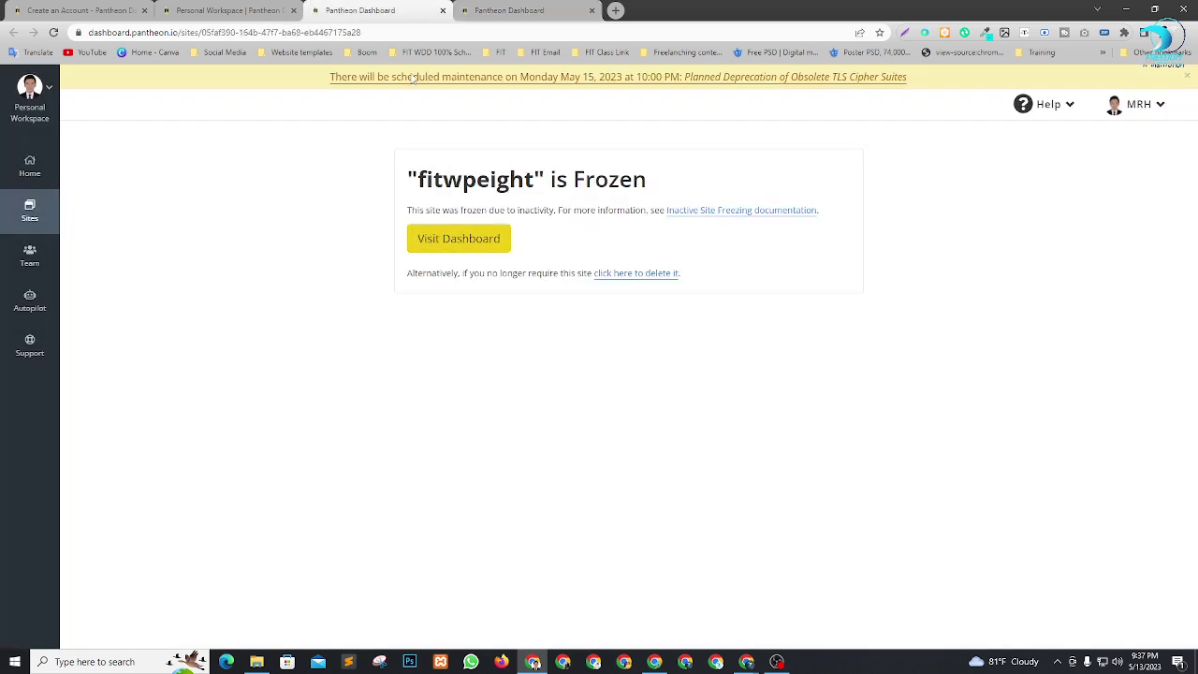
# Return to the workspace Sites list showing only fitwpeight as Active, closing the extra dashboard tab.
pyautogui.click(486, 241)
pyautogui.click(30, 169)
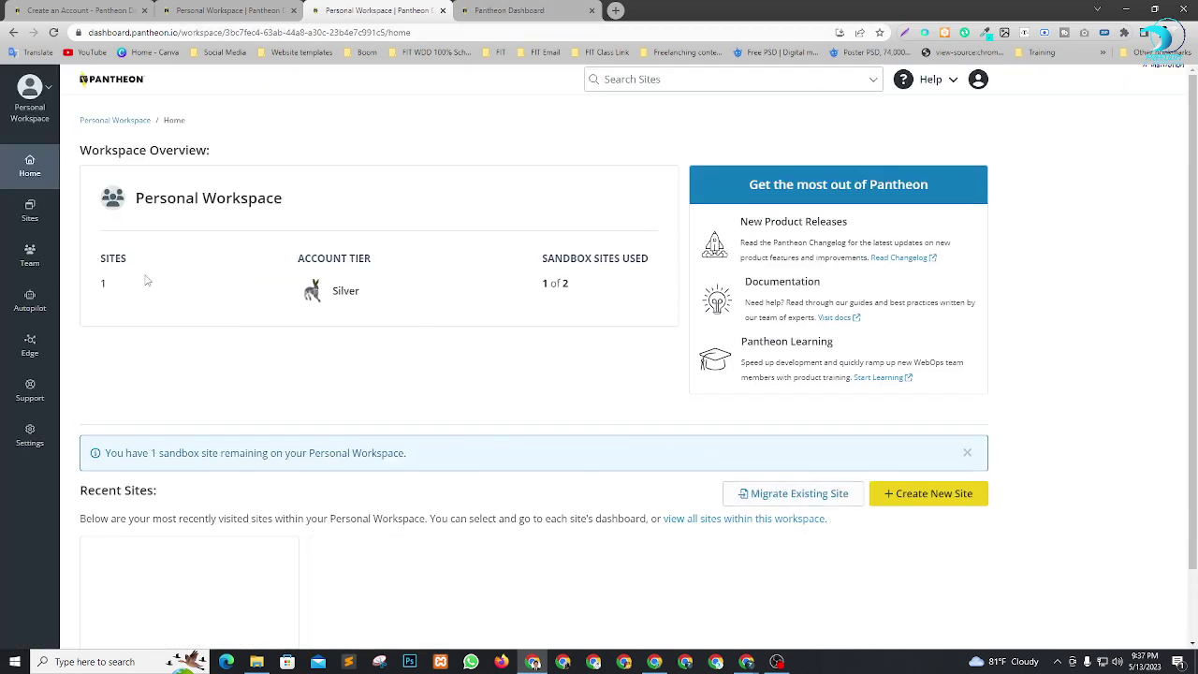
pyautogui.click(501, 7)
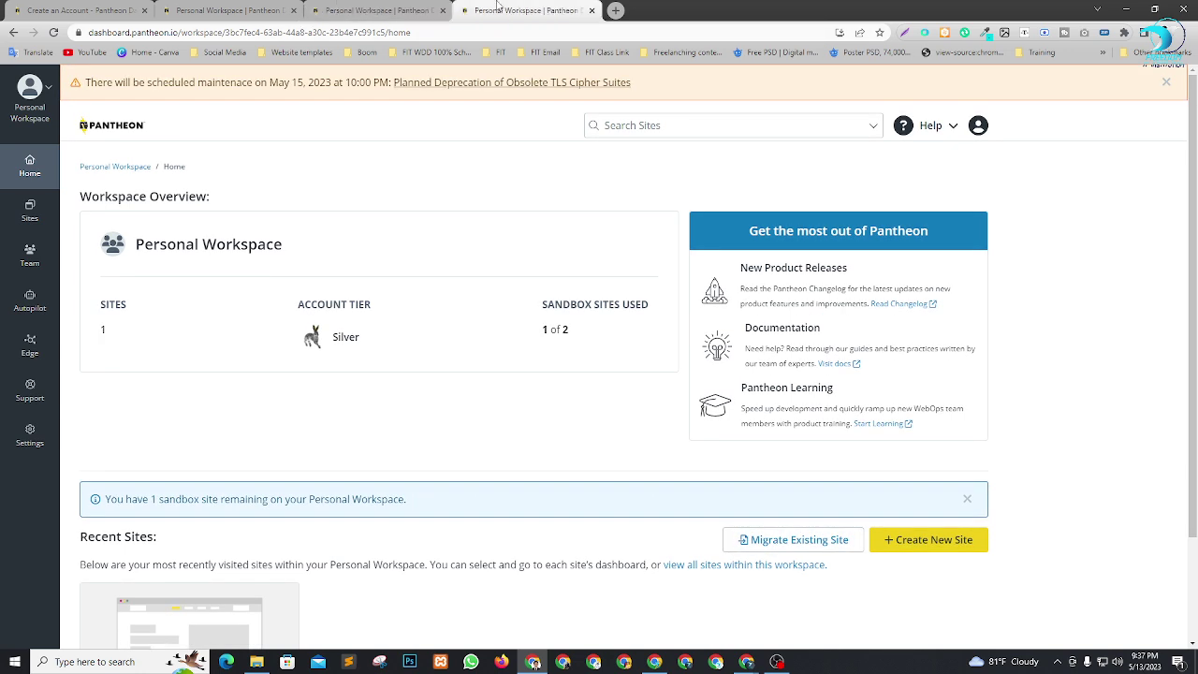
pyautogui.click(374, 10)
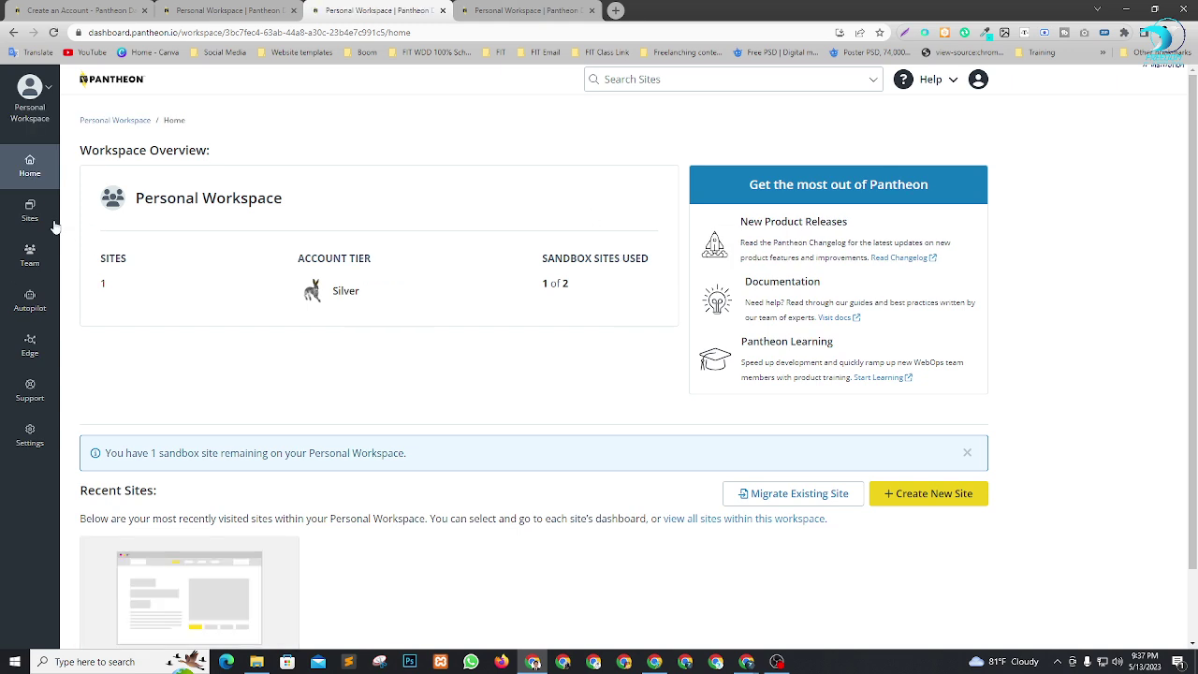
pyautogui.click(55, 226)
pyautogui.click(592, 10)
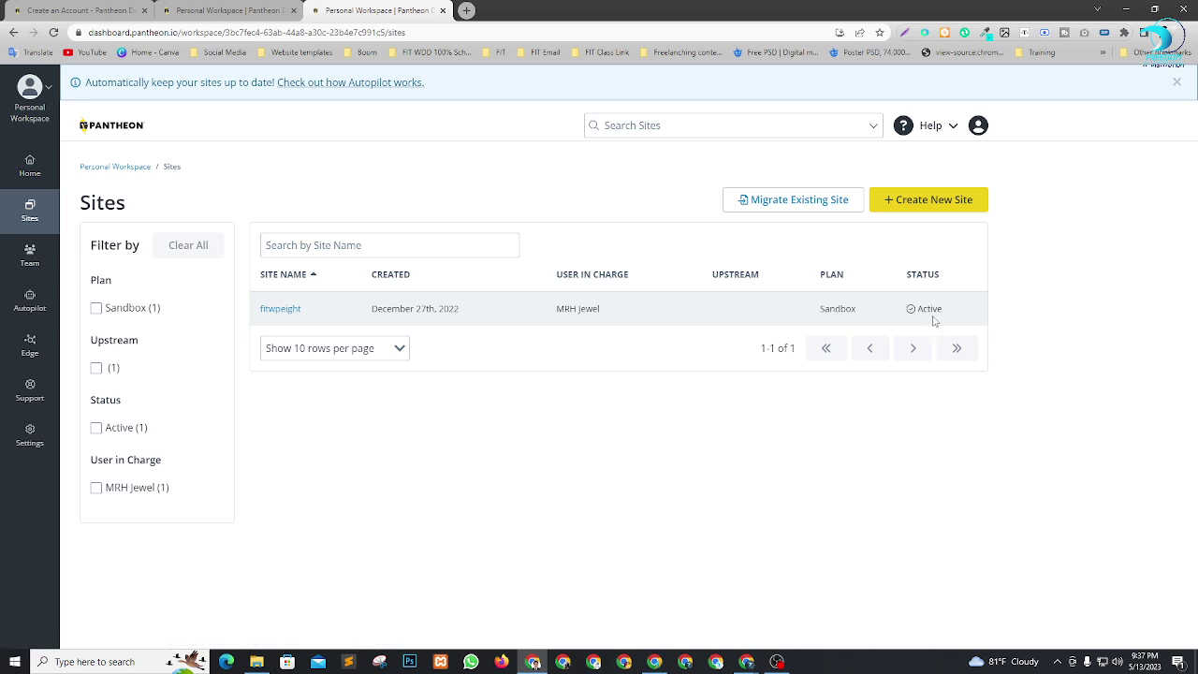
# Delete fitwpeight from its site settings by pasting its name to confirm, then return Home.
pyautogui.click(277, 310)
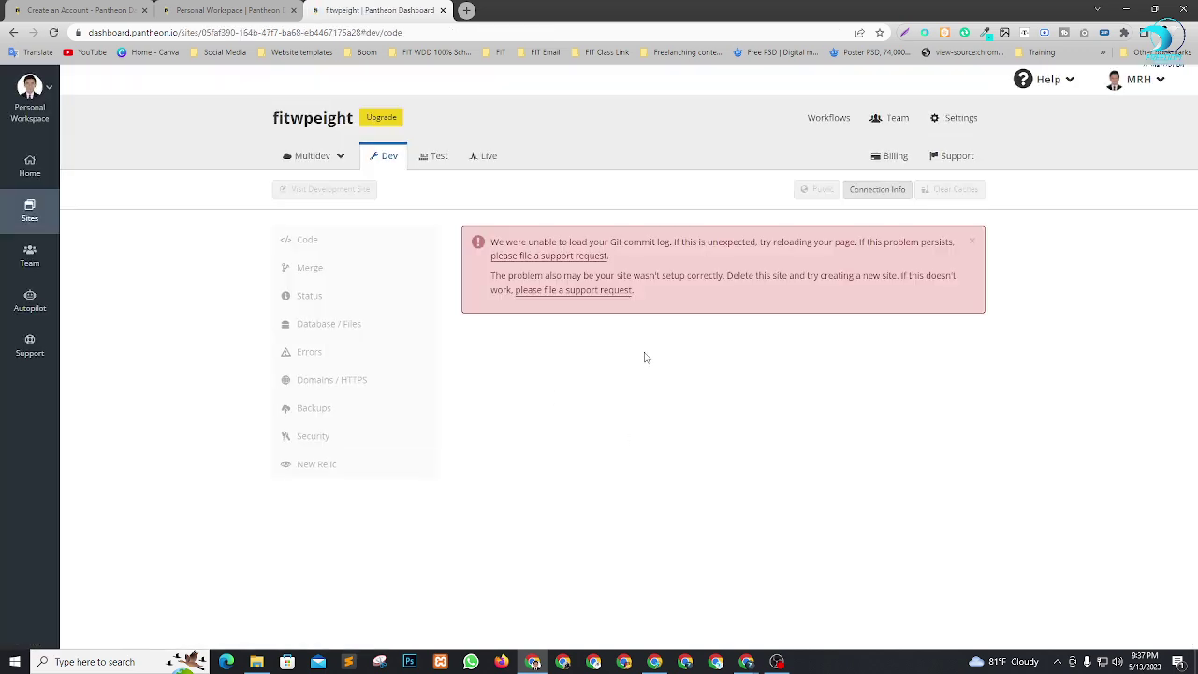
pyautogui.click(956, 118)
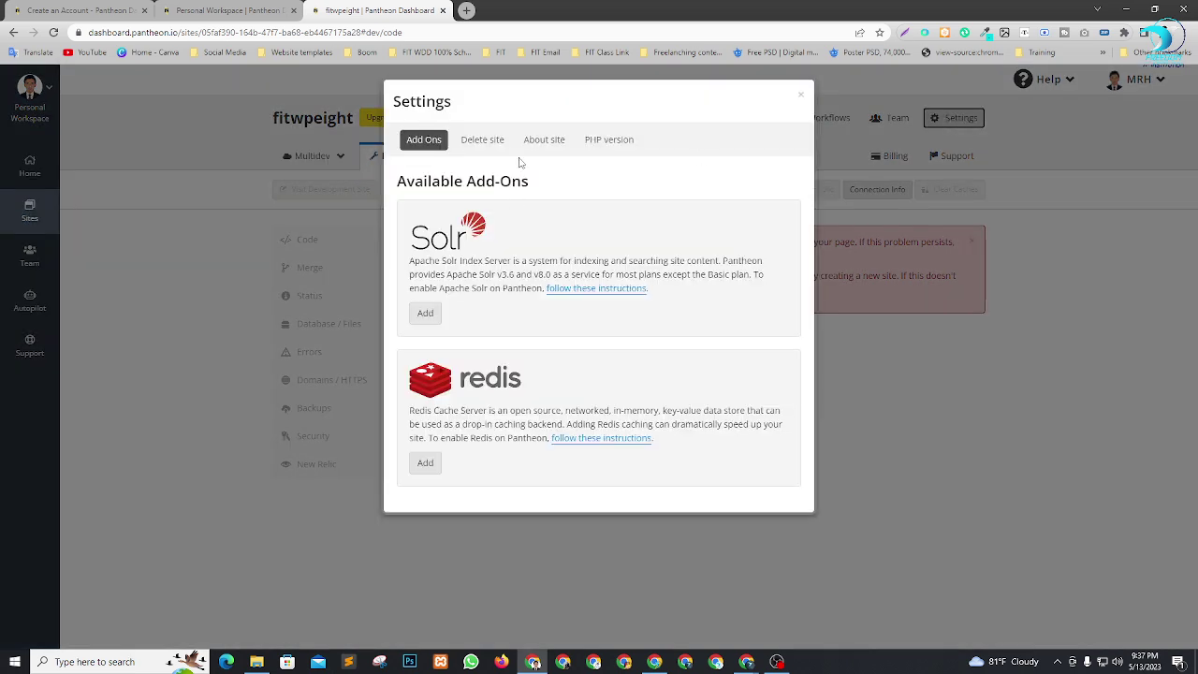
pyautogui.click(478, 143)
pyautogui.click(426, 232)
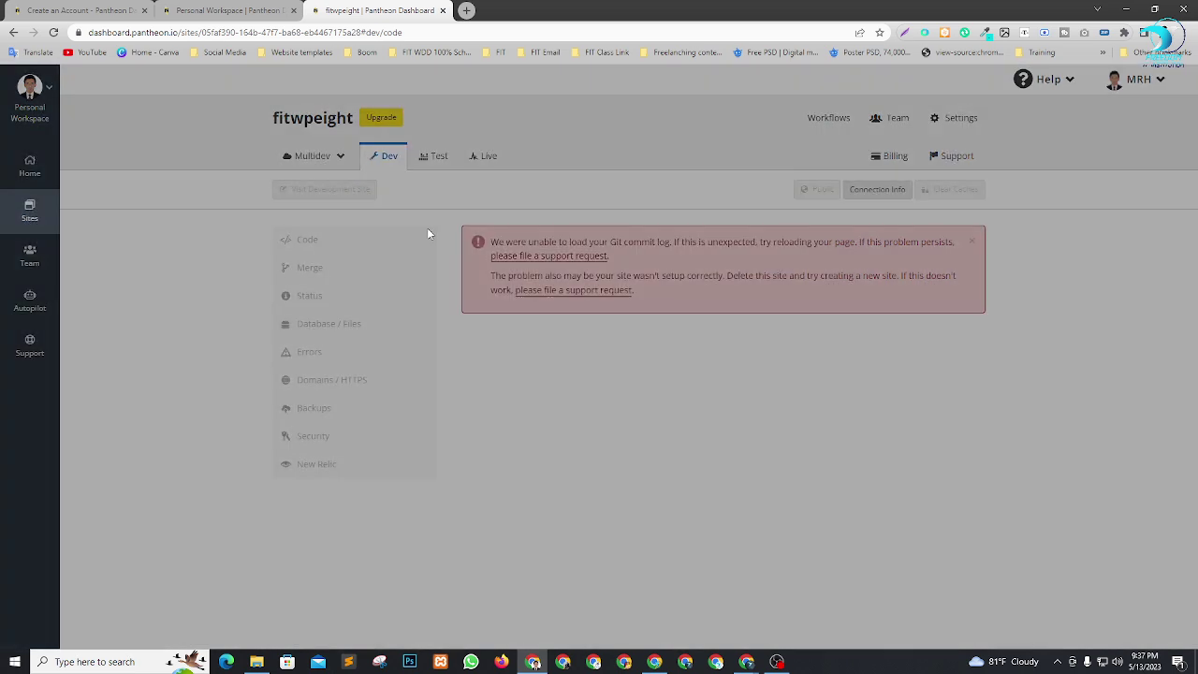
pyautogui.doubleClick(514, 227)
pyautogui.hotkey('ctrl', 'c')
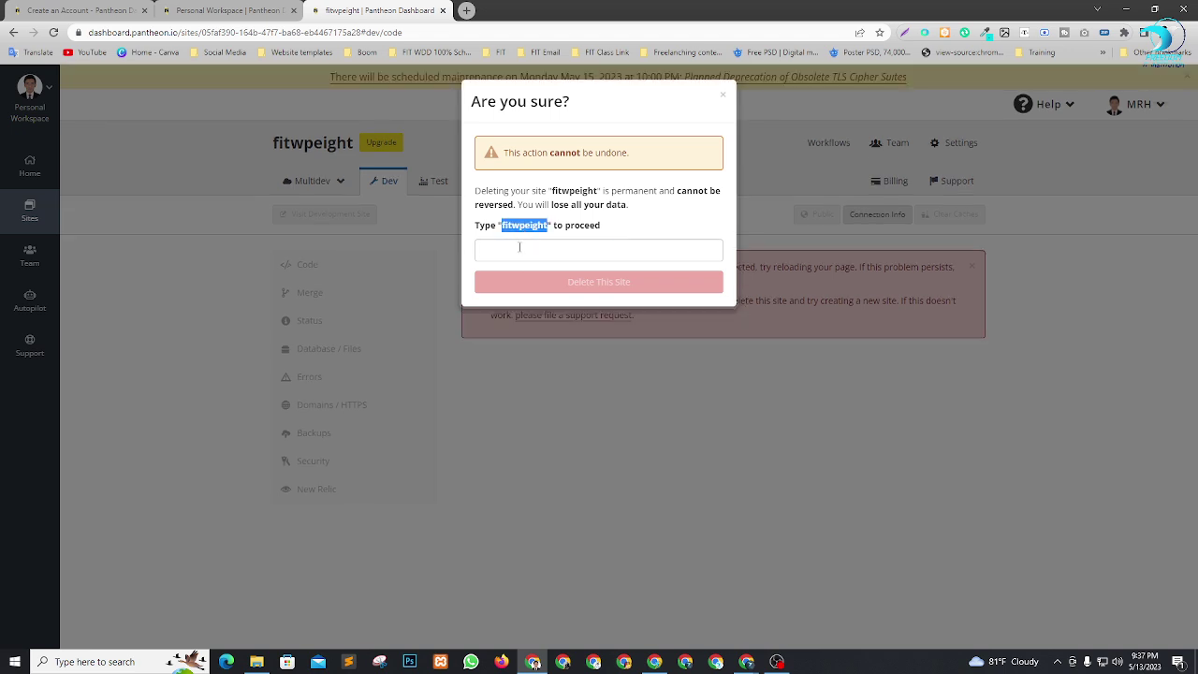
pyautogui.click(520, 247)
pyautogui.hotkey('ctrl', 'v')
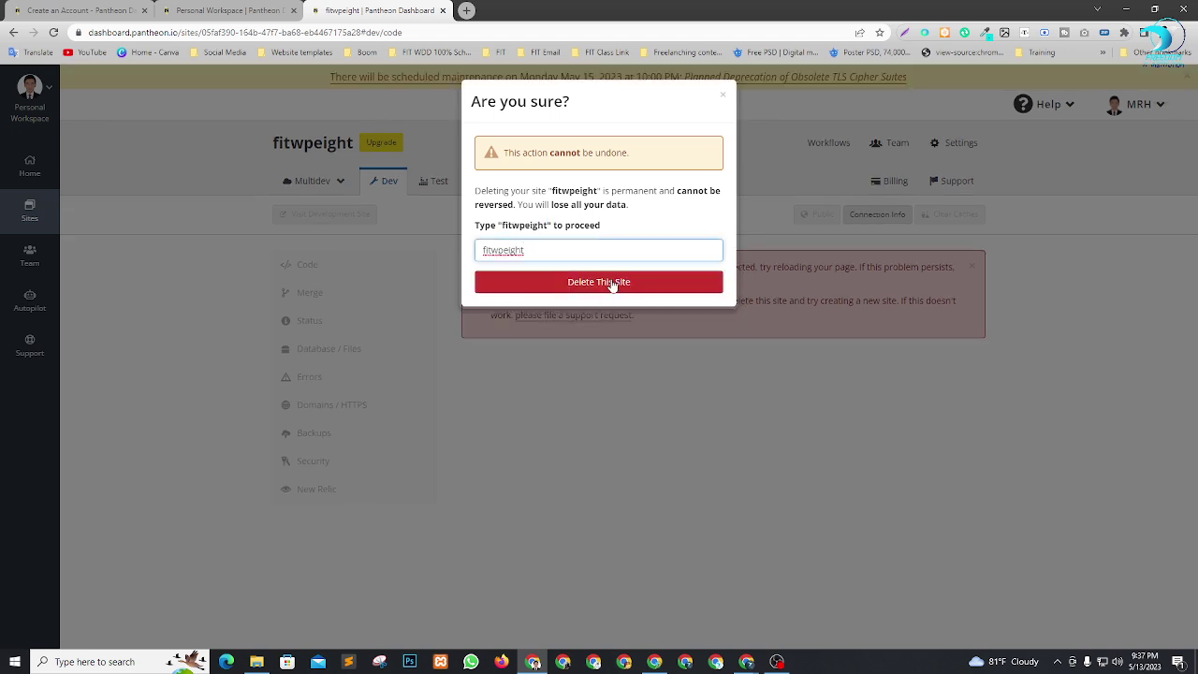
pyautogui.click(614, 282)
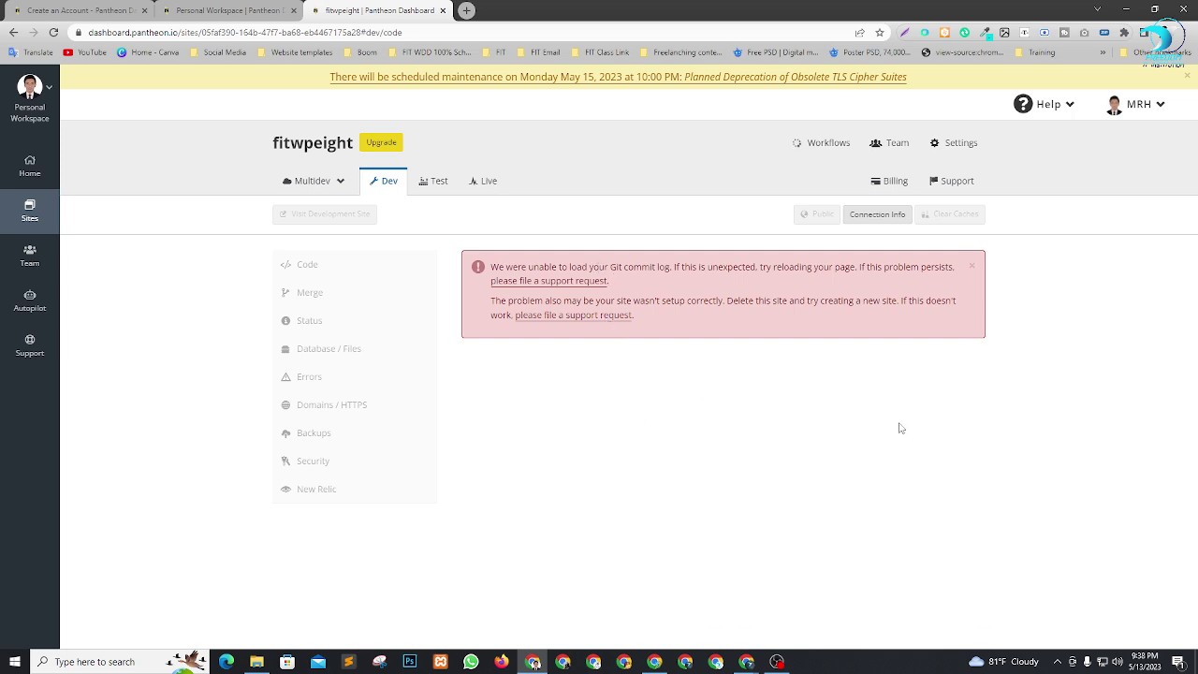
pyautogui.click(42, 172)
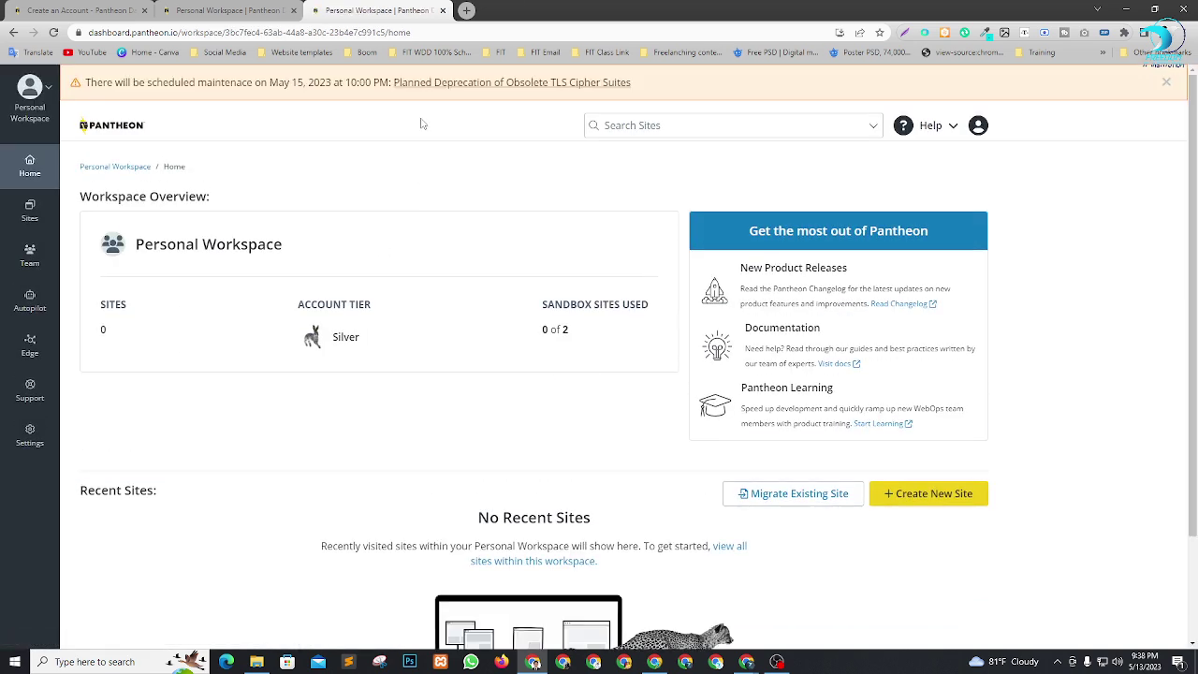
# Dismiss the maintenance notice and start creating a new site from the workspace home.
pyautogui.click(1167, 83)
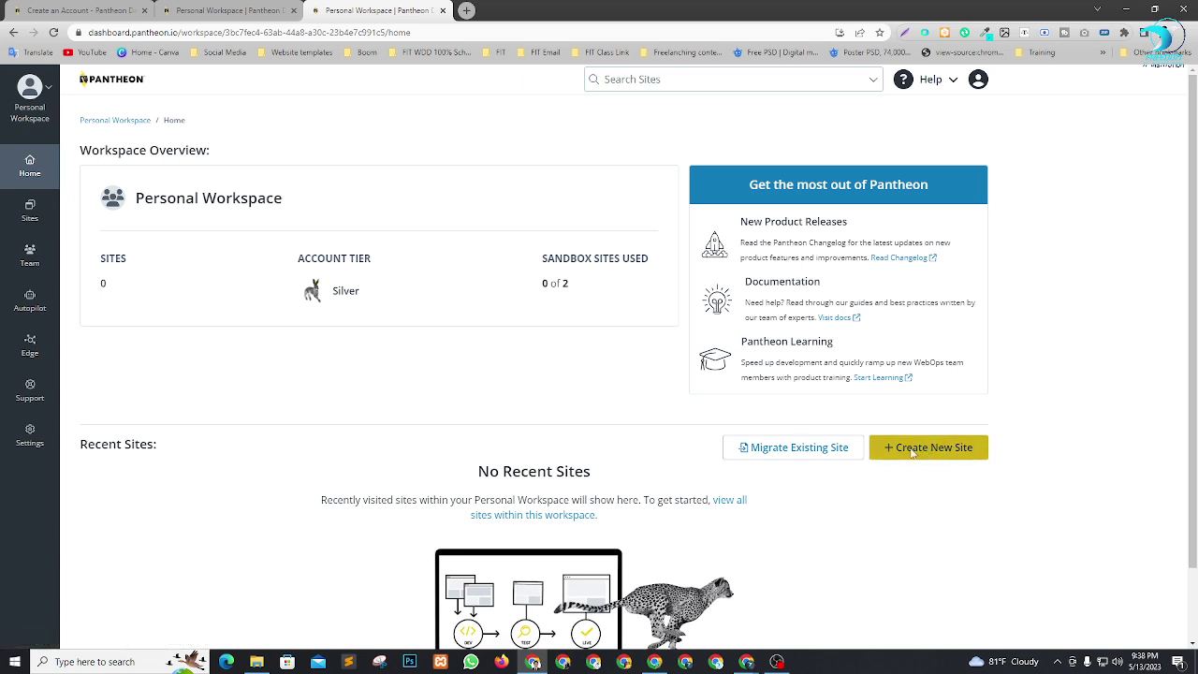
pyautogui.click(928, 450)
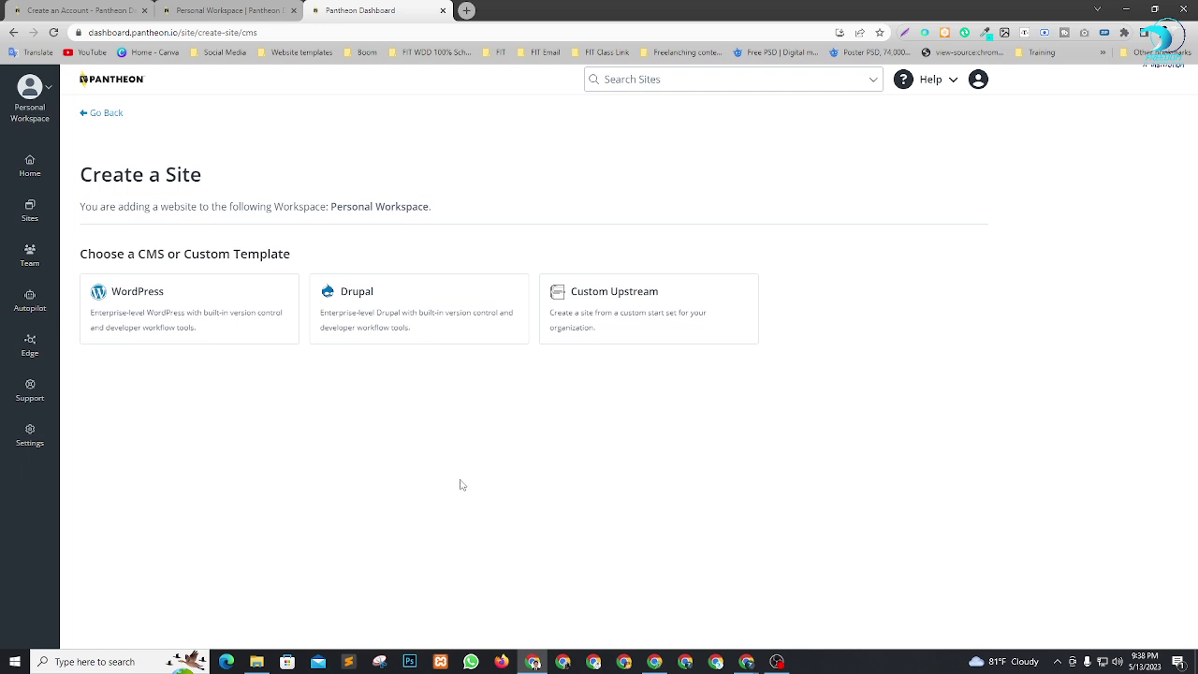
# Create a WordPress site named fitstudentportfolio in the United States region.
pyautogui.click(157, 313)
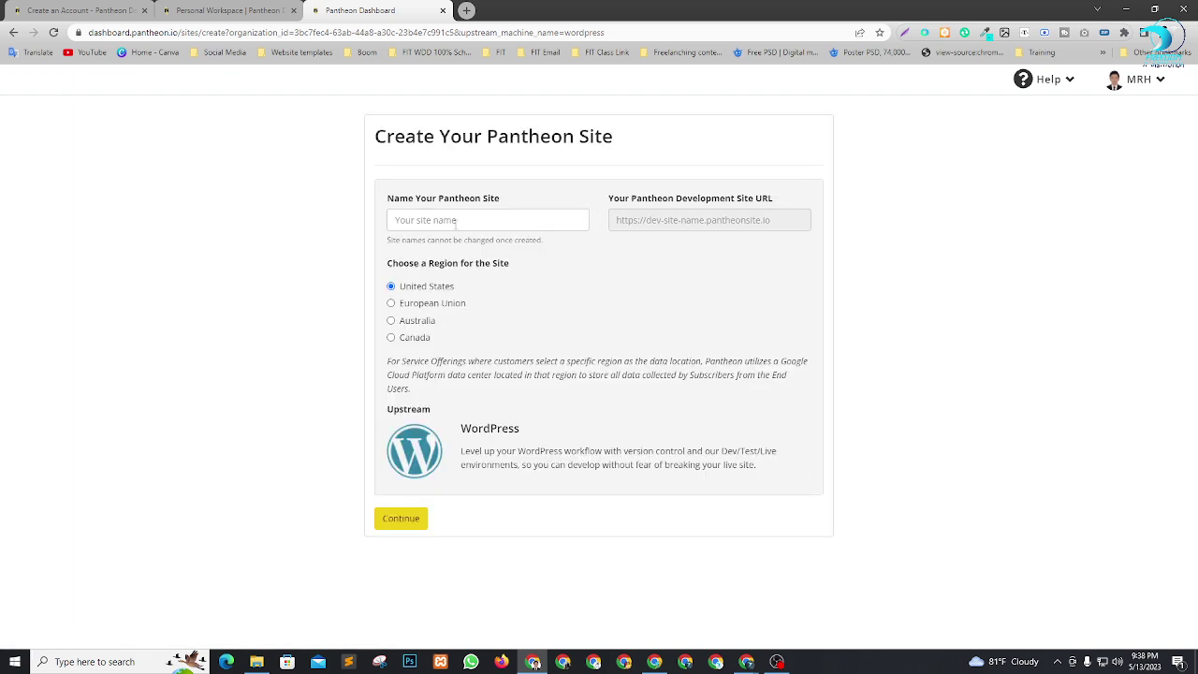
pyautogui.click(463, 218)
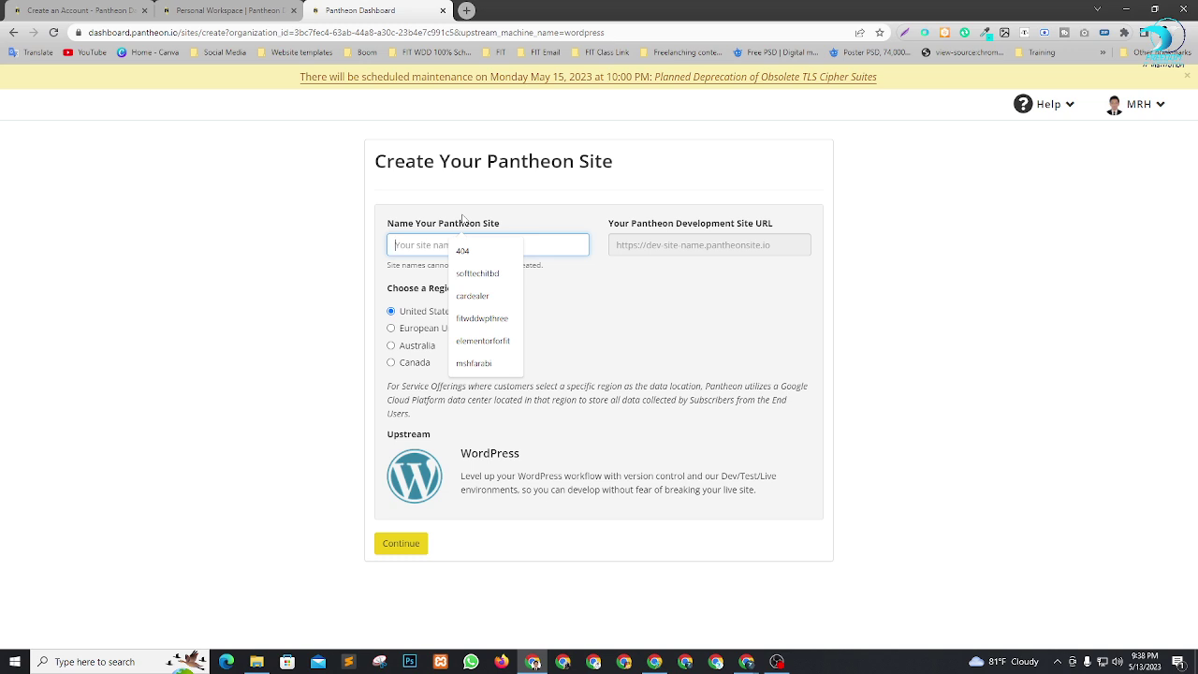
pyautogui.write('fit')
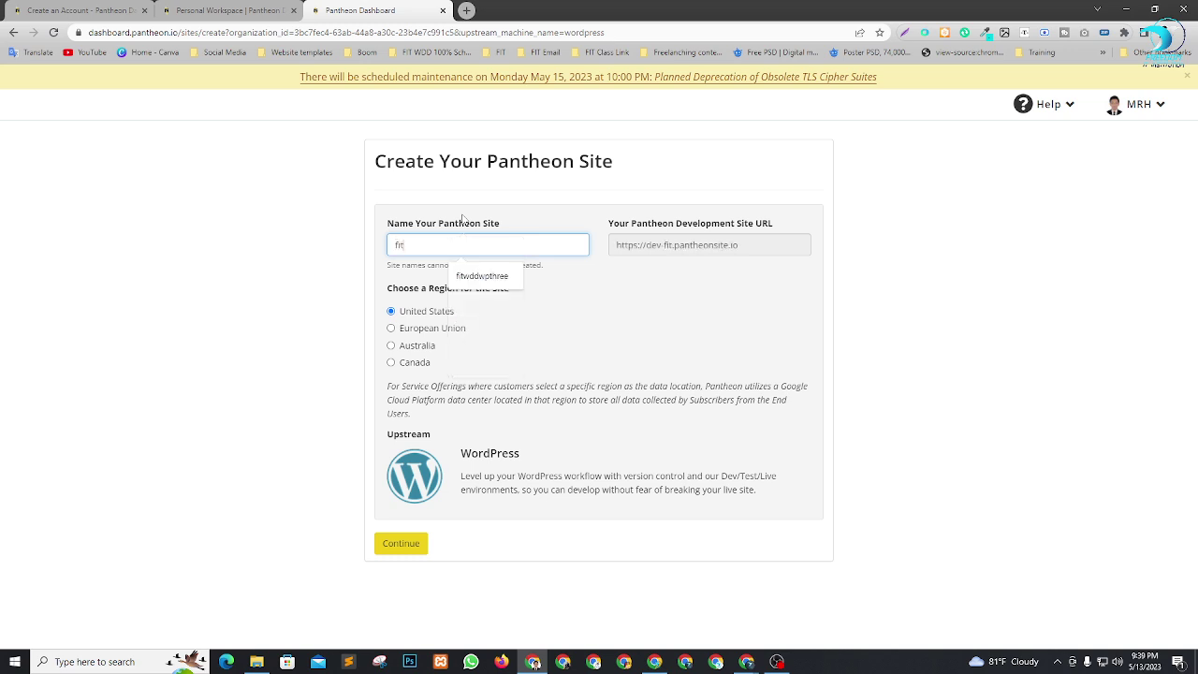
pyautogui.write('stu')
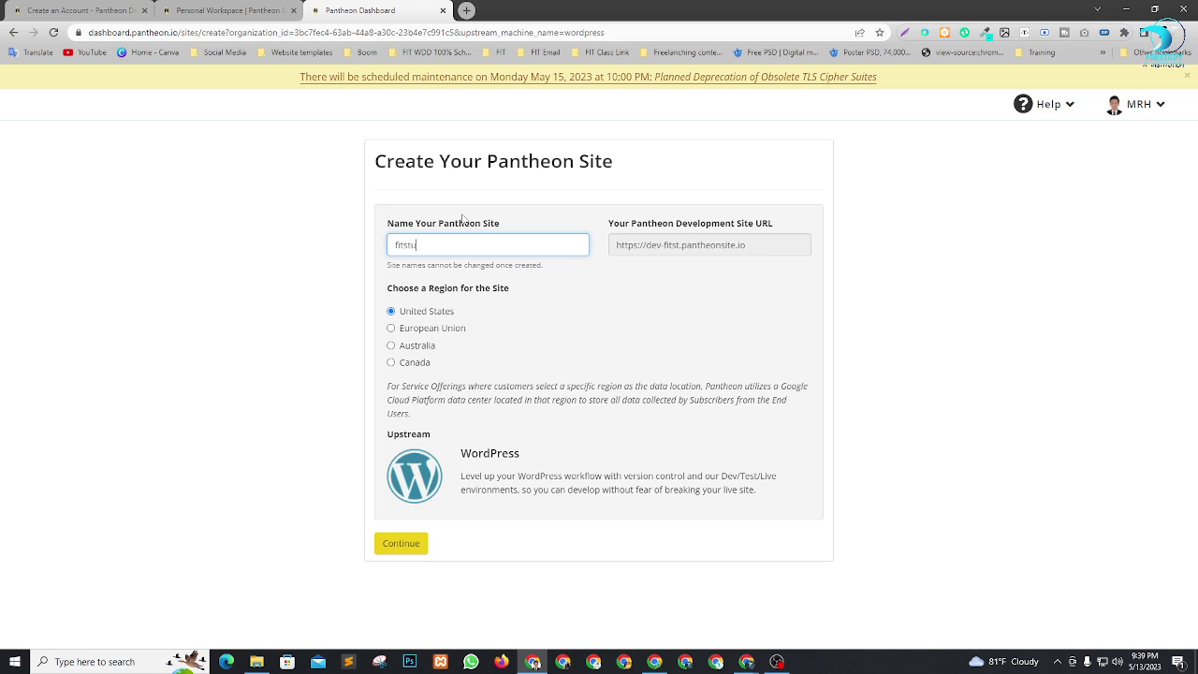
pyautogui.write('fdentportfolio')
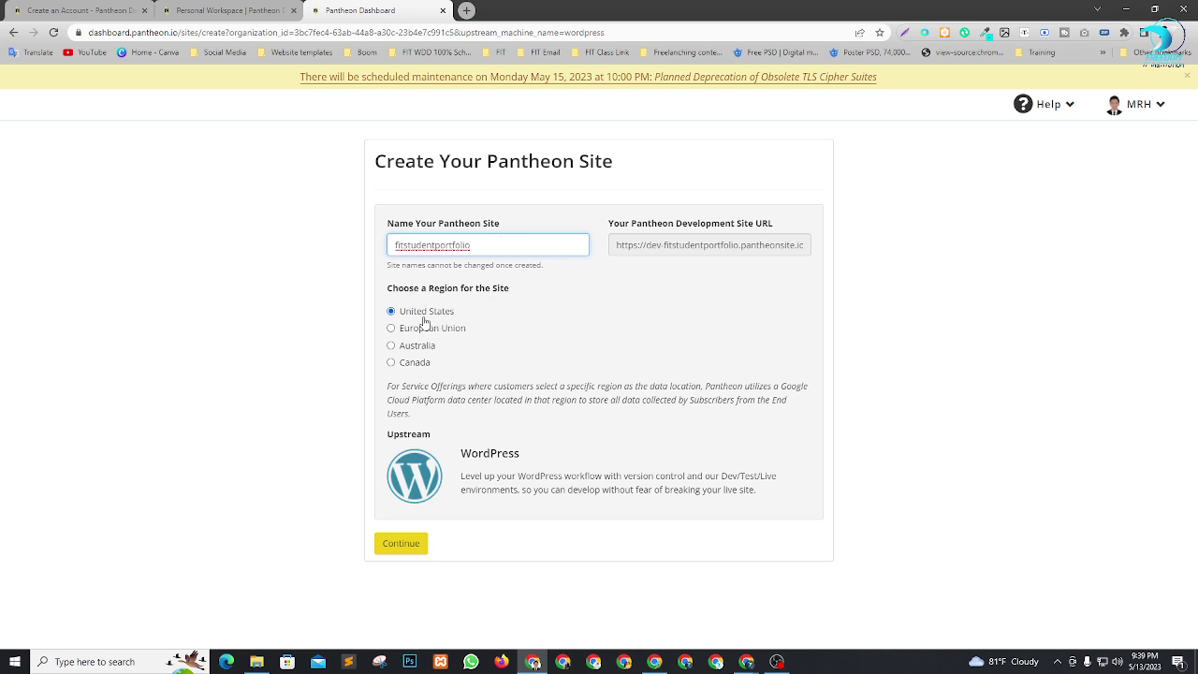
pyautogui.click(401, 544)
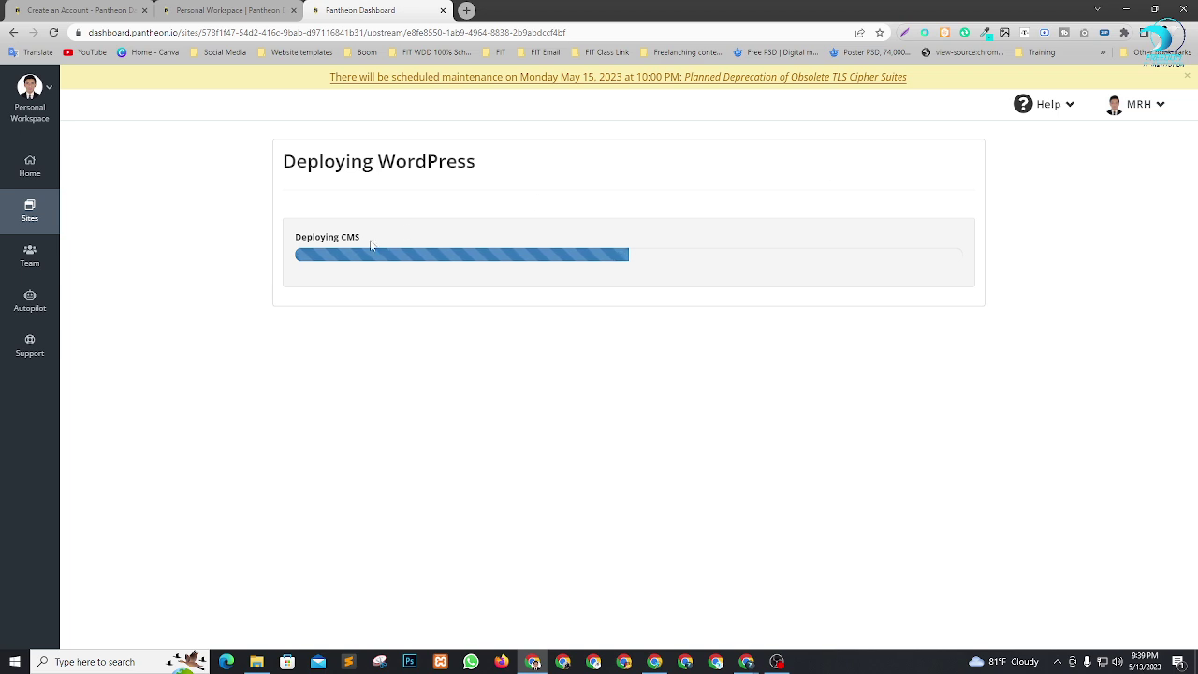
# Dismiss the maintenance notice while the WordPress deployment runs to Complete.
pyautogui.click(1190, 76)
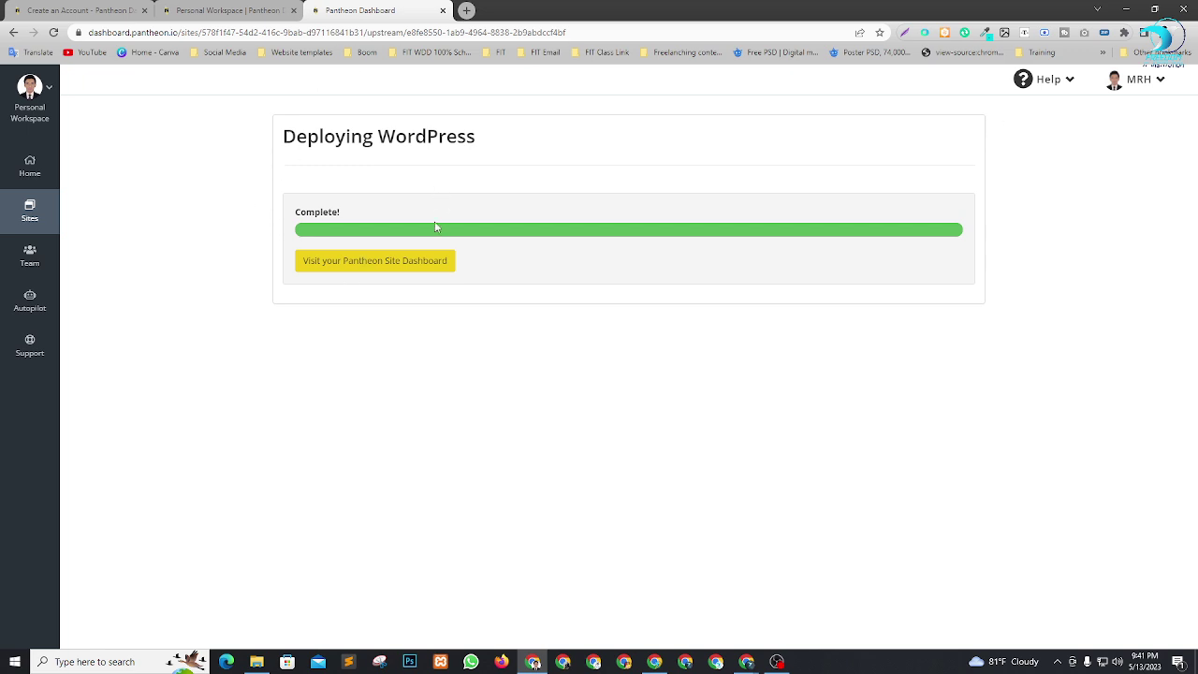
# Open the fitstudentportfolio dashboard and launch Site Admin's WordPress installer in a new tab.
pyautogui.click(378, 262)
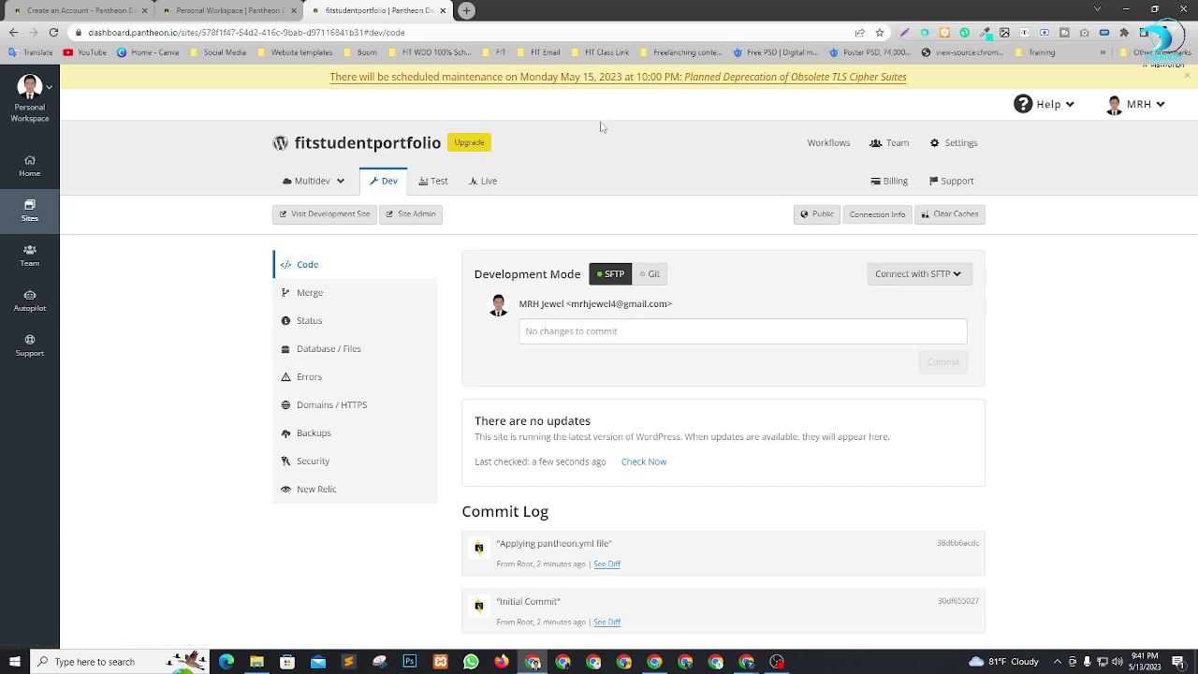
pyautogui.rightClick(408, 218)
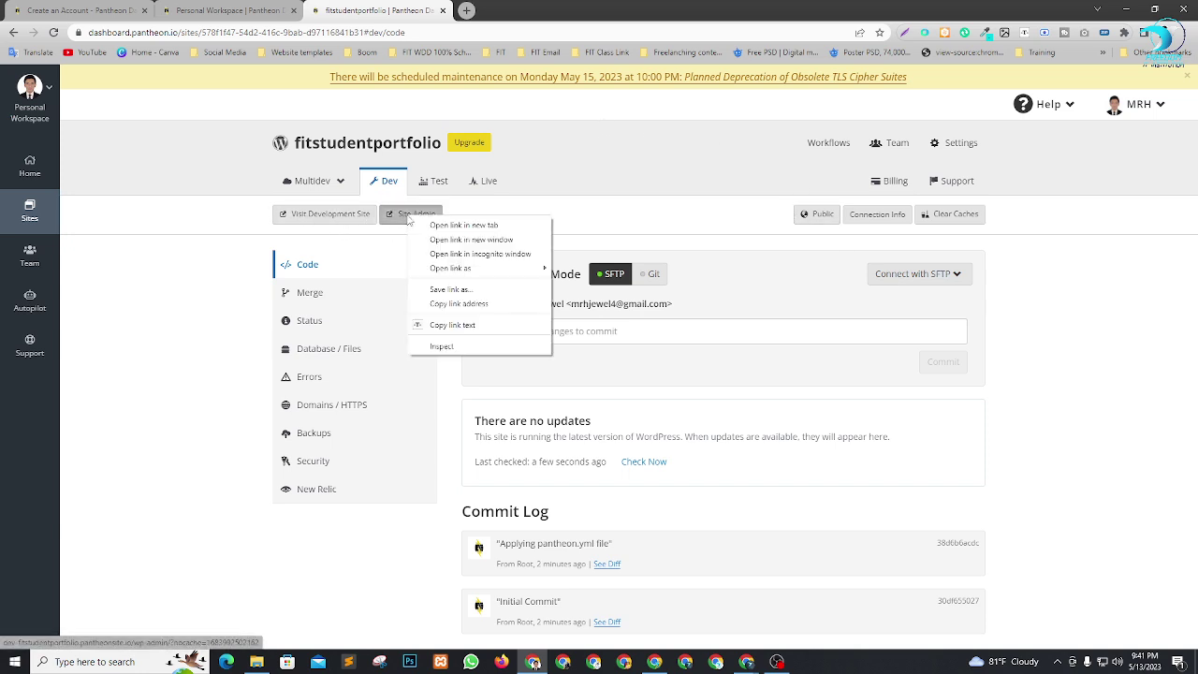
pyautogui.click(433, 226)
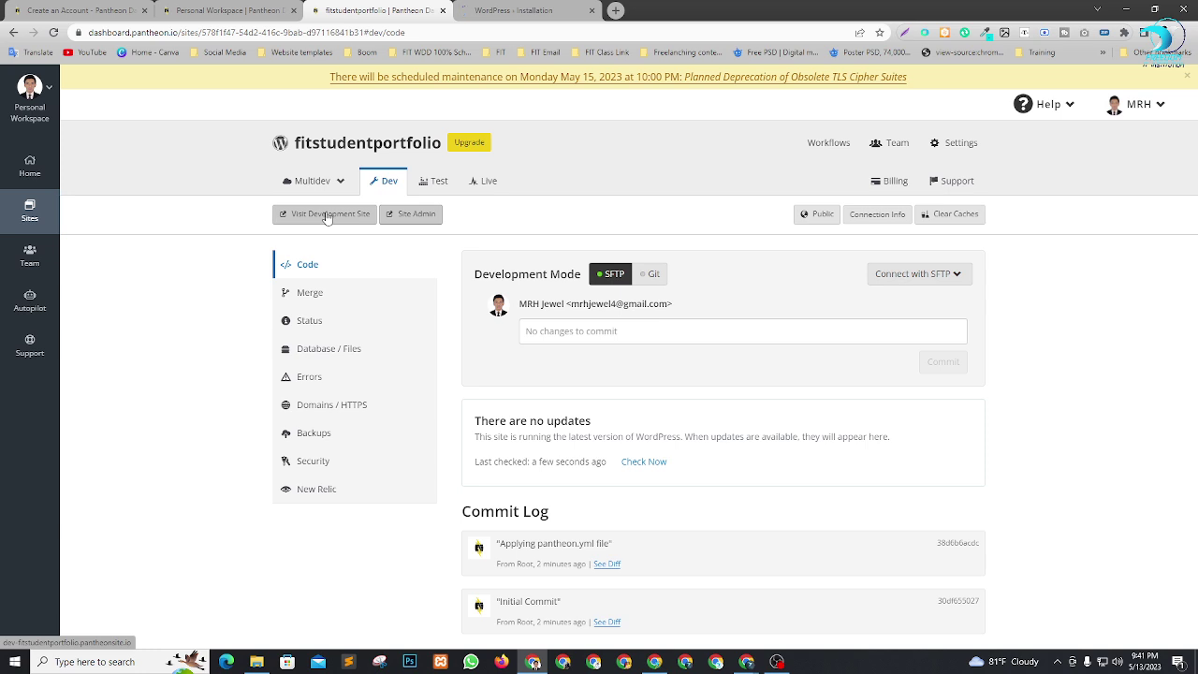
pyautogui.click(539, 9)
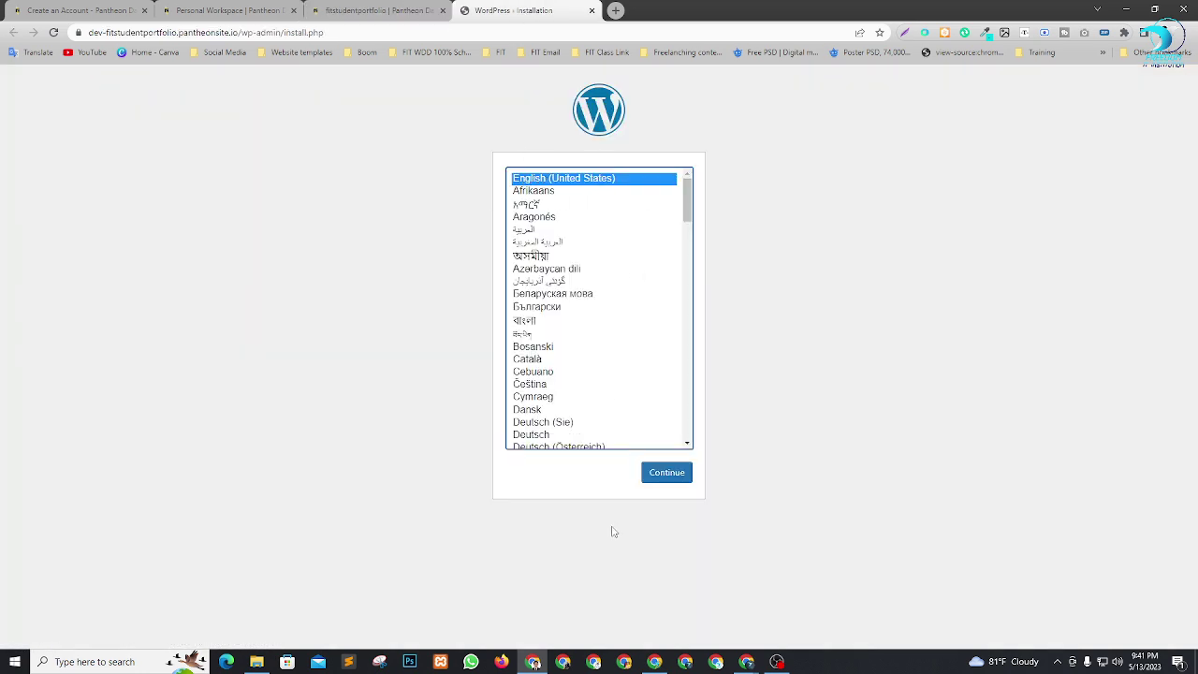
# Choose English, then enter the site title Legend Developer and the admin username.
pyautogui.click(665, 472)
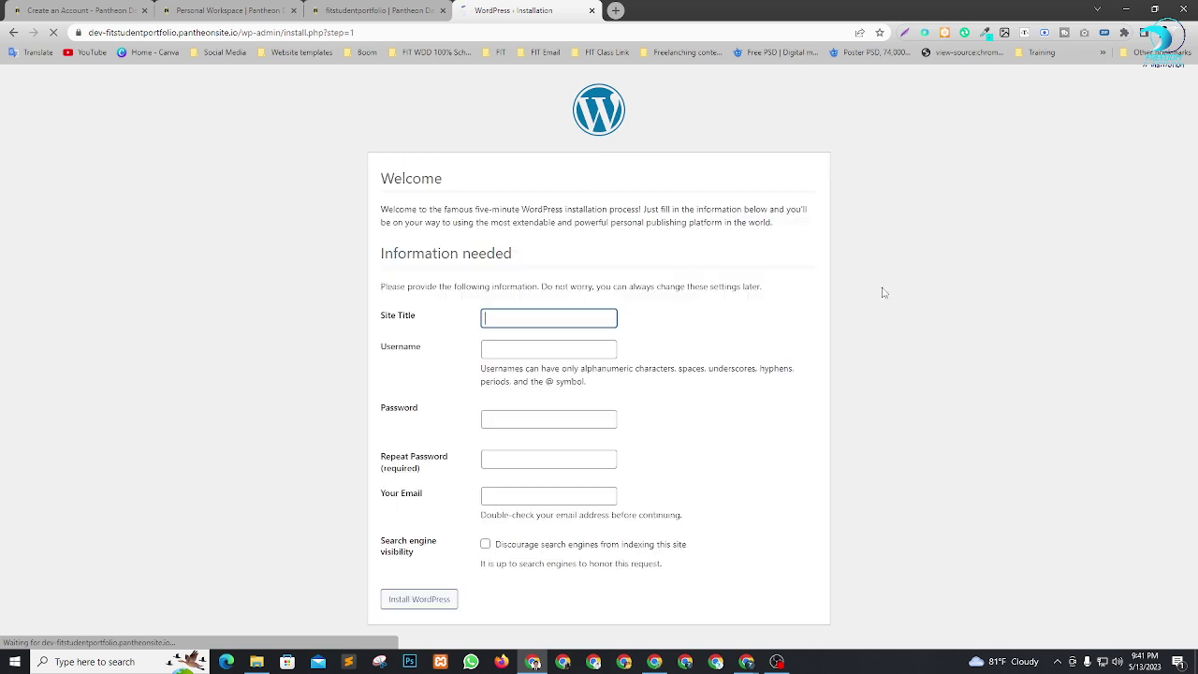
pyautogui.click(576, 316)
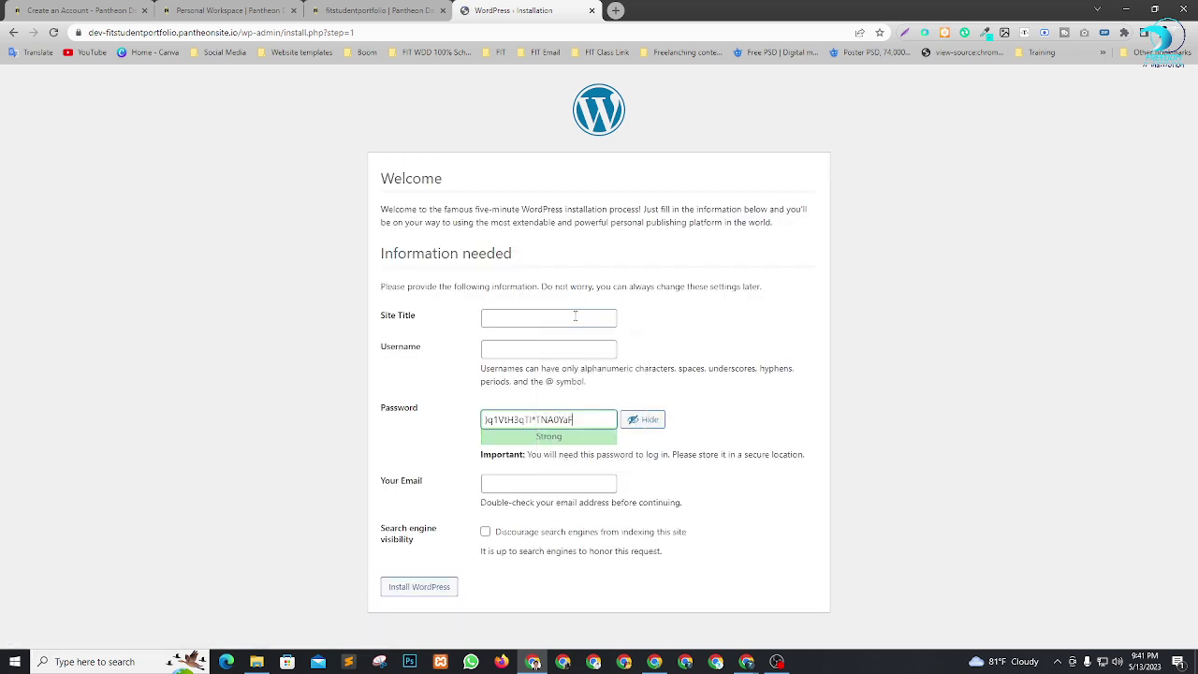
pyautogui.click(572, 319)
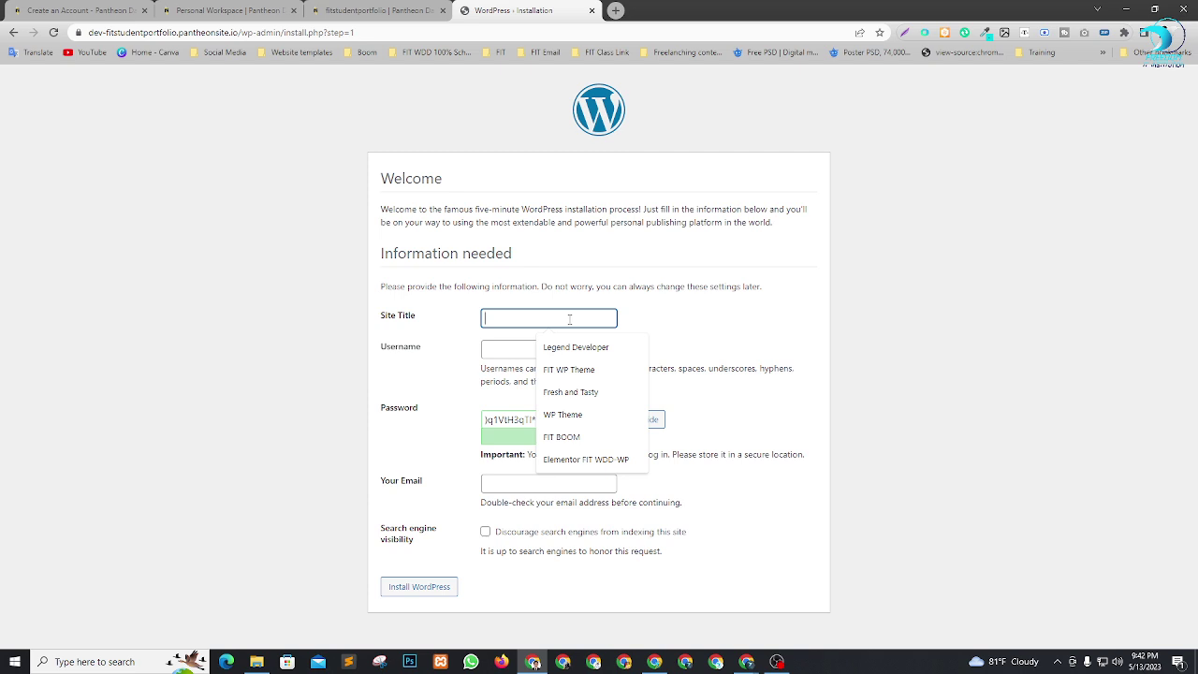
pyautogui.click(575, 348)
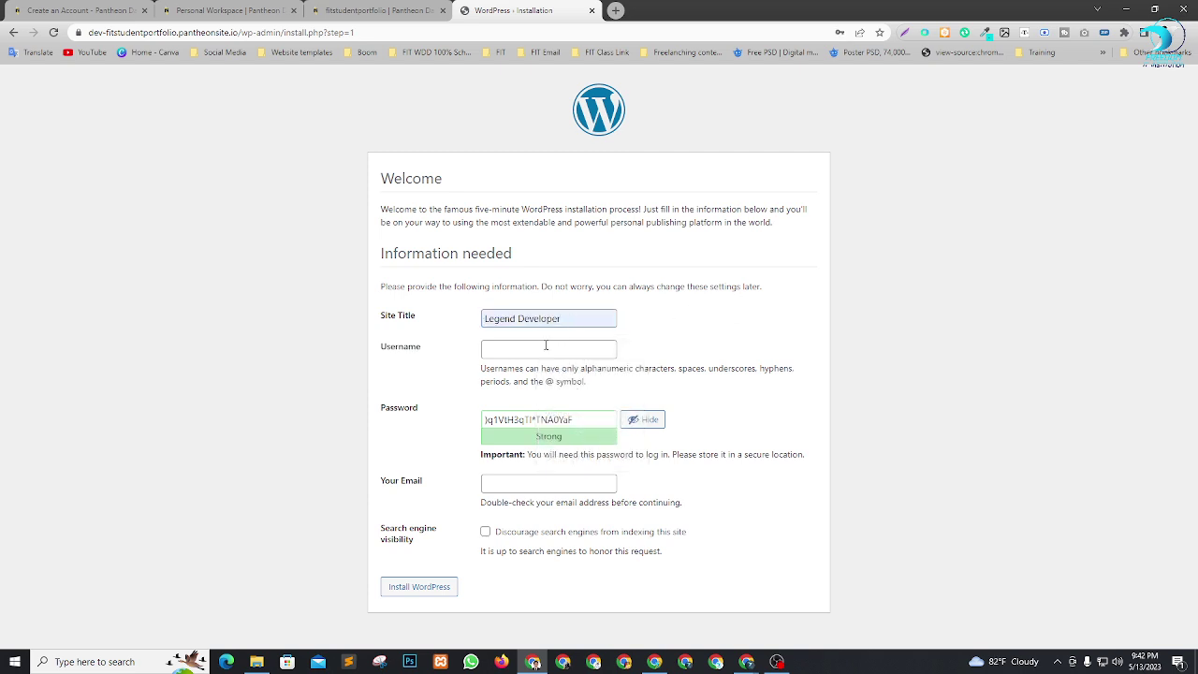
pyautogui.click(549, 348)
pyautogui.click(562, 379)
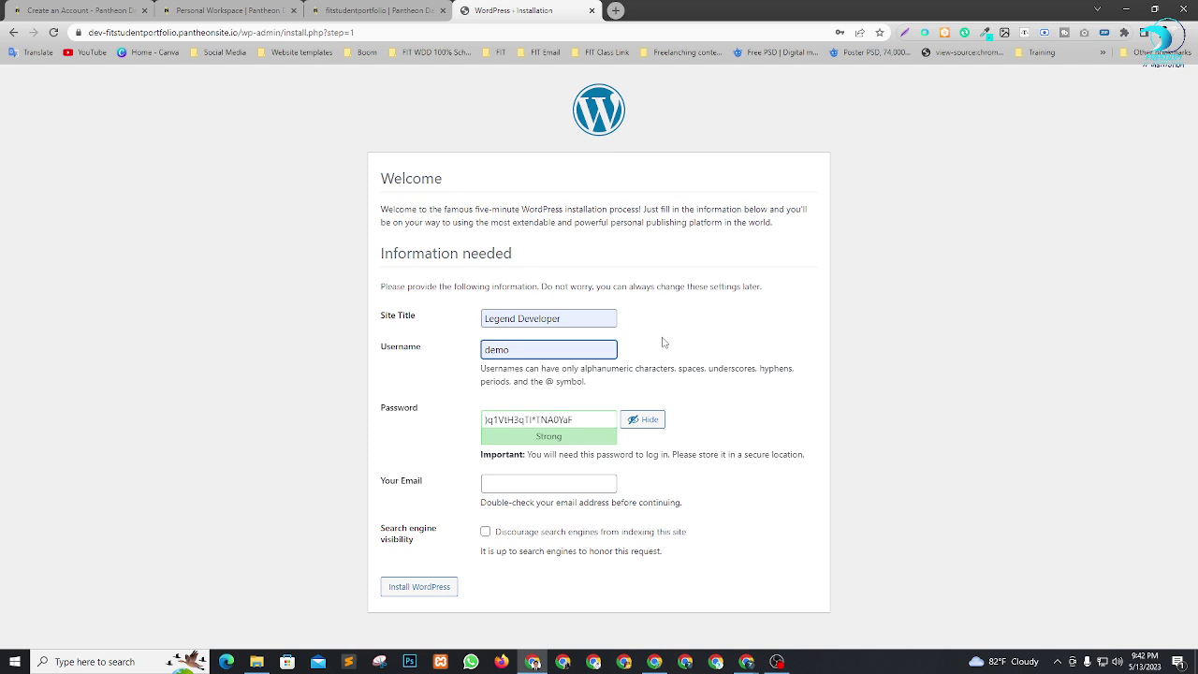
# Replace the generated password with a short weak one and confirm its use.
pyautogui.hotkey('ctrl', 'a')
pyautogui.click(701, 331)
pyautogui.moveTo(588, 417); pyautogui.dragTo(215, 433)
pyautogui.write('demo')
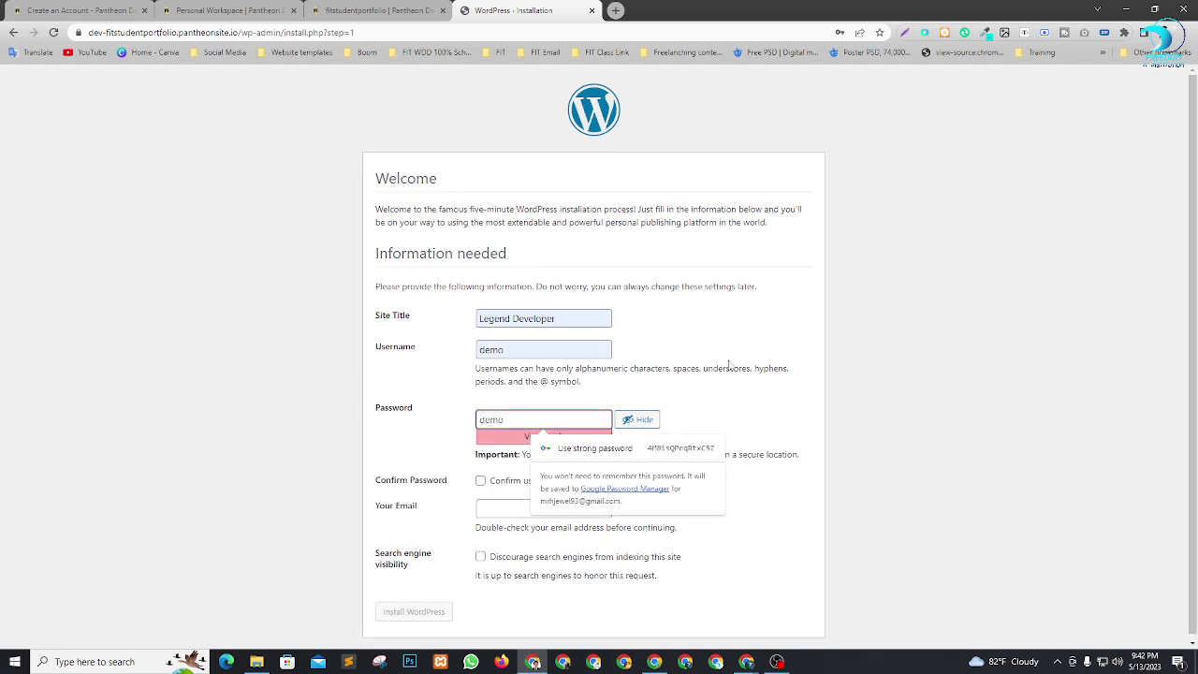
pyautogui.click(714, 393)
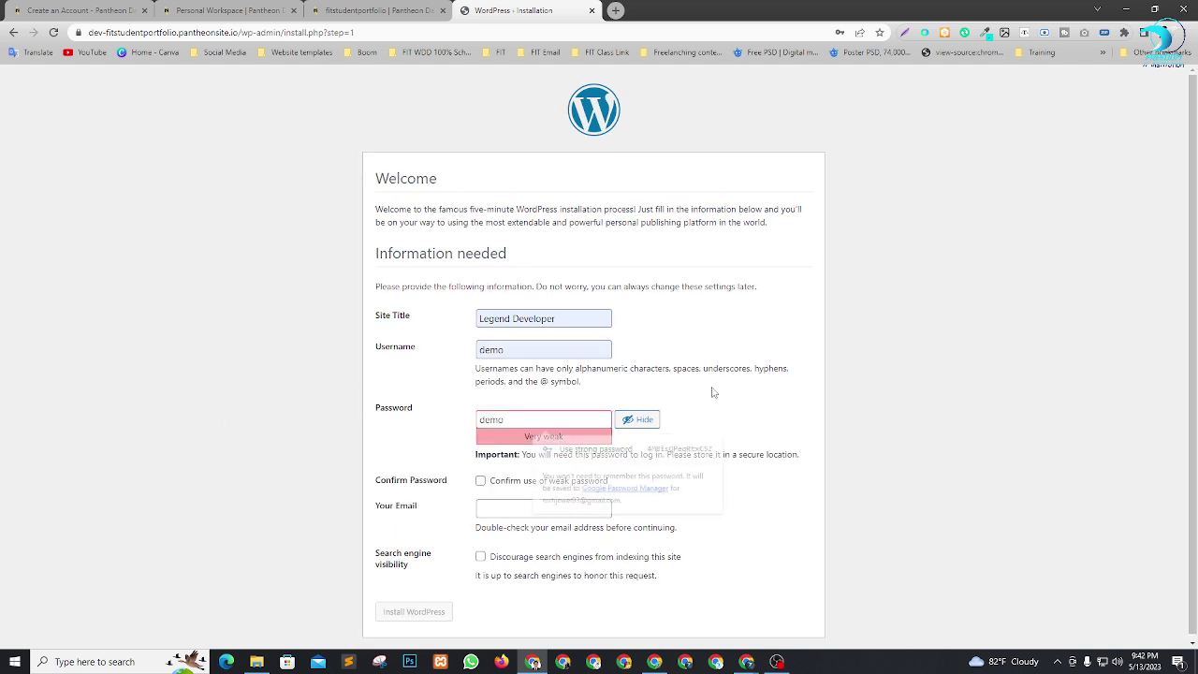
pyautogui.click(480, 478)
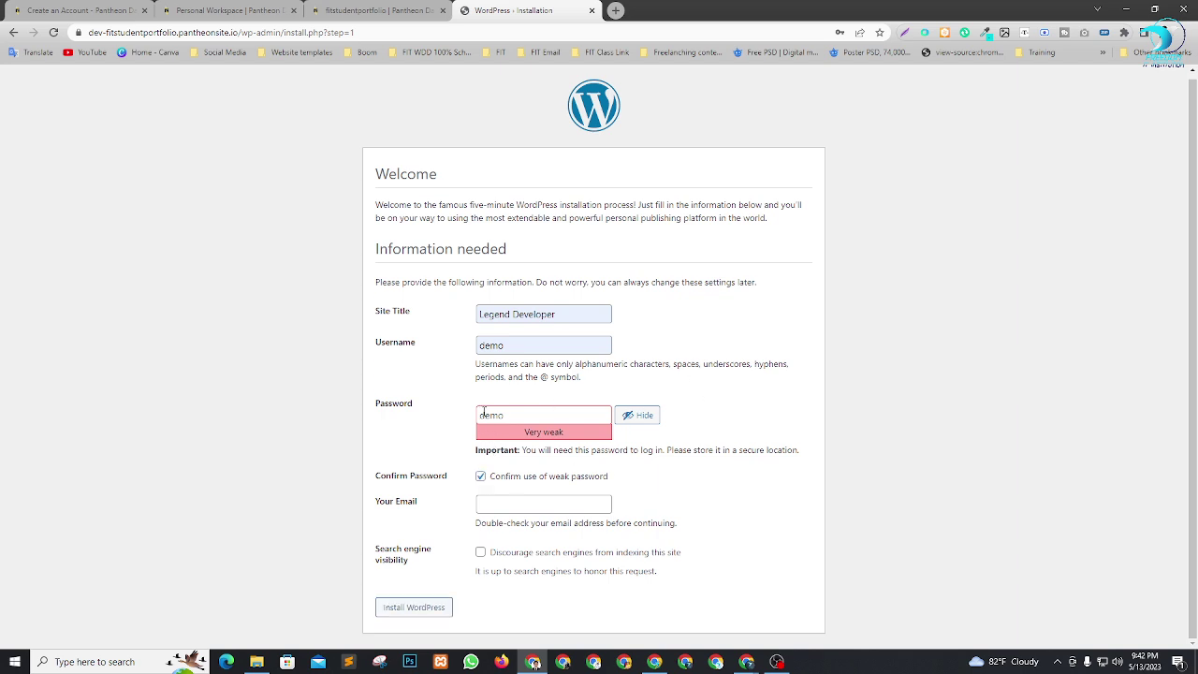
# Enter the admin e-mail, discourage search engines, install WordPress and proceed to Log In.
pyautogui.click(516, 506)
pyautogui.click(575, 383)
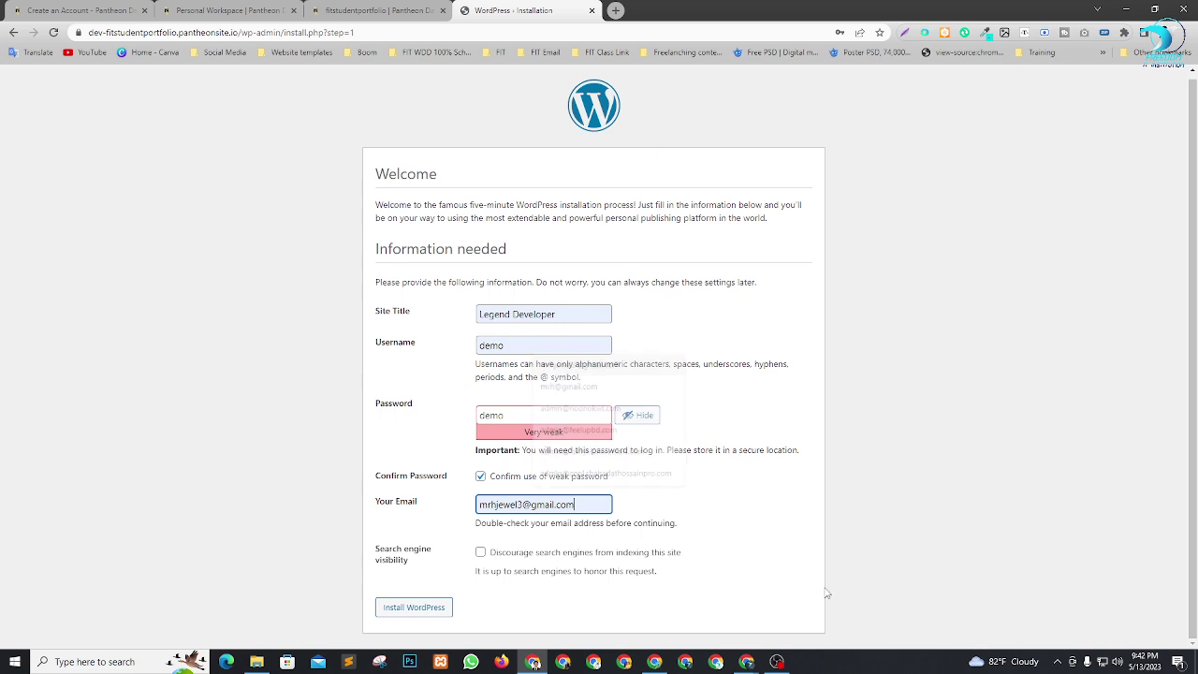
pyautogui.click(750, 500)
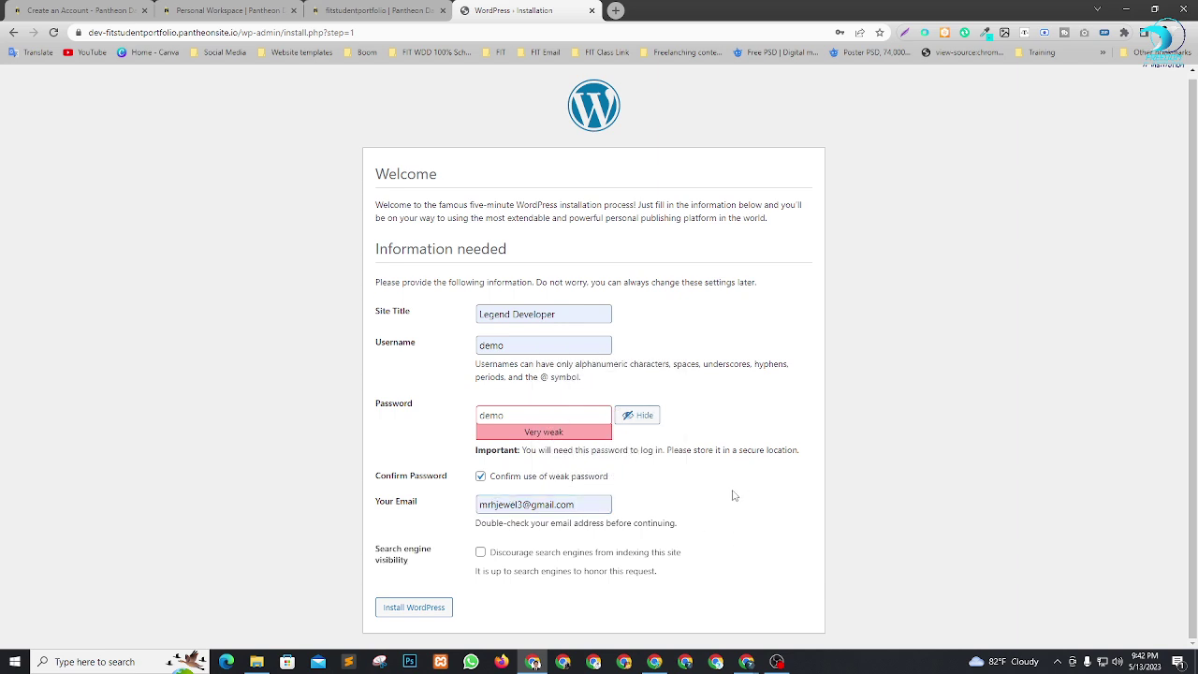
pyautogui.click(480, 552)
pyautogui.click(404, 614)
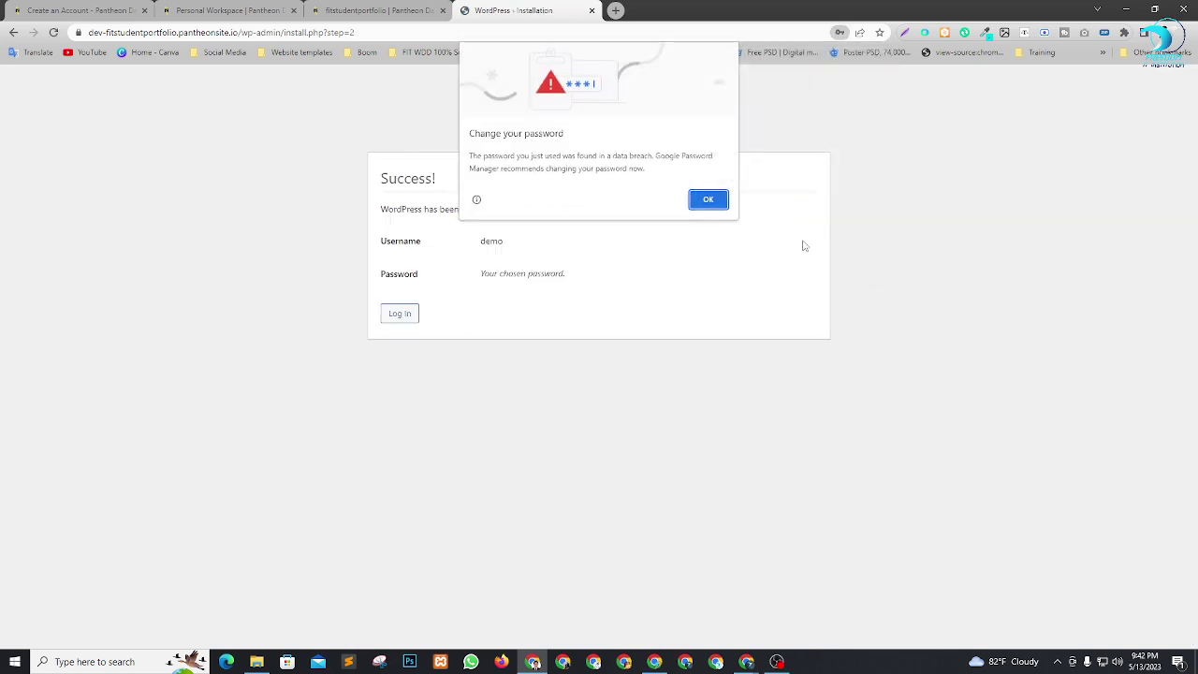
pyautogui.click(712, 197)
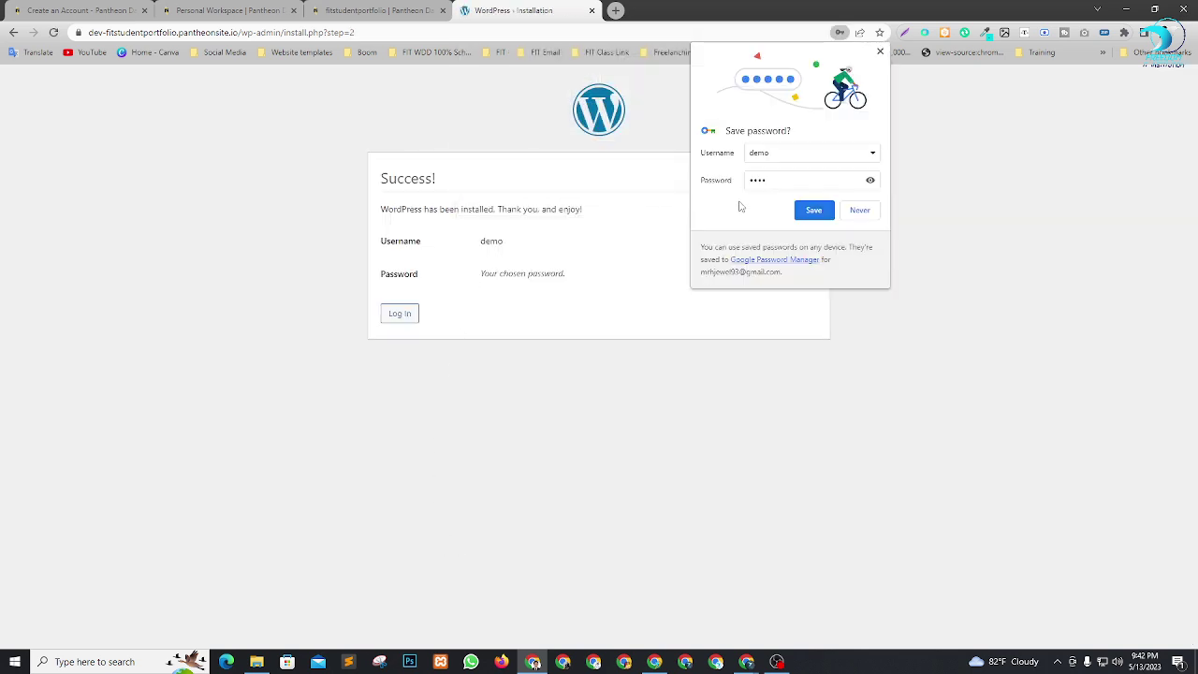
pyautogui.click(859, 210)
pyautogui.click(404, 324)
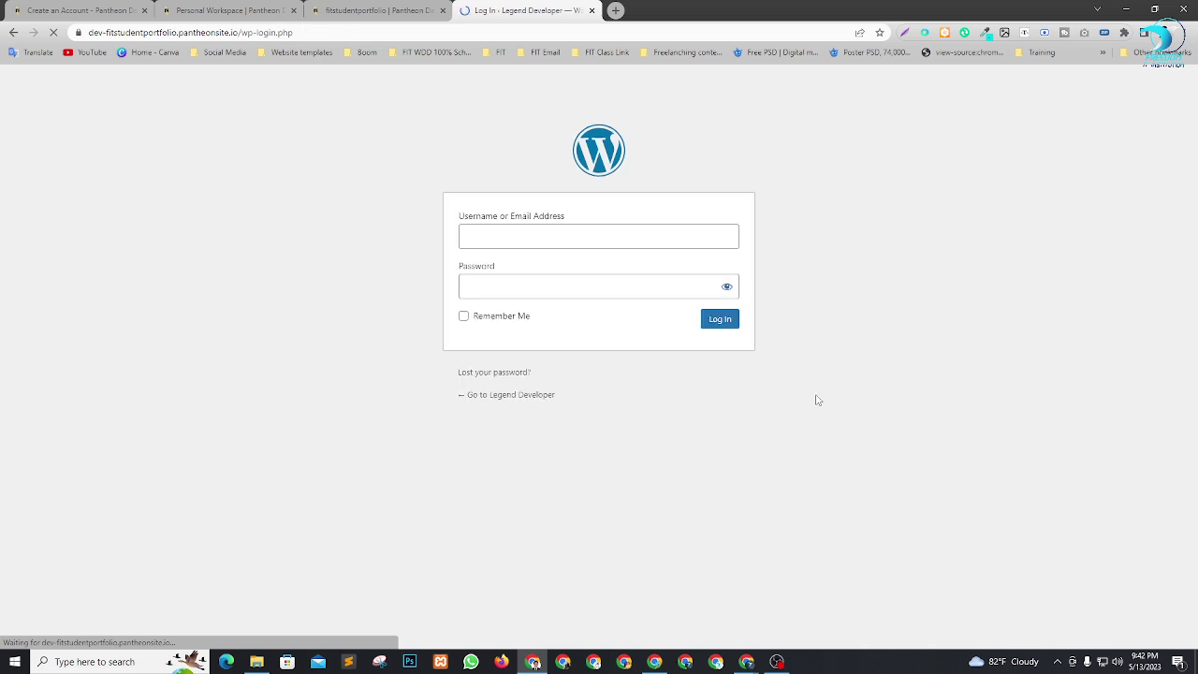
# Log in to the WordPress admin with the new account credentials.
pyautogui.write('demo')
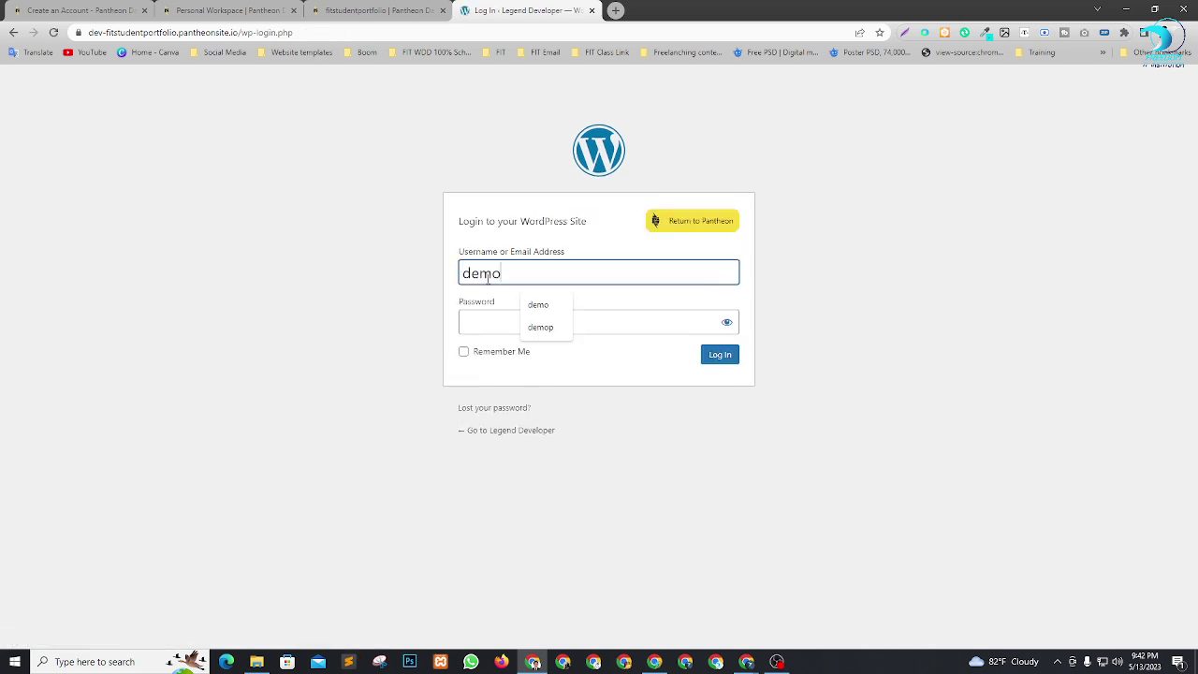
pyautogui.click(504, 319)
pyautogui.write('demo')
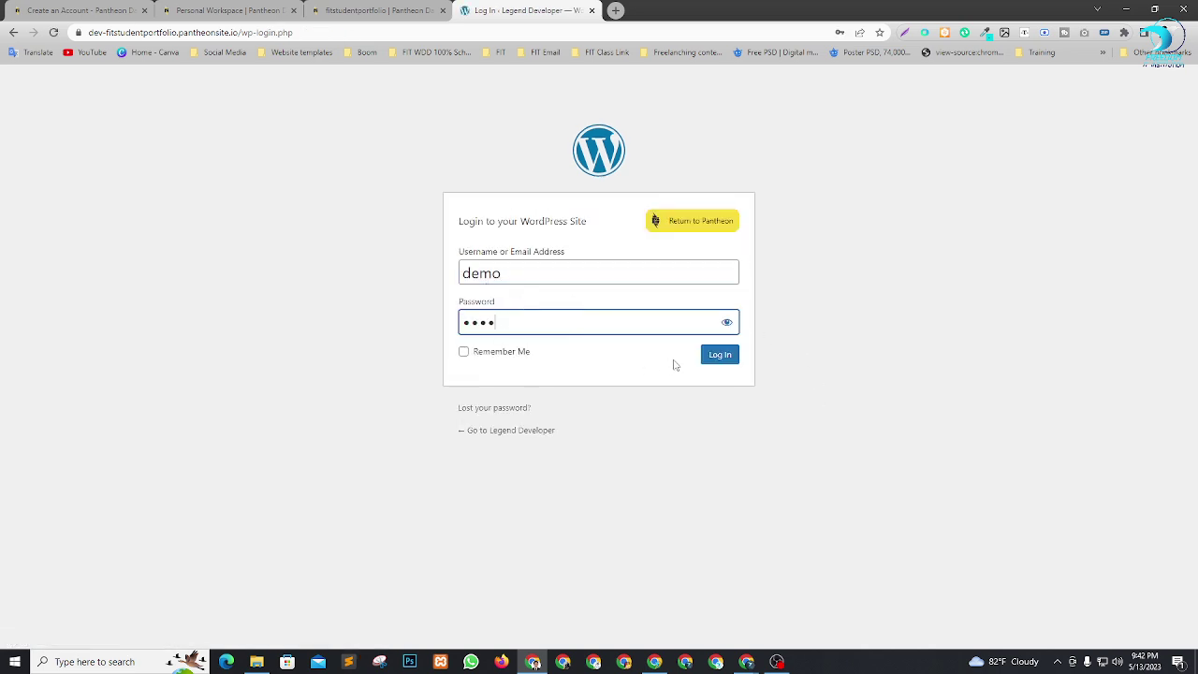
pyautogui.click(735, 356)
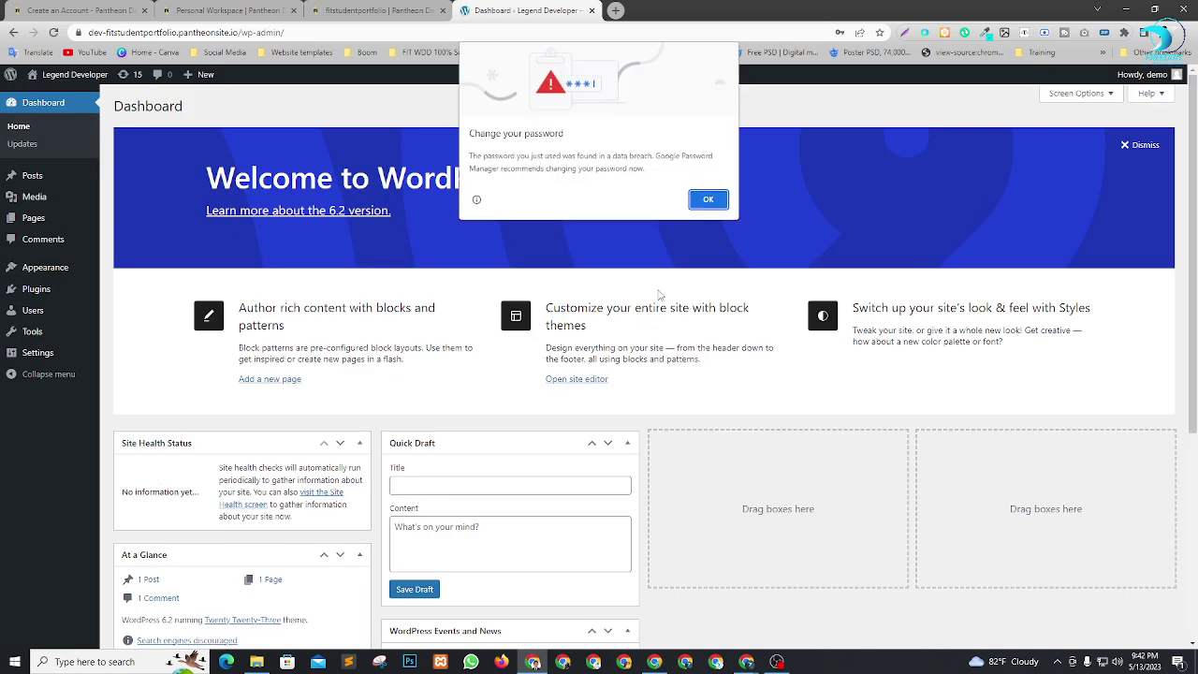
pyautogui.click(706, 203)
# Dismiss the welcome panel and hide all five dashboard widgets via Screen Options.
pyautogui.click(1139, 144)
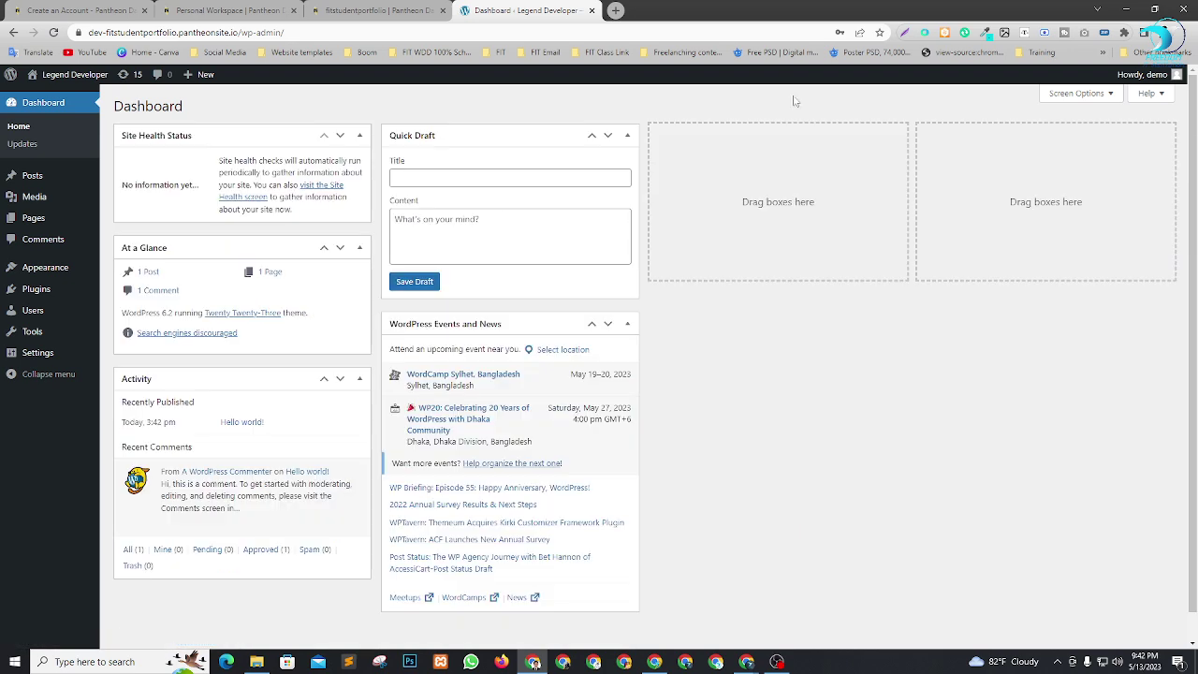
pyautogui.click(1077, 95)
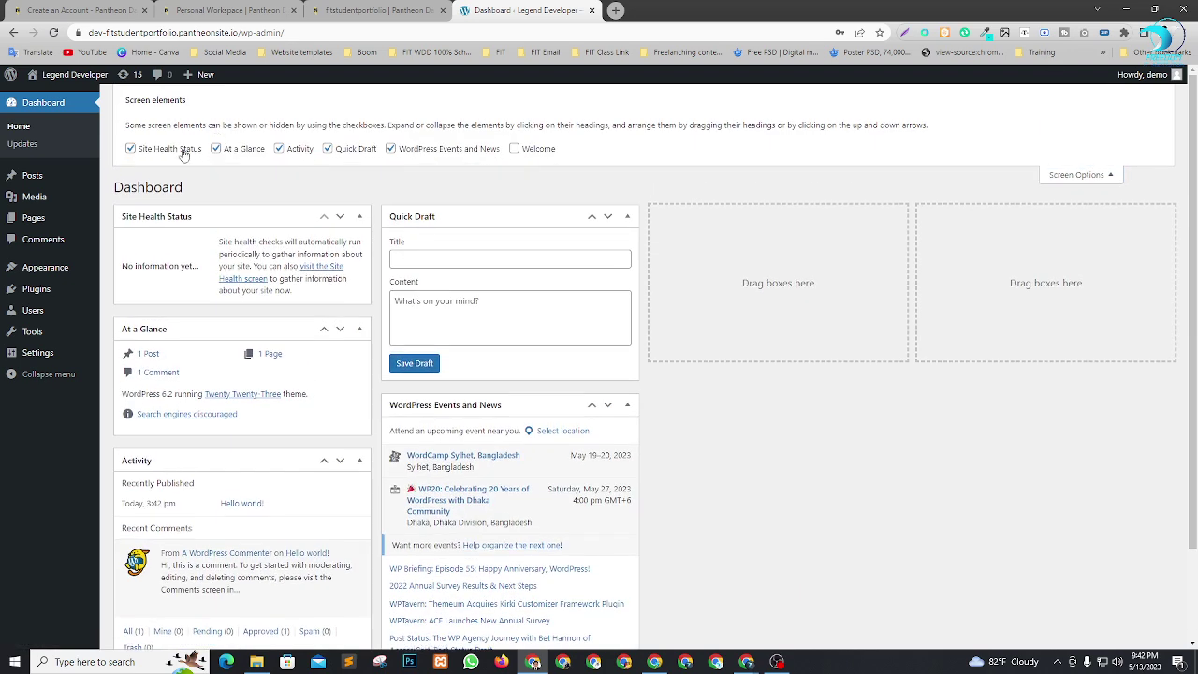
pyautogui.click(183, 150)
pyautogui.click(243, 150)
pyautogui.click(300, 150)
pyautogui.click(330, 150)
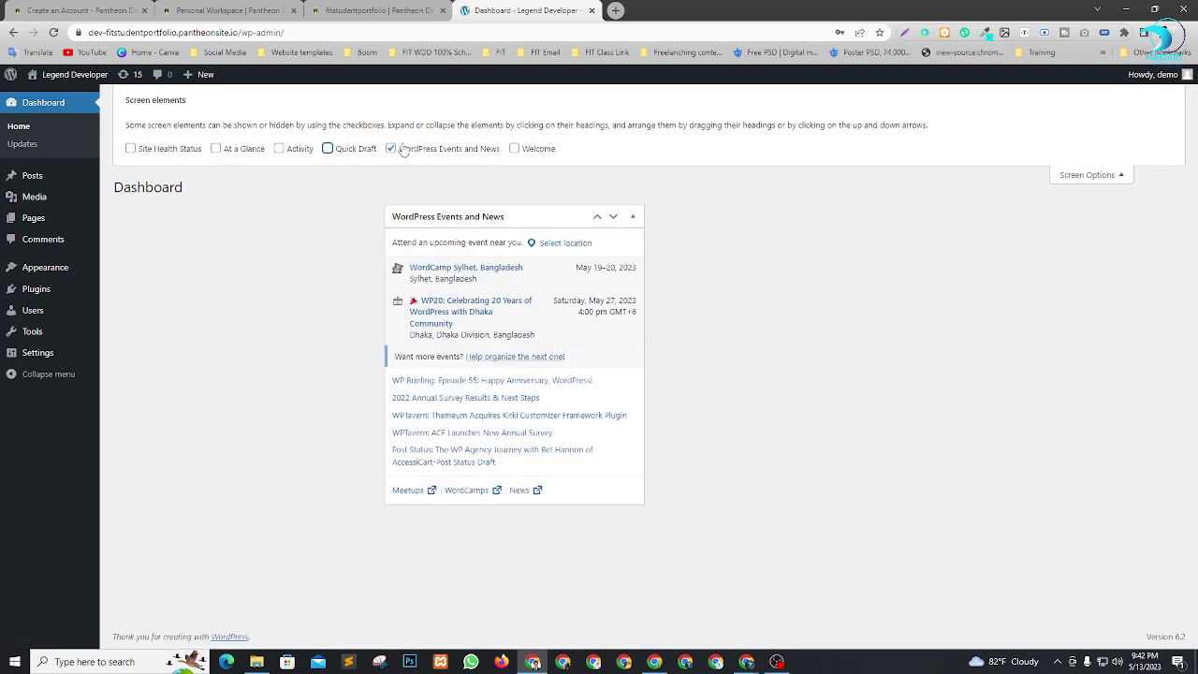
pyautogui.click(395, 150)
pyautogui.click(1108, 176)
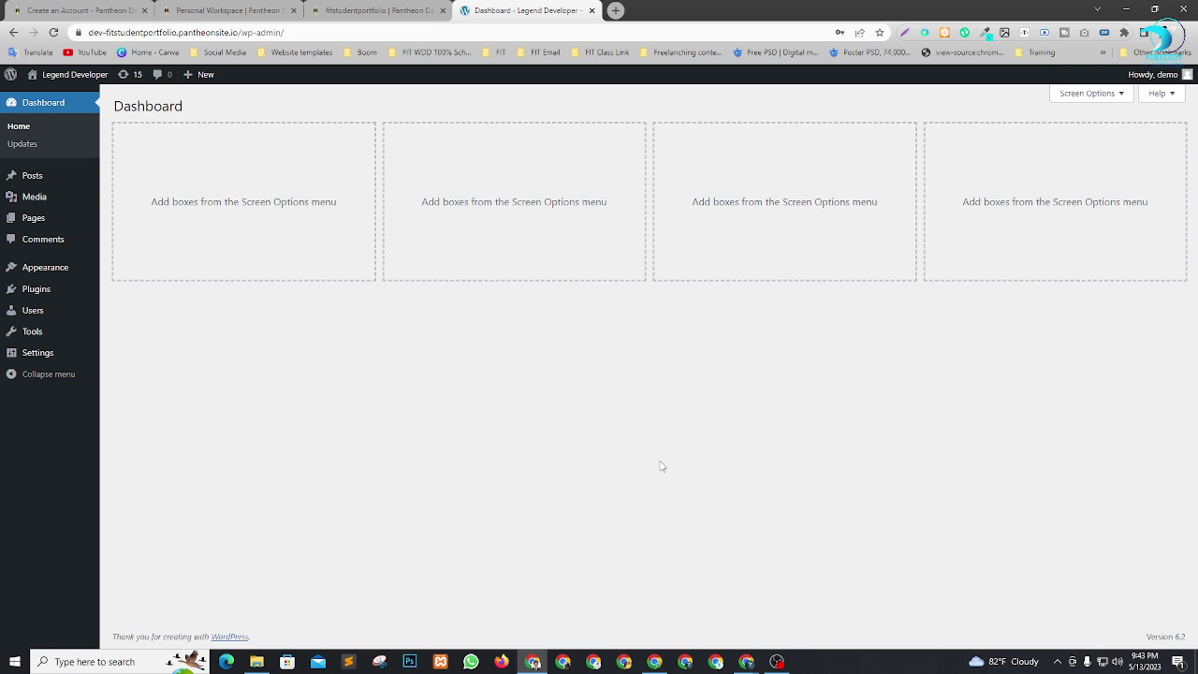
# Glance through the Envato Elements themes window, then return to the dashboard.
pyautogui.click(654, 661)
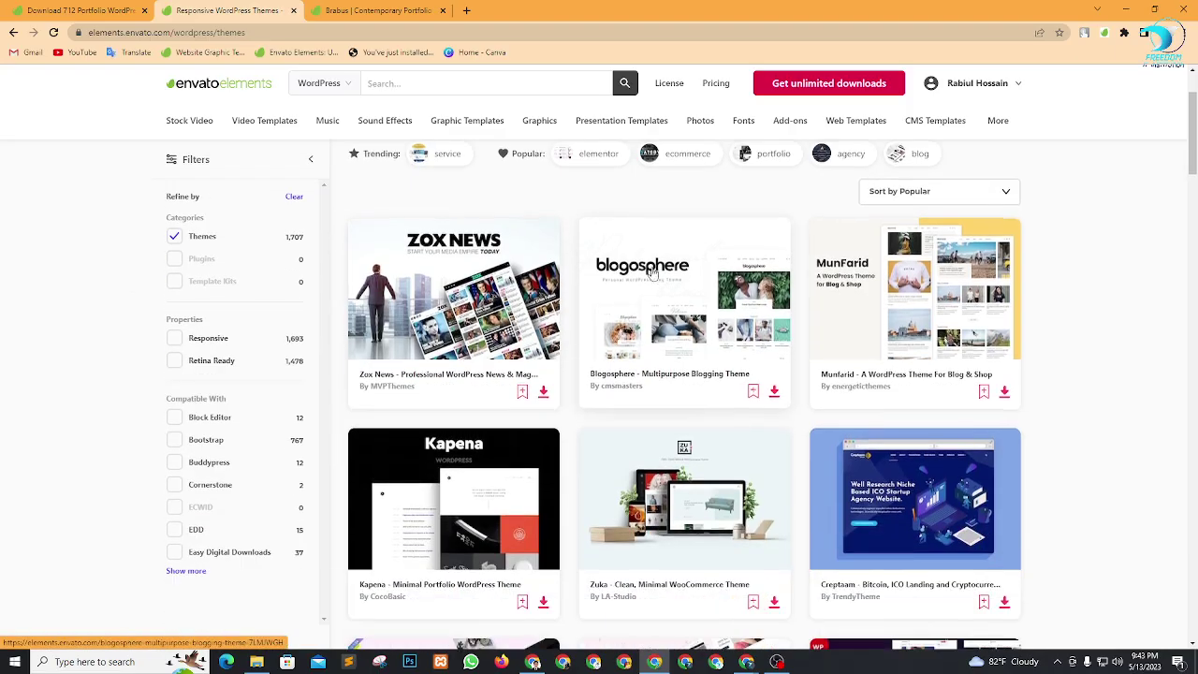
pyautogui.scroll(-10, 652, 272)
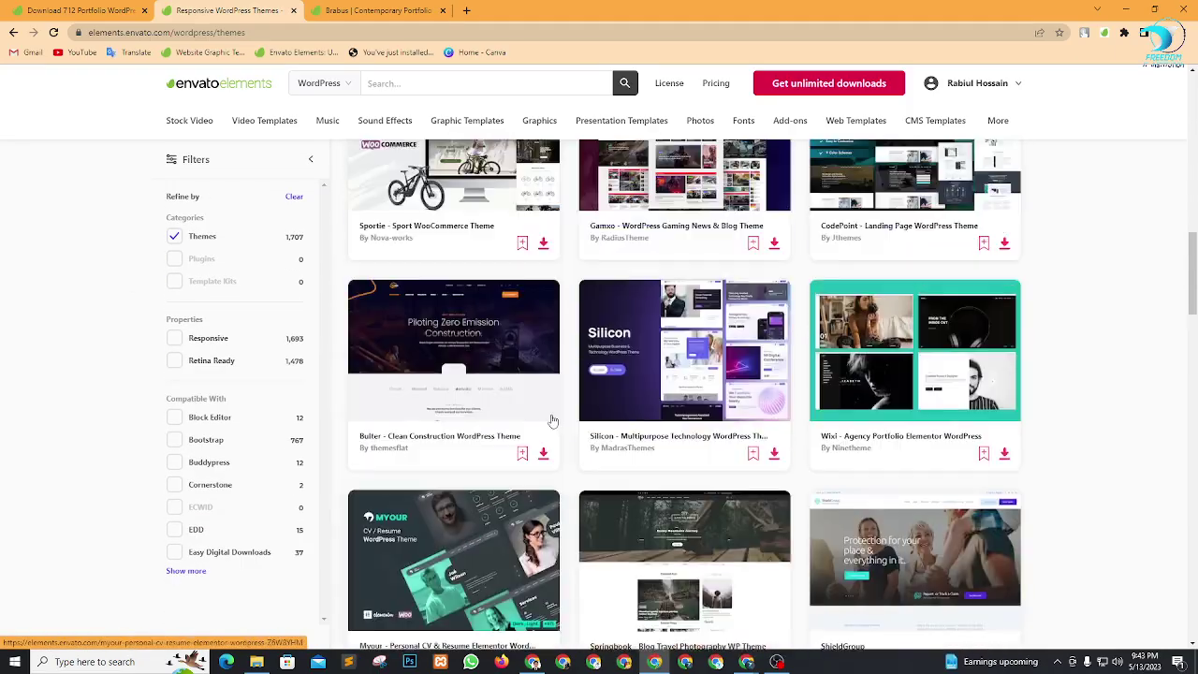
pyautogui.scroll(1, 553, 421)
pyautogui.scroll(-4, 552, 421)
pyautogui.click(1128, 8)
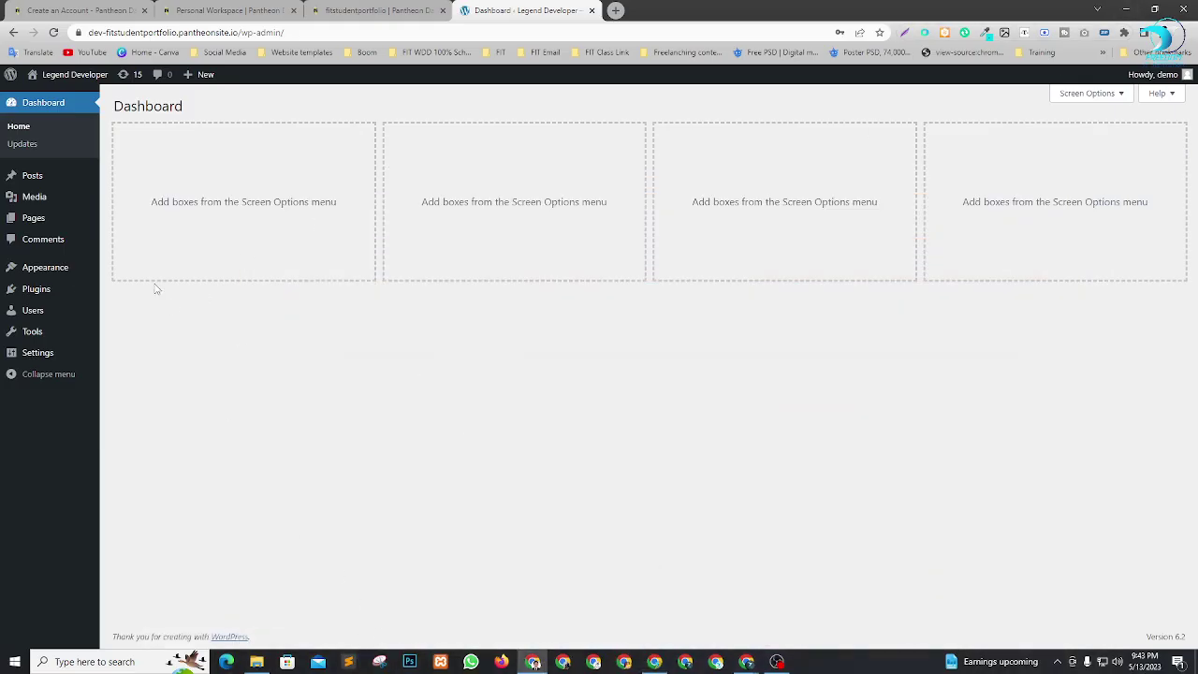
# Open Appearance > Themes in a new tab and reach the Upload Theme form.
pyautogui.moveTo(40, 275)
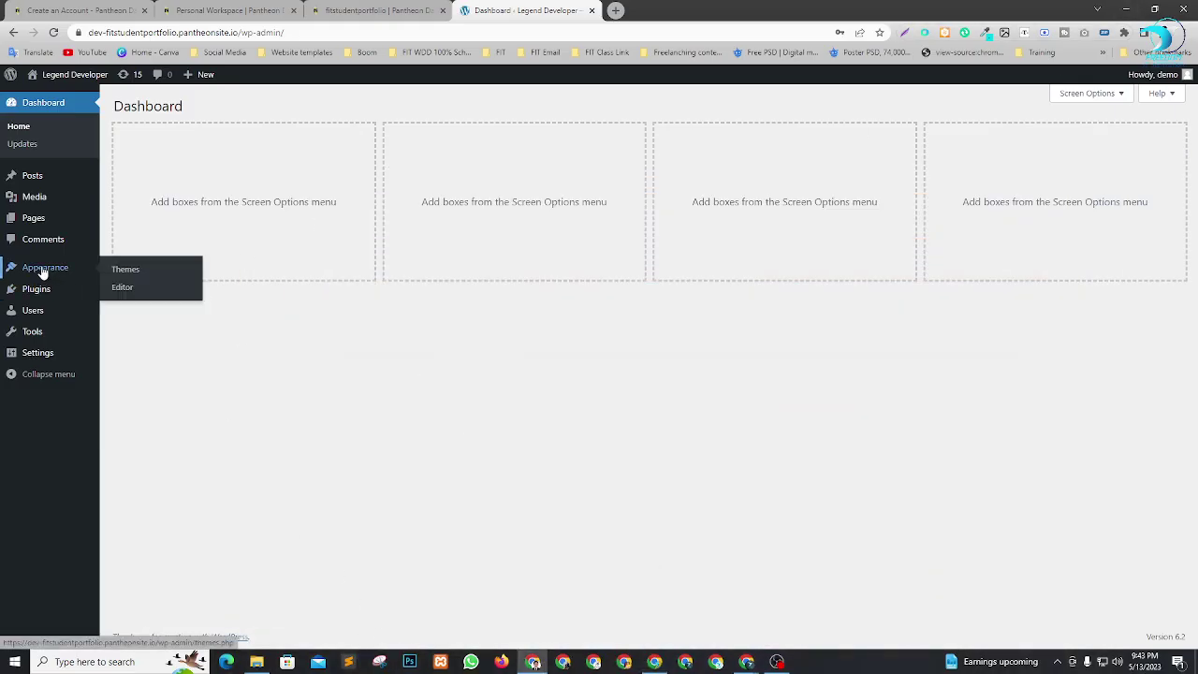
pyautogui.rightClick(121, 271)
pyautogui.click(143, 286)
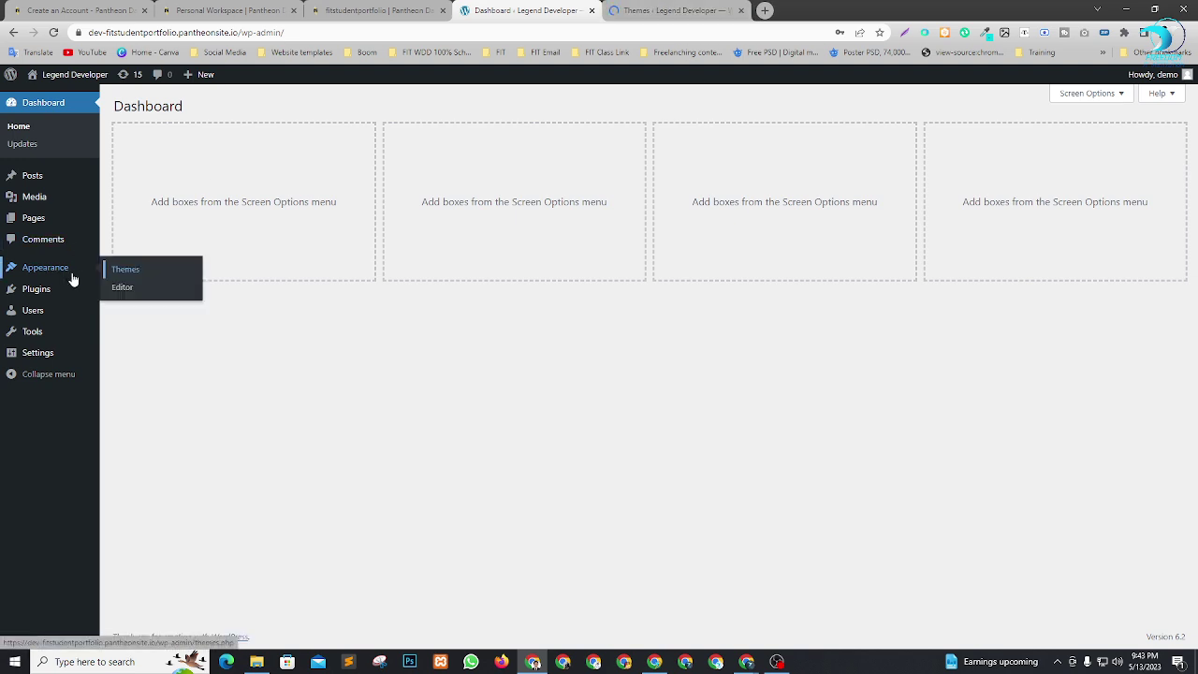
pyautogui.click(656, 10)
pyautogui.click(231, 111)
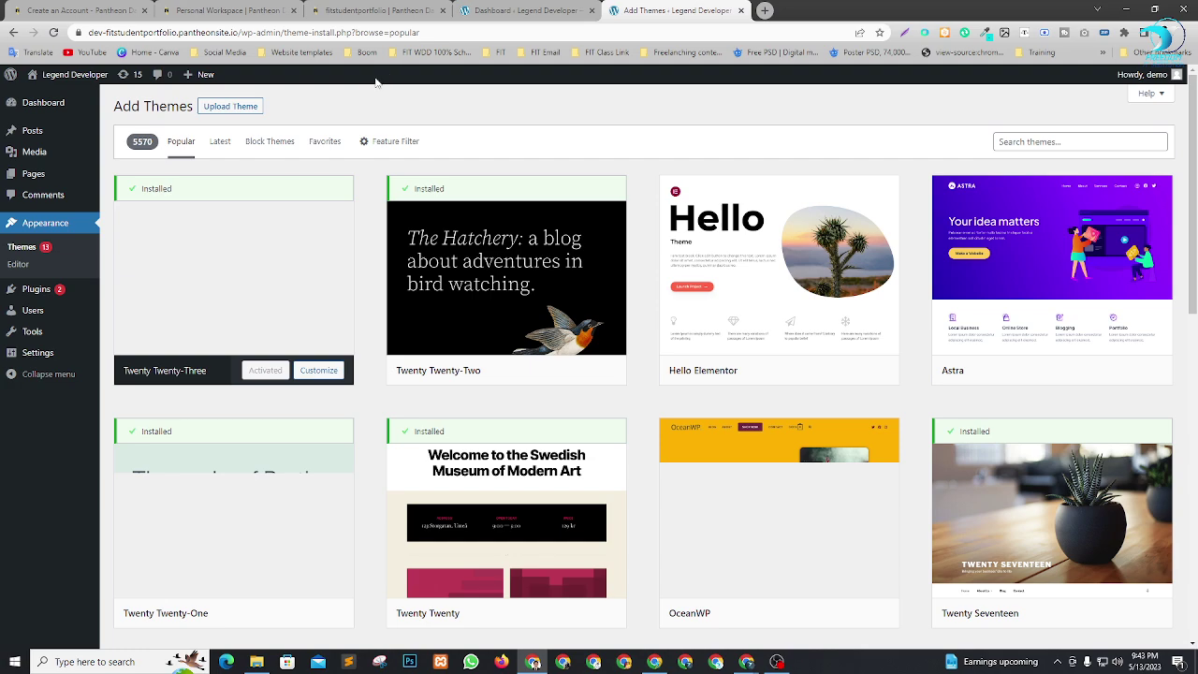
pyautogui.click(240, 106)
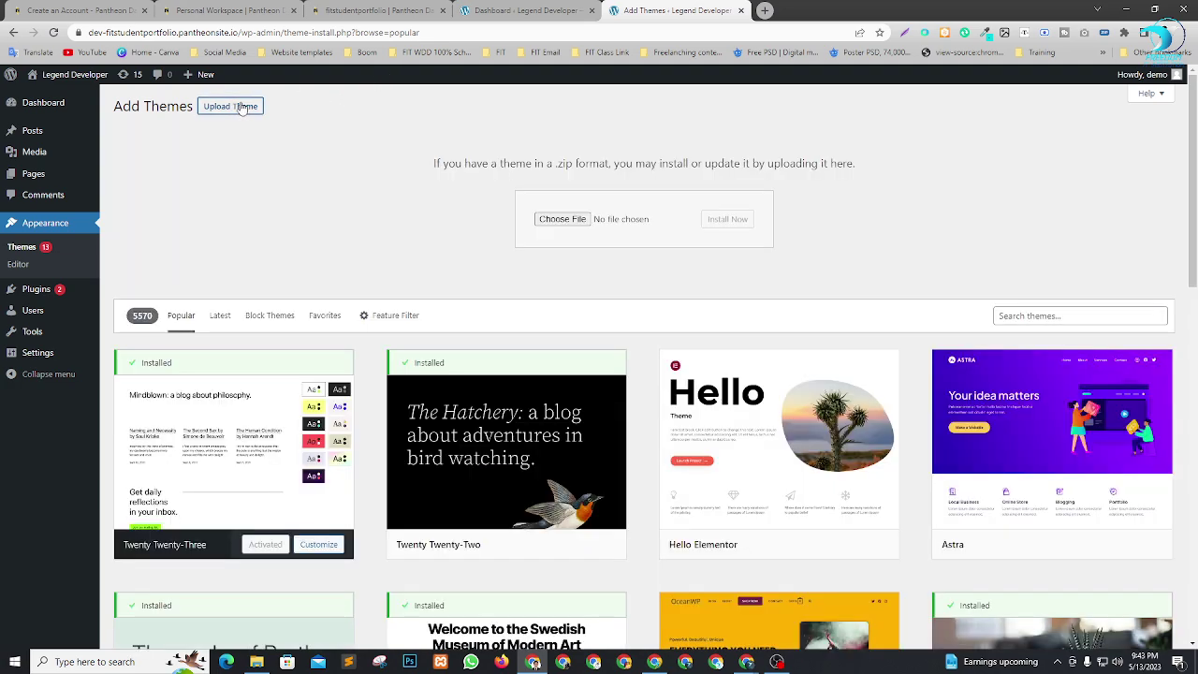
# Drag willex.zip from the willex_package folder onto the upload field and install it.
pyautogui.click(256, 662)
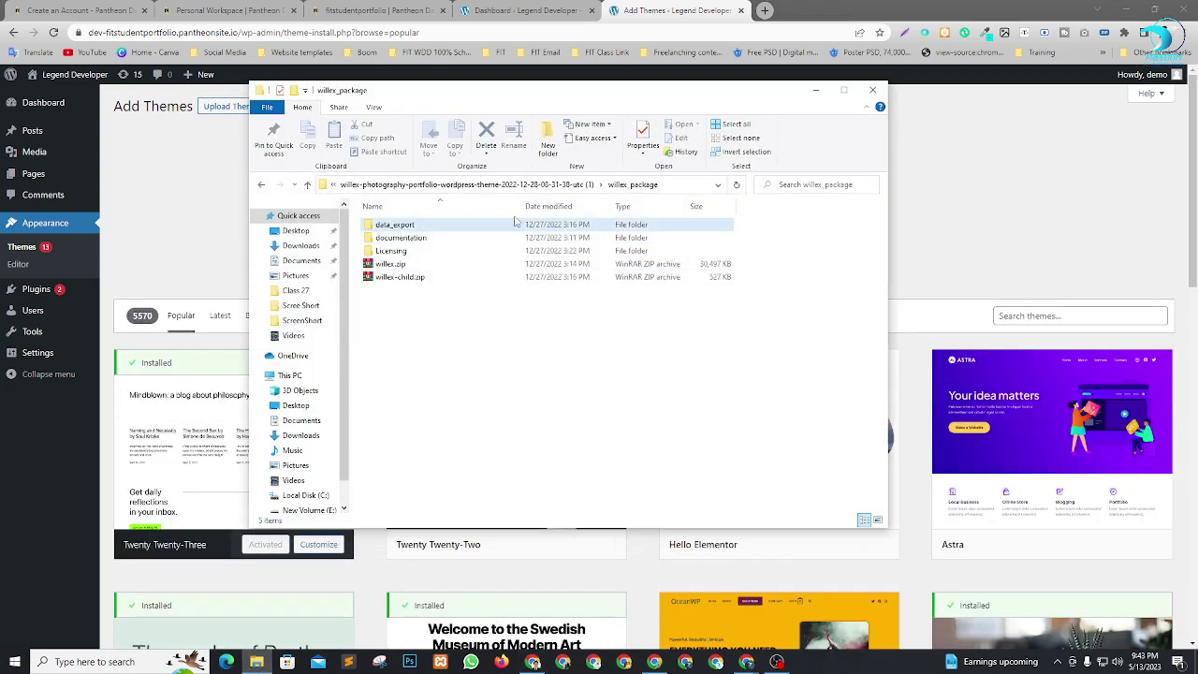
pyautogui.moveTo(522, 99); pyautogui.dragTo(622, 330)
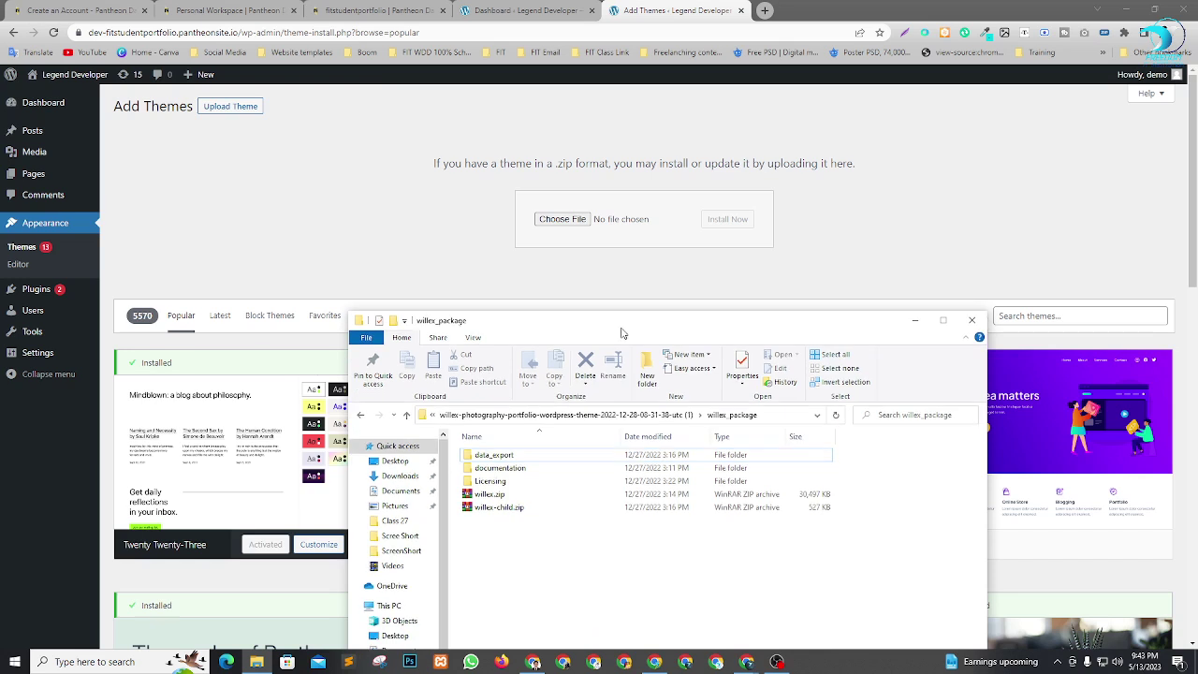
pyautogui.click(490, 495)
pyautogui.click(505, 509)
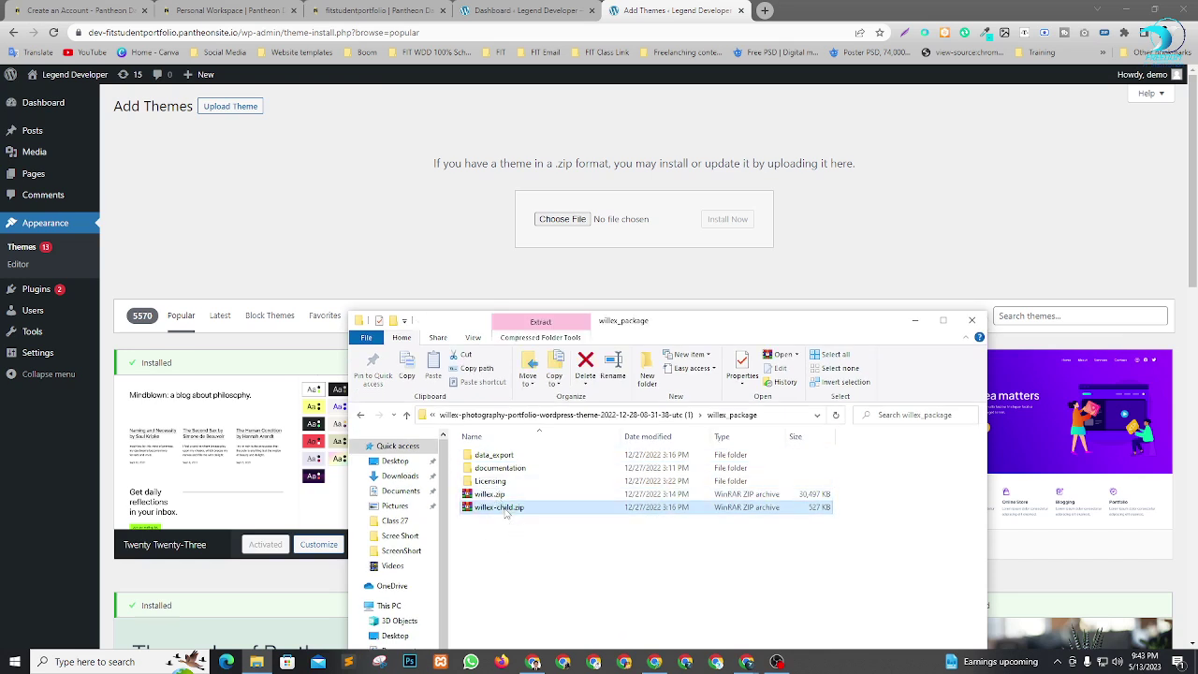
pyautogui.click(569, 570)
pyautogui.click(522, 499)
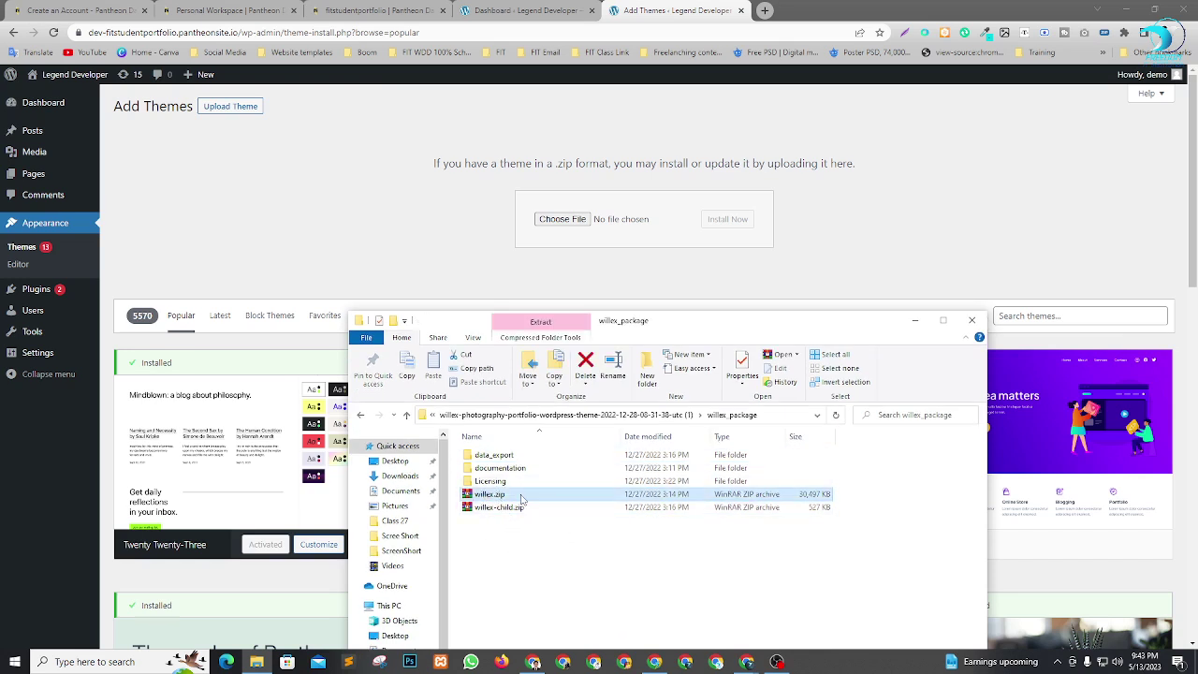
pyautogui.moveTo(521, 499); pyautogui.dragTo(585, 219)
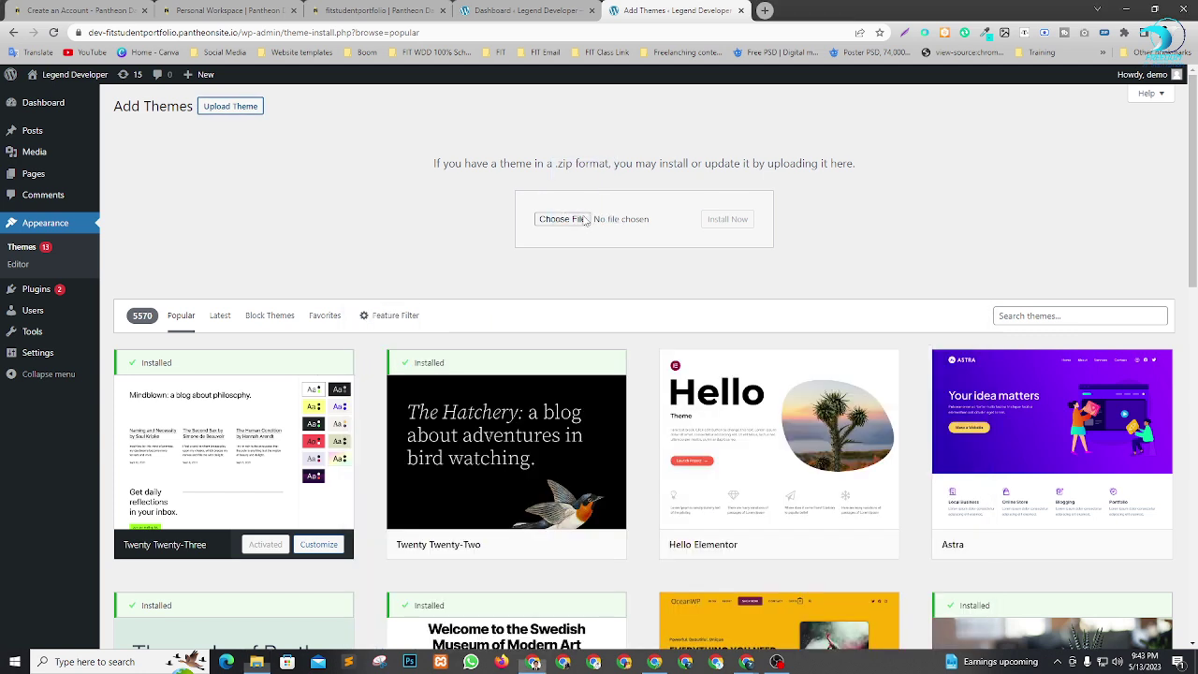
pyautogui.click(727, 221)
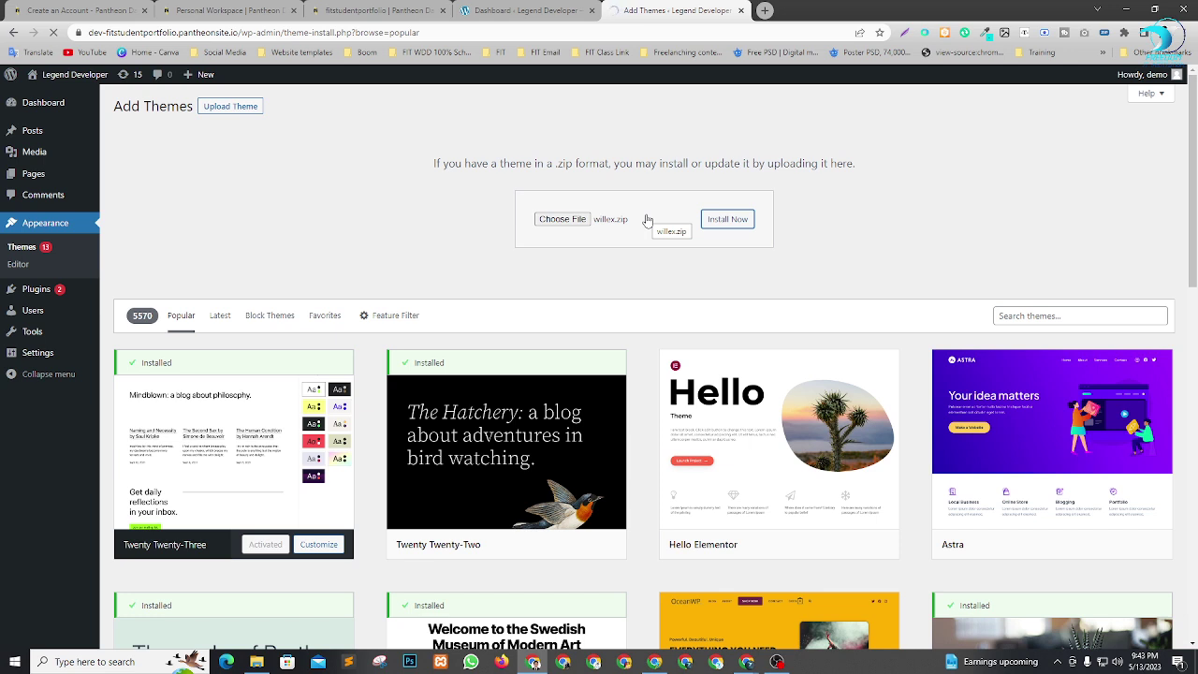
pyautogui.click(256, 662)
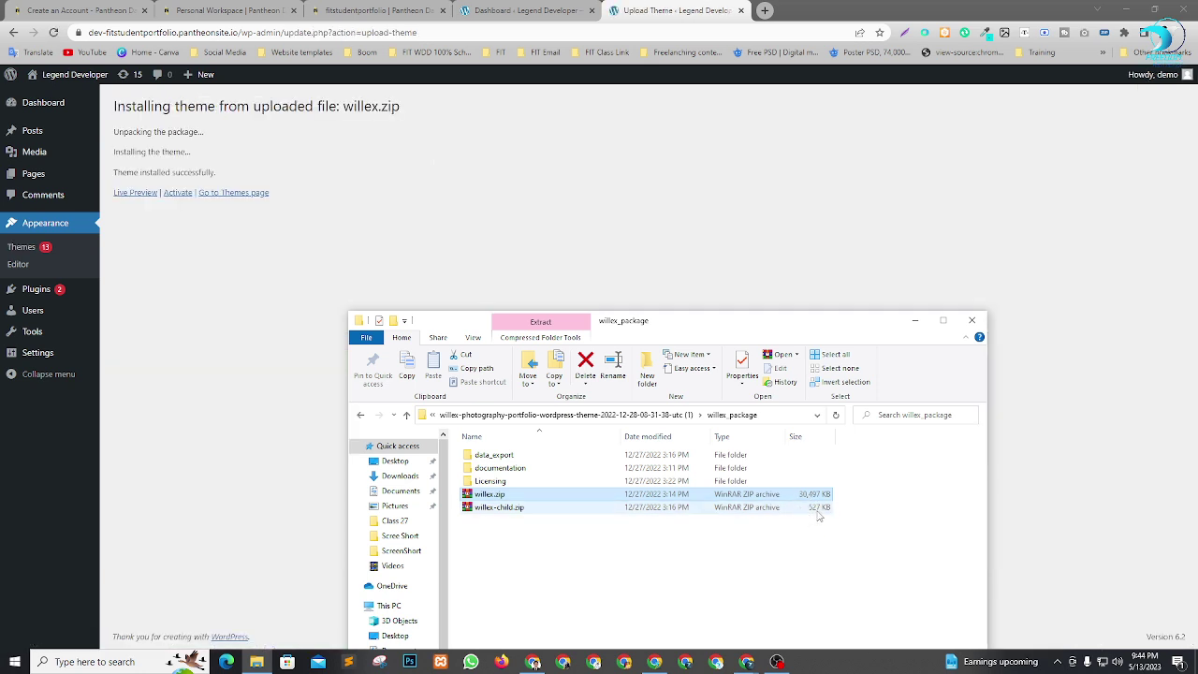
pyautogui.click(215, 281)
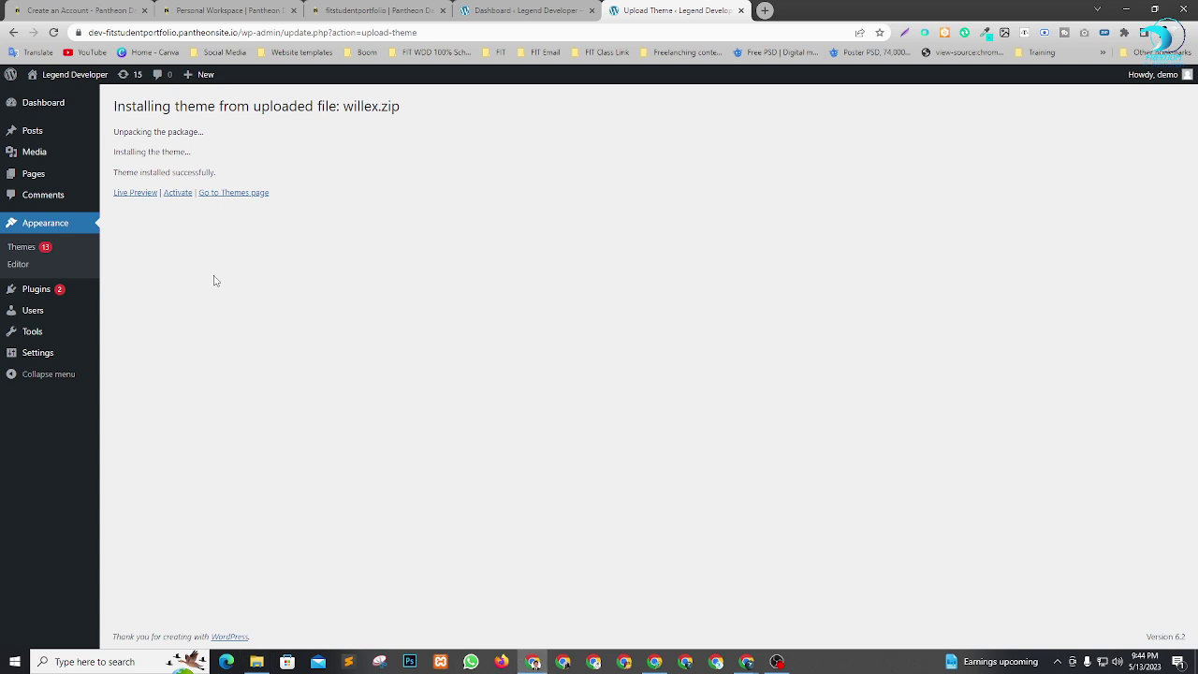
# Activate the Willex theme and preview the site's Blog-layout front page in a new tab.
pyautogui.click(176, 193)
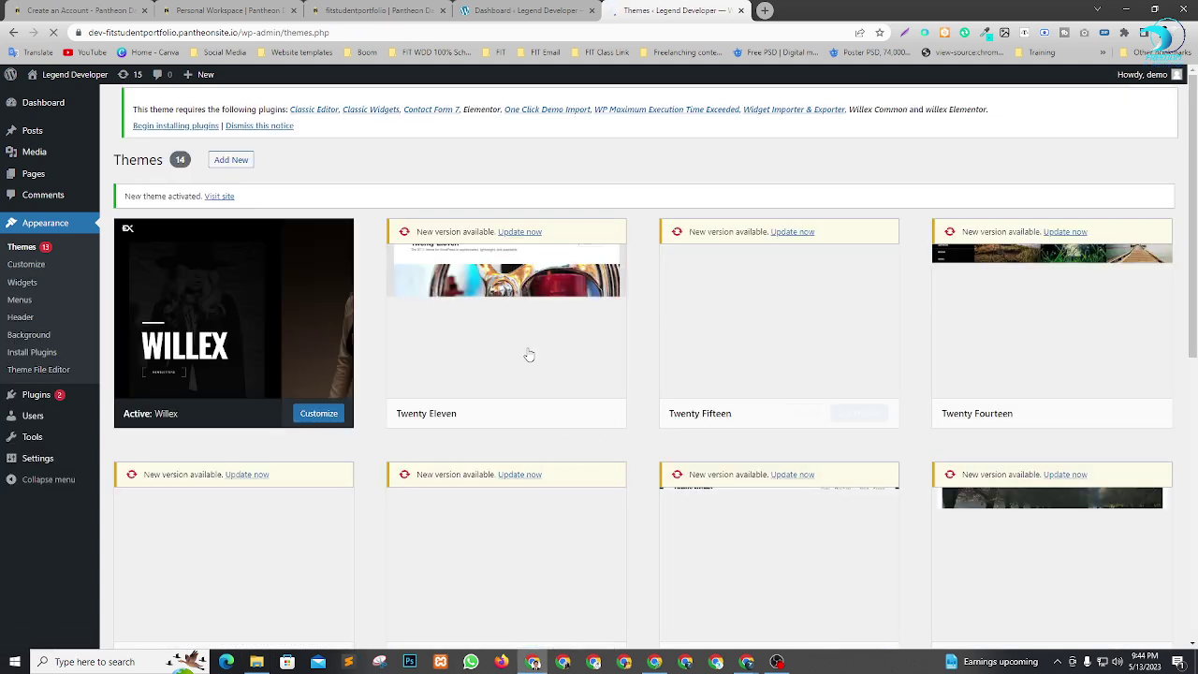
pyautogui.rightClick(53, 101)
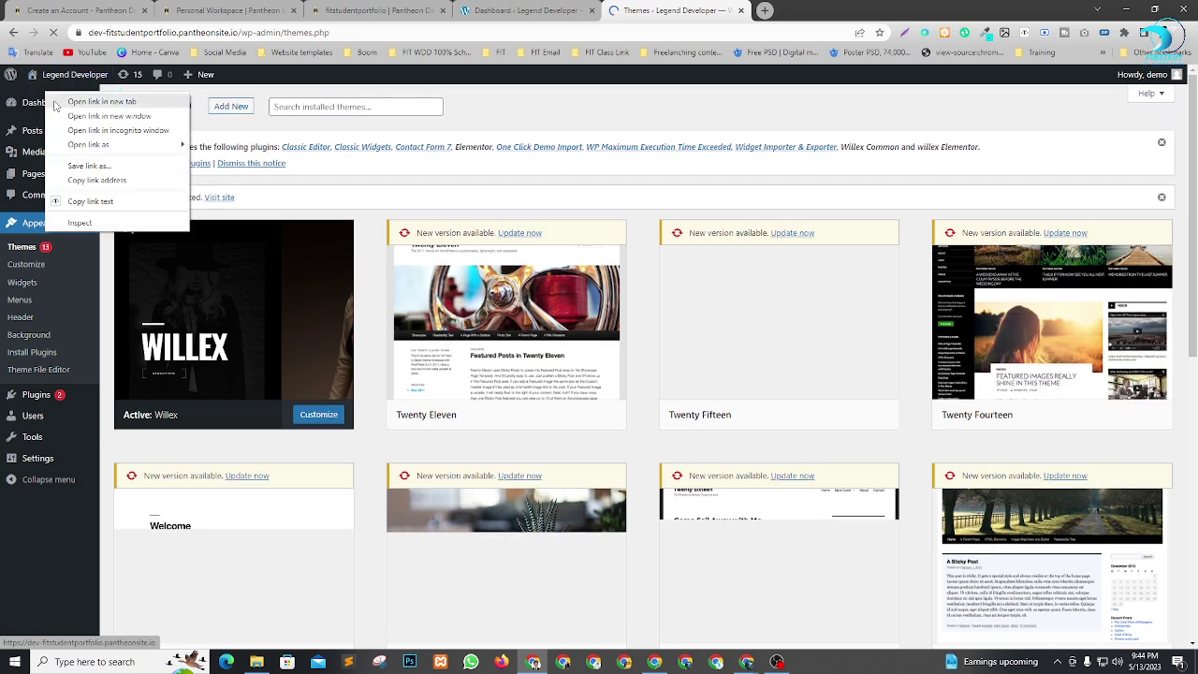
pyautogui.click(93, 101)
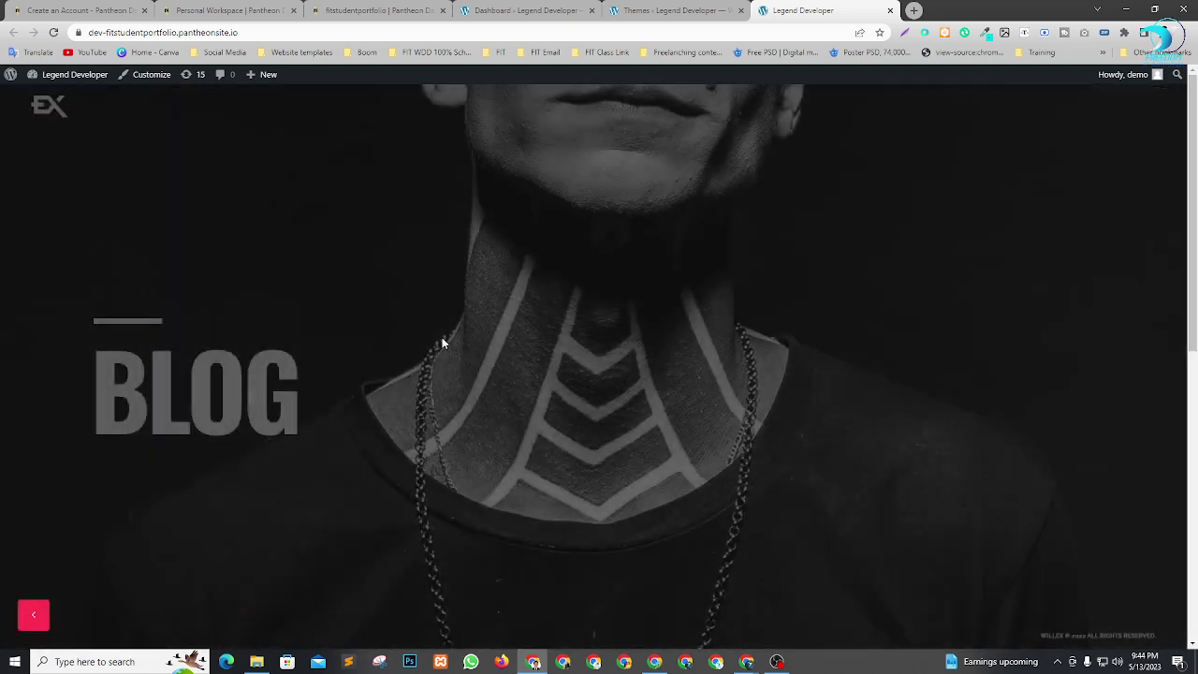
pyautogui.scroll(-10, 519, 332)
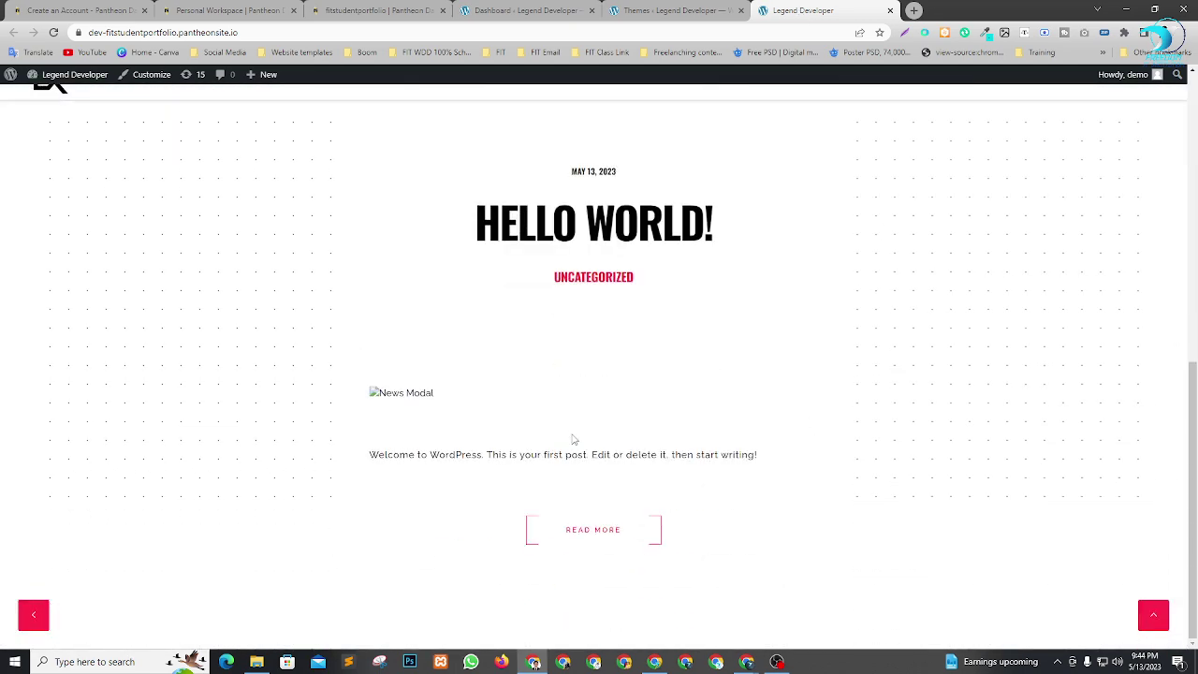
pyautogui.scroll(10, 740, 421)
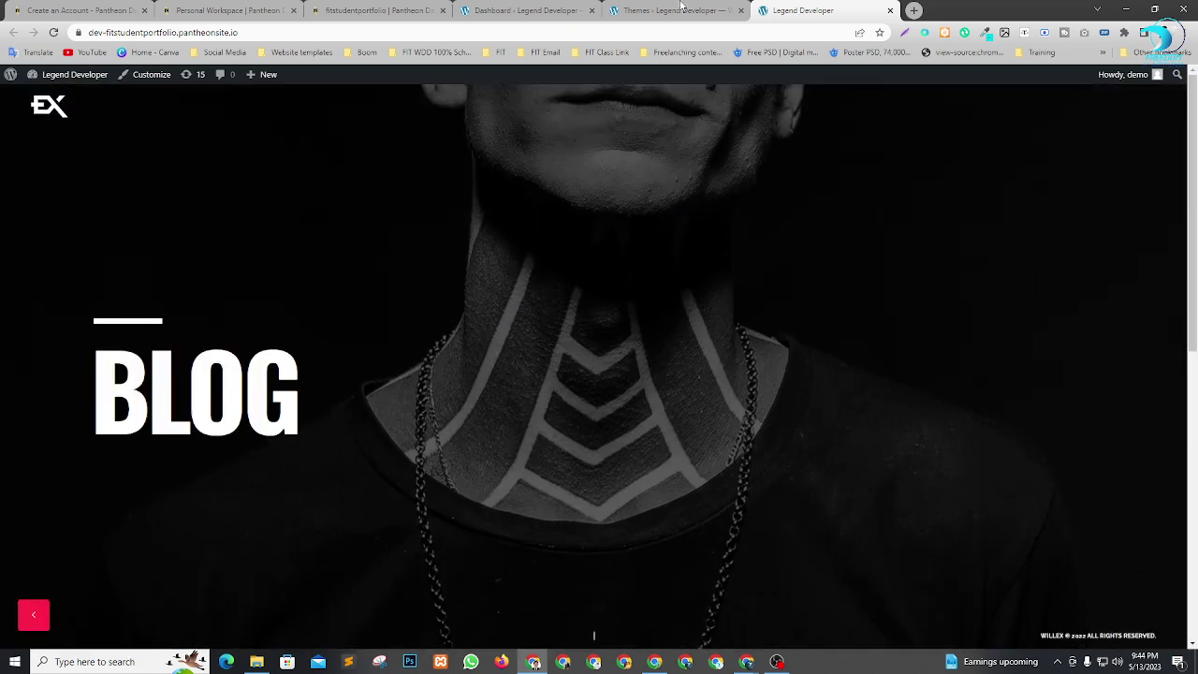
pyautogui.click(683, 9)
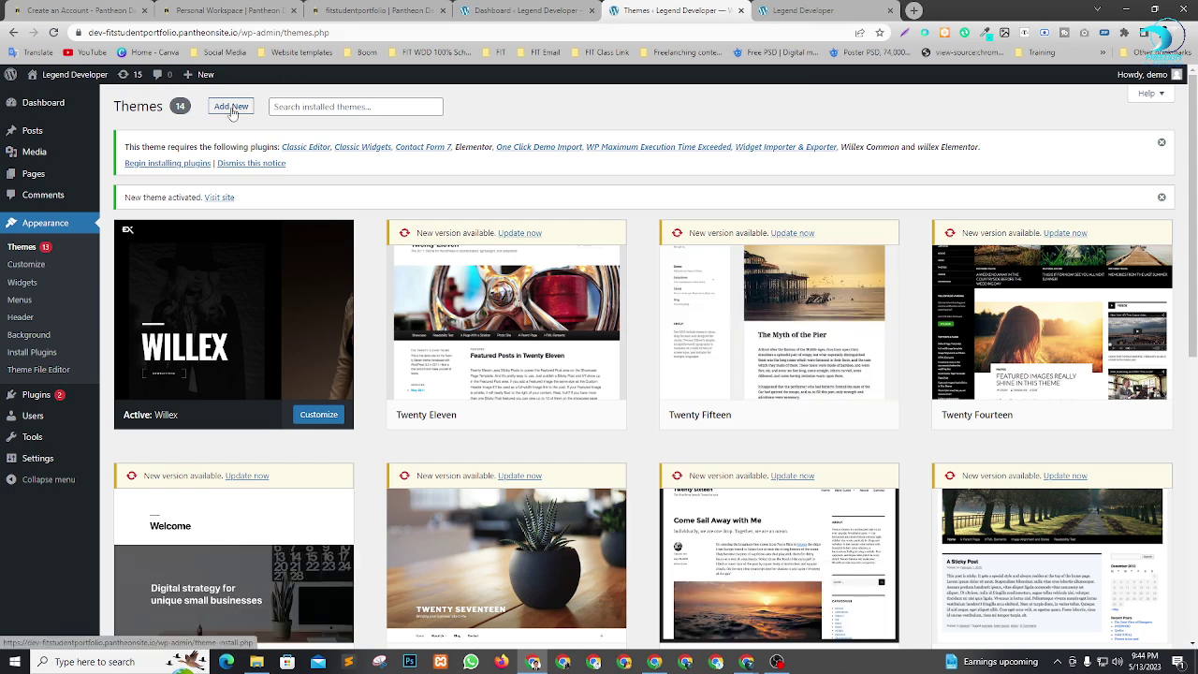
# Upload willex-child.zip as a new theme from the willex_package folder and install it.
pyautogui.click(245, 105)
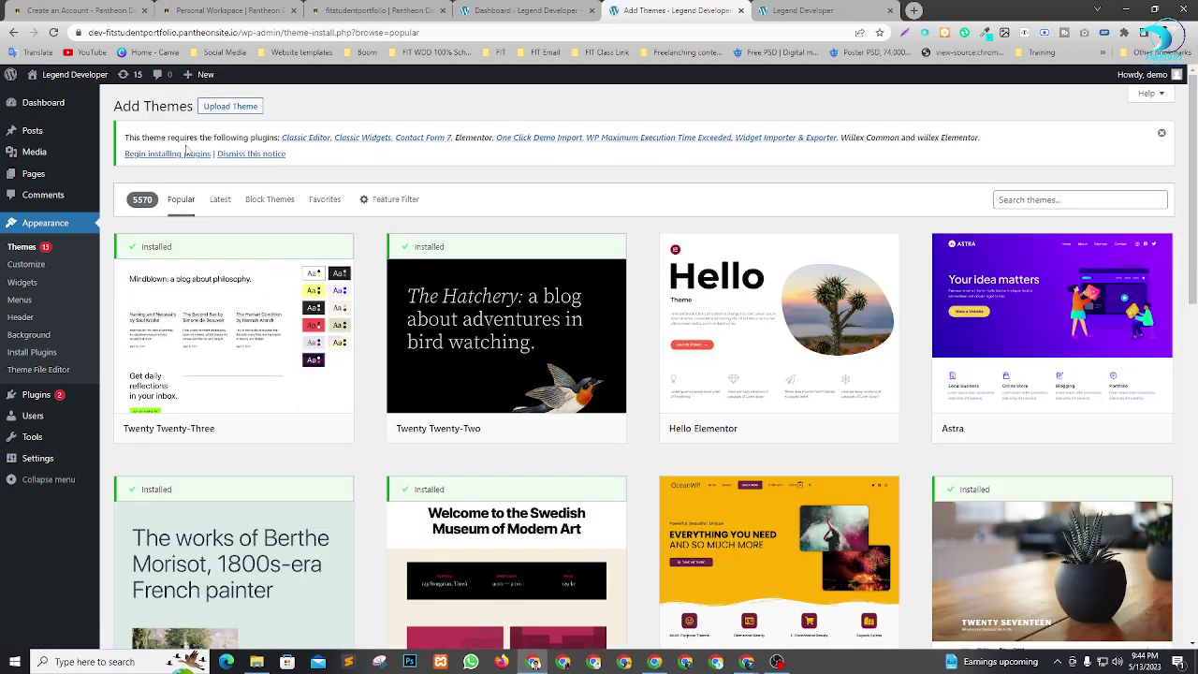
pyautogui.click(223, 109)
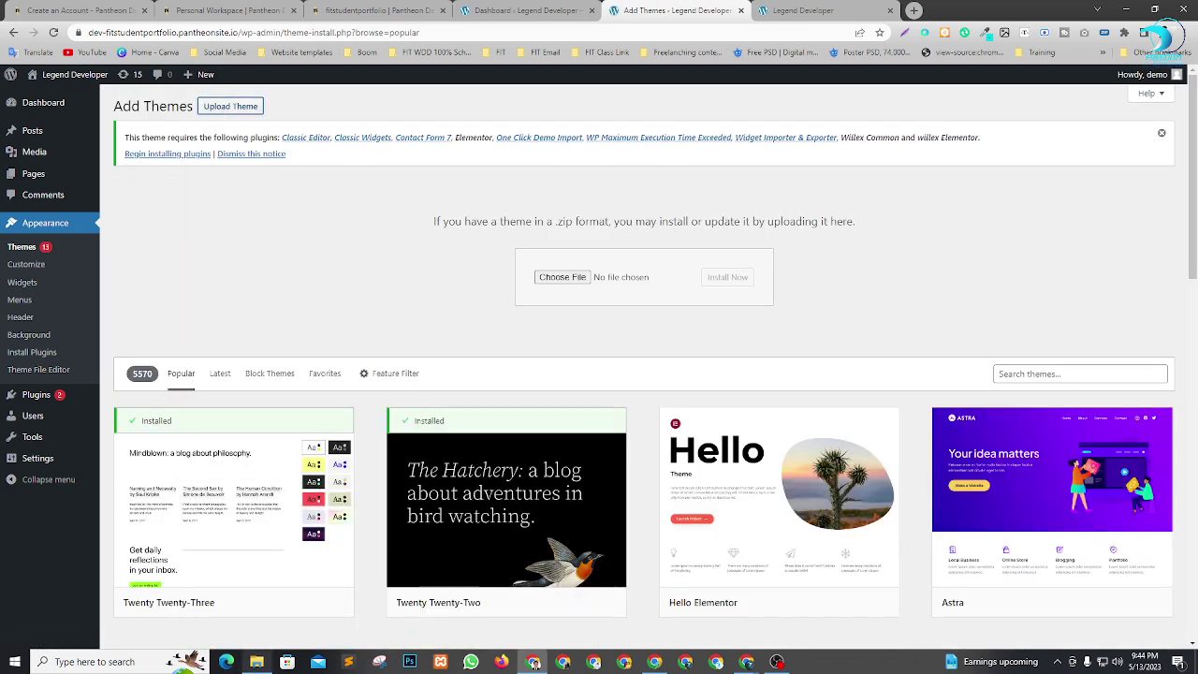
pyautogui.click(257, 662)
pyautogui.moveTo(711, 333); pyautogui.dragTo(704, 364)
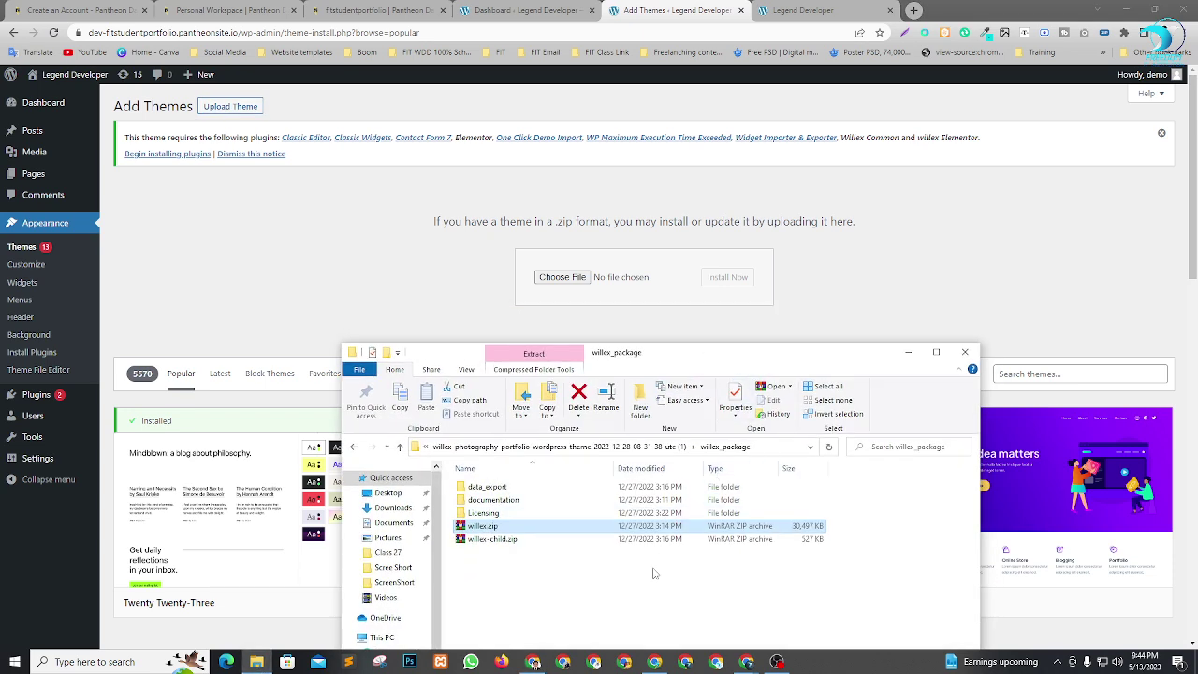
pyautogui.click(814, 542)
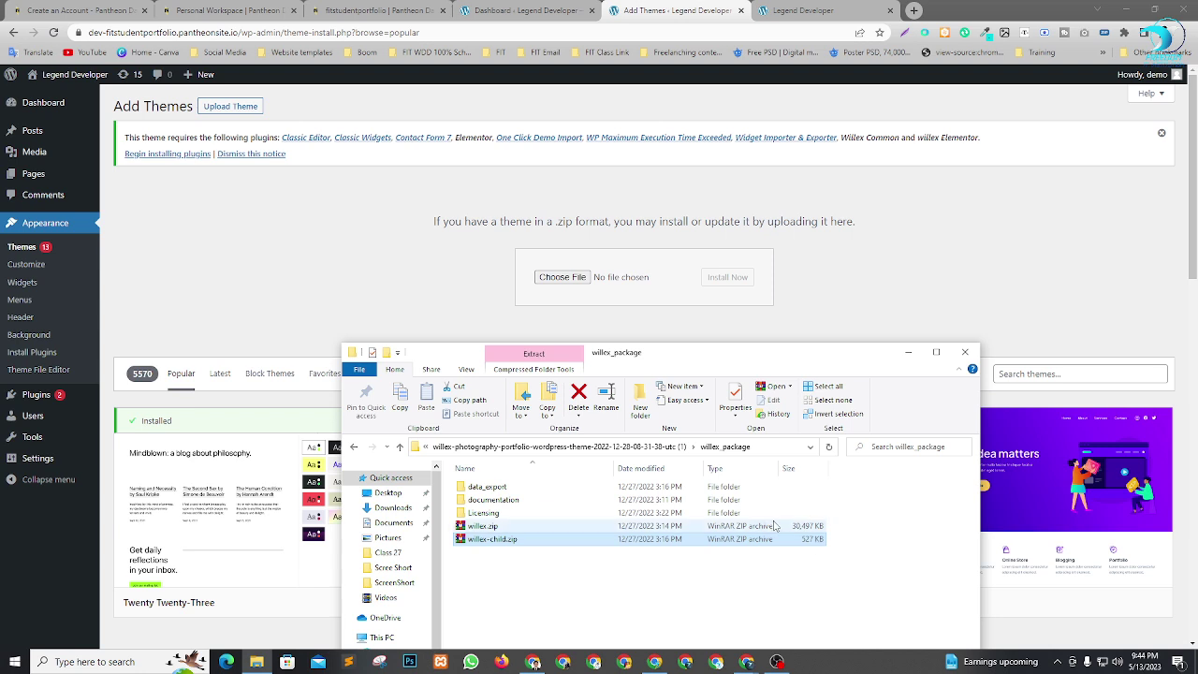
pyautogui.click(782, 528)
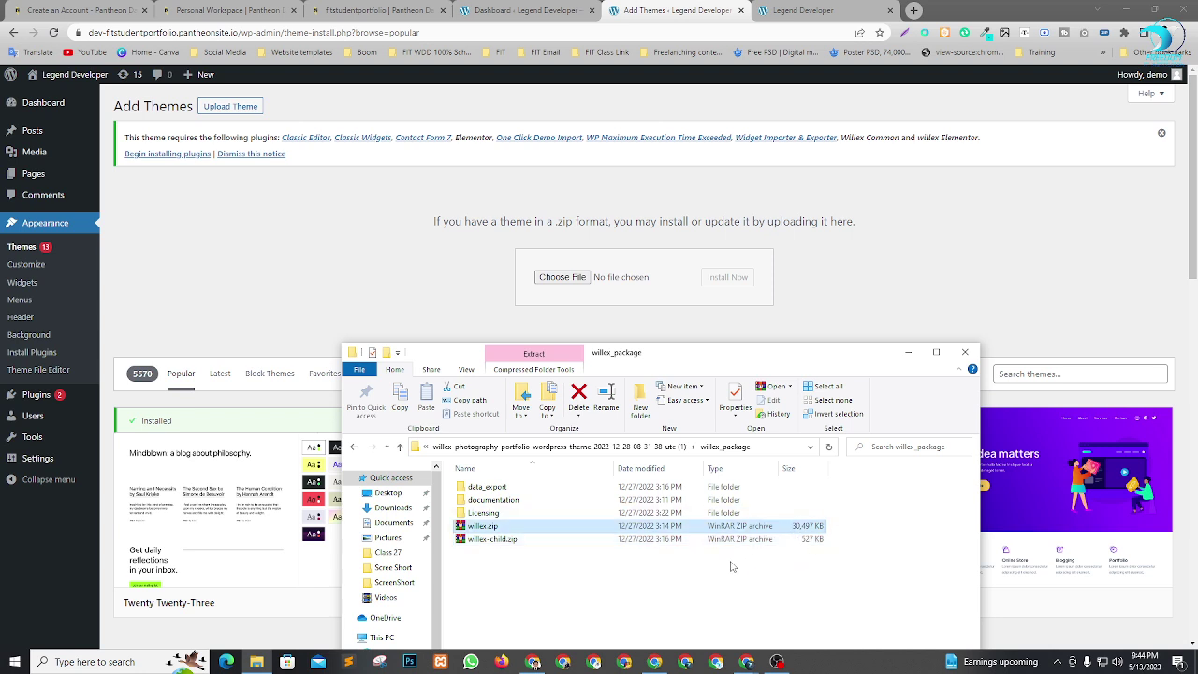
pyautogui.click(515, 547)
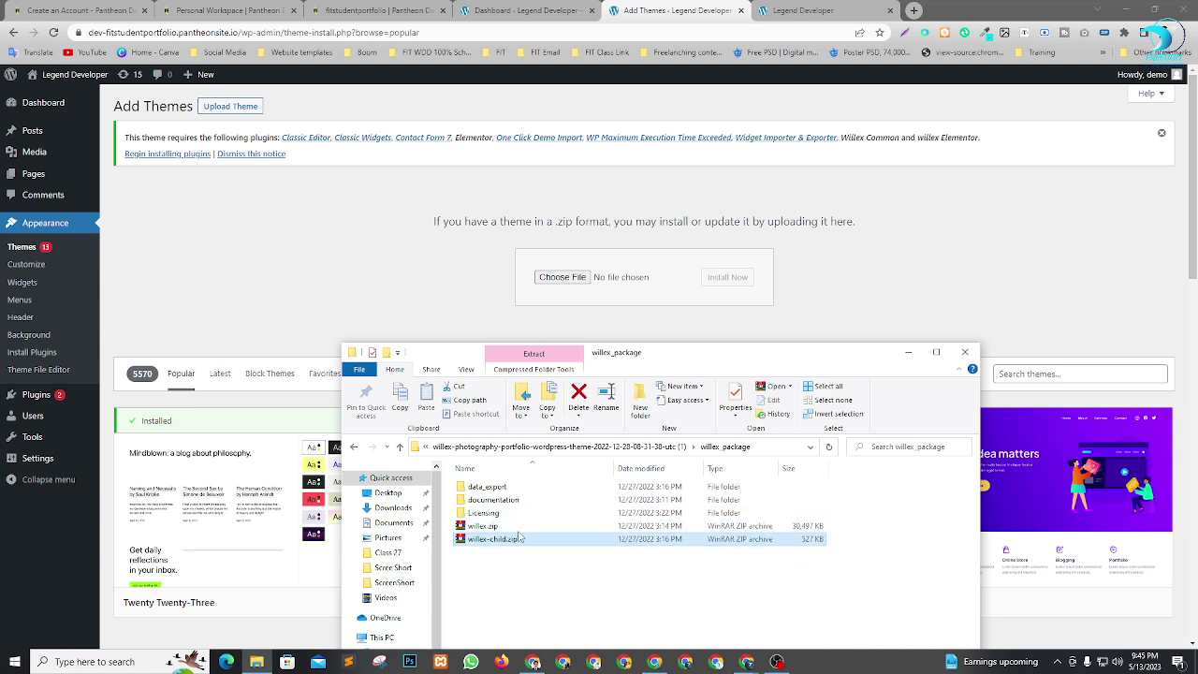
pyautogui.moveTo(519, 537); pyautogui.dragTo(606, 276)
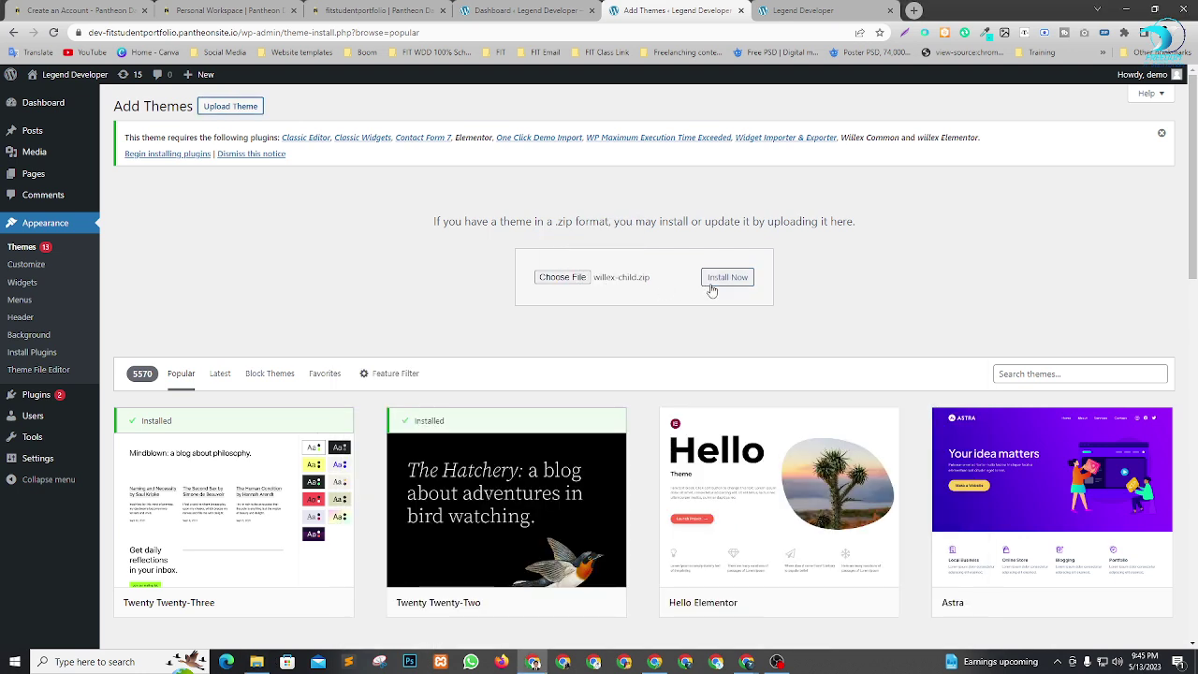
pyautogui.click(736, 276)
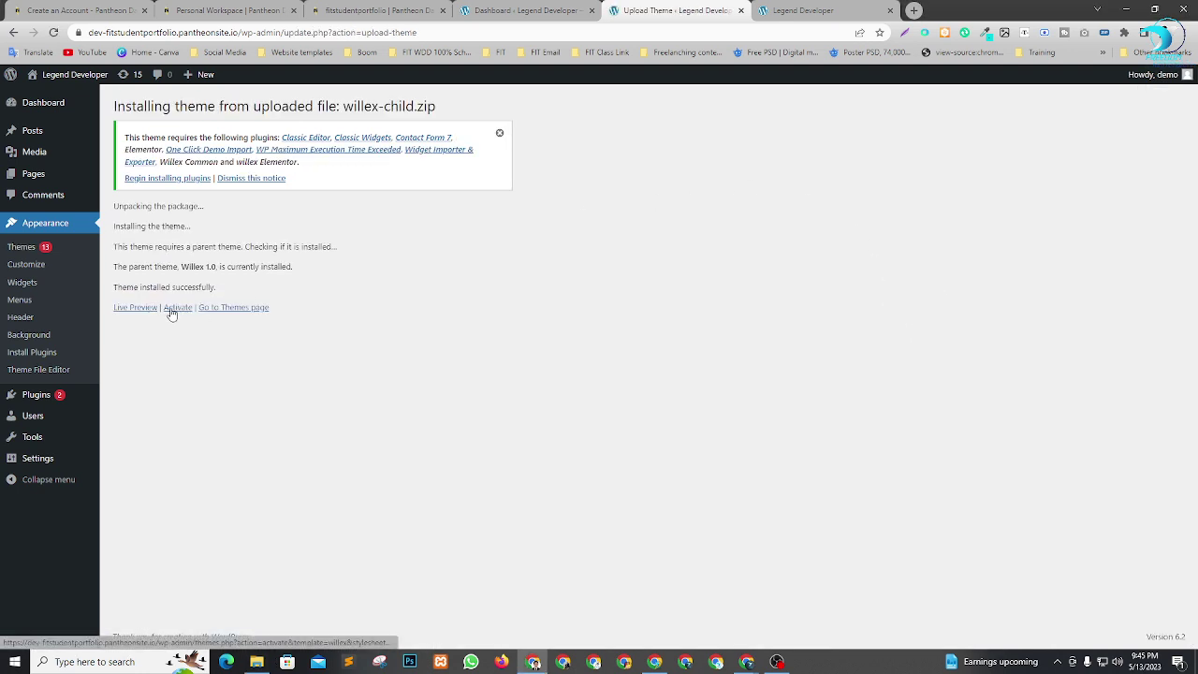
# Activate the Willex Child Theme and confirm the front page still shows the Blog layout.
pyautogui.click(176, 308)
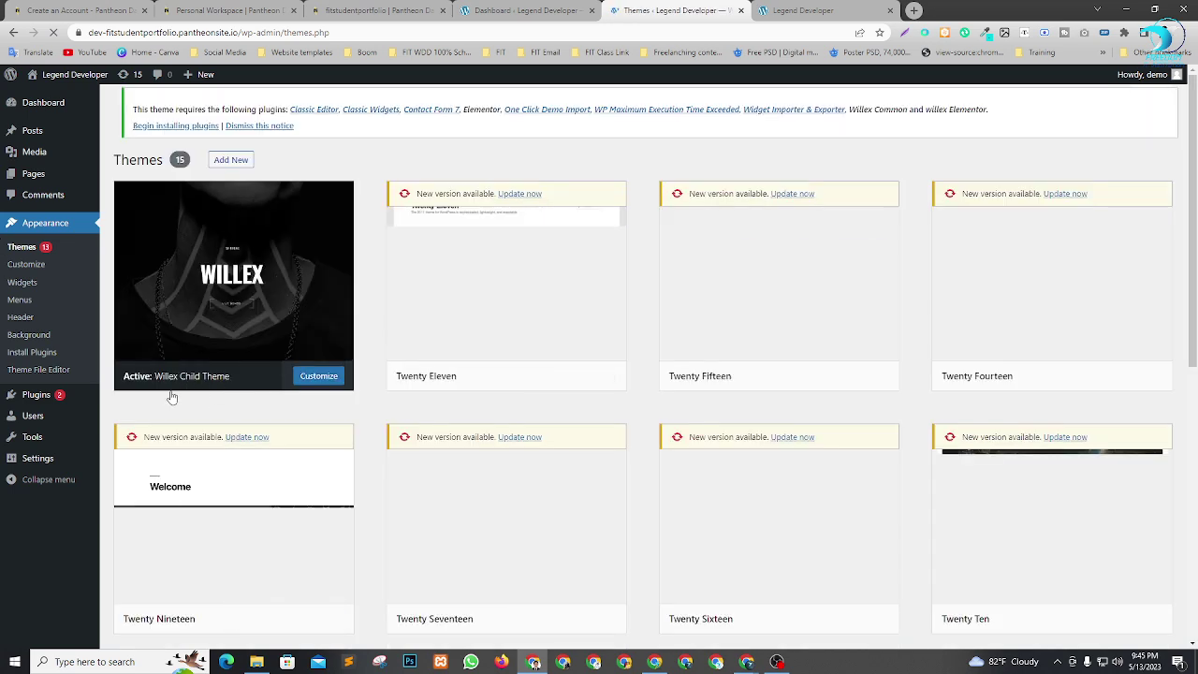
pyautogui.scroll(-5, 328, 384)
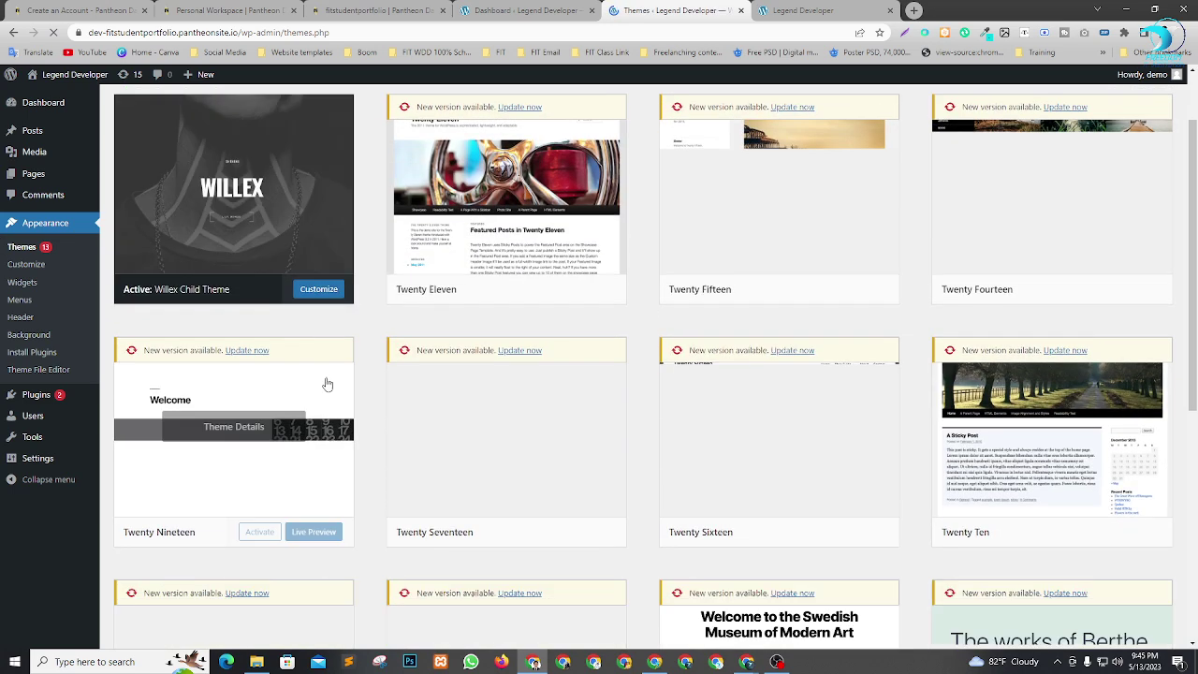
pyautogui.scroll(-2, 330, 385)
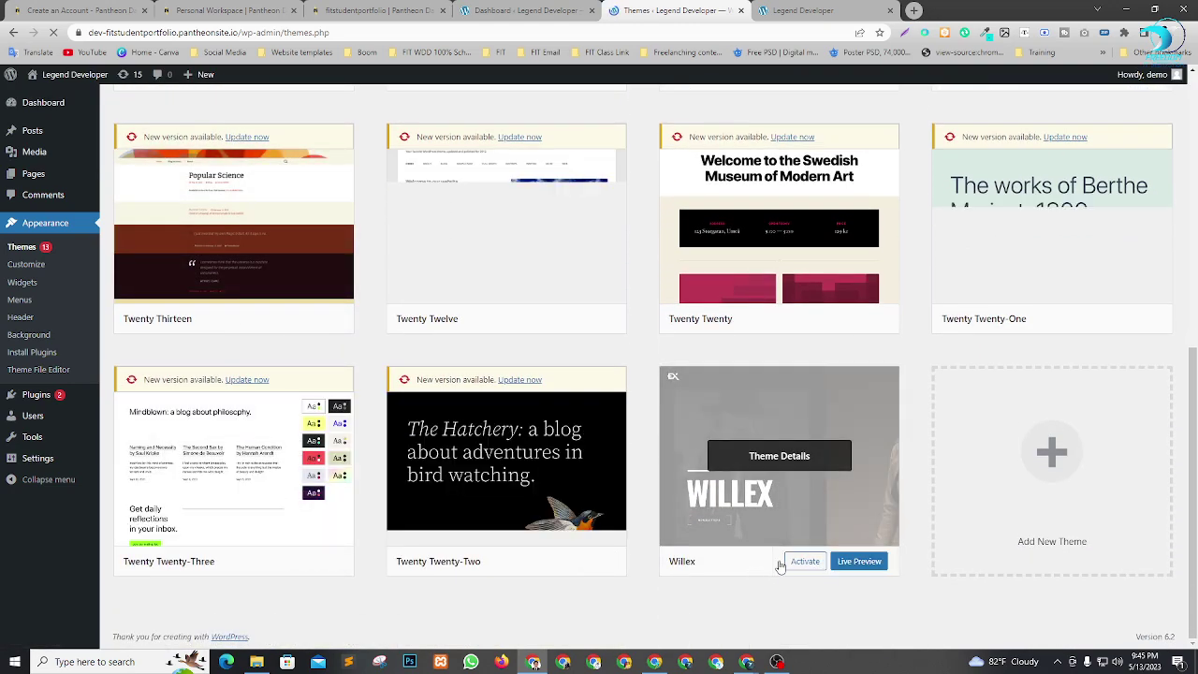
pyautogui.scroll(1, 771, 521)
pyautogui.scroll(5, 227, 193)
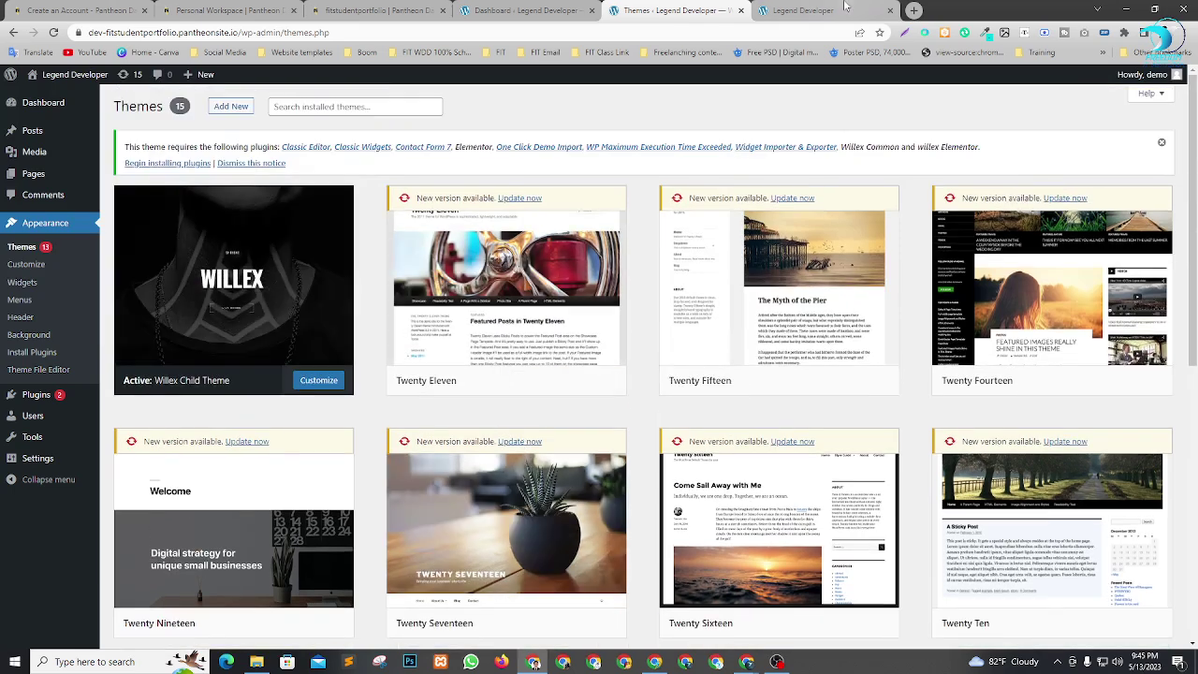
pyautogui.click(804, 10)
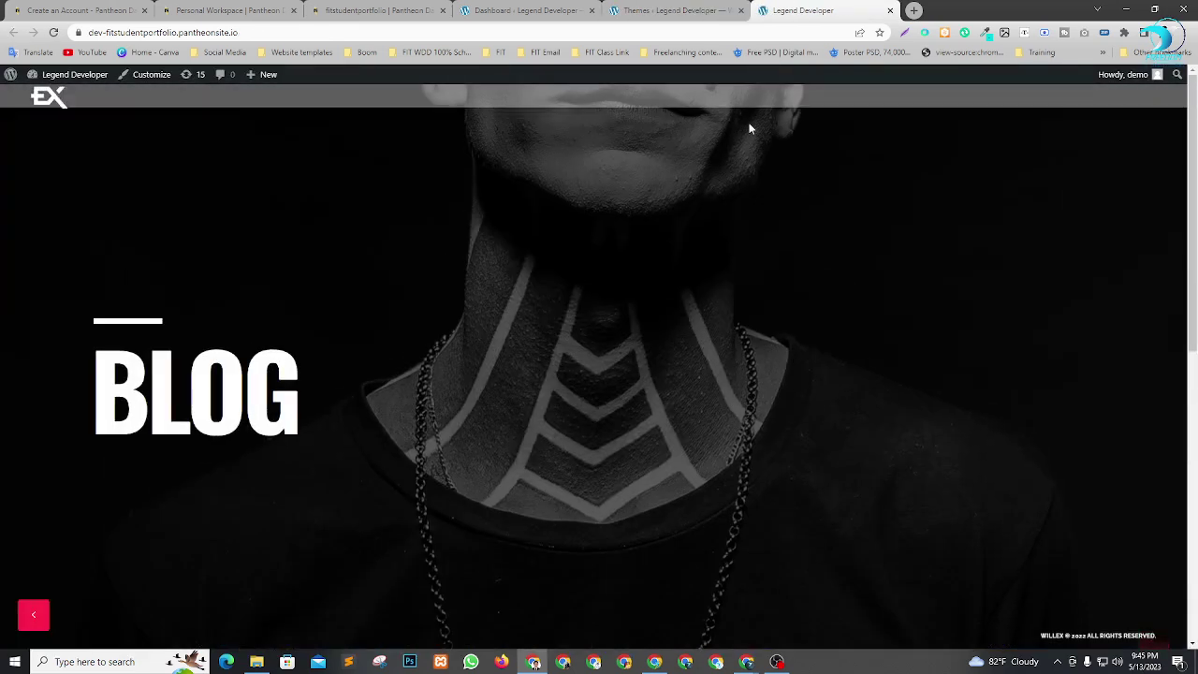
pyautogui.scroll(-5, 508, 271)
pyautogui.scroll(5, 537, 224)
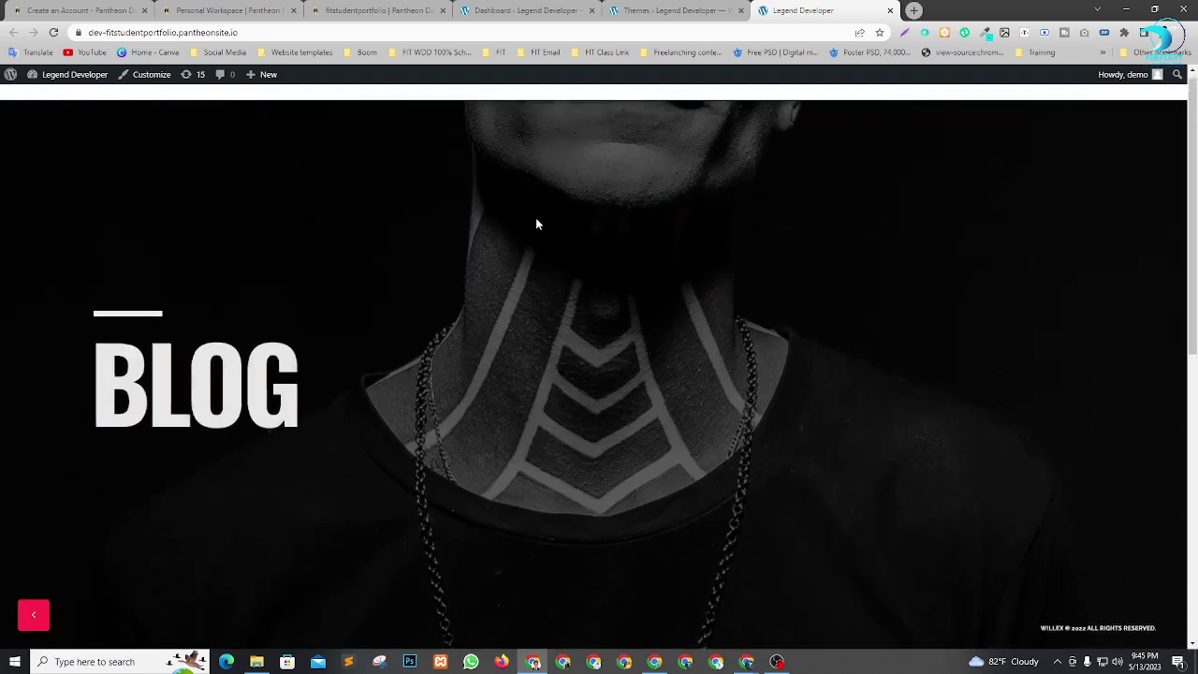
pyautogui.click(645, 9)
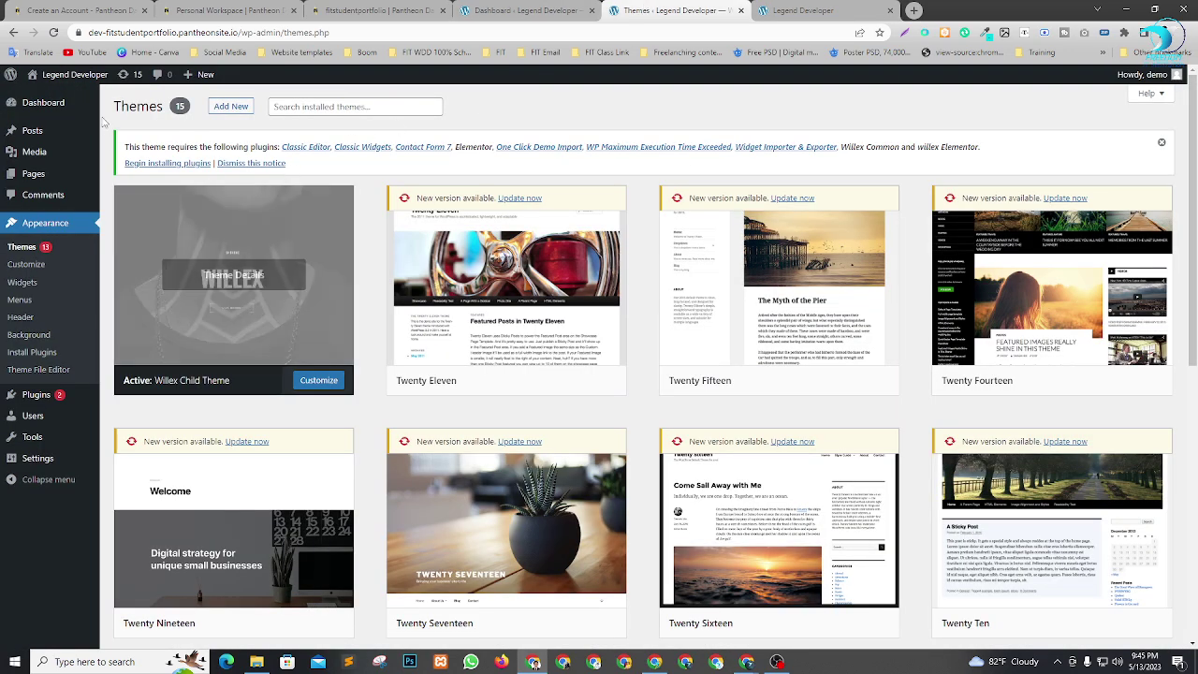
# From the Dashboard notice, begin installing the theme's nine required plugins, including Elementor and Willex Common.
pyautogui.click(46, 102)
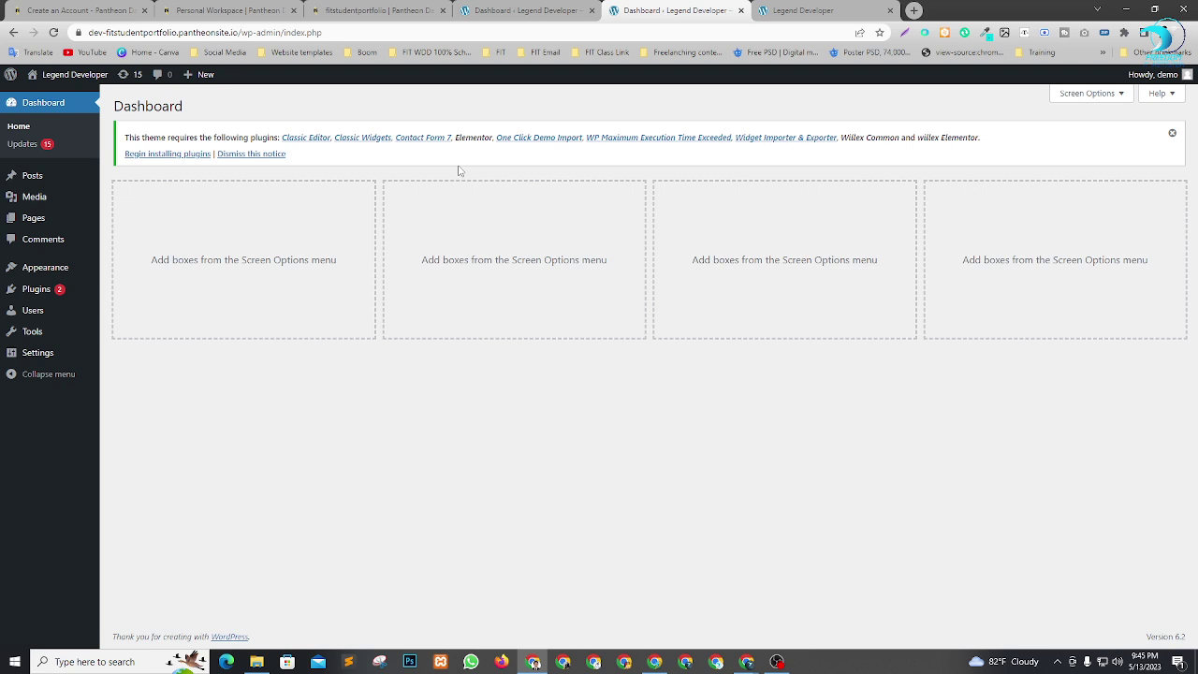
pyautogui.click(169, 155)
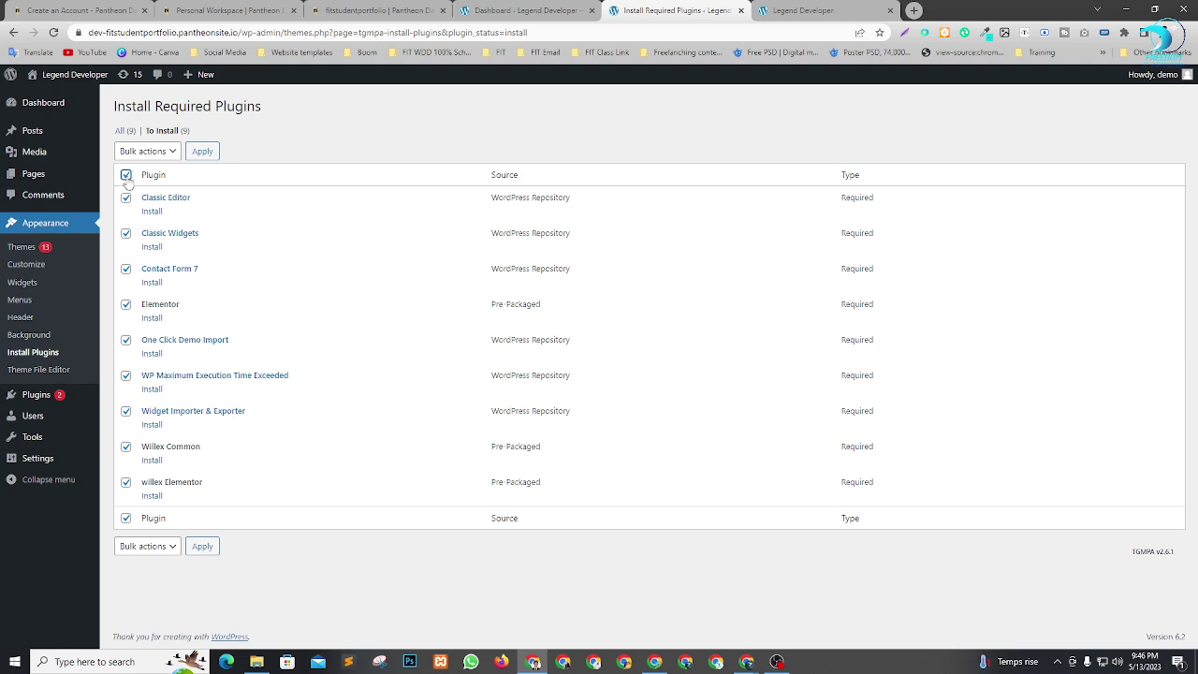
# Bulk-install all nine required plugins and go back to the required plugins installer.
pyautogui.click(143, 151)
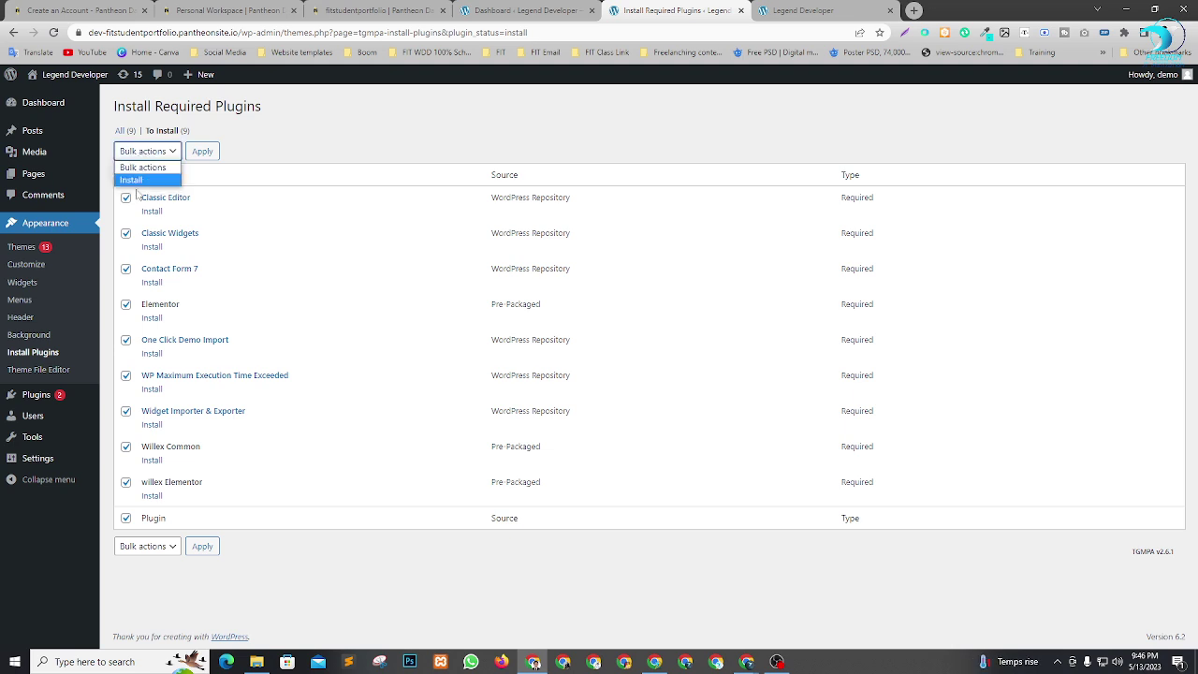
pyautogui.click(135, 180)
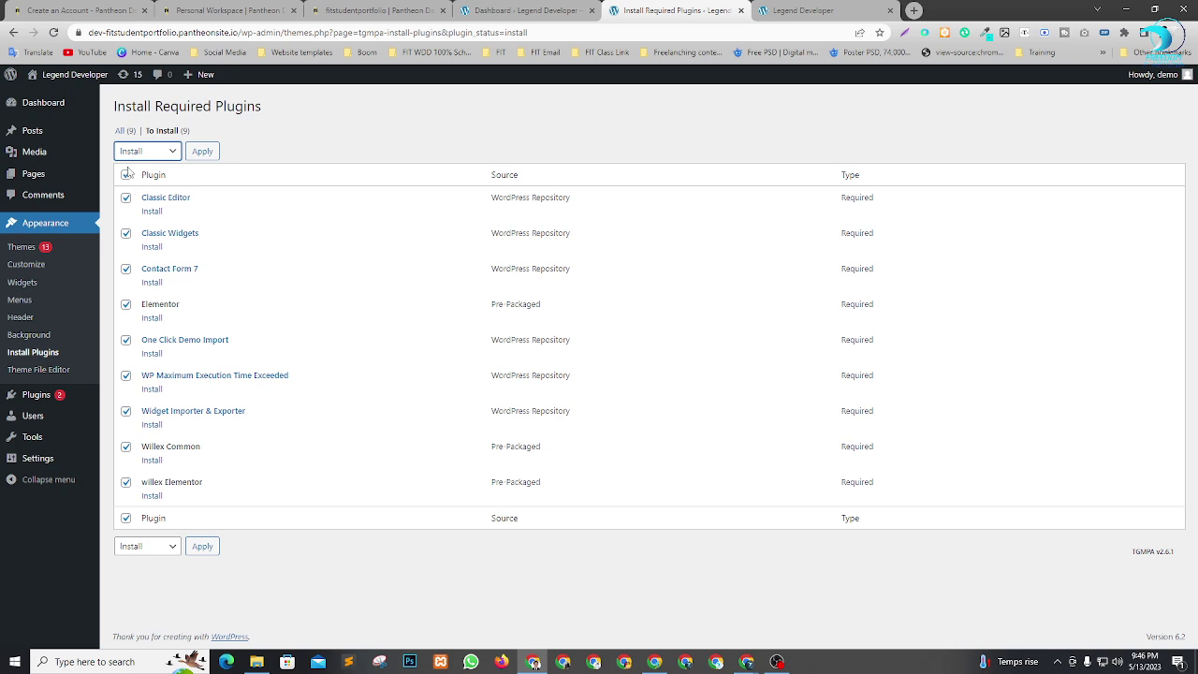
pyautogui.click(202, 153)
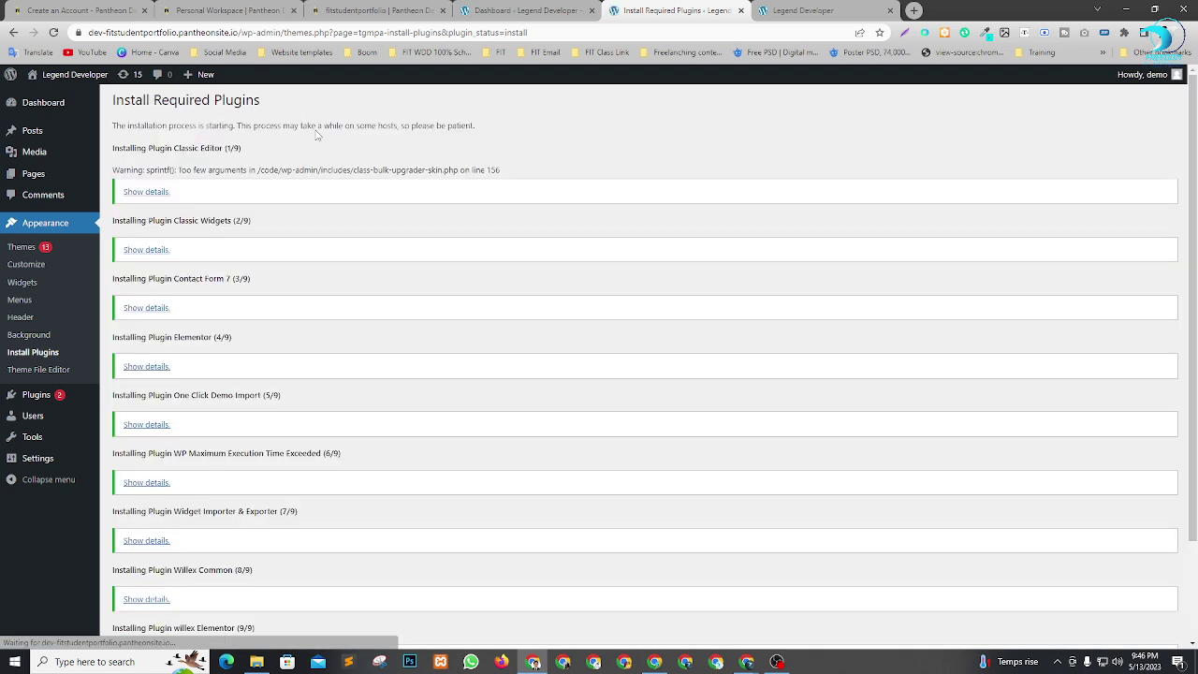
pyautogui.scroll(-3, 299, 249)
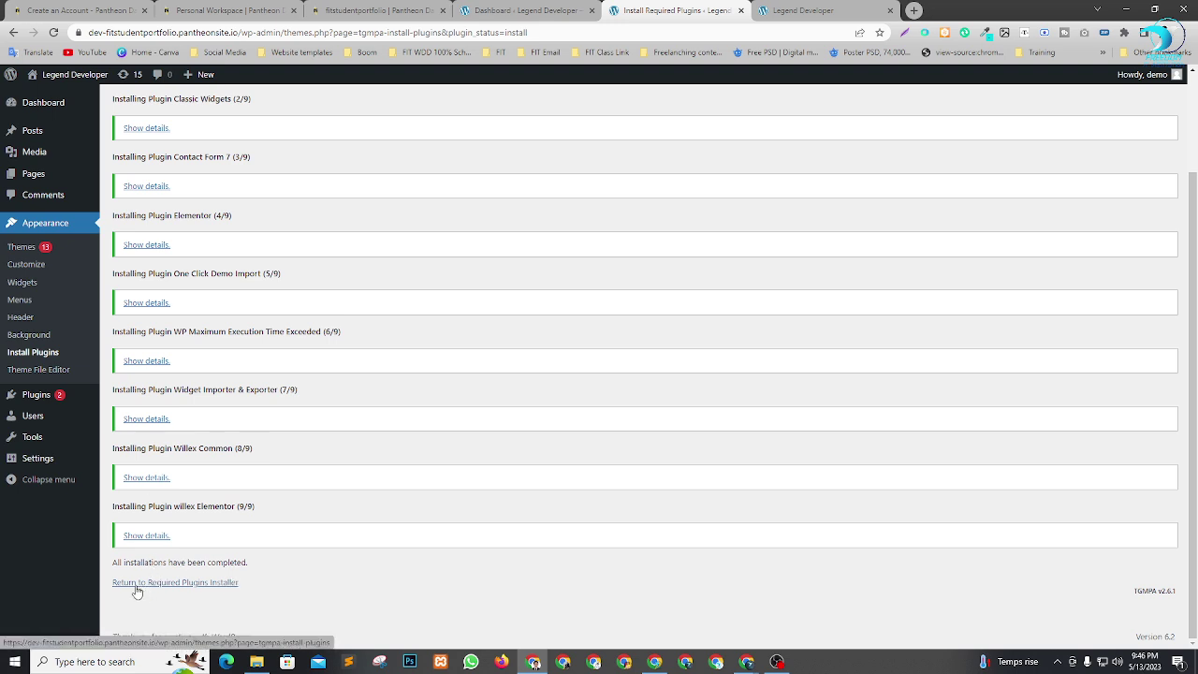
pyautogui.click(194, 587)
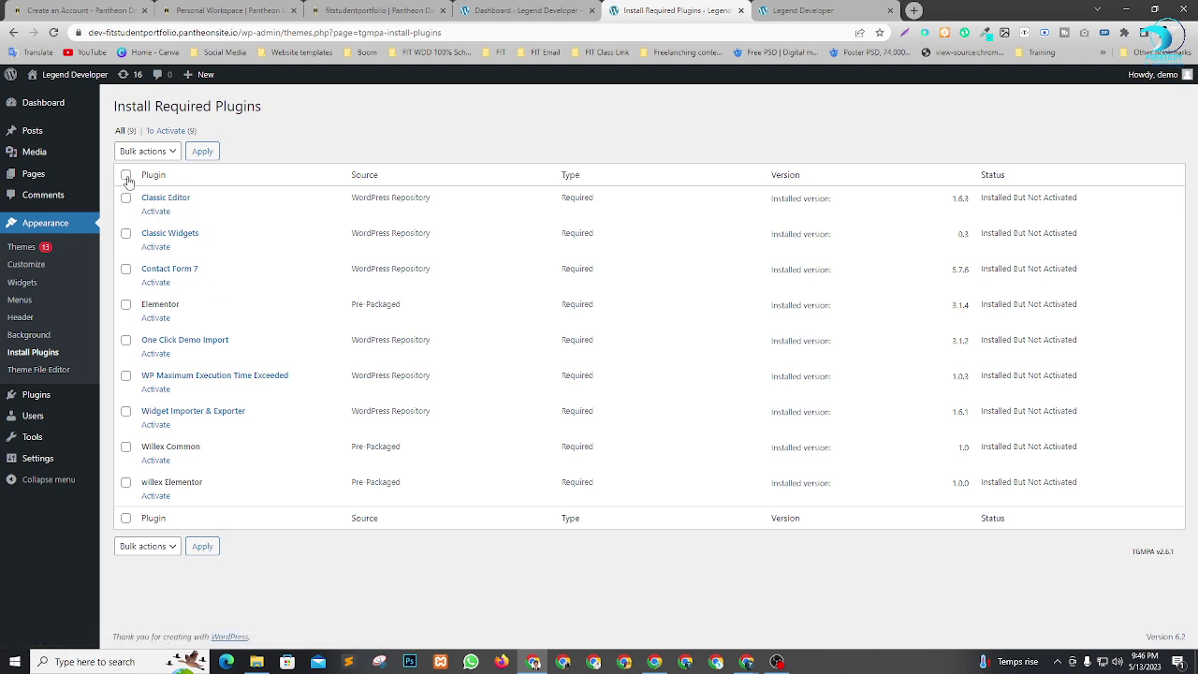
# Bulk-activate all nine installed plugins and return to the dashboard.
pyautogui.click(163, 152)
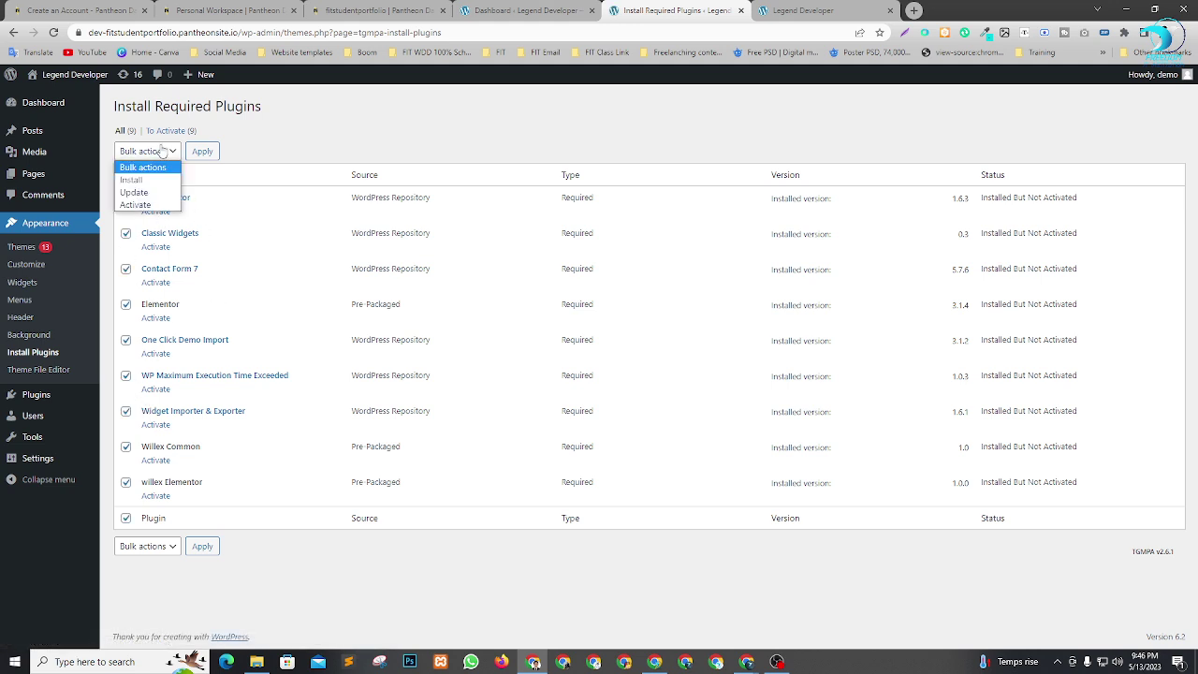
pyautogui.click(149, 204)
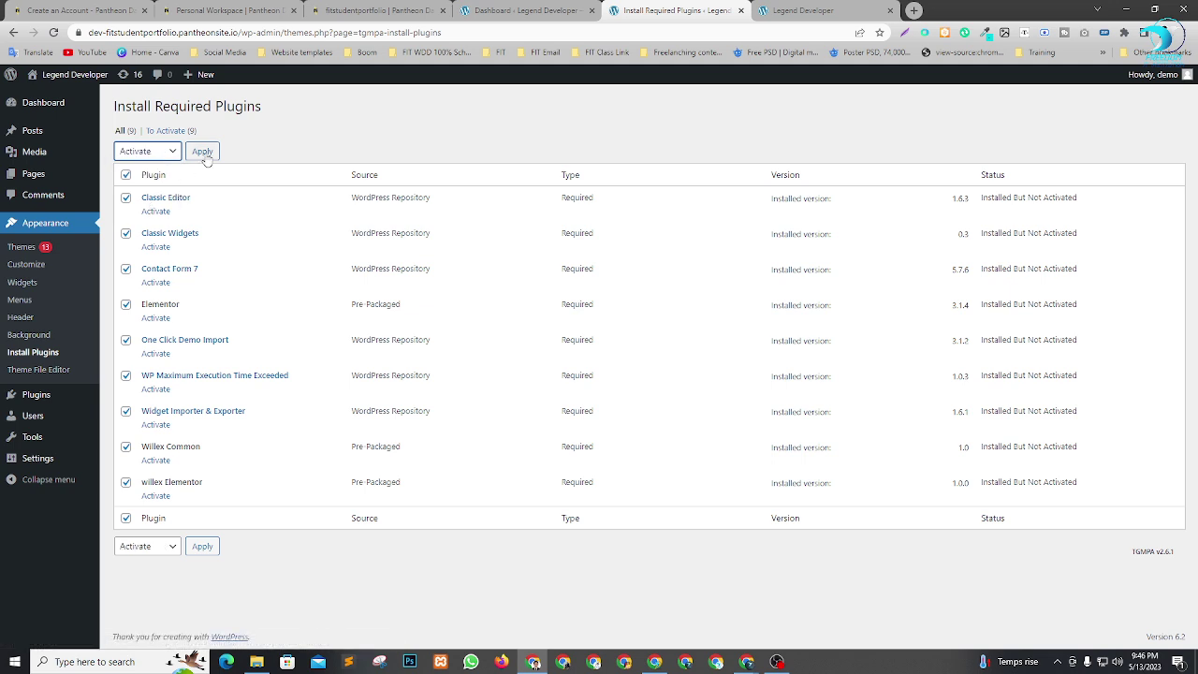
pyautogui.click(204, 152)
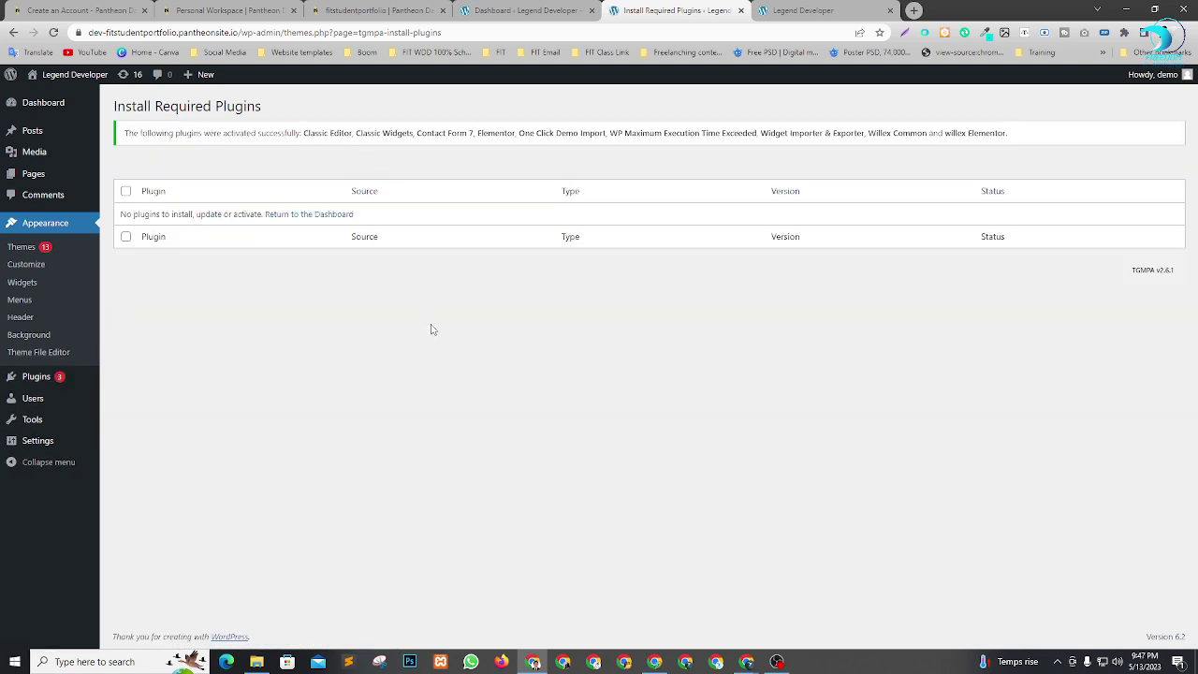
pyautogui.click(316, 216)
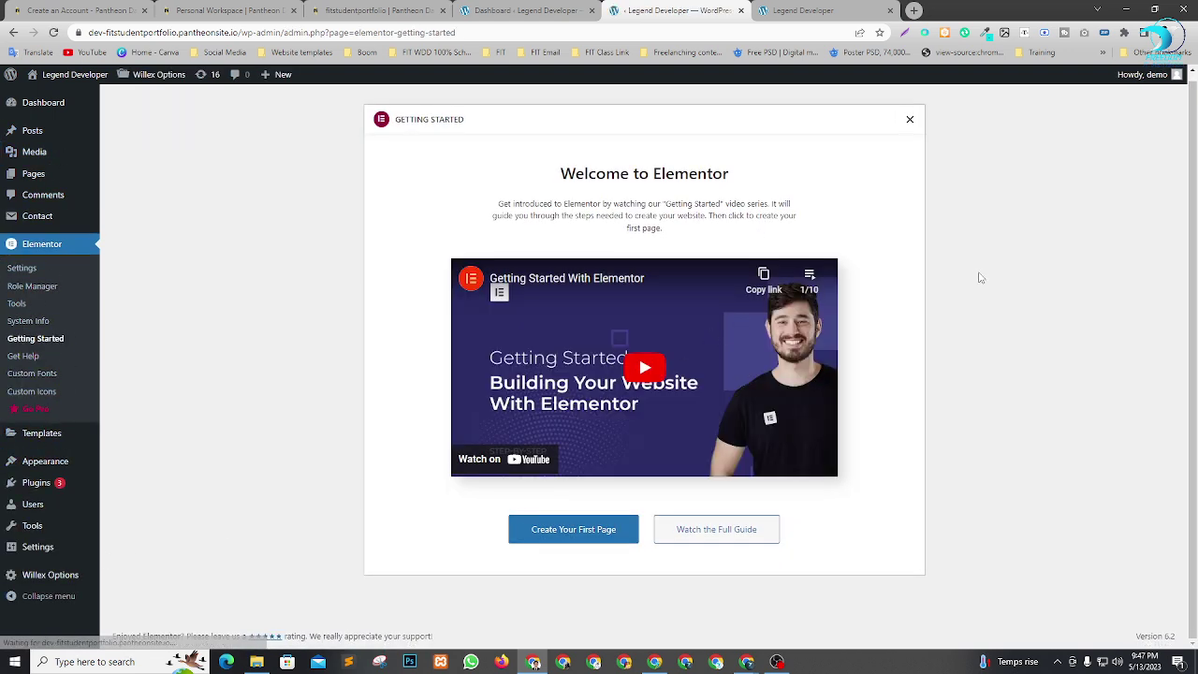
# Close the Elementor welcome screen and hide the Elementor Overview and Redux Framework News widgets.
pyautogui.click(909, 121)
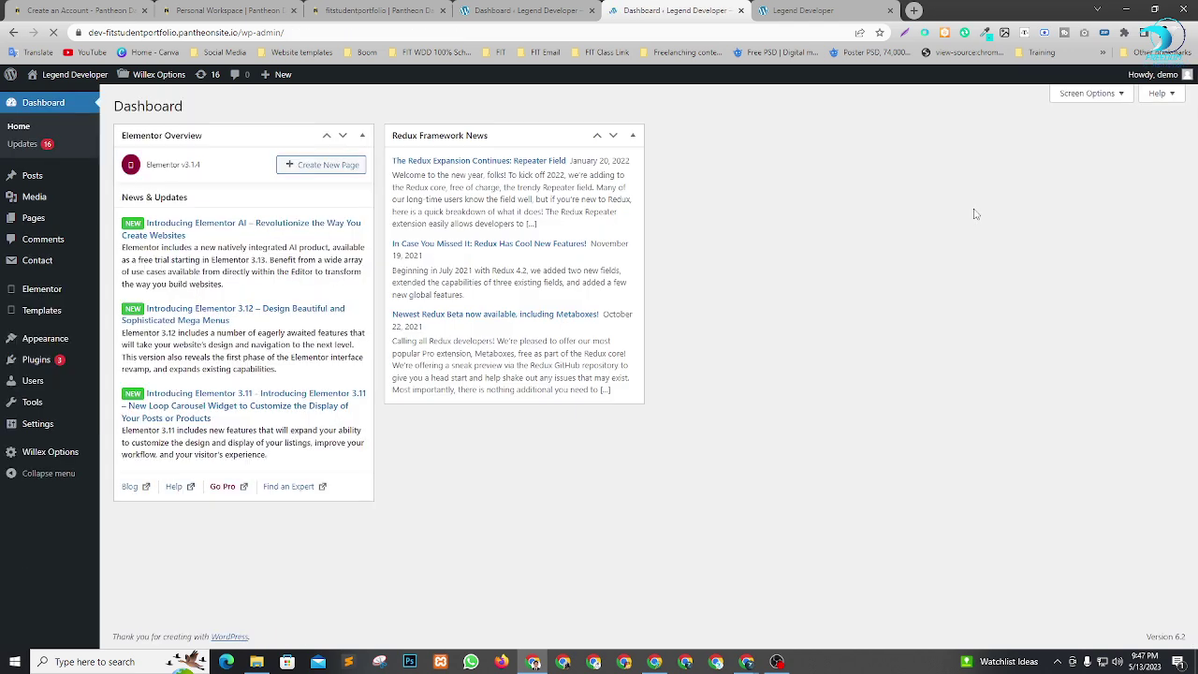
pyautogui.click(1086, 93)
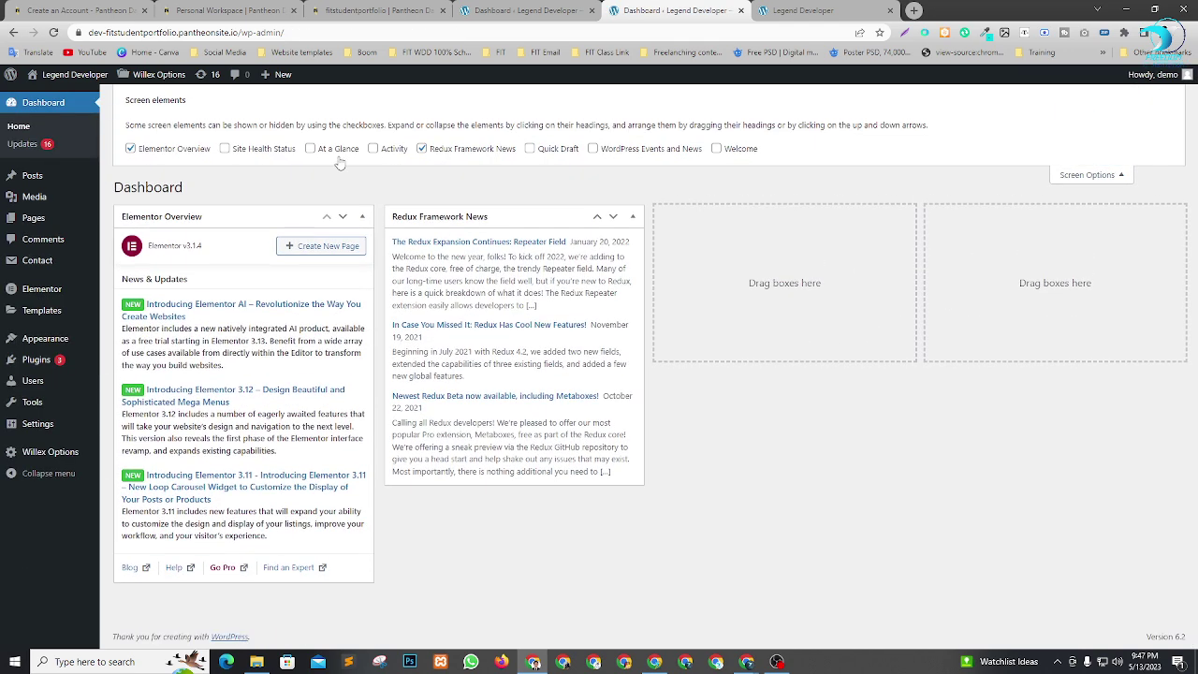
pyautogui.click(187, 150)
pyautogui.click(452, 152)
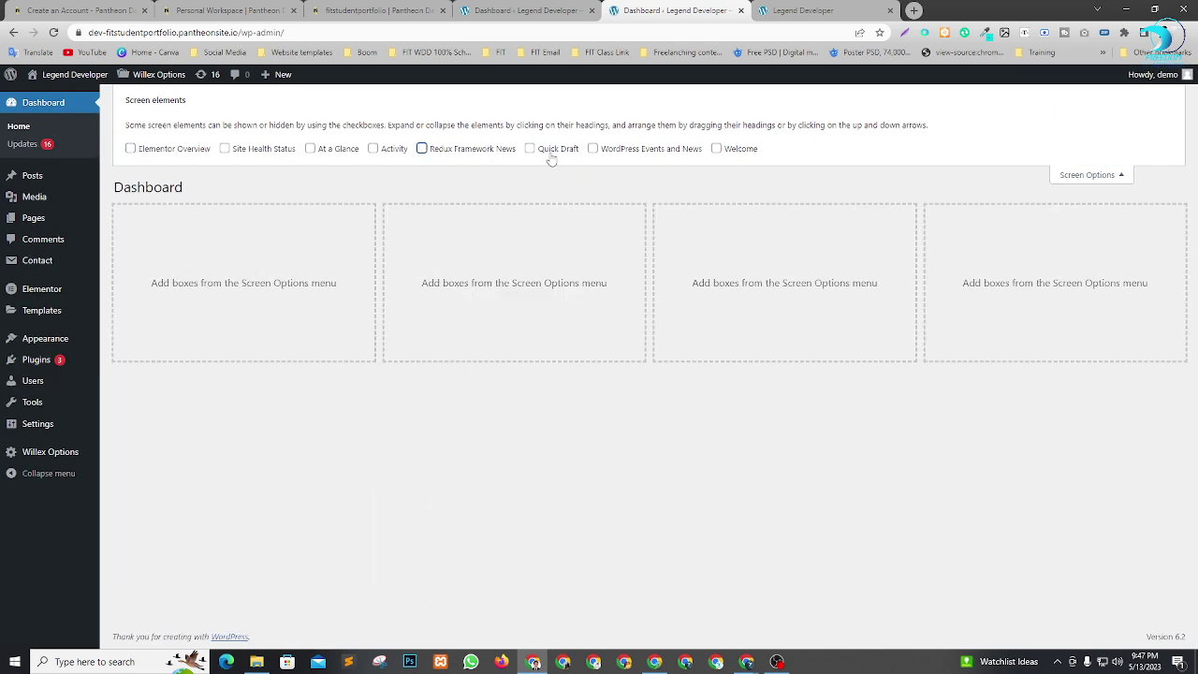
pyautogui.click(1072, 178)
# Reload the live site's blog page to review the front end.
pyautogui.click(828, 9)
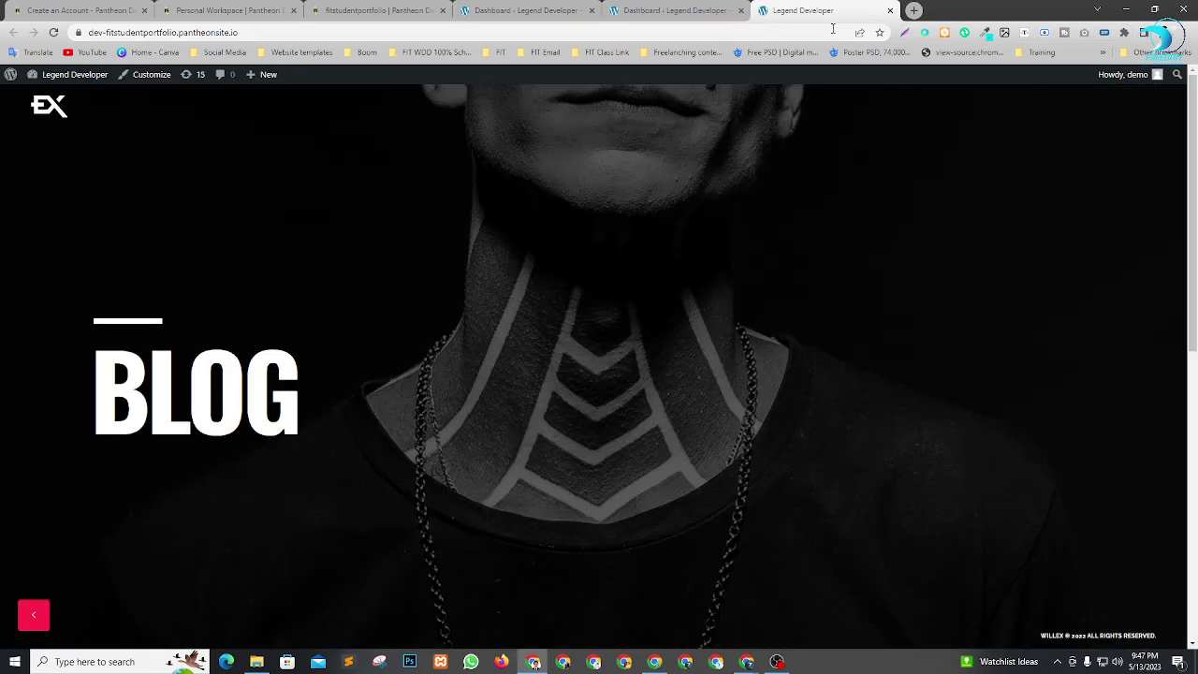
pyautogui.press('F5')
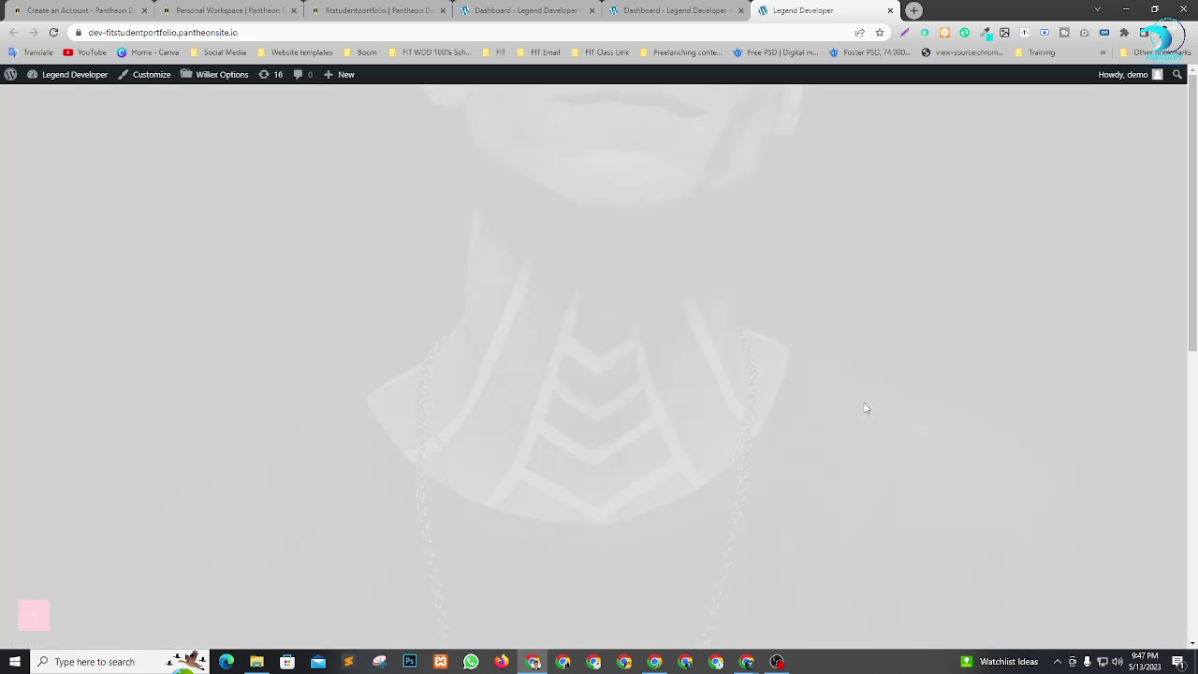
pyautogui.scroll(-1, 726, 398)
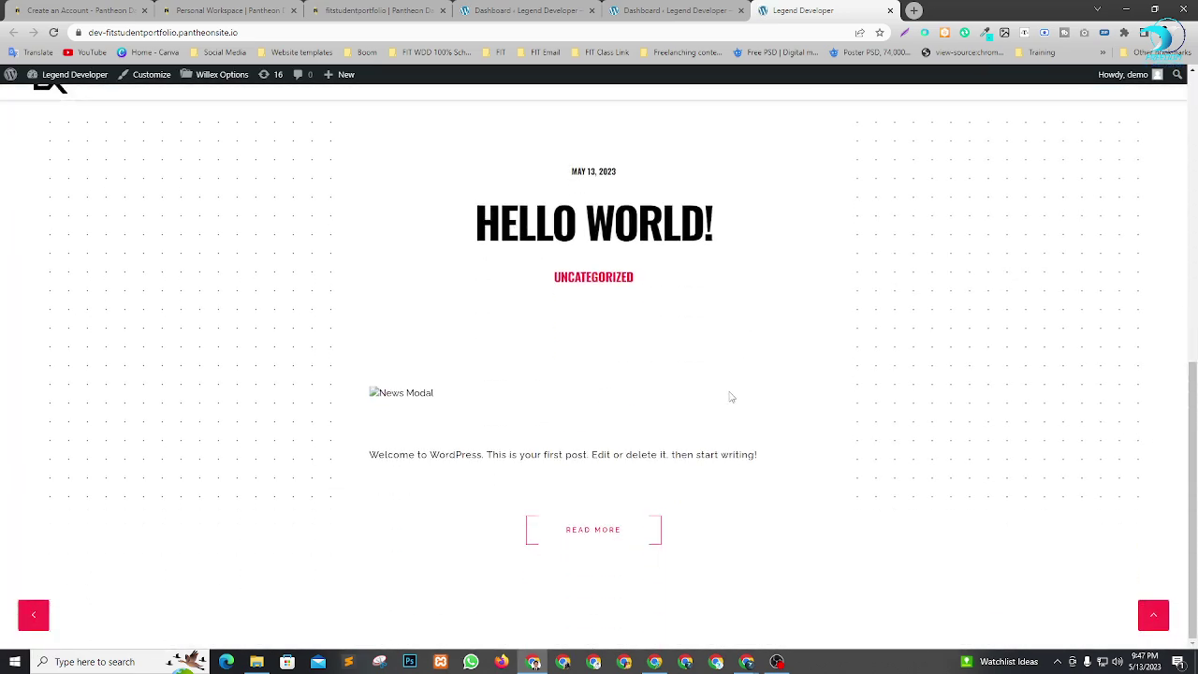
pyautogui.scroll(3, 702, 235)
pyautogui.click(676, 11)
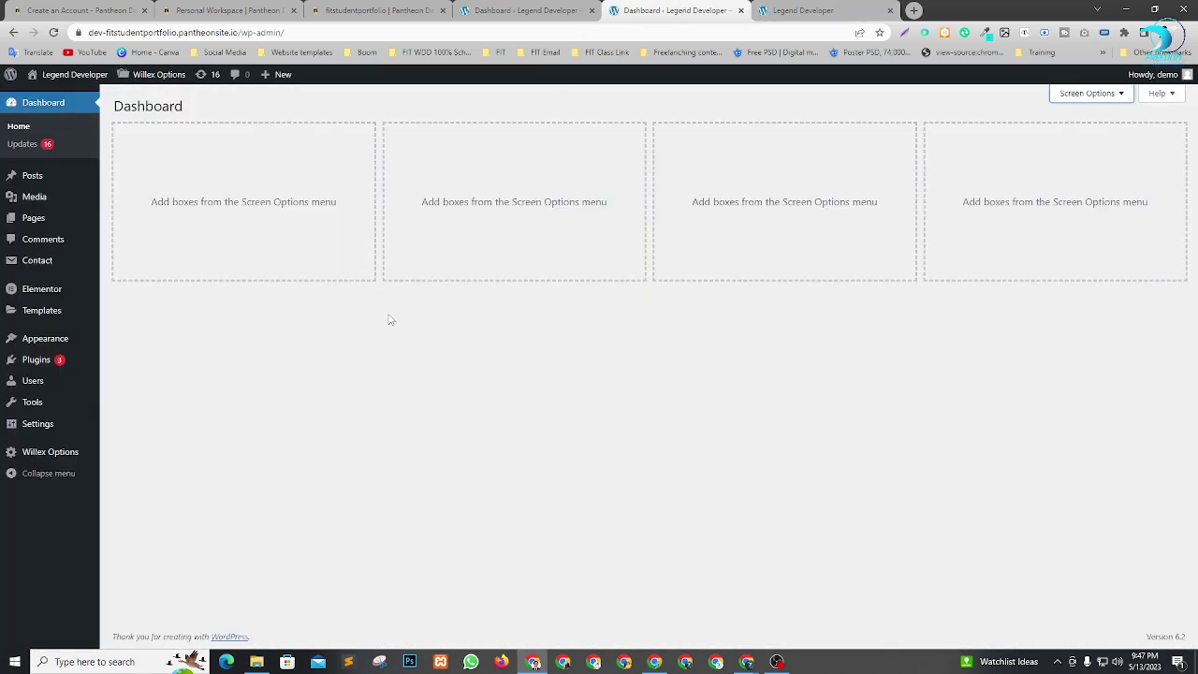
# Open Appearance > Import Demo Data and begin importing the Willex demo.
pyautogui.moveTo(49, 339)
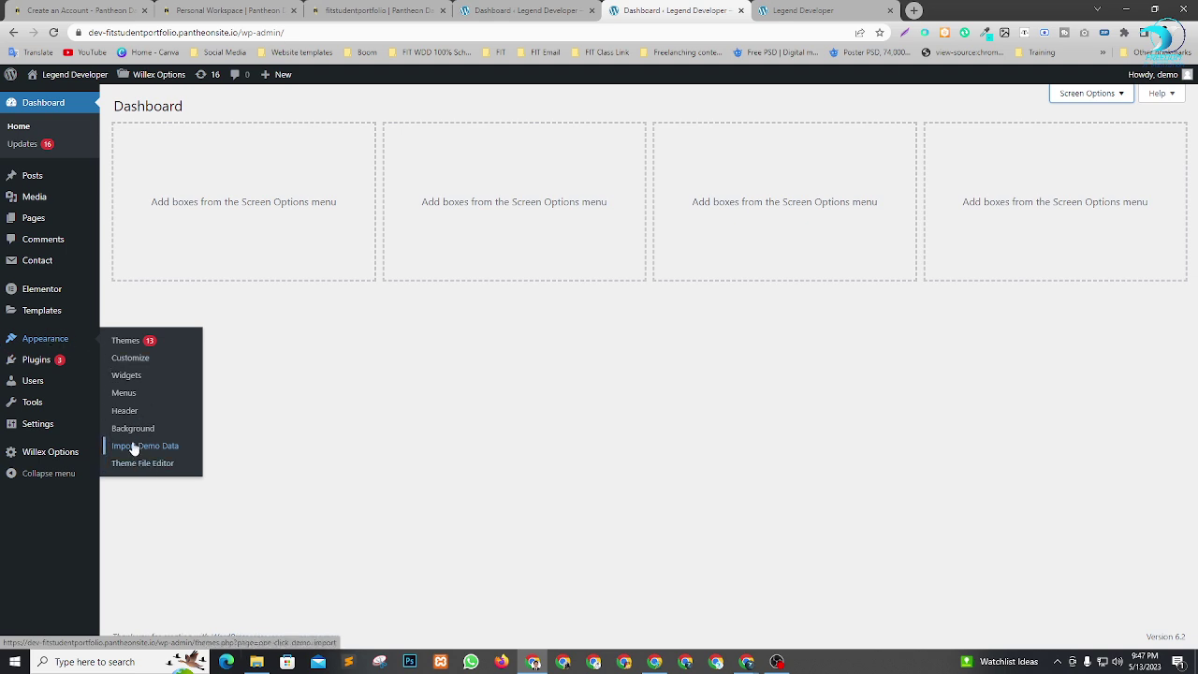
pyautogui.click(141, 454)
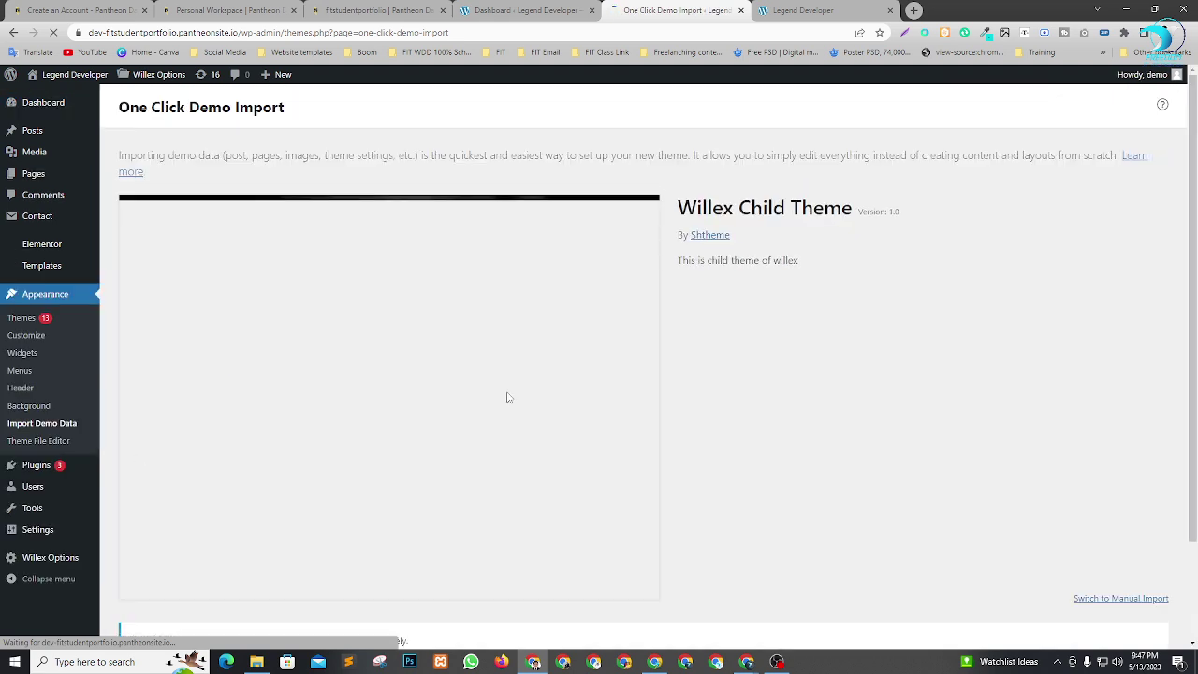
pyautogui.scroll(-1, 413, 287)
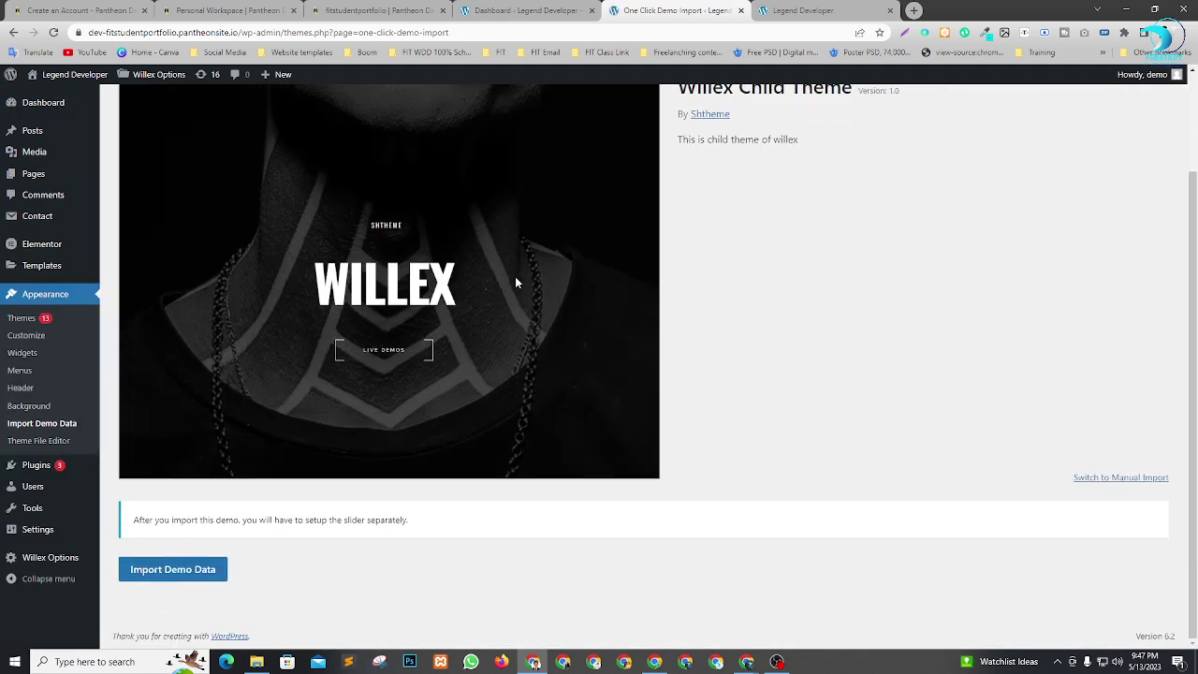
pyautogui.scroll(1, 498, 346)
pyautogui.scroll(-2, 529, 281)
pyautogui.click(162, 573)
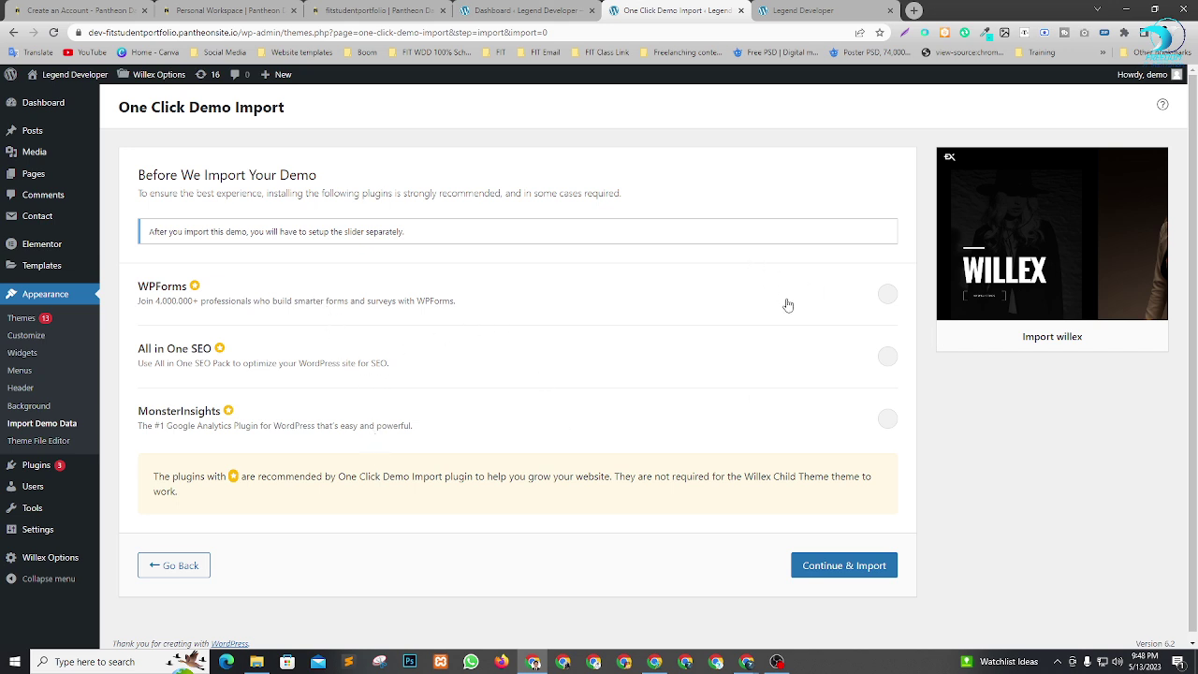
# Enable WPForms, All in One SEO and MonsterInsights, then continue with the import.
pyautogui.click(889, 297)
pyautogui.click(892, 356)
pyautogui.click(889, 418)
pyautogui.click(858, 571)
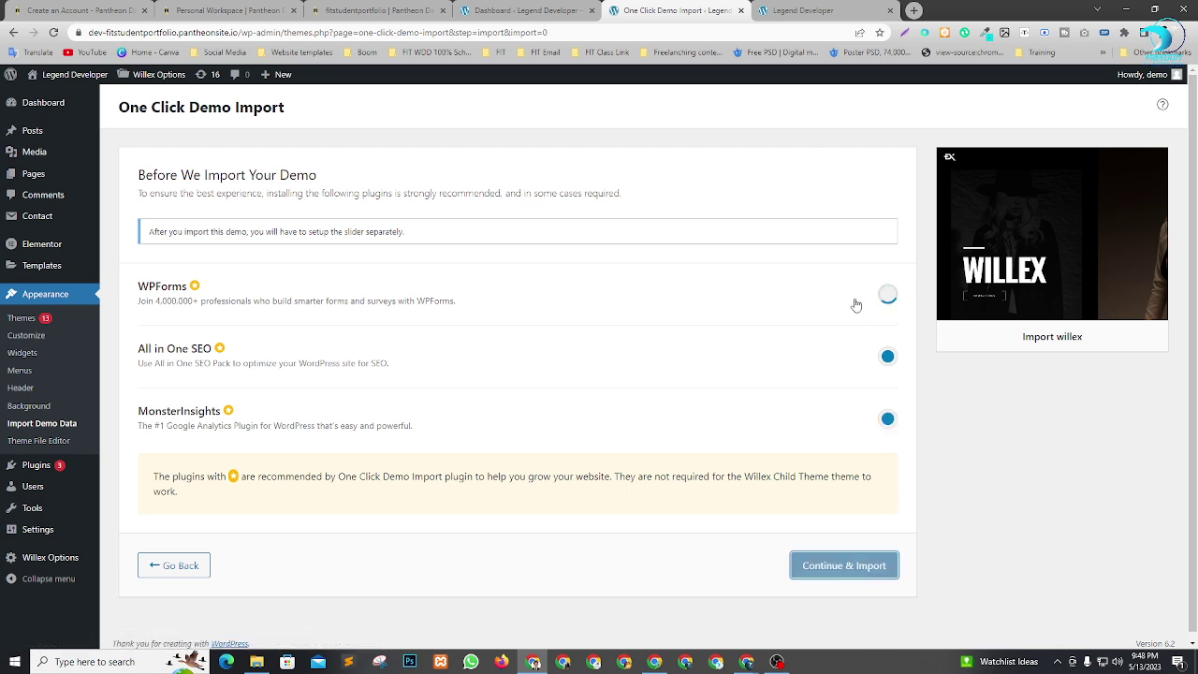
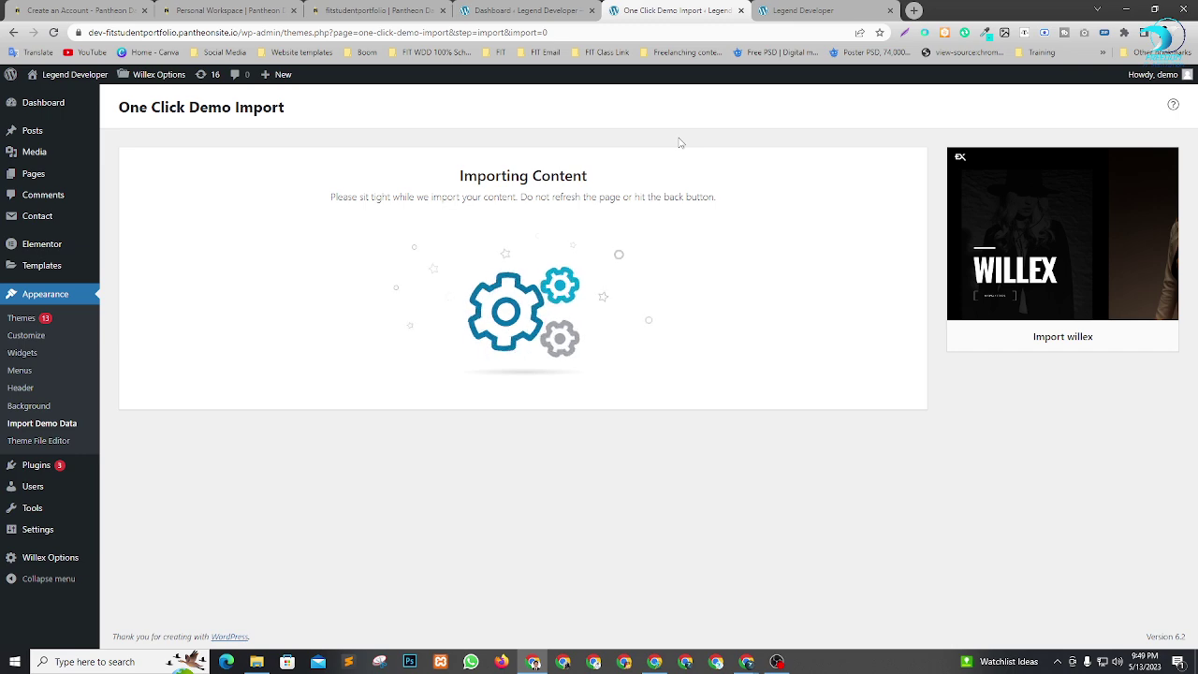
# Switch from the running Willex demo import to the Google Meet call window.
pyautogui.hotkey('alt', 'Tab')
pyautogui.hotkey('alt', 'Tab')
pyautogui.hotkey('alt', 'Tab')
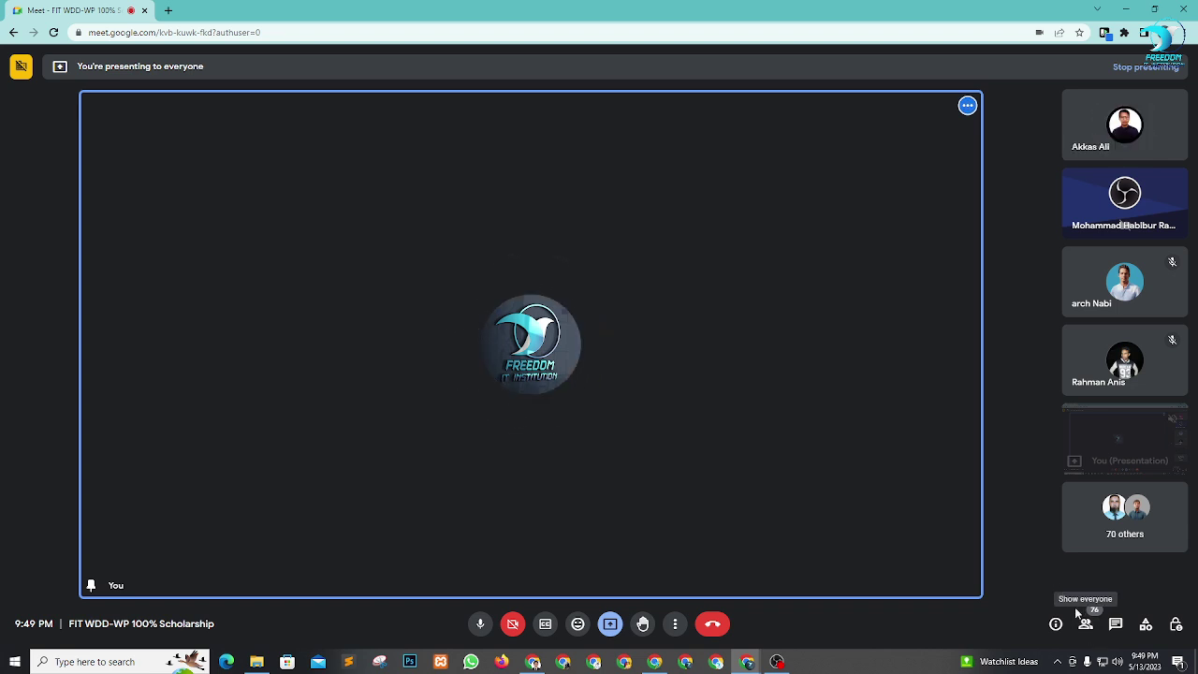
# Lower all raised hands from Meet's People panel, then close the participant list.
pyautogui.click(1086, 627)
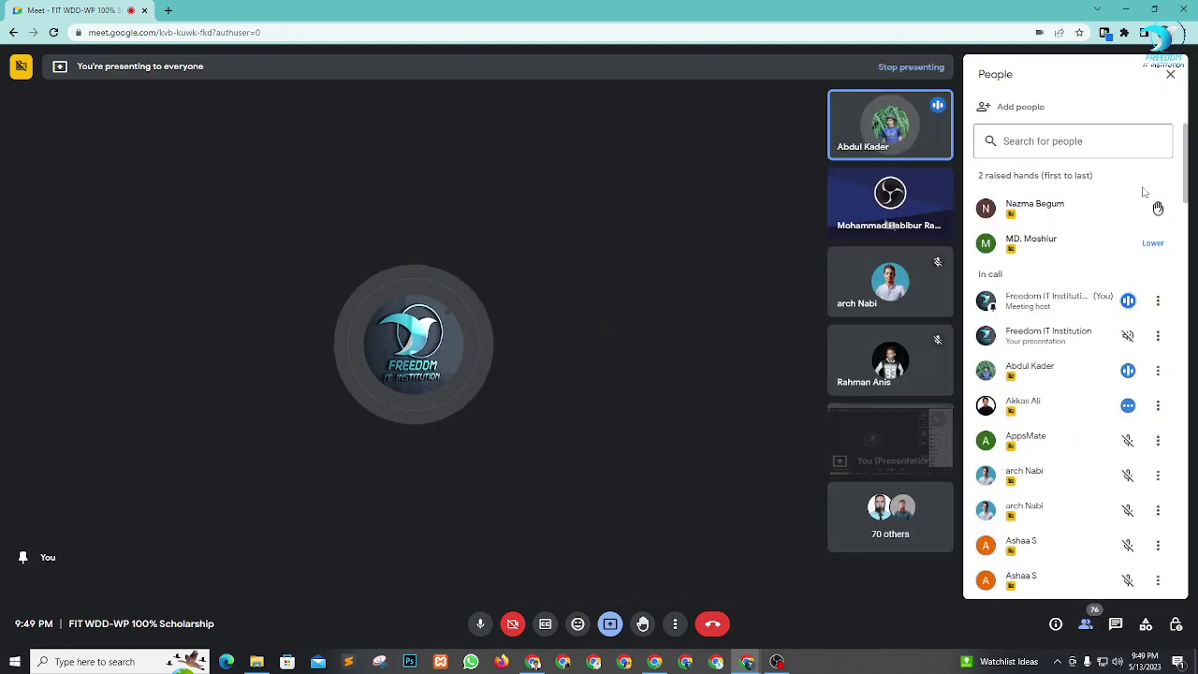
pyautogui.click(1147, 176)
pyautogui.scroll(-2, 1067, 324)
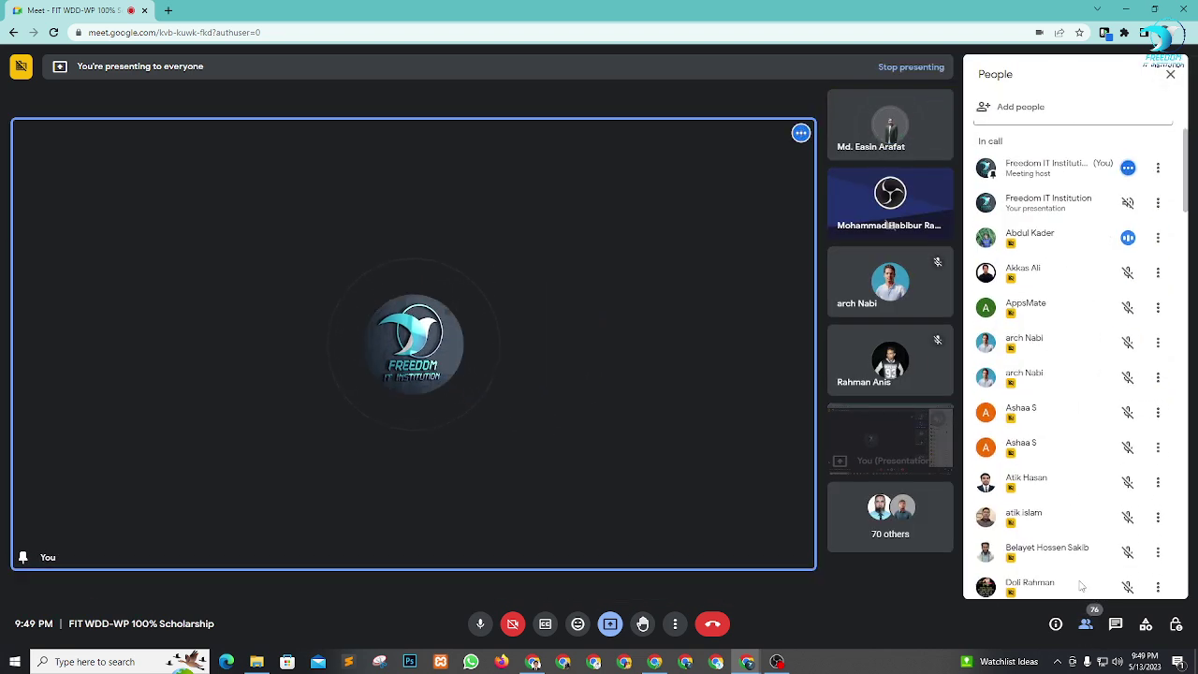
pyautogui.scroll(2, 1067, 324)
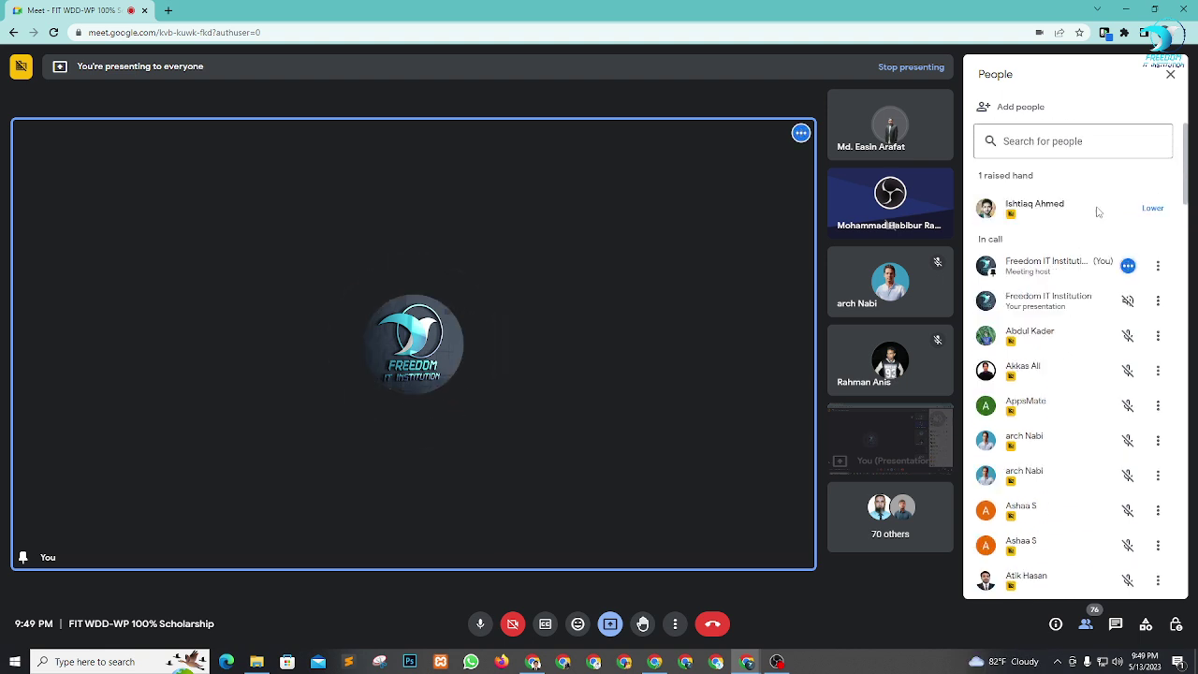
pyautogui.moveTo(1075, 221)
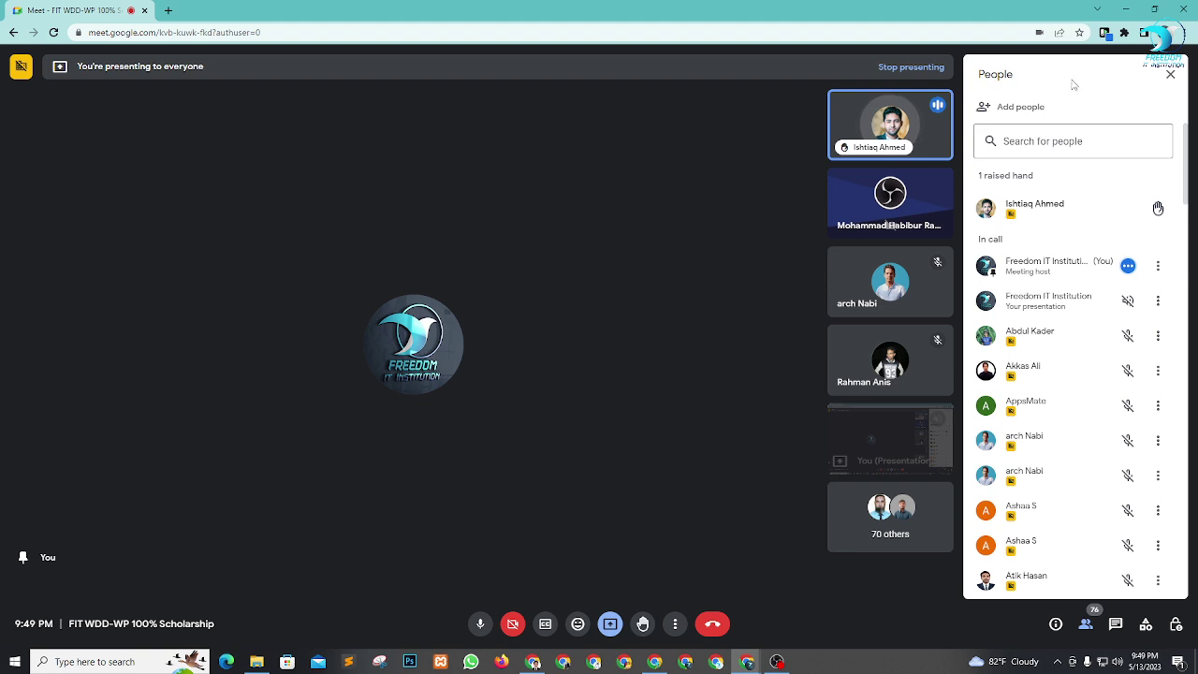
pyautogui.click(1171, 74)
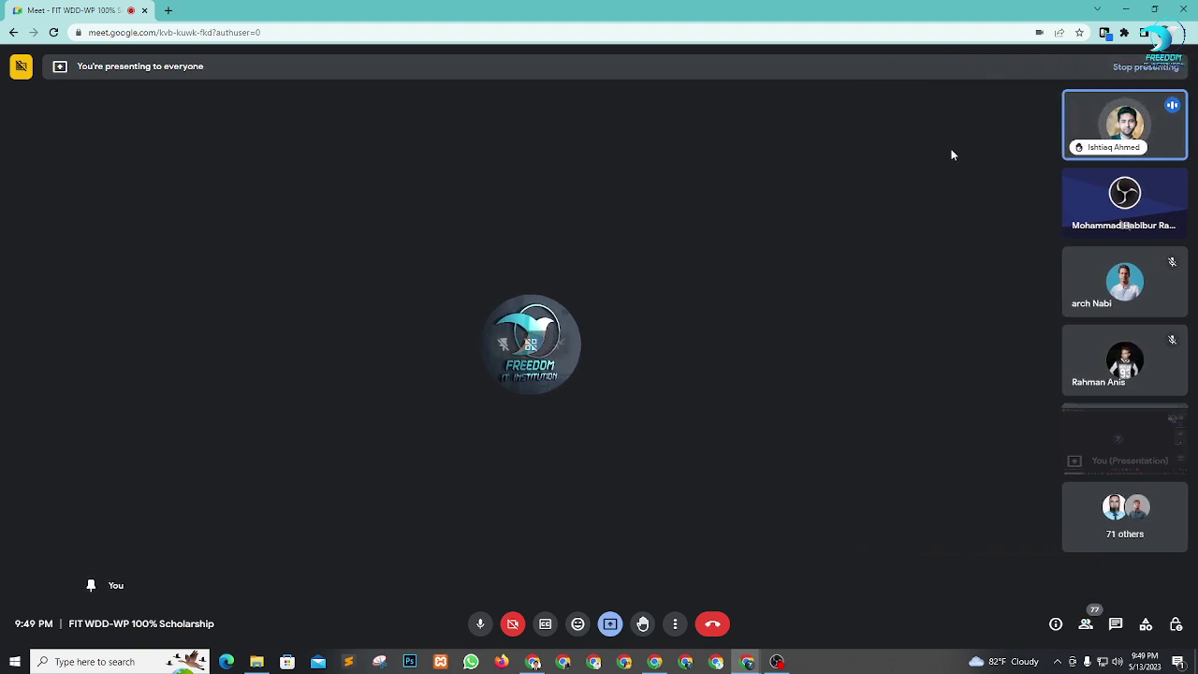
# In File Explorer, go up to New folder and open the extracted willex theme folder.
pyautogui.click(256, 662)
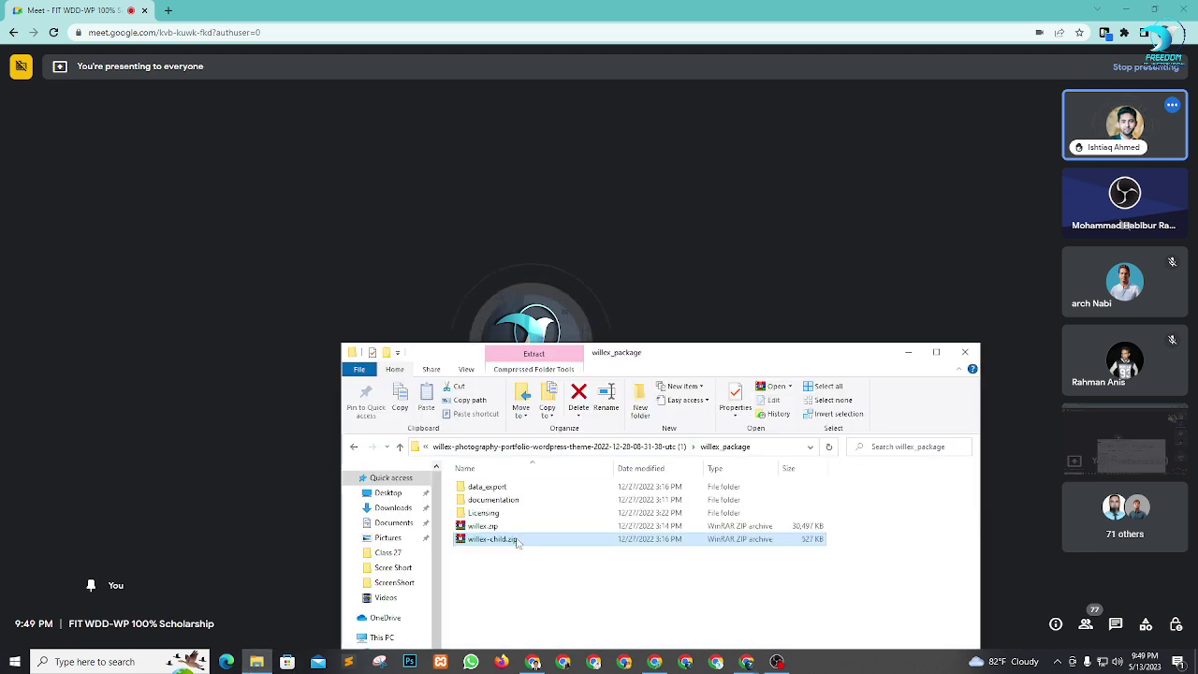
pyautogui.click(400, 447)
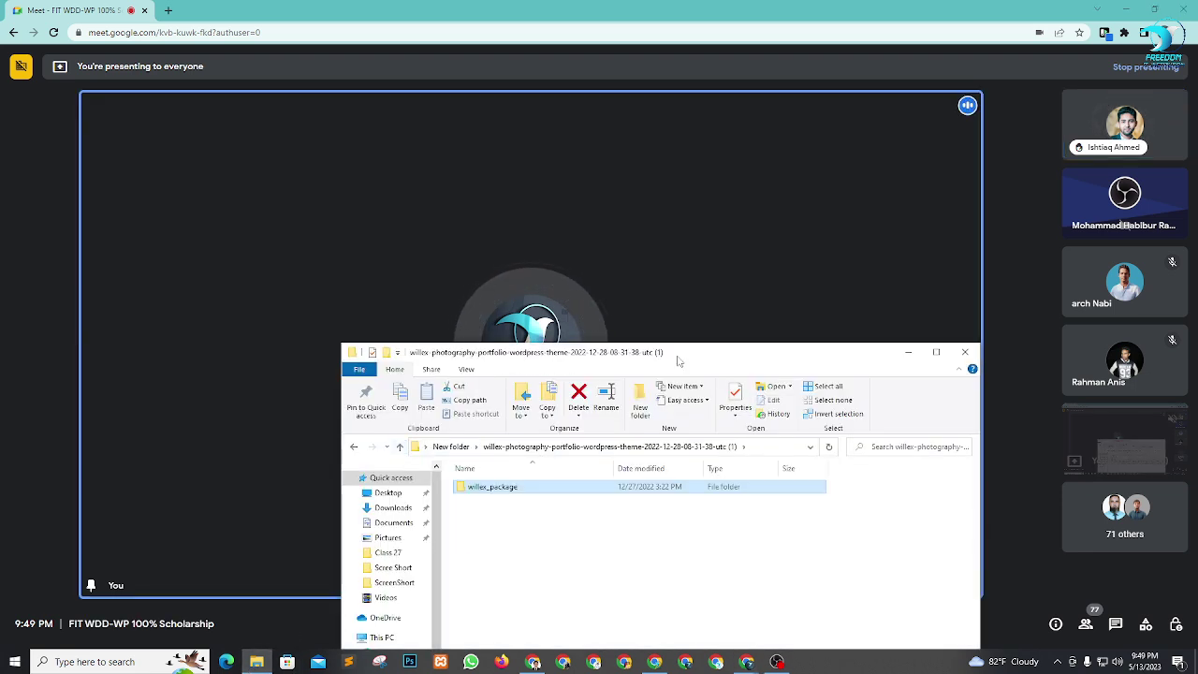
pyautogui.moveTo(679, 362); pyautogui.dragTo(673, 245)
pyautogui.click(395, 332)
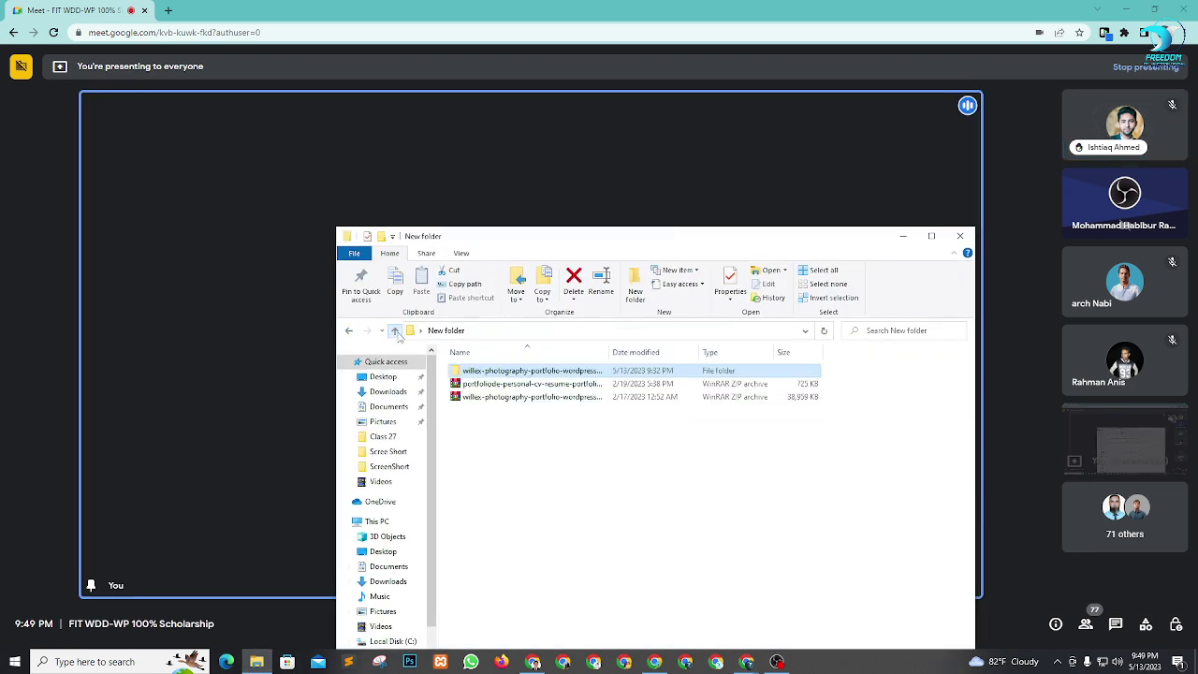
pyautogui.click(506, 385)
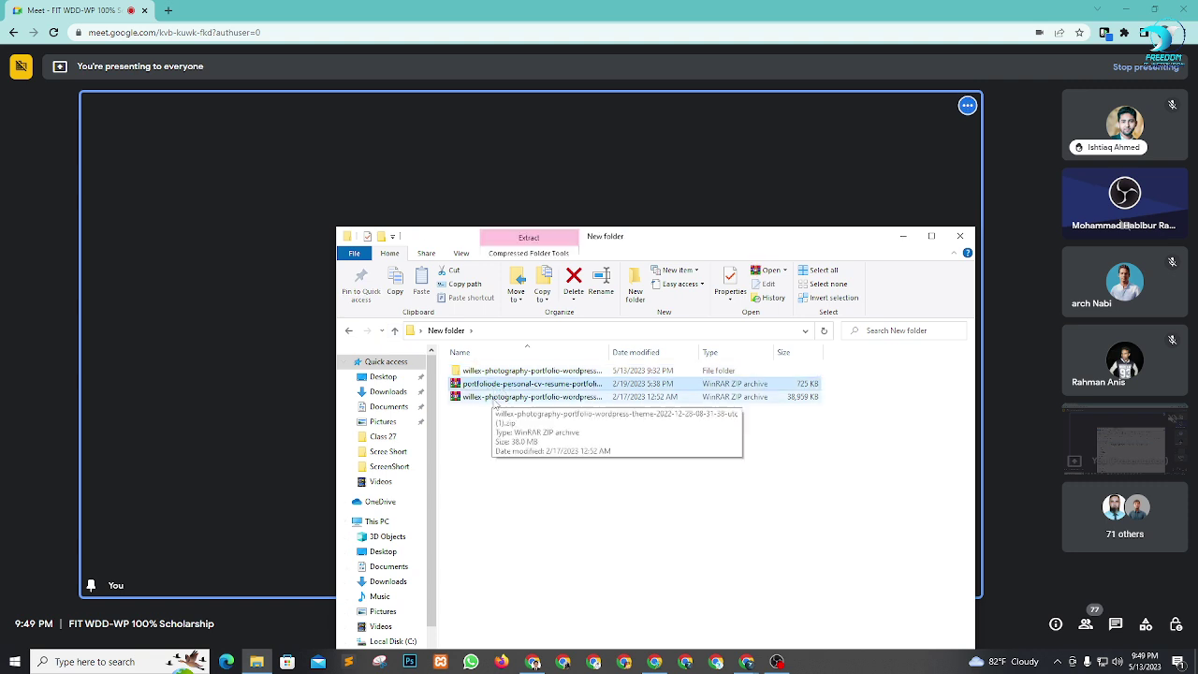
pyautogui.click(496, 399)
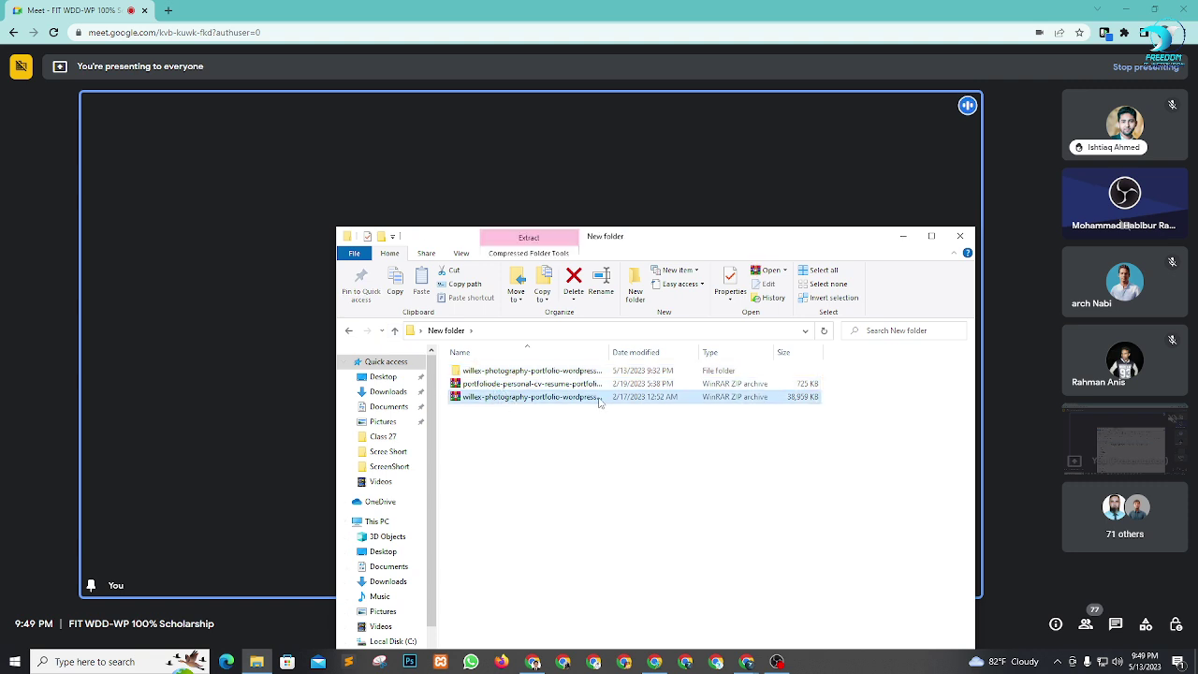
pyautogui.doubleClick(552, 375)
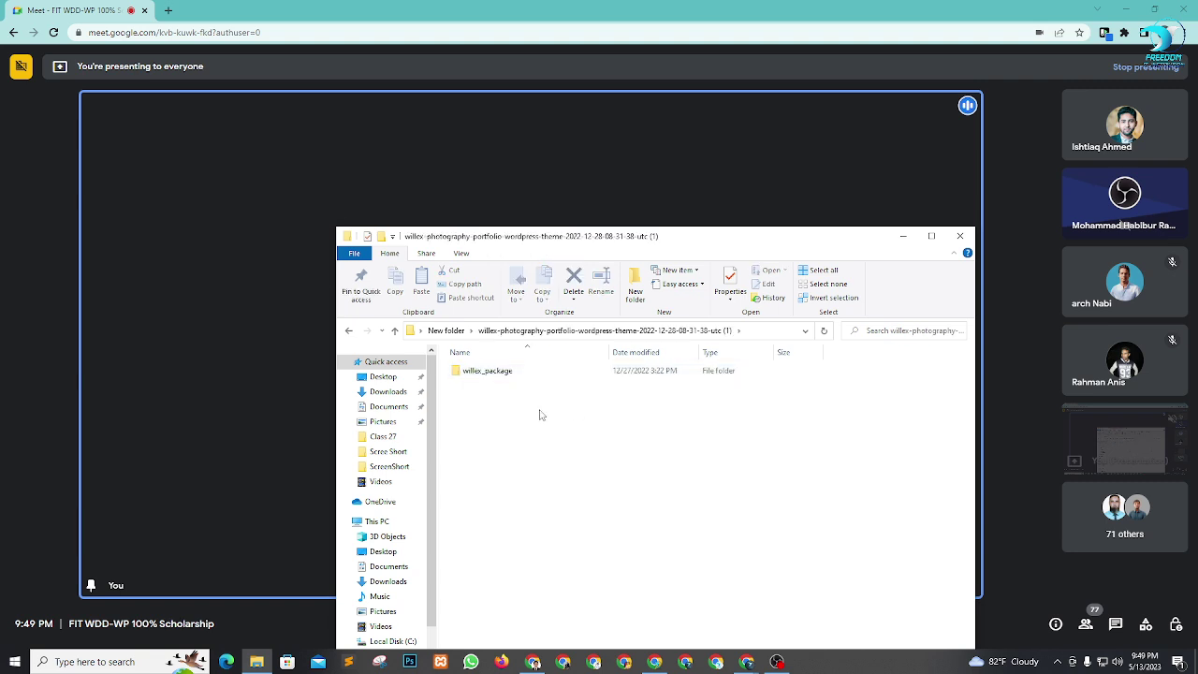
# Open willex_package, inspect willex.zip and willex-child.zip, then return to Chrome.
pyautogui.click(499, 372)
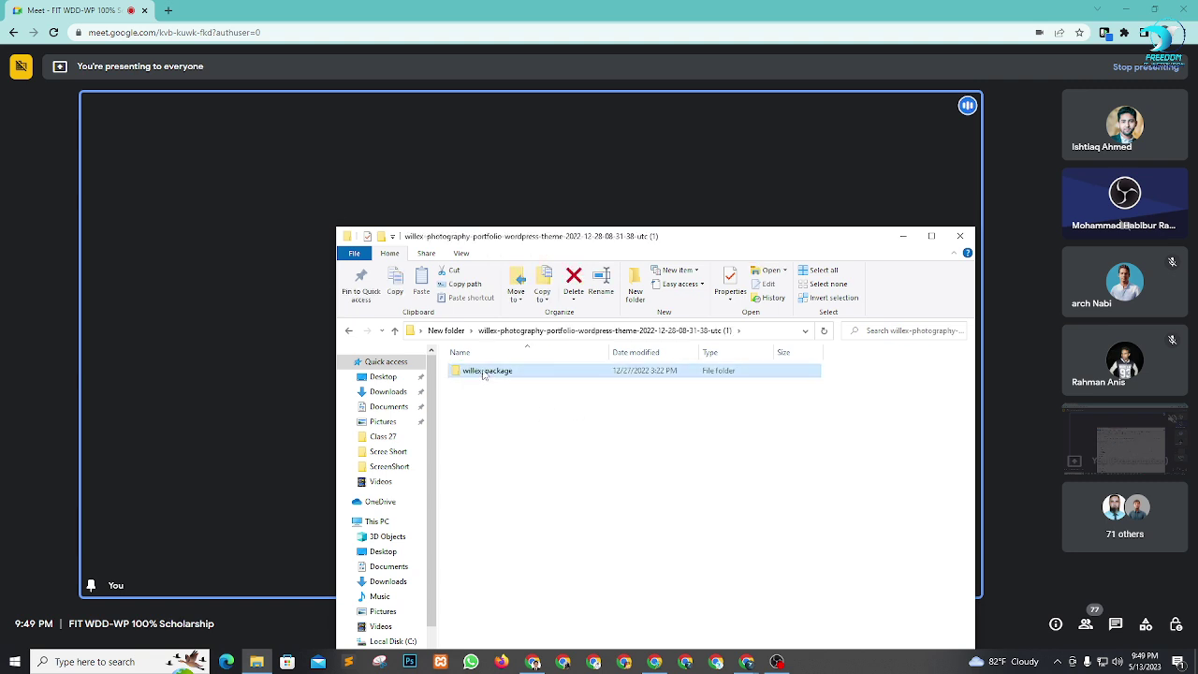
pyautogui.doubleClick(484, 374)
pyautogui.click(485, 412)
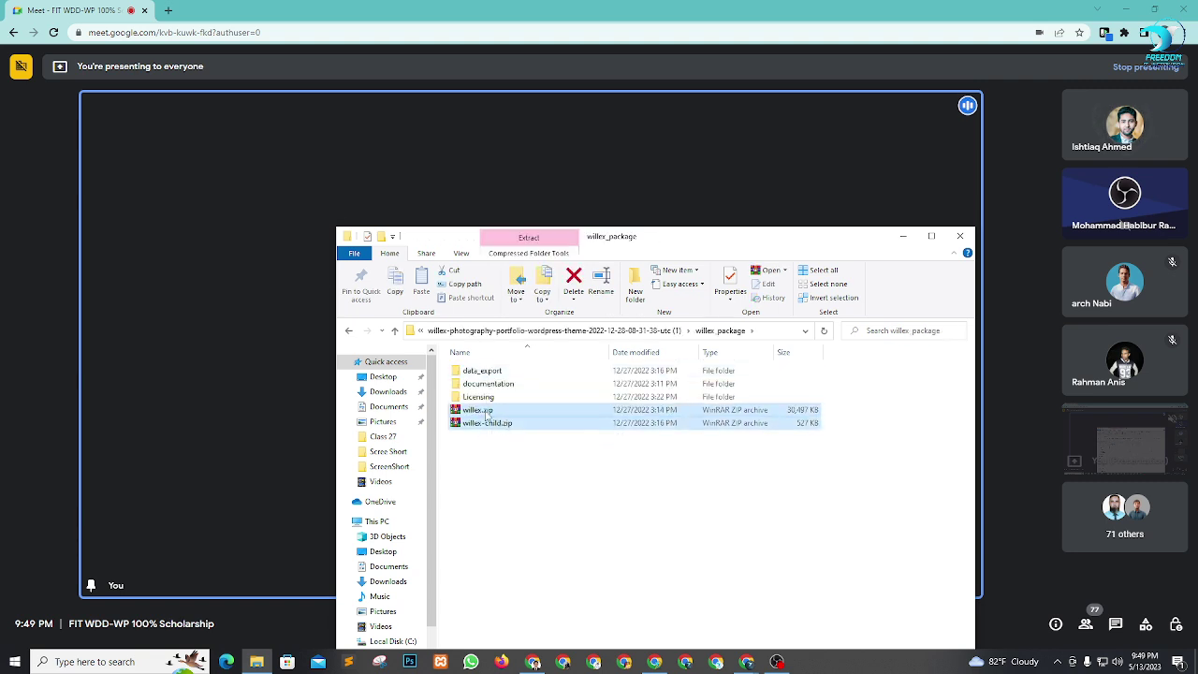
pyautogui.click(493, 422)
pyautogui.click(560, 497)
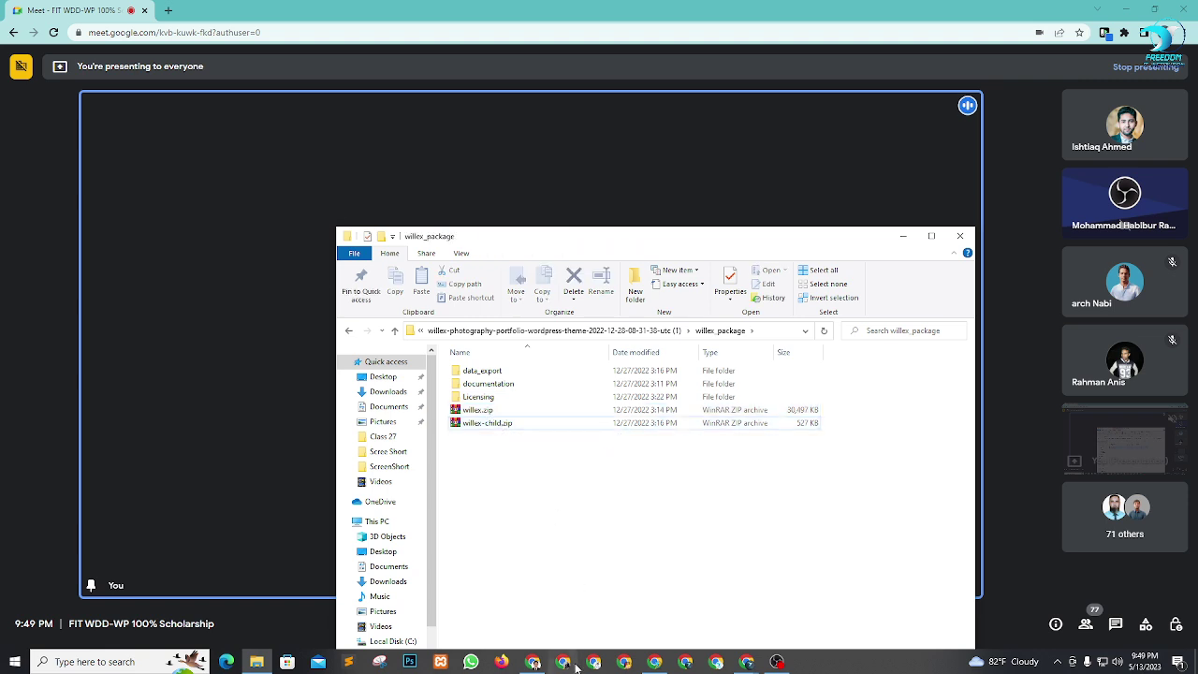
pyautogui.click(534, 662)
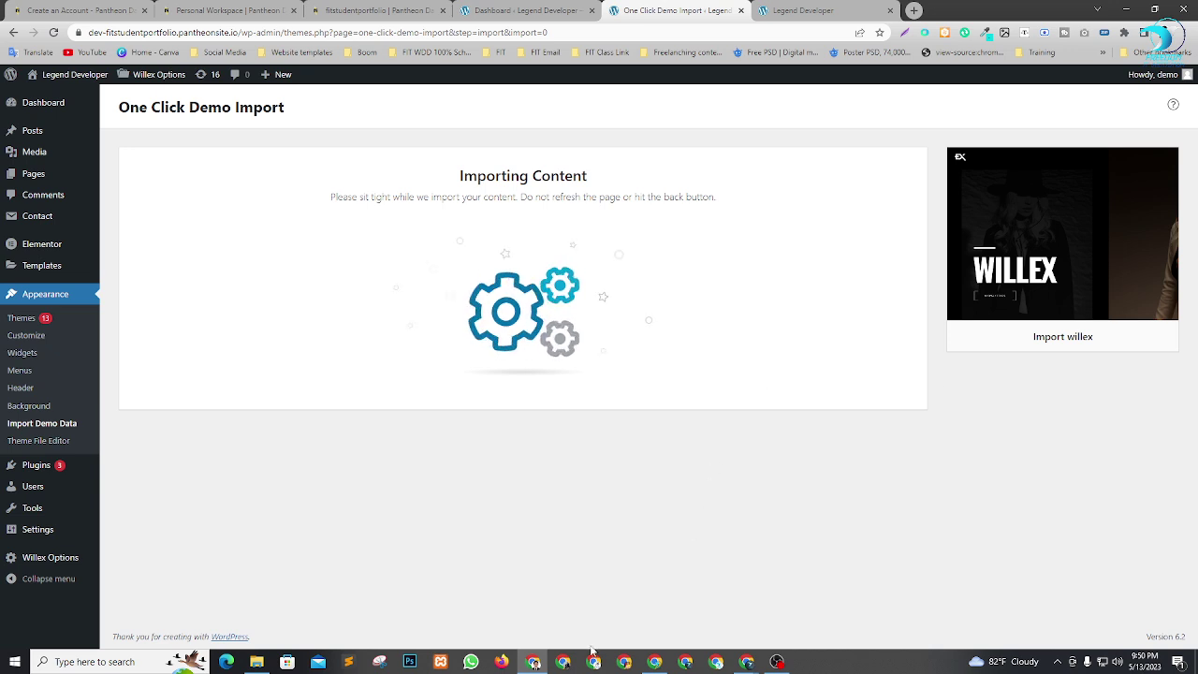
# Go up one folder in Explorer, then minimize it to watch the import finish.
pyautogui.click(256, 662)
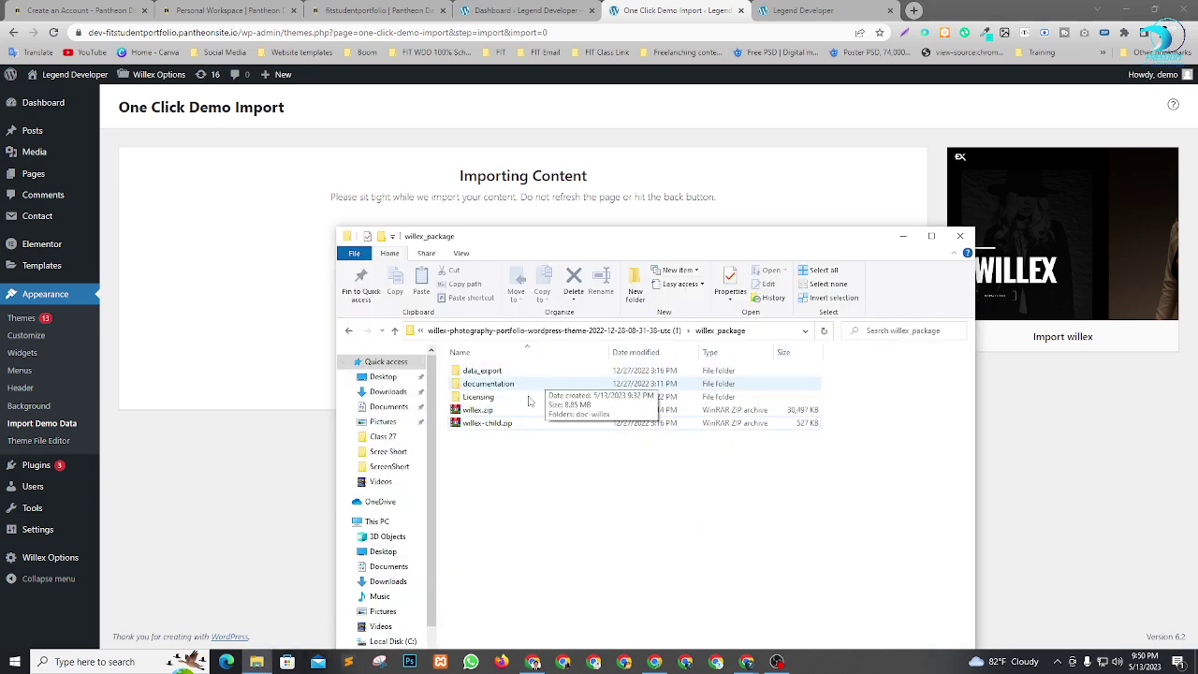
pyautogui.press('BackSpace')
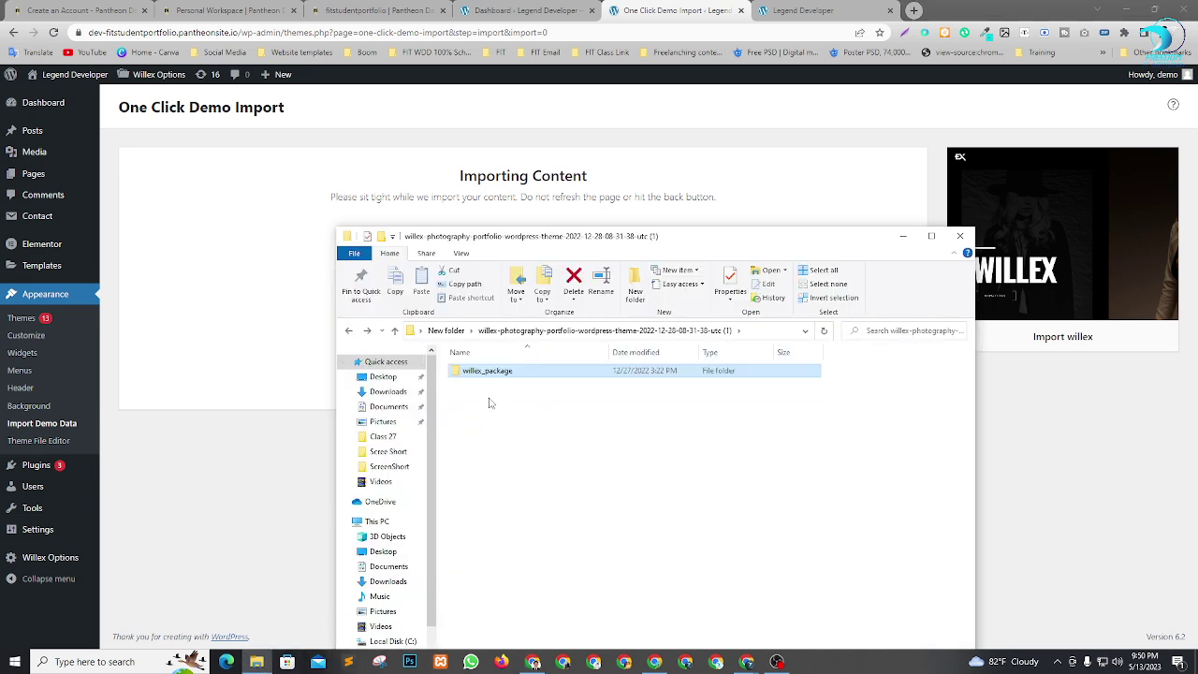
pyautogui.click(554, 431)
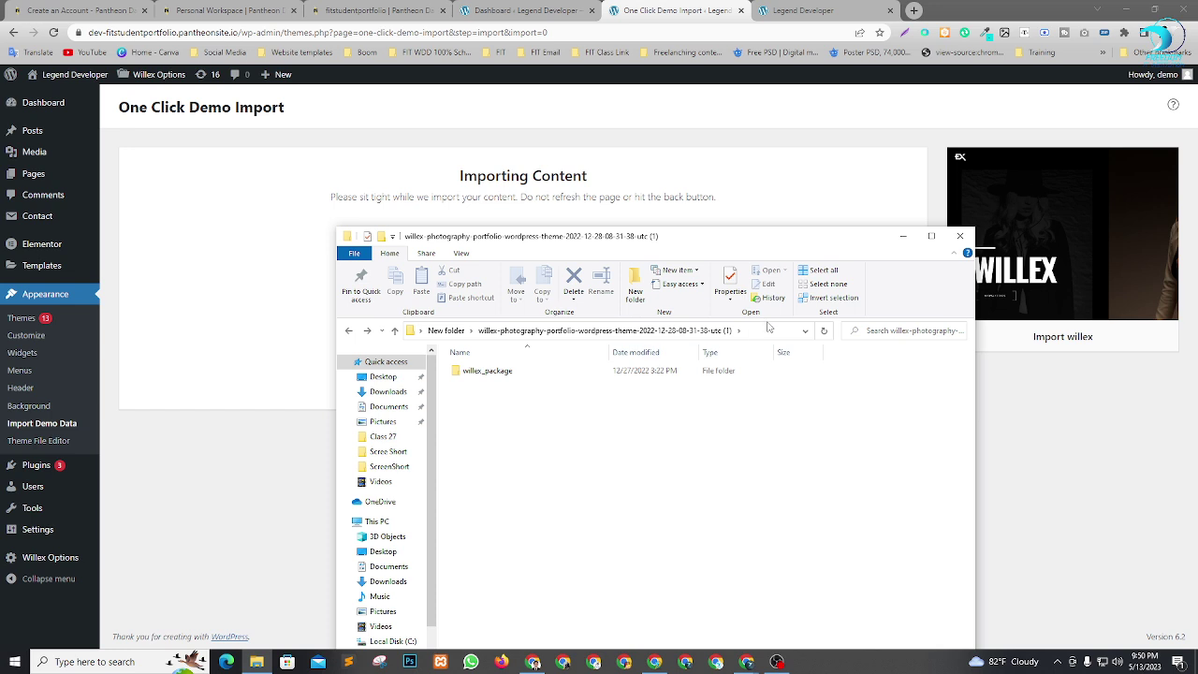
pyautogui.click(904, 237)
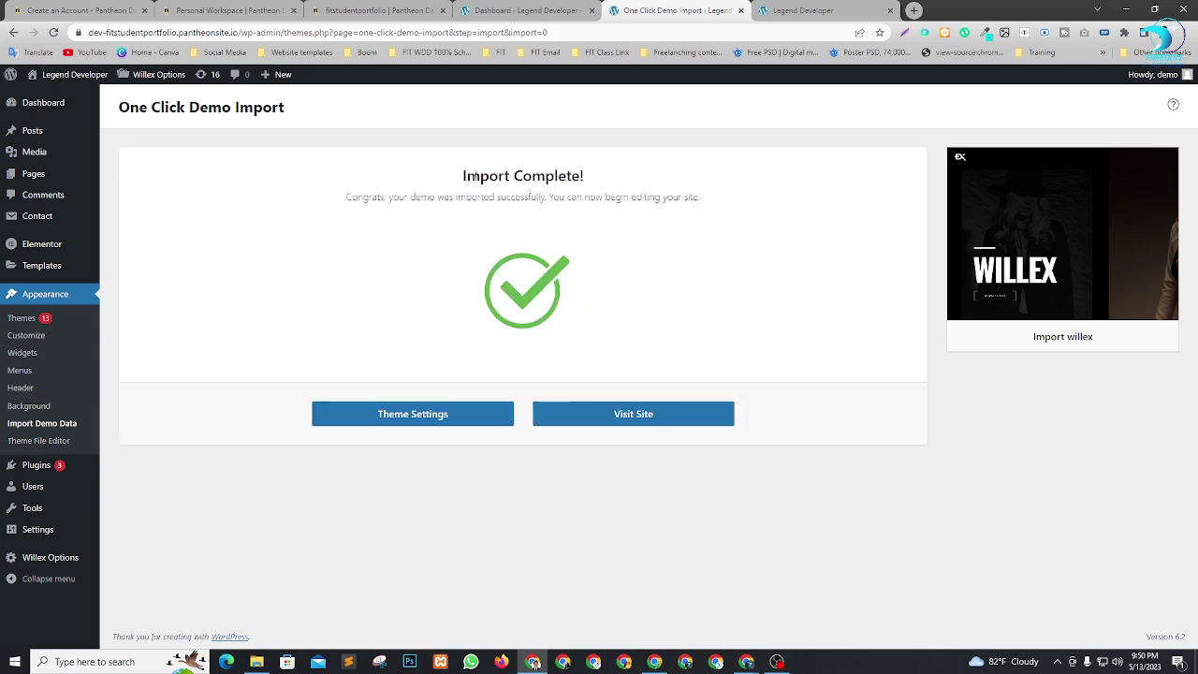
# Open the imported Willex site in a new tab, scroll its home page, then return to Import Complete.
pyautogui.click(635, 421)
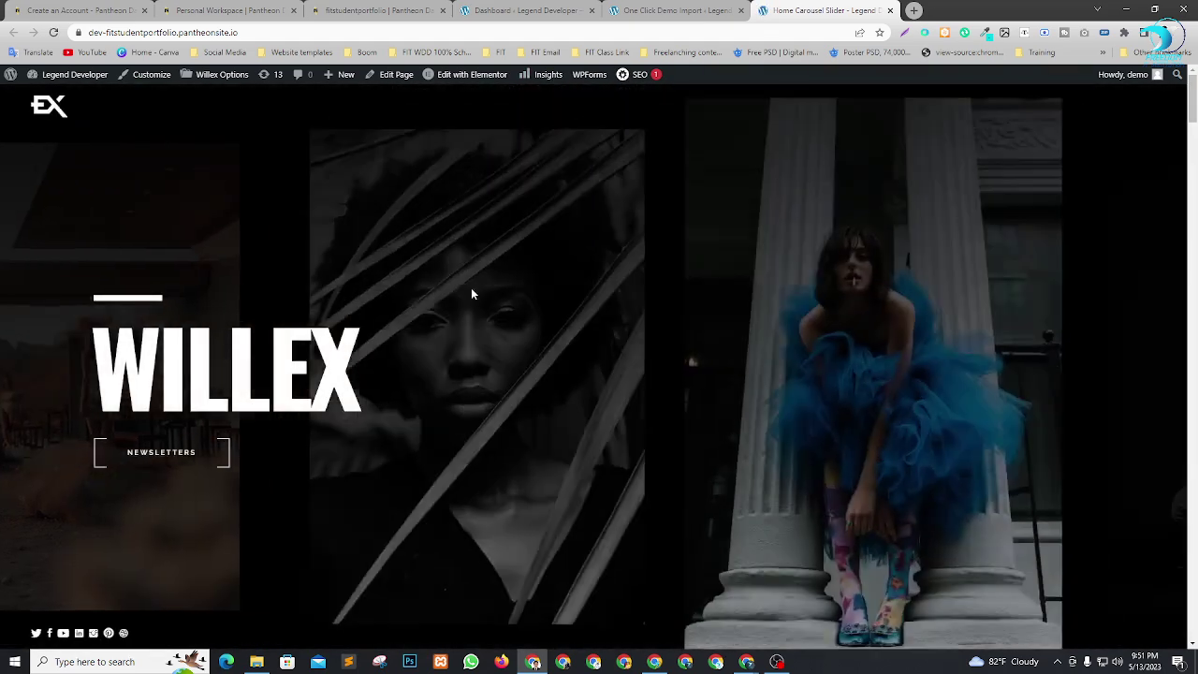
pyautogui.scroll(-3, 670, 443)
pyautogui.scroll(-3, 670, 443)
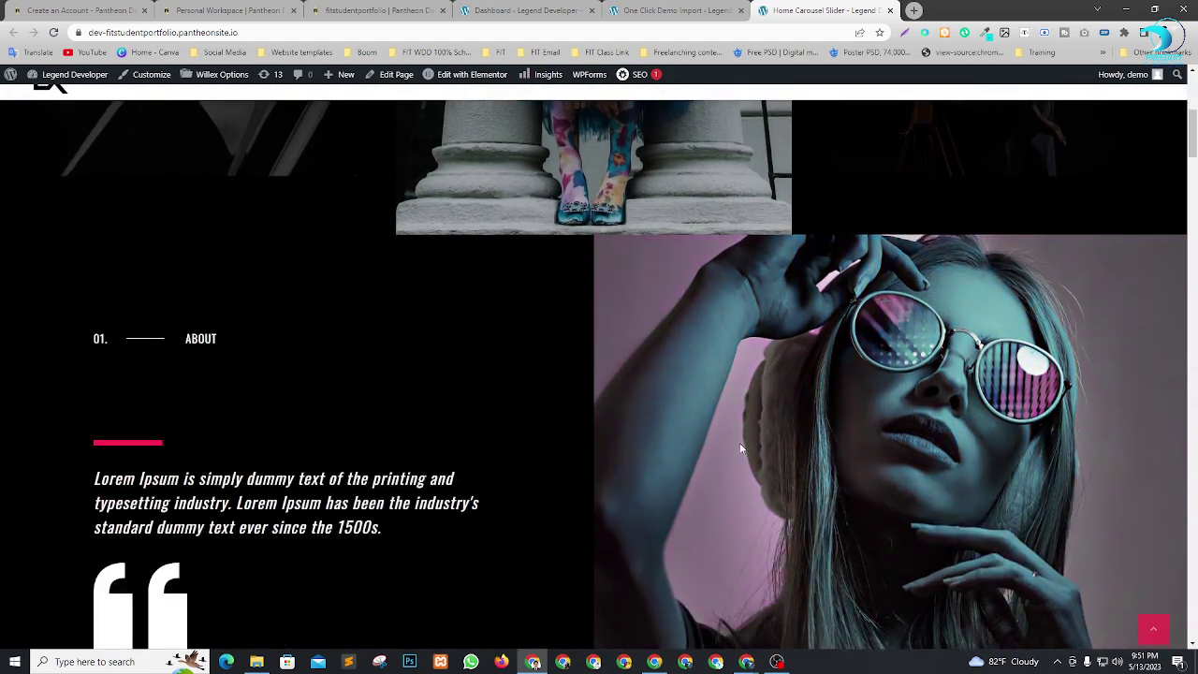
pyautogui.scroll(3, 543, 411)
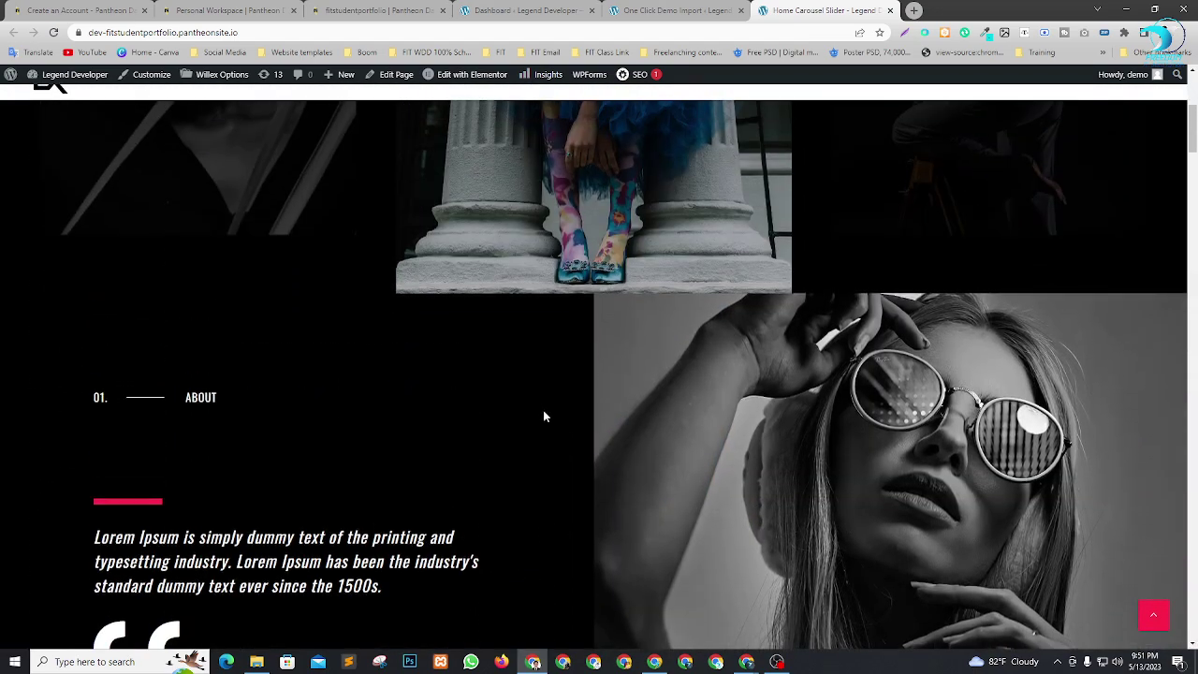
pyautogui.scroll(-10, 543, 411)
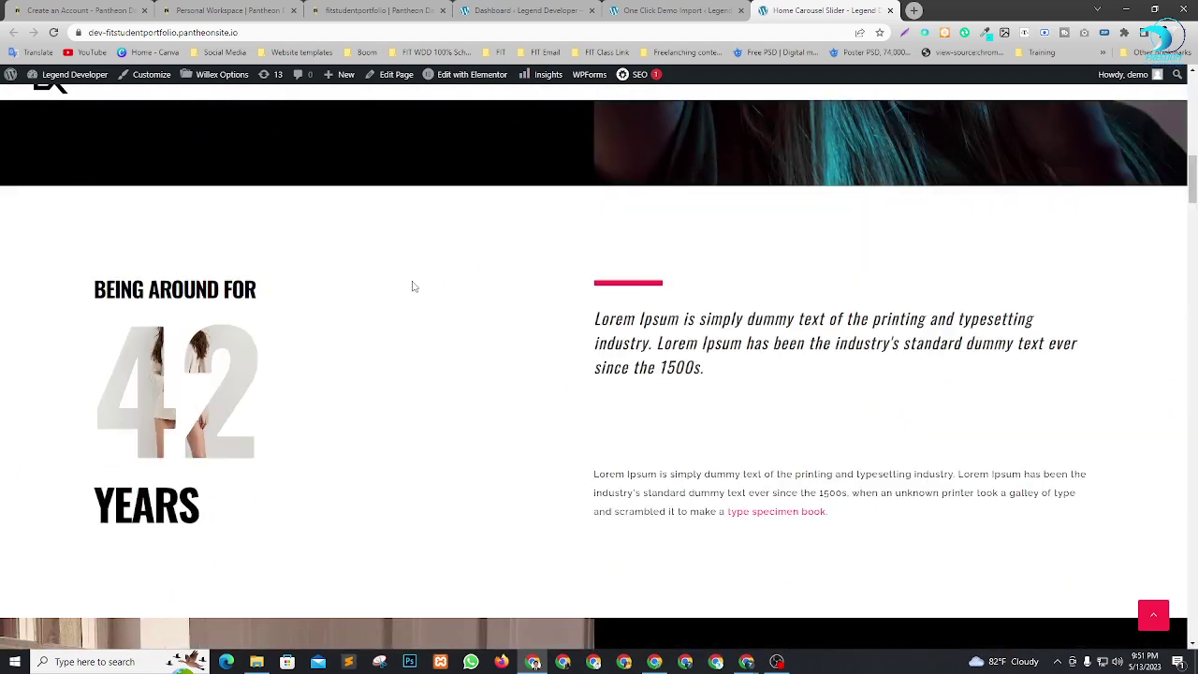
pyautogui.scroll(-8, 733, 369)
pyautogui.scroll(-8, 739, 403)
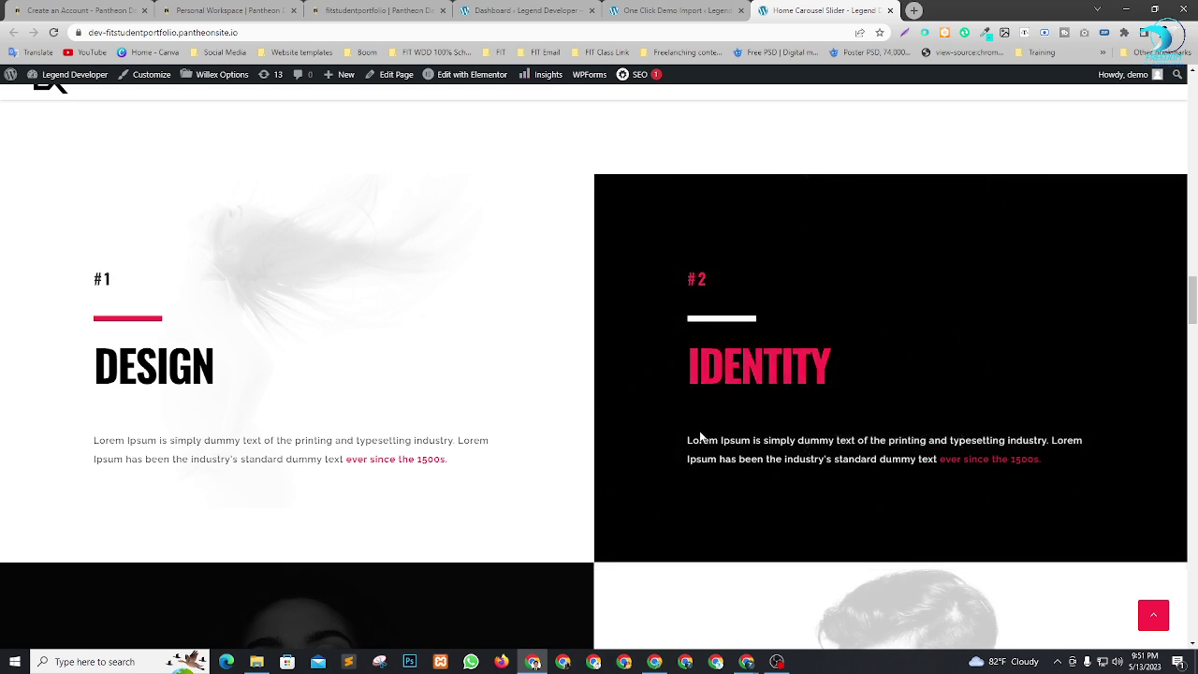
pyautogui.moveTo(1193, 300); pyautogui.dragTo(1193, 92)
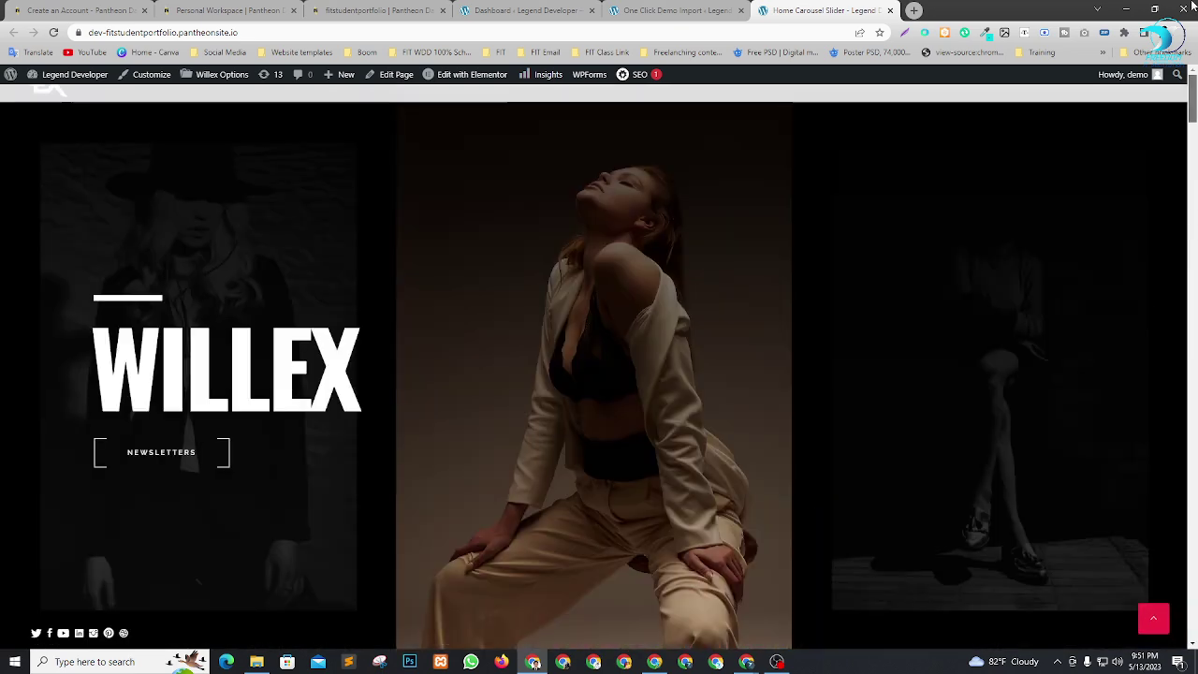
pyautogui.scroll(-4, 730, 489)
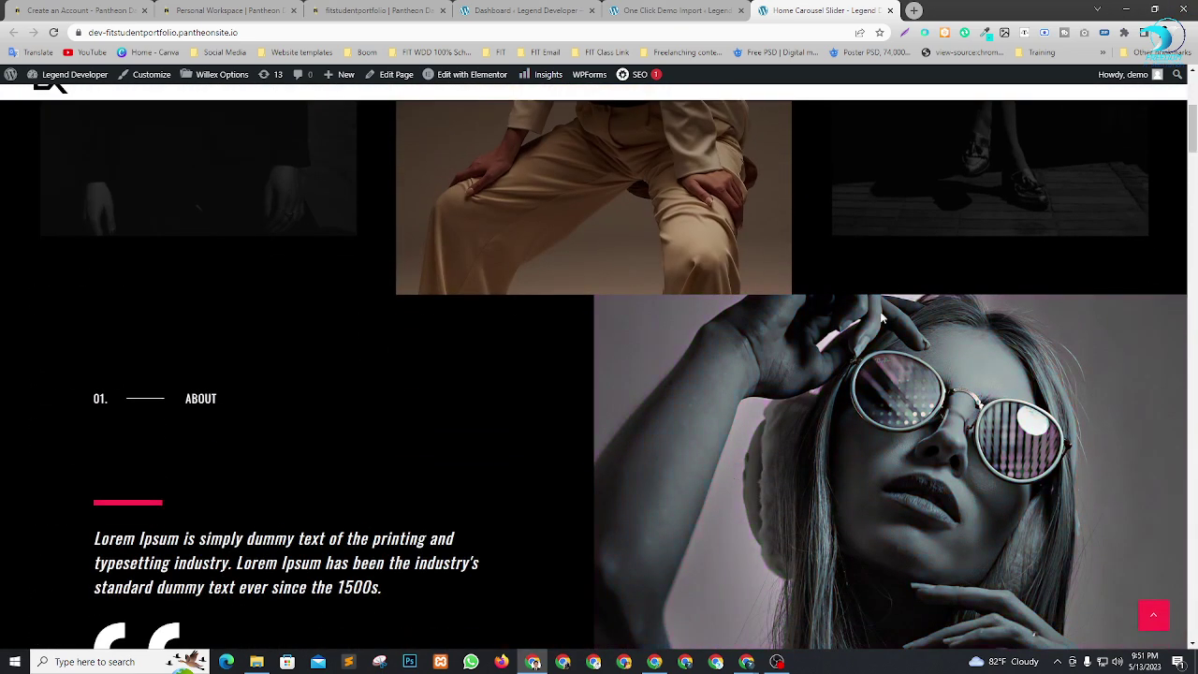
pyautogui.click(625, 9)
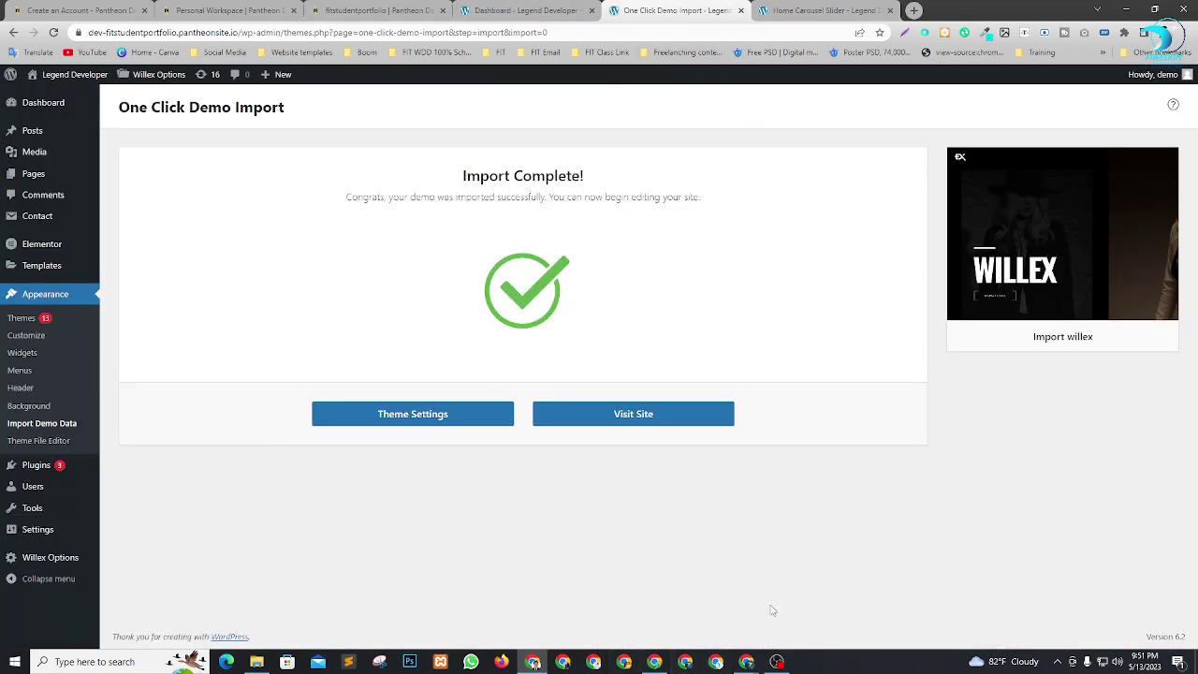
# Search Envato Elements for 'portfolio' themes.
pyautogui.click(656, 664)
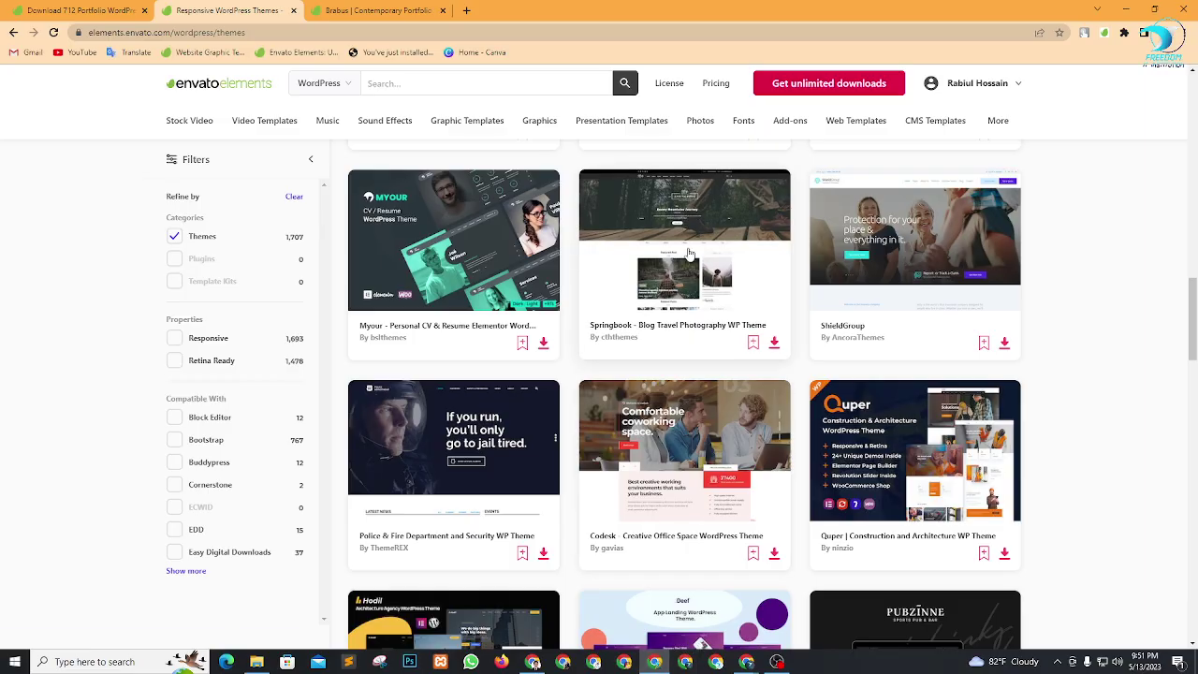
pyautogui.scroll(-2, 1077, 369)
pyautogui.scroll(2, 1077, 369)
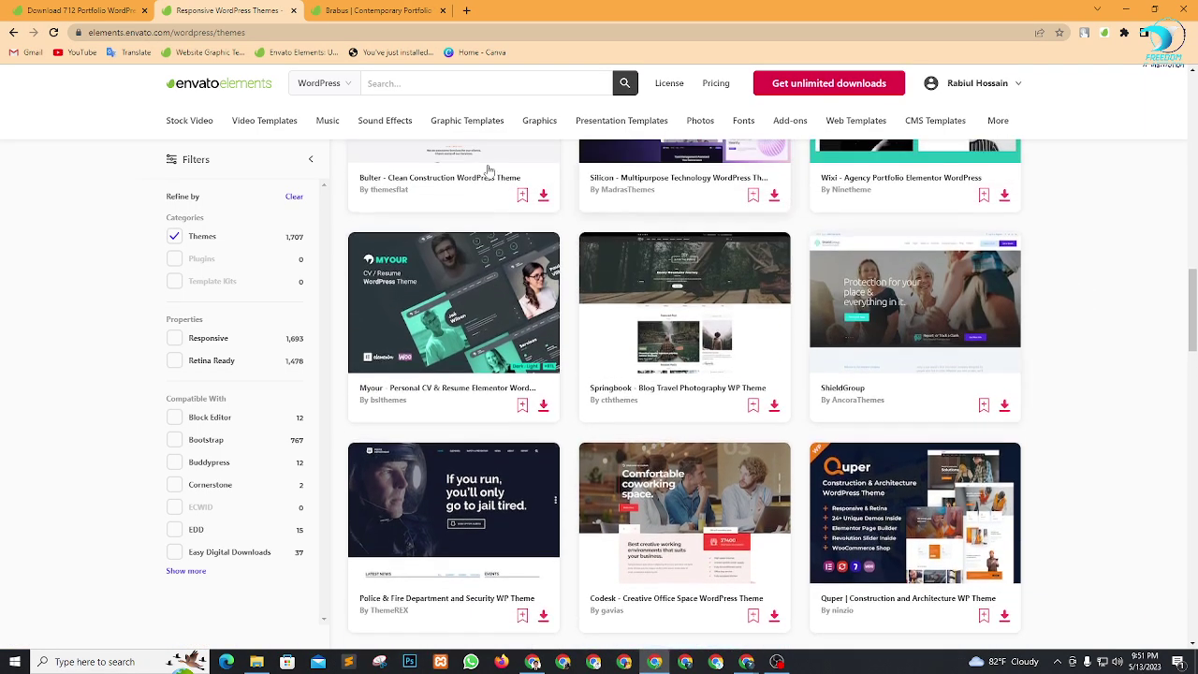
pyautogui.click(427, 82)
pyautogui.write('portf')
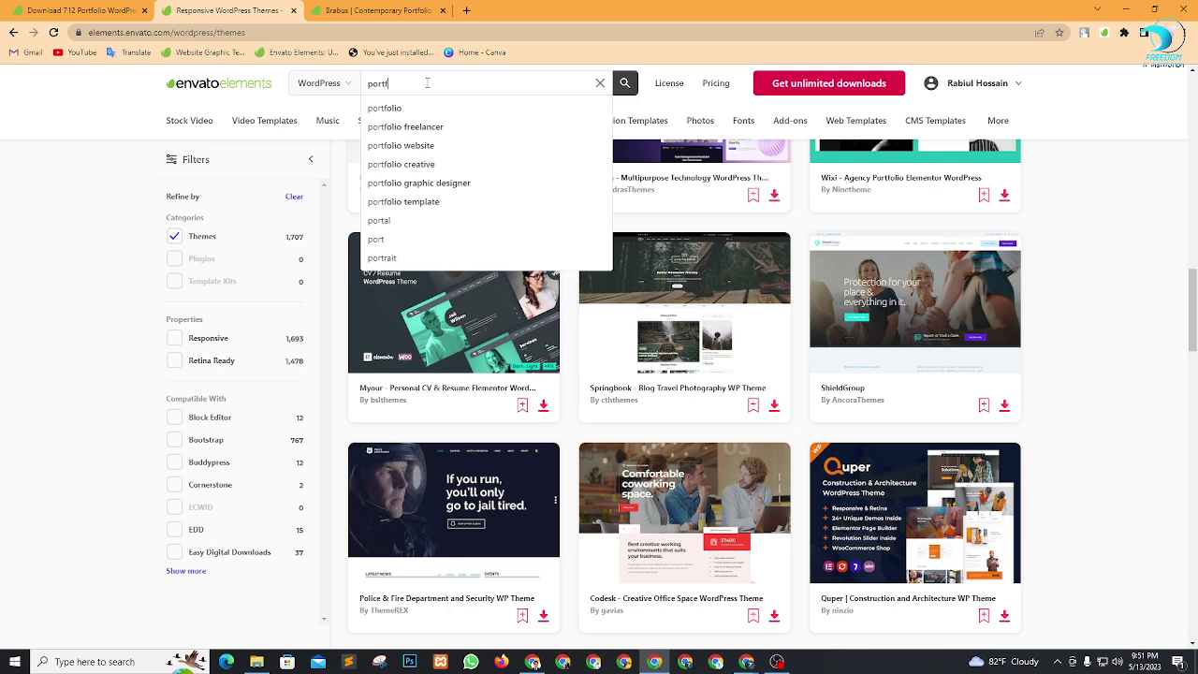
pyautogui.write('olio')
pyautogui.press('Return')
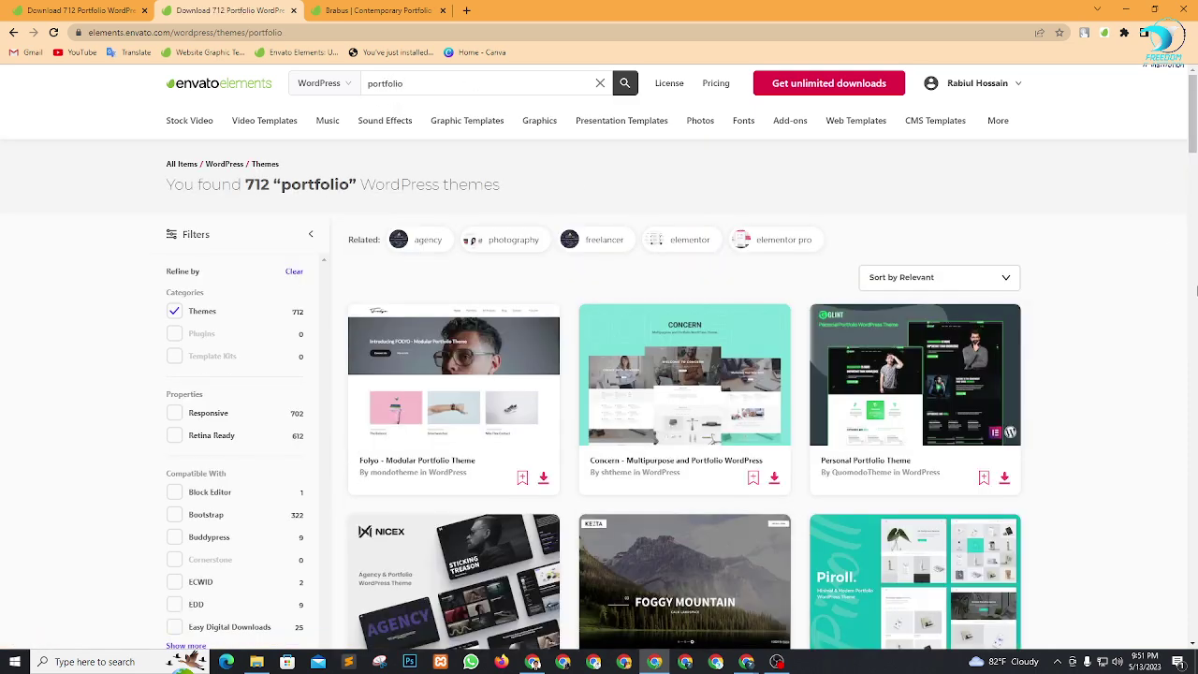
# Open the Personal Portfolio Theme item and select 'Personal Portfolio' in its title.
pyautogui.scroll(-2, 1045, 382)
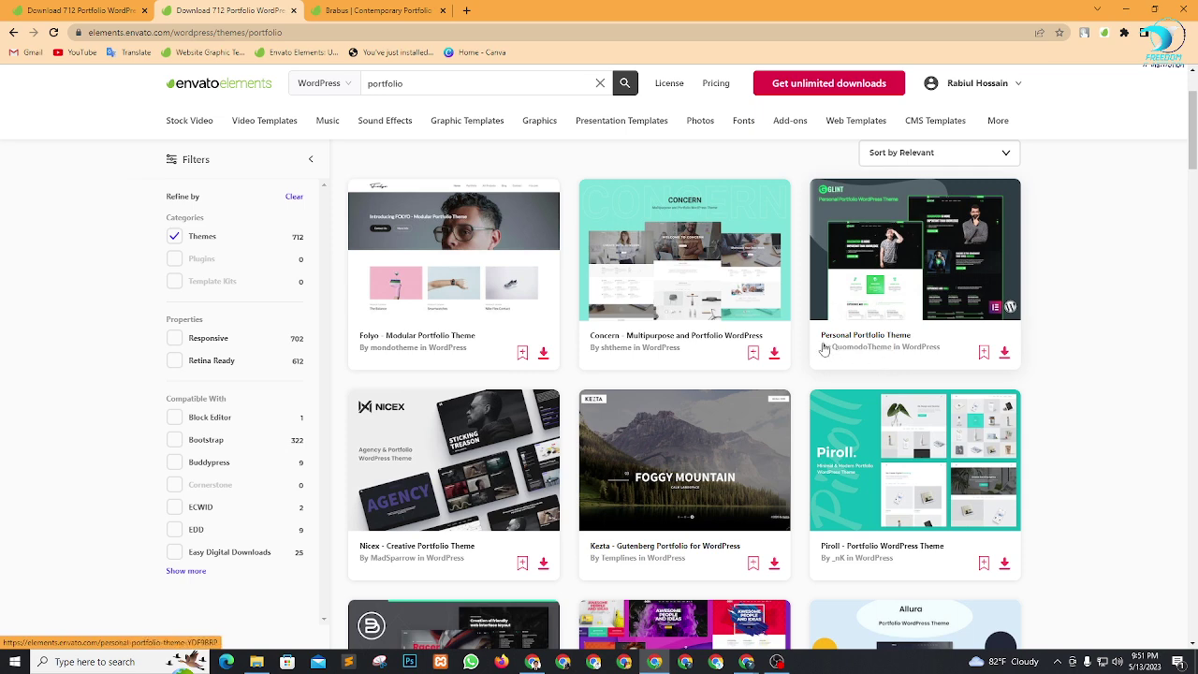
pyautogui.click(882, 339)
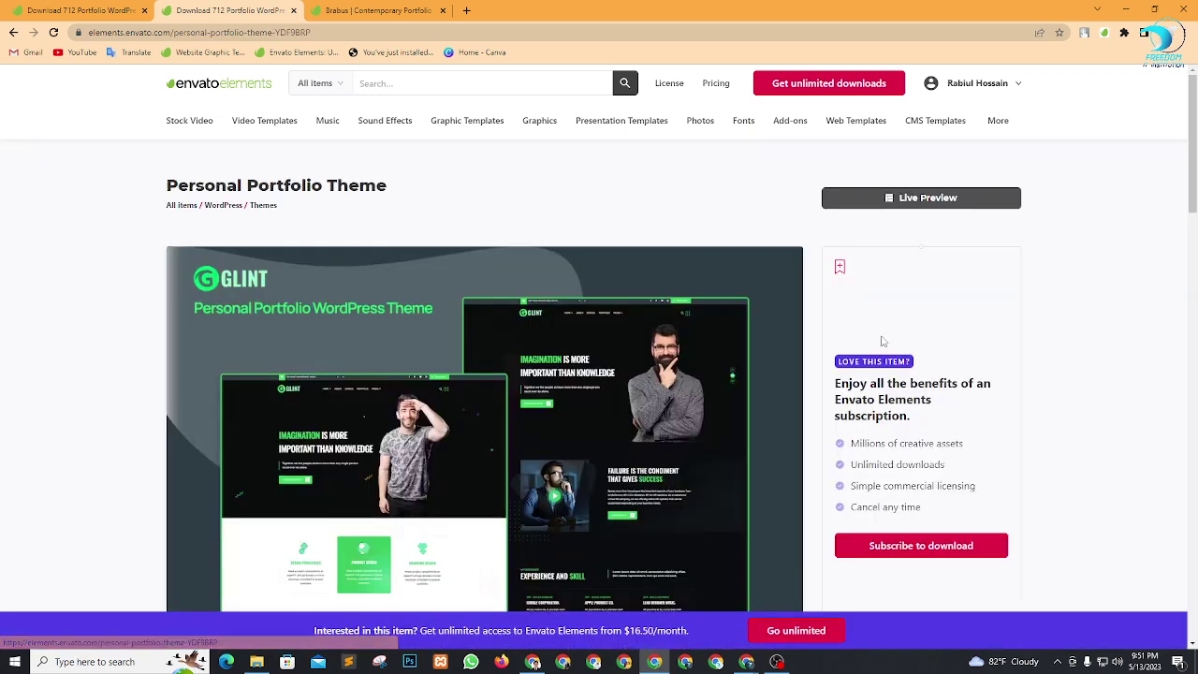
pyautogui.scroll(-2, 509, 456)
pyautogui.scroll(2, 509, 440)
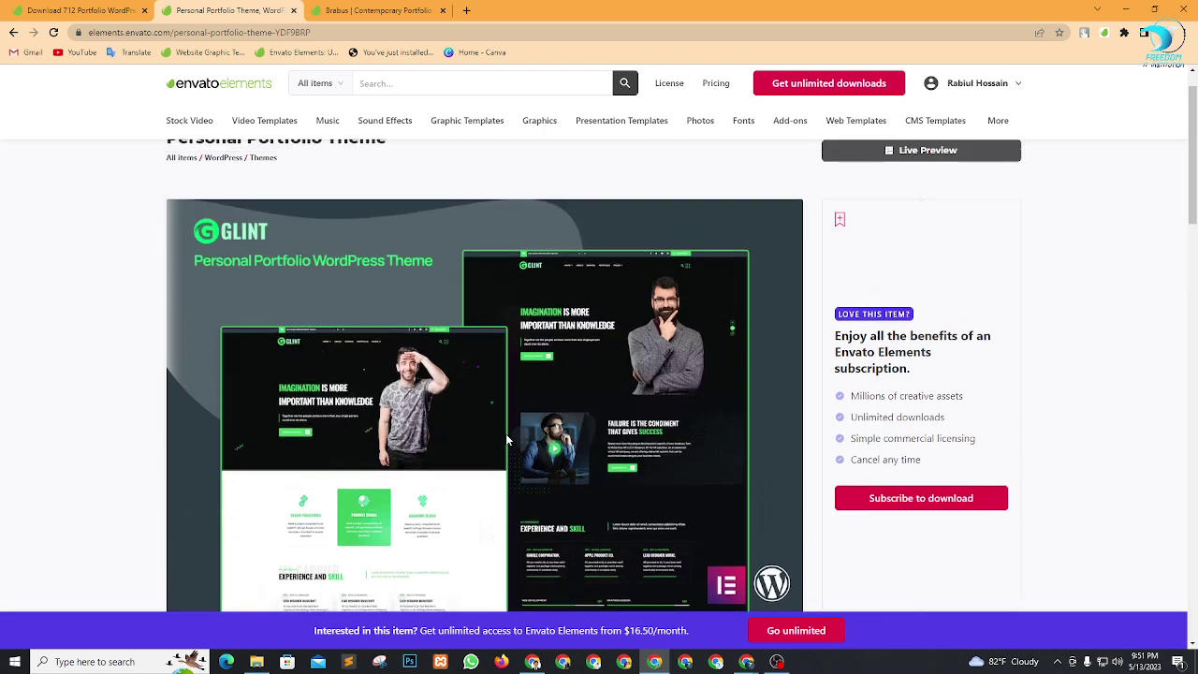
pyautogui.moveTo(143, 191)
pyautogui.mouseDown()
pyautogui.moveTo(394, 191)
pyautogui.moveTo(162, 187)
pyautogui.mouseUp()
pyautogui.hotkey('ctrl', 'c')
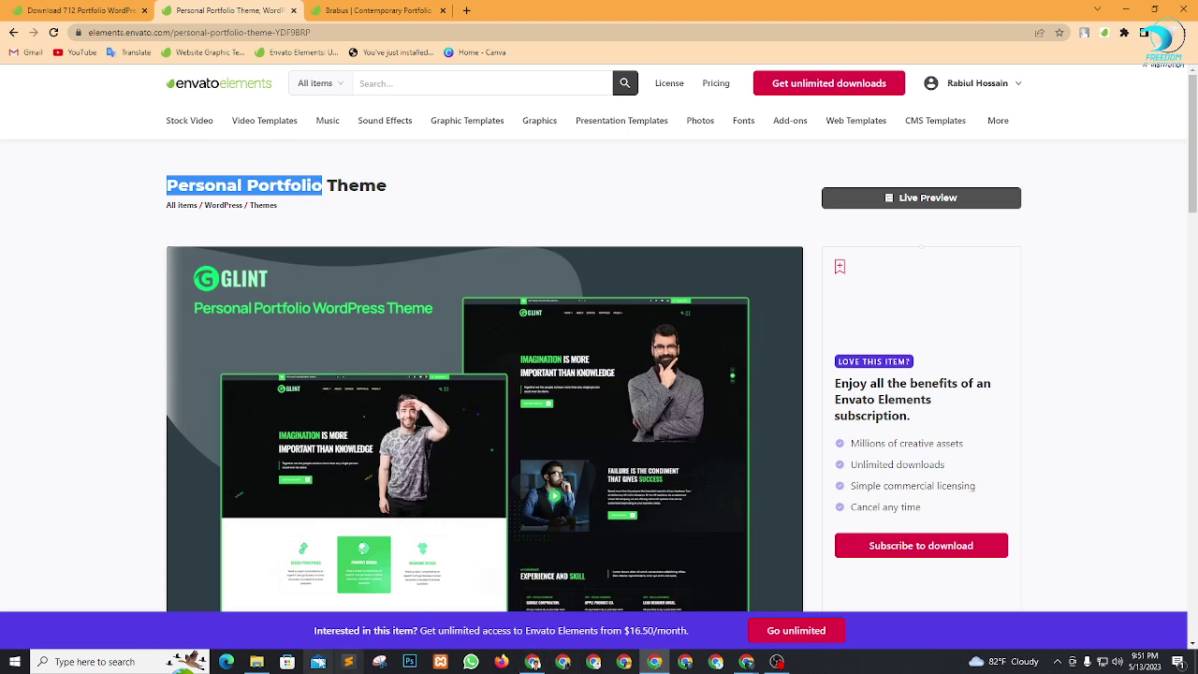
# Search E:\Envato Elements Themes Plugin\Themes for 'Personal Portfolio' and copy the cvio archive.
pyautogui.click(256, 662)
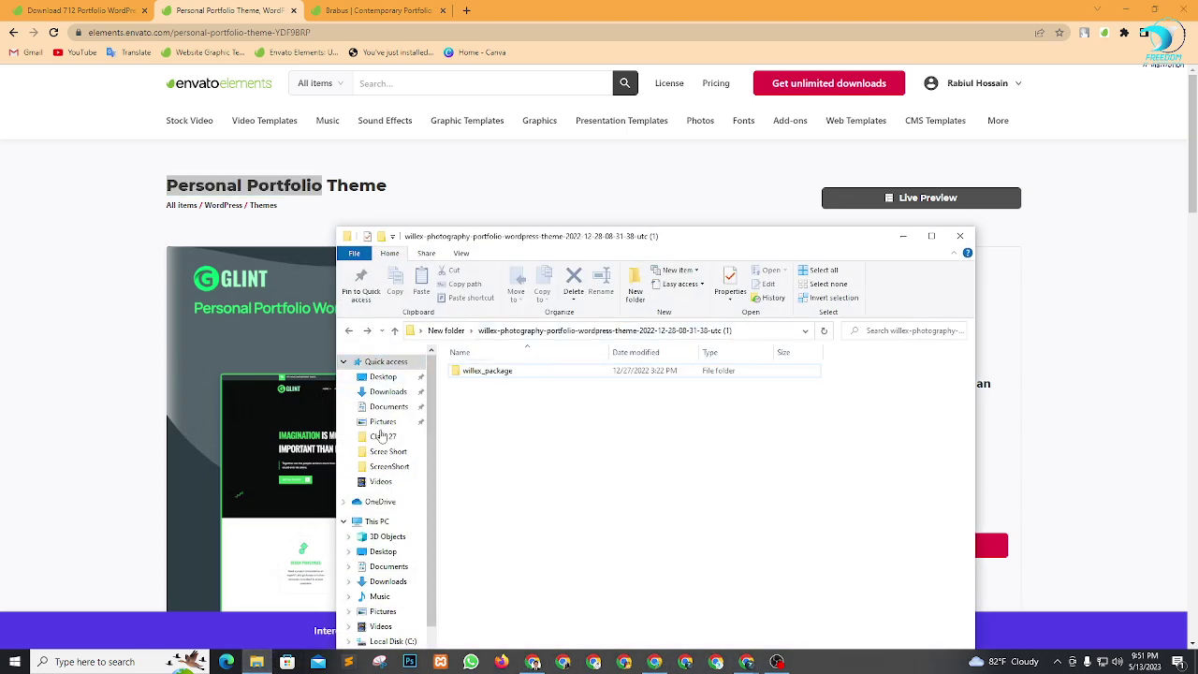
pyautogui.scroll(-1, 396, 562)
pyautogui.click(396, 616)
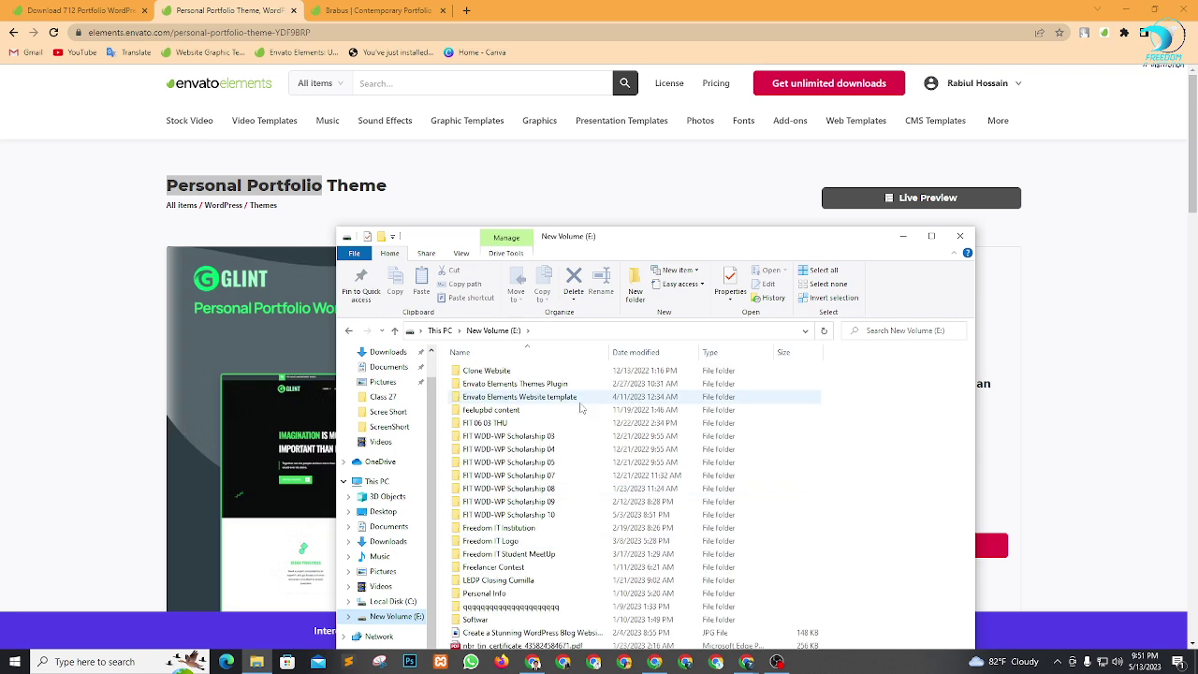
pyautogui.doubleClick(534, 387)
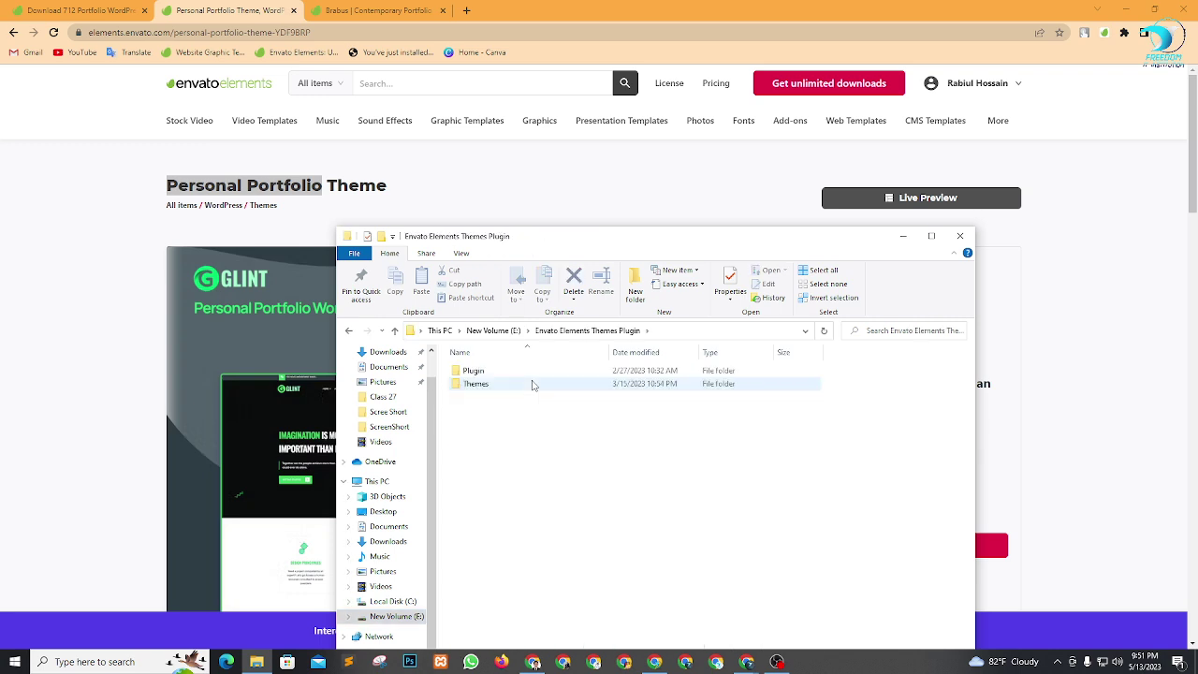
pyautogui.doubleClick(530, 385)
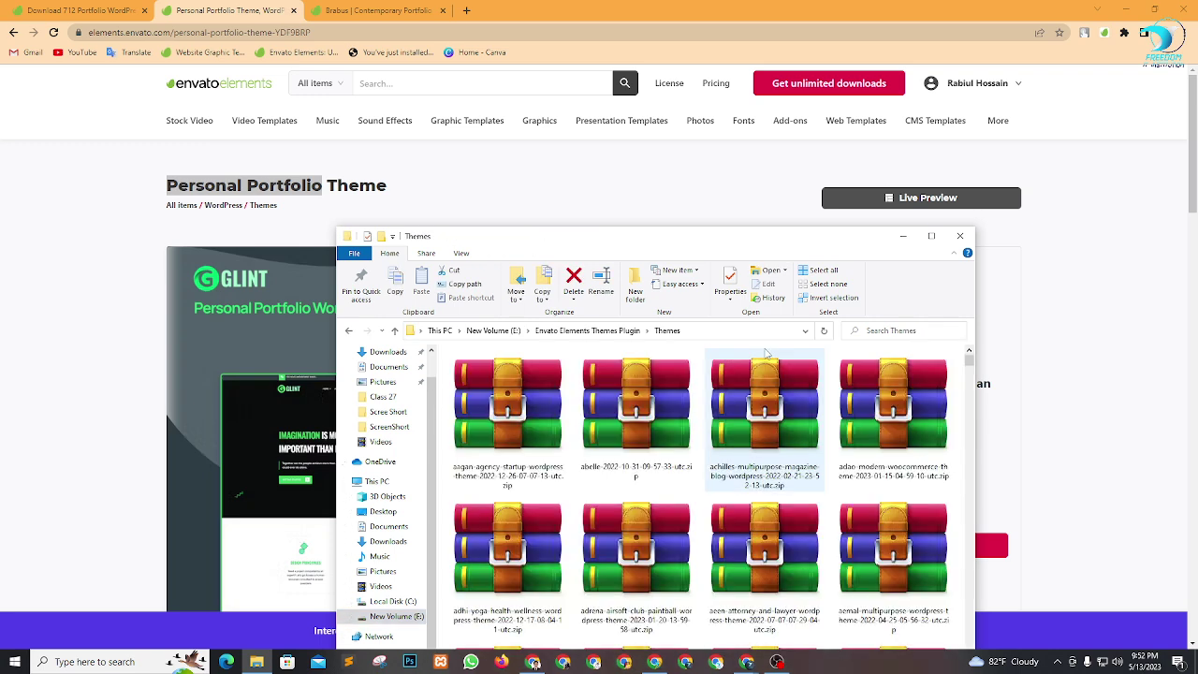
pyautogui.click(911, 331)
pyautogui.hotkey('ctrl', 'v')
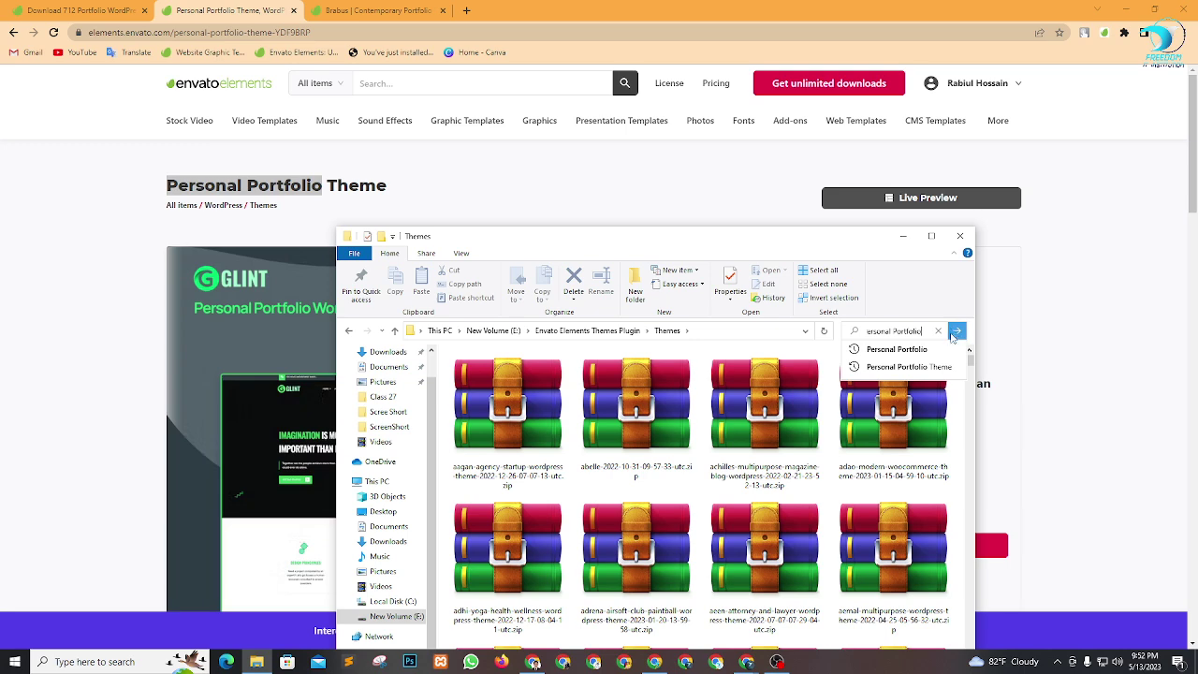
pyautogui.click(956, 331)
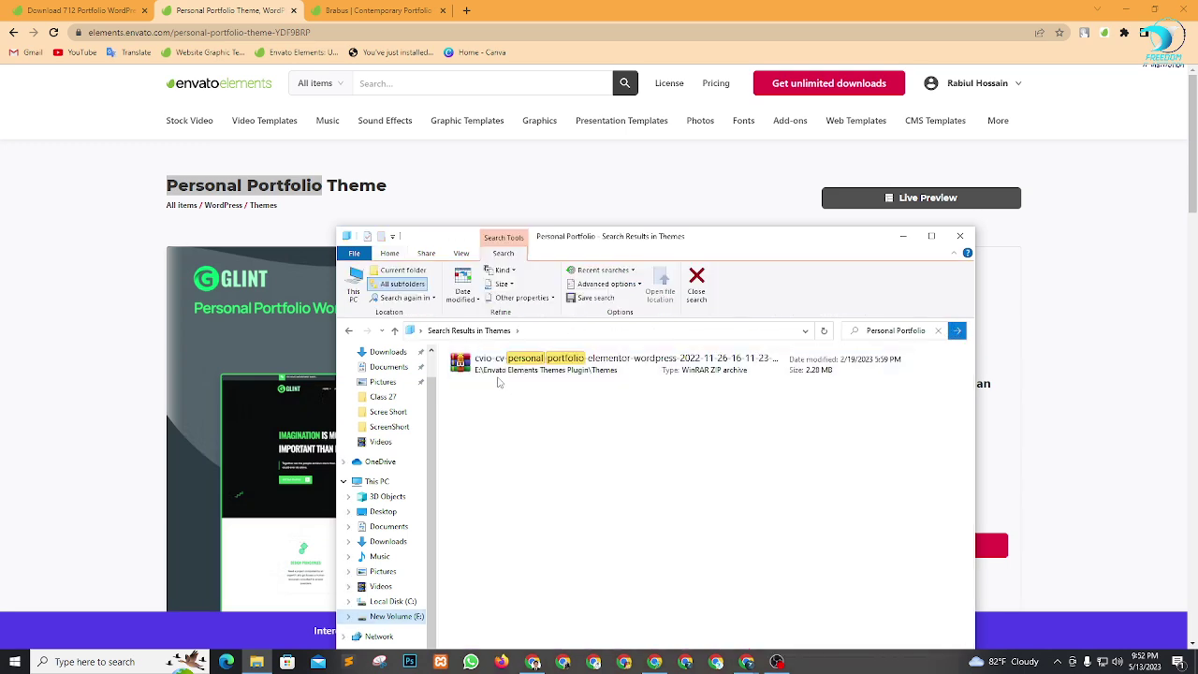
pyautogui.click(595, 370)
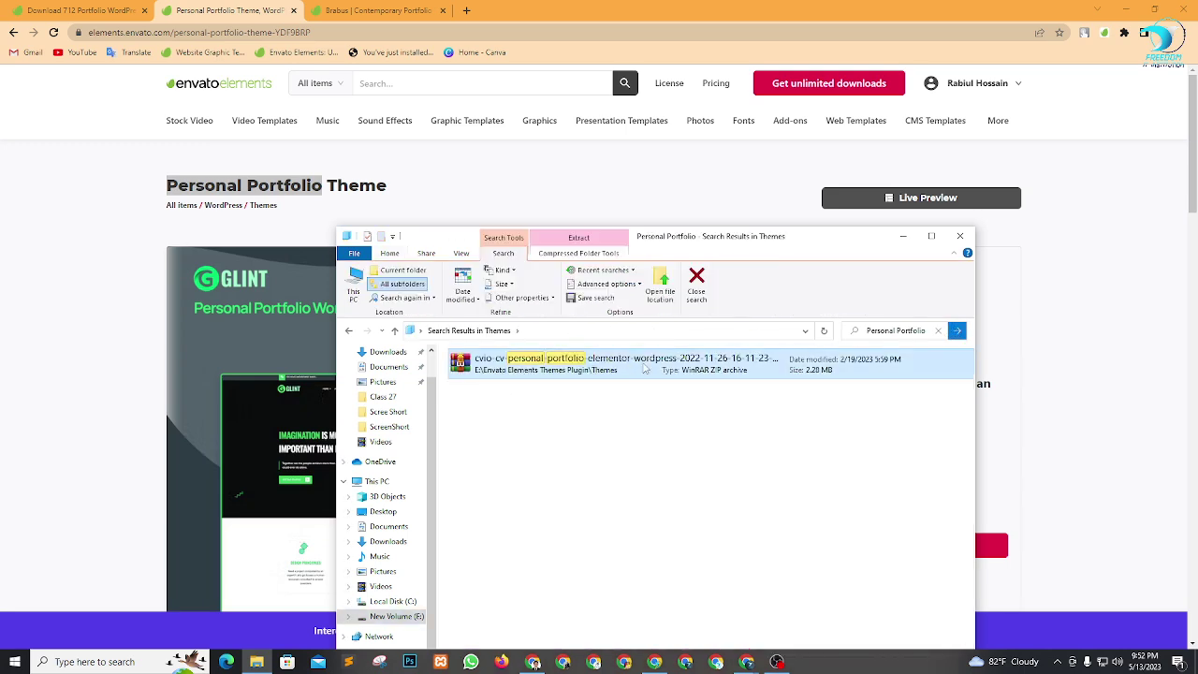
pyautogui.rightClick(643, 367)
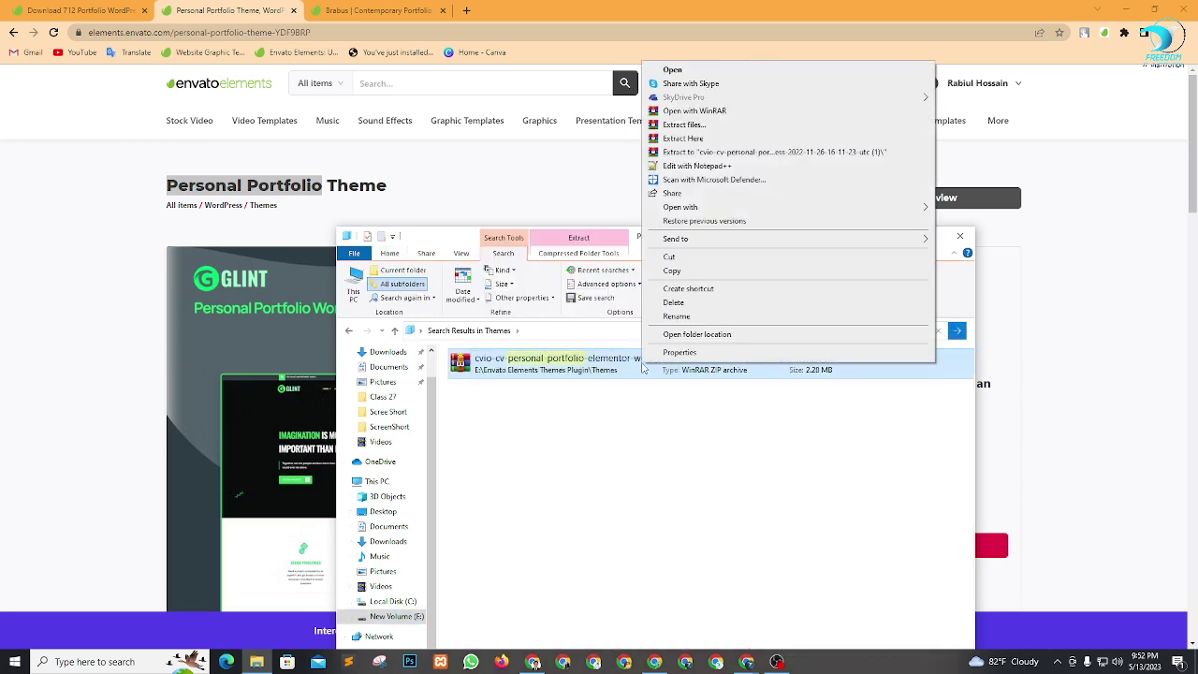
pyautogui.click(777, 272)
pyautogui.click(902, 236)
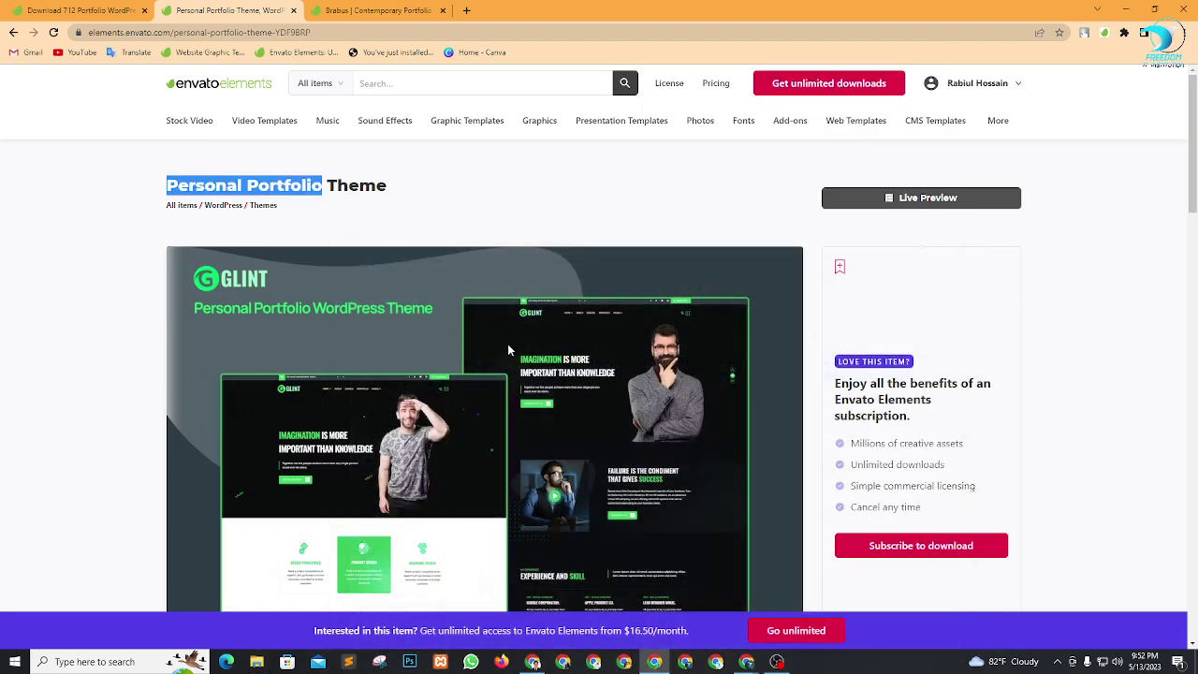
# Delete the three old items in Desktop\New folder and paste the cvio archive there.
pyautogui.click(255, 660)
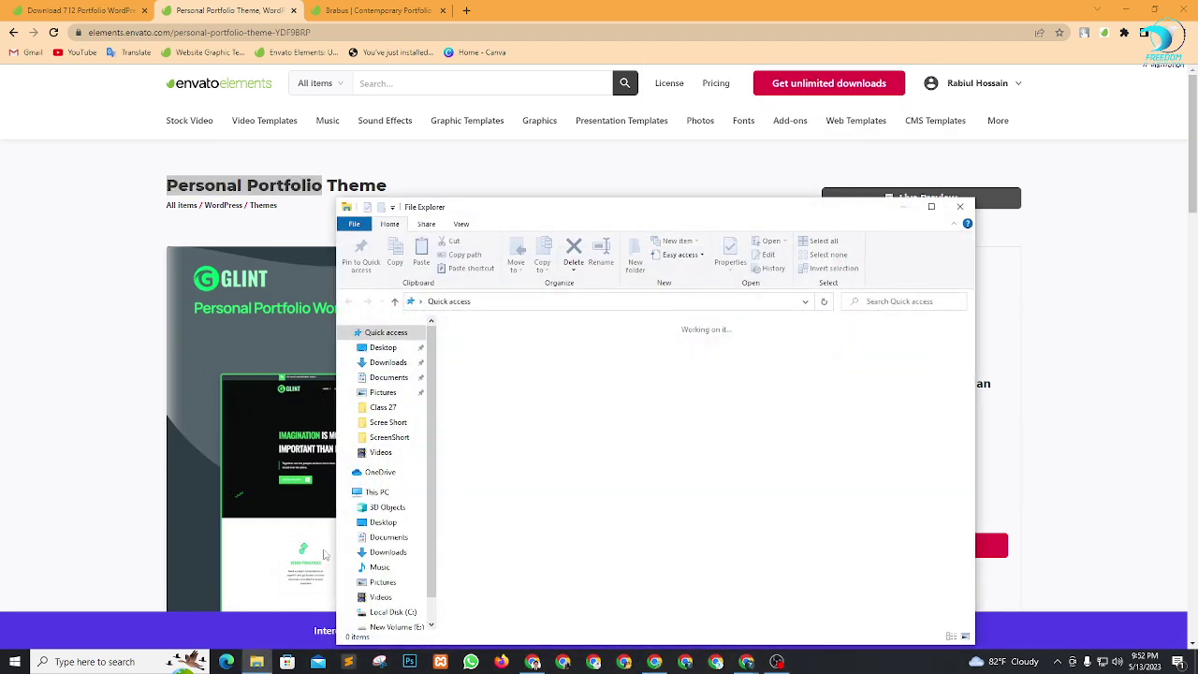
pyautogui.click(381, 347)
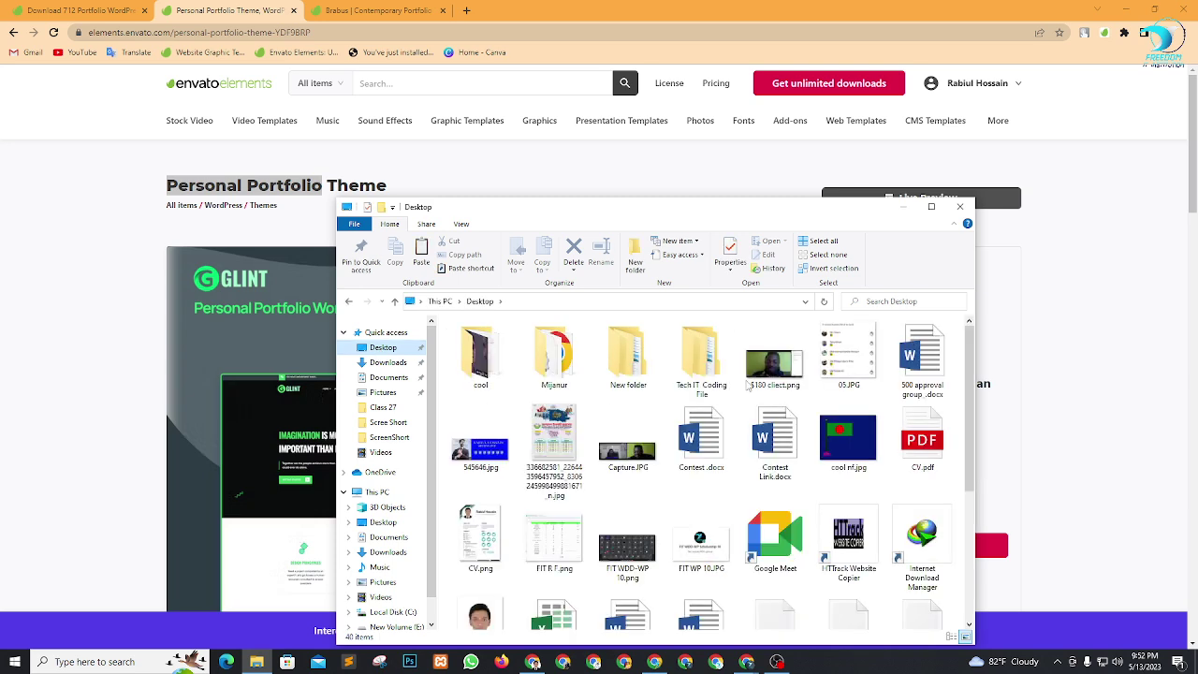
pyautogui.doubleClick(626, 360)
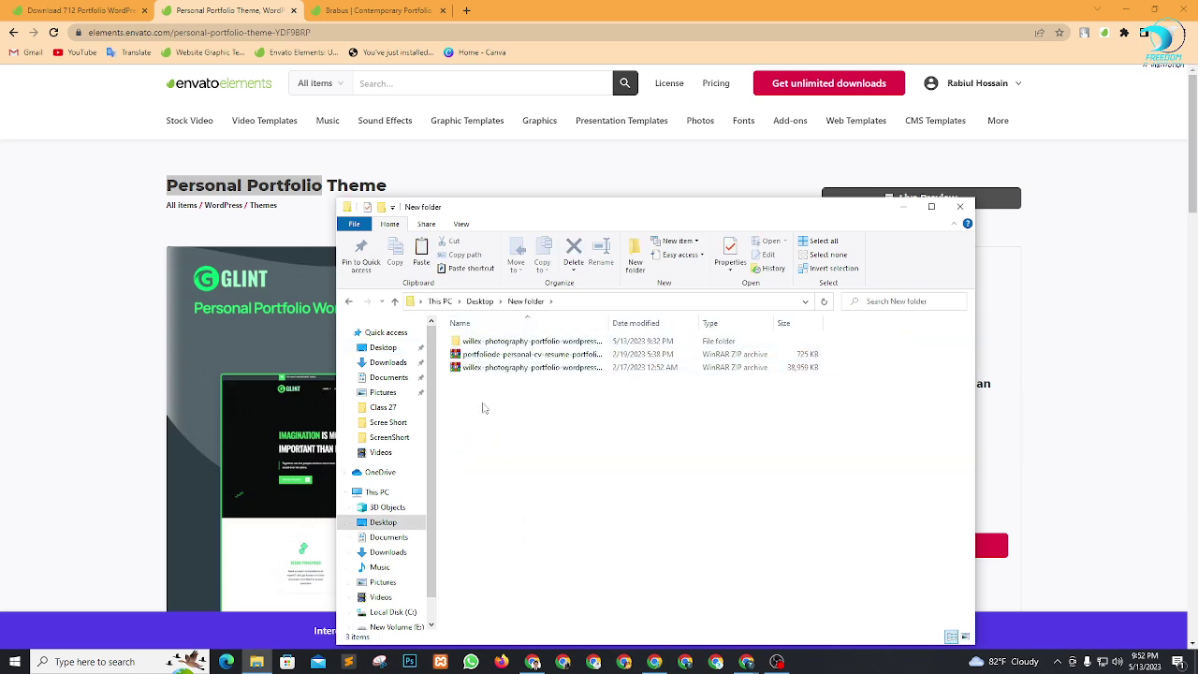
pyautogui.moveTo(484, 408); pyautogui.dragTo(465, 322)
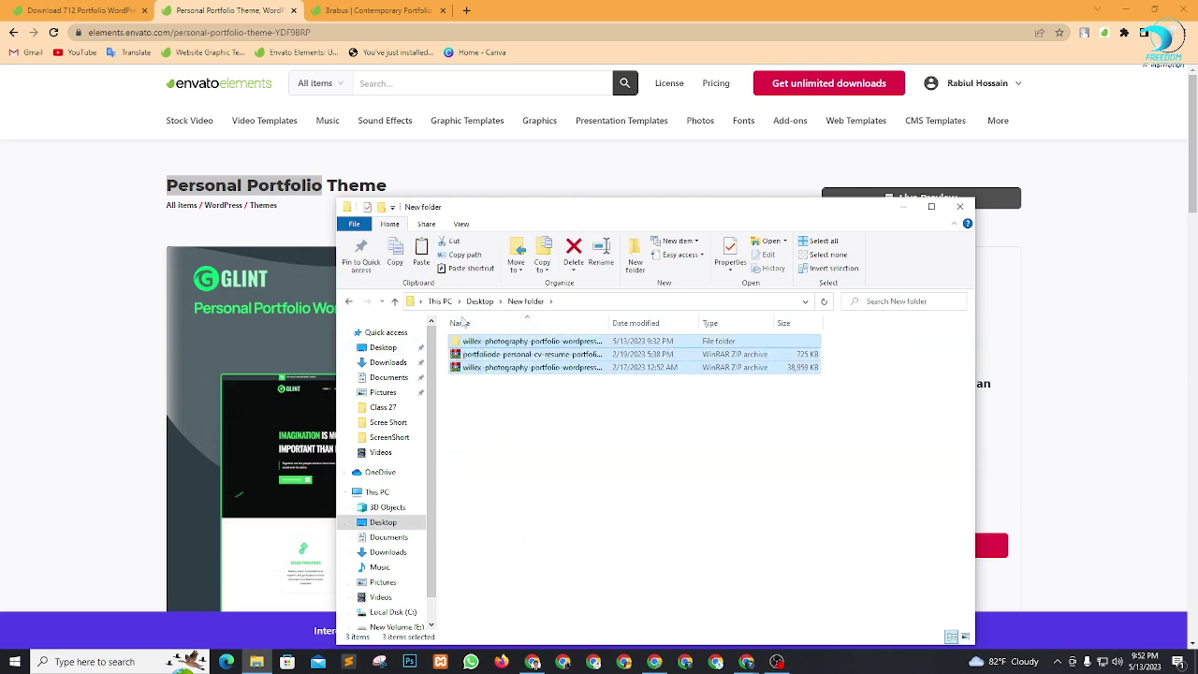
pyautogui.press('Delete')
pyautogui.rightClick(529, 379)
pyautogui.click(562, 459)
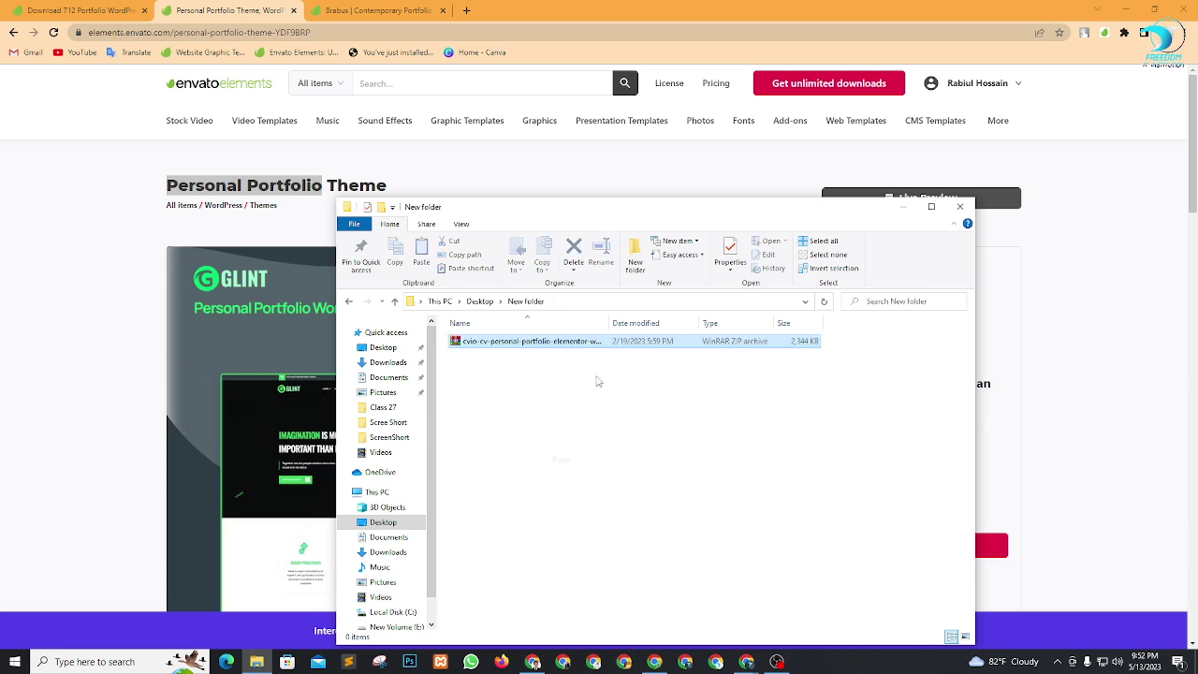
pyautogui.click(201, 315)
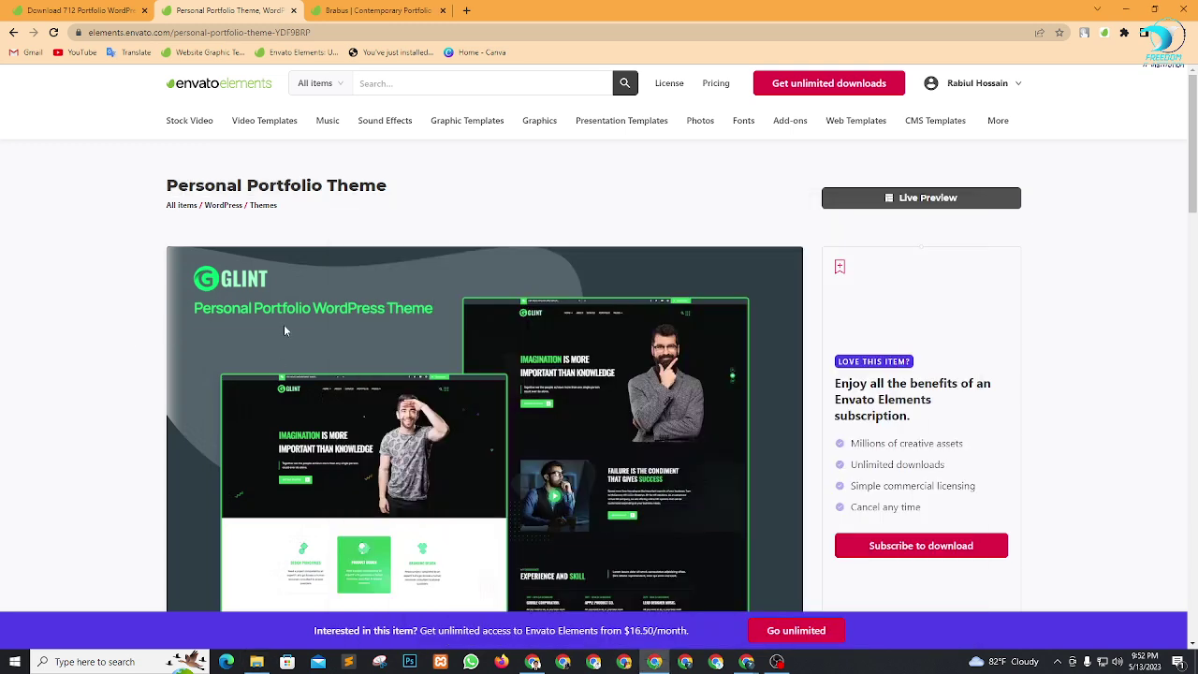
# Extract the cvio archive and open its Theme folder holding cvio.zip and cvio-child.zip.
pyautogui.click(257, 662)
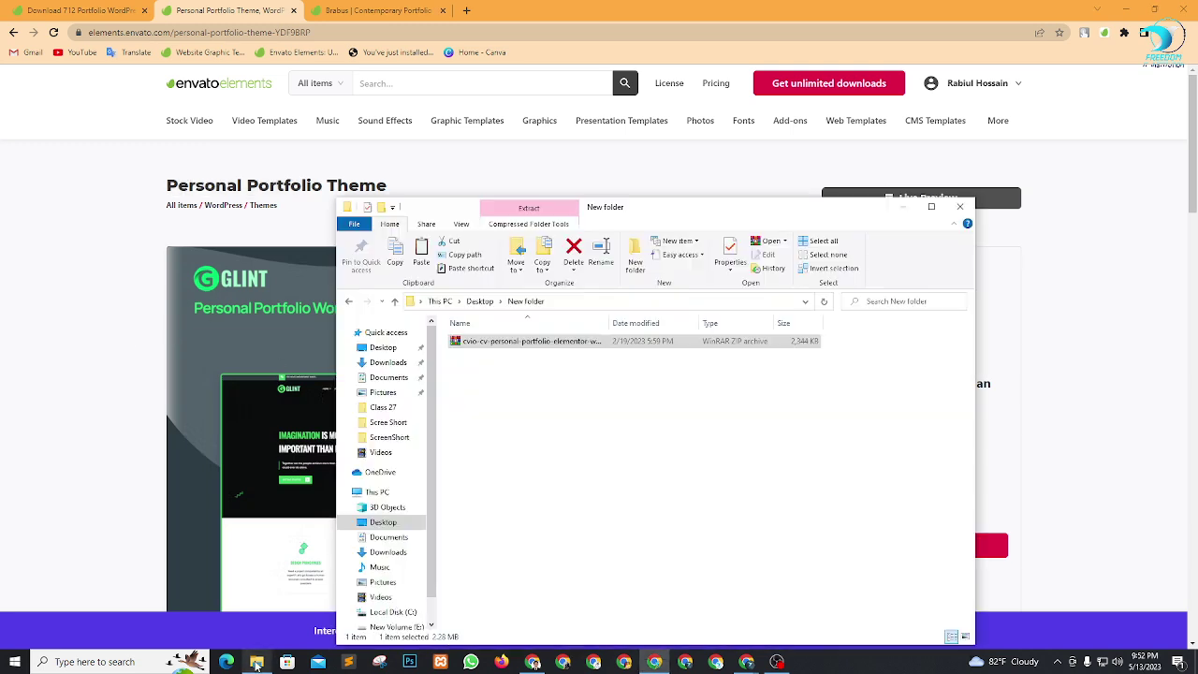
pyautogui.rightClick(512, 345)
pyautogui.click(615, 415)
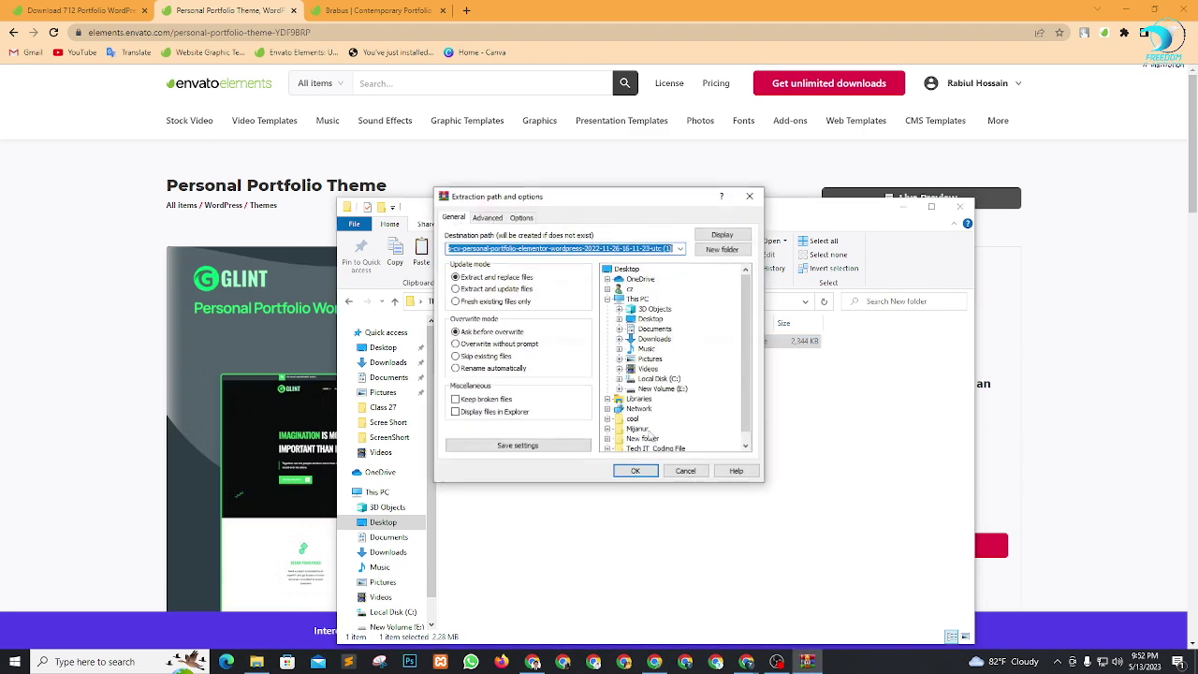
pyautogui.click(633, 471)
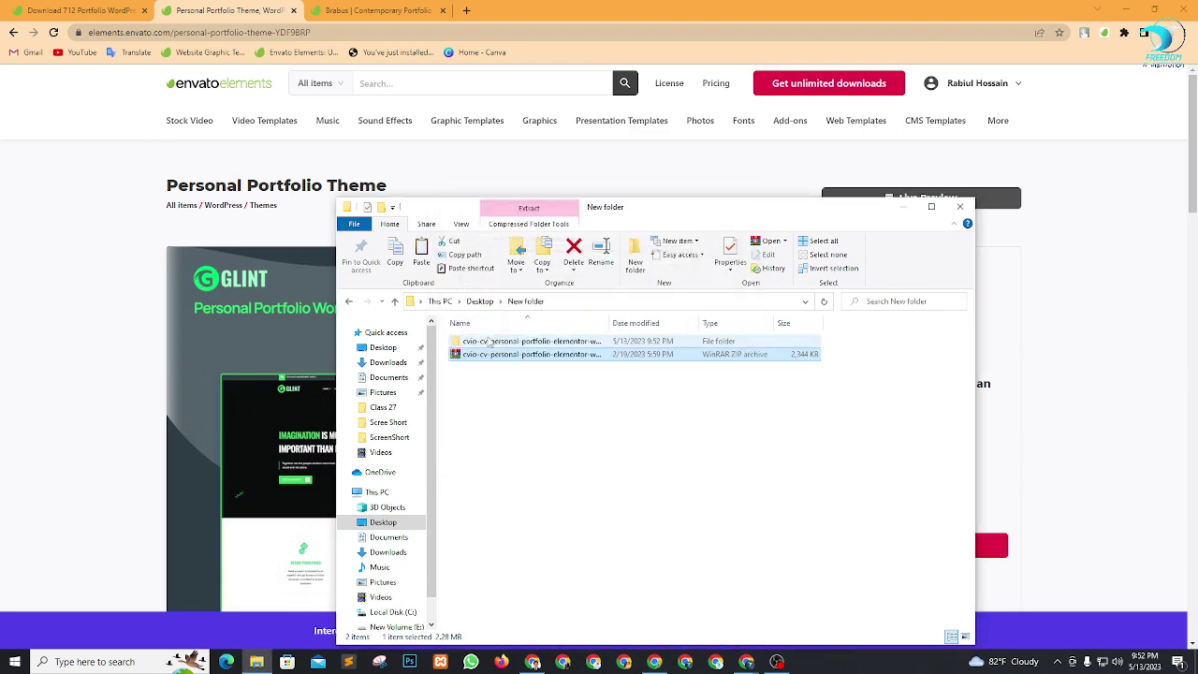
pyautogui.doubleClick(501, 342)
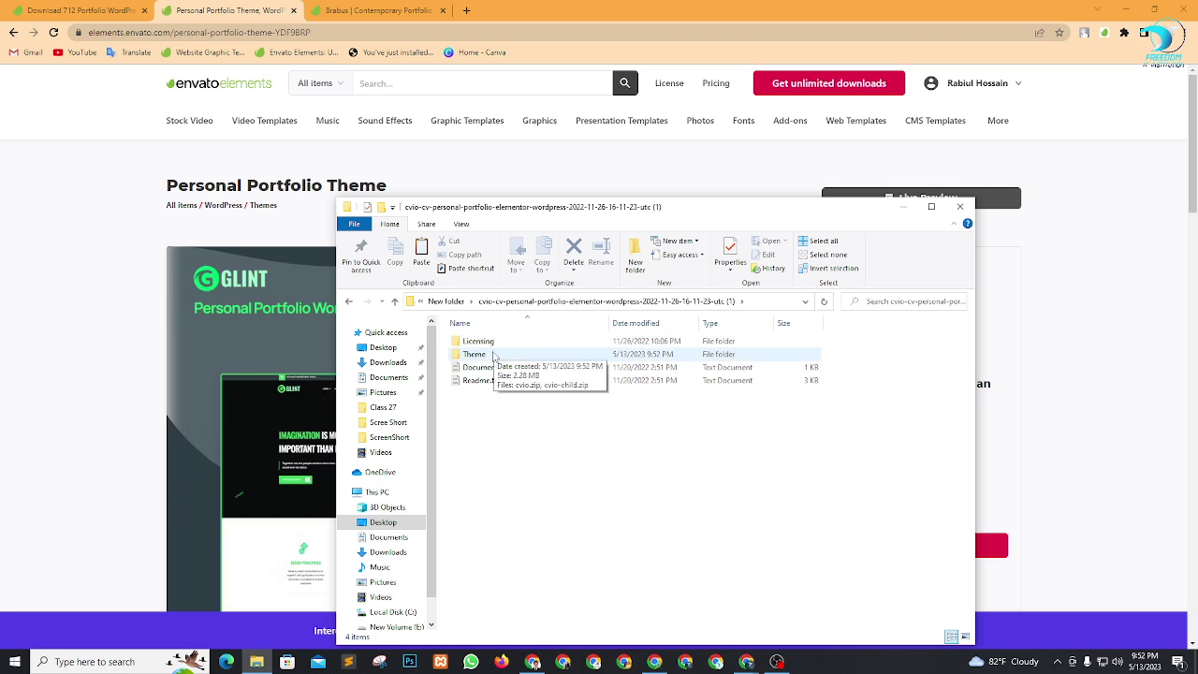
pyautogui.doubleClick(493, 356)
pyautogui.moveTo(485, 354); pyautogui.dragTo(506, 382)
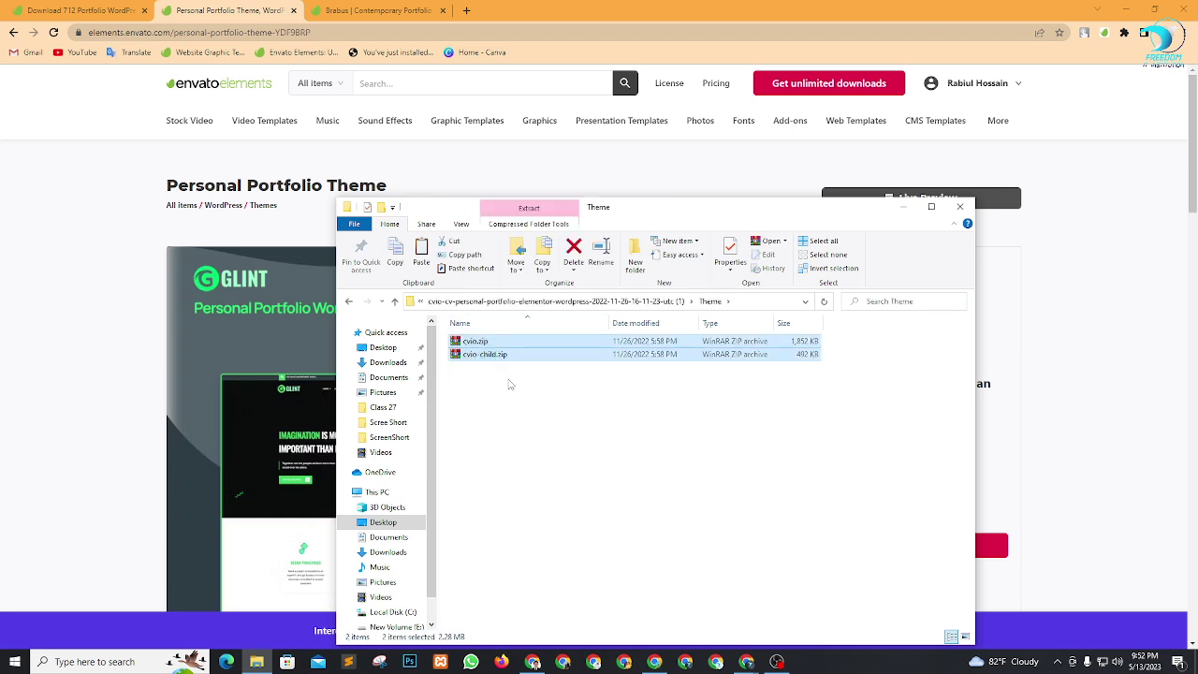
pyautogui.click(505, 387)
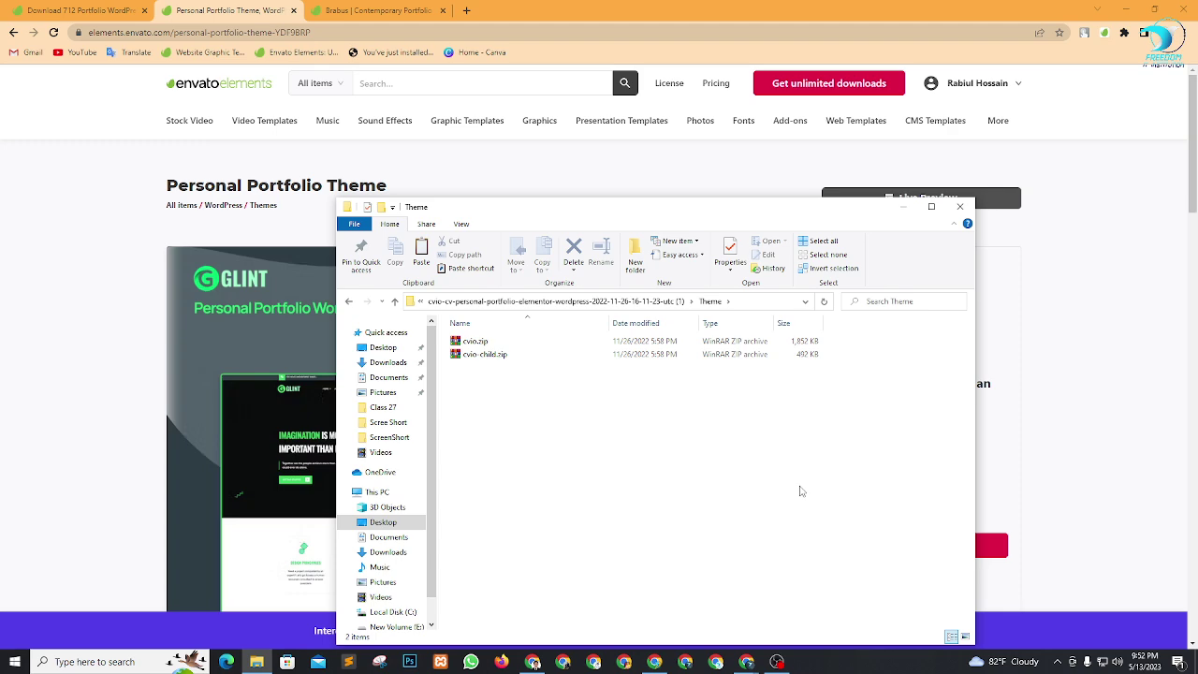
pyautogui.click(104, 233)
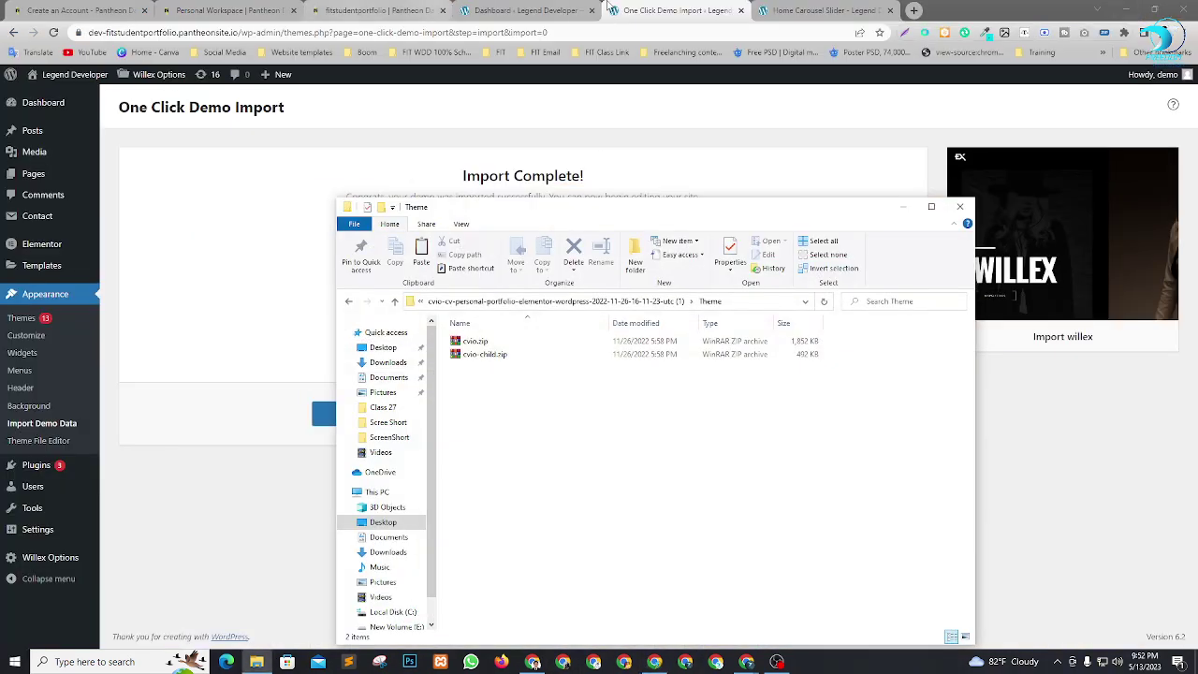
# Glance at the imported Willex site front end, then return to the Import Complete page.
pyautogui.click(646, 6)
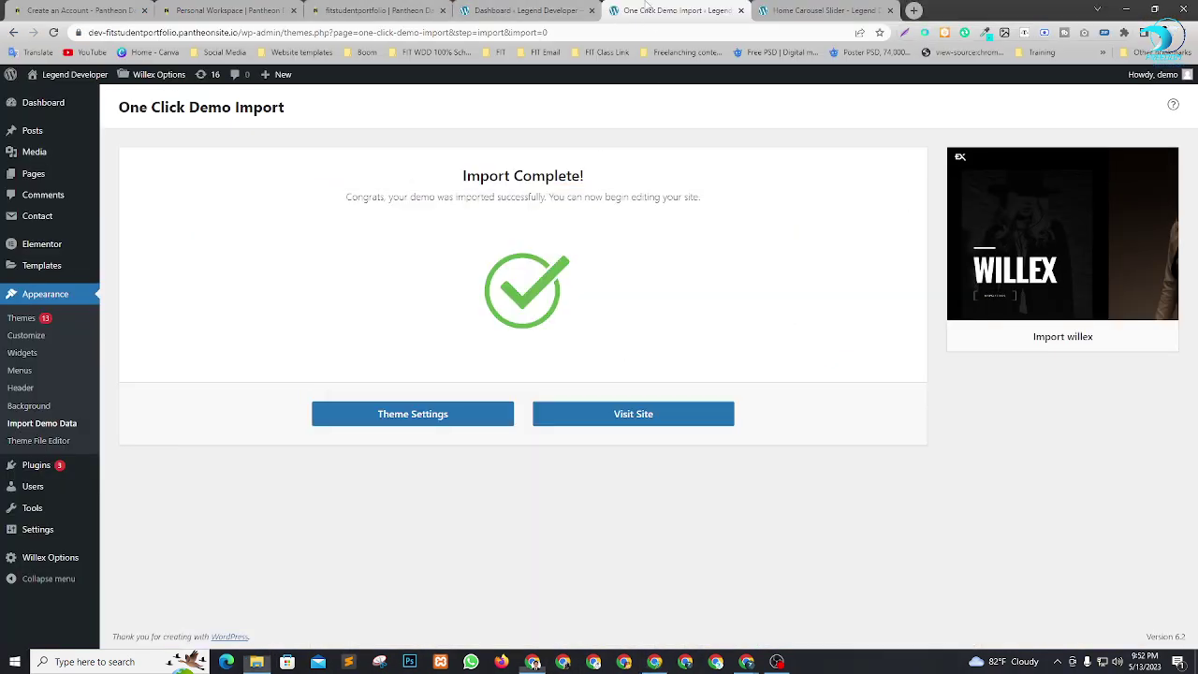
pyautogui.click(786, 13)
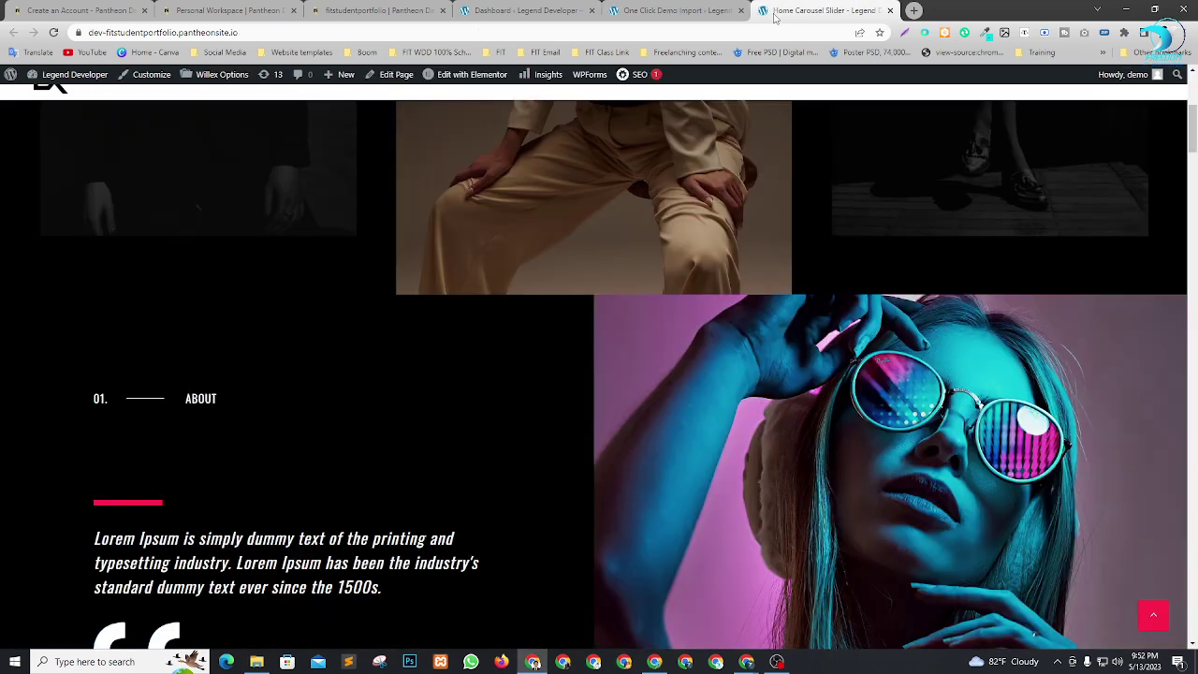
pyautogui.click(670, 11)
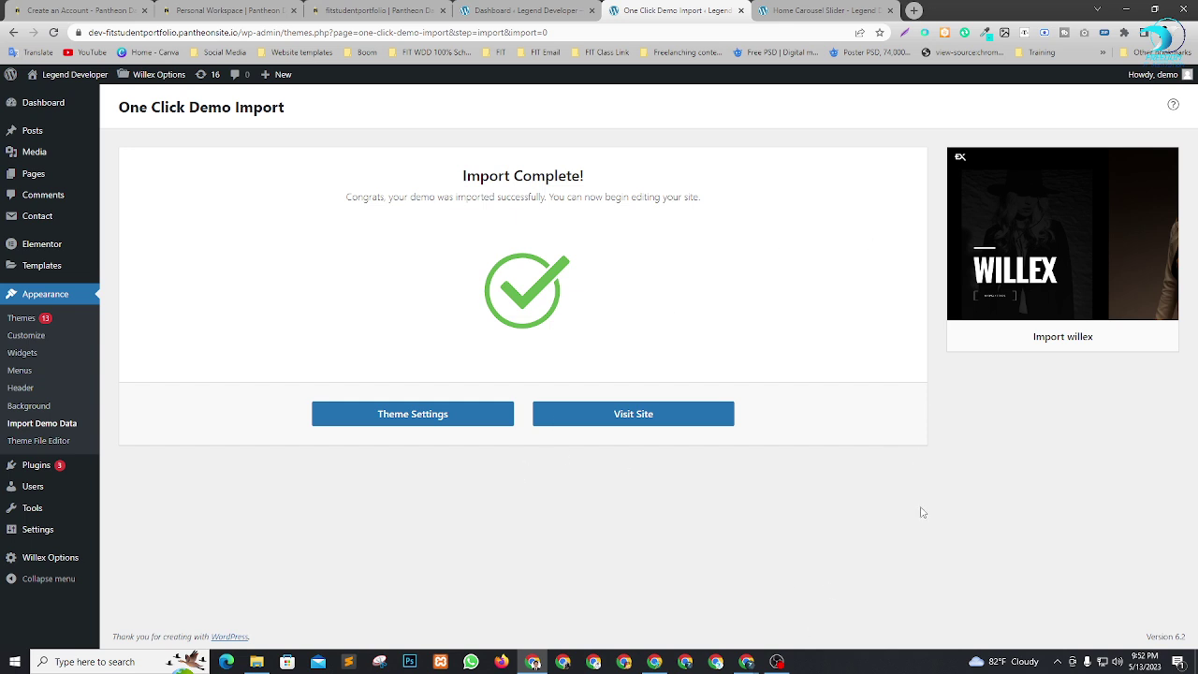
# Search Add Plugins for 'reset', then install and activate WP Reset.
pyautogui.moveTo(88, 468)
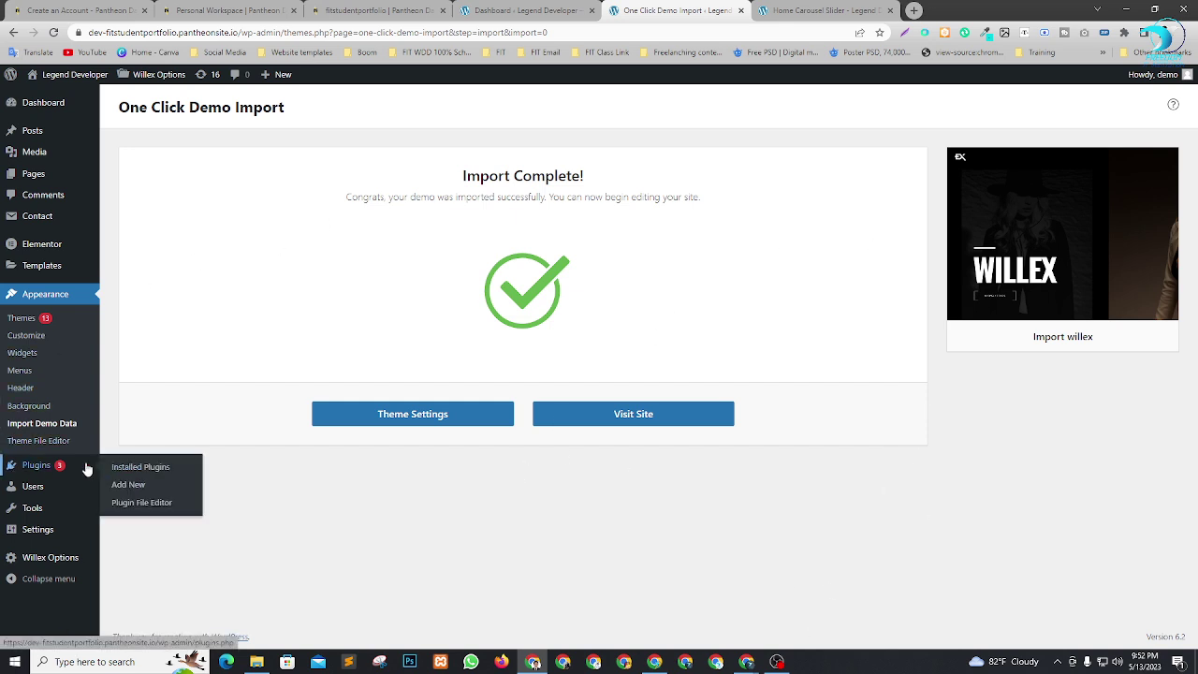
pyautogui.click(134, 487)
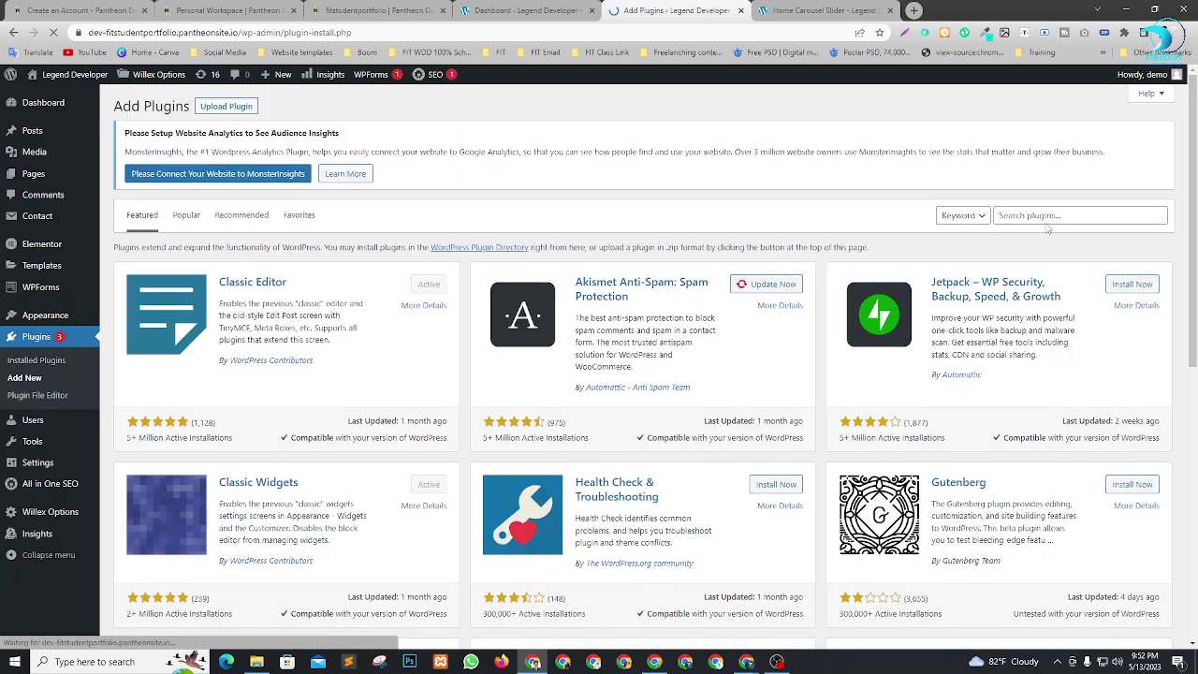
pyautogui.click(1051, 216)
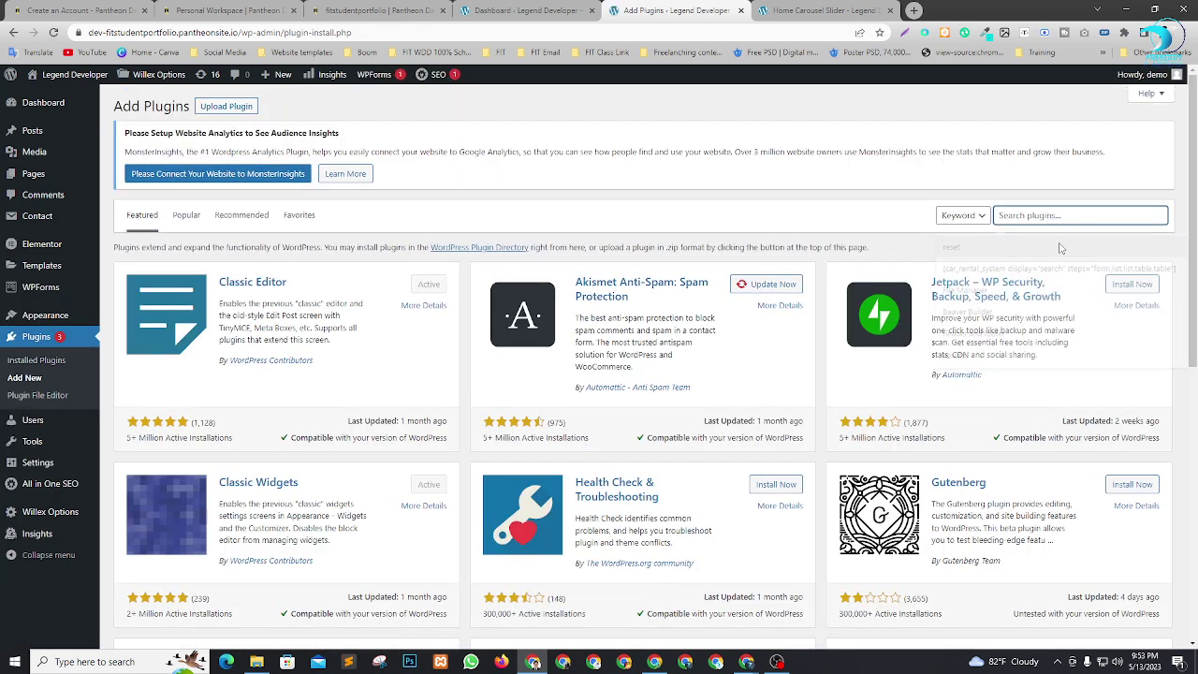
pyautogui.click(1061, 248)
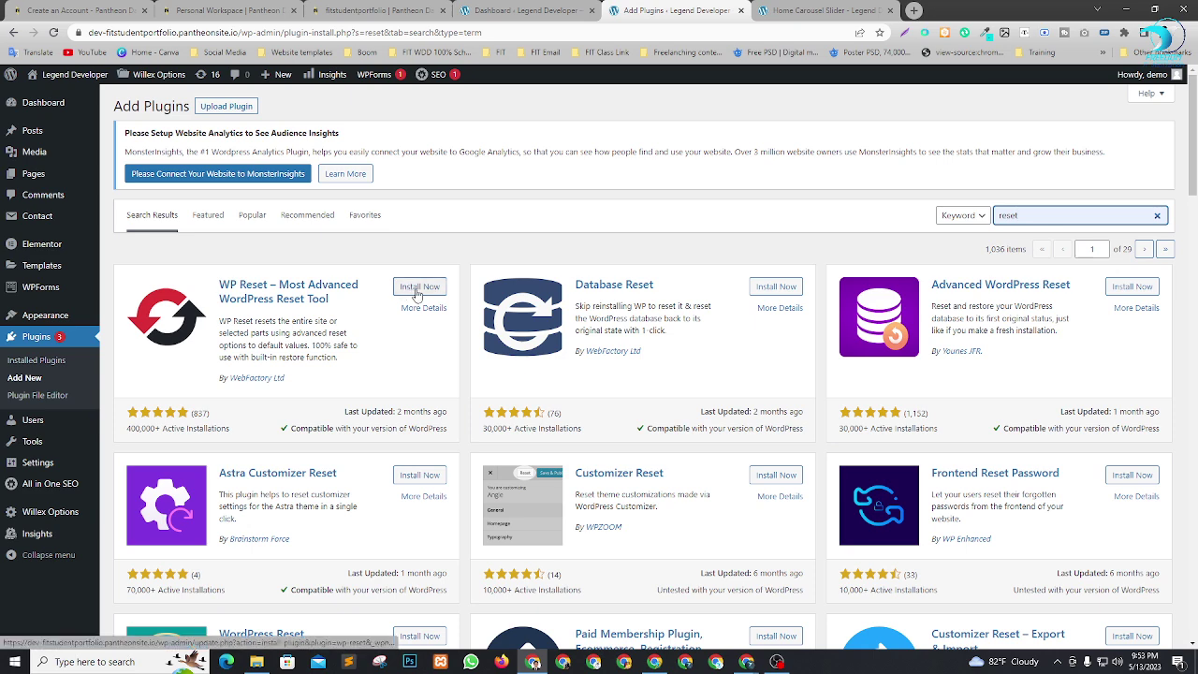
pyautogui.click(418, 293)
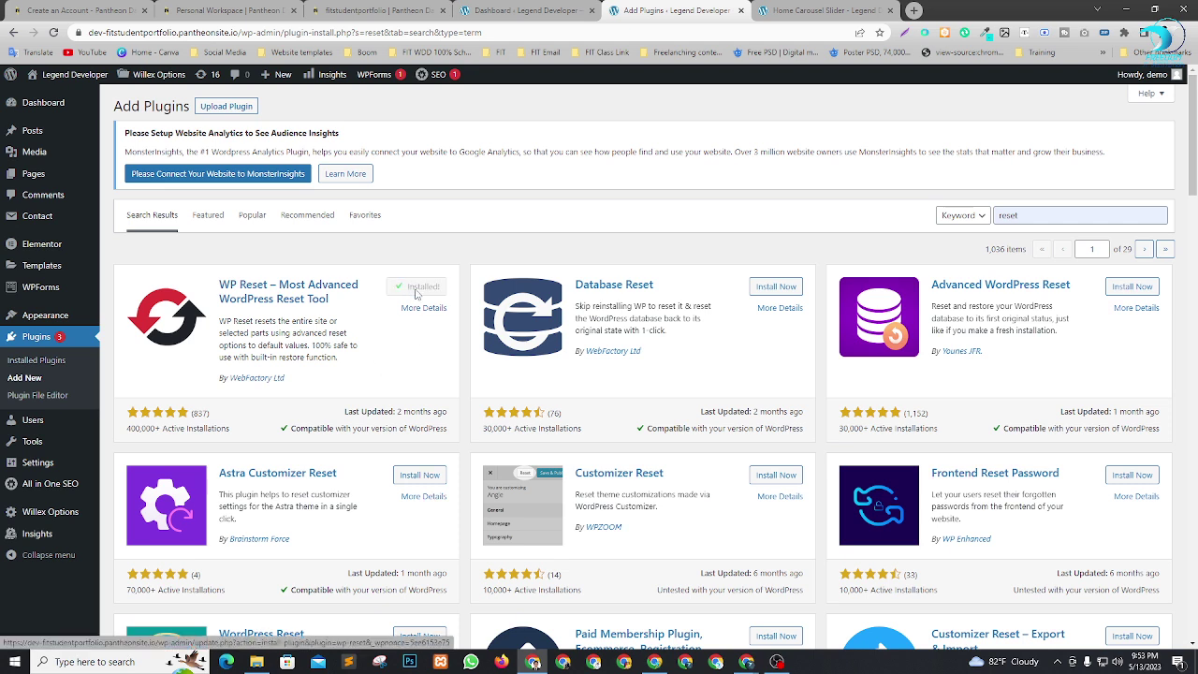
pyautogui.click(426, 288)
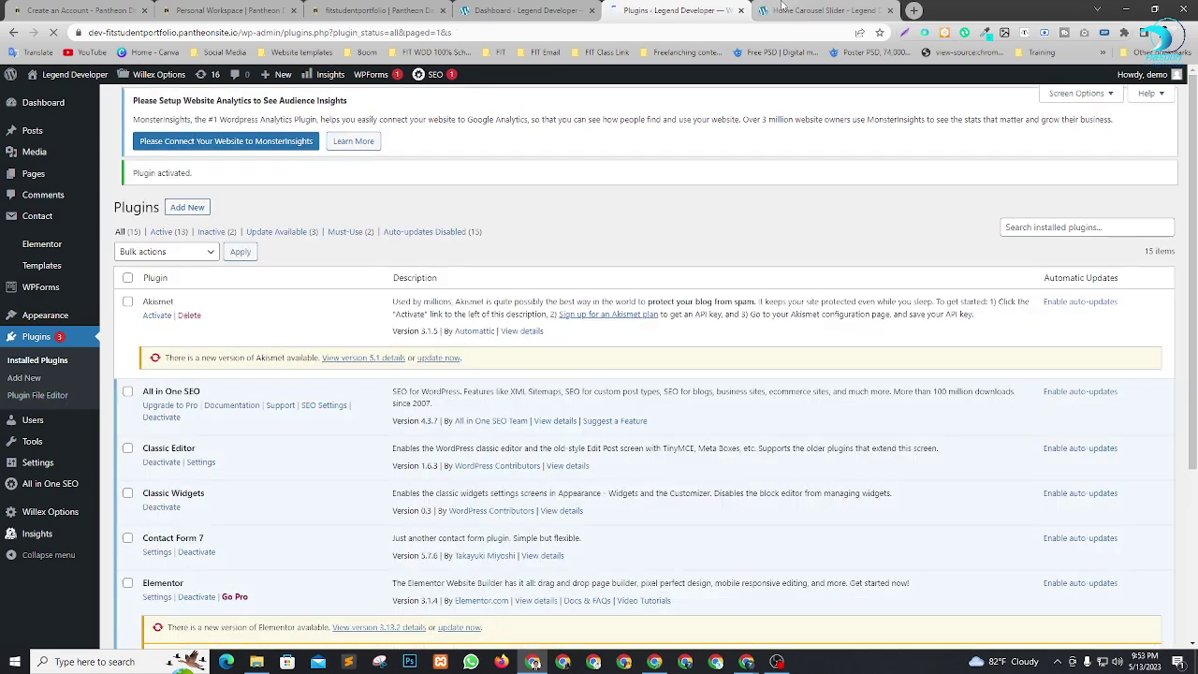
pyautogui.click(783, 9)
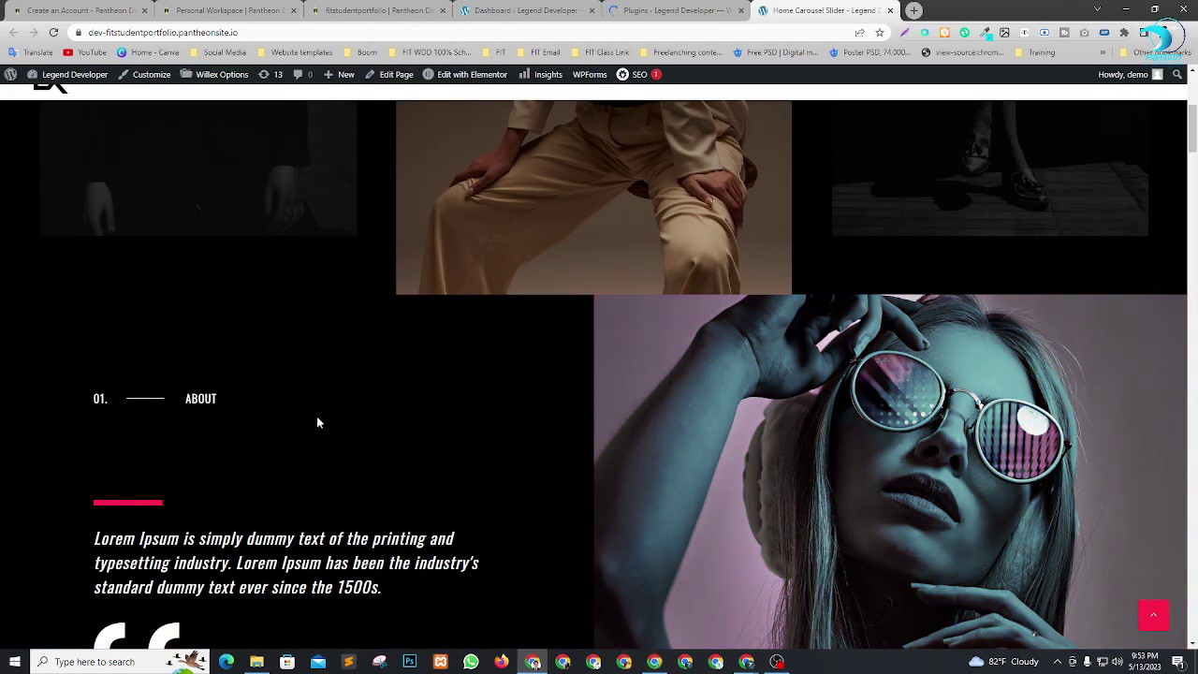
pyautogui.click(670, 9)
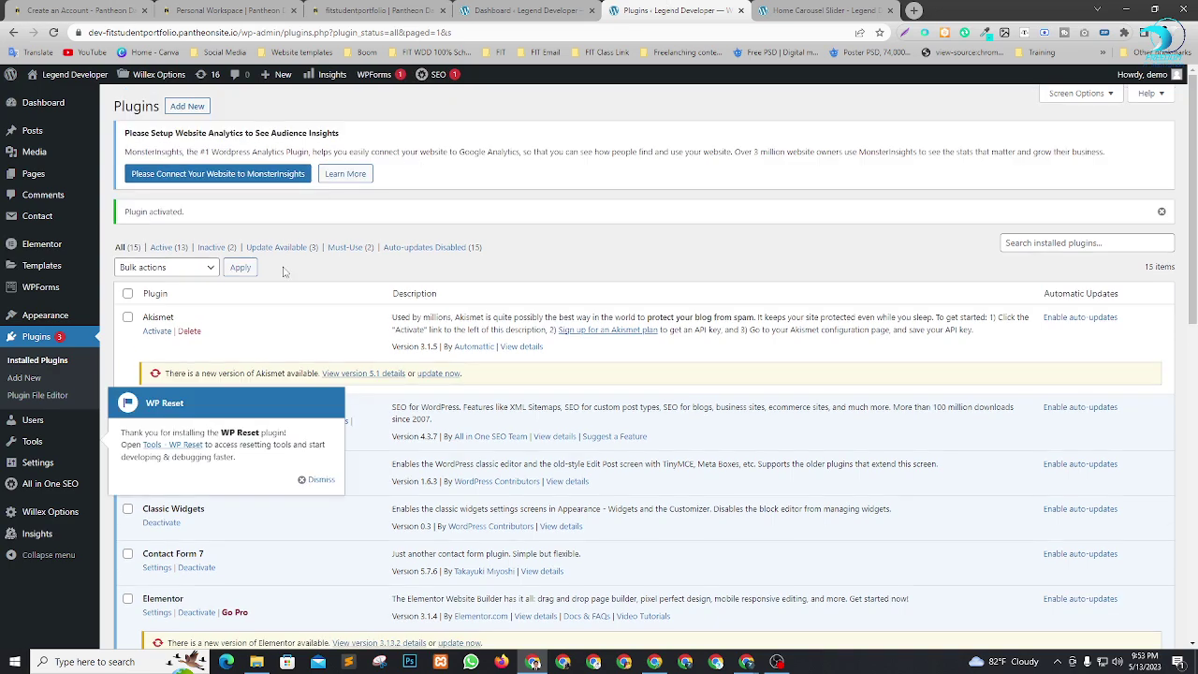
# Open Tools > WP Reset, review the $59, $69 and $149 license prices, and close the popup.
pyautogui.click(316, 481)
pyautogui.scroll(-3, 339, 421)
pyautogui.scroll(3, 340, 426)
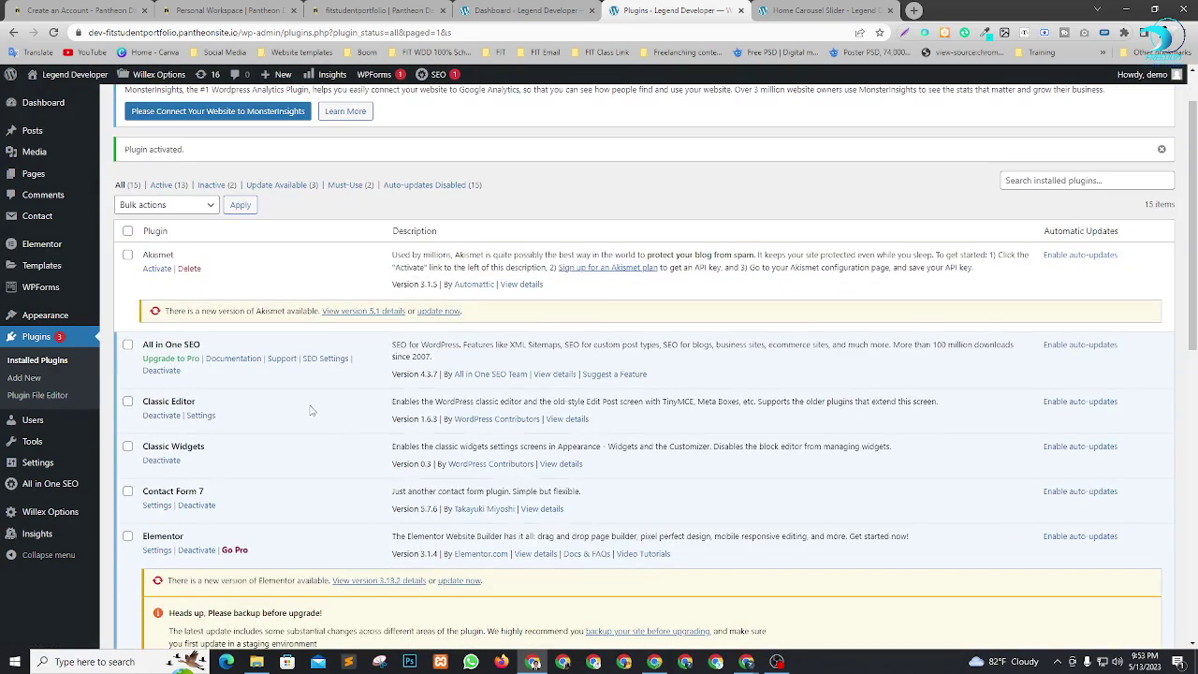
pyautogui.moveTo(33, 445)
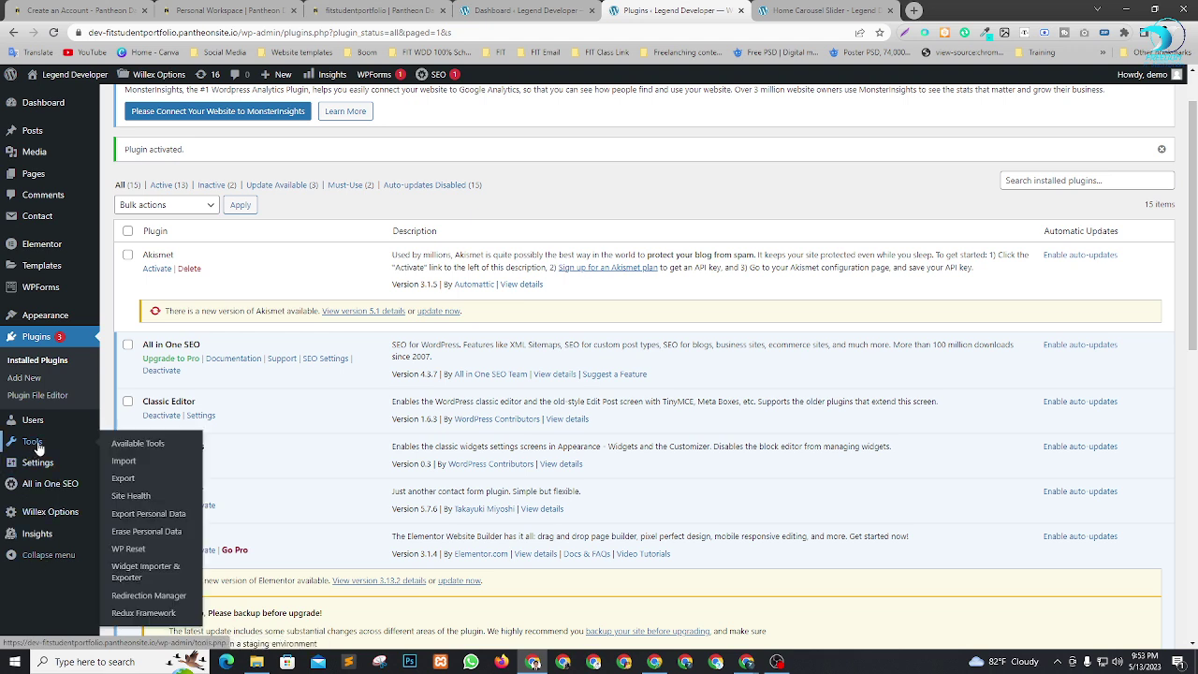
pyautogui.click(131, 551)
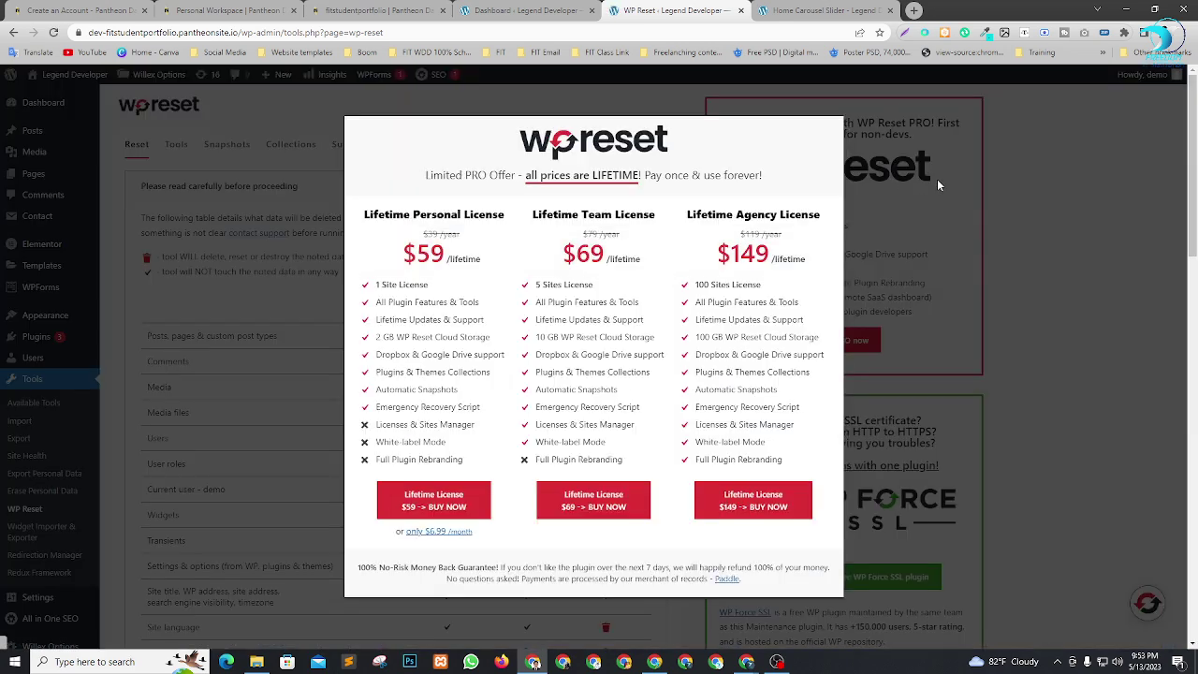
pyautogui.moveTo(403, 252); pyautogui.dragTo(448, 260)
pyautogui.moveTo(562, 253); pyautogui.dragTo(619, 258)
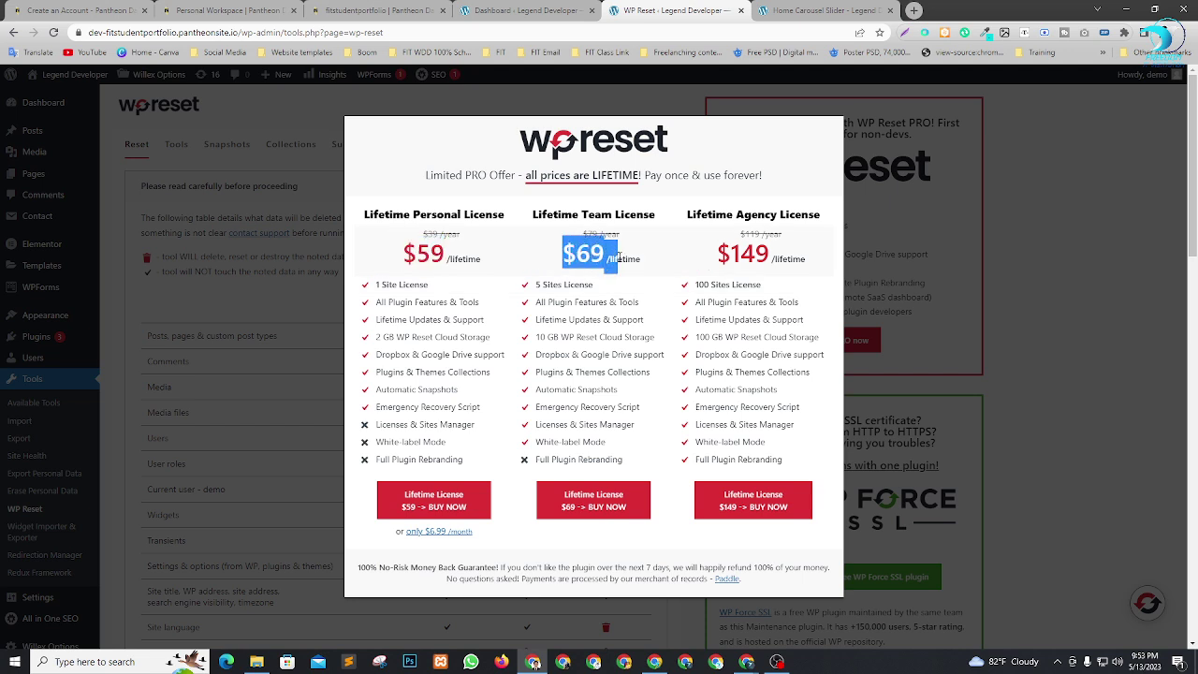
pyautogui.click(558, 255)
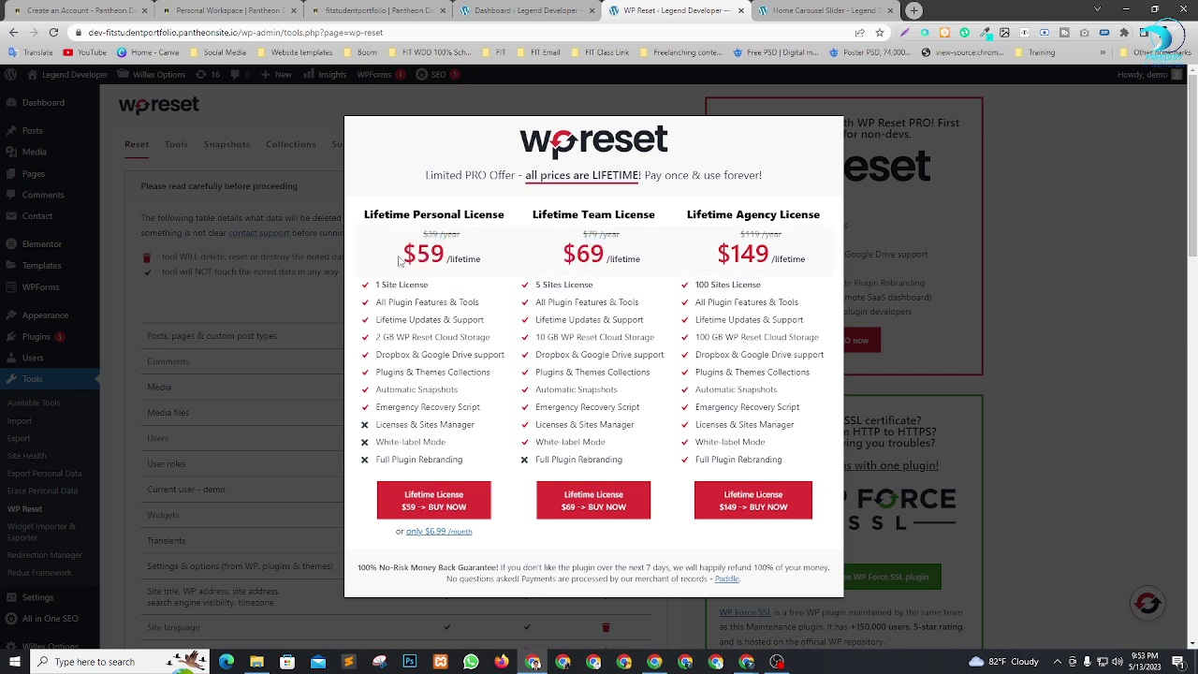
pyautogui.moveTo(401, 261); pyautogui.dragTo(458, 260)
pyautogui.moveTo(566, 263); pyautogui.dragTo(613, 265)
pyautogui.click(664, 254)
pyautogui.moveTo(719, 251); pyautogui.dragTo(742, 251)
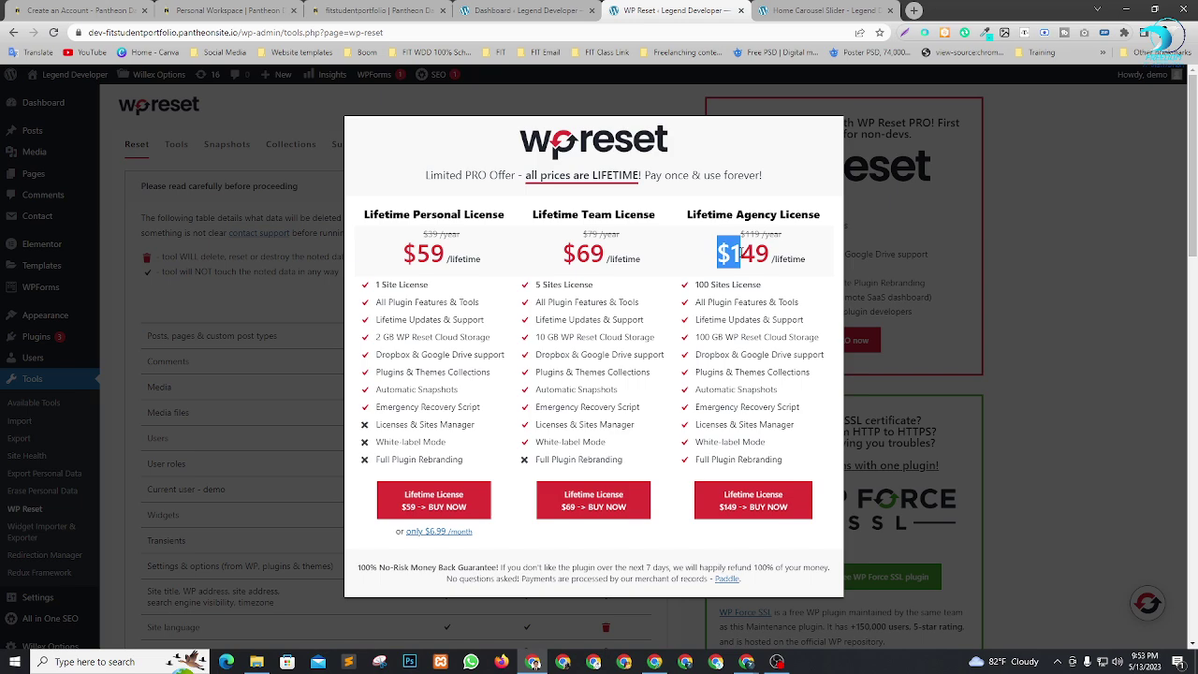
pyautogui.click(1062, 392)
# Enter 'reset' in the Site Reset field and confirm Reset Site, then Reset WordPress.
pyautogui.scroll(-12, 264, 452)
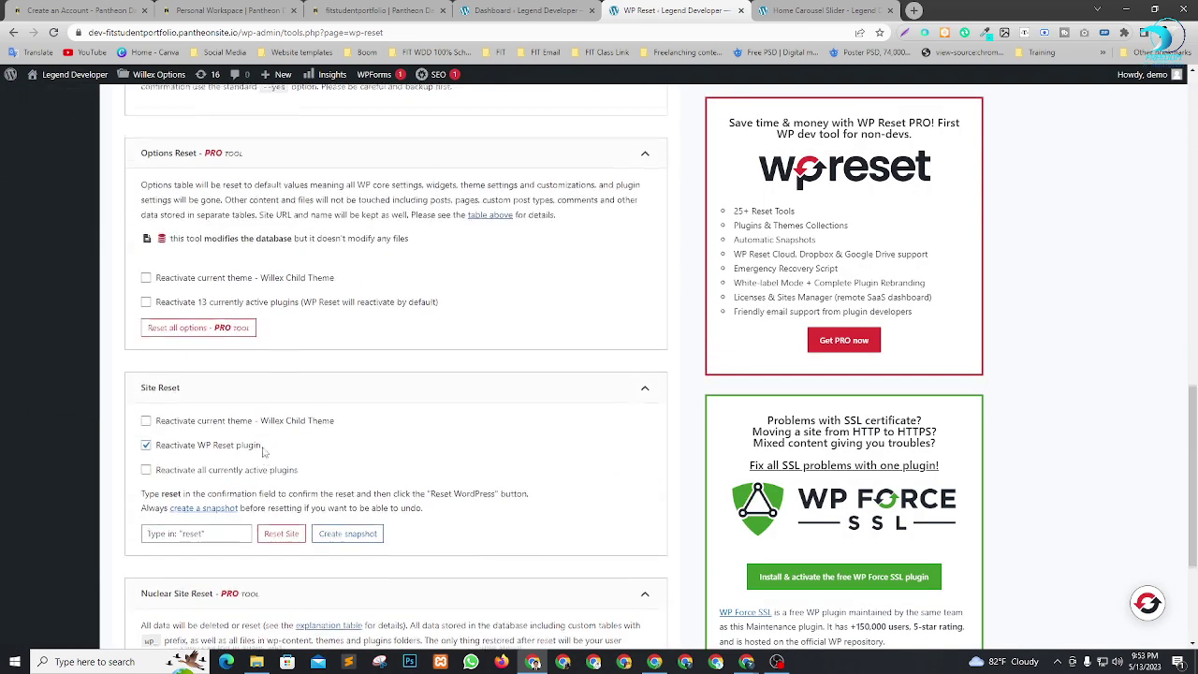
pyautogui.scroll(-3, 263, 452)
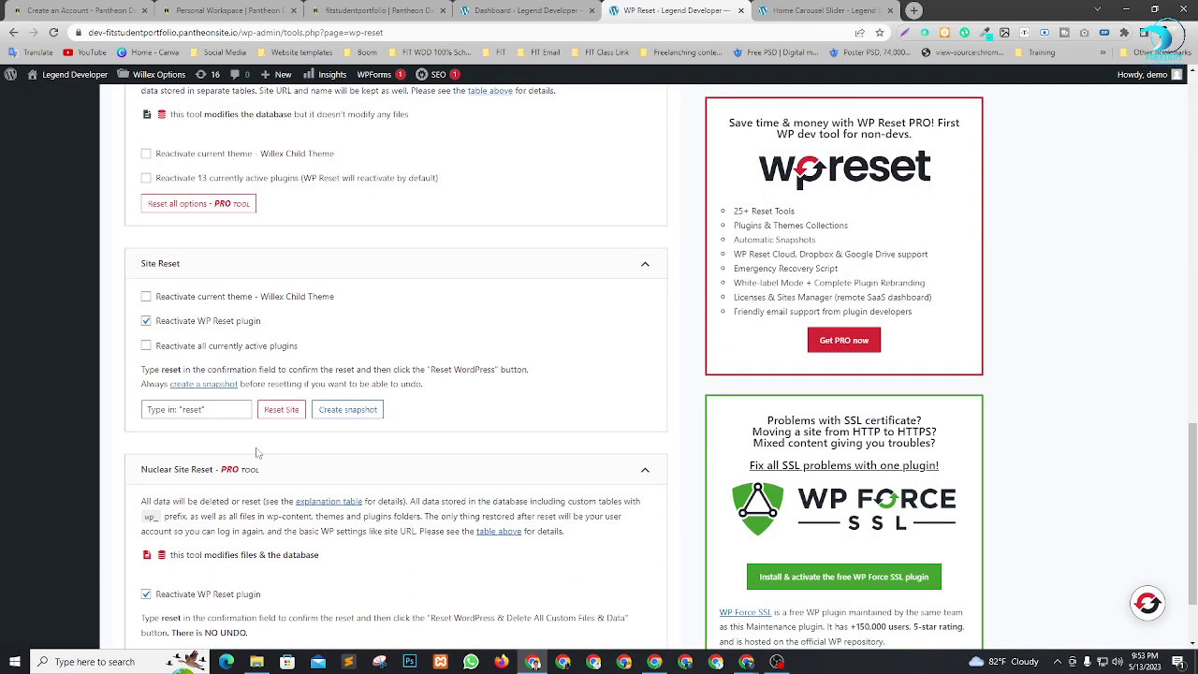
pyautogui.click(180, 412)
pyautogui.write('reset')
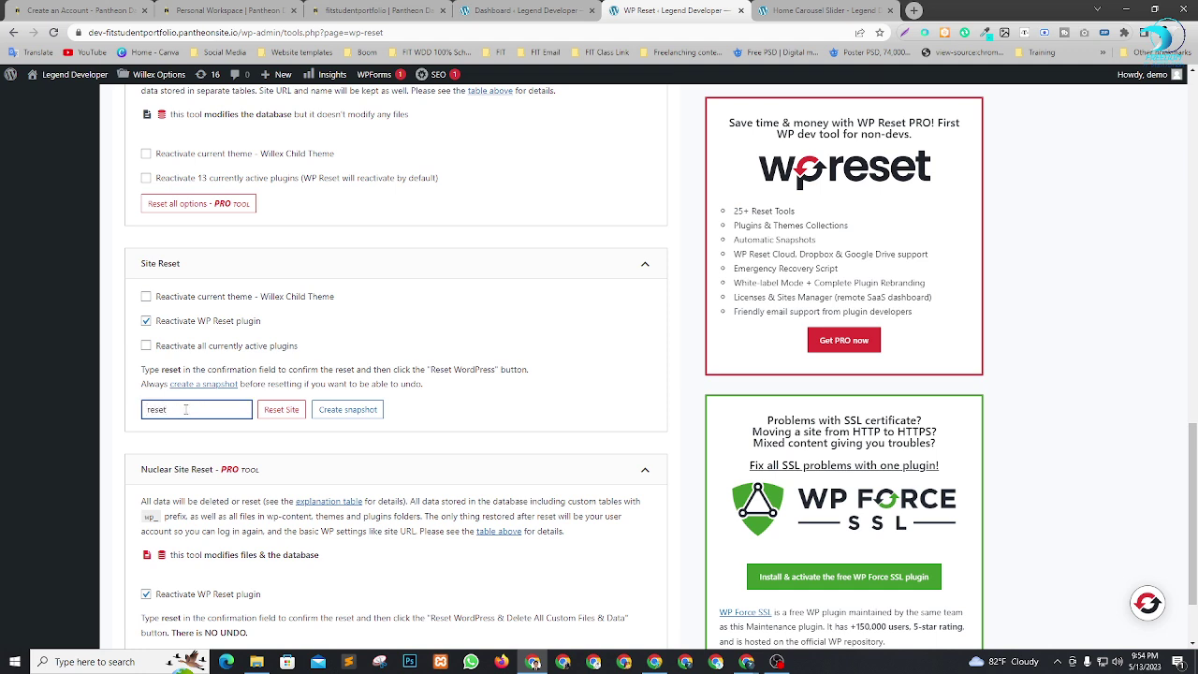
pyautogui.moveTo(185, 409); pyautogui.dragTo(3, 460)
pyautogui.press('BackSpace')
pyautogui.write('re')
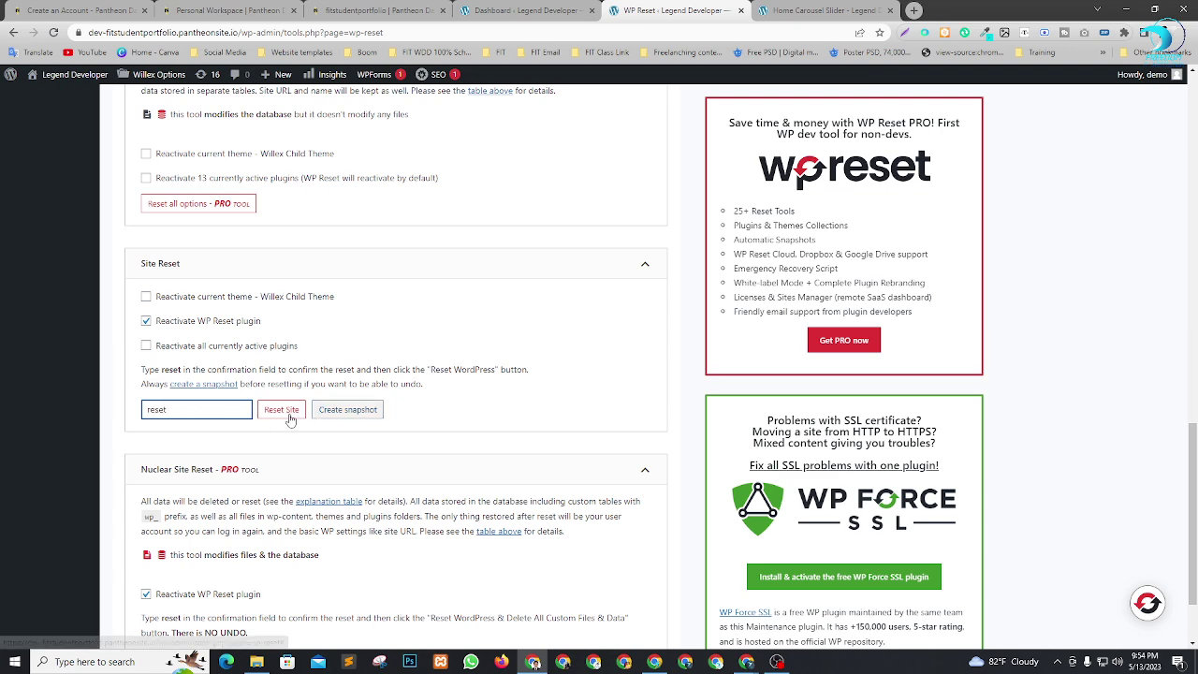
pyautogui.click(282, 410)
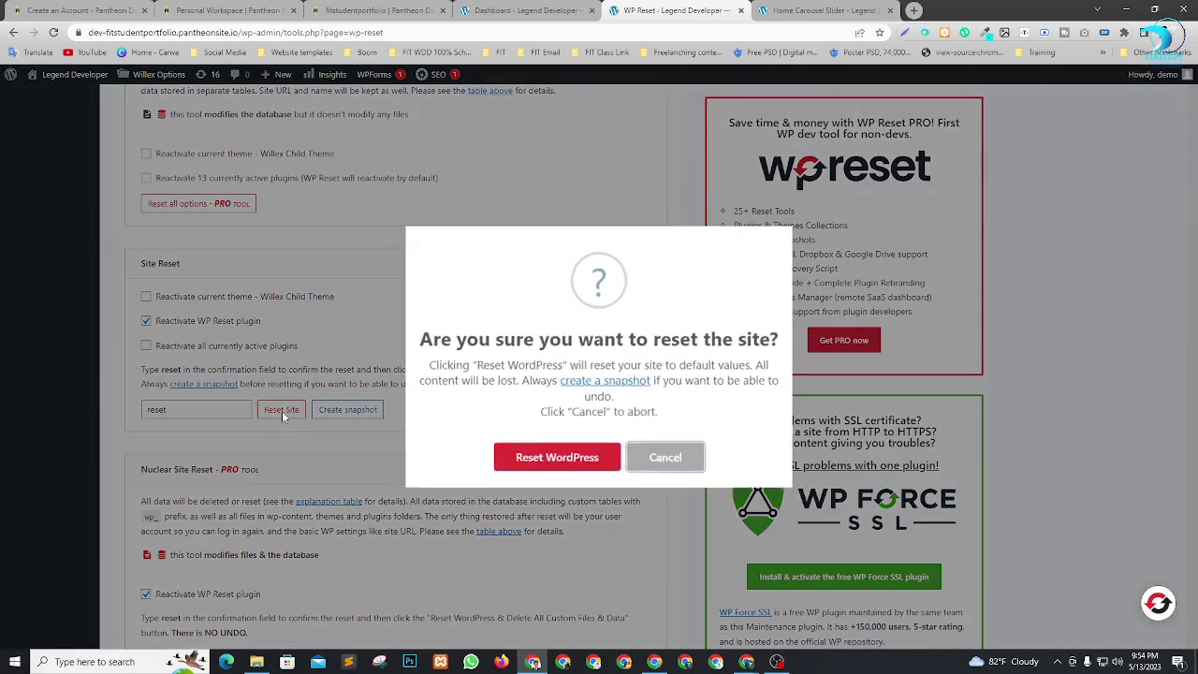
pyautogui.click(526, 455)
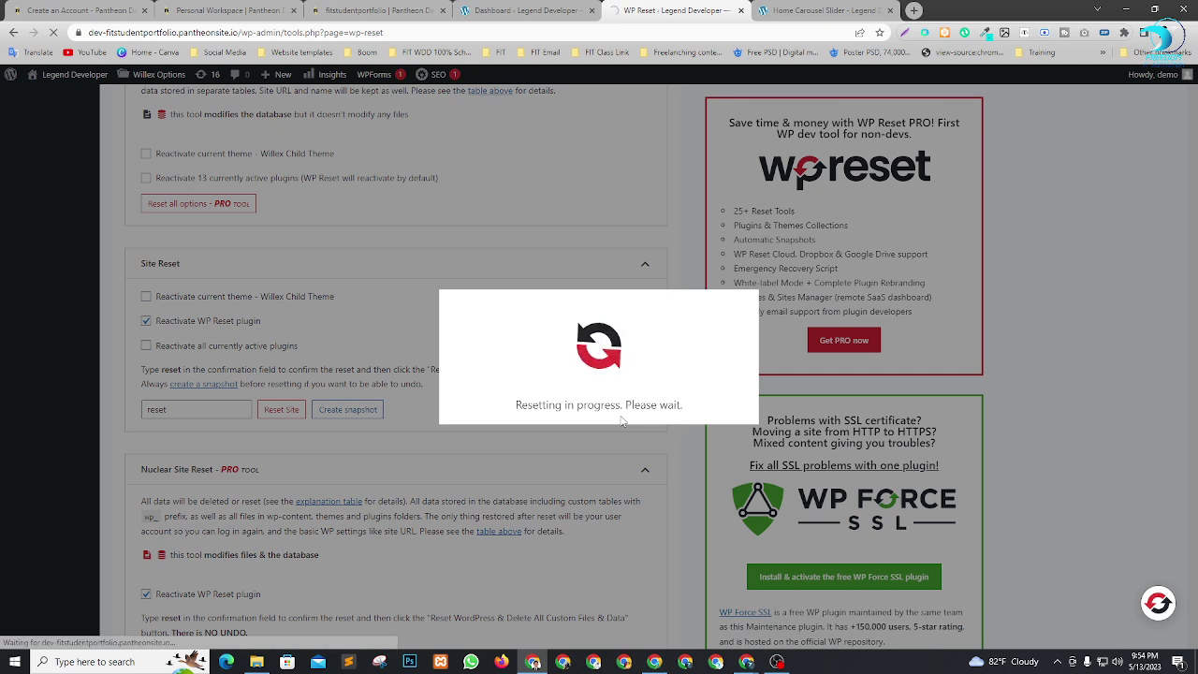
pyautogui.click(763, 12)
pyautogui.click(676, 10)
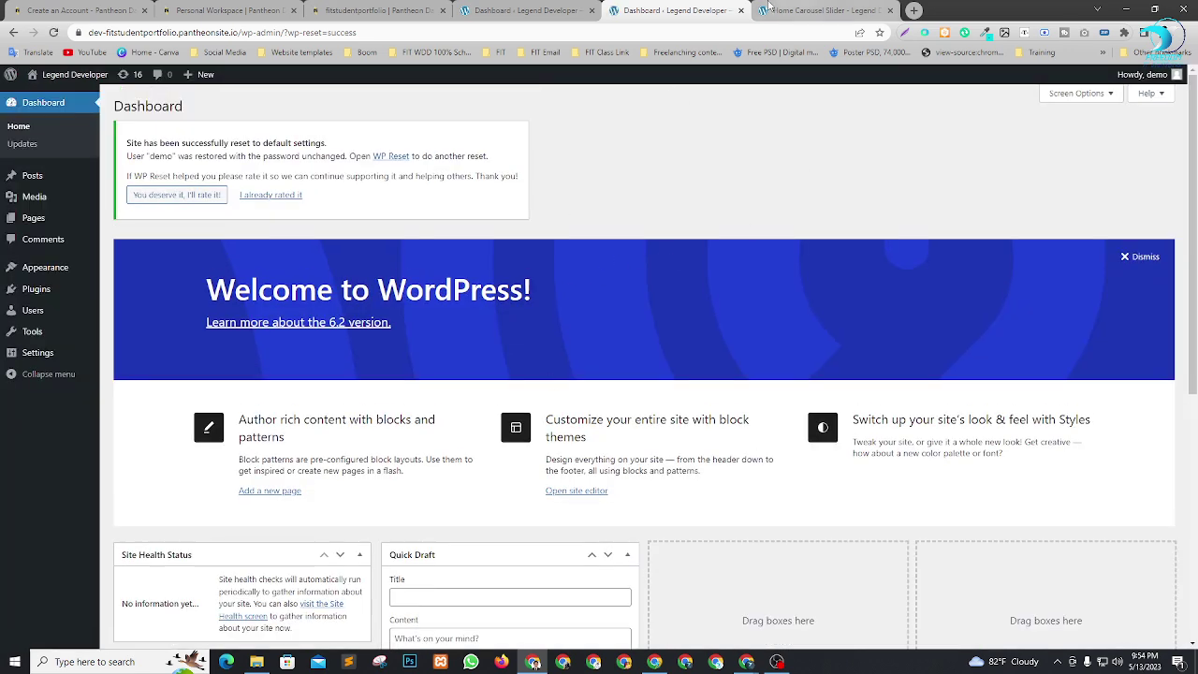
# Close the duplicate dashboard tab and check the reset site's front page.
pyautogui.click(590, 14)
pyautogui.click(663, 11)
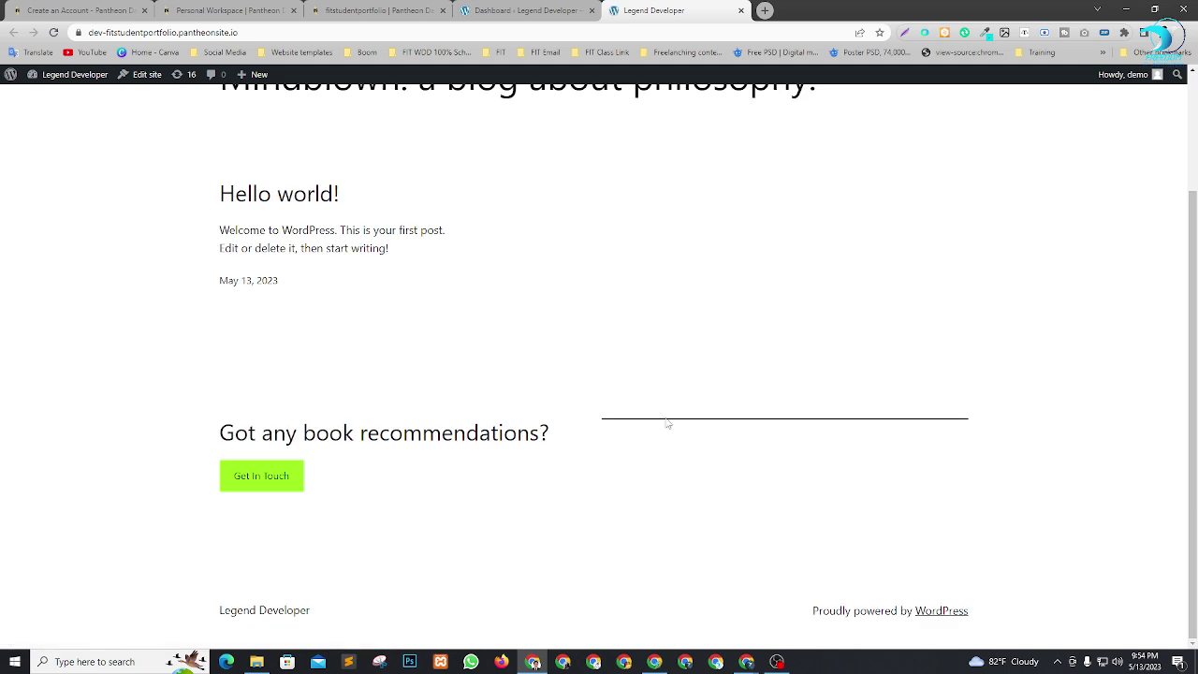
pyautogui.scroll(2, 666, 423)
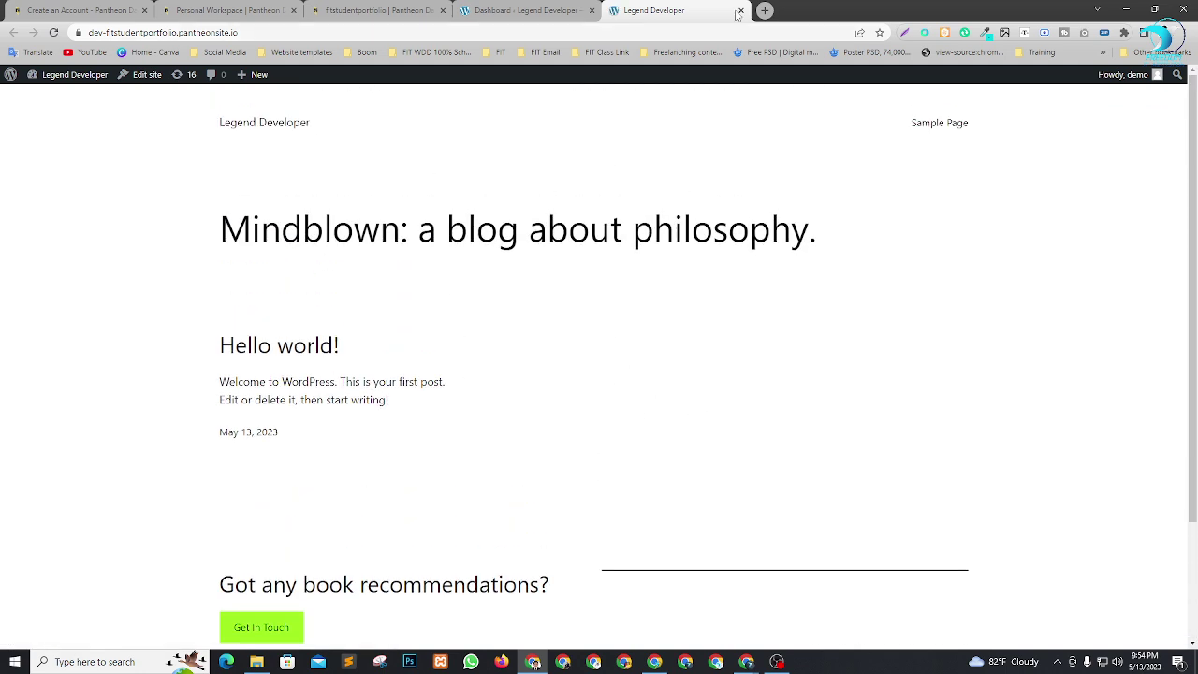
pyautogui.click(553, 7)
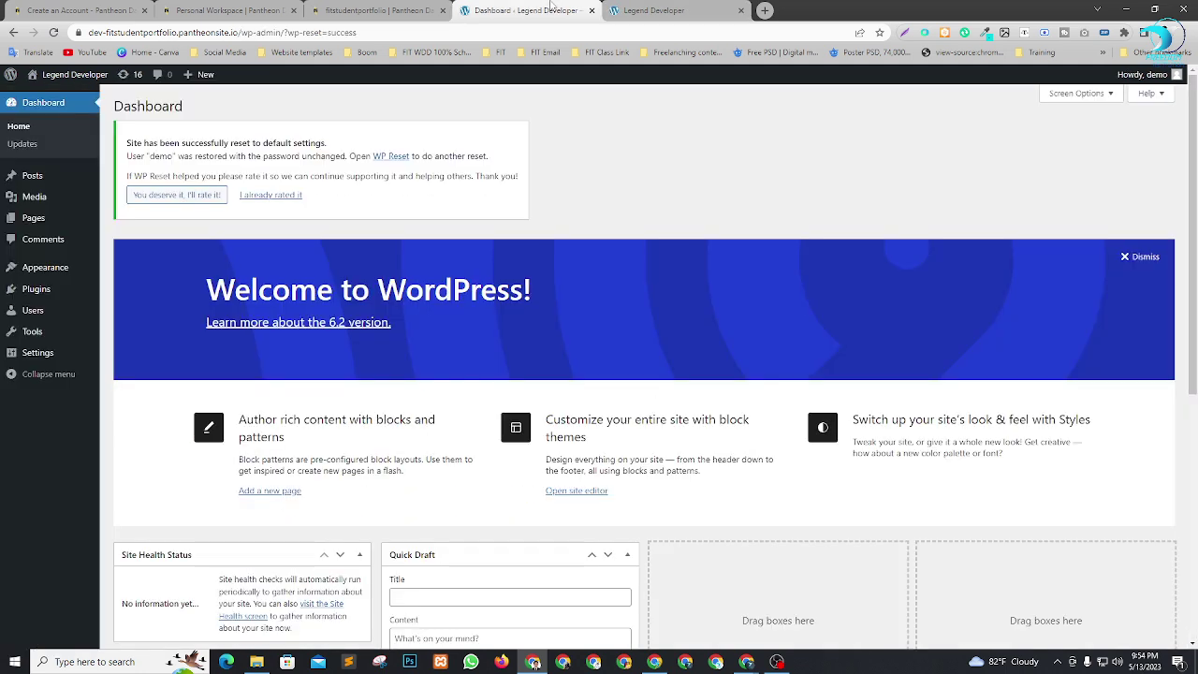
# Hide the Welcome panel and all five dashboard boxes, then open Appearance > Themes in a new tab.
pyautogui.click(1119, 259)
pyautogui.click(1081, 92)
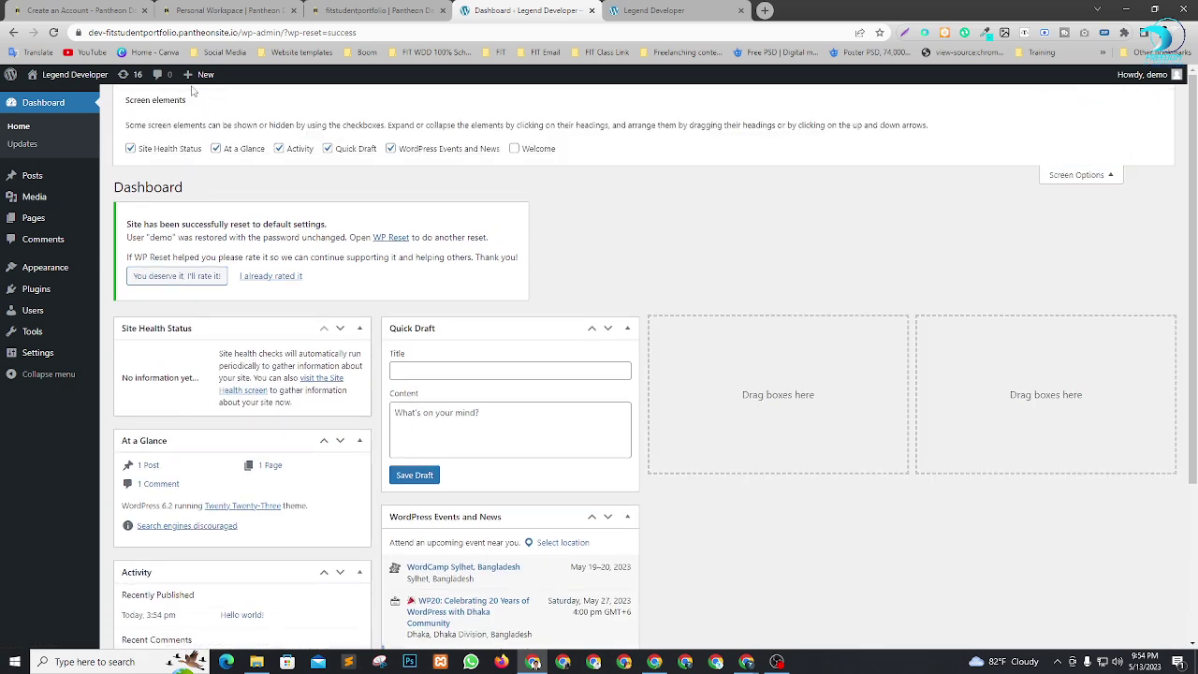
pyautogui.click(181, 150)
pyautogui.click(249, 150)
pyautogui.click(302, 150)
pyautogui.click(343, 150)
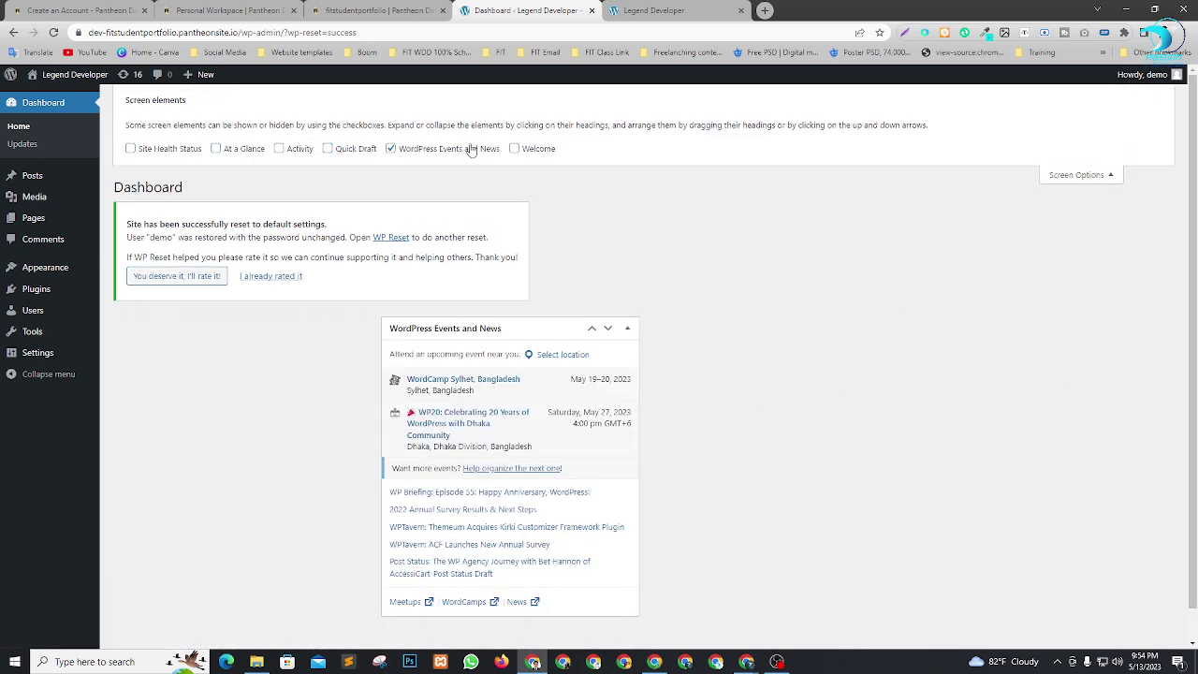
pyautogui.click(471, 150)
pyautogui.click(1077, 175)
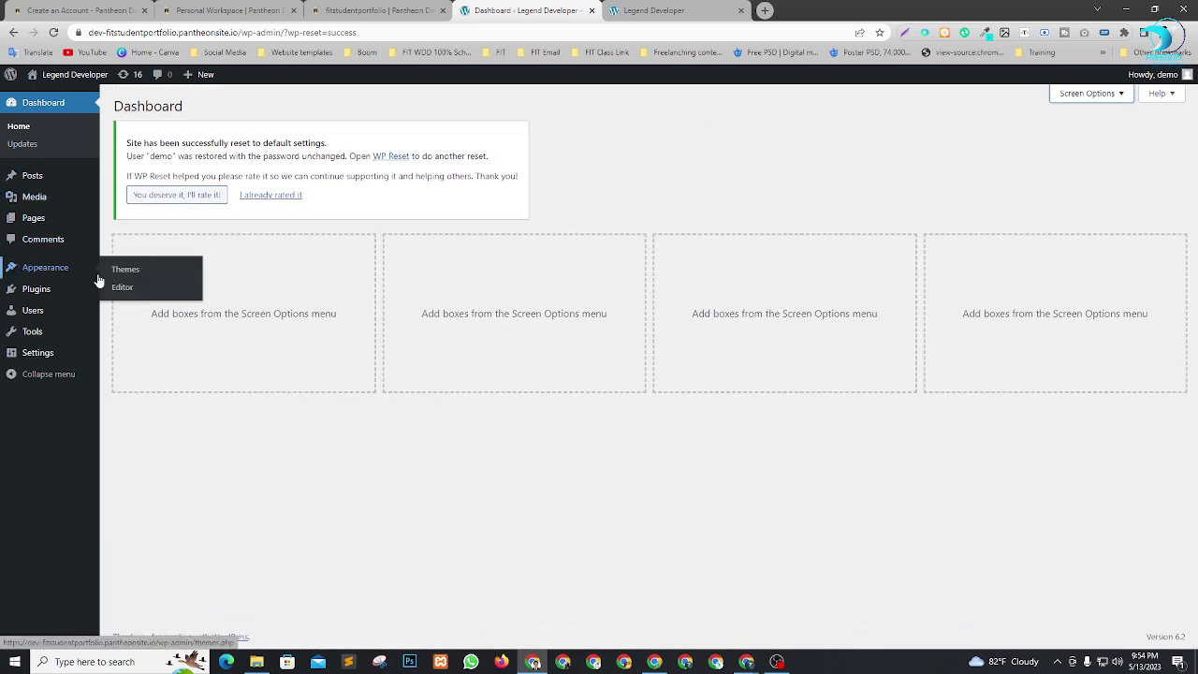
pyautogui.rightClick(121, 269)
pyautogui.click(140, 276)
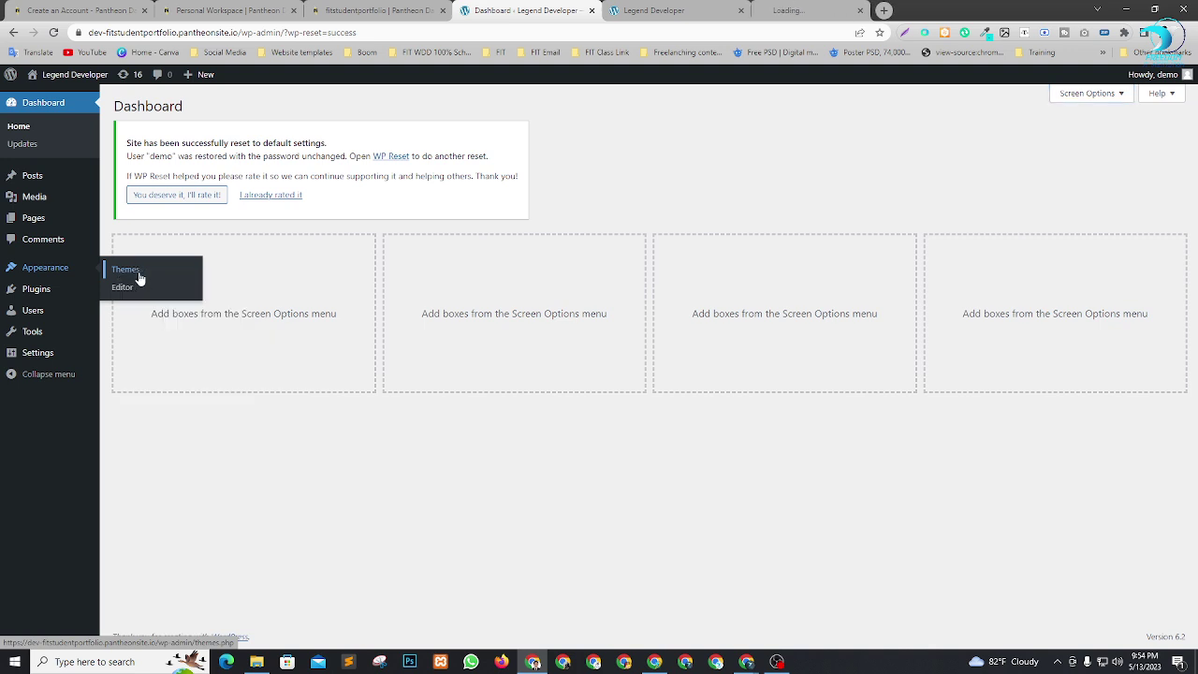
# Upload cvio.zip as a new theme and activate the Cvio theme.
pyautogui.click(613, 10)
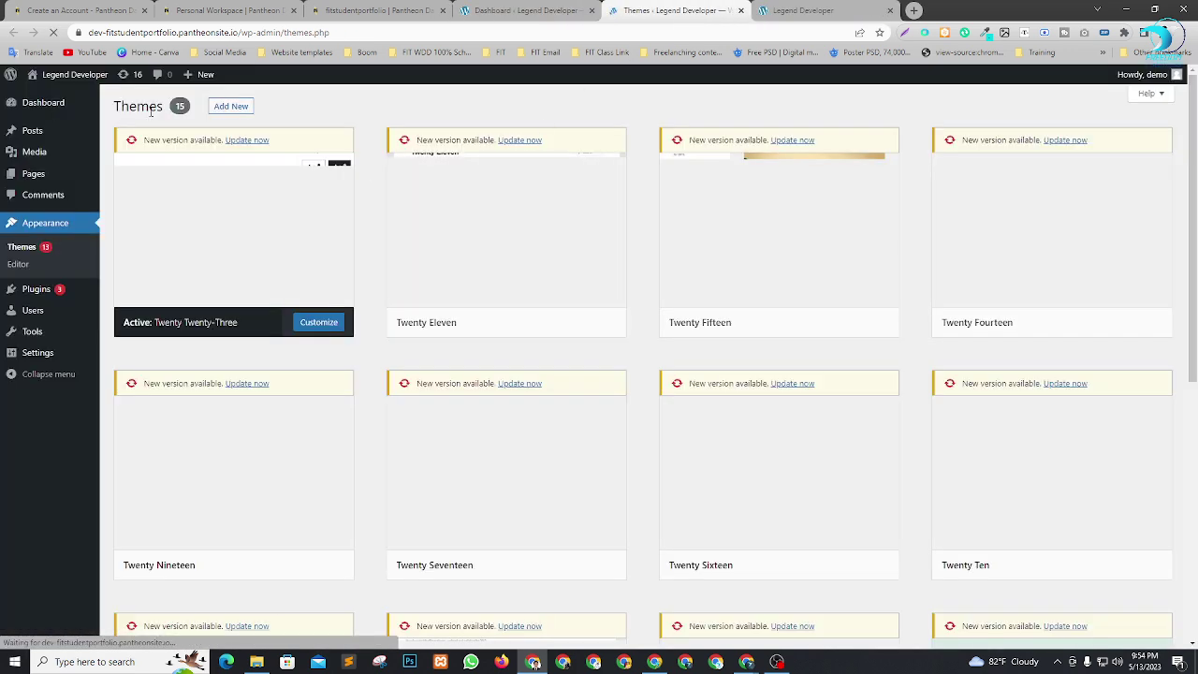
pyautogui.click(234, 105)
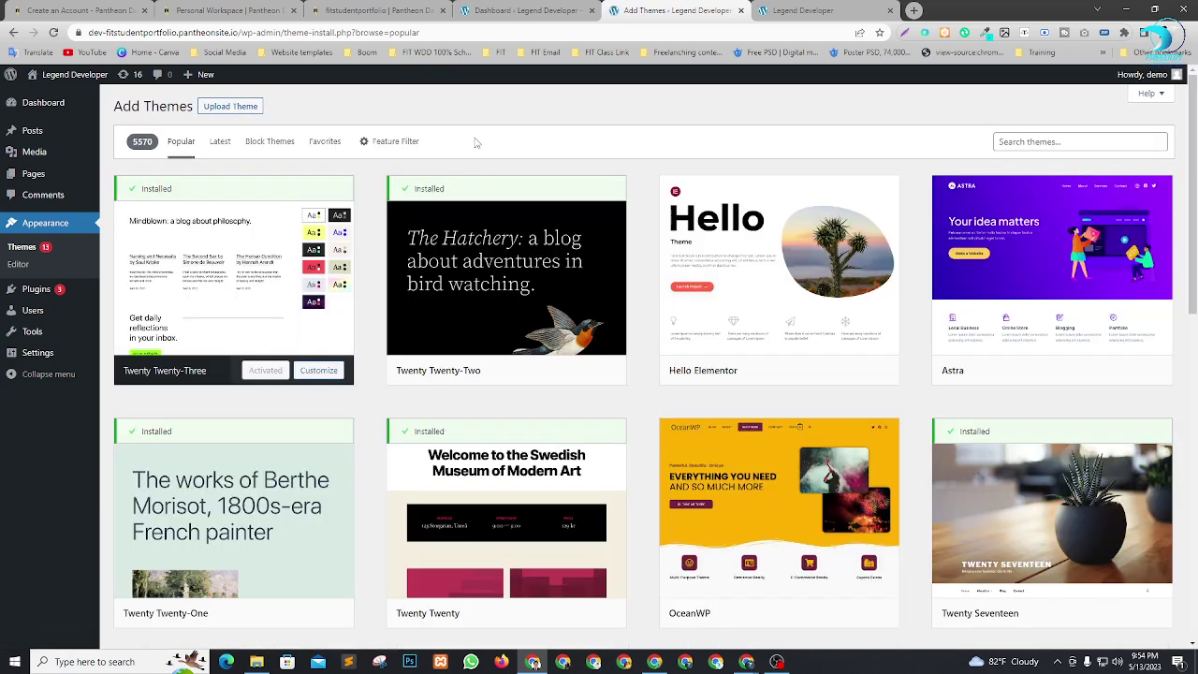
pyautogui.click(222, 108)
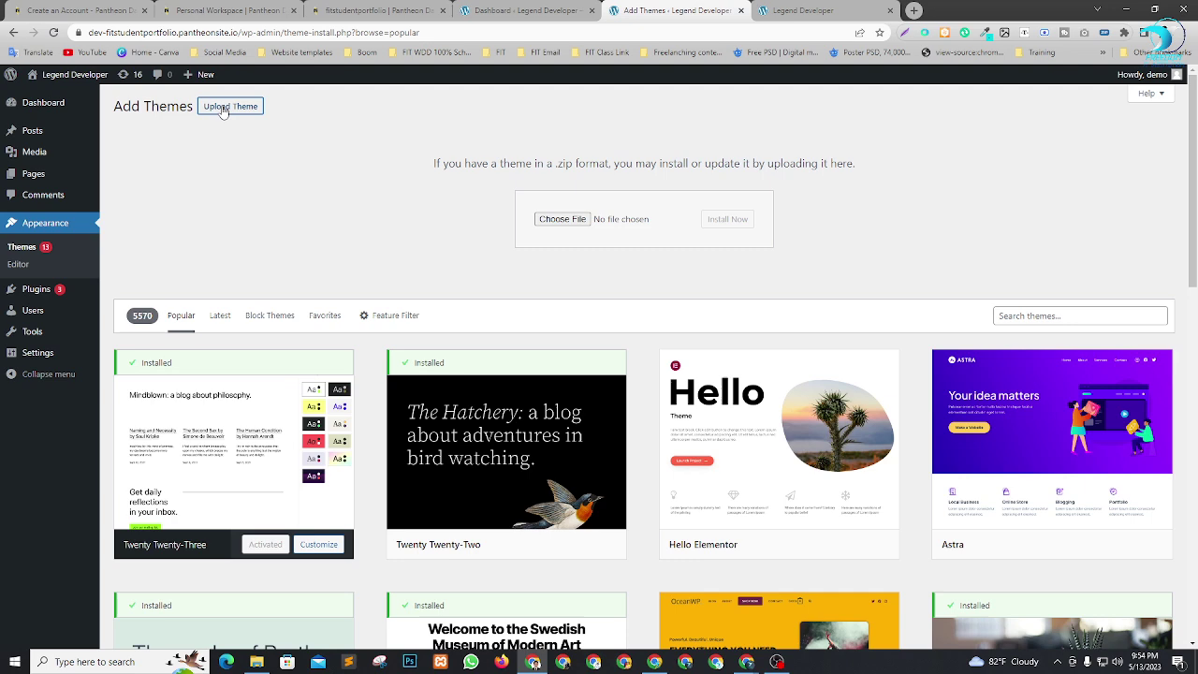
pyautogui.click(258, 661)
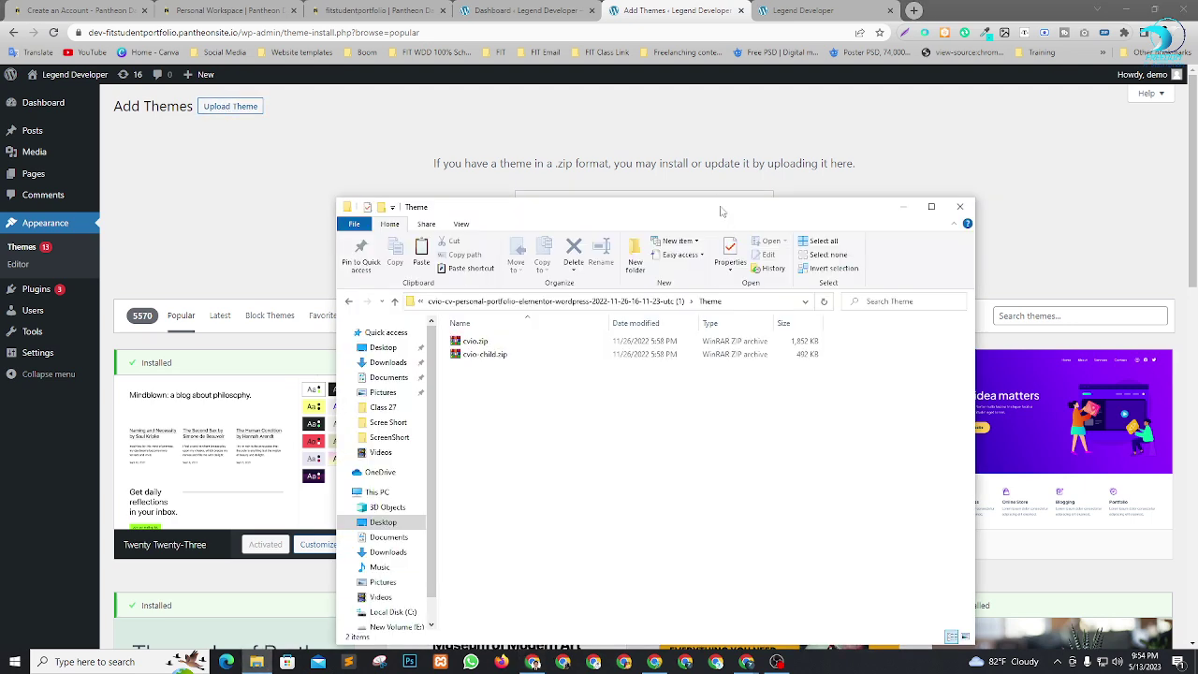
pyautogui.moveTo(647, 212); pyautogui.dragTo(650, 309)
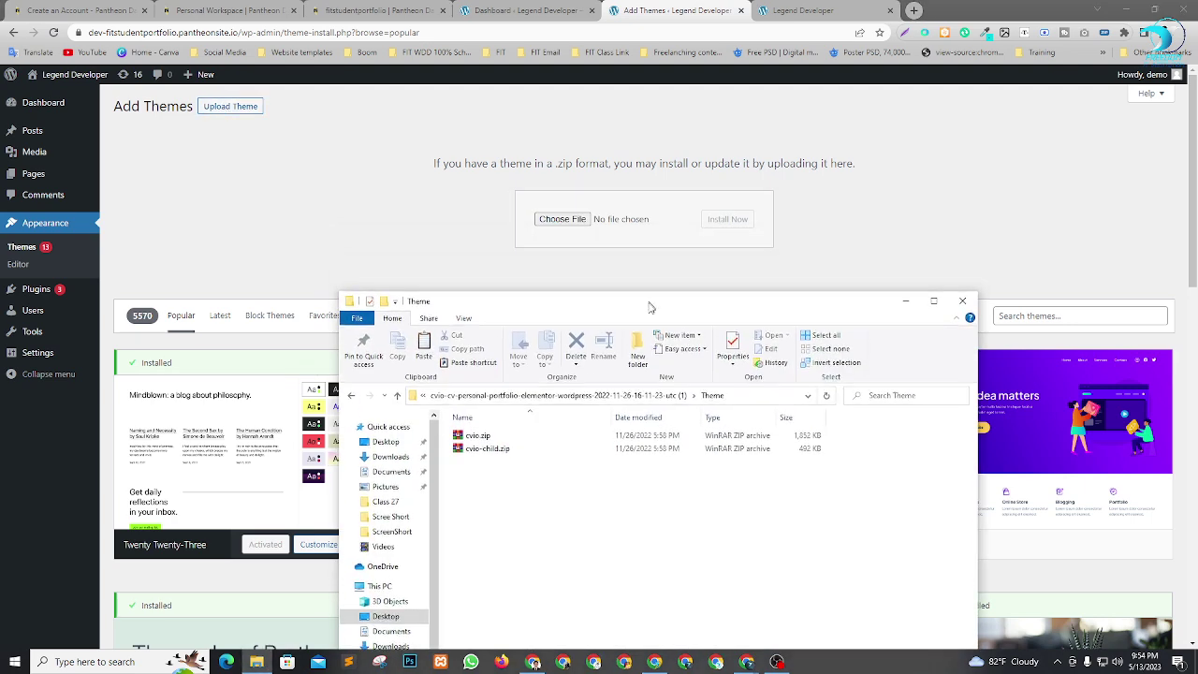
pyautogui.moveTo(478, 442); pyautogui.dragTo(590, 216)
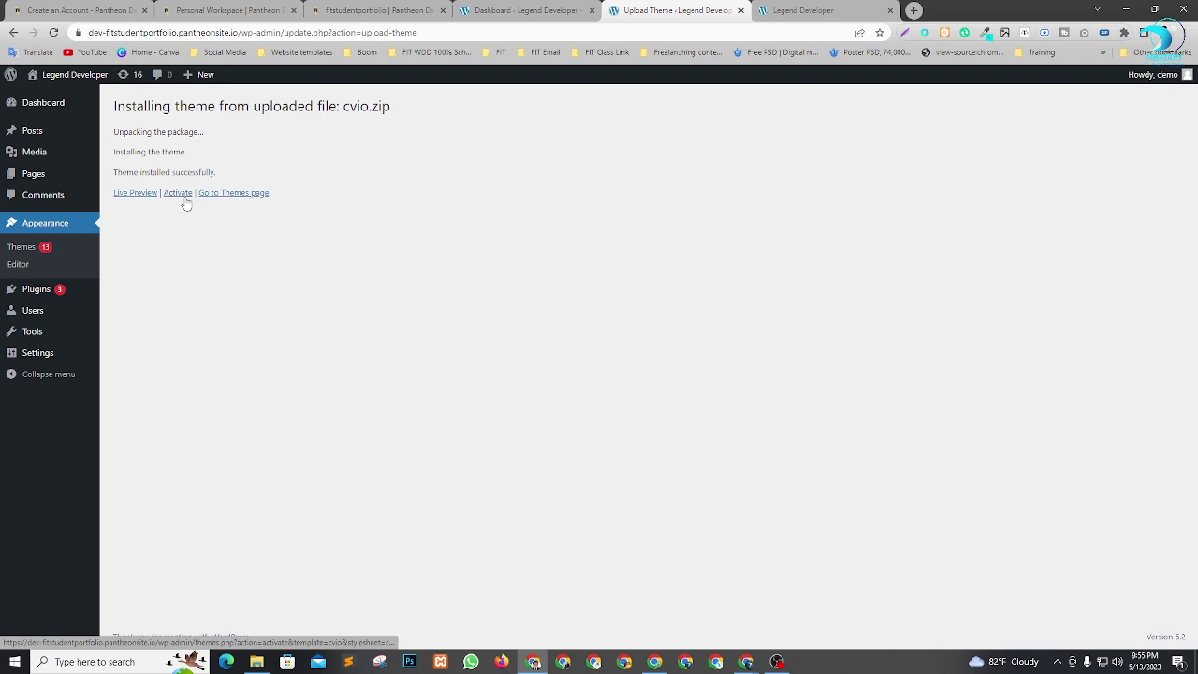
pyautogui.click(178, 193)
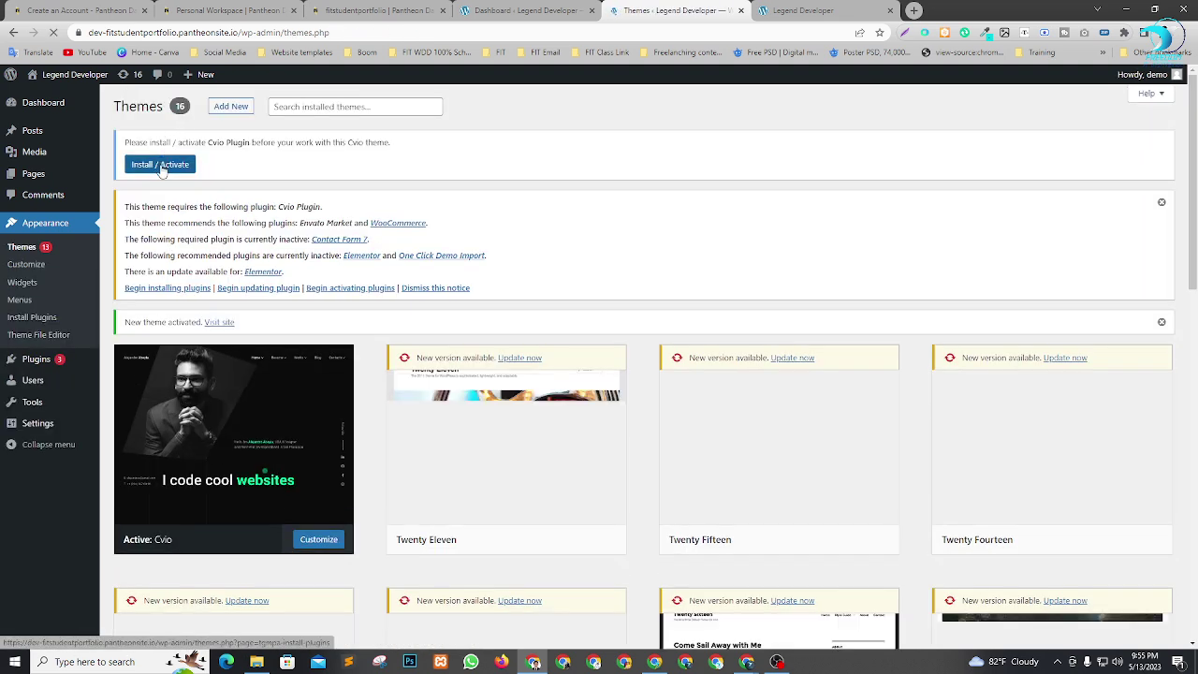
# Upload and install cvio-child.zip, then activate the Cvio child theme.
pyautogui.click(236, 109)
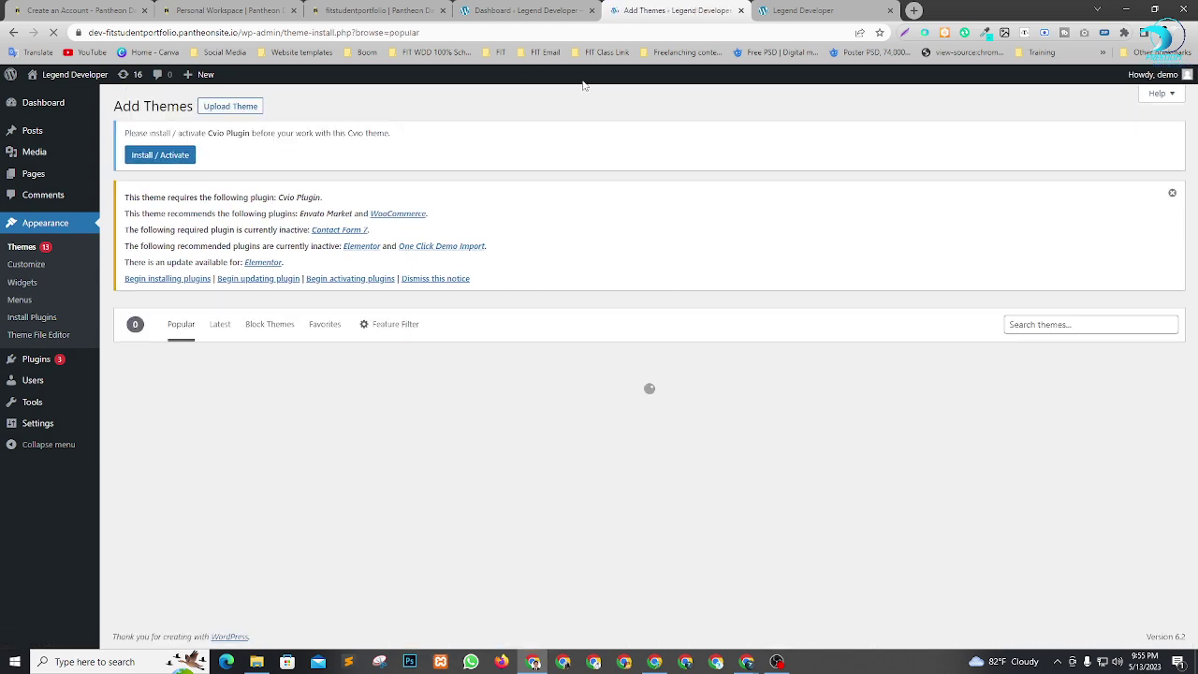
pyautogui.click(239, 108)
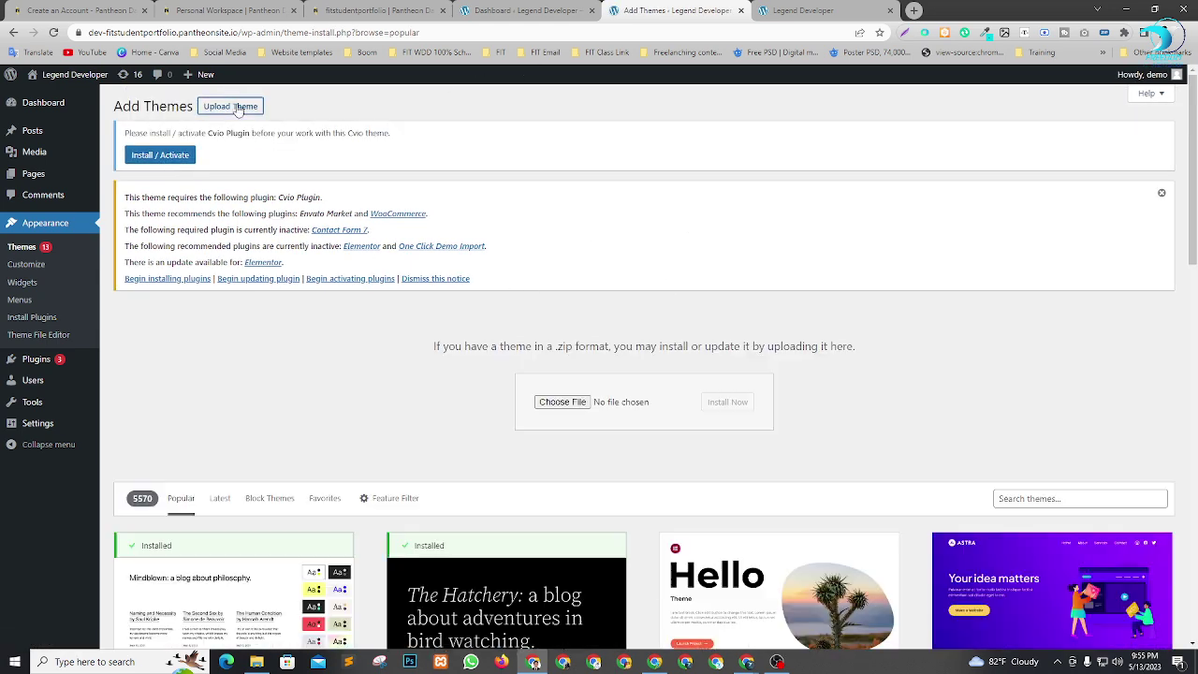
pyautogui.click(254, 666)
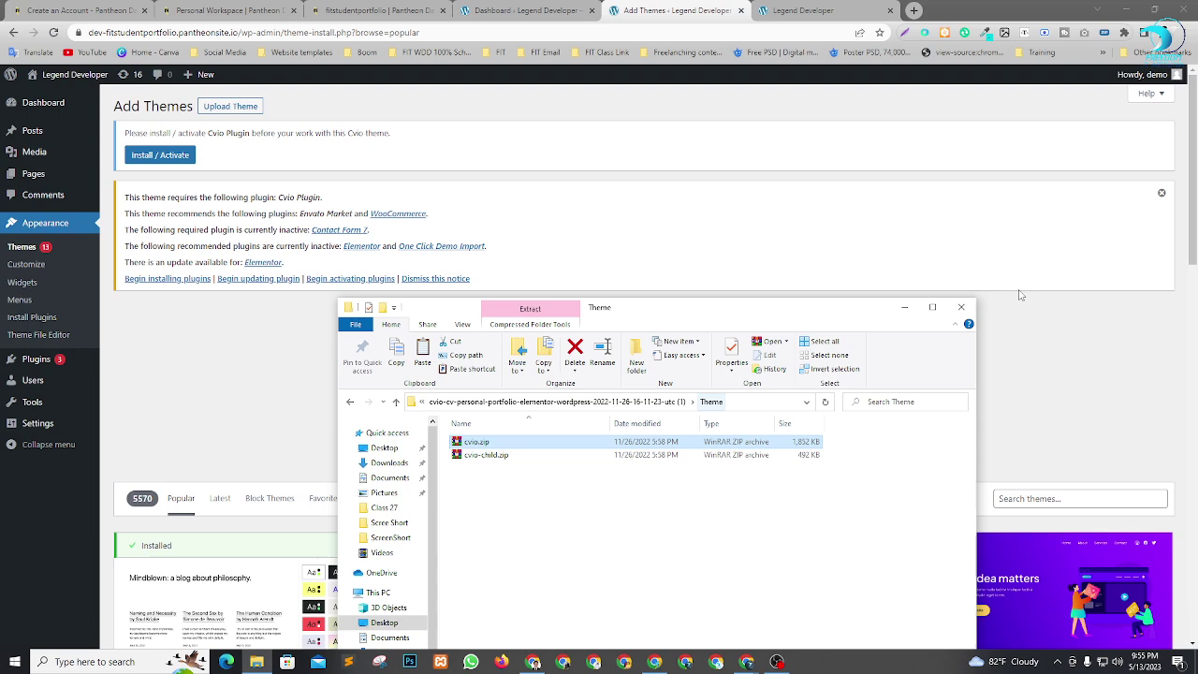
pyautogui.scroll(-2, 1022, 294)
pyautogui.doubleClick(525, 456)
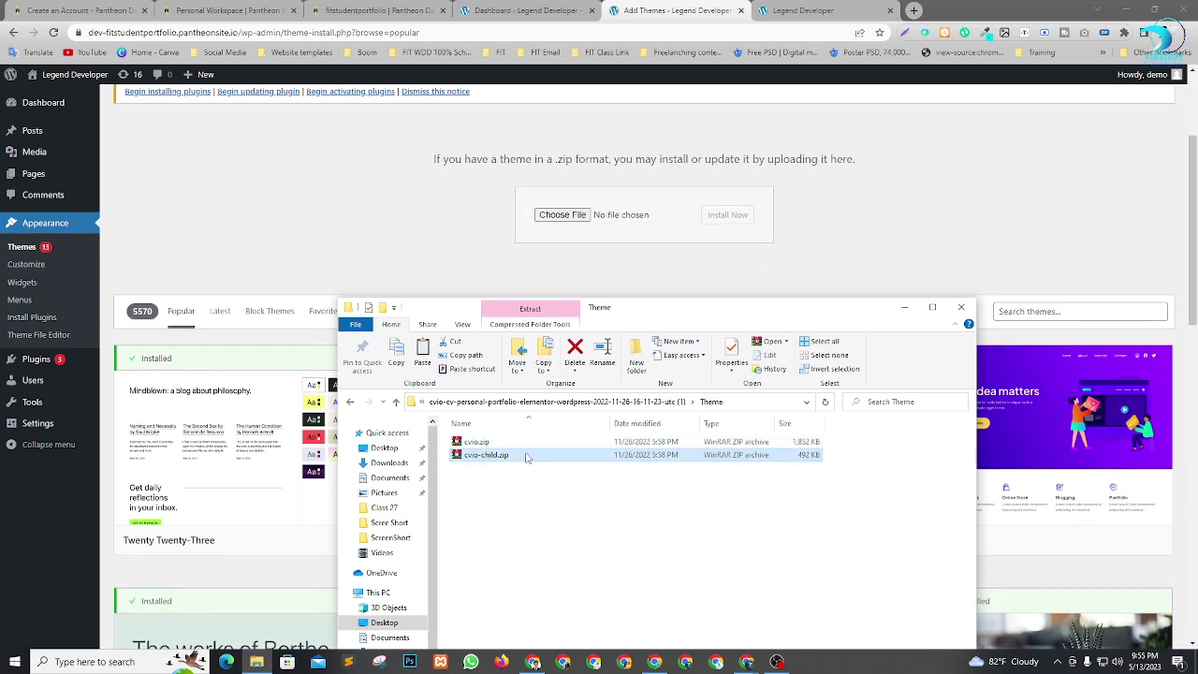
pyautogui.click(1008, 140)
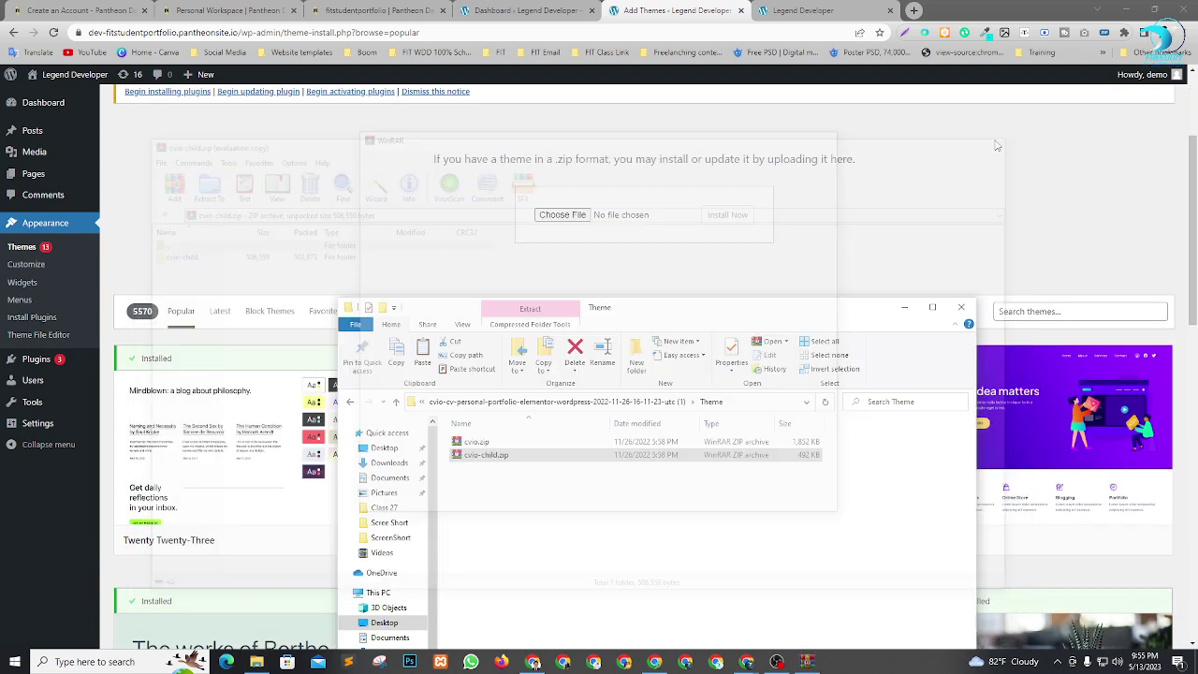
pyautogui.moveTo(546, 459); pyautogui.dragTo(581, 214)
pyautogui.click(740, 216)
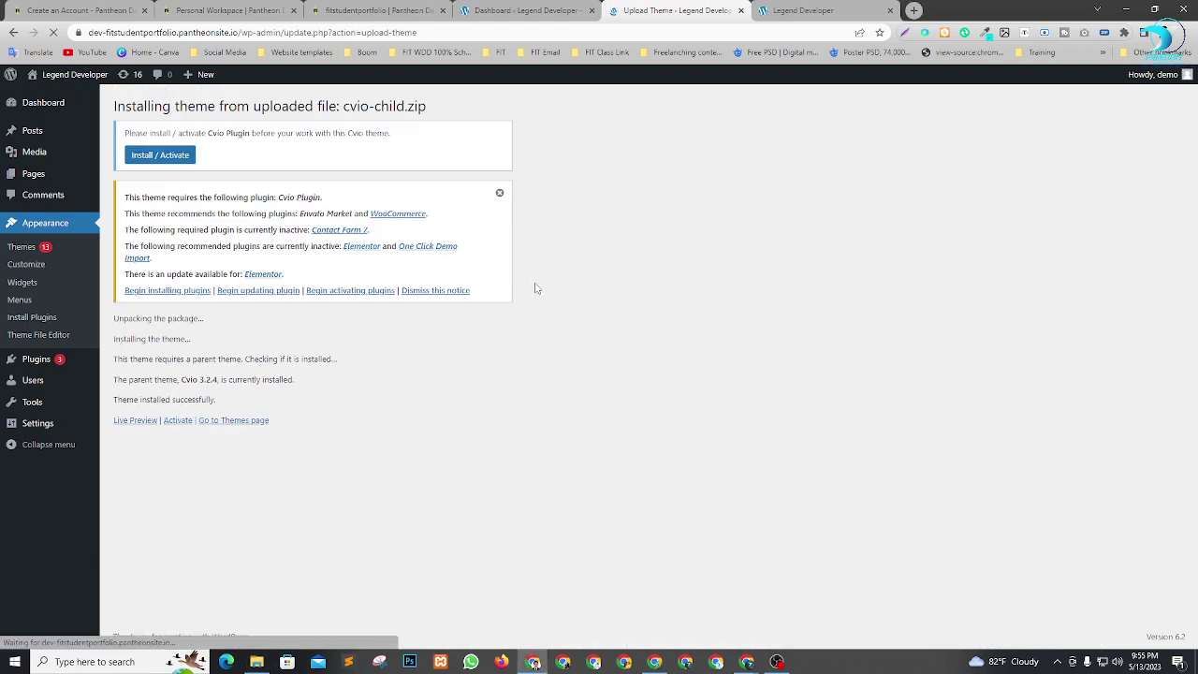
pyautogui.click(178, 423)
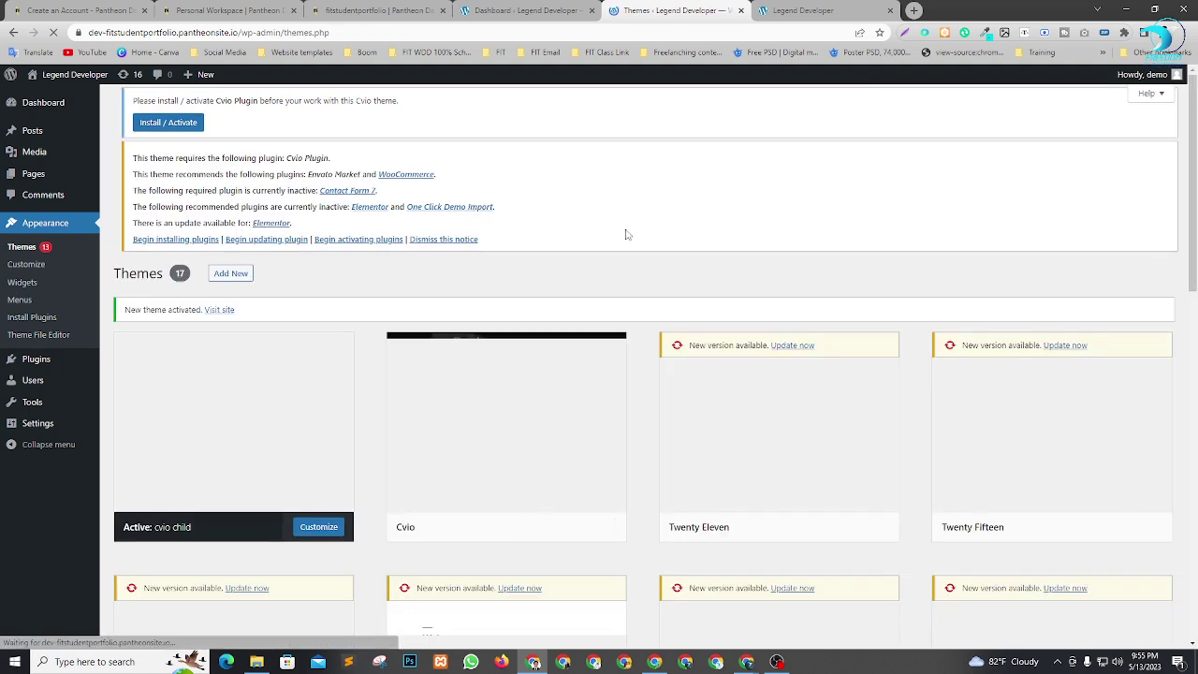
# Reload and scroll the front page to preview the dark Cvio design, then return to Themes.
pyautogui.click(824, 9)
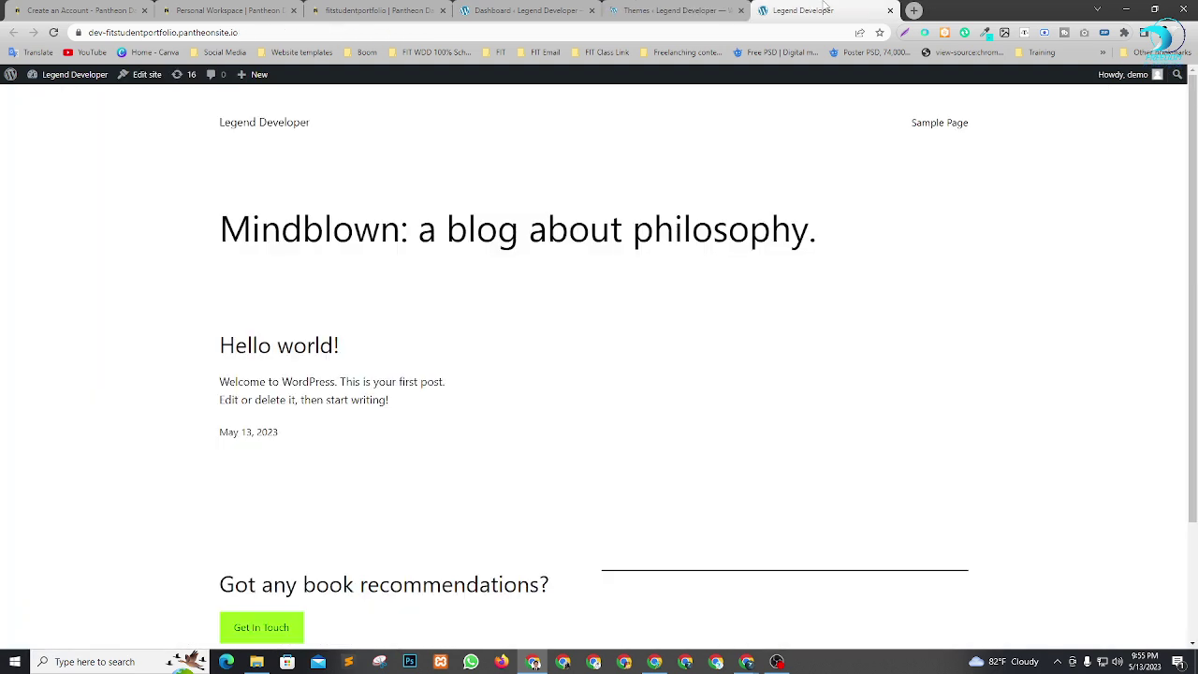
pyautogui.press('F5')
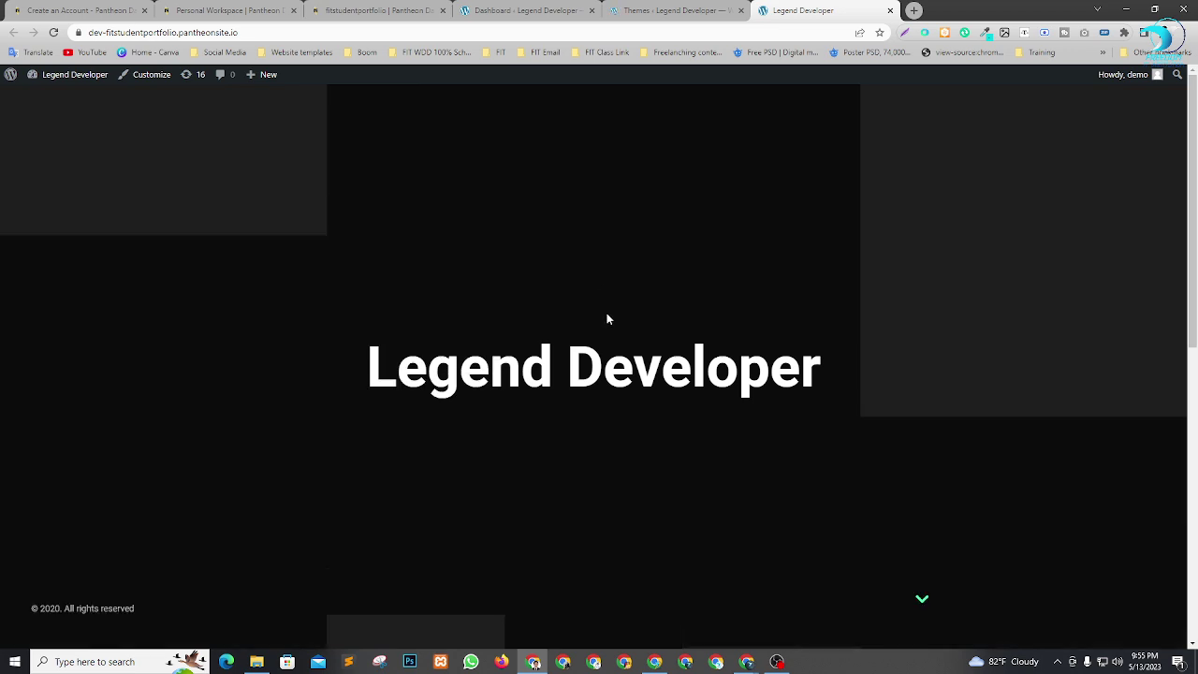
pyautogui.scroll(-5, 858, 365)
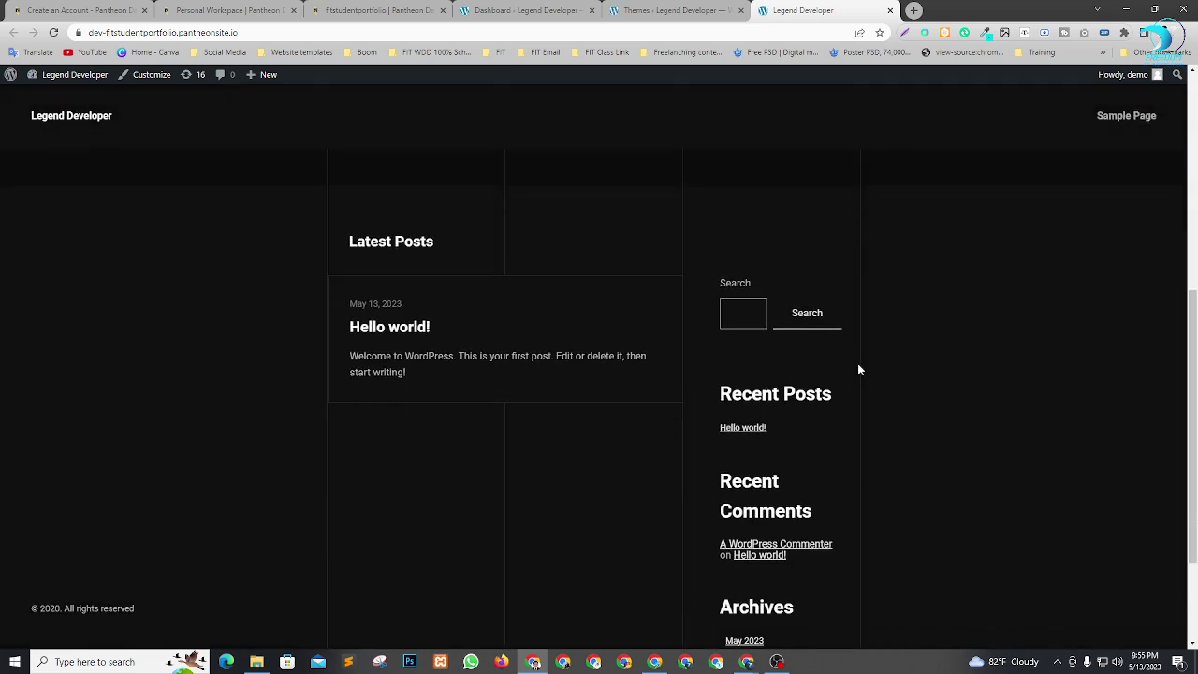
pyautogui.scroll(5, 839, 415)
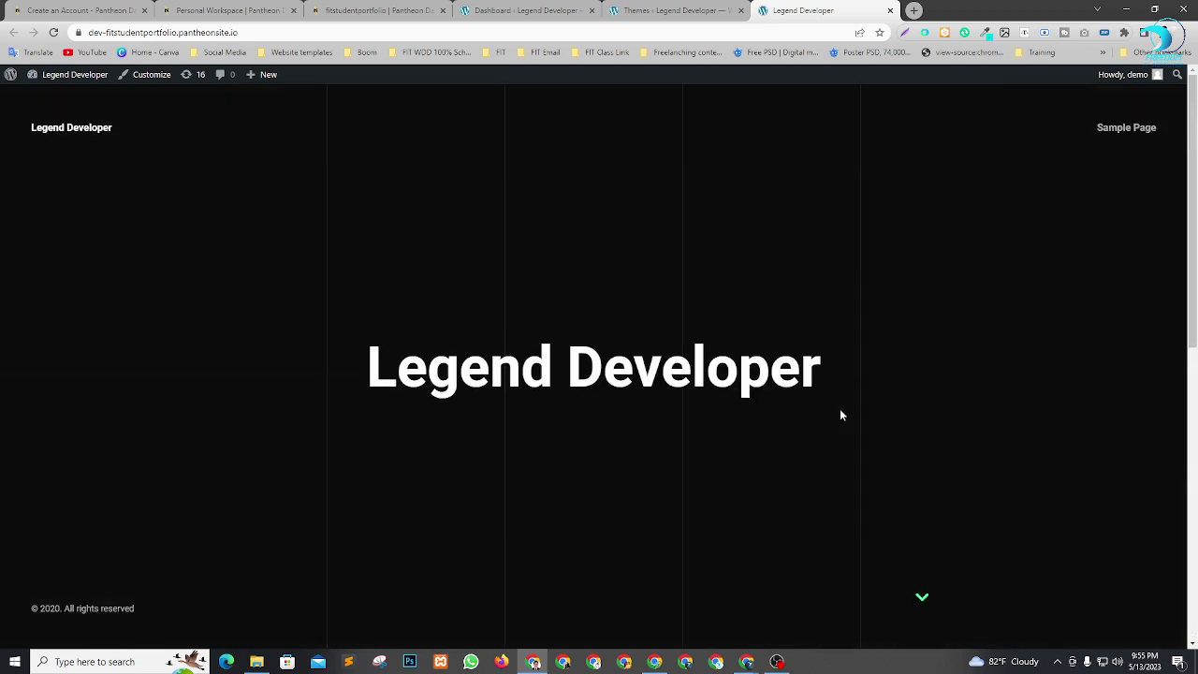
pyautogui.click(728, 8)
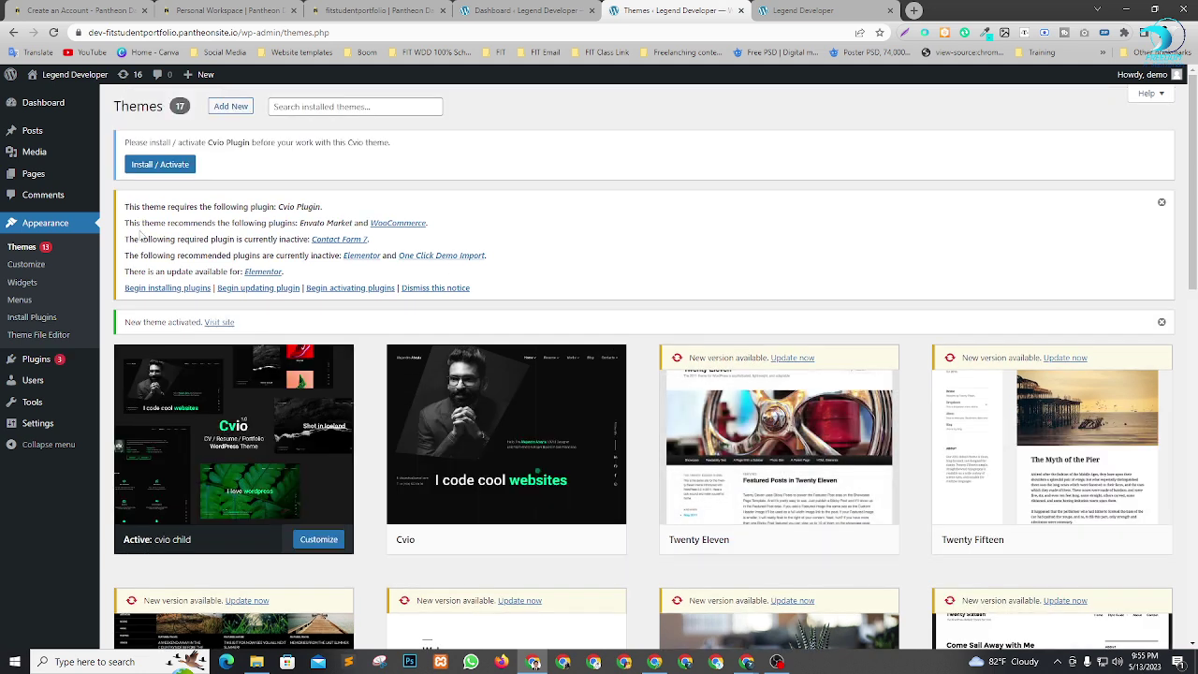
# Bulk-install all the theme's required plugins from the plugin list.
pyautogui.click(165, 291)
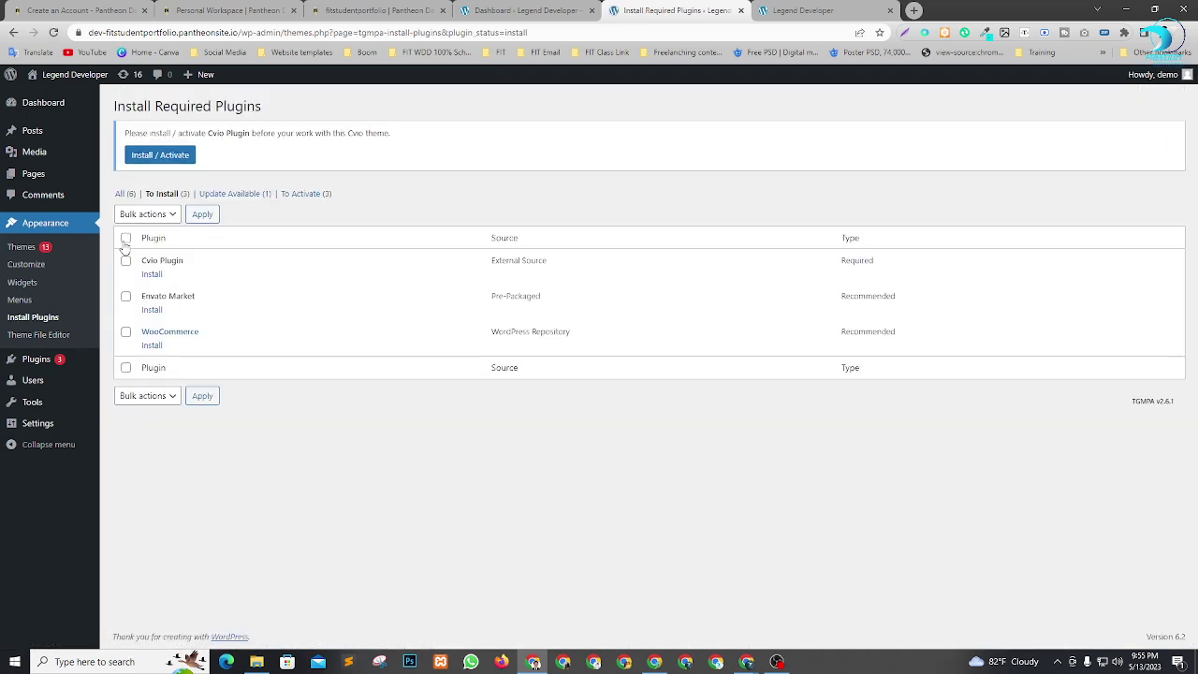
pyautogui.click(145, 215)
pyautogui.click(143, 241)
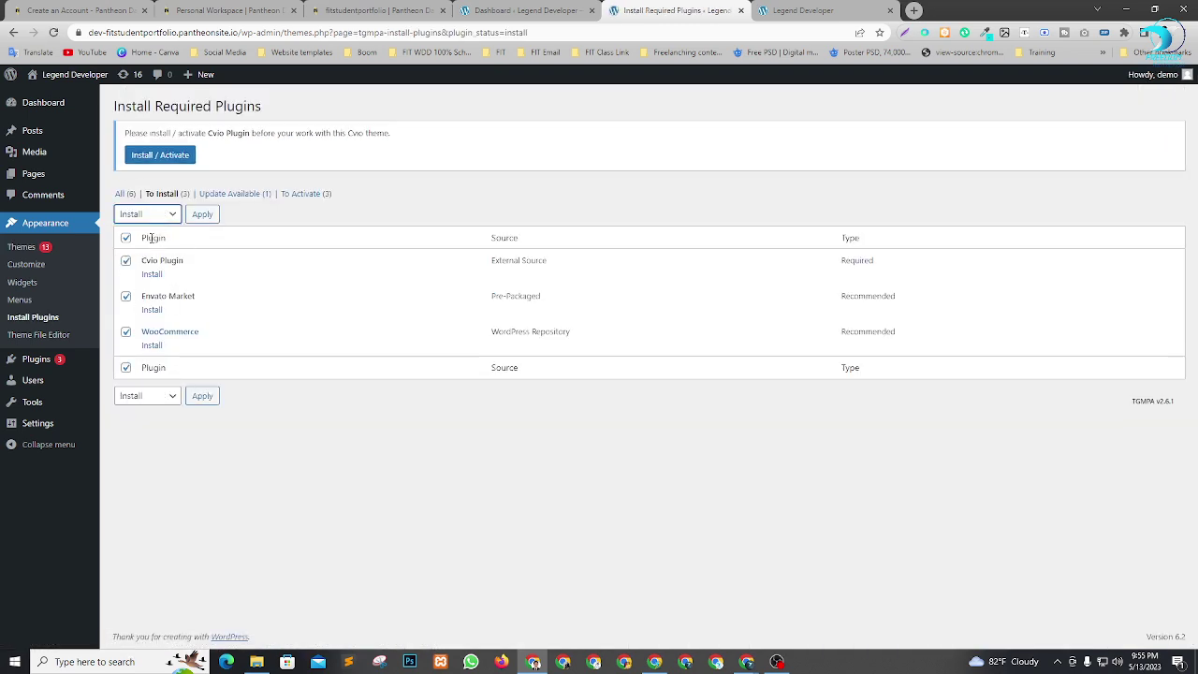
pyautogui.click(201, 215)
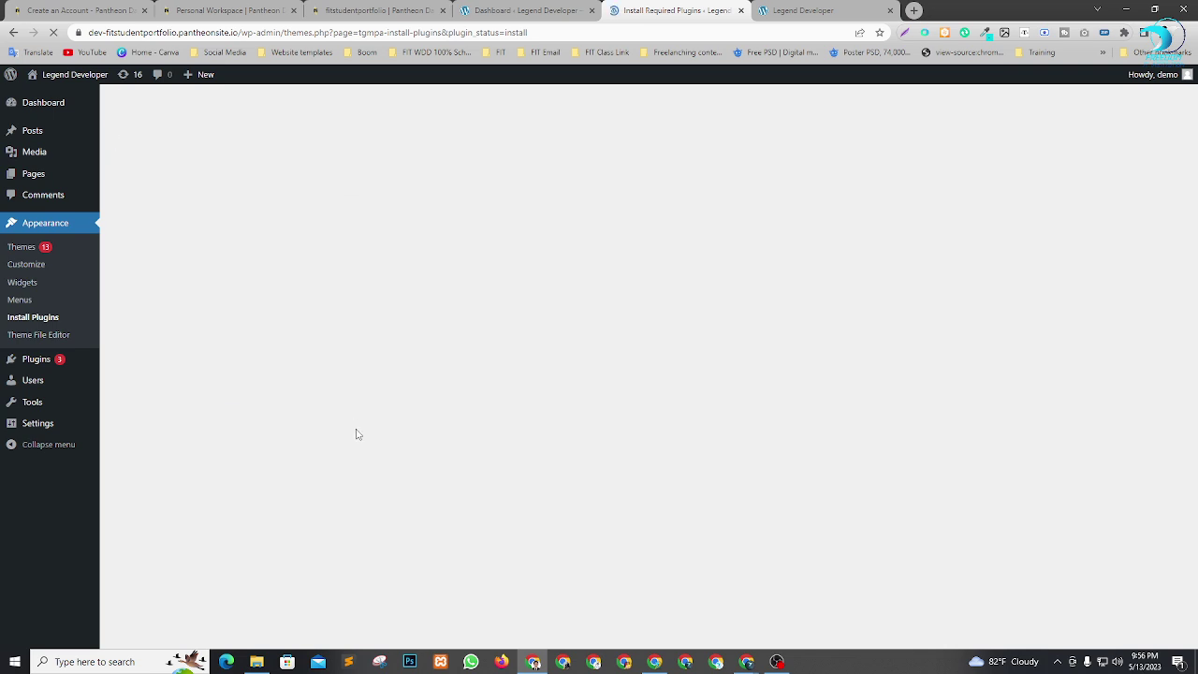
# Bulk-activate Contact Form 7, Cvio Plugin, Elementor, Envato Market, One Click Demo Import and WooCommerce.
pyautogui.click(149, 398)
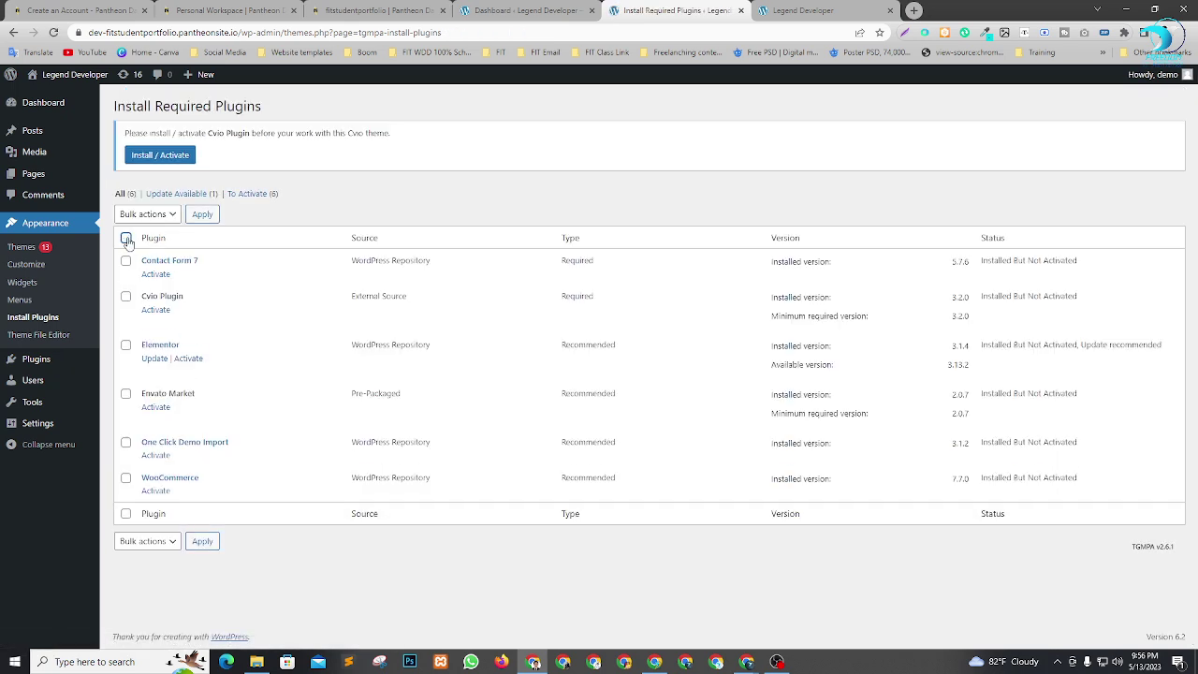
pyautogui.click(164, 216)
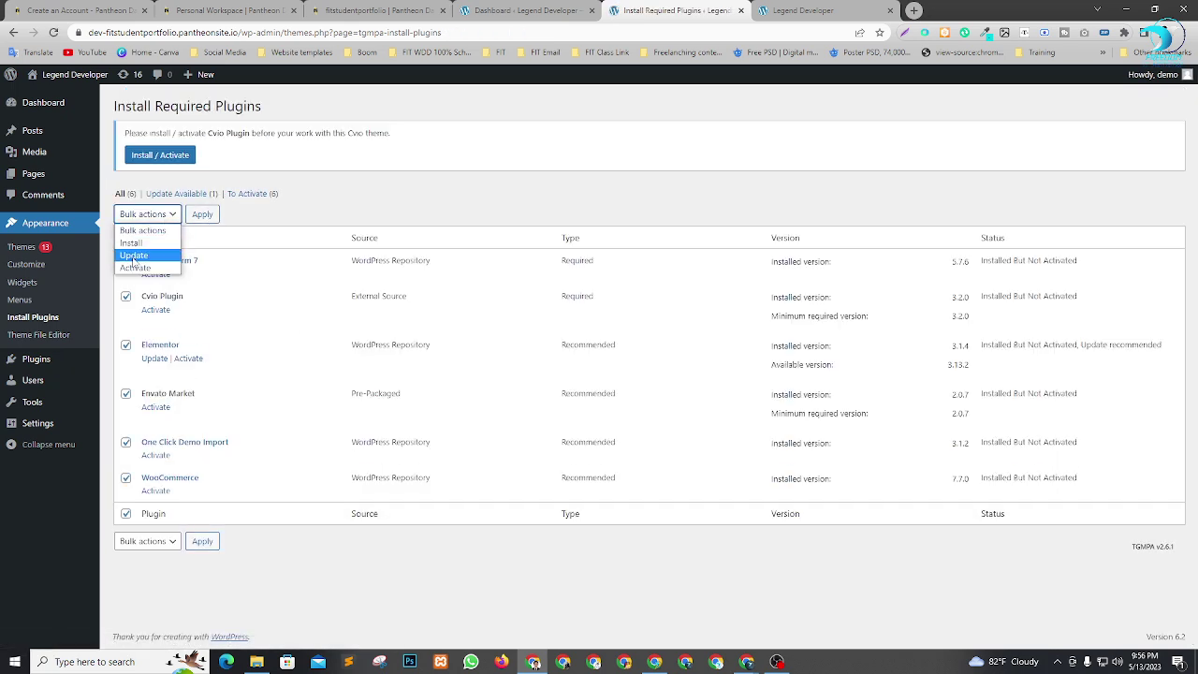
pyautogui.click(142, 269)
pyautogui.click(203, 215)
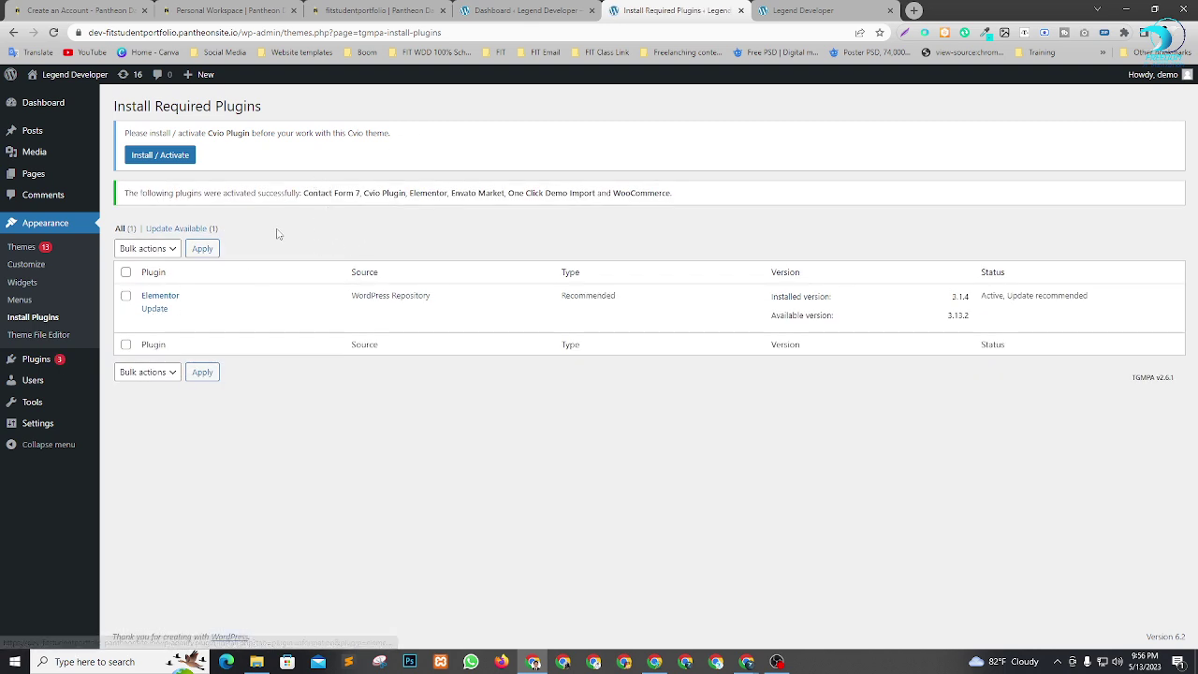
pyautogui.moveTo(32, 114)
pyautogui.click(119, 107)
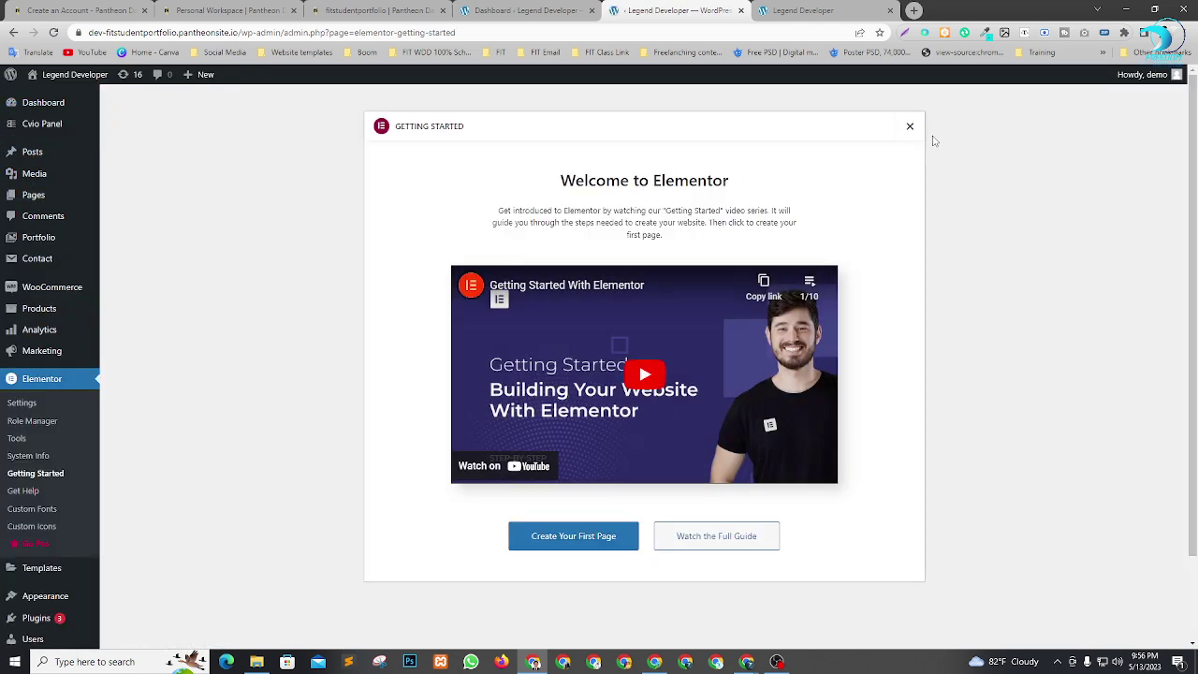
# Install and activate Advanced Custom Fields Pro, then update Elementor.
pyautogui.click(909, 125)
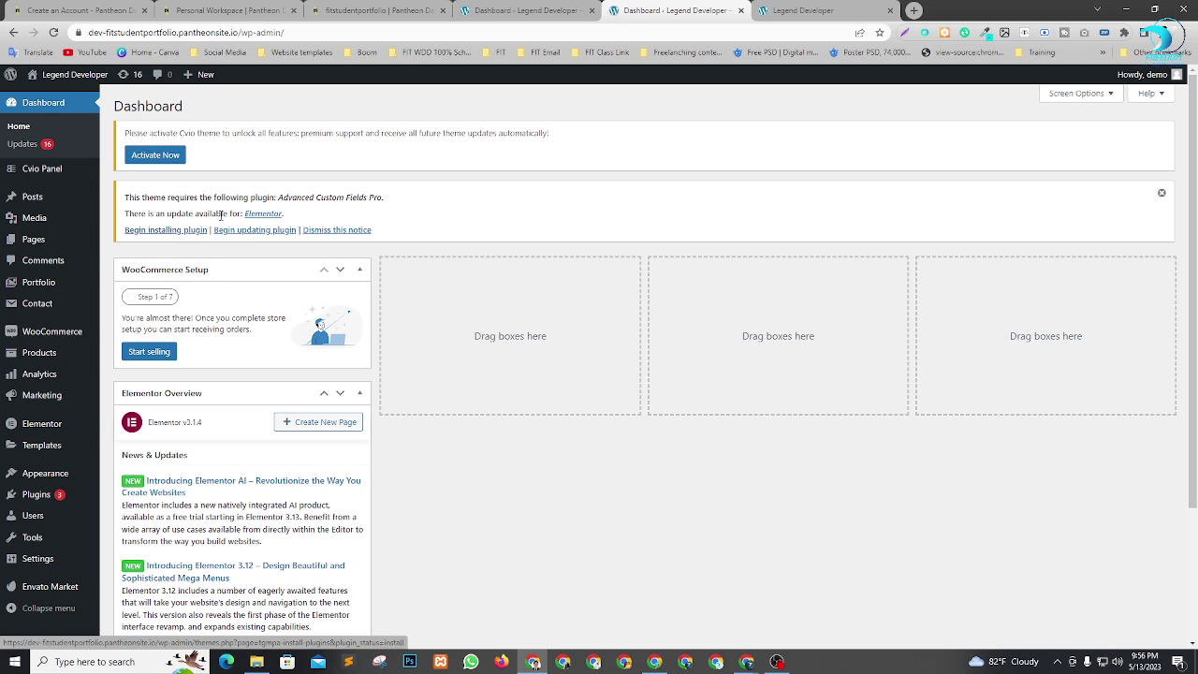
pyautogui.click(185, 232)
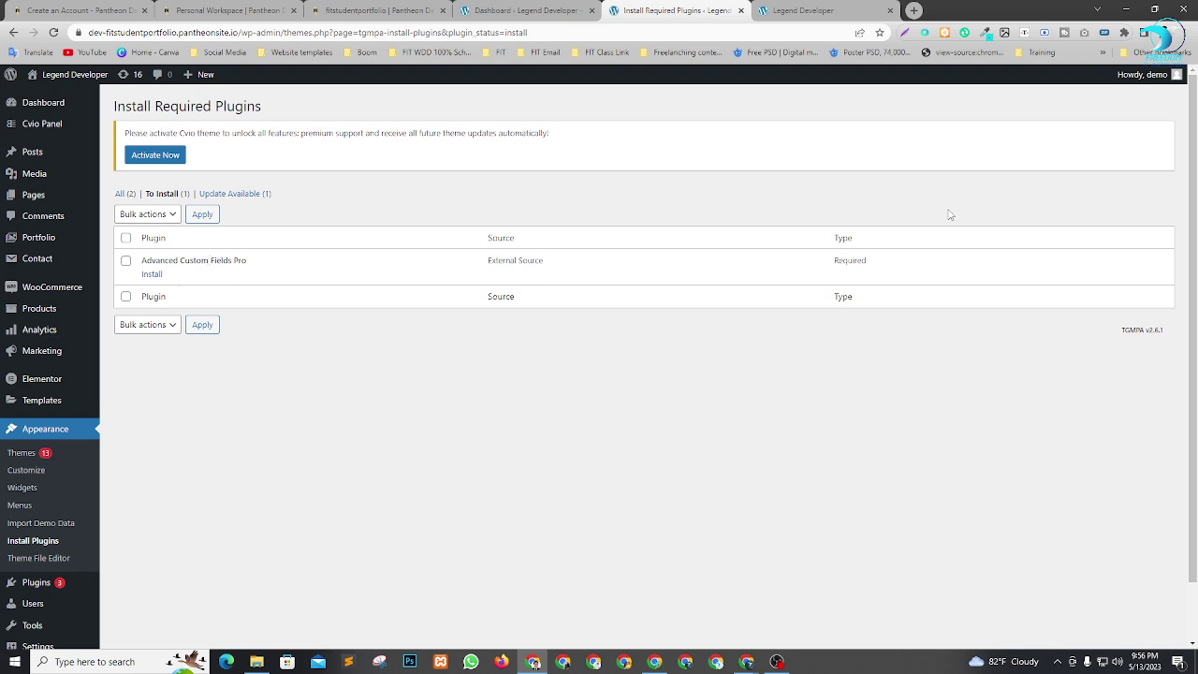
pyautogui.click(151, 275)
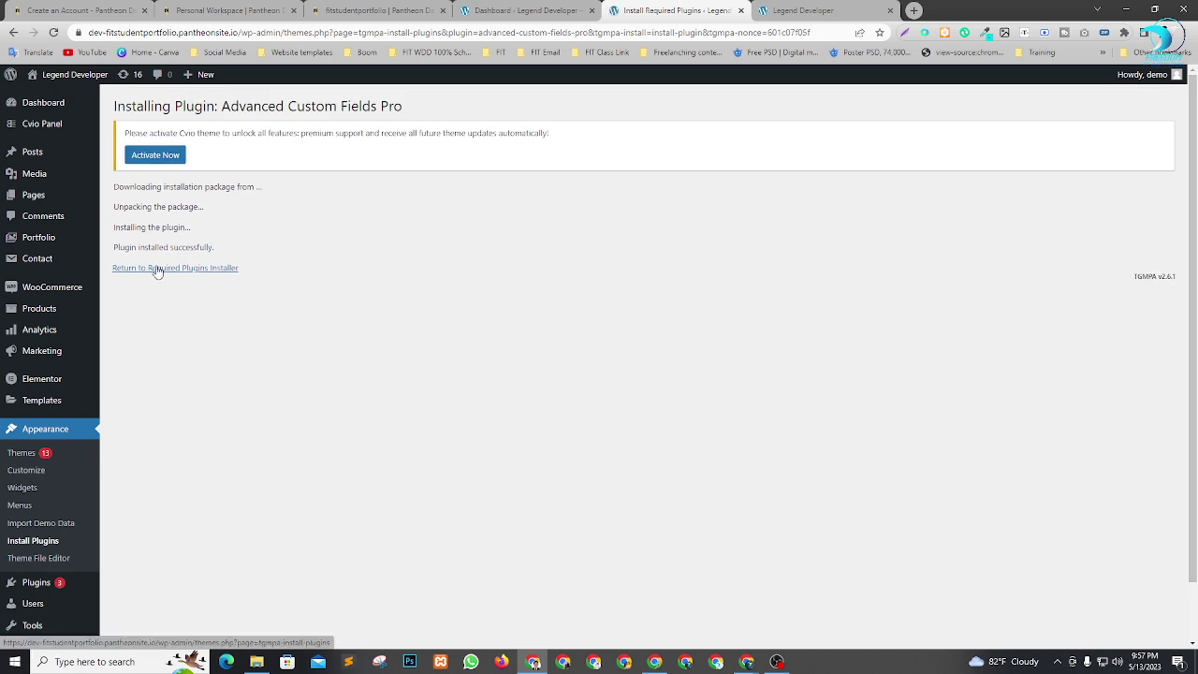
pyautogui.click(182, 269)
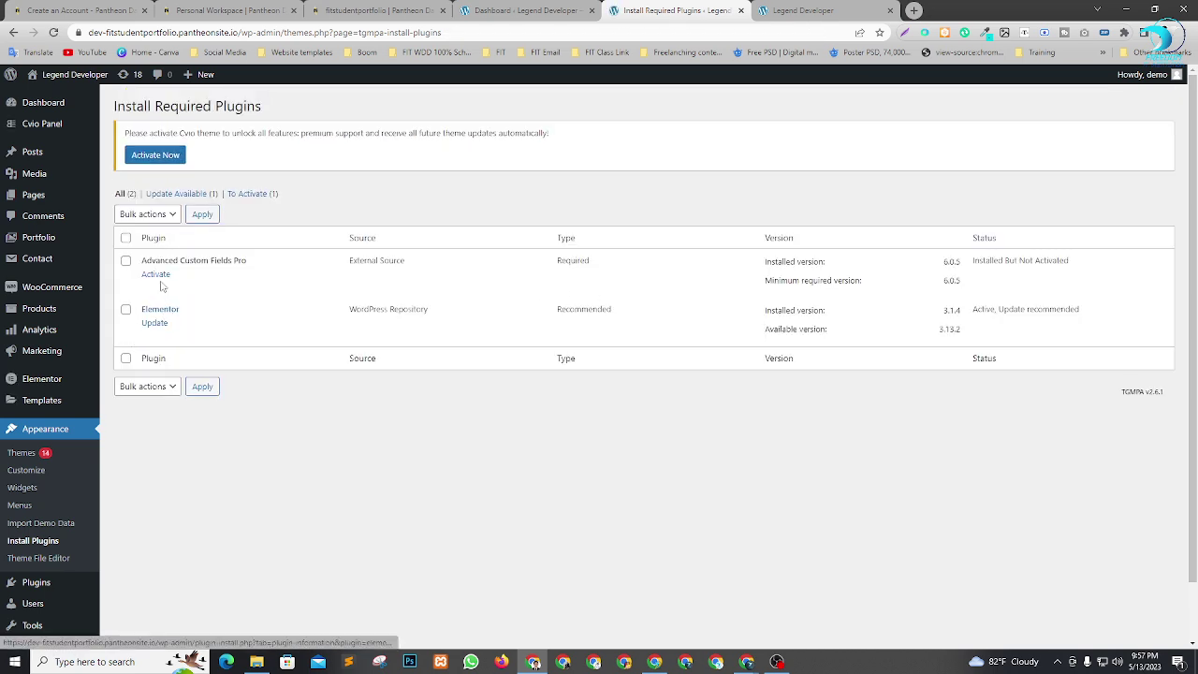
pyautogui.click(157, 274)
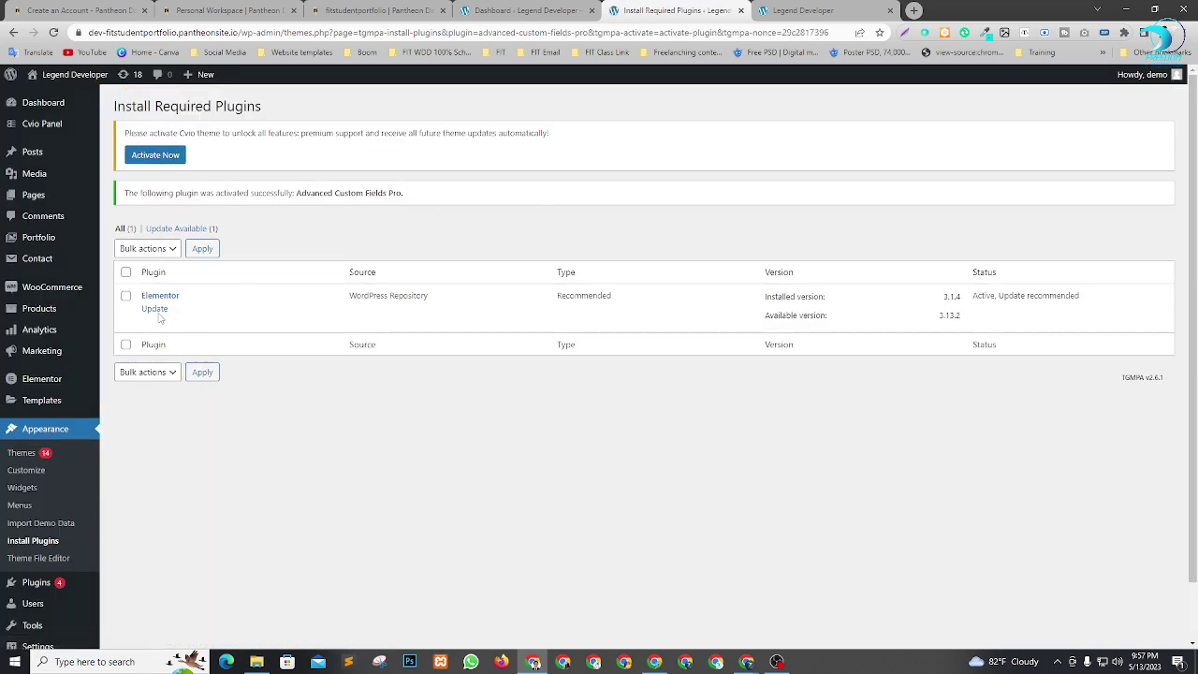
pyautogui.click(156, 309)
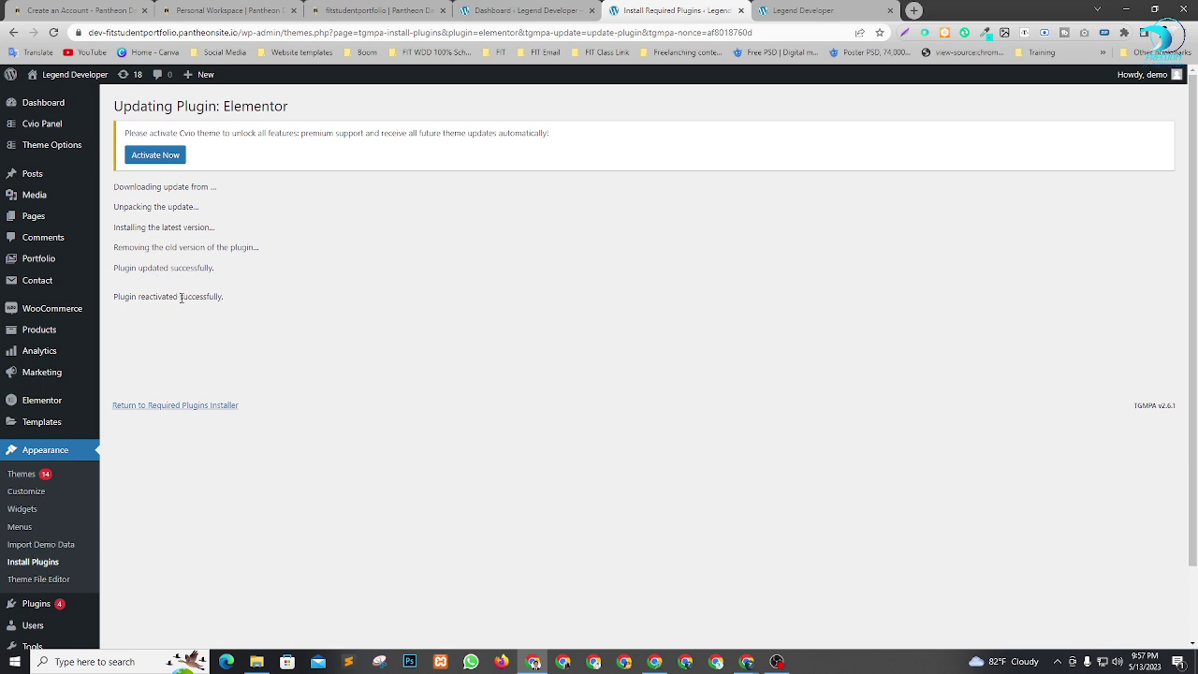
pyautogui.click(37, 104)
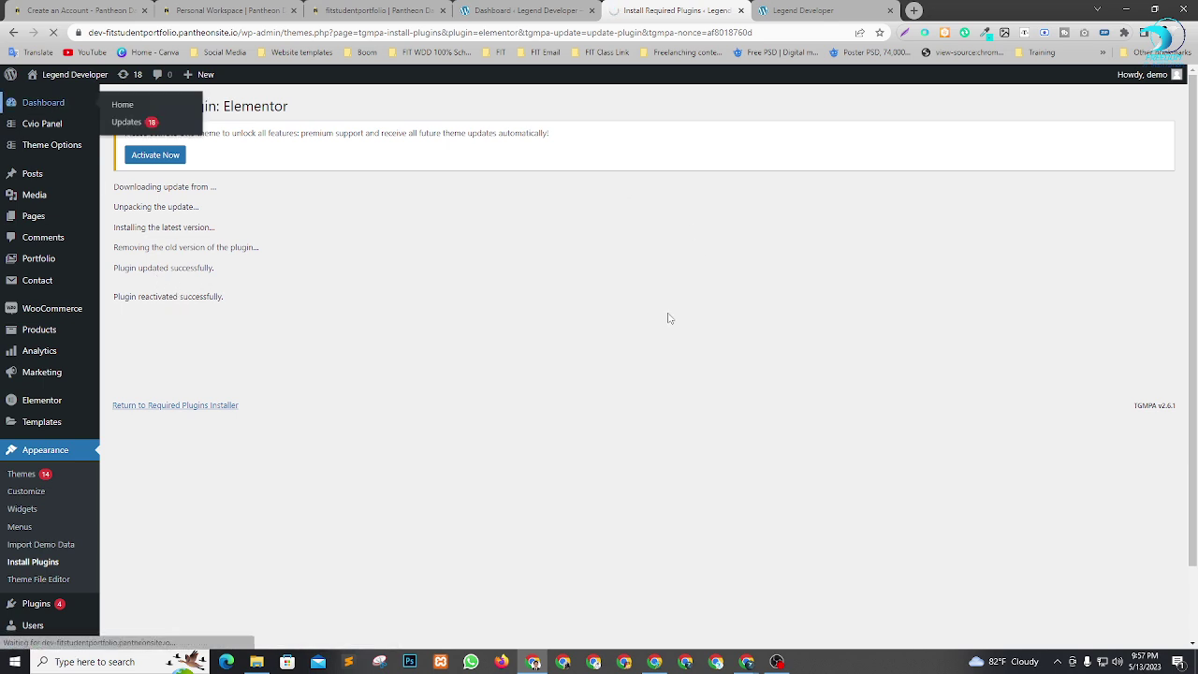
# Hide the WooCommerce Setup and Elementor Overview boxes and dismiss both Elementor notices.
pyautogui.click(592, 10)
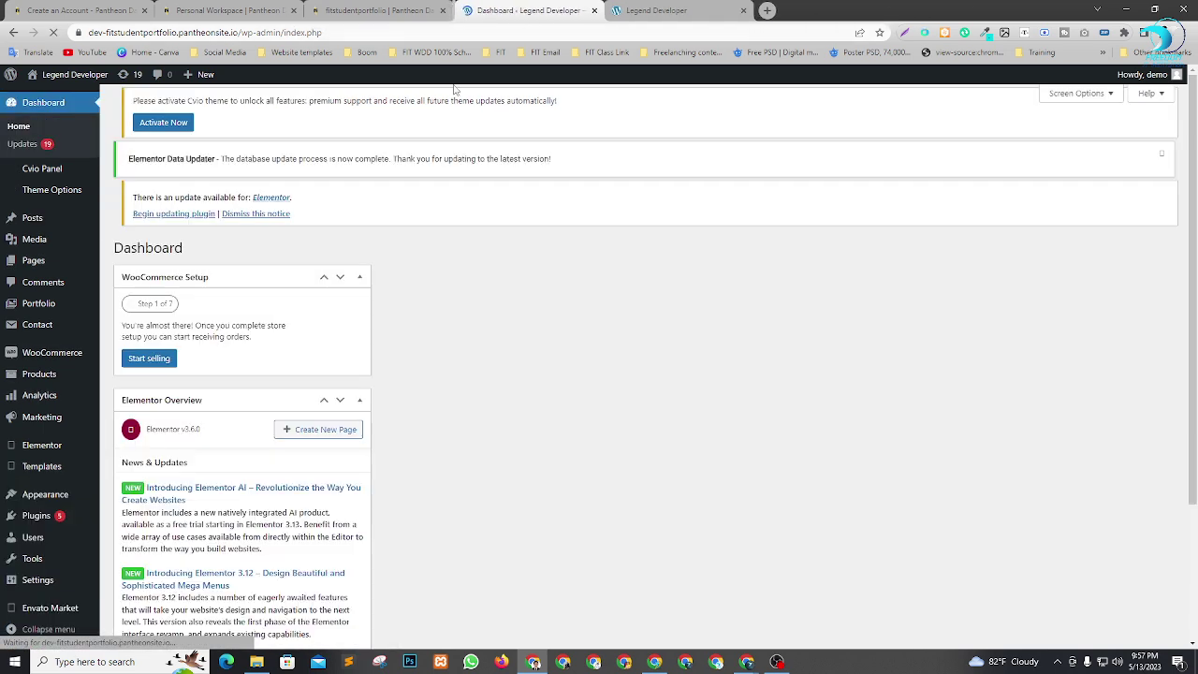
pyautogui.click(1076, 92)
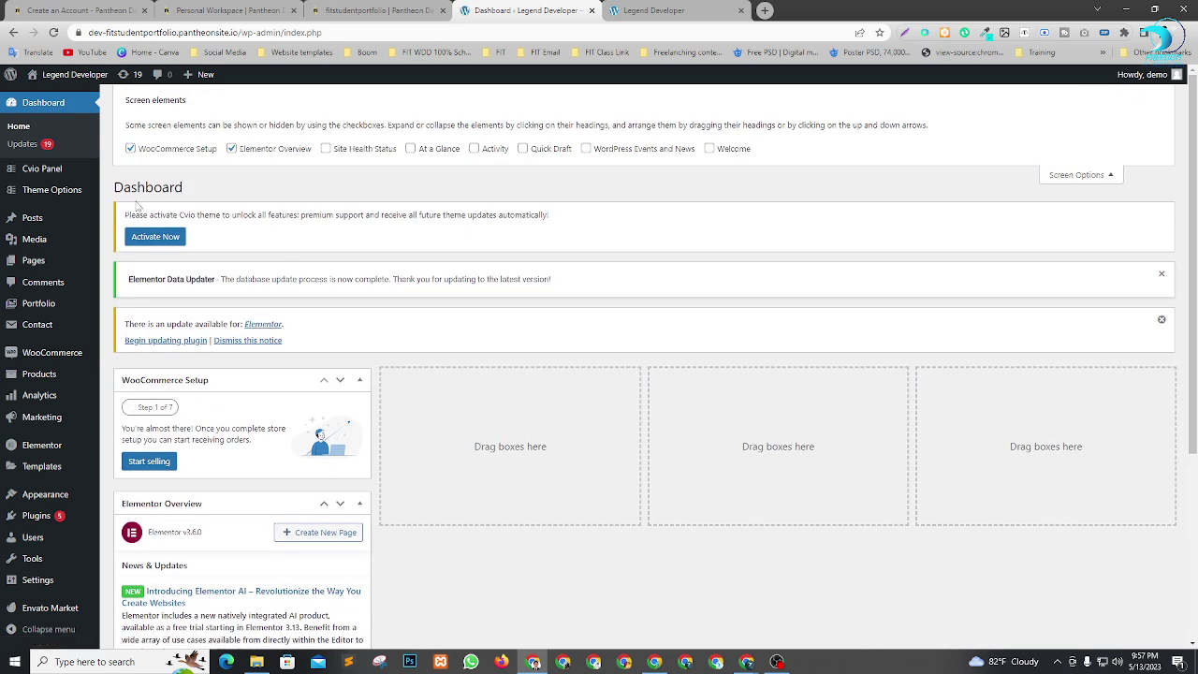
pyautogui.click(166, 151)
pyautogui.click(251, 150)
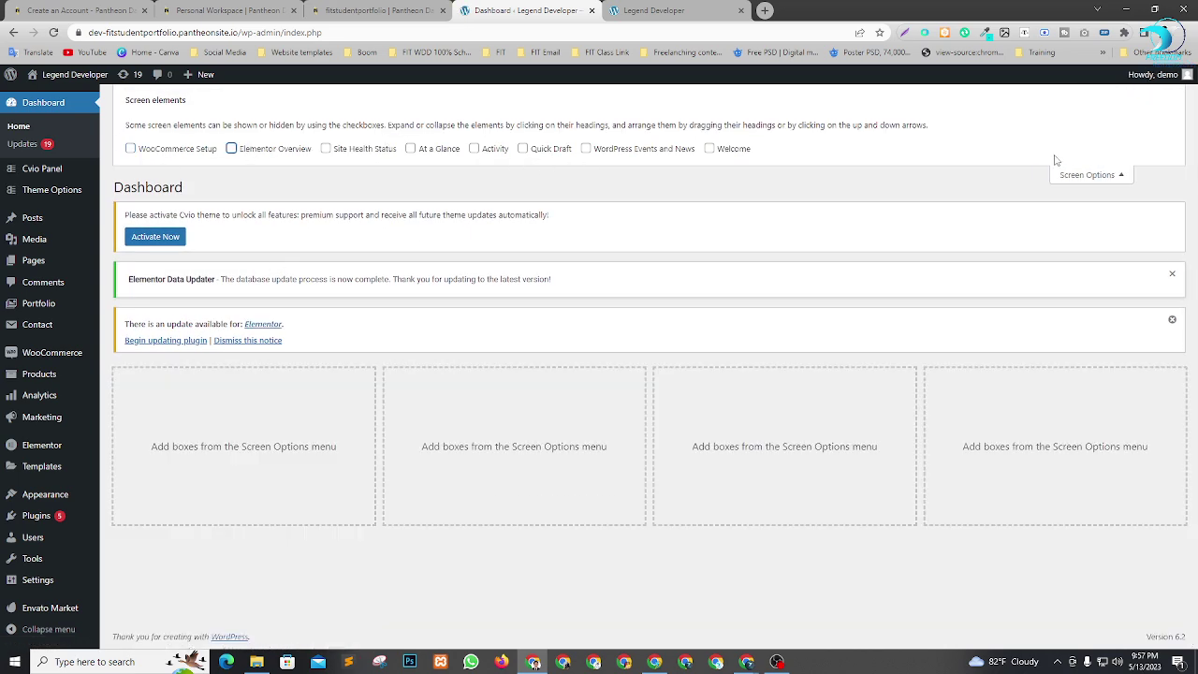
pyautogui.click(1086, 176)
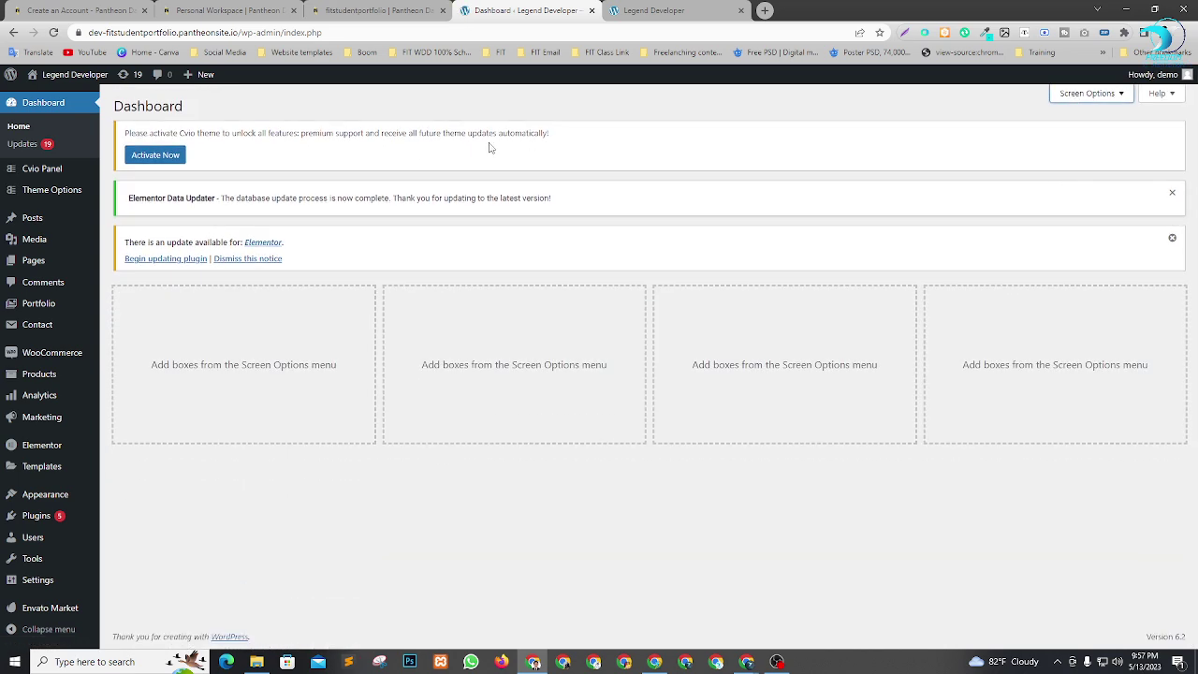
pyautogui.click(1173, 237)
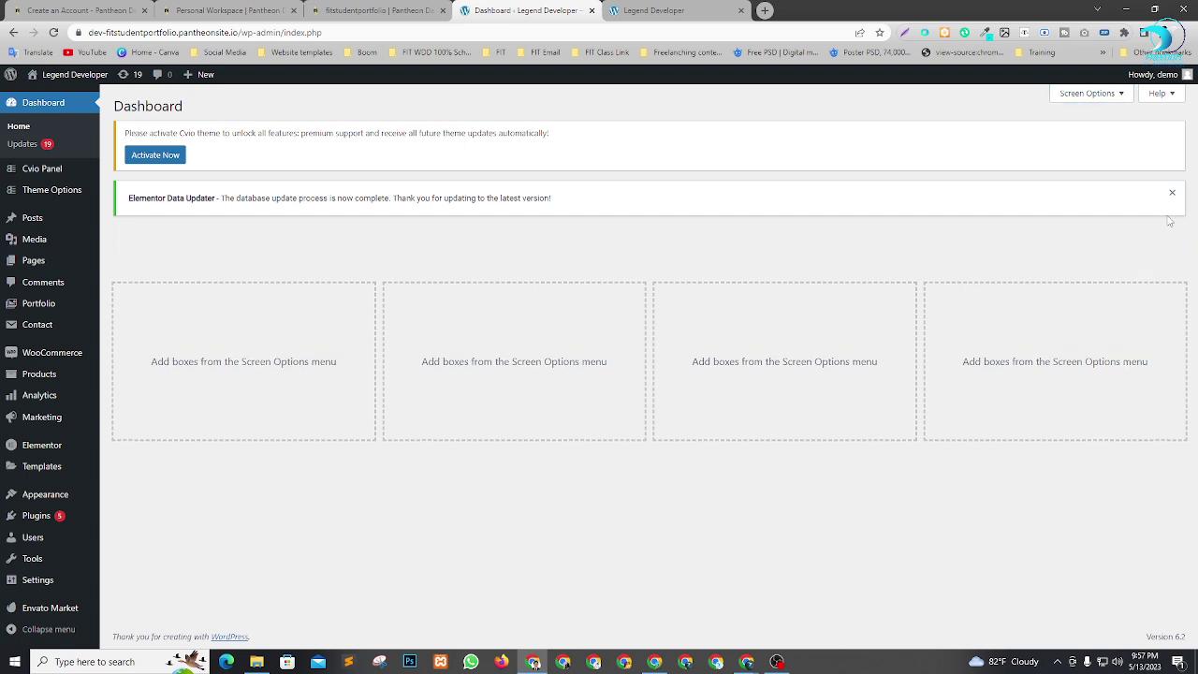
pyautogui.click(1172, 195)
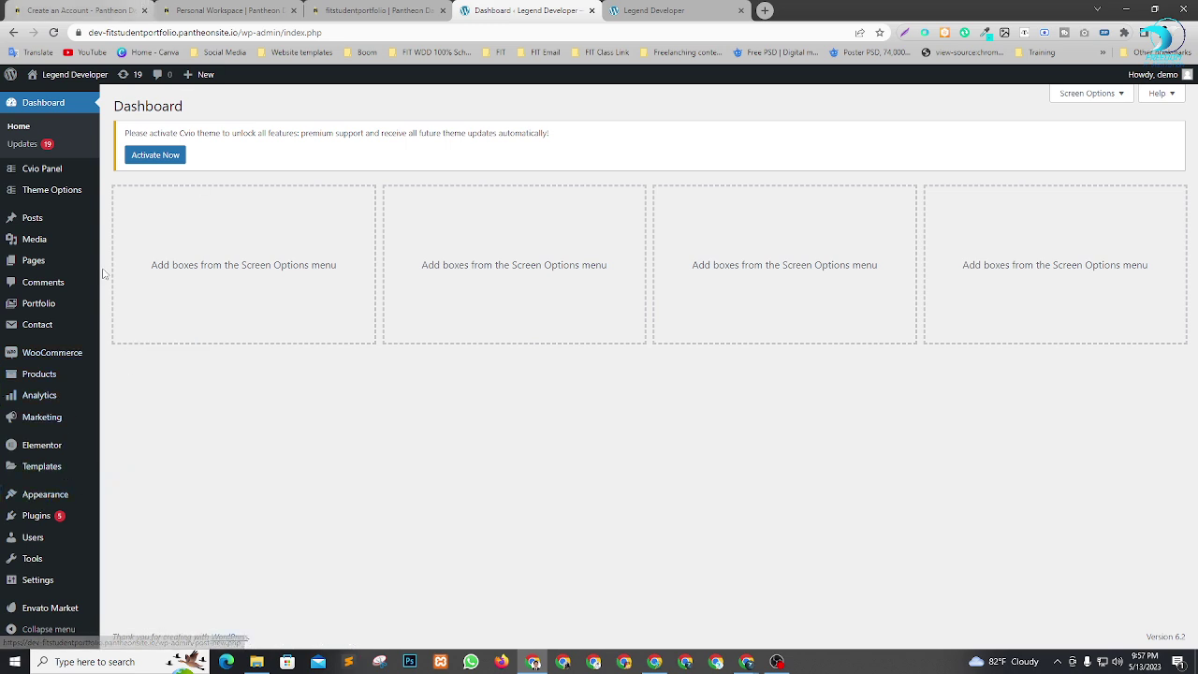
pyautogui.moveTo(30, 494)
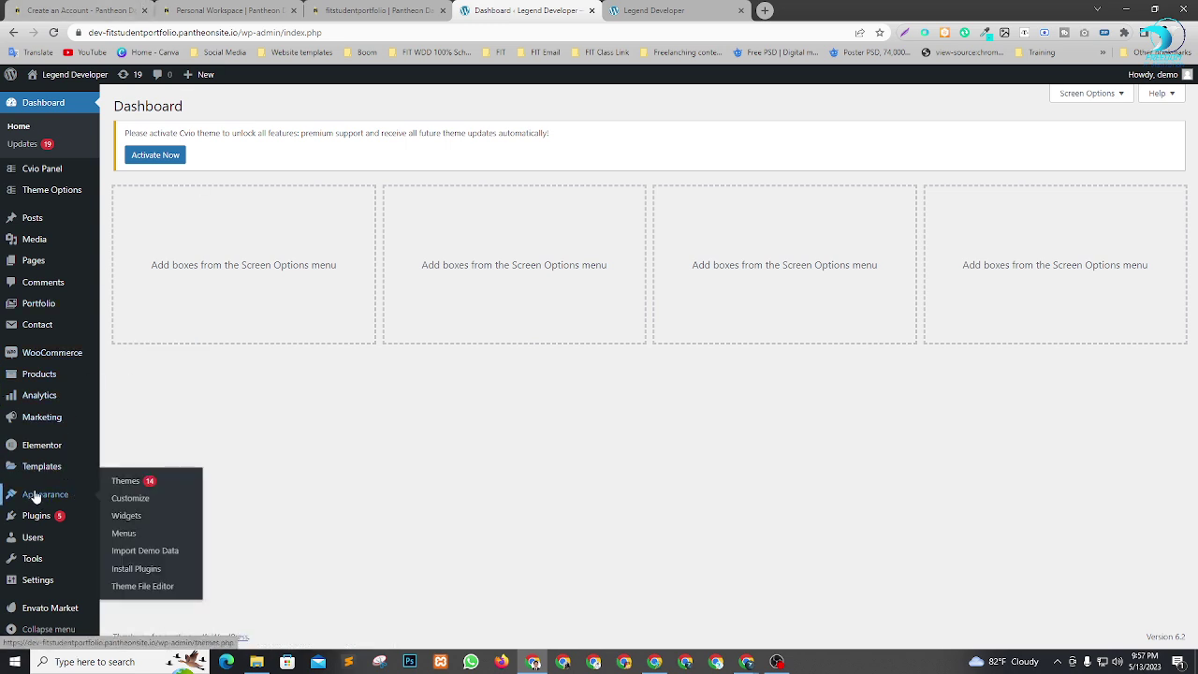
# Open Import Demo Data in a new browser tab.
pyautogui.rightClick(161, 556)
pyautogui.click(192, 419)
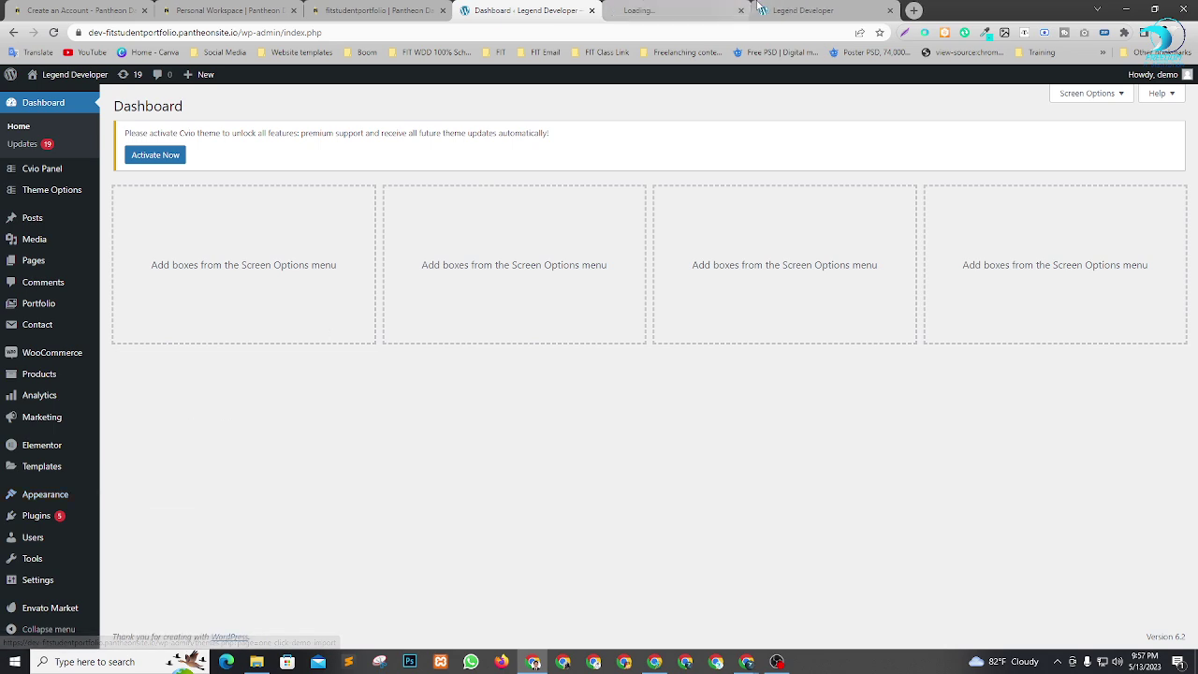
pyautogui.click(693, 10)
# Admit the person waiting to join the Meet call, then return to the importer.
pyautogui.hotkey('alt', 'Tab')
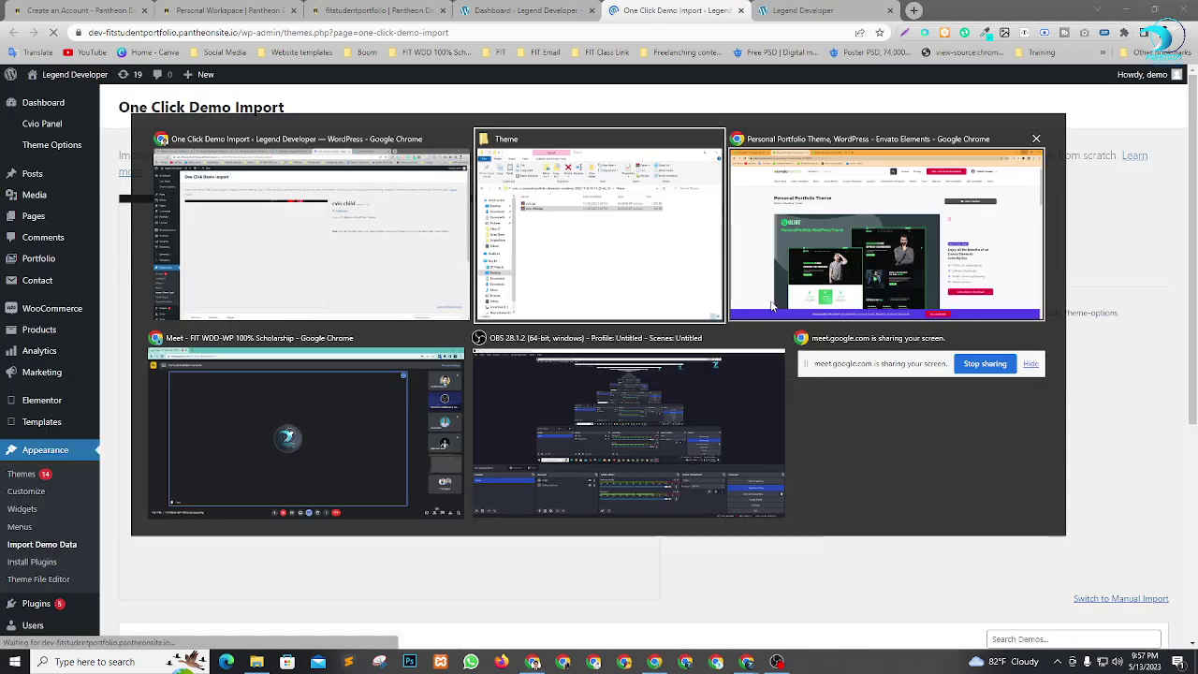
pyautogui.press('Tab')
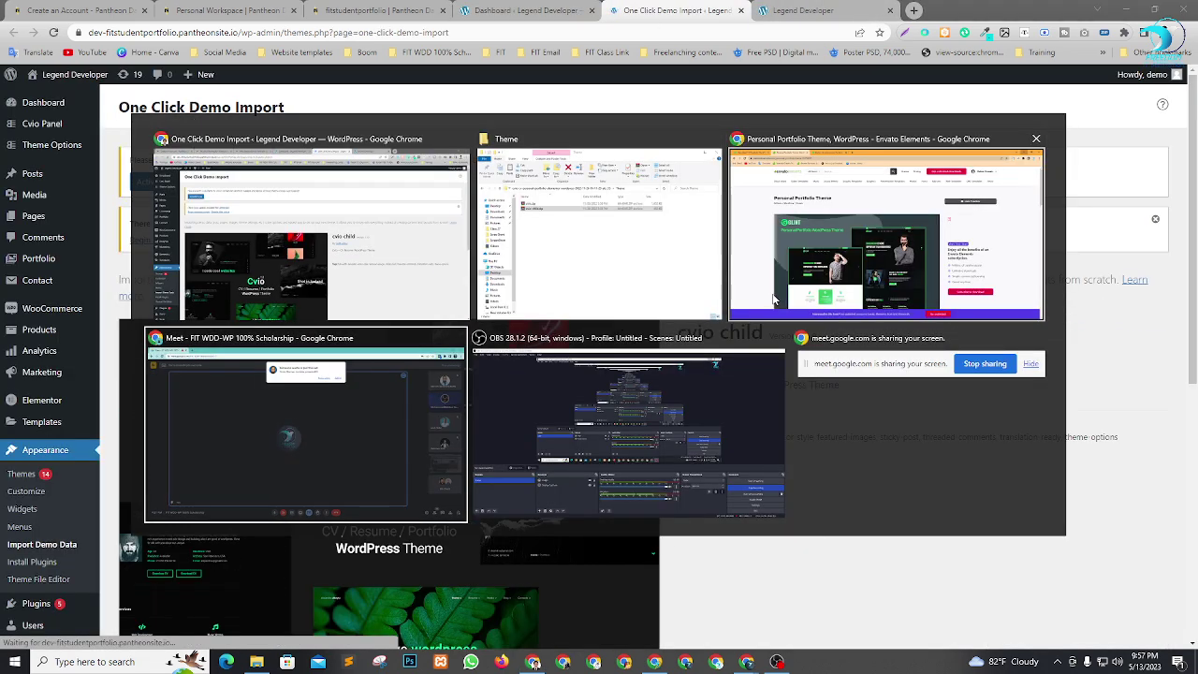
pyautogui.click(715, 115)
pyautogui.hotkey('alt', 'Tab')
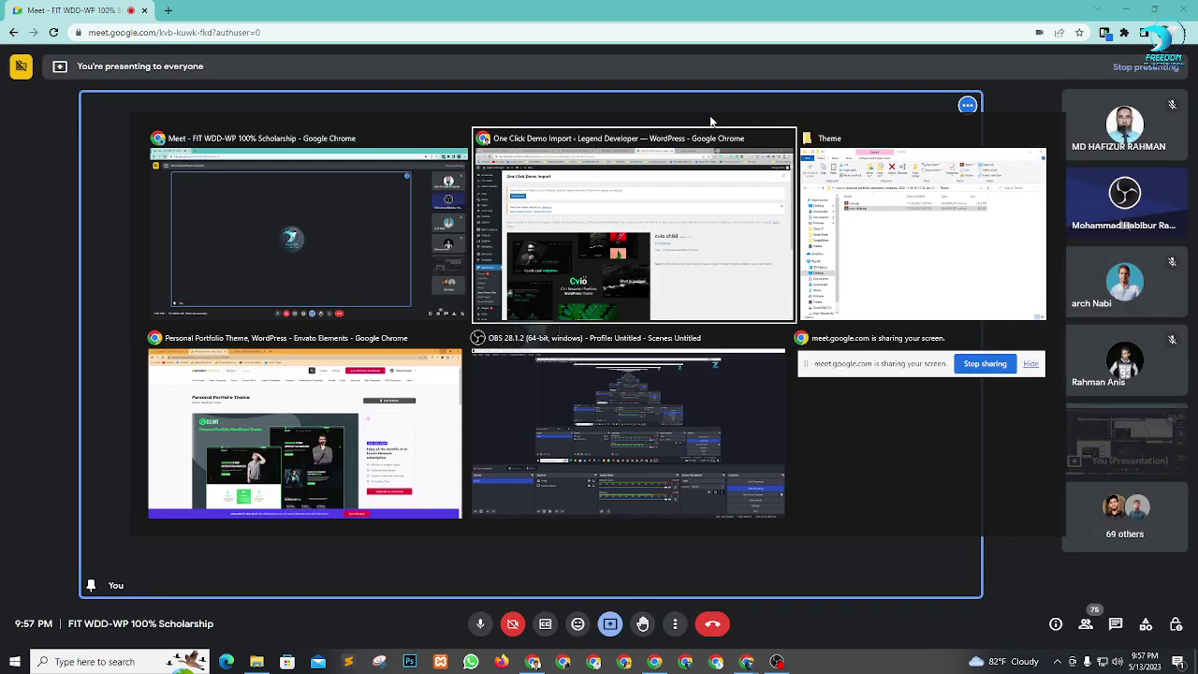
# Start importing the Default (Elementor) demo.
pyautogui.scroll(-5, 646, 236)
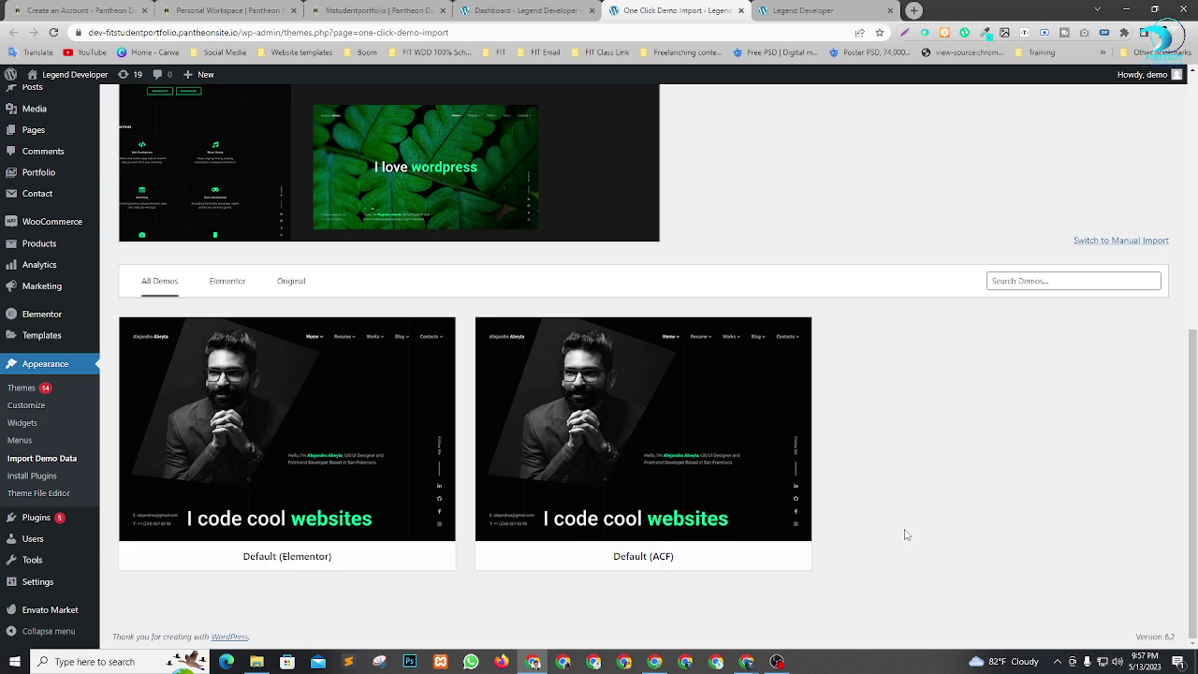
pyautogui.moveTo(350, 569)
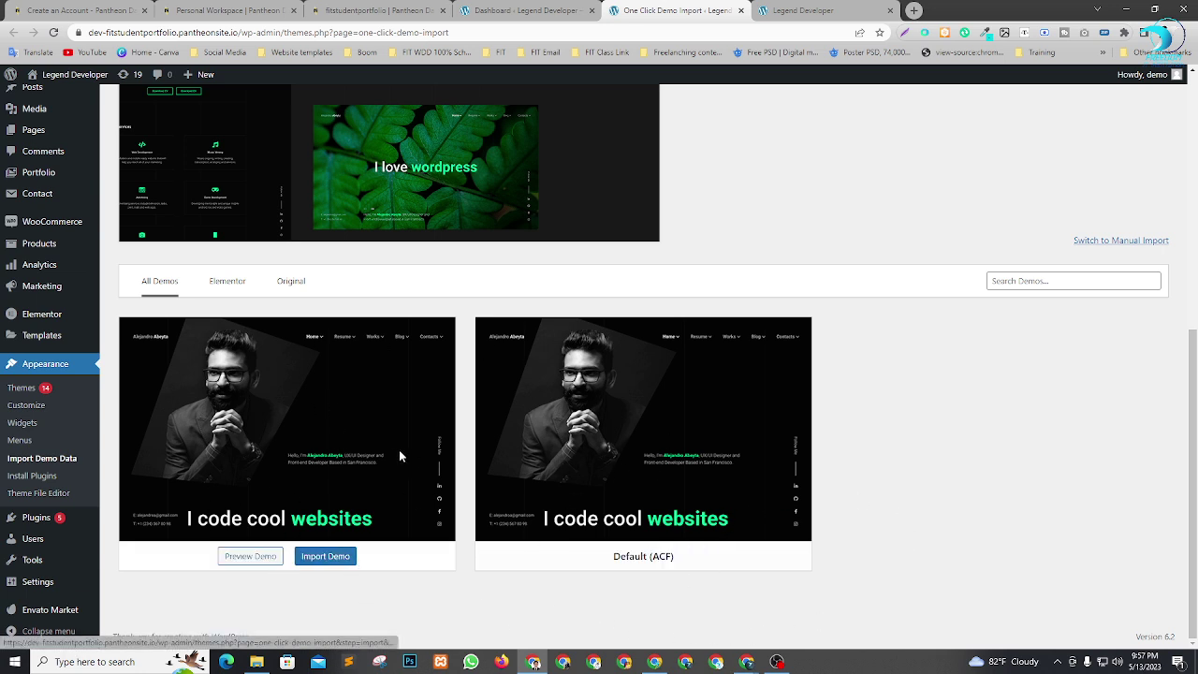
pyautogui.click(324, 559)
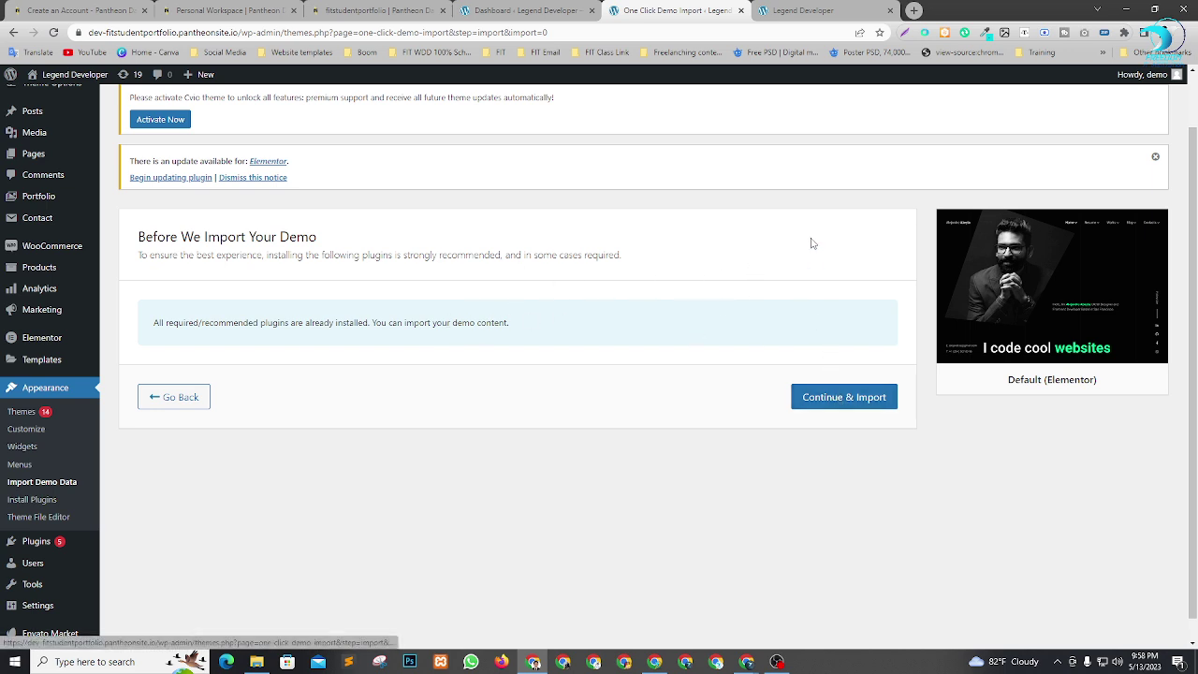
# Confirm Continue & Import to begin importing the Default (Elementor) content.
pyautogui.click(856, 405)
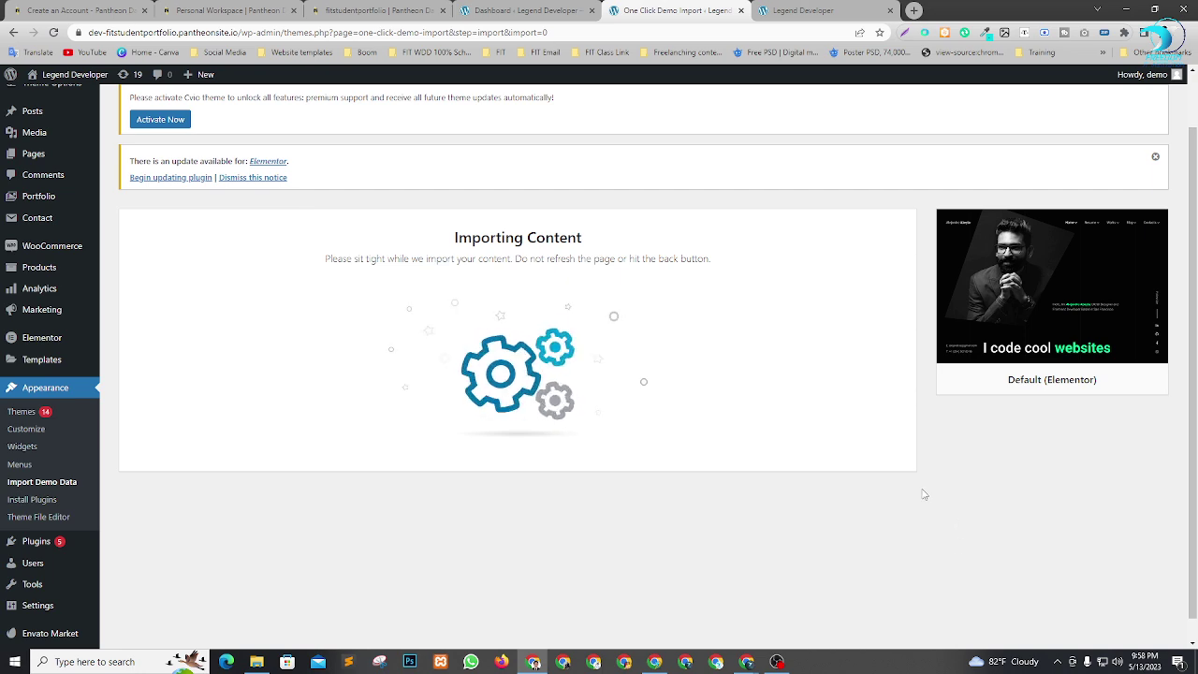
pyautogui.hotkey('alt', 'Tab')
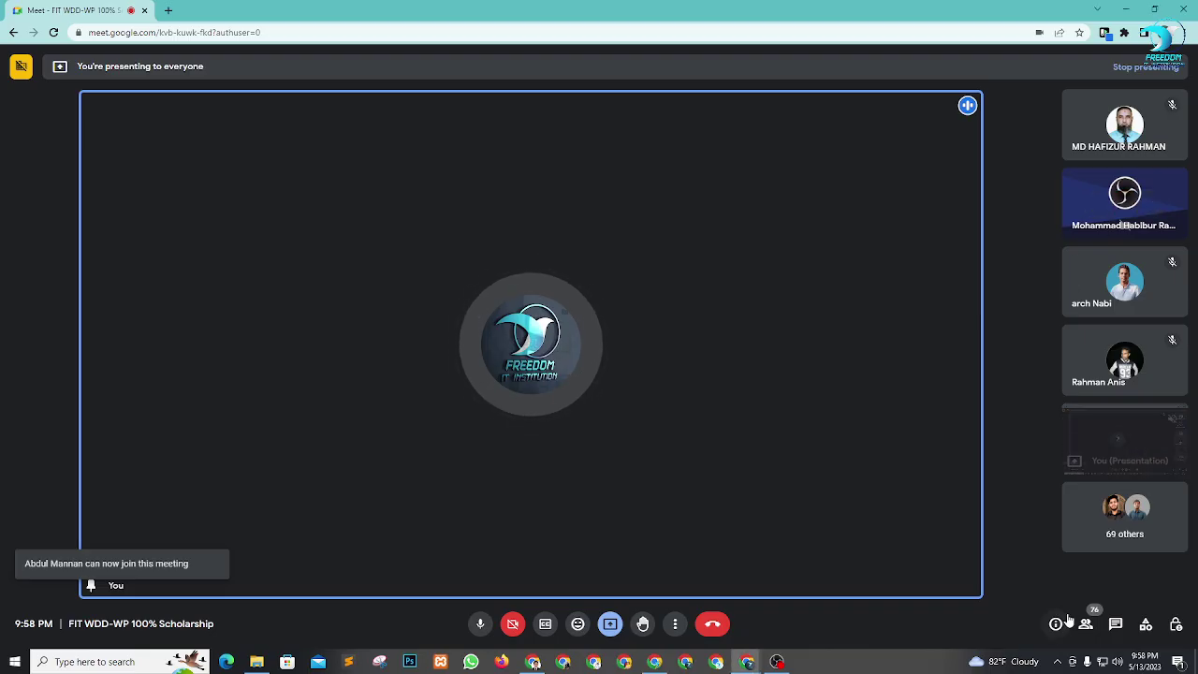
pyautogui.click(1086, 624)
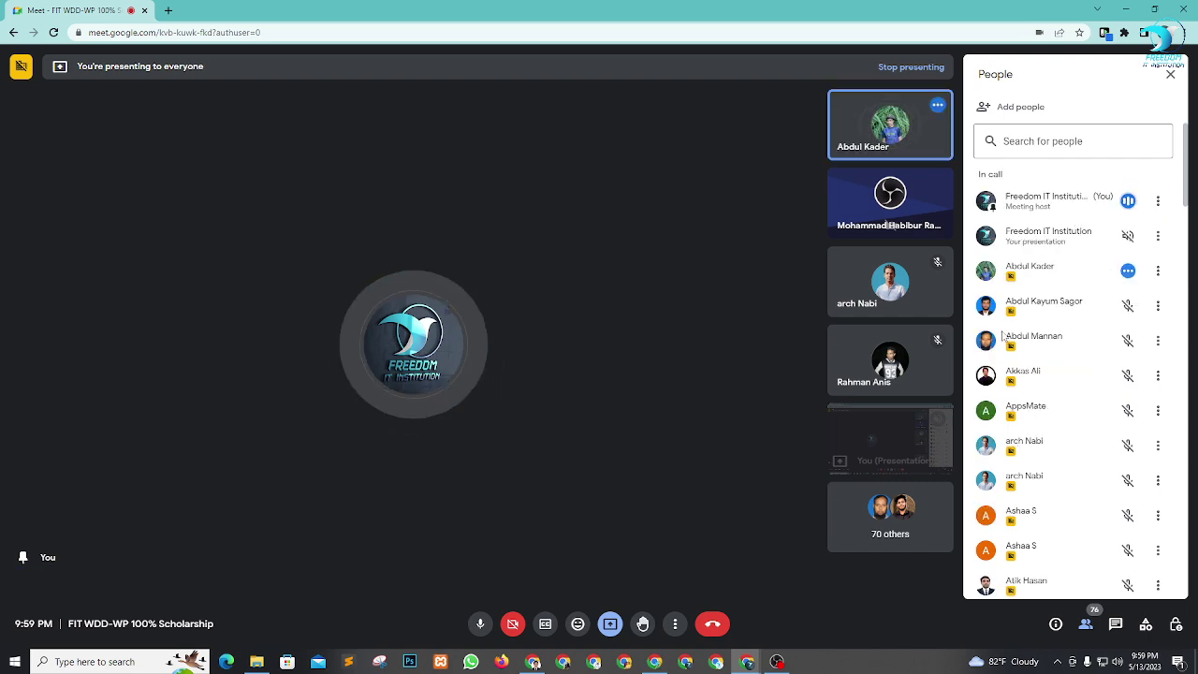
pyautogui.hotkey('alt', 'Tab')
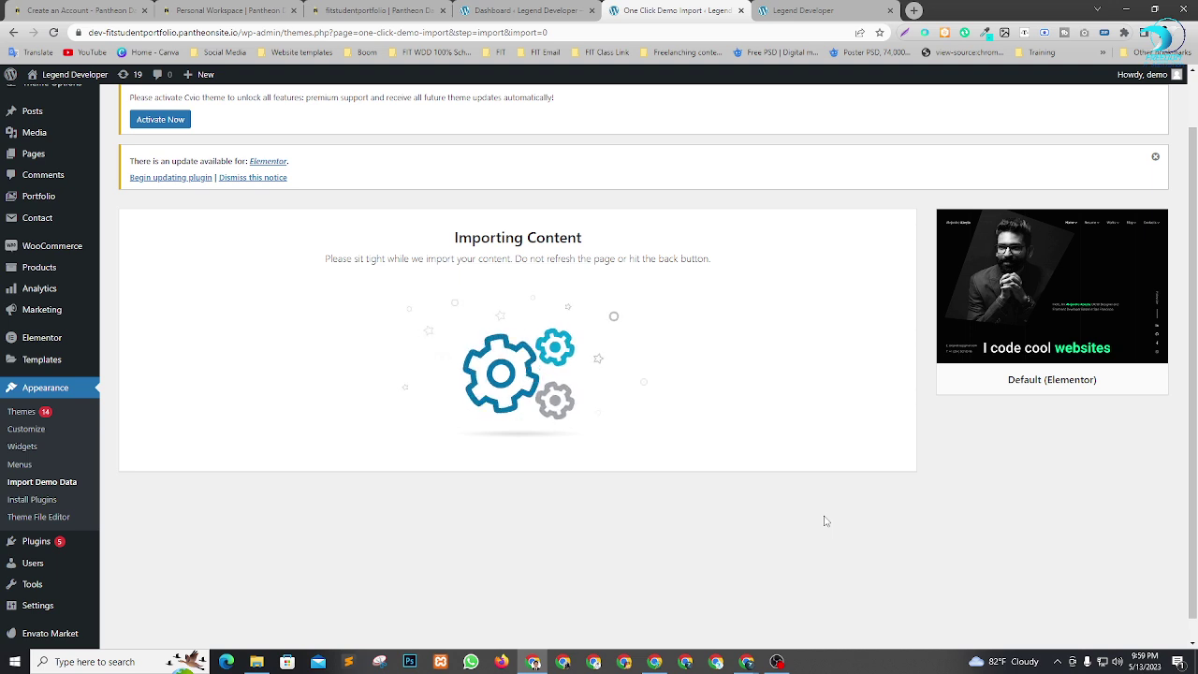
# Reload and scroll the site front end, then return to the importer showing Import Complete.
pyautogui.click(796, 8)
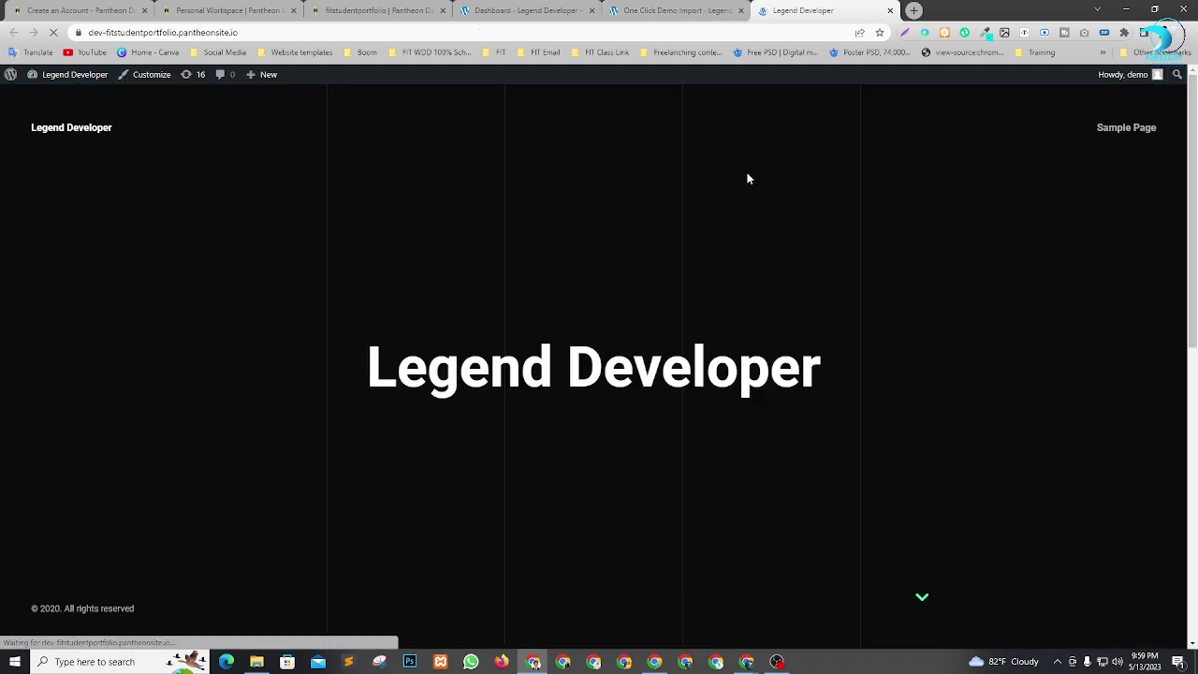
pyautogui.click(687, 9)
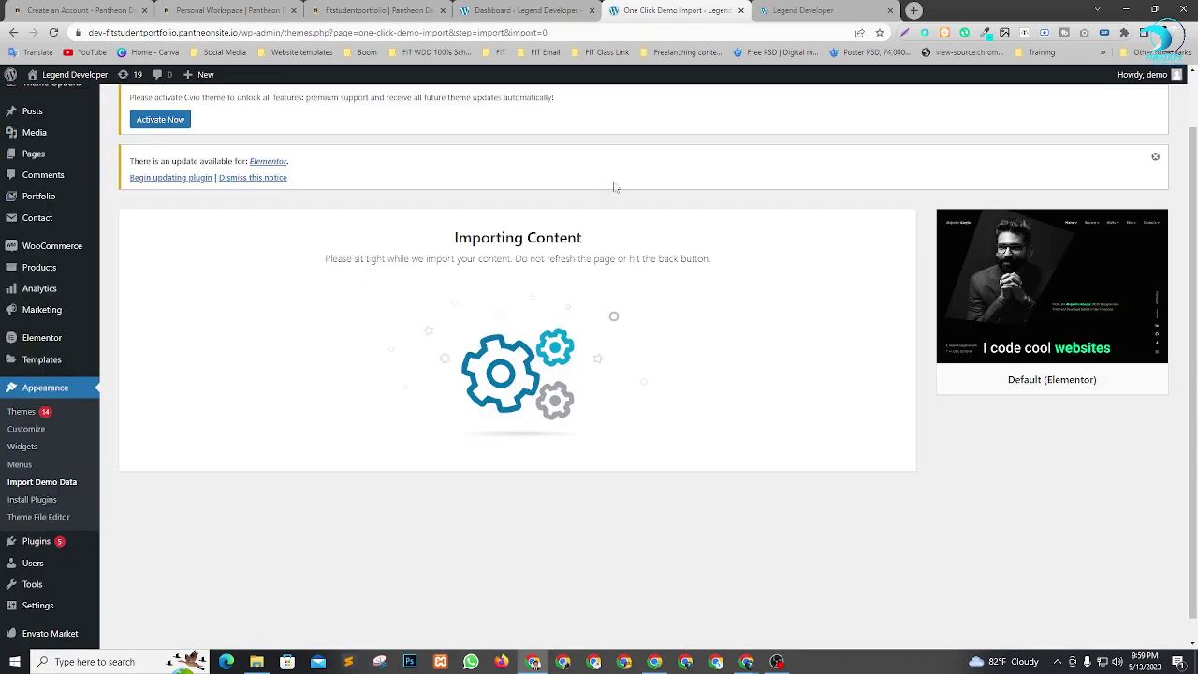
pyautogui.click(854, 6)
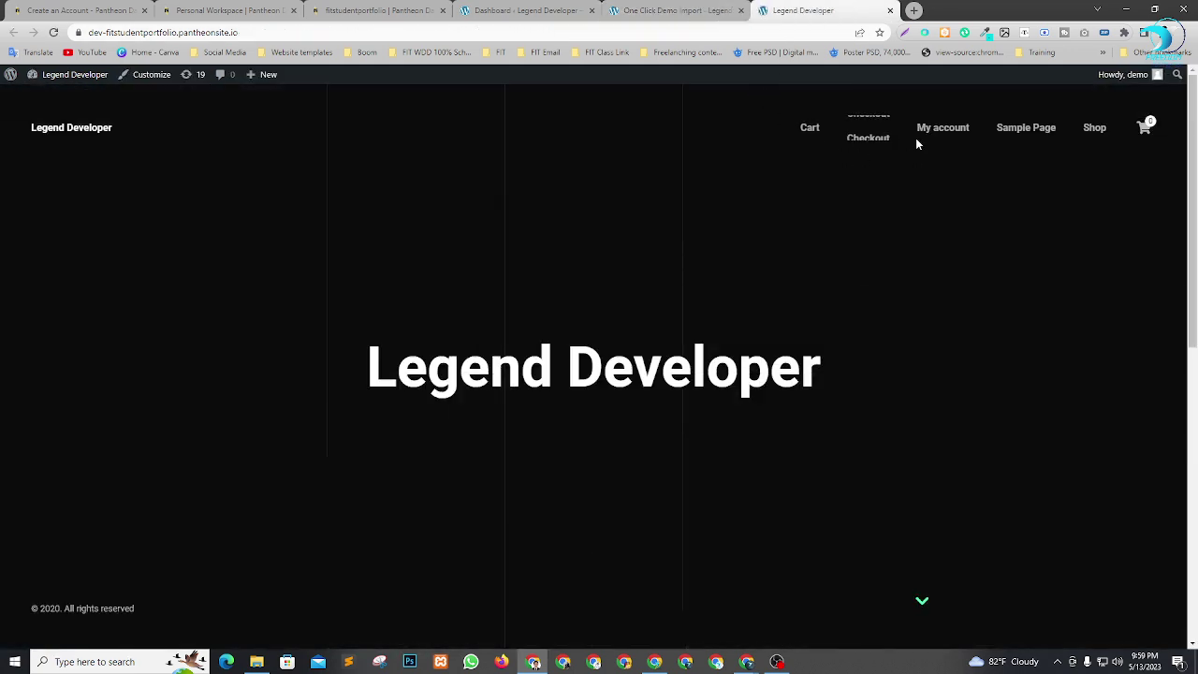
pyautogui.scroll(-6, 645, 321)
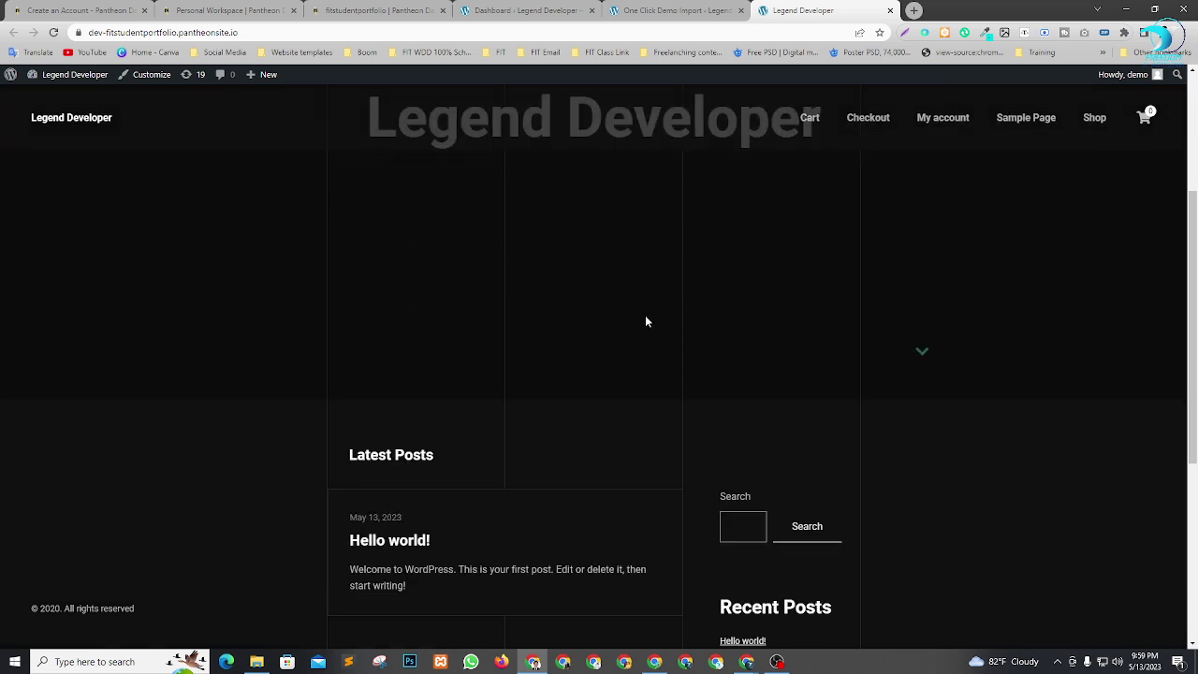
pyautogui.click(659, 9)
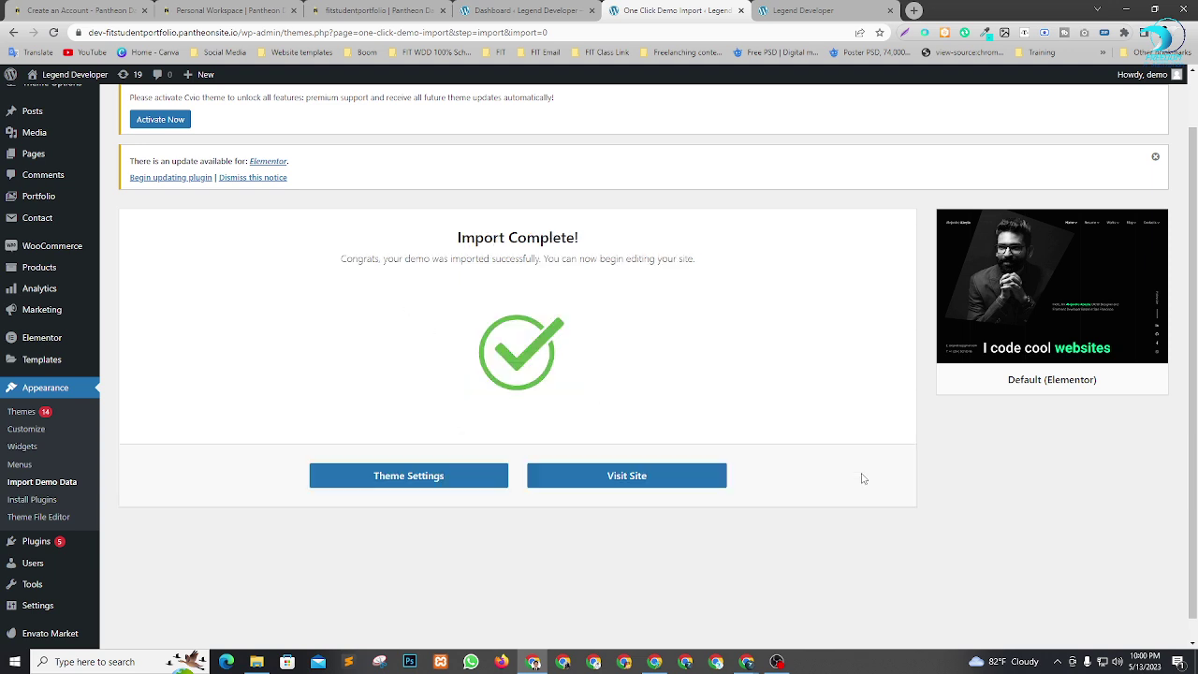
# Switch to the Legend Developer tab to view the imported Cvio demo homepage.
pyautogui.click(859, 8)
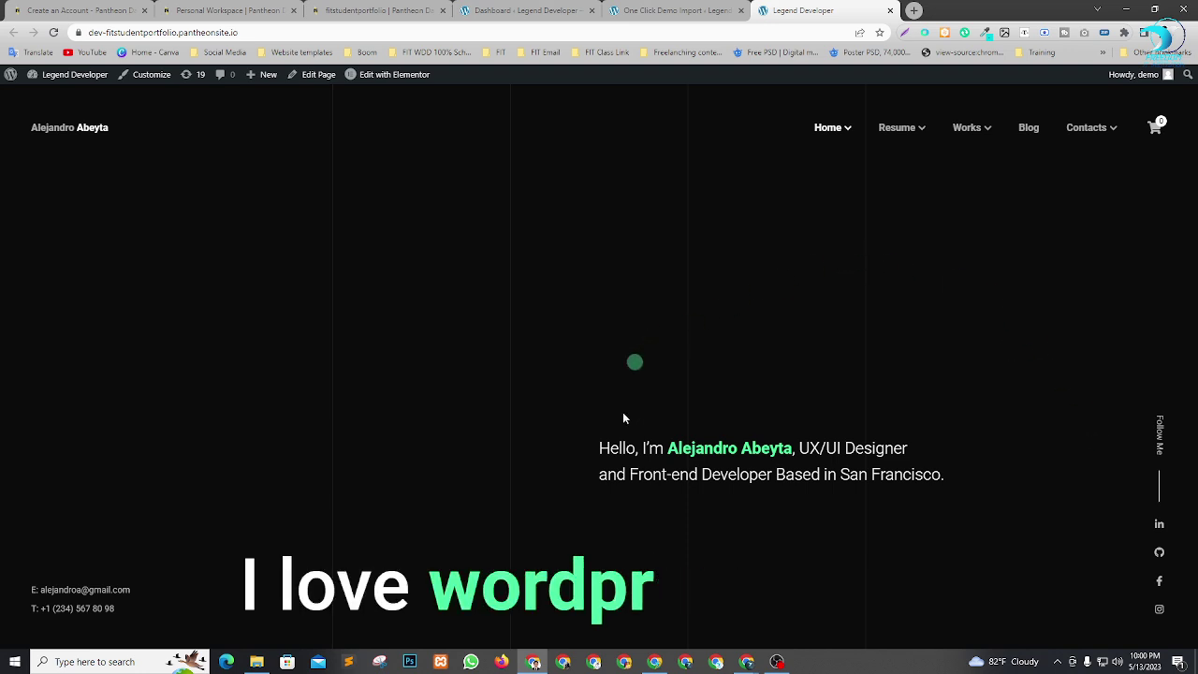
# Open the Home Personal, Home Creative, Home Slider and another home variant in new tabs.
pyautogui.moveTo(837, 125)
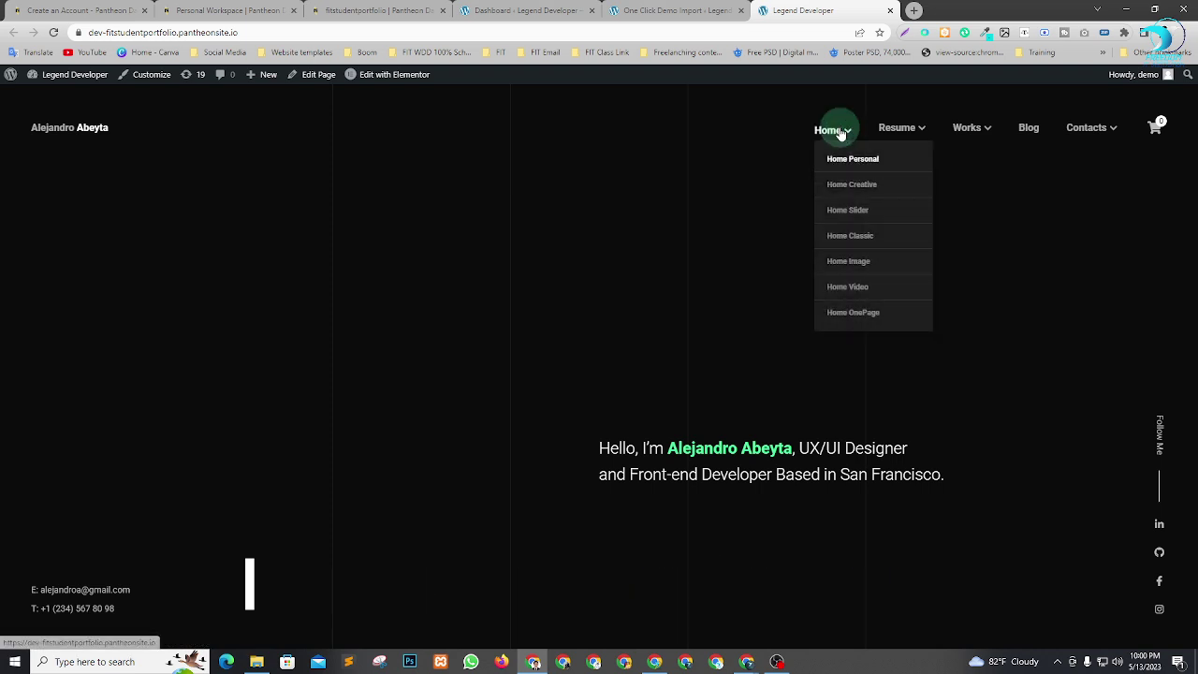
pyautogui.rightClick(841, 159)
pyautogui.click(850, 166)
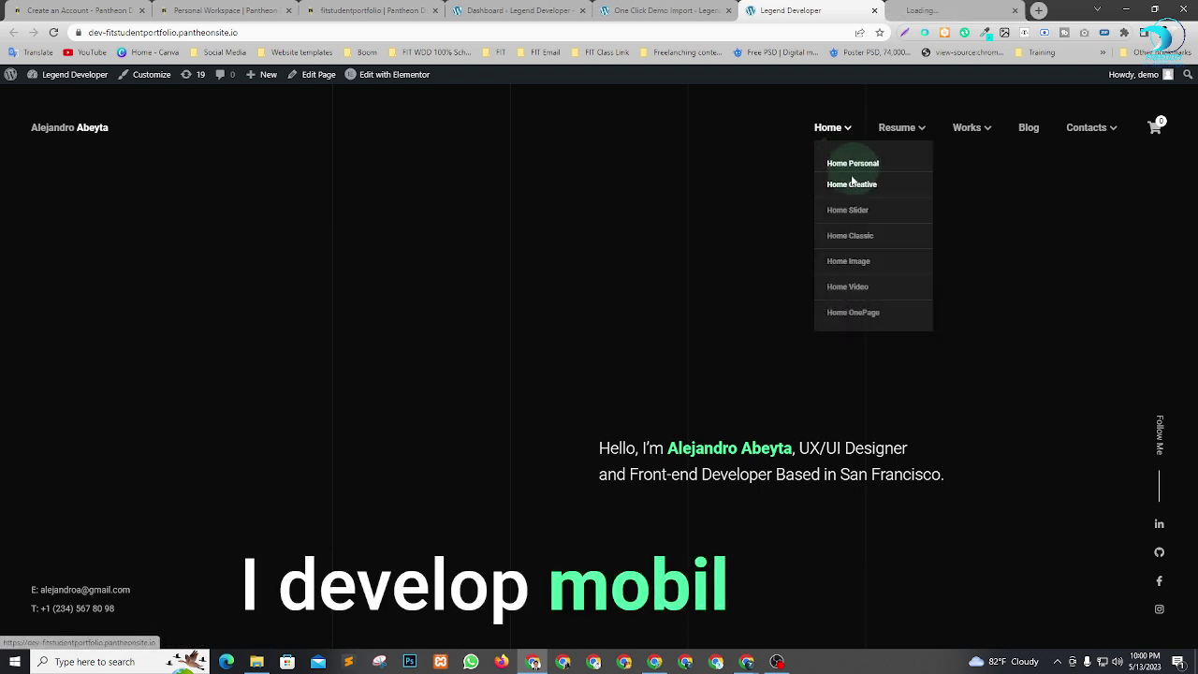
pyautogui.rightClick(851, 187)
pyautogui.click(856, 190)
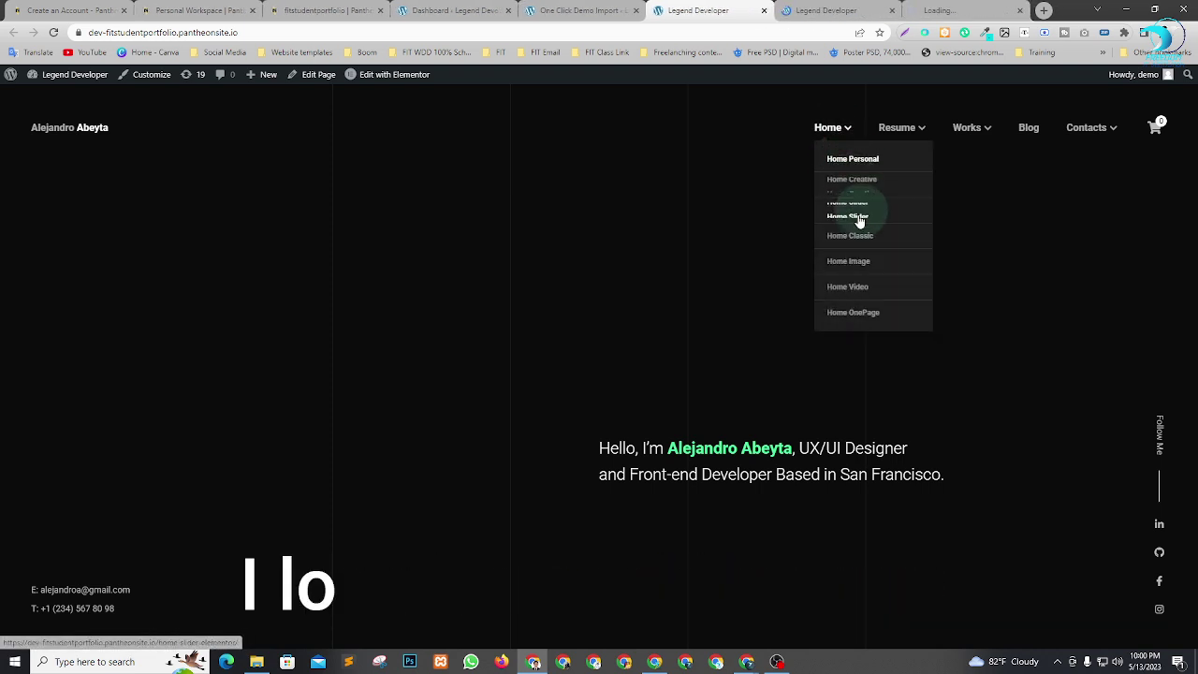
pyautogui.rightClick(854, 210)
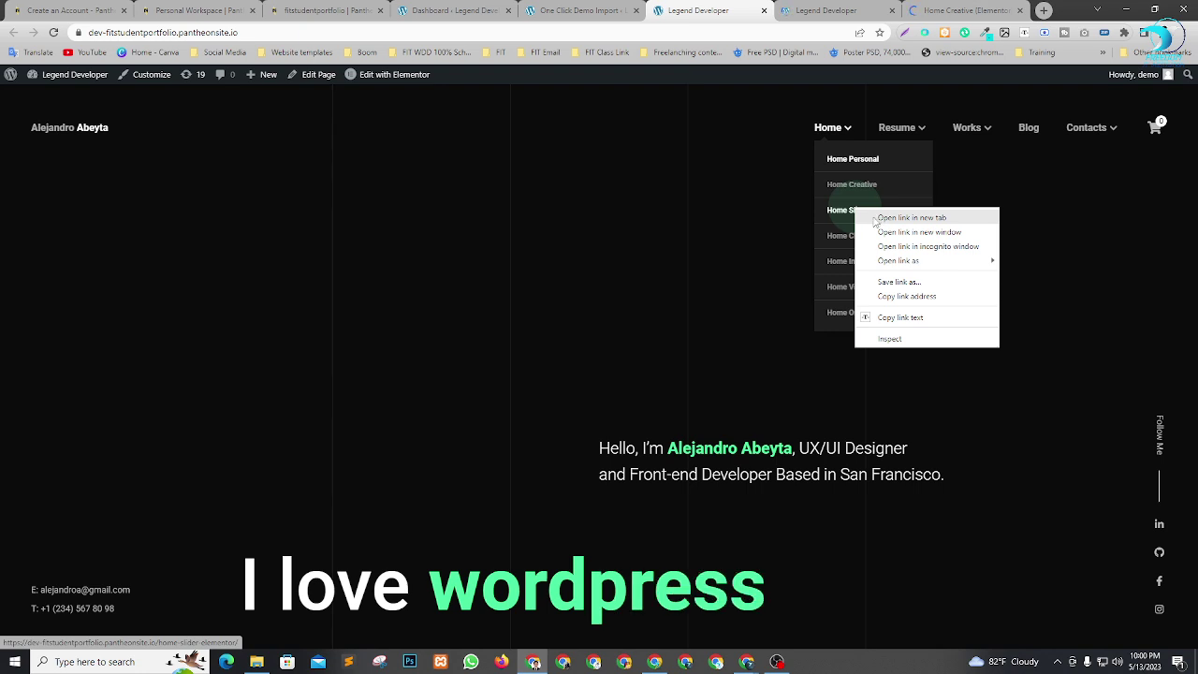
pyautogui.click(843, 235)
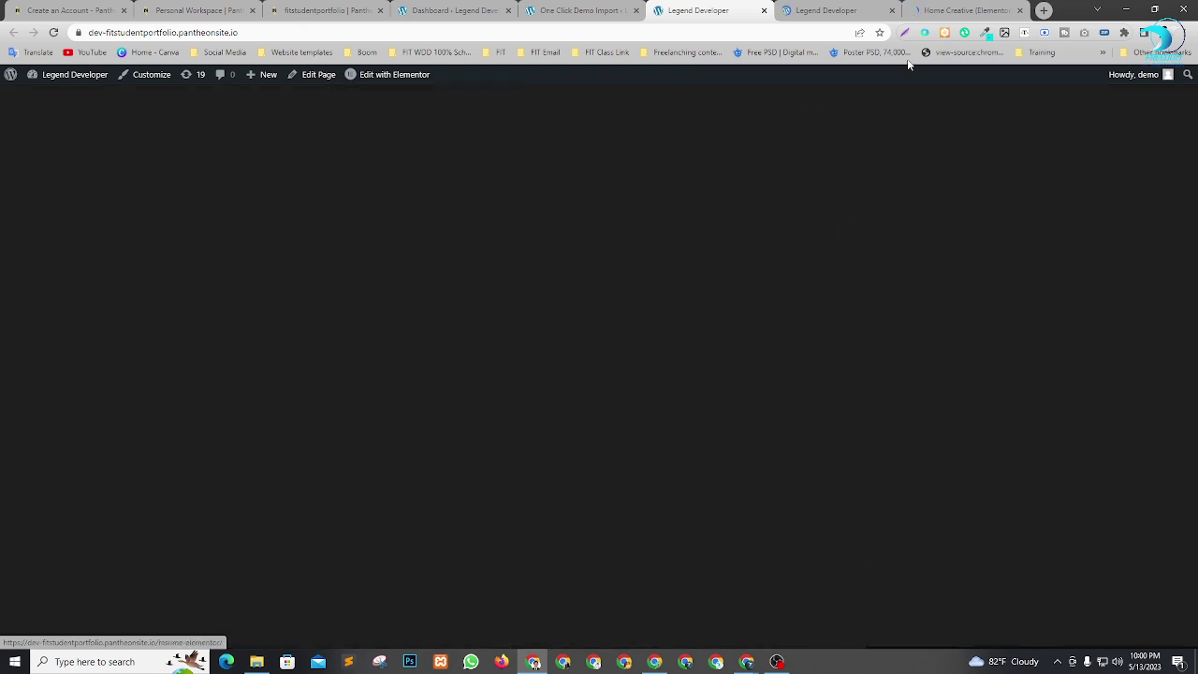
# Look over the newly opened home pages, then open the imported site from the import results.
pyautogui.click(824, 8)
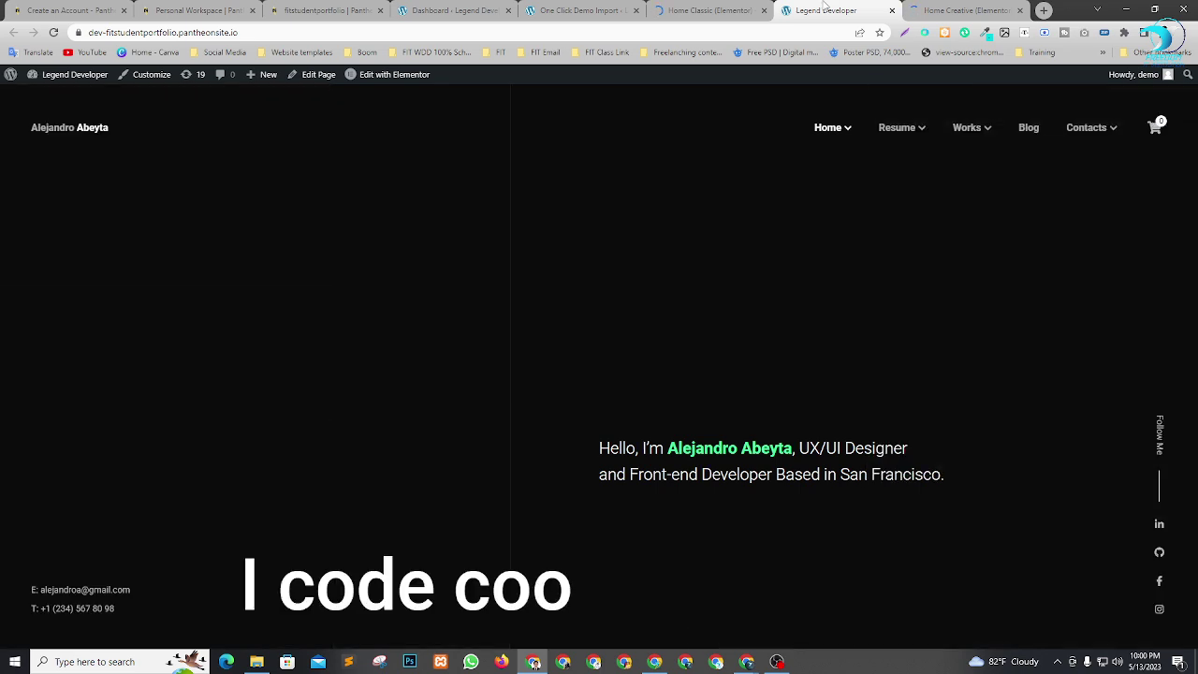
pyautogui.click(948, 11)
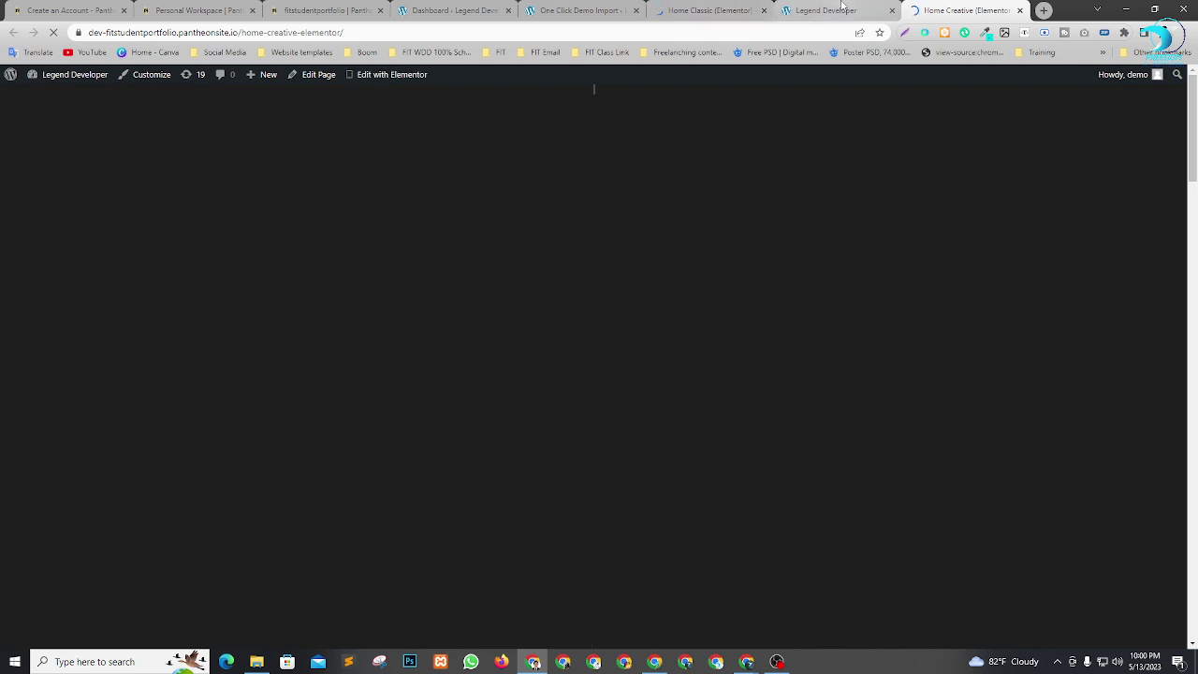
pyautogui.click(692, 8)
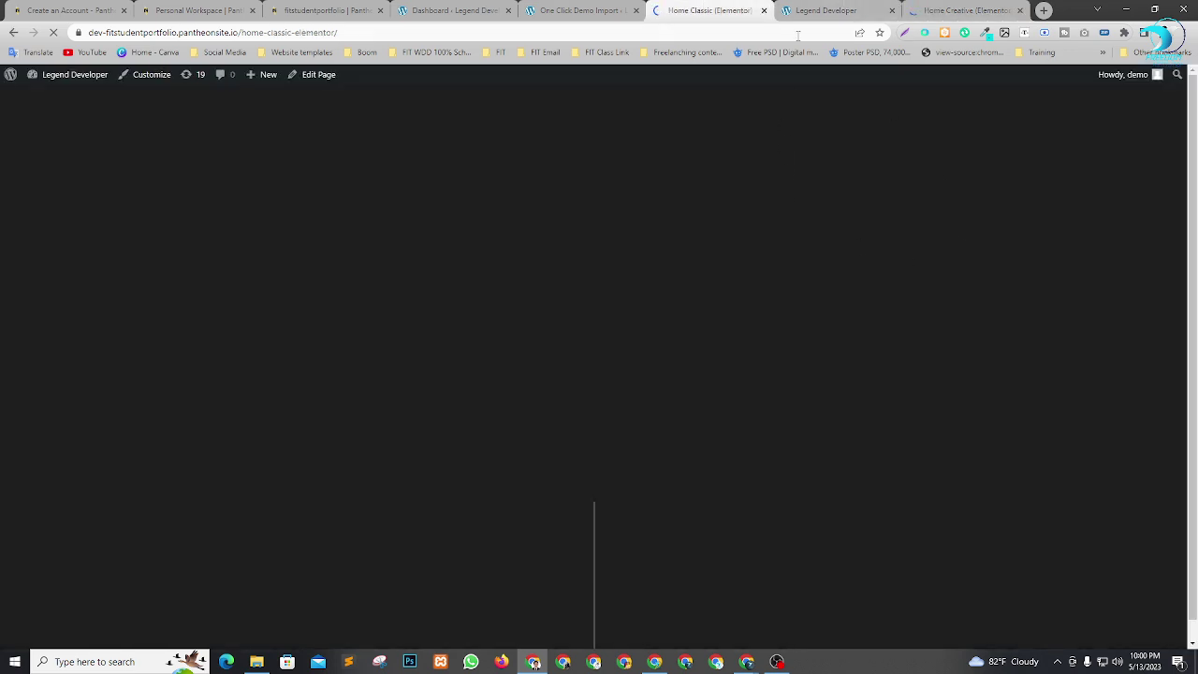
pyautogui.click(580, 10)
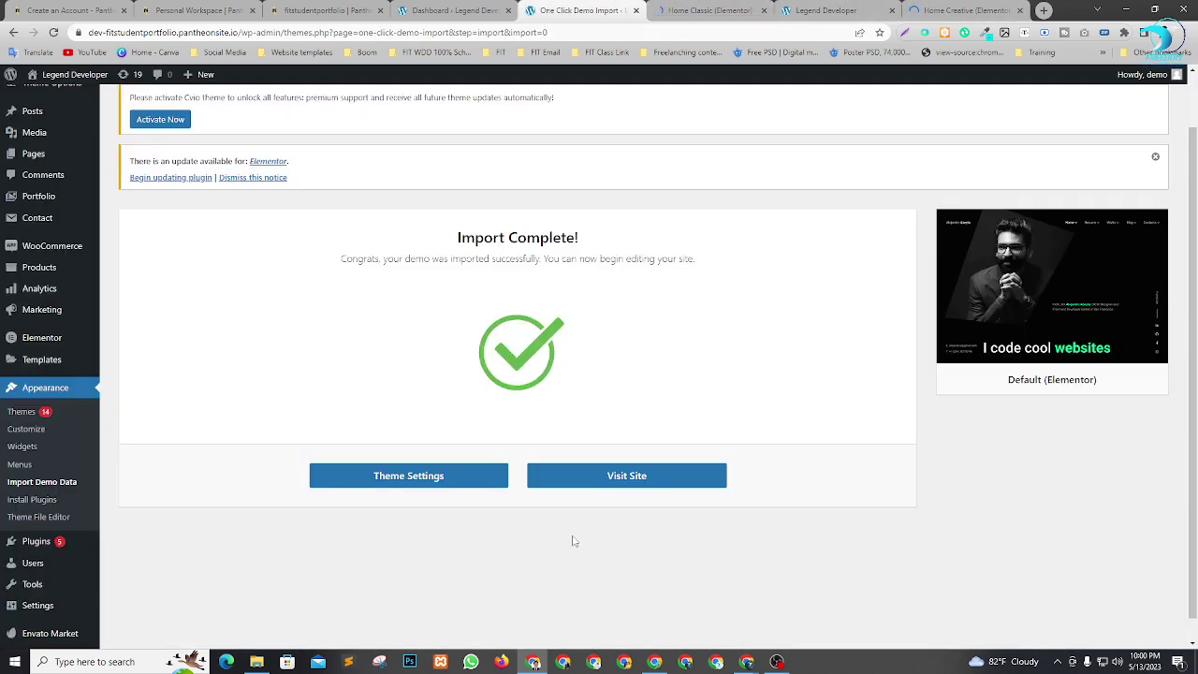
pyautogui.click(607, 483)
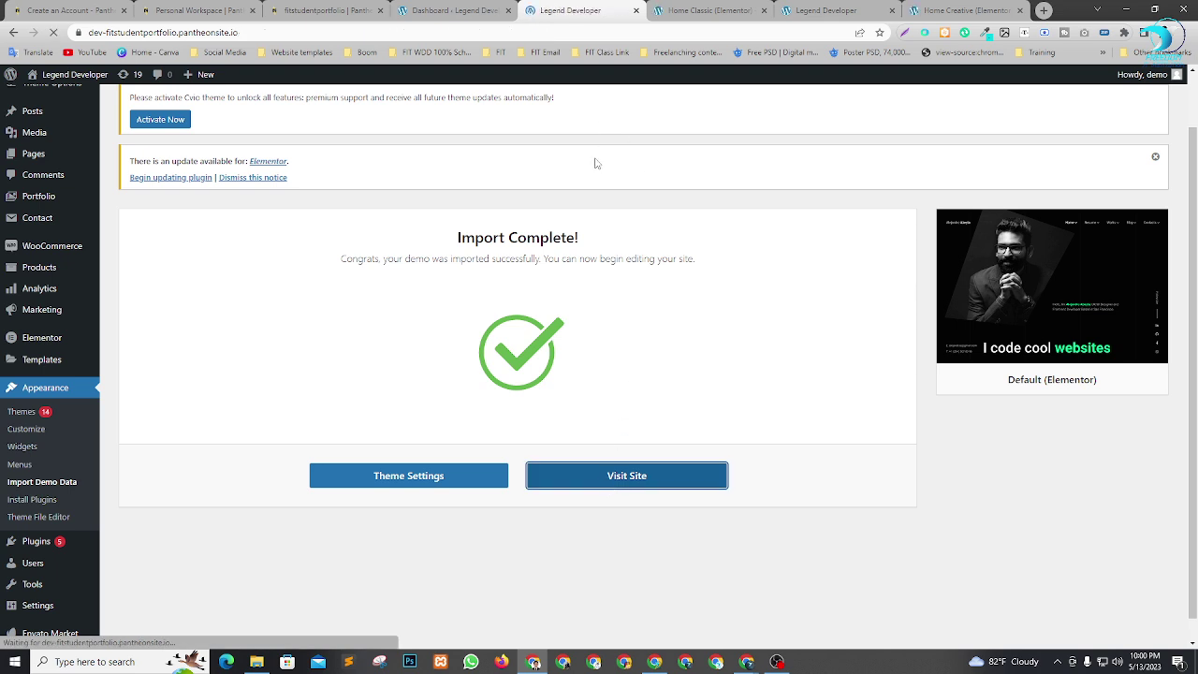
# Compare the Home Classic page with the default portfolio home, finishing on Home Creative.
pyautogui.click(703, 10)
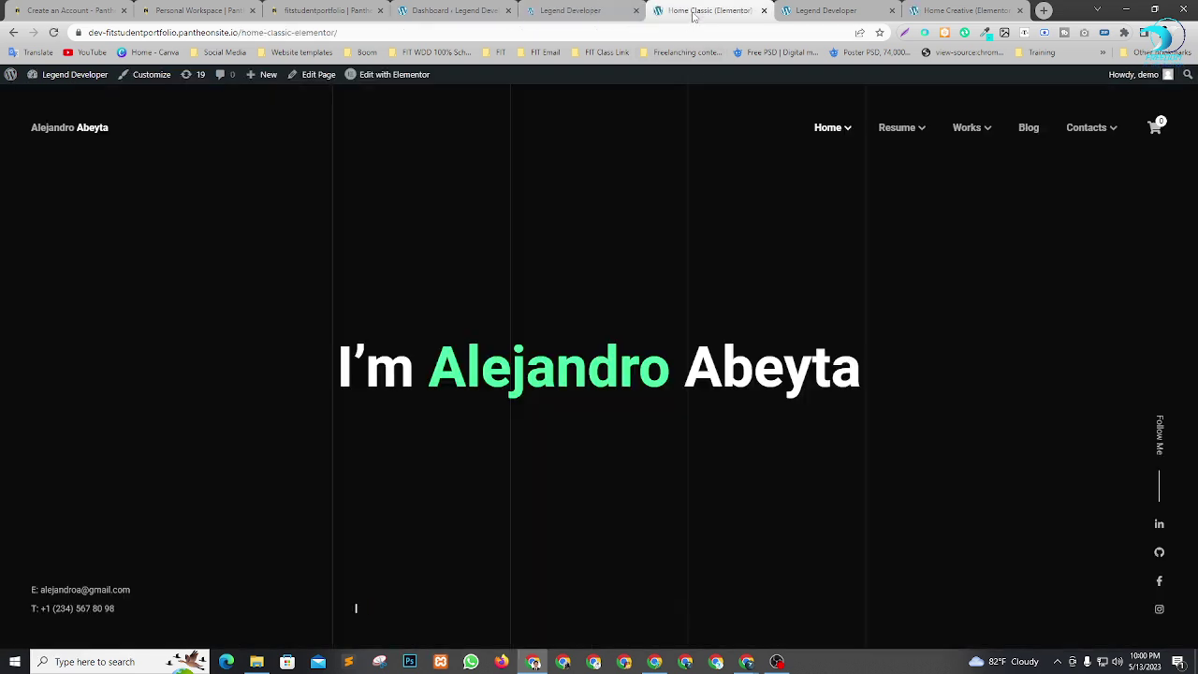
pyautogui.click(590, 8)
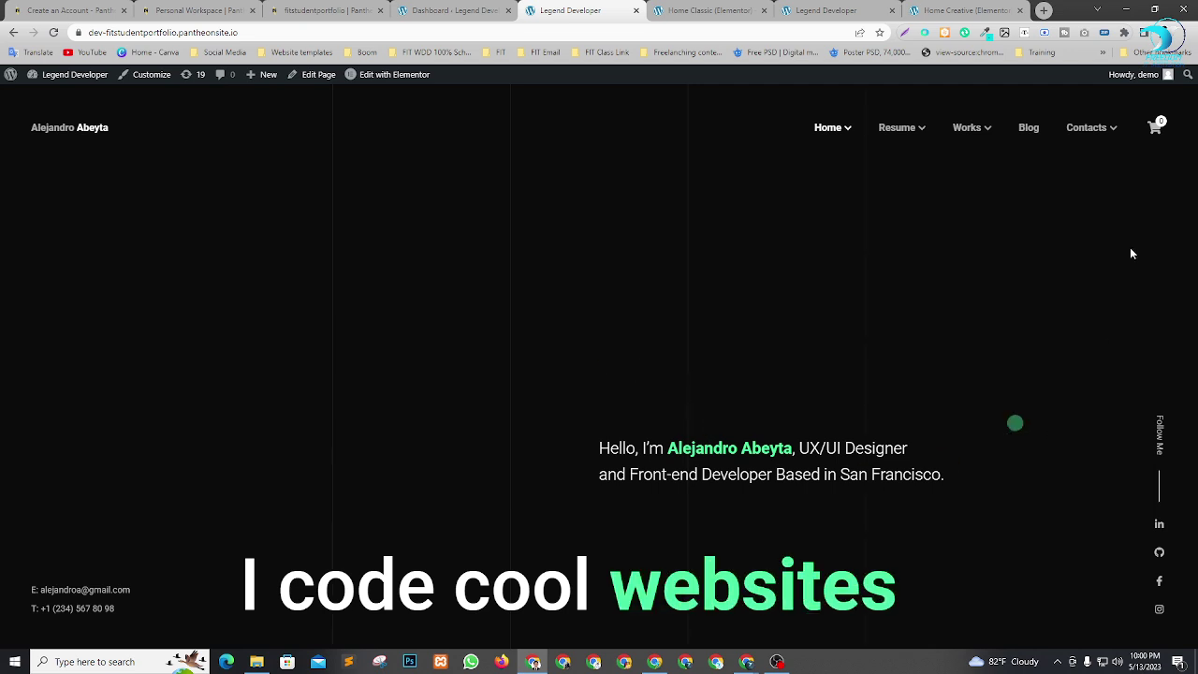
pyautogui.click(709, 10)
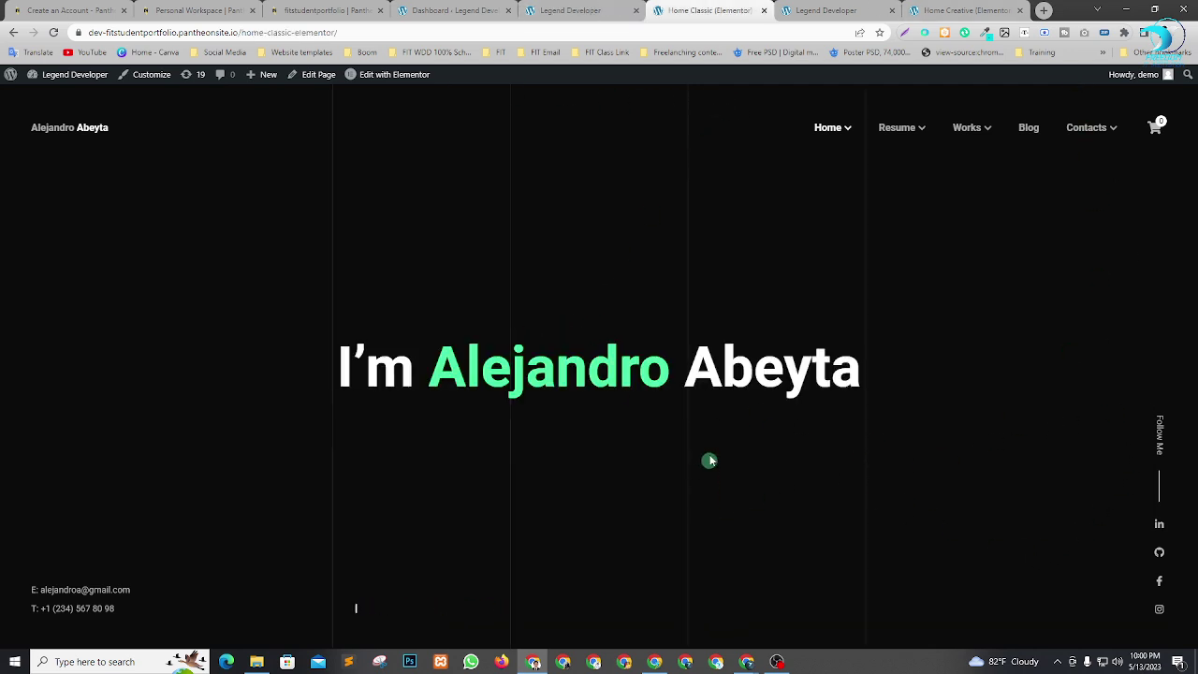
pyautogui.click(822, 10)
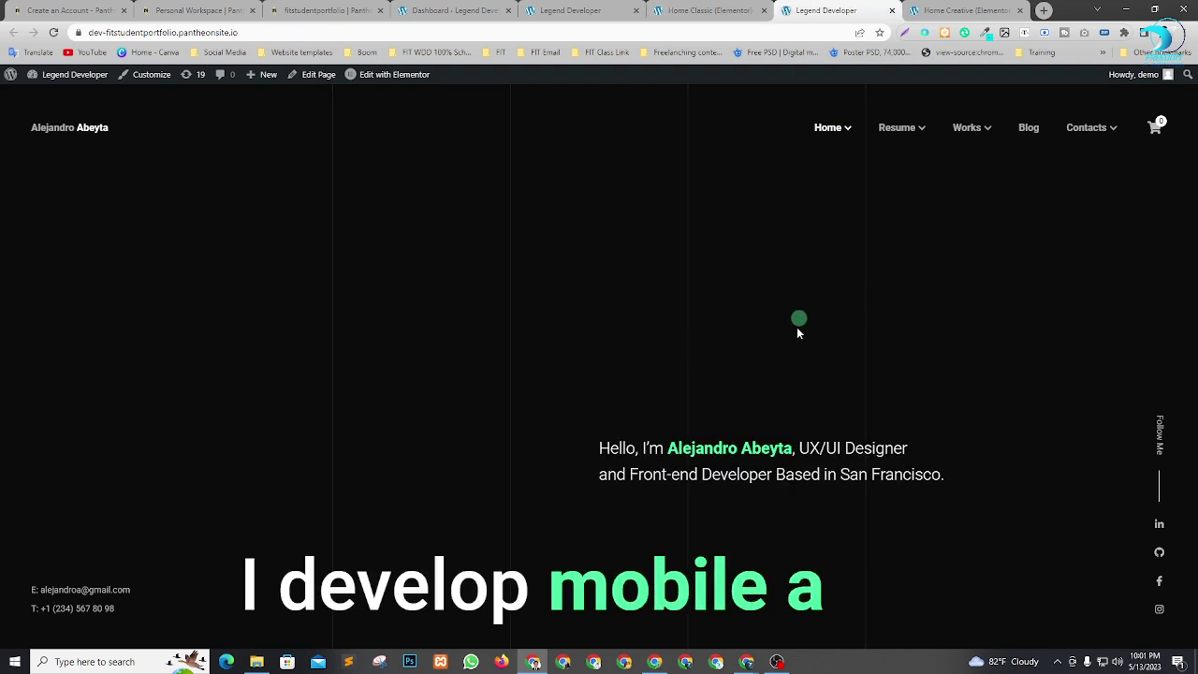
pyautogui.click(964, 10)
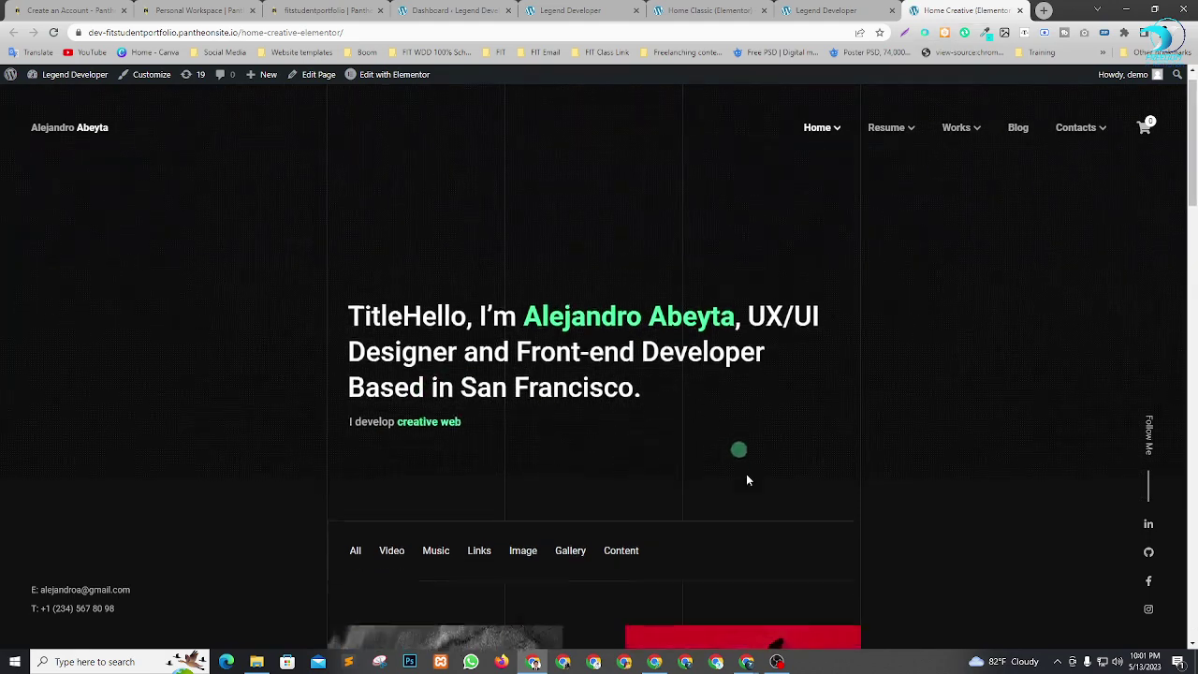
pyautogui.scroll(-4, 748, 474)
pyautogui.scroll(-4, 693, 415)
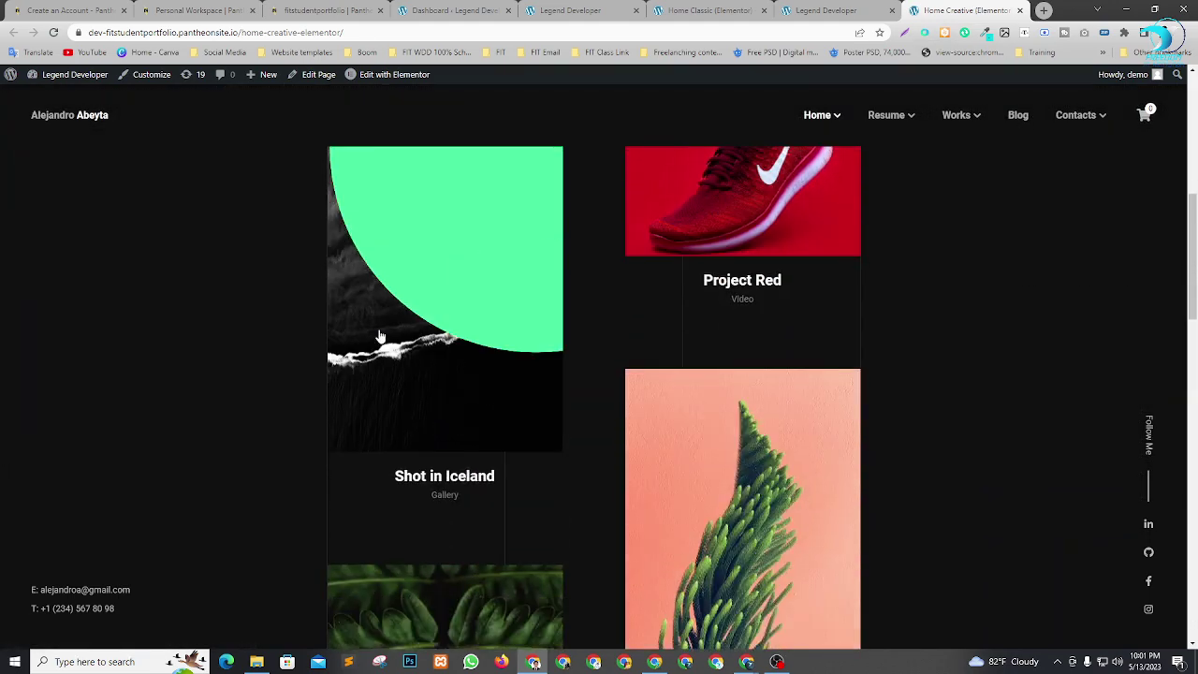
pyautogui.scroll(-13, 681, 533)
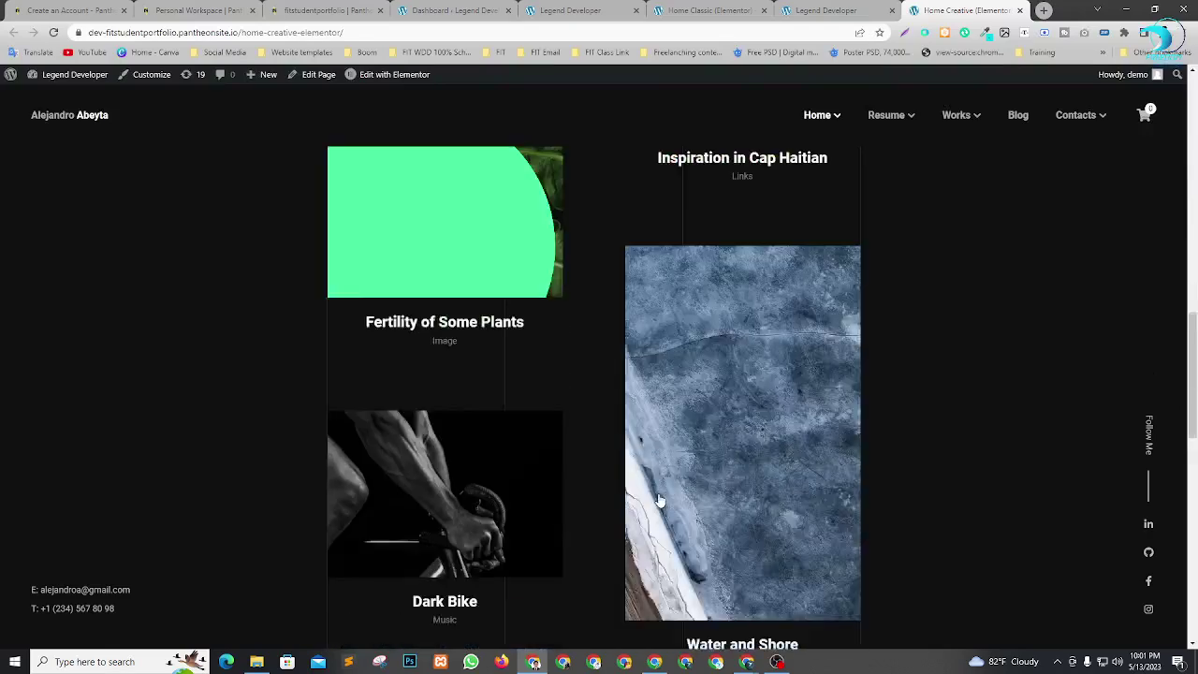
pyautogui.scroll(20, 772, 354)
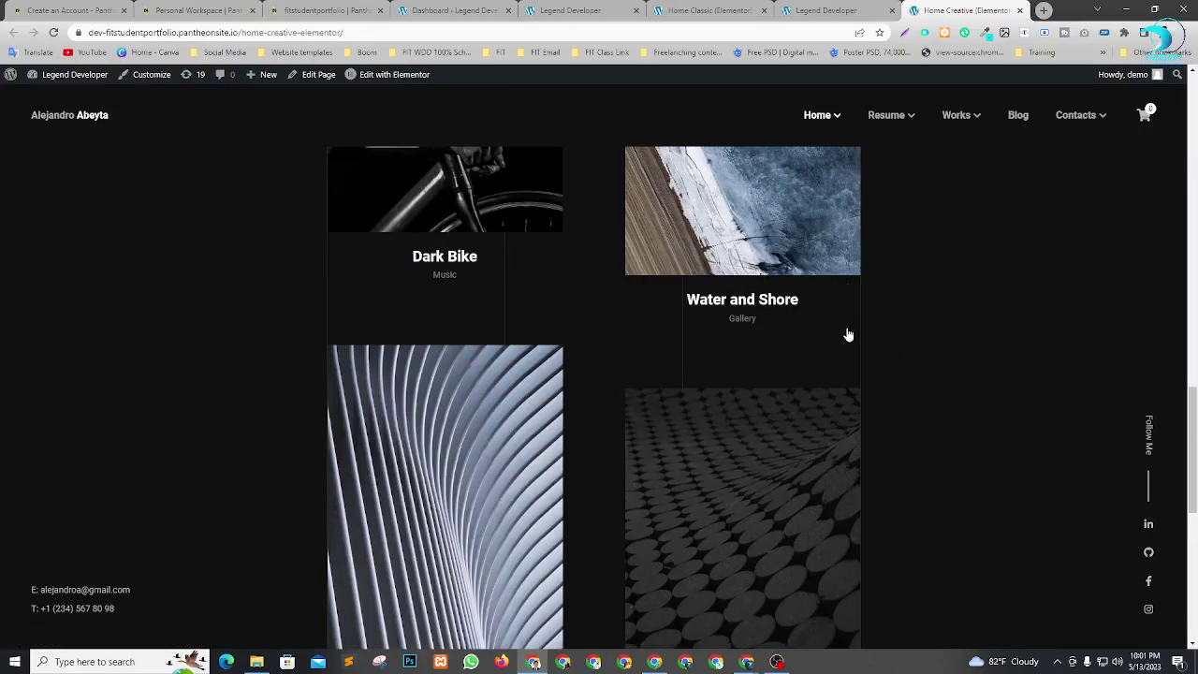
# Open Home OnePage and browse its services, skills, testimonials, latest works and contact sections.
pyautogui.moveTo(832, 126)
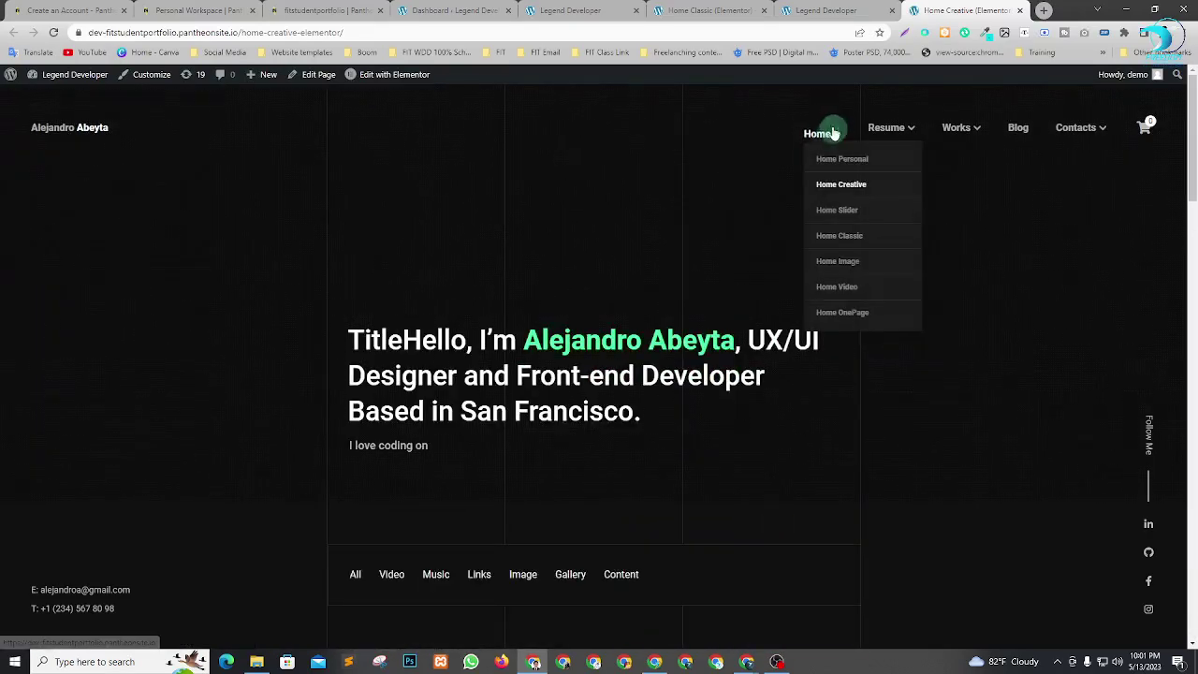
pyautogui.click(840, 314)
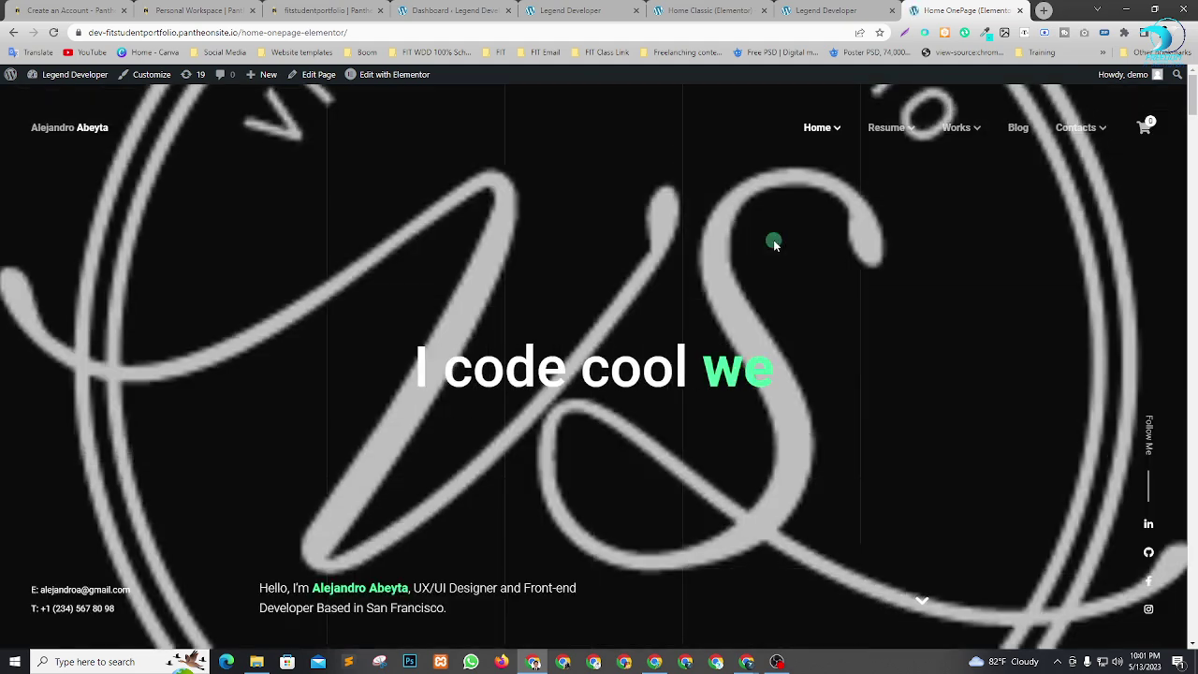
pyautogui.scroll(-15, 759, 341)
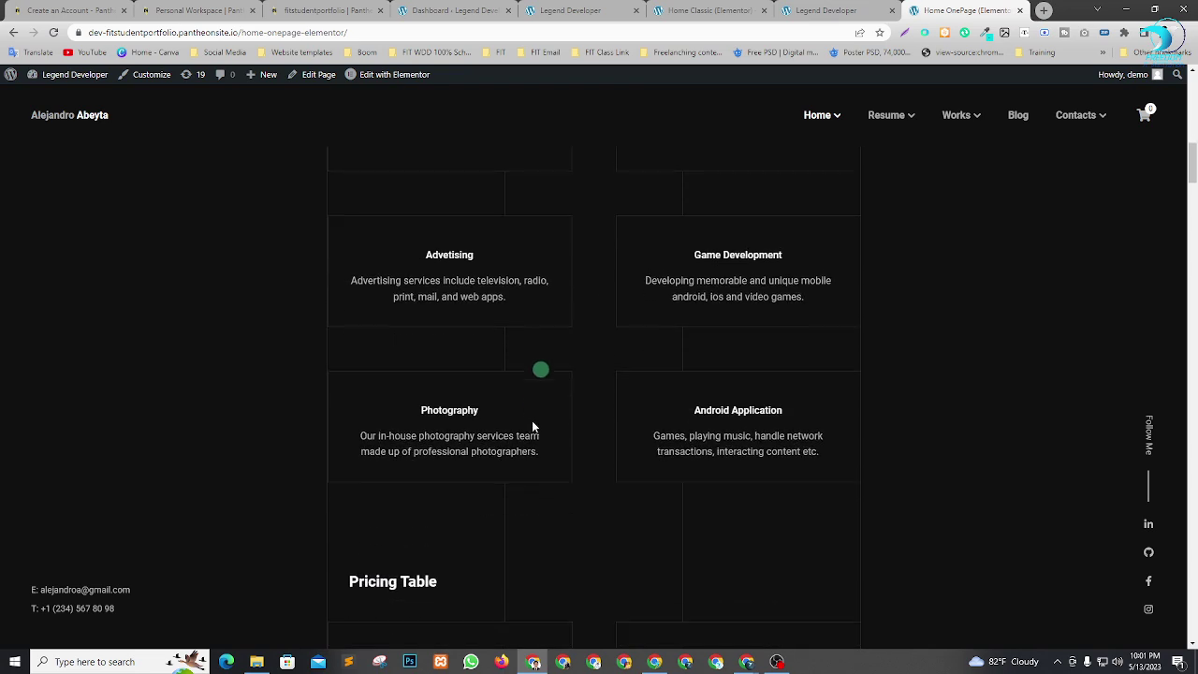
pyautogui.scroll(-15, 614, 443)
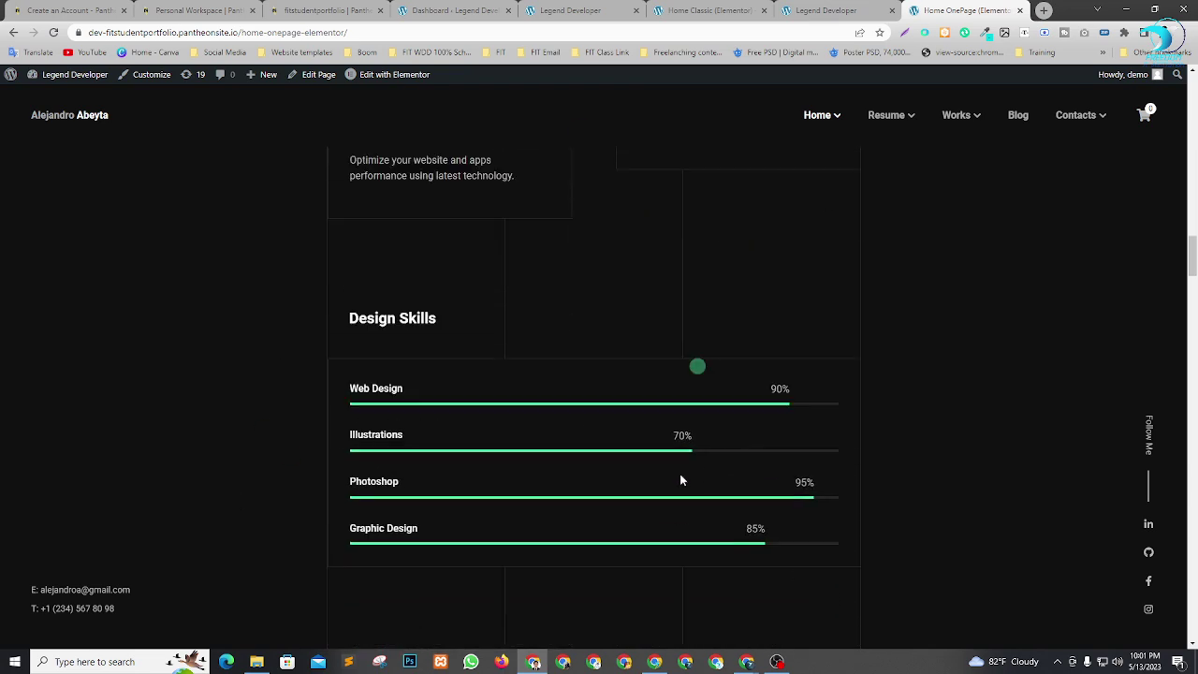
pyautogui.scroll(-5, 621, 251)
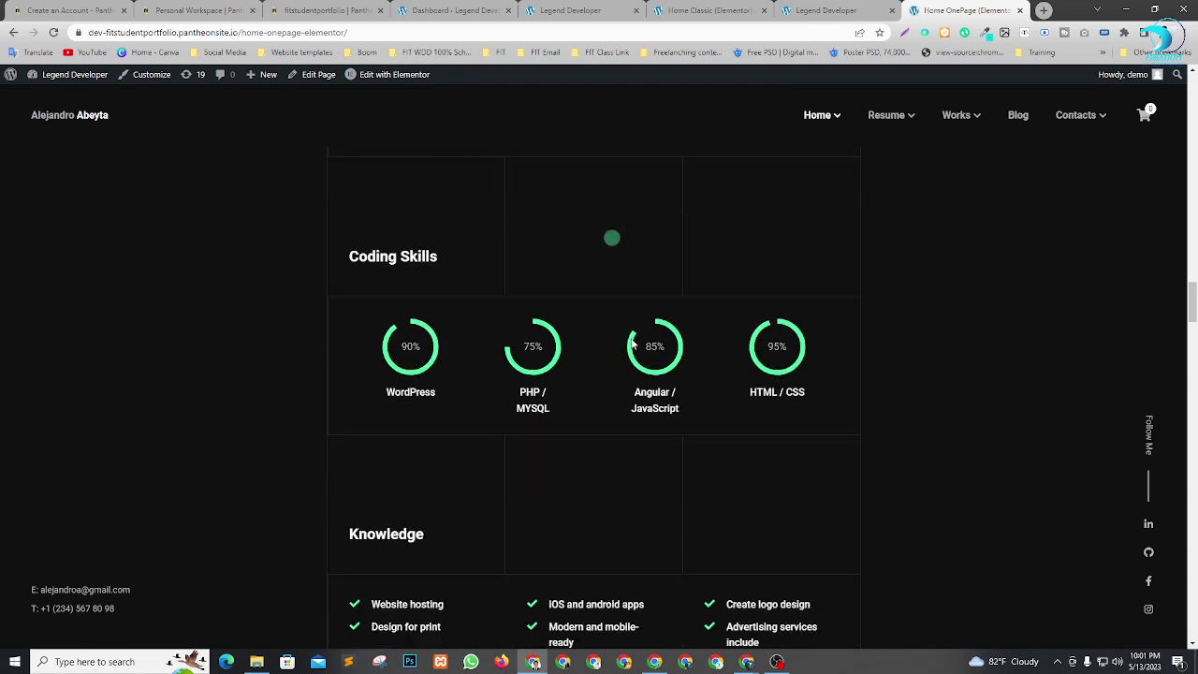
pyautogui.scroll(-7, 367, 254)
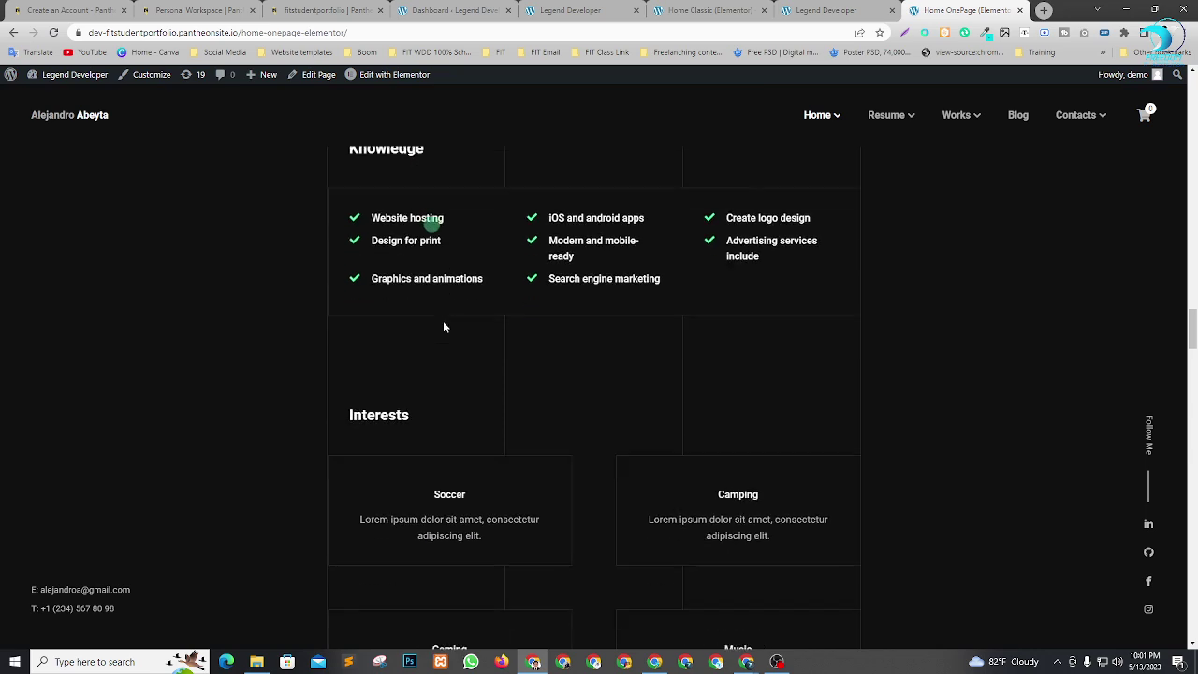
pyautogui.scroll(1, 538, 327)
pyautogui.scroll(-5, 334, 255)
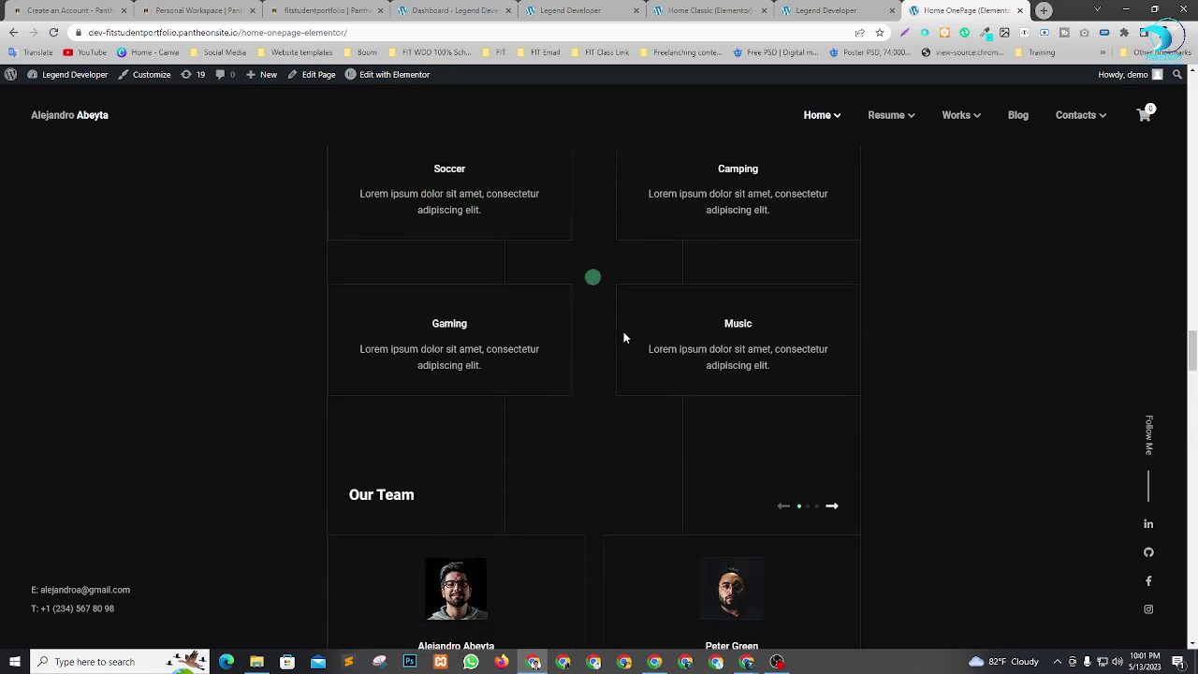
pyautogui.scroll(-5, 562, 323)
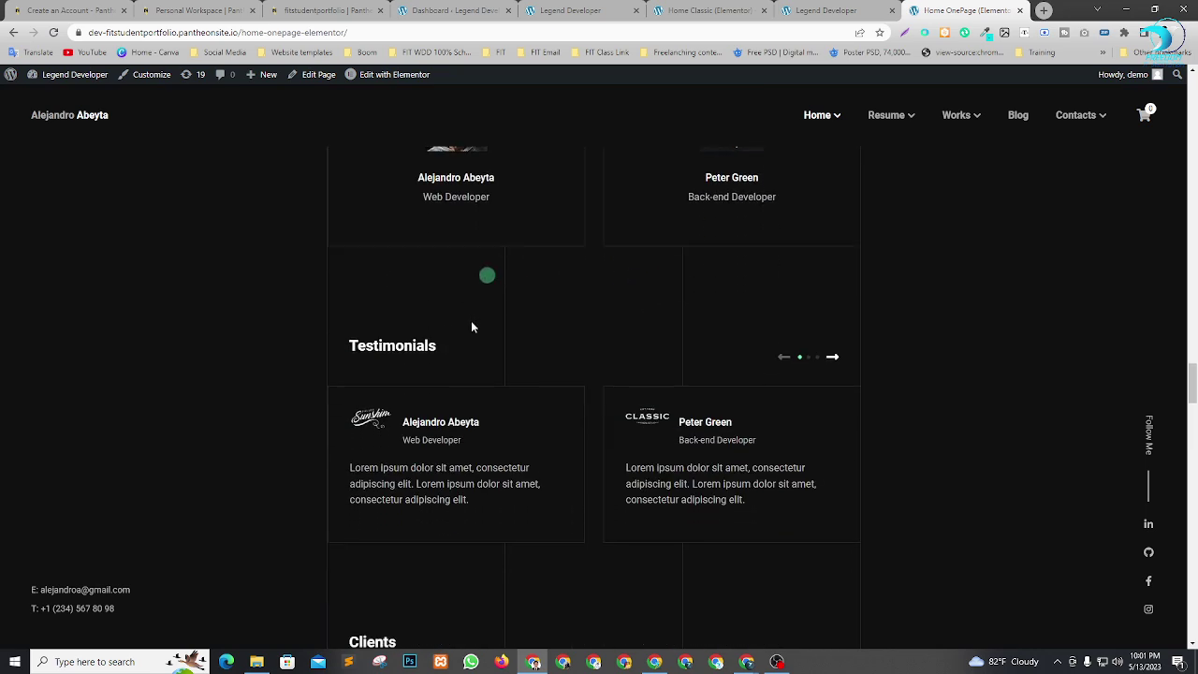
pyautogui.scroll(2, 655, 326)
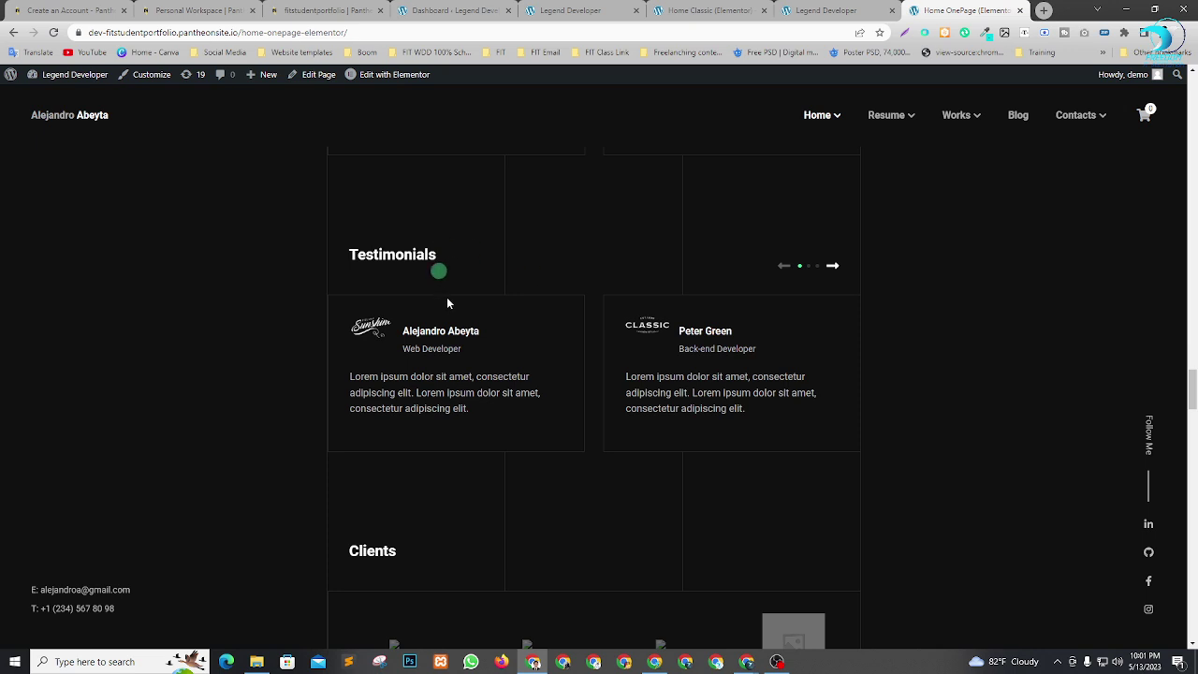
pyautogui.scroll(-4, 561, 309)
pyautogui.scroll(-4, 633, 306)
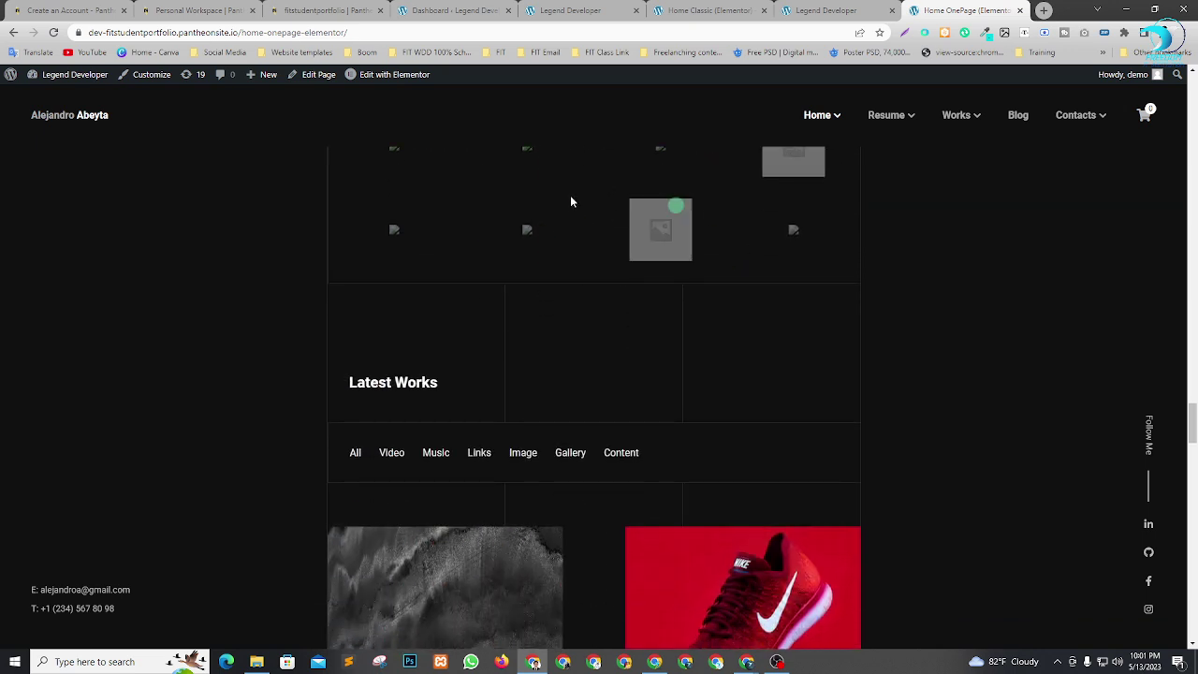
pyautogui.scroll(2, 588, 369)
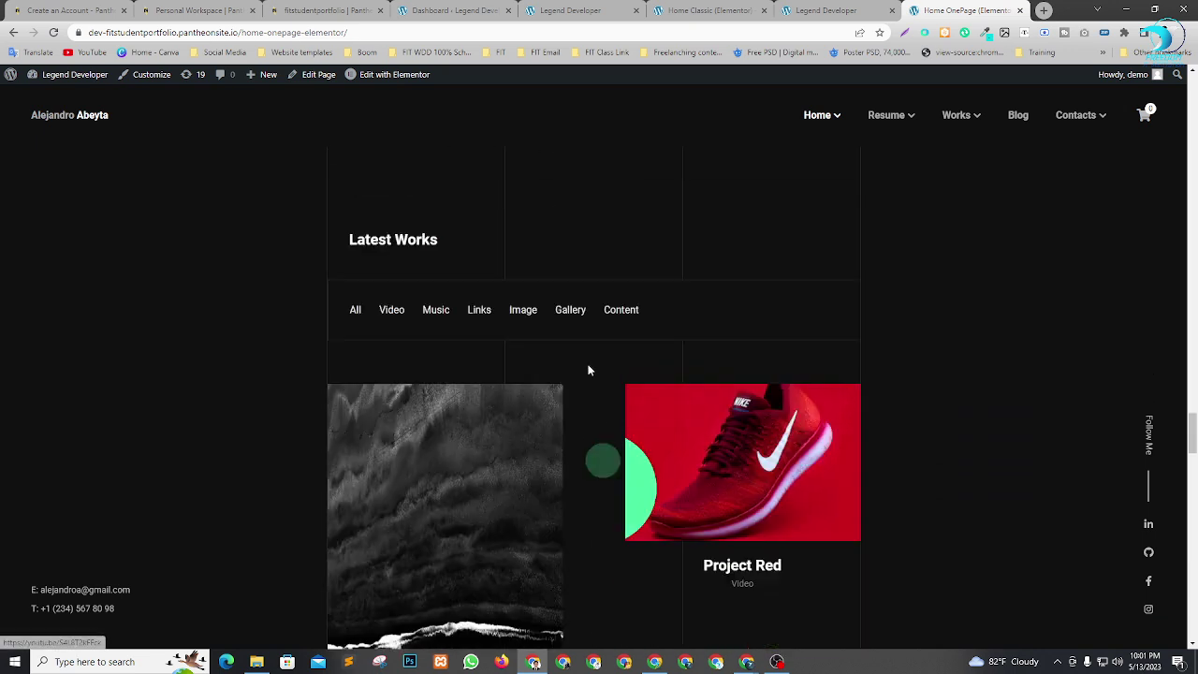
pyautogui.scroll(-10, 557, 317)
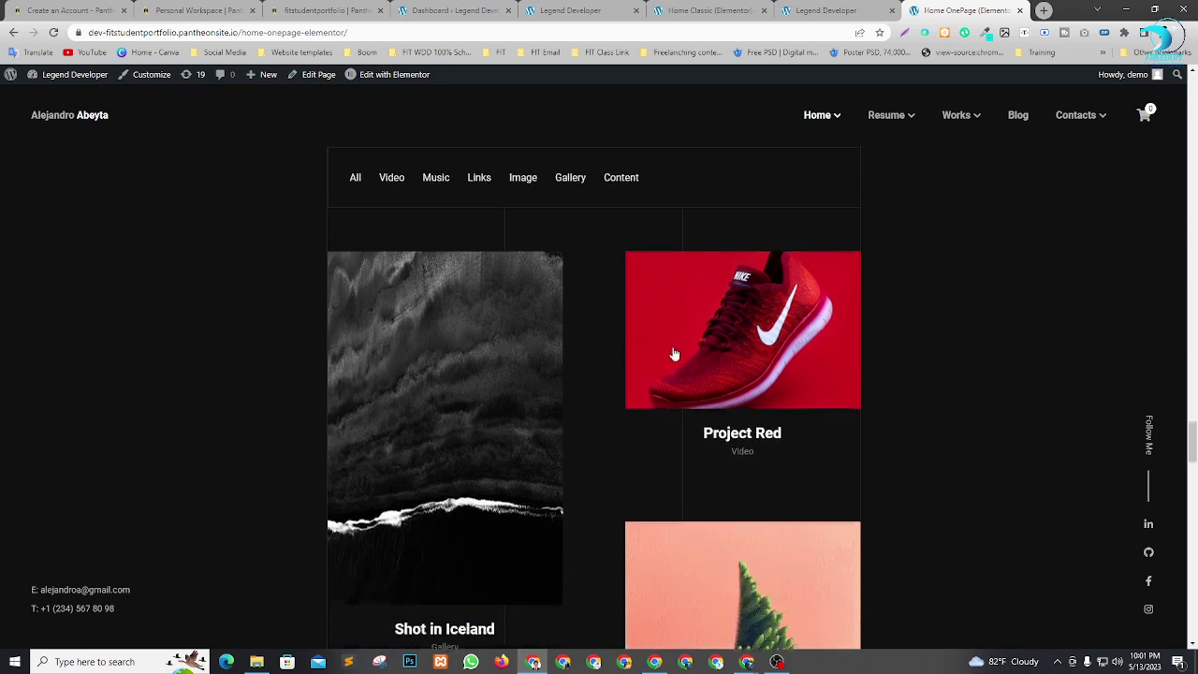
pyautogui.scroll(-15, 571, 430)
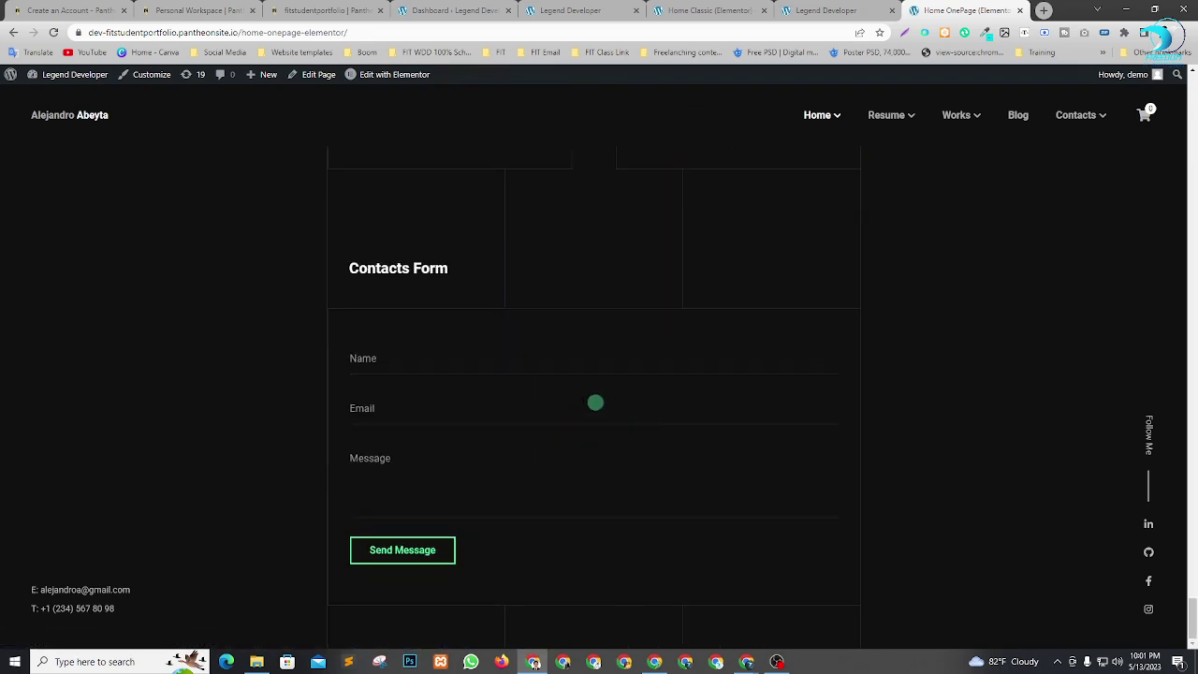
pyautogui.scroll(2, 655, 399)
pyautogui.scroll(-2, 654, 401)
pyautogui.scroll(6, 939, 369)
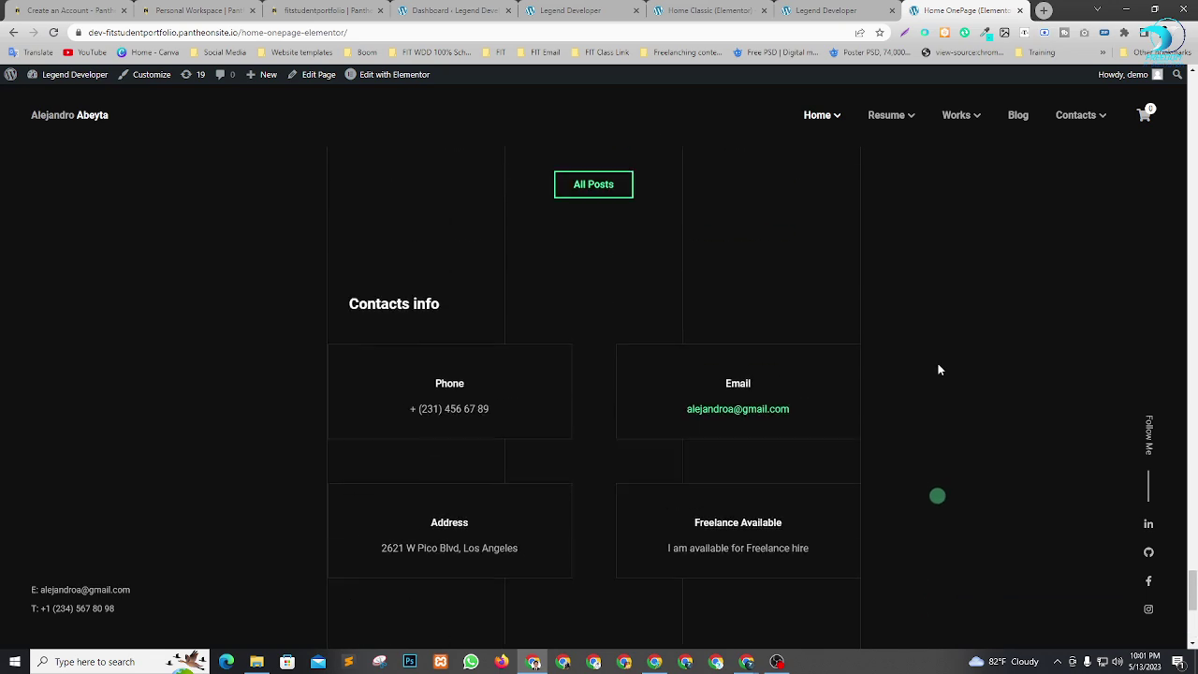
pyautogui.scroll(3, 939, 369)
pyautogui.moveTo(818, 117)
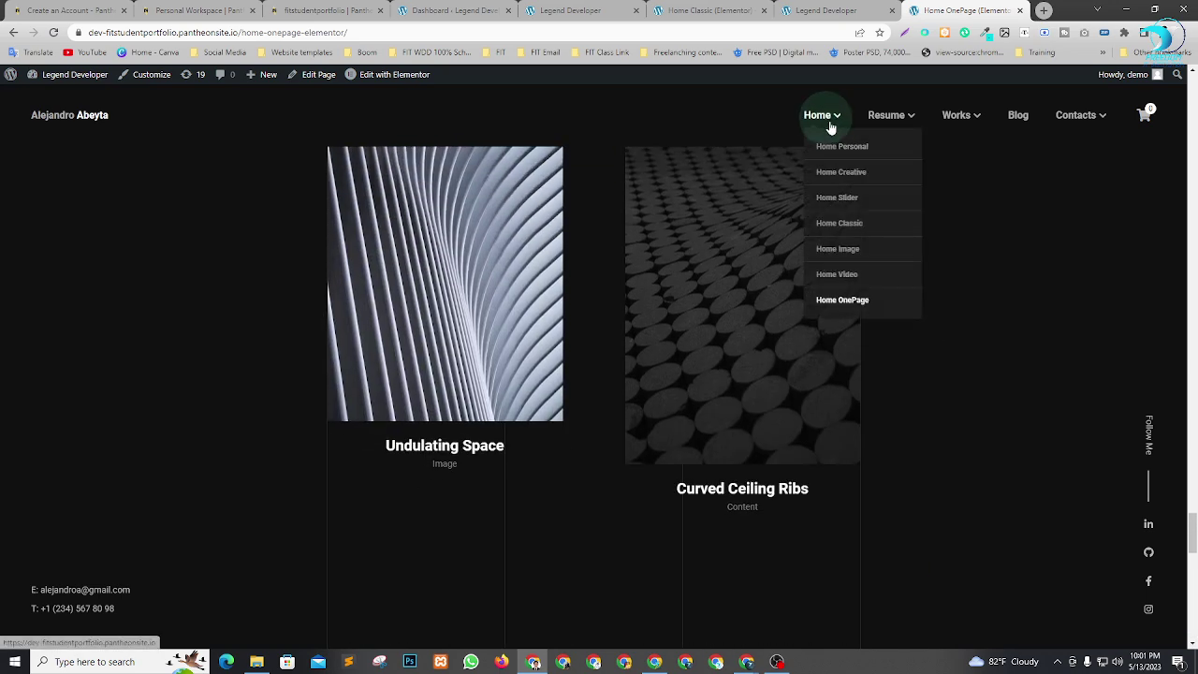
# Open Home Classic from the Home dropdown in a new tab and view it.
pyautogui.rightClick(855, 232)
pyautogui.click(875, 238)
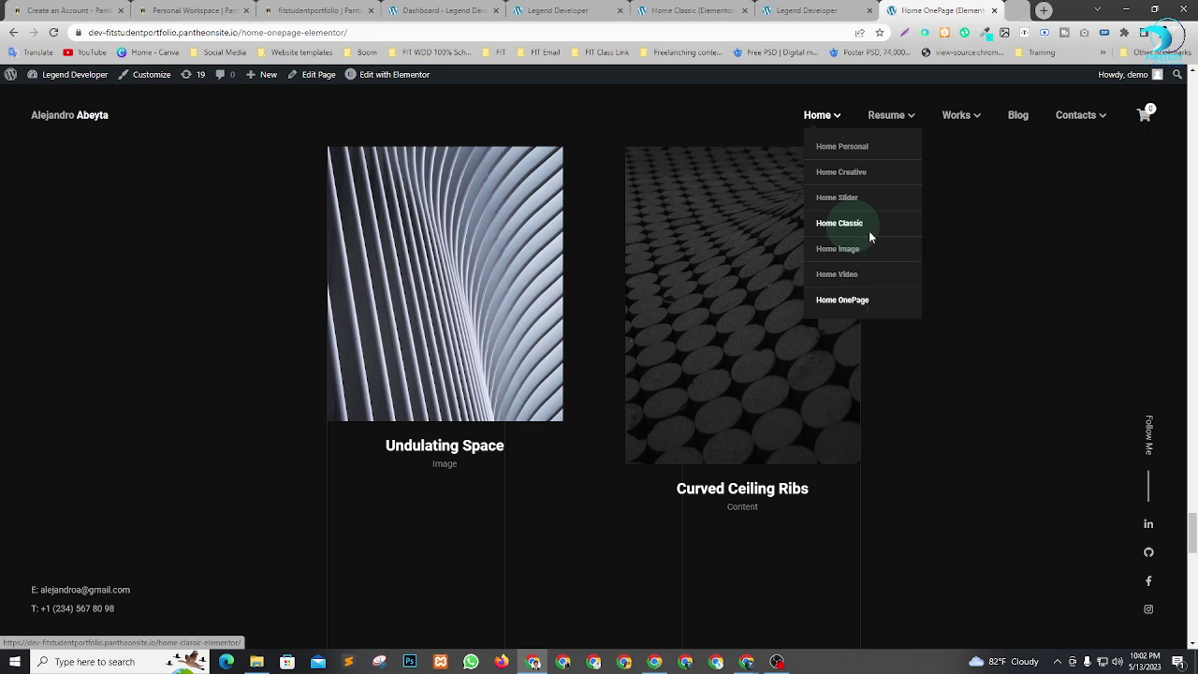
pyautogui.click(995, 7)
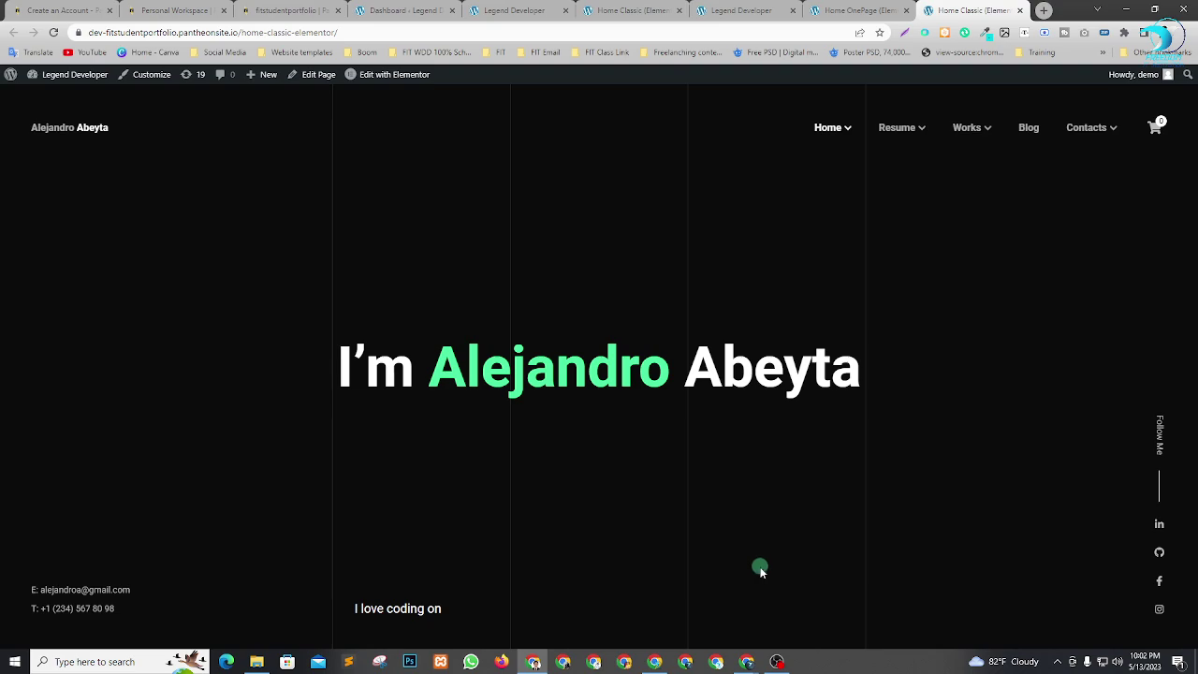
# Admit the person waiting in the video call, then return to the portfolio site.
pyautogui.hotkey('alt', 'Tab')
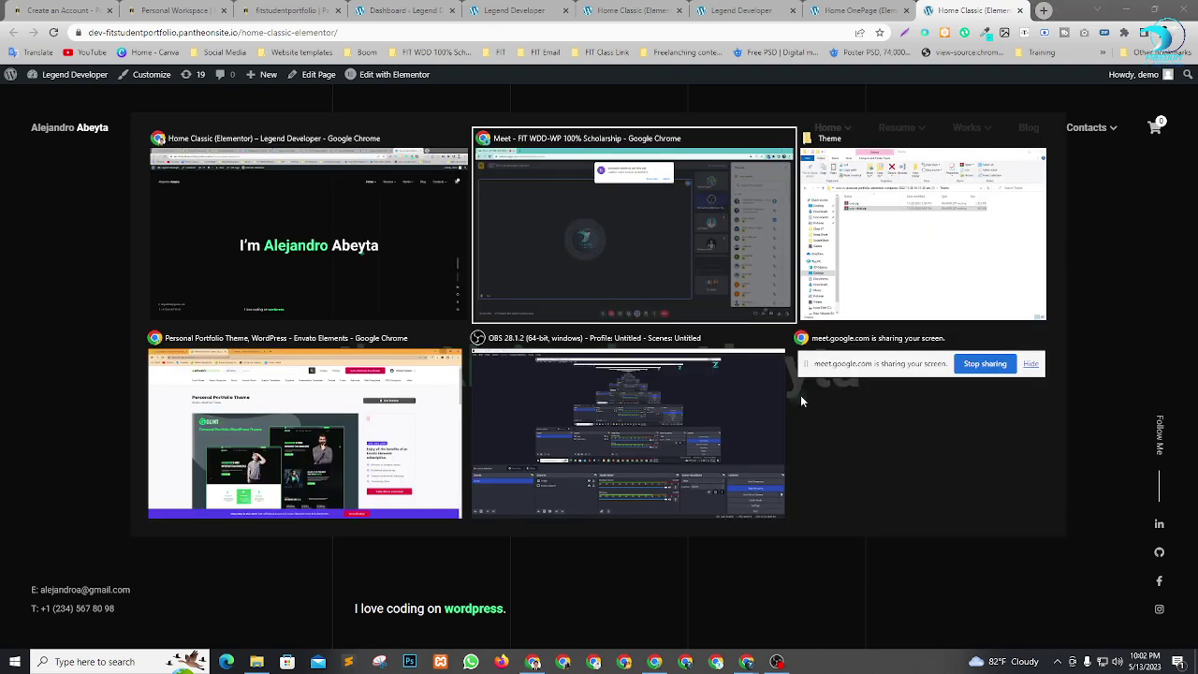
pyautogui.click(724, 117)
pyautogui.hotkey('alt', 'Tab')
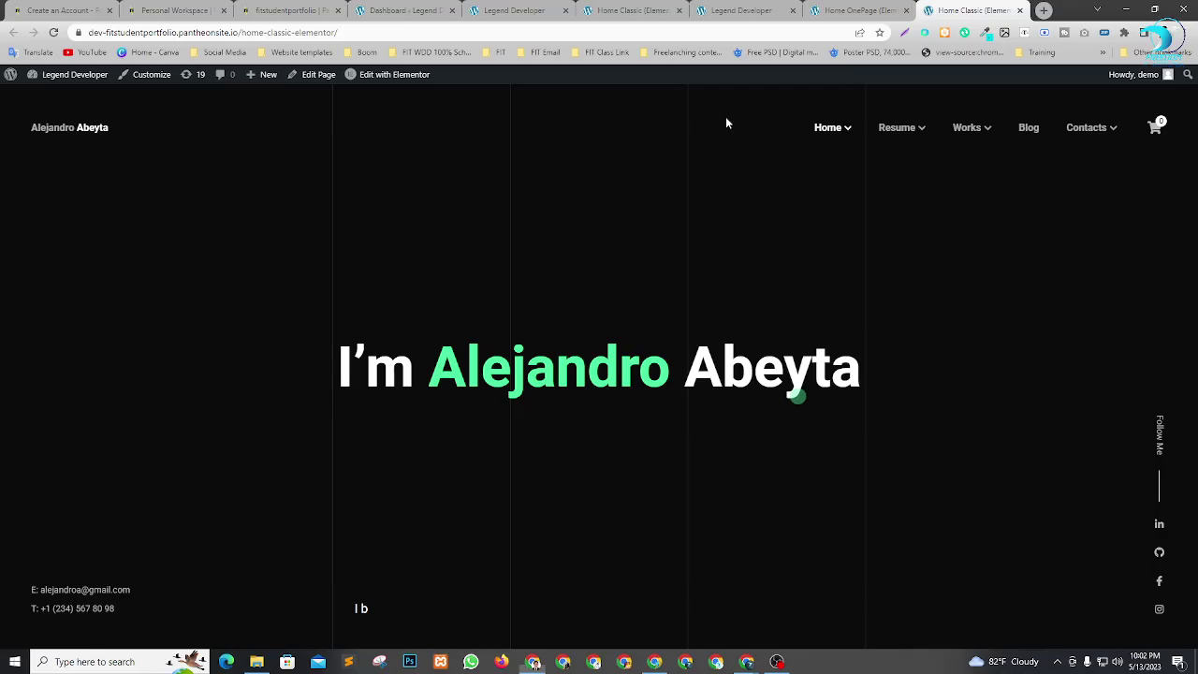
# Show Home Image, then load Home Video, glancing at the OnePage tab while it loads.
pyautogui.moveTo(833, 125)
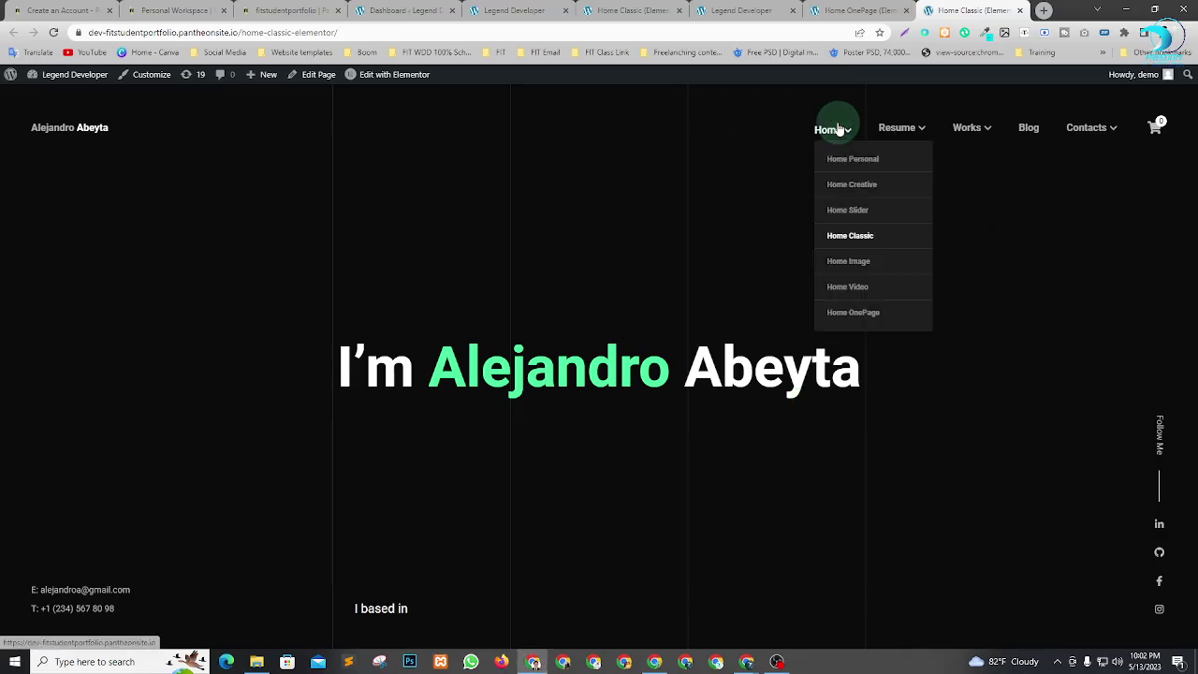
pyautogui.click(873, 264)
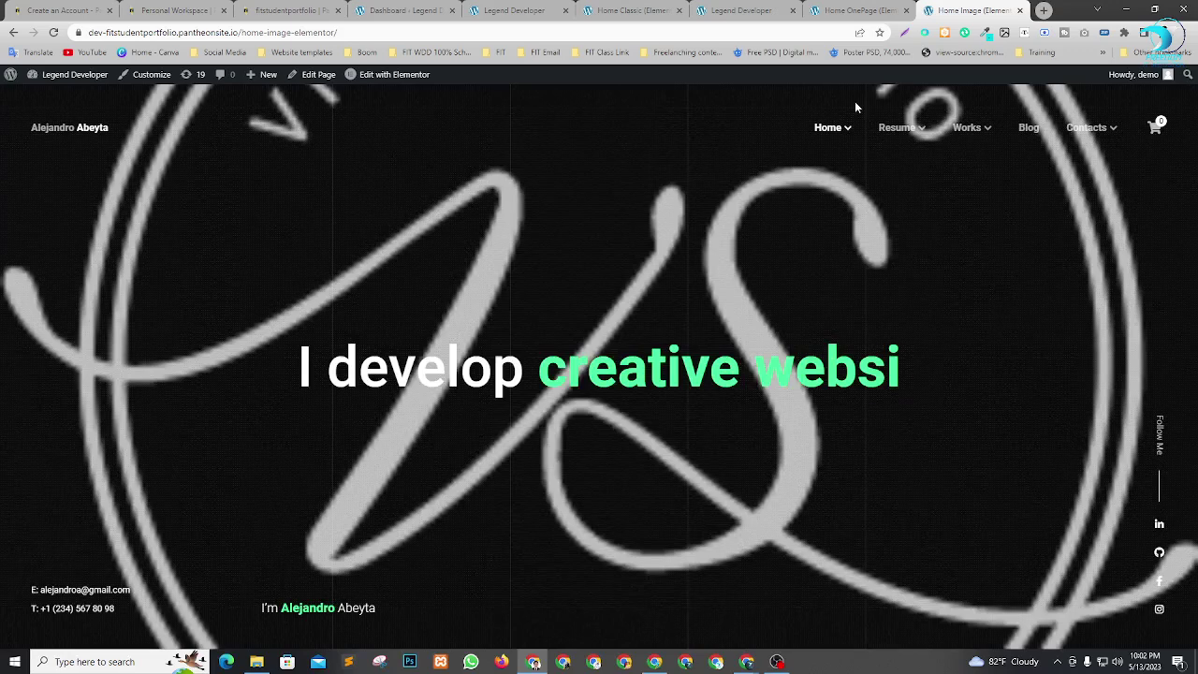
pyautogui.moveTo(840, 143)
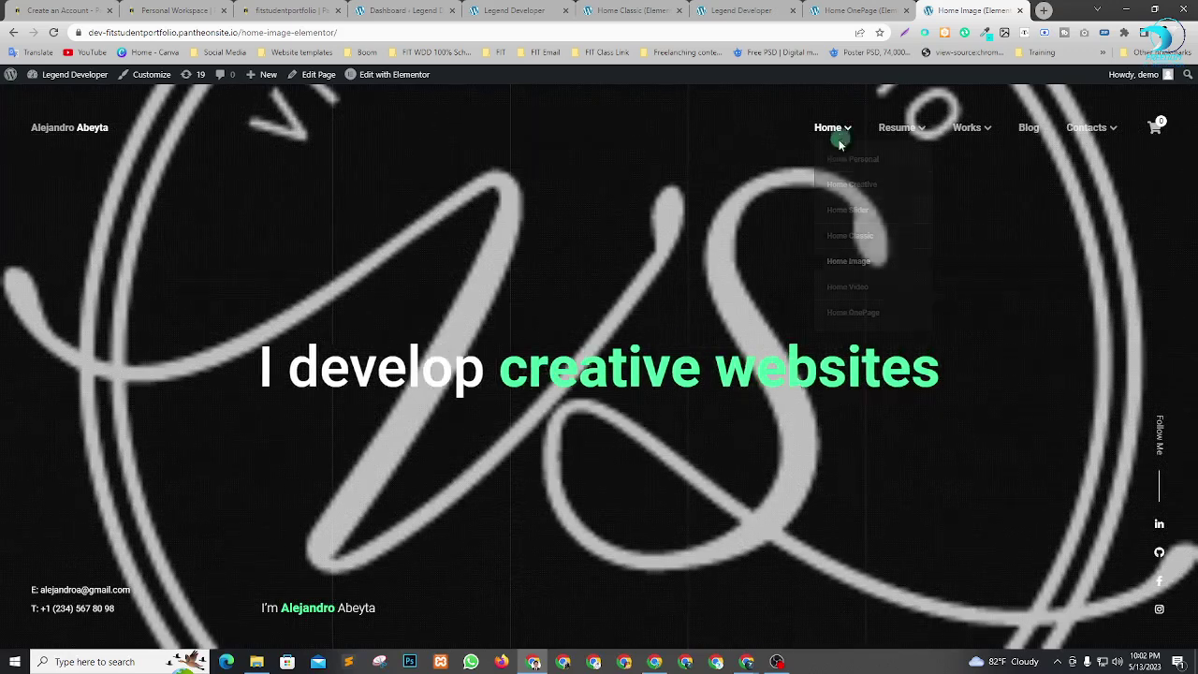
pyautogui.click(860, 296)
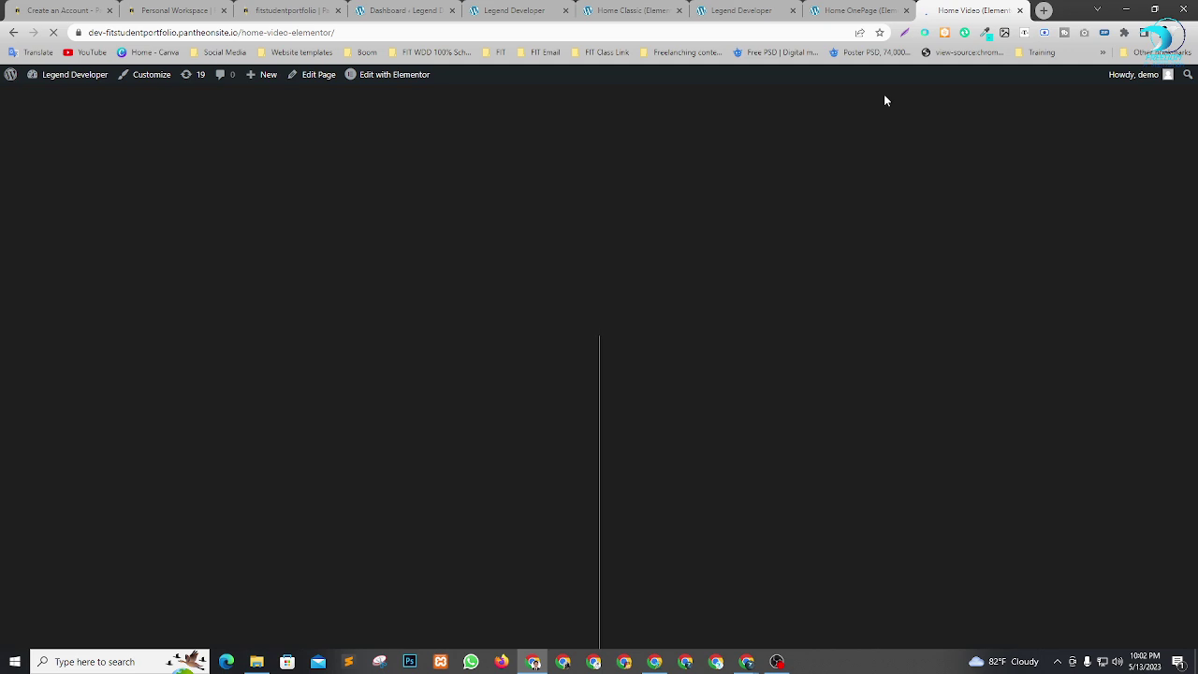
pyautogui.click(861, 11)
pyautogui.click(965, 10)
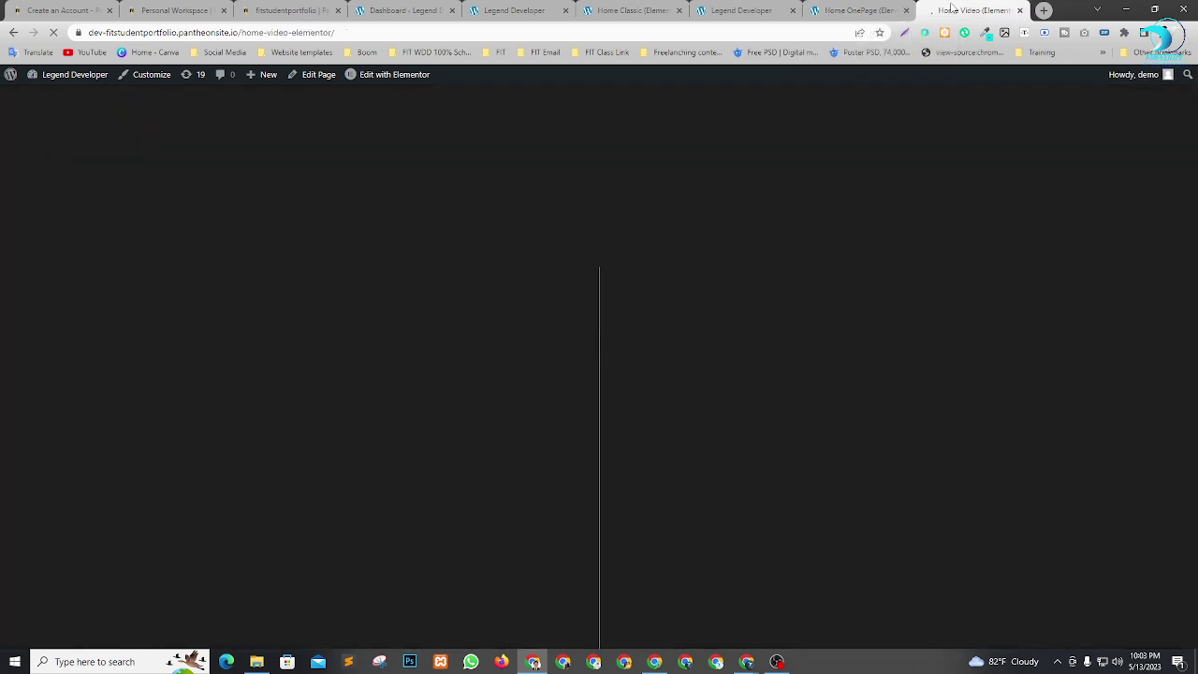
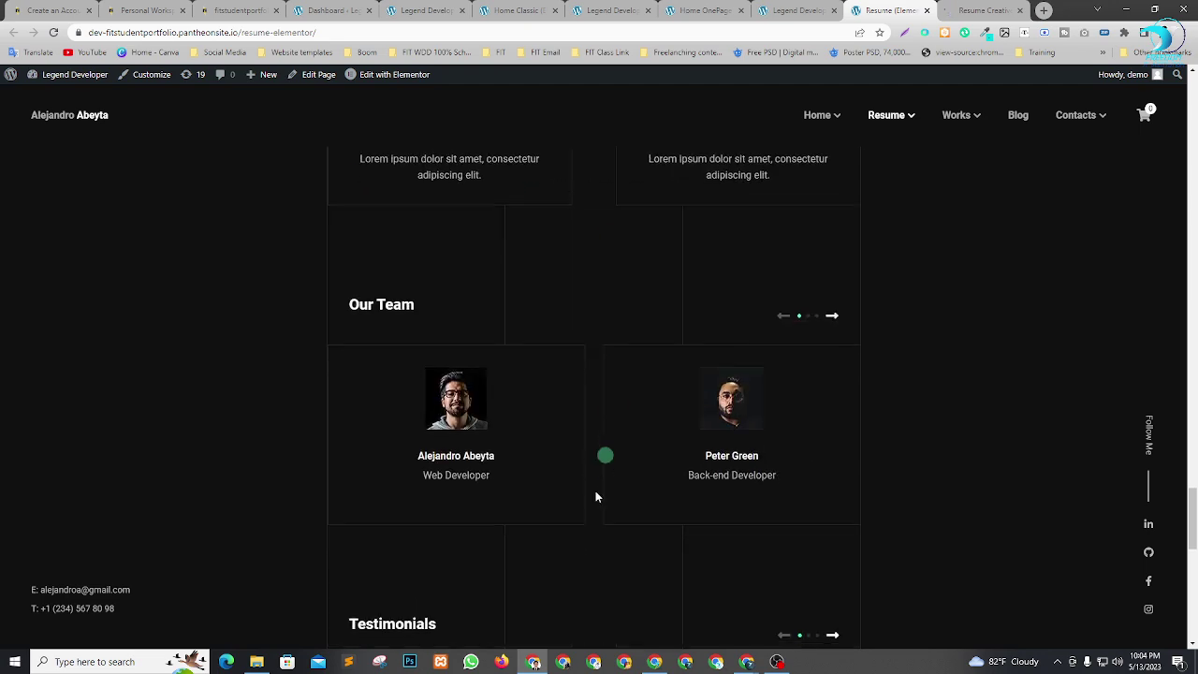
# Compare the Resume (Elementor) and Resume Creative pages by scrolling through both.
pyautogui.scroll(5, 600, 495)
pyautogui.scroll(20, 614, 499)
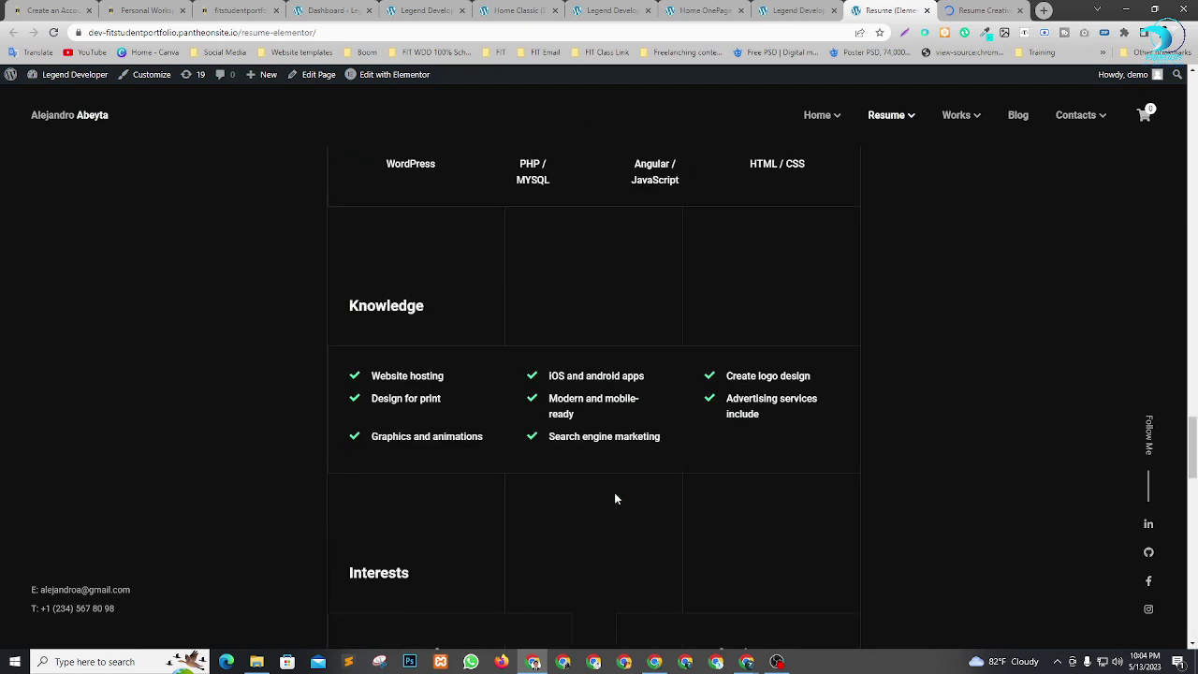
pyautogui.scroll(2, 614, 499)
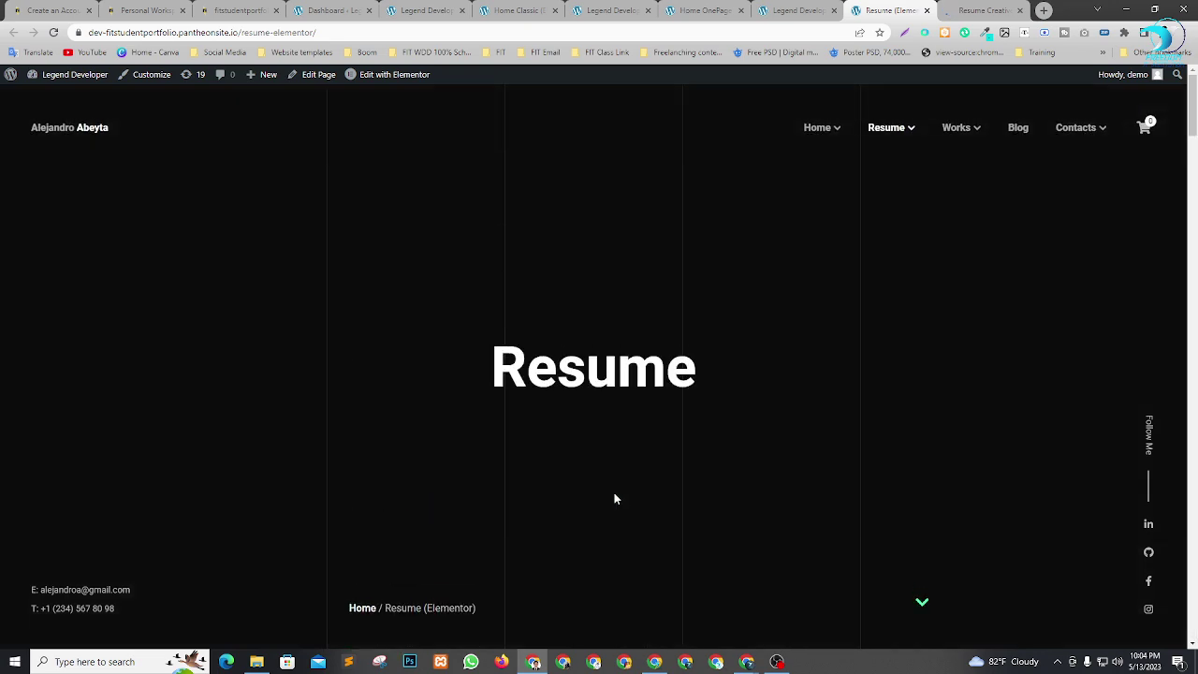
pyautogui.click(974, 7)
pyautogui.scroll(-4, 524, 316)
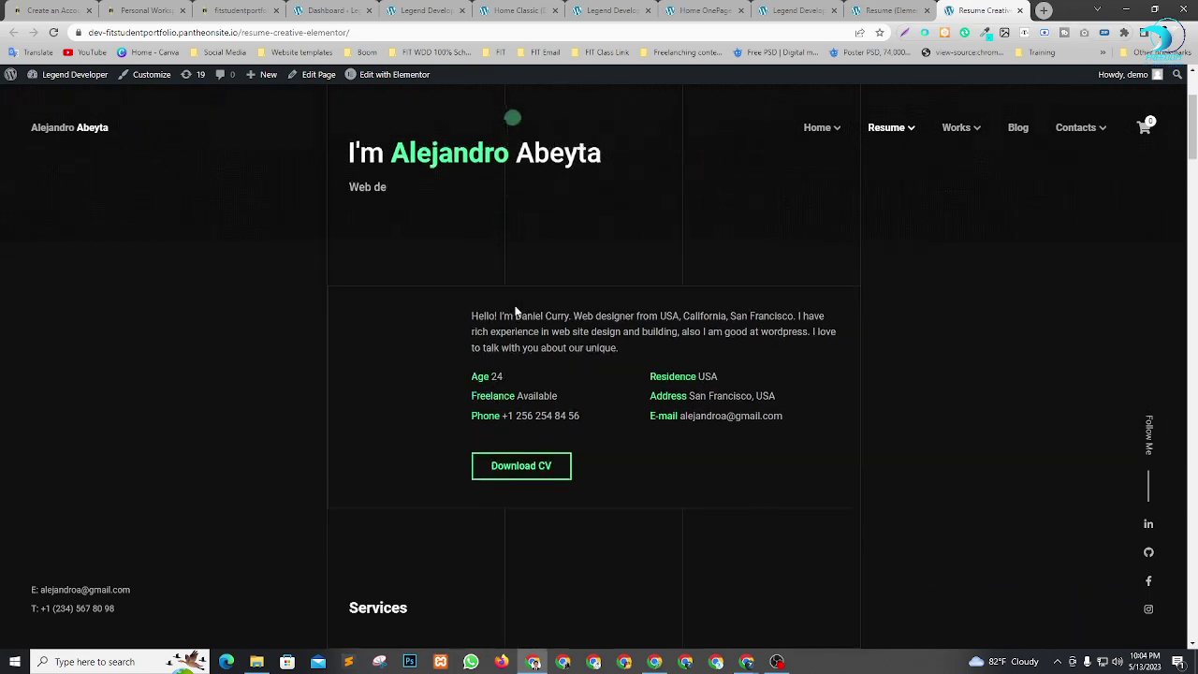
pyautogui.scroll(-15, 797, 287)
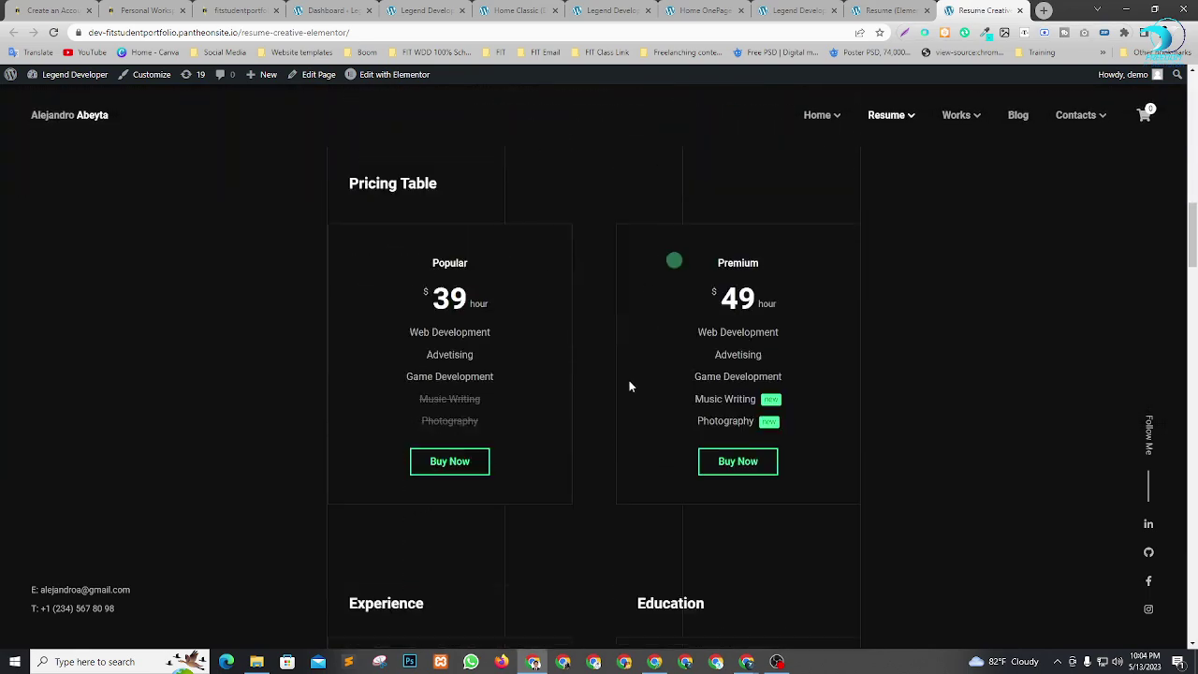
pyautogui.scroll(-13, 664, 407)
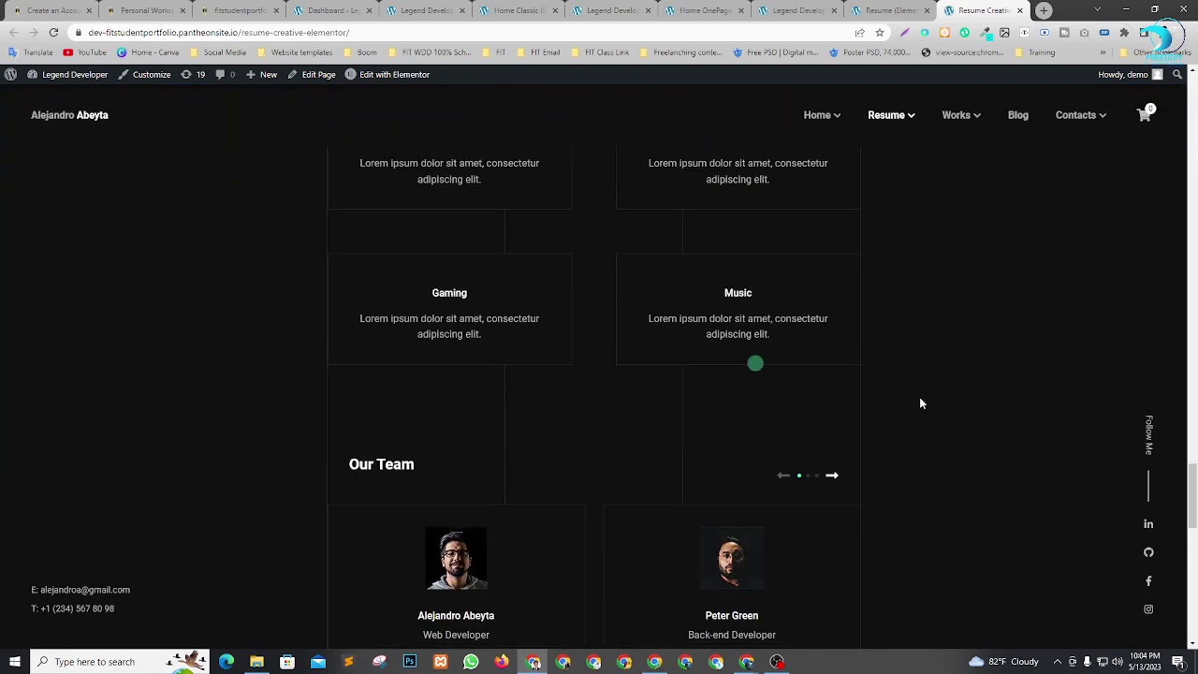
pyautogui.scroll(11, 664, 421)
pyautogui.scroll(20, 661, 421)
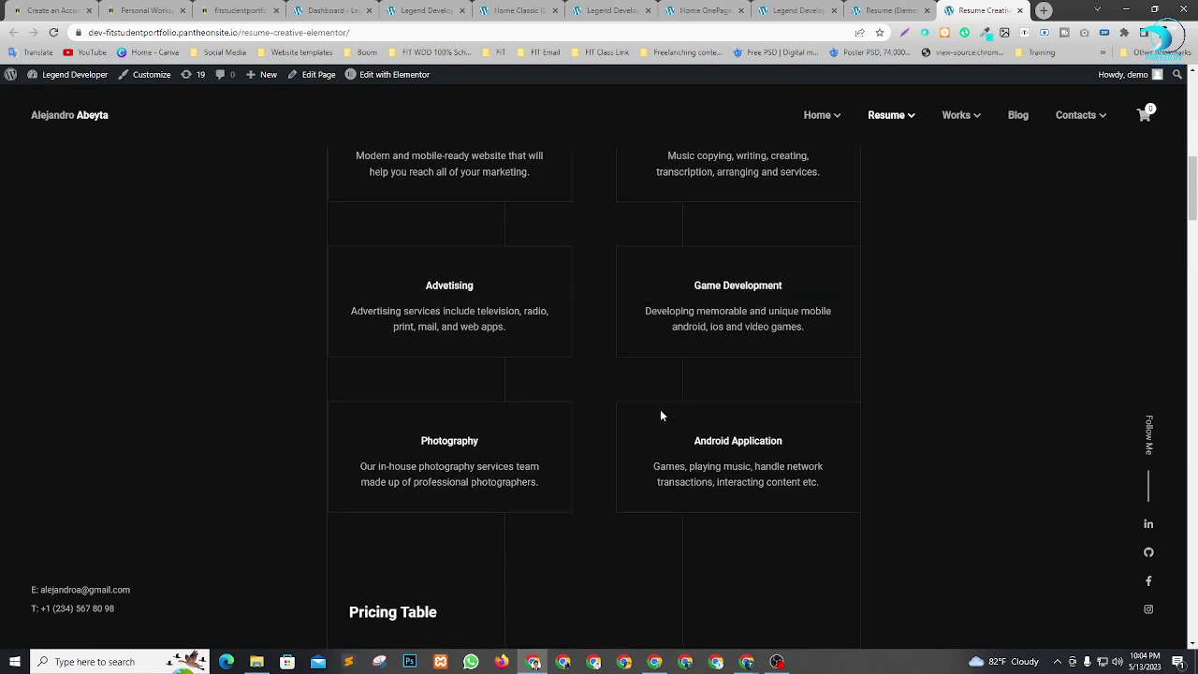
# Check the Resume pages once more, then close the Resume (Elementor) page.
pyautogui.click(892, 9)
pyautogui.scroll(-7, 701, 356)
pyautogui.scroll(7, 705, 365)
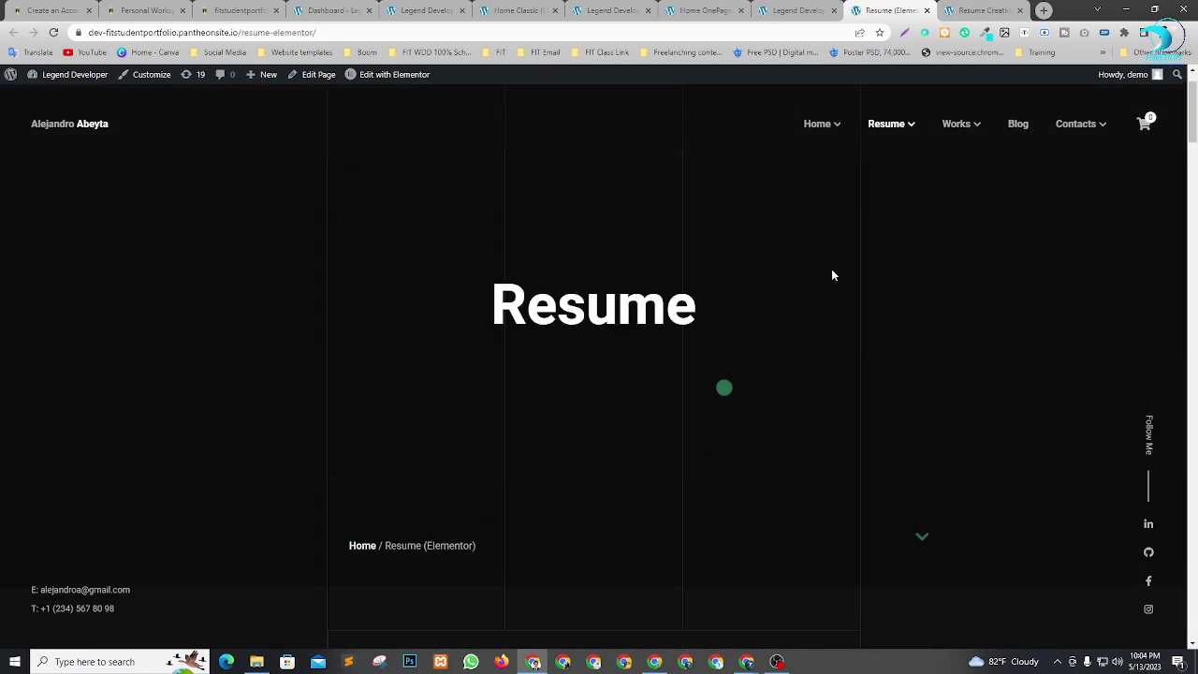
pyautogui.scroll(-5, 847, 290)
pyautogui.scroll(6, 879, 292)
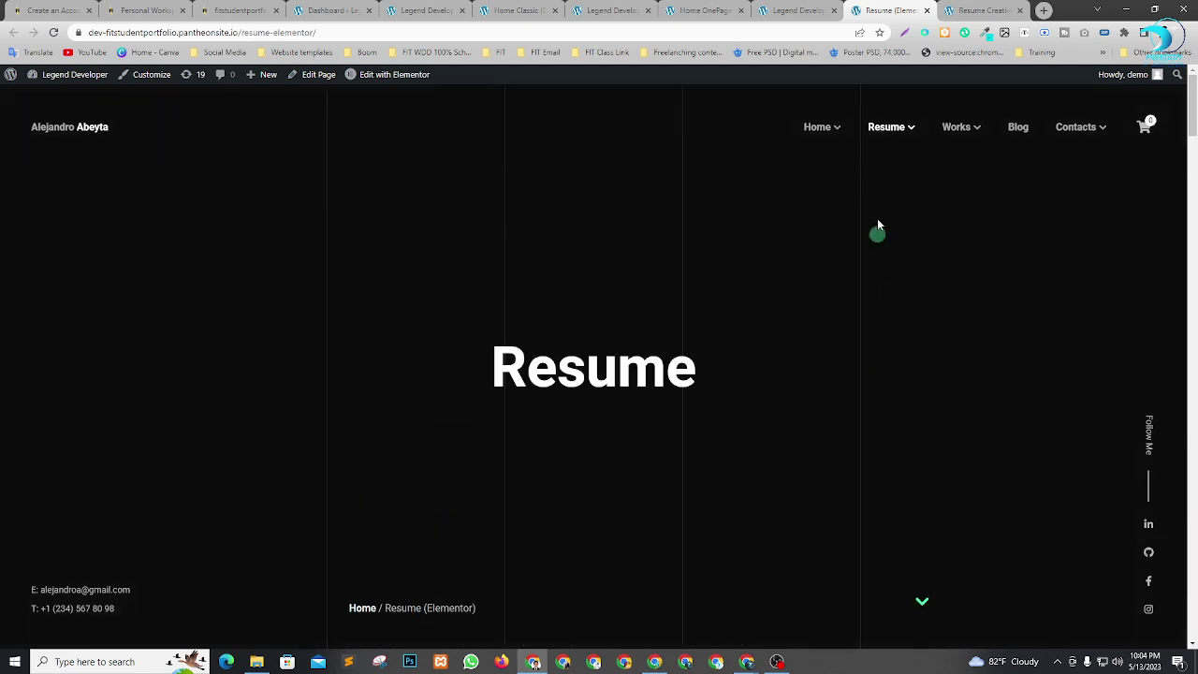
pyautogui.click(951, 10)
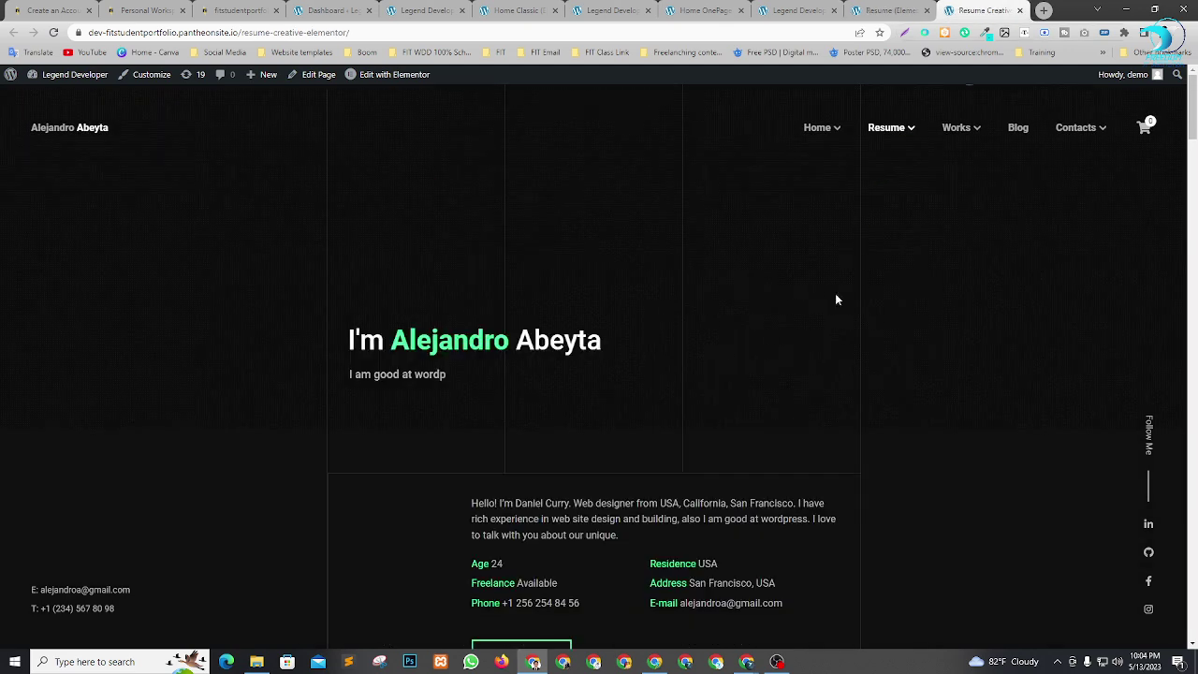
pyautogui.click(915, 8)
pyautogui.click(927, 11)
# Open Works Creative and Works Default from the Works menu in new tabs.
pyautogui.moveTo(951, 129)
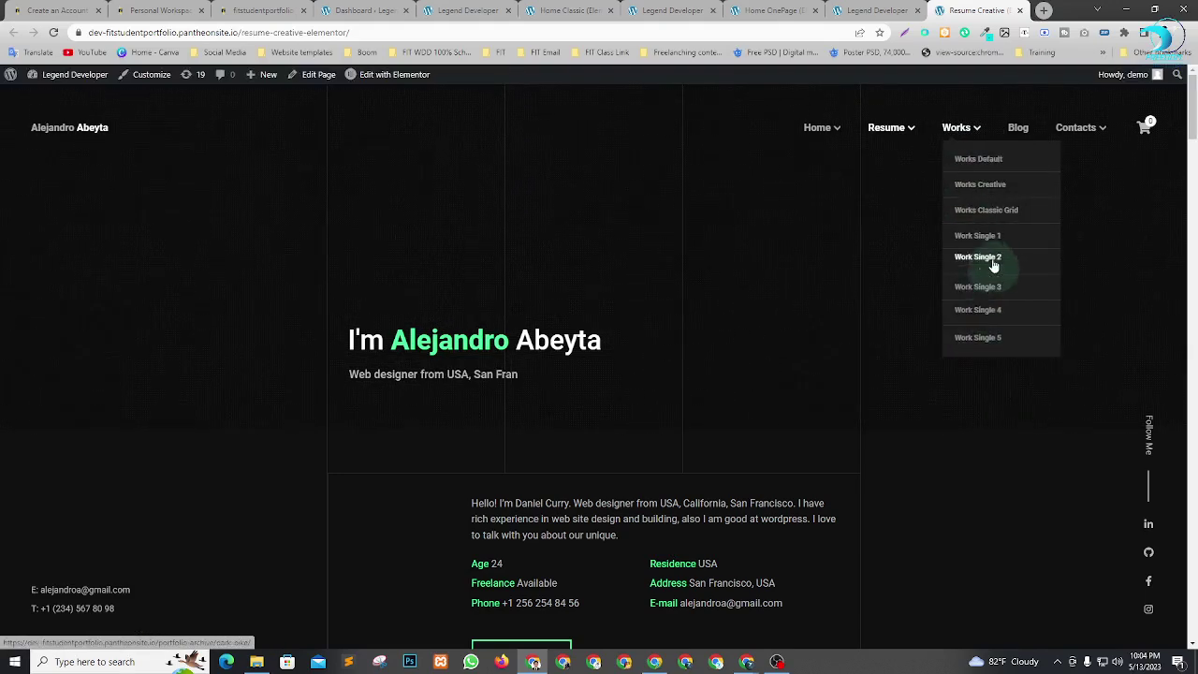
pyautogui.rightClick(976, 188)
pyautogui.click(999, 200)
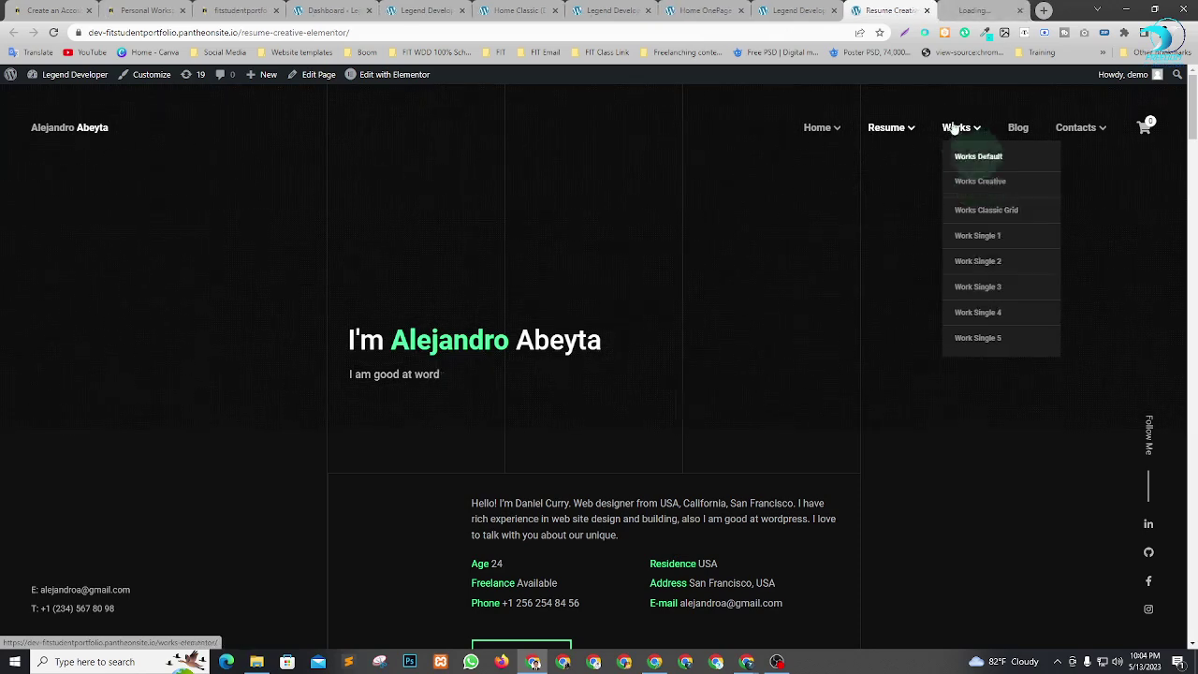
pyautogui.click(983, 10)
pyautogui.click(881, 9)
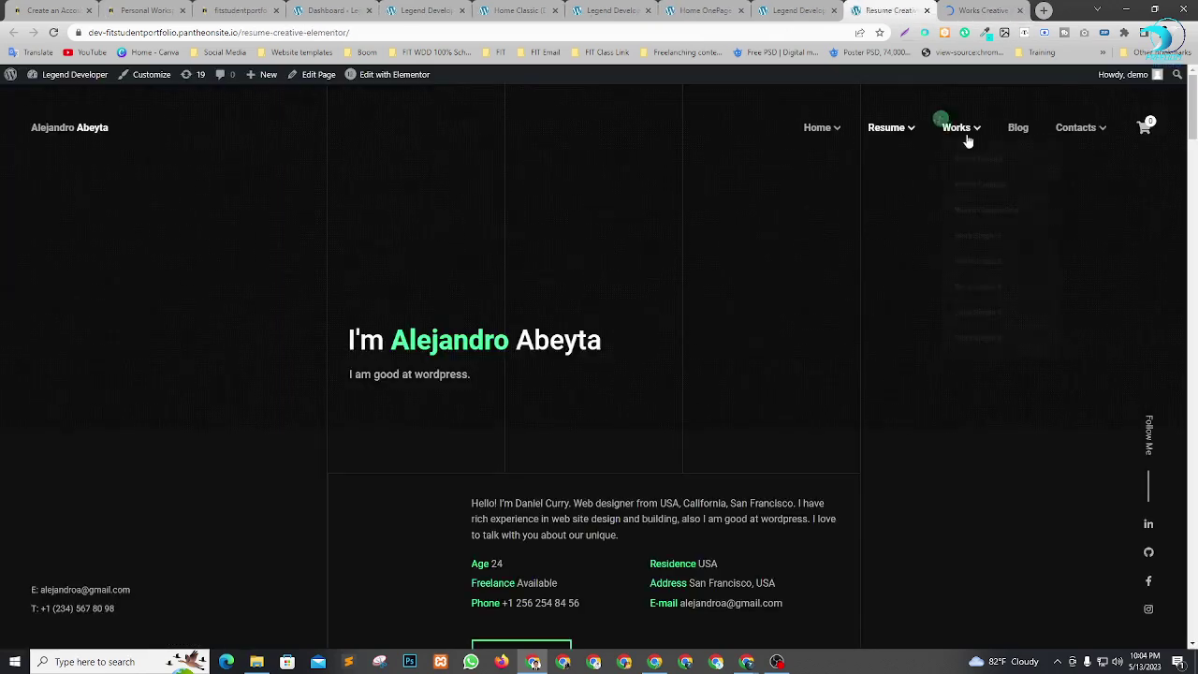
pyautogui.click(965, 10)
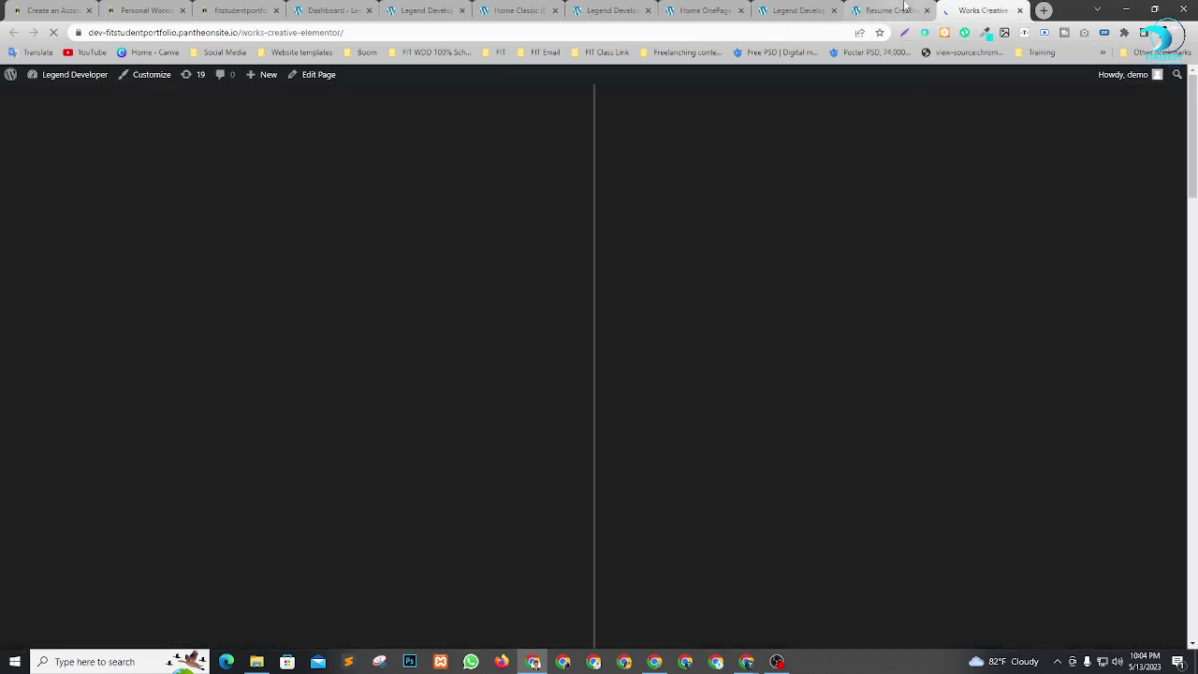
pyautogui.click(885, 9)
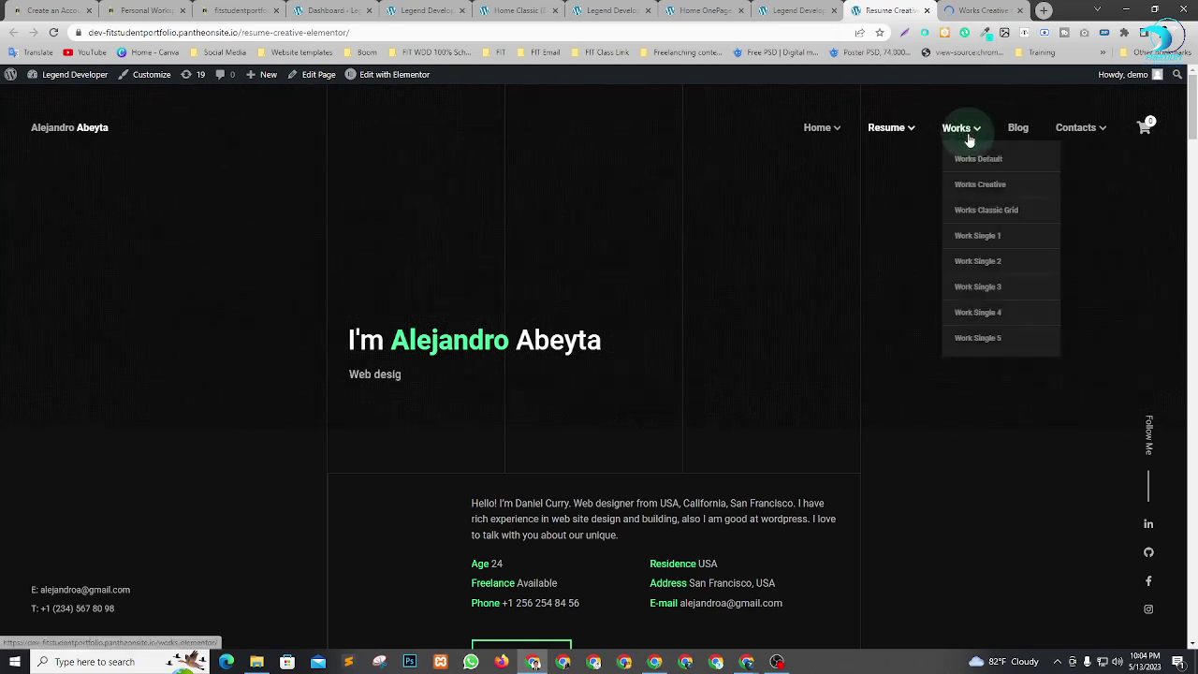
pyautogui.rightClick(971, 161)
pyautogui.click(982, 166)
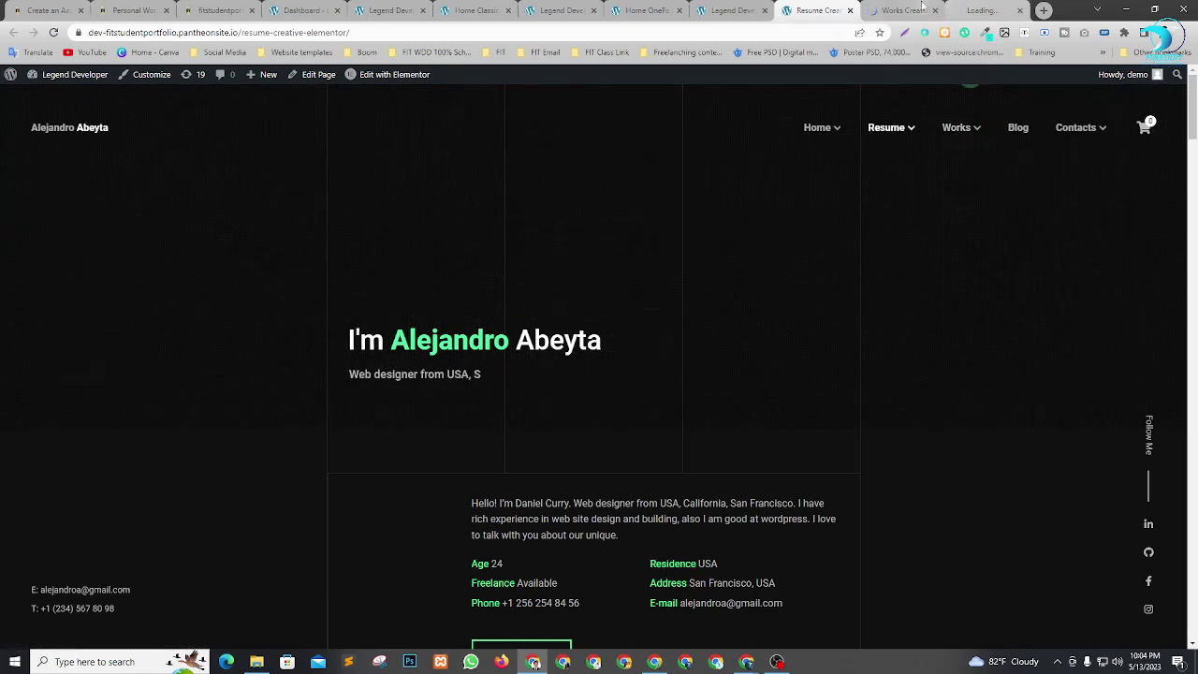
pyautogui.click(896, 10)
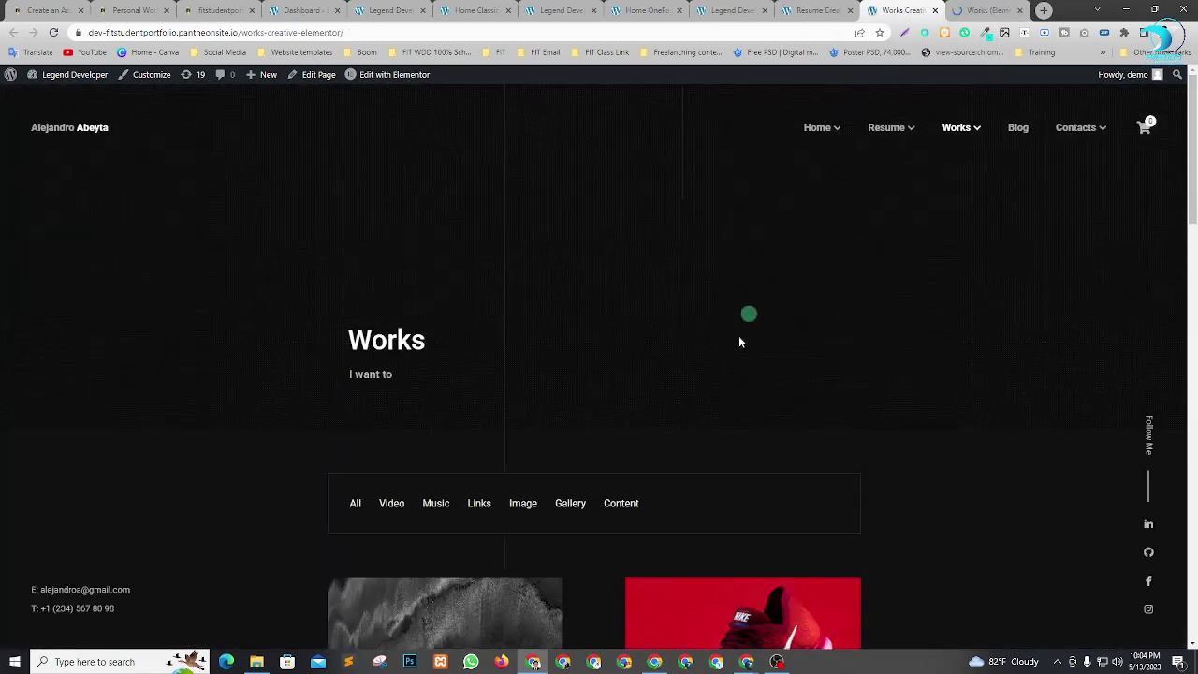
# Filter the Works Creative portfolio by Video, Music and Links.
pyautogui.scroll(-10, 741, 340)
pyautogui.scroll(-10, 463, 431)
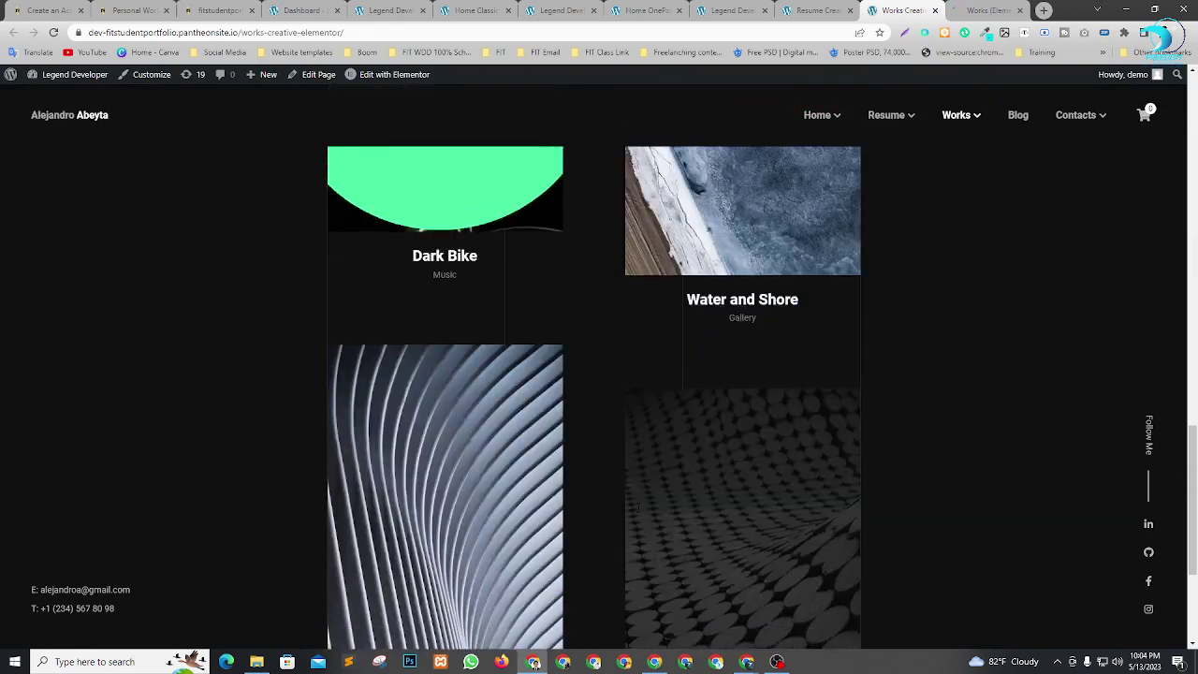
pyautogui.scroll(20, 708, 517)
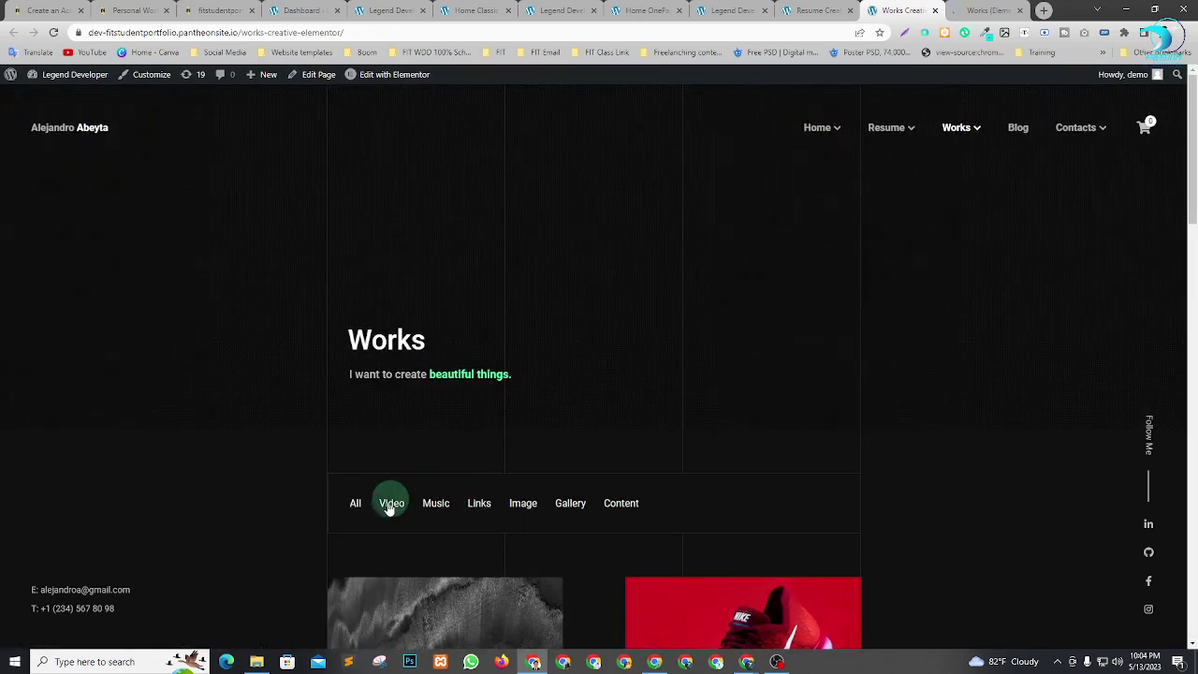
pyautogui.click(390, 507)
pyautogui.click(438, 506)
pyautogui.click(481, 506)
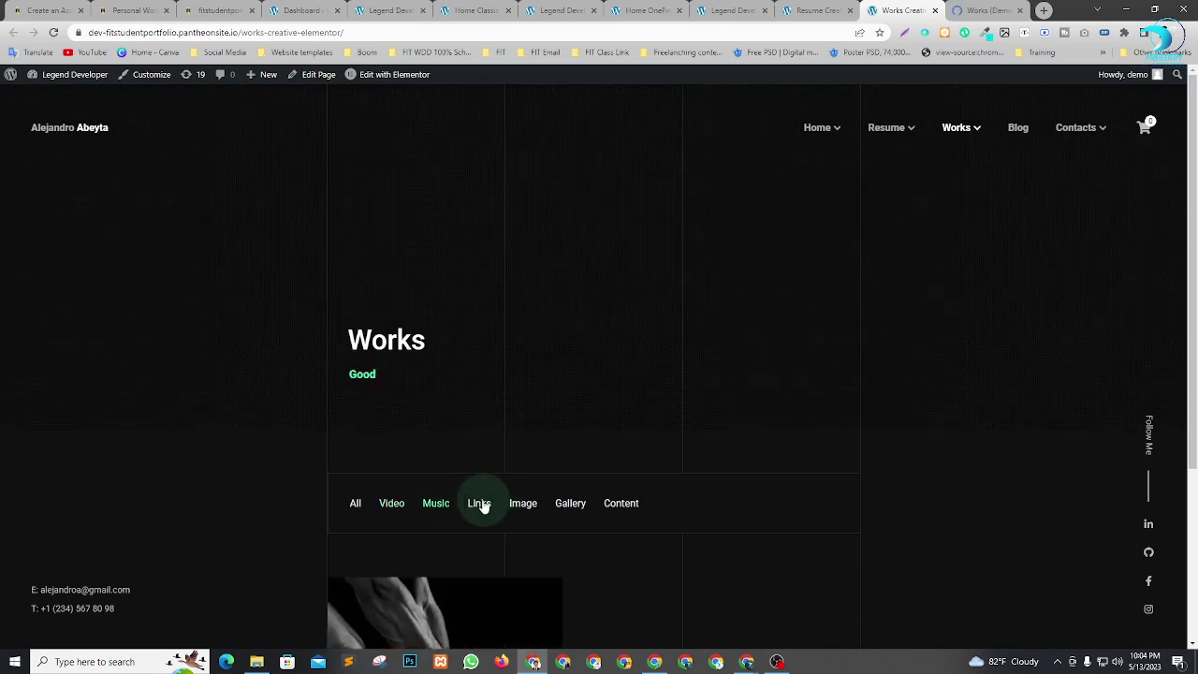
# Compare Works Creative against Works (Elementor), then close the Works (Elementor) page.
pyautogui.rightClick(964, 9)
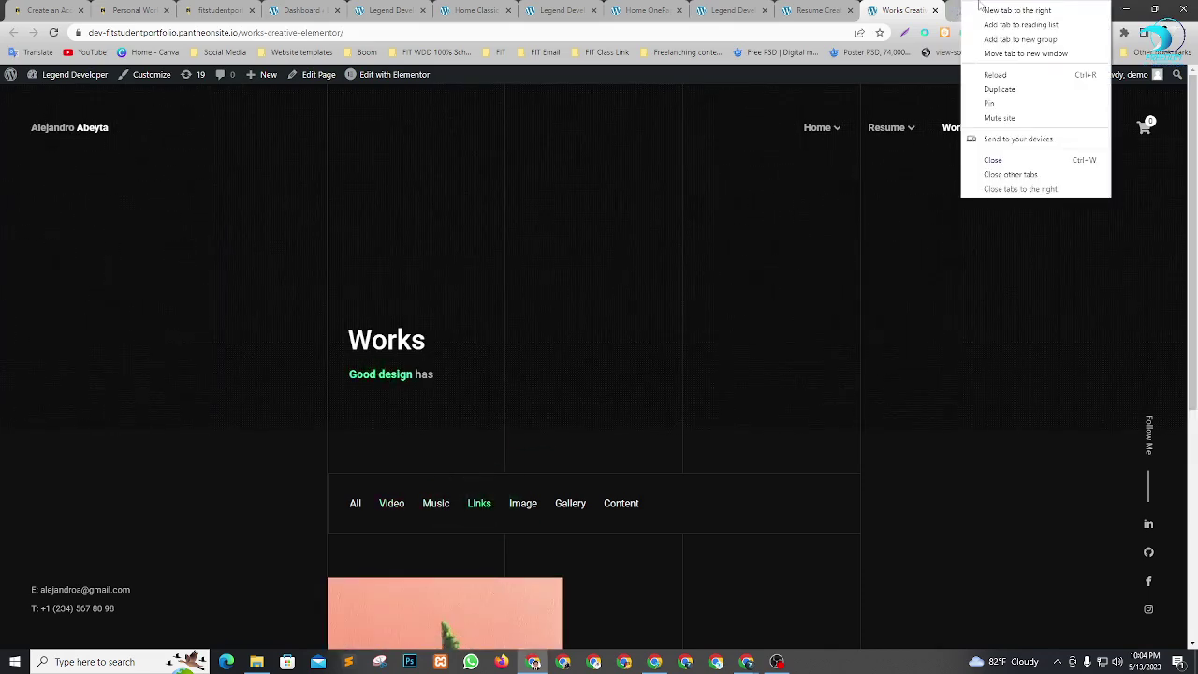
pyautogui.click(983, 9)
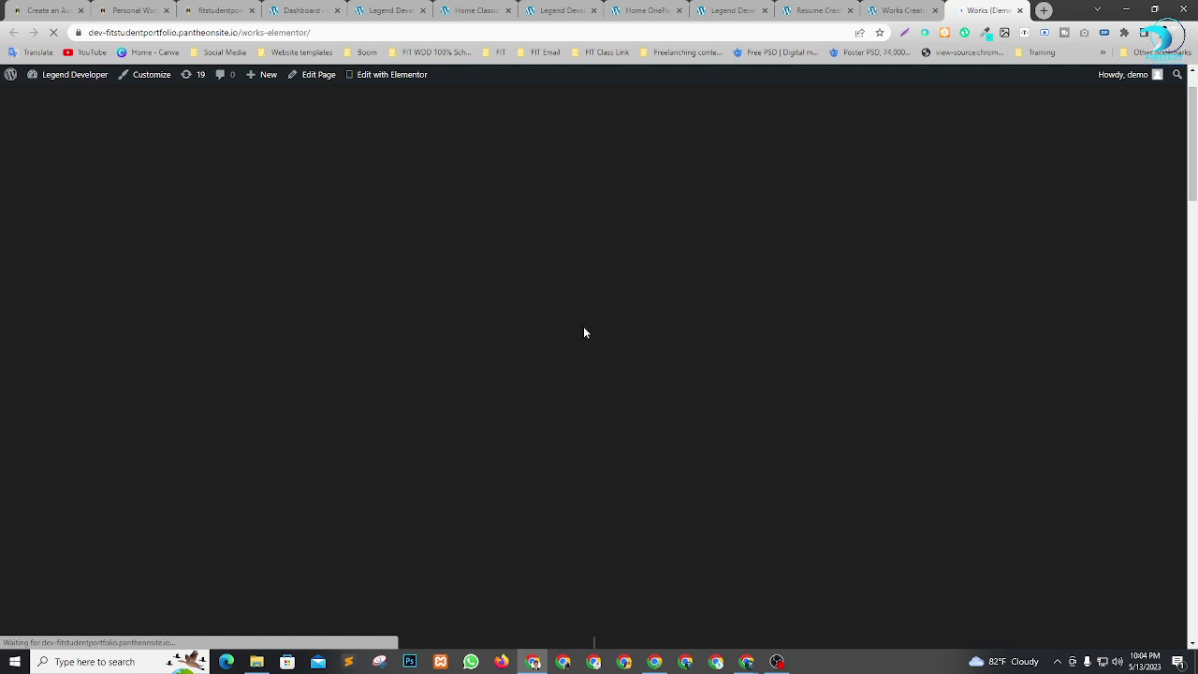
pyautogui.click(877, 11)
pyautogui.click(983, 9)
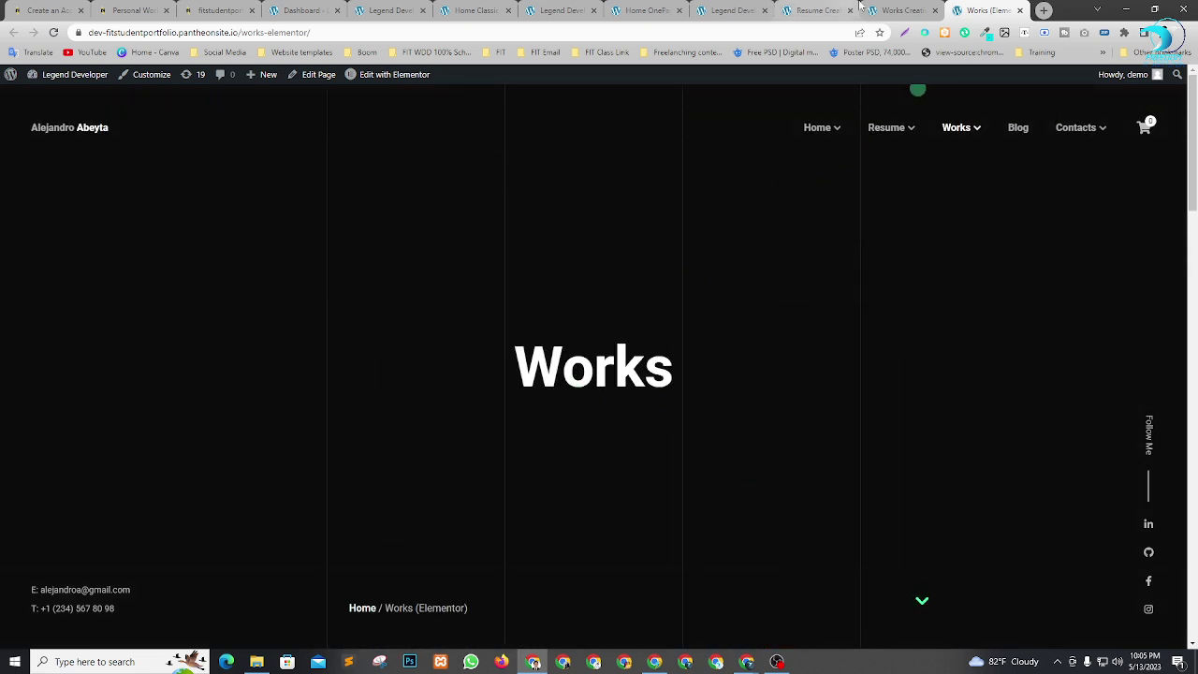
pyautogui.click(886, 11)
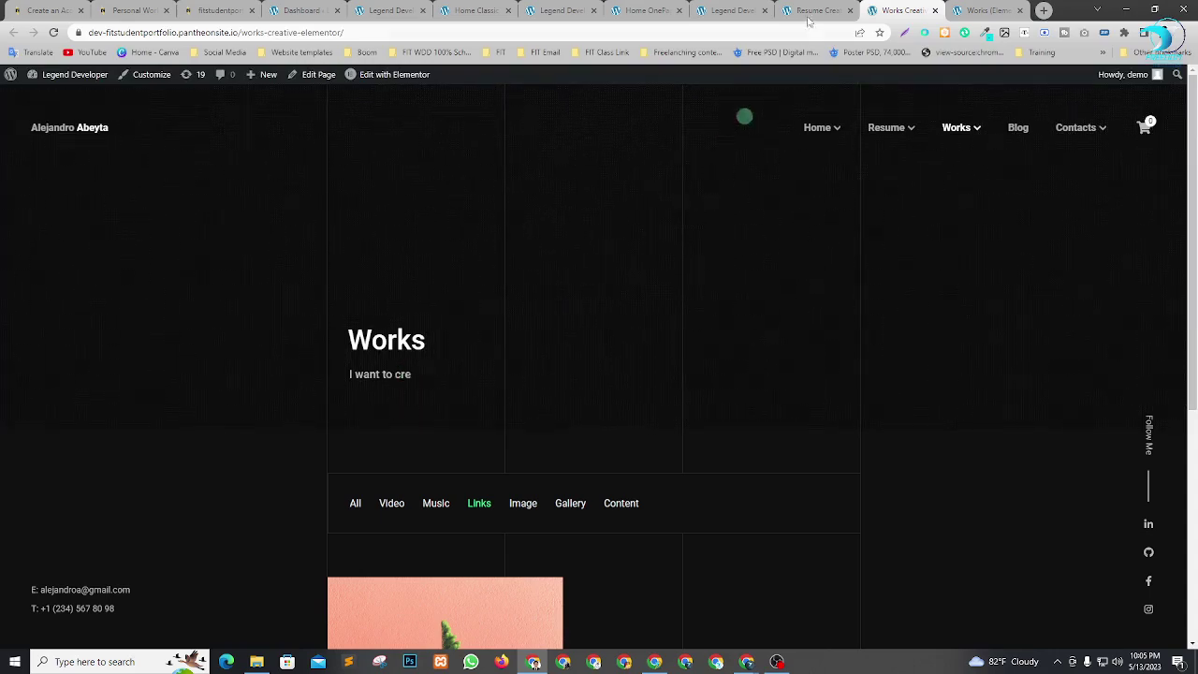
pyautogui.click(991, 9)
pyautogui.scroll(-10, 540, 356)
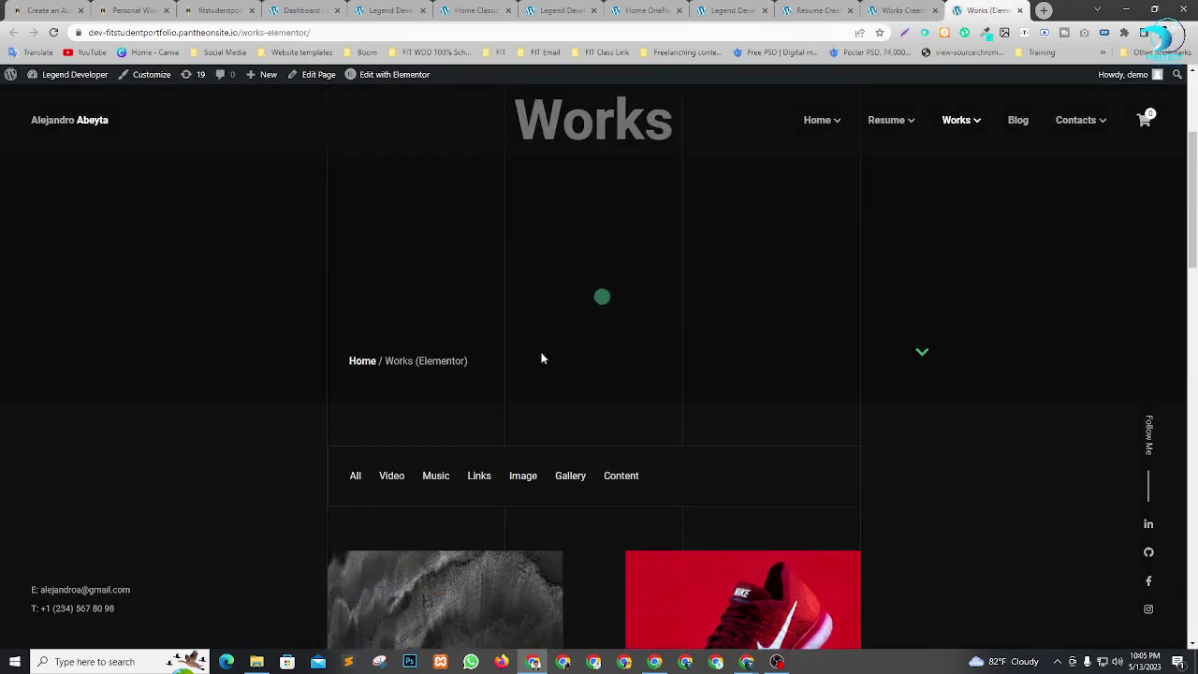
pyautogui.click(894, 10)
pyautogui.click(992, 9)
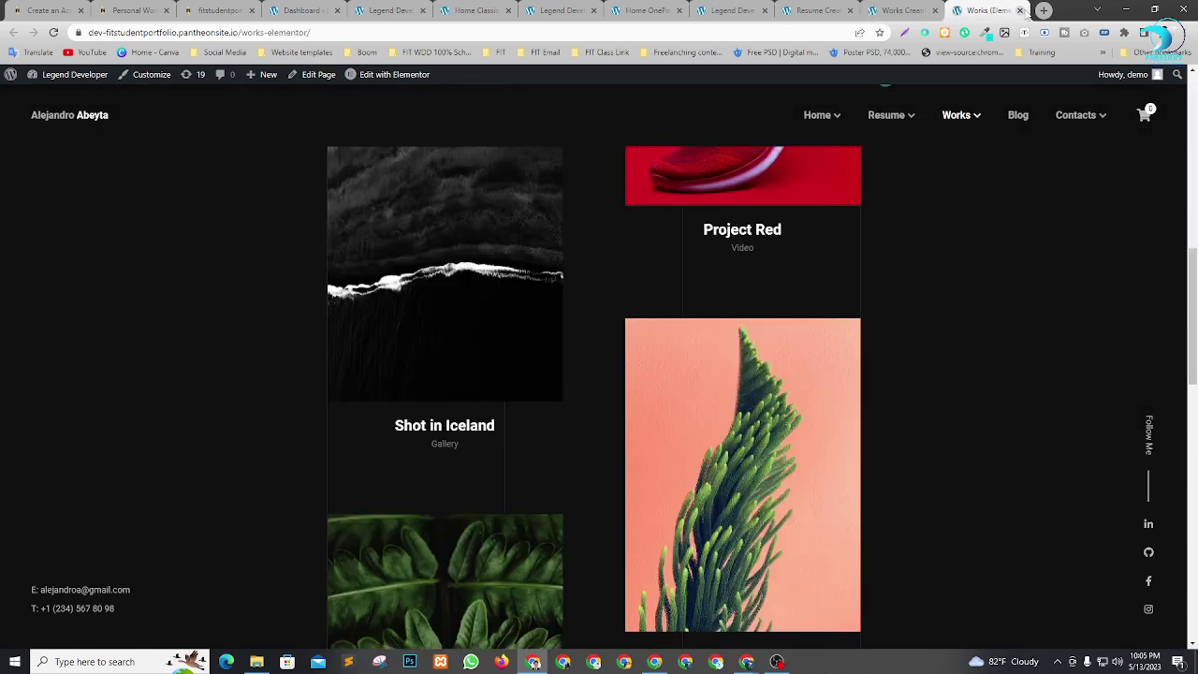
pyautogui.click(1019, 10)
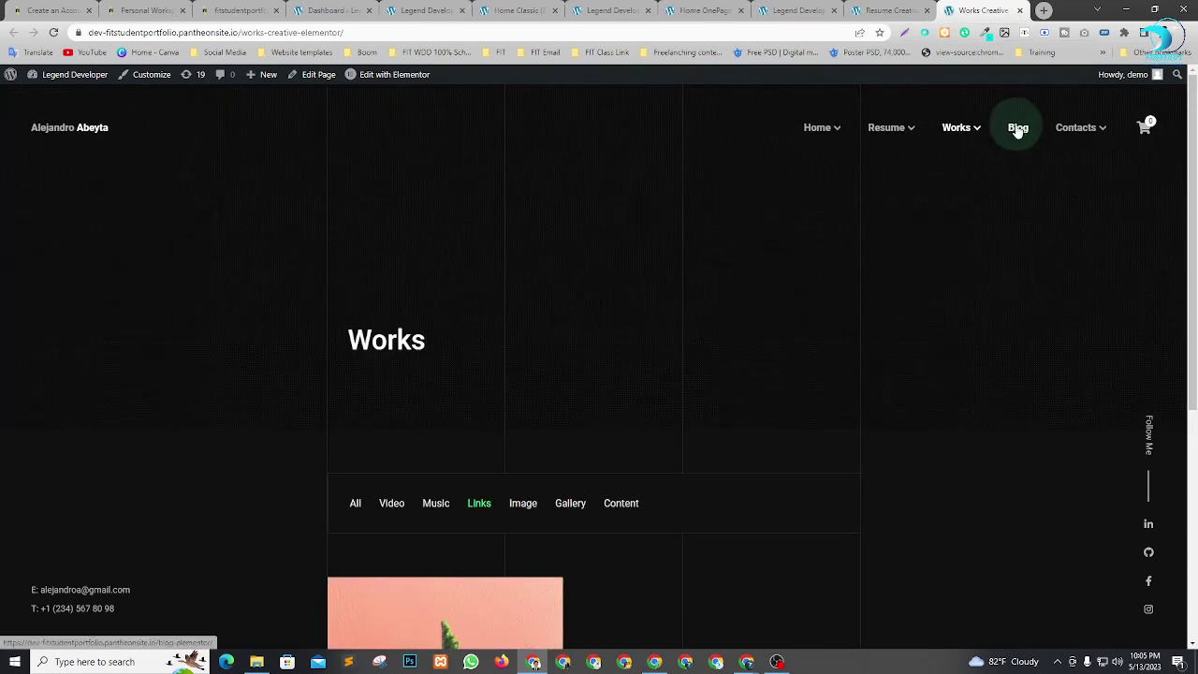
# Open the Blog page in a new tab and view it.
pyautogui.rightClick(1019, 129)
pyautogui.click(1049, 133)
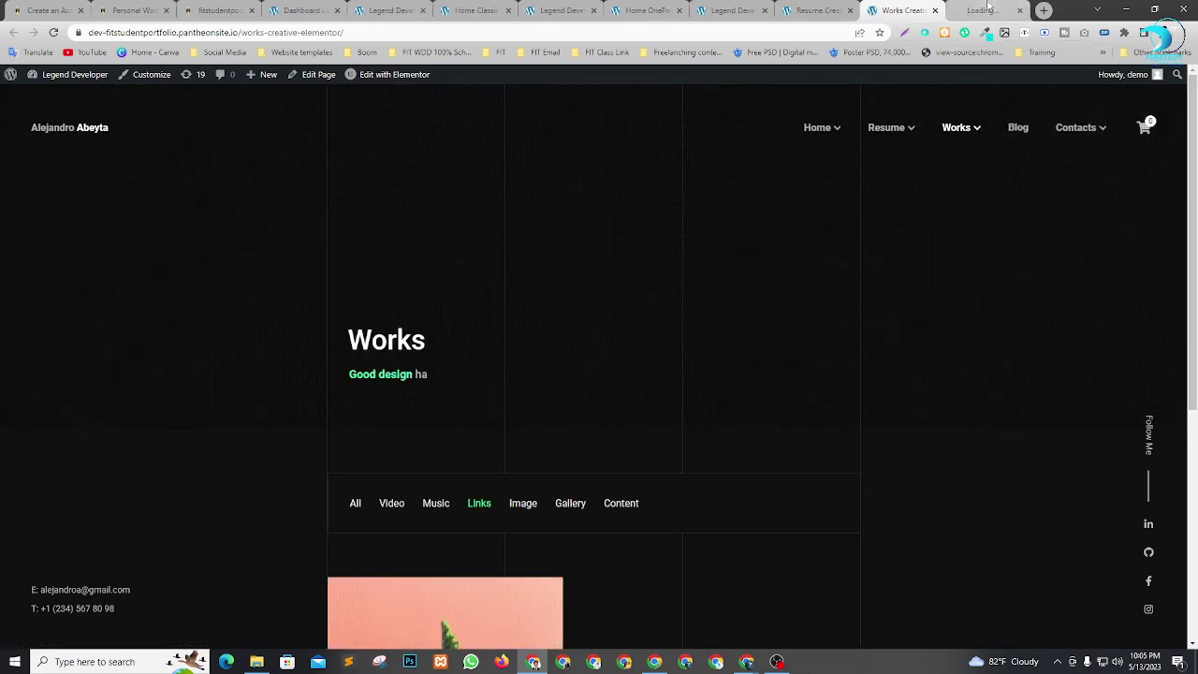
pyautogui.click(988, 10)
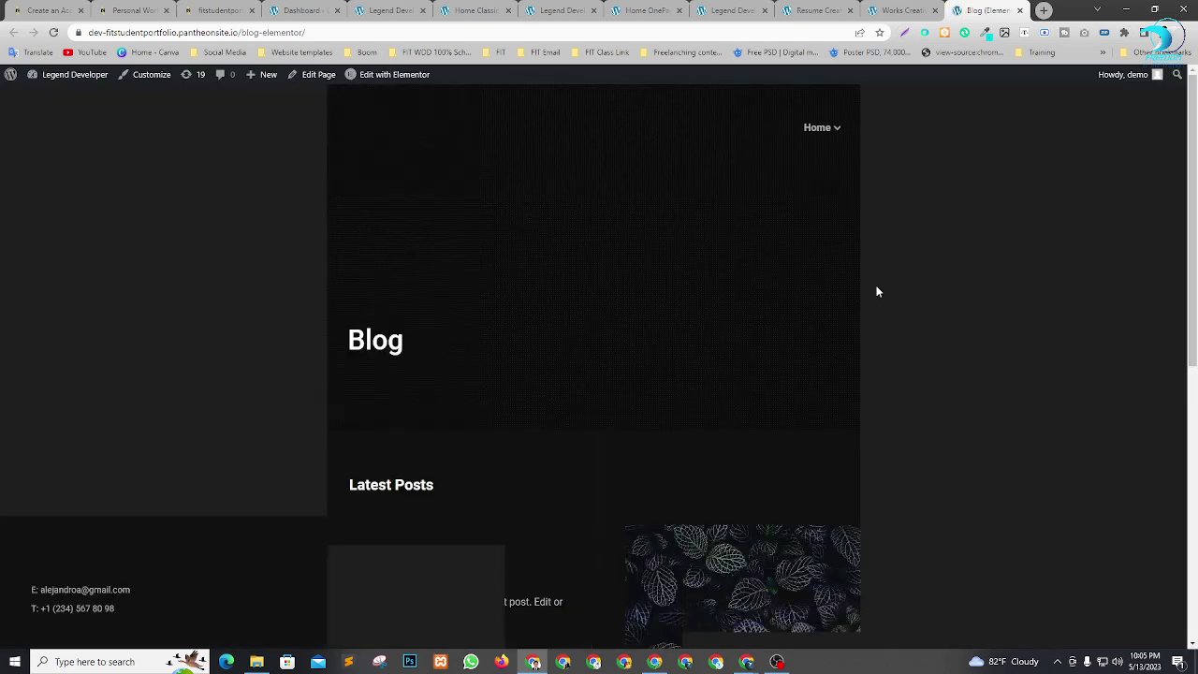
# Open the Contacts page, and open Contacts Creative in a new tab.
pyautogui.scroll(-6, 614, 430)
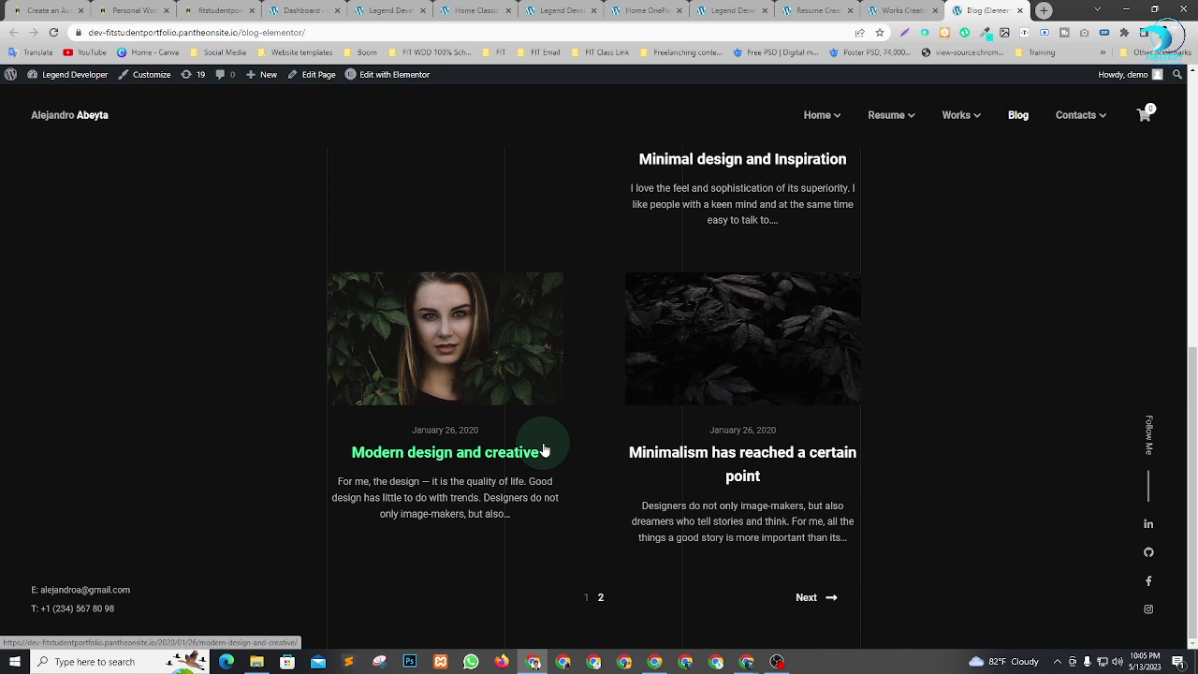
pyautogui.click(1075, 116)
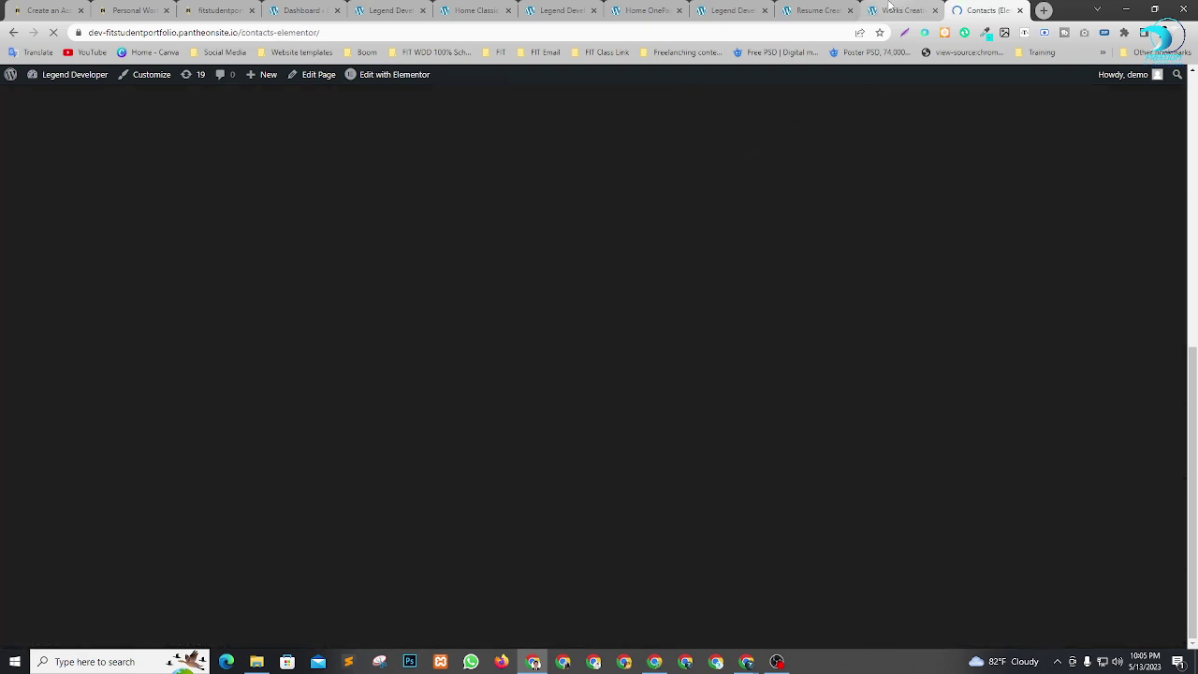
pyautogui.click(890, 8)
pyautogui.moveTo(1083, 128)
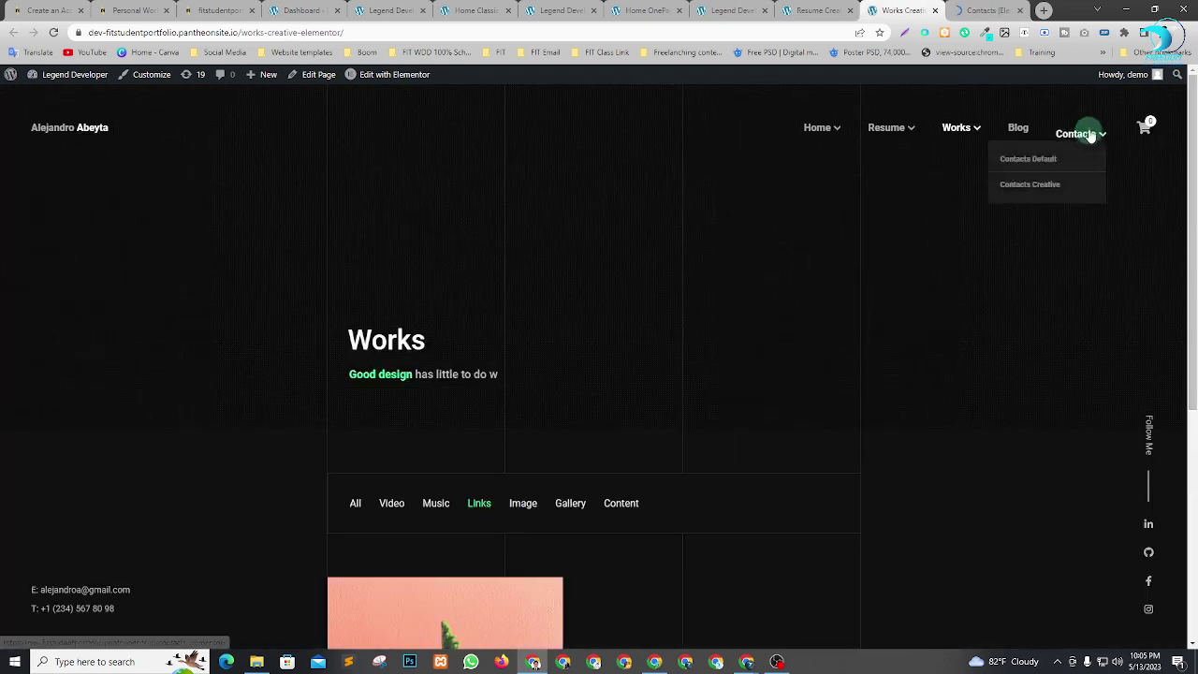
pyautogui.rightClick(1052, 187)
pyautogui.click(1090, 194)
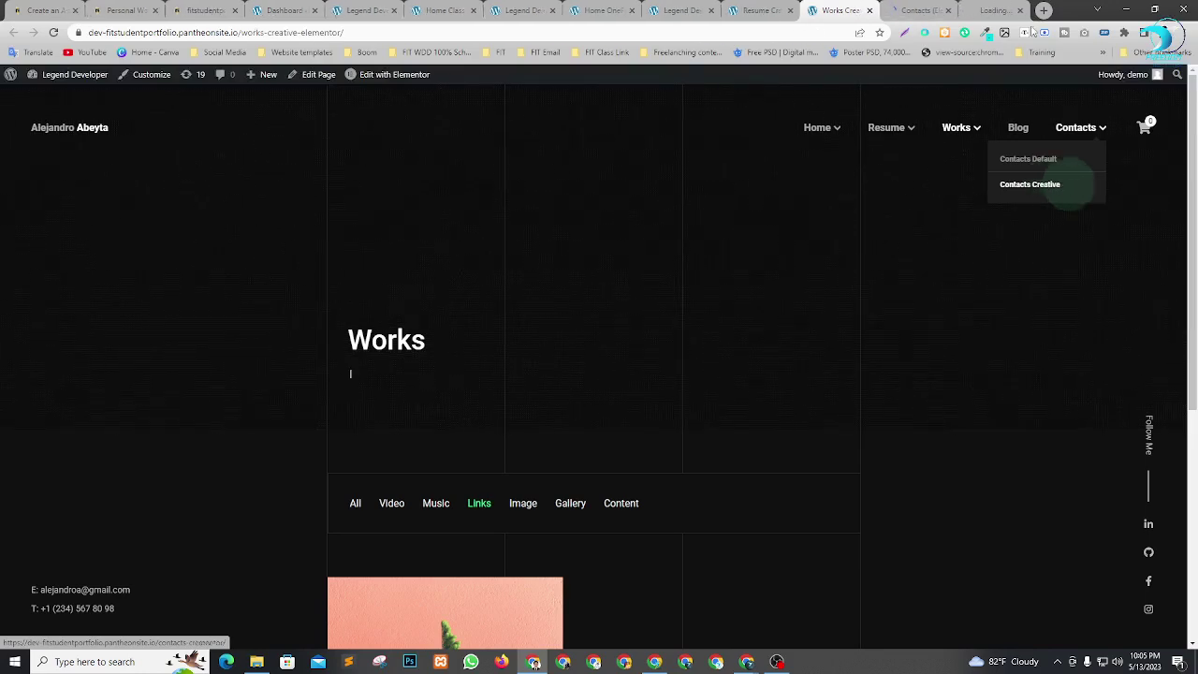
pyautogui.click(908, 8)
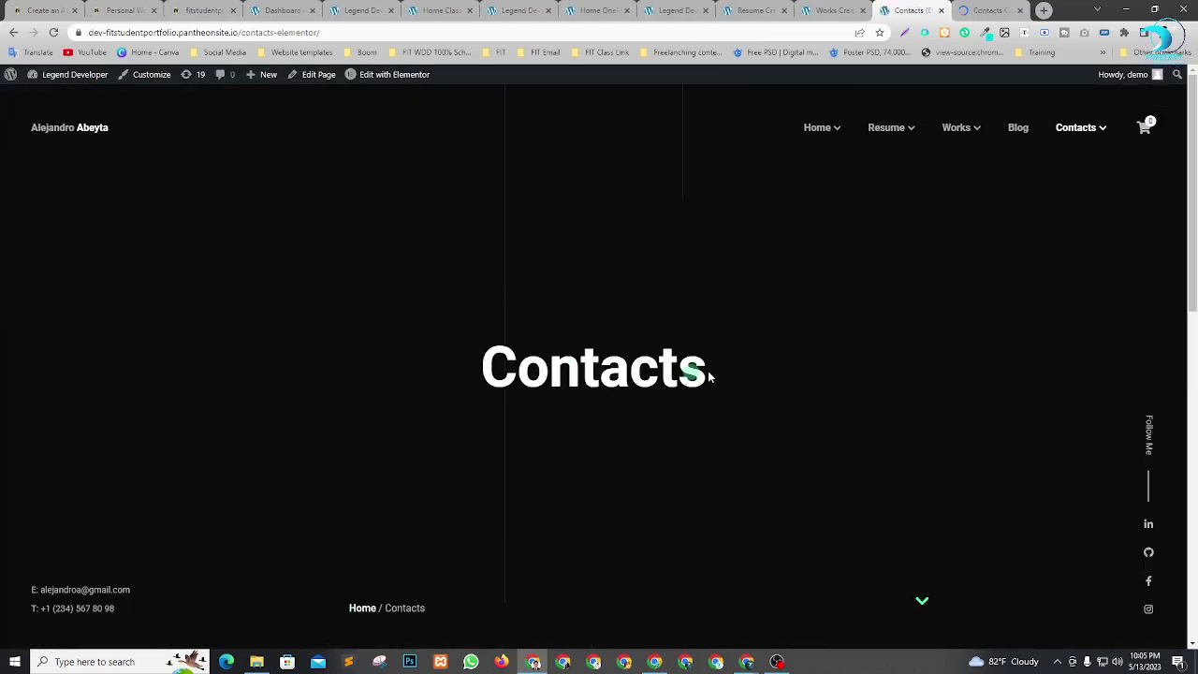
# Scroll through both contacts pages, then close the duplicate Contacts (Elementor) page.
pyautogui.scroll(-5, 594, 388)
pyautogui.scroll(-4, 618, 365)
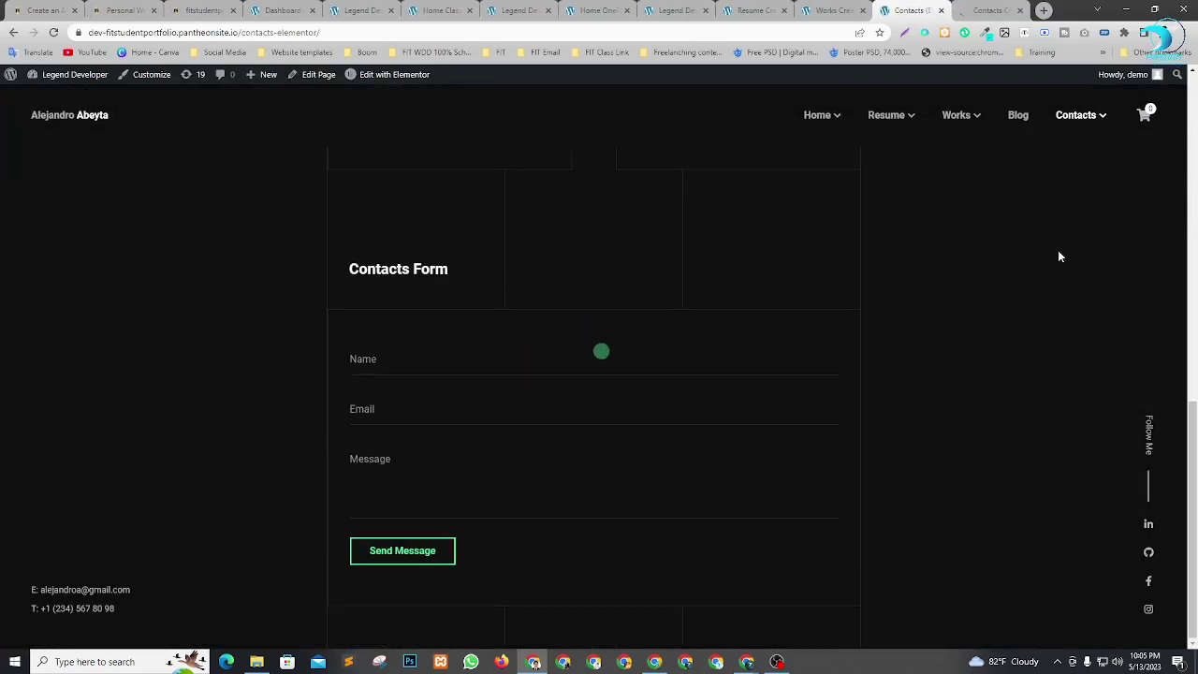
pyautogui.scroll(3, 1059, 256)
pyautogui.click(1002, 7)
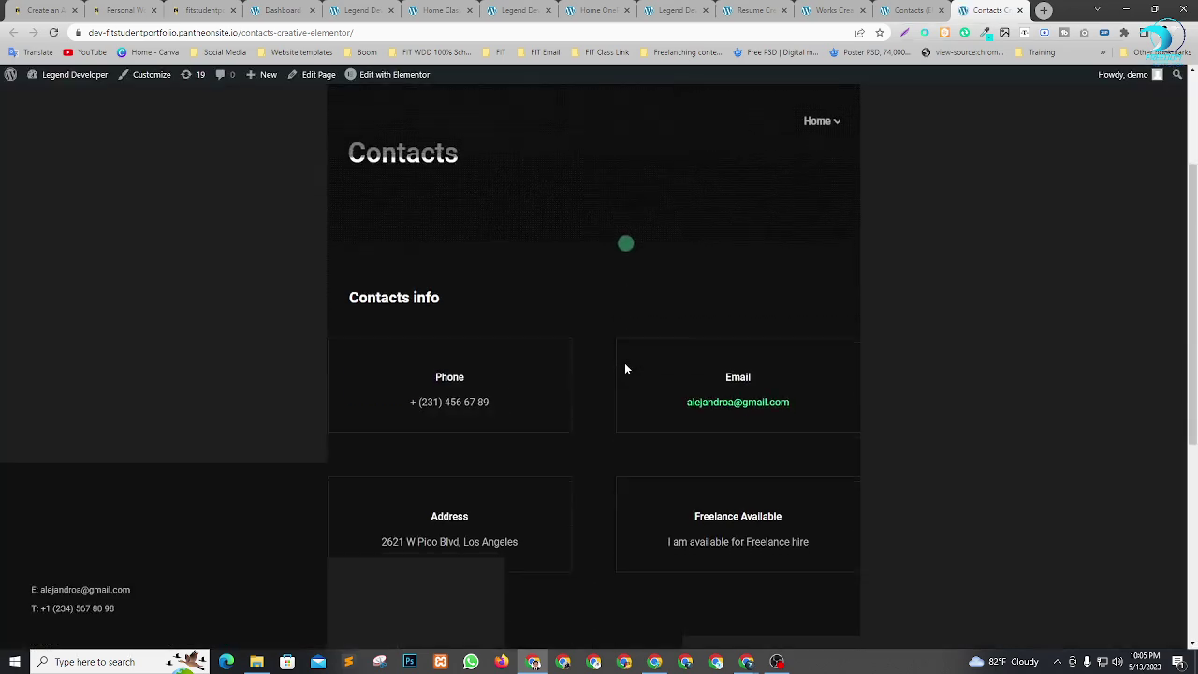
pyautogui.scroll(-6, 624, 338)
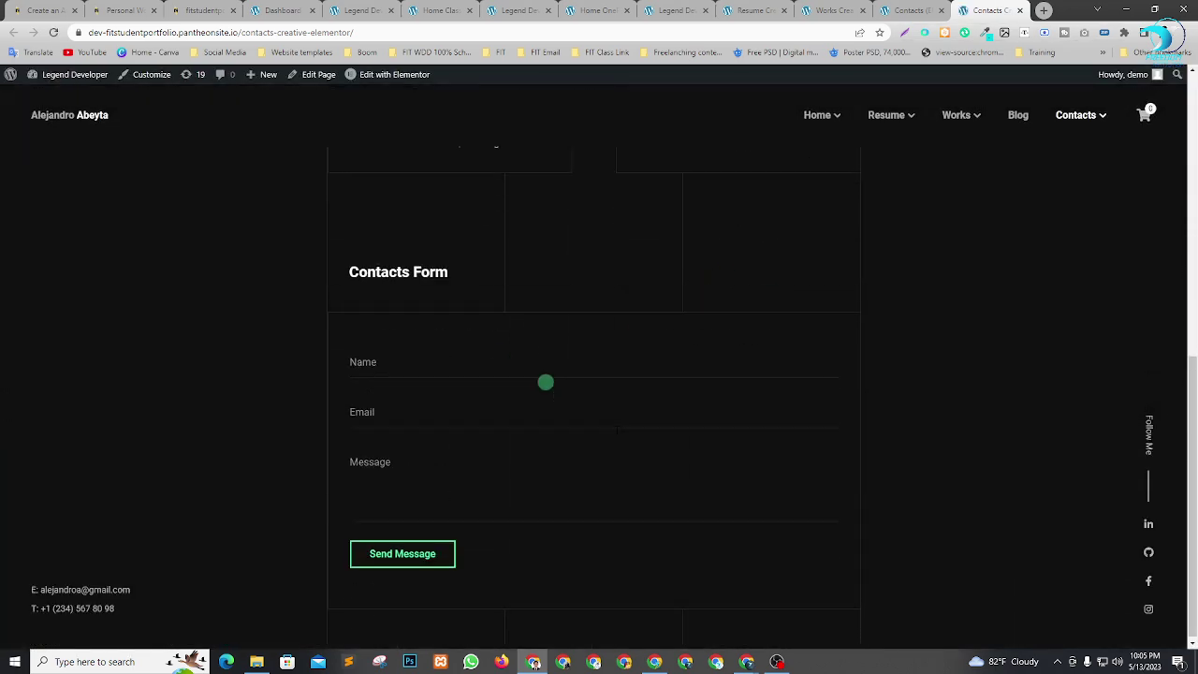
pyautogui.scroll(5, 561, 354)
pyautogui.click(918, 9)
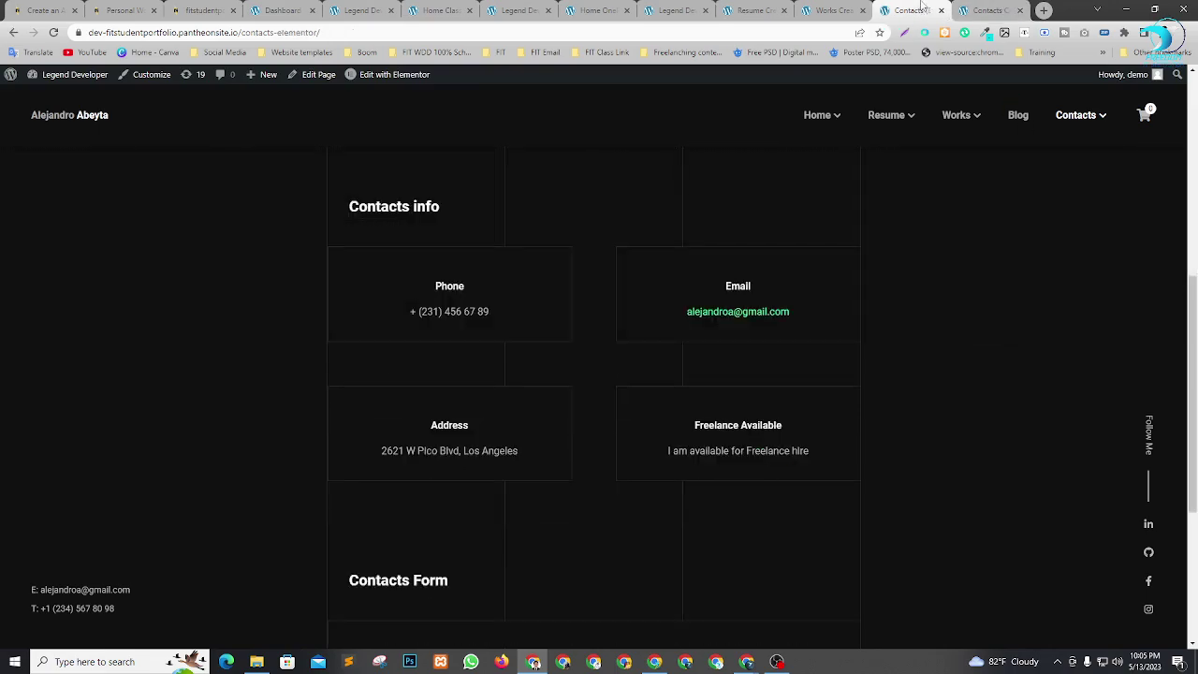
pyautogui.click(941, 10)
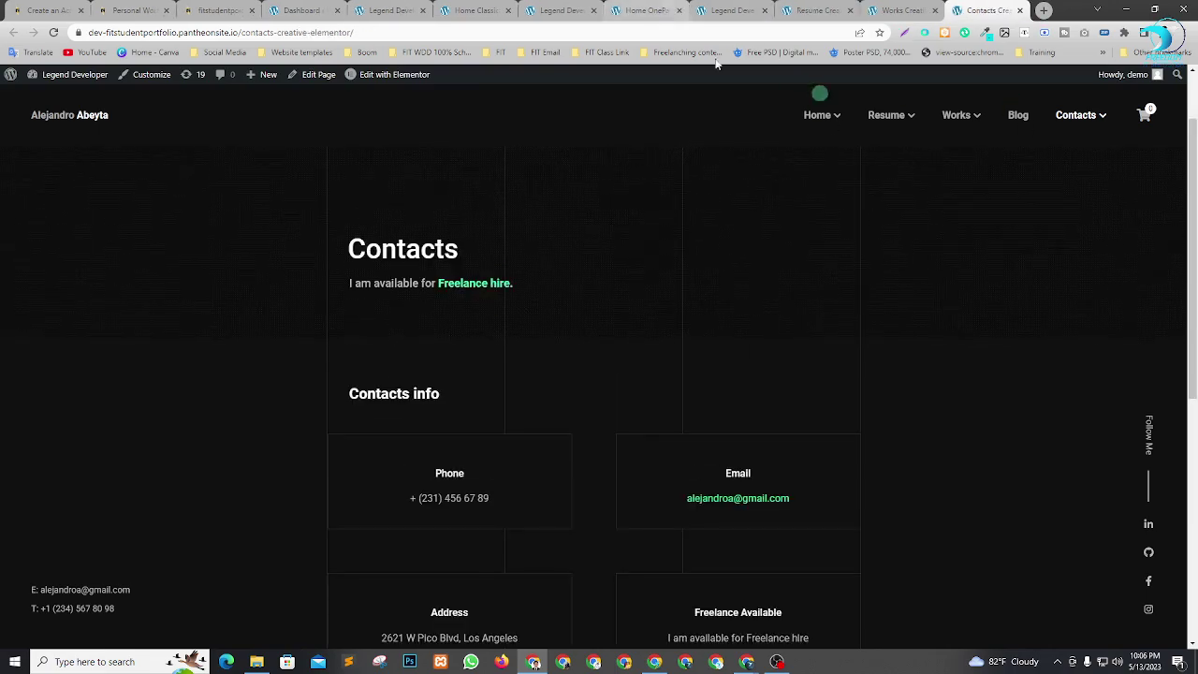
# Close the eight leftover demo page previews, including Resume, Works and Contacts.
pyautogui.click(298, 10)
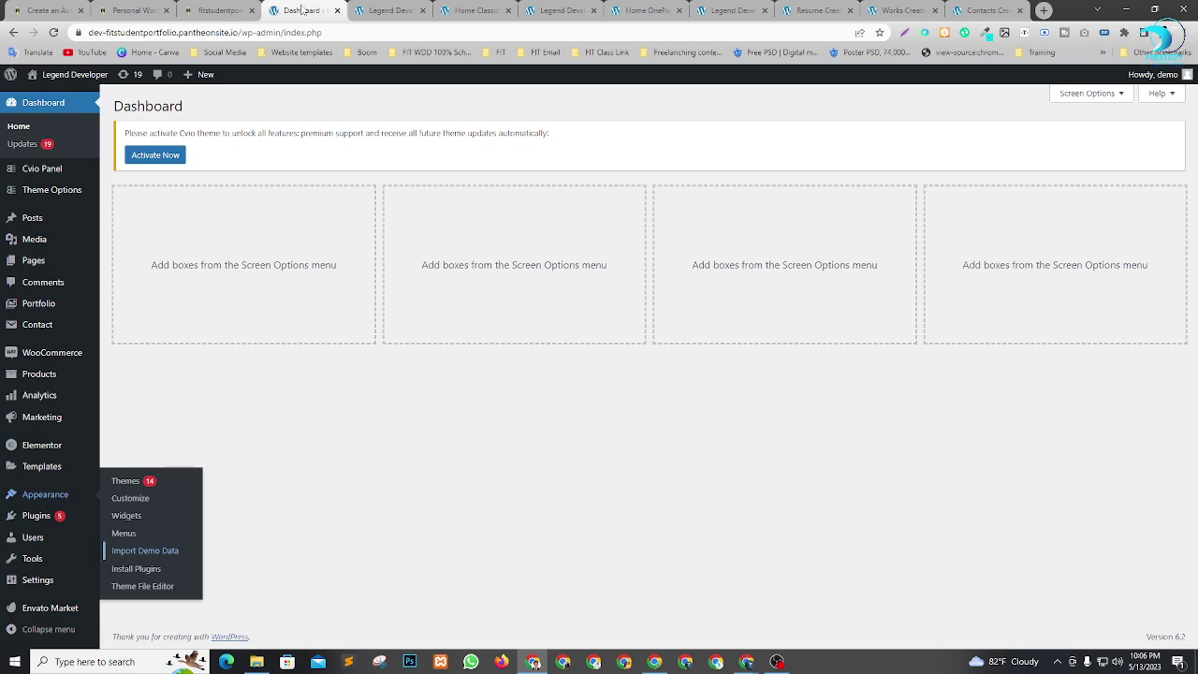
pyautogui.click(412, 11)
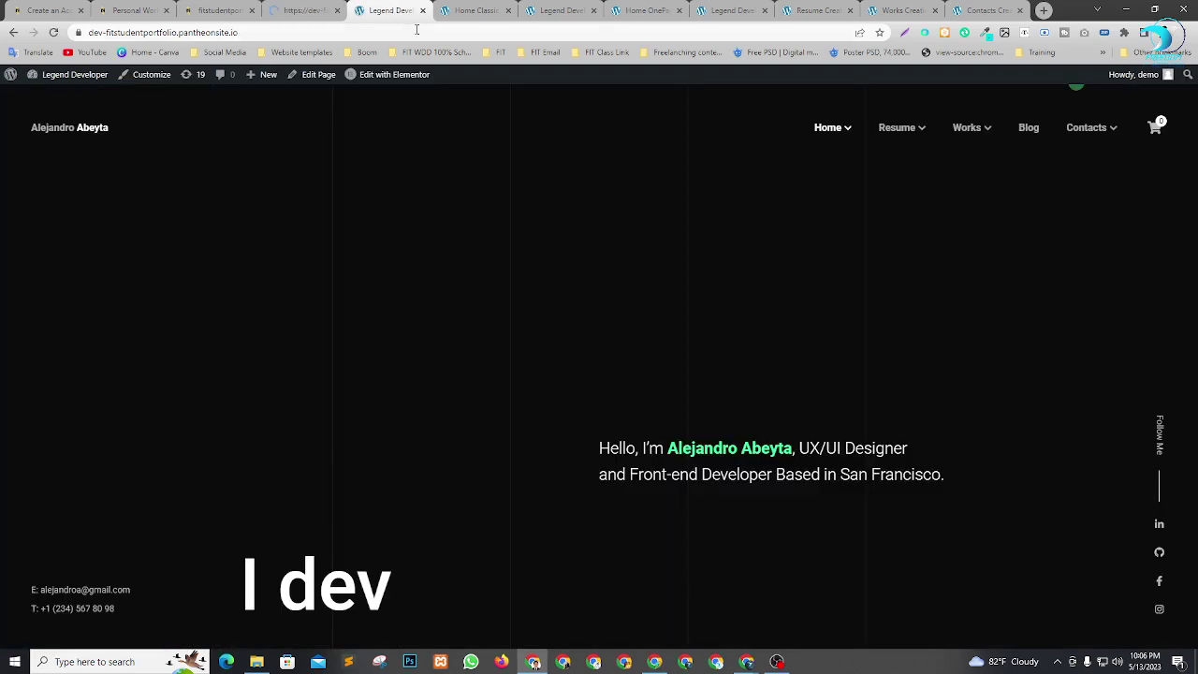
pyautogui.click(422, 11)
pyautogui.click(422, 12)
pyautogui.click(422, 11)
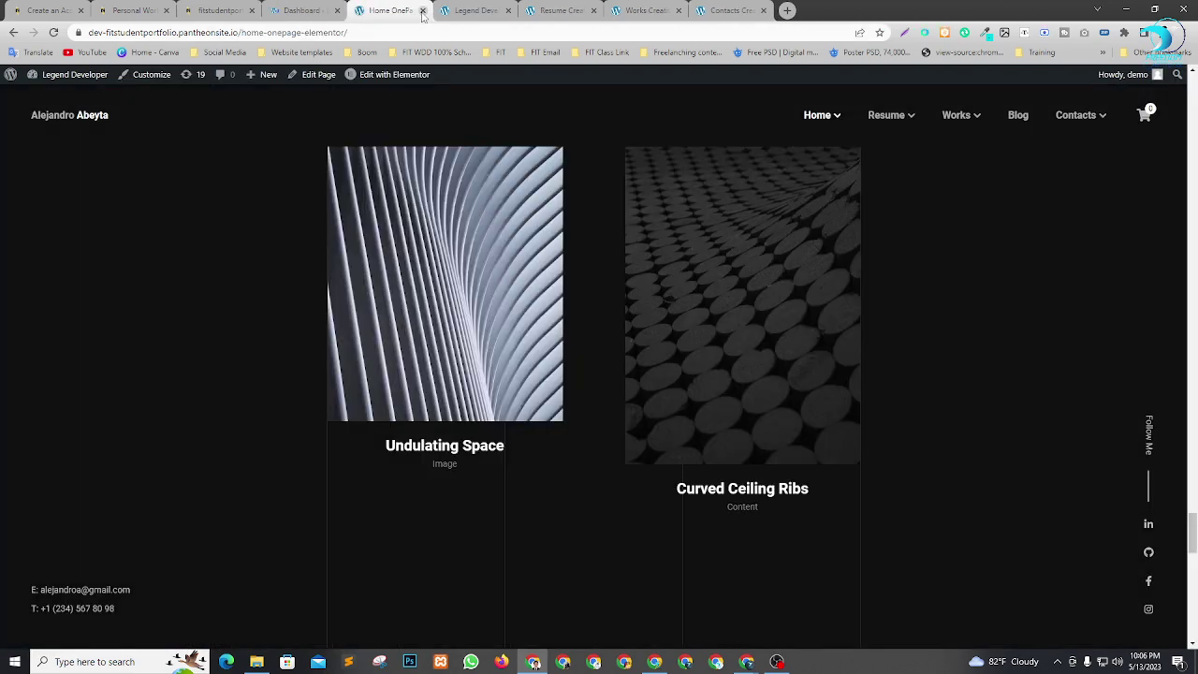
pyautogui.click(421, 11)
pyautogui.click(422, 12)
pyautogui.click(422, 11)
pyautogui.click(422, 11)
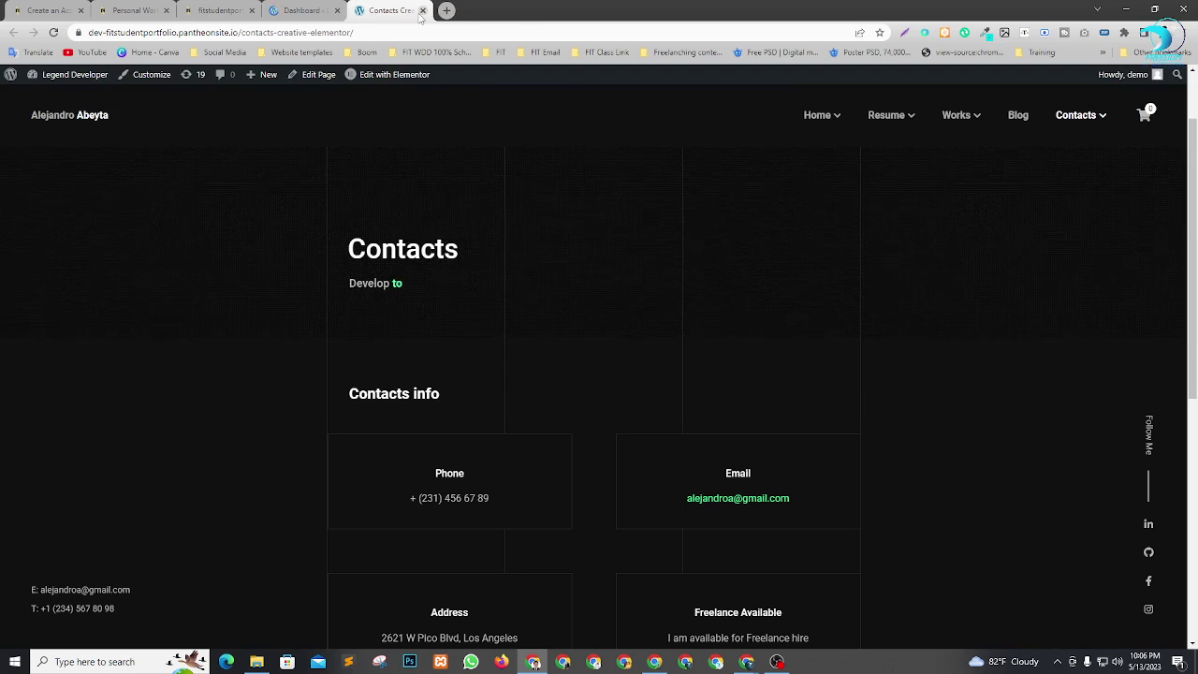
pyautogui.click(422, 11)
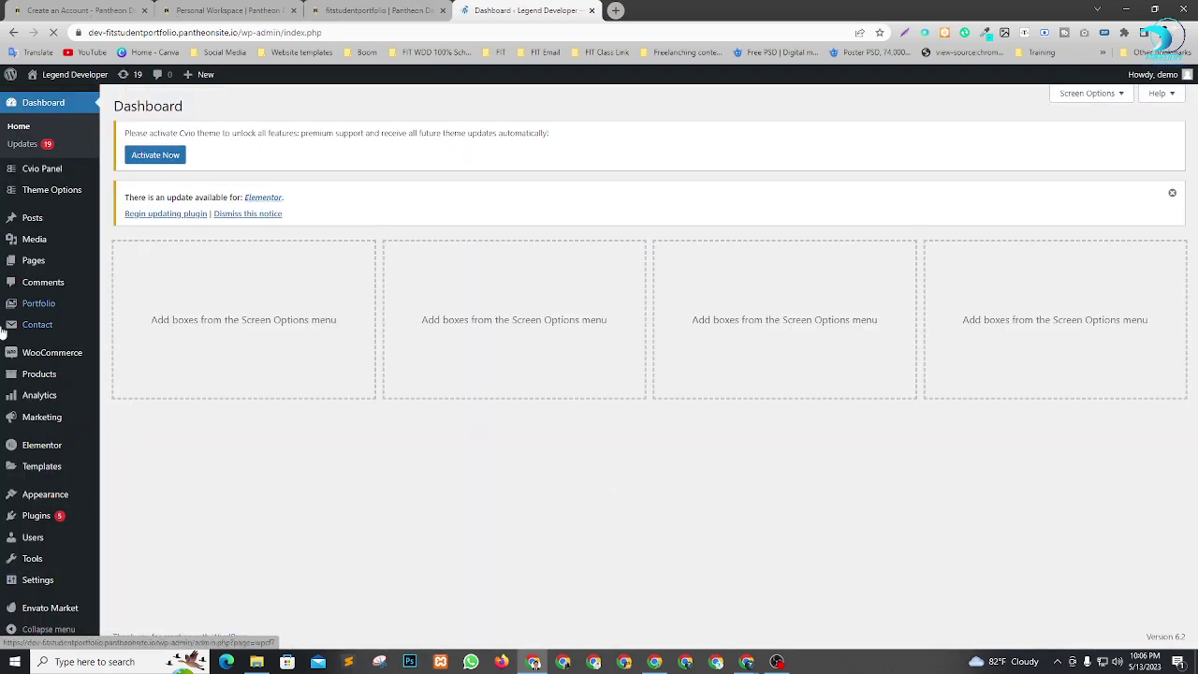
# Open Appearance > Menus and the live site each in a new tab.
pyautogui.moveTo(34, 494)
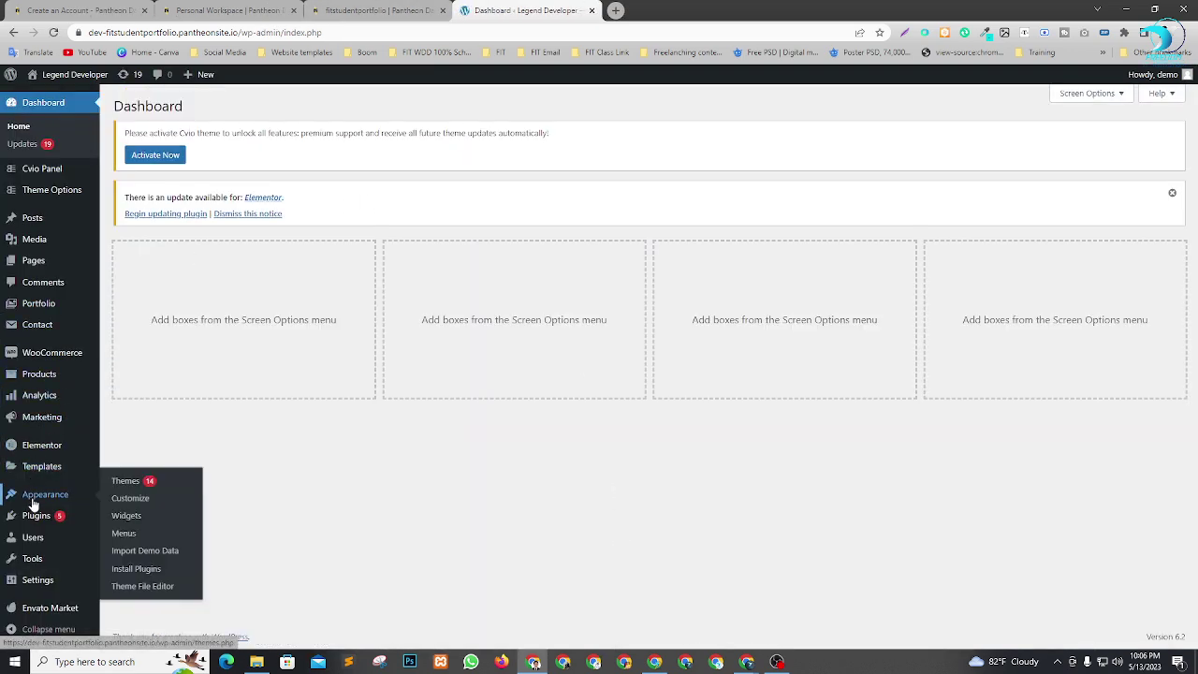
pyautogui.rightClick(121, 535)
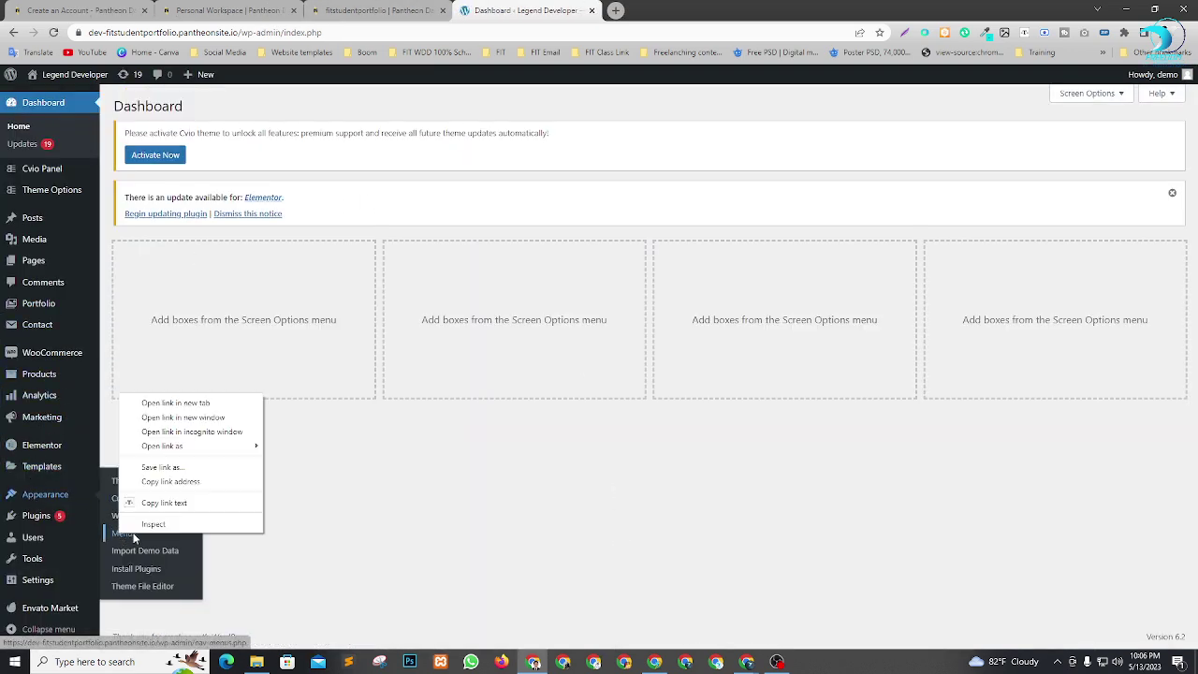
pyautogui.click(155, 403)
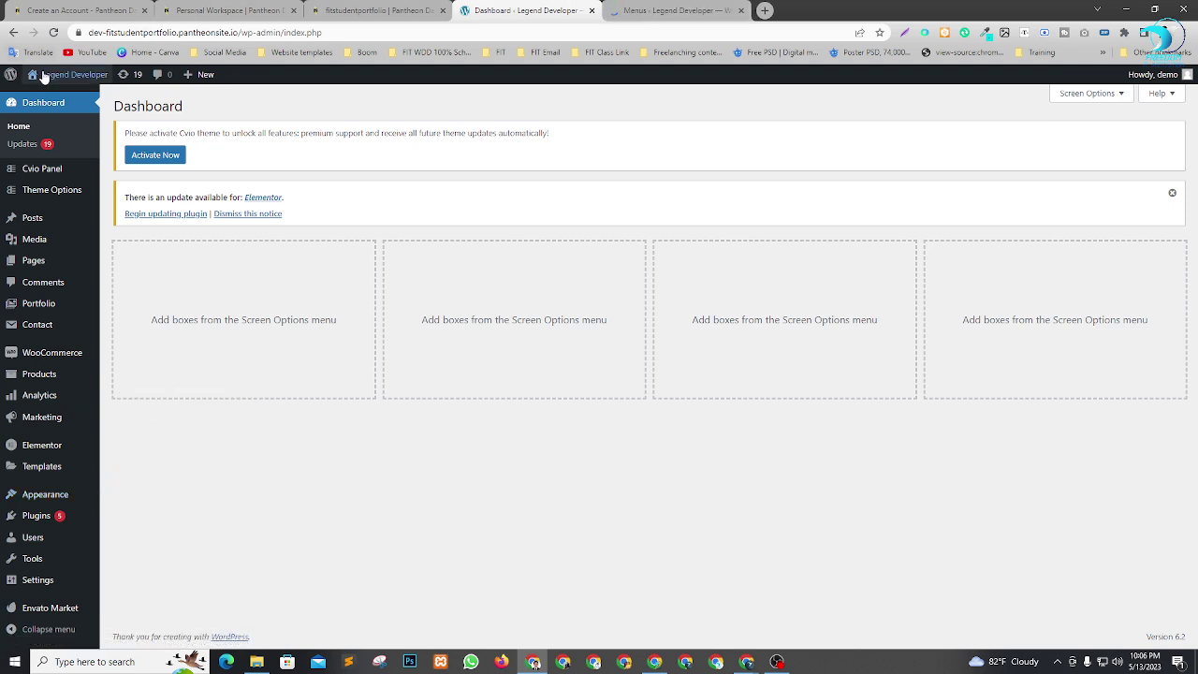
pyautogui.moveTo(42, 77)
pyautogui.rightClick(41, 103)
pyautogui.click(93, 108)
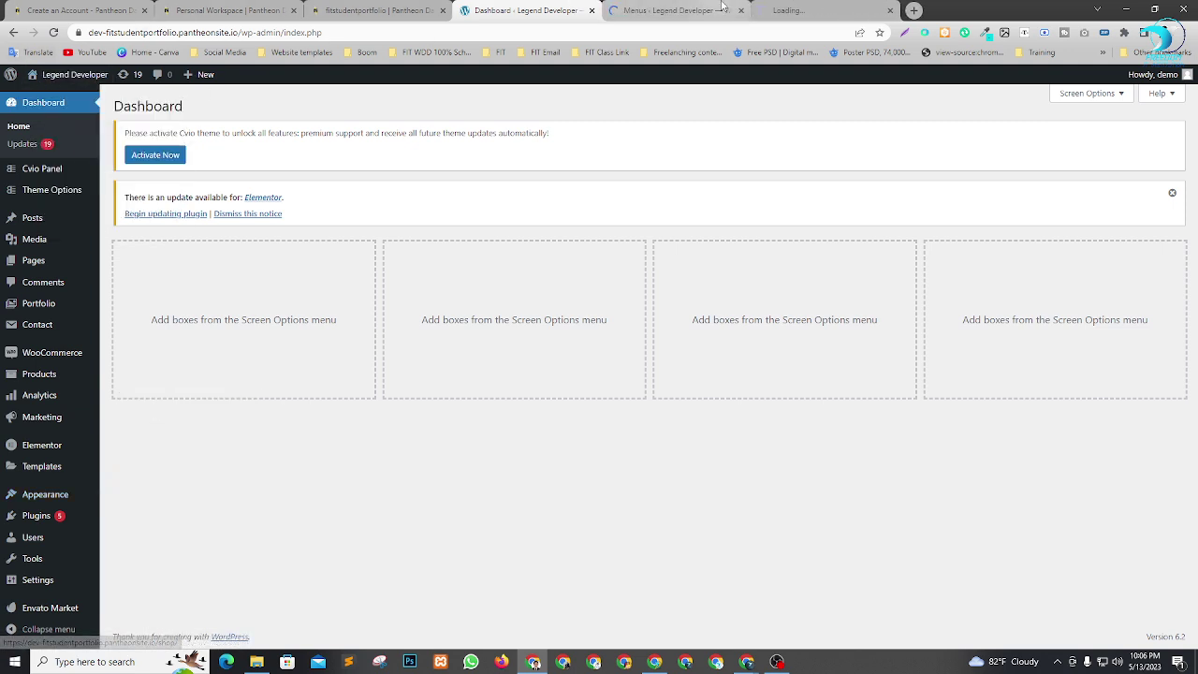
# View the live site and its list of Home page variants.
pyautogui.click(804, 7)
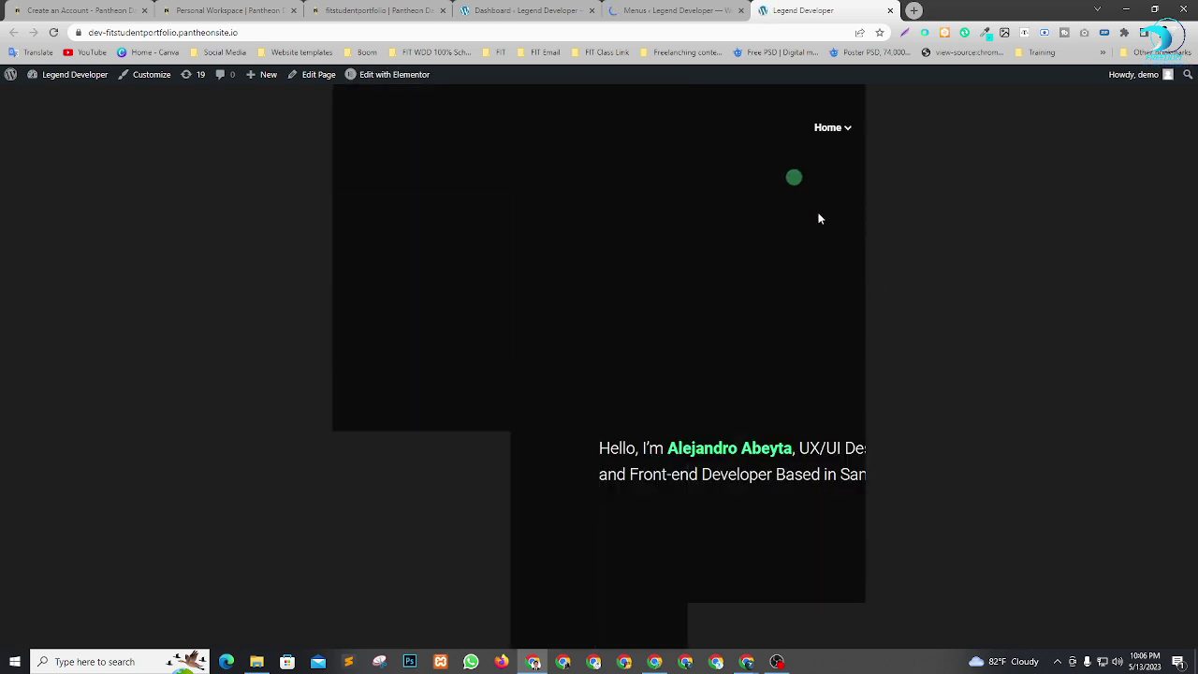
pyautogui.moveTo(832, 133)
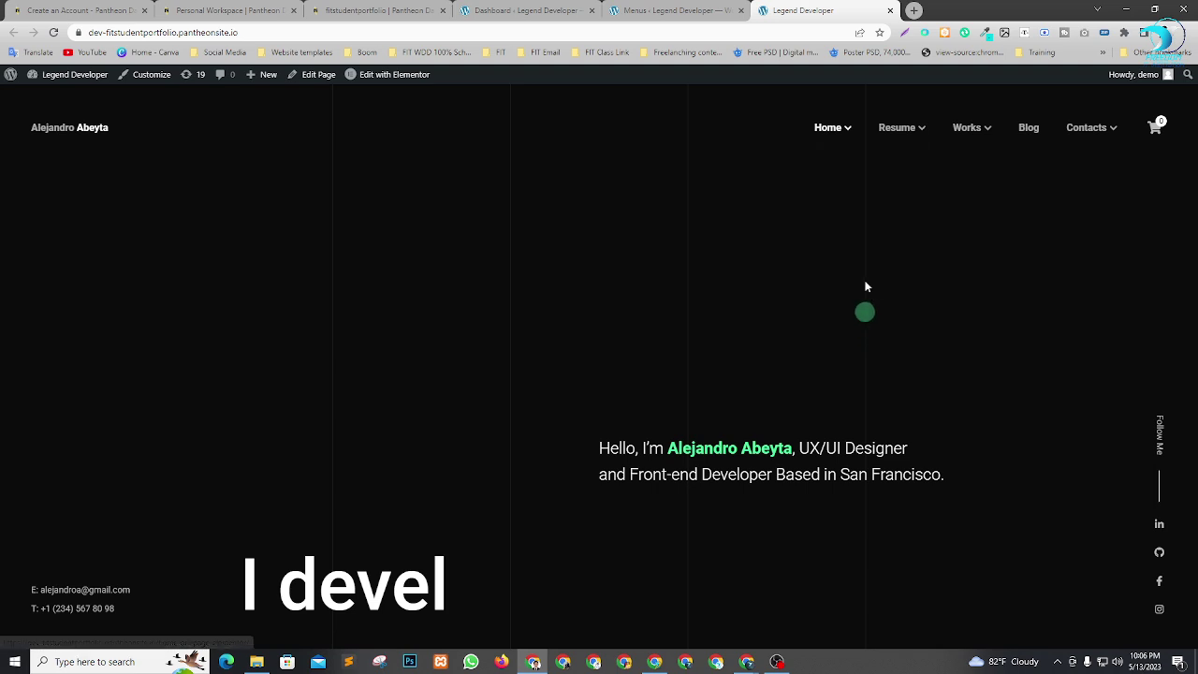
pyautogui.click(841, 138)
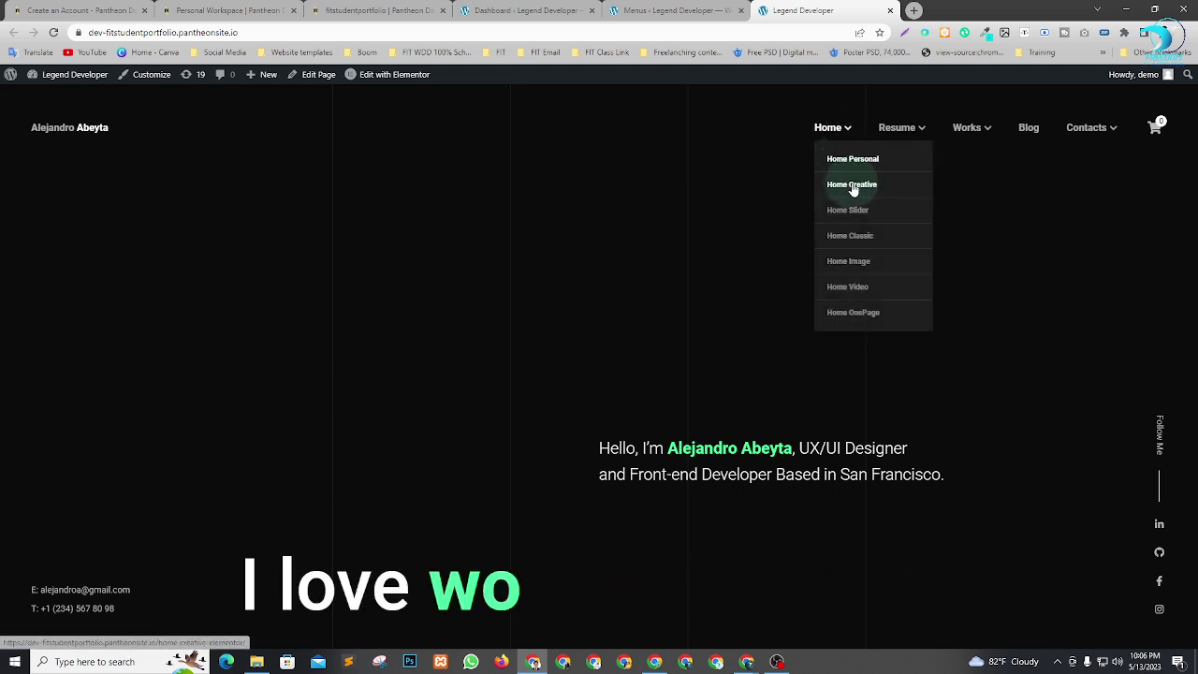
pyautogui.click(673, 225)
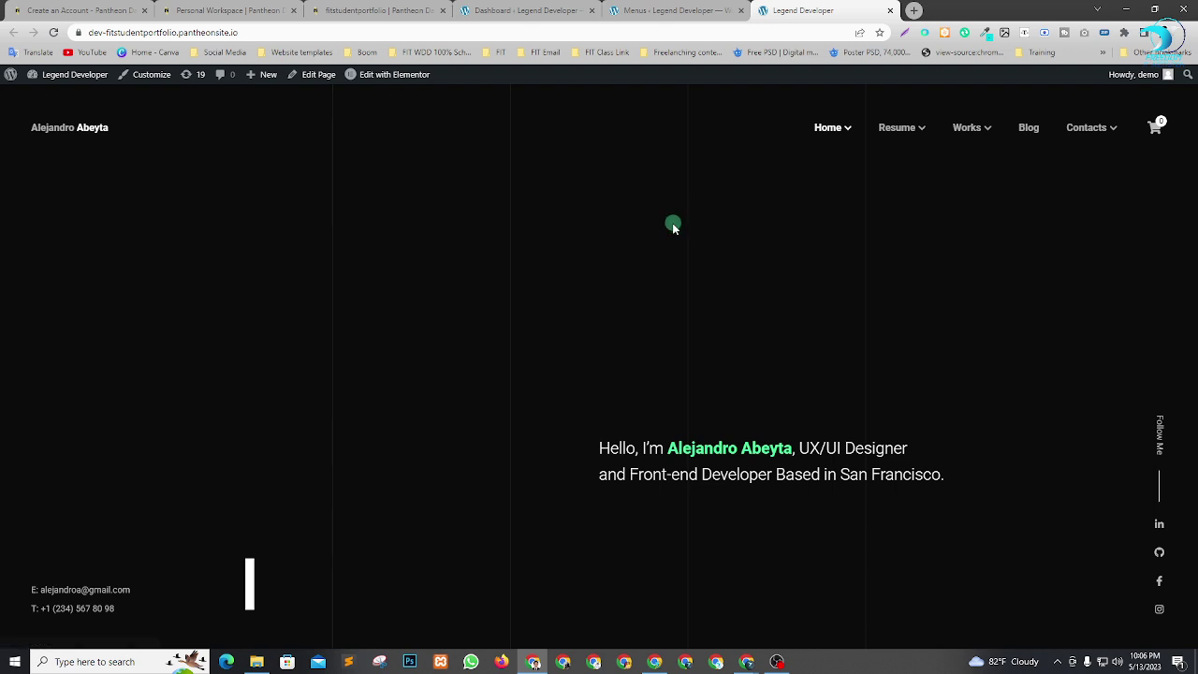
# Open Home Personal and Home Creative in new tabs and view Home Creative.
pyautogui.moveTo(832, 126)
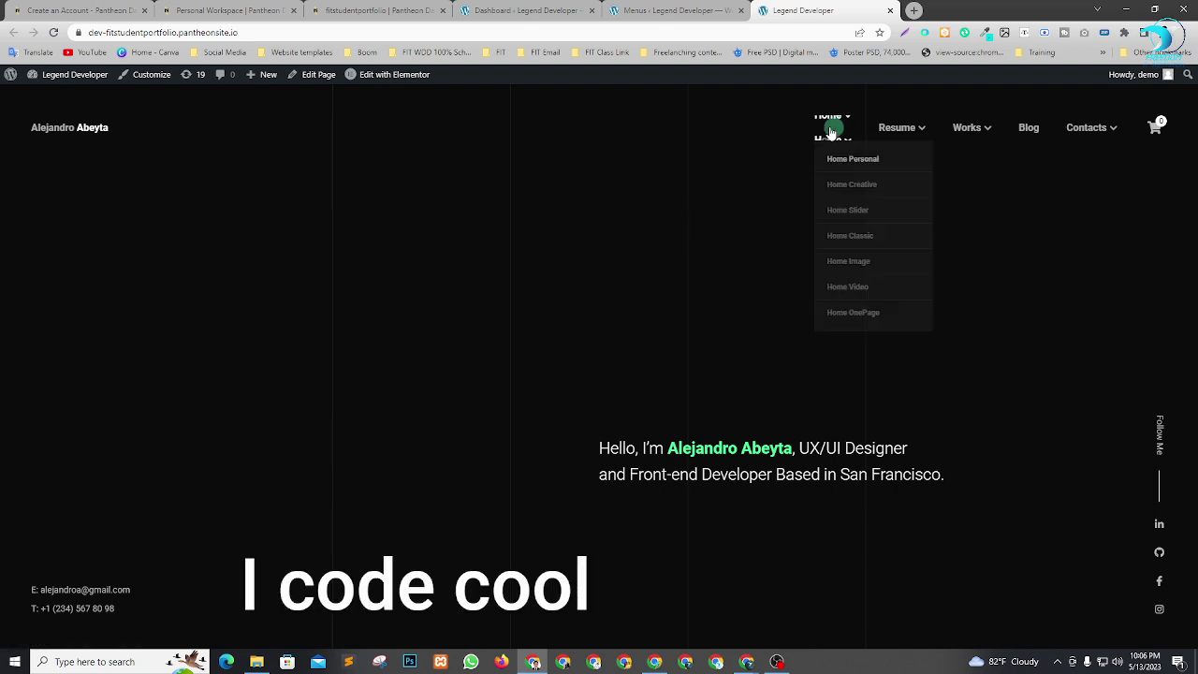
pyautogui.rightClick(880, 171)
pyautogui.click(880, 170)
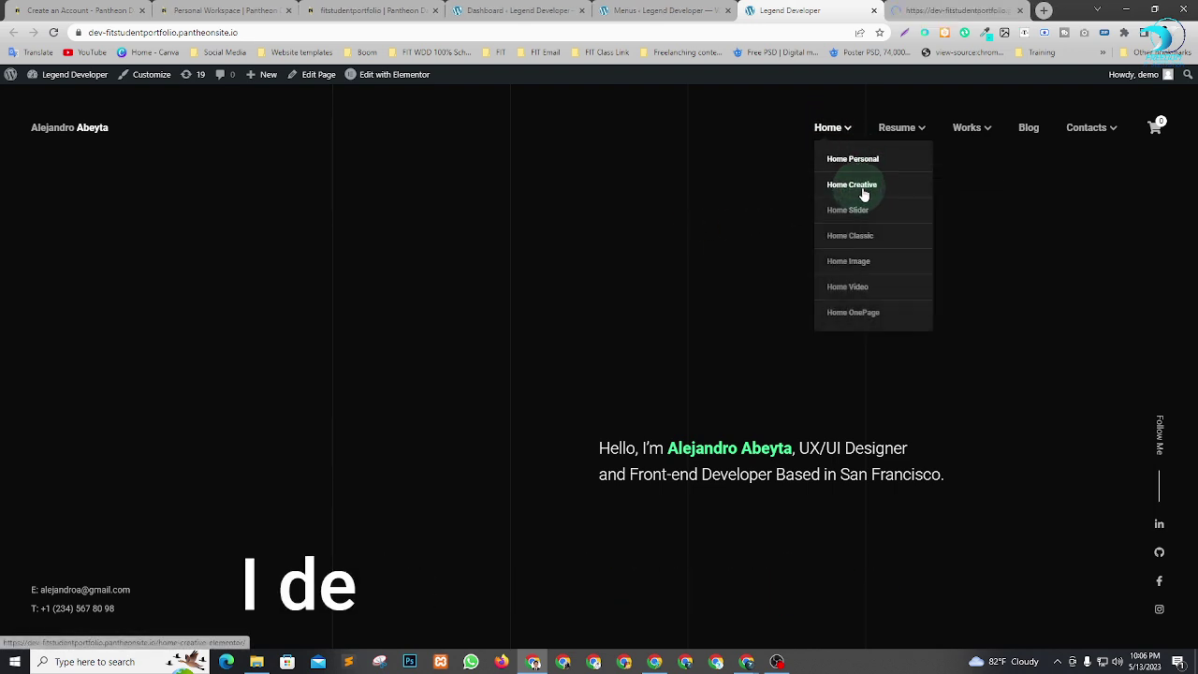
pyautogui.rightClick(855, 188)
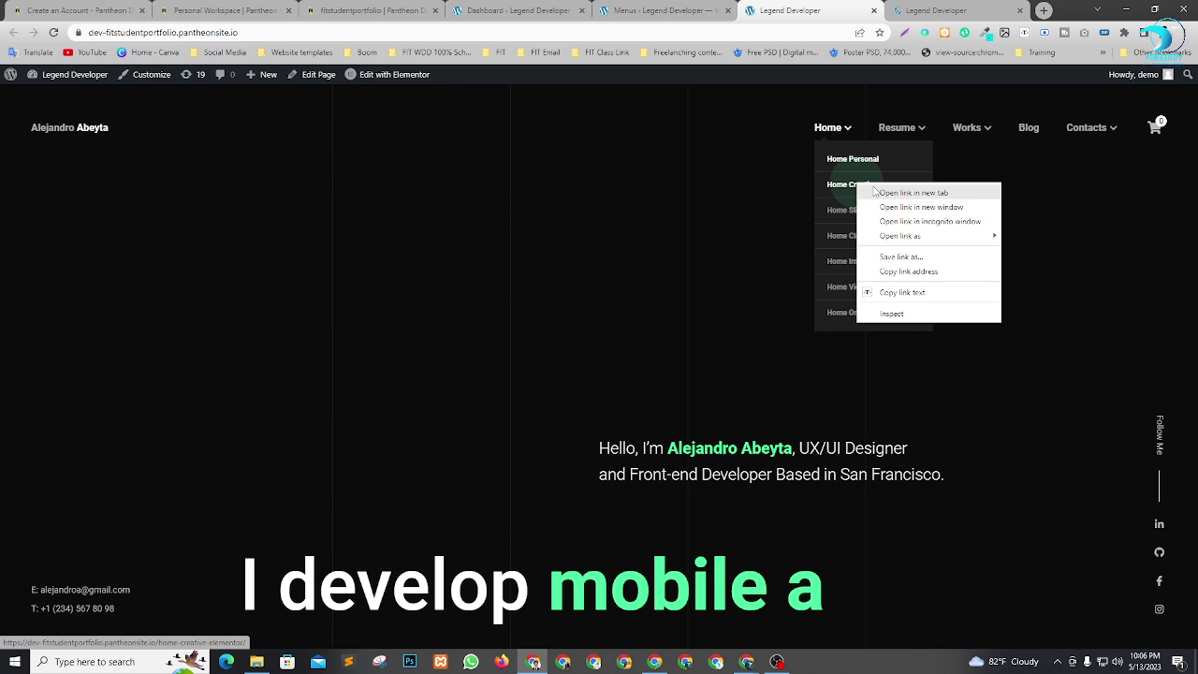
pyautogui.click(885, 193)
pyautogui.click(840, 10)
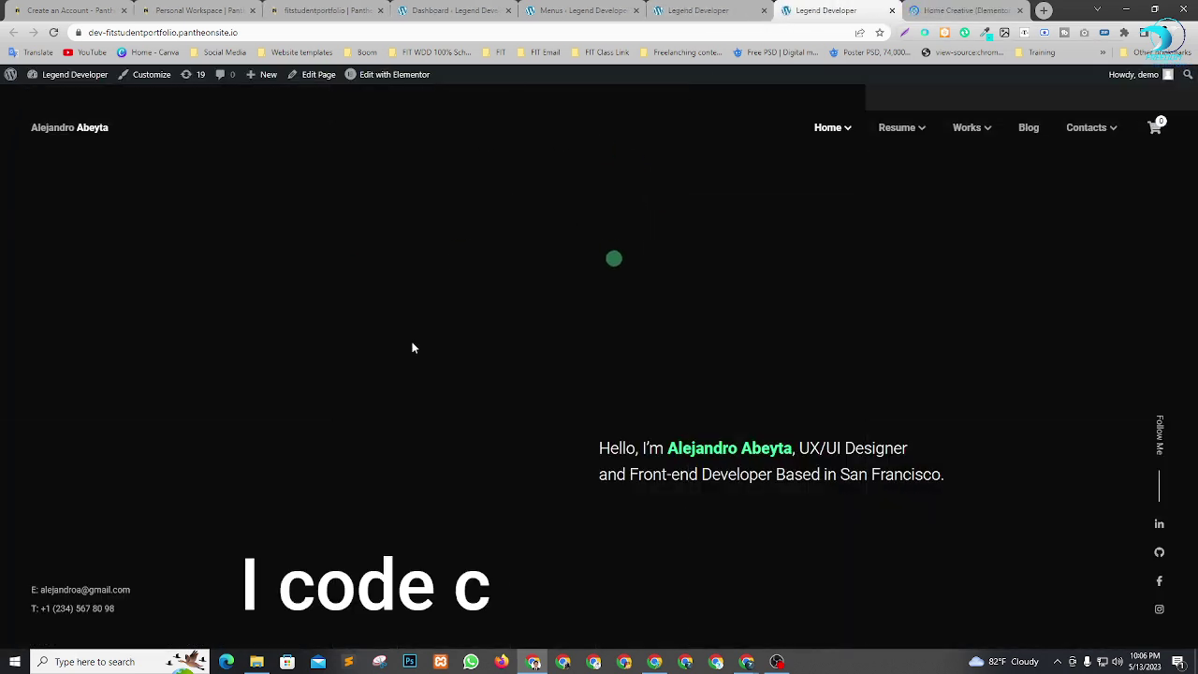
pyautogui.click(969, 9)
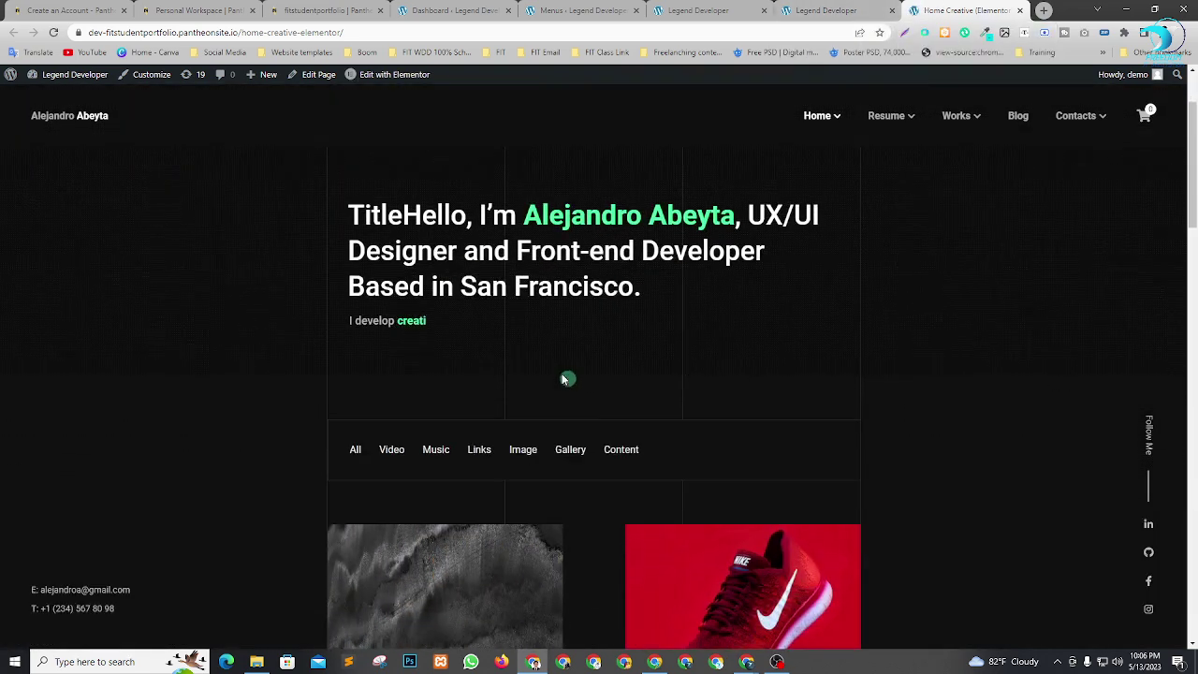
# Scroll through Home Creative, compare it with the home page, then close it.
pyautogui.scroll(-8, 542, 391)
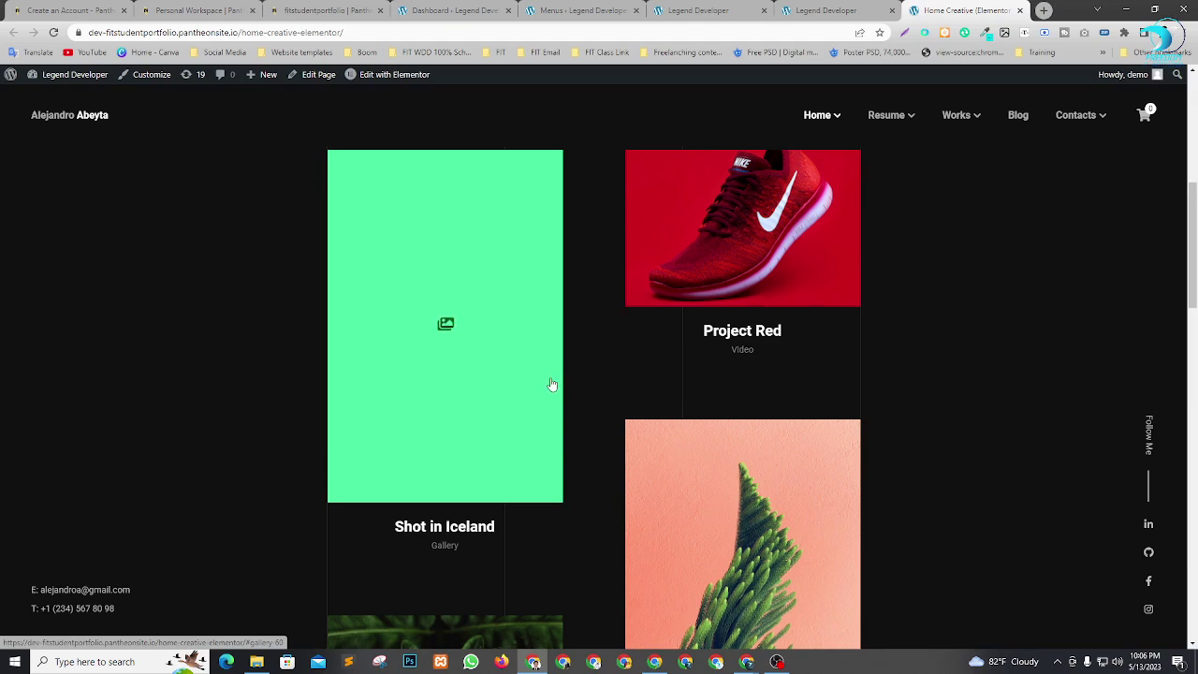
pyautogui.scroll(8, 555, 382)
pyautogui.scroll(-12, 611, 461)
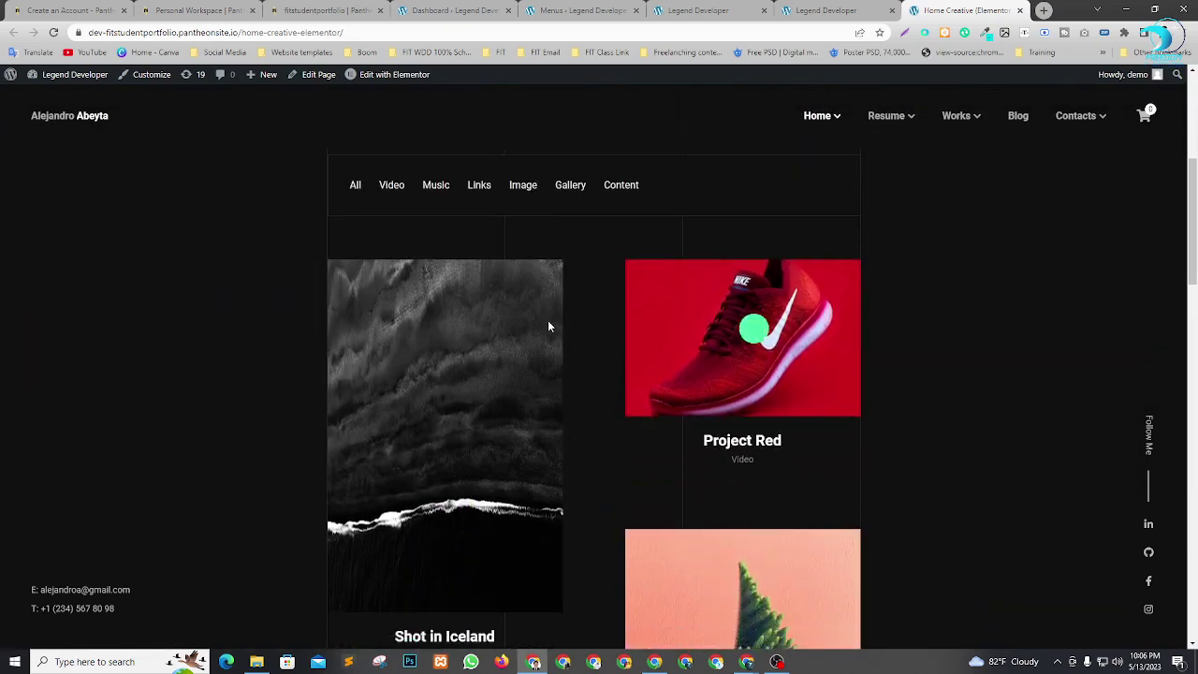
pyautogui.scroll(5, 667, 562)
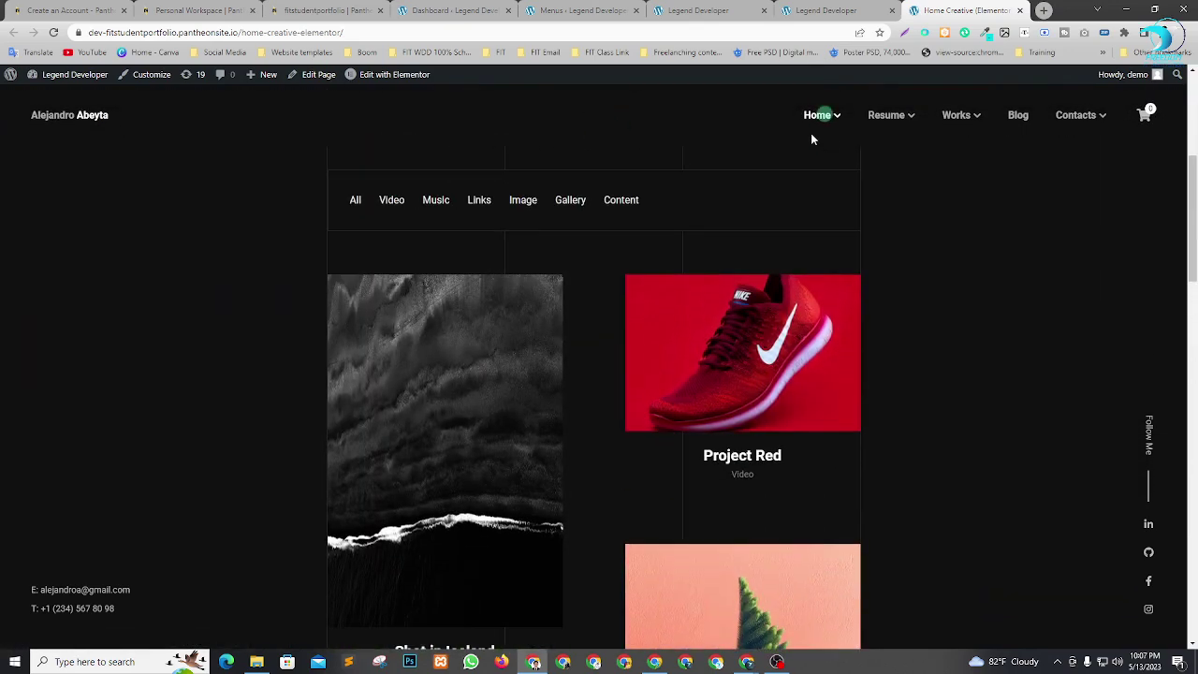
pyautogui.click(838, 10)
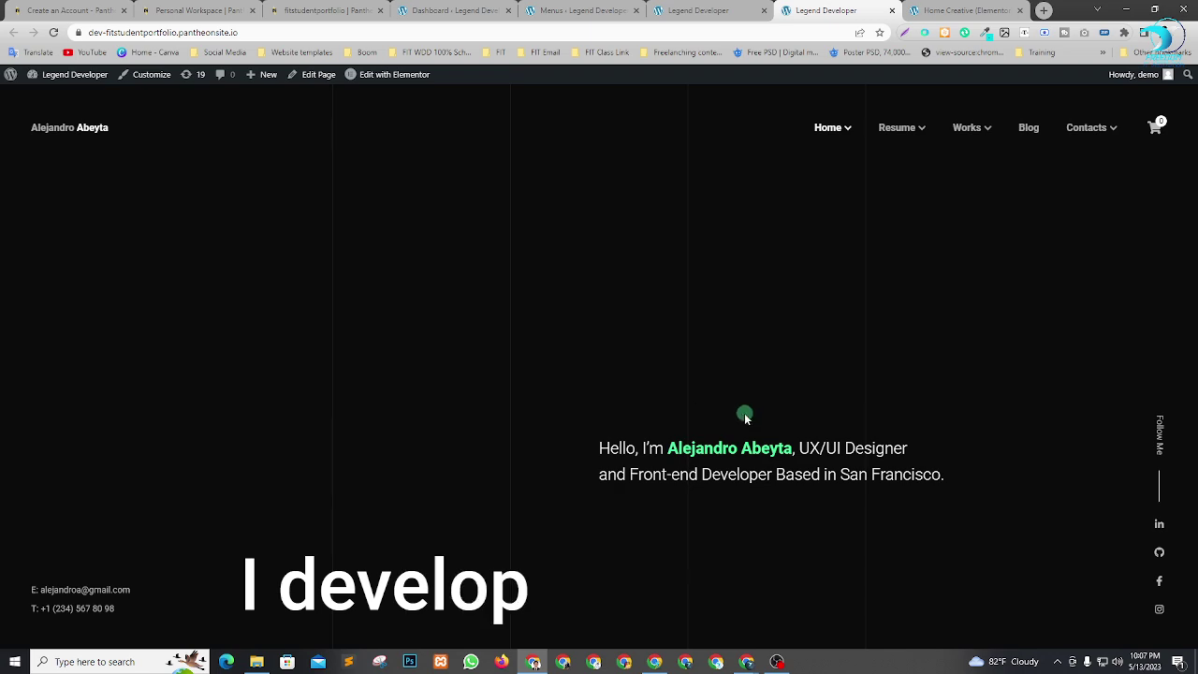
pyautogui.click(965, 10)
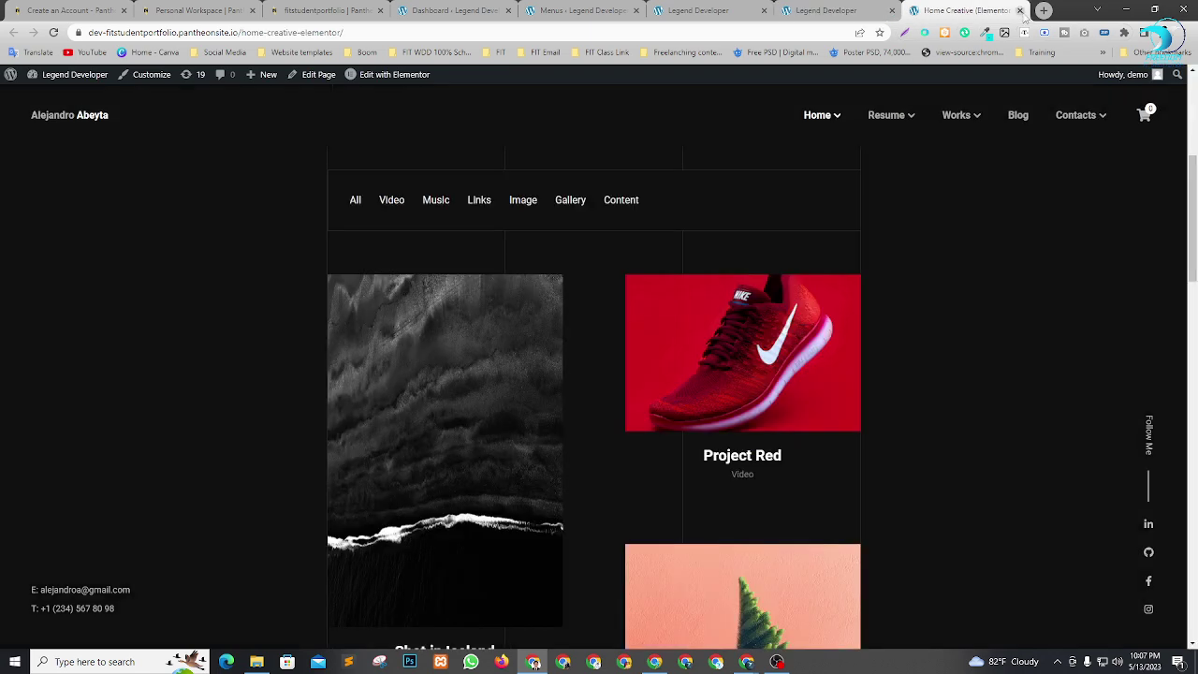
pyautogui.click(1021, 10)
pyautogui.click(665, 10)
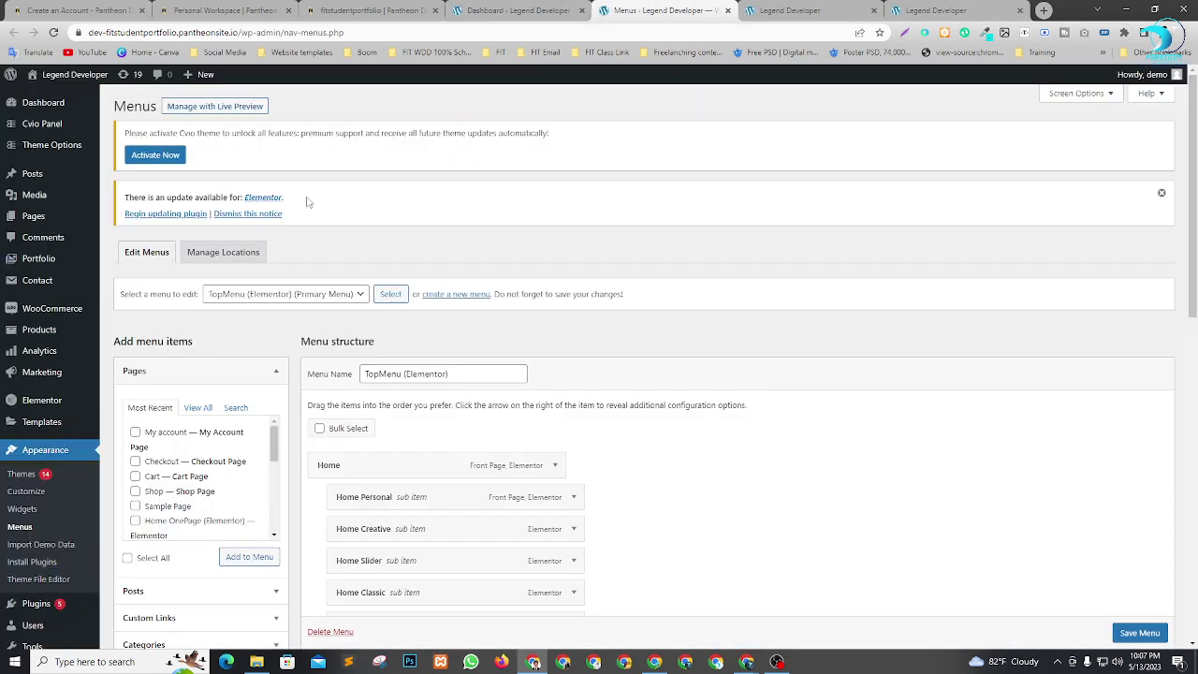
# Enable Bulk Select and mark Home Creative, Home Classic, Home Image and Home OnePage.
pyautogui.scroll(-3, 786, 338)
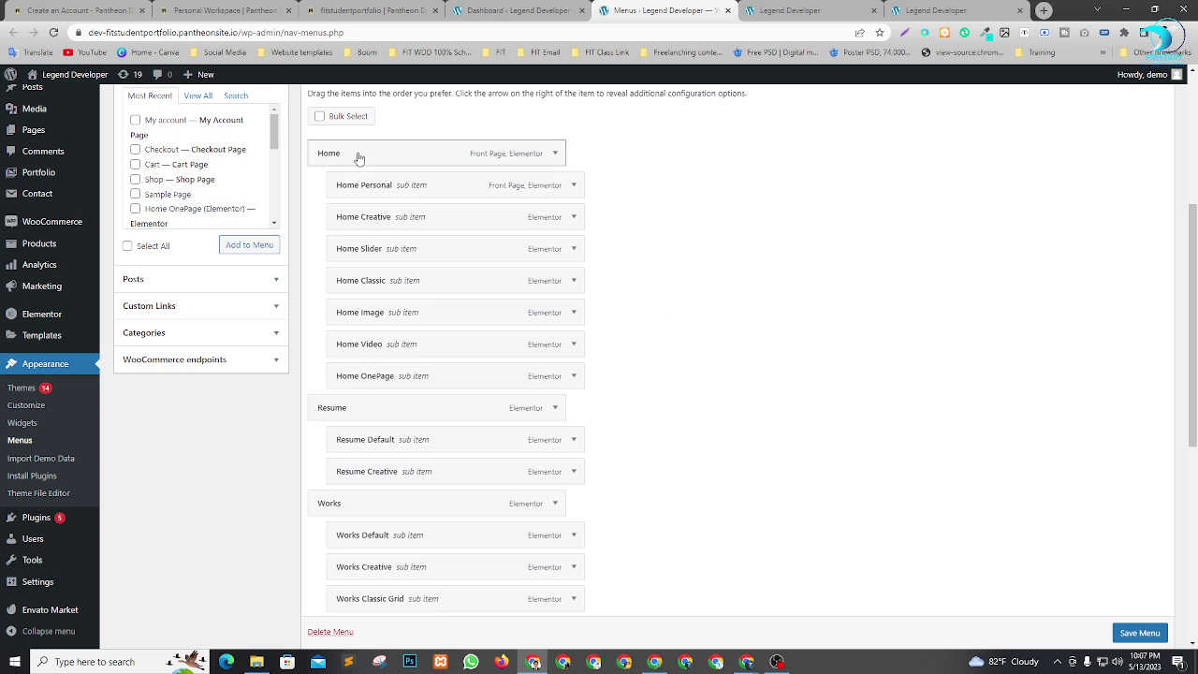
pyautogui.click(319, 117)
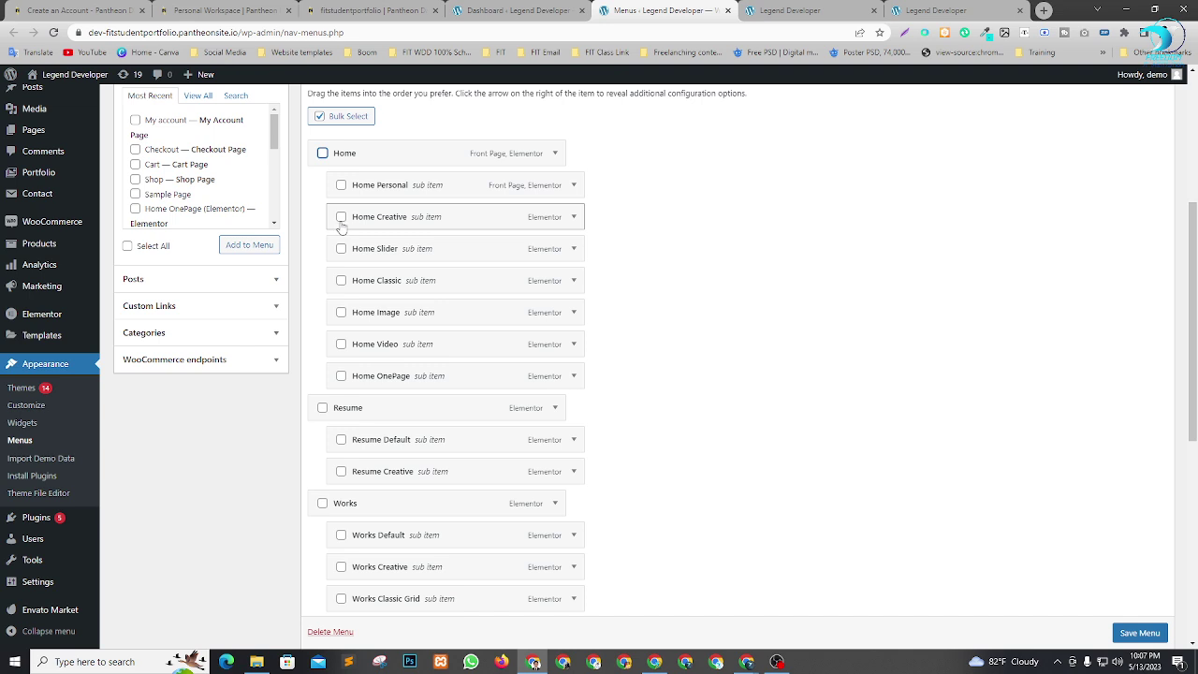
pyautogui.click(341, 217)
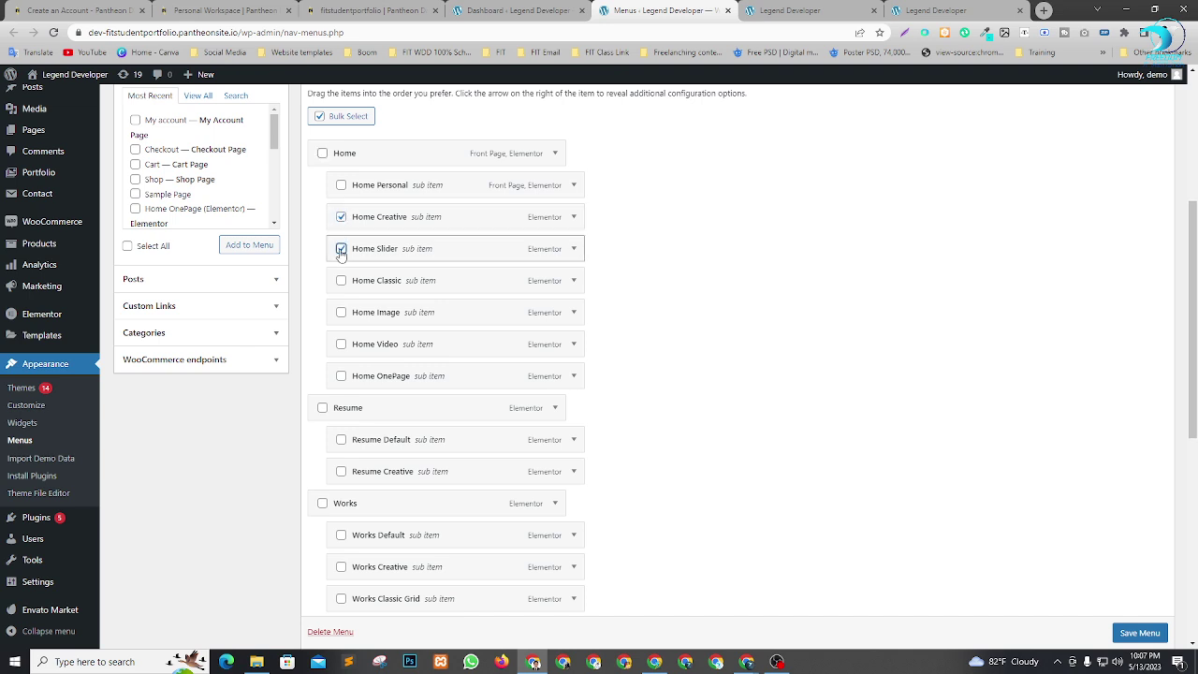
pyautogui.click(342, 281)
pyautogui.click(341, 312)
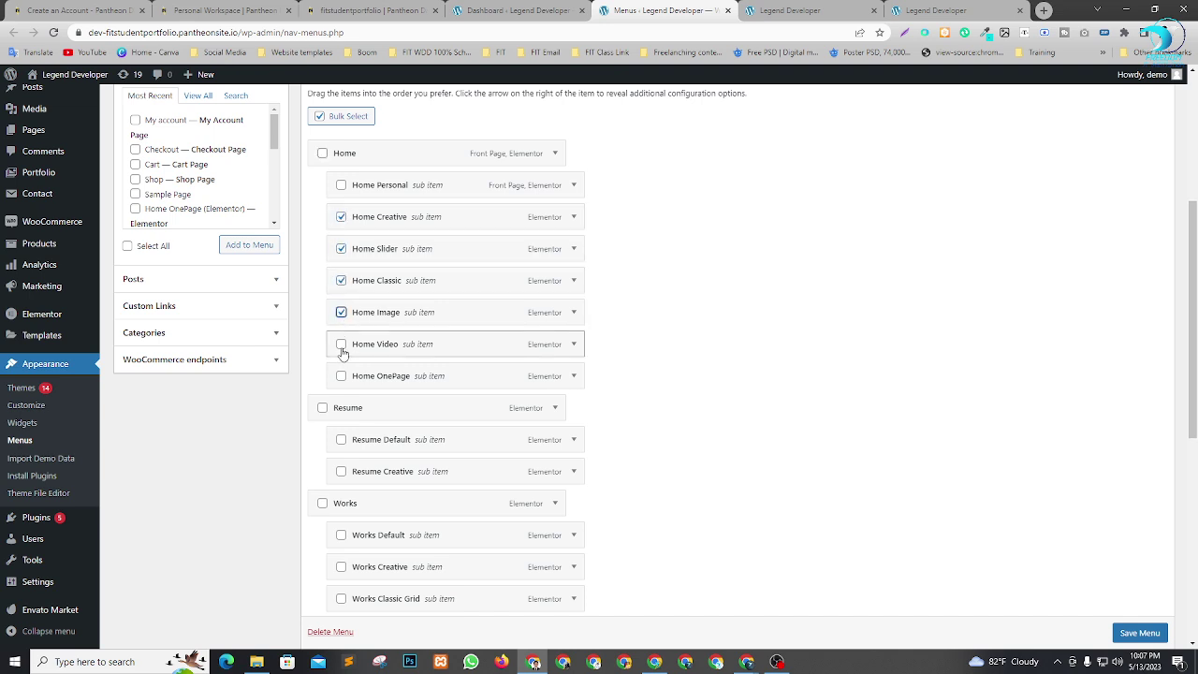
pyautogui.click(341, 377)
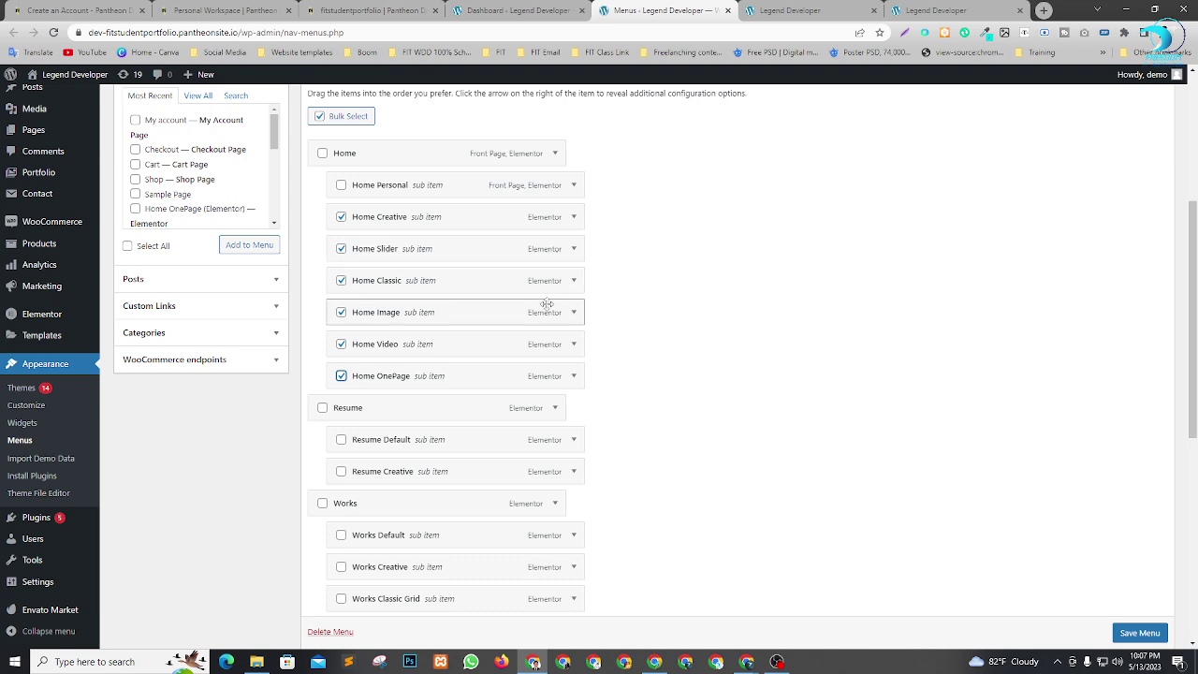
pyautogui.scroll(-3, 548, 310)
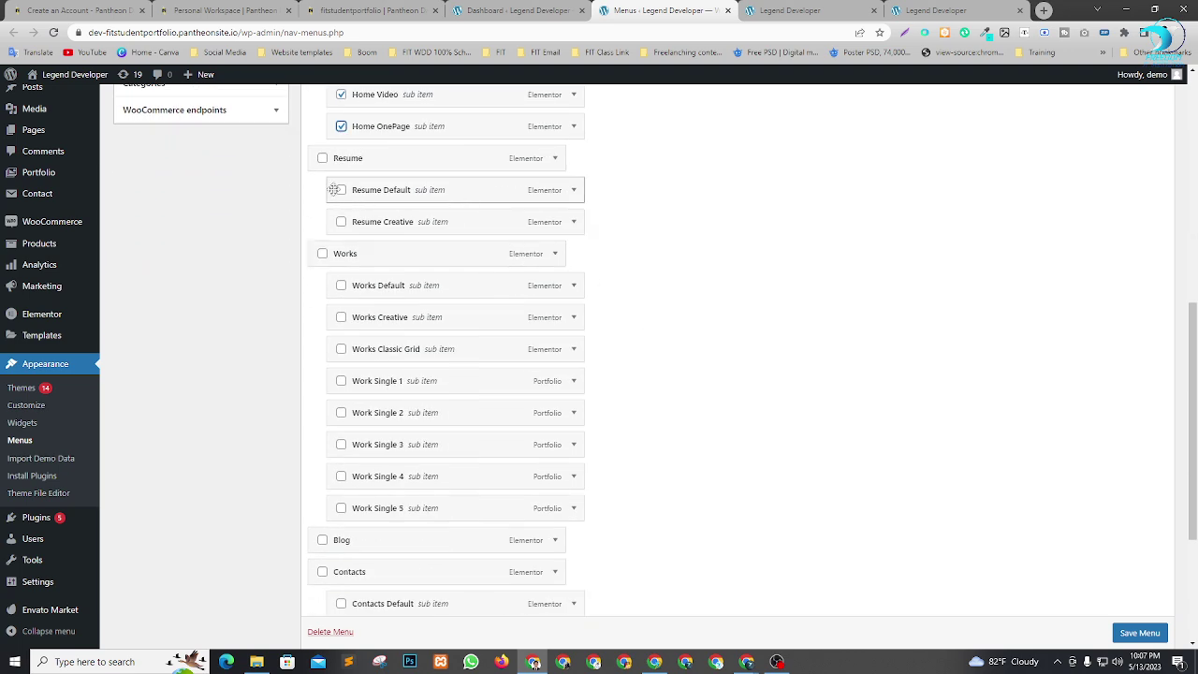
# Mark Resume Default, Resume, Works Default, Works Classic Grid and Work Single 1–5.
pyautogui.click(340, 191)
pyautogui.click(322, 159)
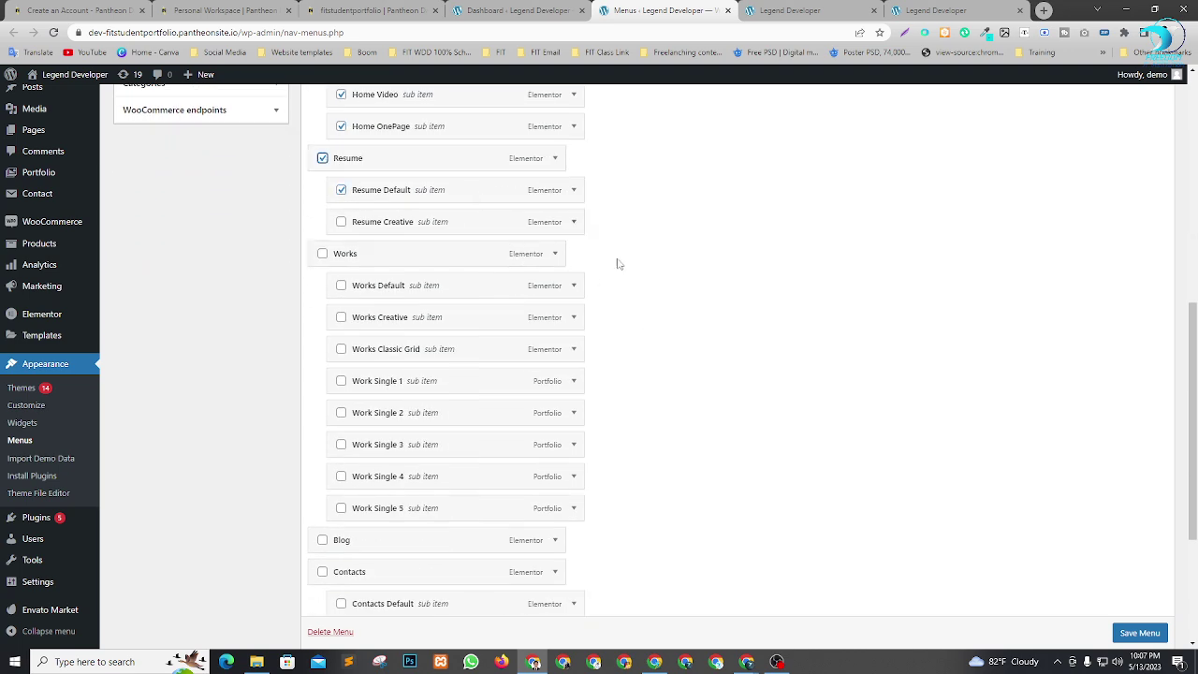
pyautogui.scroll(-1, 562, 261)
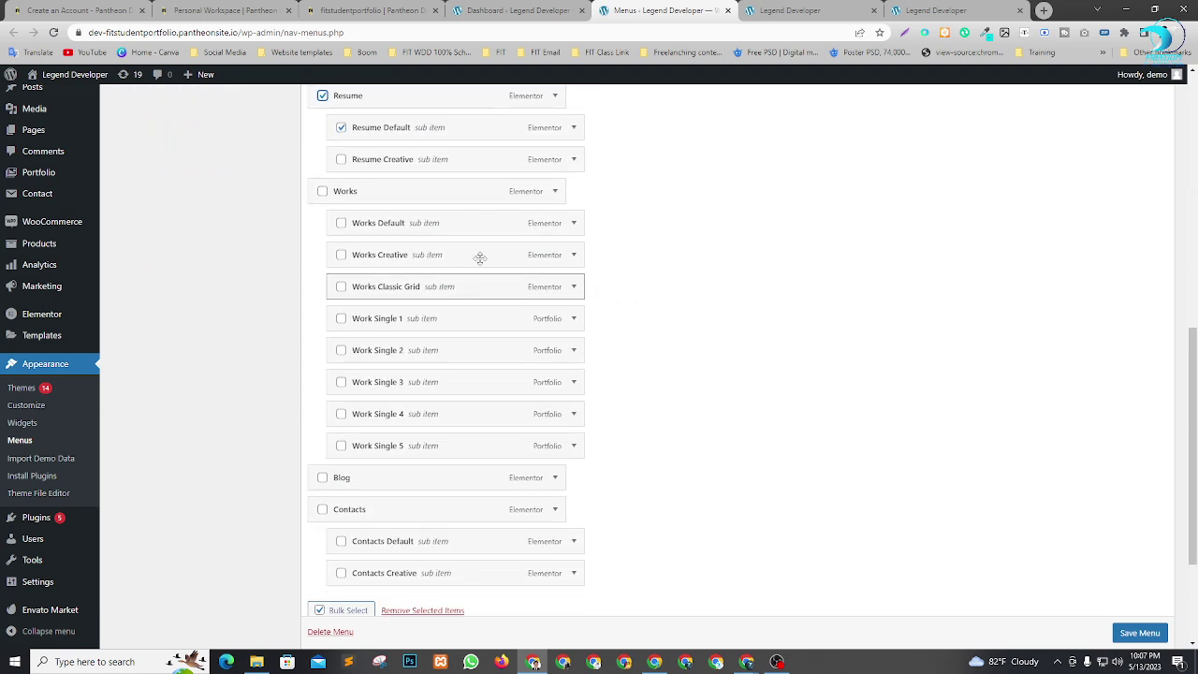
pyautogui.click(341, 224)
pyautogui.click(341, 289)
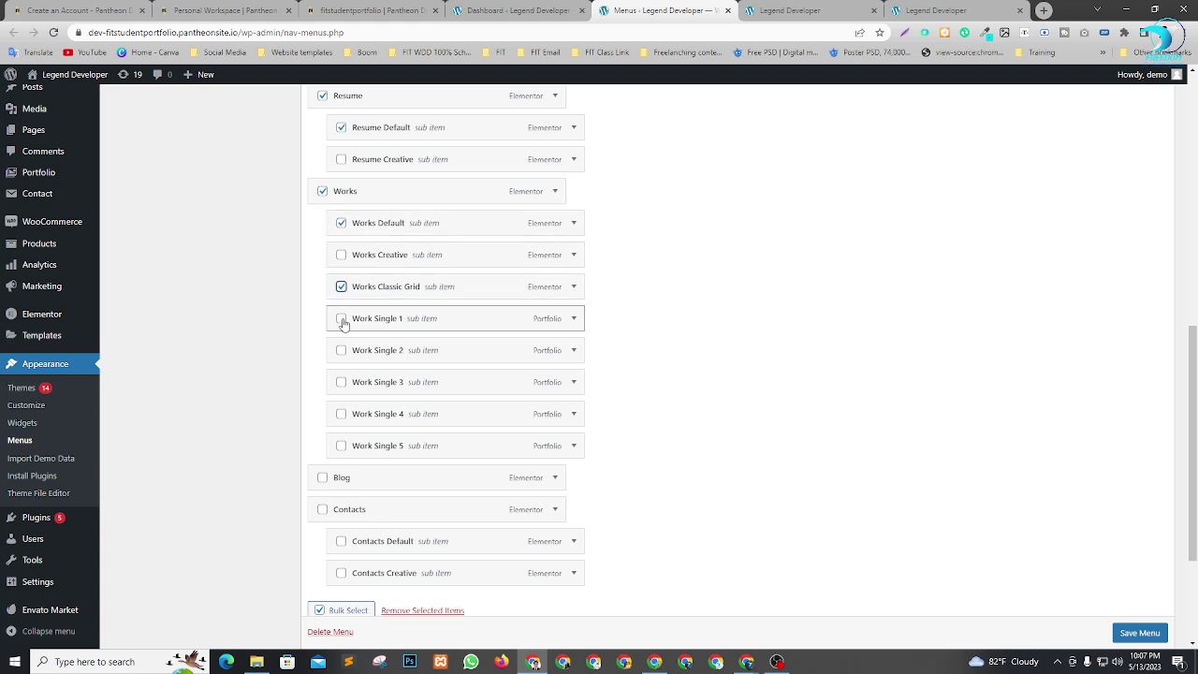
pyautogui.click(341, 319)
pyautogui.click(340, 350)
pyautogui.click(341, 382)
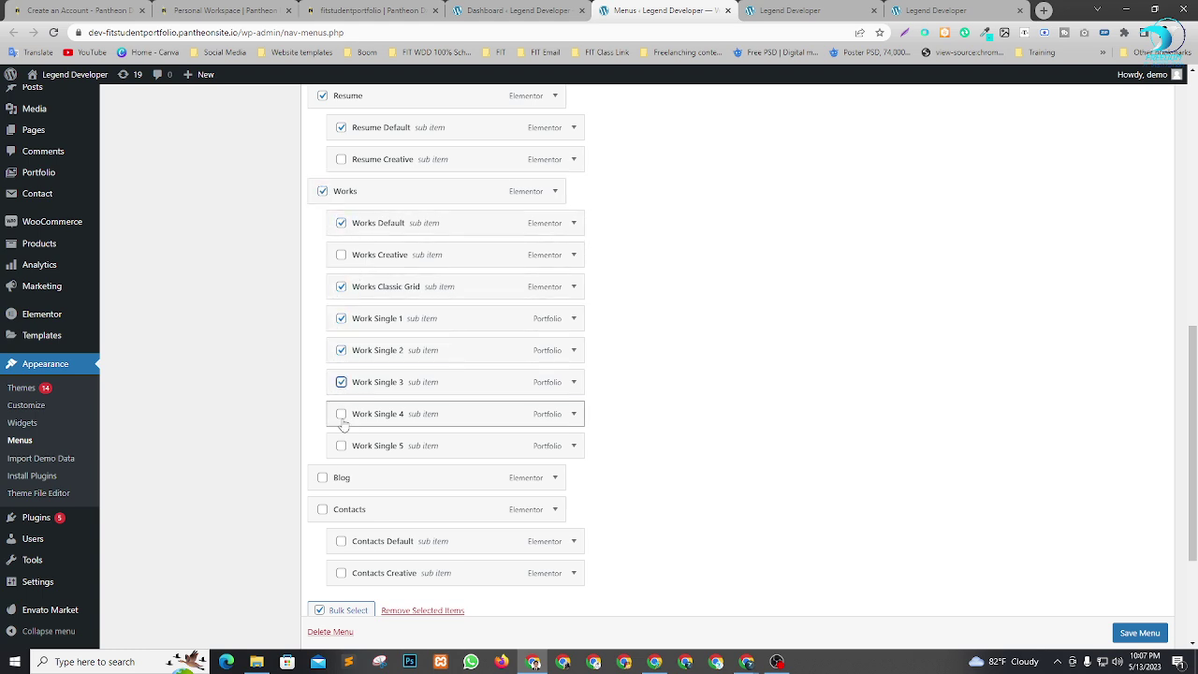
pyautogui.click(341, 414)
pyautogui.click(341, 446)
# Mark Contacts Default and review the marked entries in the menu structure.
pyautogui.scroll(-2, 827, 415)
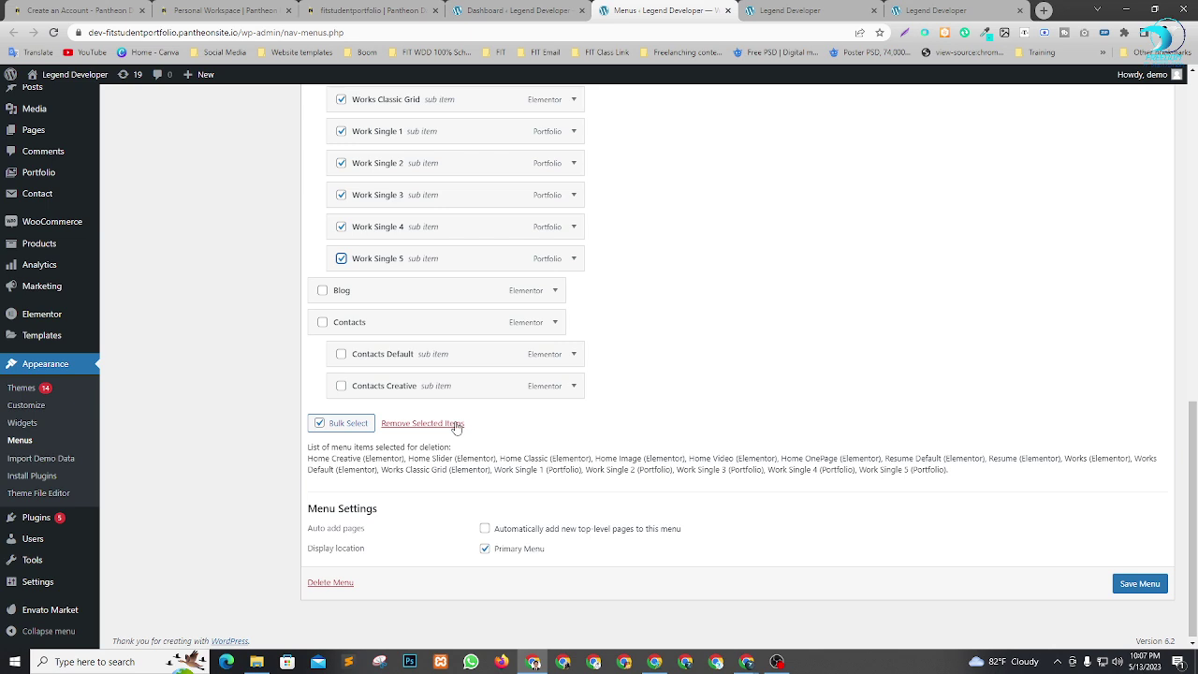
pyautogui.click(340, 354)
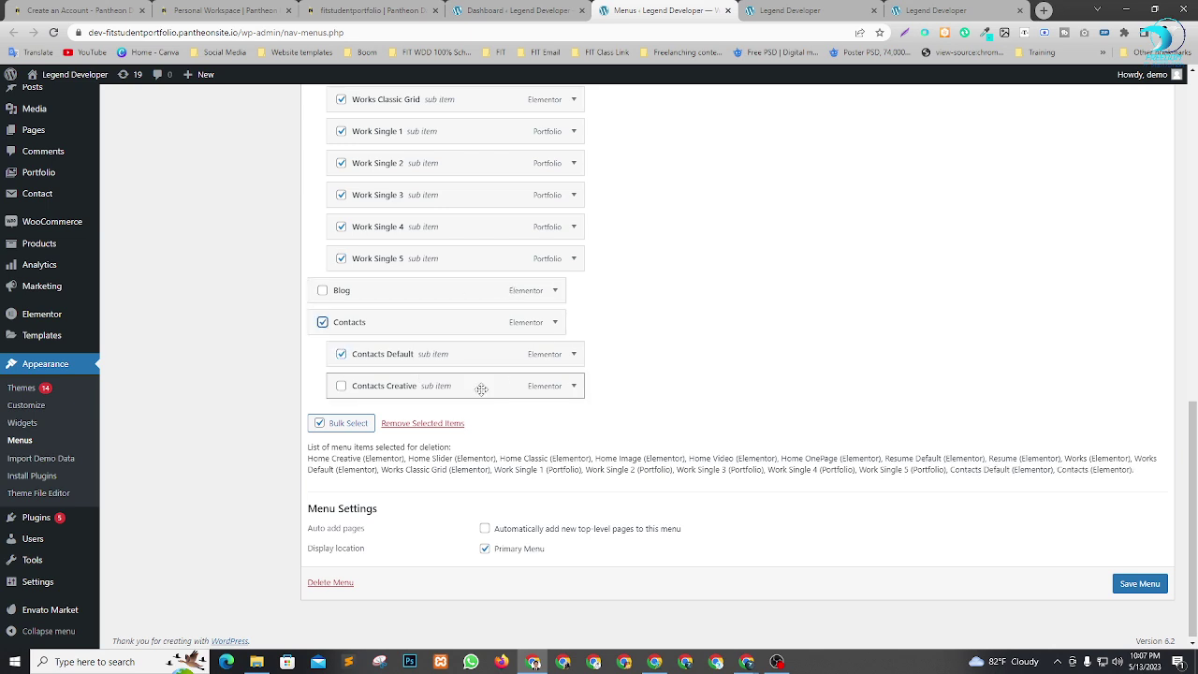
pyautogui.scroll(2, 660, 369)
pyautogui.scroll(5, 661, 369)
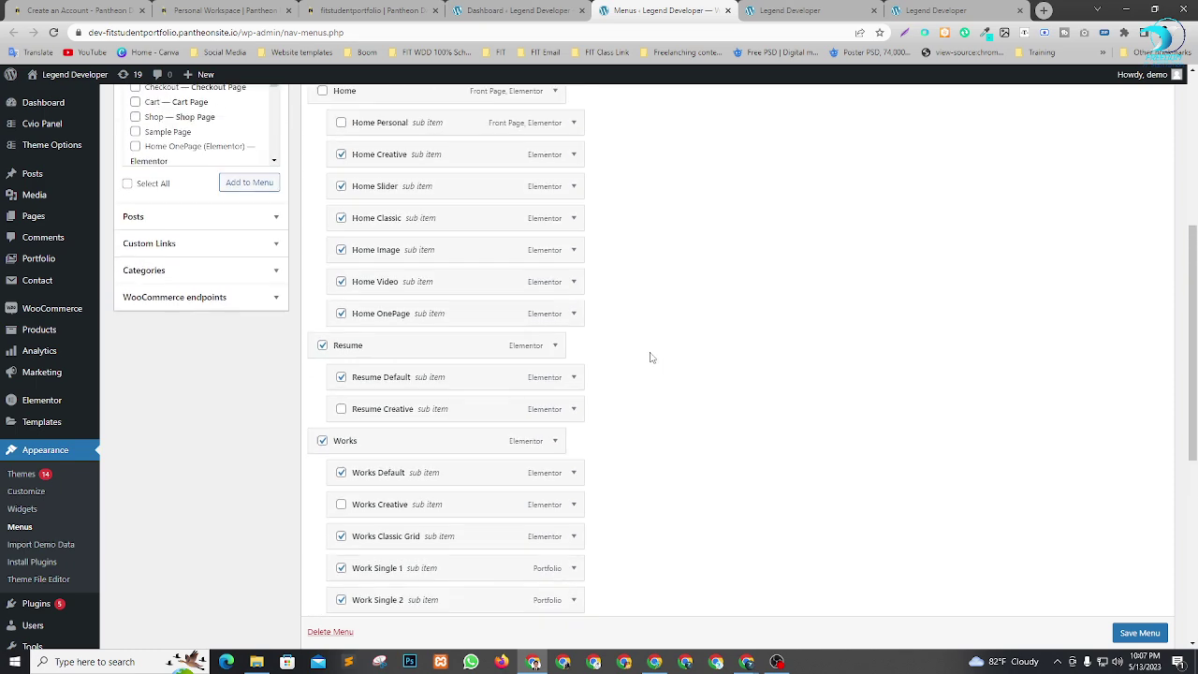
pyautogui.scroll(-3, 677, 407)
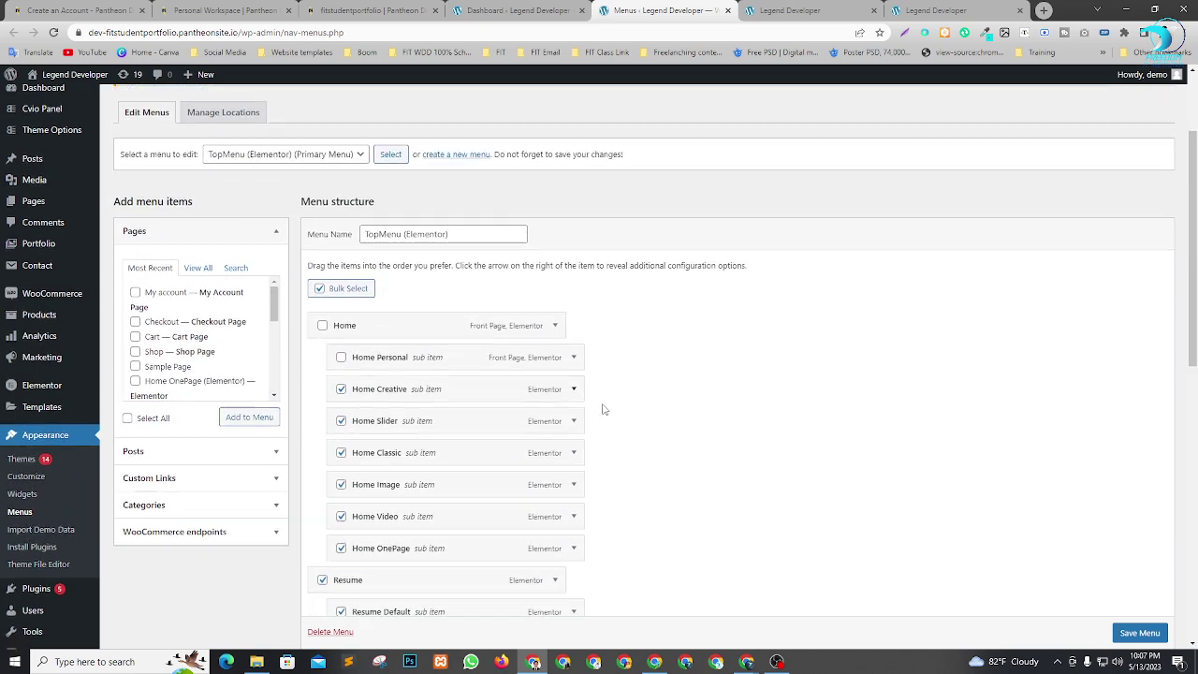
pyautogui.scroll(-4, 729, 465)
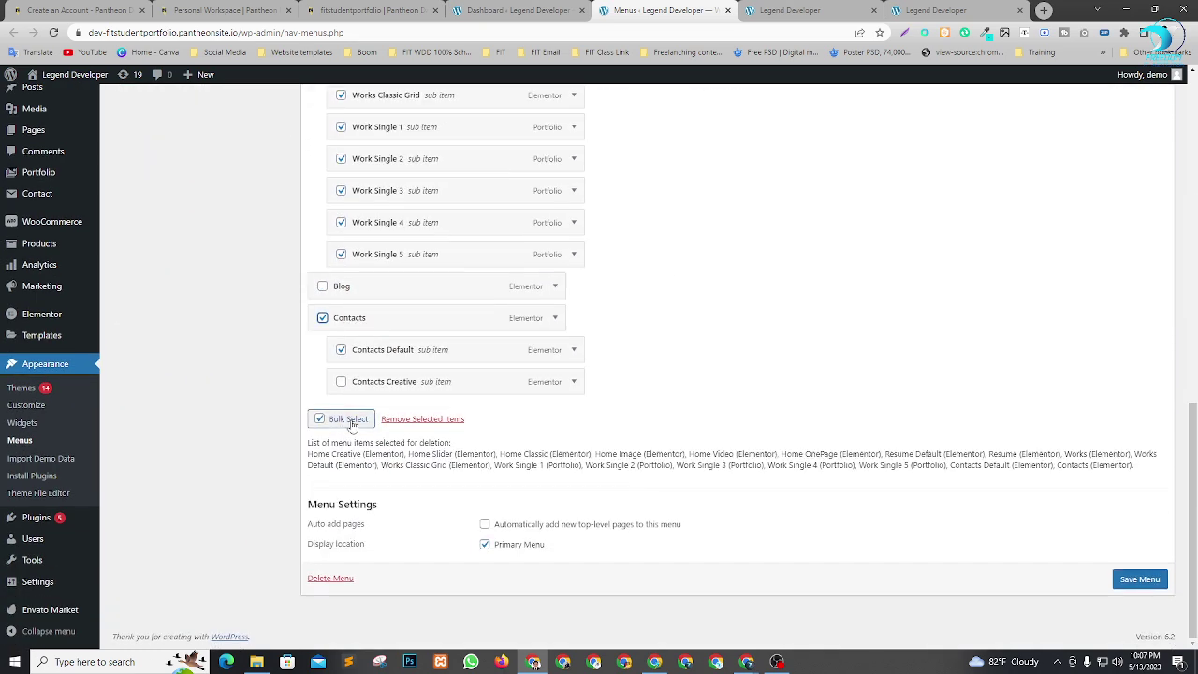
# Remove all marked entries, then remove Home Personal from its expanded settings.
pyautogui.click(418, 423)
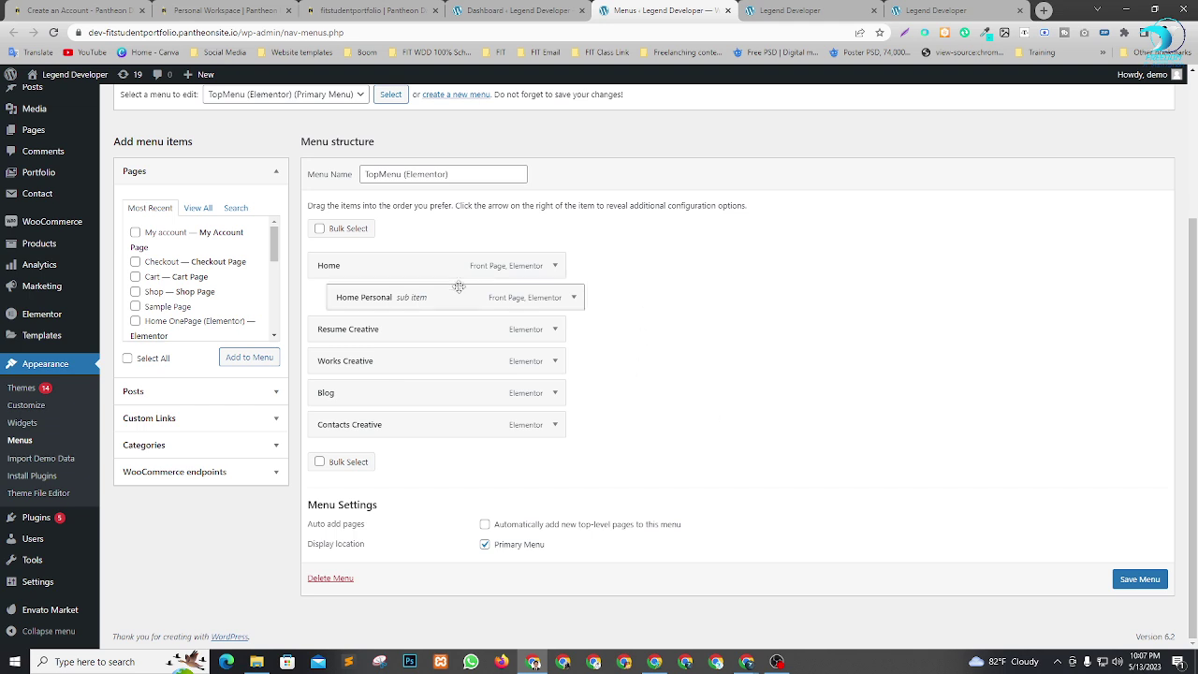
pyautogui.click(574, 298)
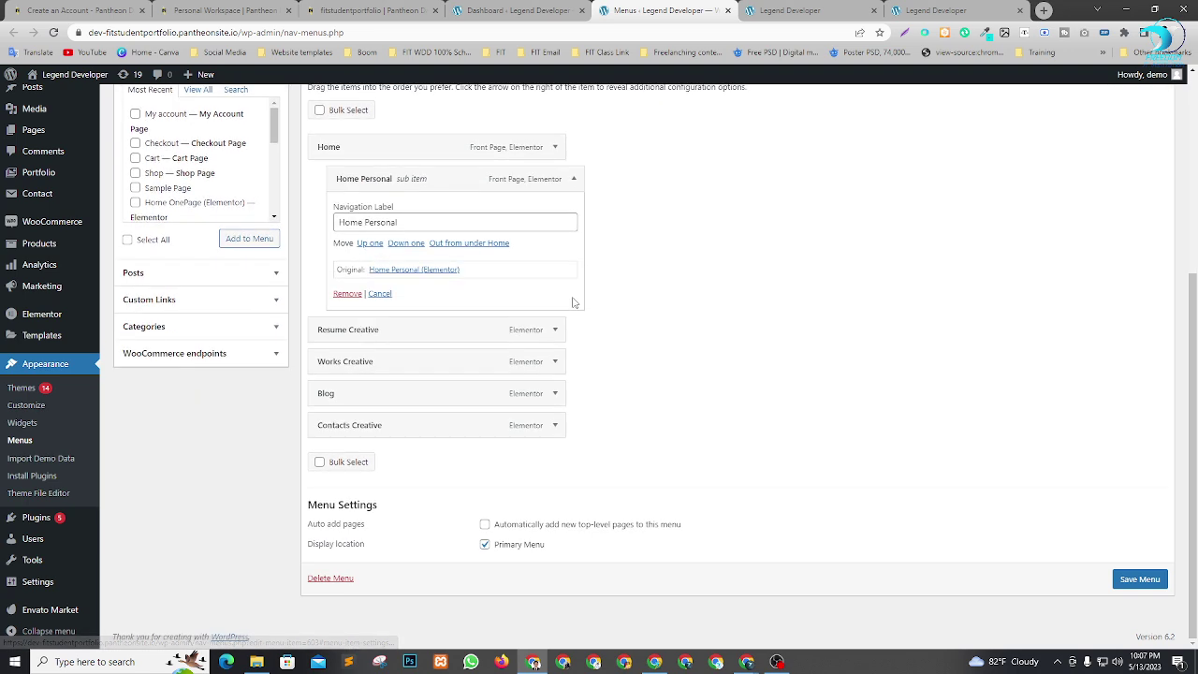
pyautogui.click(566, 178)
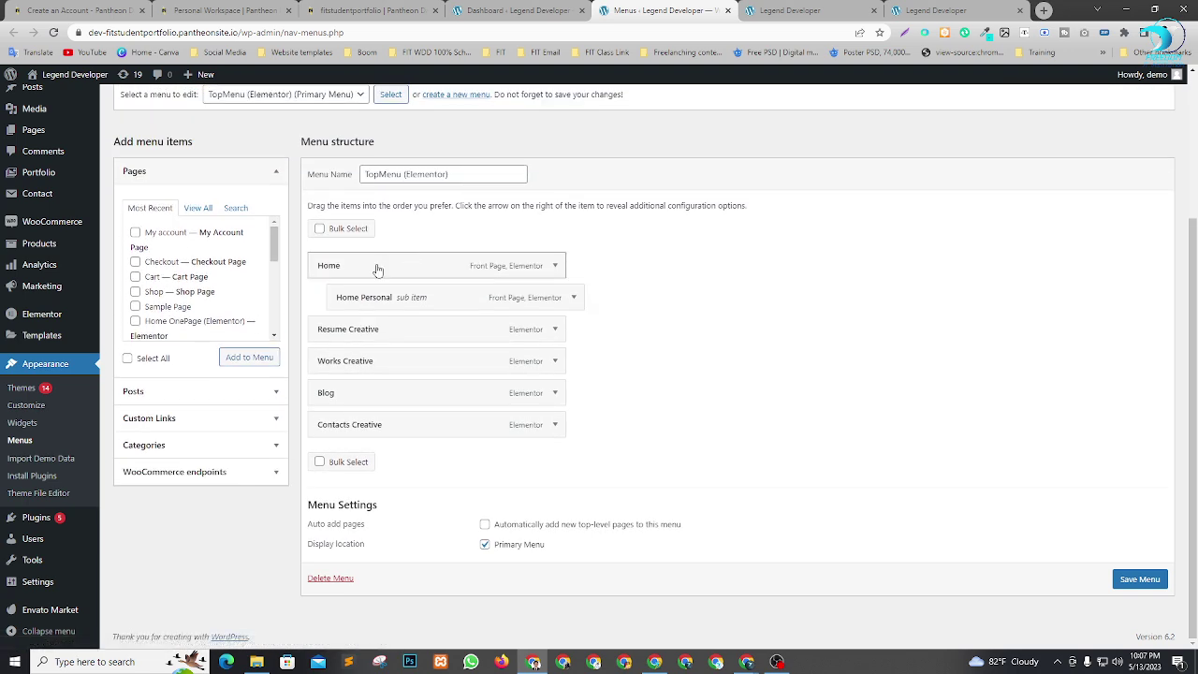
pyautogui.click(574, 298)
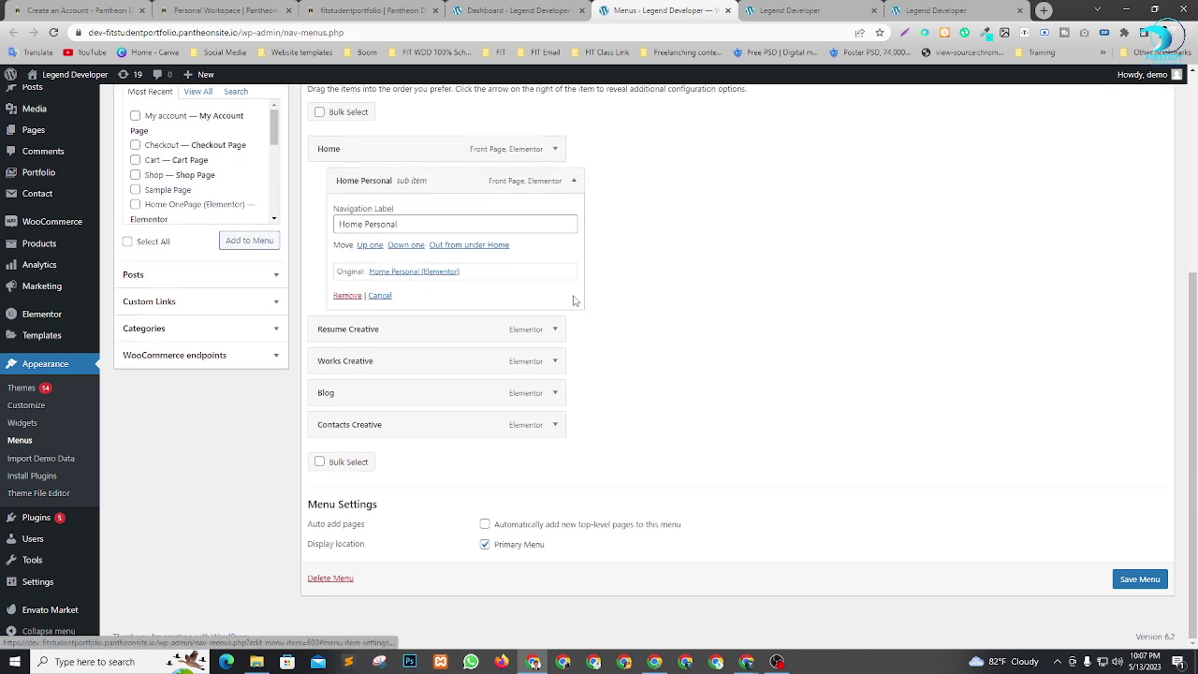
pyautogui.click(359, 295)
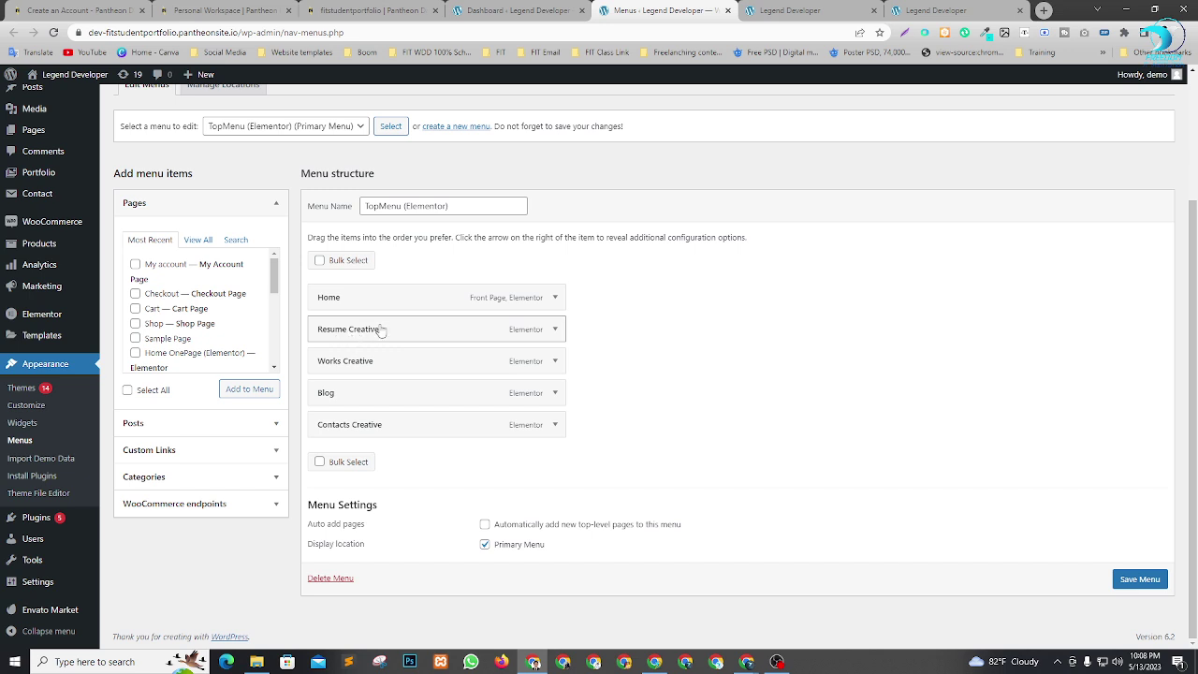
# Relabel the Resume Creative menu item as 'About Me'.
pyautogui.click(555, 328)
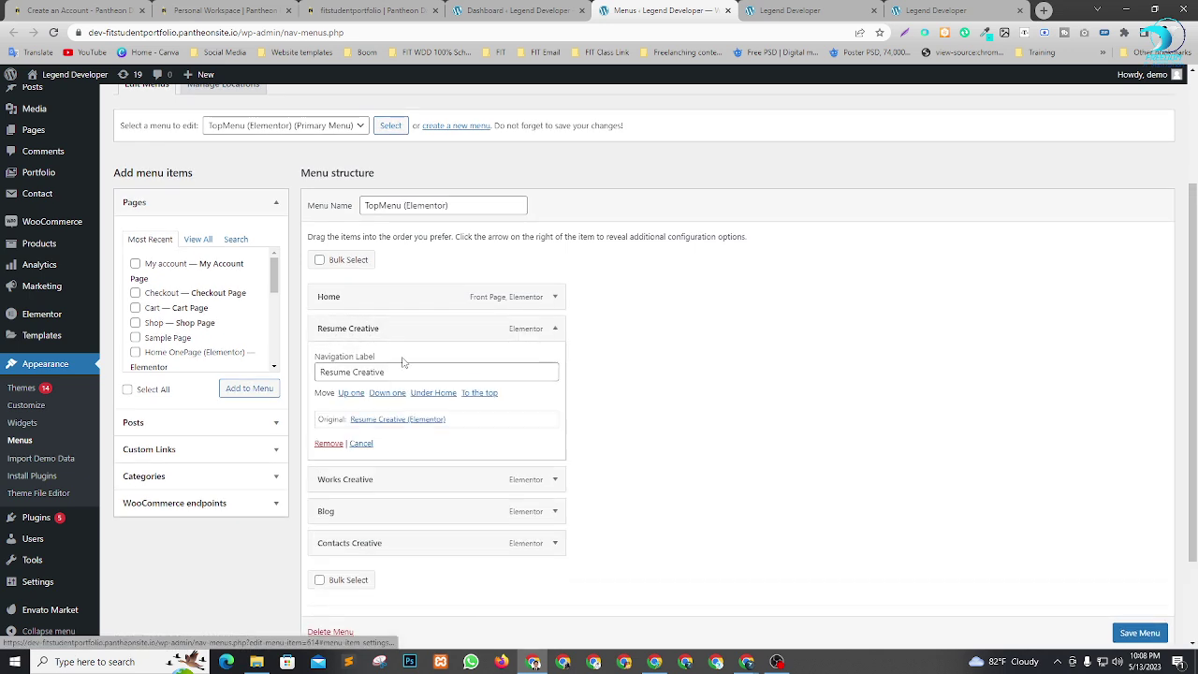
pyautogui.click(356, 373)
pyautogui.moveTo(387, 372); pyautogui.dragTo(244, 372)
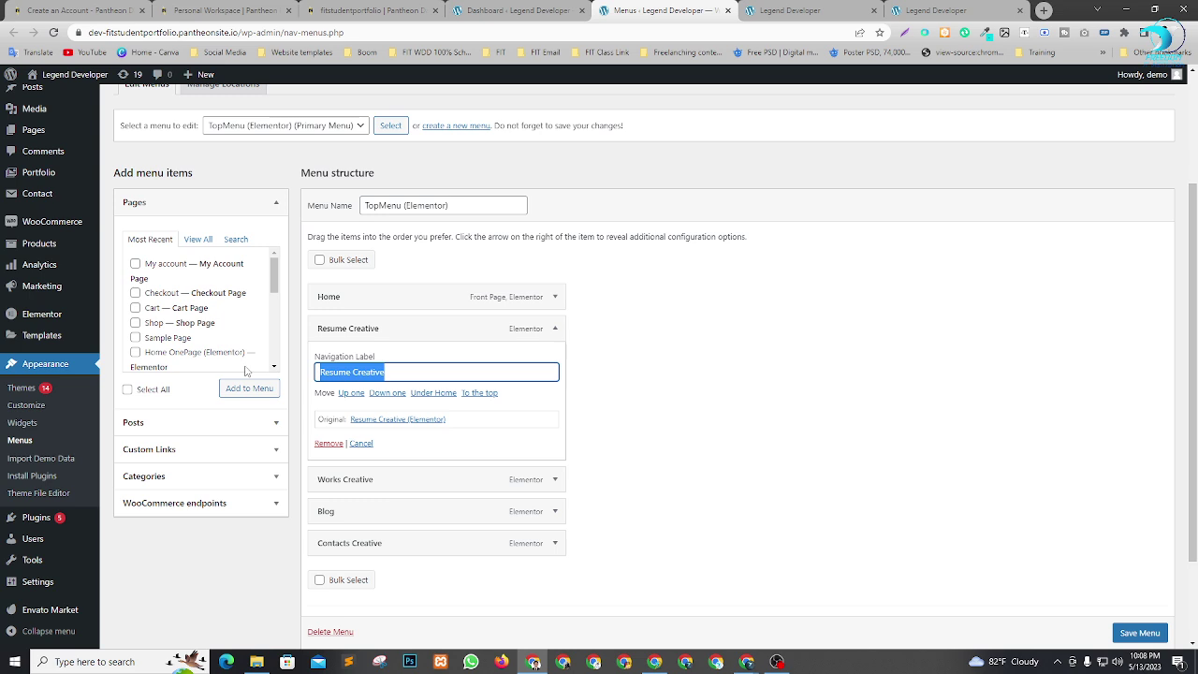
pyautogui.write('About Me')
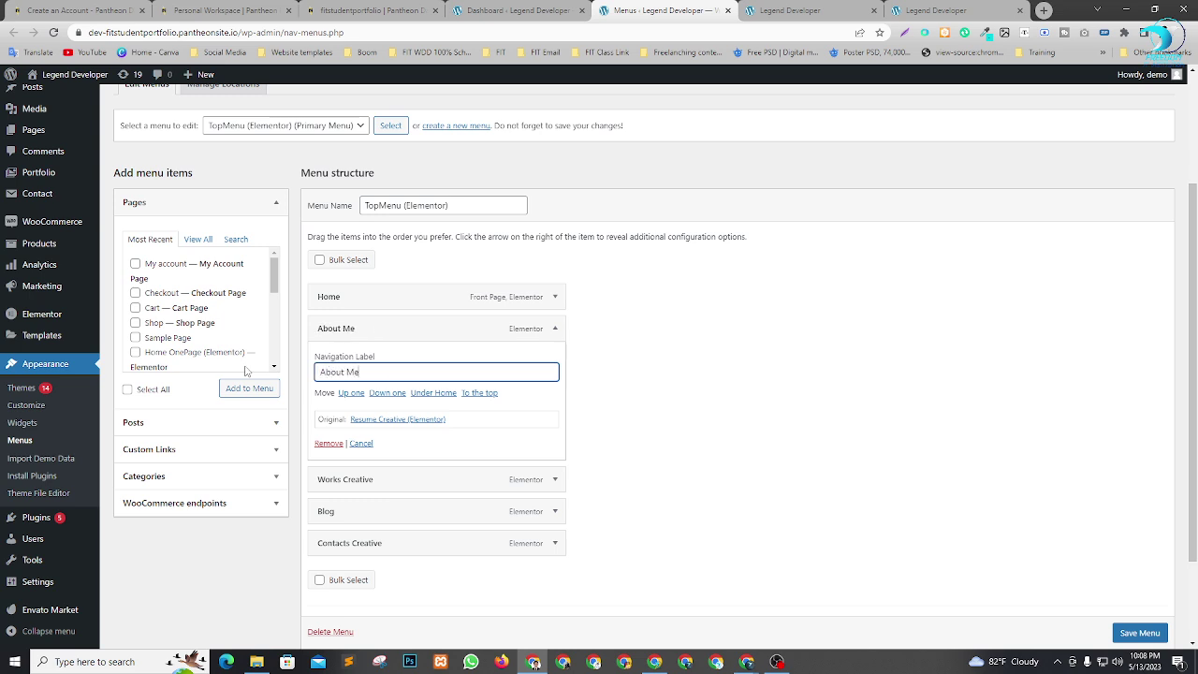
pyautogui.click(671, 423)
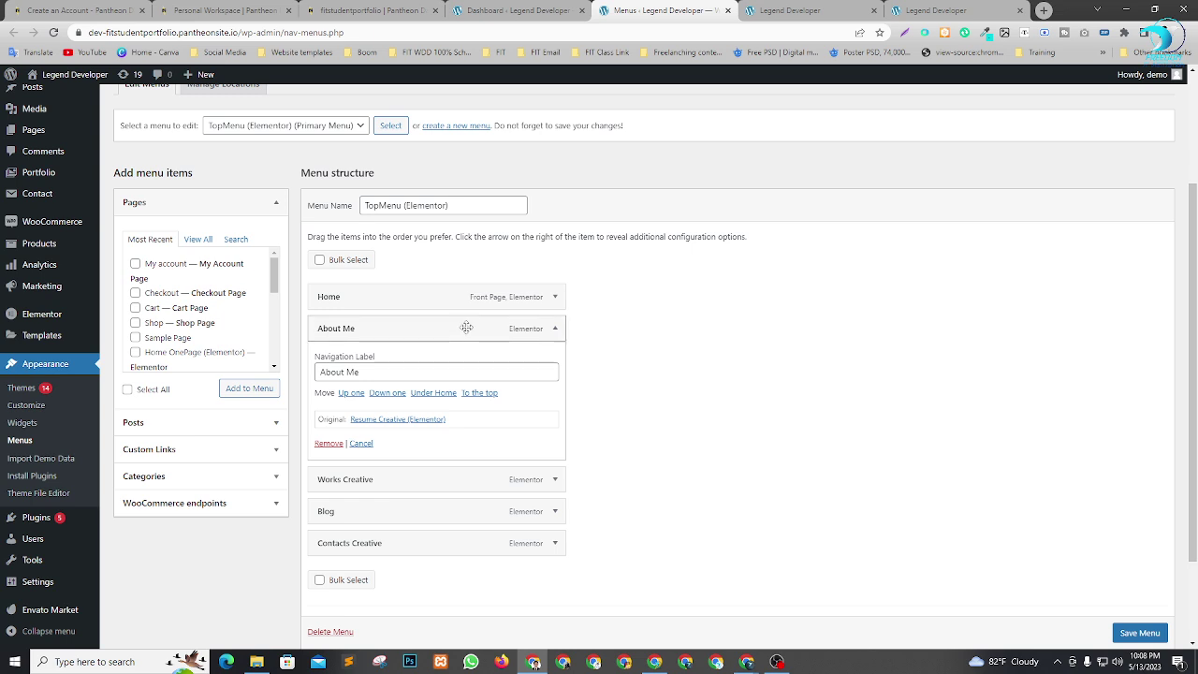
pyautogui.click(550, 333)
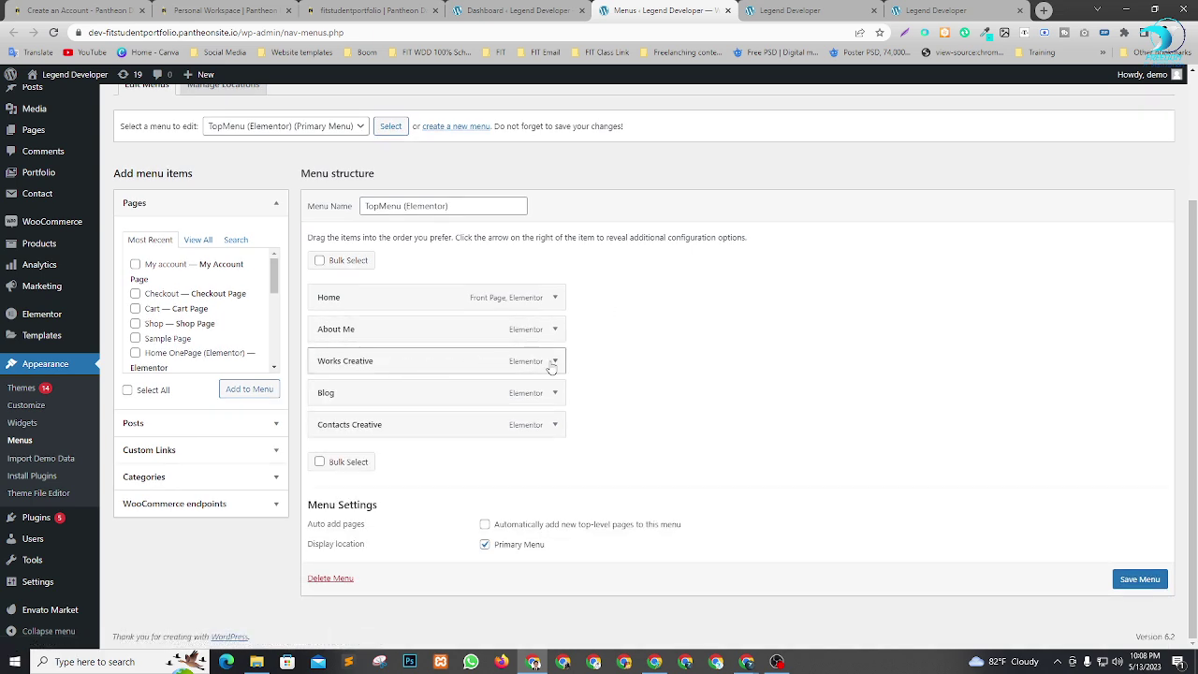
# Relabel the Works Creative menu item as 'Services'.
pyautogui.click(554, 362)
pyautogui.doubleClick(362, 404)
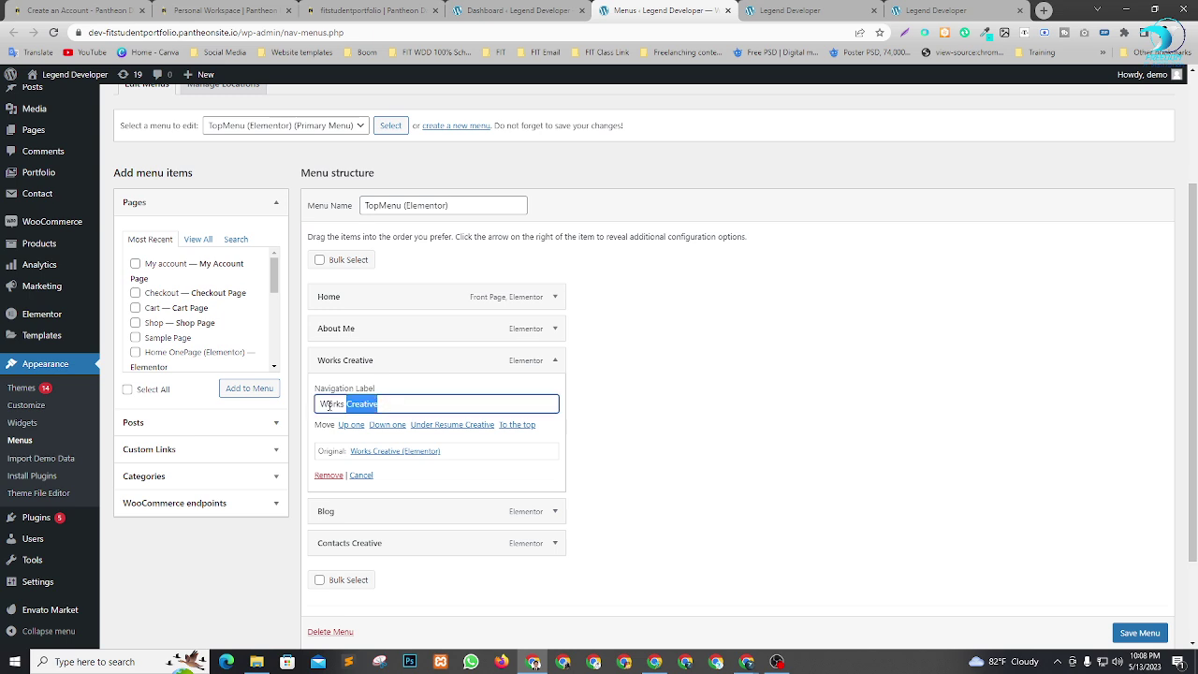
pyautogui.write('Se')
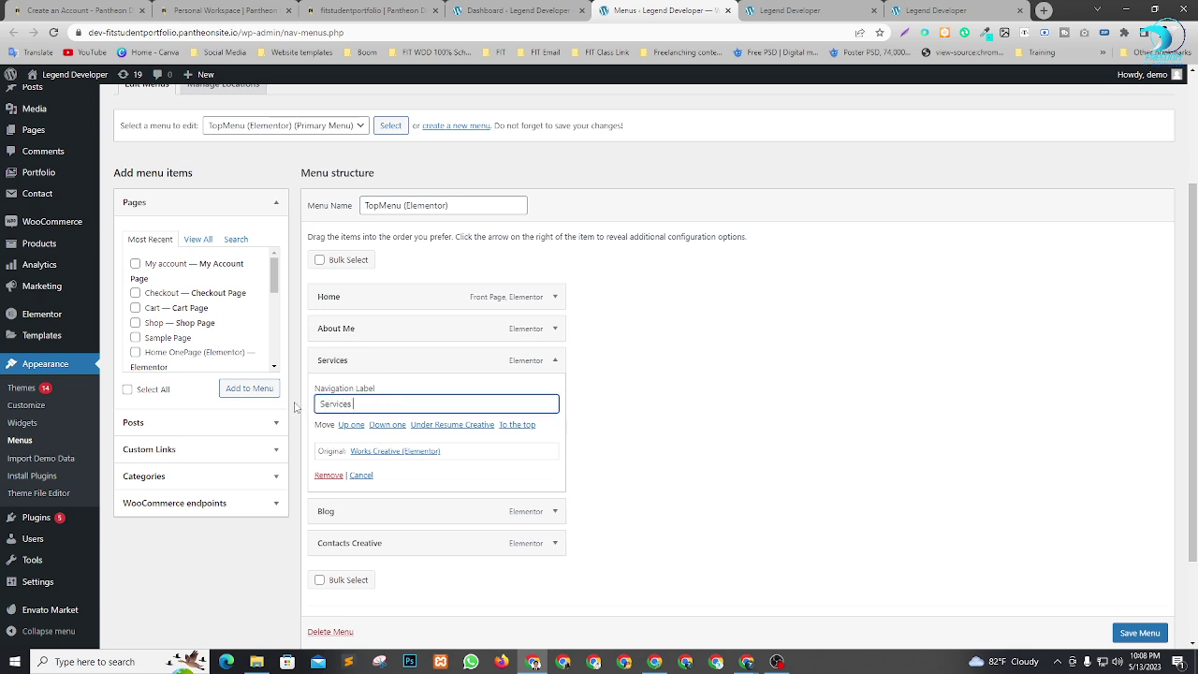
pyautogui.write('rvices')
pyautogui.click(554, 361)
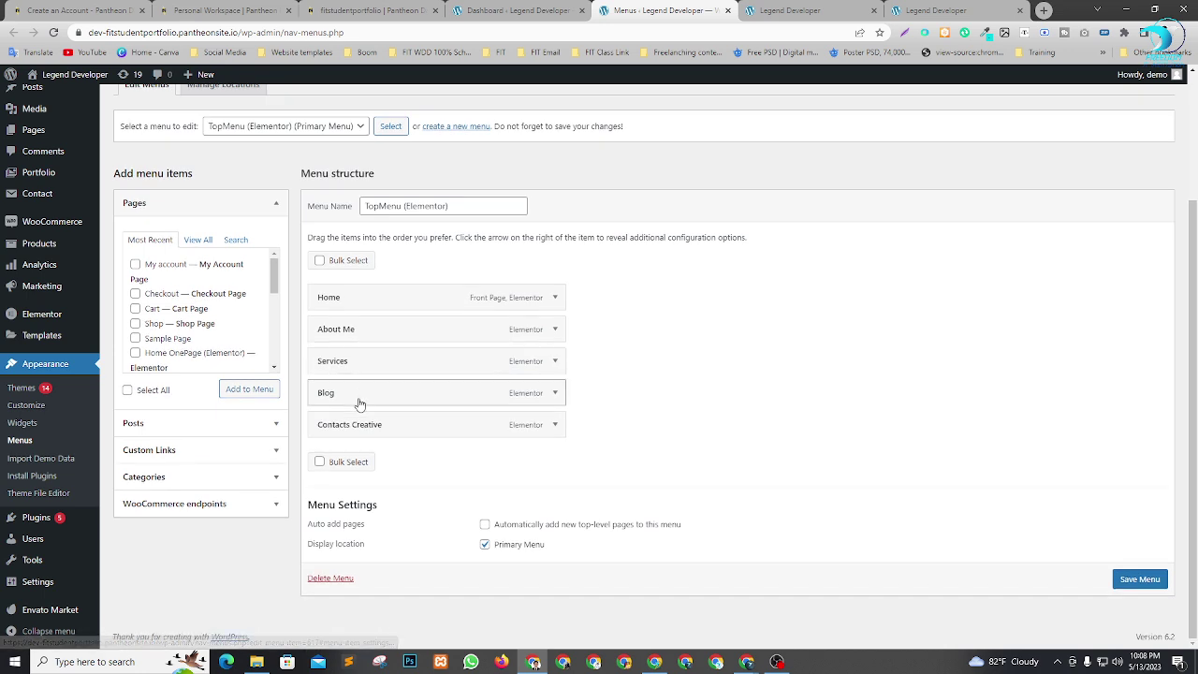
# Relabel Contacts Creative as 'Contact Me' and save the menu.
pyautogui.click(555, 424)
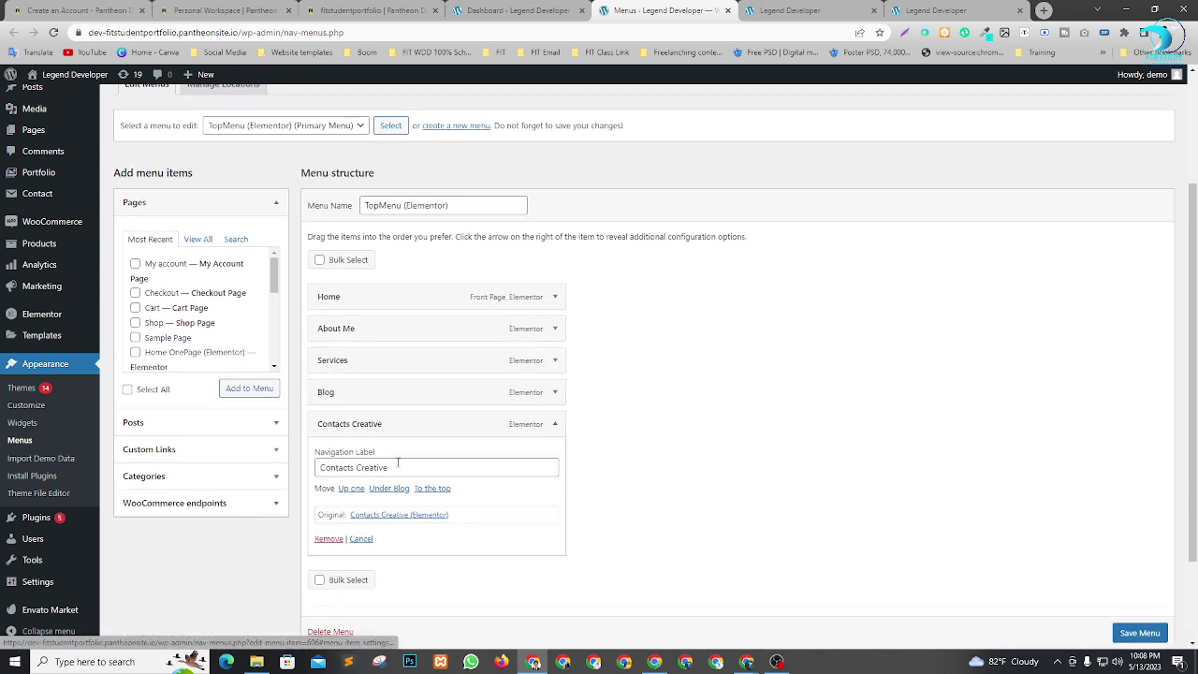
pyautogui.moveTo(354, 467); pyautogui.dragTo(445, 467)
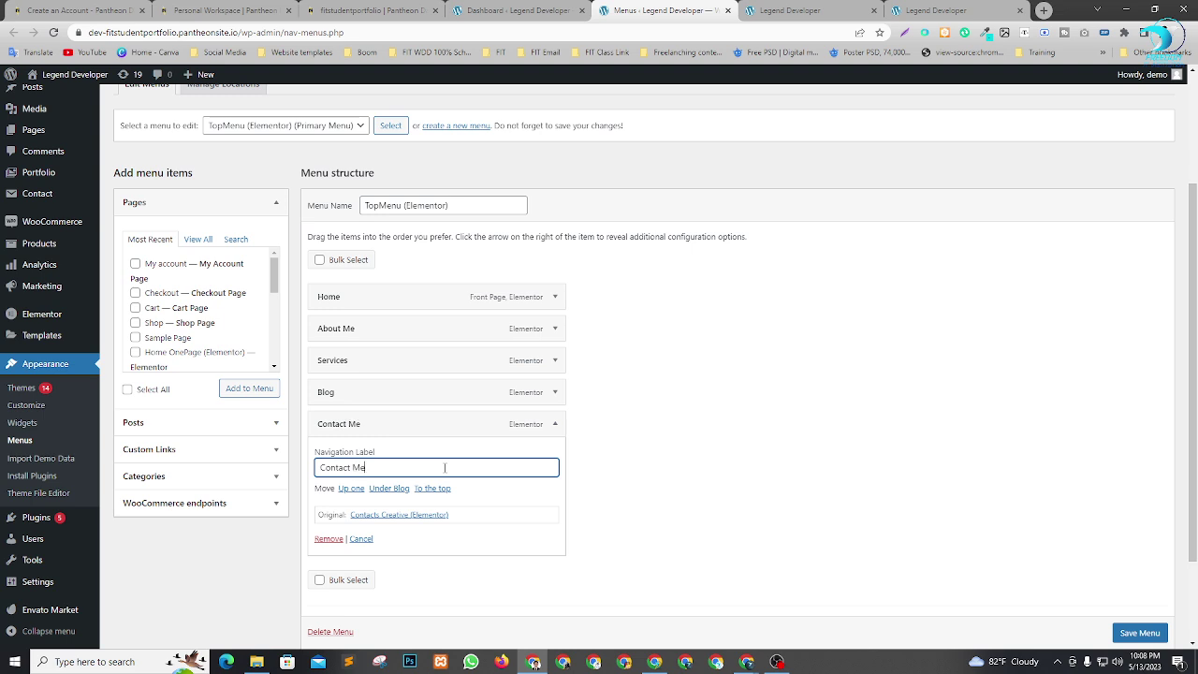
pyautogui.click(555, 424)
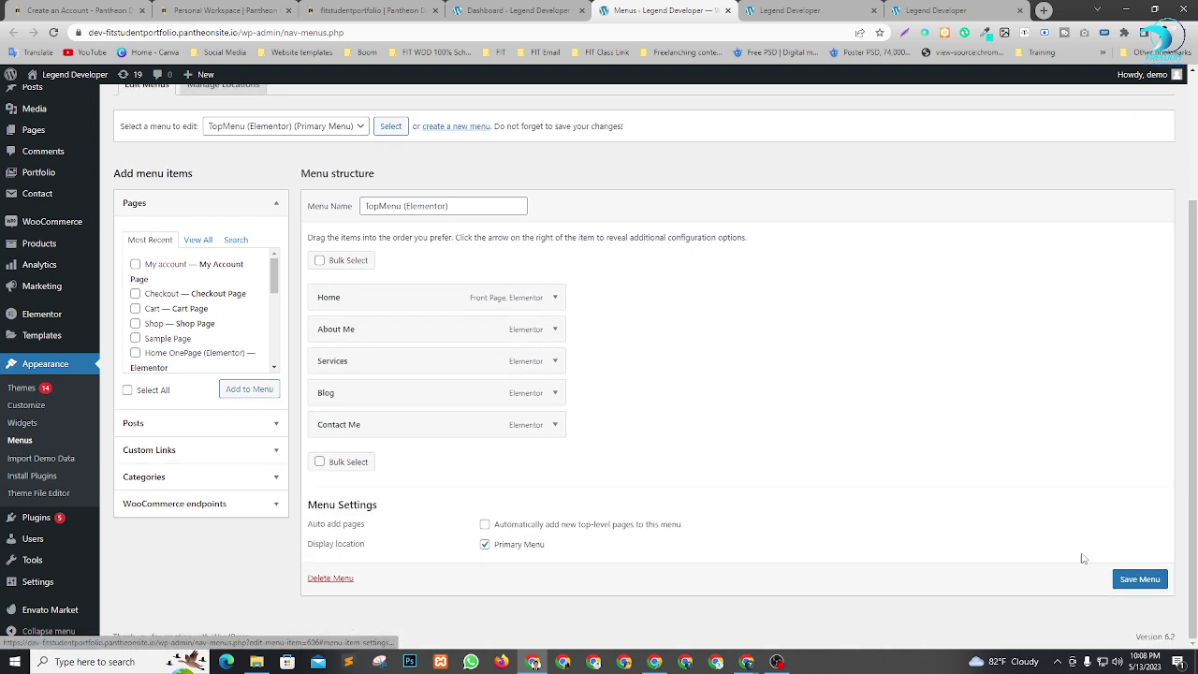
pyautogui.click(1137, 581)
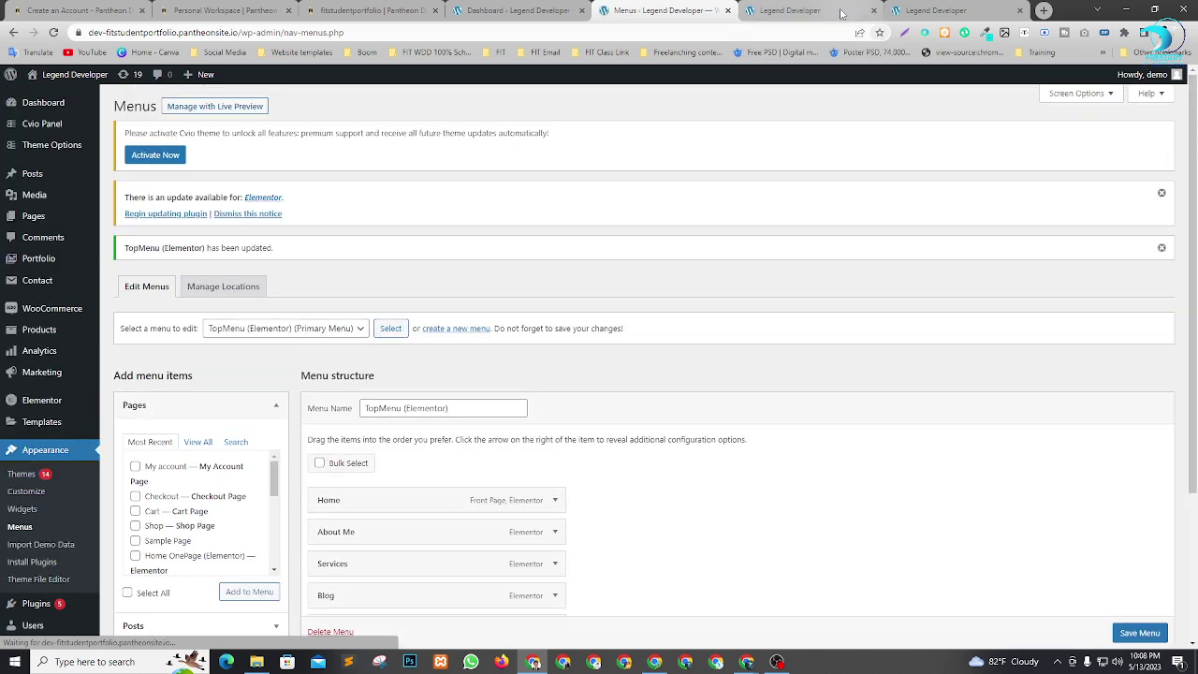
# Close the old site tabs, view the live site with the renamed menu, then return to Menus.
pyautogui.click(876, 11)
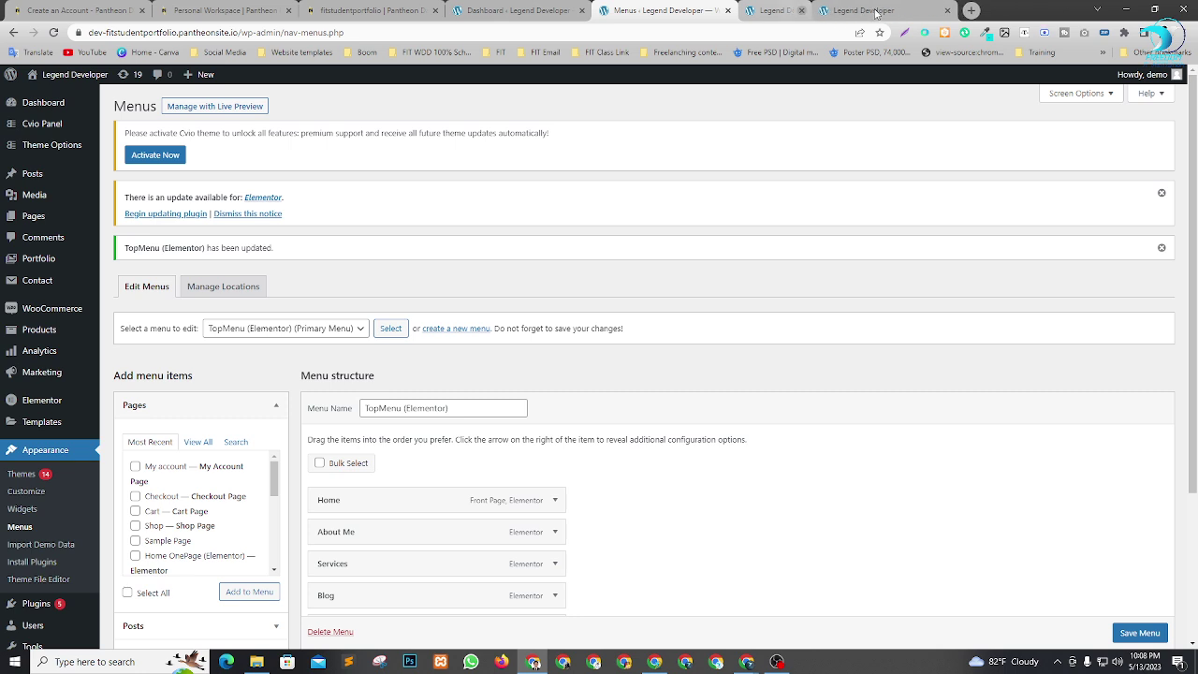
pyautogui.click(876, 11)
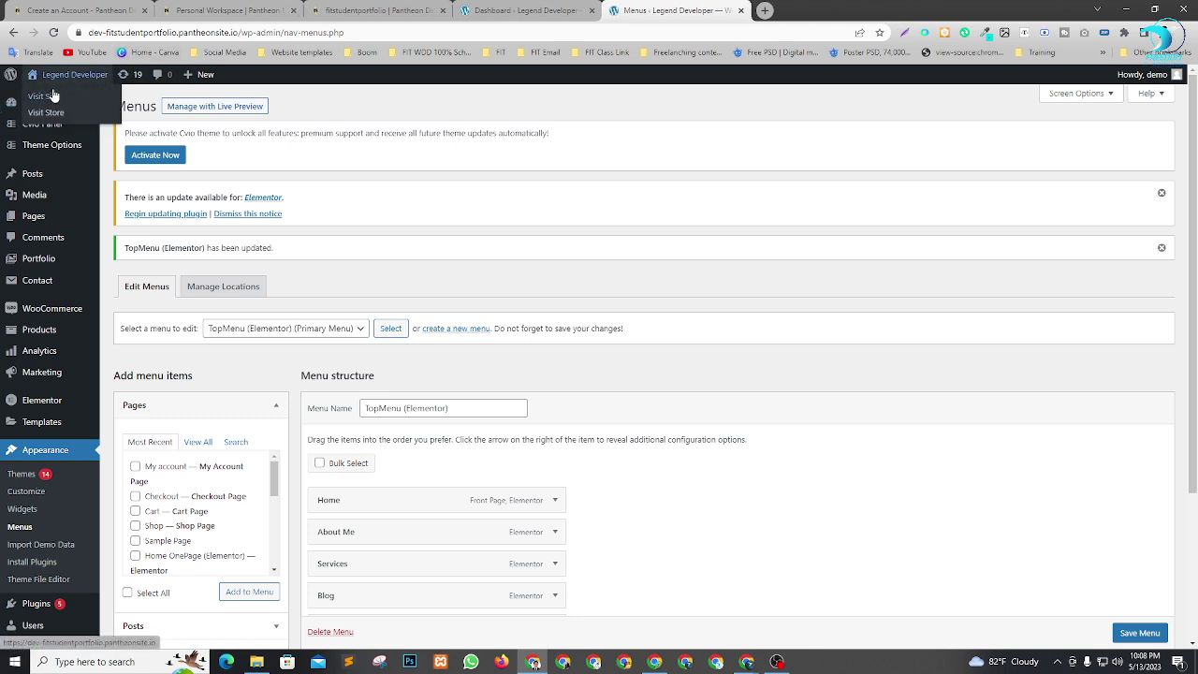
pyautogui.rightClick(51, 93)
pyautogui.click(103, 101)
pyautogui.click(823, 8)
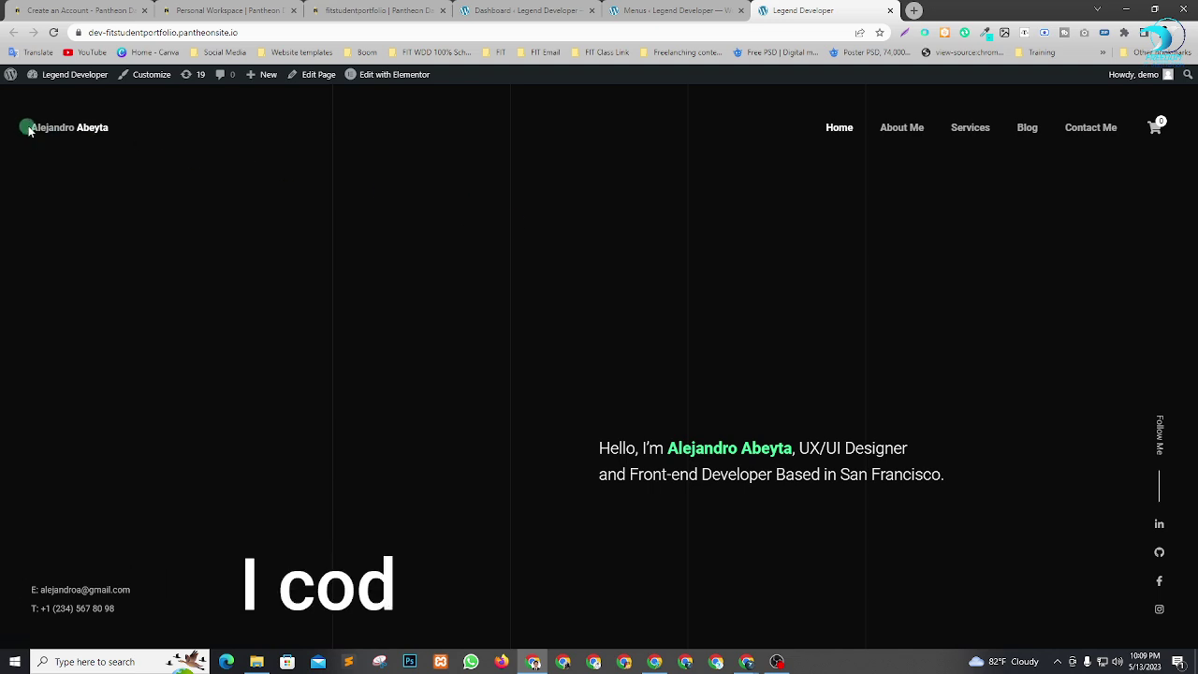
pyautogui.click(670, 10)
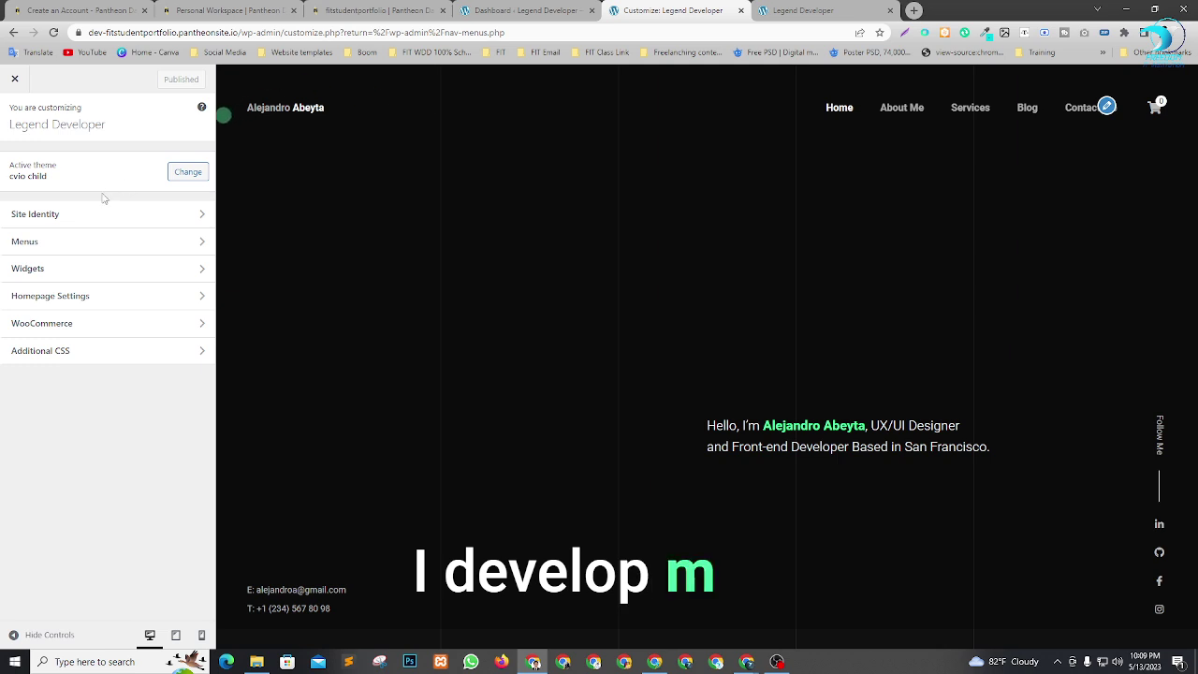
# Upload reerr.png, crop it square and set the gold FL wolf logo as the site icon.
pyautogui.click(166, 216)
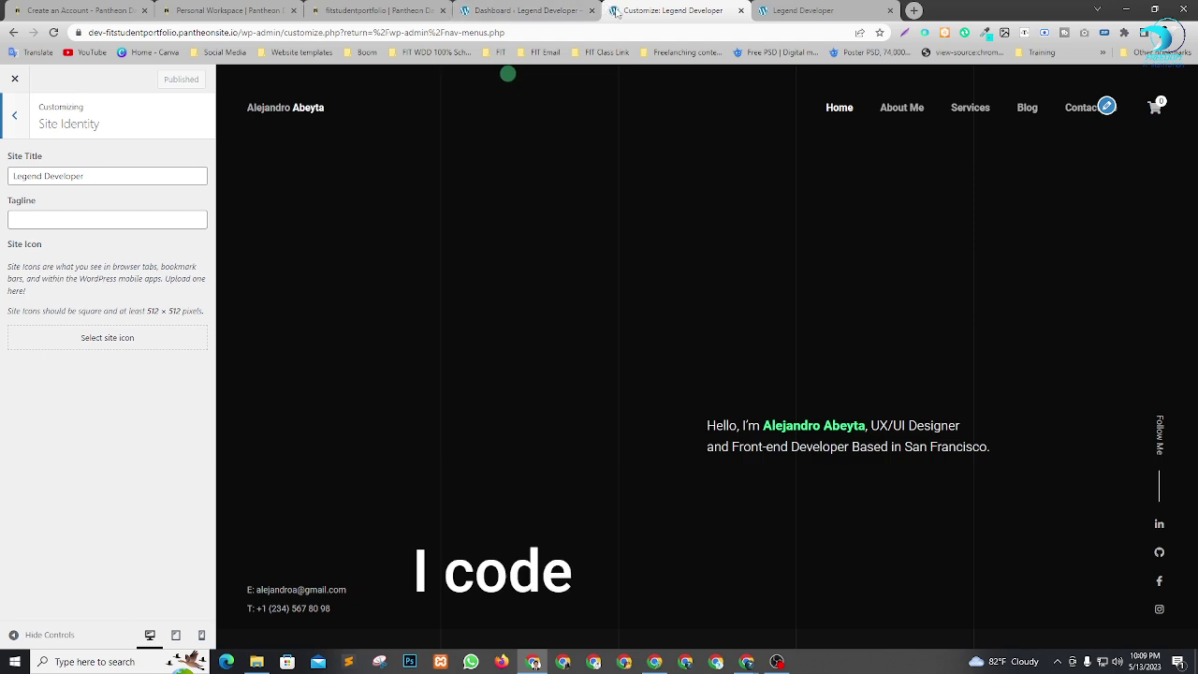
pyautogui.click(139, 342)
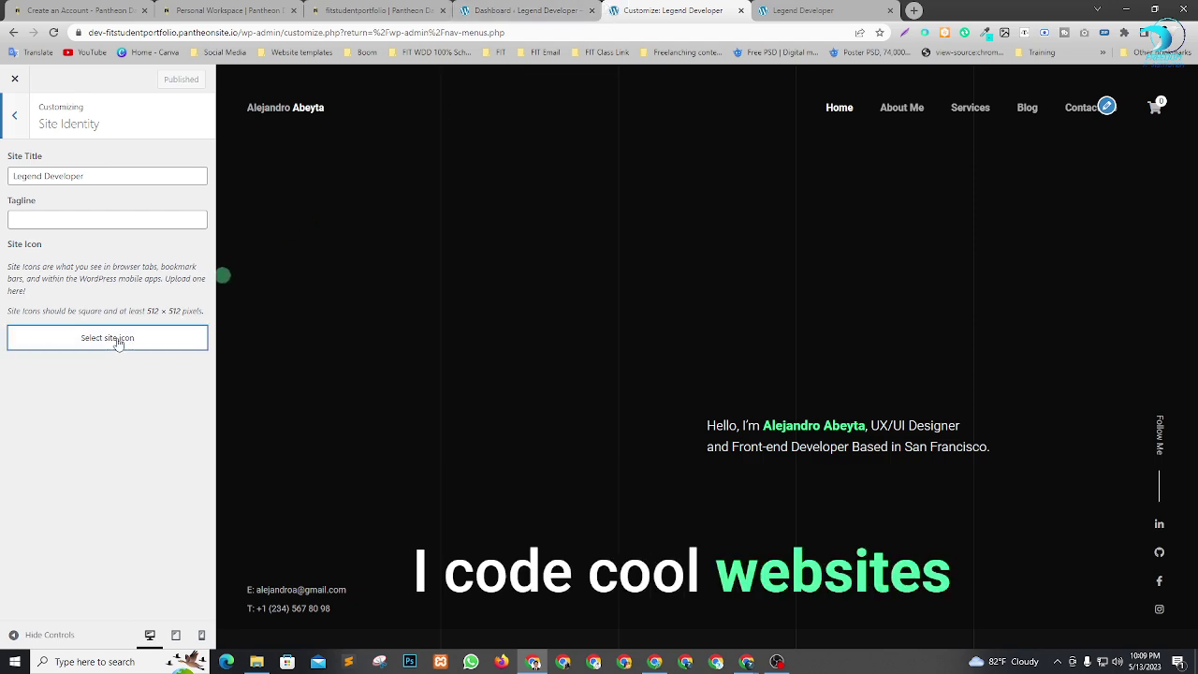
pyautogui.click(581, 352)
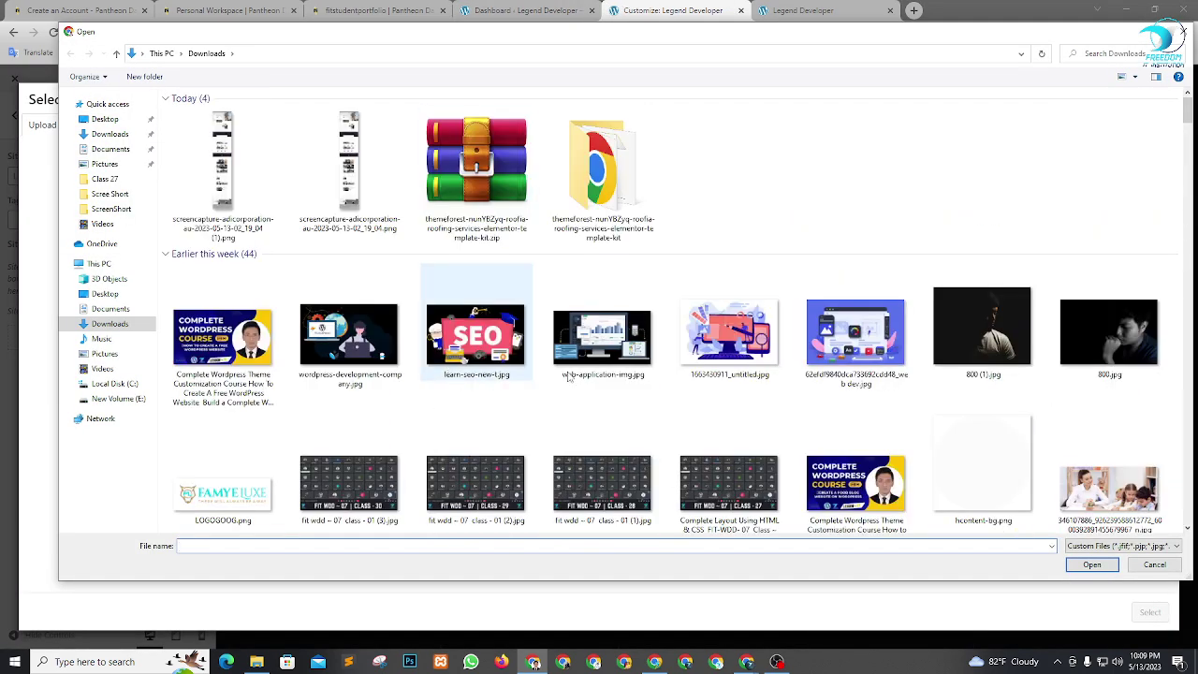
pyautogui.scroll(-5, 712, 356)
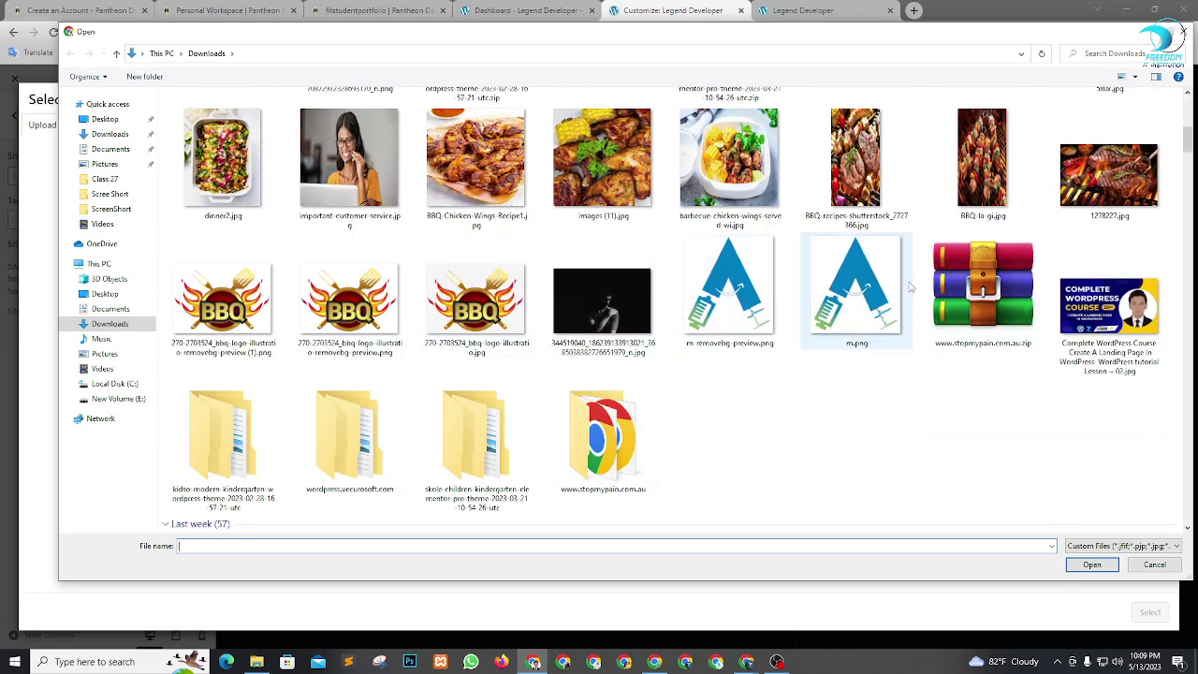
pyautogui.scroll(-5, 857, 309)
pyautogui.click(1123, 228)
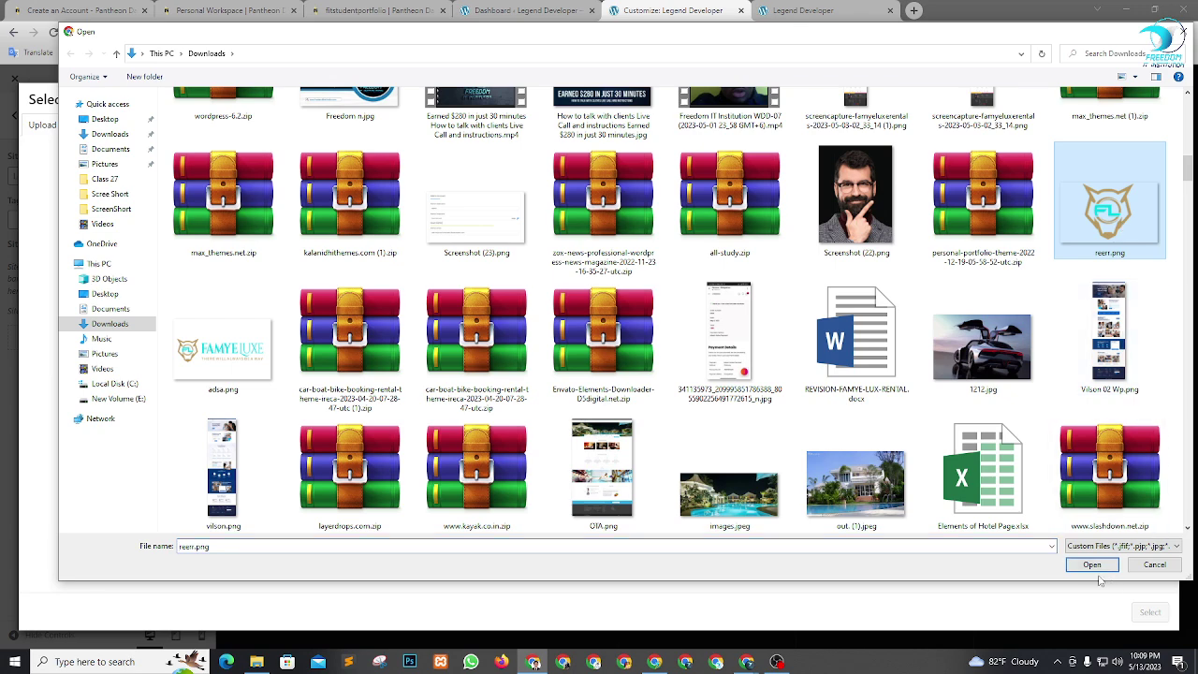
pyautogui.click(1094, 566)
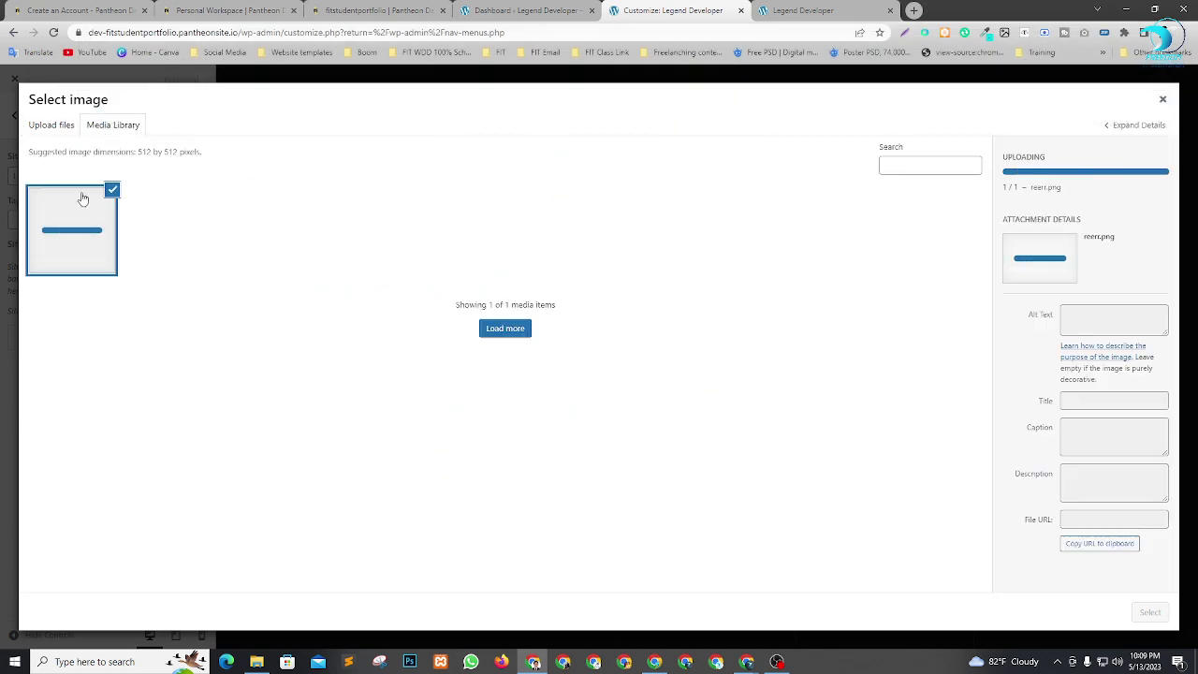
pyautogui.click(1149, 613)
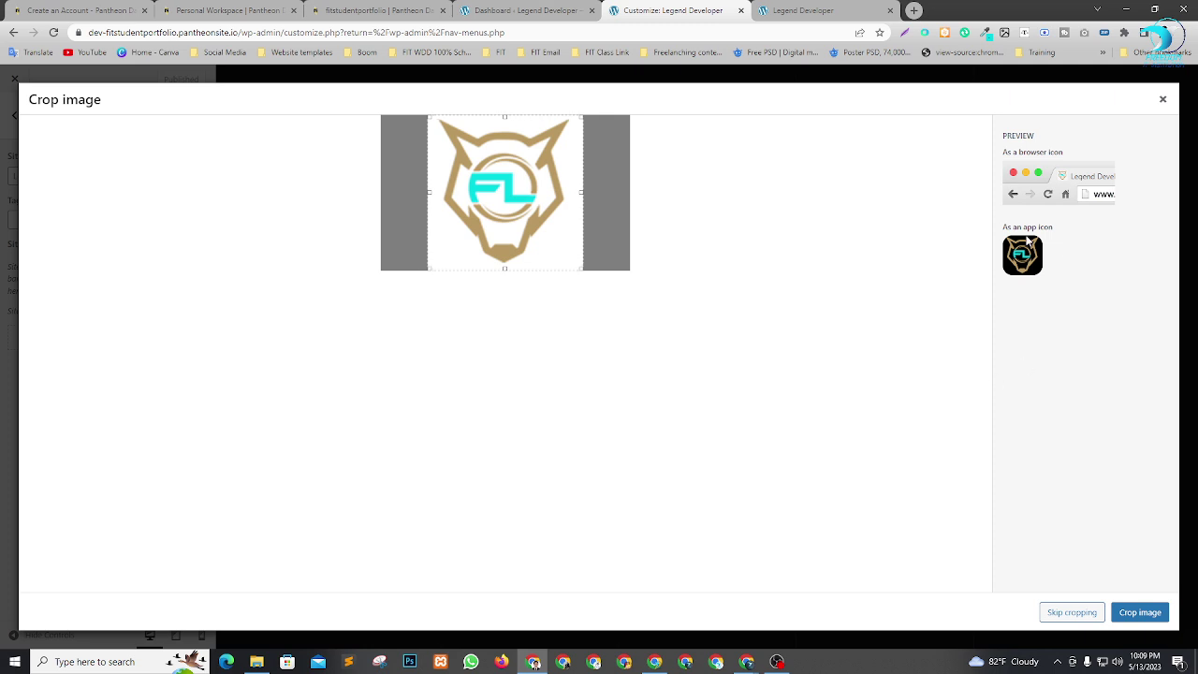
pyautogui.click(1146, 614)
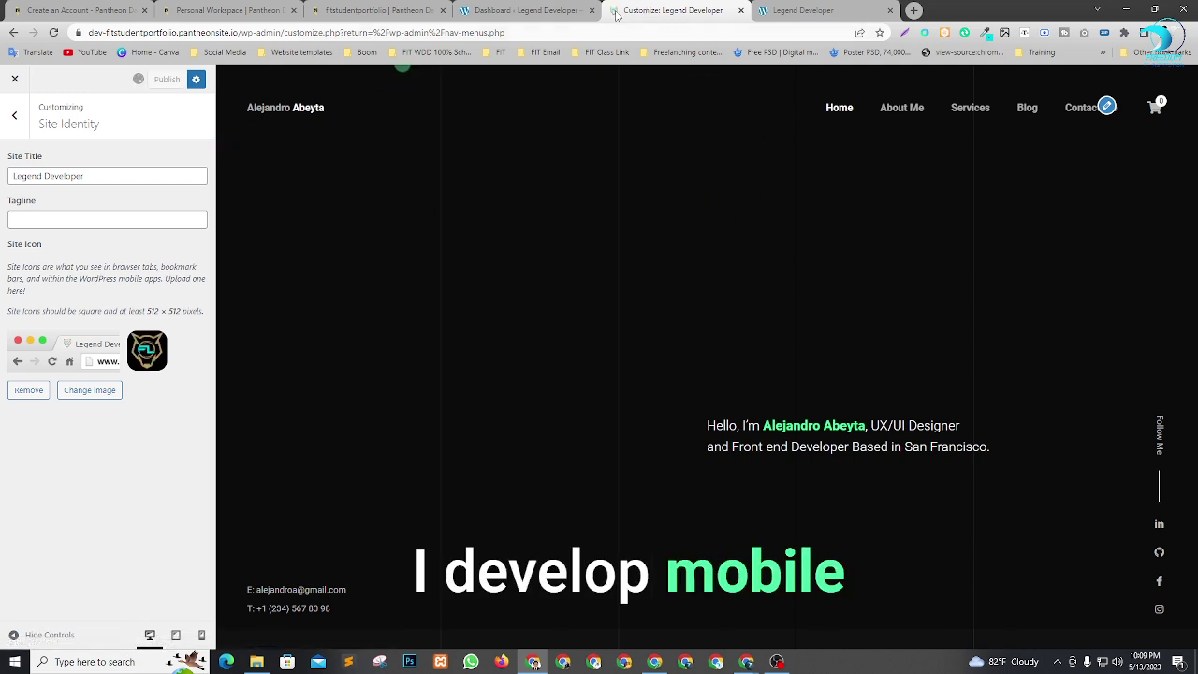
pyautogui.click(14, 114)
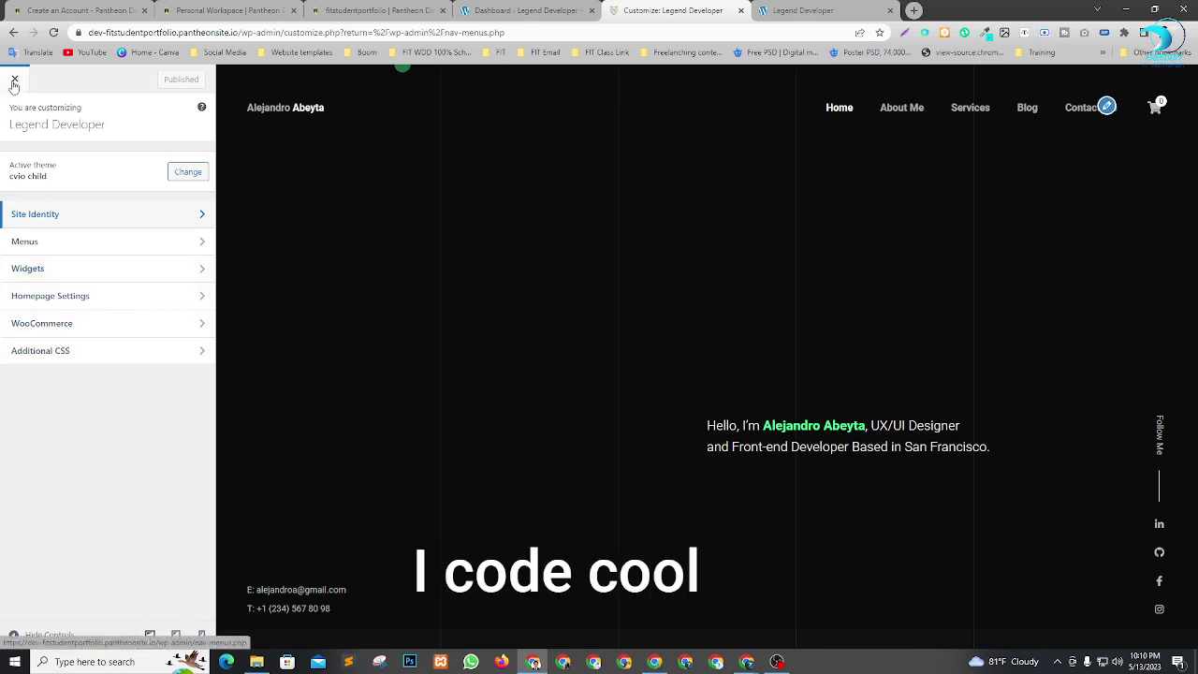
# Reload the live site to check the new icon, open its Customizer, then go to the Dashboard.
pyautogui.click(803, 11)
pyautogui.press('F5')
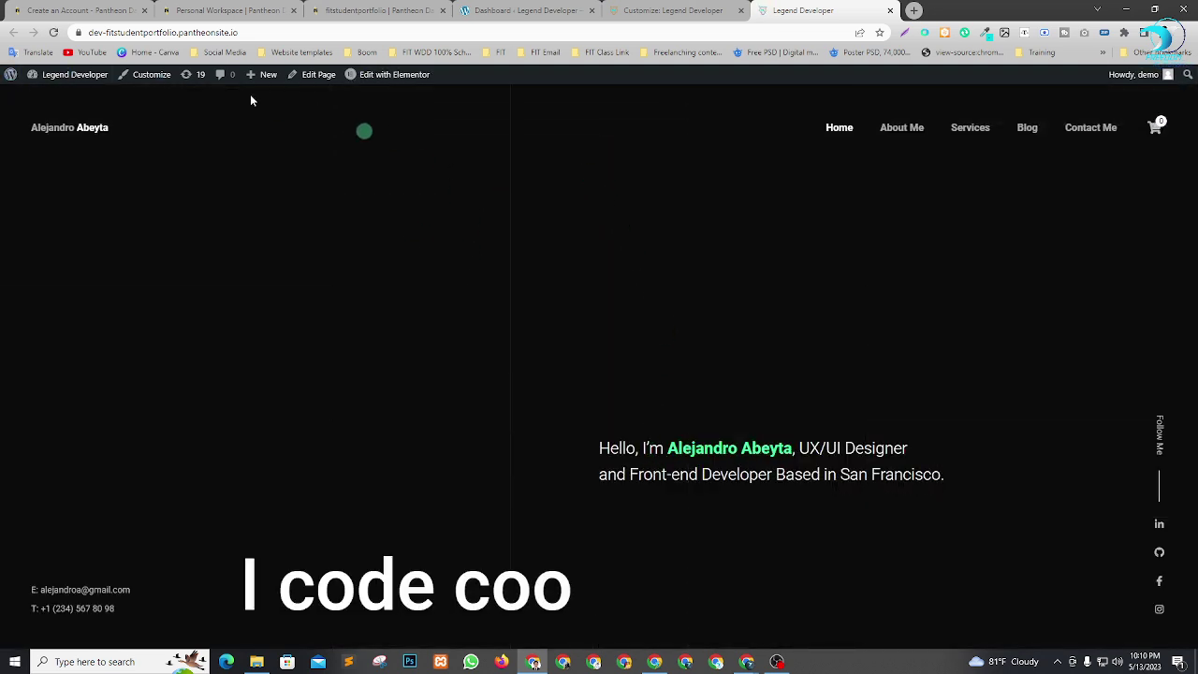
pyautogui.click(147, 74)
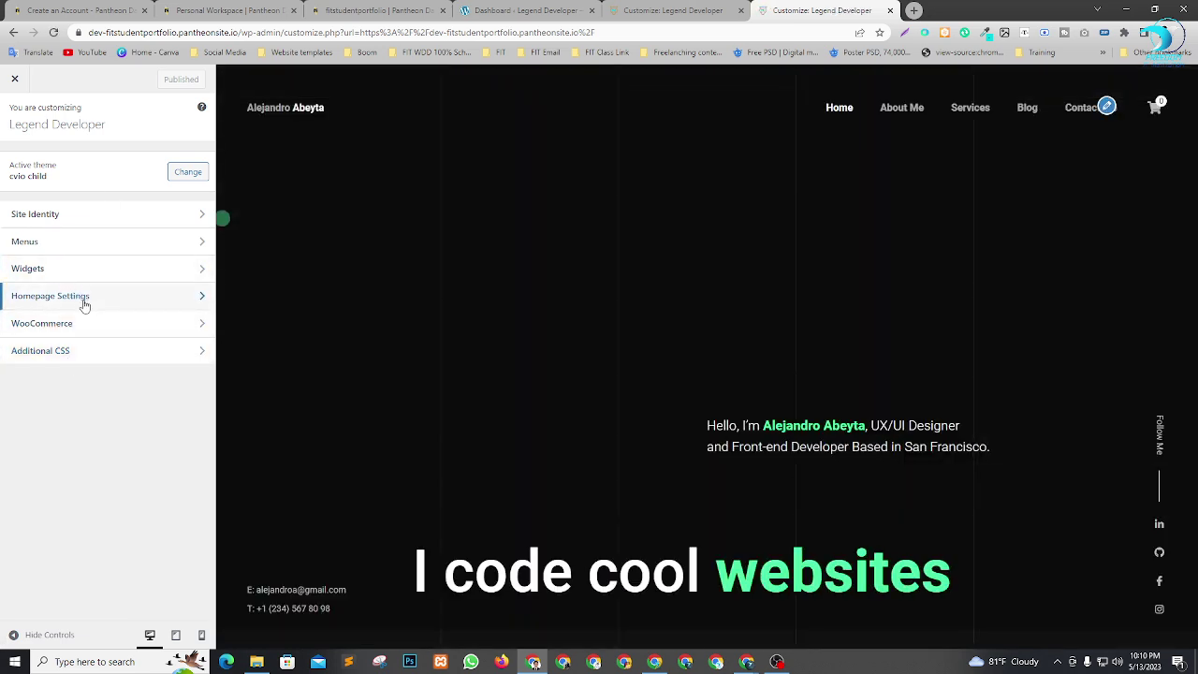
pyautogui.click(550, 9)
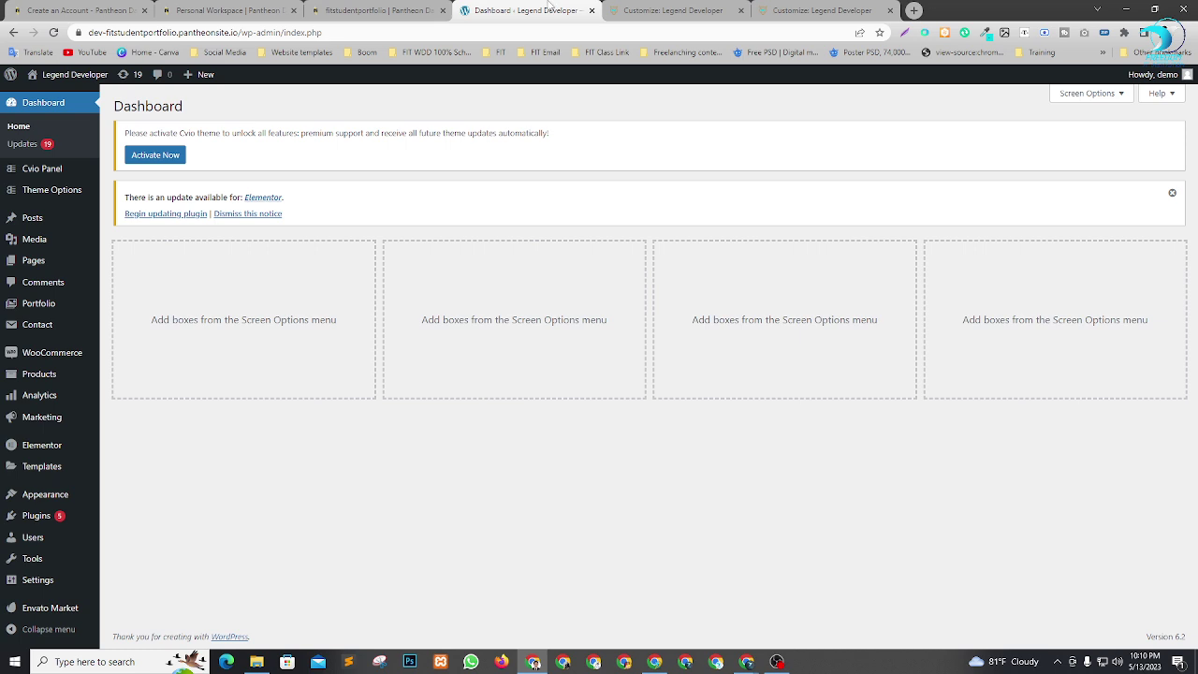
# Open the Cvio theme's Styling options page.
pyautogui.click(51, 191)
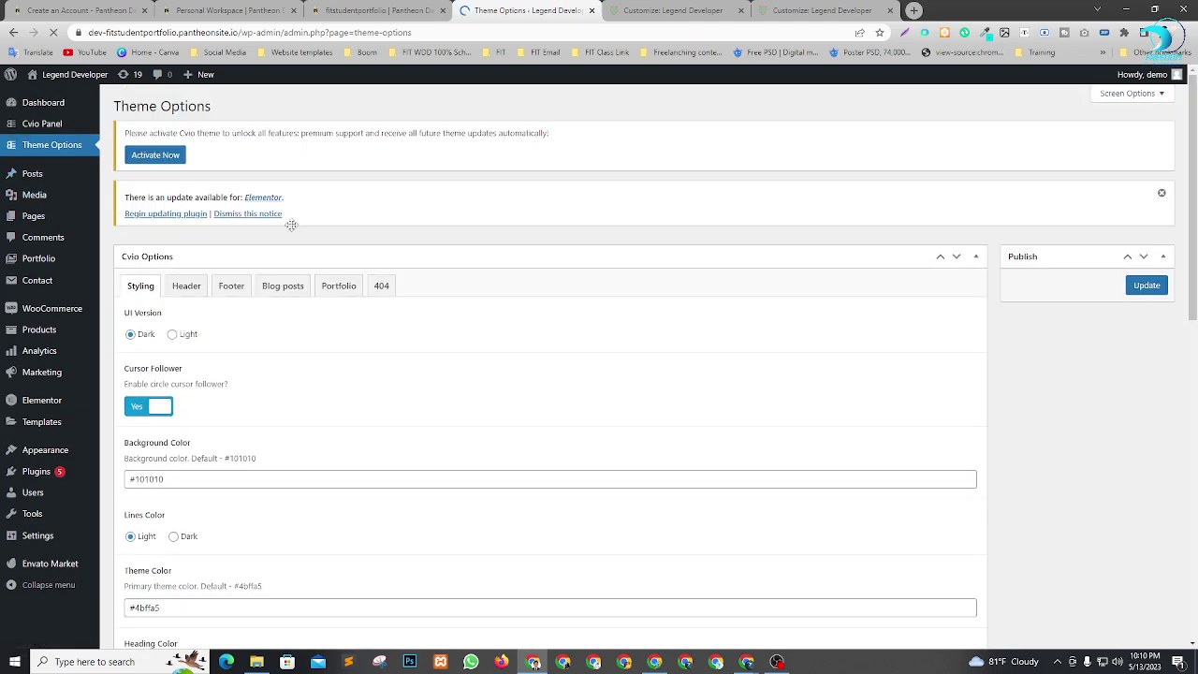
pyautogui.scroll(-3, 415, 343)
pyautogui.scroll(3, 415, 342)
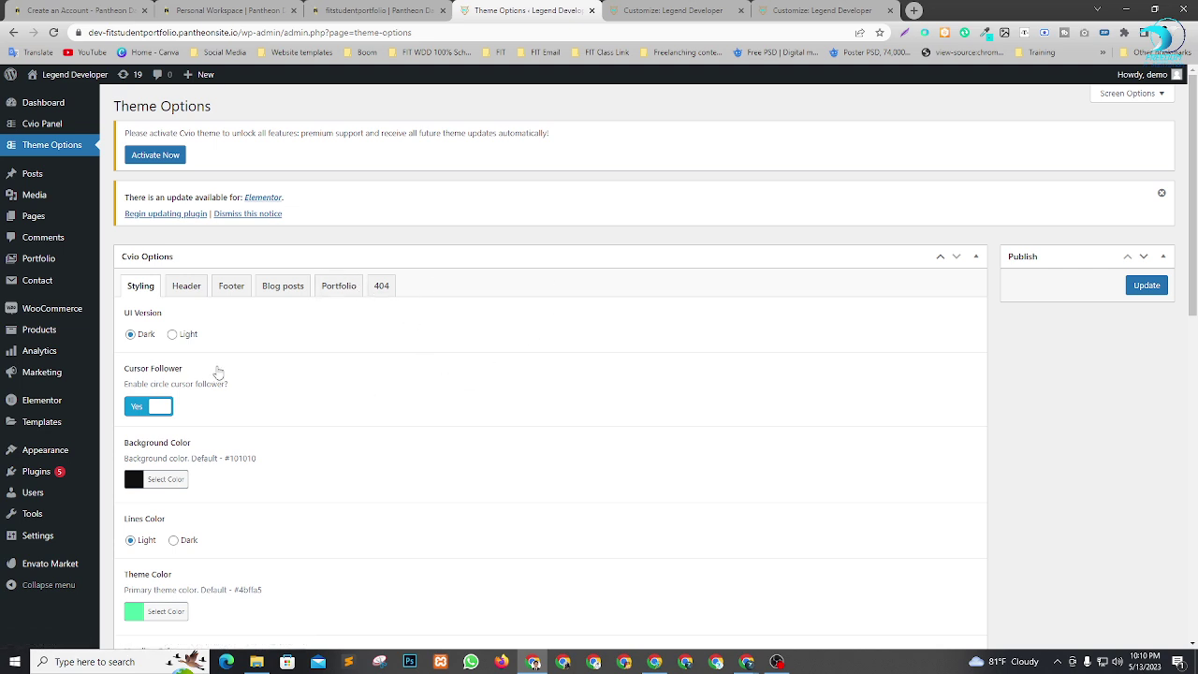
pyautogui.scroll(-2, 426, 309)
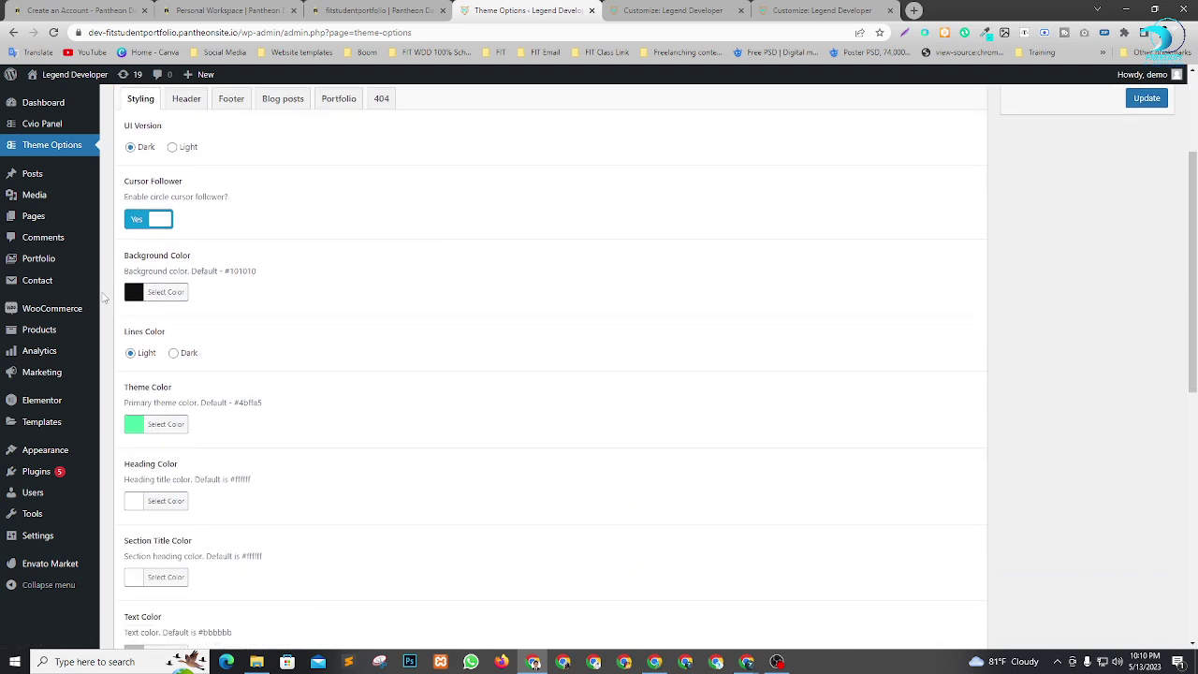
pyautogui.click(828, 10)
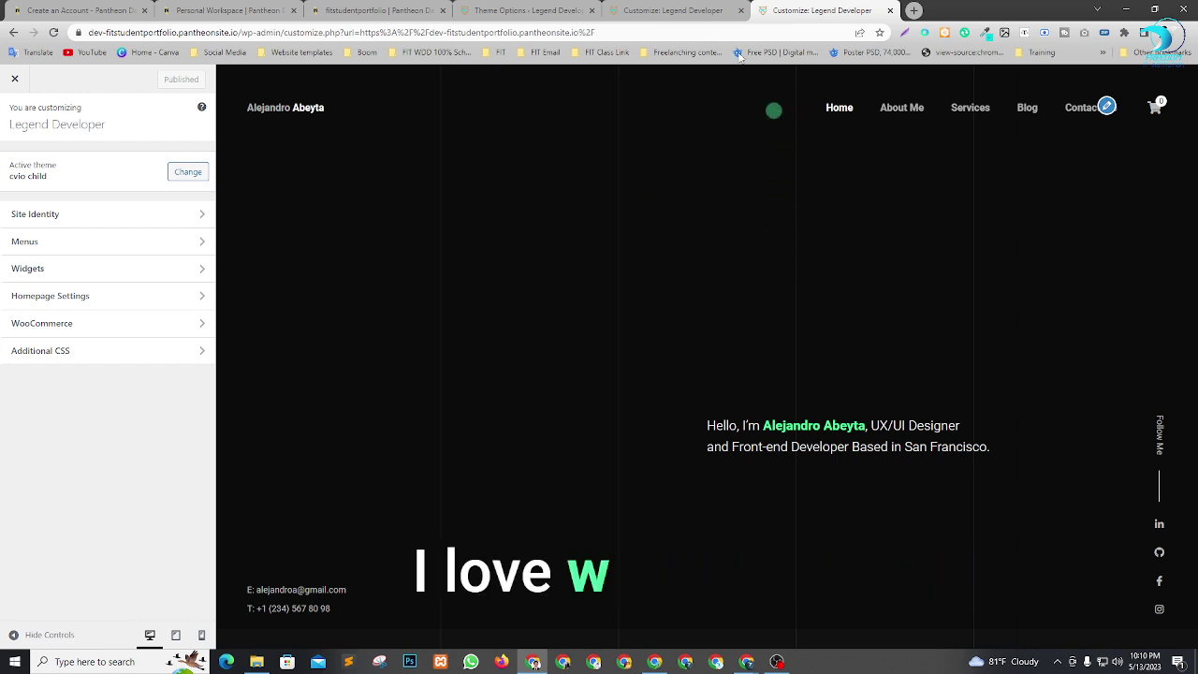
pyautogui.click(672, 11)
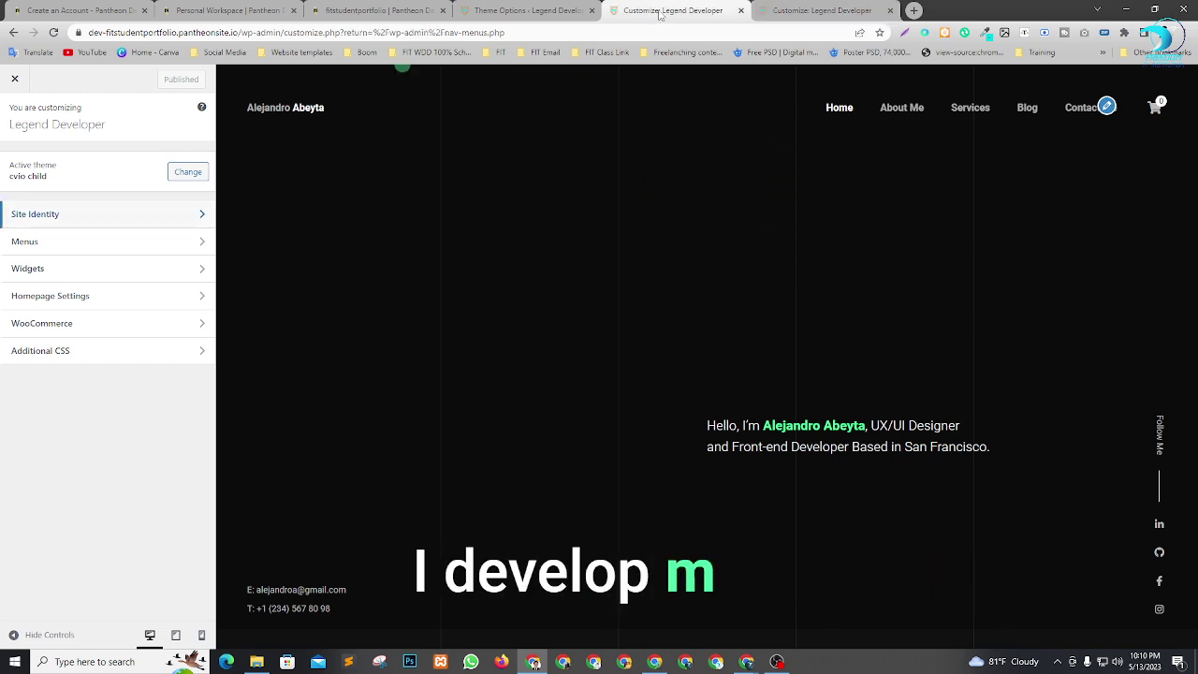
pyautogui.click(505, 9)
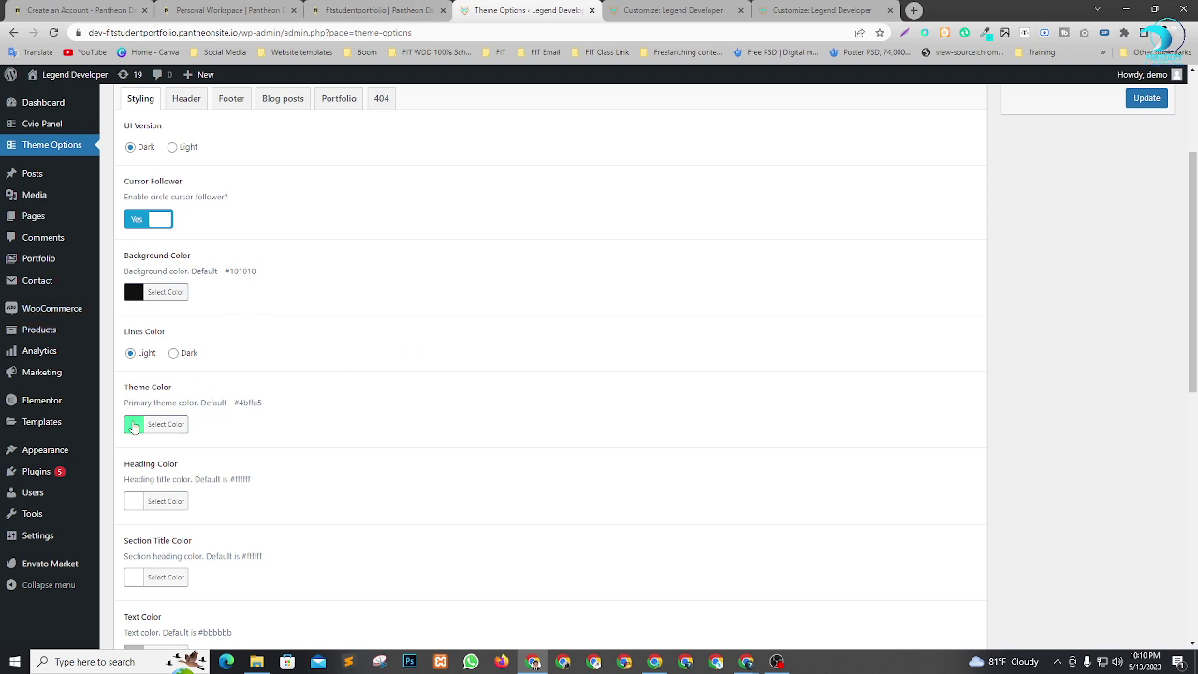
# Set the Theme Color to blue #2427e5 and save the theme options.
pyautogui.click(134, 426)
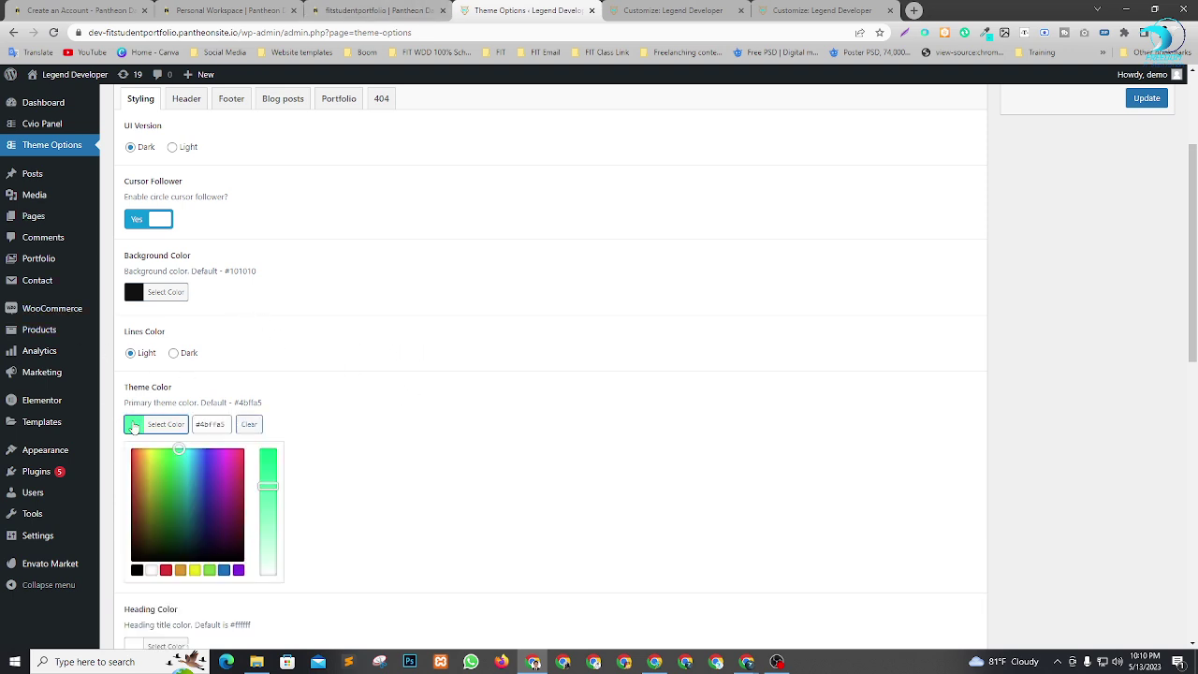
pyautogui.click(181, 570)
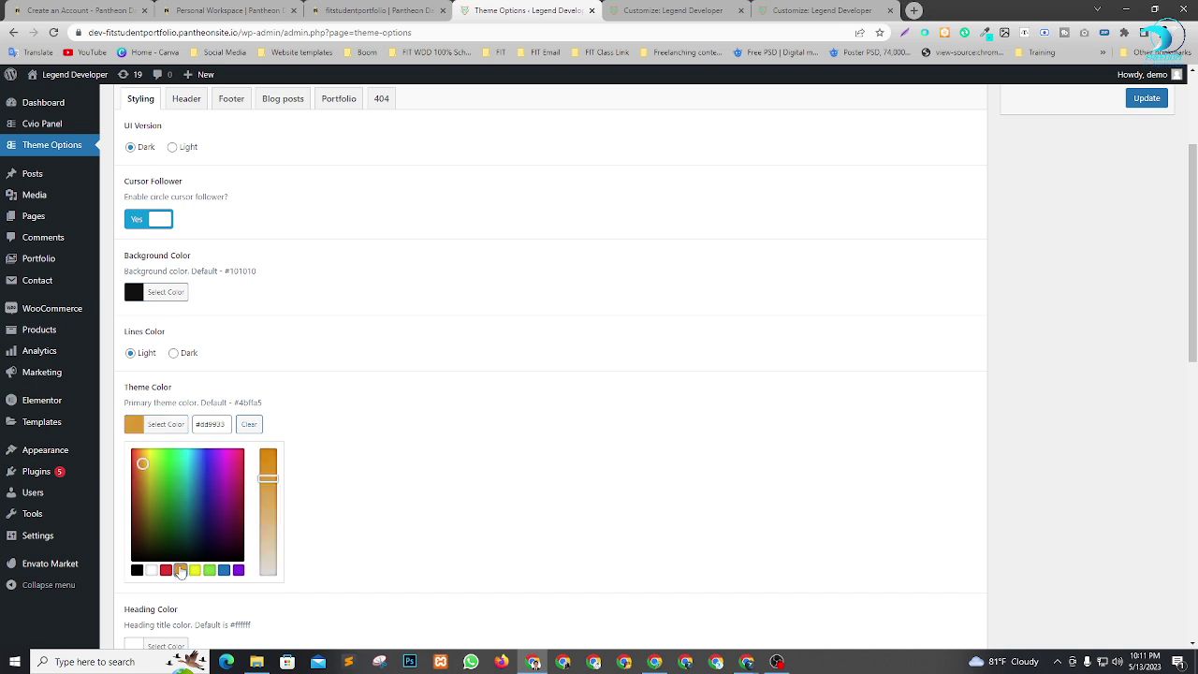
pyautogui.click(140, 467)
pyautogui.moveTo(139, 470); pyautogui.dragTo(141, 463)
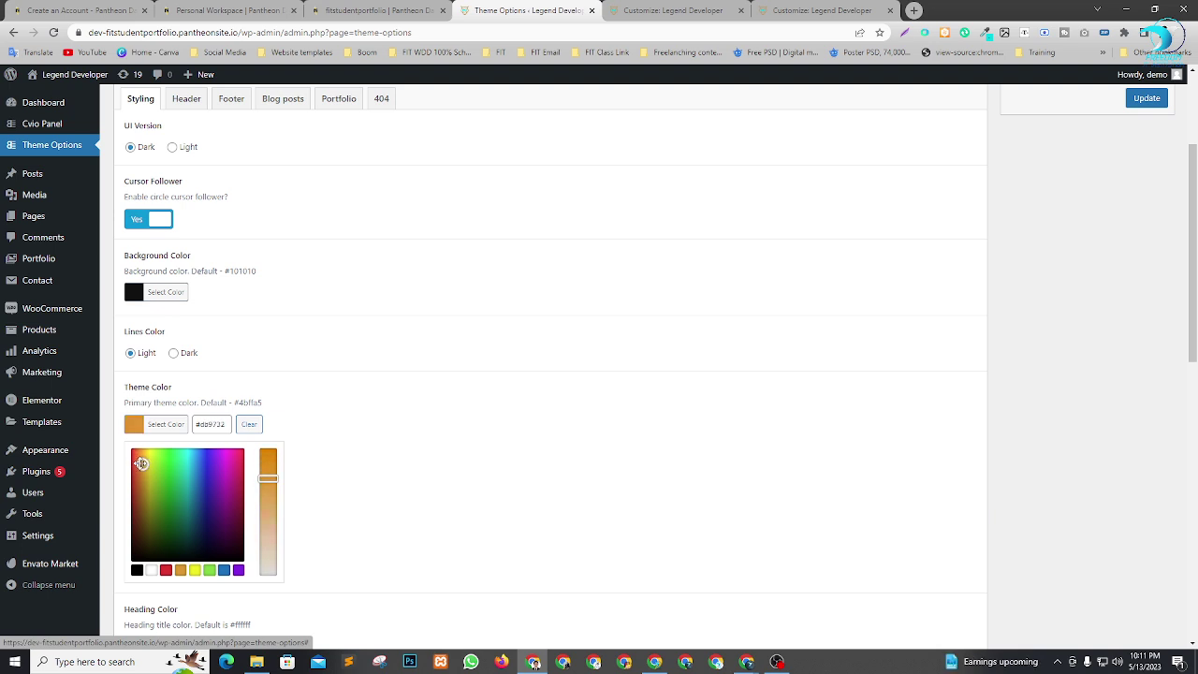
pyautogui.click(225, 572)
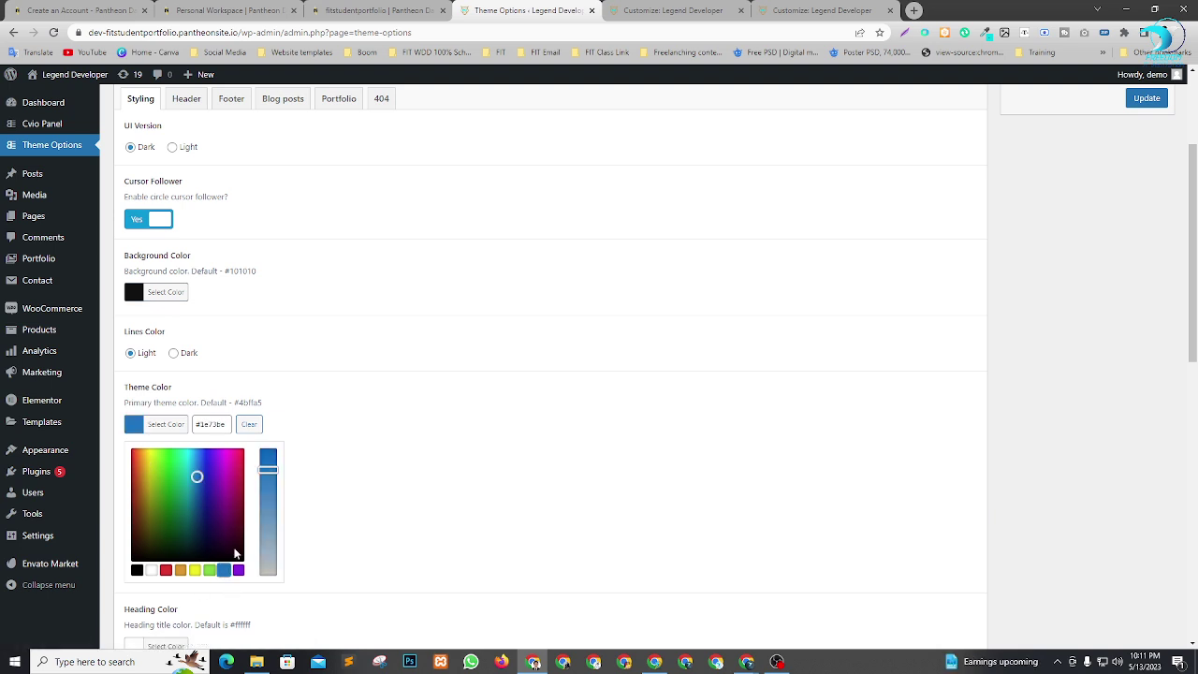
pyautogui.click(207, 459)
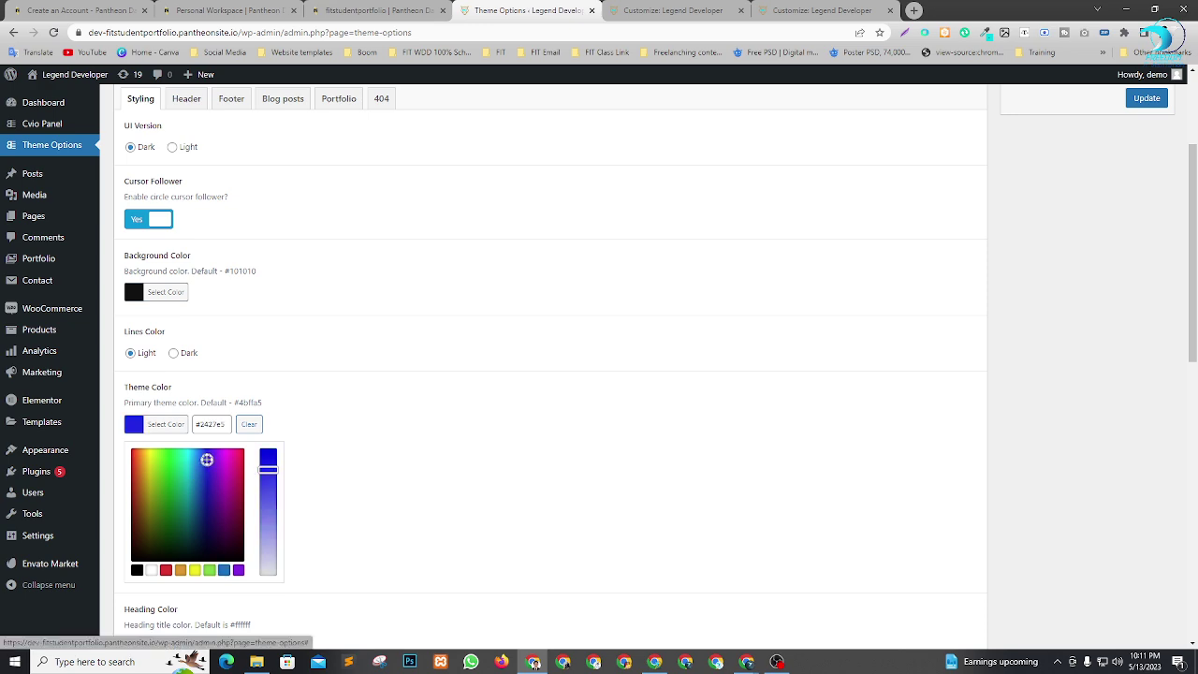
pyautogui.click(307, 394)
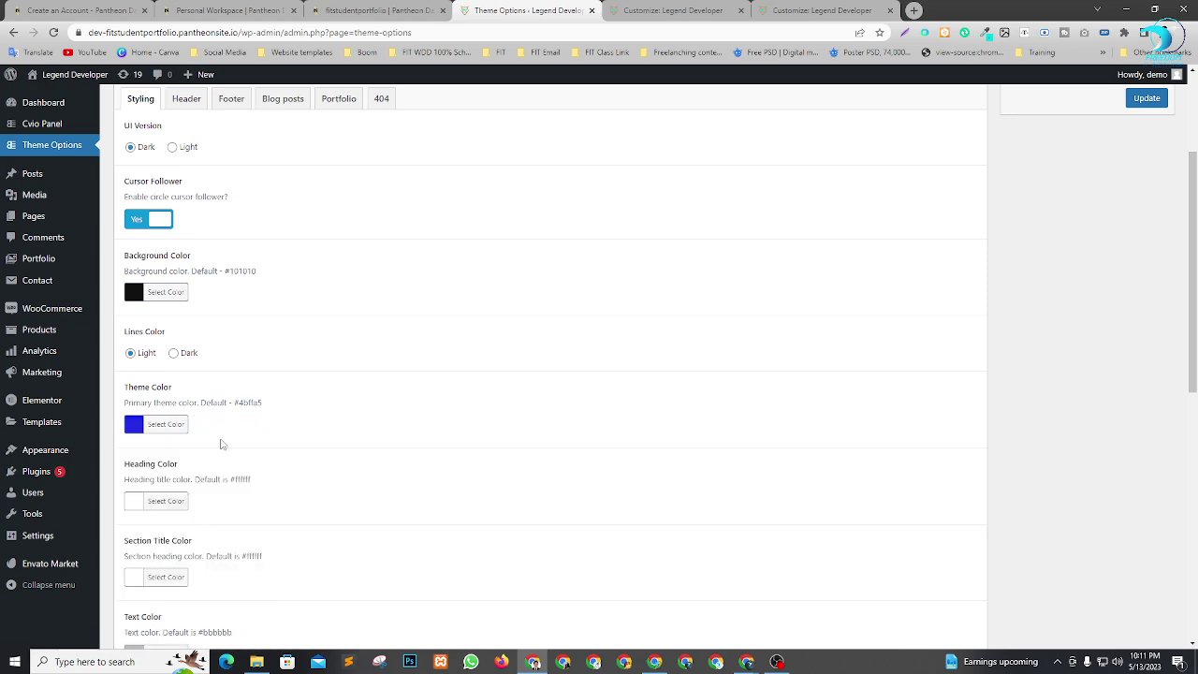
pyautogui.scroll(-2, 244, 448)
pyautogui.scroll(4, 530, 490)
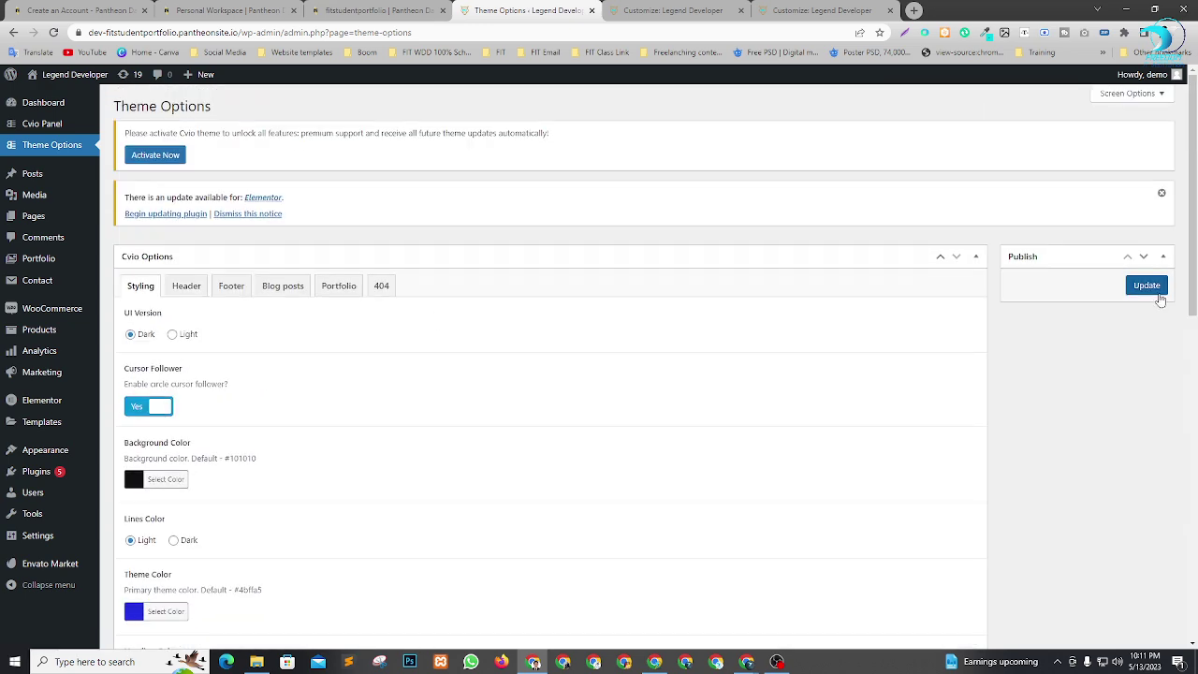
pyautogui.click(1147, 286)
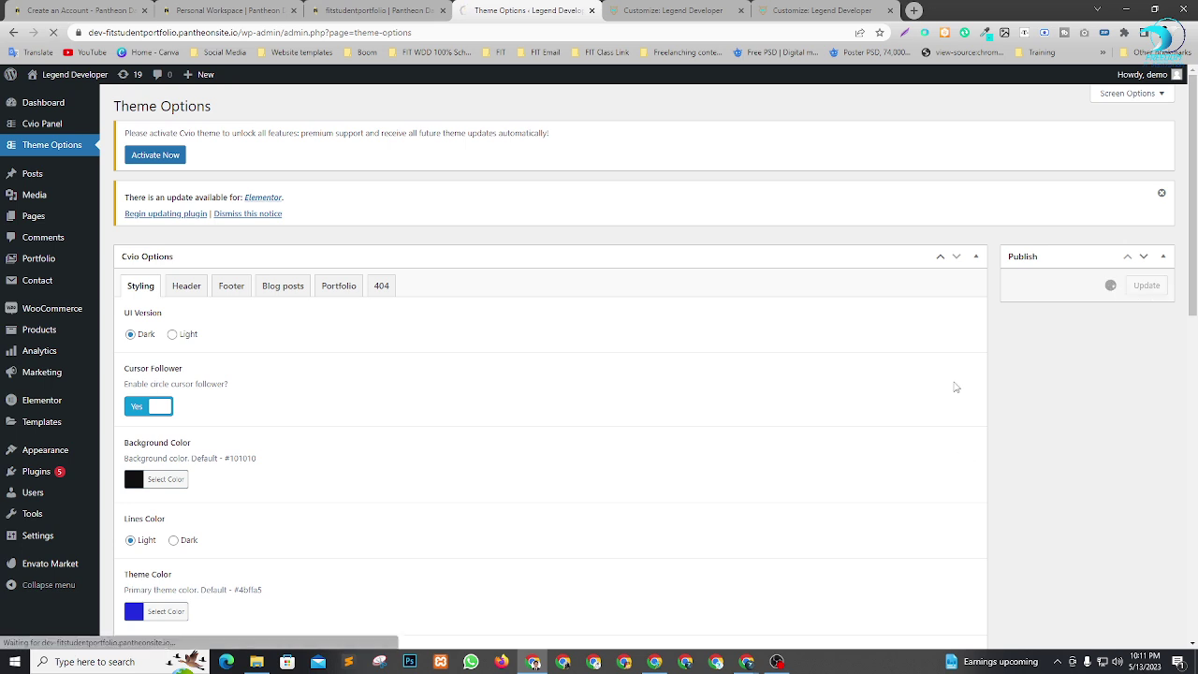
# Close both Customizer tabs and open the live homepage in a new tab to see the blue accents.
pyautogui.click(836, 11)
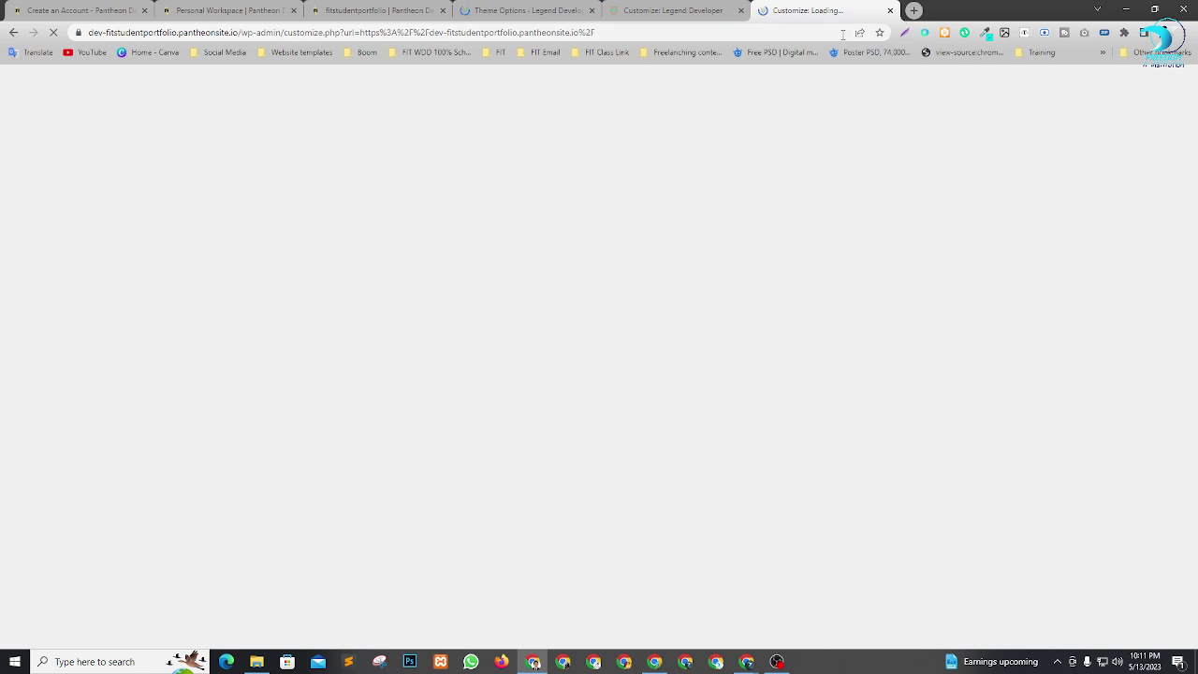
pyautogui.click(891, 10)
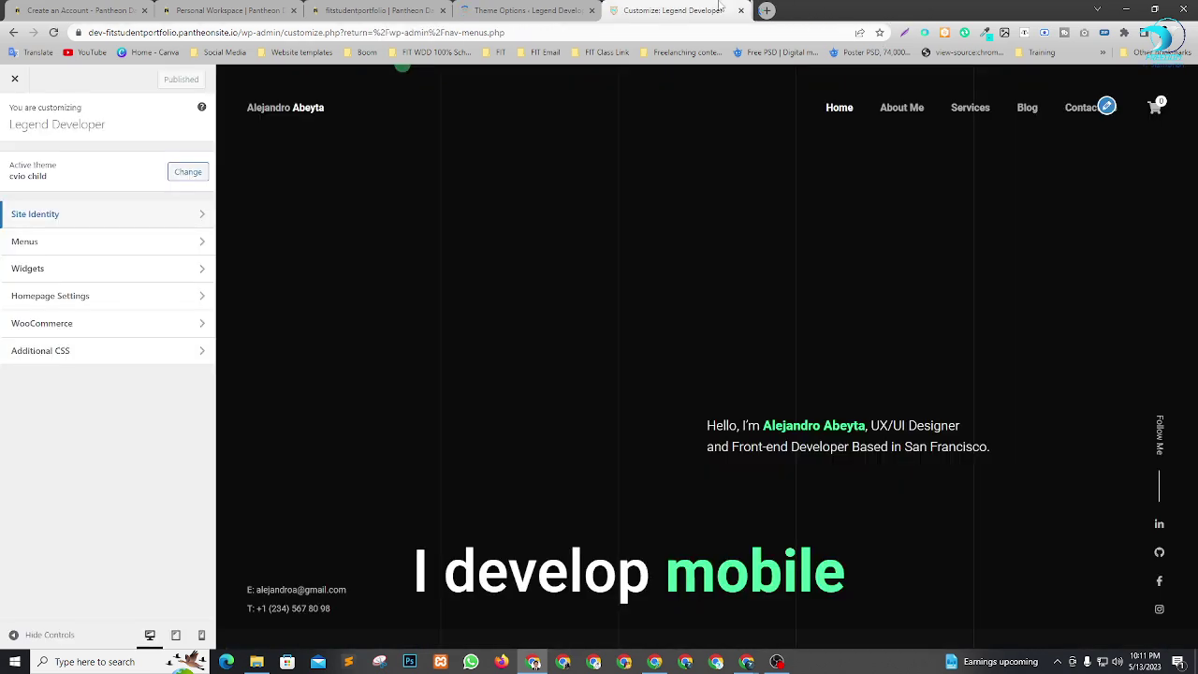
pyautogui.click(741, 11)
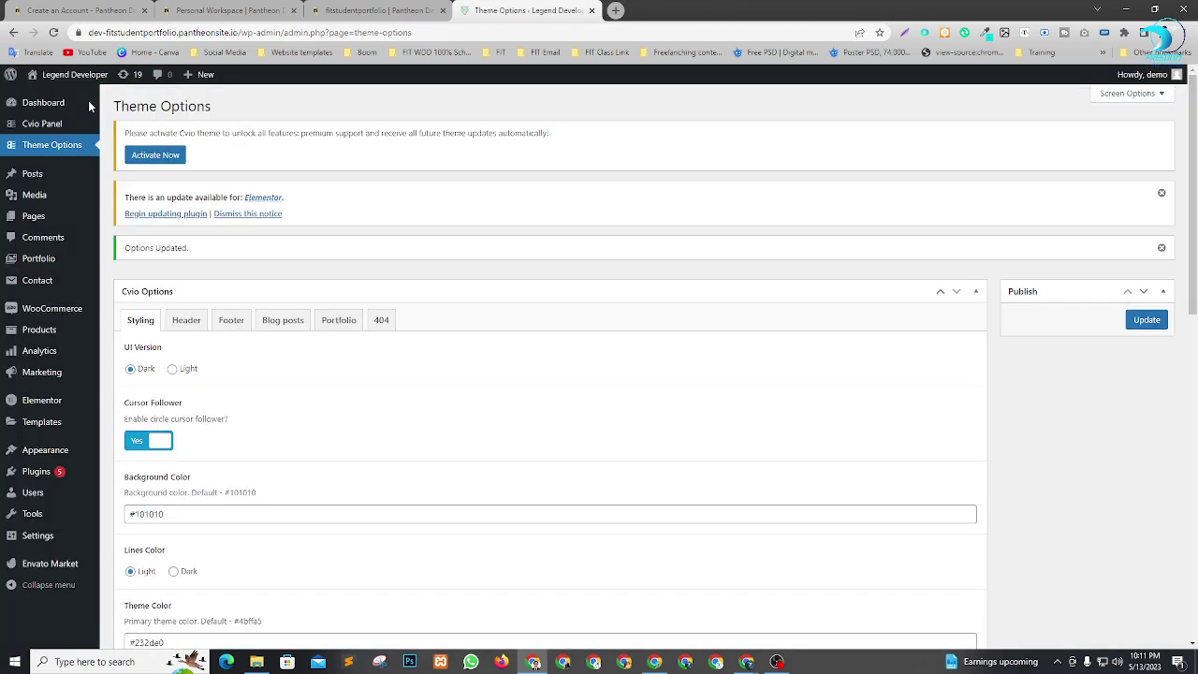
pyautogui.moveTo(65, 79)
pyautogui.rightClick(39, 96)
pyautogui.click(60, 107)
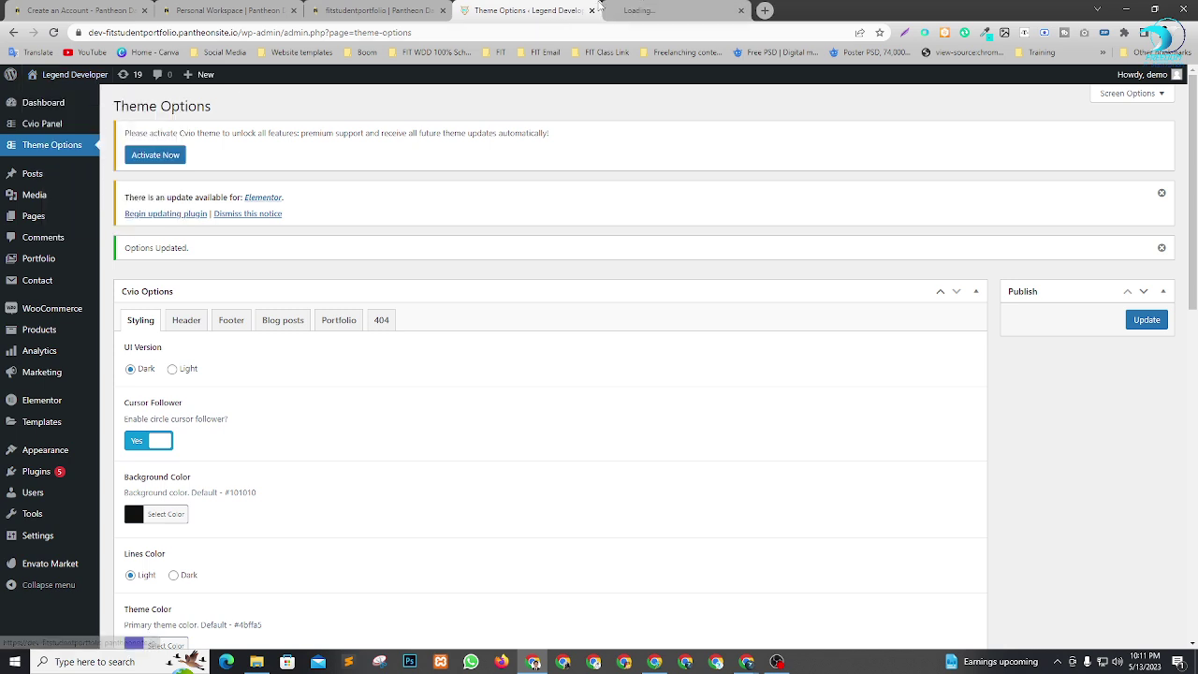
pyautogui.click(688, 12)
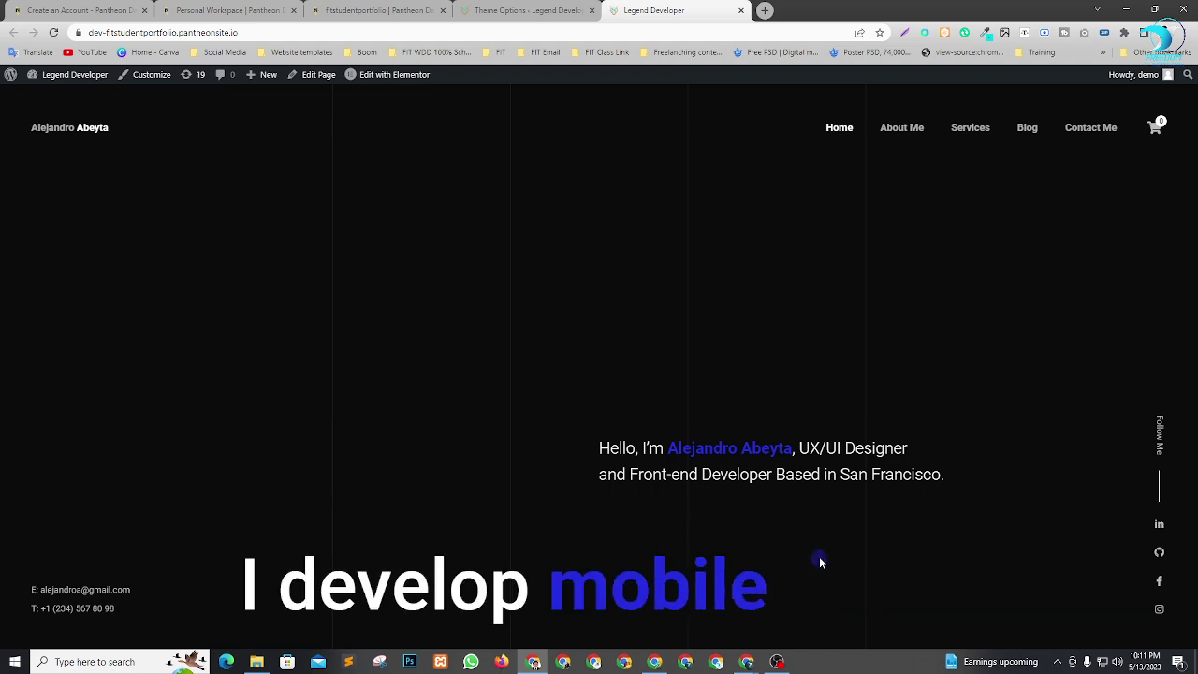
# Change the Theme Color to a golden orange and save the theme options.
pyautogui.click(529, 10)
pyautogui.scroll(-3, 239, 479)
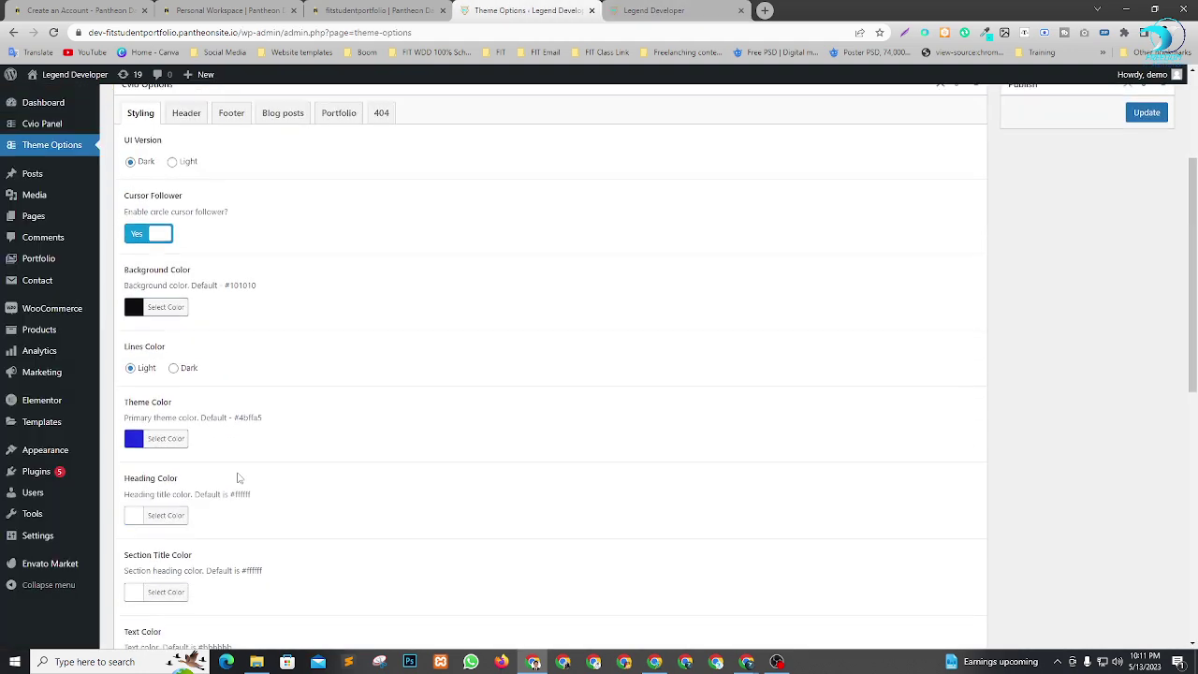
pyautogui.click(139, 403)
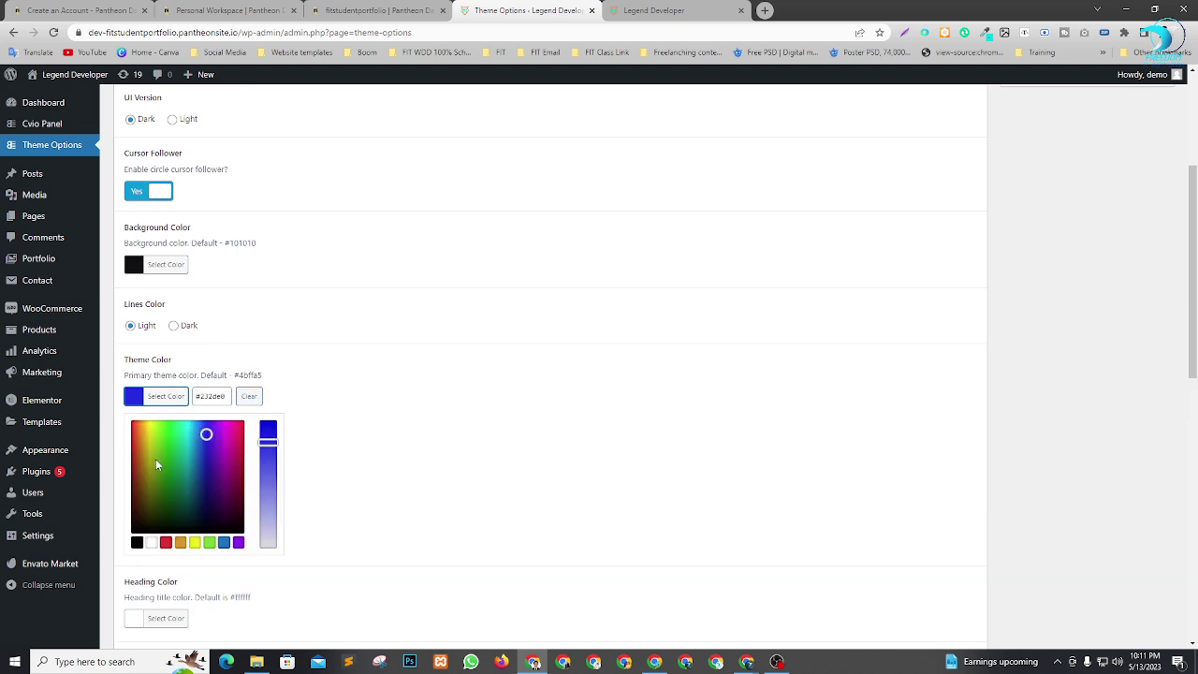
pyautogui.moveTo(157, 465); pyautogui.dragTo(143, 431)
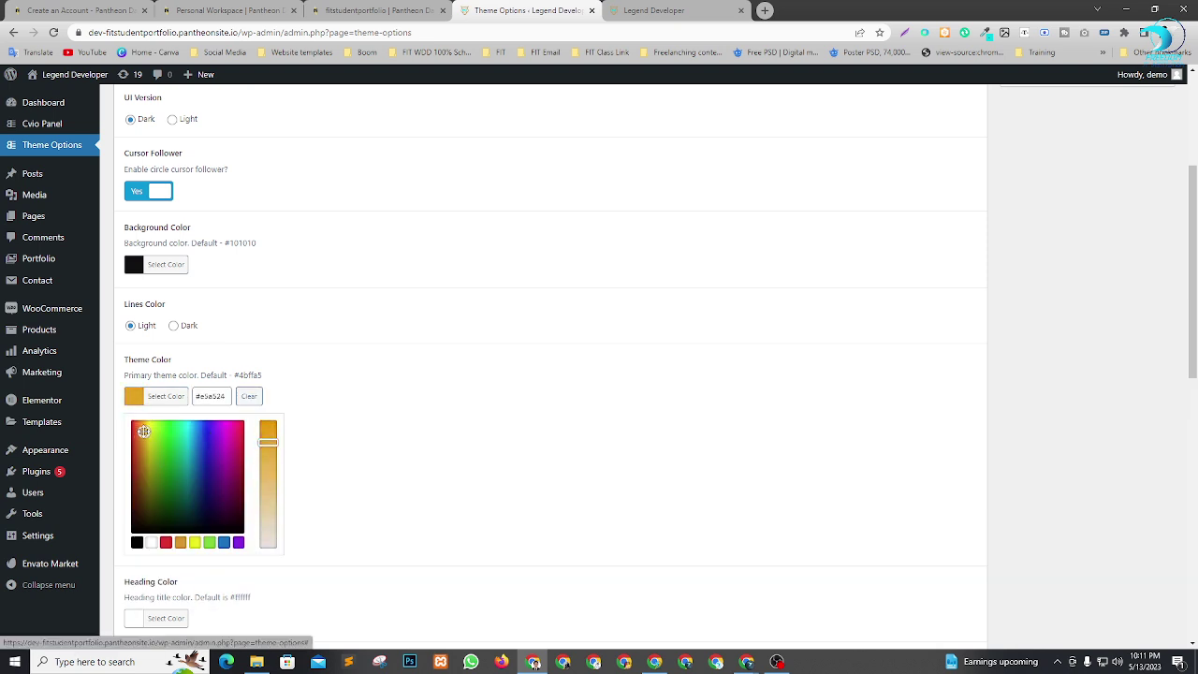
pyautogui.click(483, 512)
pyautogui.scroll(-3, 348, 487)
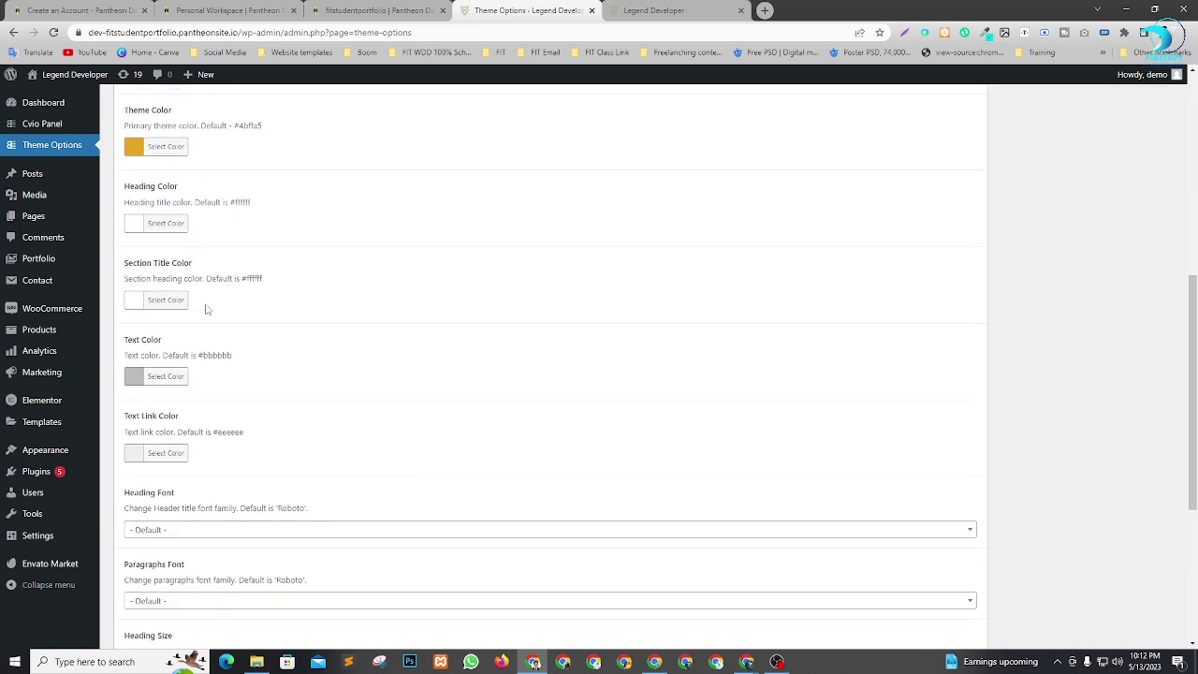
pyautogui.scroll(-4, 150, 328)
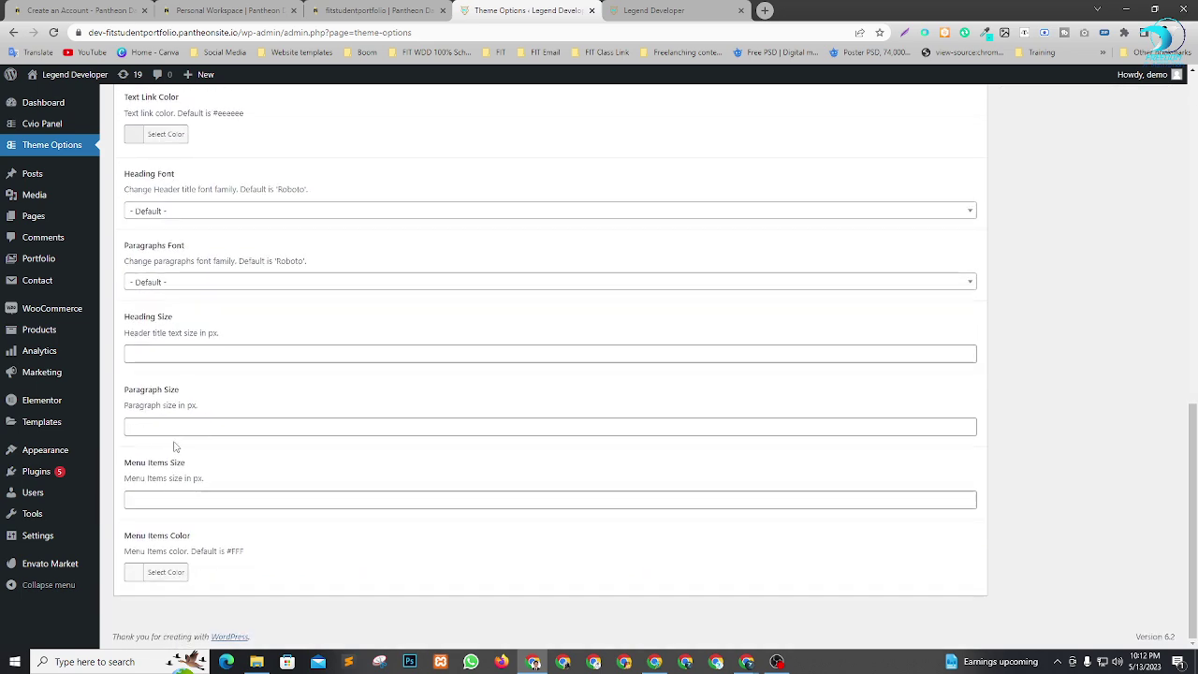
pyautogui.scroll(10, 1137, 281)
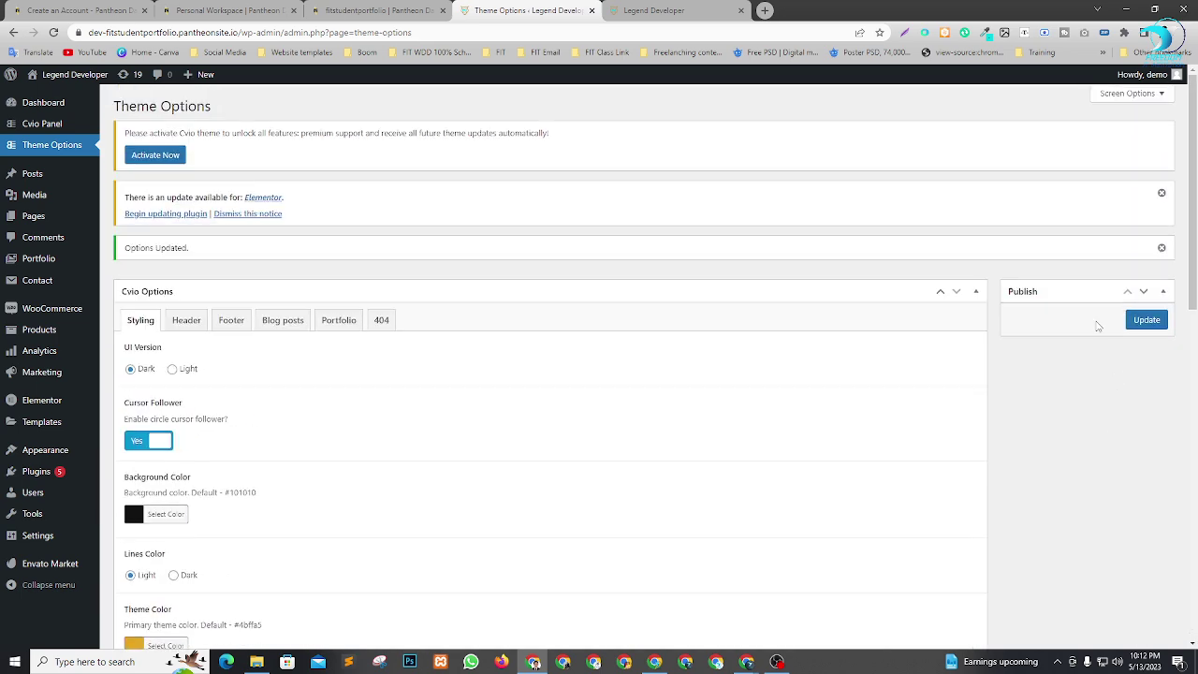
pyautogui.click(1131, 329)
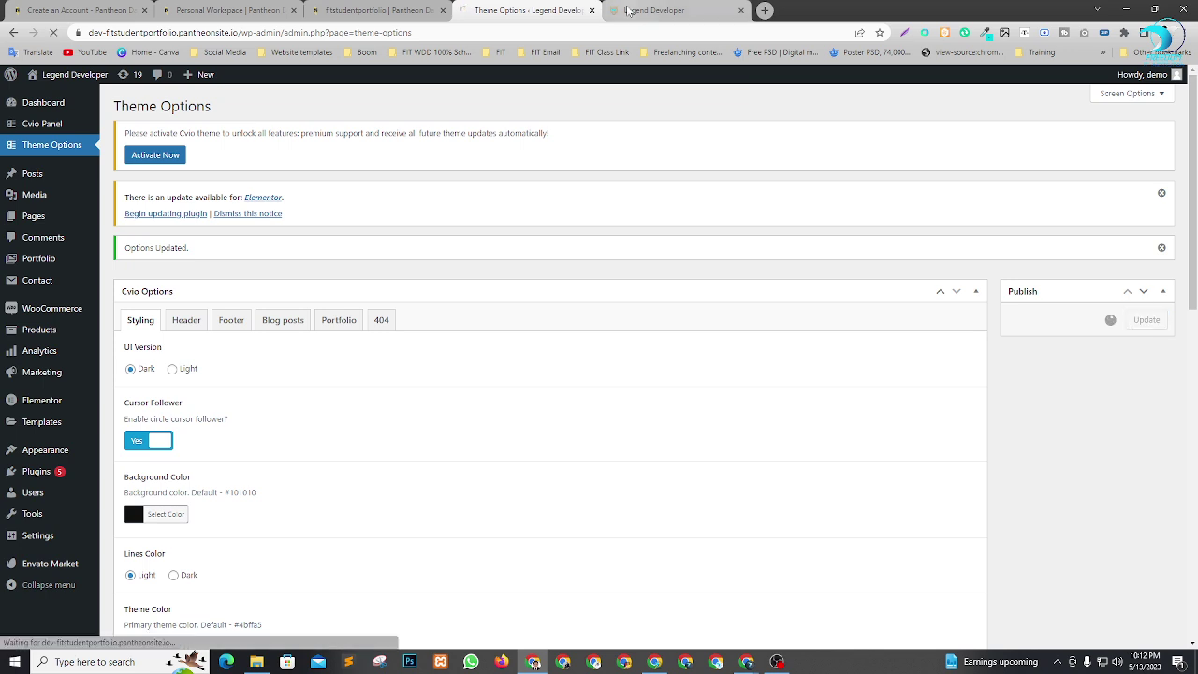
# Reload the live site to confirm the gold accents, then bring up the Header logo settings.
pyautogui.click(660, 10)
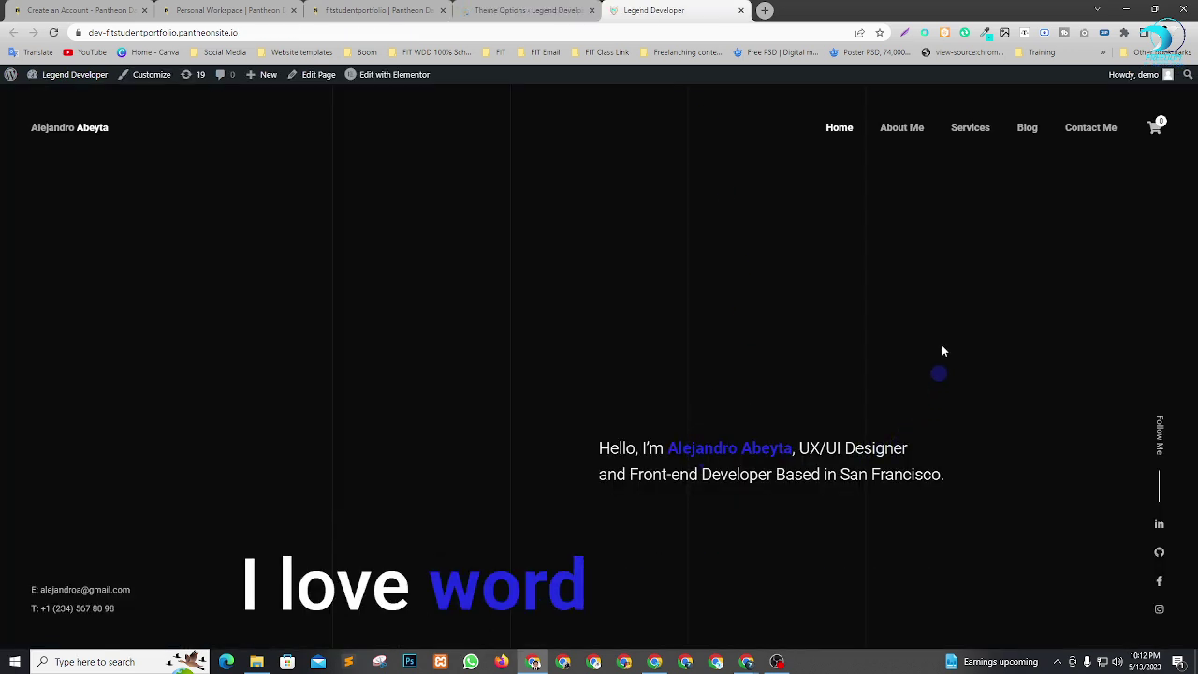
pyautogui.press('F5')
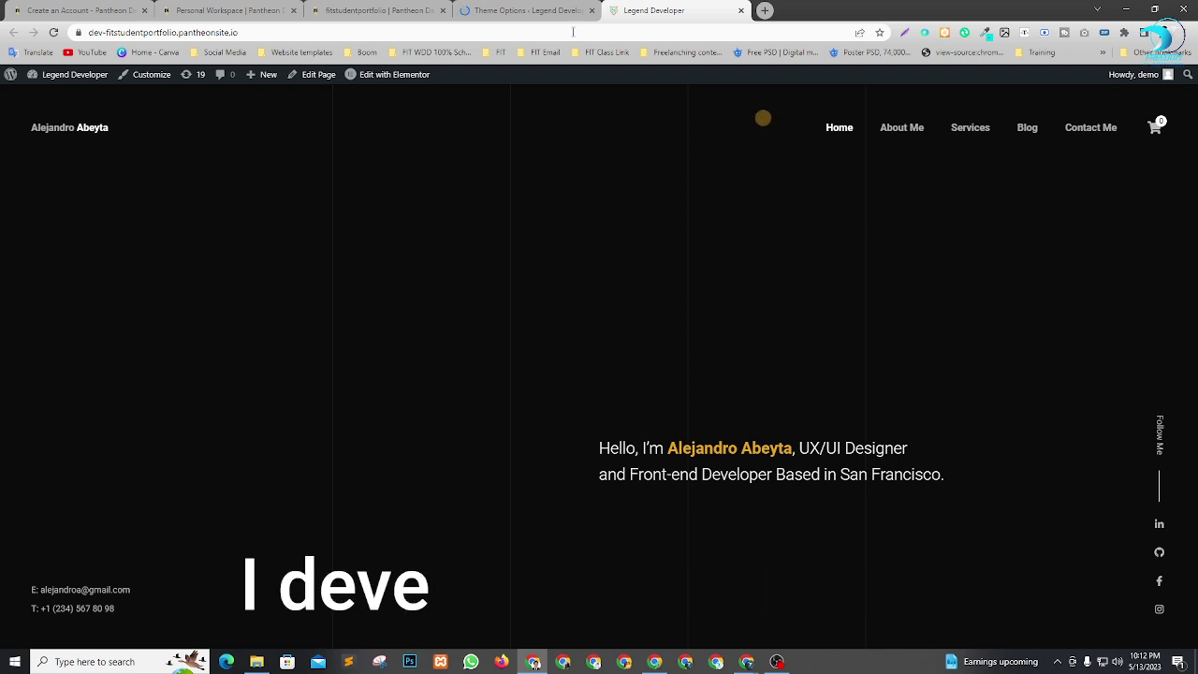
pyautogui.click(530, 9)
pyautogui.hotkey('ctrl', 'Tab')
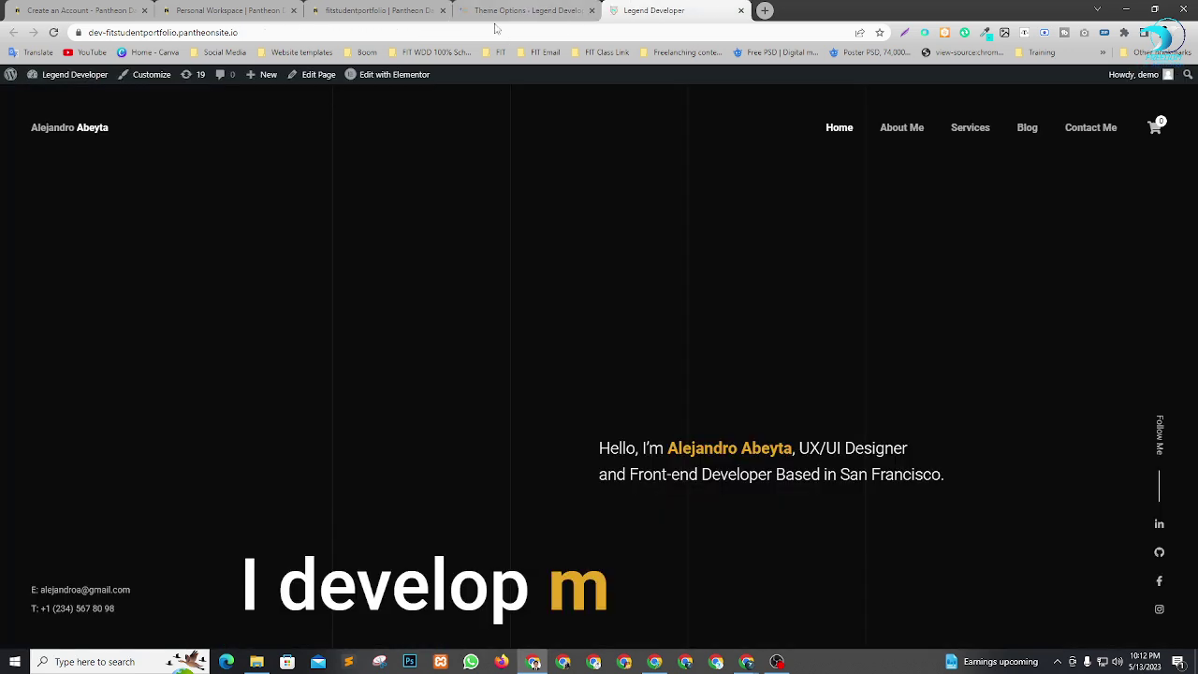
pyautogui.click(506, 11)
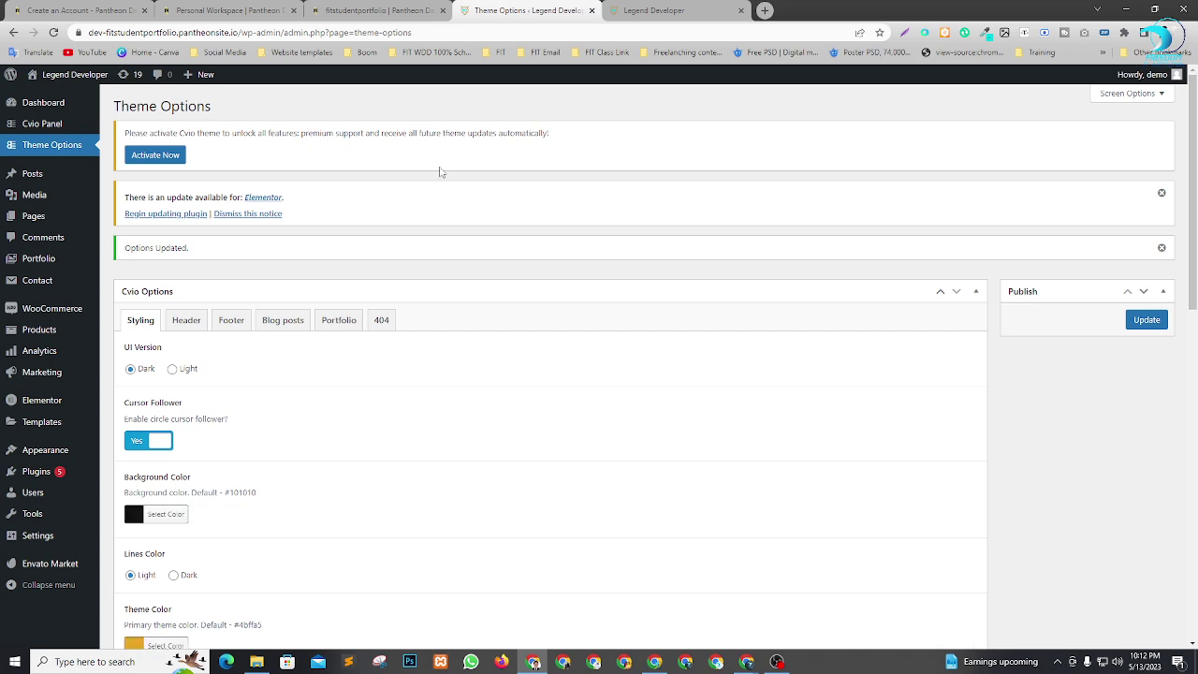
pyautogui.click(187, 323)
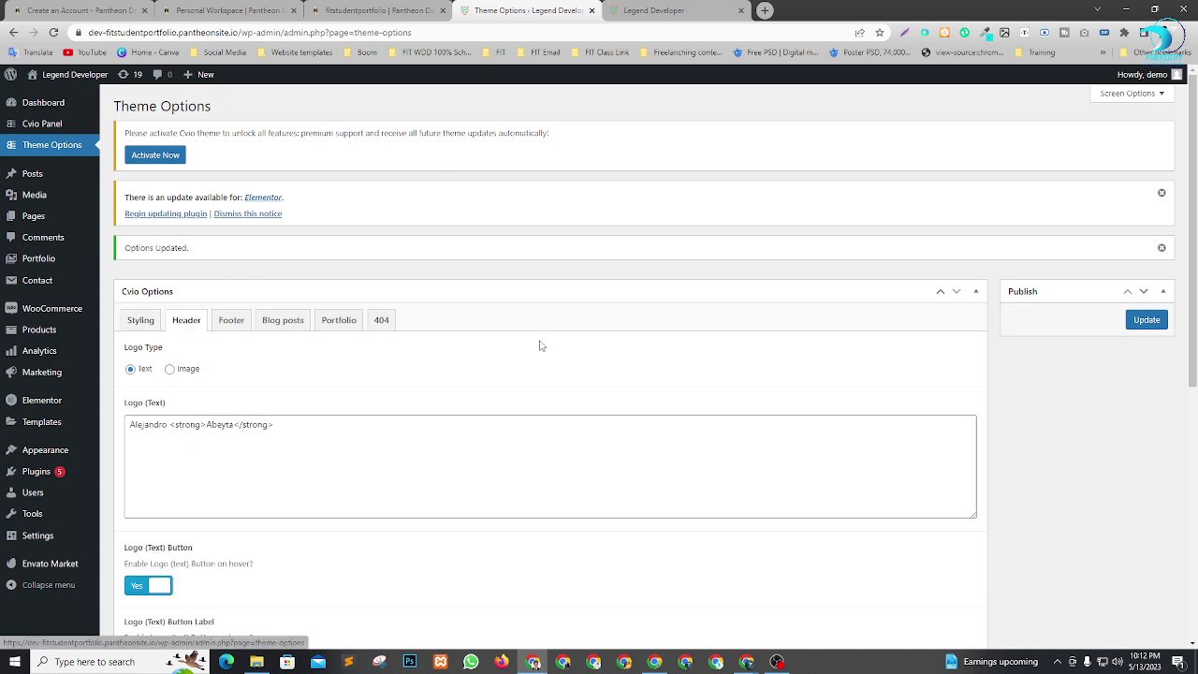
# Select the demo name in the Logo (Text) field and compare it with the live header.
pyautogui.scroll(-5, 540, 347)
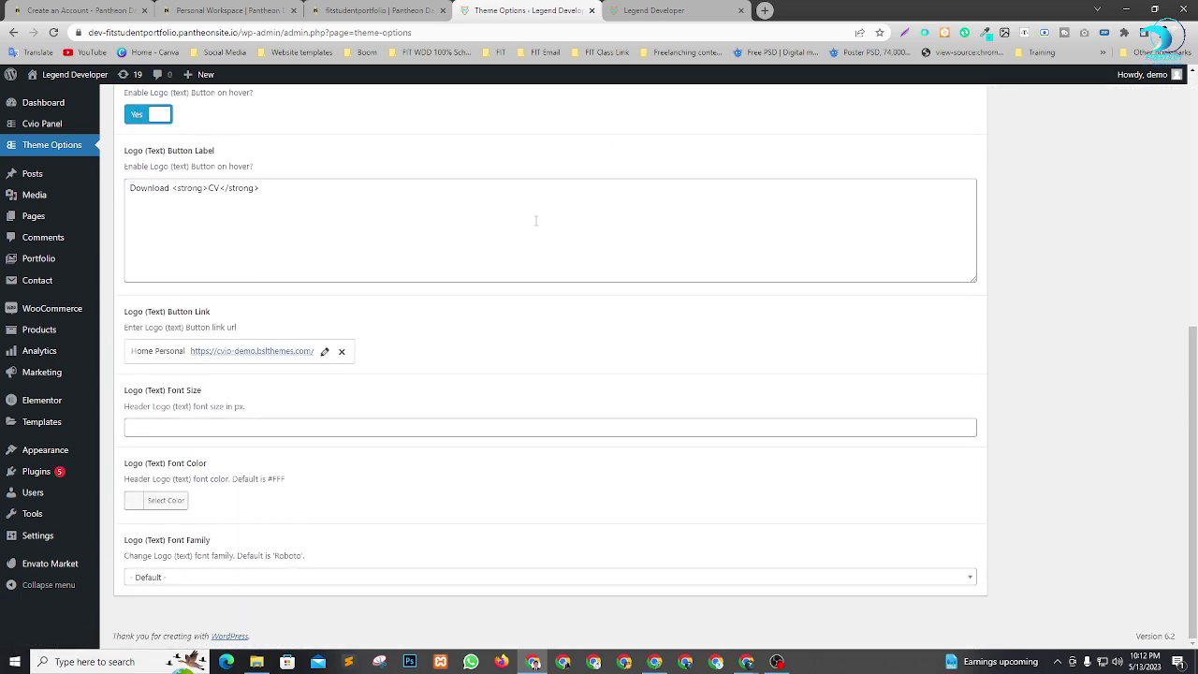
pyautogui.scroll(5, 303, 232)
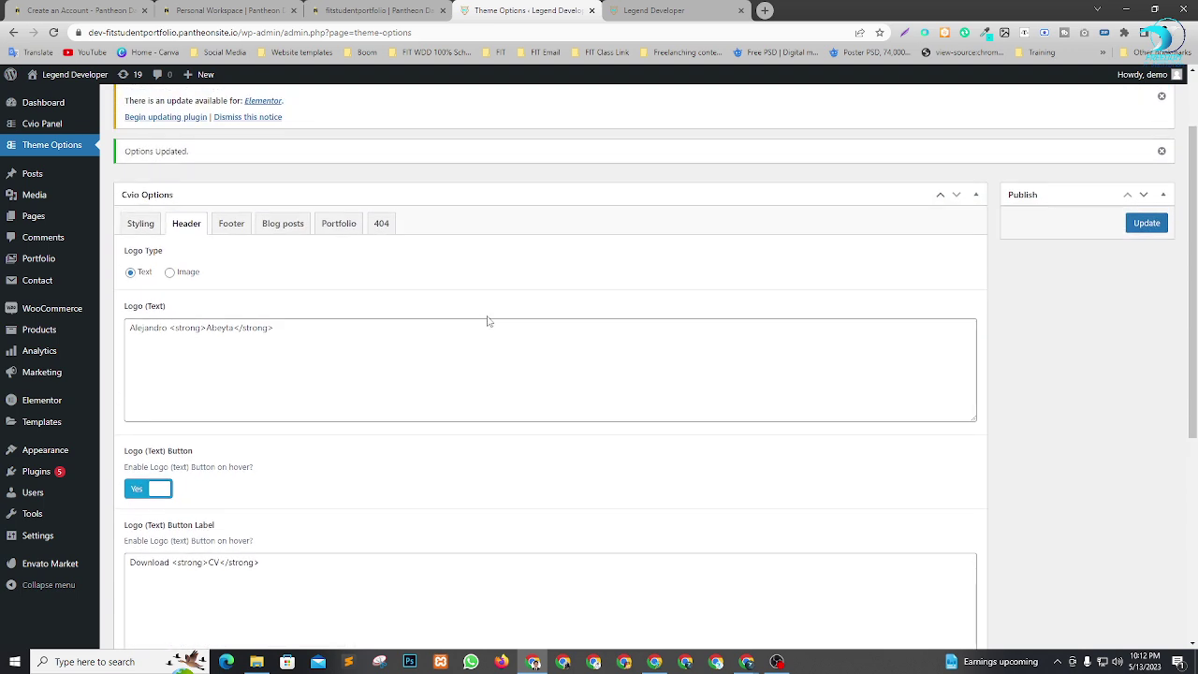
pyautogui.moveTo(167, 328); pyautogui.dragTo(104, 334)
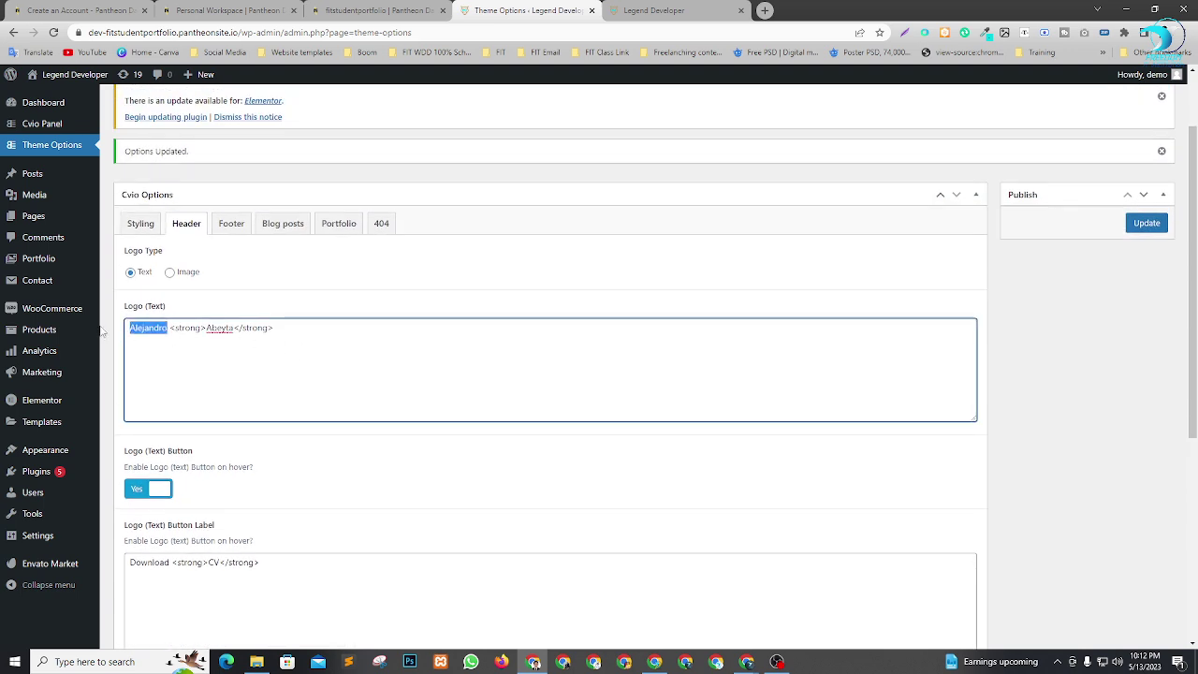
pyautogui.click(197, 332)
pyautogui.click(656, 10)
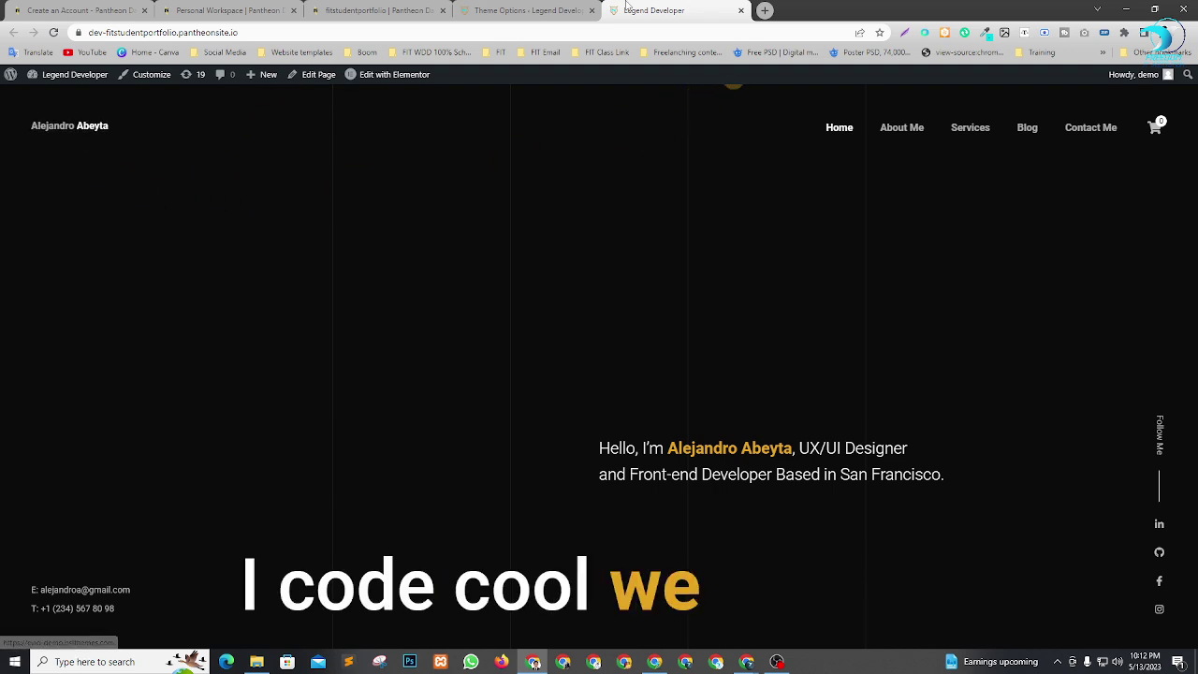
pyautogui.click(575, 8)
pyautogui.scroll(-2, 343, 460)
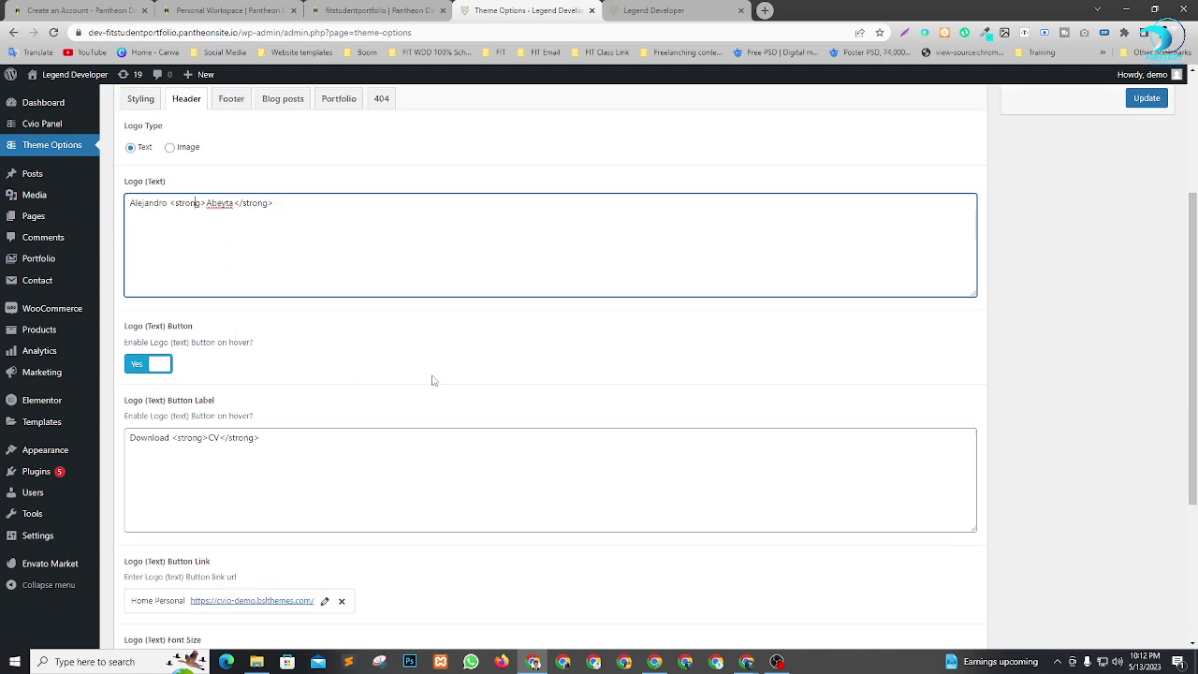
# Replace the first and last names in the text logo with the owner's name, save, and reload the site.
pyautogui.moveTo(169, 203); pyautogui.dragTo(129, 203)
pyautogui.write('MRH')
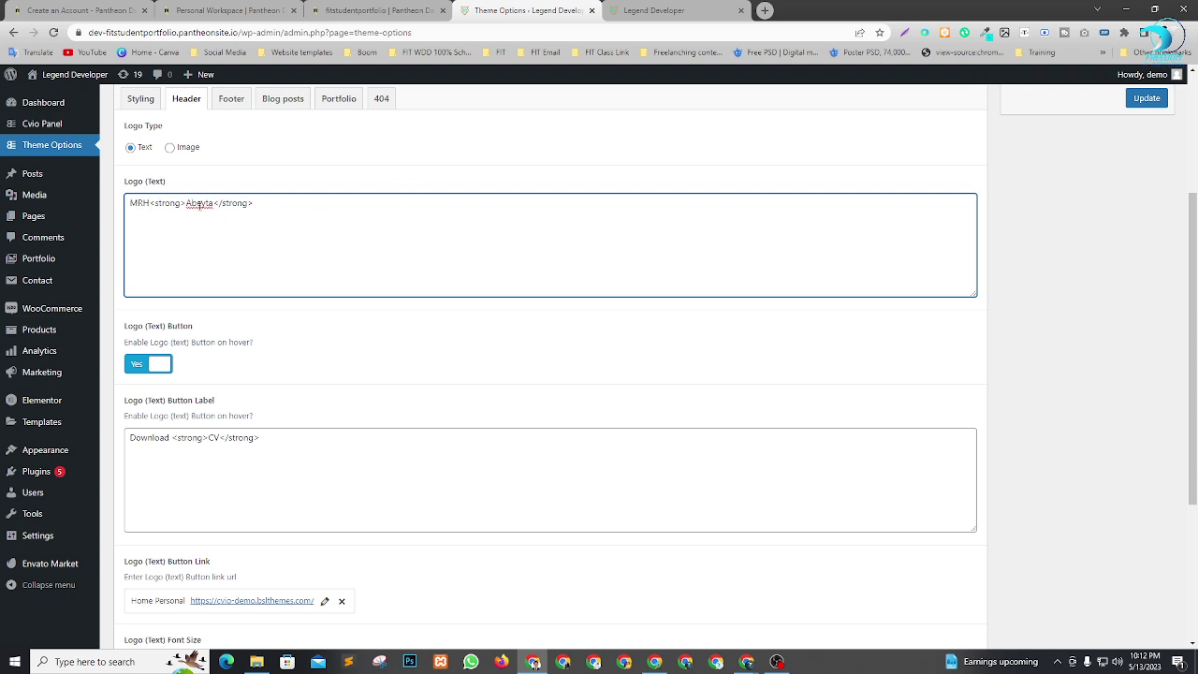
pyautogui.doubleClick(198, 204)
pyautogui.write('Jewel')
pyautogui.click(1147, 98)
pyautogui.click(654, 10)
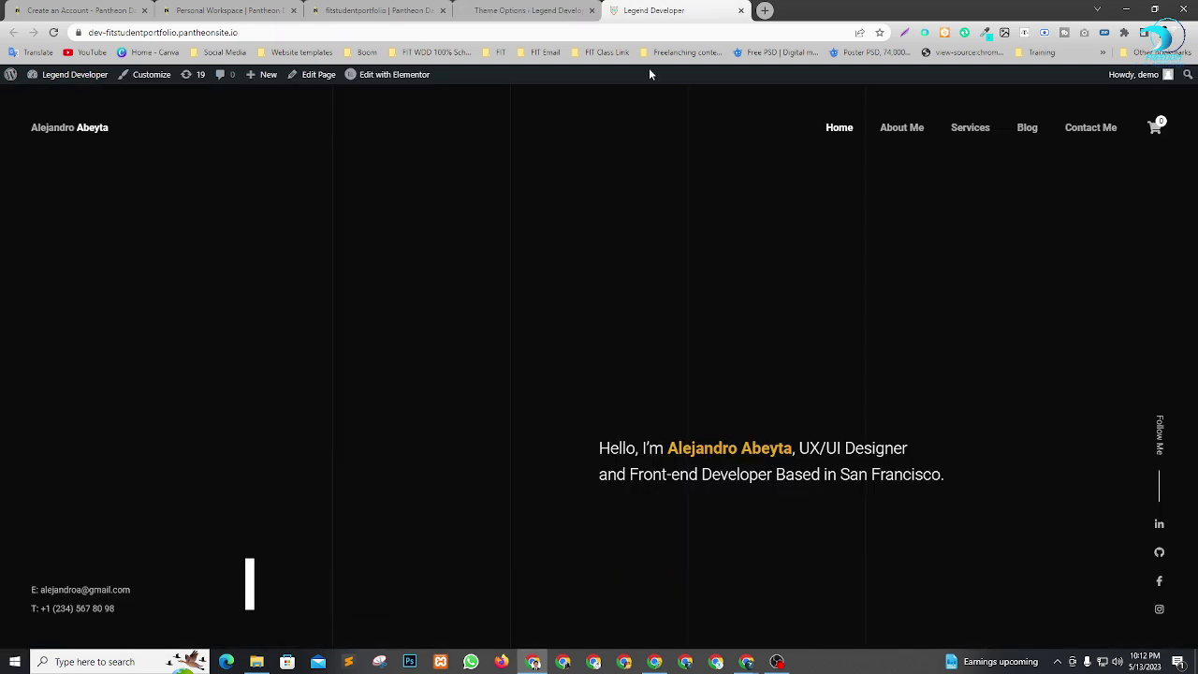
pyautogui.press('F5')
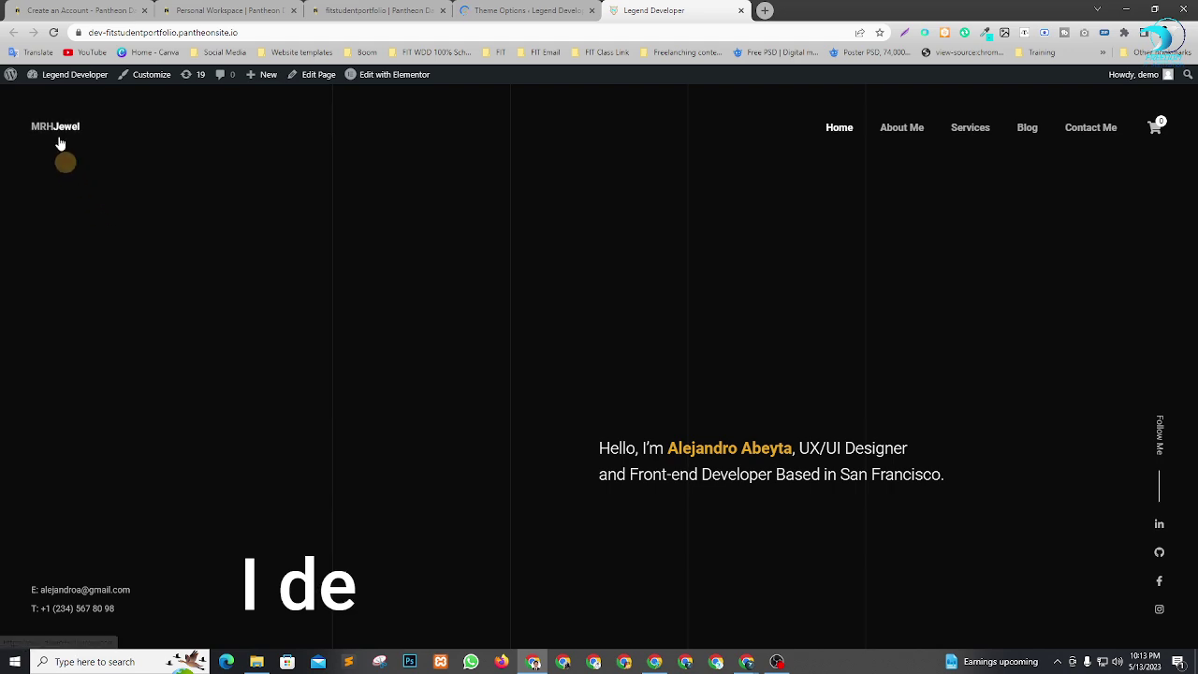
# Change the Logo (Text) Button Label from Download CV to the owner's full name and save.
pyautogui.click(516, 7)
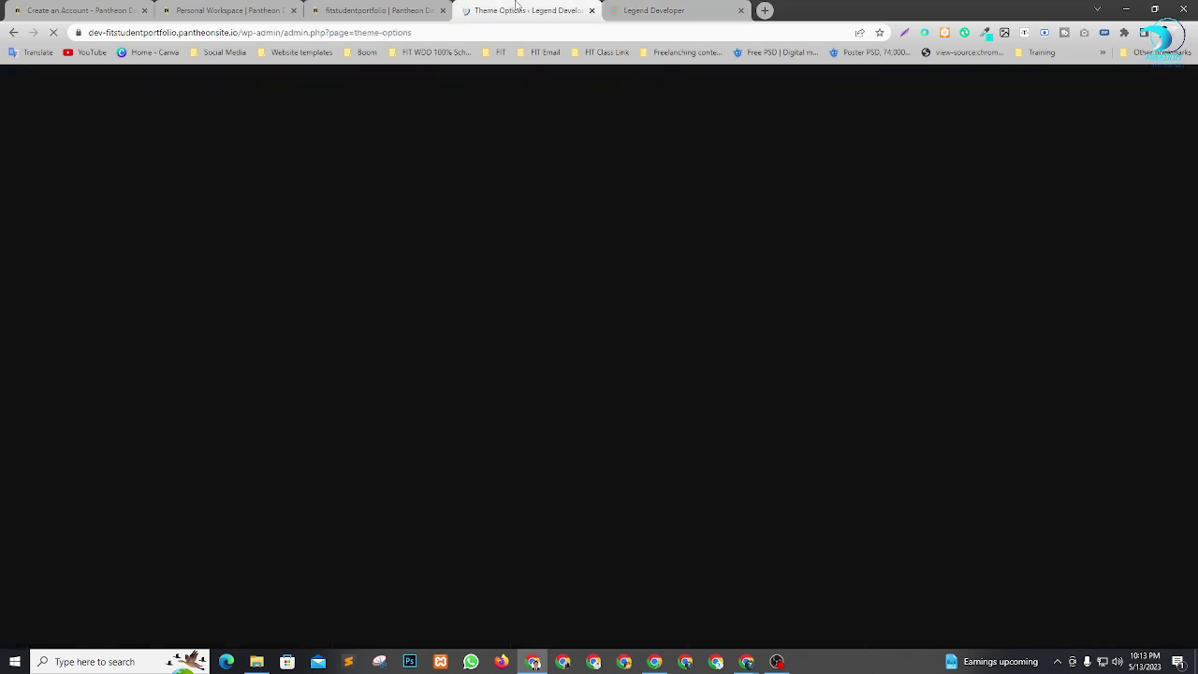
pyautogui.scroll(-2, 257, 436)
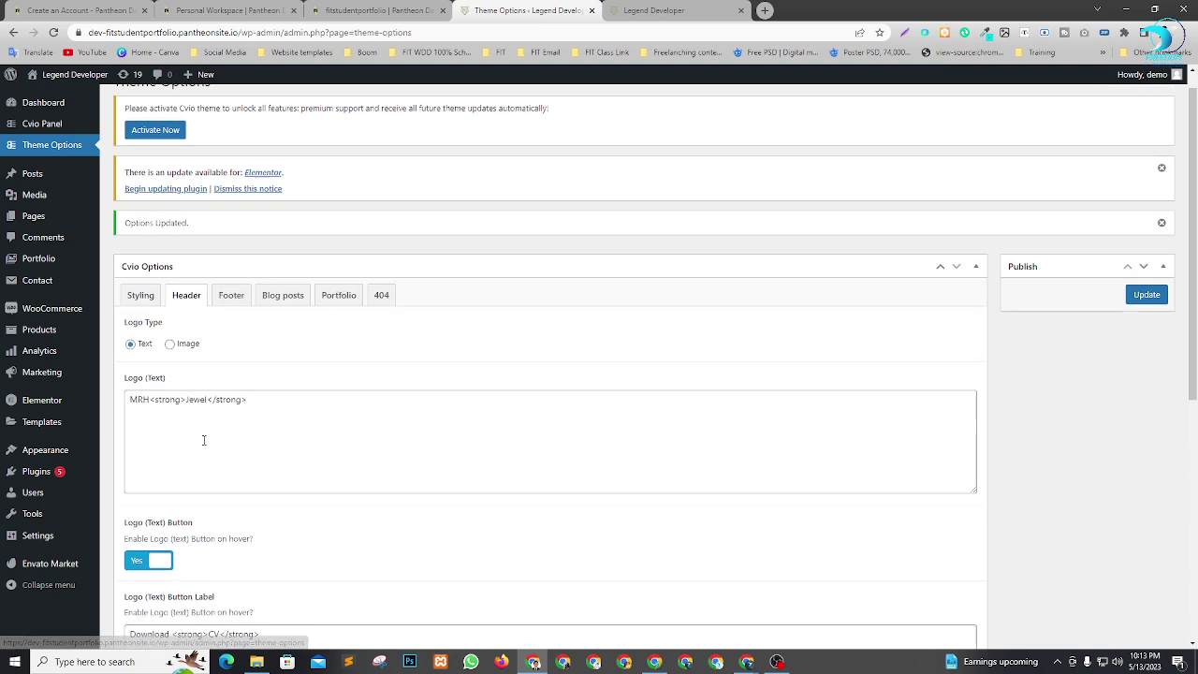
pyautogui.scroll(-2, 195, 262)
pyautogui.click(184, 240)
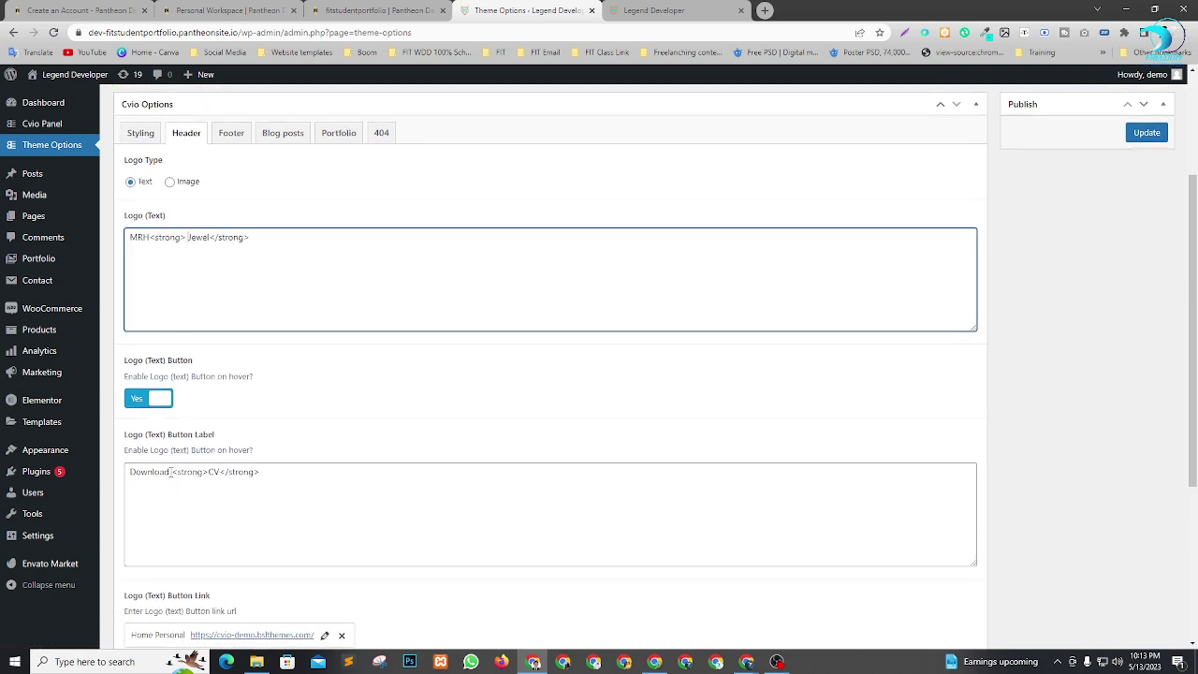
pyautogui.click(172, 472)
pyautogui.moveTo(13, 482)
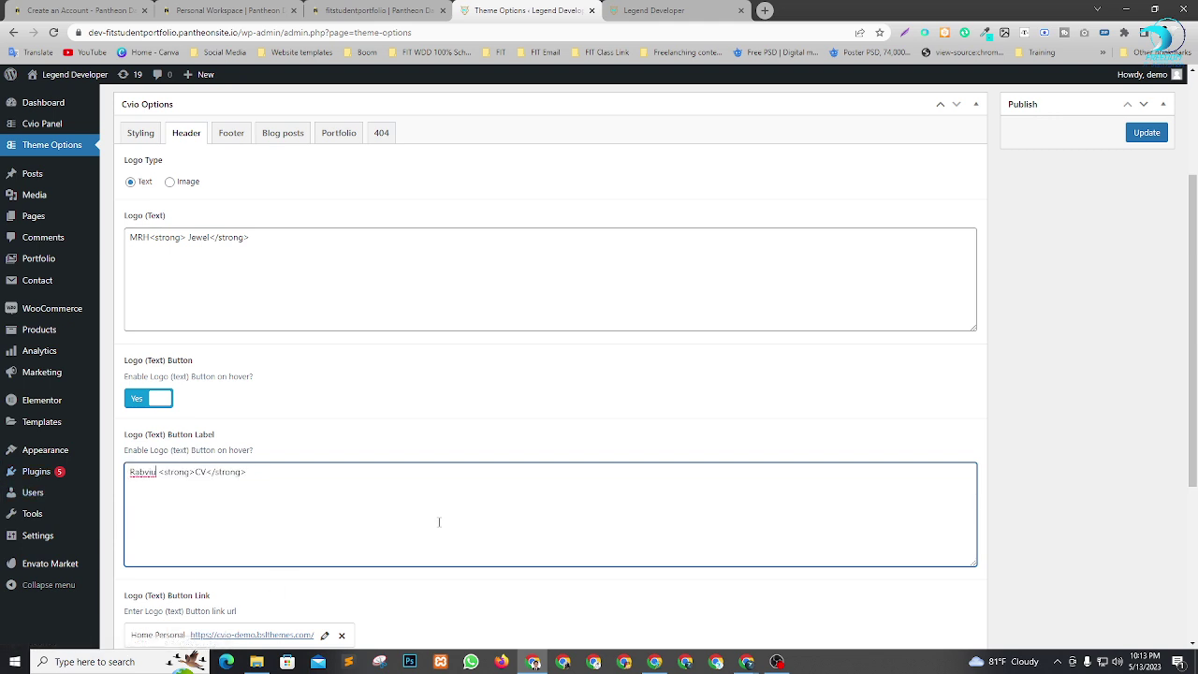
pyautogui.press('BackSpace')
pyautogui.press('BackSpace')
pyautogui.press('BackSpace')
pyautogui.write('iulHo')
pyautogui.click(1165, 131)
# Refresh the live homepage to preview the label, then return to the header settings.
pyautogui.hotkey('ctrl', 'Tab')
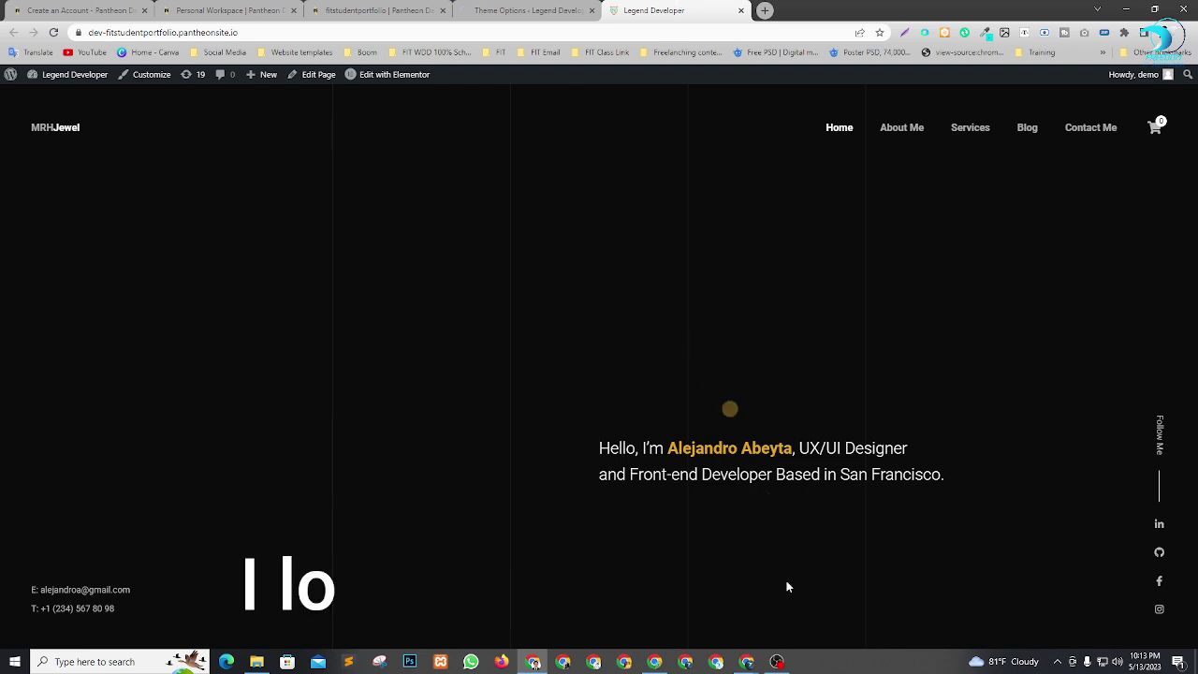
pyautogui.press('F5')
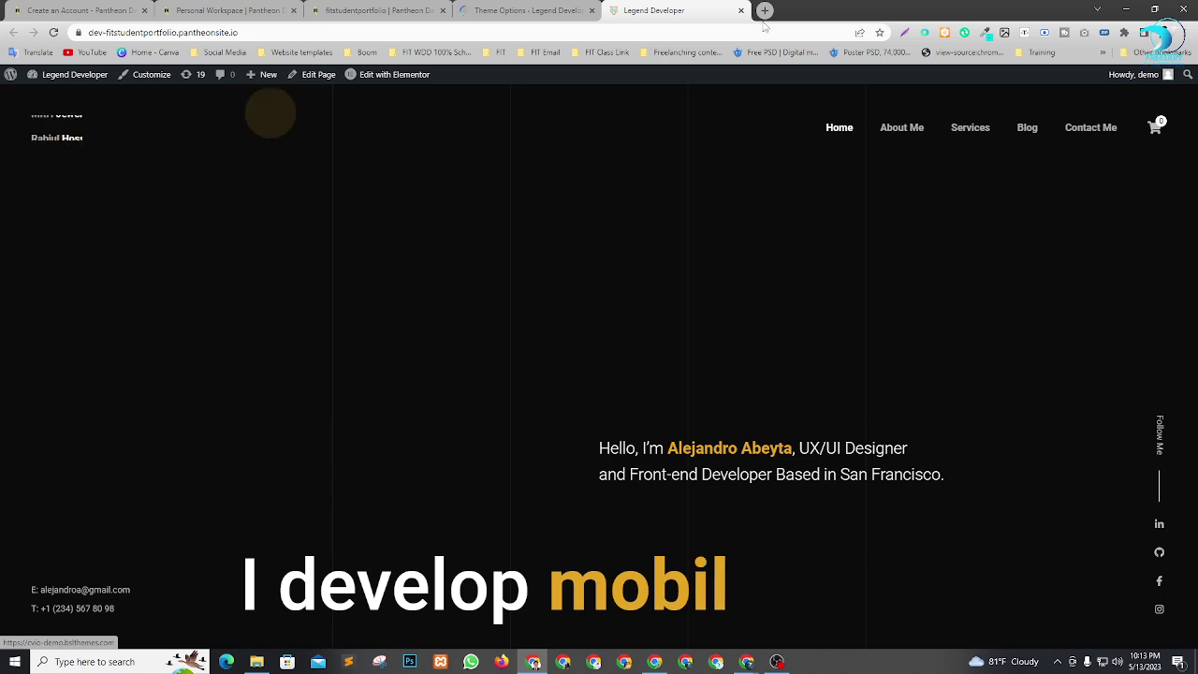
pyautogui.click(529, 10)
pyautogui.scroll(-2, 297, 463)
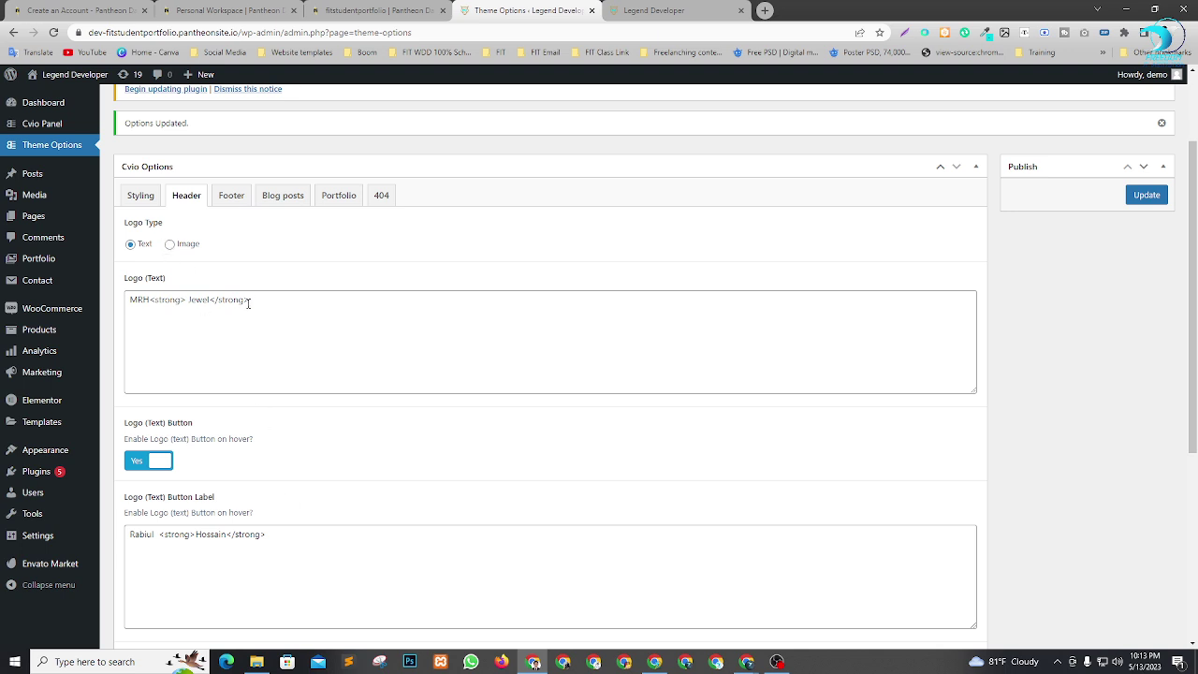
# Switch Logo Type to Image, upload LOGOGOOG.png as the header logo, and save.
pyautogui.click(170, 245)
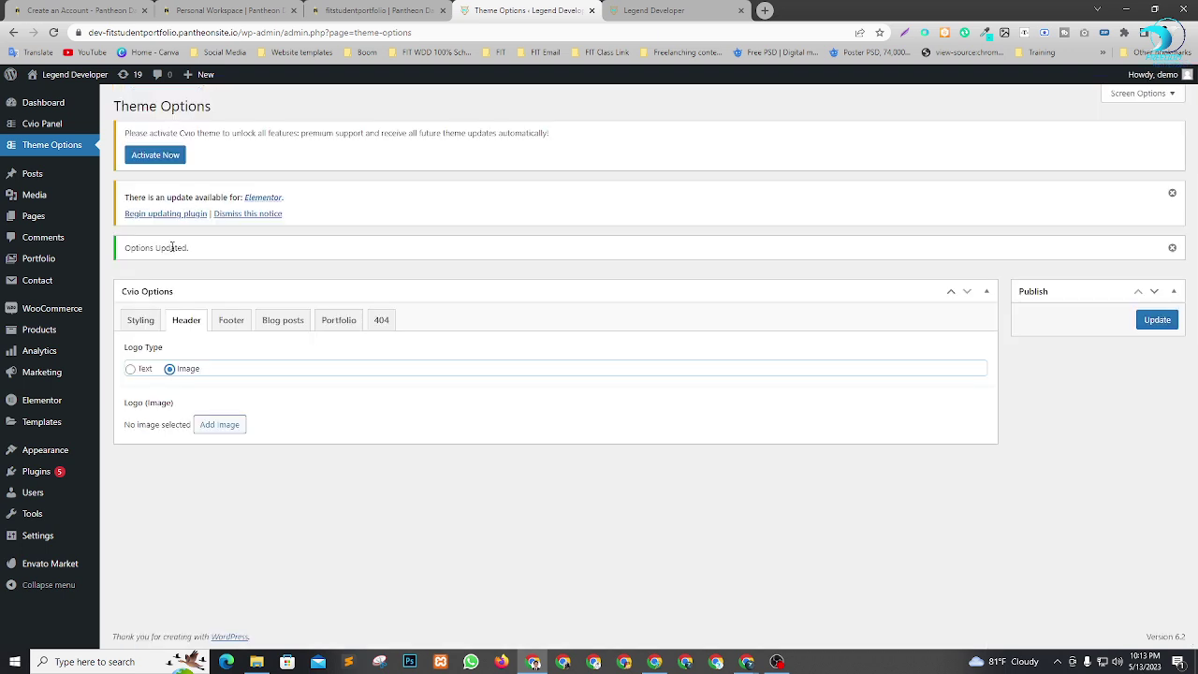
pyautogui.click(234, 427)
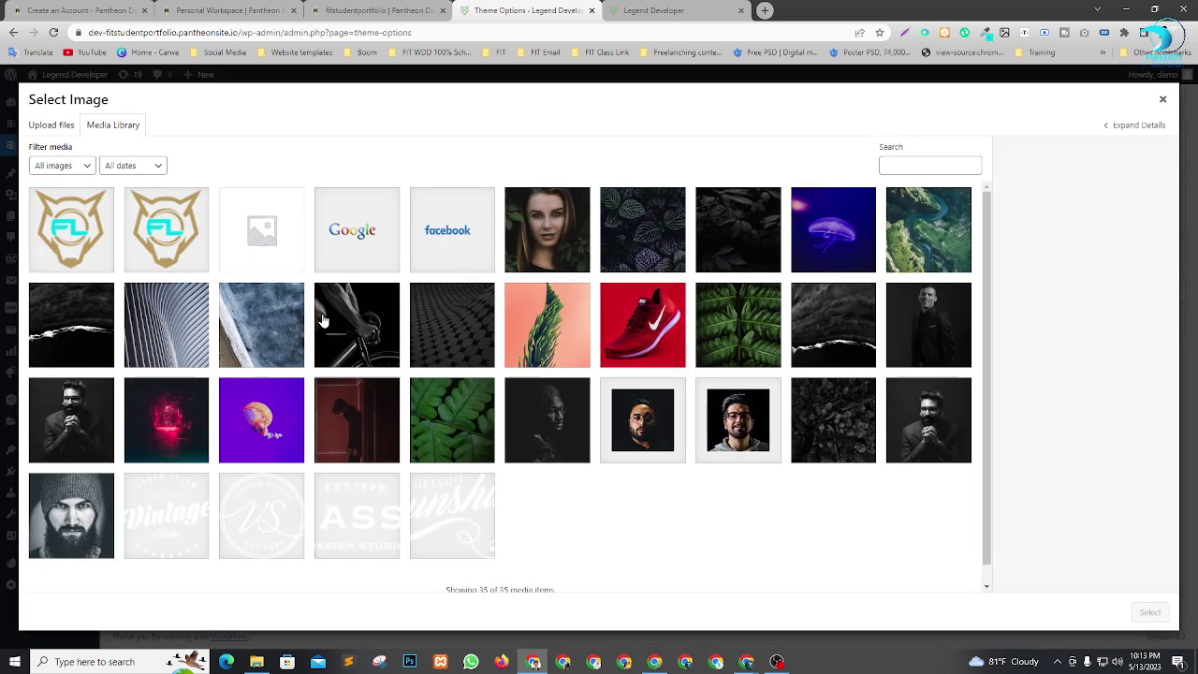
pyautogui.click(58, 131)
pyautogui.click(573, 338)
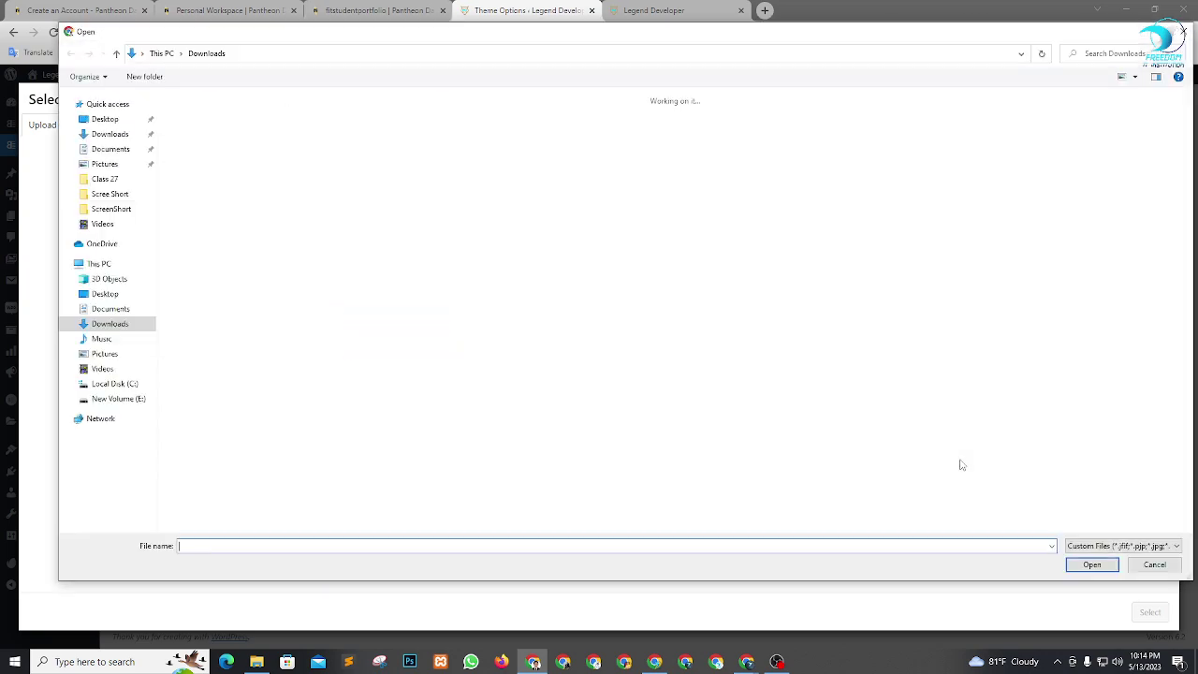
pyautogui.scroll(-5, 652, 309)
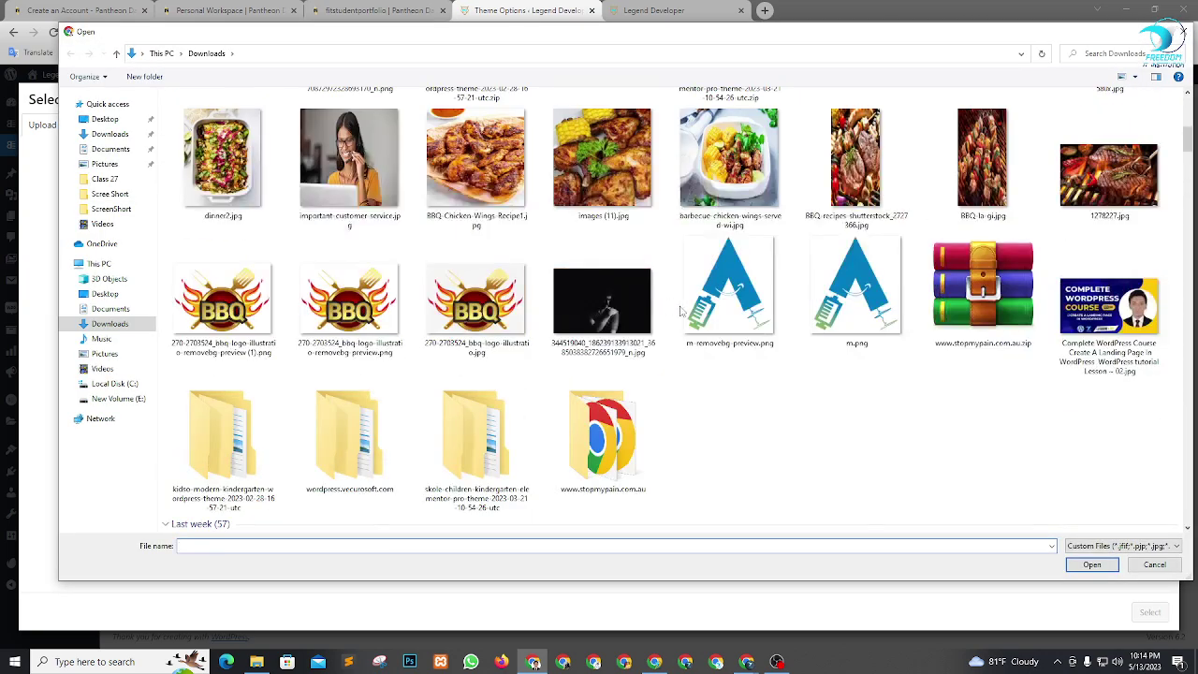
pyautogui.scroll(7, 653, 309)
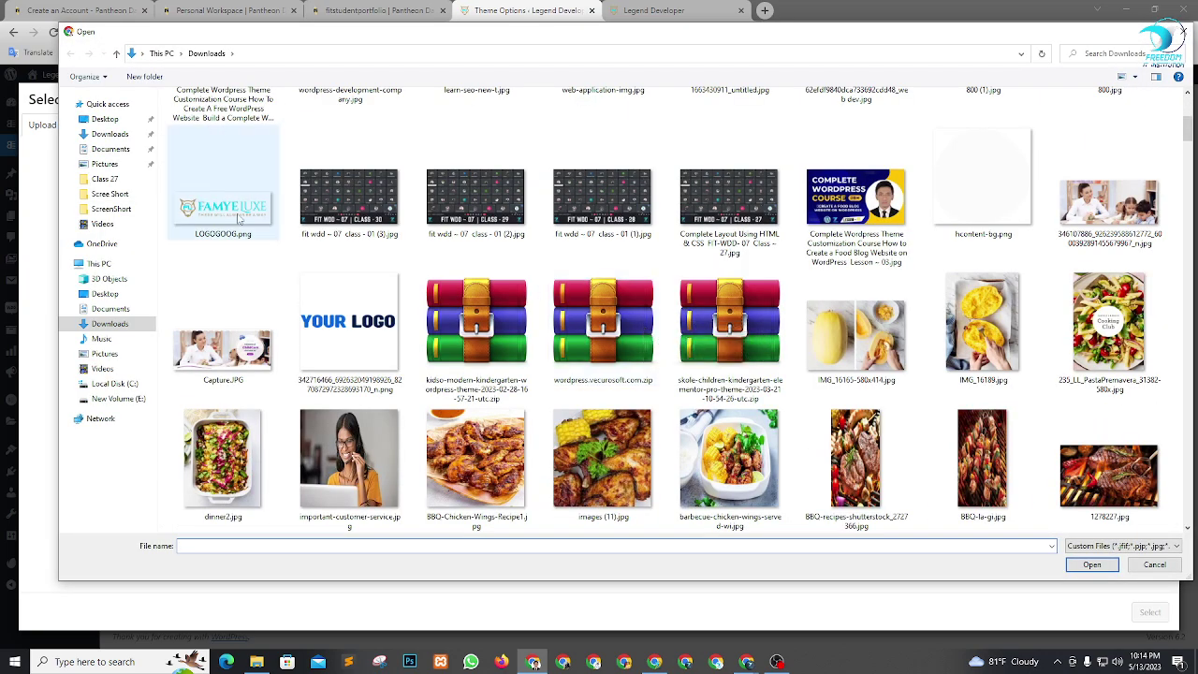
pyautogui.click(223, 201)
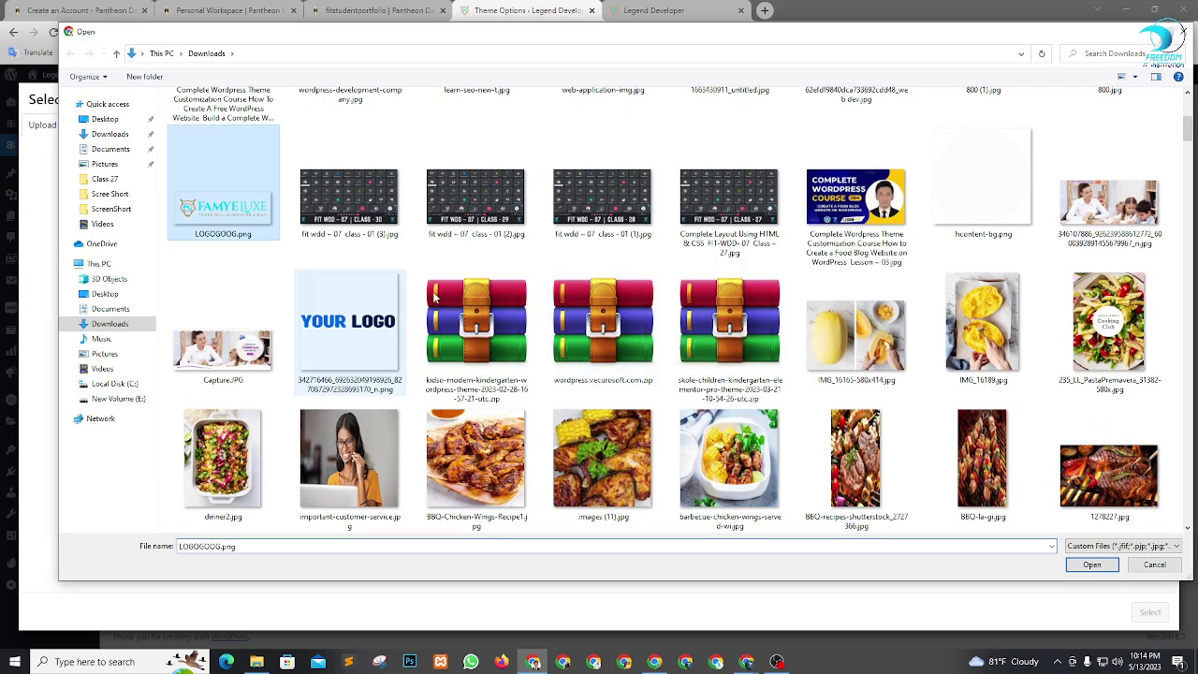
pyautogui.click(1092, 565)
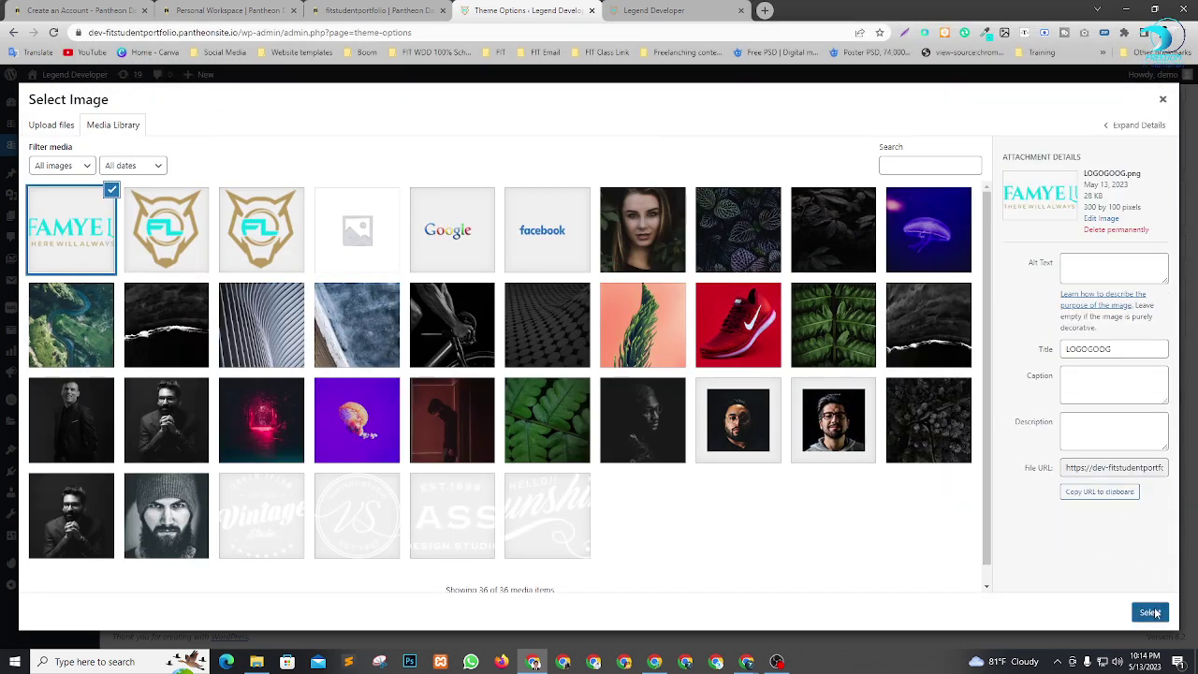
pyautogui.click(1151, 612)
pyautogui.moveTo(178, 449)
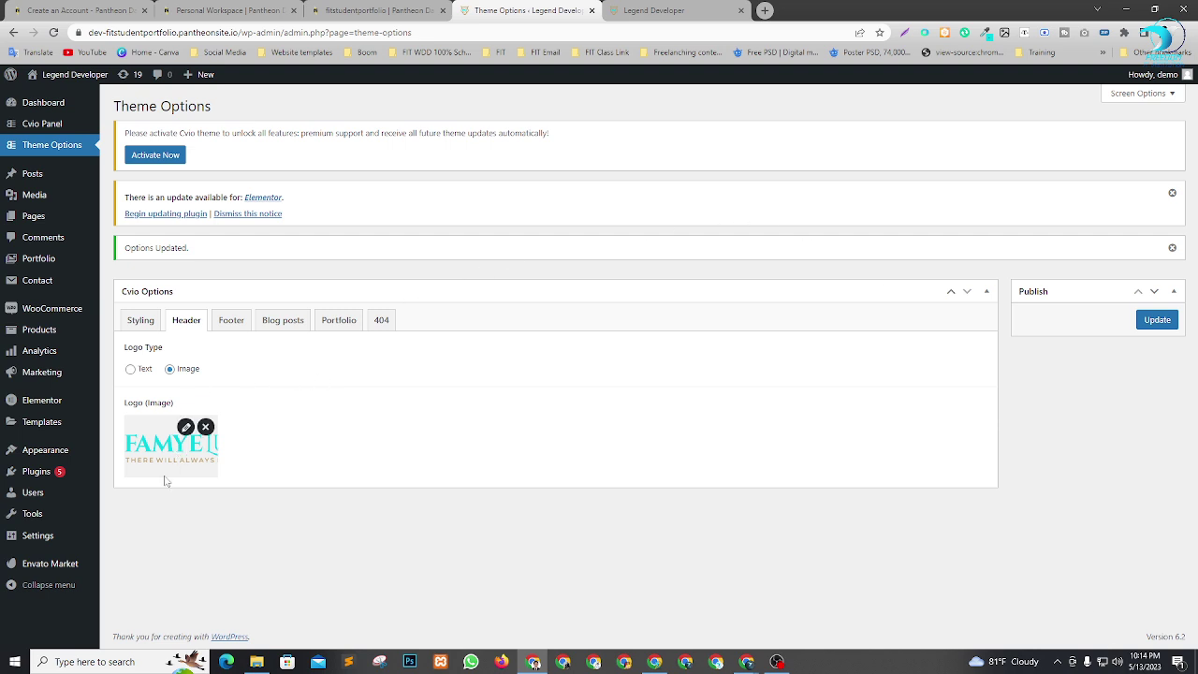
pyautogui.click(1148, 321)
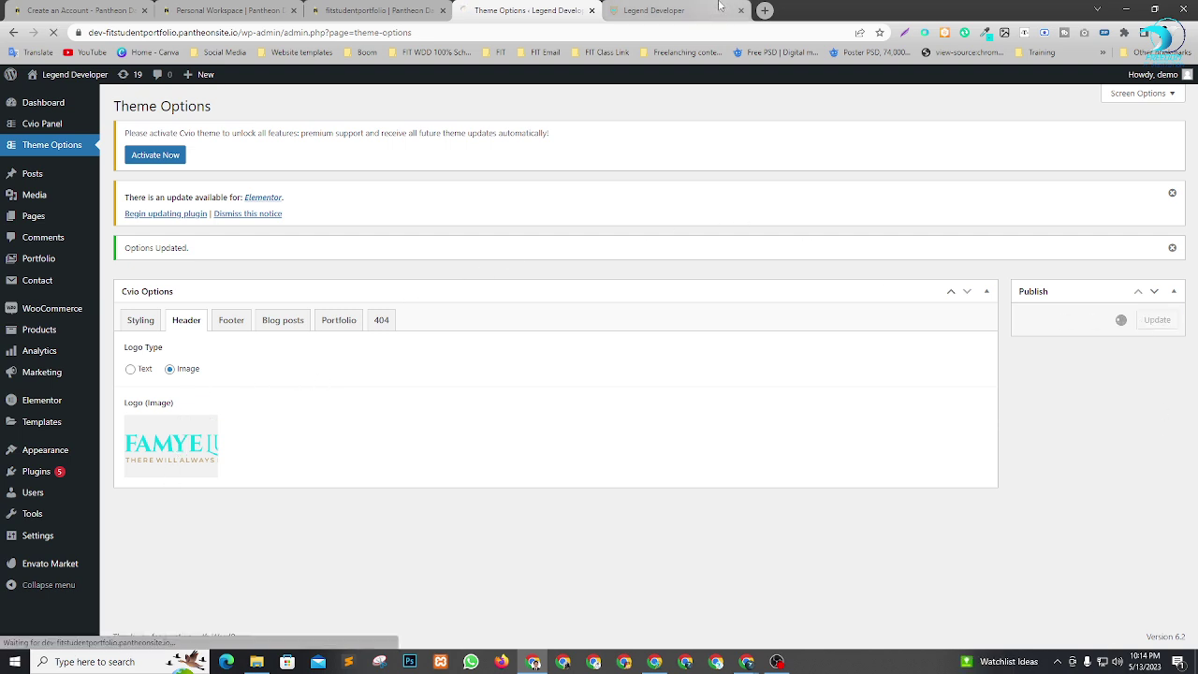
# View the live site with the new logo and scroll through the About Me page.
pyautogui.moveTo(678, 7)
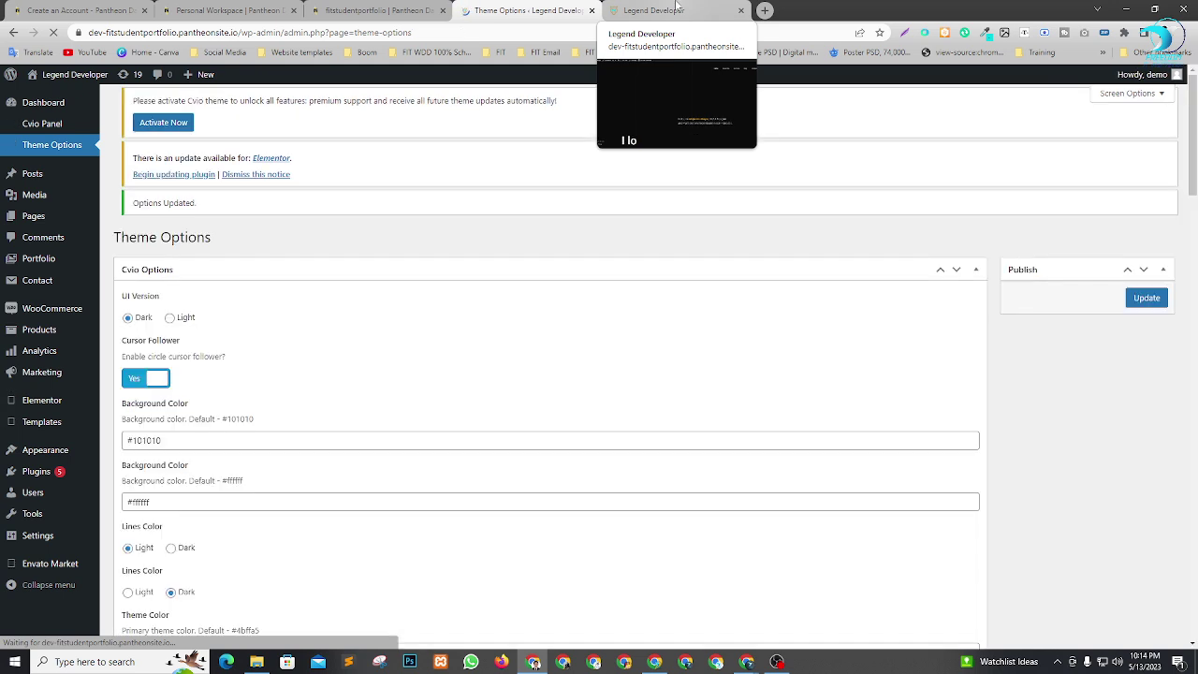
pyautogui.click(678, 8)
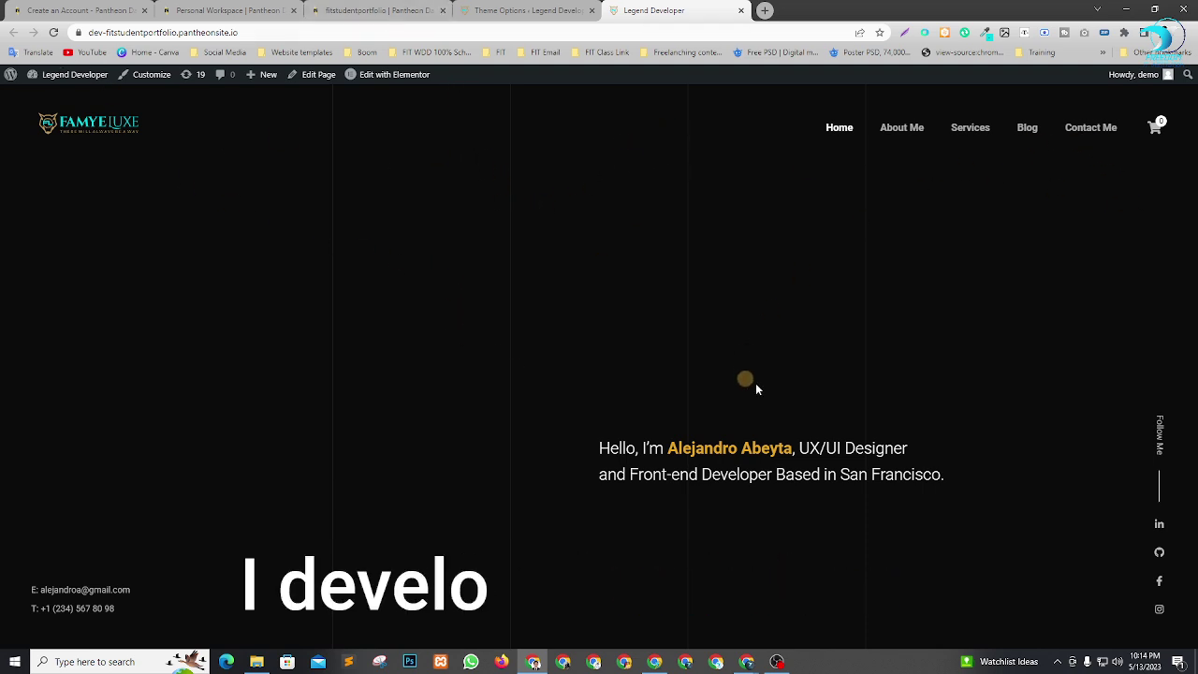
pyautogui.click(913, 136)
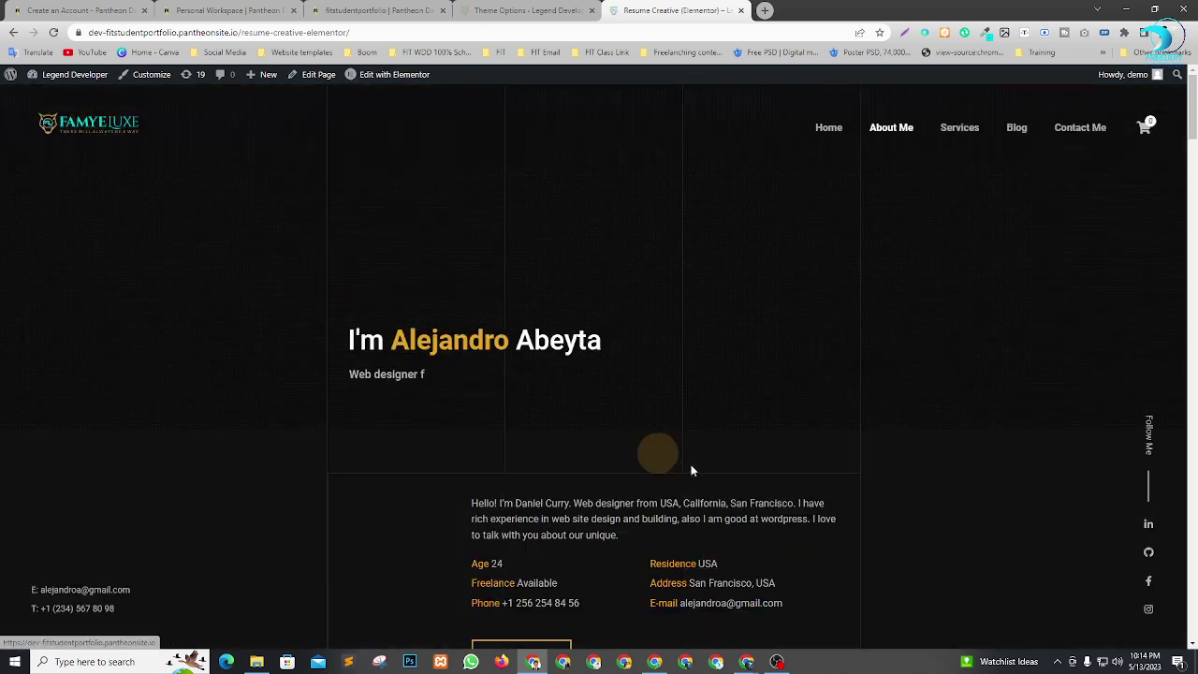
pyautogui.scroll(-10, 690, 464)
pyautogui.scroll(-20, 673, 442)
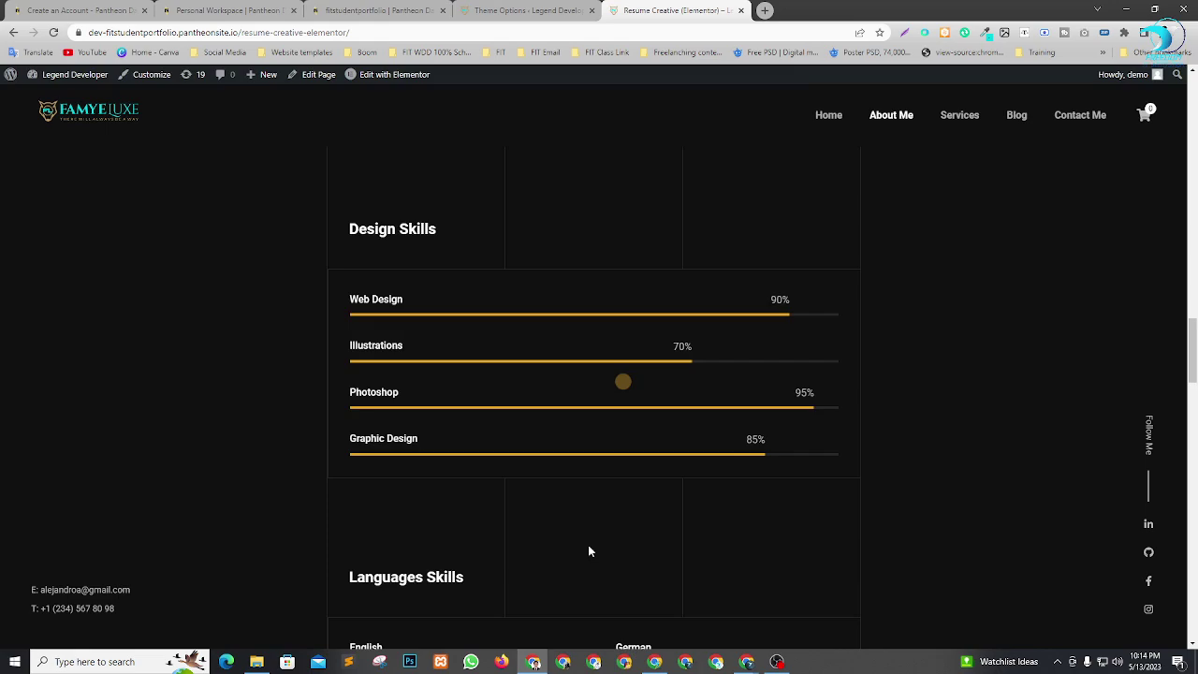
pyautogui.scroll(-9, 433, 562)
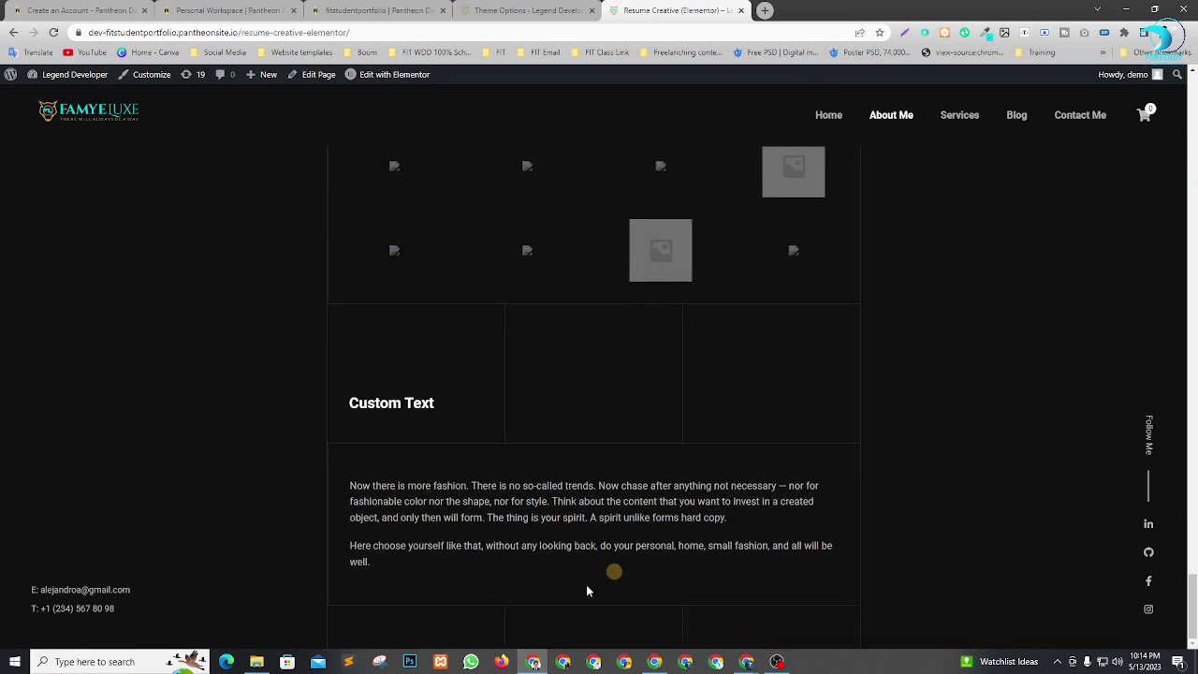
pyautogui.scroll(3, 605, 422)
pyautogui.scroll(20, 605, 422)
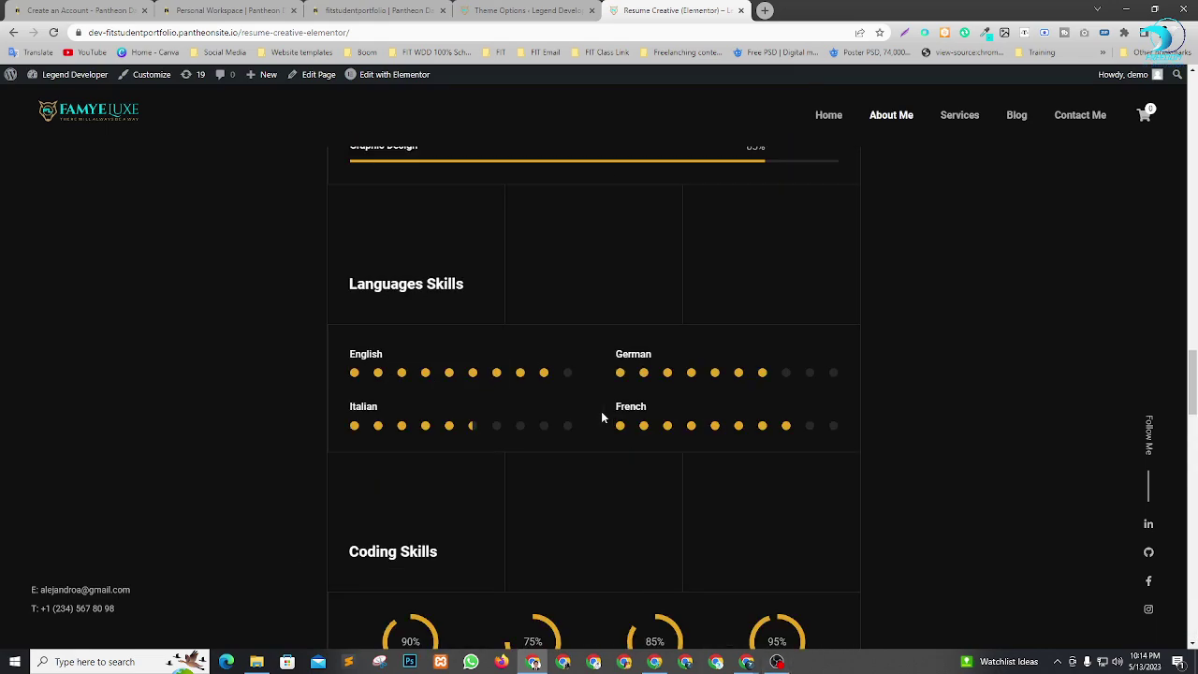
pyautogui.scroll(15, 602, 416)
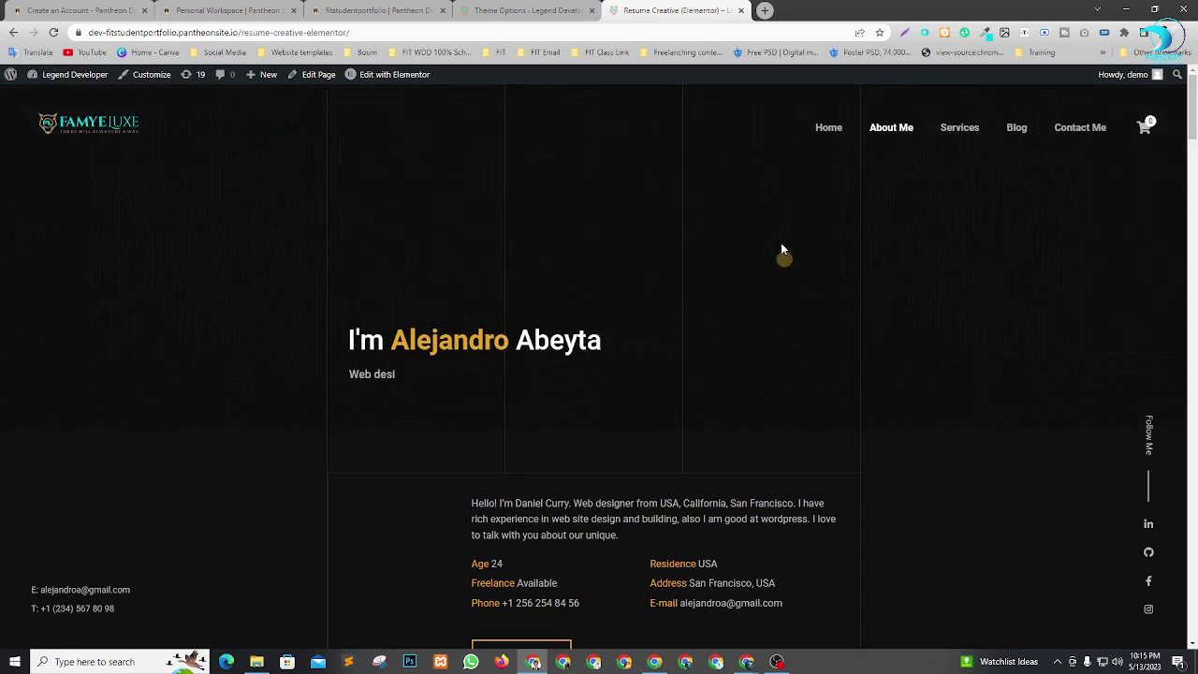
# Browse the Services page, dismiss the system notifications, and return to Theme Options.
pyautogui.click(959, 126)
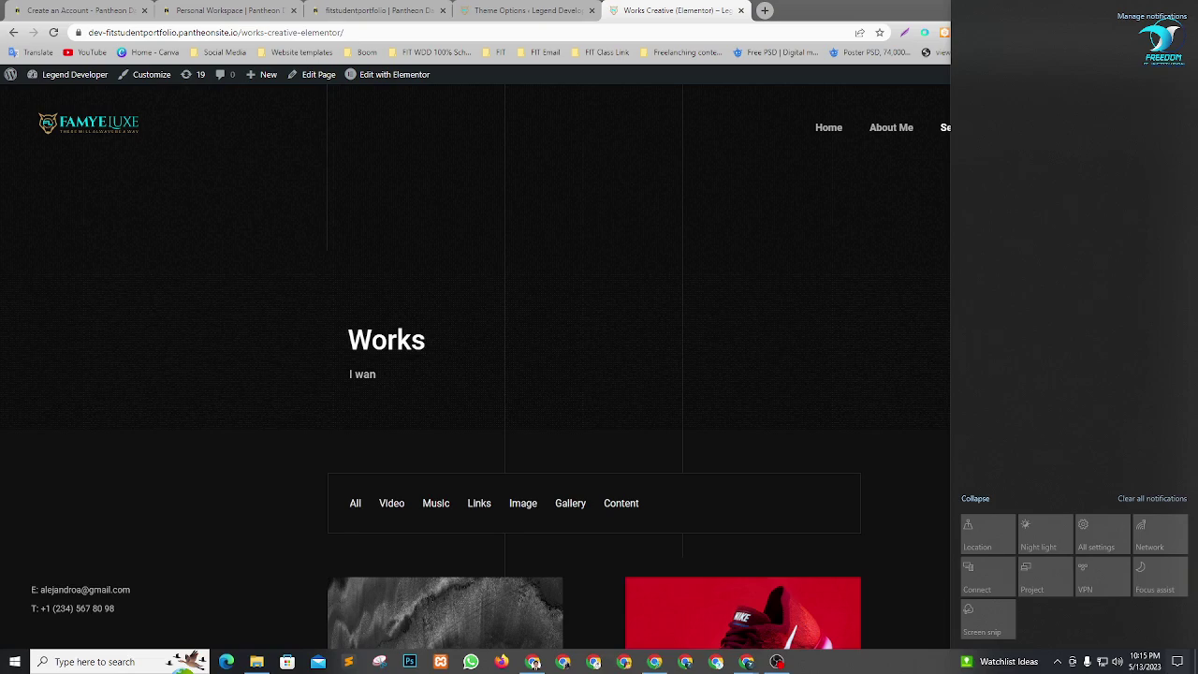
pyautogui.click(1157, 499)
pyautogui.click(820, 103)
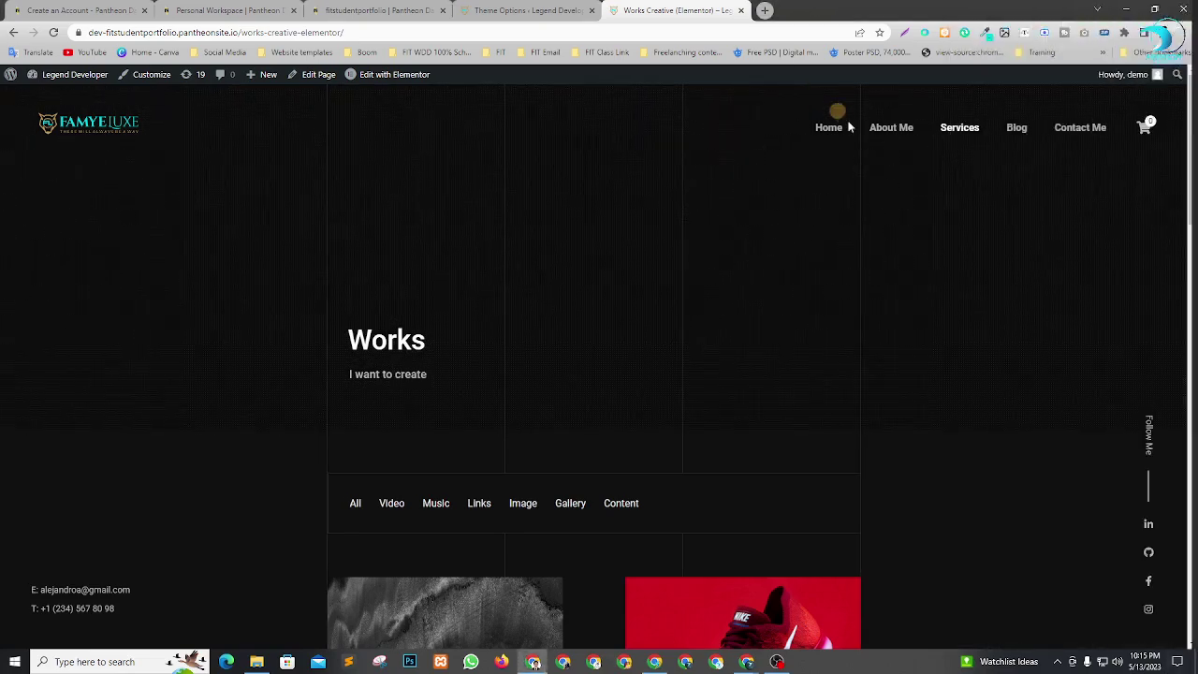
pyautogui.scroll(-6, 561, 394)
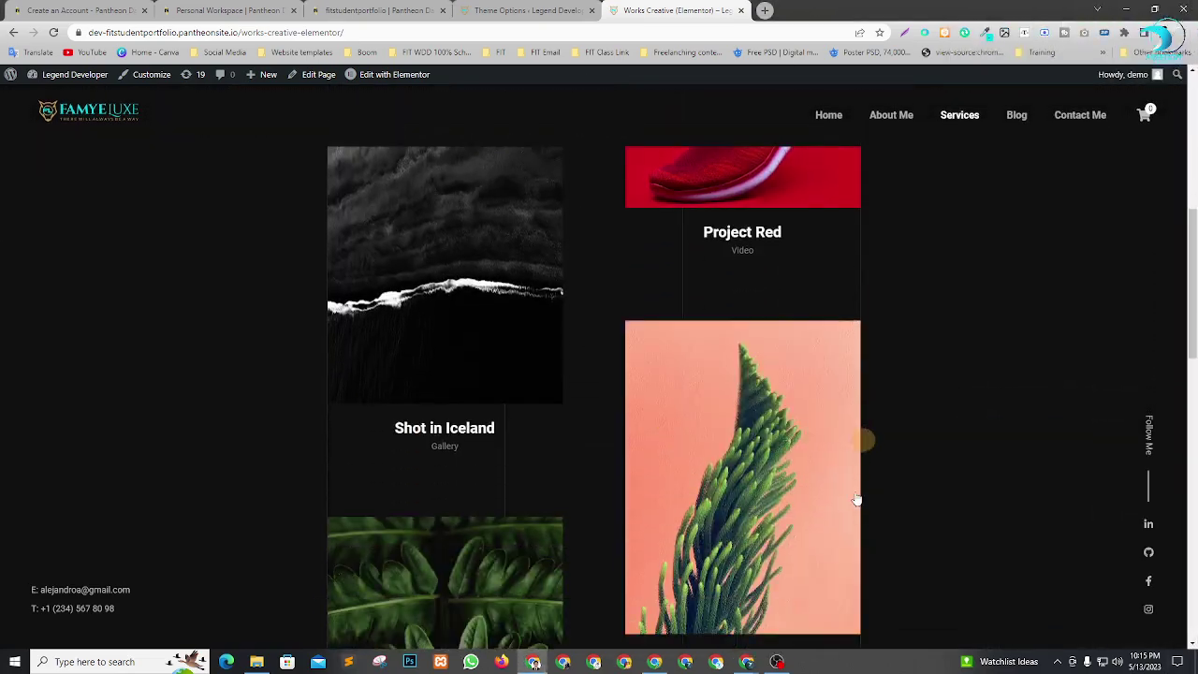
pyautogui.scroll(6, 824, 394)
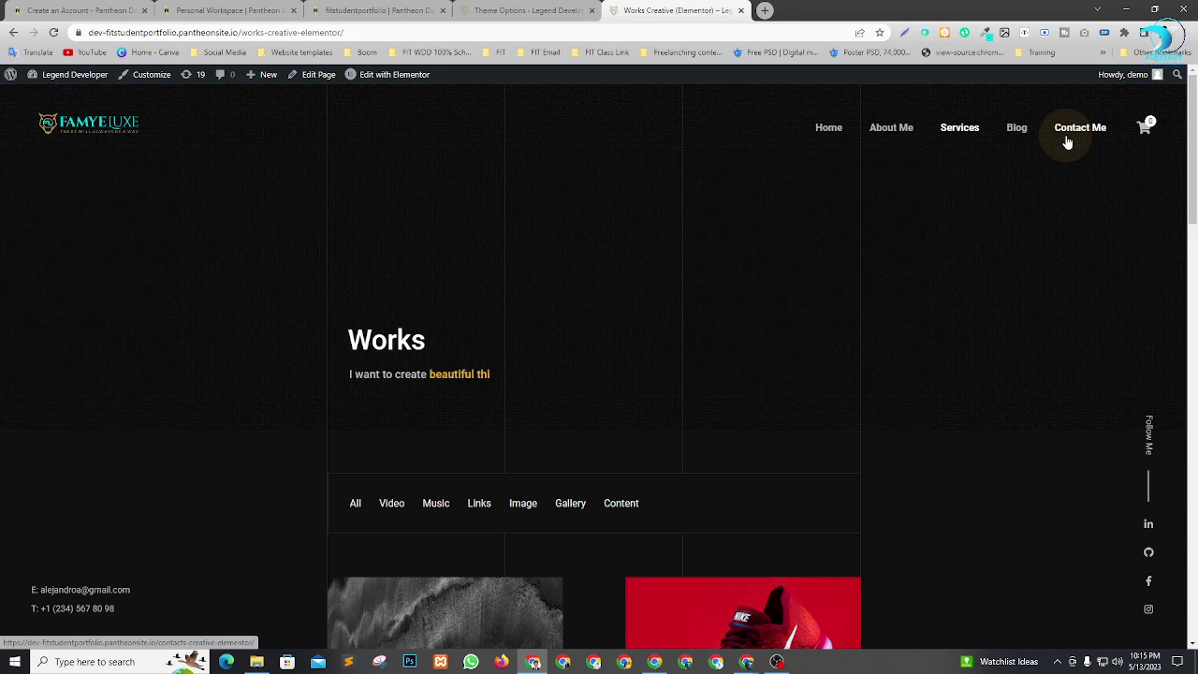
pyautogui.scroll(-17, 742, 360)
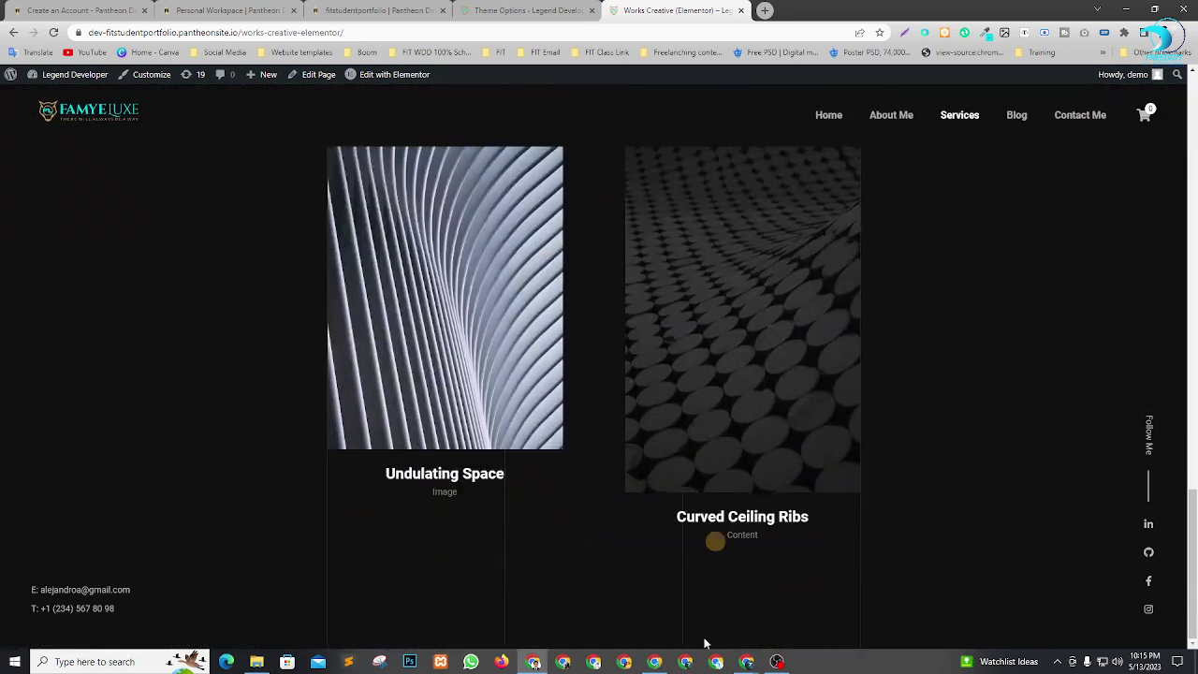
pyautogui.scroll(15, 706, 556)
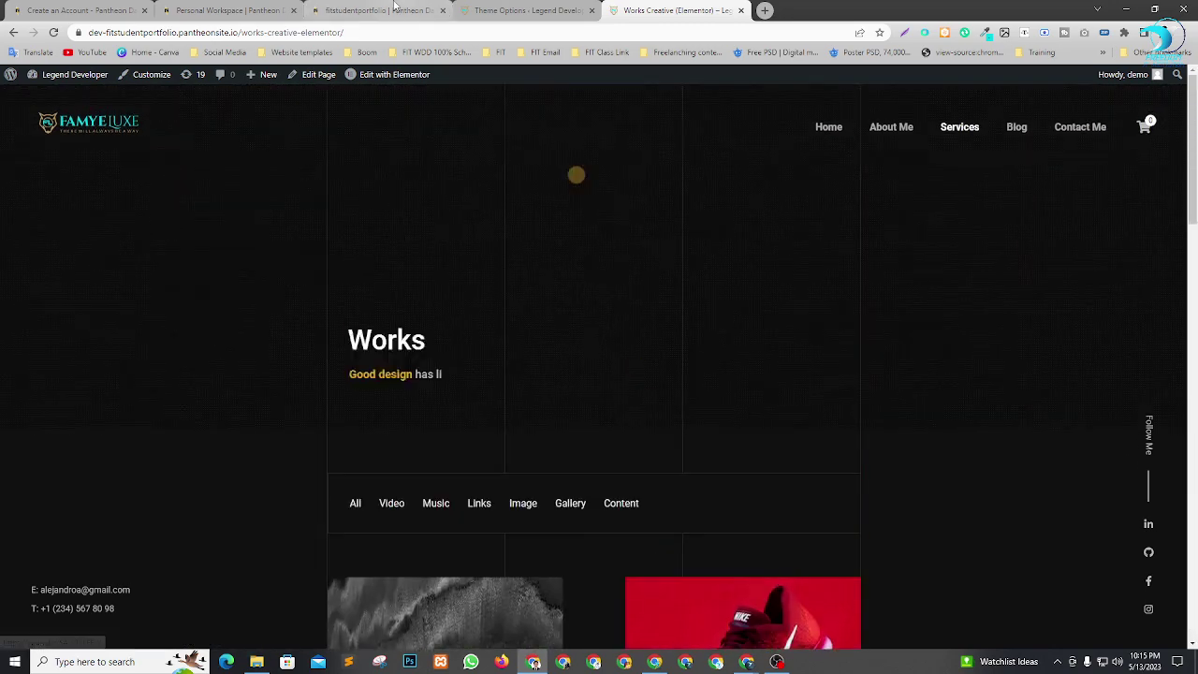
pyautogui.click(510, 10)
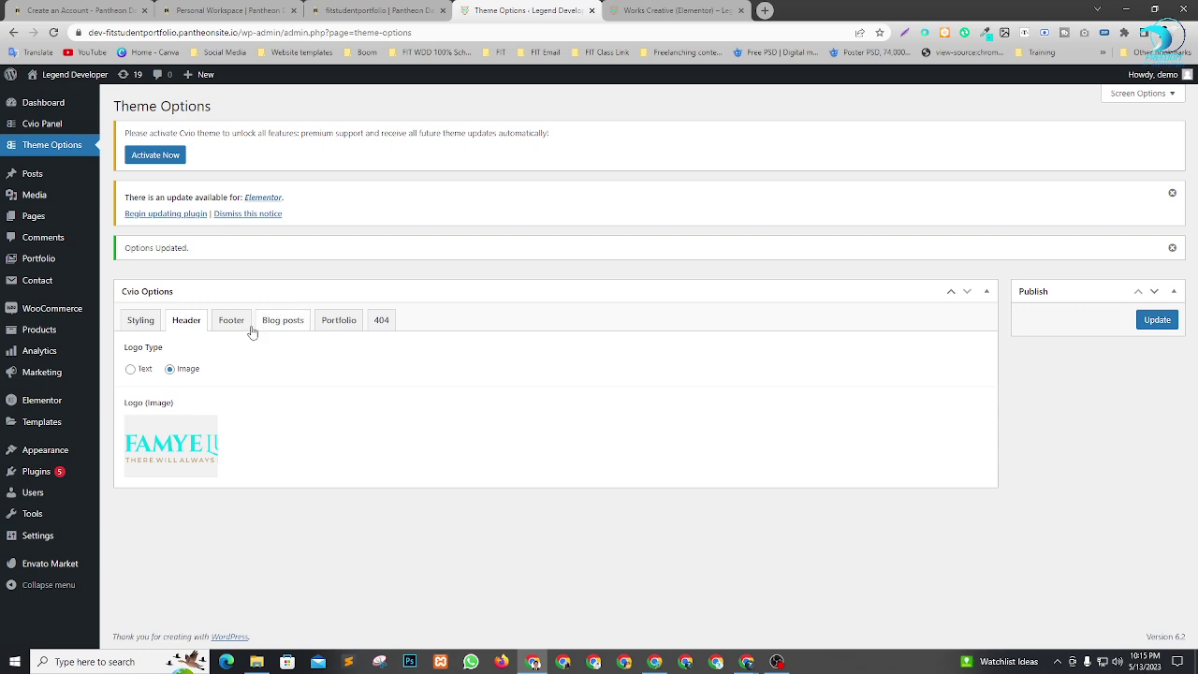
# Open the footer settings and check the current e-mail and phone lines on the live Works page.
pyautogui.click(231, 320)
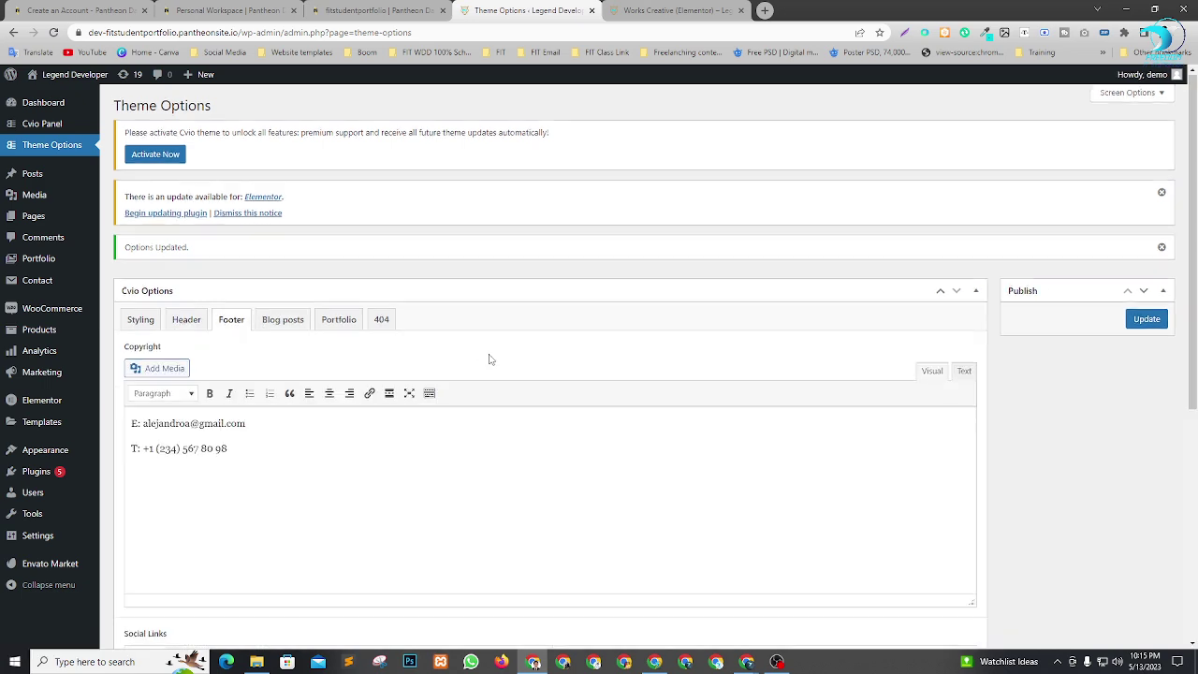
pyautogui.scroll(-3, 463, 283)
pyautogui.click(600, 5)
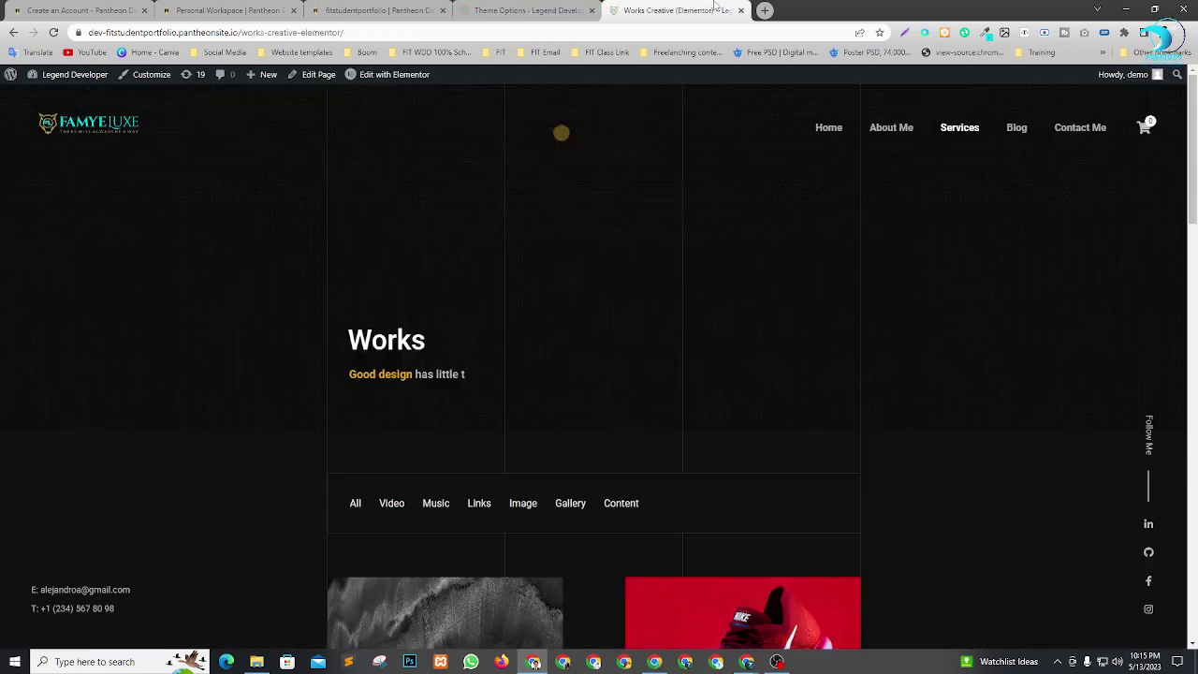
pyautogui.scroll(-2, 174, 483)
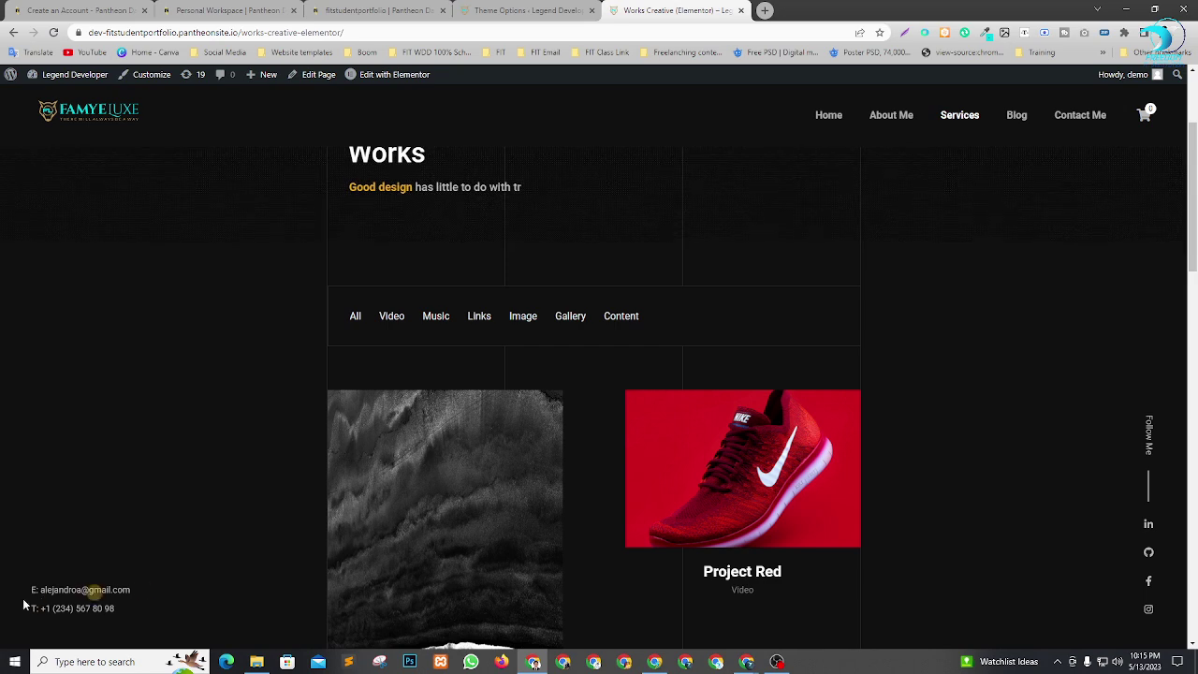
pyautogui.moveTo(15, 604); pyautogui.dragTo(134, 609)
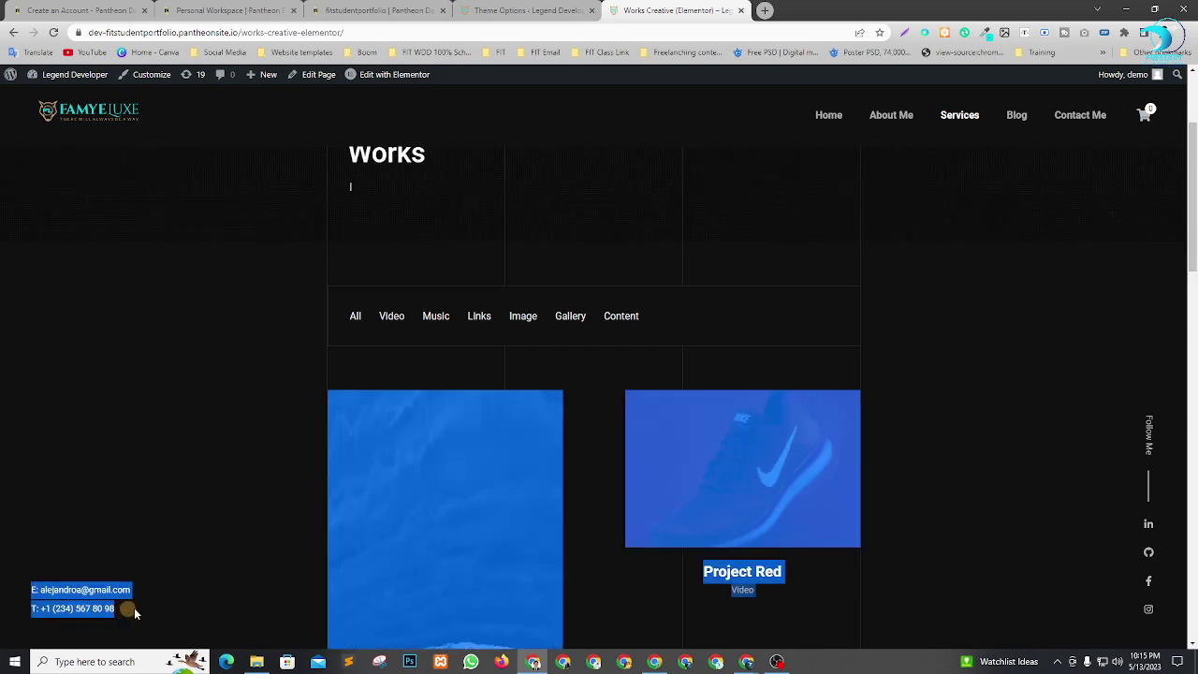
pyautogui.click(134, 609)
pyautogui.click(842, 120)
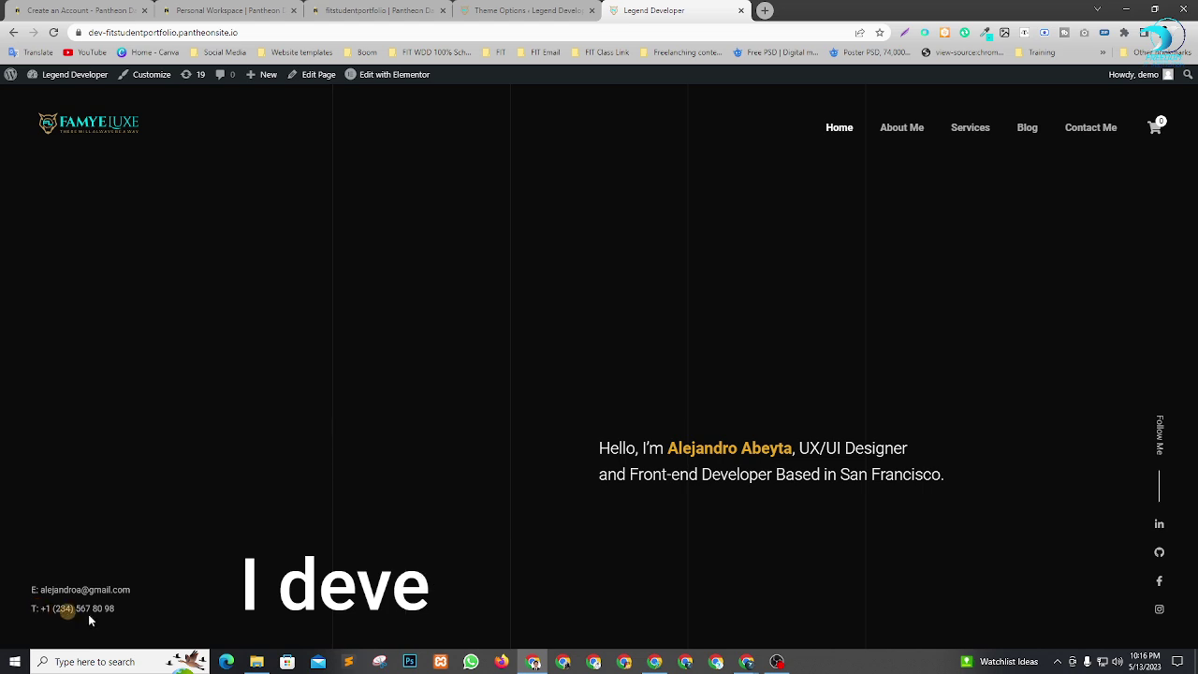
# Relabel the first footer line 'Email' and replace the old e-mail username with the new one.
pyautogui.click(488, 10)
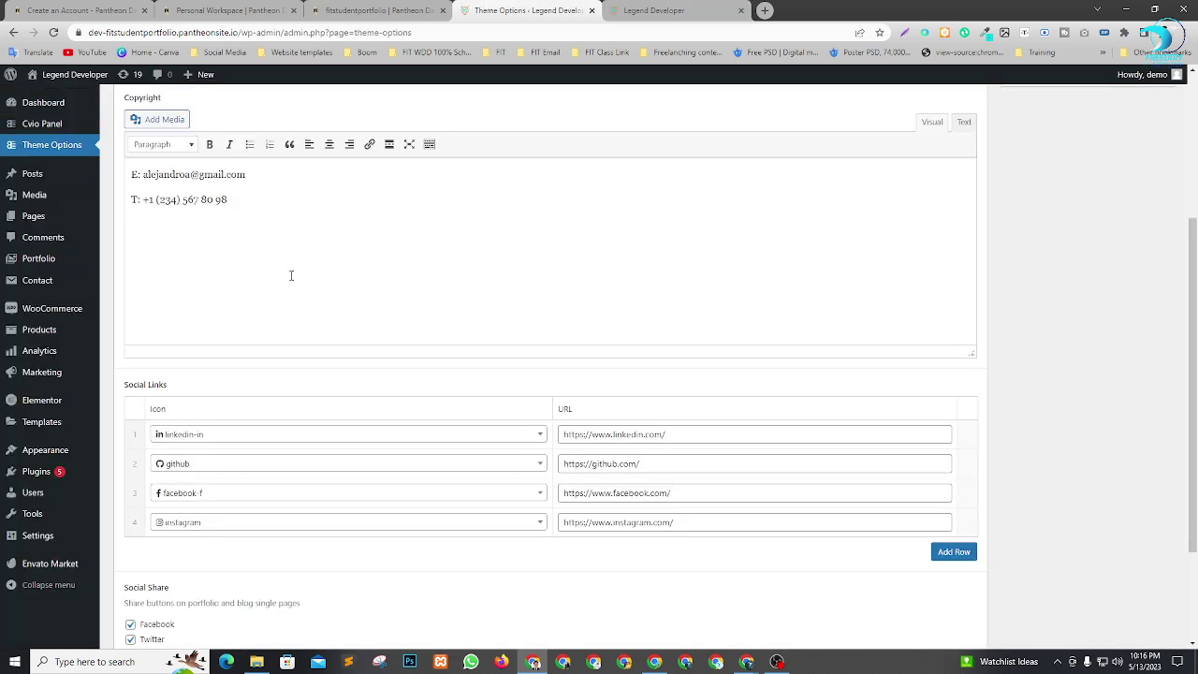
pyautogui.scroll(1, 291, 275)
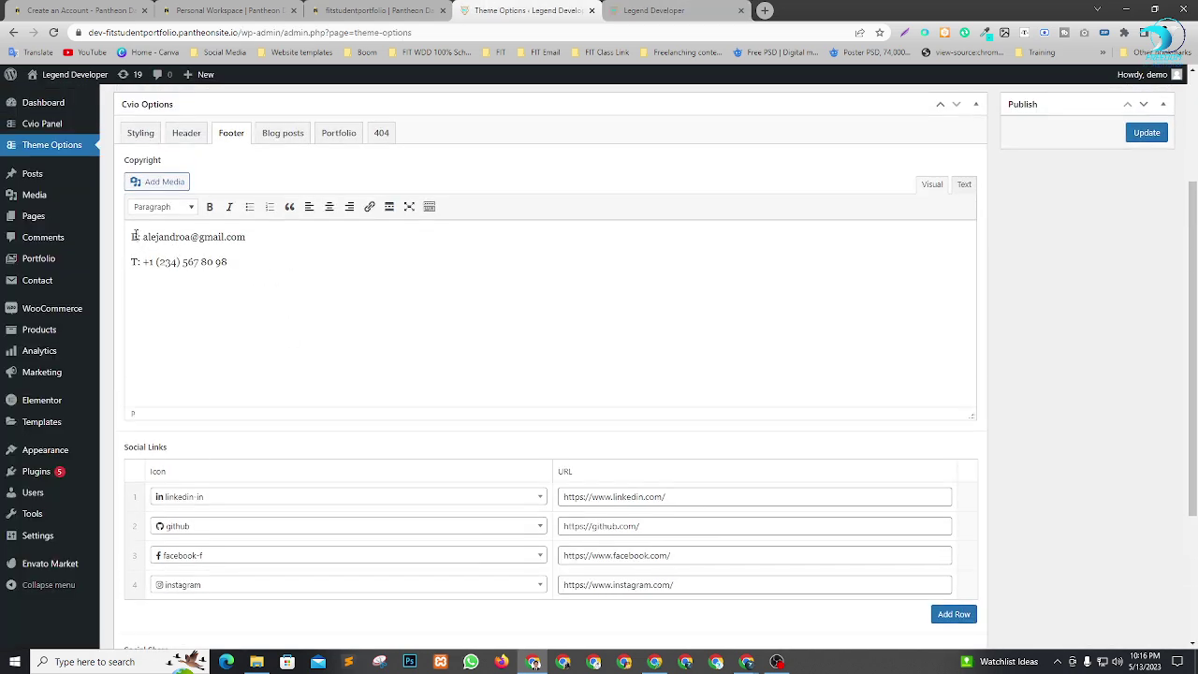
pyautogui.write('mail')
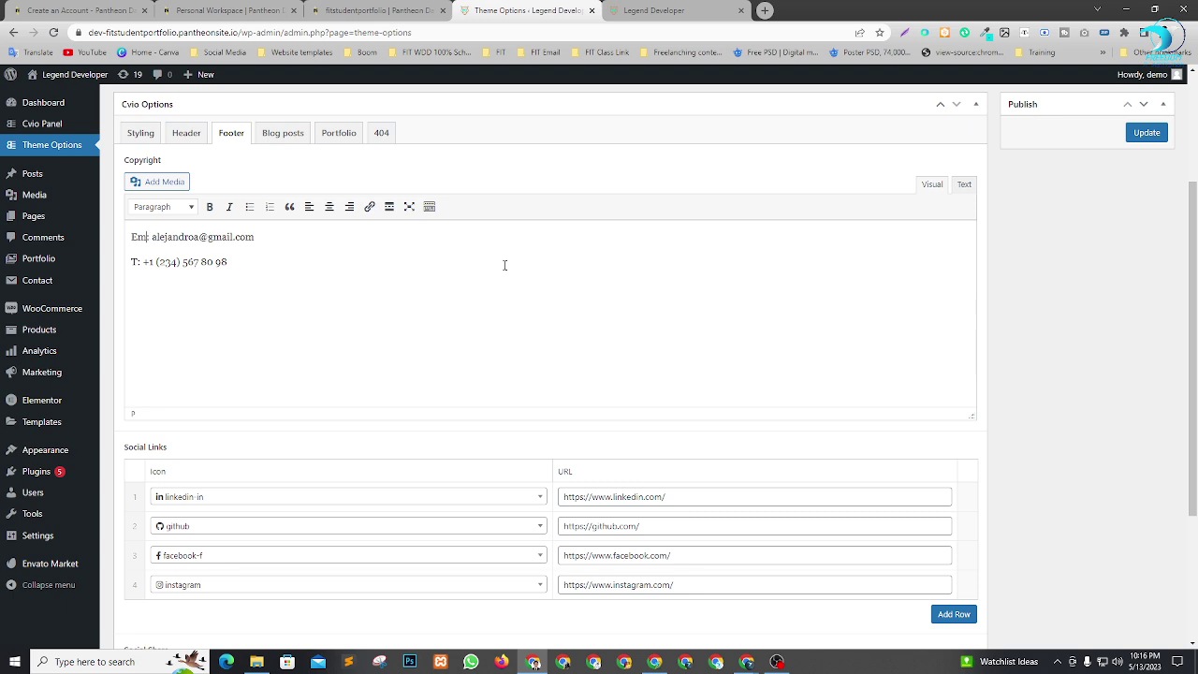
pyautogui.press('BackSpace')
pyautogui.press('BackSpace')
pyautogui.press('BackSpace')
pyautogui.write('ail')
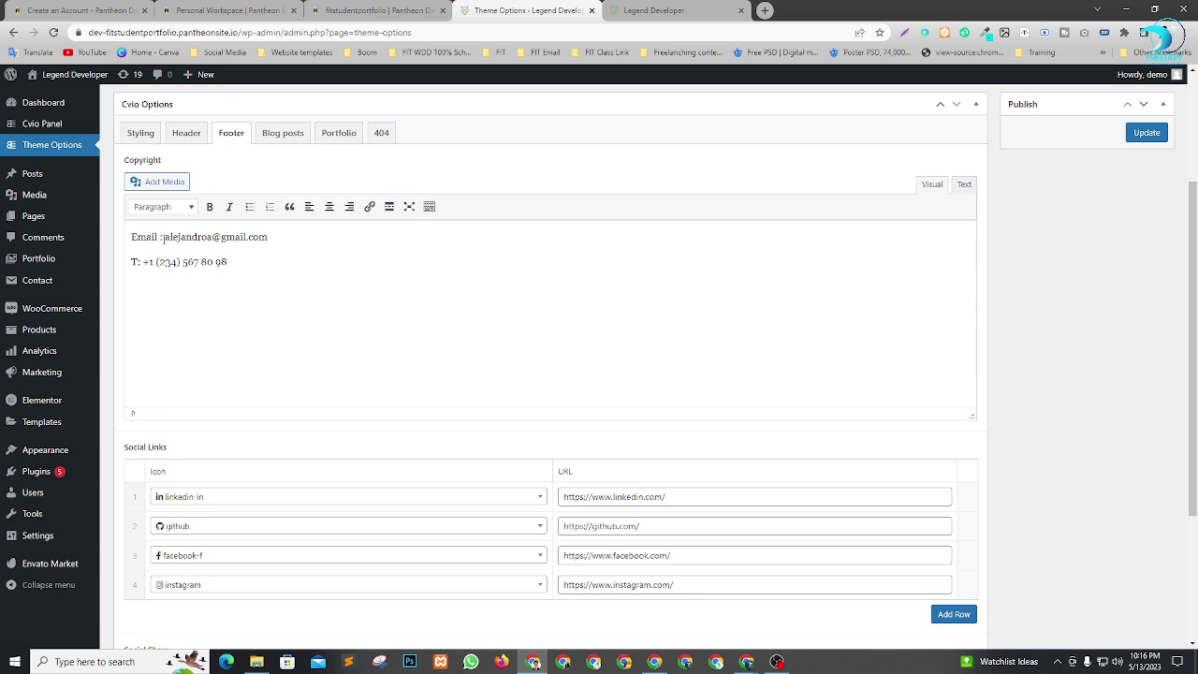
pyautogui.moveTo(166, 237); pyautogui.dragTo(212, 237)
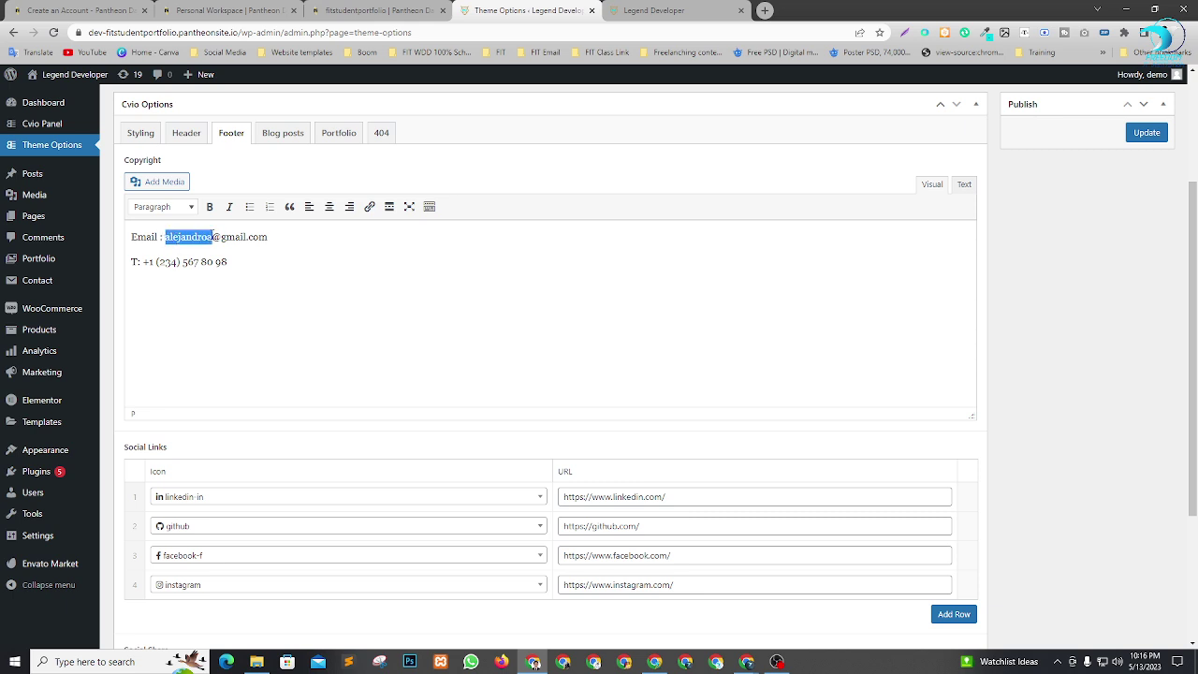
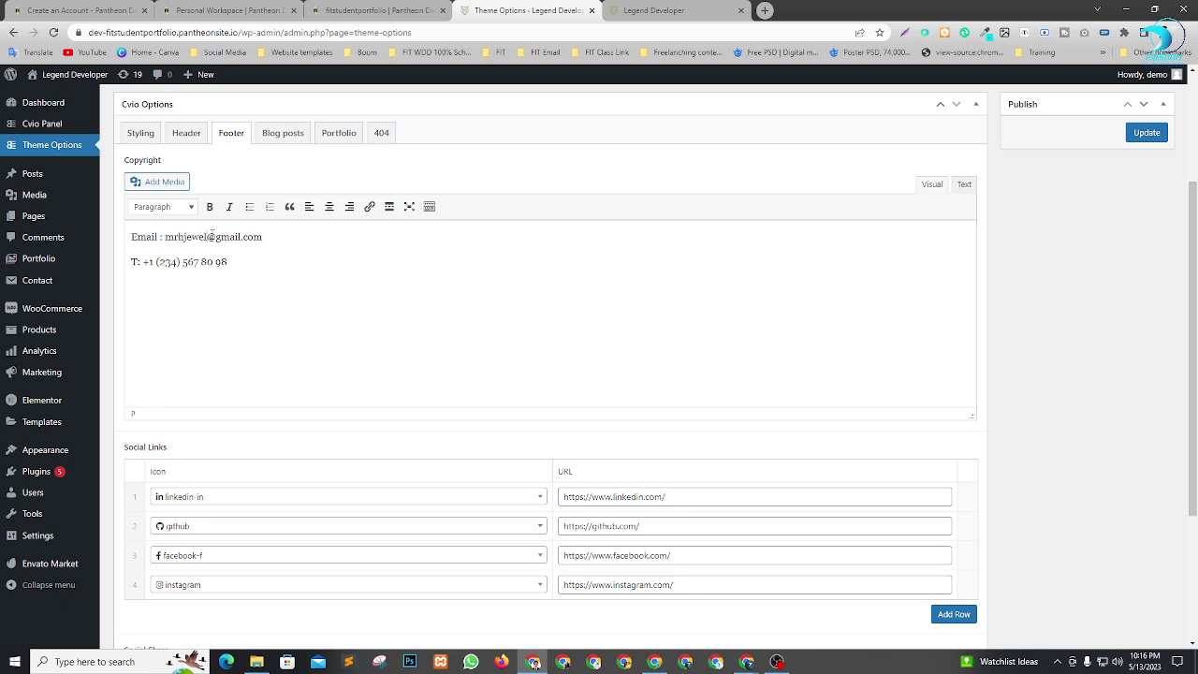
# Relabel the second footer line 'Mobile', remove the old phone number, and view the homepage.
pyautogui.scroll(1, 216, 241)
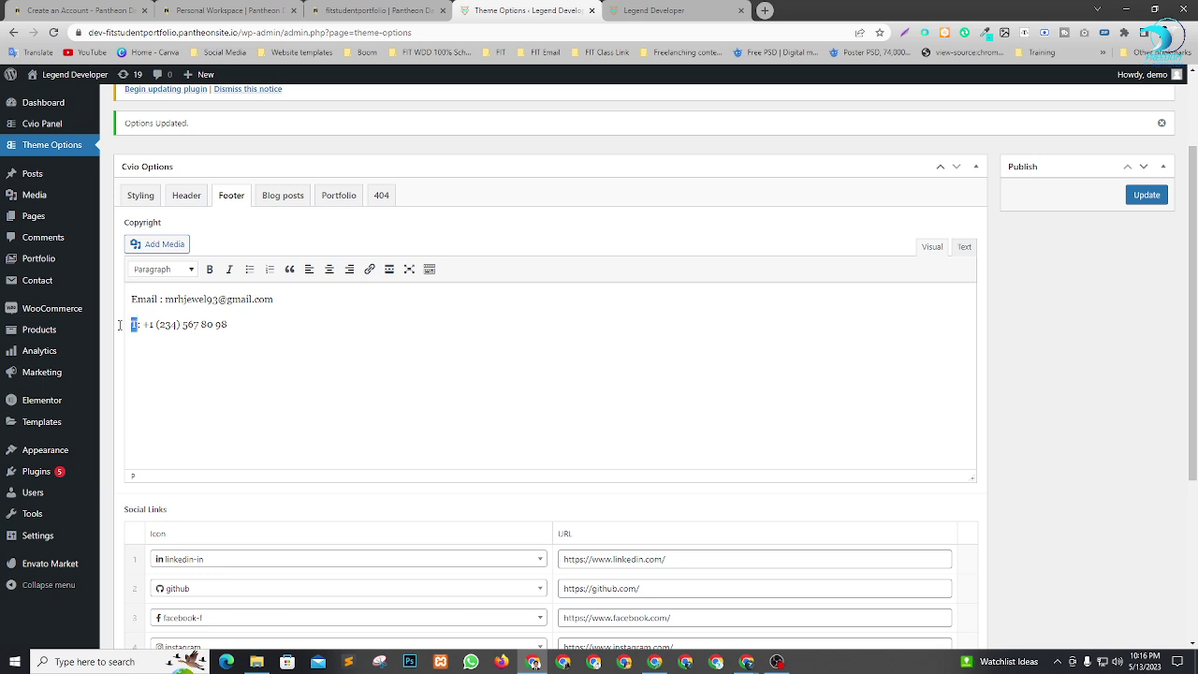
pyautogui.write('Mobile')
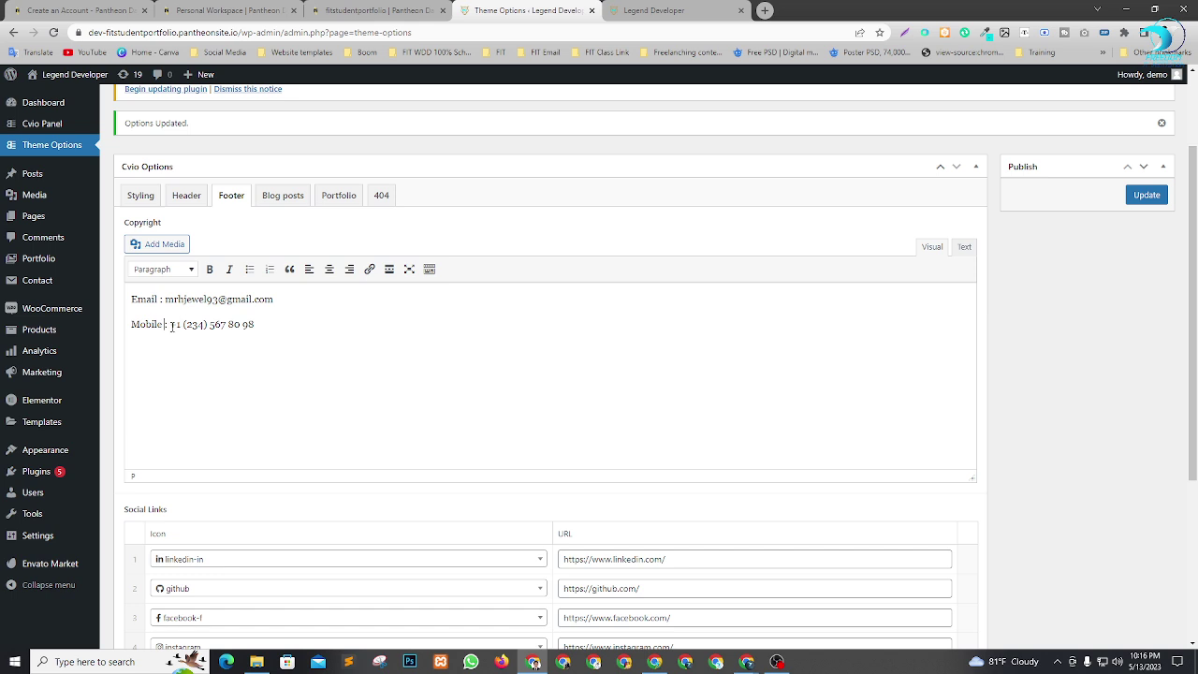
pyautogui.moveTo(171, 324); pyautogui.dragTo(266, 325)
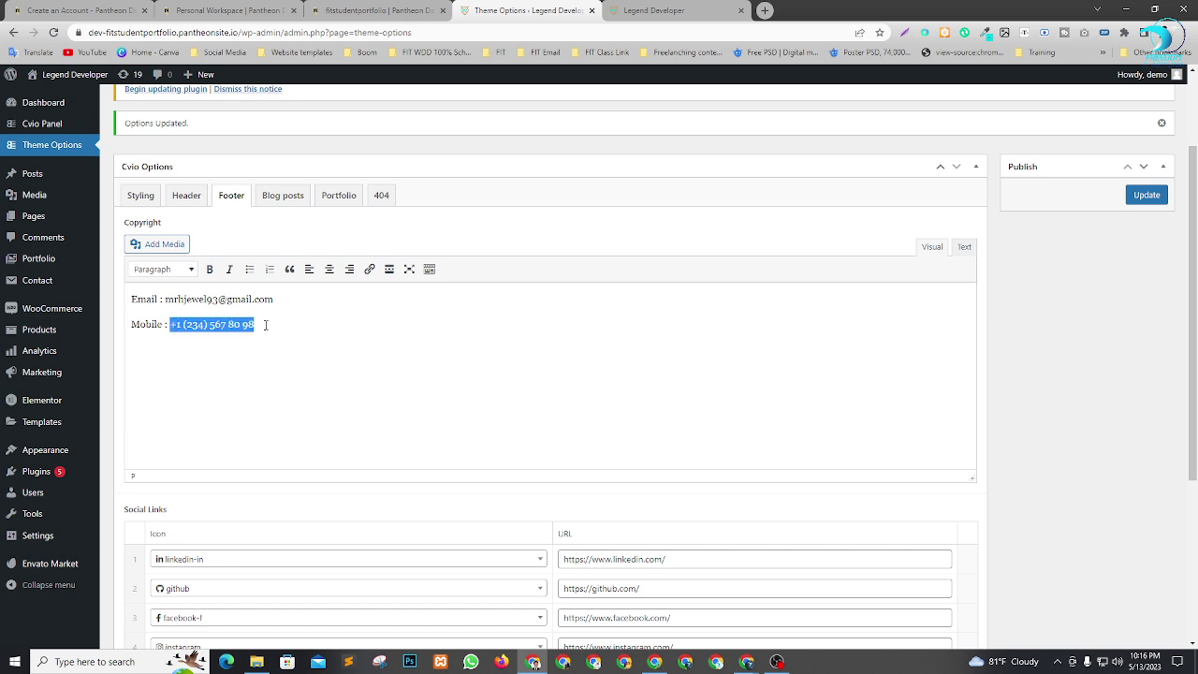
pyautogui.press('BackSpace')
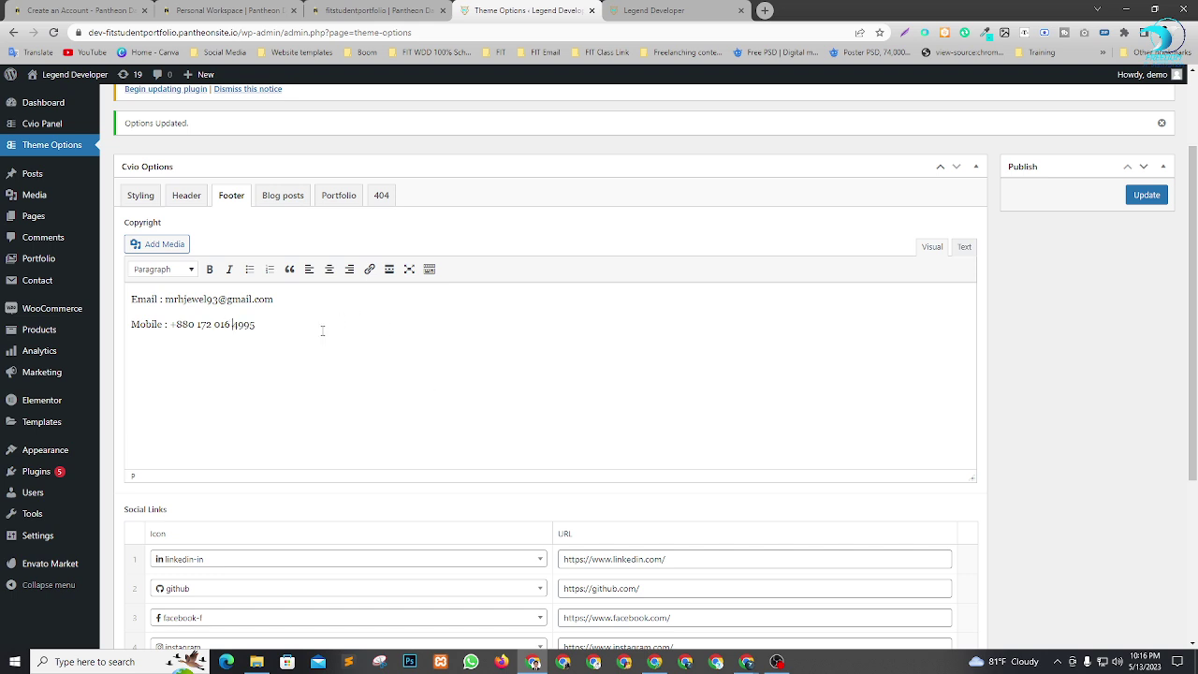
pyautogui.scroll(-2, 436, 364)
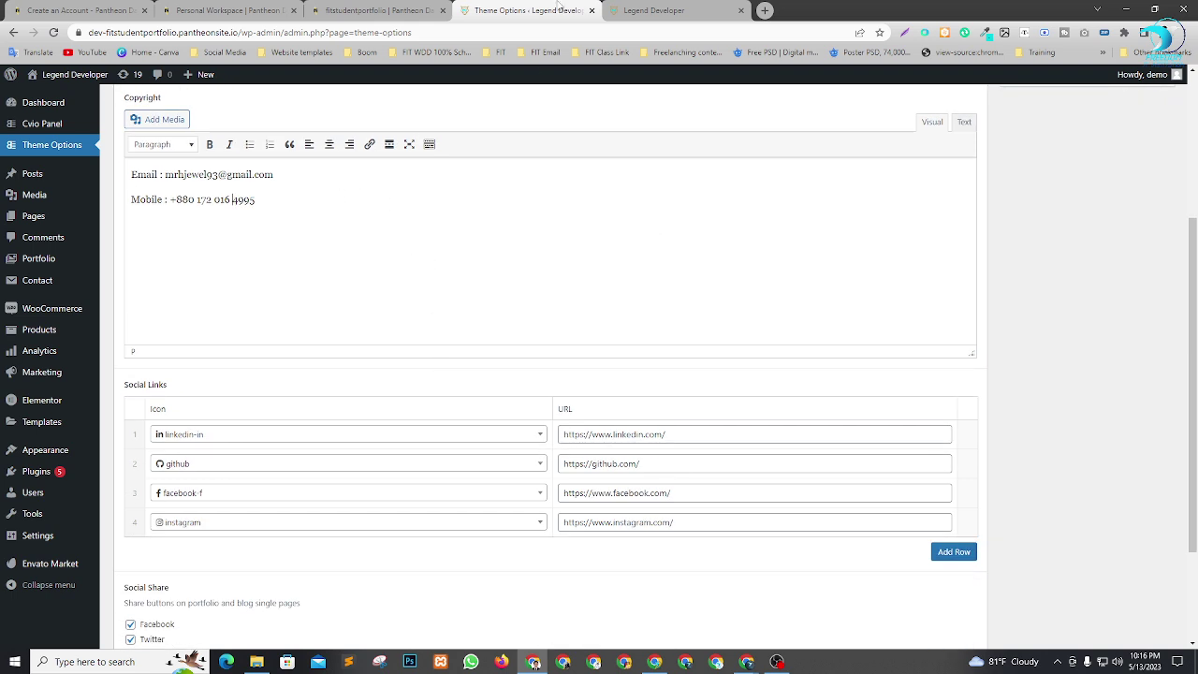
pyautogui.click(656, 10)
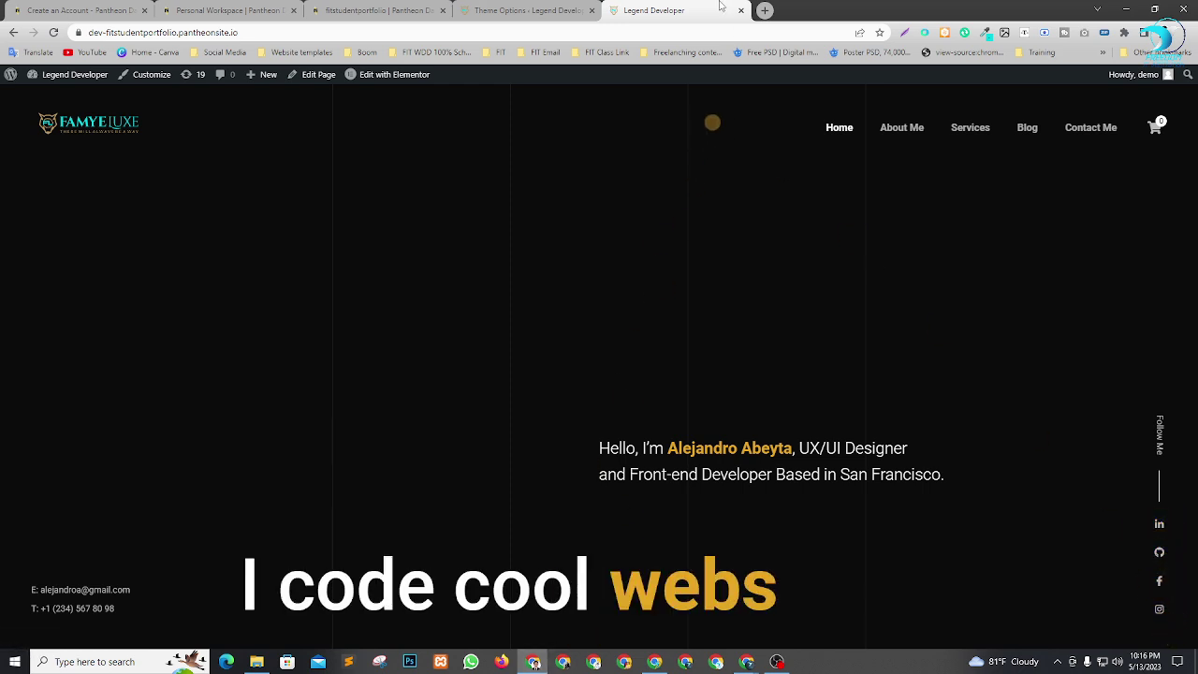
# Open the LinkedIn profile from the Social Media bookmarks in a new tab and copy its URL.
pyautogui.click(765, 10)
pyautogui.click(223, 52)
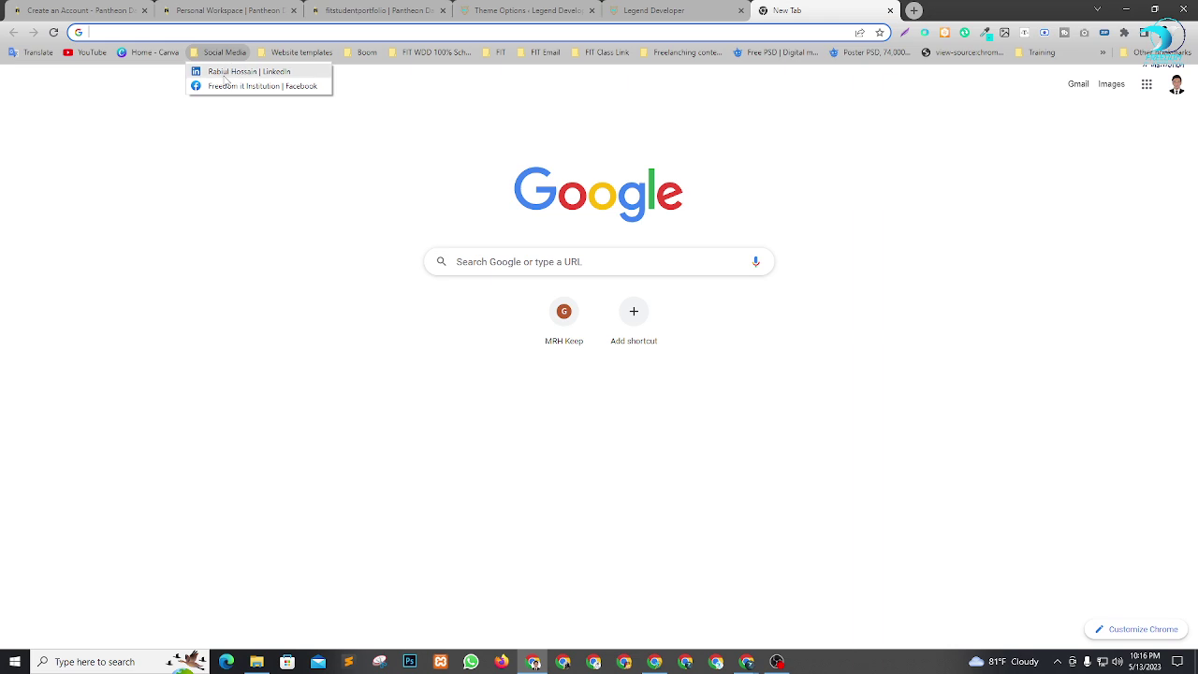
pyautogui.click(224, 73)
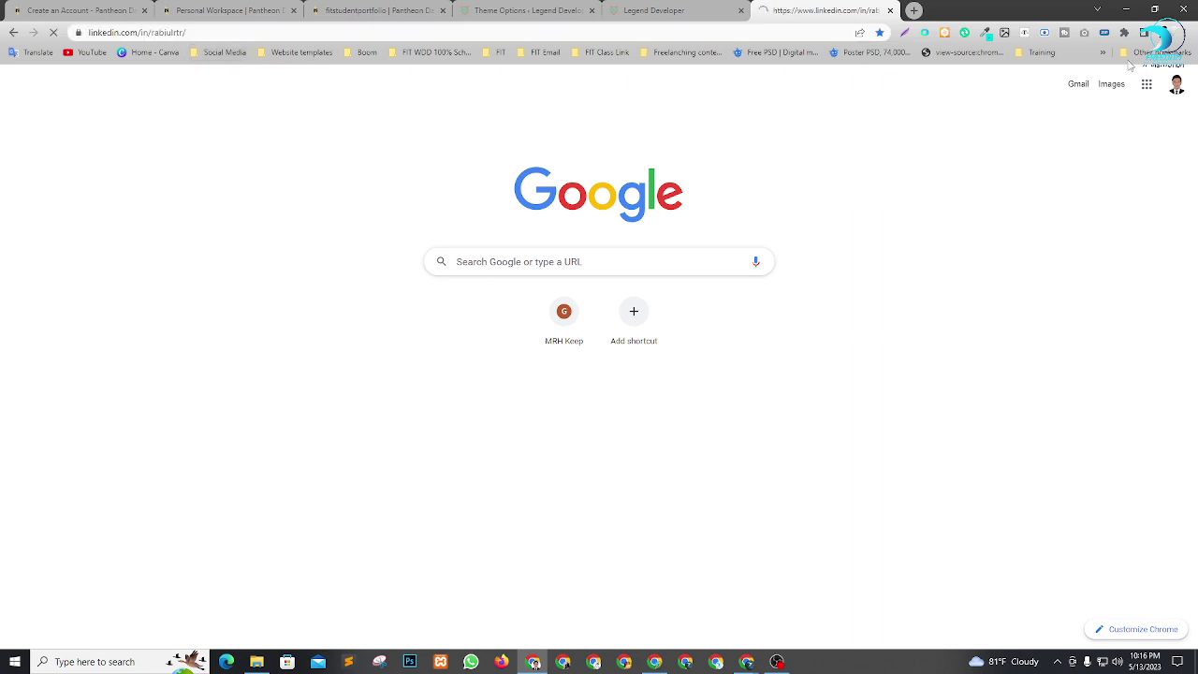
pyautogui.click(260, 31)
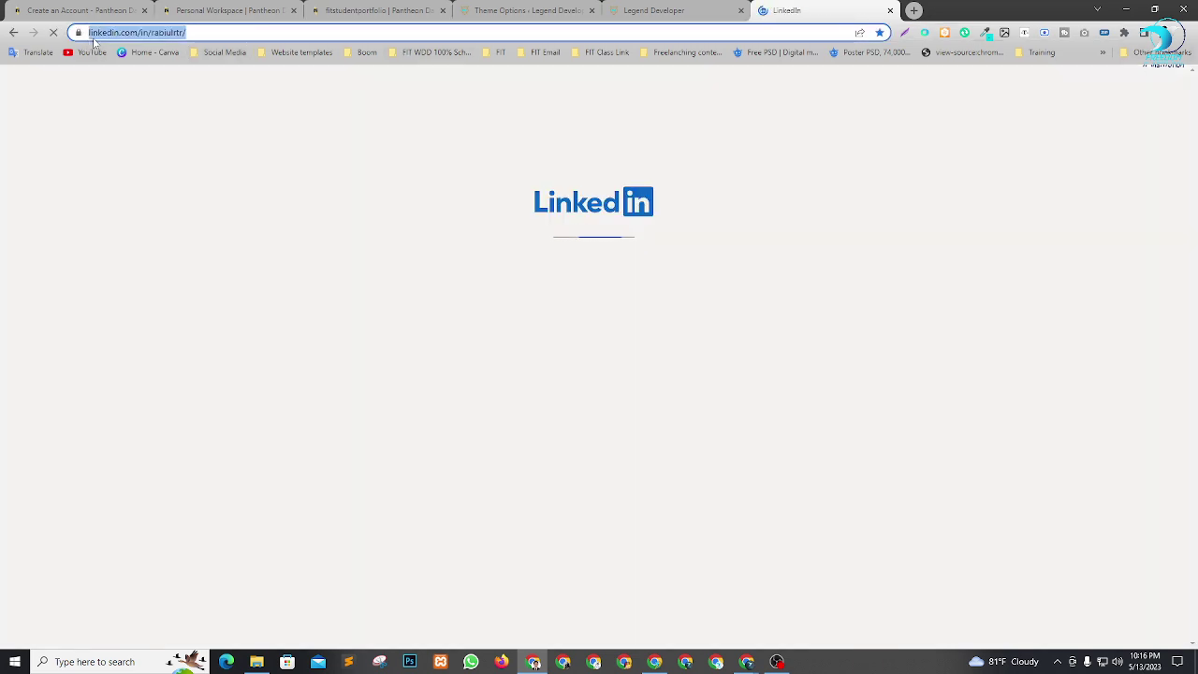
pyautogui.click(524, 10)
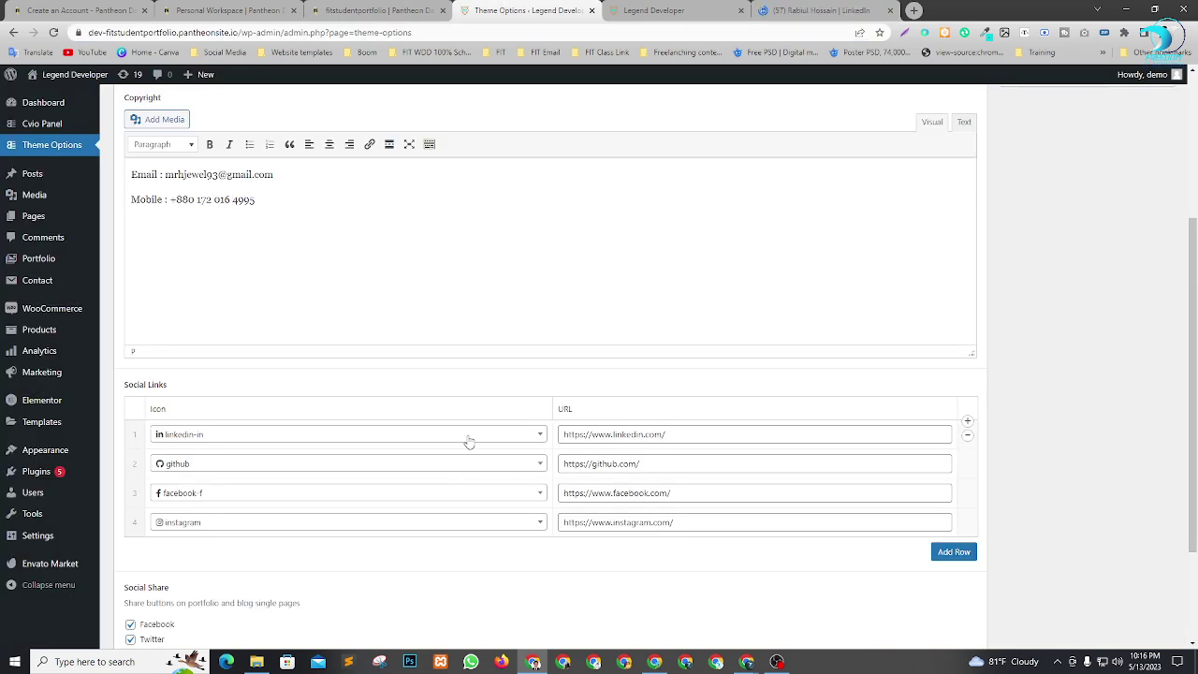
# Paste the LinkedIn profile URL as the first social link, Update the theme options, and view the live site.
pyautogui.tripleClick(562, 433)
pyautogui.write('https://www.linkedin.com/in/rabiulrtr/')
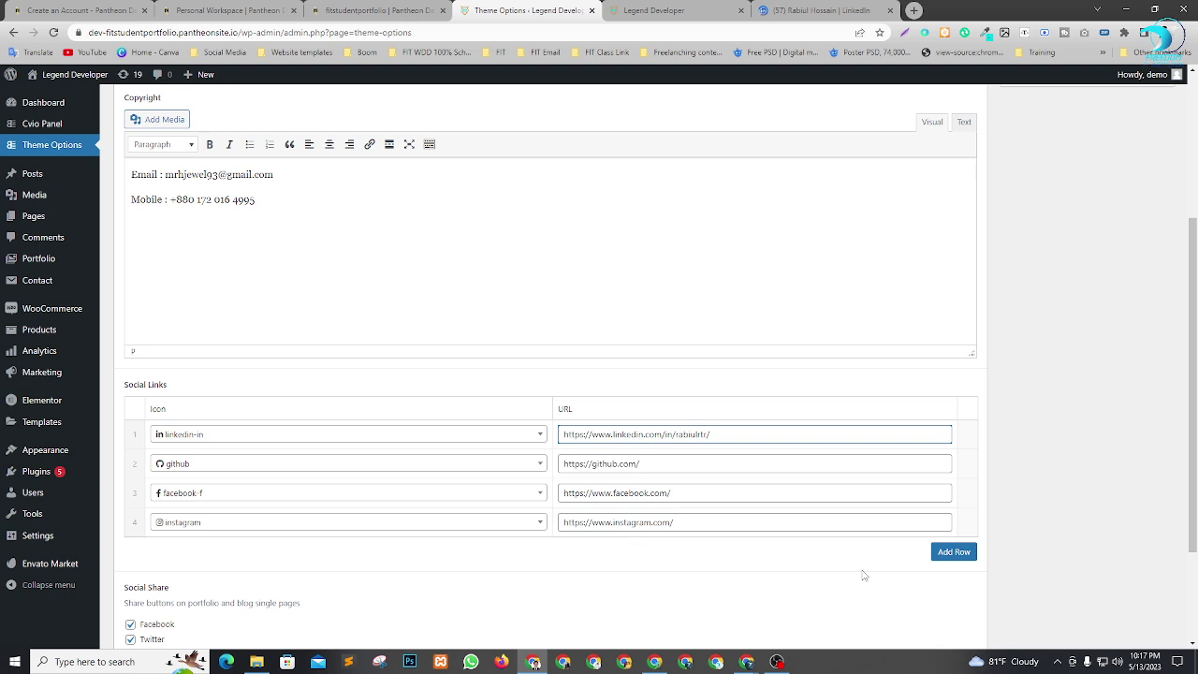
pyautogui.scroll(-2, 816, 465)
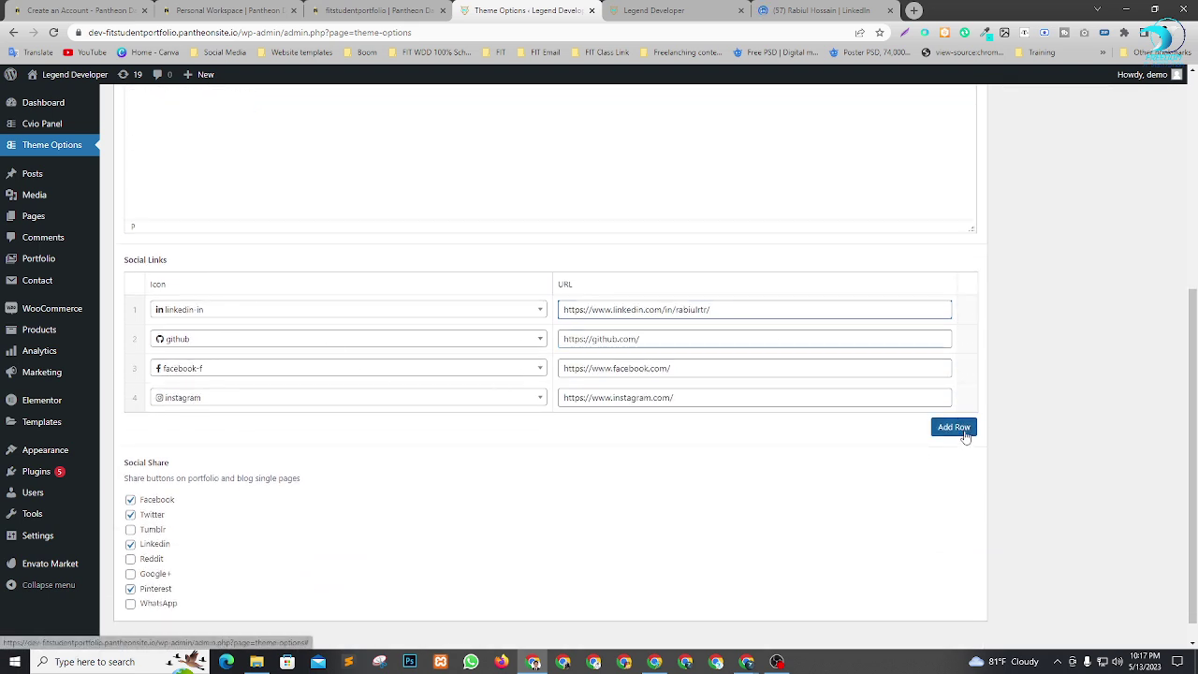
pyautogui.press('Return')
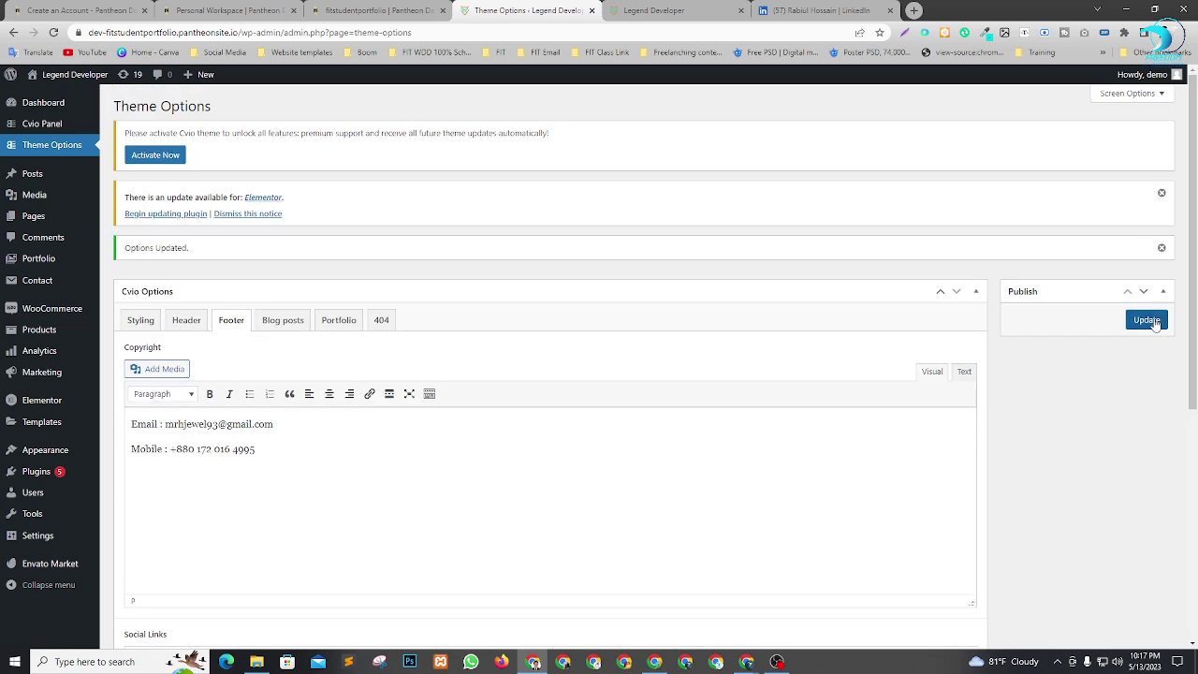
pyautogui.click(1148, 320)
pyautogui.click(680, 9)
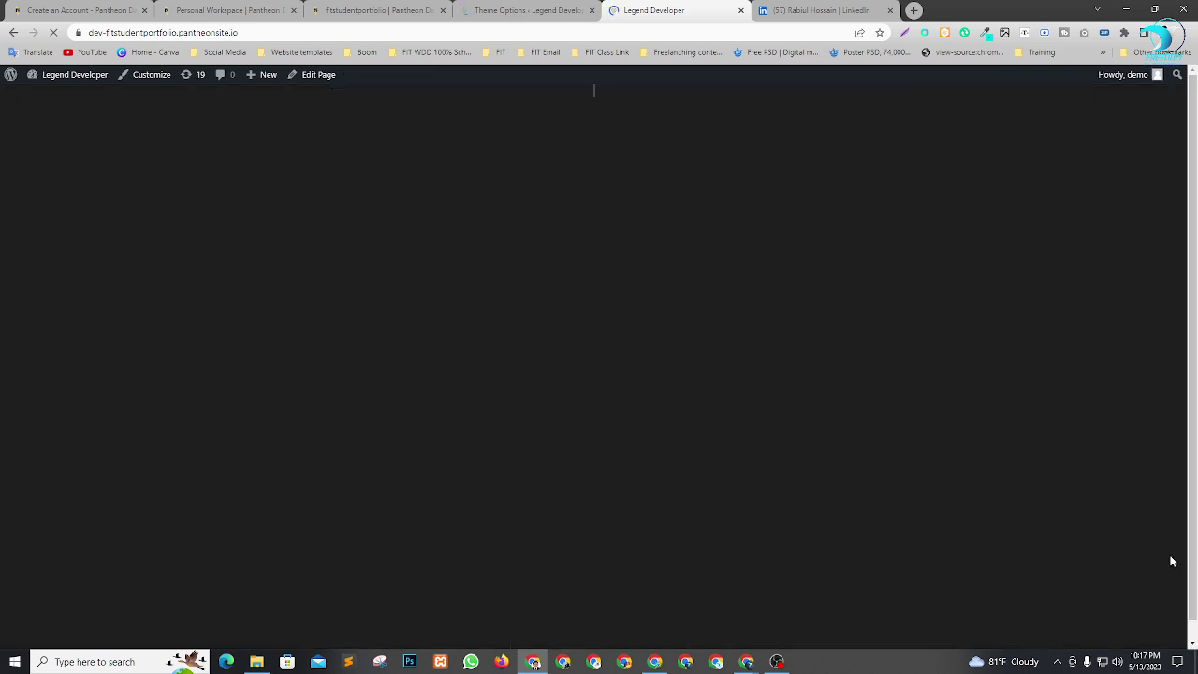
# Open the live site's LinkedIn icon in a new tab and verify it reaches the LinkedIn profile.
pyautogui.click(837, 10)
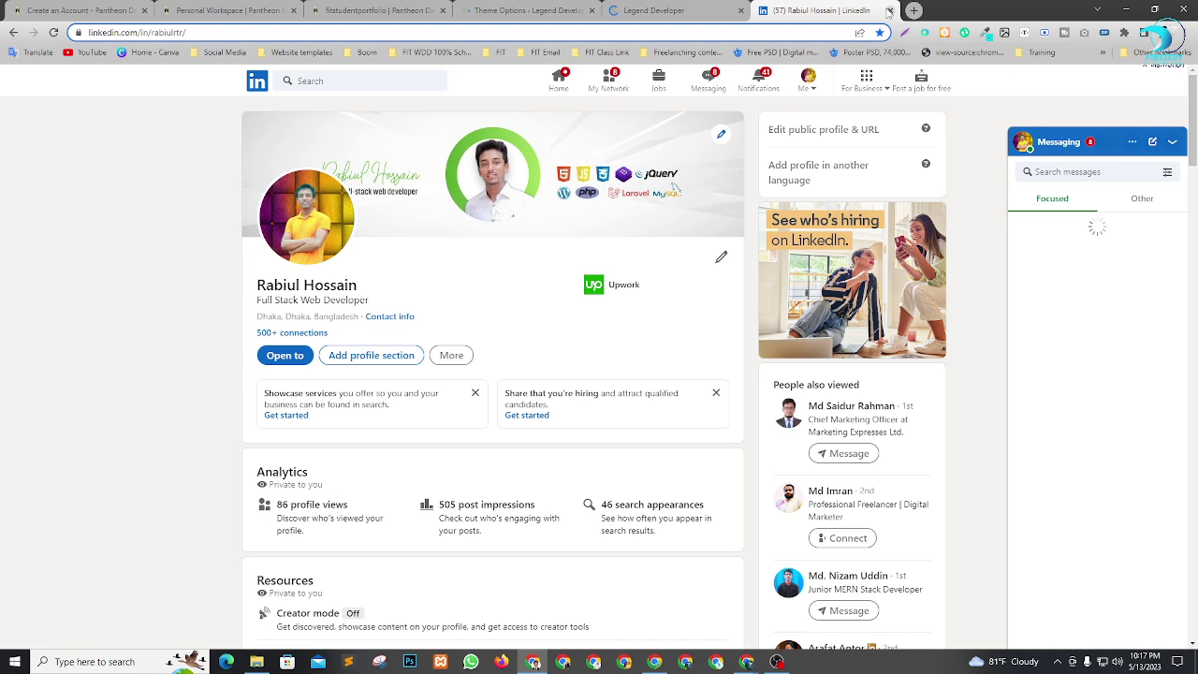
pyautogui.click(717, 10)
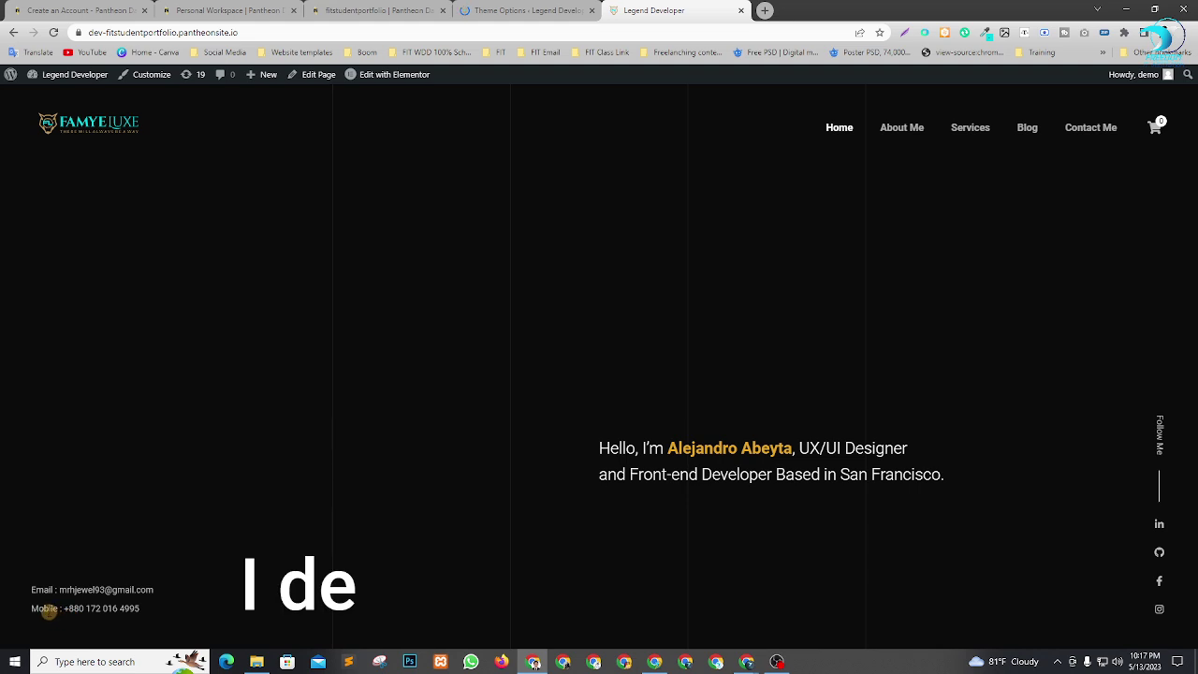
pyautogui.rightClick(1162, 530)
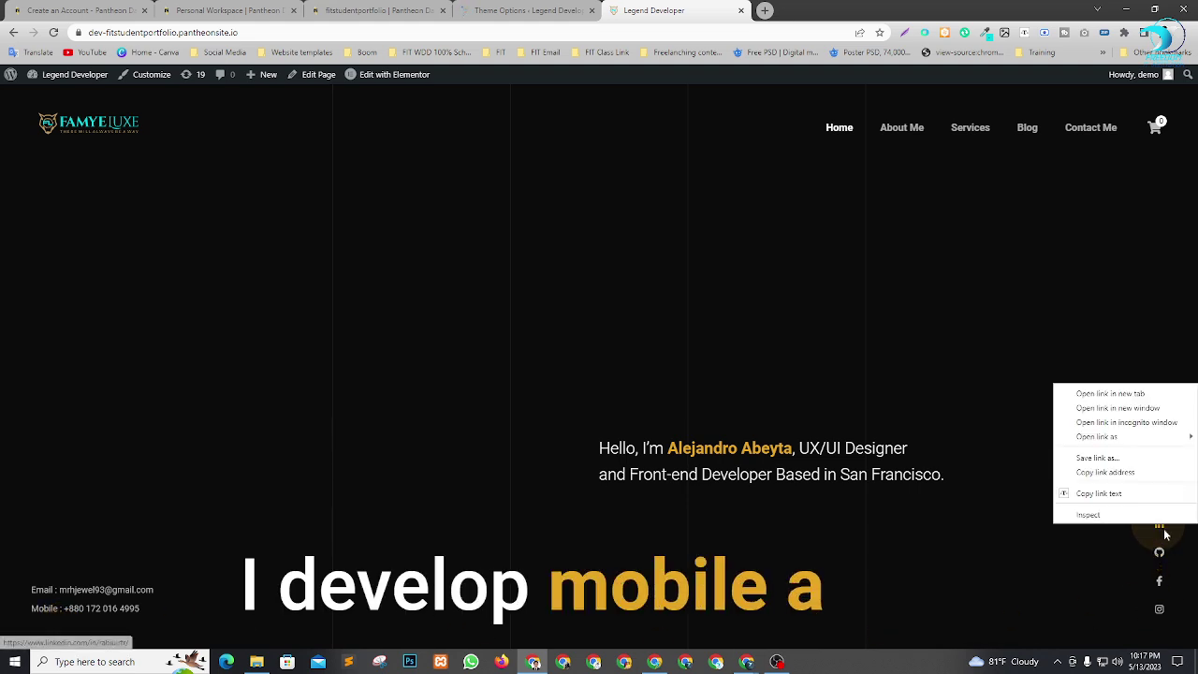
pyautogui.click(1102, 400)
pyautogui.click(818, 8)
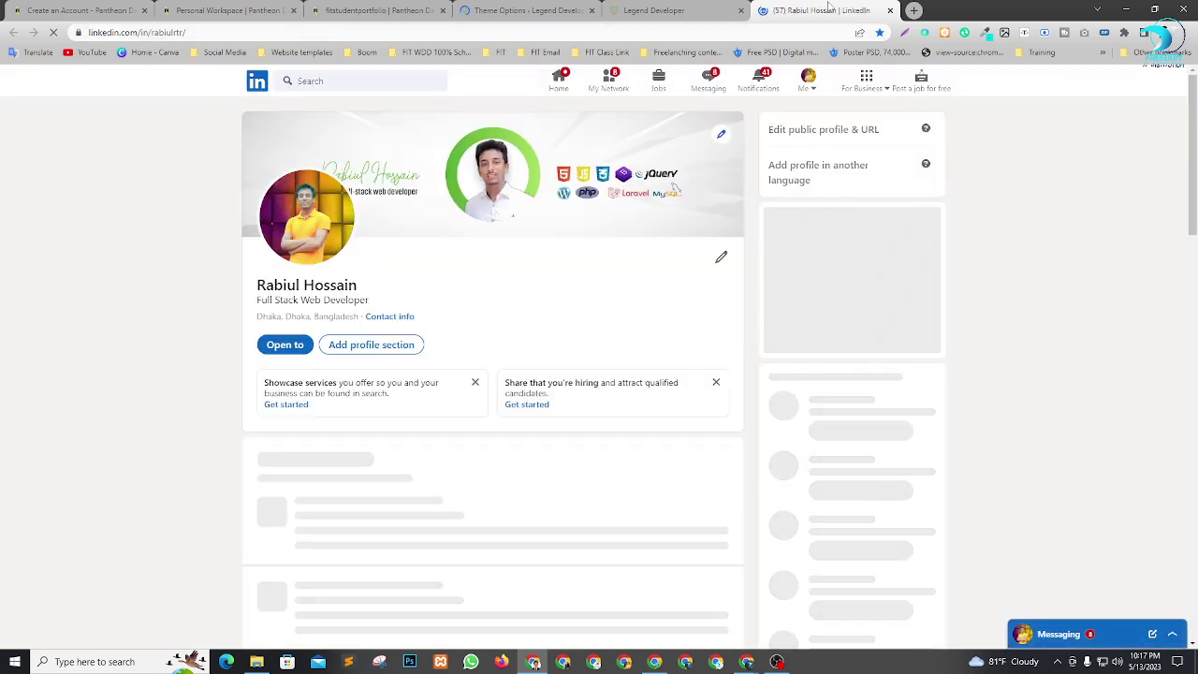
pyautogui.click(676, 11)
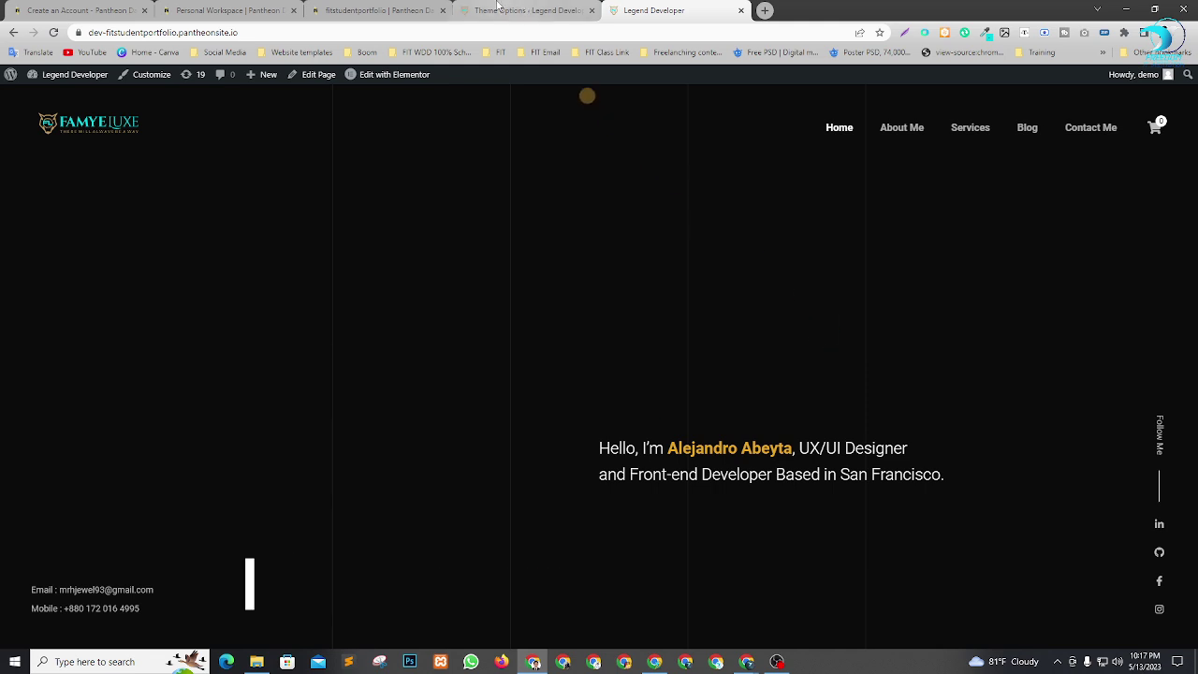
pyautogui.click(524, 11)
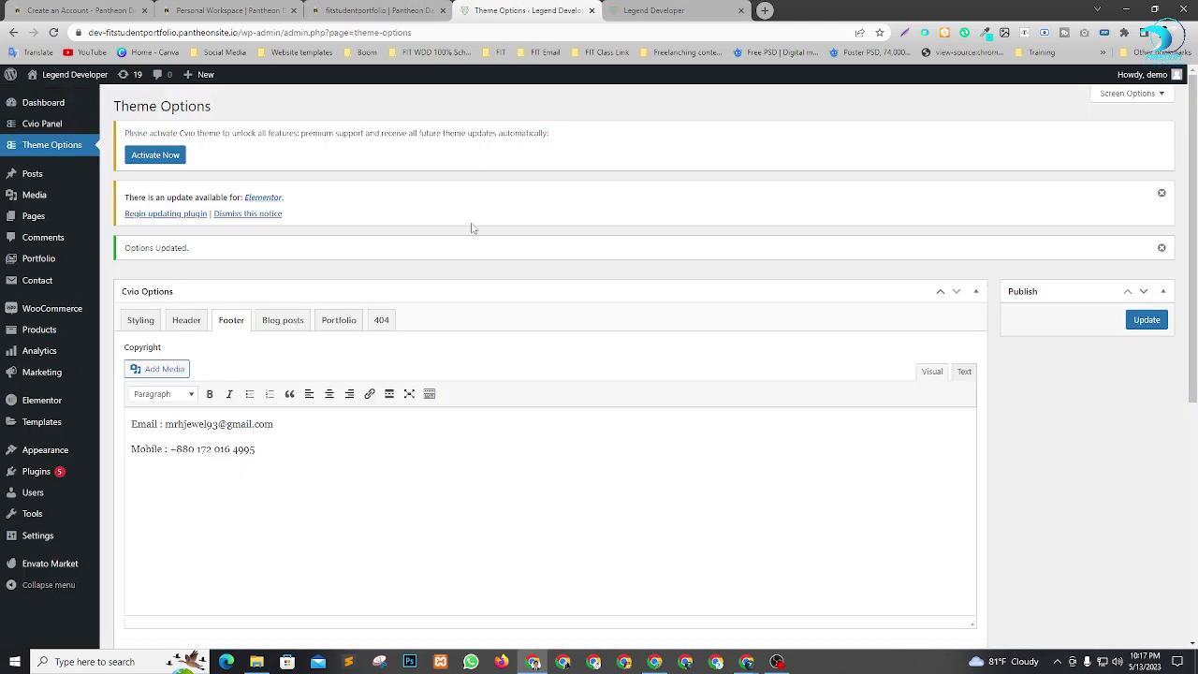
# Review the Blog posts, Portfolio and 404 tabs, Update the theme options, and view the live site.
pyautogui.click(302, 324)
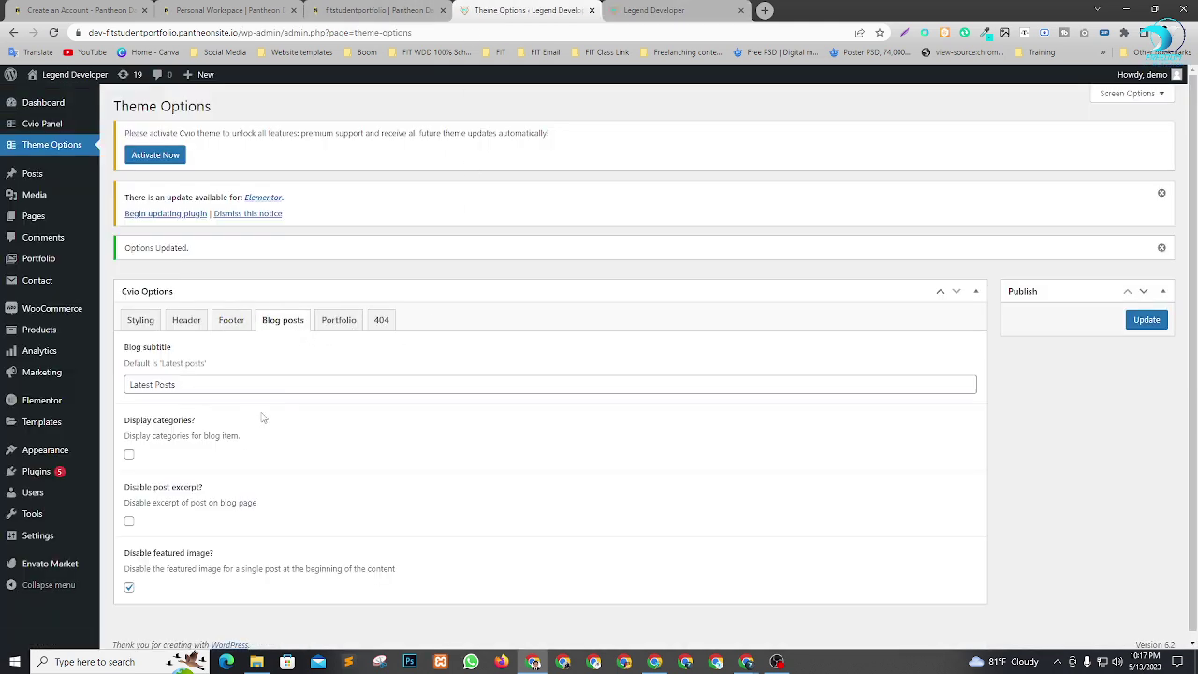
pyautogui.click(337, 319)
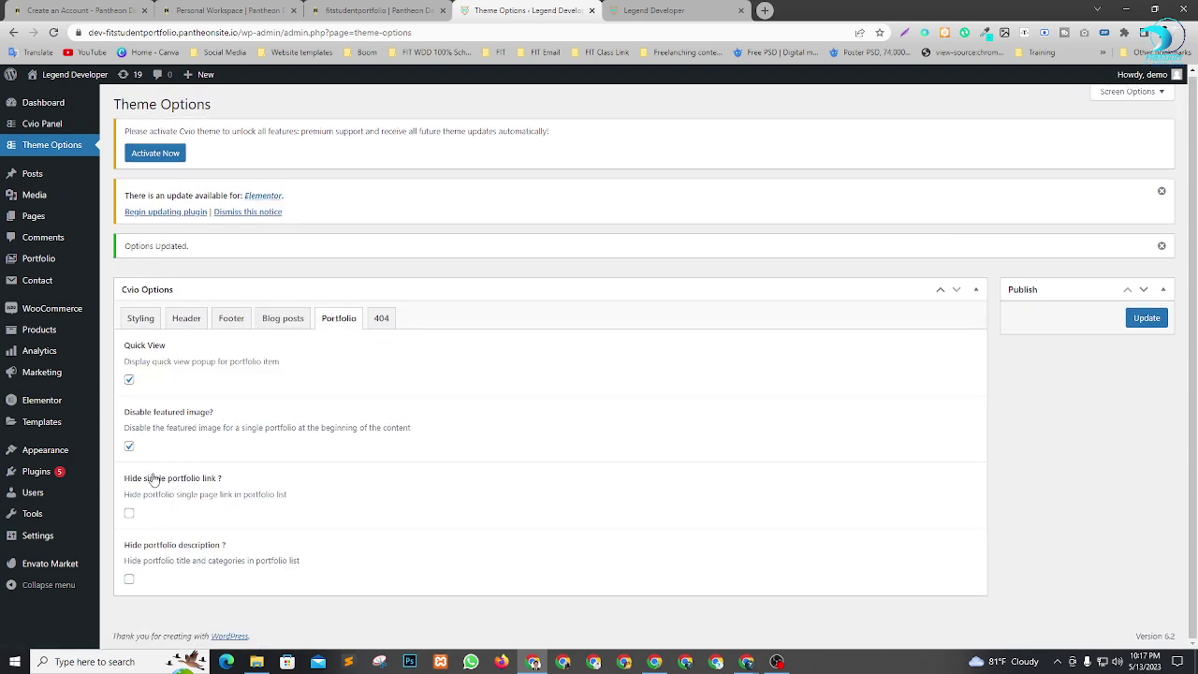
pyautogui.click(380, 326)
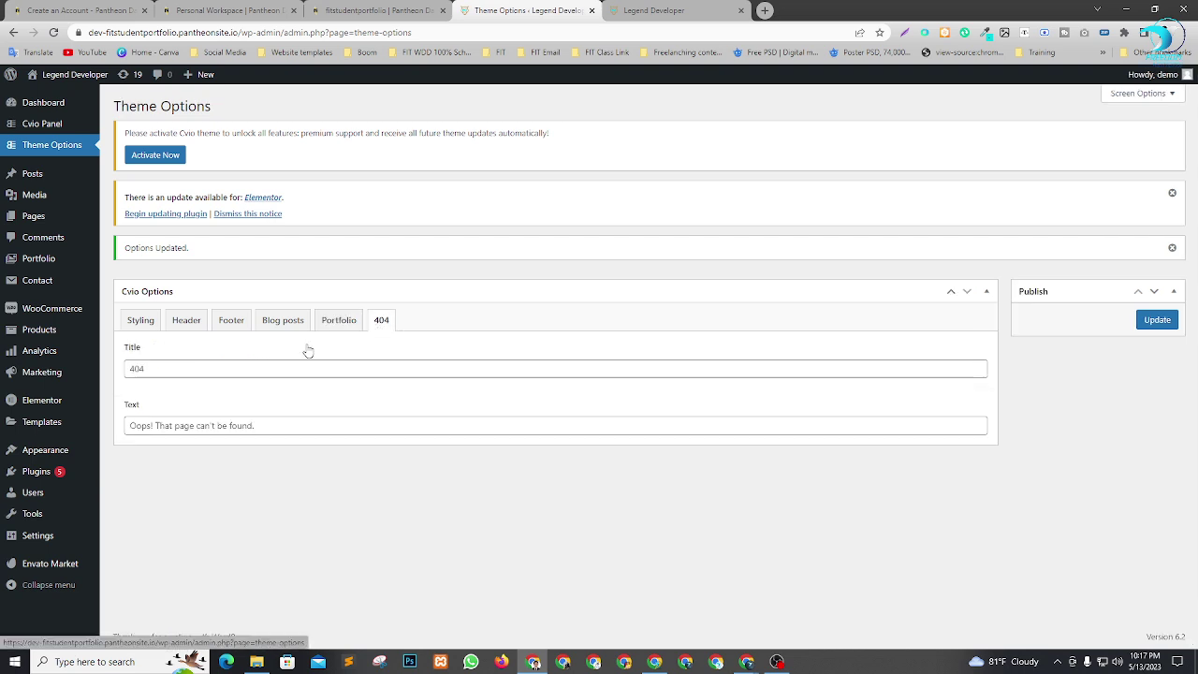
pyautogui.click(1157, 319)
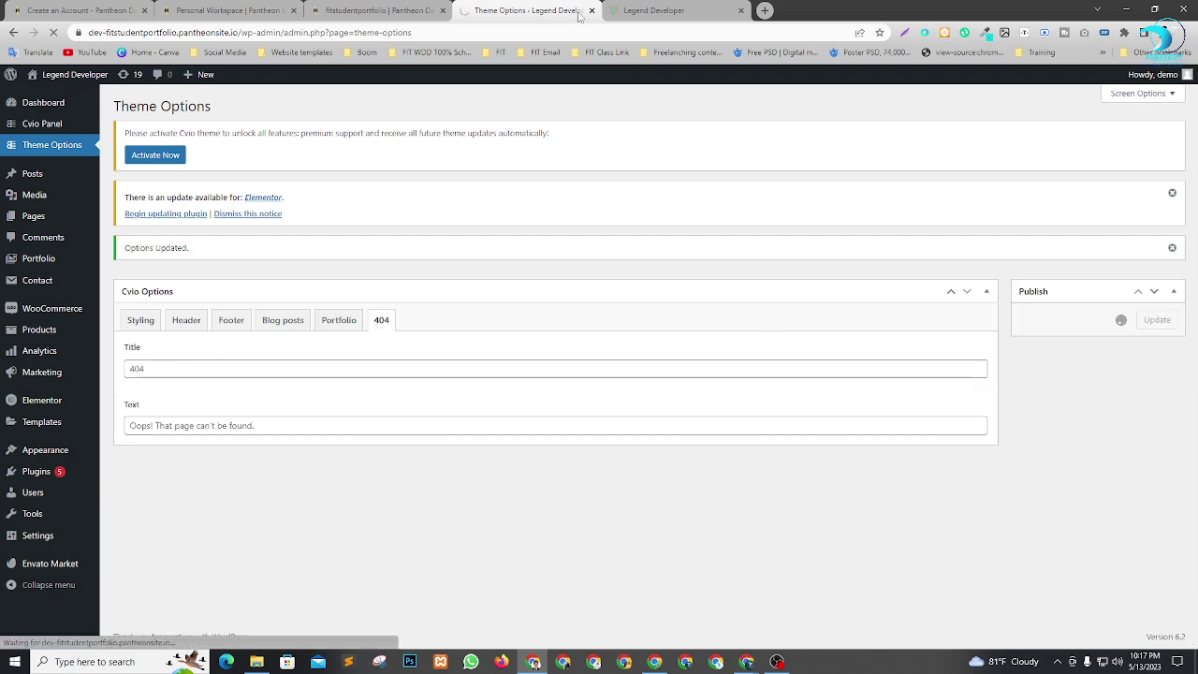
pyautogui.click(644, 10)
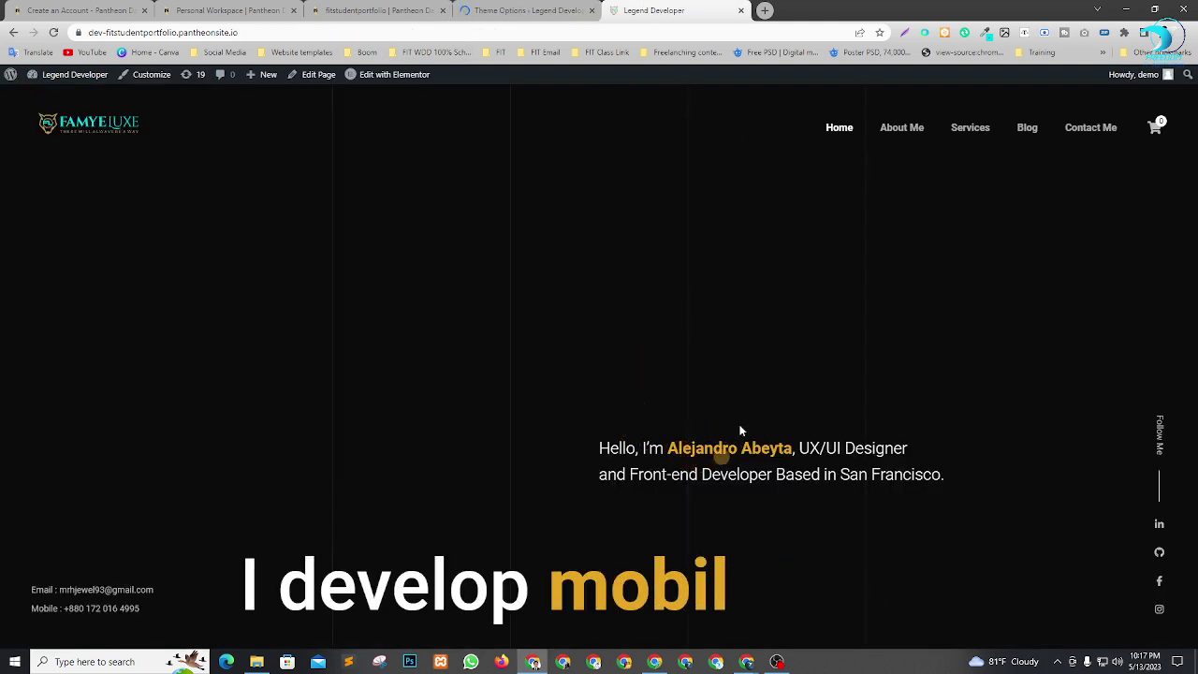
pyautogui.moveTo(379, 77)
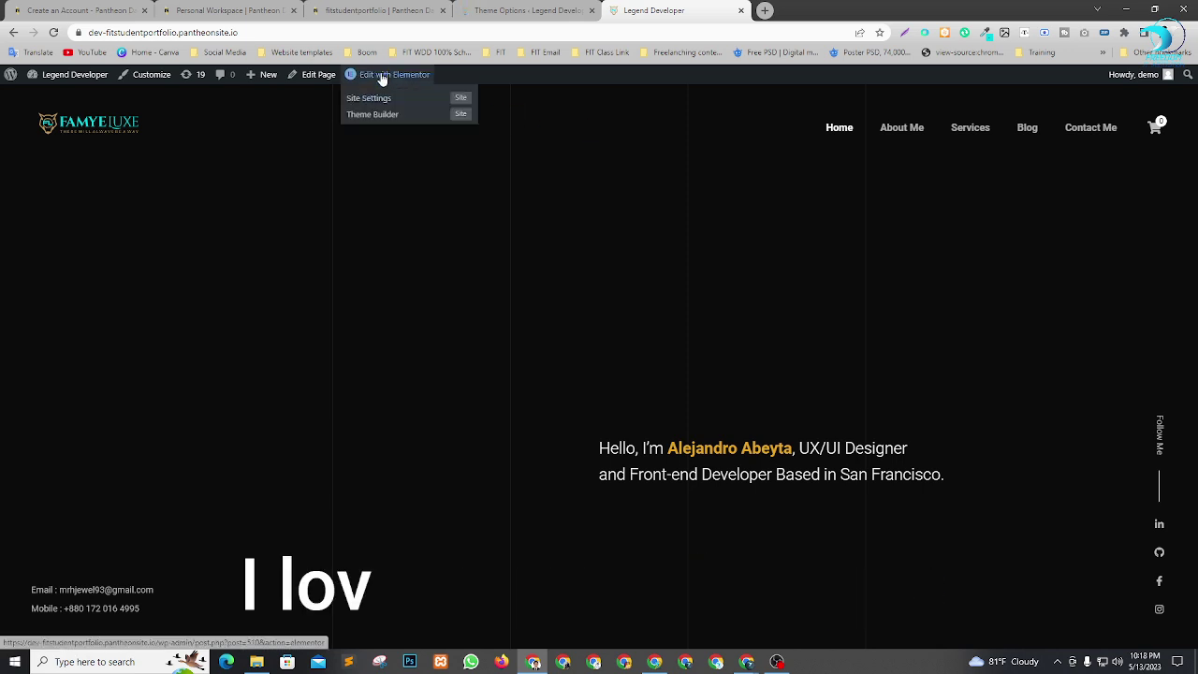
# From Pages > All Pages, open Home Personal's Edit with Elementor link in a new tab.
pyautogui.click(501, 11)
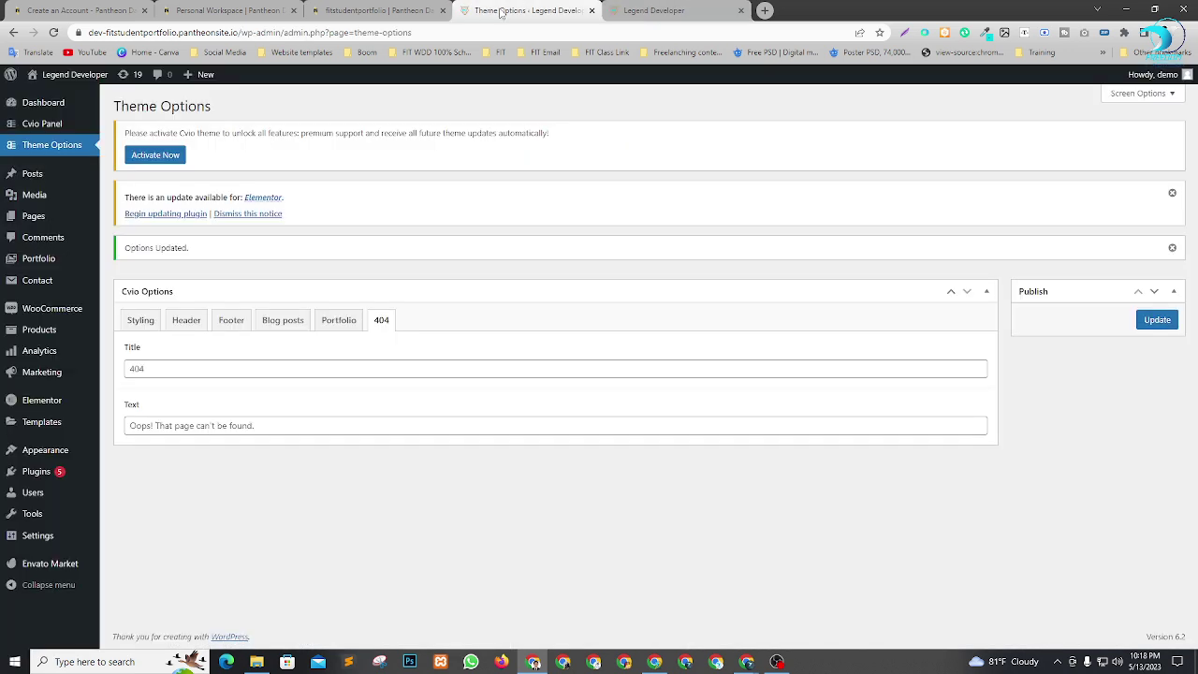
pyautogui.click(112, 219)
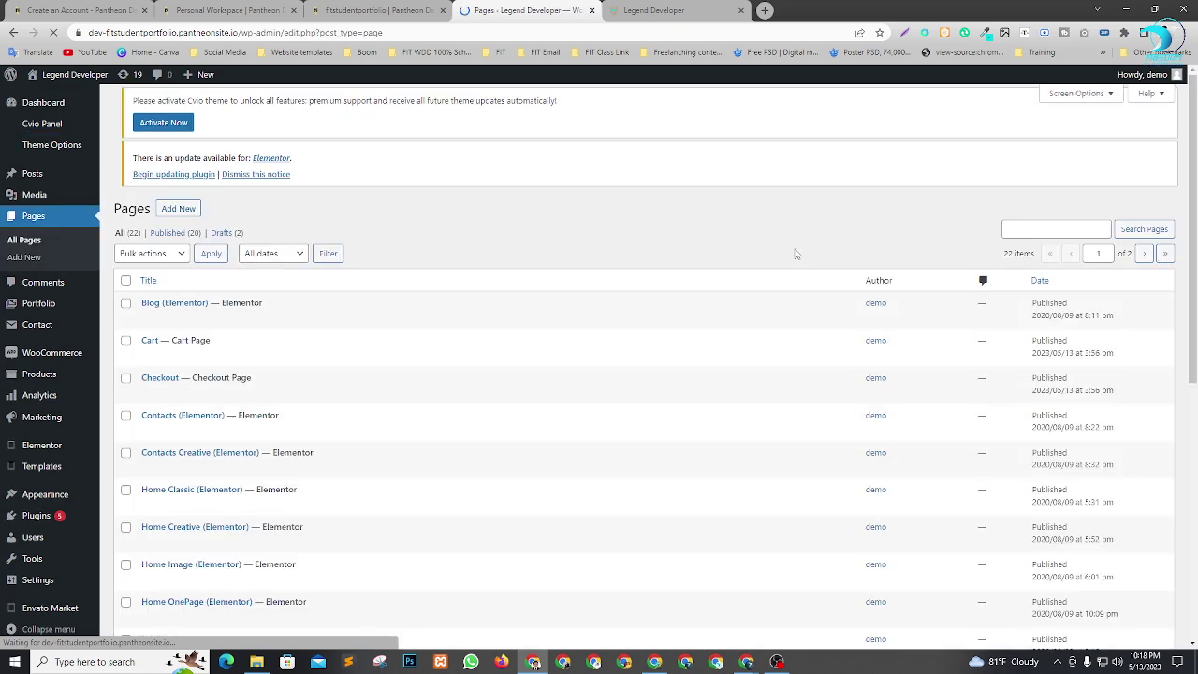
pyautogui.scroll(-2, 318, 275)
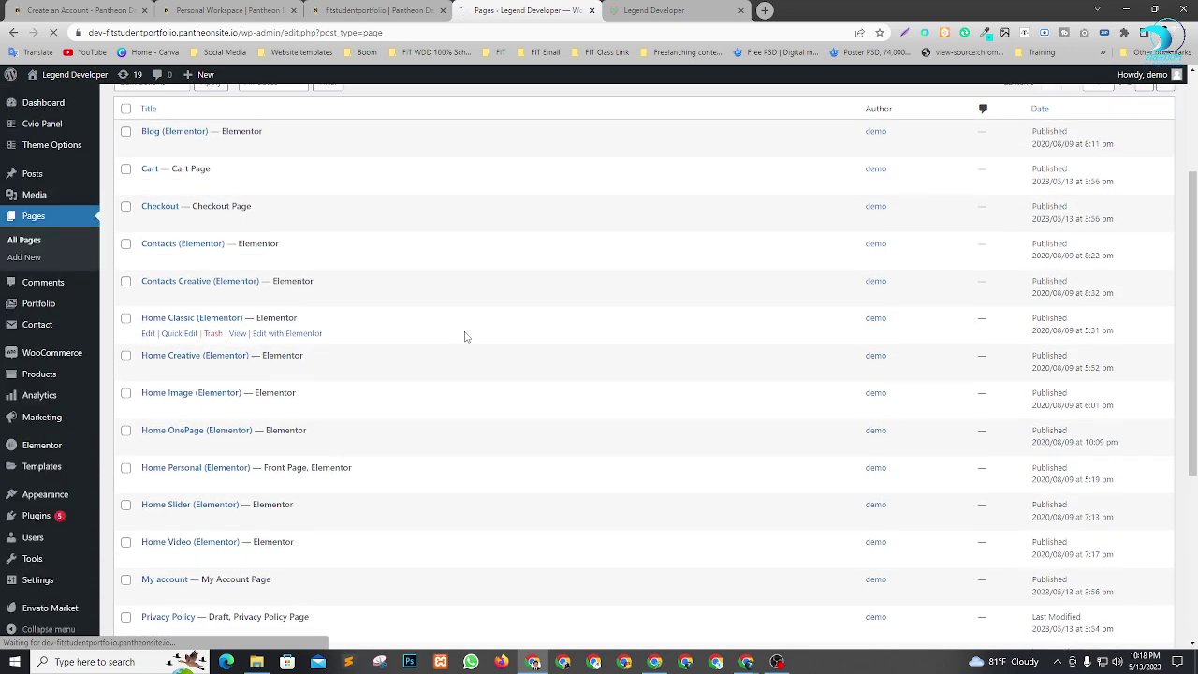
pyautogui.scroll(-2, 337, 346)
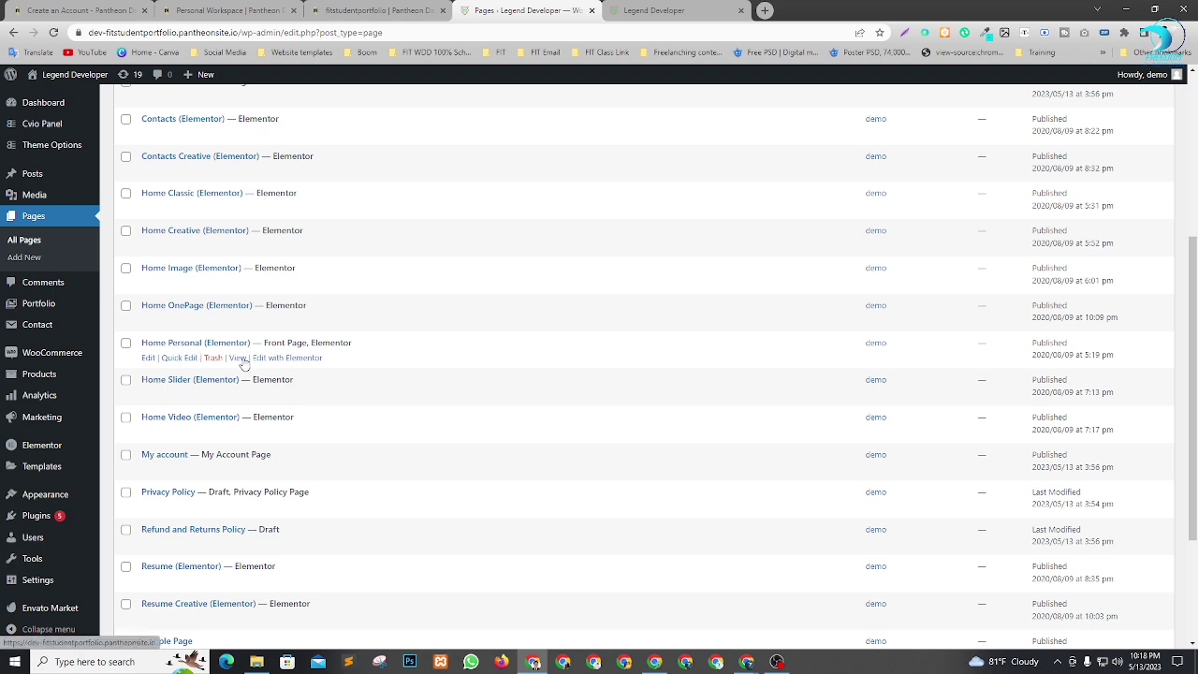
pyautogui.rightClick(274, 360)
pyautogui.press('Escape')
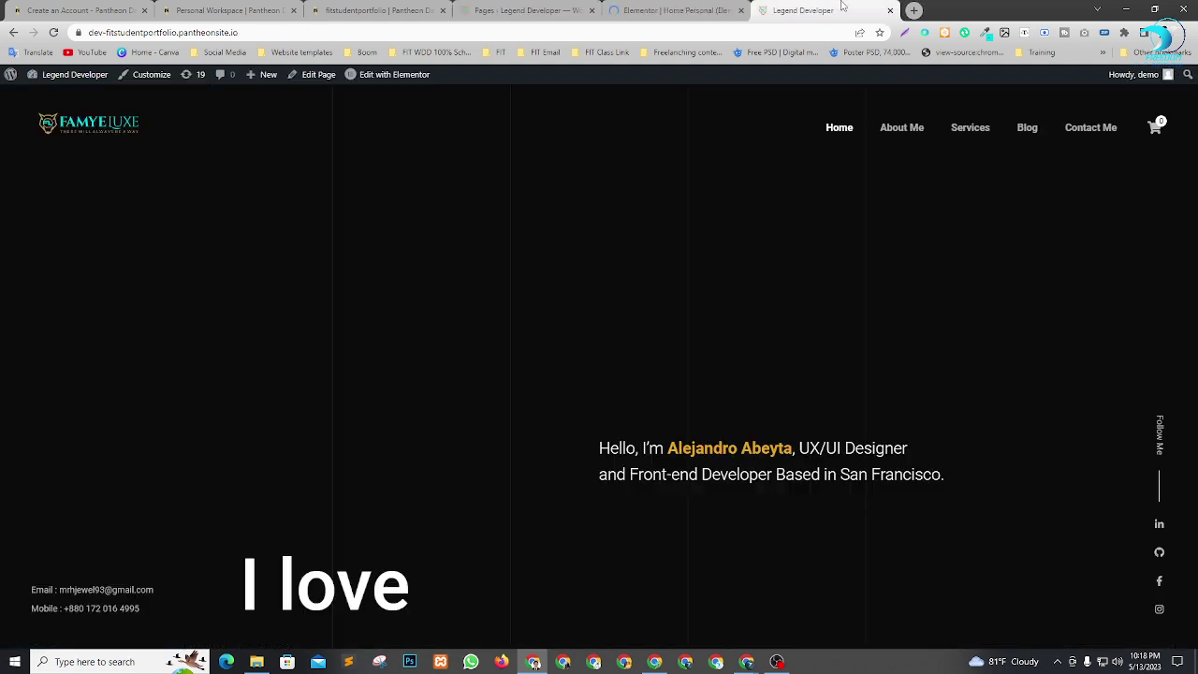
pyautogui.click(649, 11)
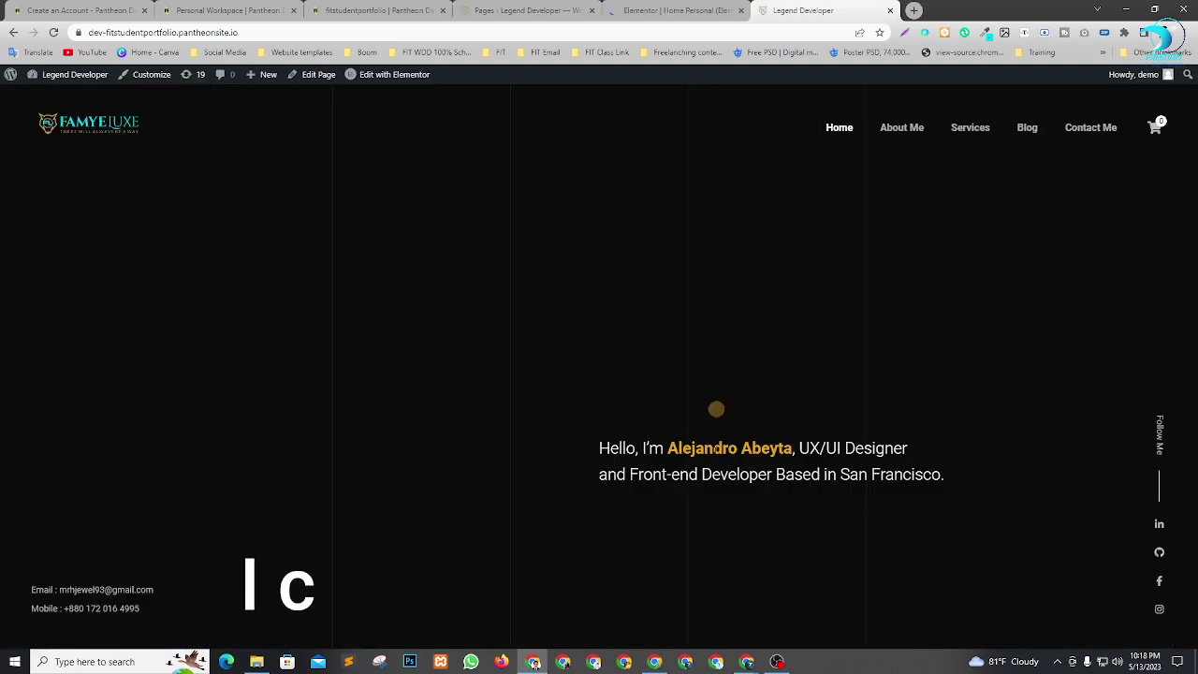
pyautogui.click(649, 9)
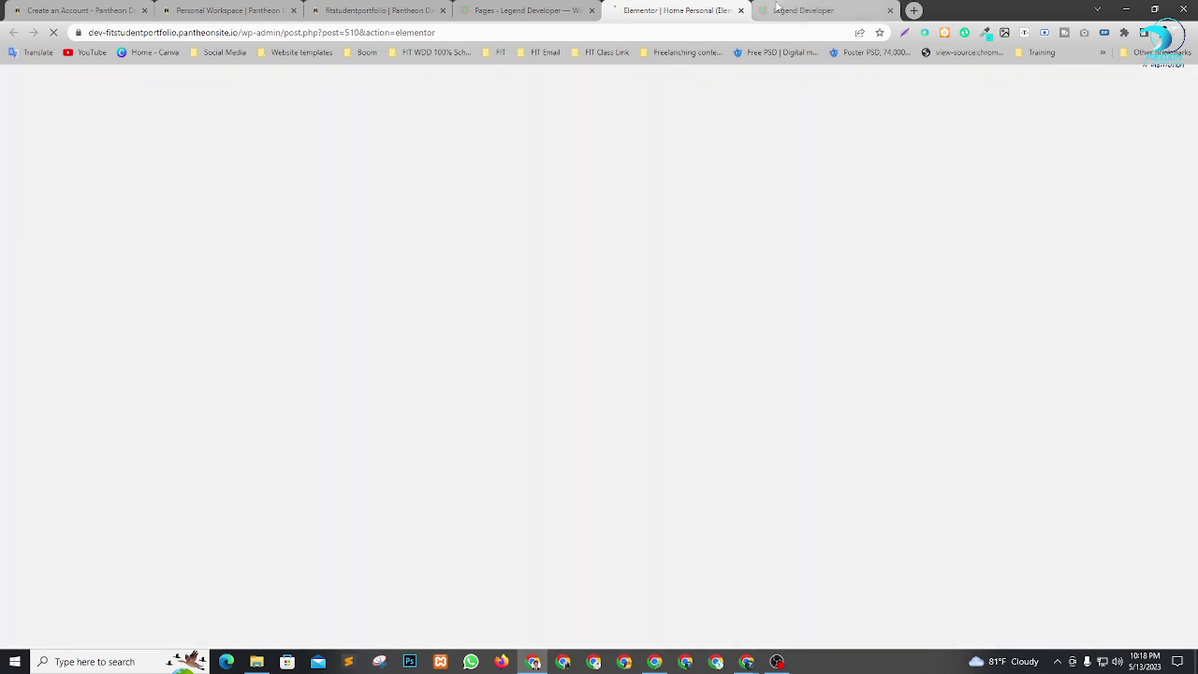
pyautogui.click(787, 11)
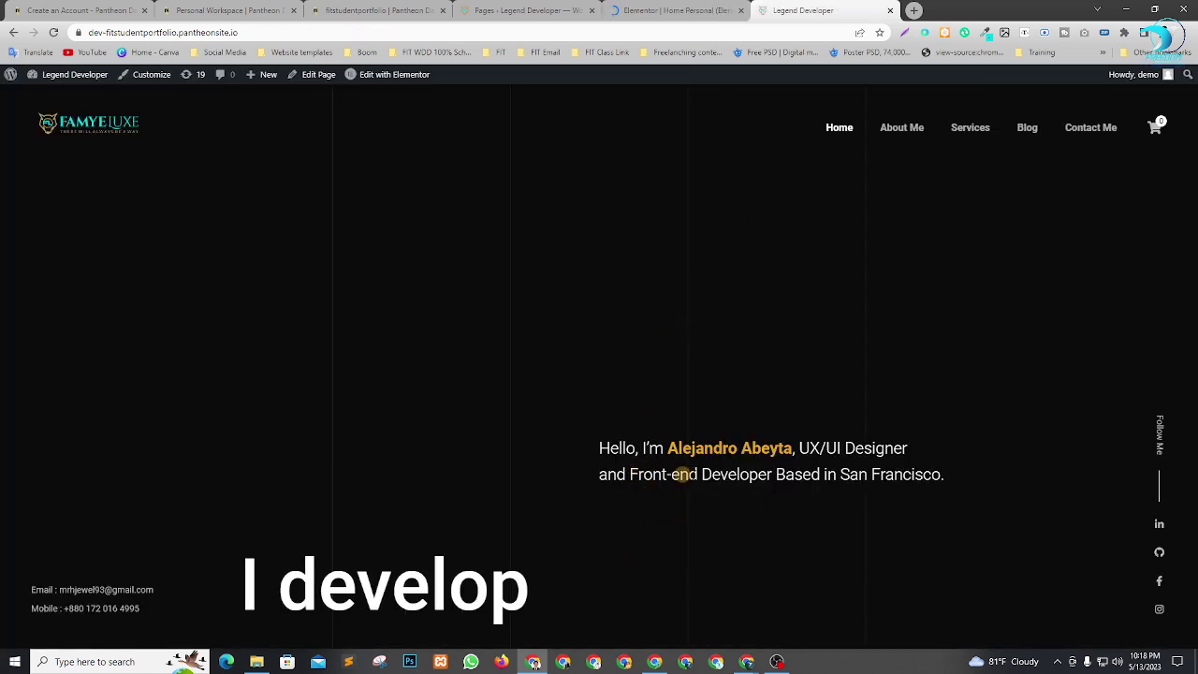
# Run Recreate Kit in Elementor > Tools, save changes, and reload the Home Personal editor.
pyautogui.click(676, 10)
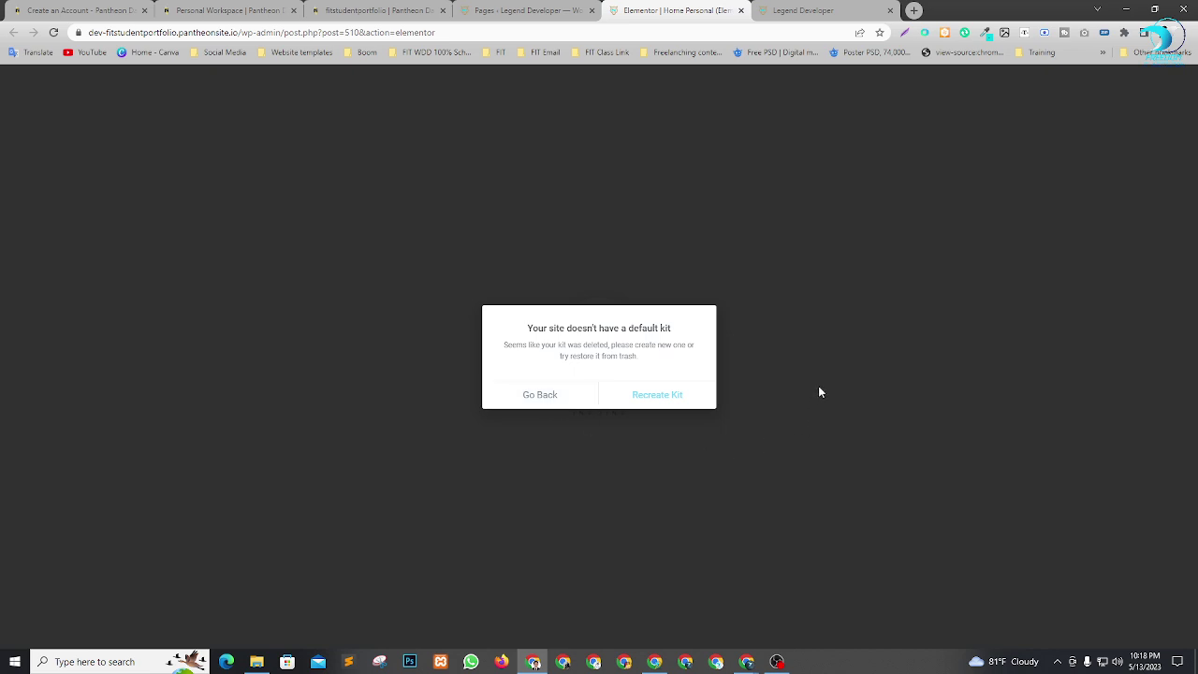
pyautogui.click(668, 400)
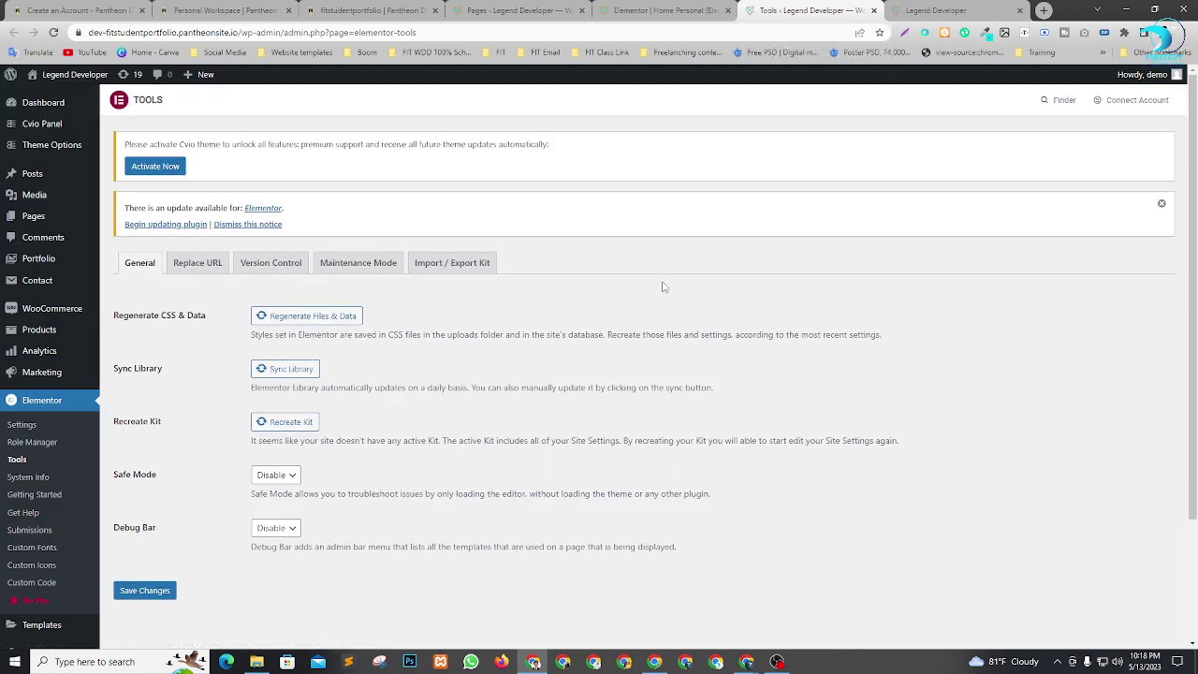
pyautogui.click(279, 427)
pyautogui.click(145, 591)
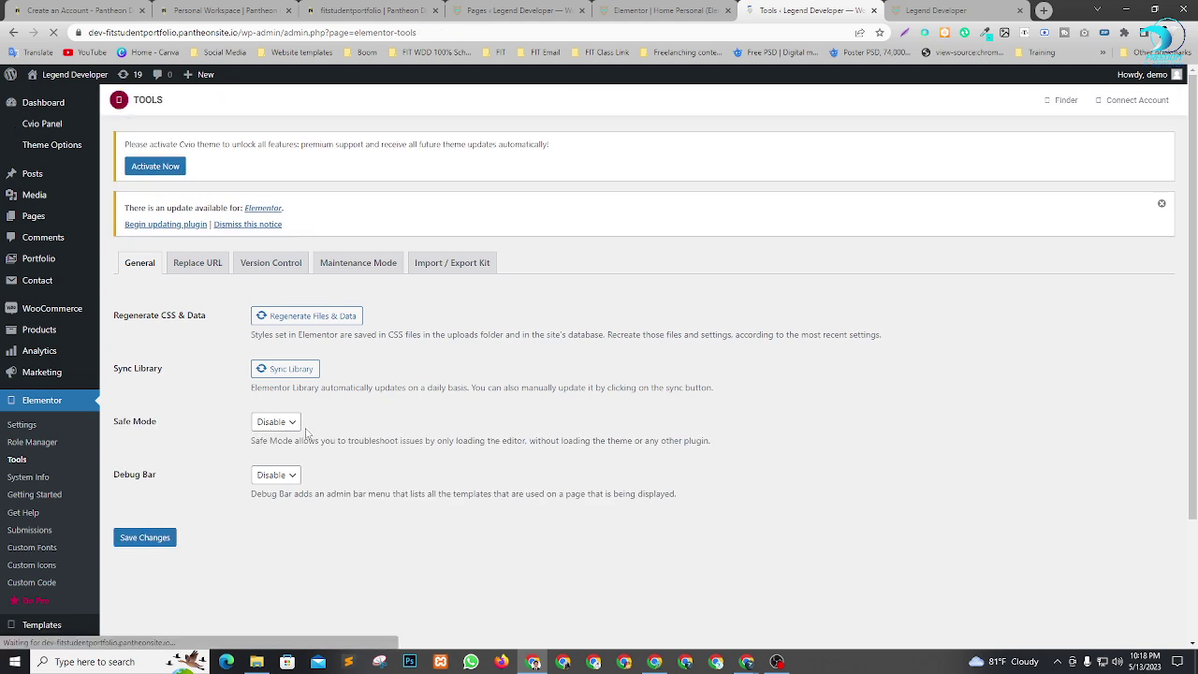
pyautogui.click(667, 10)
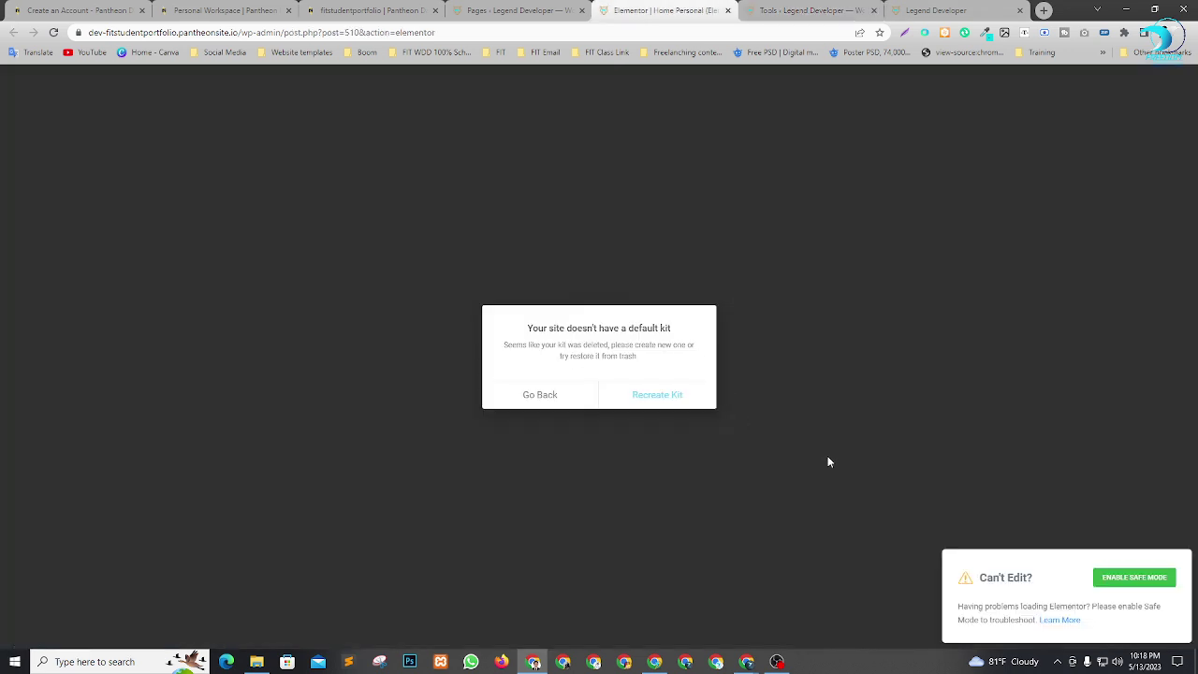
pyautogui.press('F5')
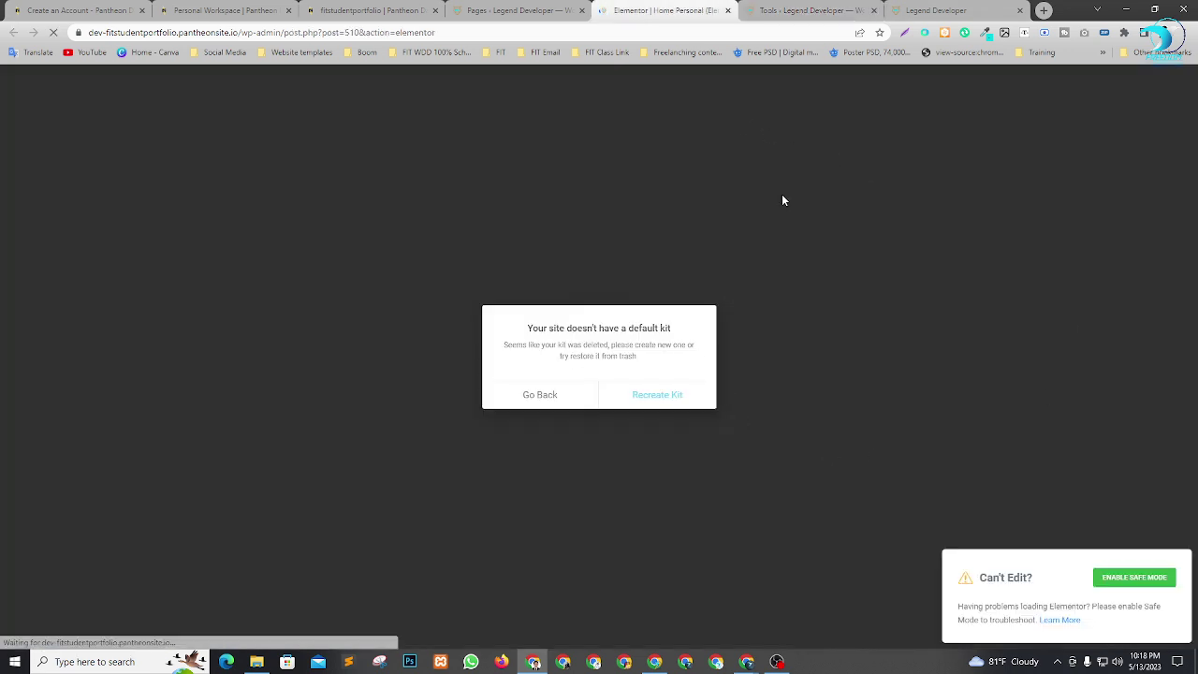
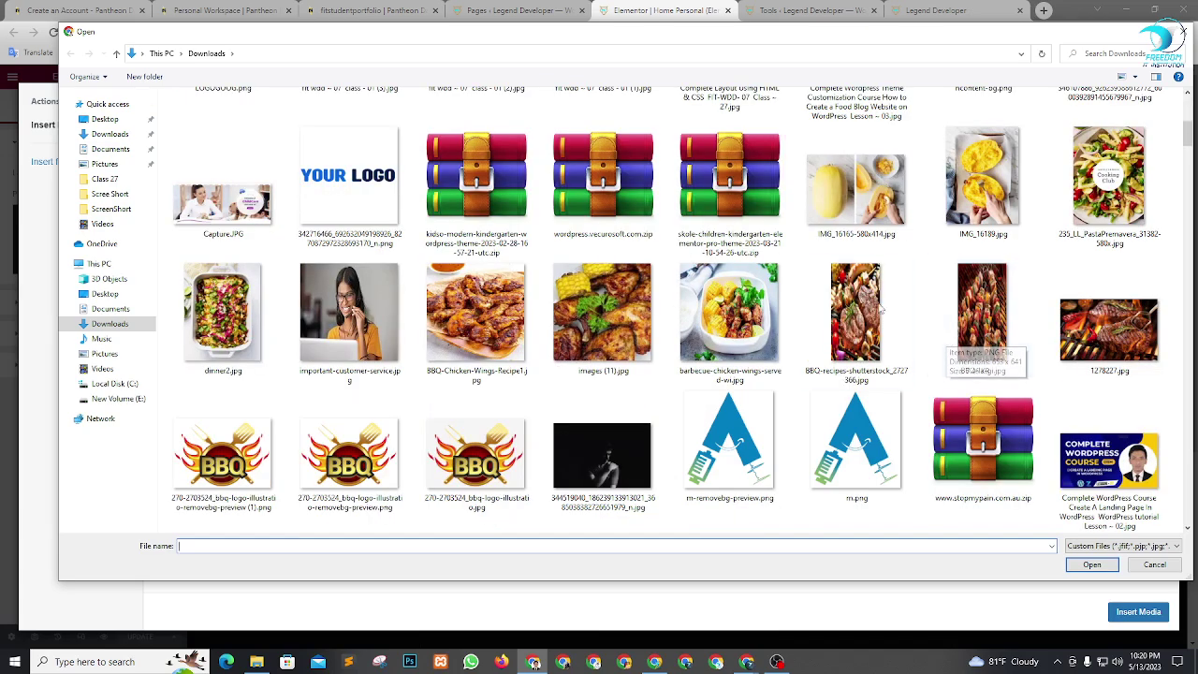
# Upload Screenshot (22).png and insert it as the hero section's personal image.
pyautogui.scroll(-2, 661, 367)
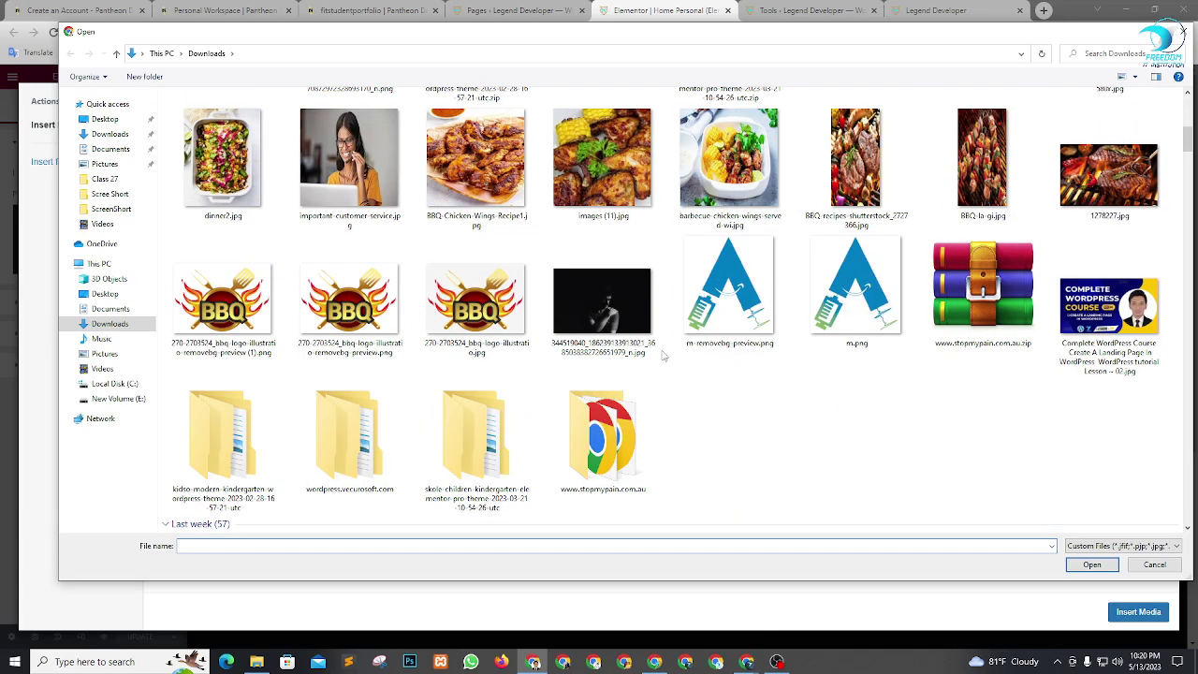
pyautogui.scroll(-10, 614, 323)
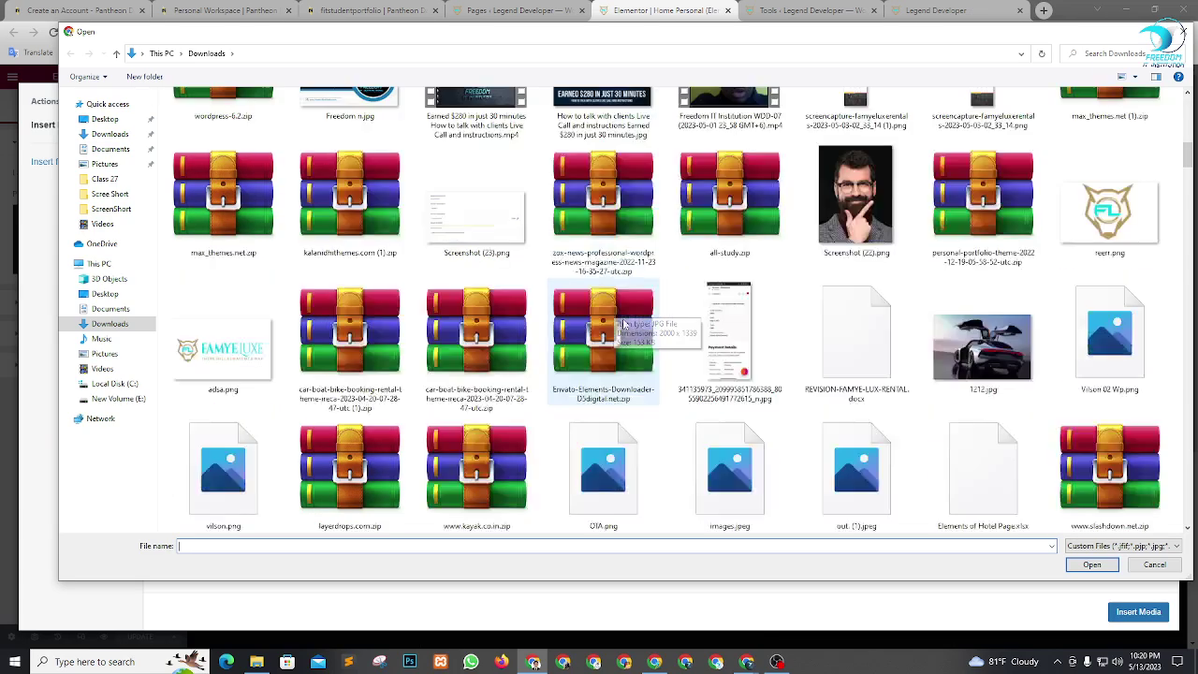
pyautogui.scroll(-10, 761, 329)
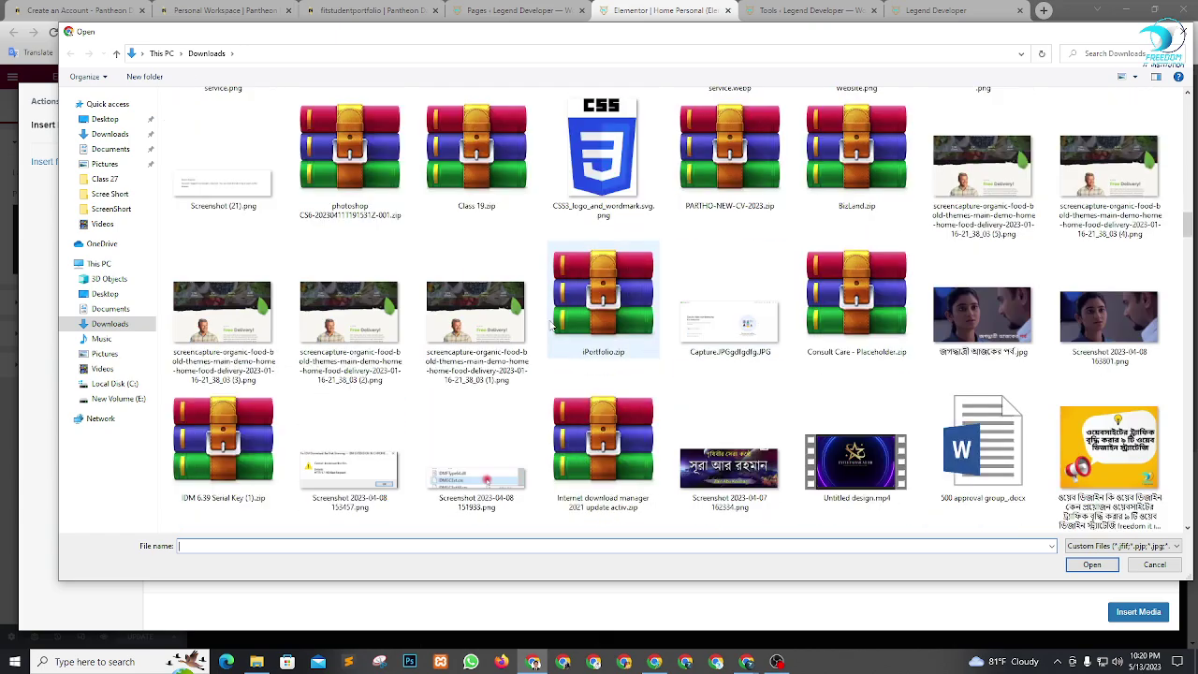
pyautogui.scroll(-5, 684, 329)
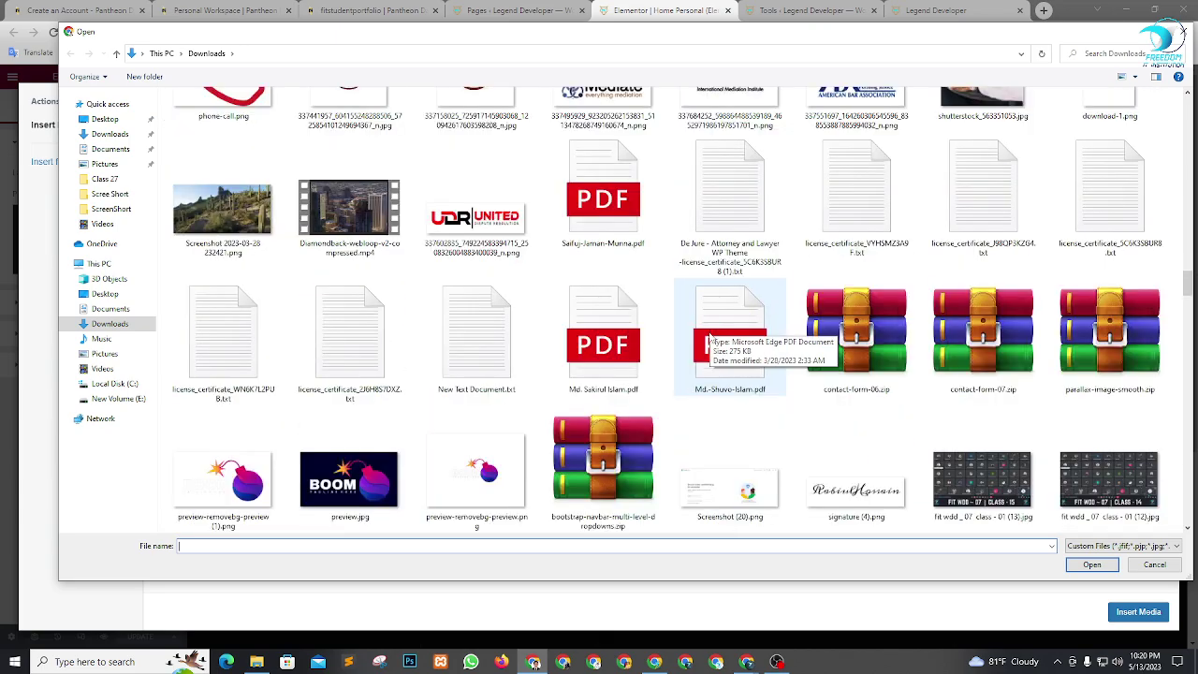
pyautogui.scroll(-5, 709, 332)
pyautogui.scroll(-3, 573, 339)
pyautogui.scroll(5, 609, 332)
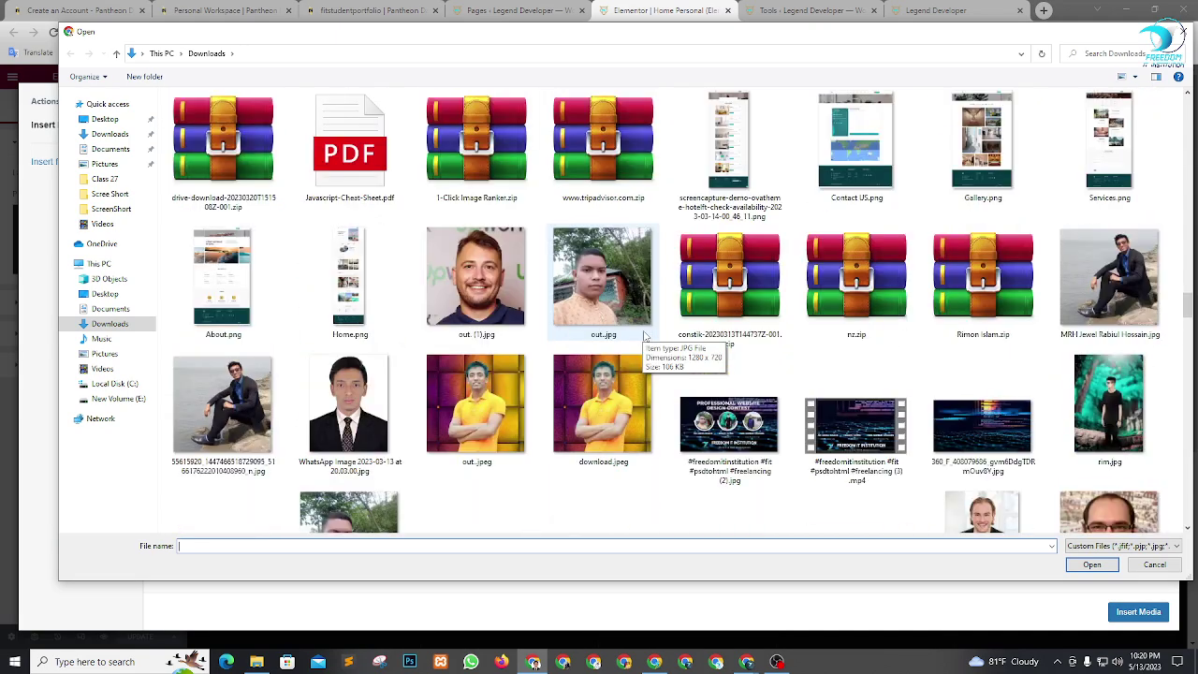
pyautogui.scroll(-5, 516, 340)
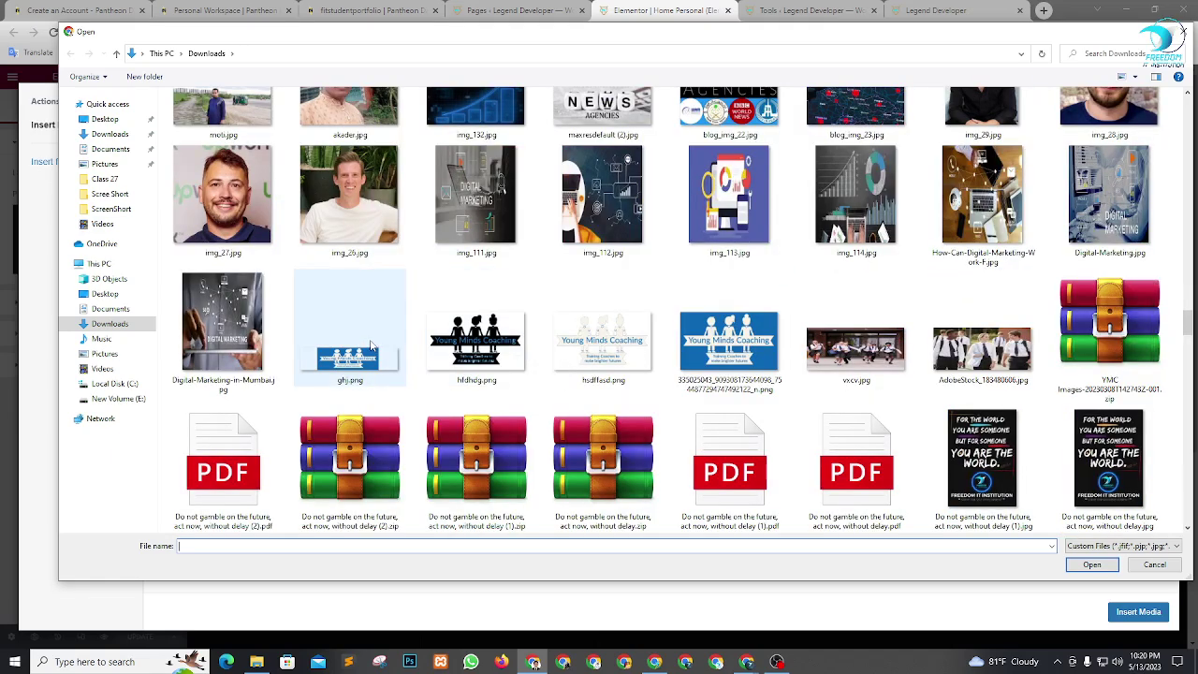
pyautogui.scroll(2, 372, 343)
pyautogui.scroll(-3, 412, 341)
pyautogui.scroll(3, 815, 337)
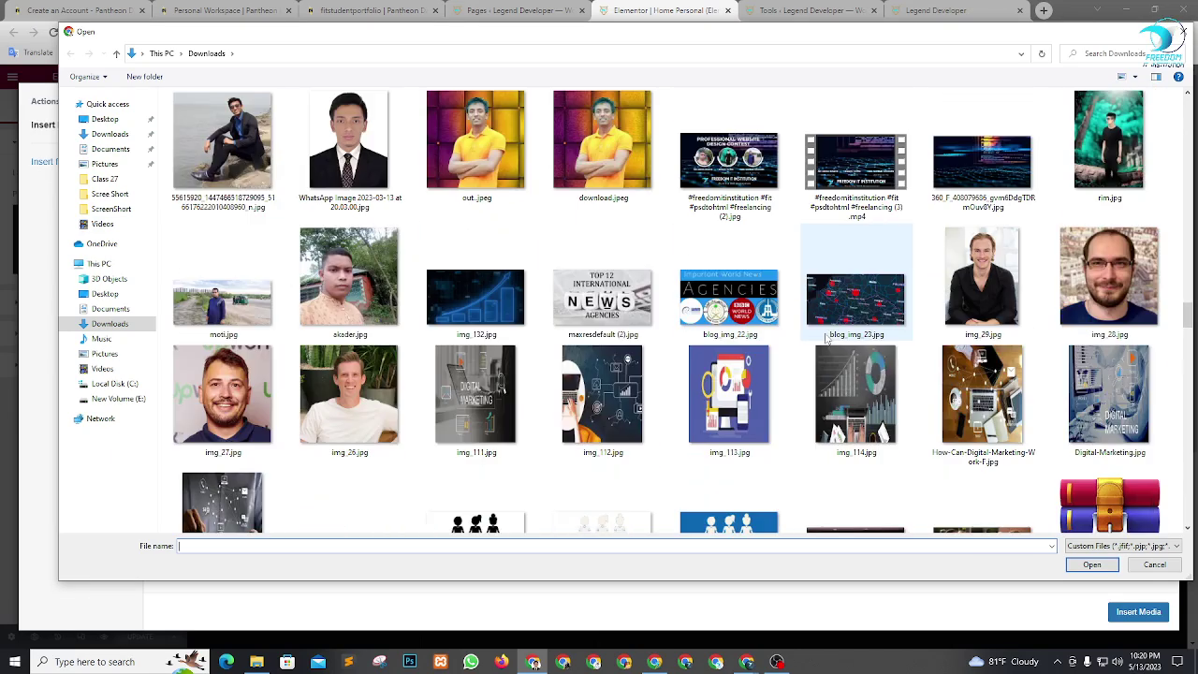
pyautogui.scroll(5, 829, 334)
pyautogui.scroll(-5, 829, 334)
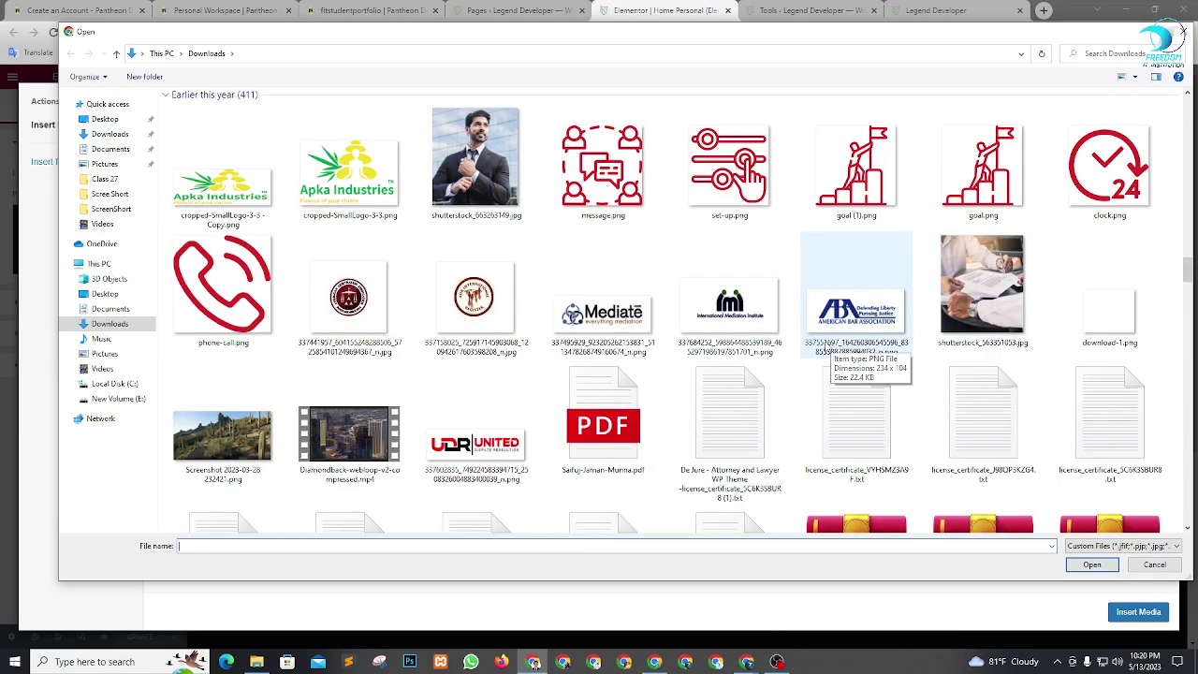
pyautogui.scroll(6, 806, 328)
pyautogui.scroll(15, 791, 320)
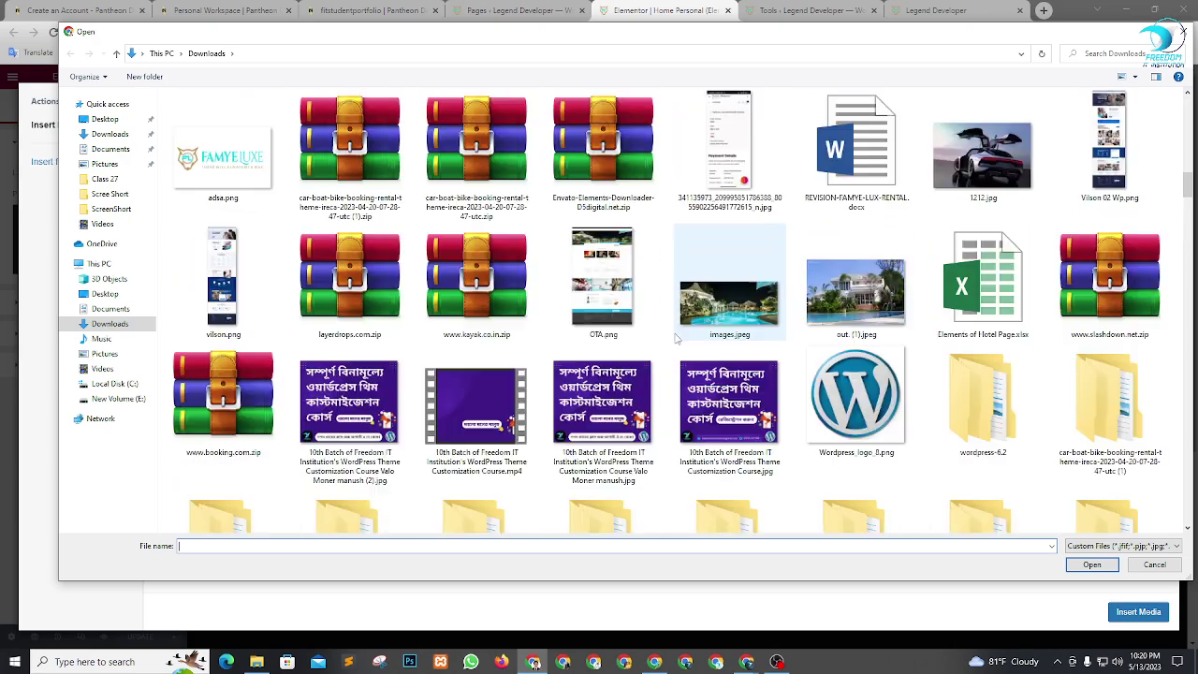
pyautogui.scroll(-8, 678, 337)
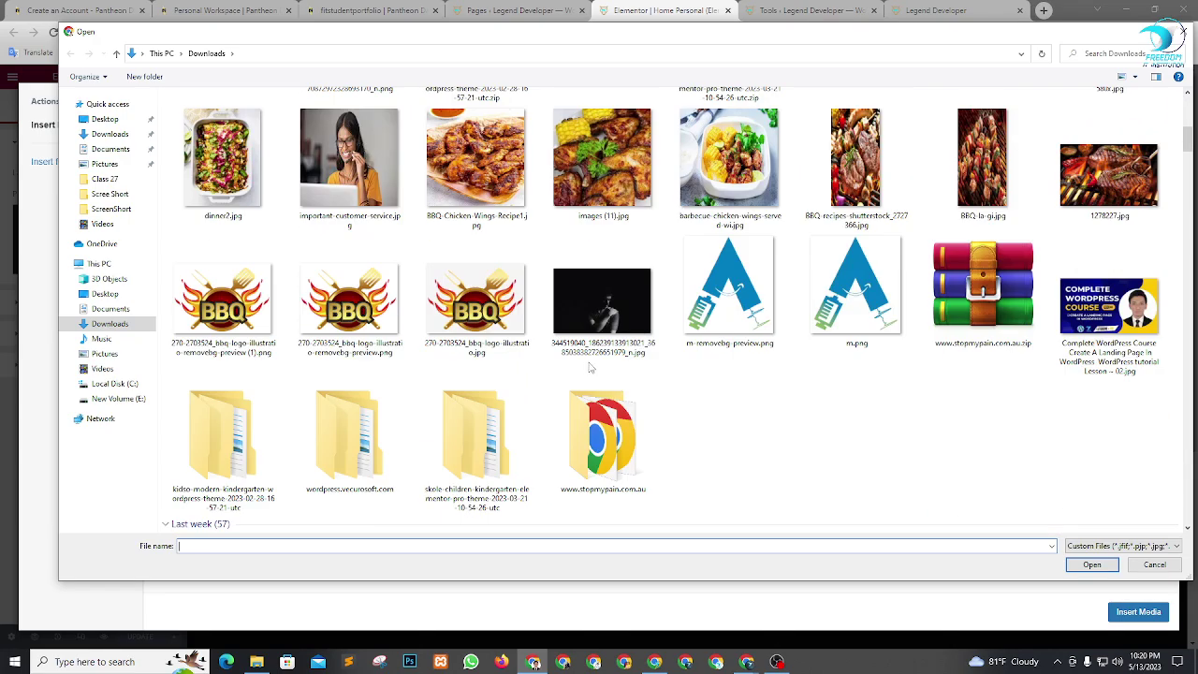
pyautogui.scroll(10, 936, 347)
pyautogui.scroll(-10, 730, 328)
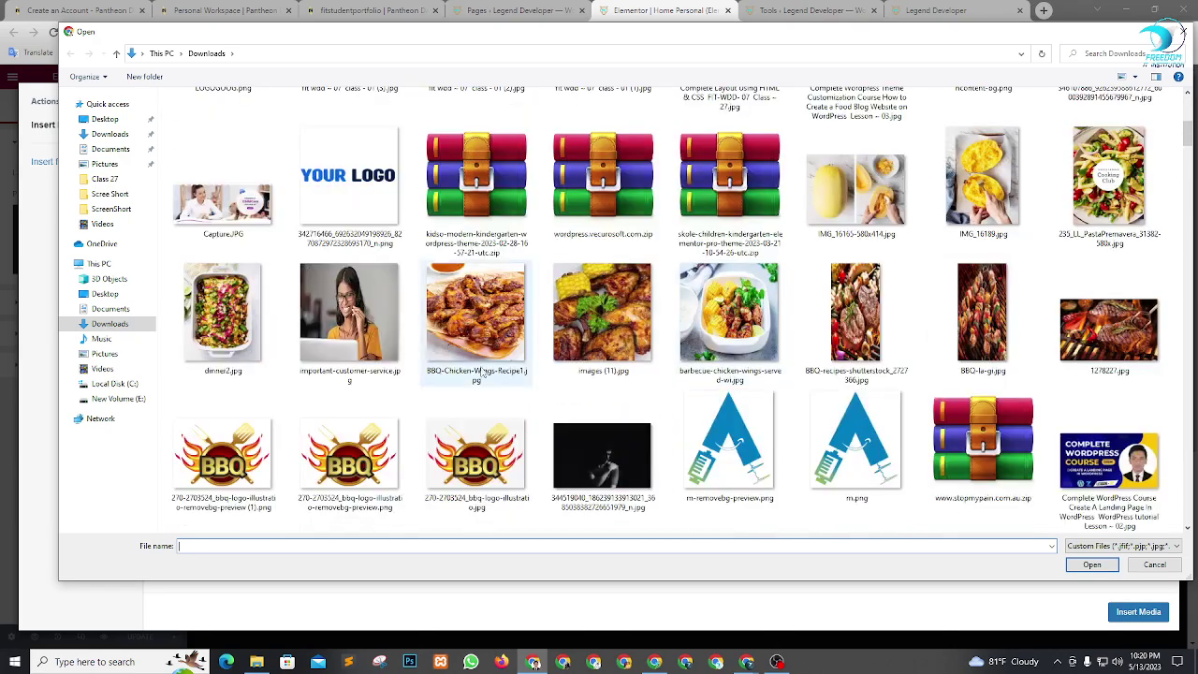
pyautogui.click(599, 322)
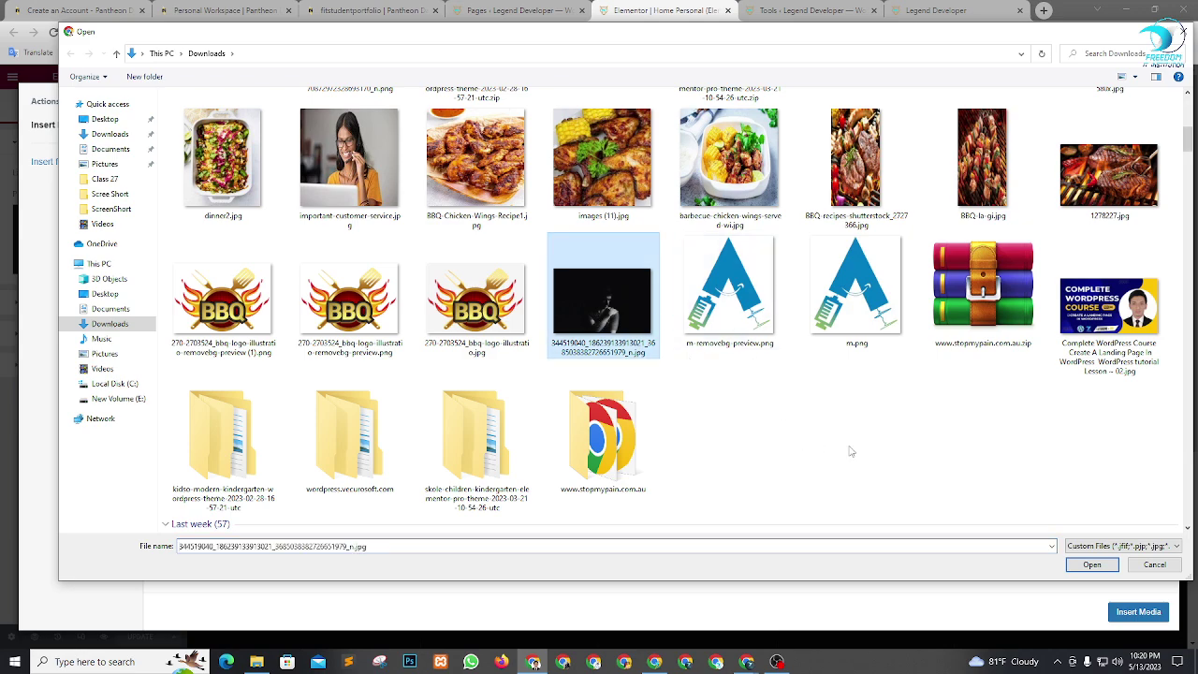
pyautogui.scroll(-5, 936, 402)
pyautogui.scroll(3, 818, 303)
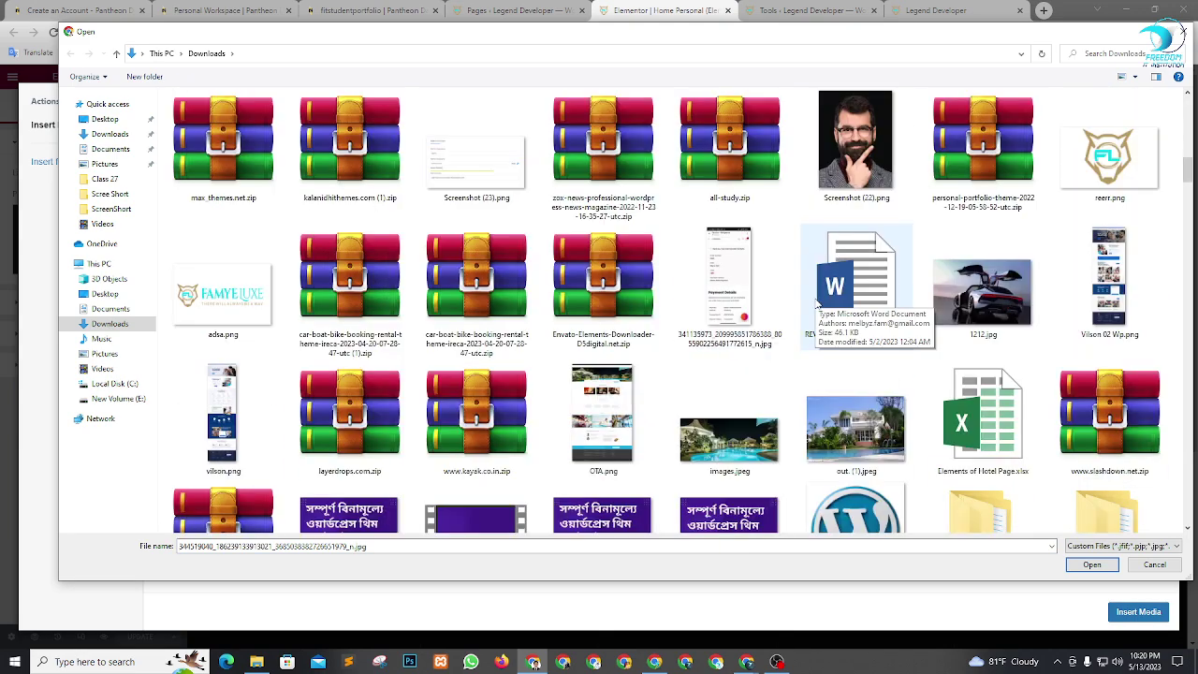
pyautogui.click(855, 149)
pyautogui.click(1092, 565)
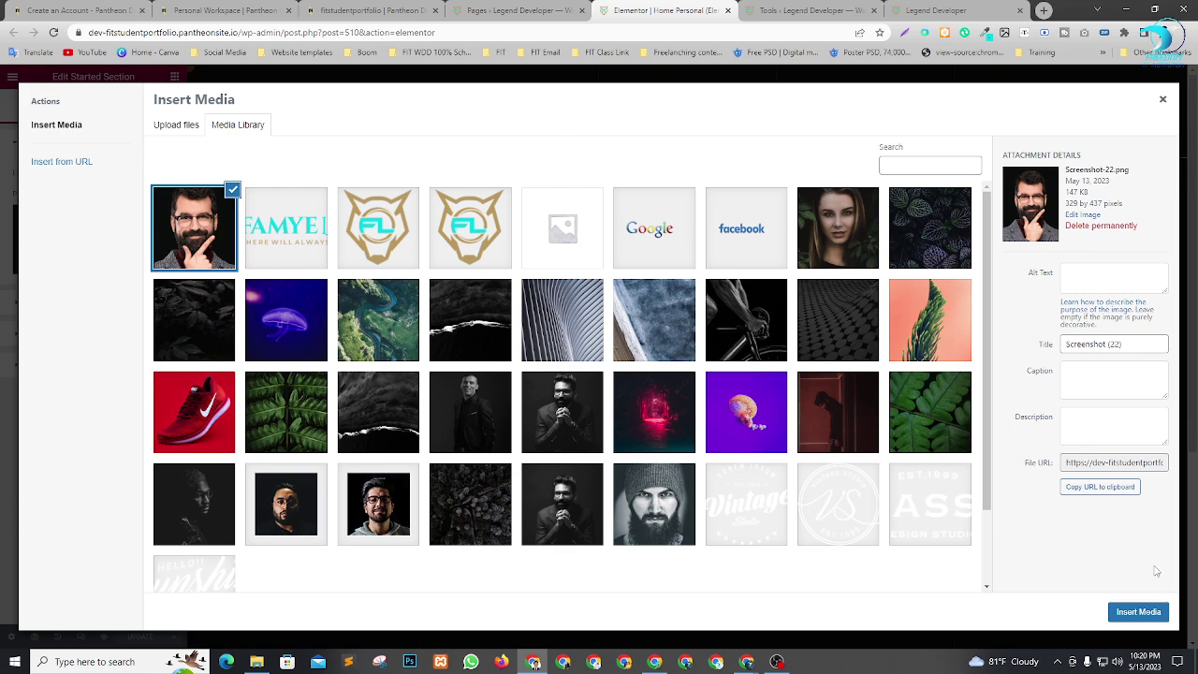
pyautogui.click(1139, 613)
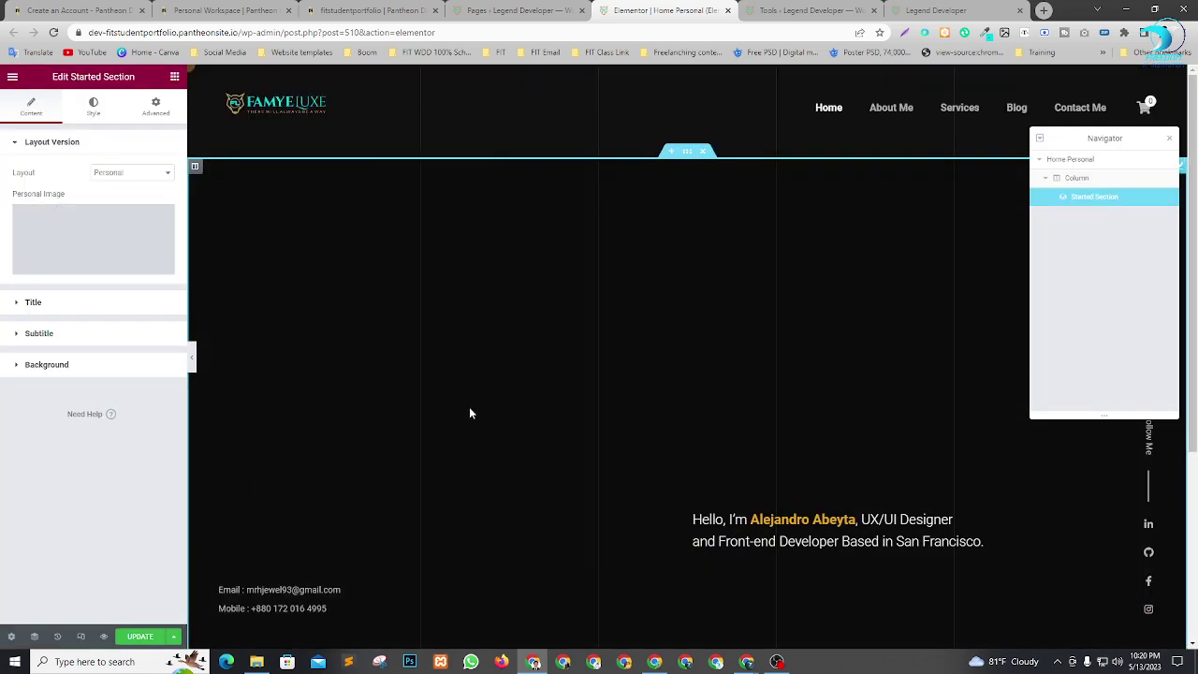
# Reopen the personal image library, select then deselect man.jpg, and open a new Google tab.
pyautogui.scroll(-5, 646, 378)
pyautogui.scroll(4, 683, 389)
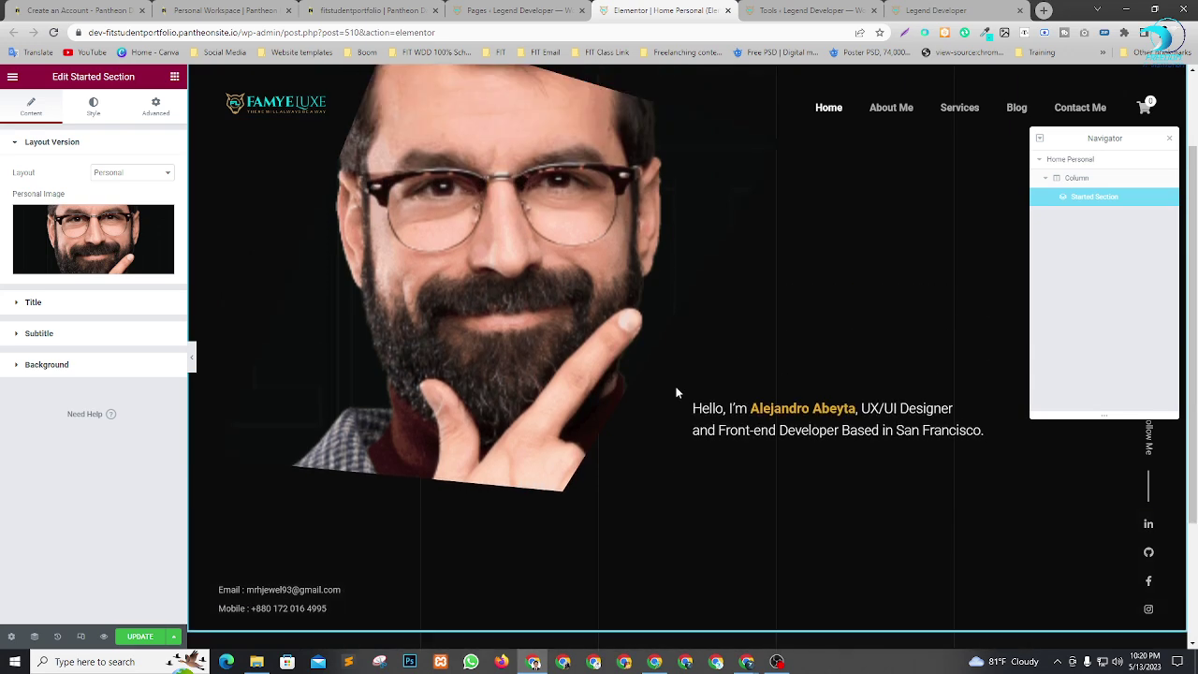
pyautogui.scroll(-1, 562, 389)
pyautogui.scroll(-1, 560, 390)
pyautogui.scroll(1, 558, 385)
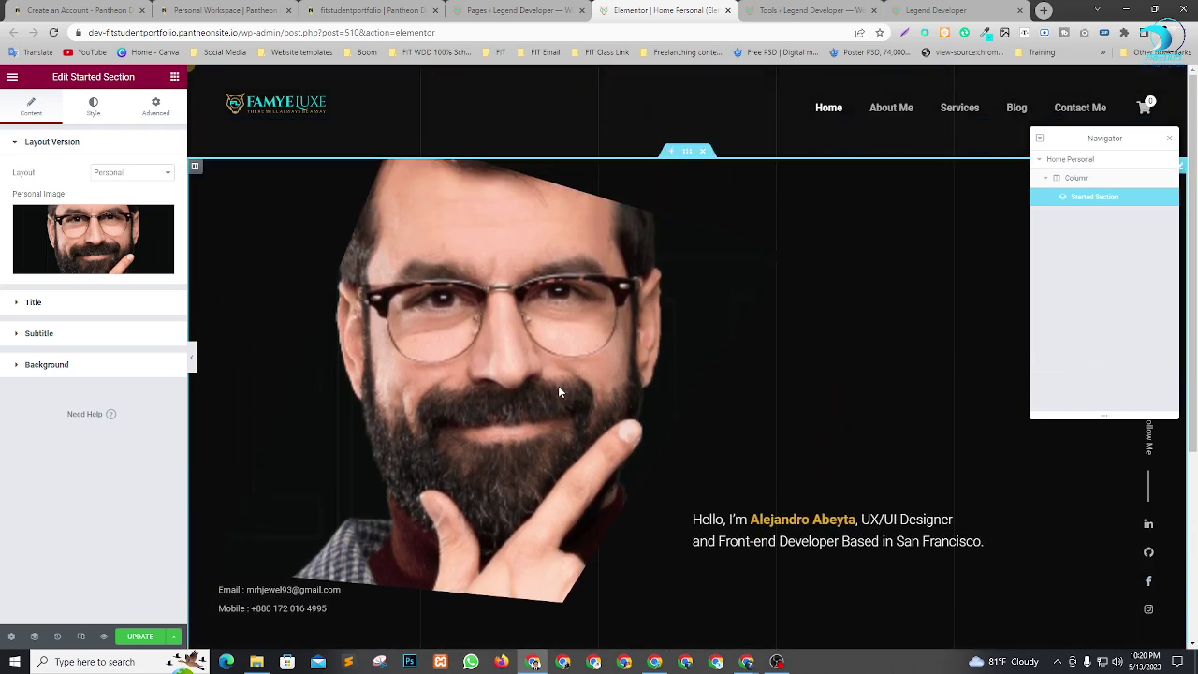
pyautogui.scroll(-1, 598, 306)
pyautogui.scroll(-1, 899, 375)
pyautogui.scroll(2, 867, 380)
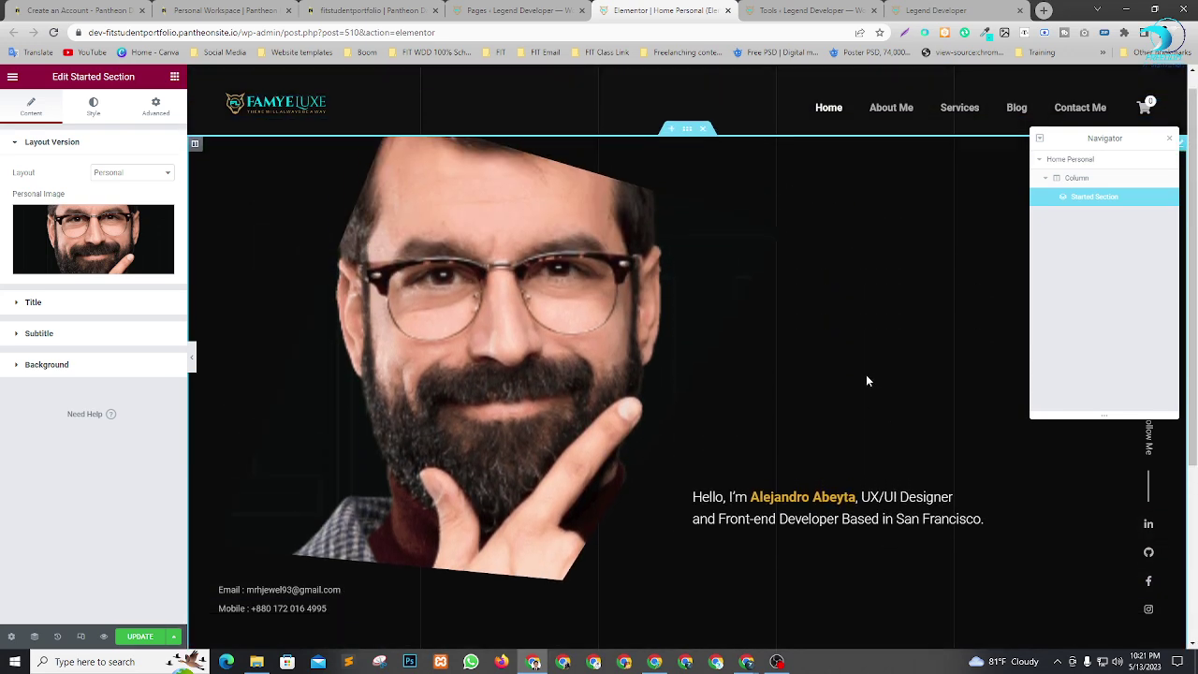
pyautogui.click(107, 226)
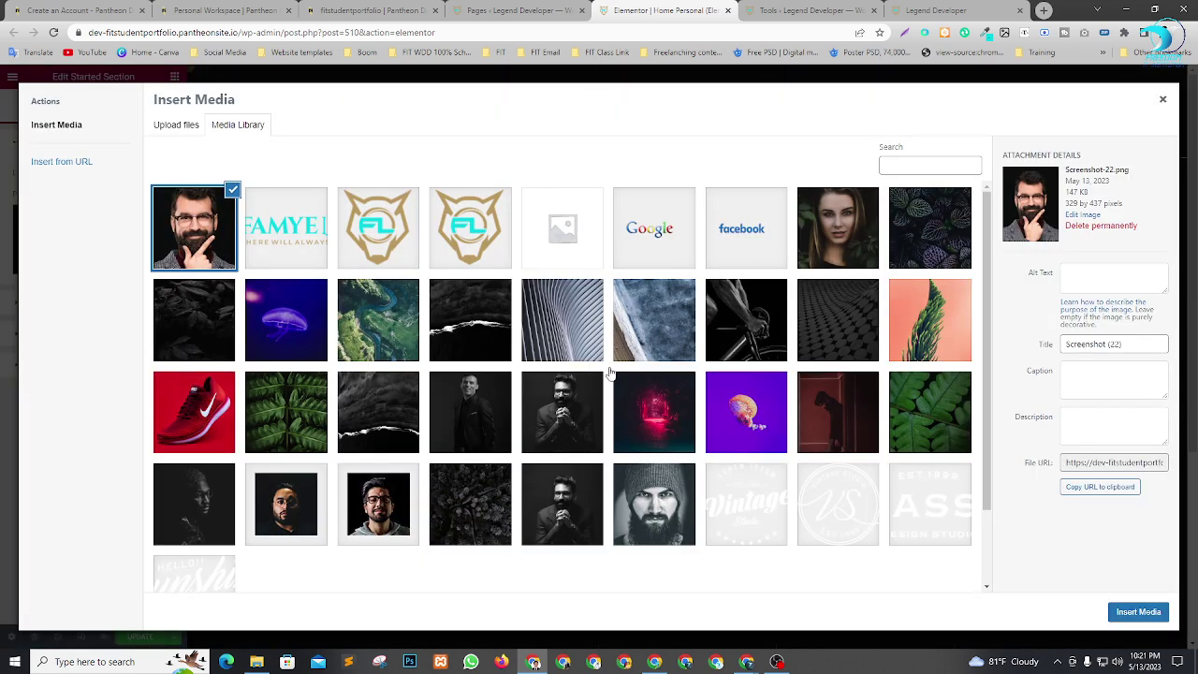
pyautogui.scroll(-1, 644, 443)
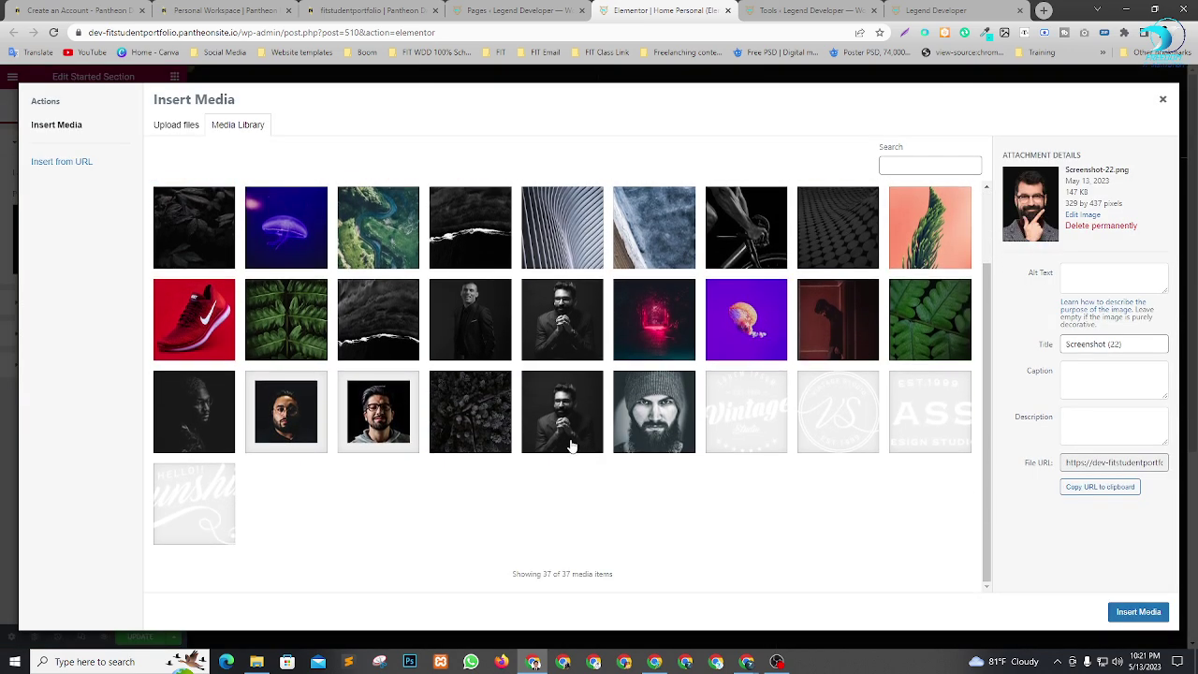
pyautogui.click(578, 427)
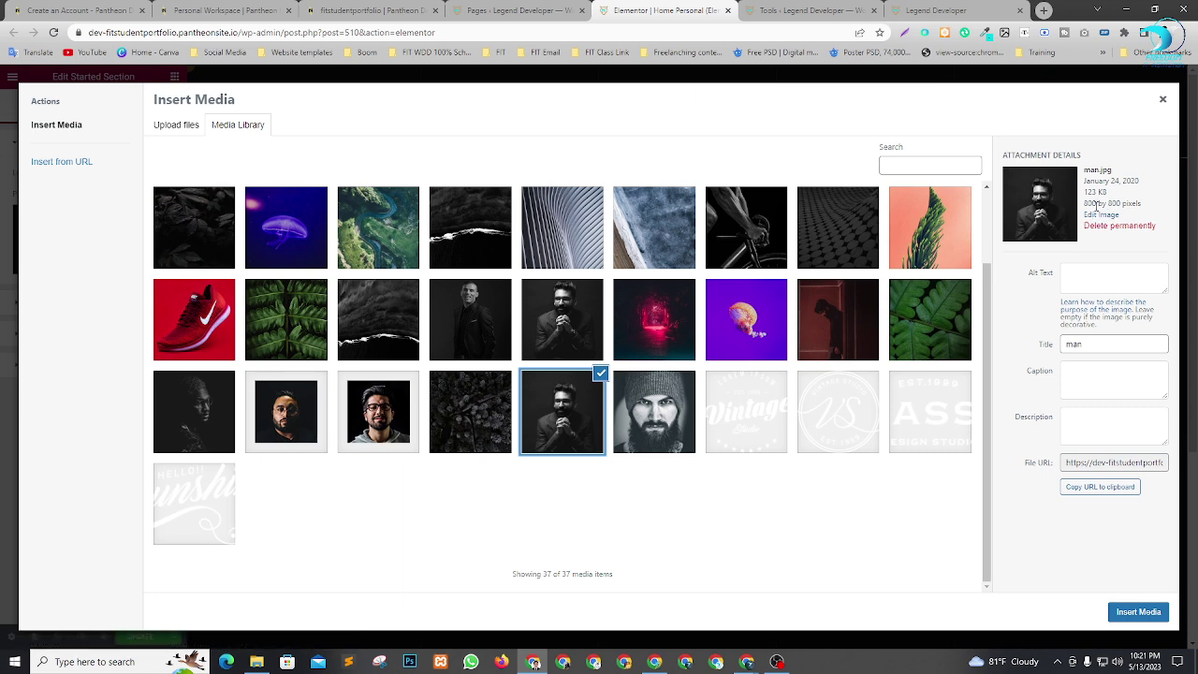
pyautogui.click(569, 410)
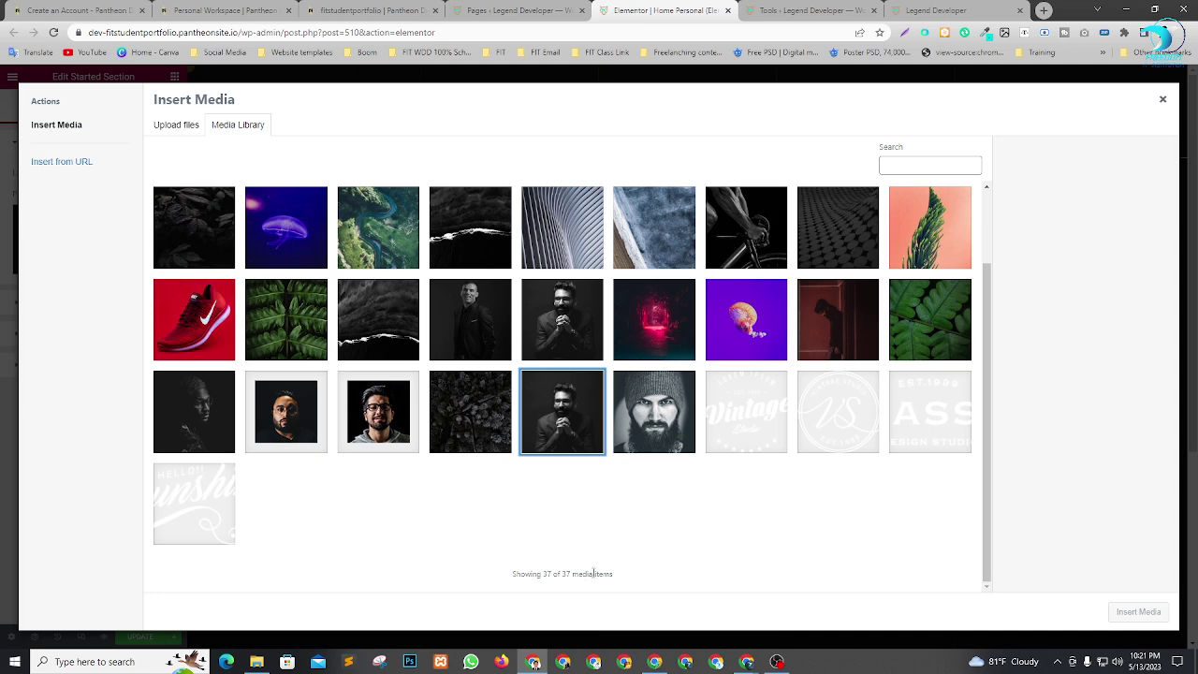
pyautogui.click(1043, 10)
# Search Google for 'bg remove' and open the remove.bg website.
pyautogui.click(574, 262)
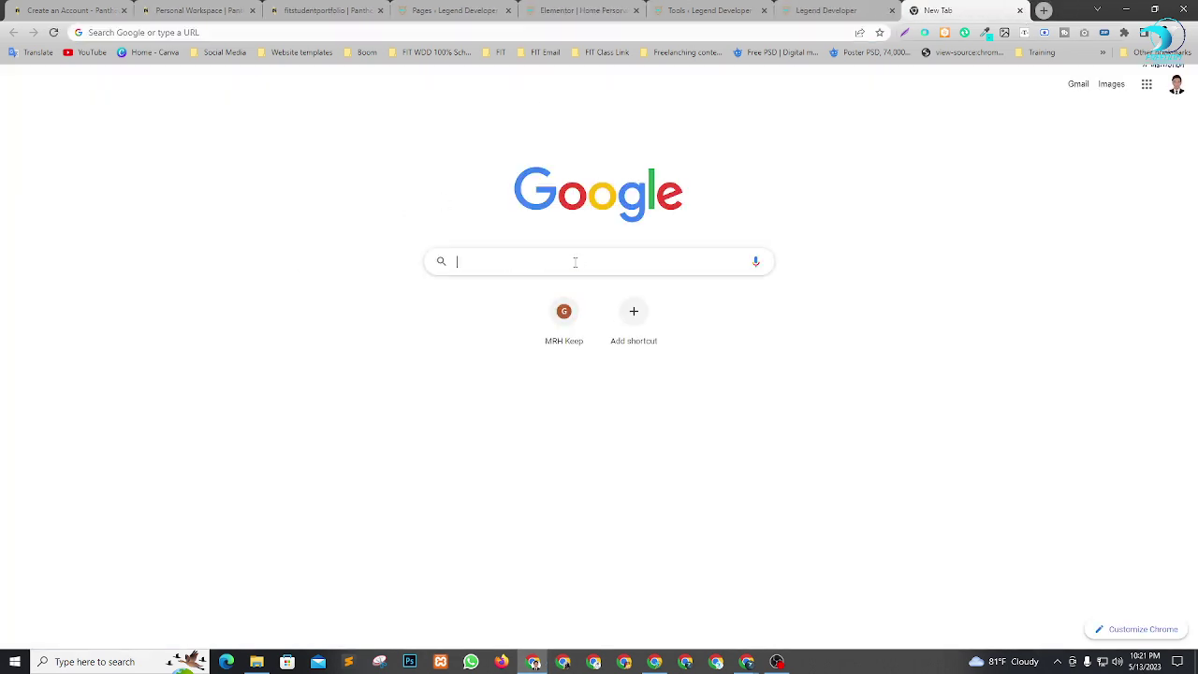
pyautogui.write('bg')
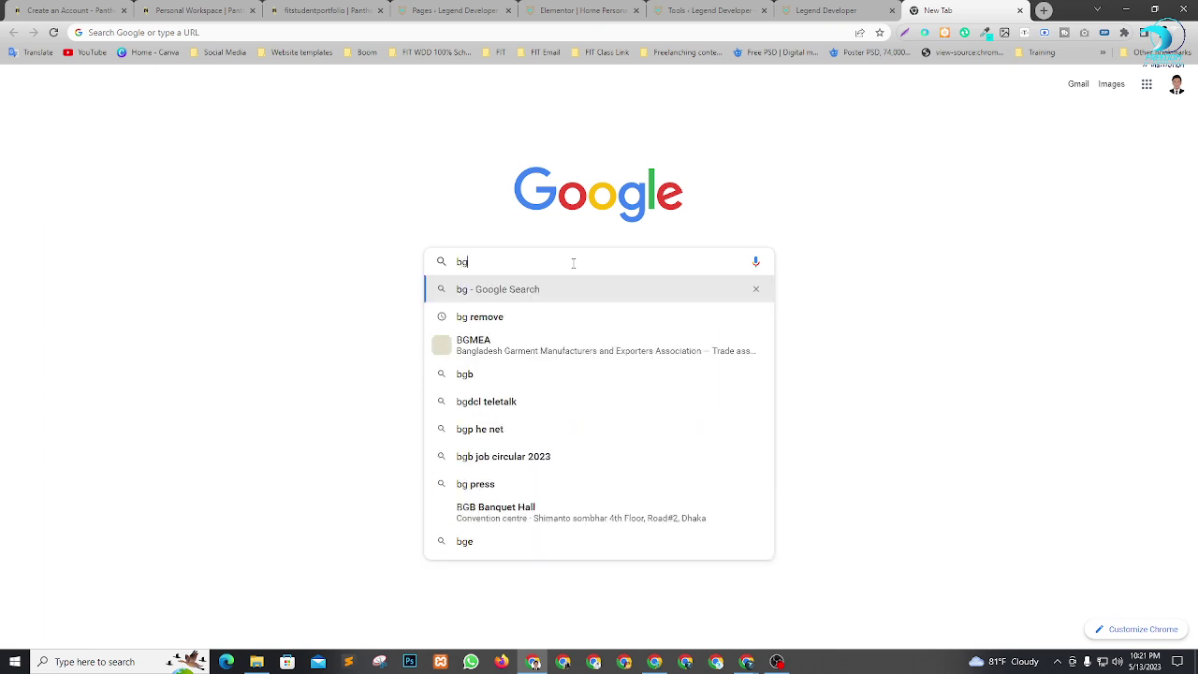
pyautogui.press('Down')
pyautogui.press('Return')
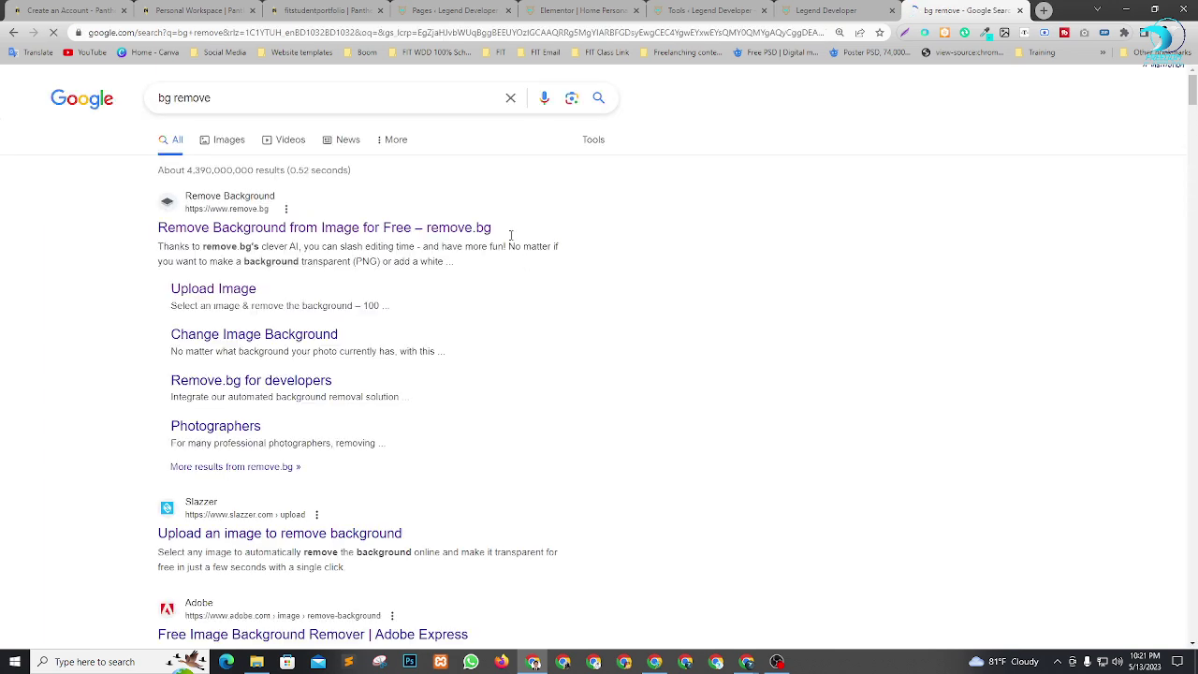
pyautogui.click(288, 230)
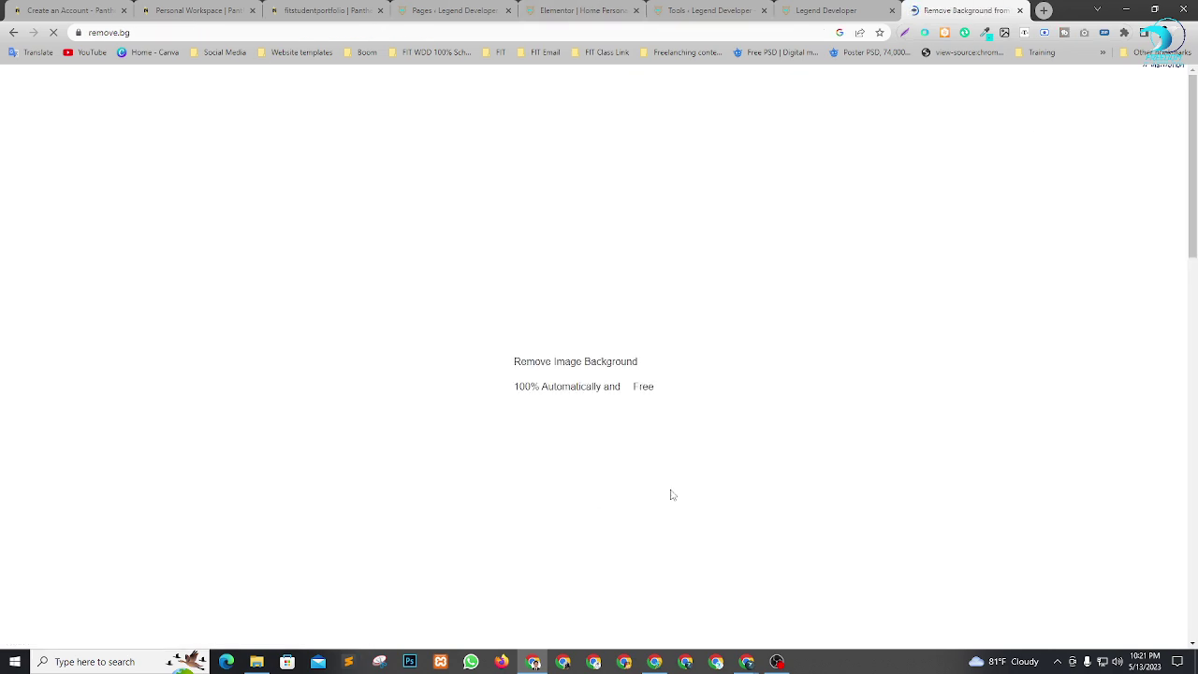
# Upload the photo of the man seated in a suit, download the cut-out, and return to Elementor.
pyautogui.click(741, 378)
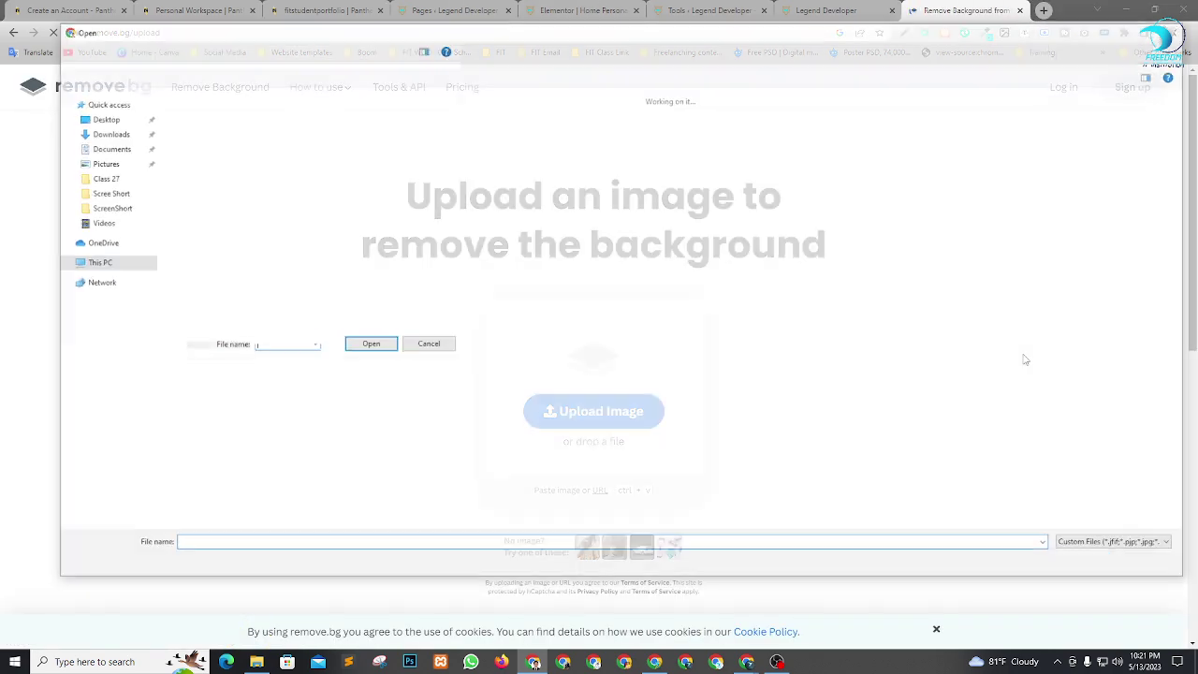
pyautogui.scroll(-15, 463, 318)
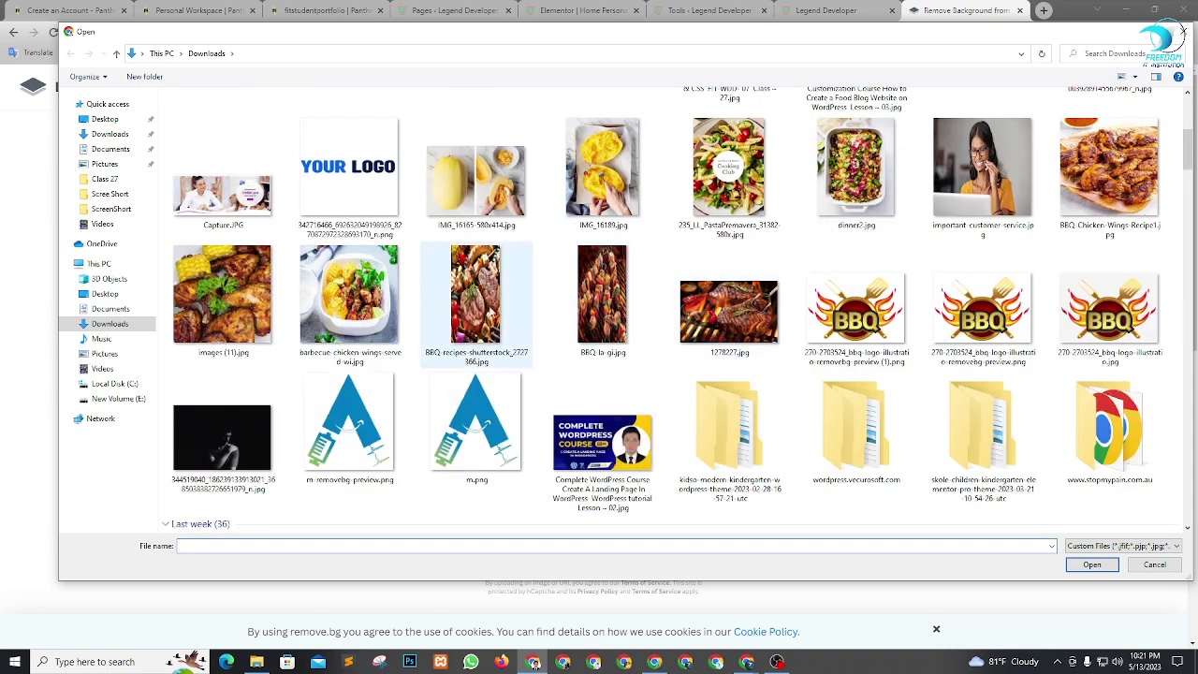
pyautogui.scroll(-20, 446, 340)
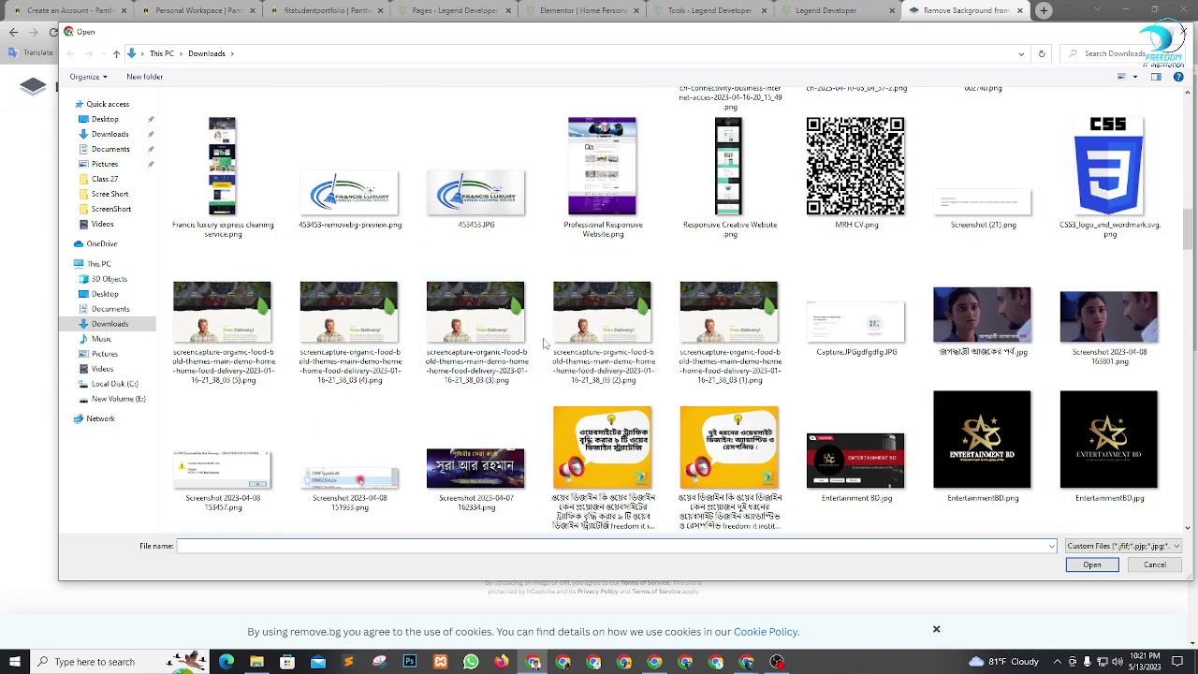
pyautogui.scroll(-3, 581, 365)
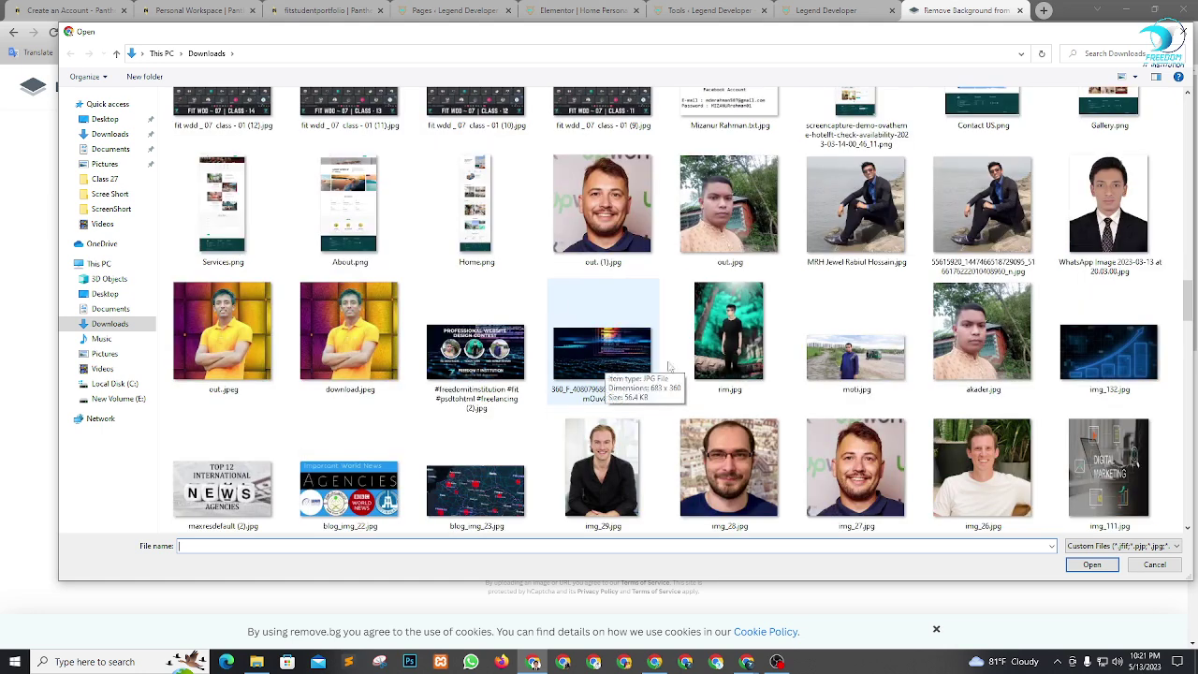
pyautogui.click(885, 222)
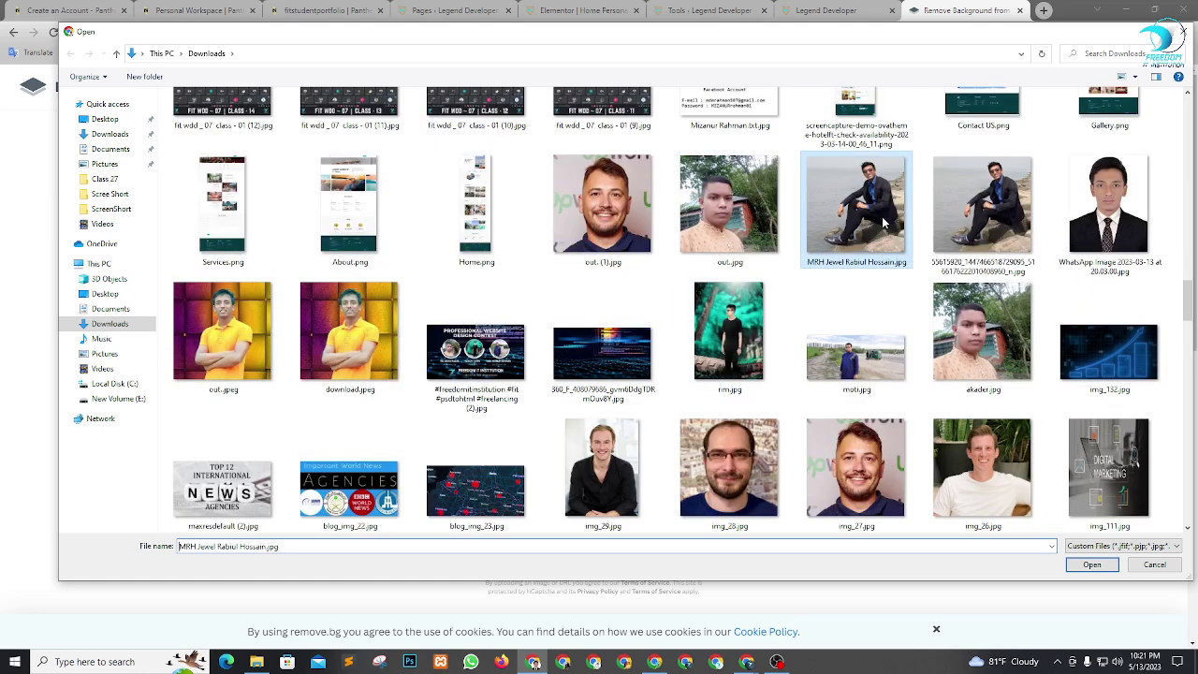
pyautogui.click(1092, 565)
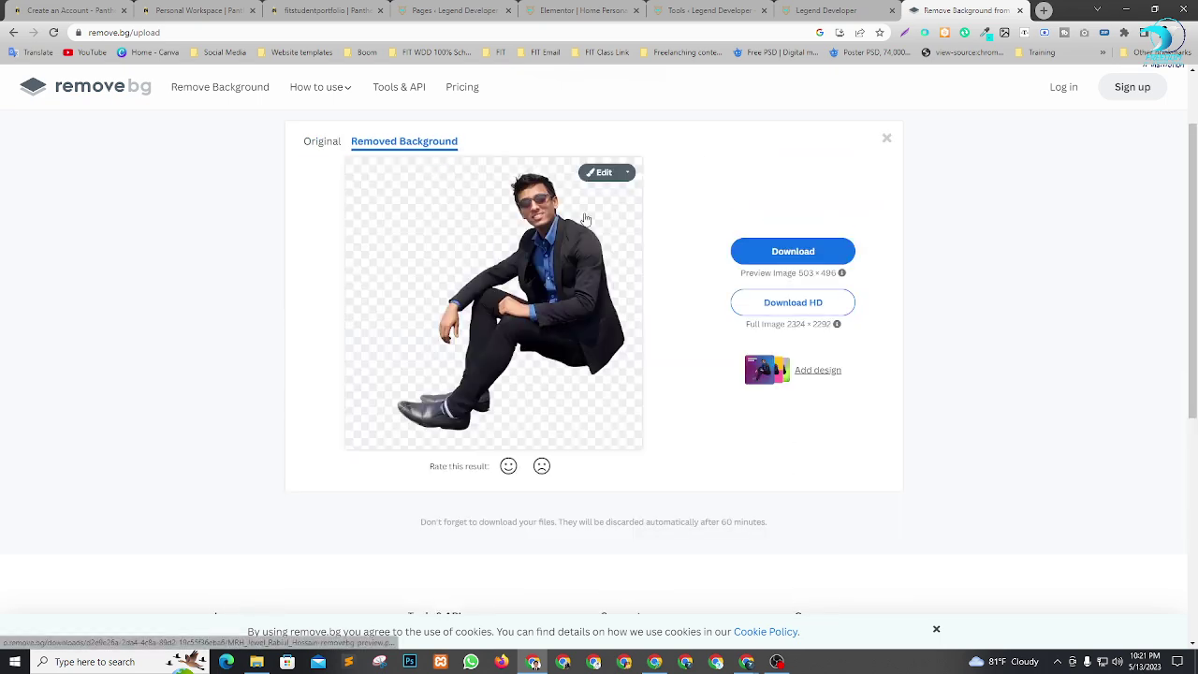
pyautogui.click(793, 253)
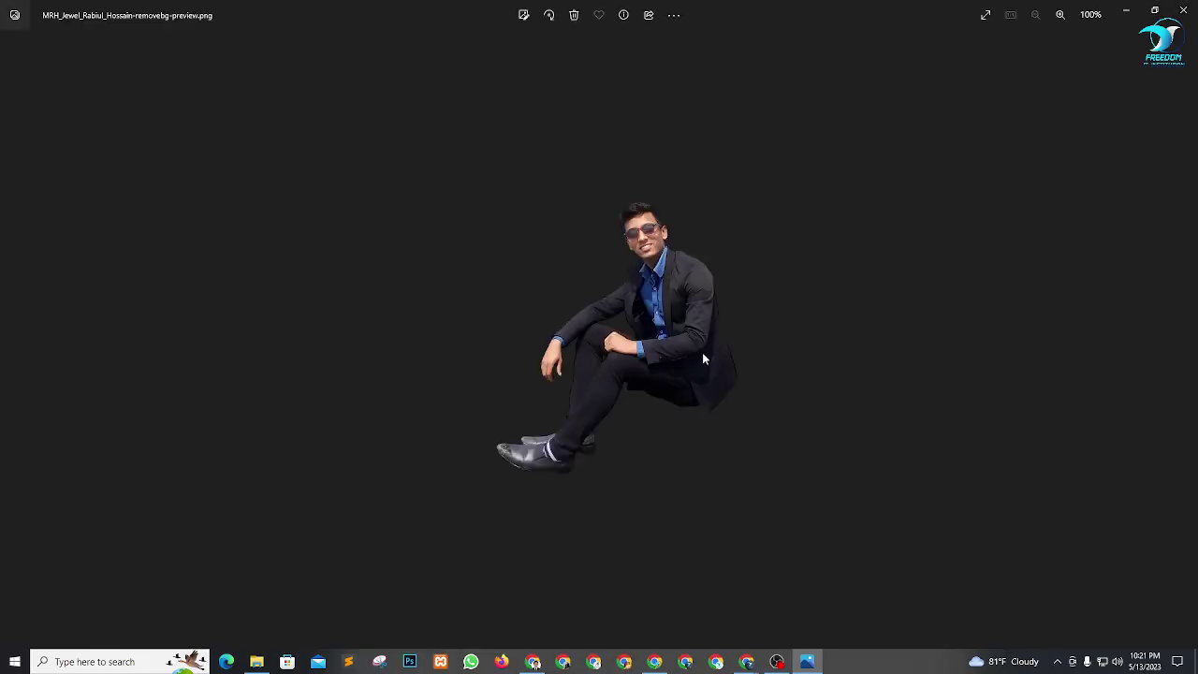
pyautogui.click(1184, 10)
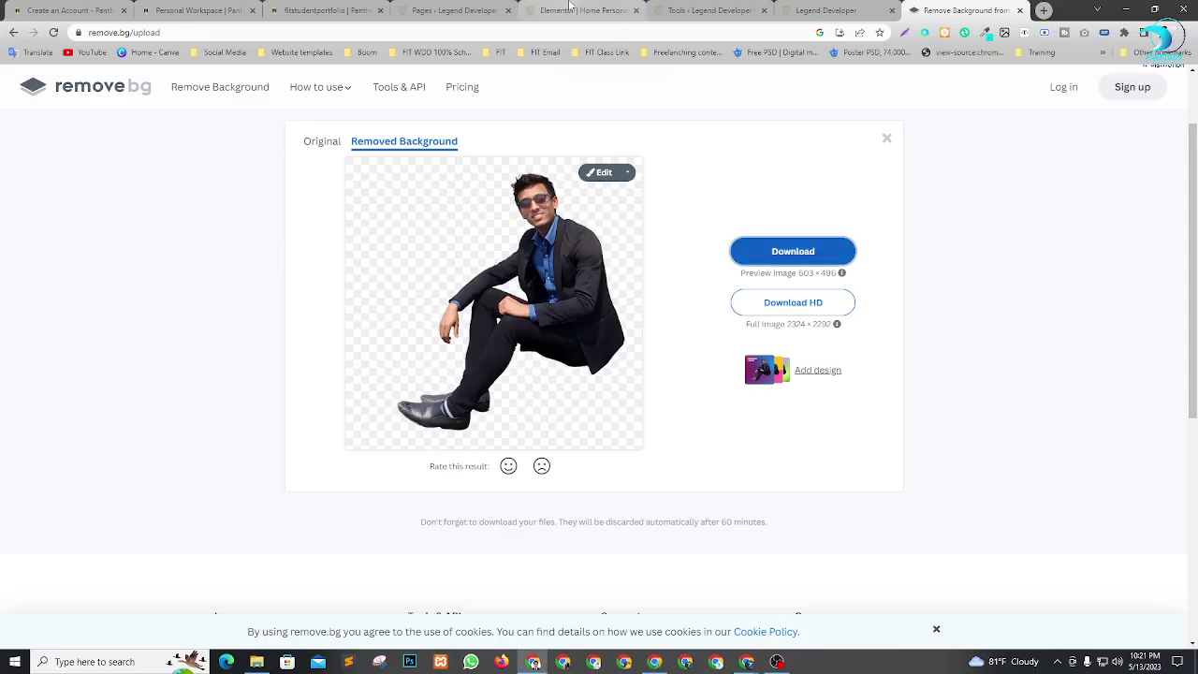
pyautogui.click(568, 9)
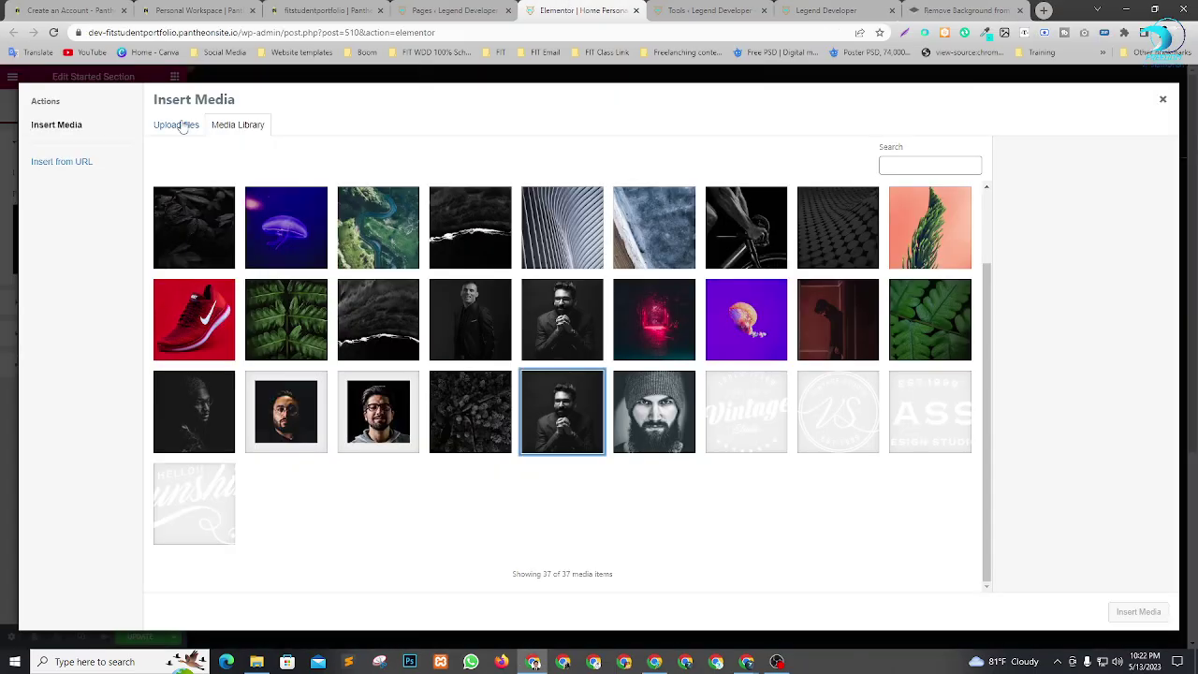
# Upload the downloaded cut-out image and insert it as the hero's personal image.
pyautogui.click(177, 124)
pyautogui.click(661, 335)
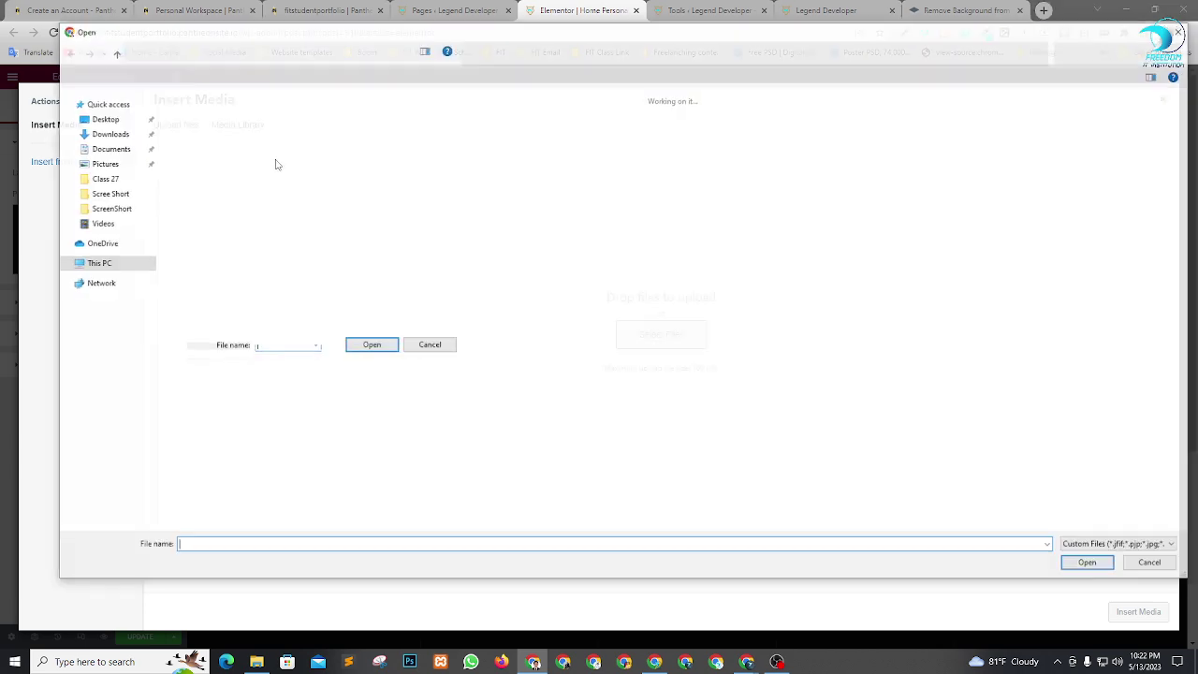
pyautogui.click(217, 169)
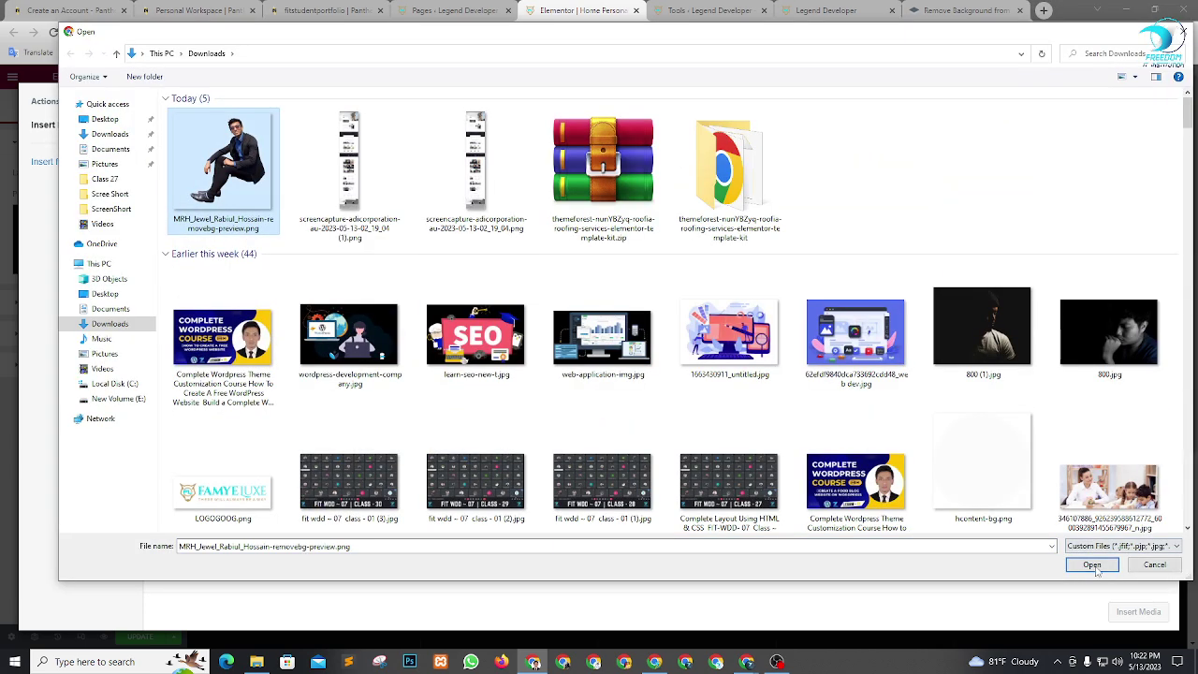
pyautogui.click(1091, 564)
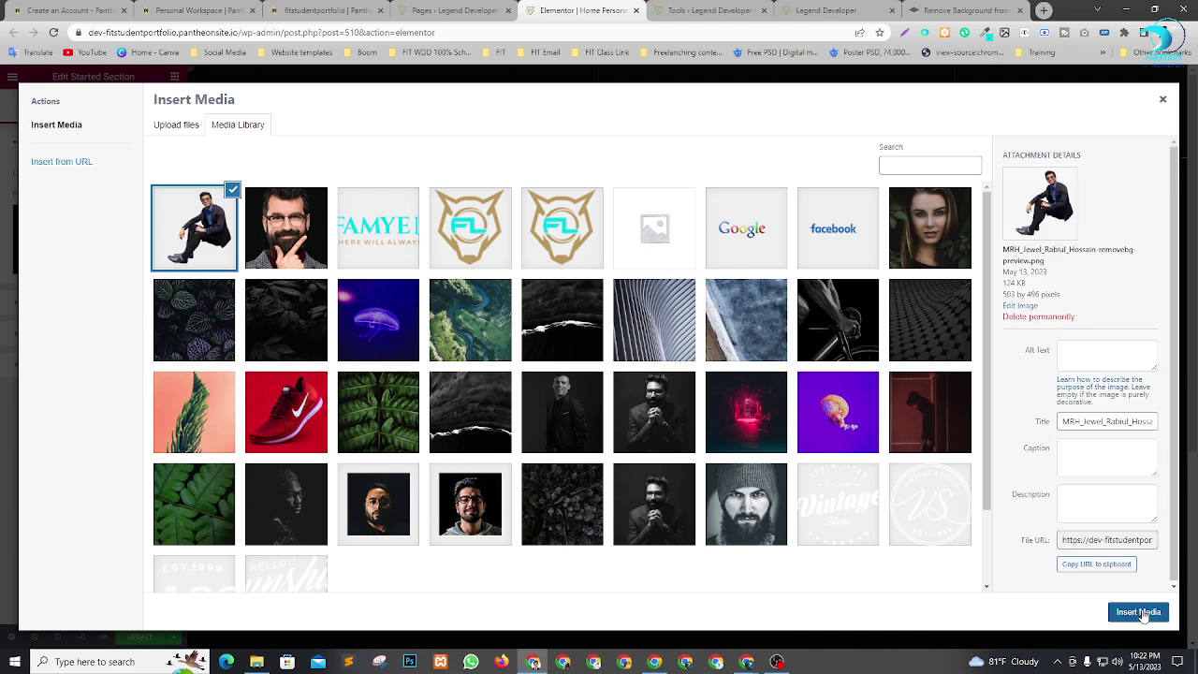
pyautogui.click(1148, 612)
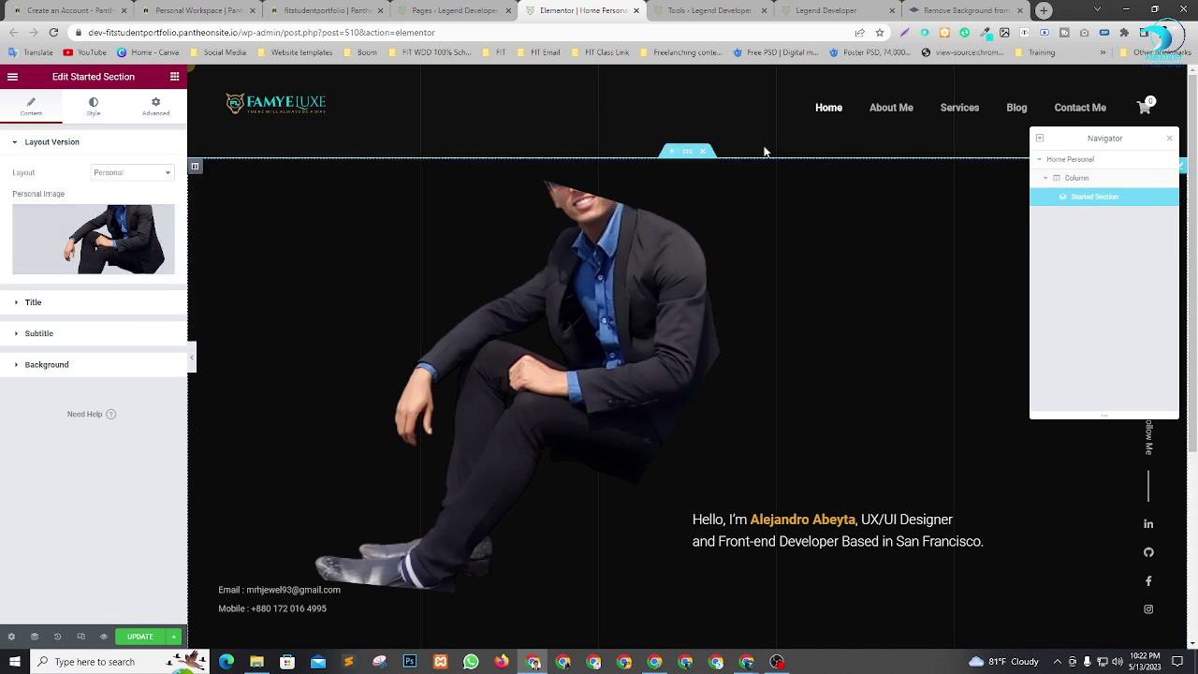
# Swap the personal image back to man.jpg, reopen the library, and return to remove.bg.
pyautogui.click(123, 241)
pyautogui.scroll(-1, 577, 483)
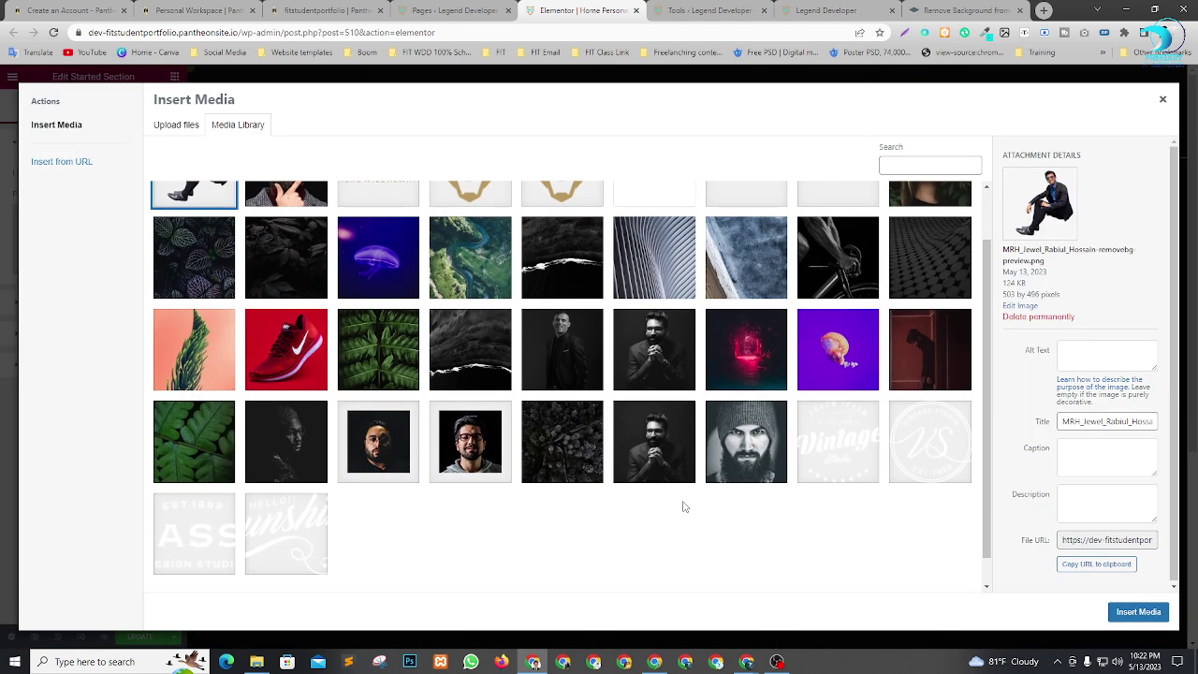
pyautogui.click(683, 433)
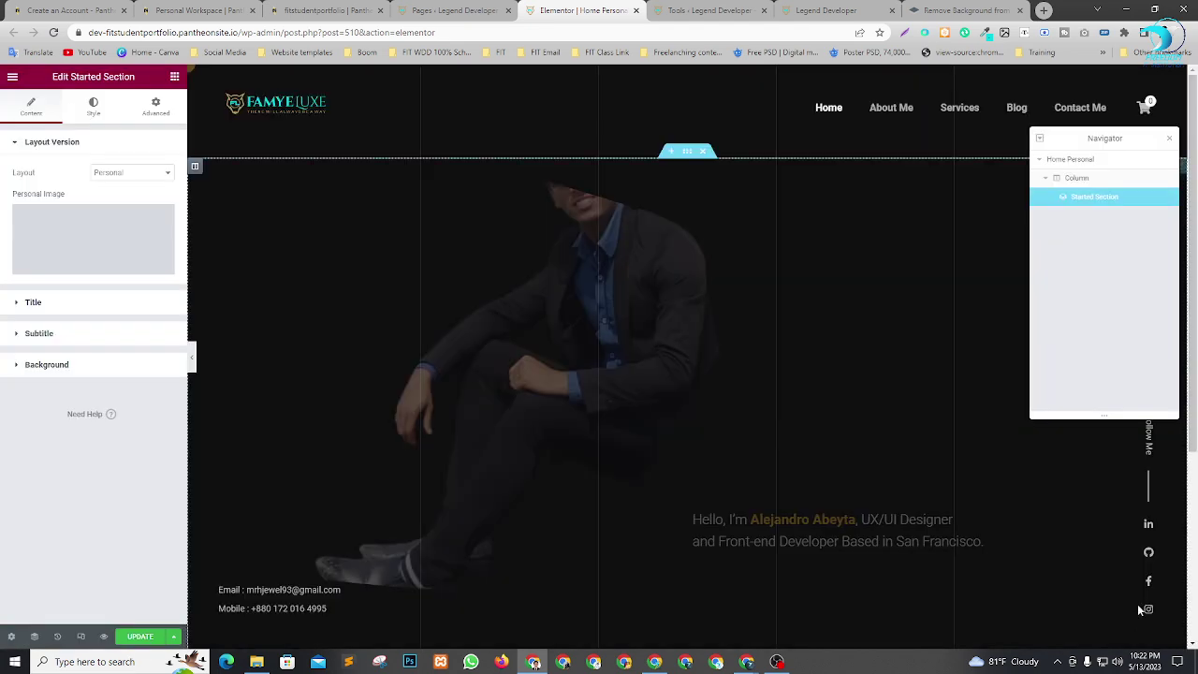
pyautogui.click(1138, 612)
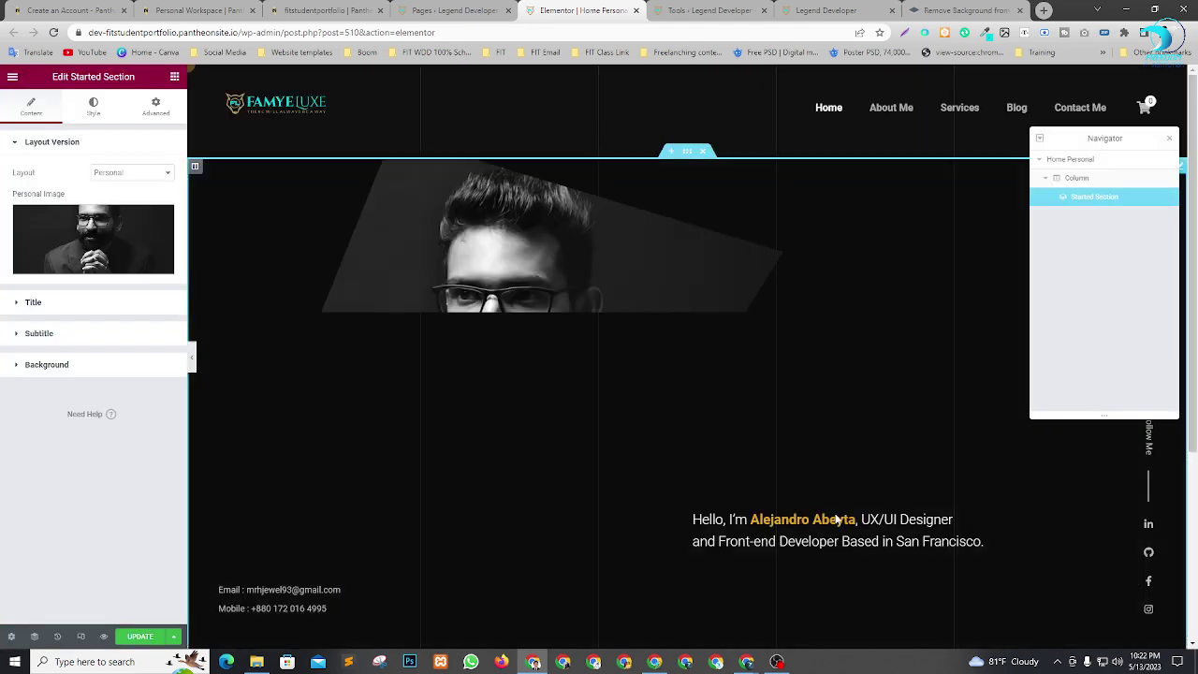
pyautogui.scroll(-1, 591, 357)
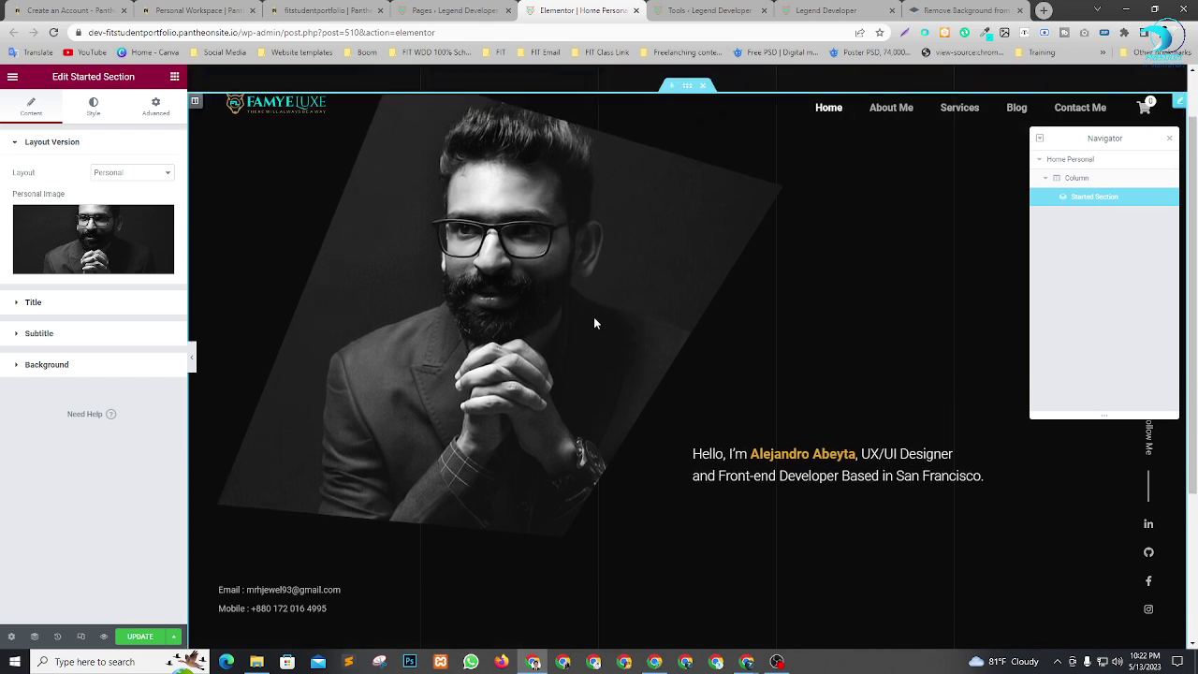
pyautogui.click(122, 245)
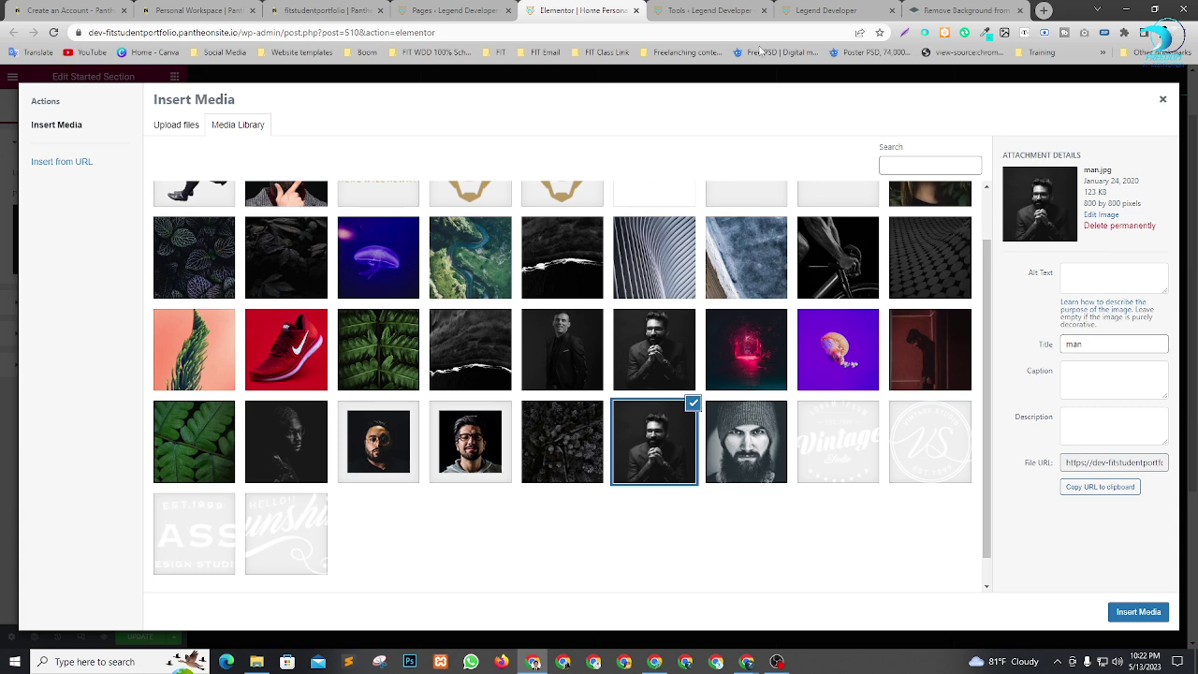
pyautogui.click(967, 11)
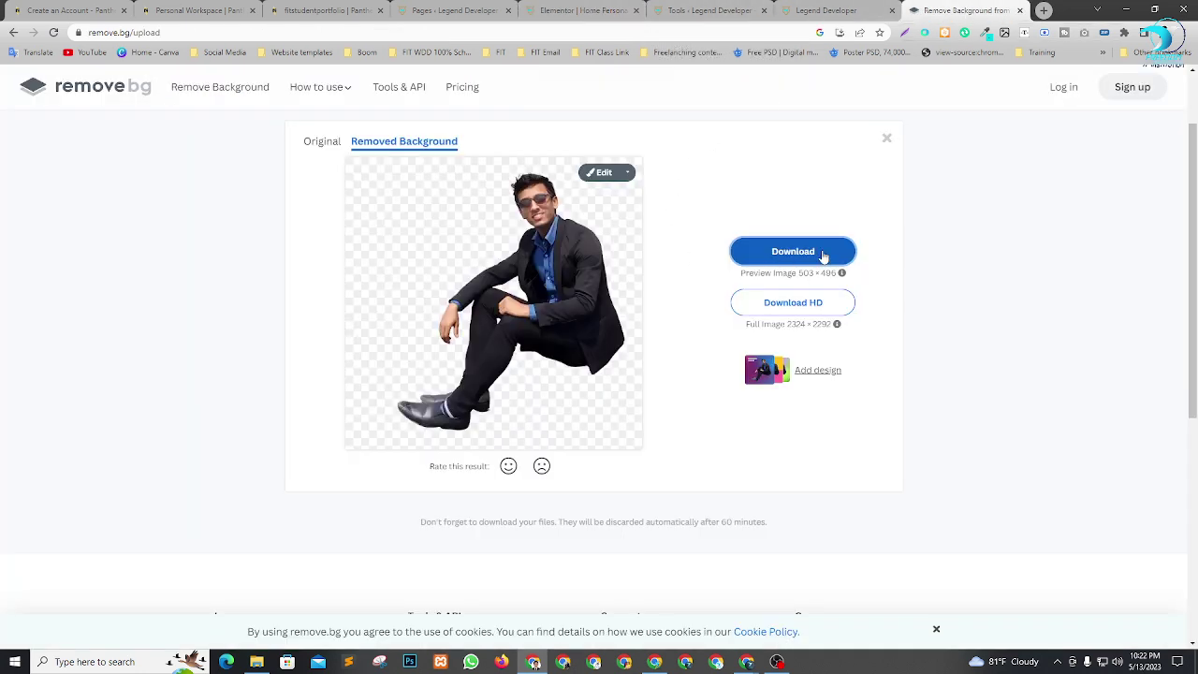
# Start a new remove.bg upload, then cancel the file picker.
pyautogui.scroll(1, 590, 216)
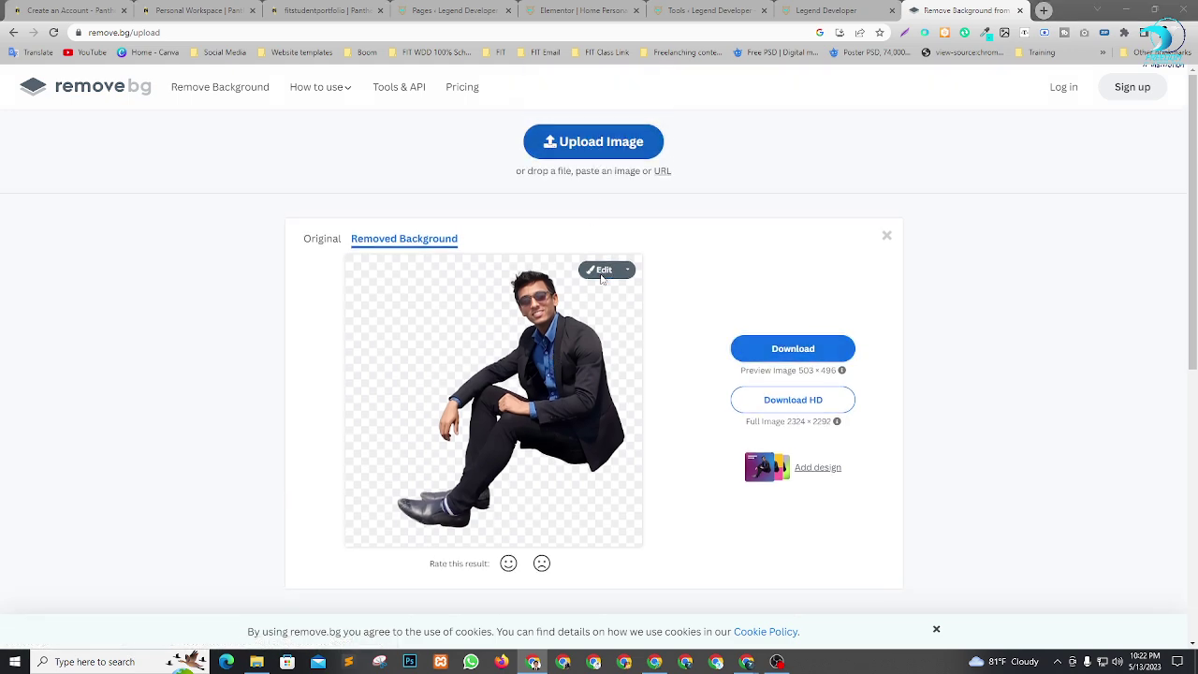
pyautogui.click(599, 143)
pyautogui.scroll(-1, 424, 342)
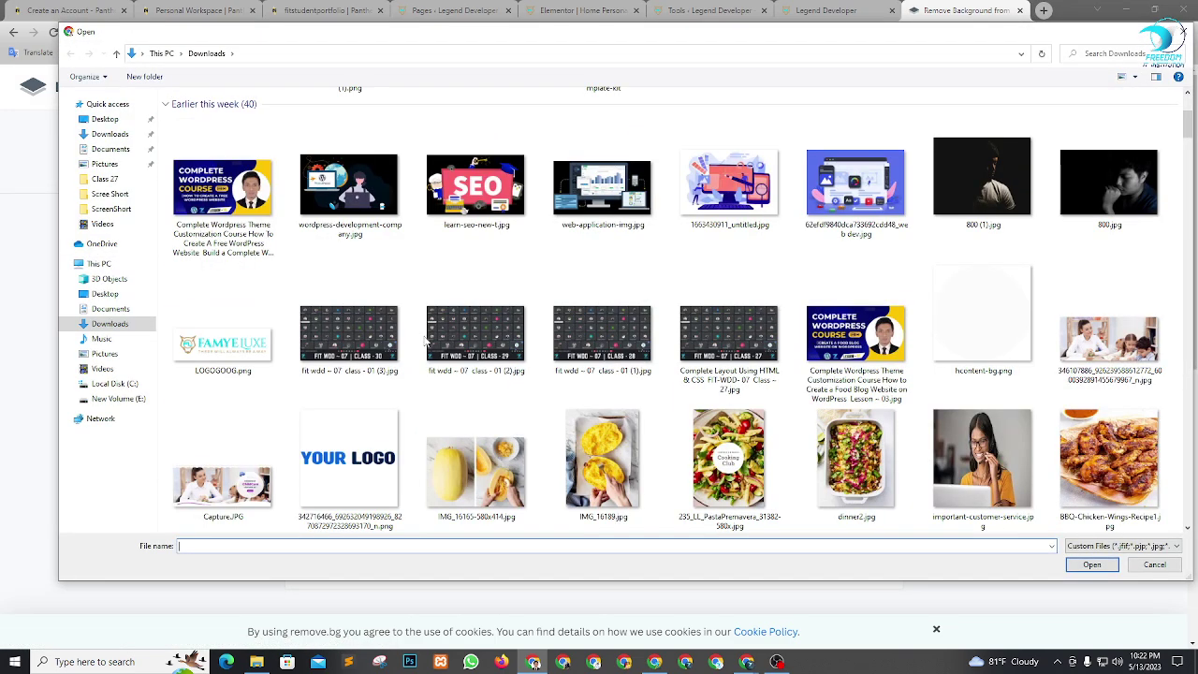
pyautogui.scroll(1, 425, 341)
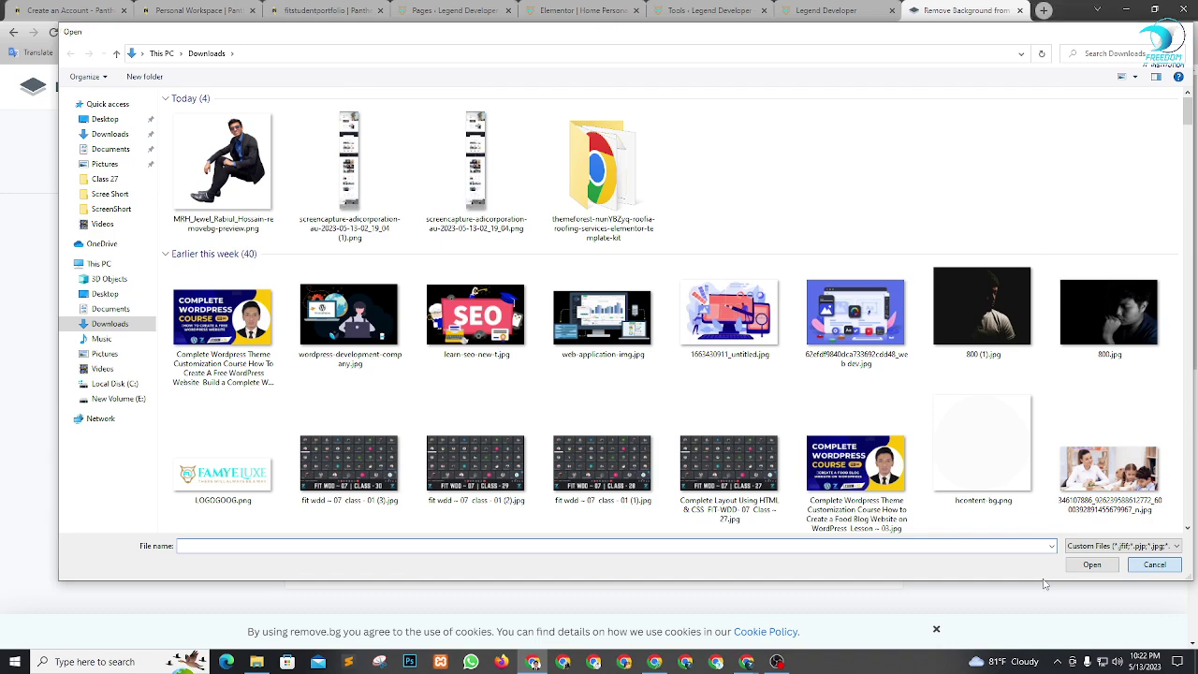
pyautogui.click(1154, 565)
# Open the Downloads folder in File Explorer and bring up the options for out.jpeg.
pyautogui.click(256, 662)
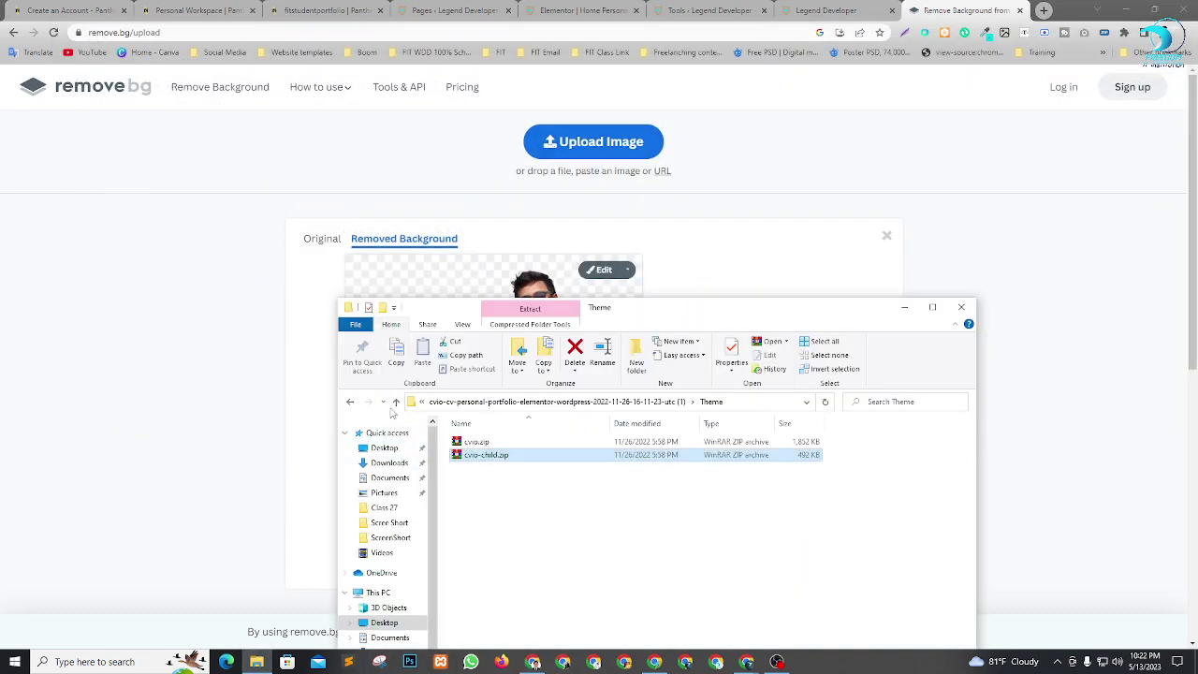
pyautogui.click(384, 463)
pyautogui.moveTo(740, 310); pyautogui.dragTo(756, 112)
pyautogui.scroll(-10, 726, 421)
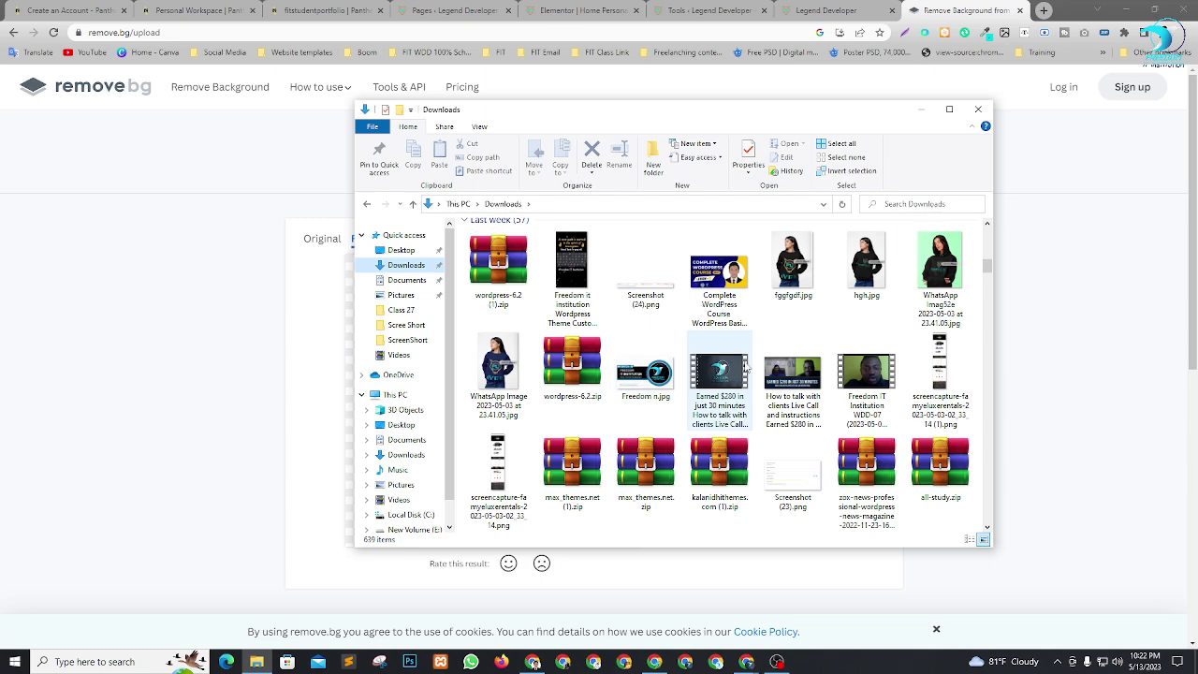
pyautogui.scroll(-10, 726, 421)
pyautogui.scroll(-15, 636, 424)
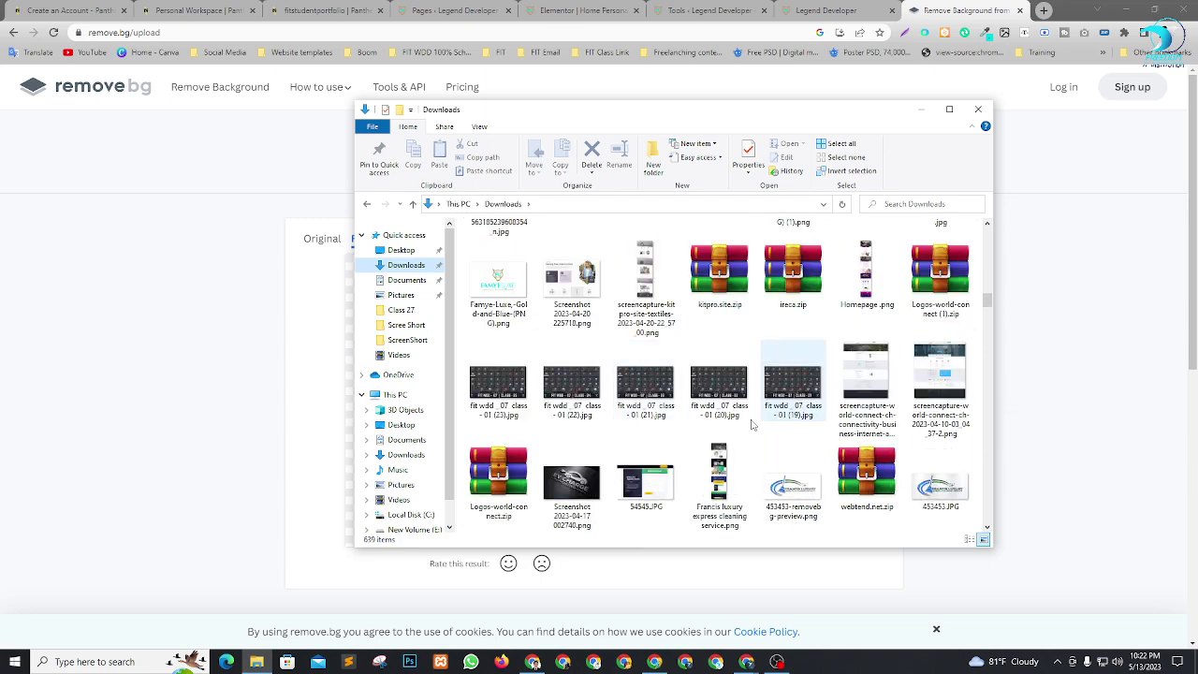
pyautogui.scroll(-3, 758, 417)
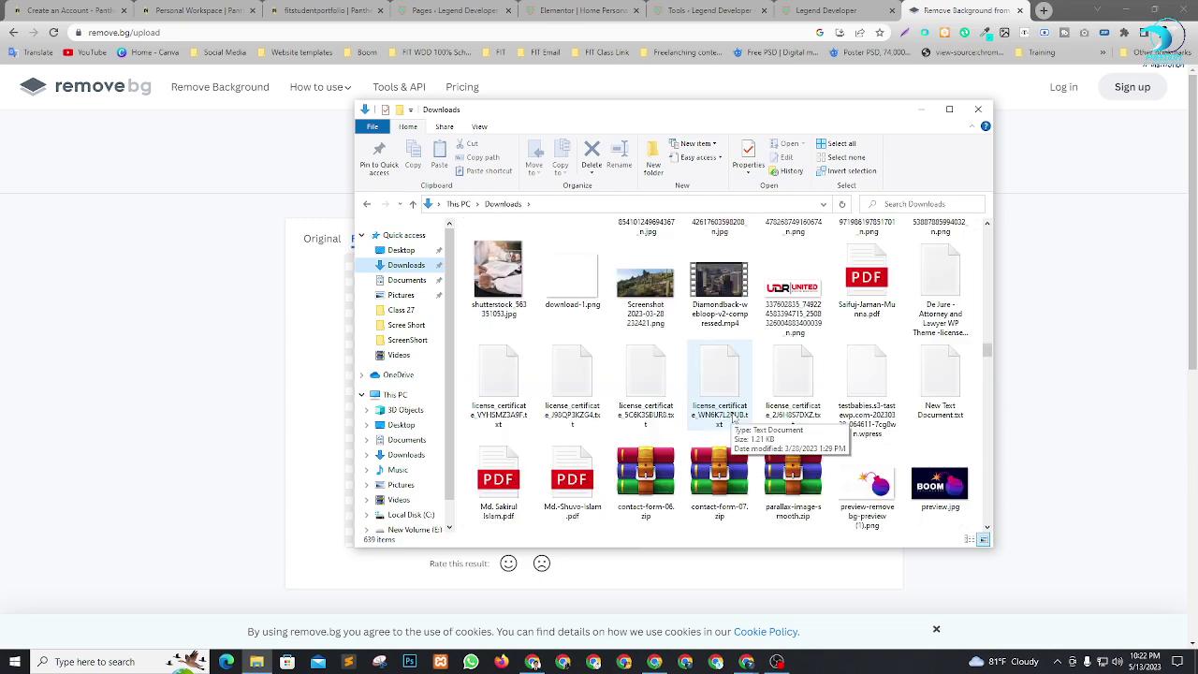
pyautogui.scroll(4, 749, 418)
pyautogui.scroll(-5, 735, 419)
pyautogui.scroll(-4, 729, 416)
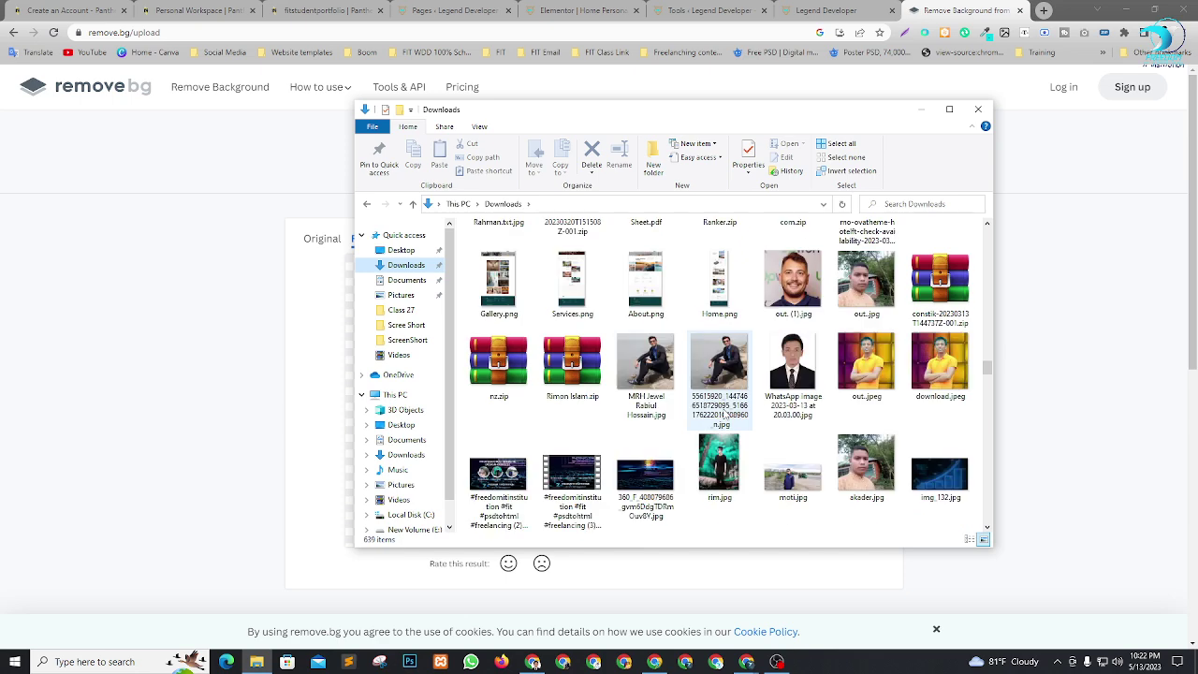
pyautogui.scroll(1, 898, 355)
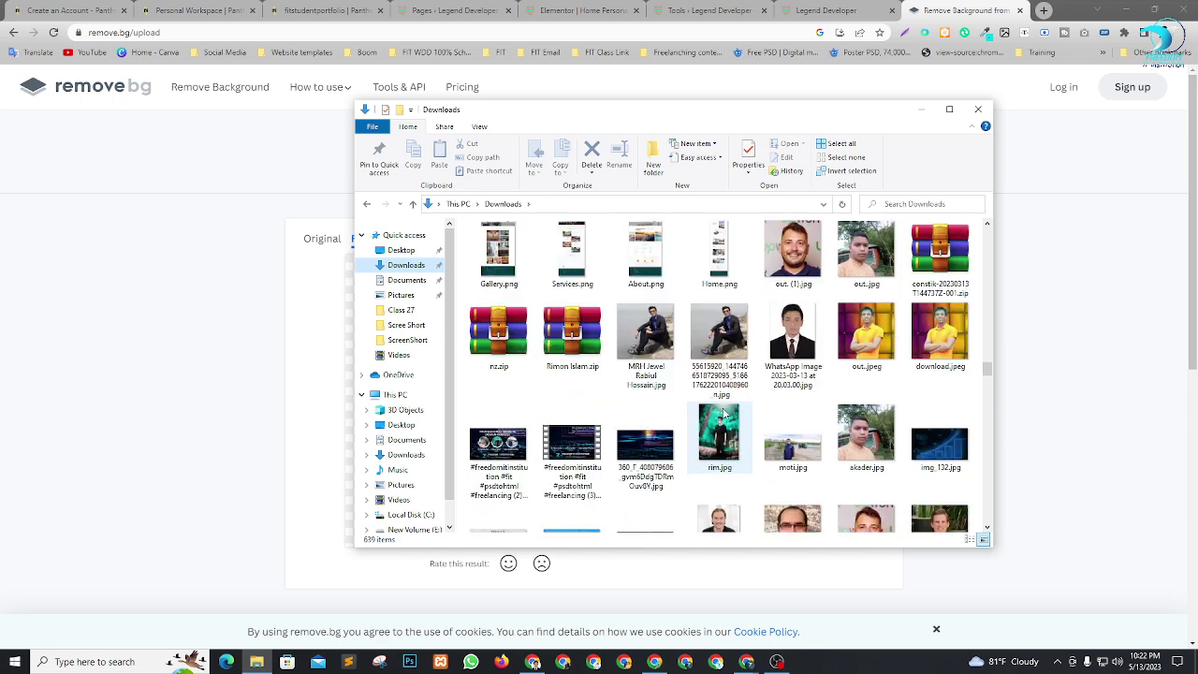
pyautogui.click(937, 344)
pyautogui.click(866, 332)
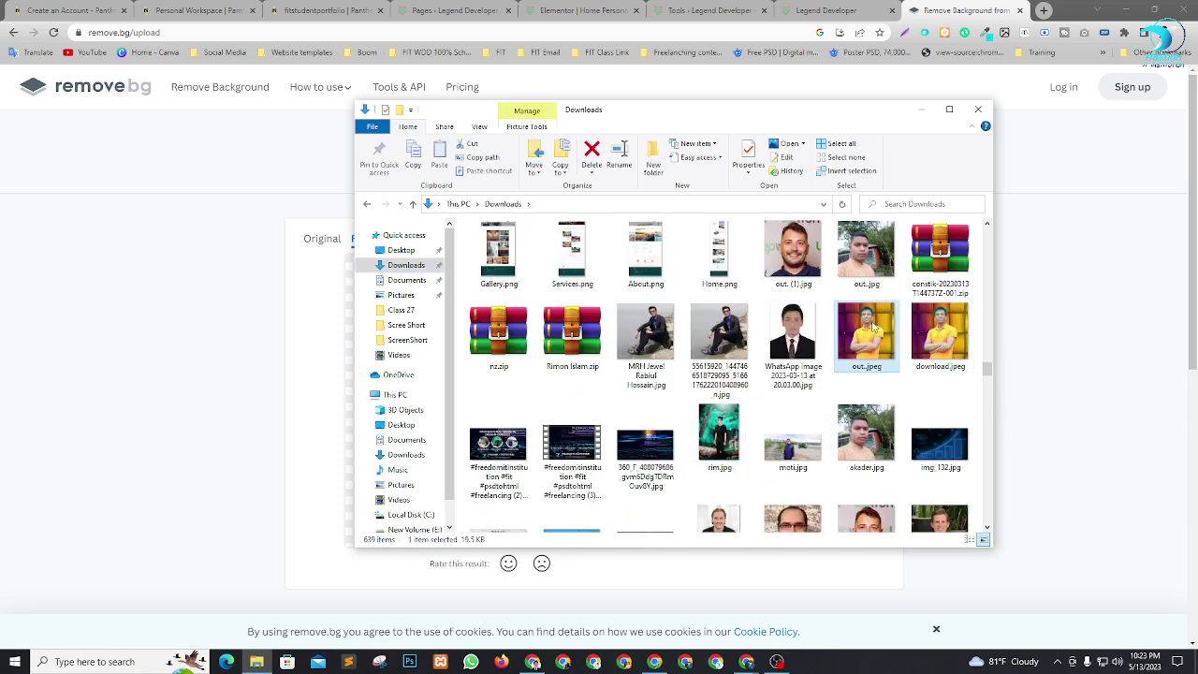
pyautogui.rightClick(872, 335)
# Open out.jpeg in Paint, try a resize, then close Paint discarding changes.
pyautogui.click(901, 293)
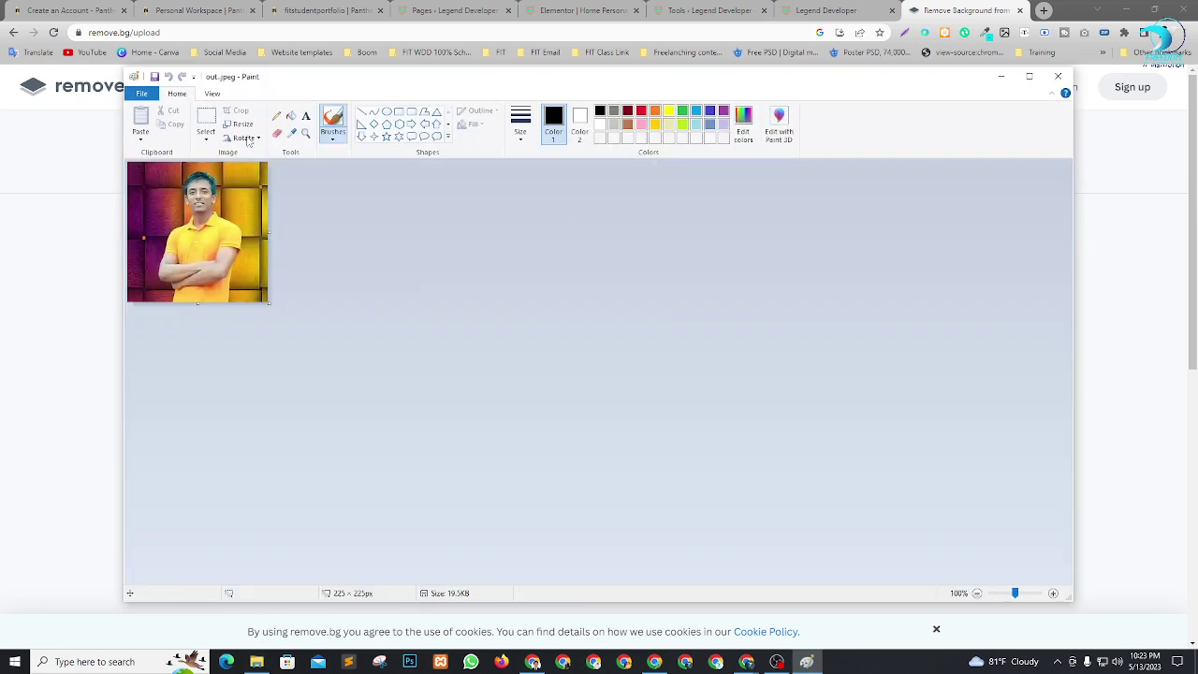
pyautogui.click(241, 124)
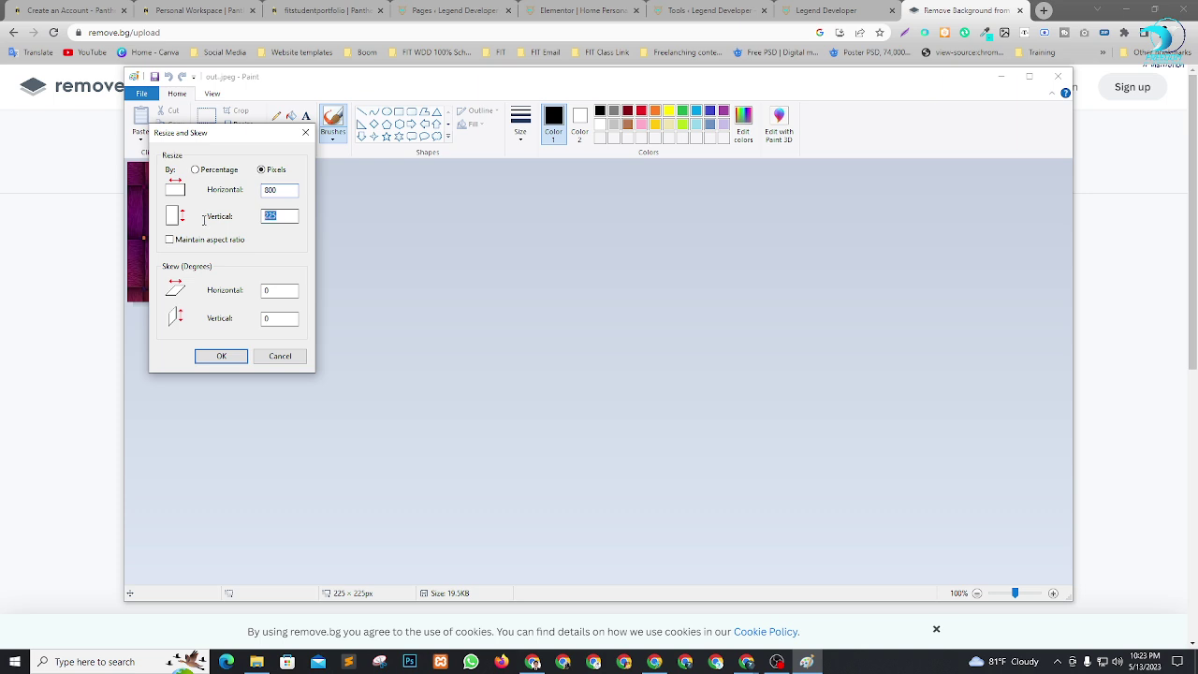
pyautogui.click(221, 356)
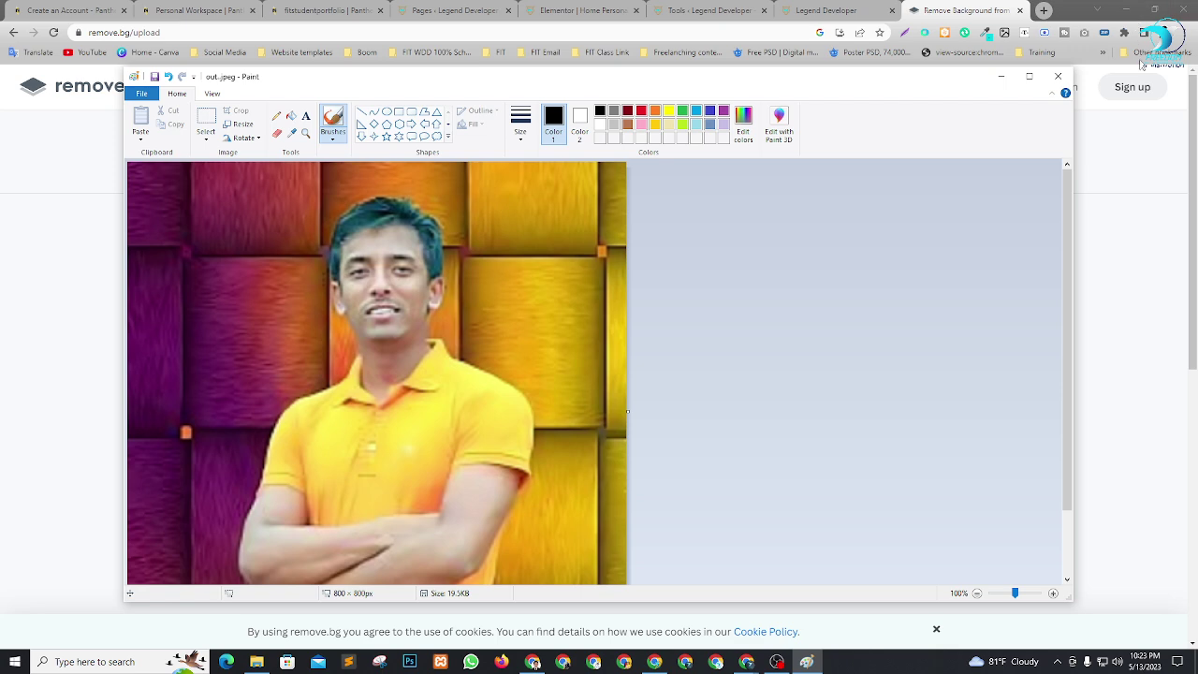
pyautogui.click(1058, 76)
pyautogui.click(621, 354)
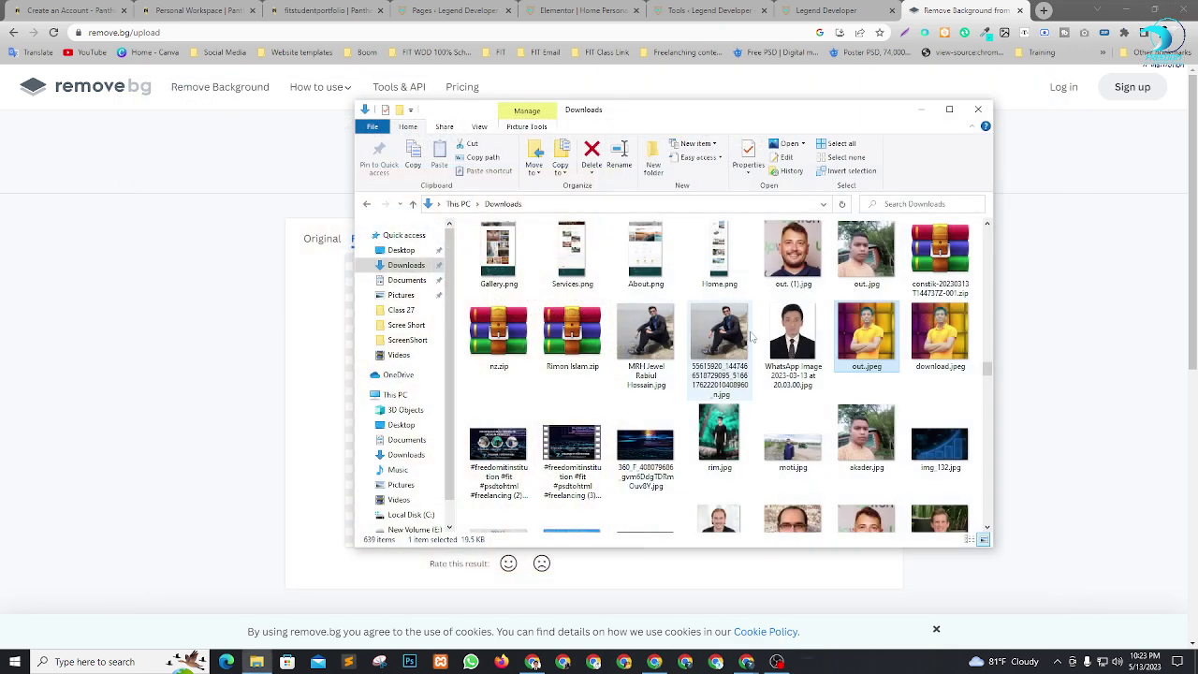
# Resize the WhatsApp suit portrait in Paint to 800 × 800 pixels without aspect ratio, then close.
pyautogui.scroll(2, 793, 356)
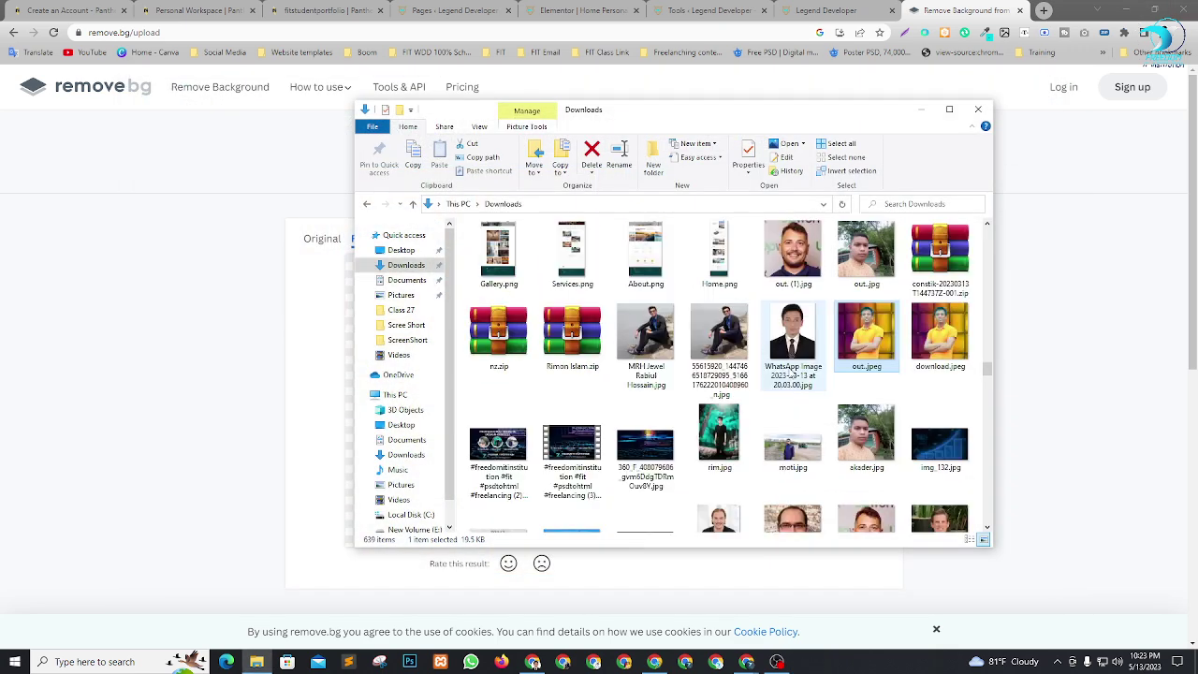
pyautogui.click(791, 345)
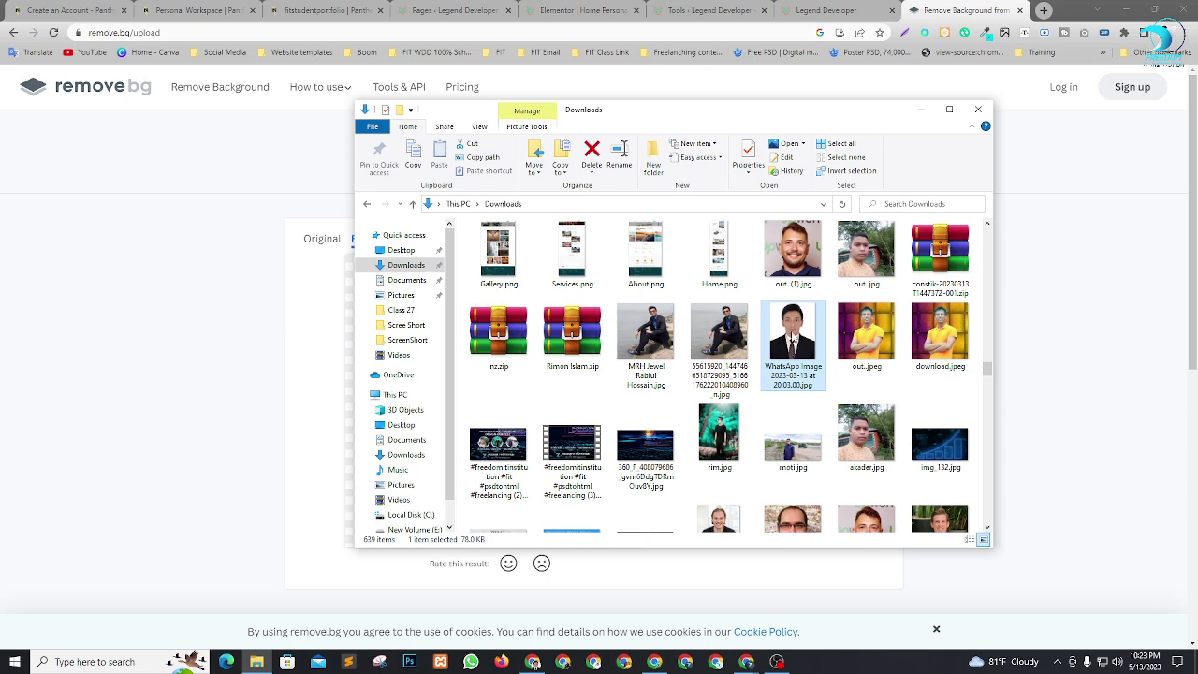
pyautogui.rightClick(793, 337)
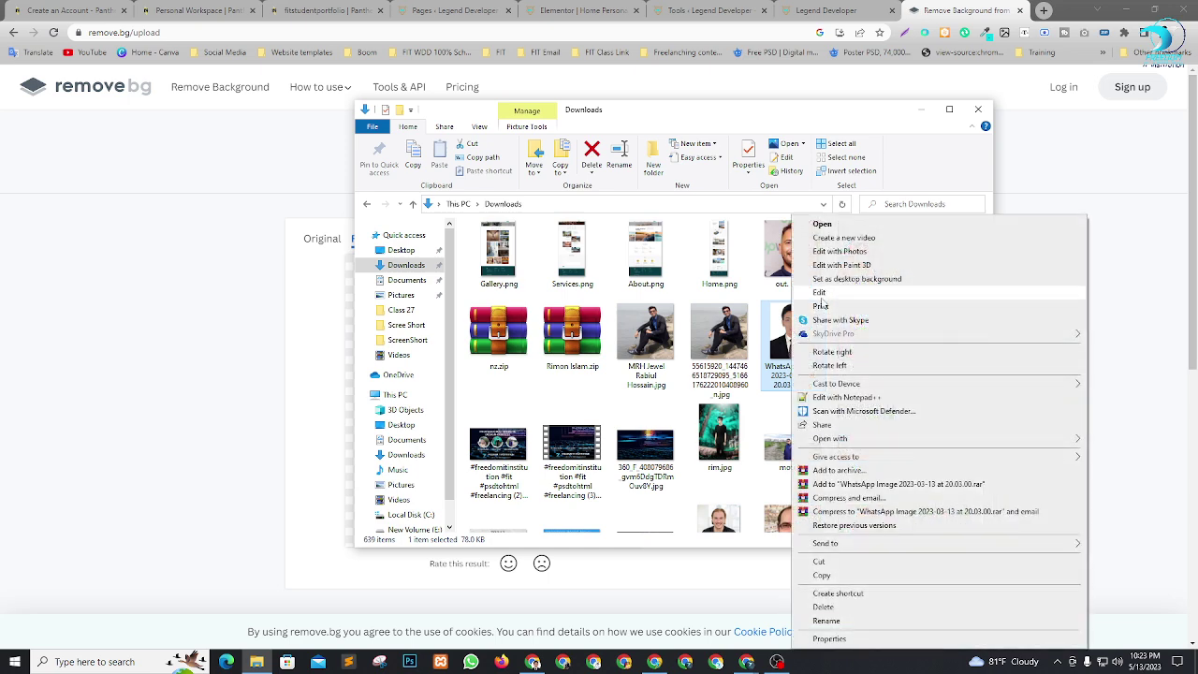
pyautogui.click(835, 305)
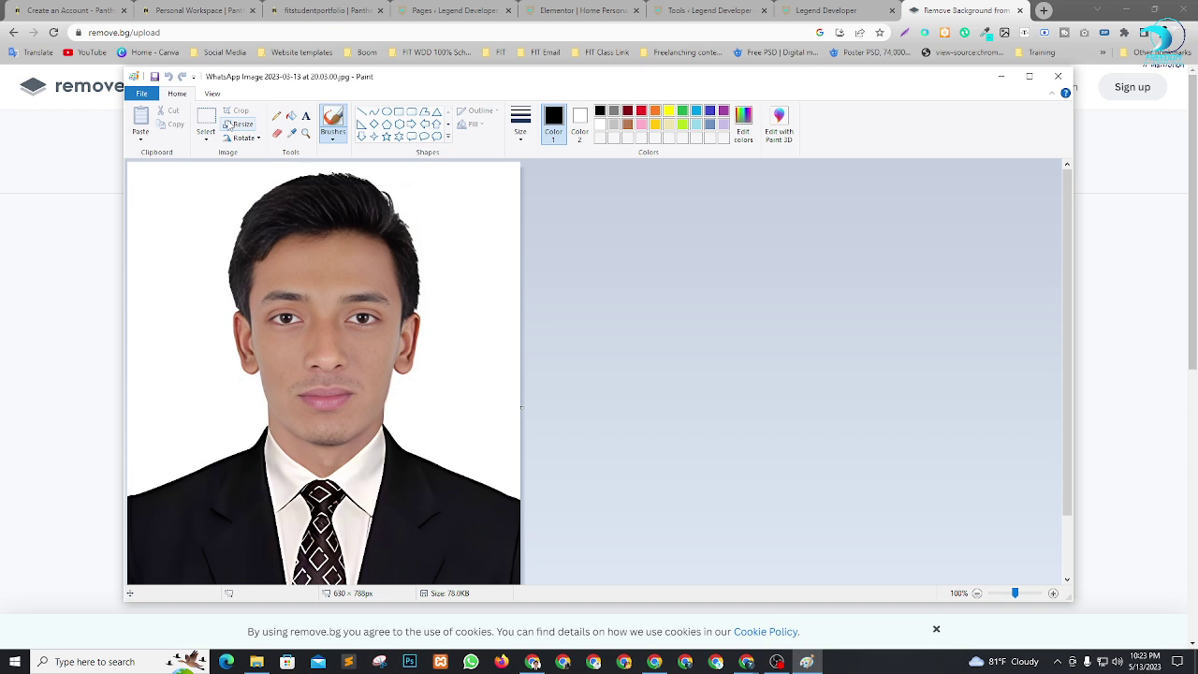
pyautogui.click(236, 123)
pyautogui.click(262, 169)
pyautogui.click(183, 240)
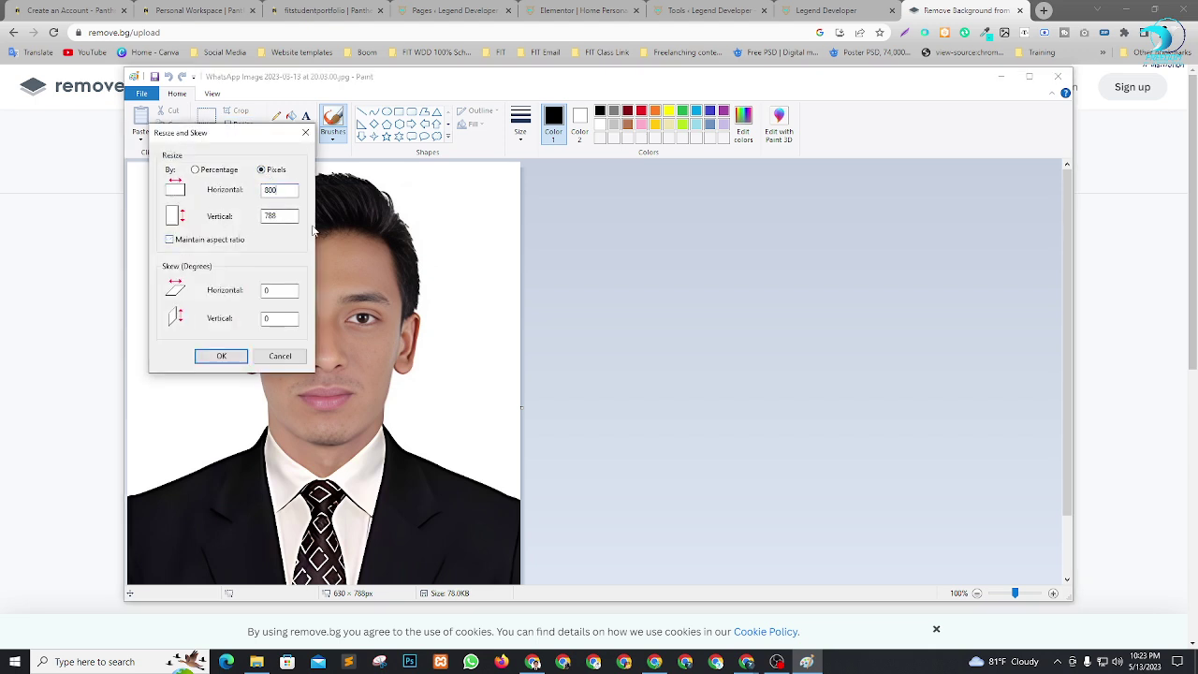
pyautogui.click(233, 356)
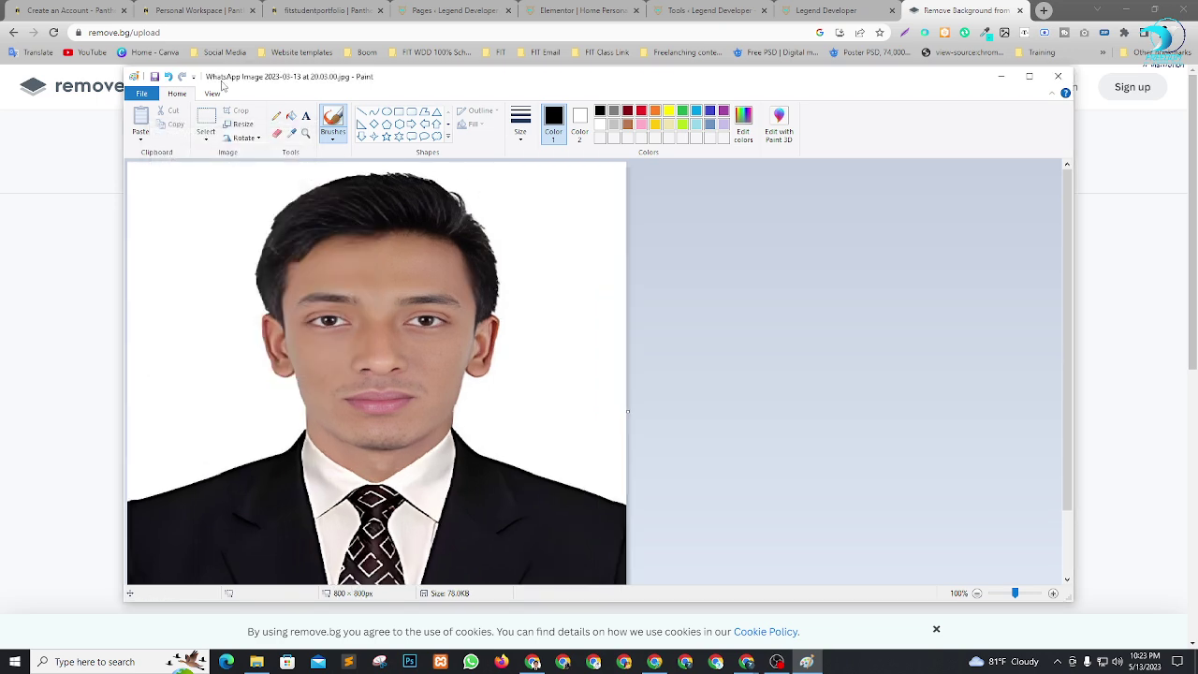
pyautogui.click(1058, 76)
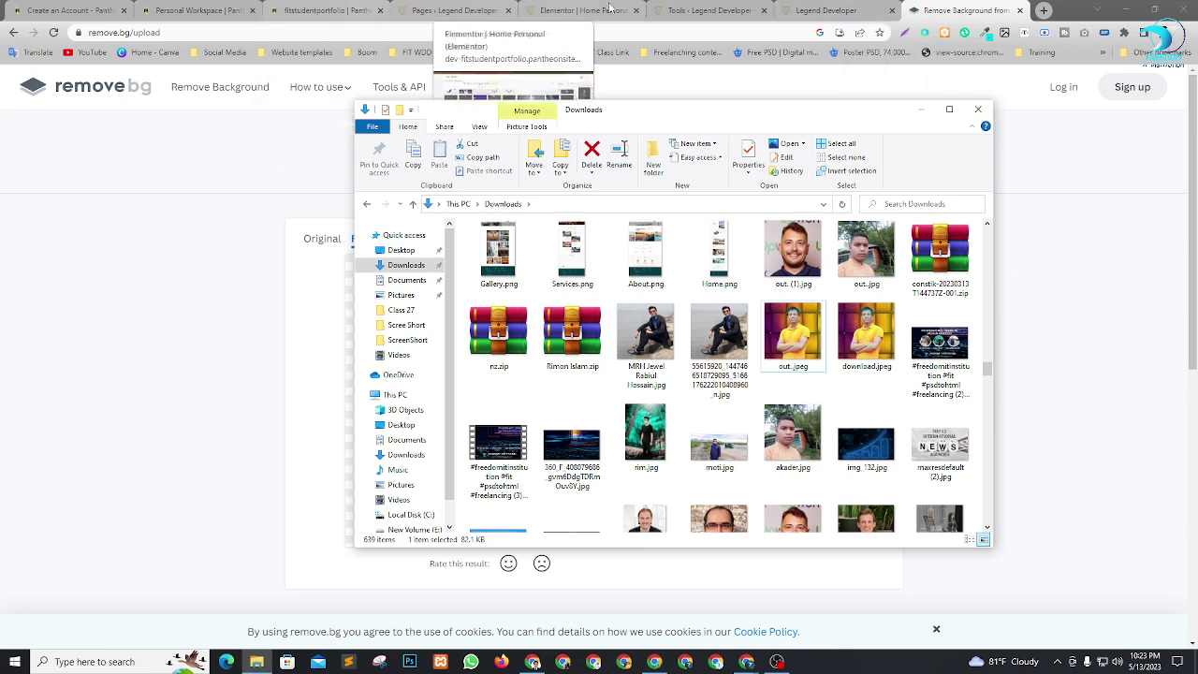
# Upload the resized WhatsApp portrait to remove.bg for background removal.
pyautogui.click(964, 10)
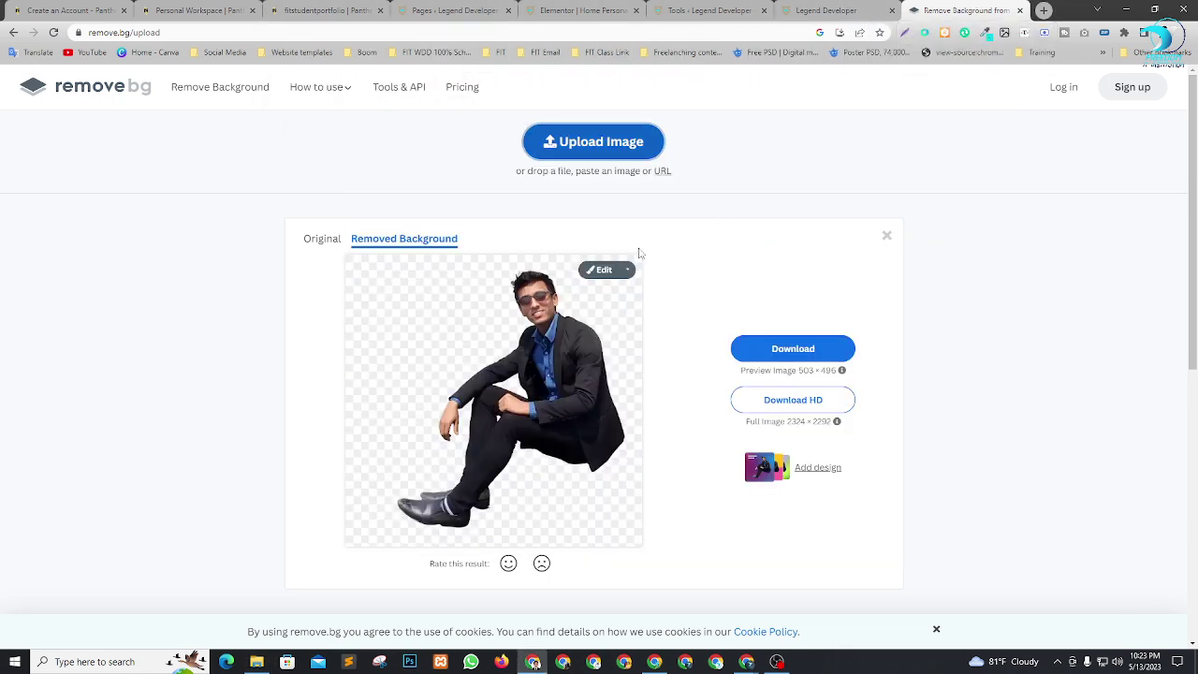
pyautogui.click(635, 153)
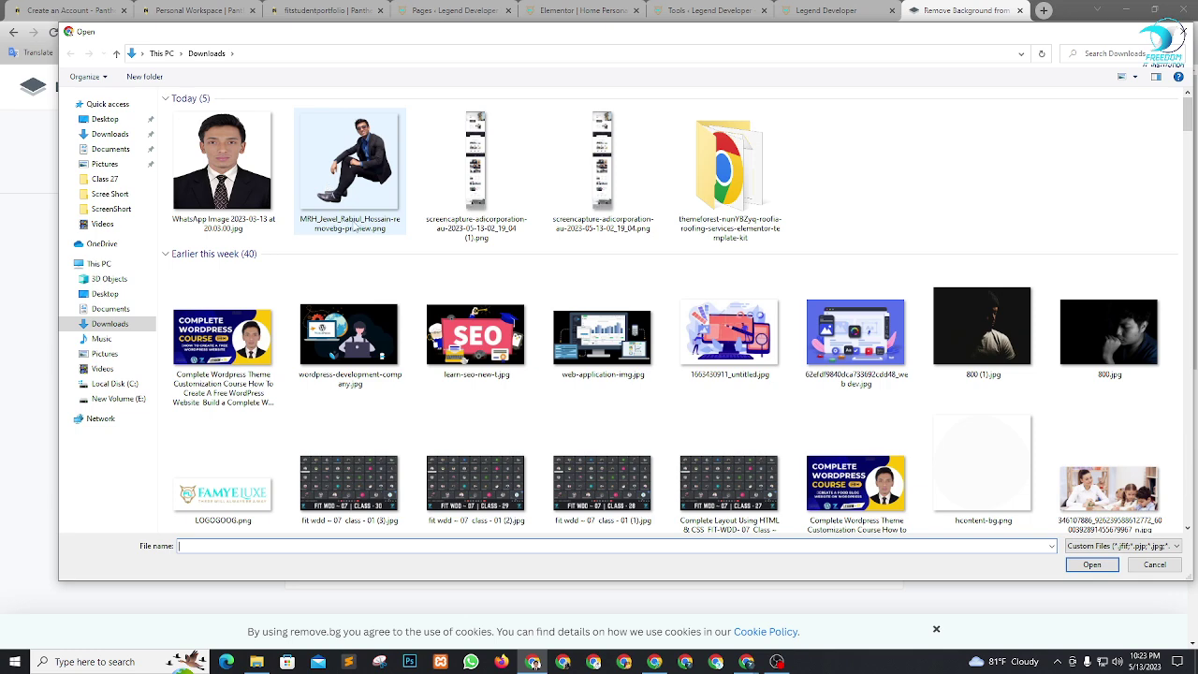
pyautogui.doubleClick(222, 161)
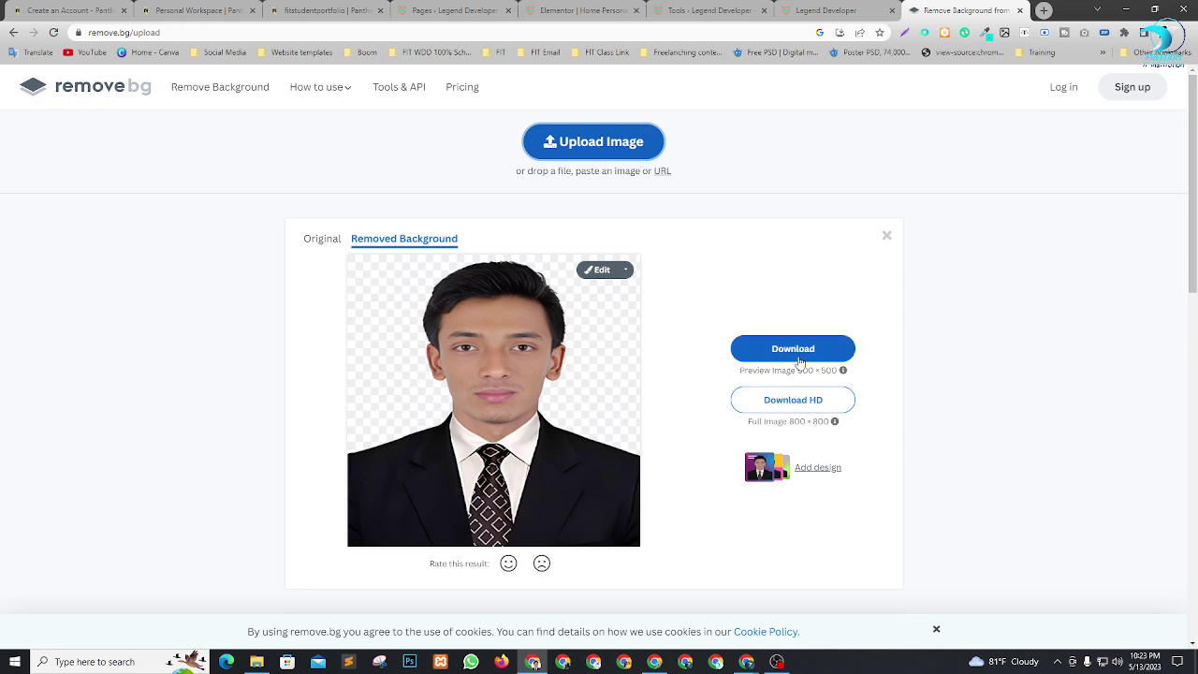
# Create a free Canva design from the cutout, then go back to the remove.bg results.
pyautogui.click(776, 471)
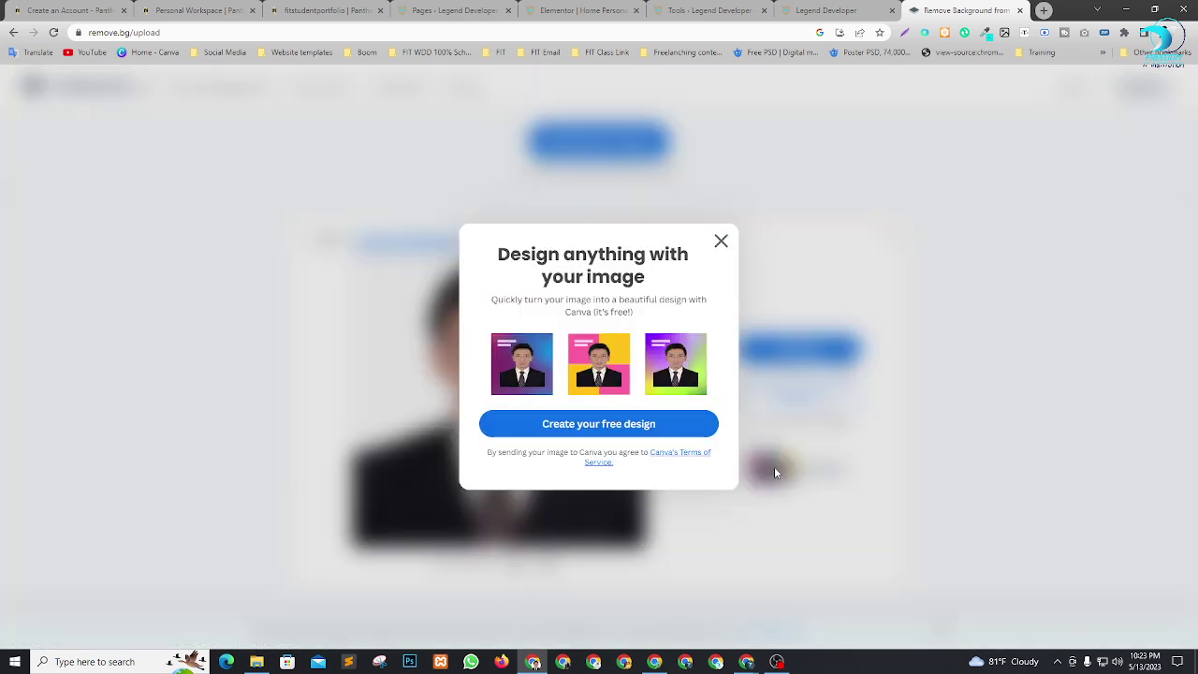
pyautogui.click(653, 424)
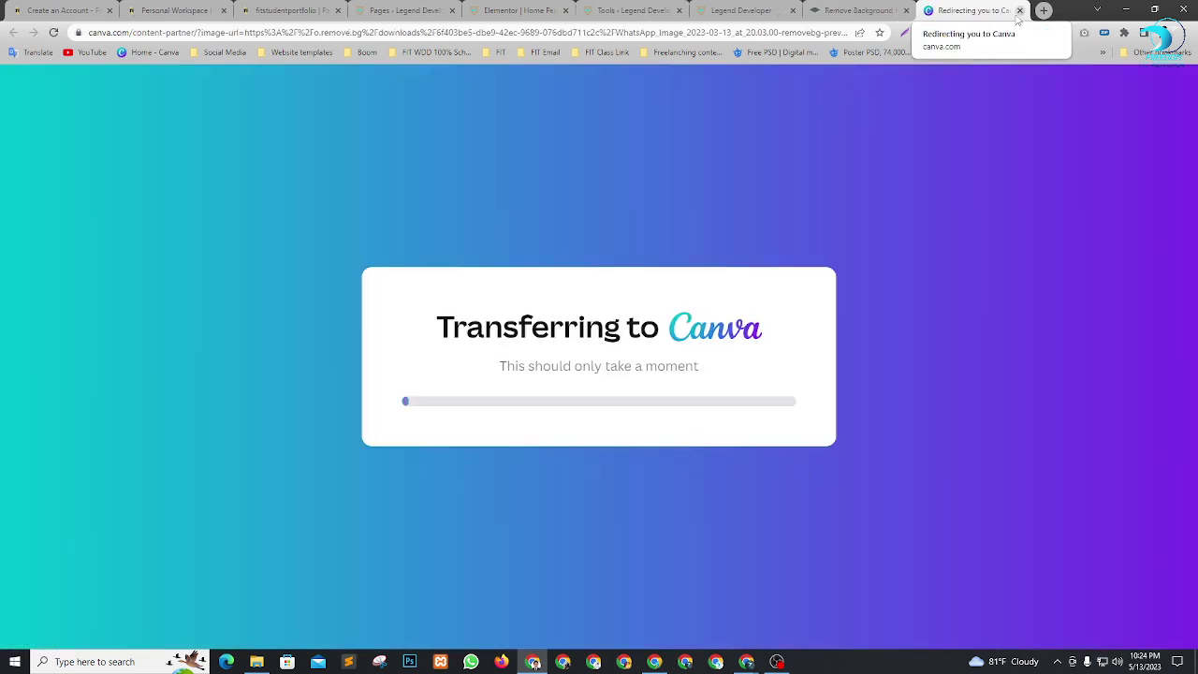
pyautogui.click(856, 10)
pyautogui.scroll(-1, 602, 347)
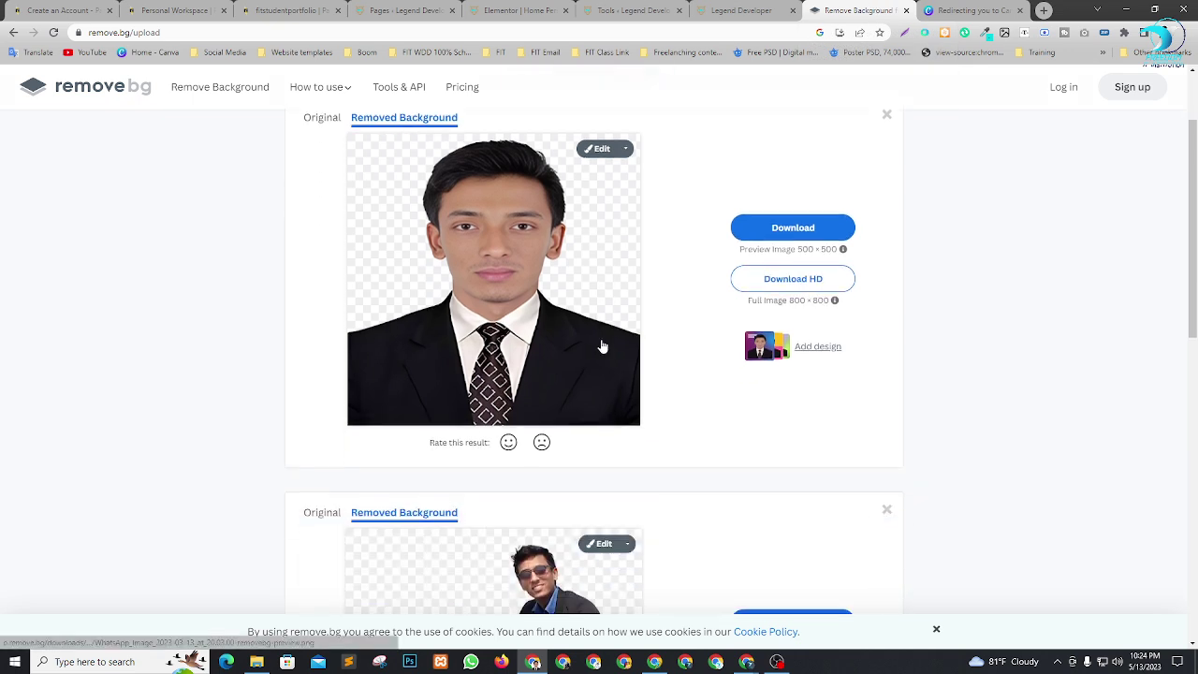
pyautogui.scroll(-2, 602, 345)
pyautogui.scroll(2, 618, 348)
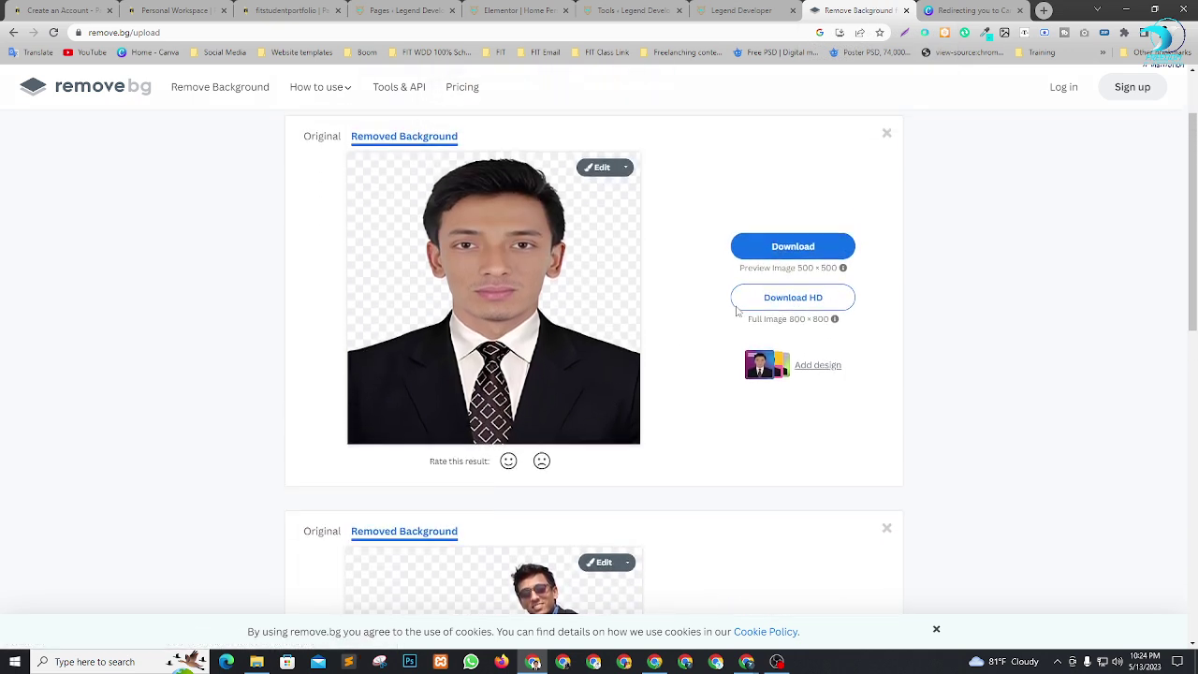
pyautogui.scroll(1, 737, 312)
# Try a concrete hallway background behind the cutout, then undo it to keep transparency.
pyautogui.click(604, 270)
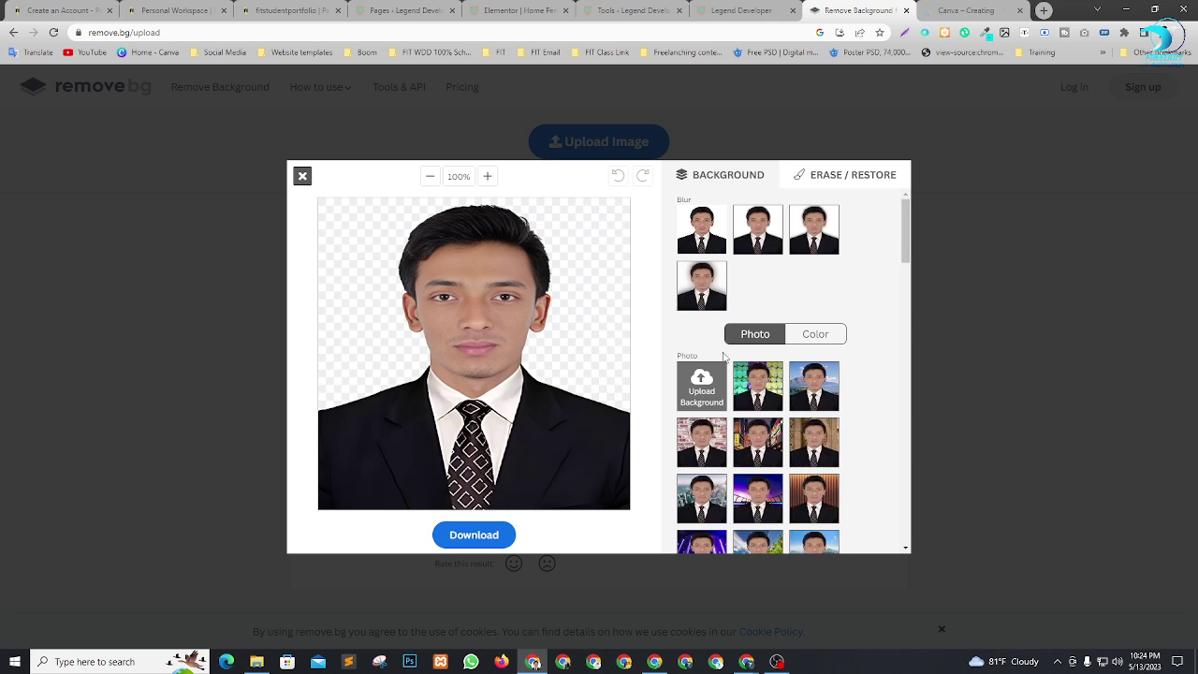
pyautogui.scroll(-5, 763, 363)
pyautogui.scroll(-8, 763, 363)
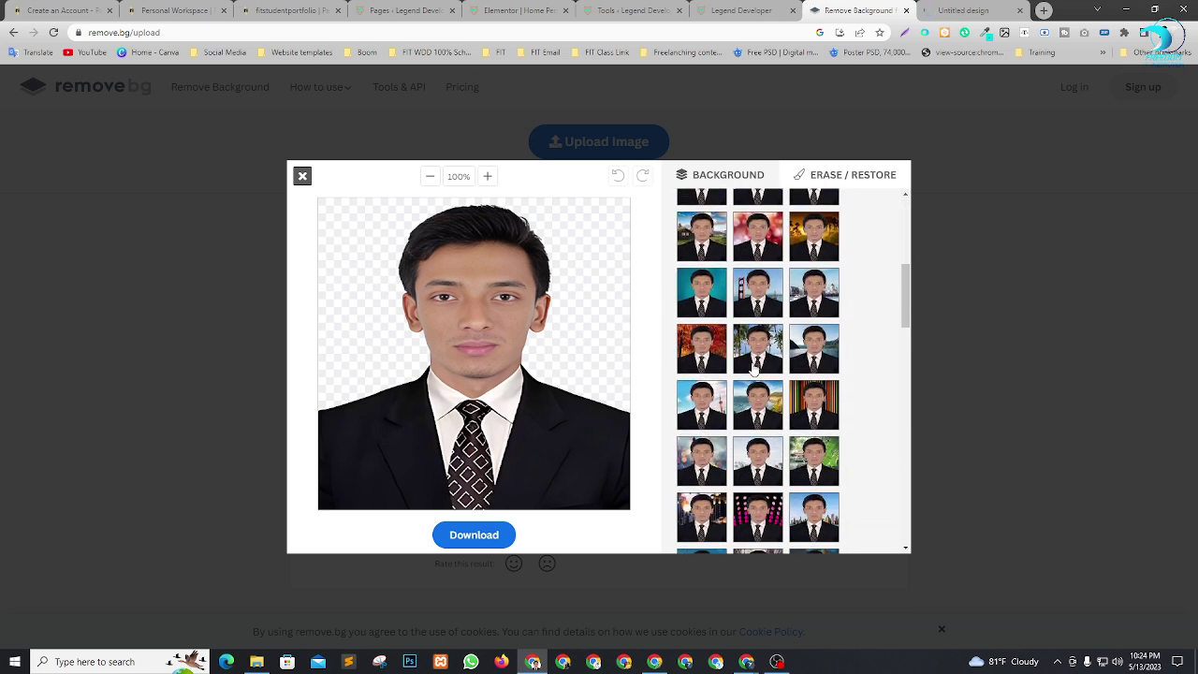
pyautogui.scroll(-6, 765, 375)
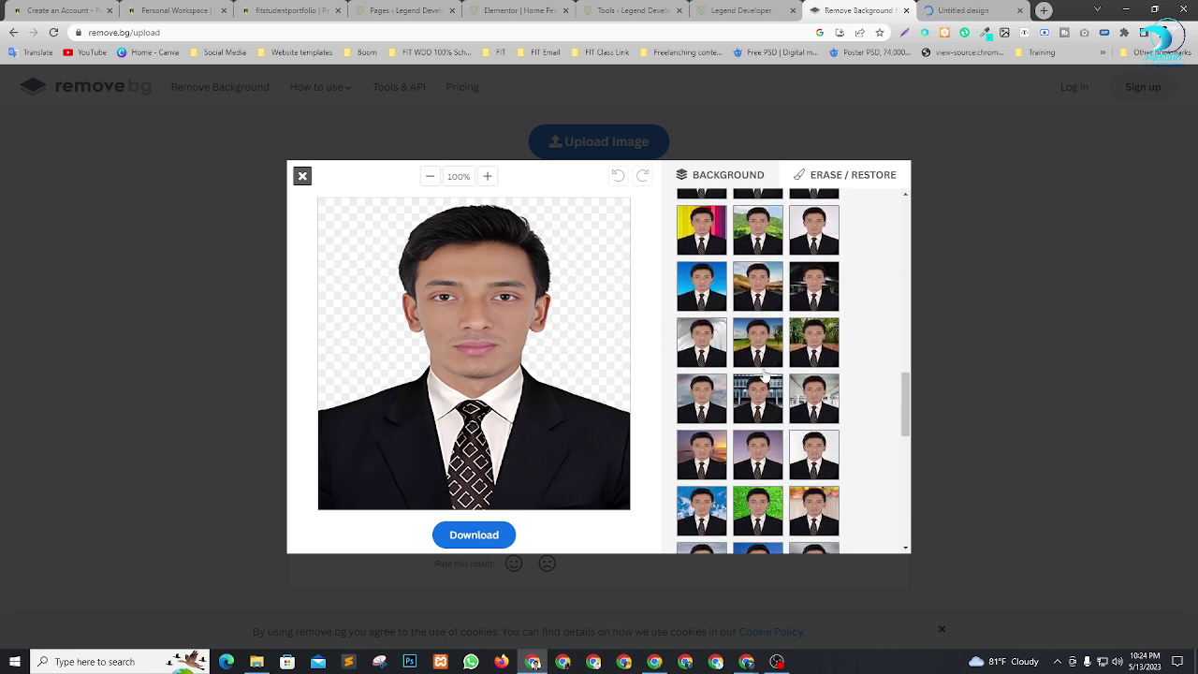
pyautogui.scroll(-3, 768, 378)
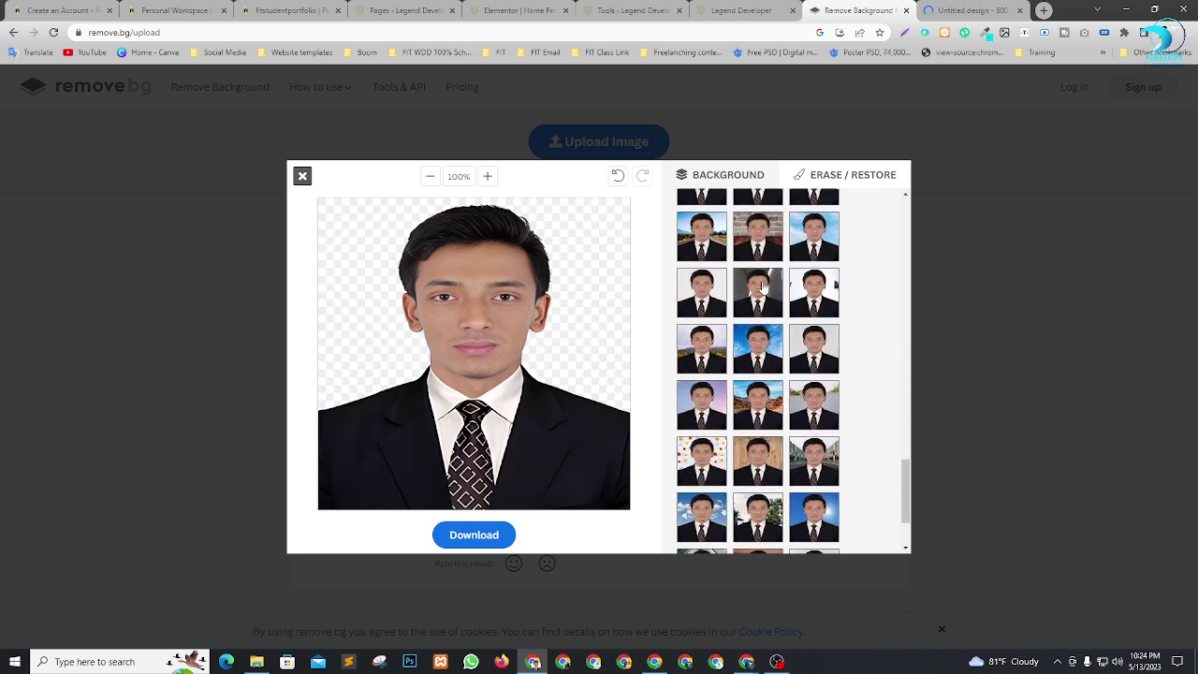
pyautogui.click(763, 287)
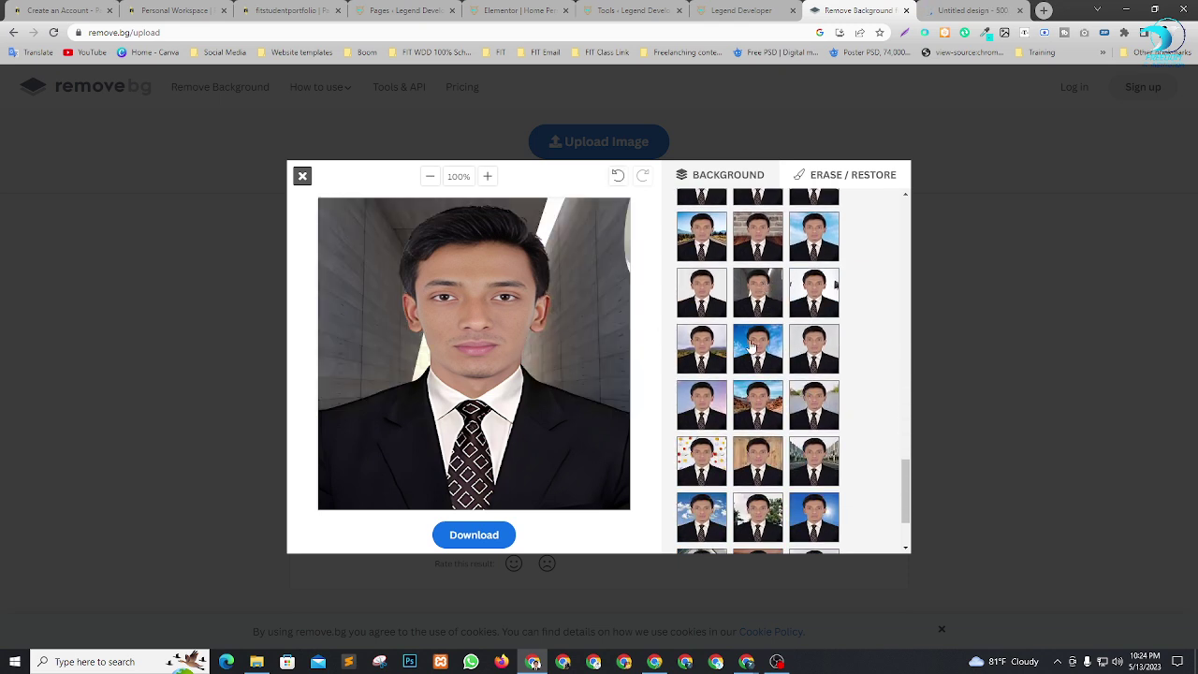
pyautogui.scroll(-2, 779, 378)
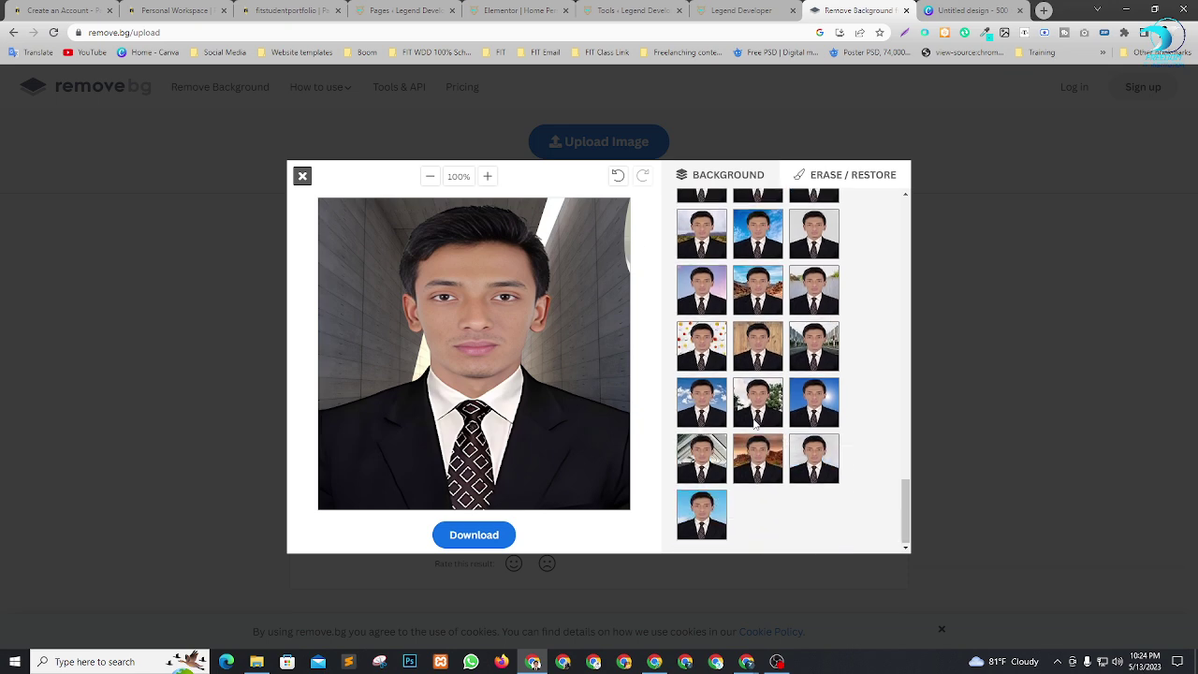
pyautogui.scroll(2, 797, 456)
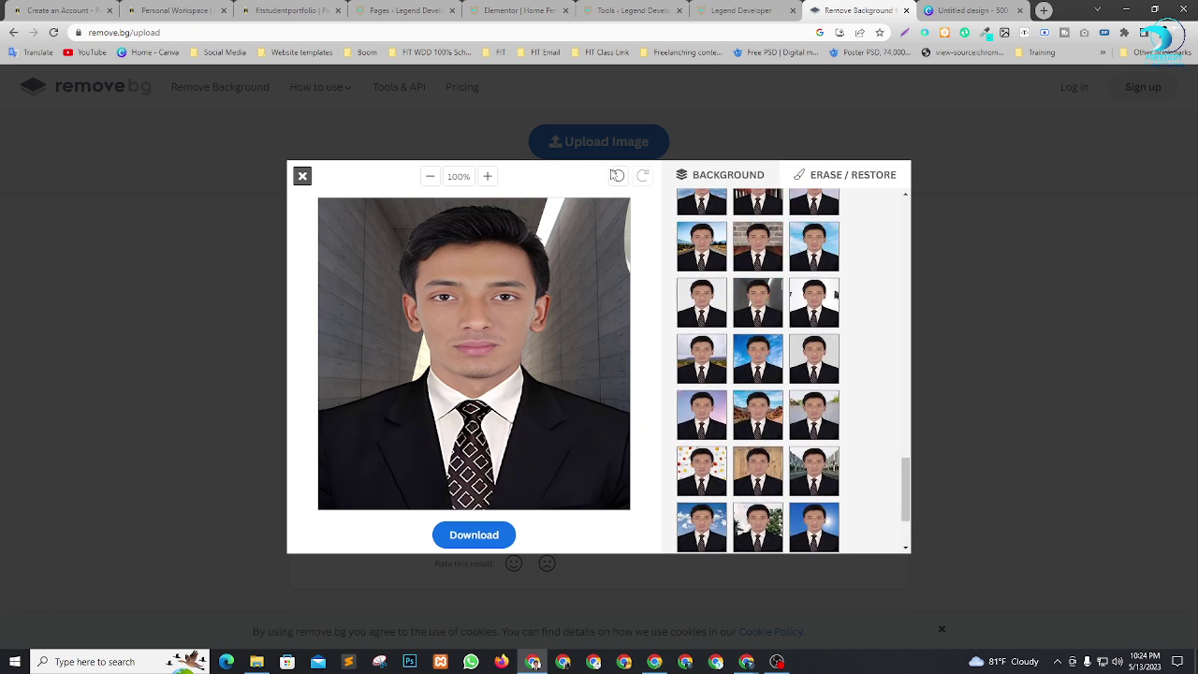
pyautogui.click(616, 175)
# Download the transparent portrait as a PNG, close the preview and Canva, and return to WordPress uploads.
pyautogui.click(468, 535)
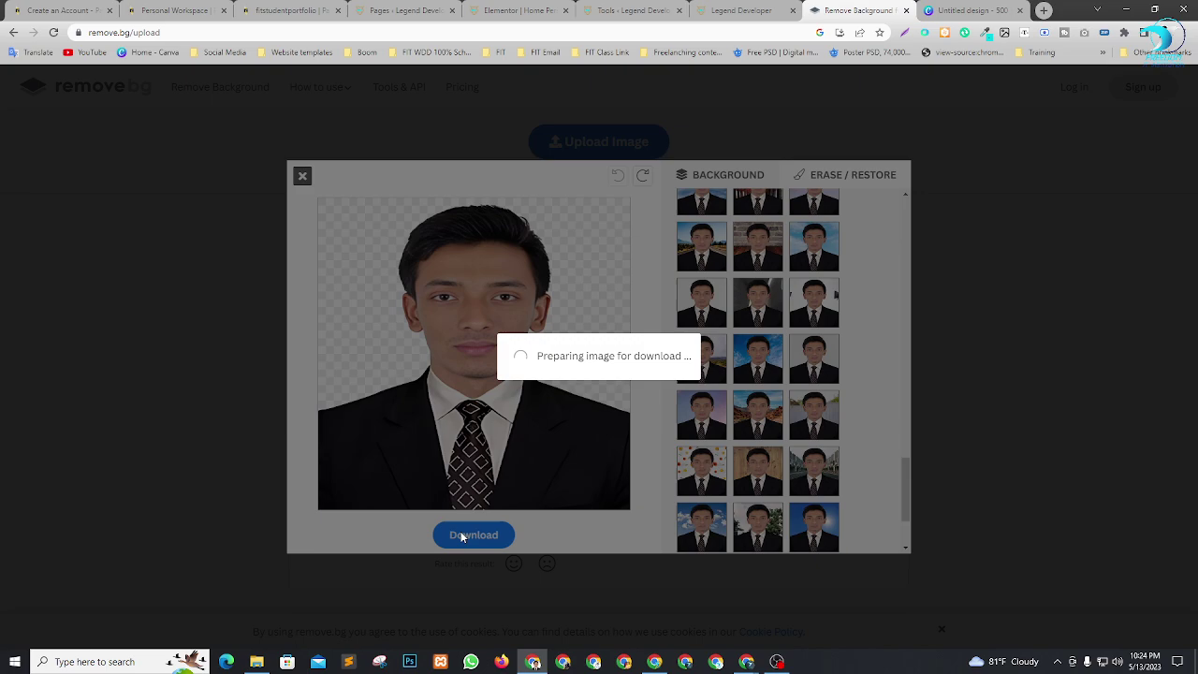
pyautogui.click(634, 376)
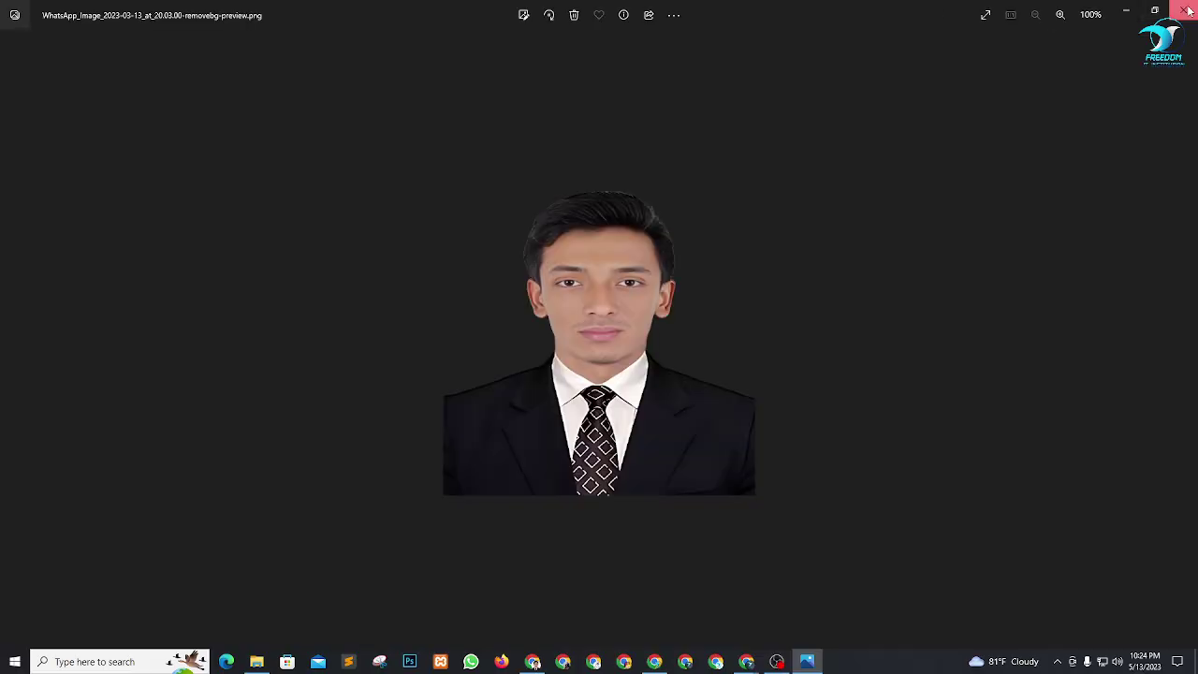
pyautogui.click(1185, 10)
pyautogui.click(1009, 11)
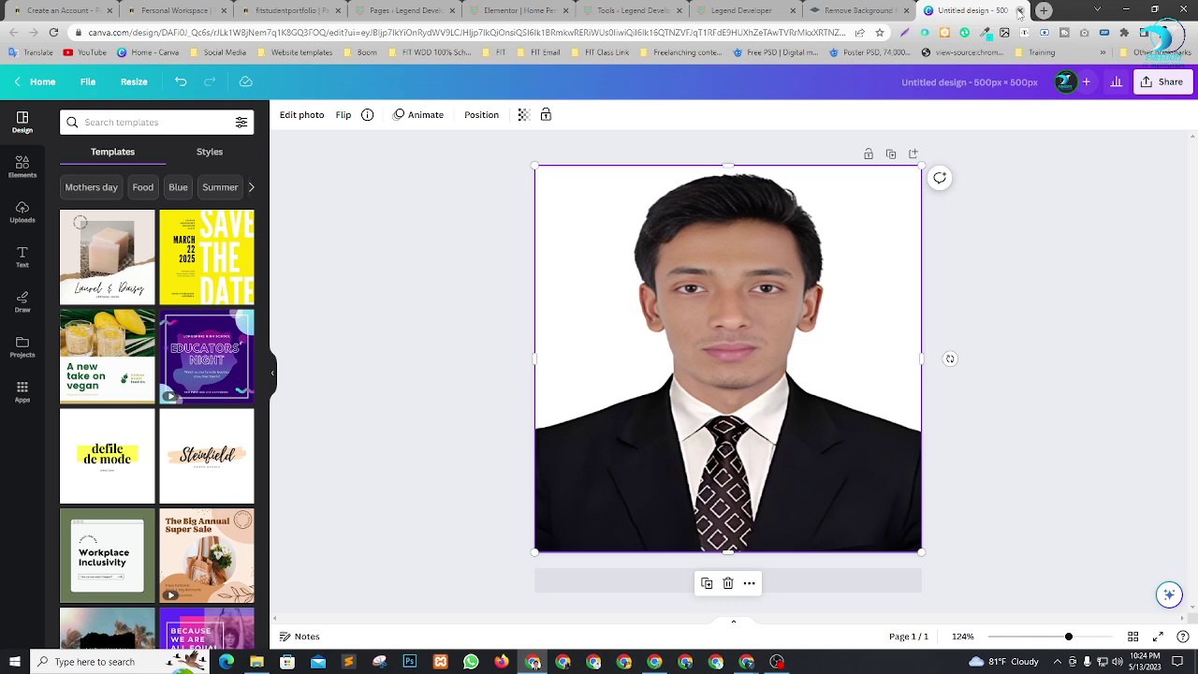
pyautogui.click(1019, 10)
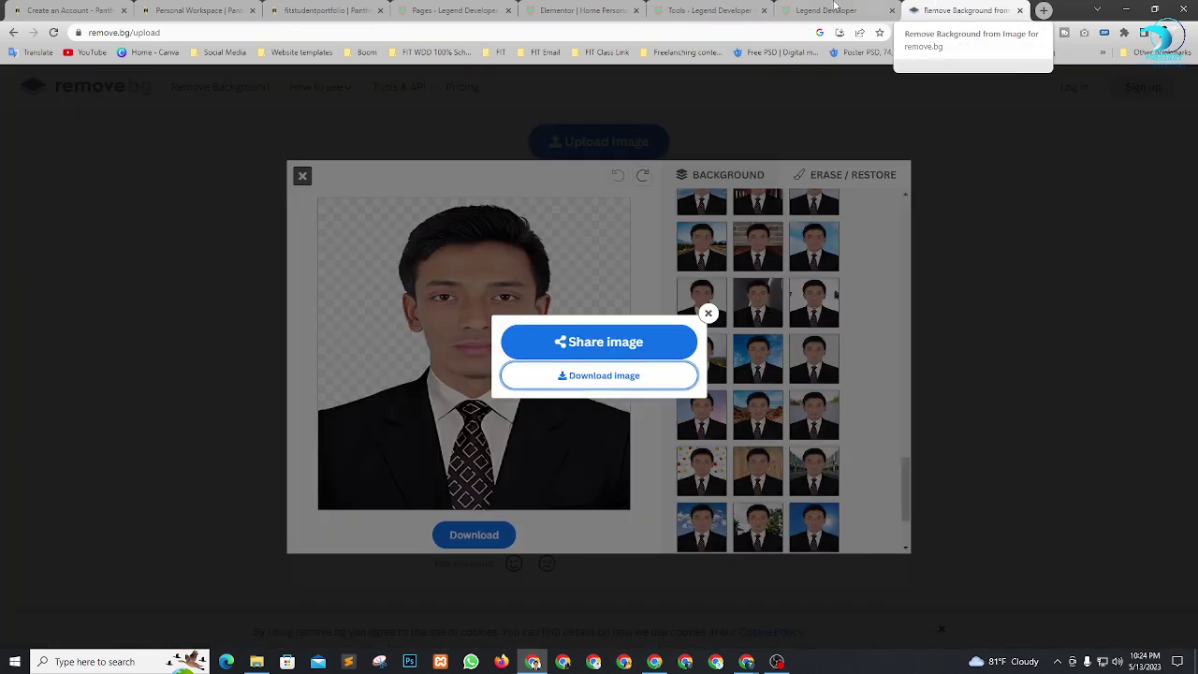
pyautogui.click(560, 10)
pyautogui.click(163, 124)
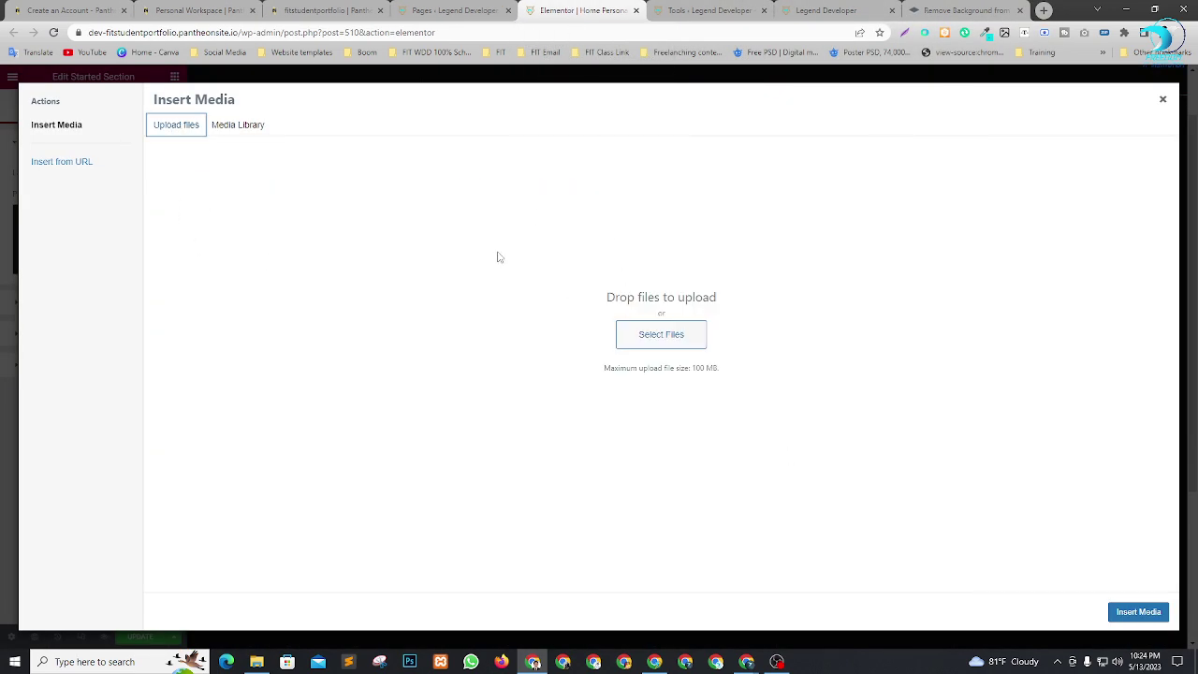
# Upload the transparent-background portrait PNG and insert it as the personal image.
pyautogui.click(684, 335)
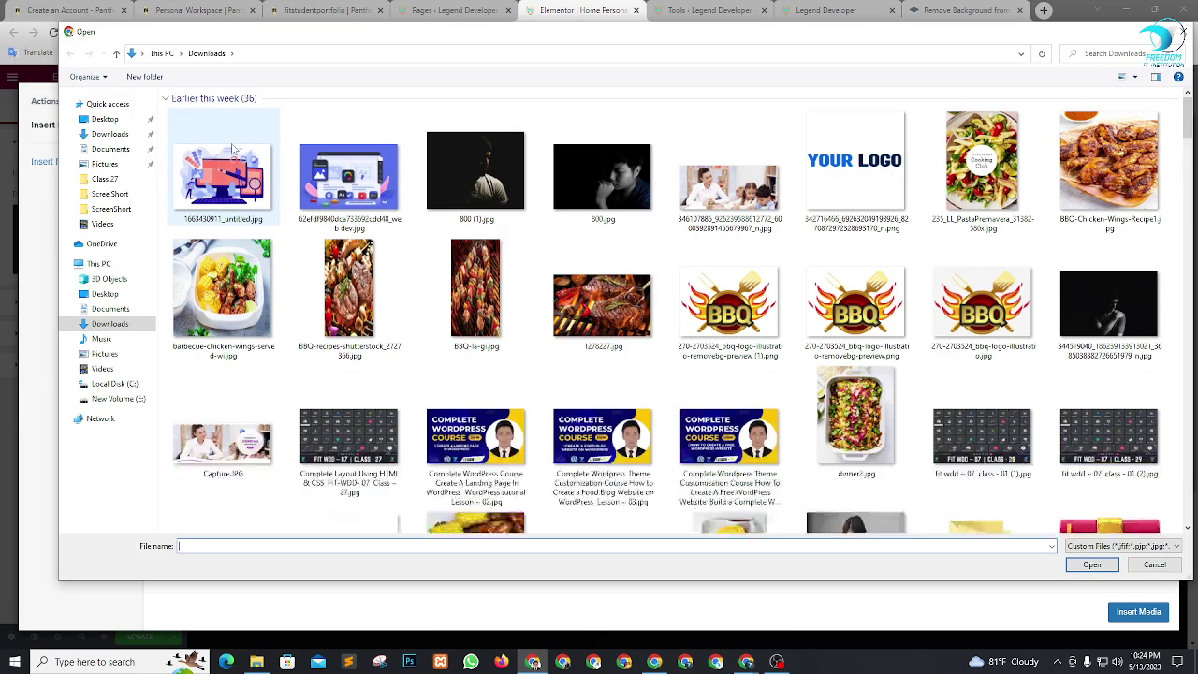
pyautogui.click(231, 155)
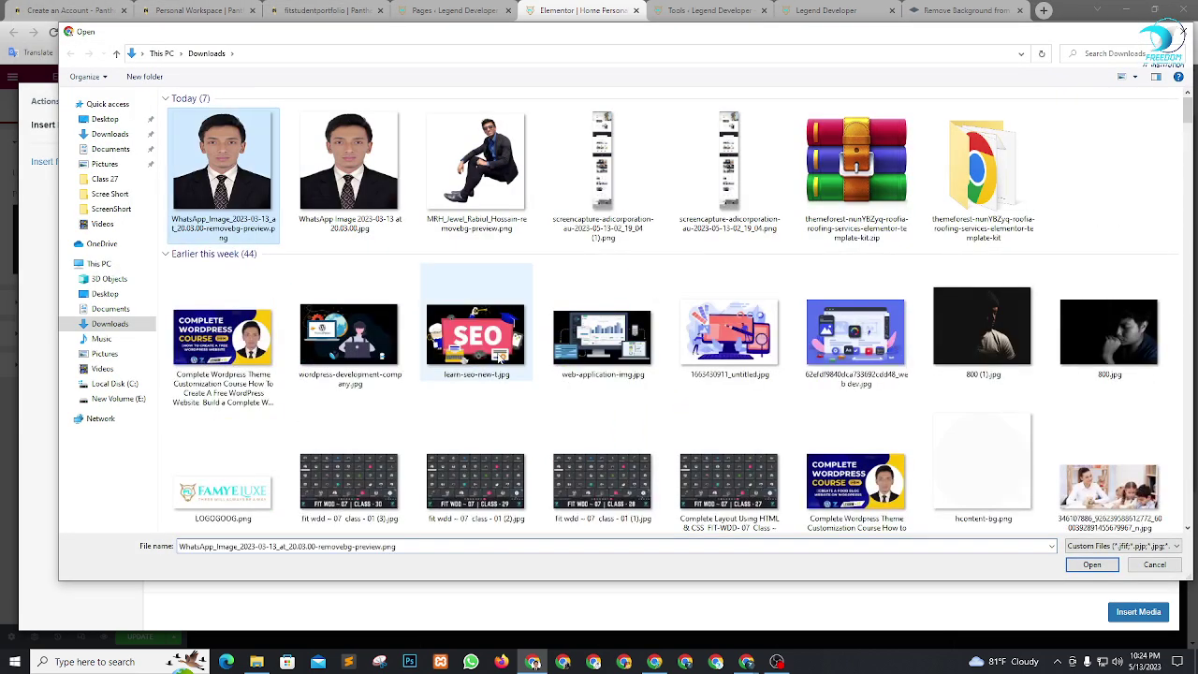
pyautogui.click(1091, 564)
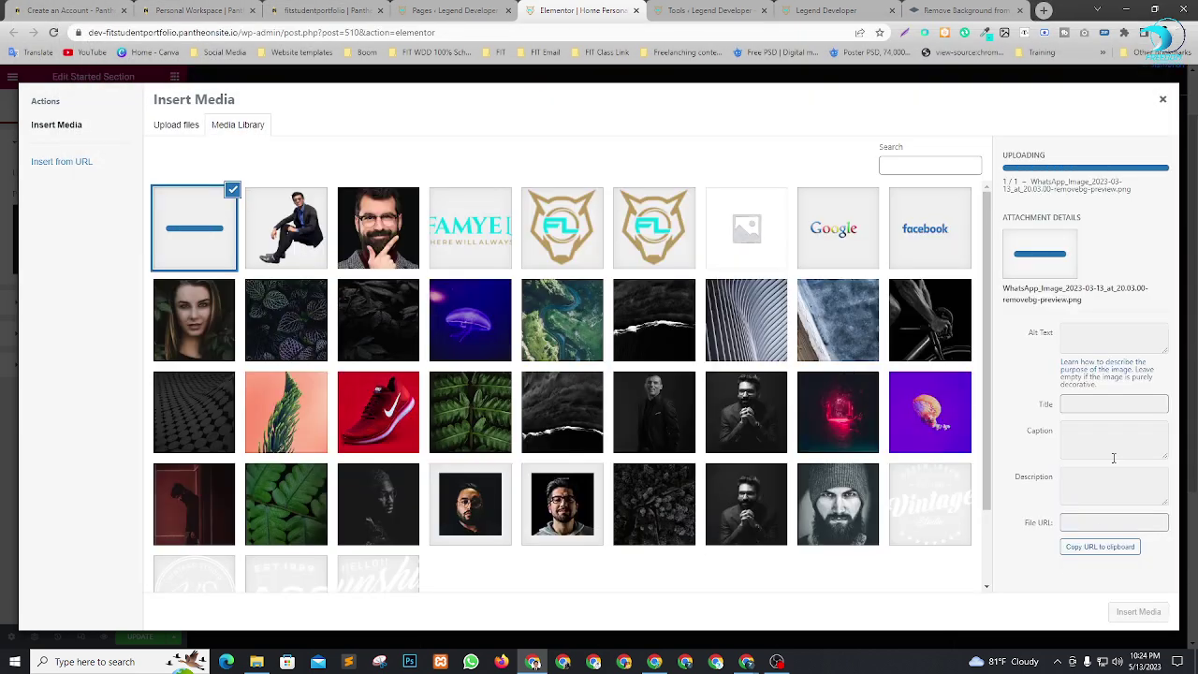
pyautogui.click(1138, 612)
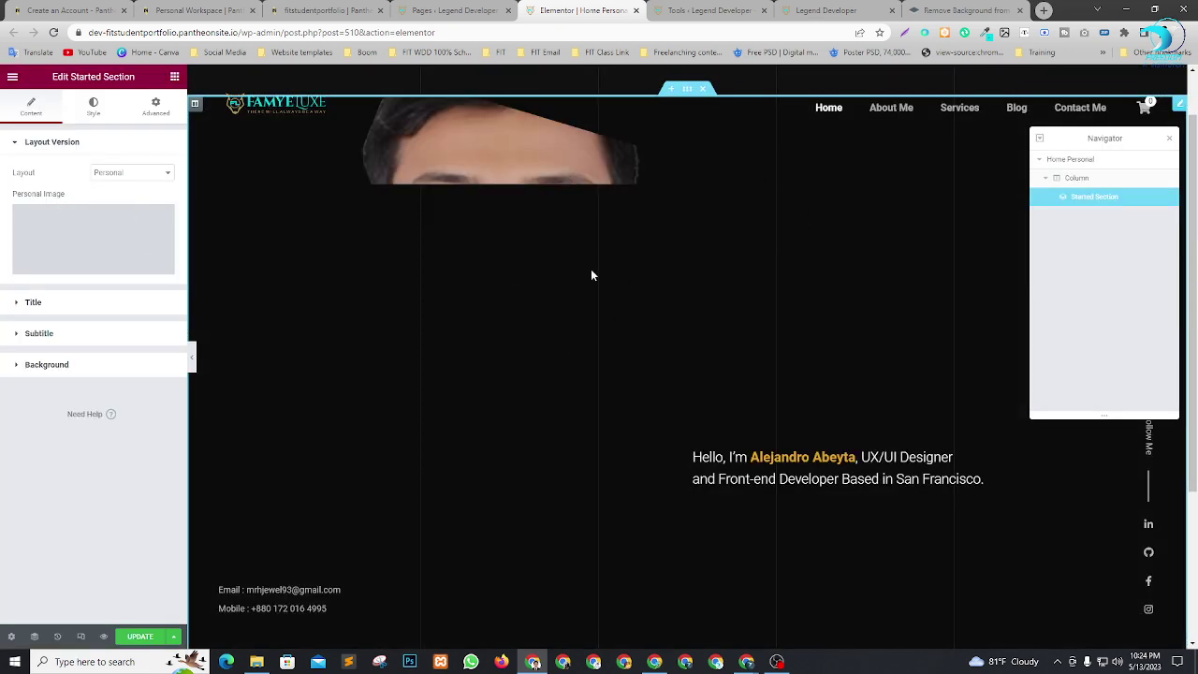
# Check the new portrait in the hero preview, then open the Downloads folder.
pyautogui.scroll(1, 560, 259)
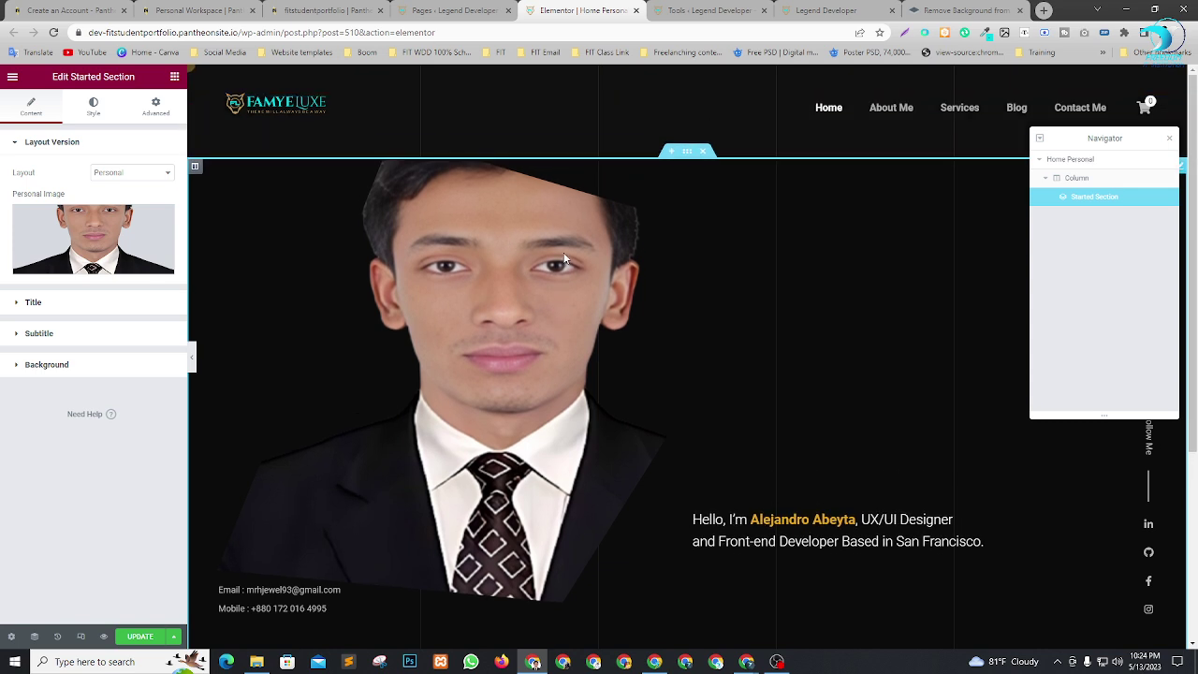
pyautogui.scroll(-2, 519, 205)
pyautogui.scroll(2, 534, 220)
pyautogui.scroll(-2, 540, 249)
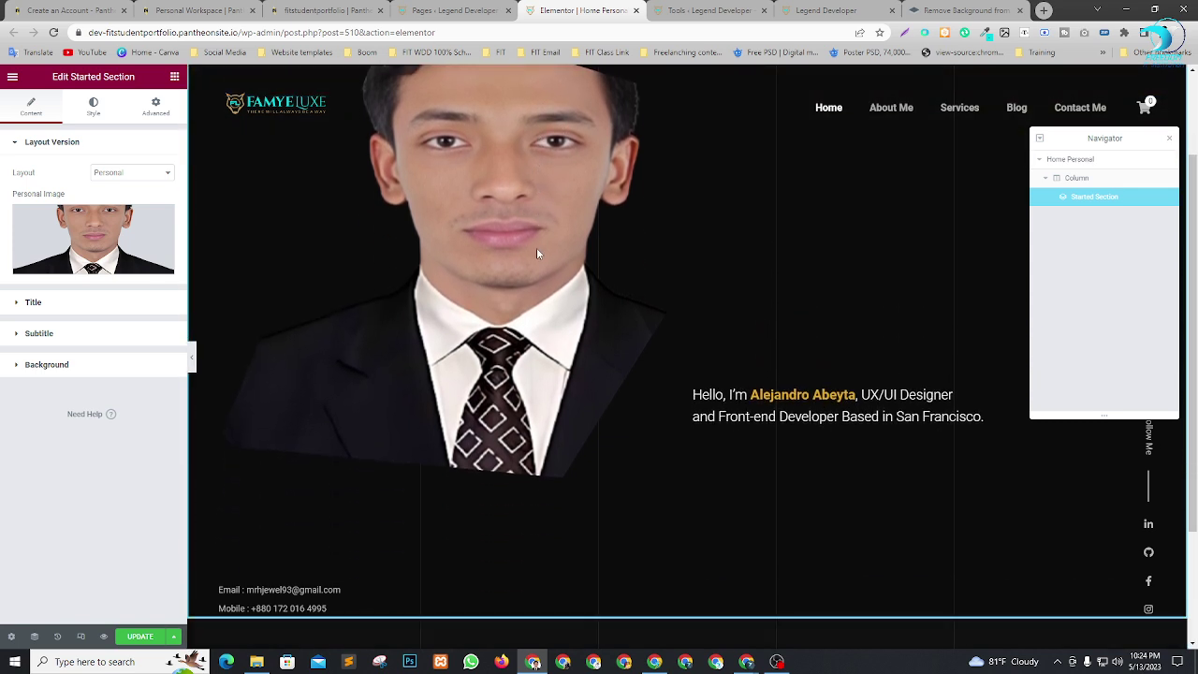
pyautogui.click(257, 662)
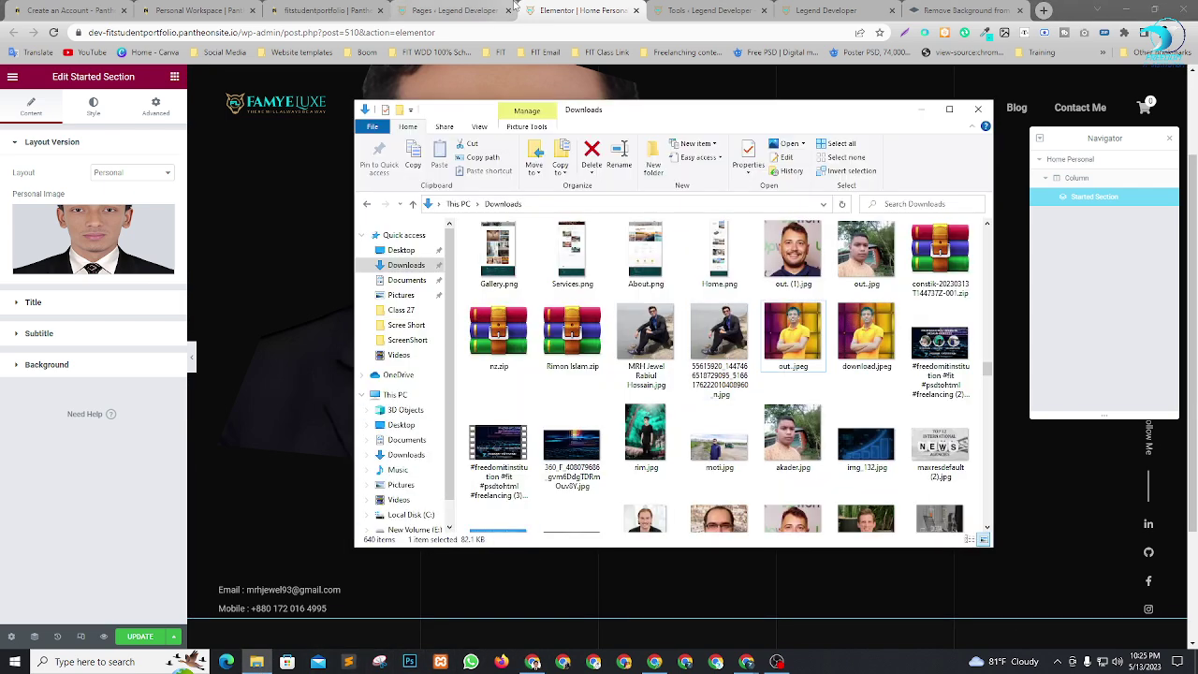
# Select the man.jpg photo from the Media Library for the Personal Image.
pyautogui.click(514, 5)
pyautogui.click(73, 229)
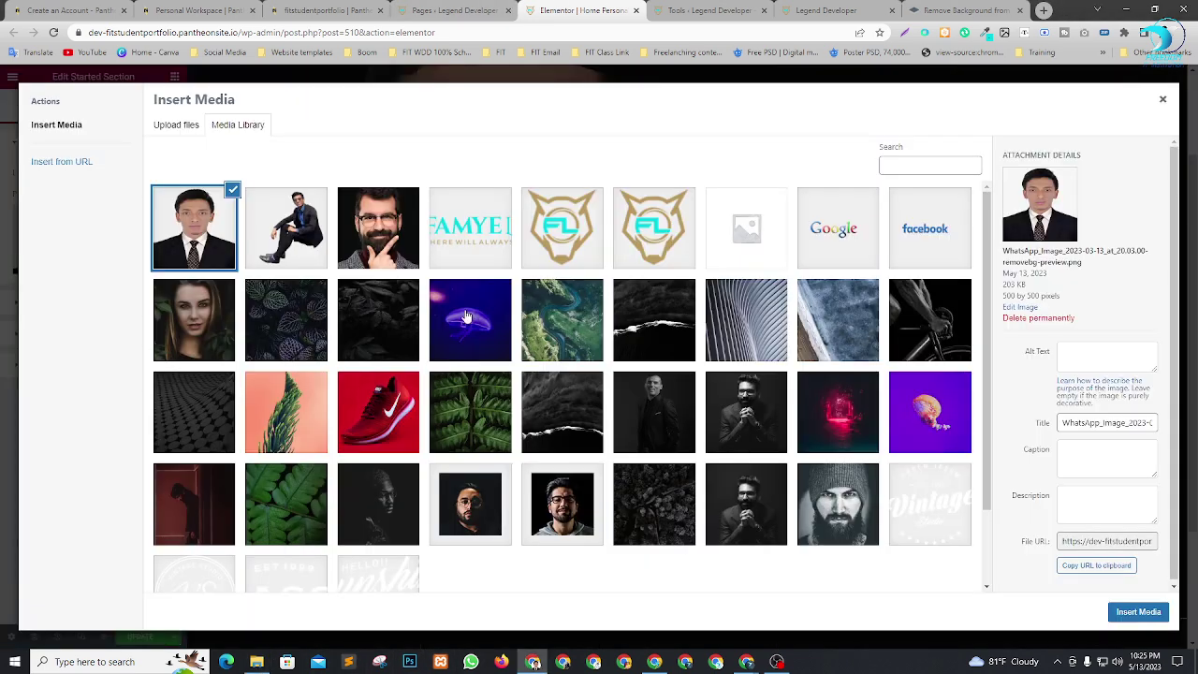
pyautogui.scroll(-1, 692, 496)
pyautogui.click(744, 451)
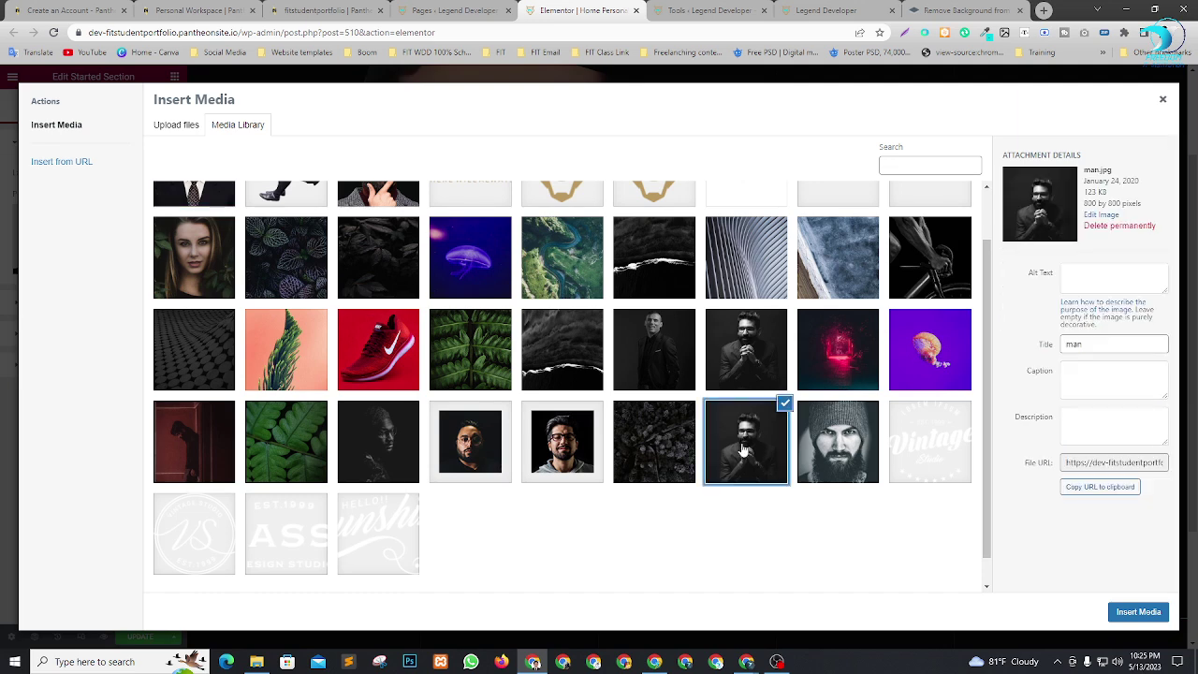
# Try saving the man photo to Downloads, cancel that download, and go back to remove.bg.
pyautogui.rightClick(1044, 205)
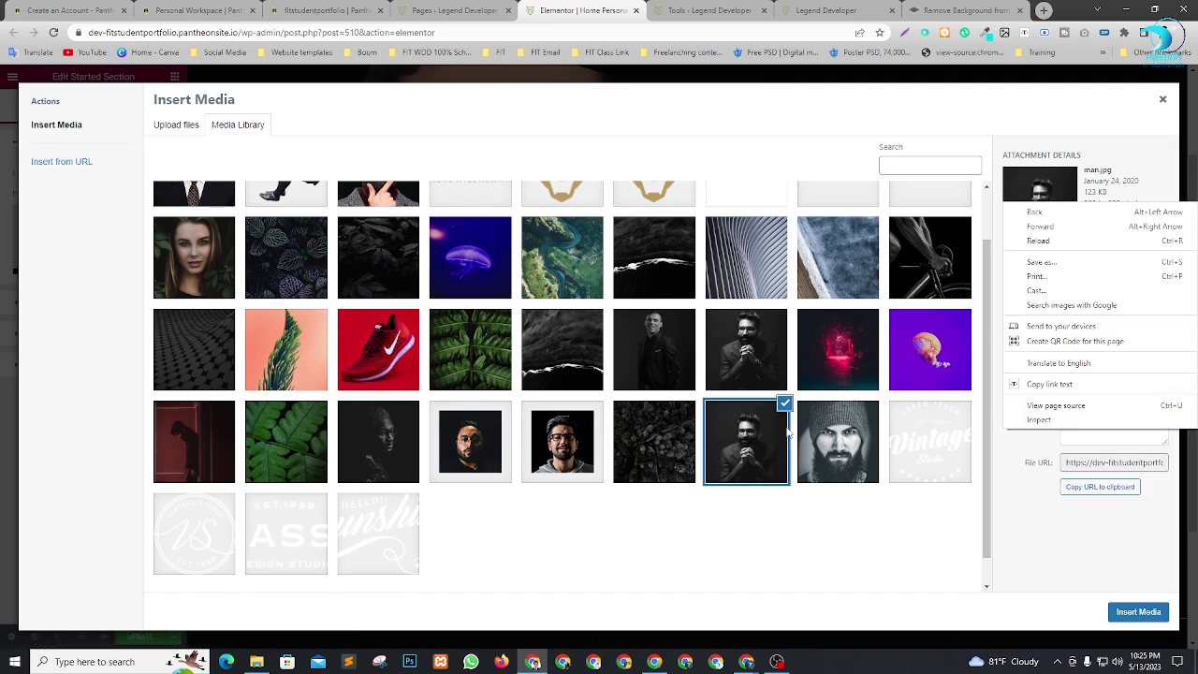
pyautogui.rightClick(758, 437)
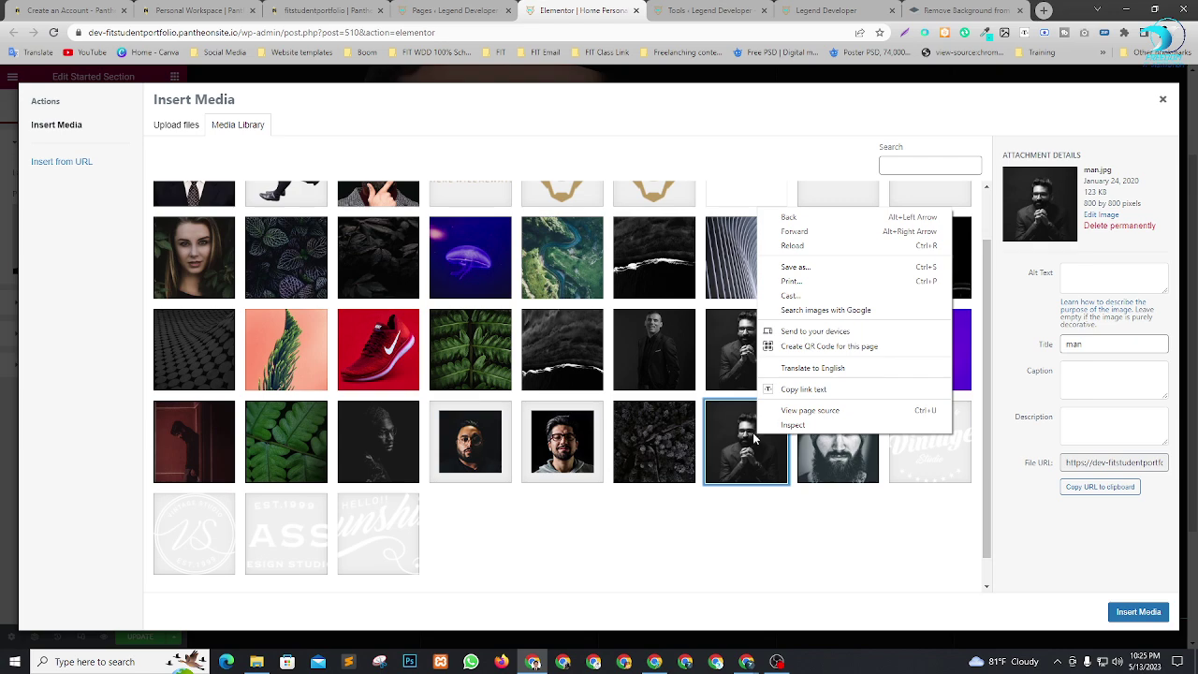
pyautogui.click(796, 267)
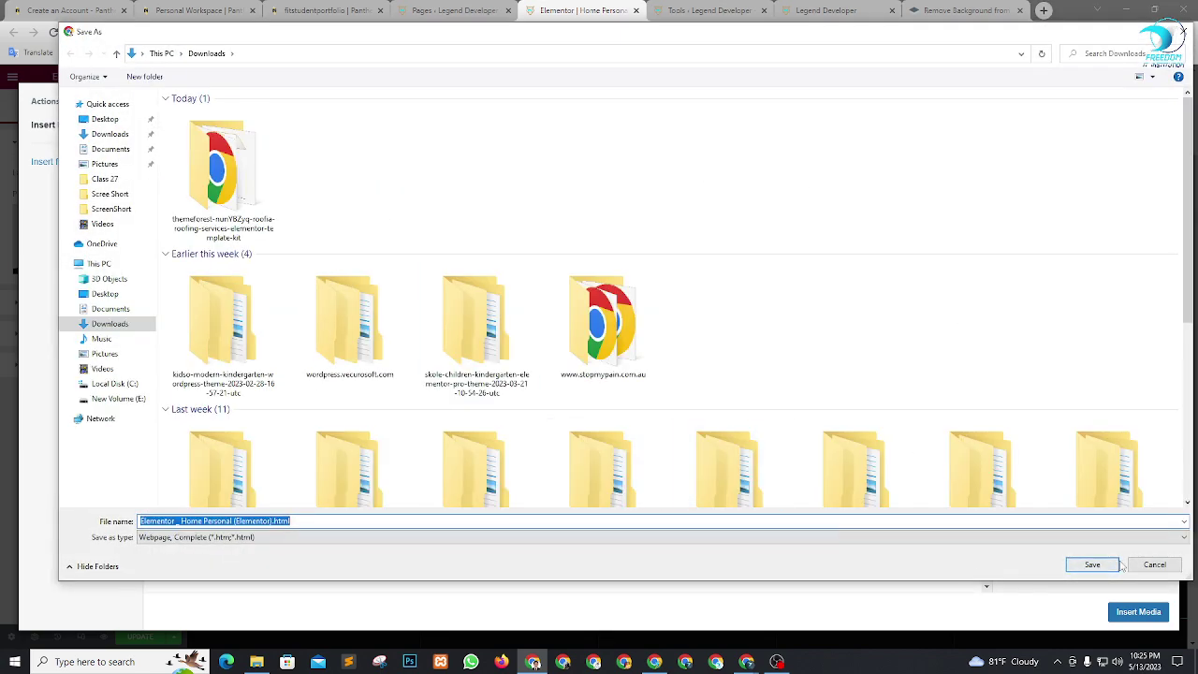
pyautogui.click(1086, 564)
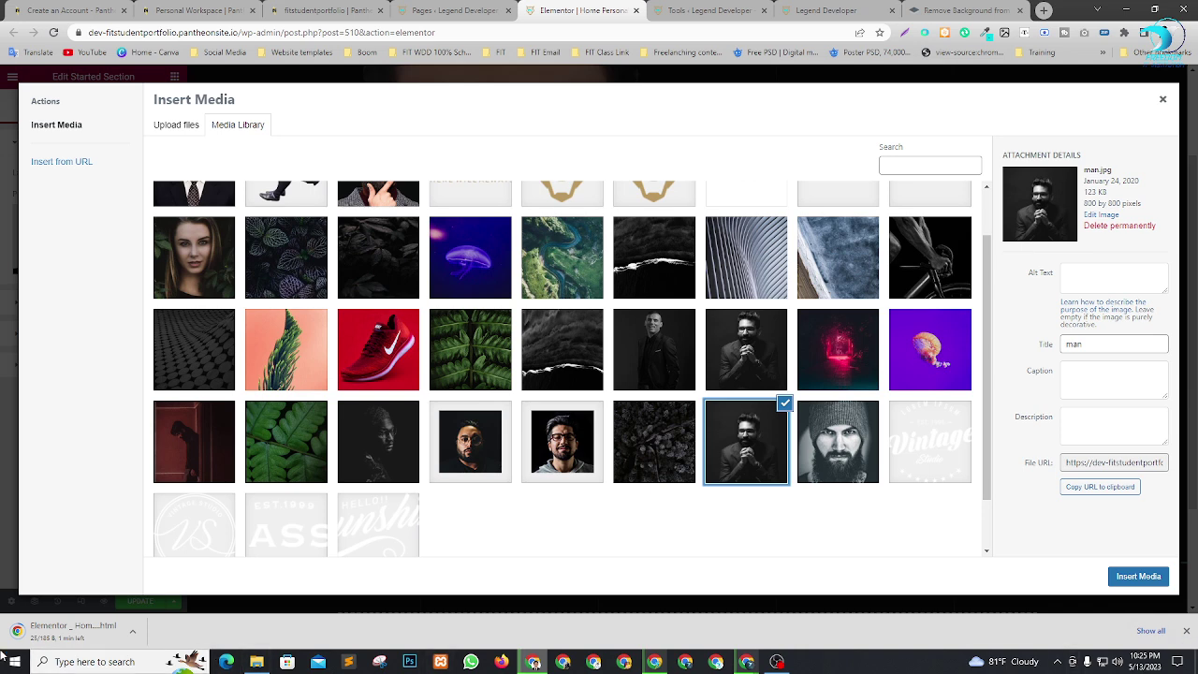
pyautogui.click(132, 635)
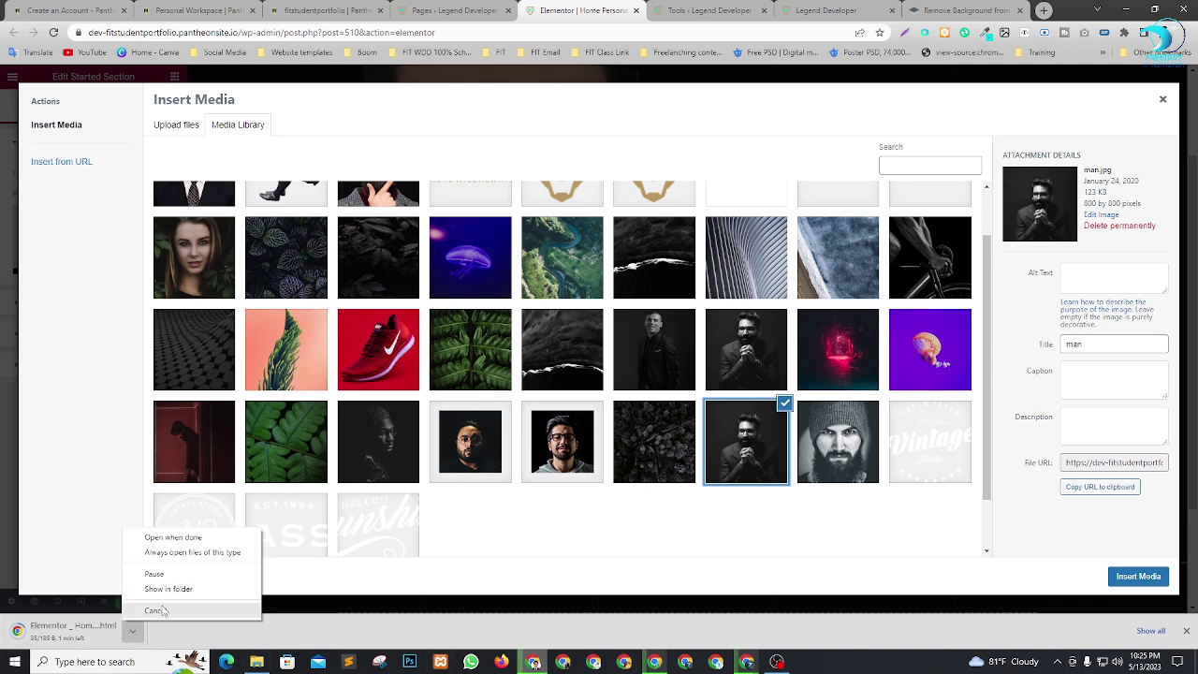
pyautogui.click(148, 611)
pyautogui.click(1186, 631)
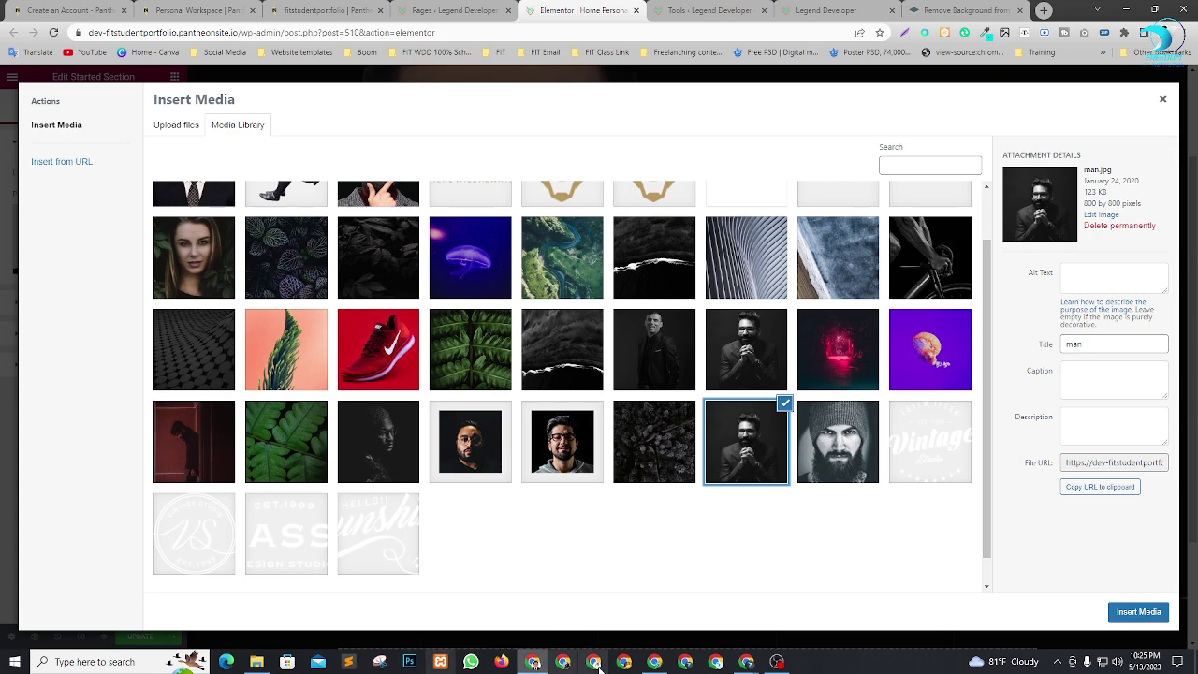
pyautogui.click(981, 8)
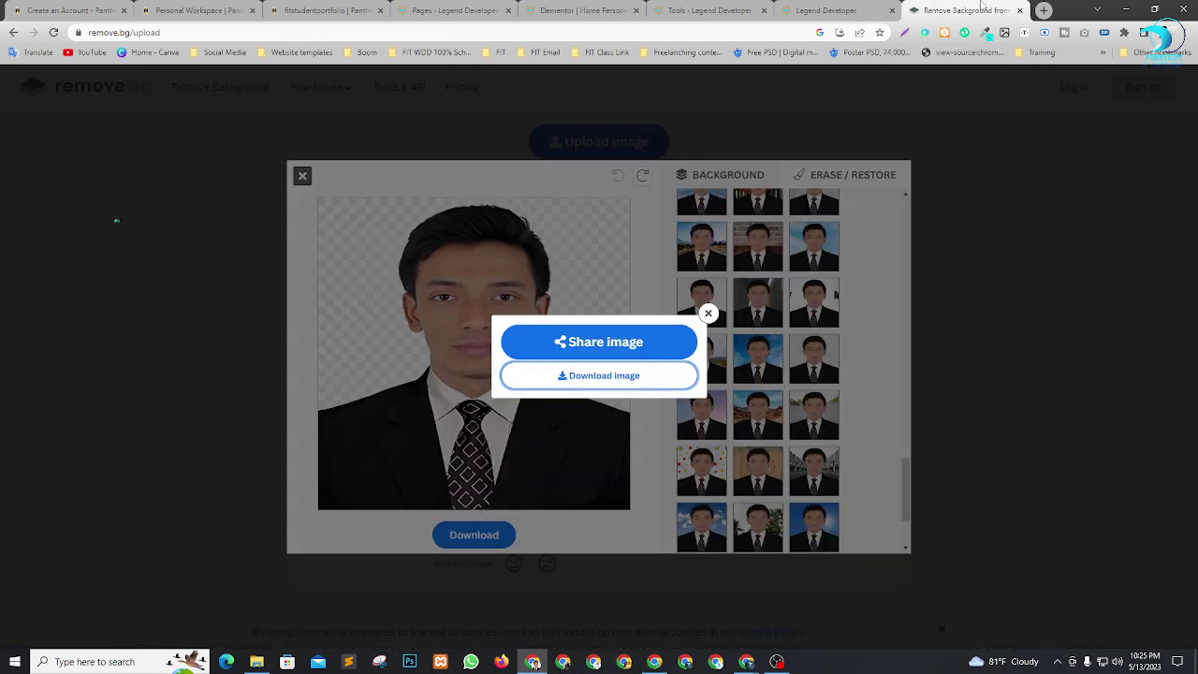
# Close remove.bg's share/download popup and its background editor.
pyautogui.click(709, 313)
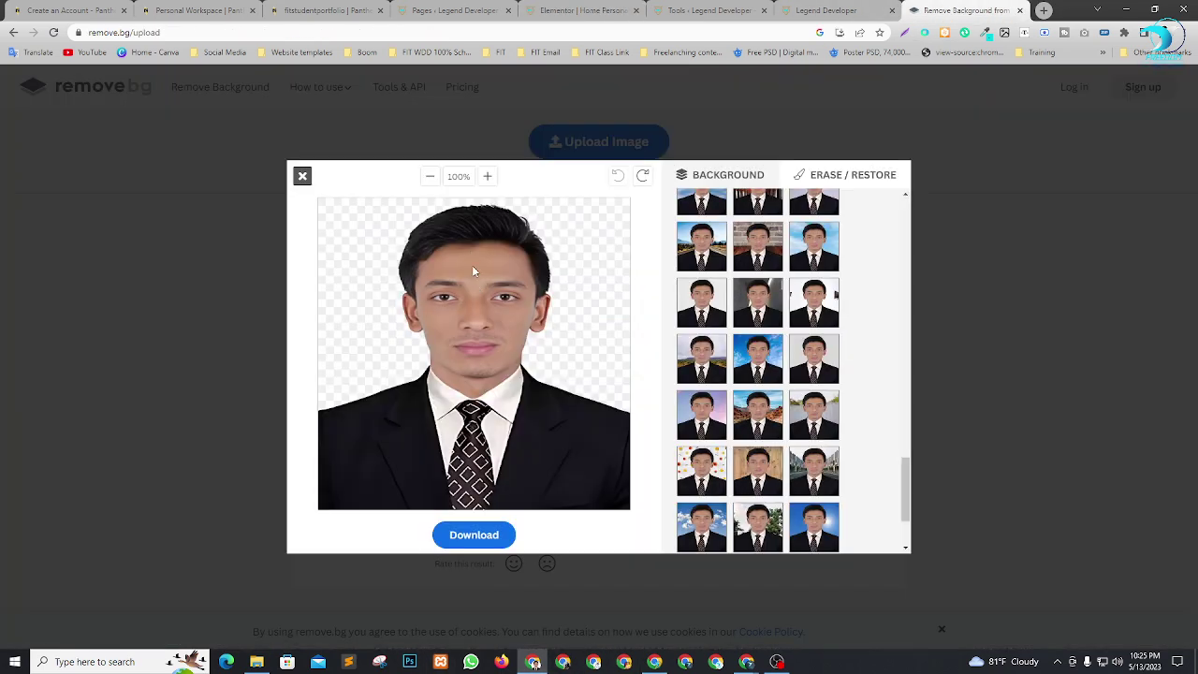
pyautogui.click(302, 177)
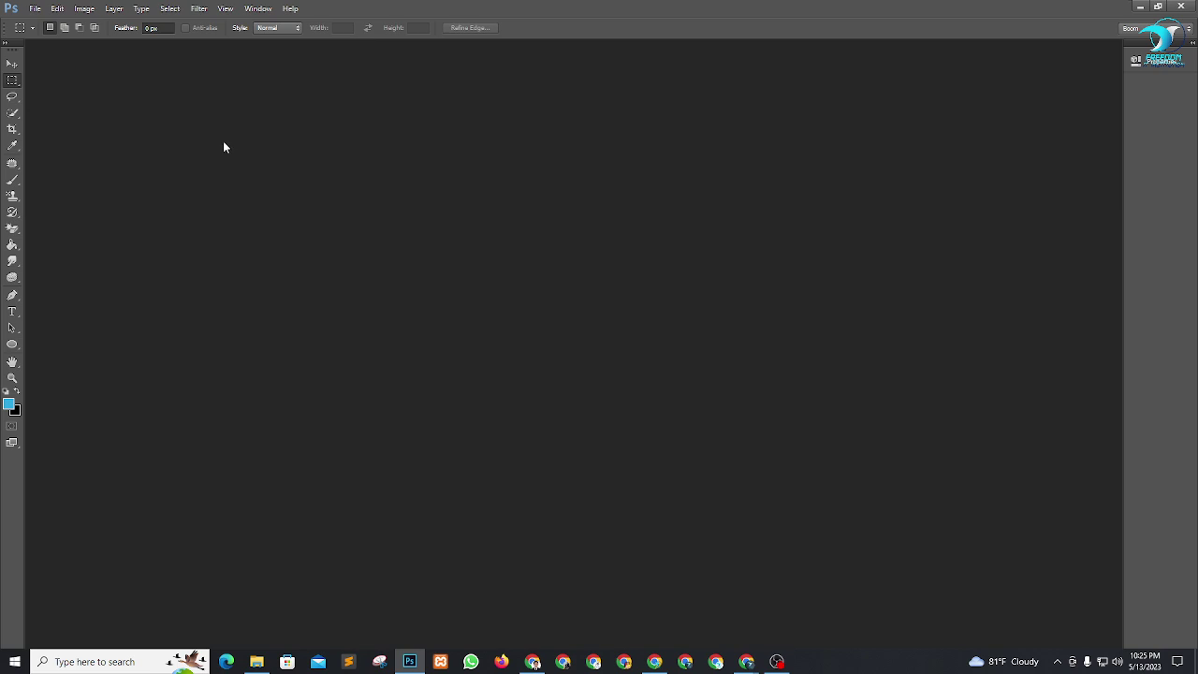
# Create a new 800 × 800 px Photoshop document.
pyautogui.hotkey('ctrl', 'n')
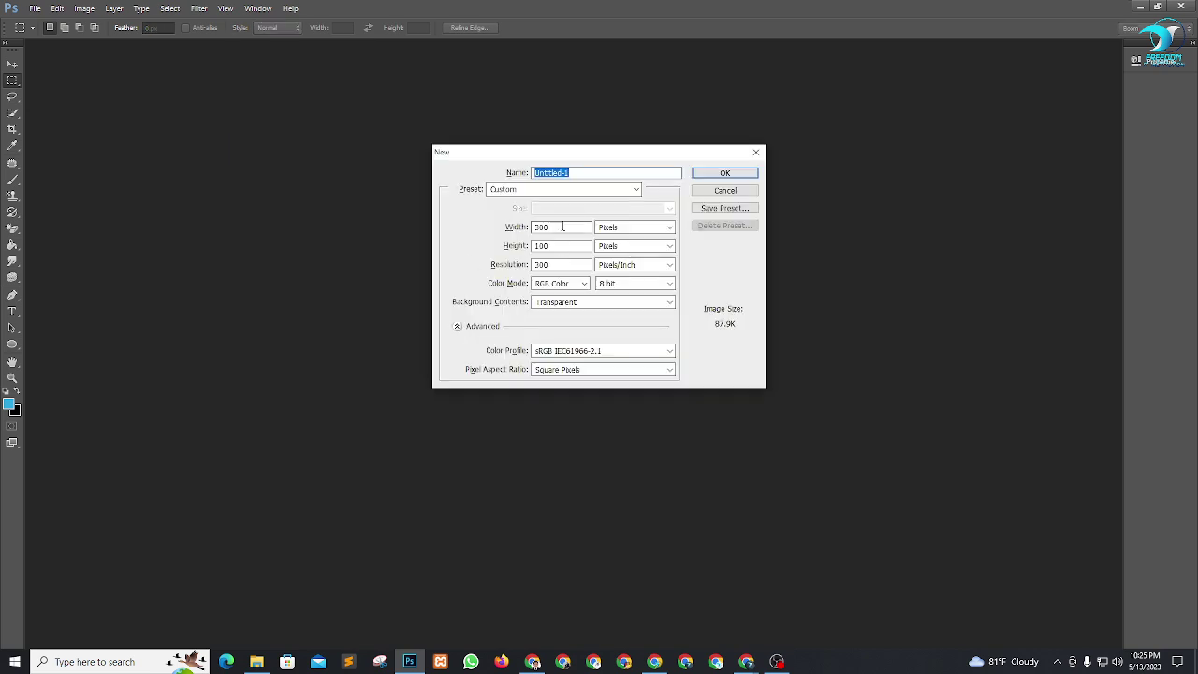
pyautogui.moveTo(562, 226); pyautogui.dragTo(403, 226)
pyautogui.write('800')
pyautogui.press('Tab')
pyautogui.write('800')
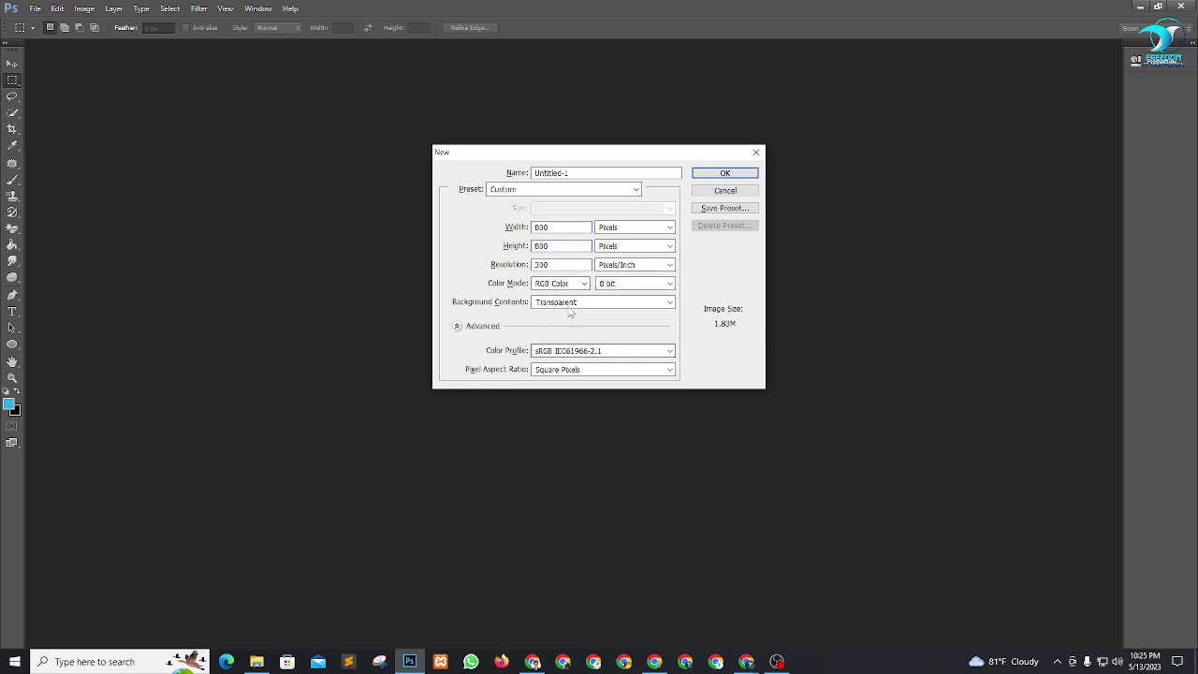
pyautogui.click(726, 175)
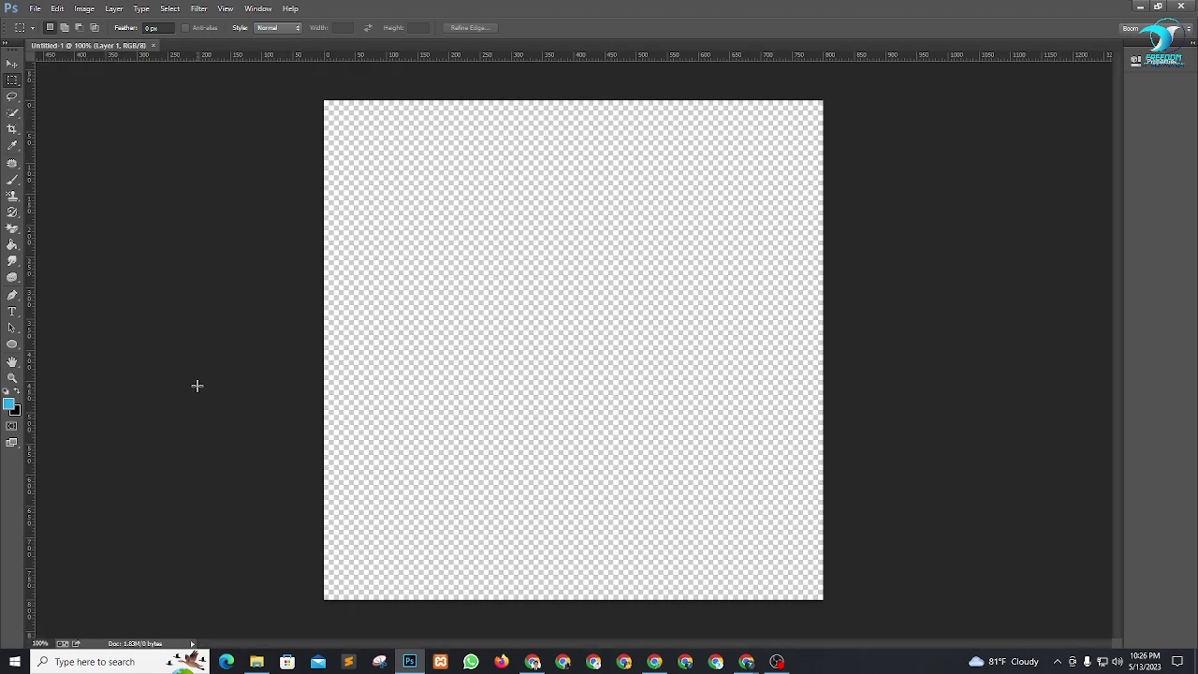
# Add a second empty layer in the Layers panel and bring up the Open dialog.
pyautogui.press('F7')
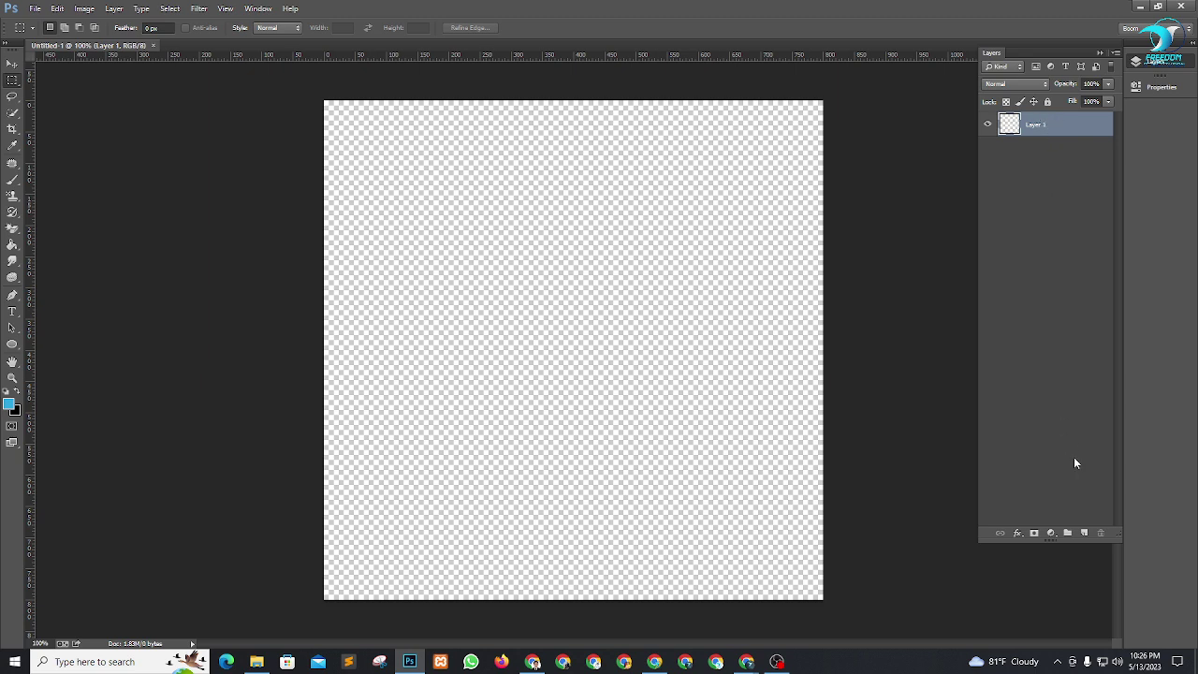
pyautogui.click(1084, 535)
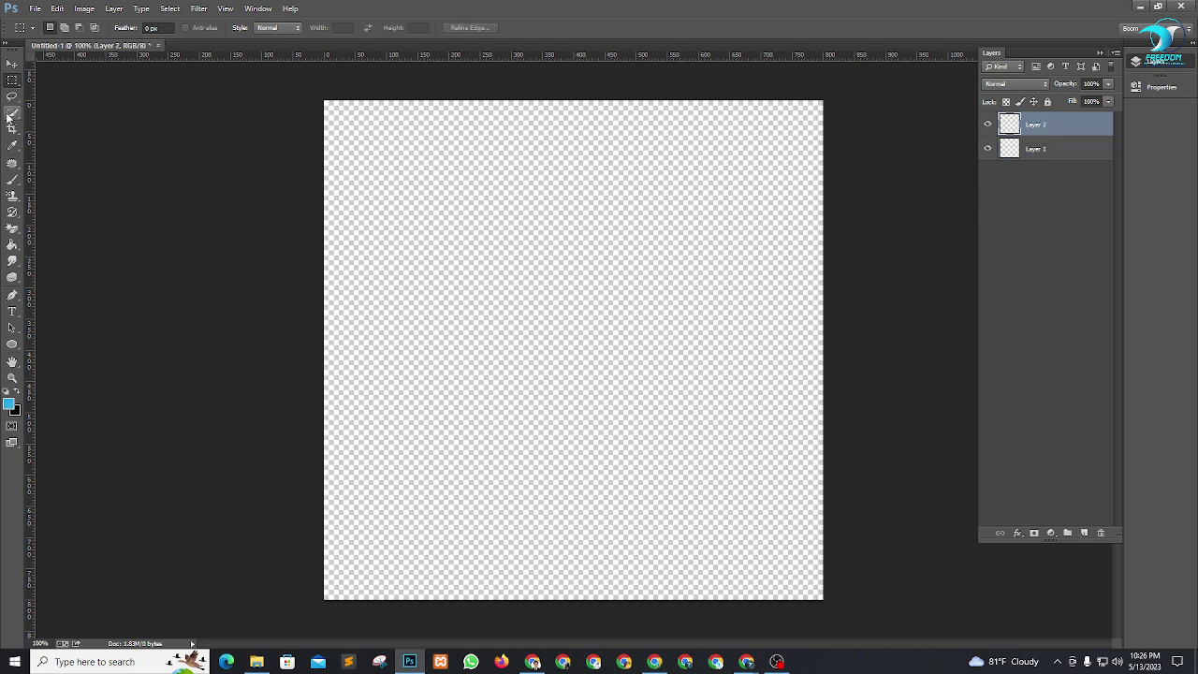
pyautogui.hotkey('ctrl', 'o')
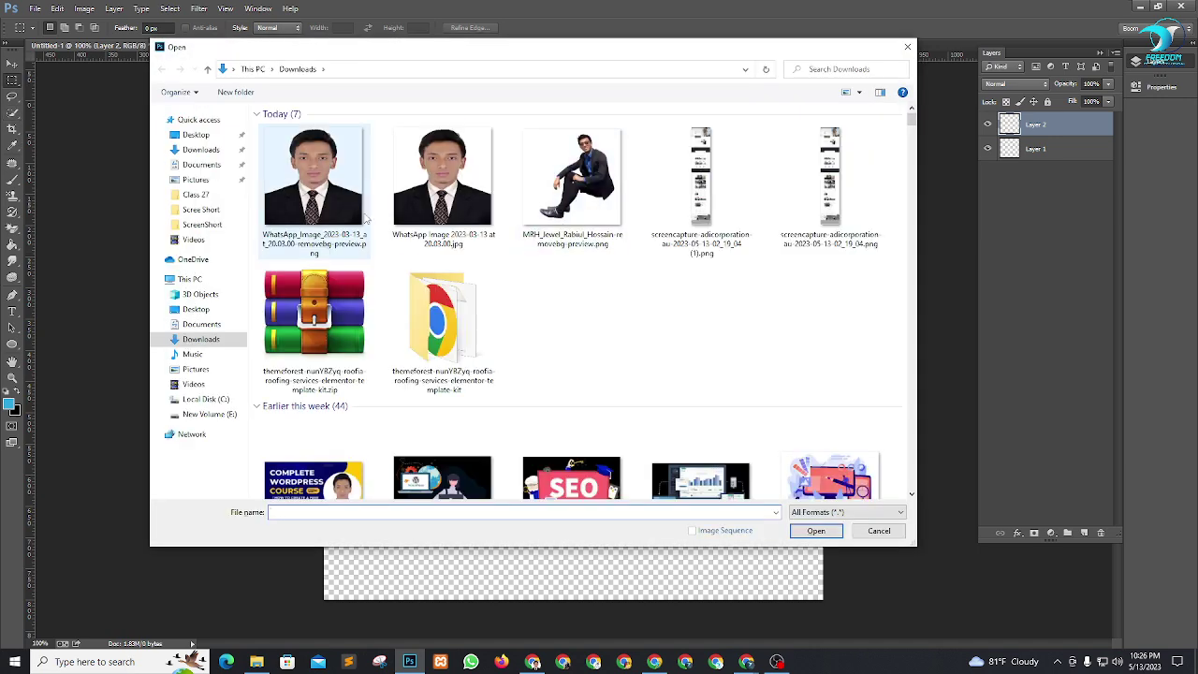
# Open the original WhatsApp portrait and duplicate its background into a new layer.
pyautogui.click(341, 210)
pyautogui.click(500, 192)
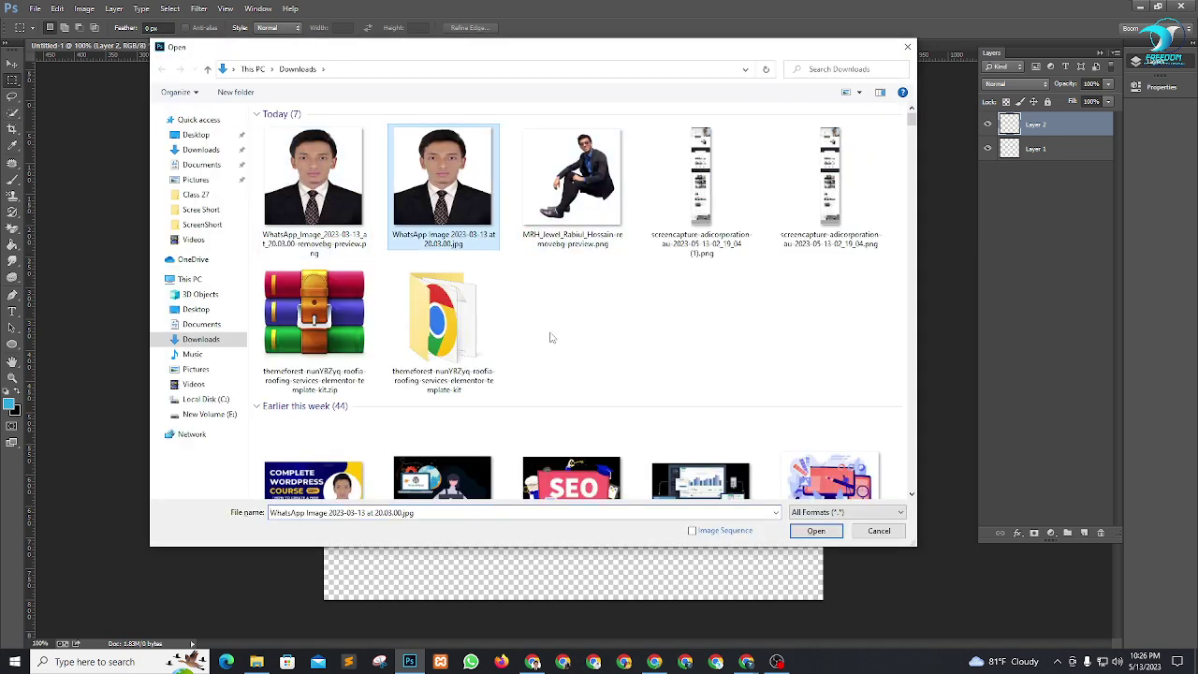
pyautogui.click(814, 531)
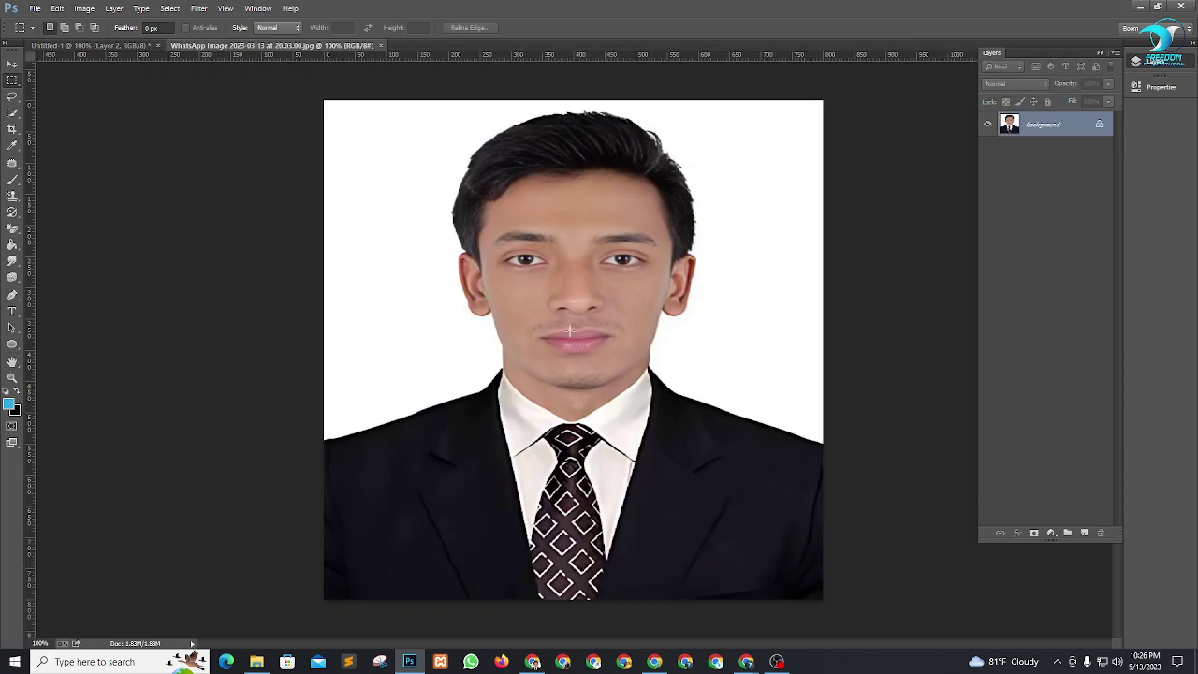
pyautogui.hotkey('ctrl', 'j')
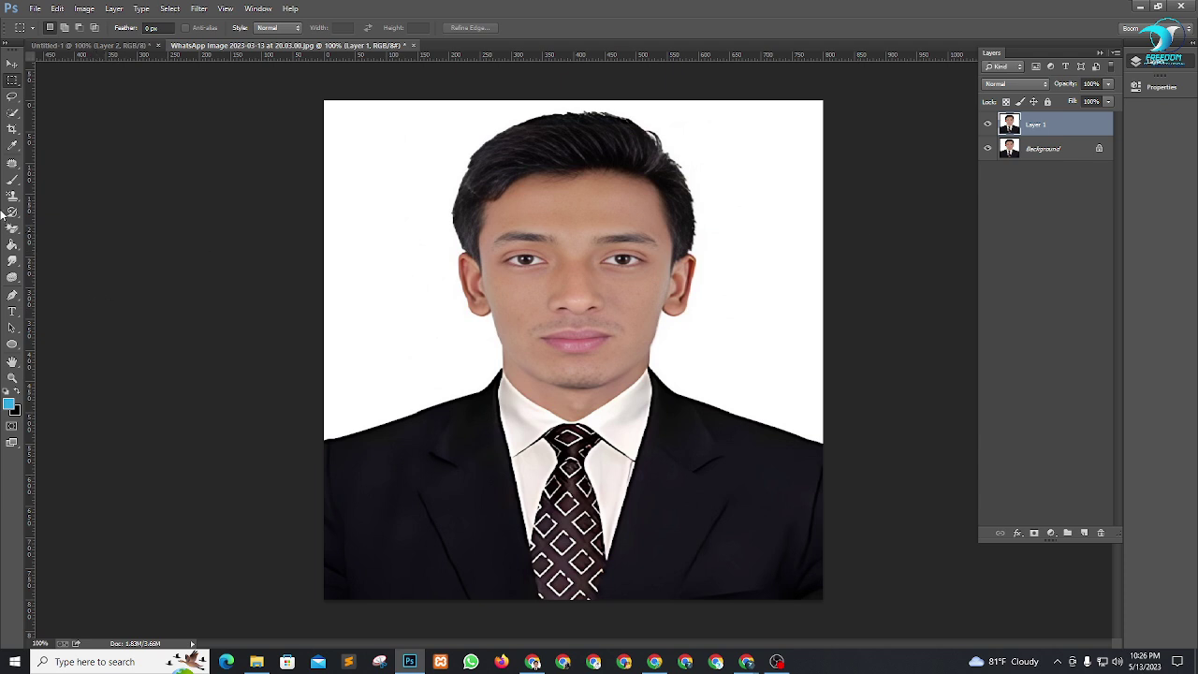
# Delete the white background with the Magic Wand and drag the cut-out person into Untitled-1.
pyautogui.click(12, 112)
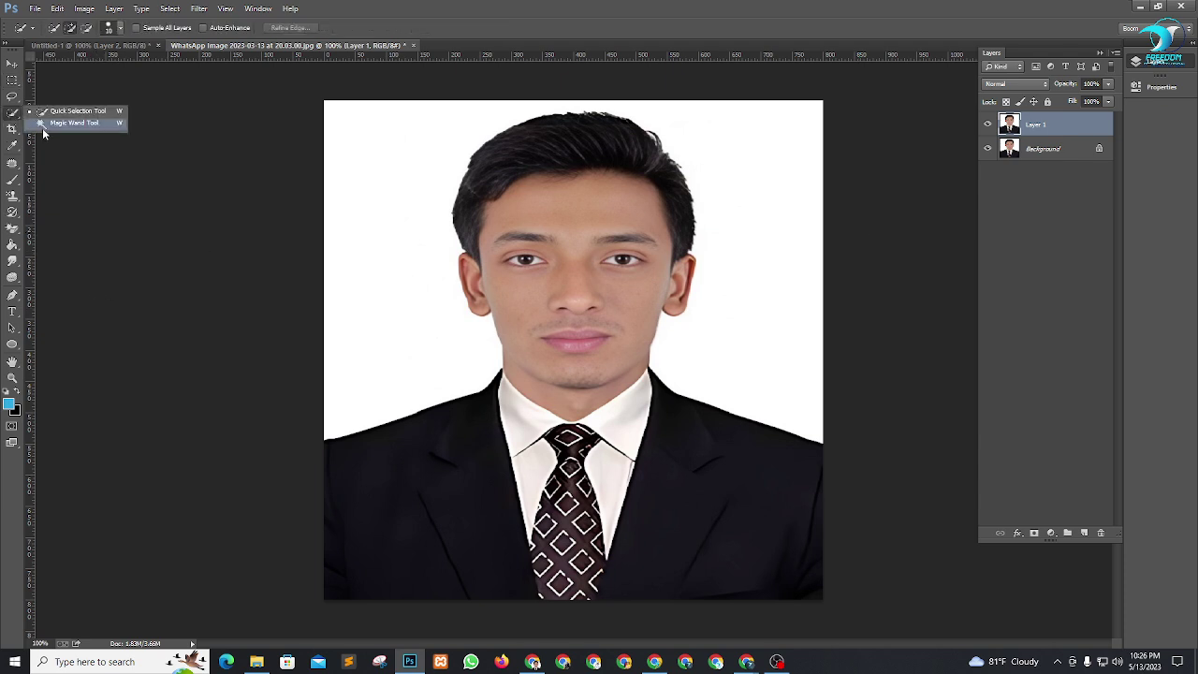
pyautogui.click(42, 124)
pyautogui.click(377, 196)
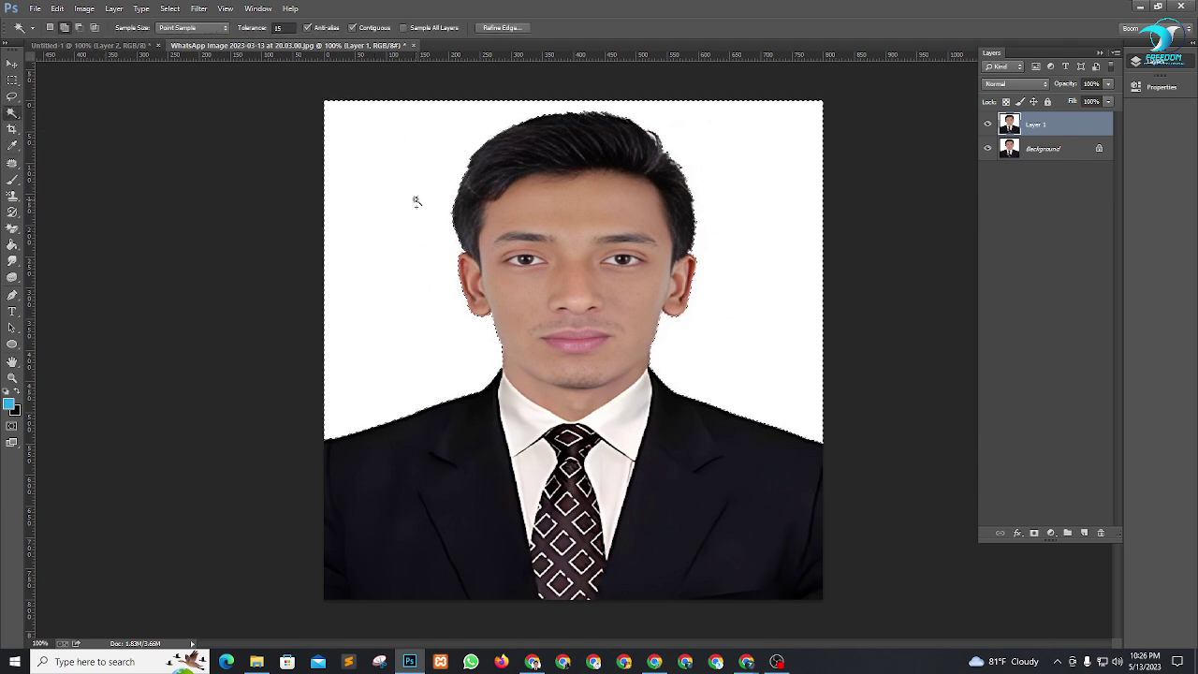
pyautogui.click(988, 148)
pyautogui.press('Delete')
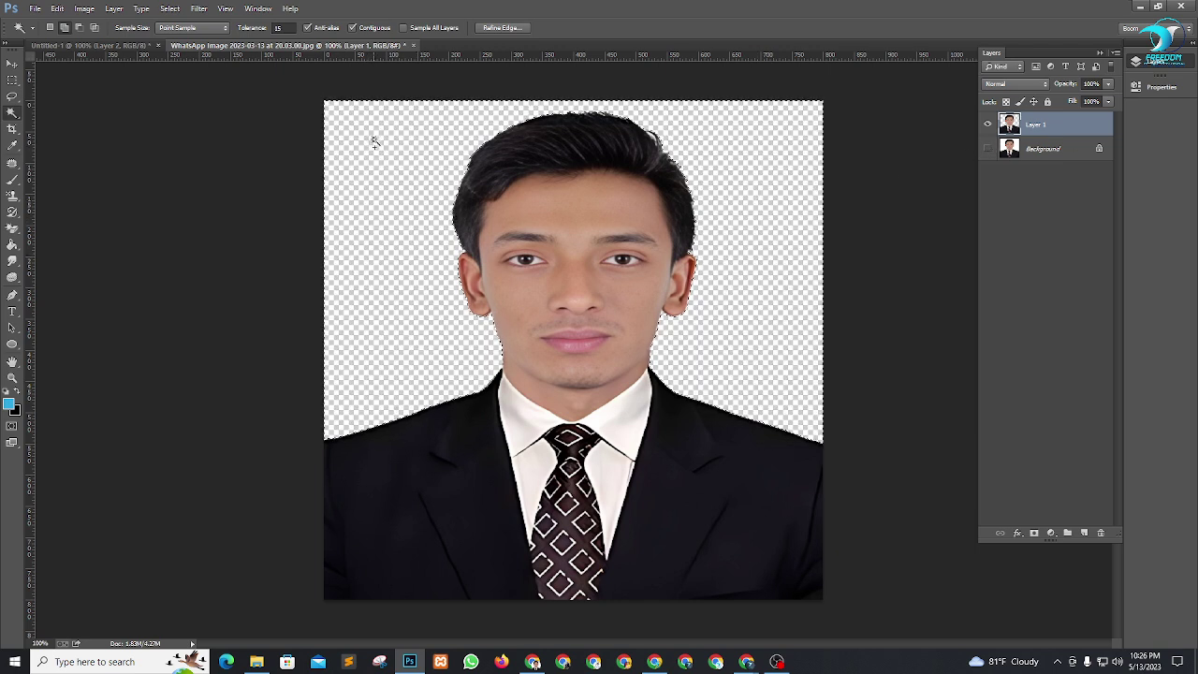
pyautogui.press('v')
pyautogui.moveTo(503, 208); pyautogui.dragTo(523, 186)
# Free Transform the placed portrait, resizing and shifting it until centred, then commit.
pyautogui.hotkey('ctrl', 't')
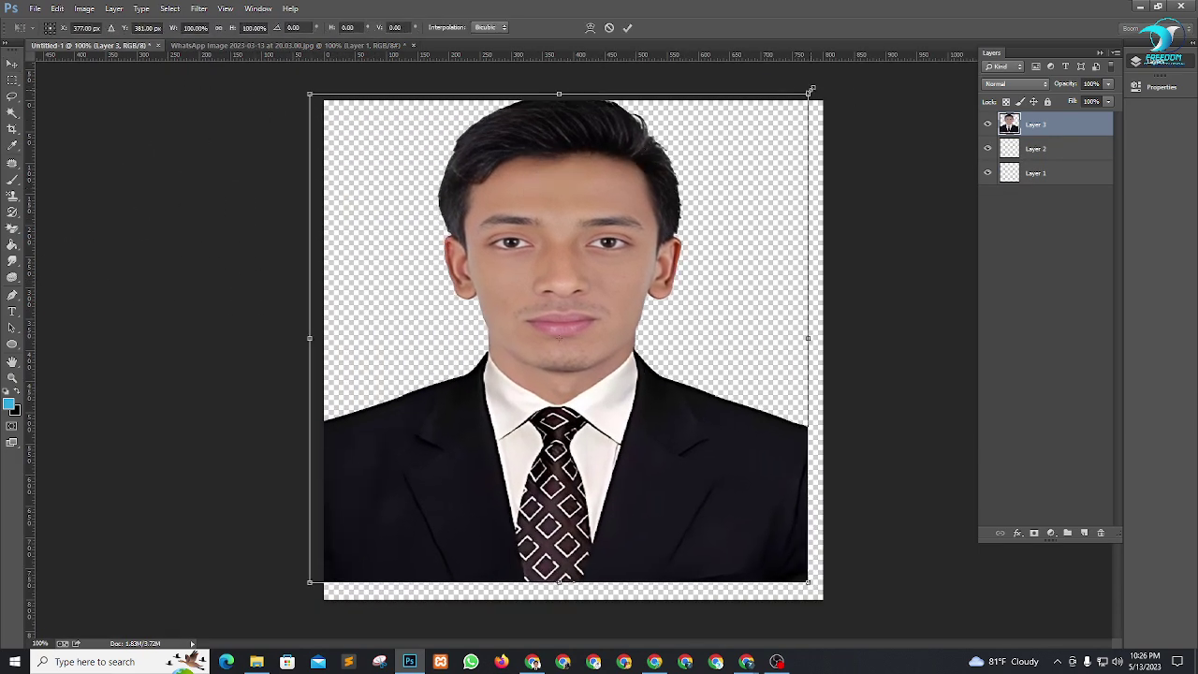
pyautogui.moveTo(803, 103); pyautogui.dragTo(736, 168)
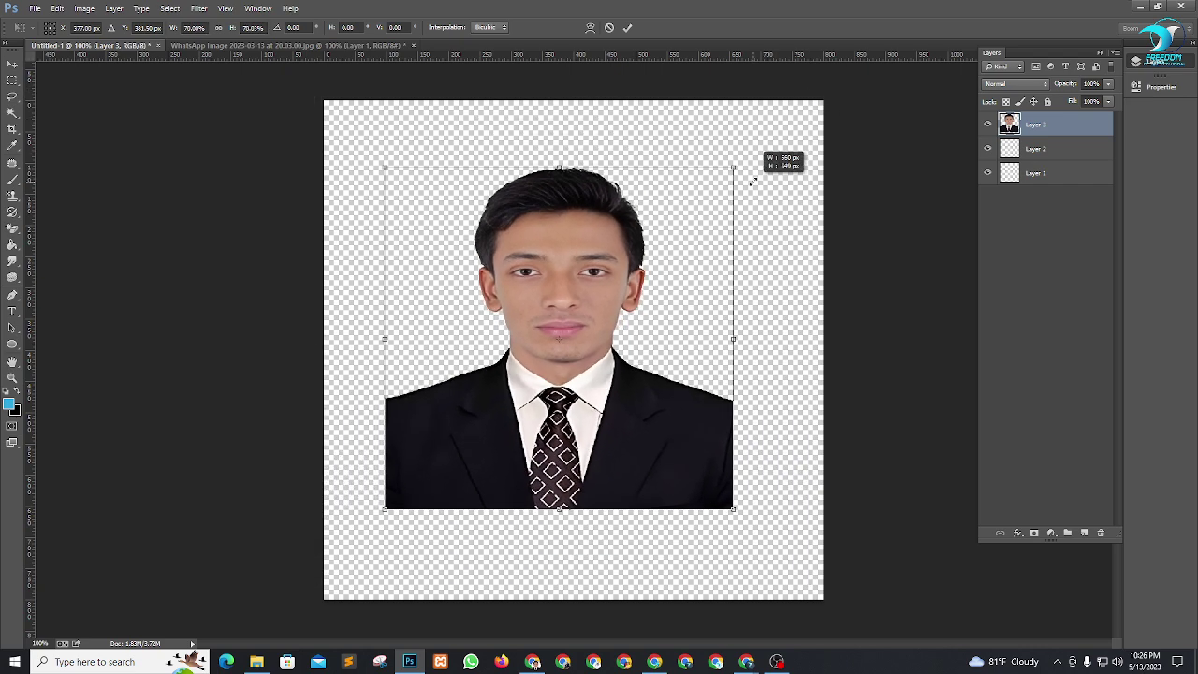
pyautogui.moveTo(567, 235); pyautogui.dragTo(600, 262)
pyautogui.moveTo(602, 263)
pyautogui.mouseDown()
pyautogui.moveTo(603, 252)
pyautogui.moveTo(602, 262)
pyautogui.mouseUp()
pyautogui.moveTo(412, 530); pyautogui.dragTo(392, 599)
pyautogui.moveTo(758, 597)
pyautogui.mouseDown()
pyautogui.moveTo(776, 600)
pyautogui.moveTo(763, 606)
pyautogui.mouseUp()
pyautogui.moveTo(640, 541); pyautogui.dragTo(636, 483)
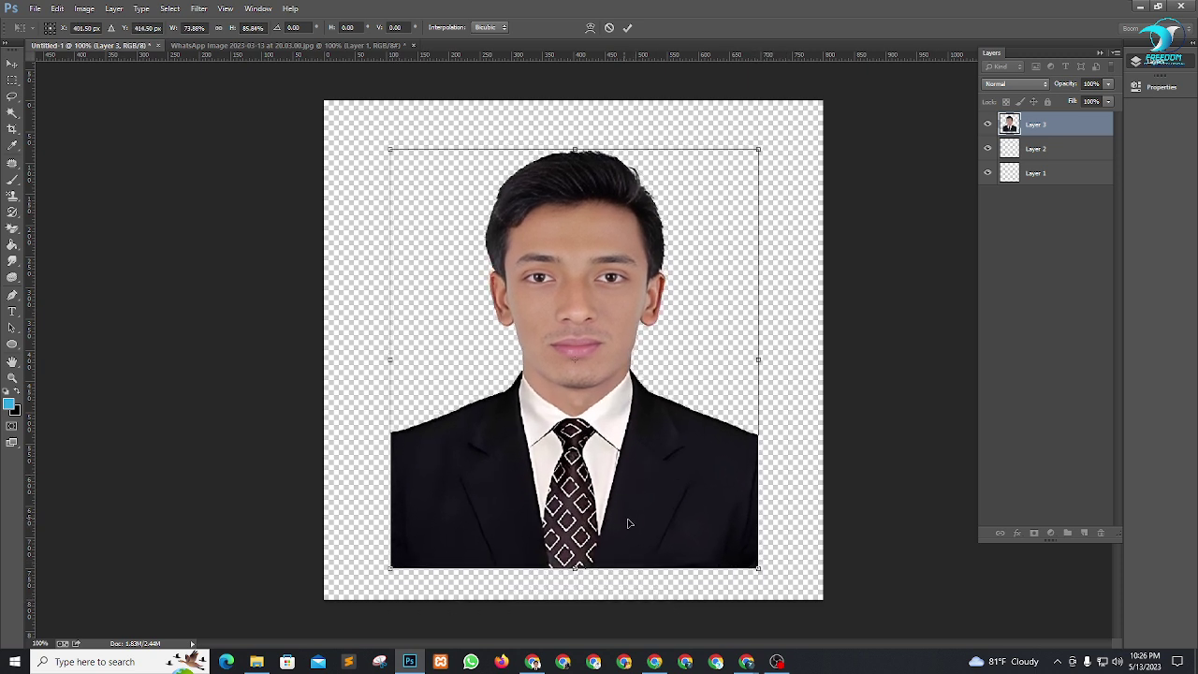
pyautogui.moveTo(629, 523)
pyautogui.mouseDown()
pyautogui.moveTo(634, 543)
pyautogui.moveTo(630, 531)
pyautogui.mouseUp()
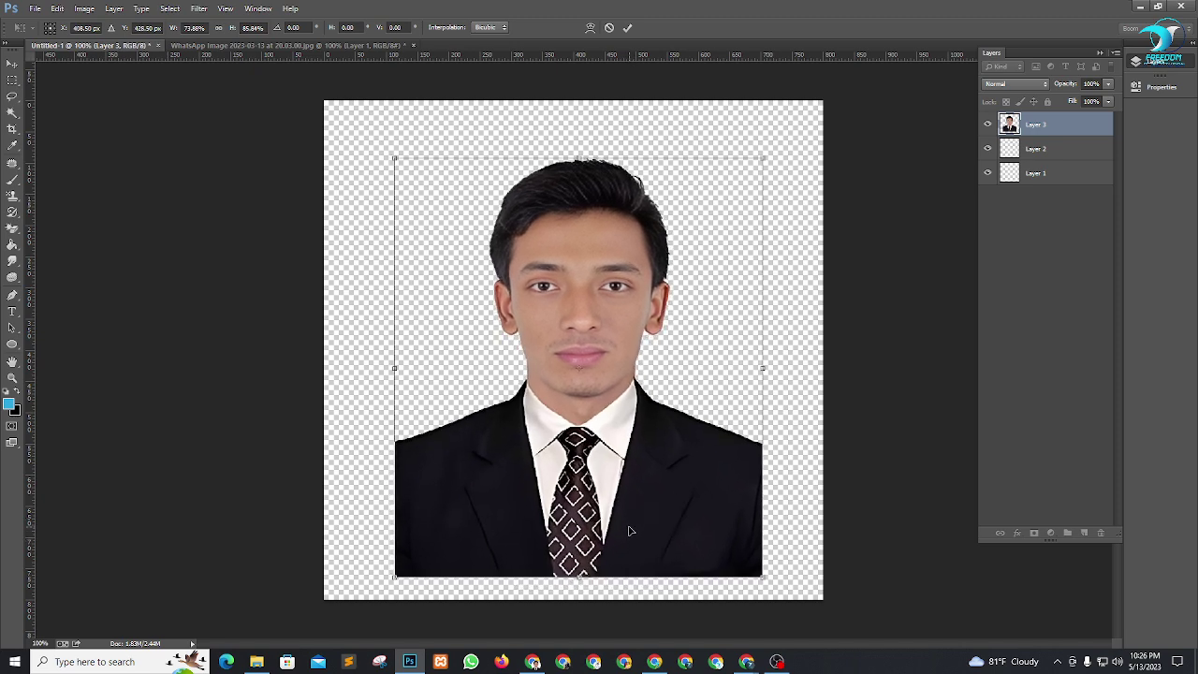
pyautogui.click(627, 28)
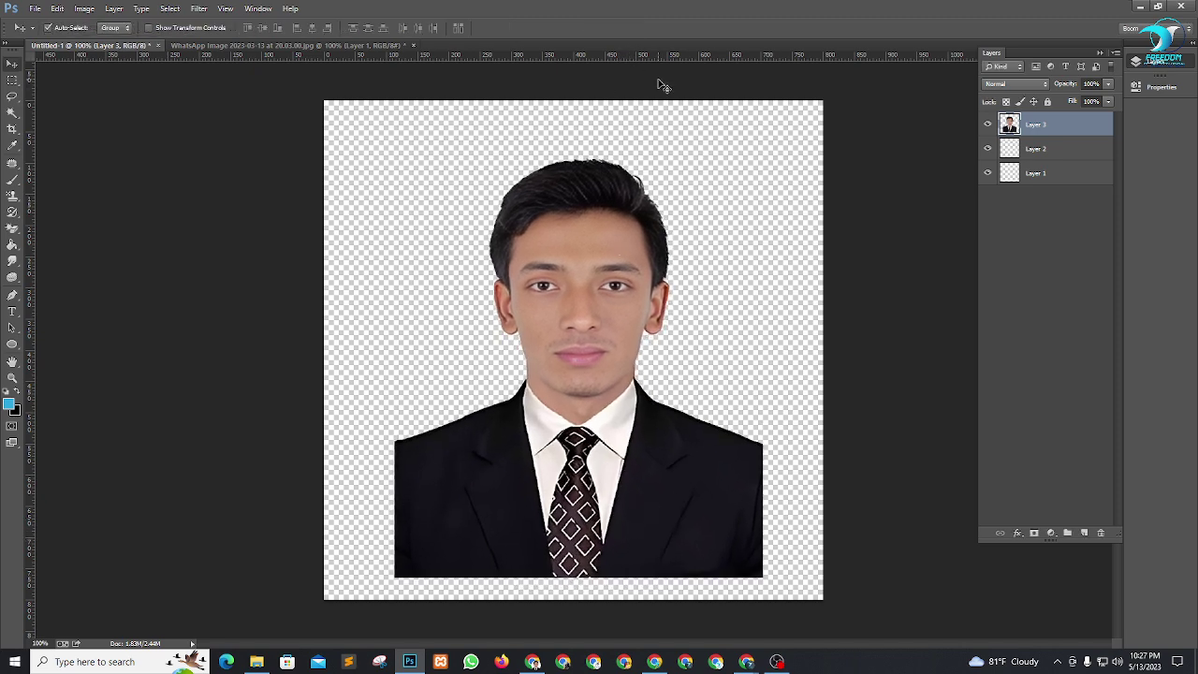
# Save the portrait as a PNG in Downloads, then quit Photoshop without saving Untitled-1.
pyautogui.hotkey('ctrl', 'shift', 's')
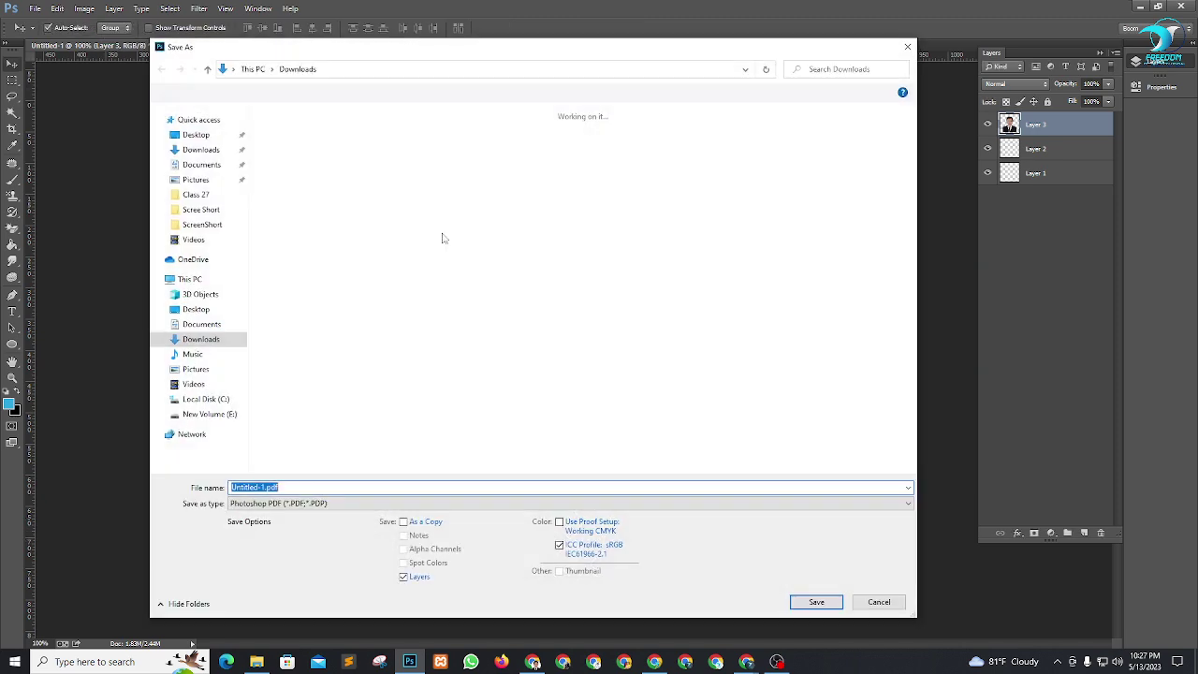
pyautogui.click(300, 512)
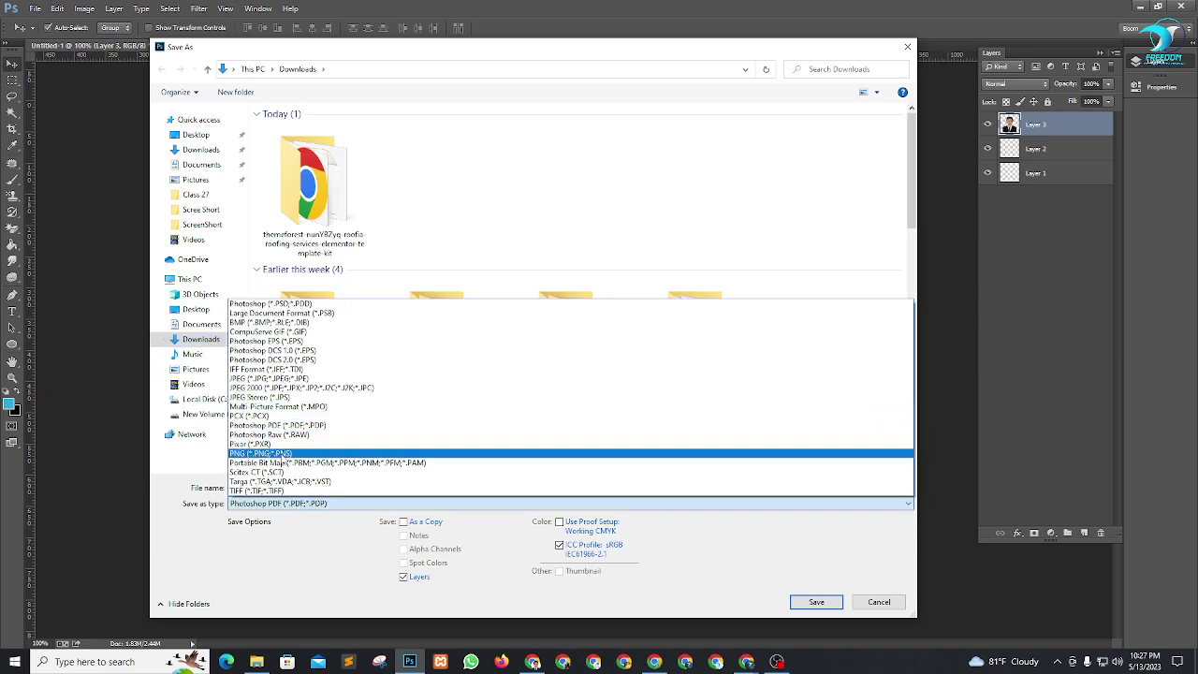
pyautogui.click(262, 453)
pyautogui.click(814, 602)
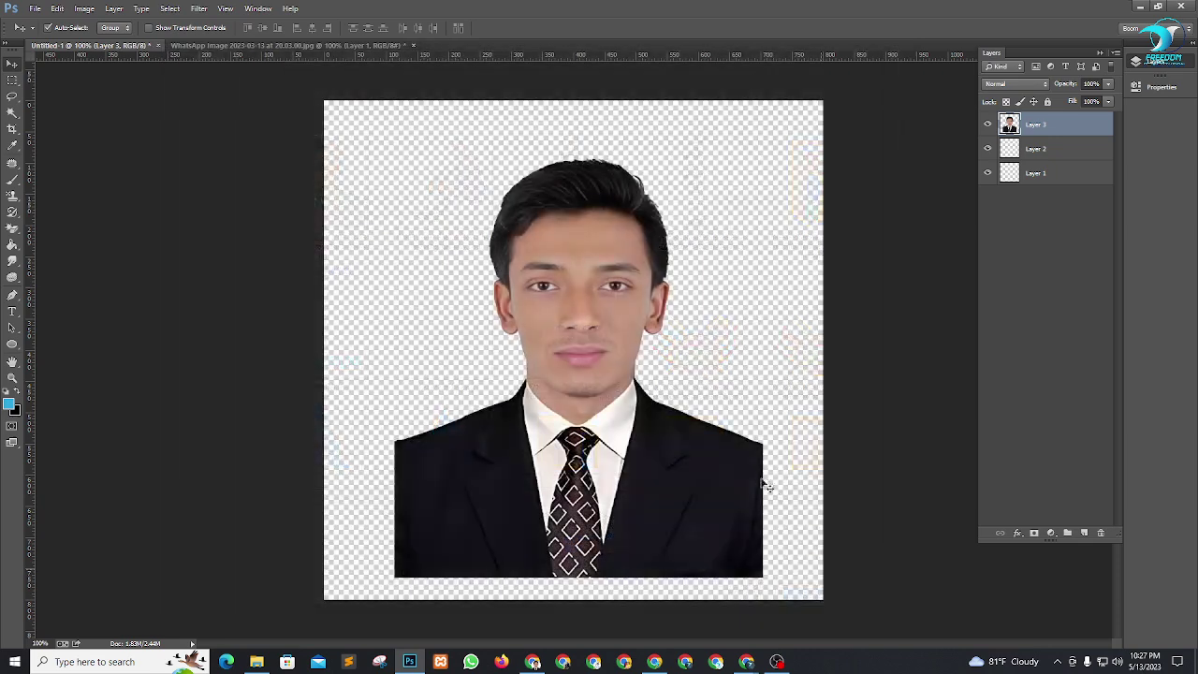
pyautogui.click(640, 206)
pyautogui.click(1181, 6)
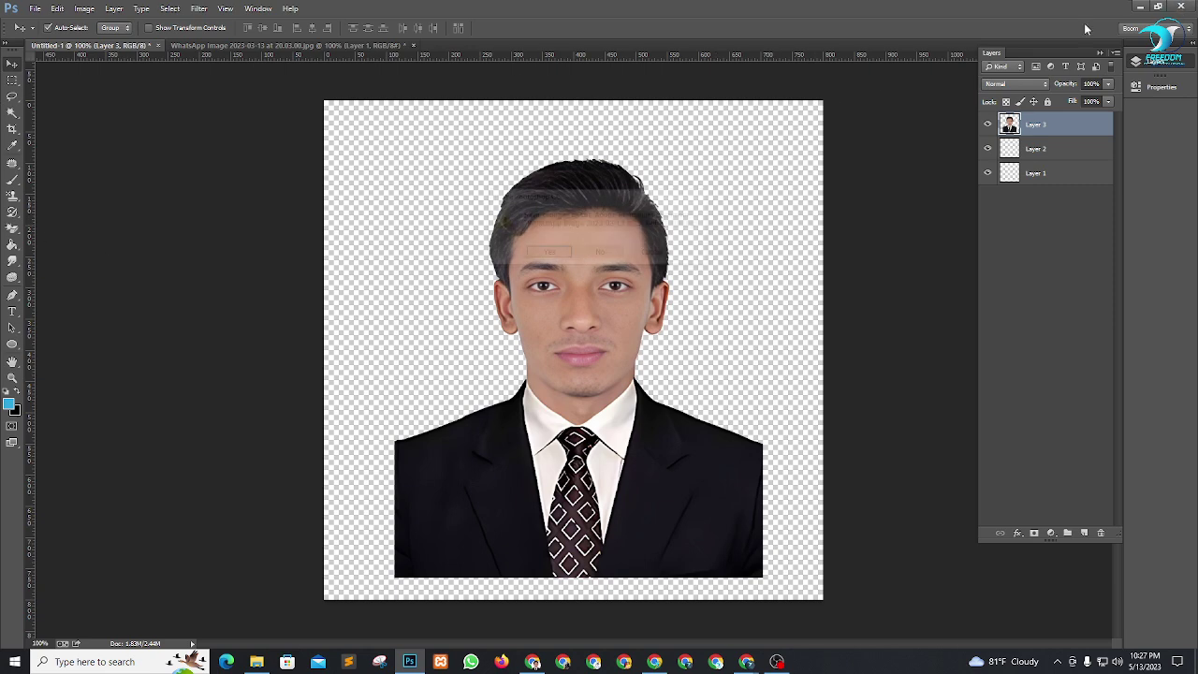
pyautogui.click(613, 259)
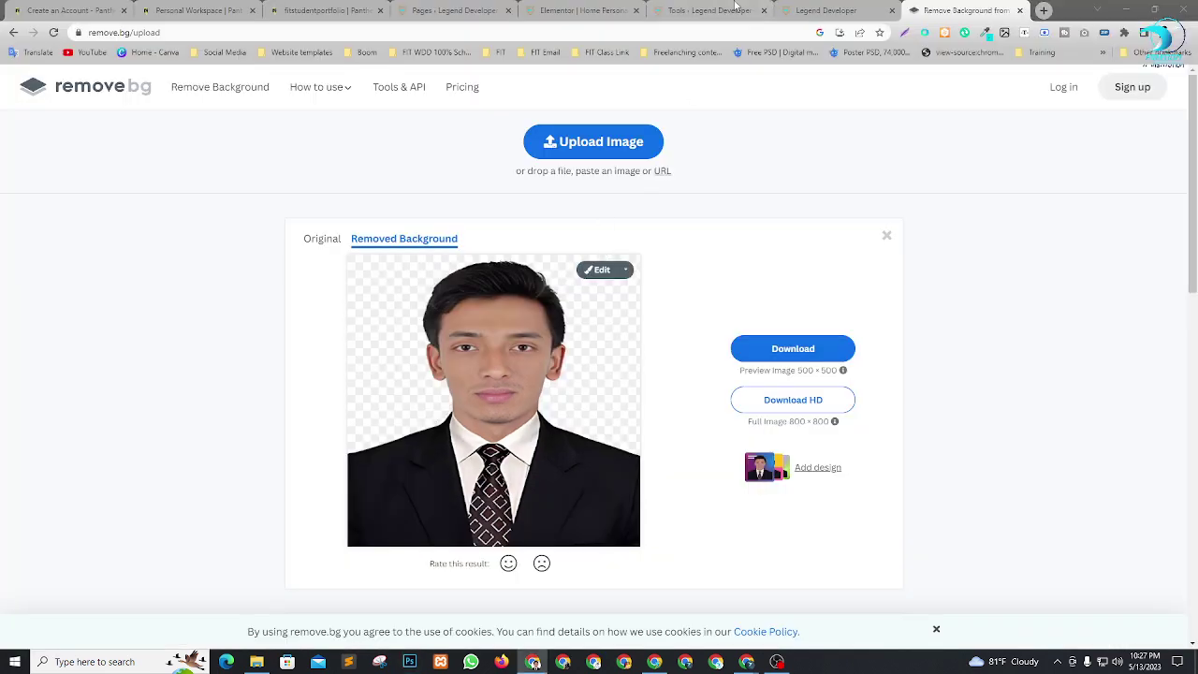
# Upload Untitled-1.png and insert it as the hero section's personal image.
pyautogui.click(569, 10)
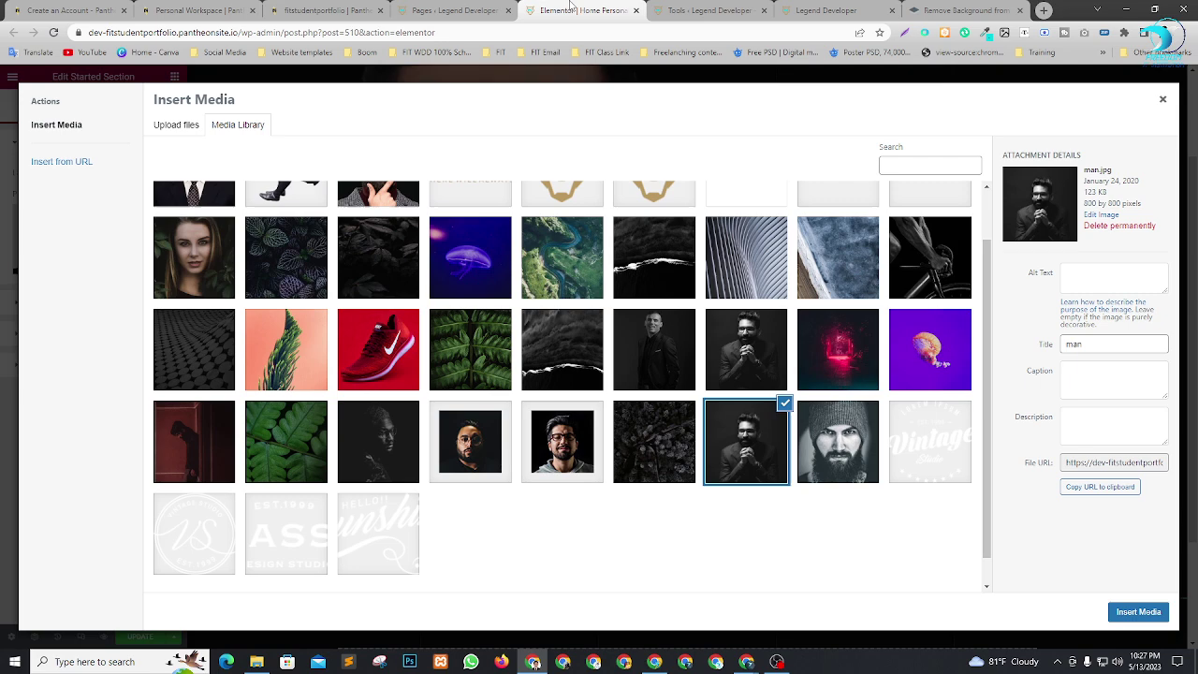
pyautogui.scroll(2, 182, 189)
pyautogui.click(177, 125)
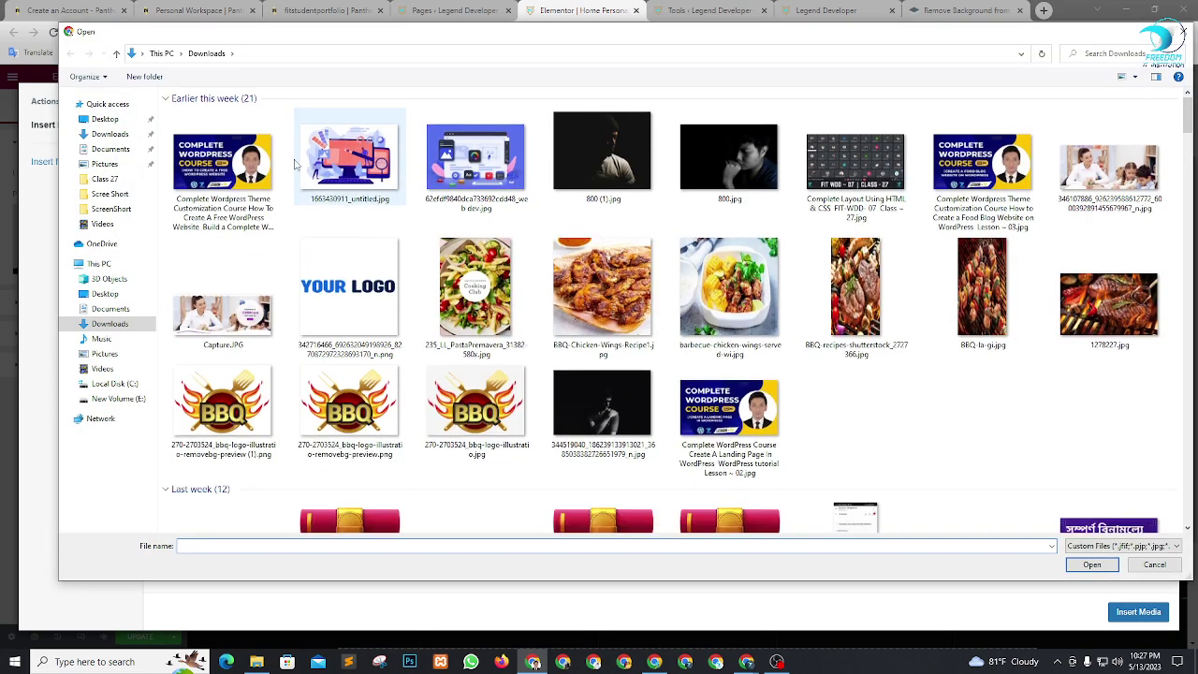
pyautogui.click(225, 178)
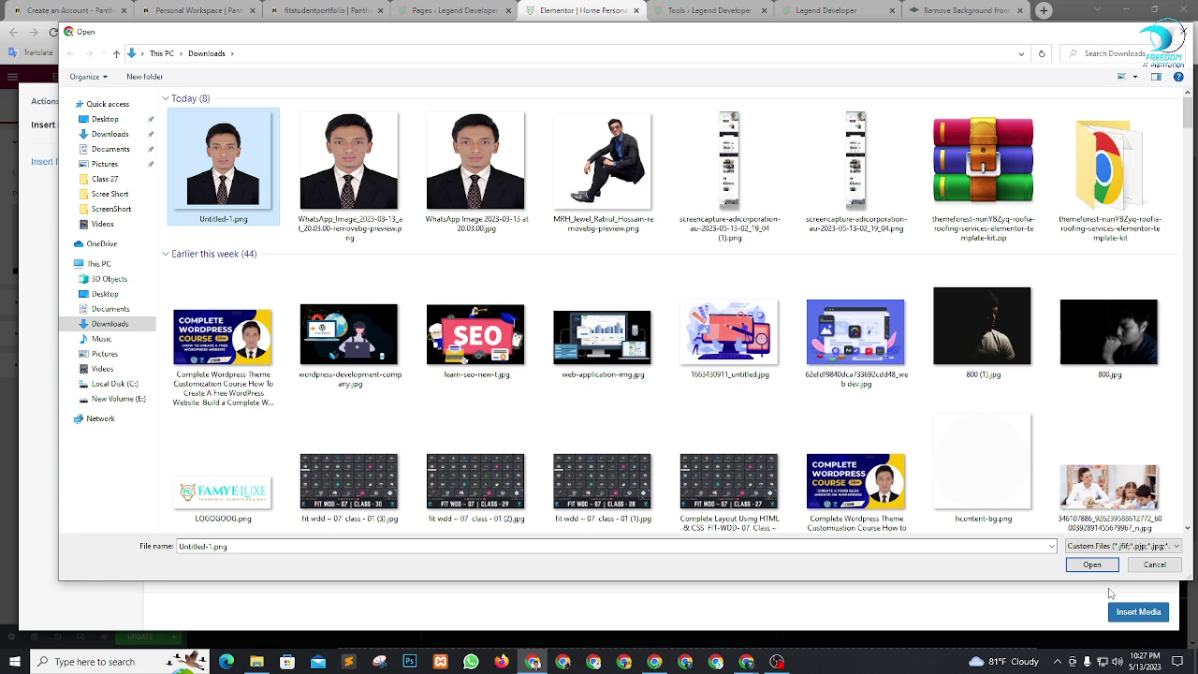
pyautogui.click(1092, 564)
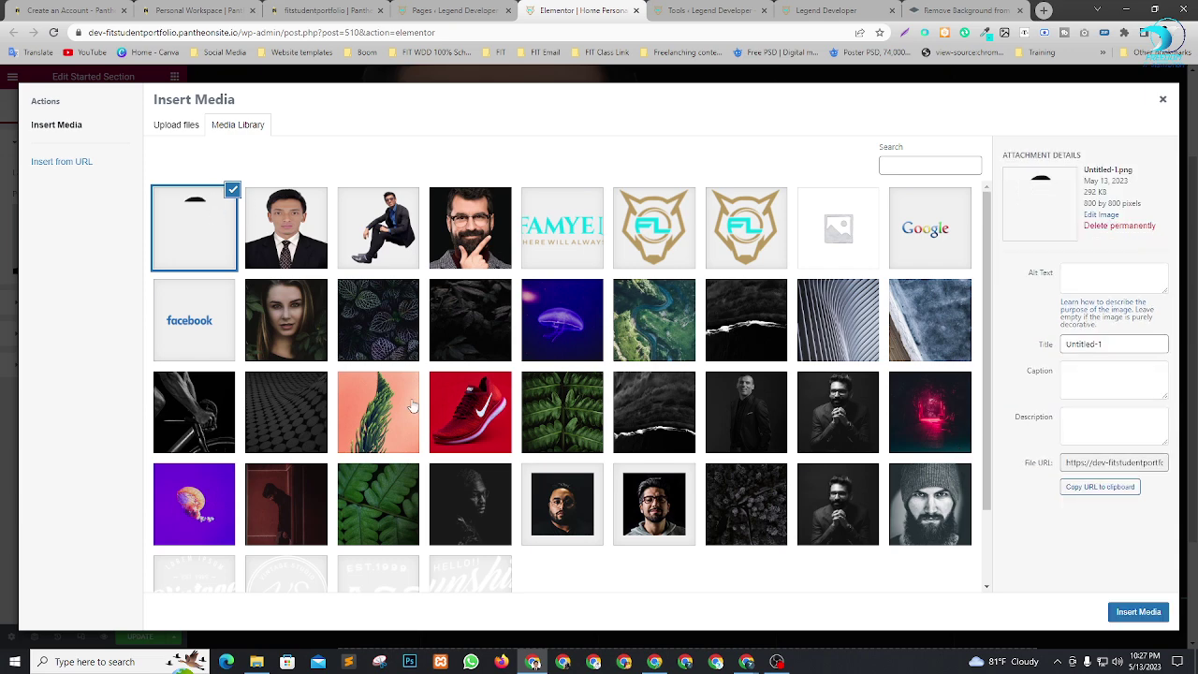
pyautogui.click(1138, 612)
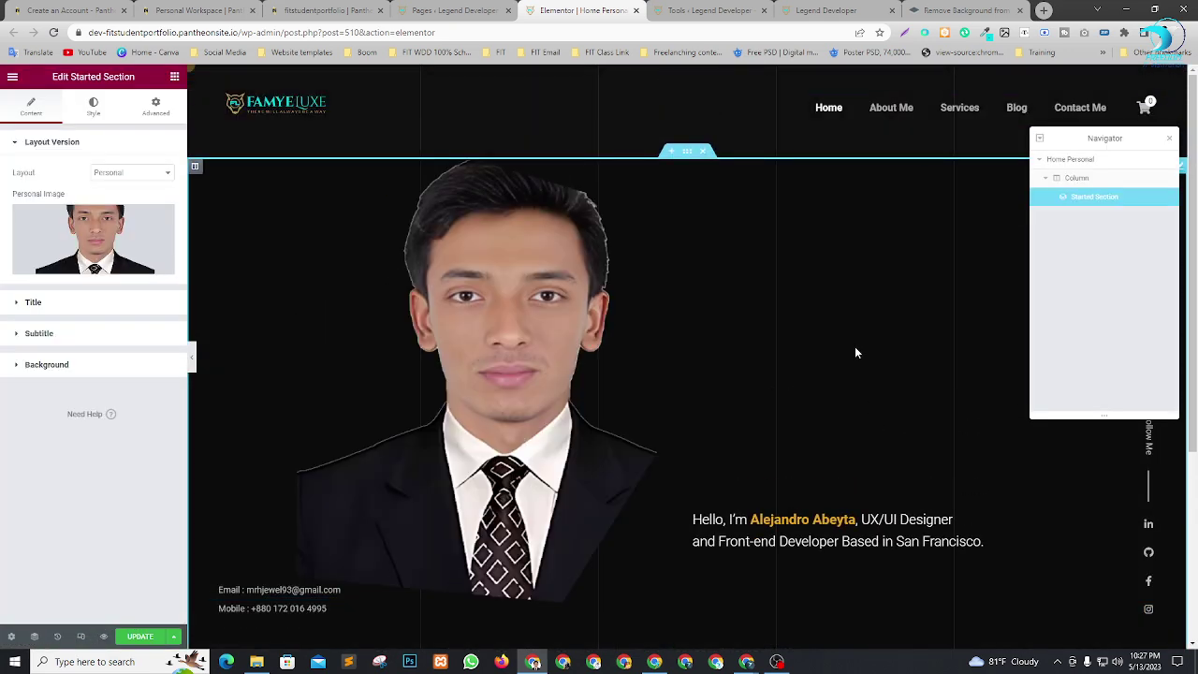
pyautogui.scroll(-1, 697, 255)
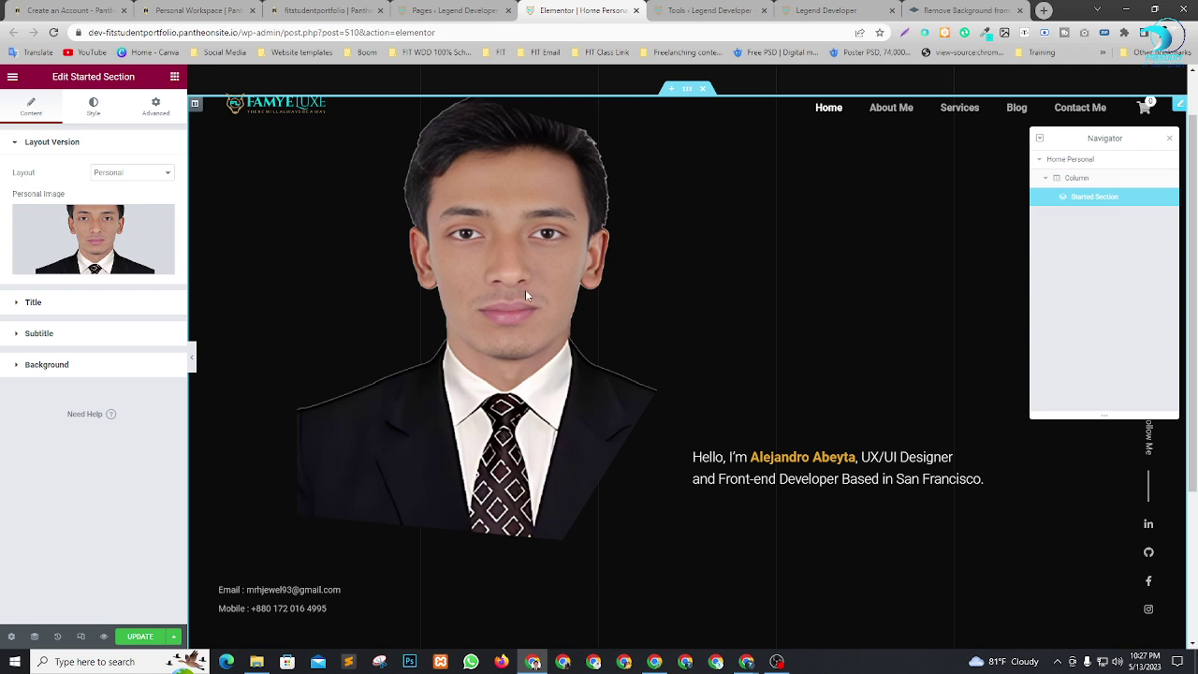
pyautogui.scroll(1, 581, 290)
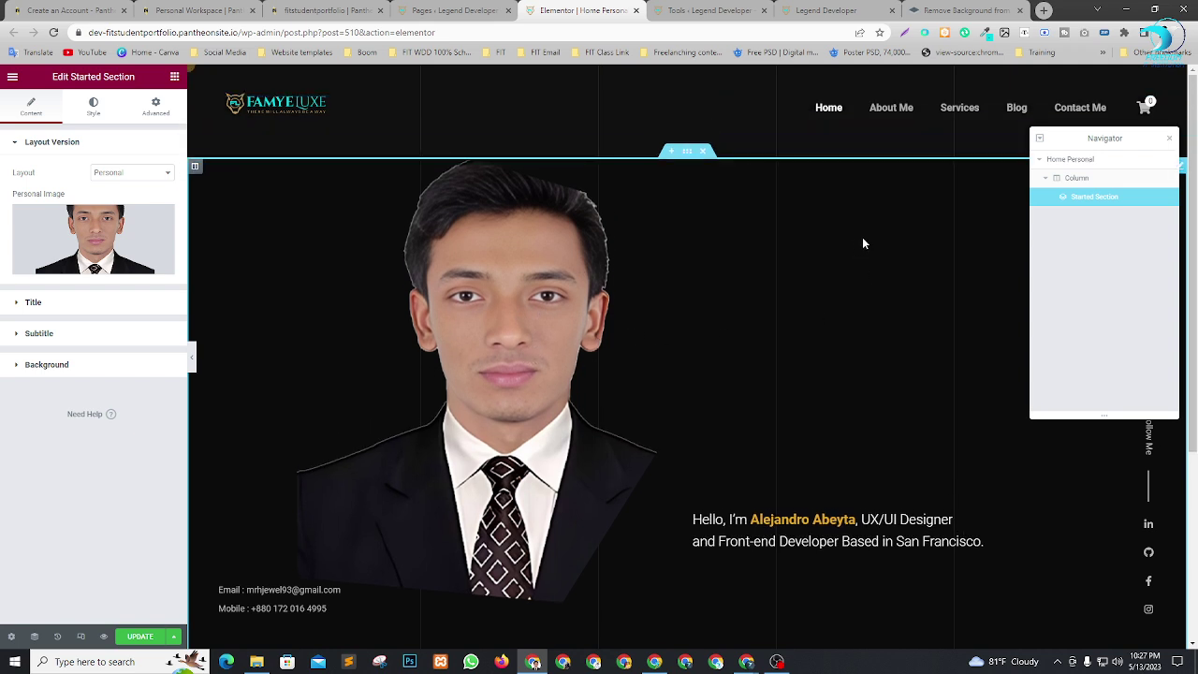
# Select the hero section's column and expand its Title settings panel.
pyautogui.scroll(-4, 863, 242)
pyautogui.scroll(1, 962, 347)
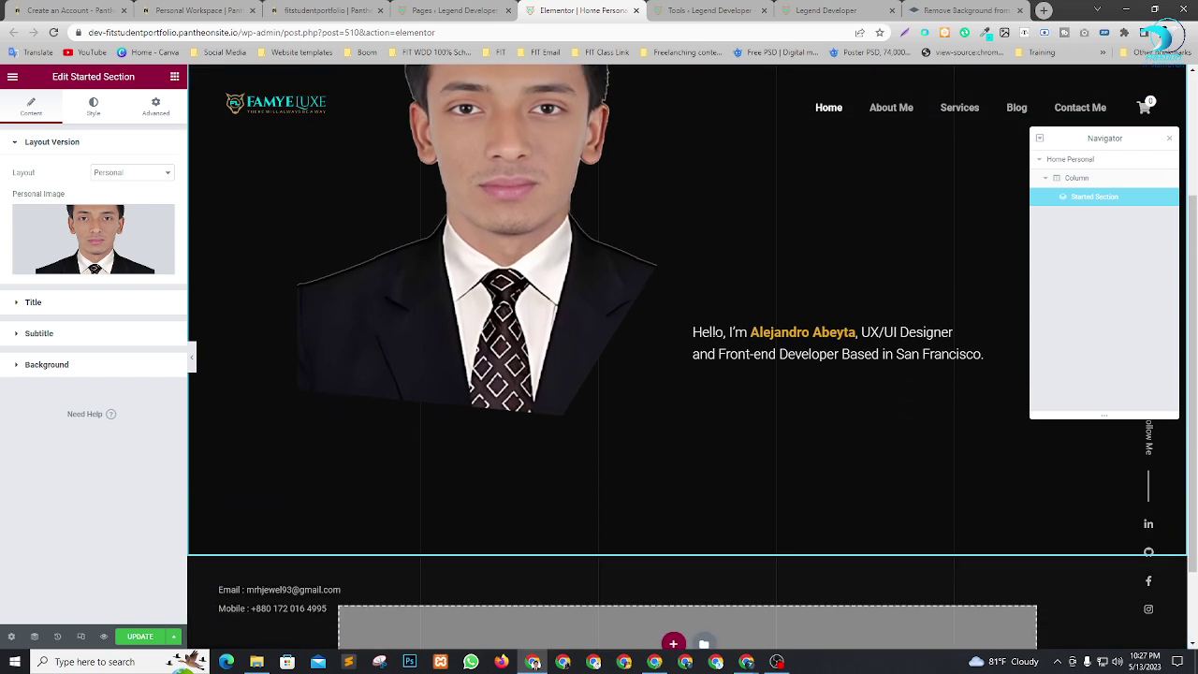
pyautogui.click(1076, 178)
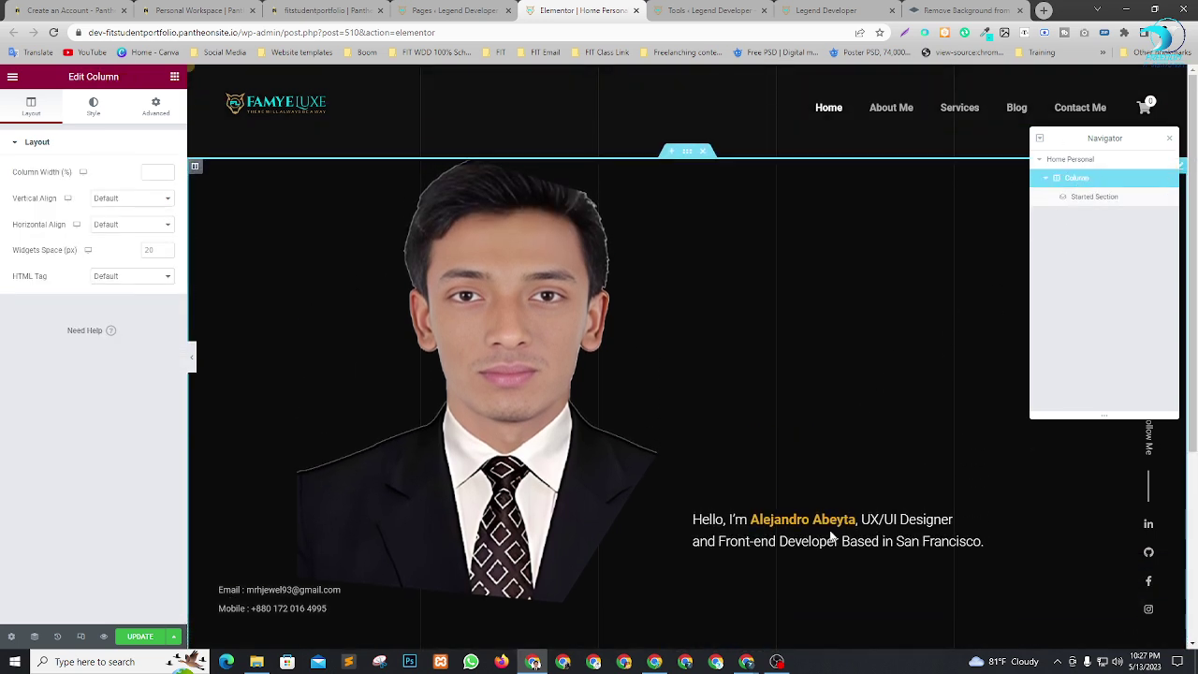
pyautogui.scroll(-1, 653, 140)
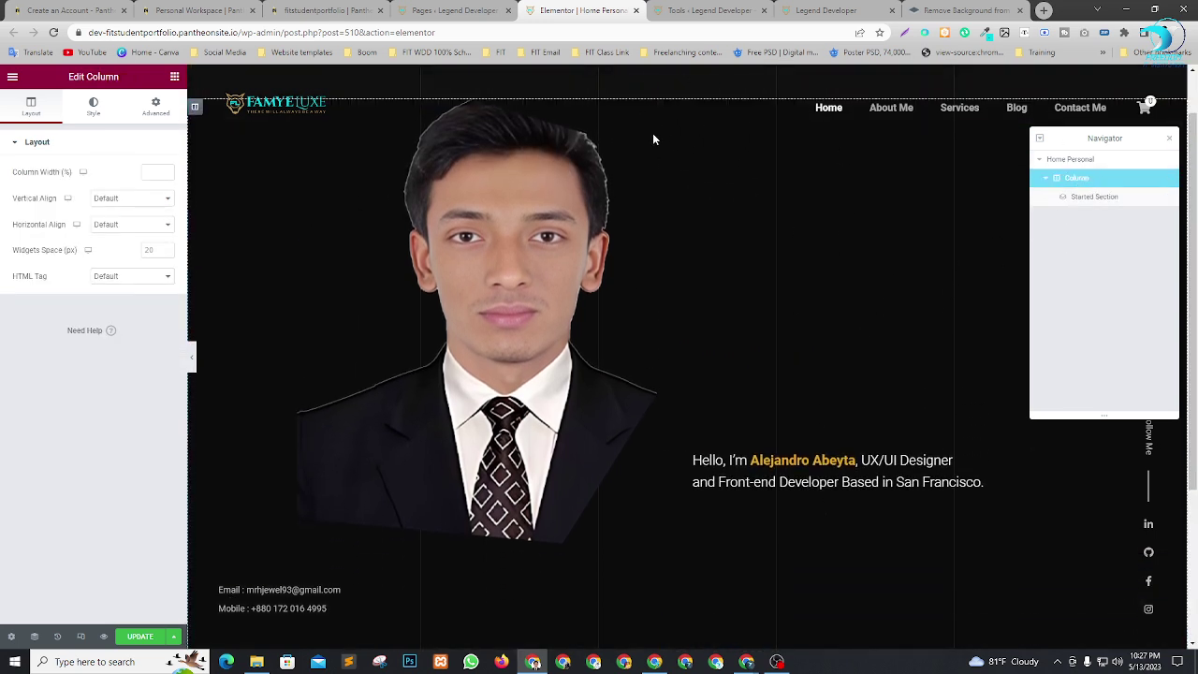
pyautogui.scroll(-3, 693, 260)
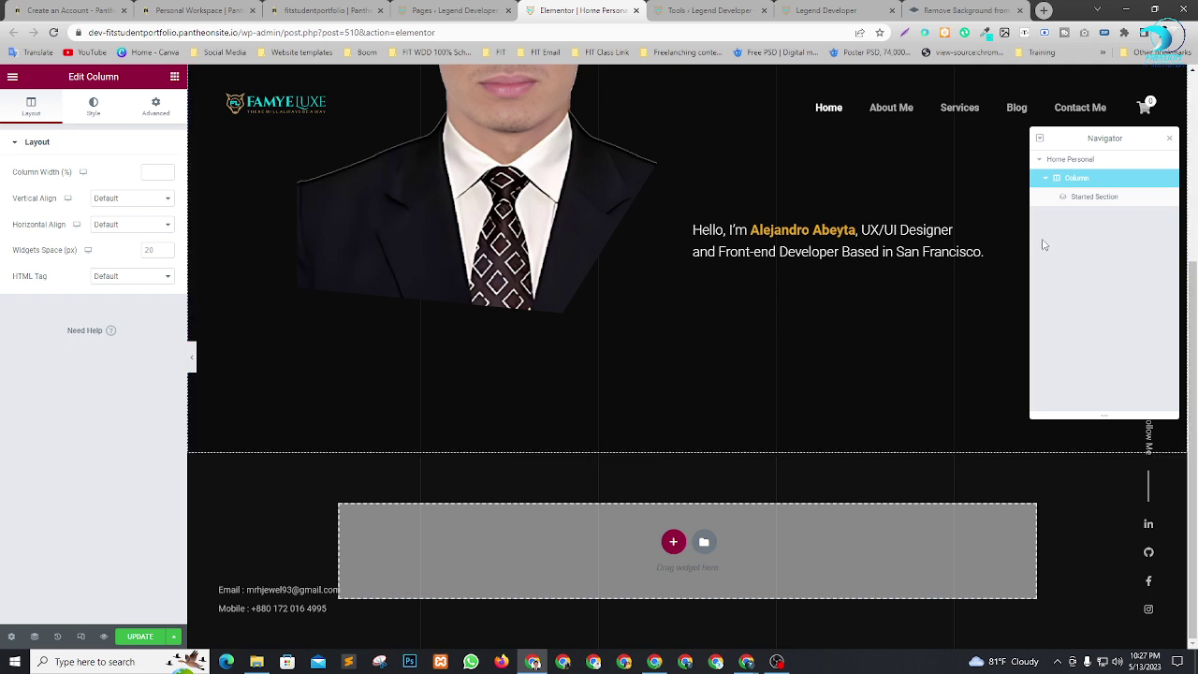
pyautogui.click(796, 234)
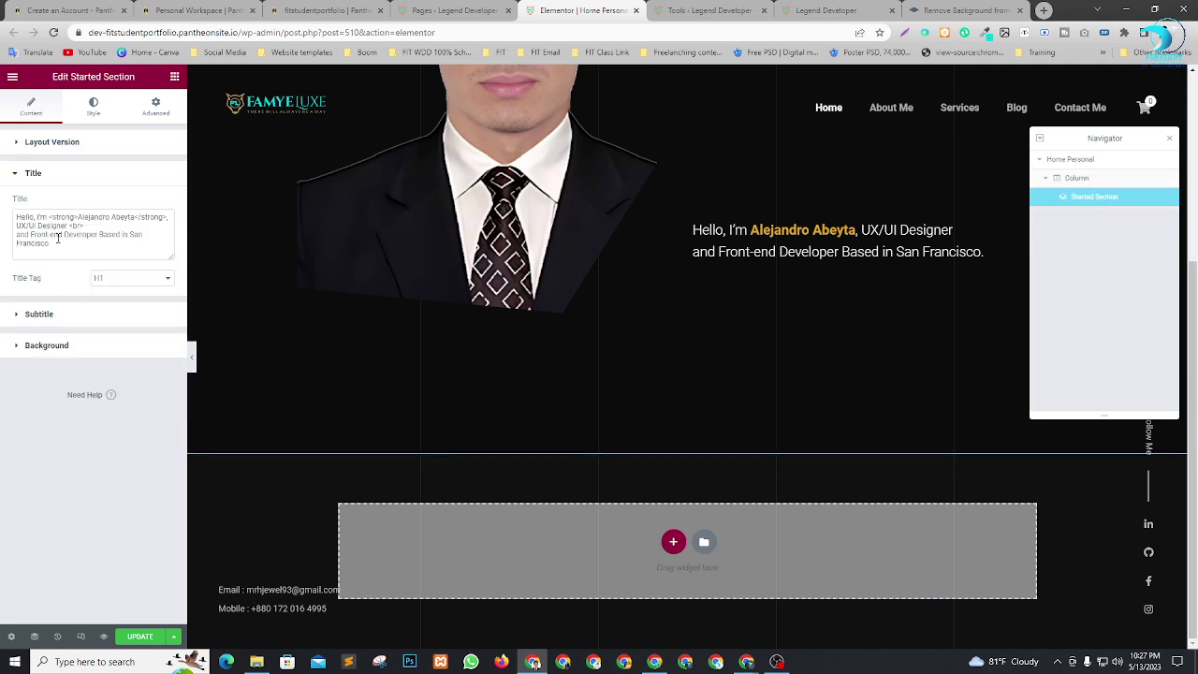
# Replace the heading's placeholder name with the owner's name and change 'UX/UI' to 'Web'.
pyautogui.click(58, 237)
pyautogui.moveTo(78, 216); pyautogui.dragTo(130, 218)
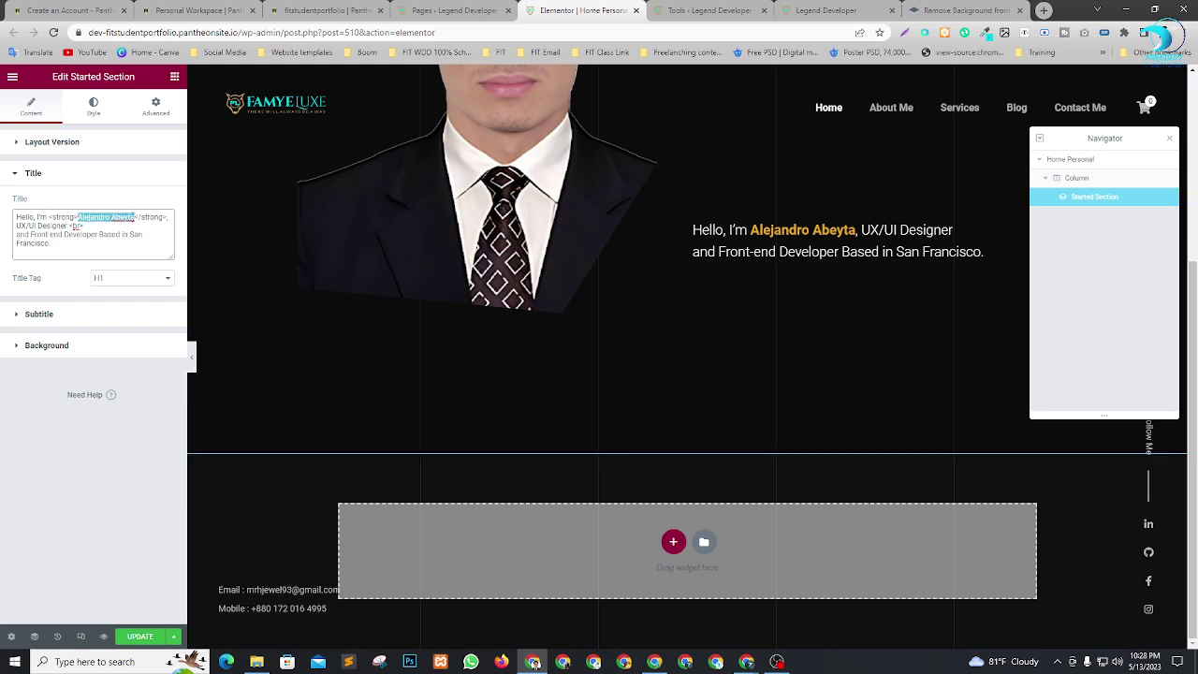
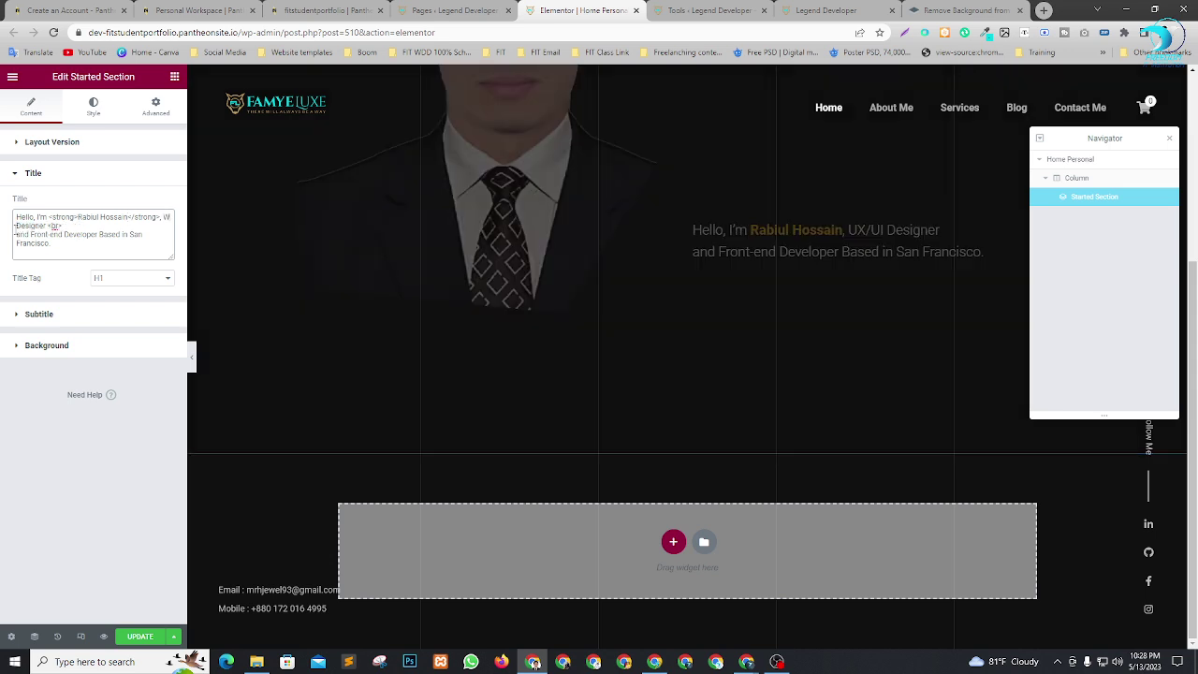
pyautogui.write('Web')
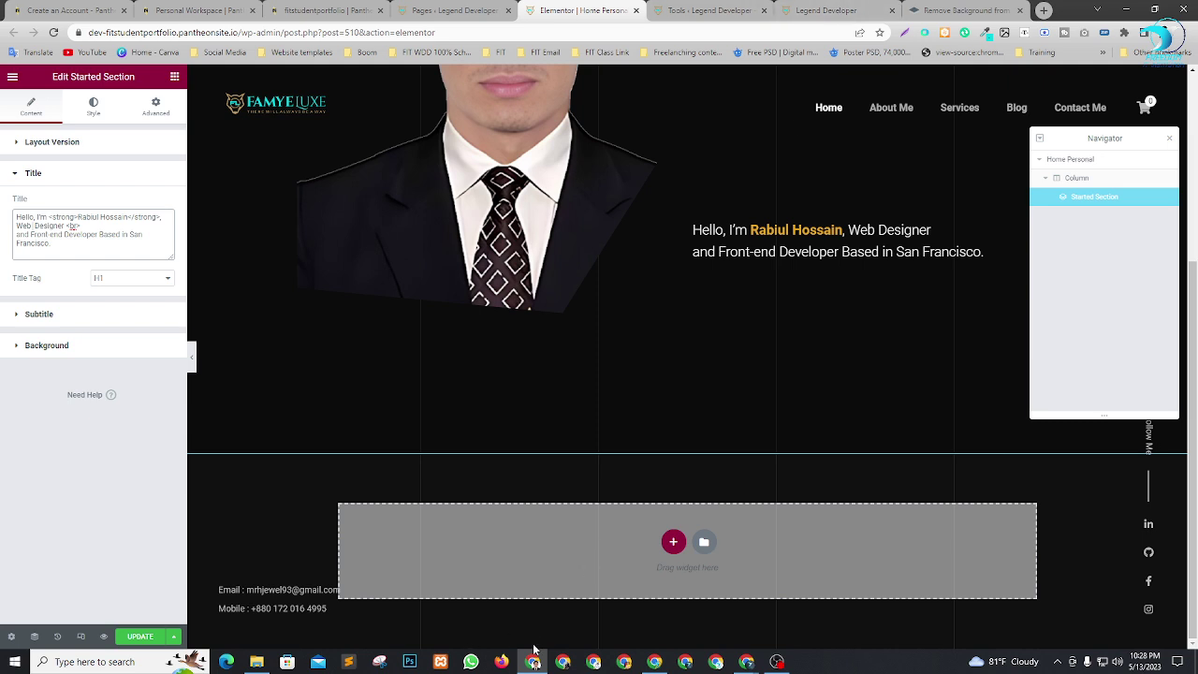
# Open the owner's LinkedIn profile via bookmarks, select the Full Stack Web Developer headline, return to Elementor.
pyautogui.click(1044, 10)
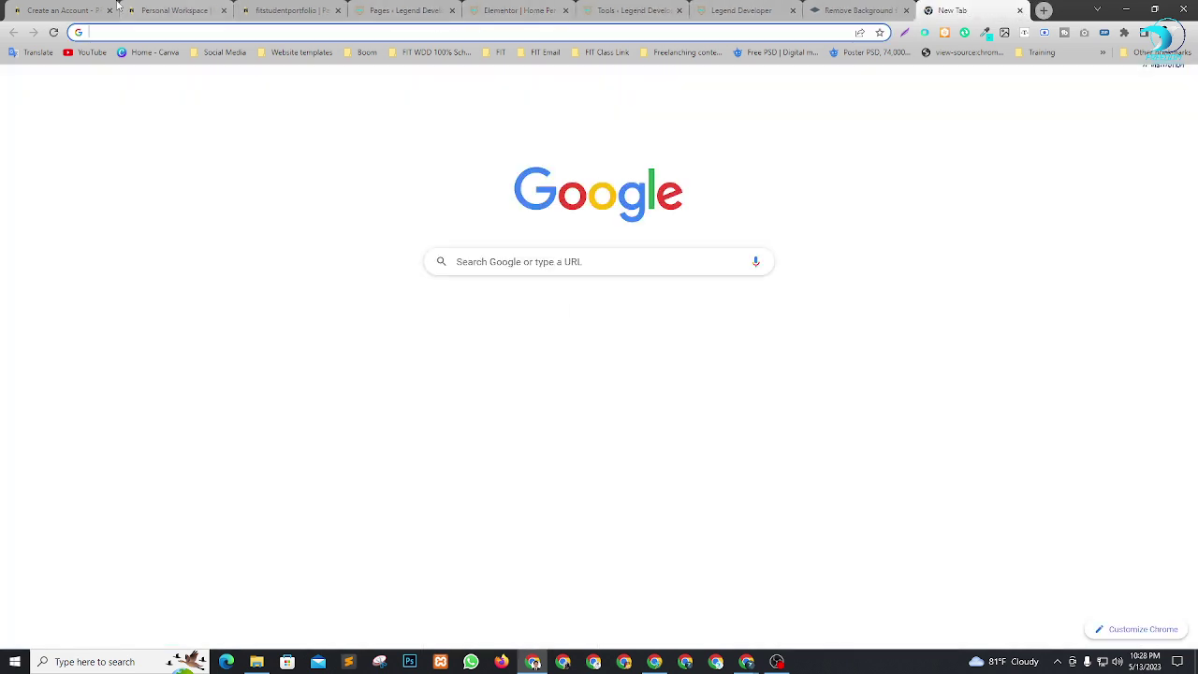
pyautogui.click(223, 51)
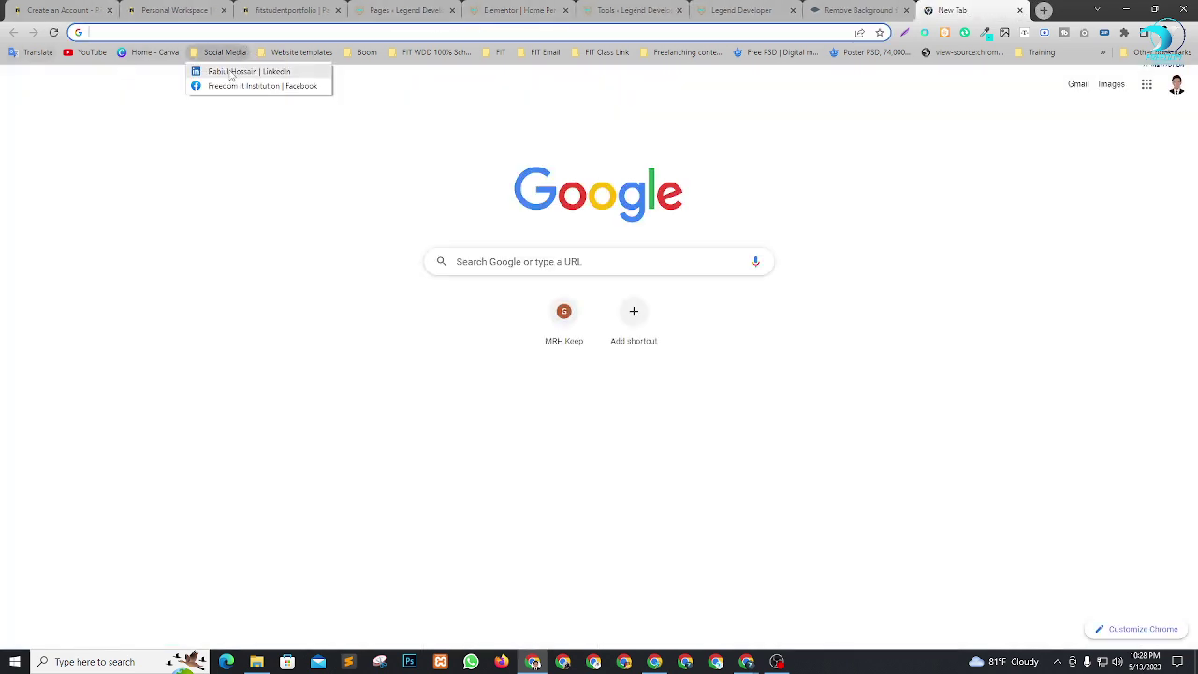
pyautogui.click(234, 71)
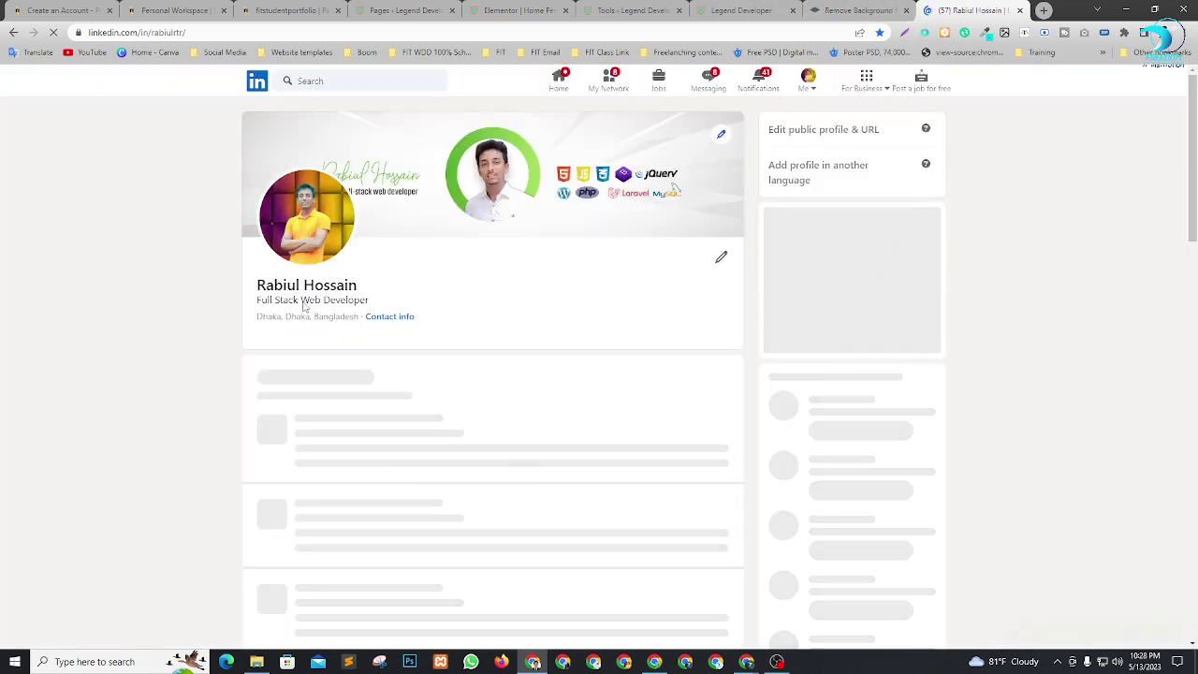
pyautogui.moveTo(257, 307); pyautogui.dragTo(372, 305)
pyautogui.hotkey('ctrl', 'c')
pyautogui.click(517, 8)
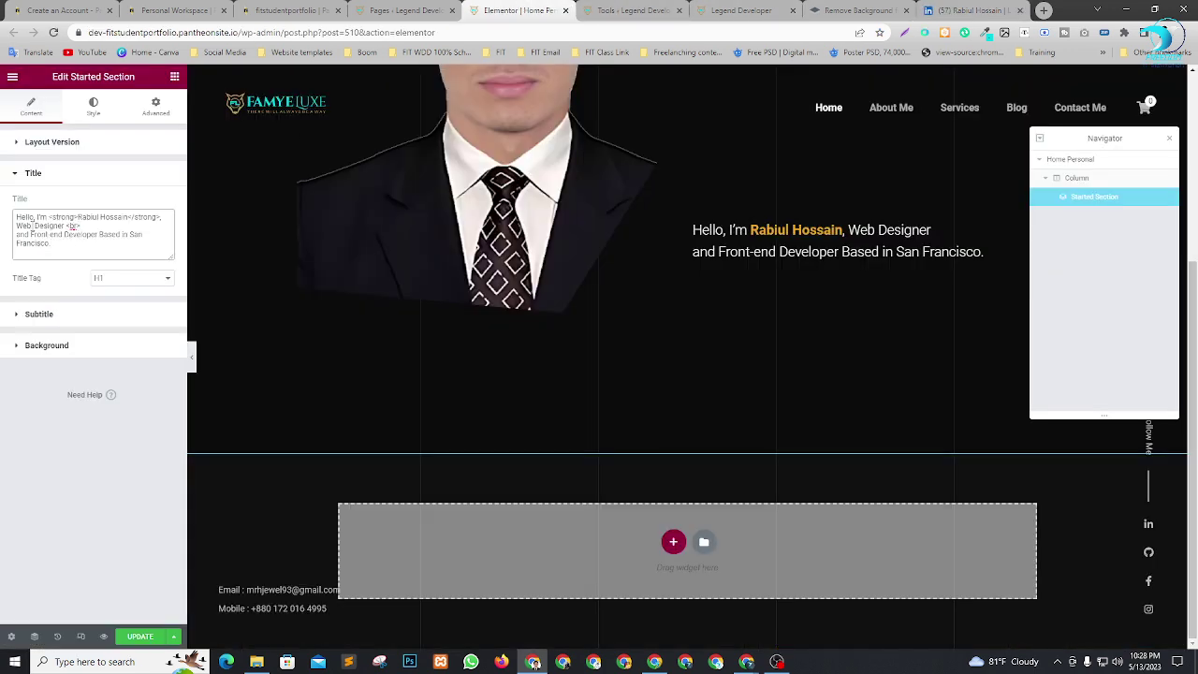
# Make the hero heading end with '& WordPress Expert', using the spell-check fix for 'Expert'.
pyautogui.moveTo(16, 226); pyautogui.dragTo(69, 247)
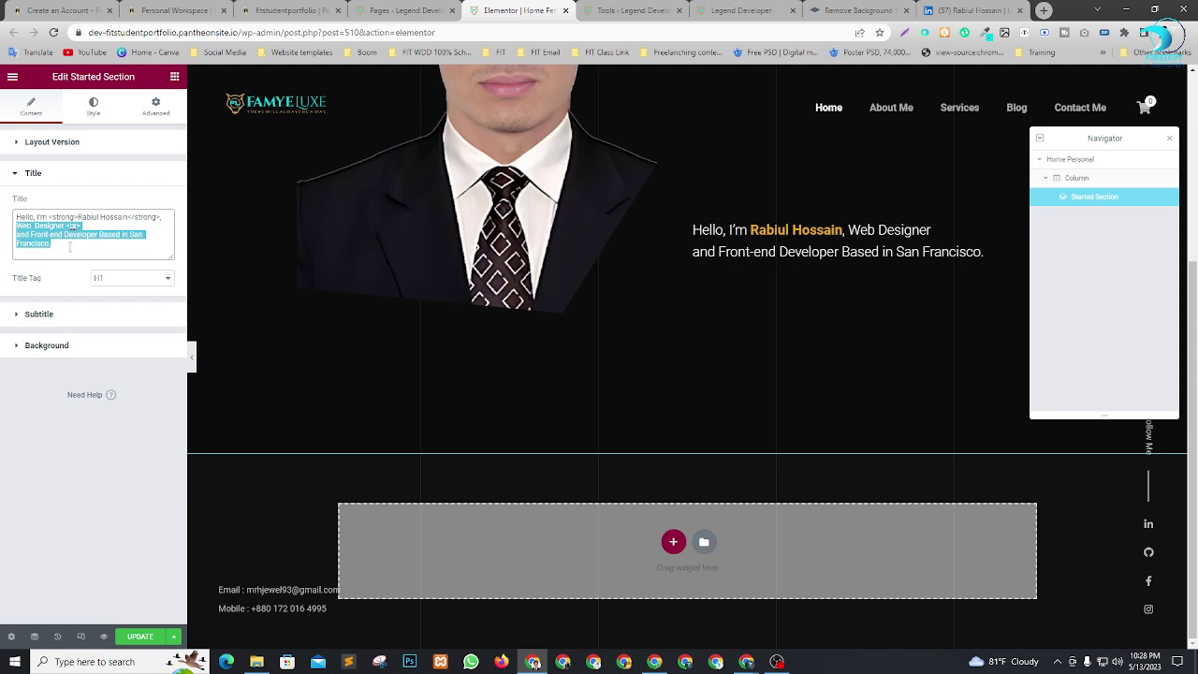
pyautogui.hotkey('ctrl', 'v')
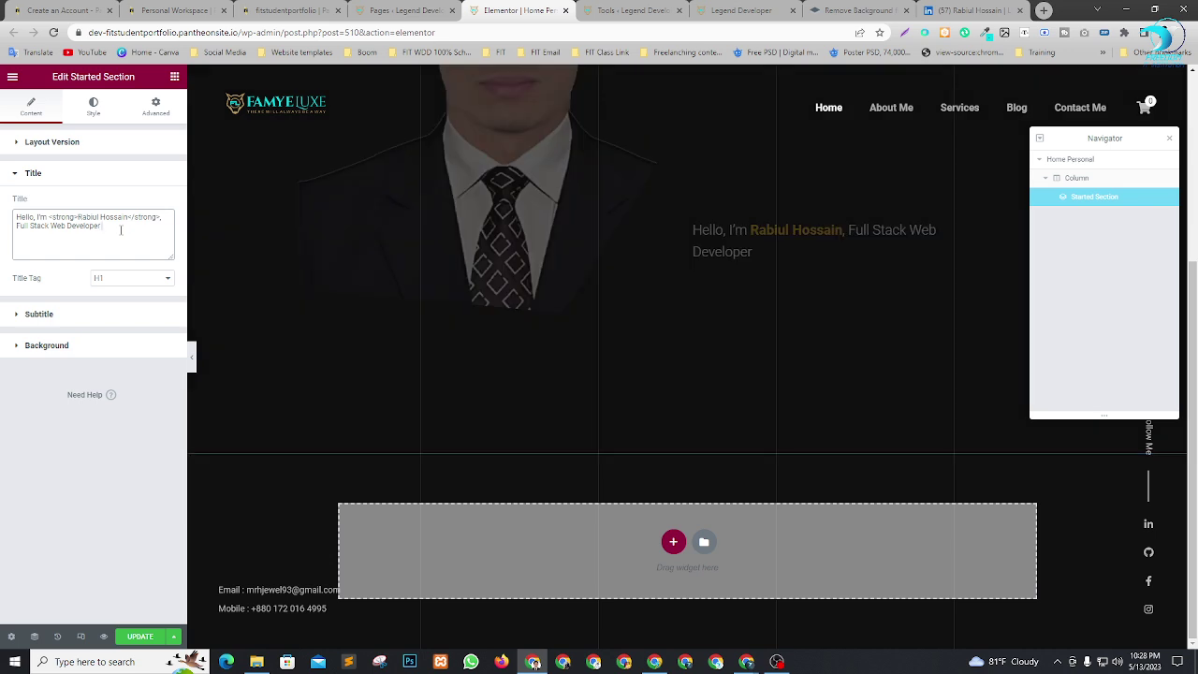
pyautogui.write('& We')
pyautogui.write('ord')
pyautogui.write('P')
pyautogui.write('res')
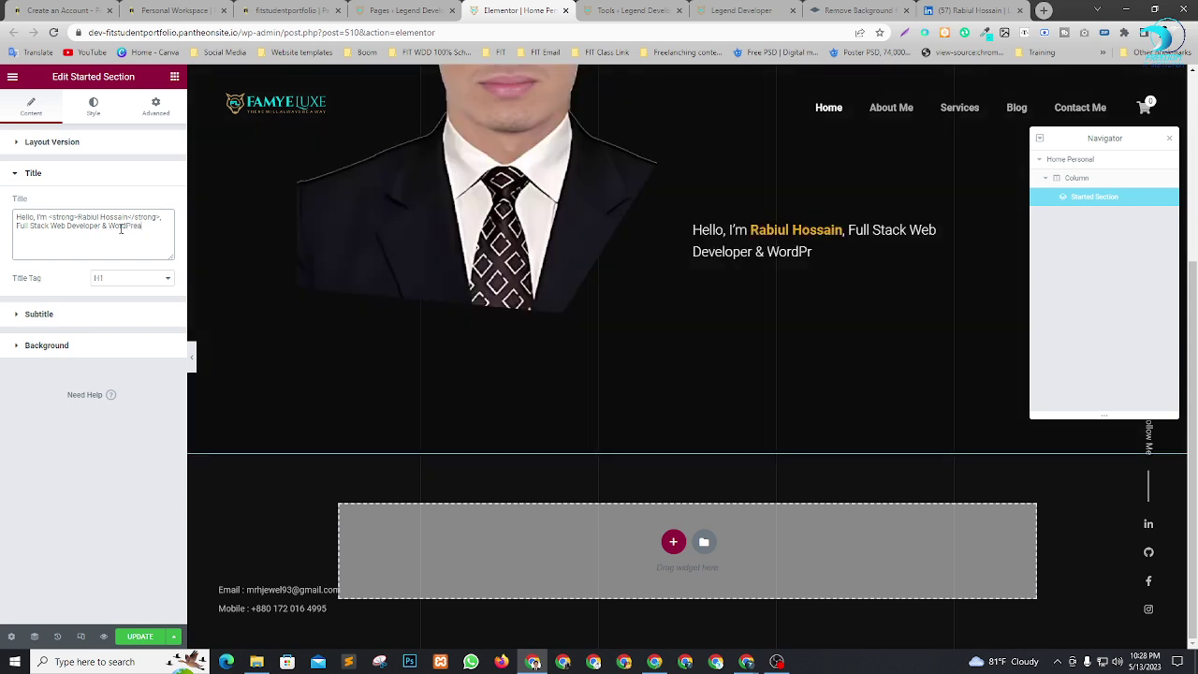
pyautogui.press('BackSpace')
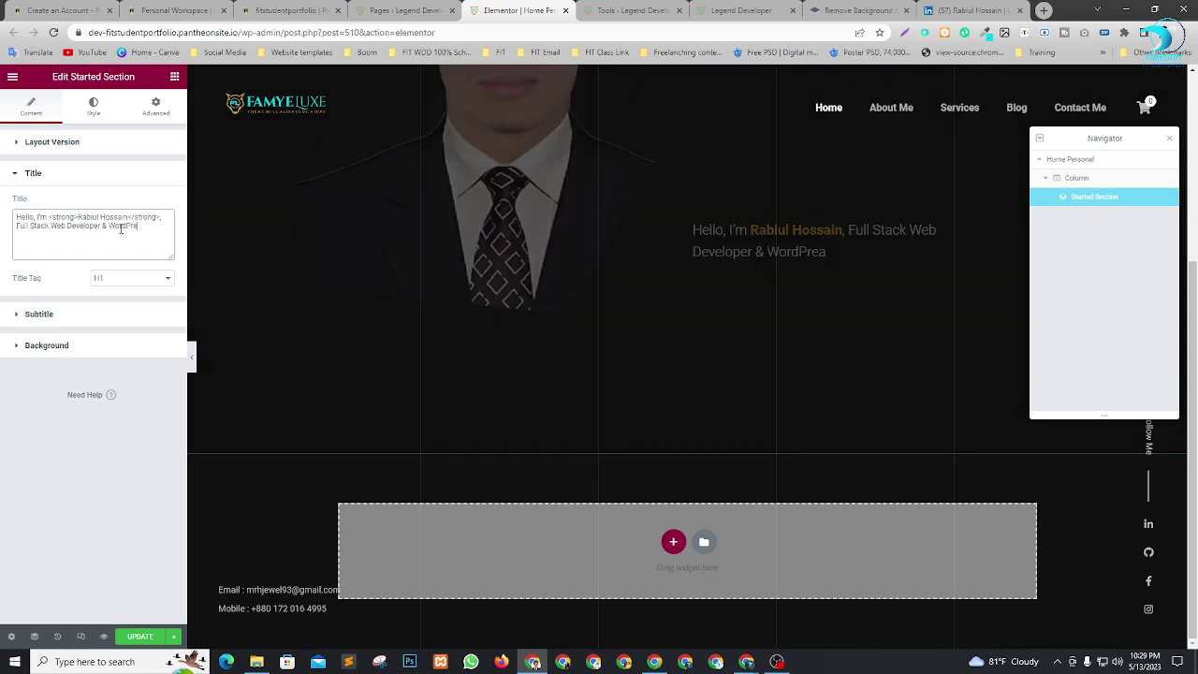
pyautogui.write('ss Ex')
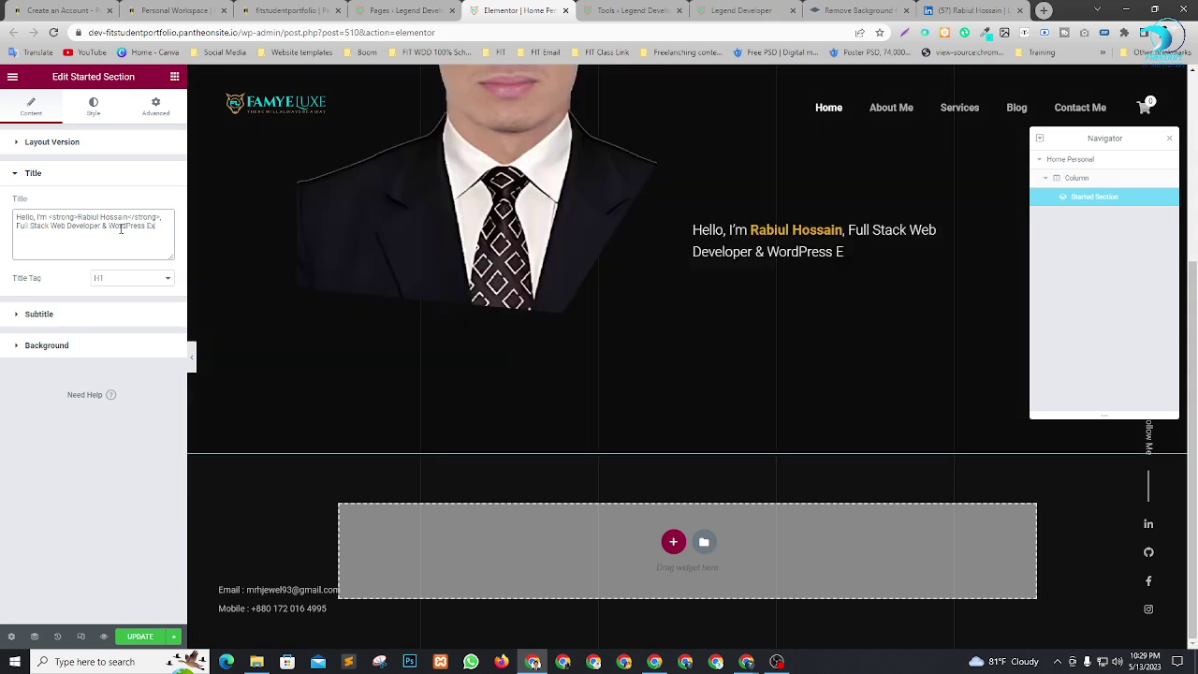
pyautogui.write('pete')
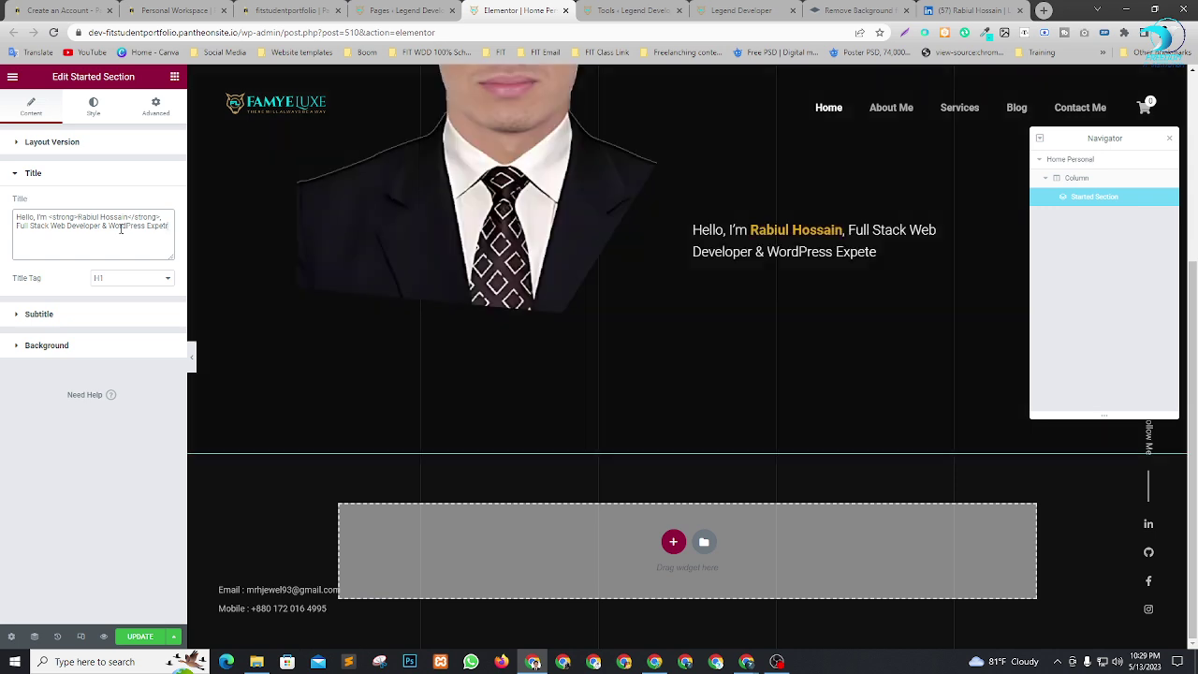
pyautogui.press('BackSpace')
pyautogui.write('rt')
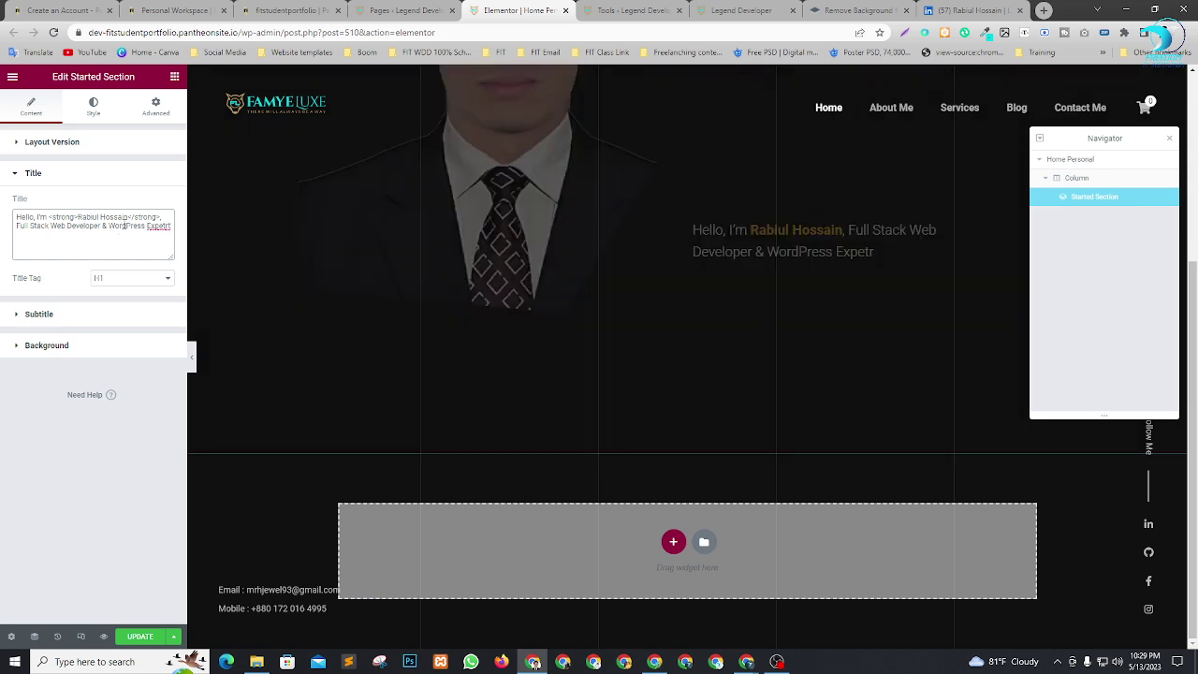
pyautogui.rightClick(154, 226)
pyautogui.click(164, 232)
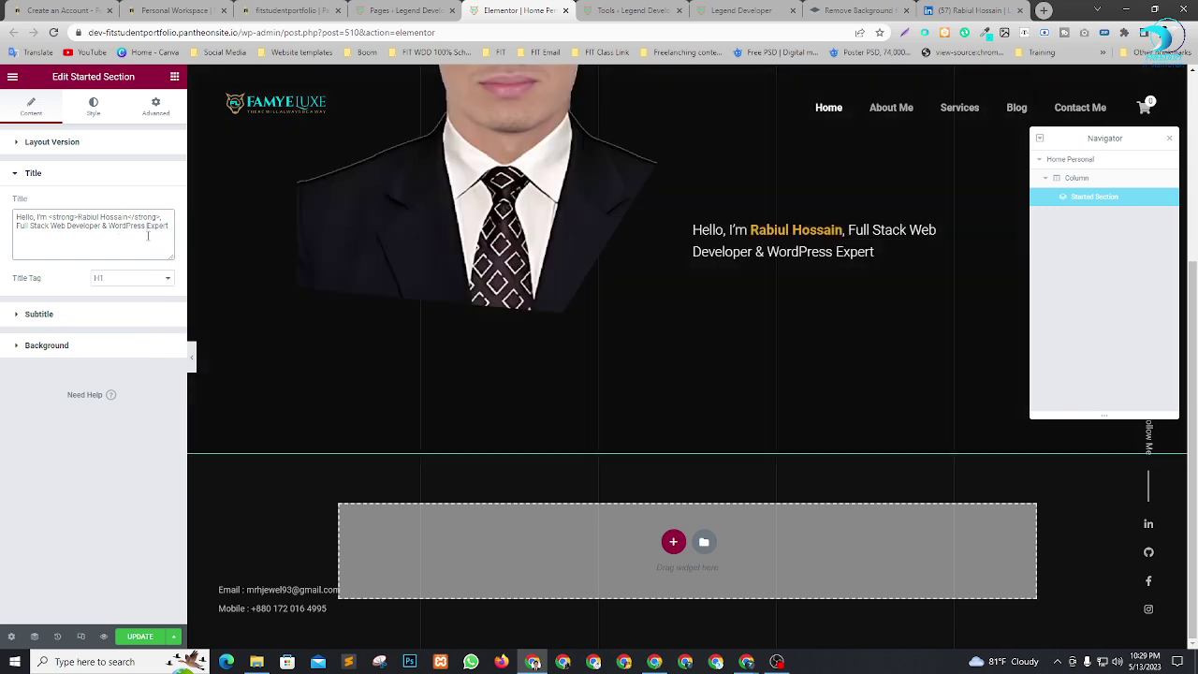
# Save the updated home page with UPDATE.
pyautogui.scroll(4, 636, 386)
pyautogui.scroll(-4, 615, 340)
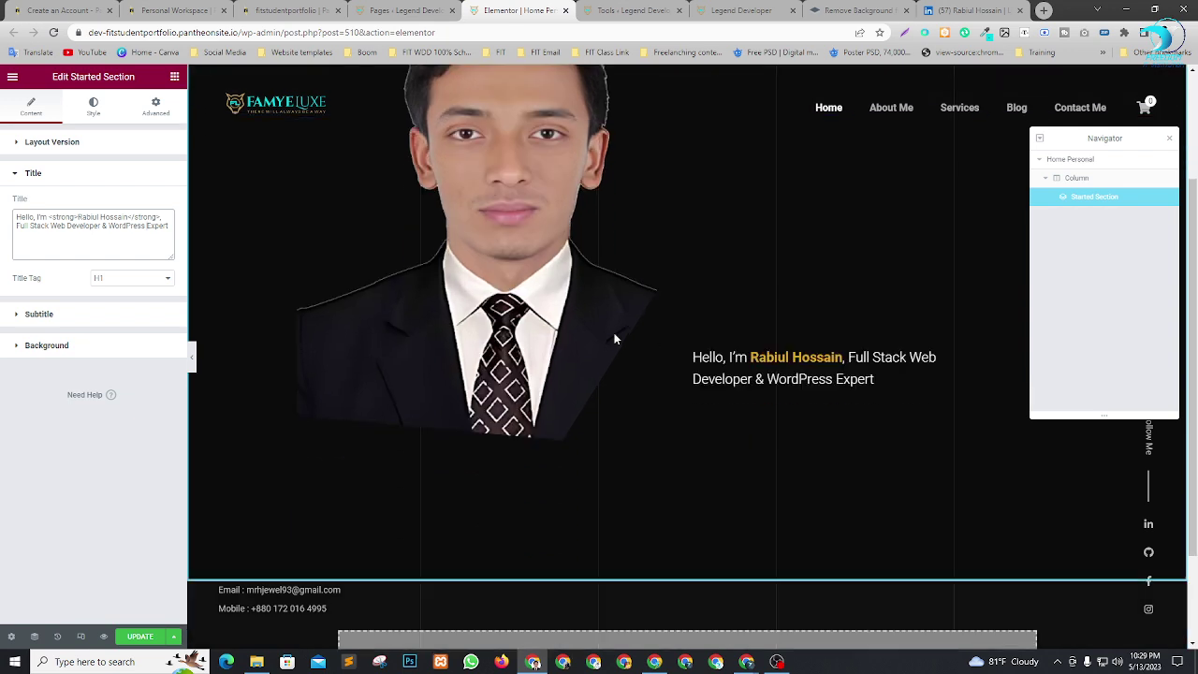
pyautogui.scroll(4, 649, 345)
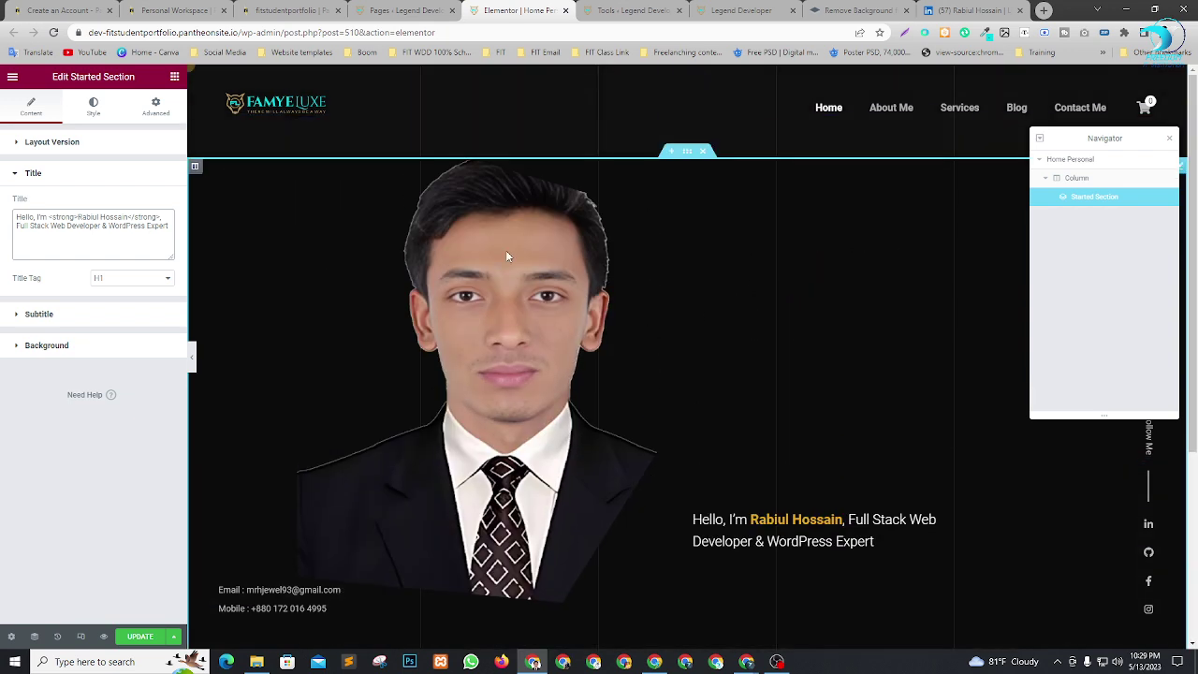
pyautogui.click(140, 637)
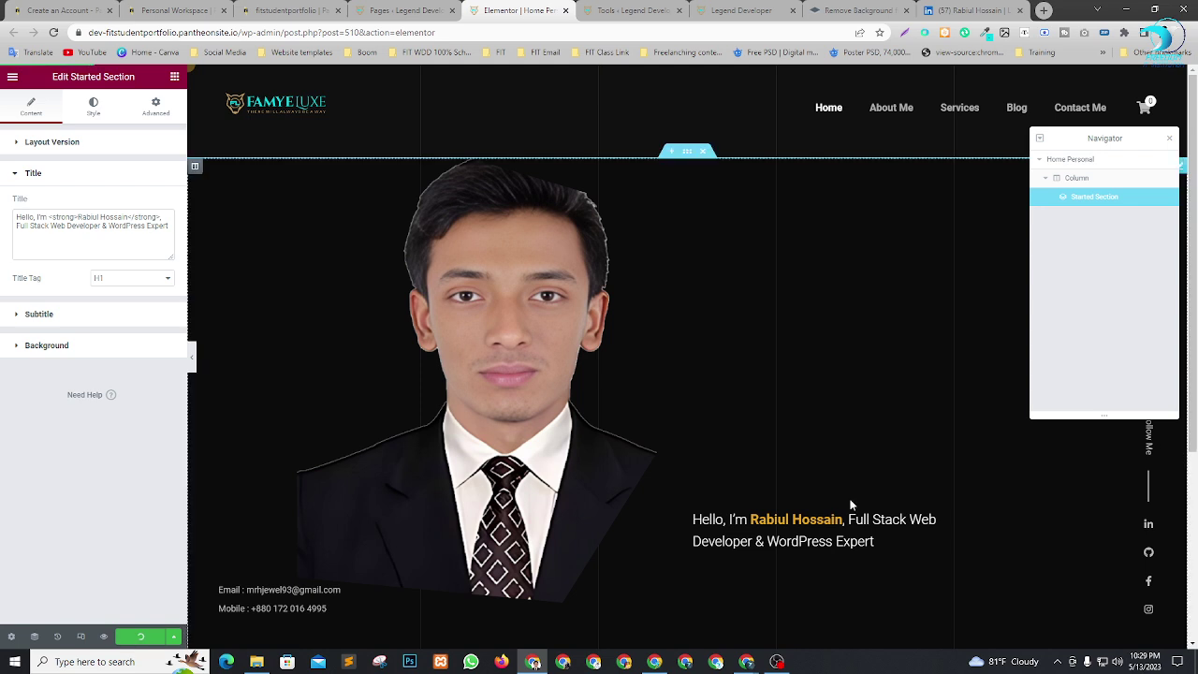
pyautogui.scroll(-2, 513, 274)
pyautogui.scroll(2, 618, 314)
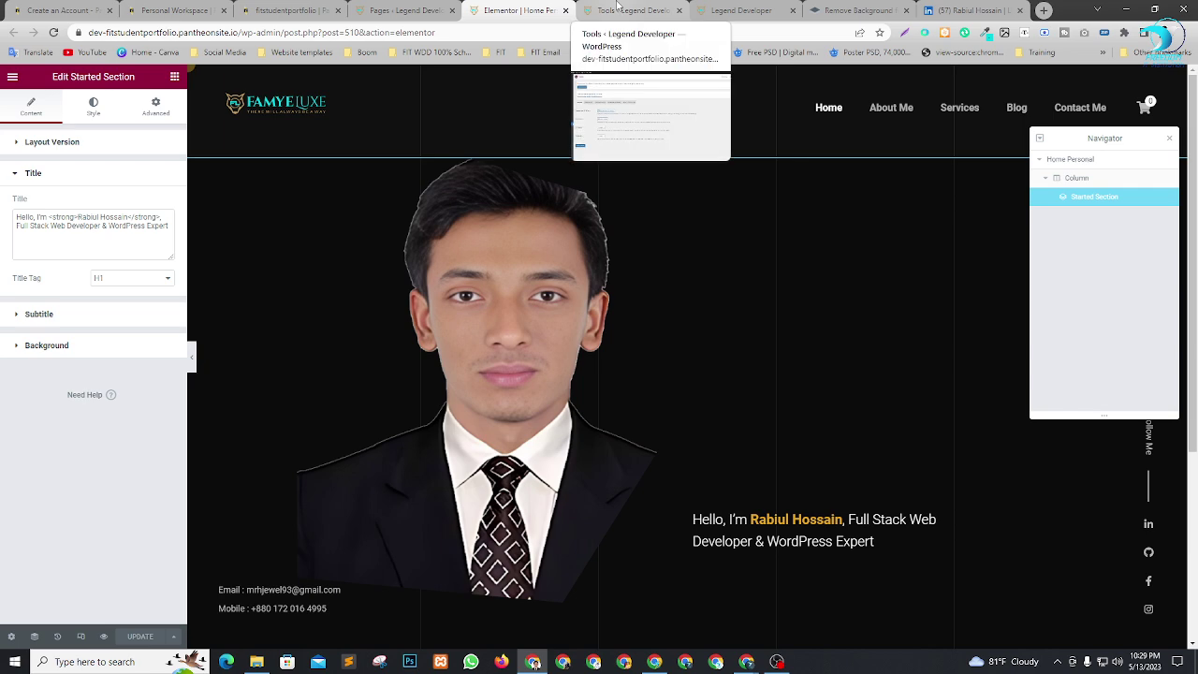
# From the Pages list, open Resume Creative's 'Edit with Elementor' link in a new tab.
pyautogui.click(405, 7)
pyautogui.scroll(-2, 355, 329)
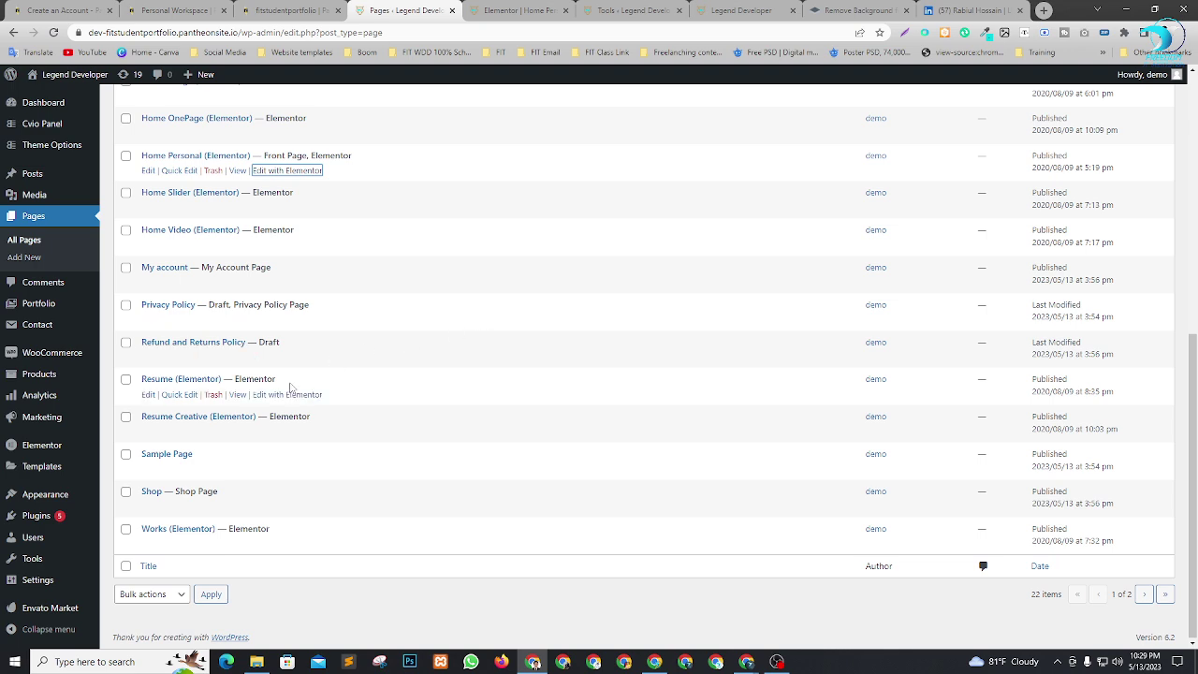
pyautogui.scroll(2, 361, 436)
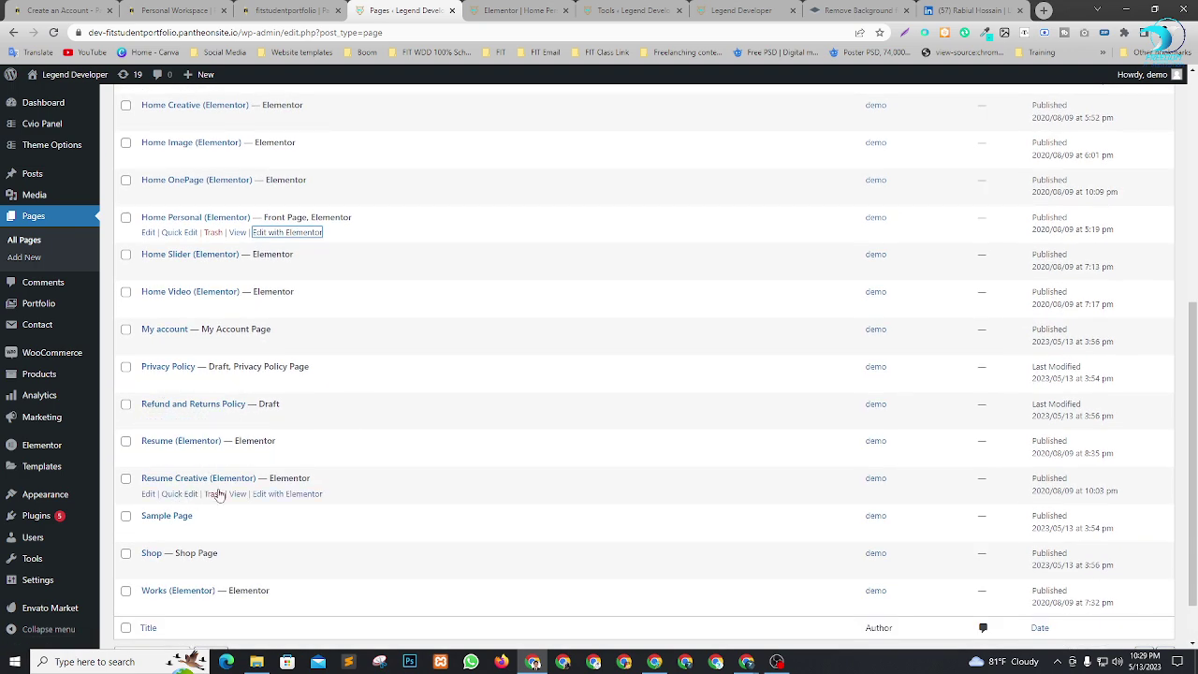
pyautogui.rightClick(274, 503)
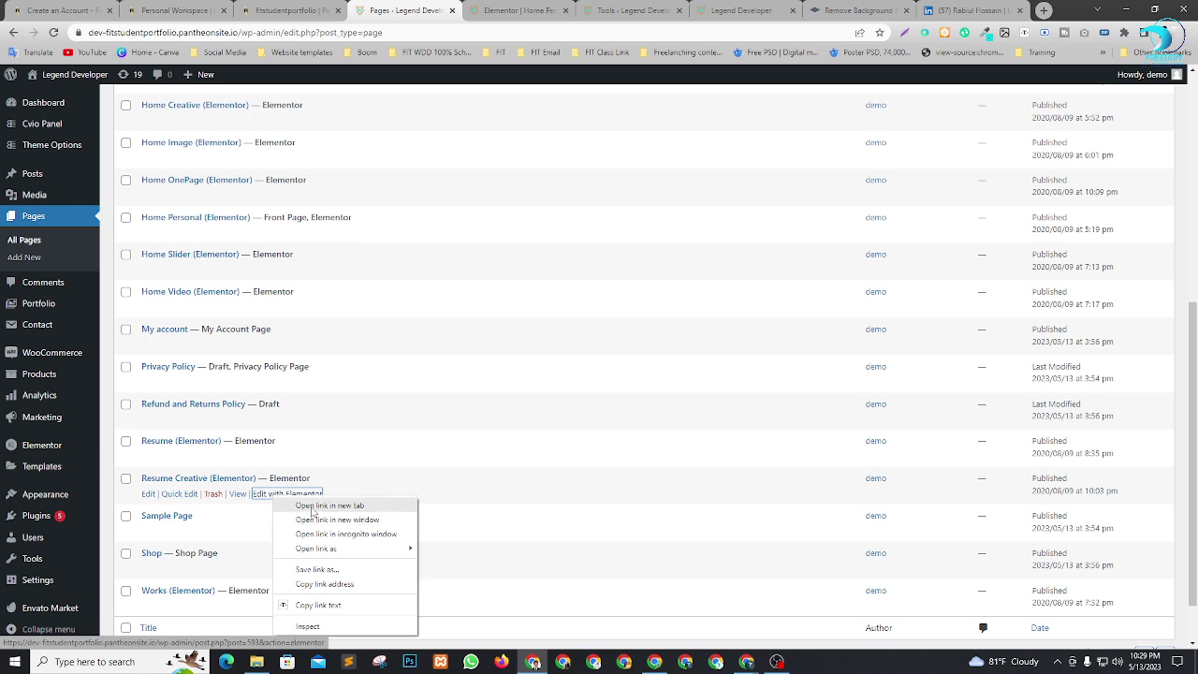
pyautogui.click(309, 506)
pyautogui.click(480, 9)
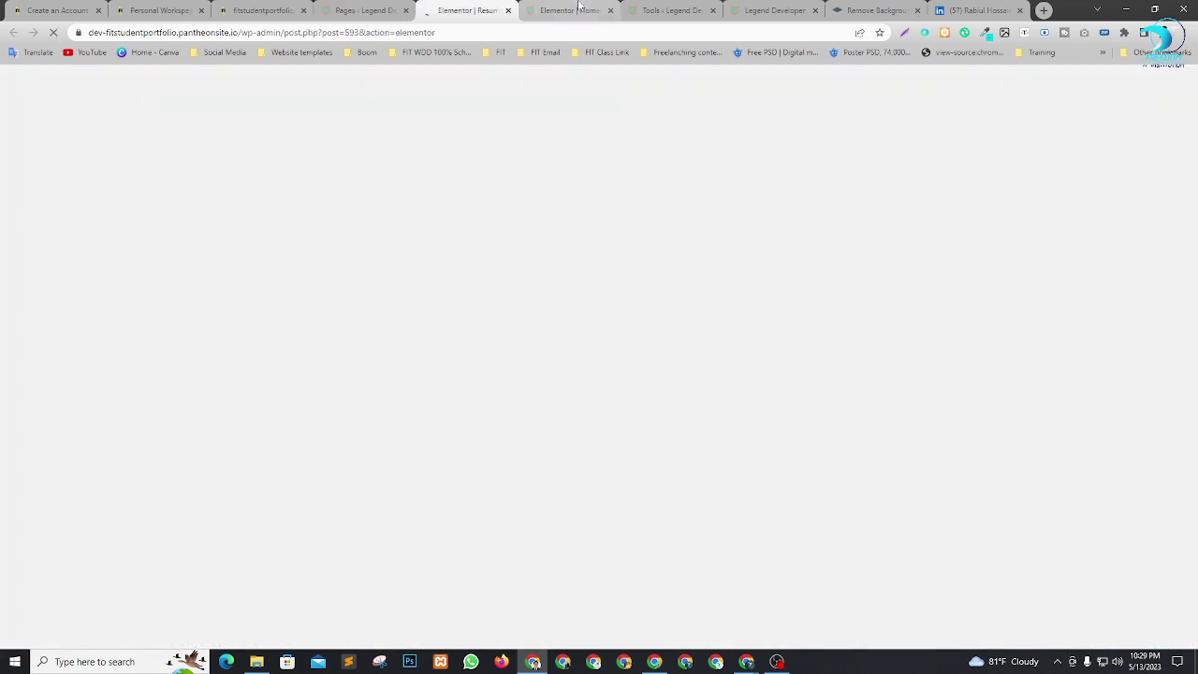
pyautogui.click(576, 10)
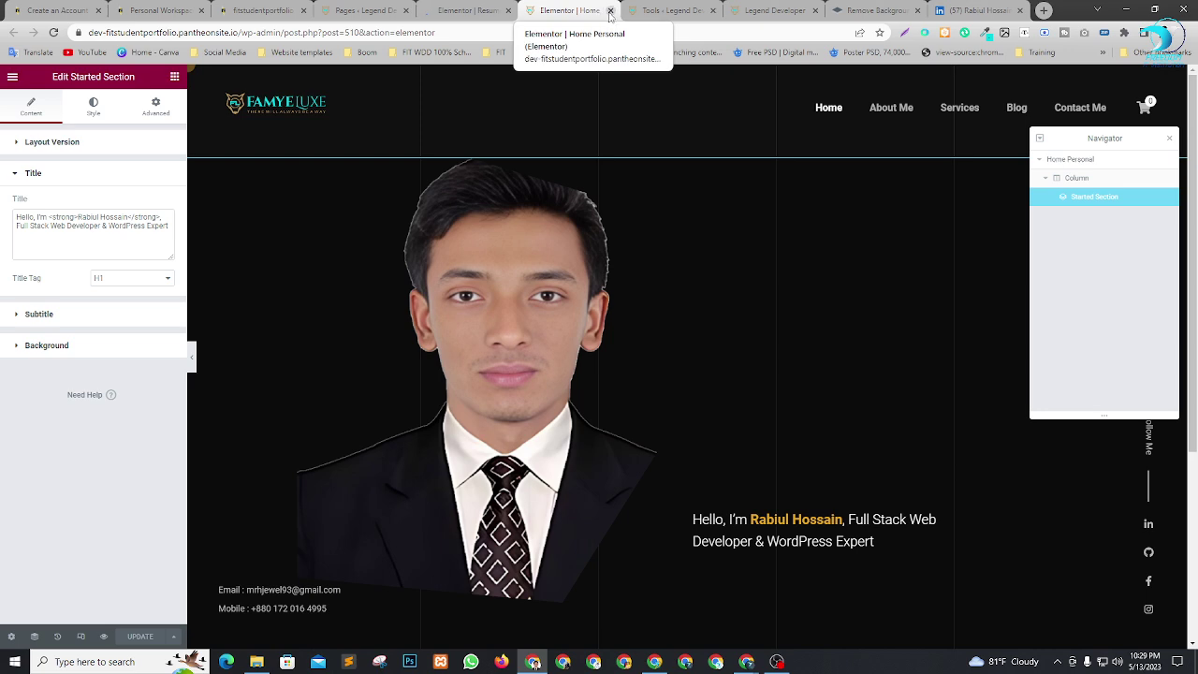
# Close the Home editor, Tools, Legend Developer and remove.bg tabs, then switch to the Resume editor.
pyautogui.click(610, 11)
pyautogui.click(611, 11)
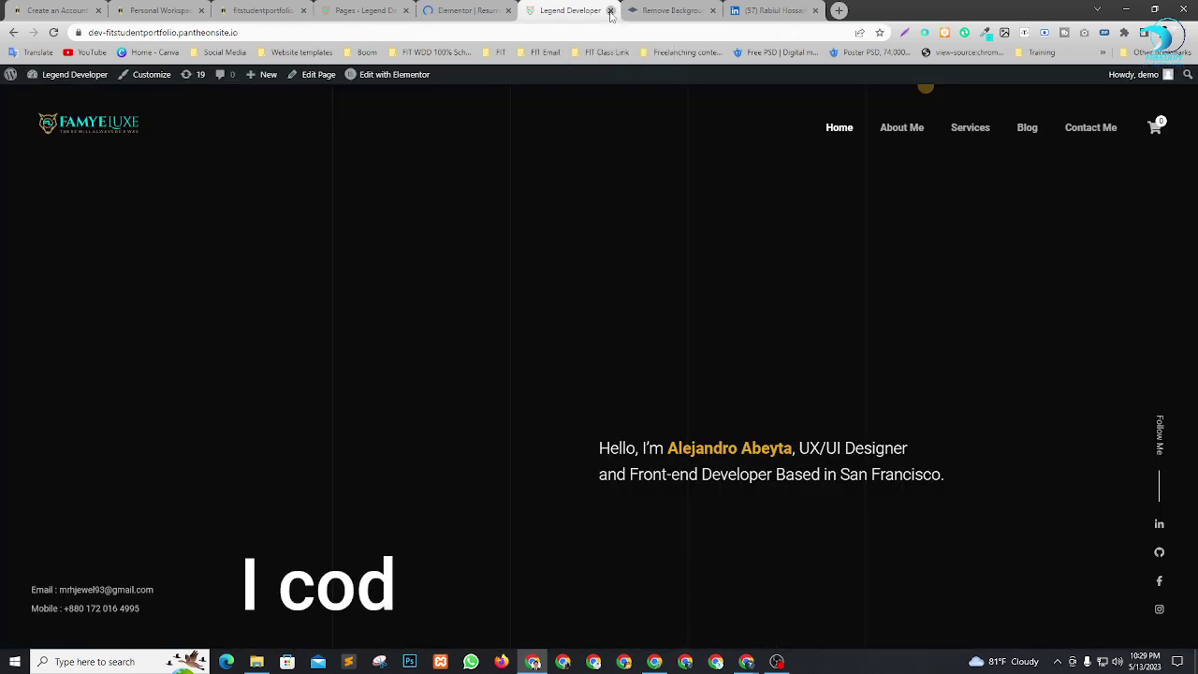
pyautogui.click(611, 11)
pyautogui.click(611, 11)
pyautogui.click(468, 10)
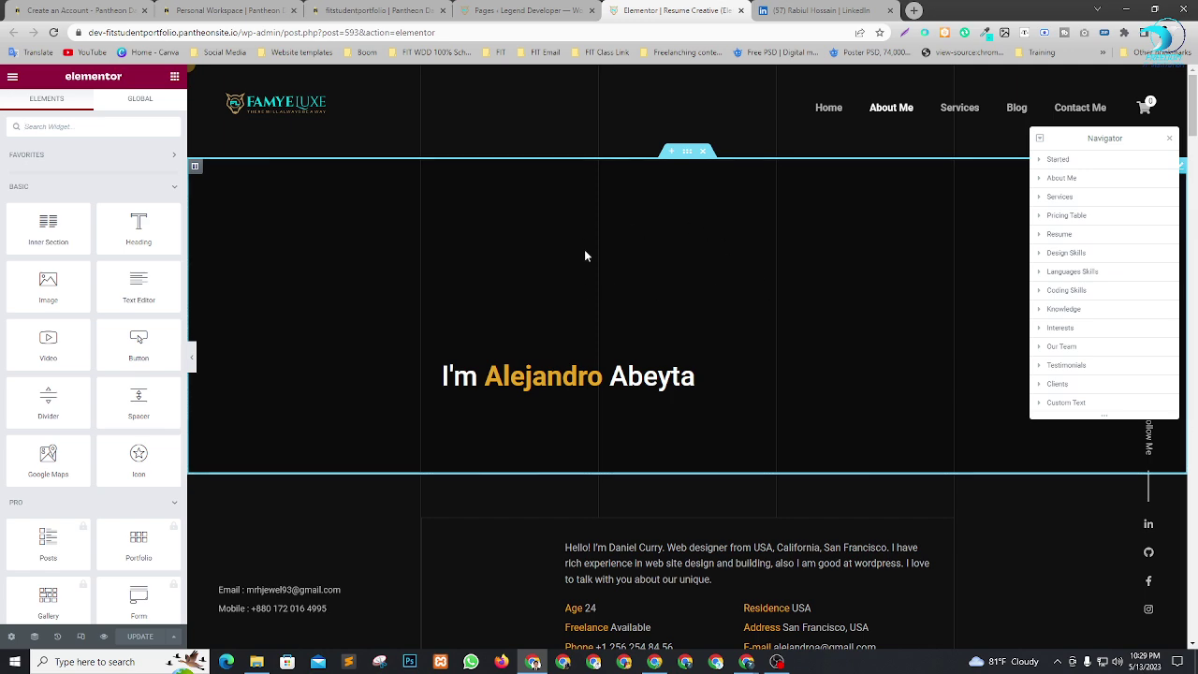
# Use the Navigator to select the hero's Started Section and expand its Title settings.
pyautogui.scroll(-6, 605, 350)
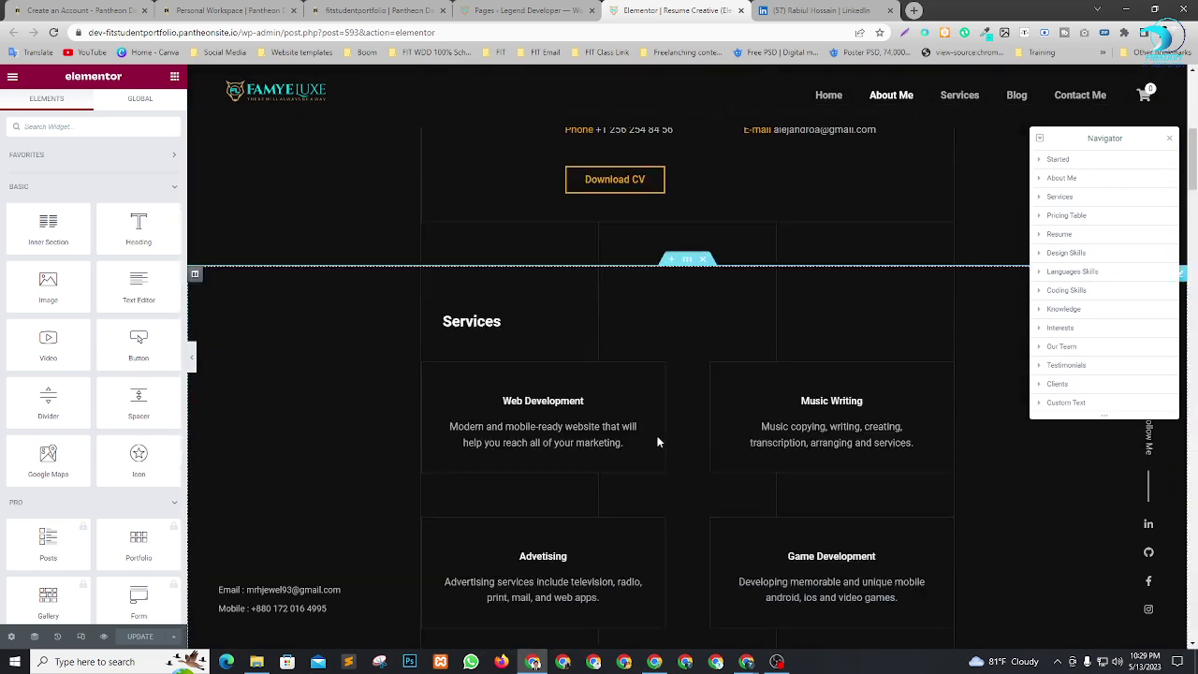
pyautogui.scroll(-5, 658, 442)
pyautogui.scroll(10, 656, 506)
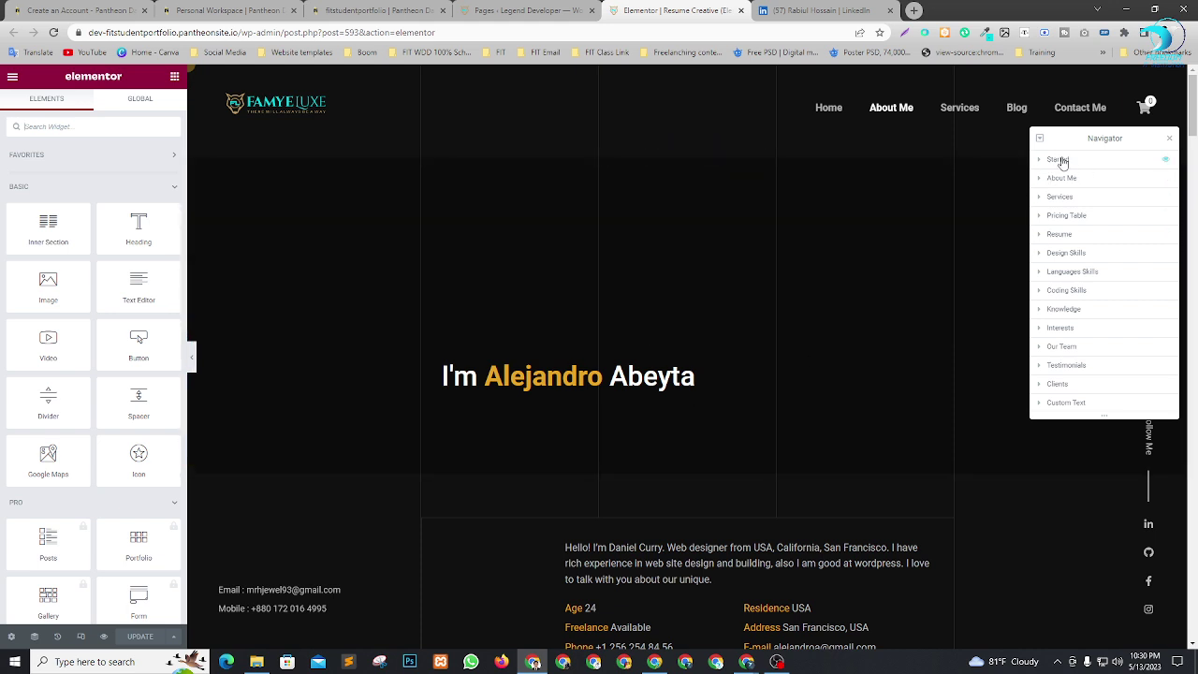
pyautogui.click(1058, 159)
pyautogui.click(1170, 138)
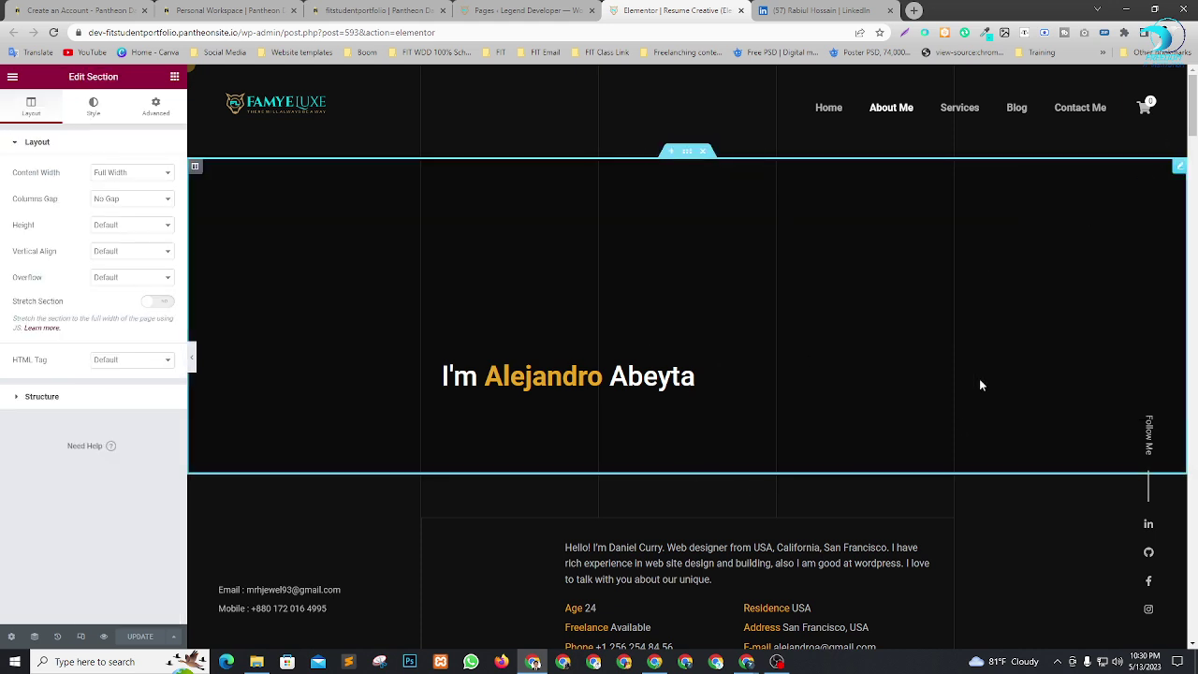
pyautogui.rightClick(925, 200)
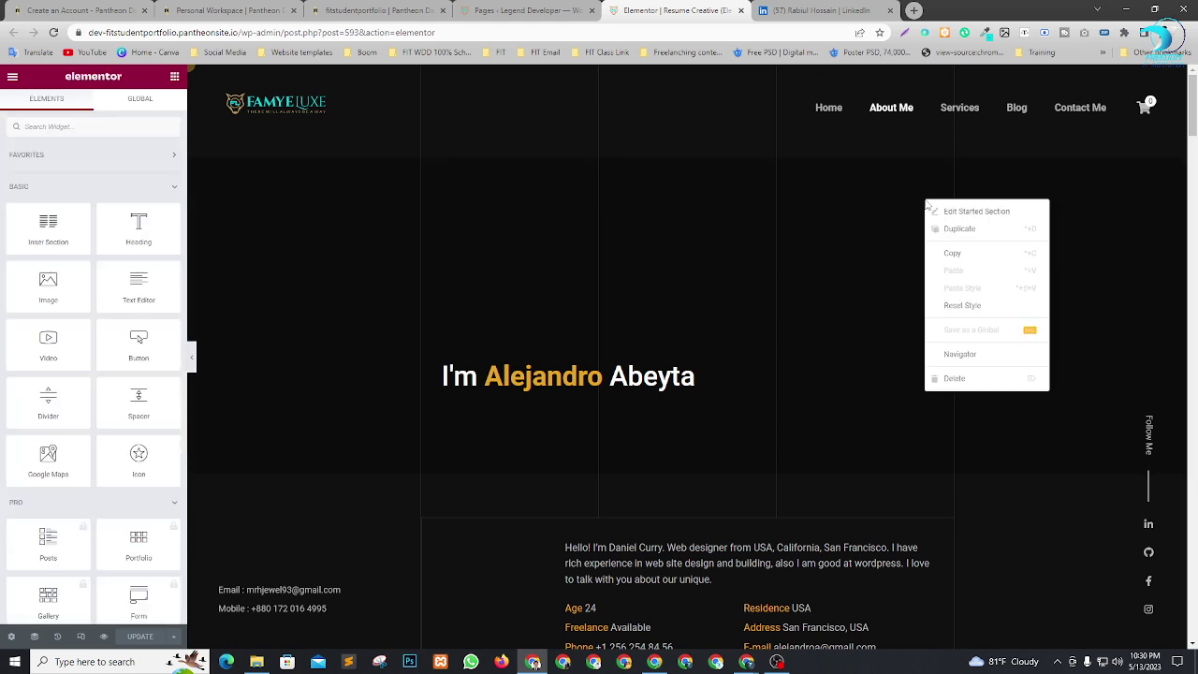
pyautogui.click(969, 359)
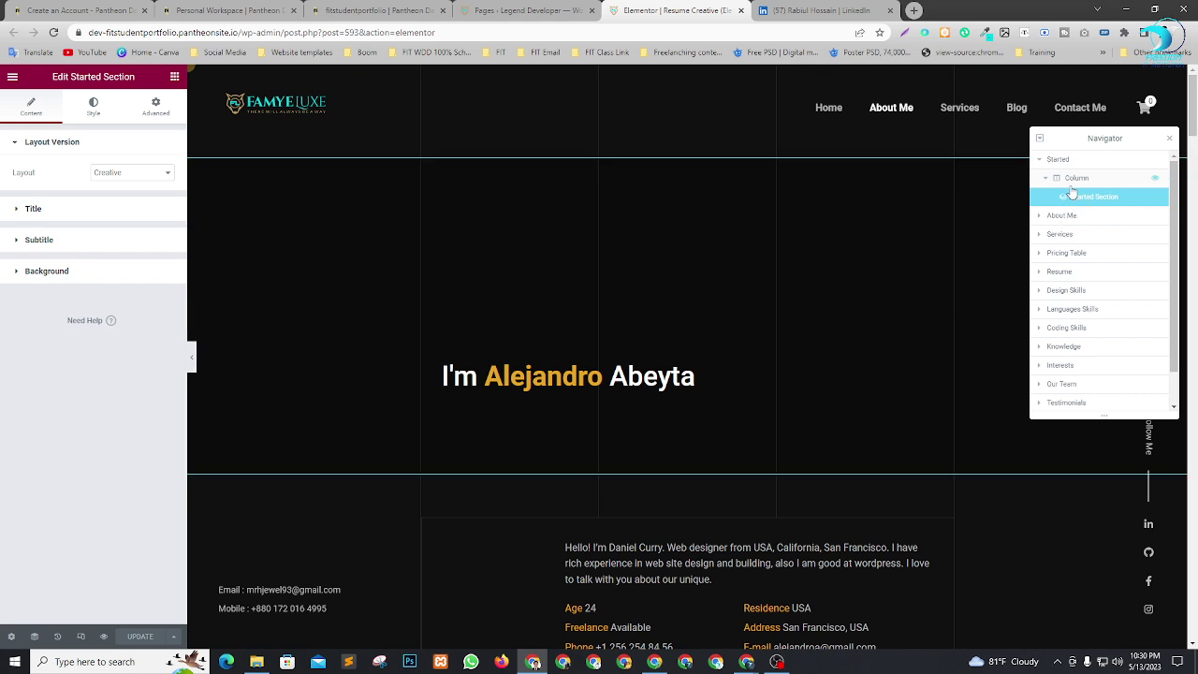
pyautogui.click(1073, 180)
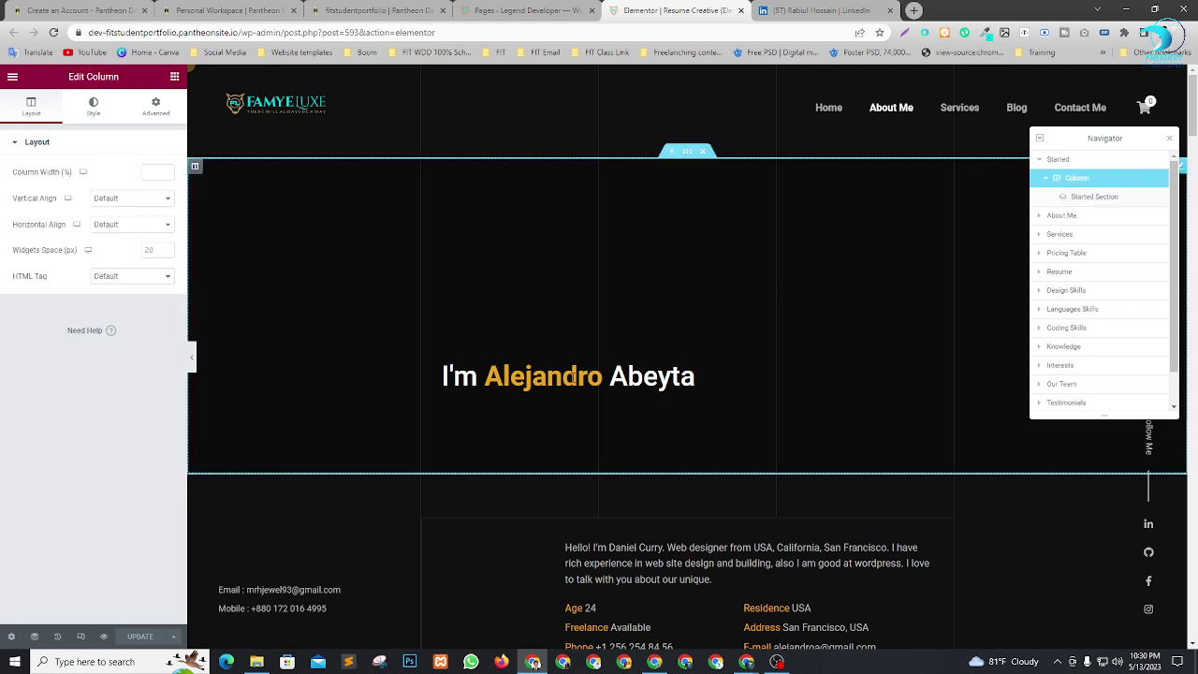
pyautogui.click(1094, 202)
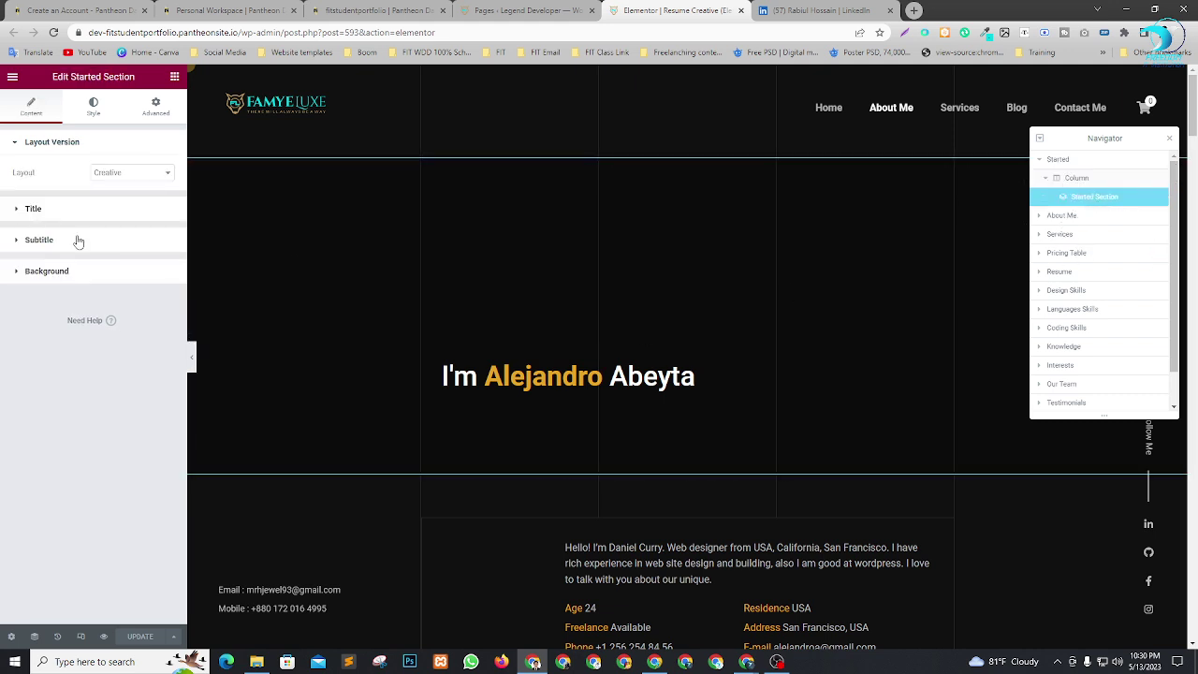
pyautogui.click(17, 209)
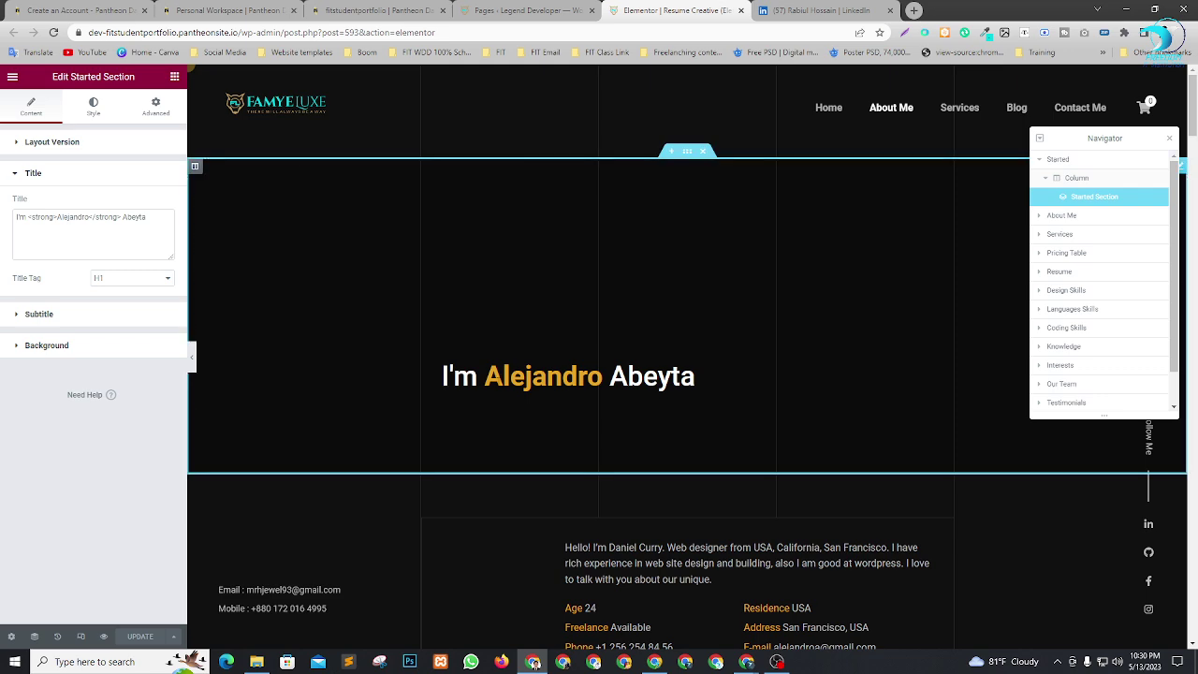
# Copy the profile owner's name from the LinkedIn tab and return to the editor.
pyautogui.hotkey('ctrl', 'Tab')
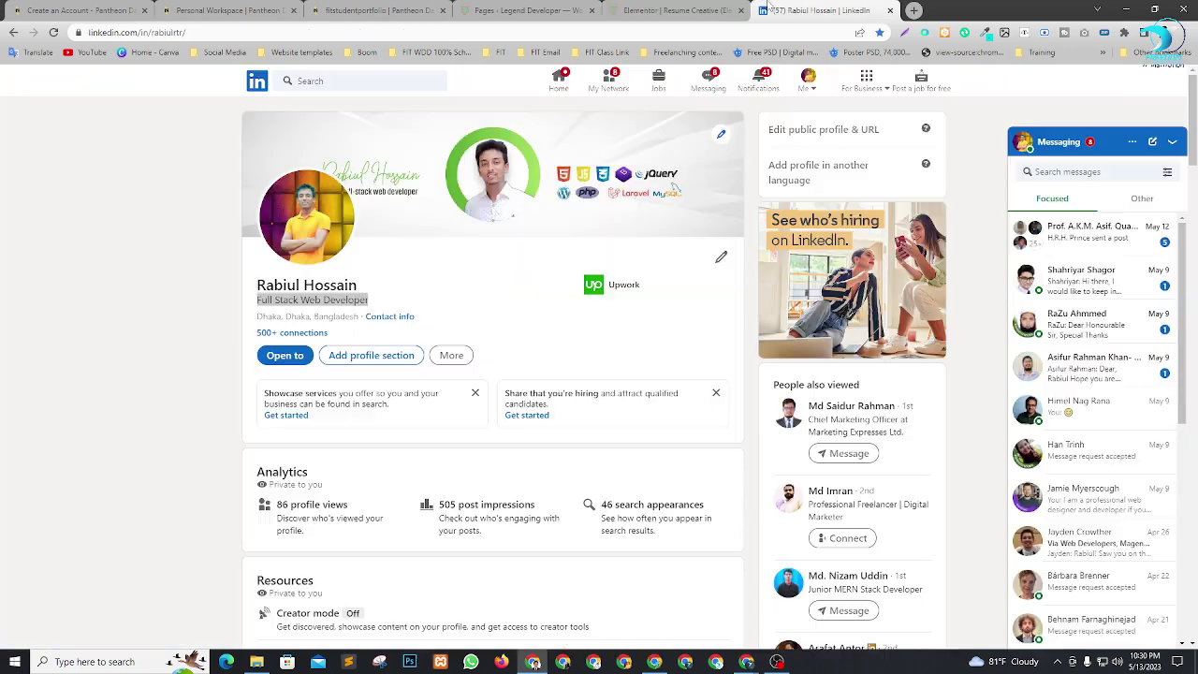
pyautogui.moveTo(255, 286); pyautogui.dragTo(394, 284)
pyautogui.hotkey('ctrl', 'c')
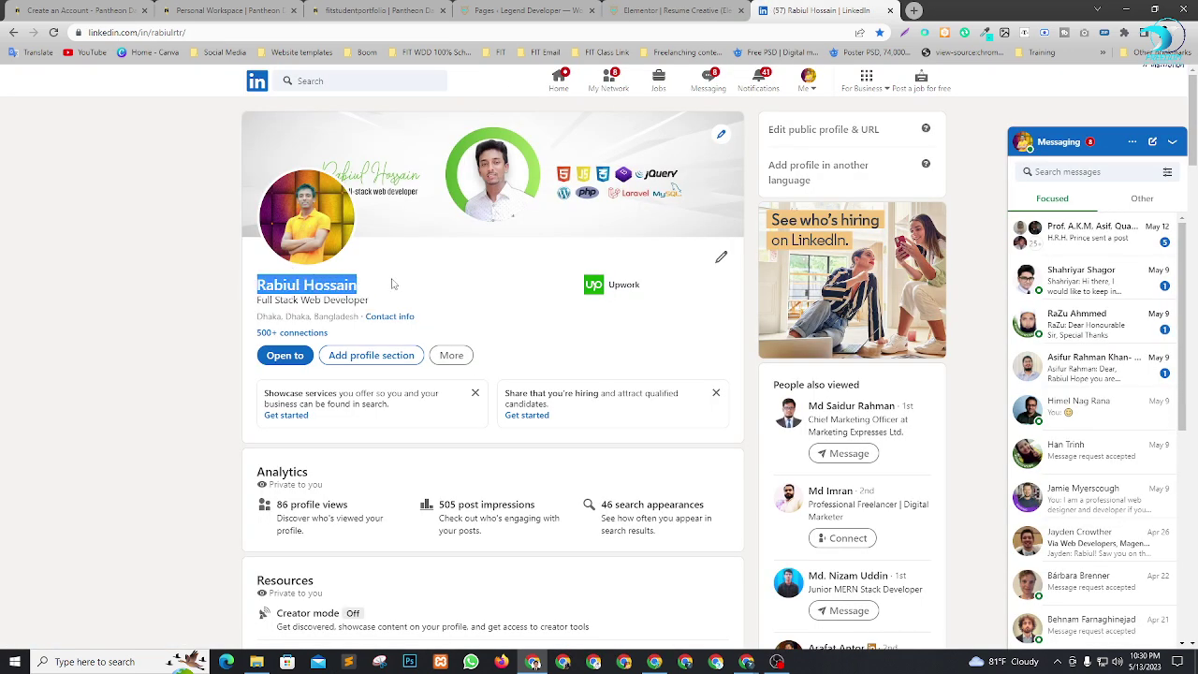
pyautogui.click(629, 9)
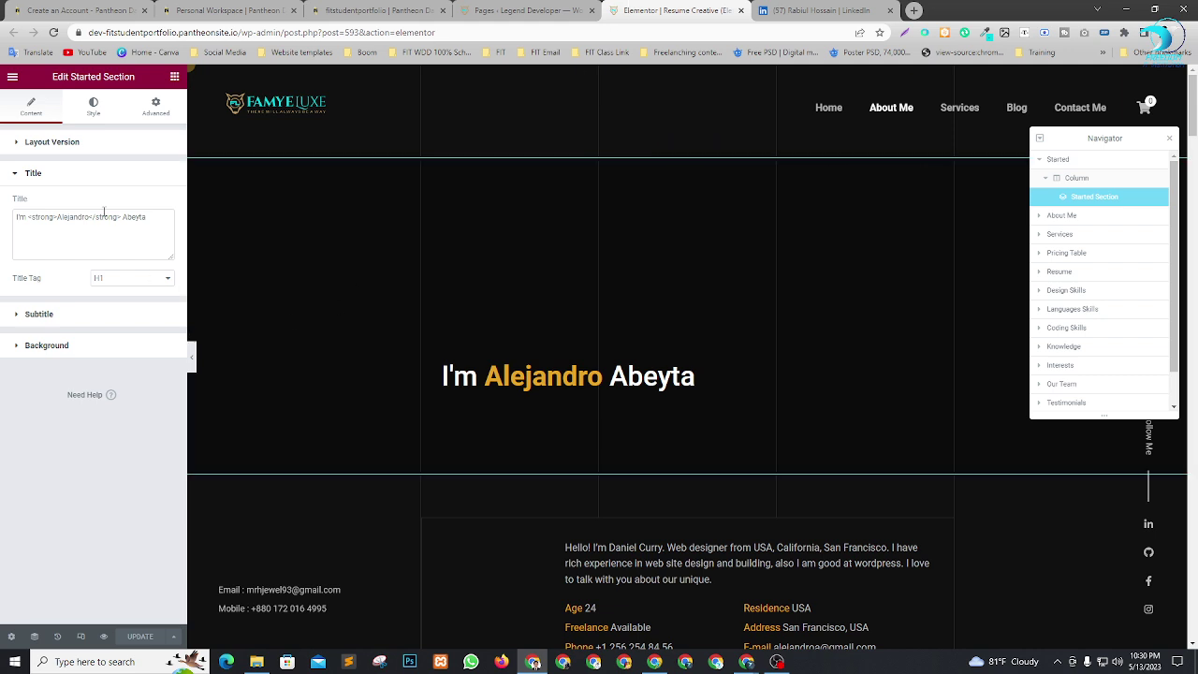
# Replace the placeholder first name and surname in the hero title with the owner's name.
pyautogui.moveTo(55, 217); pyautogui.dragTo(98, 220)
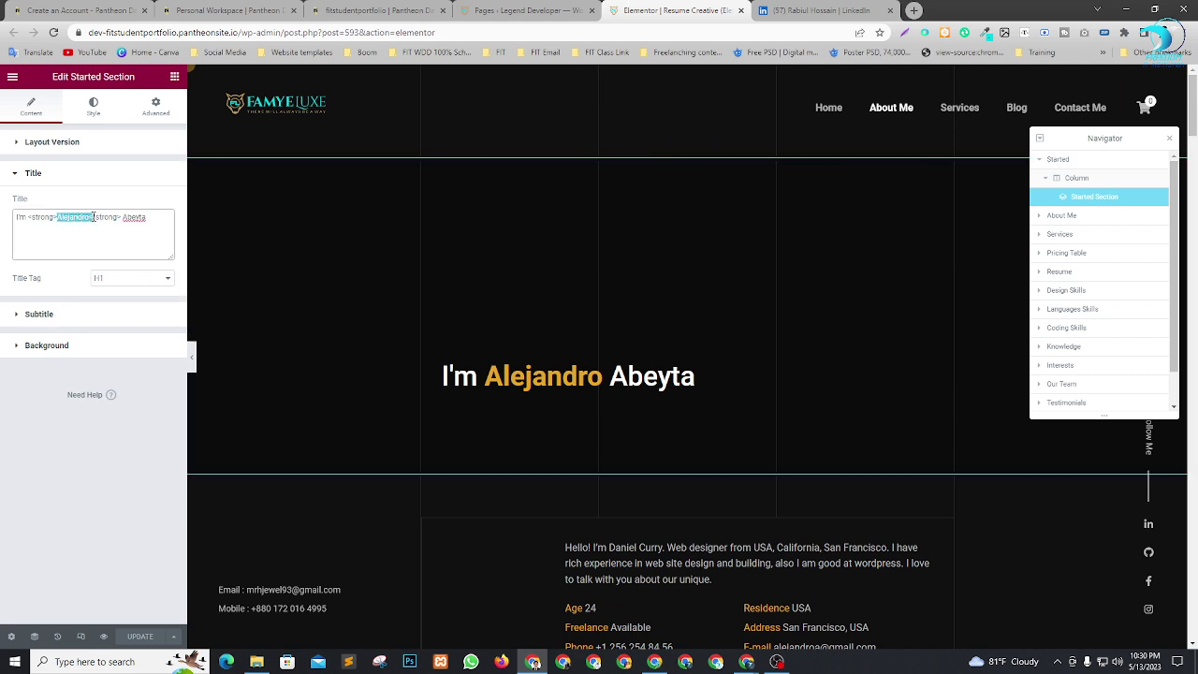
pyautogui.hotkey('ctrl', 'v')
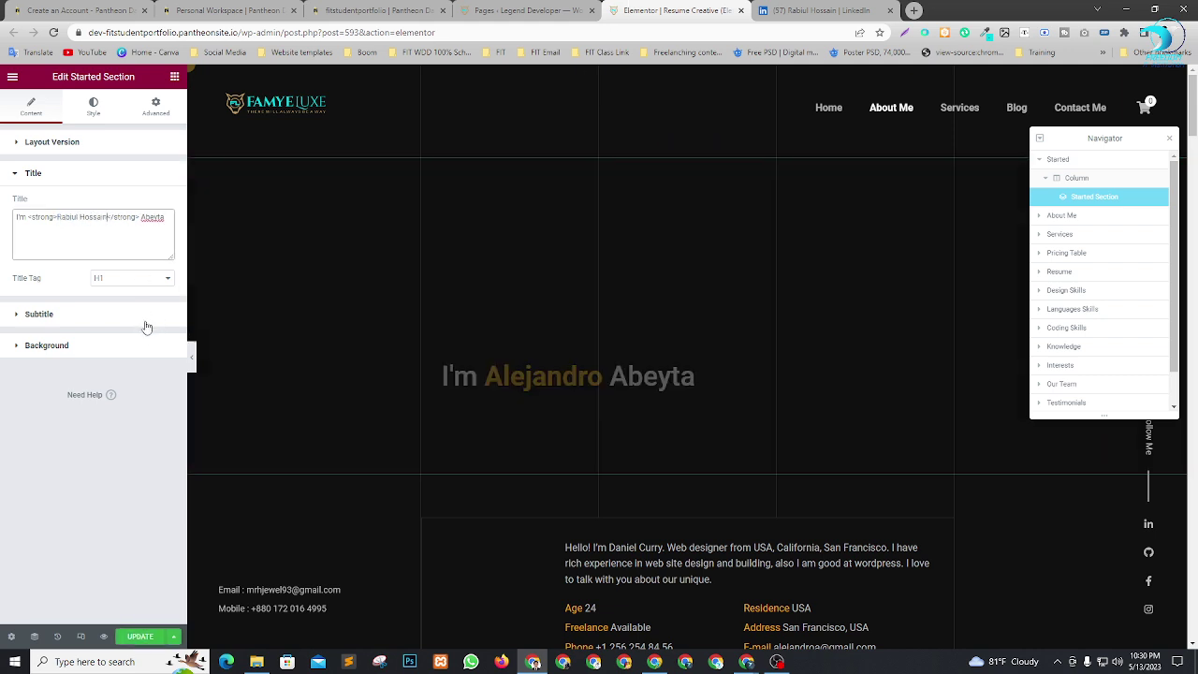
pyautogui.doubleClick(87, 216)
pyautogui.hotkey('ctrl', 'c')
pyautogui.press('BackSpace')
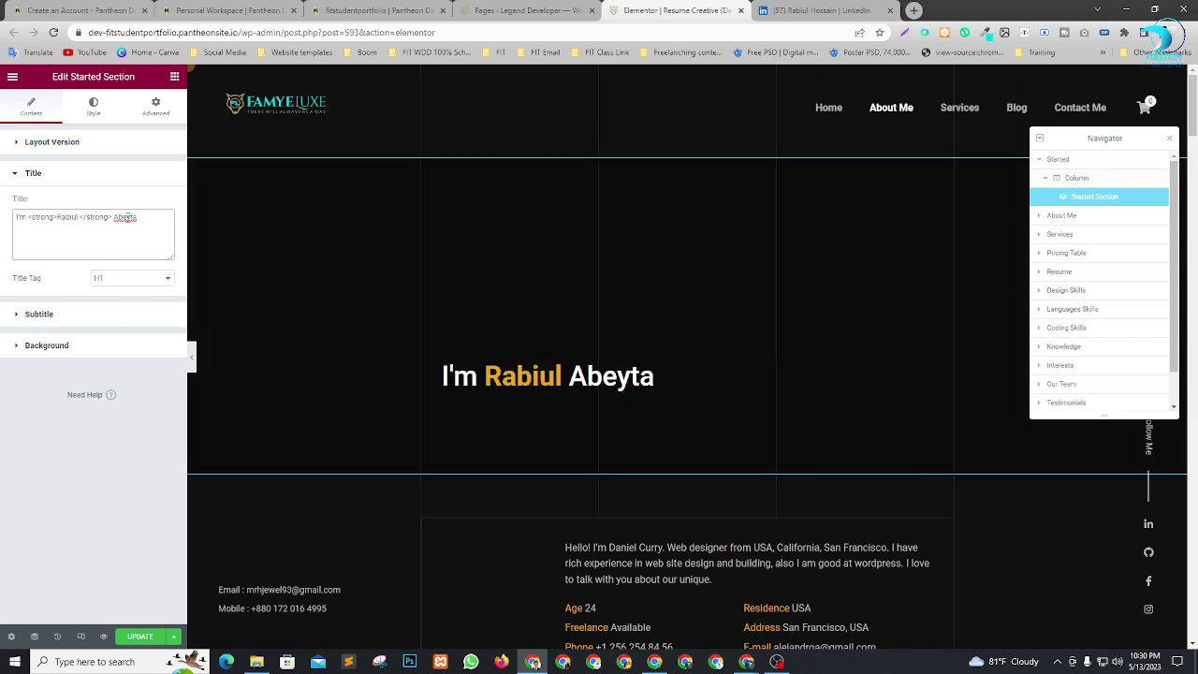
pyautogui.doubleClick(126, 217)
pyautogui.hotkey('ctrl', 'v')
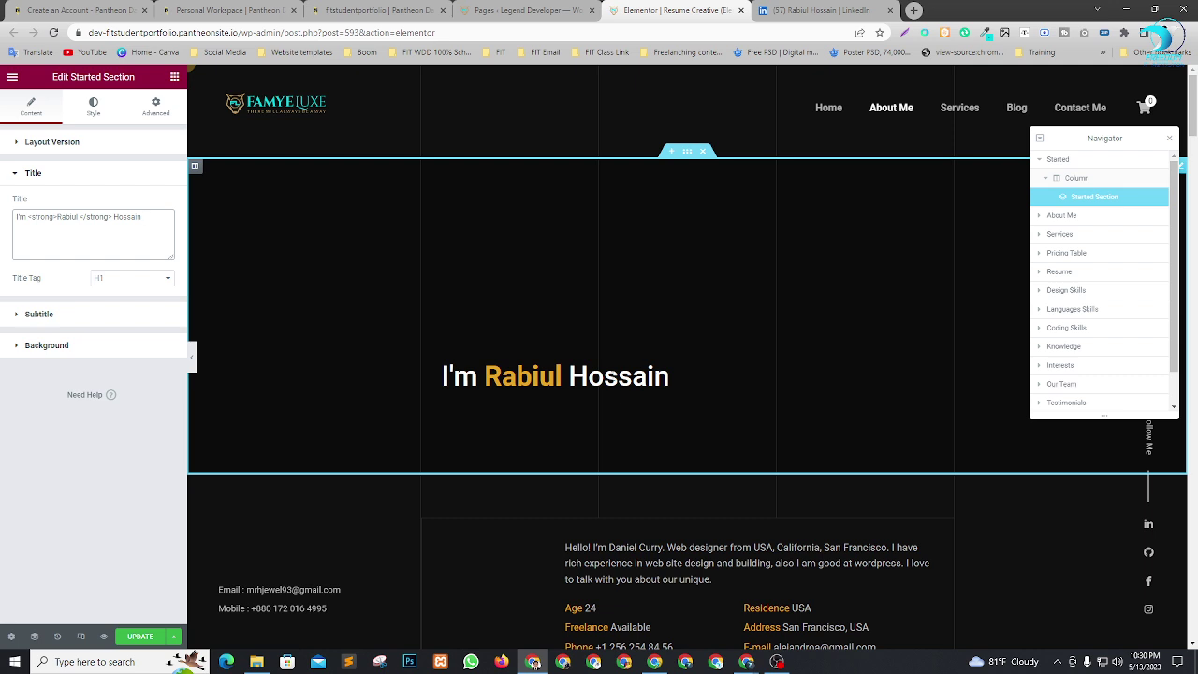
# Set the first rotating subtitle to 'Full Stack Web Developer', copied from the LinkedIn headline.
pyautogui.click(56, 316)
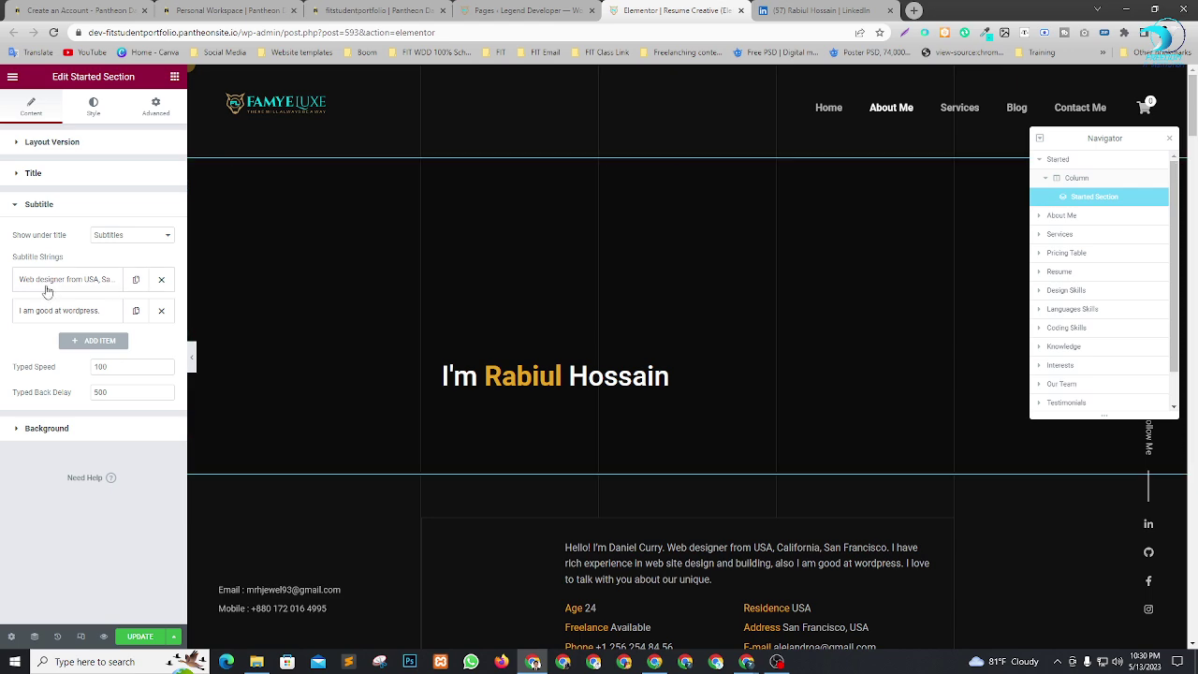
pyautogui.click(61, 281)
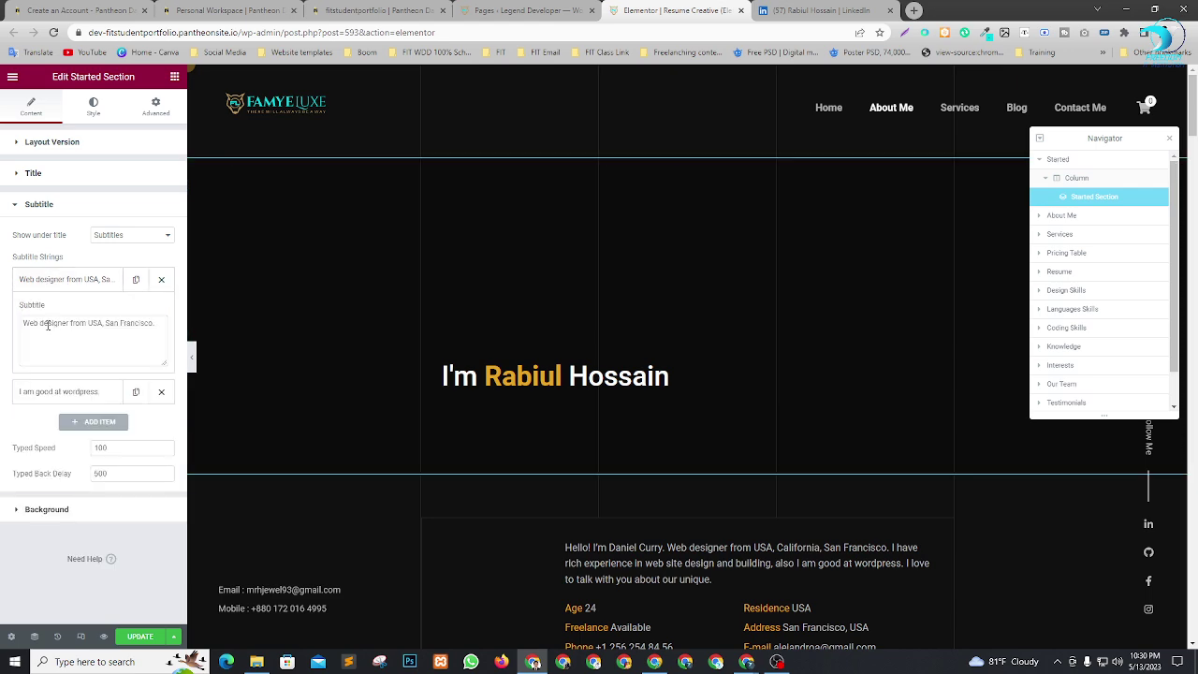
pyautogui.click(803, 11)
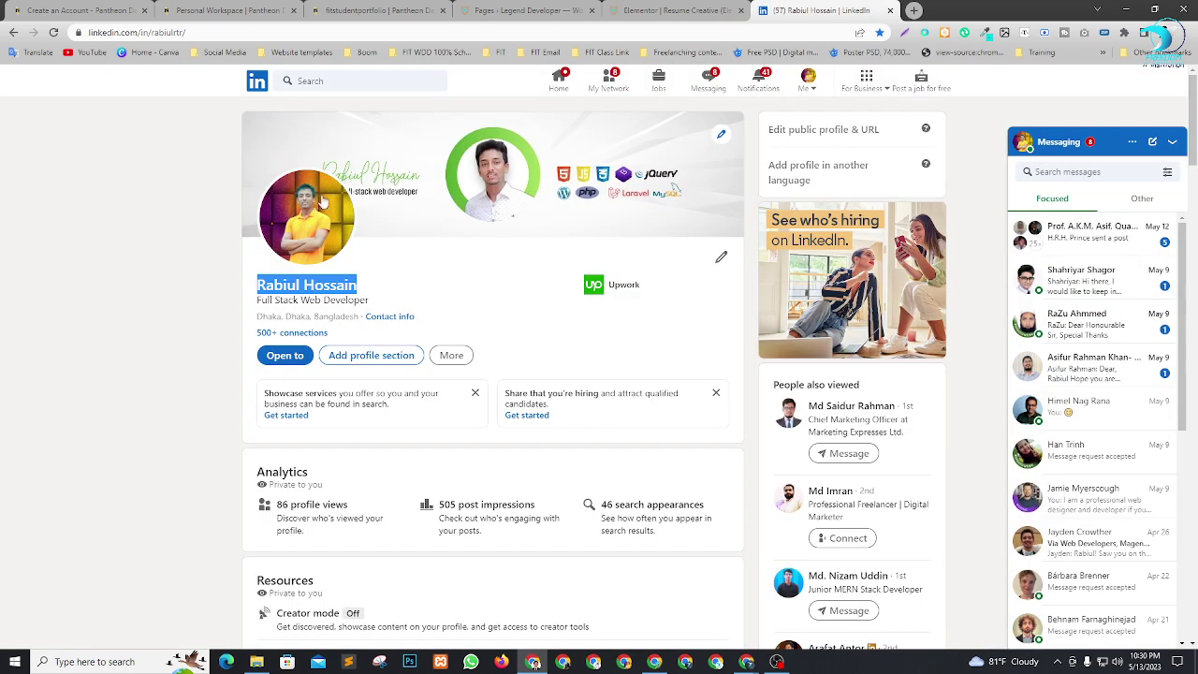
pyautogui.moveTo(380, 305); pyautogui.dragTo(236, 305)
pyautogui.hotkey('ctrl', 'c')
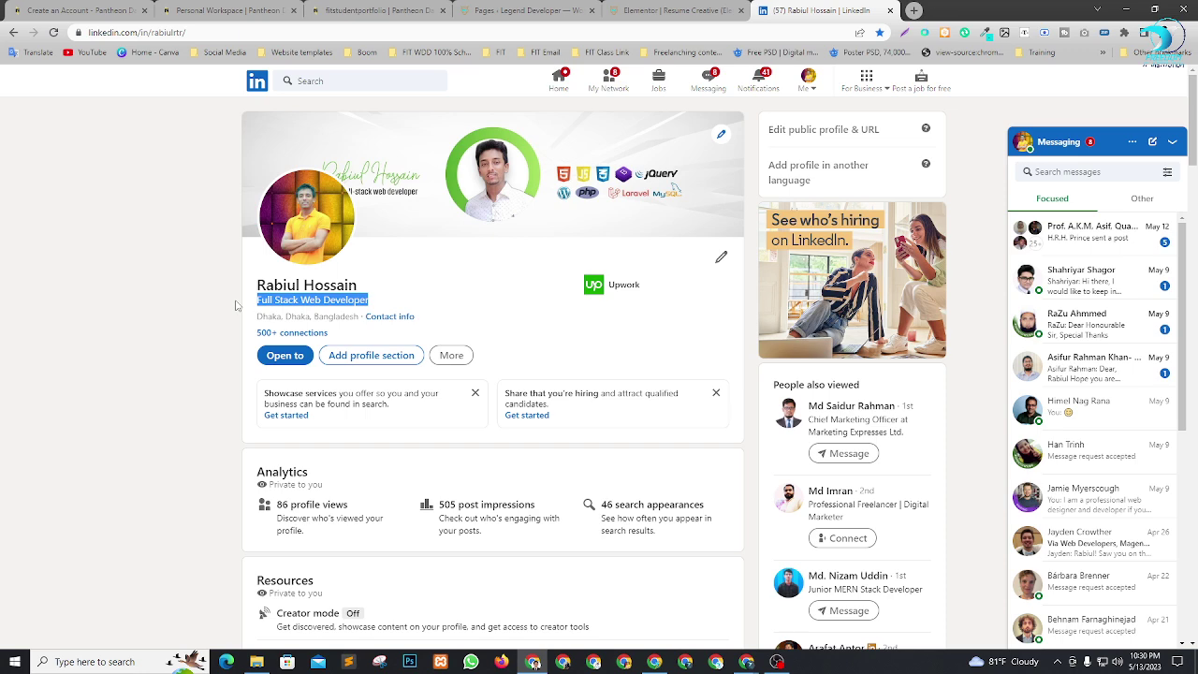
pyautogui.click(674, 10)
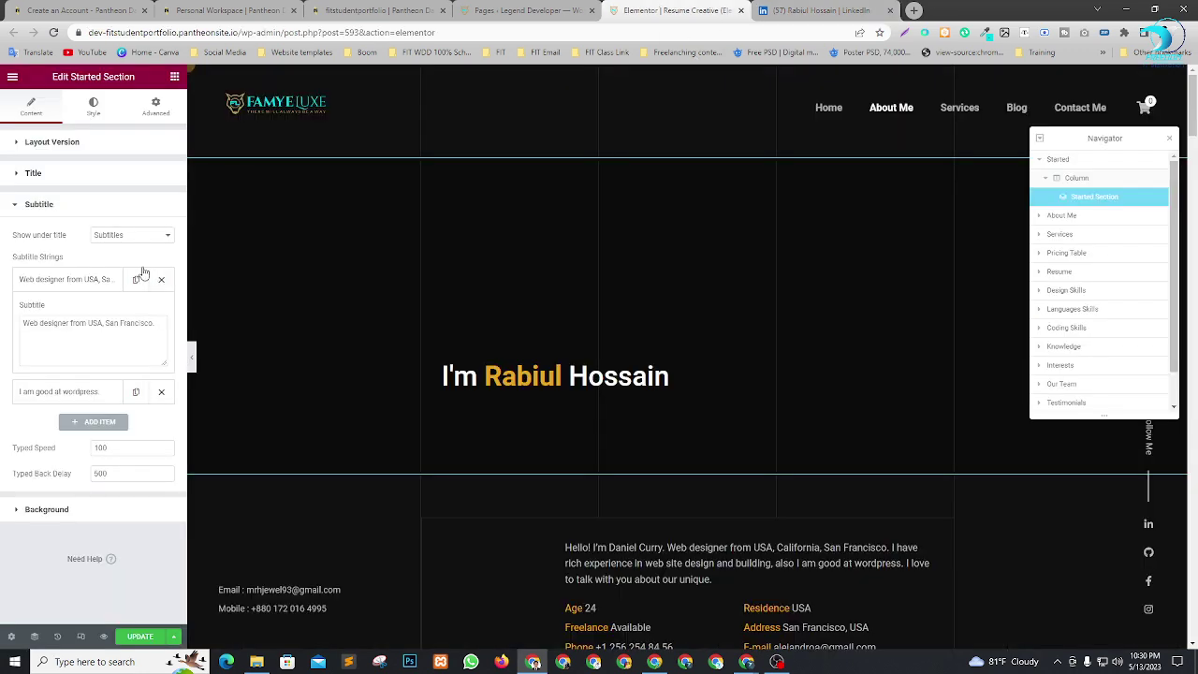
pyautogui.click(92, 328)
pyautogui.hotkey('ctrl', 'a')
pyautogui.hotkey('ctrl', 'v')
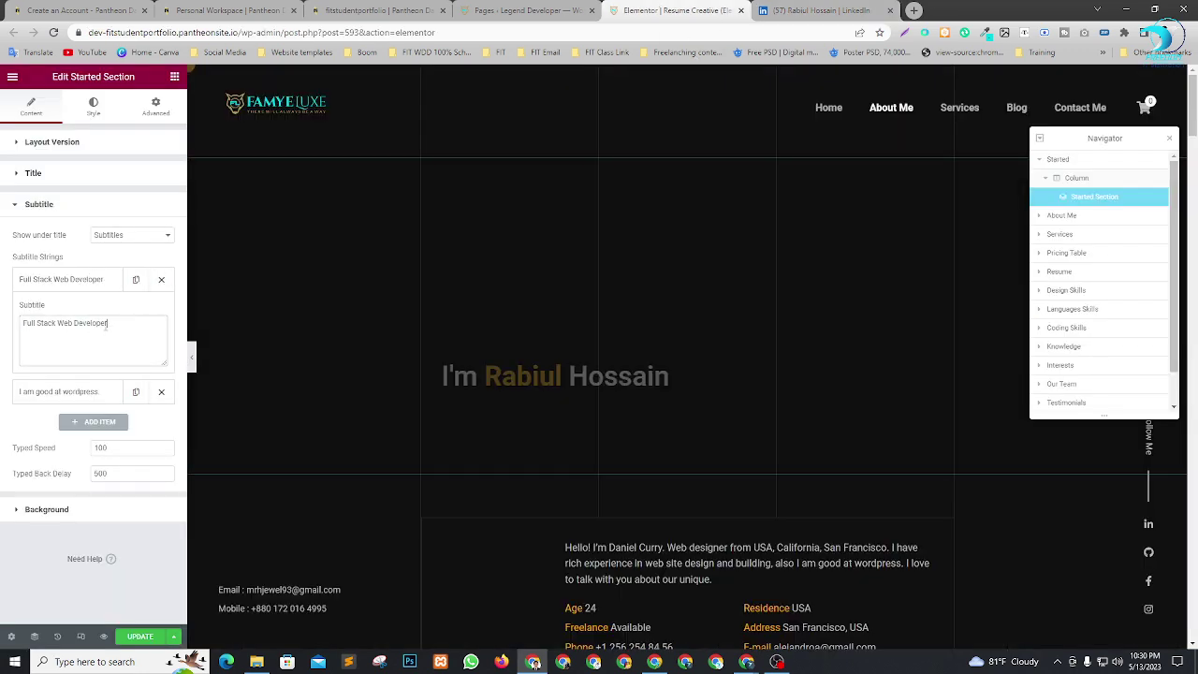
pyautogui.click(108, 279)
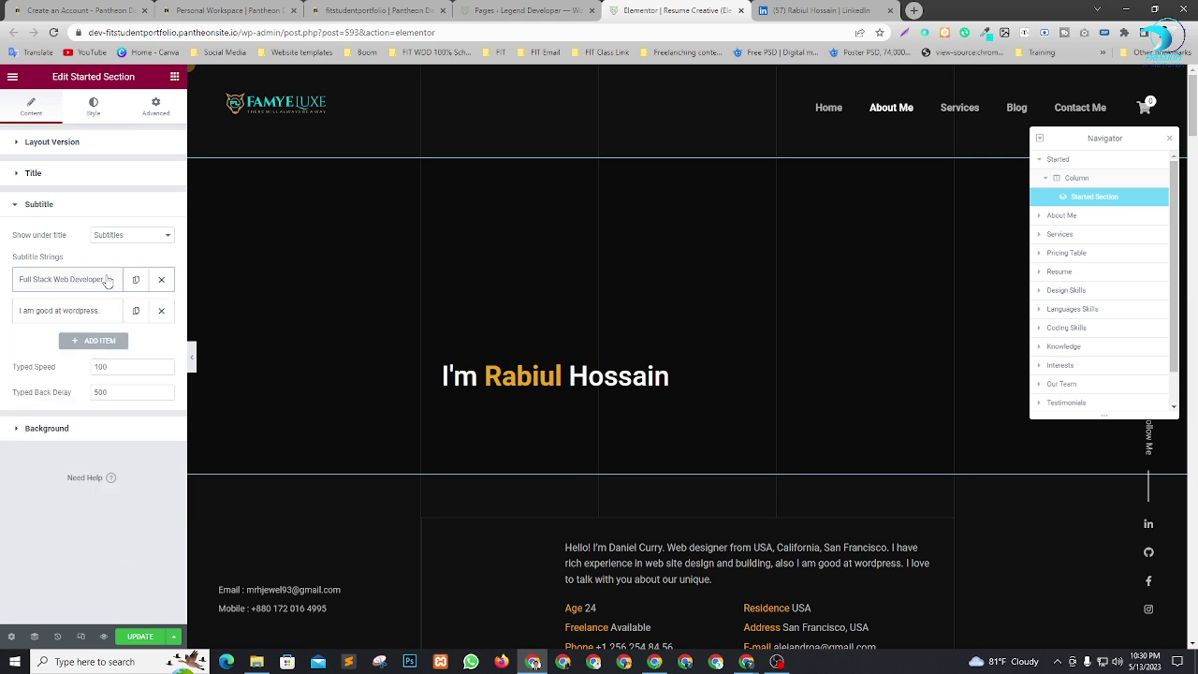
# Change 'wordpress' to 'wordPress' in the second subtitle and save the page.
pyautogui.click(89, 310)
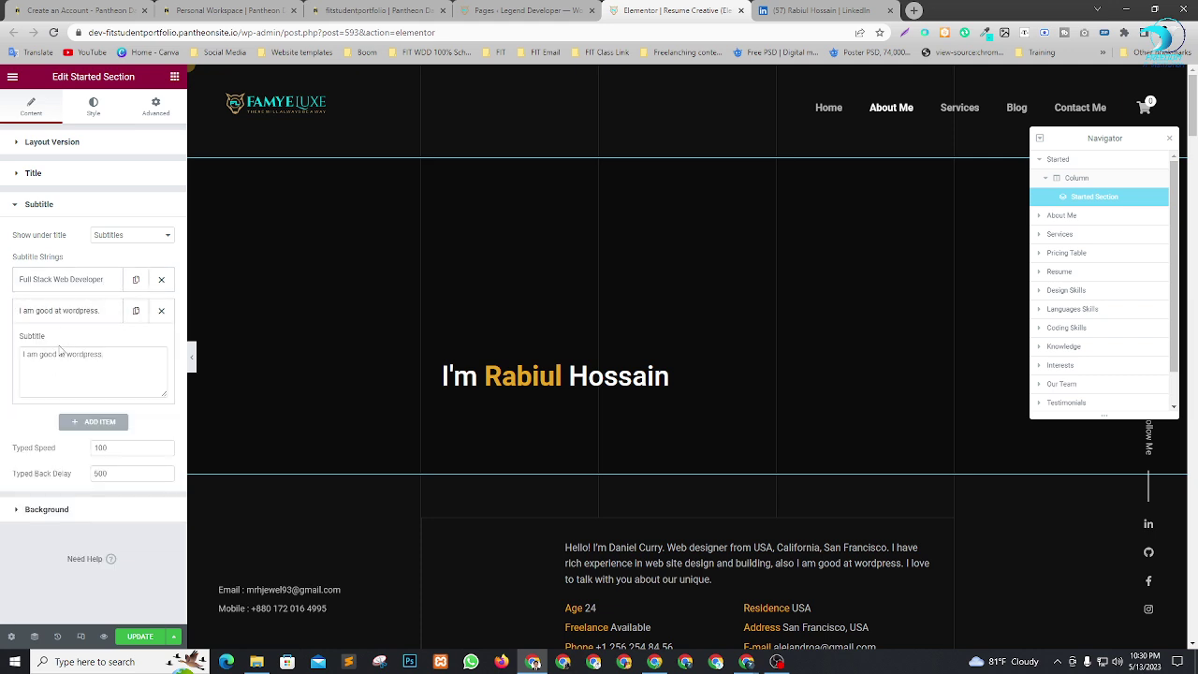
pyautogui.click(120, 357)
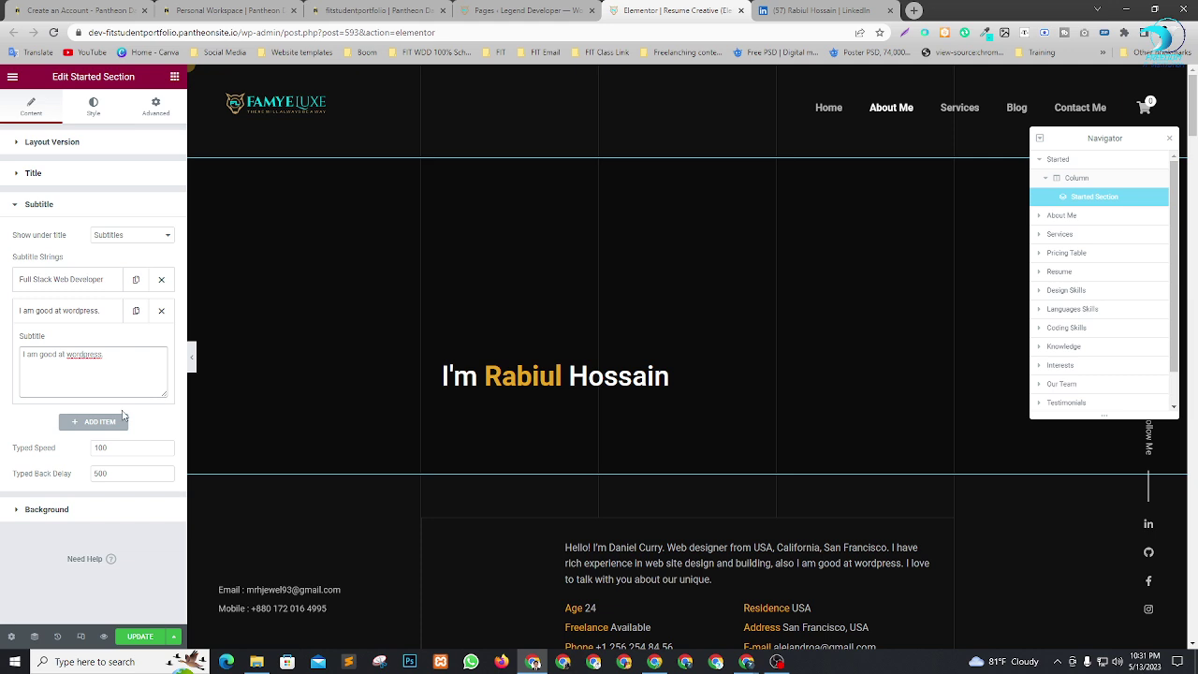
pyautogui.press('BackSpace')
pyautogui.write('P')
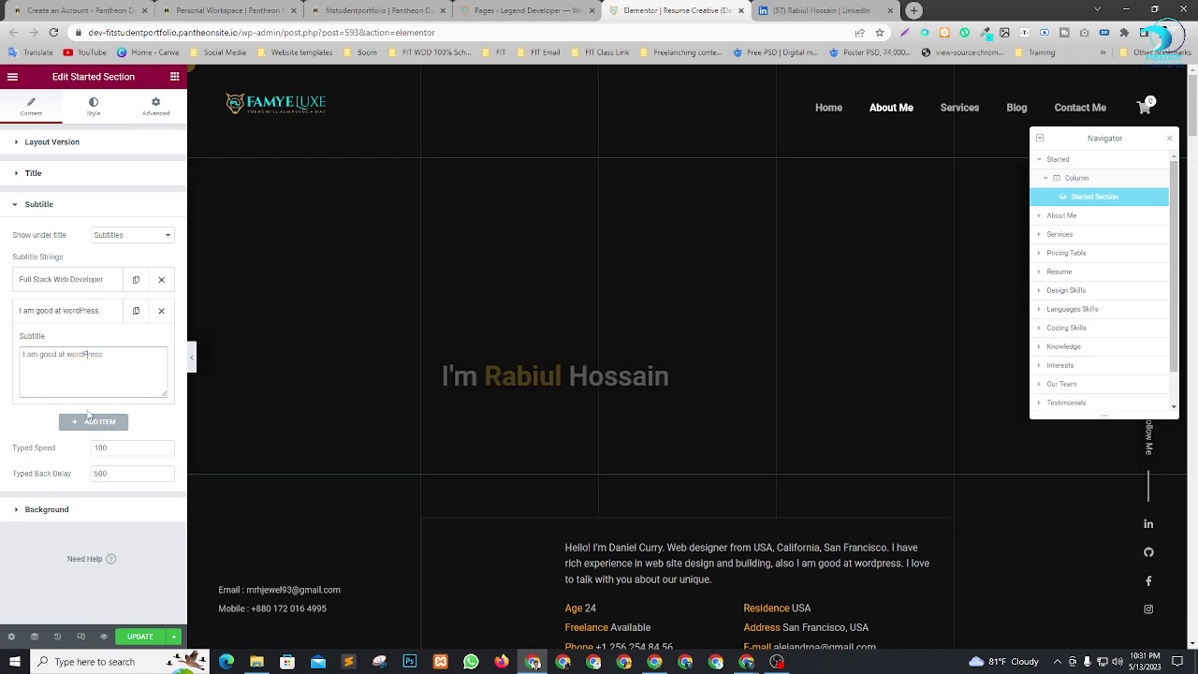
pyautogui.scroll(-2, 607, 234)
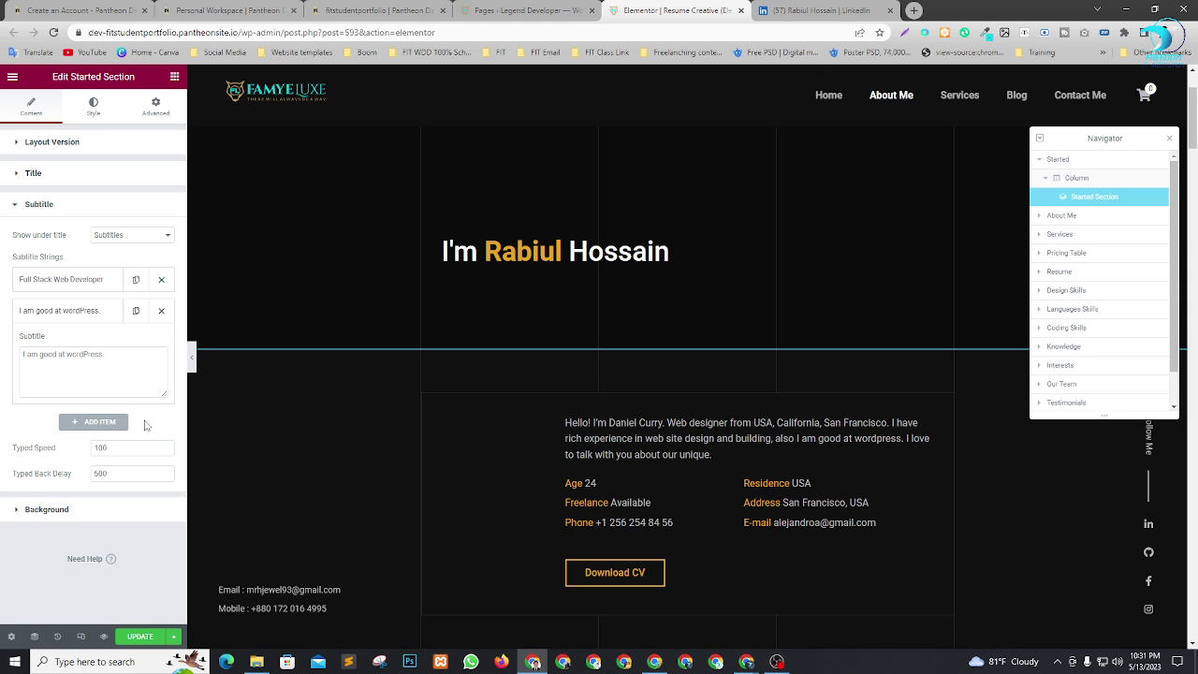
pyautogui.click(132, 638)
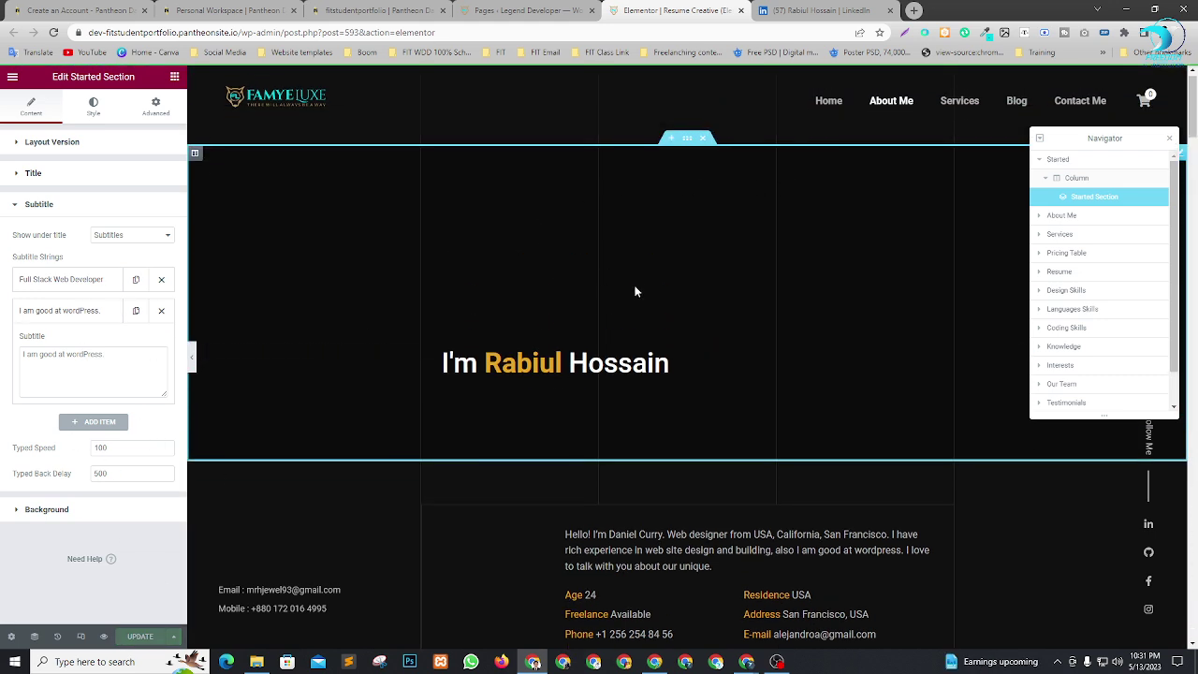
# Check the typing subtitle in the live preview tab, then scroll the editor toward About.
pyautogui.click(105, 640)
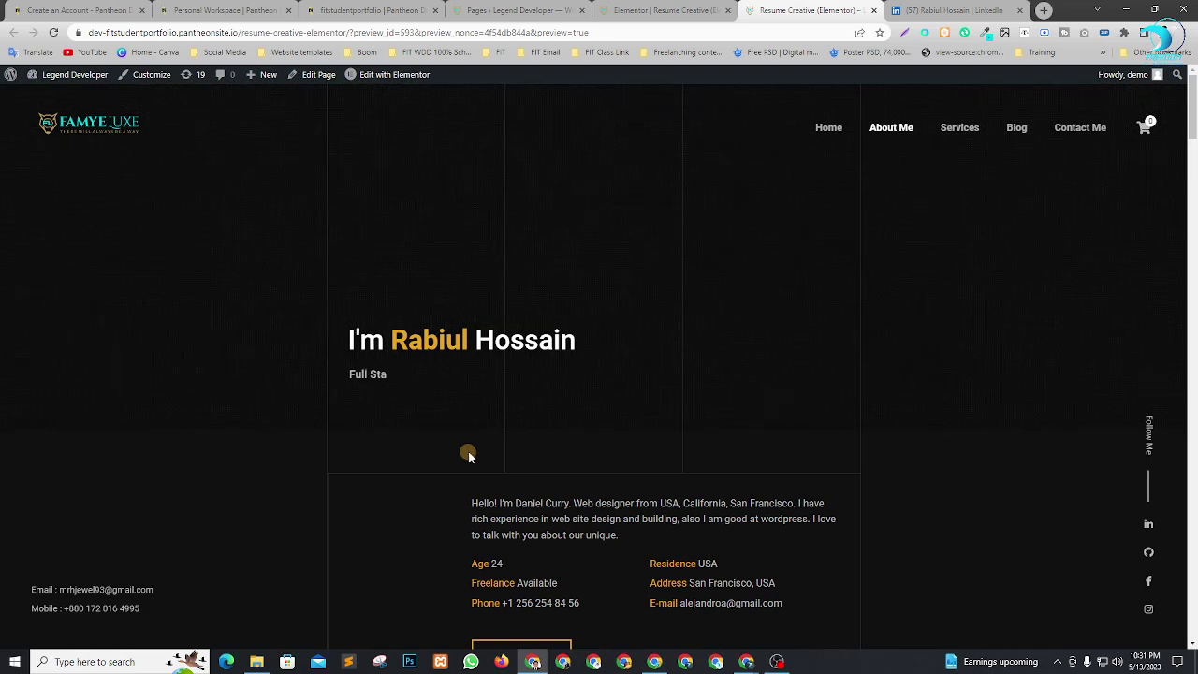
pyautogui.click(716, 11)
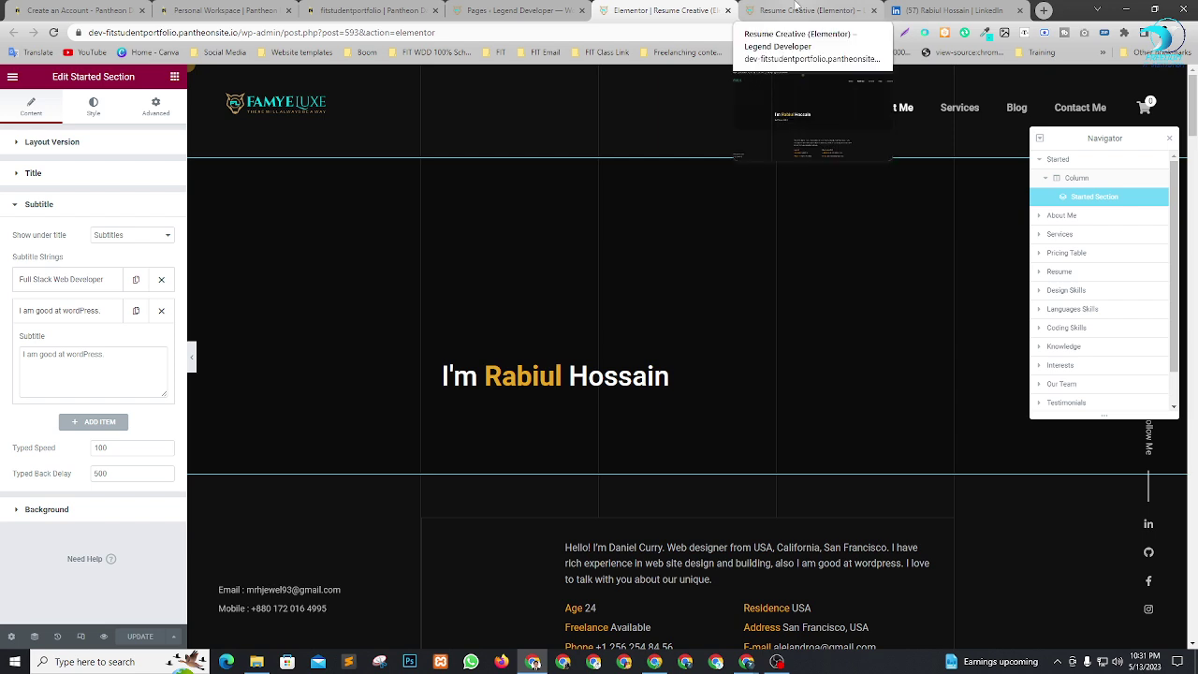
pyautogui.scroll(-2, 806, 234)
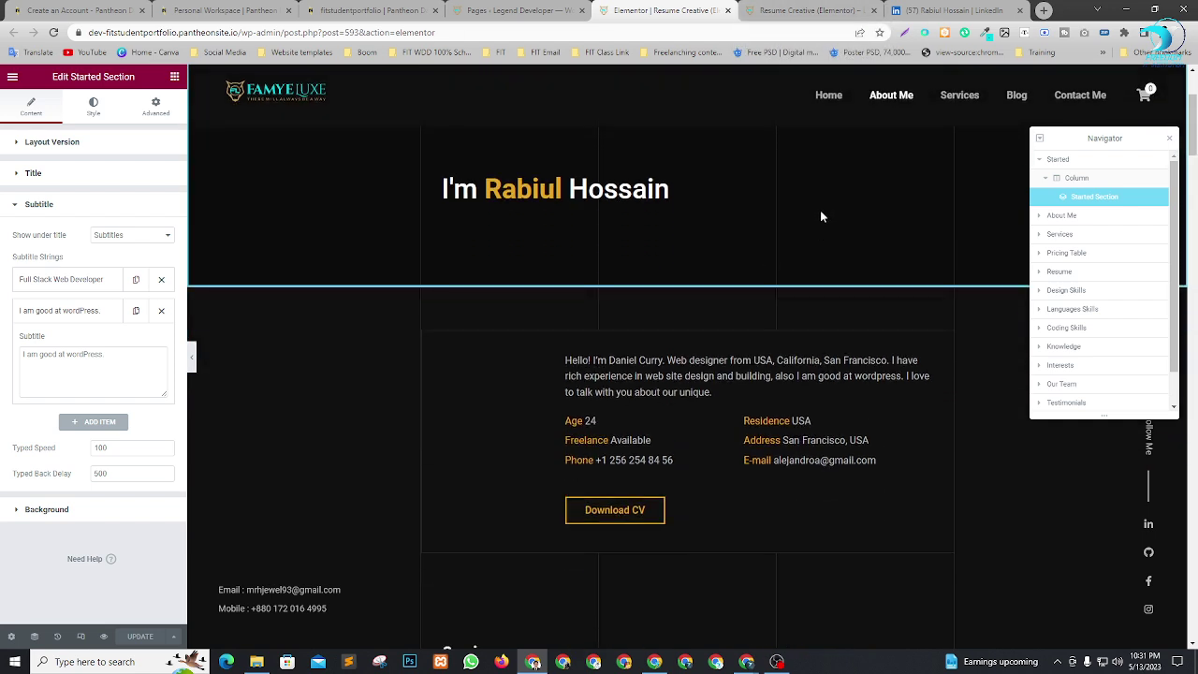
pyautogui.click(791, 9)
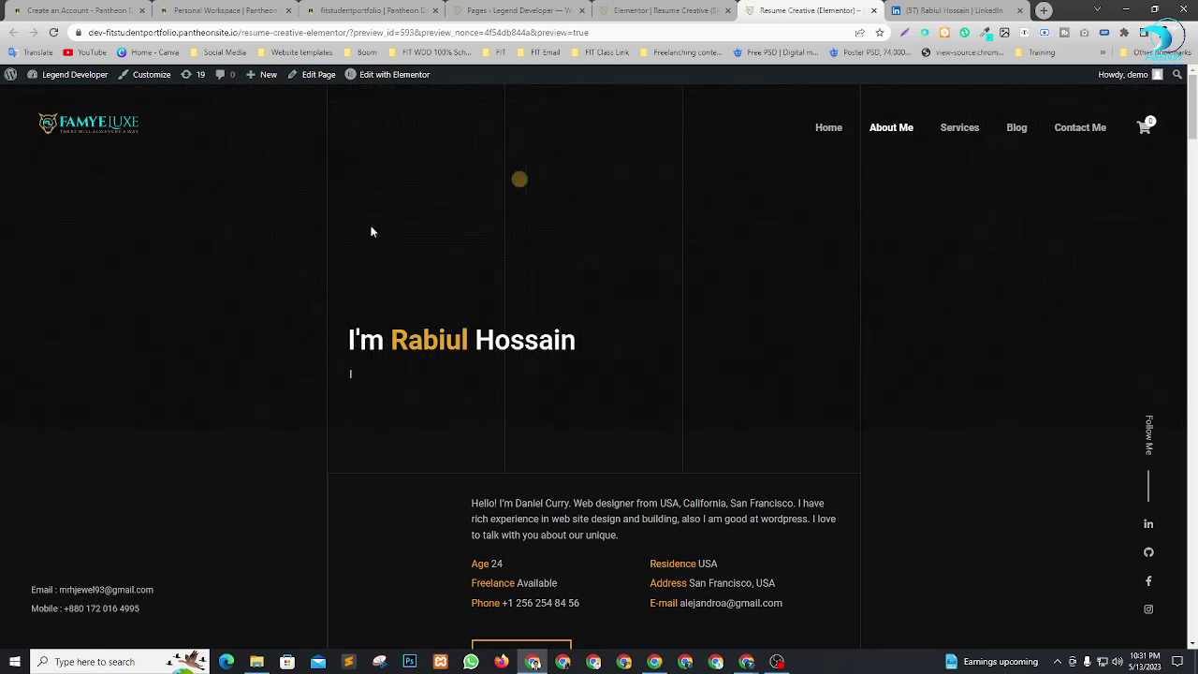
pyautogui.click(655, 10)
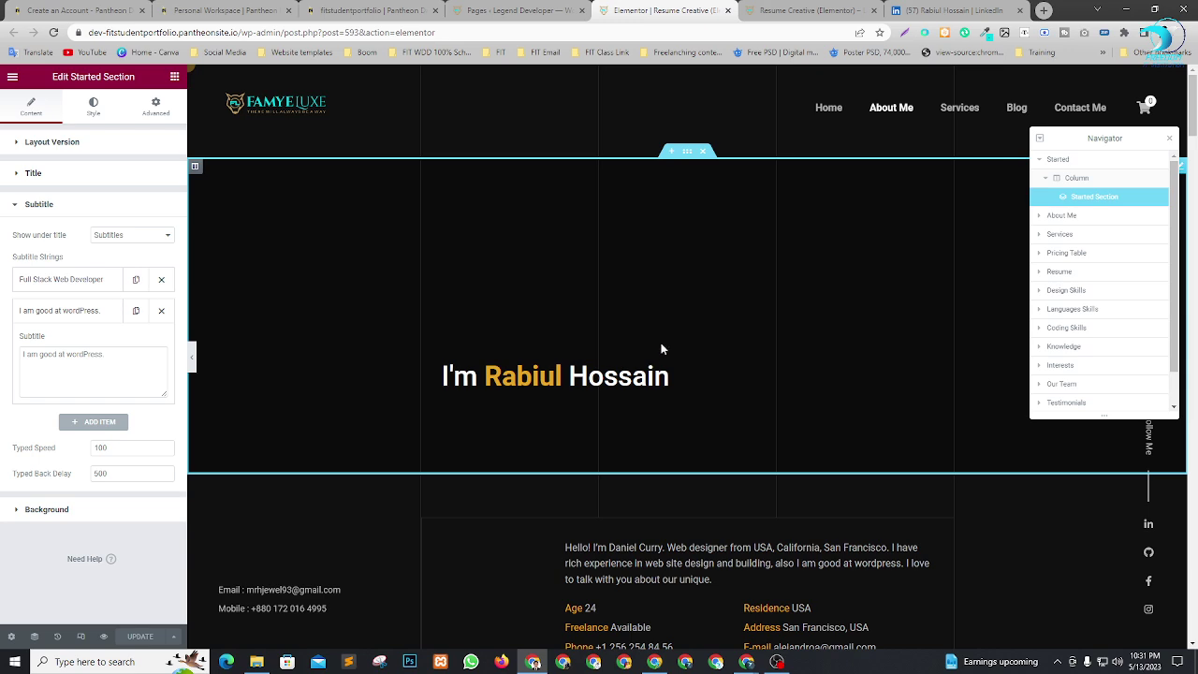
pyautogui.scroll(-4, 717, 337)
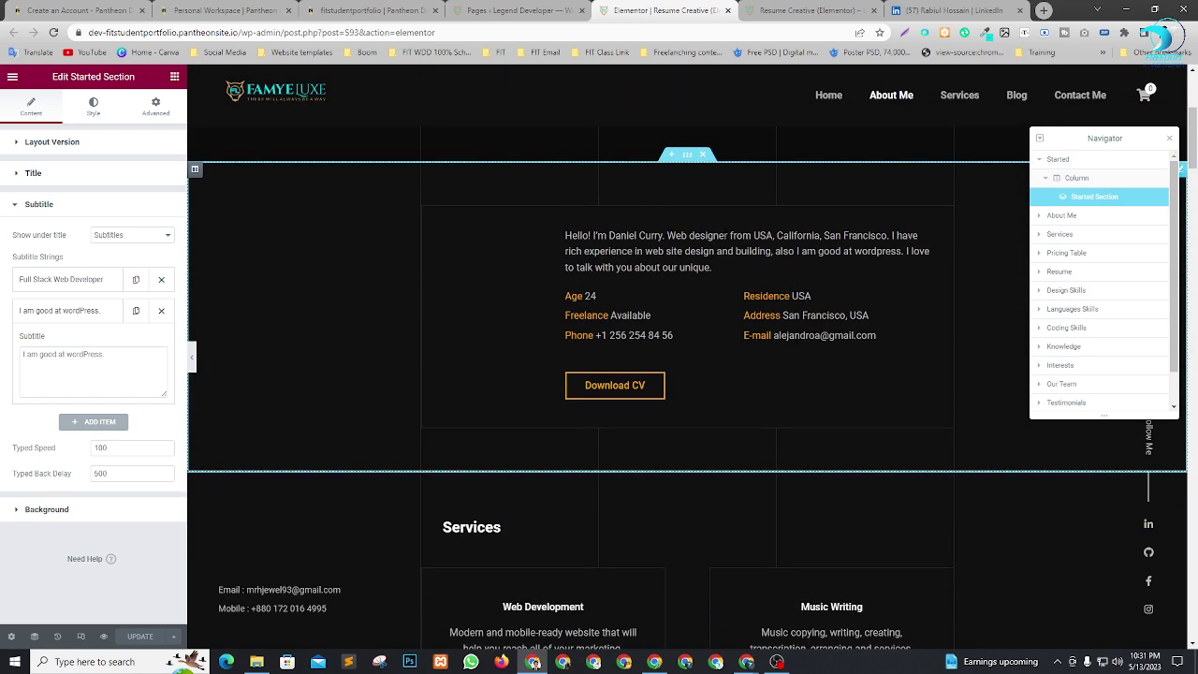
# Open the About Me widget settings through the Navigator tree.
pyautogui.click(1062, 216)
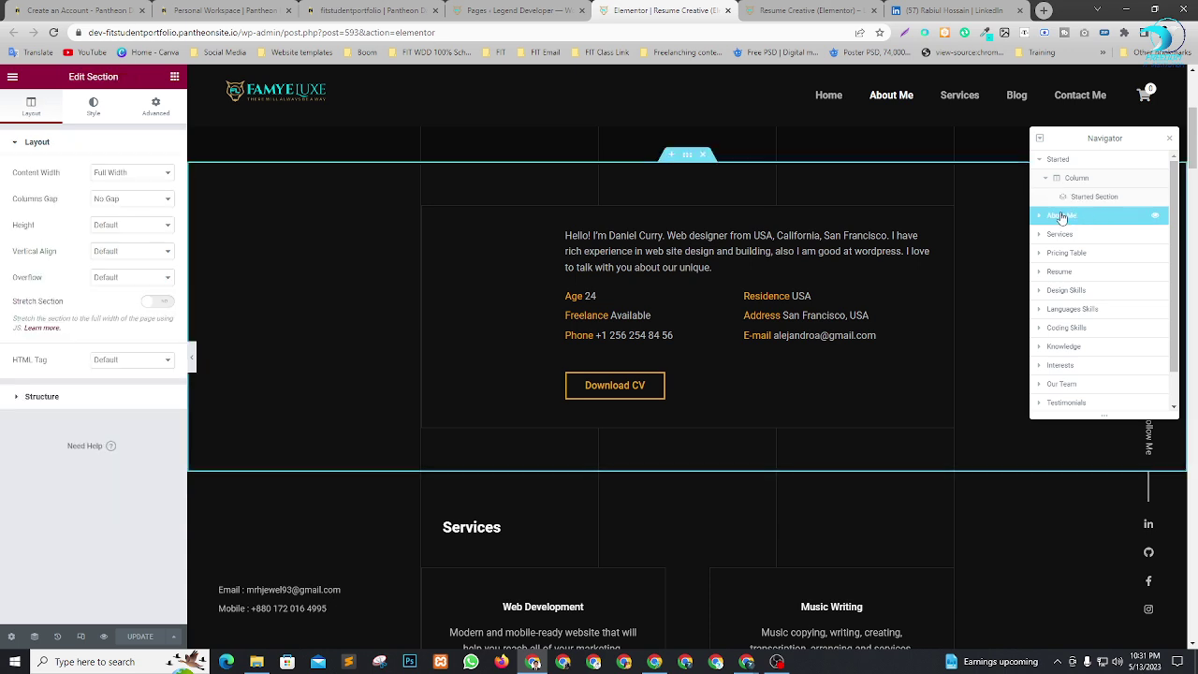
pyautogui.click(1041, 217)
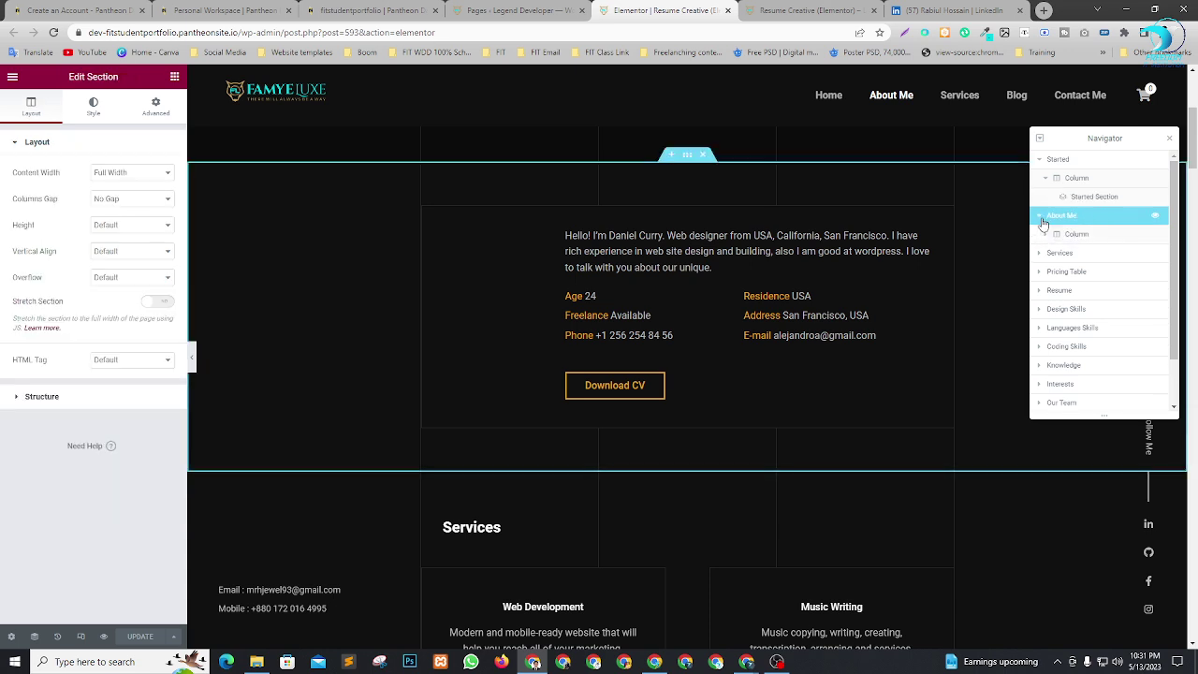
pyautogui.click(1049, 235)
pyautogui.click(1047, 235)
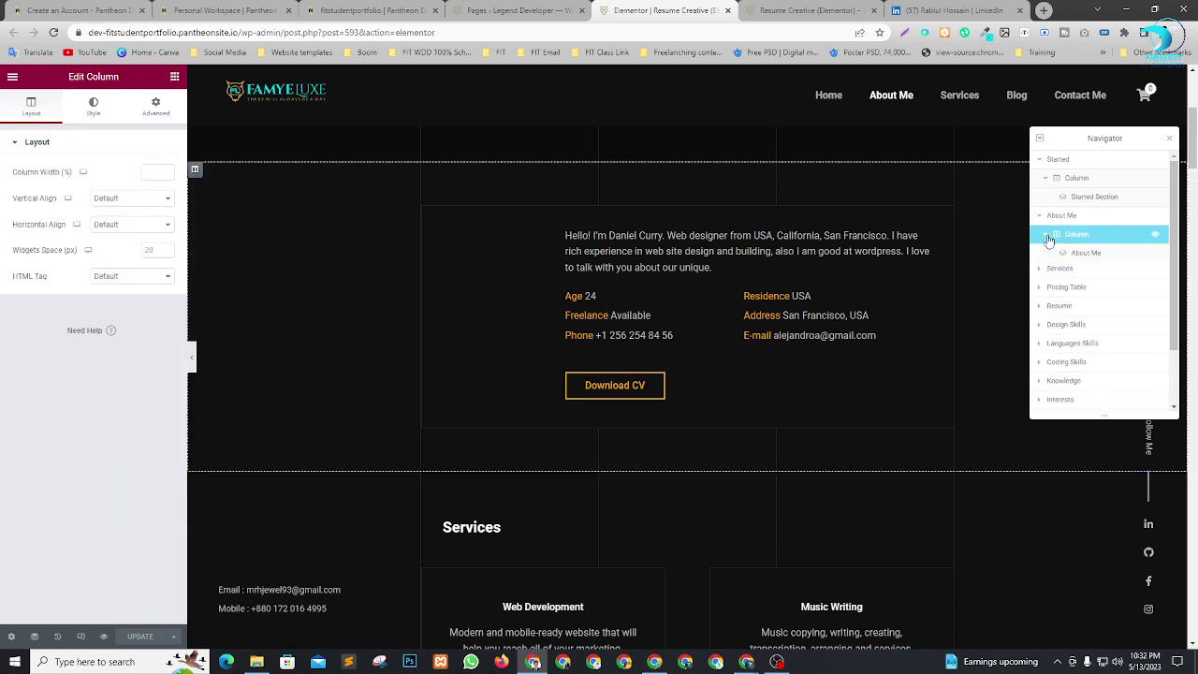
pyautogui.click(1074, 256)
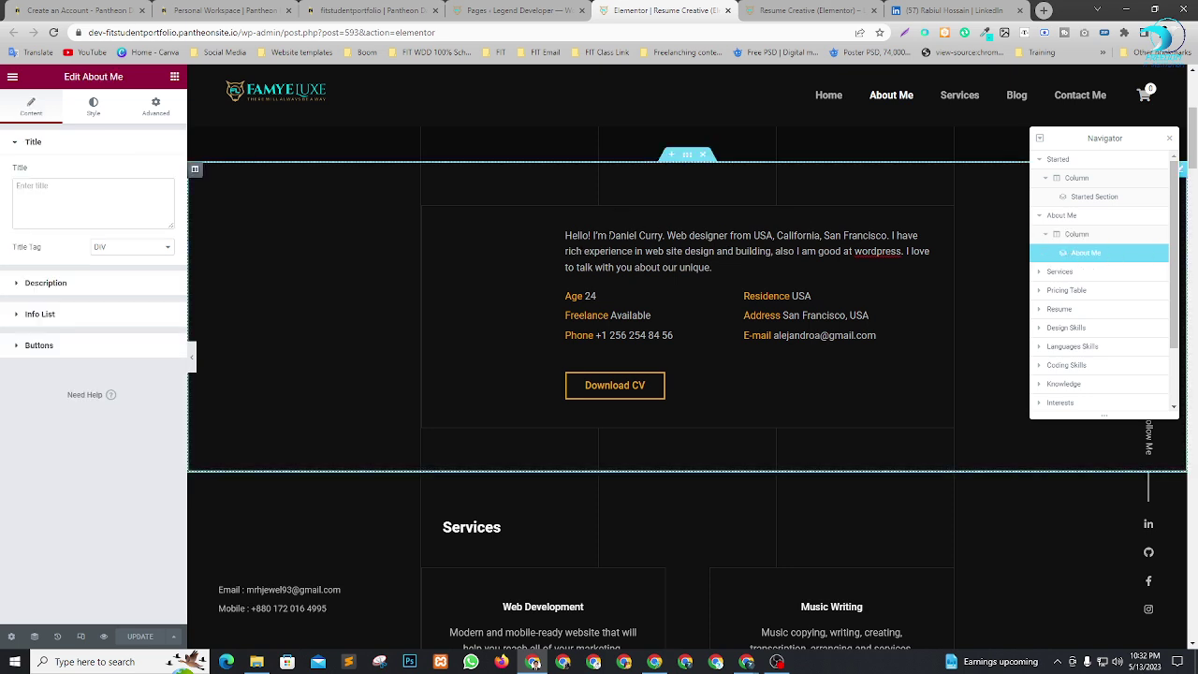
# Replace the placeholder name in the About Me bio with the owner's name from LinkedIn.
pyautogui.click(935, 8)
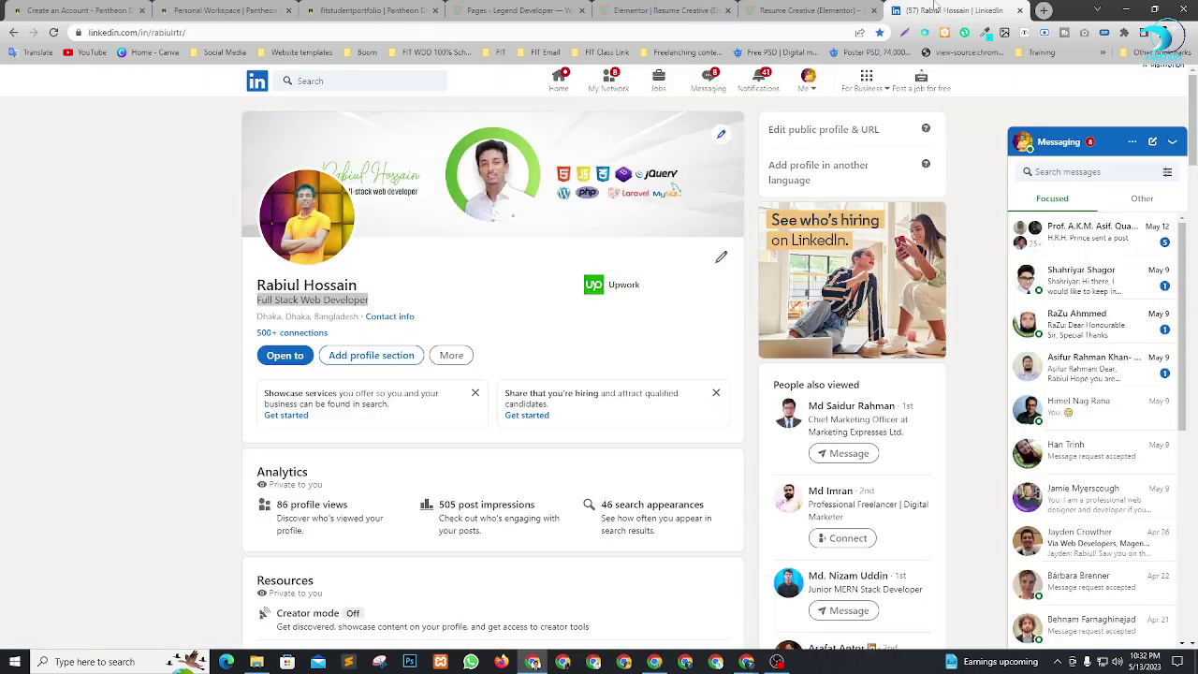
pyautogui.click(318, 284)
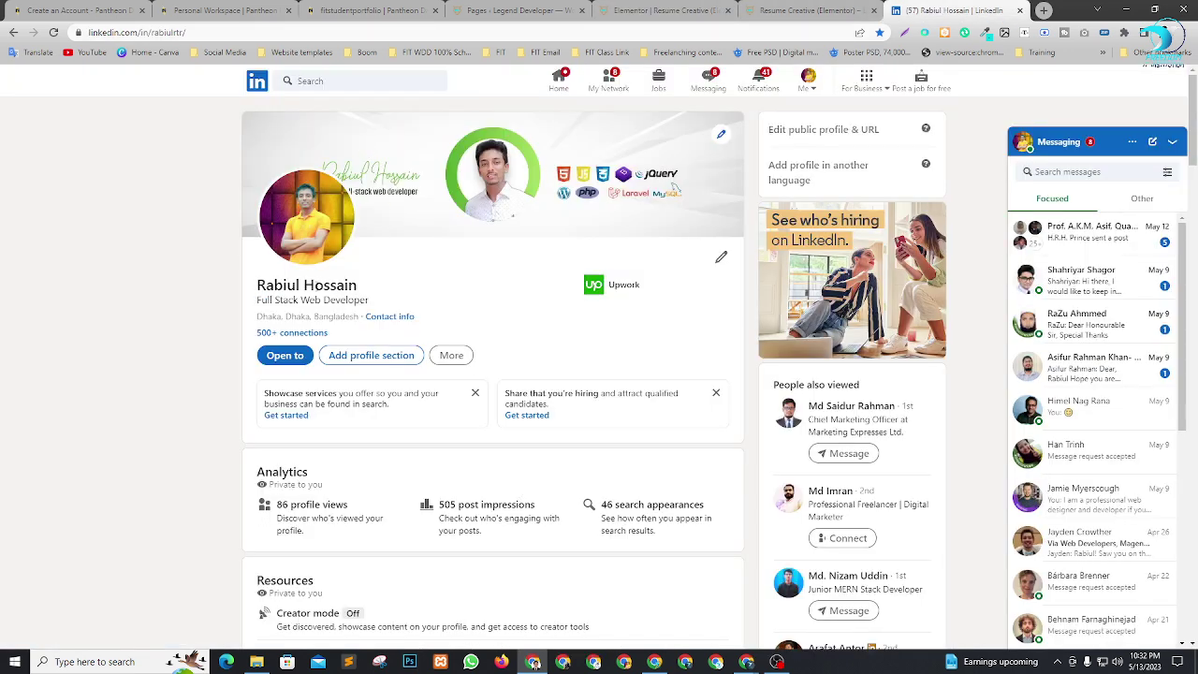
pyautogui.moveTo(258, 283); pyautogui.dragTo(424, 291)
pyautogui.hotkey('ctrl', 'c')
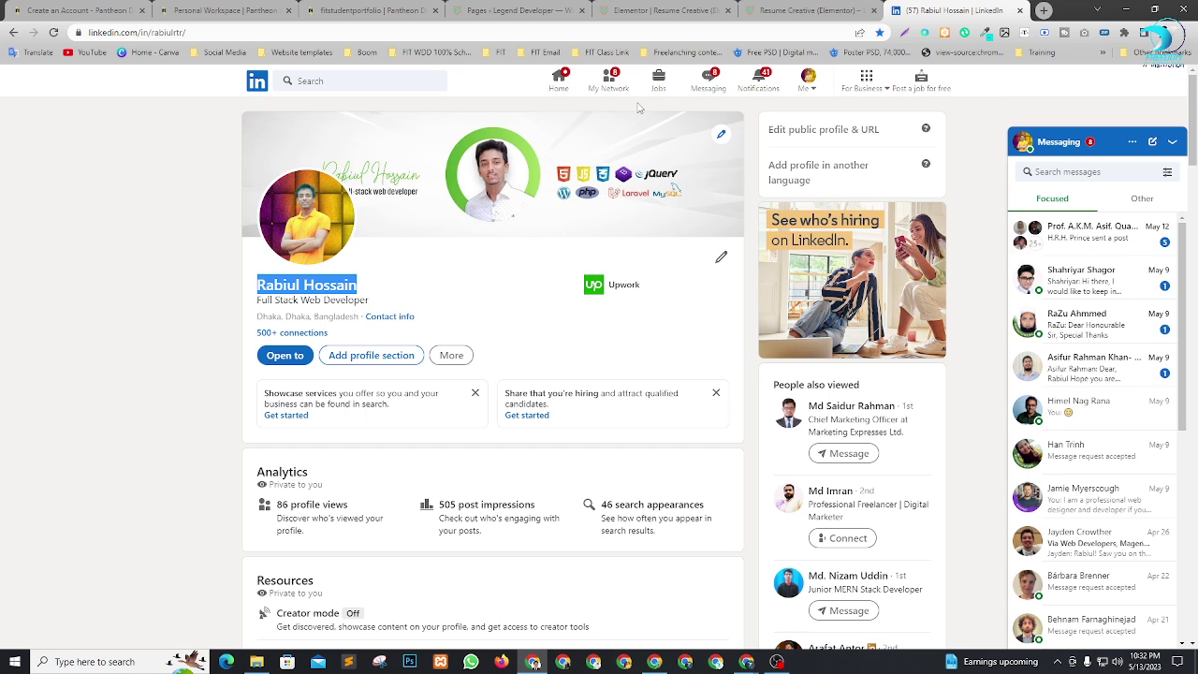
pyautogui.click(807, 11)
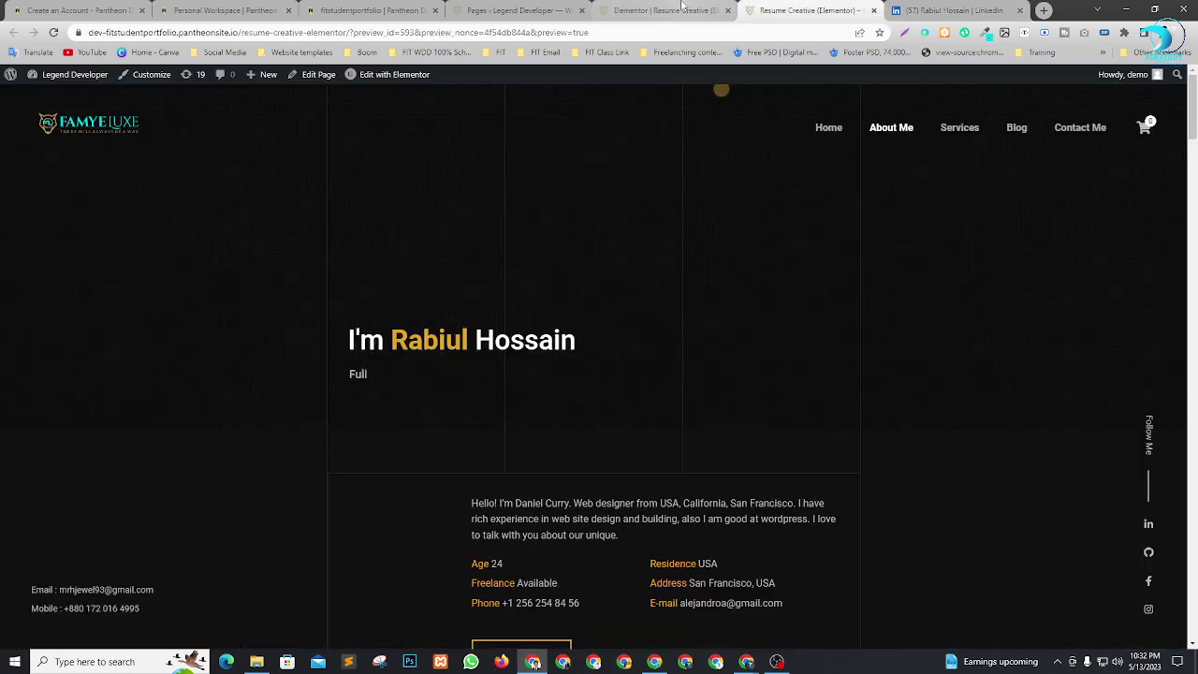
pyautogui.click(683, 9)
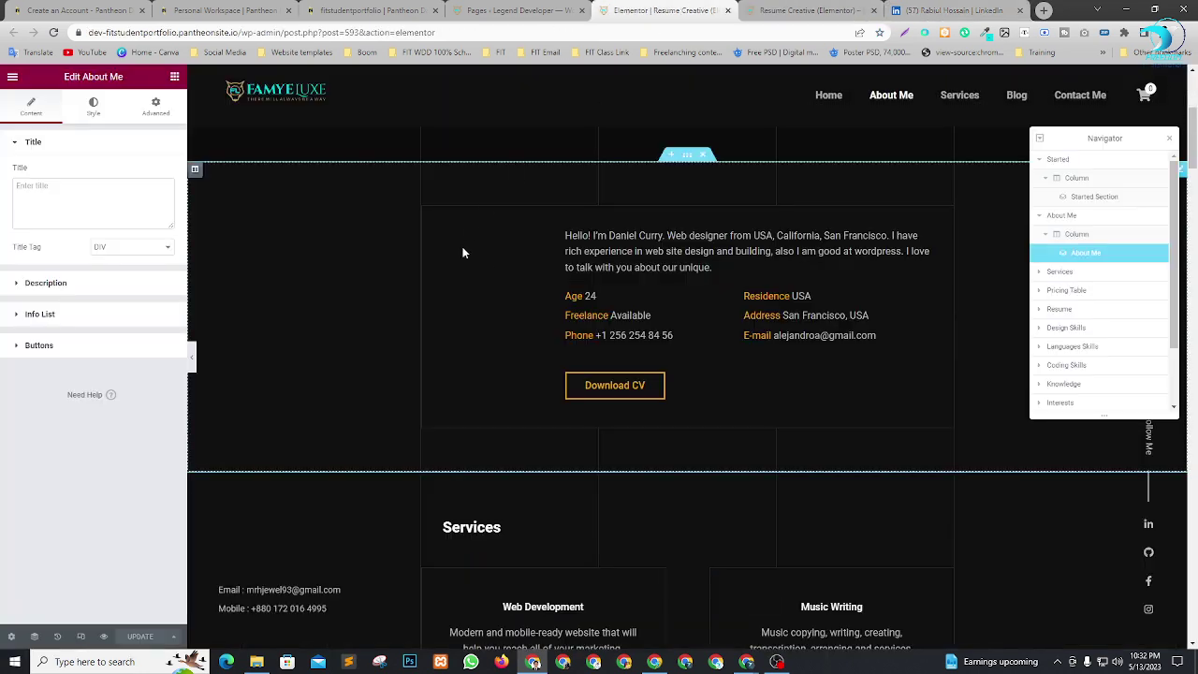
pyautogui.click(79, 285)
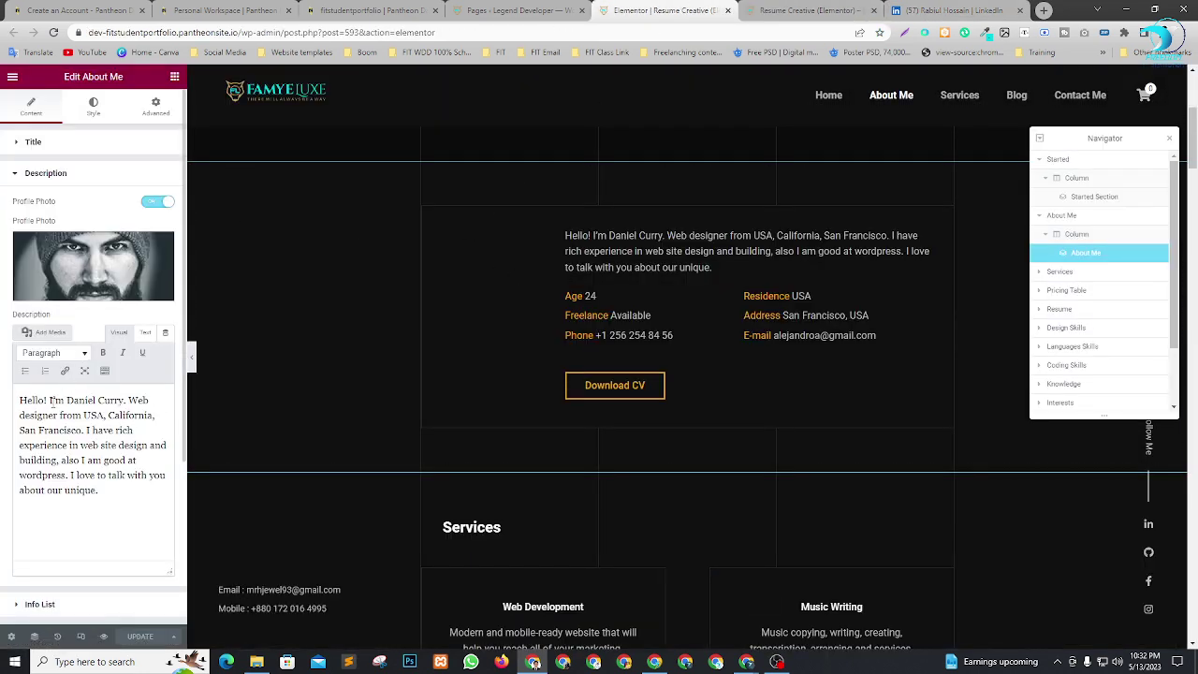
pyautogui.moveTo(67, 400); pyautogui.dragTo(124, 400)
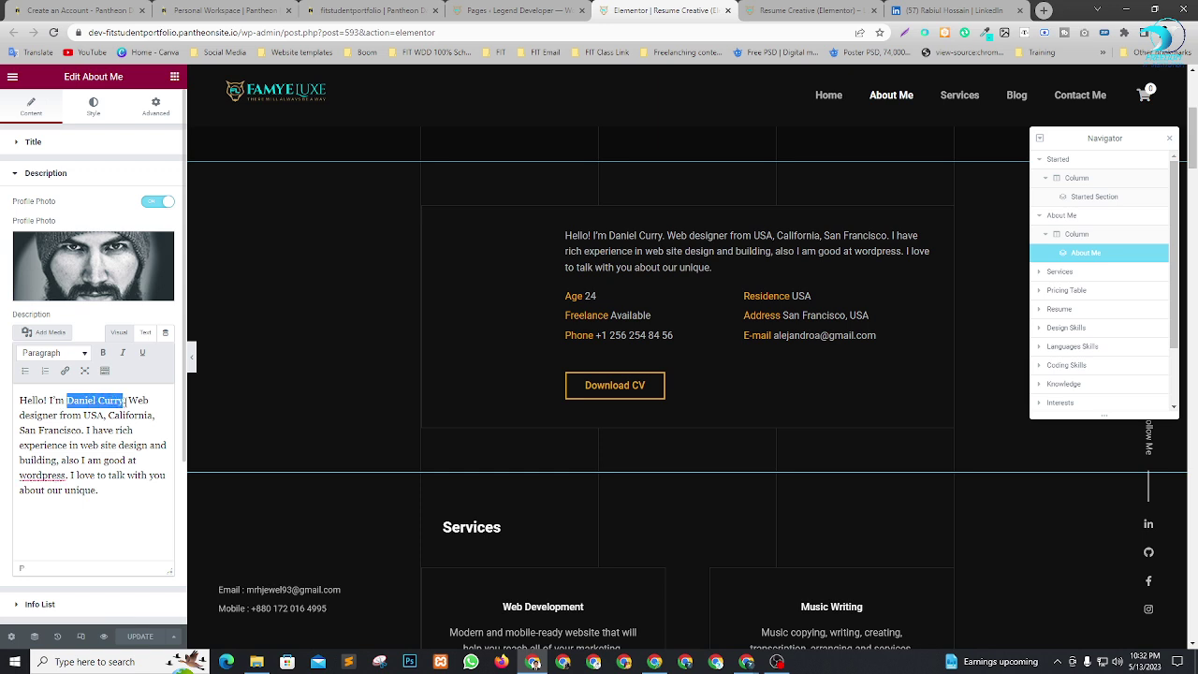
pyautogui.hotkey('ctrl', 'v')
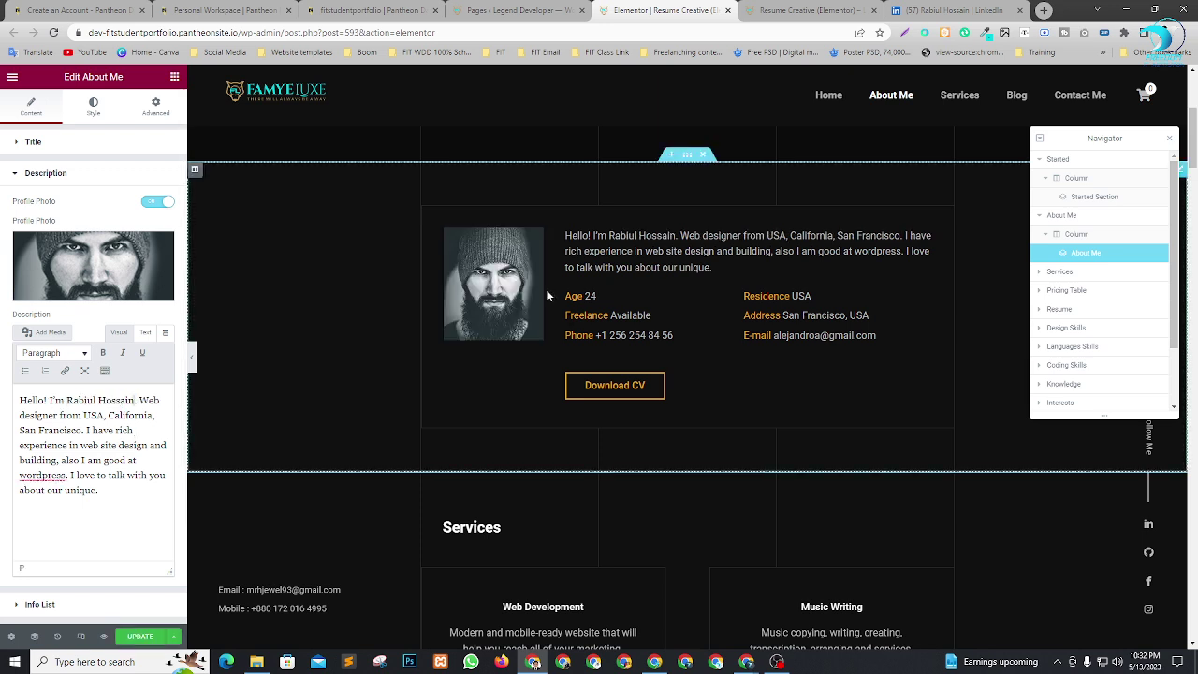
# Set the profile photo to the Untitled-1.png dark-suit portrait from the Media Library.
pyautogui.click(91, 273)
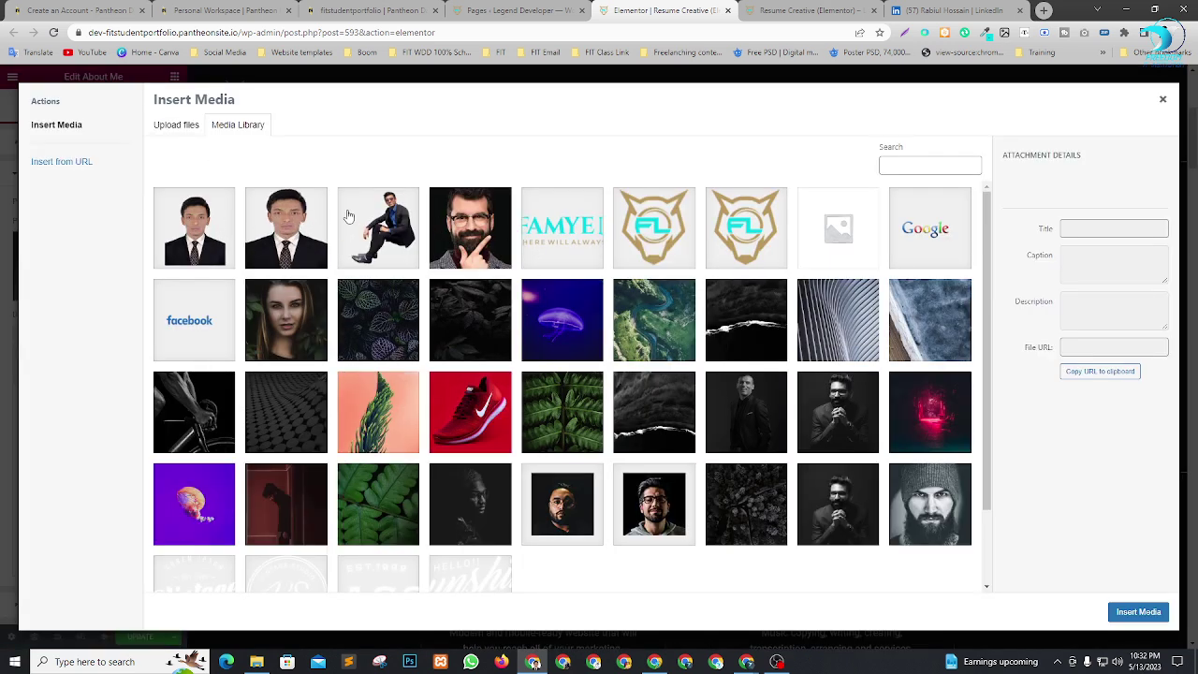
pyautogui.click(210, 255)
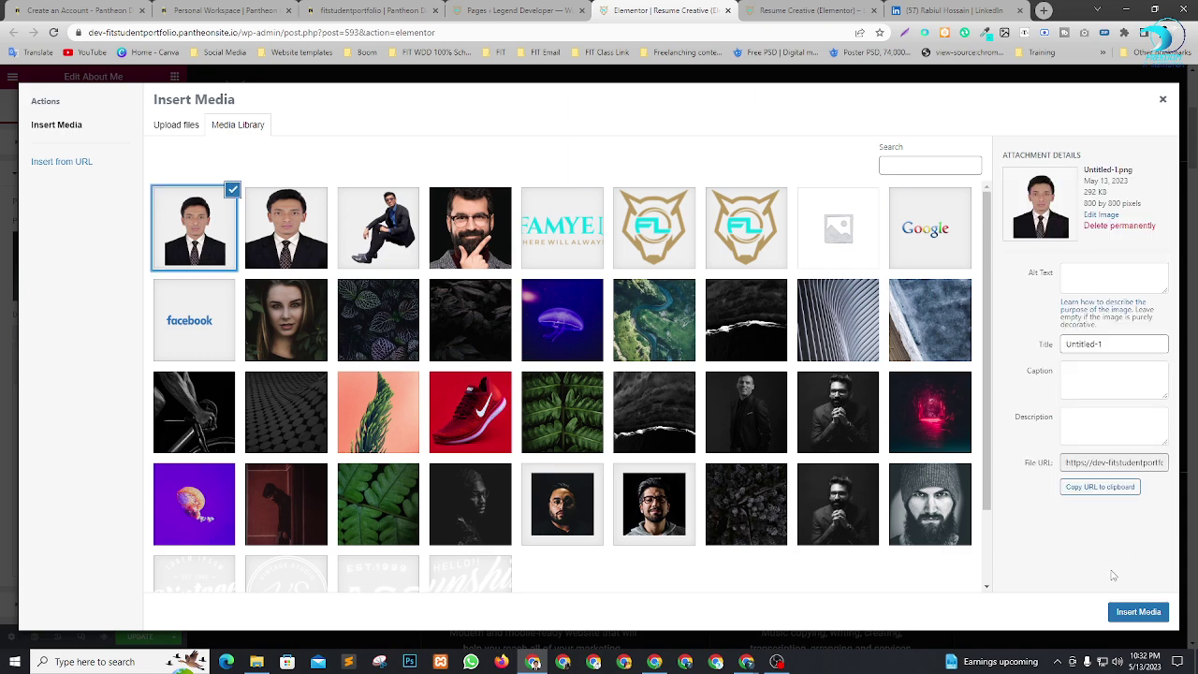
pyautogui.click(1144, 613)
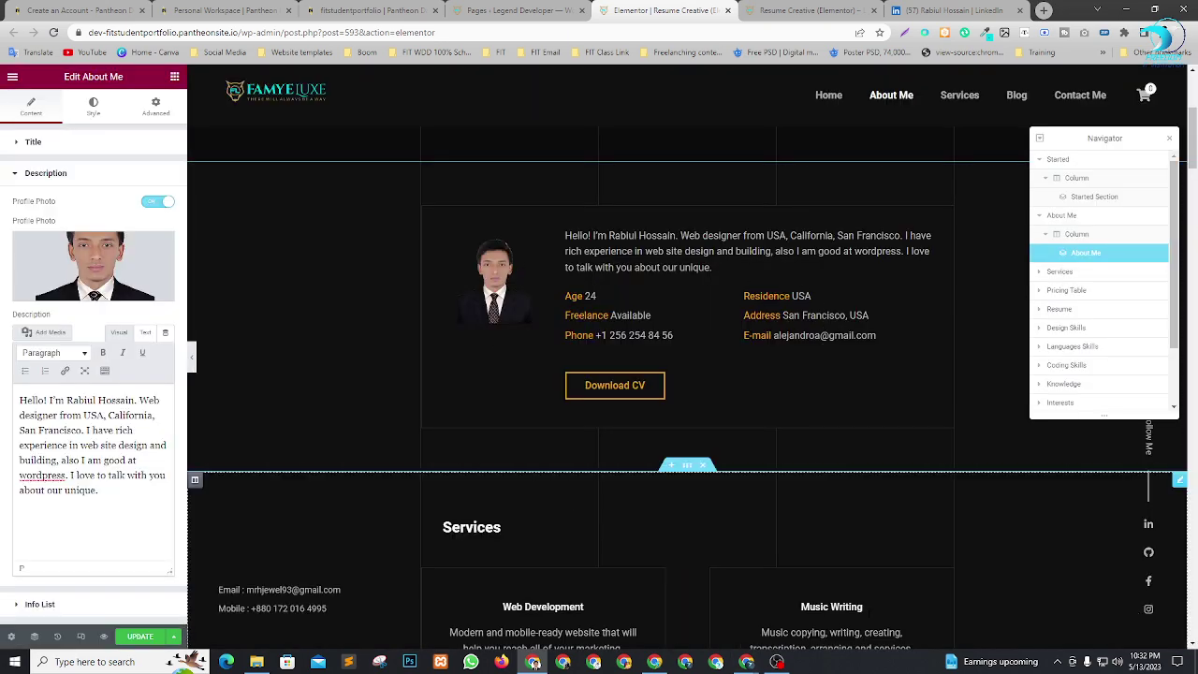
pyautogui.scroll(-2, 777, 465)
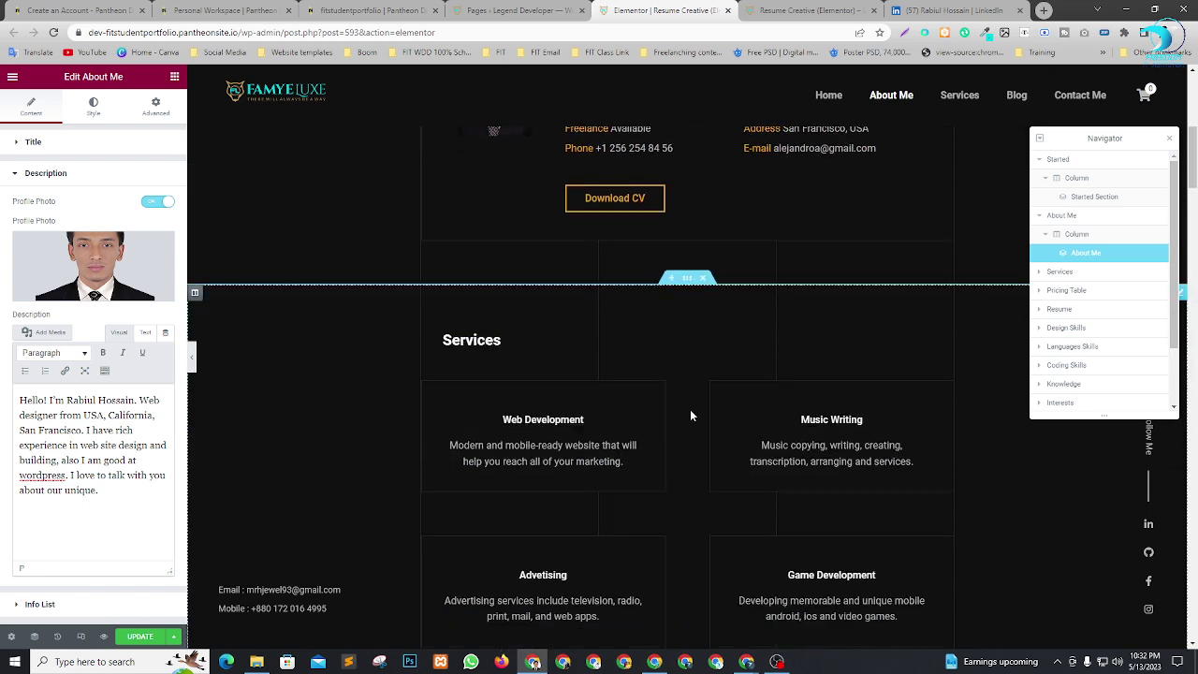
pyautogui.scroll(1, 692, 416)
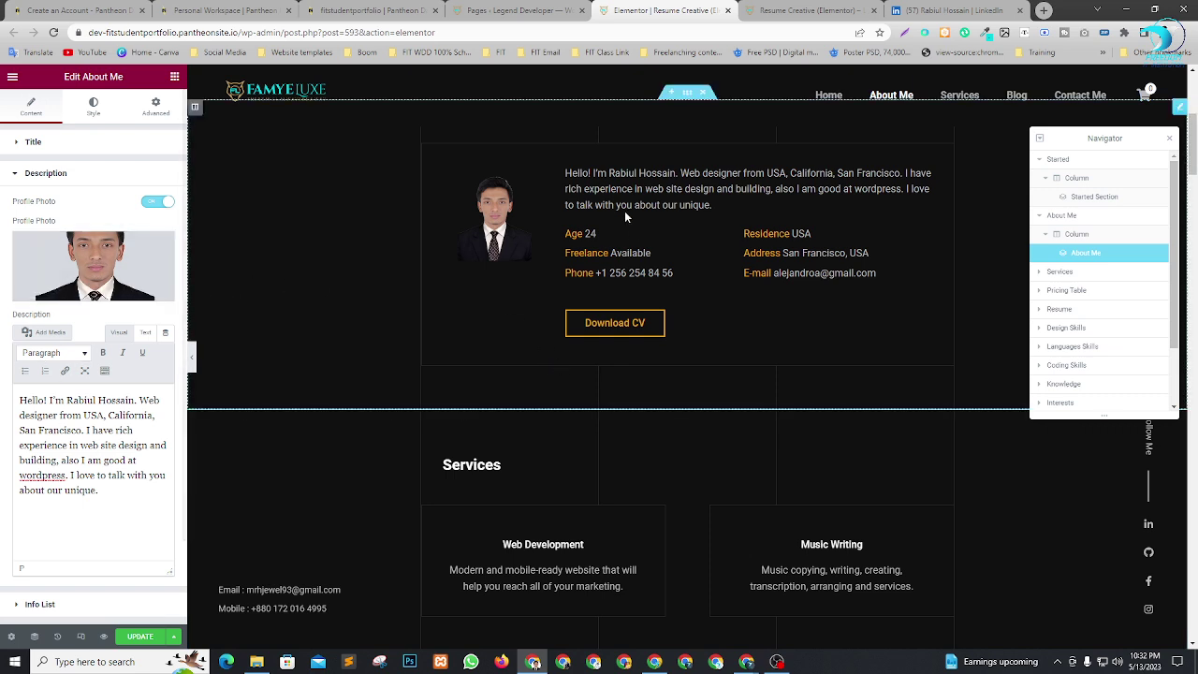
# Expand the LinkedIn About section with '...see more' and copy its opening paragraph.
pyautogui.click(955, 10)
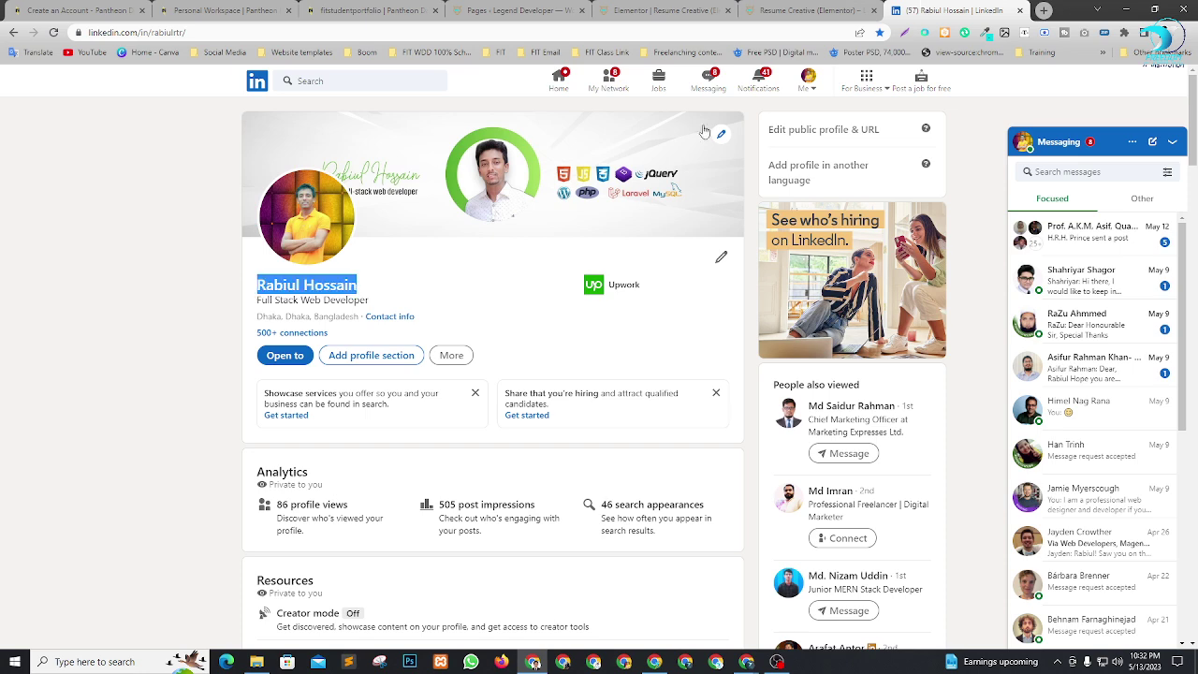
pyautogui.scroll(-1, 391, 263)
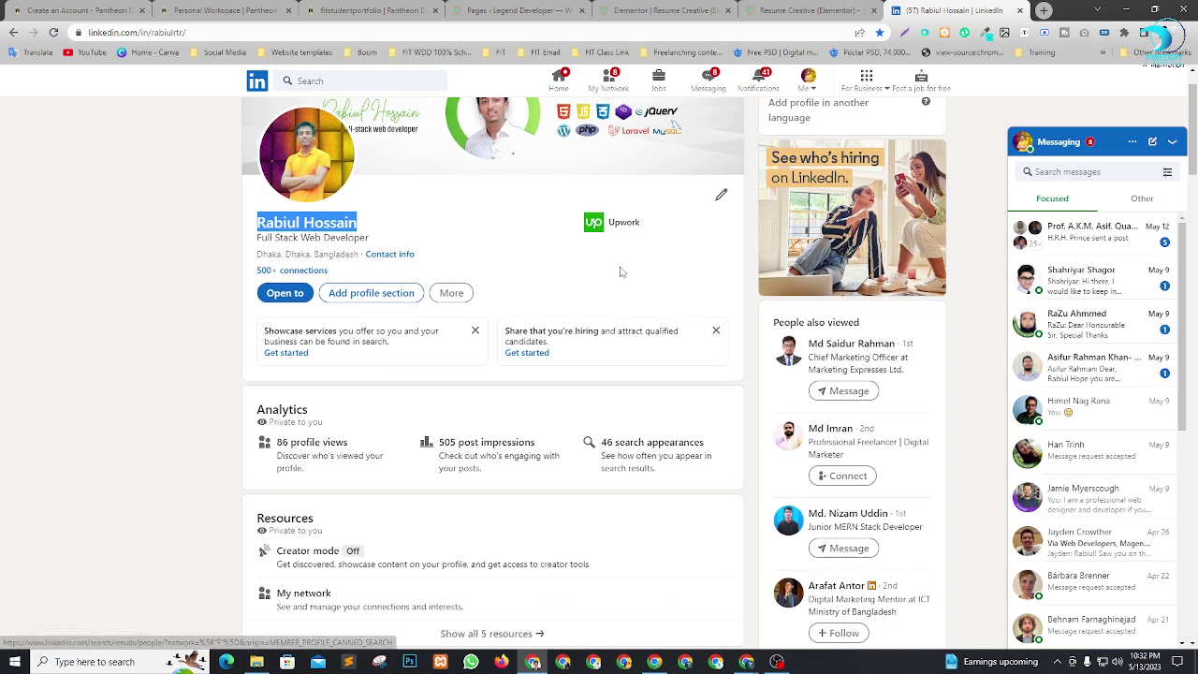
pyautogui.scroll(-5, 446, 411)
pyautogui.scroll(-1, 445, 411)
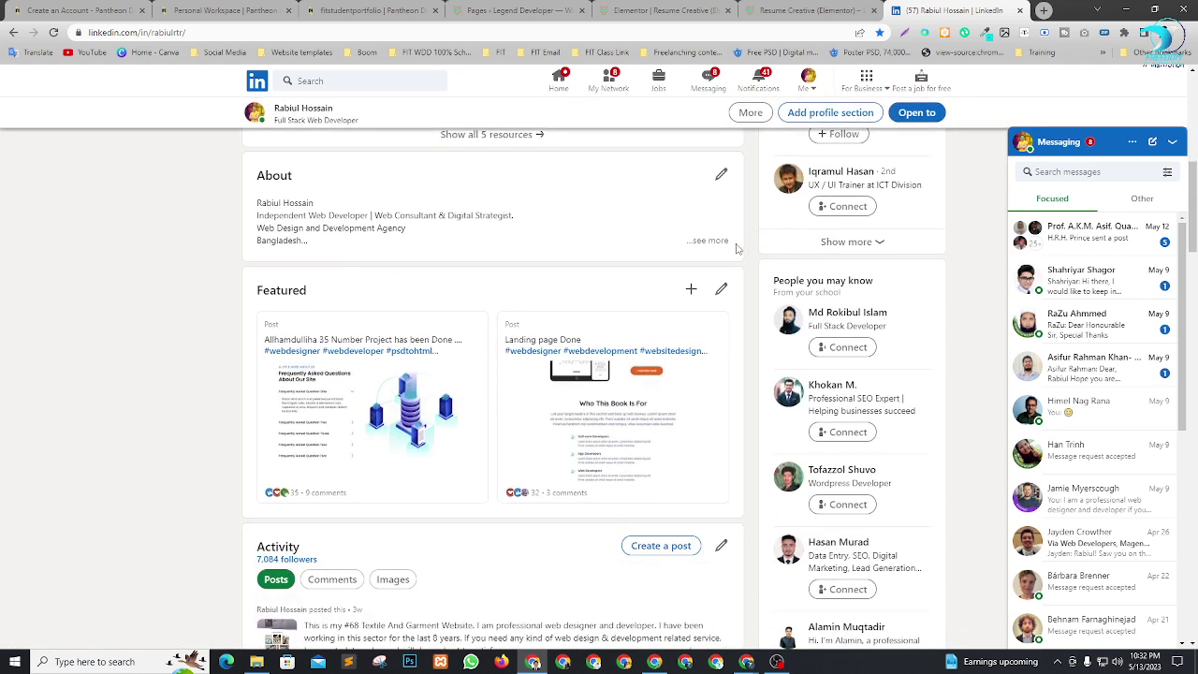
pyautogui.click(704, 242)
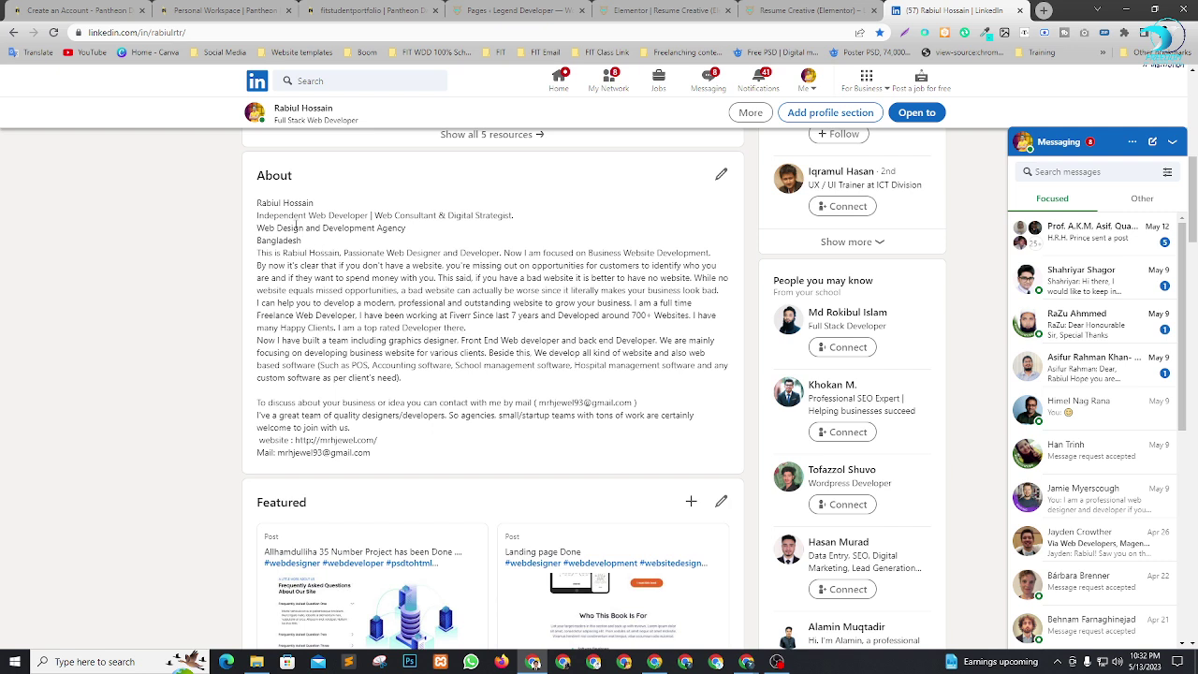
pyautogui.moveTo(258, 203); pyautogui.dragTo(432, 279)
pyautogui.click(333, 251)
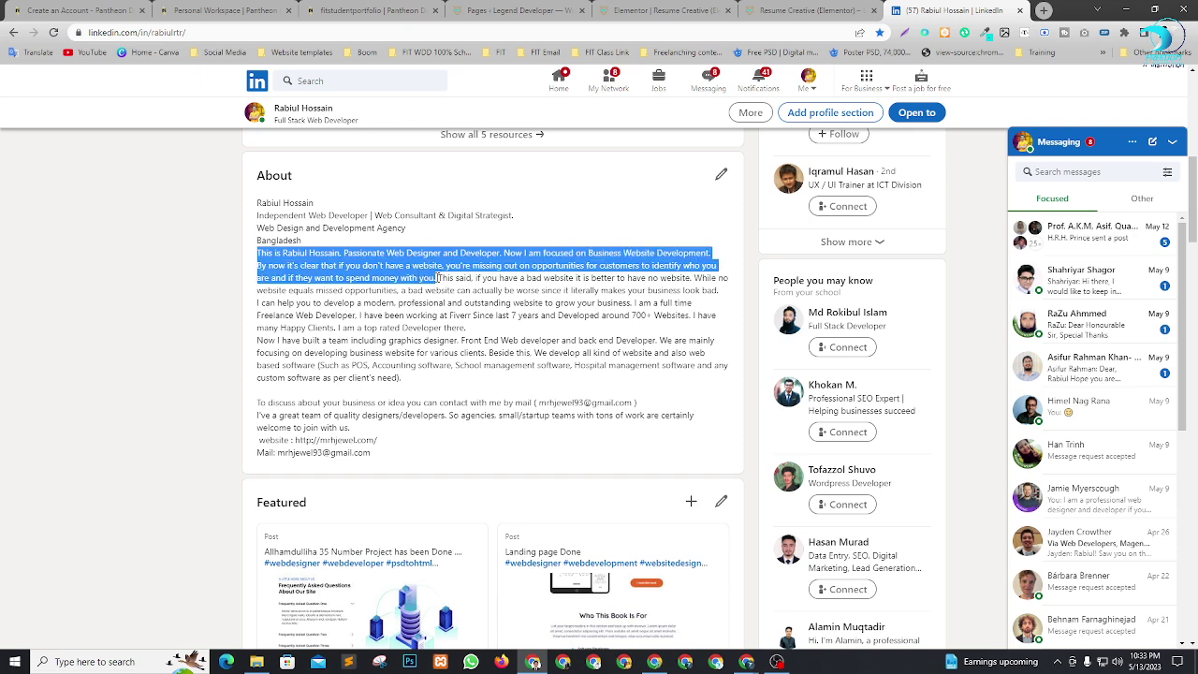
pyautogui.click(679, 7)
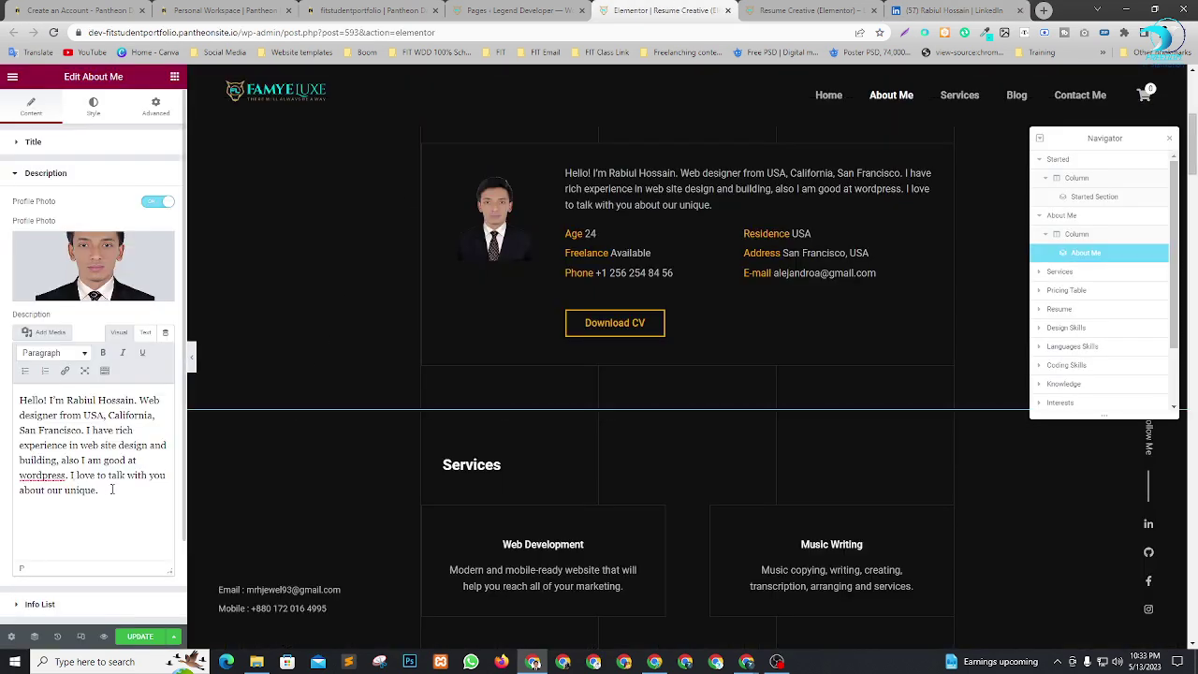
# Paste the passionate-web-designer paragraph over the old description, then expand the Info List.
pyautogui.hotkey('ctrl', 'a')
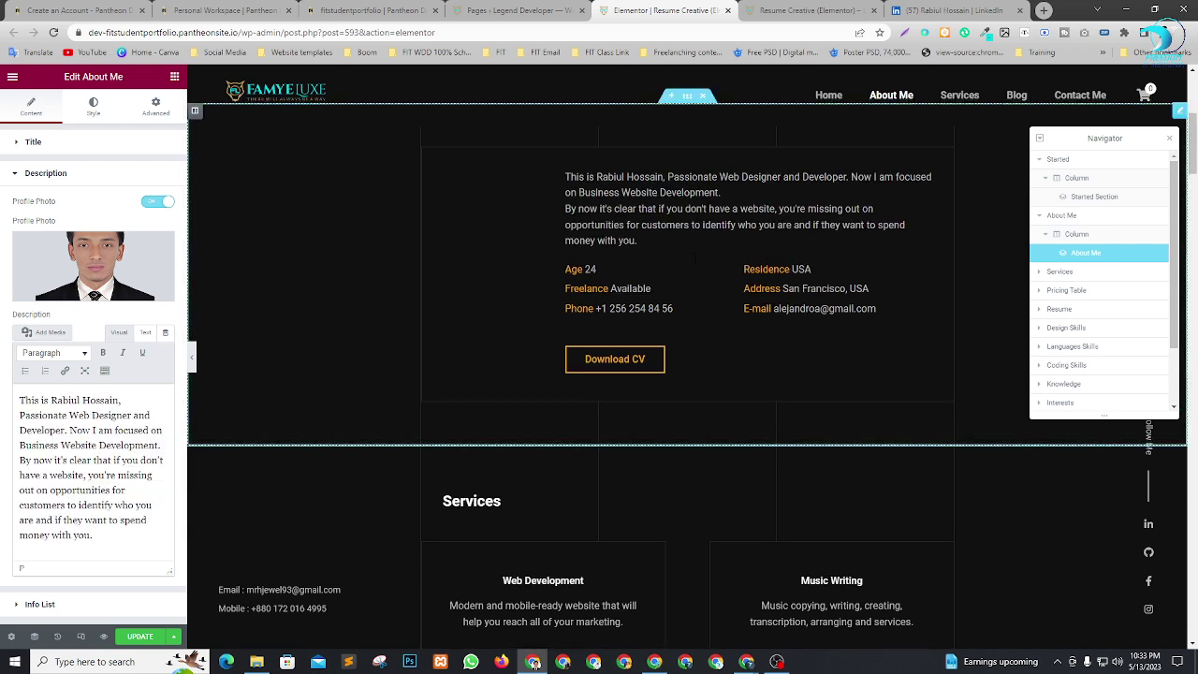
pyautogui.scroll(1, 696, 260)
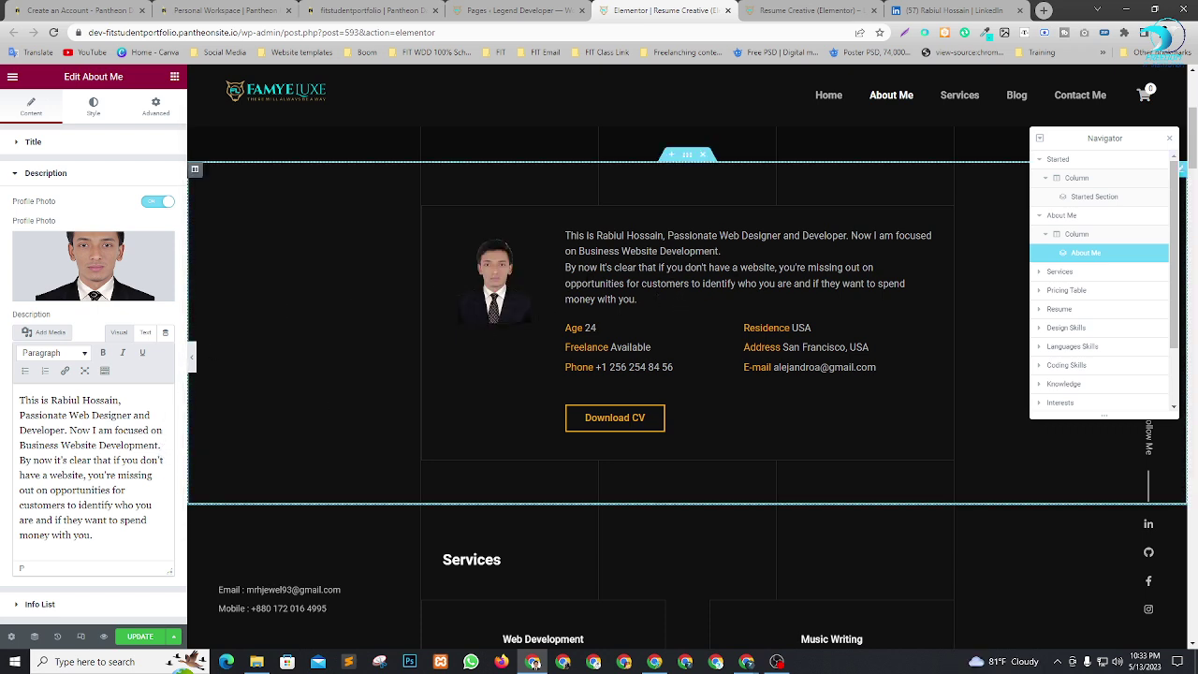
pyautogui.scroll(-1, 688, 382)
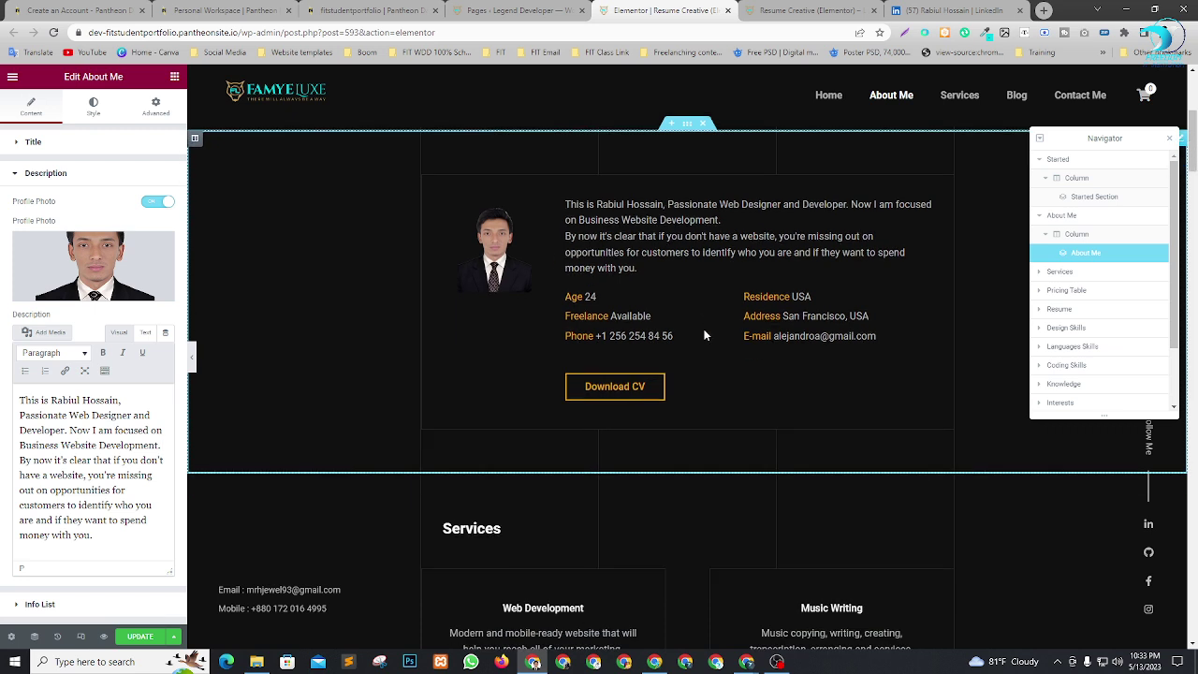
pyautogui.click(17, 605)
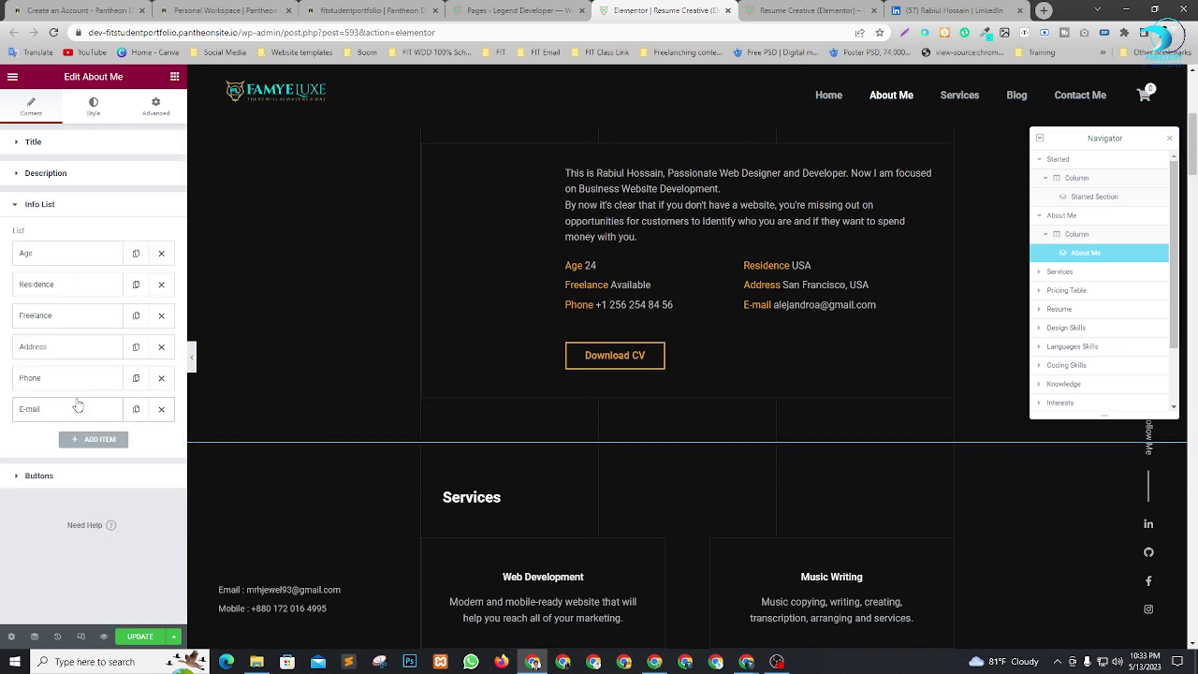
# Set the Age value to 30 and the Residence value to Bangladesh.
pyautogui.click(59, 256)
pyautogui.moveTo(40, 367); pyautogui.dragTo(5, 371)
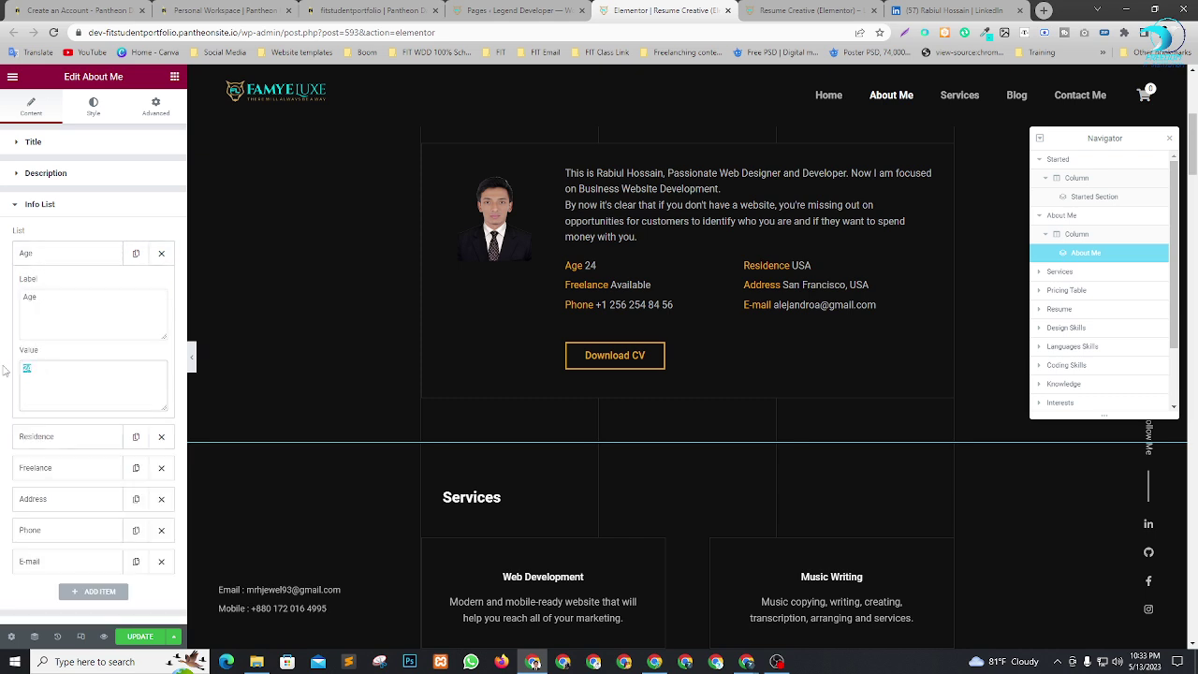
pyautogui.write('30')
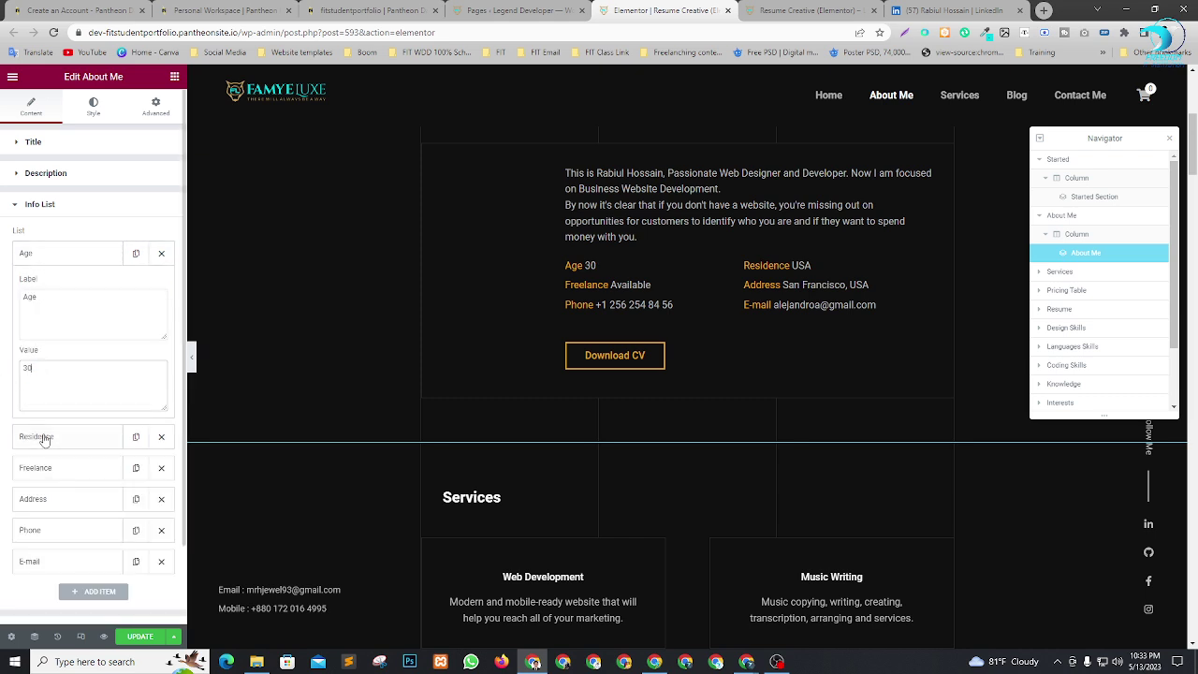
pyautogui.click(45, 439)
pyautogui.moveTo(67, 409); pyautogui.dragTo(6, 409)
pyautogui.write('Ba')
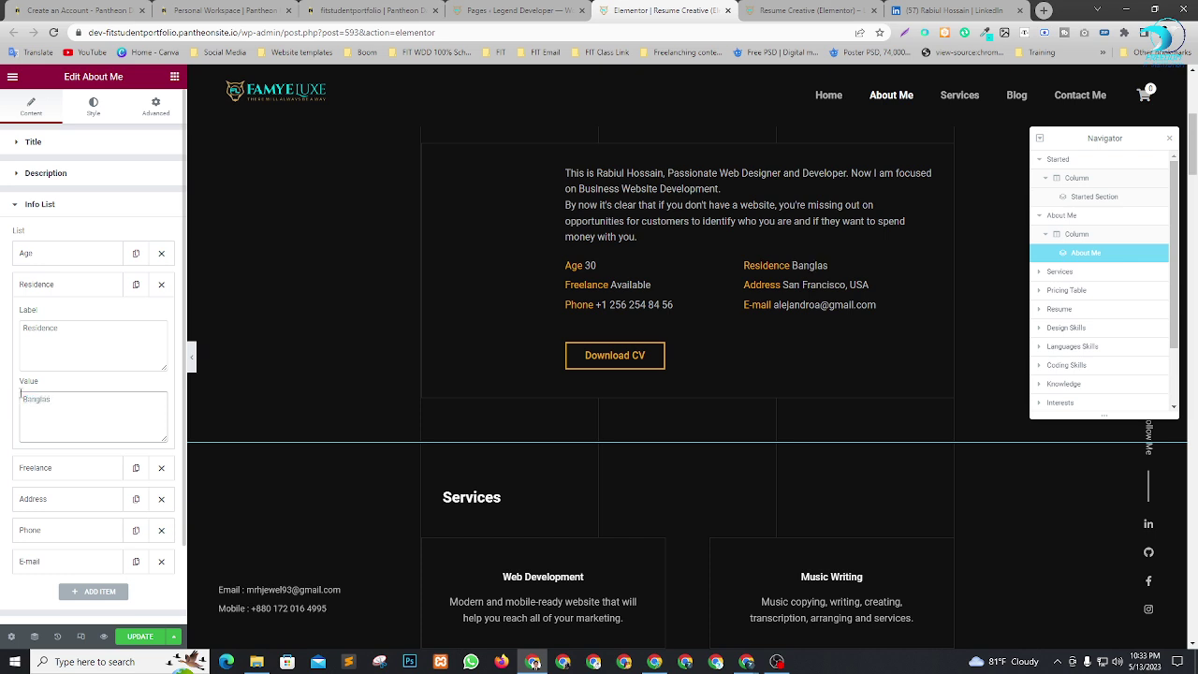
pyautogui.write('ngladesh')
# Open the Freelance and Address items, checking the LinkedIn profile for address details.
pyautogui.click(65, 465)
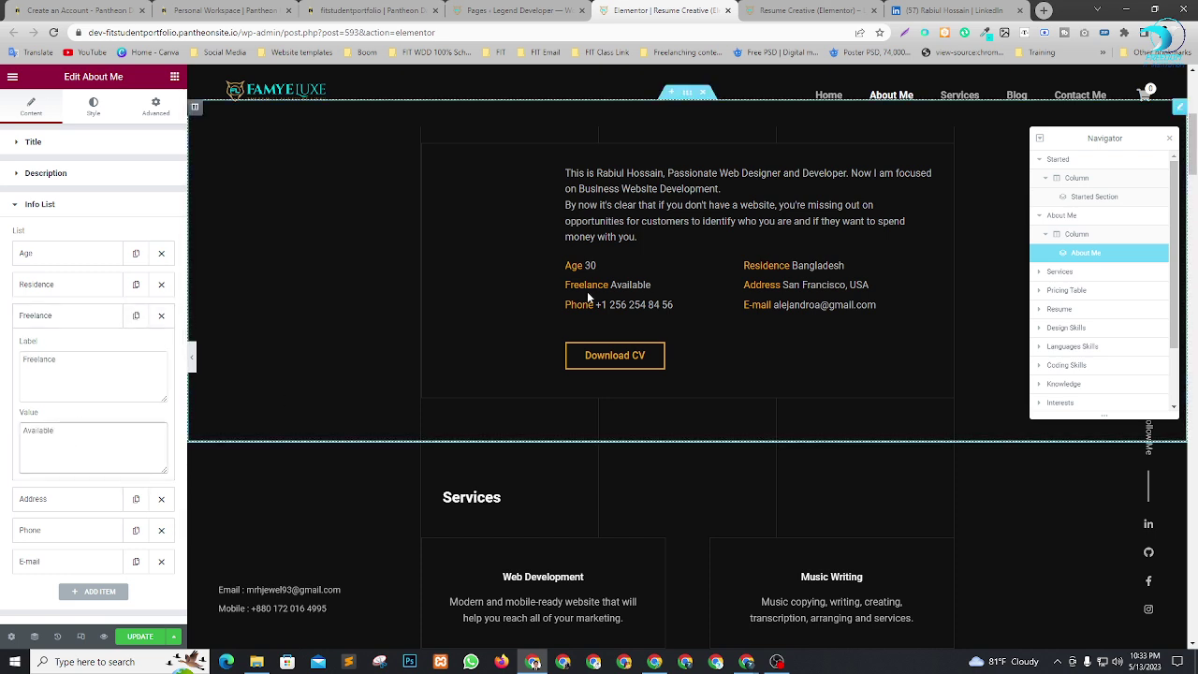
pyautogui.scroll(-1, 32, 486)
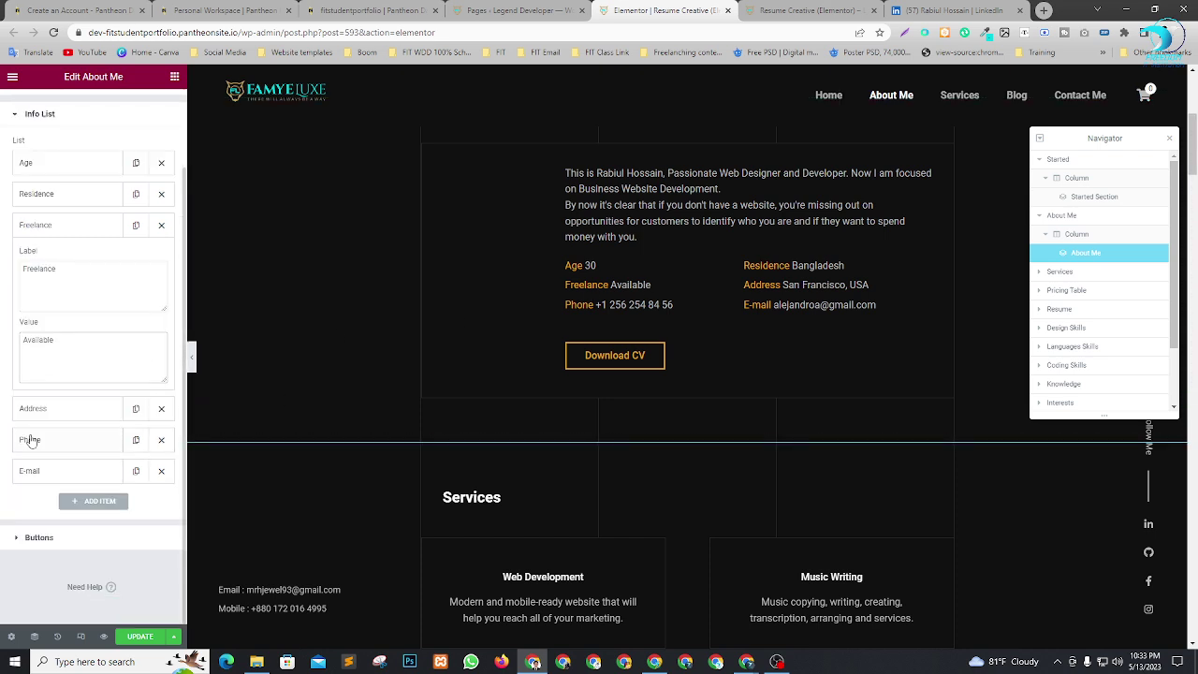
pyautogui.click(35, 409)
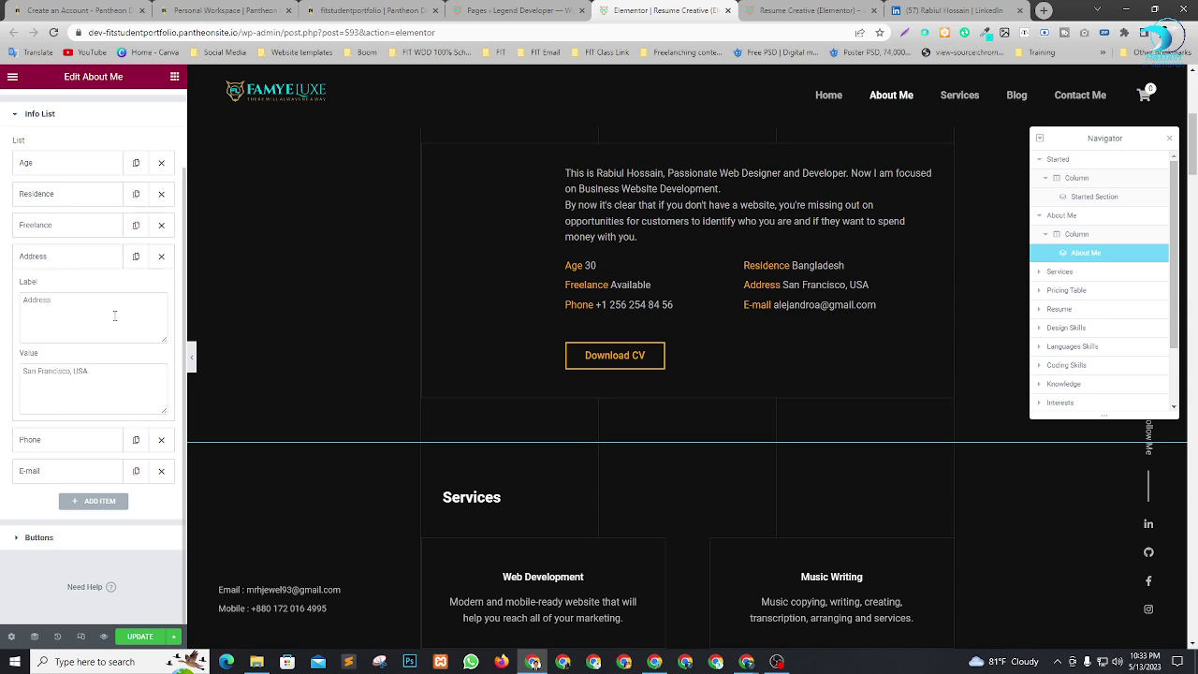
pyautogui.click(90, 372)
pyautogui.click(950, 11)
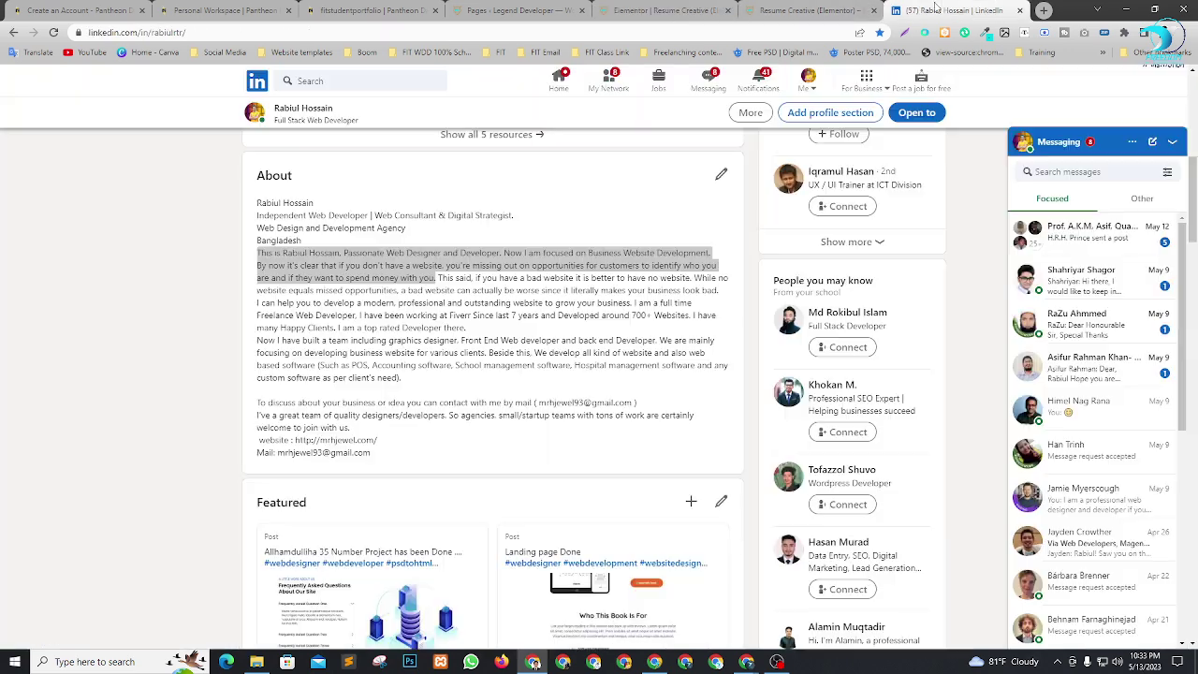
pyautogui.scroll(-1, 440, 353)
pyautogui.click(442, 353)
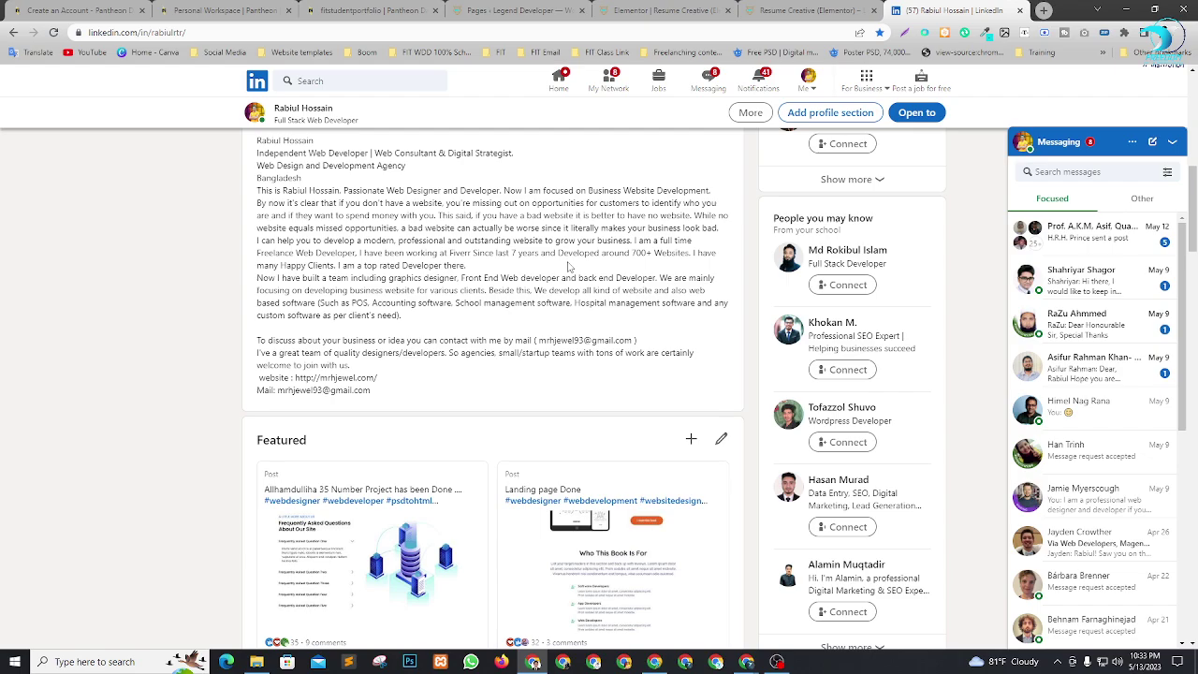
pyautogui.scroll(3, 569, 266)
pyautogui.scroll(-4, 569, 267)
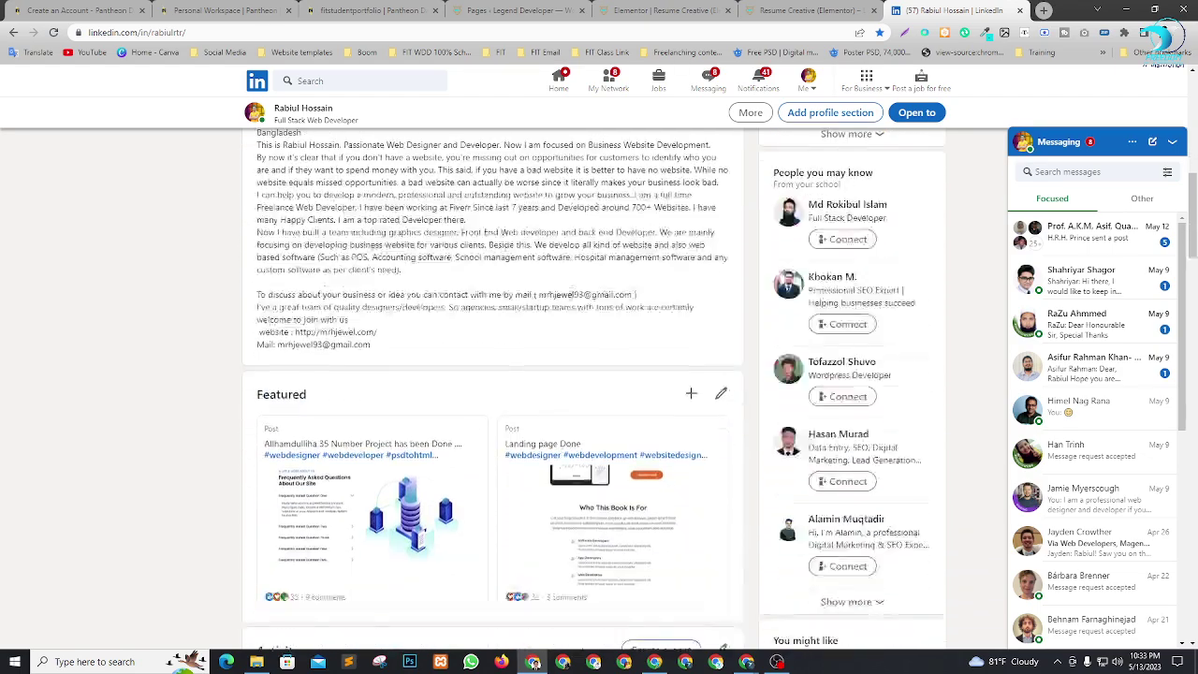
pyautogui.scroll(5, 581, 308)
pyautogui.click(675, 10)
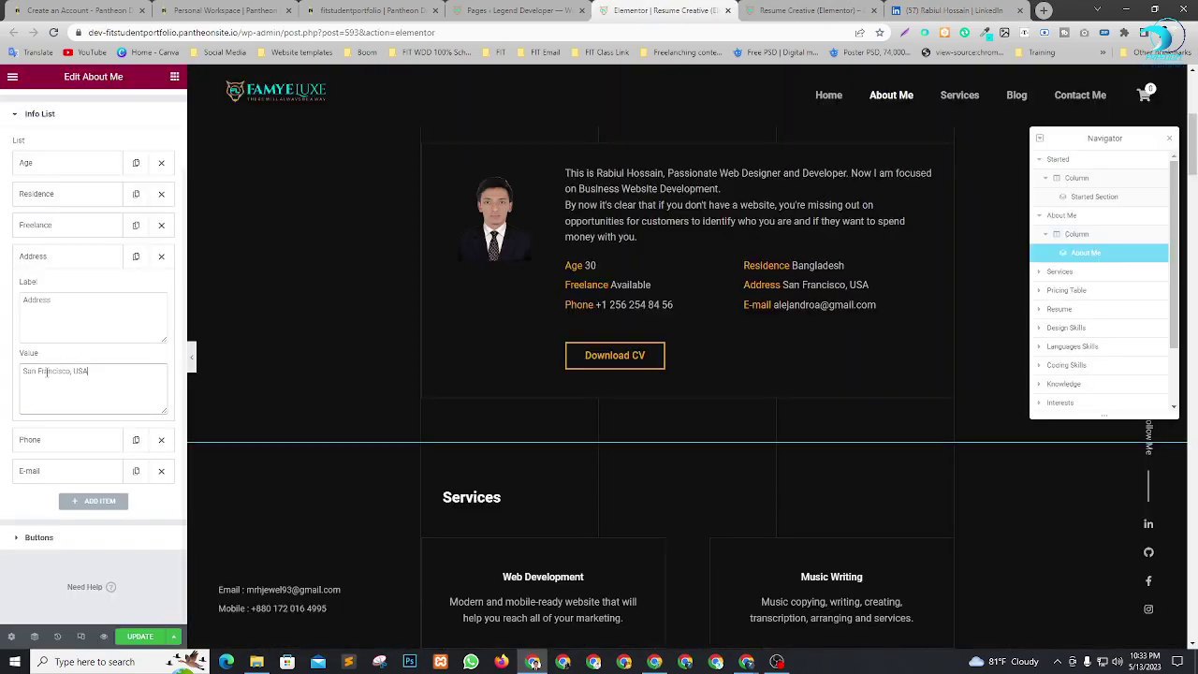
# Replace the sample 'San Francisco, USA' address with the owner's own city and country.
pyautogui.moveTo(89, 372); pyautogui.dragTo(12, 375)
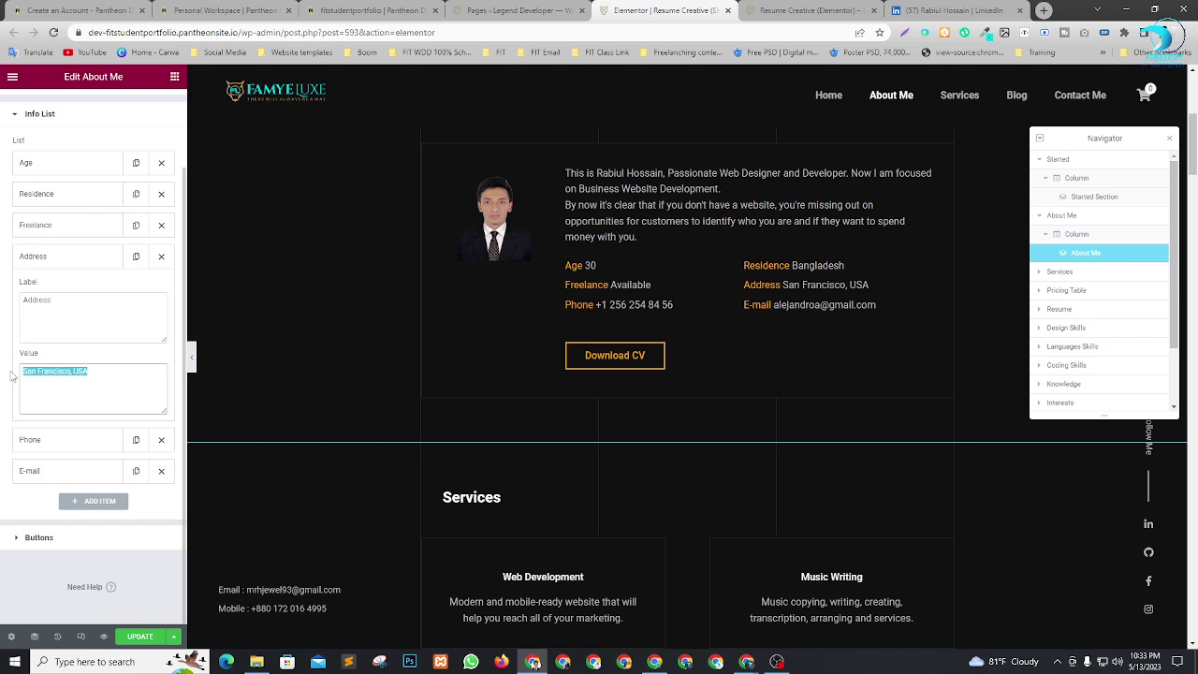
pyautogui.write('Chandpur , Ba')
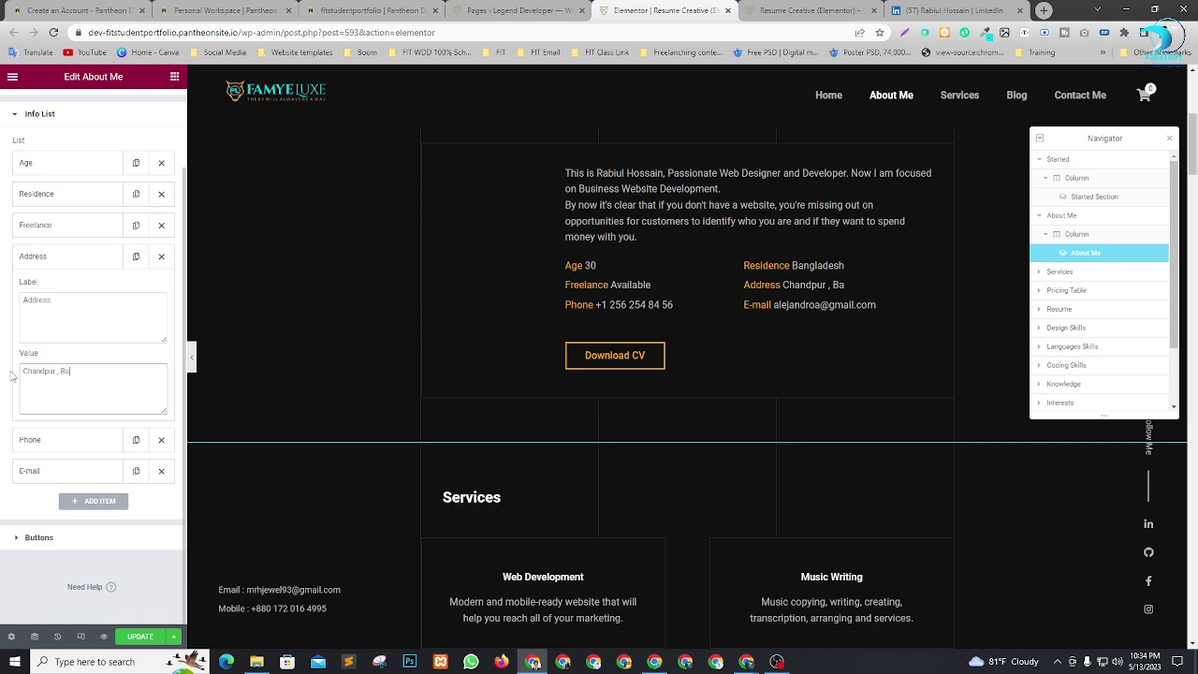
pyautogui.write('ngladesh .')
# Replace the Phone value with the owner's +880 number and remove an extra space between its digits.
pyautogui.click(38, 439)
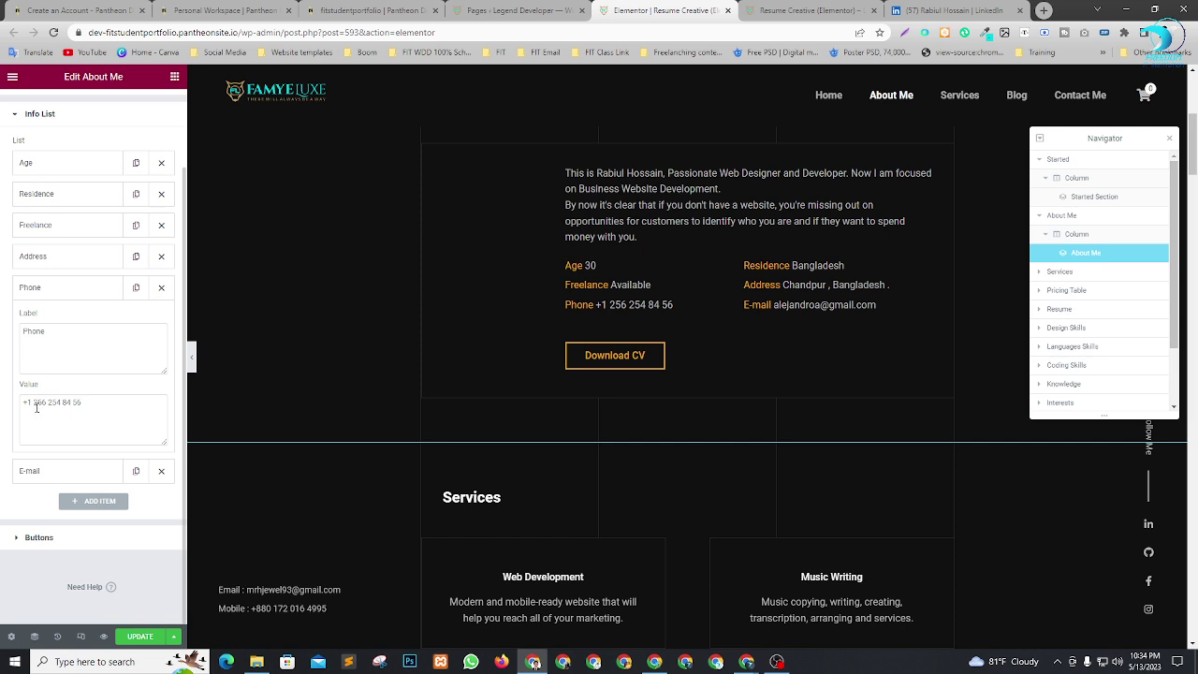
pyautogui.moveTo(87, 405); pyautogui.dragTo(2, 395)
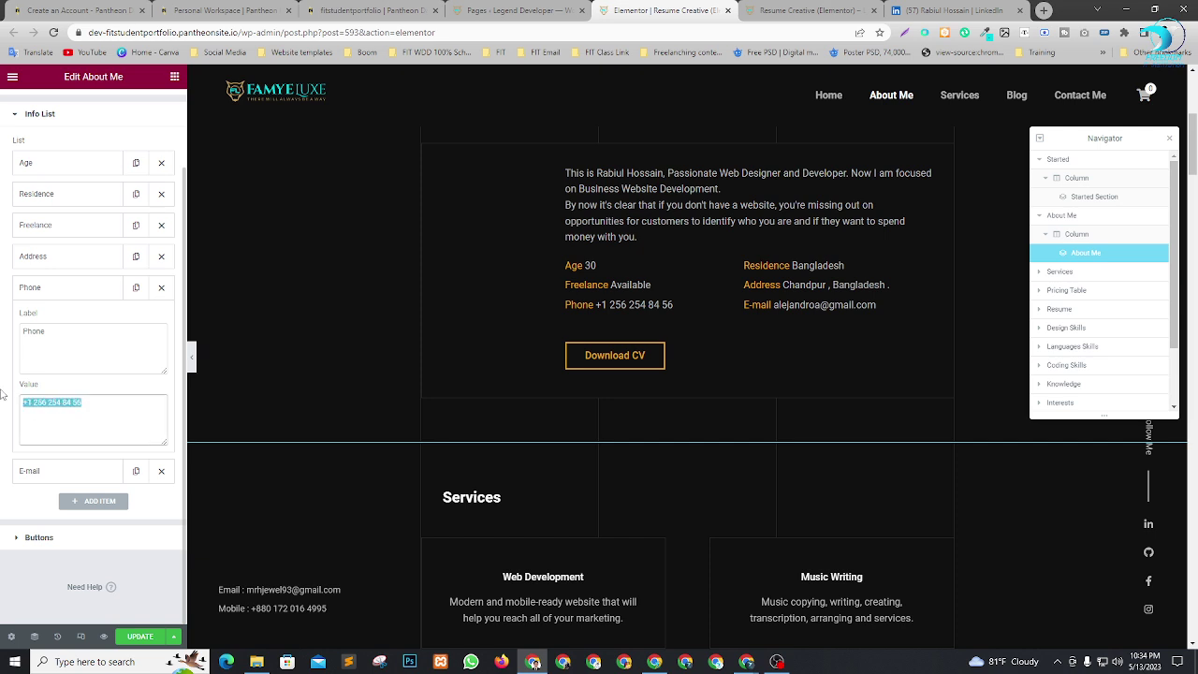
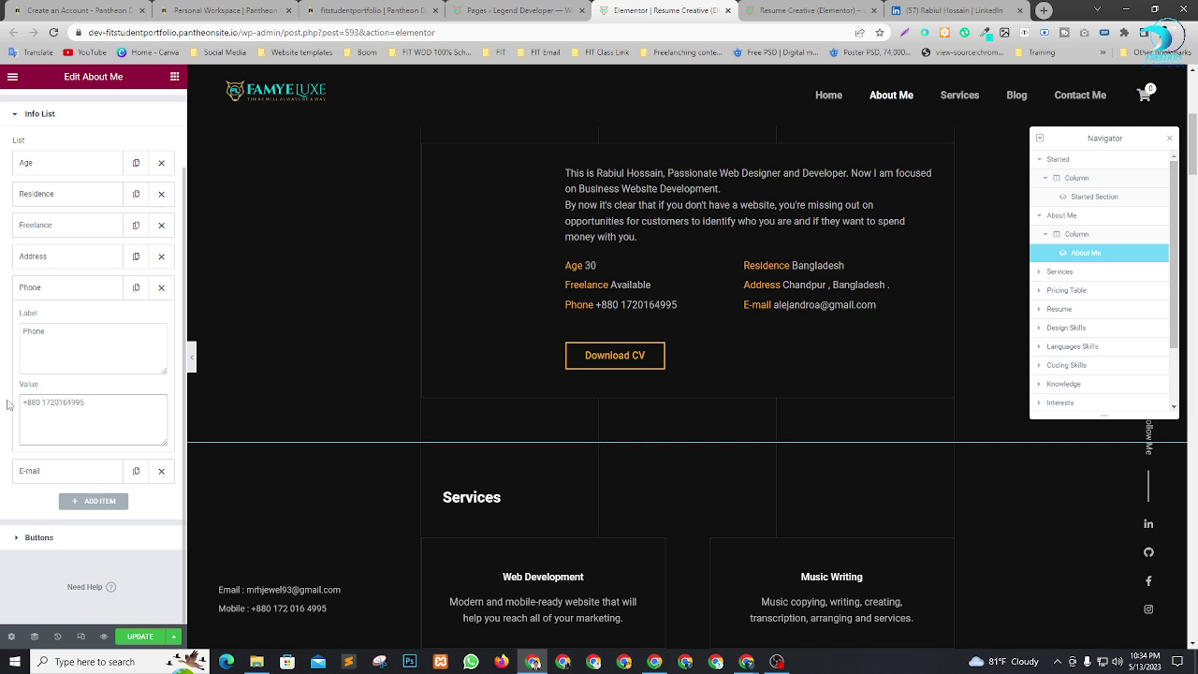
pyautogui.rightClick(32, 419)
pyautogui.click(54, 403)
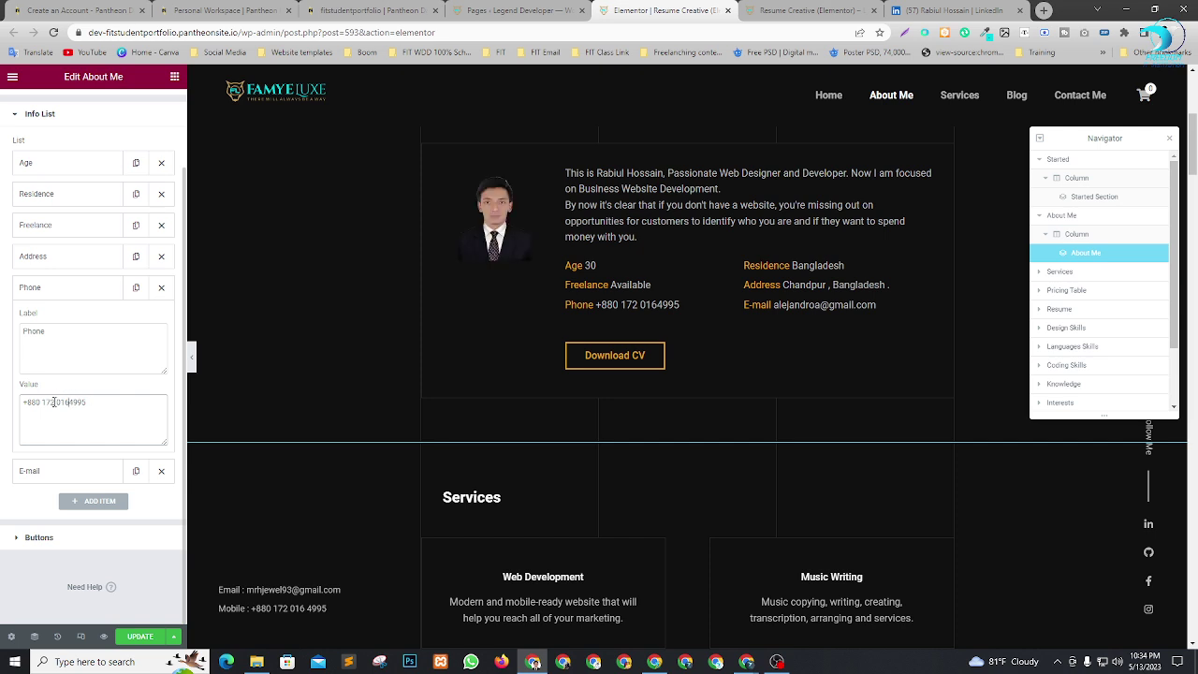
pyautogui.press('BackSpace')
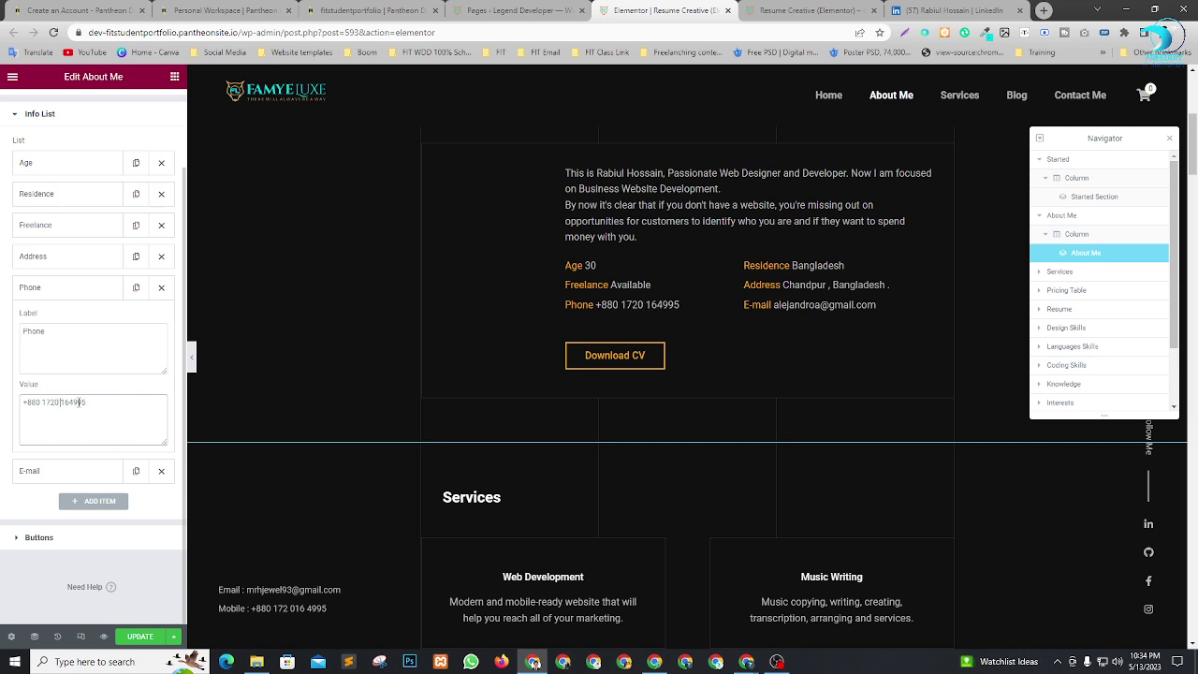
# Overwrite the sample username in the E-mail item with the owner's own e-mail username.
pyautogui.click(64, 473)
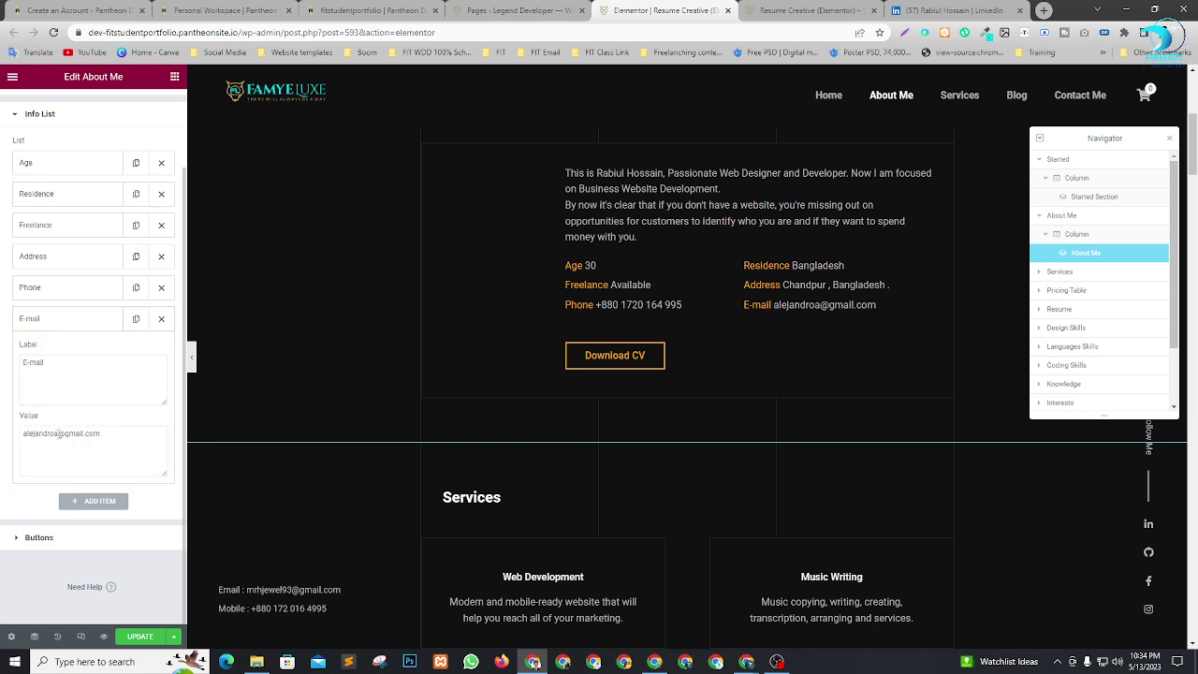
pyautogui.moveTo(58, 434); pyautogui.dragTo(2, 438)
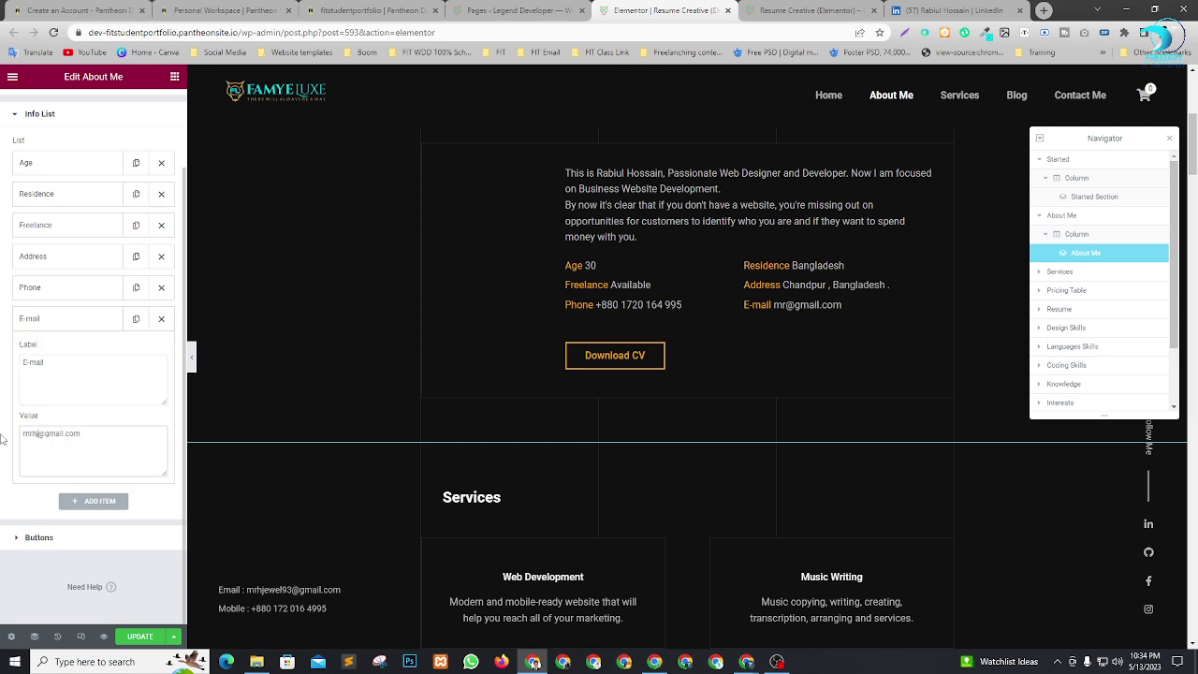
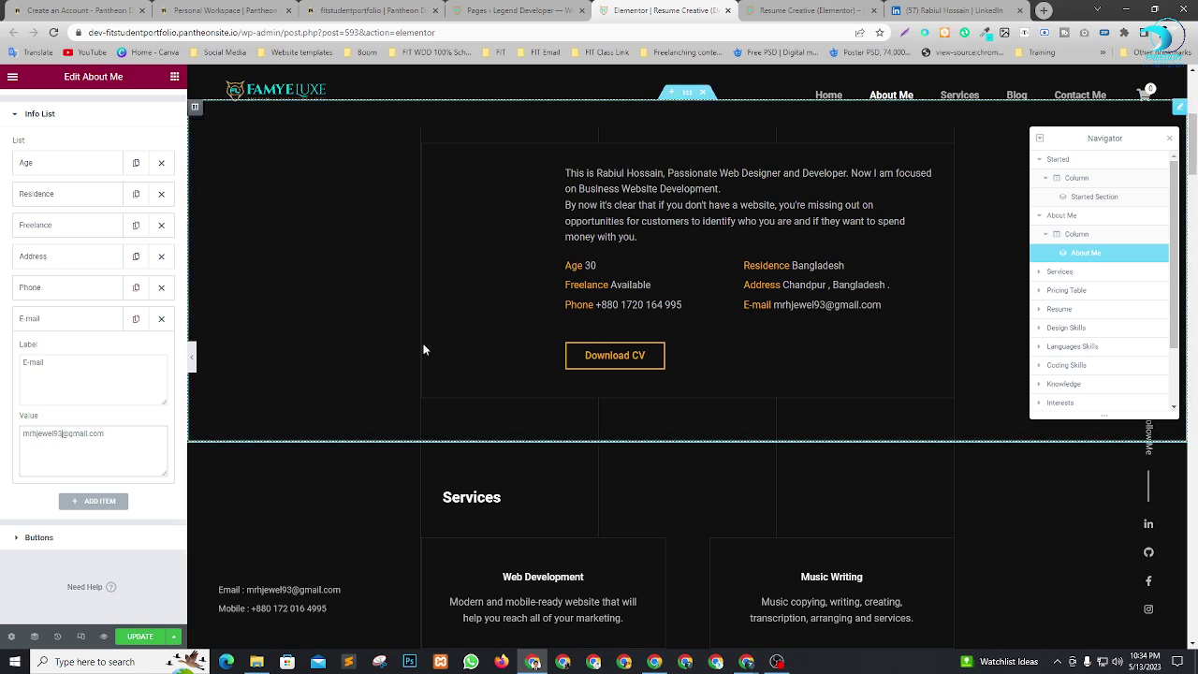
pyautogui.click(33, 546)
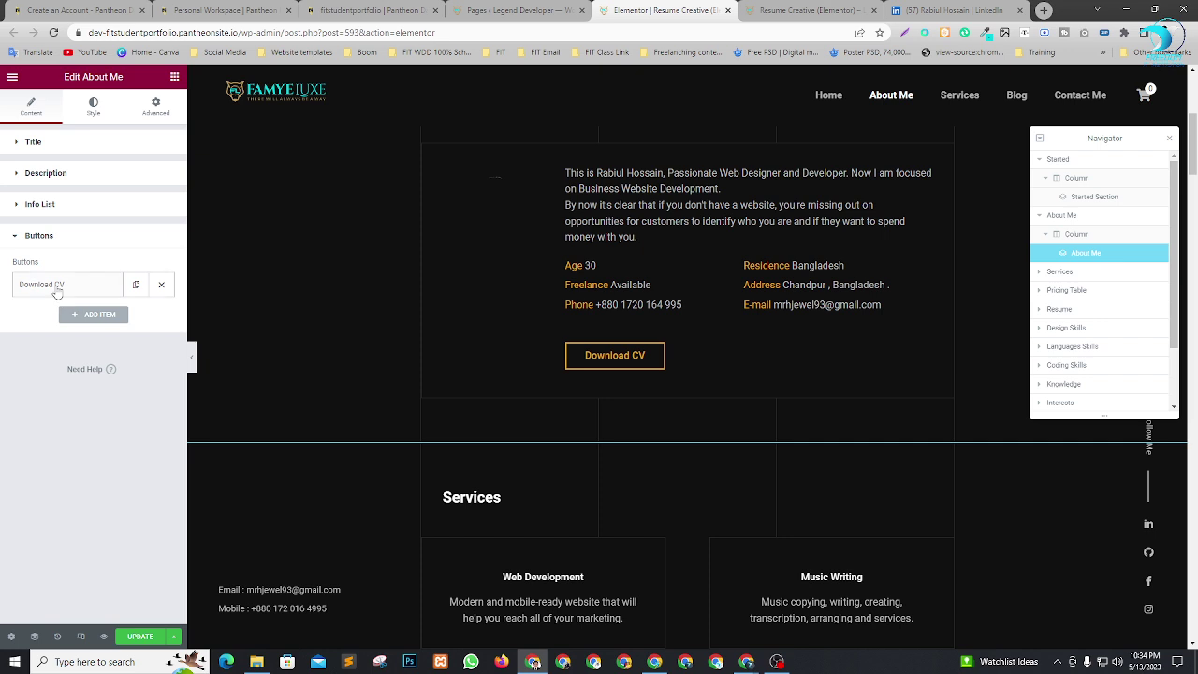
# Open the Download CV button item and focus its Label and link URL fields.
pyautogui.click(57, 293)
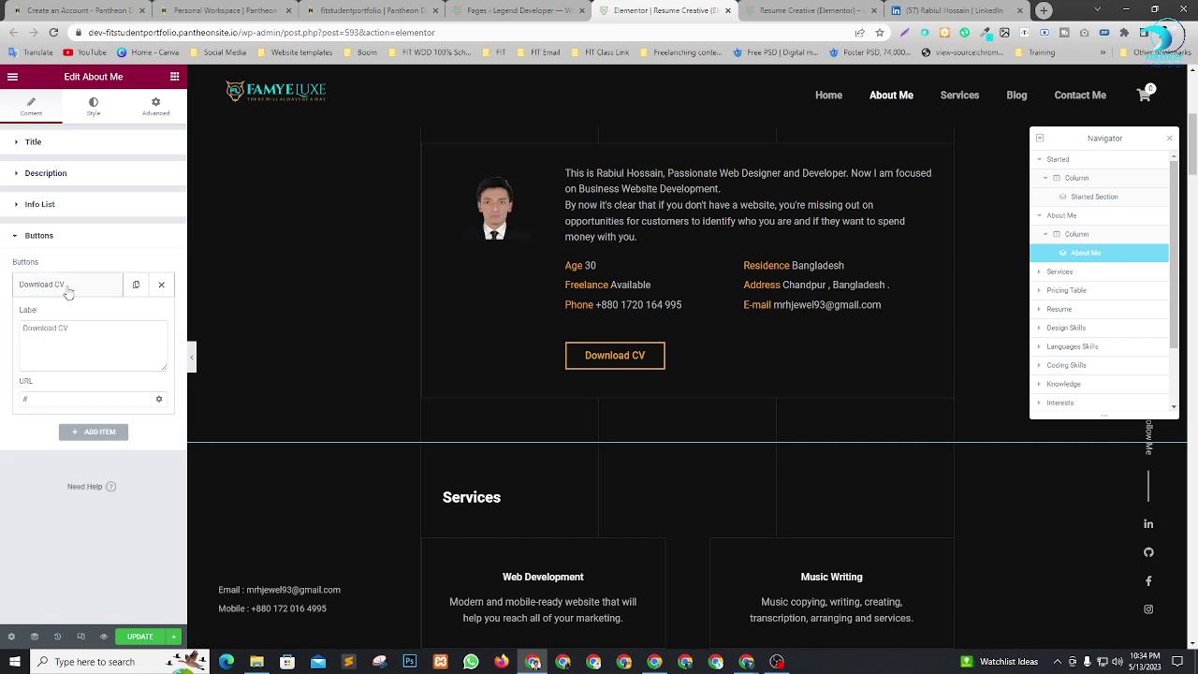
pyautogui.click(91, 342)
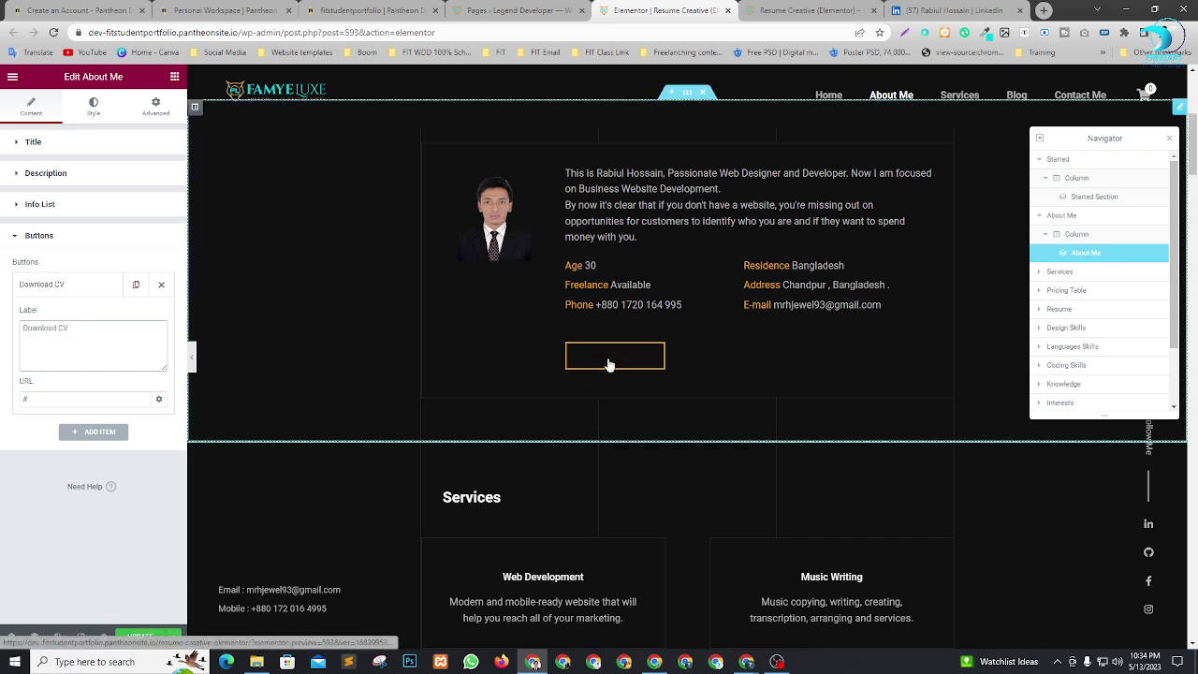
pyautogui.click(65, 399)
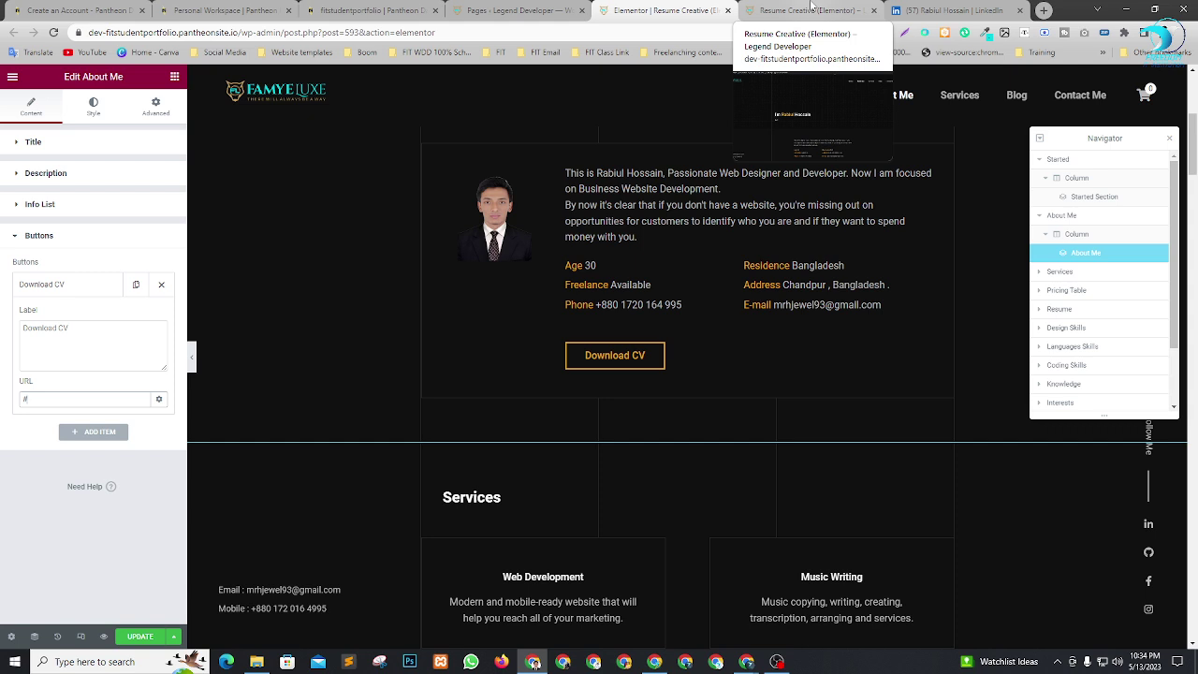
# Open Google Drive in a new browser tab and open the folder holding the CV files.
pyautogui.click(1043, 10)
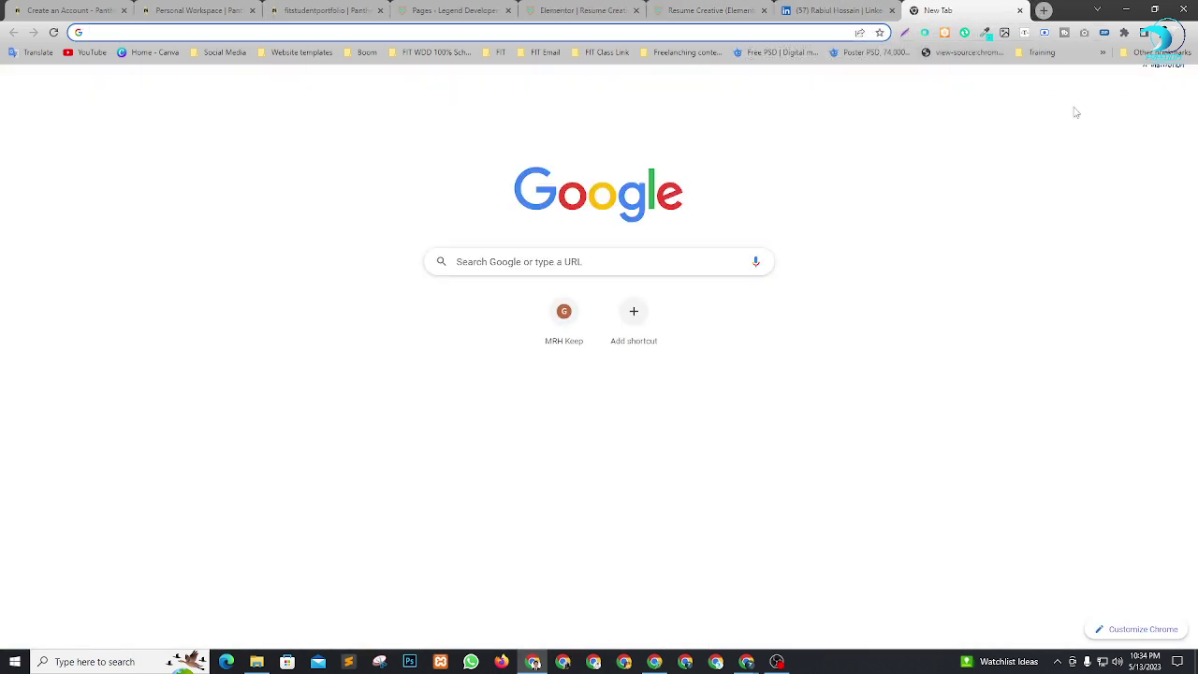
pyautogui.click(1150, 86)
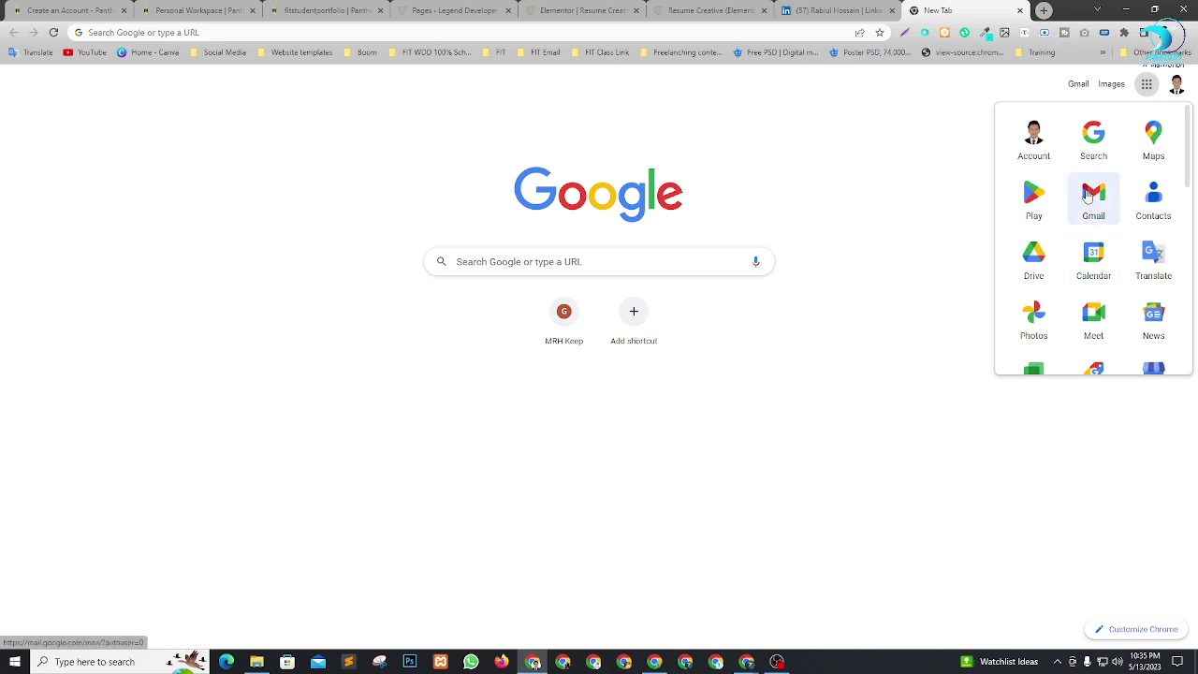
pyautogui.click(1035, 277)
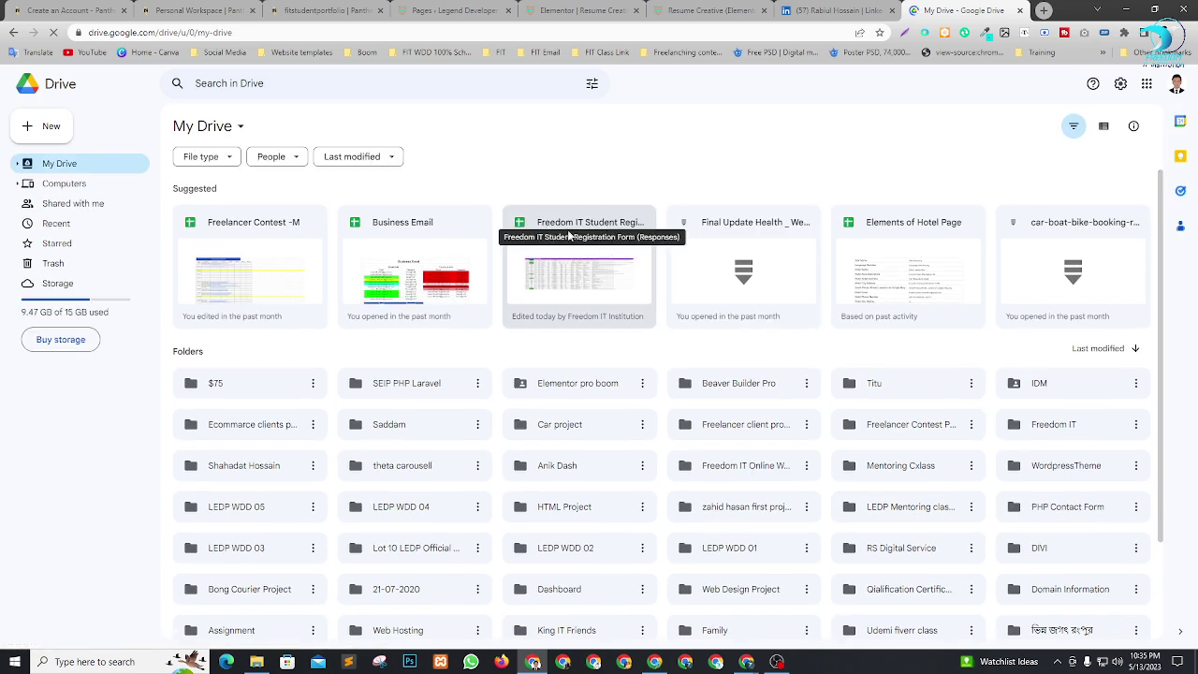
pyautogui.scroll(-3, 766, 348)
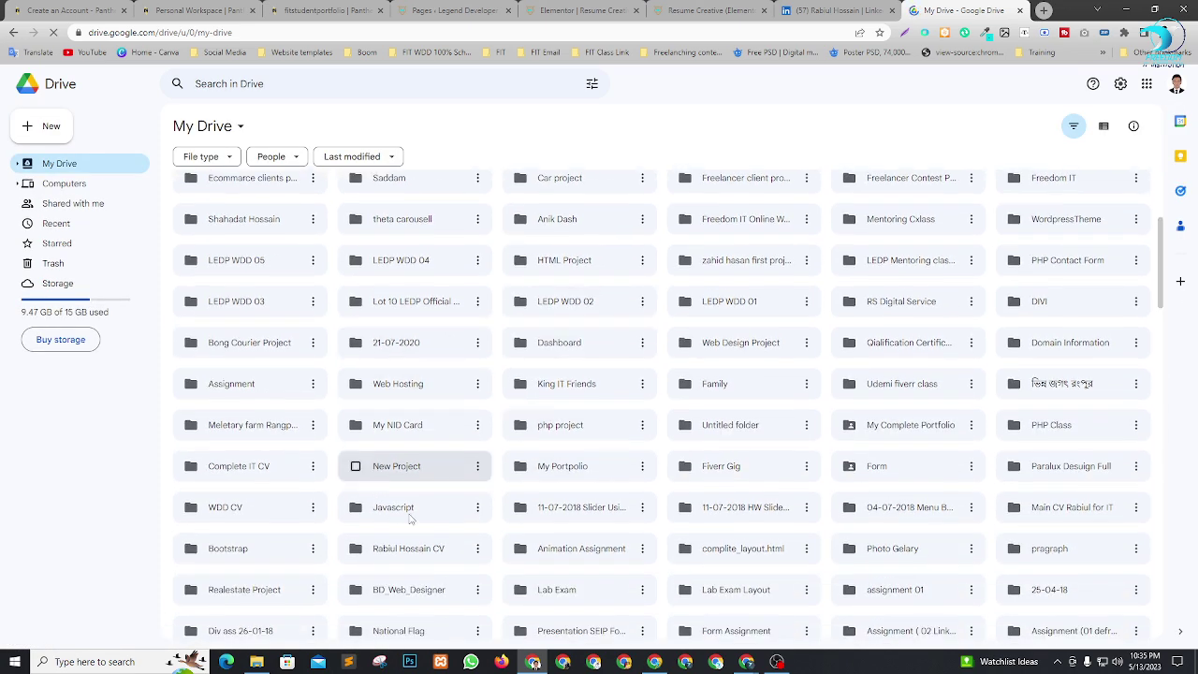
pyautogui.scroll(3, 409, 511)
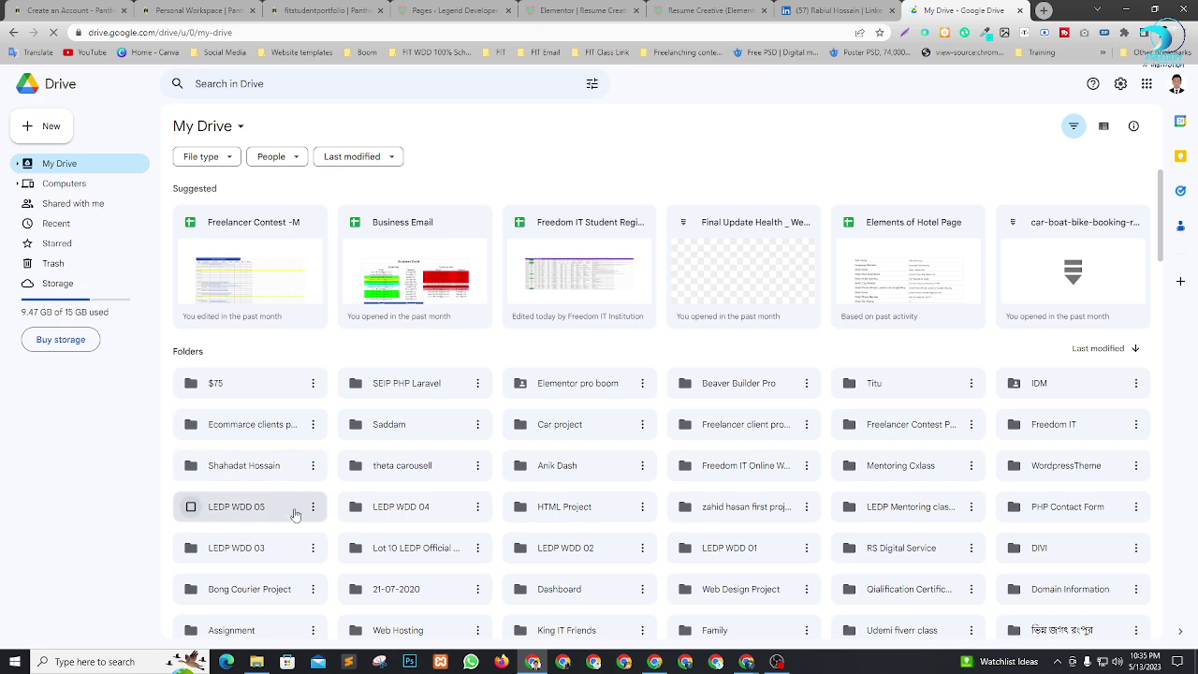
pyautogui.scroll(-1, 789, 437)
pyautogui.scroll(-5, 790, 437)
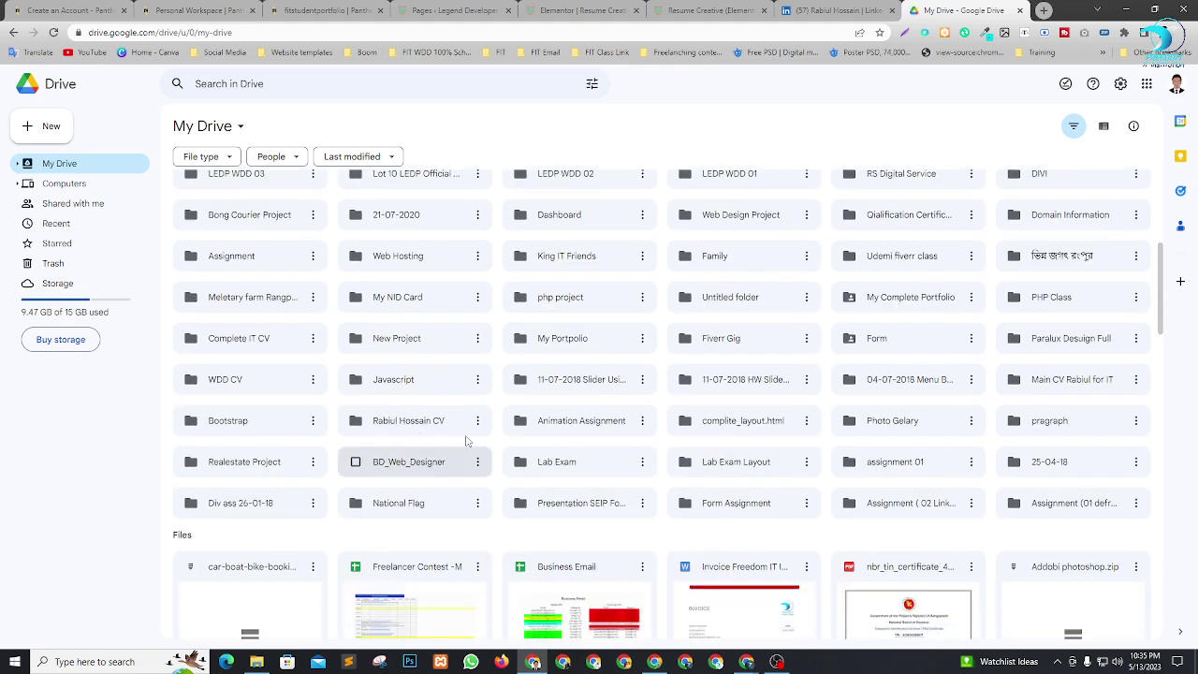
pyautogui.doubleClick(401, 423)
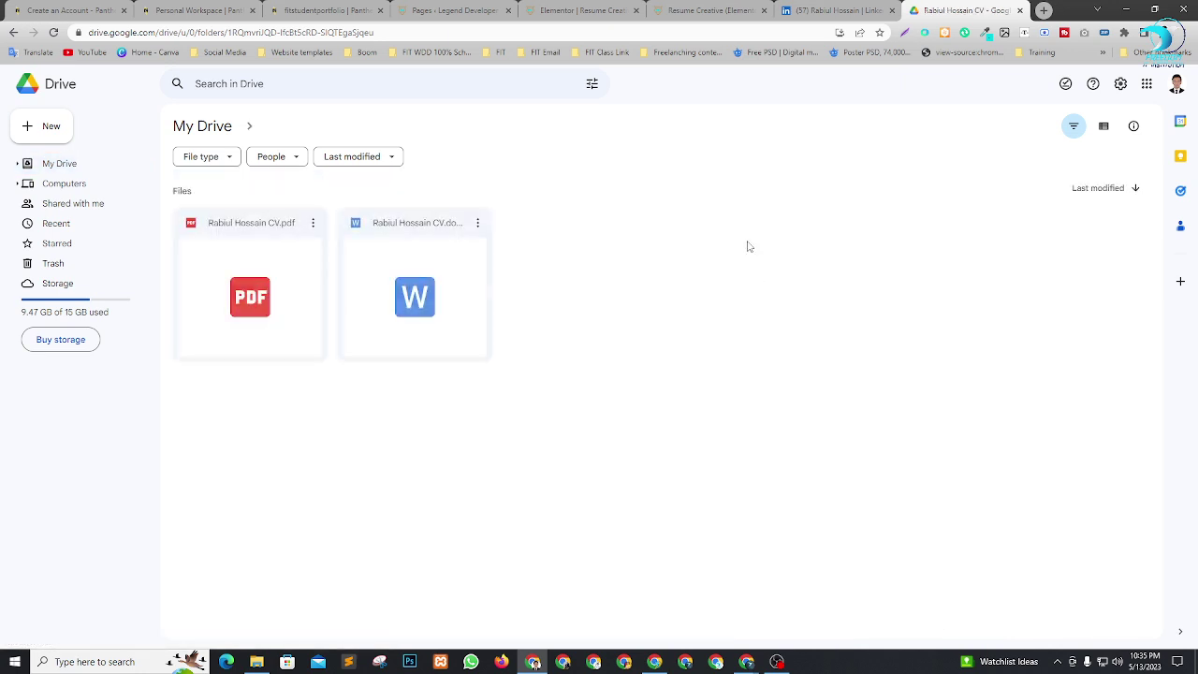
# Share the CV PDF so anyone with the link can view it, and copy its link.
pyautogui.click(271, 286)
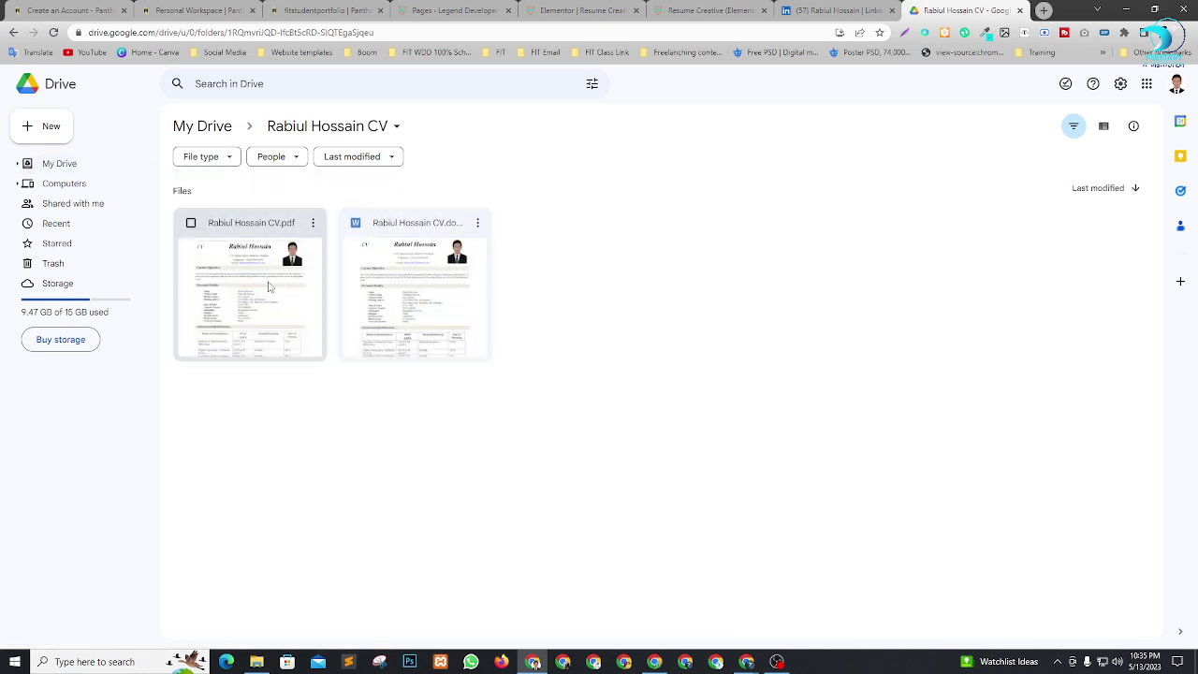
pyautogui.rightClick(250, 268)
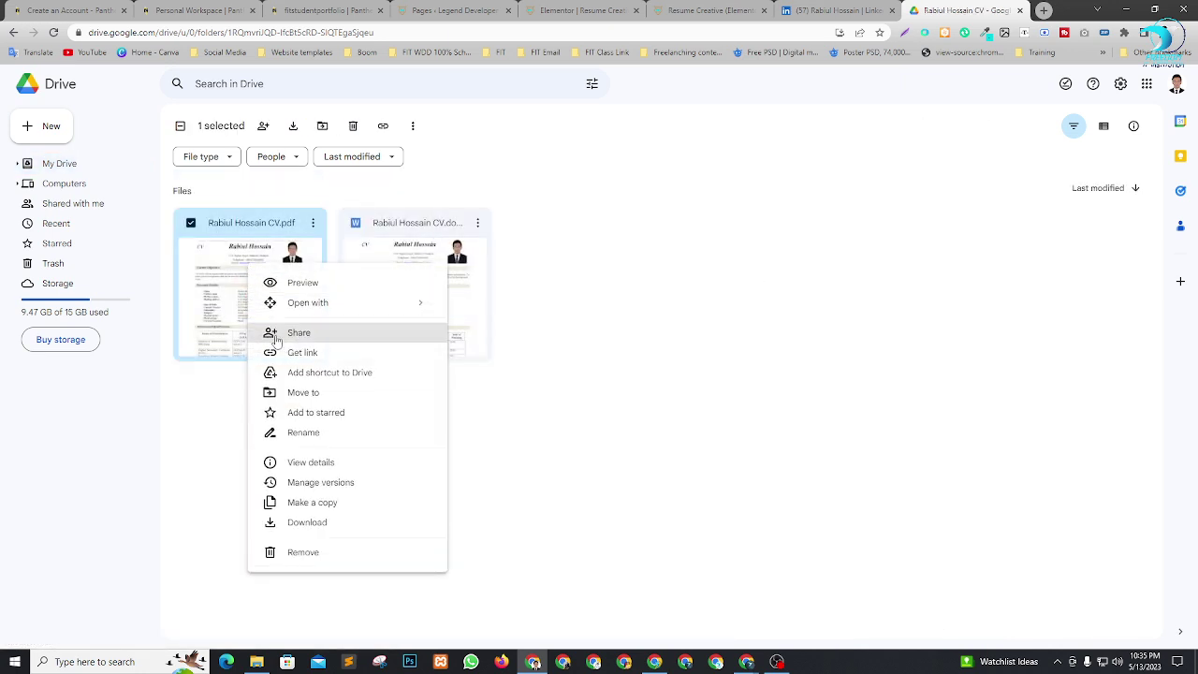
pyautogui.click(297, 333)
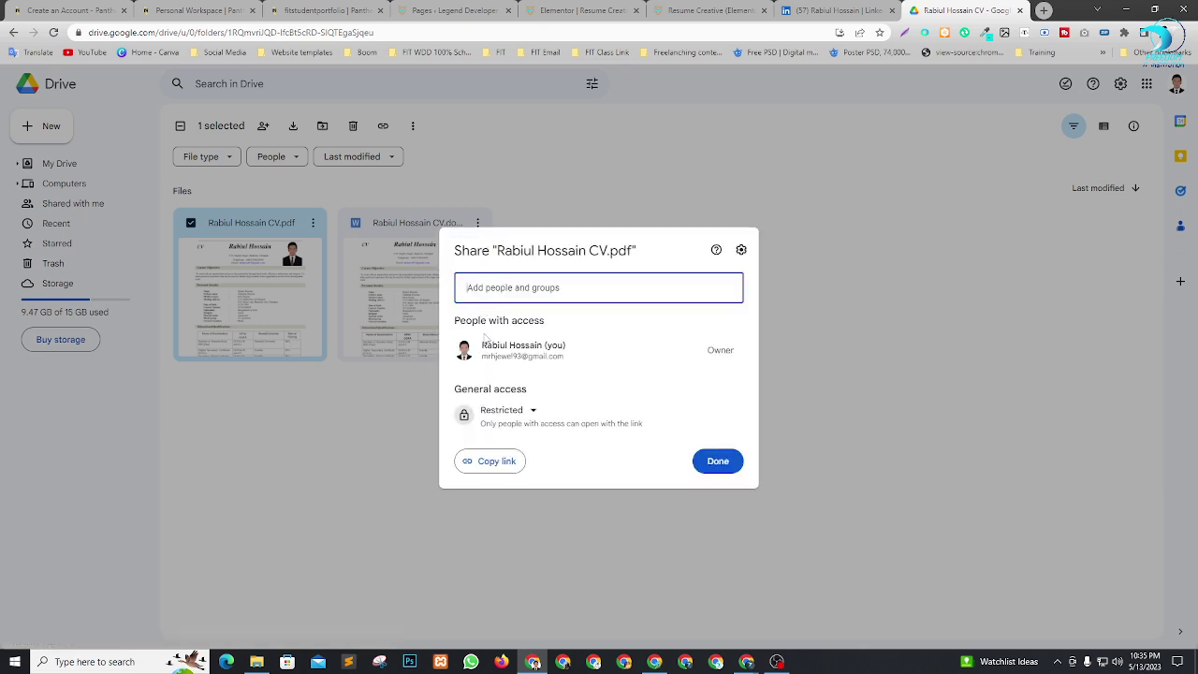
pyautogui.click(530, 412)
pyautogui.click(561, 464)
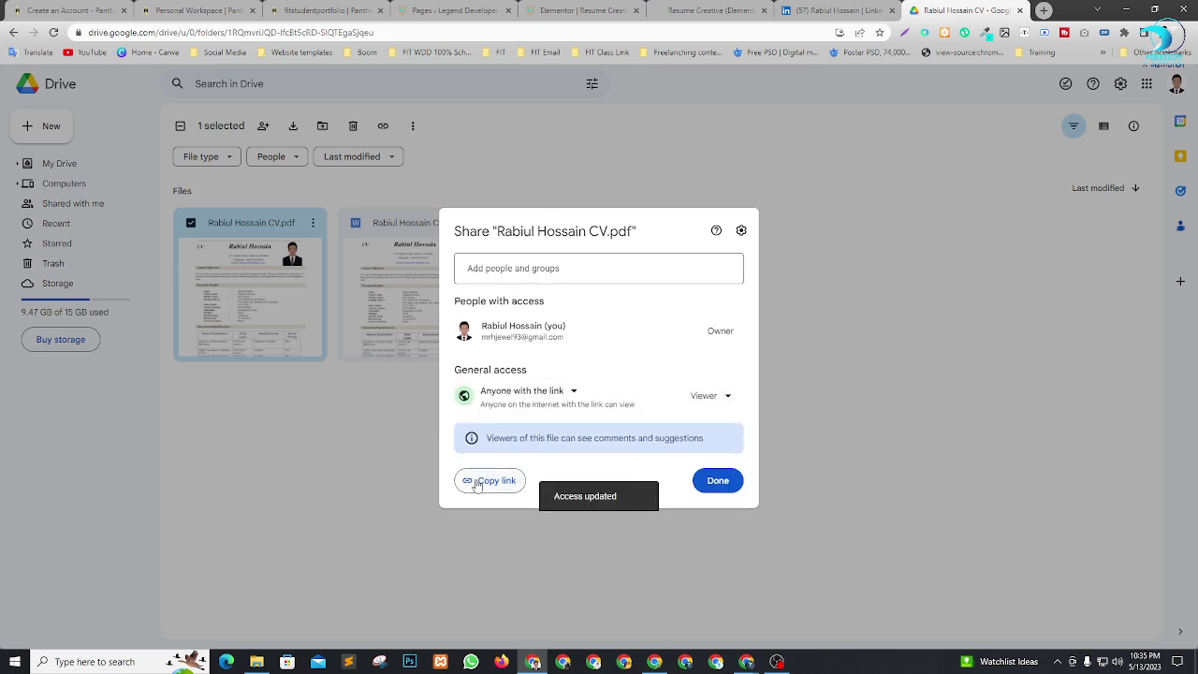
pyautogui.click(480, 481)
pyautogui.click(690, 9)
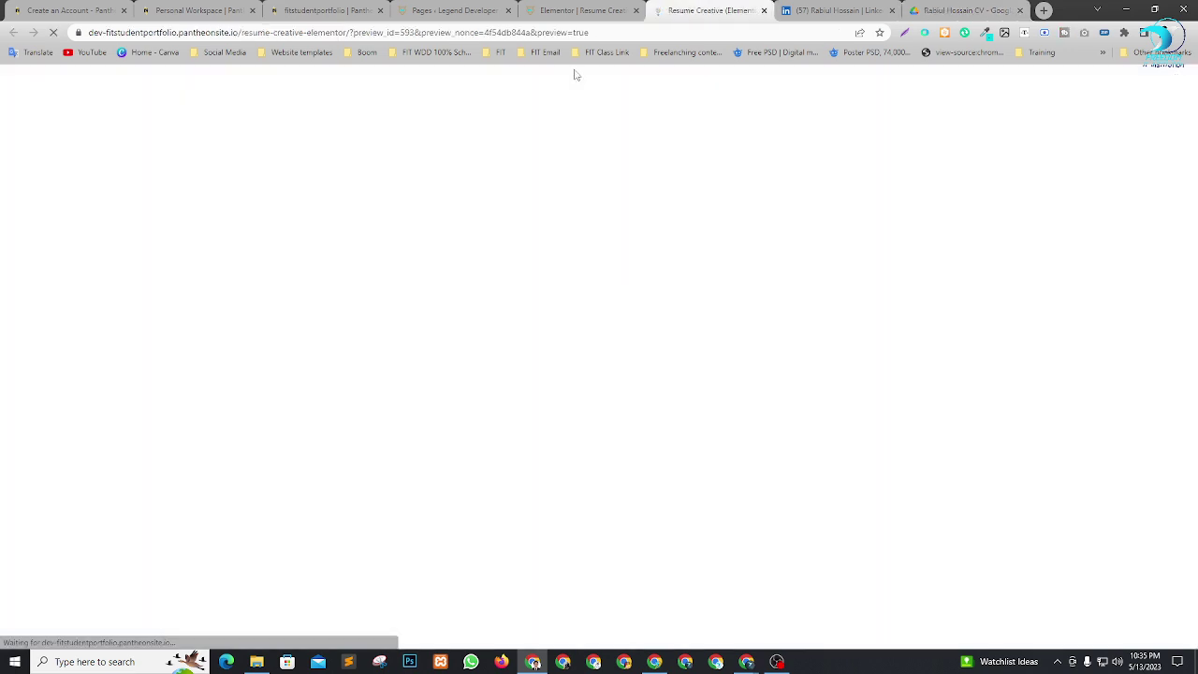
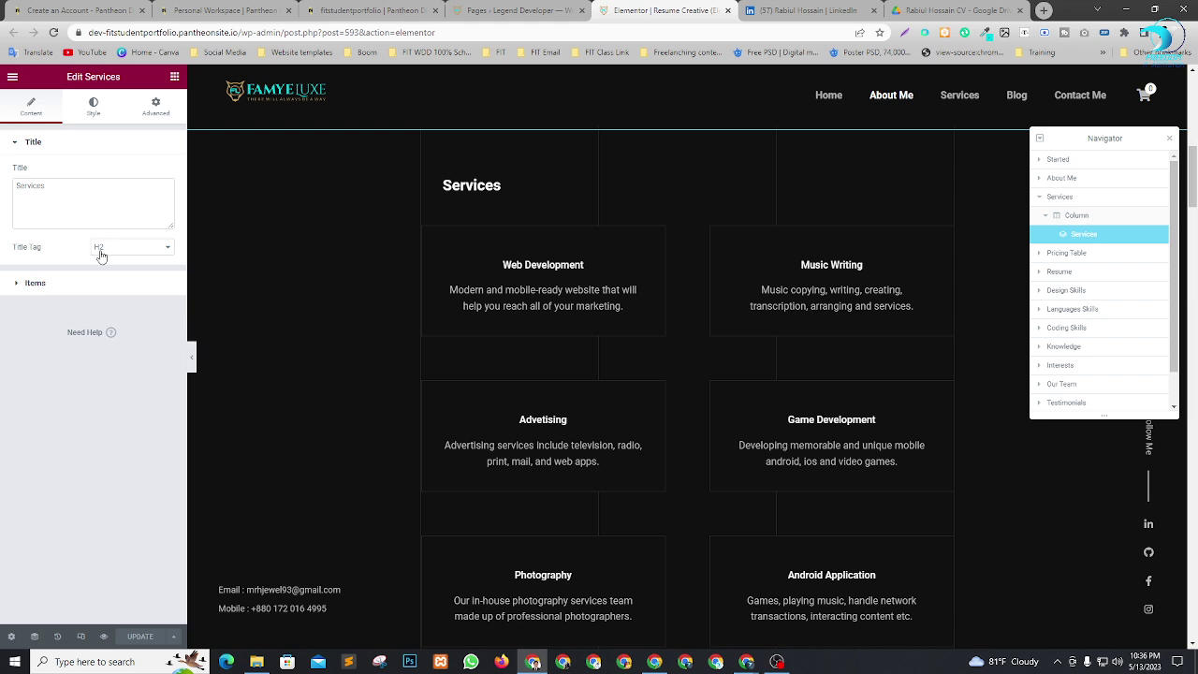
# Retitle the services section heading to 'Boom & Cool Services'.
pyautogui.click(53, 191)
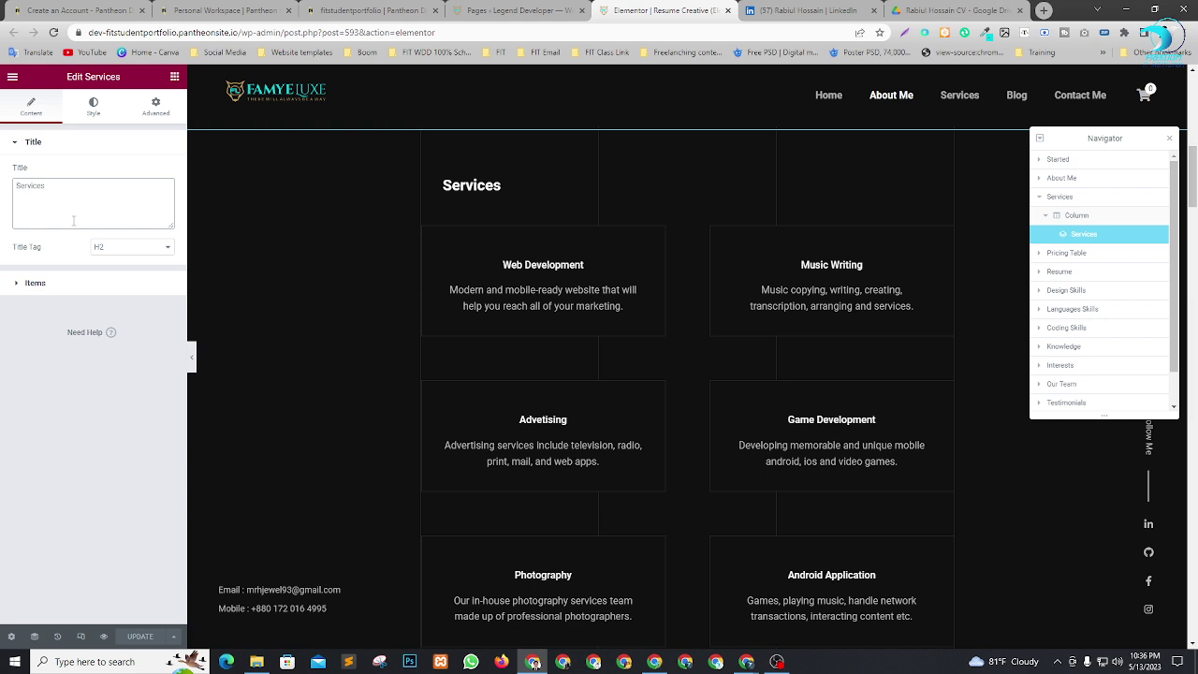
pyautogui.write('Boom ')
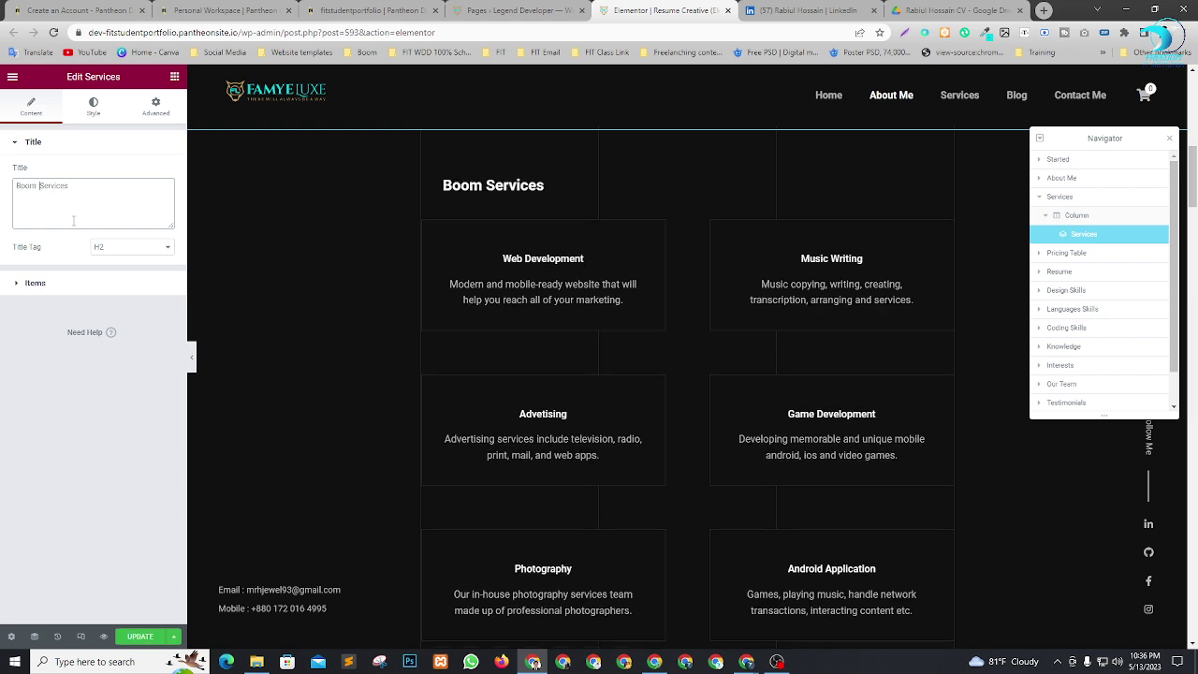
pyautogui.write('7 Cool')
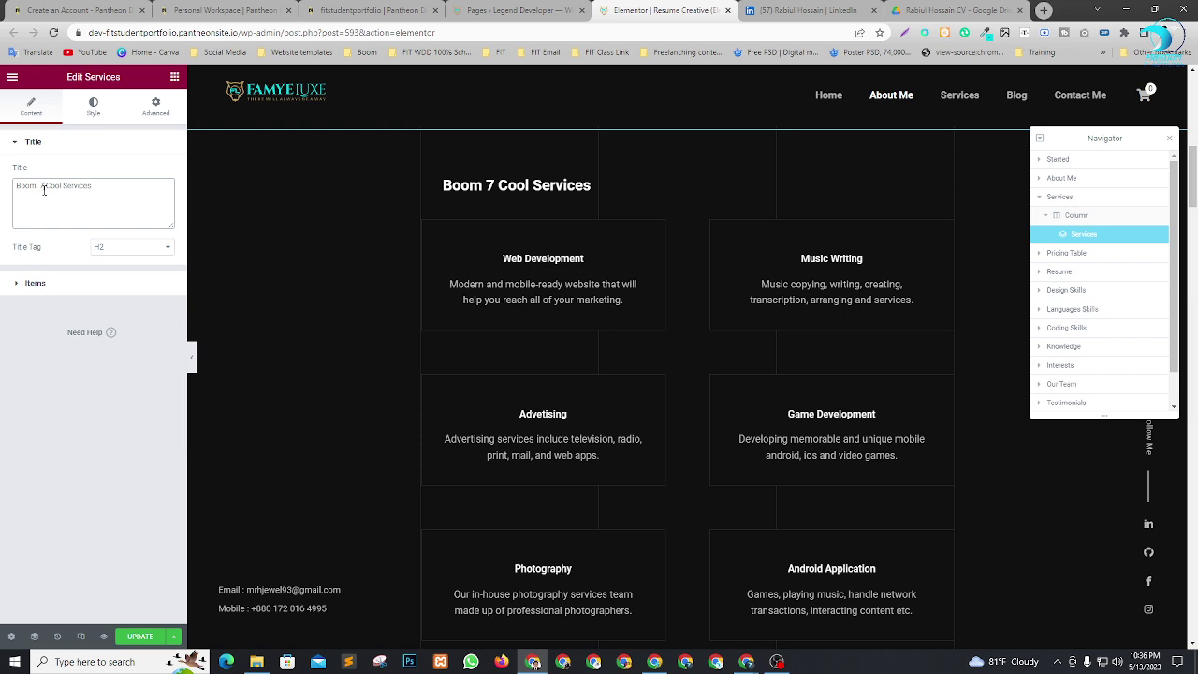
pyautogui.doubleClick(44, 189)
pyautogui.press('BackSpace')
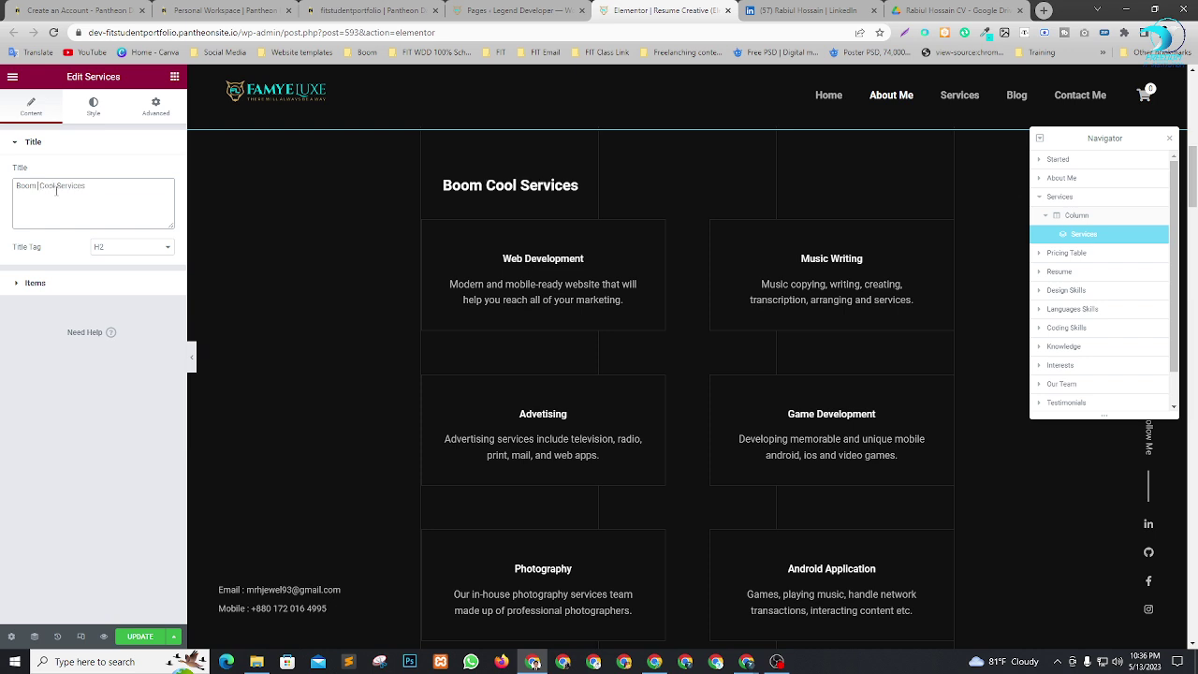
pyautogui.write('&')
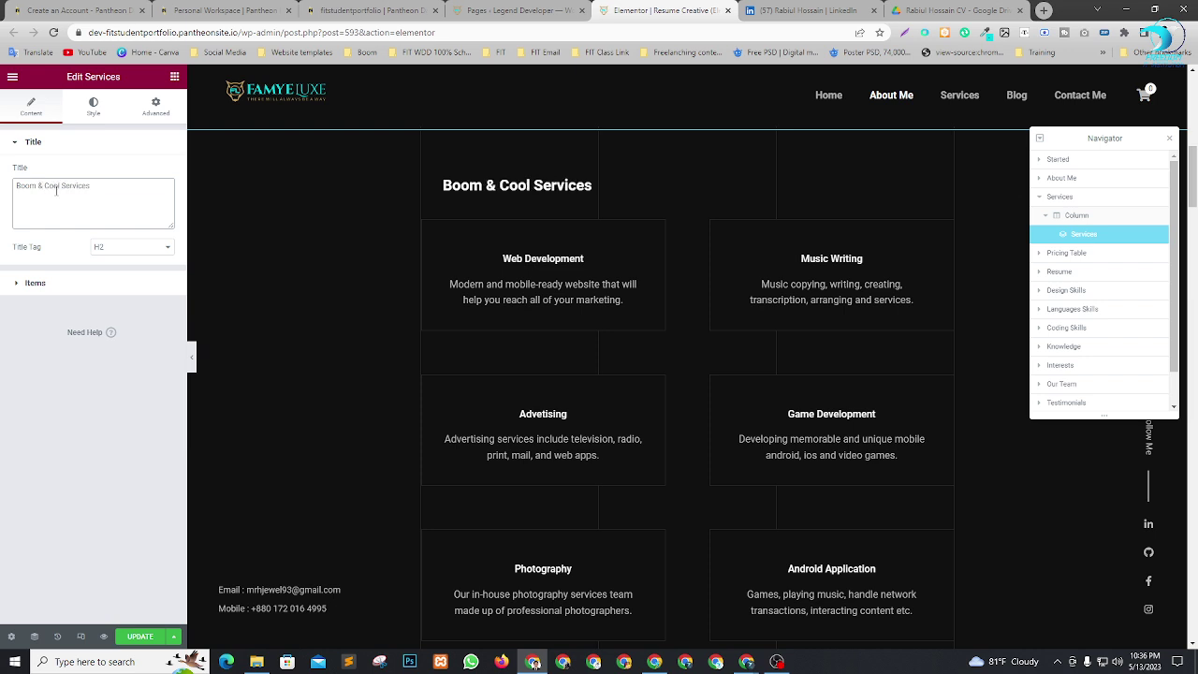
# Rename the first two service cards to Web Design and Web Development.
pyautogui.click(29, 283)
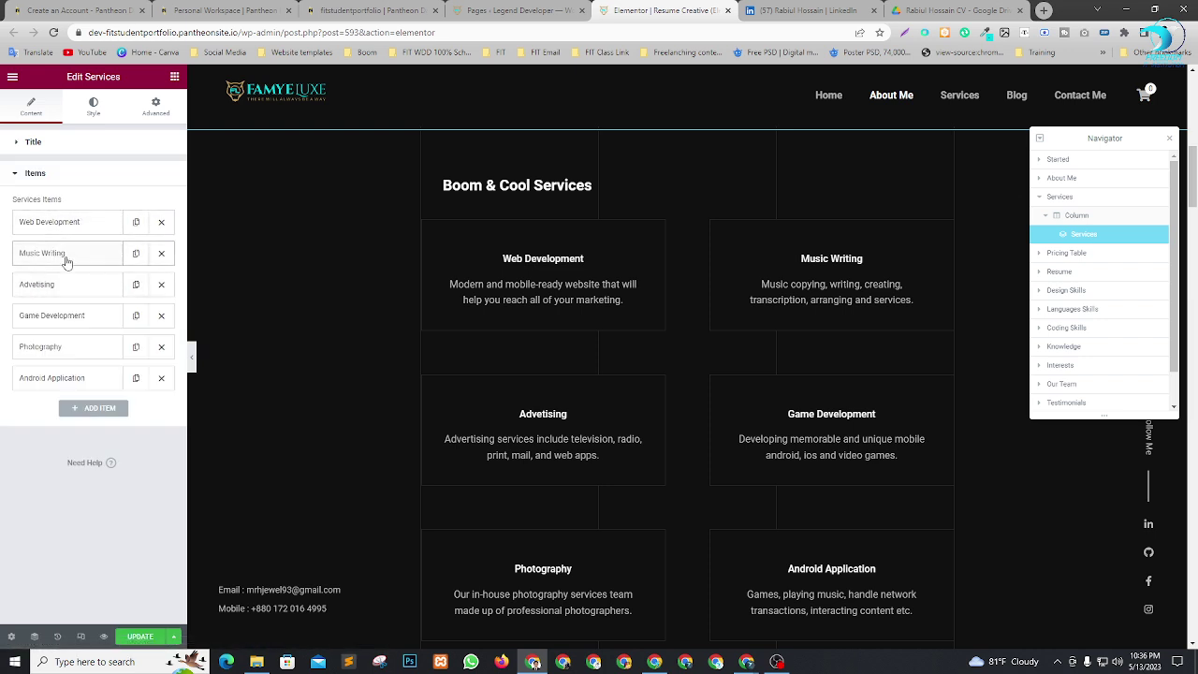
pyautogui.click(63, 256)
pyautogui.moveTo(73, 382); pyautogui.dragTo(46, 365)
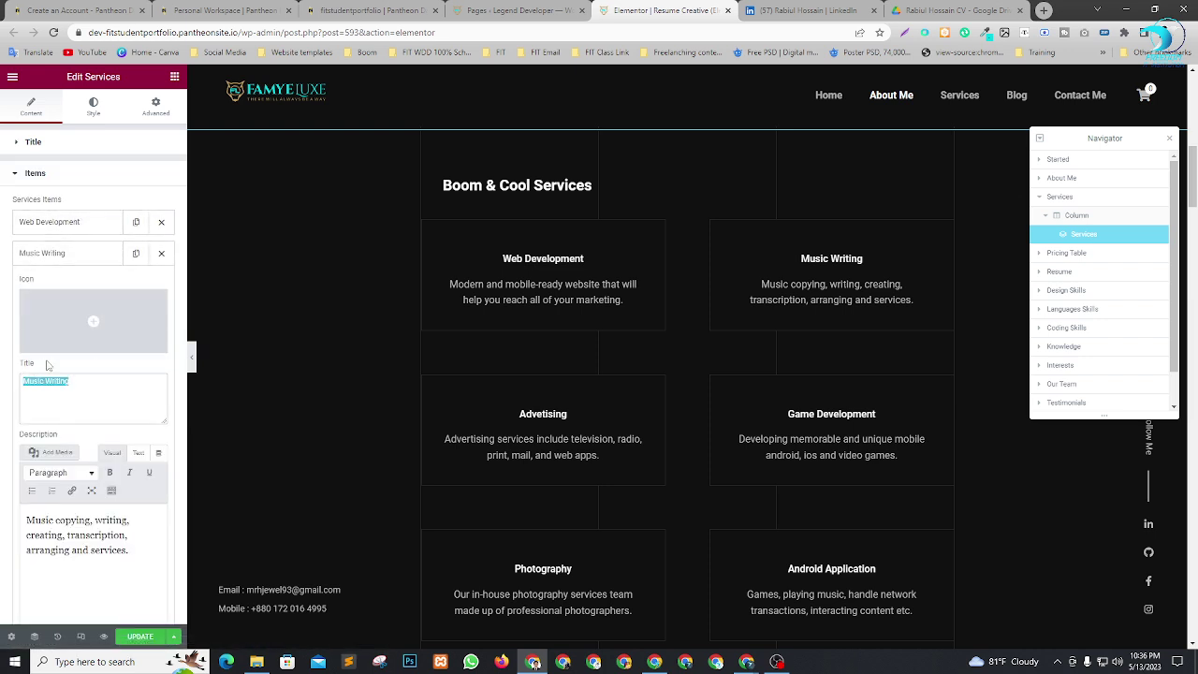
pyautogui.click(88, 223)
pyautogui.click(88, 223)
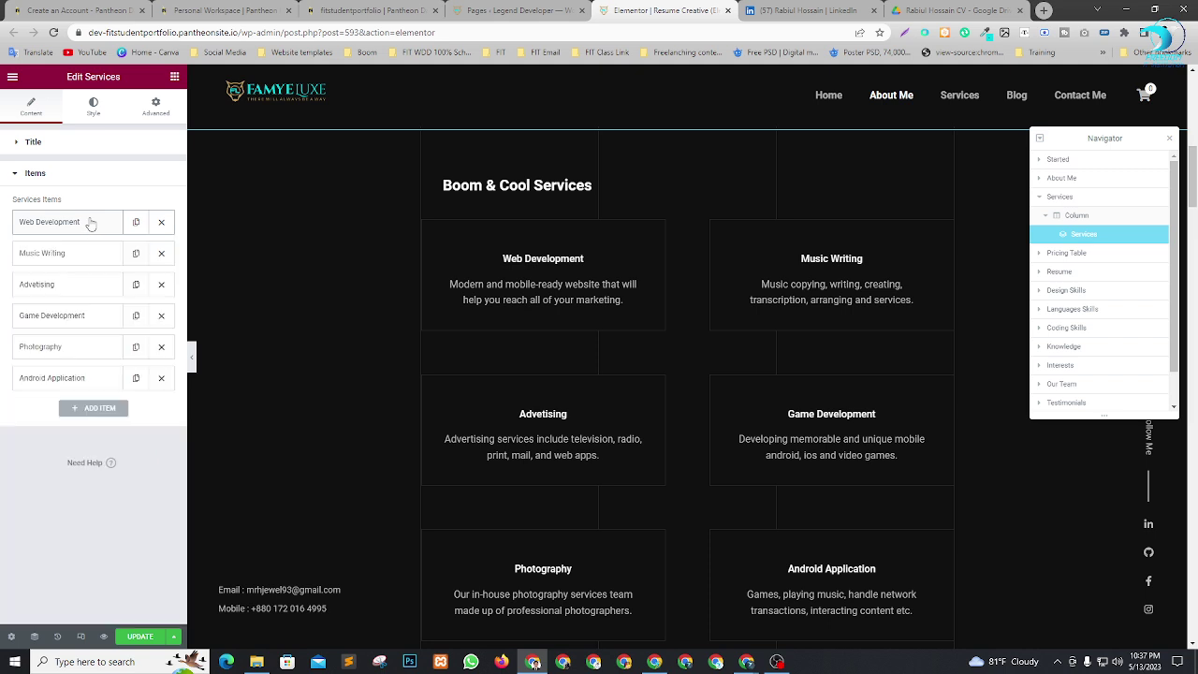
pyautogui.click(90, 224)
pyautogui.doubleClick(61, 349)
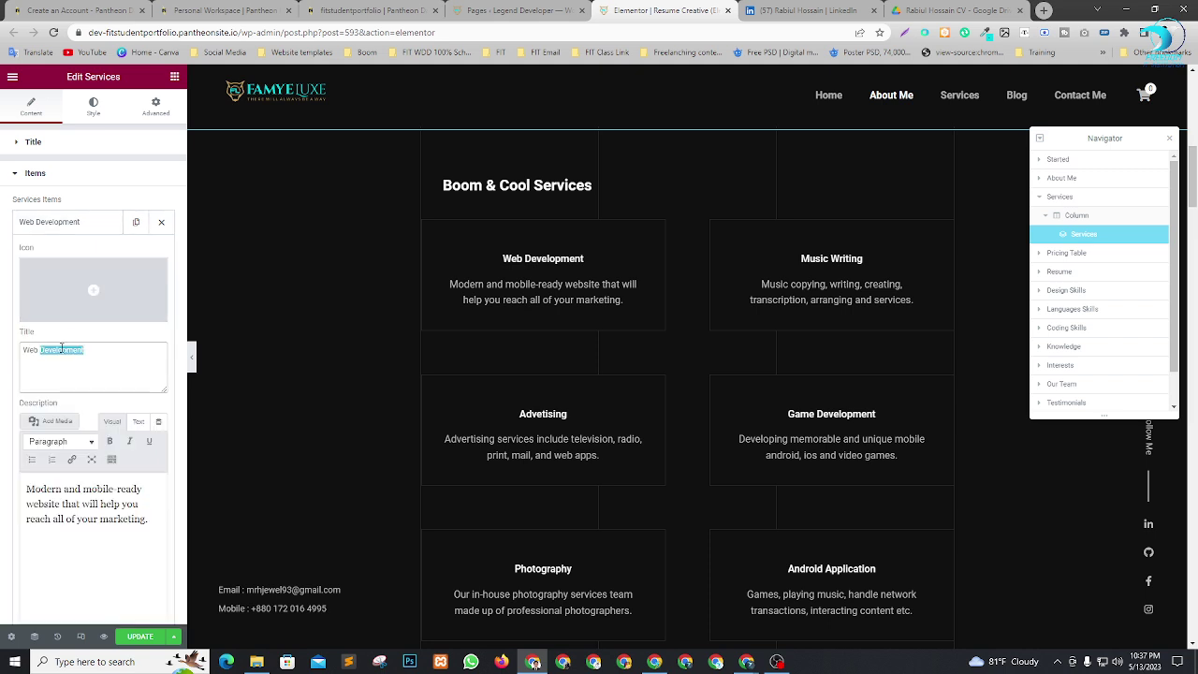
pyautogui.write('Design')
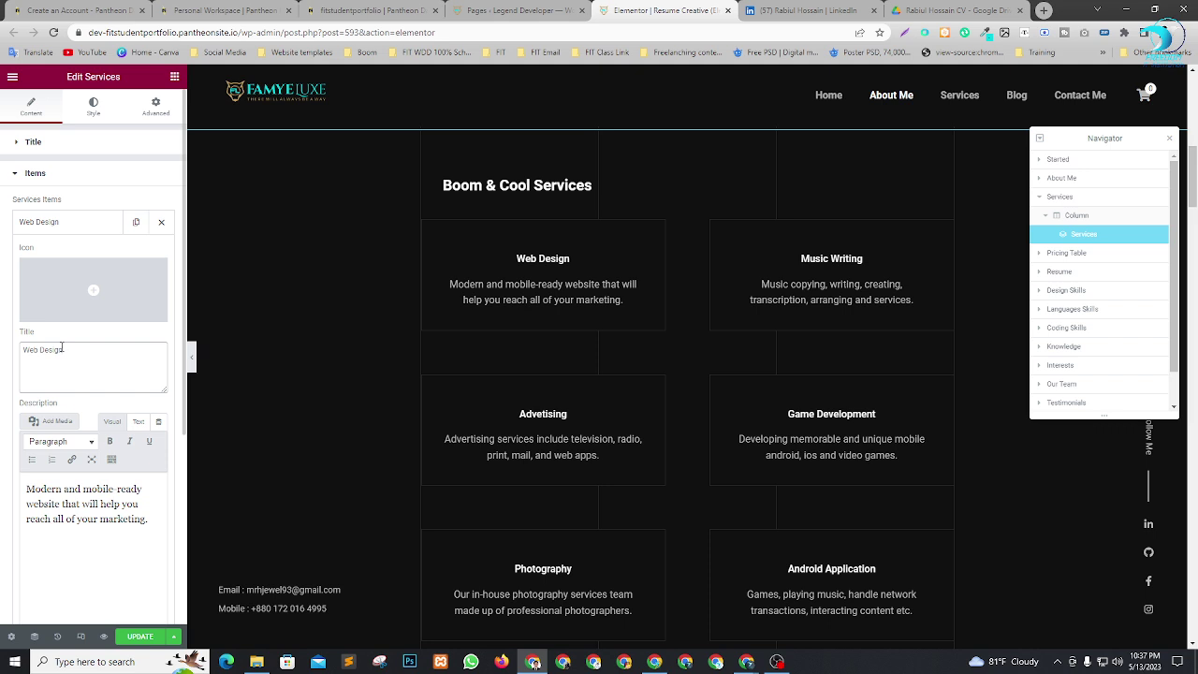
pyautogui.click(97, 228)
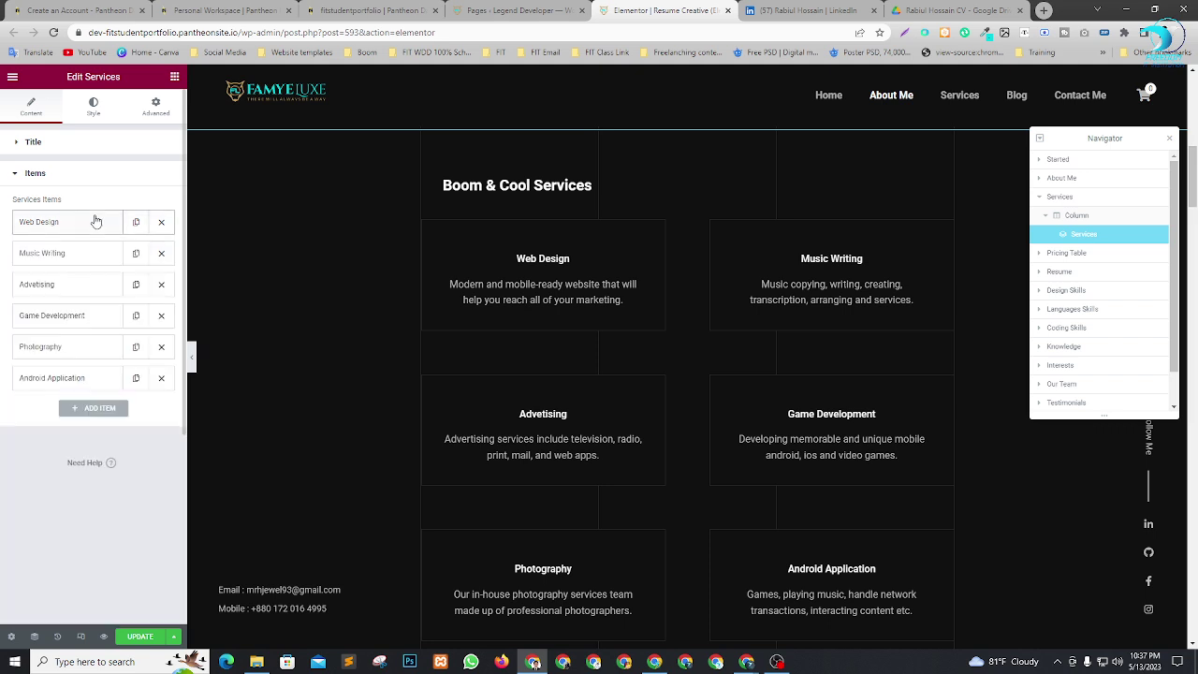
pyautogui.click(61, 263)
pyautogui.moveTo(75, 381); pyautogui.dragTo(3, 391)
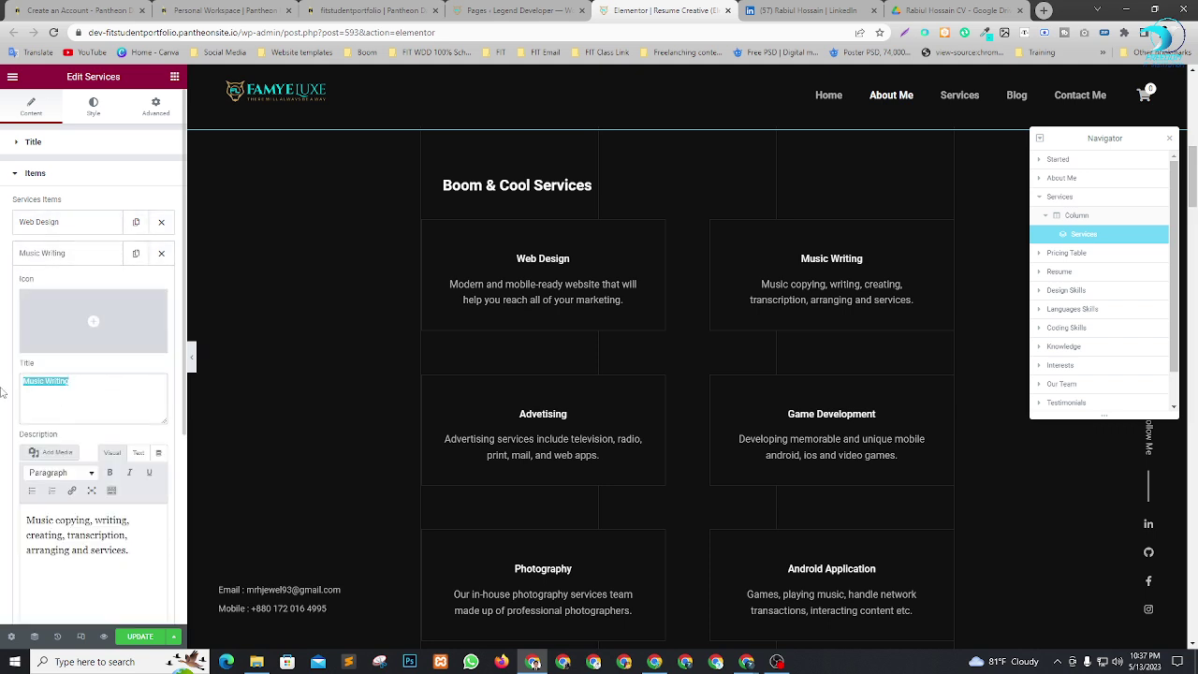
pyautogui.write('Web')
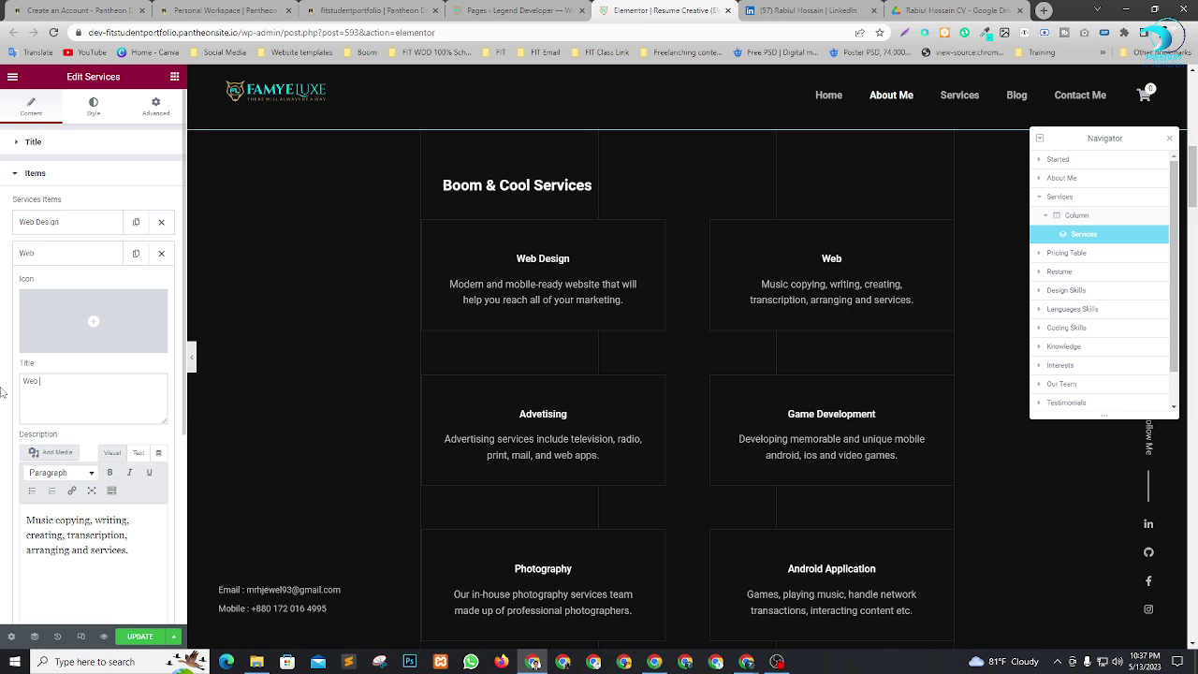
pyautogui.write(' Development')
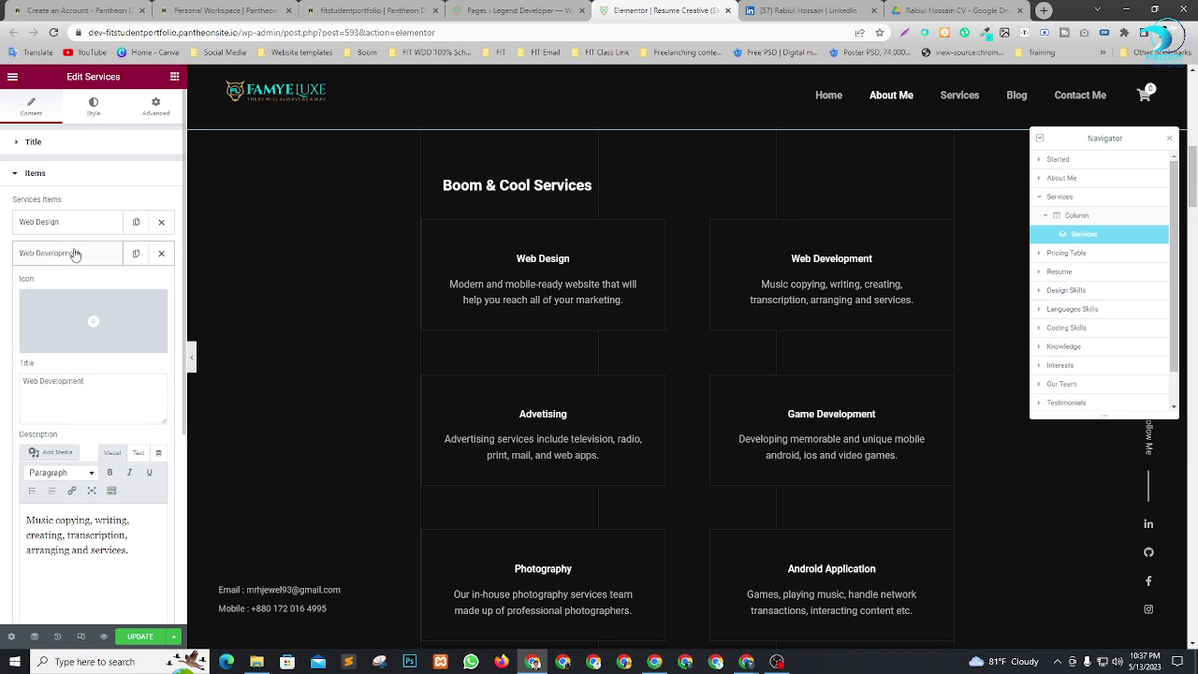
pyautogui.click(75, 254)
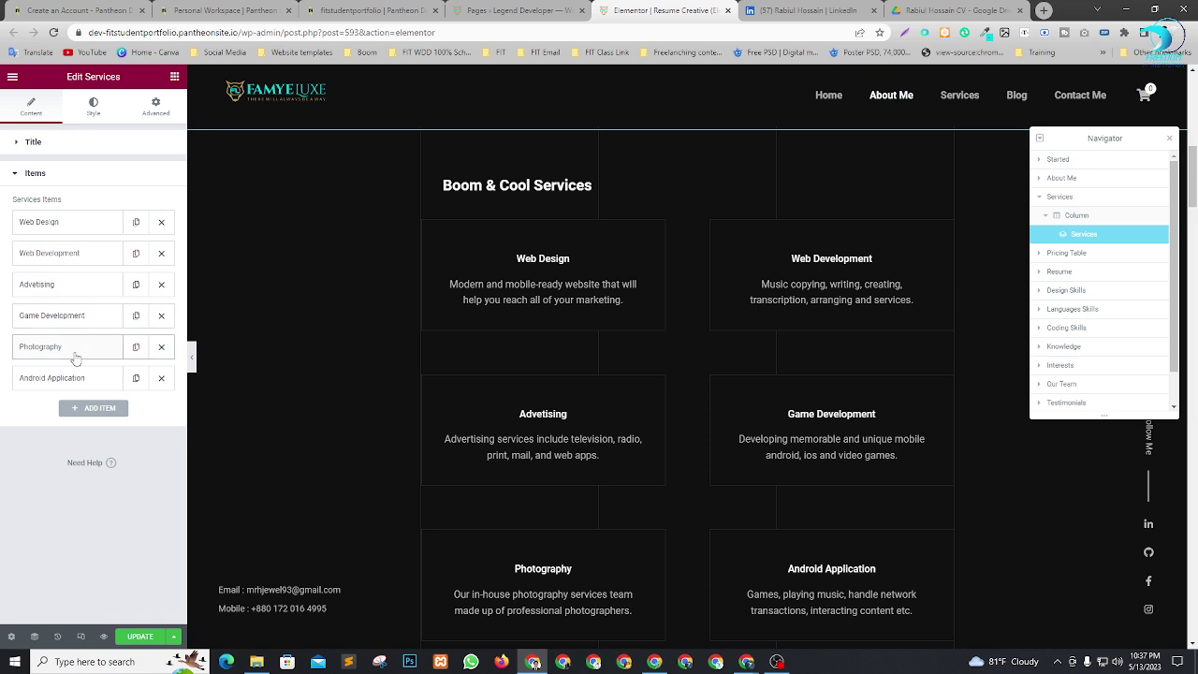
# Delete the Photography service card from the services list.
pyautogui.scroll(-2, 835, 339)
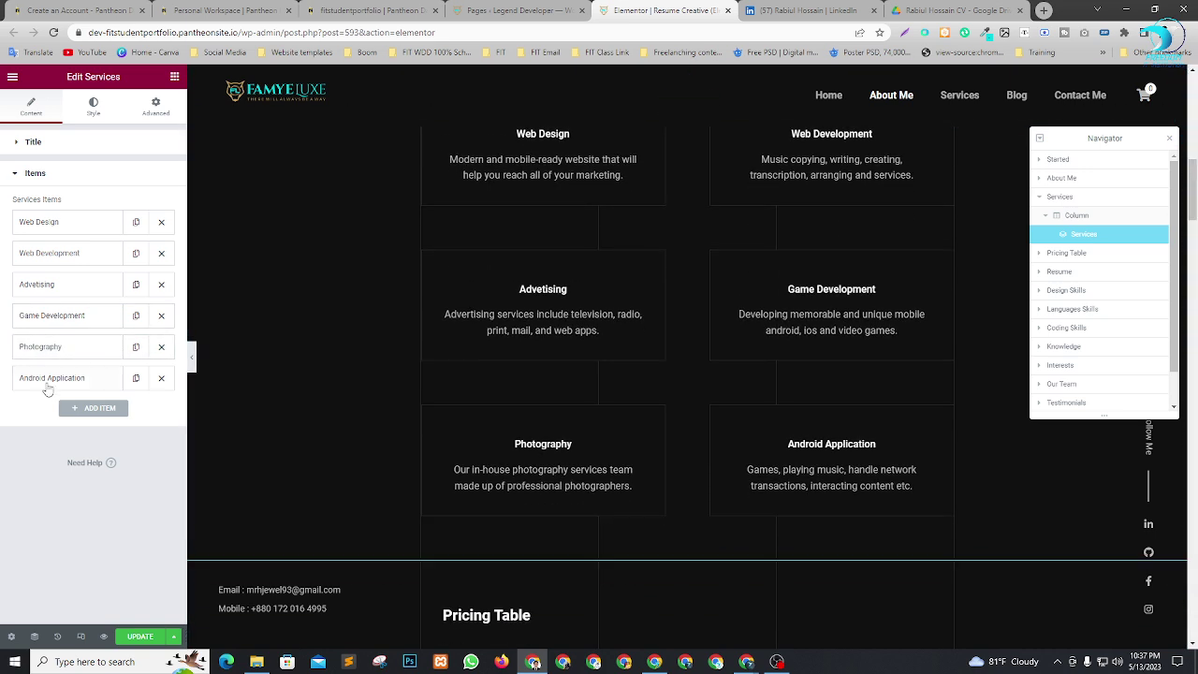
pyautogui.click(161, 347)
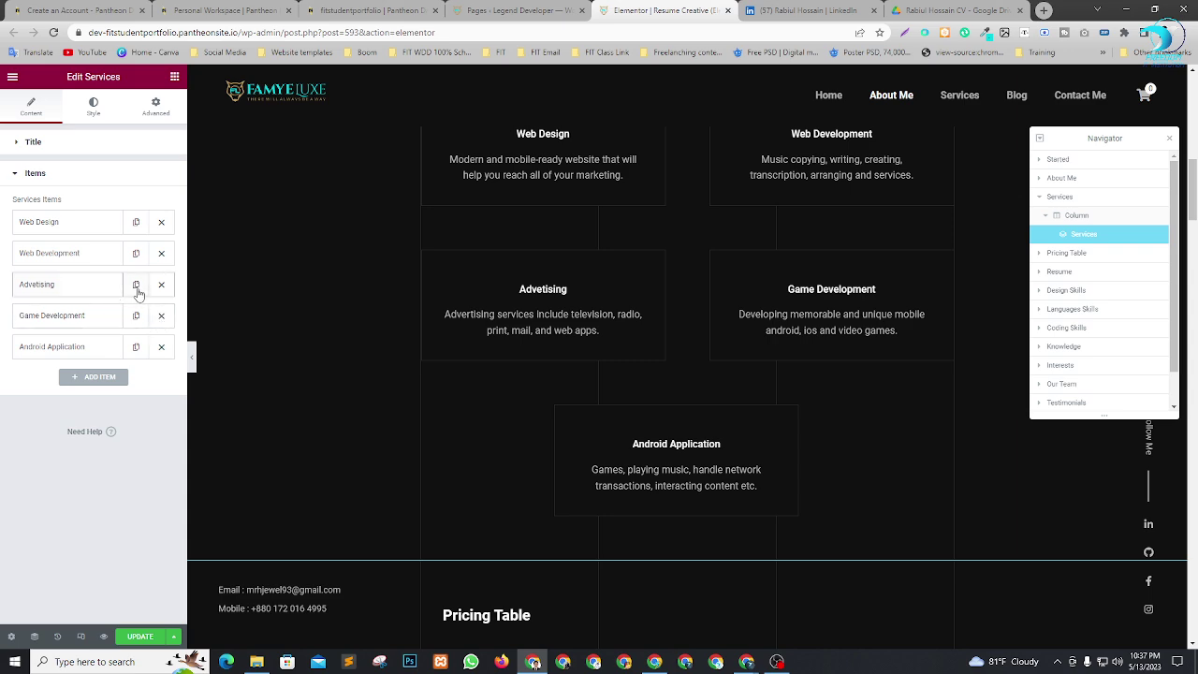
pyautogui.scroll(-1, 811, 386)
pyautogui.scroll(3, 797, 365)
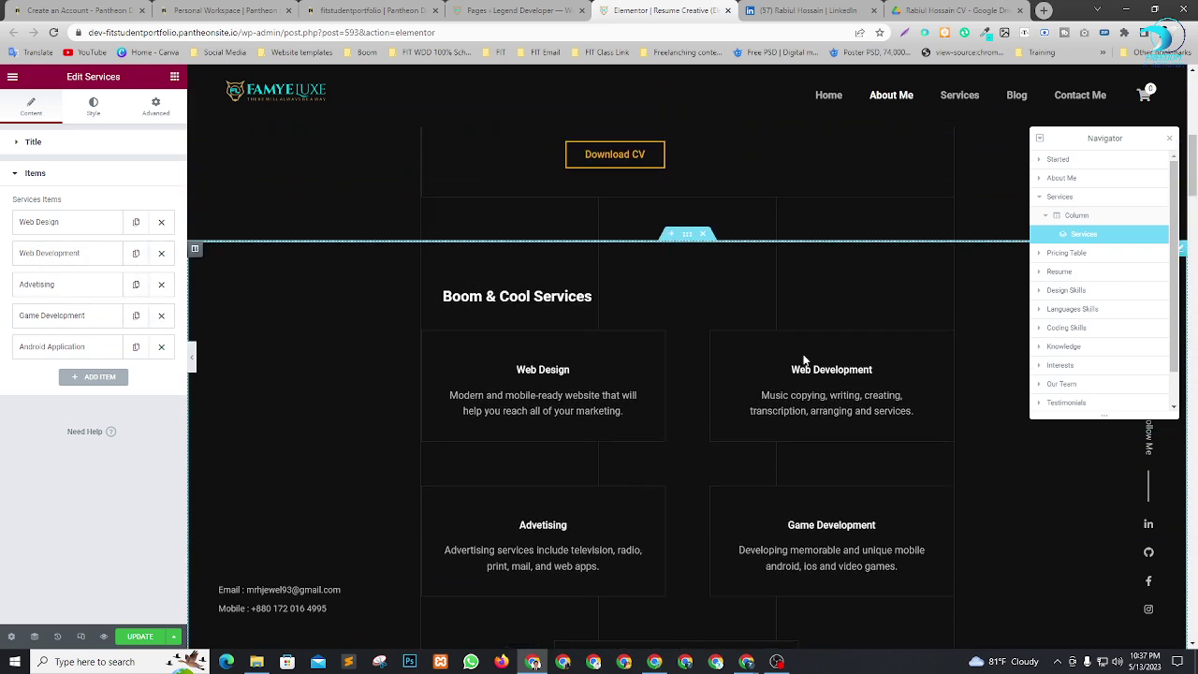
pyautogui.scroll(-1, 581, 397)
pyautogui.scroll(-1, 599, 421)
pyautogui.scroll(1, 634, 305)
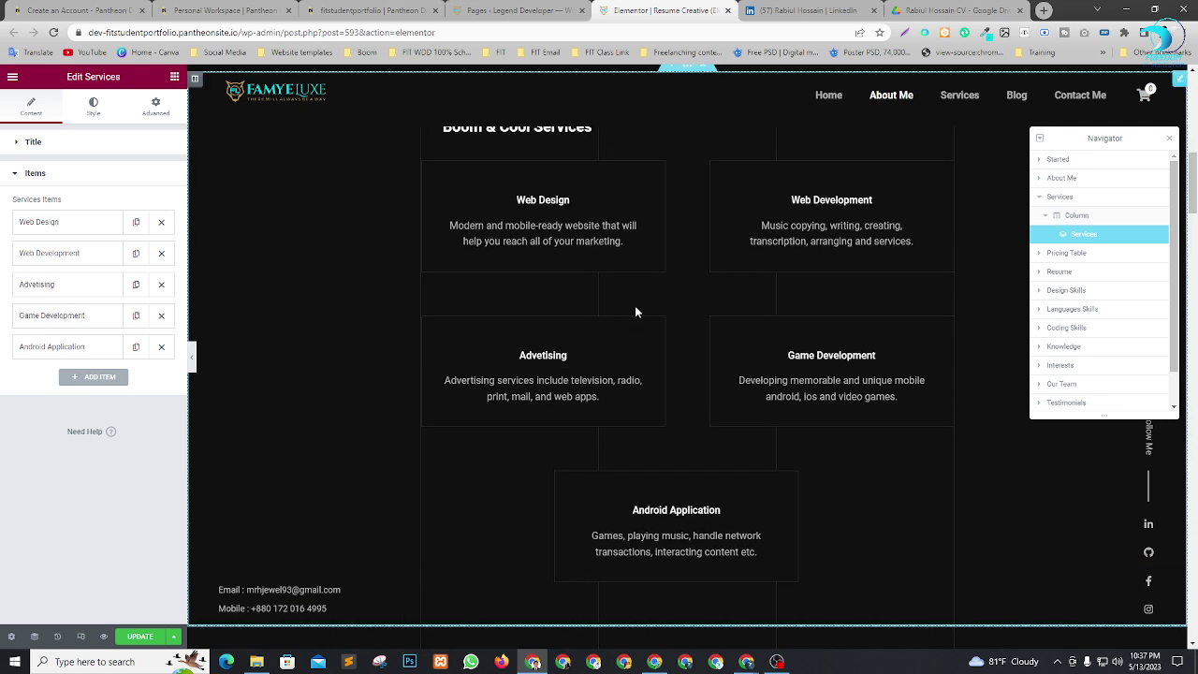
pyautogui.scroll(-3, 840, 347)
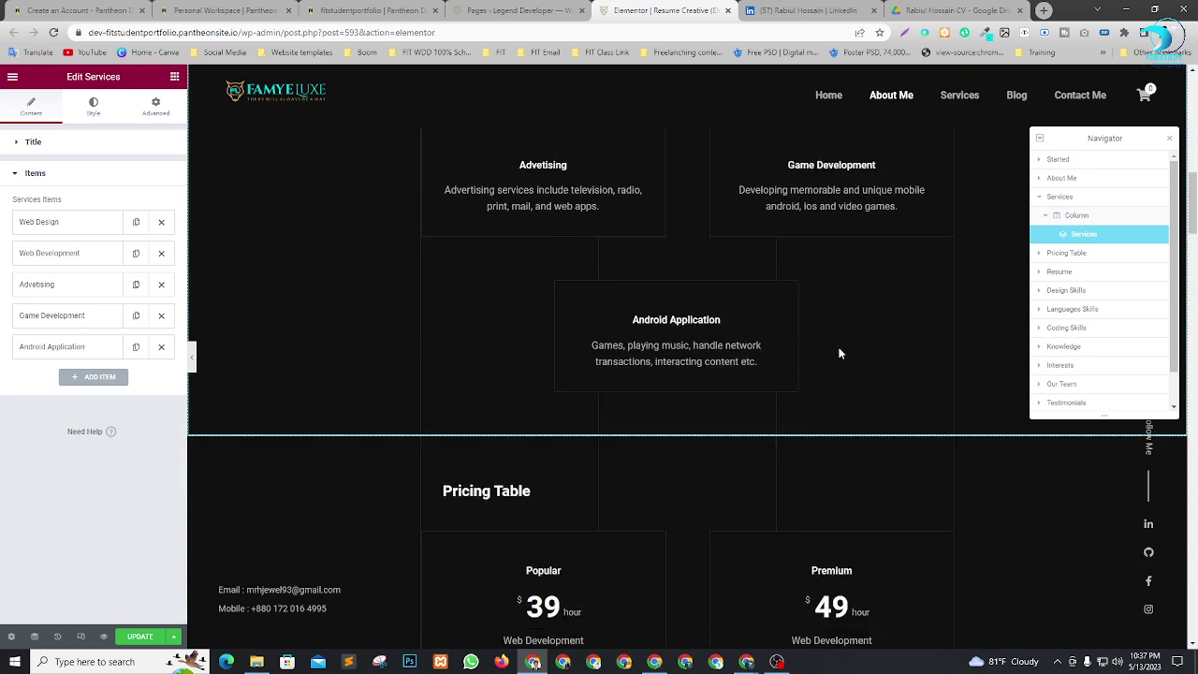
pyautogui.scroll(1, 760, 348)
pyautogui.scroll(3, 730, 351)
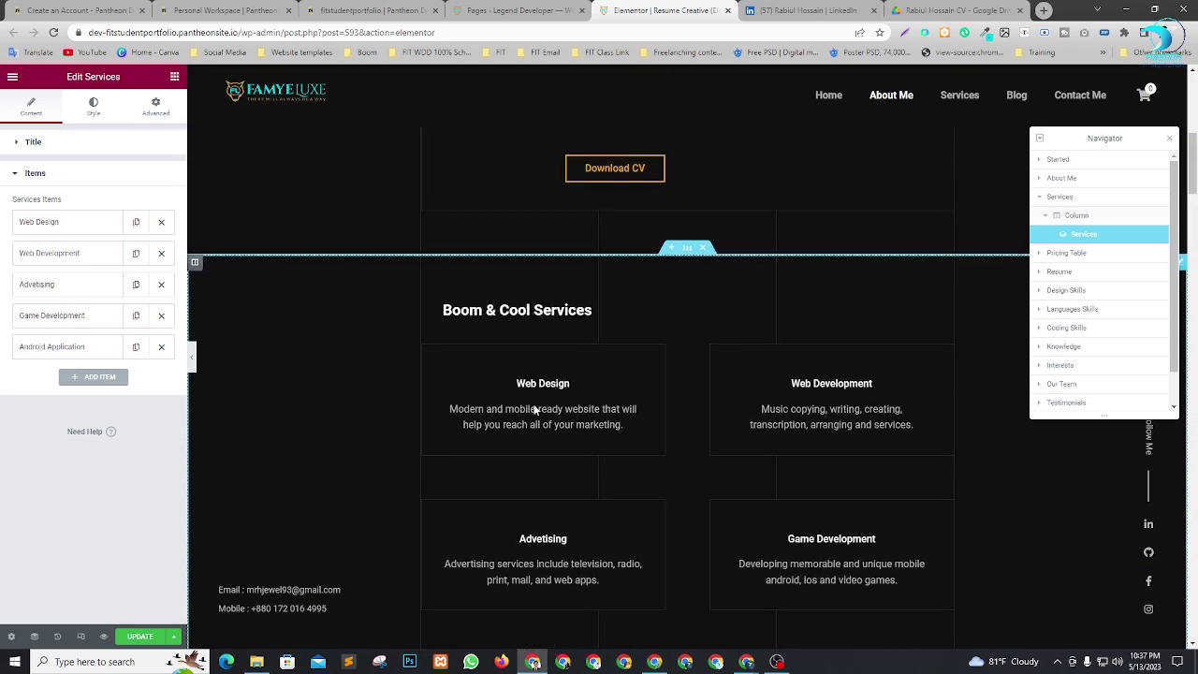
# Copy the two headline lines from the LinkedIn profile's About section for the Web Design description.
pyautogui.click(73, 223)
pyautogui.scroll(-2, 87, 351)
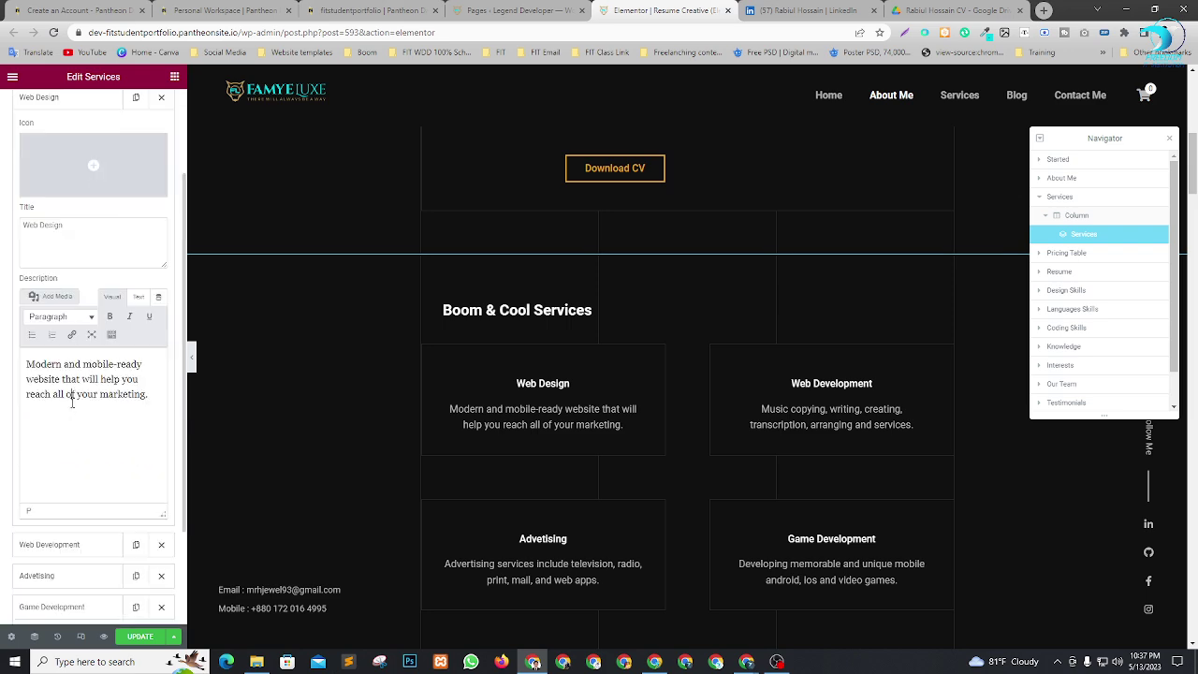
pyautogui.click(810, 11)
pyautogui.scroll(-2, 468, 354)
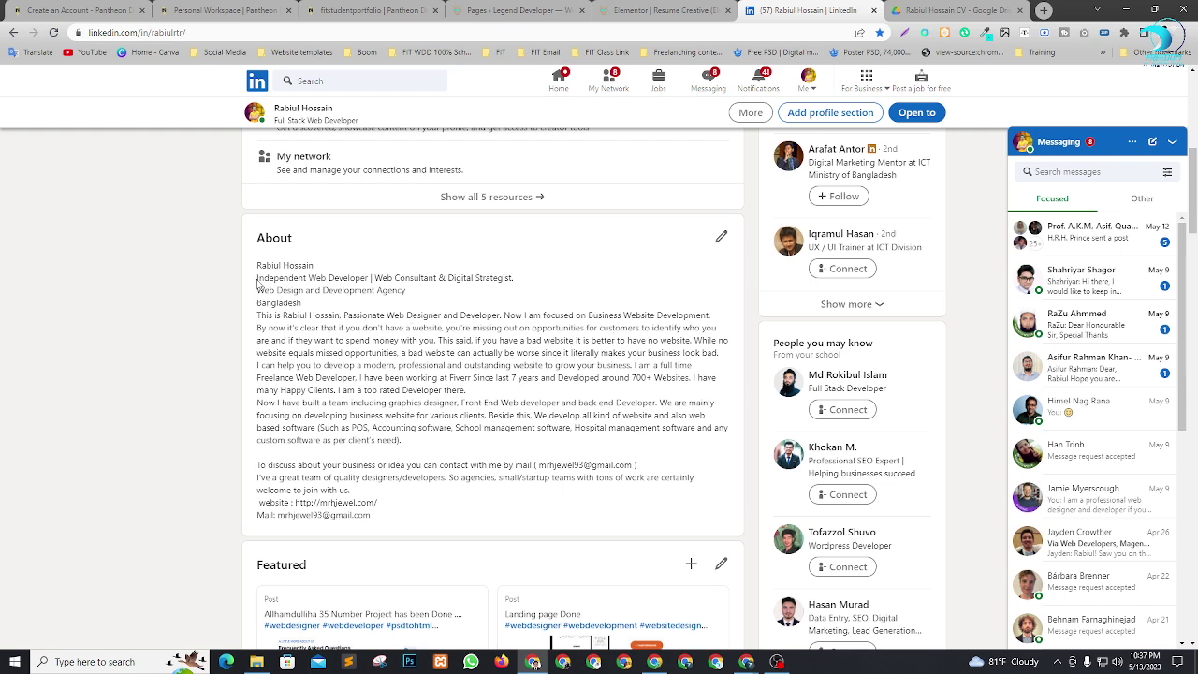
pyautogui.moveTo(257, 281); pyautogui.dragTo(415, 297)
pyautogui.hotkey('ctrl', 'c')
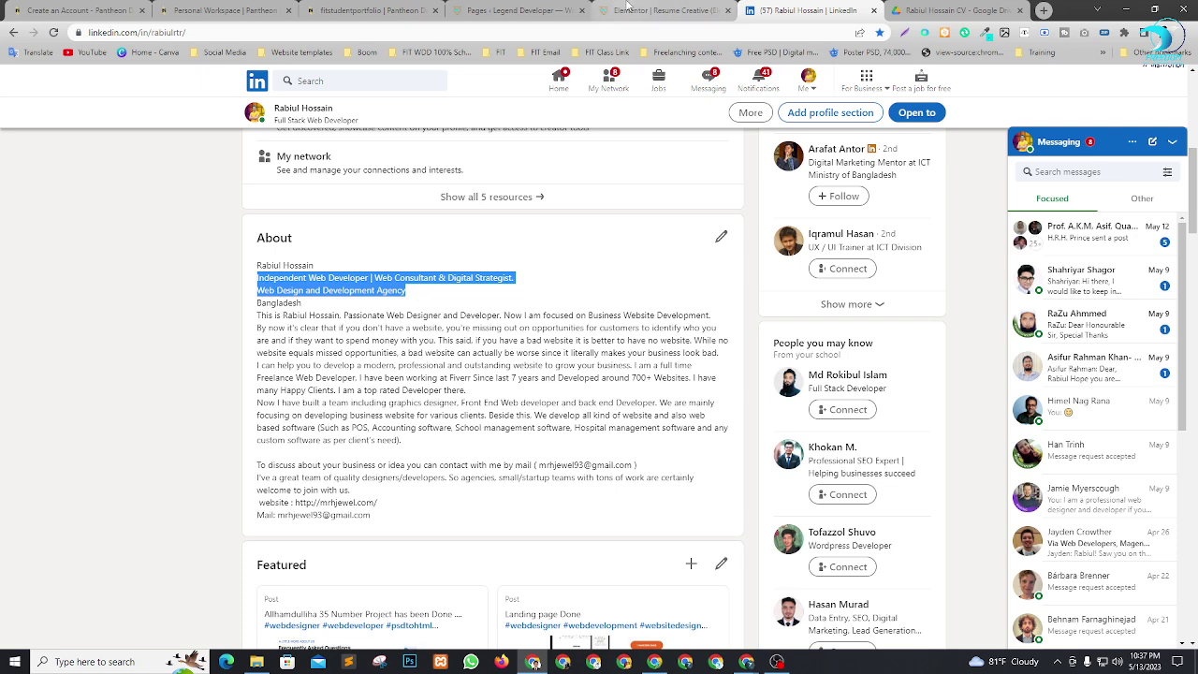
pyautogui.click(655, 11)
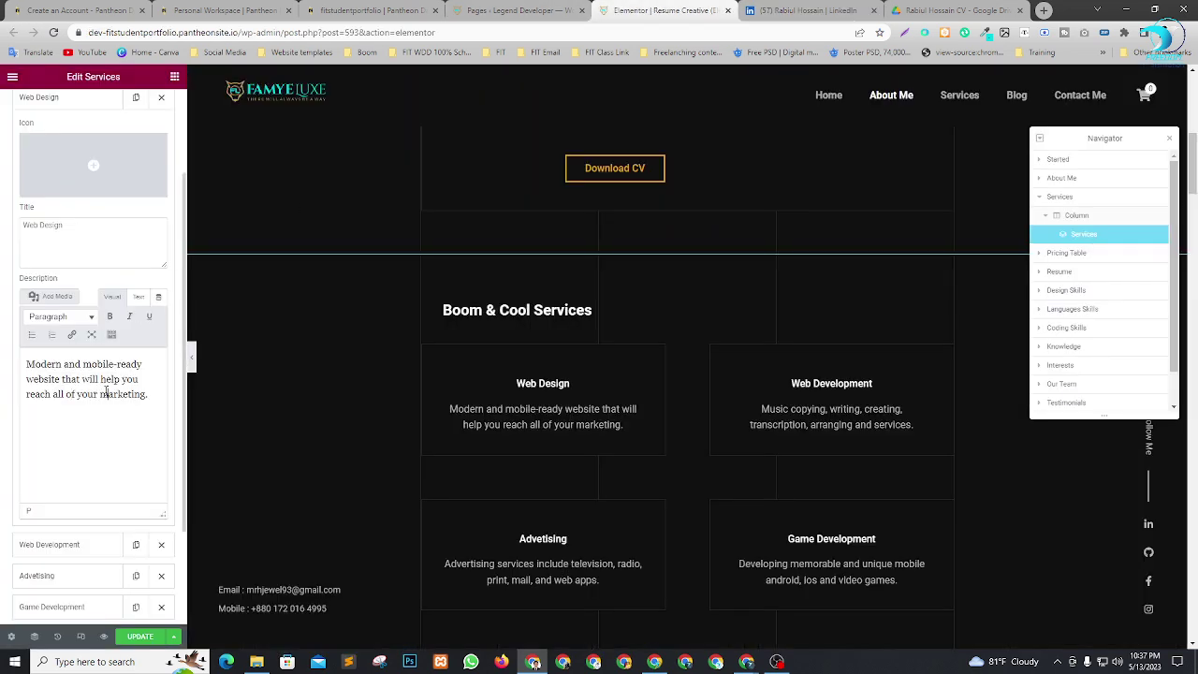
# Replace the Web Design and Web Development descriptions with the LinkedIn headline.
pyautogui.hotkey('ctrl', 'a')
pyautogui.hotkey('ctrl', 'v')
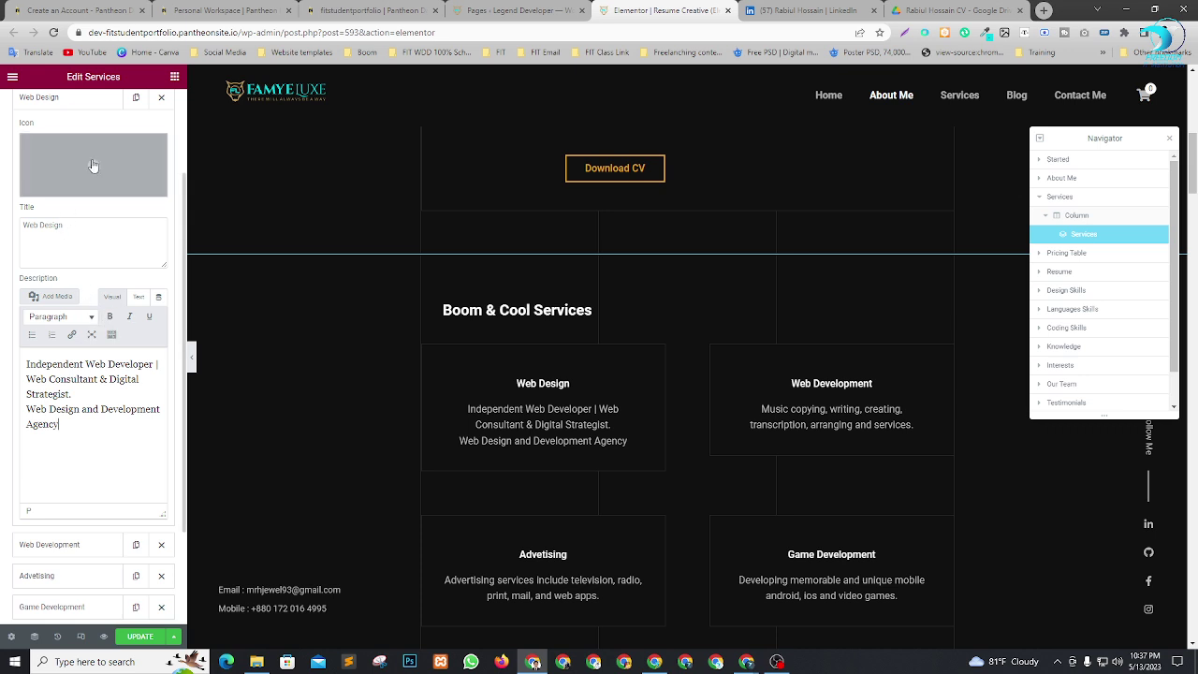
pyautogui.scroll(1, 82, 177)
pyautogui.click(75, 161)
pyautogui.click(70, 189)
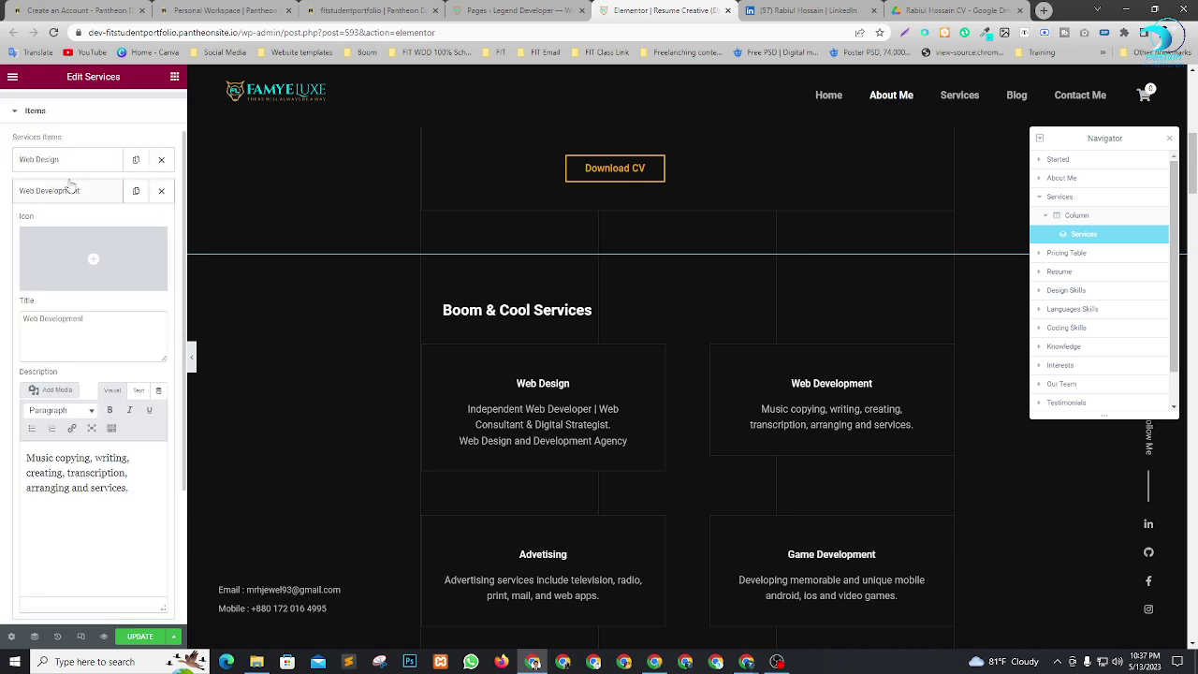
pyautogui.click(78, 474)
pyautogui.hotkey('ctrl', 'a')
pyautogui.hotkey('ctrl', 'v')
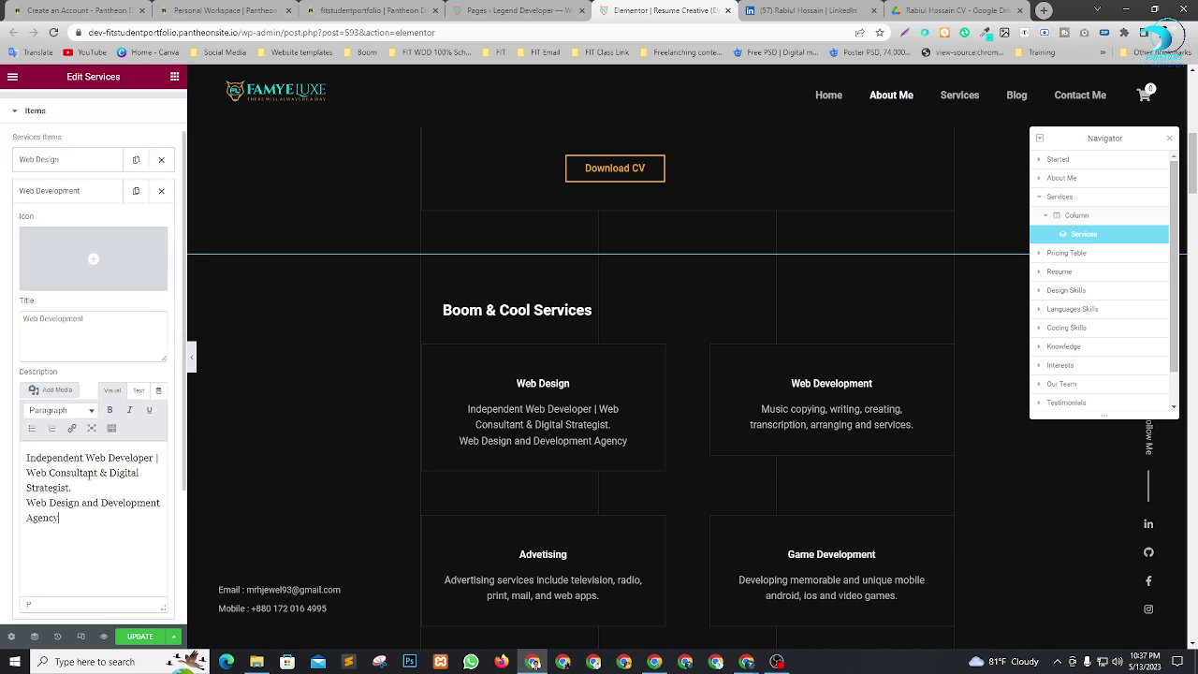
pyautogui.click(40, 183)
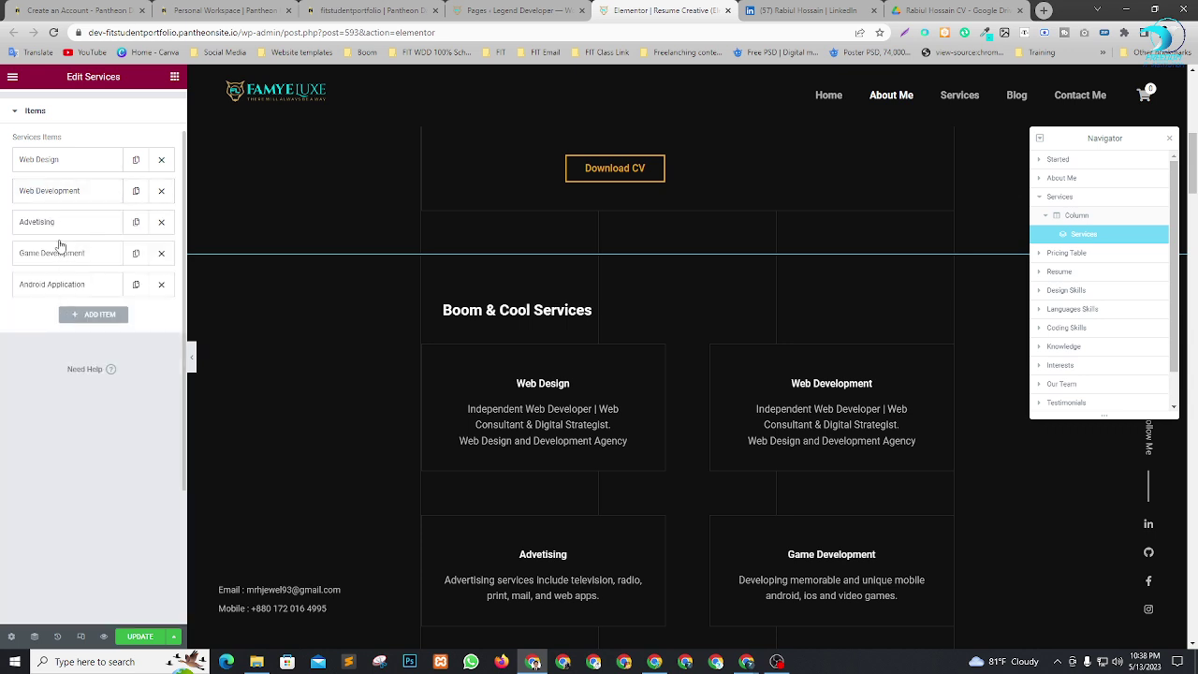
# Paste the LinkedIn headline as the Advetising and Game Development descriptions.
pyautogui.click(56, 234)
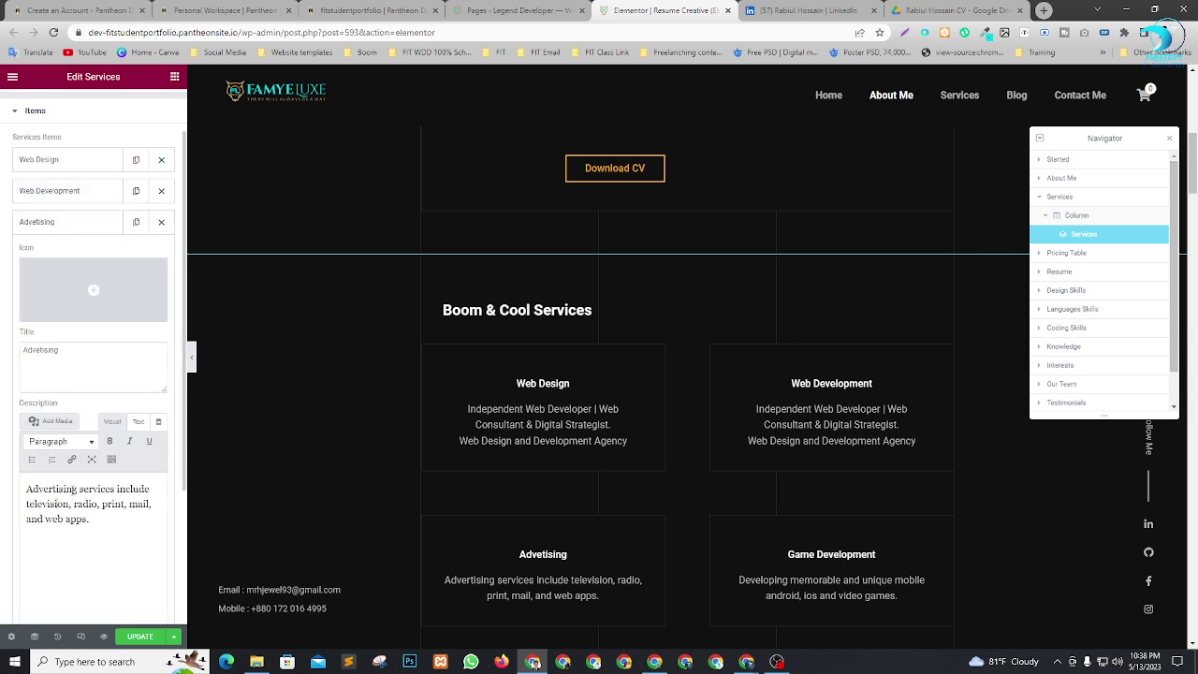
pyautogui.hotkey('ctrl', 'a')
pyautogui.hotkey('ctrl', 'v')
pyautogui.click(71, 223)
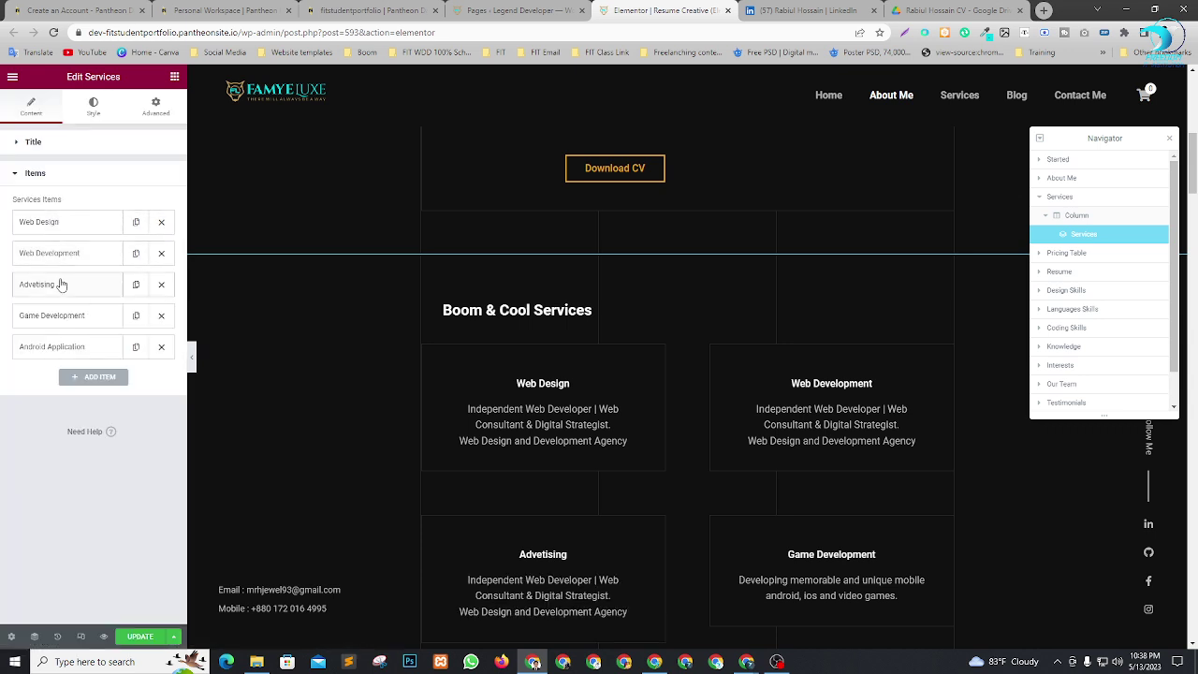
pyautogui.click(64, 315)
pyautogui.scroll(-2, 95, 437)
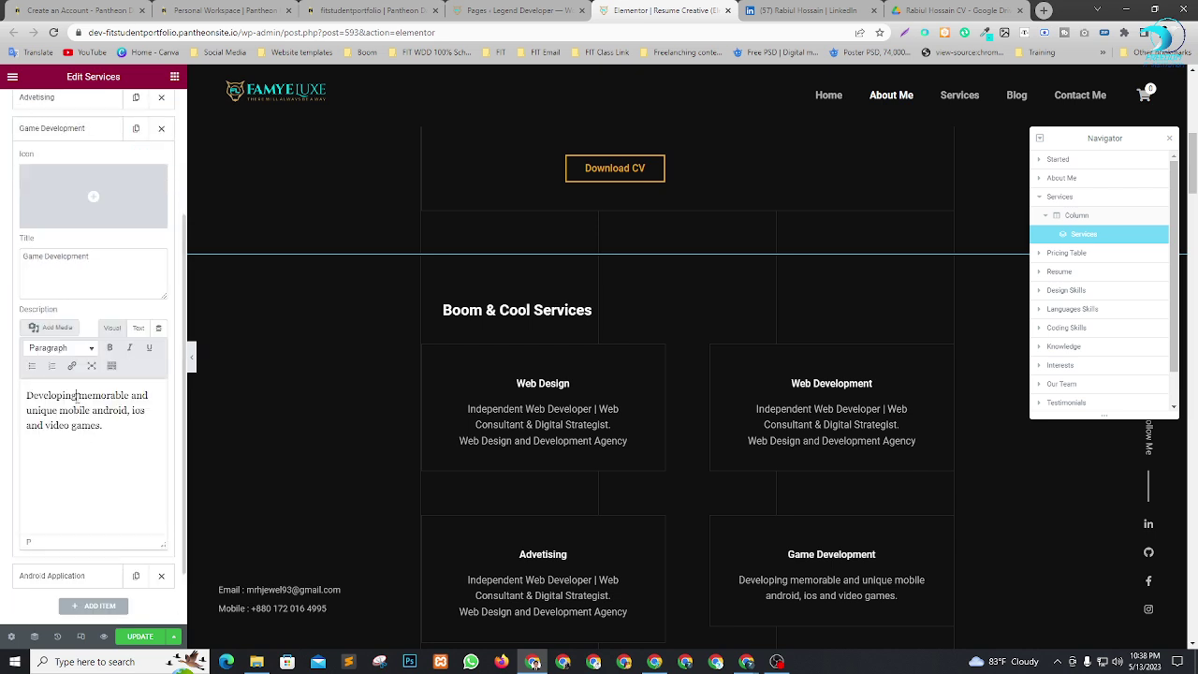
pyautogui.hotkey('ctrl', 'a')
pyautogui.hotkey('ctrl', 'v')
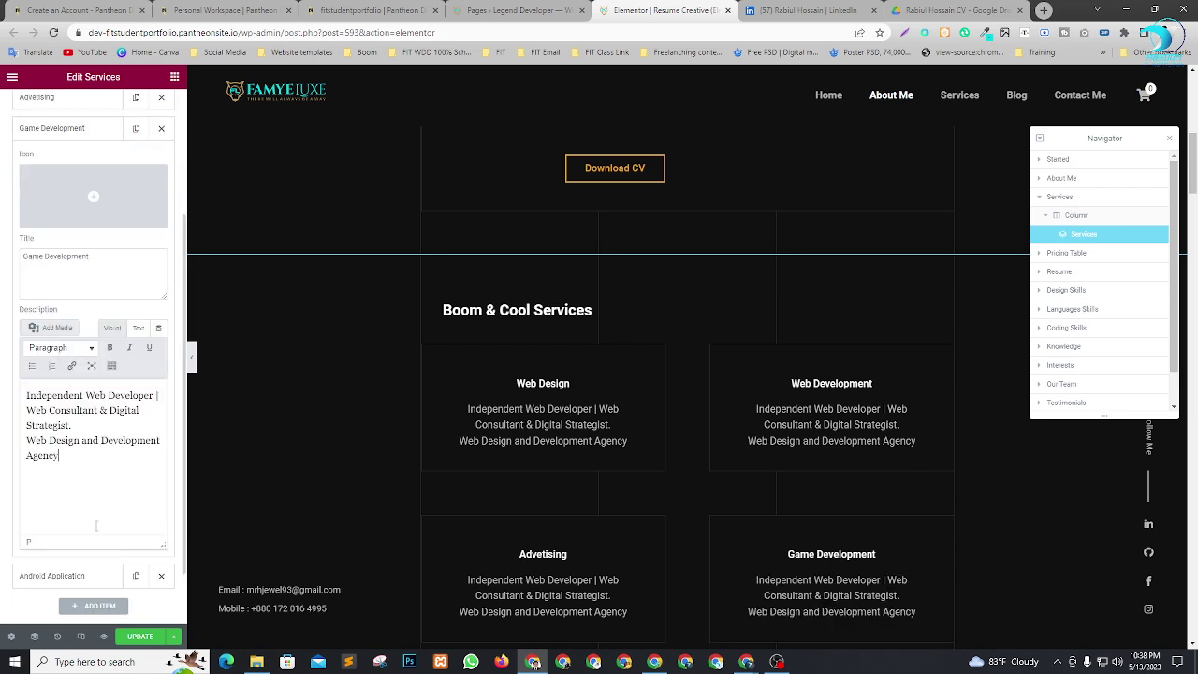
# Paste the headline into the Android Application description and join its last line.
pyautogui.click(72, 577)
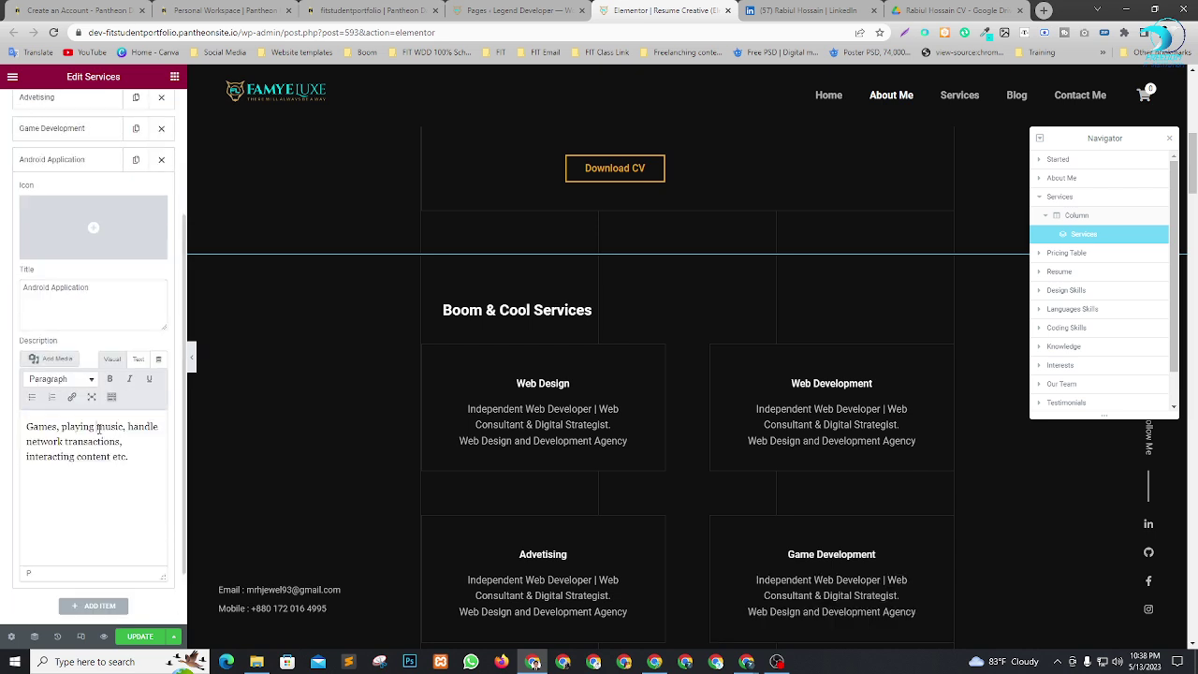
pyautogui.hotkey('ctrl', 'a')
pyautogui.hotkey('ctrl', 'v')
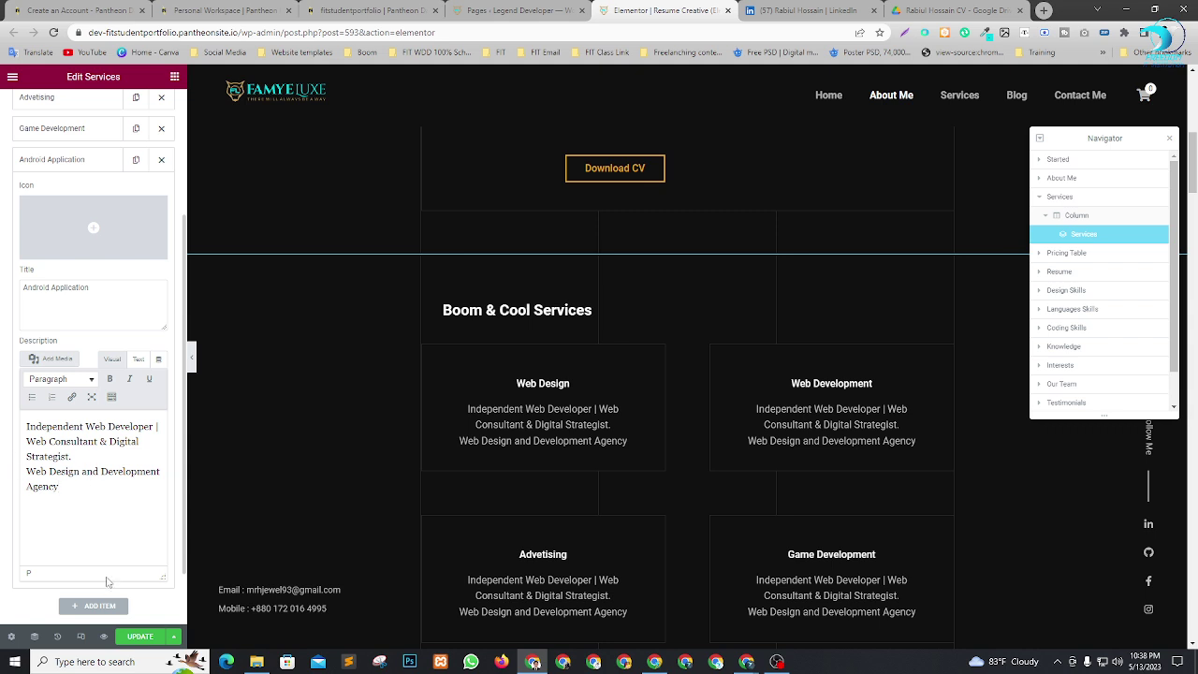
pyautogui.press('BackSpace')
pyautogui.press('BackSpace')
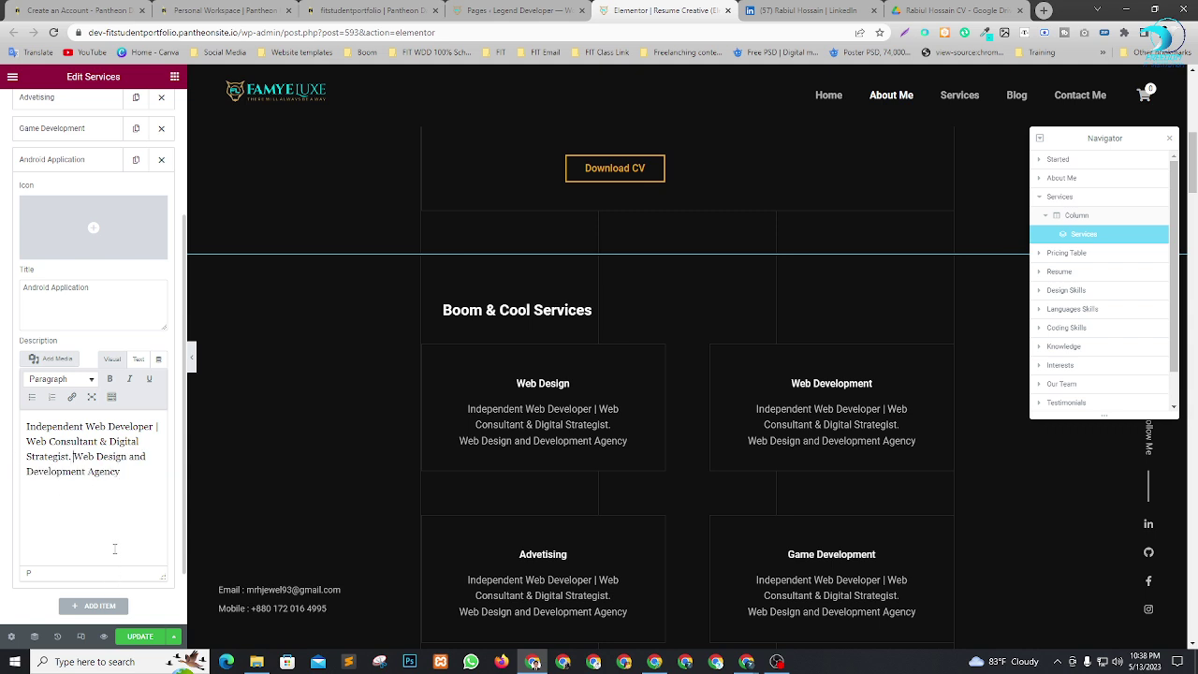
pyautogui.scroll(-3, 864, 508)
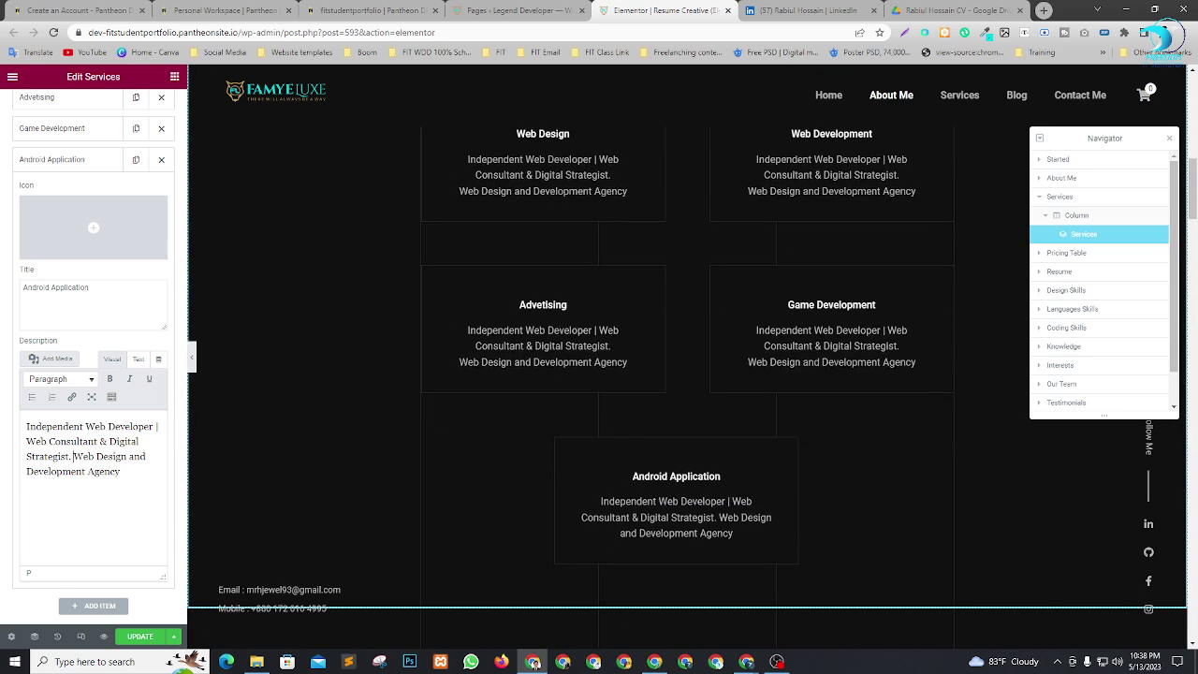
pyautogui.scroll(3, 780, 519)
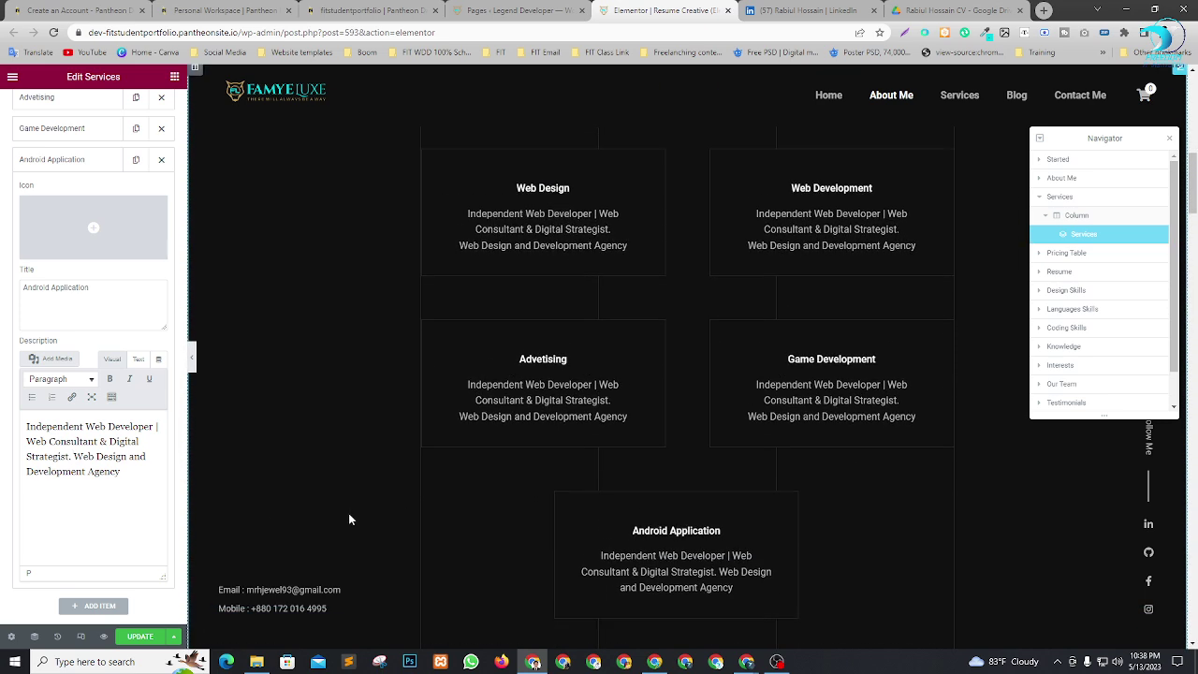
pyautogui.click(43, 161)
# Remove the line break before 'Web Design' in the Game Development and Advetising descriptions.
pyautogui.click(47, 128)
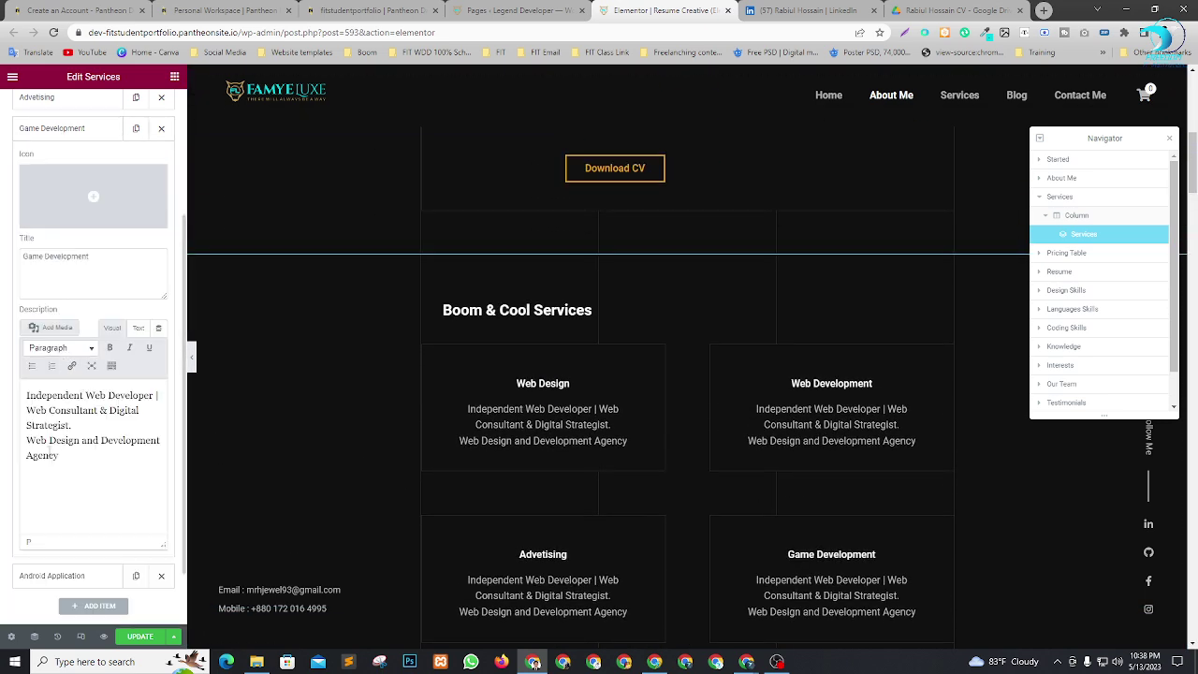
pyautogui.click(29, 440)
pyautogui.press('BackSpace')
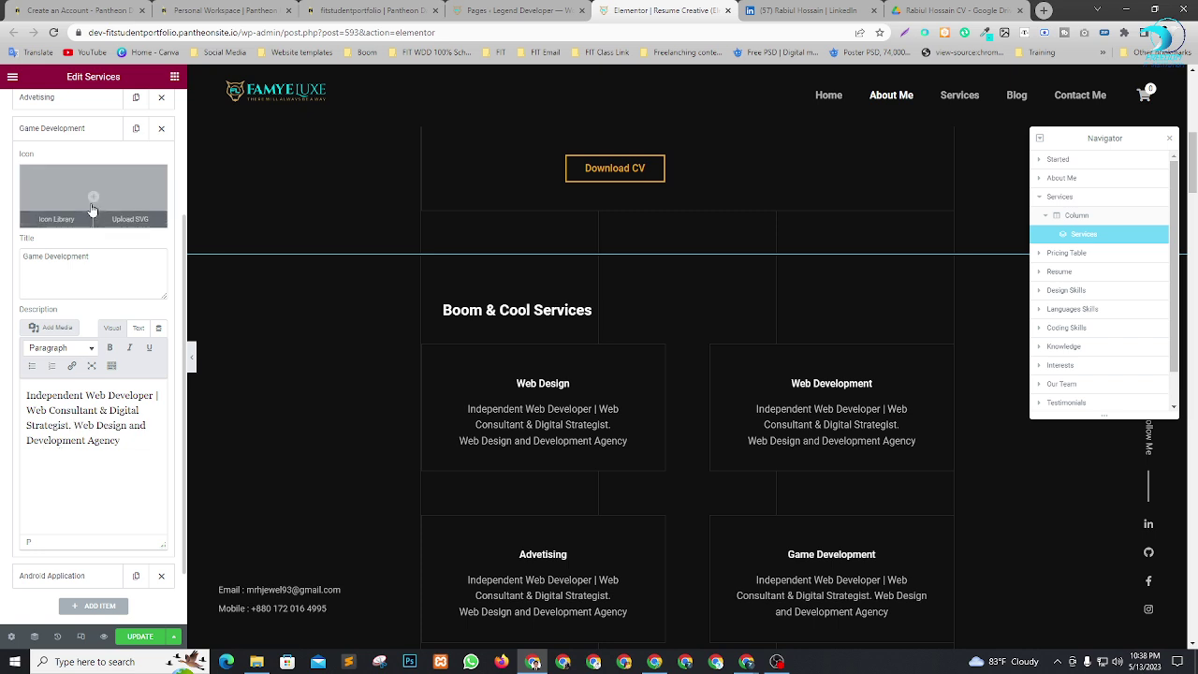
pyautogui.click(83, 130)
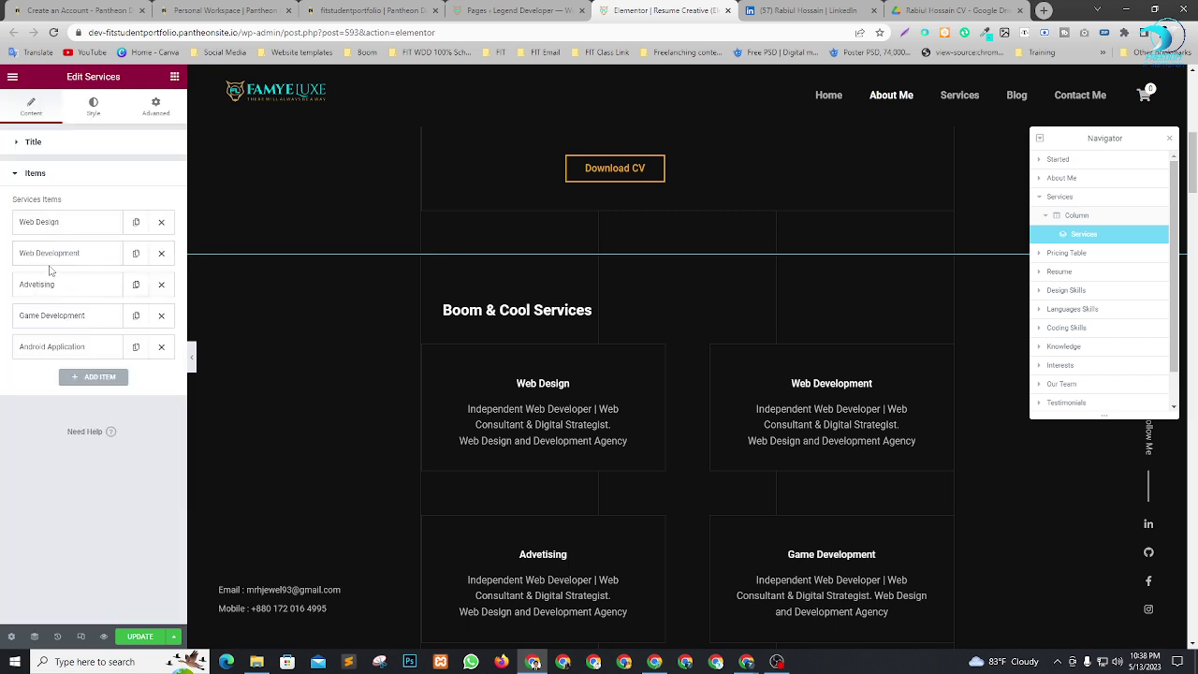
pyautogui.click(58, 294)
pyautogui.scroll(-2, 40, 491)
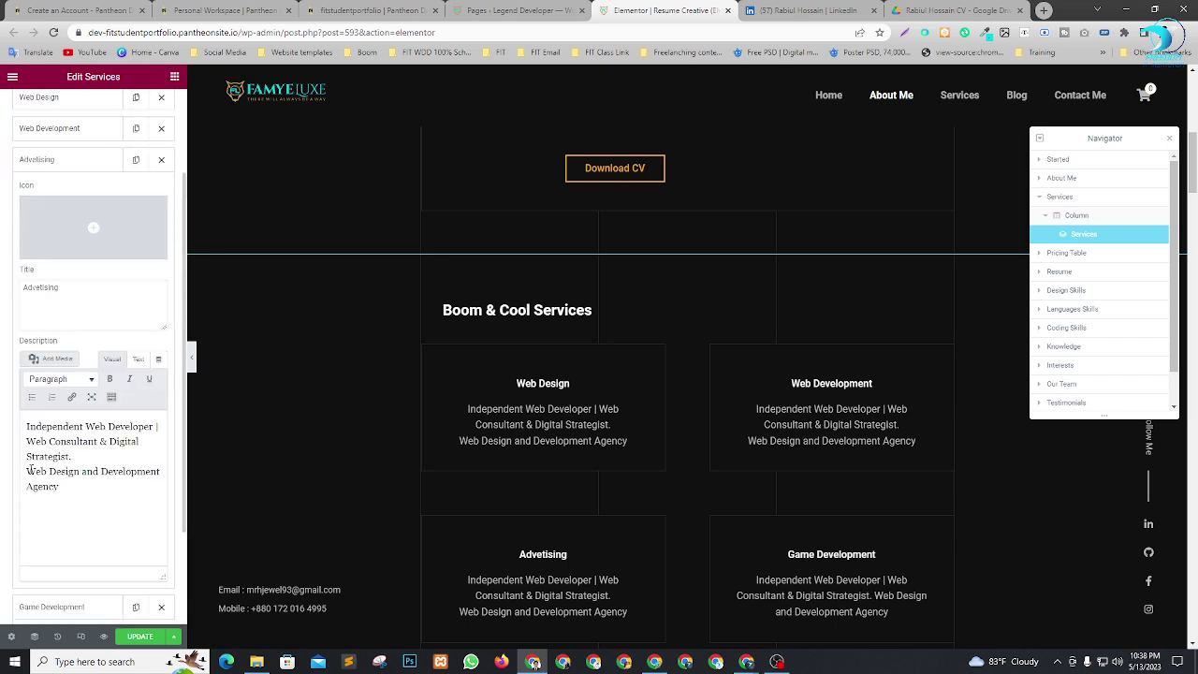
pyautogui.click(29, 471)
pyautogui.press('BackSpace')
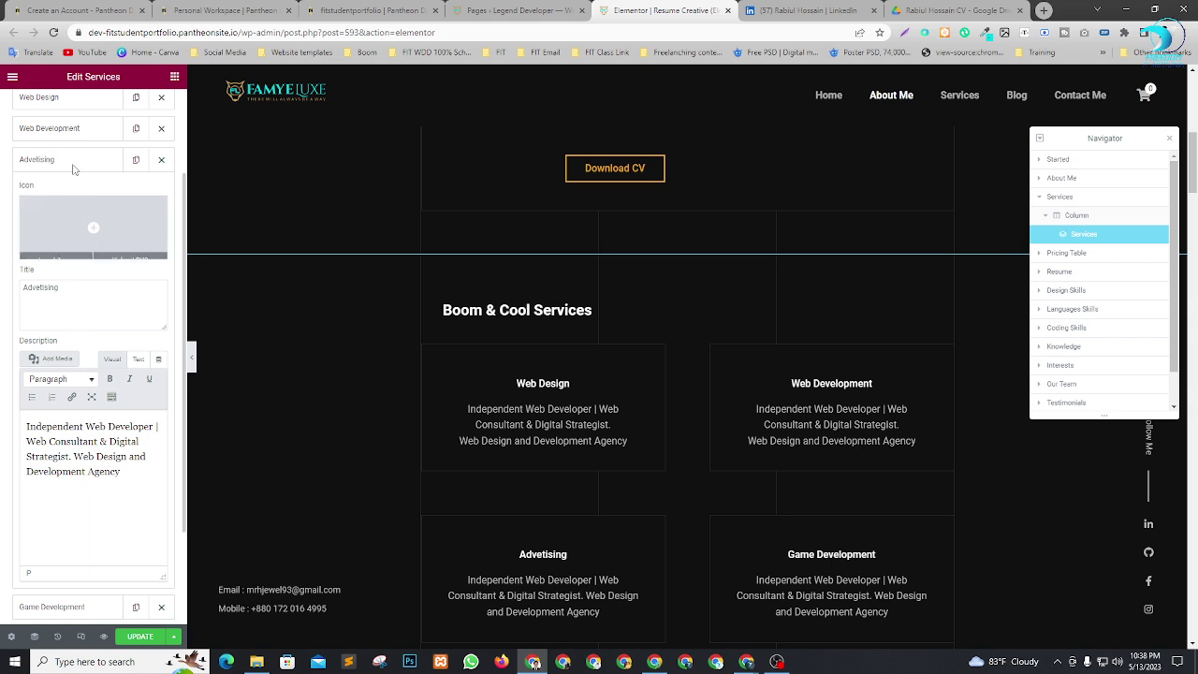
pyautogui.click(73, 170)
# Remove the line break before 'Web Design' in the Web Development and Web Design descriptions.
pyautogui.scroll(2, 71, 253)
pyautogui.click(64, 260)
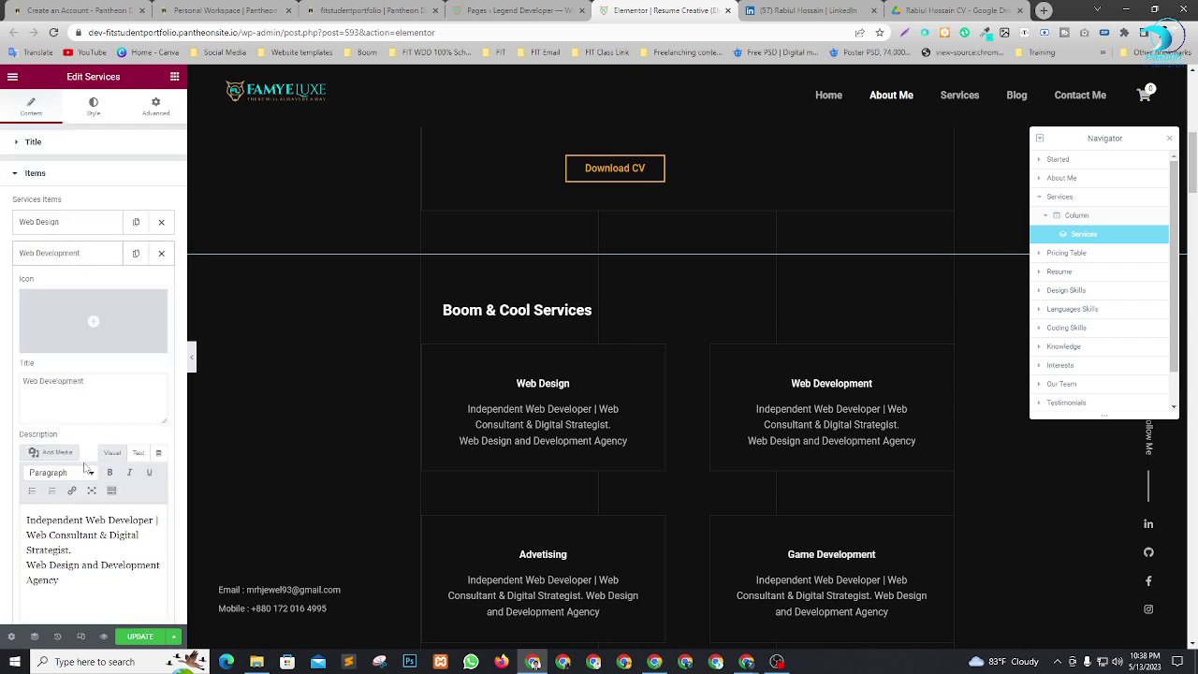
pyautogui.scroll(-1, 75, 473)
pyautogui.click(27, 502)
pyautogui.press('BackSpace')
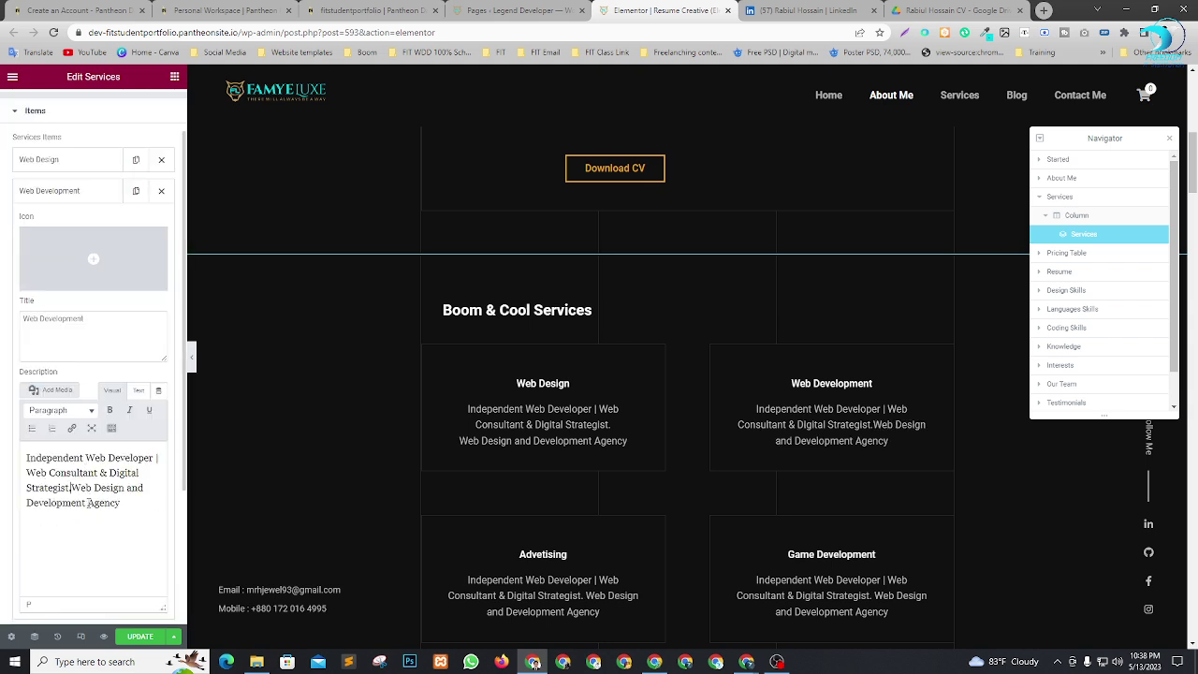
pyautogui.click(75, 190)
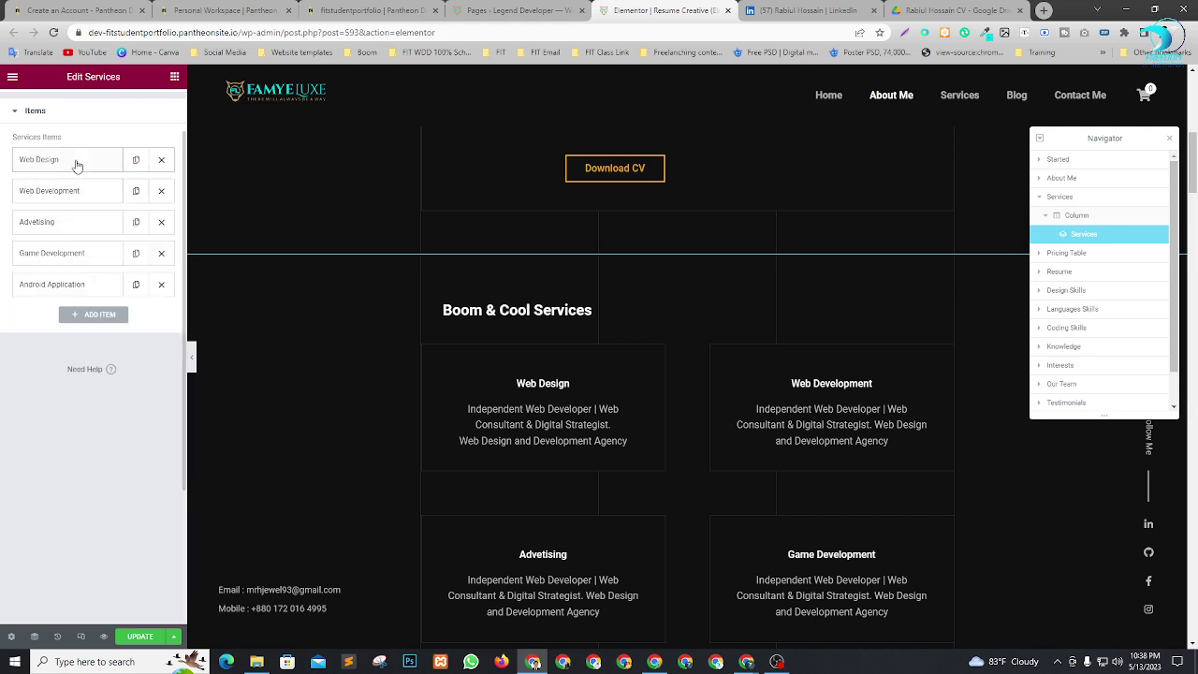
pyautogui.click(75, 160)
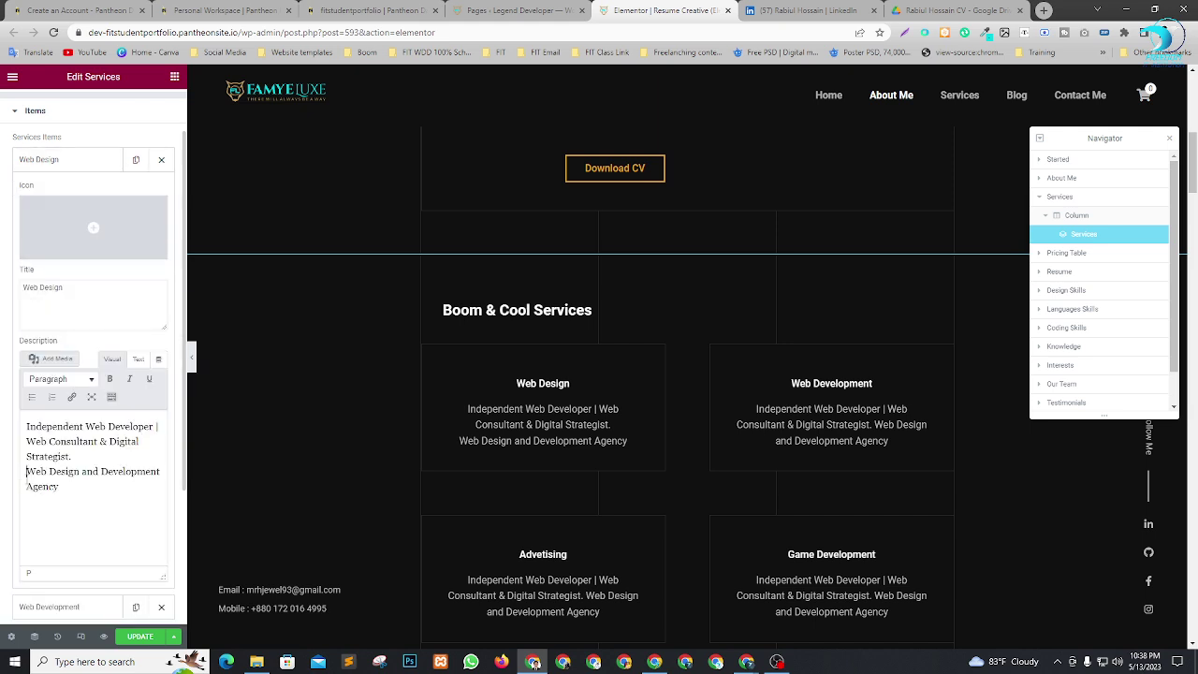
pyautogui.press('BackSpace')
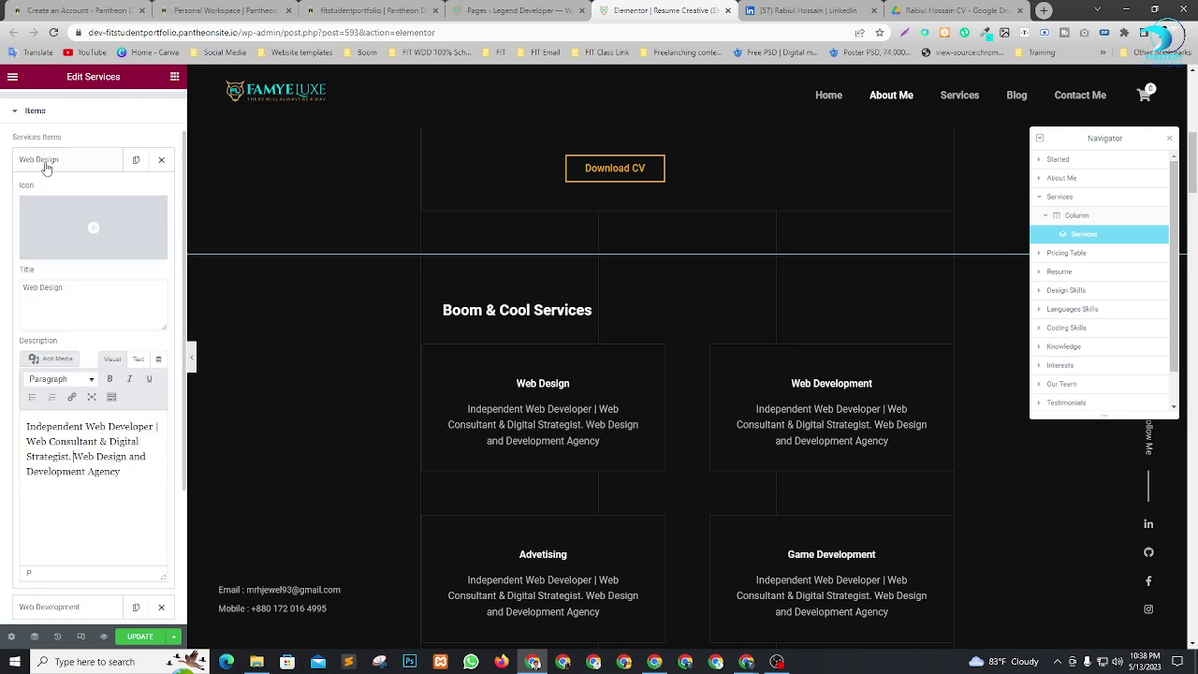
pyautogui.click(43, 163)
# Save the page with UPDATE and review the service cards.
pyautogui.click(138, 636)
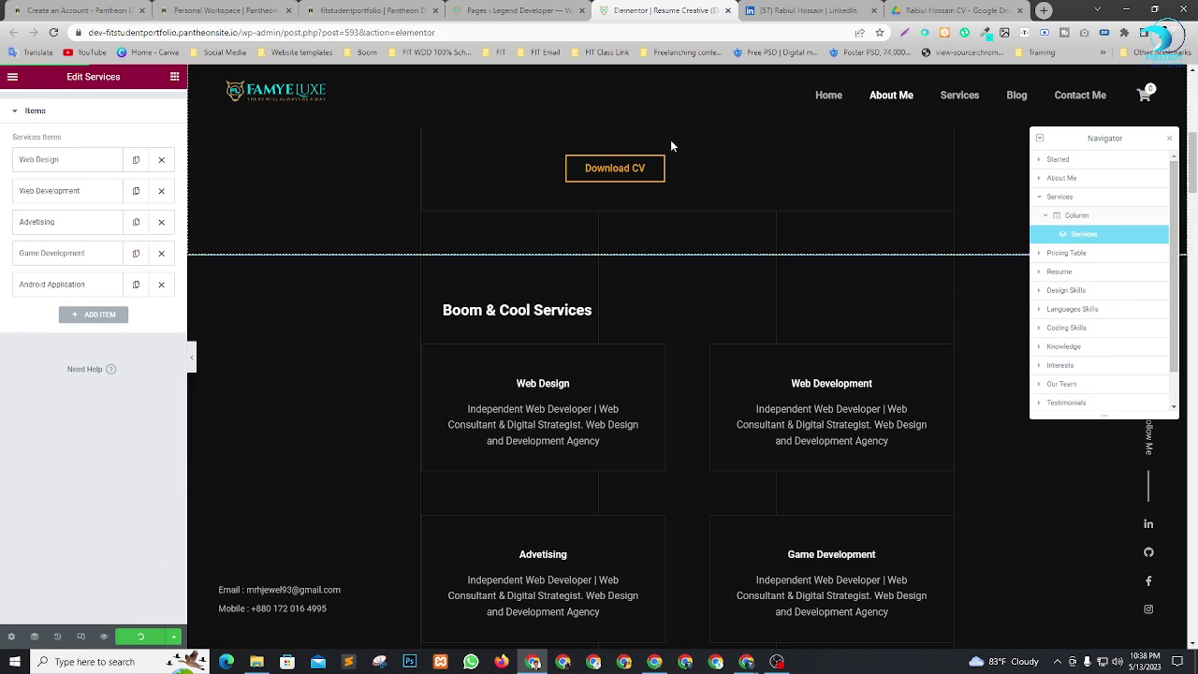
pyautogui.scroll(-5, 618, 318)
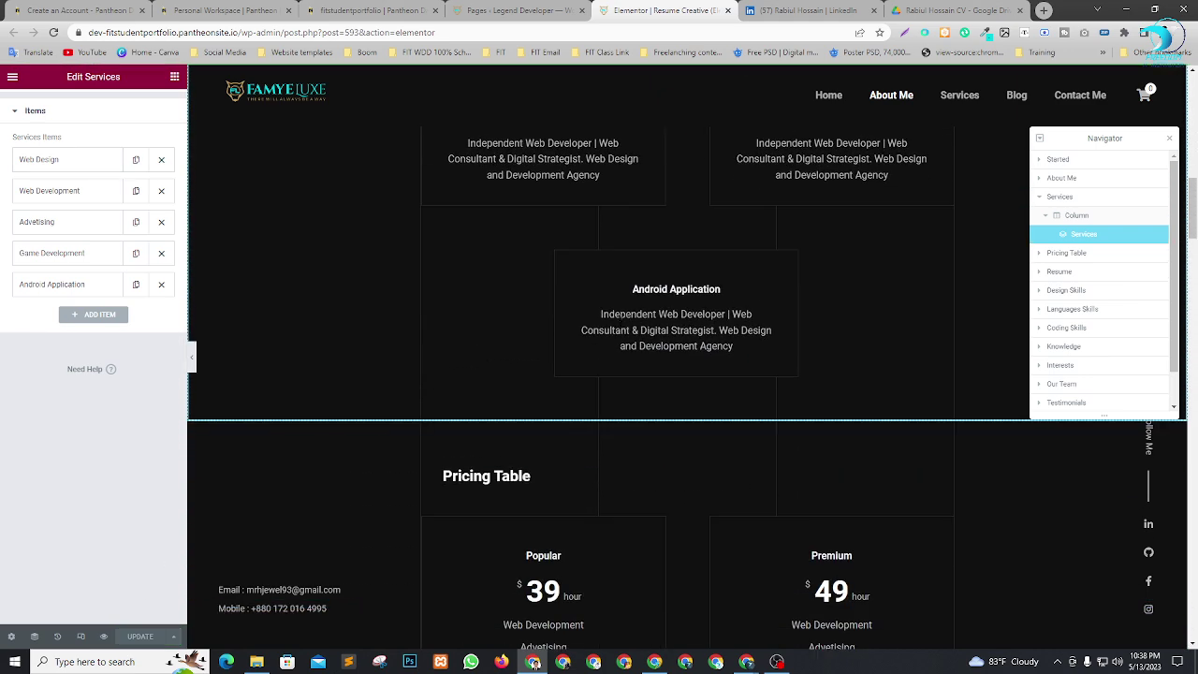
pyautogui.scroll(-2, 620, 320)
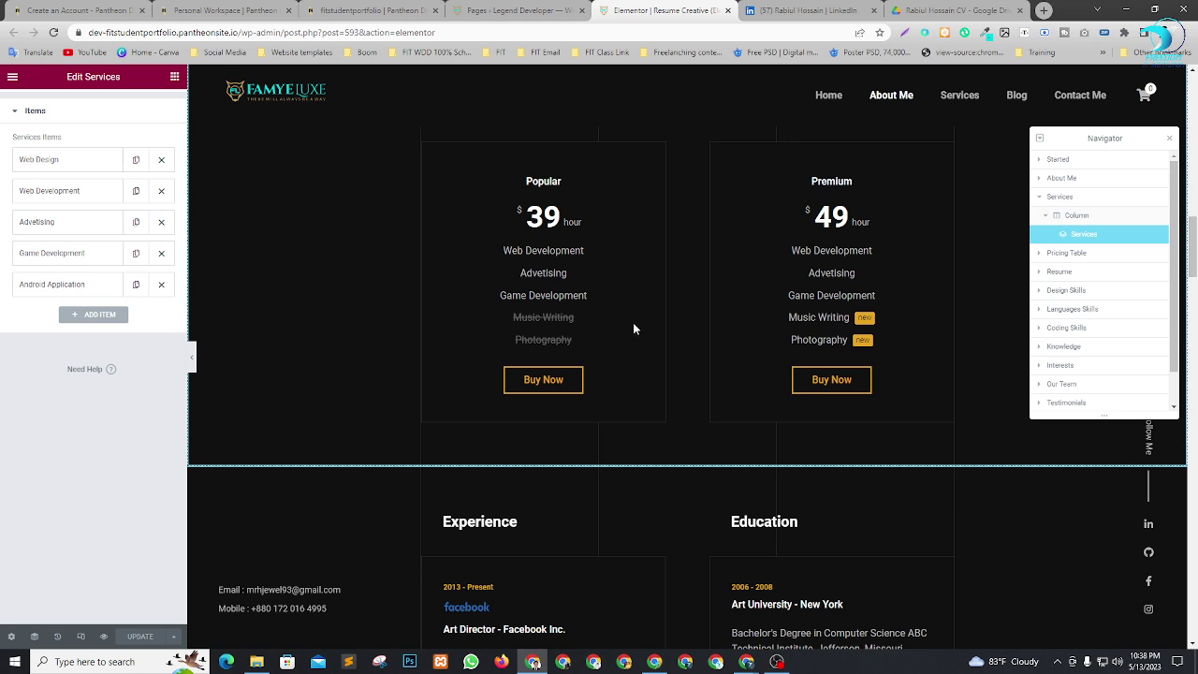
pyautogui.scroll(1, 642, 327)
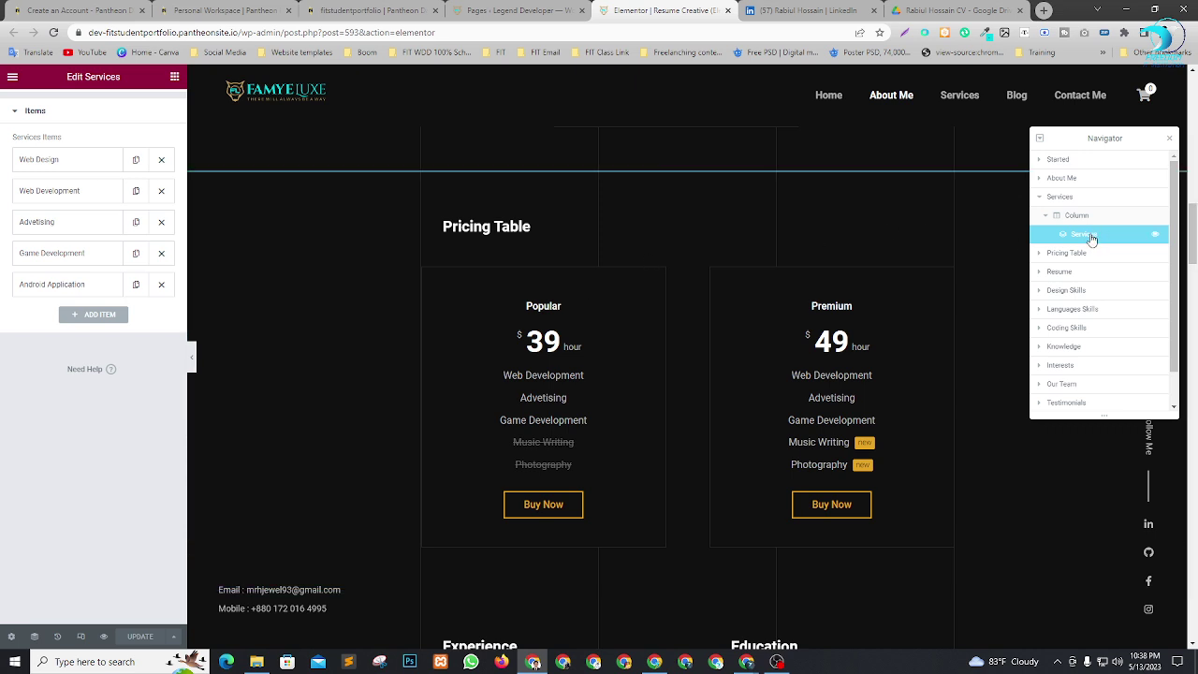
# Open the Pricing Table widget's settings and its list of pricing plans.
pyautogui.click(1040, 254)
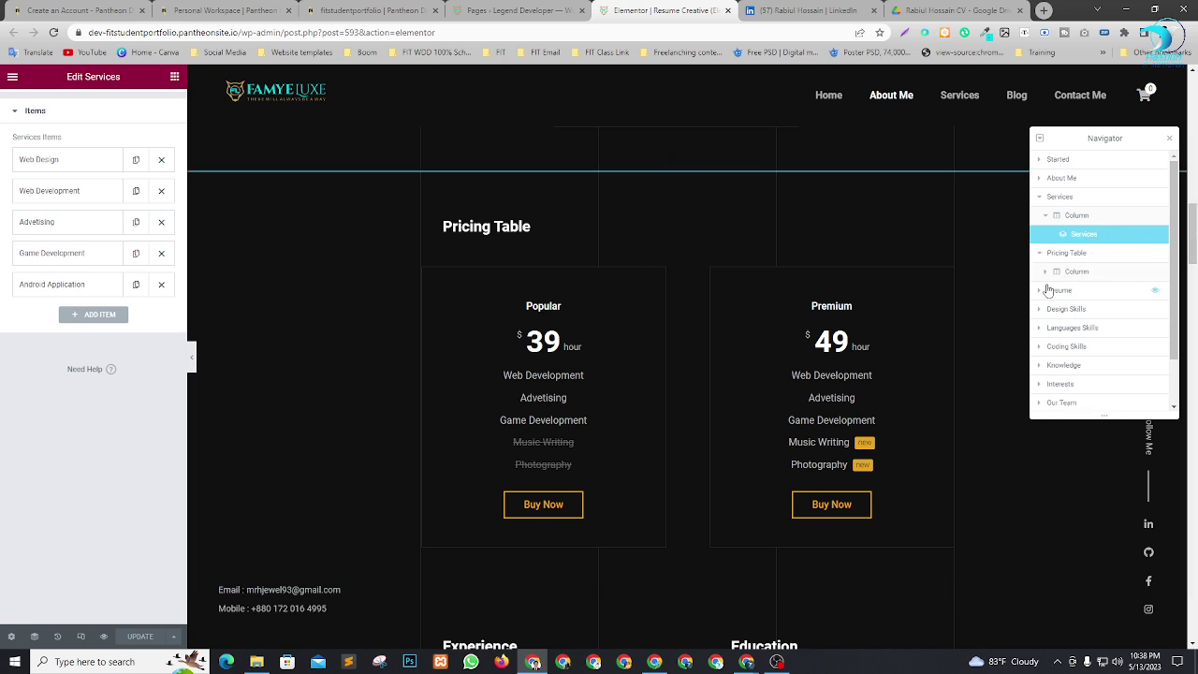
pyautogui.click(1046, 272)
pyautogui.click(1075, 293)
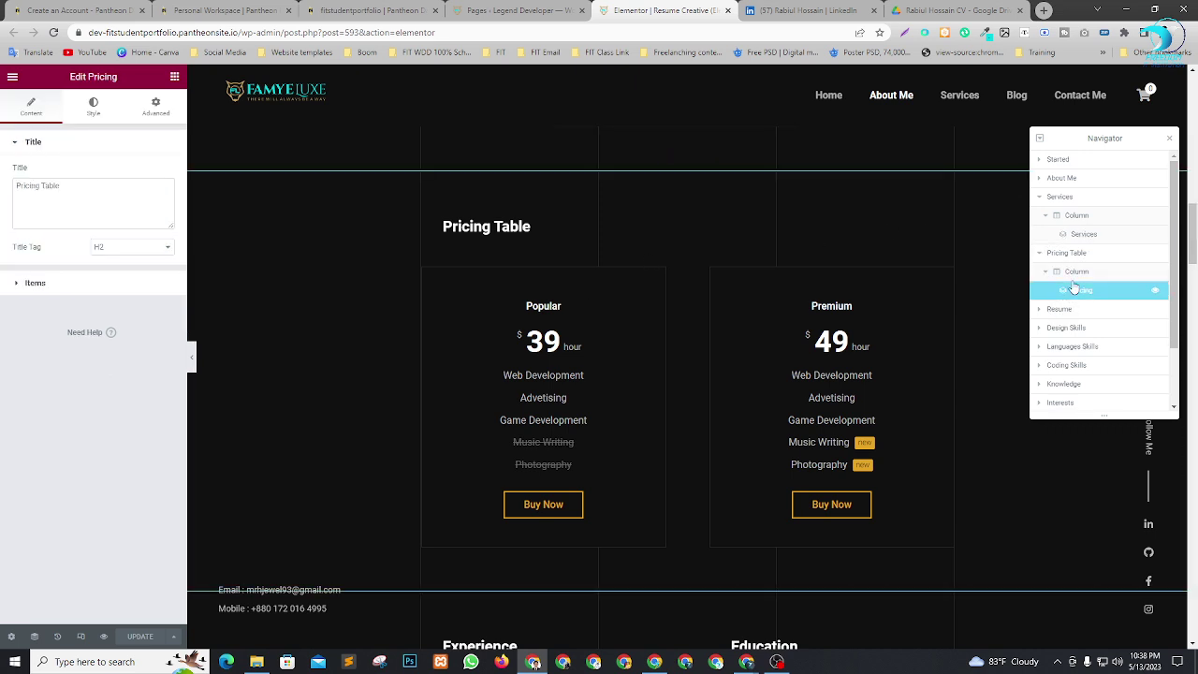
pyautogui.click(23, 191)
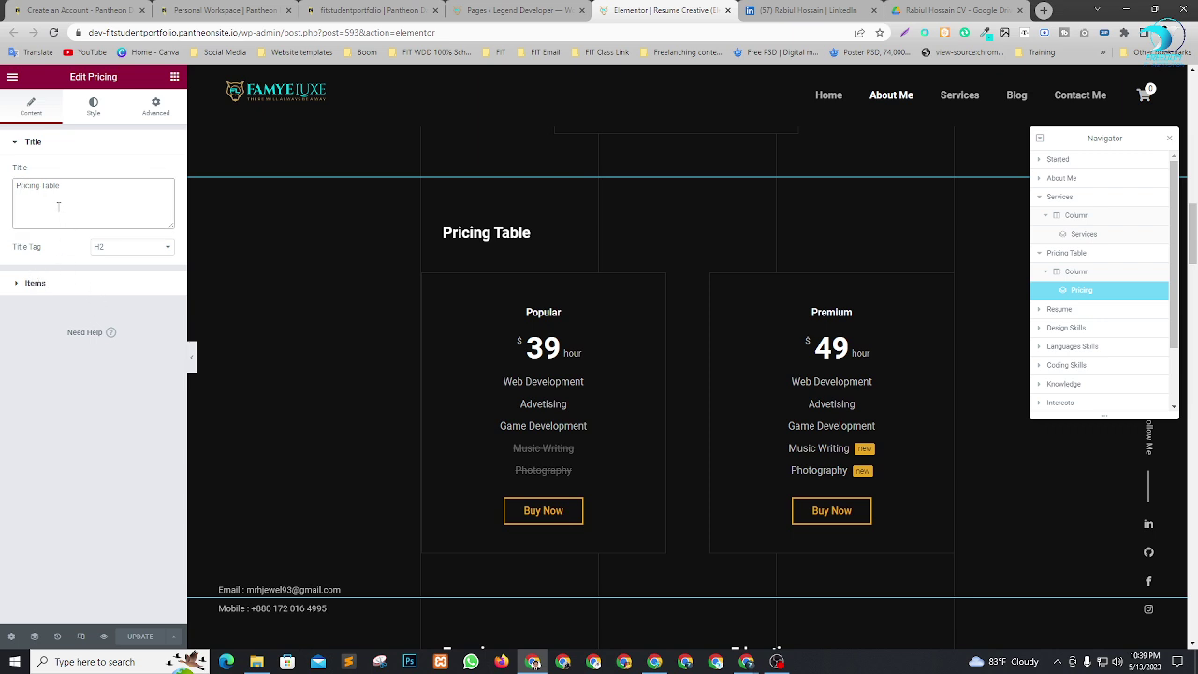
pyautogui.doubleClick(47, 184)
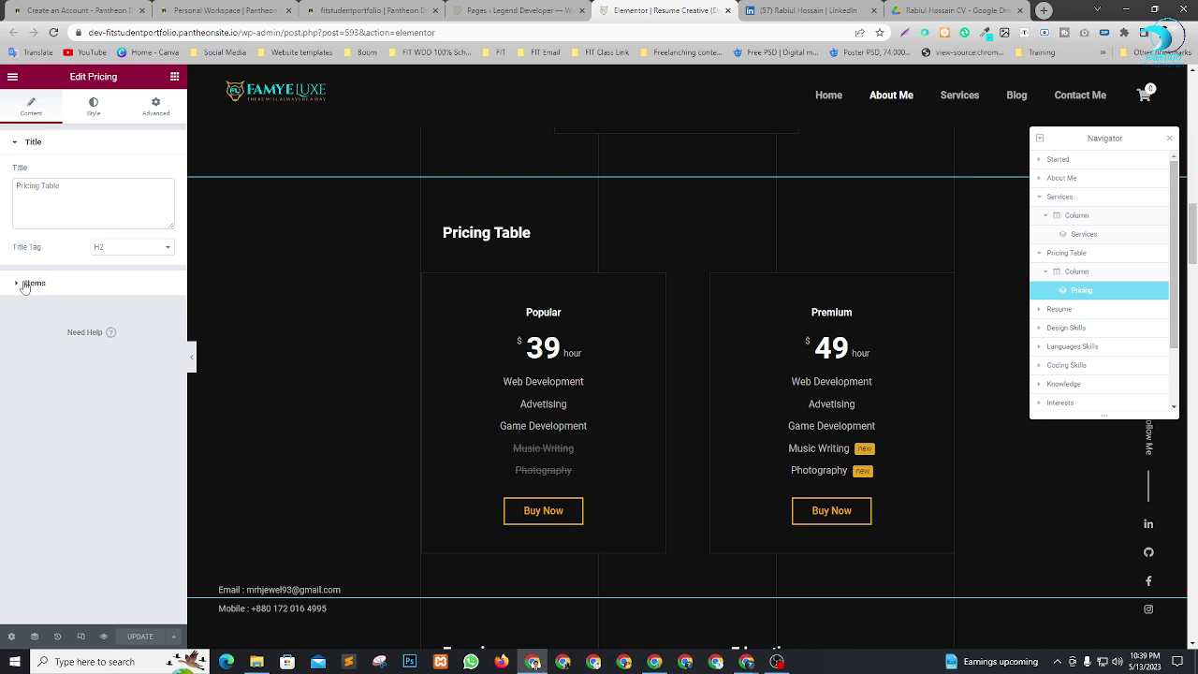
pyautogui.click(28, 283)
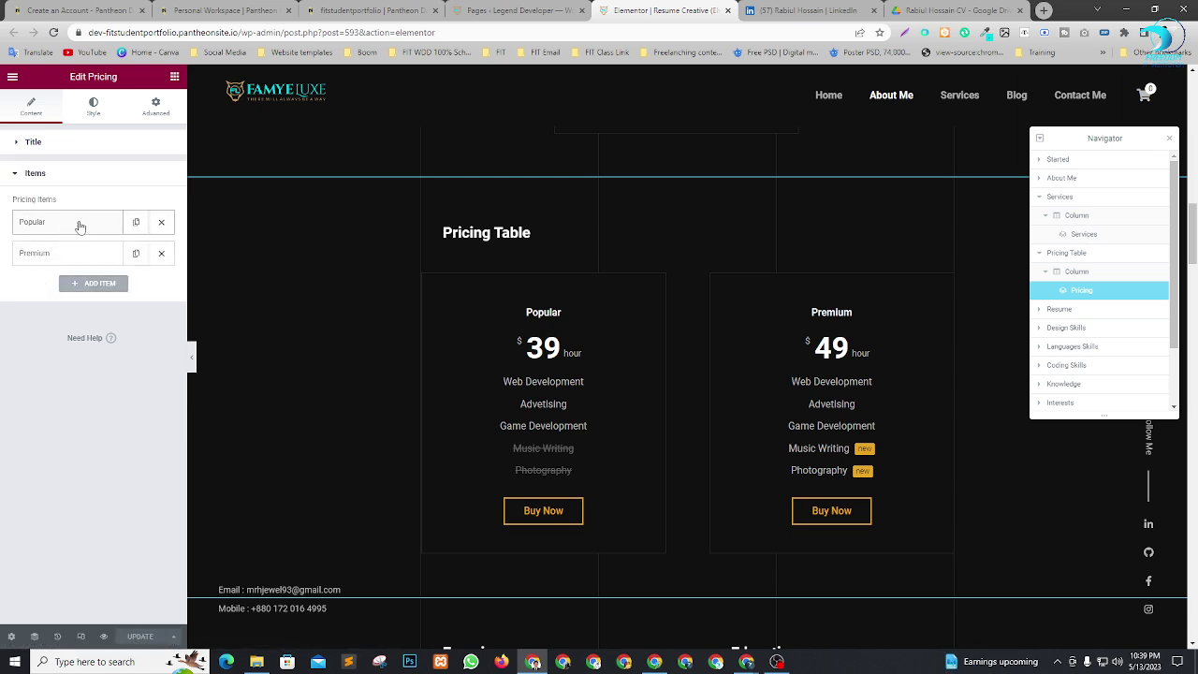
# Rename the pricing plans to 'Popular Cool' and 'Premium Boom'.
pyautogui.click(65, 225)
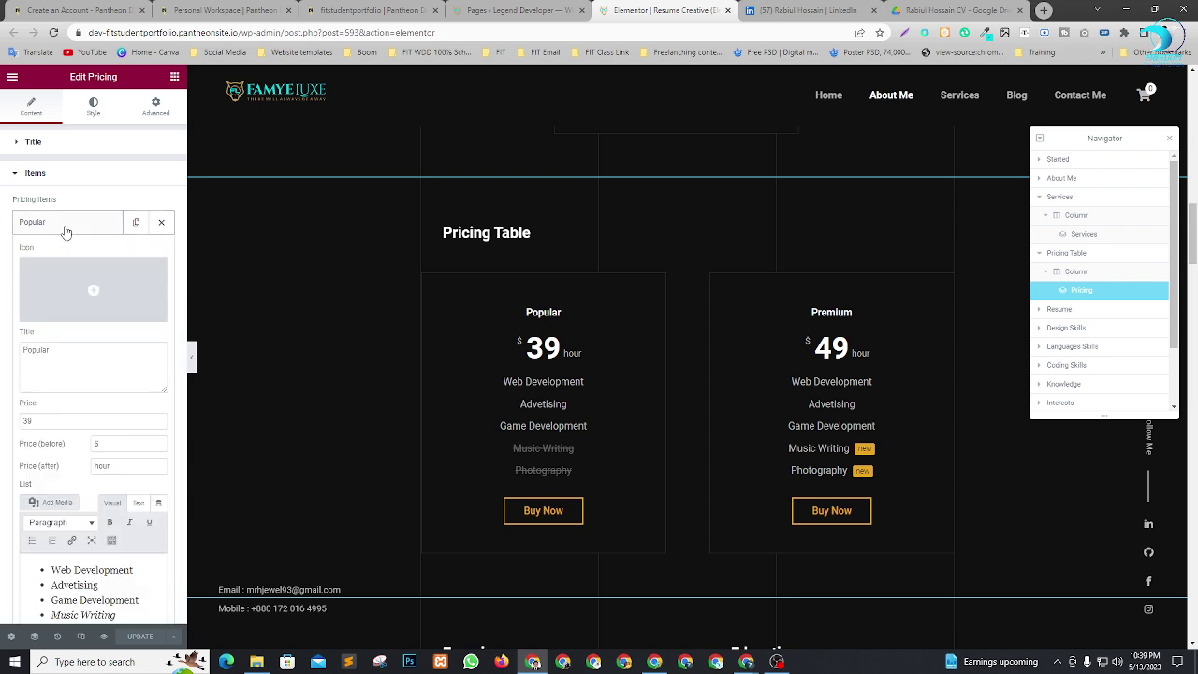
pyautogui.click(65, 352)
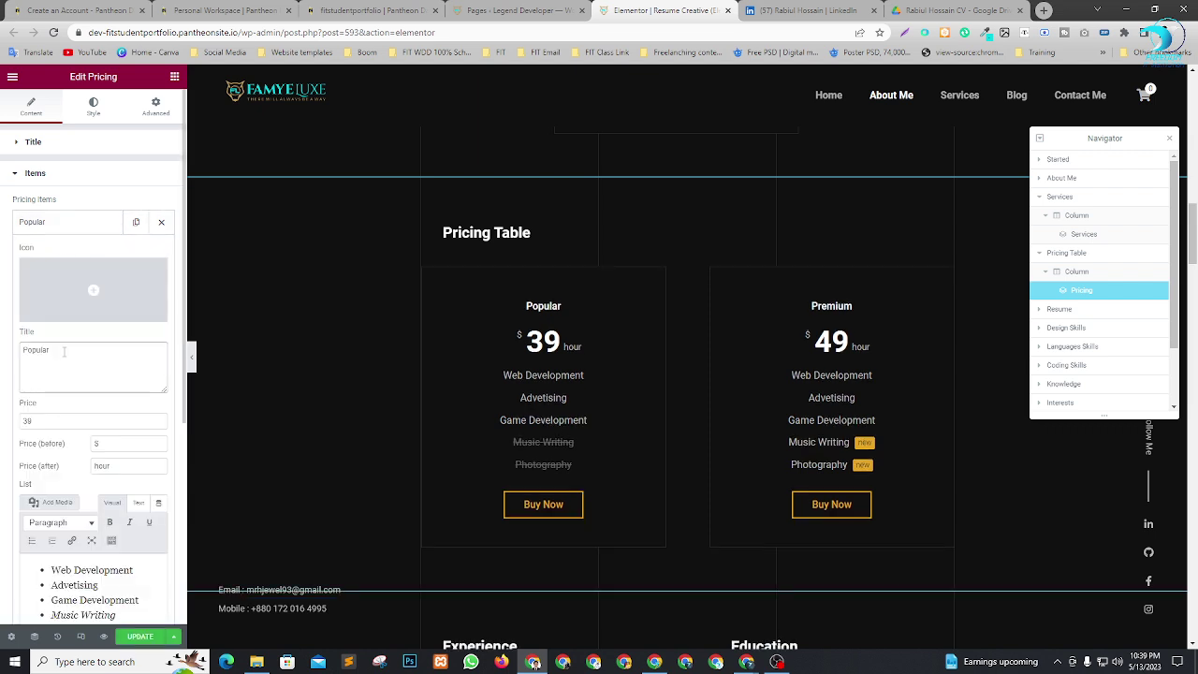
pyautogui.write('Cool')
pyautogui.click(60, 229)
pyautogui.click(73, 254)
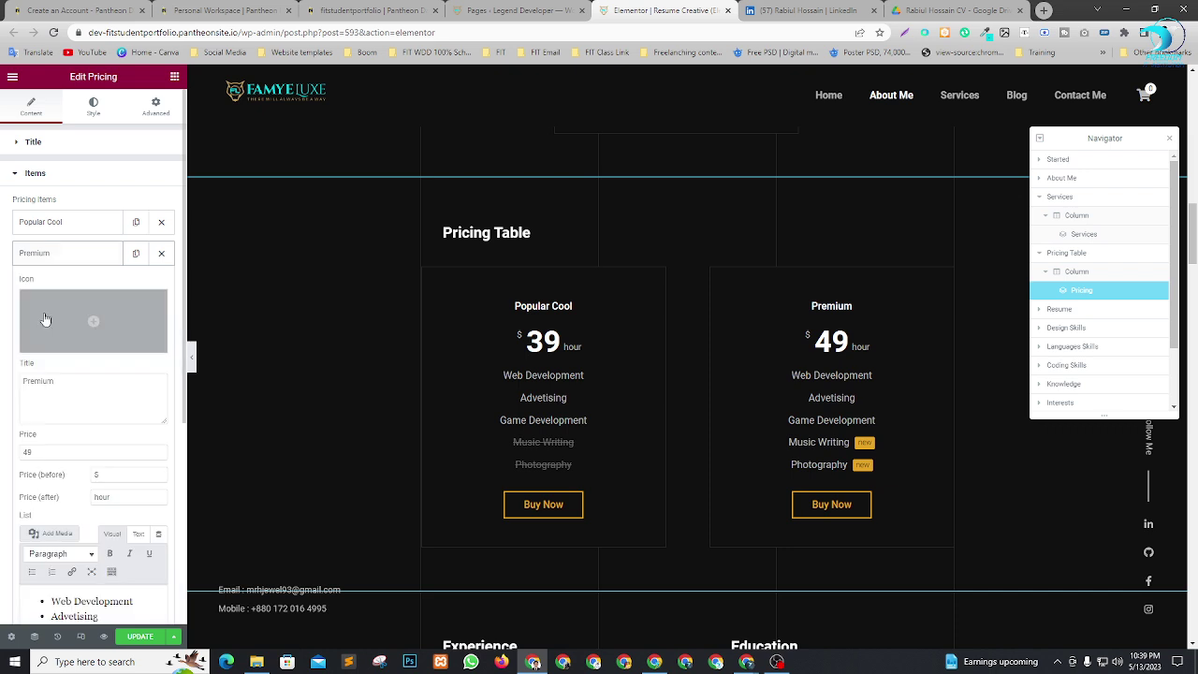
pyautogui.click(80, 380)
pyautogui.write('B')
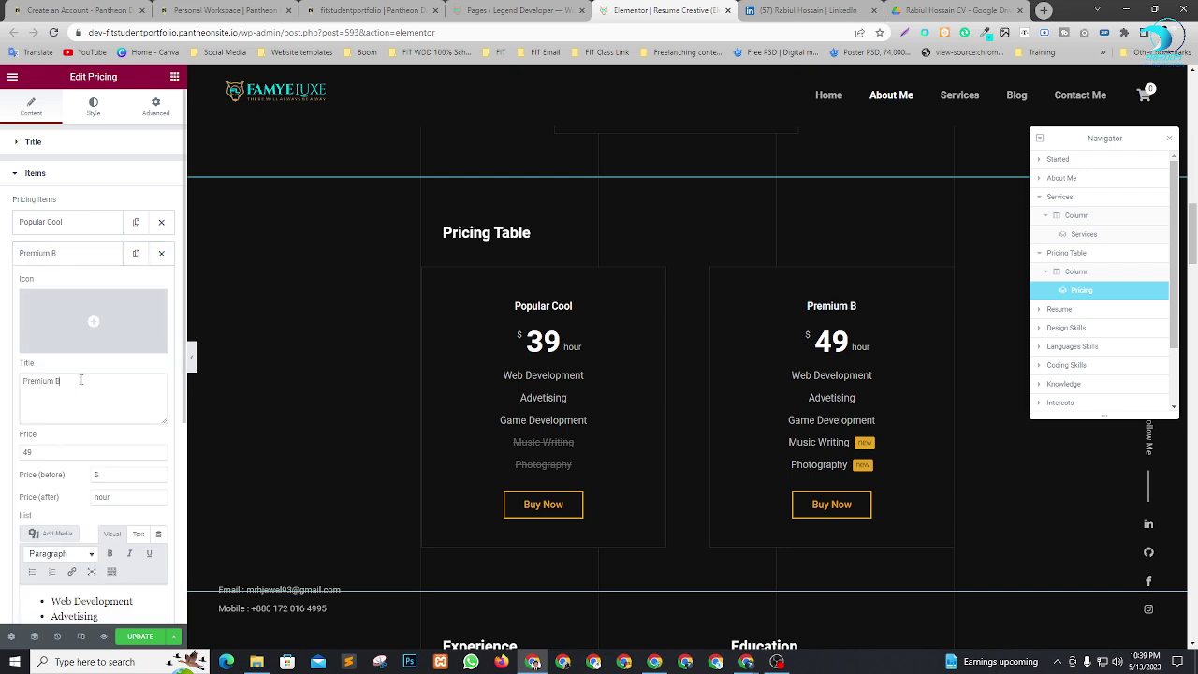
pyautogui.write('oom')
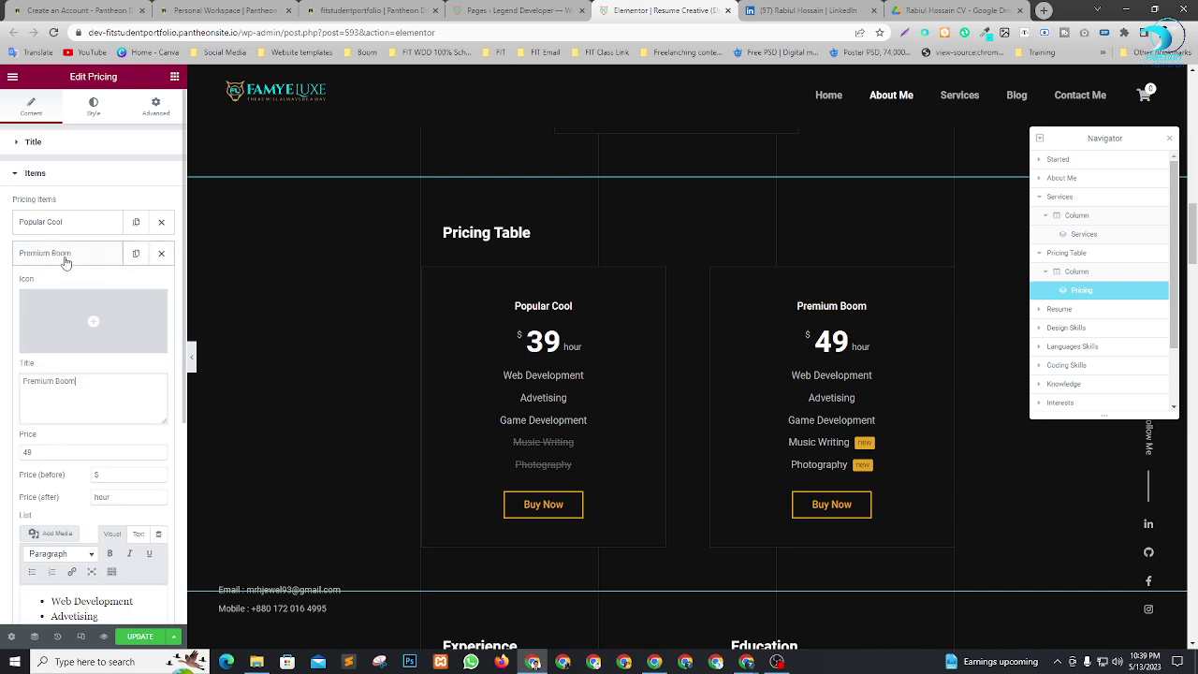
pyautogui.click(66, 254)
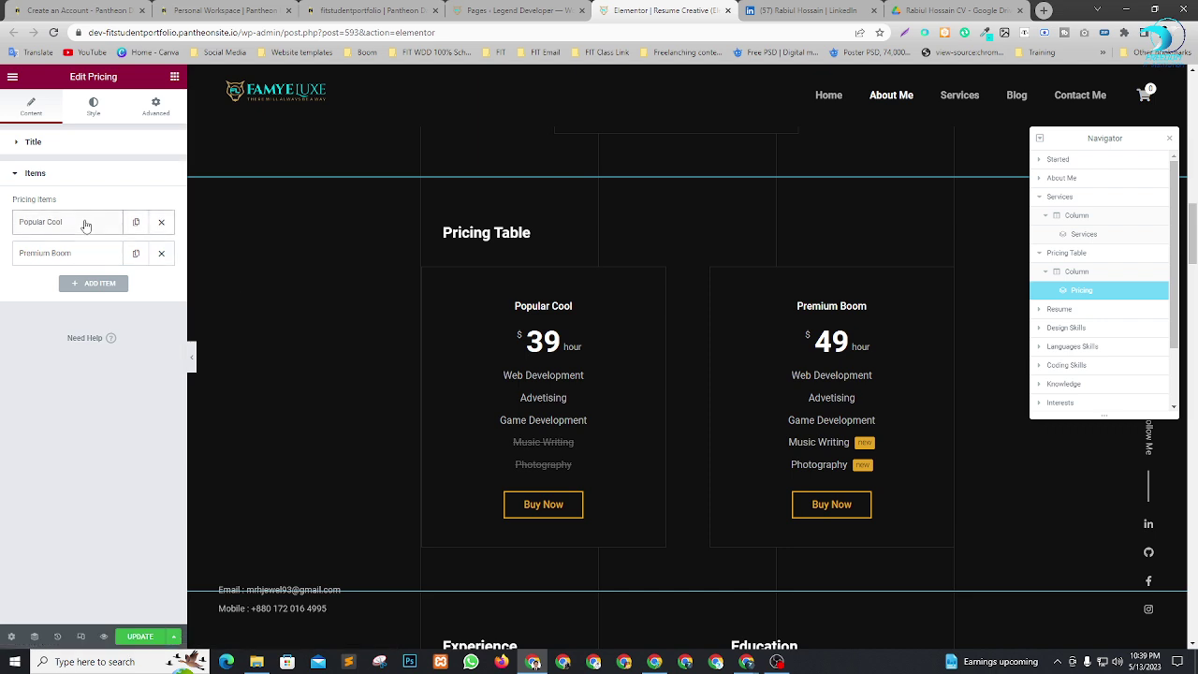
pyautogui.click(52, 225)
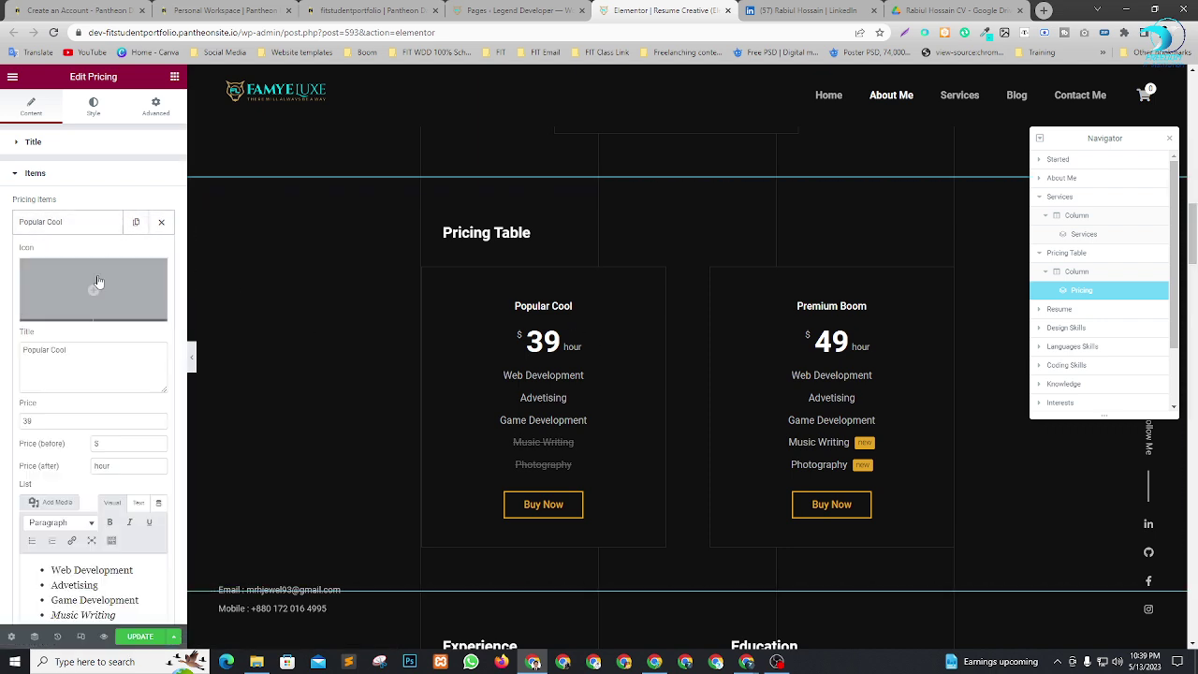
# Change the Popular Cool price from 39 to 60.
pyautogui.scroll(-2, 89, 354)
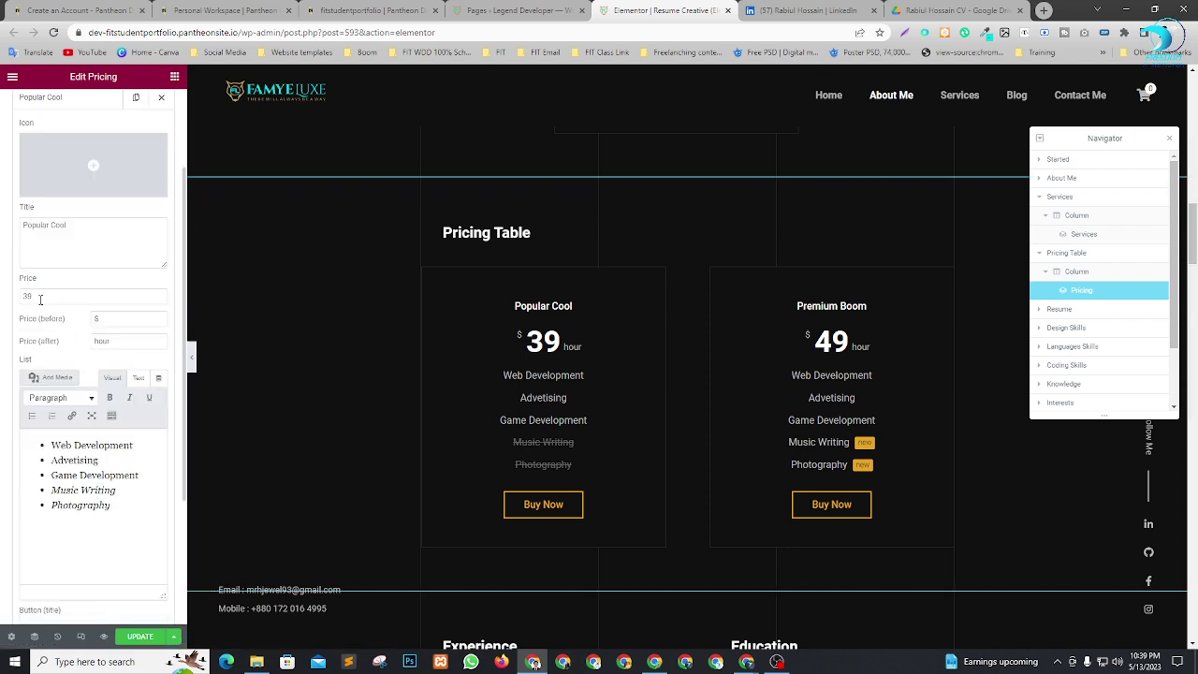
pyautogui.moveTo(40, 299); pyautogui.dragTo(3, 303)
pyautogui.write('89')
pyautogui.write('60')
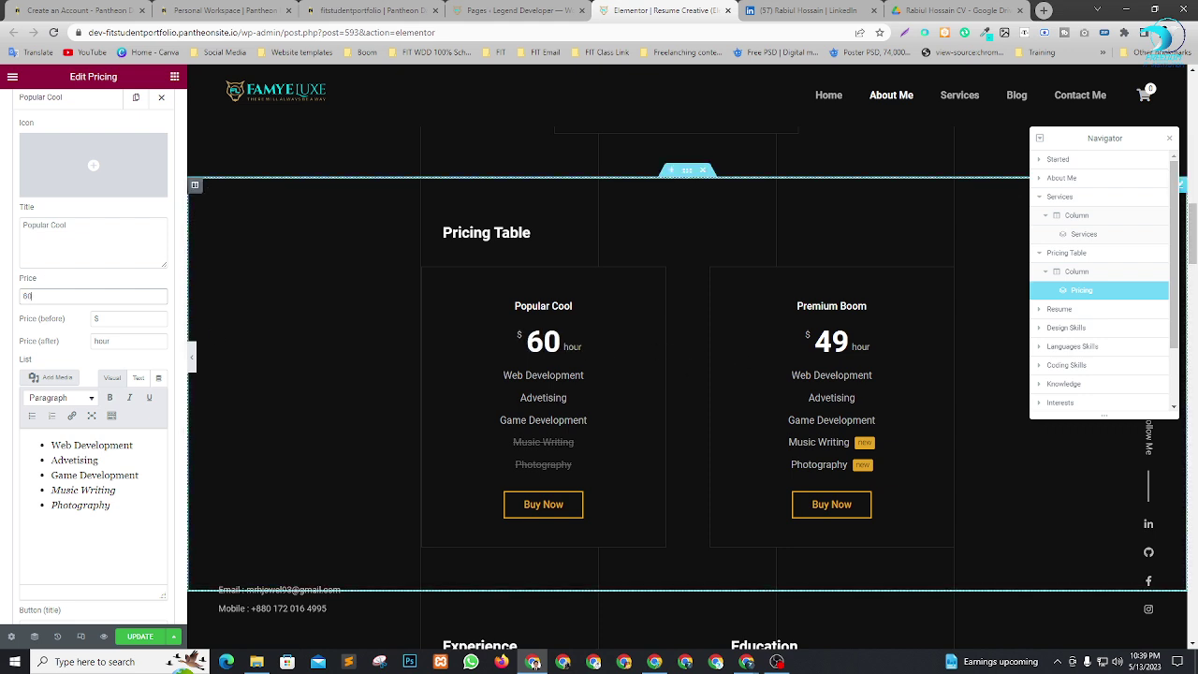
pyautogui.click(110, 319)
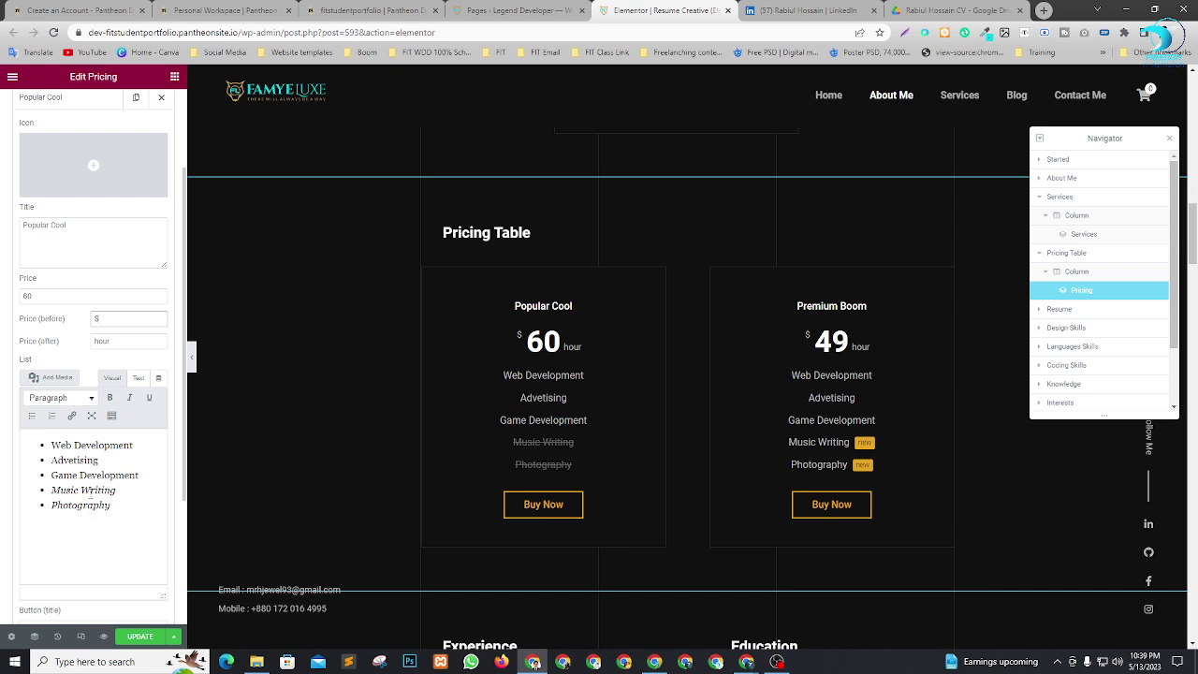
# Trim the Popular Cool feature list down to just Web Design.
pyautogui.doubleClick(91, 446)
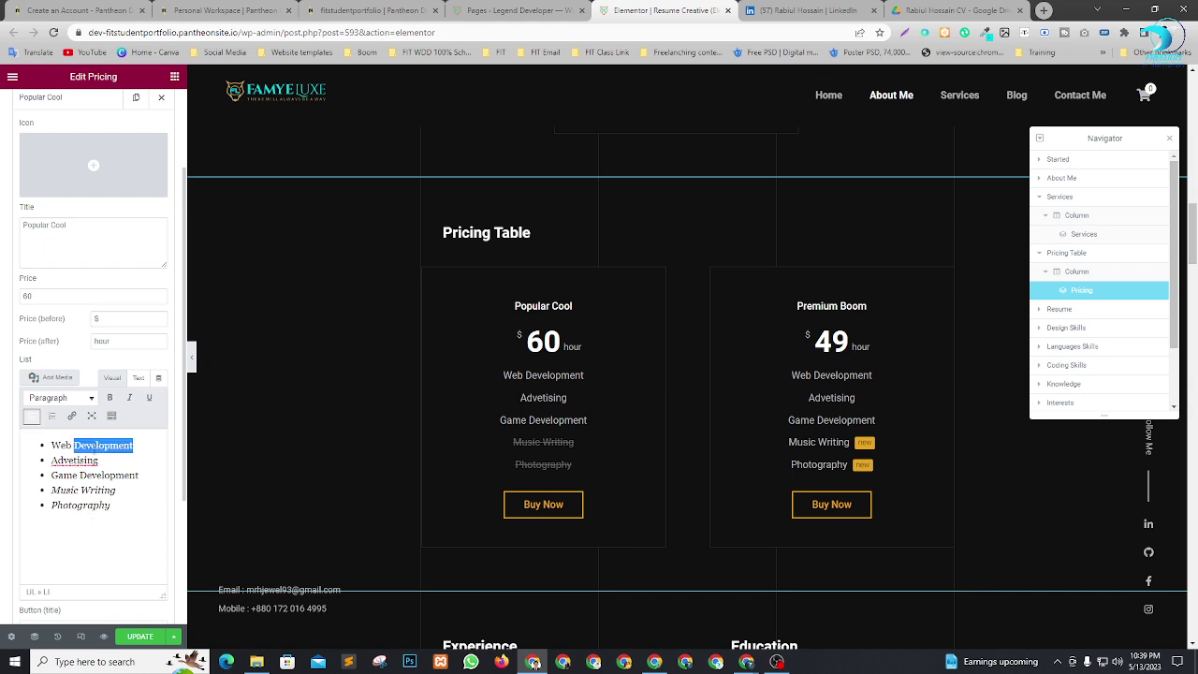
pyautogui.write('Des')
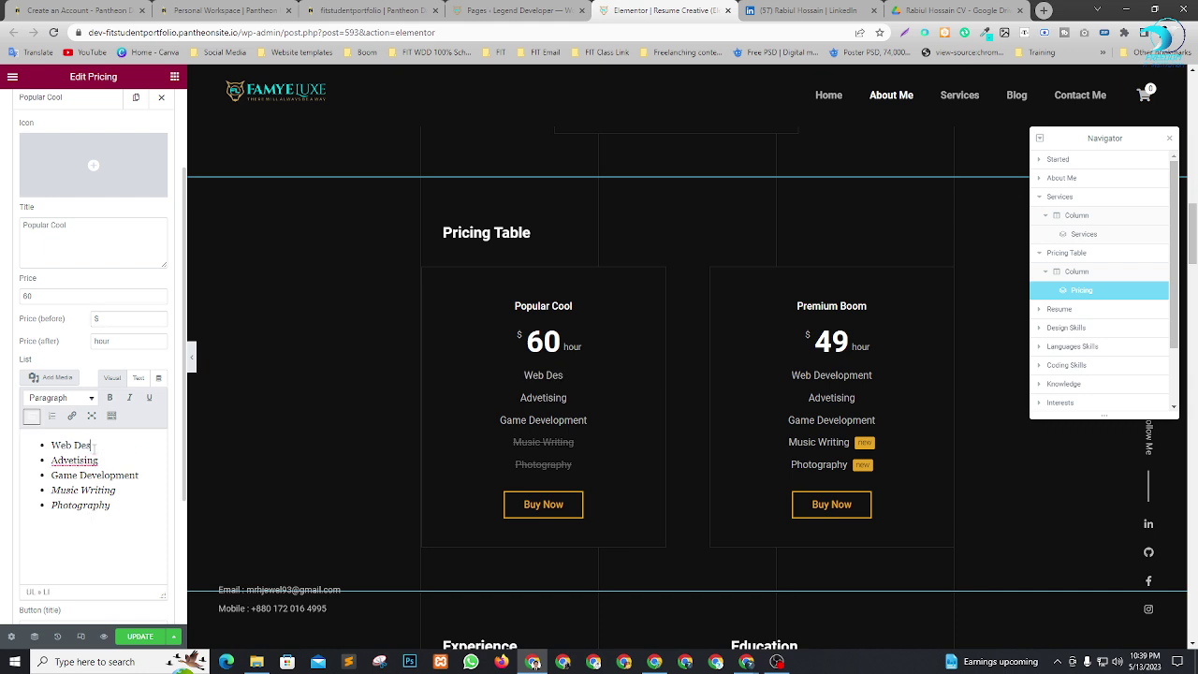
pyautogui.write('ign')
pyautogui.doubleClick(79, 461)
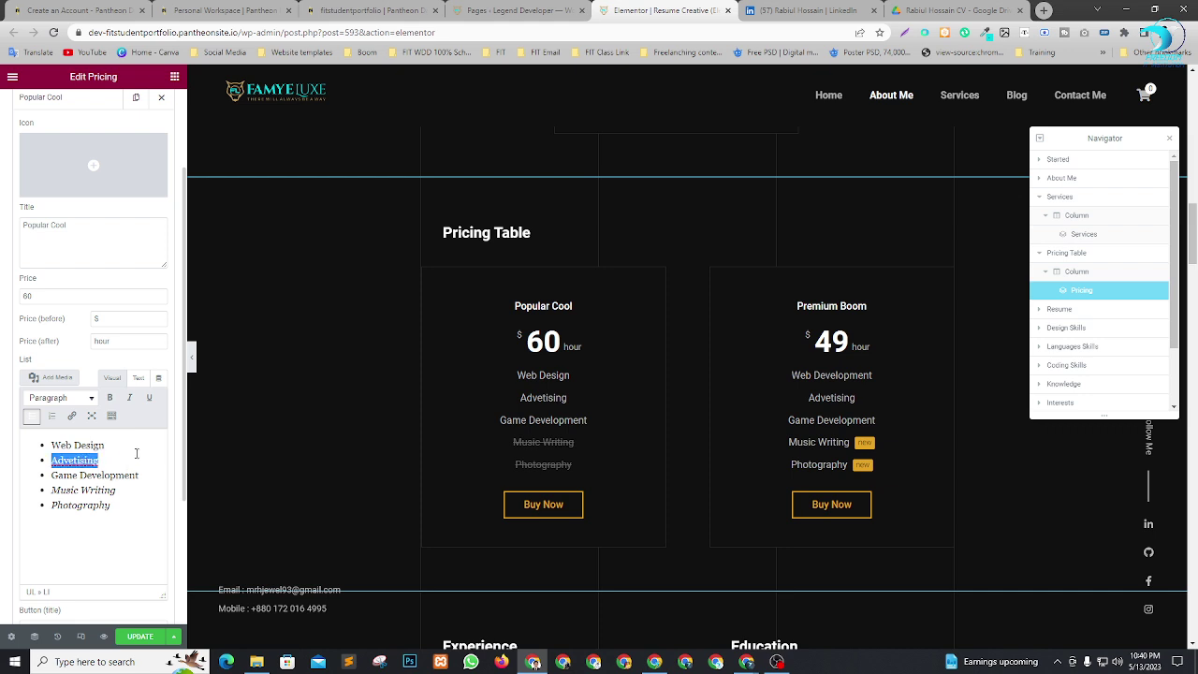
pyautogui.press('BackSpace')
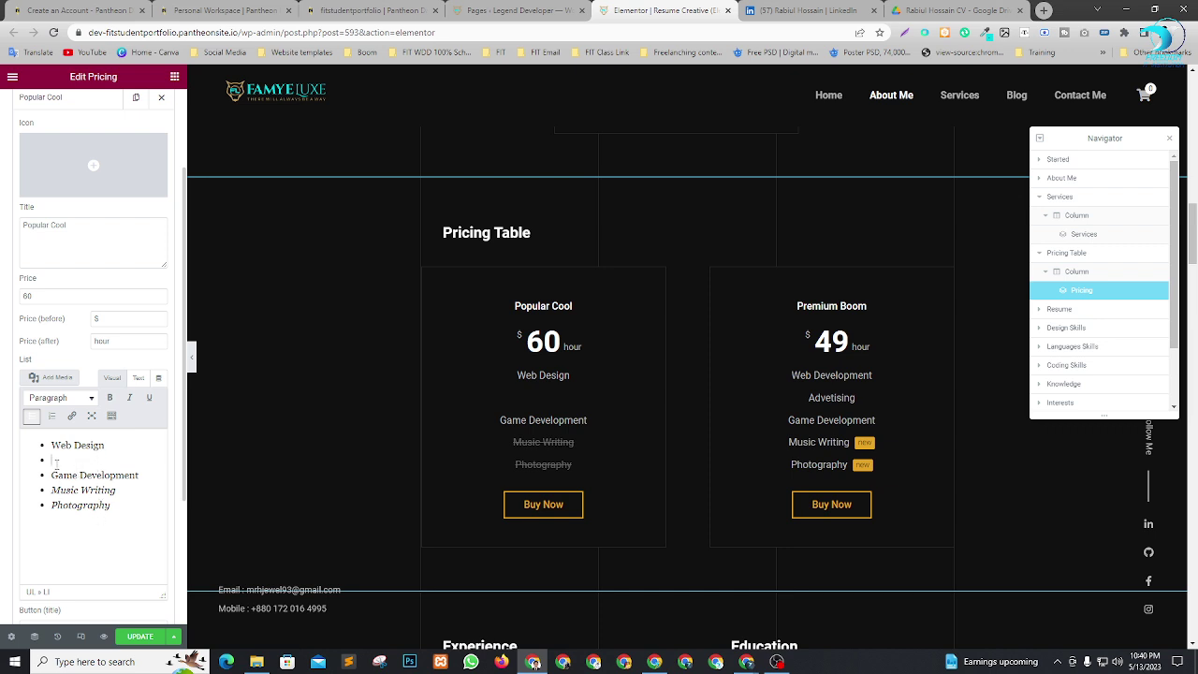
pyautogui.keyDown('shift'); pyautogui.click(127, 518); pyautogui.keyUp('shift')
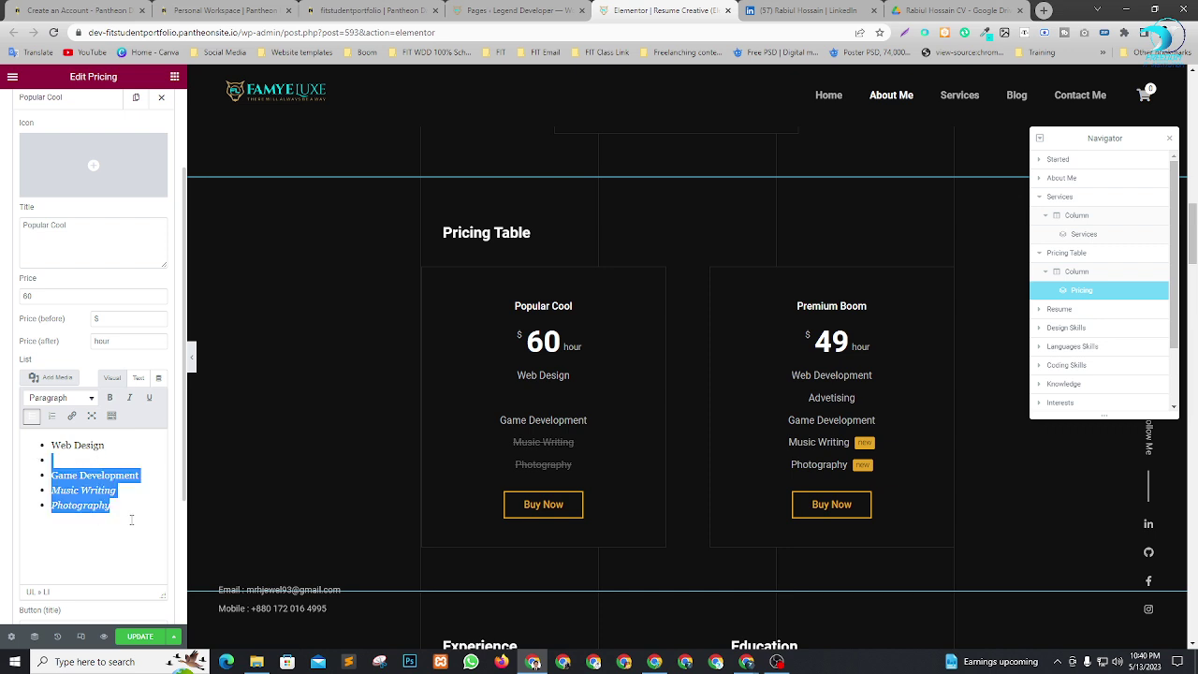
pyautogui.press('BackSpace')
pyautogui.press('BackSpace')
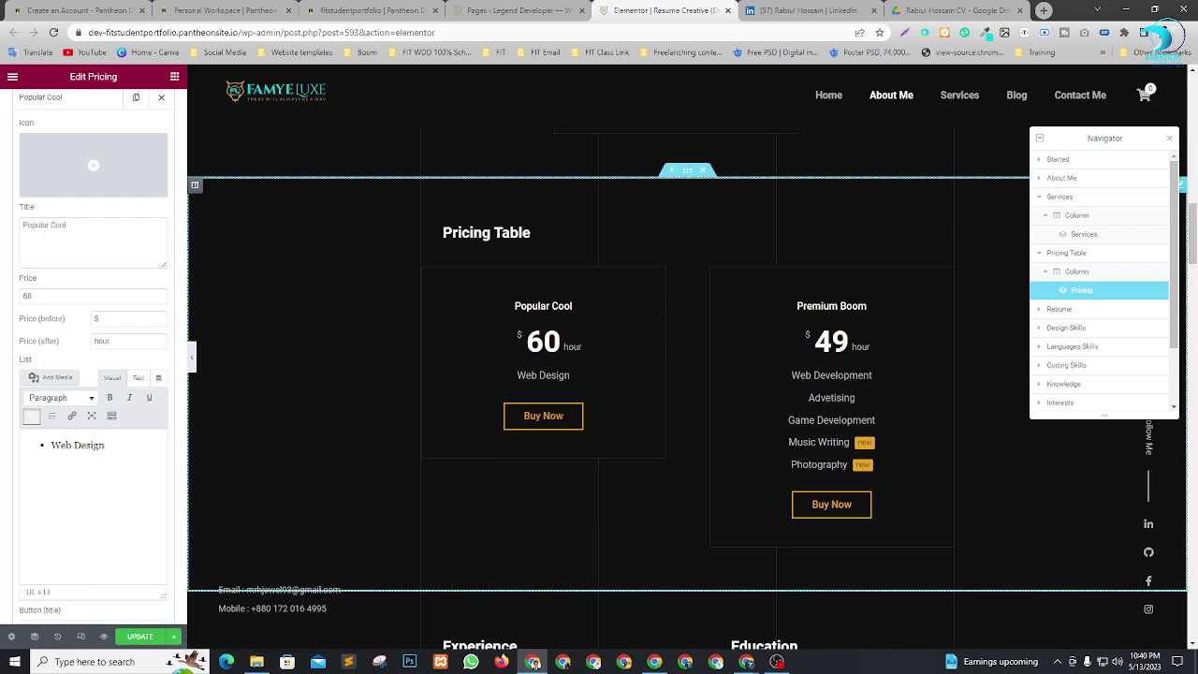
pyautogui.scroll(-3, 54, 473)
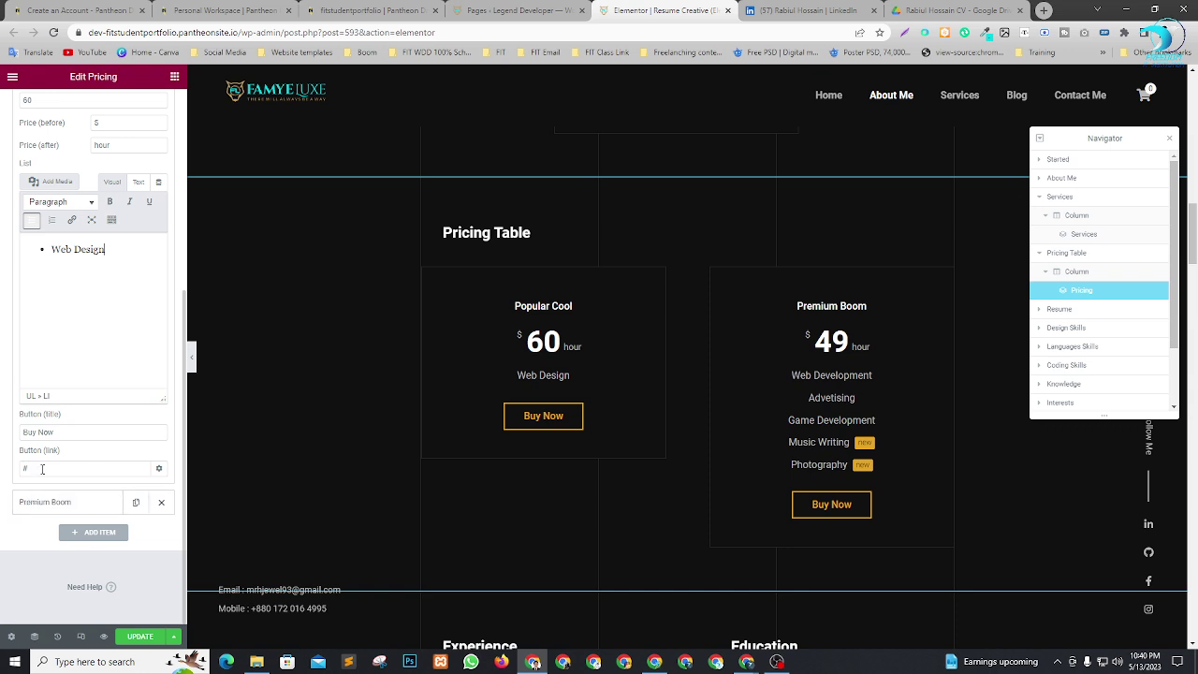
# Change the Premium Boom price from 49 to 120.
pyautogui.click(43, 502)
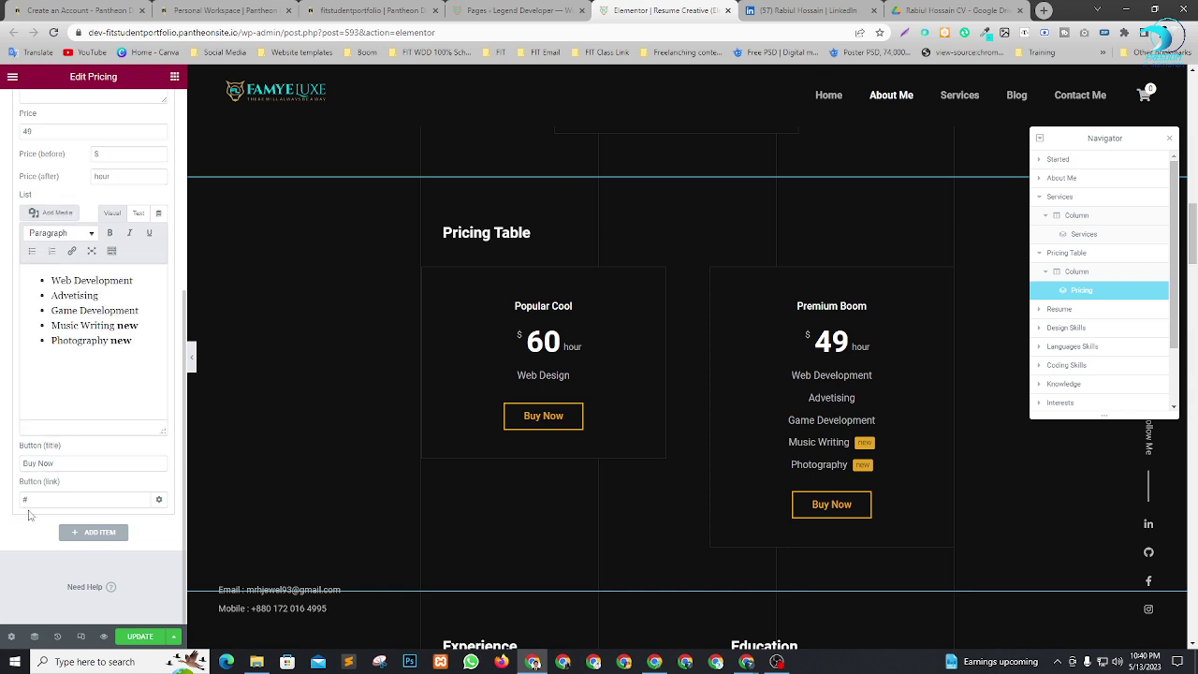
pyautogui.moveTo(50, 296); pyautogui.dragTo(138, 351)
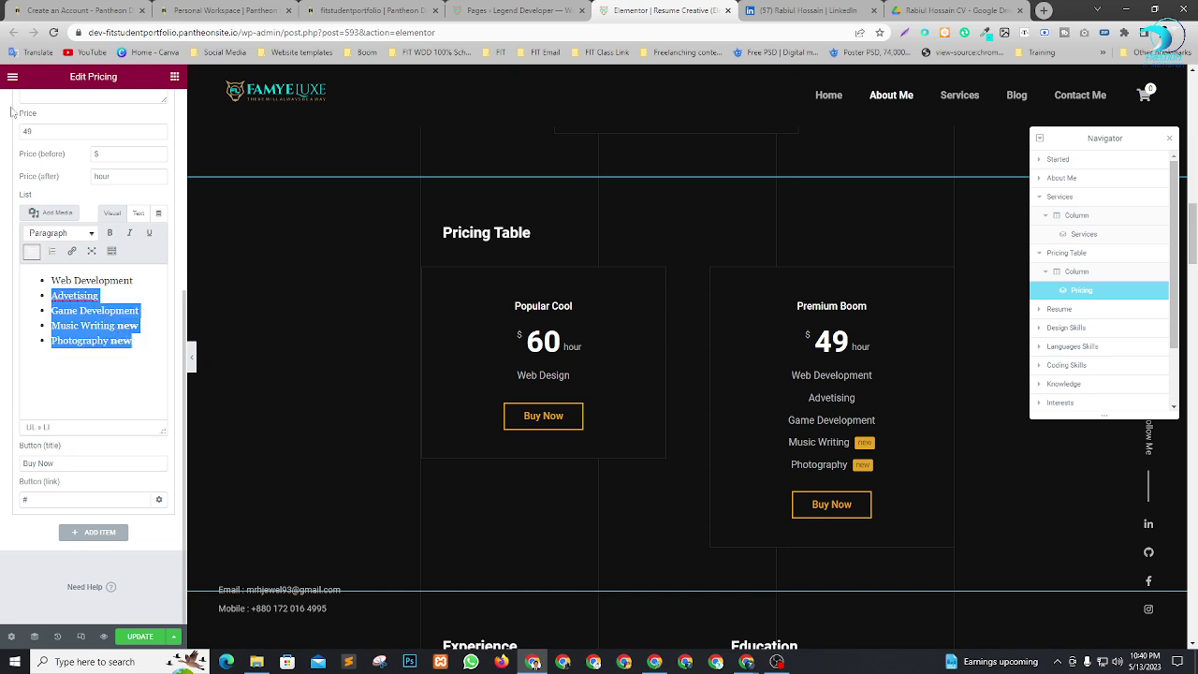
pyautogui.scroll(2, 59, 166)
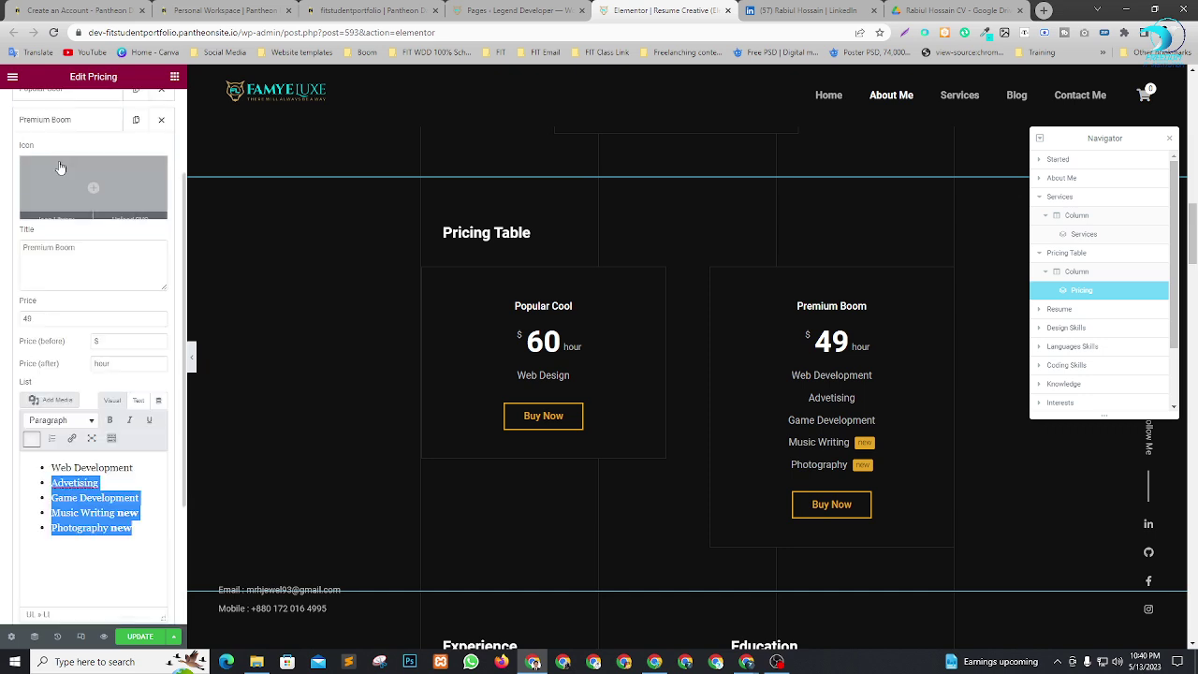
pyautogui.doubleClick(28, 318)
pyautogui.write('390')
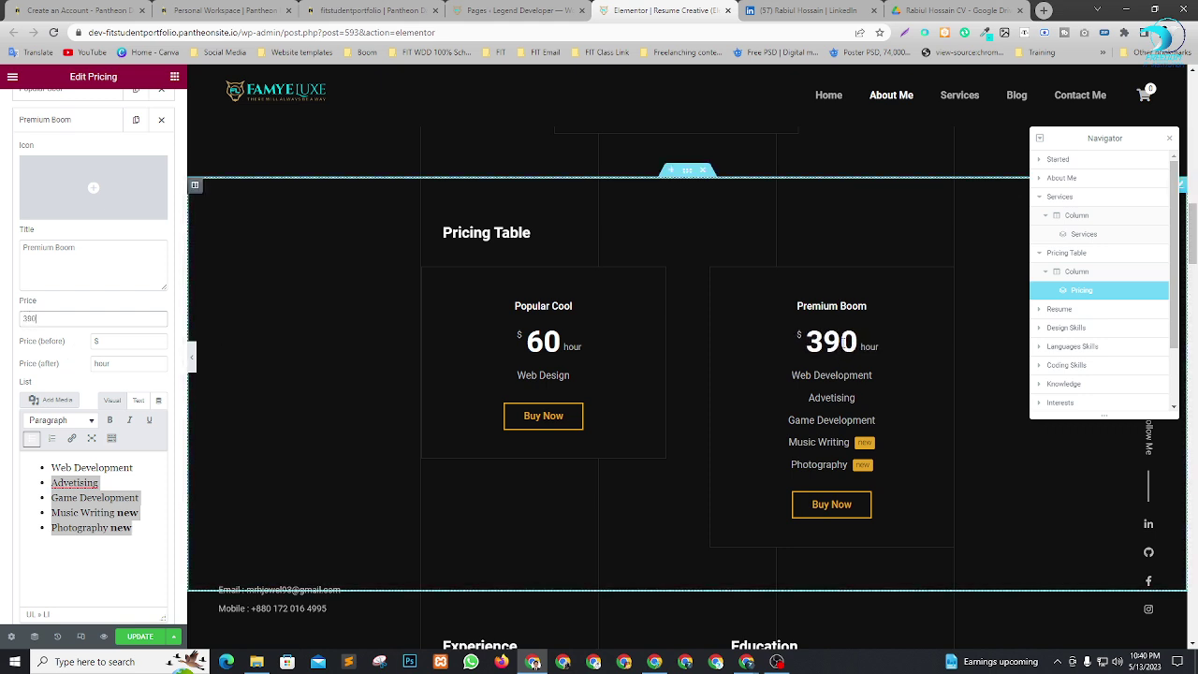
pyautogui.scroll(-2, 94, 375)
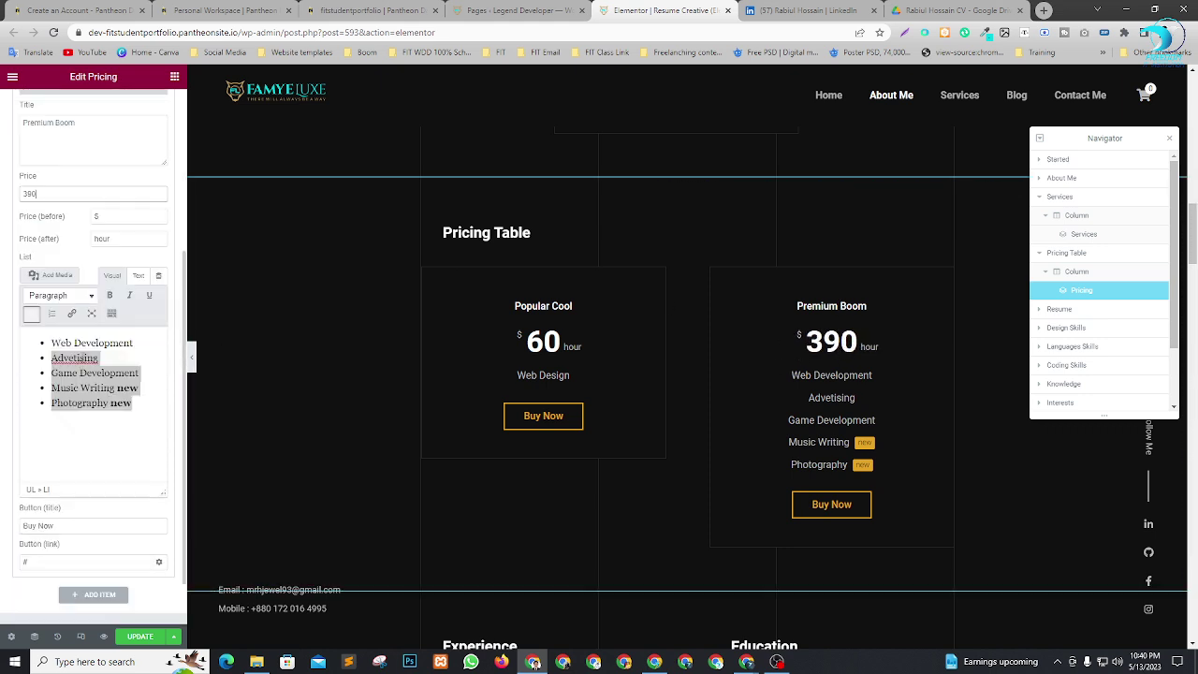
pyautogui.click(108, 239)
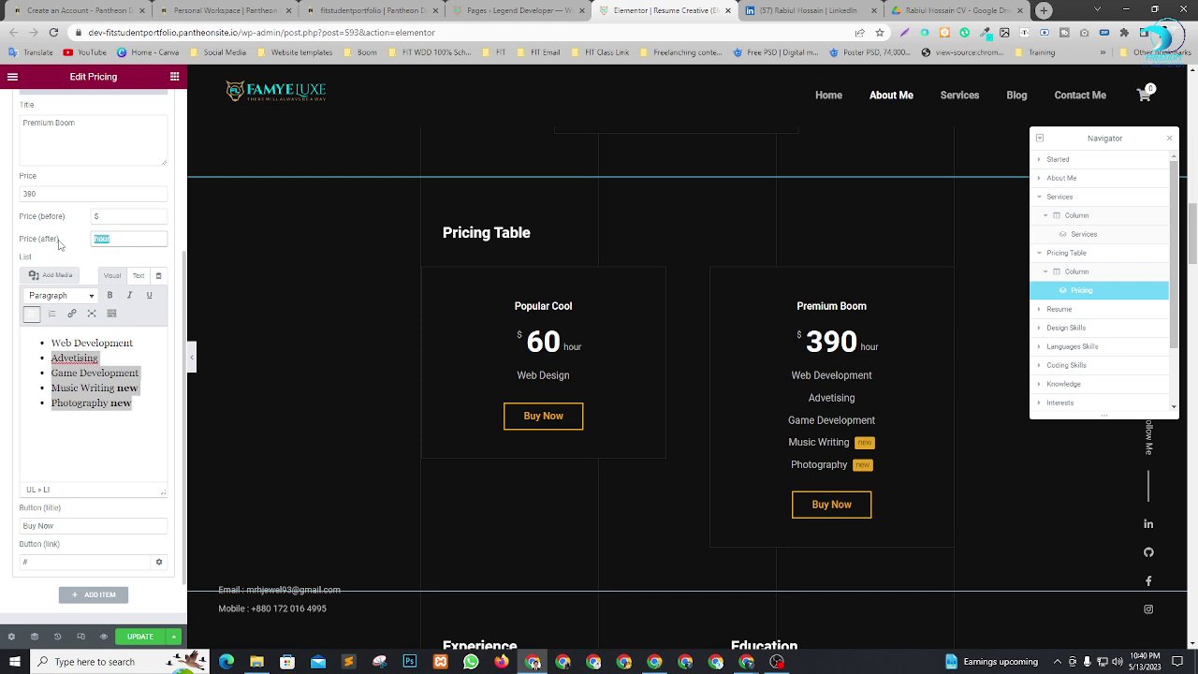
pyautogui.scroll(1, 63, 244)
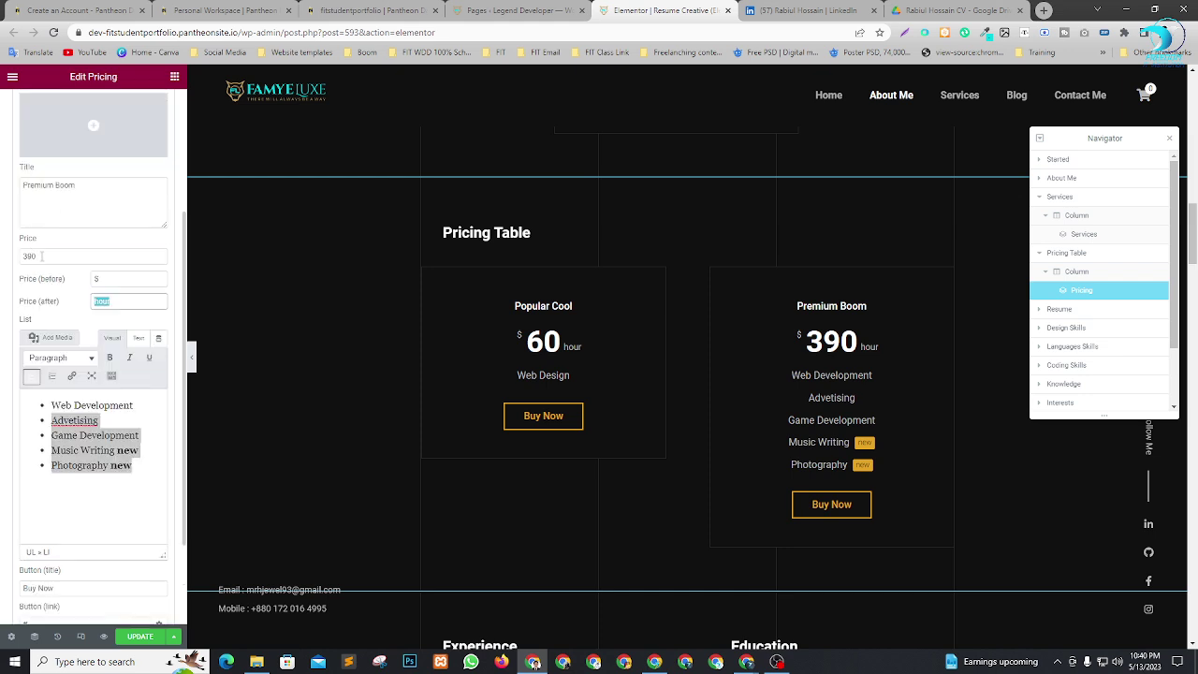
pyautogui.moveTo(42, 256); pyautogui.dragTo(6, 260)
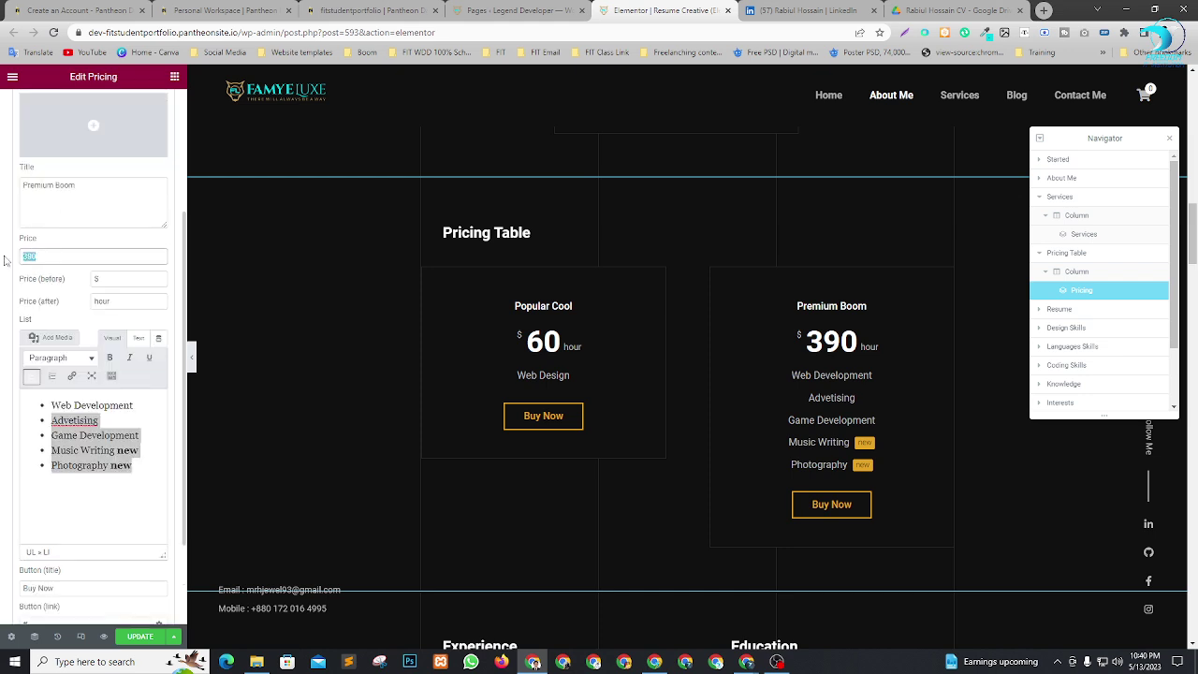
pyautogui.write('120')
# Trim the Premium Boom feature list down to just Web Development.
pyautogui.scroll(-1, 49, 297)
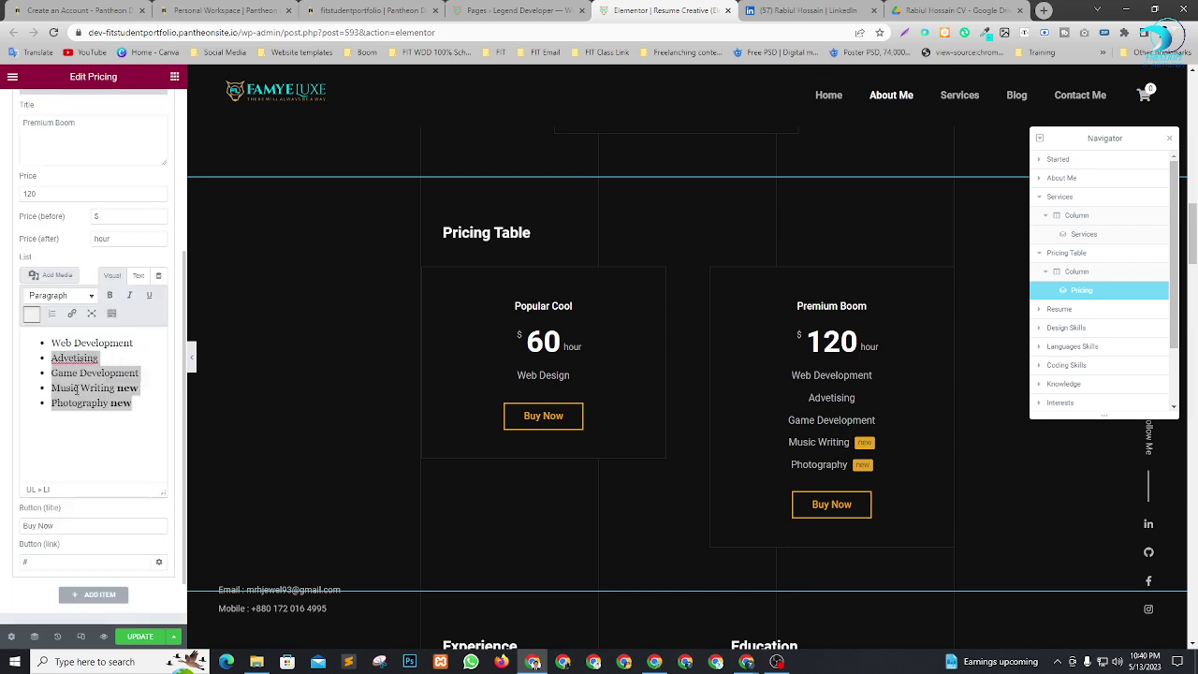
pyautogui.click(136, 407)
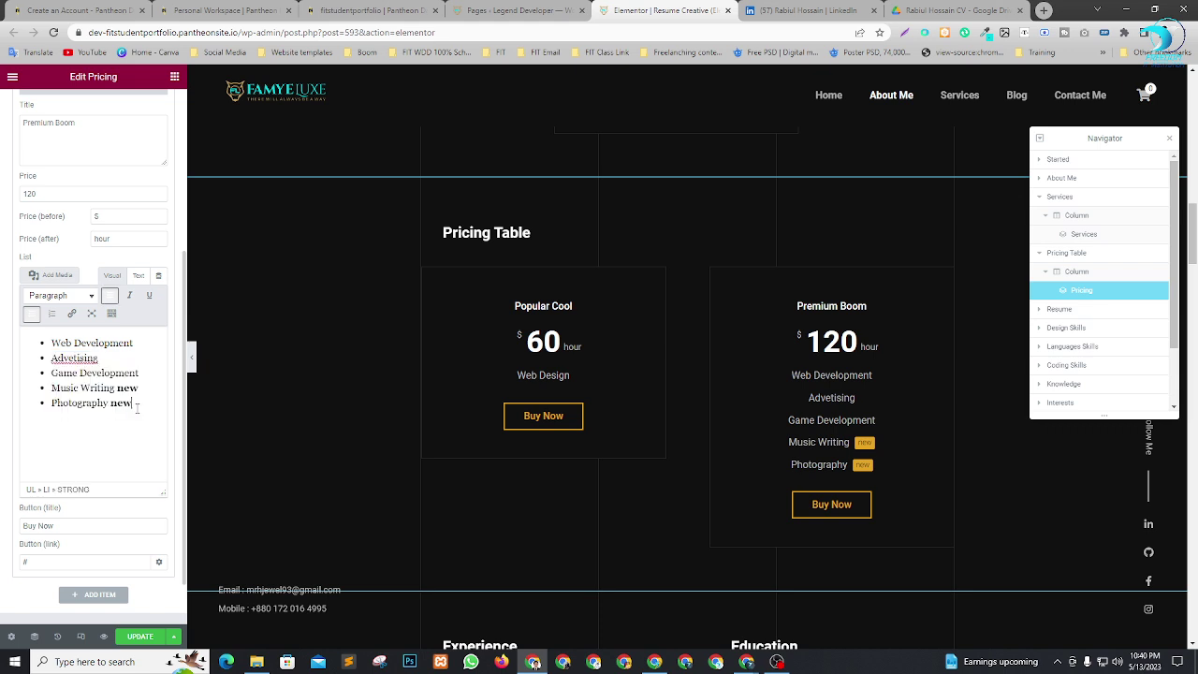
pyautogui.keyDown('shift'); pyautogui.click(53, 373); pyautogui.keyUp('shift')
pyautogui.press('BackSpace')
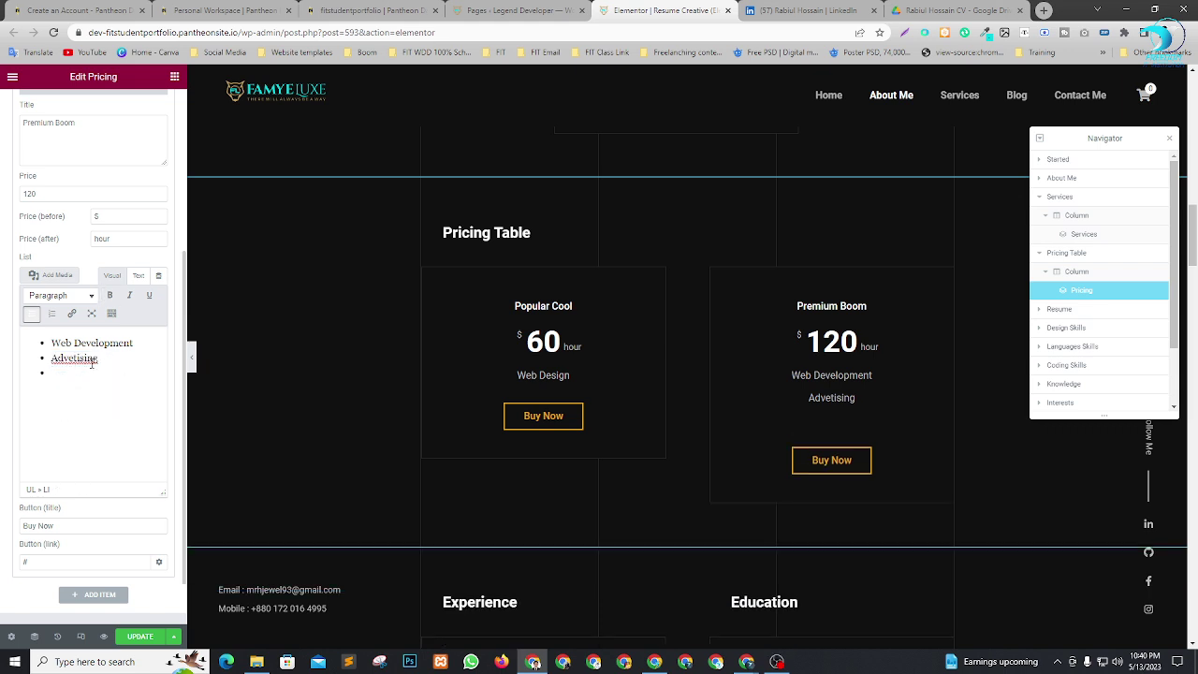
pyautogui.doubleClick(92, 360)
pyautogui.press('BackSpace')
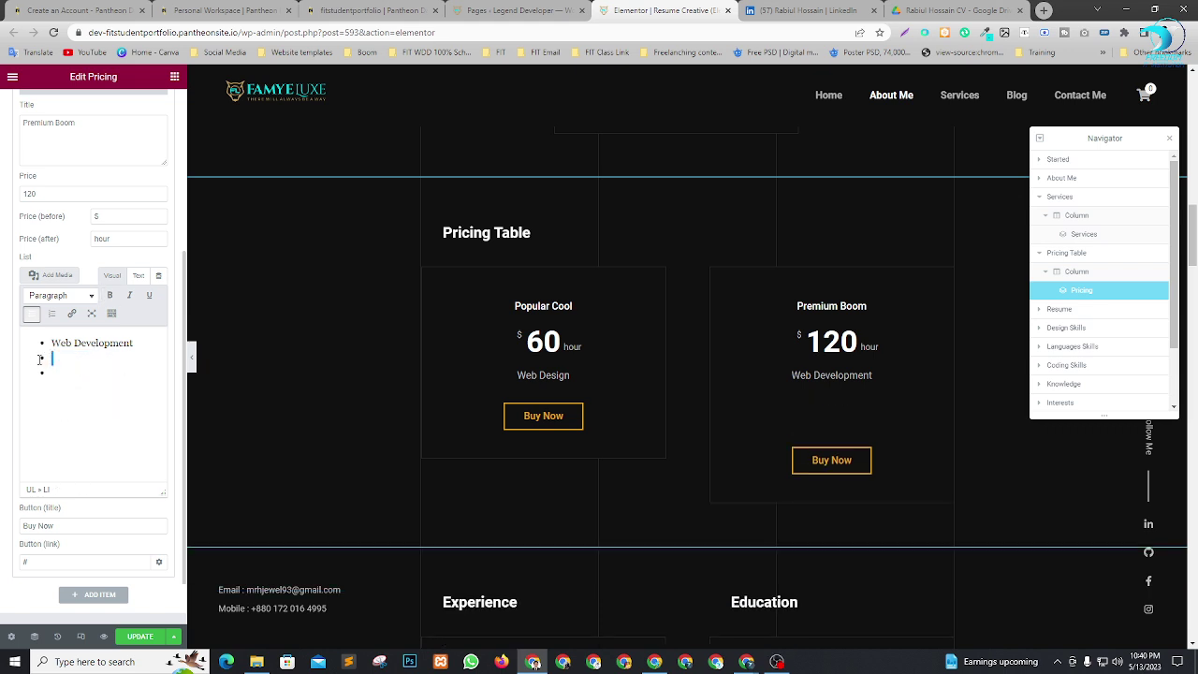
pyautogui.press('BackSpace')
pyautogui.press('BackSpace')
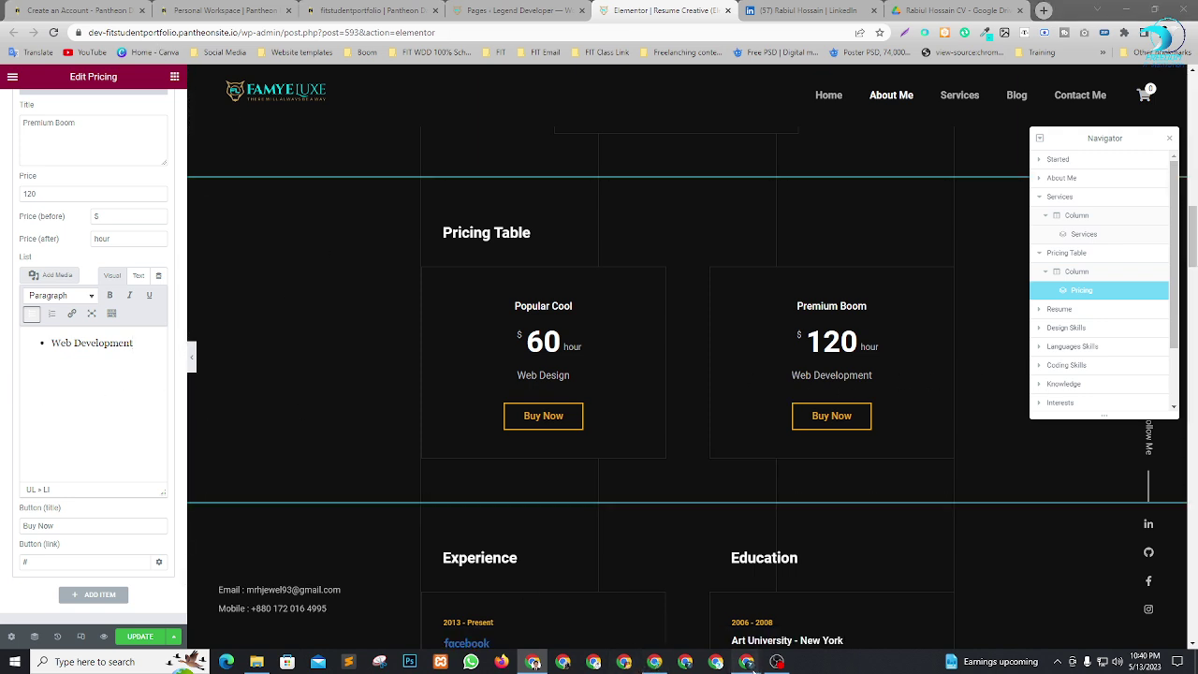
# Check the Google Meet call, then Alt+Tab back to the Elementor editor.
pyautogui.moveTo(746, 662)
pyautogui.click(687, 602)
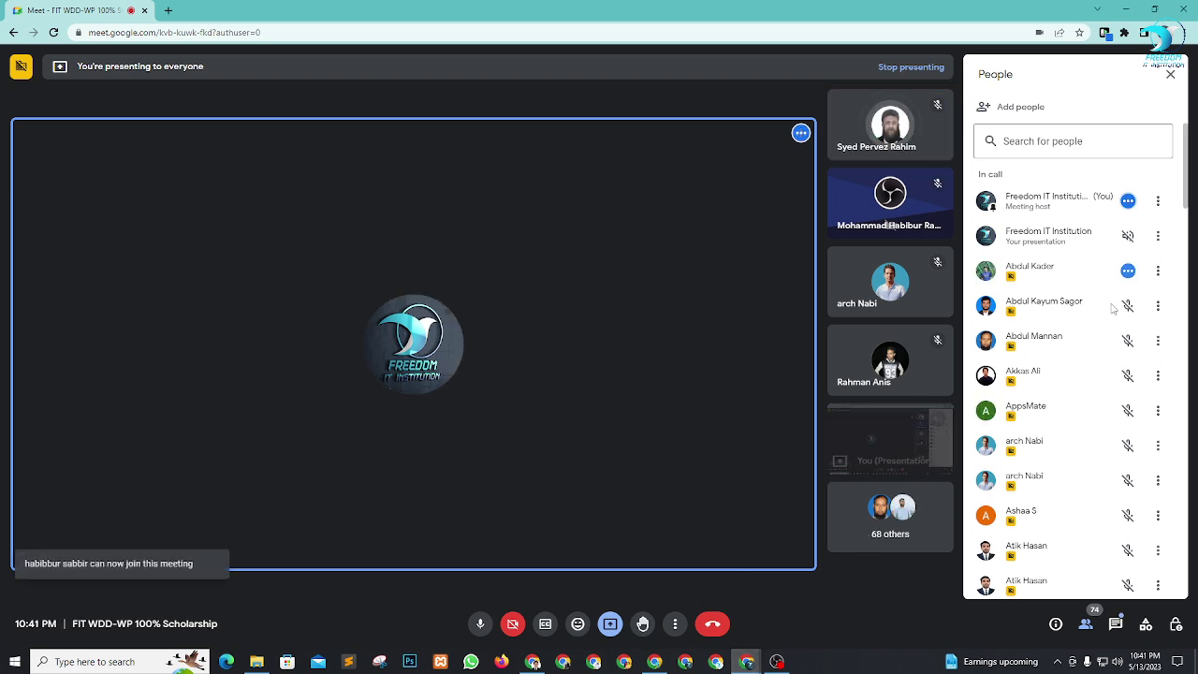
pyautogui.scroll(-15, 1113, 322)
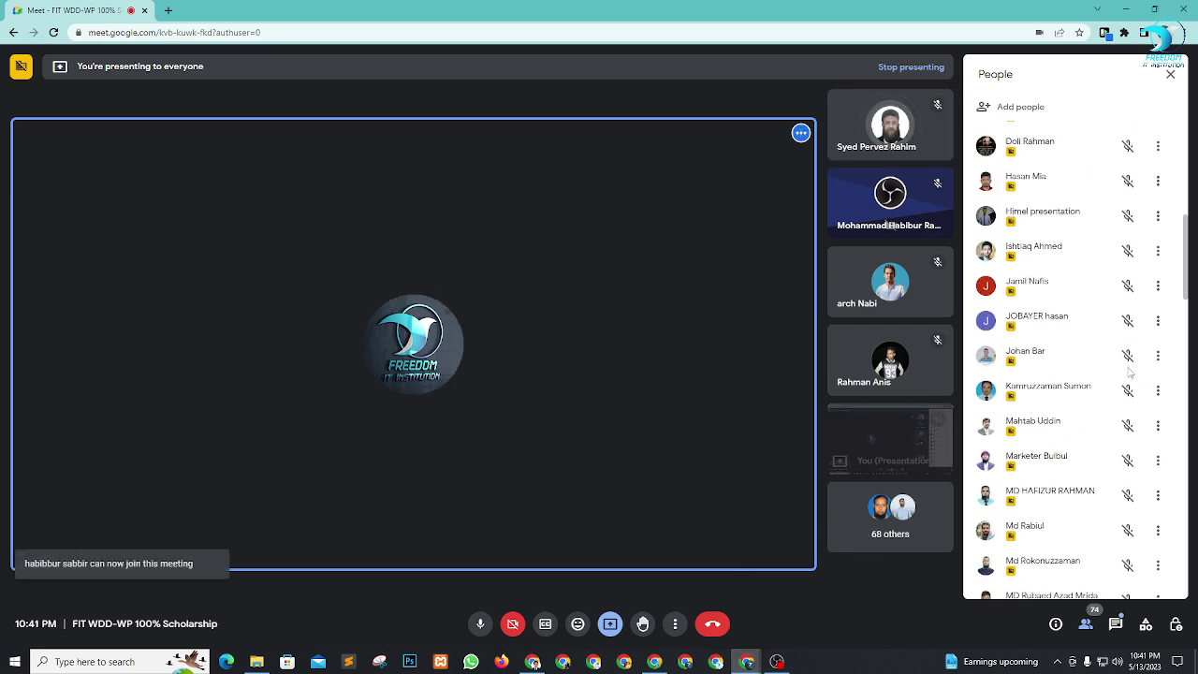
pyautogui.hotkey('alt', 'Tab')
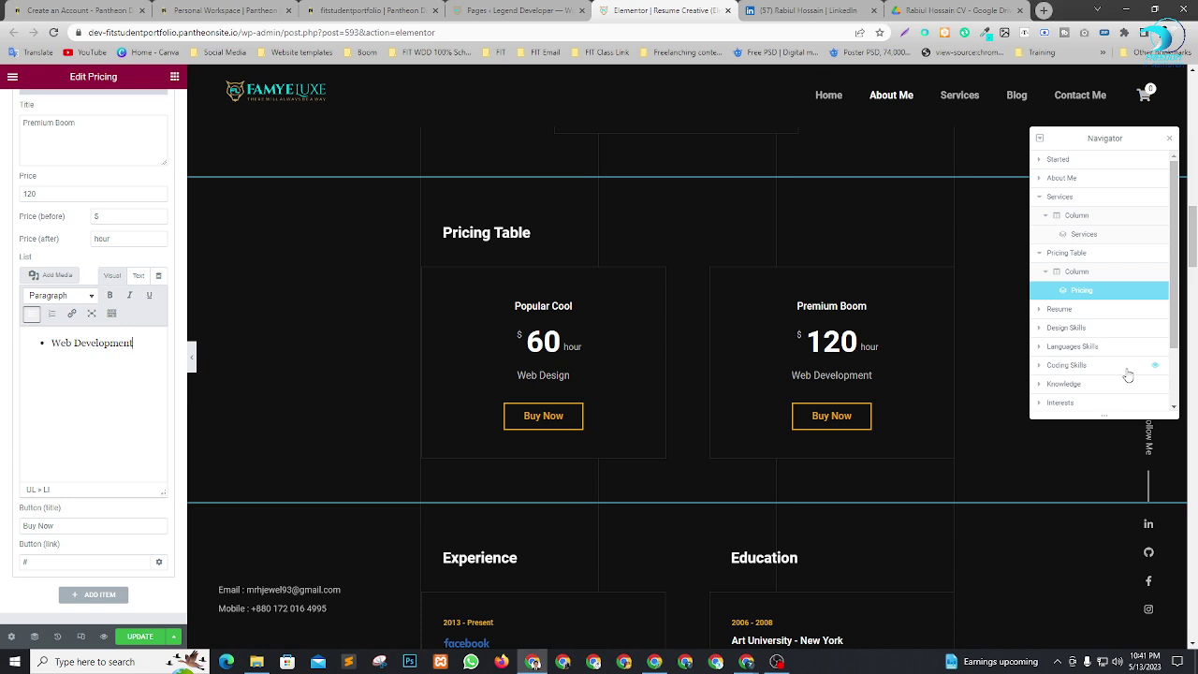
# In the Navigator, expand the Resume section, its Column and Inner Section to show both inner columns.
pyautogui.scroll(-2, 732, 382)
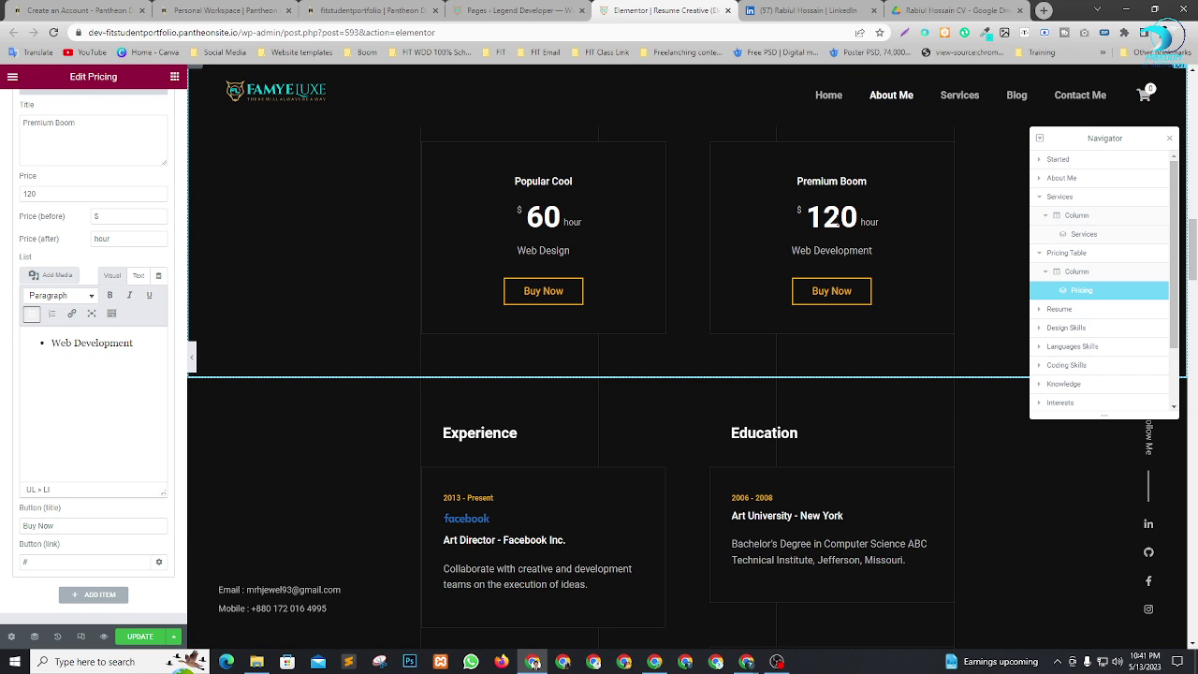
pyautogui.scroll(-3, 710, 307)
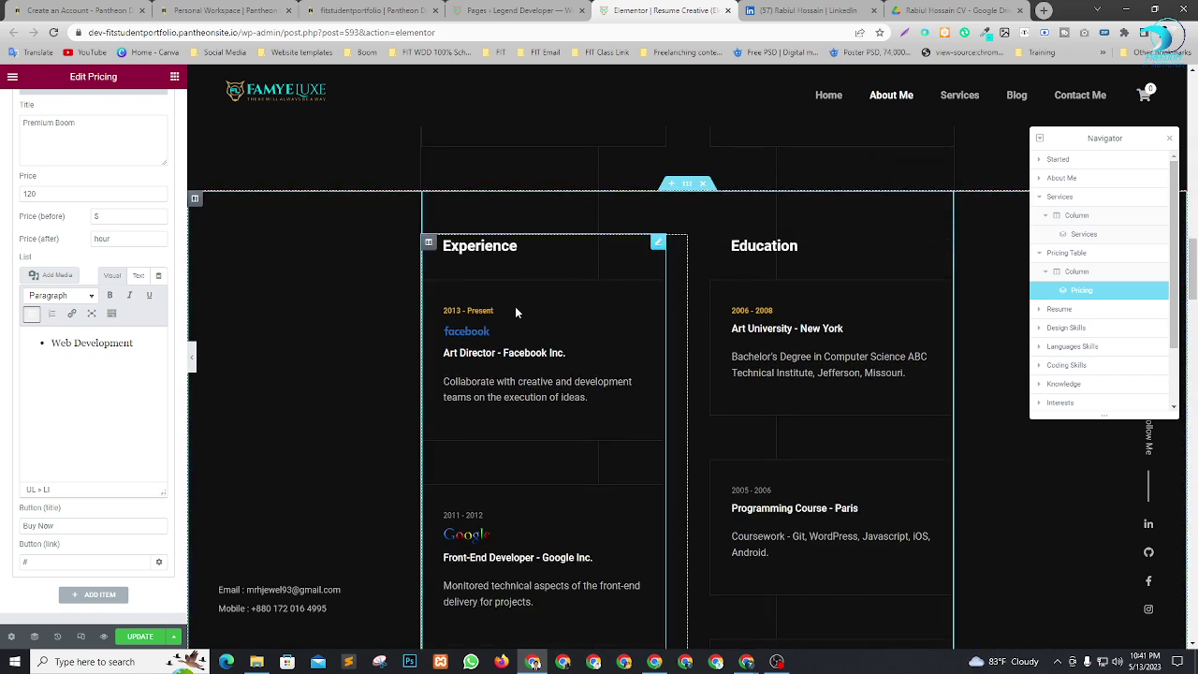
pyautogui.scroll(-1, 582, 359)
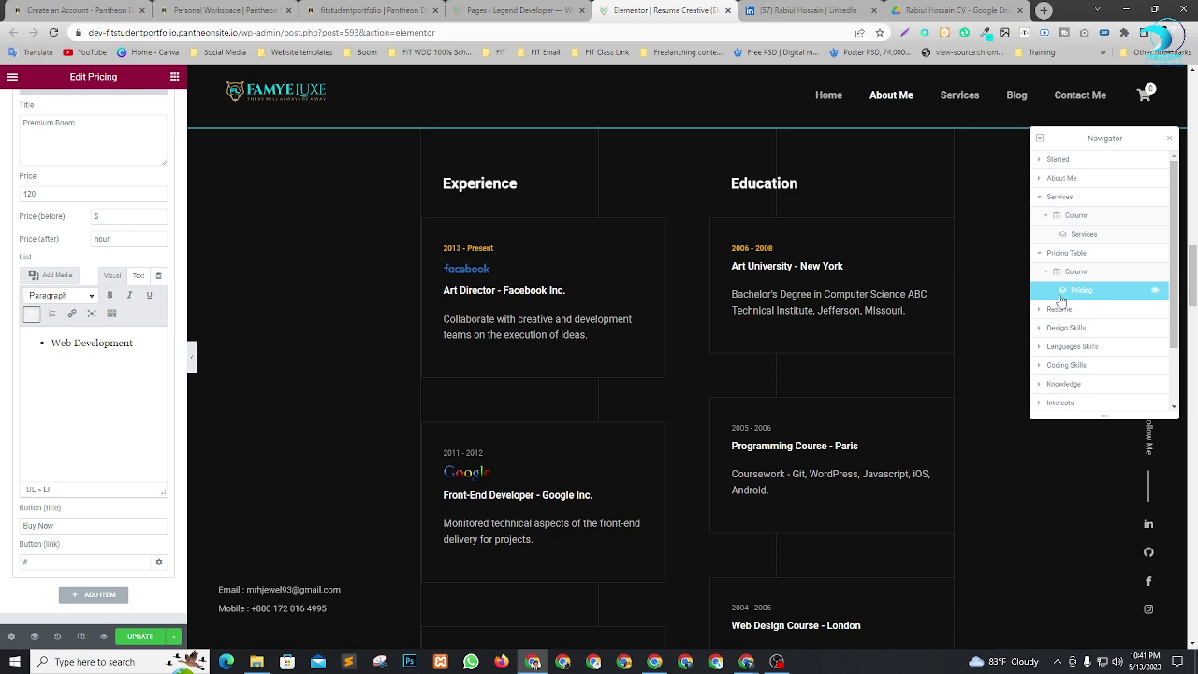
pyautogui.scroll(6, 671, 380)
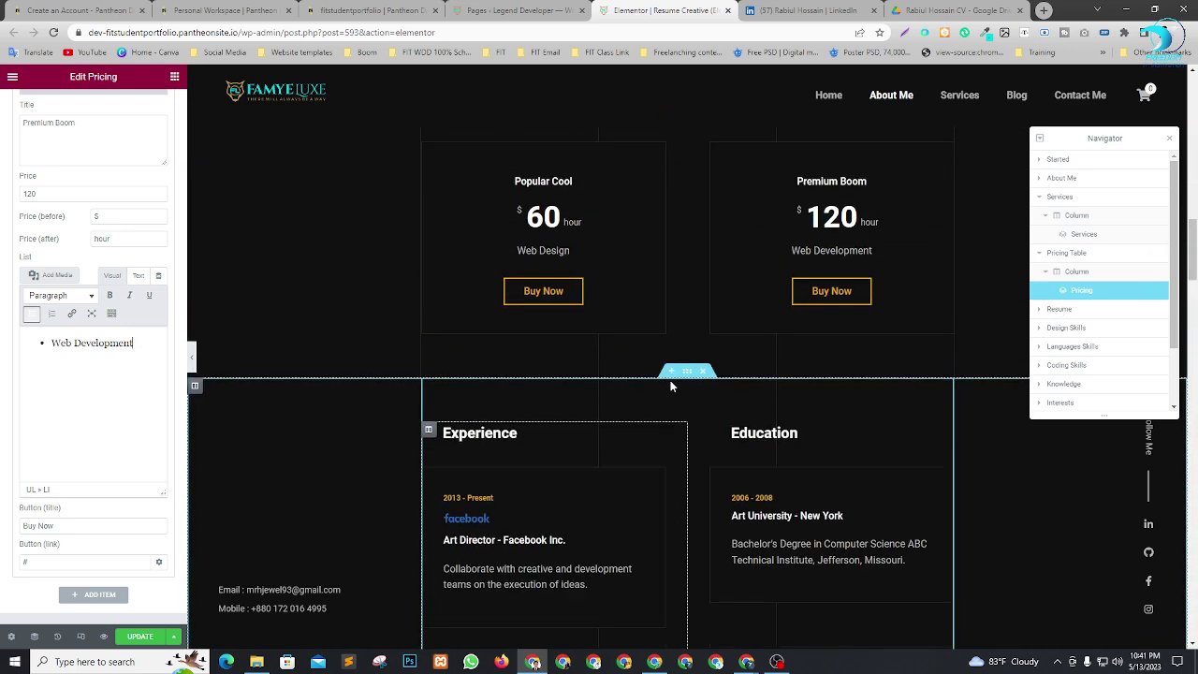
pyautogui.scroll(-3, 733, 376)
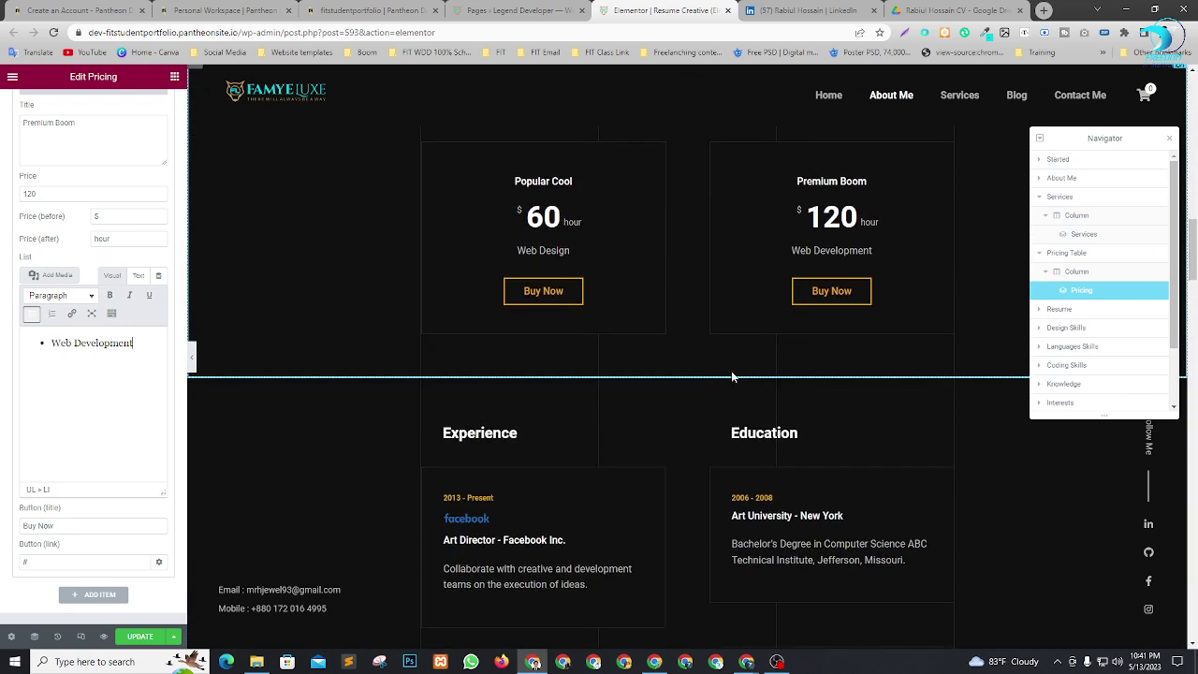
pyautogui.click(1039, 309)
pyautogui.click(1066, 329)
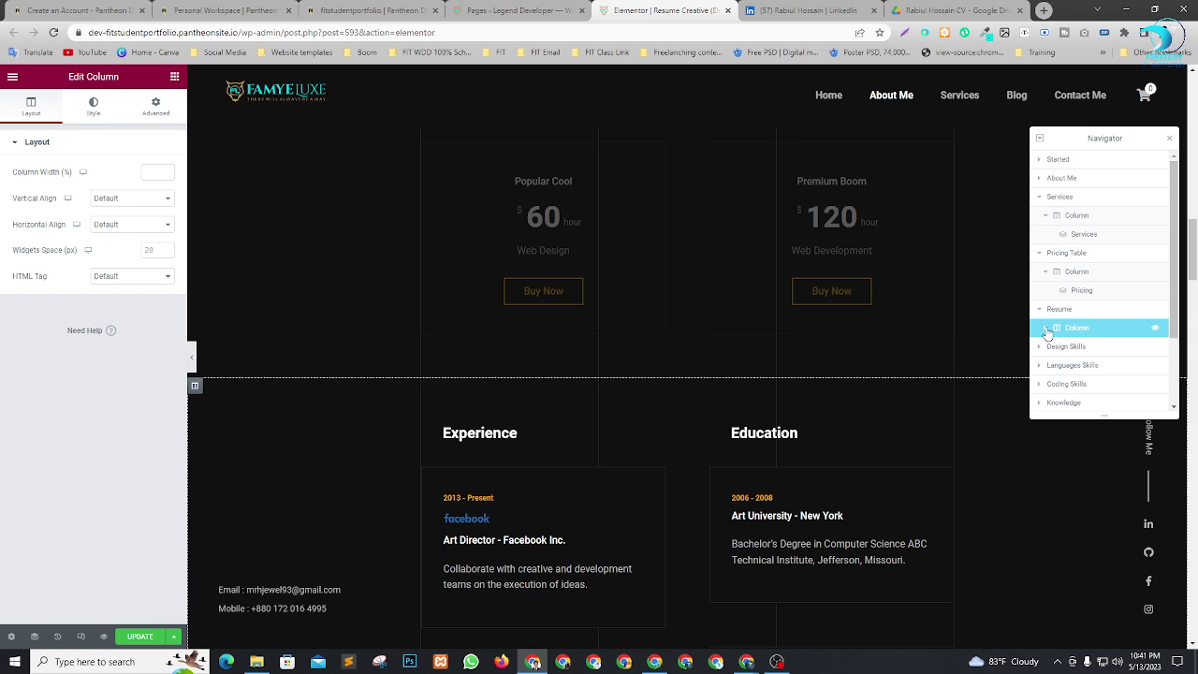
pyautogui.click(1047, 332)
pyautogui.scroll(-2, 440, 450)
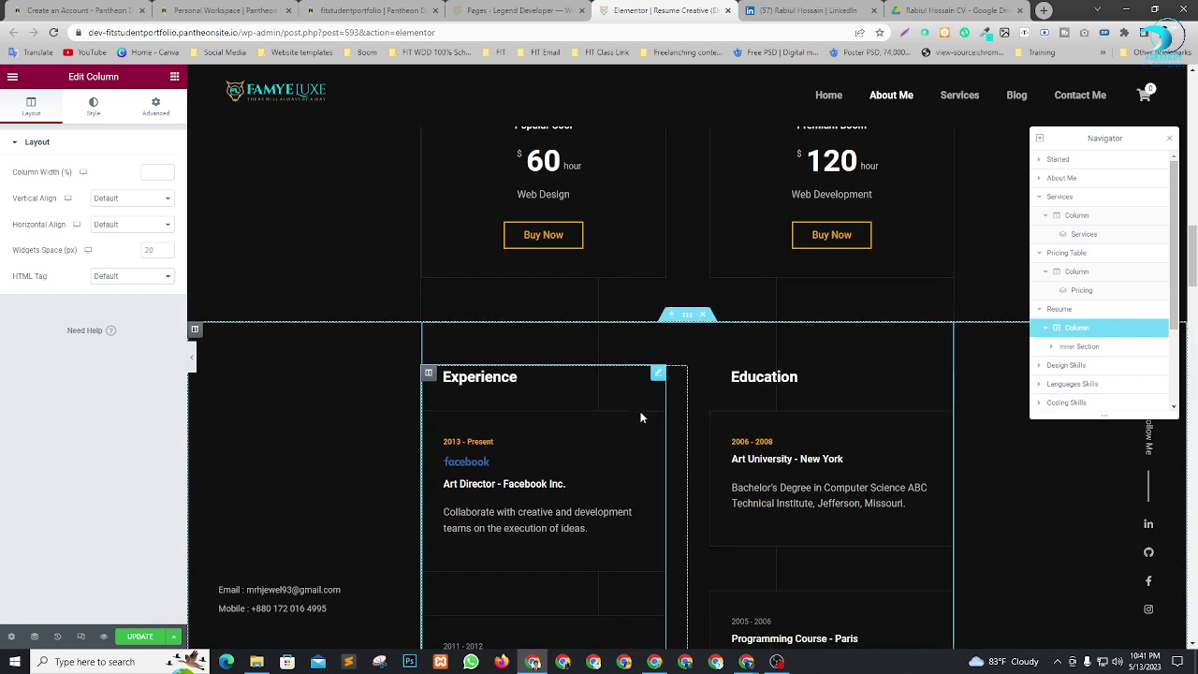
pyautogui.click(1046, 330)
pyautogui.click(1046, 330)
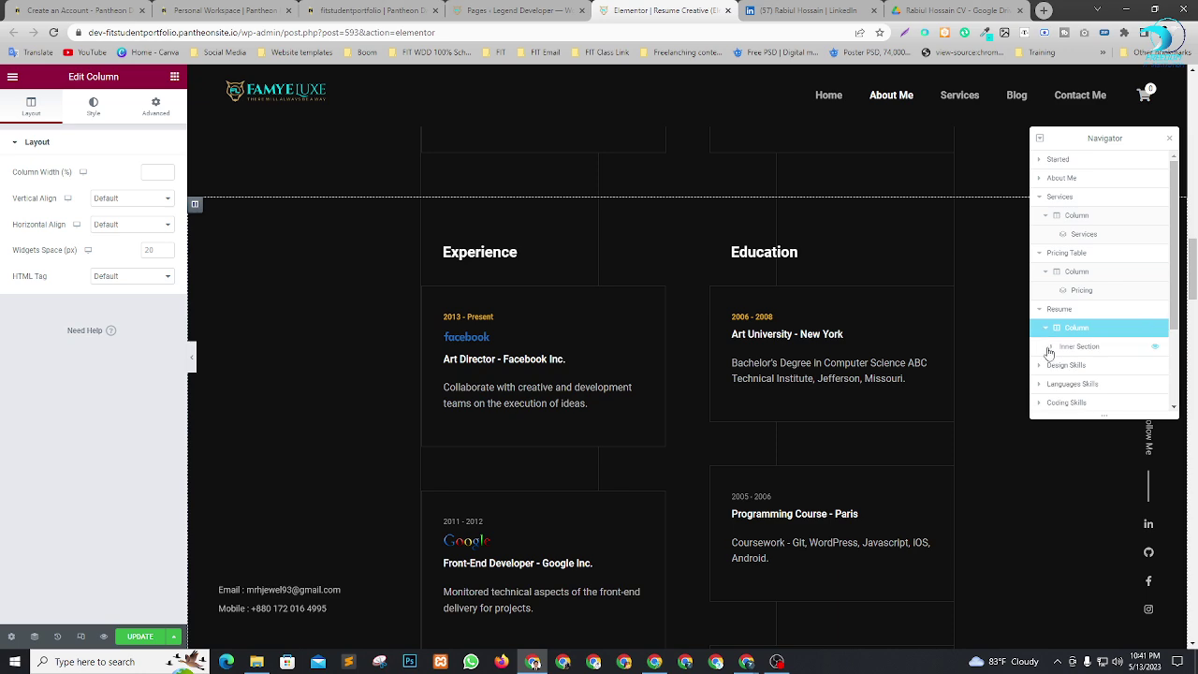
pyautogui.click(1053, 346)
# Select the Experience resume widget on the page to edit its settings.
pyautogui.scroll(-2, 1091, 309)
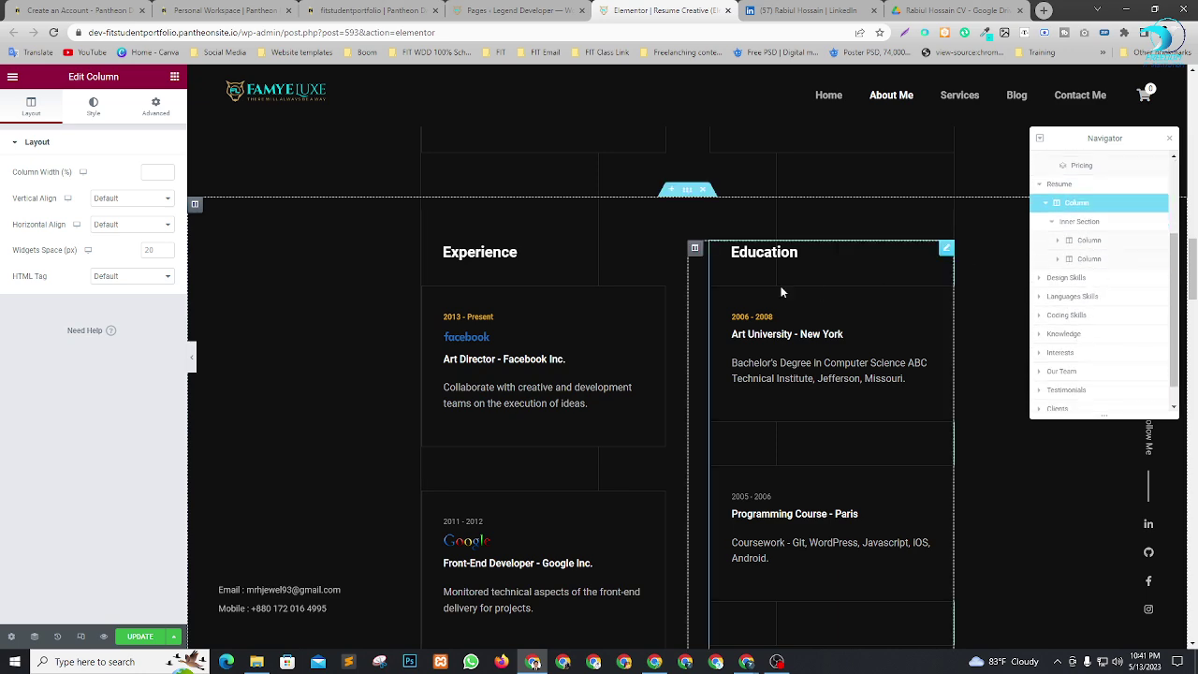
pyautogui.scroll(-3, 803, 423)
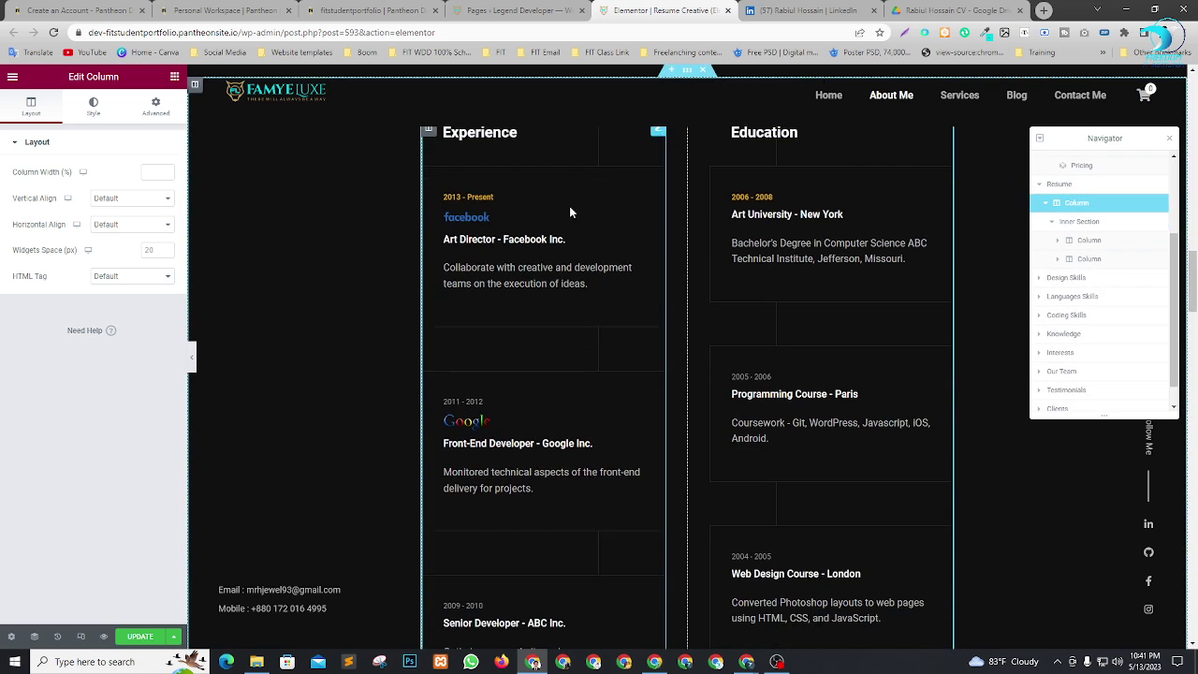
pyautogui.scroll(4, 796, 334)
pyautogui.scroll(-2, 796, 334)
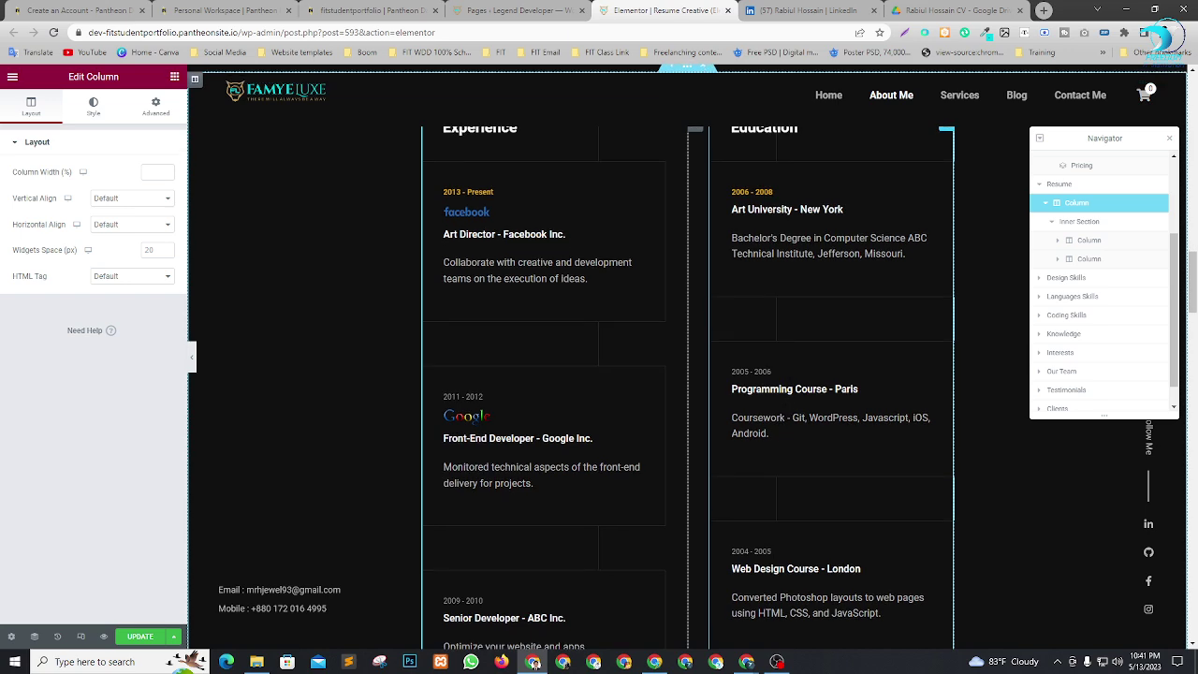
pyautogui.scroll(2, 789, 399)
pyautogui.scroll(-1, 789, 398)
pyautogui.scroll(2, 785, 382)
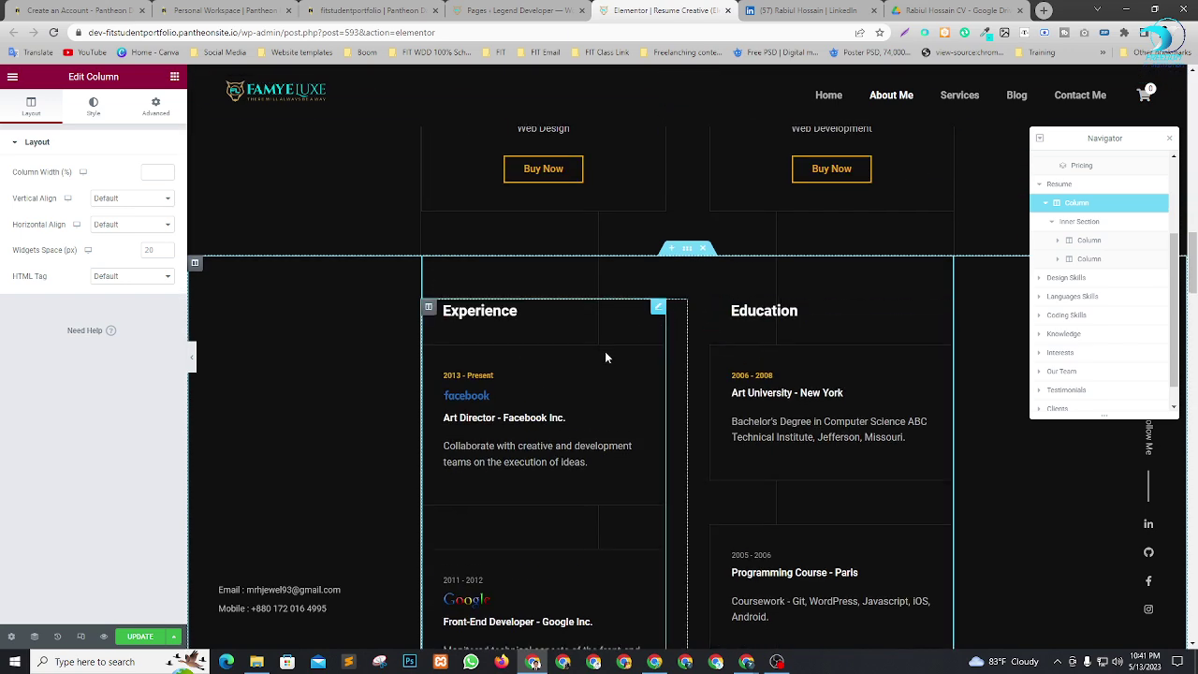
pyautogui.scroll(-2, 487, 277)
pyautogui.click(656, 189)
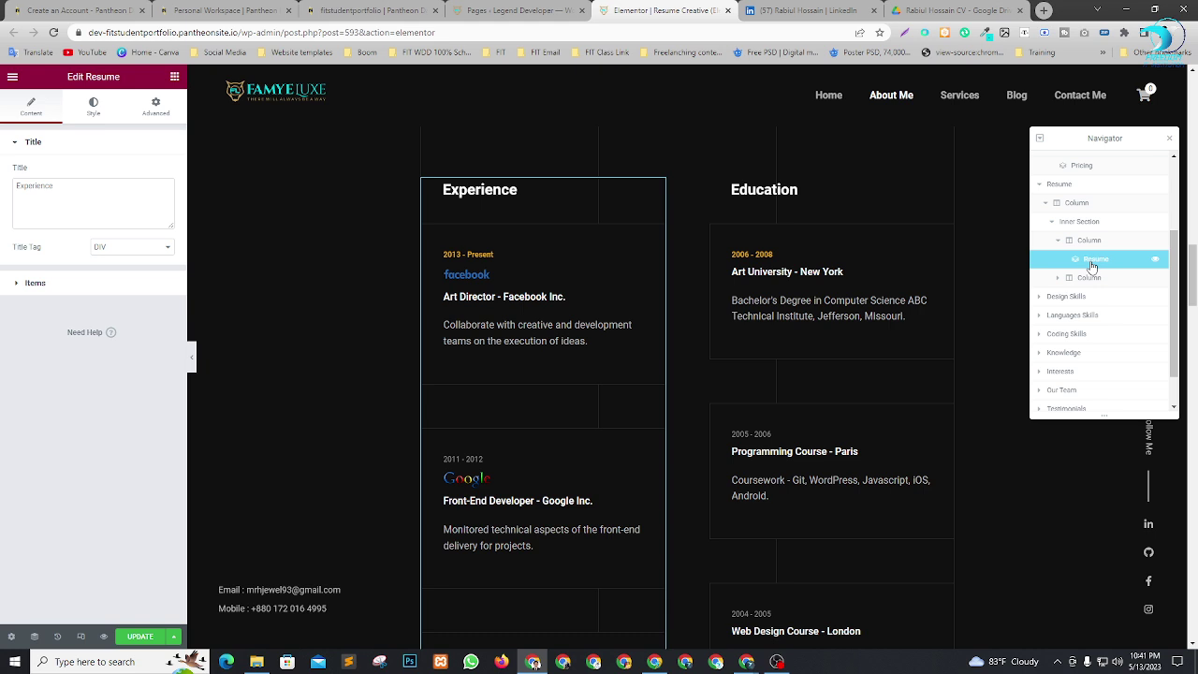
# Replace the first item's title 'Art Director - Facebook Inc.' with LinkedIn's 'Web Application Developer'.
pyautogui.click(35, 282)
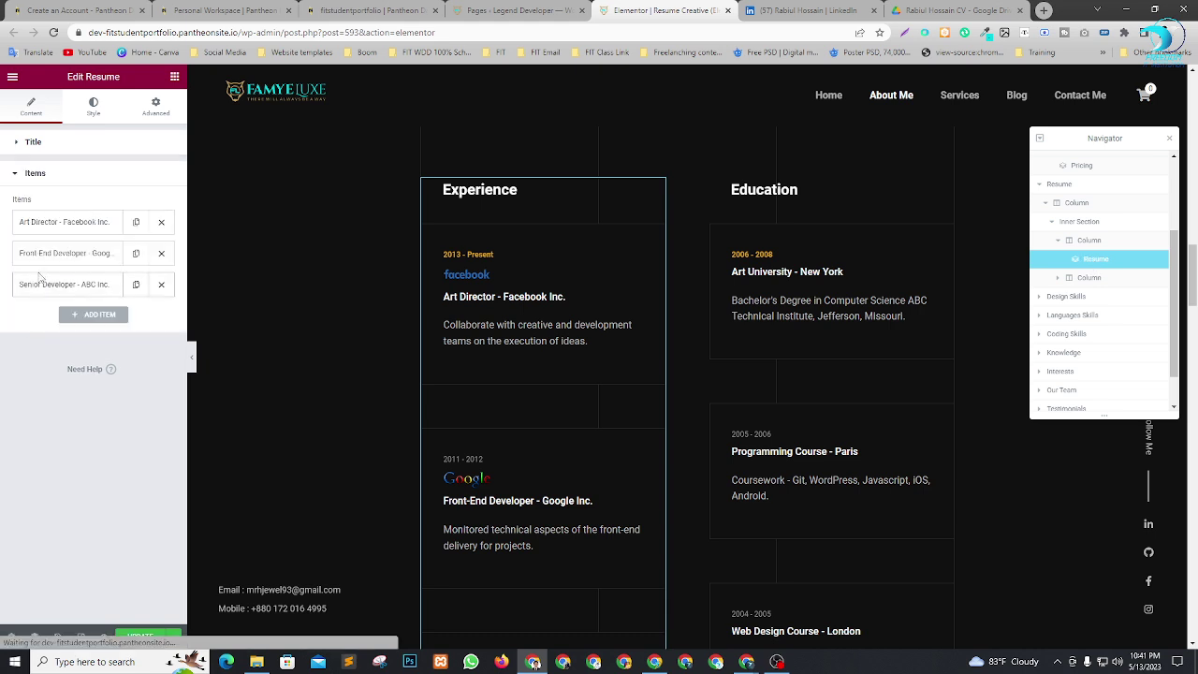
pyautogui.click(57, 222)
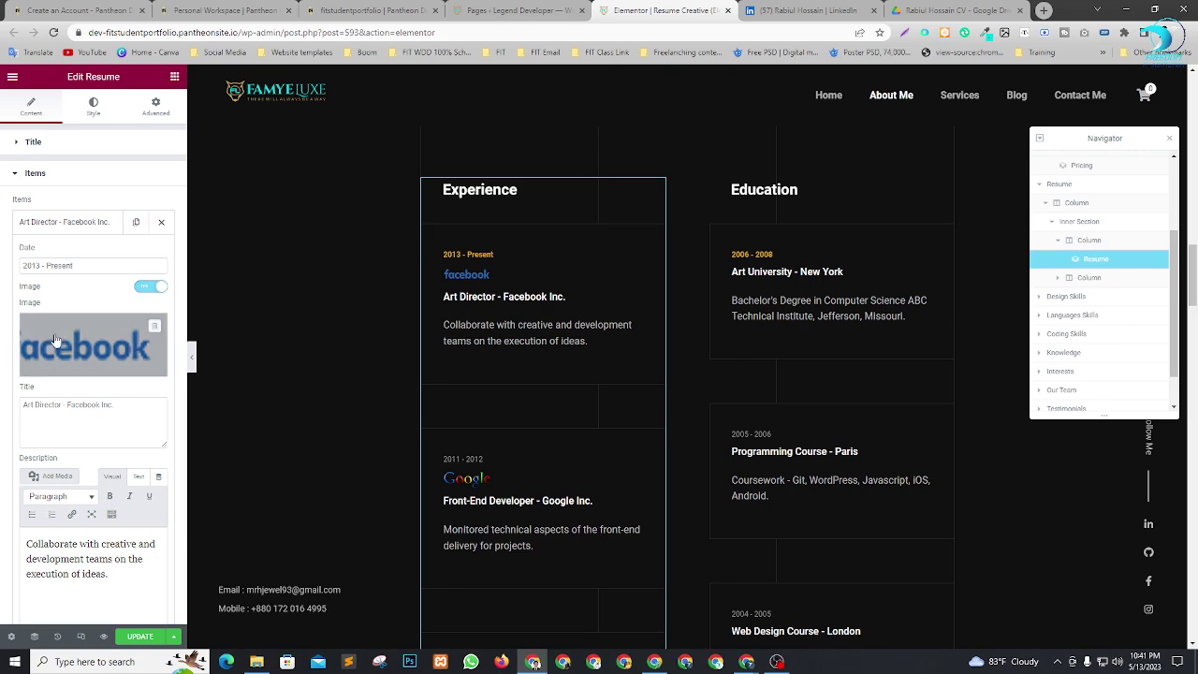
pyautogui.click(805, 10)
pyautogui.scroll(-12, 455, 348)
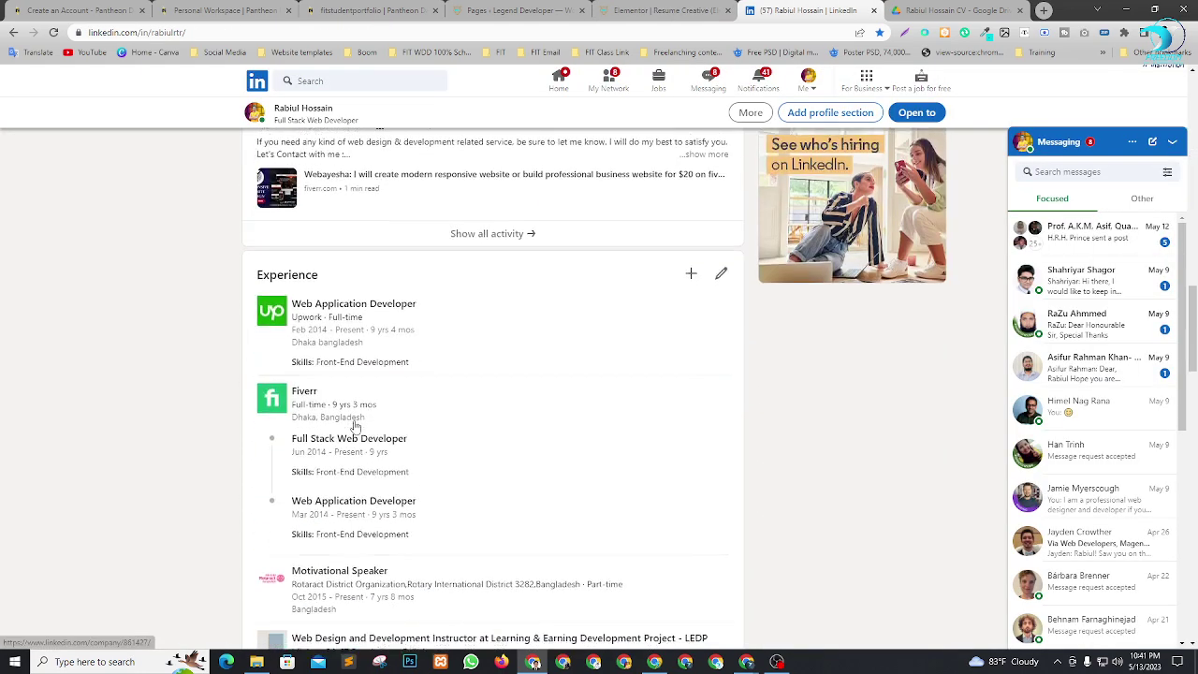
pyautogui.scroll(2, 354, 421)
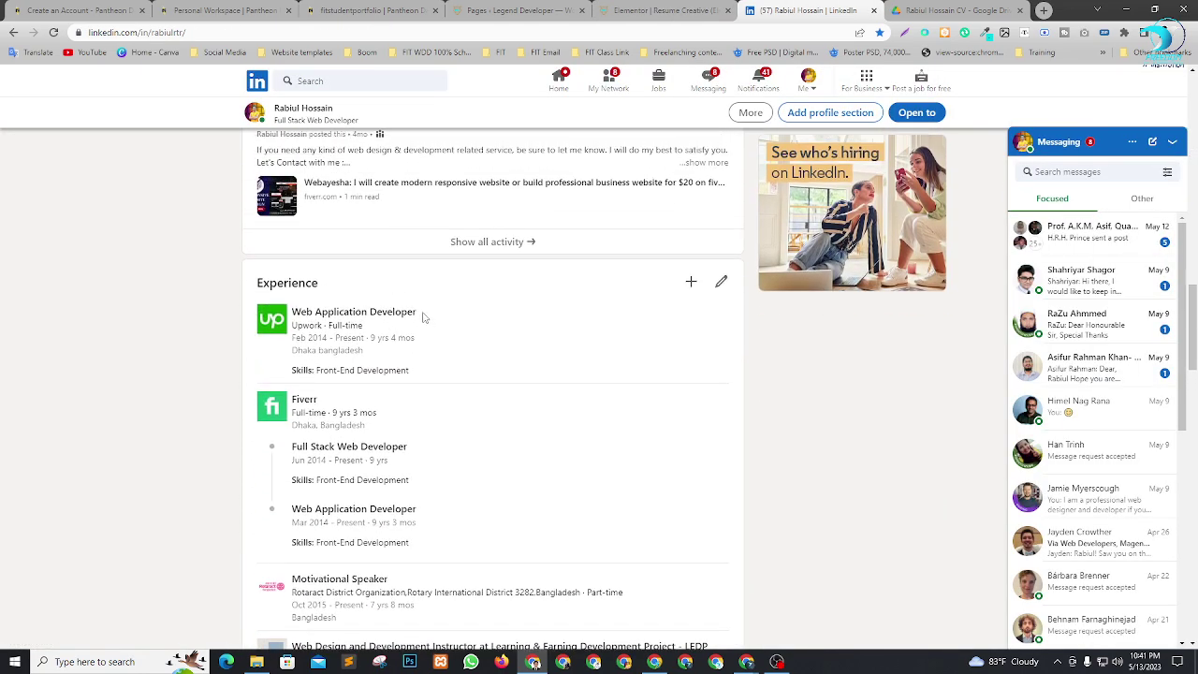
pyautogui.moveTo(423, 318); pyautogui.dragTo(293, 316)
pyautogui.hotkey('ctrl', 'c')
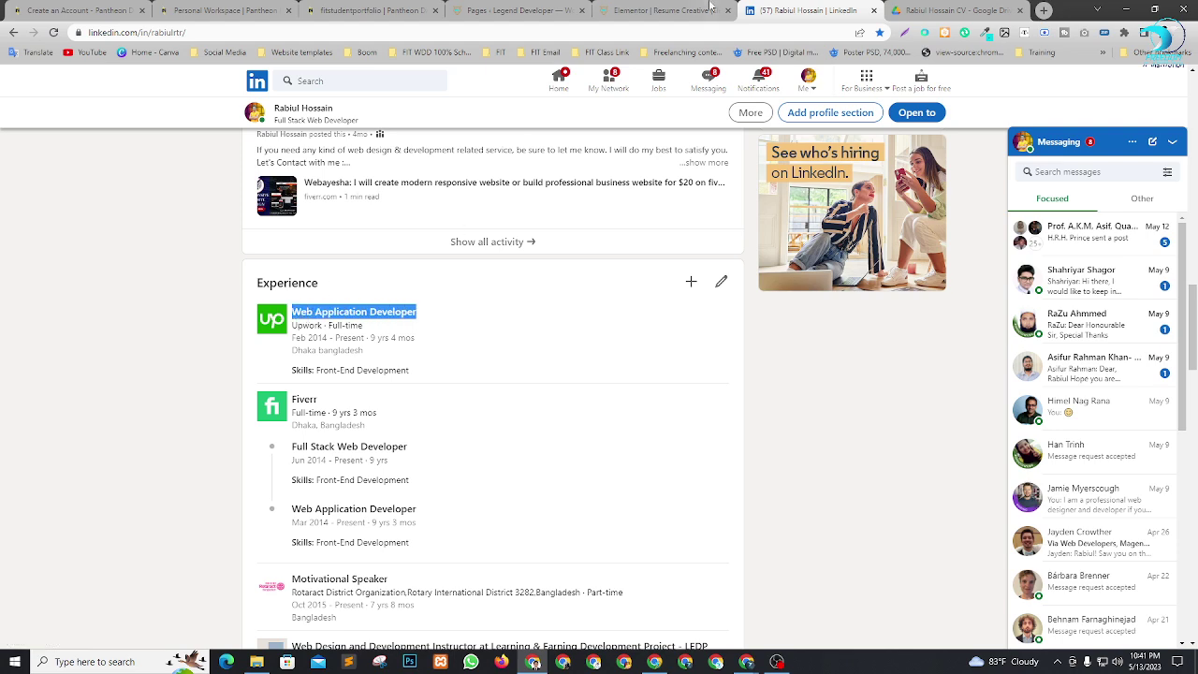
pyautogui.click(709, 7)
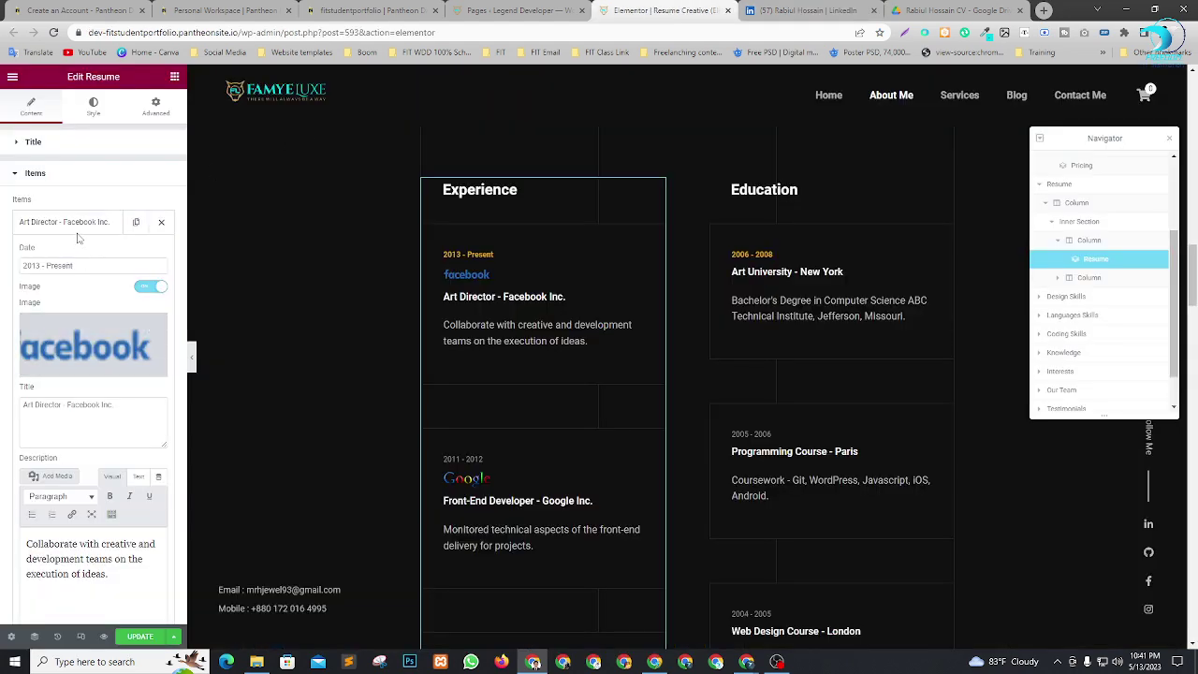
pyautogui.moveTo(121, 408); pyautogui.dragTo(19, 407)
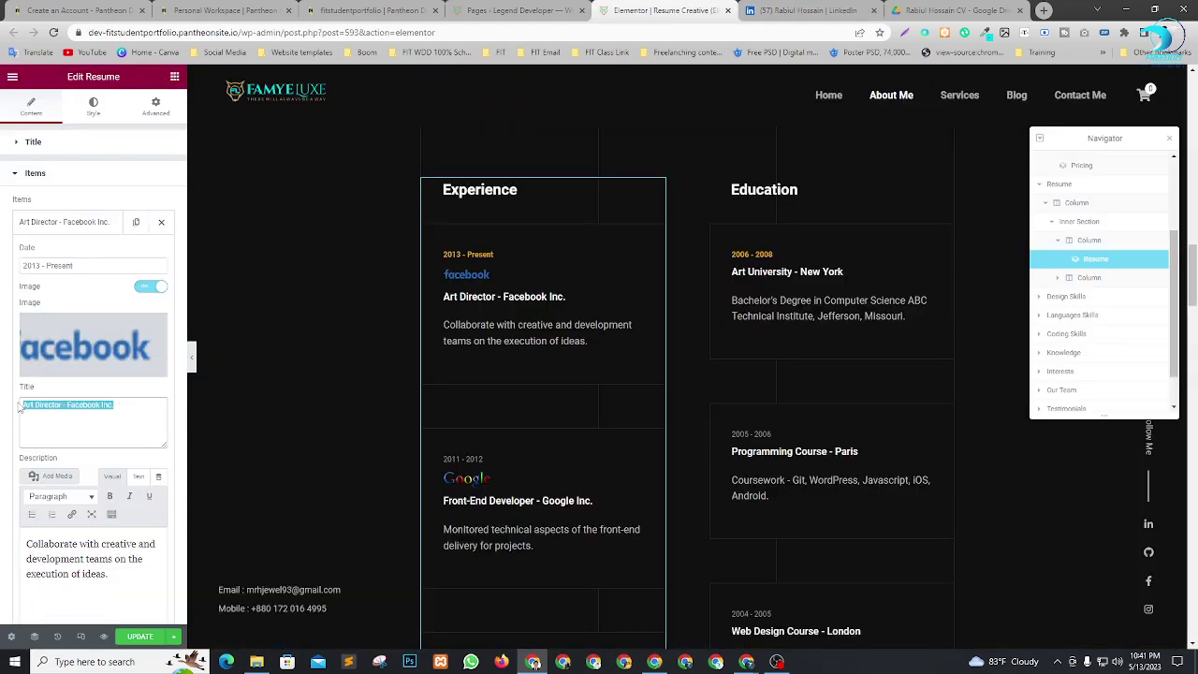
pyautogui.hotkey('ctrl', 'v')
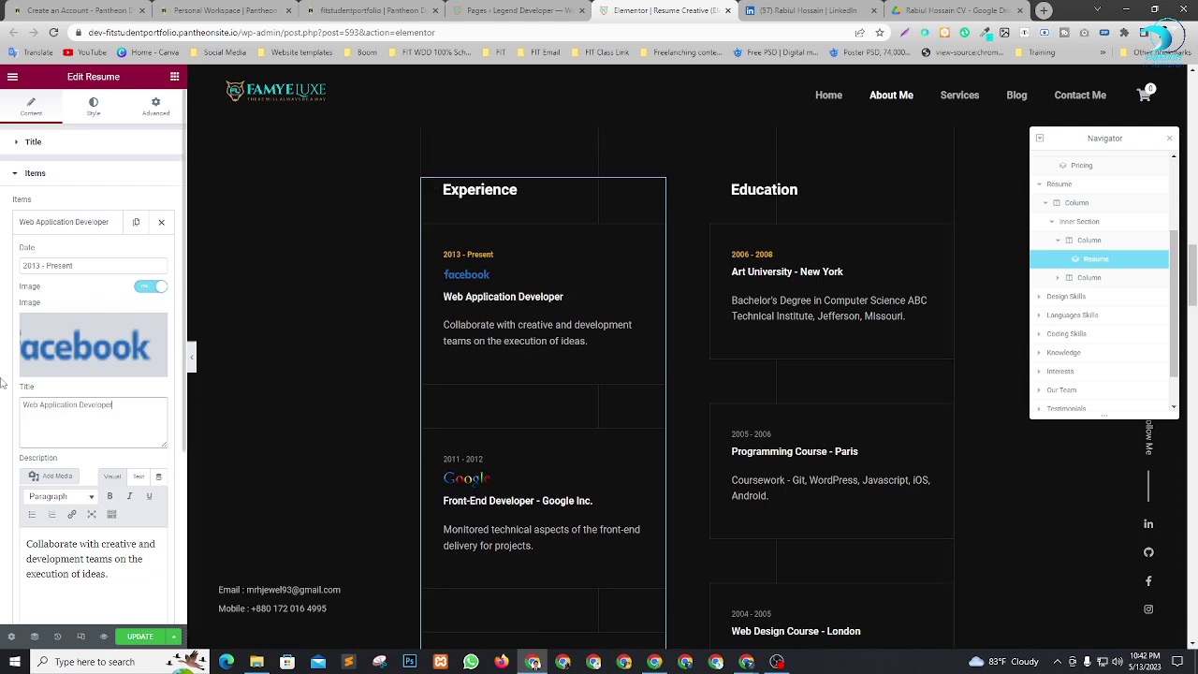
pyautogui.click(791, 9)
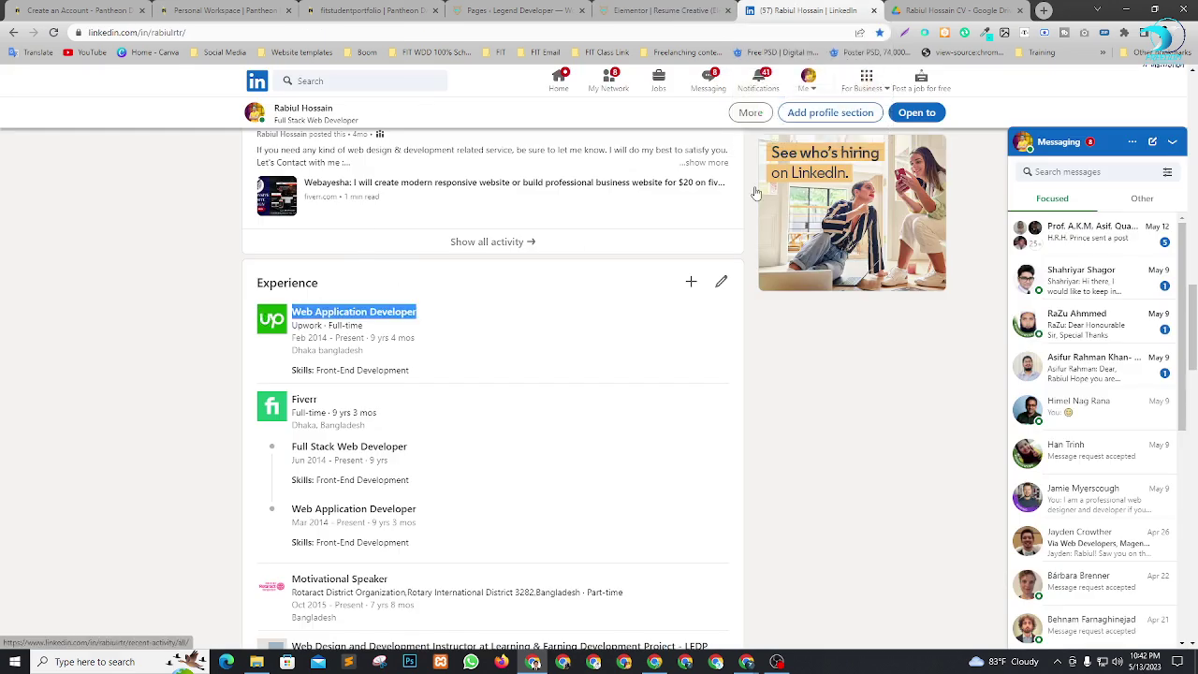
# Search Google Images for the Upwork logo and open a larger preview of it.
pyautogui.click(1044, 10)
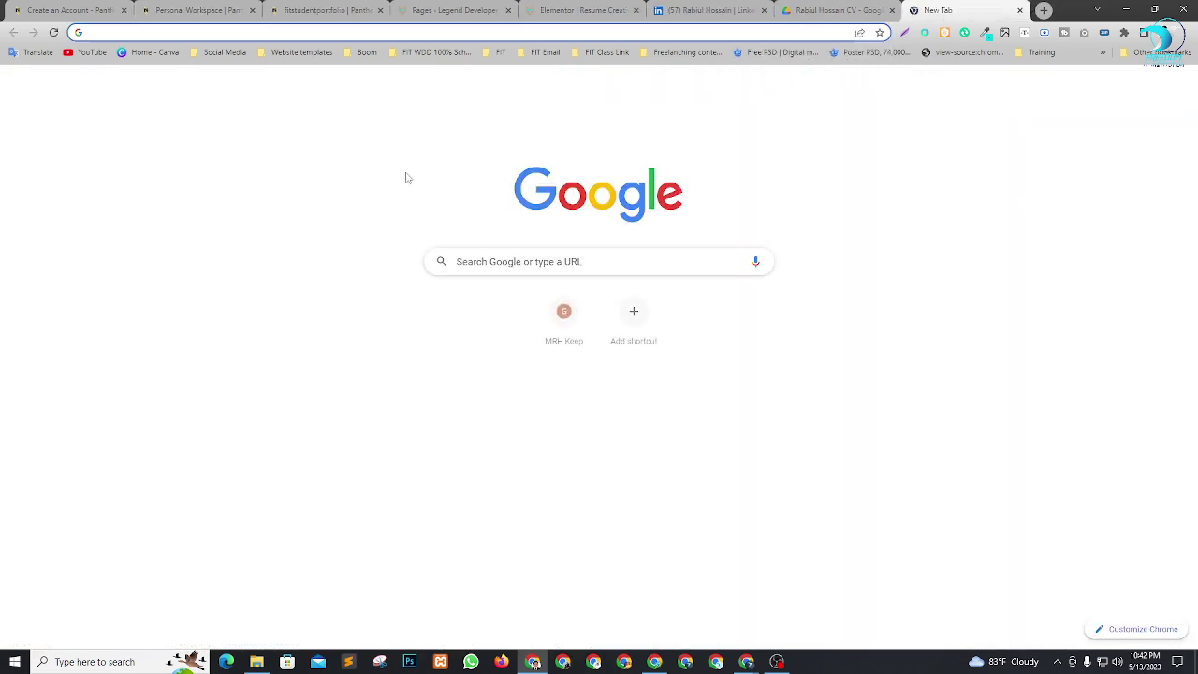
pyautogui.click(501, 265)
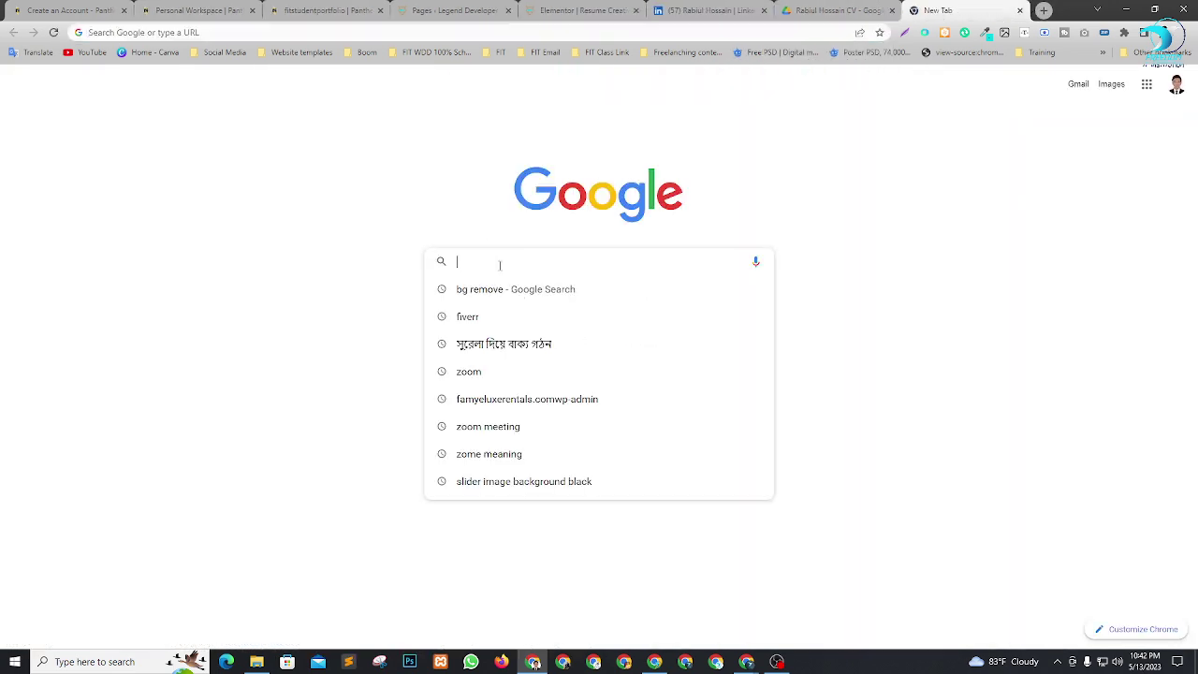
pyautogui.write('wp')
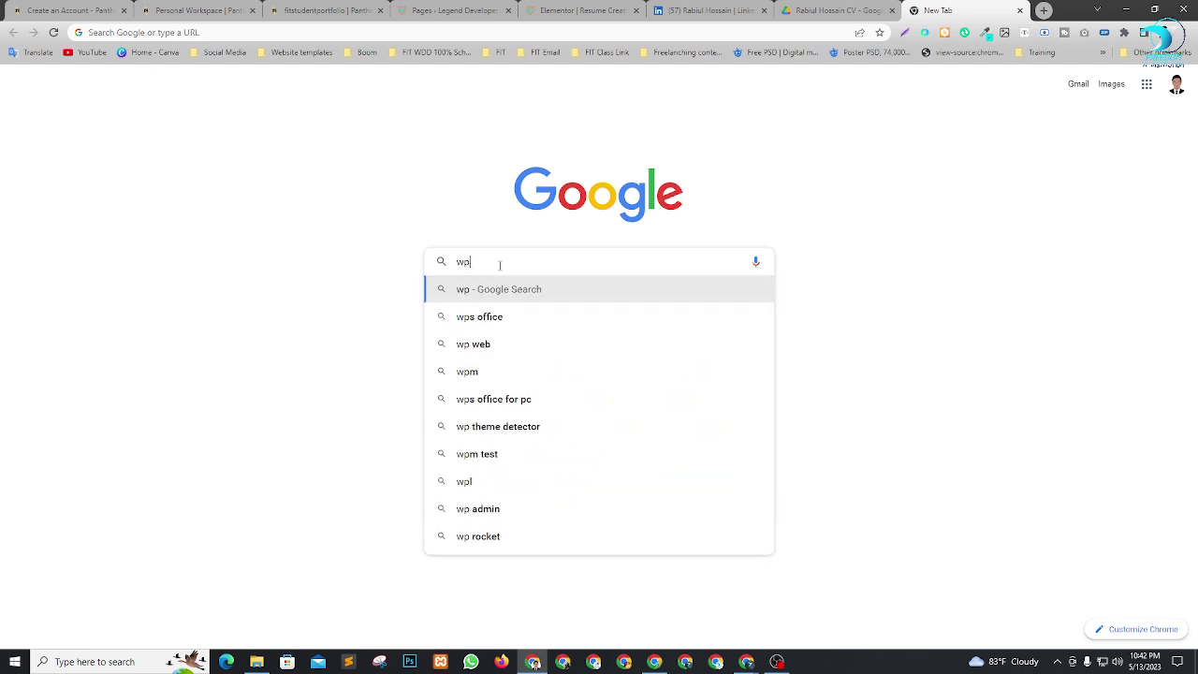
pyautogui.write('wo')
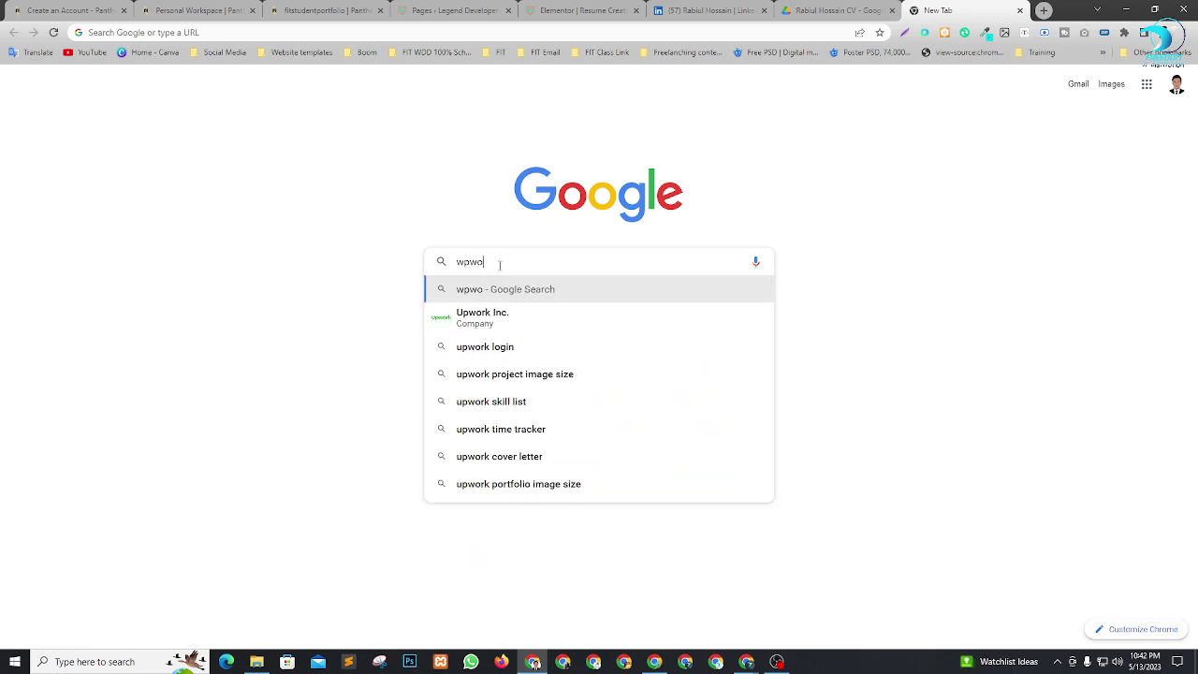
pyautogui.write('rk loh')
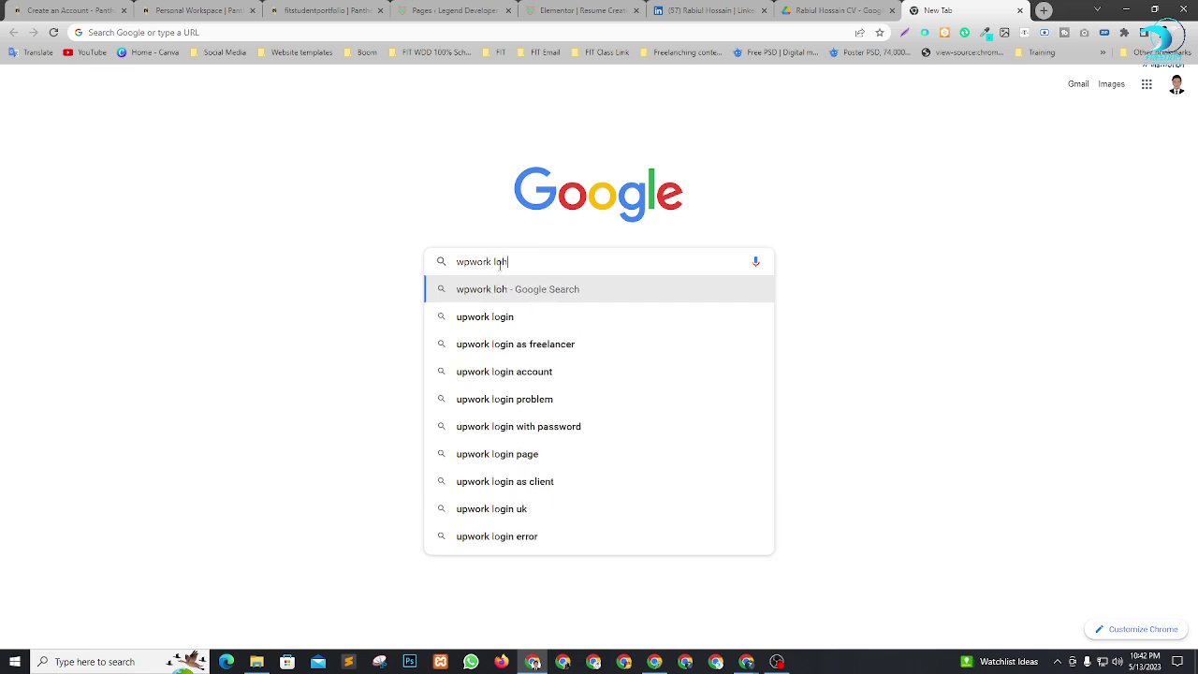
pyautogui.press('Return')
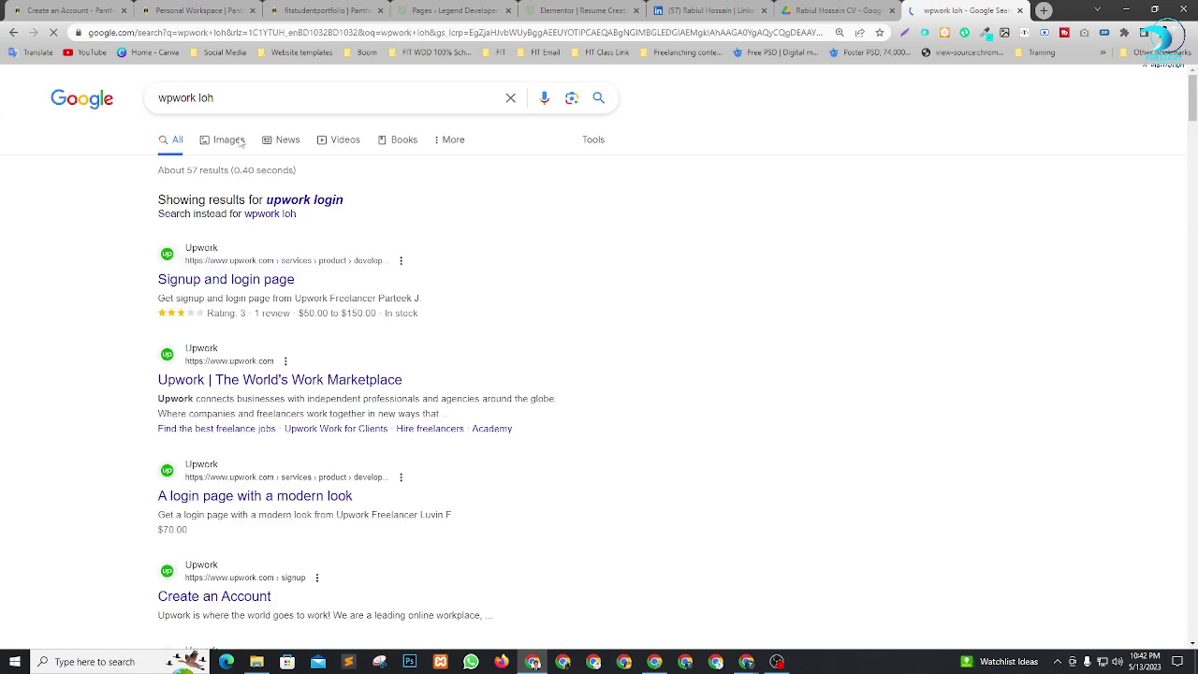
pyautogui.click(230, 142)
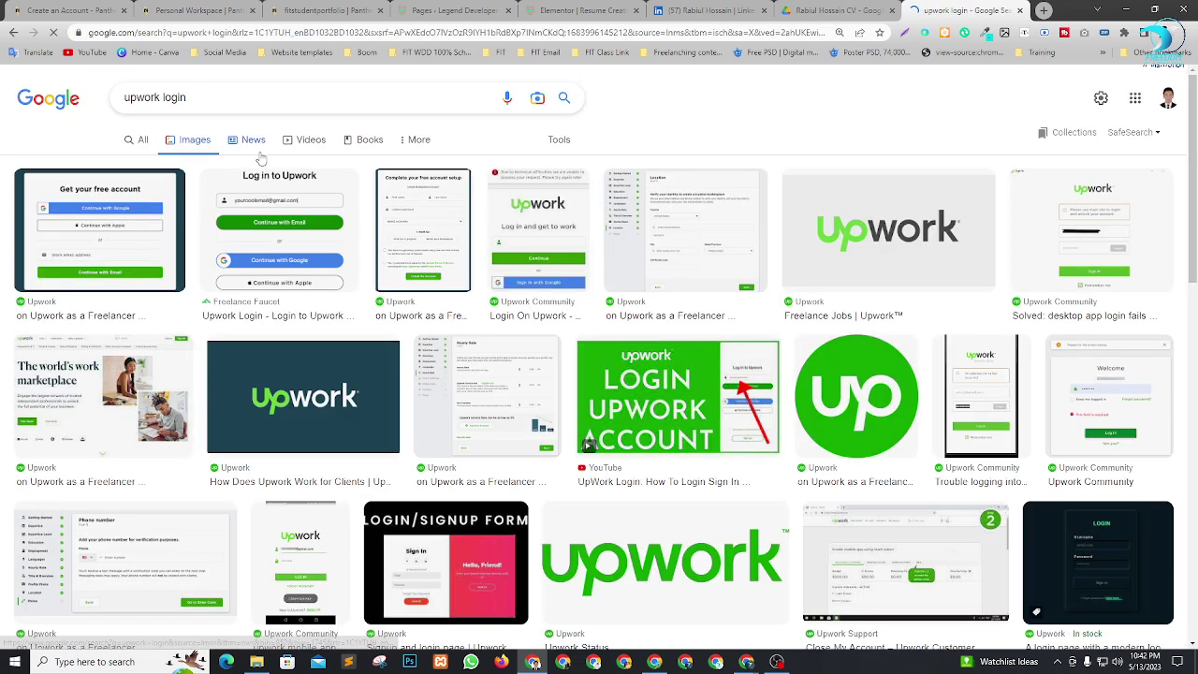
pyautogui.click(913, 234)
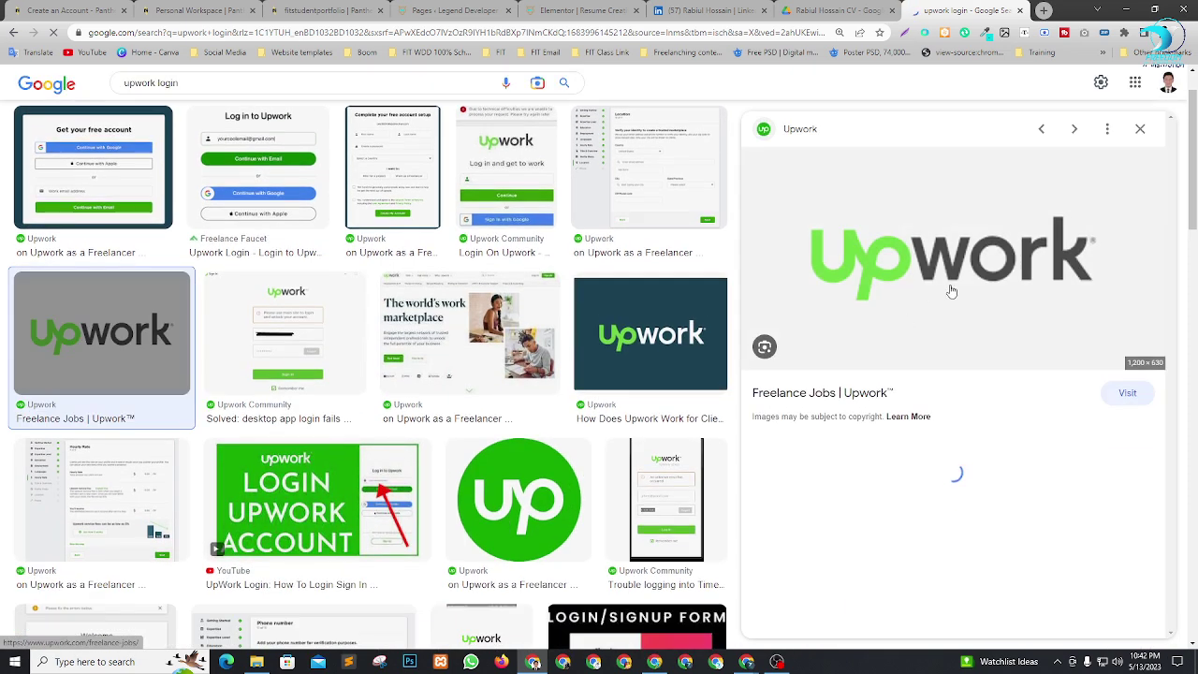
pyautogui.rightClick(934, 251)
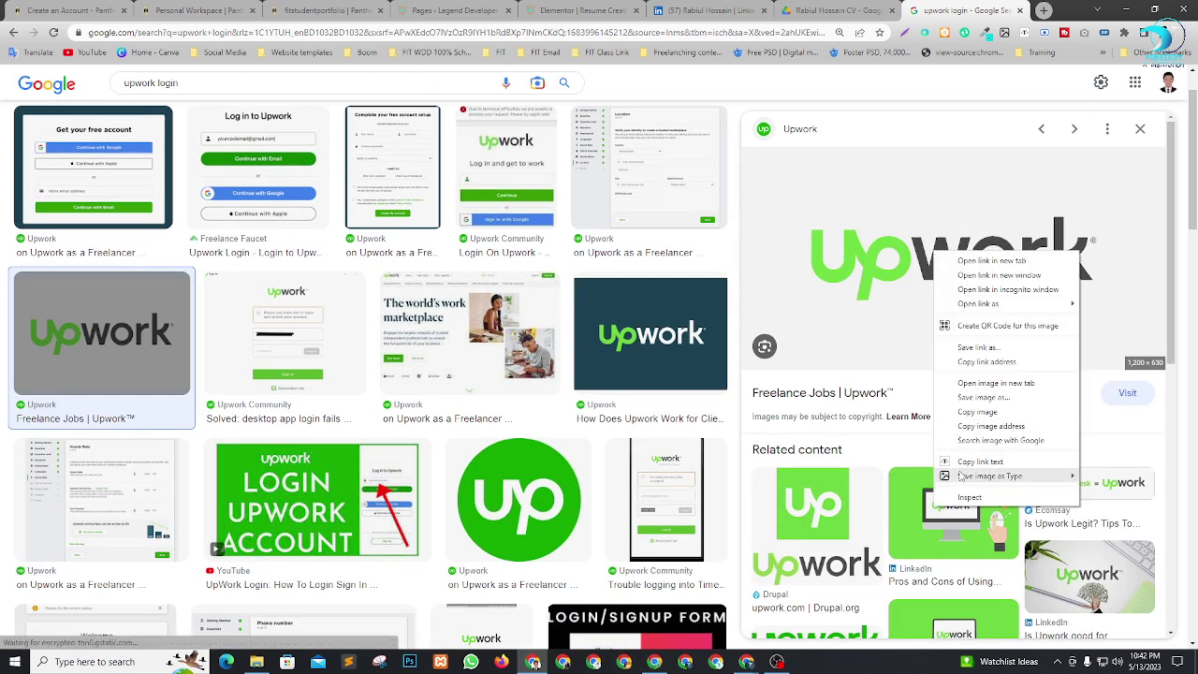
pyautogui.click(950, 134)
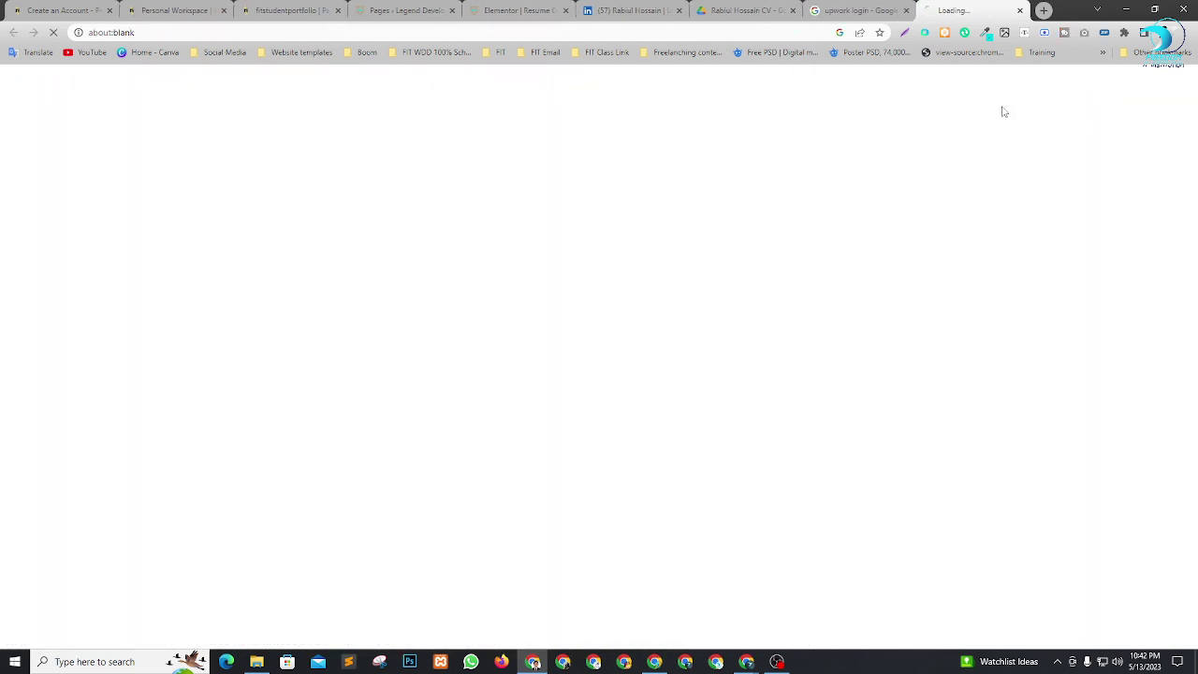
pyautogui.click(885, 9)
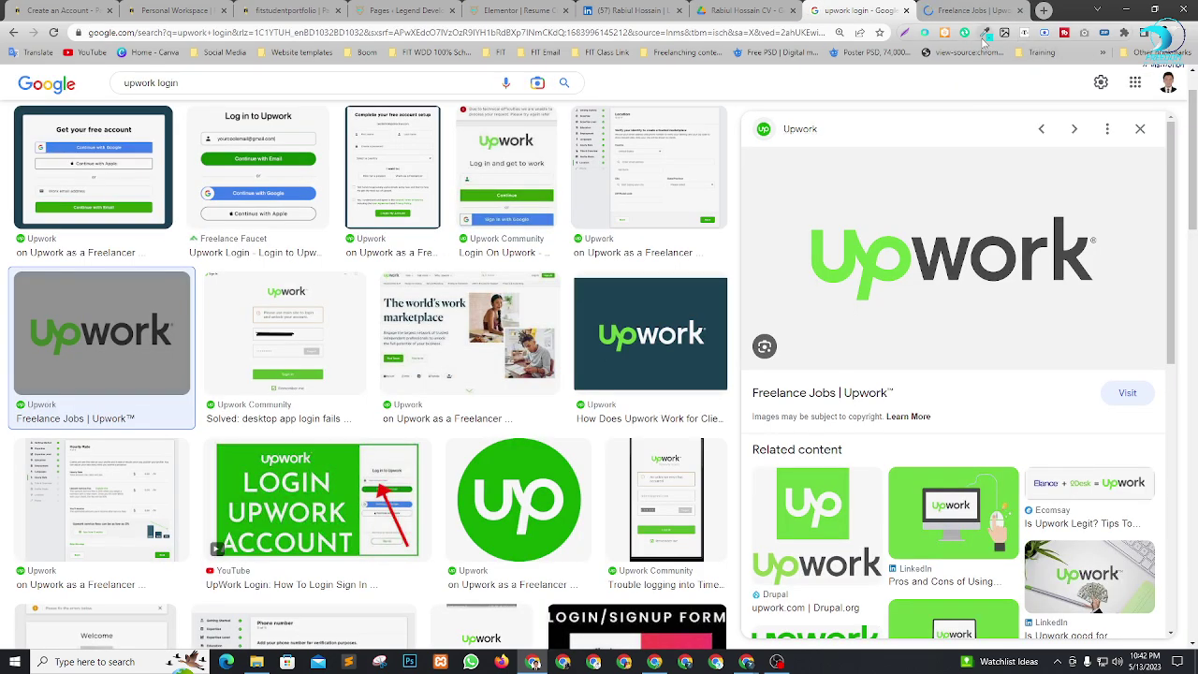
# Capture the Upwork logo area with Lightshot and save it as Screenshot.png in Downloads.
pyautogui.click(905, 34)
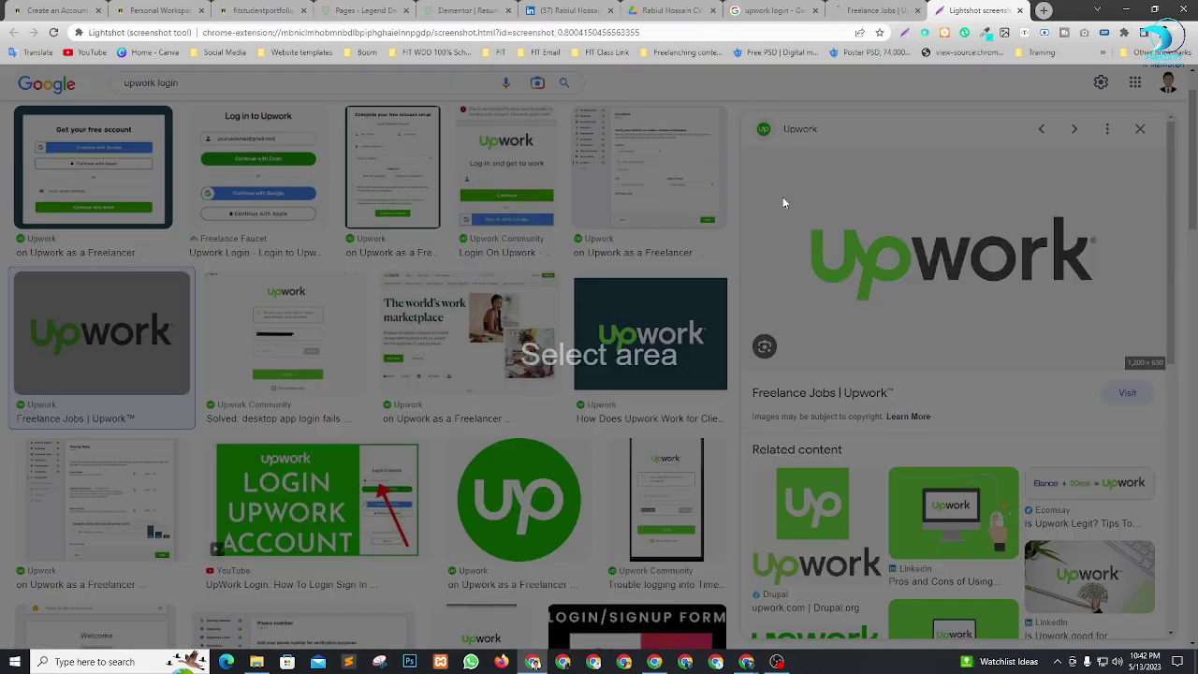
pyautogui.moveTo(746, 200)
pyautogui.mouseDown()
pyautogui.moveTo(988, 289)
pyautogui.moveTo(1164, 323)
pyautogui.mouseUp()
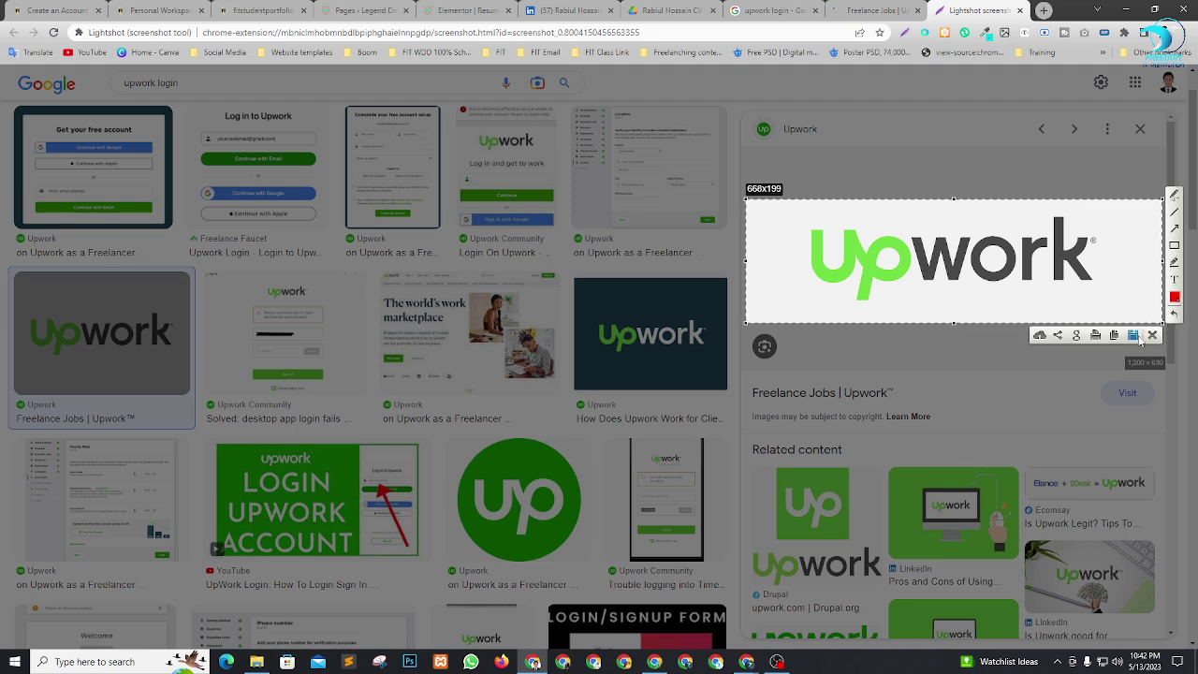
pyautogui.hotkey('ctrl', 's')
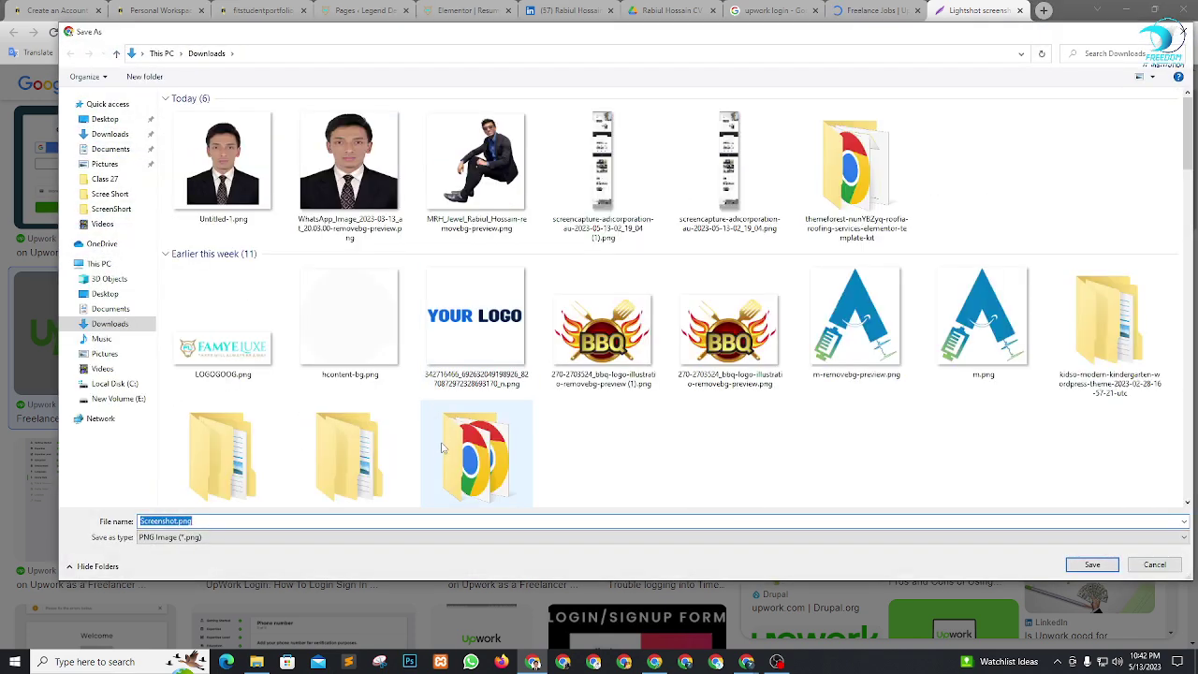
pyautogui.press('Return')
pyautogui.click(921, 7)
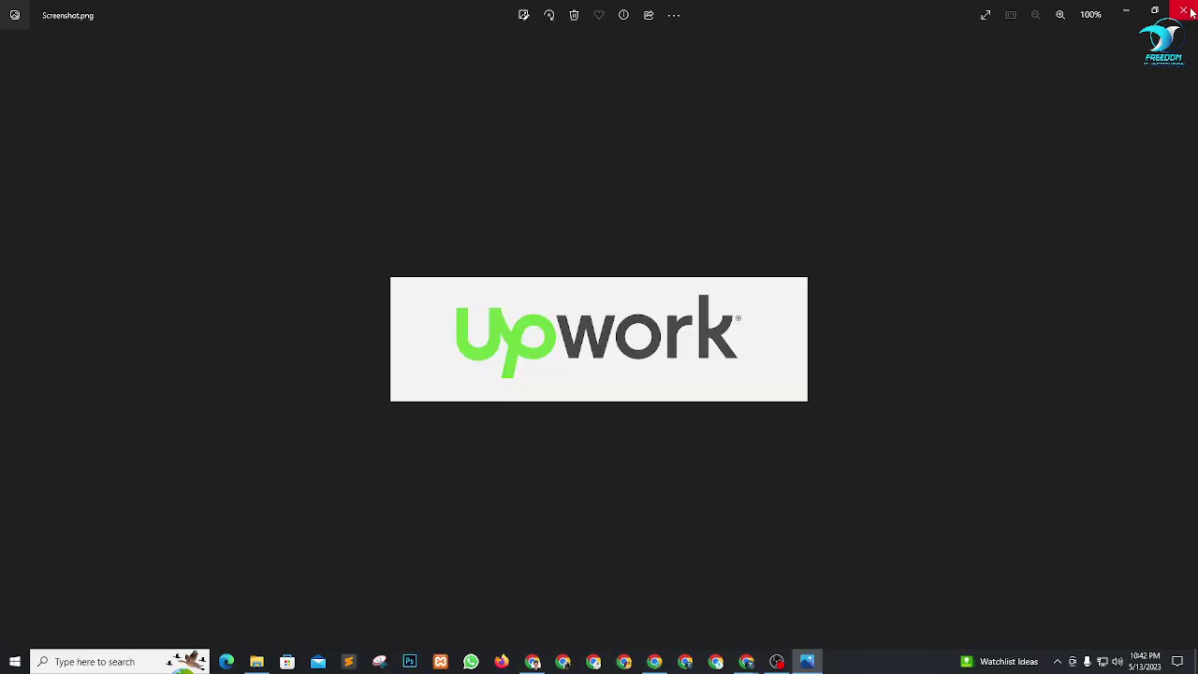
pyautogui.click(1184, 9)
# Upload Screenshot.png to remove.bg and download the transparent Screenshot-removebg-preview.png.
pyautogui.click(1045, 10)
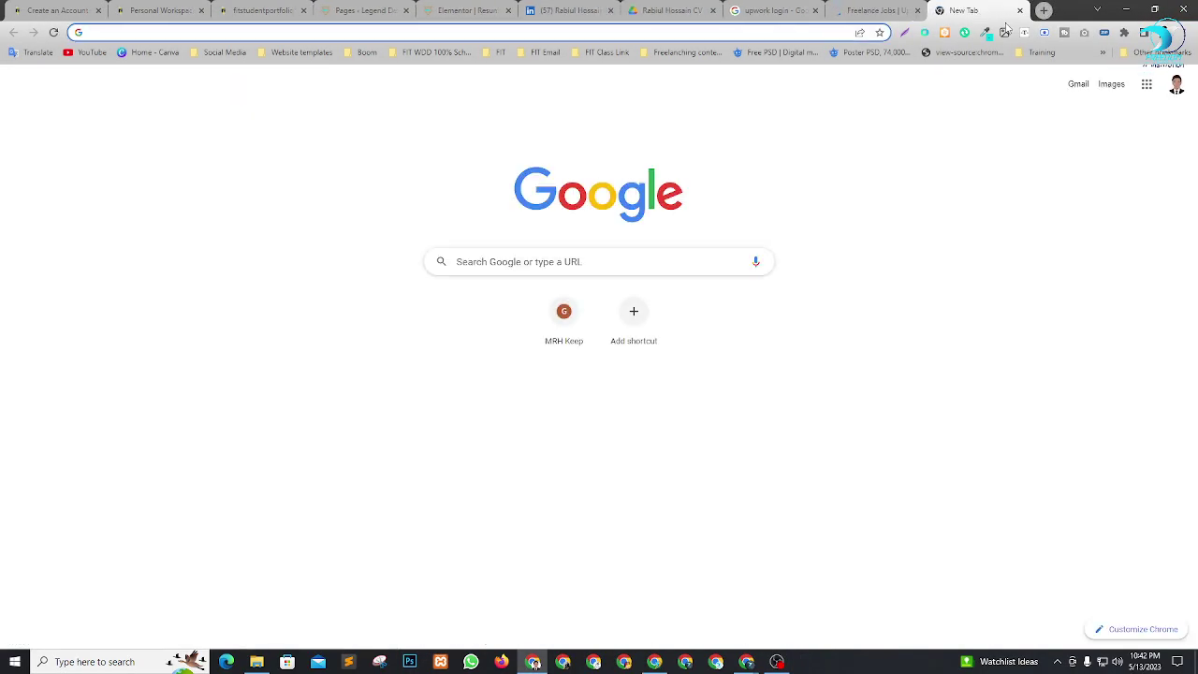
pyautogui.write('bg')
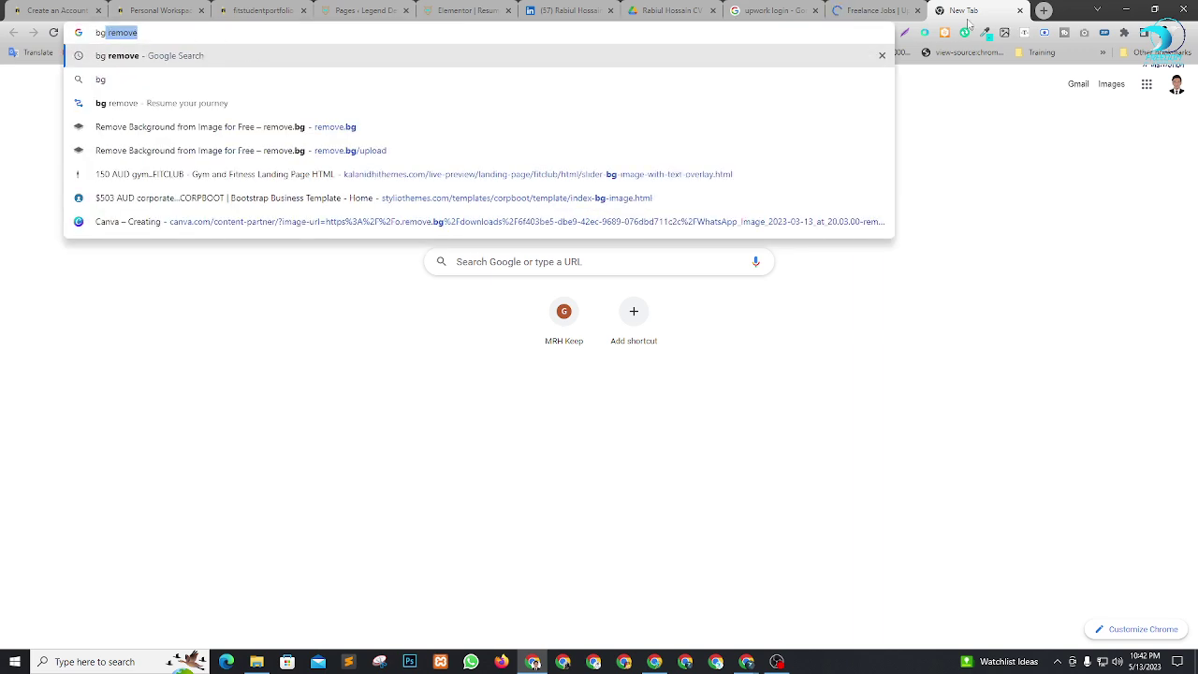
pyautogui.press('Return')
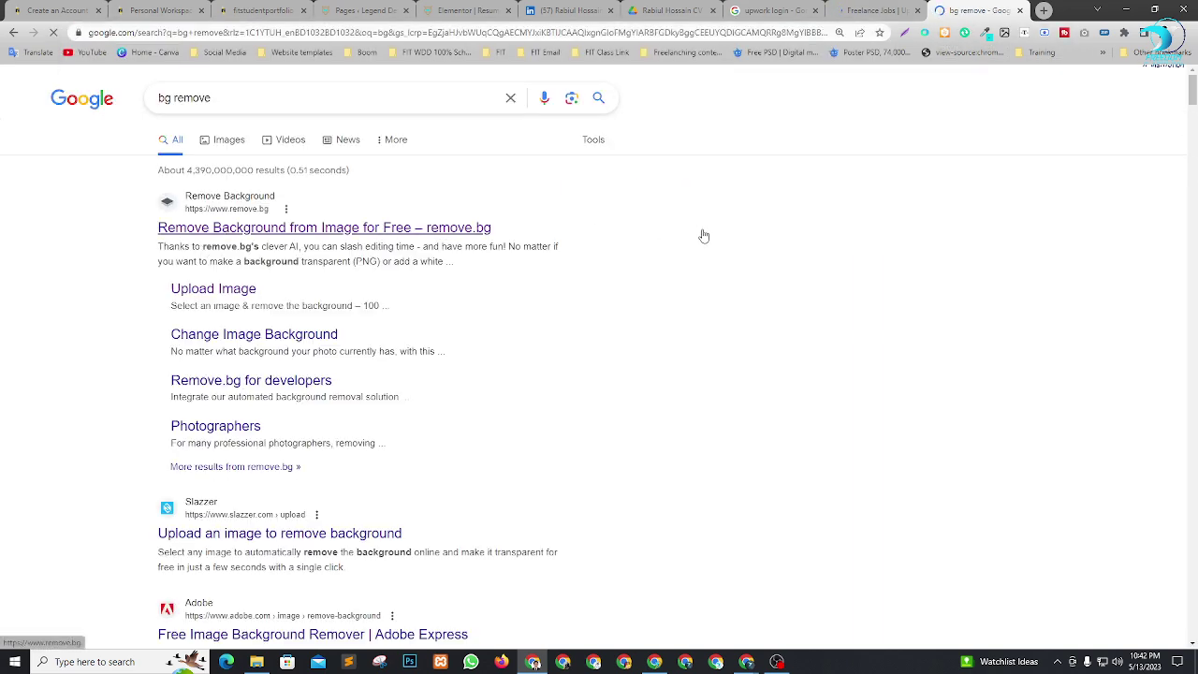
pyautogui.click(887, 231)
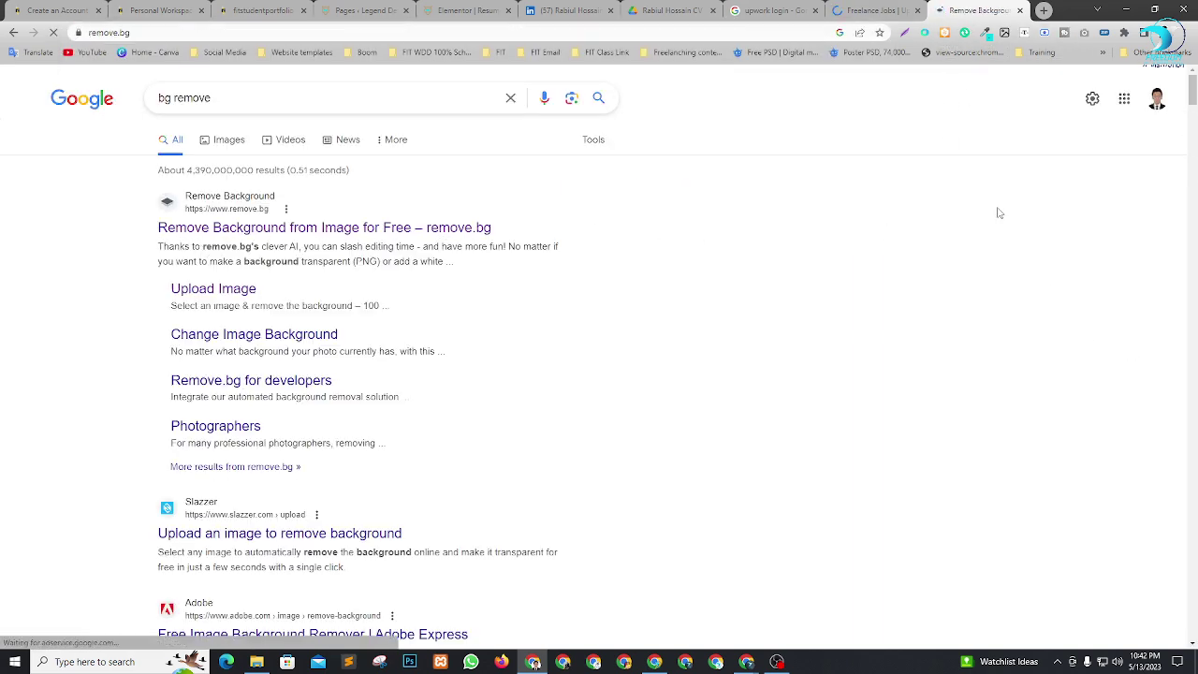
pyautogui.click(772, 374)
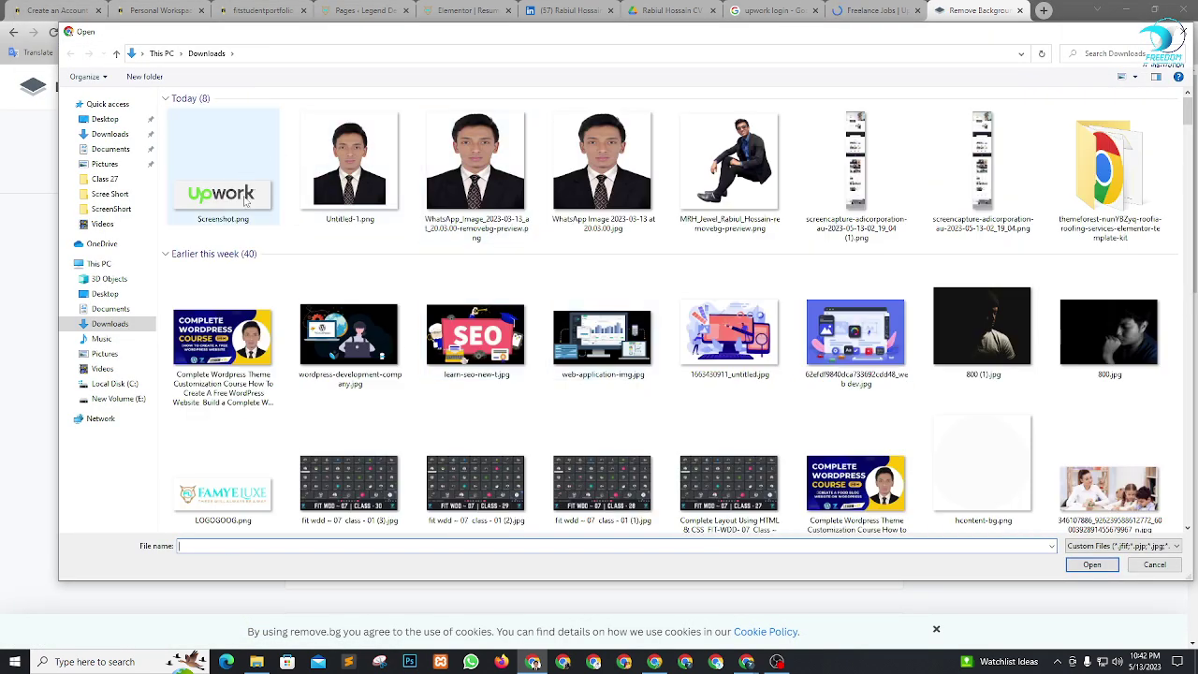
pyautogui.click(247, 200)
pyautogui.click(1092, 565)
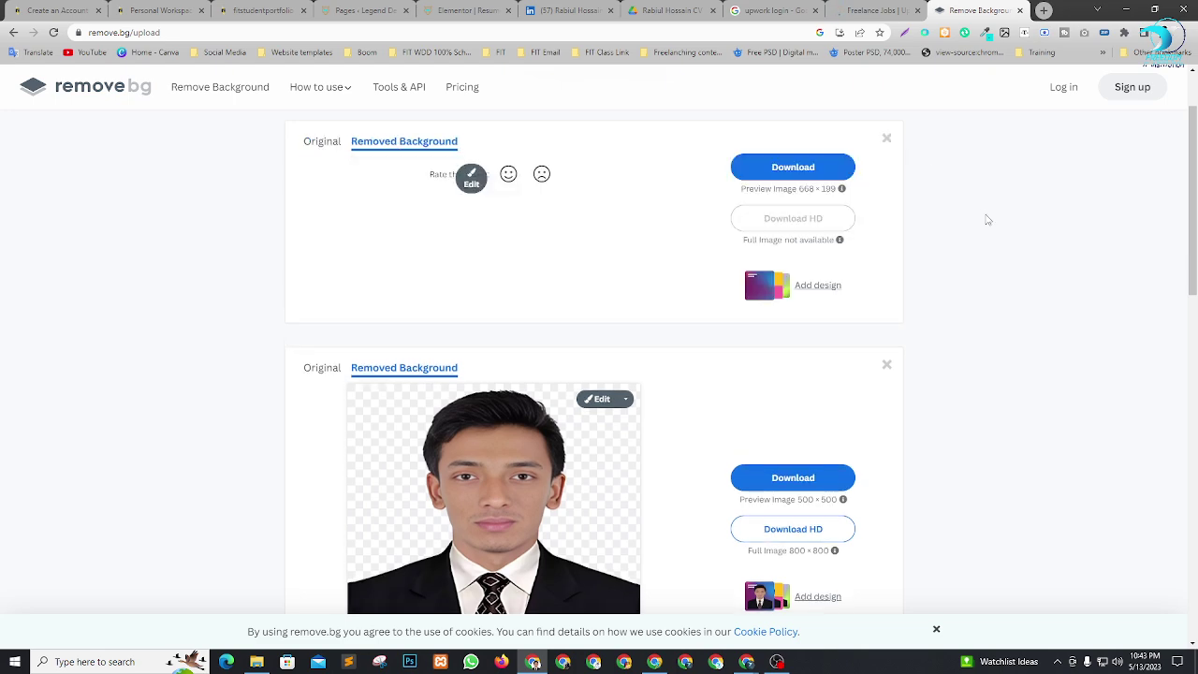
pyautogui.click(812, 167)
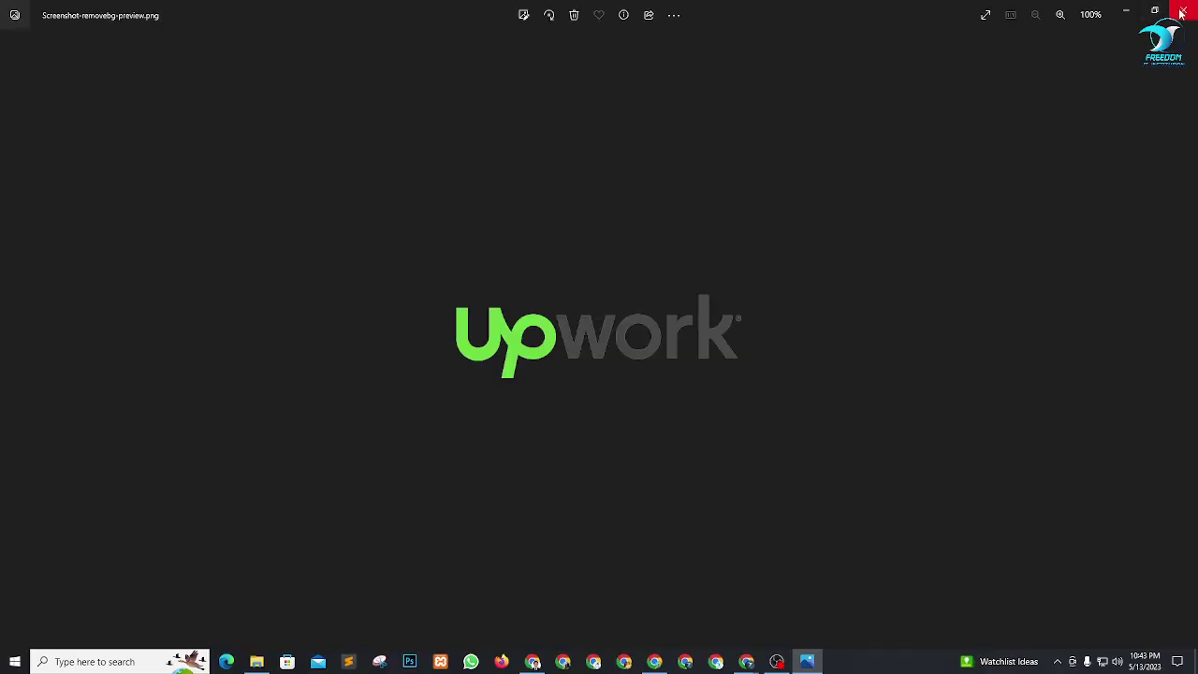
pyautogui.click(1184, 10)
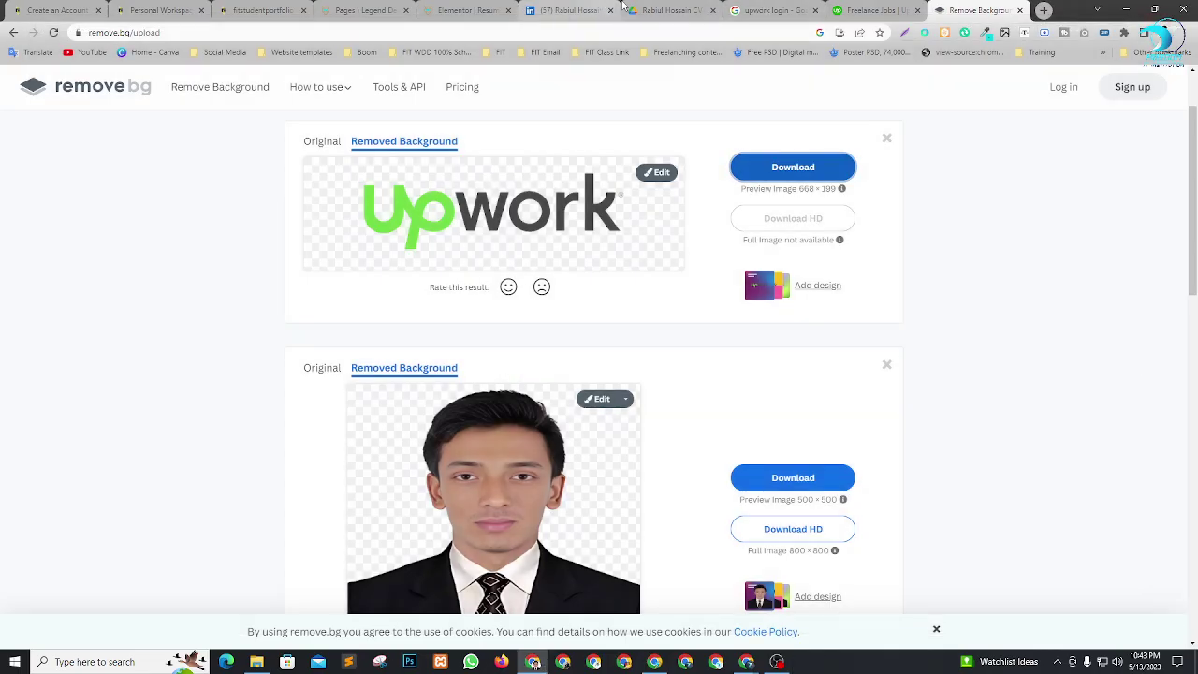
# Upload Screenshot-removebg-preview.png and insert it as the Web Application Developer item's image.
pyautogui.click(365, 10)
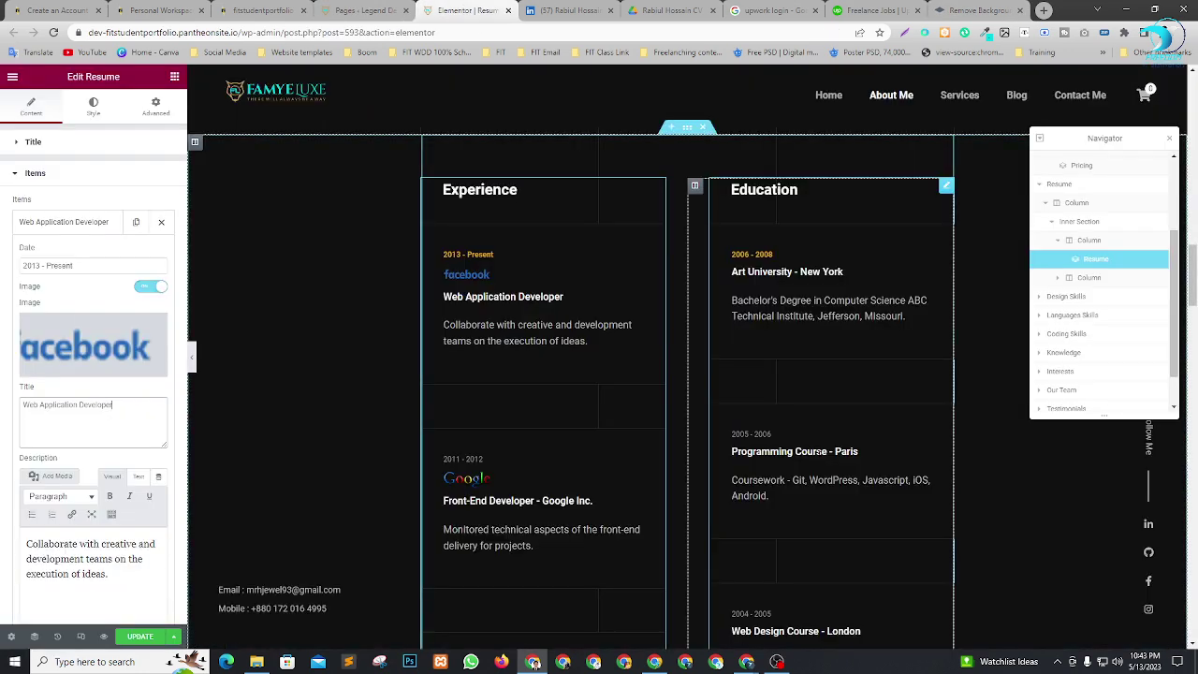
pyautogui.click(99, 343)
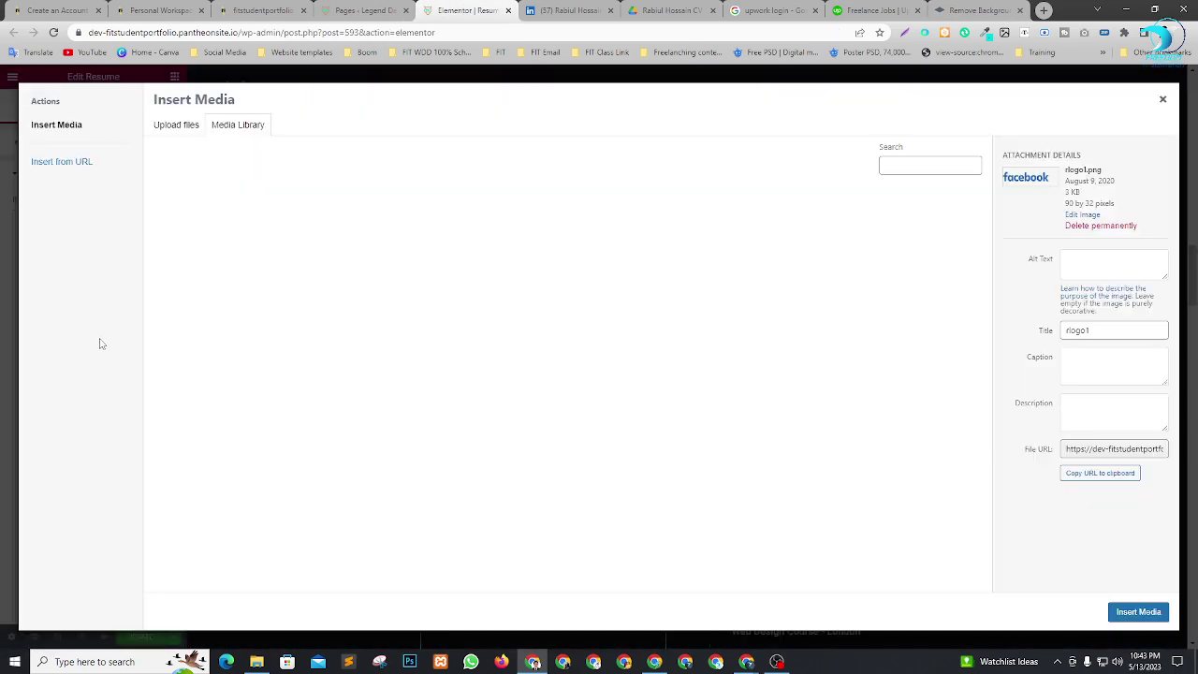
pyautogui.click(174, 125)
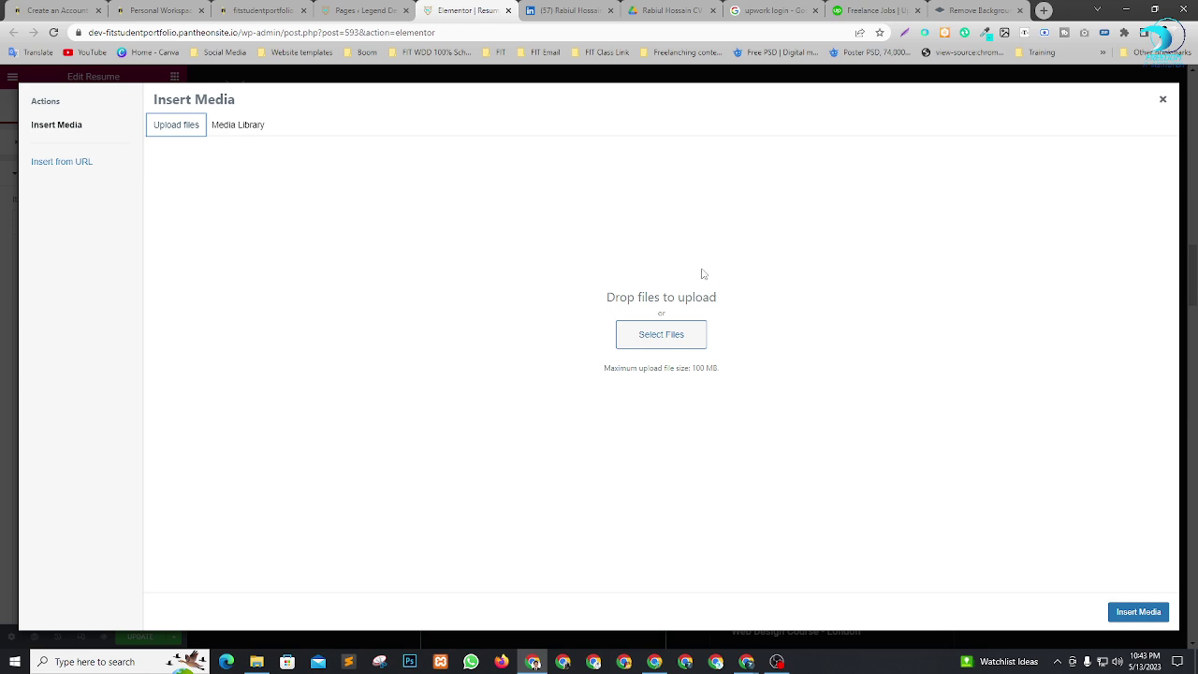
pyautogui.click(655, 337)
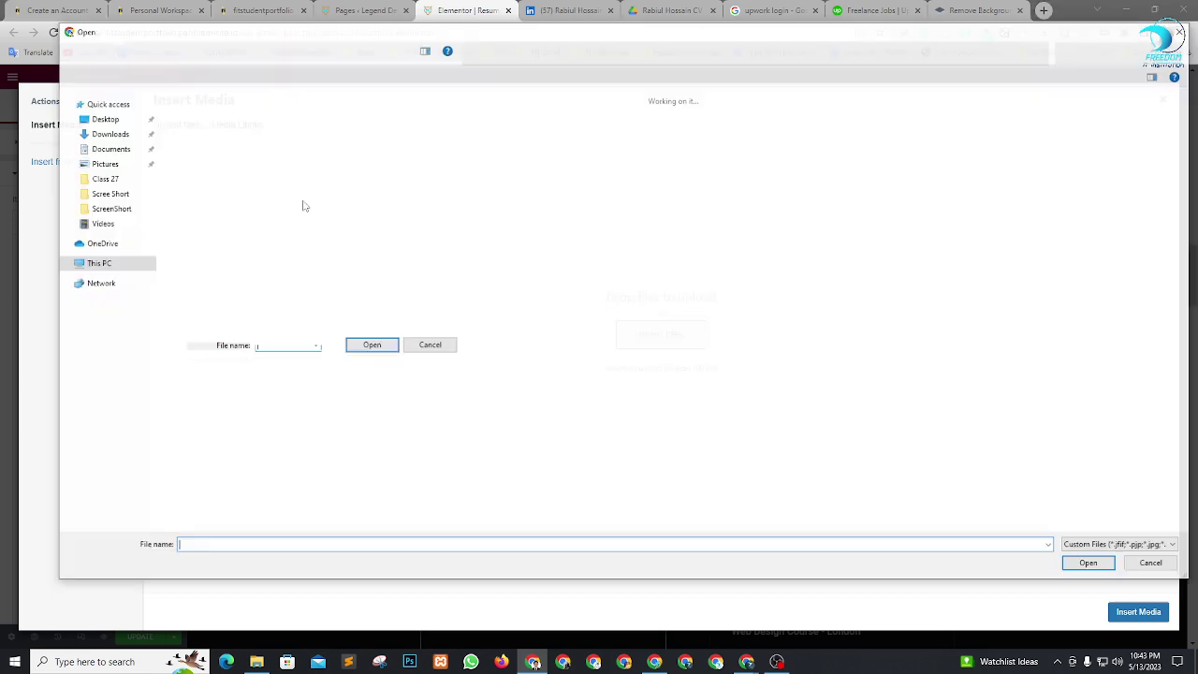
pyautogui.click(220, 196)
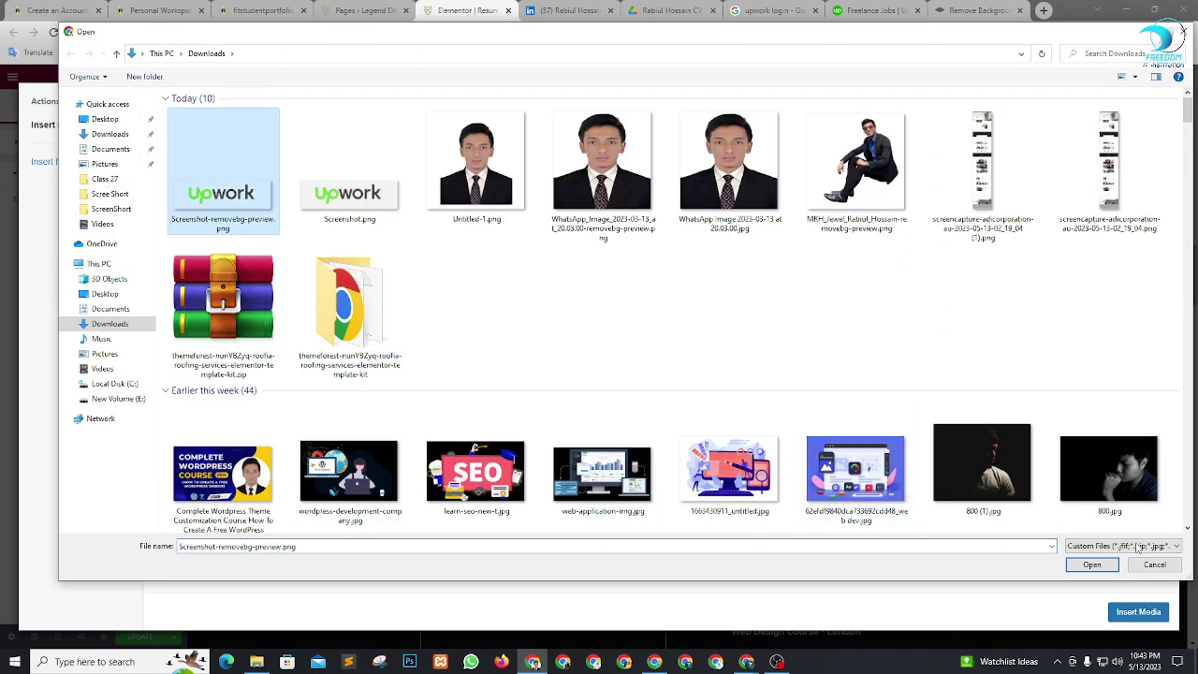
pyautogui.click(1087, 568)
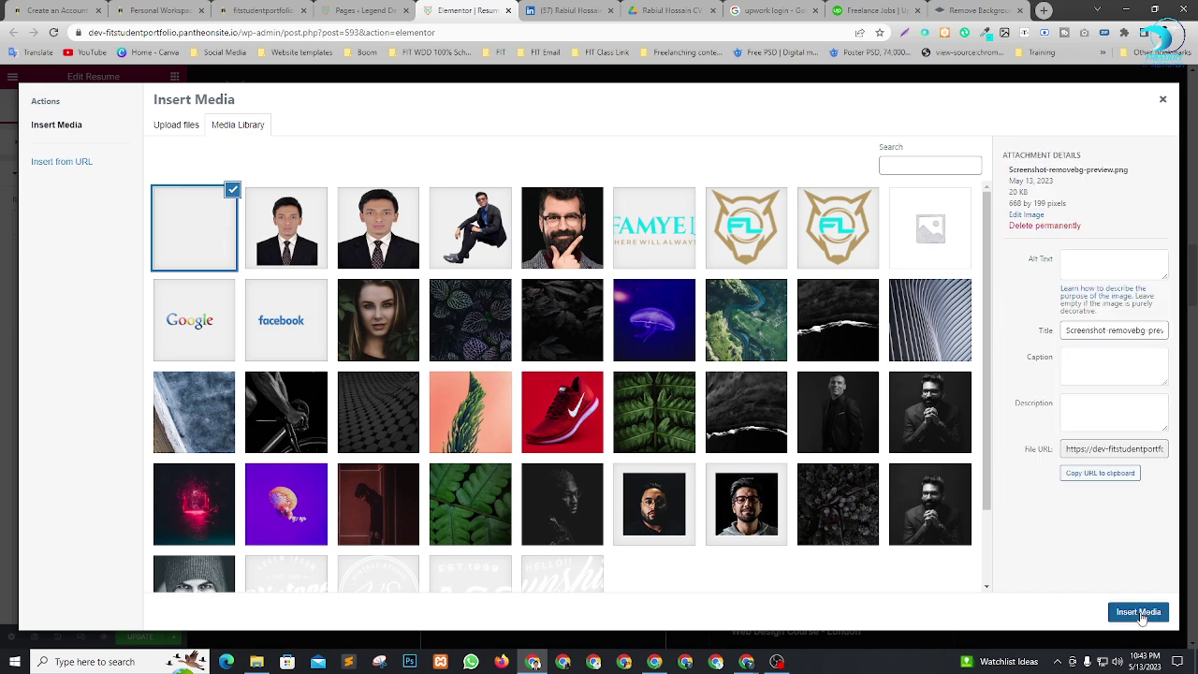
pyautogui.click(1137, 614)
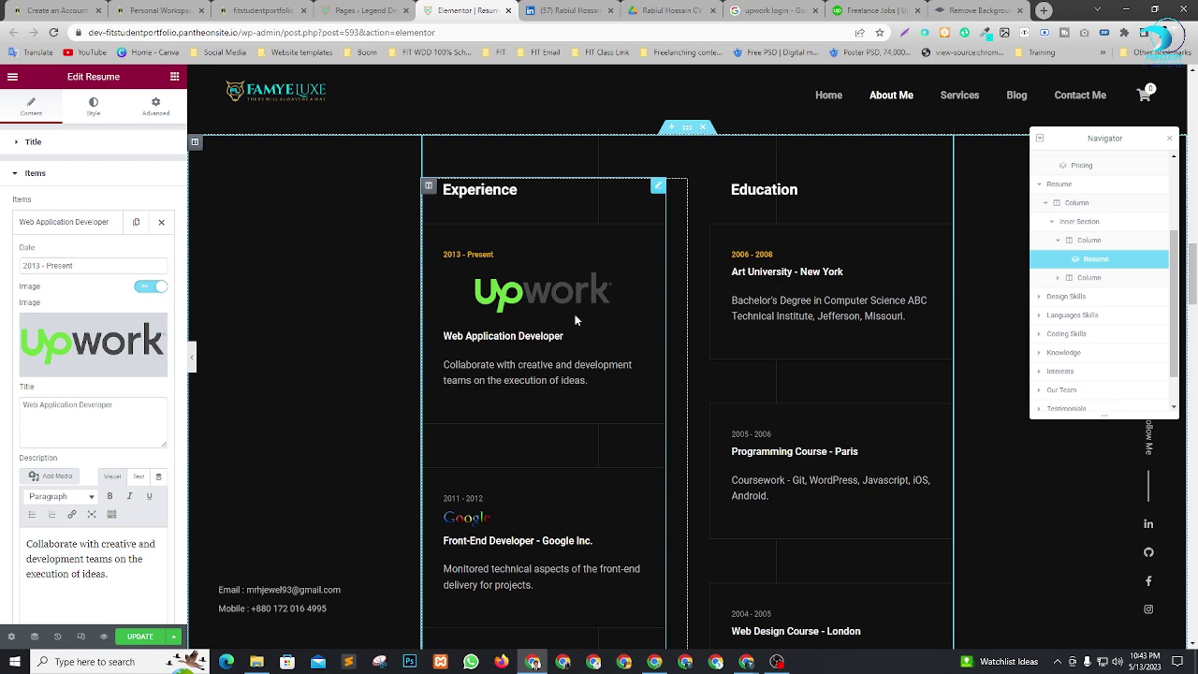
pyautogui.scroll(-1, 565, 320)
pyautogui.scroll(1, 521, 283)
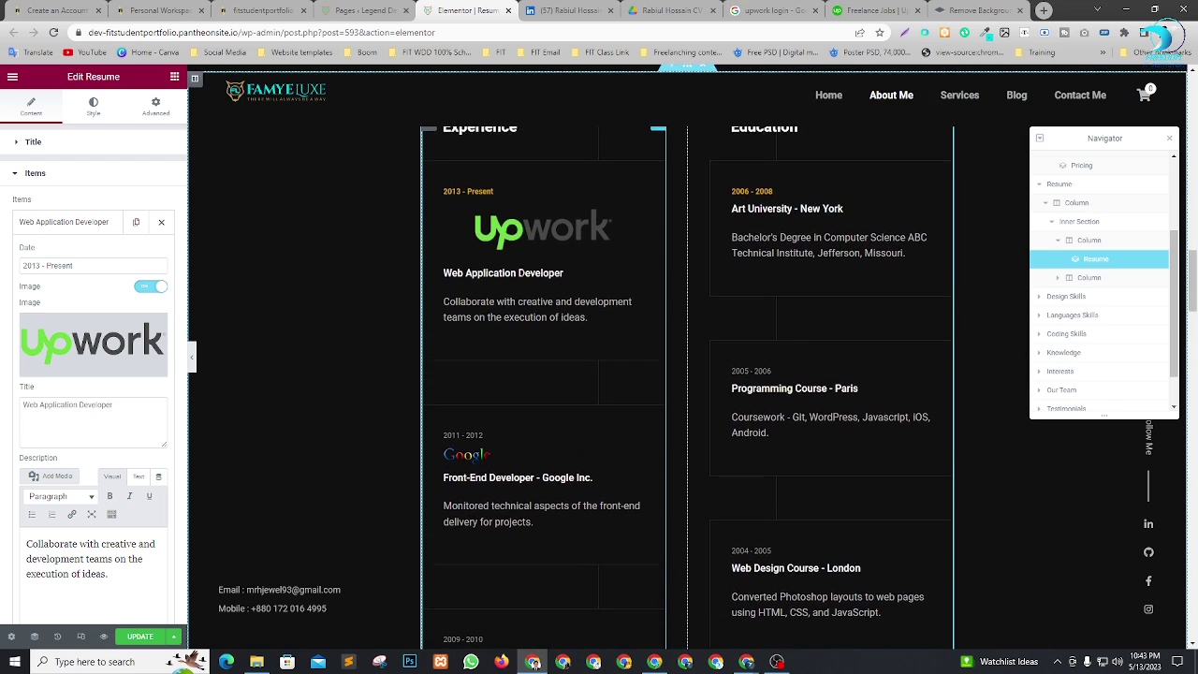
pyautogui.click(599, 8)
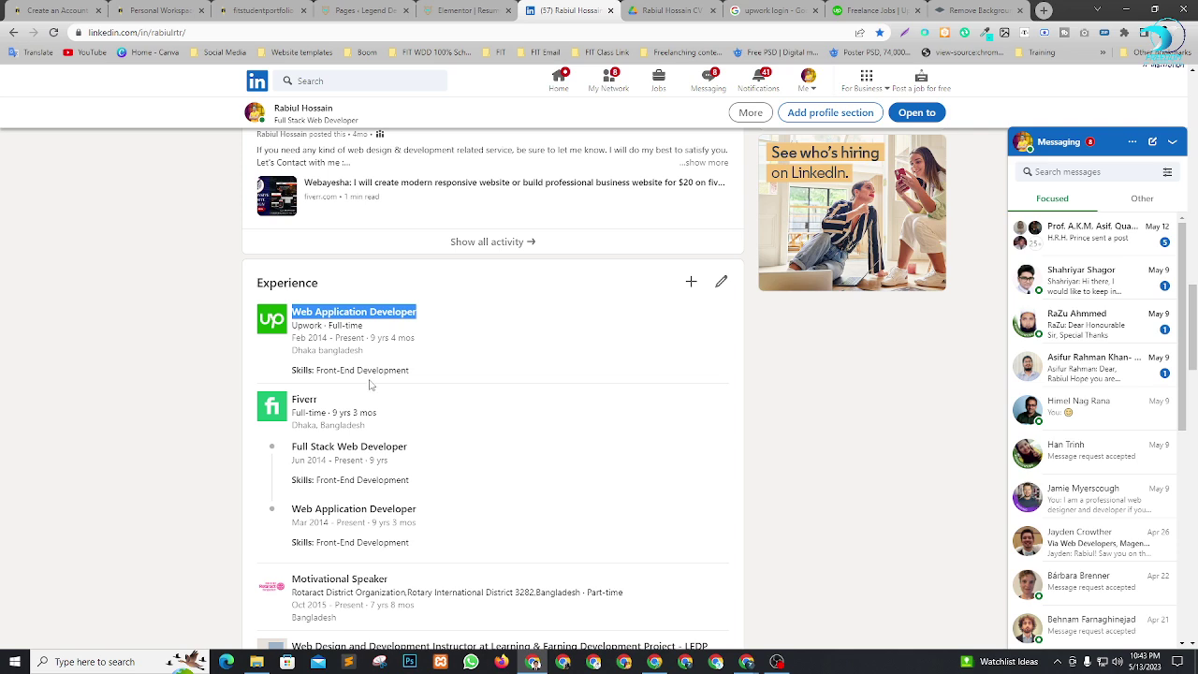
# Compare LinkedIn's Upwork role start date (Feb 2014) with the resume's 2013 - Present date.
pyautogui.scroll(-1, 524, 468)
pyautogui.scroll(3, 527, 471)
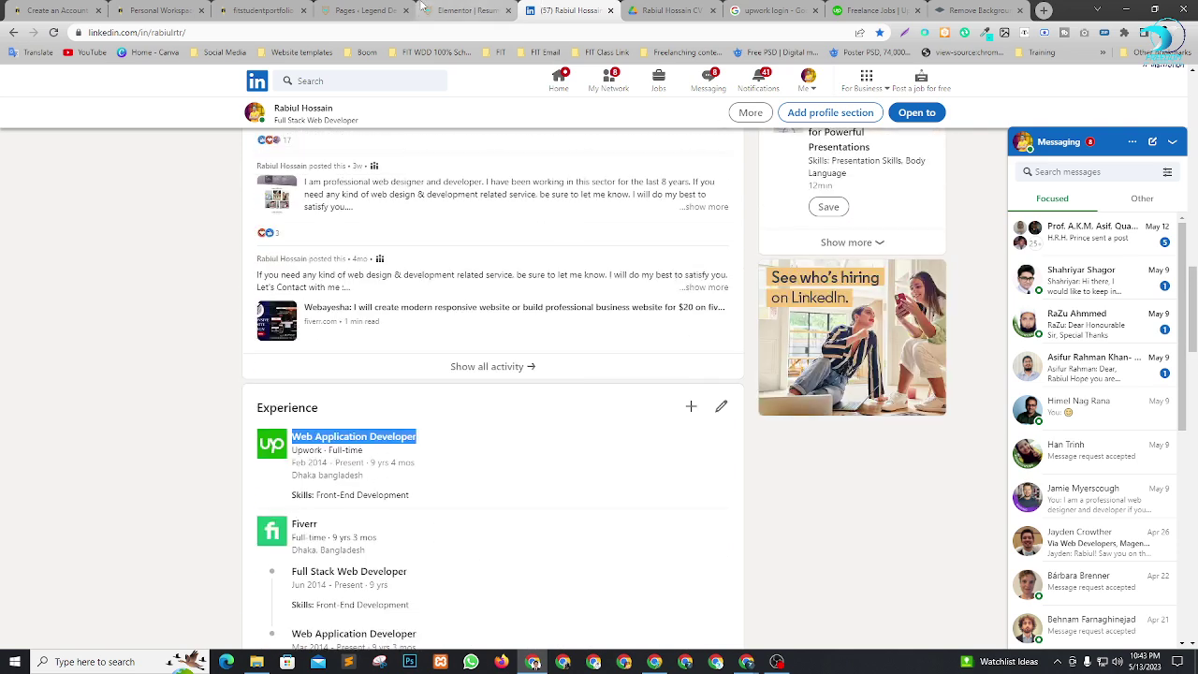
pyautogui.click(466, 10)
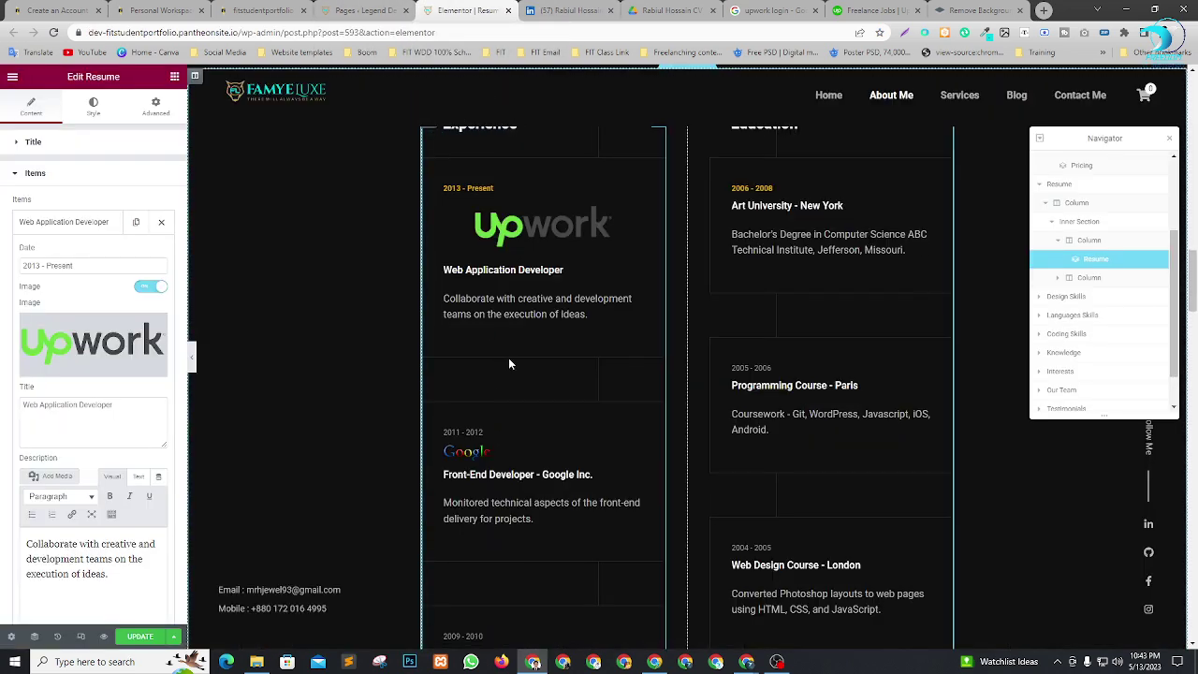
pyautogui.scroll(-2, 515, 353)
pyautogui.scroll(2, 526, 347)
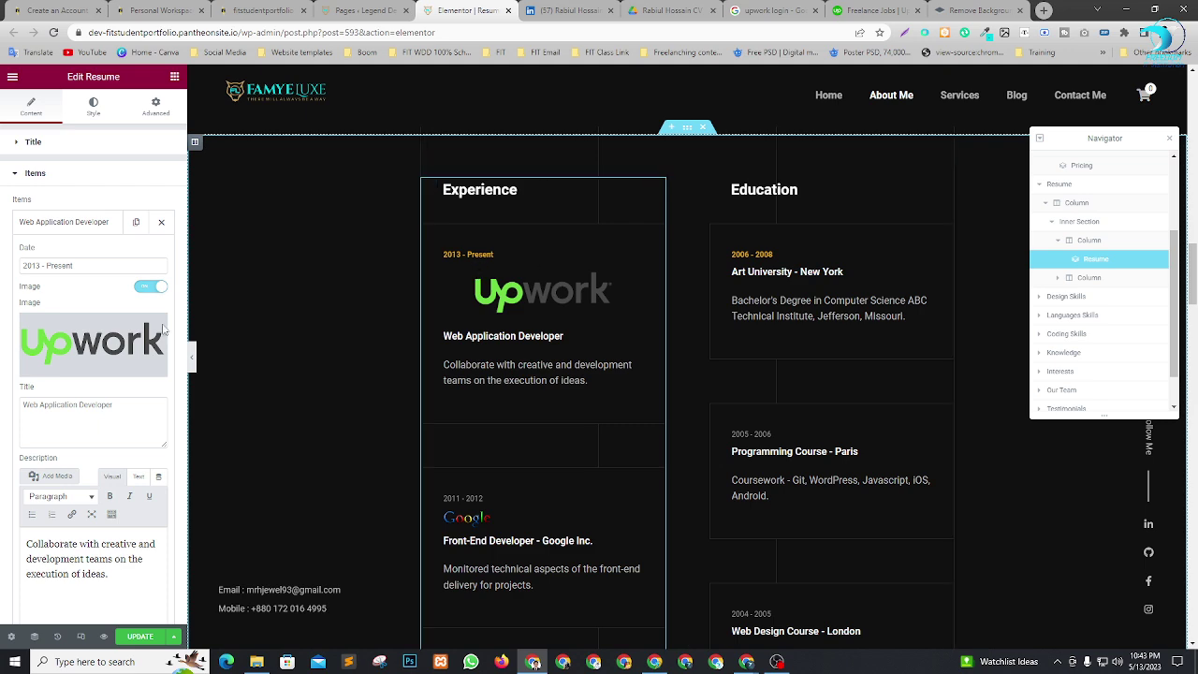
pyautogui.scroll(-2, 84, 450)
pyautogui.click(552, 10)
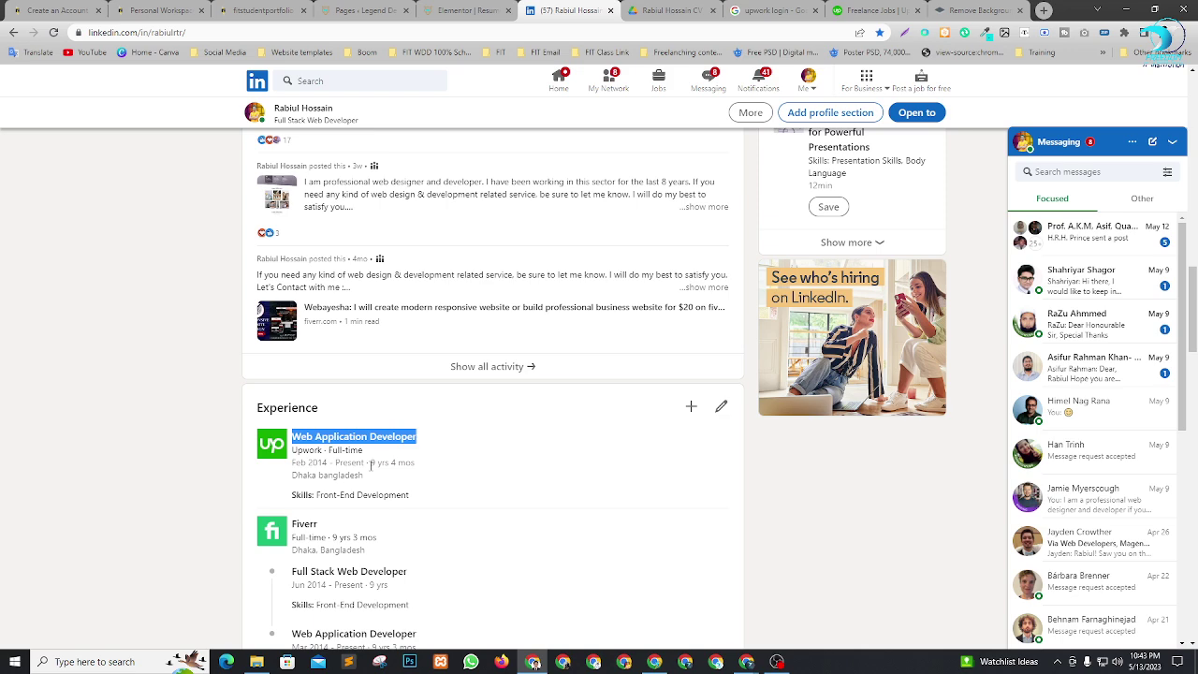
pyautogui.moveTo(371, 466); pyautogui.dragTo(376, 465)
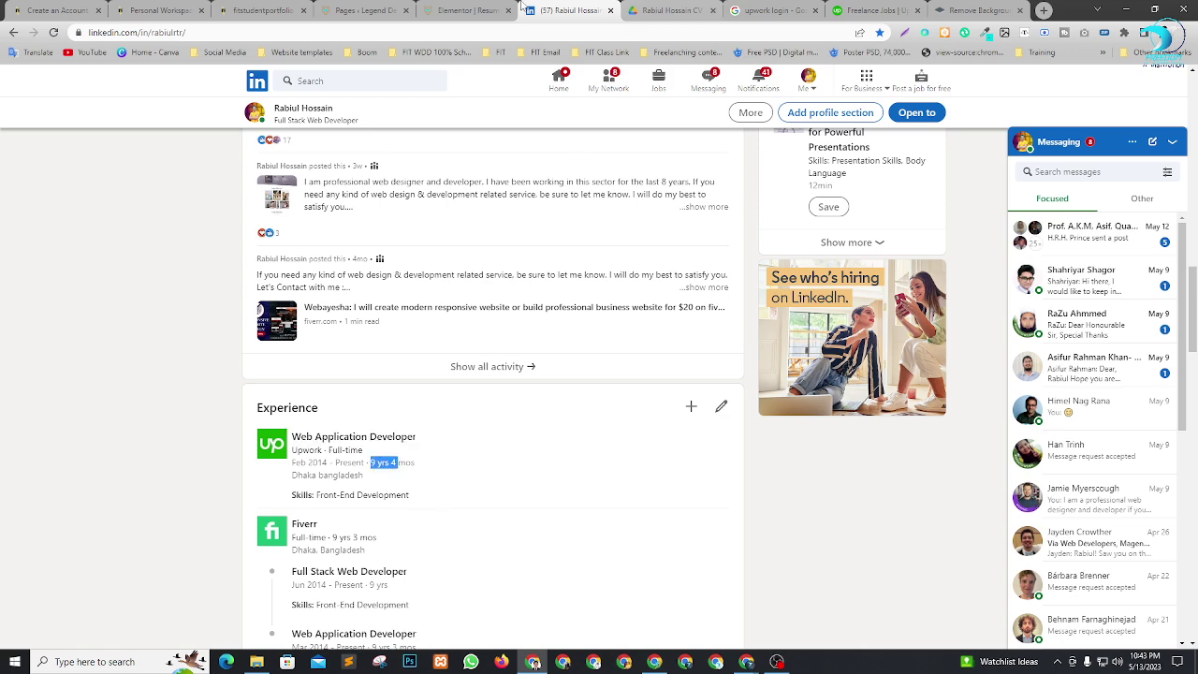
pyautogui.click(465, 10)
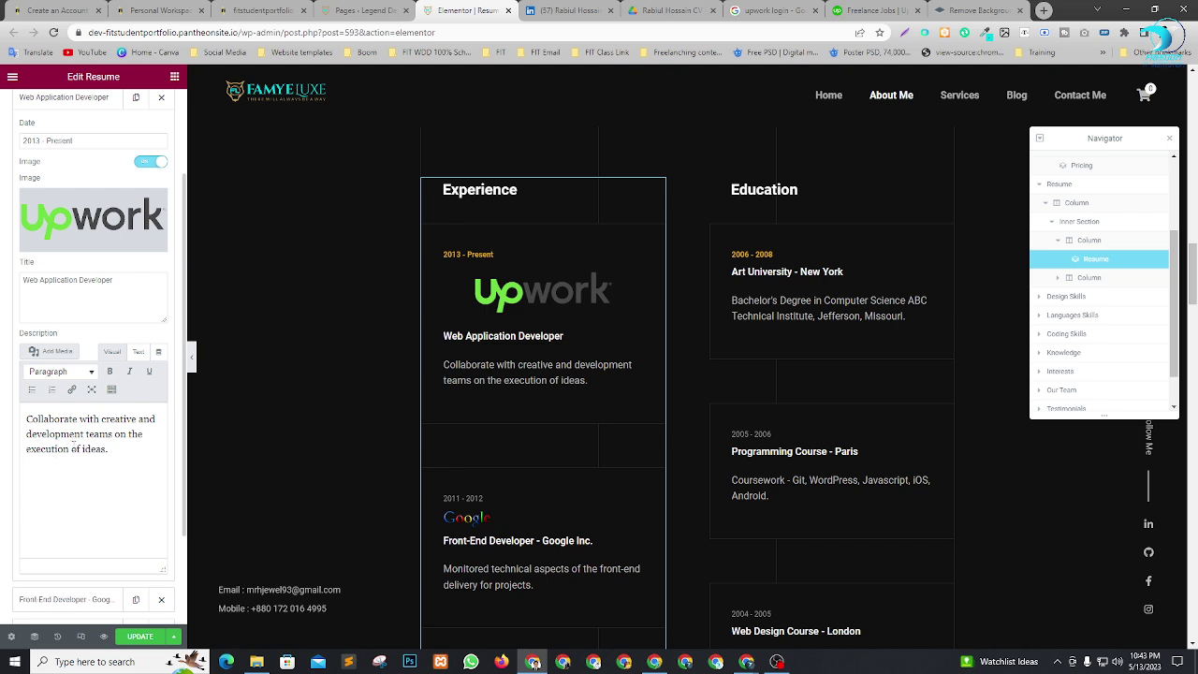
# Change the Web Application Developer item's date to 2014 - Present.
pyautogui.scroll(3, 103, 406)
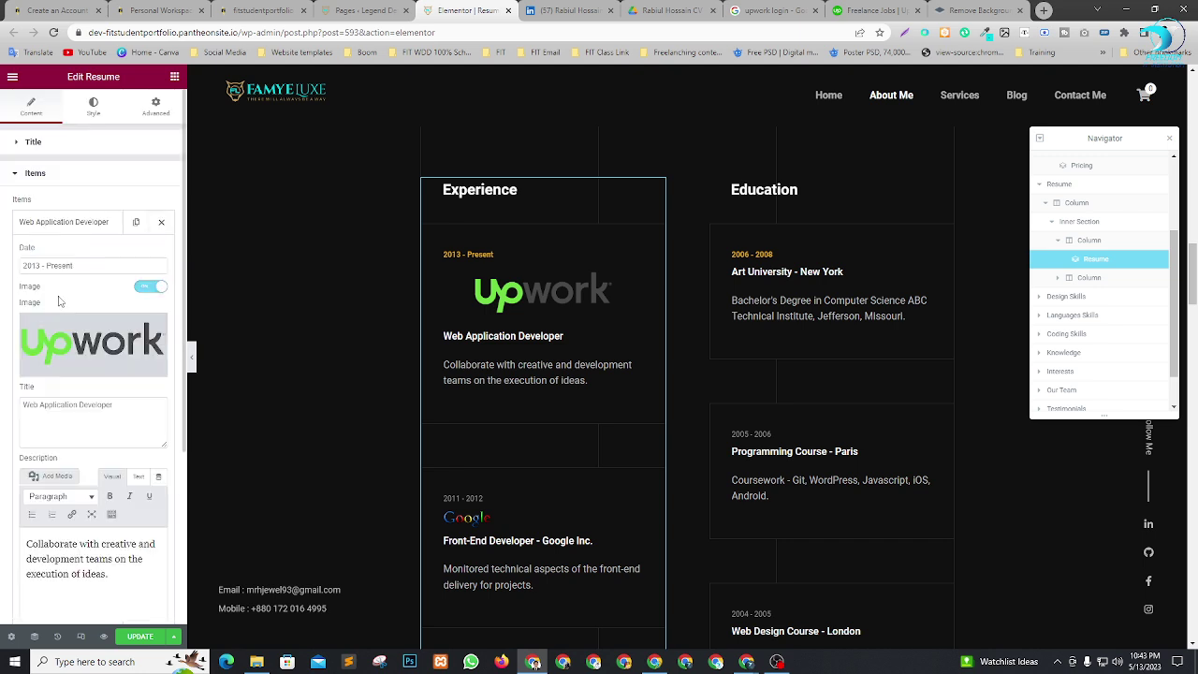
pyautogui.click(40, 265)
pyautogui.press('BackSpace')
pyautogui.write('4')
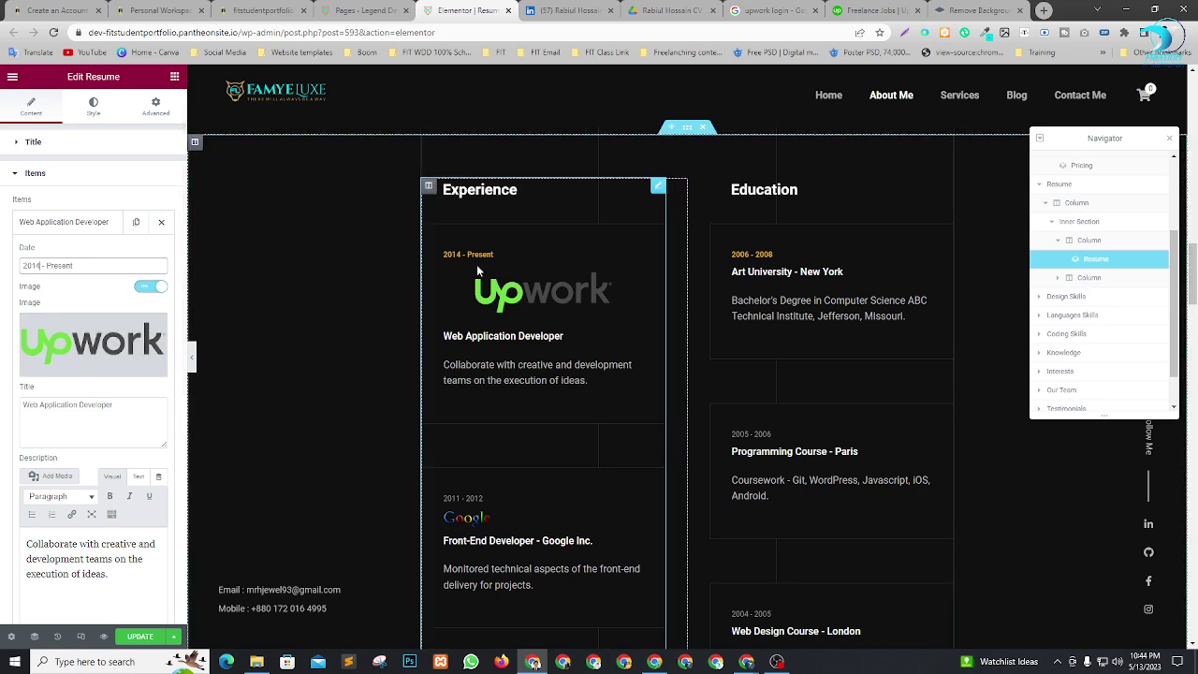
# Collapse that item and expand the Front-End Developer - Google Inc. item.
pyautogui.scroll(-2, 557, 435)
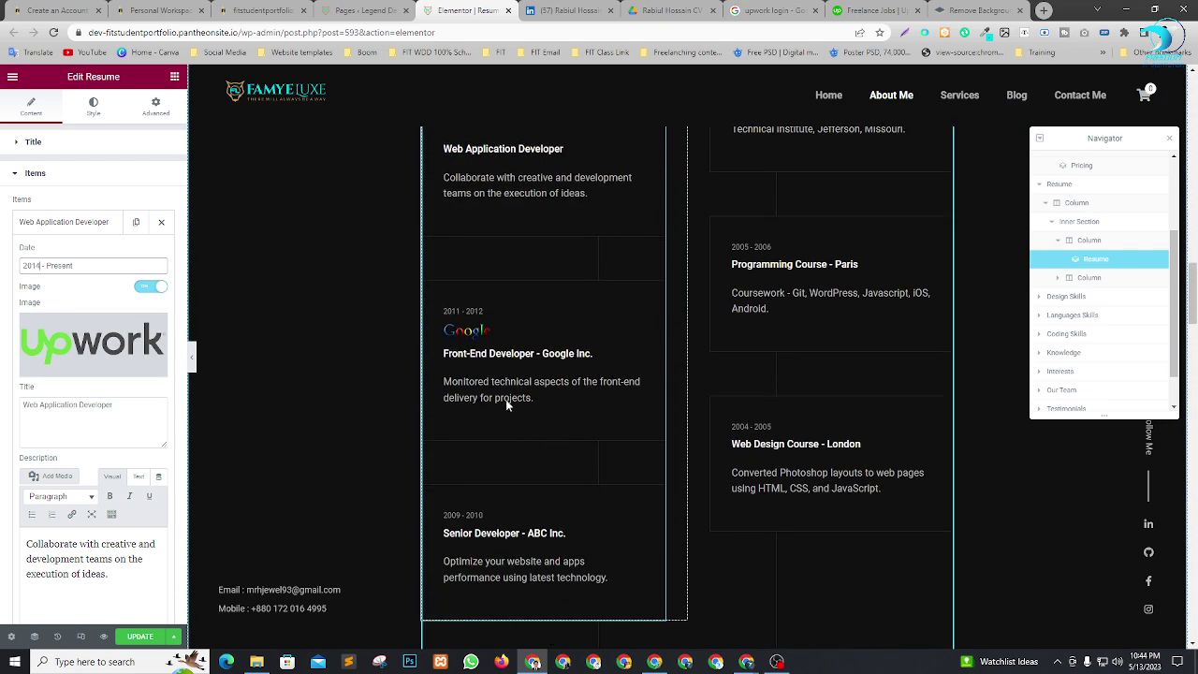
pyautogui.click(62, 227)
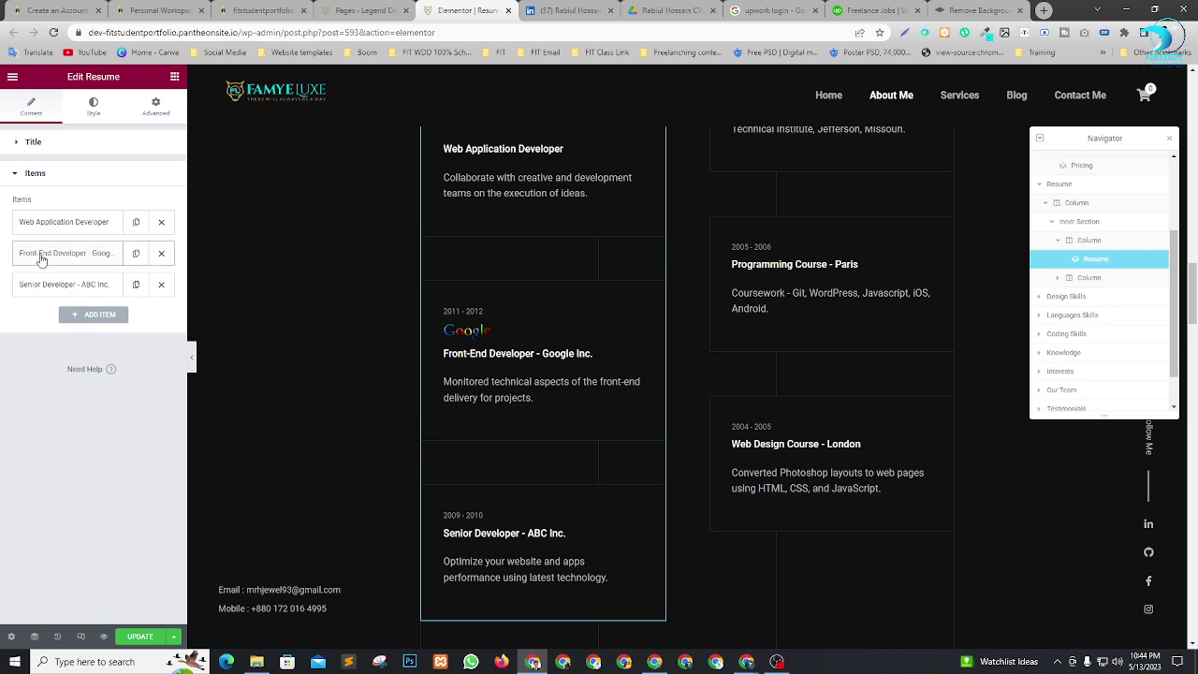
pyautogui.click(43, 254)
# Select and copy the LEDP instructor job title from LinkedIn's Experience list.
pyautogui.click(568, 11)
pyautogui.scroll(-3, 444, 309)
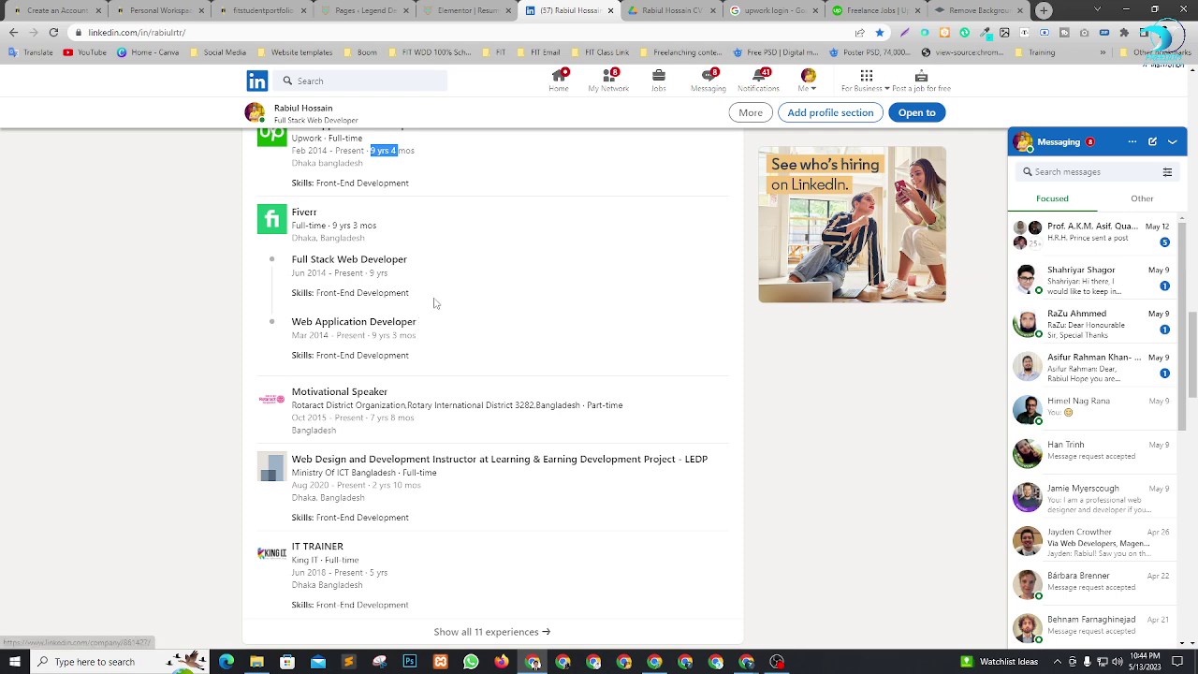
pyautogui.scroll(-1, 435, 304)
pyautogui.scroll(-1, 412, 302)
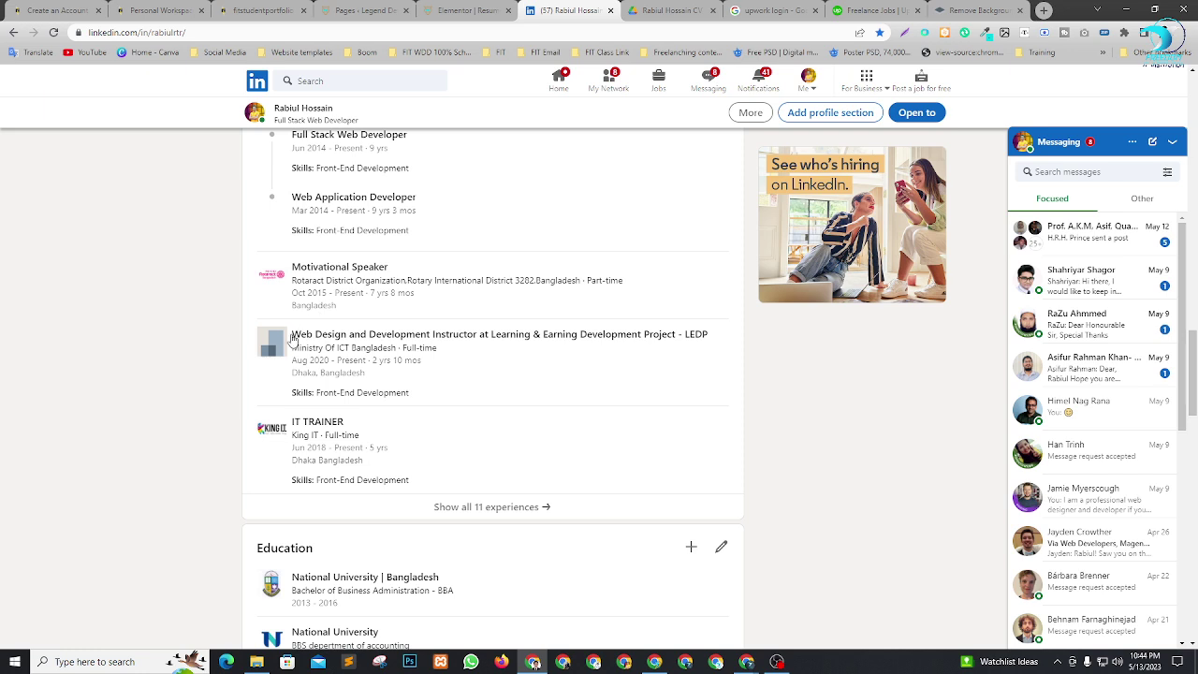
pyautogui.moveTo(291, 335); pyautogui.dragTo(732, 333)
pyautogui.hotkey('ctrl', 'c')
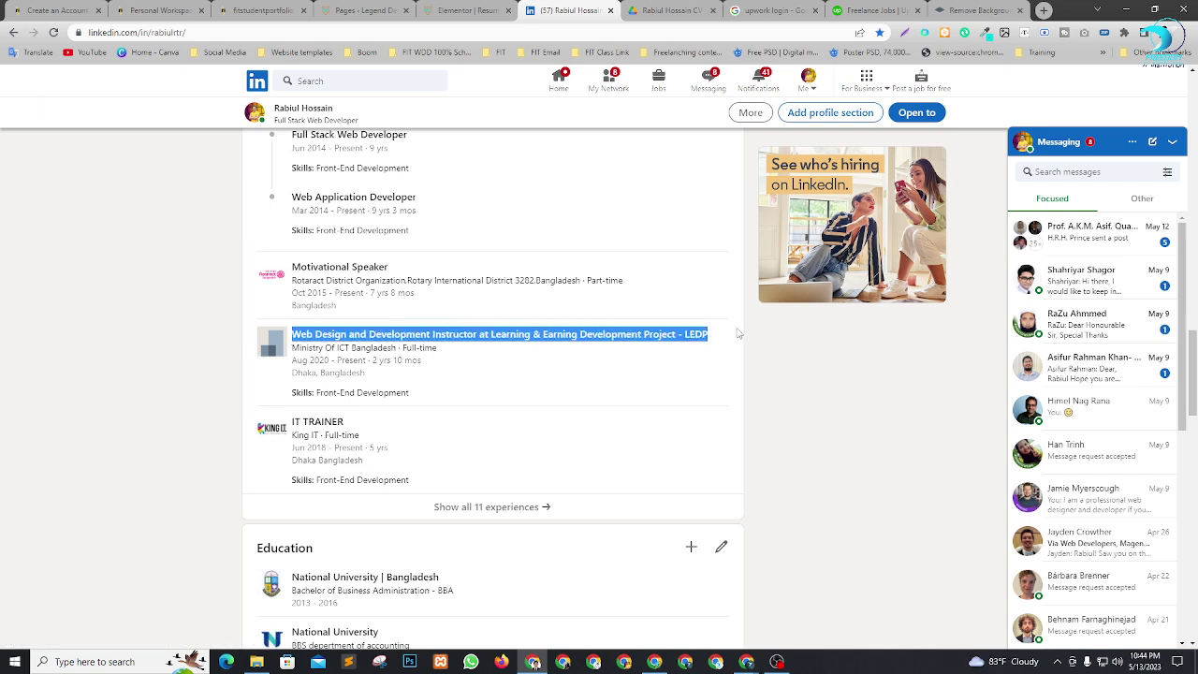
pyautogui.click(464, 11)
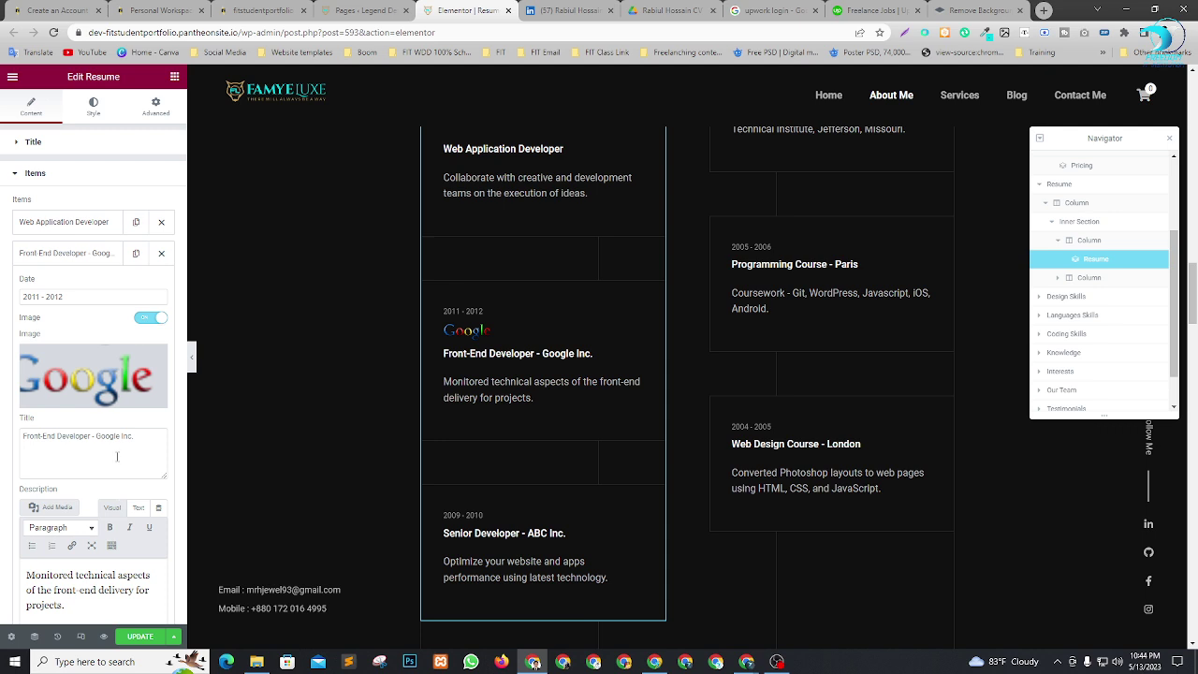
# Paste the LEDP instructor title over 'Front-End Developer - Google Inc.' in the second item's Title.
pyautogui.click(139, 437)
pyautogui.hotkey('ctrl', 'a')
pyautogui.hotkey('ctrl', 'v')
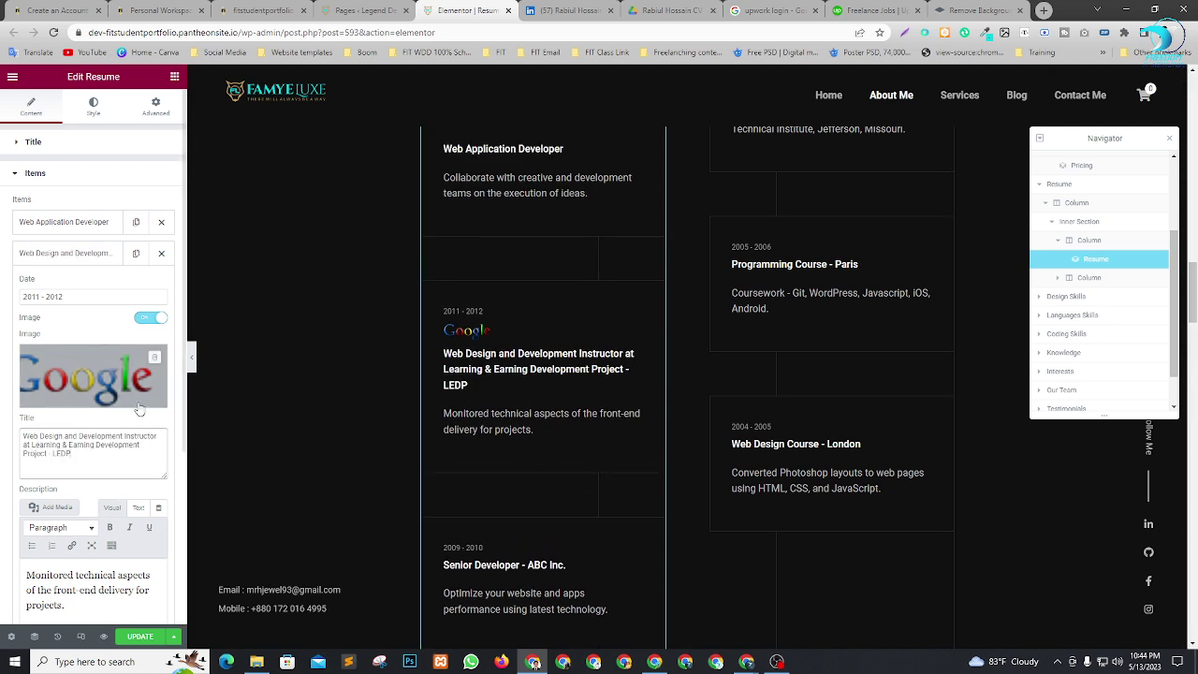
pyautogui.click(978, 11)
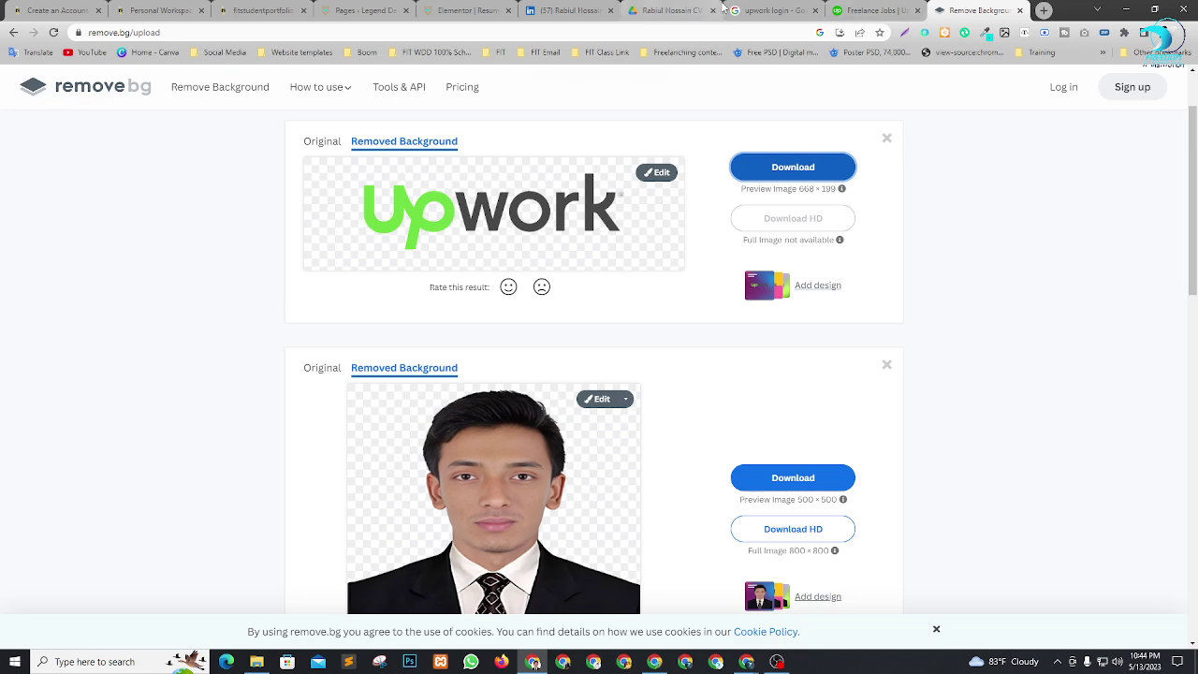
# Search Google Images for 'ict ministry logo' and save the ICT Division logo as Untitled.jpg.
pyautogui.click(772, 11)
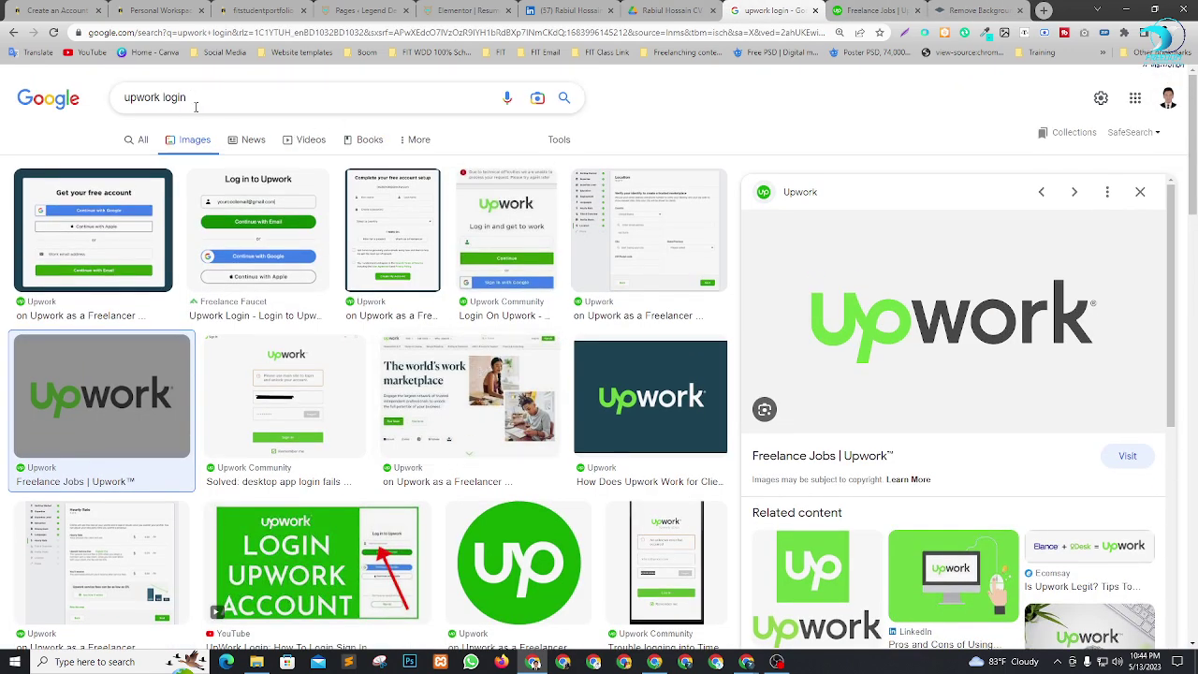
pyautogui.click(196, 106)
pyautogui.write('Ic')
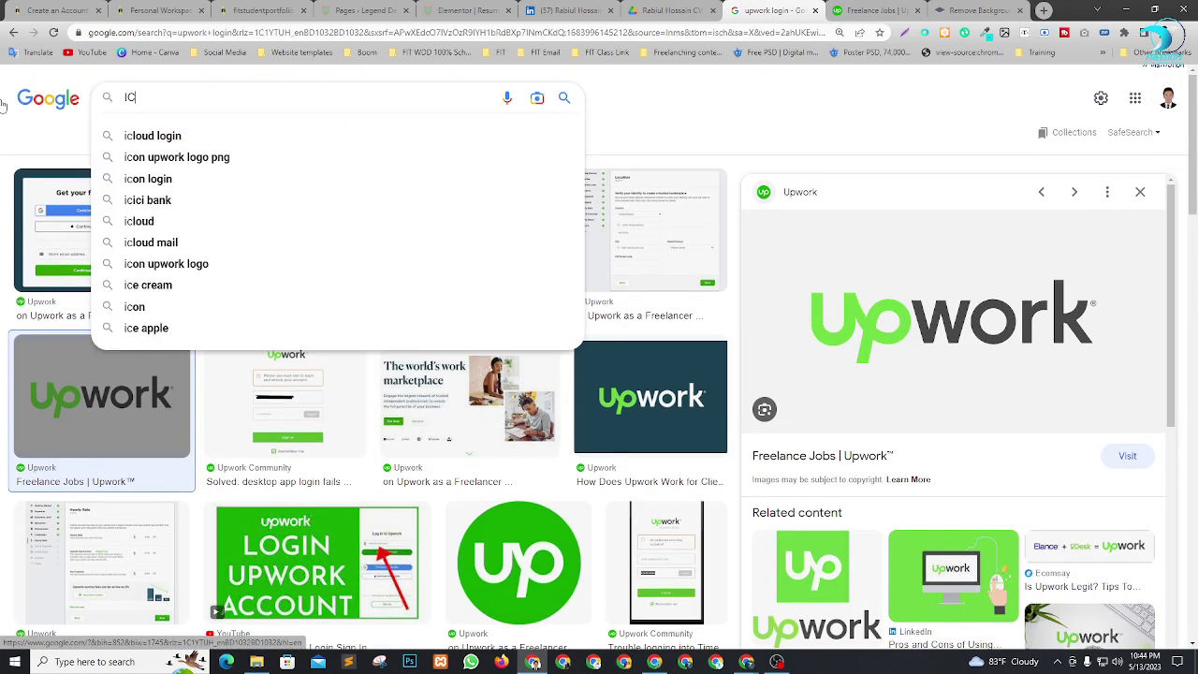
pyautogui.write('T')
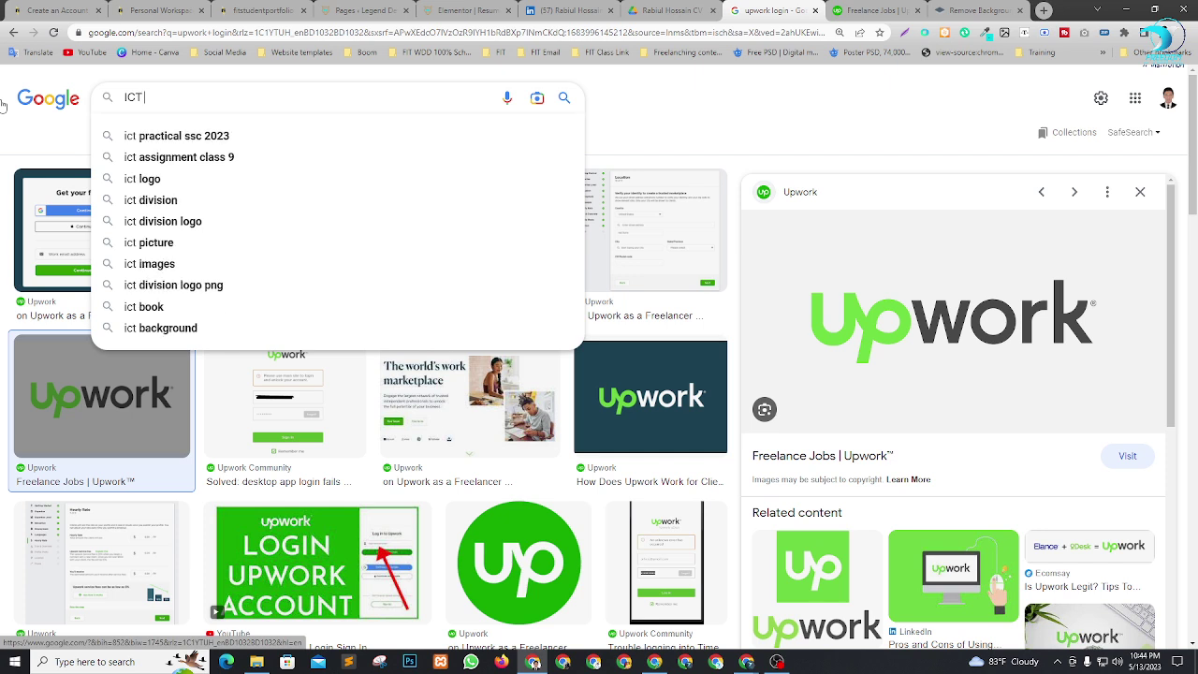
pyautogui.write(' mi')
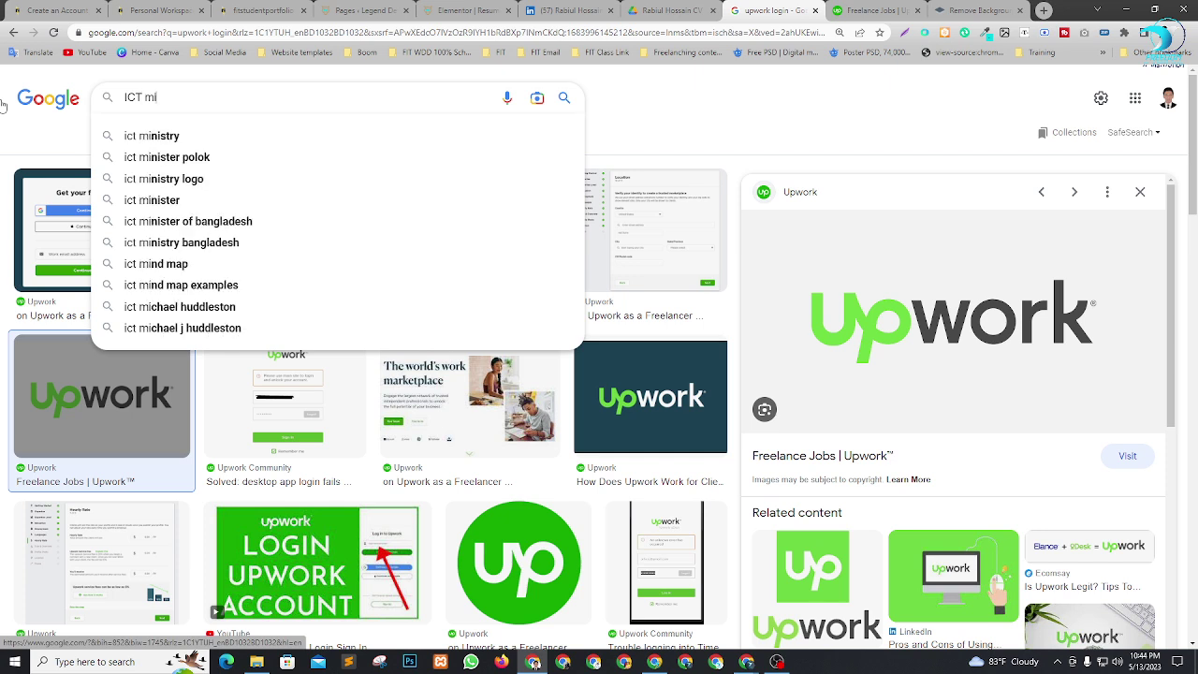
pyautogui.write('nistry')
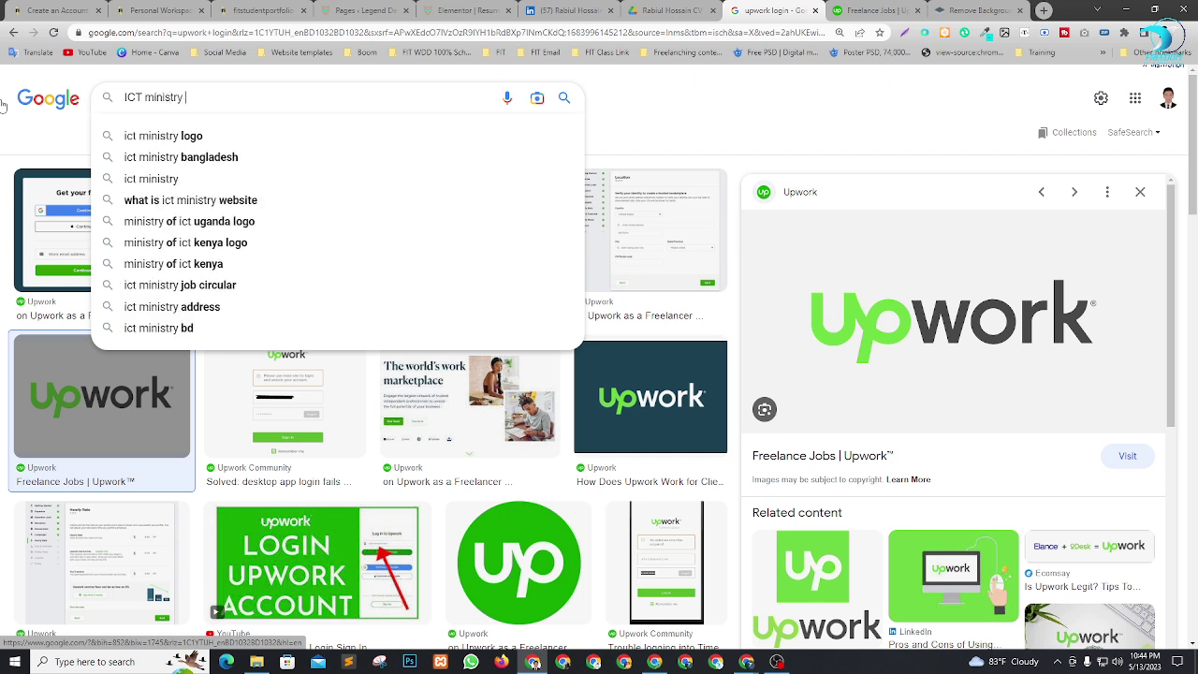
pyautogui.press('Down')
pyautogui.press('Return')
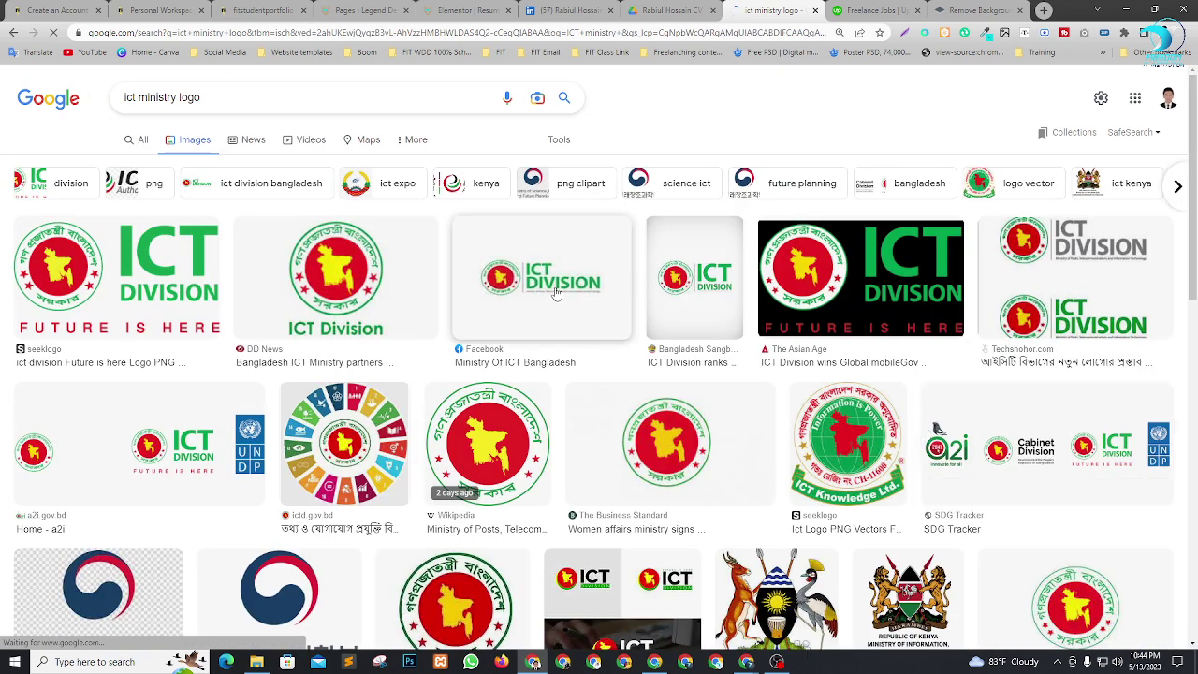
pyautogui.click(557, 295)
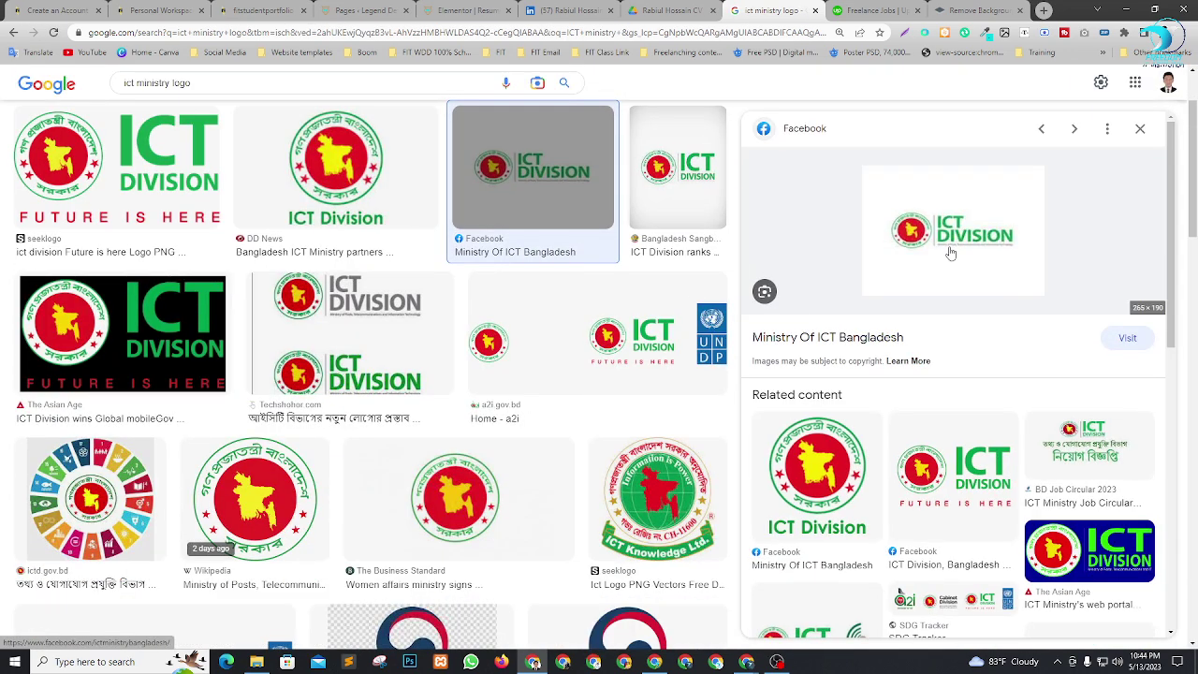
pyautogui.rightClick(953, 239)
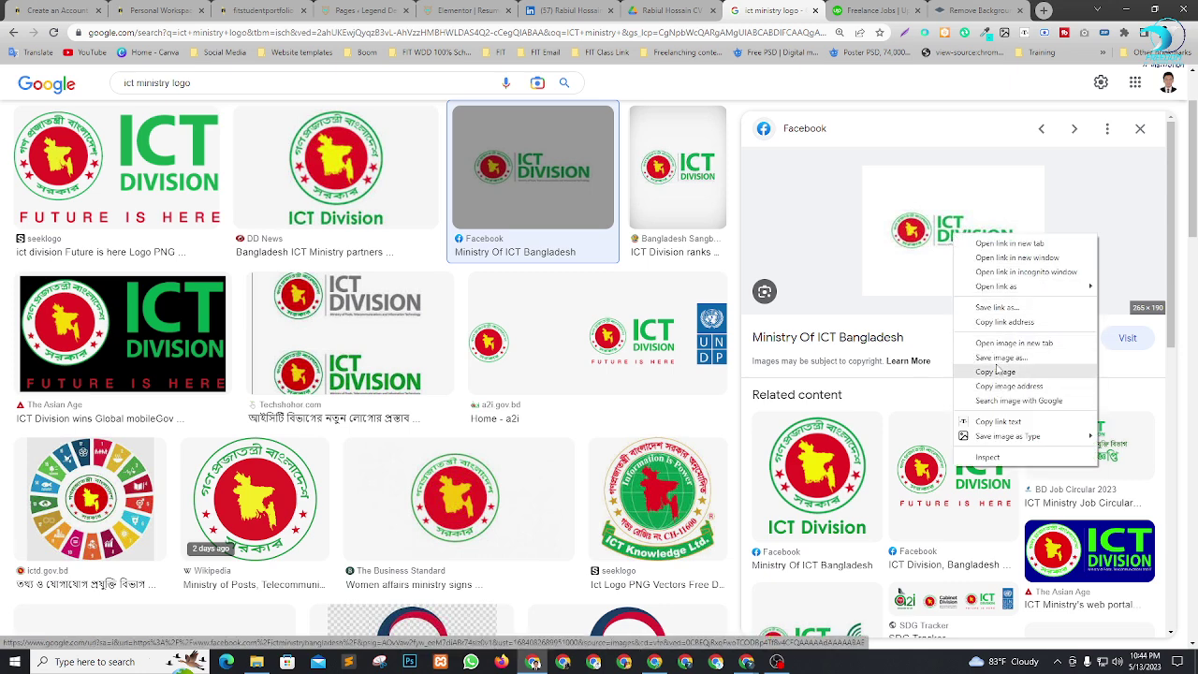
pyautogui.moveTo(1022, 438)
pyautogui.click(1159, 437)
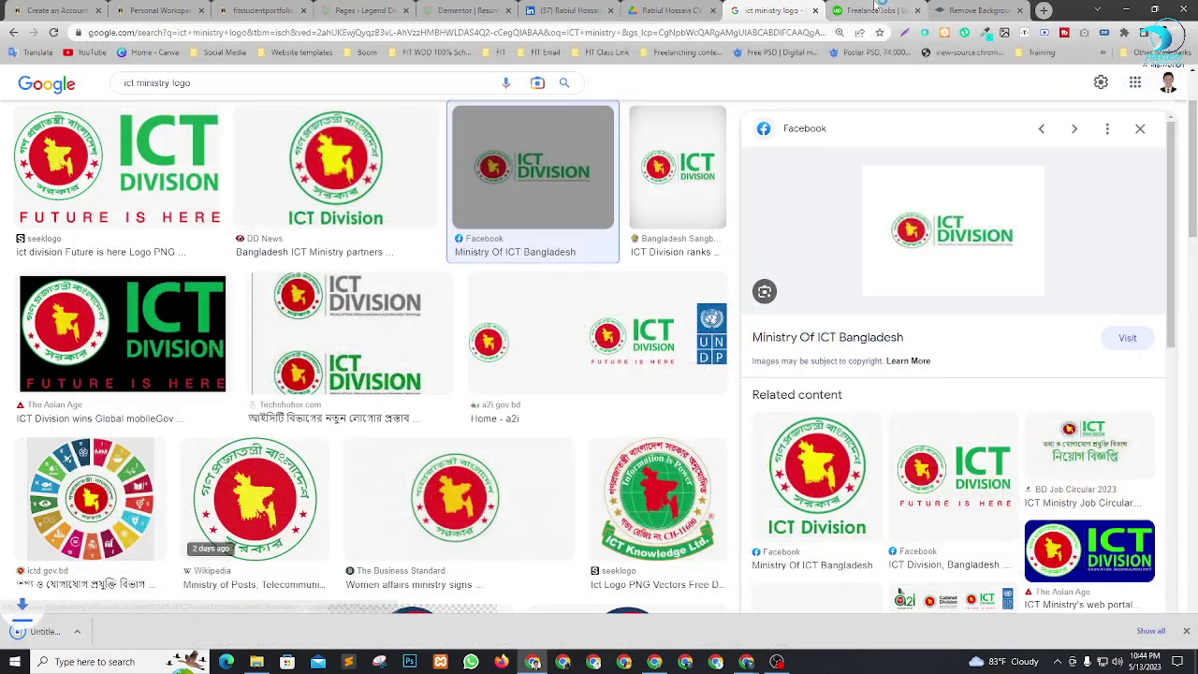
pyautogui.click(974, 10)
pyautogui.scroll(1, 681, 168)
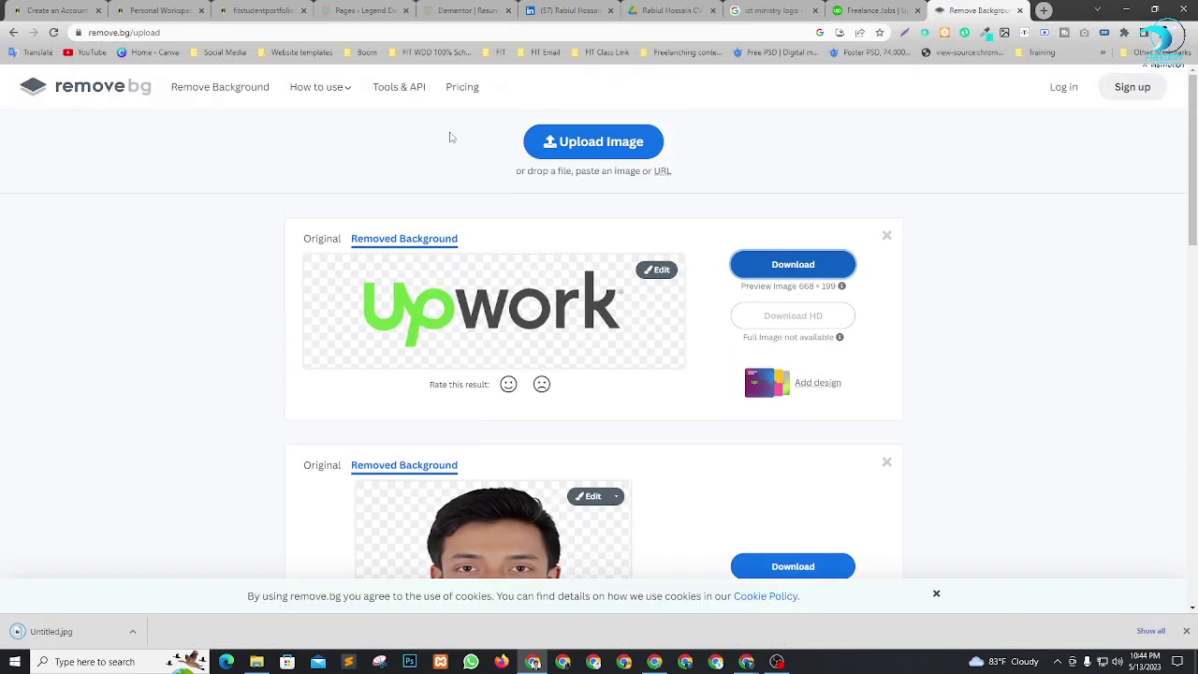
# Strip the background from the ICT Division logo (Untitled.jpg) in remove.bg and download the result.
pyautogui.click(599, 141)
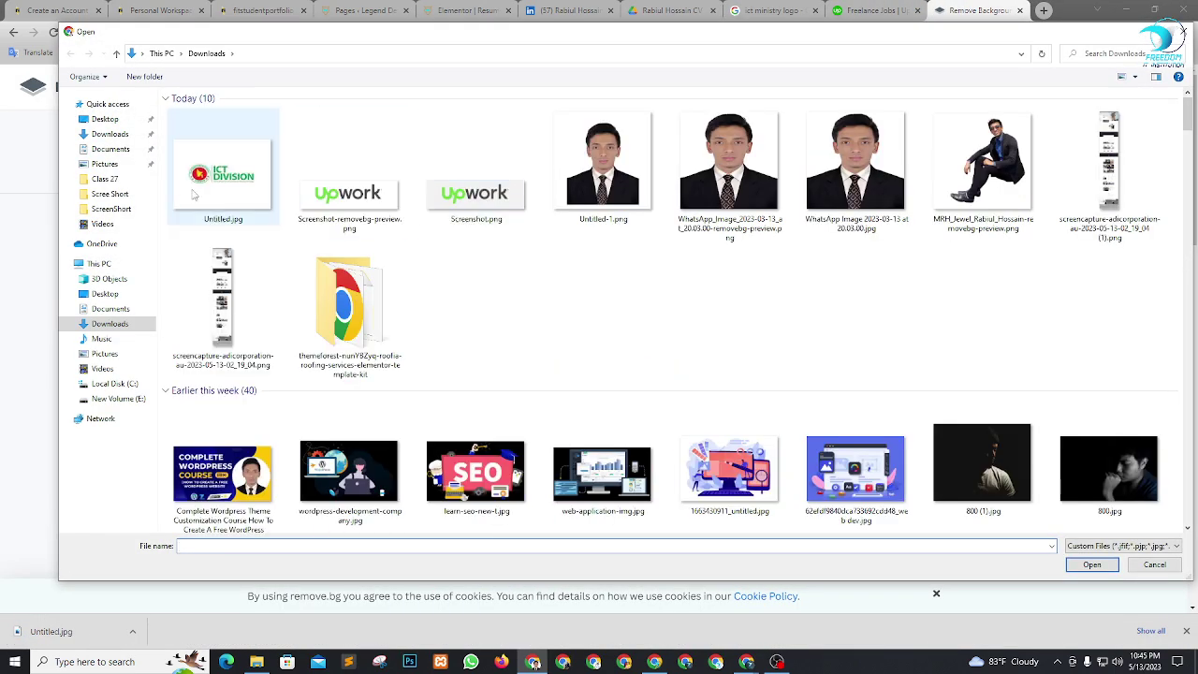
pyautogui.click(216, 193)
pyautogui.click(1095, 567)
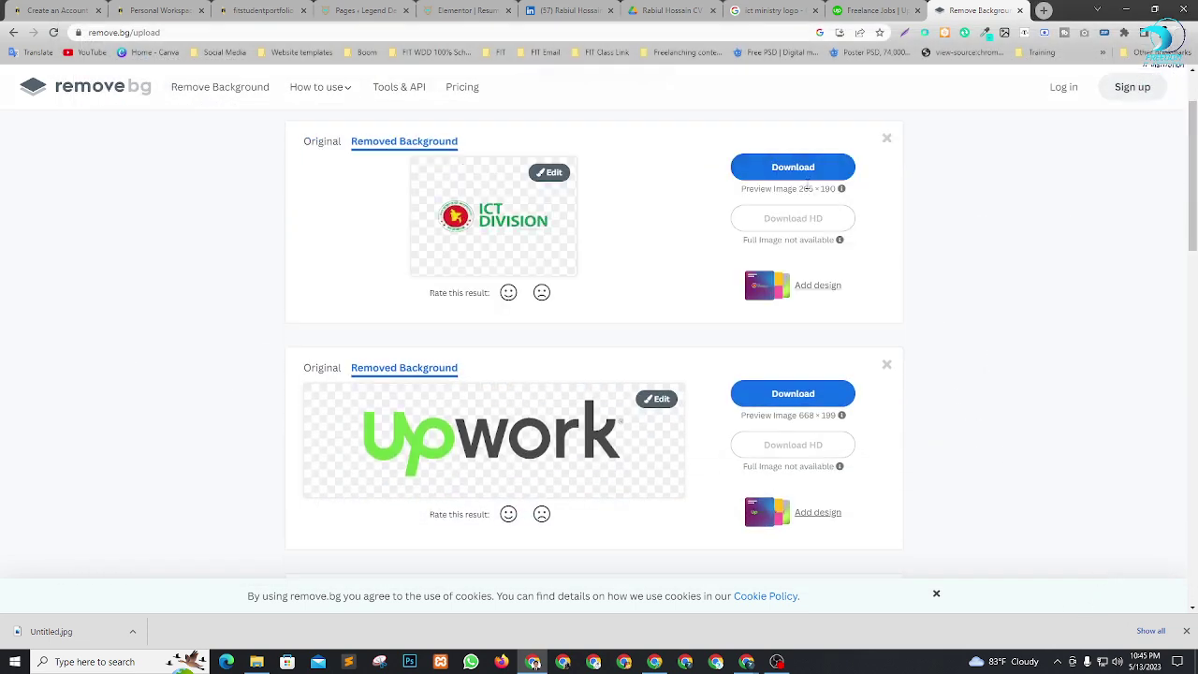
pyautogui.click(796, 174)
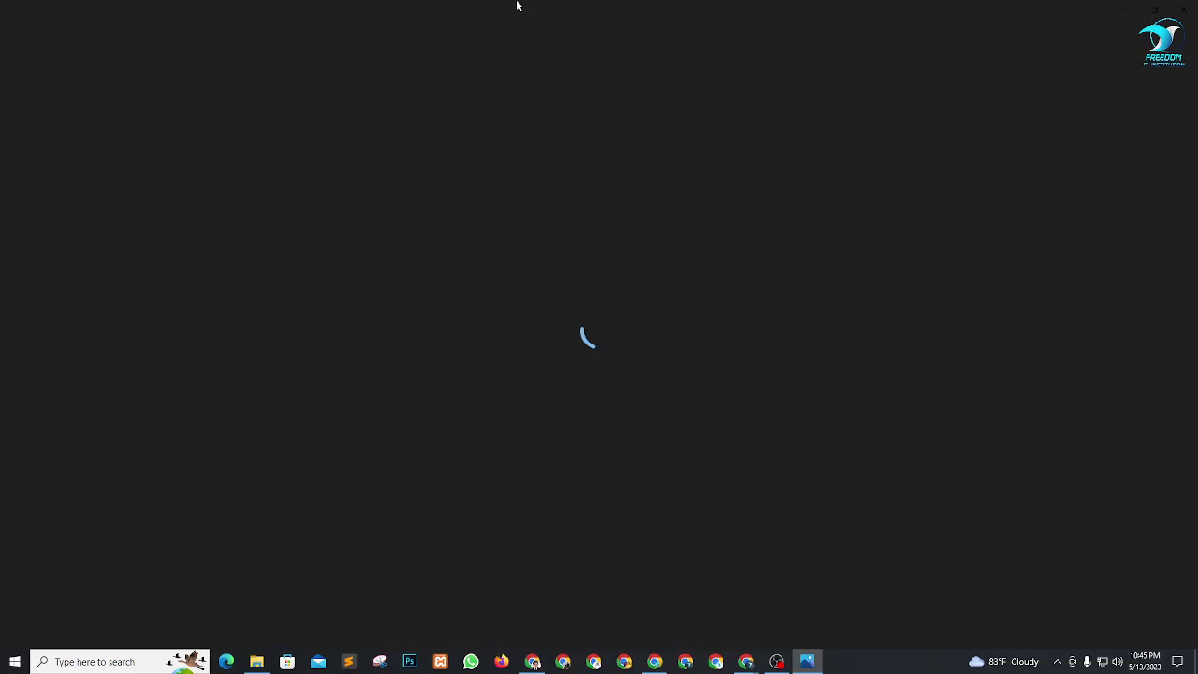
pyautogui.click(1184, 9)
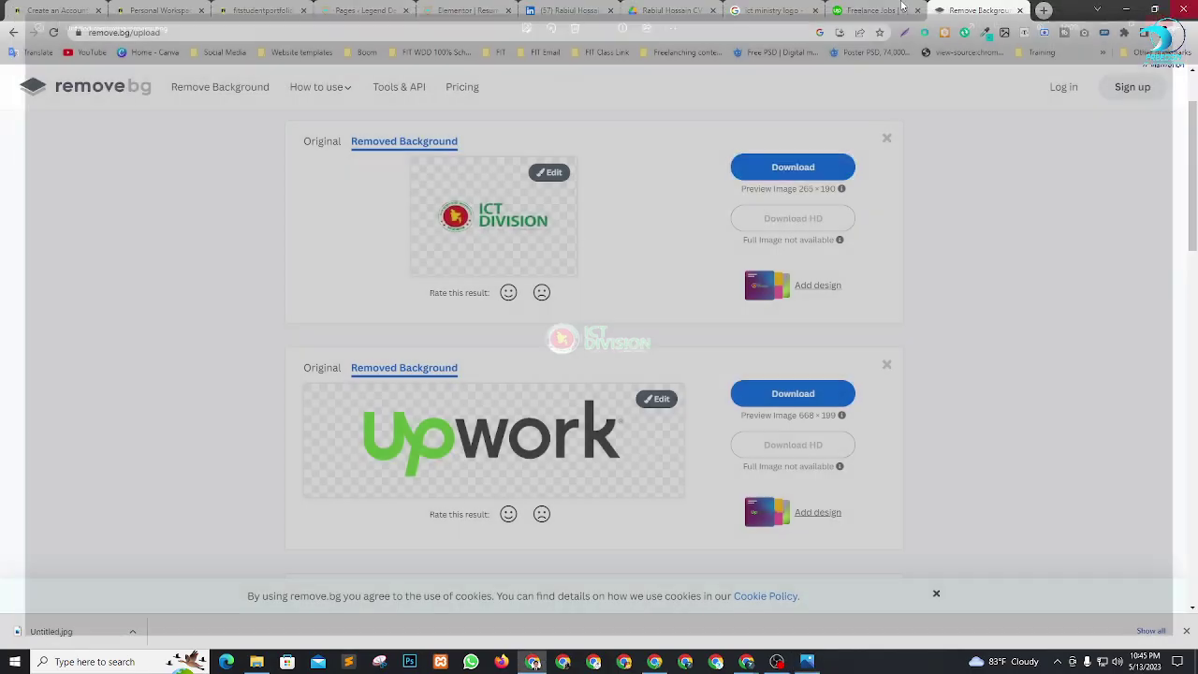
pyautogui.click(466, 9)
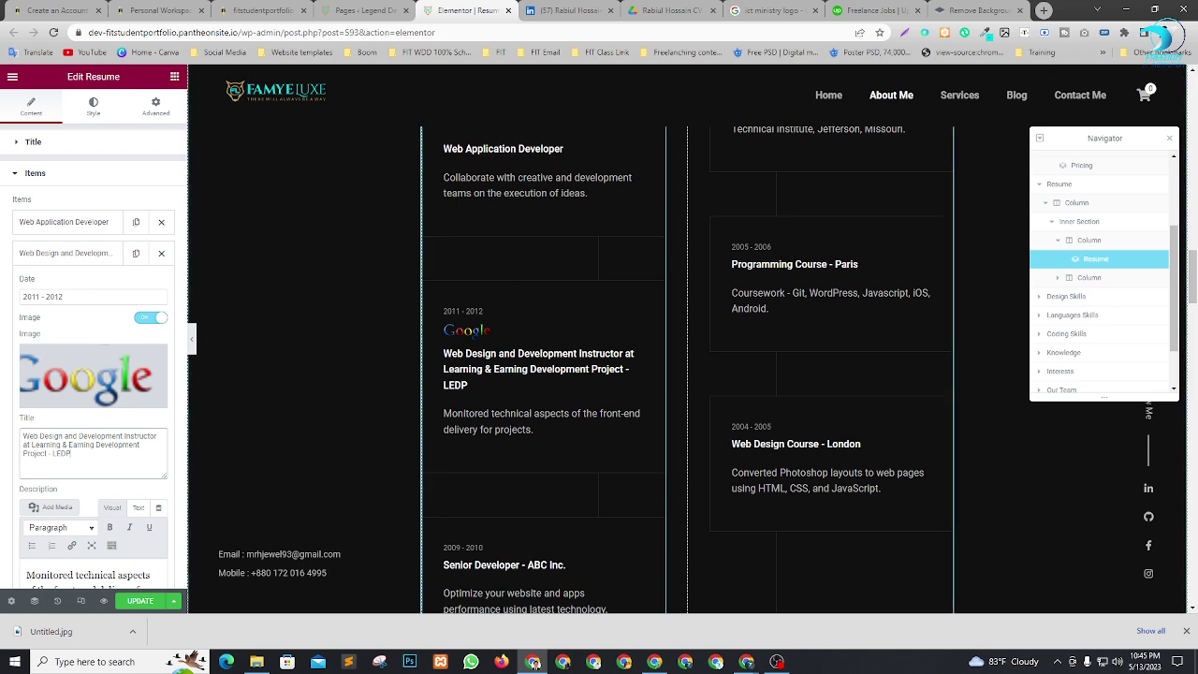
# Upload Untitled-removebg-preview.png and insert it as the LEDP instructor item's image.
pyautogui.click(91, 382)
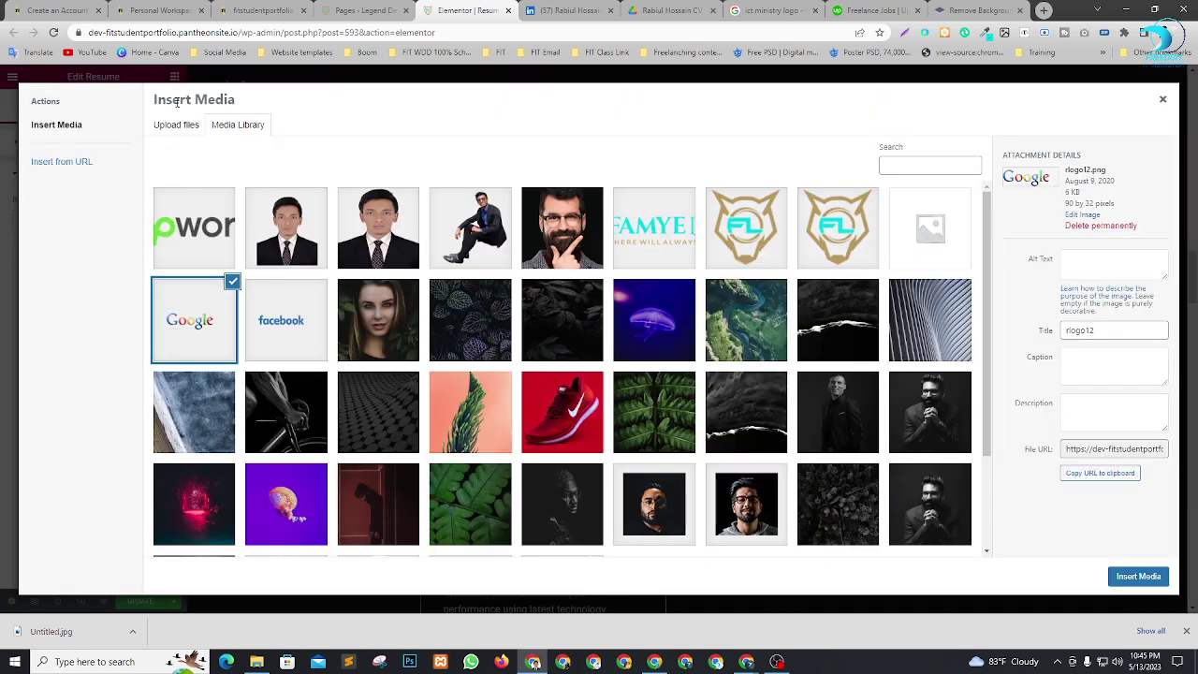
pyautogui.click(174, 123)
pyautogui.click(632, 330)
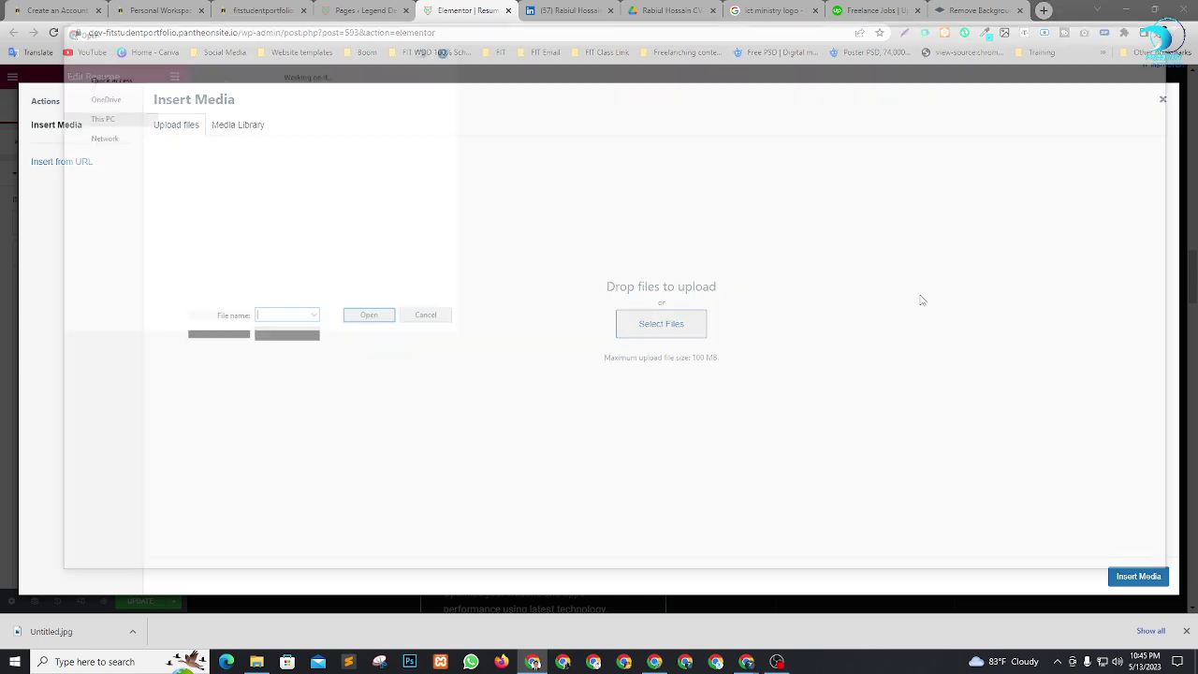
pyautogui.click(223, 173)
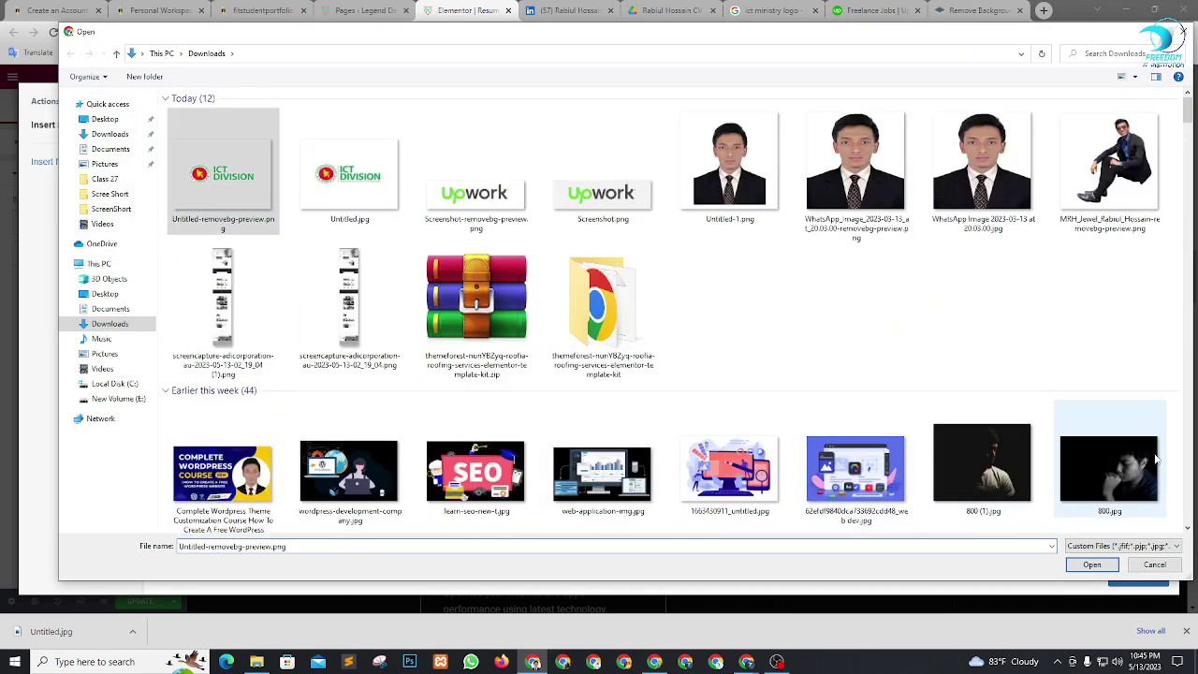
pyautogui.click(1094, 565)
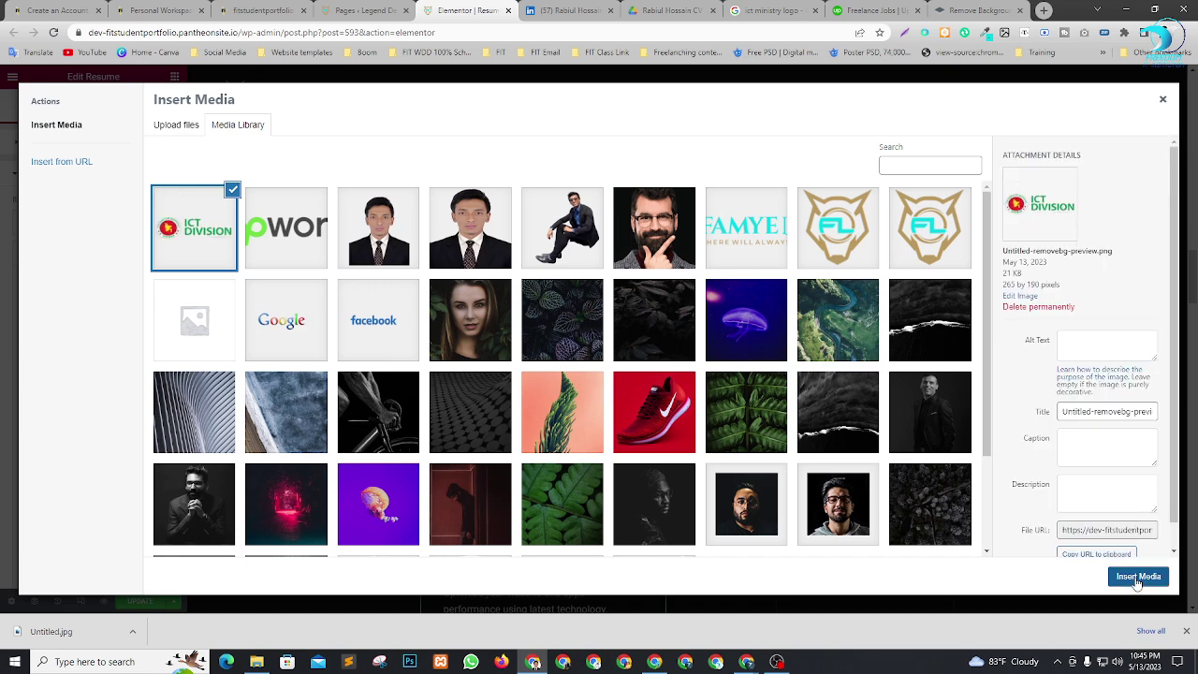
pyautogui.click(1138, 576)
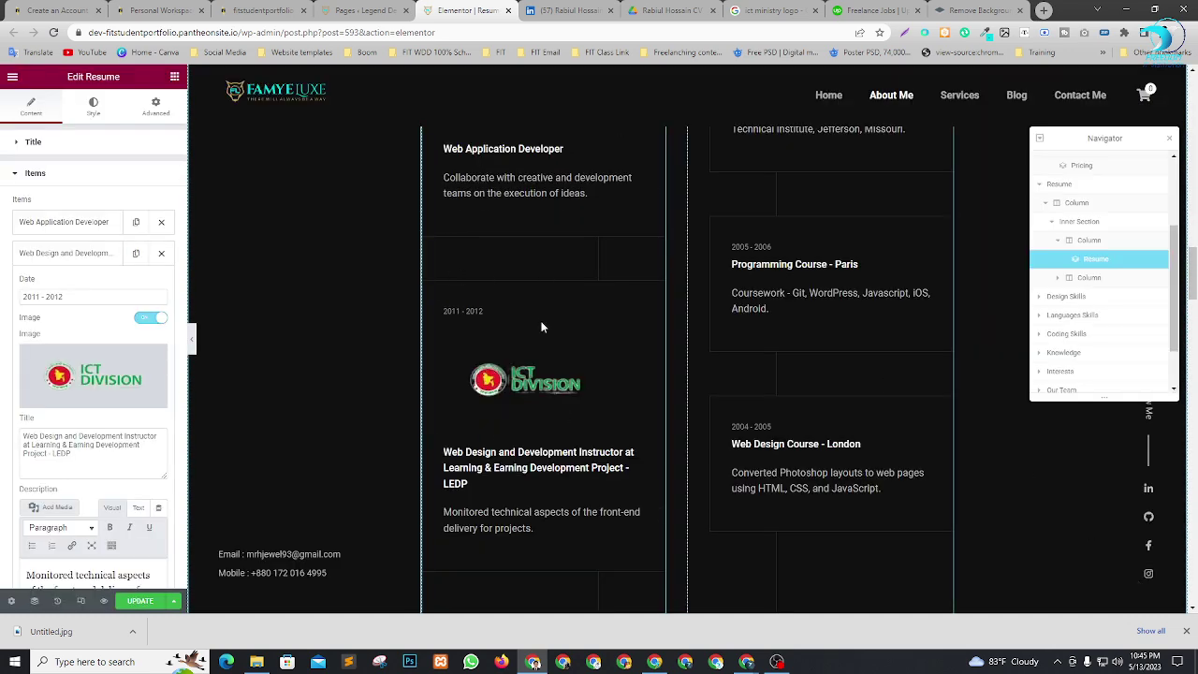
# Delete the Senior Developer - ABC Inc. experience entry.
pyautogui.scroll(2, 562, 260)
pyautogui.scroll(-4, 562, 260)
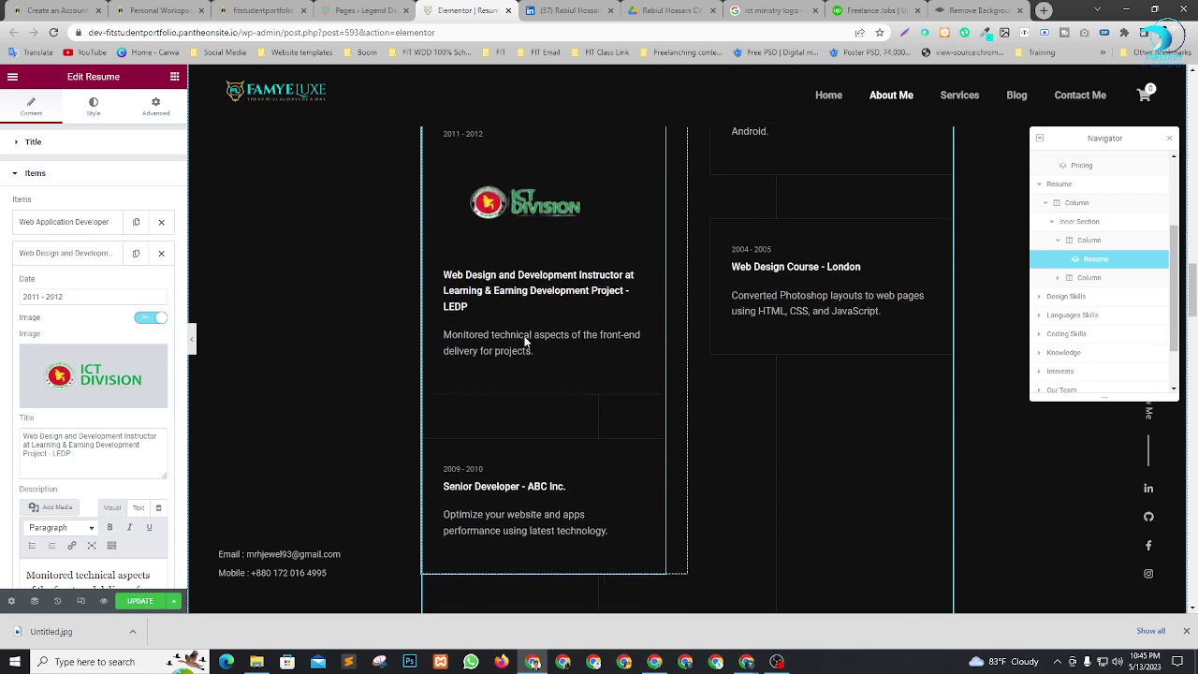
pyautogui.scroll(1, 511, 237)
pyautogui.scroll(-3, 524, 281)
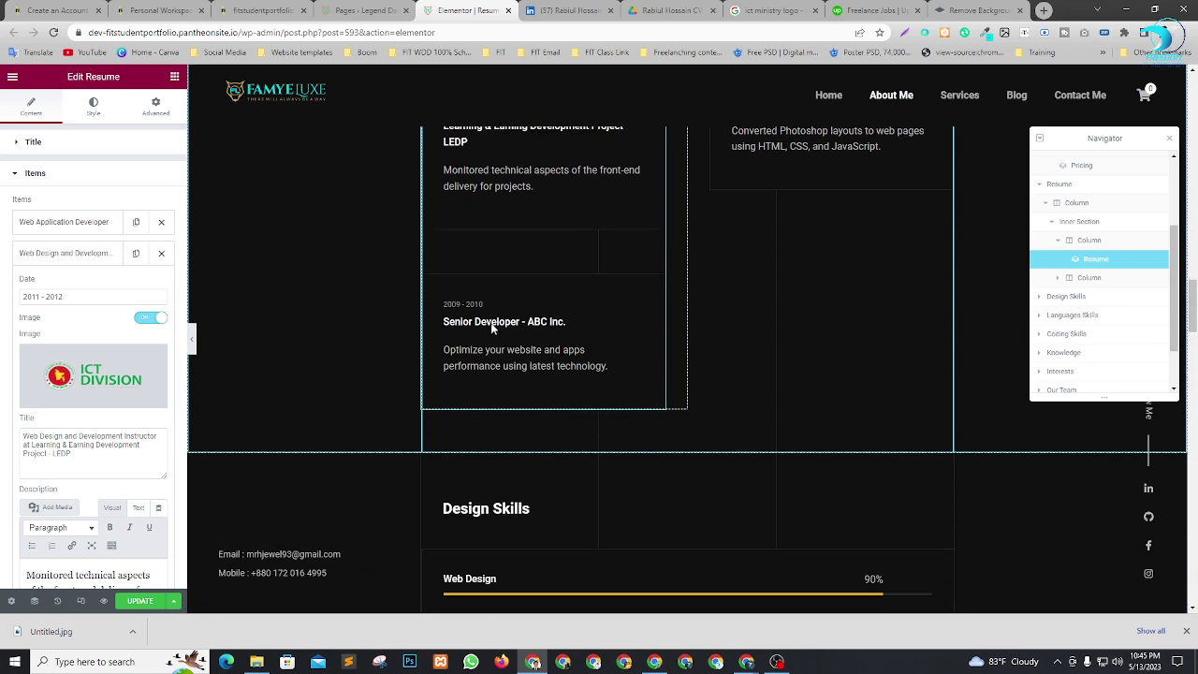
pyautogui.scroll(-2, 89, 407)
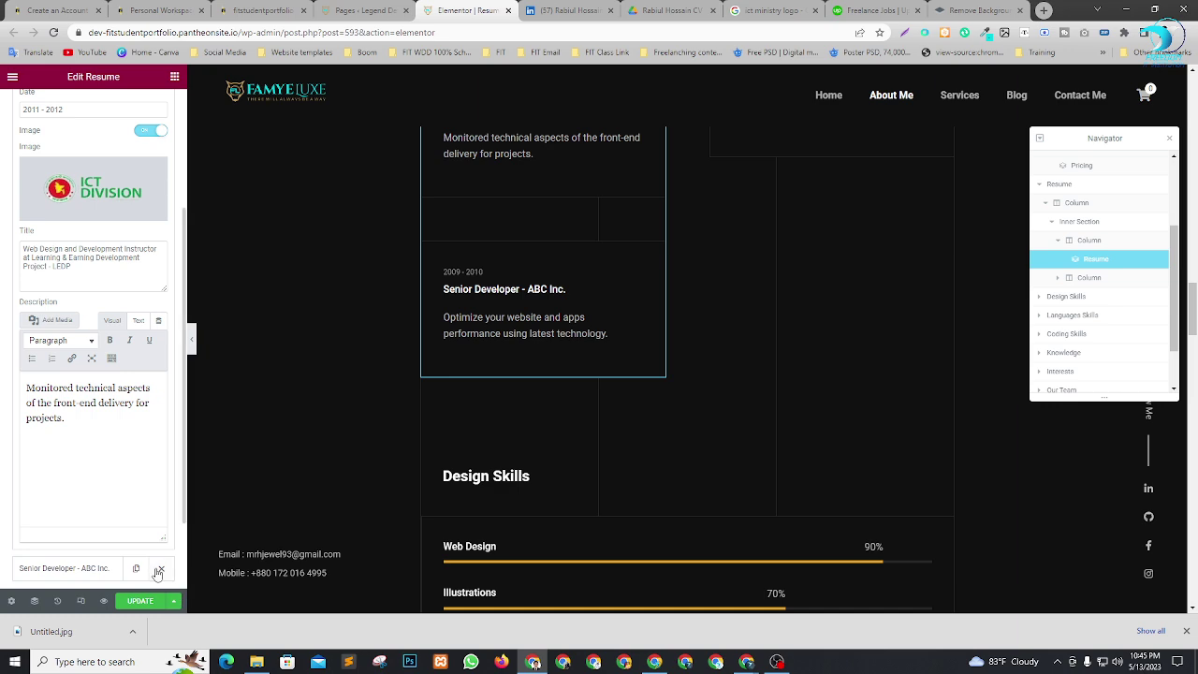
pyautogui.click(161, 568)
pyautogui.scroll(10, 605, 403)
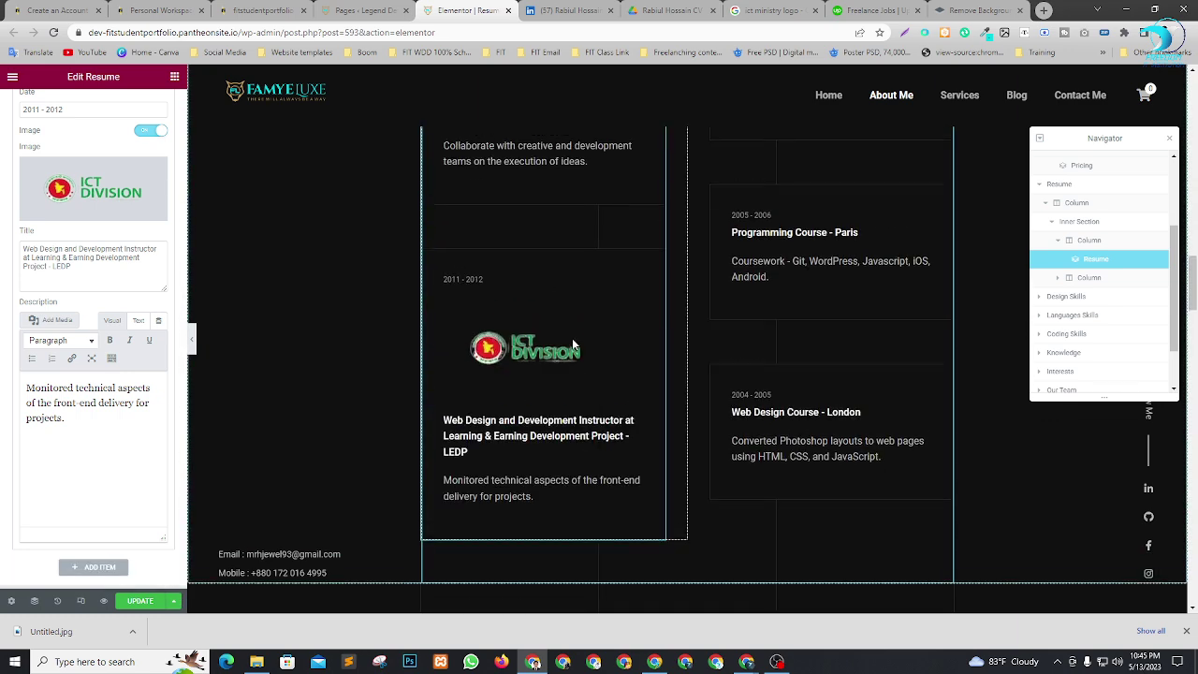
pyautogui.scroll(-1, 688, 369)
pyautogui.scroll(2, 786, 281)
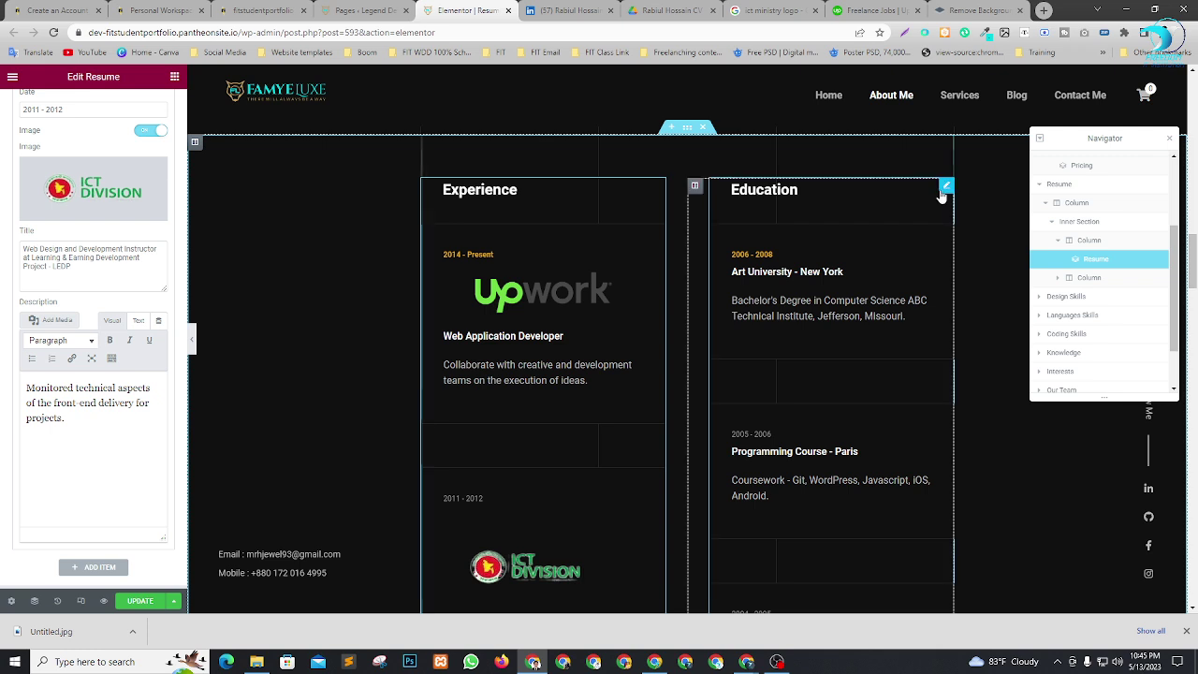
pyautogui.click(1079, 279)
# Open the Art University - New York item in the second column's Education resume widget.
pyautogui.click(1060, 279)
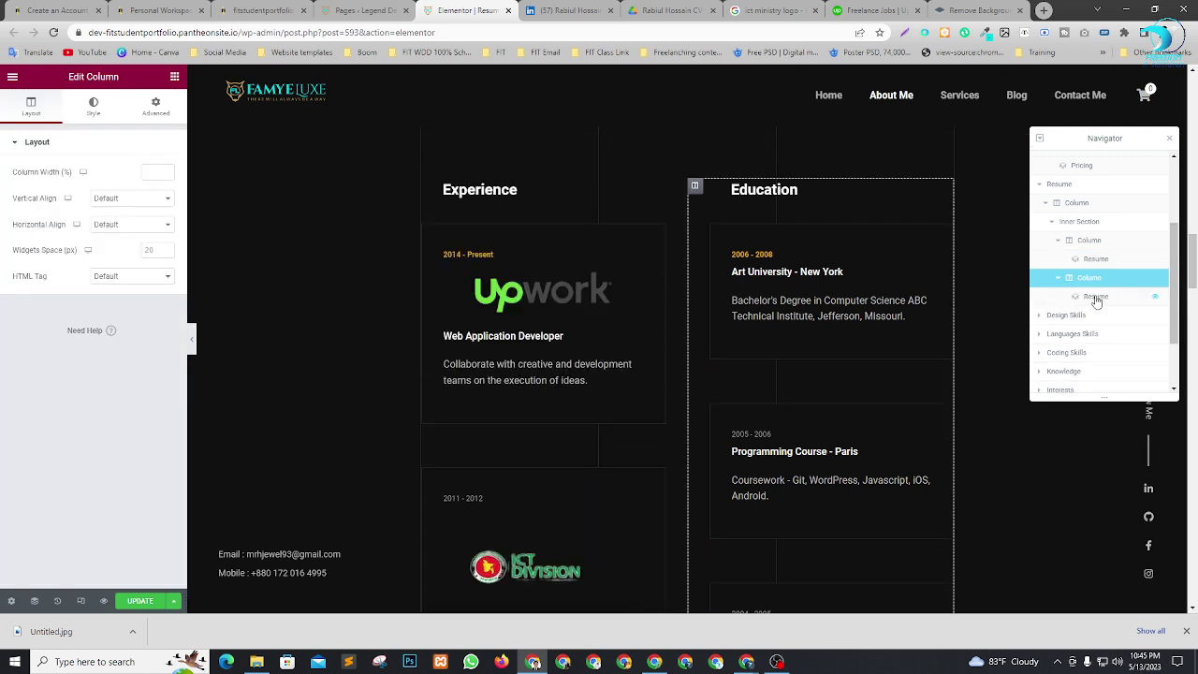
pyautogui.click(1096, 298)
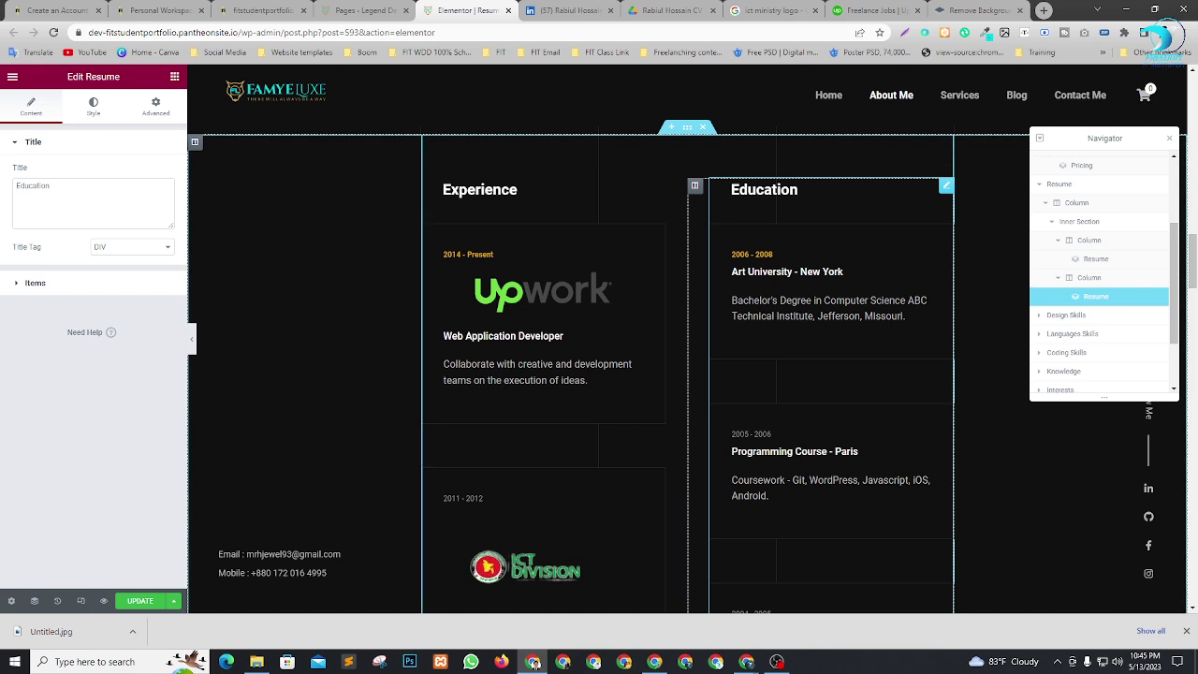
pyautogui.click(28, 283)
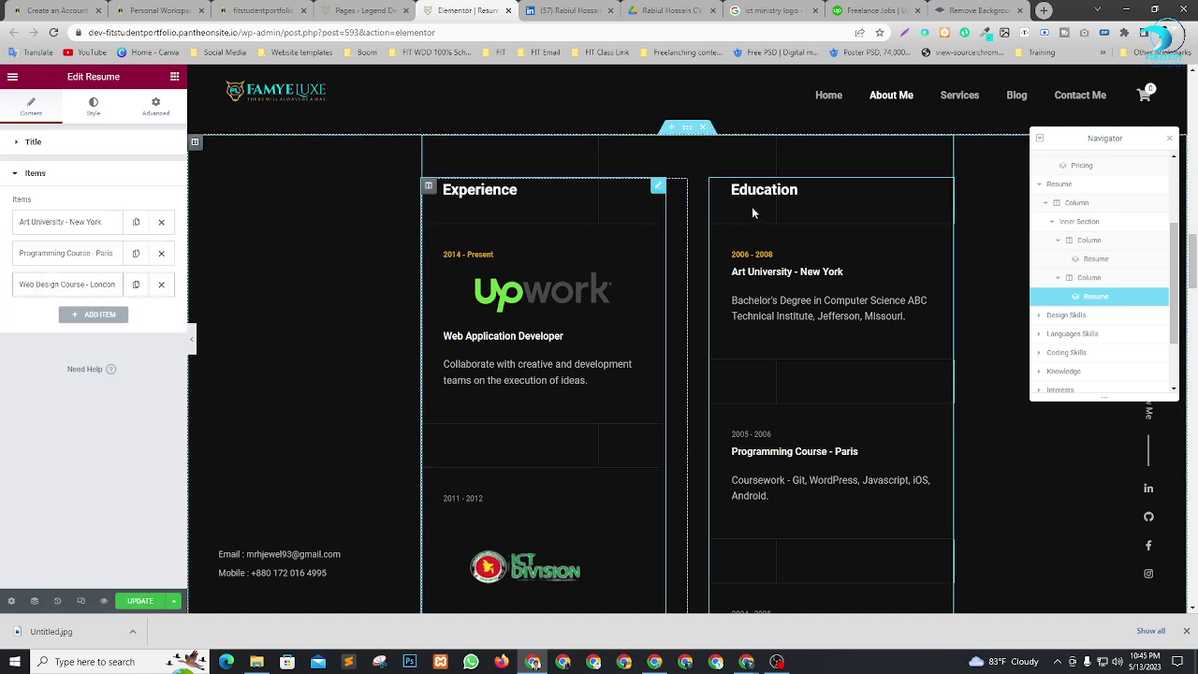
pyautogui.click(63, 223)
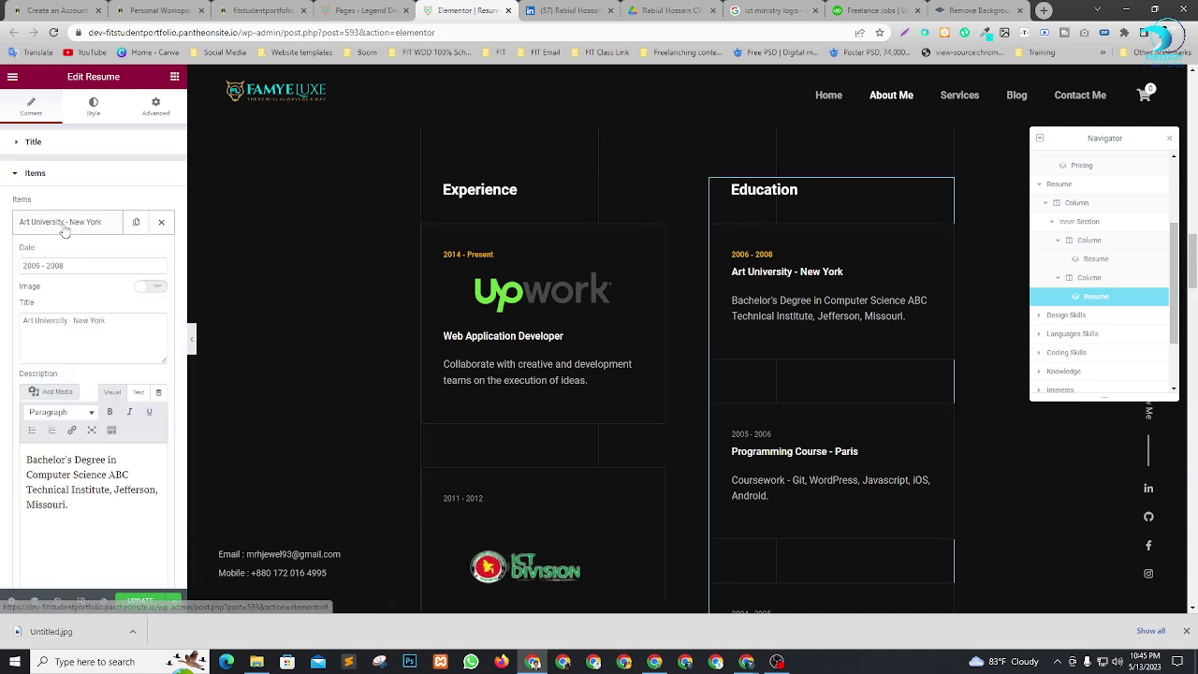
pyautogui.click(539, 10)
pyautogui.scroll(-3, 524, 315)
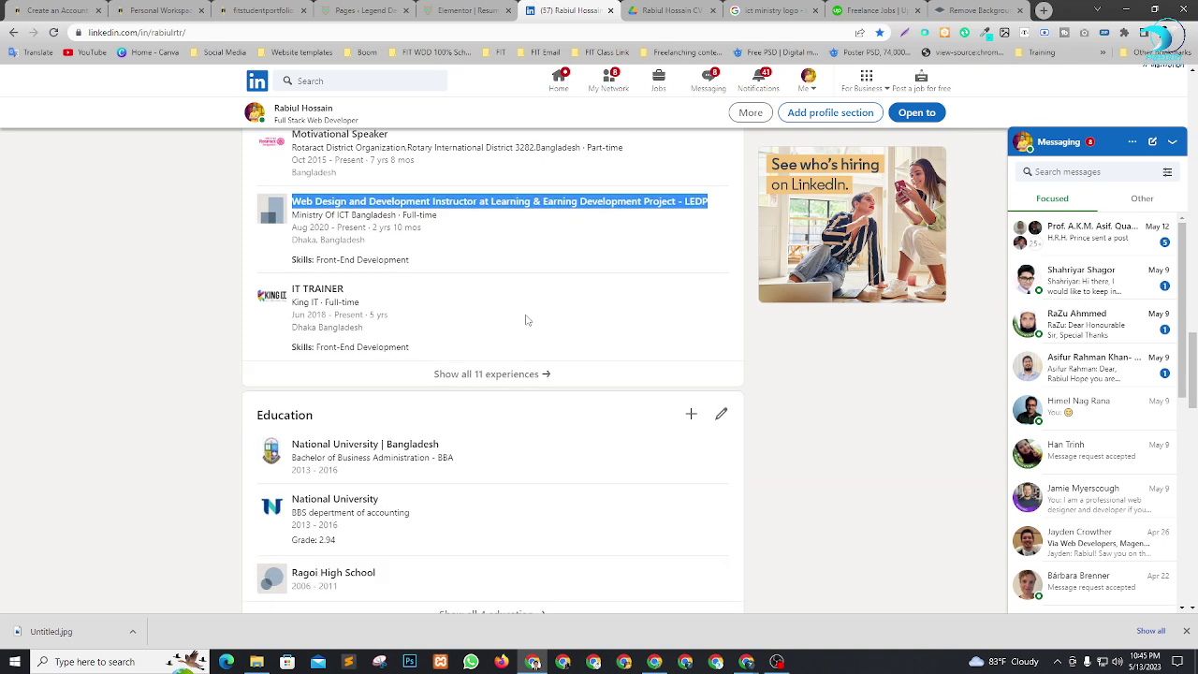
# Copy the name 'National University | Bangladesh' from its LinkedIn page.
pyautogui.moveTo(475, 329); pyautogui.dragTo(307, 329)
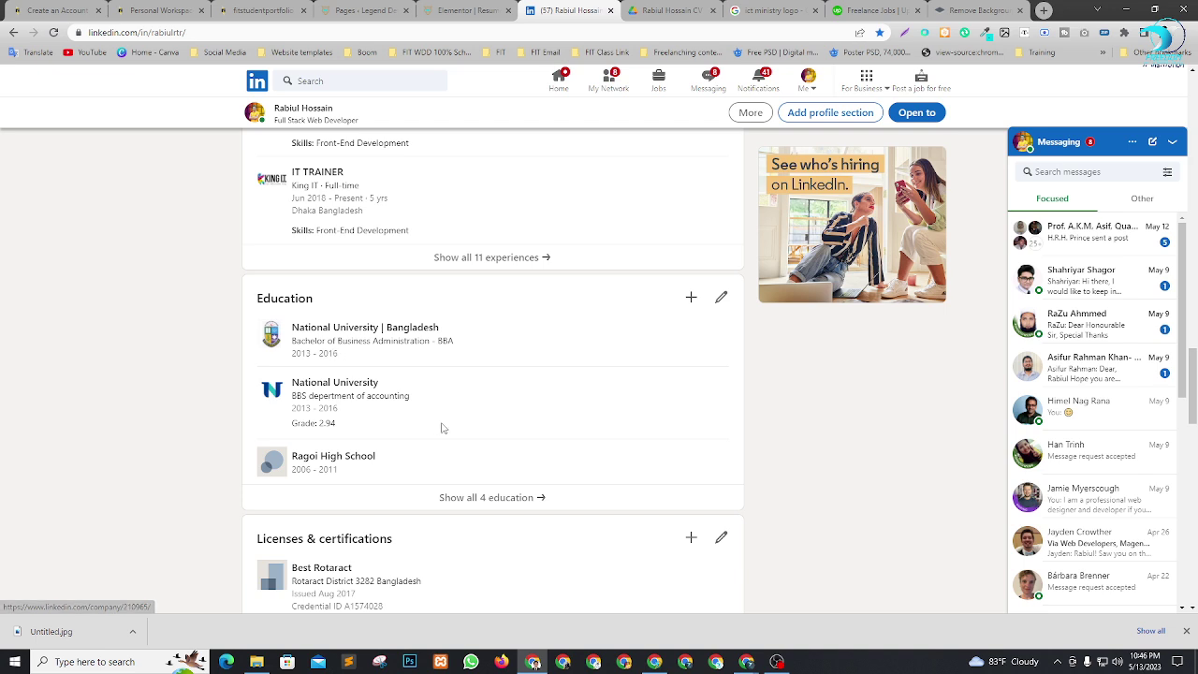
pyautogui.moveTo(294, 330); pyautogui.dragTo(352, 332)
pyautogui.click(356, 329)
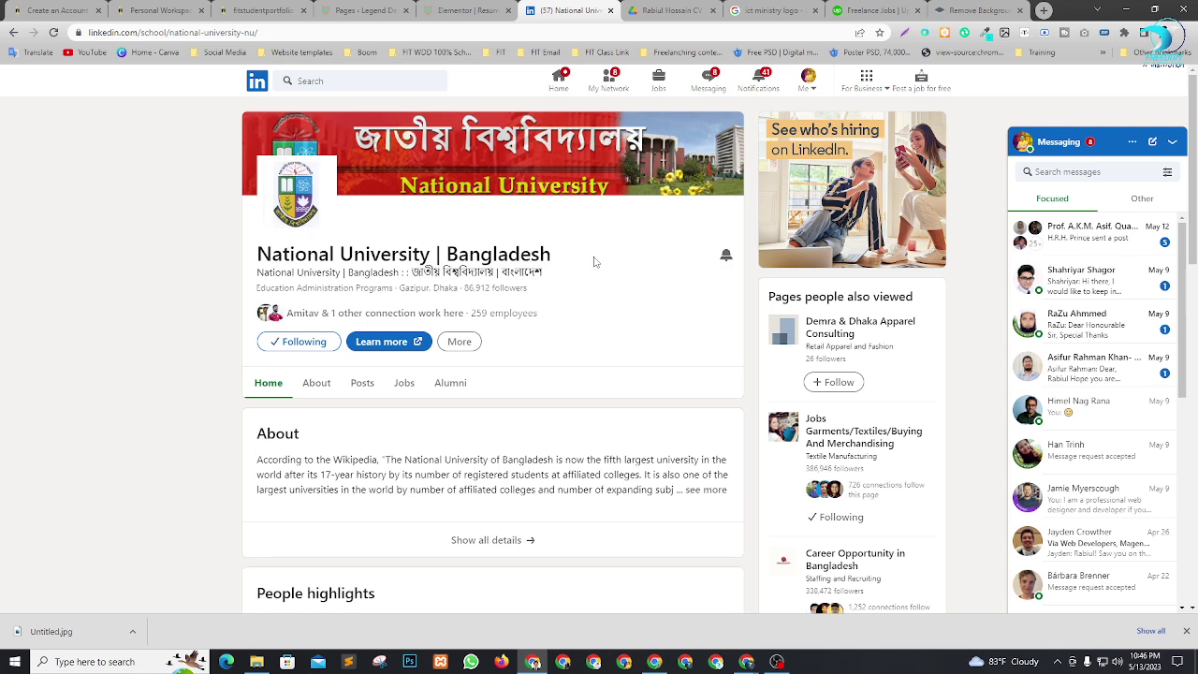
pyautogui.moveTo(593, 262); pyautogui.dragTo(256, 260)
pyautogui.hotkey('ctrl', 'c')
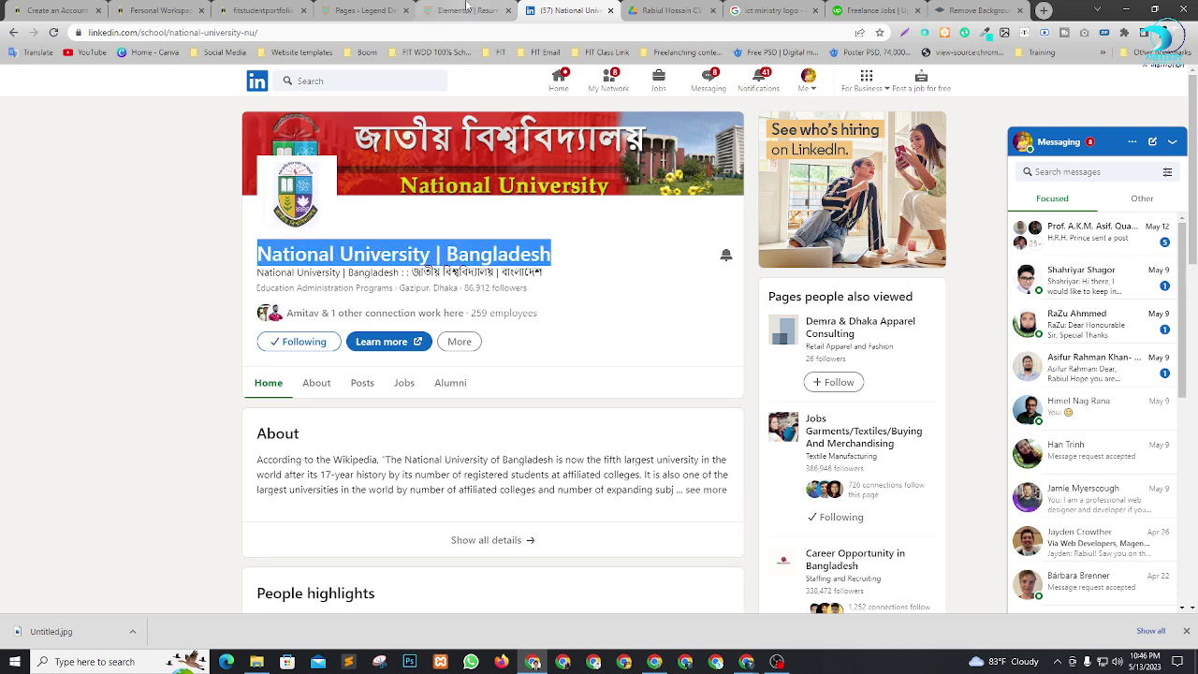
pyautogui.click(463, 11)
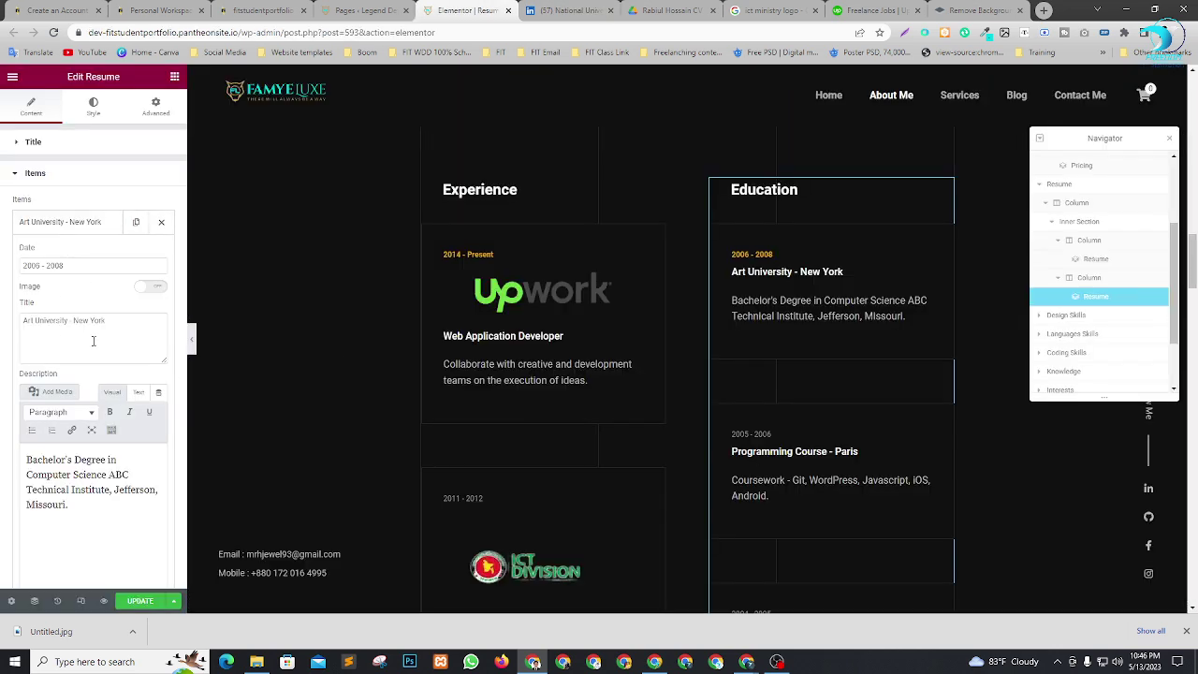
# Retitle the first Education entry 'National University | Bangladesh', date it 2013 - 20017, and update.
pyautogui.moveTo(92, 341); pyautogui.dragTo(2, 323)
pyautogui.hotkey('ctrl', 'v')
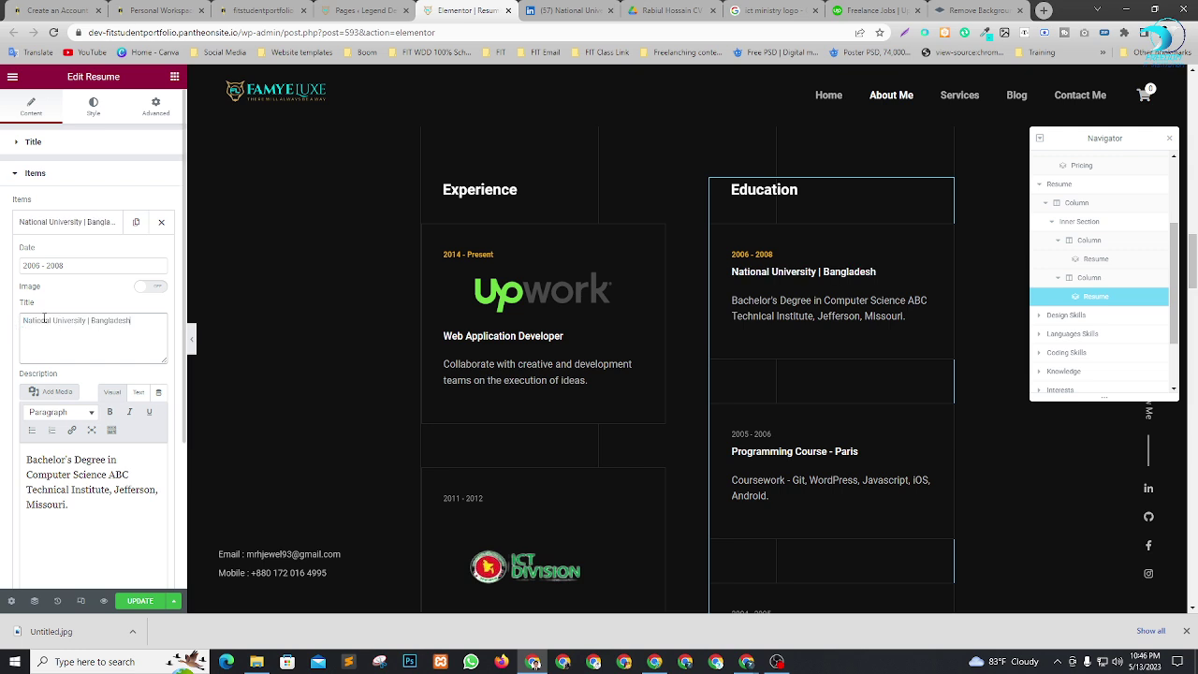
pyautogui.click(38, 266)
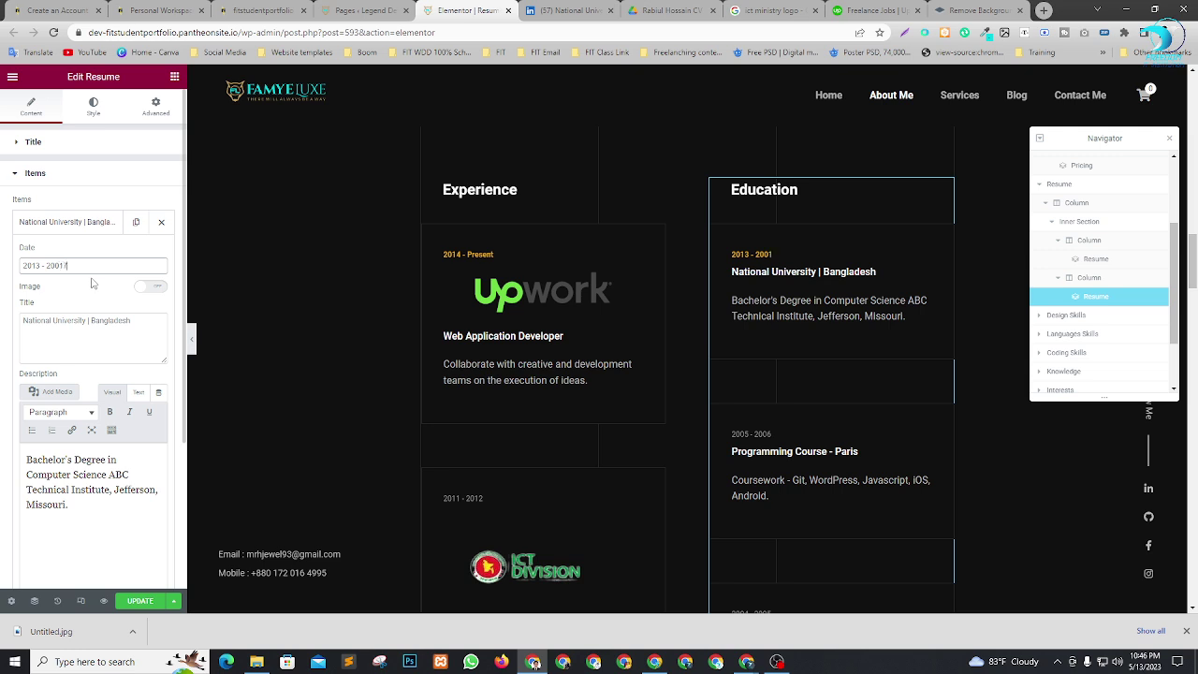
pyautogui.click(148, 601)
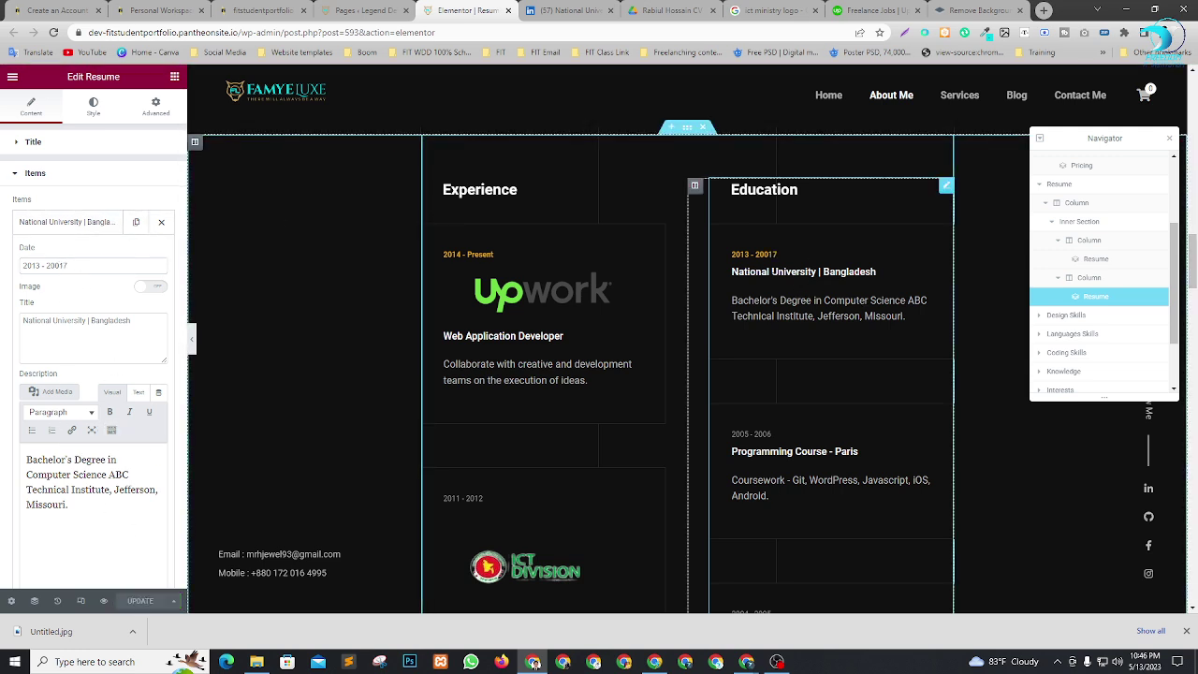
pyautogui.scroll(-2, 793, 277)
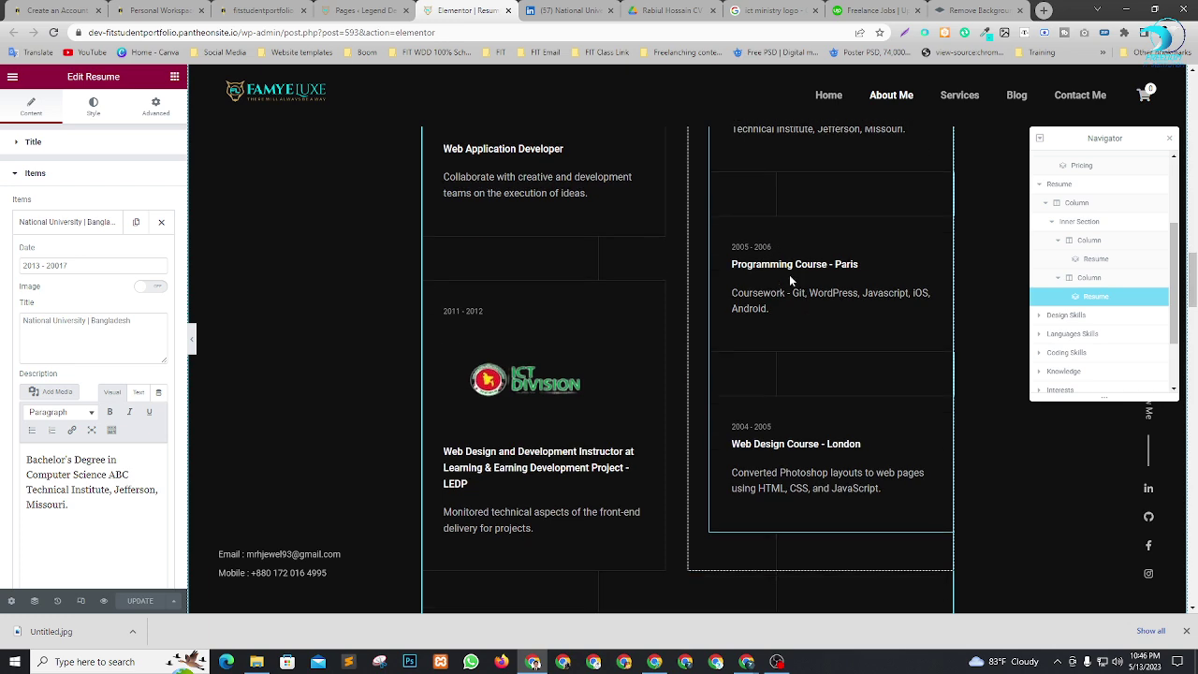
pyautogui.scroll(-1, 796, 267)
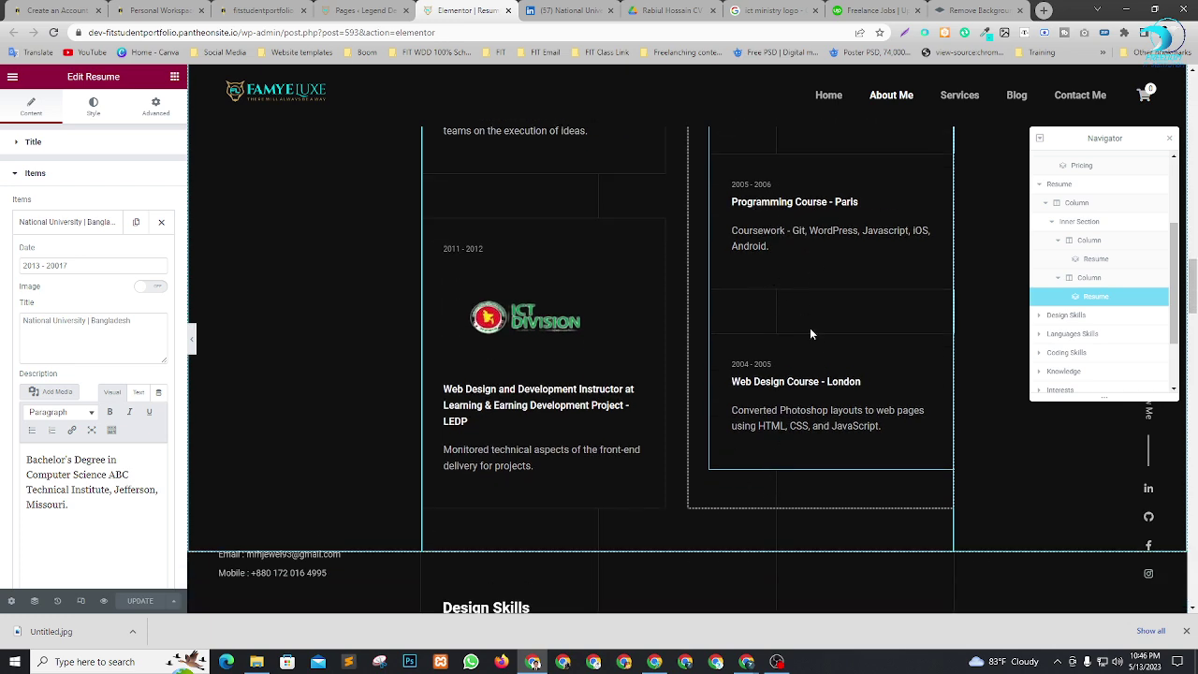
pyautogui.scroll(-2, 811, 333)
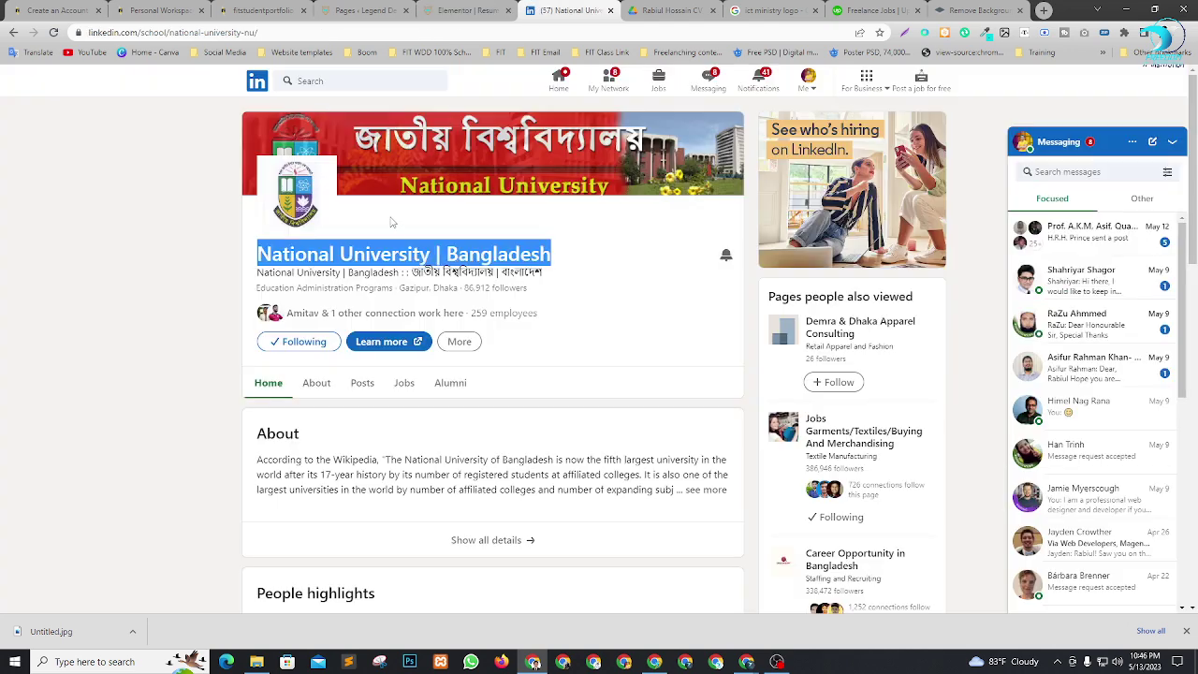
# Look over the LinkedIn profile's full experience list, then go back to the Elementor editor.
pyautogui.click(14, 33)
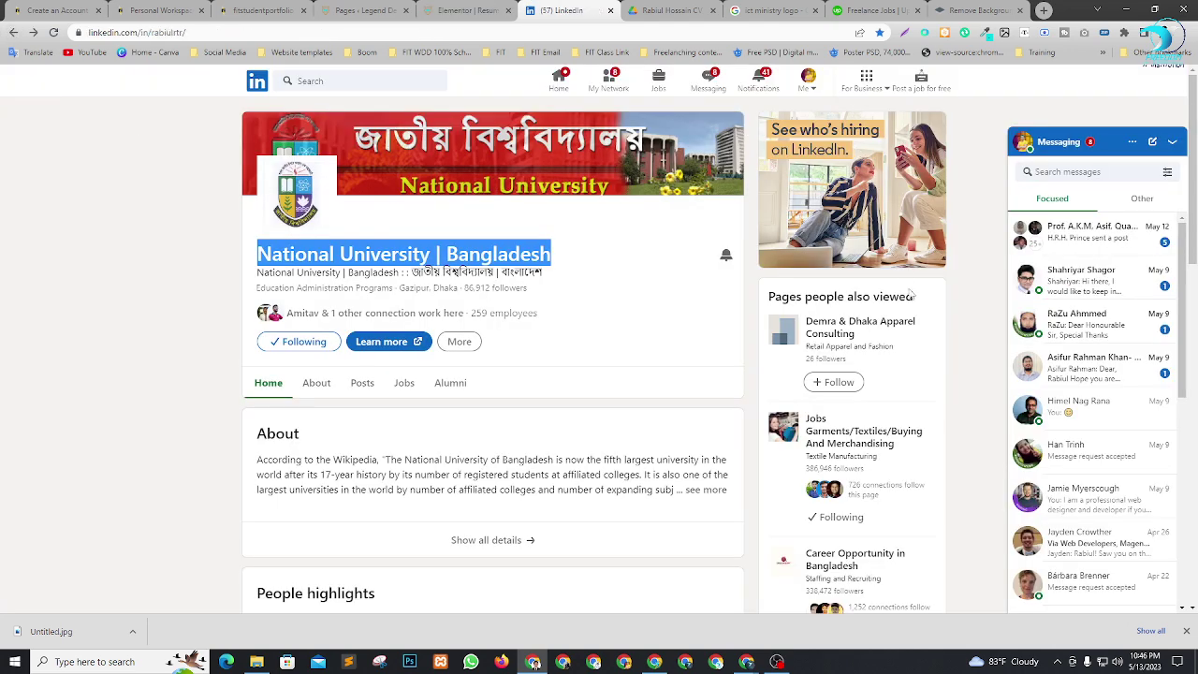
pyautogui.scroll(2, 487, 299)
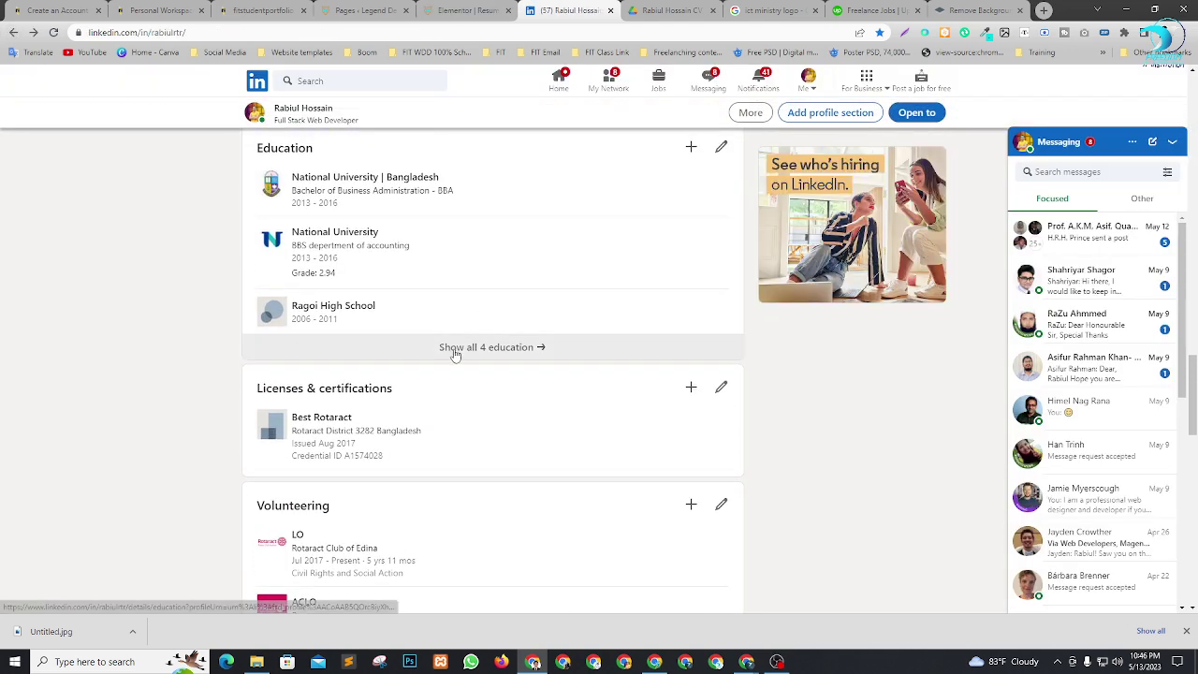
pyautogui.scroll(3, 508, 399)
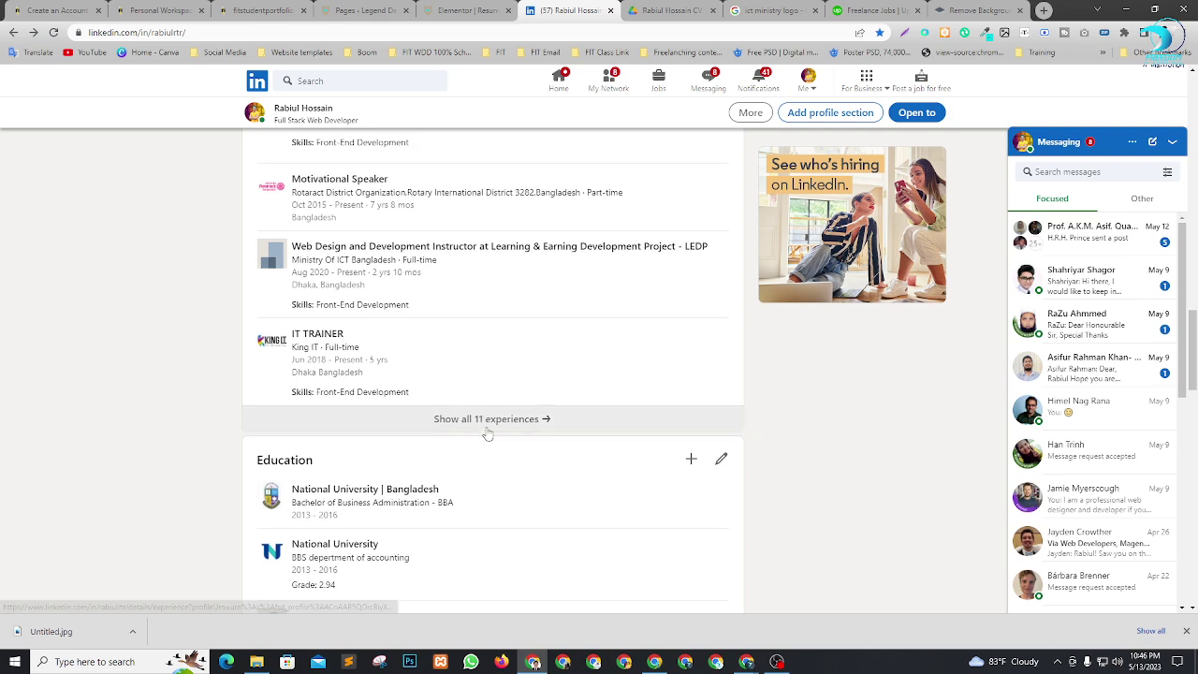
pyautogui.click(491, 418)
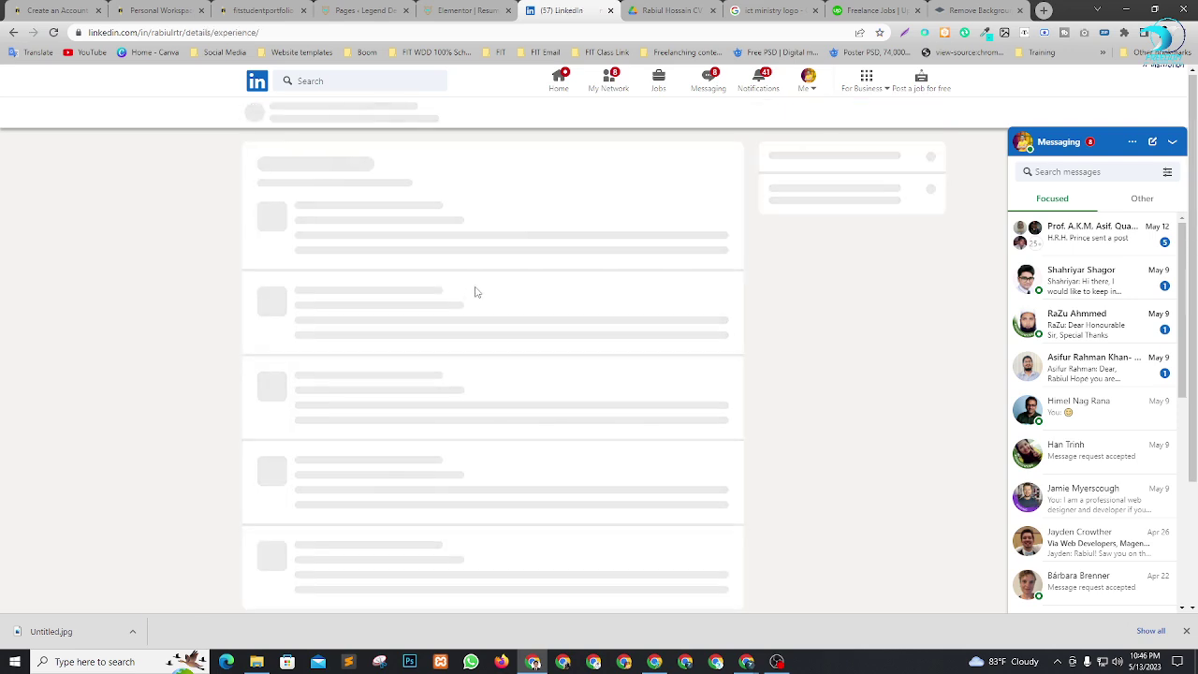
pyautogui.scroll(-7, 484, 344)
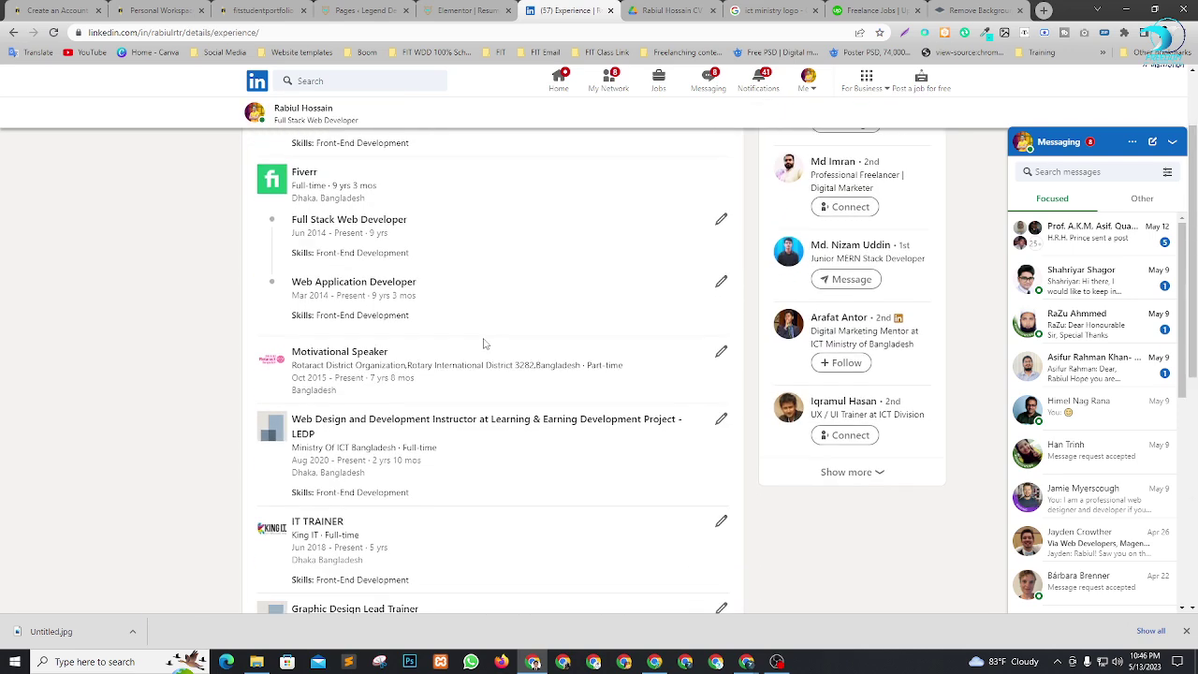
pyautogui.scroll(10, 548, 367)
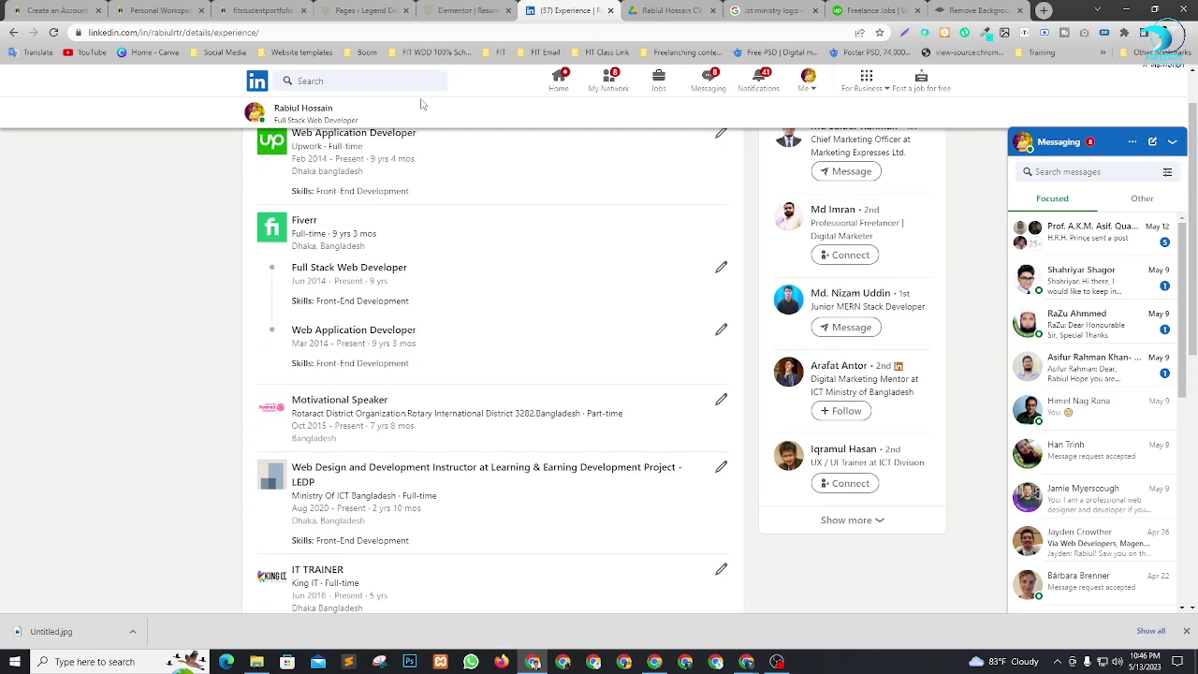
pyautogui.click(559, 79)
pyautogui.hotkey('ctrl', 'shift', 'Tab')
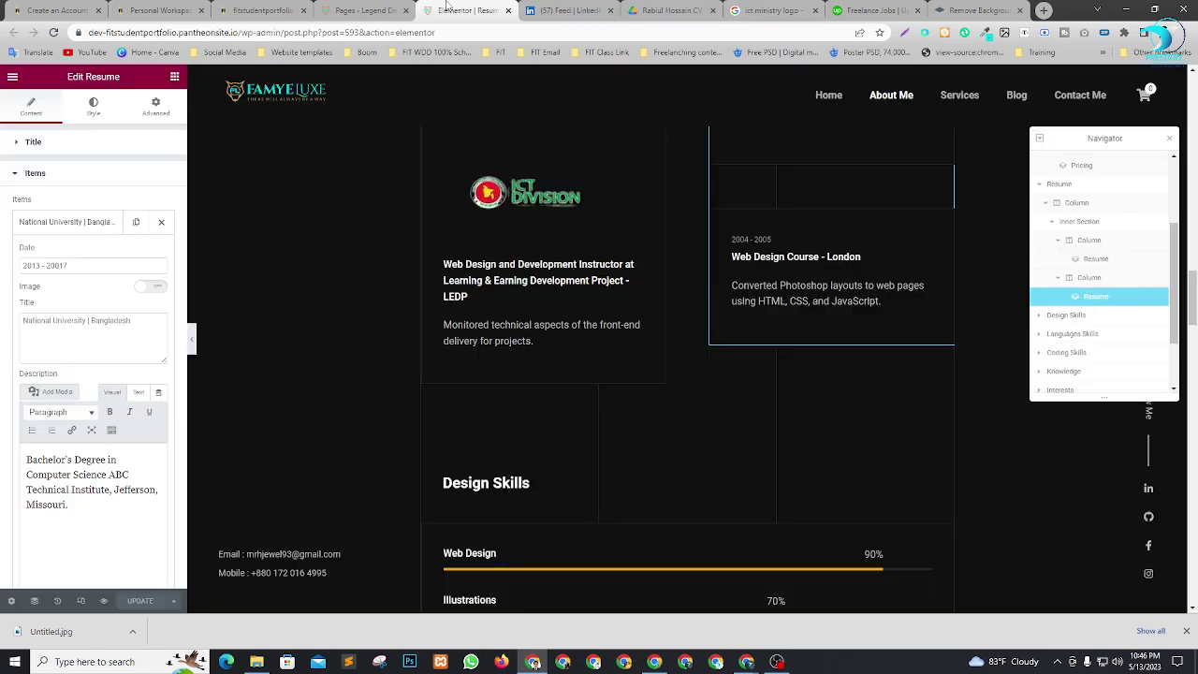
# Select the Skills widget in the Design Skills column and list its items: Web Design, Illustrations, Photoshop, Graphic Design.
pyautogui.scroll(-4, 609, 340)
pyautogui.scroll(2, 862, 352)
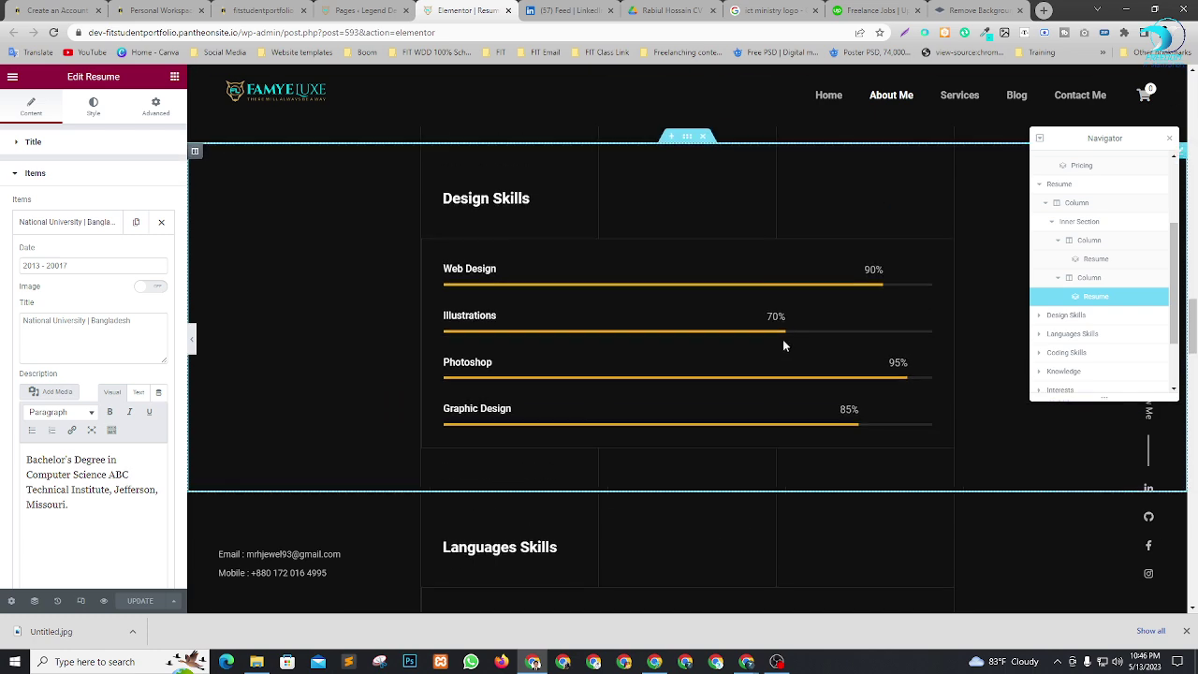
pyautogui.scroll(2, 937, 392)
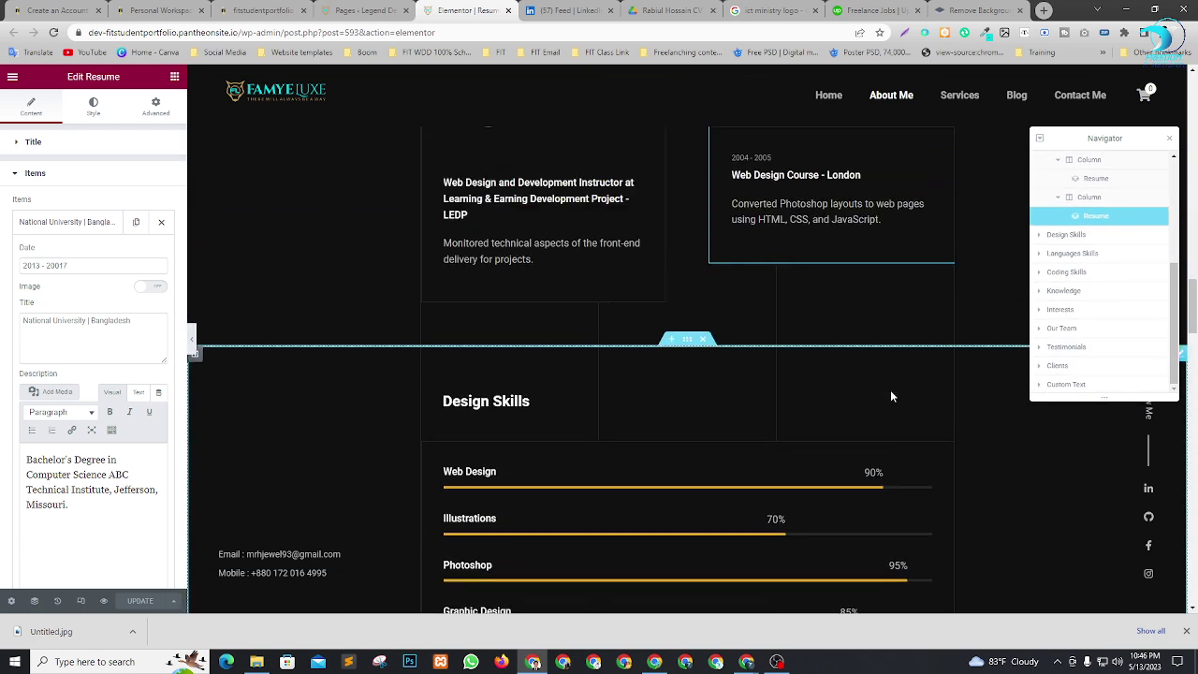
pyautogui.click(1064, 238)
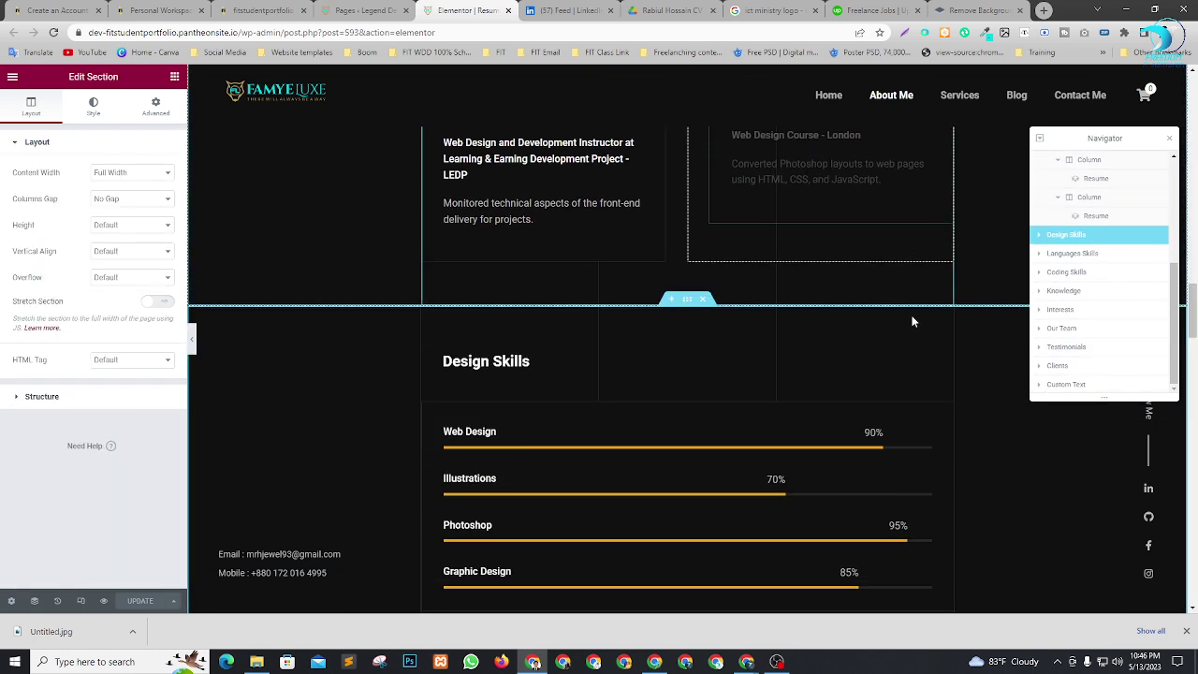
pyautogui.click(1040, 234)
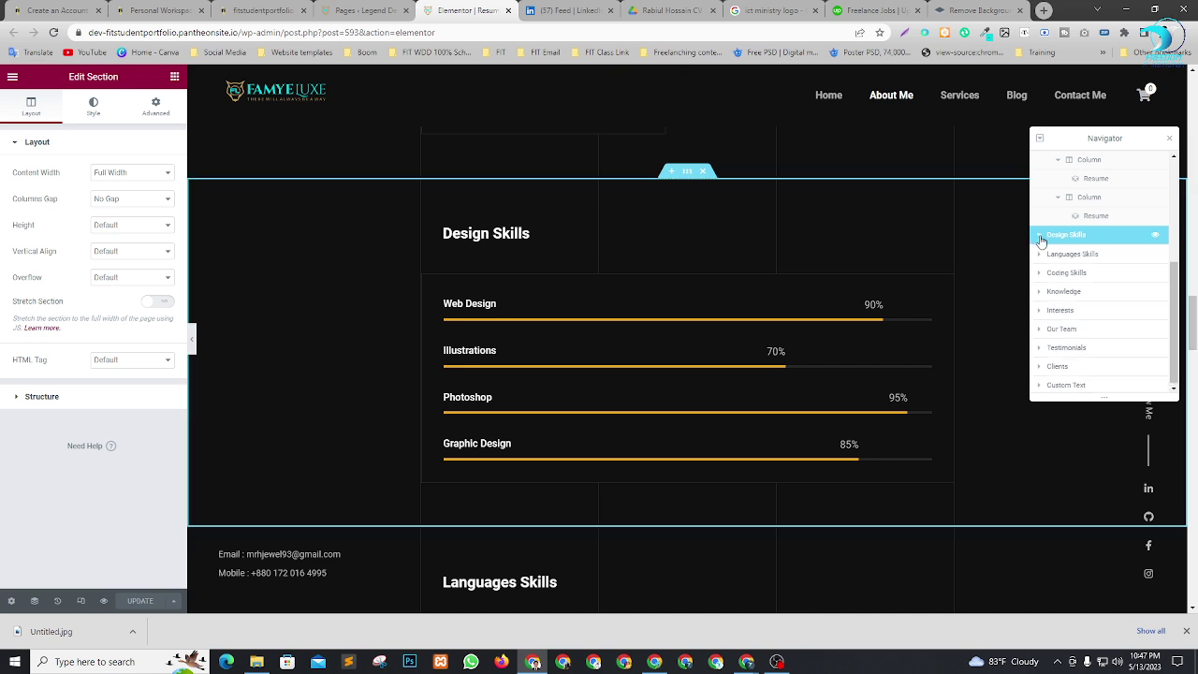
pyautogui.click(1054, 254)
pyautogui.click(1049, 256)
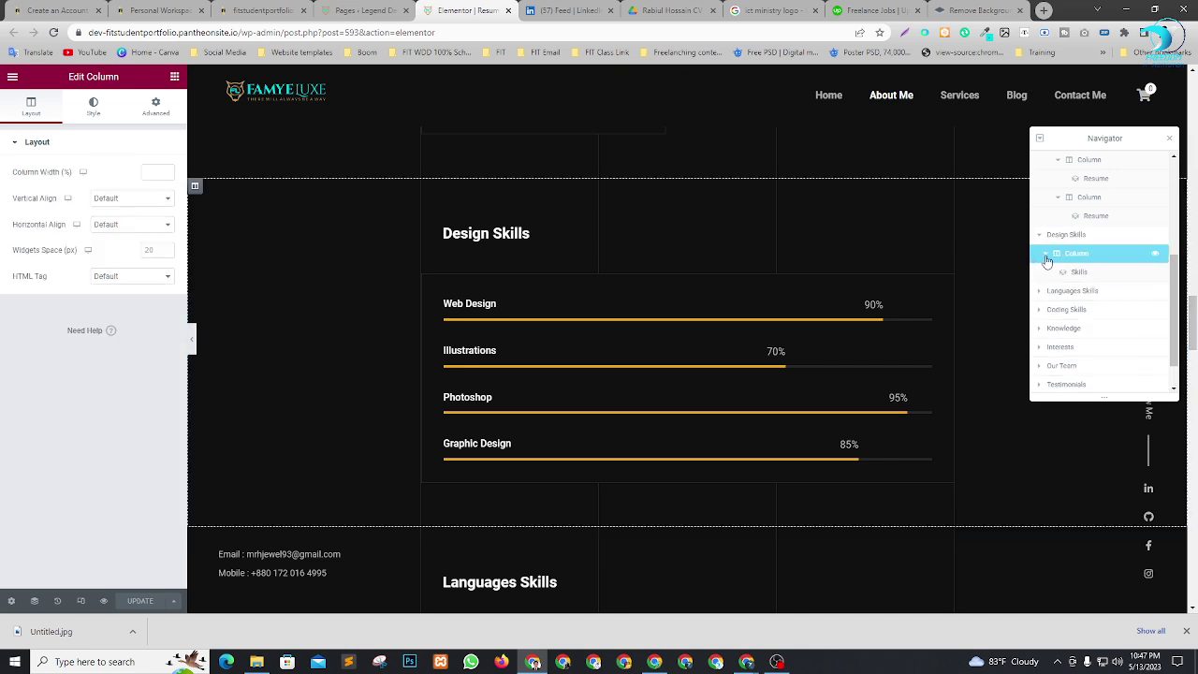
pyautogui.click(1081, 272)
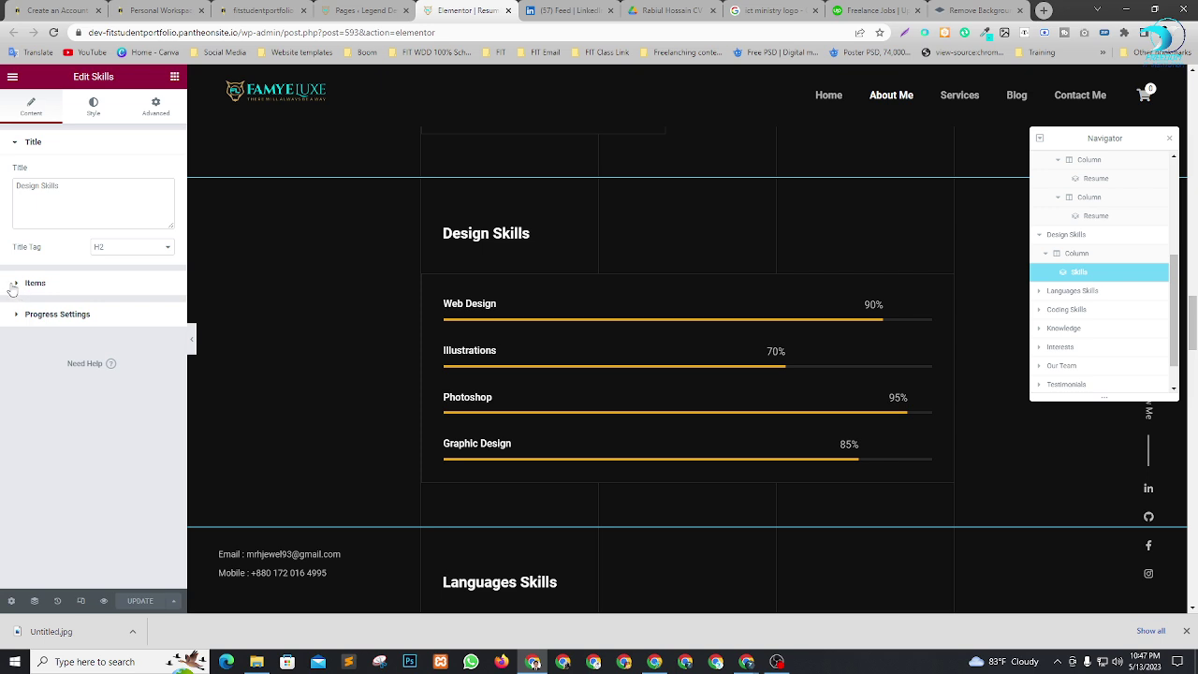
pyautogui.click(20, 283)
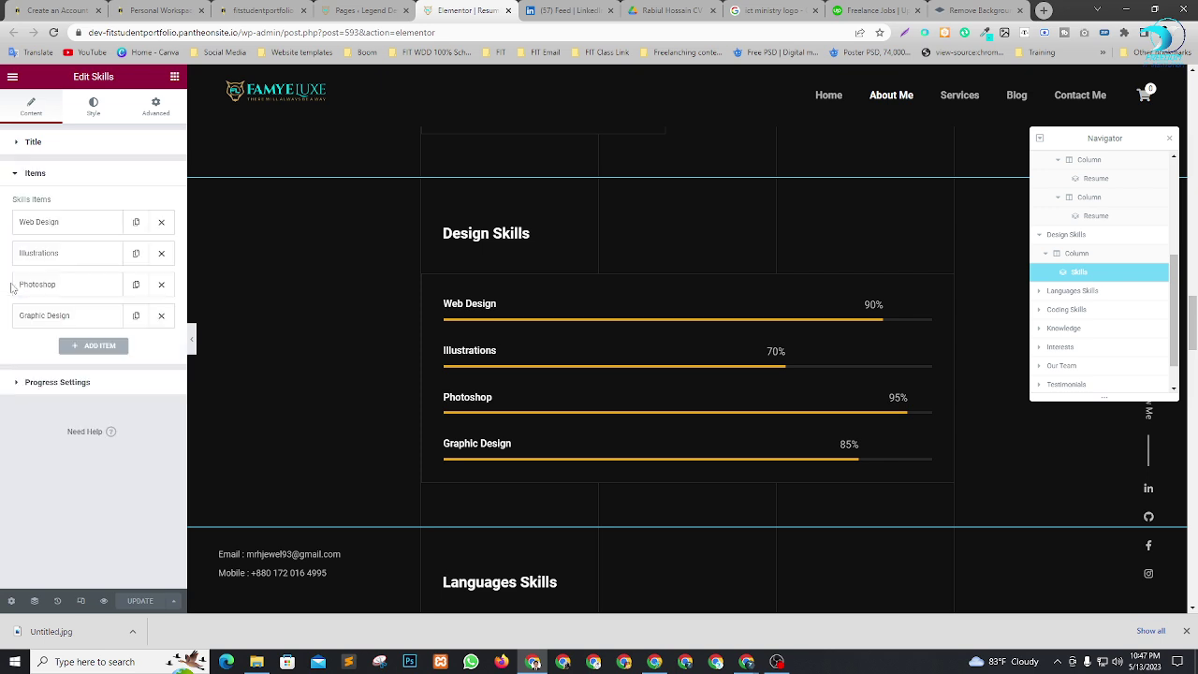
# Change the Illustrations skill to 'Web Development' with a 92% label and progress value 92.
pyautogui.click(70, 254)
pyautogui.moveTo(70, 297); pyautogui.dragTo(3, 297)
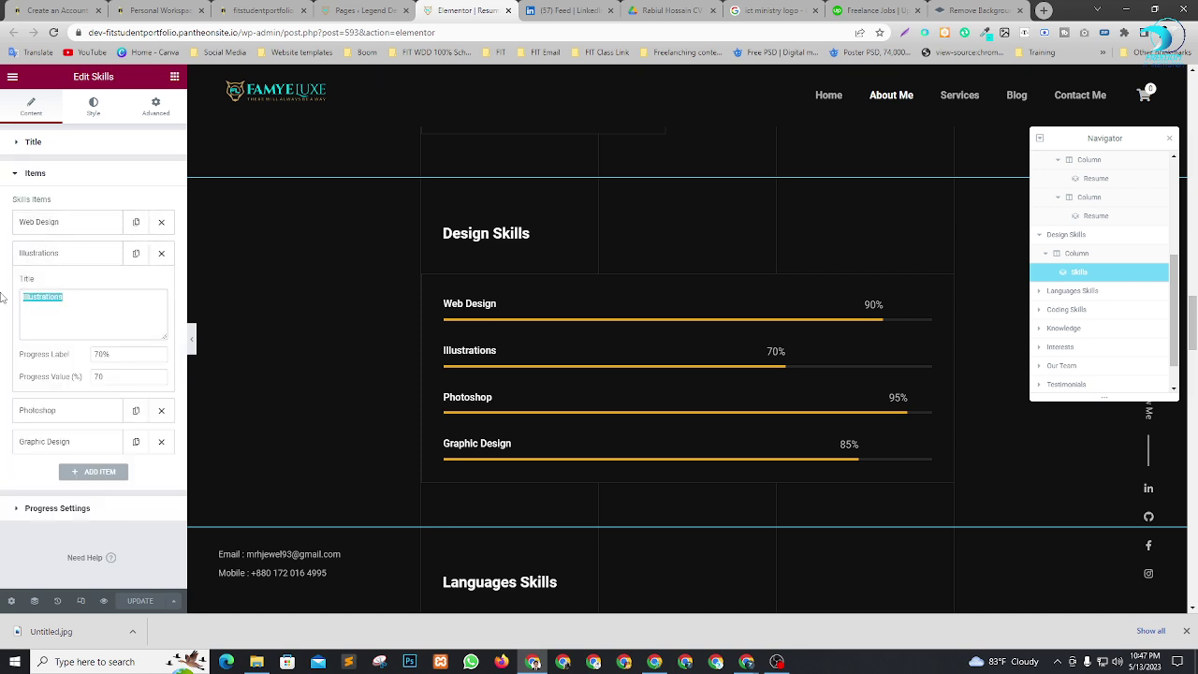
pyautogui.write('Web D')
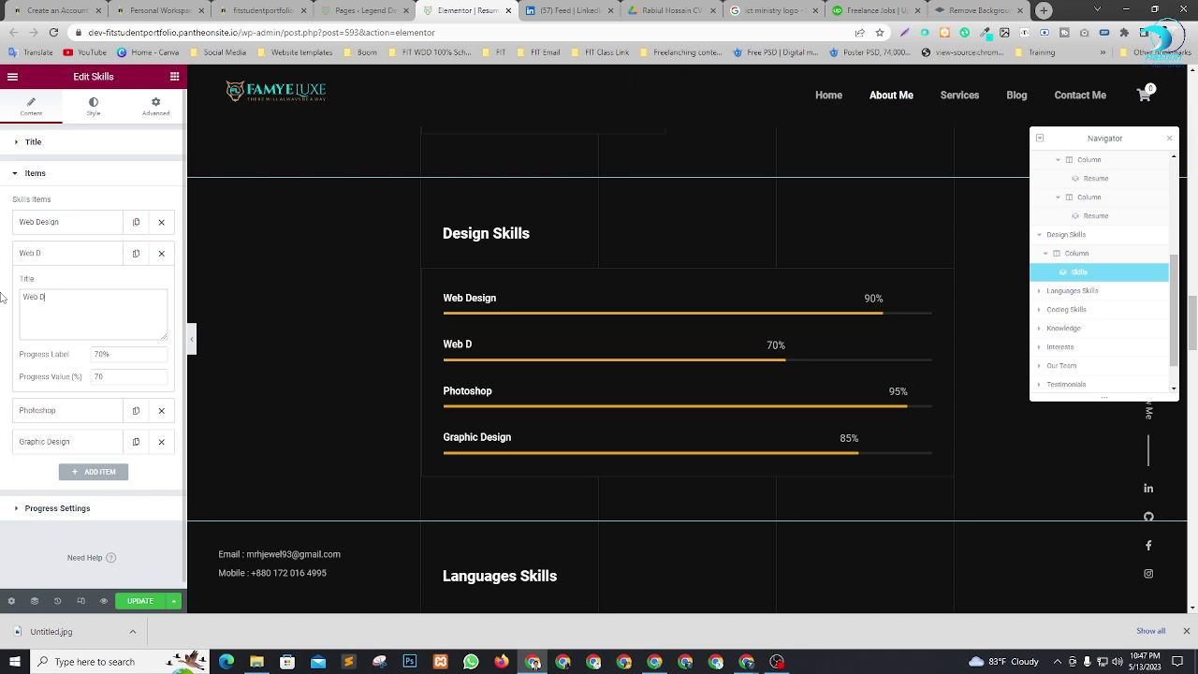
pyautogui.write('evelopment')
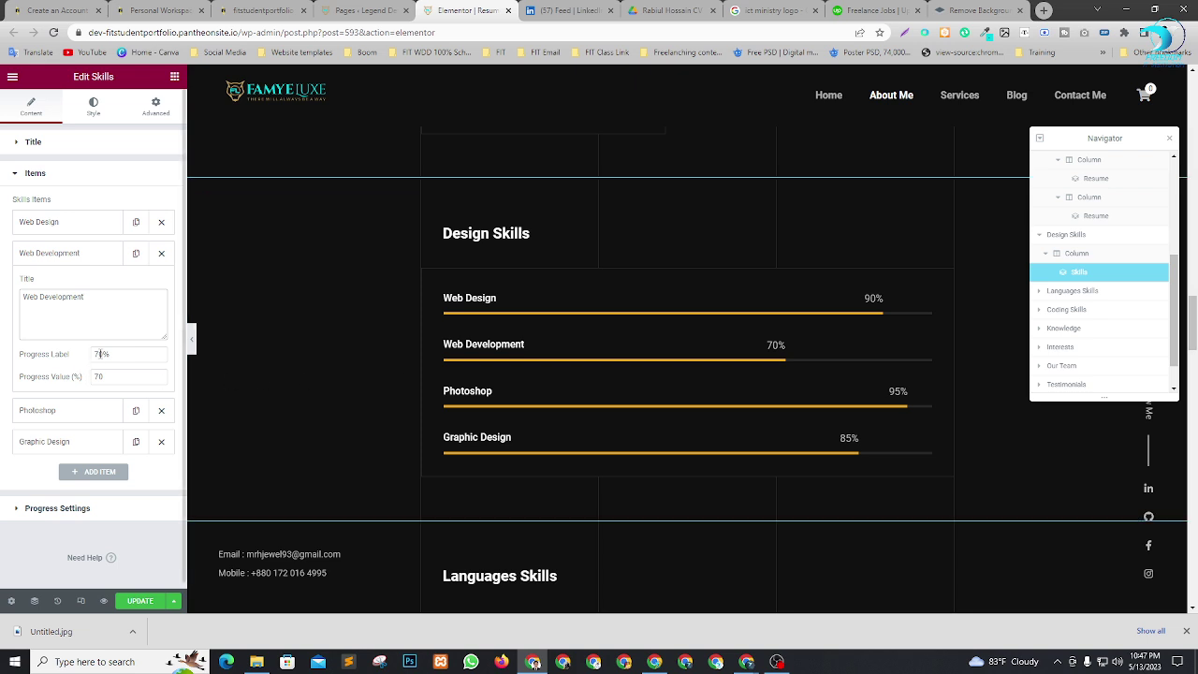
pyautogui.moveTo(110, 354); pyautogui.dragTo(65, 358)
pyautogui.write('89')
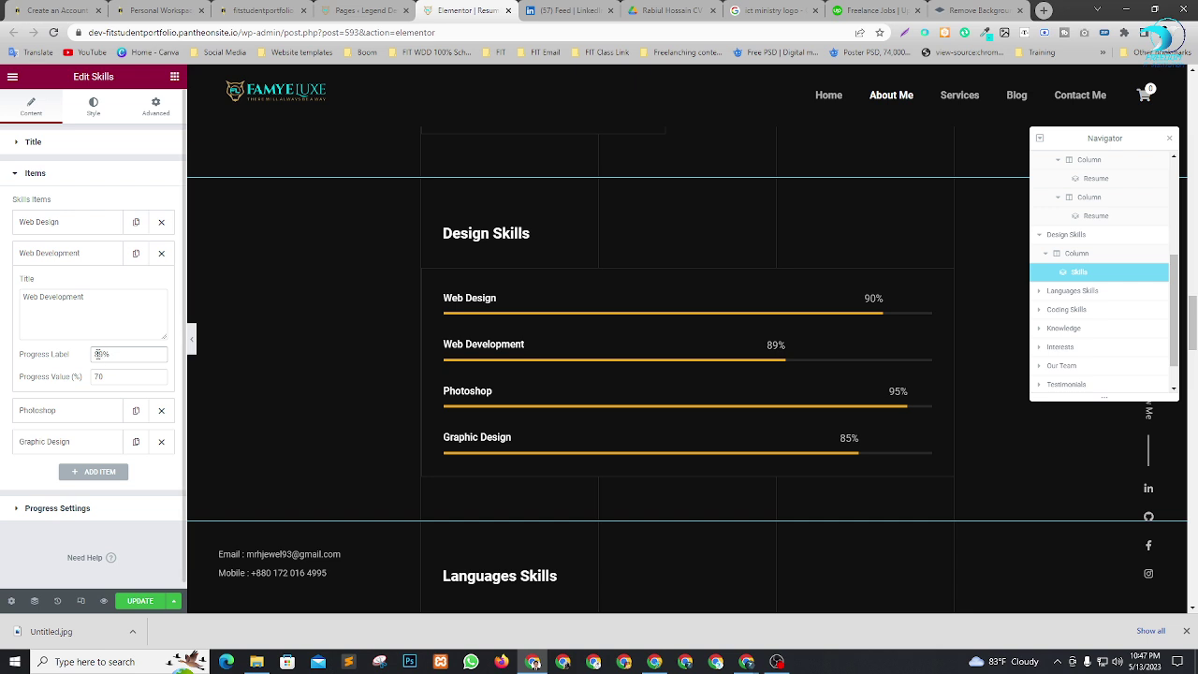
pyautogui.moveTo(100, 376); pyautogui.dragTo(56, 382)
pyautogui.write('89')
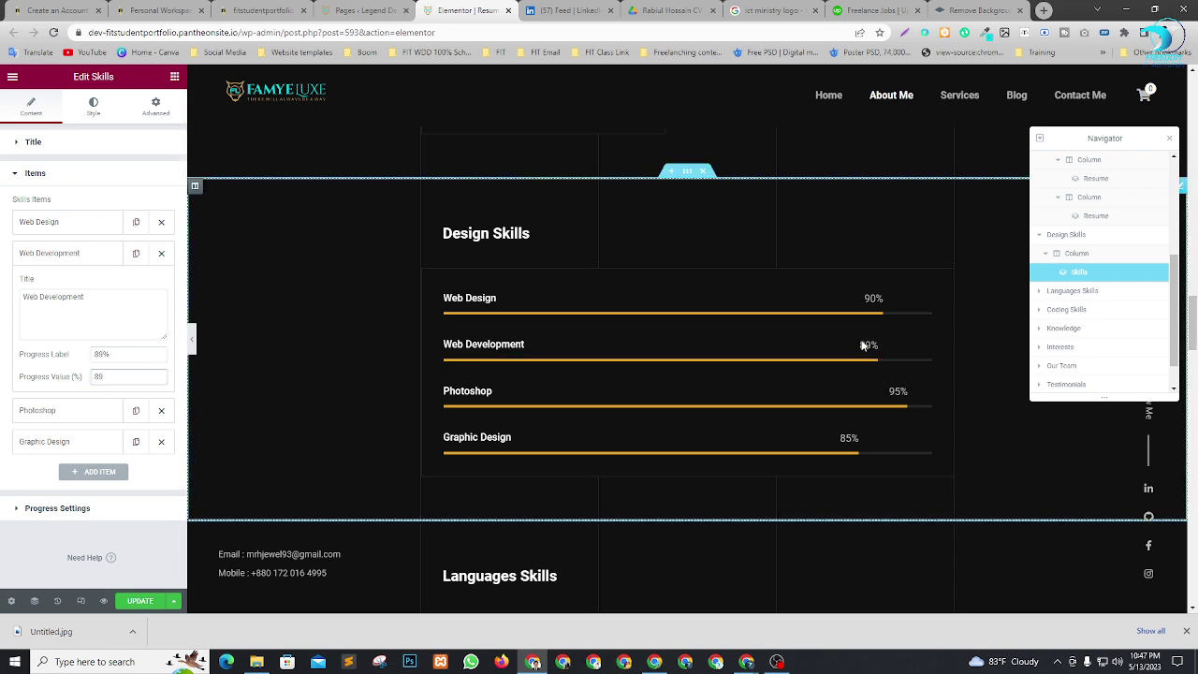
pyautogui.moveTo(101, 354); pyautogui.dragTo(59, 360)
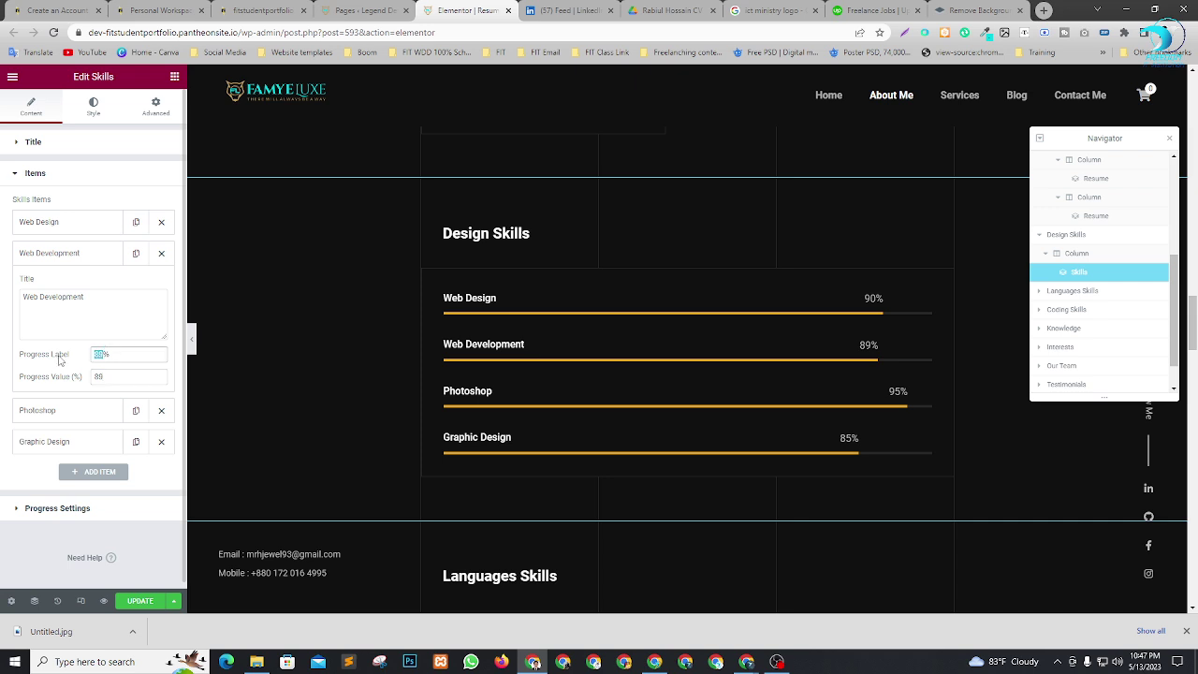
pyautogui.write('925%')
pyautogui.press('Left')
pyautogui.press('BackSpace')
pyautogui.press('Tab')
pyautogui.write('92')
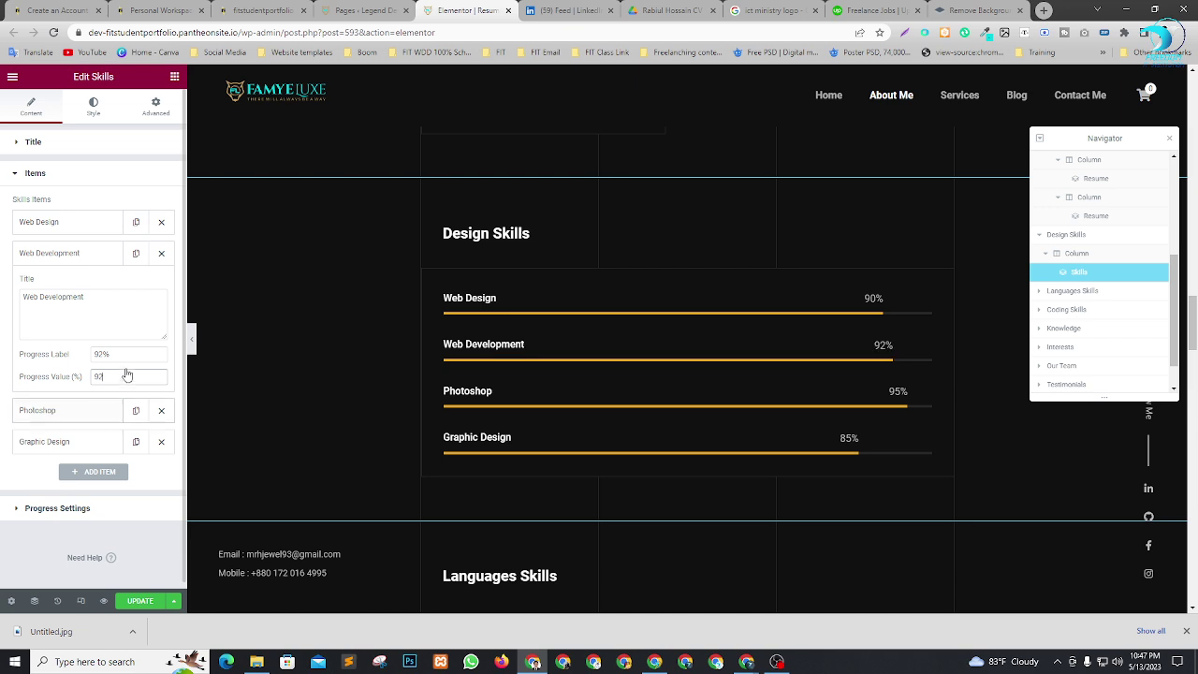
# Set the Web Design skill's progress label to 97%.
pyautogui.click(77, 225)
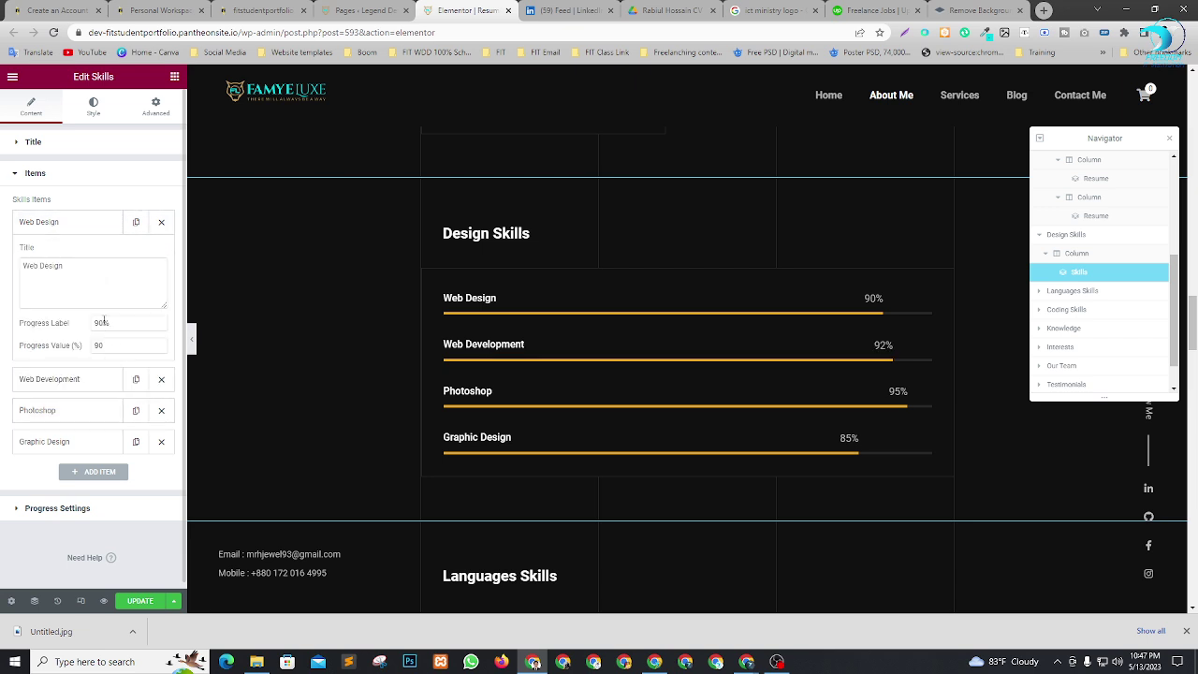
pyautogui.moveTo(104, 321); pyautogui.dragTo(24, 335)
pyautogui.write('97')
pyautogui.press('Tab')
pyautogui.write('97')
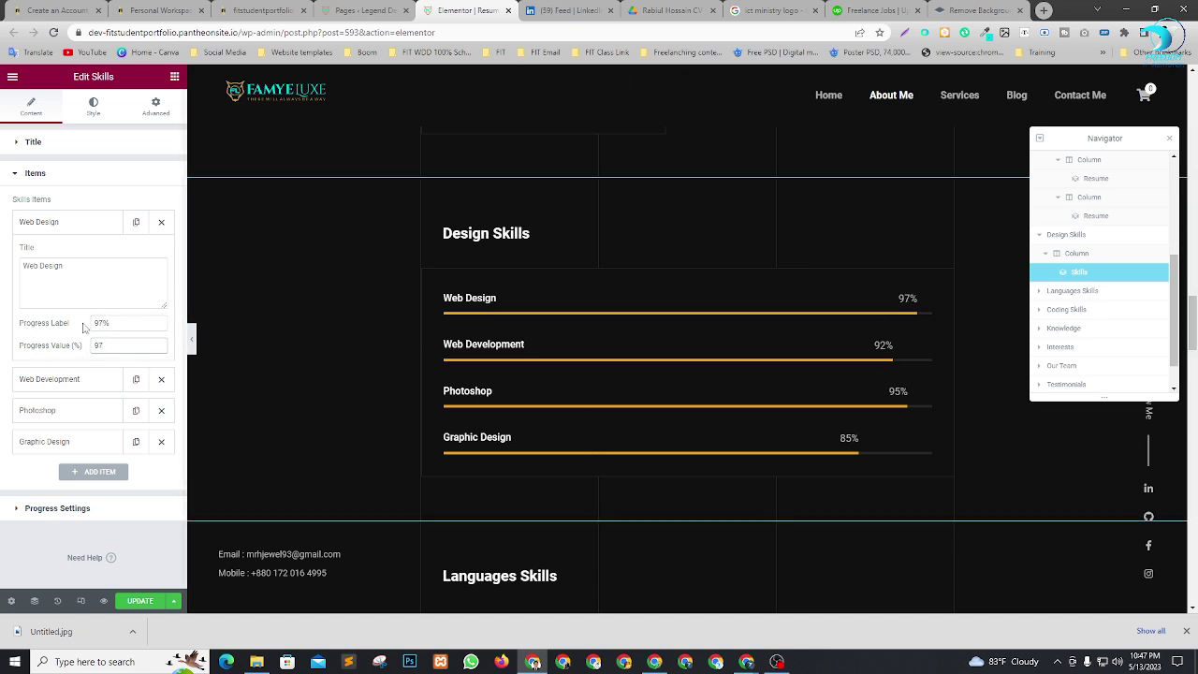
# Rename the Photoshop skill to 'WordPress Theme Development' and start revising its 95% label.
pyautogui.click(64, 410)
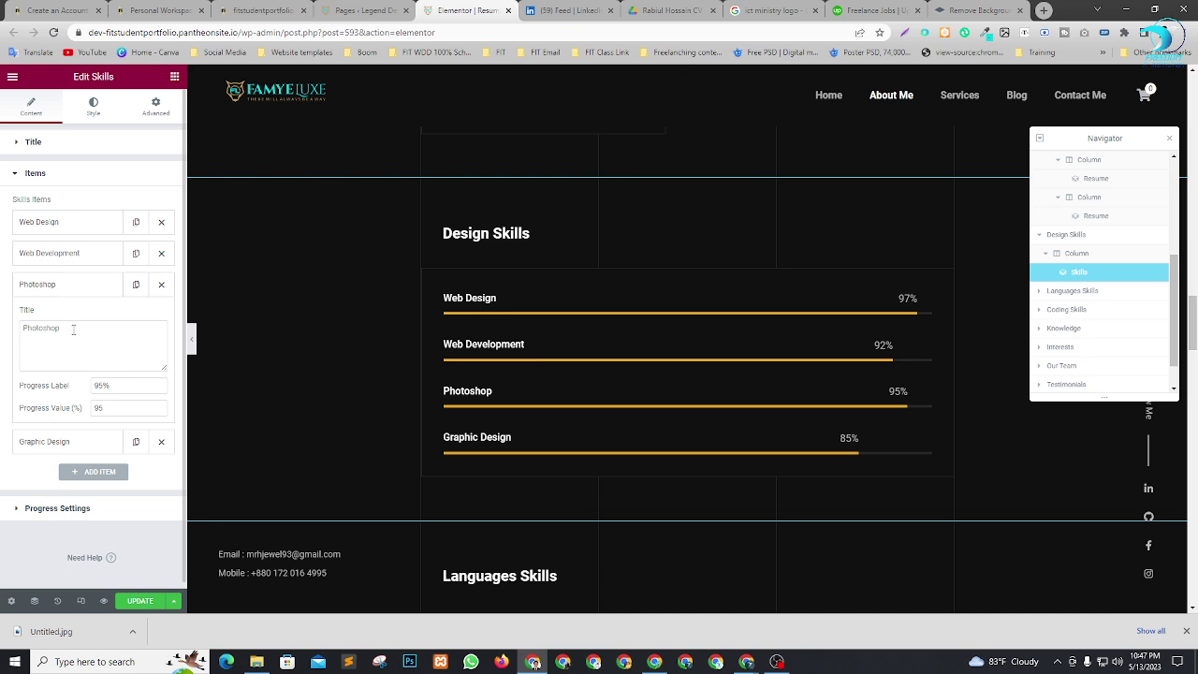
pyautogui.moveTo(73, 329); pyautogui.dragTo(2, 349)
pyautogui.write('WordPress Th')
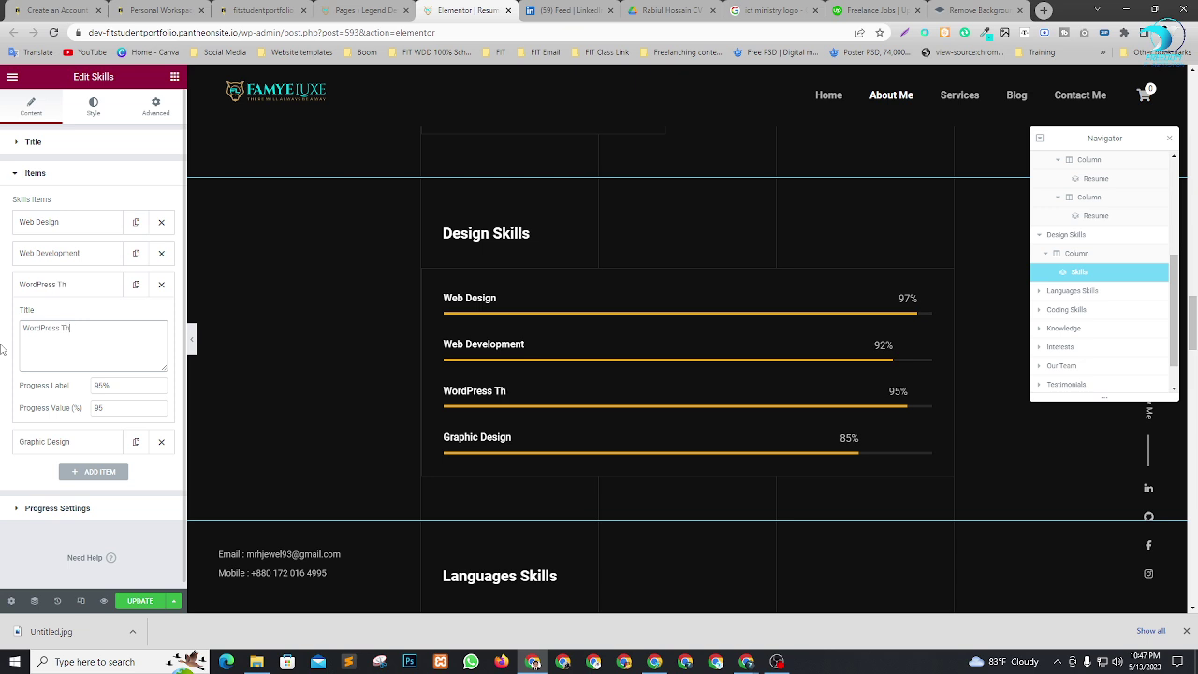
pyautogui.write('eme Develop')
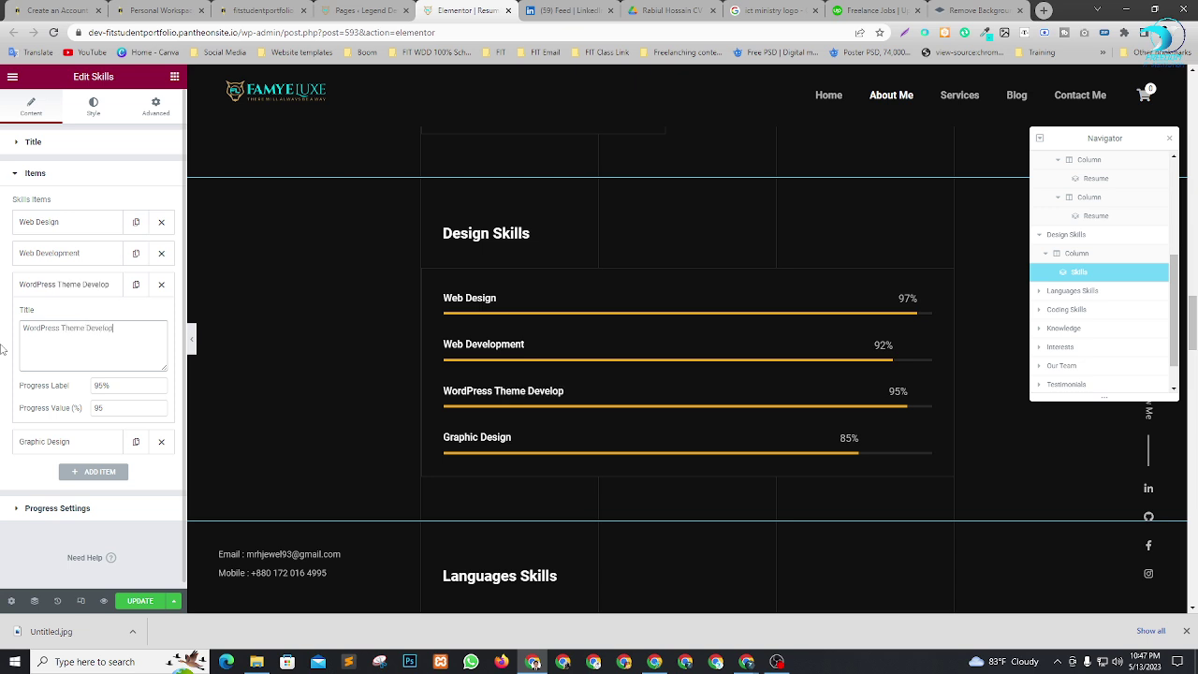
pyautogui.write('ment')
pyautogui.click(102, 384)
pyautogui.press('BackSpace')
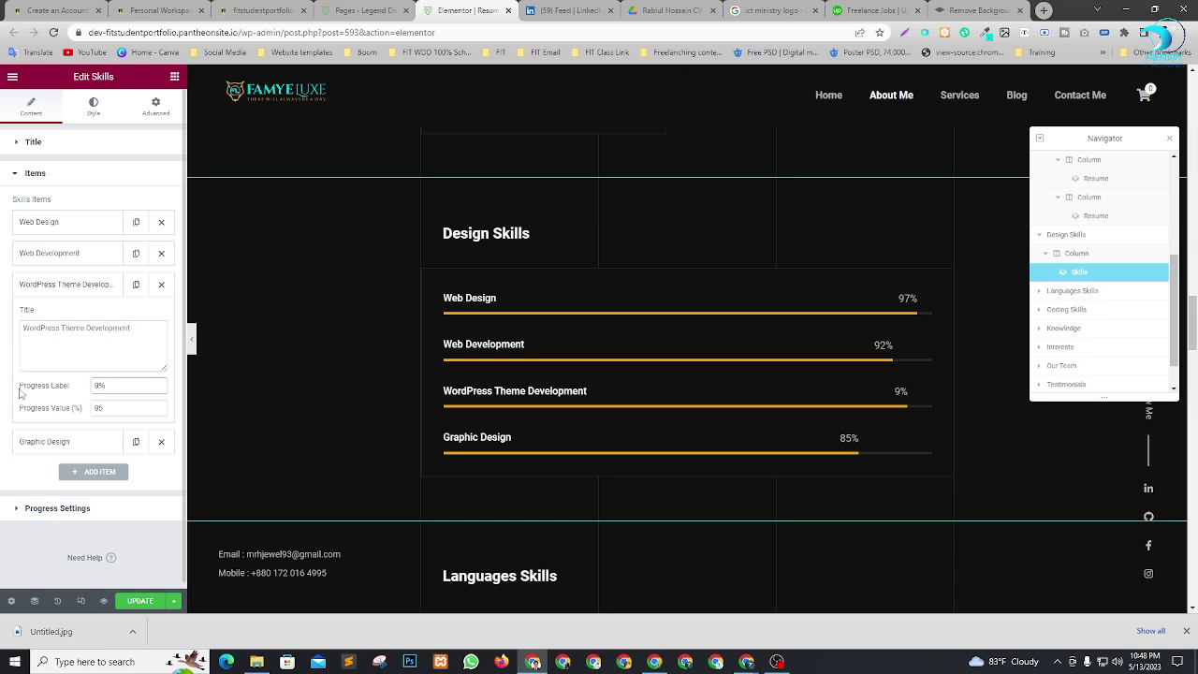
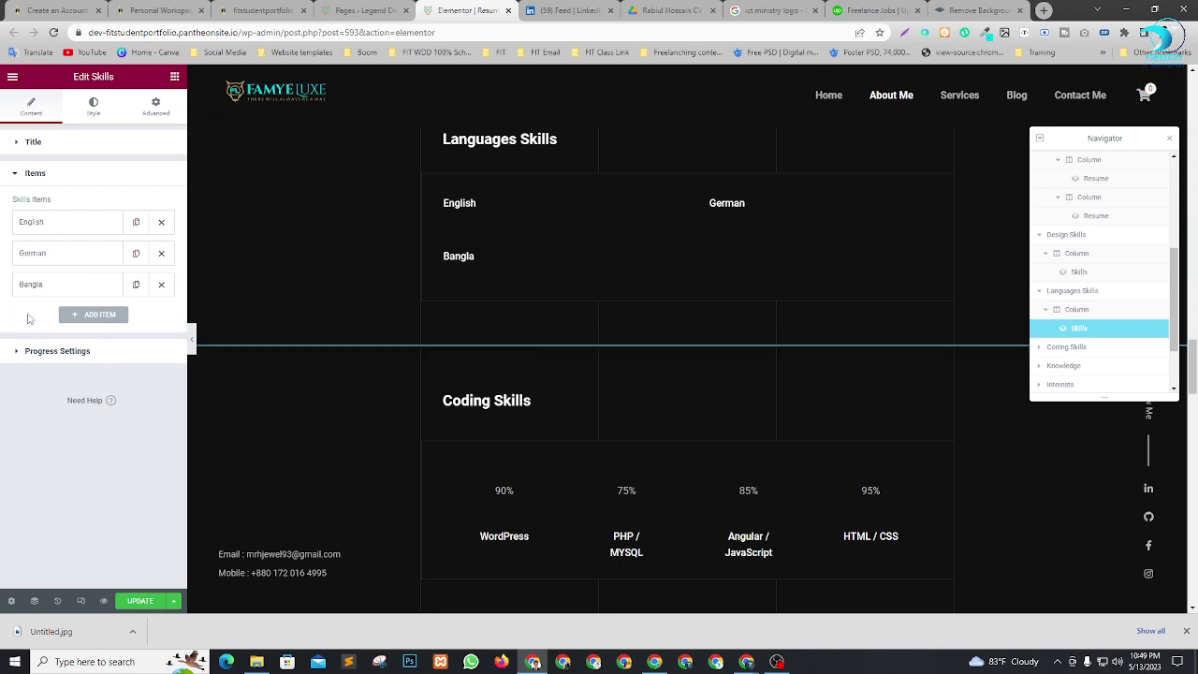
# Set the Languages Skills progress type to check-marked Knowledges items.
pyautogui.click(19, 352)
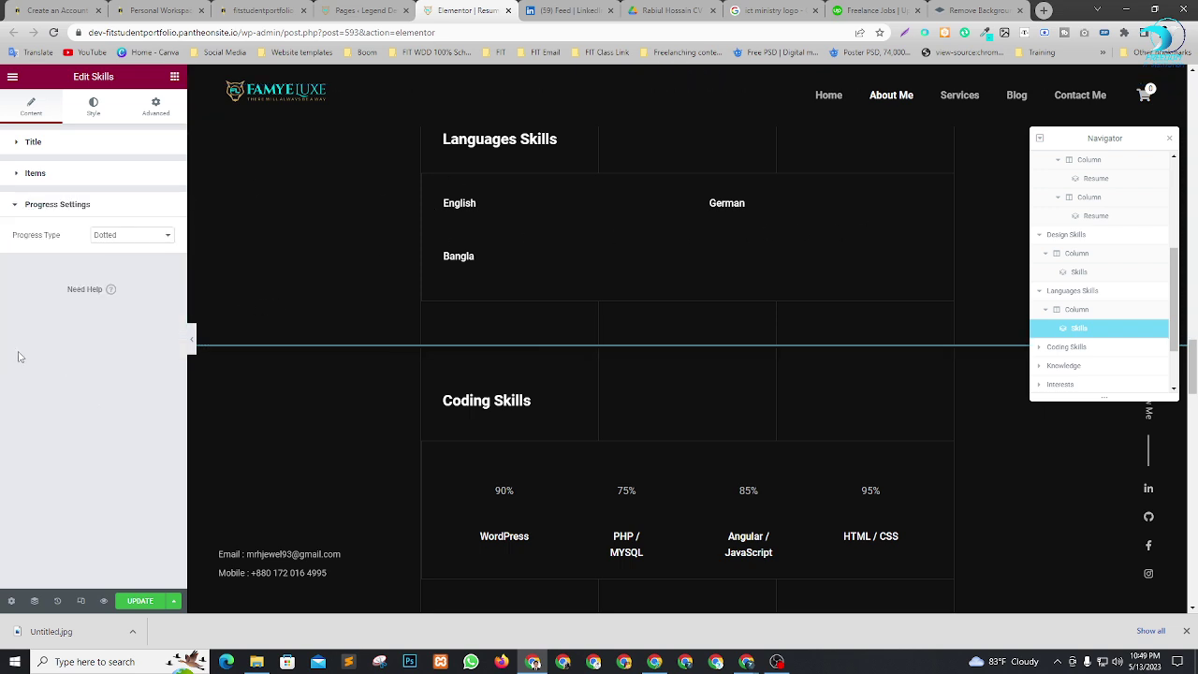
pyautogui.click(131, 241)
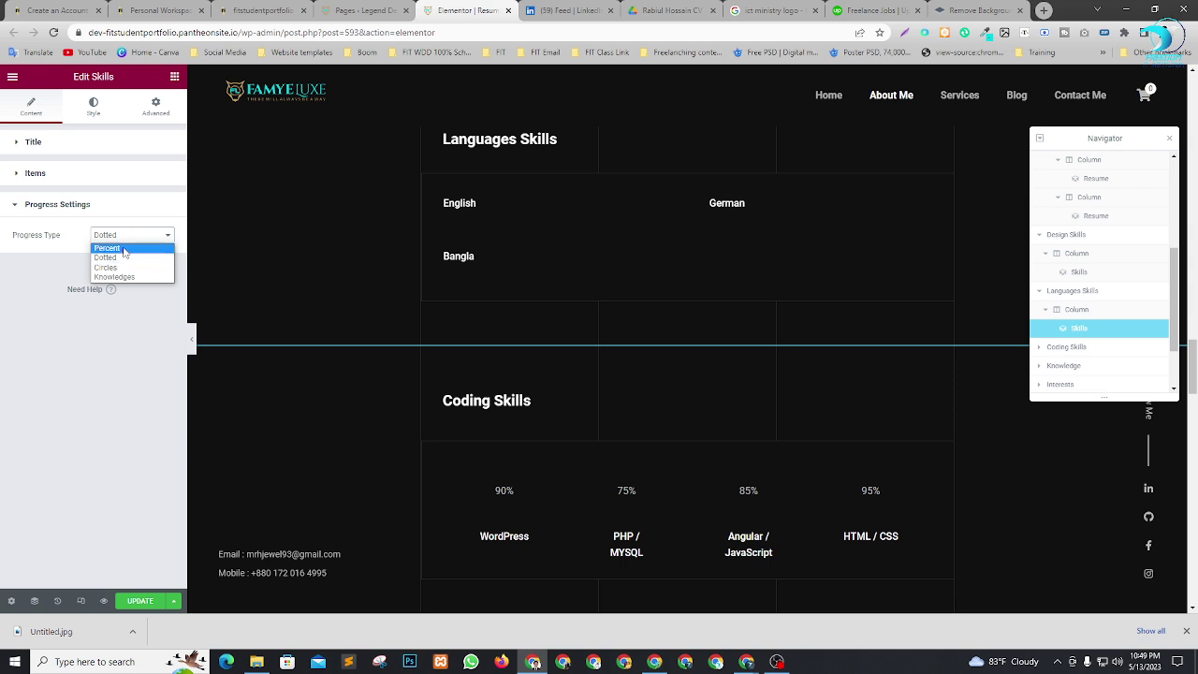
pyautogui.click(116, 276)
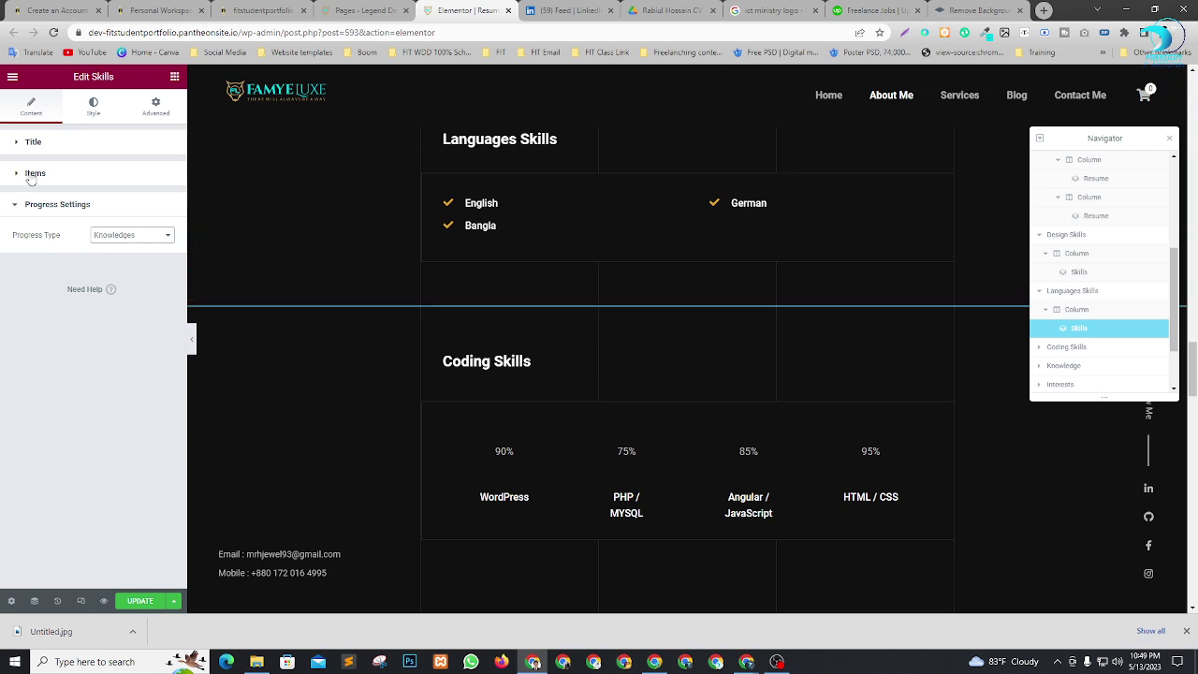
# Duplicate the Bangla language item and retitle the copy 'Hindi'.
pyautogui.click(33, 173)
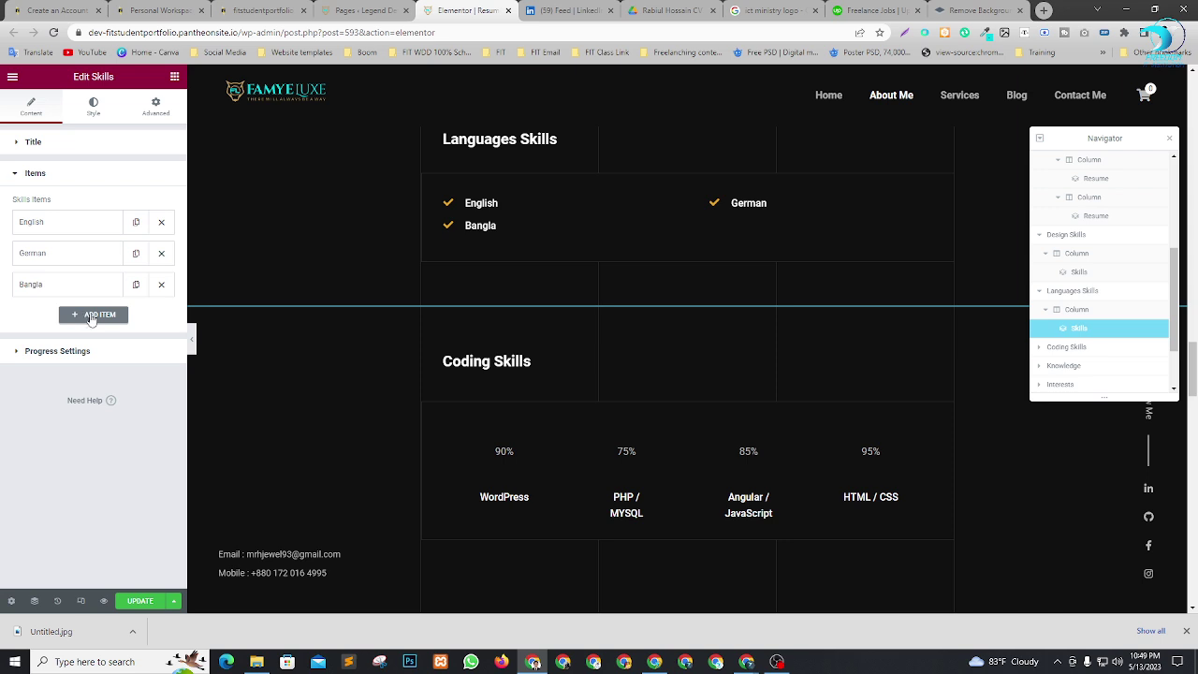
pyautogui.click(136, 284)
pyautogui.click(57, 322)
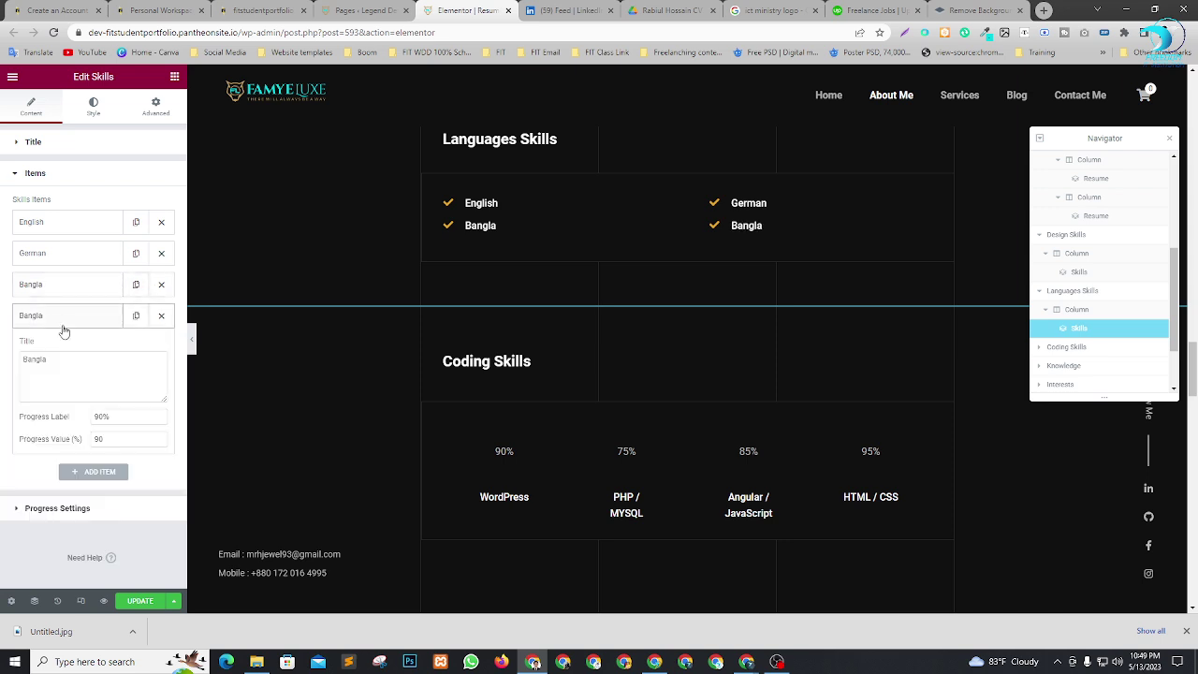
pyautogui.moveTo(59, 358); pyautogui.dragTo(2, 362)
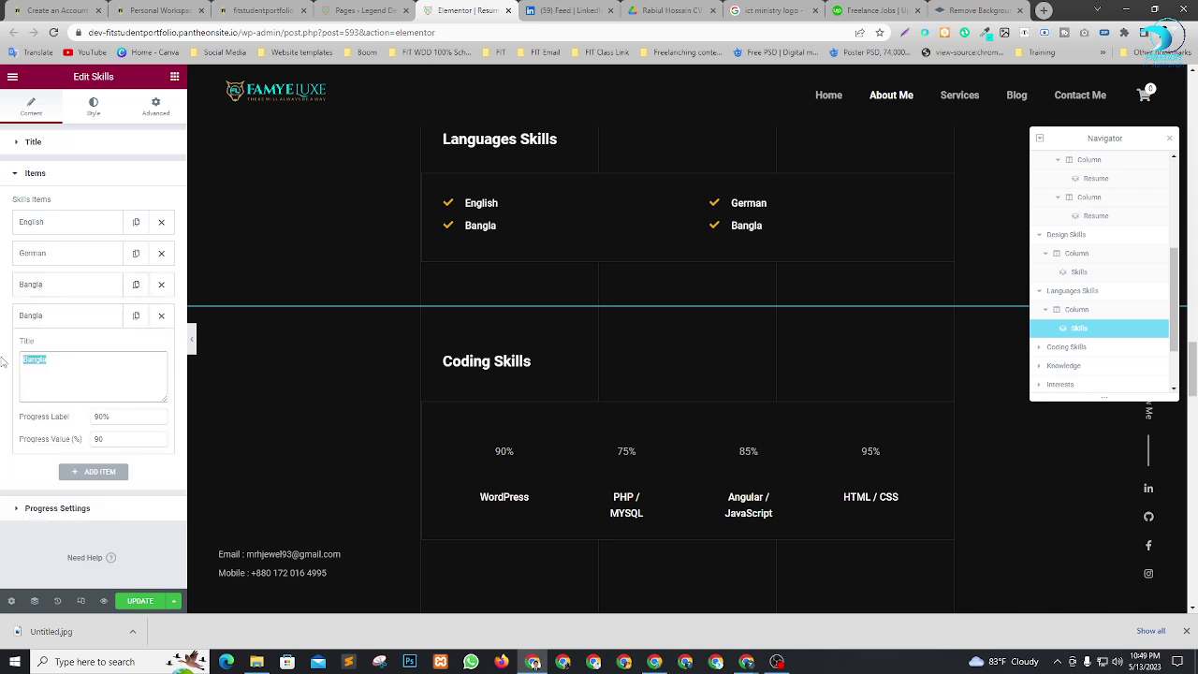
pyautogui.write('India')
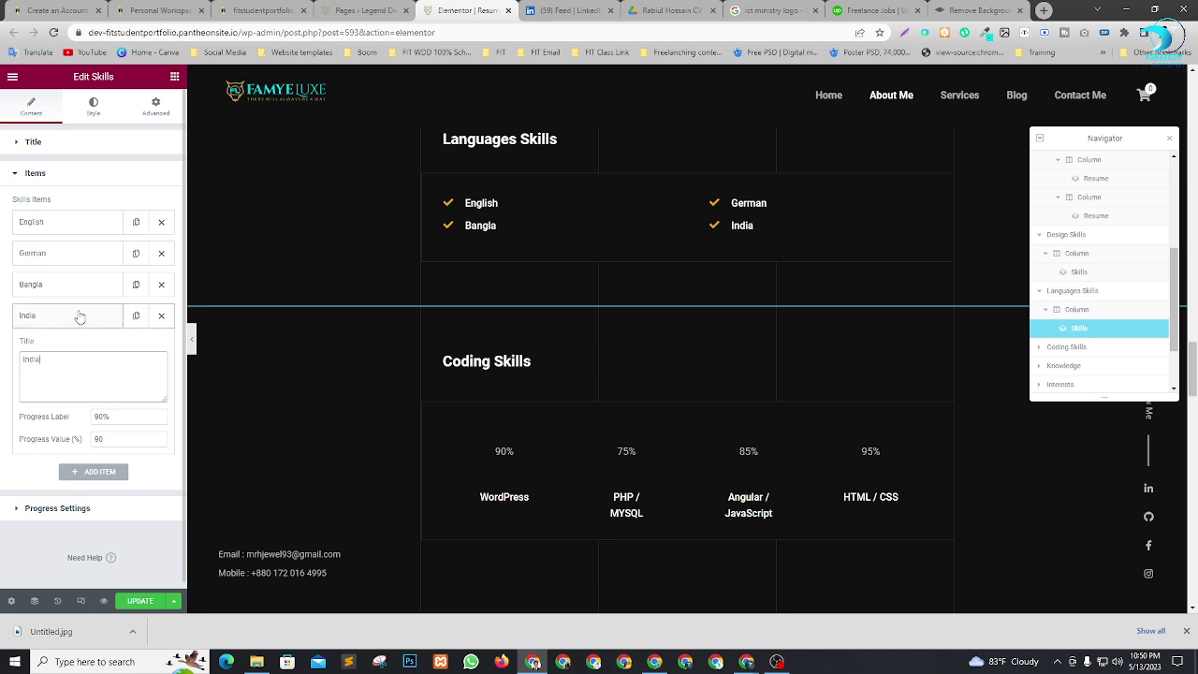
pyautogui.moveTo(42, 359); pyautogui.dragTo(3, 358)
pyautogui.write('Hi')
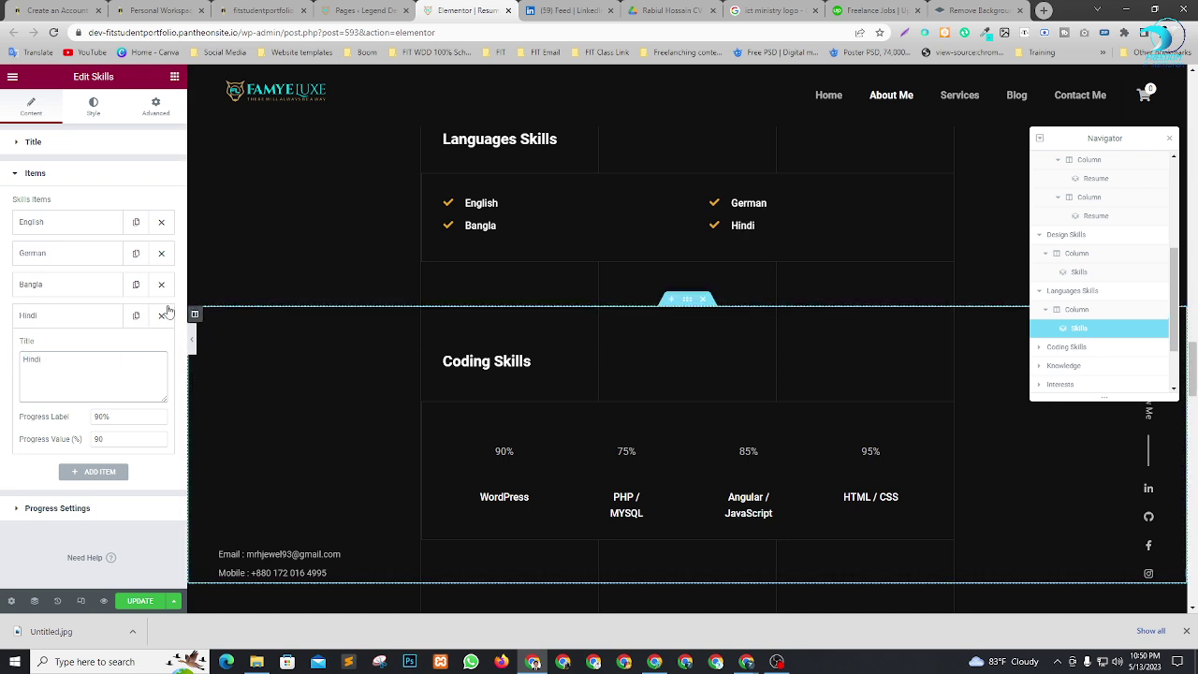
pyautogui.click(79, 324)
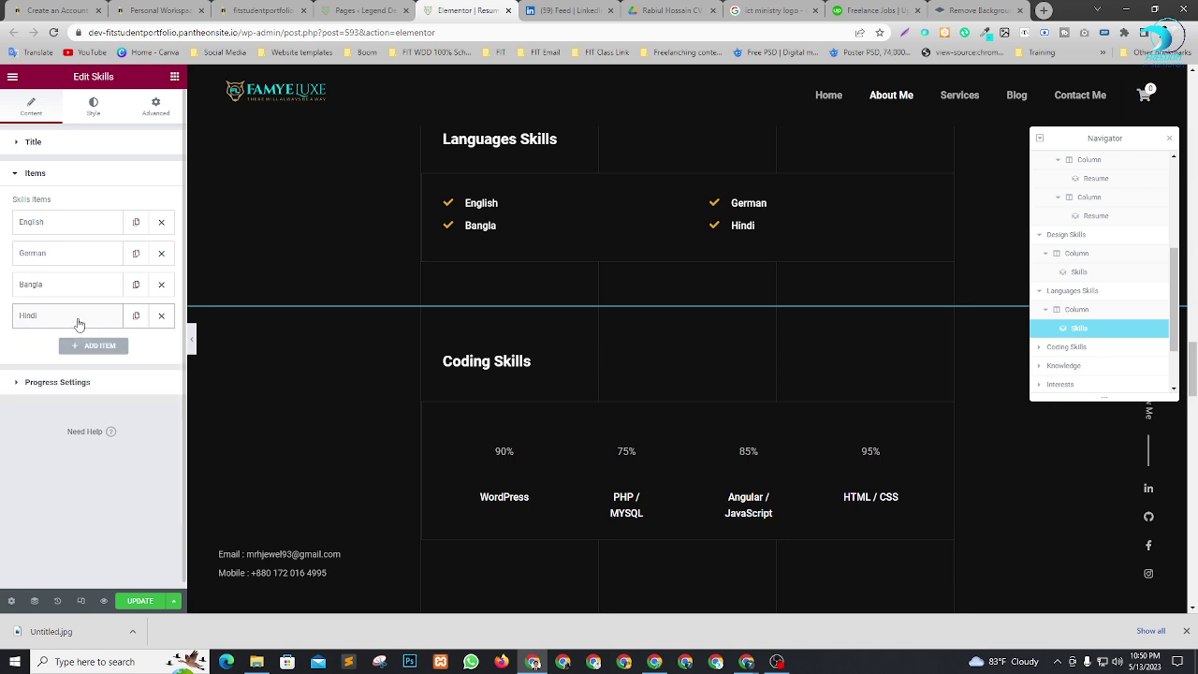
# Save the About Me page with the new language list.
pyautogui.click(76, 383)
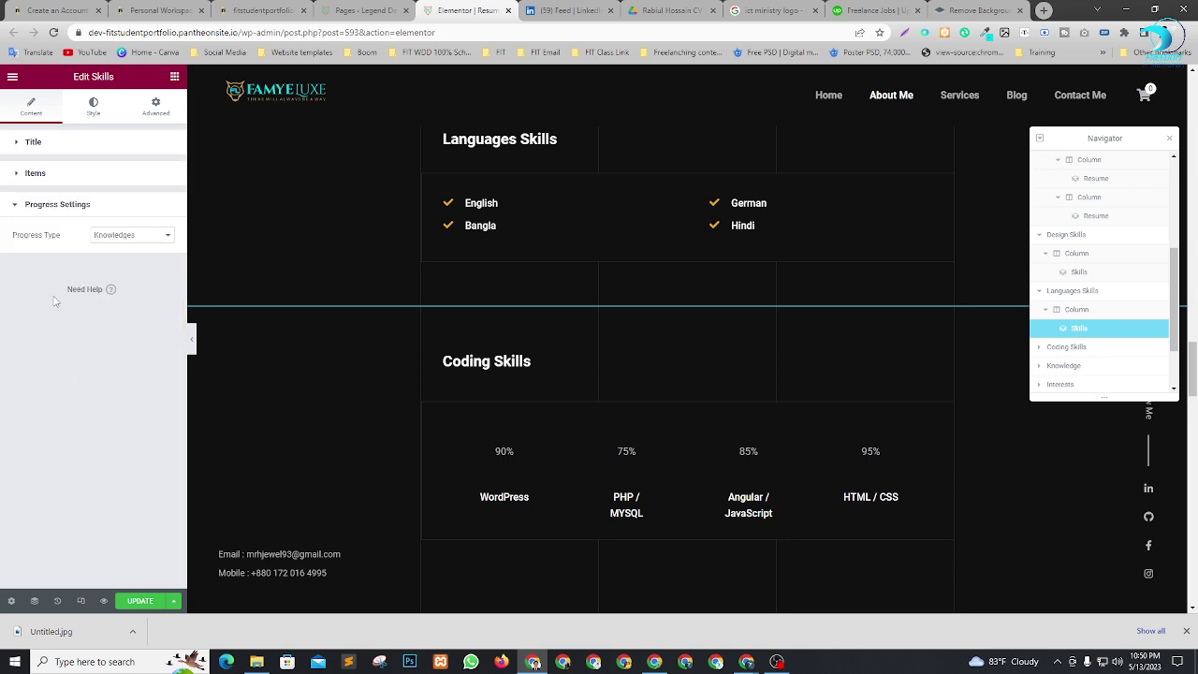
pyautogui.click(41, 205)
pyautogui.click(140, 601)
pyautogui.scroll(-2, 665, 250)
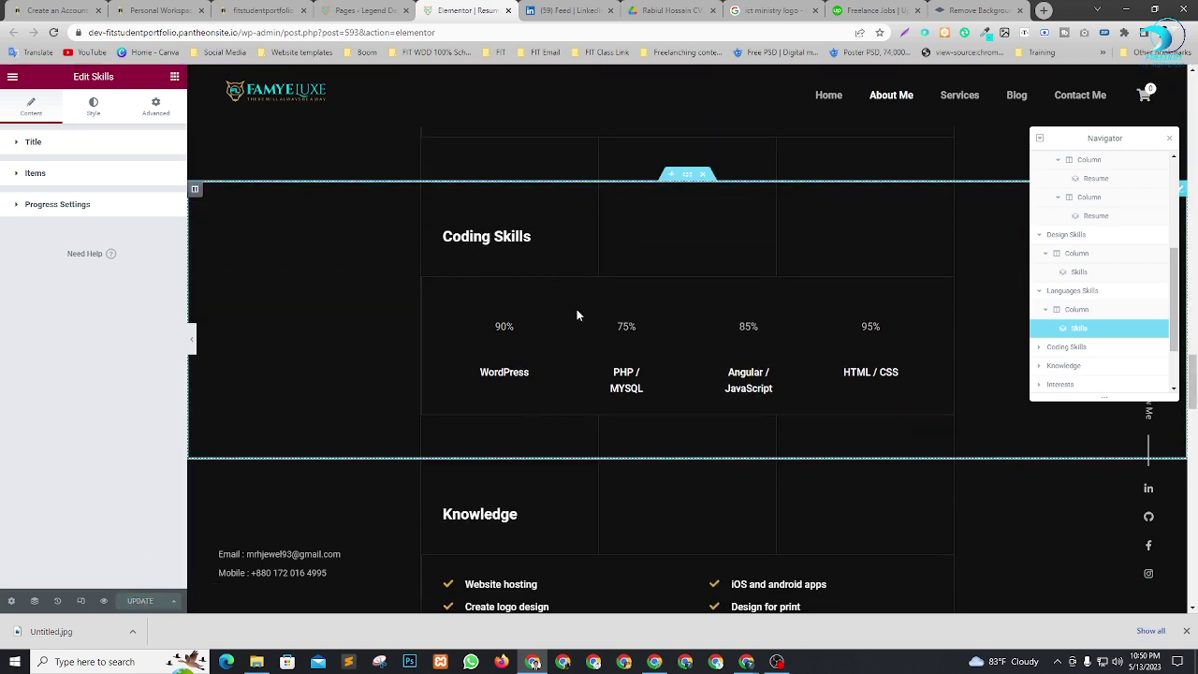
# Select the Coding Skills widget through the Navigator and show its skill items.
pyautogui.click(1049, 354)
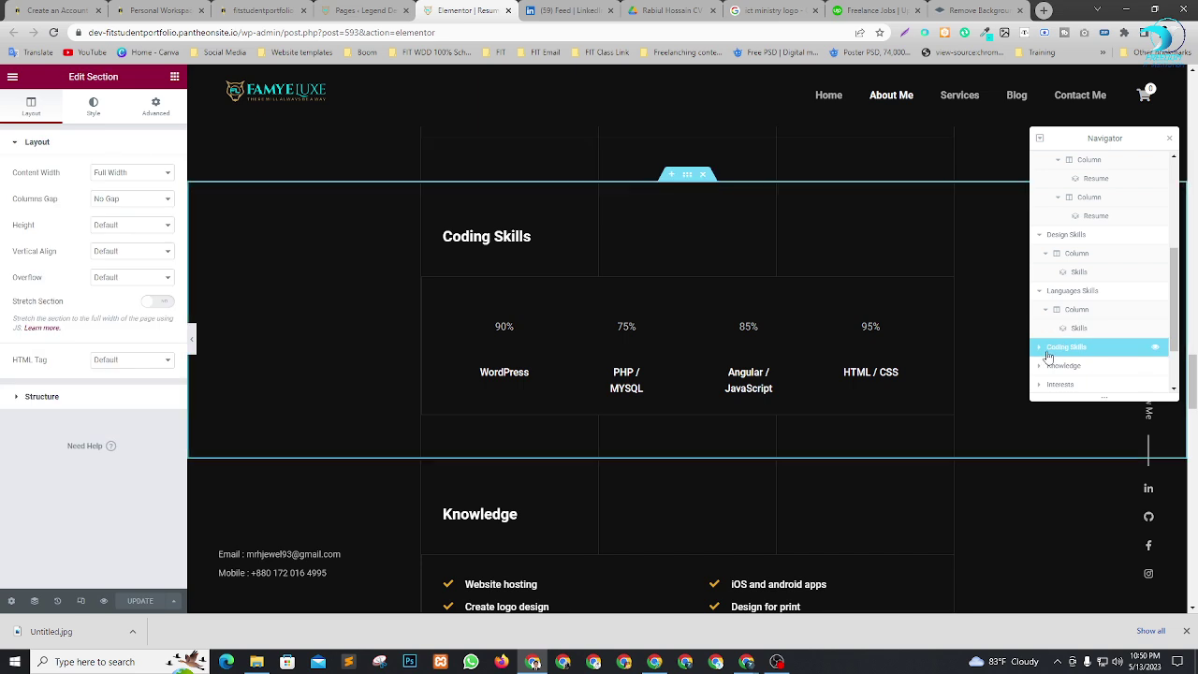
pyautogui.click(1041, 348)
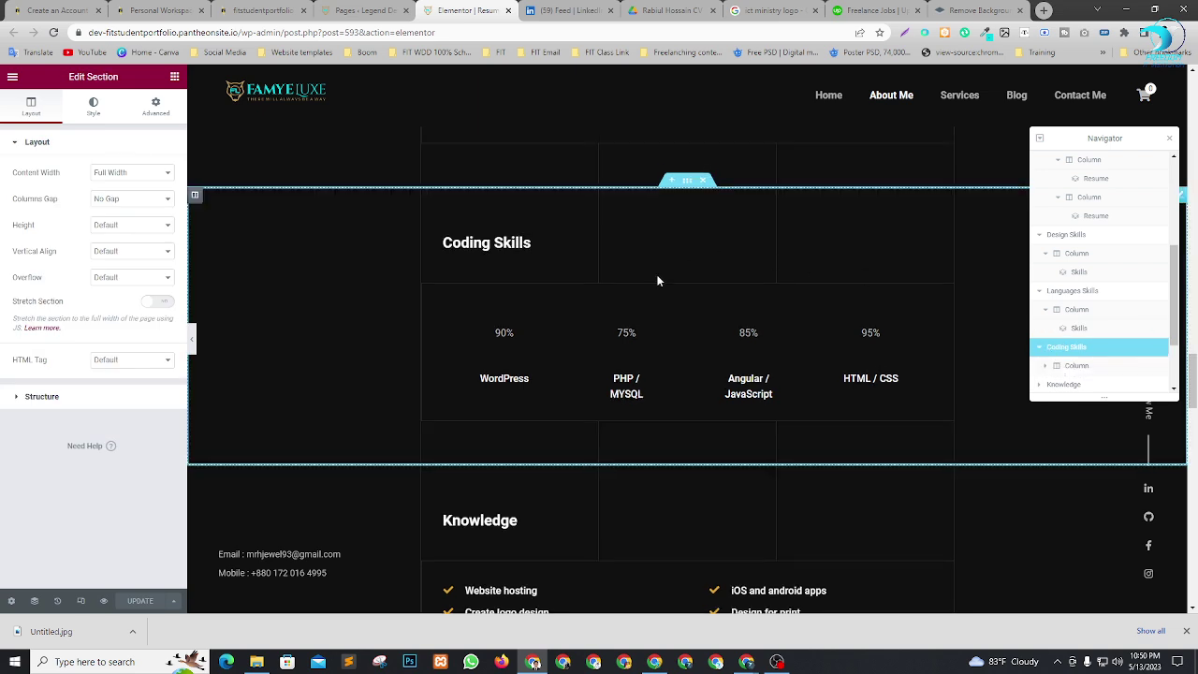
pyautogui.scroll(-2, 1114, 339)
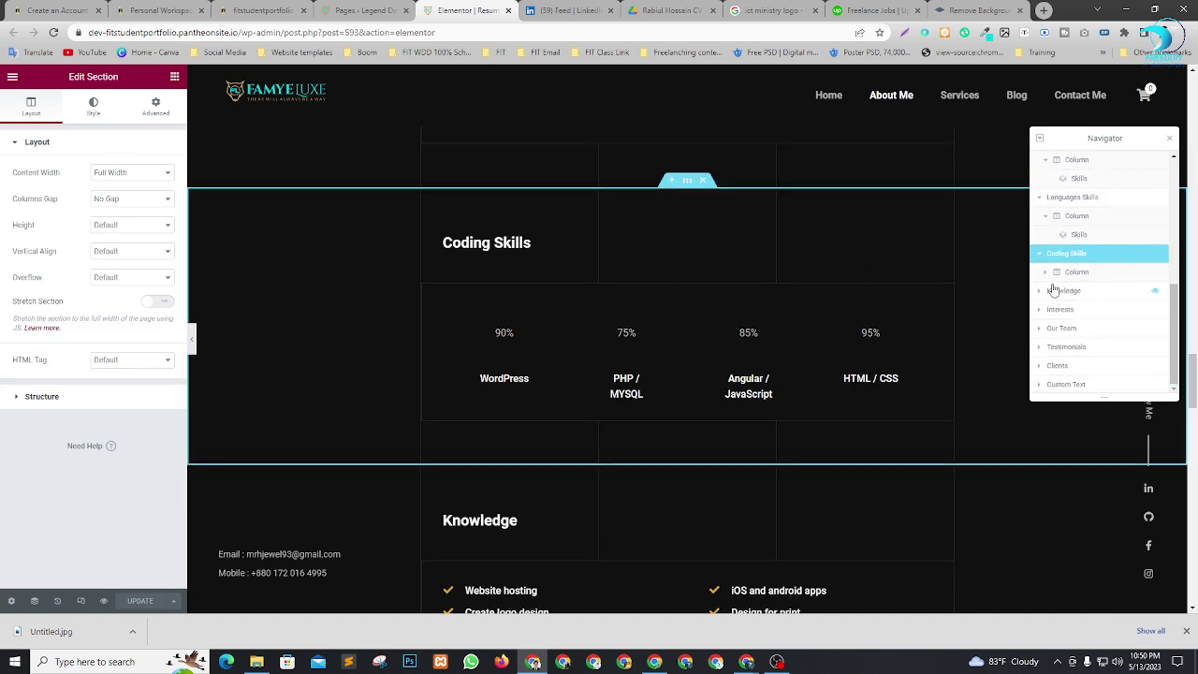
pyautogui.click(1046, 273)
pyautogui.click(1077, 291)
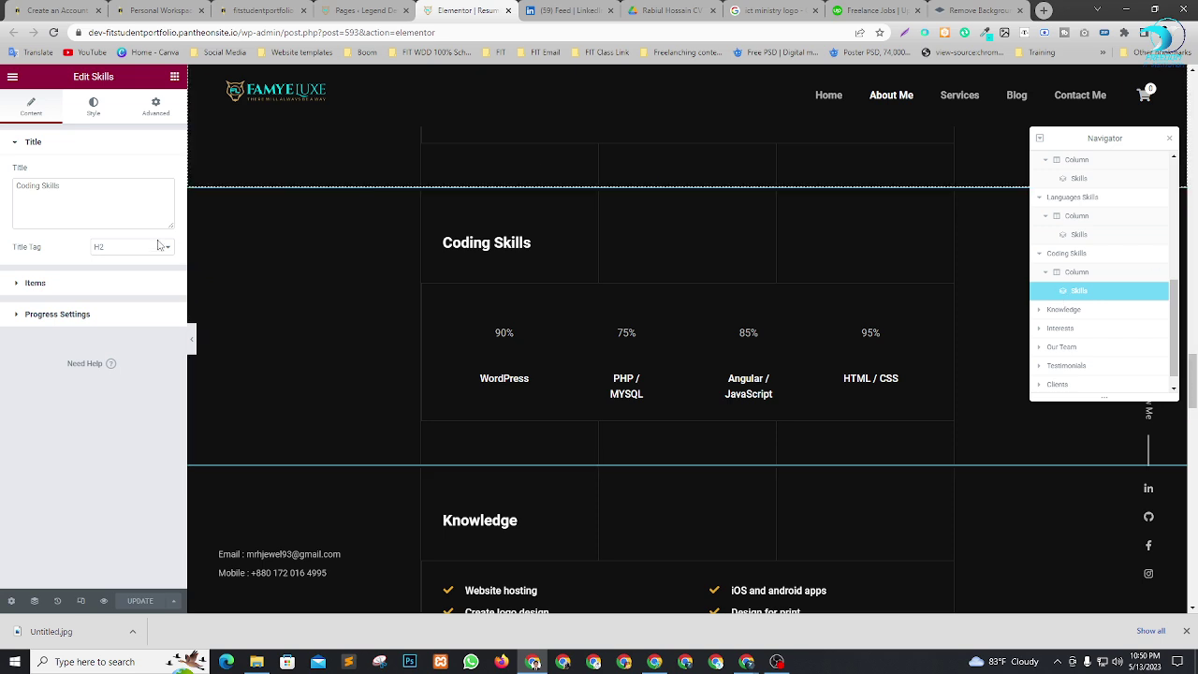
pyautogui.click(35, 285)
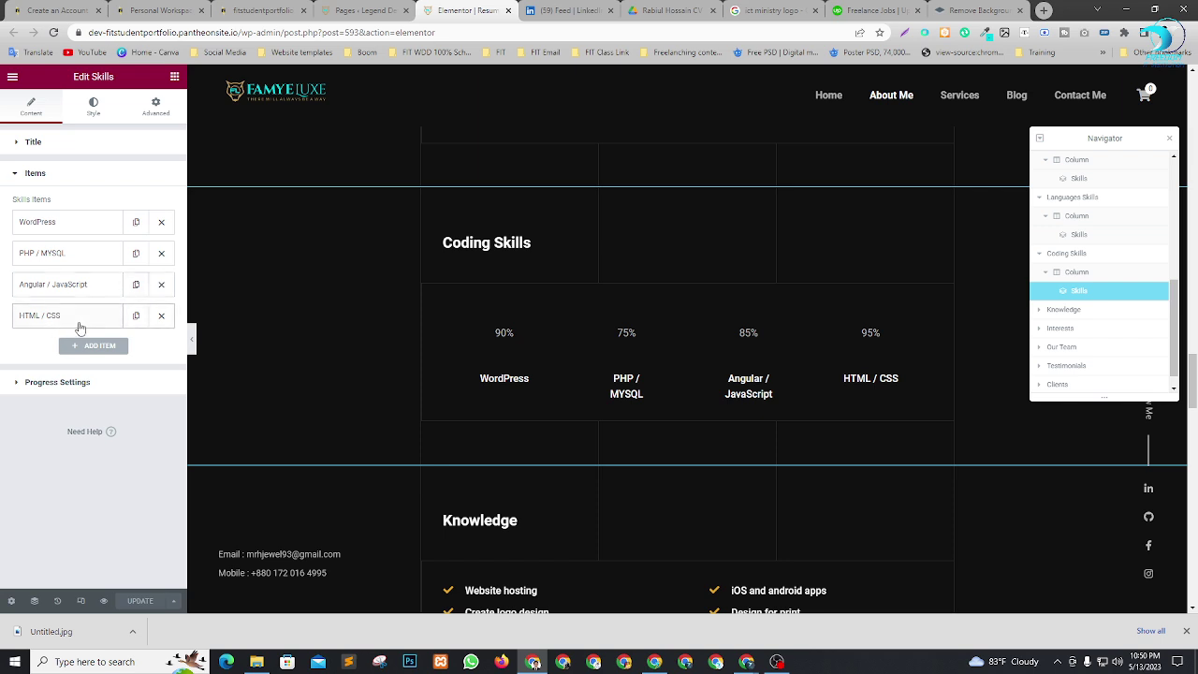
# Duplicate the HTML / CSS skill and retitle the copy 'JavaScript'.
pyautogui.click(137, 323)
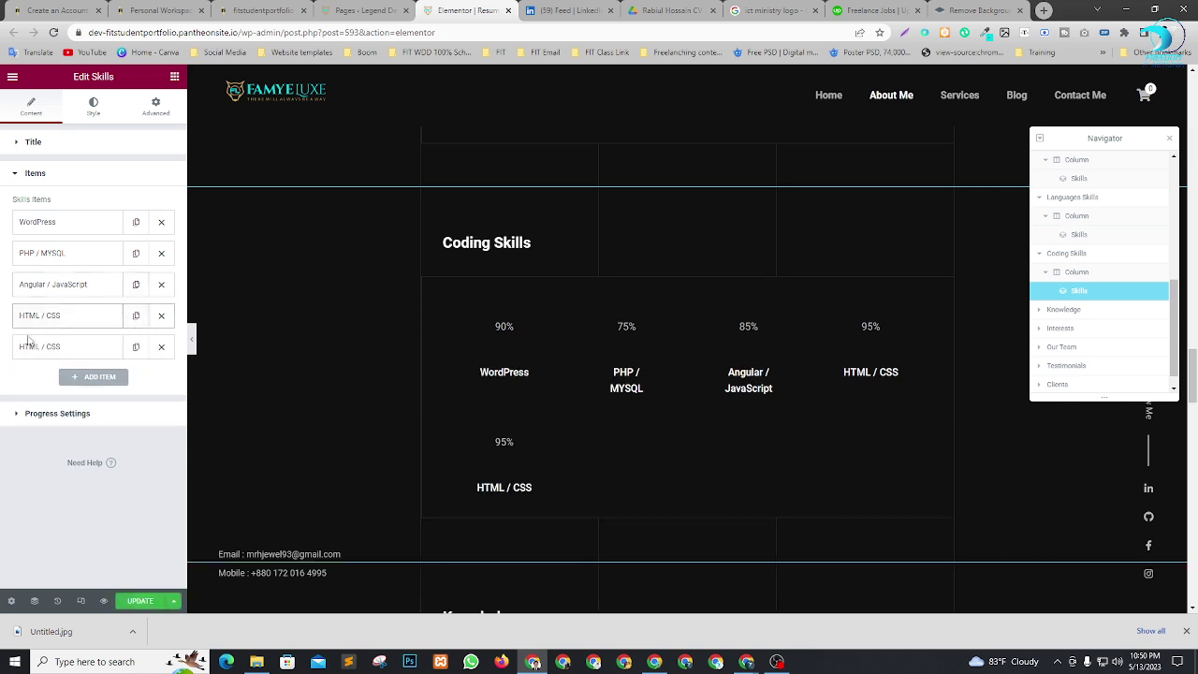
pyautogui.click(38, 348)
pyautogui.click(86, 394)
pyautogui.moveTo(86, 393); pyautogui.dragTo(2, 401)
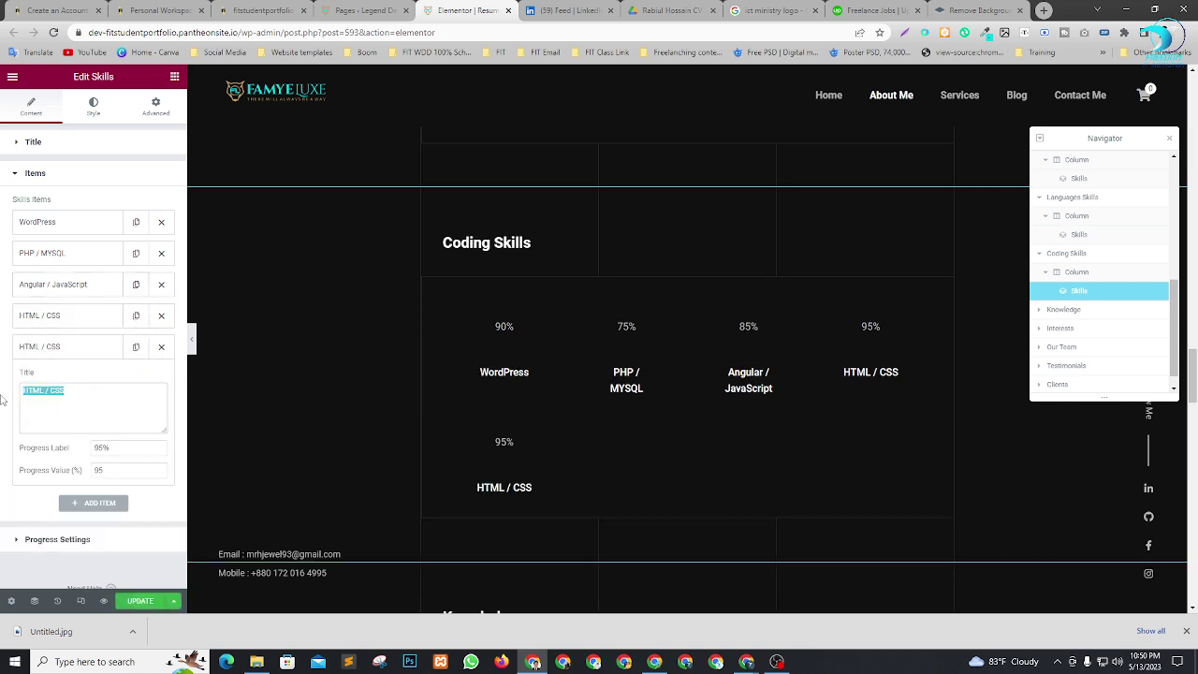
pyautogui.write('Ja')
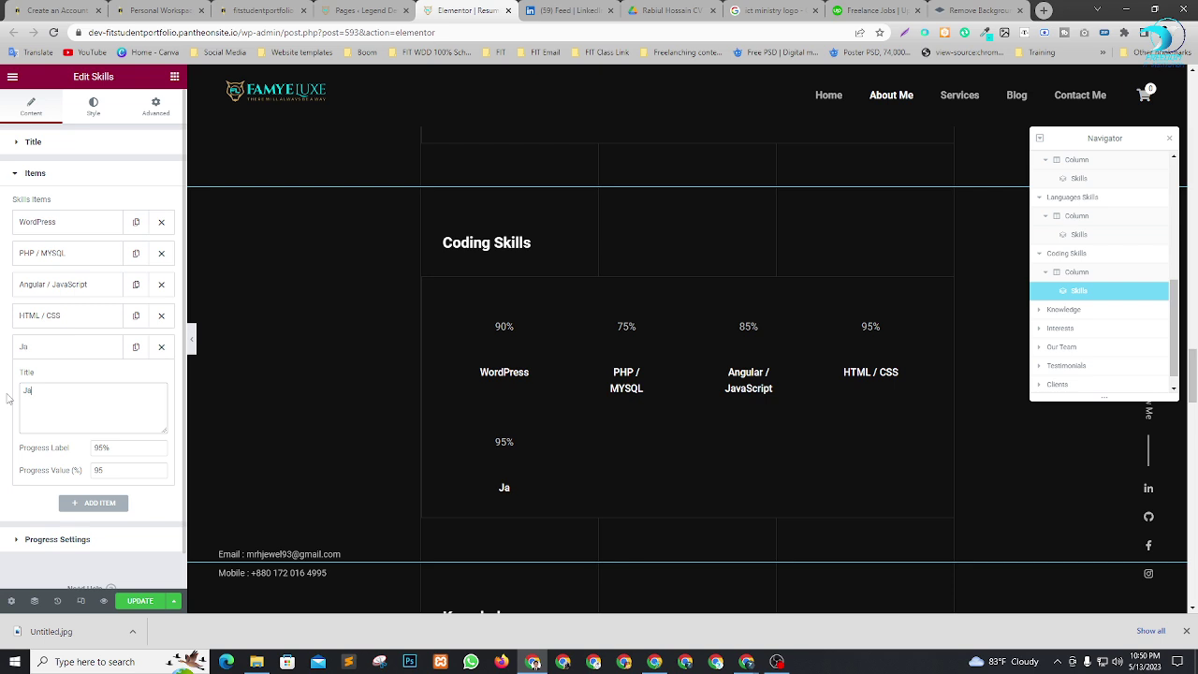
pyautogui.write('vaScript')
pyautogui.click(68, 347)
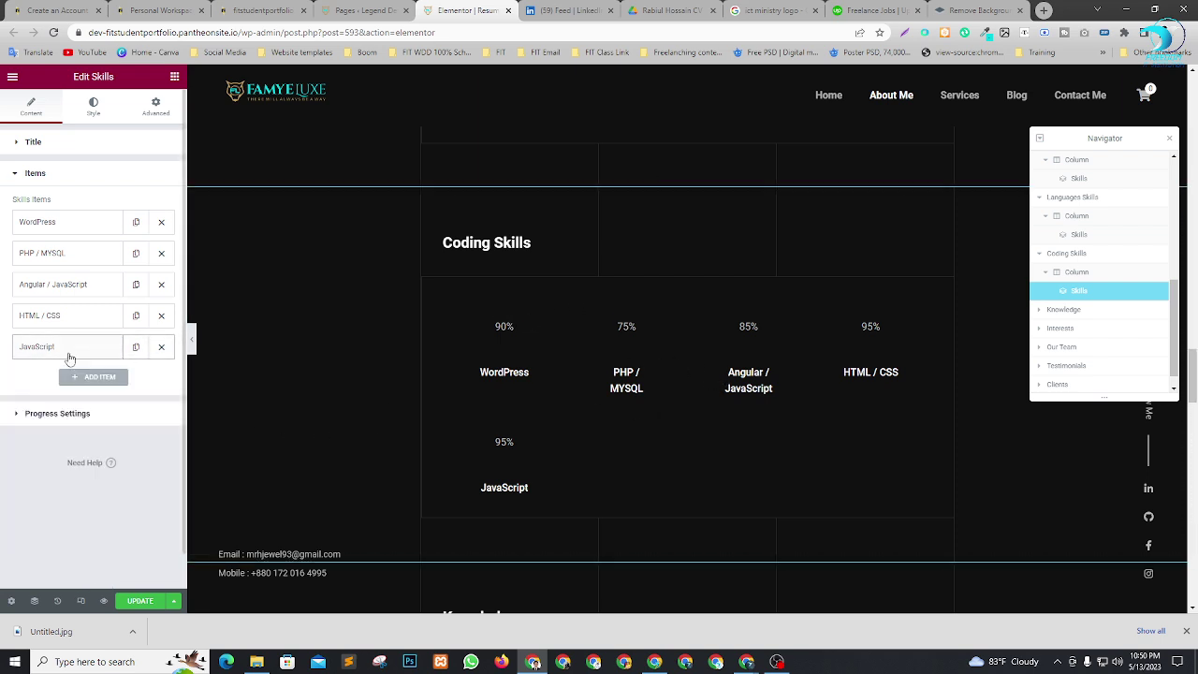
# Rename the 'Angular / JavaScript' skill to 'Angular'.
pyautogui.click(80, 288)
pyautogui.moveTo(56, 329); pyautogui.dragTo(112, 332)
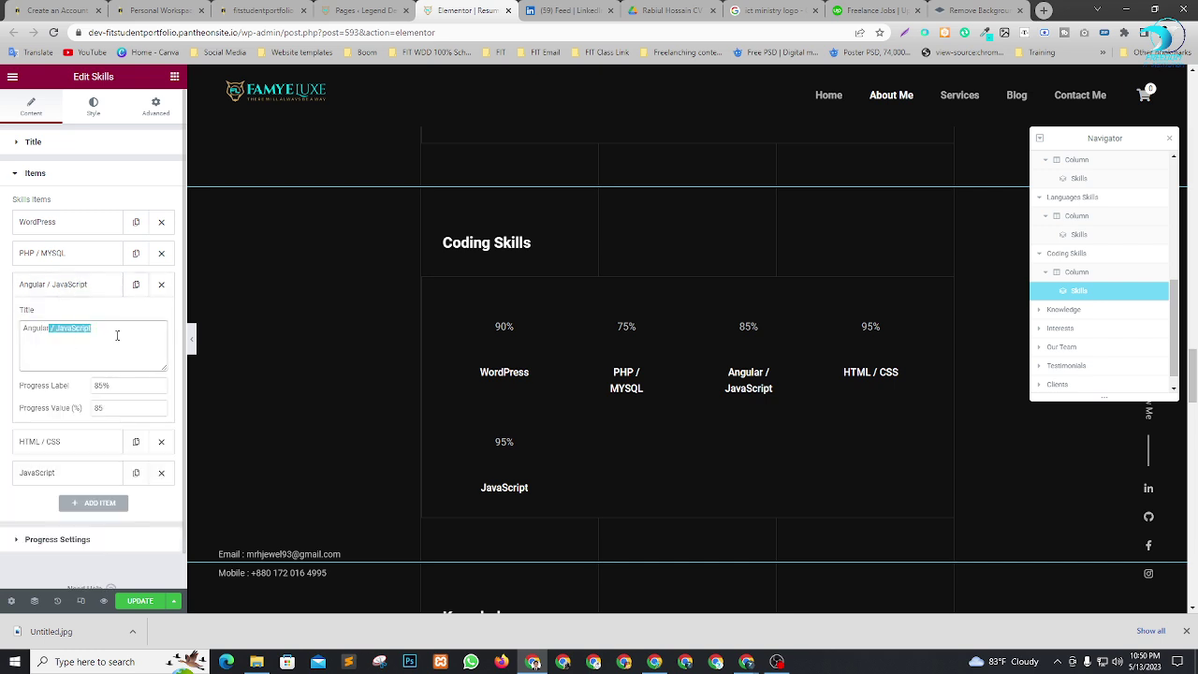
pyautogui.press('BackSpace')
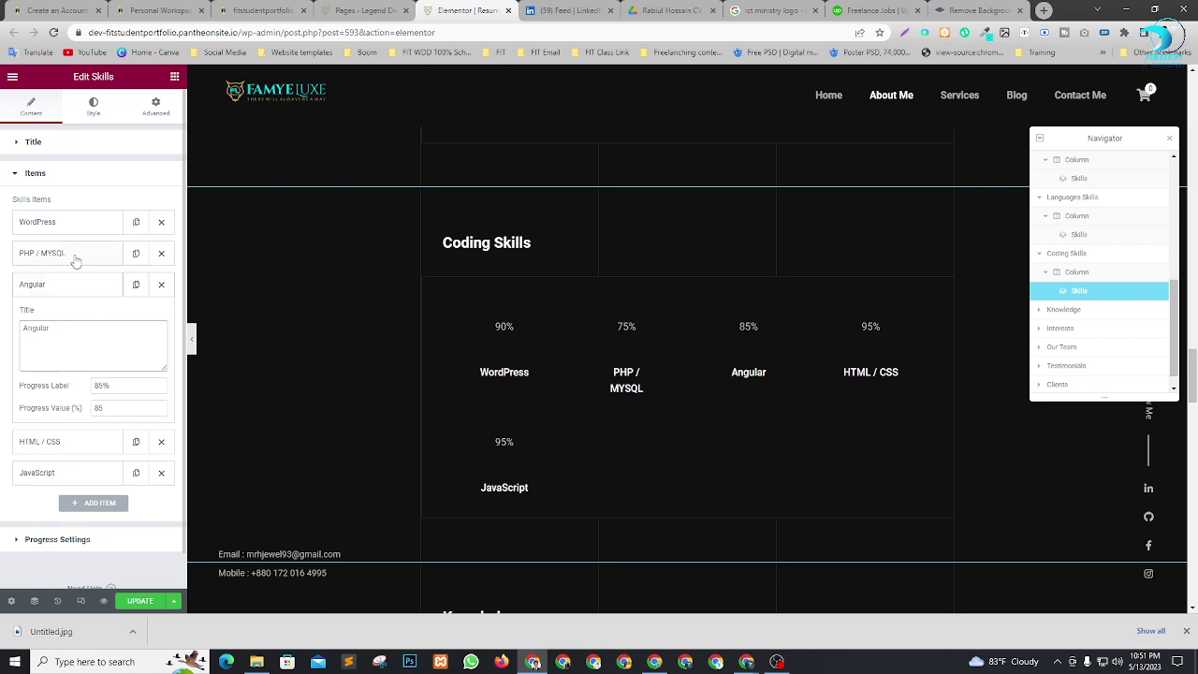
# Reorder skills: HTML / CSS, JavaScript, Angular, PHP / MYSQL, then WordPress.
pyautogui.click(75, 260)
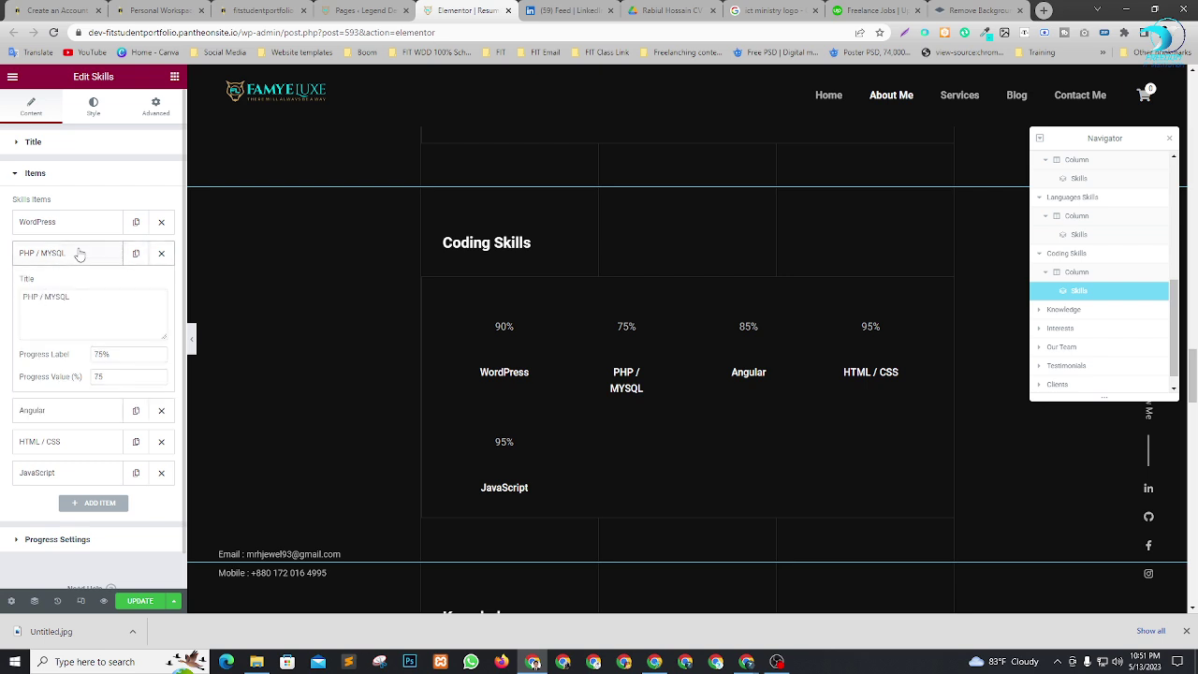
pyautogui.click(75, 255)
pyautogui.moveTo(75, 360); pyautogui.dragTo(82, 262)
pyautogui.moveTo(61, 348); pyautogui.dragTo(73, 223)
pyautogui.moveTo(53, 286); pyautogui.dragTo(62, 252)
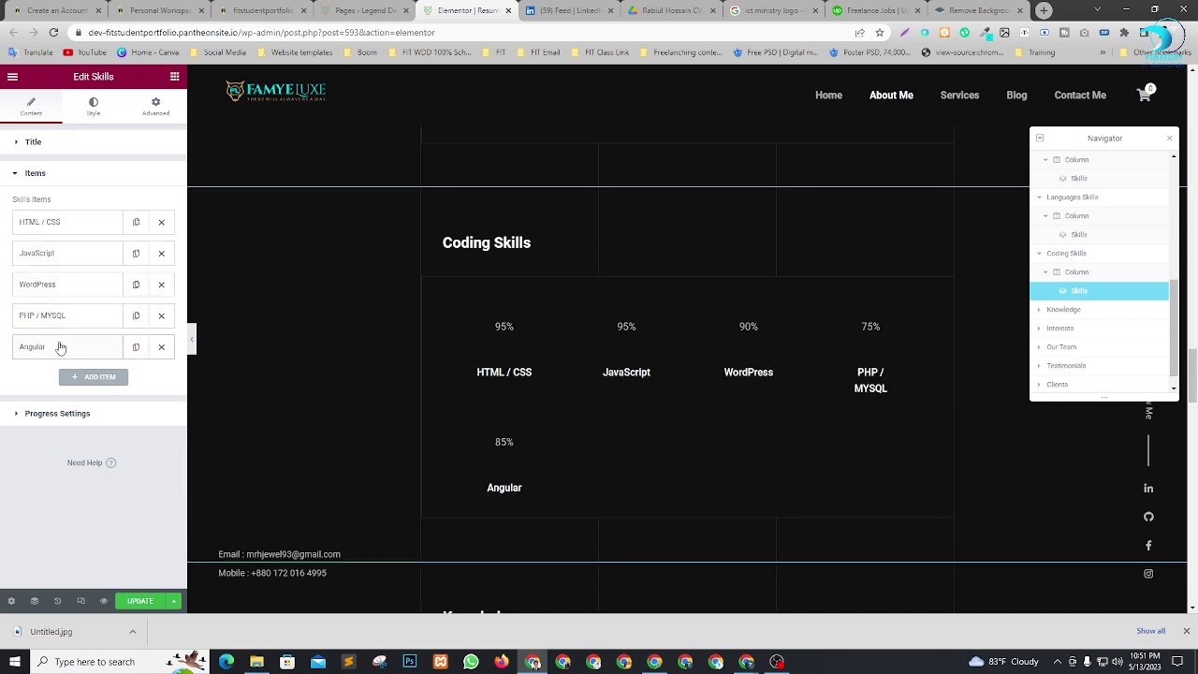
pyautogui.moveTo(59, 347); pyautogui.dragTo(62, 277)
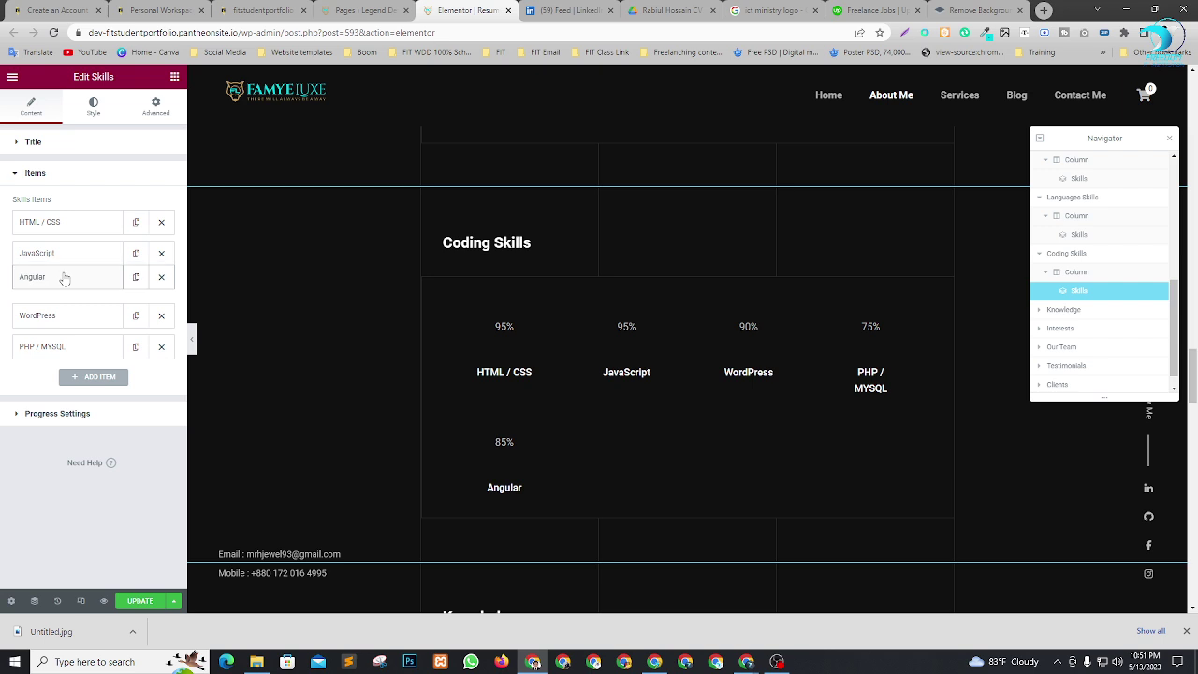
pyautogui.moveTo(64, 344); pyautogui.dragTo(65, 315)
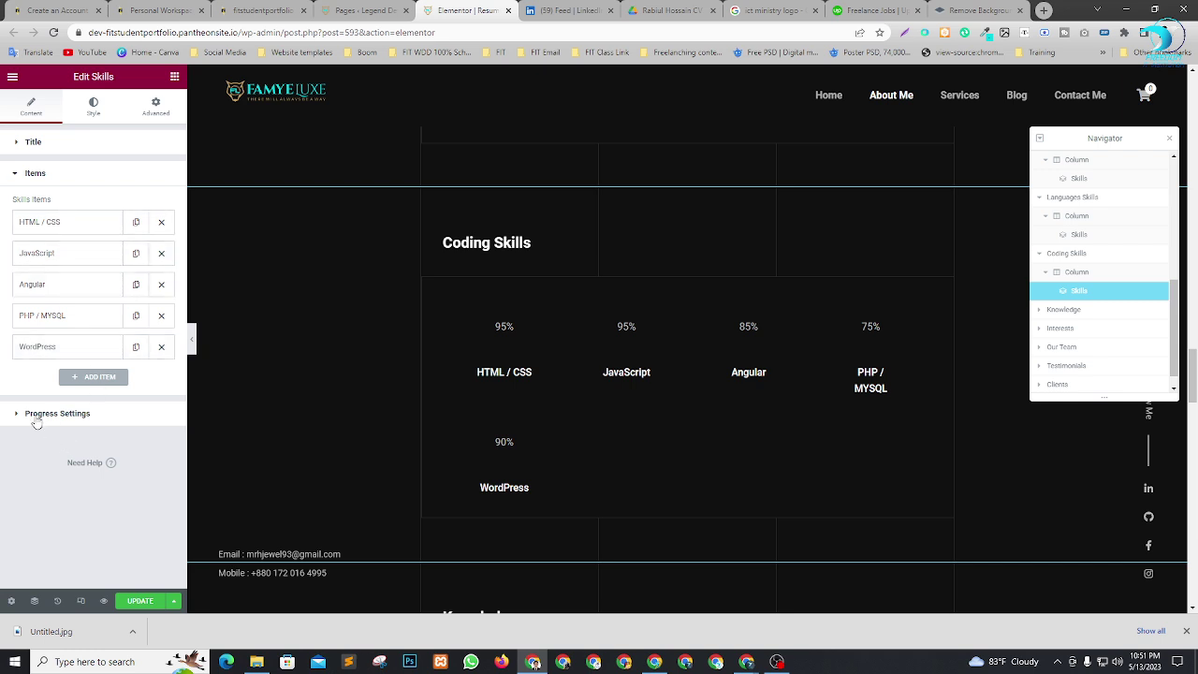
# Try percentage bars for the coding skills, then keep the circle progress style.
pyautogui.click(36, 418)
pyautogui.click(145, 239)
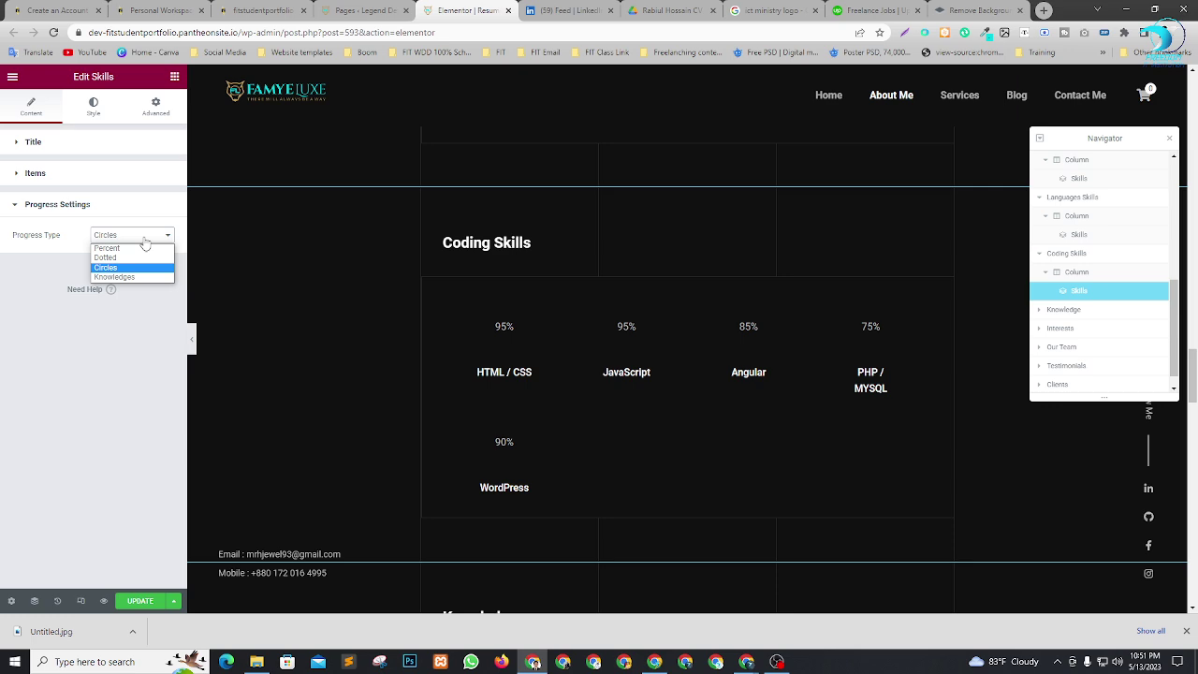
pyautogui.click(131, 248)
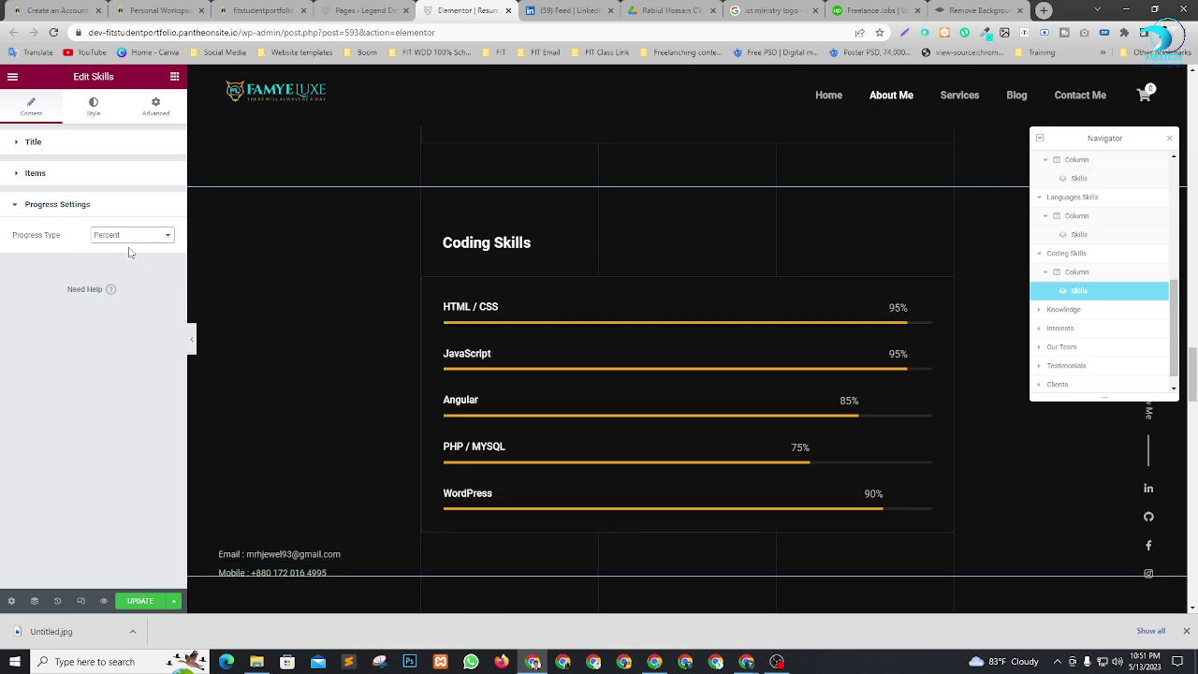
pyautogui.scroll(1, 581, 347)
pyautogui.scroll(-3, 717, 307)
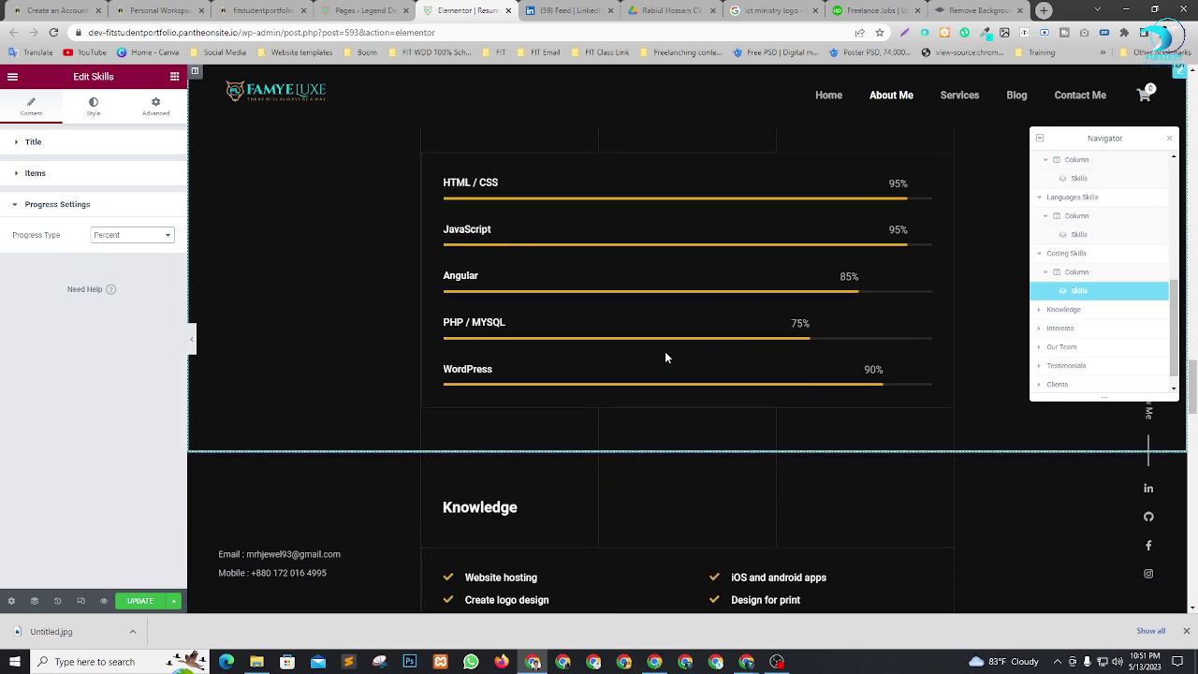
pyautogui.scroll(5, 922, 360)
pyautogui.scroll(-5, 768, 356)
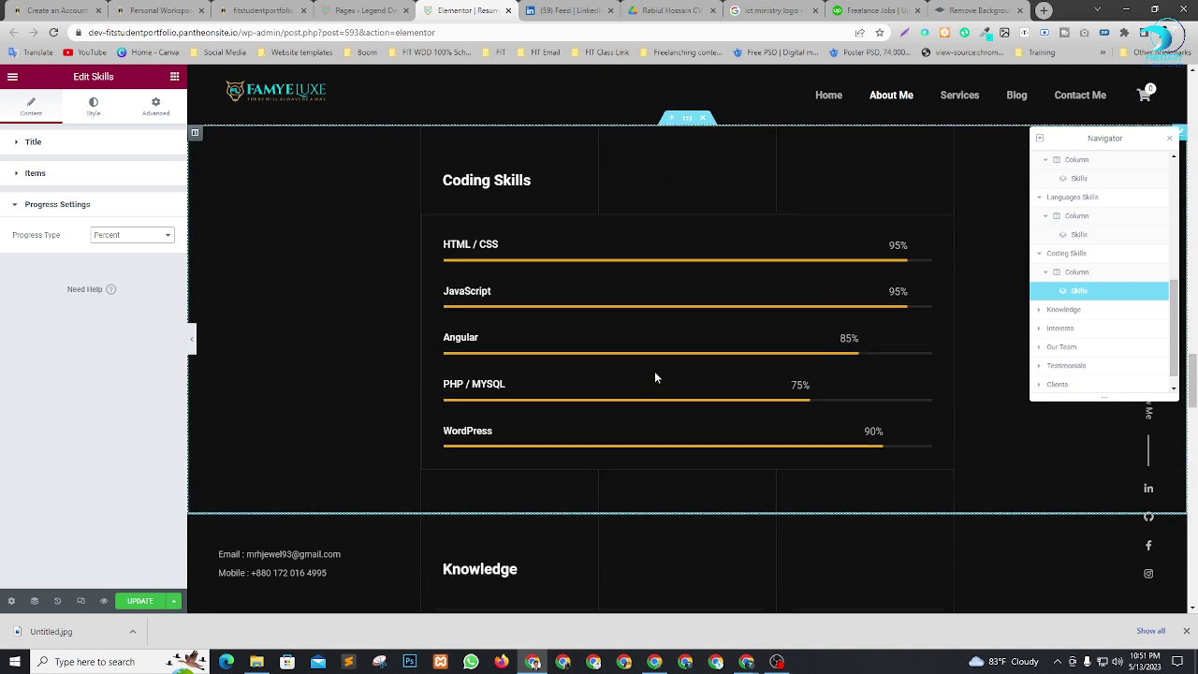
pyautogui.click(125, 239)
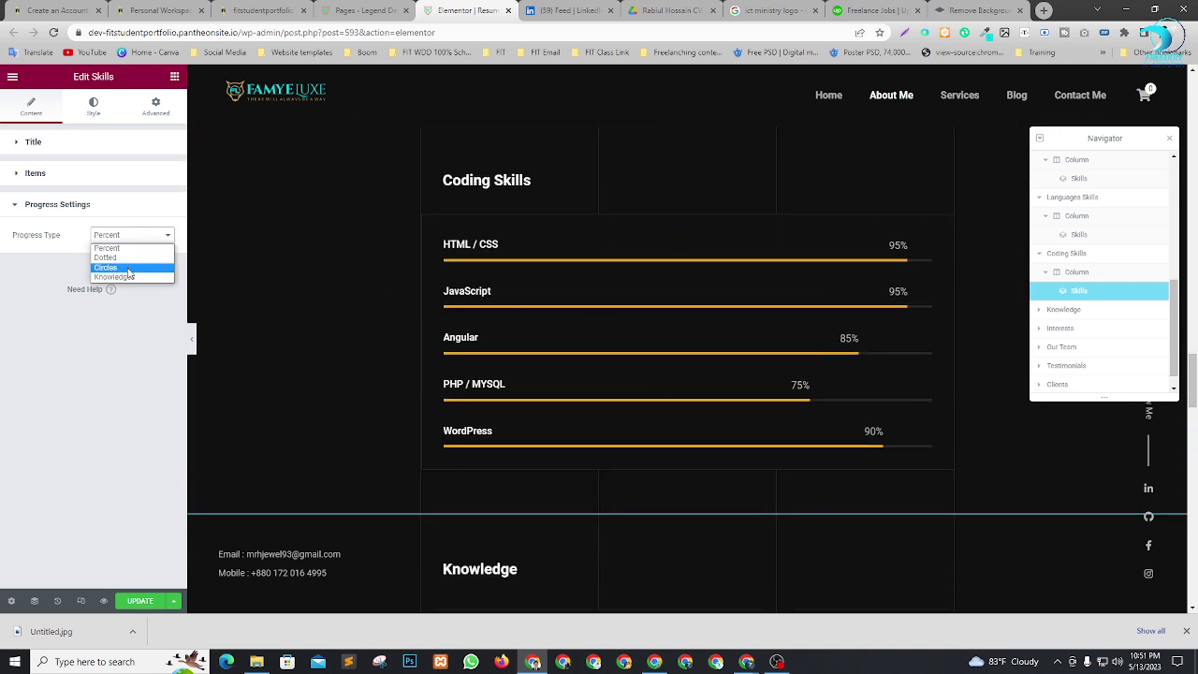
pyautogui.click(129, 269)
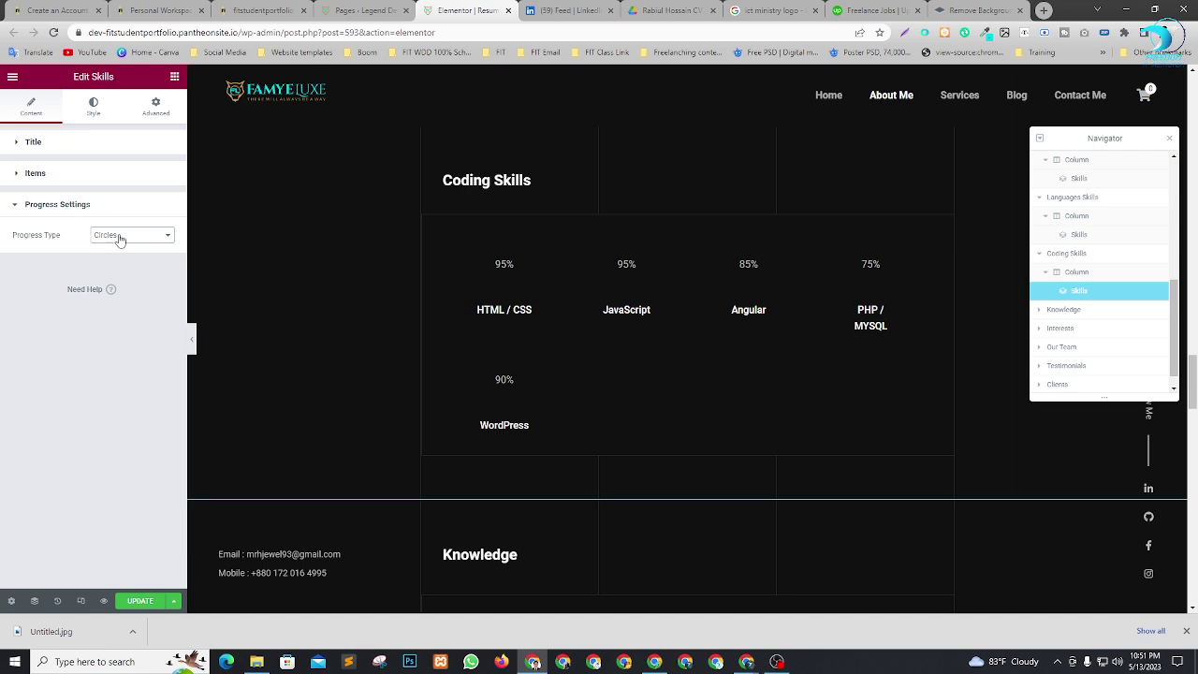
# Set the skill title colour to white #FFFFFF.
pyautogui.click(93, 108)
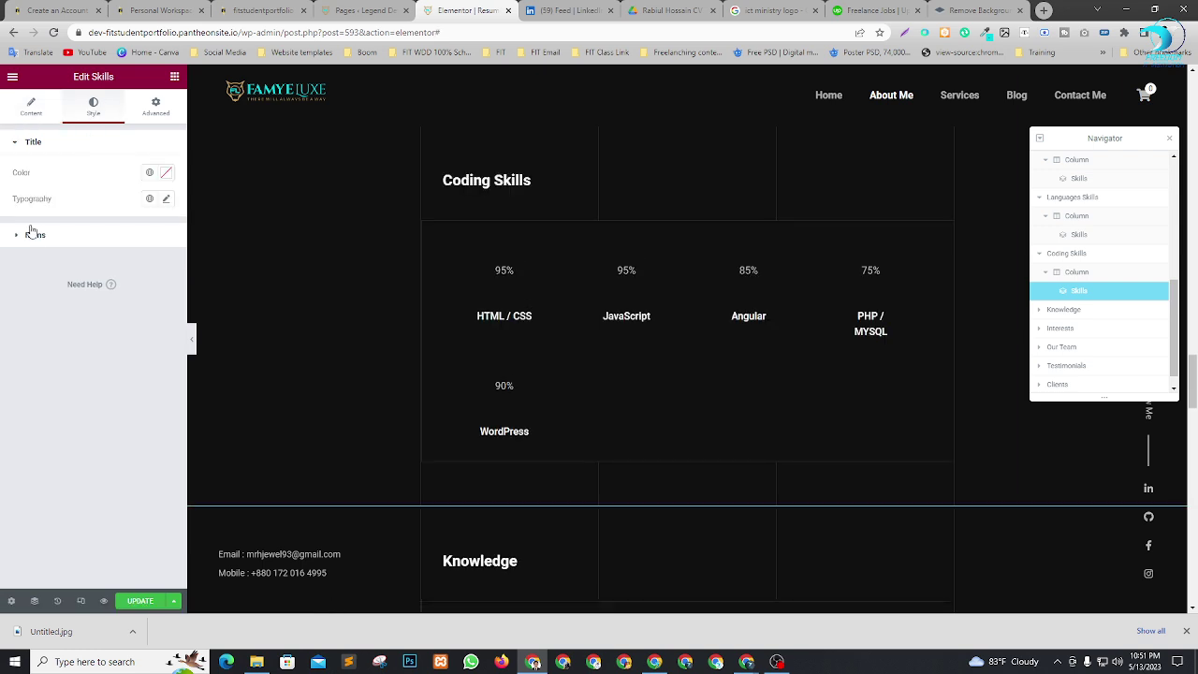
pyautogui.click(165, 176)
pyautogui.moveTo(104, 253); pyautogui.dragTo(11, 211)
pyautogui.click(14, 447)
# Make the percentage label colour orange.
pyautogui.click(28, 235)
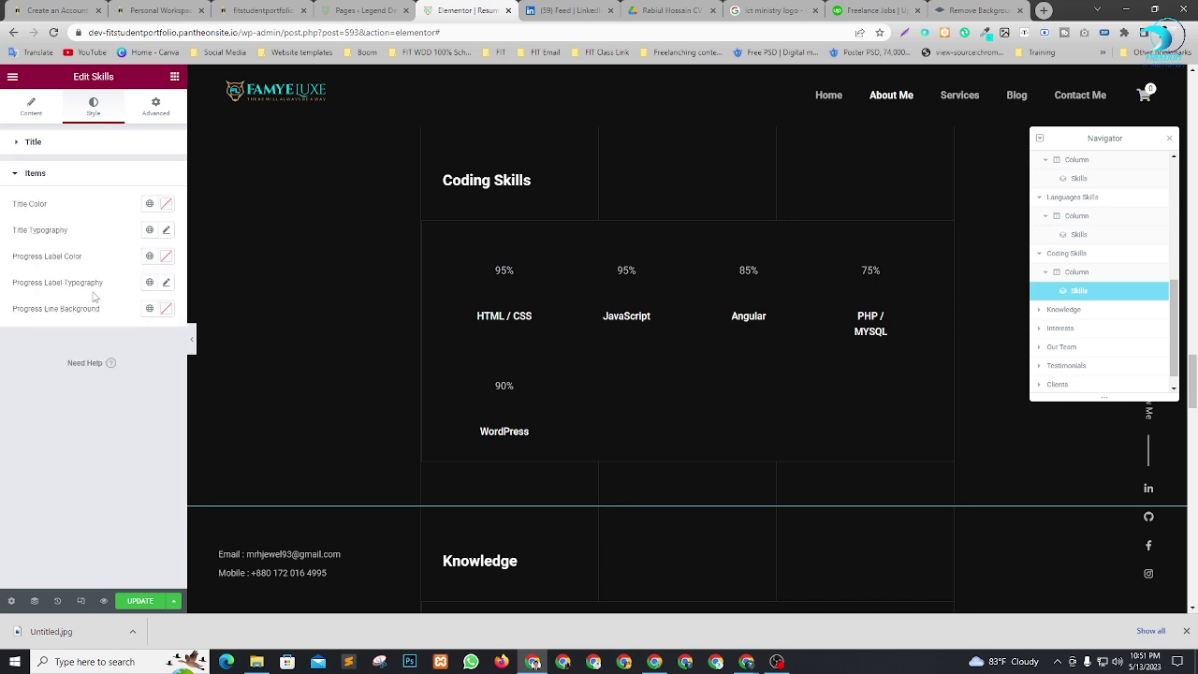
pyautogui.click(170, 260)
pyautogui.moveTo(107, 307)
pyautogui.mouseDown()
pyautogui.moveTo(131, 310)
pyautogui.moveTo(90, 359)
pyautogui.mouseUp()
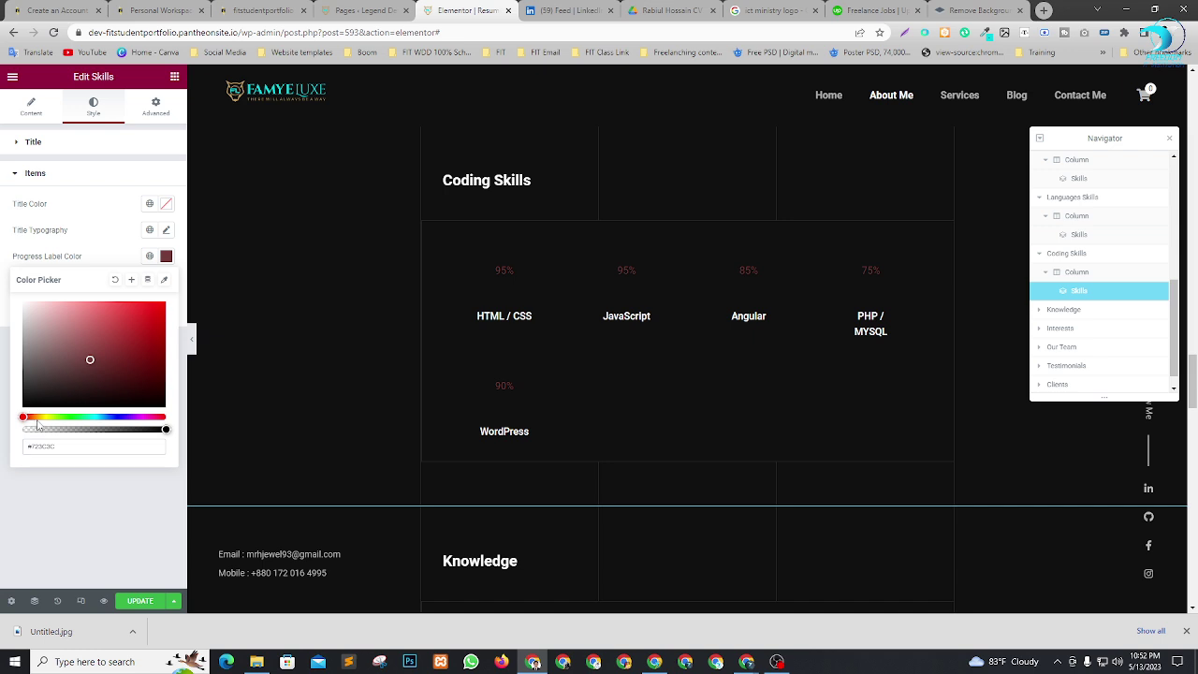
pyautogui.moveTo(38, 417)
pyautogui.mouseDown()
pyautogui.moveTo(26, 417)
pyautogui.moveTo(166, 304)
pyautogui.mouseUp()
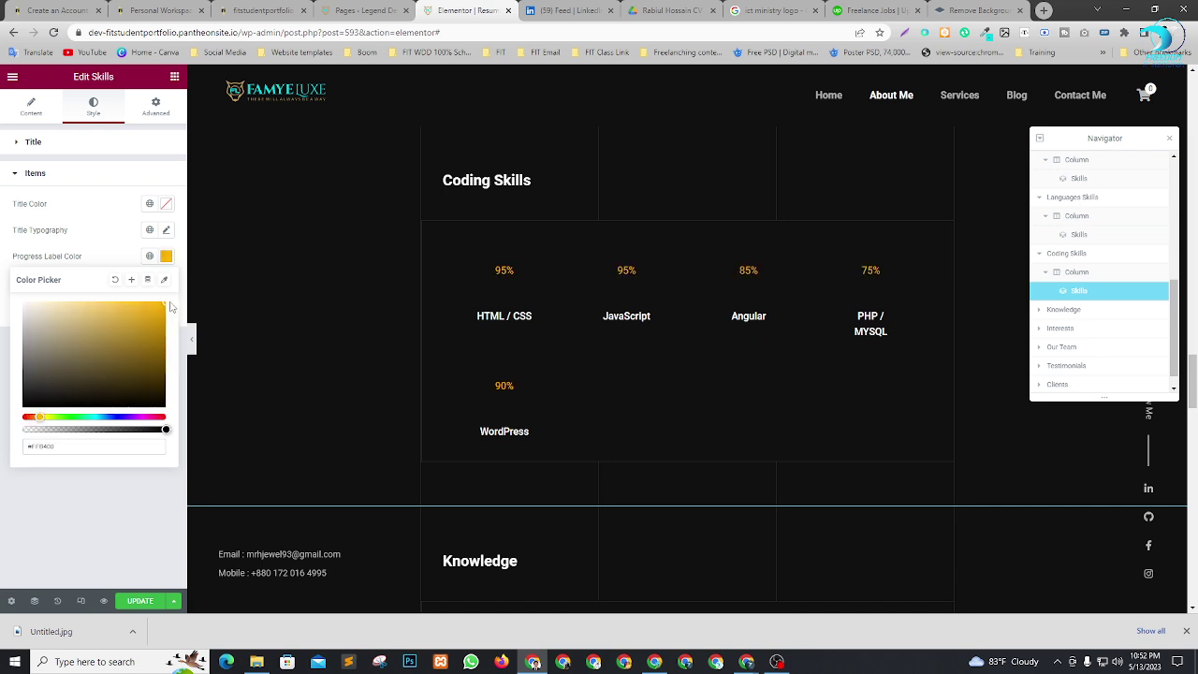
pyautogui.click(56, 503)
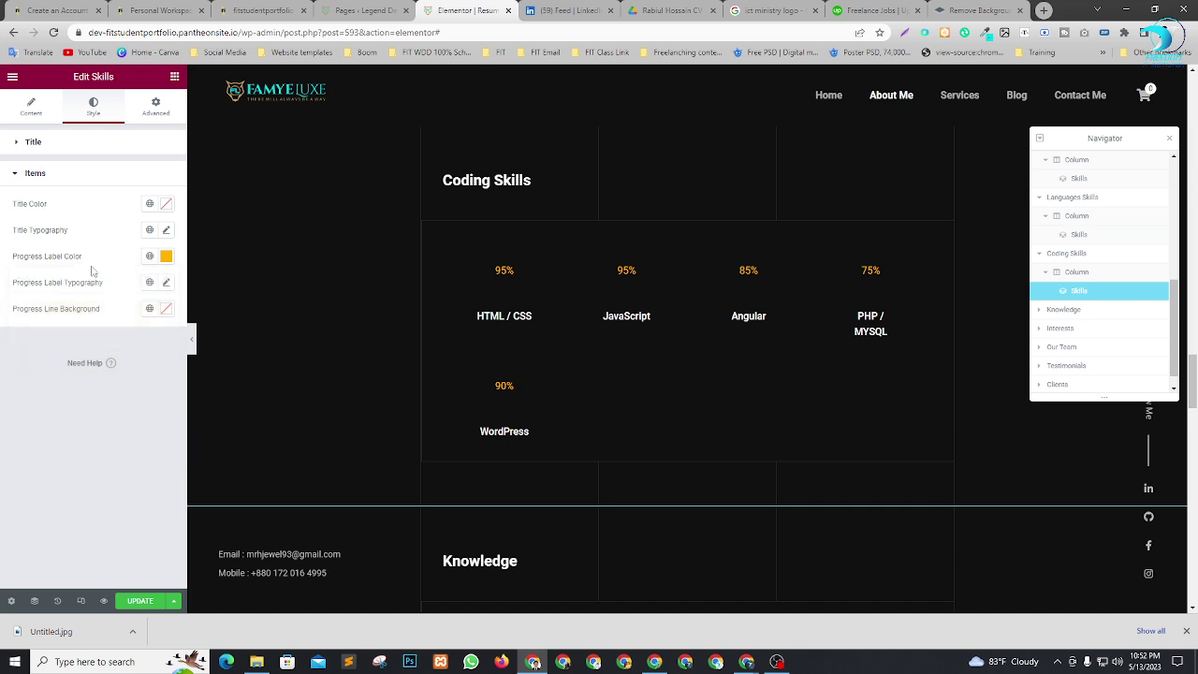
# Enlarge the percentage label font size and save the page.
pyautogui.click(167, 283)
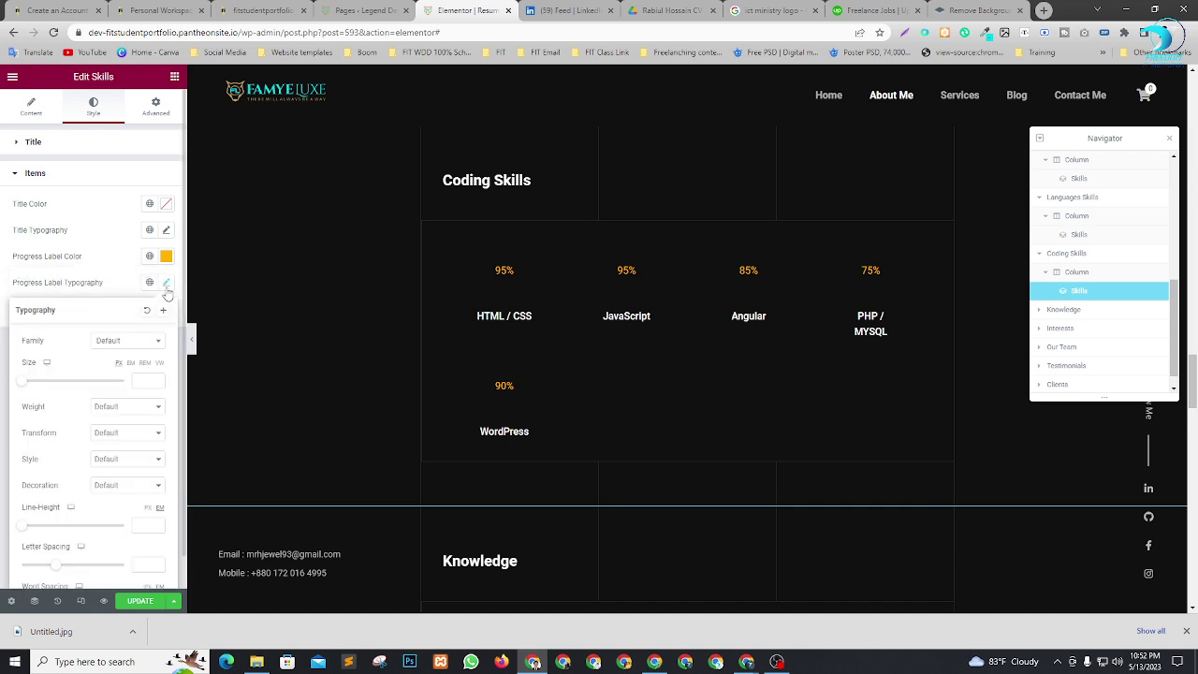
pyautogui.moveTo(23, 386)
pyautogui.mouseDown()
pyautogui.moveTo(43, 384)
pyautogui.moveTo(31, 380)
pyautogui.mouseUp()
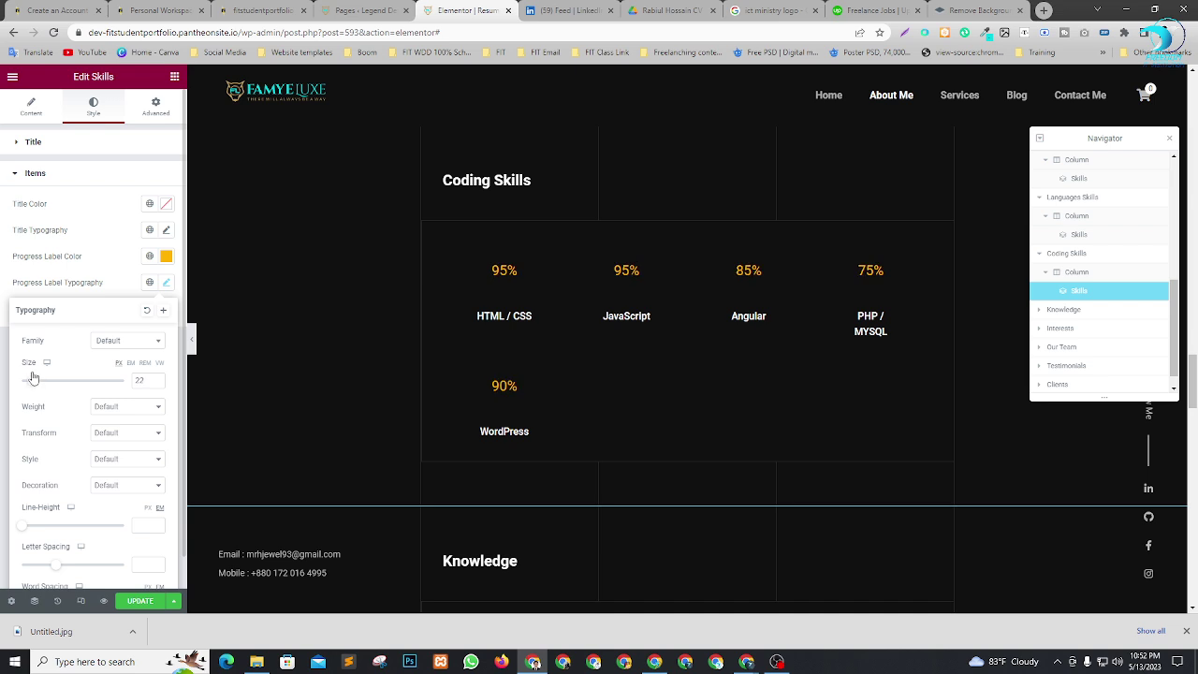
pyautogui.click(112, 265)
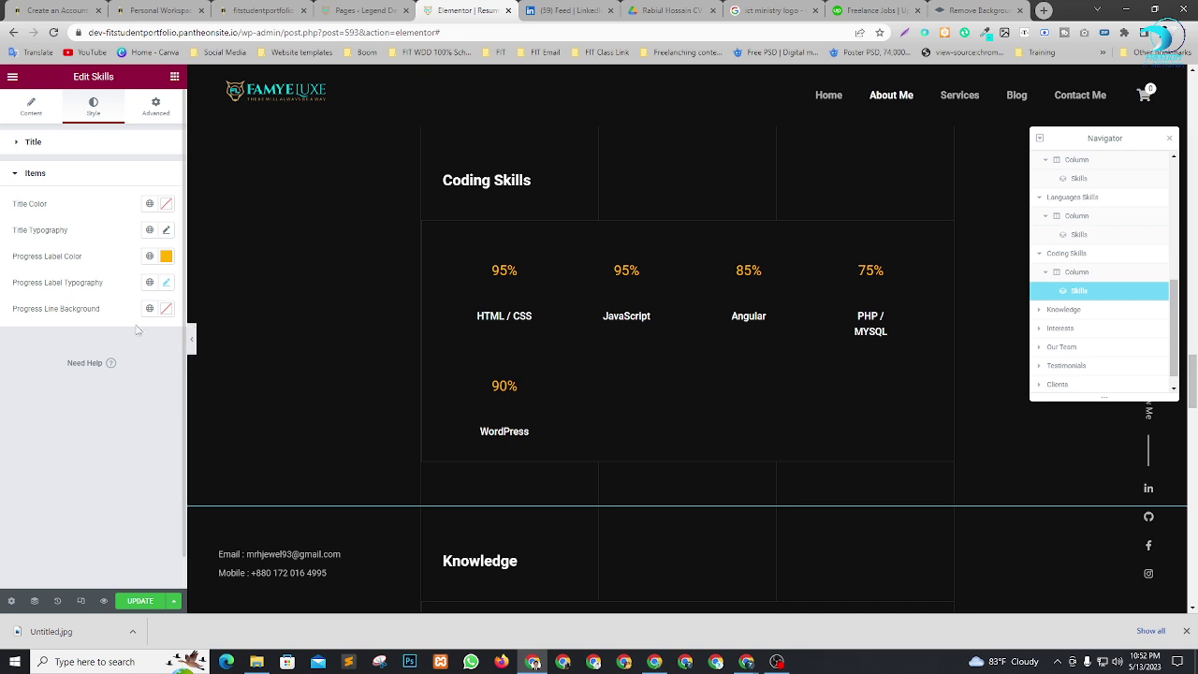
pyautogui.click(138, 602)
# Delete the Interests section from the About Me page.
pyautogui.scroll(-3, 730, 457)
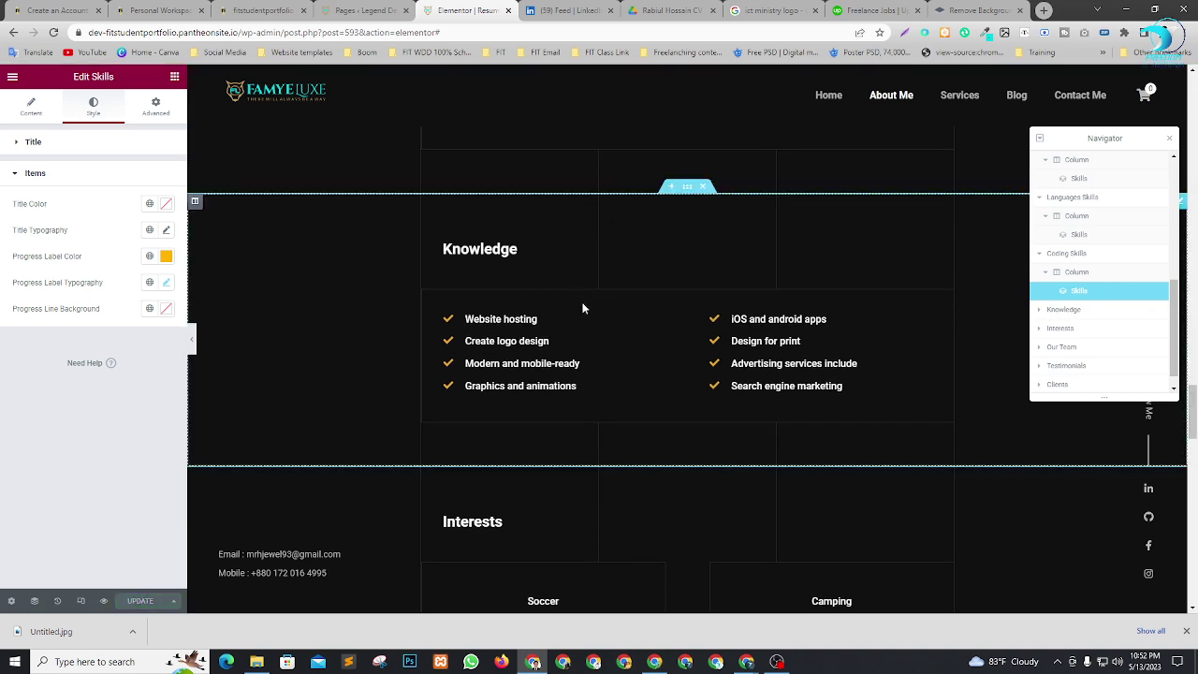
pyautogui.scroll(-3, 796, 238)
pyautogui.scroll(-5, 669, 365)
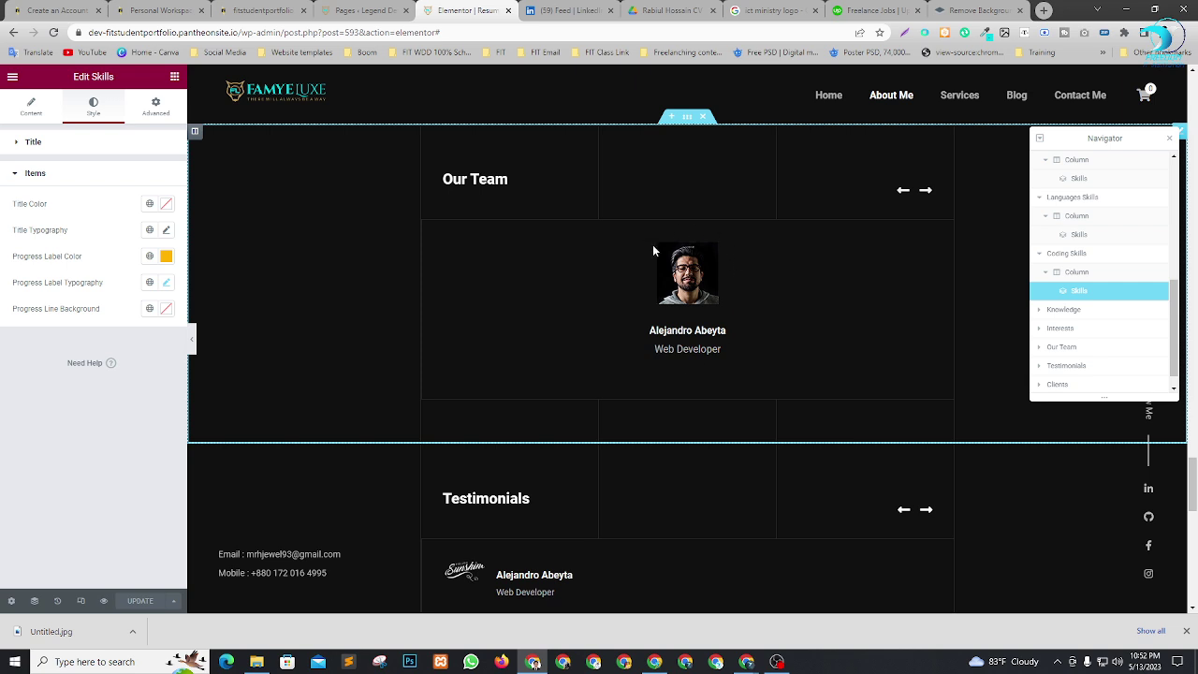
pyautogui.click(1041, 352)
pyautogui.scroll(4, 635, 351)
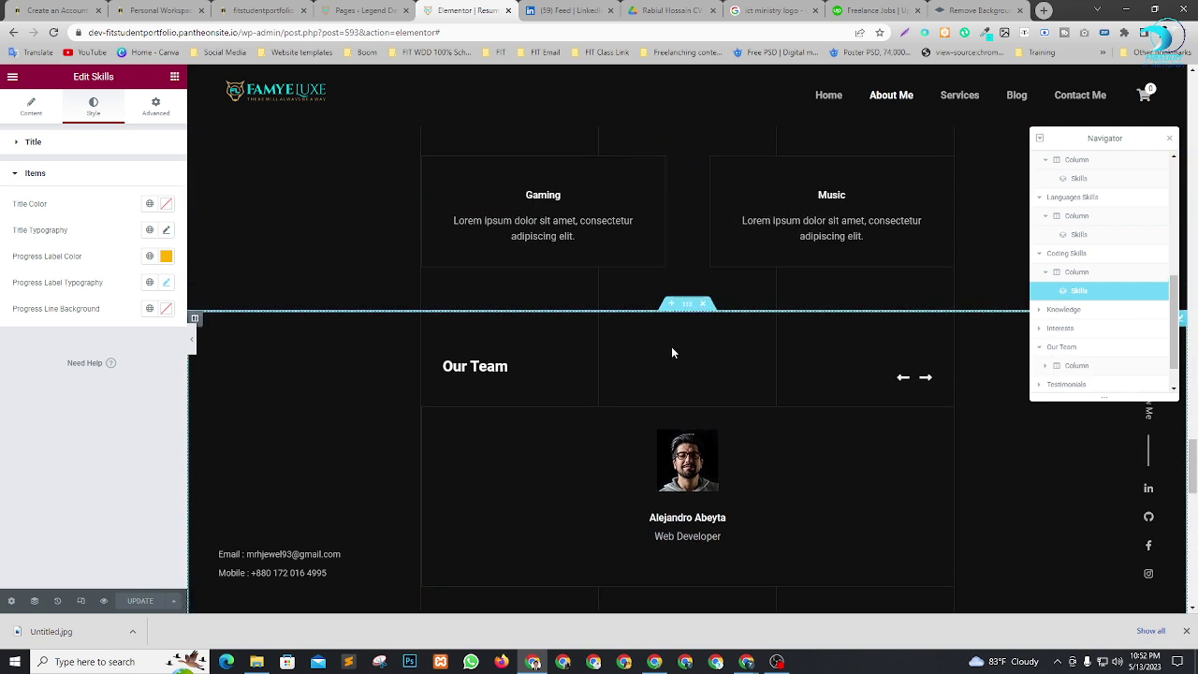
pyautogui.scroll(2, 720, 361)
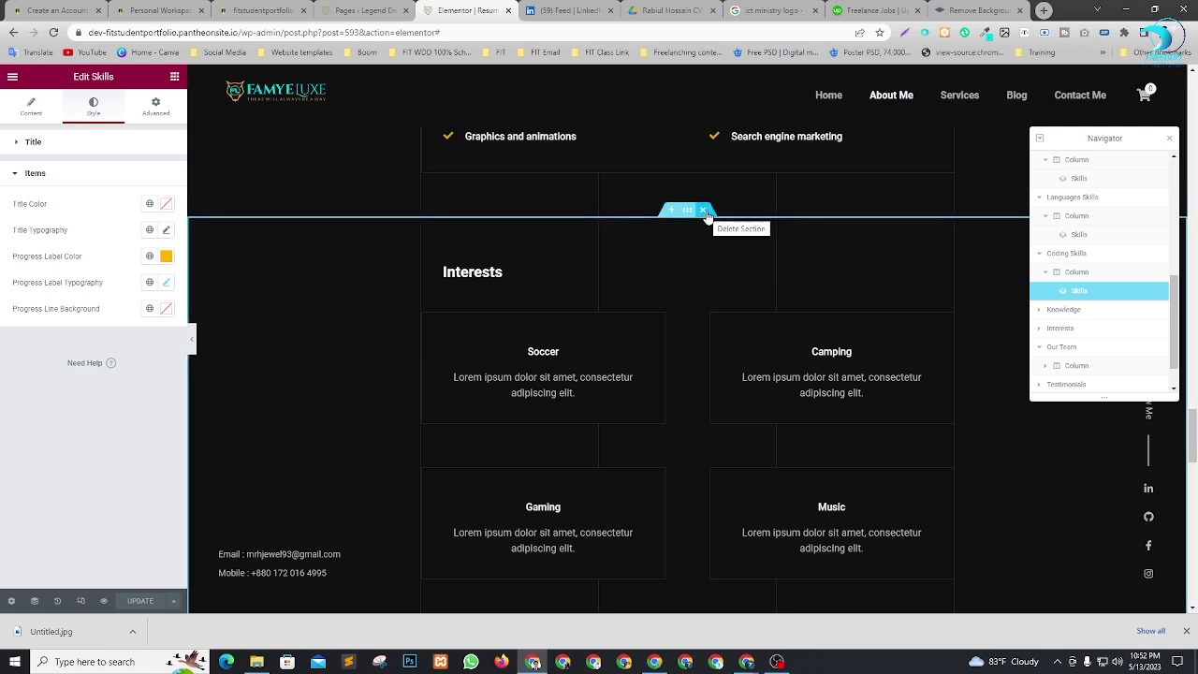
pyautogui.click(707, 212)
# Open the Team widget inside the Our Team section via the Navigator.
pyautogui.scroll(-1, 846, 291)
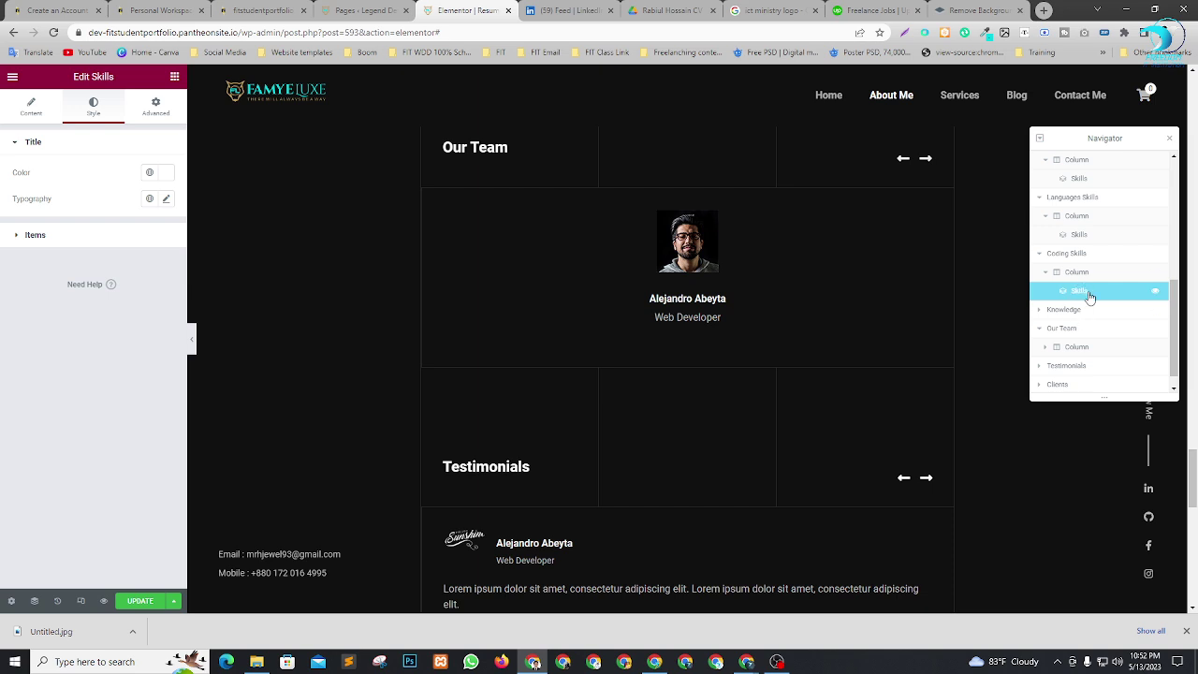
pyautogui.click(1078, 348)
pyautogui.click(1046, 350)
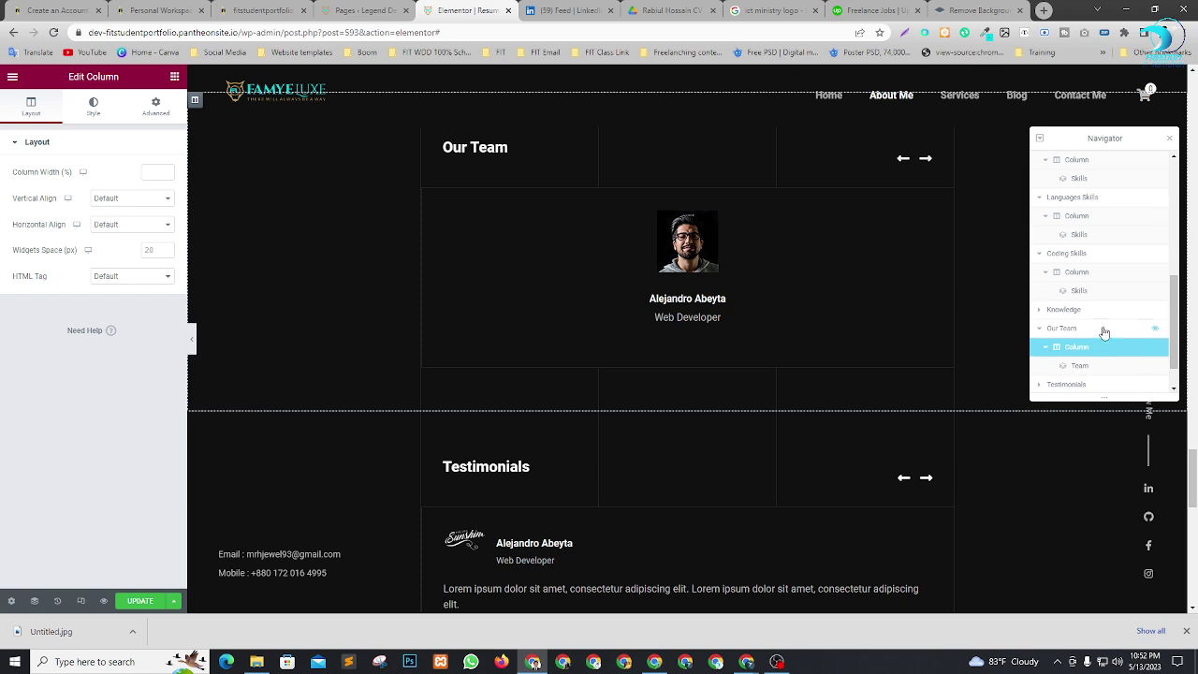
pyautogui.scroll(-1, 1100, 332)
pyautogui.click(1091, 333)
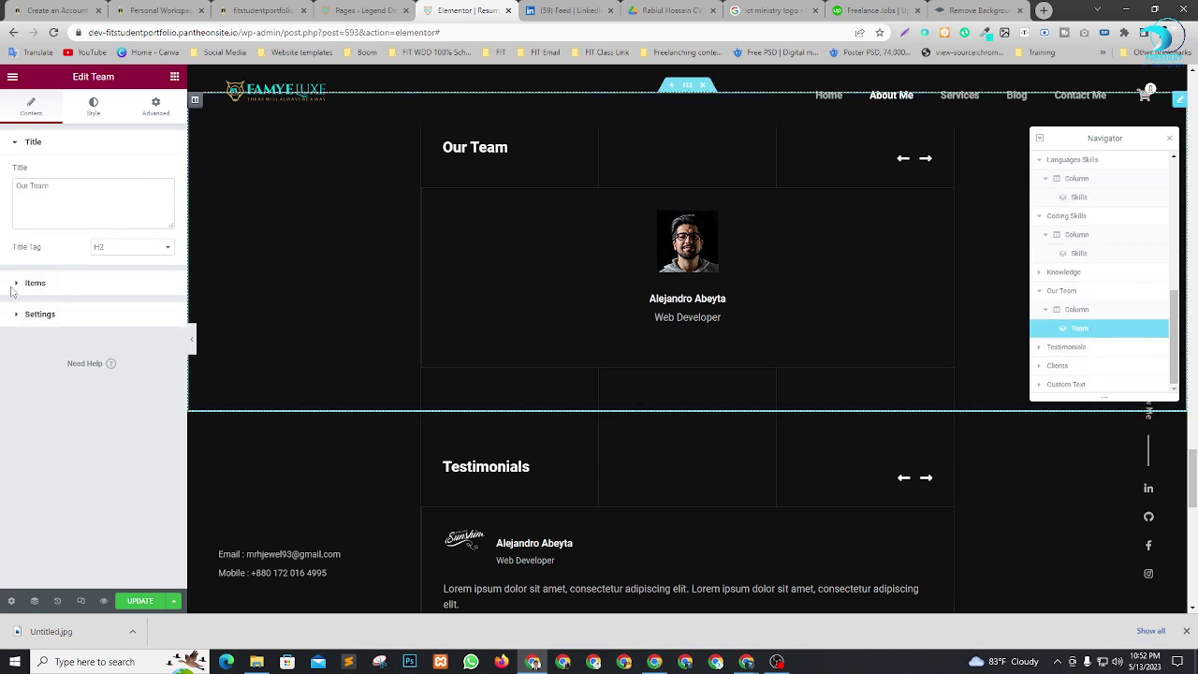
# Review the team member entries, starting with the first member's details.
pyautogui.click(13, 287)
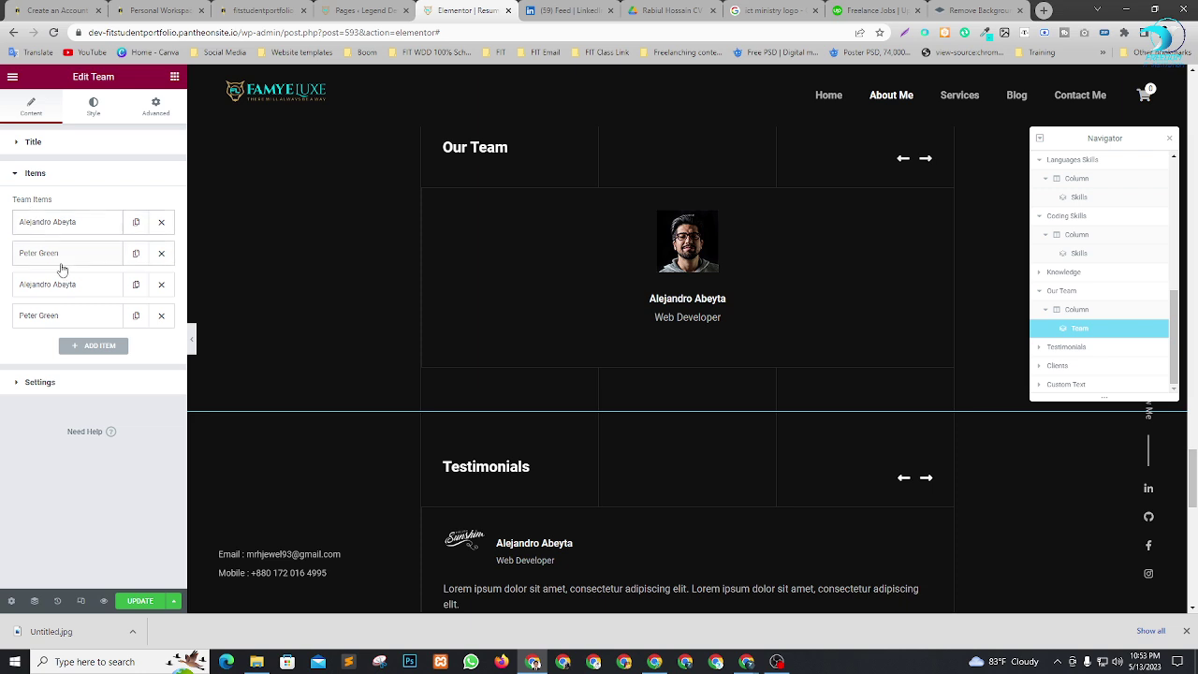
pyautogui.click(34, 222)
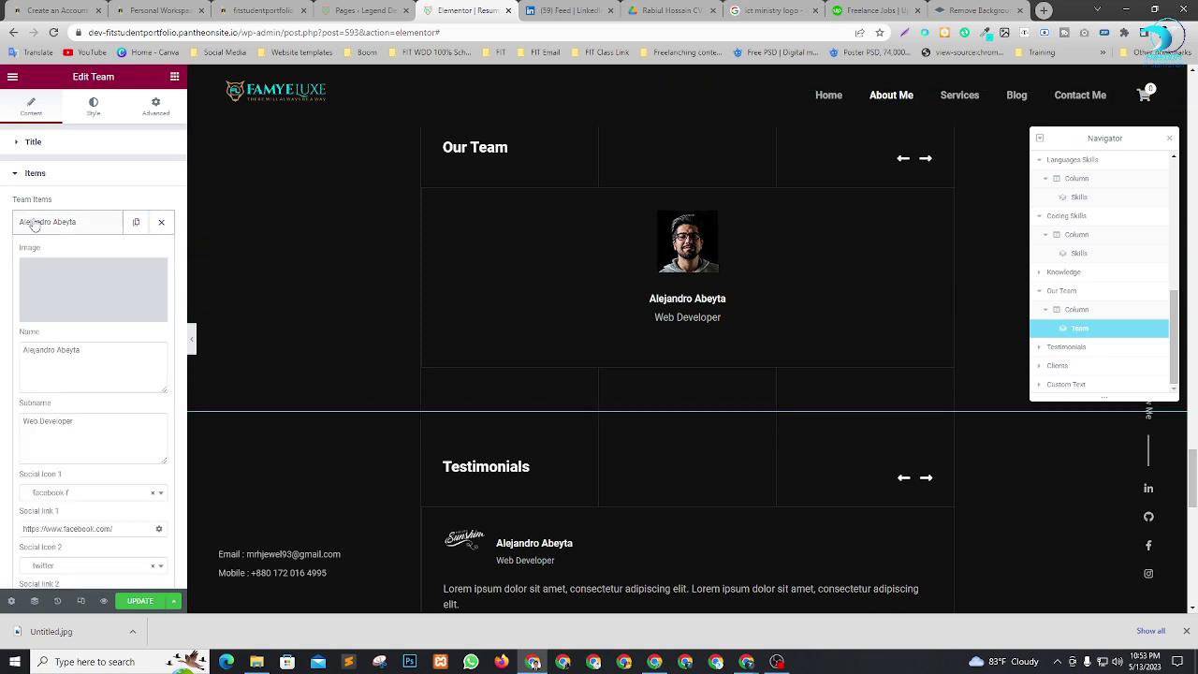
pyautogui.scroll(-5, 98, 383)
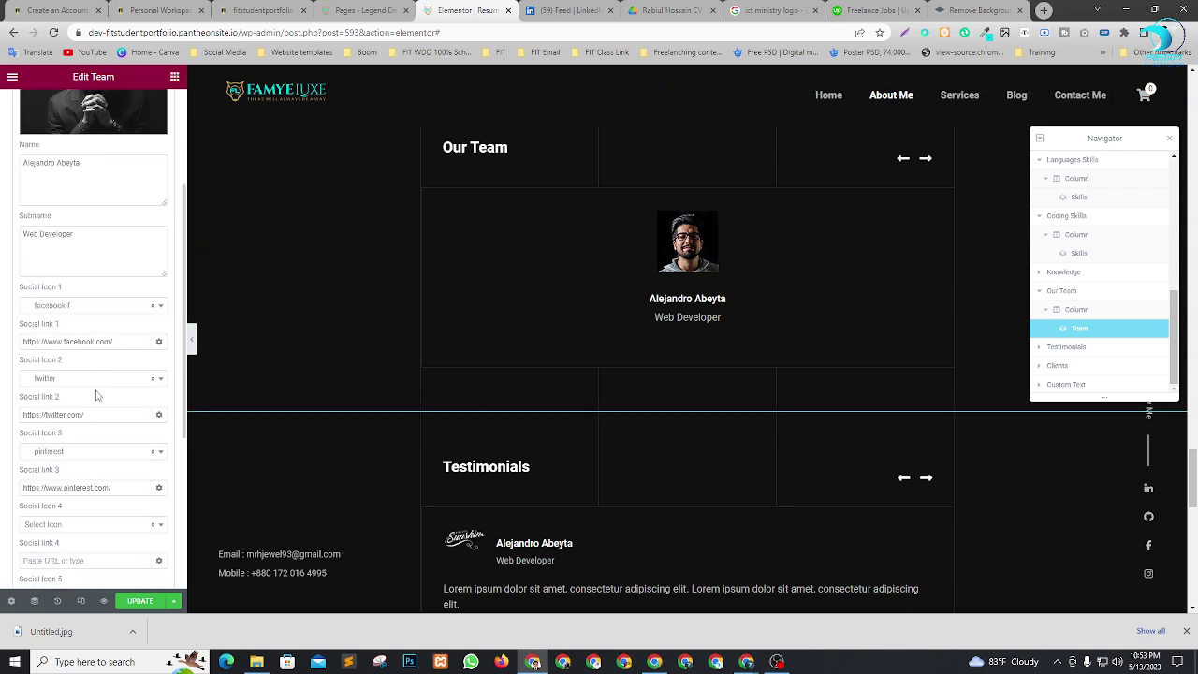
pyautogui.scroll(-3, 85, 351)
pyautogui.scroll(8, 87, 398)
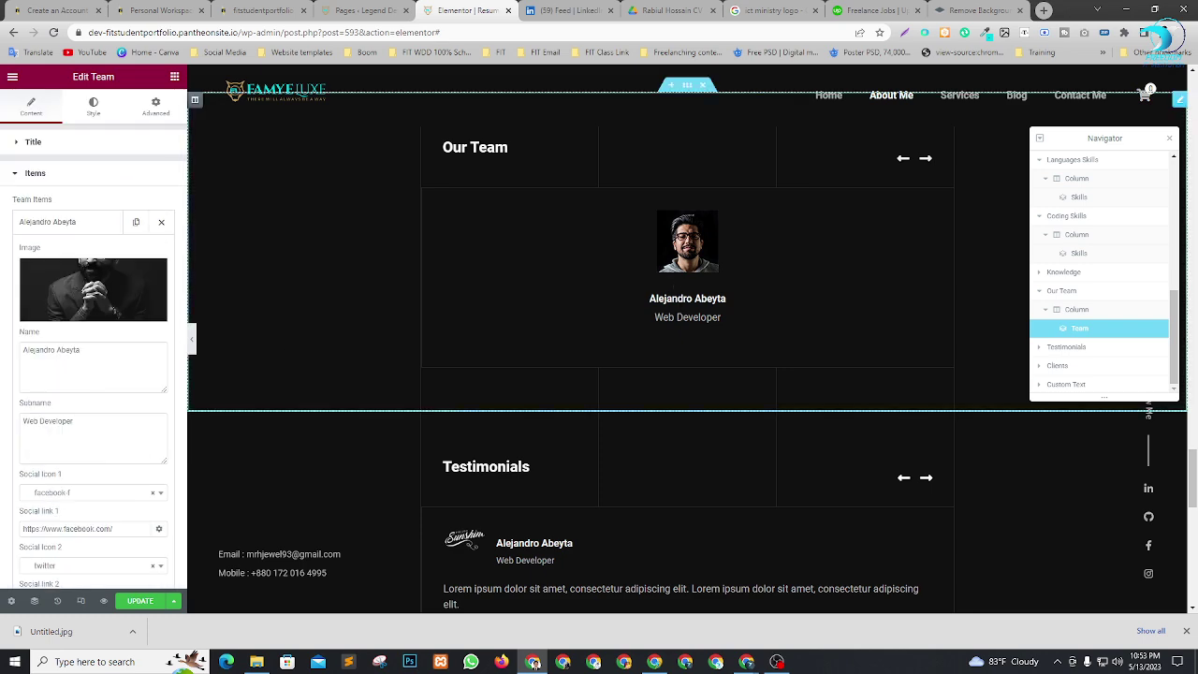
pyautogui.scroll(-4, 708, 385)
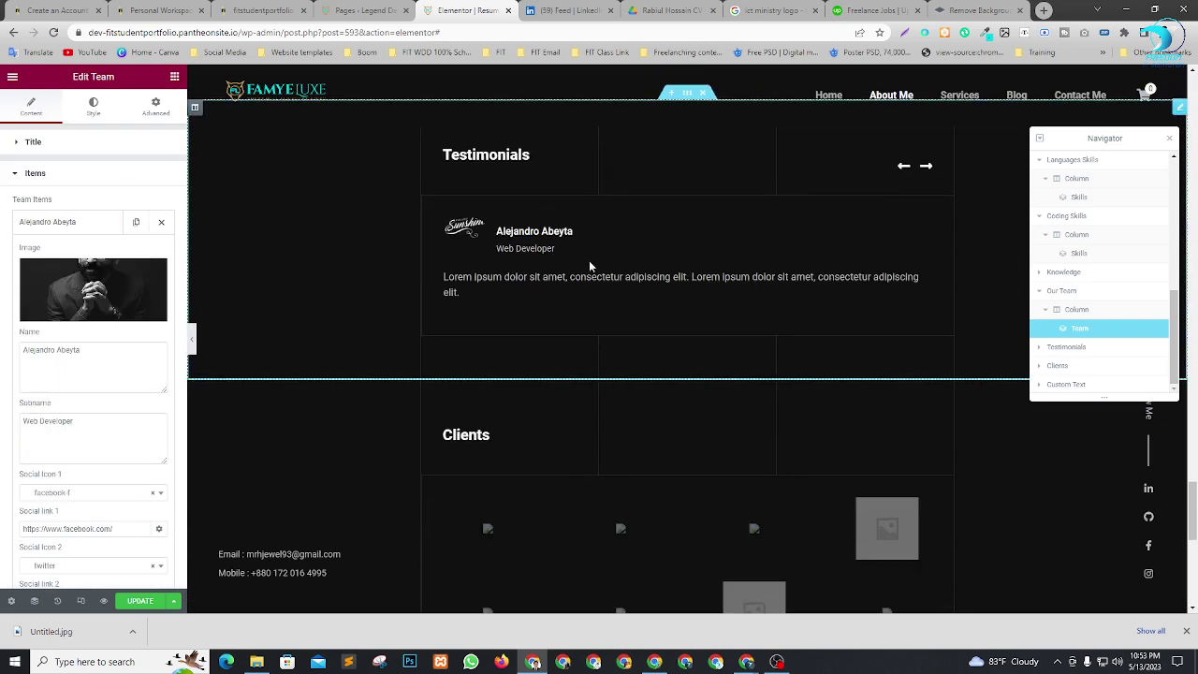
pyautogui.scroll(-1, 621, 227)
pyautogui.scroll(2, 512, 215)
pyautogui.scroll(-3, 653, 315)
pyautogui.scroll(-3, 725, 299)
pyautogui.scroll(2, 499, 252)
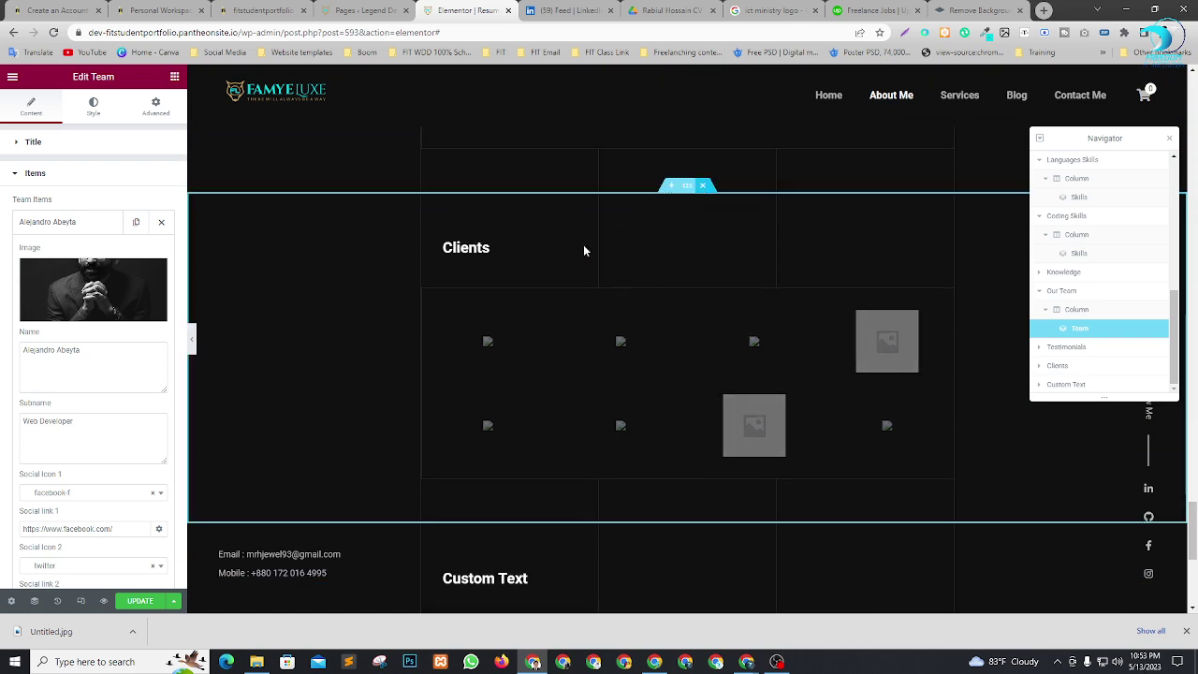
pyautogui.scroll(-5, 584, 245)
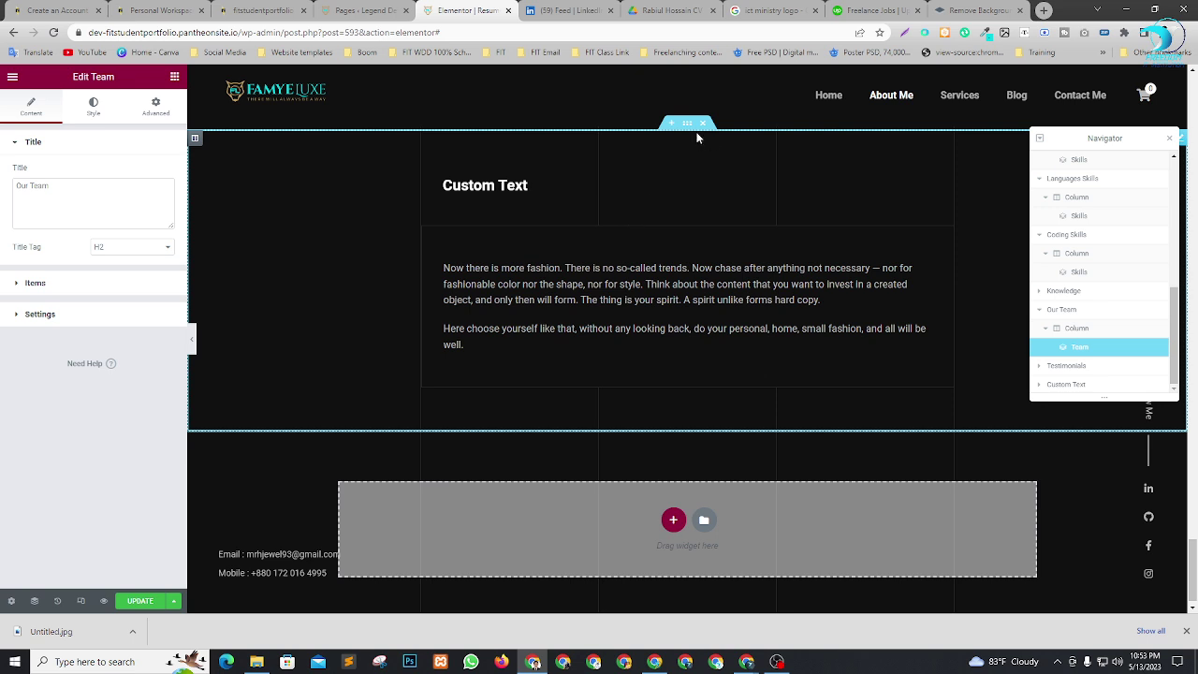
# Delete the Custom Text section and save the page with Ctrl+S.
pyautogui.click(703, 123)
pyautogui.scroll(2, 702, 393)
pyautogui.scroll(-2, 807, 375)
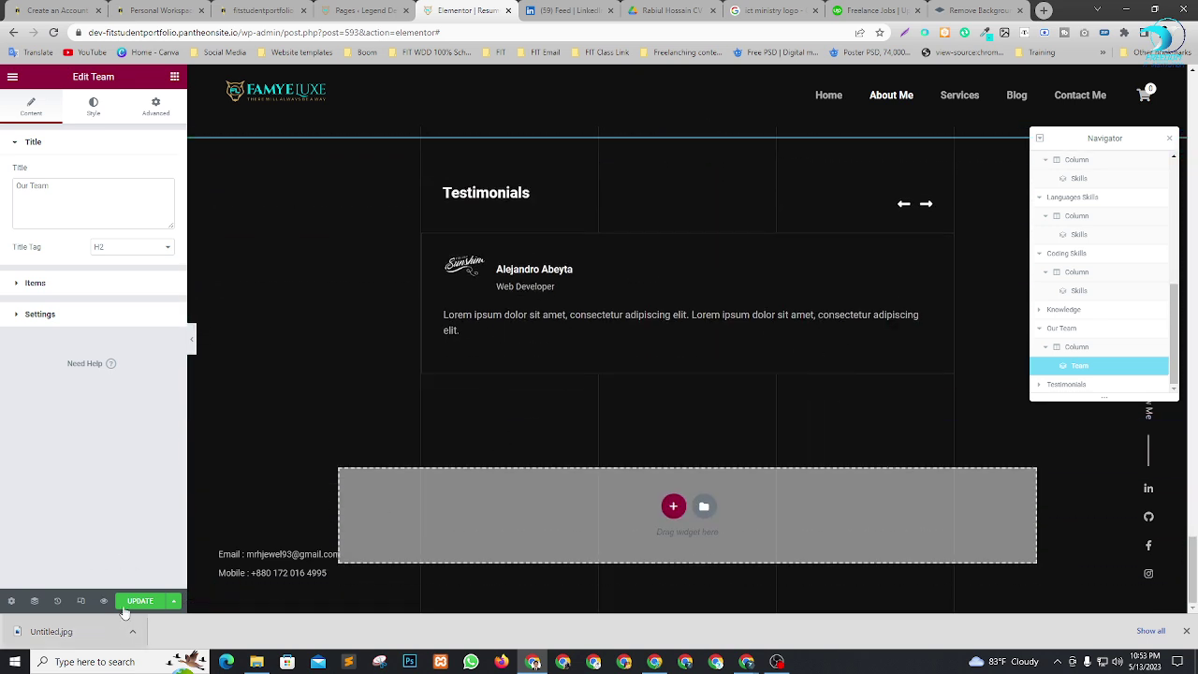
pyautogui.hotkey('ctrl', 's')
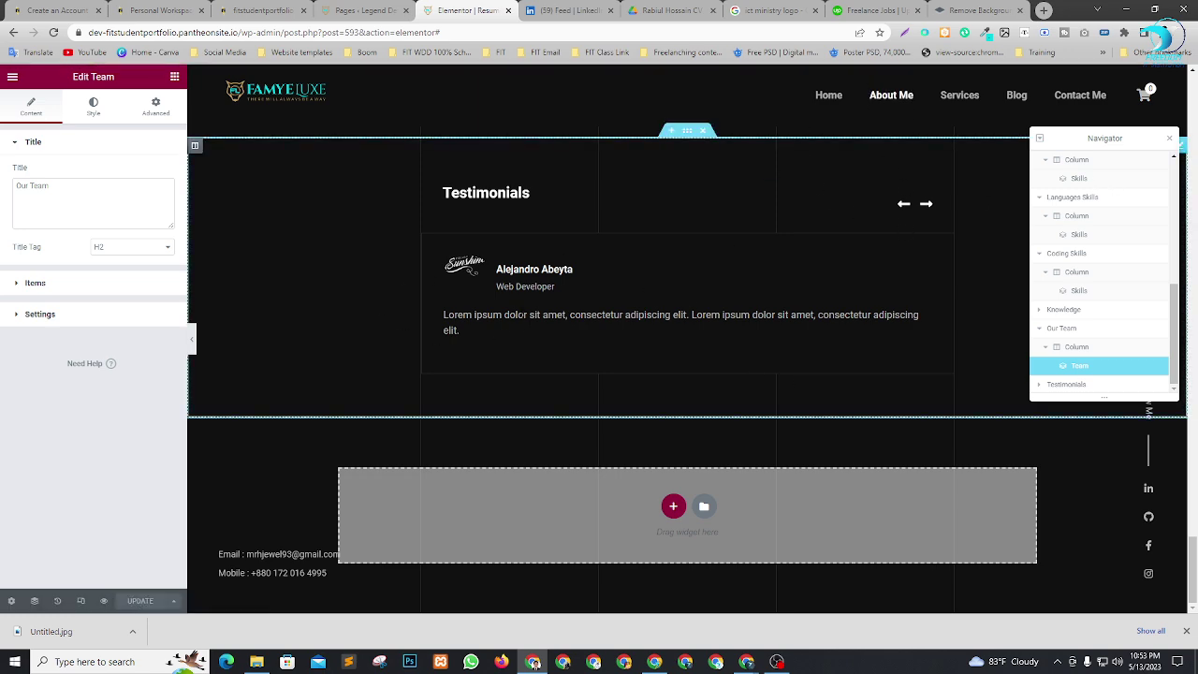
pyautogui.scroll(10, 617, 353)
pyautogui.scroll(15, 618, 359)
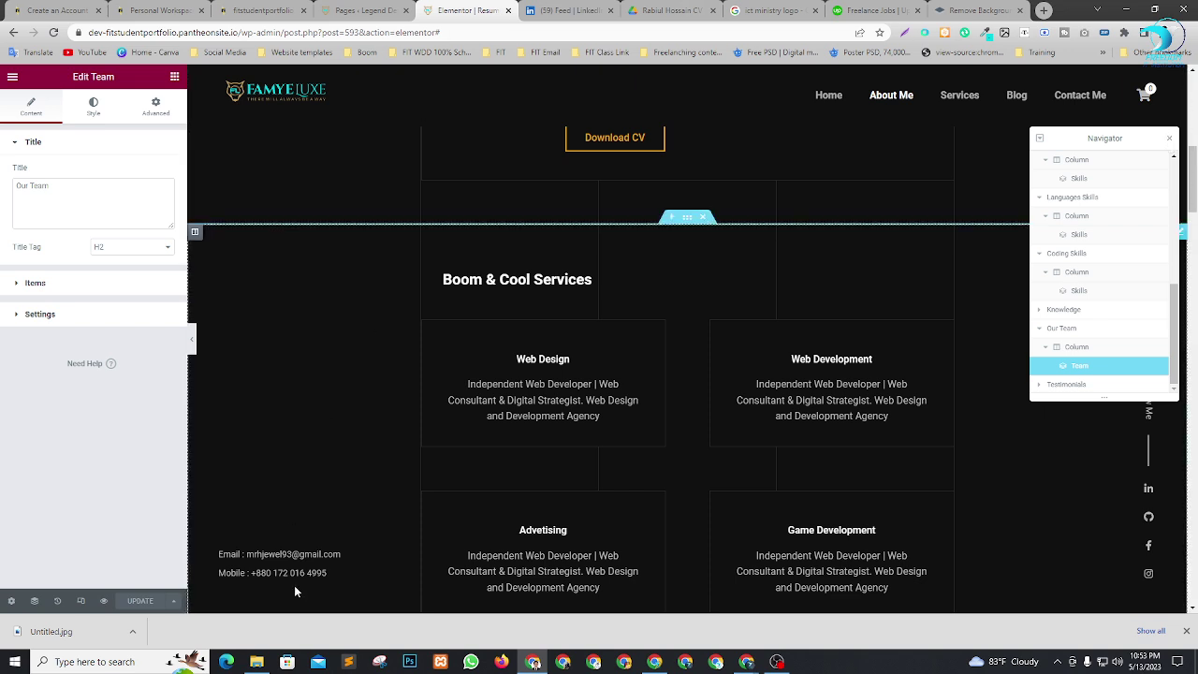
# Close the Elementor editor tab and return to the WordPress pages list.
pyautogui.click(383, 8)
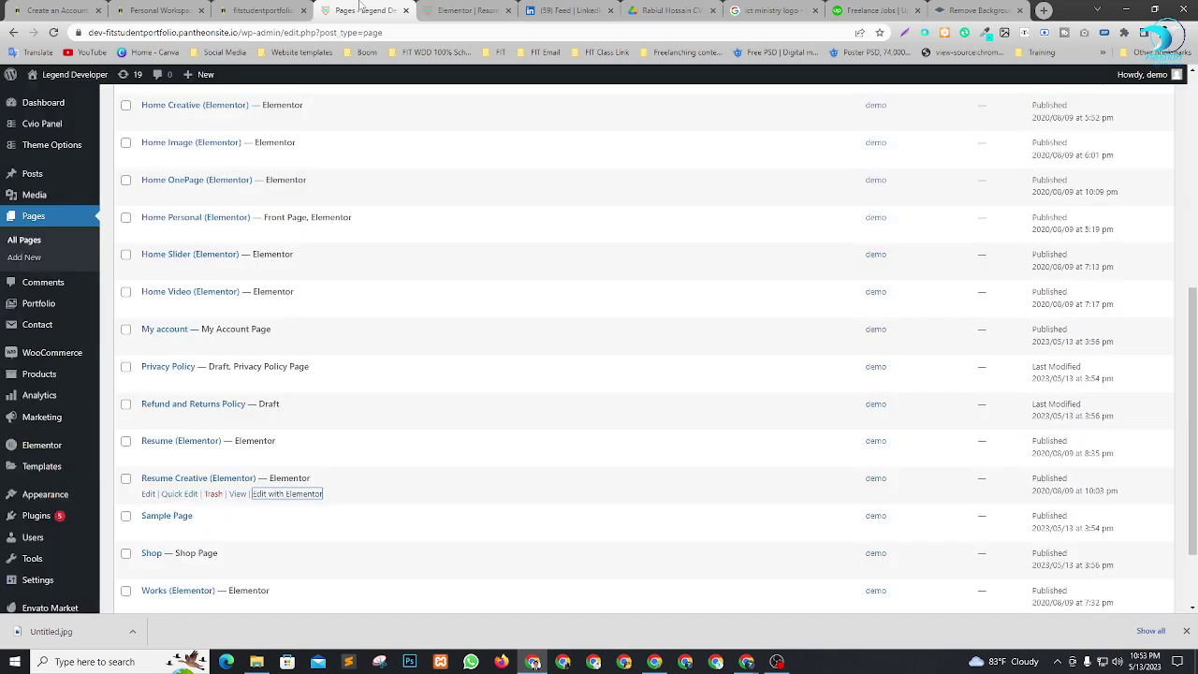
pyautogui.click(448, 8)
pyautogui.click(343, 8)
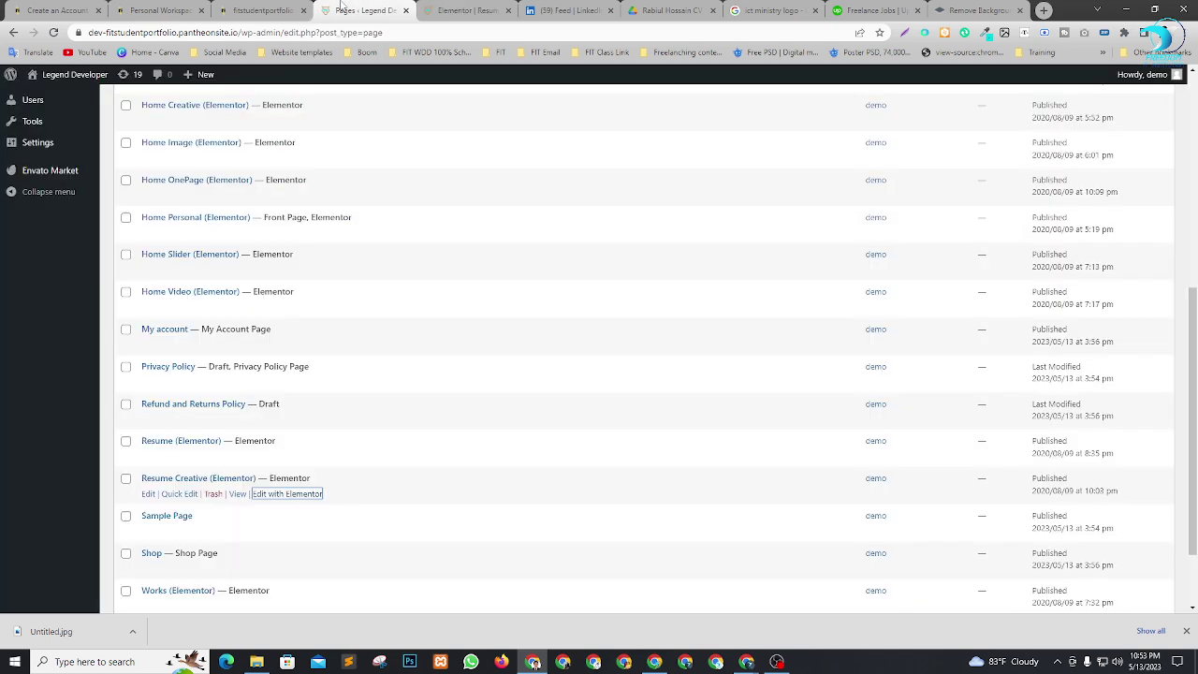
pyautogui.click(468, 9)
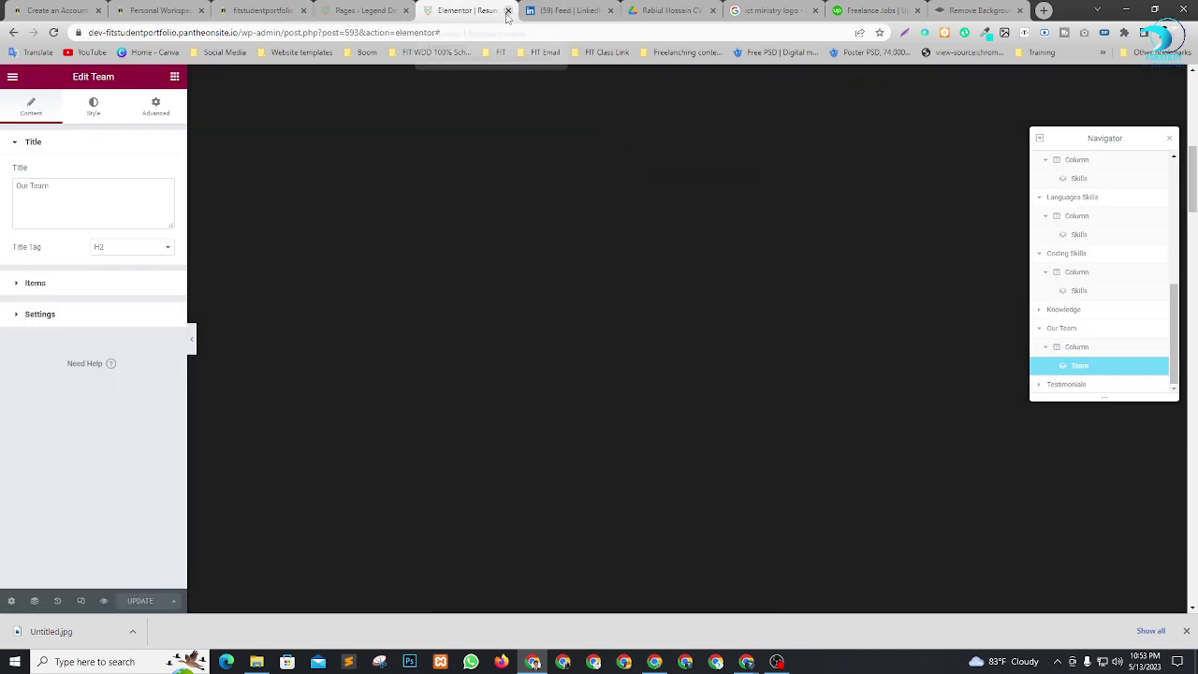
pyautogui.click(509, 10)
pyautogui.click(365, 11)
# Open Visit Site in a new tab and switch to the live homepage.
pyautogui.moveTo(51, 75)
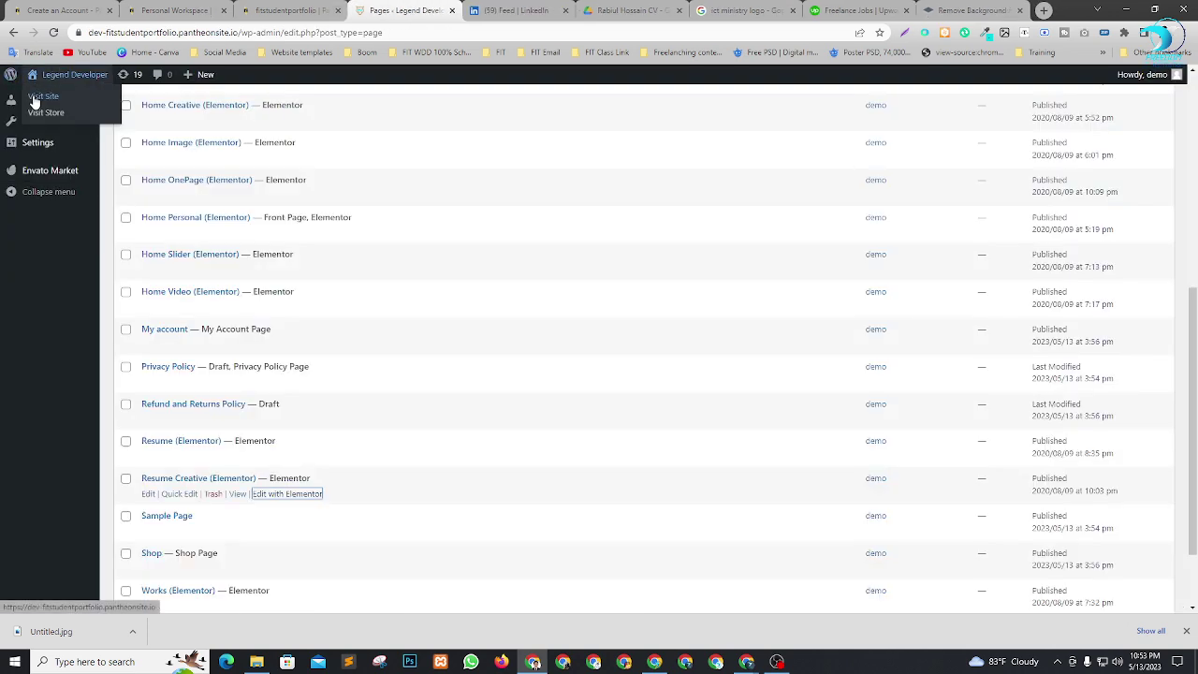
pyautogui.rightClick(35, 97)
pyautogui.click(84, 103)
pyautogui.click(436, 8)
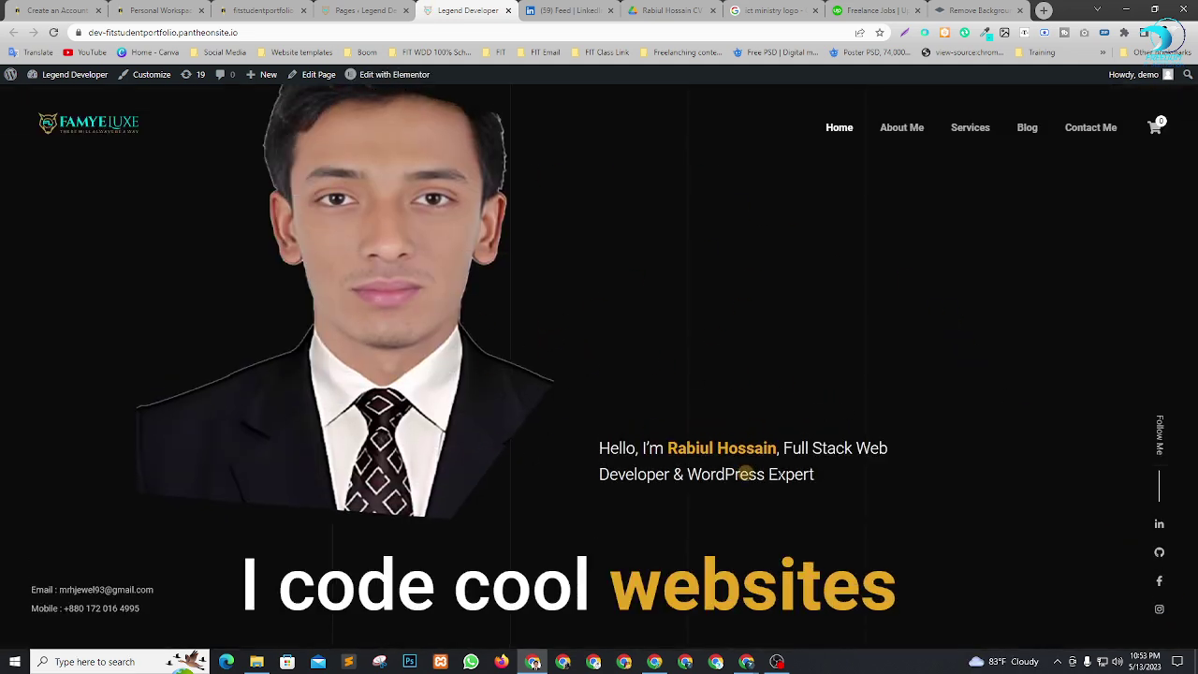
# Open the live About Me page and look through it.
pyautogui.click(913, 137)
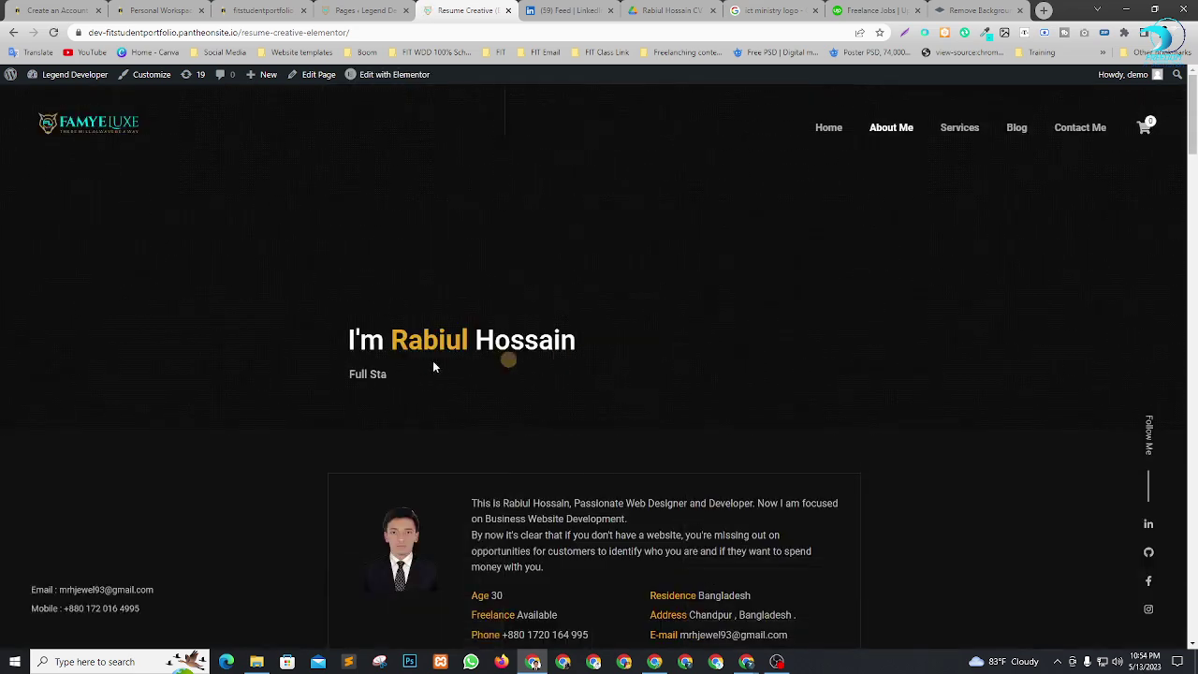
pyautogui.scroll(-5, 510, 378)
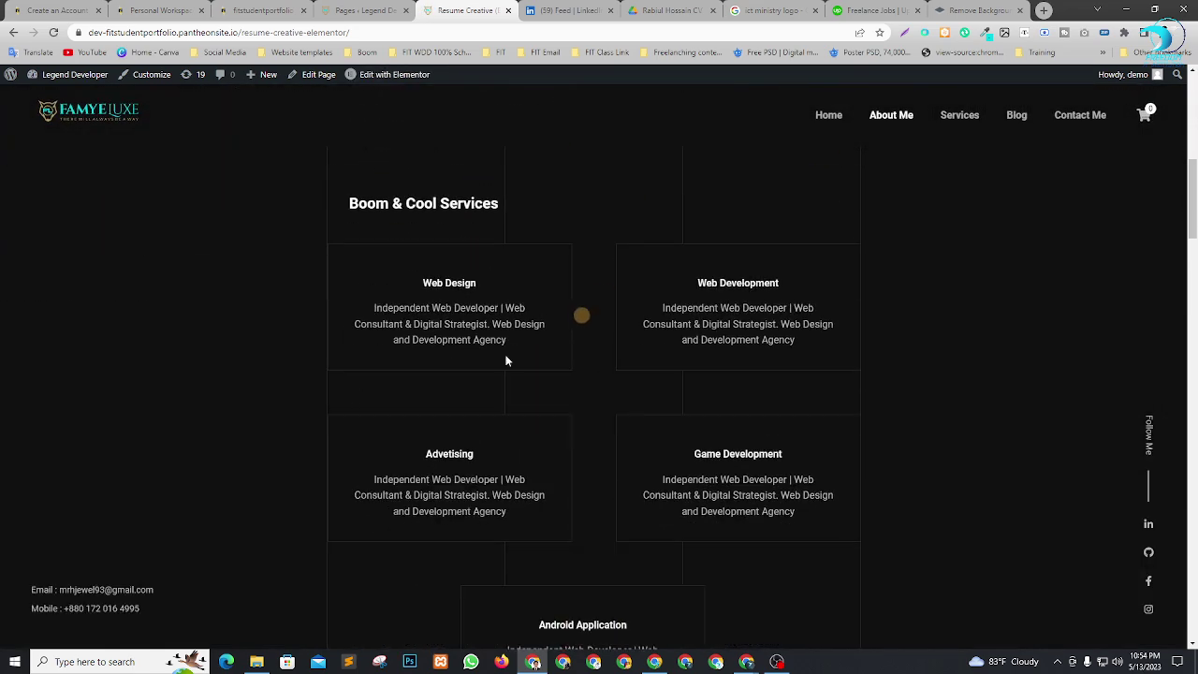
pyautogui.scroll(2, 719, 336)
# Browse the Works portfolio page and launch it in Edit with Elementor.
pyautogui.click(958, 120)
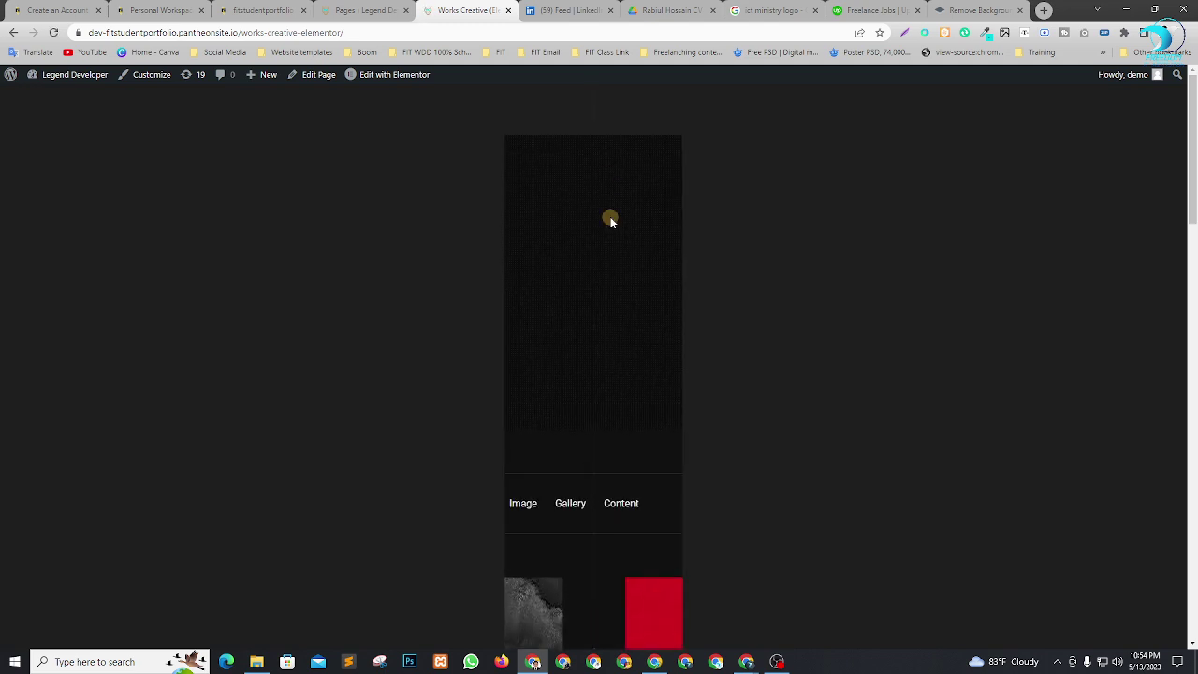
pyautogui.scroll(-2, 655, 253)
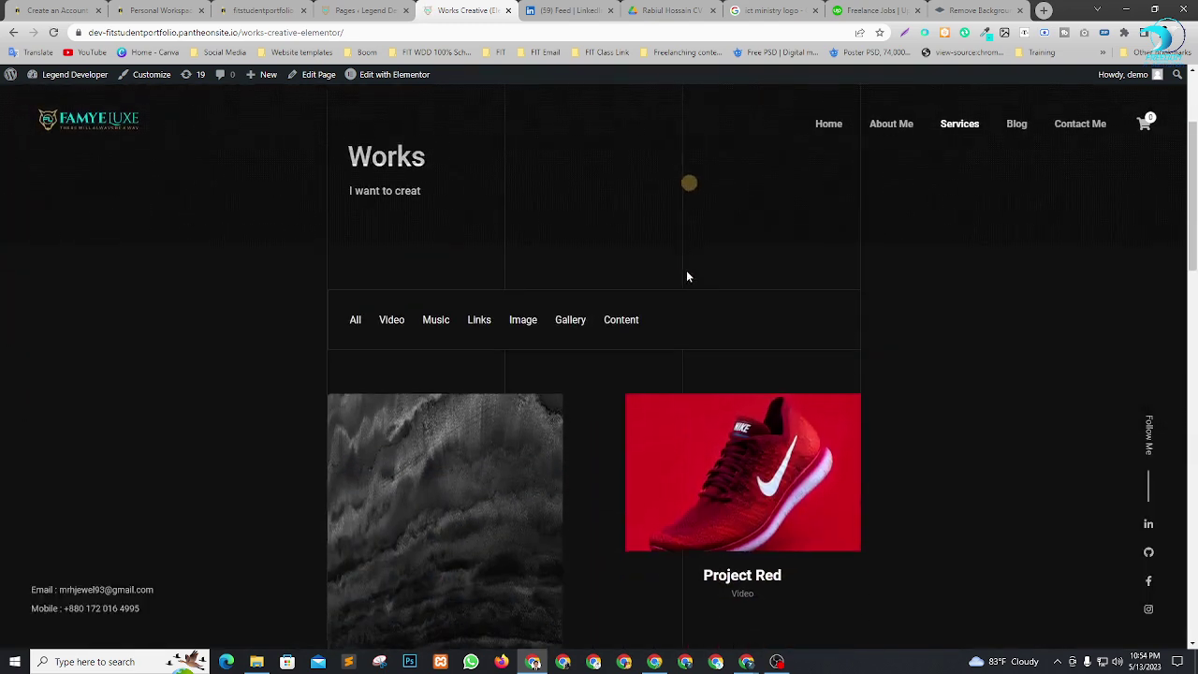
pyautogui.scroll(-5, 562, 375)
pyautogui.scroll(6, 627, 412)
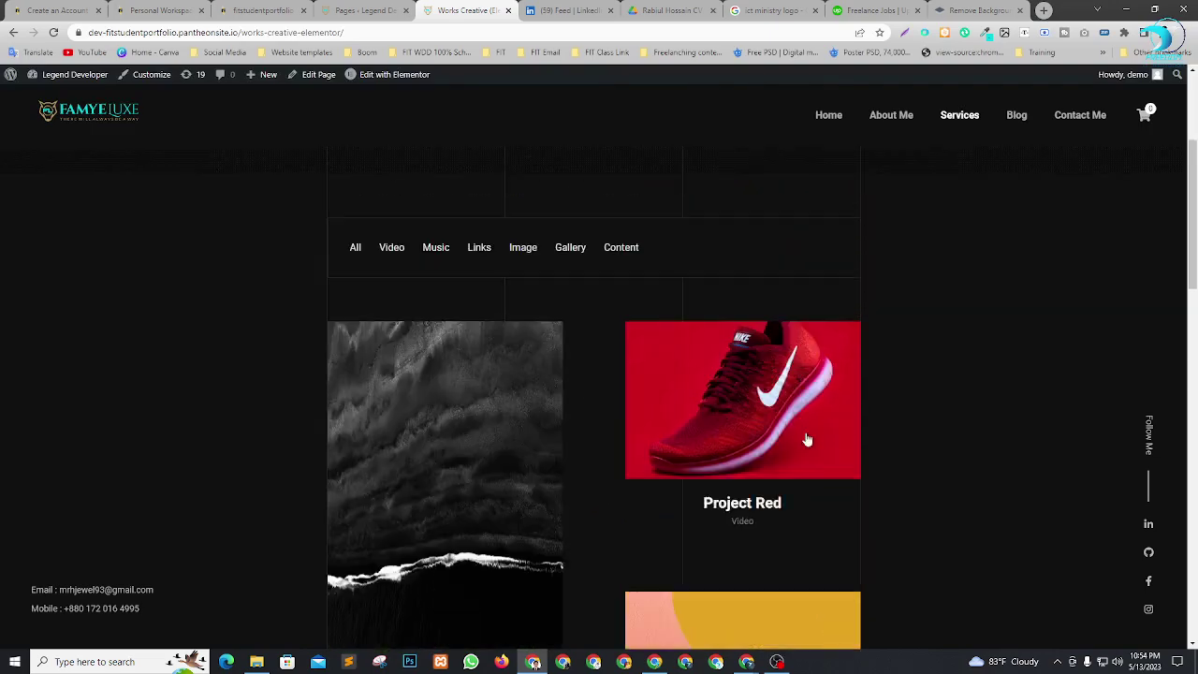
pyautogui.scroll(-1, 592, 413)
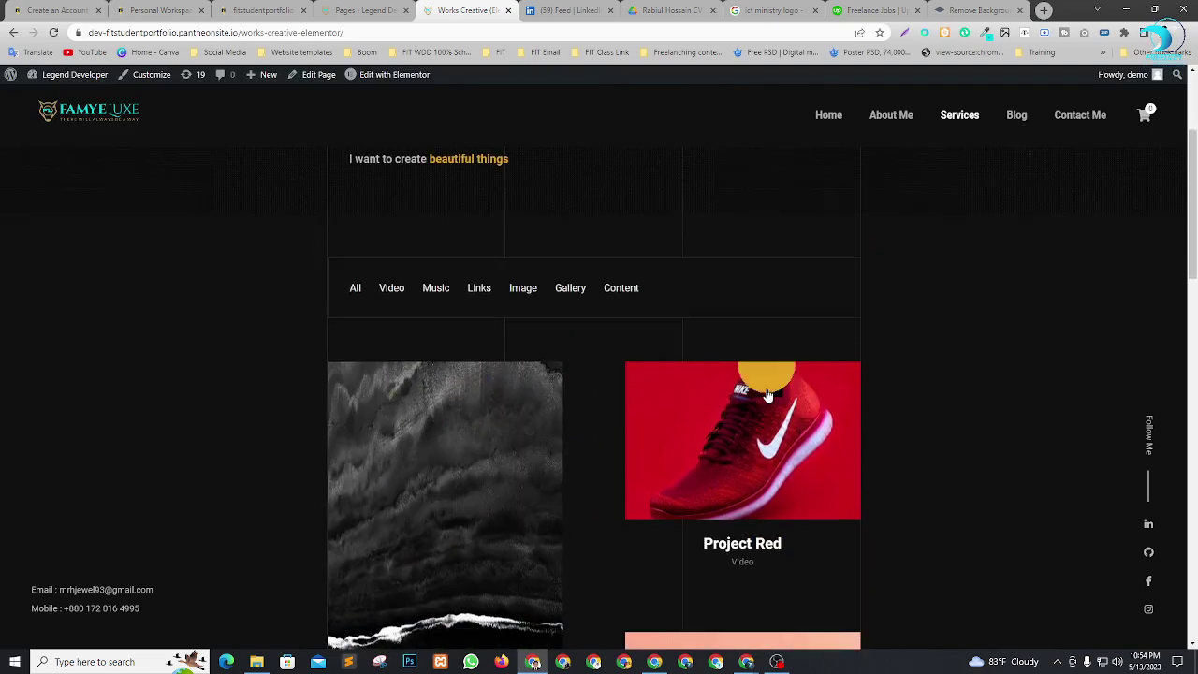
pyautogui.click(404, 79)
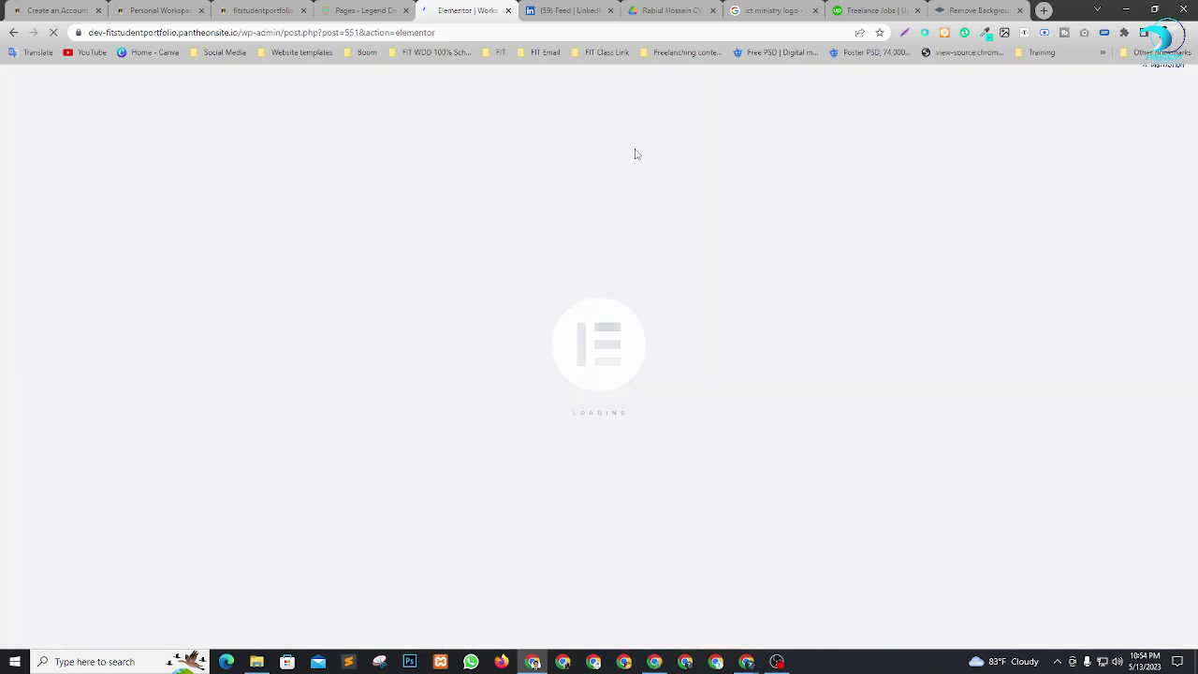
# Close four unneeded browser tabs, including the background-removal tab.
pyautogui.click(714, 11)
pyautogui.click(713, 10)
pyautogui.click(714, 11)
pyautogui.click(714, 11)
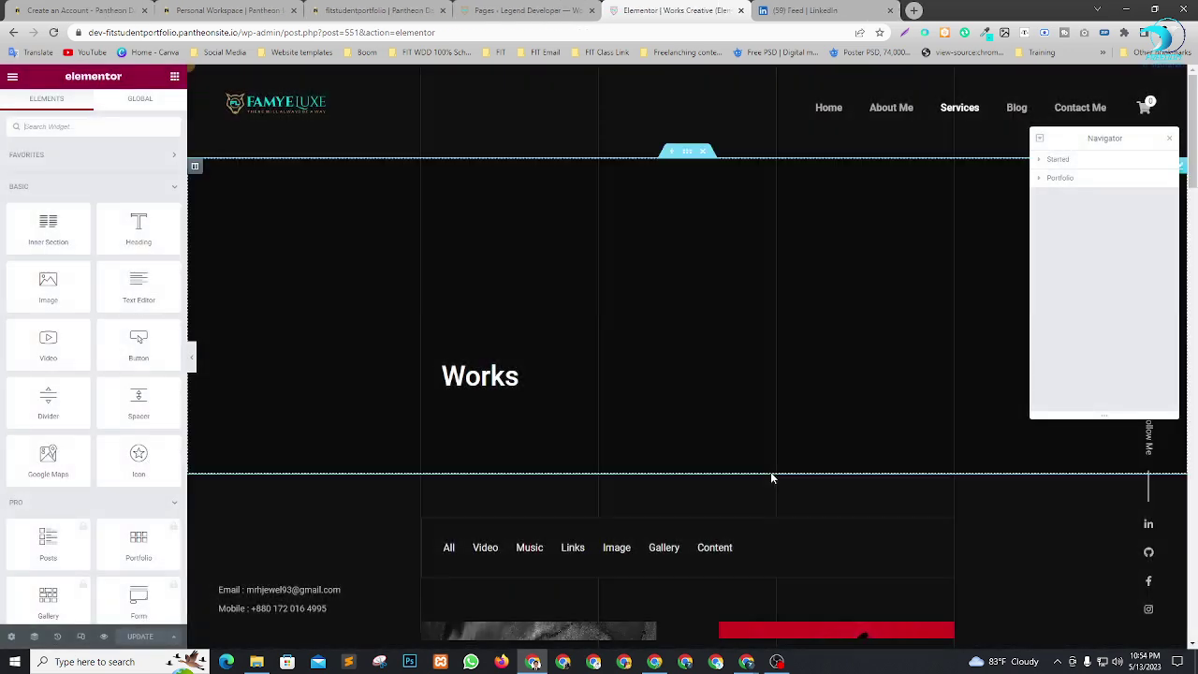
# Select the Portfolio widget under the Started section in the Navigator.
pyautogui.scroll(-1, 563, 344)
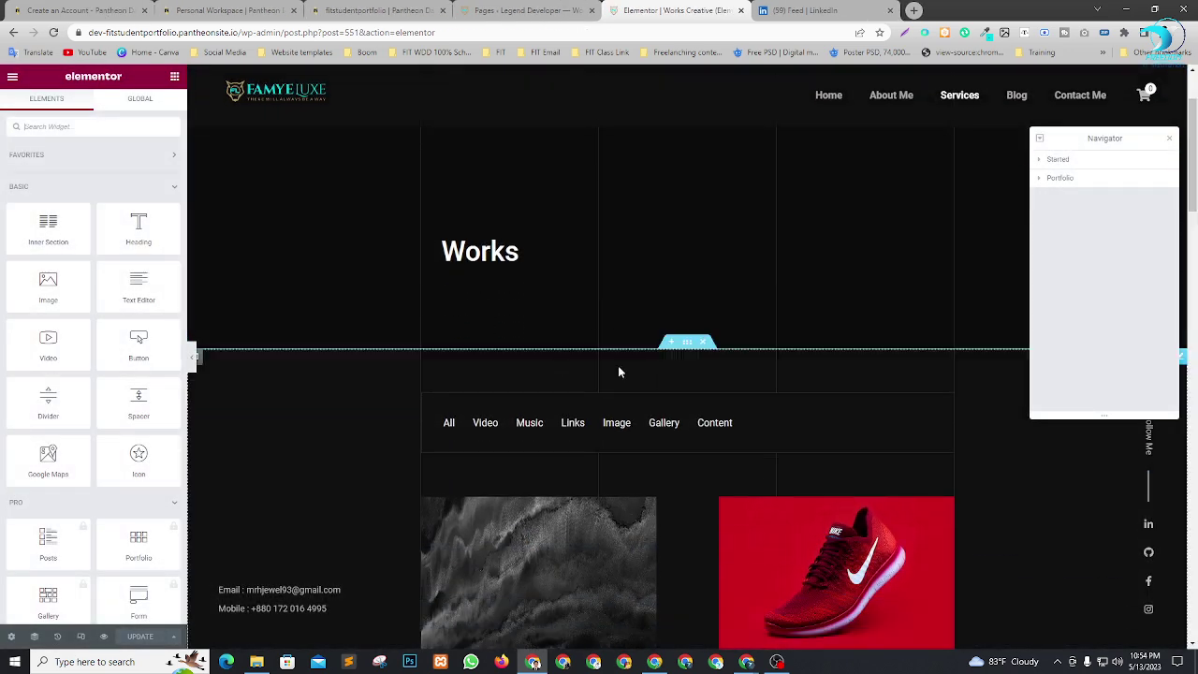
pyautogui.scroll(-3, 556, 364)
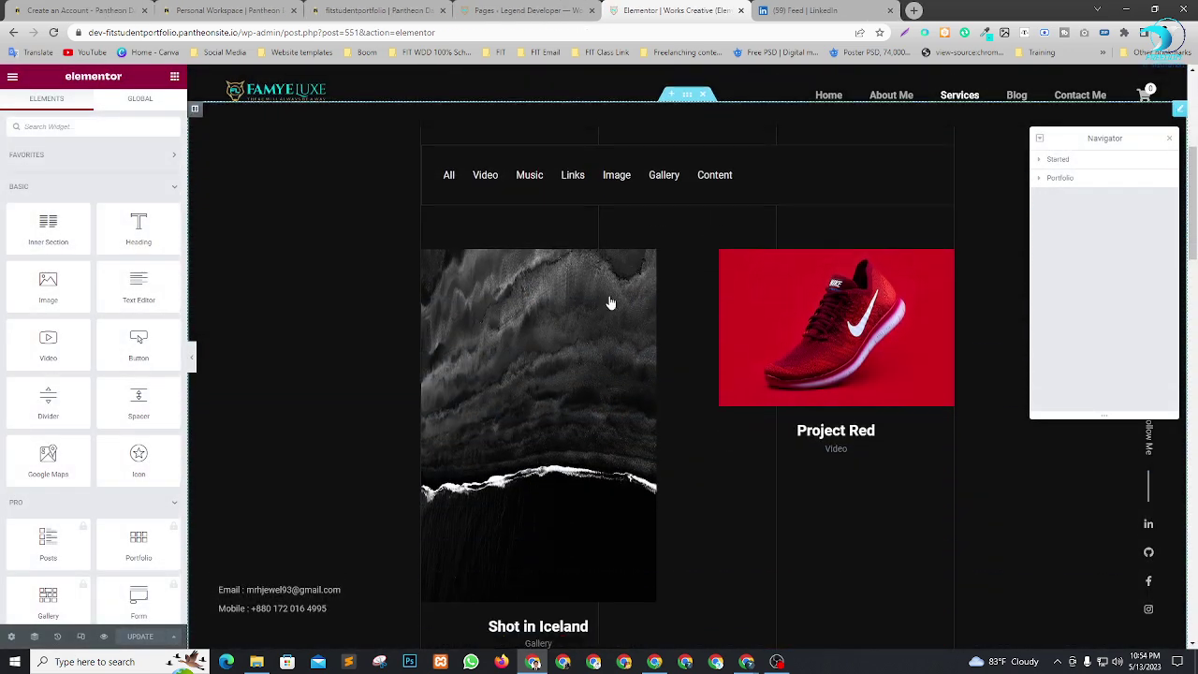
pyautogui.click(1040, 161)
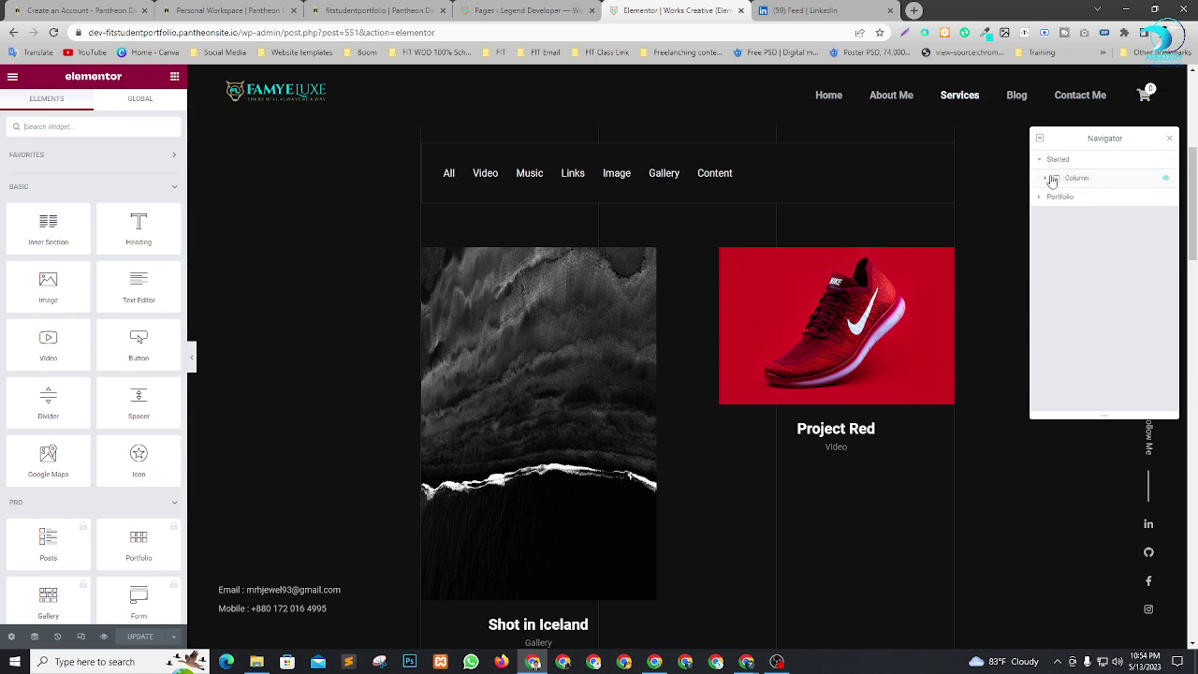
pyautogui.click(1052, 179)
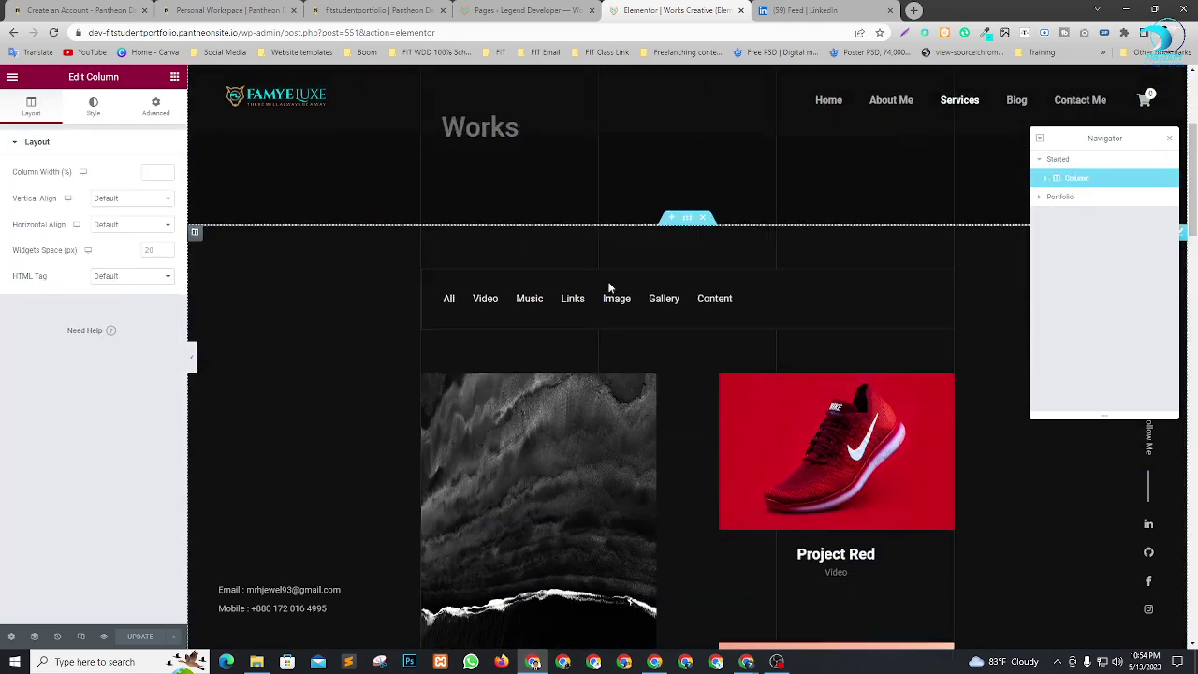
pyautogui.click(1044, 199)
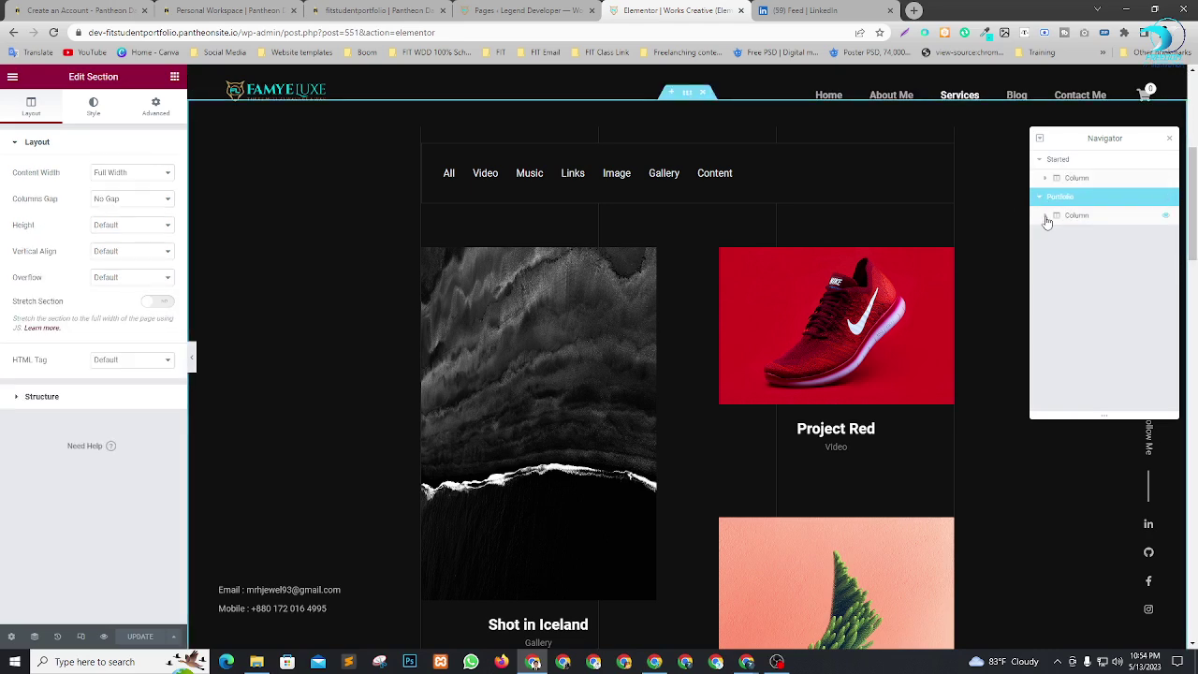
pyautogui.click(1068, 238)
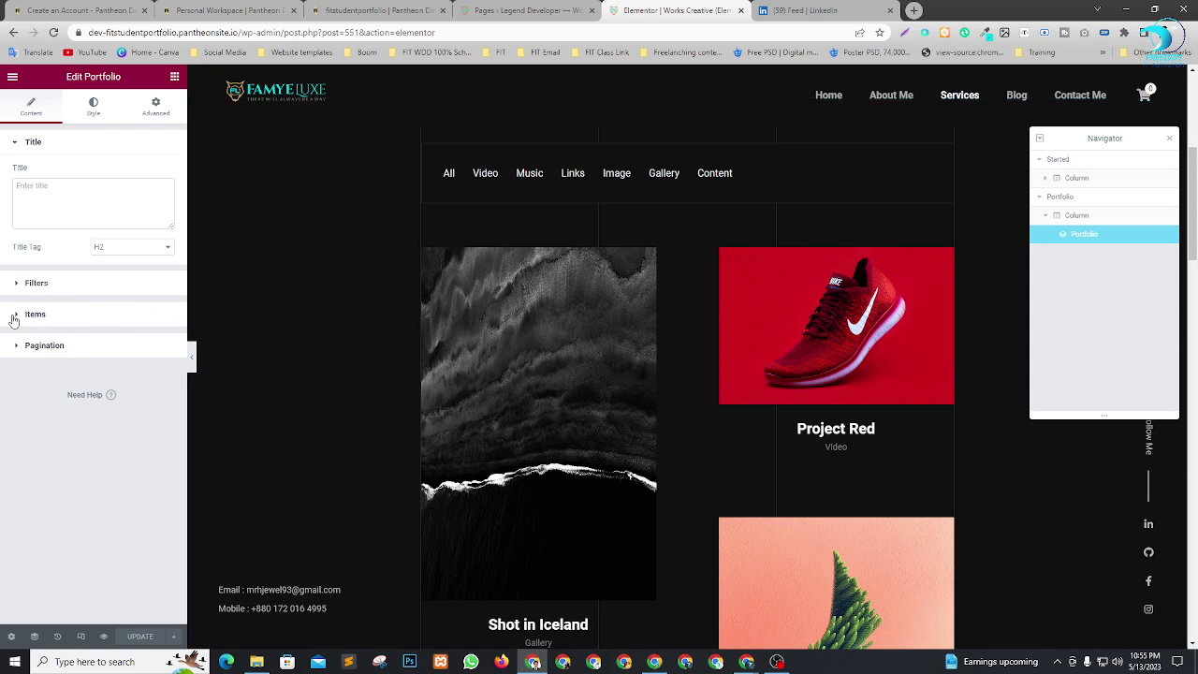
# Expand the Portfolio widget's item settings and scroll through the panel.
pyautogui.click(13, 319)
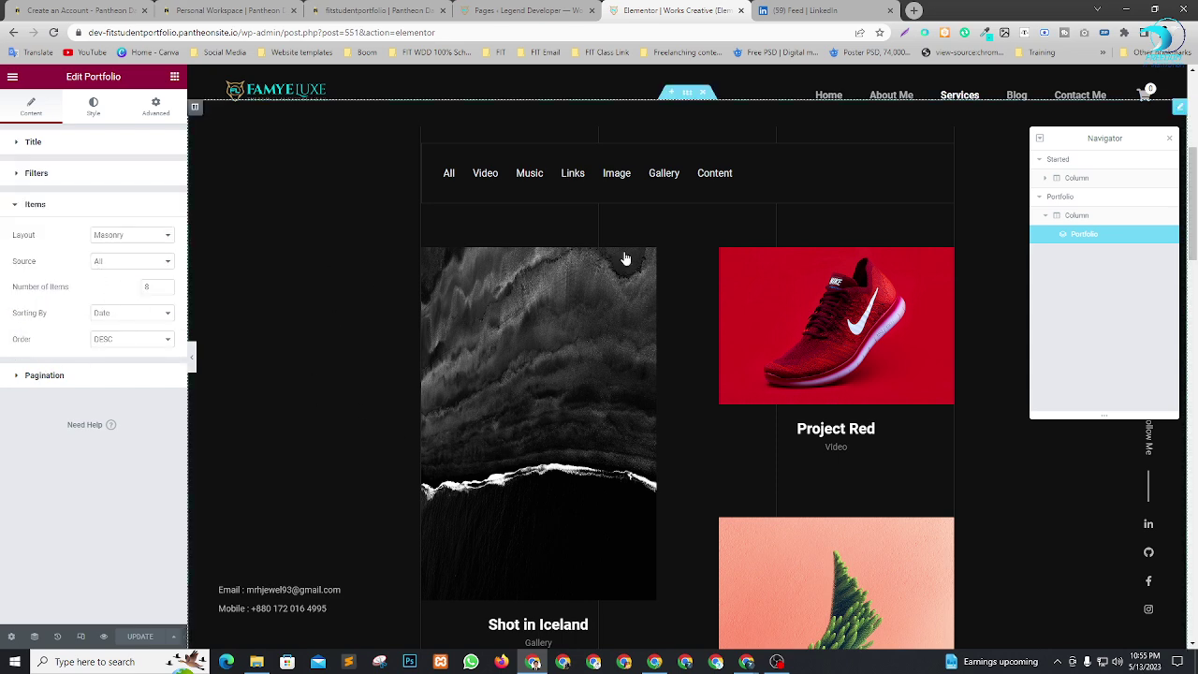
pyautogui.scroll(-1, 506, 449)
pyautogui.scroll(3, 548, 437)
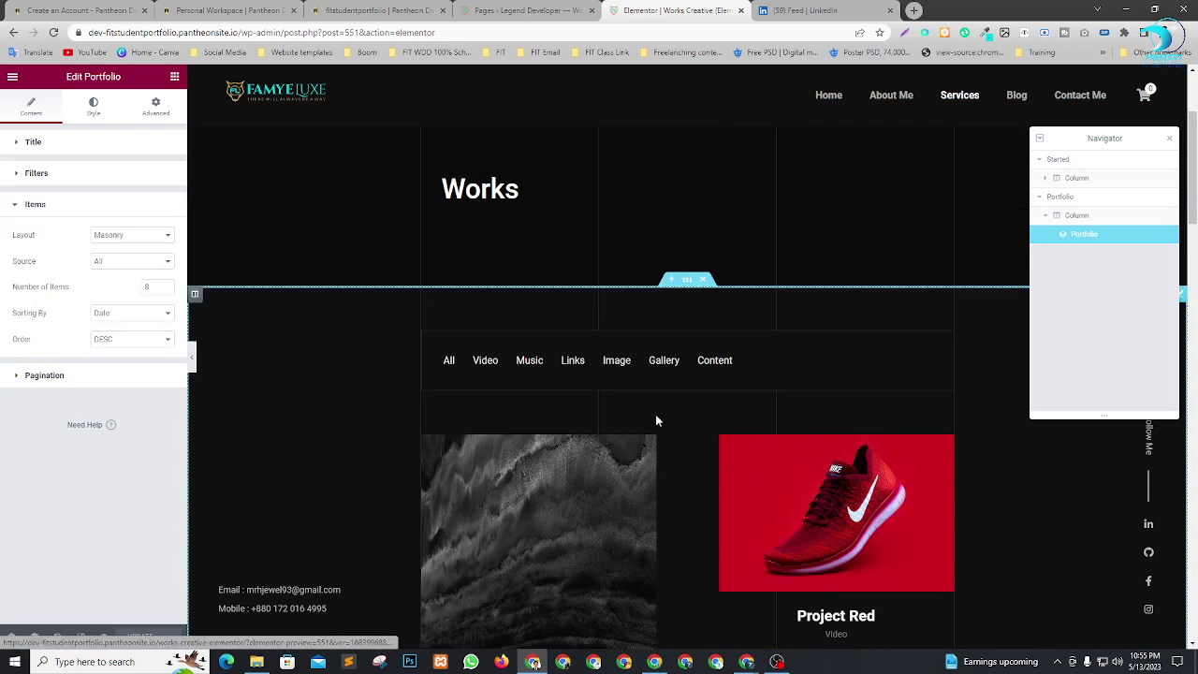
pyautogui.scroll(-2, 417, 404)
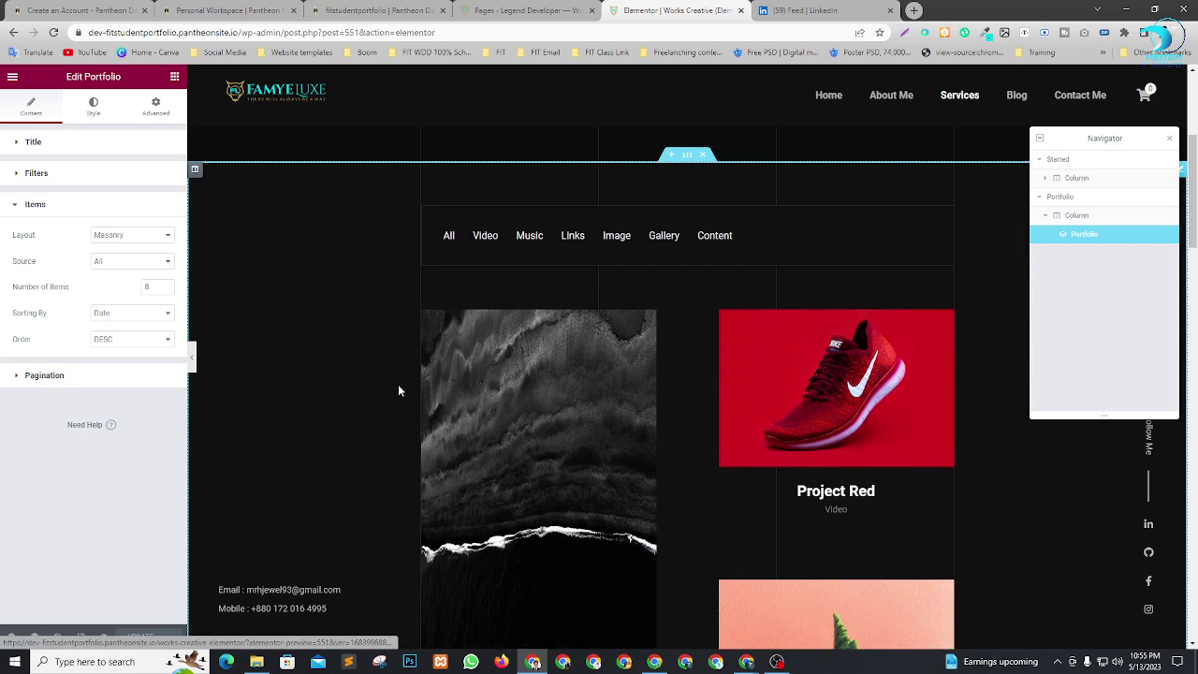
pyautogui.scroll(-4, 634, 370)
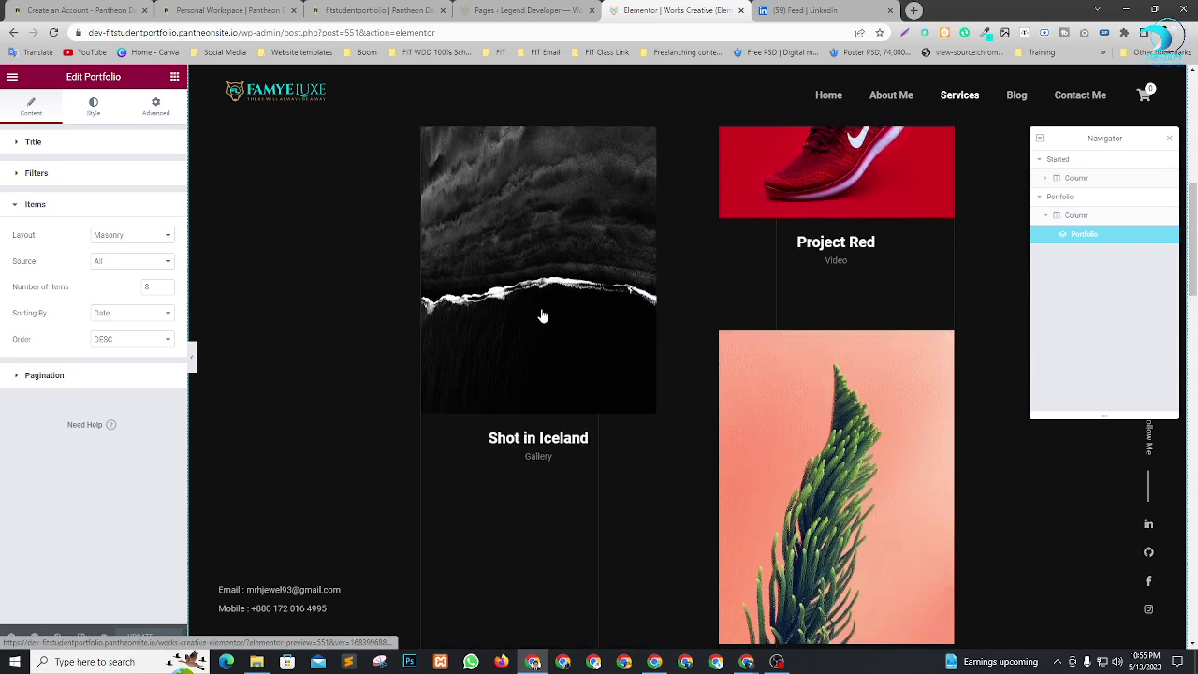
pyautogui.scroll(-7, 485, 456)
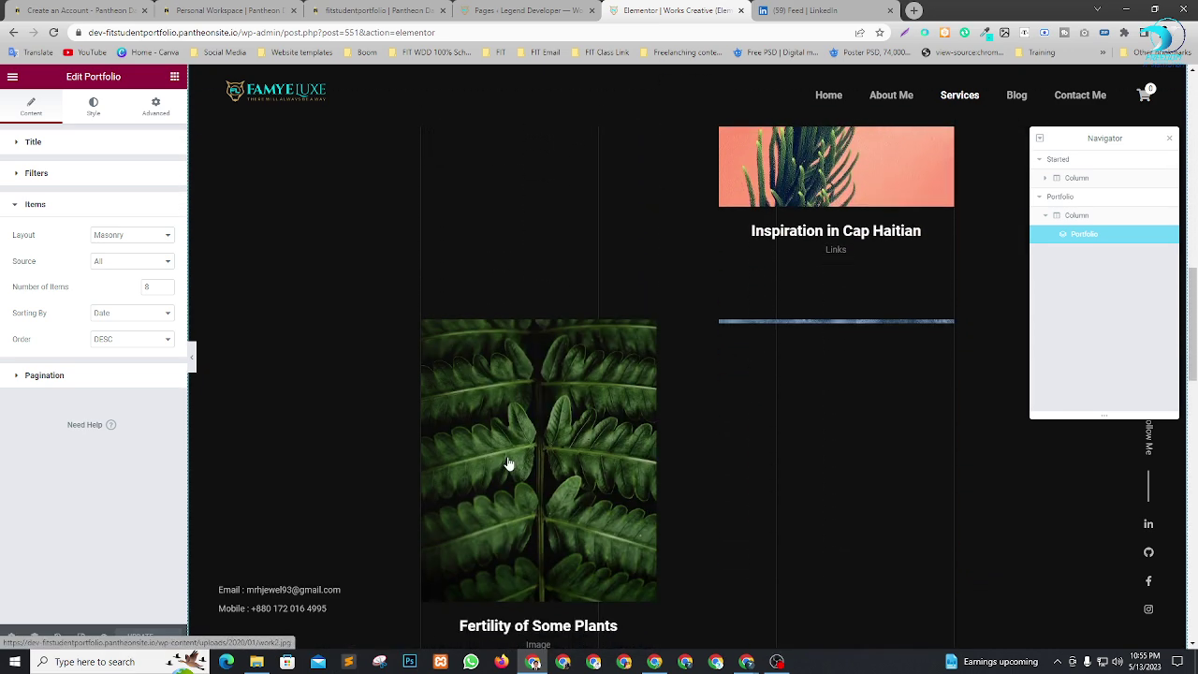
pyautogui.scroll(-11, 485, 456)
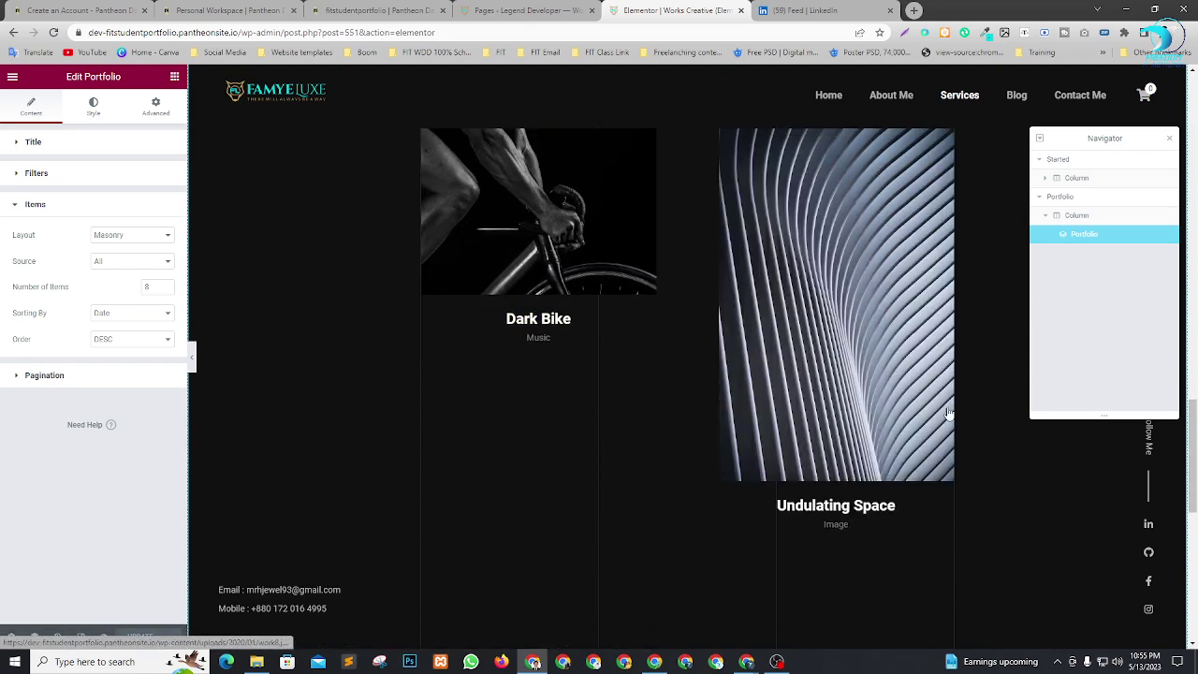
pyautogui.scroll(-10, 609, 490)
pyautogui.scroll(1, 840, 370)
pyautogui.scroll(20, 841, 371)
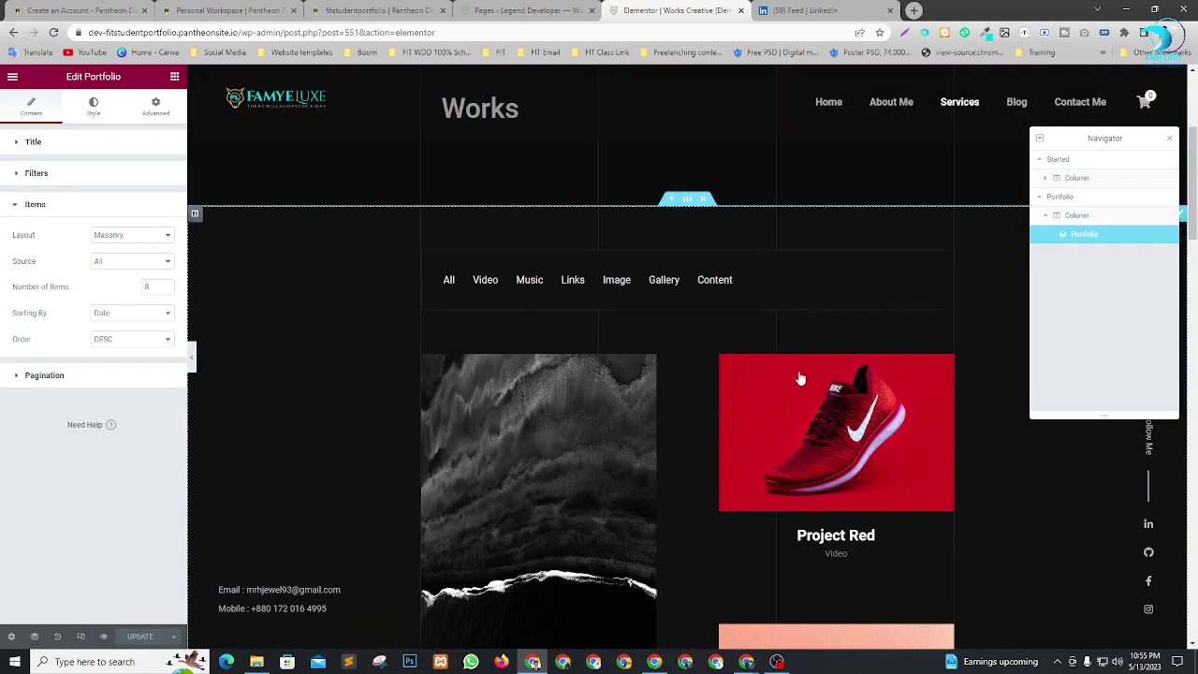
pyautogui.scroll(-2, 803, 373)
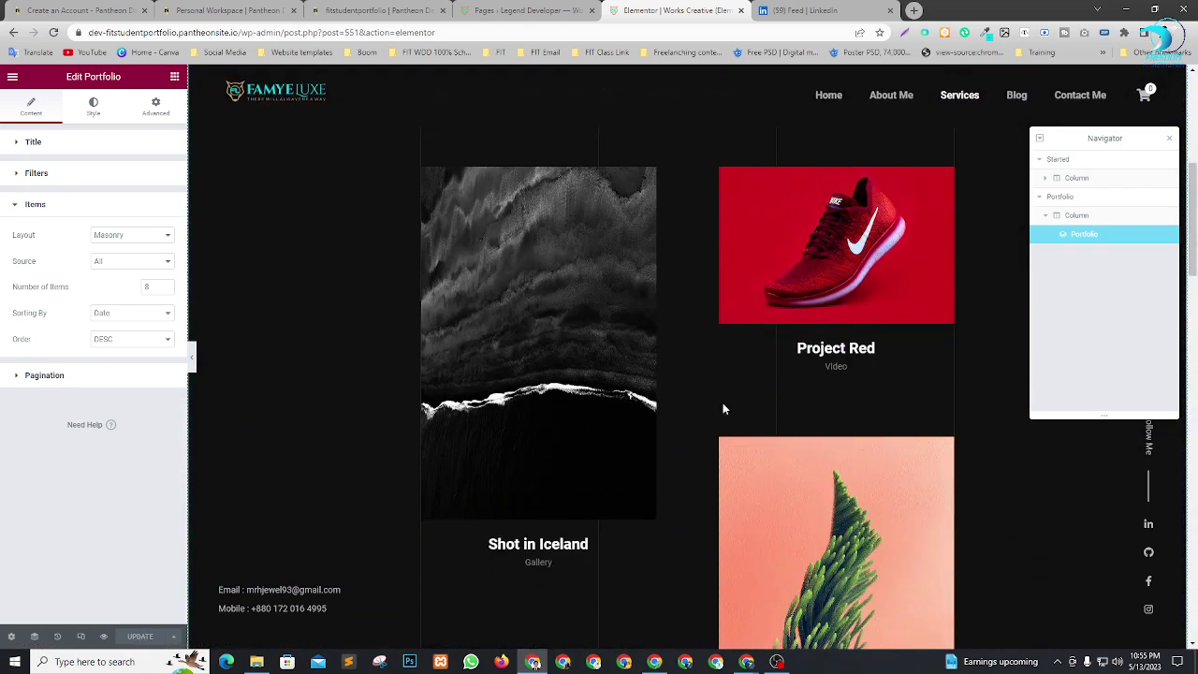
# Review the widget's filter settings, item source choices and pagination types.
pyautogui.click(16, 178)
pyautogui.click(16, 240)
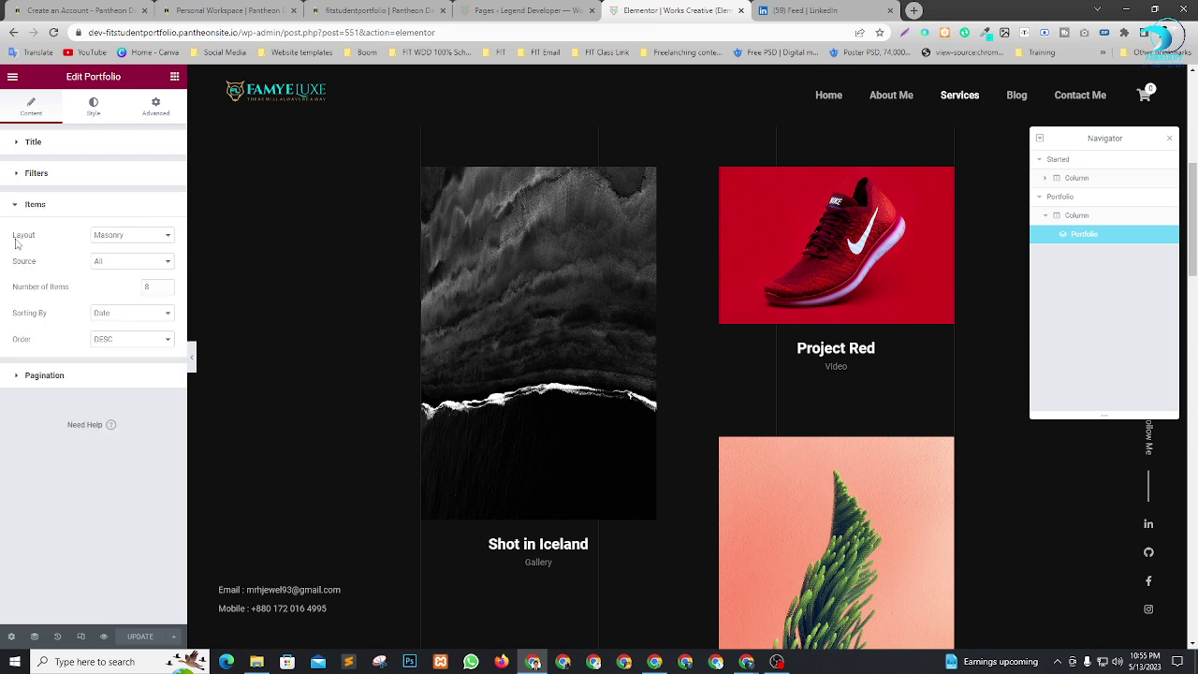
pyautogui.click(141, 267)
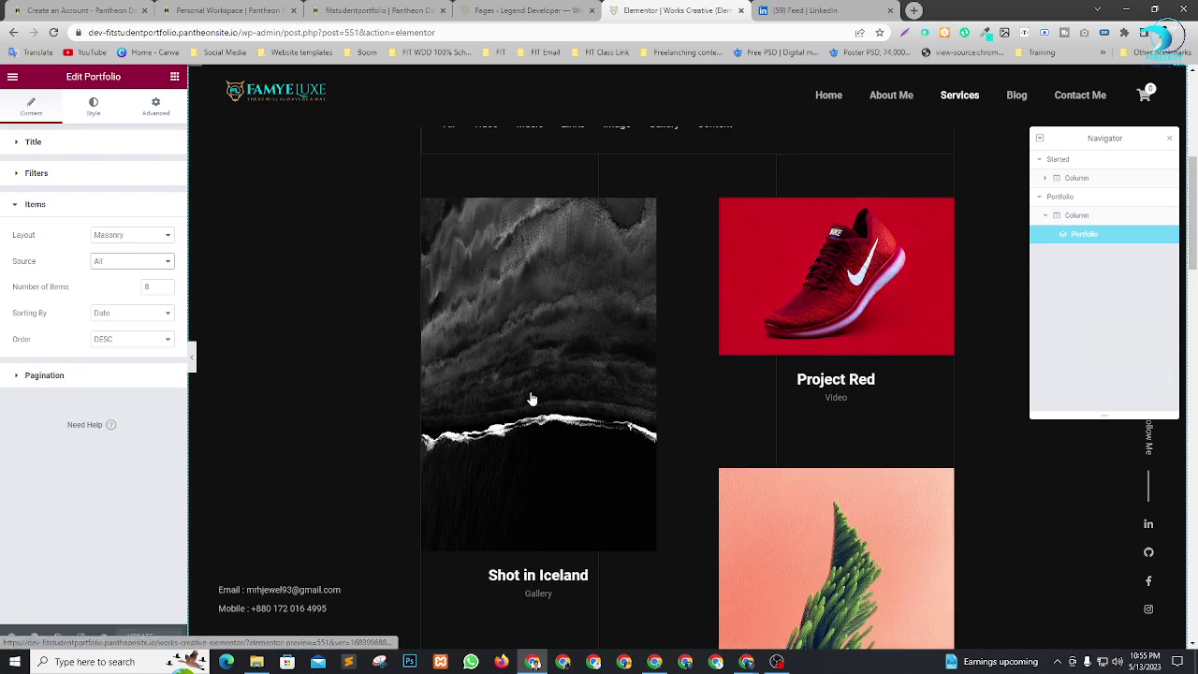
pyautogui.click(19, 375)
pyautogui.click(142, 269)
pyautogui.scroll(-10, 711, 436)
pyautogui.scroll(-8, 715, 445)
pyautogui.scroll(4, 351, 476)
pyautogui.scroll(8, 664, 543)
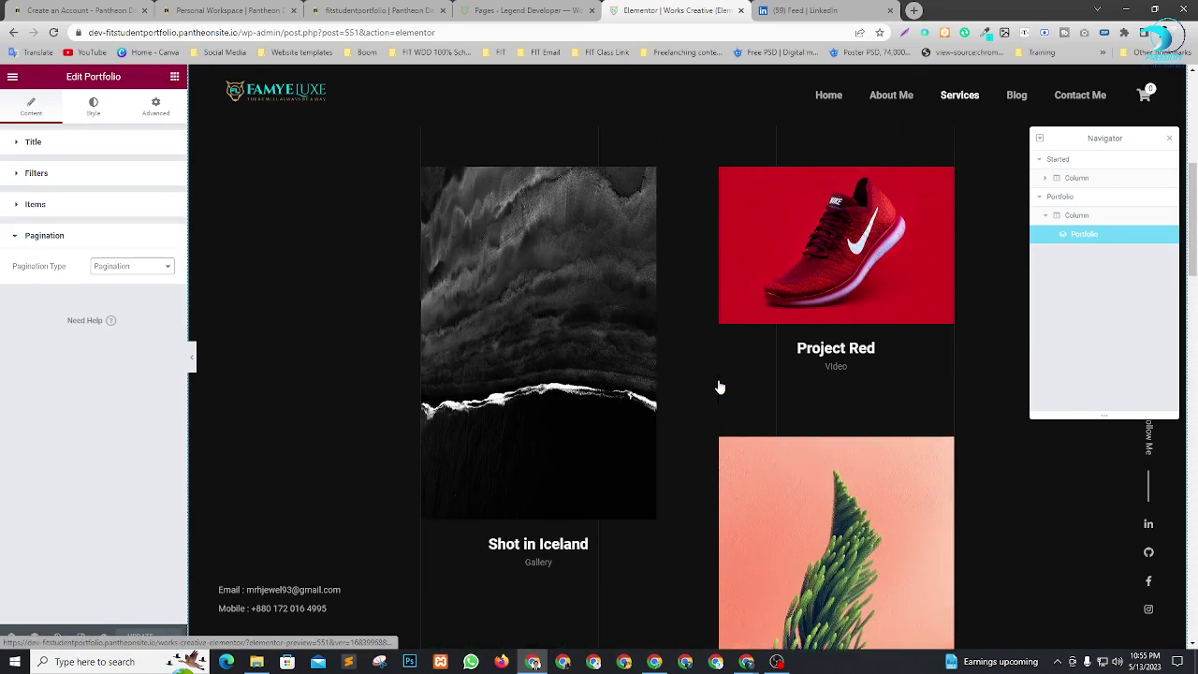
pyautogui.scroll(4, 720, 386)
pyautogui.scroll(-2, 835, 315)
pyautogui.scroll(1, 1041, 460)
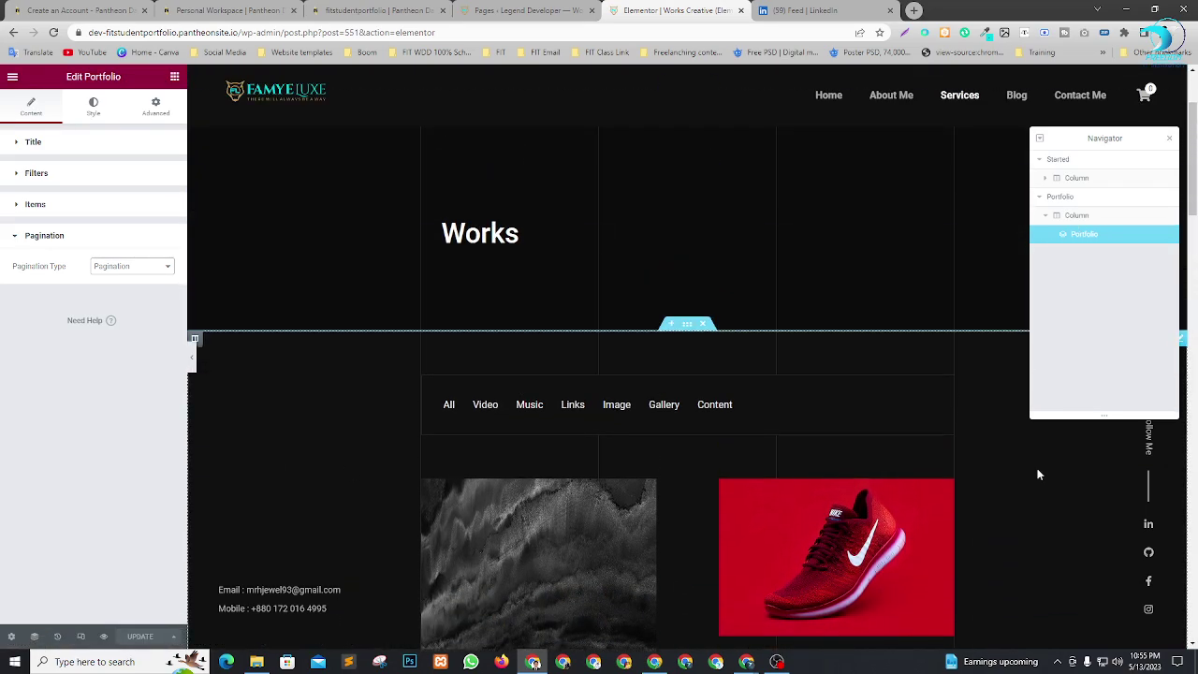
pyautogui.scroll(2, 1041, 460)
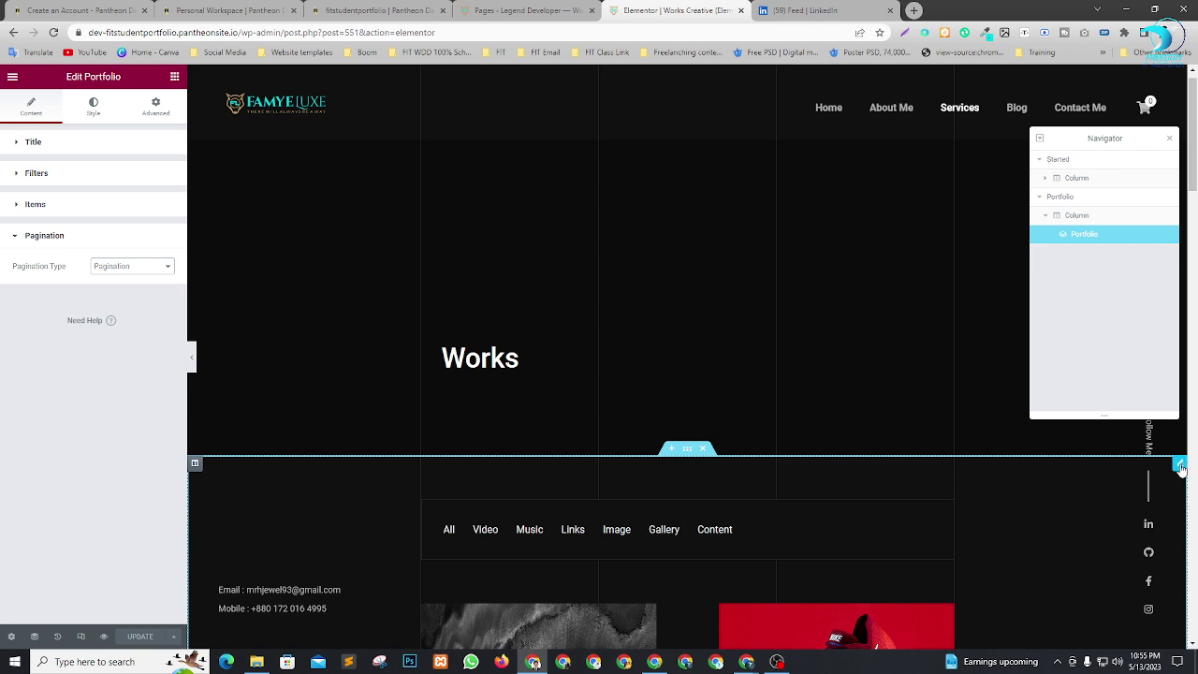
# Set the portfolio's Number of Items, trying 6 and 4 before settling on 8.
pyautogui.click(24, 177)
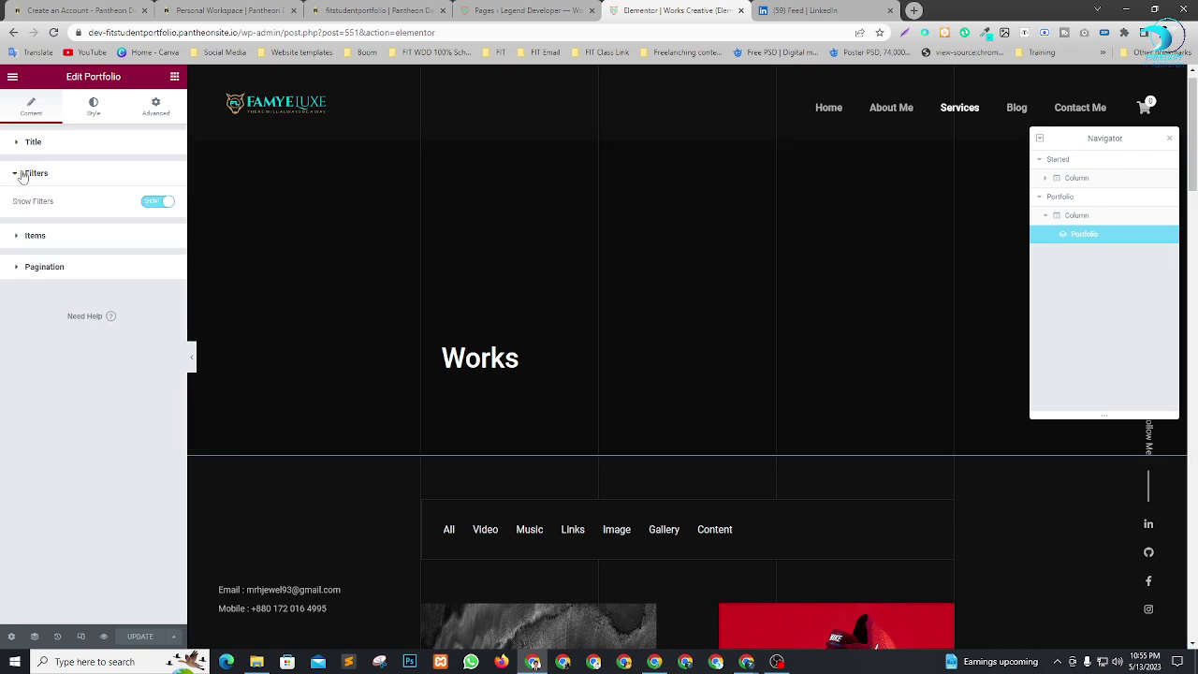
pyautogui.click(25, 238)
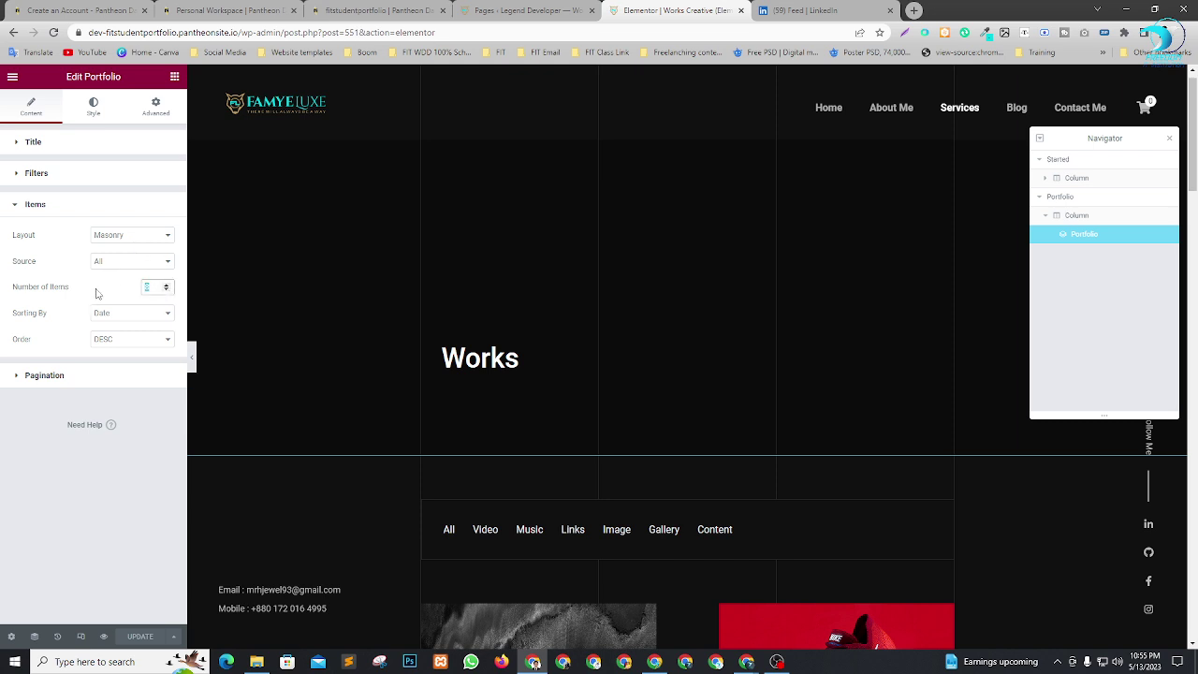
pyautogui.write('6')
pyautogui.scroll(-11, 564, 334)
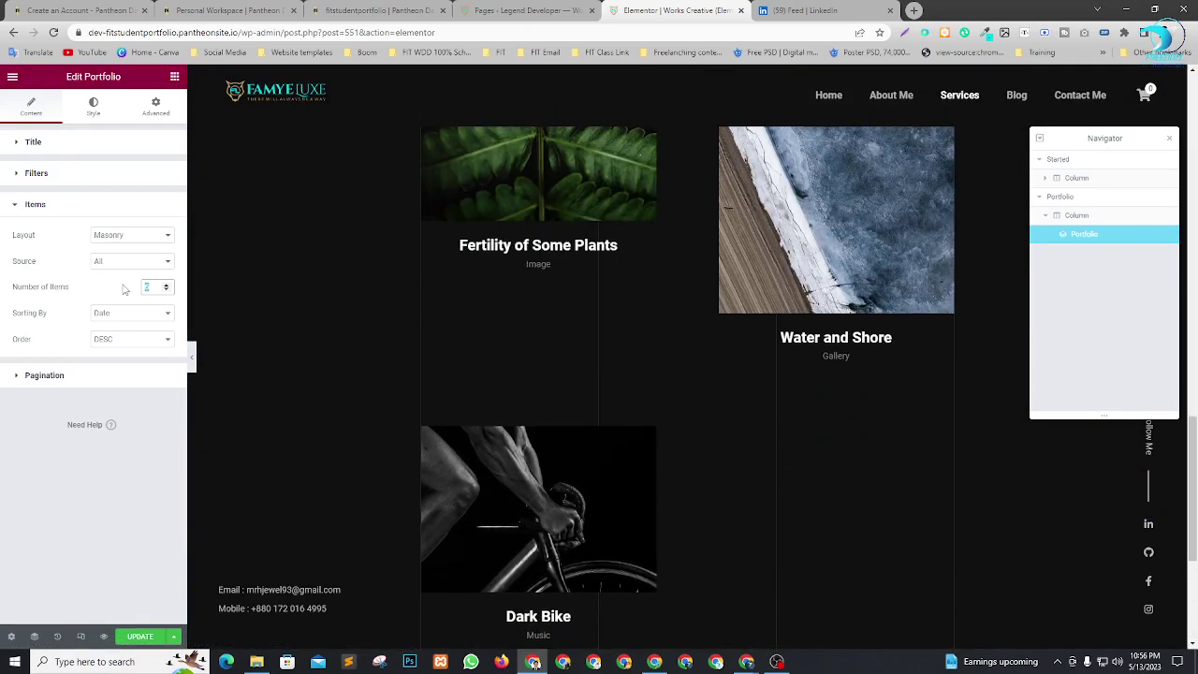
pyautogui.write('4')
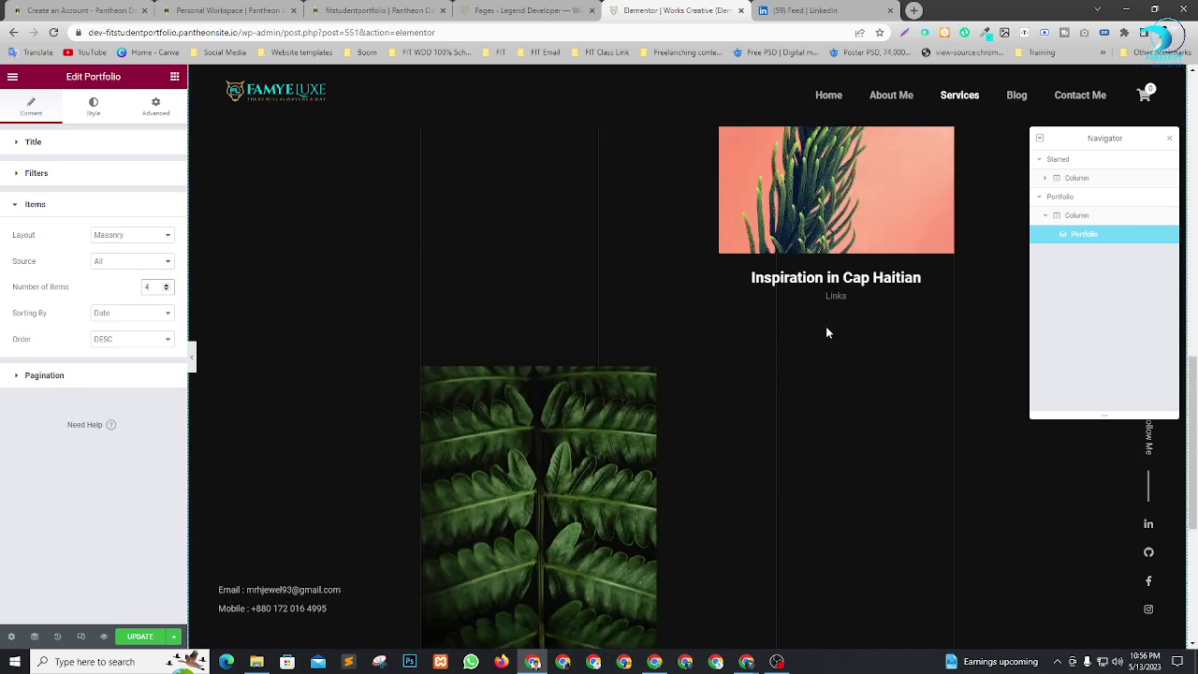
pyautogui.scroll(8, 827, 331)
pyautogui.scroll(-11, 749, 335)
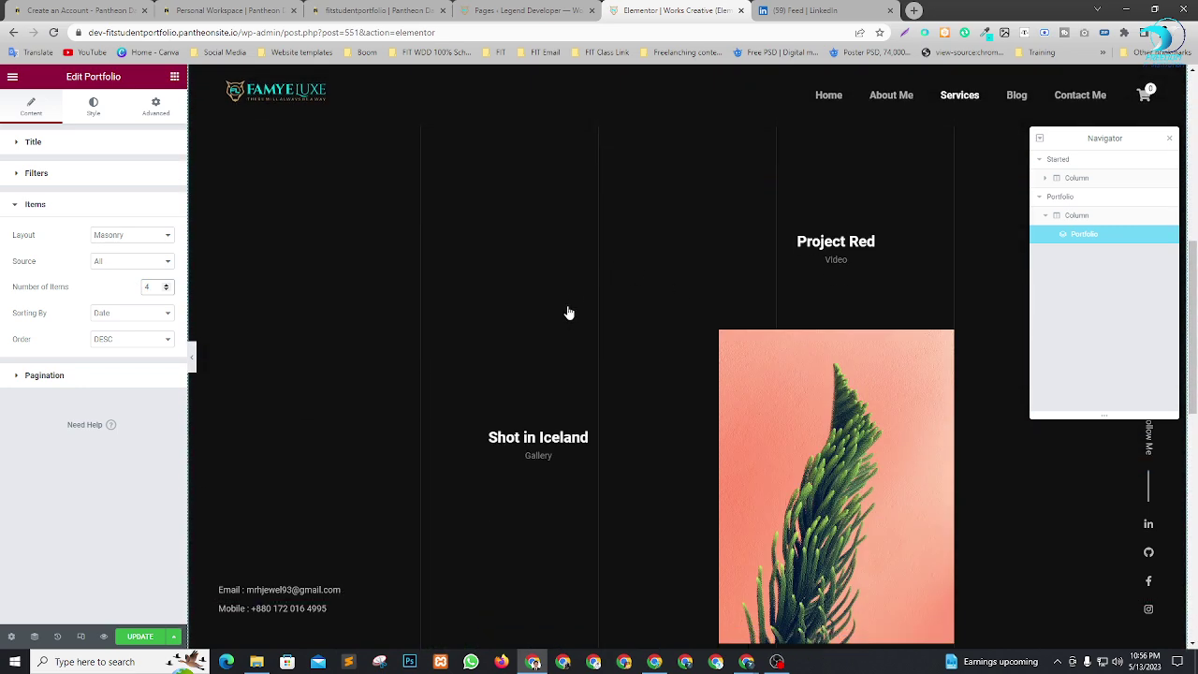
pyautogui.scroll(-7, 840, 271)
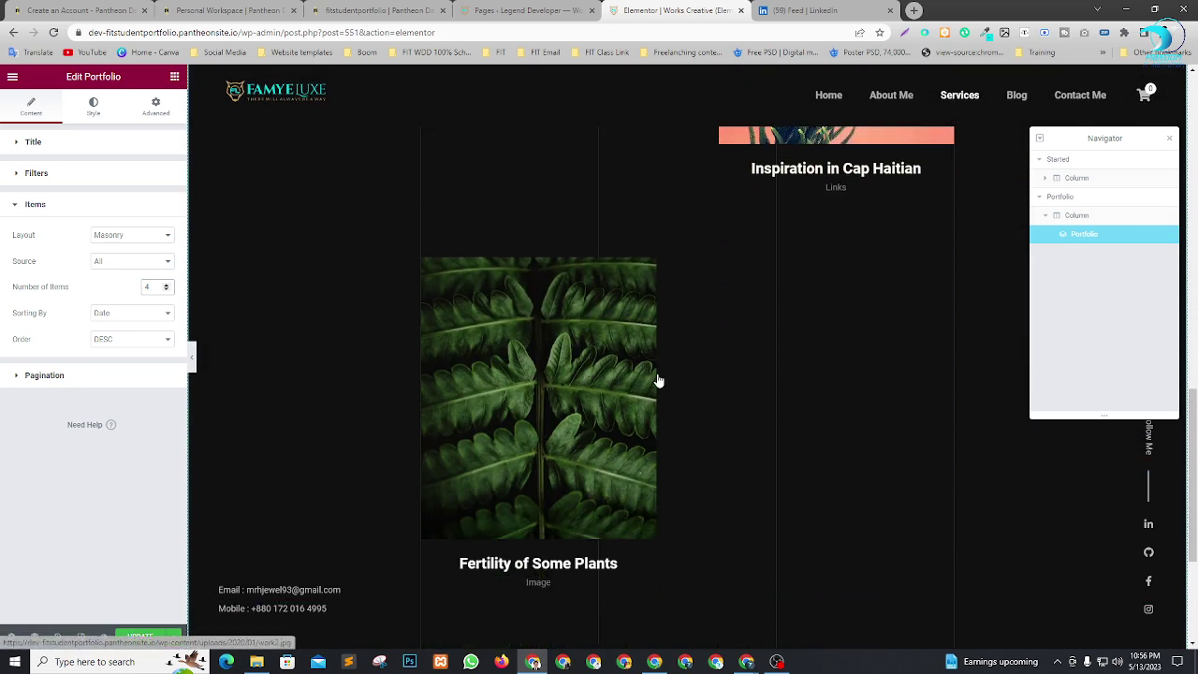
pyautogui.scroll(9, 783, 398)
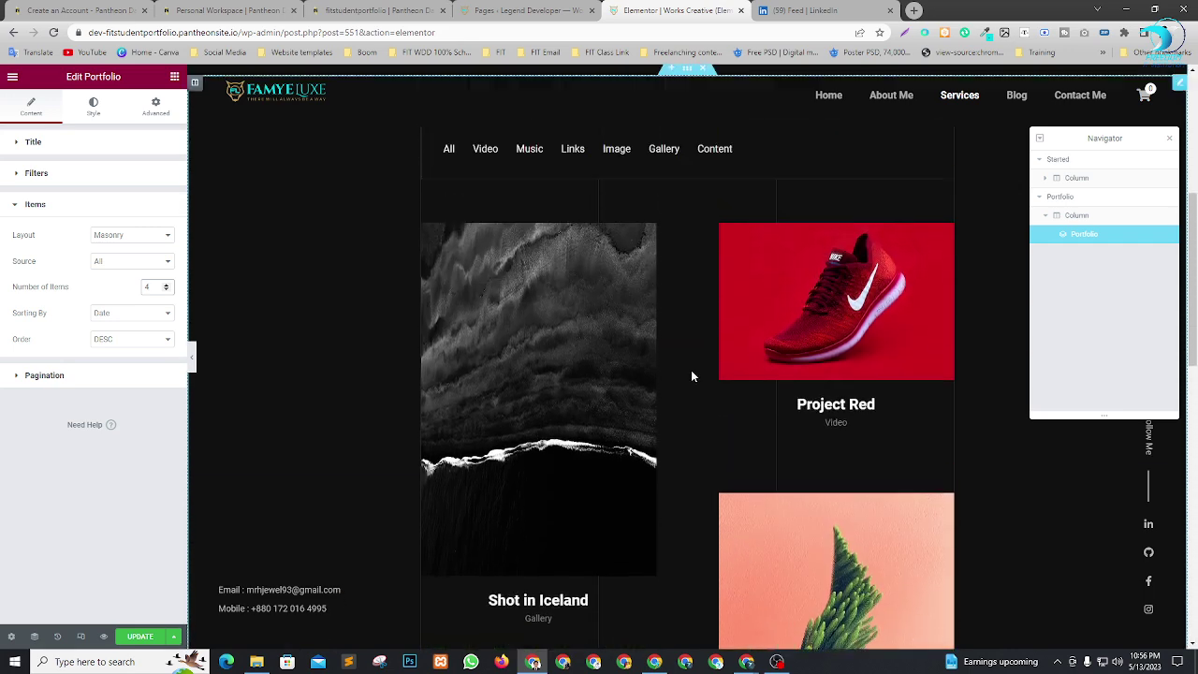
pyautogui.scroll(-2, 691, 374)
pyautogui.scroll(-6, 836, 405)
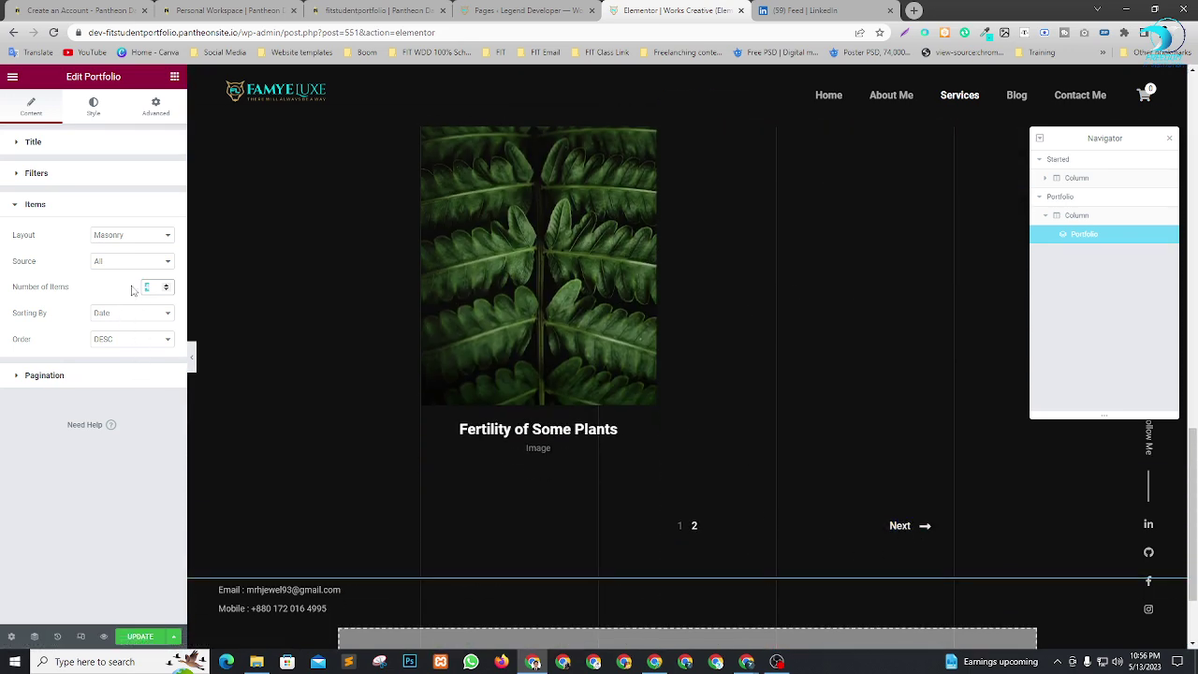
pyautogui.write('8')
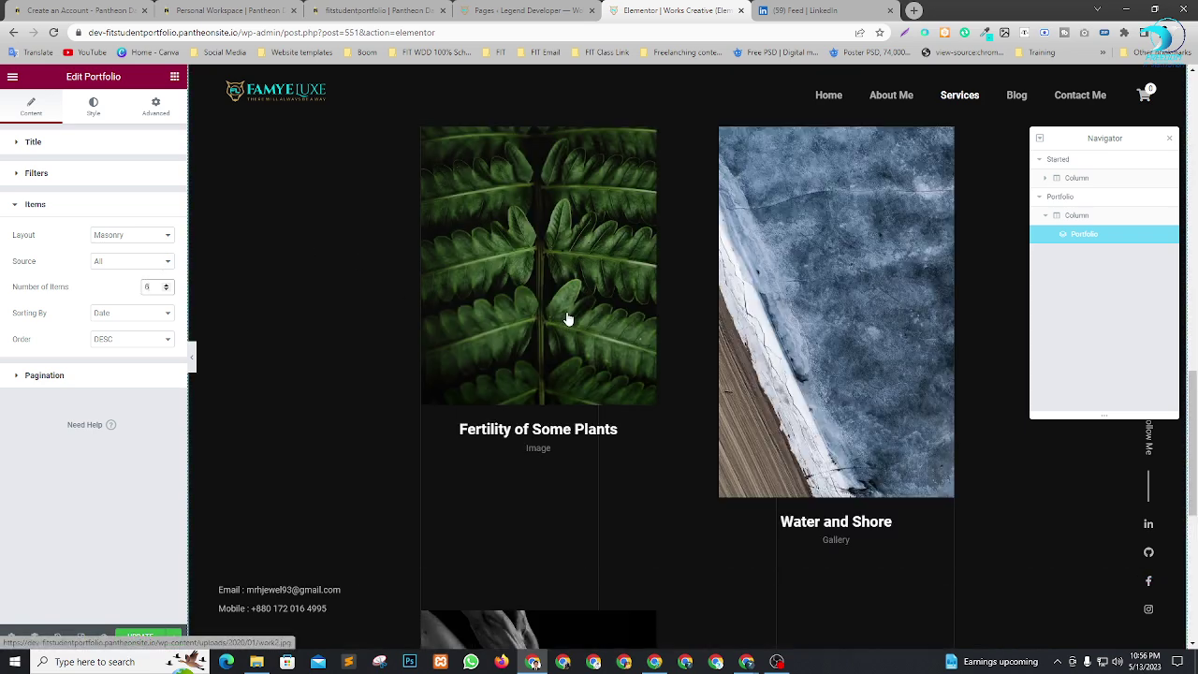
pyautogui.scroll(-3, 731, 366)
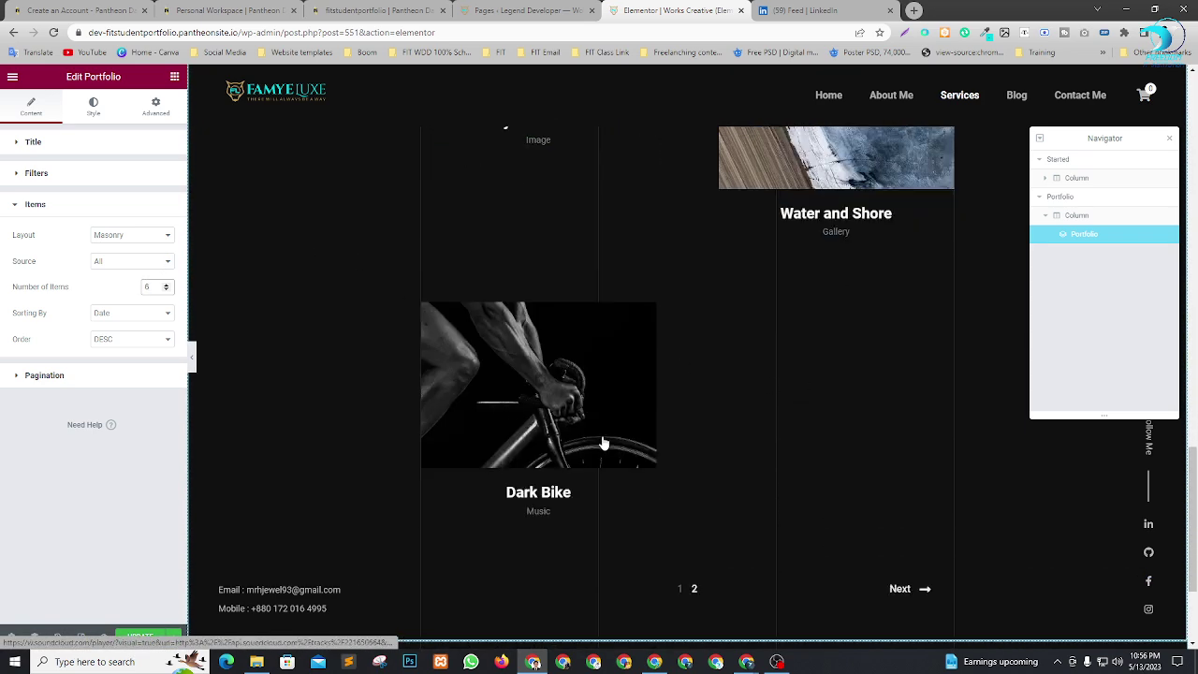
pyautogui.scroll(1, 627, 454)
pyautogui.scroll(8, 656, 471)
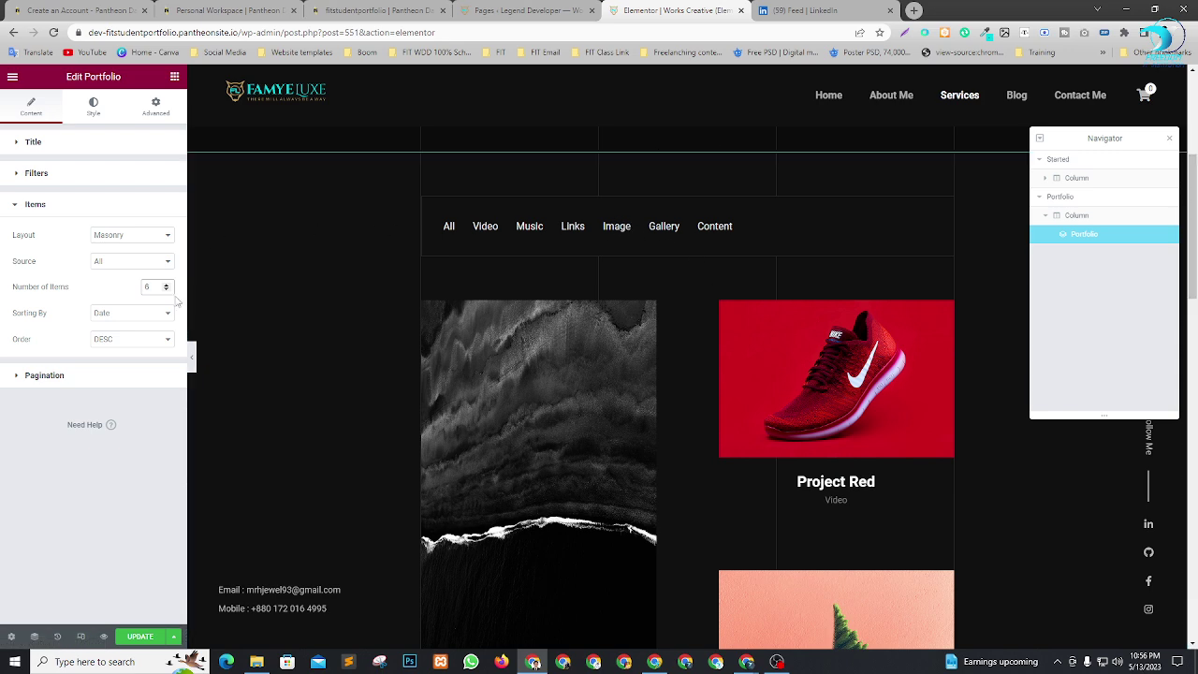
# Switch the portfolio layout to Classic, then back to Masonry.
pyautogui.click(107, 241)
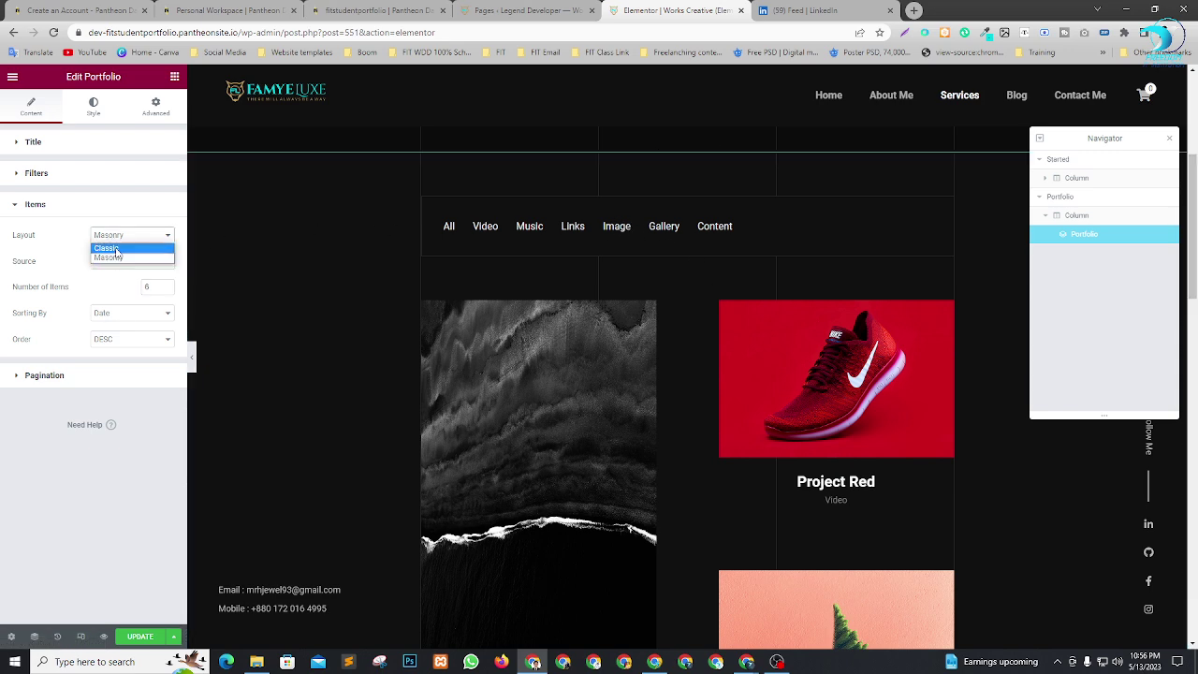
pyautogui.click(111, 249)
pyautogui.scroll(-3, 683, 300)
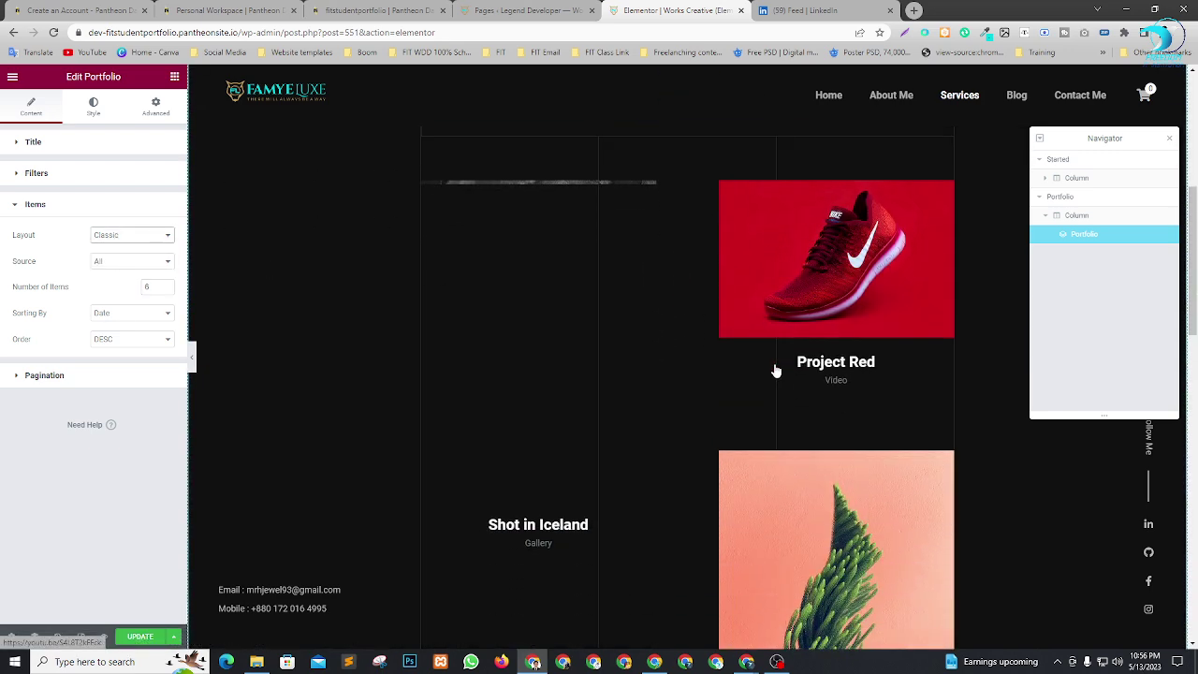
pyautogui.scroll(-2, 712, 356)
pyautogui.click(122, 236)
pyautogui.click(116, 260)
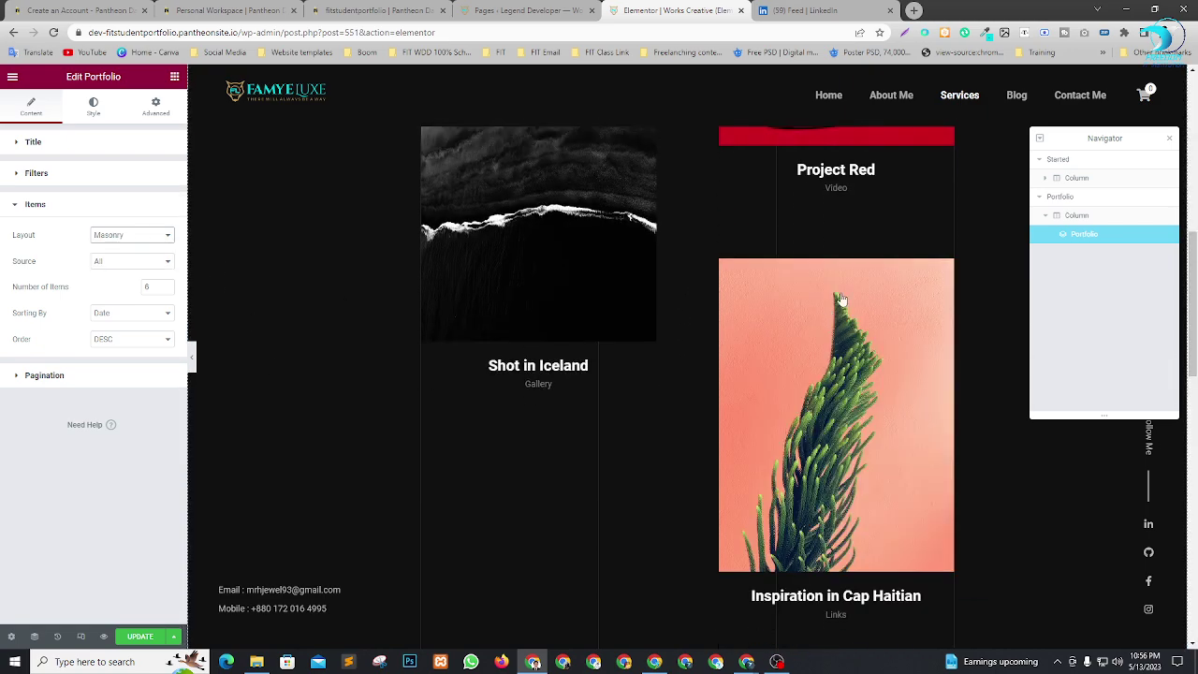
pyautogui.scroll(-3, 807, 305)
pyautogui.scroll(-5, 807, 305)
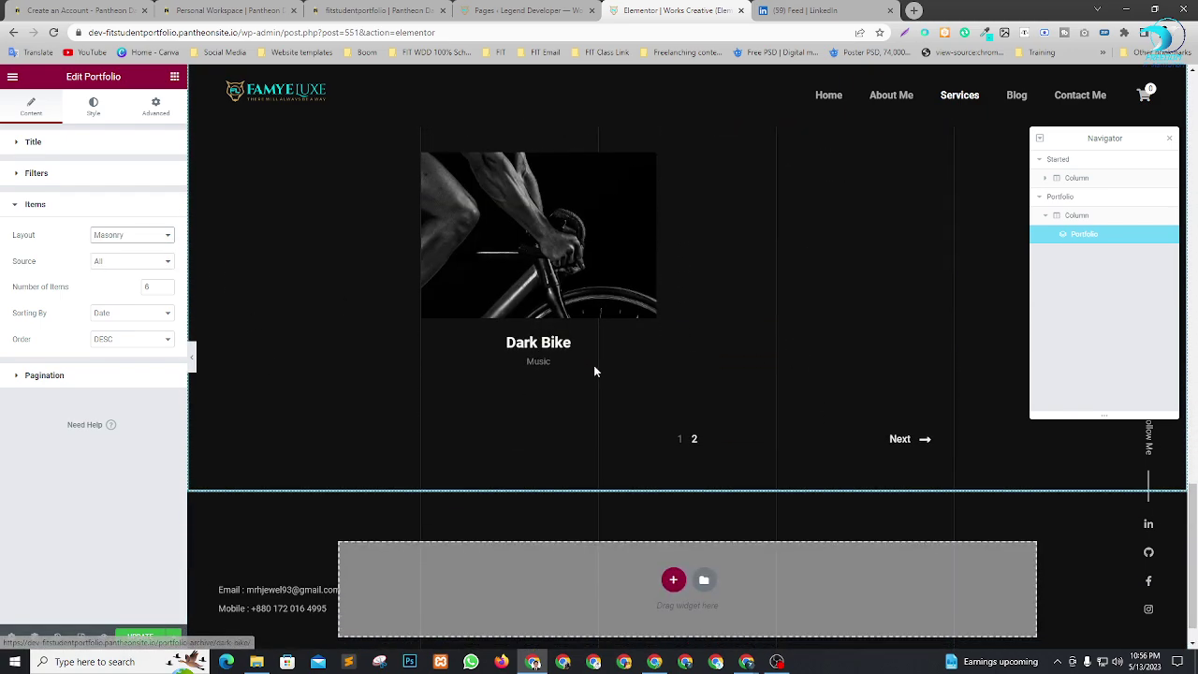
pyautogui.scroll(3, 777, 447)
pyautogui.scroll(6, 777, 446)
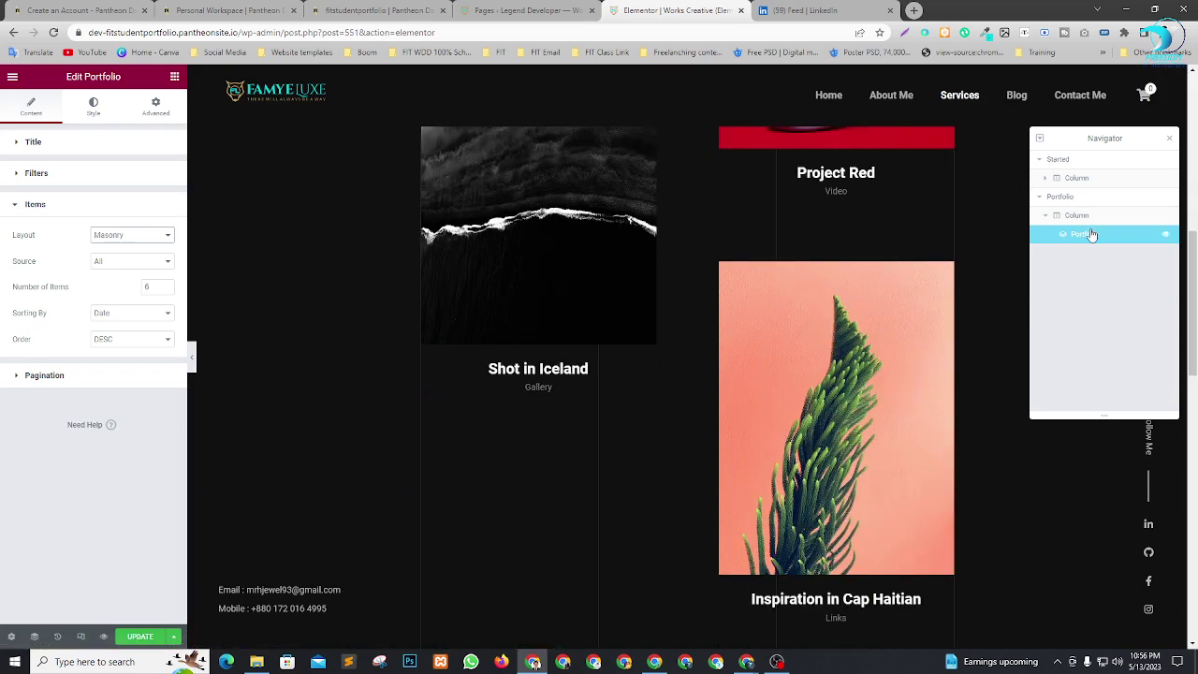
pyautogui.scroll(4, 692, 295)
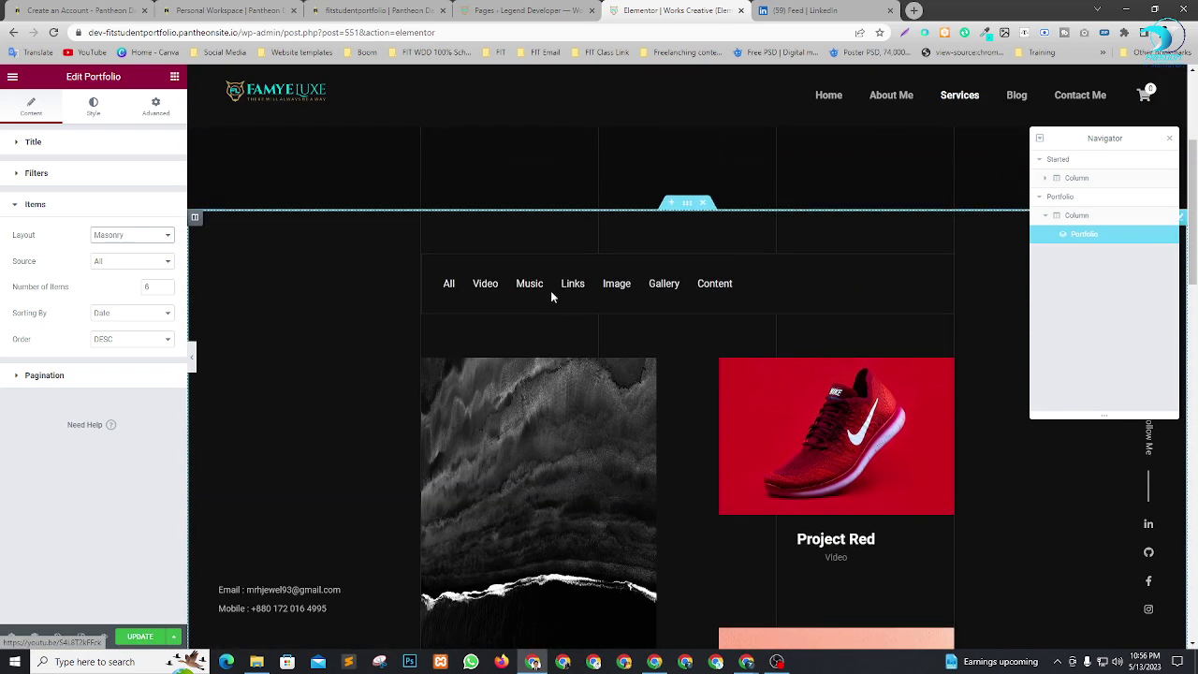
pyautogui.scroll(2, 642, 415)
pyautogui.scroll(-3, 728, 444)
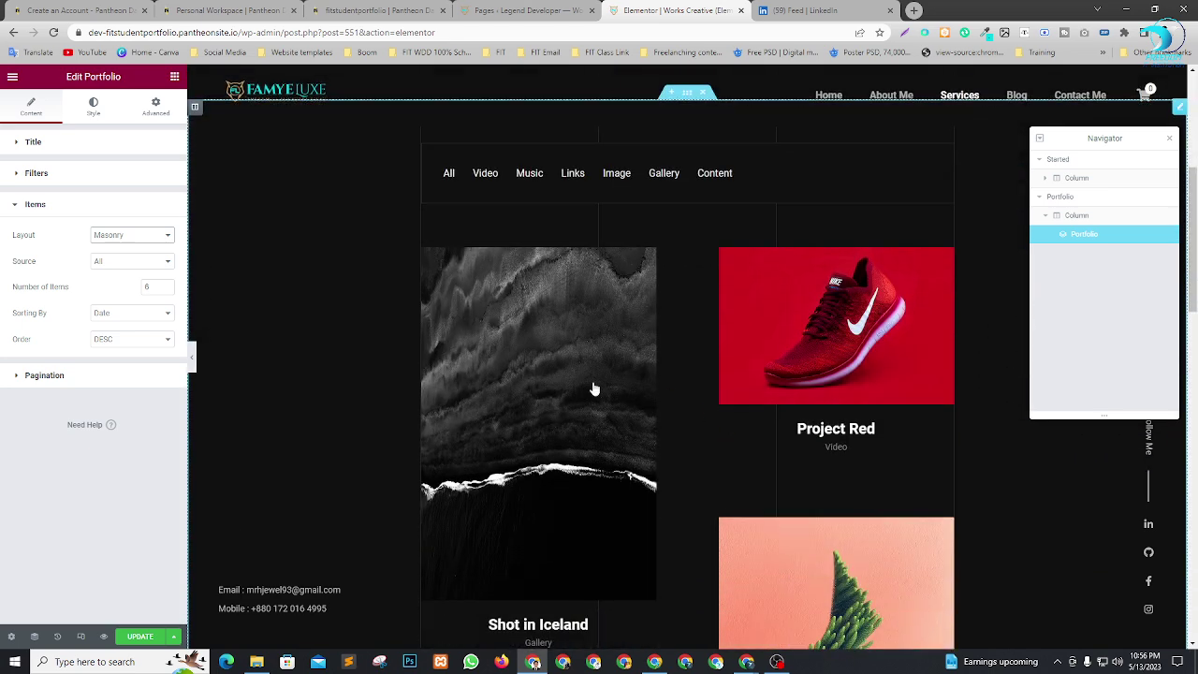
# From the Pages tab, open the Portfolio admin list in a new tab.
pyautogui.click(524, 10)
pyautogui.scroll(3, 468, 384)
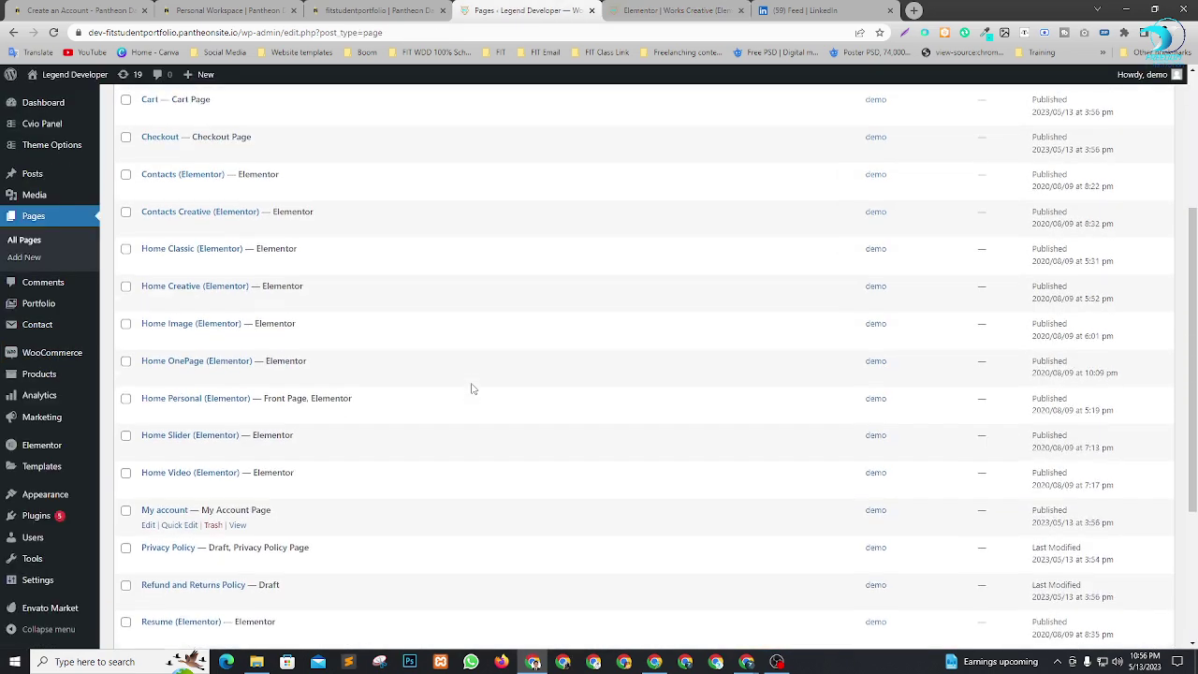
pyautogui.scroll(1, 382, 322)
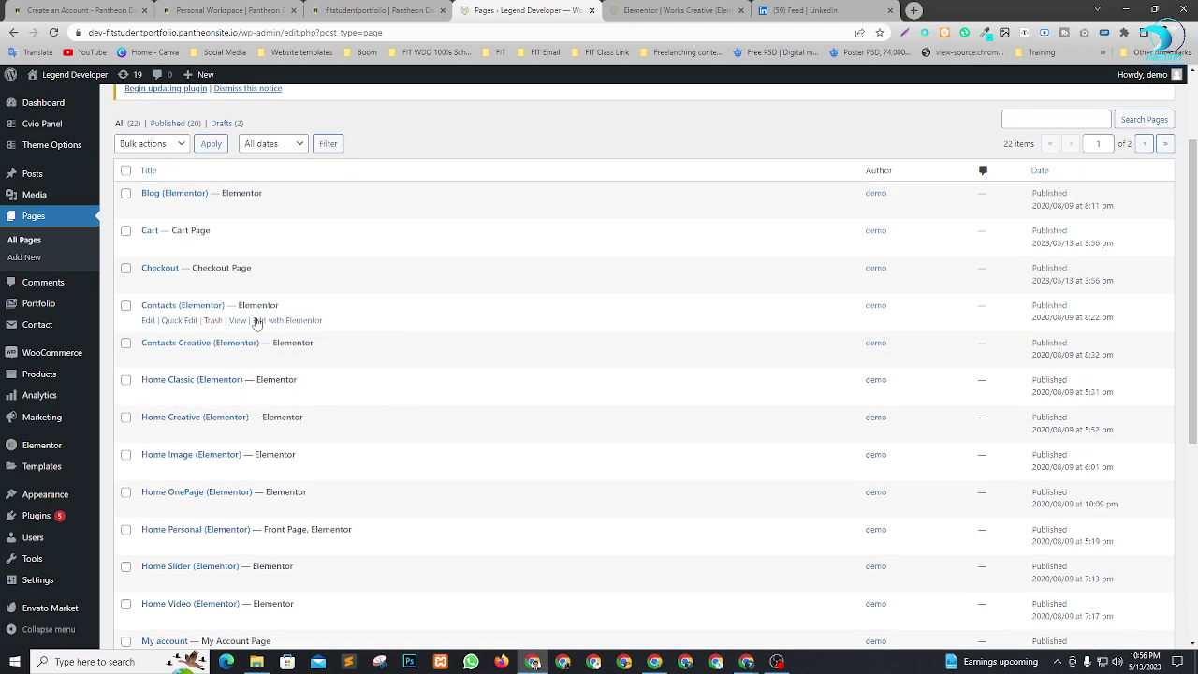
pyautogui.moveTo(37, 315)
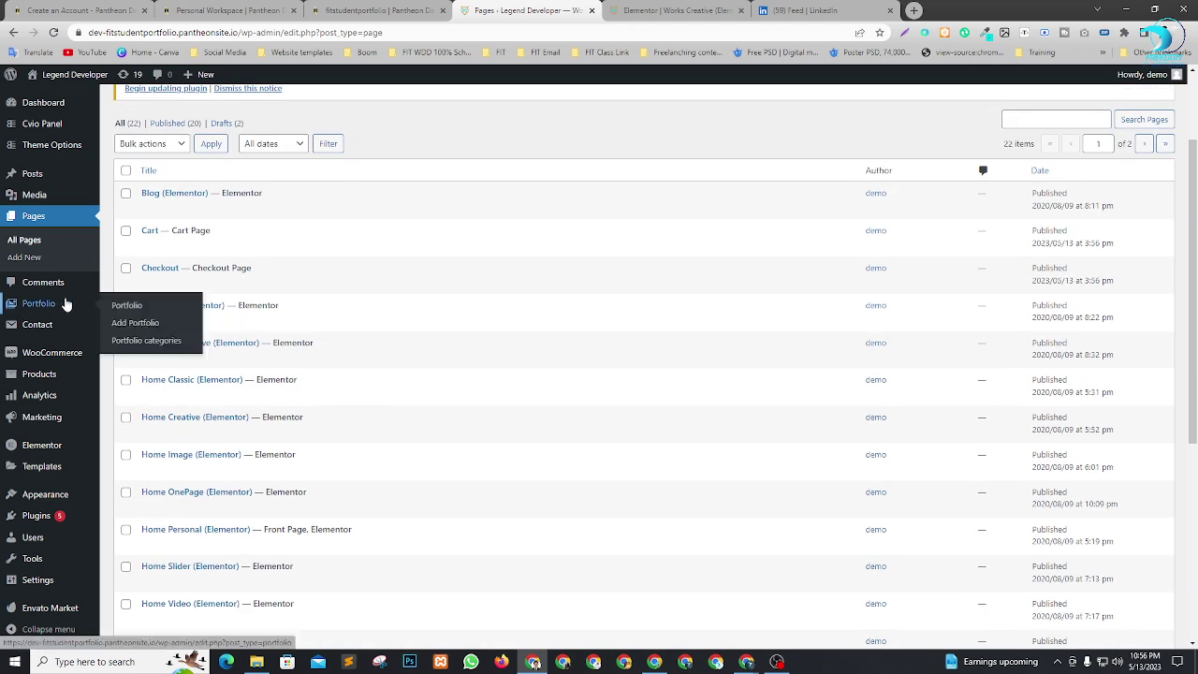
pyautogui.rightClick(33, 309)
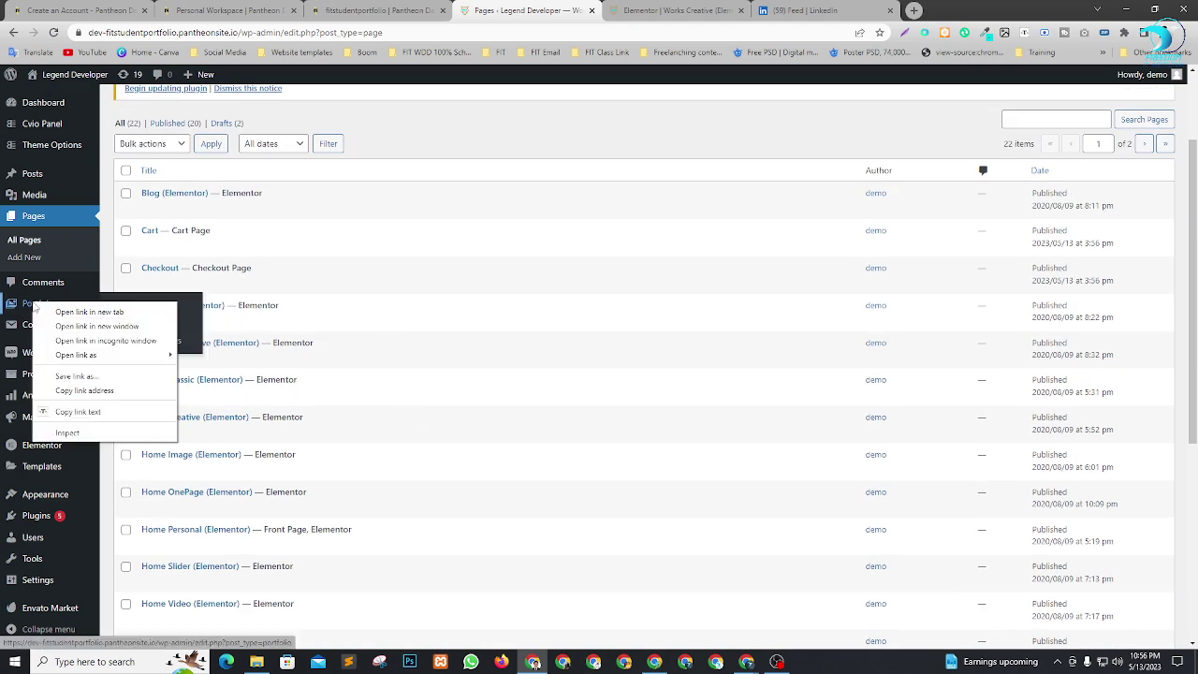
pyautogui.click(67, 315)
pyautogui.click(840, 7)
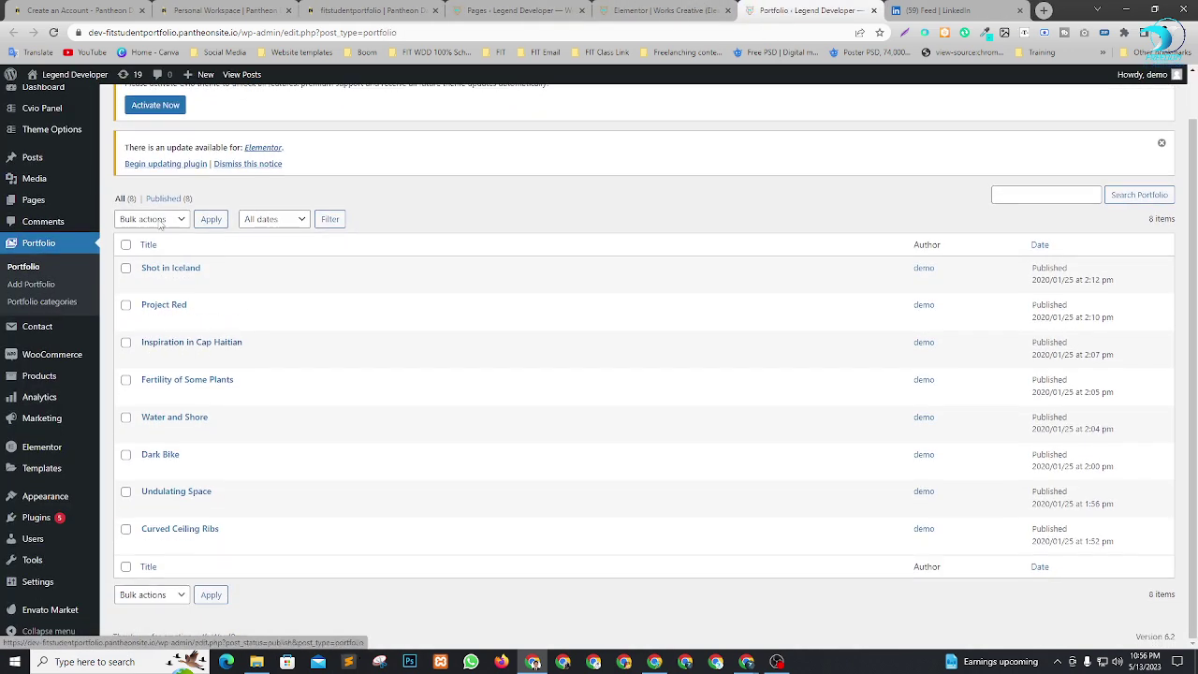
# Check the Elementor editor, then return to the Portfolio list for Shot in Iceland's Edit link.
pyautogui.click(688, 9)
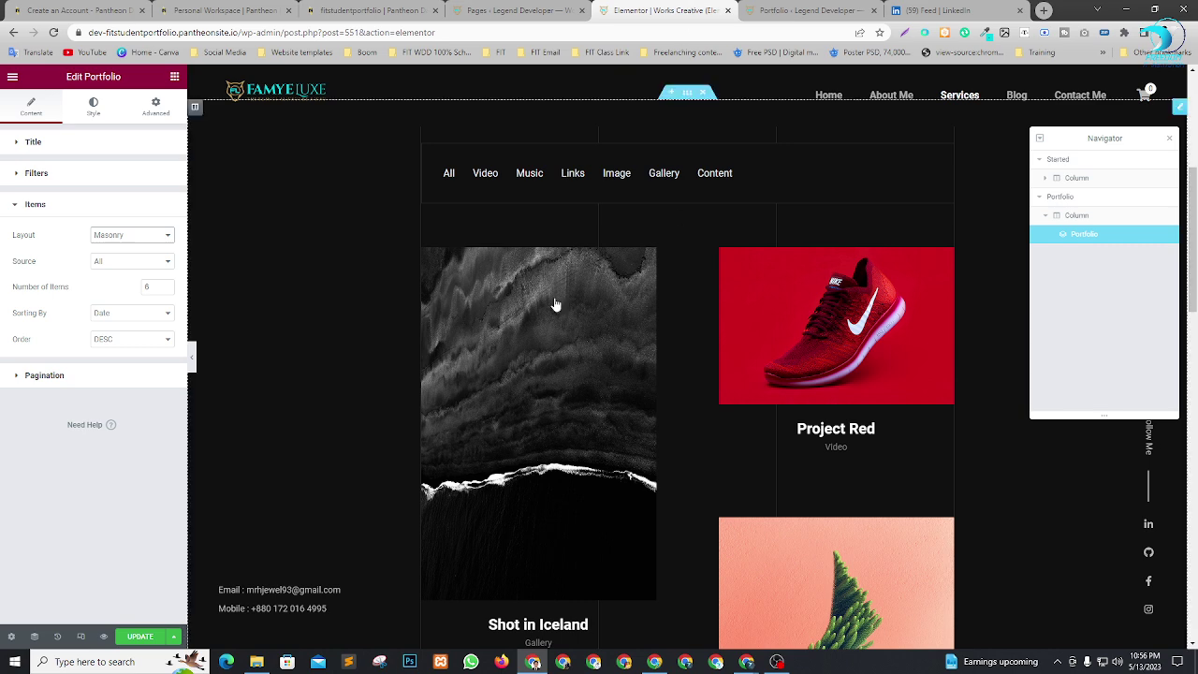
pyautogui.scroll(-2, 553, 449)
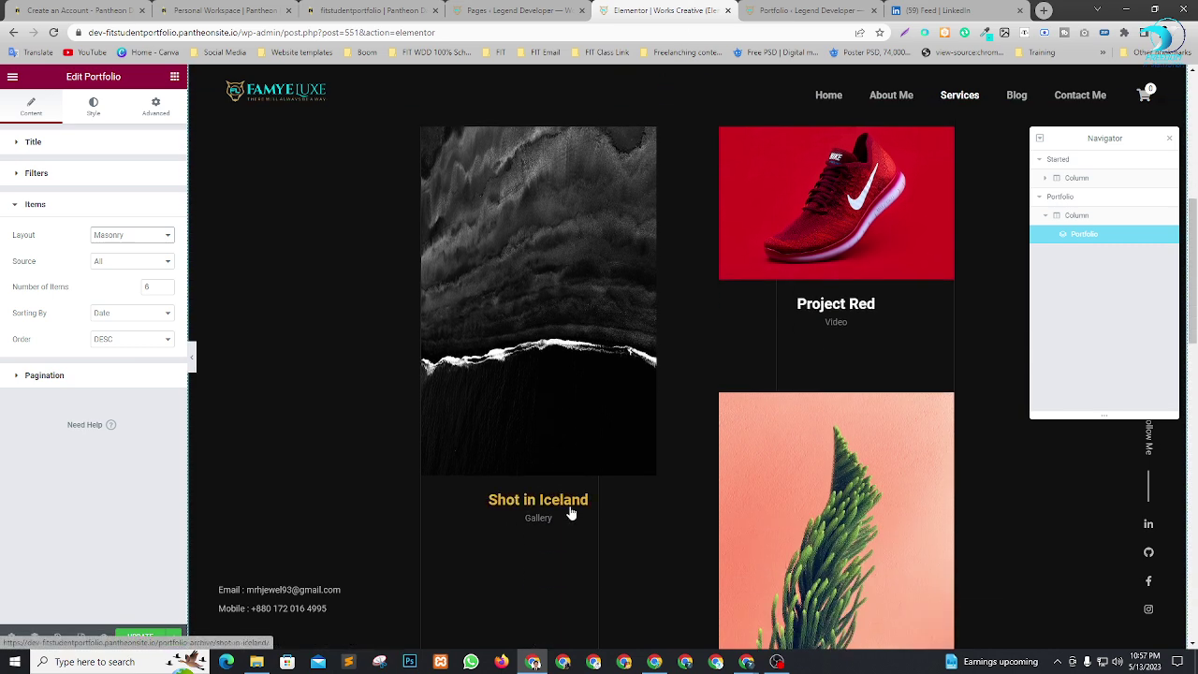
pyautogui.click(810, 10)
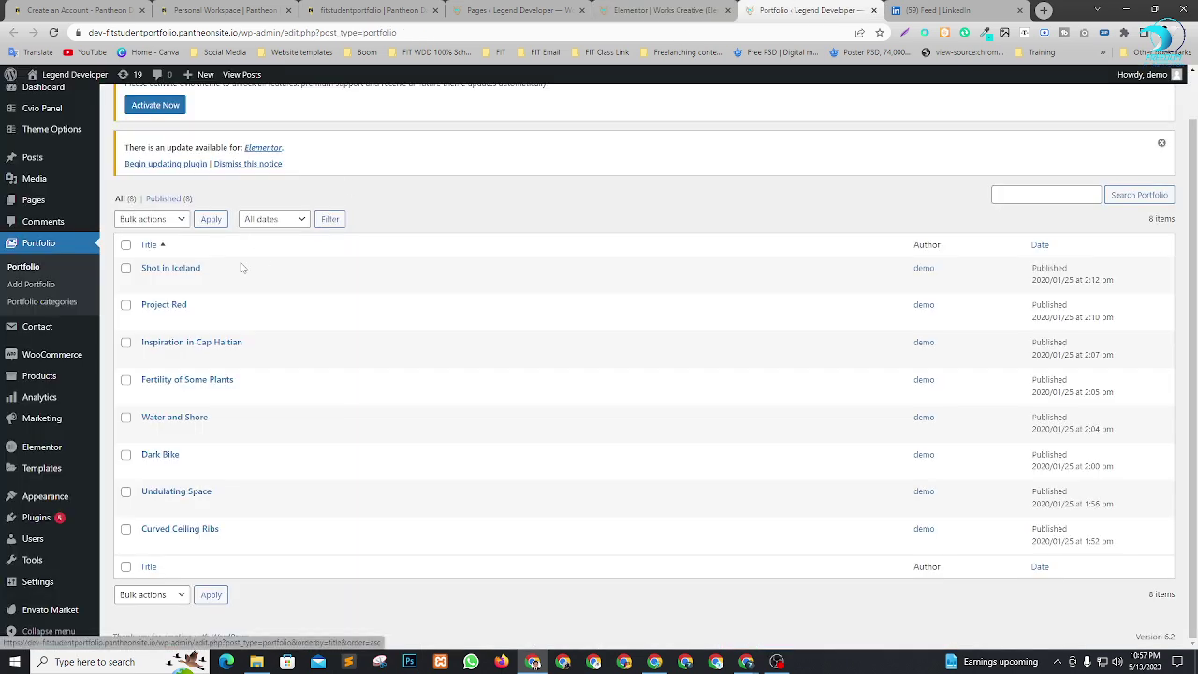
pyautogui.rightClick(148, 282)
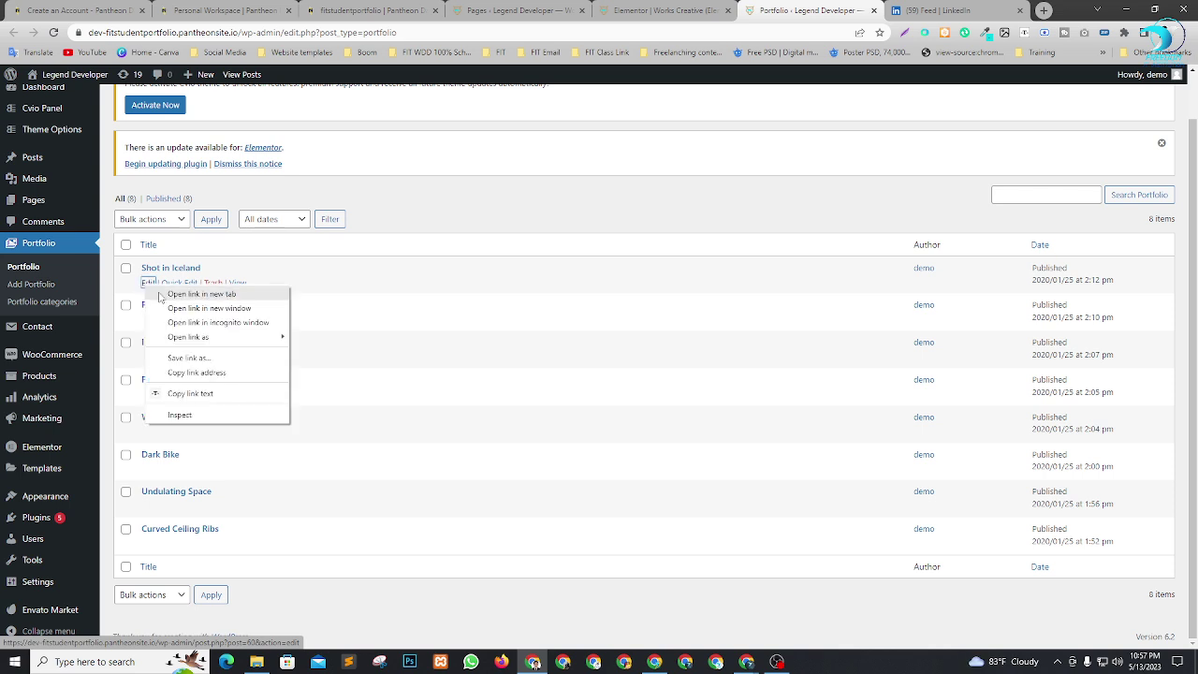
# Open Shot in Iceland's edit page in a new tab and retype its title as Web Design.
pyautogui.click(164, 295)
pyautogui.click(836, 8)
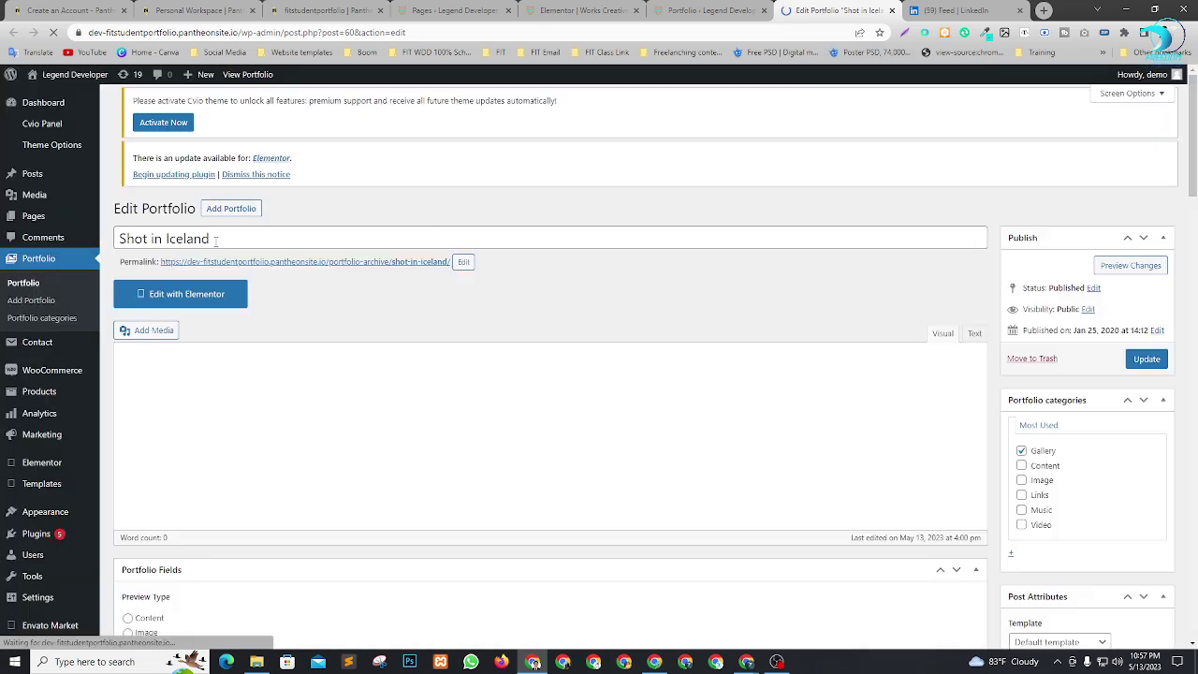
pyautogui.tripleClick(216, 240)
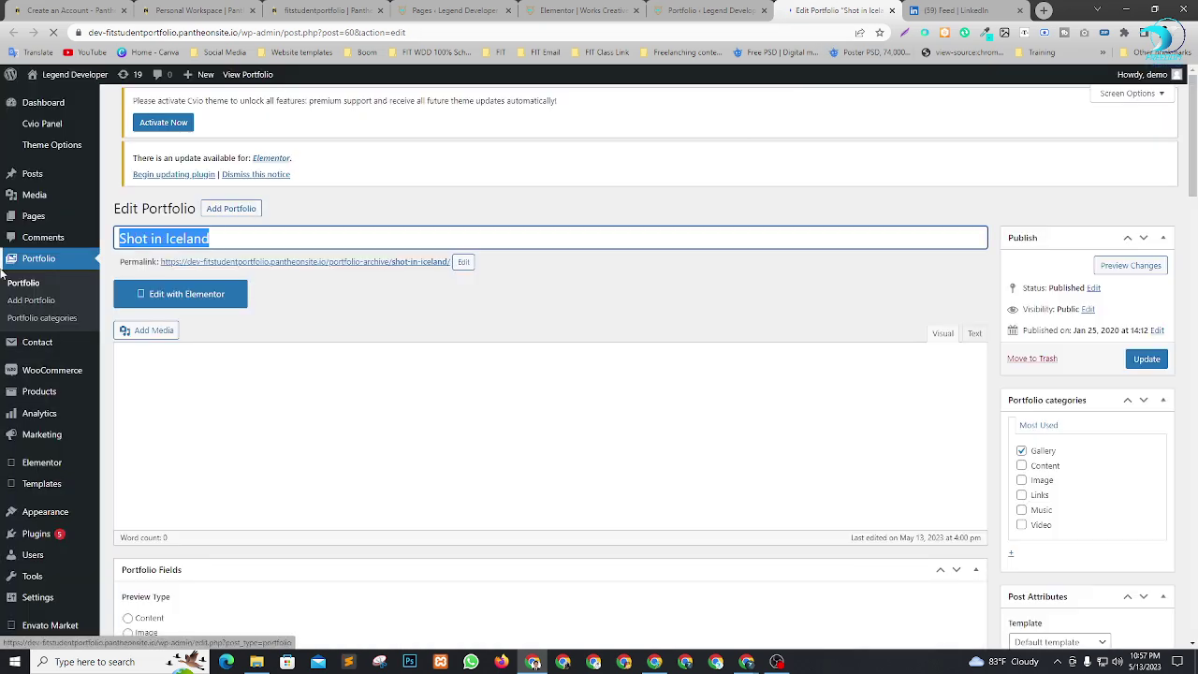
pyautogui.write('Web D')
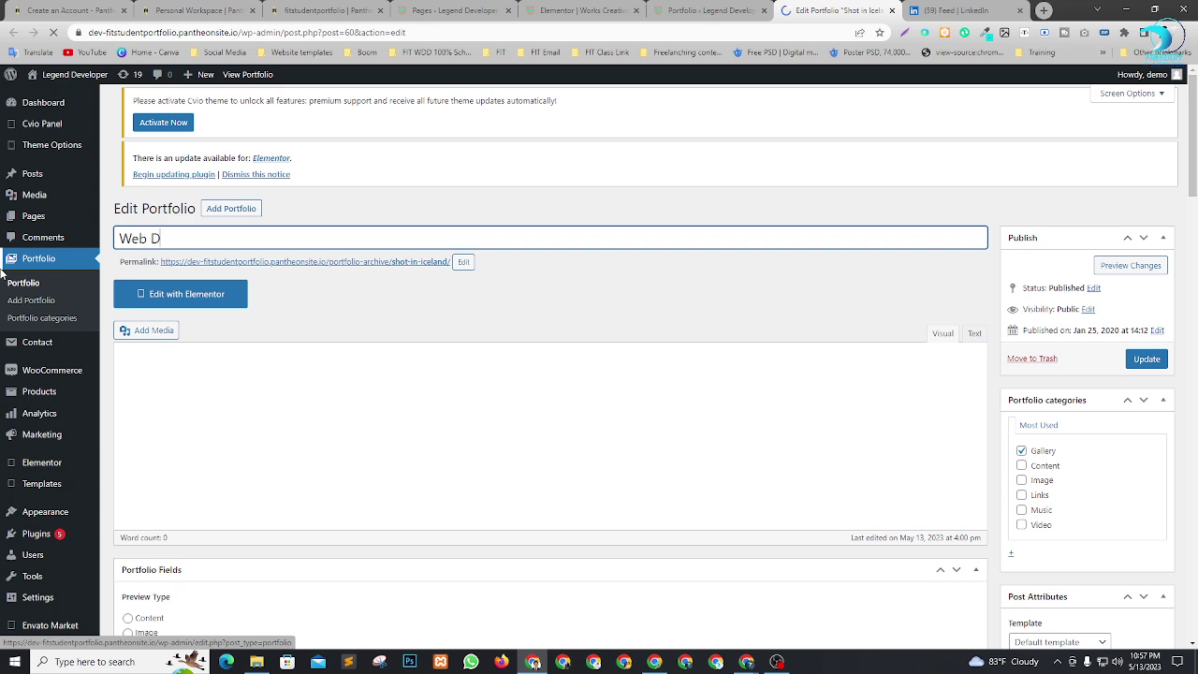
pyautogui.write('esign')
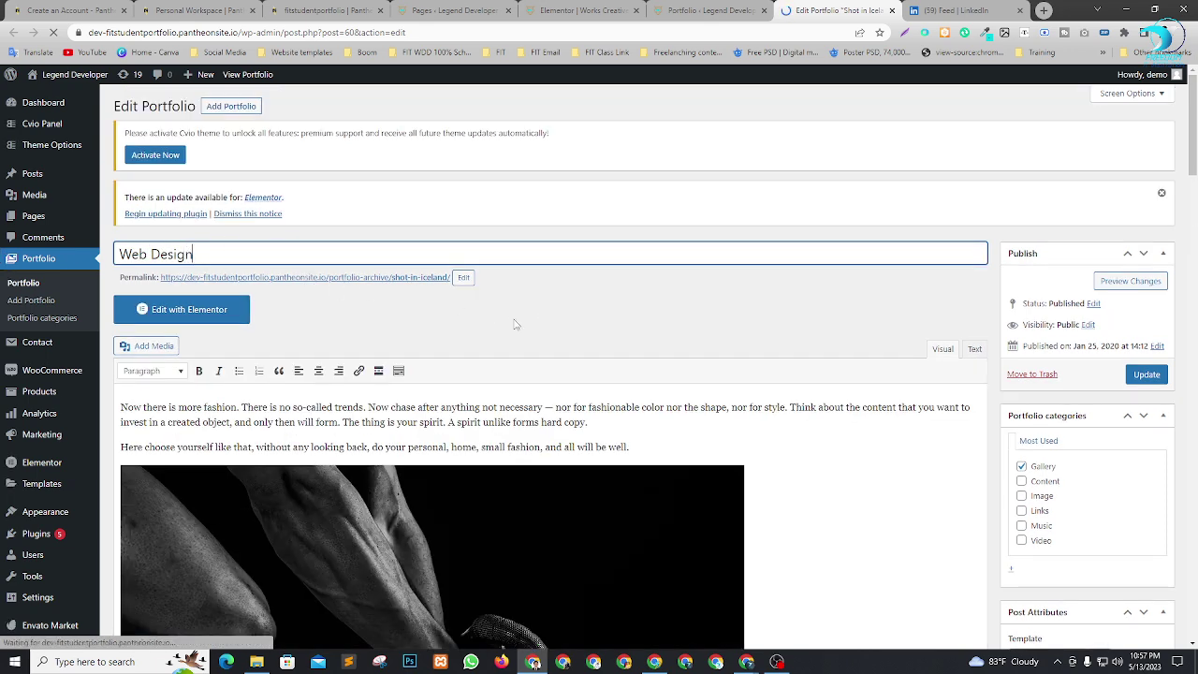
pyautogui.scroll(-5, 609, 413)
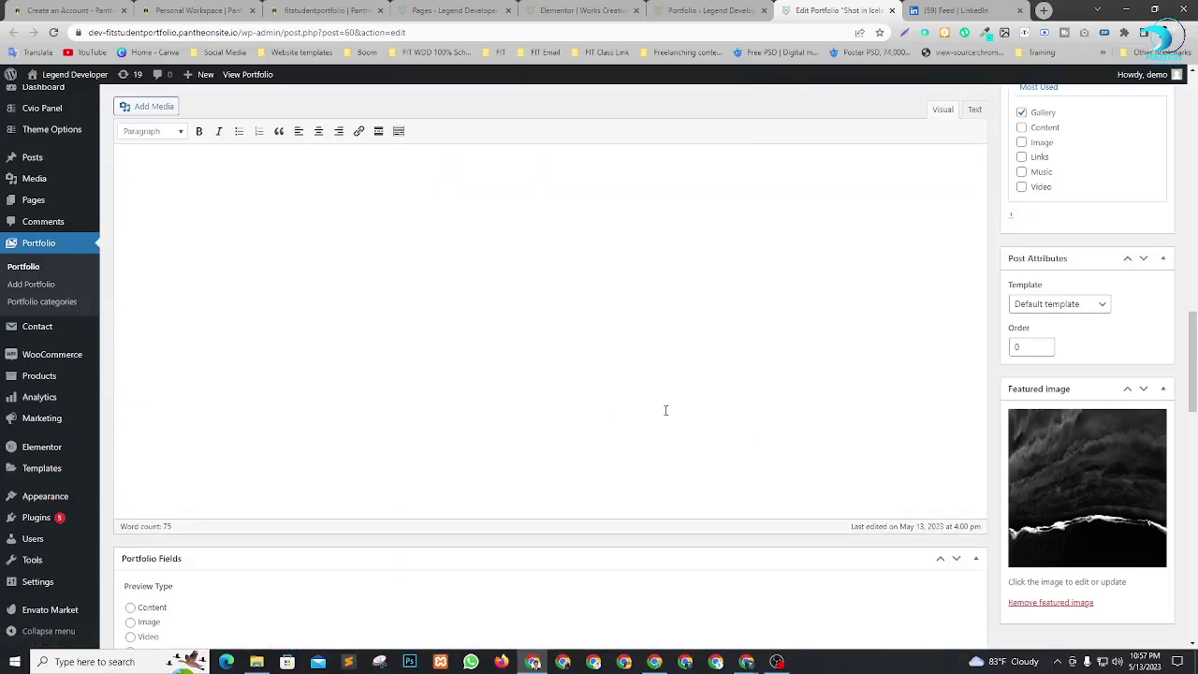
pyautogui.scroll(-10, 609, 413)
# Try uploading the first screencapture image as the item's featured image.
pyautogui.click(1079, 510)
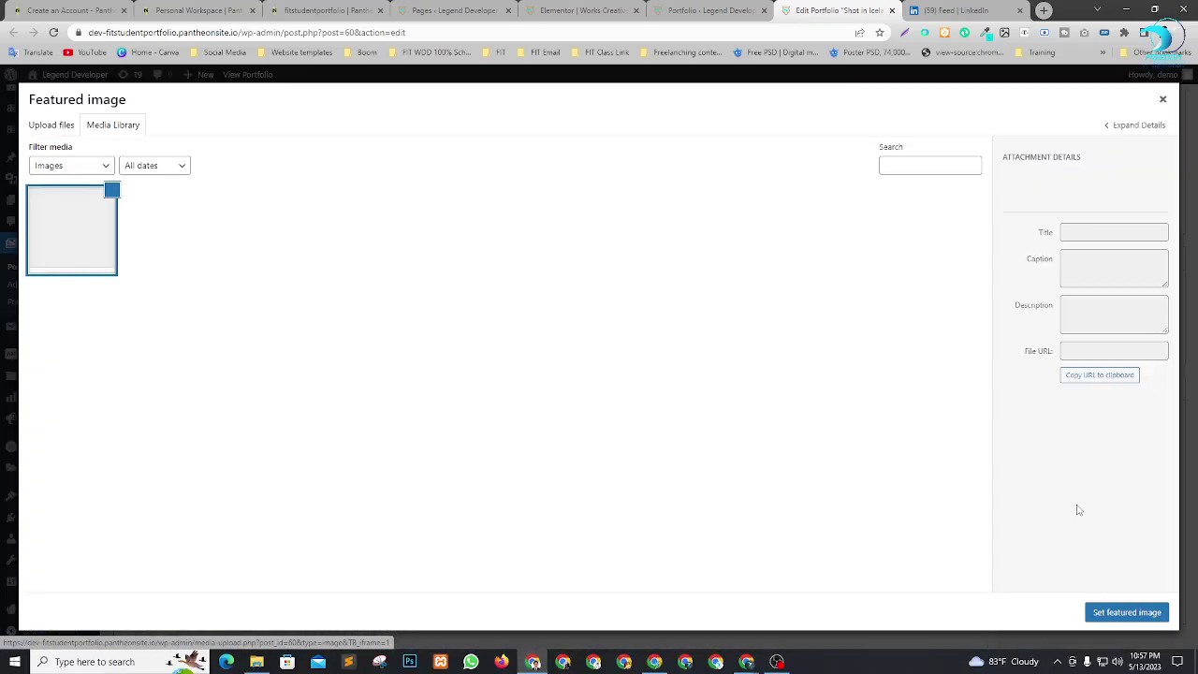
pyautogui.click(51, 124)
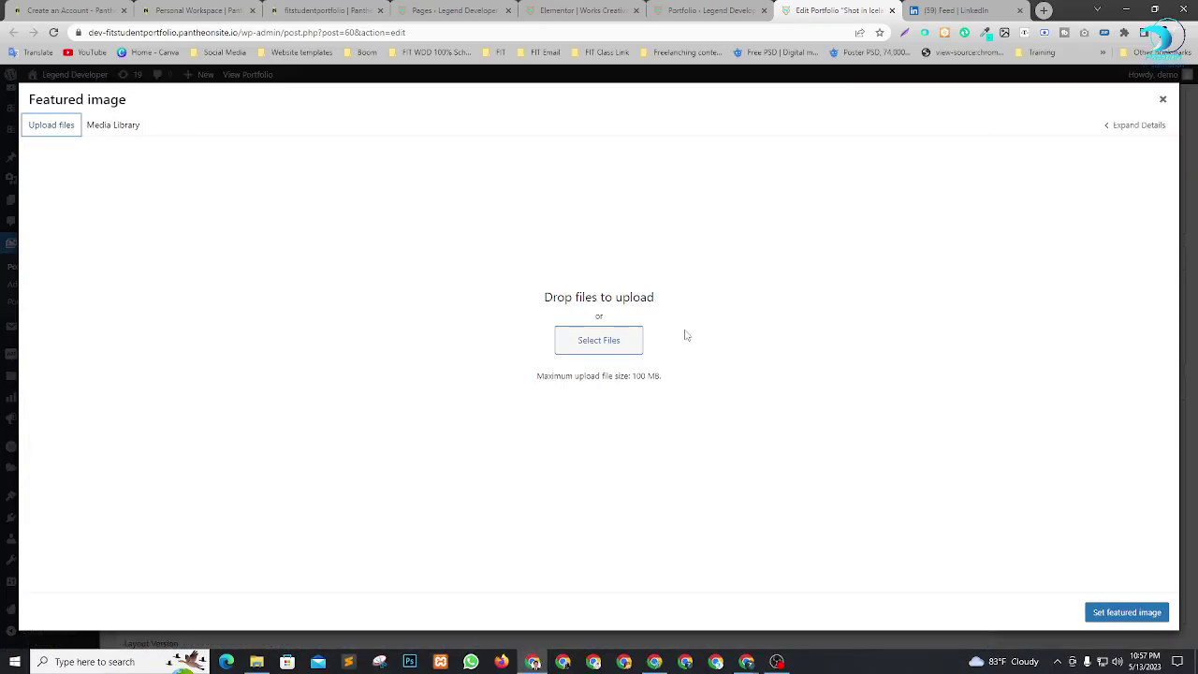
pyautogui.click(623, 344)
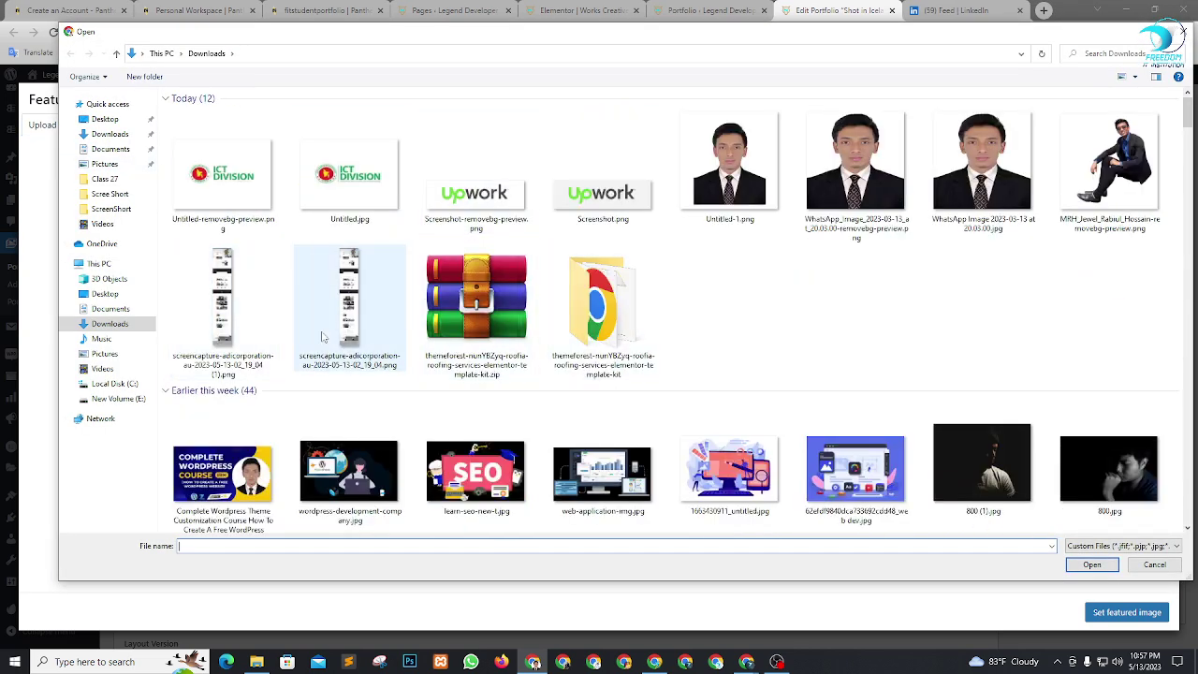
pyautogui.click(243, 318)
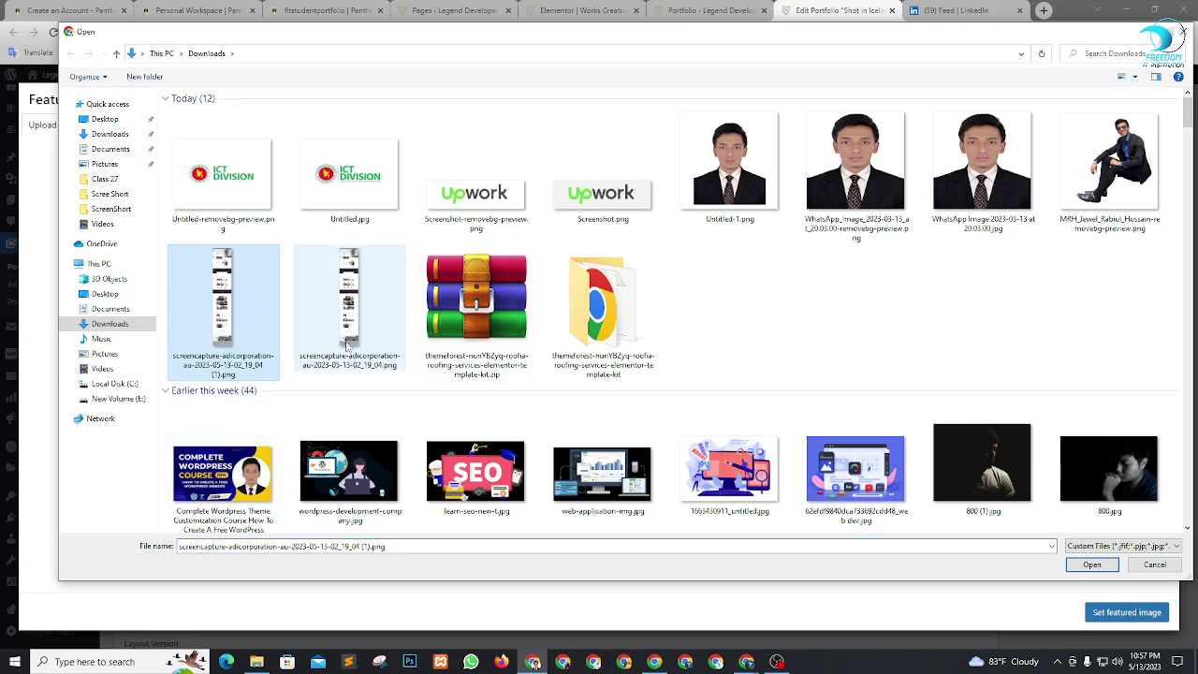
pyautogui.click(1091, 565)
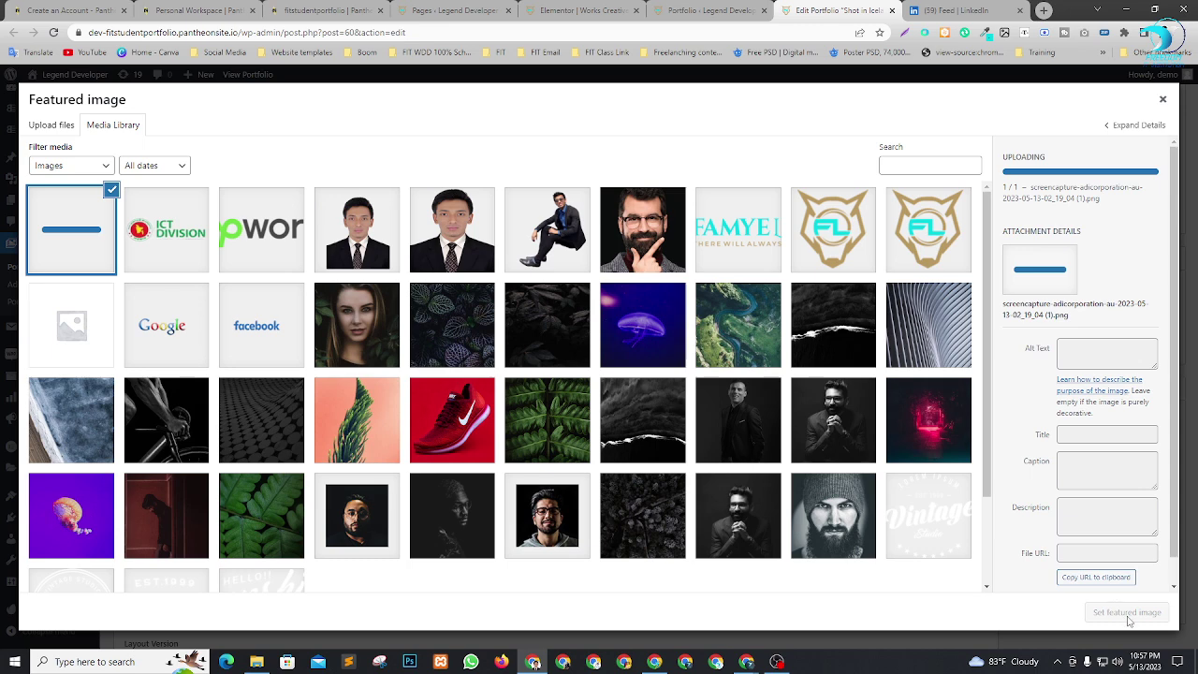
# Back in the item editor, read the failed-upload error and dismiss it.
pyautogui.click(676, 12)
pyautogui.click(590, 8)
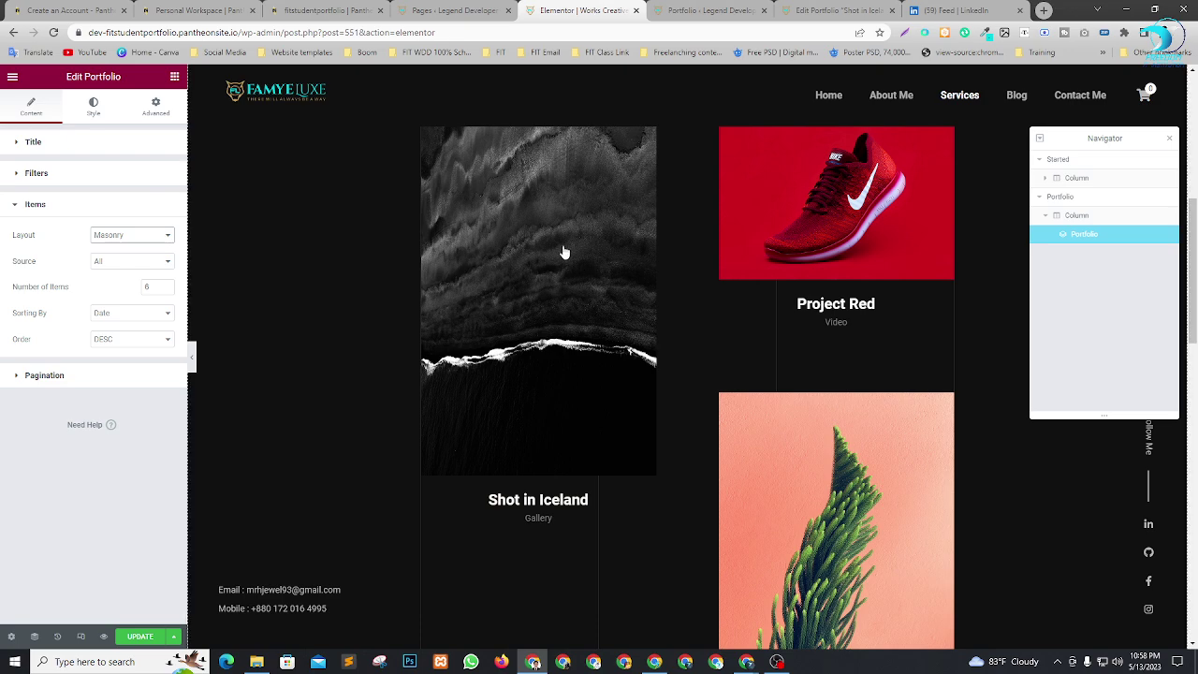
pyautogui.click(719, 8)
pyautogui.click(781, 9)
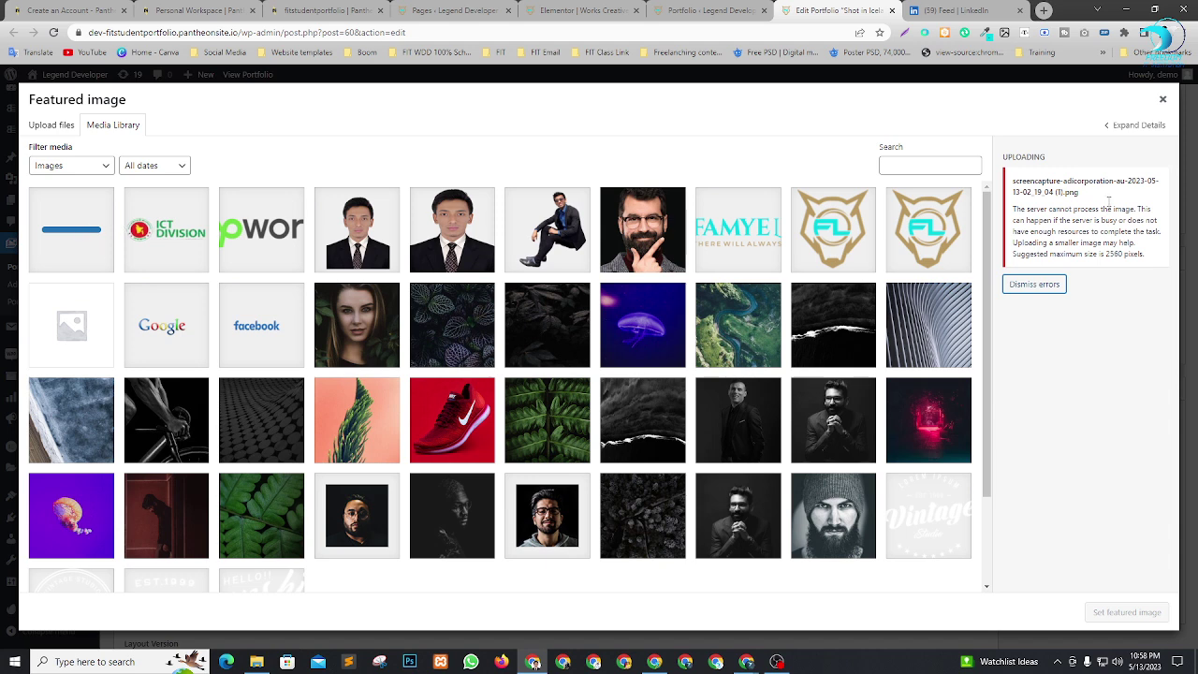
pyautogui.moveTo(1049, 180); pyautogui.dragTo(1126, 193)
pyautogui.click(1089, 239)
pyautogui.moveTo(1056, 209); pyautogui.dragTo(1135, 223)
pyautogui.click(1136, 223)
pyautogui.click(1056, 283)
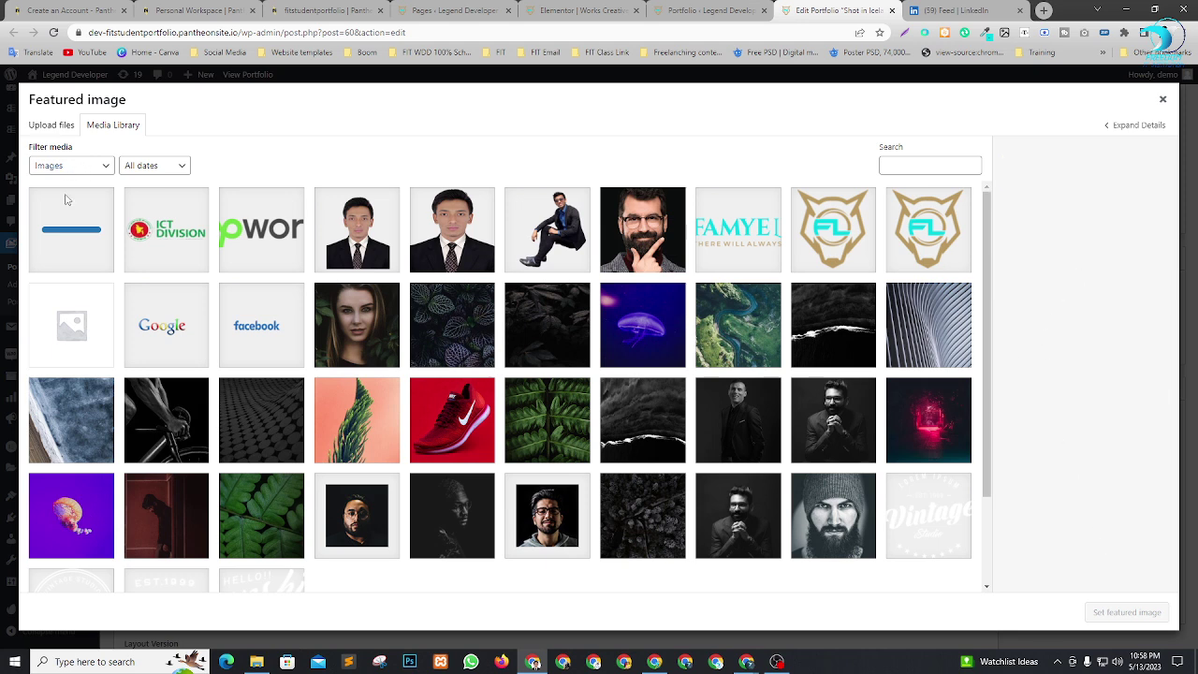
# Upload Vilson 02 Wp.png from Downloads into the media library.
pyautogui.click(57, 130)
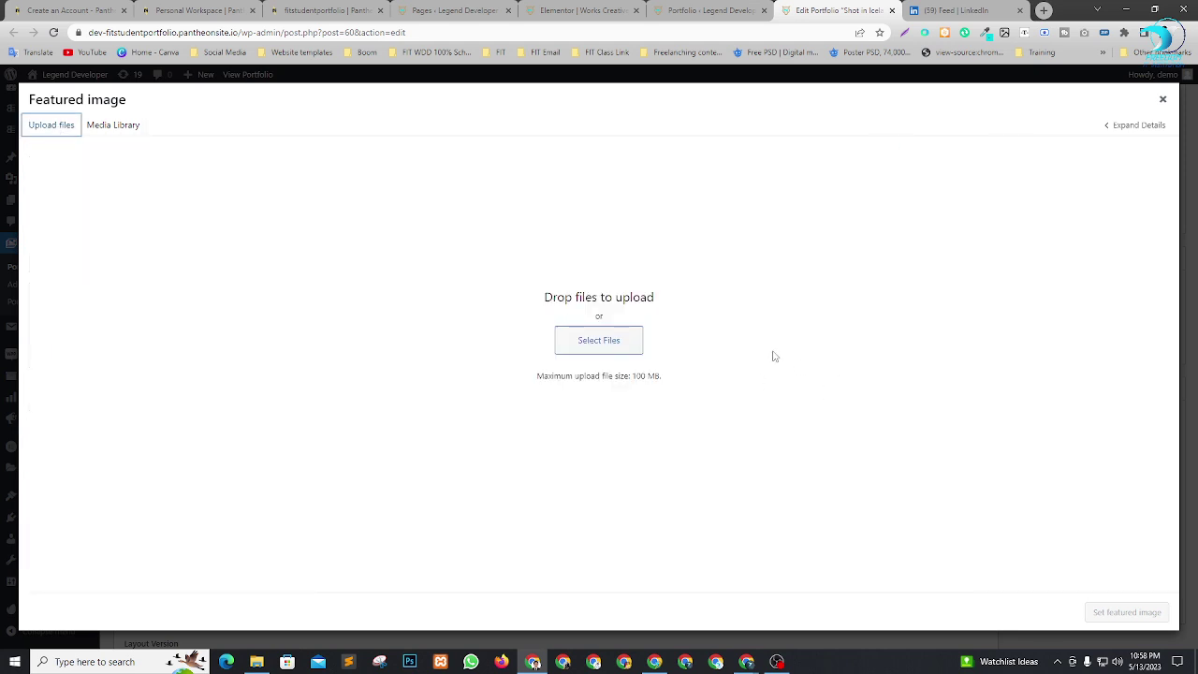
pyautogui.click(621, 340)
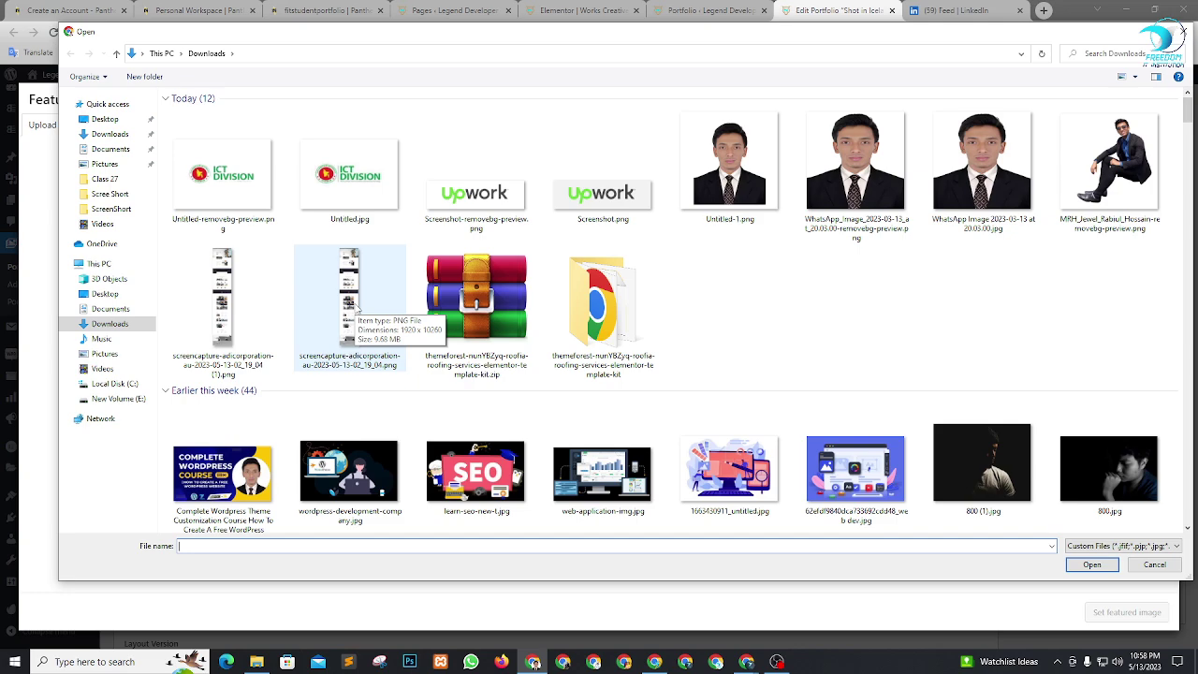
pyautogui.scroll(-10, 356, 307)
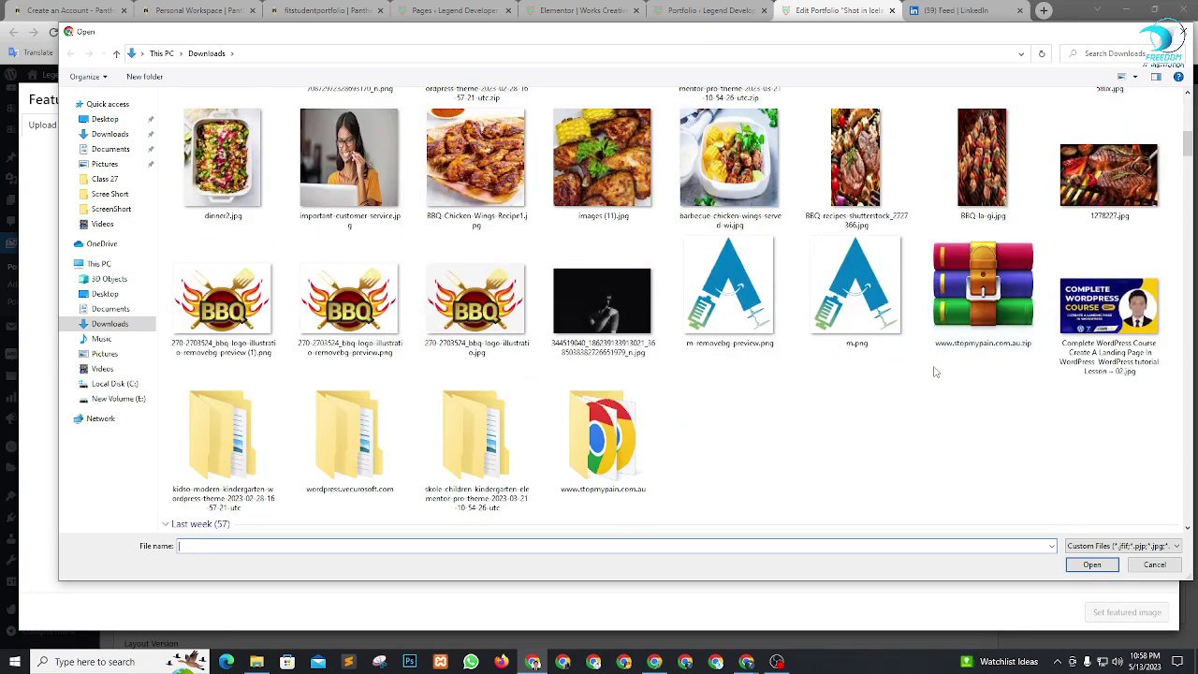
pyautogui.scroll(-5, 934, 371)
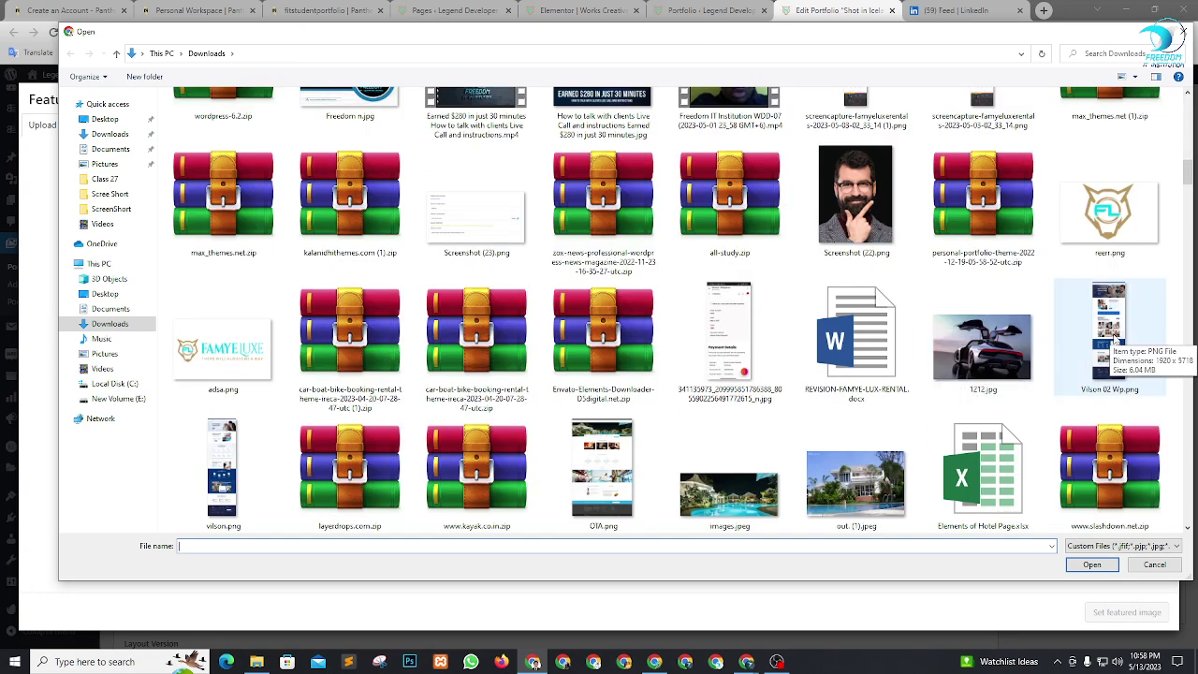
pyautogui.click(1110, 337)
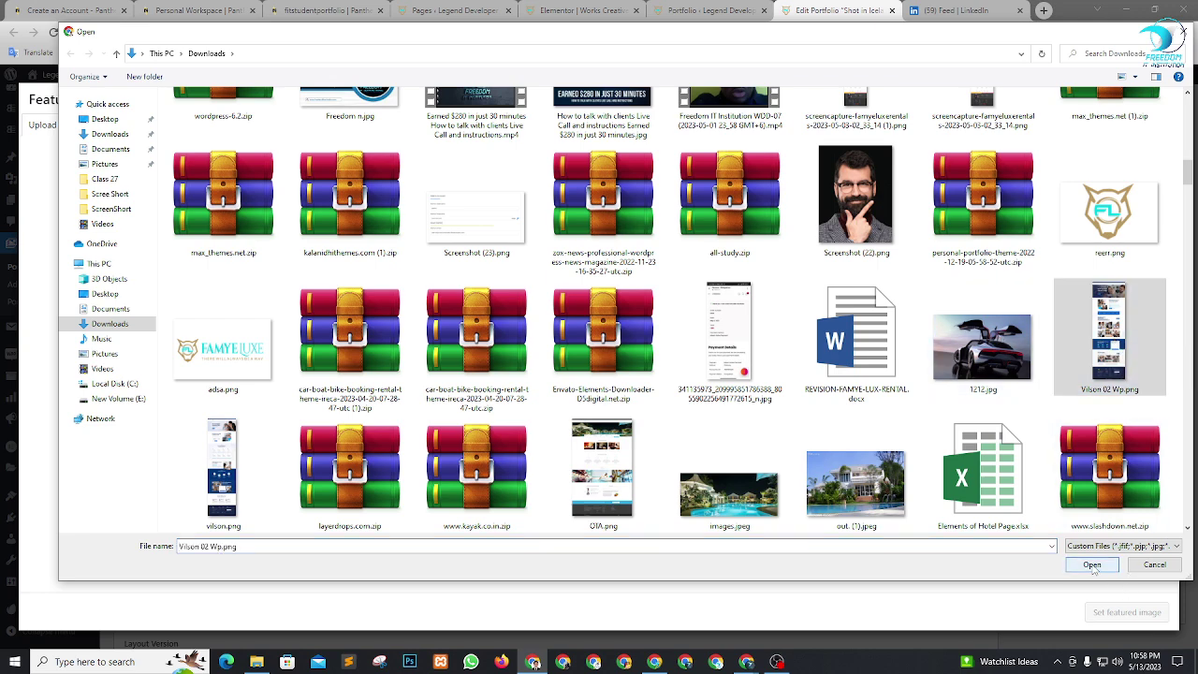
pyautogui.click(1093, 567)
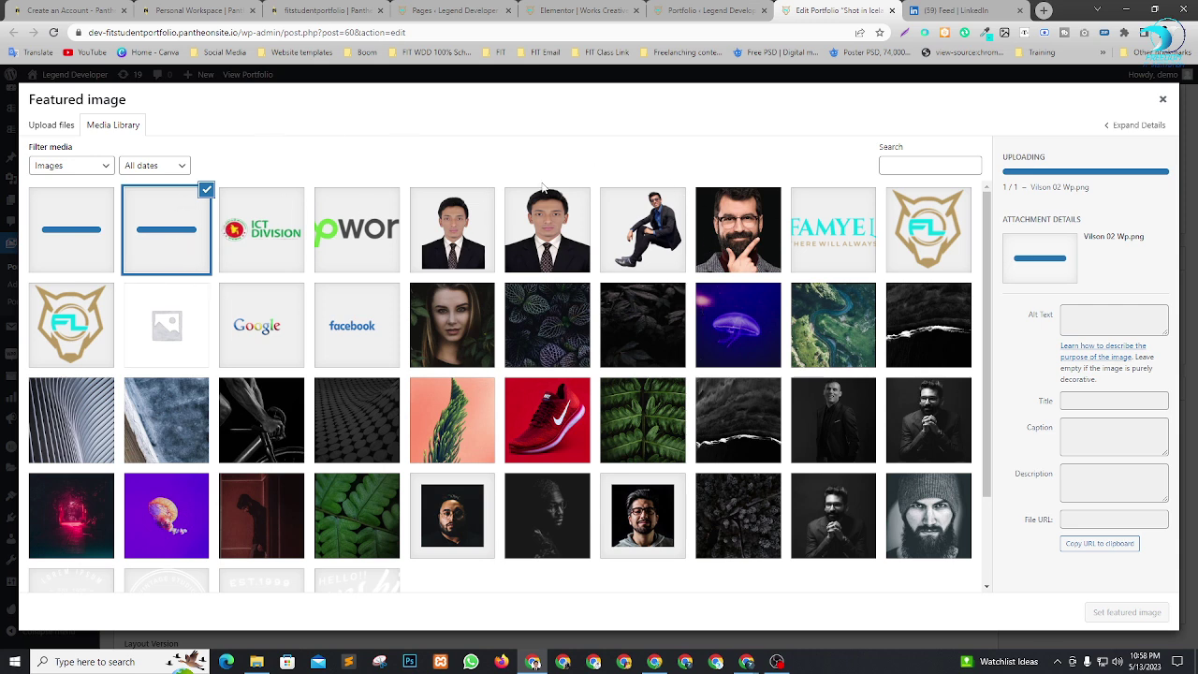
pyautogui.scroll(-3, 739, 228)
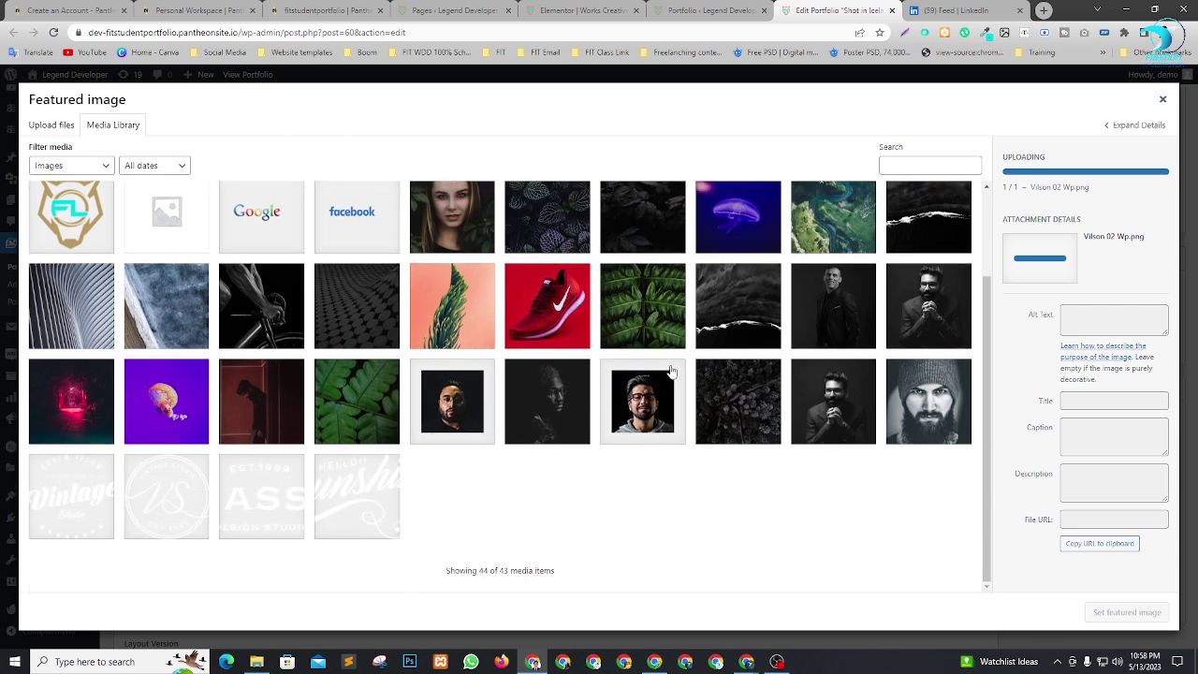
pyautogui.scroll(3, 681, 313)
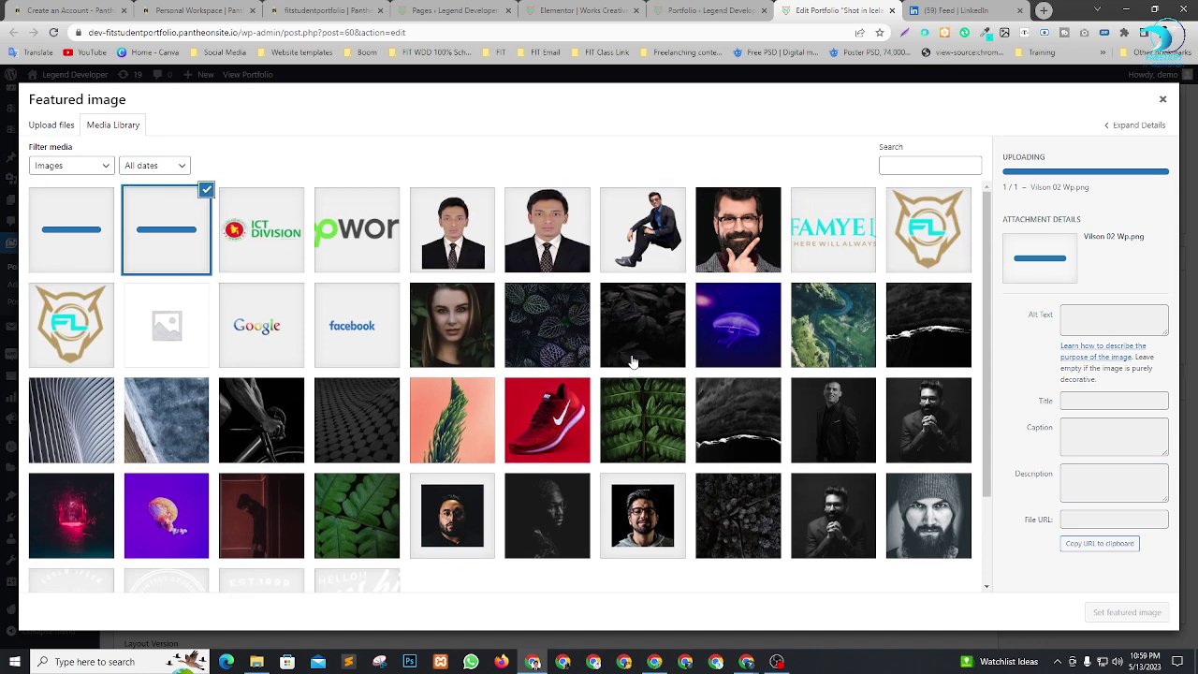
pyautogui.click(777, 662)
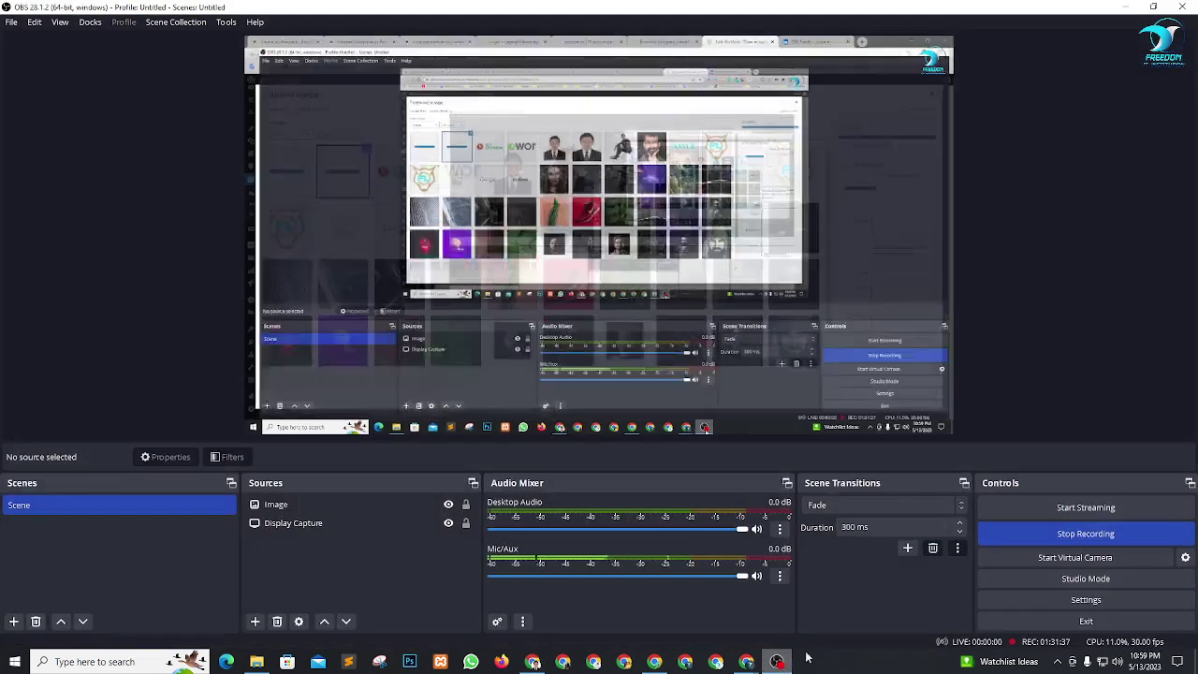
pyautogui.click(1126, 7)
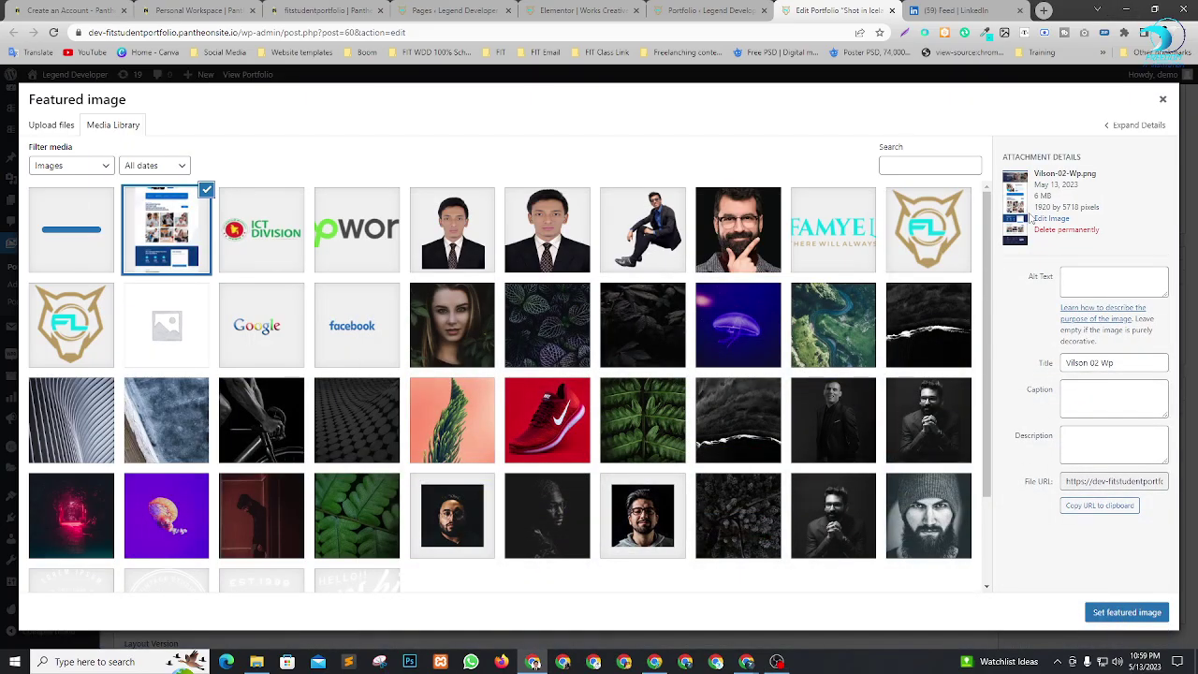
# Set the uploaded Vilson 02 Wp screenshot as the featured image.
pyautogui.click(1126, 613)
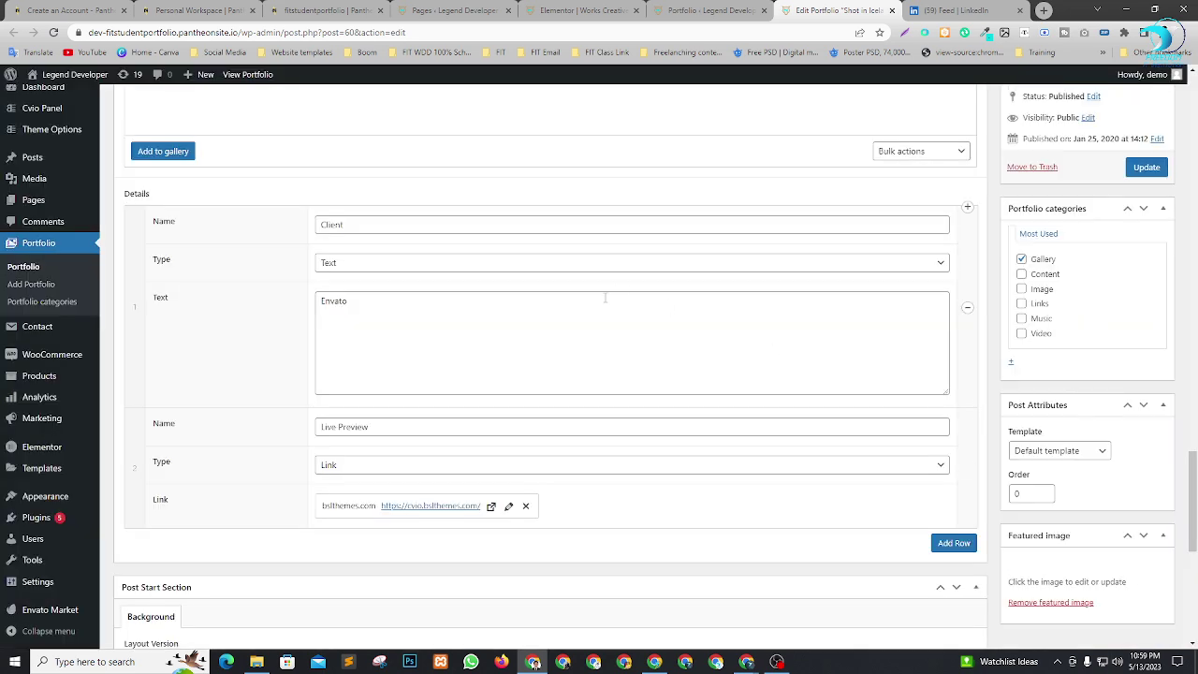
pyautogui.scroll(15, 423, 375)
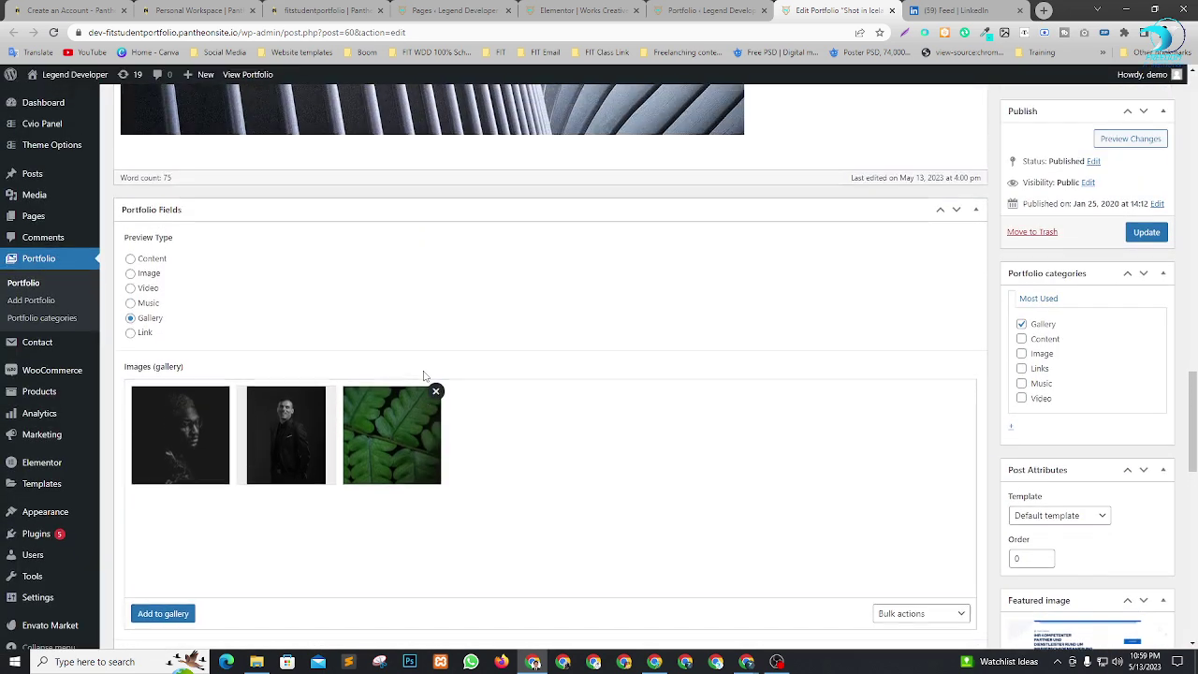
pyautogui.scroll(8, 361, 249)
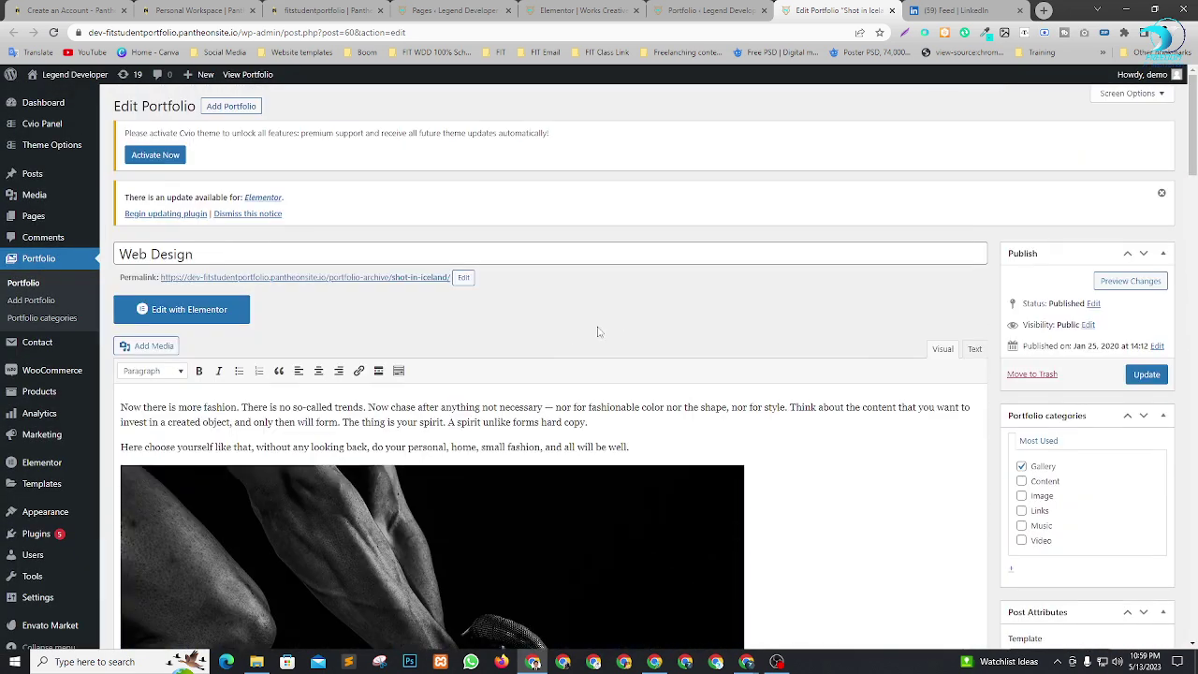
pyautogui.scroll(-5, 497, 226)
# Remove the bicycle and curved-lines photos from the post body.
pyautogui.click(468, 272)
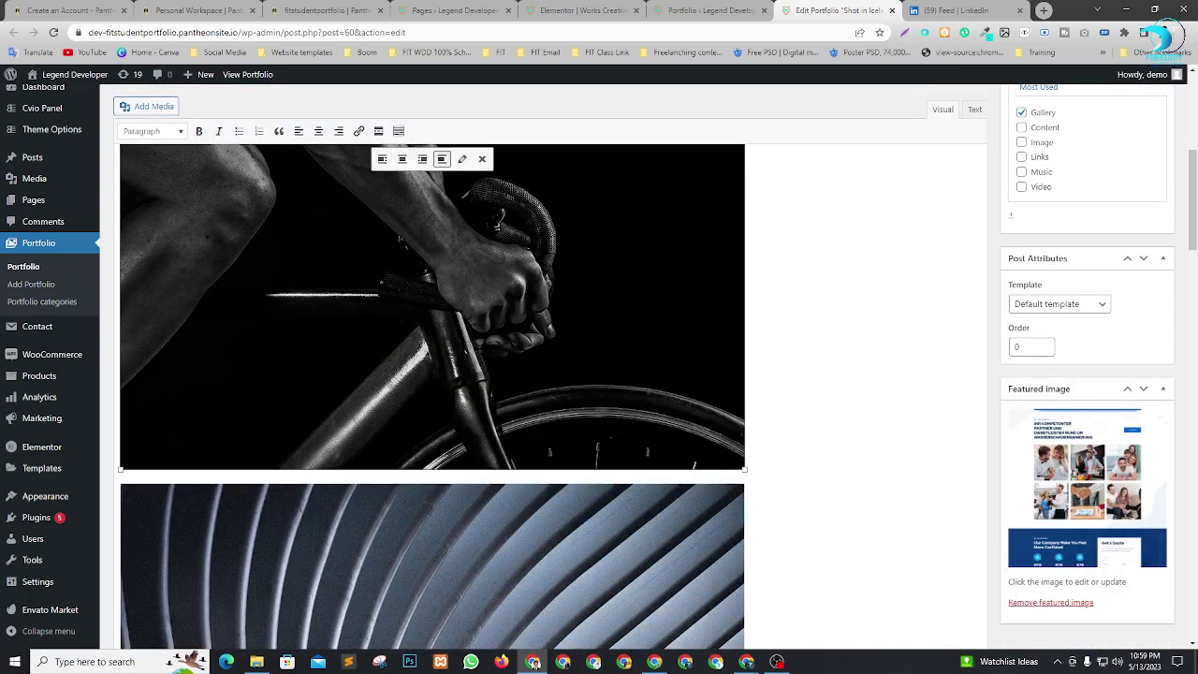
pyautogui.scroll(6, 468, 272)
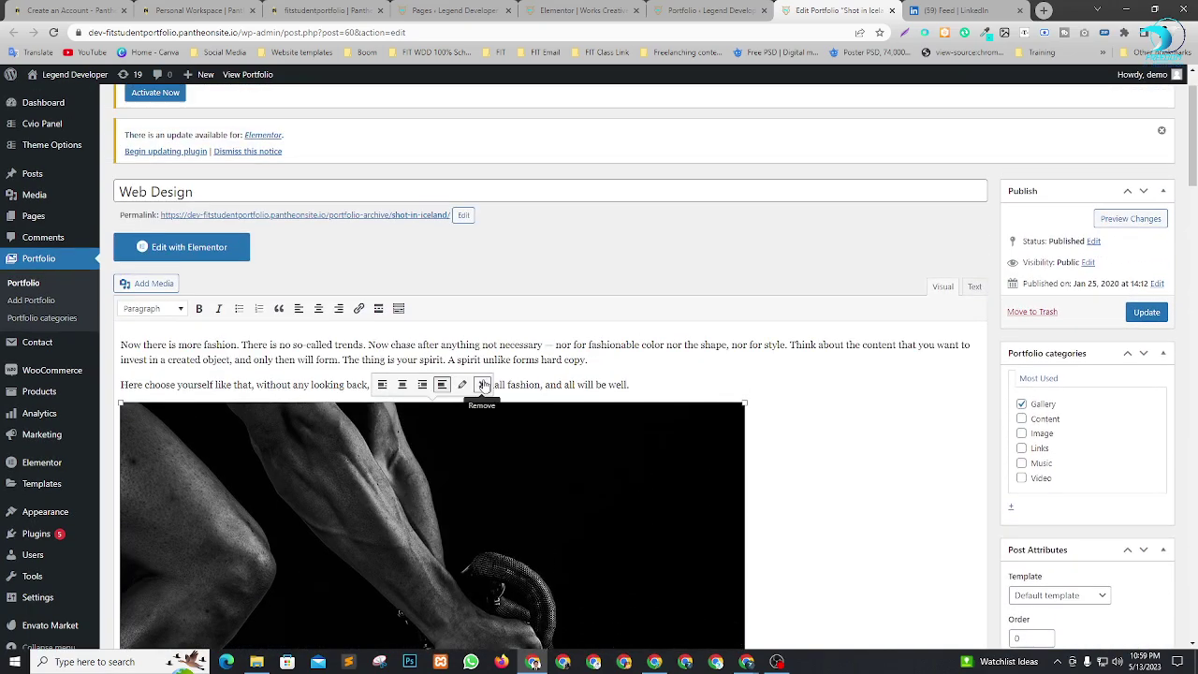
pyautogui.click(481, 385)
pyautogui.scroll(-2, 481, 385)
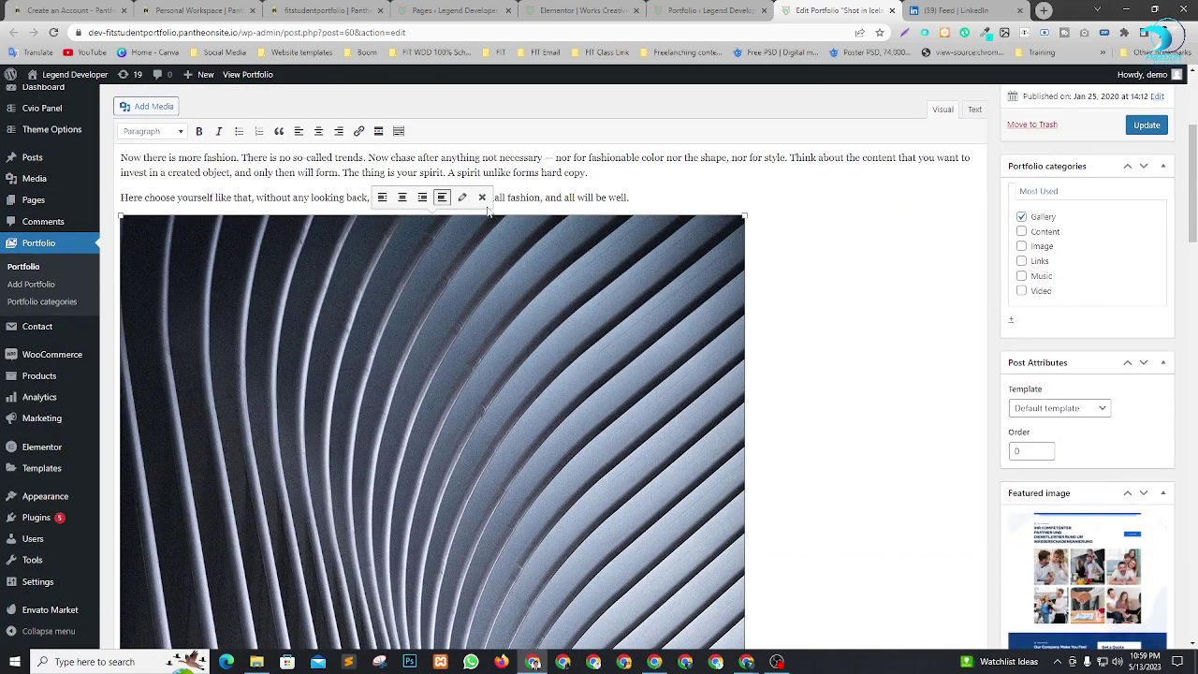
pyautogui.click(481, 196)
pyautogui.scroll(-2, 487, 209)
pyautogui.scroll(4, 468, 352)
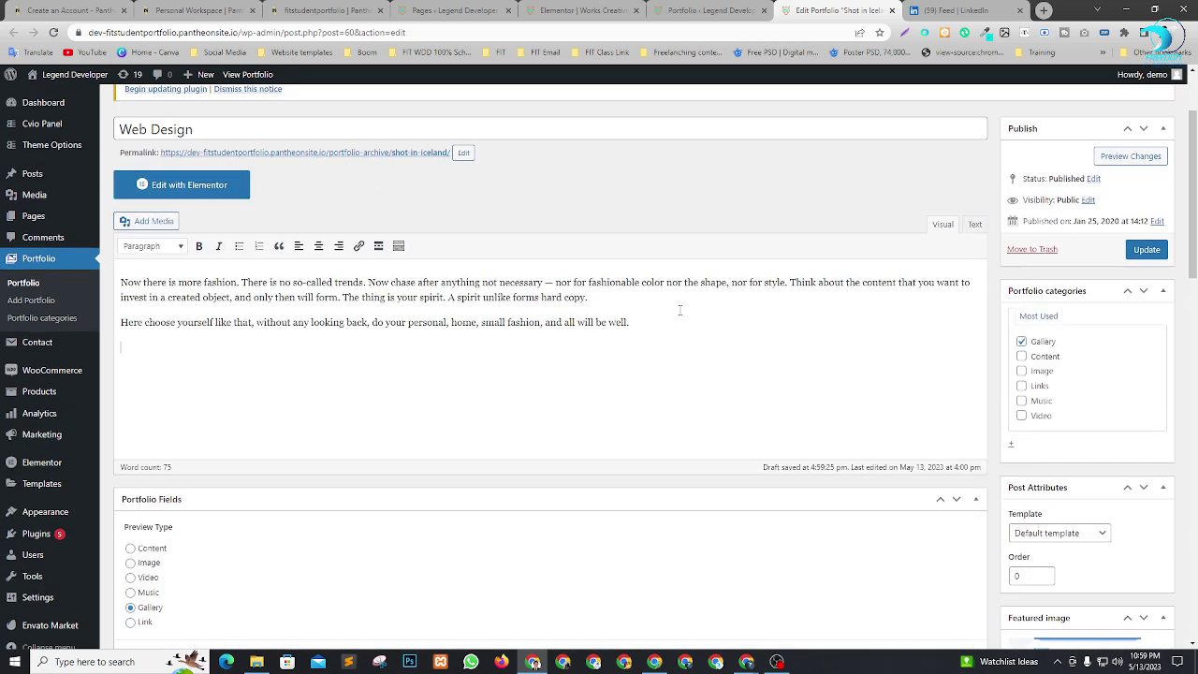
pyautogui.rightClick(181, 351)
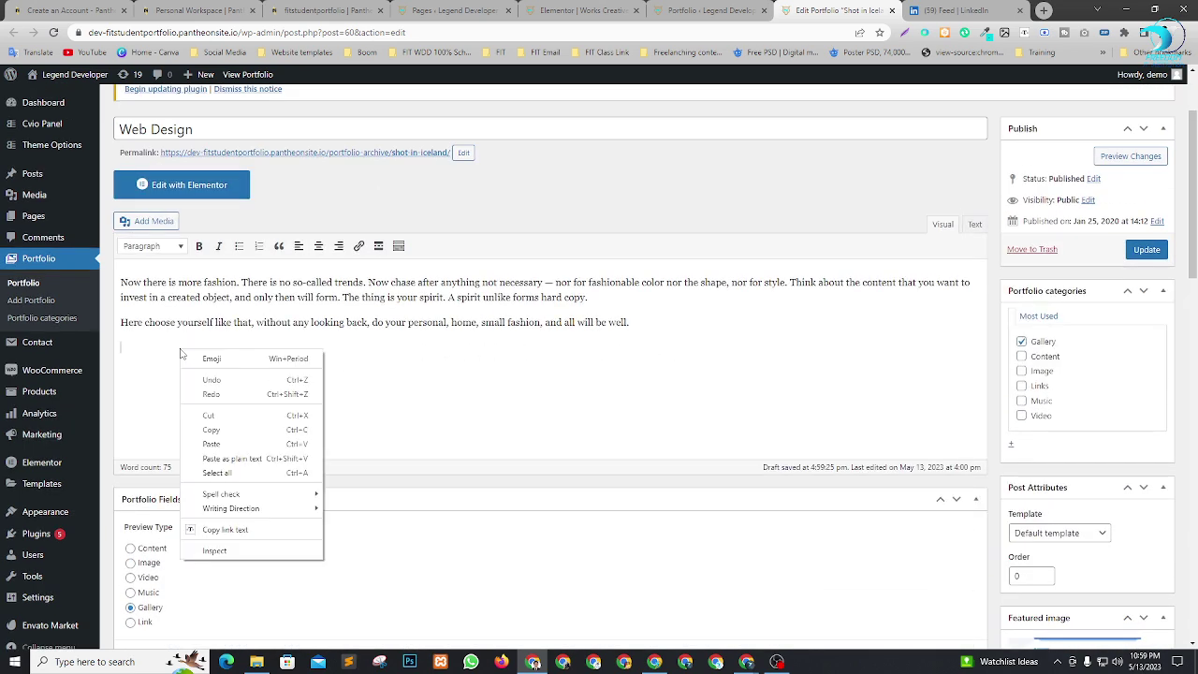
pyautogui.click(531, 373)
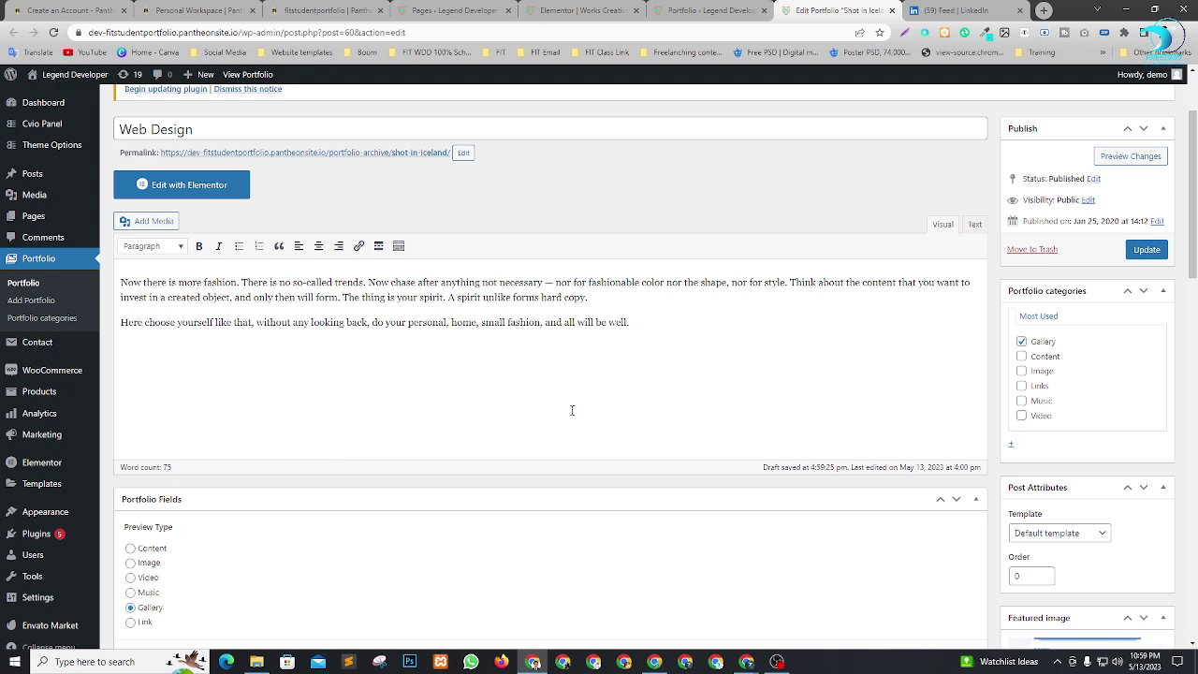
pyautogui.scroll(-3, 524, 403)
pyautogui.scroll(2, 436, 423)
pyautogui.scroll(-3, 802, 394)
pyautogui.scroll(5, 683, 420)
# Insert the Vilson 02 Wp screenshot into the post body, centred and enlarged.
pyautogui.click(153, 222)
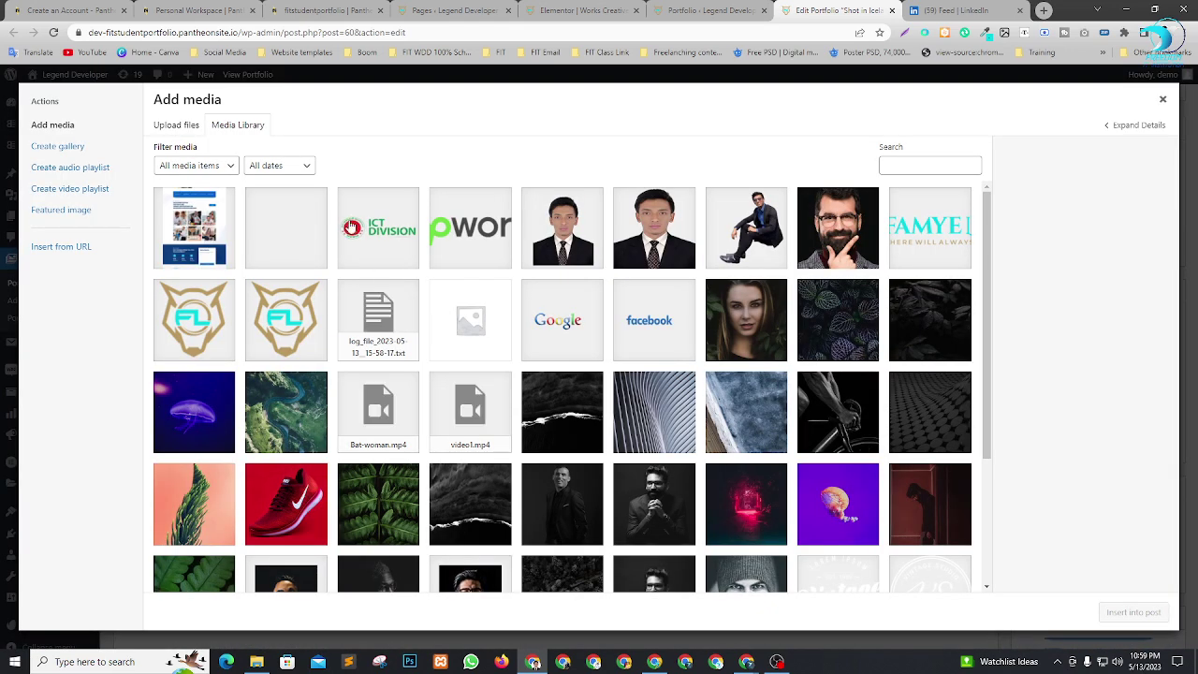
pyautogui.click(184, 241)
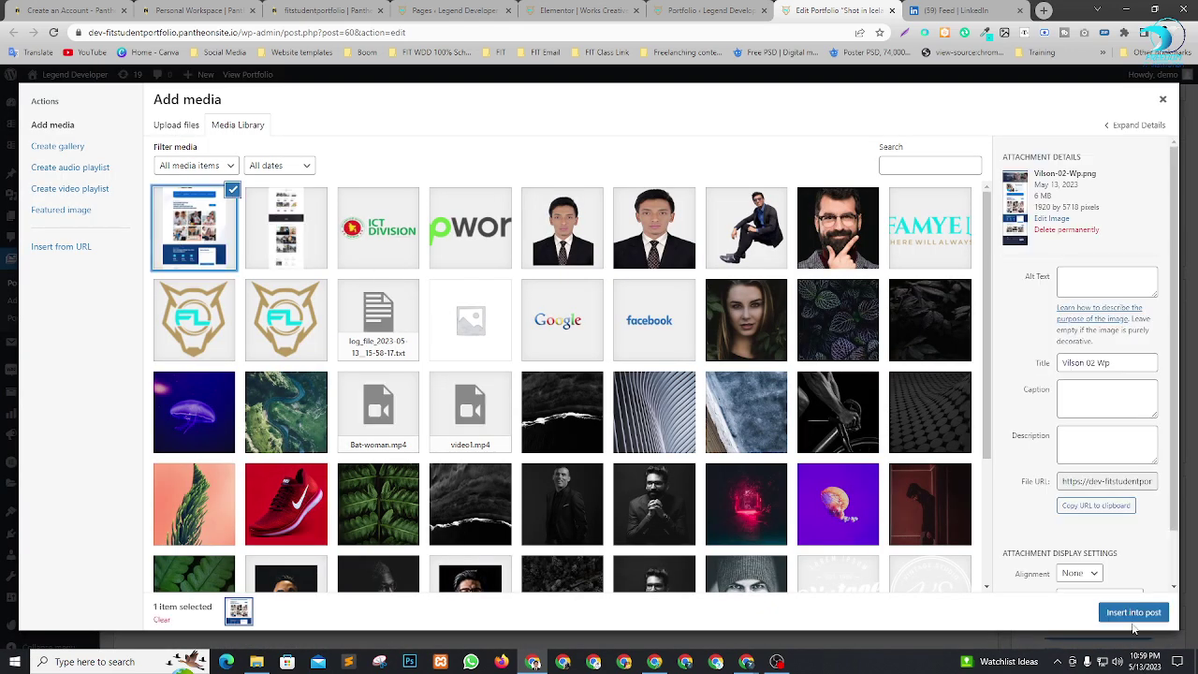
pyautogui.click(1133, 620)
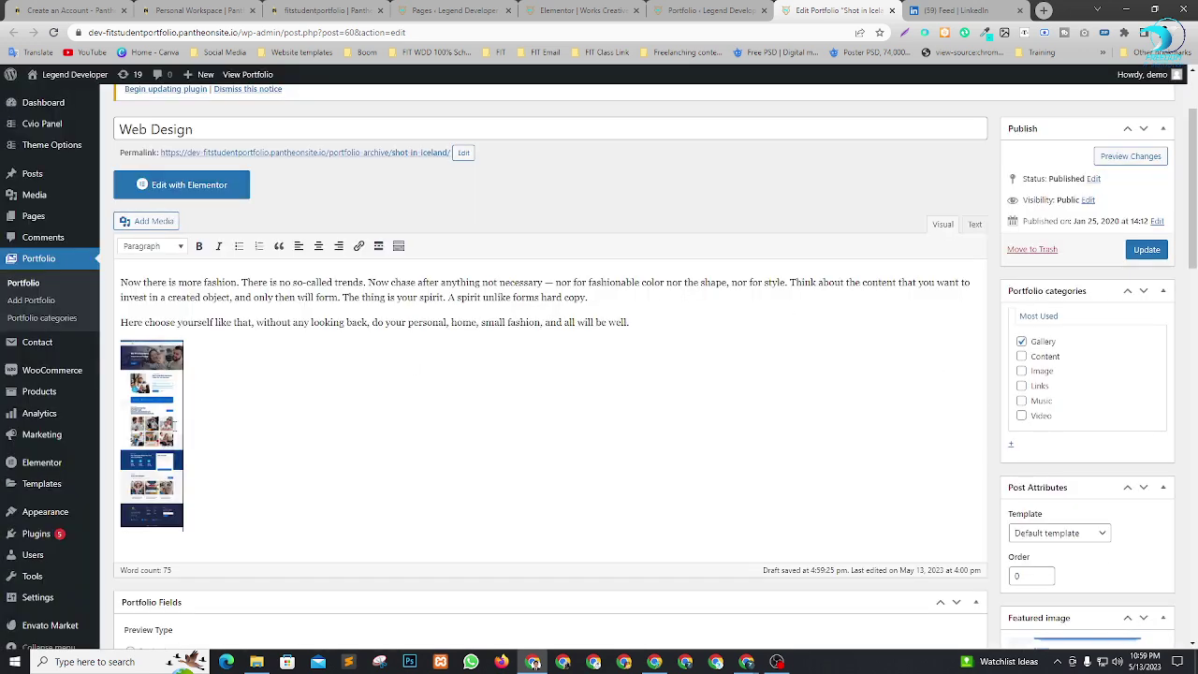
pyautogui.click(173, 424)
pyautogui.click(133, 323)
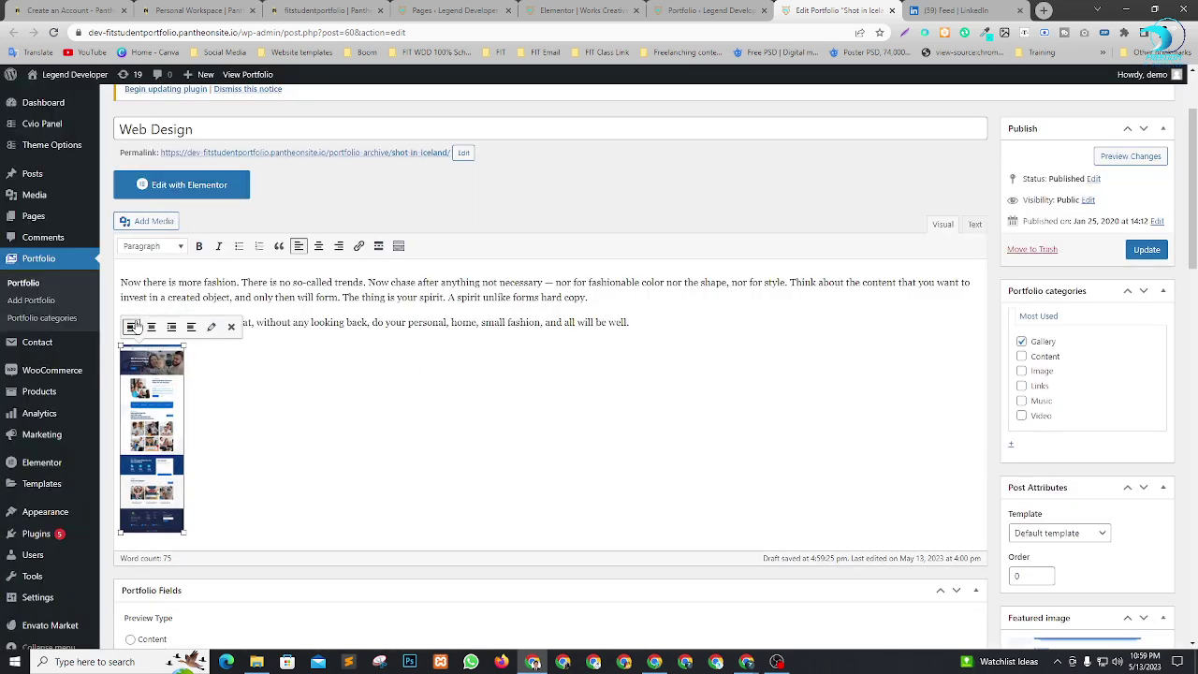
pyautogui.click(151, 326)
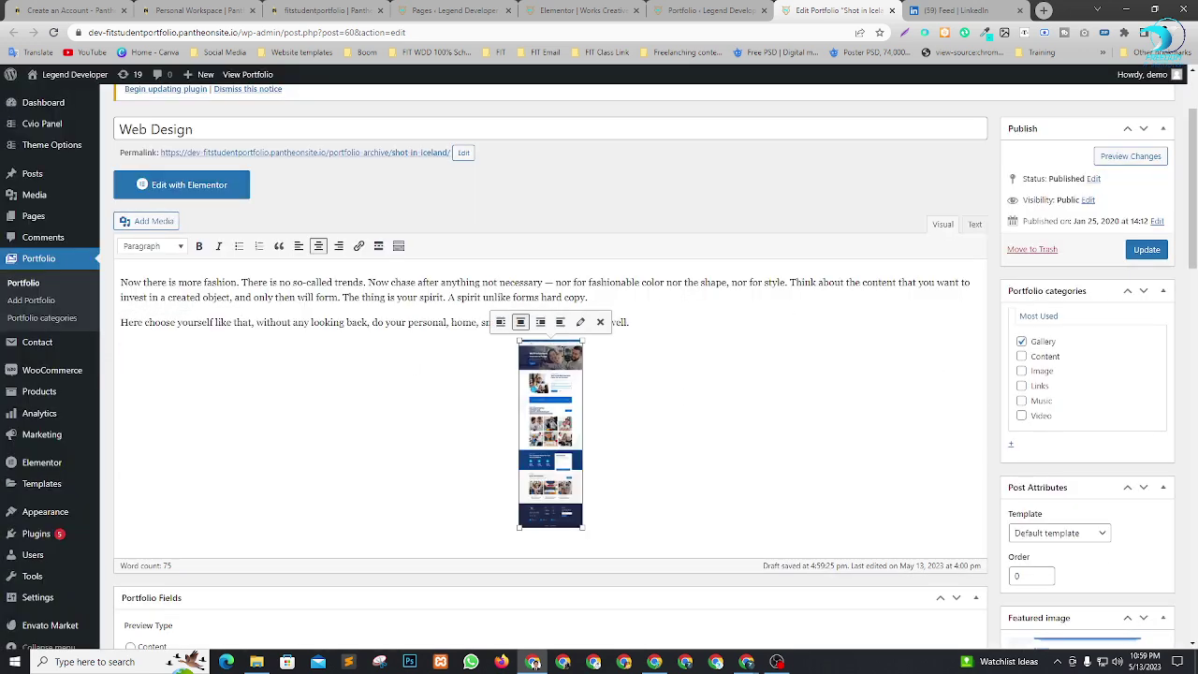
pyautogui.moveTo(520, 530); pyautogui.dragTo(202, 494)
pyautogui.scroll(-10, 955, 455)
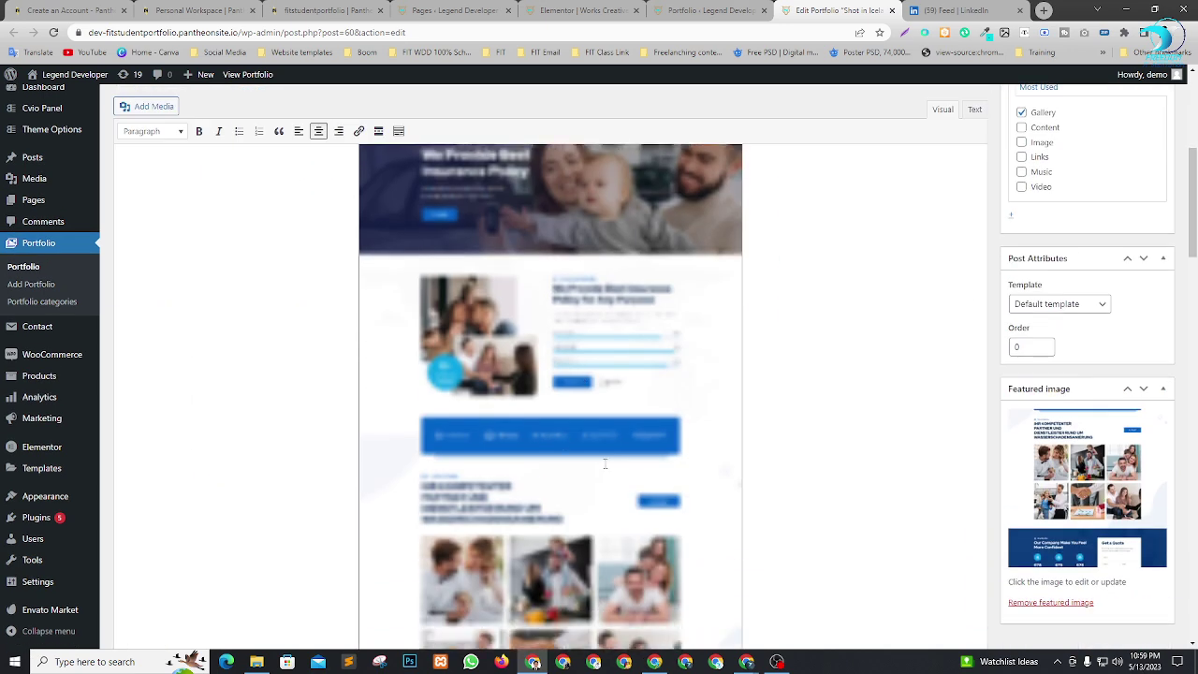
pyautogui.scroll(15, 669, 479)
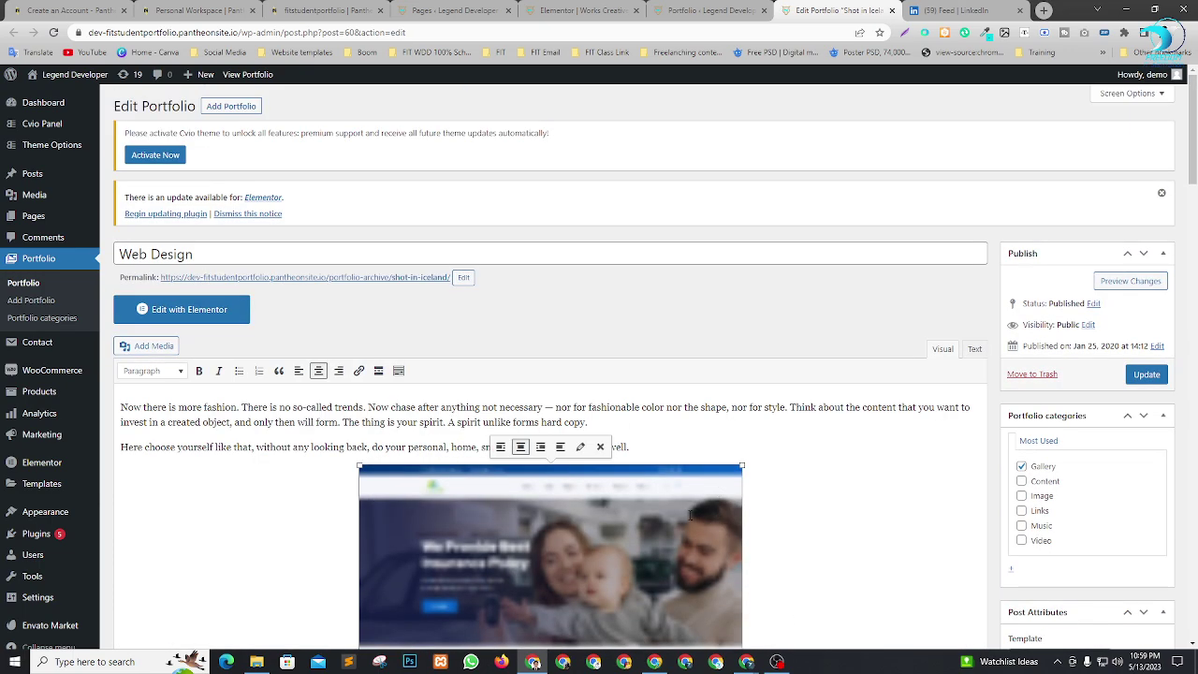
pyautogui.scroll(-4, 667, 466)
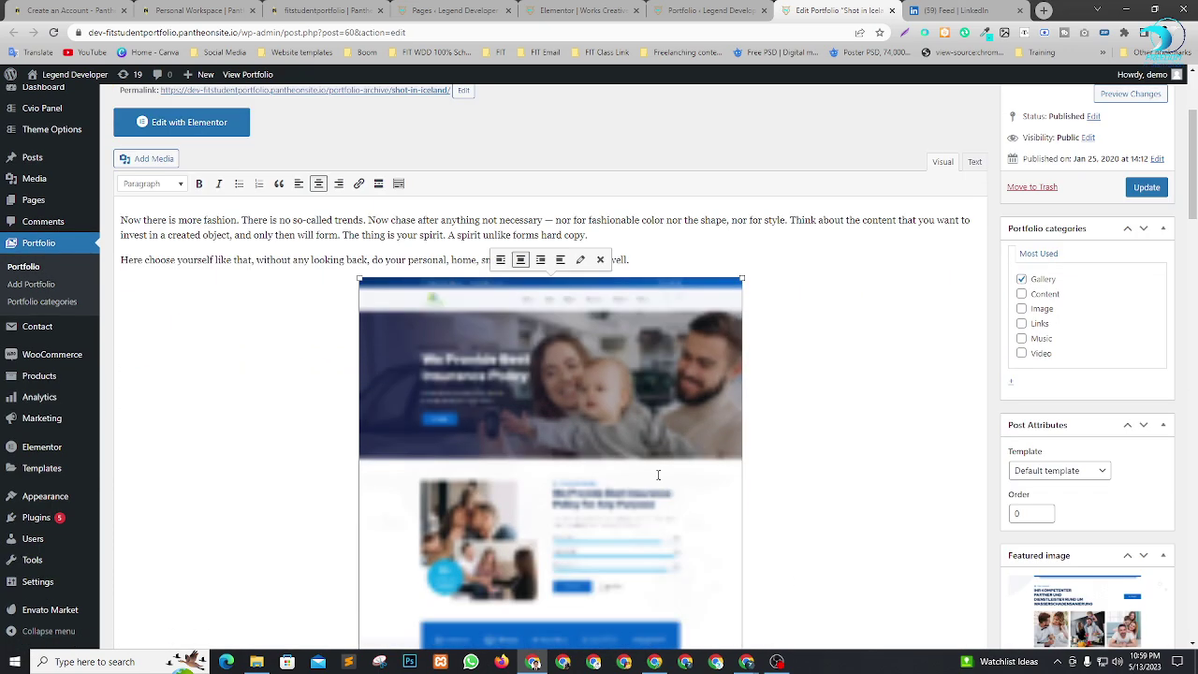
pyautogui.scroll(4, 824, 323)
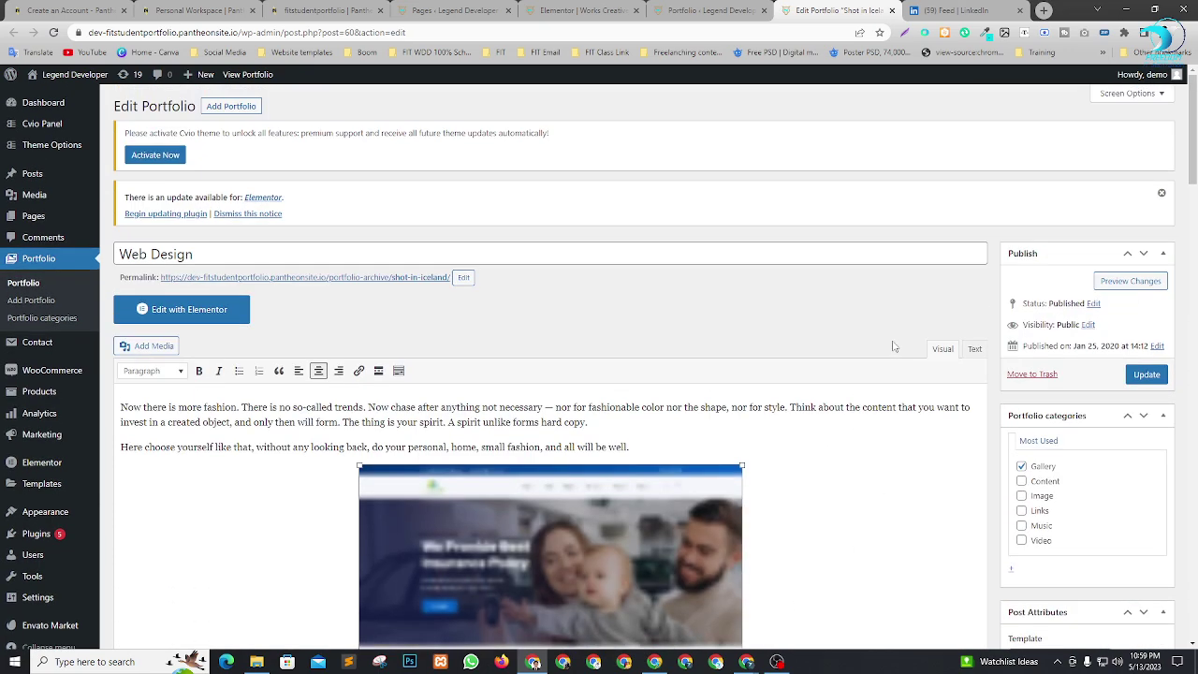
pyautogui.scroll(-2, 828, 337)
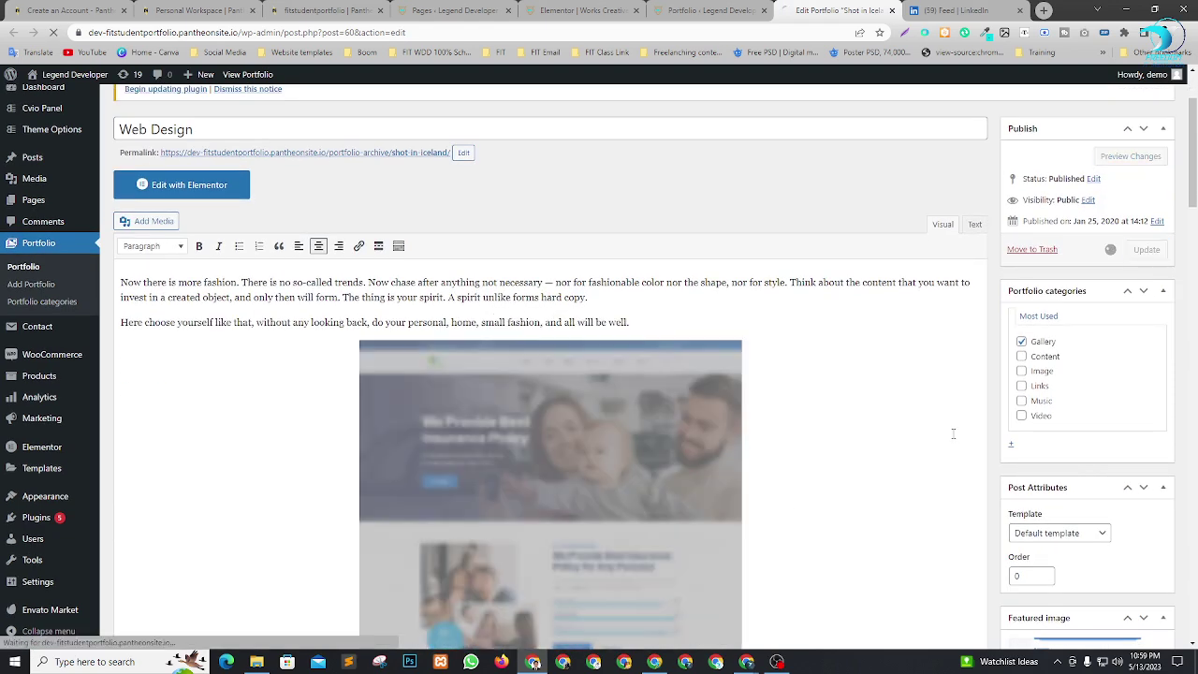
# Return to the Portfolio list and open the live site in a new tab.
pyautogui.click(691, 10)
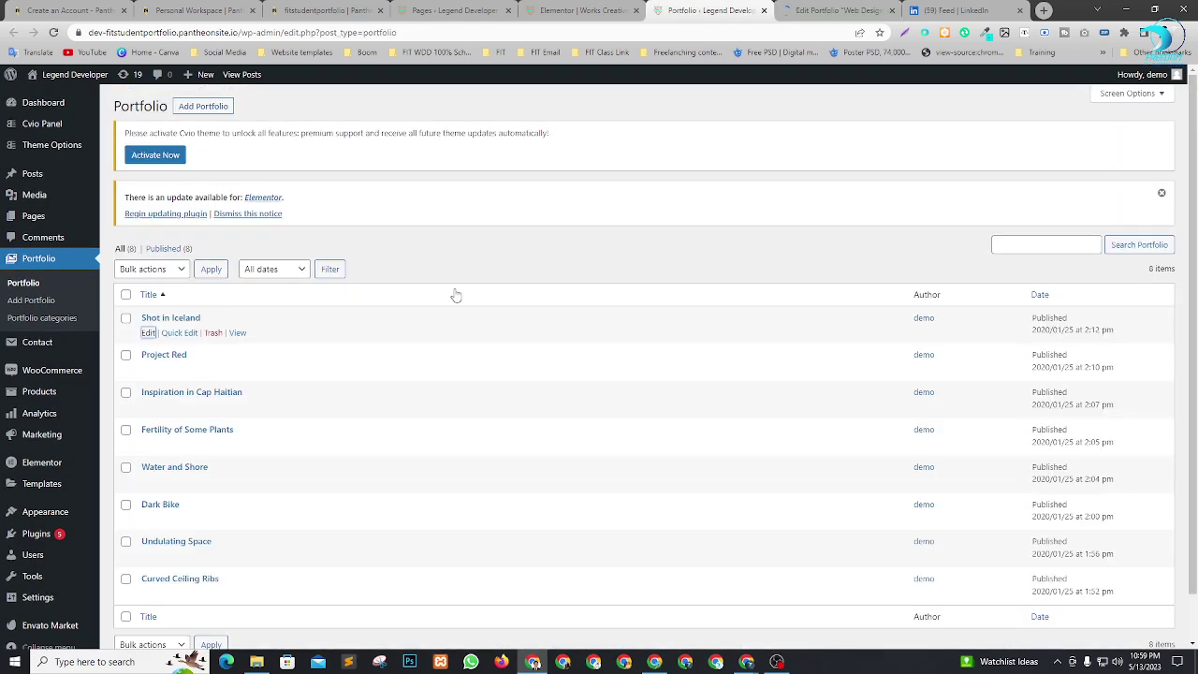
pyautogui.hotkey('ctrl', 'Tab')
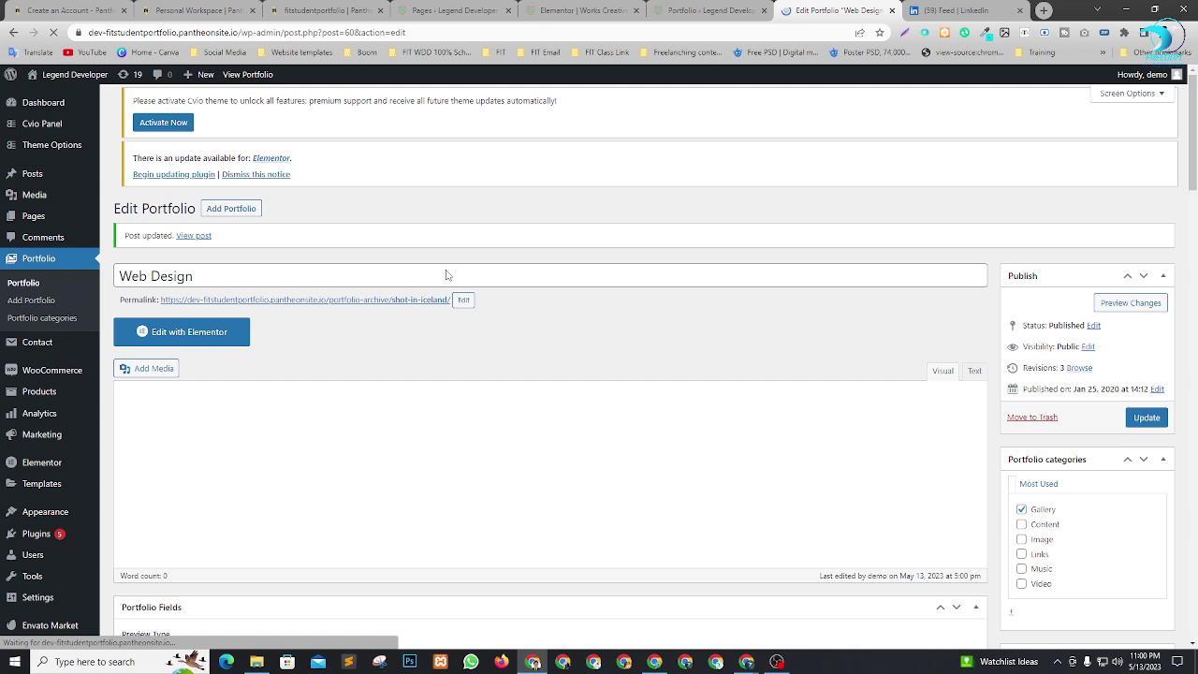
pyautogui.scroll(-2, 193, 396)
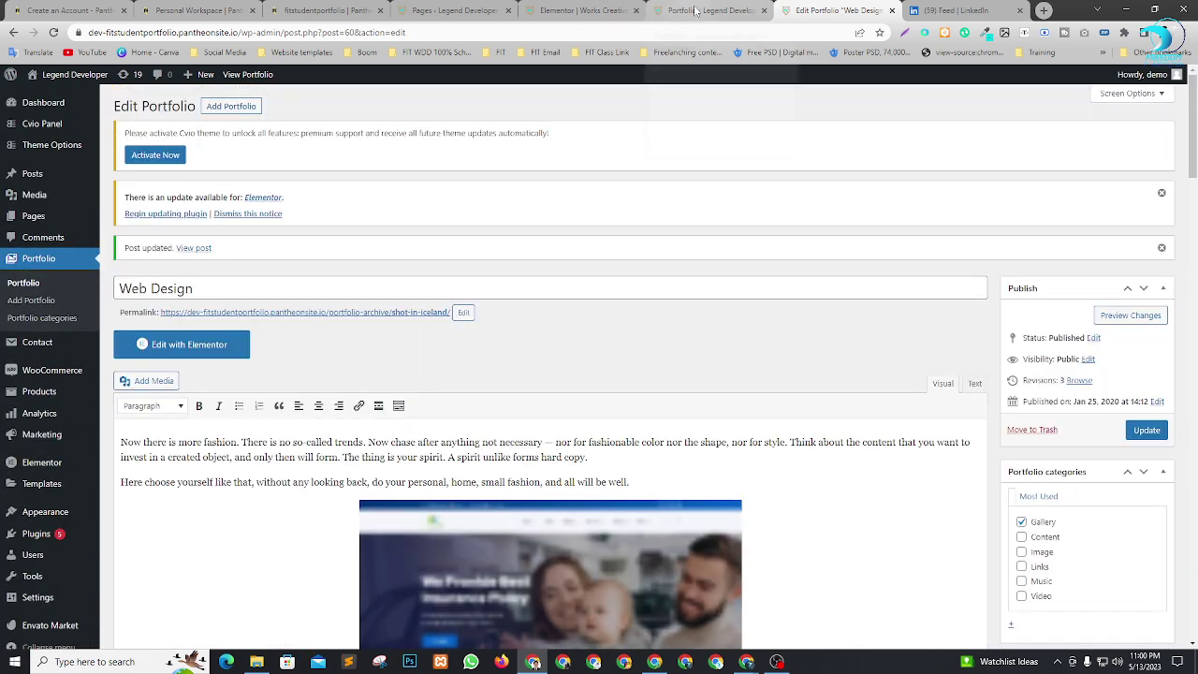
pyautogui.click(693, 9)
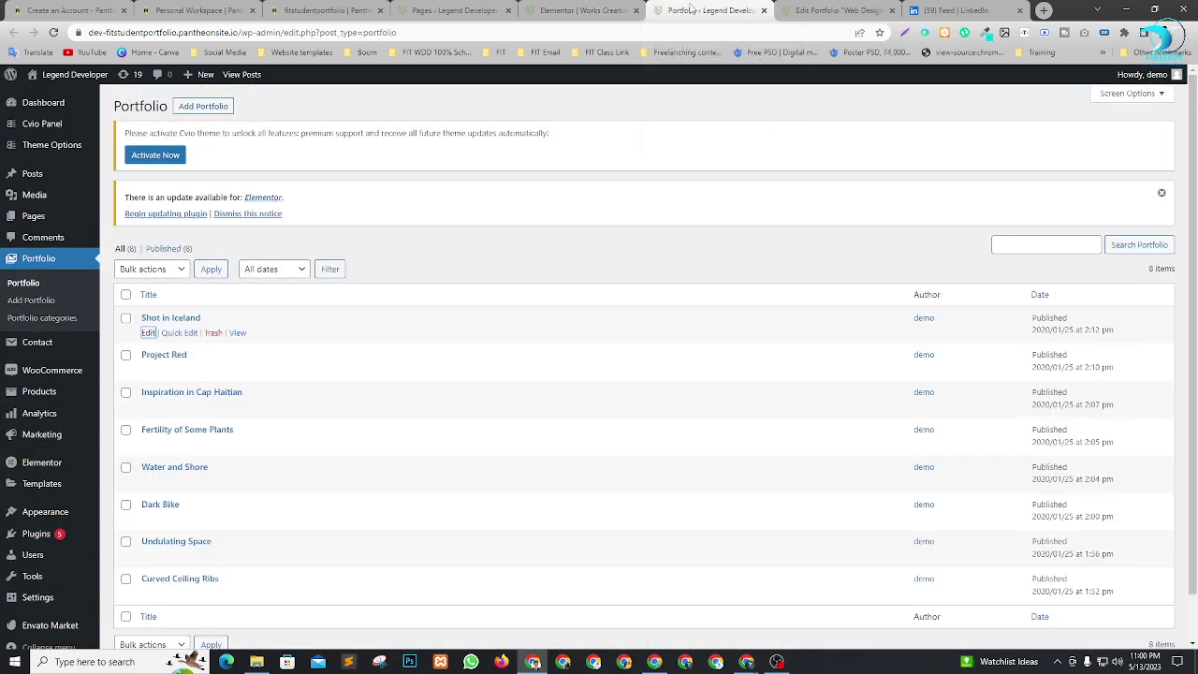
pyautogui.middleClick(59, 97)
# Switch to the live Works page and scroll its portfolio grid to find the Web Design tile.
pyautogui.click(833, 9)
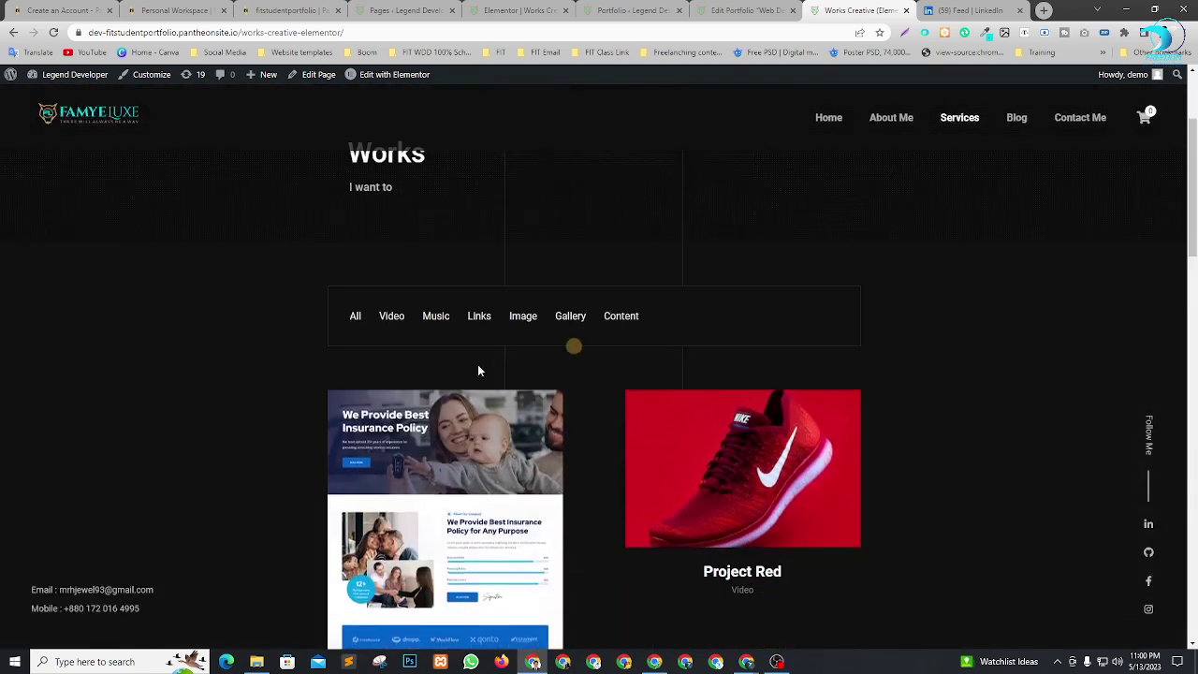
pyautogui.scroll(-2, 481, 368)
pyautogui.scroll(-1, 747, 468)
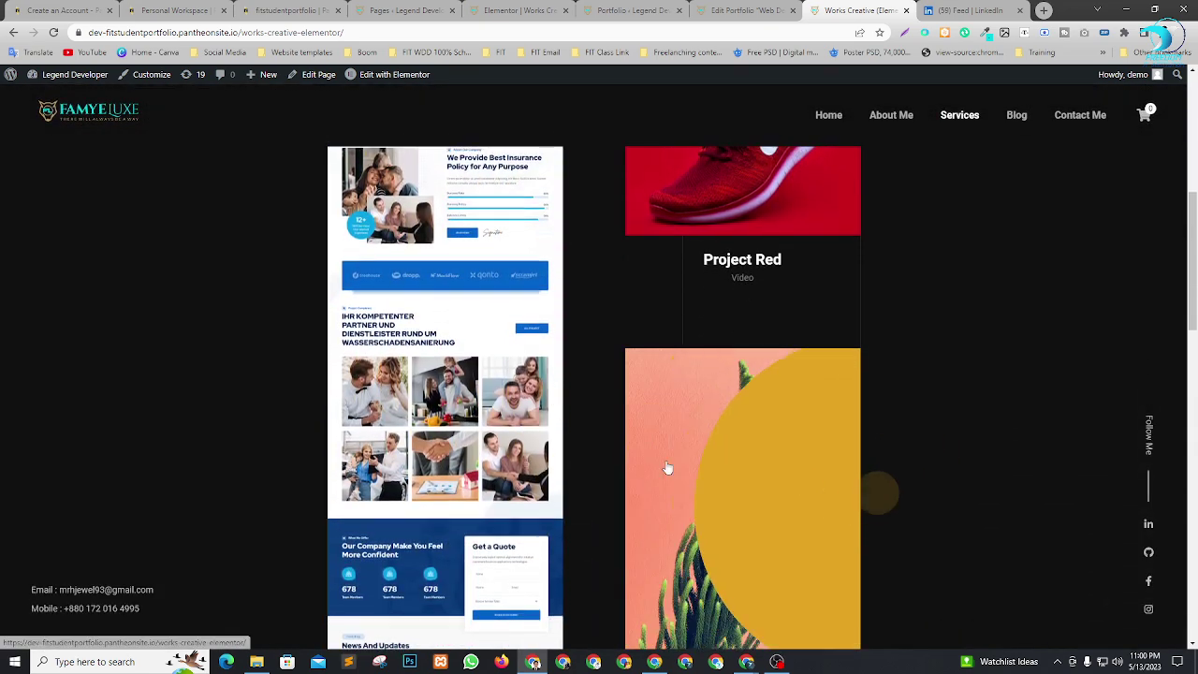
pyautogui.scroll(-2, 664, 422)
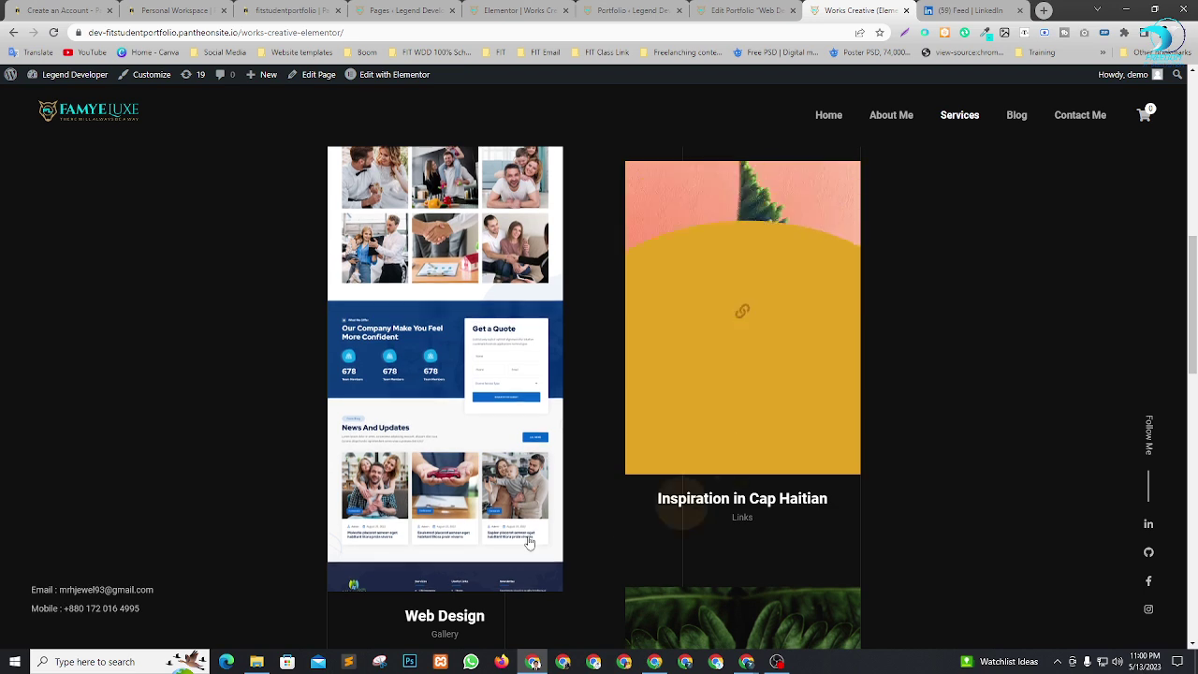
pyautogui.scroll(5, 268, 481)
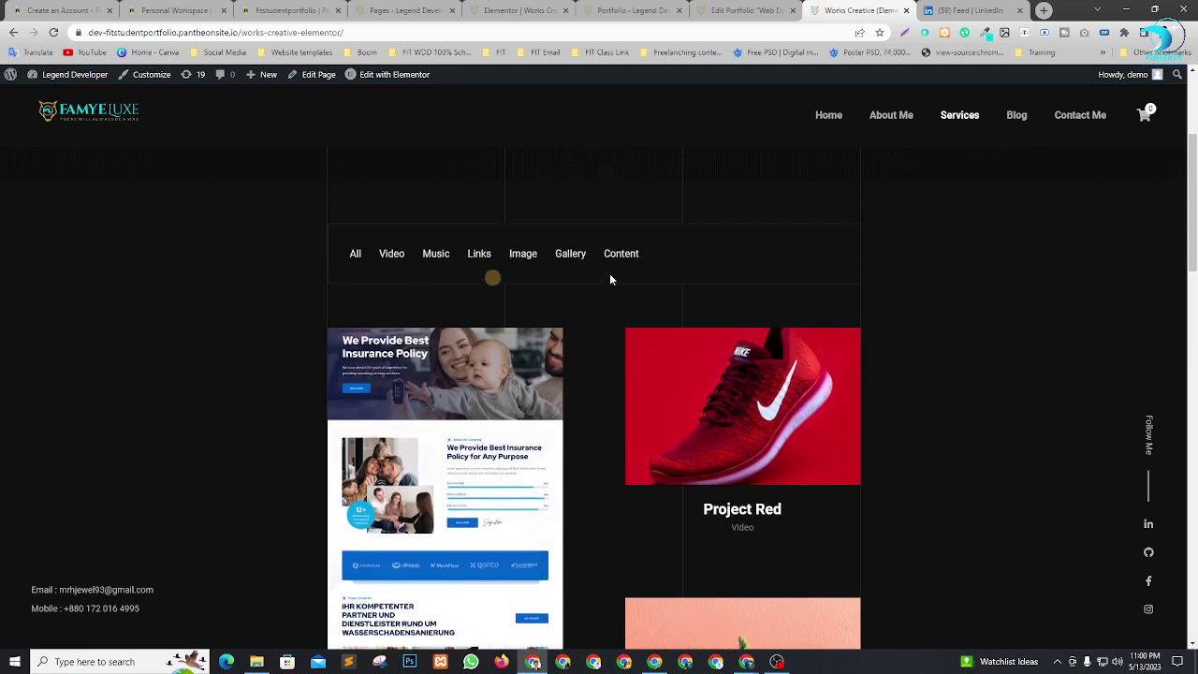
pyautogui.scroll(-4, 820, 349)
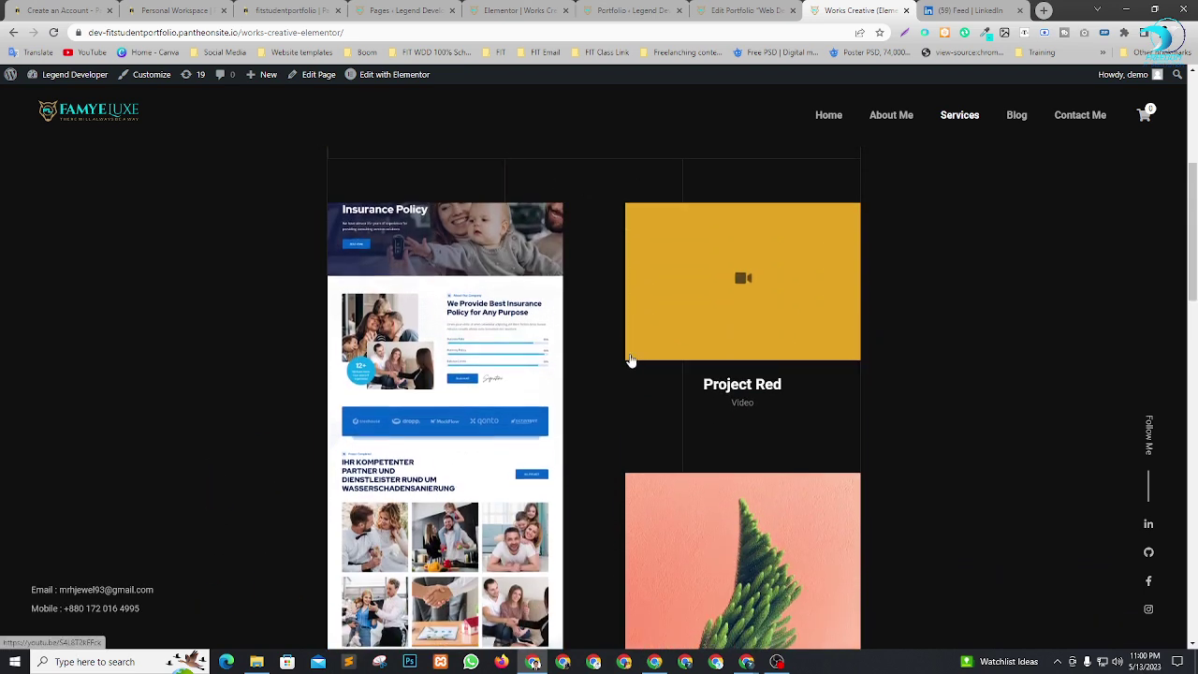
pyautogui.scroll(4, 115, 436)
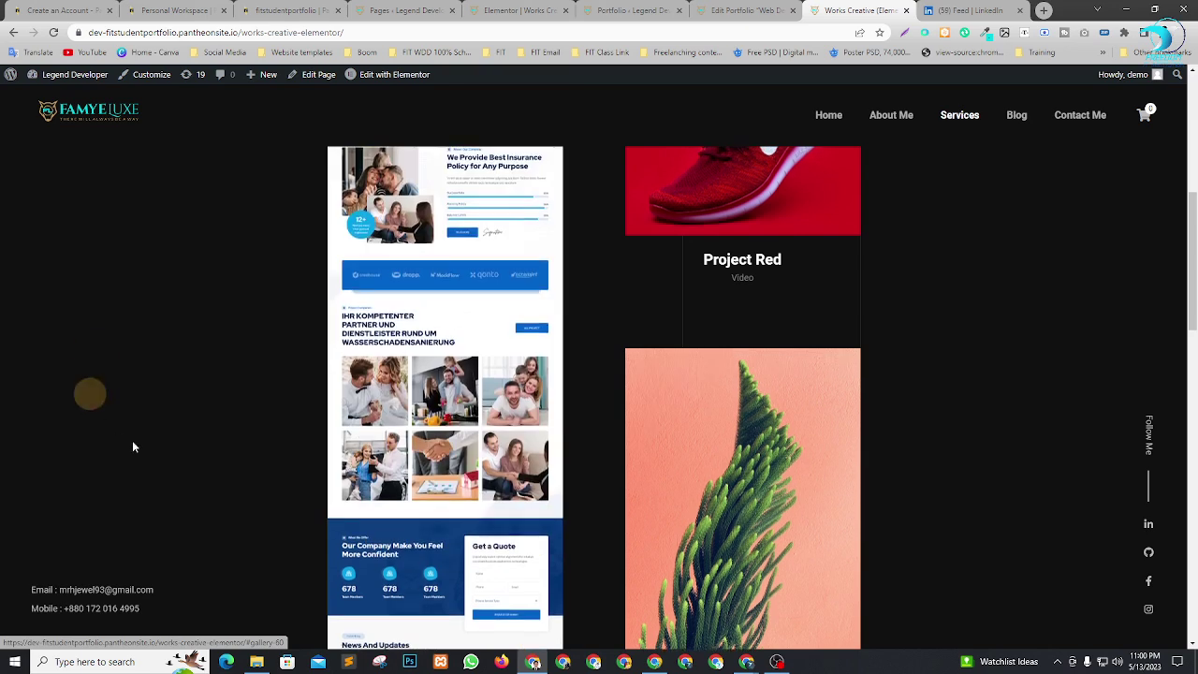
pyautogui.scroll(-1, 564, 279)
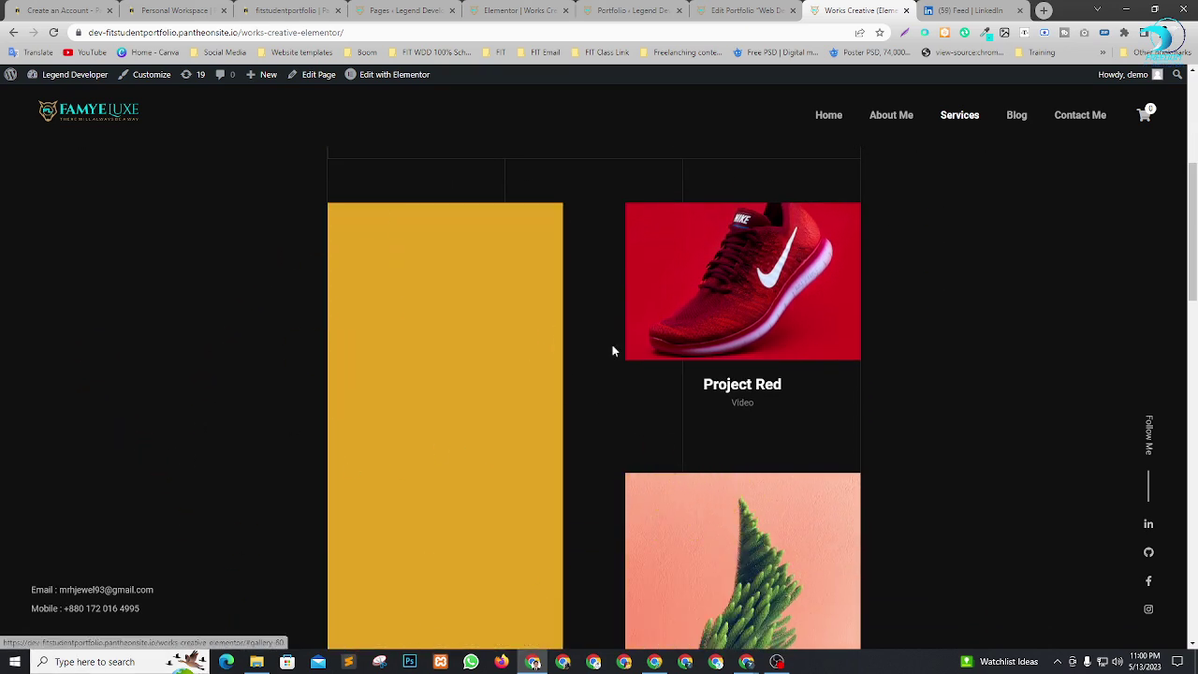
# Open the Web Design item in a new tab, look it over, then return to Works.
pyautogui.rightClick(445, 331)
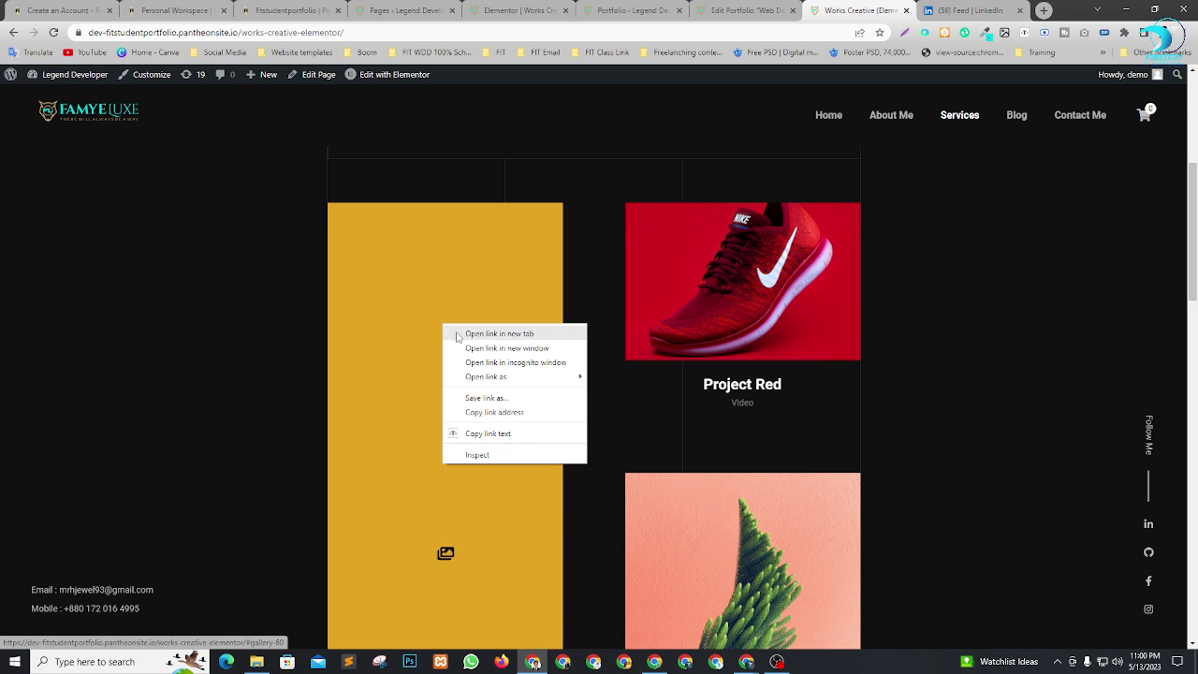
pyautogui.click(457, 332)
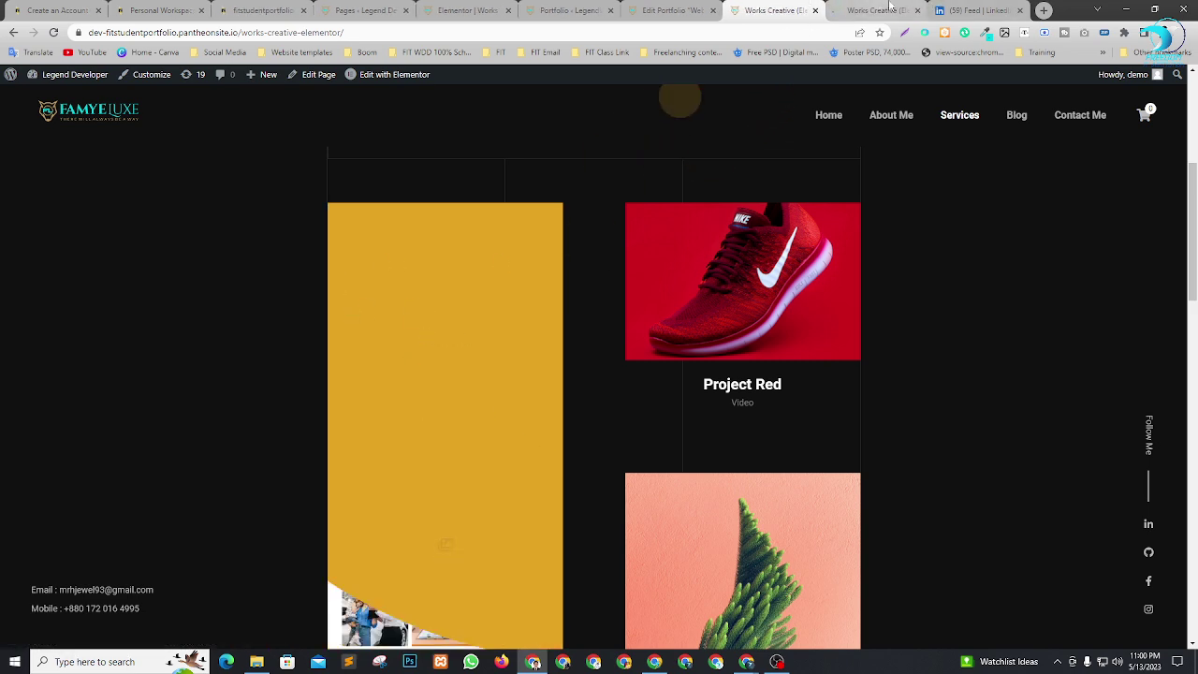
pyautogui.click(890, 11)
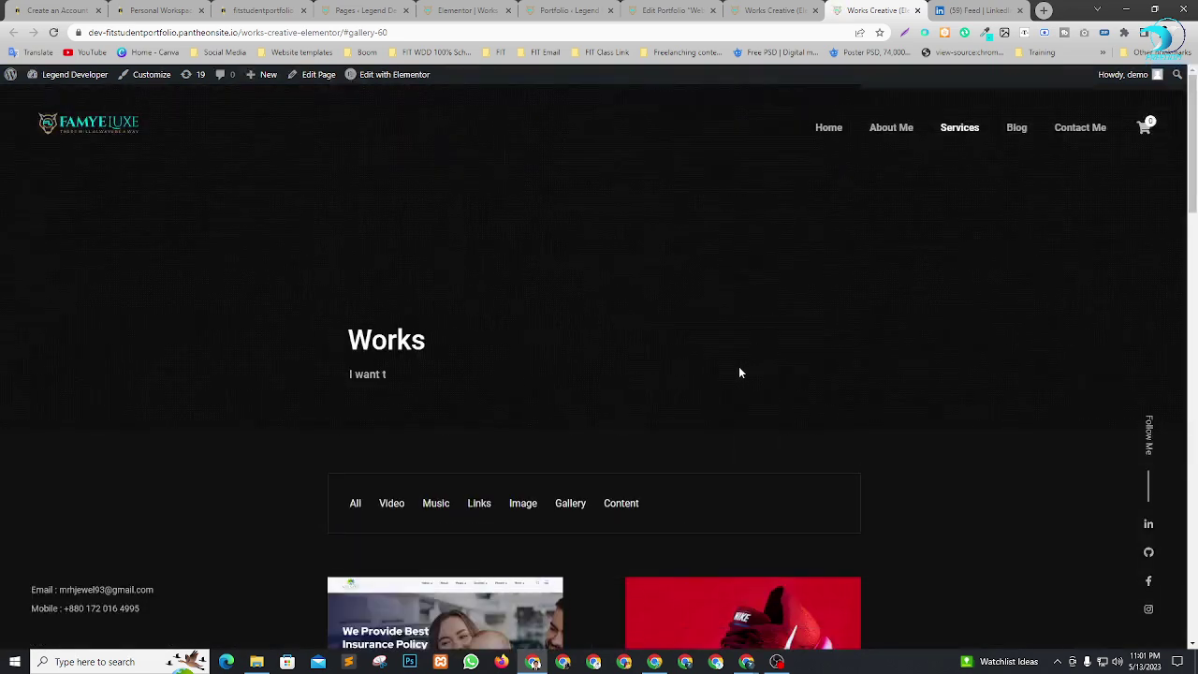
pyautogui.scroll(-15, 768, 434)
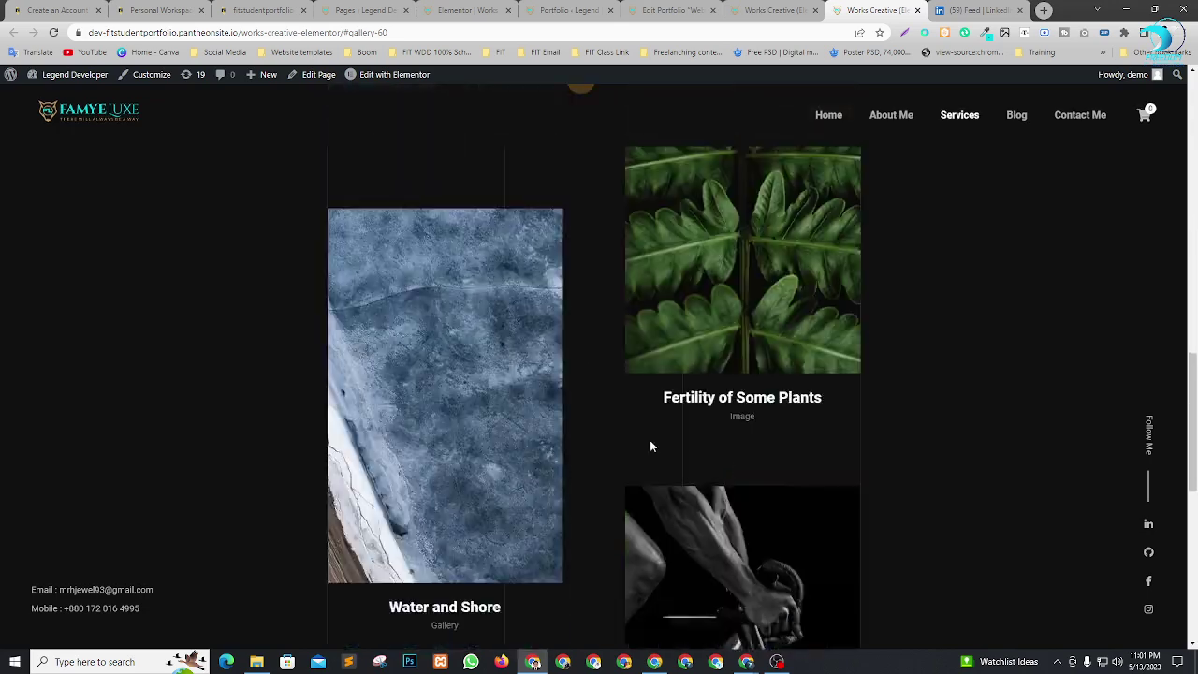
pyautogui.scroll(-3, 562, 459)
pyautogui.scroll(7, 696, 468)
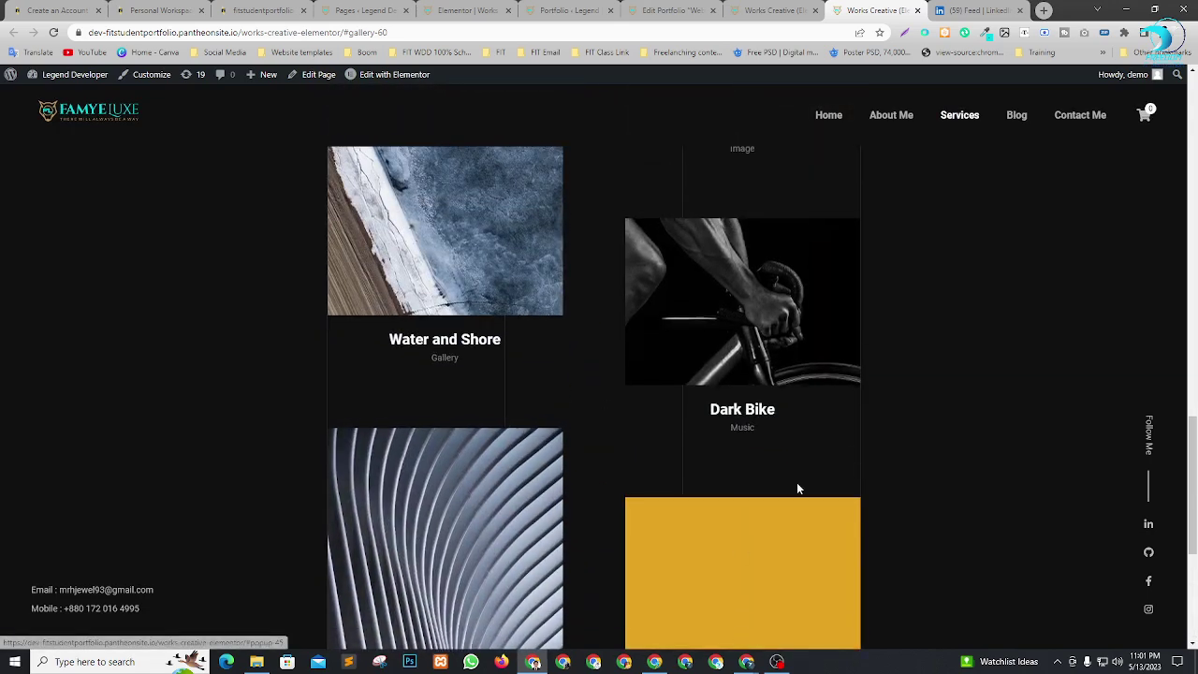
pyautogui.scroll(10, 700, 405)
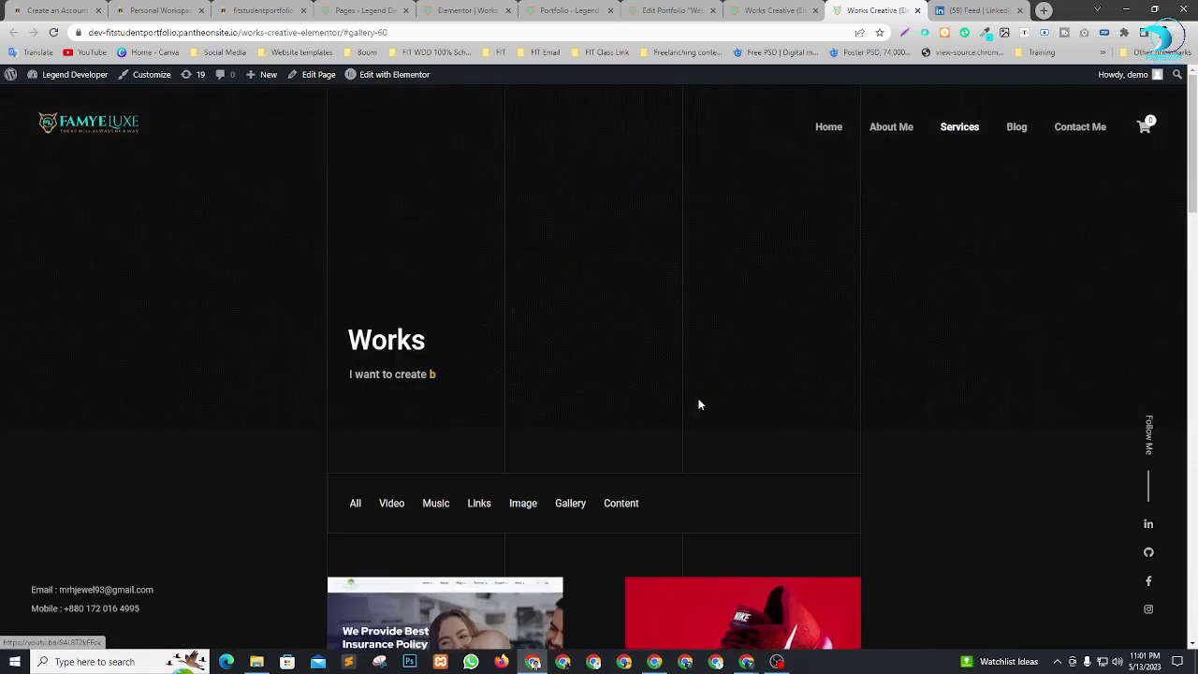
pyautogui.click(773, 10)
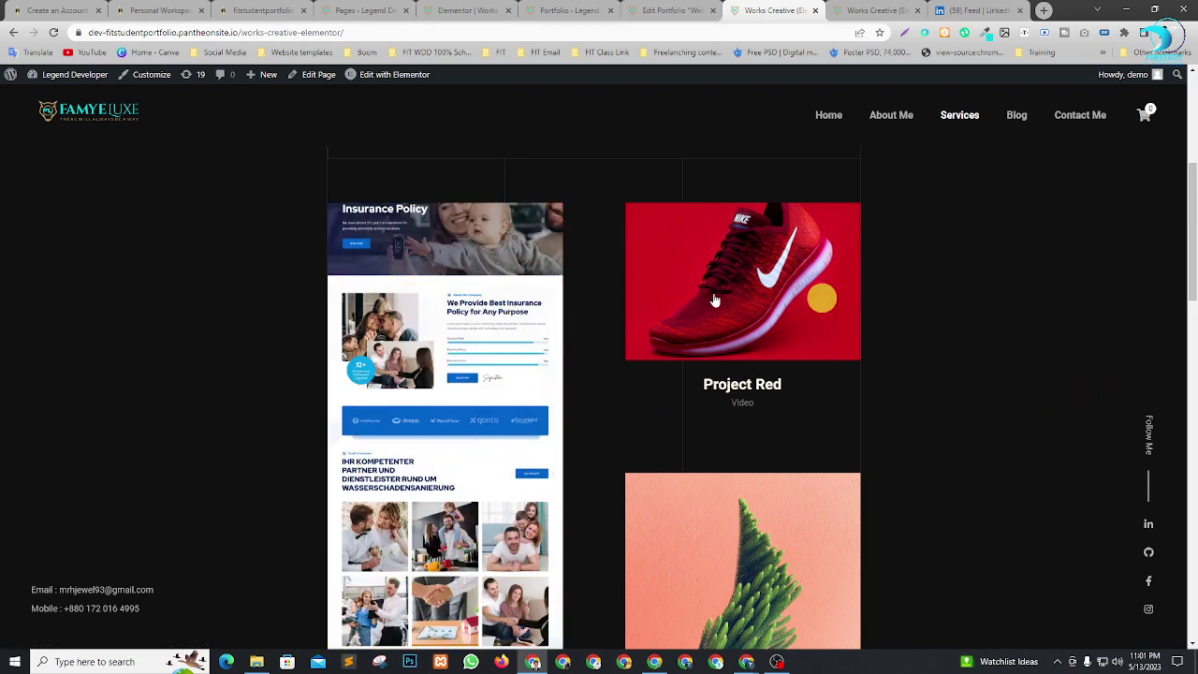
pyautogui.scroll(5, 761, 296)
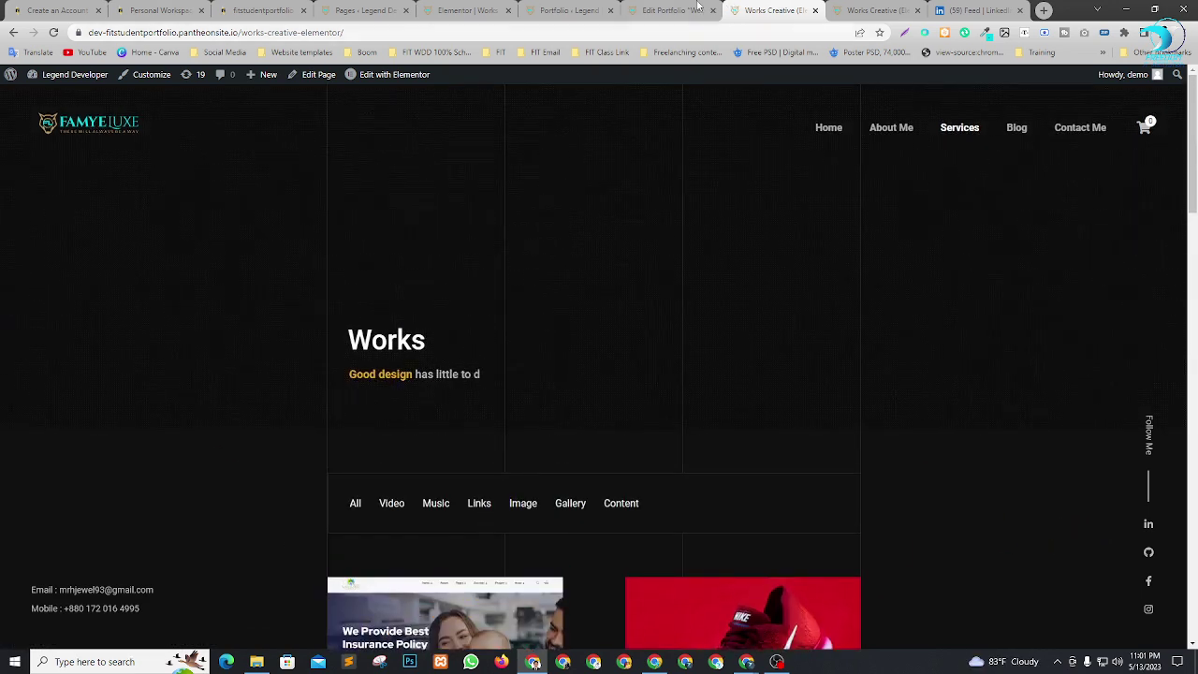
# Review the Web Design Portfolio Fields, Details and Post Start Section, then return to the Portfolio list.
pyautogui.click(676, 11)
pyautogui.scroll(-4, 776, 490)
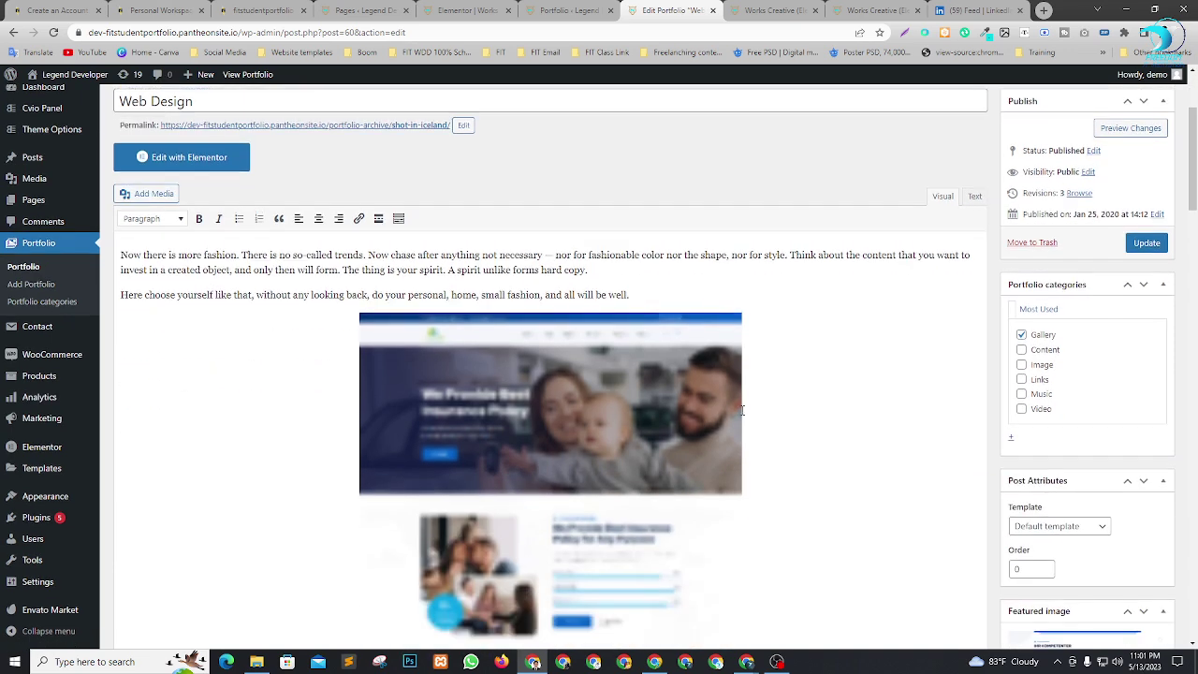
pyautogui.scroll(2, 776, 490)
pyautogui.scroll(-2, 807, 484)
pyautogui.scroll(-6, 806, 484)
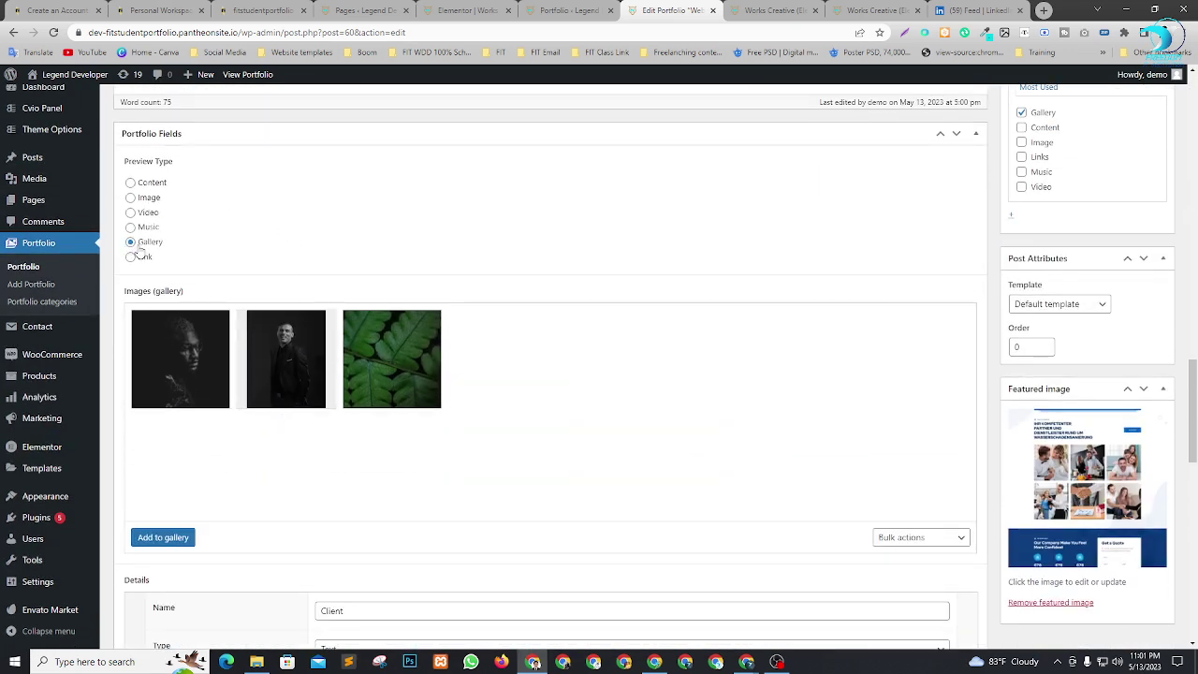
pyautogui.scroll(-4, 269, 359)
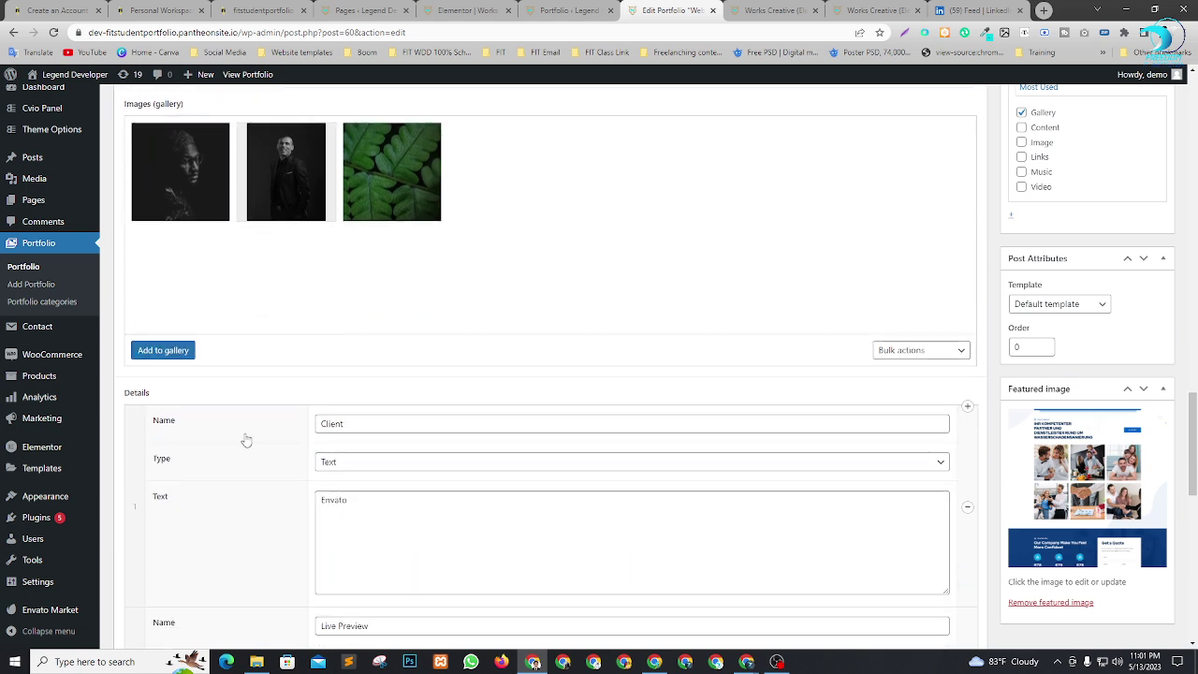
pyautogui.scroll(-4, 432, 349)
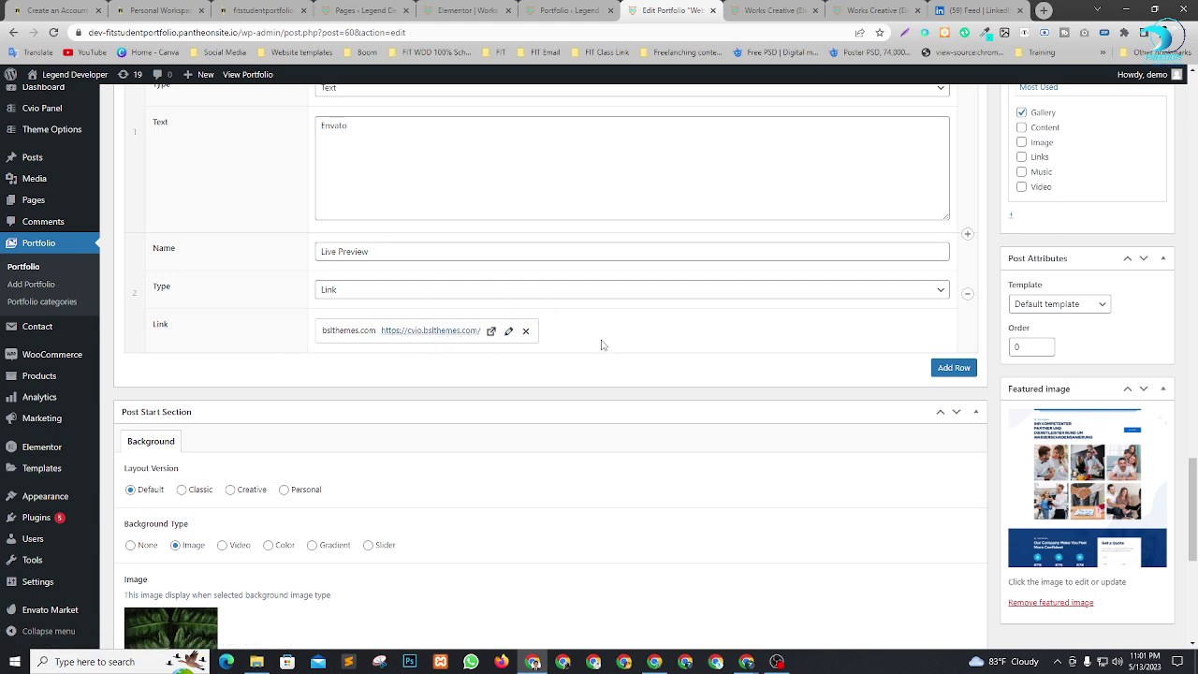
pyautogui.scroll(1, 611, 364)
pyautogui.scroll(-8, 604, 366)
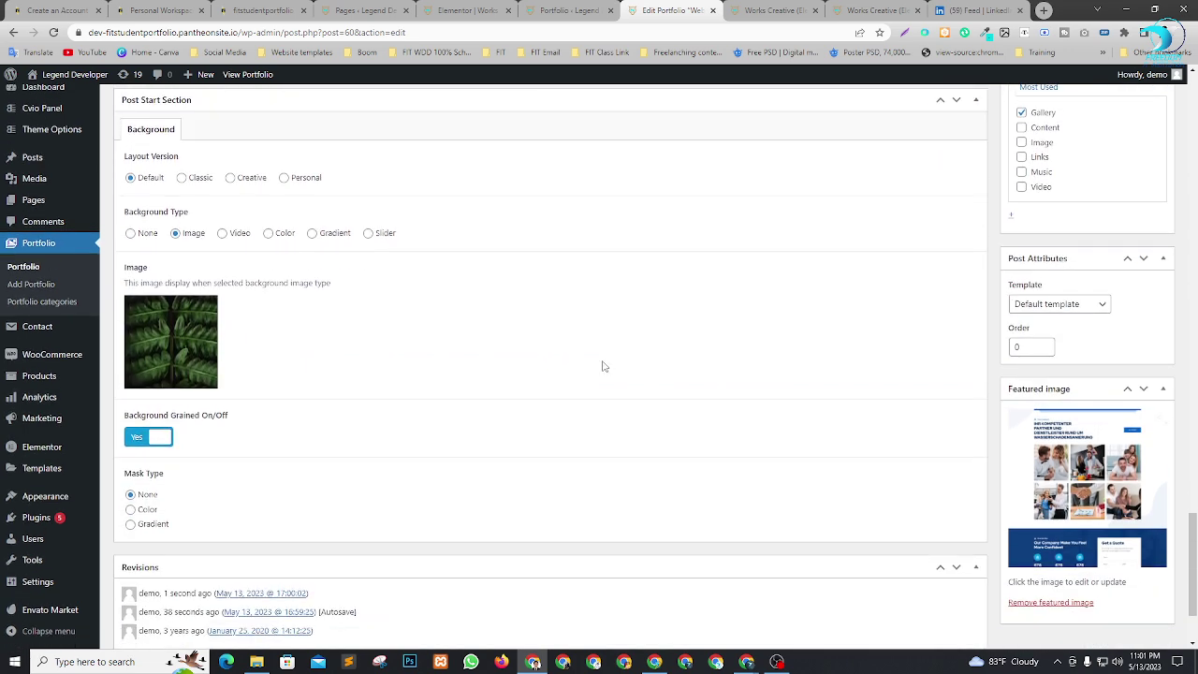
pyautogui.scroll(5, 599, 368)
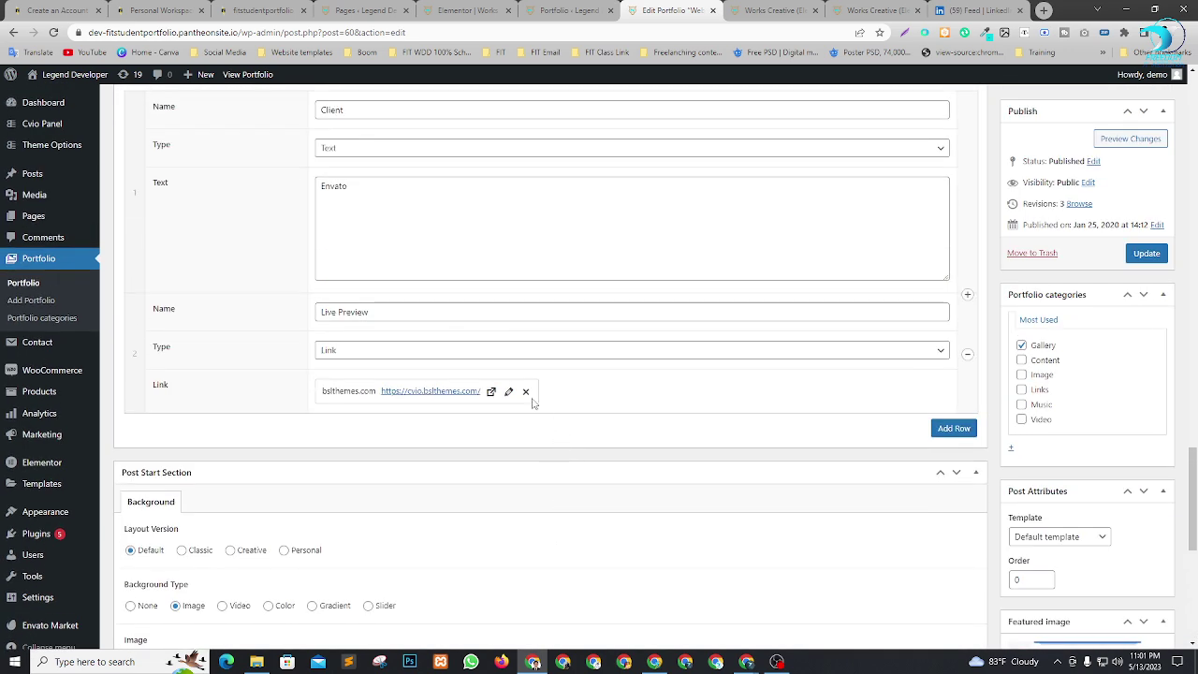
pyautogui.scroll(5, 626, 374)
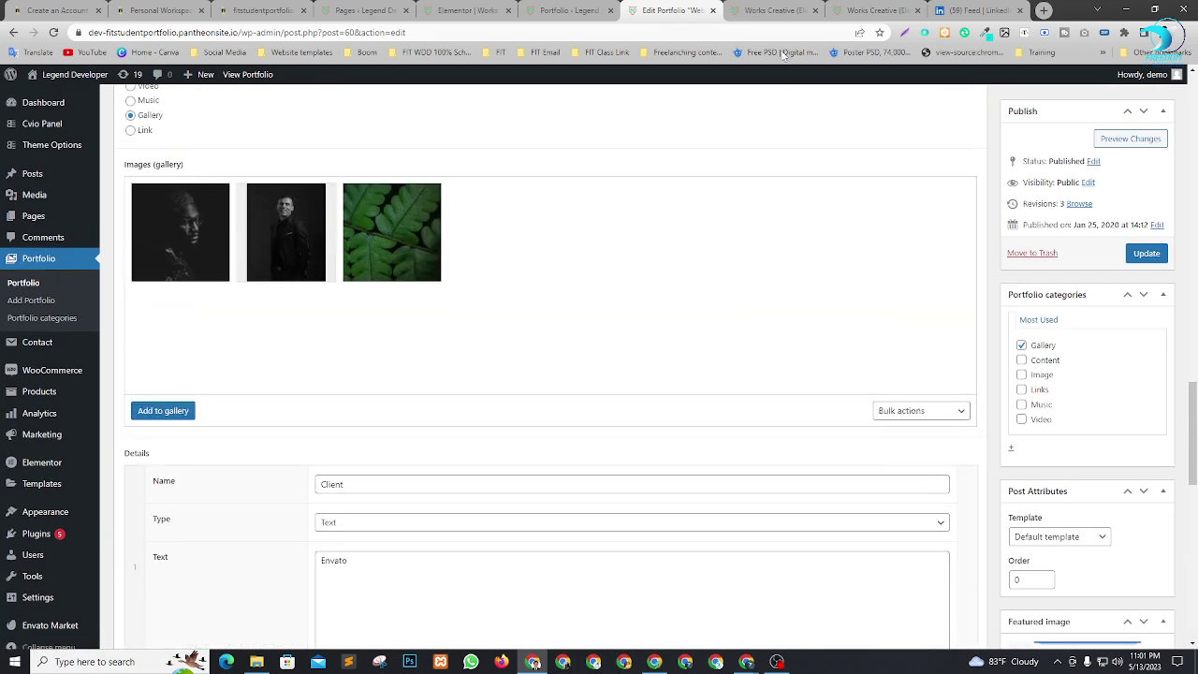
pyautogui.click(562, 5)
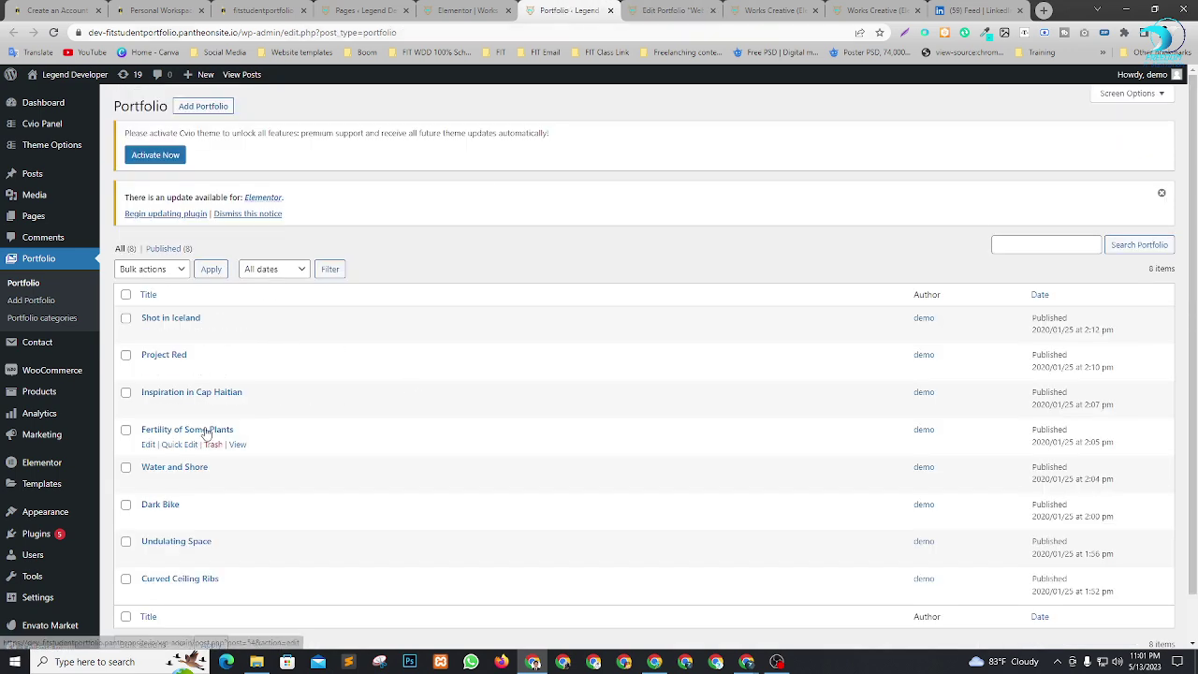
pyautogui.scroll(-1, 236, 468)
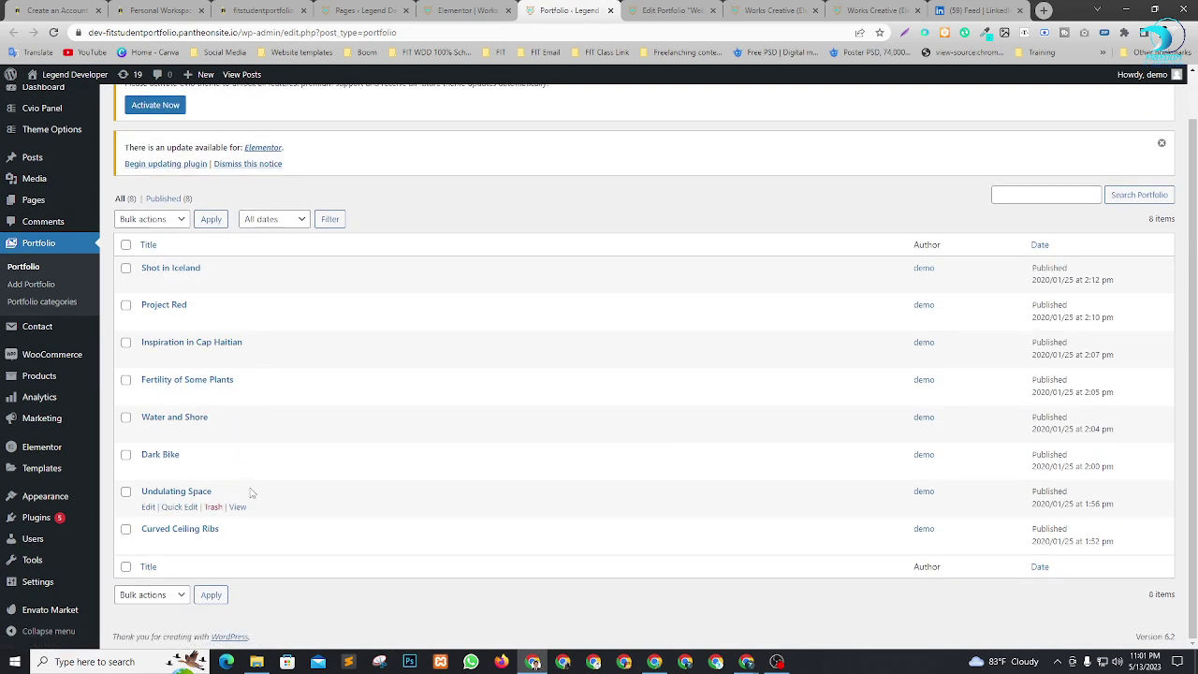
# Reload the portfolio list and open Project Red's live page in a new tab to look it over.
pyautogui.press('F5')
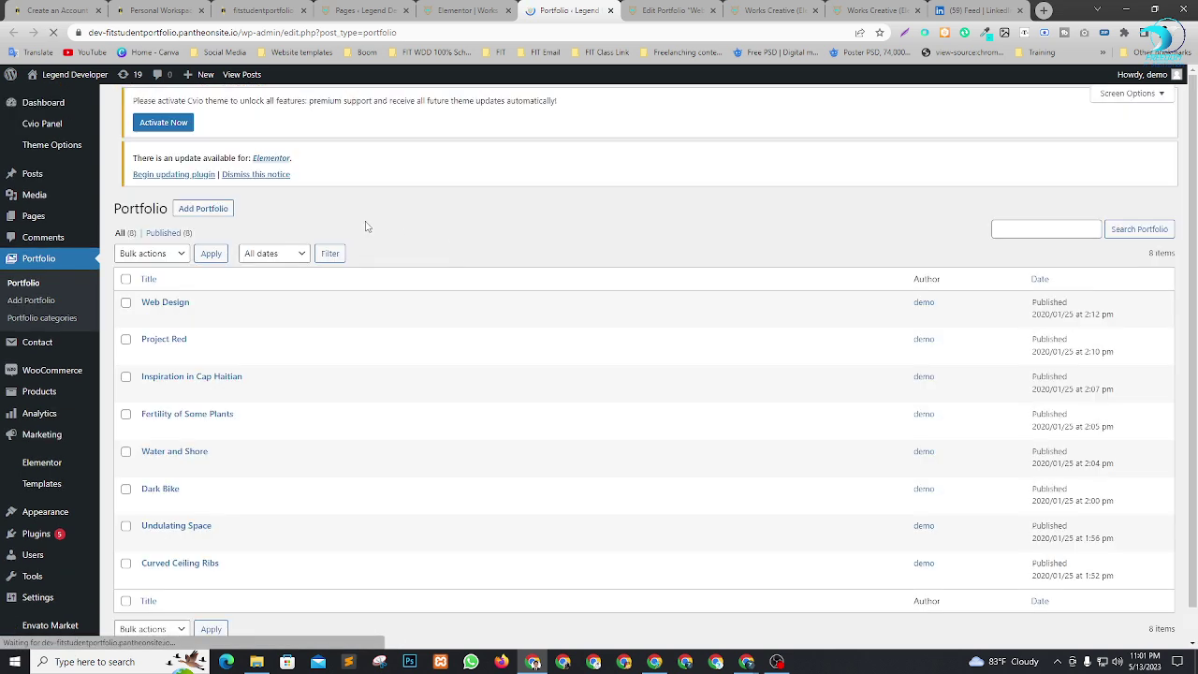
pyautogui.rightClick(238, 321)
pyautogui.click(295, 330)
pyautogui.click(889, 10)
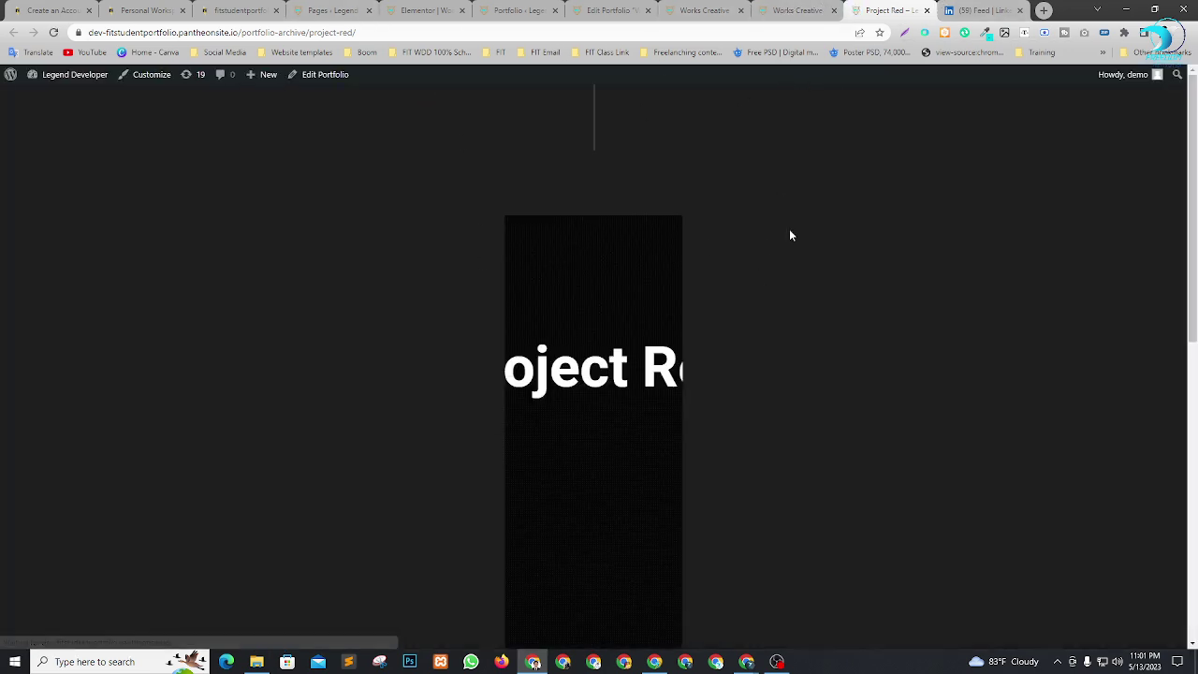
pyautogui.scroll(-8, 609, 365)
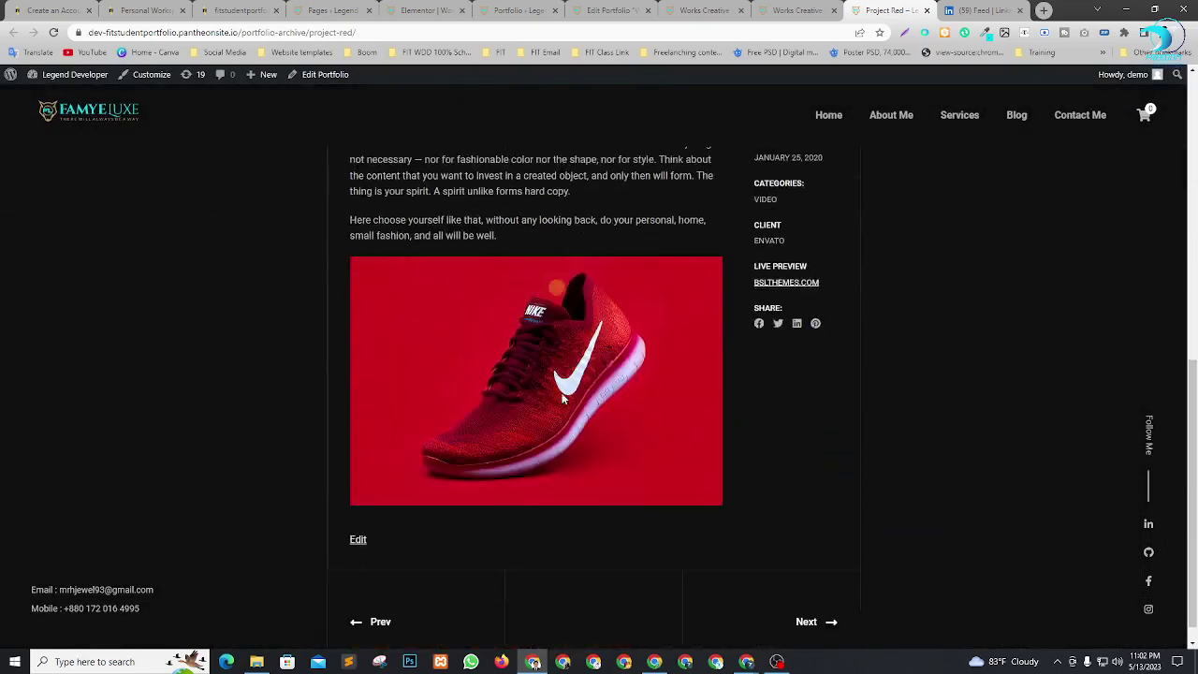
pyautogui.scroll(7, 763, 334)
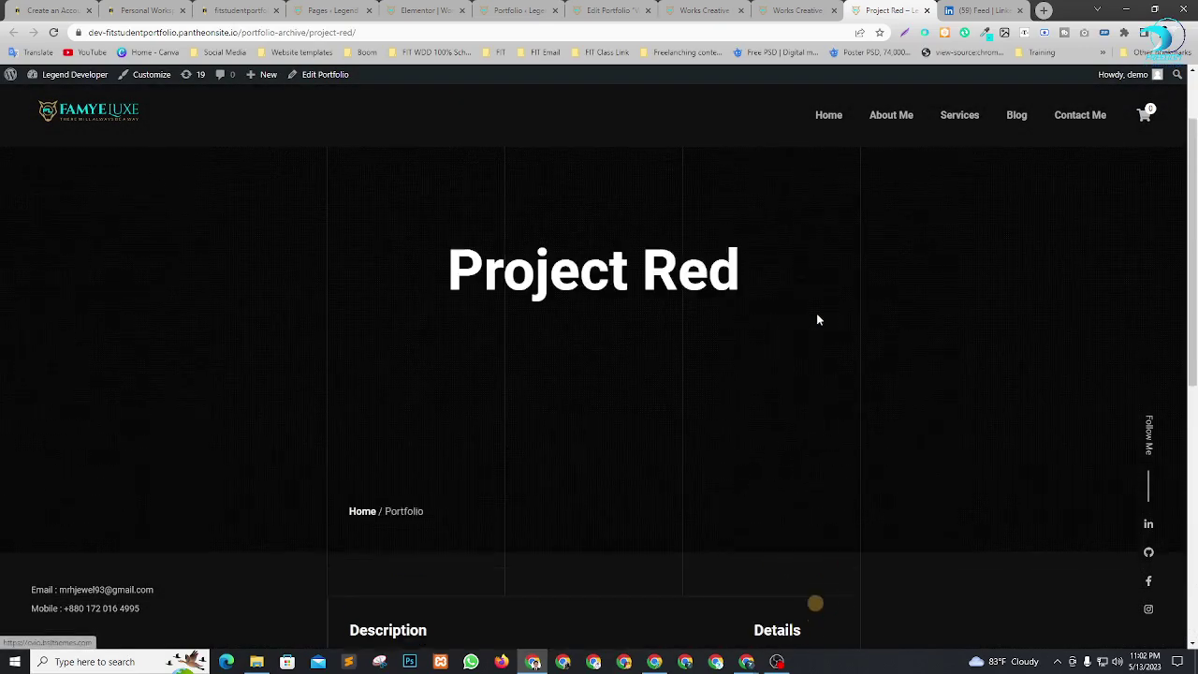
pyautogui.scroll(-4, 402, 396)
pyautogui.scroll(4, 498, 388)
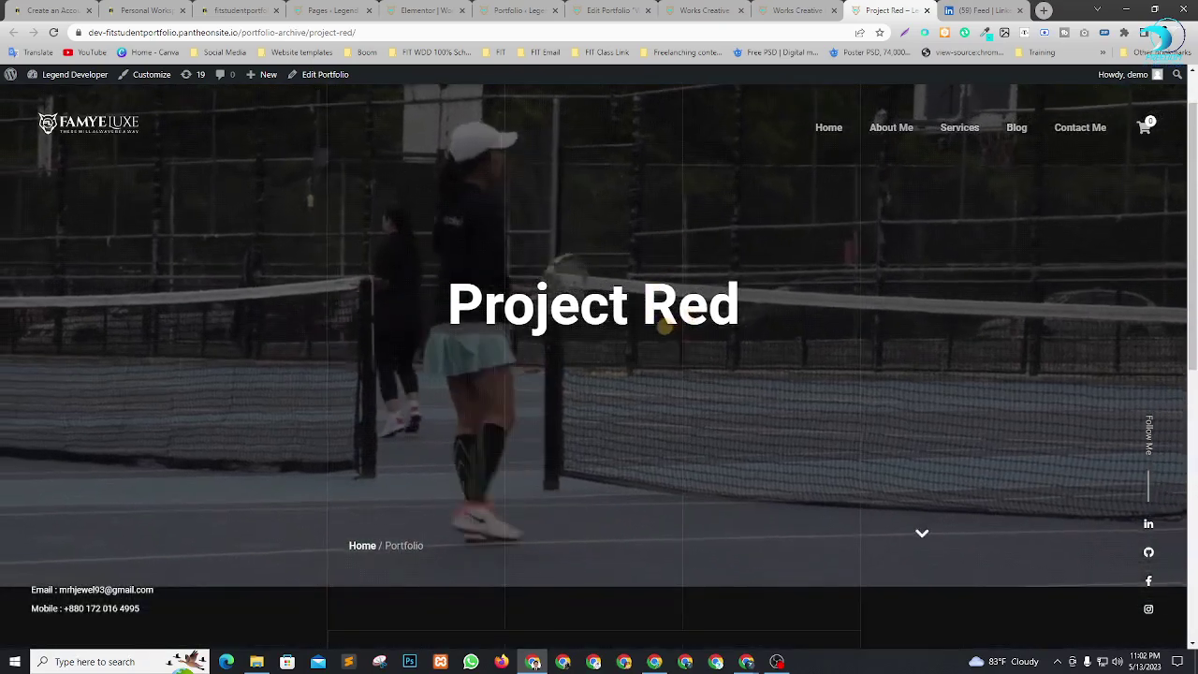
pyautogui.scroll(-4, 683, 346)
pyautogui.scroll(-3, 683, 353)
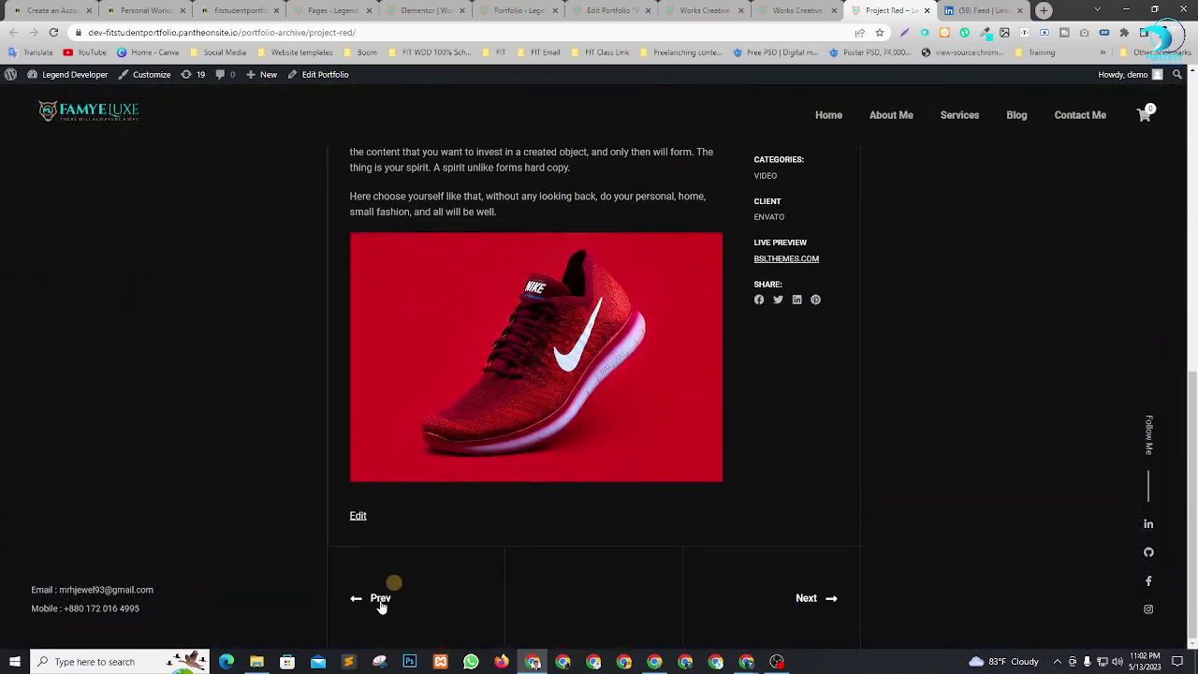
# Follow Next to the Web Design project, review it, and select its page URL.
pyautogui.click(811, 599)
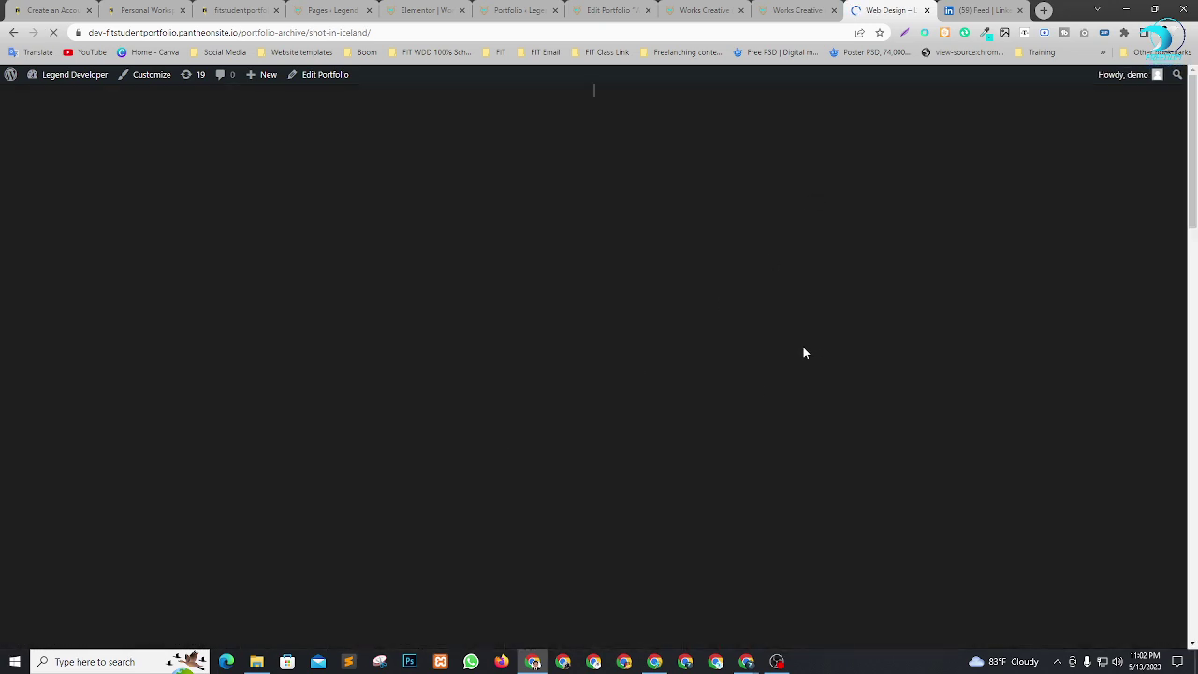
pyautogui.scroll(-3, 706, 383)
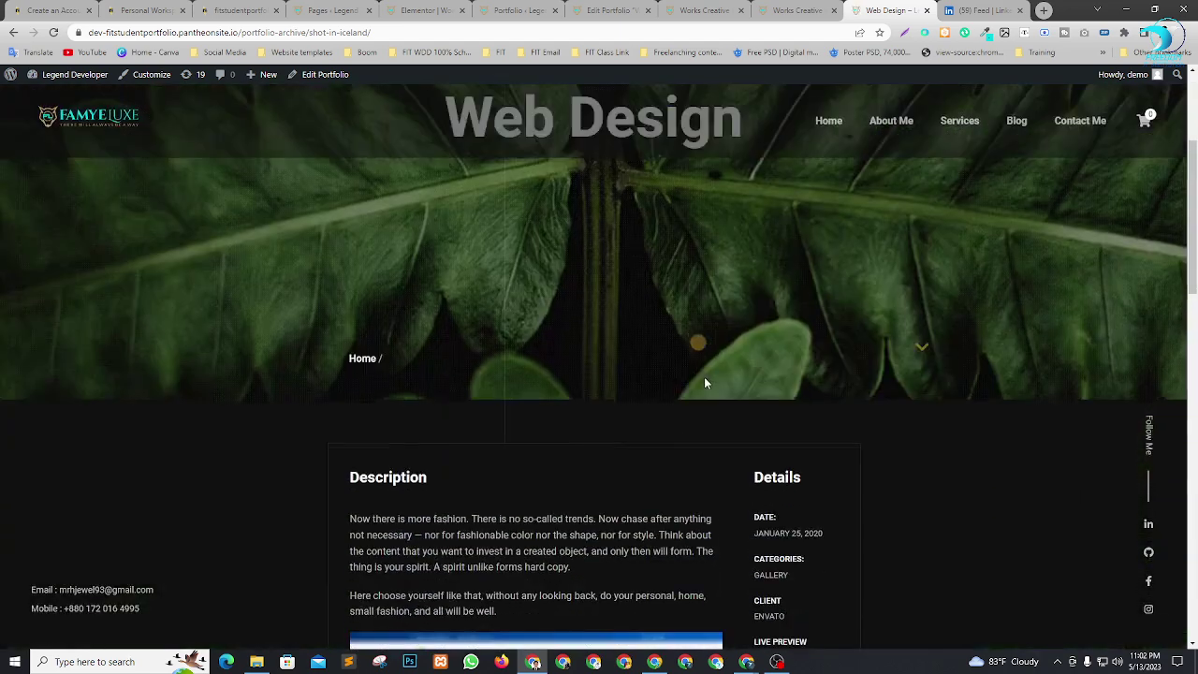
pyautogui.scroll(-5, 702, 378)
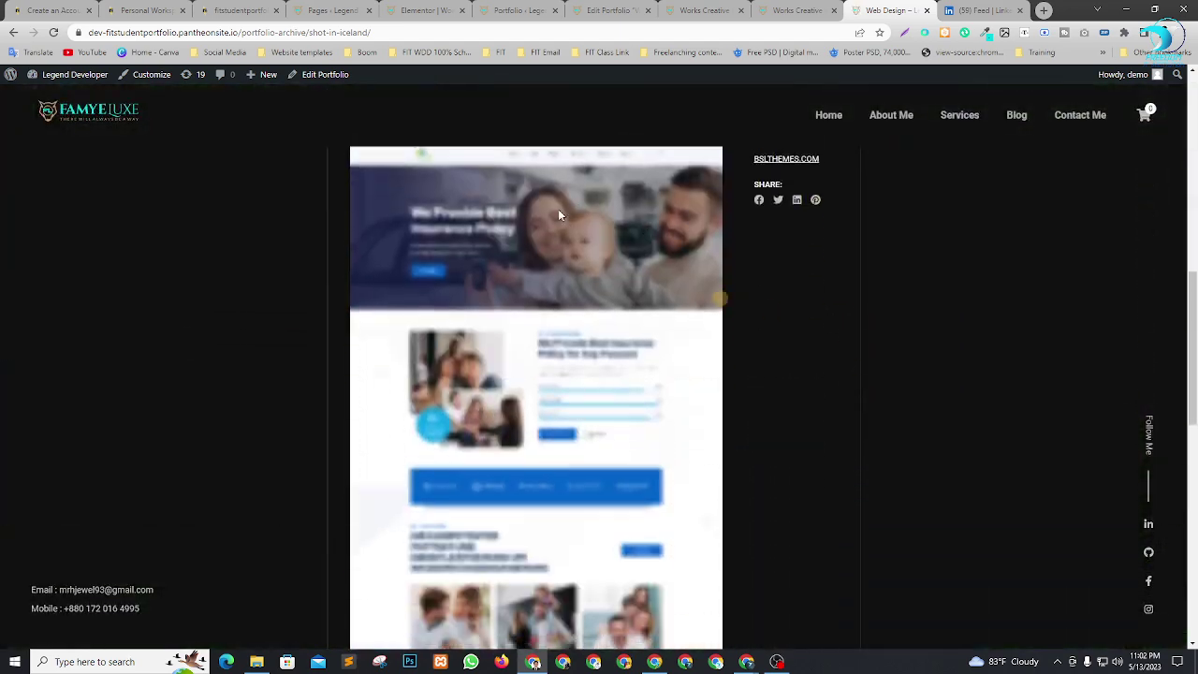
pyautogui.scroll(-10, 567, 227)
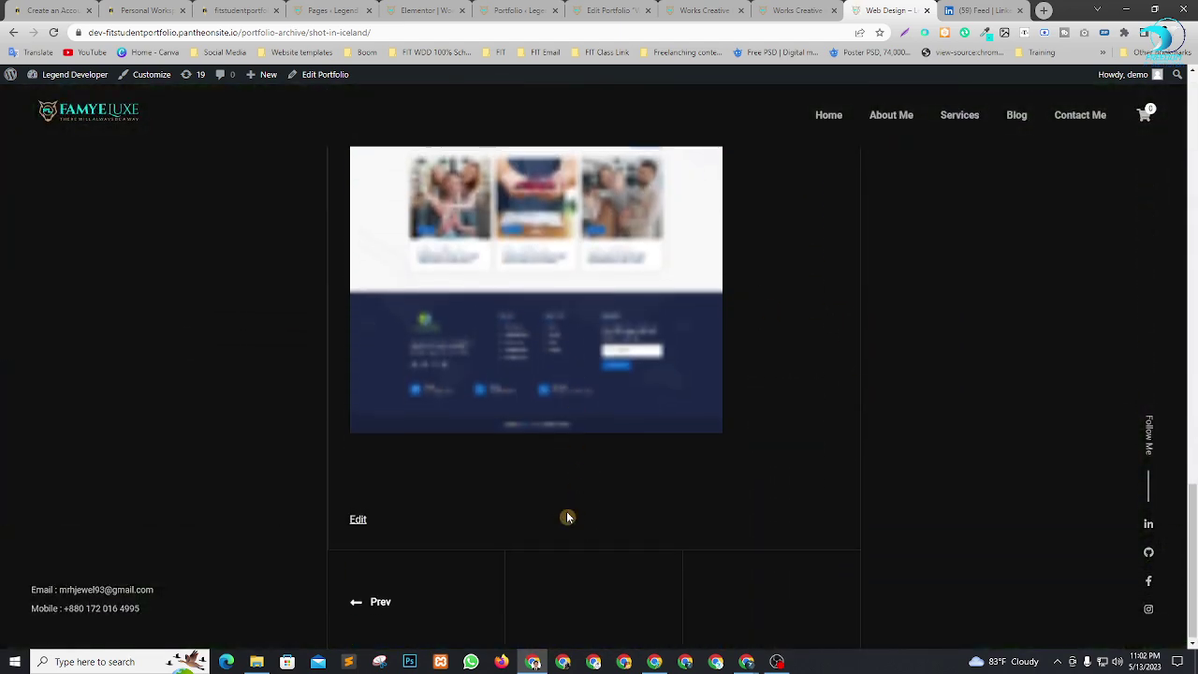
pyautogui.scroll(15, 567, 515)
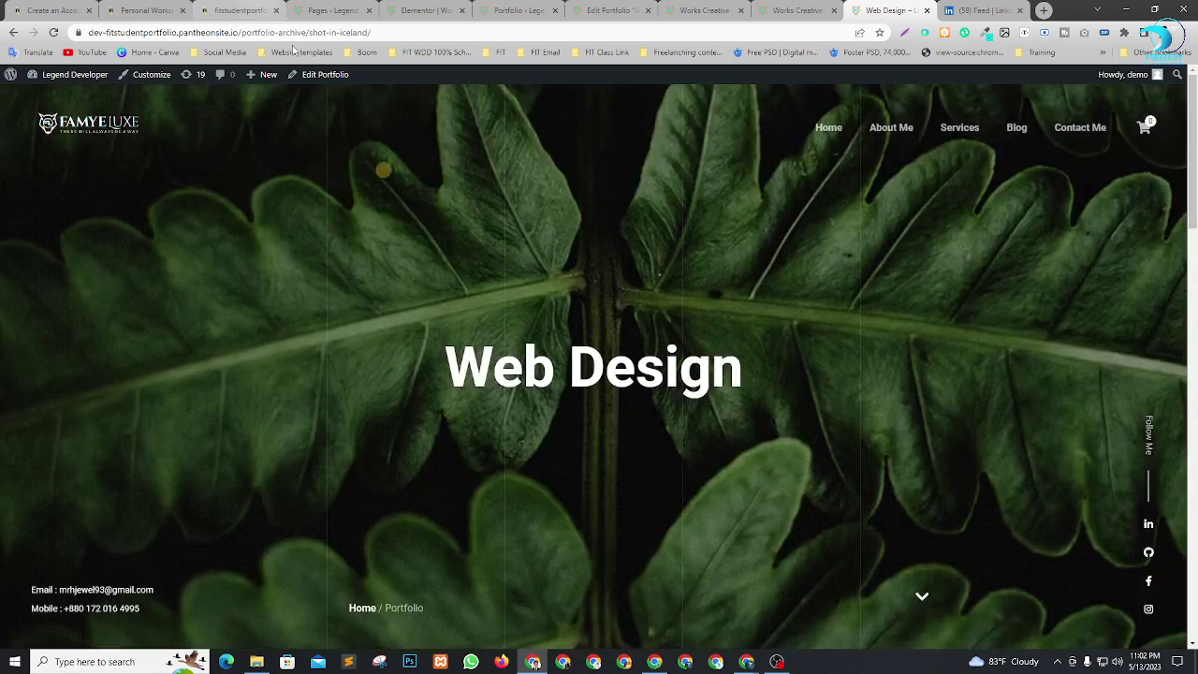
pyautogui.click(366, 33)
pyautogui.hotkey('ctrl', 'c')
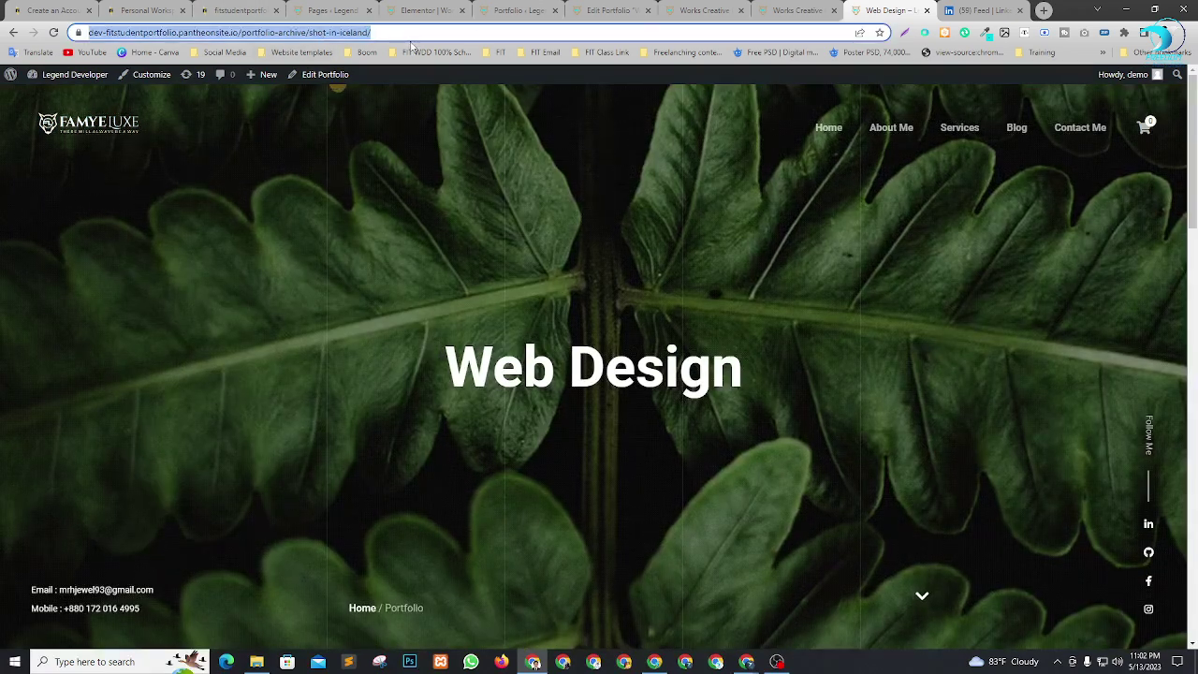
pyautogui.click(775, 10)
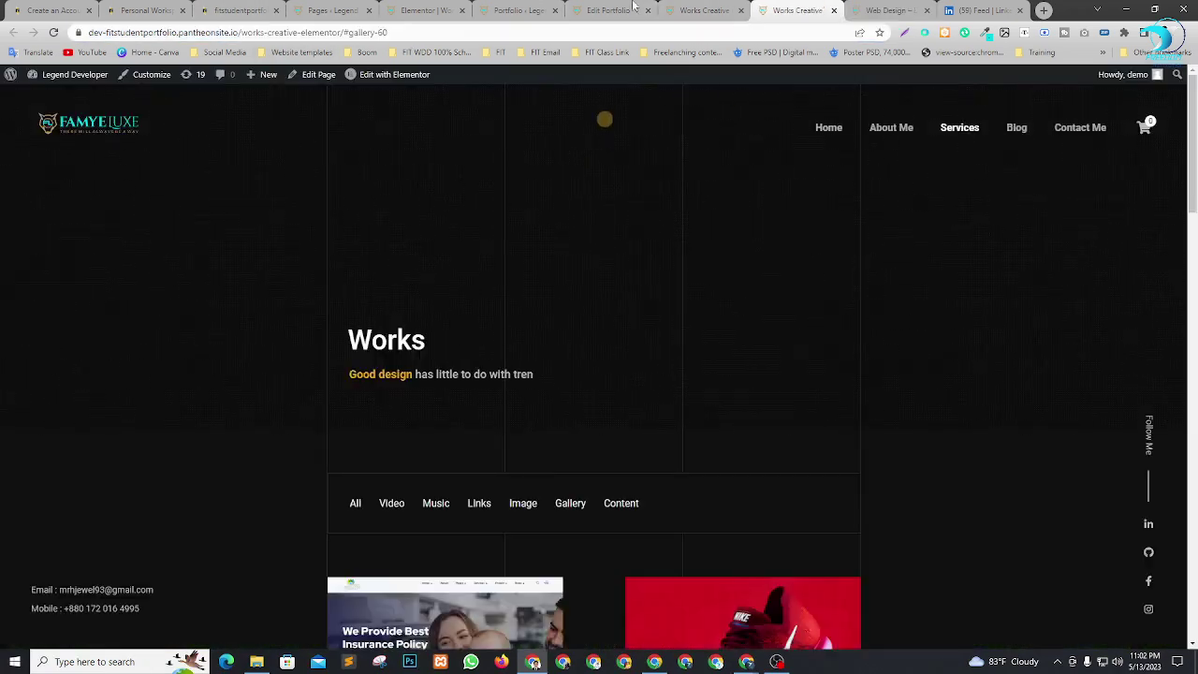
# Replace the Live Preview link's destination URL with the Web Design portfolio page address.
pyautogui.click(604, 9)
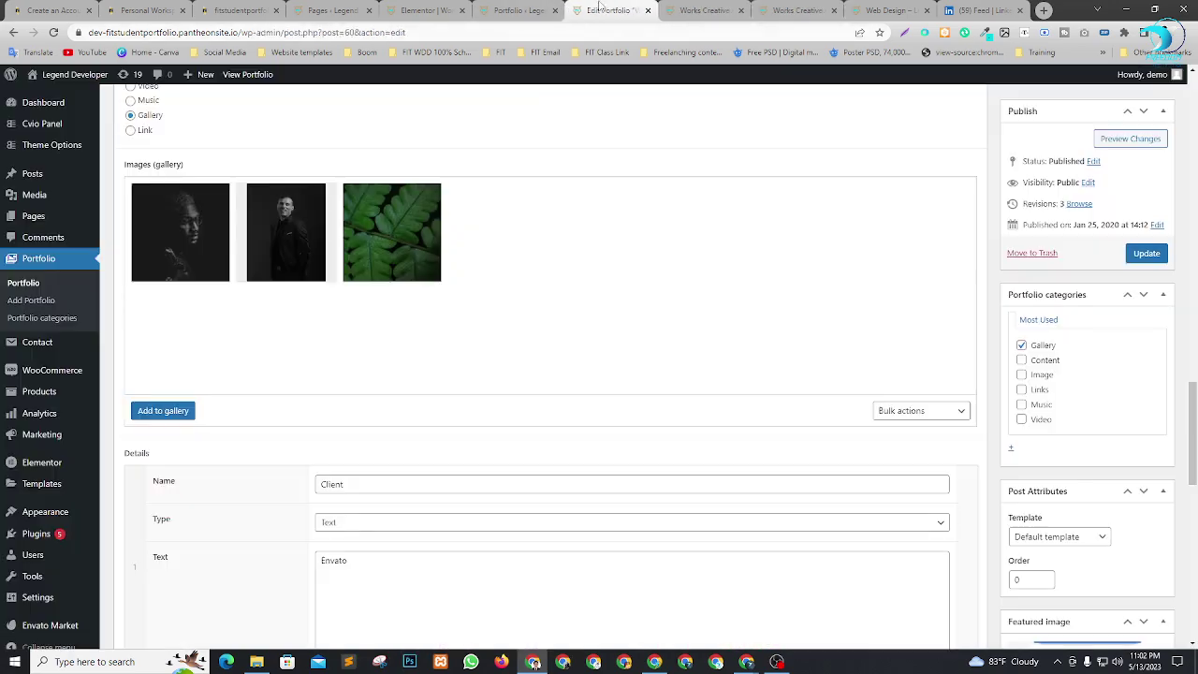
pyautogui.scroll(-4, 393, 384)
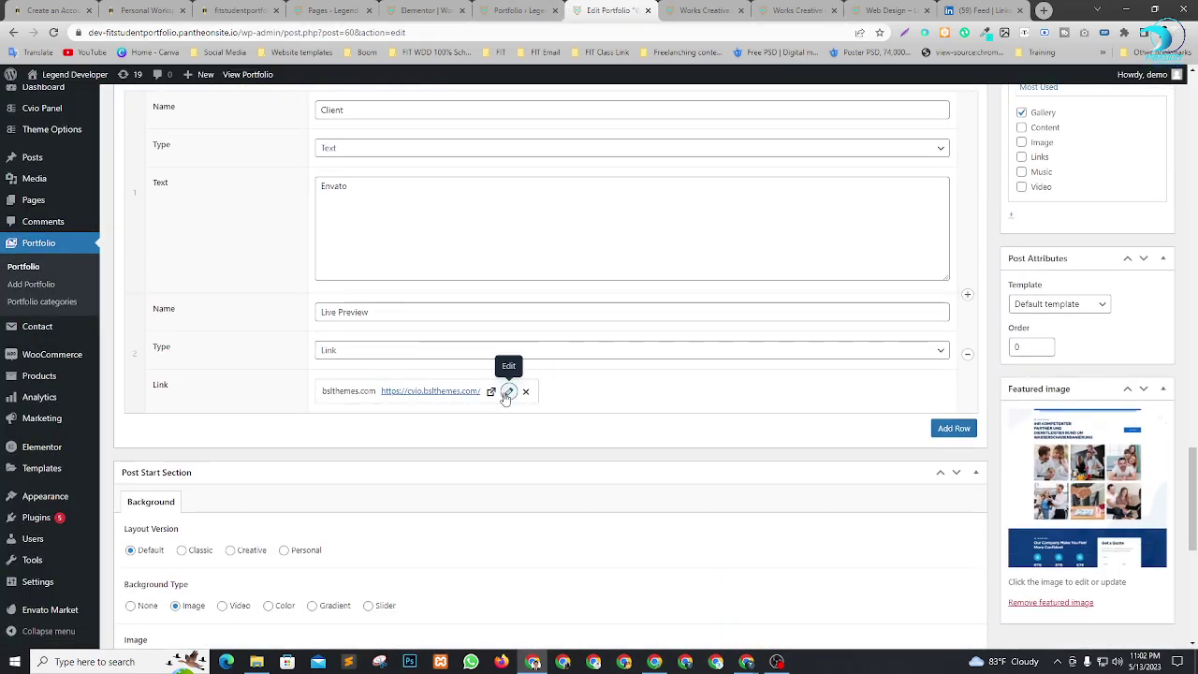
pyautogui.click(509, 392)
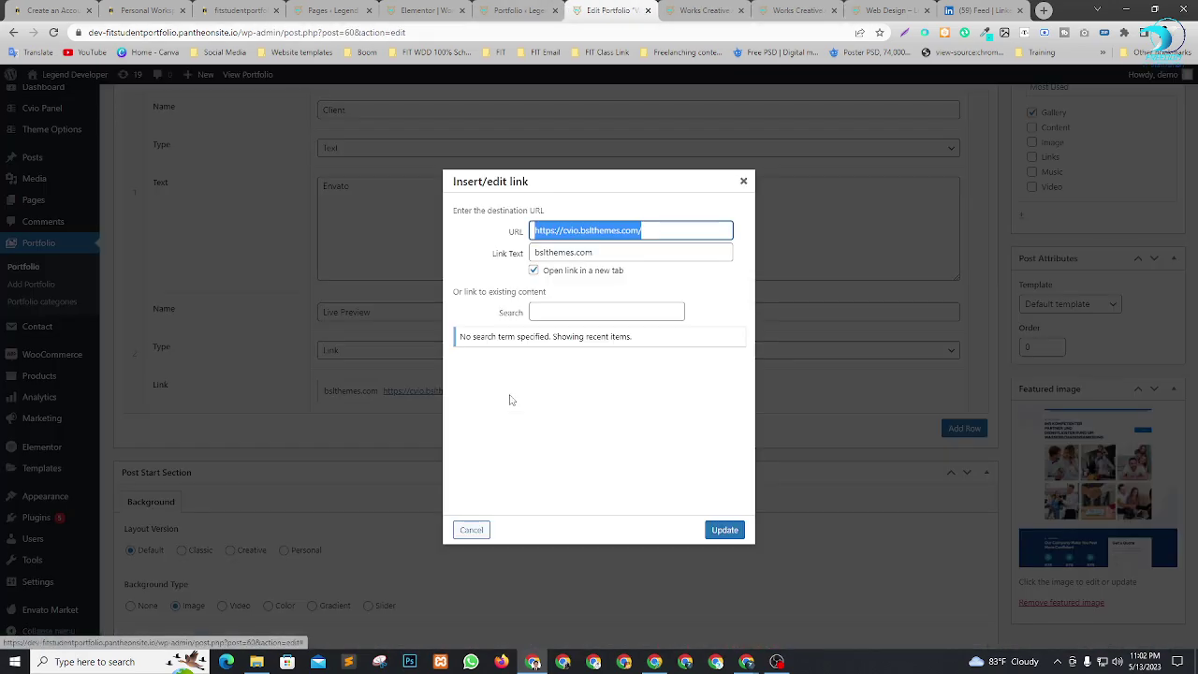
pyautogui.click(649, 230)
pyautogui.moveTo(498, 228); pyautogui.dragTo(420, 225)
pyautogui.hotkey('ctrl', 'v')
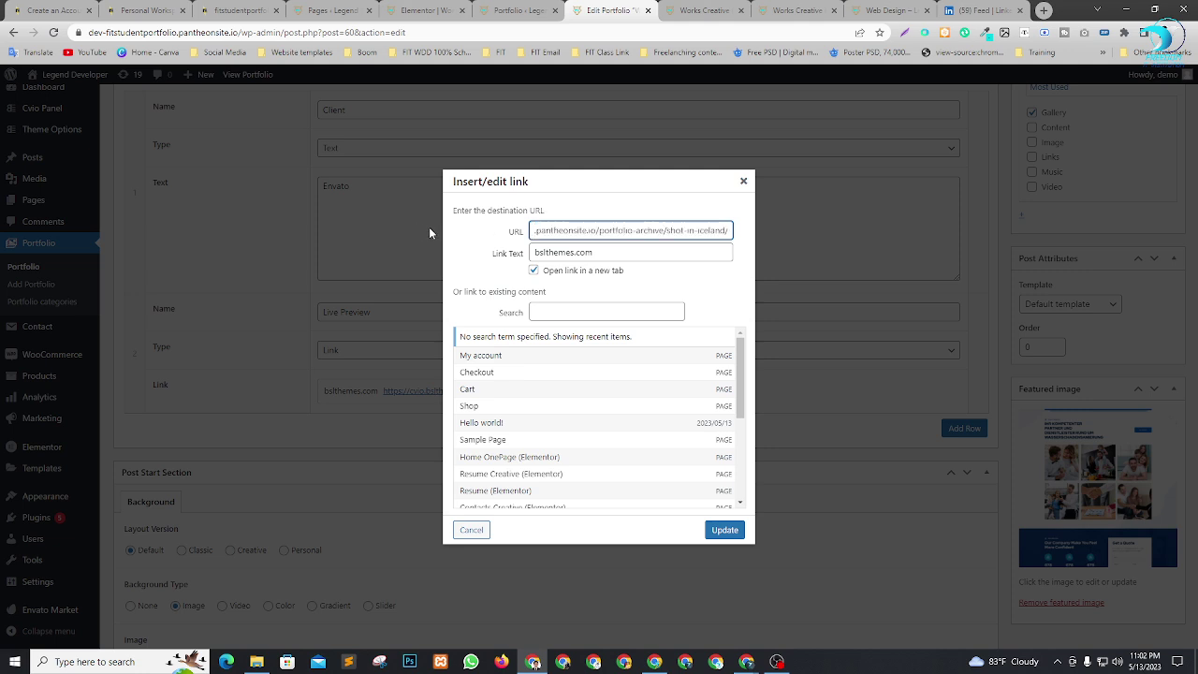
pyautogui.click(683, 280)
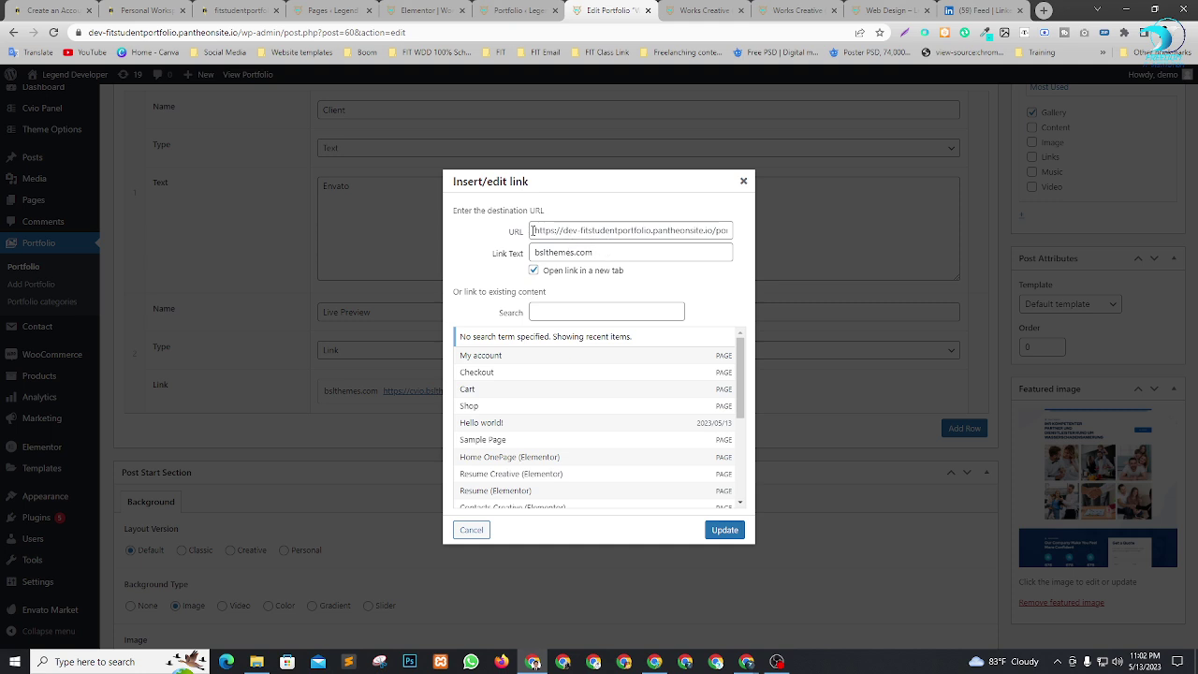
# Set the link text to dev-fitstudentportfolio.pantheonsite.io and apply the updated link.
pyautogui.moveTo(542, 231); pyautogui.dragTo(672, 230)
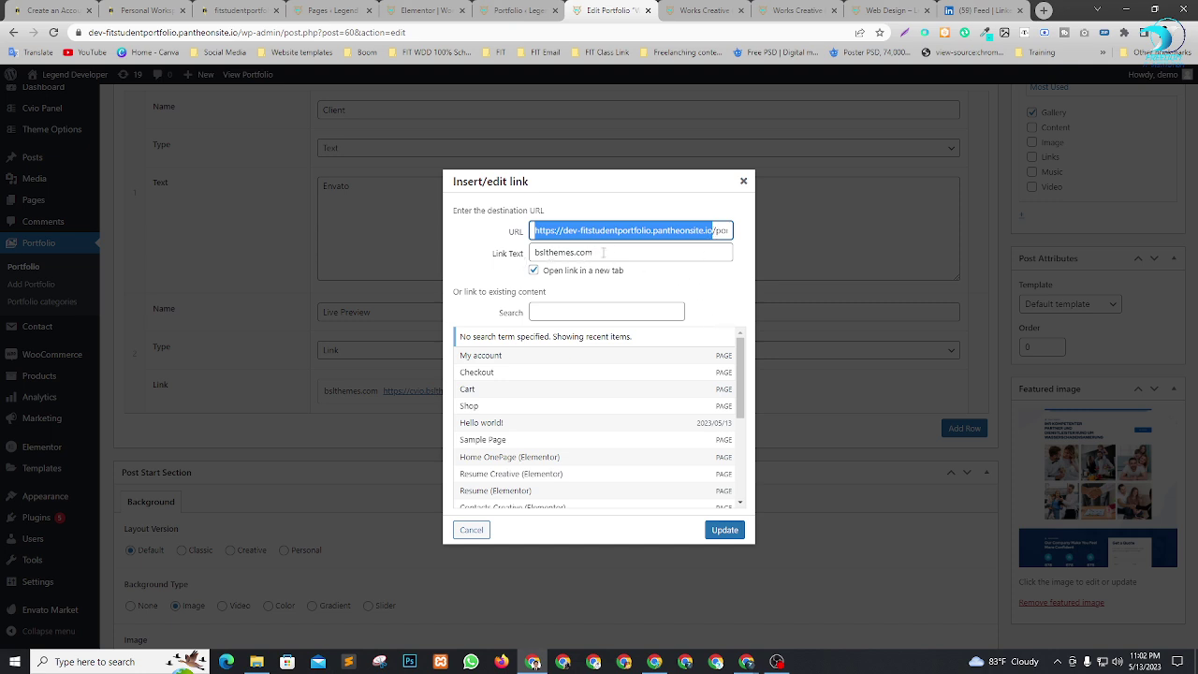
pyautogui.moveTo(612, 253); pyautogui.dragTo(440, 255)
pyautogui.write('https://dev-fitstudentportfolio.pantheonsite.io')
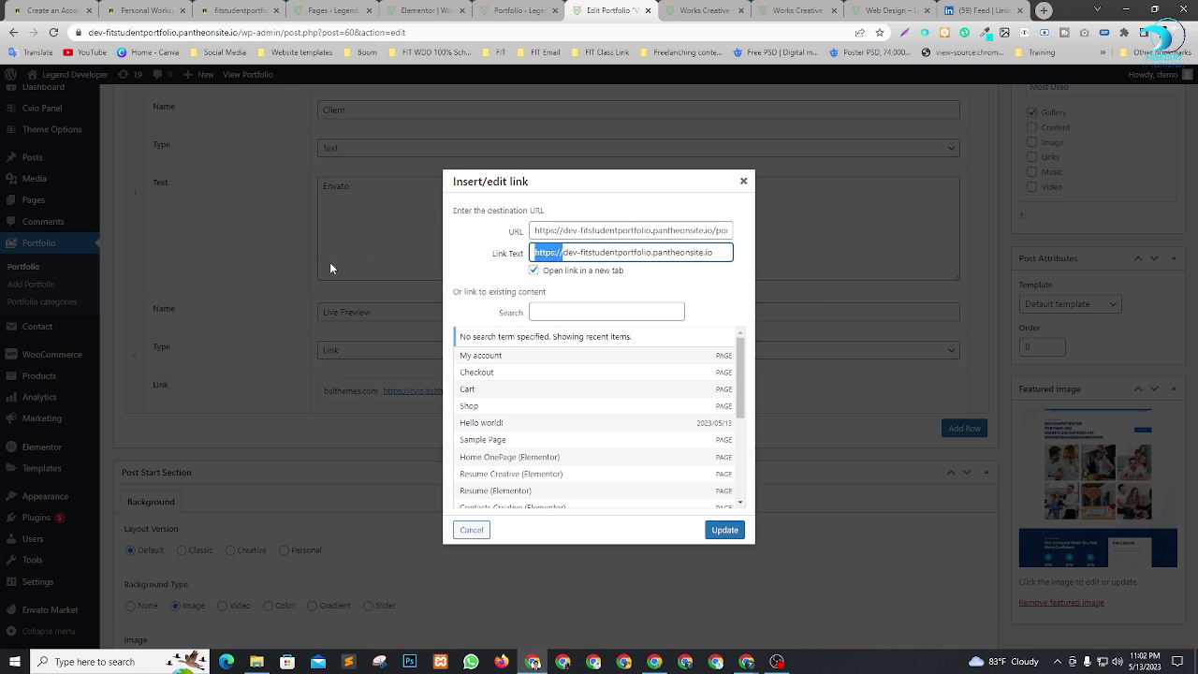
pyautogui.click(657, 273)
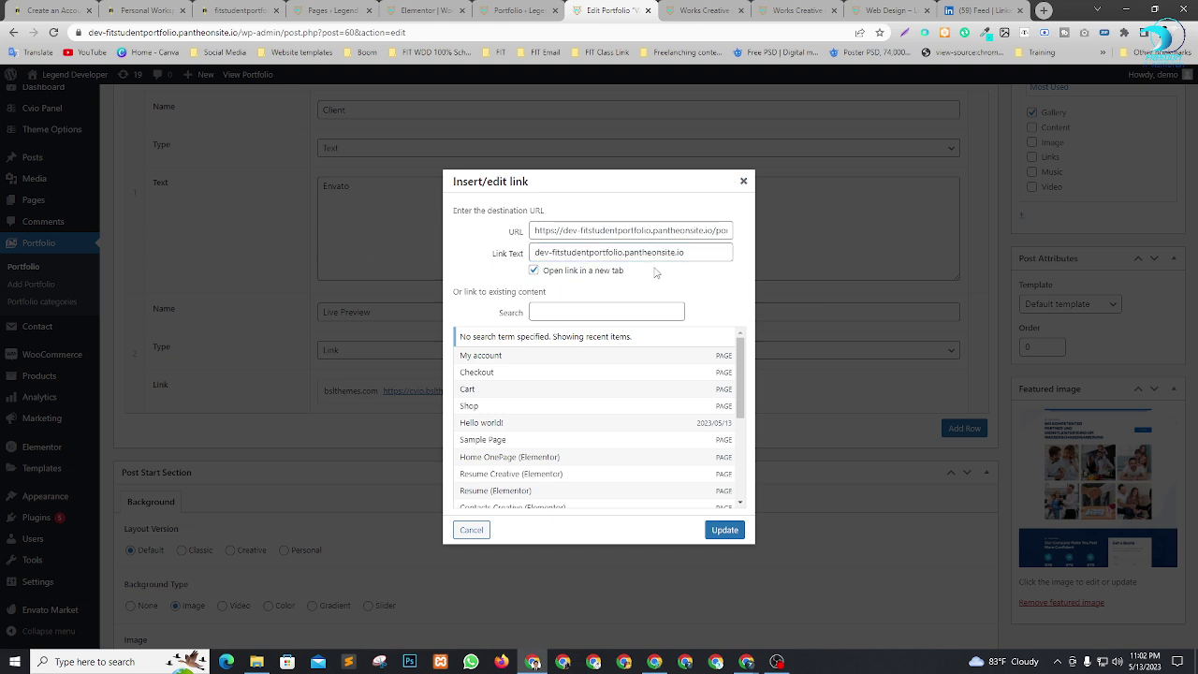
pyautogui.click(727, 531)
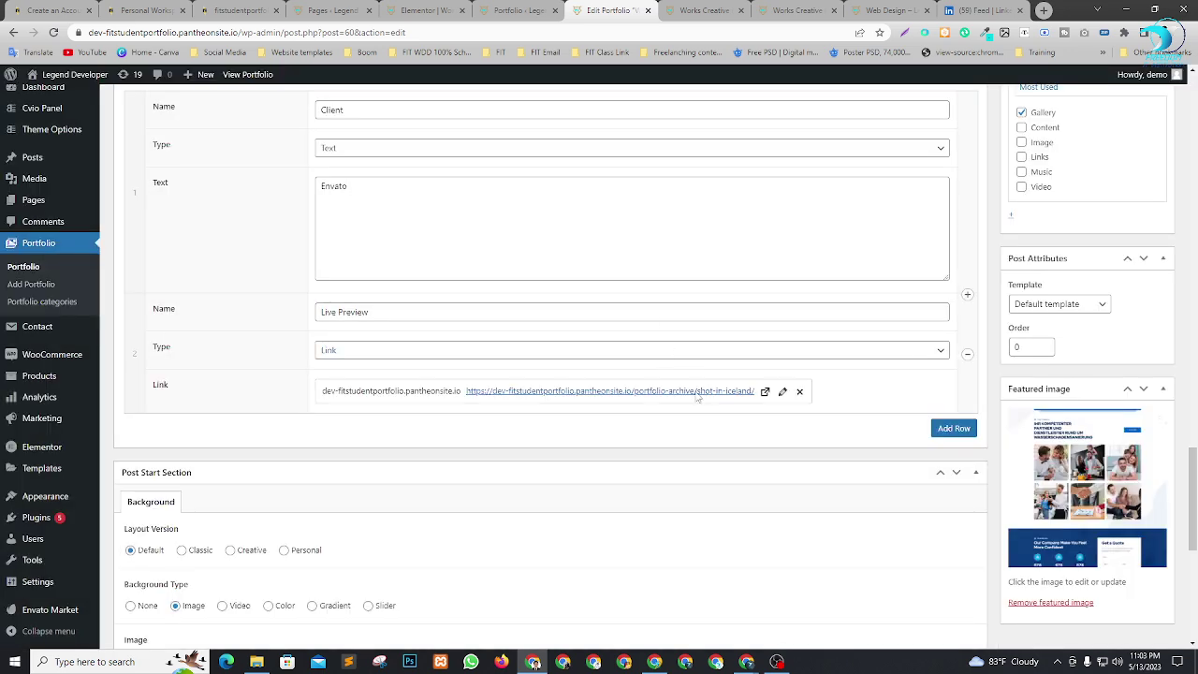
pyautogui.scroll(5, 824, 421)
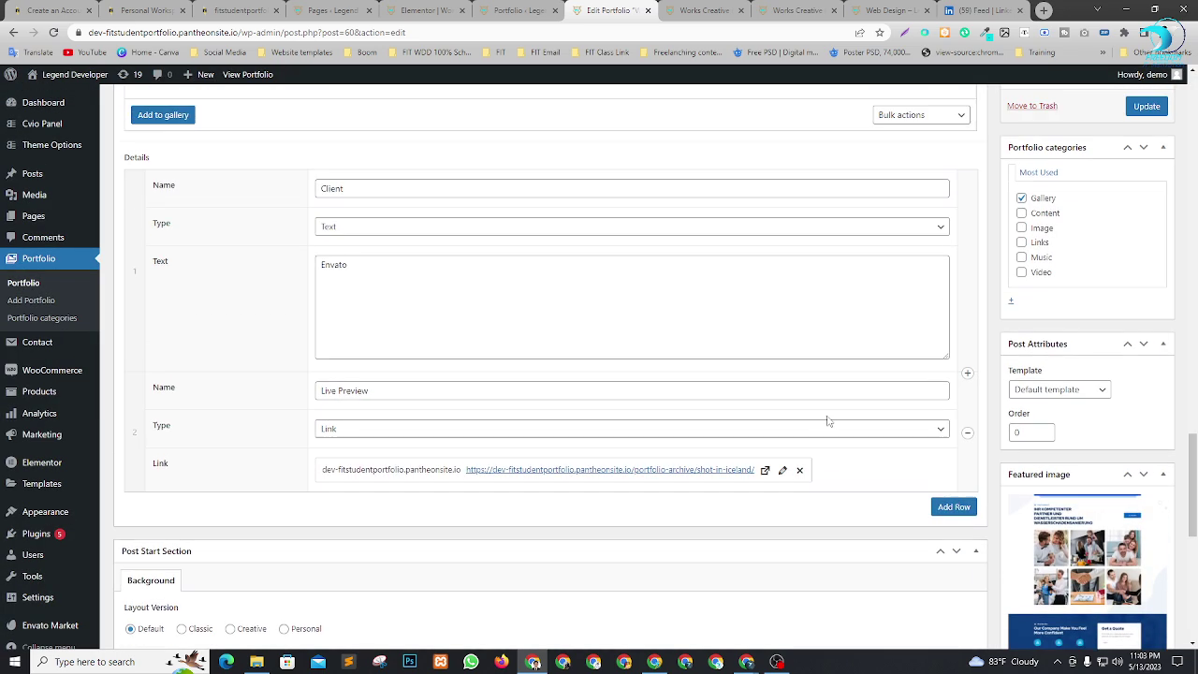
# Update the Web Design entry, open its post in a new tab, and check the Details.
pyautogui.click(1146, 252)
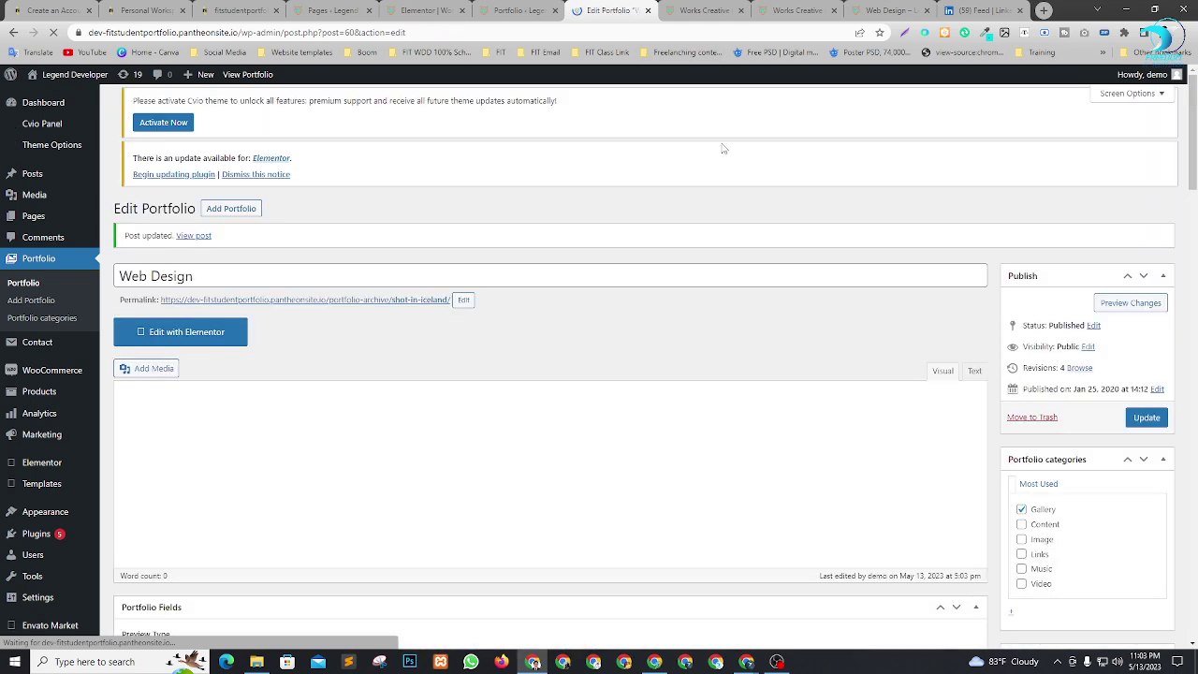
pyautogui.rightClick(204, 255)
pyautogui.click(208, 257)
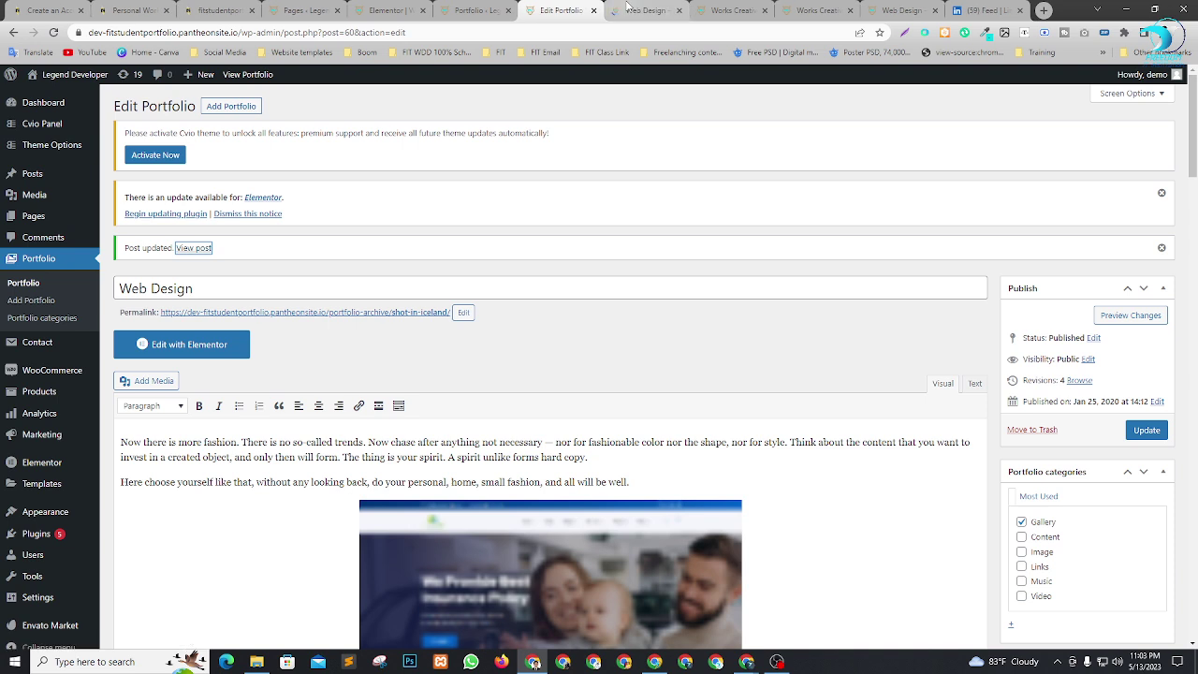
pyautogui.click(632, 8)
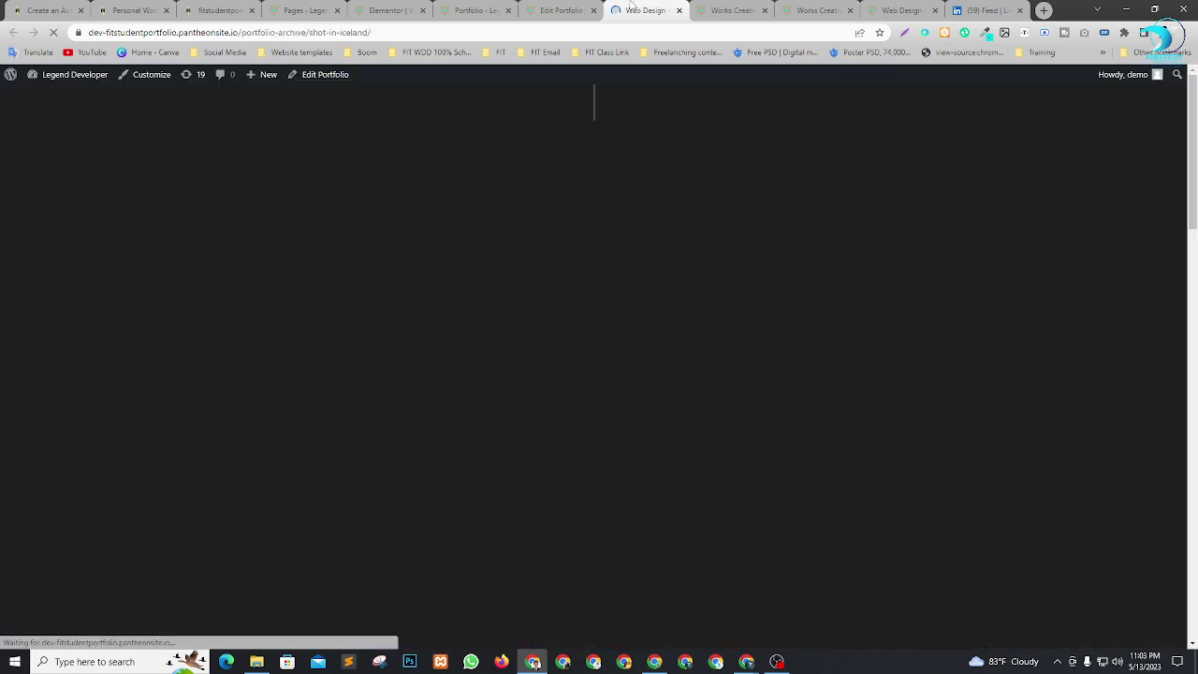
pyautogui.click(1020, 10)
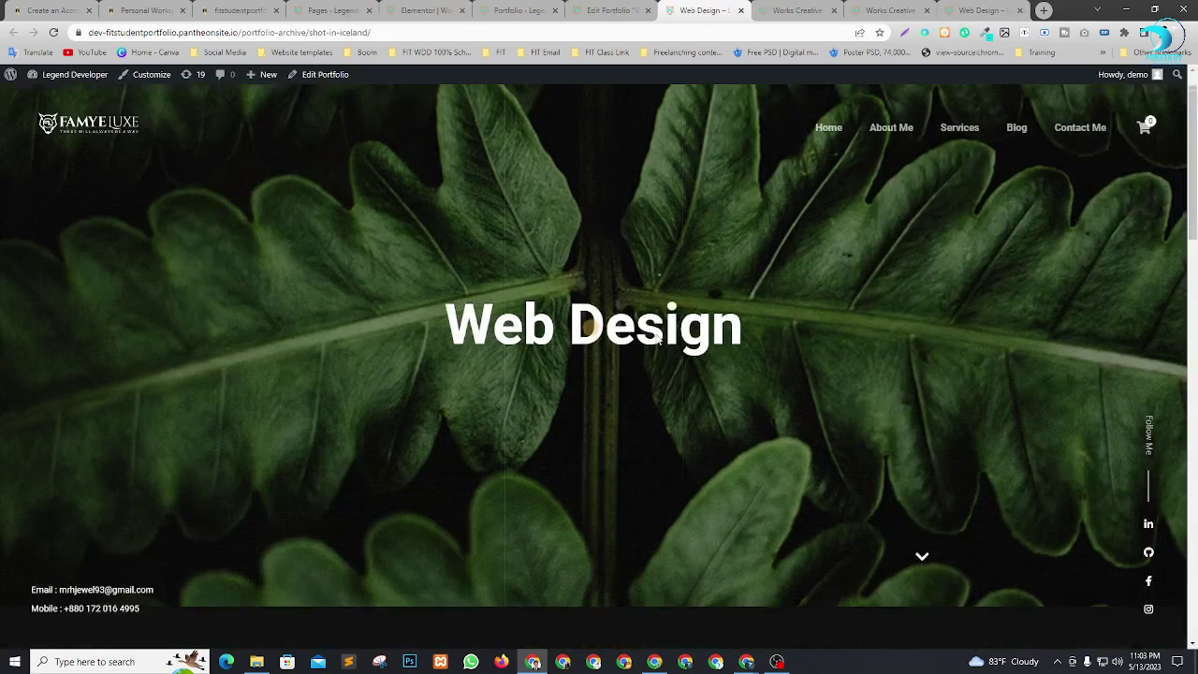
pyautogui.scroll(-8, 658, 339)
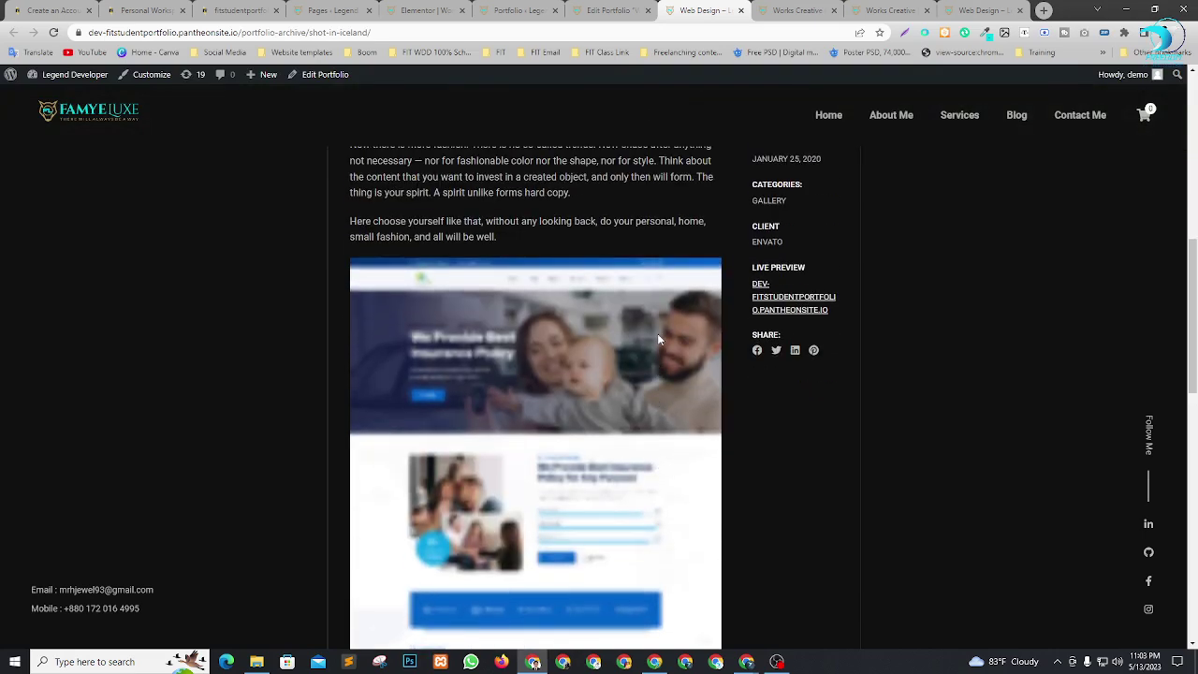
pyautogui.scroll(1, 658, 333)
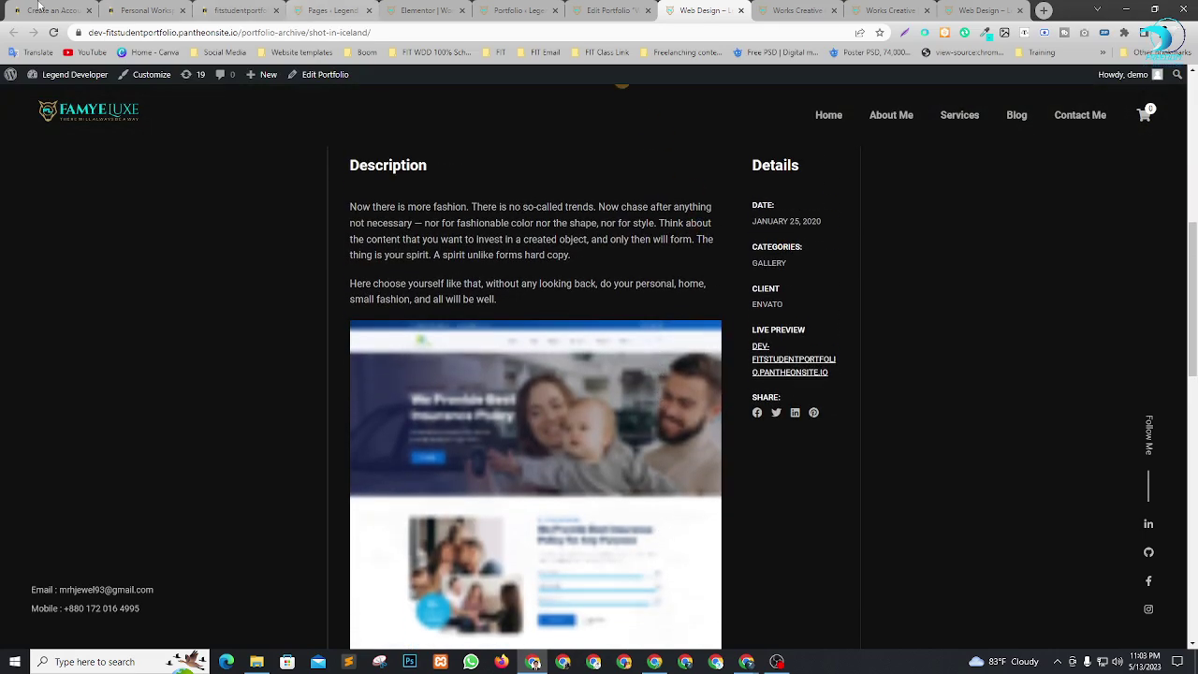
# Switch across the open tabs to the Works page, go Home, and launch Edit with Elementor.
pyautogui.click(355, 11)
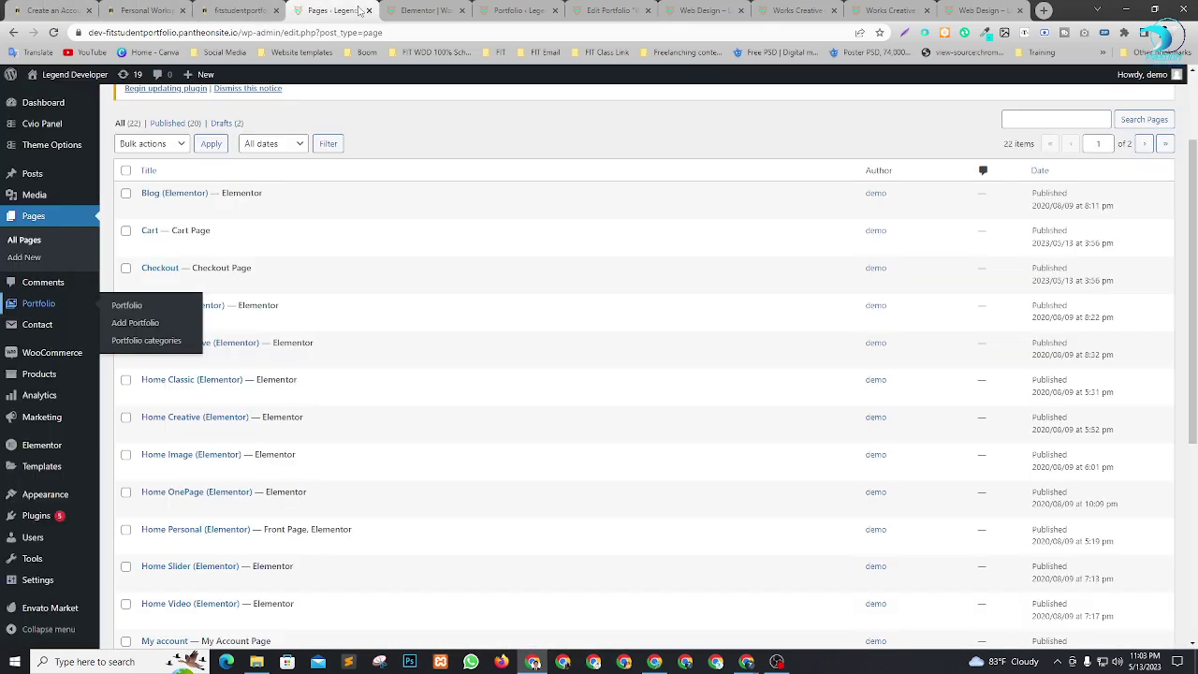
pyautogui.click(426, 11)
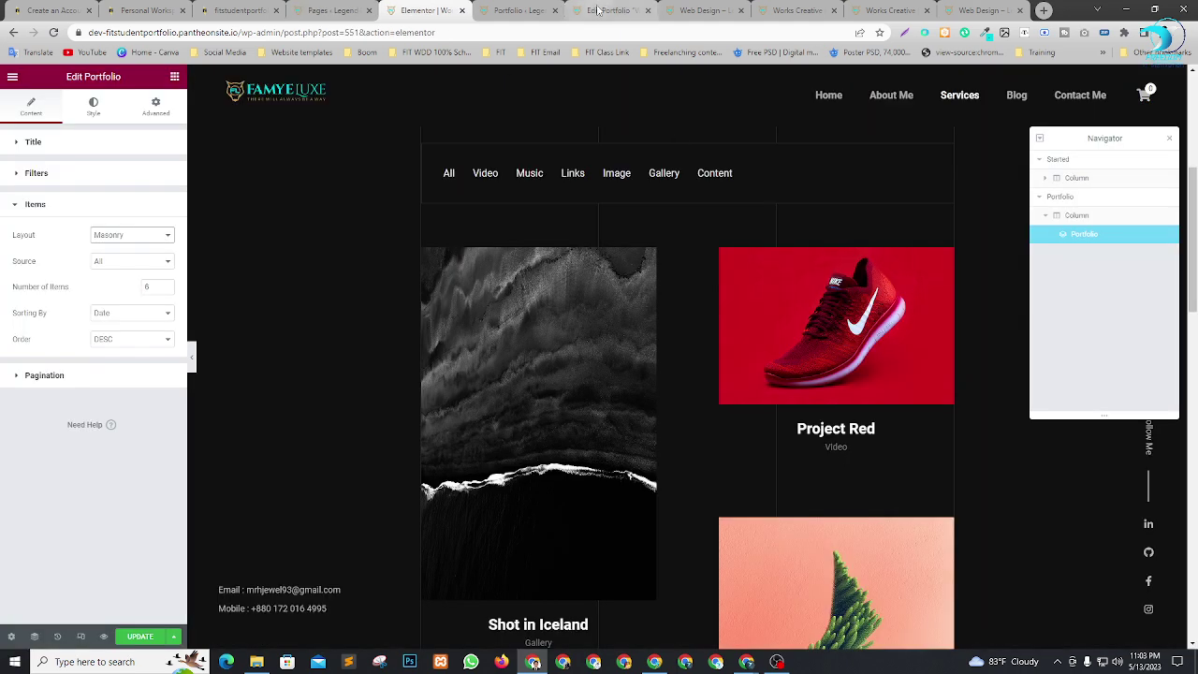
pyautogui.click(889, 10)
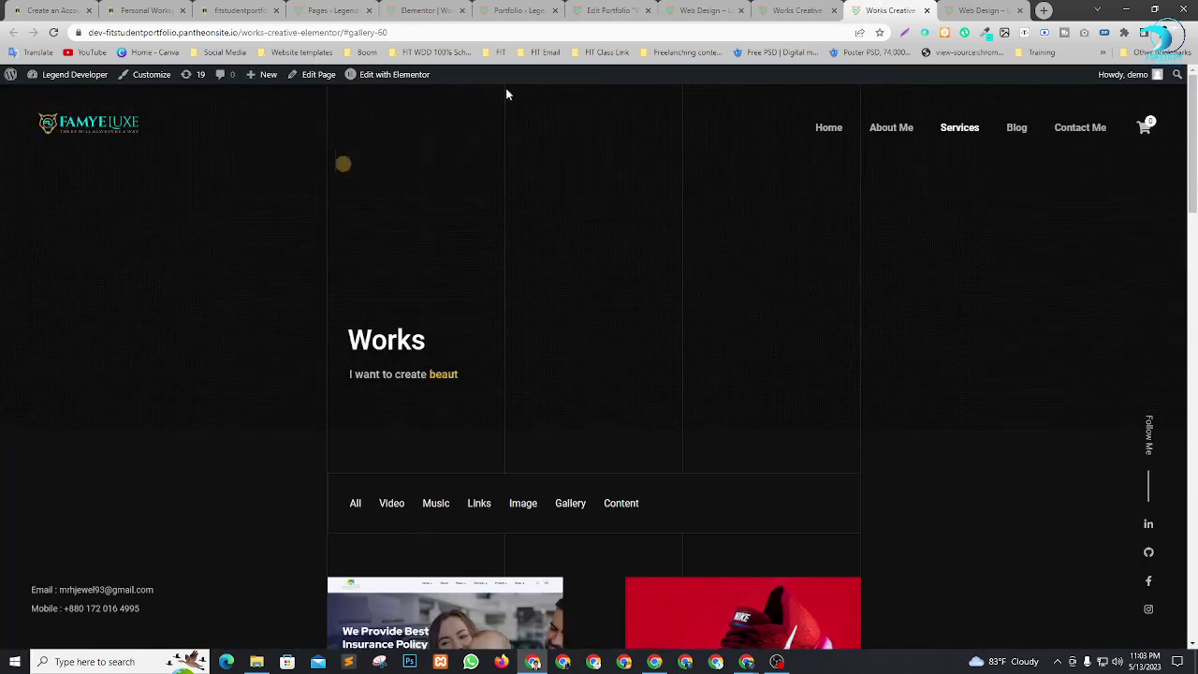
pyautogui.click(795, 11)
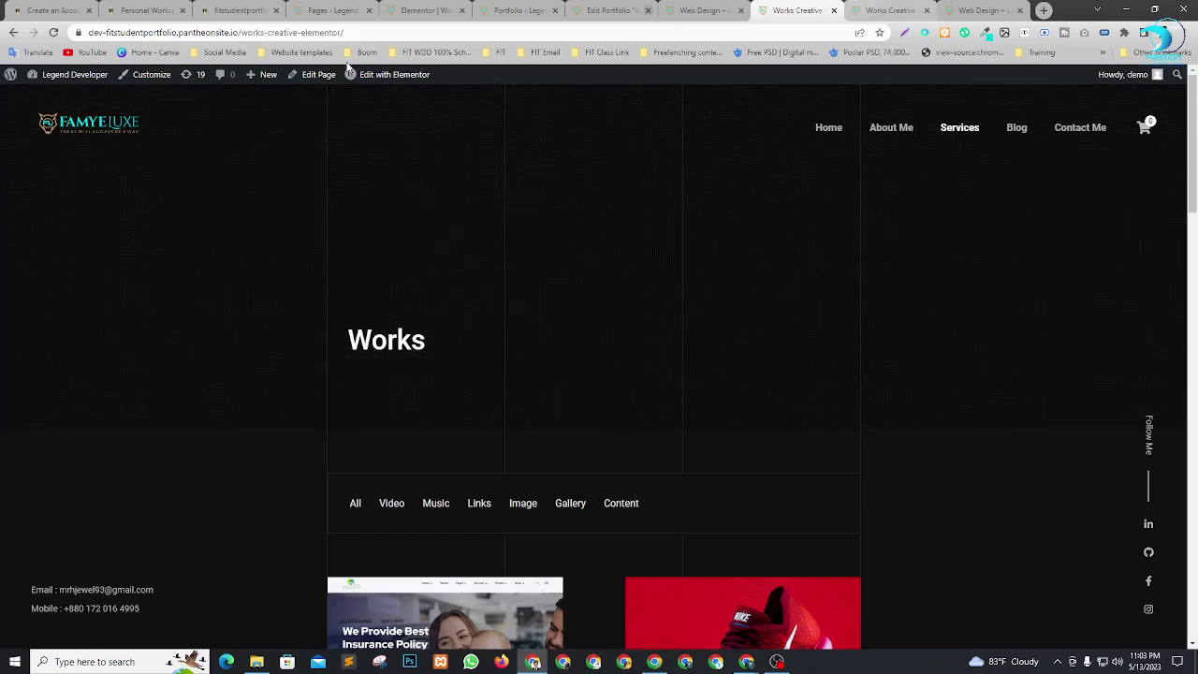
pyautogui.click(826, 129)
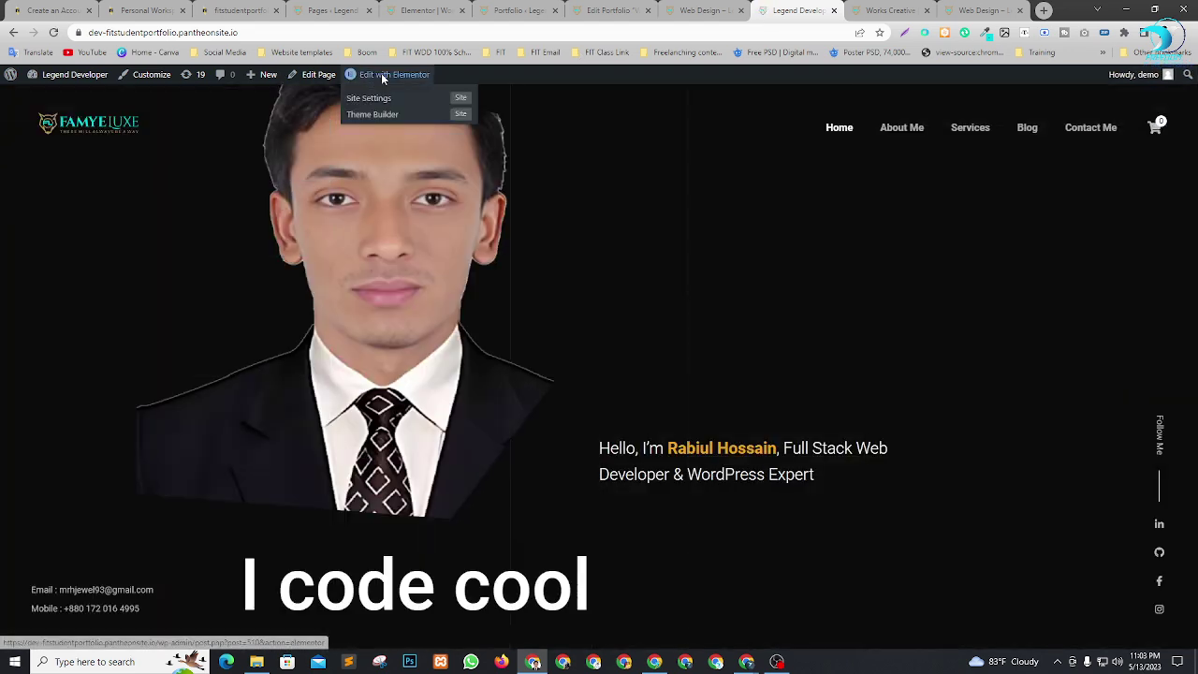
pyautogui.click(382, 81)
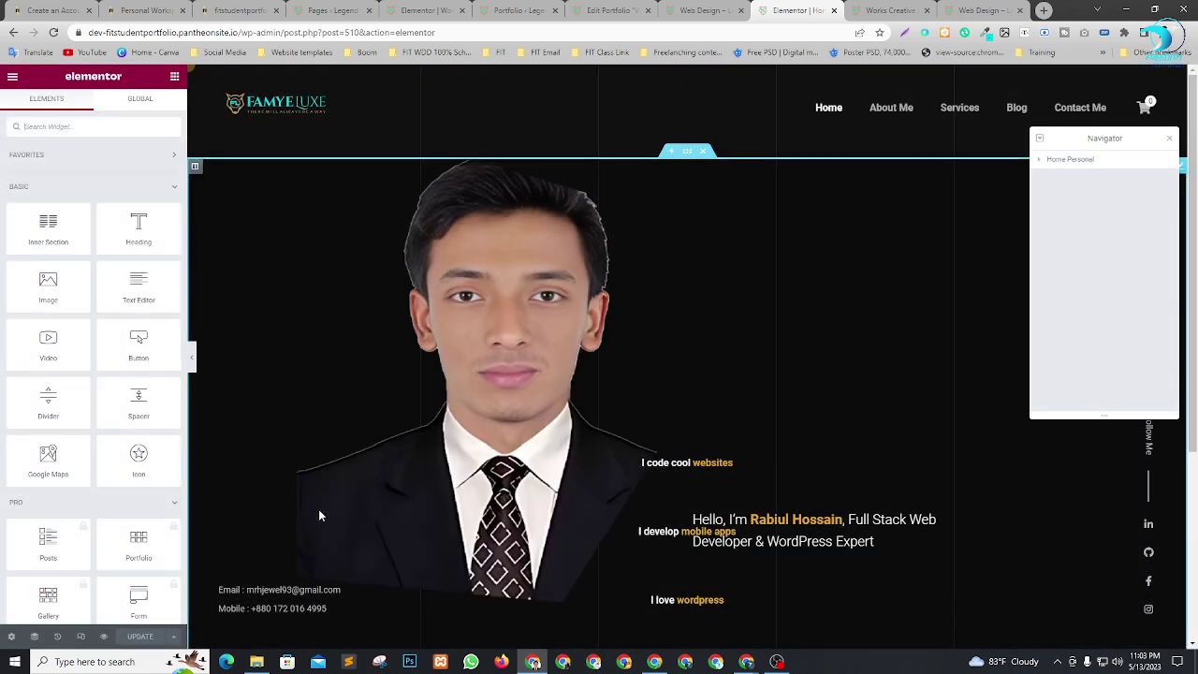
# Turn on Responsive Mode, close the navigator, and review the home page at tablet width.
pyautogui.click(81, 638)
pyautogui.scroll(-3, 768, 338)
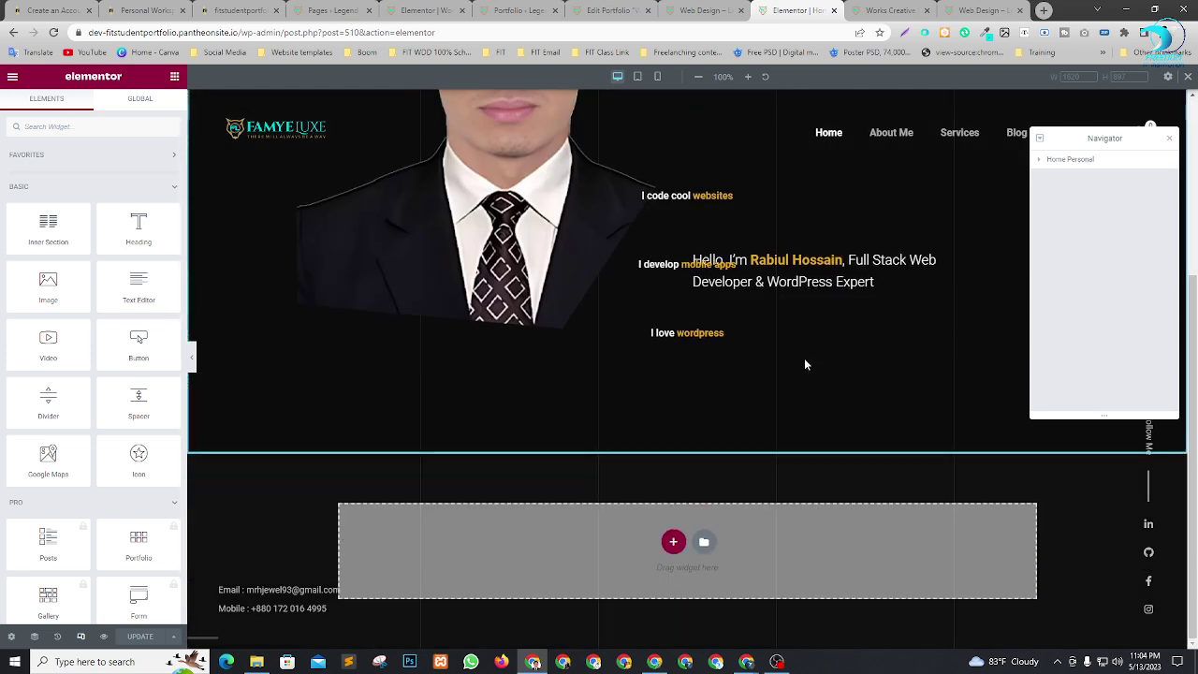
pyautogui.click(1170, 139)
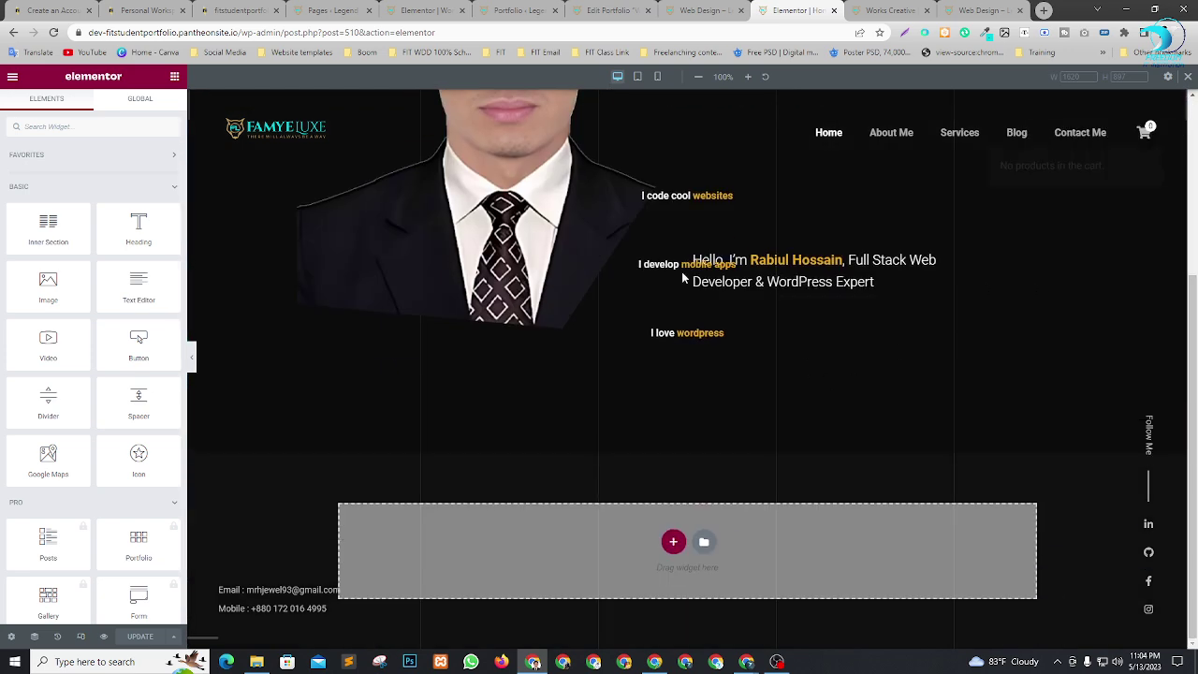
pyautogui.scroll(3, 749, 327)
pyautogui.click(637, 77)
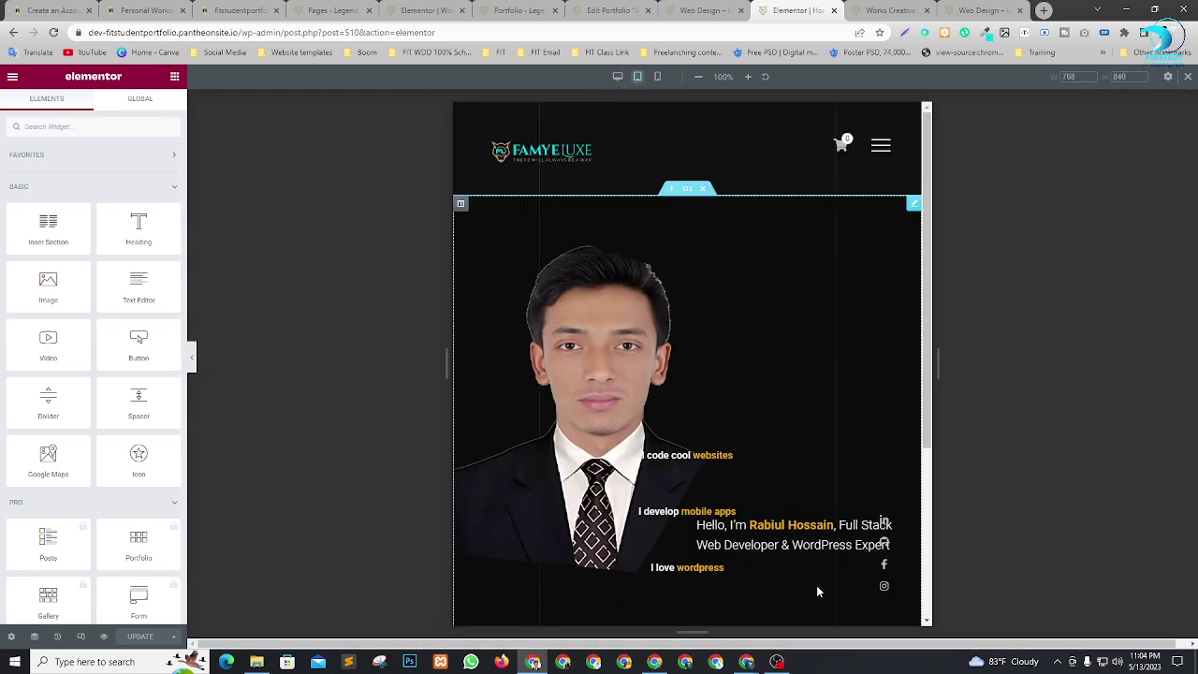
pyautogui.scroll(-2, 815, 313)
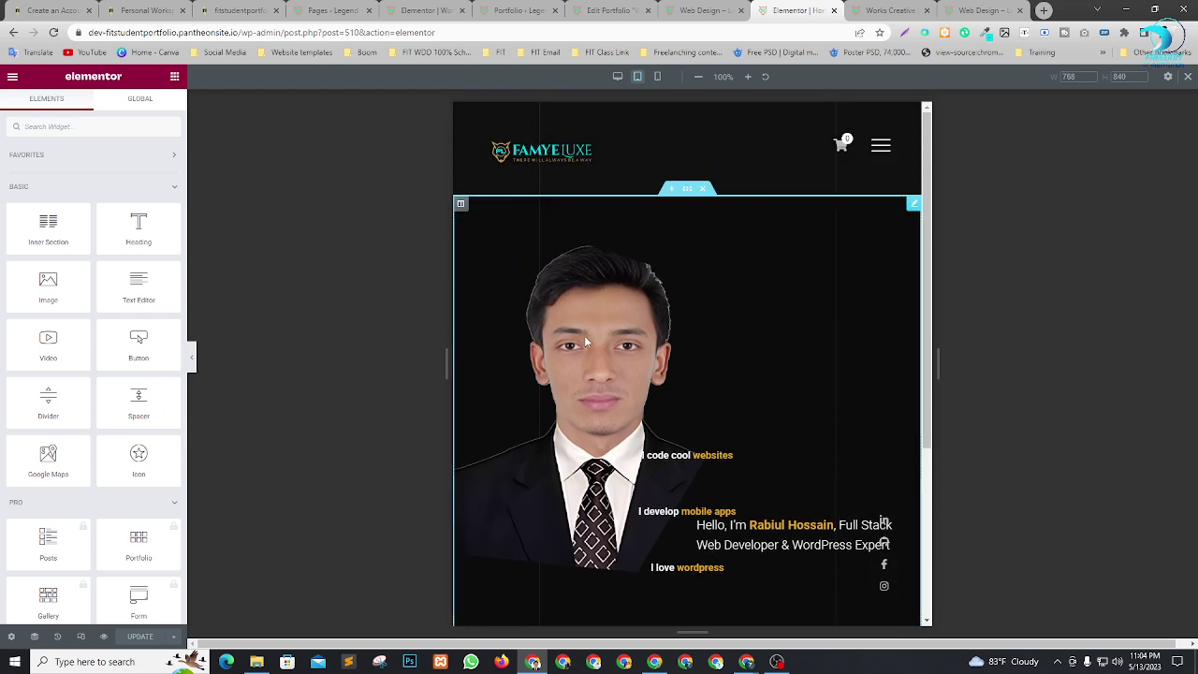
pyautogui.scroll(-2, 712, 449)
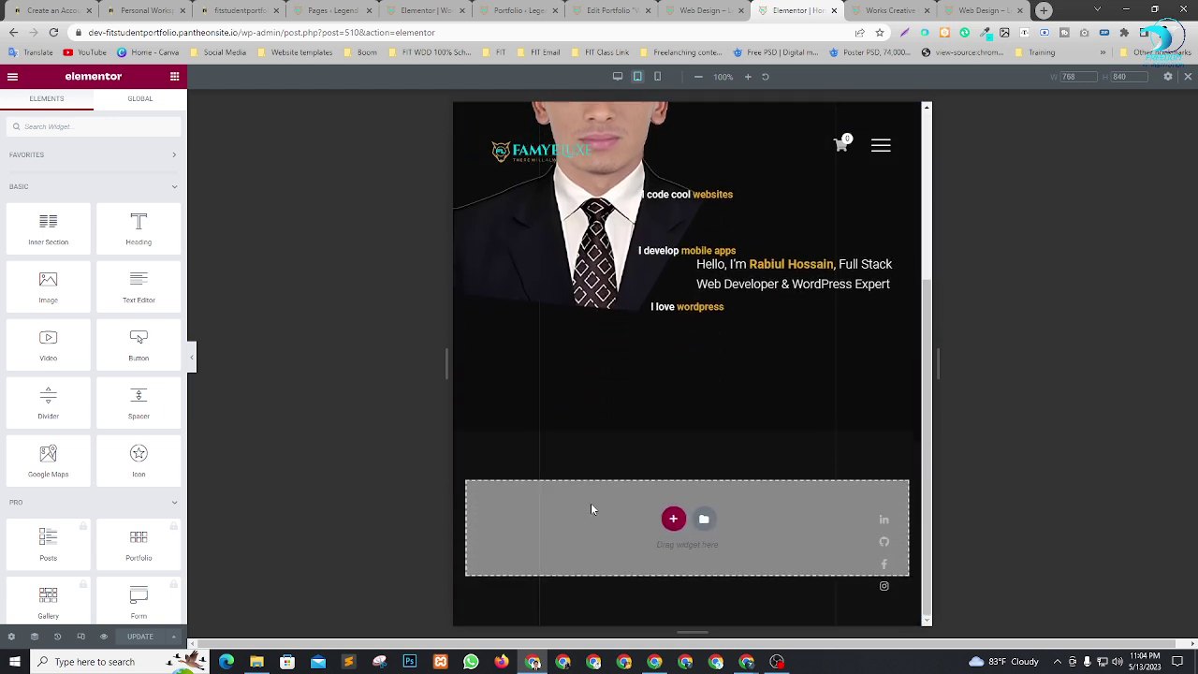
pyautogui.scroll(4, 655, 450)
# Switch to mobile width and follow the hamburger menu's About Me link.
pyautogui.click(657, 76)
pyautogui.scroll(-3, 704, 333)
pyautogui.scroll(3, 704, 332)
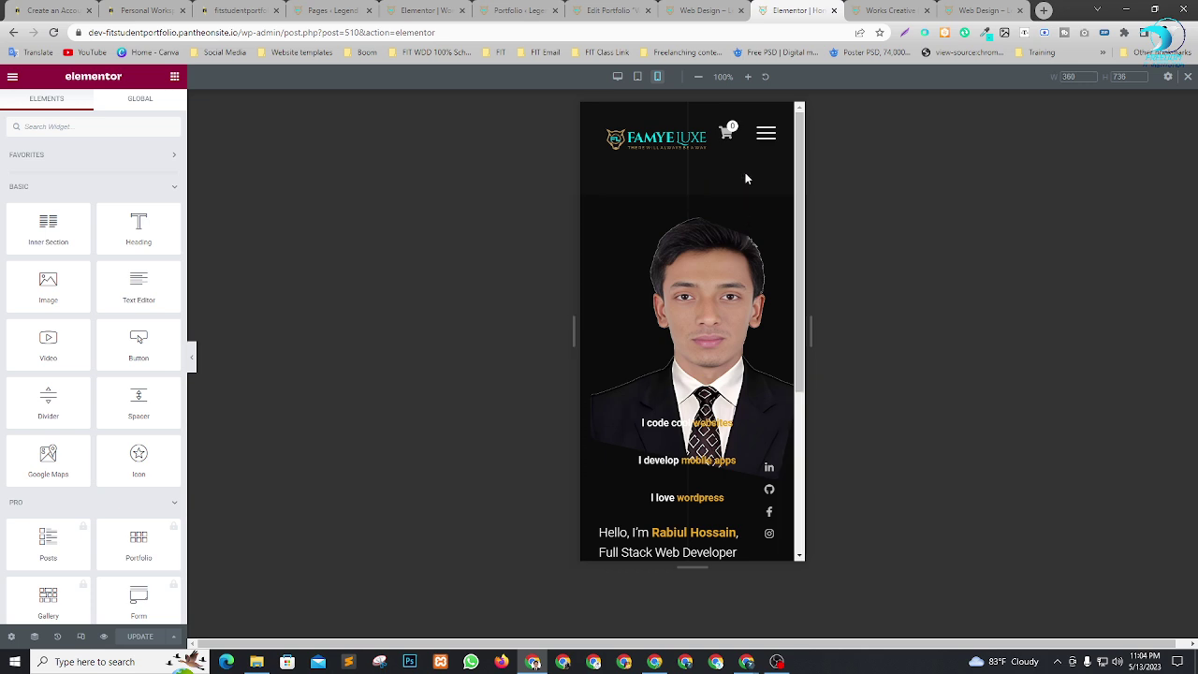
pyautogui.click(766, 133)
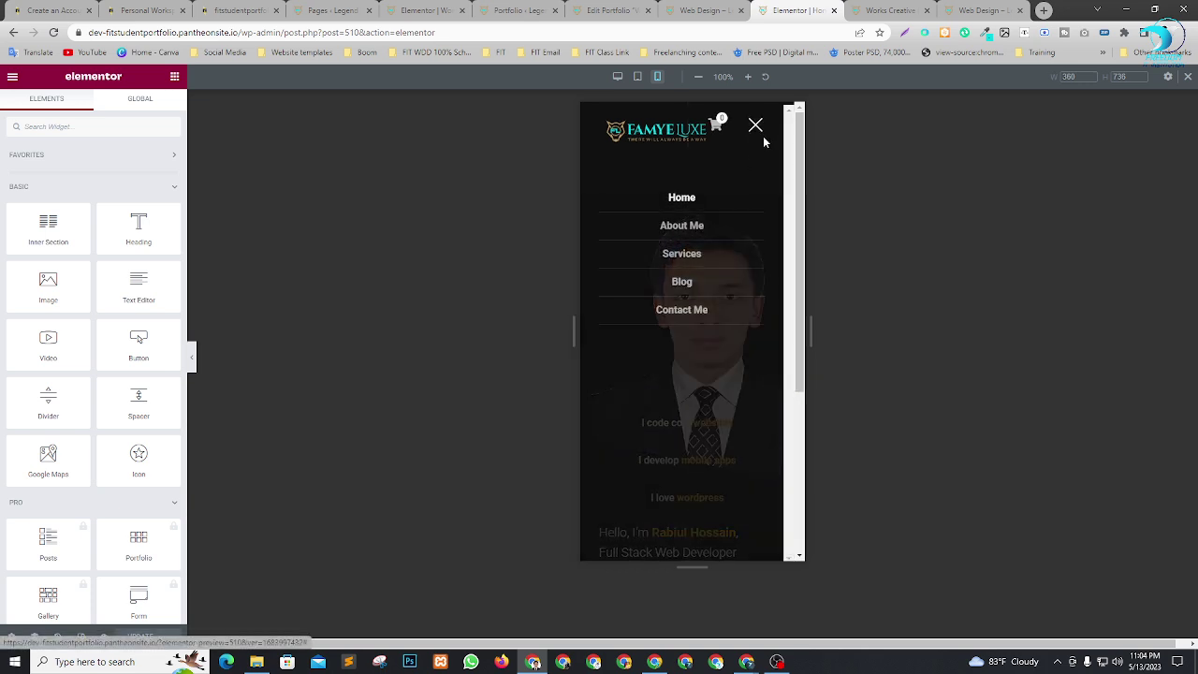
pyautogui.click(682, 225)
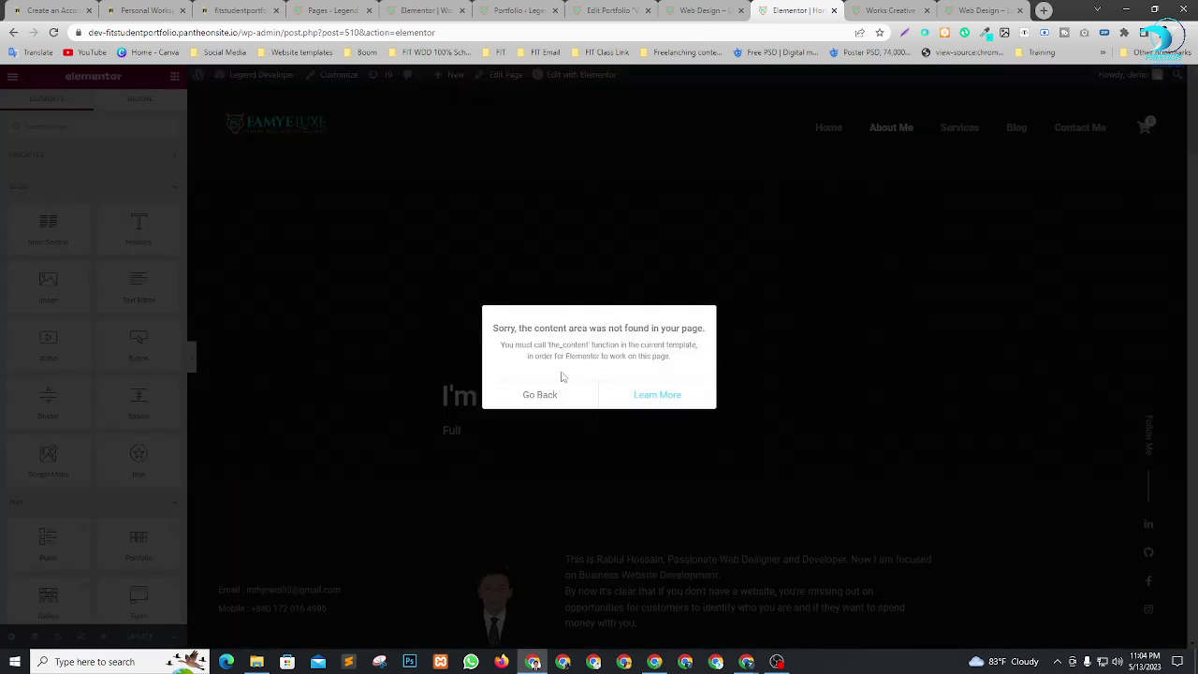
# Dismiss the content-area error, return to the live home page, and open Inspect on it.
pyautogui.click(543, 396)
pyautogui.click(574, 394)
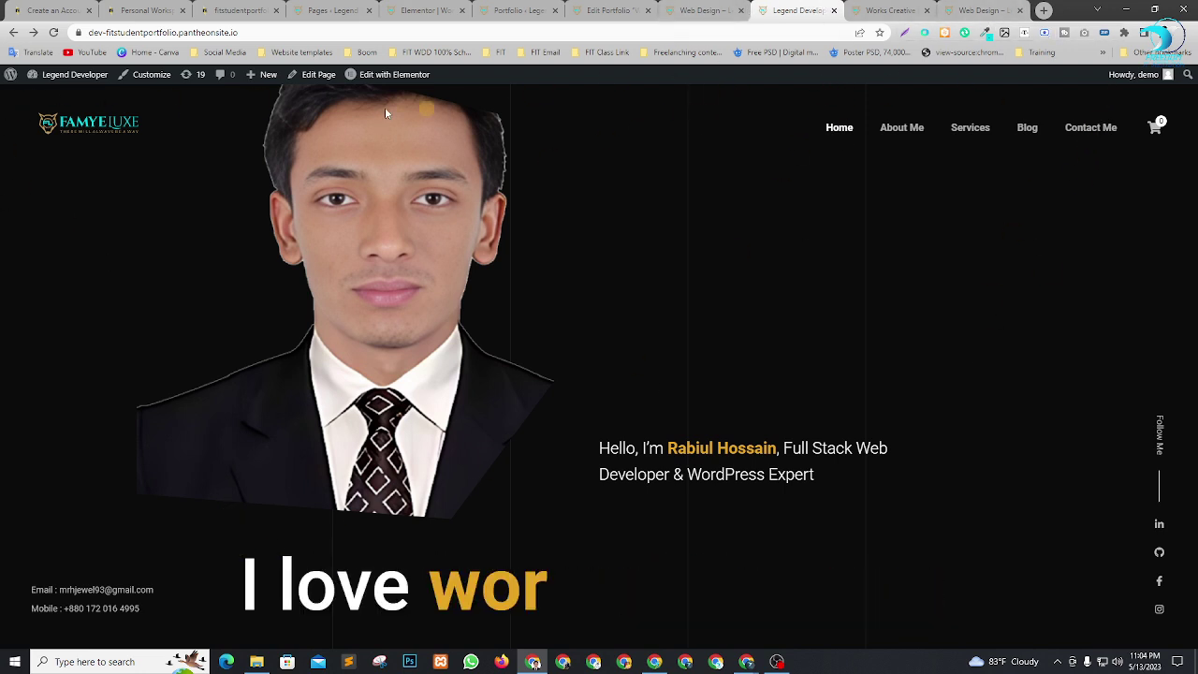
pyautogui.rightClick(596, 165)
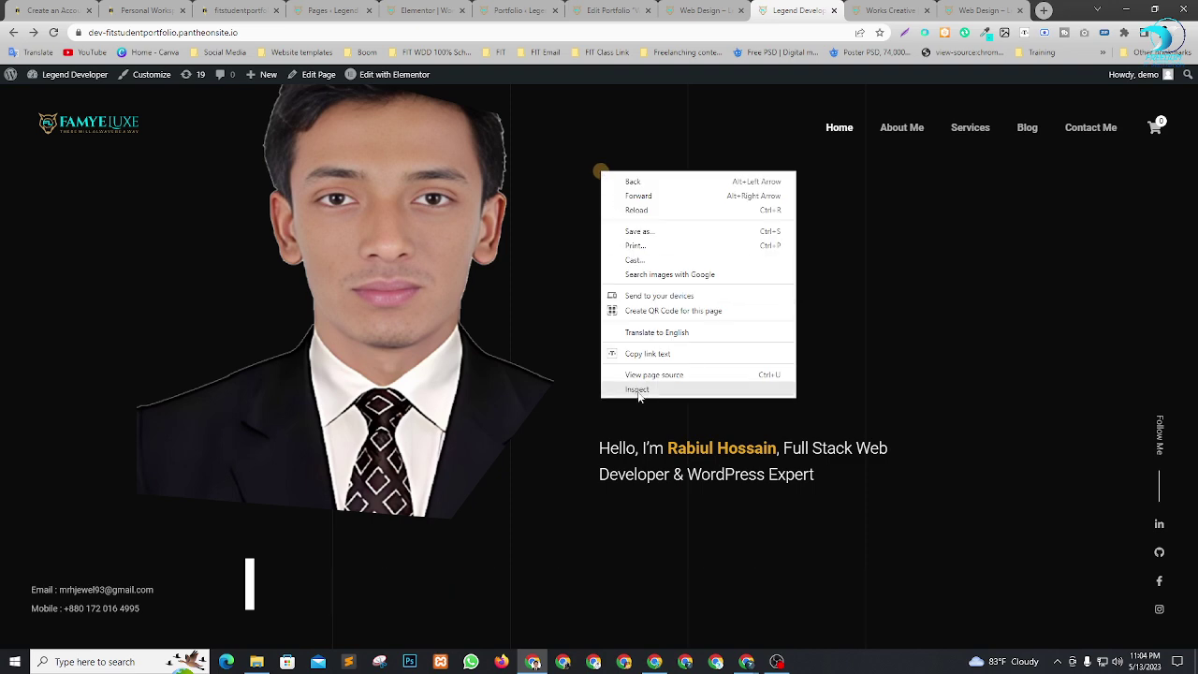
pyautogui.click(635, 401)
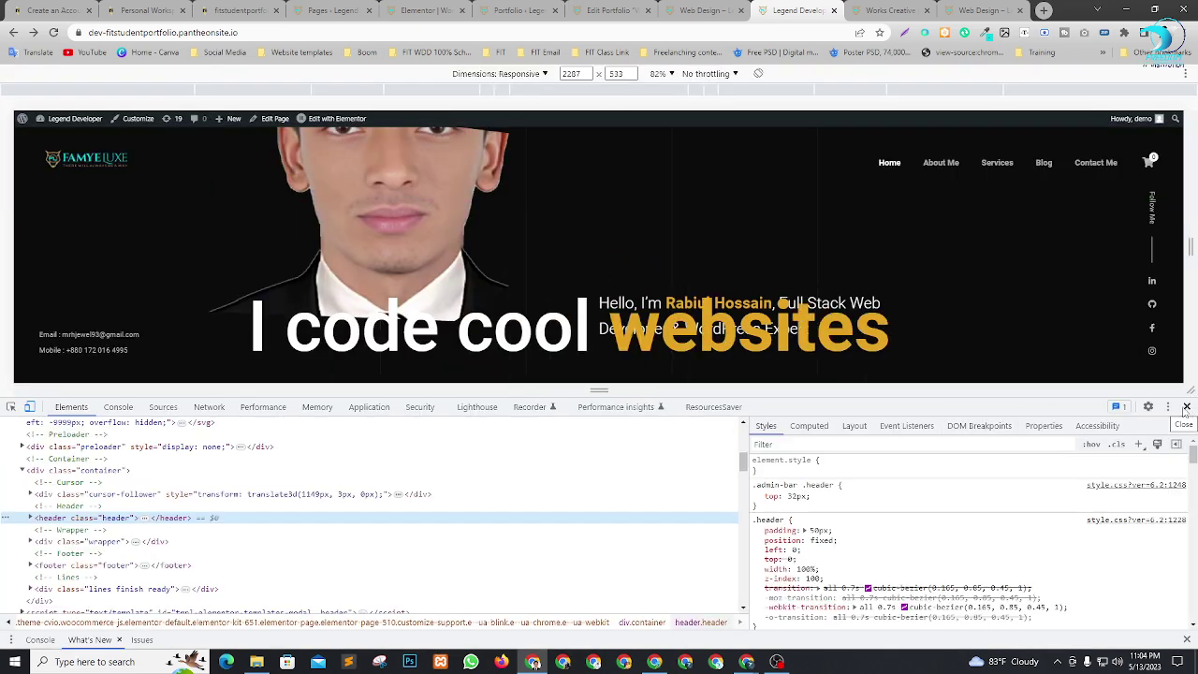
# Resize the DevTools viewport to phone size and open Services from the hamburger menu.
pyautogui.moveTo(945, 401); pyautogui.dragTo(946, 540)
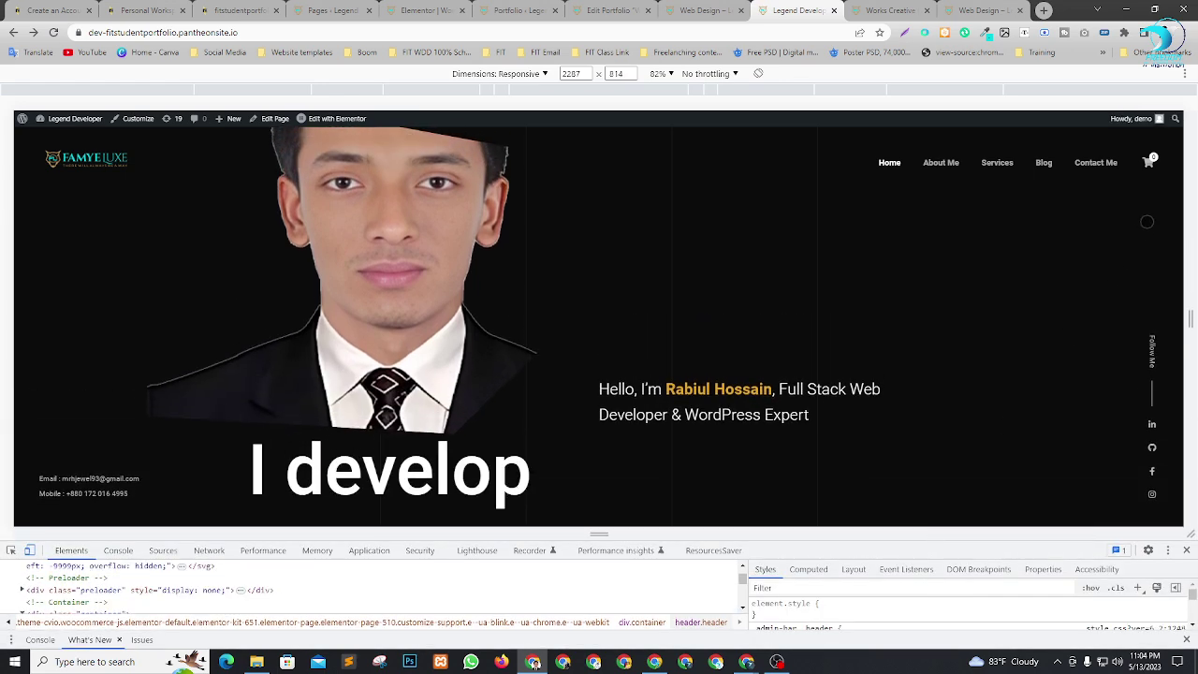
pyautogui.moveTo(1190, 318); pyautogui.dragTo(715, 318)
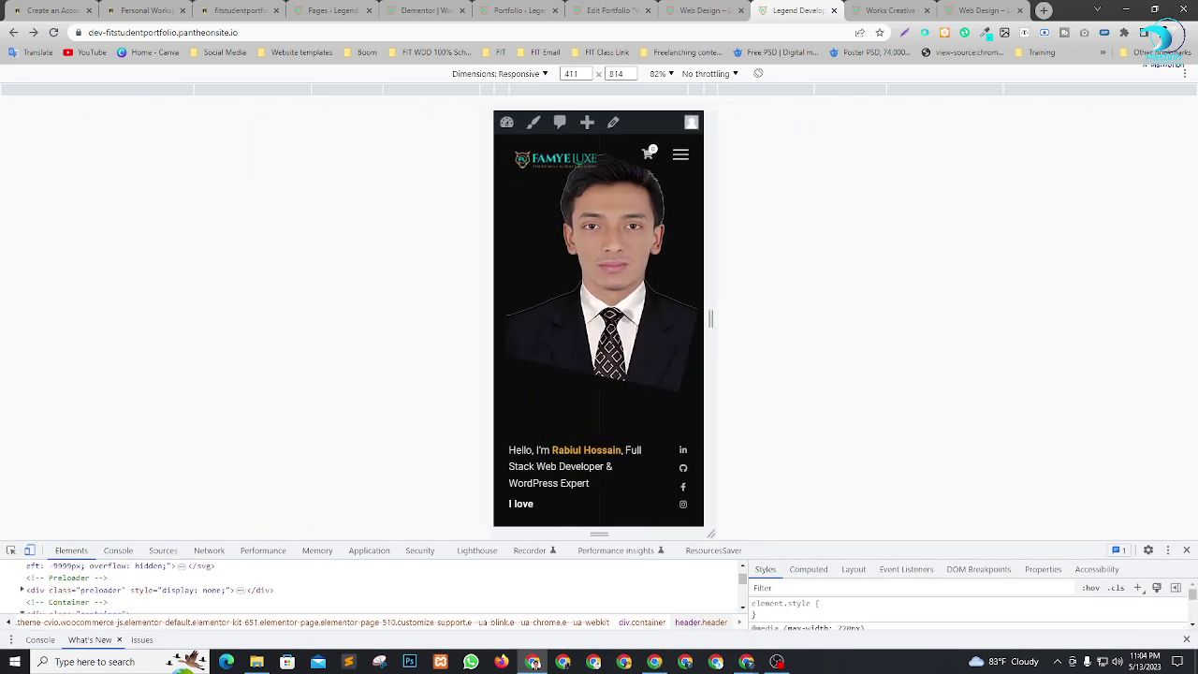
pyautogui.click(681, 157)
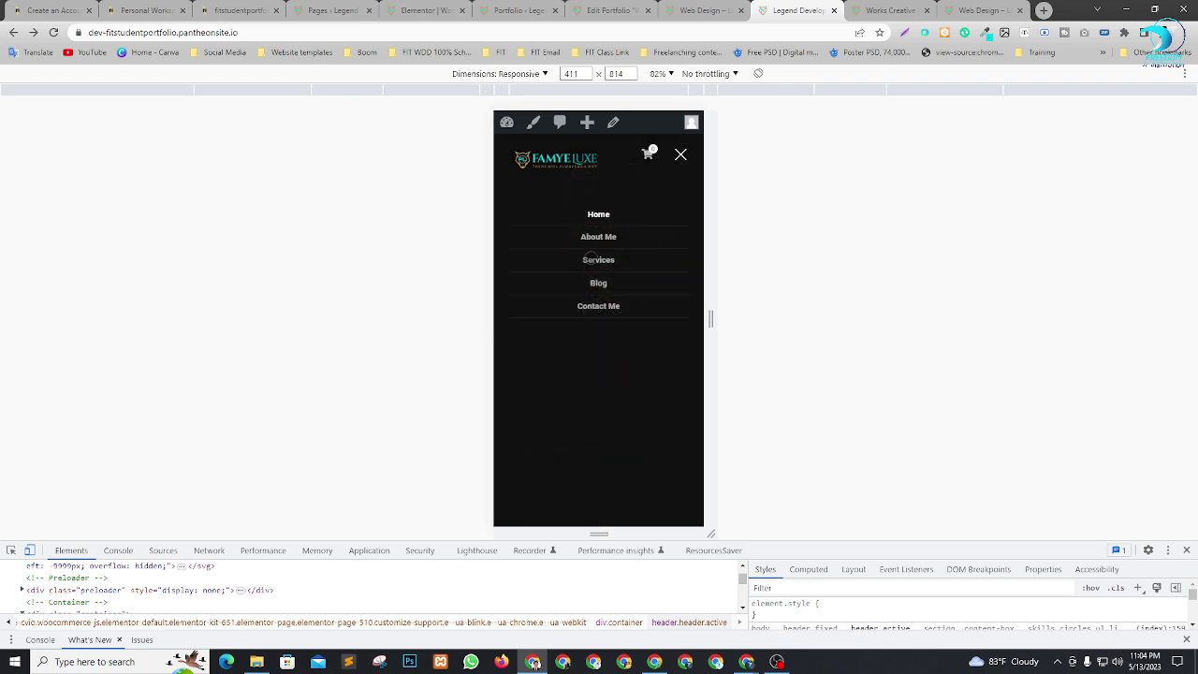
pyautogui.click(604, 261)
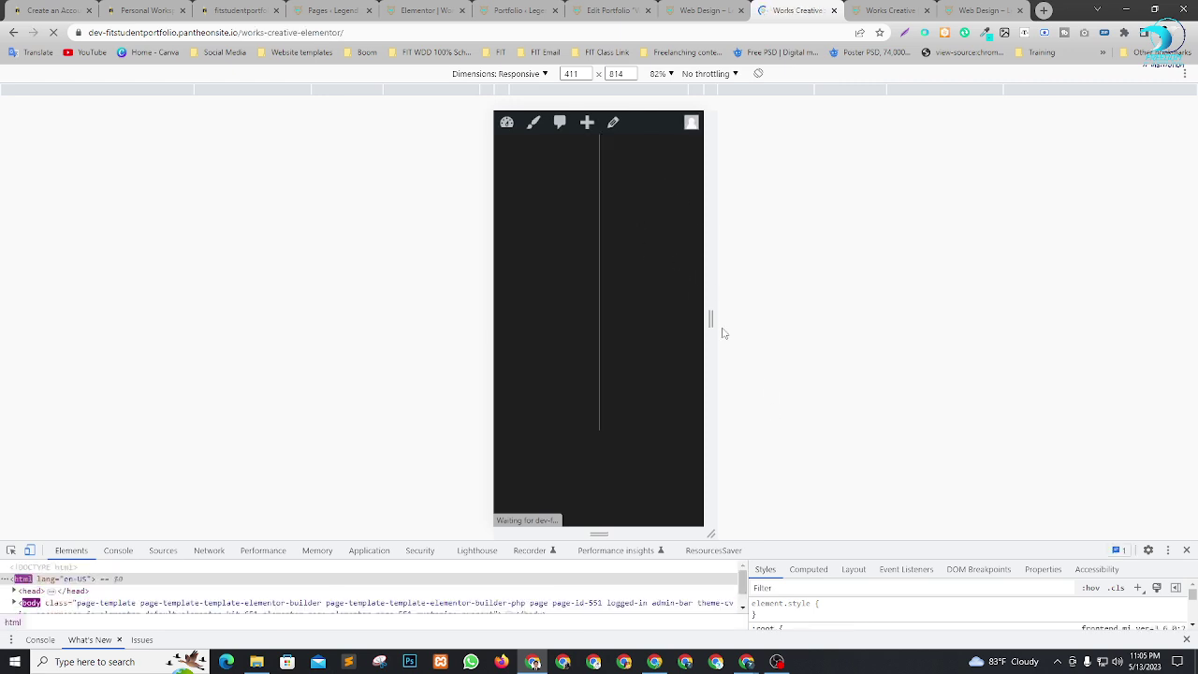
# Widen the viewport to 484 pixels, scroll the Works page, and close the extra Envato window.
pyautogui.moveTo(711, 319); pyautogui.dragTo(733, 338)
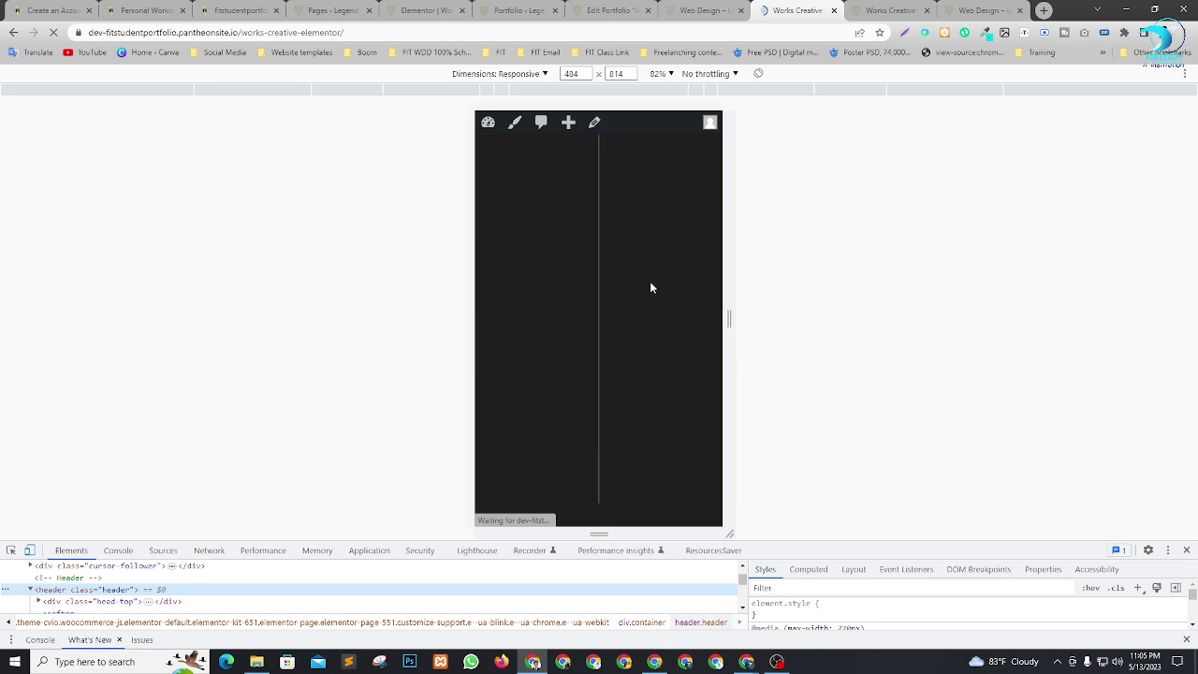
pyautogui.scroll(-15, 618, 321)
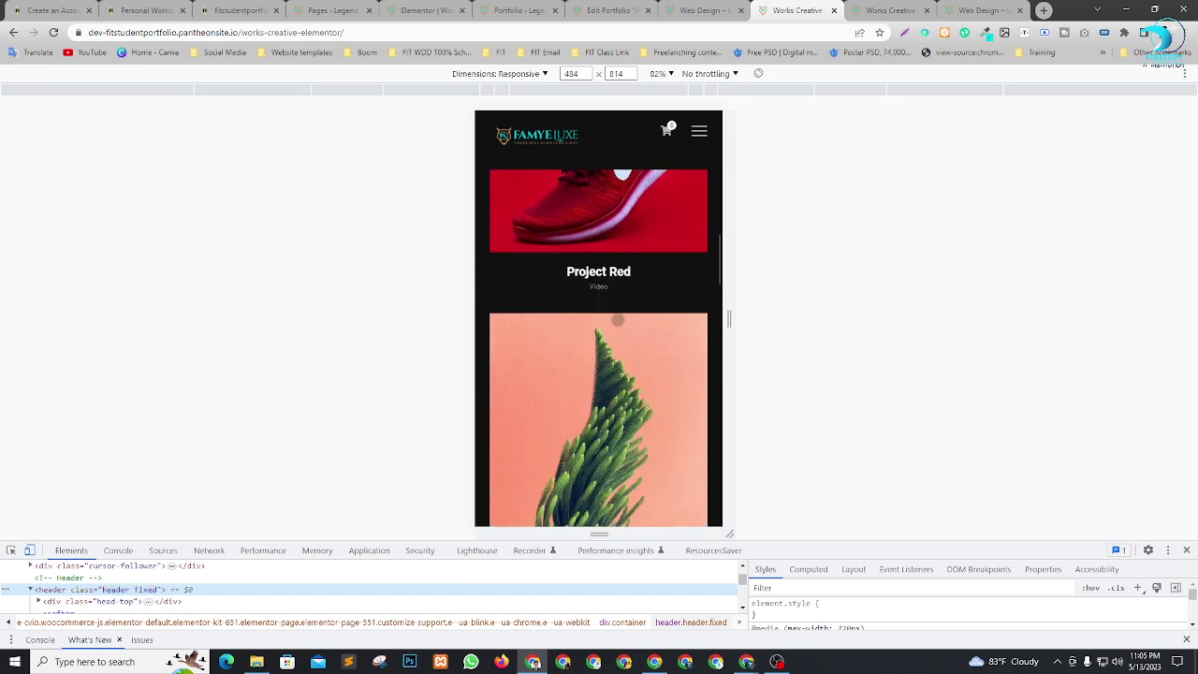
pyautogui.scroll(-15, 618, 320)
pyautogui.scroll(-2, 631, 331)
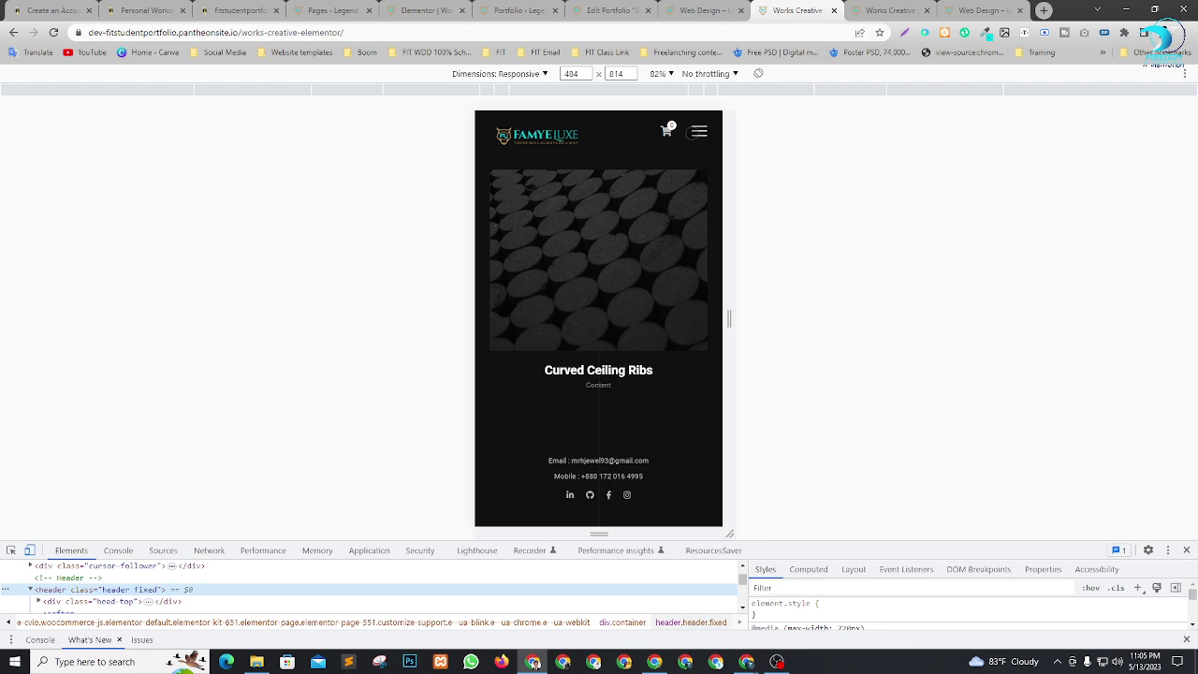
pyautogui.click(694, 132)
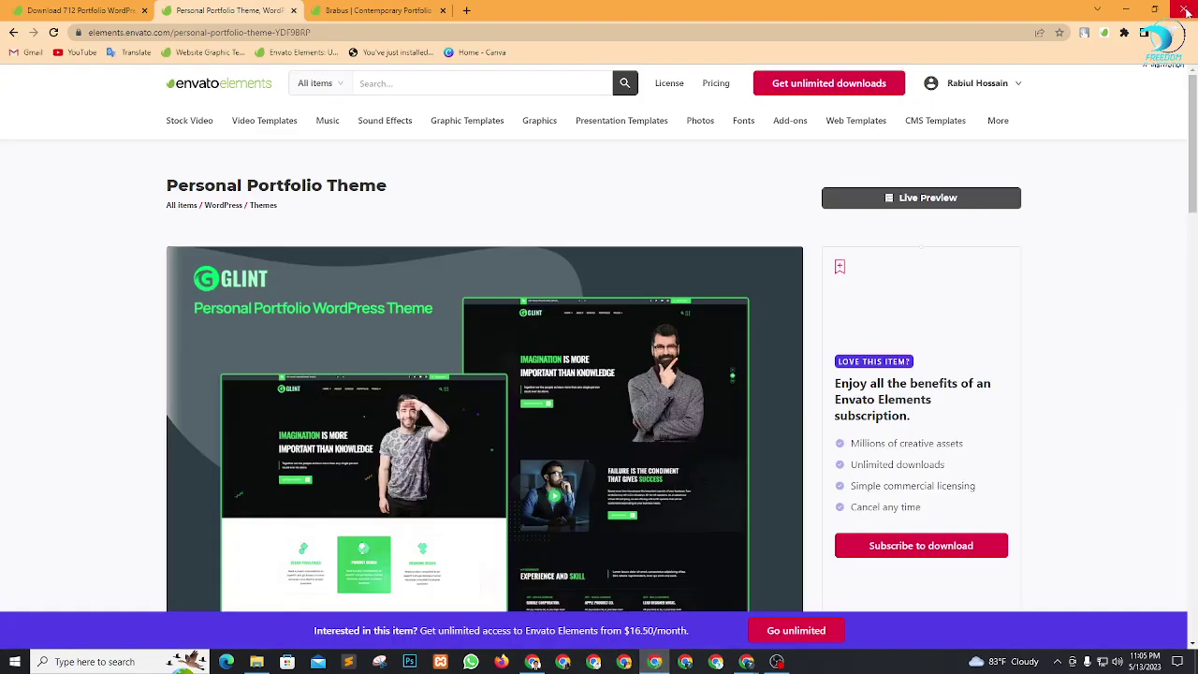
pyautogui.click(1187, 11)
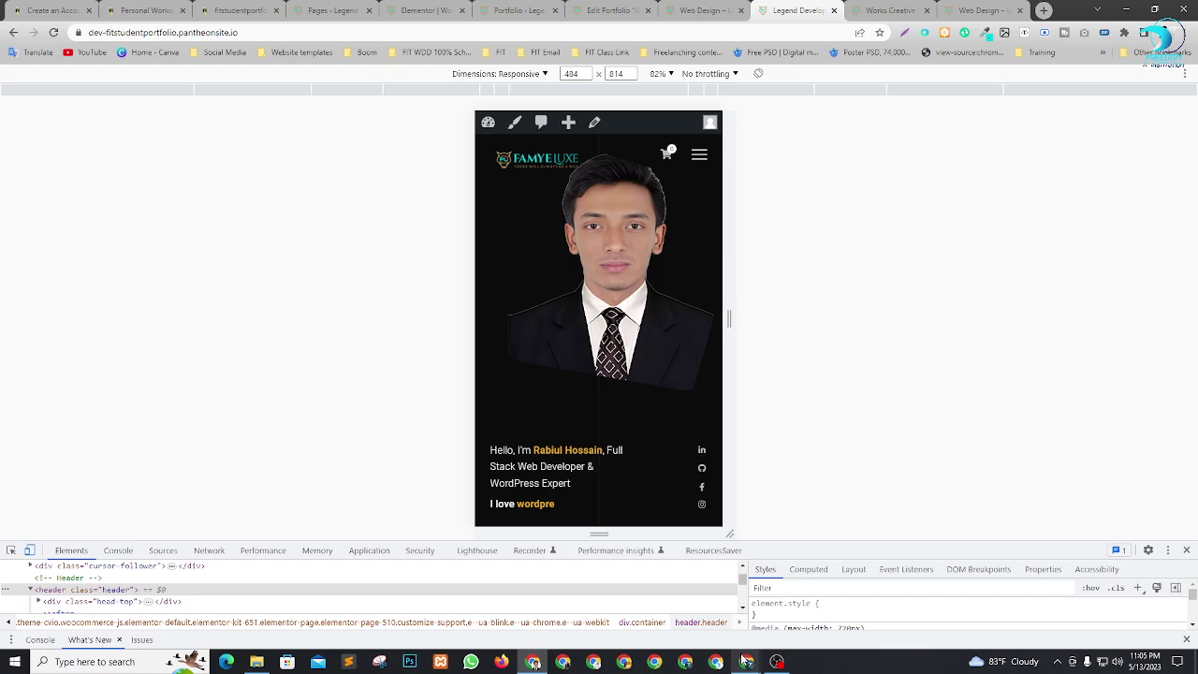
# Bring Google Meet forward, close its People panel, then switch to the new-tab Chrome window.
pyautogui.moveTo(746, 661)
pyautogui.click(667, 609)
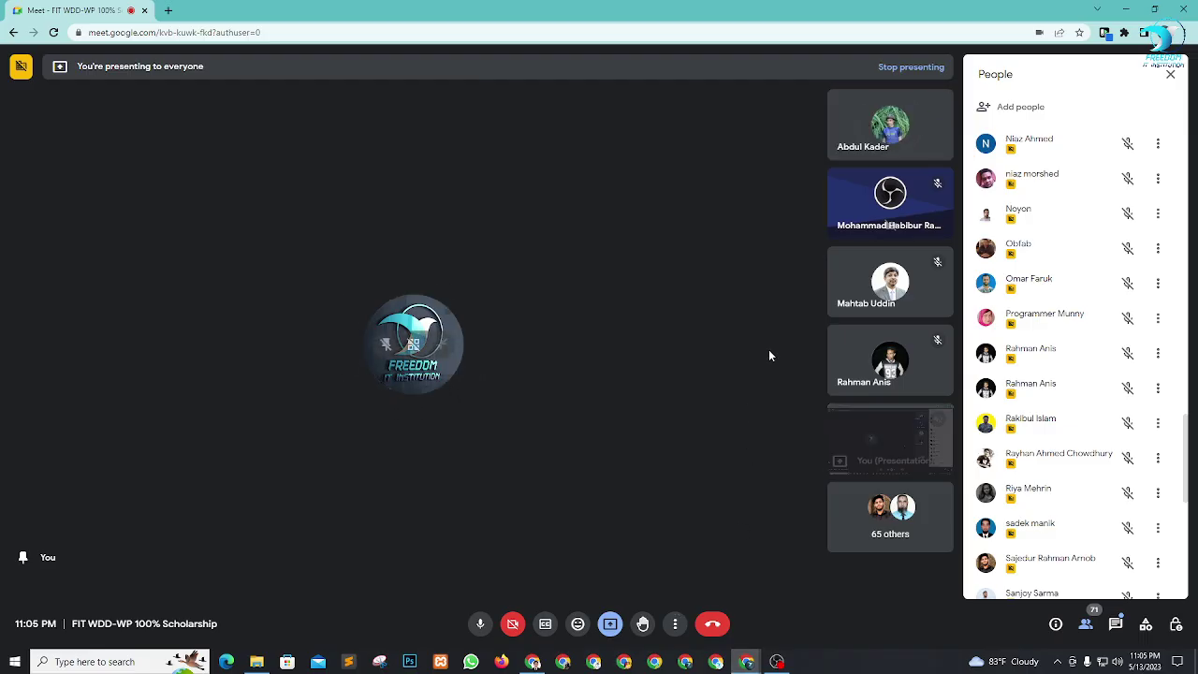
pyautogui.click(1170, 74)
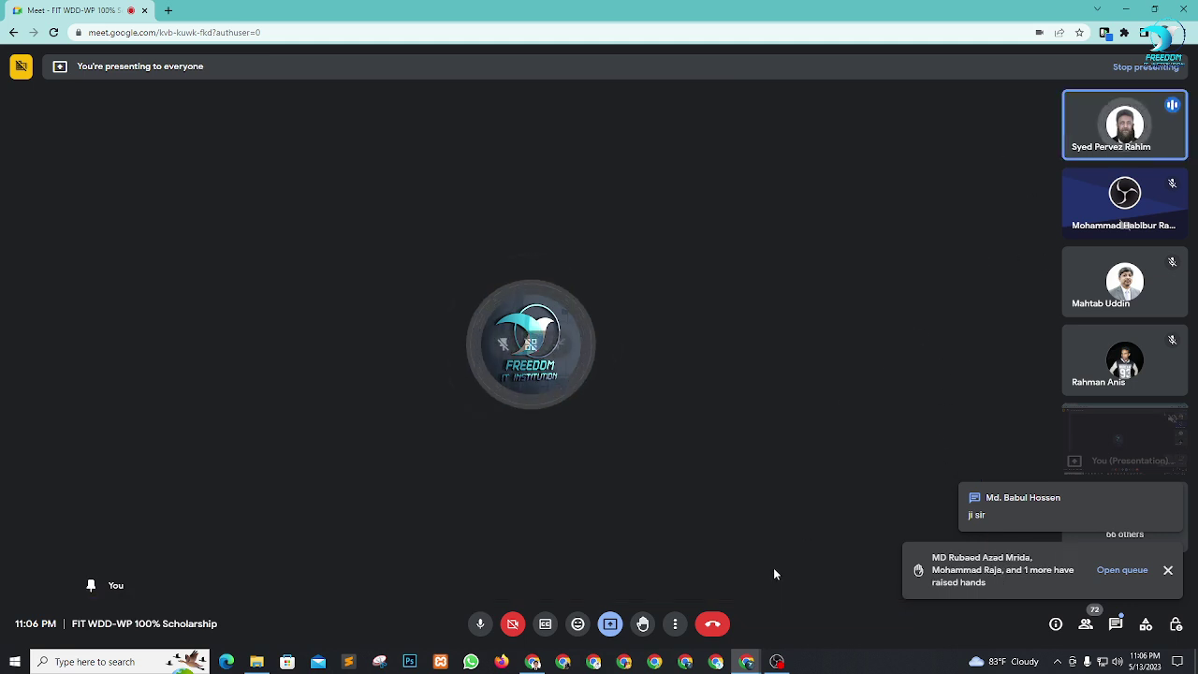
pyautogui.click(684, 662)
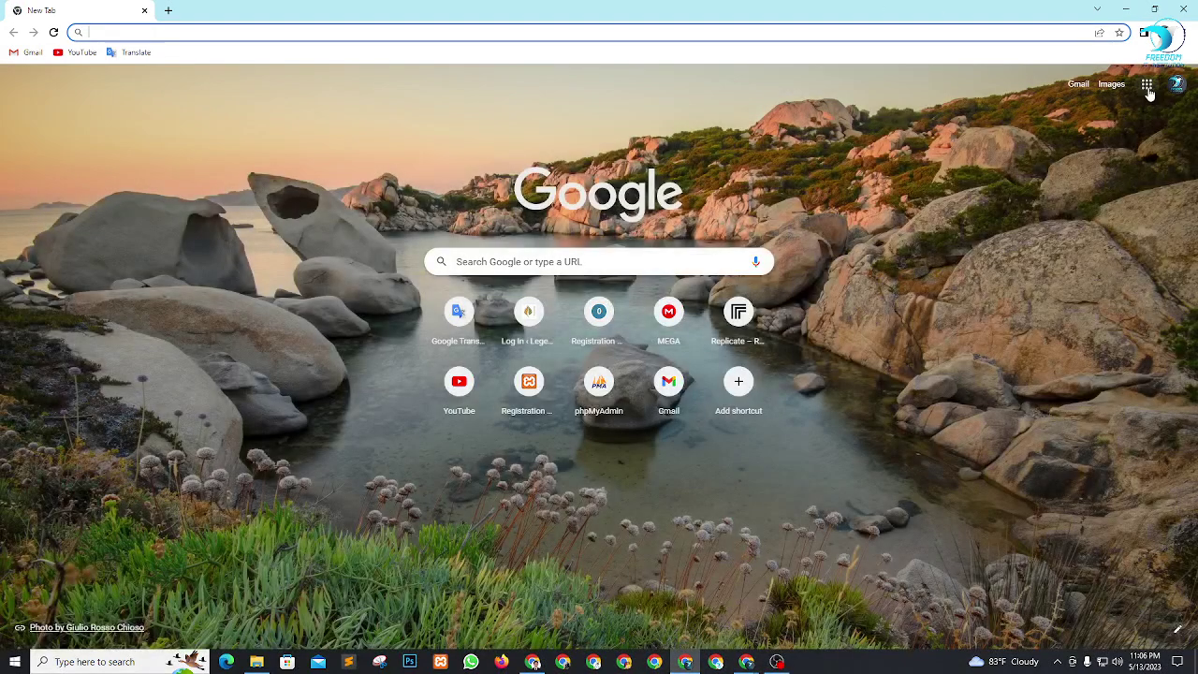
# Open Google Drive, create a folder 'FIT WDD-Wp 100 - 10' in My Drive, and open it.
pyautogui.click(1147, 83)
pyautogui.click(1157, 194)
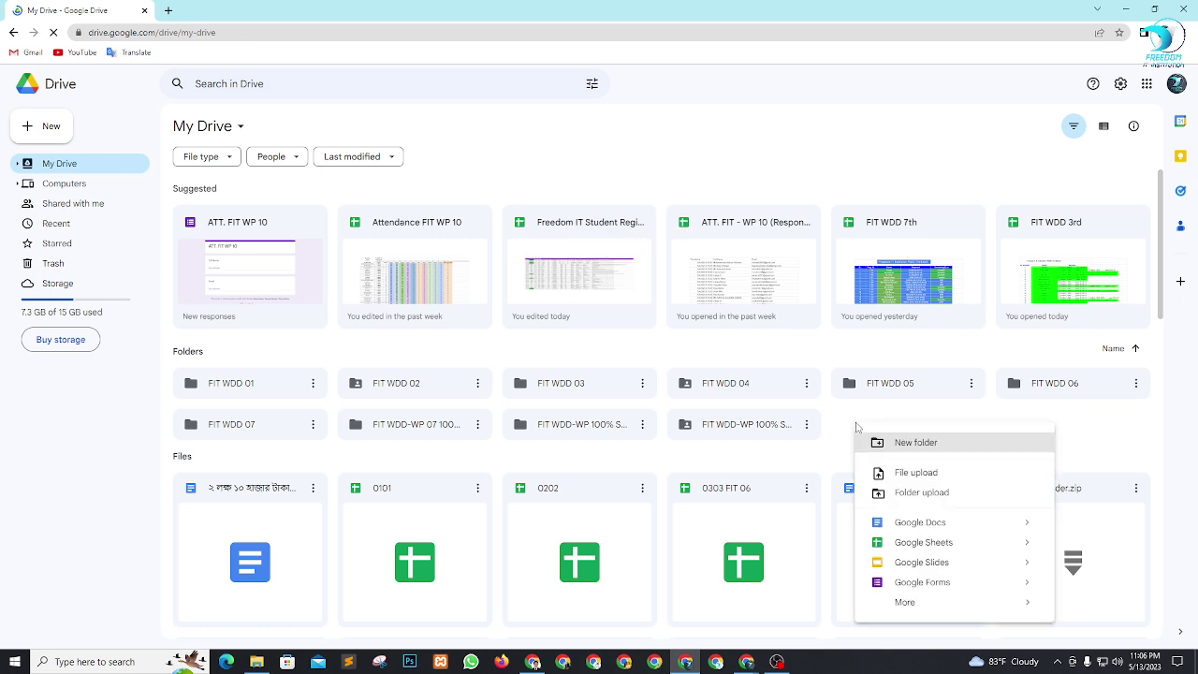
pyautogui.click(850, 417)
pyautogui.click(867, 421)
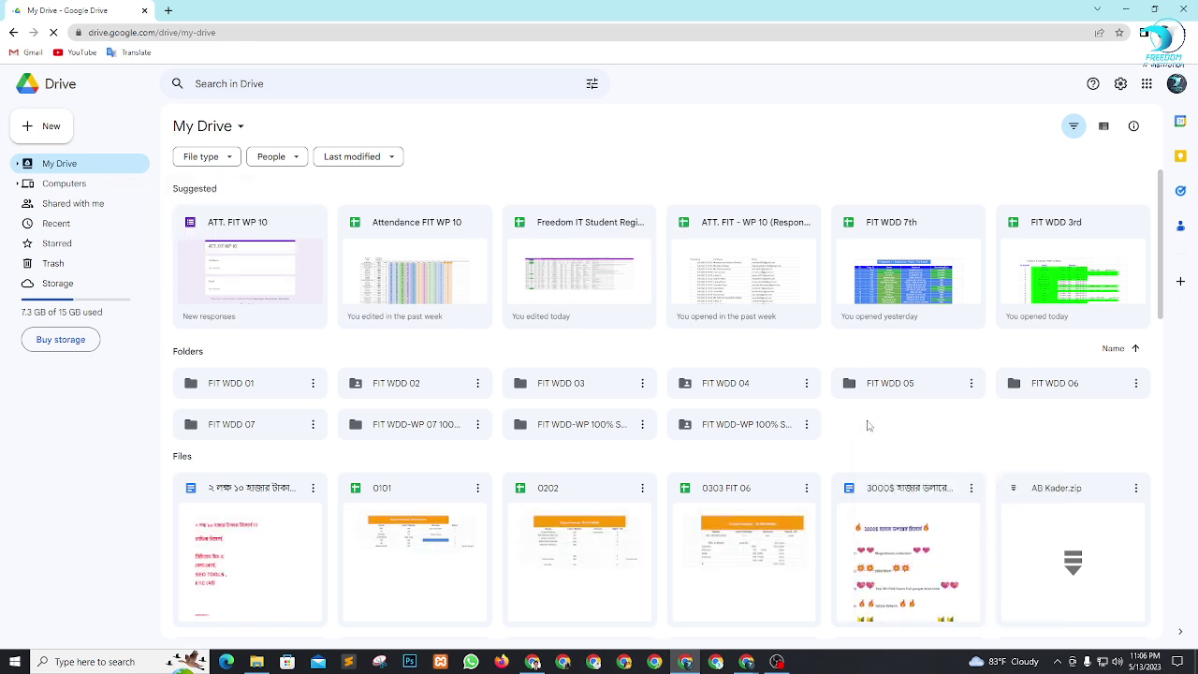
pyautogui.rightClick(867, 423)
pyautogui.click(880, 438)
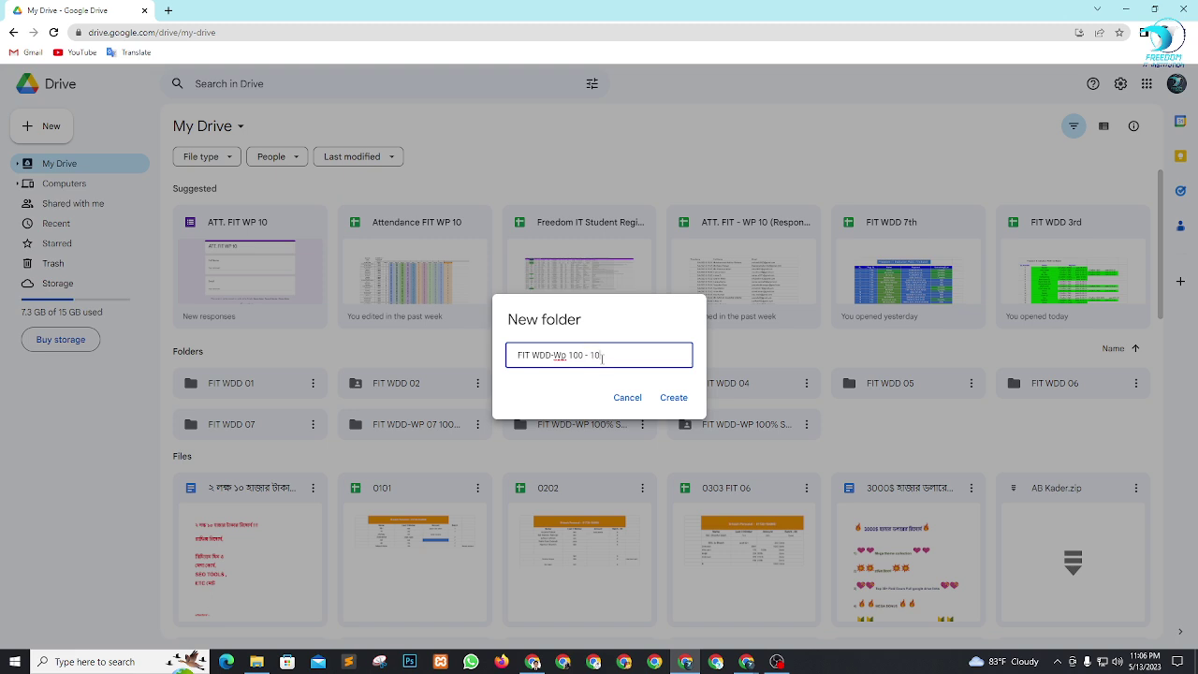
pyautogui.click(674, 398)
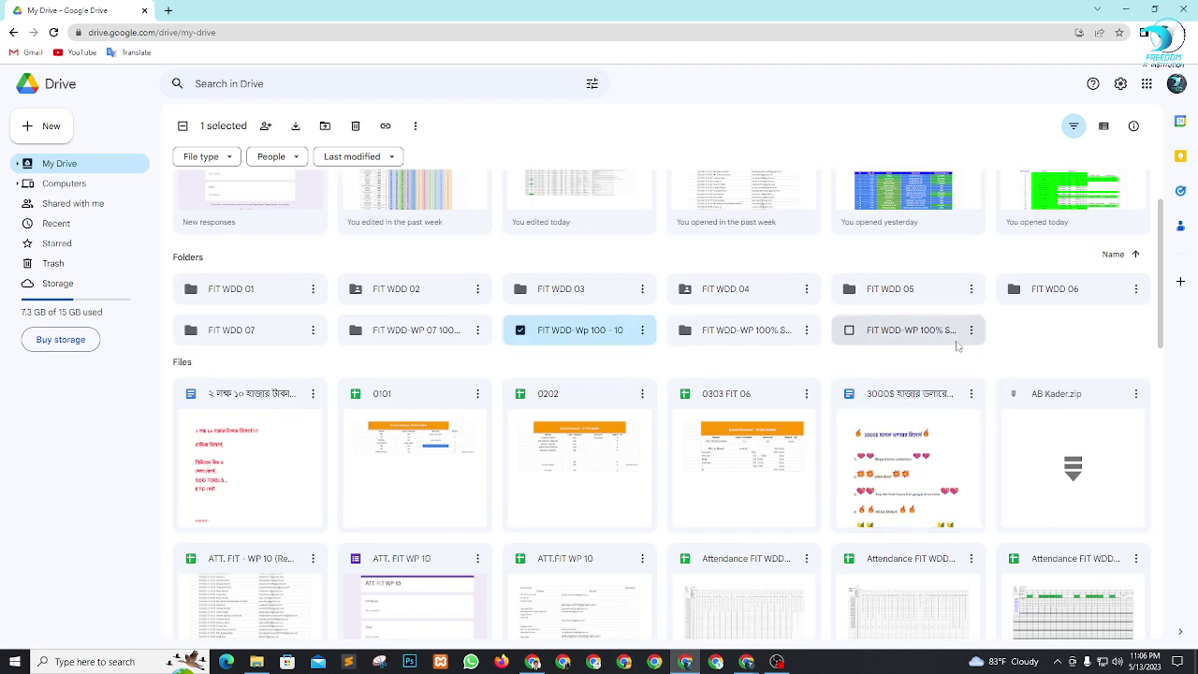
pyautogui.doubleClick(580, 337)
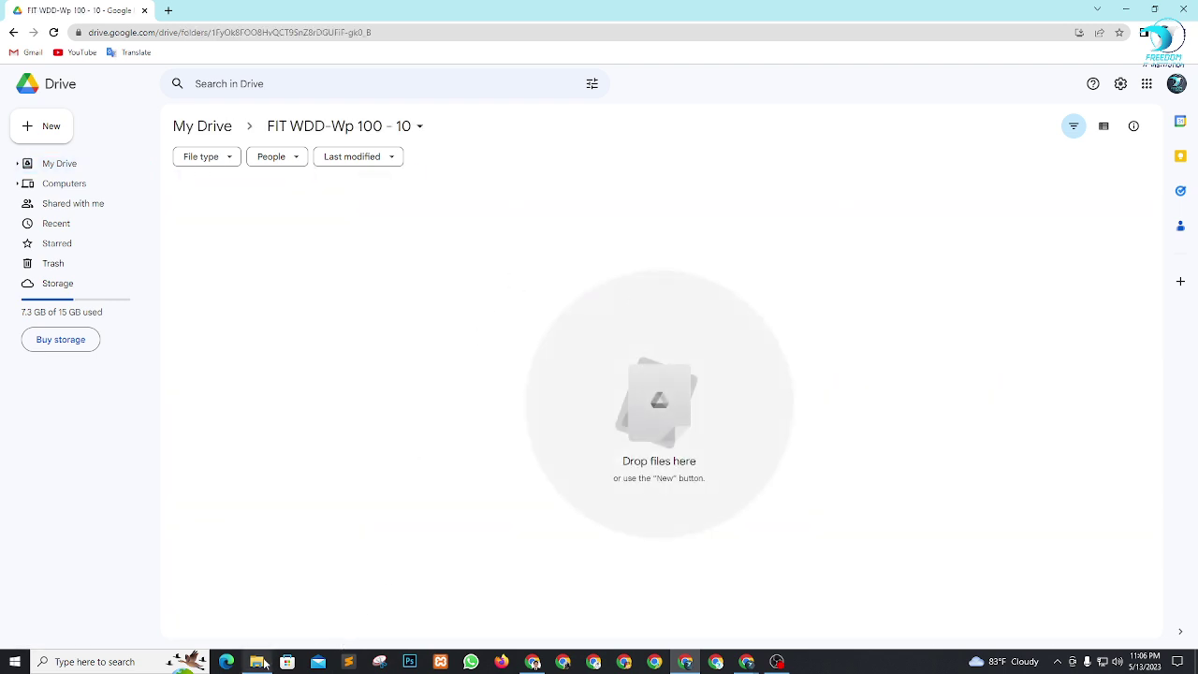
# Find the theme ZIP in the Desktop's New folder, checking the extracted Theme folder's contents.
pyautogui.click(263, 663)
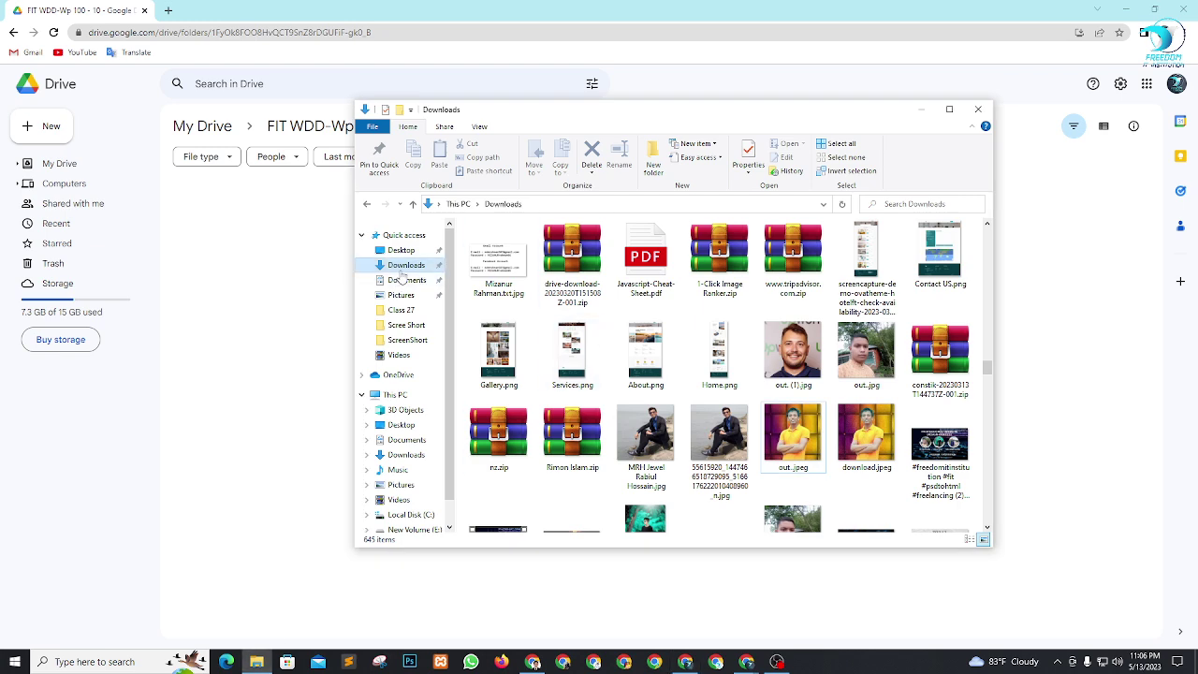
pyautogui.click(401, 250)
pyautogui.click(660, 267)
pyautogui.doubleClick(662, 268)
pyautogui.click(501, 259)
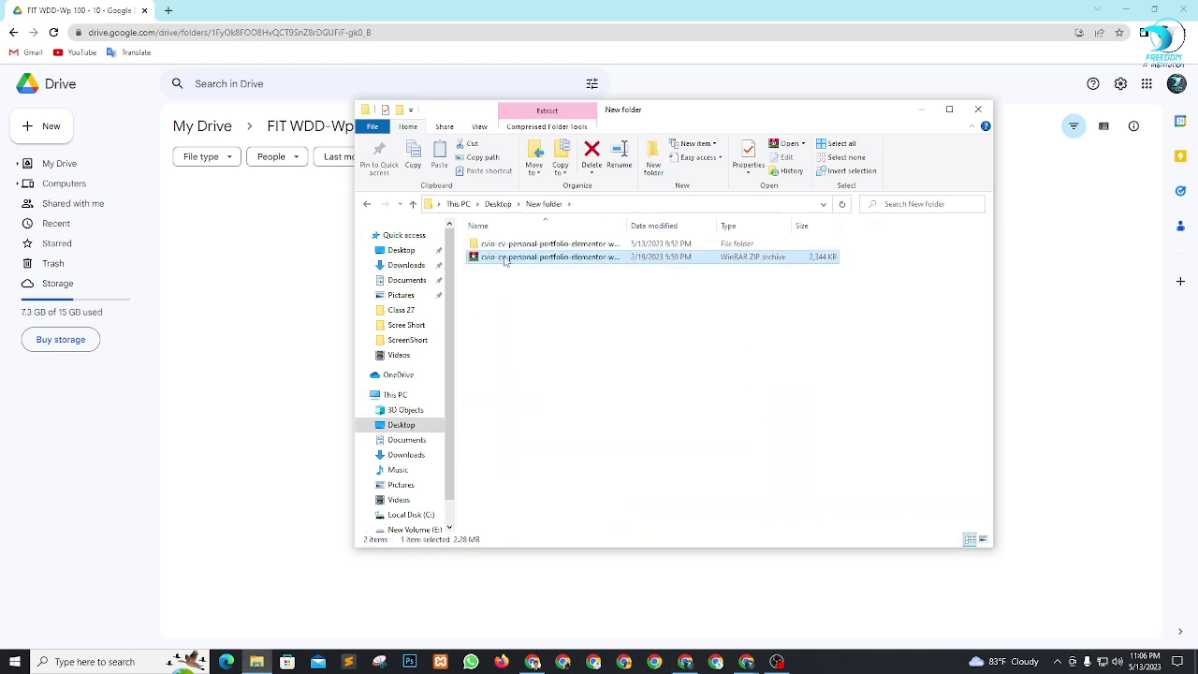
pyautogui.doubleClick(504, 245)
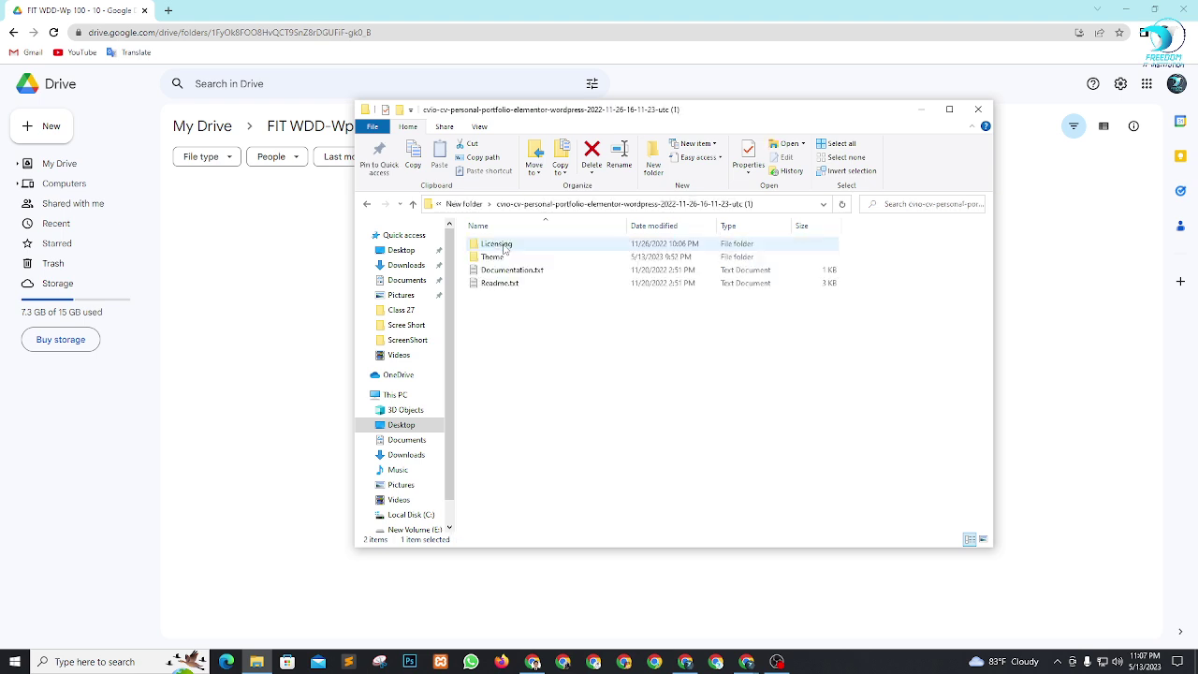
pyautogui.click(491, 260)
pyautogui.doubleClick(491, 259)
pyautogui.hotkey('ctrl', 'a')
pyautogui.click(624, 420)
pyautogui.click(367, 204)
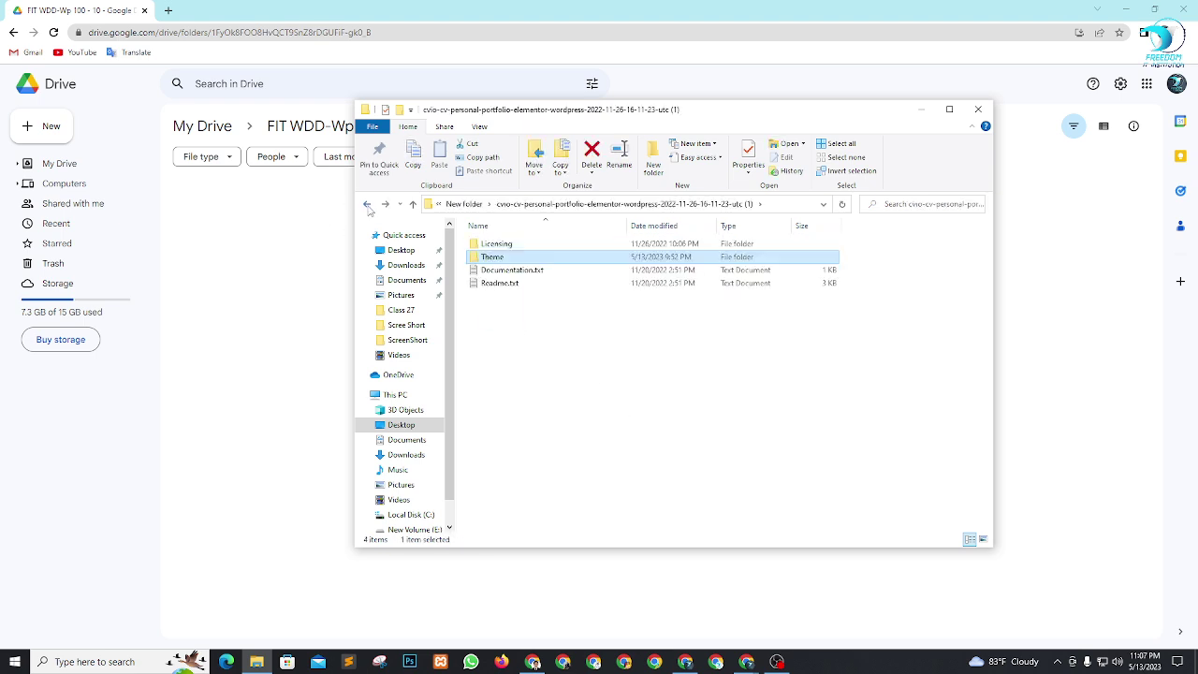
pyautogui.click(367, 204)
# Upload the cvio-cv-personal-portfolio ZIP into the Drive folder by dragging it in.
pyautogui.click(515, 262)
pyautogui.moveTo(514, 259); pyautogui.dragTo(375, 343)
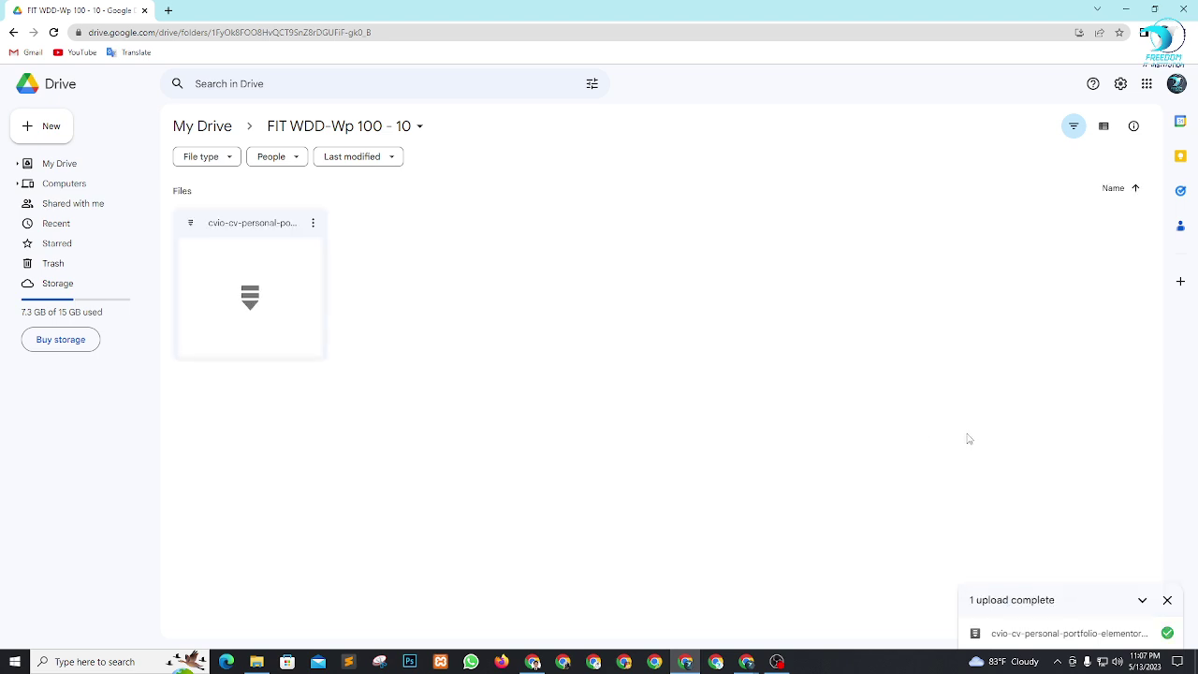
pyautogui.click(1168, 603)
# Set the uploaded ZIP's sharing to 'Anyone with the link' and copy its share link.
pyautogui.click(253, 323)
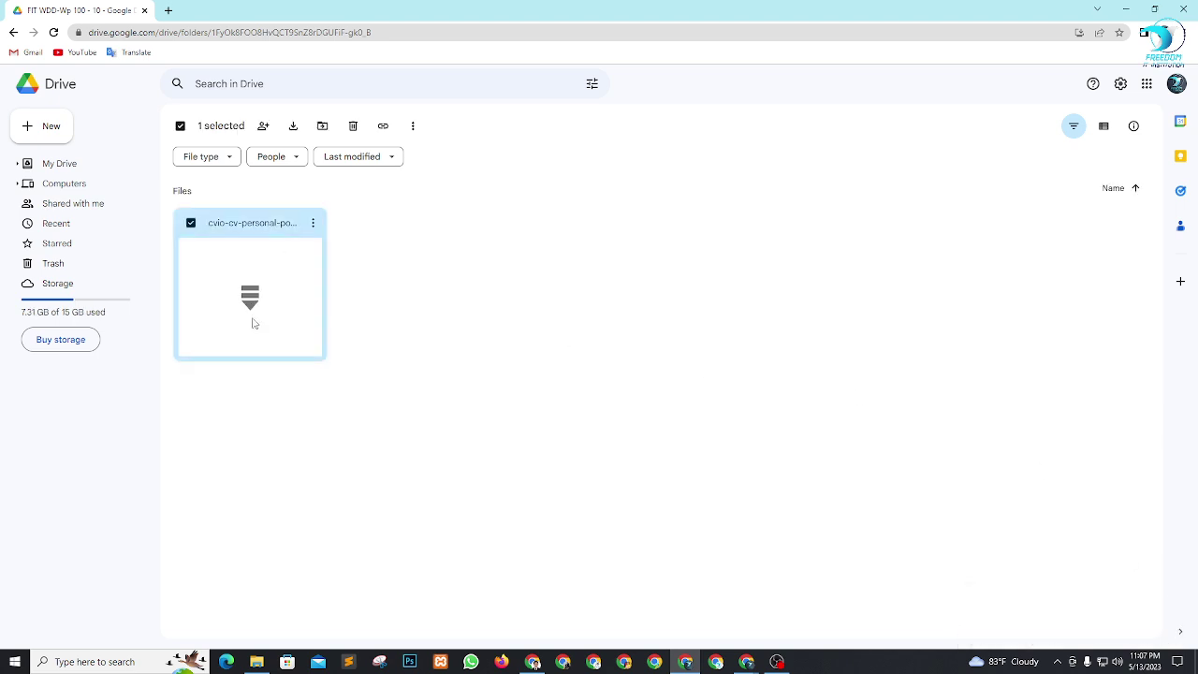
pyautogui.rightClick(253, 323)
pyautogui.click(300, 390)
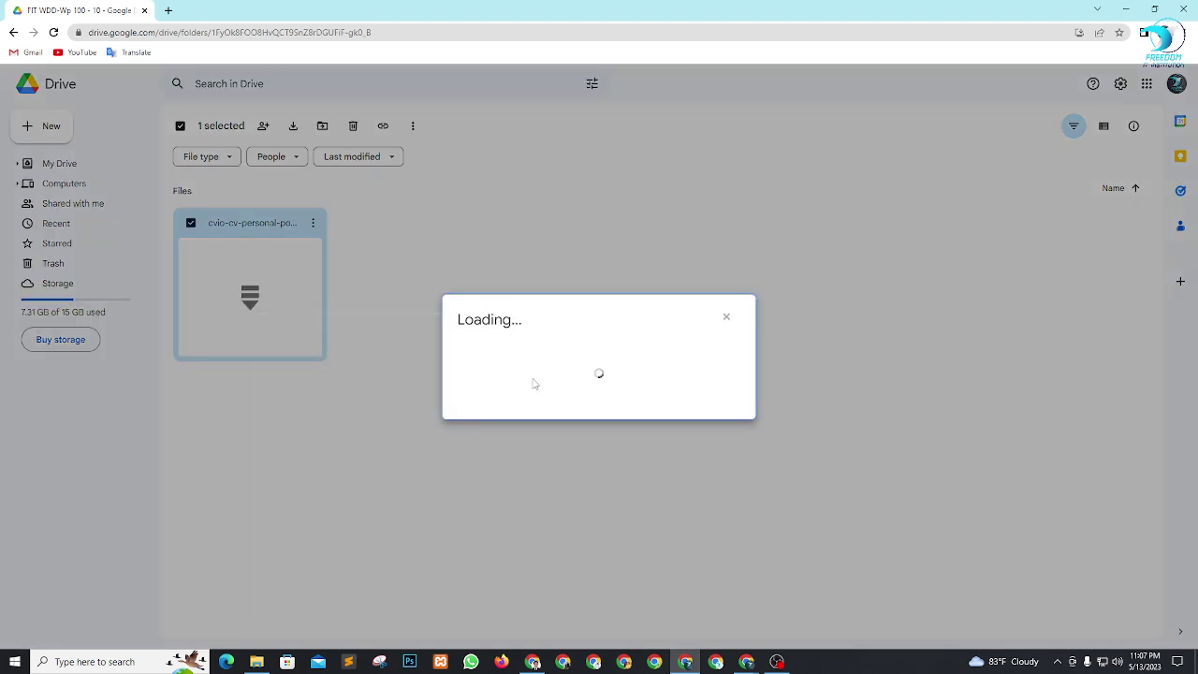
pyautogui.click(530, 426)
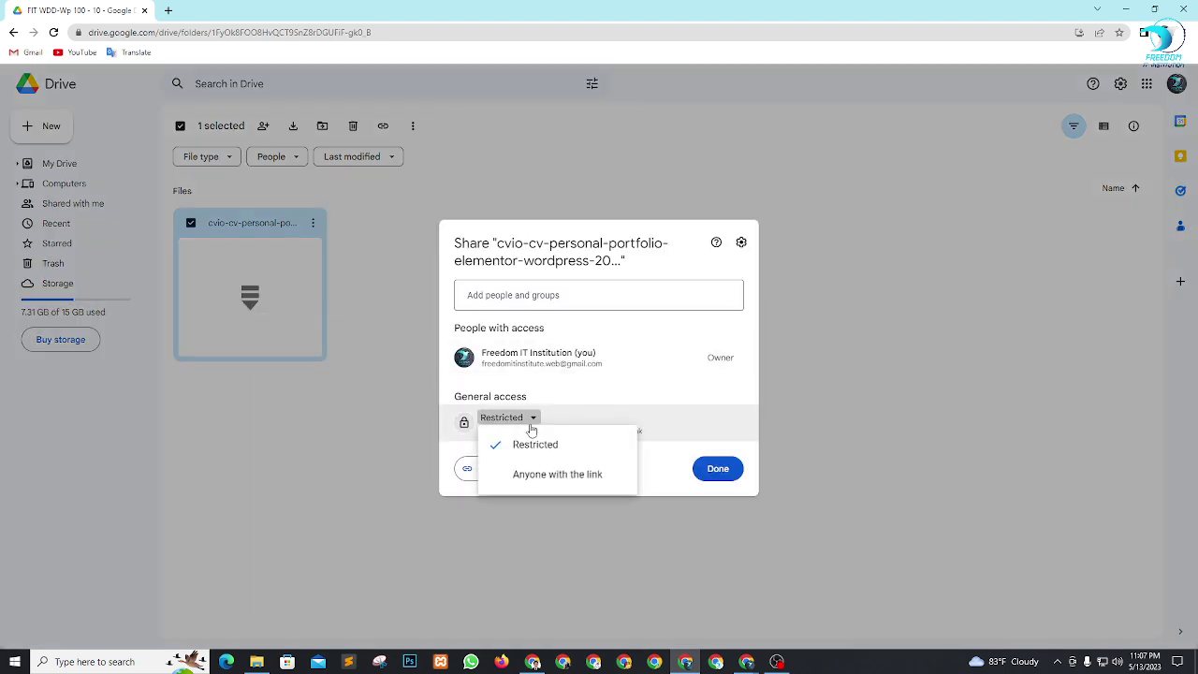
pyautogui.click(545, 473)
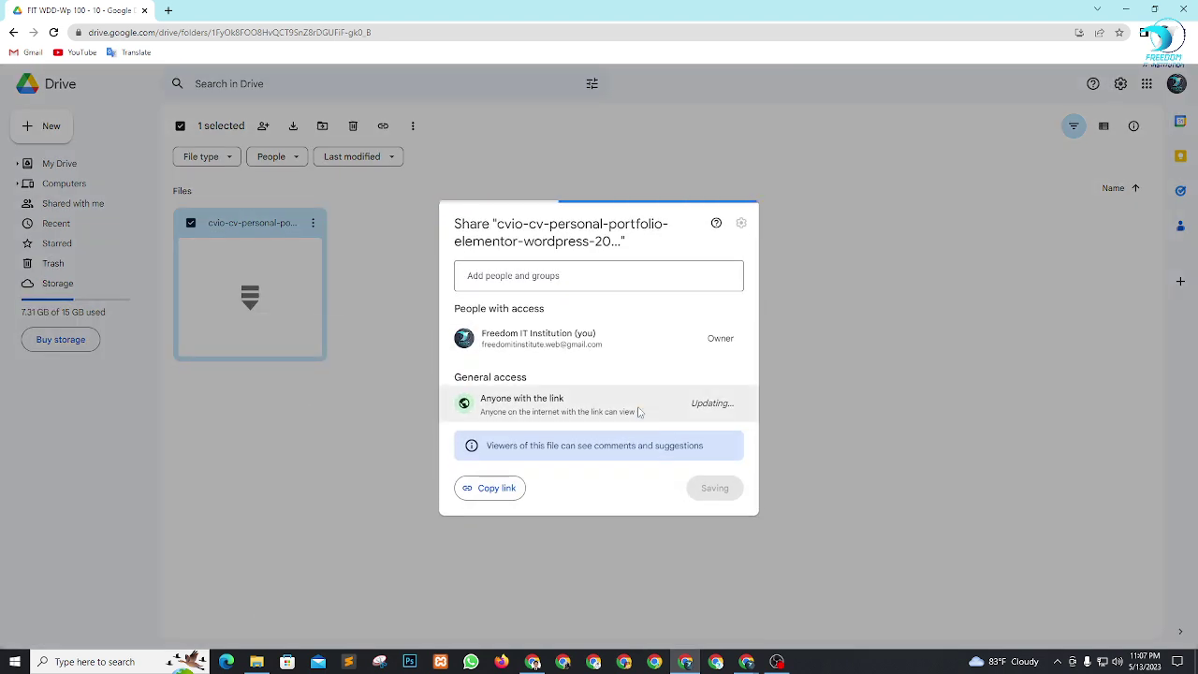
pyautogui.click(476, 492)
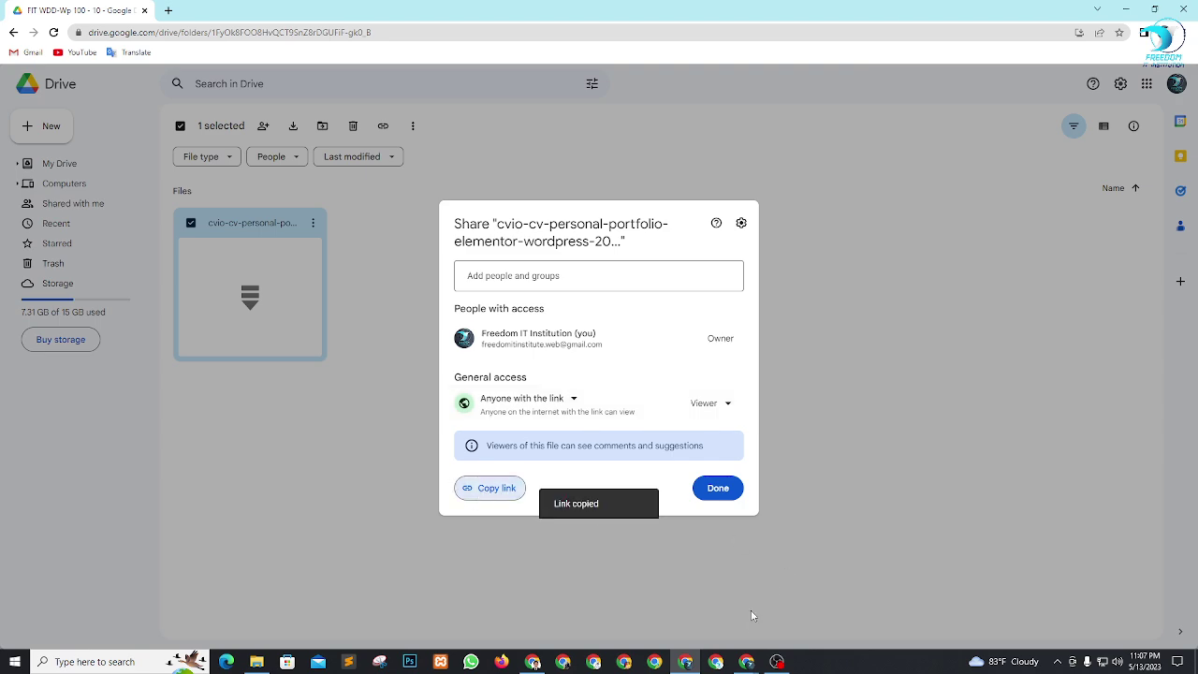
pyautogui.moveTo(747, 668)
pyautogui.click(672, 614)
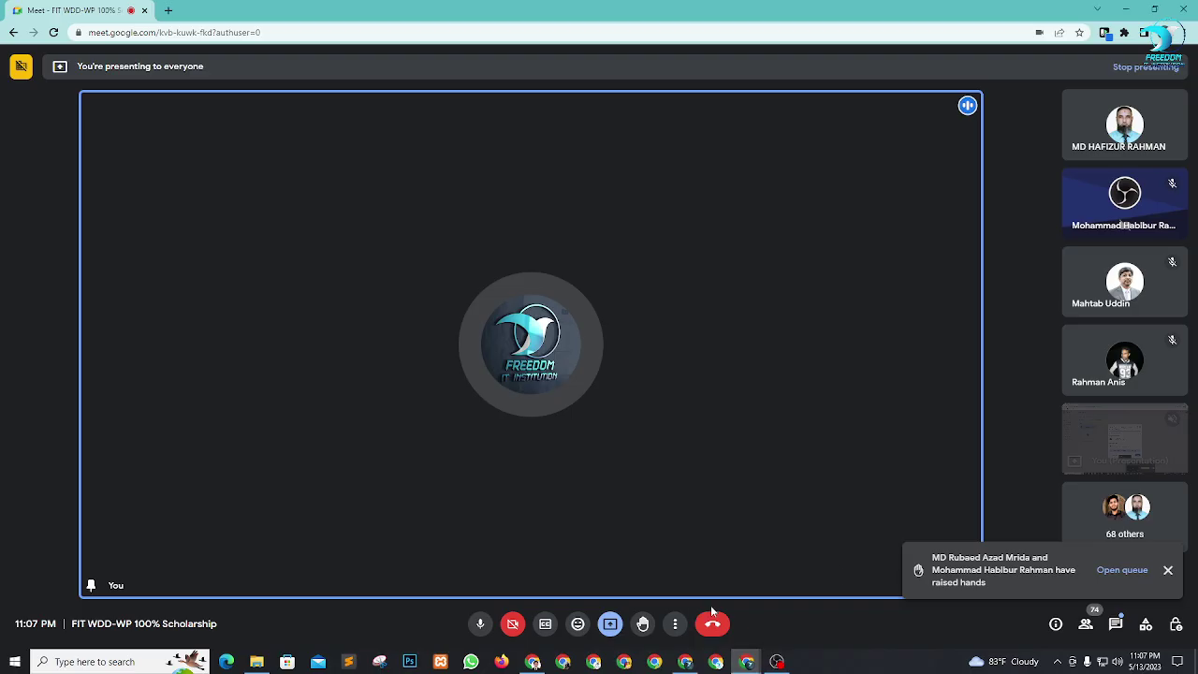
# Paste the theme ZIP's Drive link into the Meet chat and send it to everyone.
pyautogui.click(1118, 626)
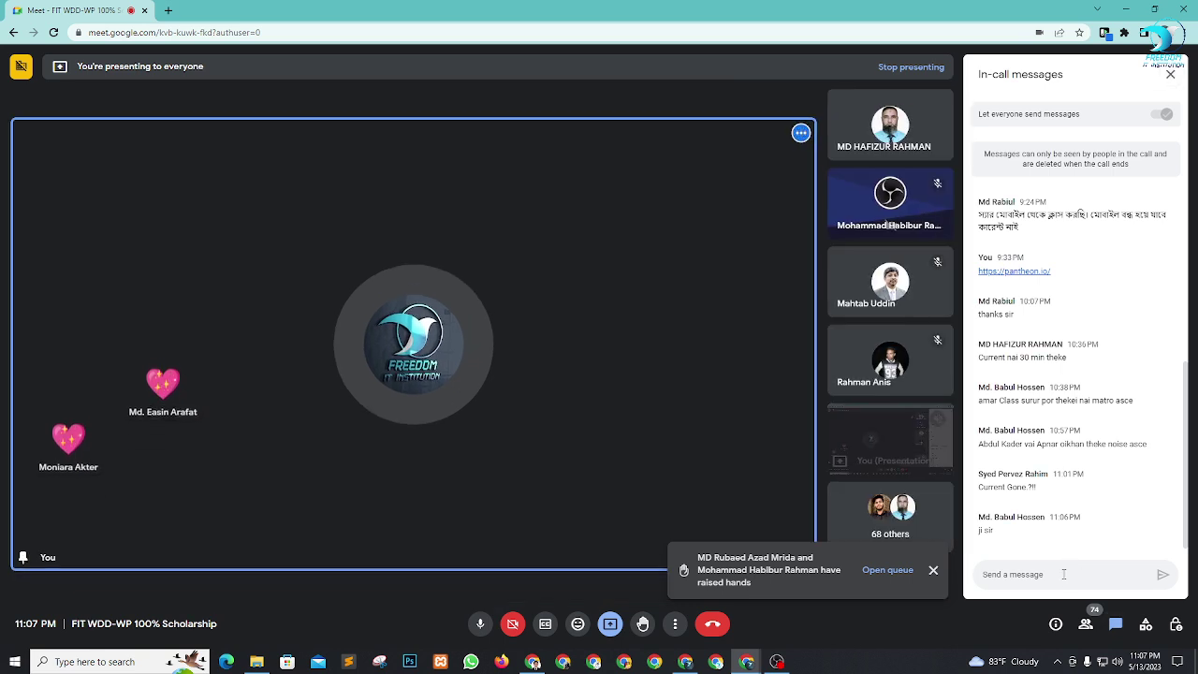
pyautogui.hotkey('ctrl', 'v')
pyautogui.press('Return')
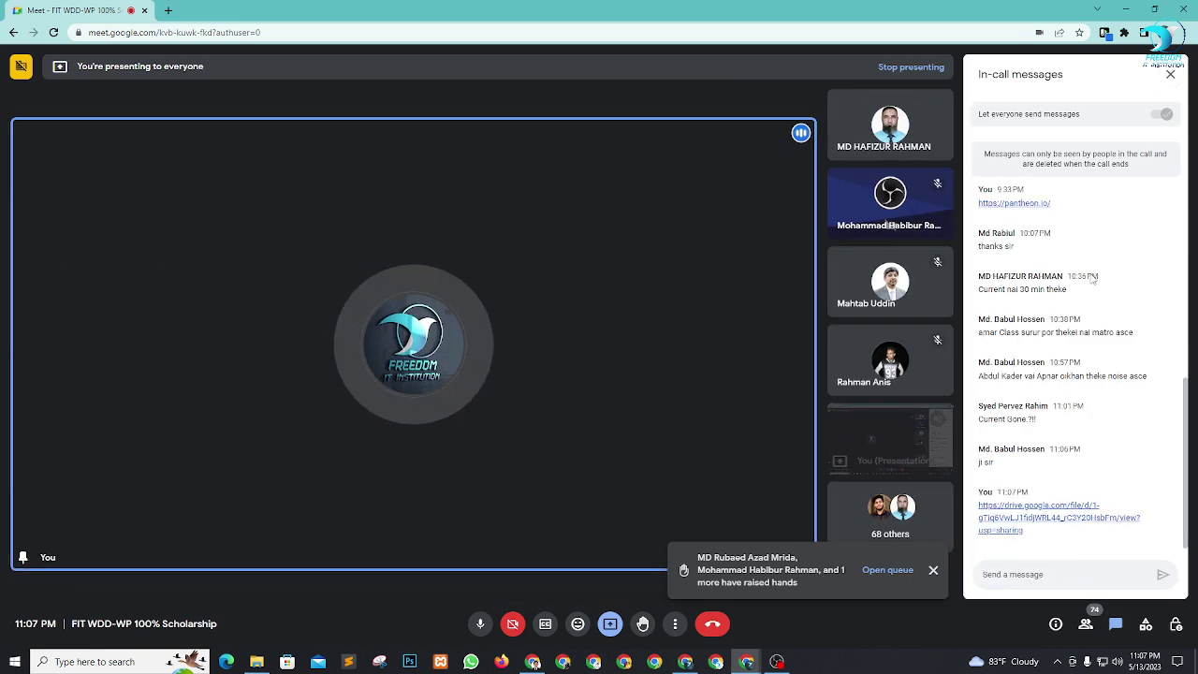
pyautogui.click(1170, 74)
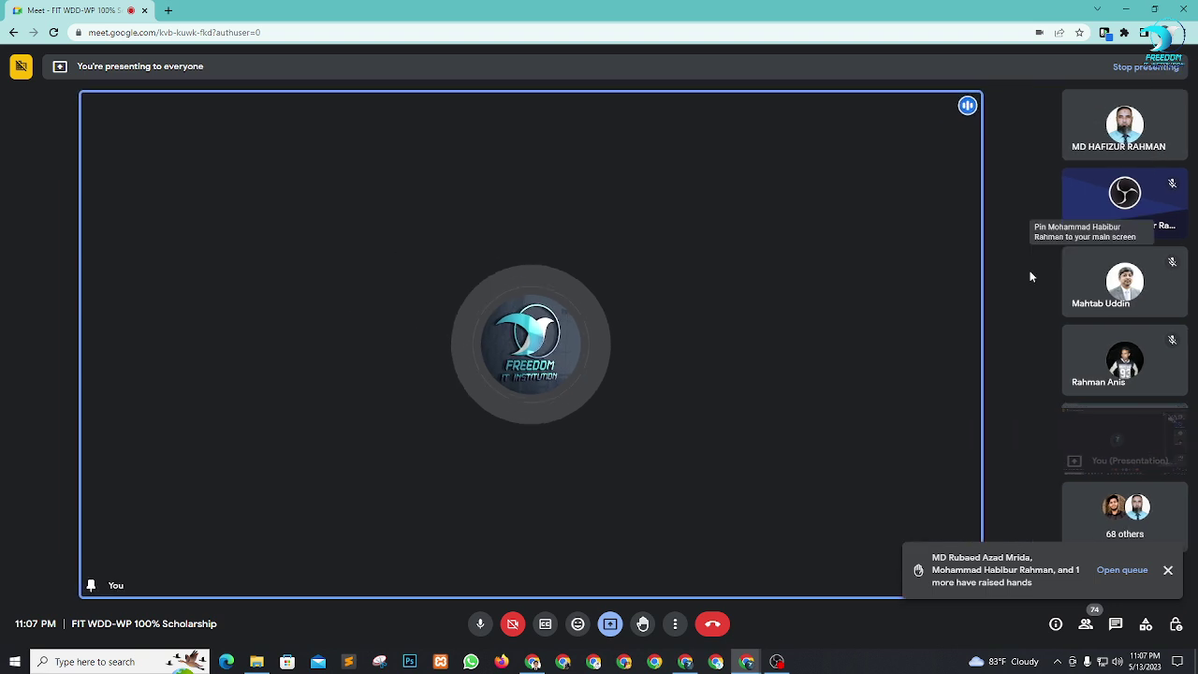
pyautogui.click(1129, 9)
# Paste the Drive share link below the site entries in the Notepad notes file and save it.
pyautogui.click(1128, 9)
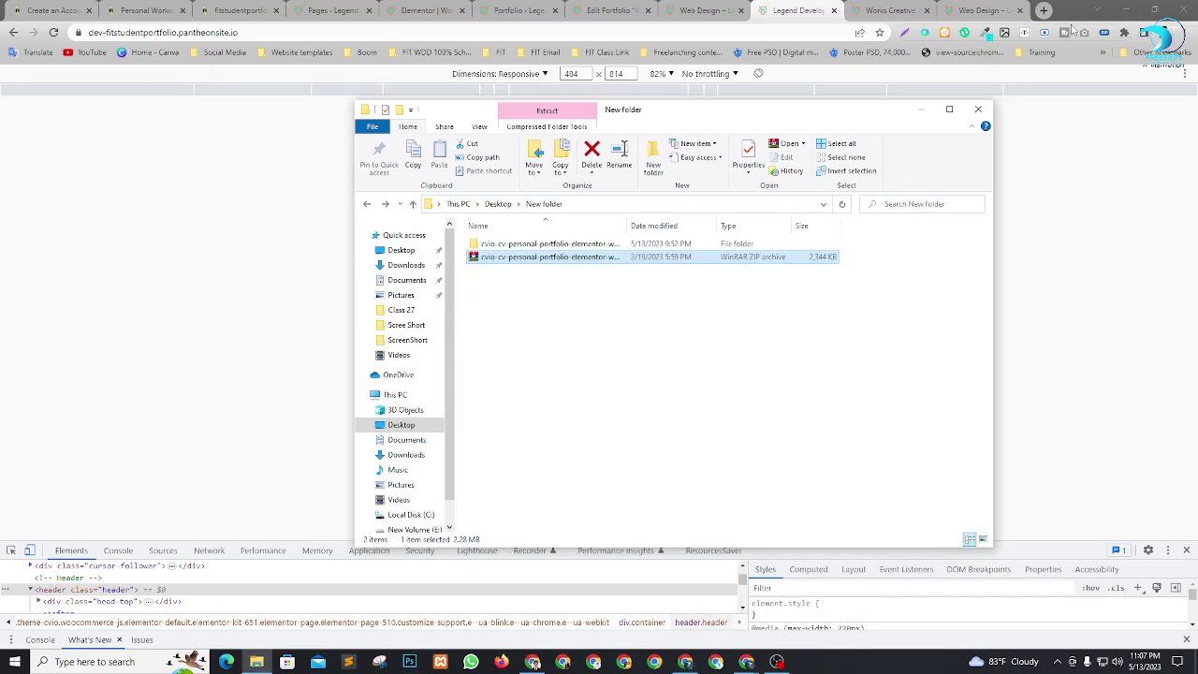
pyautogui.click(1125, 9)
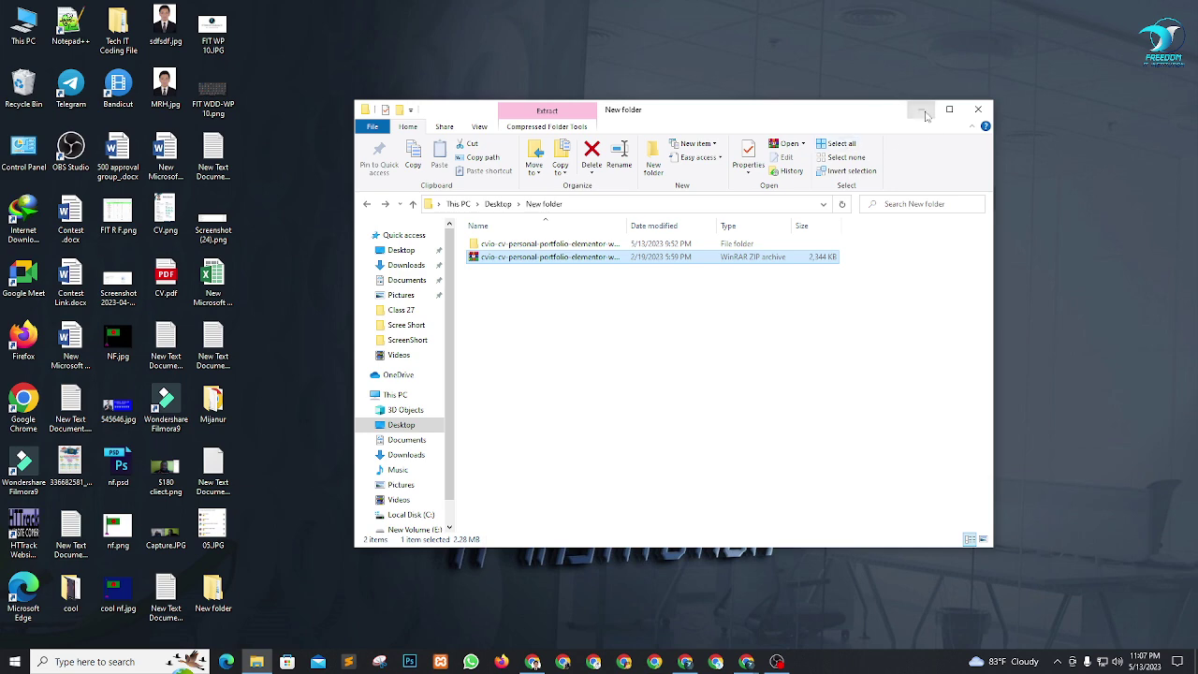
pyautogui.click(924, 113)
pyautogui.doubleClick(213, 468)
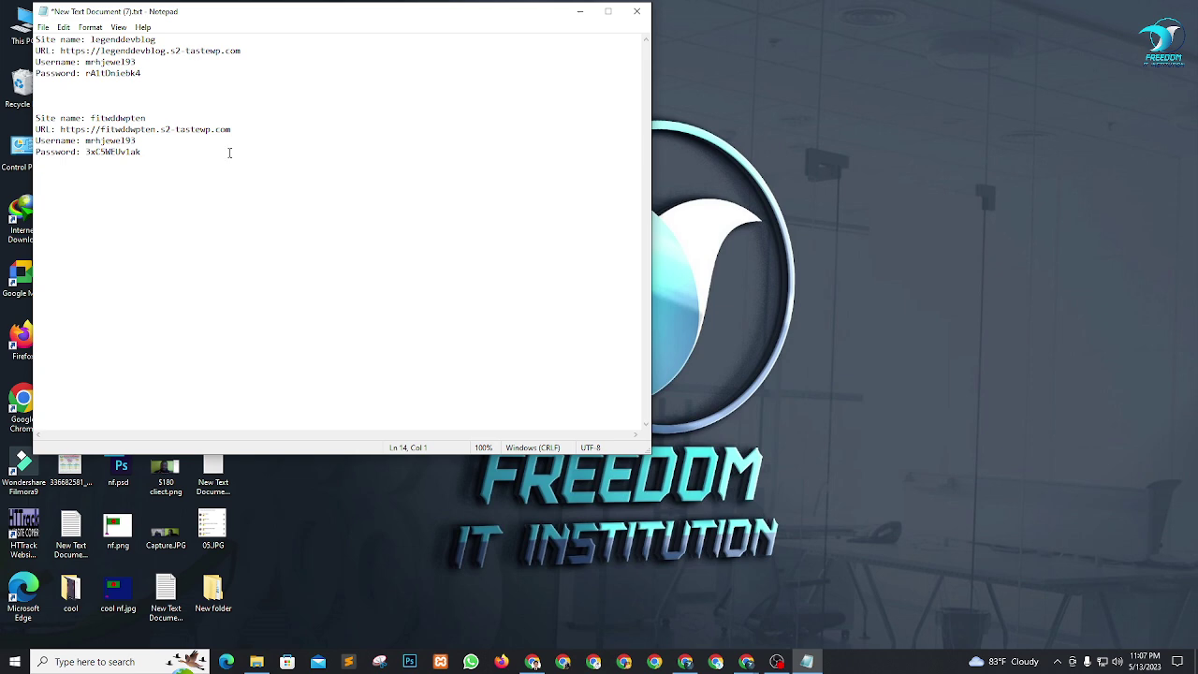
pyautogui.hotkey('ctrl', 'v')
pyautogui.click(43, 27)
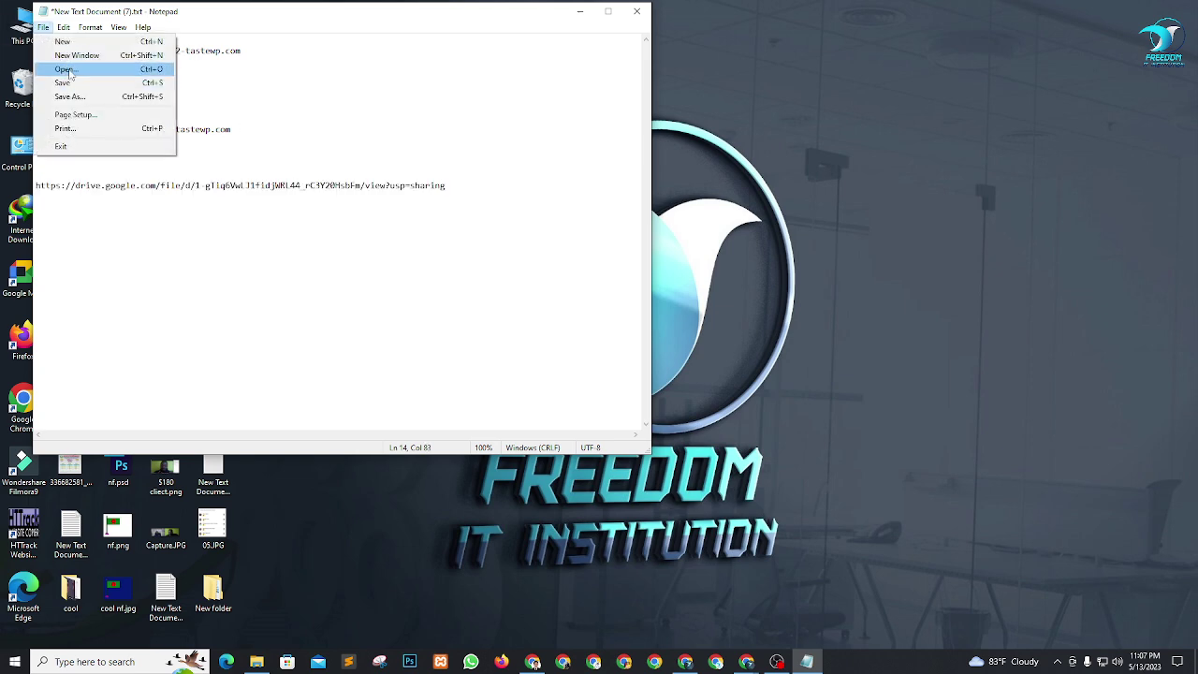
pyautogui.click(64, 83)
pyautogui.click(638, 14)
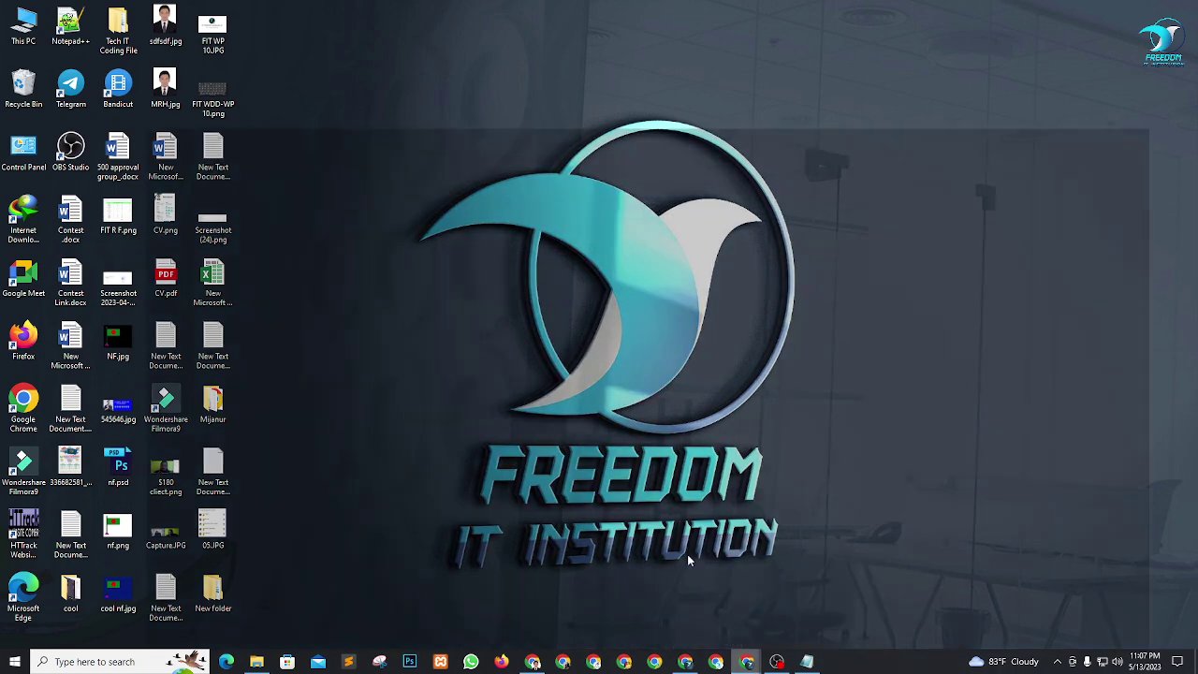
pyautogui.click(684, 609)
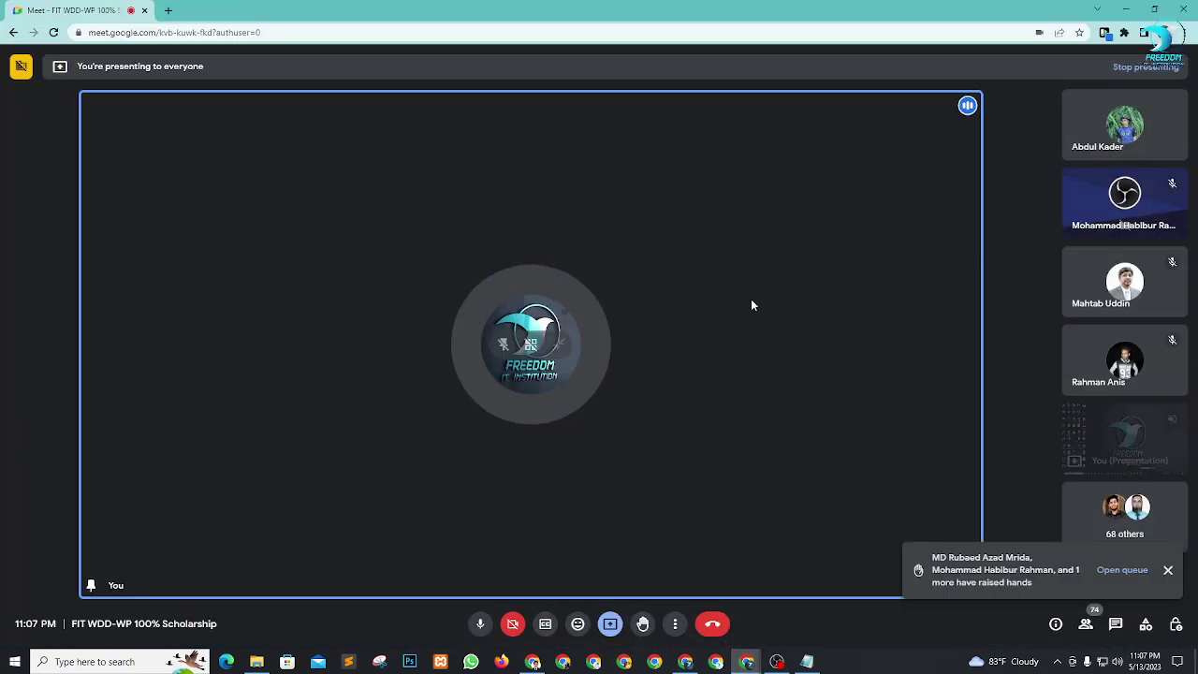
# Pin the first raised-hand student to the stage, then swap in the next one and unpin the first.
pyautogui.click(1168, 571)
pyautogui.scroll(20, 1129, 260)
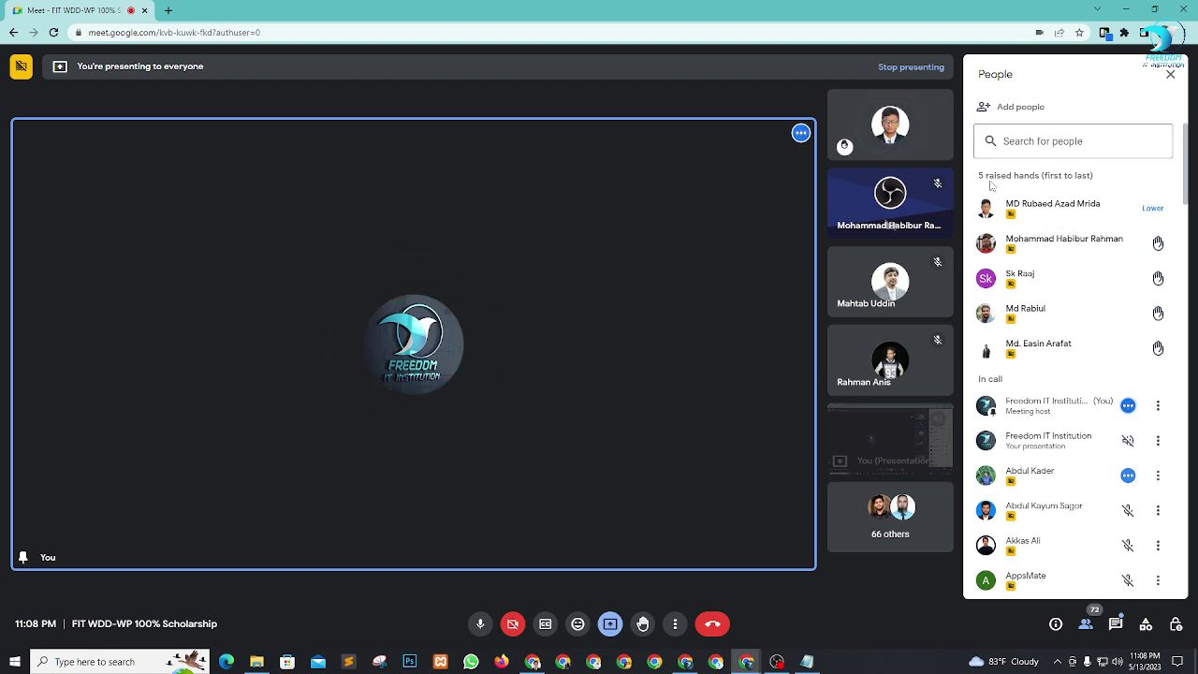
pyautogui.click(863, 126)
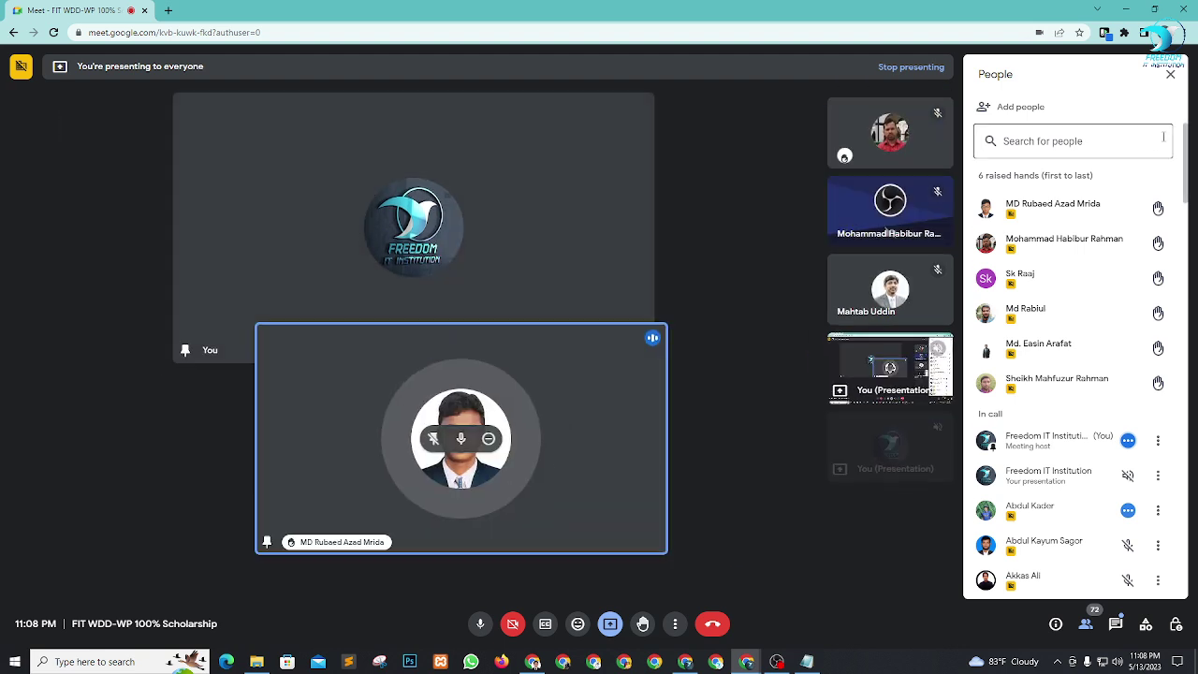
pyautogui.click(1171, 76)
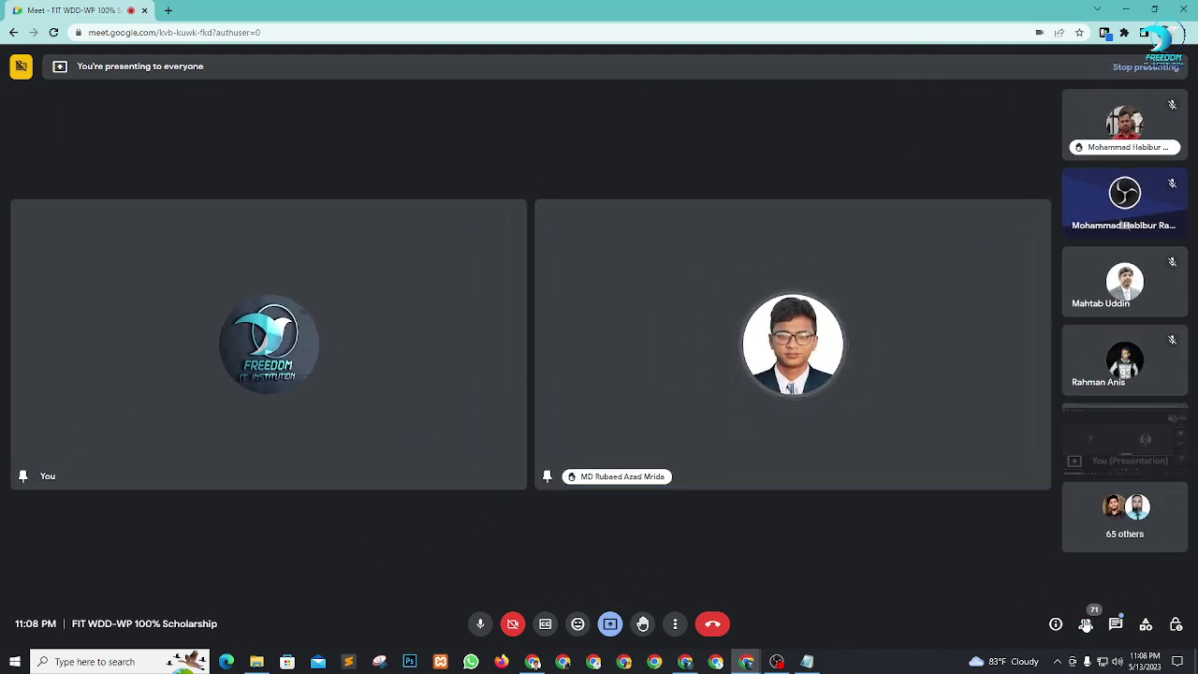
pyautogui.click(1086, 625)
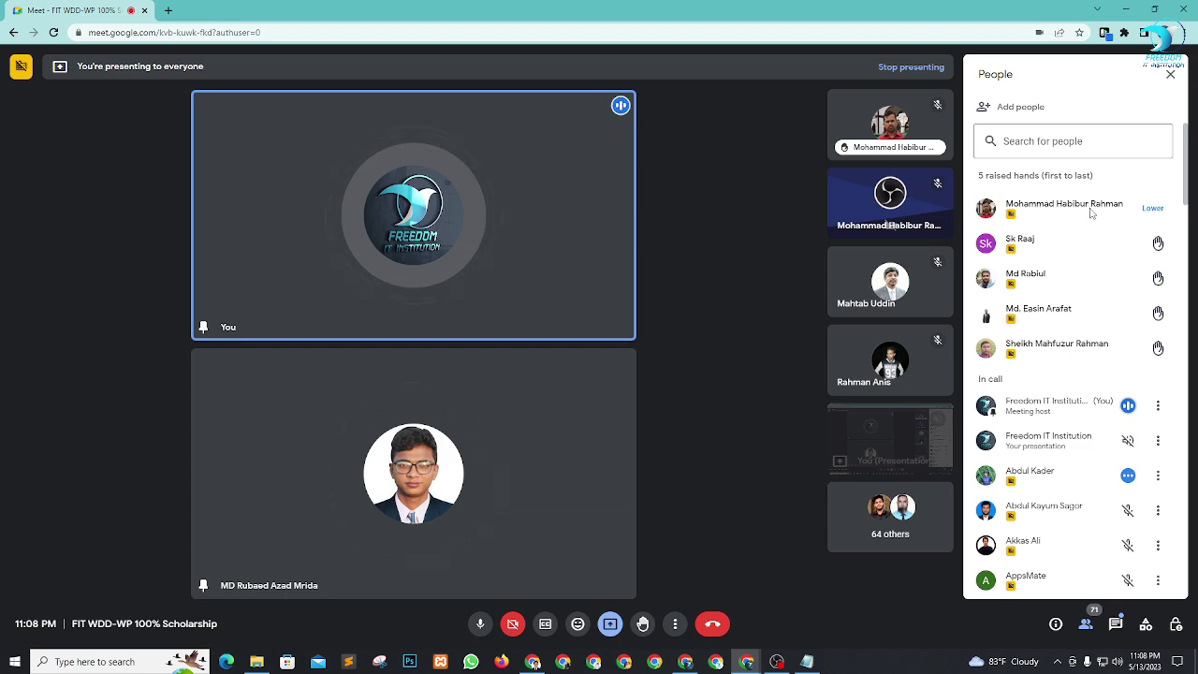
pyautogui.click(863, 124)
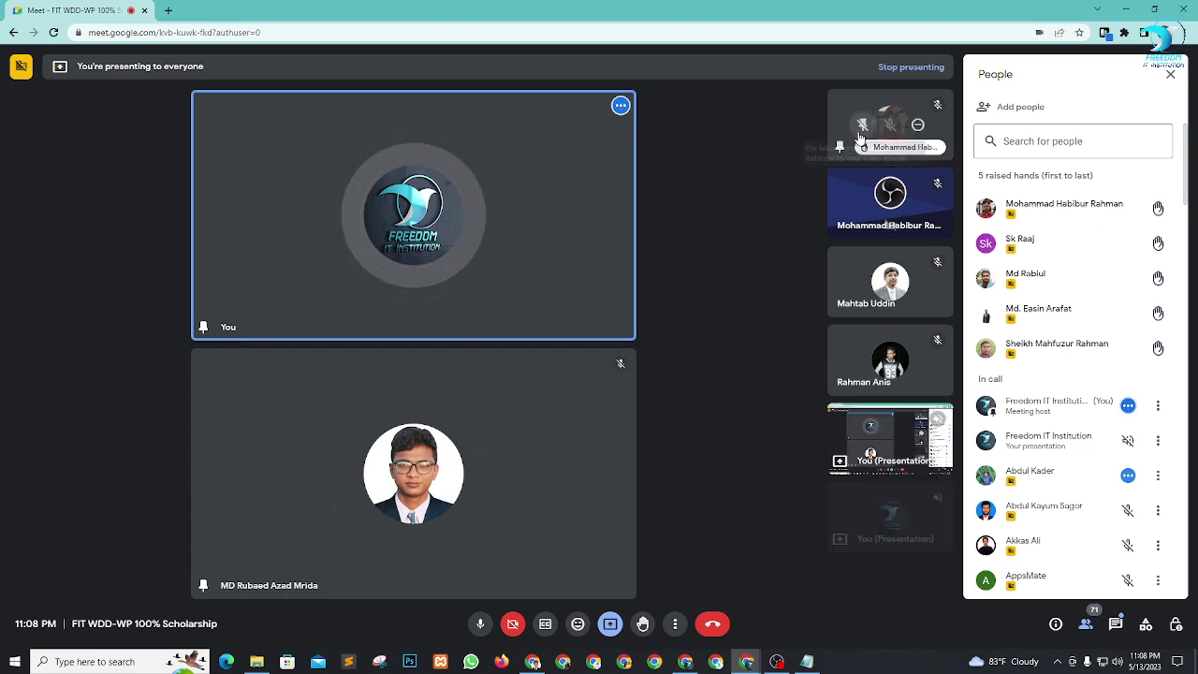
pyautogui.click(588, 232)
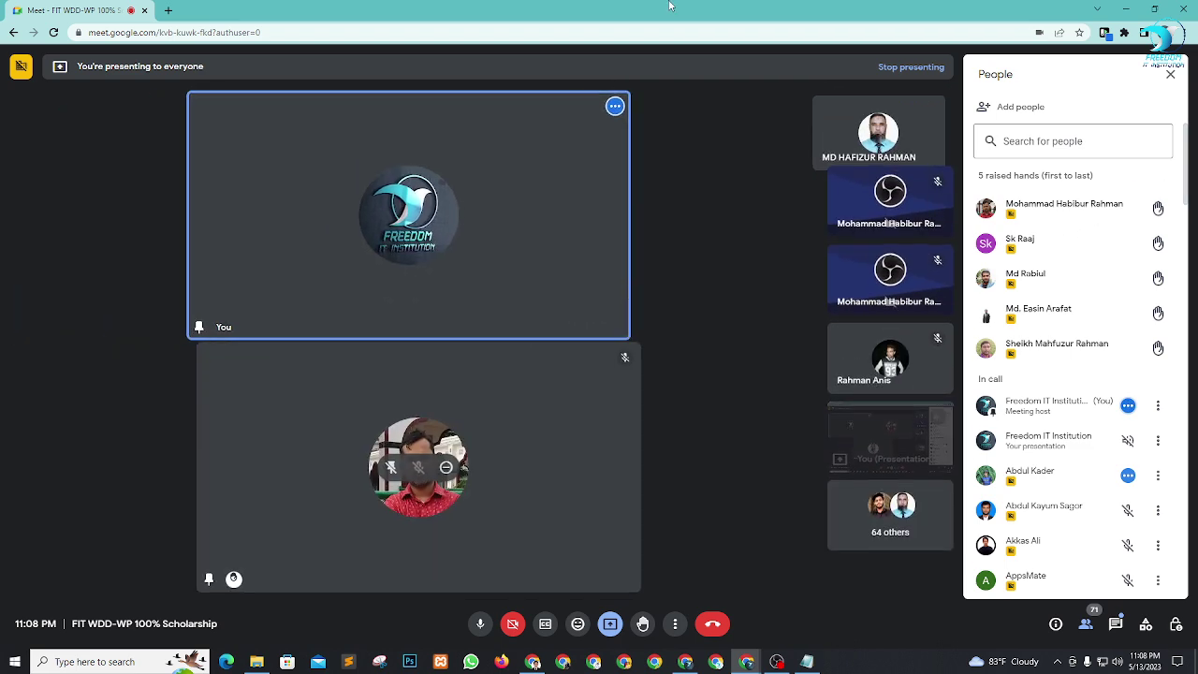
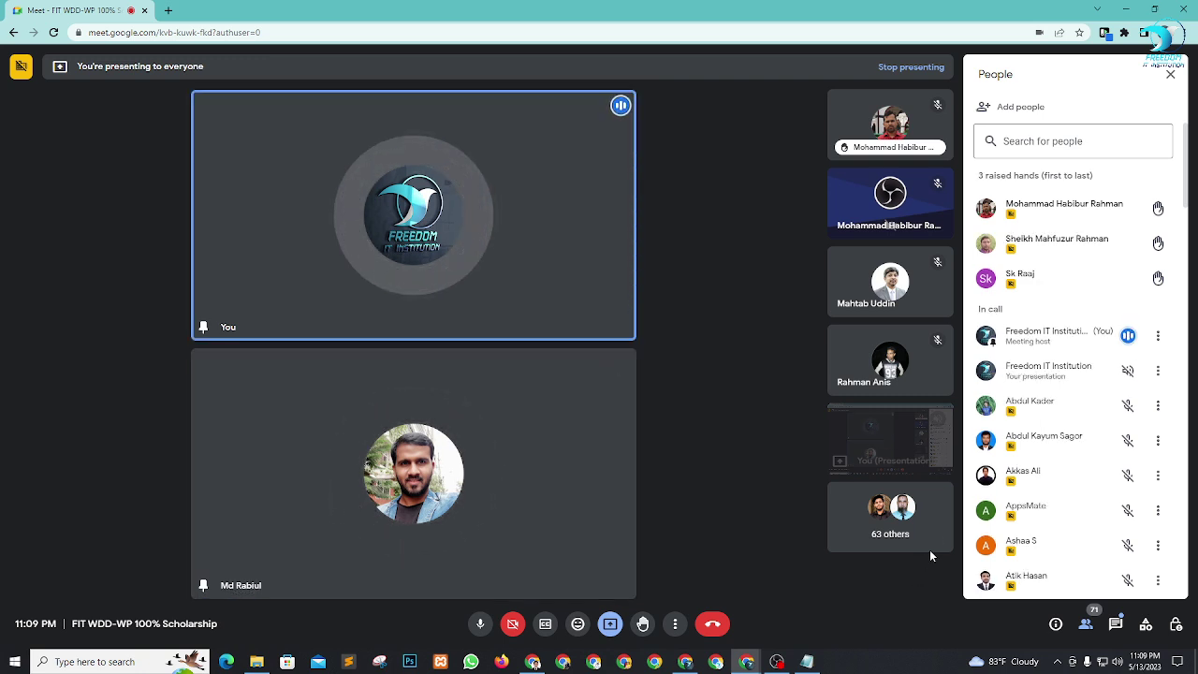
# Pin the second raised-hand participant to the stage and unpin the previously pinned participant.
pyautogui.moveTo(1081, 248)
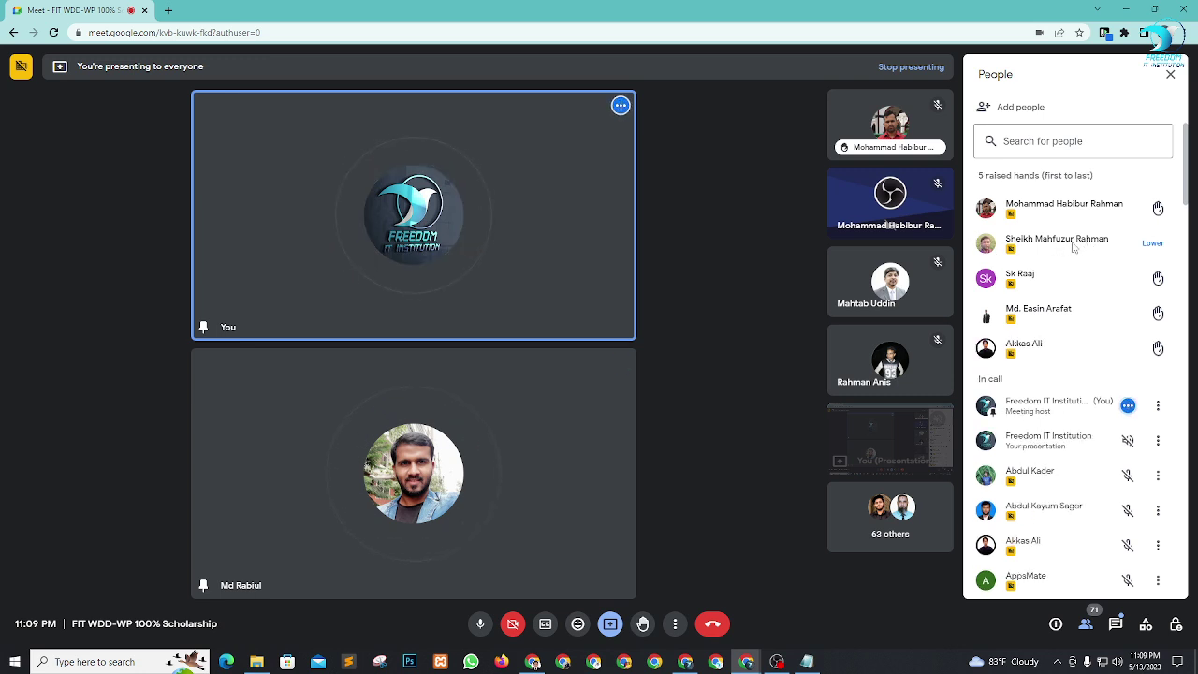
pyautogui.click(864, 125)
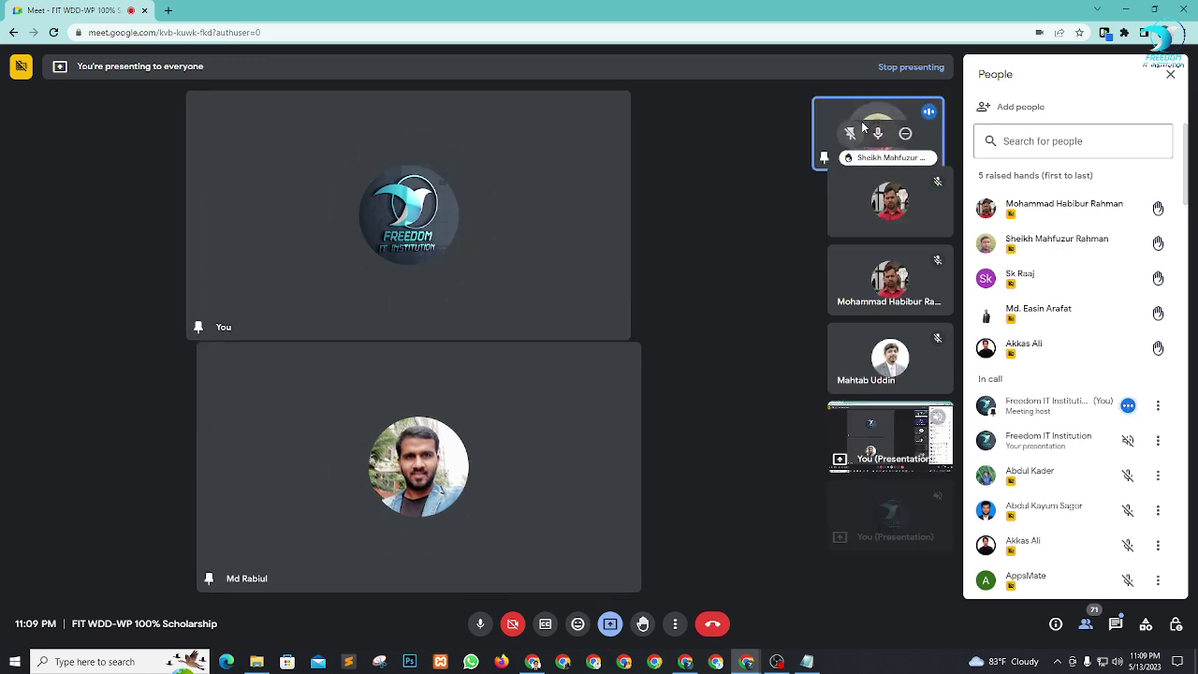
pyautogui.click(584, 228)
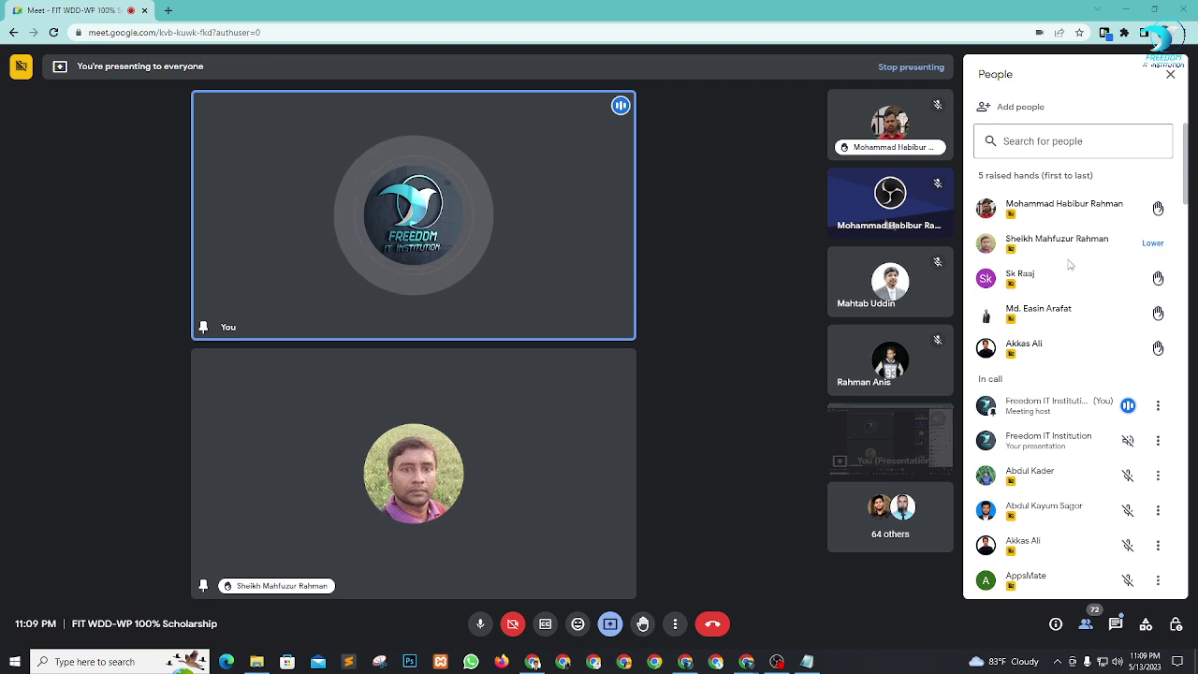
pyautogui.scroll(-1, 1084, 275)
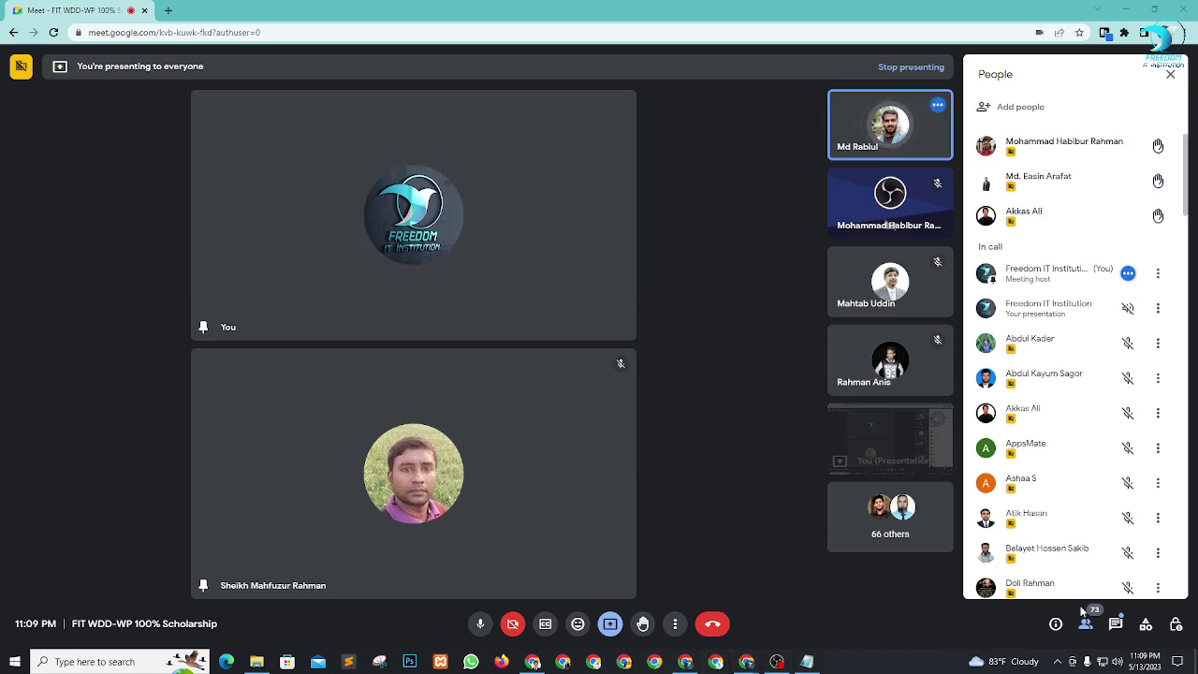
# Copy the portfolio site's URL, dev-fitstudentportfolio.pantheonsite.io, from the Chrome responsive preview window.
pyautogui.click(684, 662)
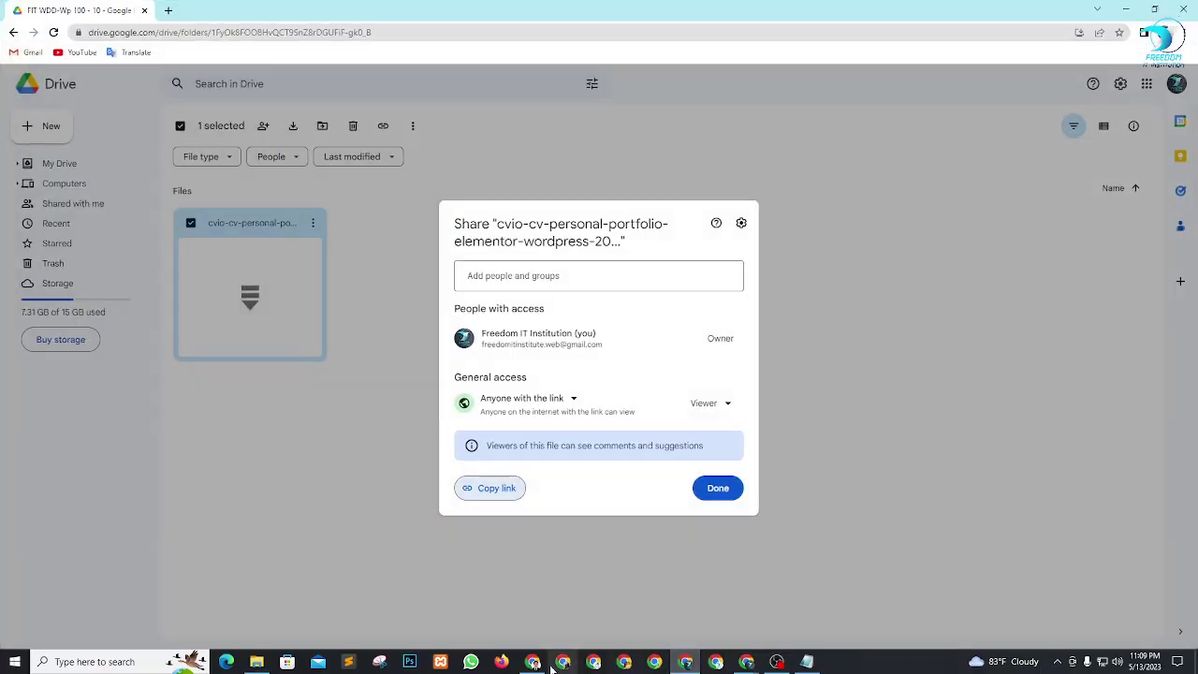
pyautogui.click(531, 663)
pyautogui.click(235, 33)
pyautogui.hotkey('ctrl', 'c')
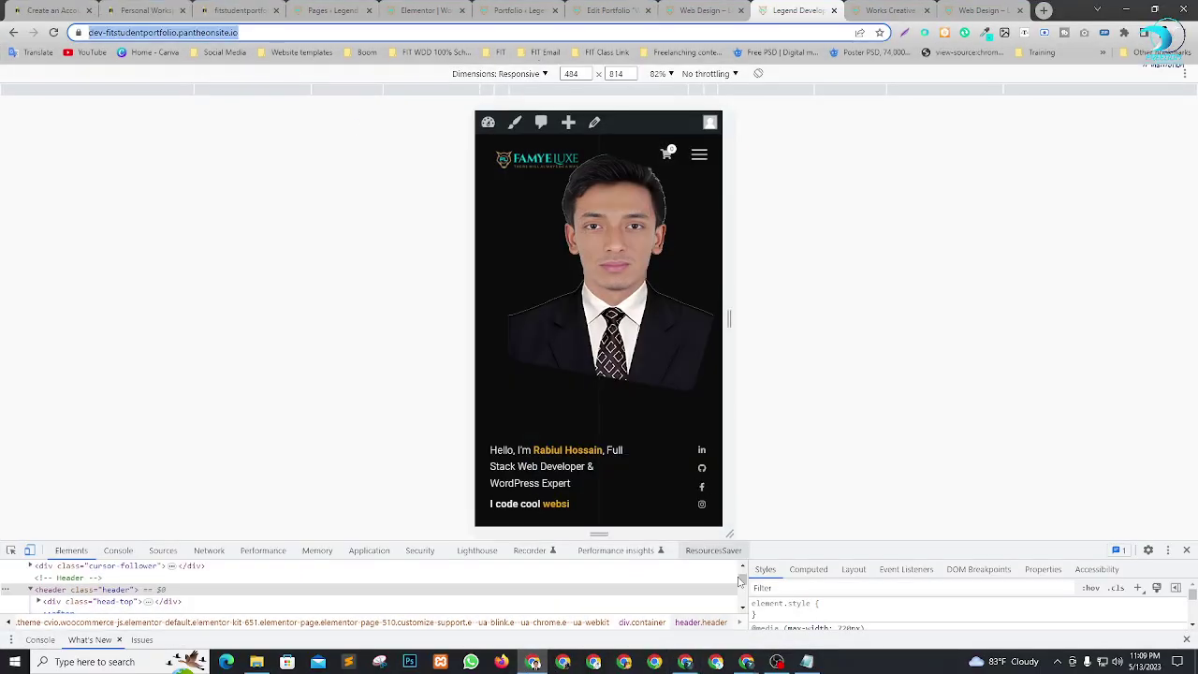
pyautogui.moveTo(754, 665)
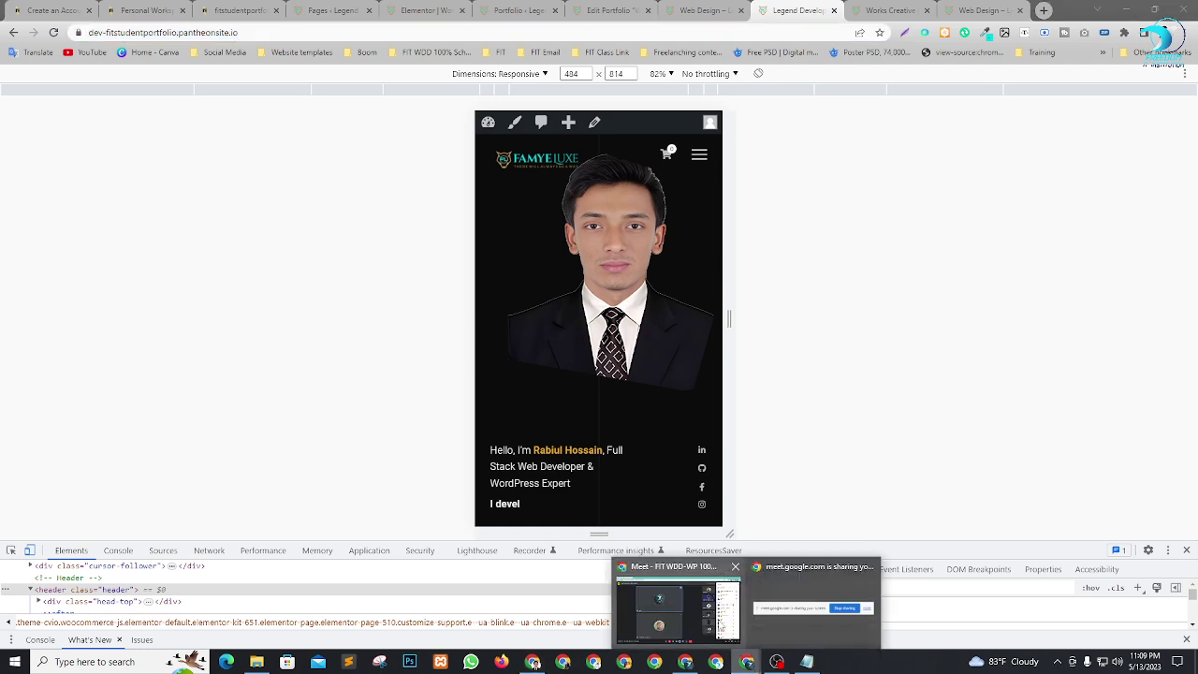
pyautogui.moveTo(692, 603)
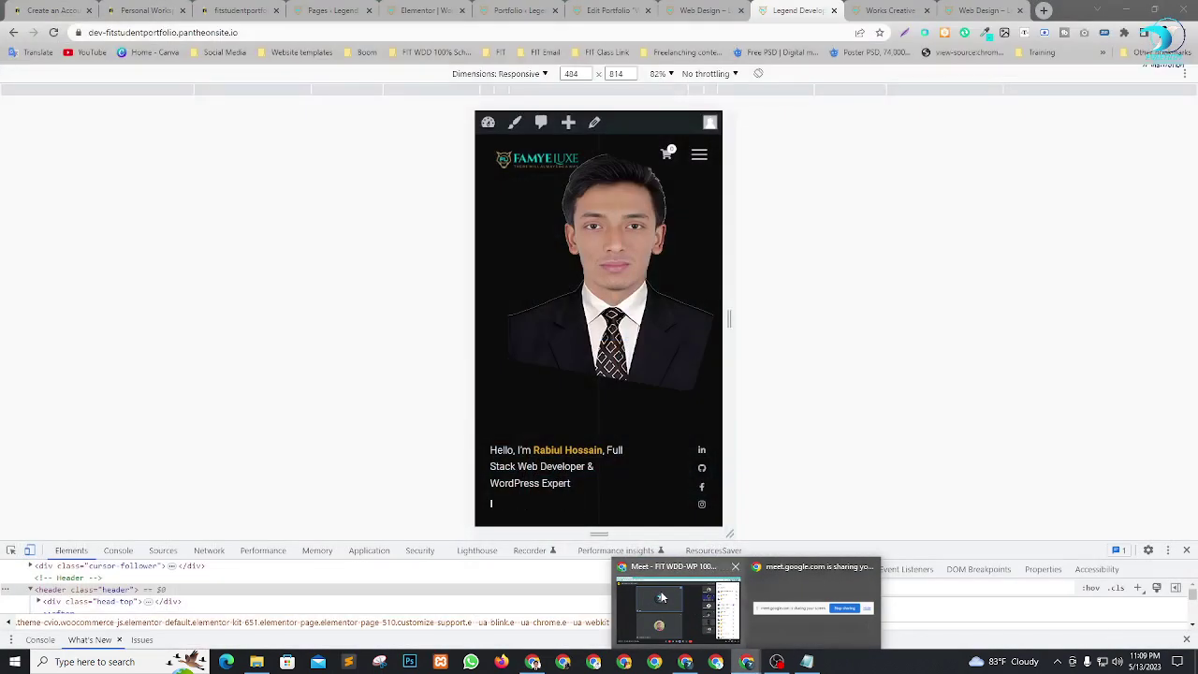
# Paste and send the copied portfolio link in Meet's in-call chat, then close the chat.
pyautogui.click(662, 599)
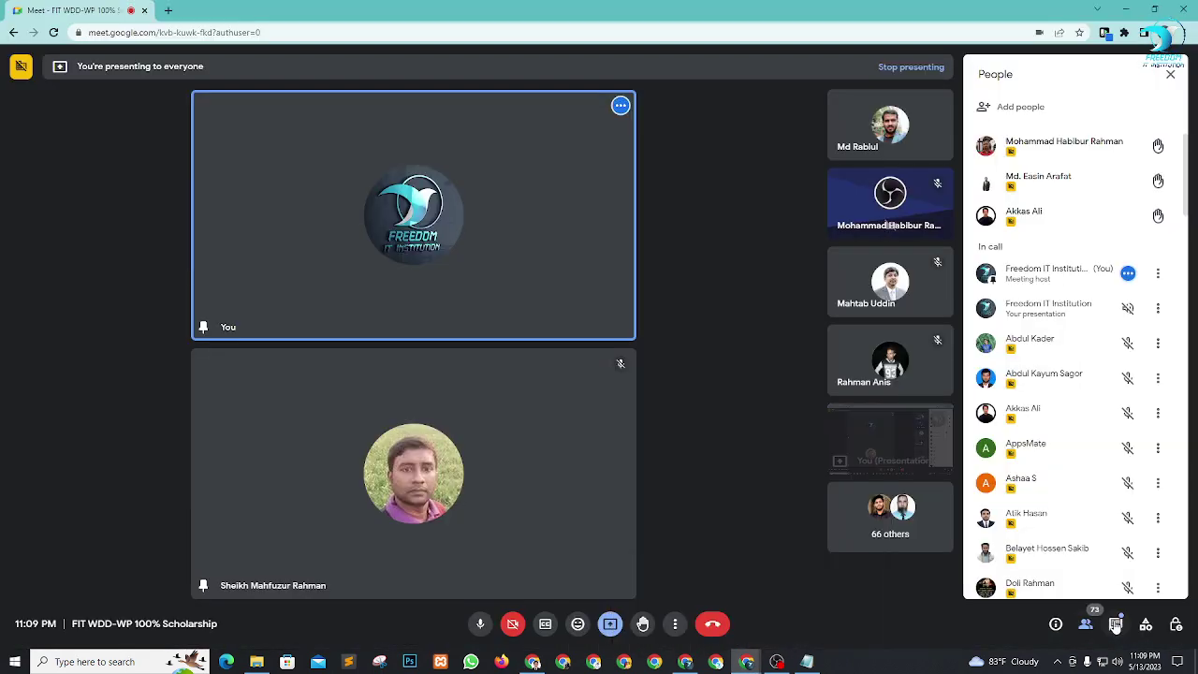
pyautogui.click(1115, 624)
pyautogui.click(1029, 571)
pyautogui.hotkey('ctrl', 'v')
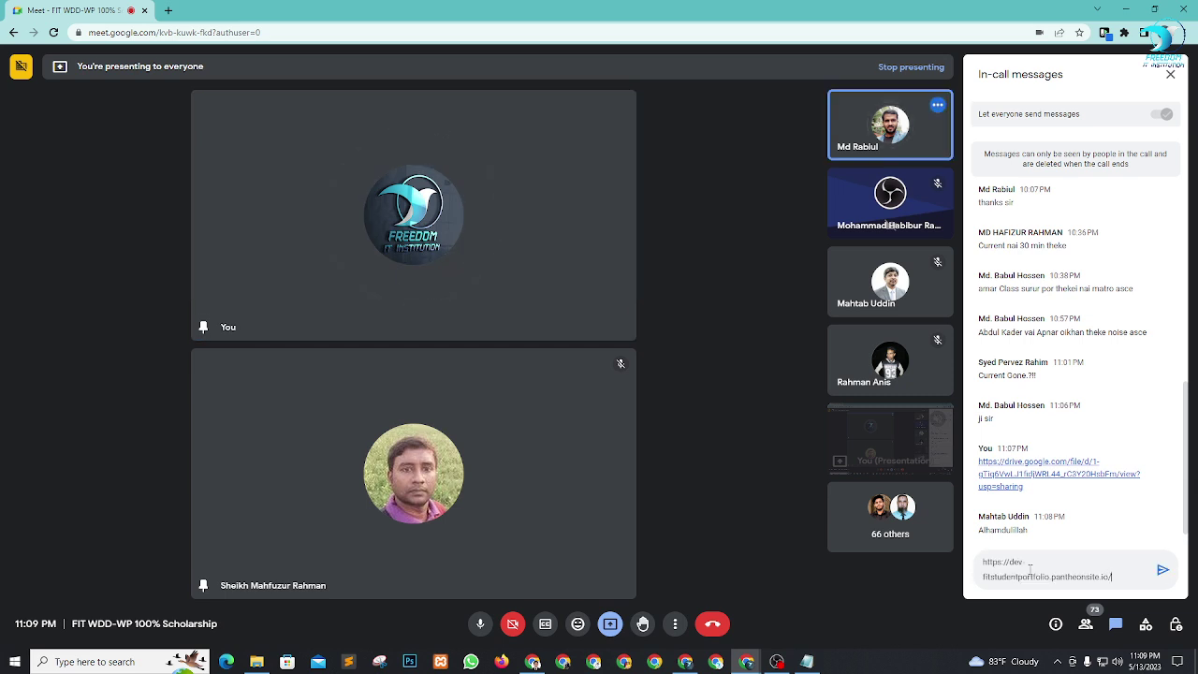
pyautogui.press('Return')
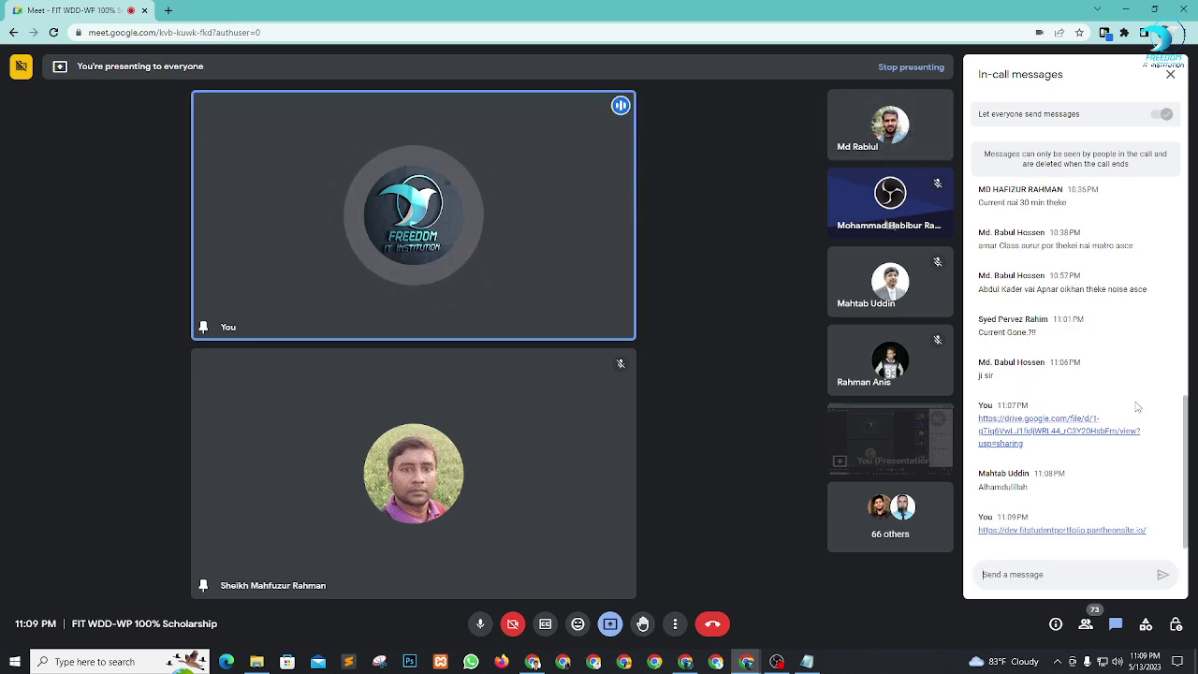
pyautogui.click(1171, 77)
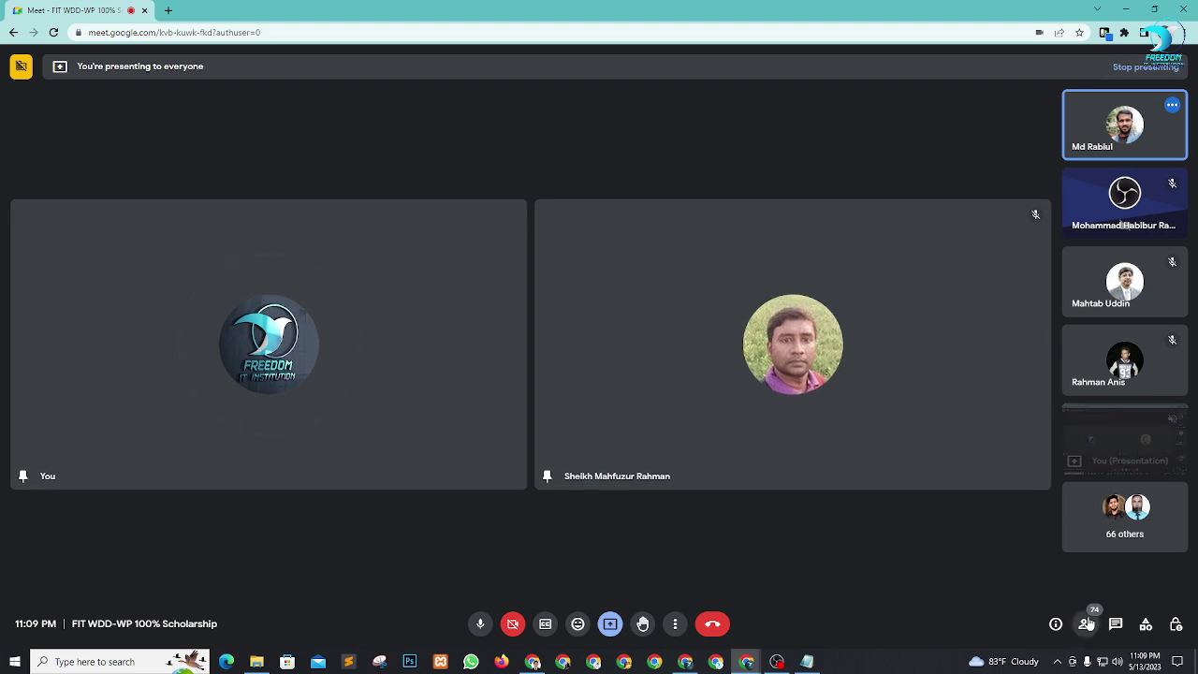
# Reopen the People panel and pin the next raised-hand participant beside you on stage.
pyautogui.click(1086, 624)
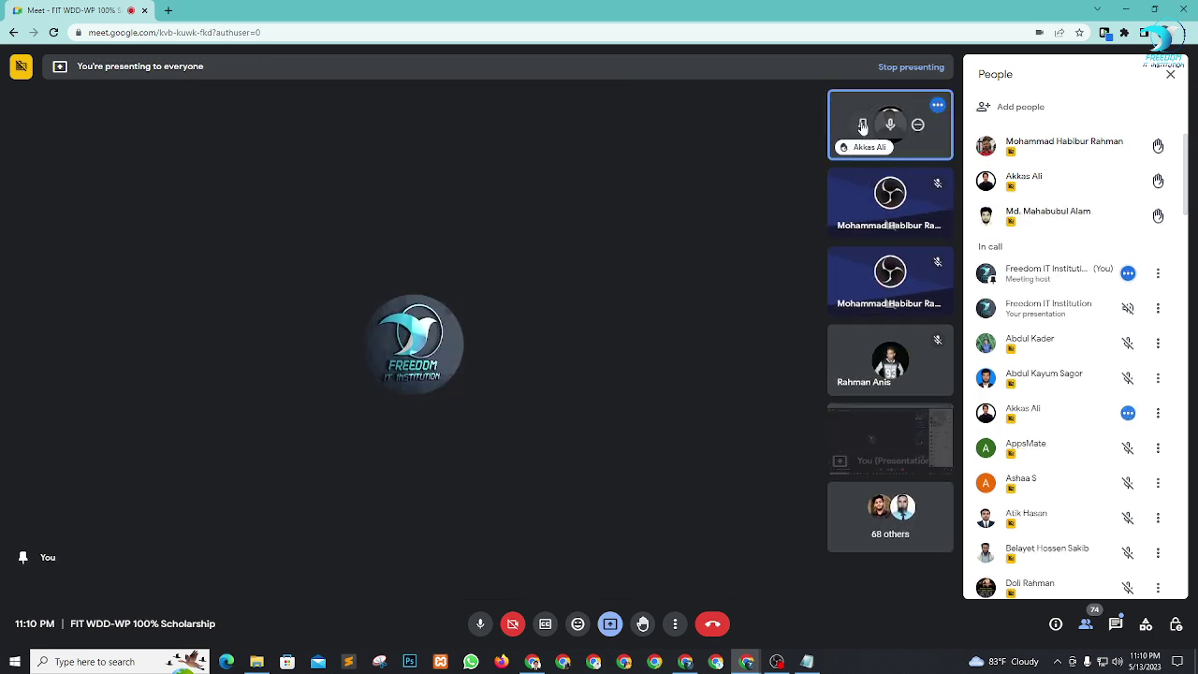
pyautogui.click(863, 126)
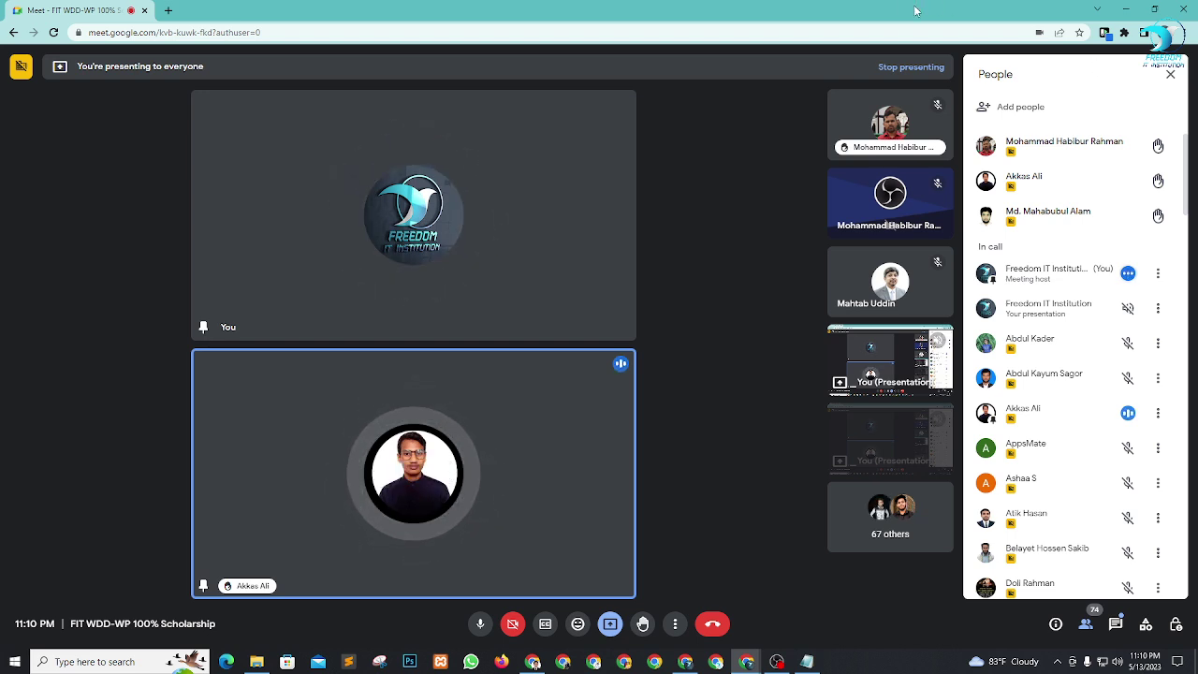
pyautogui.moveTo(1091, 181)
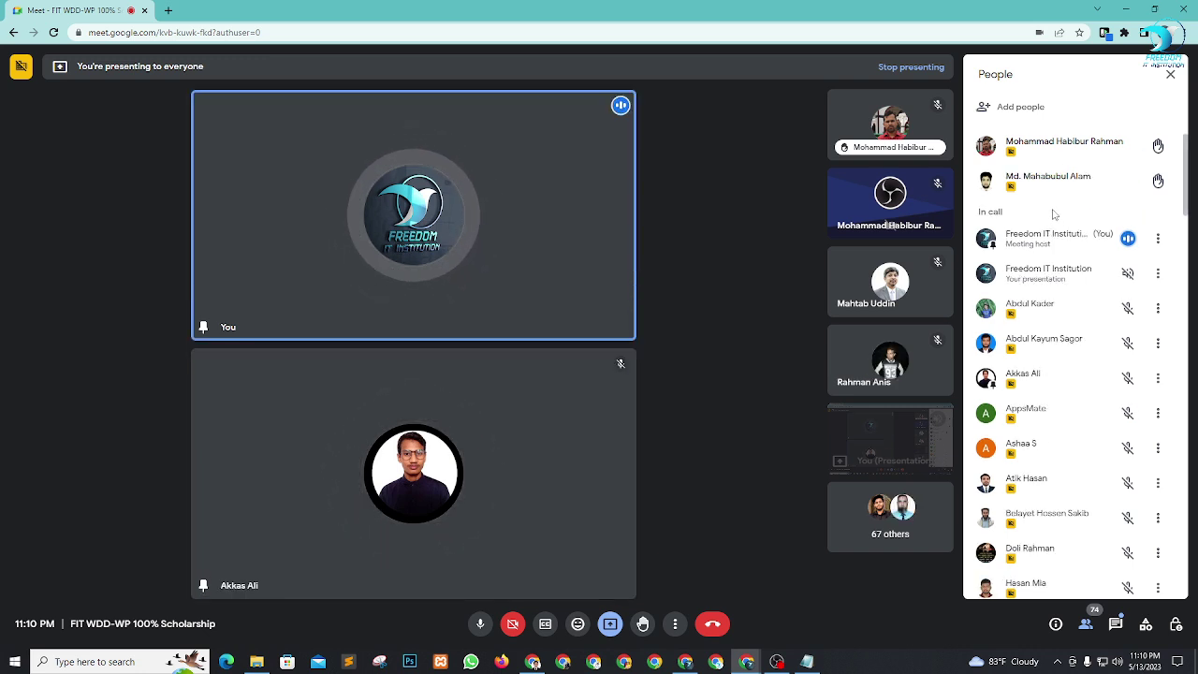
pyautogui.moveTo(1051, 195)
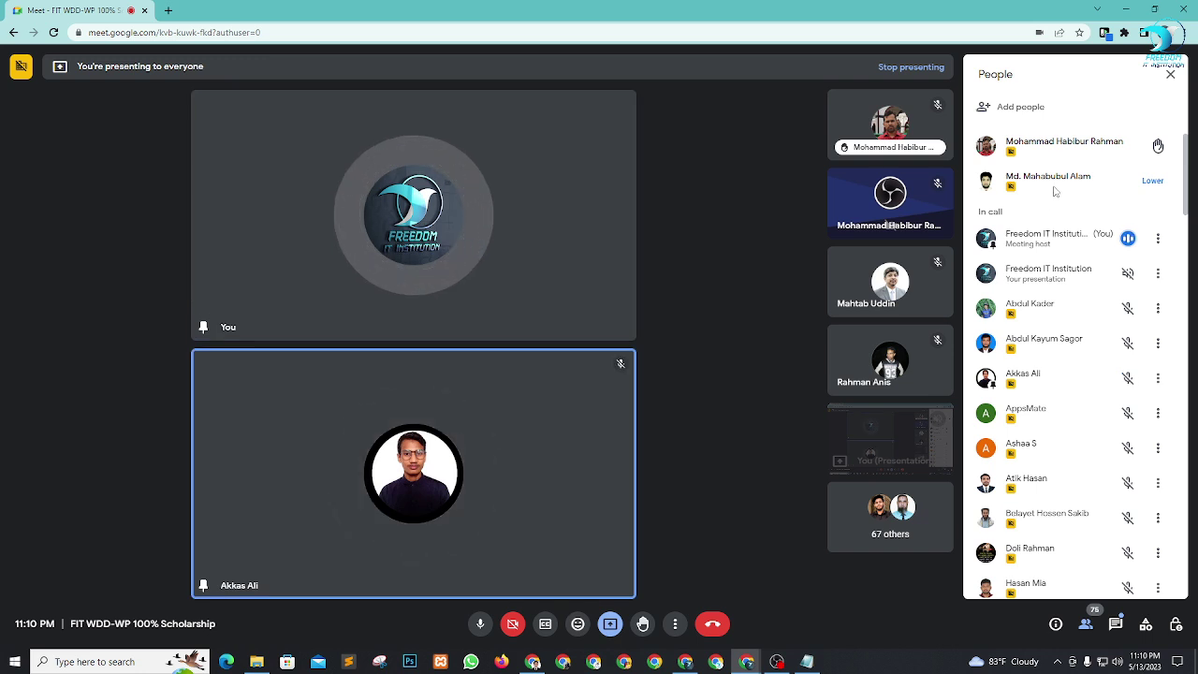
# Pin the currently speaking participant and another tile, then unpin the earlier pinned participant.
pyautogui.scroll(-3, 1065, 374)
pyautogui.scroll(-3, 1062, 392)
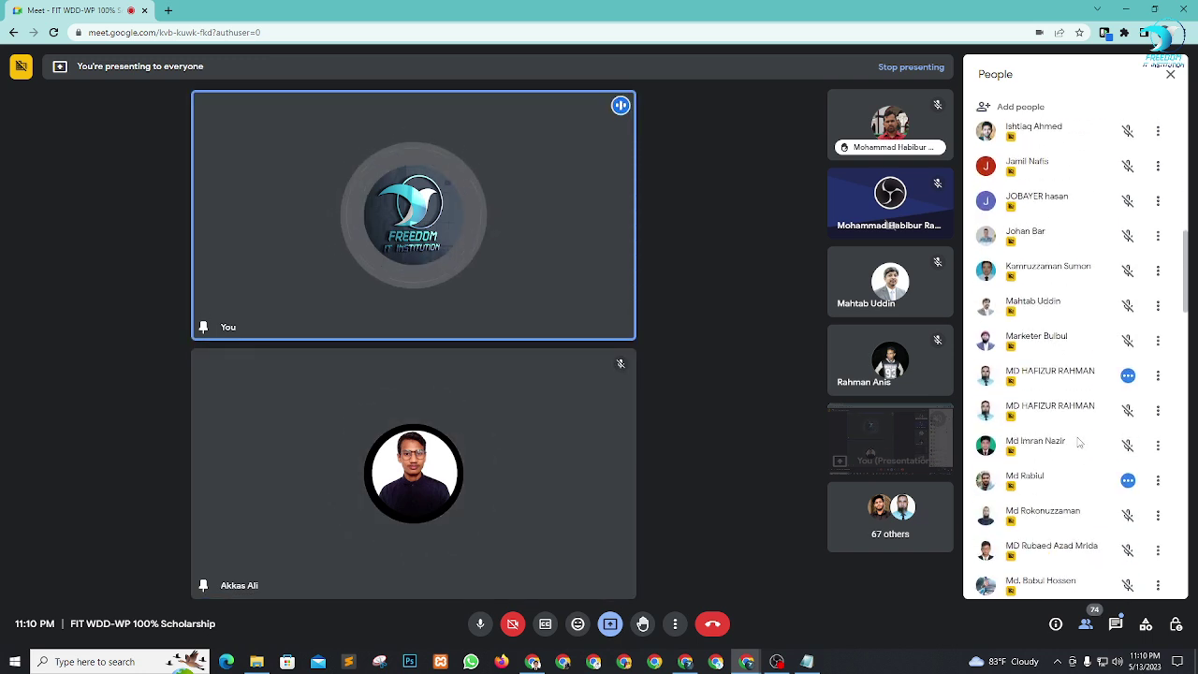
pyautogui.scroll(-2, 1069, 410)
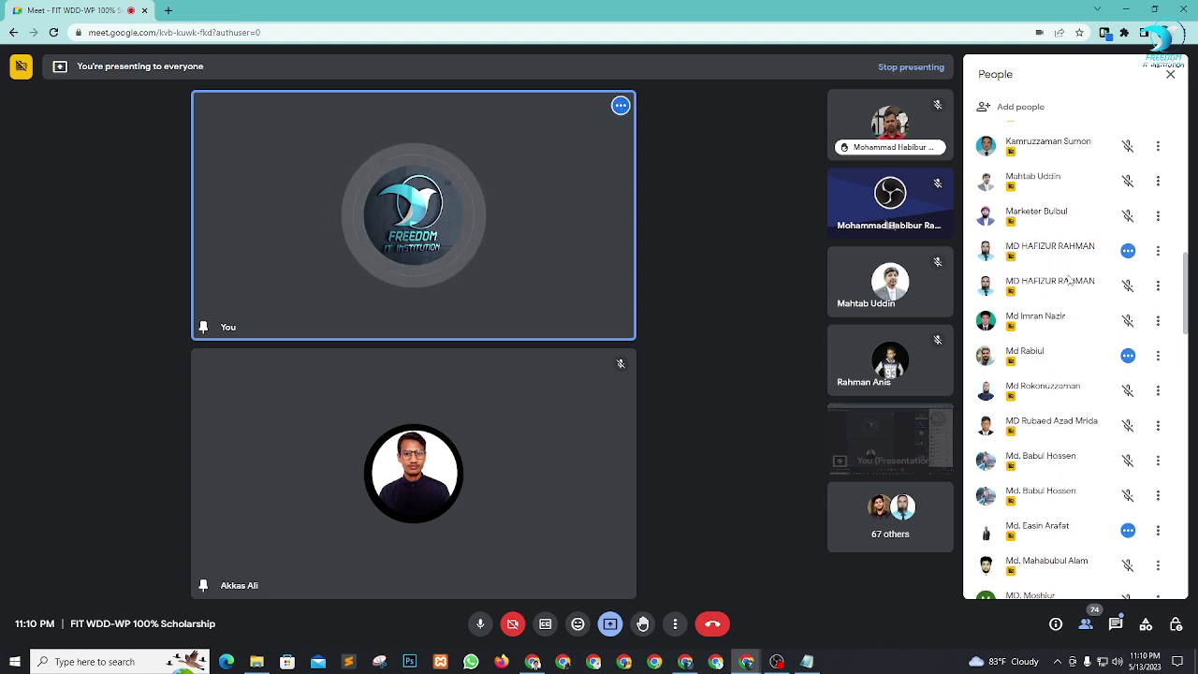
pyautogui.scroll(-2, 1091, 279)
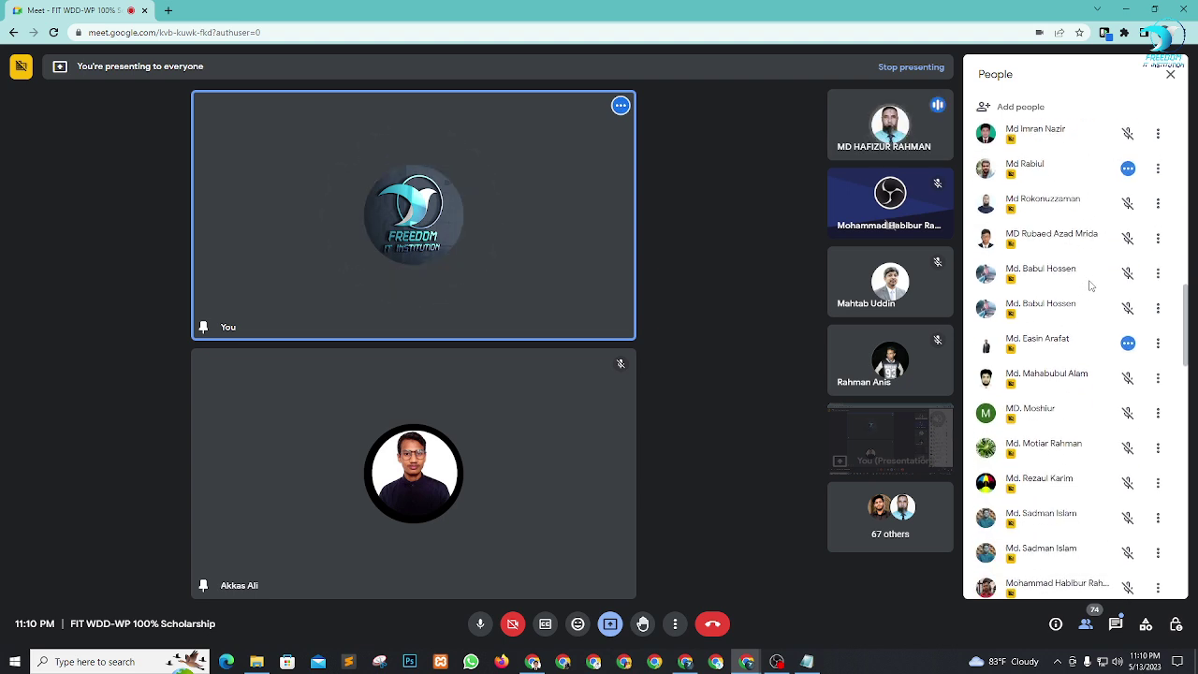
pyautogui.click(863, 124)
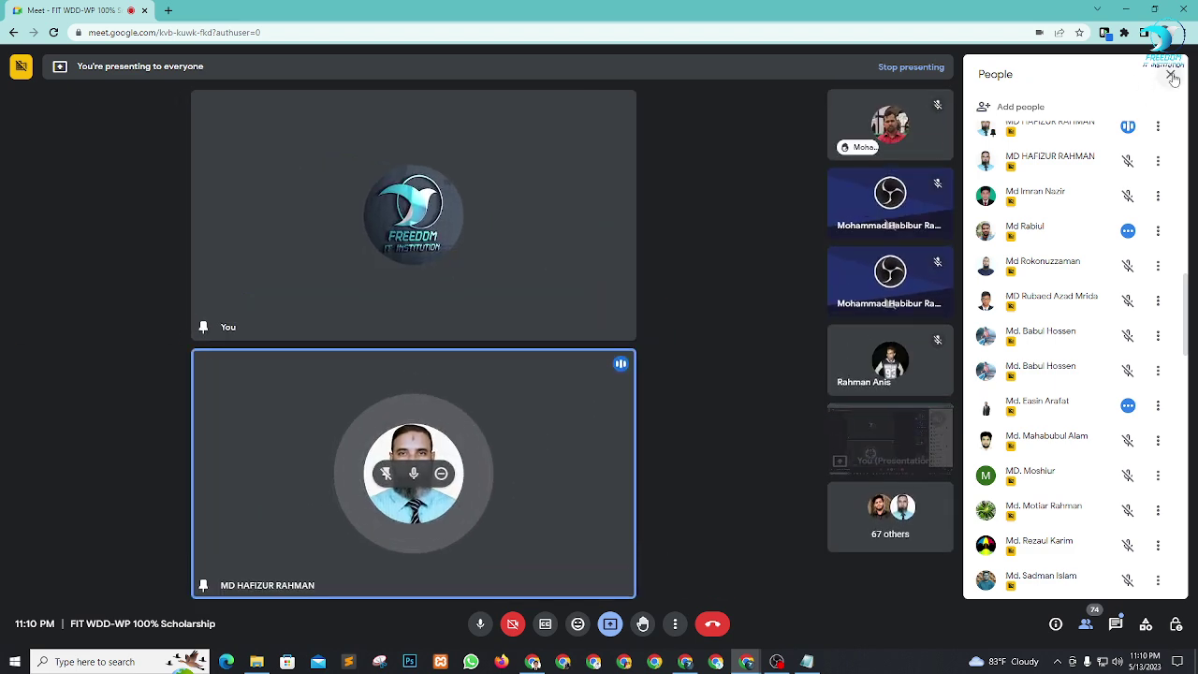
pyautogui.scroll(-2, 1090, 319)
pyautogui.scroll(-2, 1091, 319)
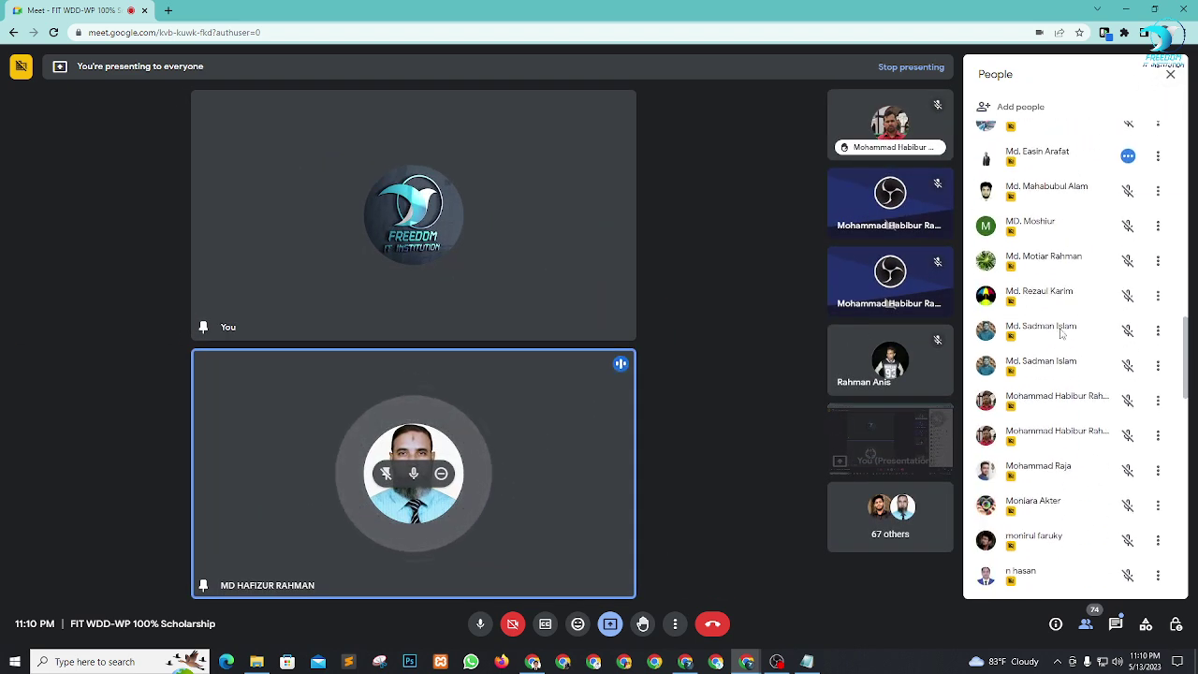
pyautogui.scroll(-2, 1058, 333)
pyautogui.scroll(-1, 1044, 348)
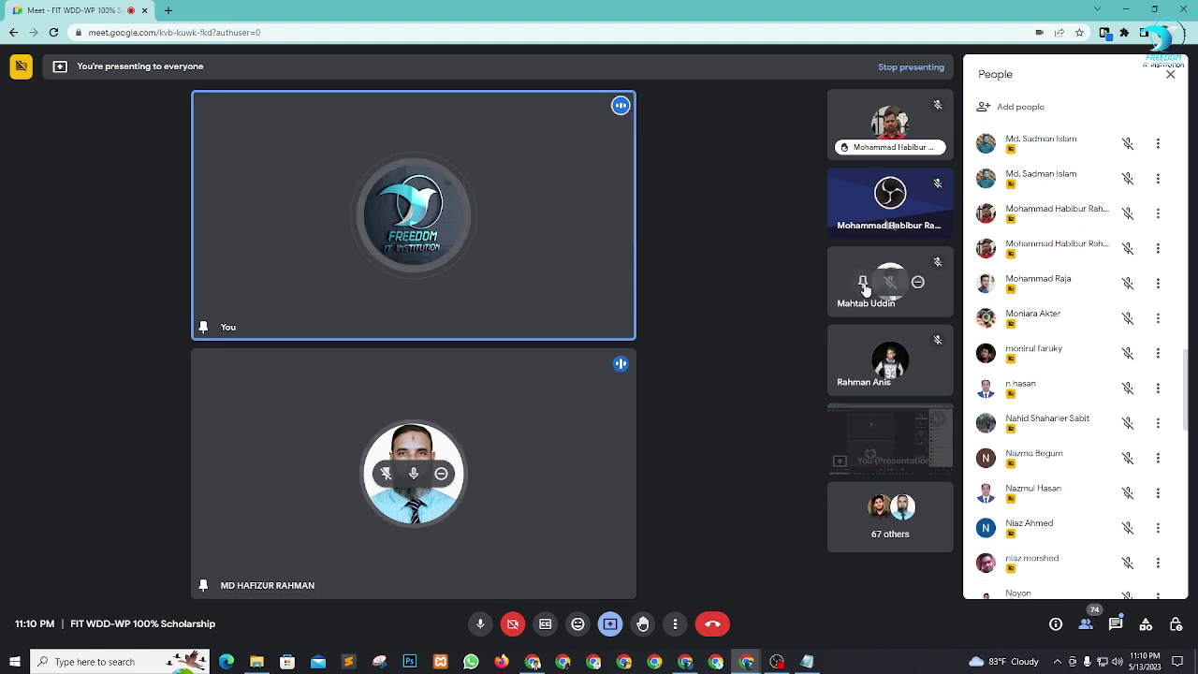
pyautogui.click(863, 282)
pyautogui.moveTo(590, 232)
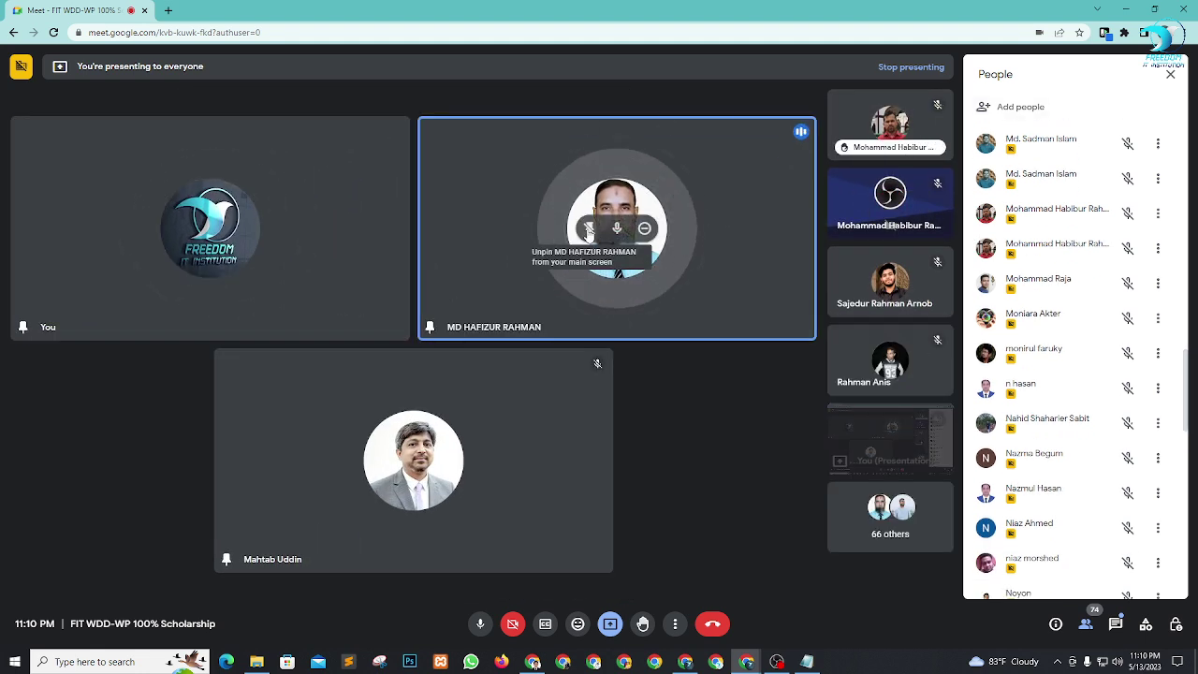
pyautogui.click(588, 232)
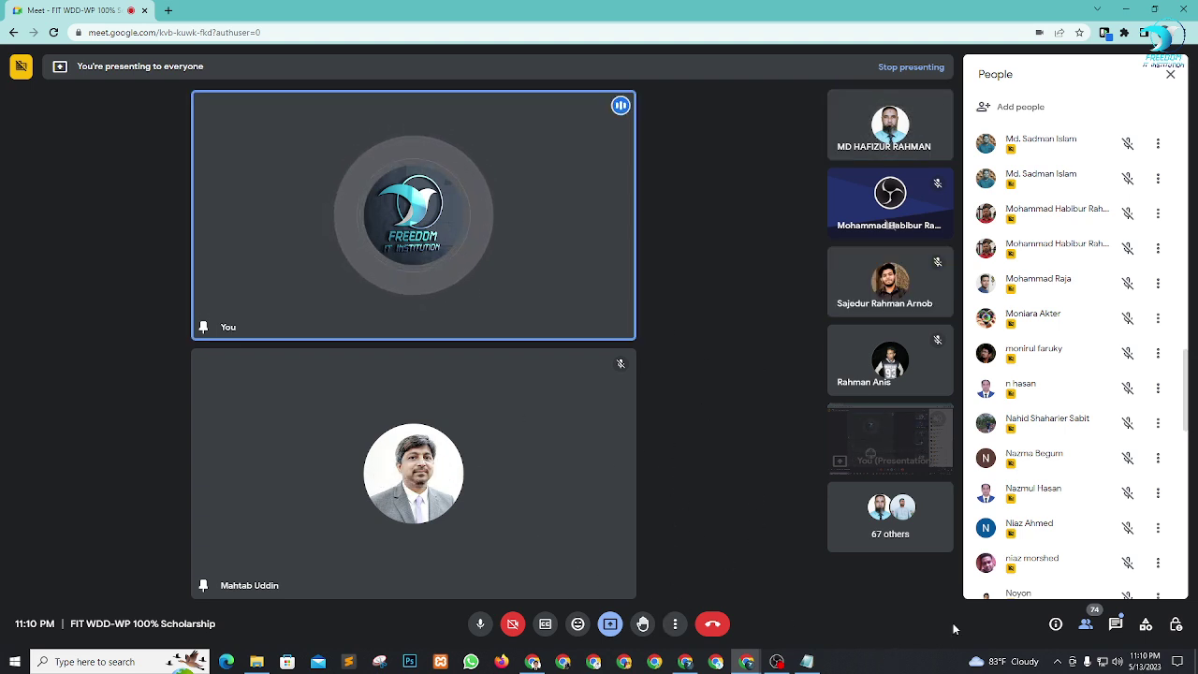
# Pin the heart-avatar participant from the People panel and admit the person waiting to join.
pyautogui.scroll(-2, 1072, 399)
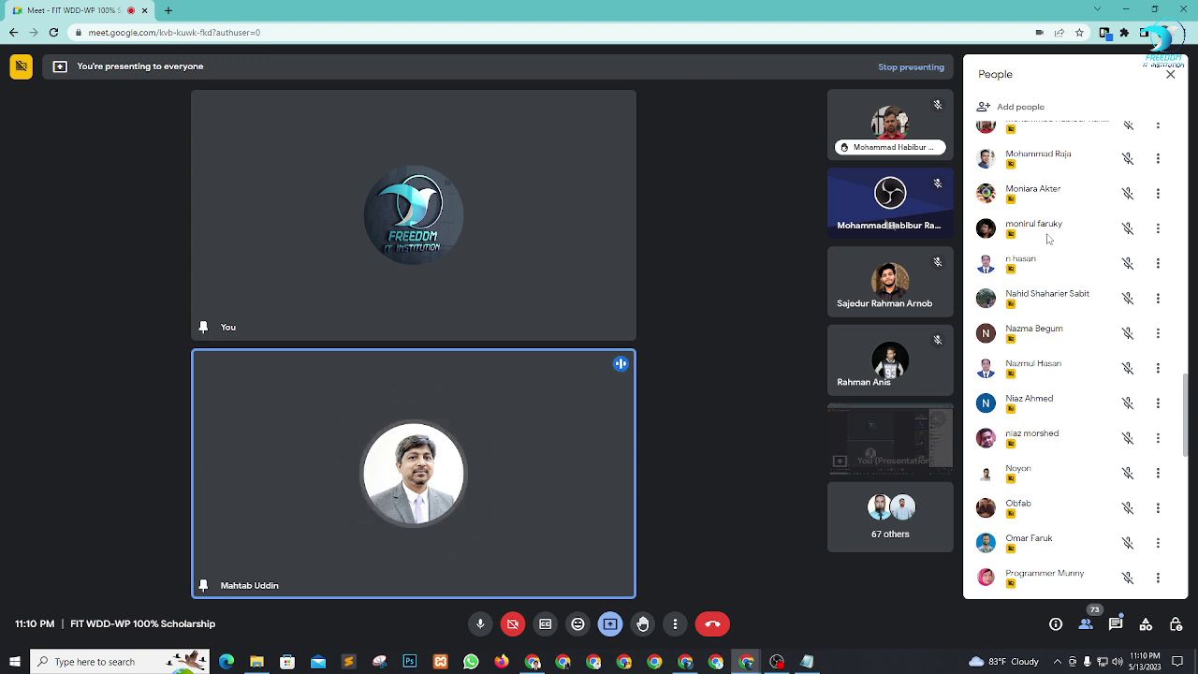
pyautogui.scroll(1, 1058, 245)
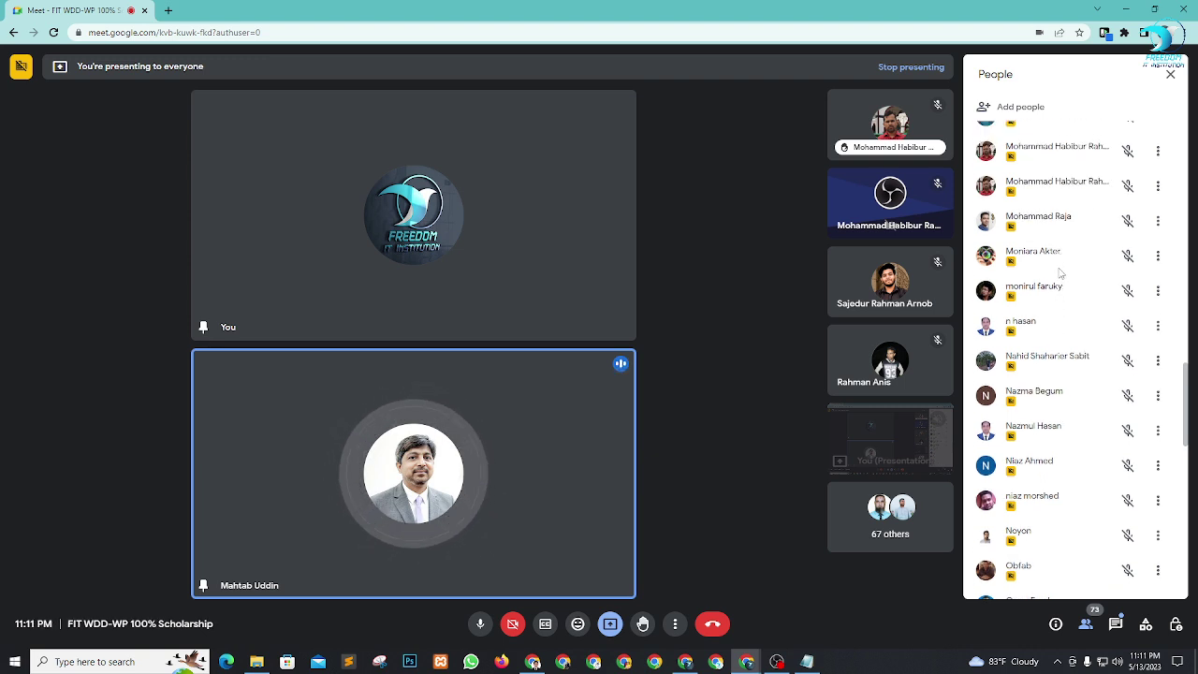
pyautogui.click(1160, 256)
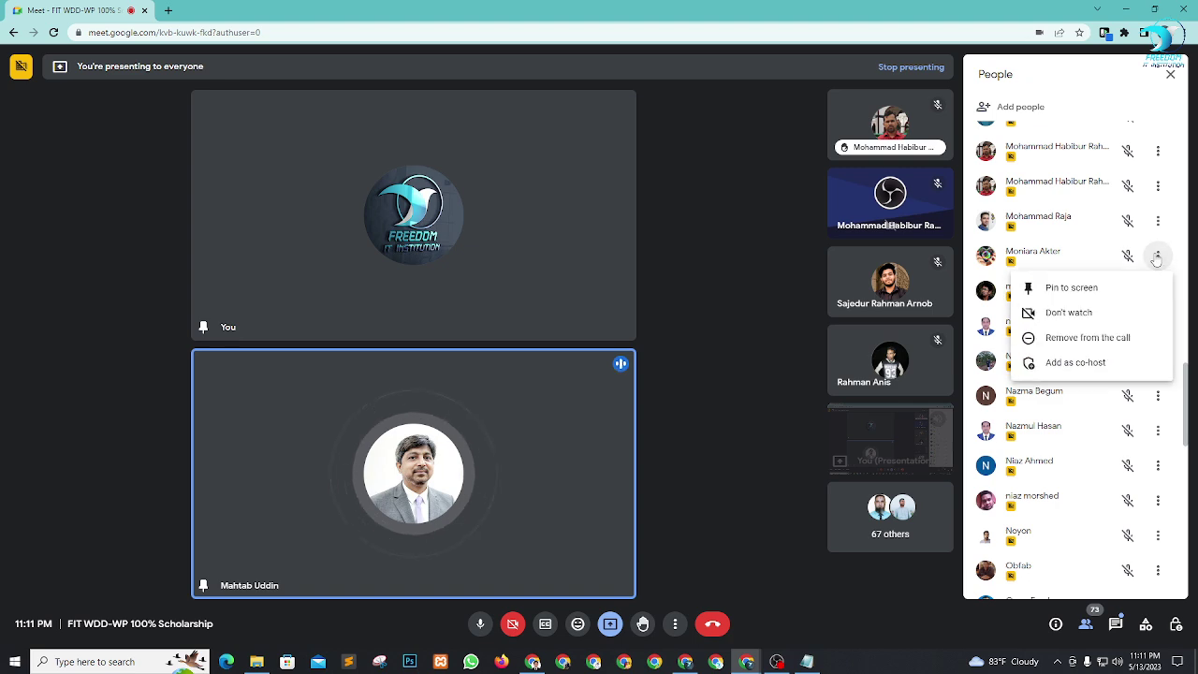
pyautogui.click(1060, 286)
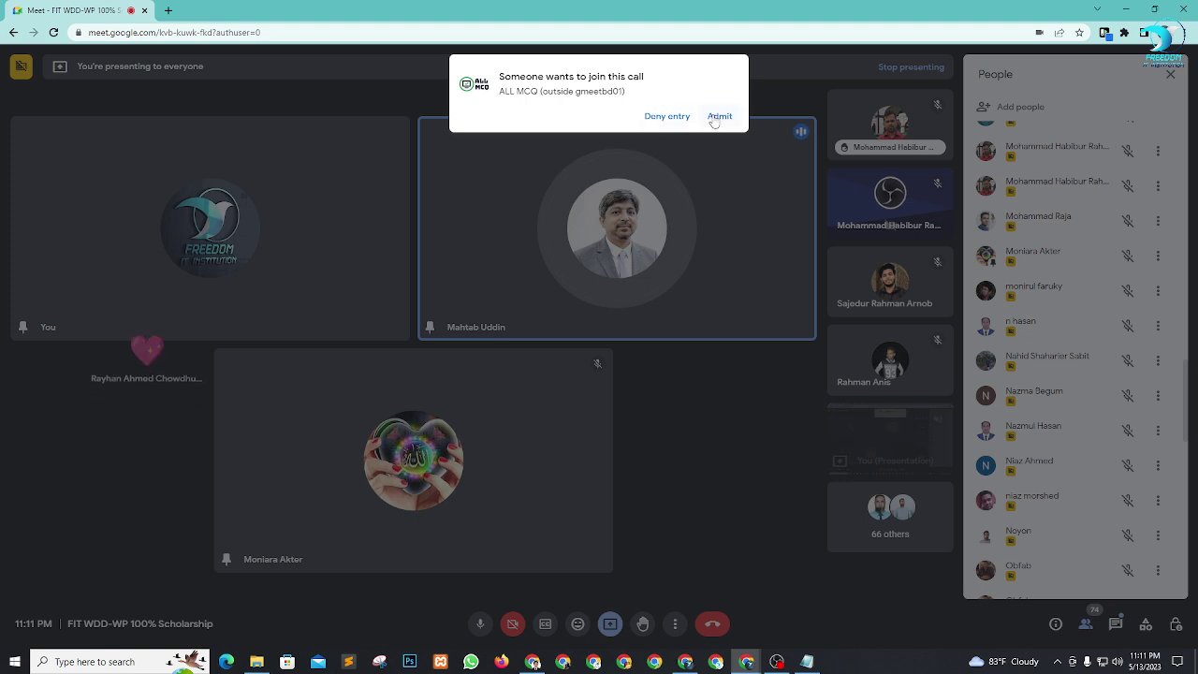
pyautogui.click(719, 116)
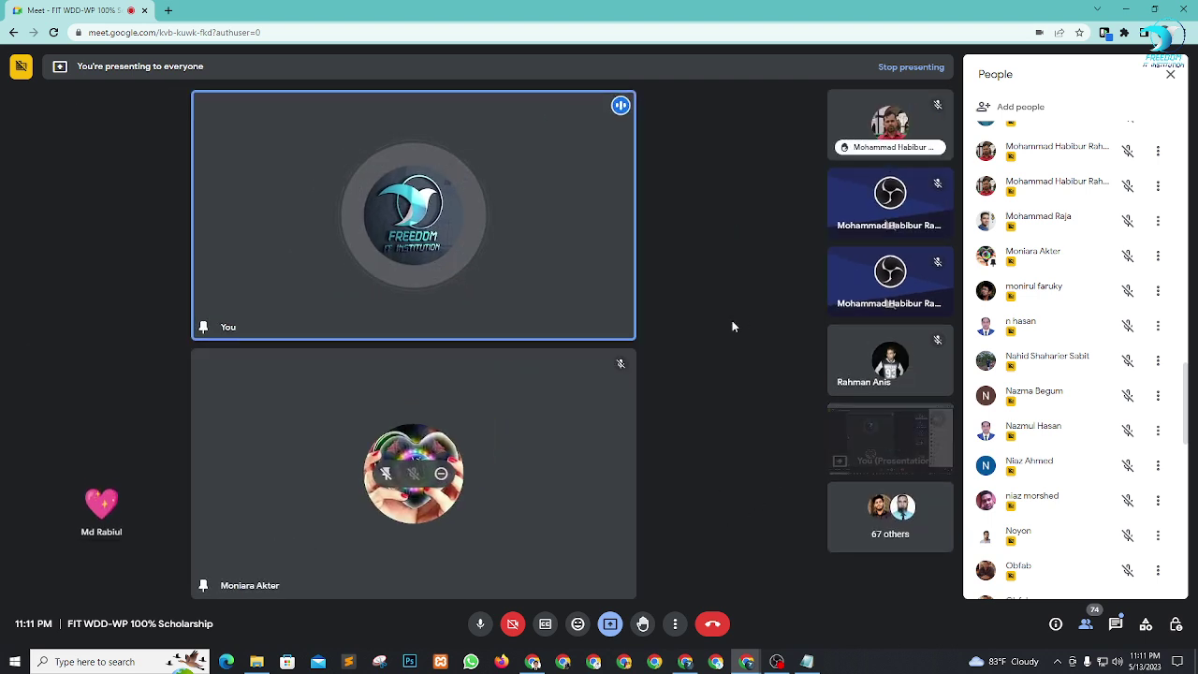
# Bring up the Notepad notes window and close it.
pyautogui.scroll(-5, 1170, 394)
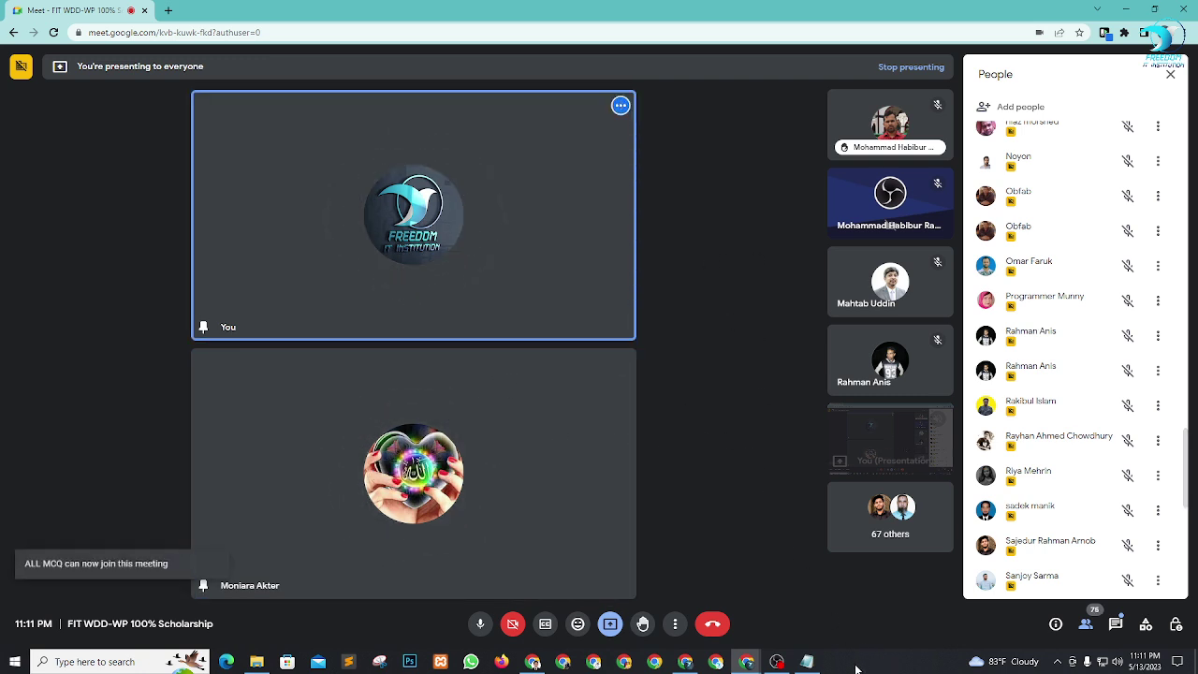
pyautogui.click(819, 667)
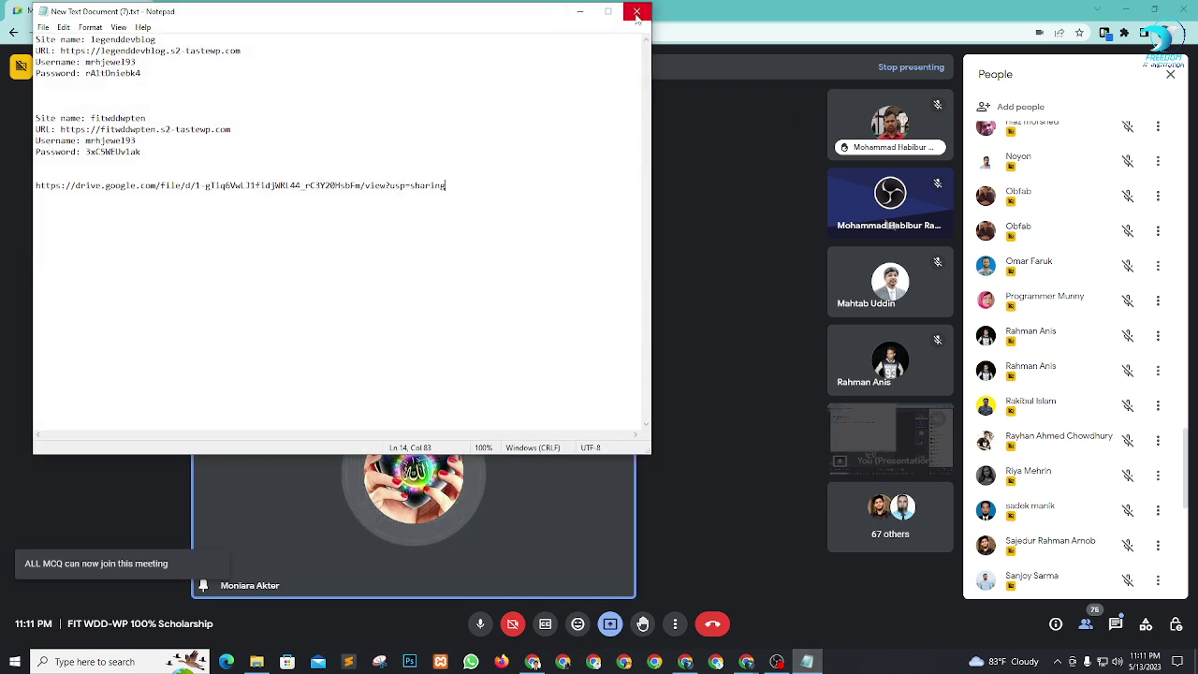
pyautogui.click(642, 10)
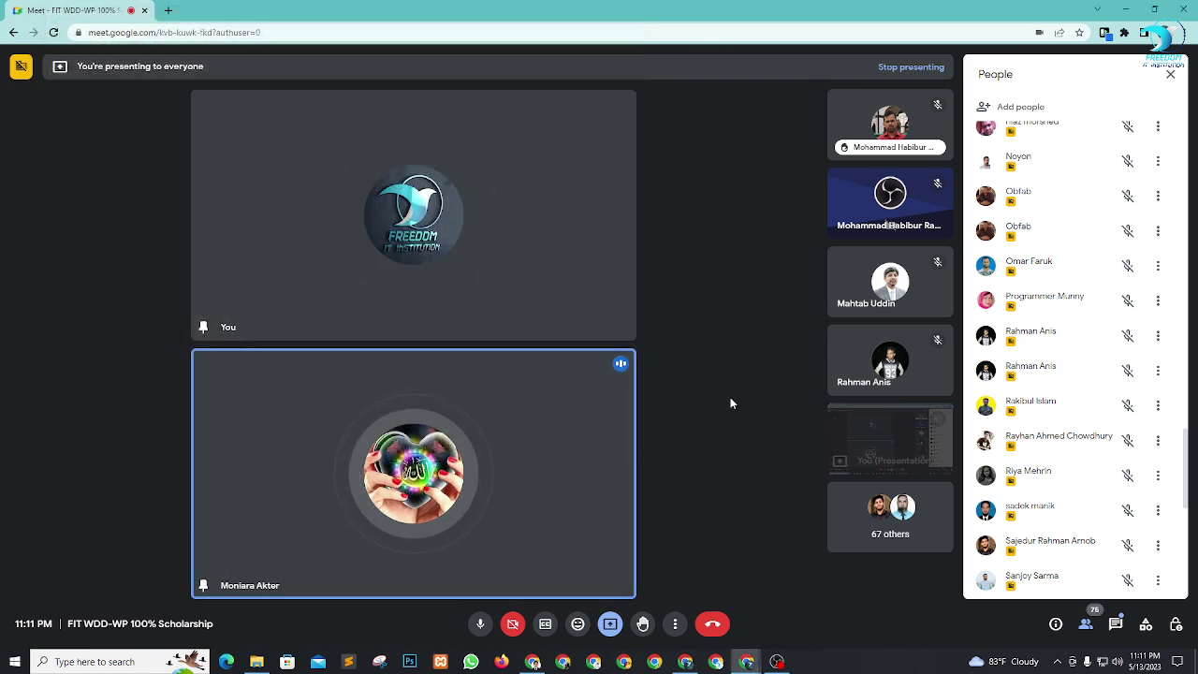
# Pin the bearded participant from the People panel and unpin the heart-avatar participant.
pyautogui.scroll(-10, 1027, 387)
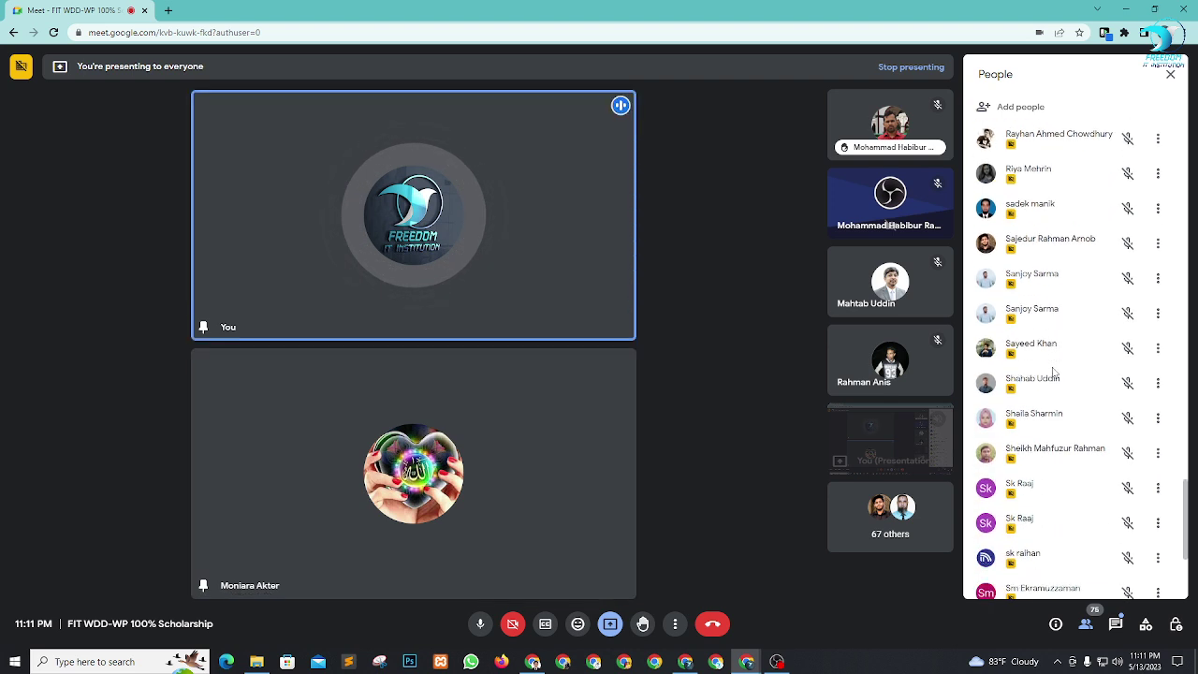
pyautogui.scroll(2, 1054, 363)
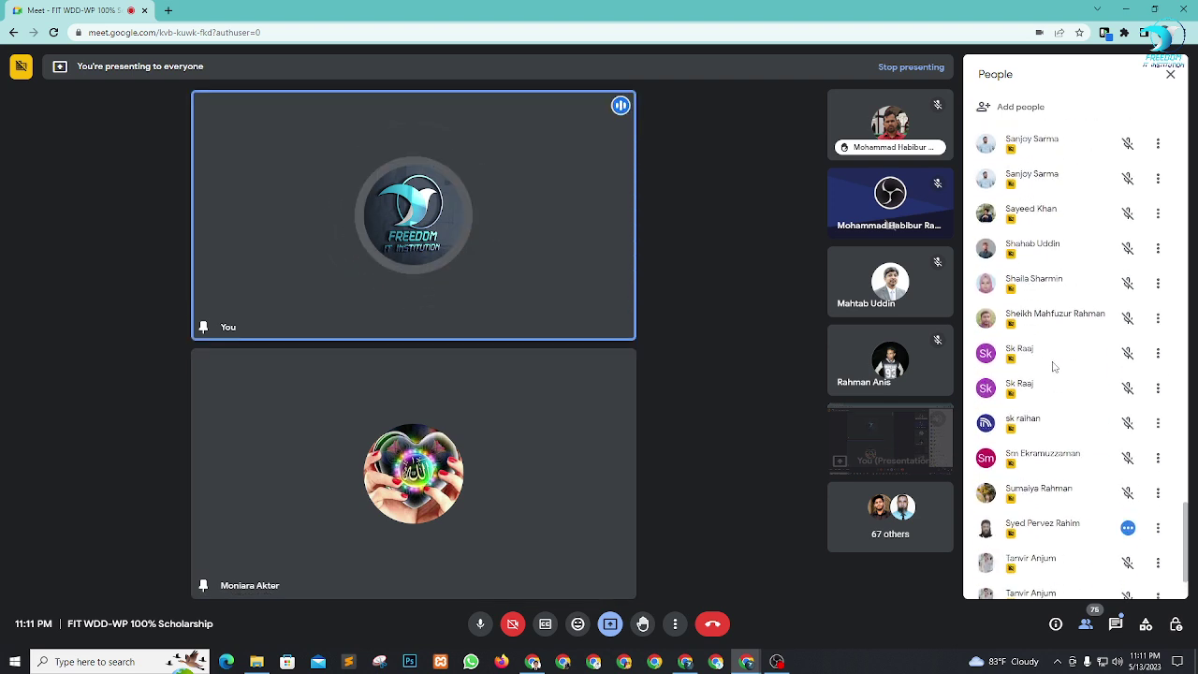
pyautogui.scroll(-3, 1053, 366)
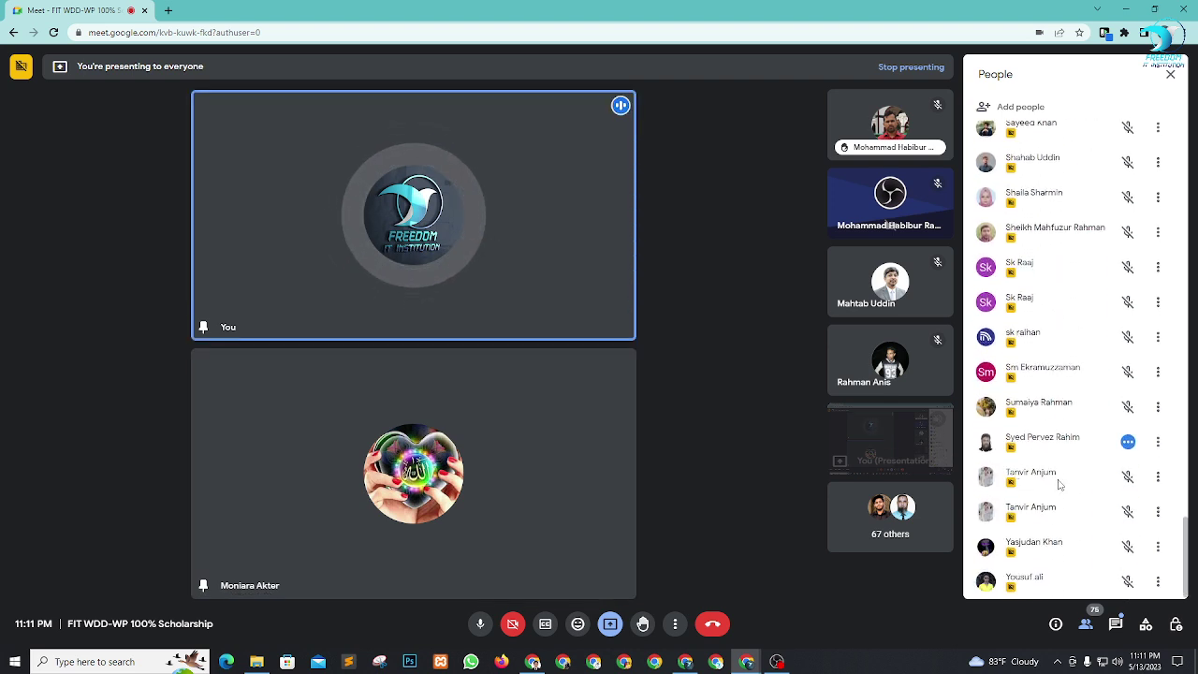
pyautogui.click(1156, 442)
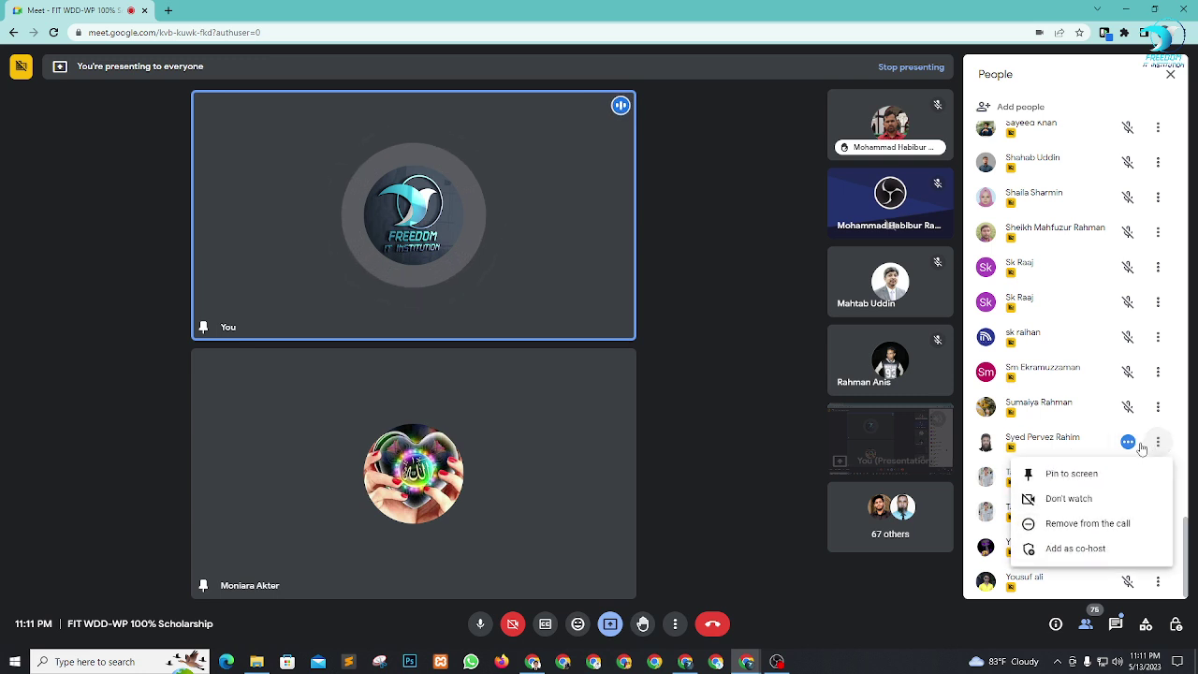
pyautogui.click(1044, 471)
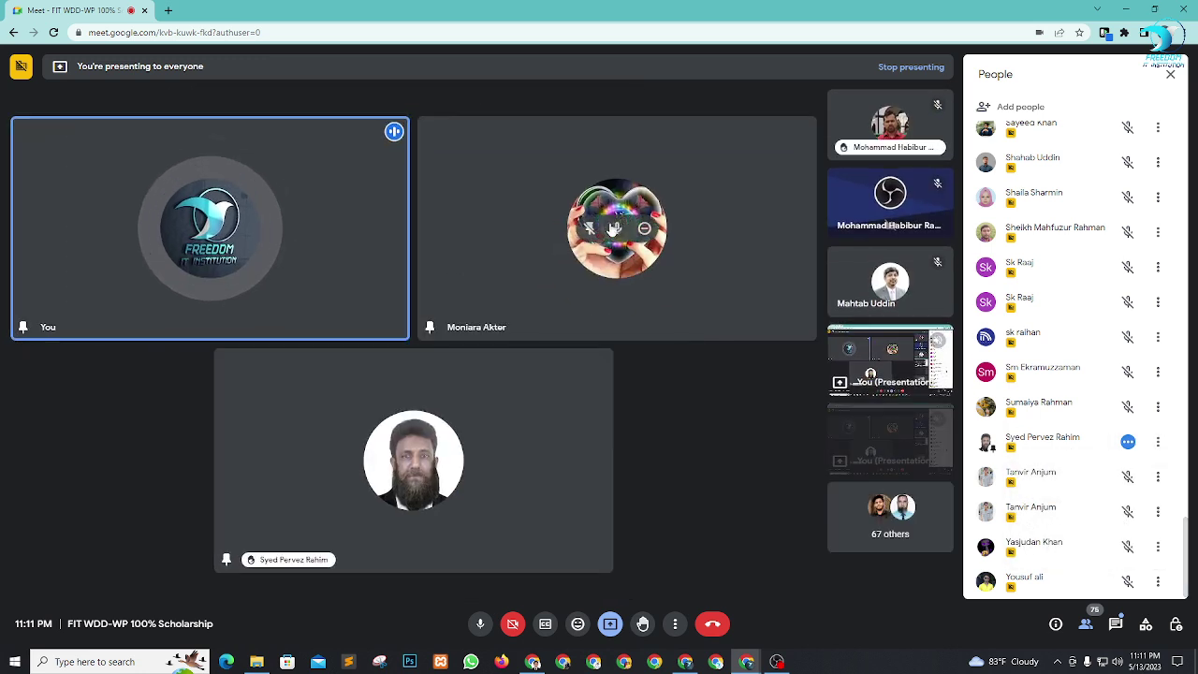
pyautogui.click(591, 230)
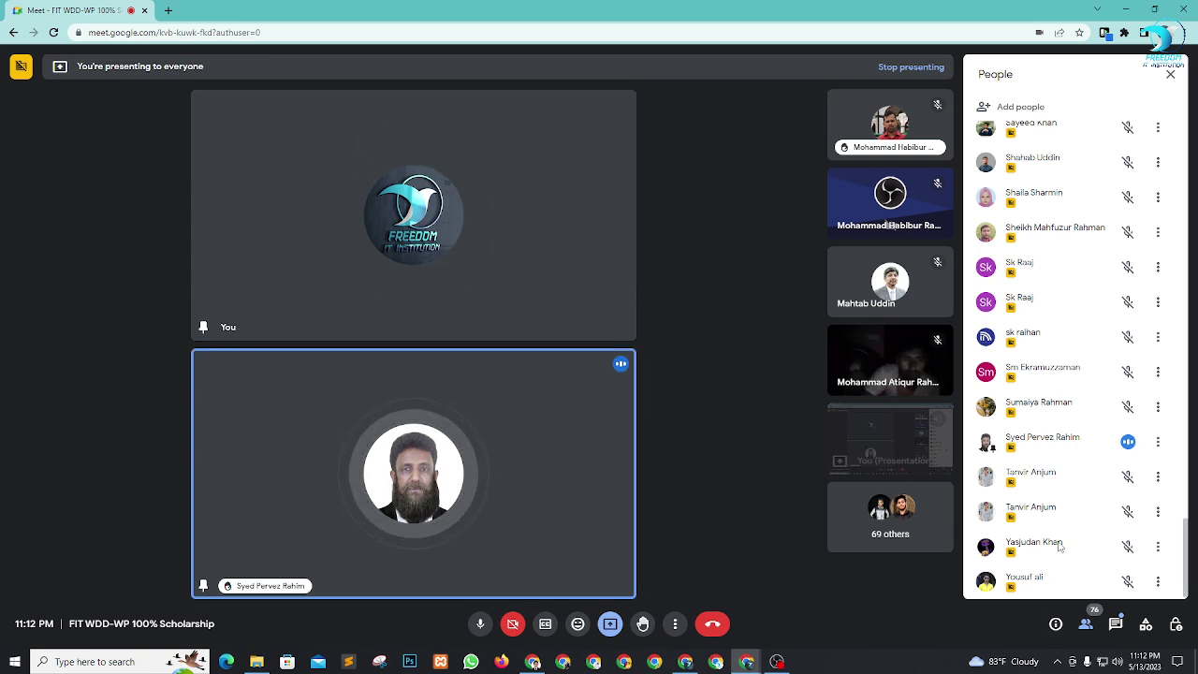
# Briefly pin the dimly lit webcam participant, then unpin them again.
pyautogui.click(862, 361)
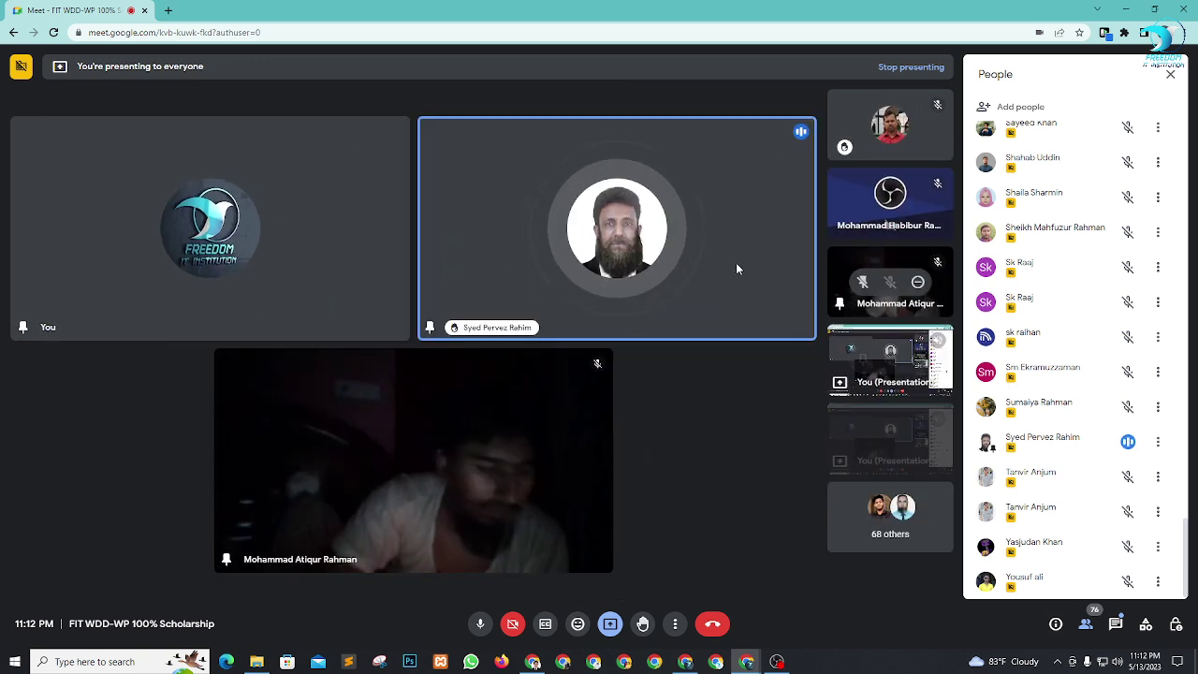
pyautogui.click(385, 465)
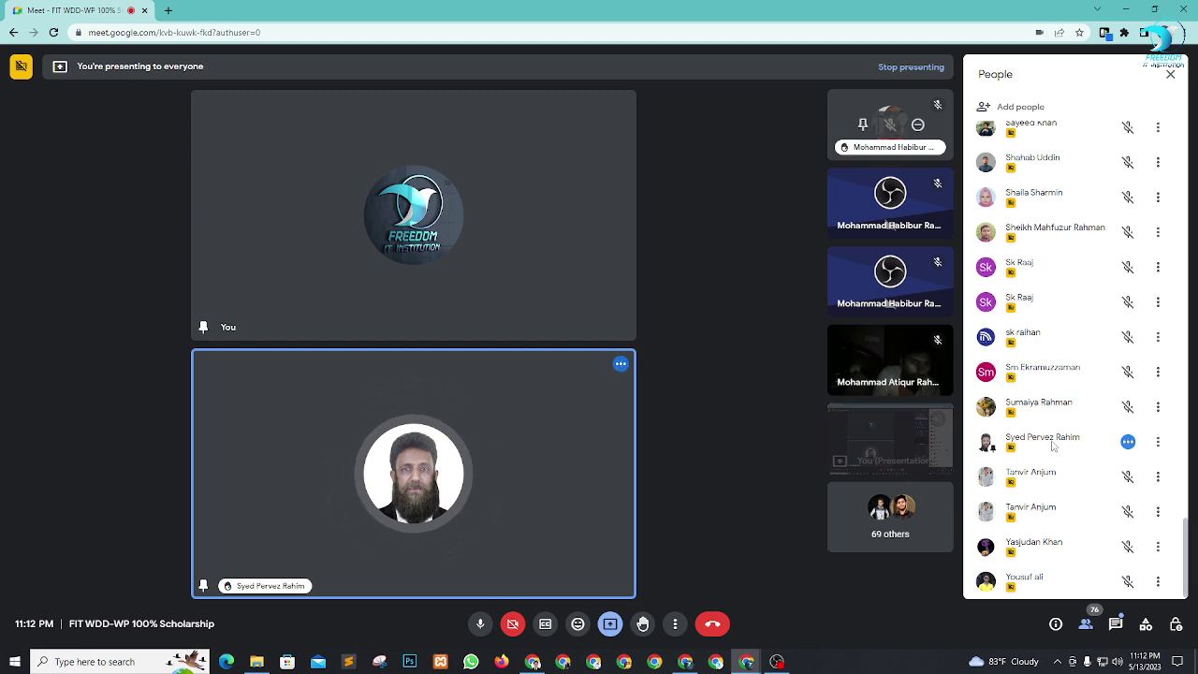
pyautogui.scroll(1, 1058, 520)
pyautogui.scroll(3, 1058, 520)
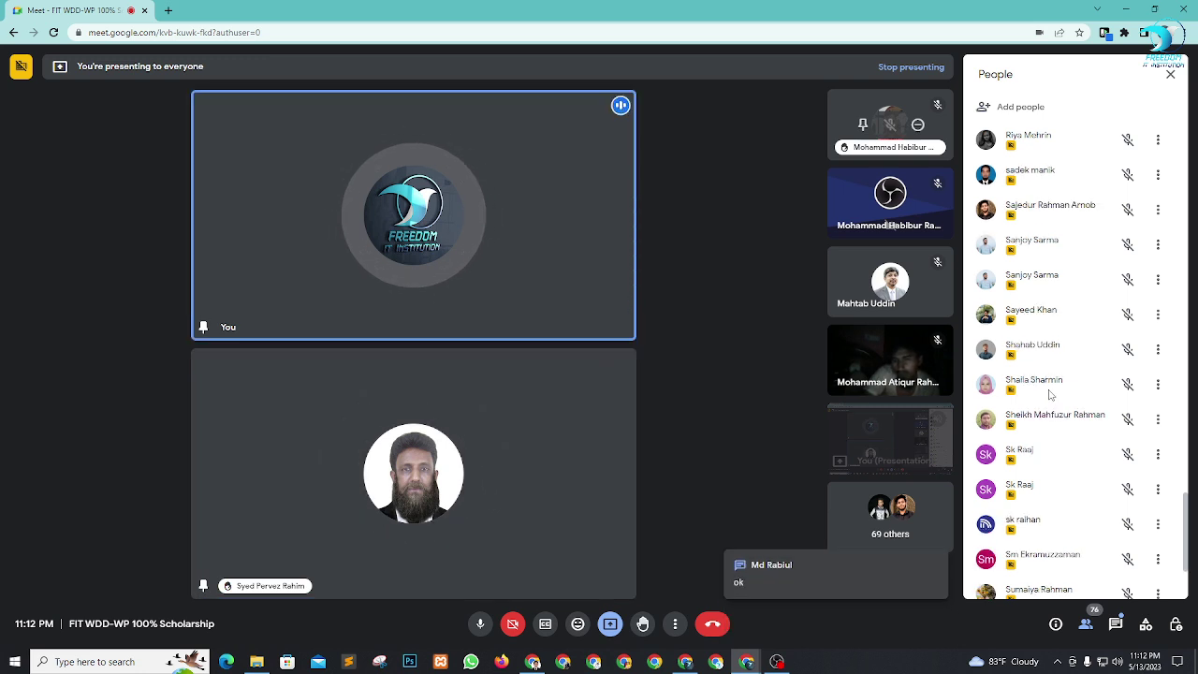
# Pin the pink-hijab participant to the stage and unpin the bearded participant.
pyautogui.click(1158, 384)
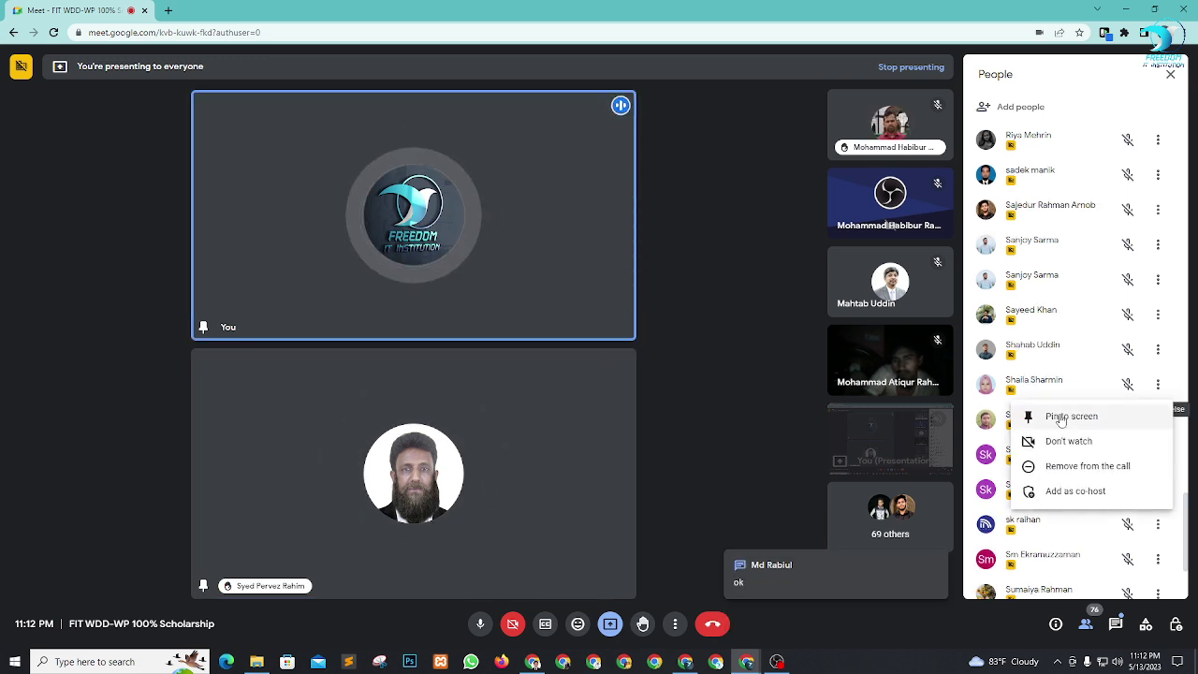
pyautogui.click(1067, 416)
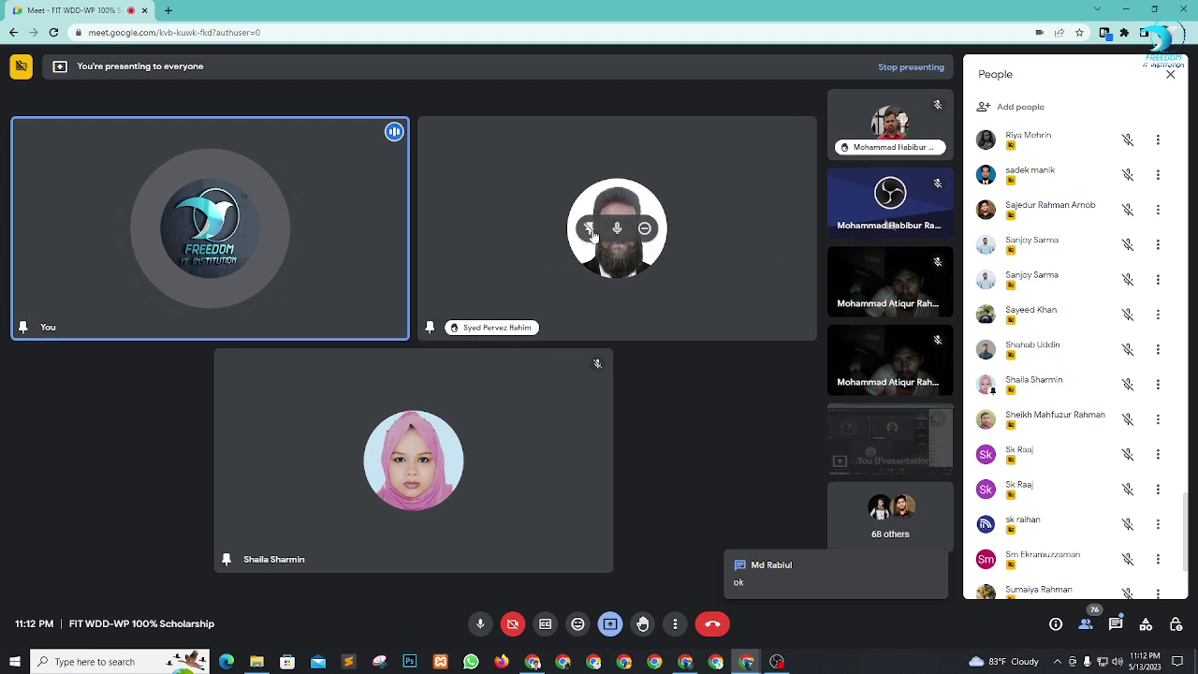
pyautogui.click(589, 229)
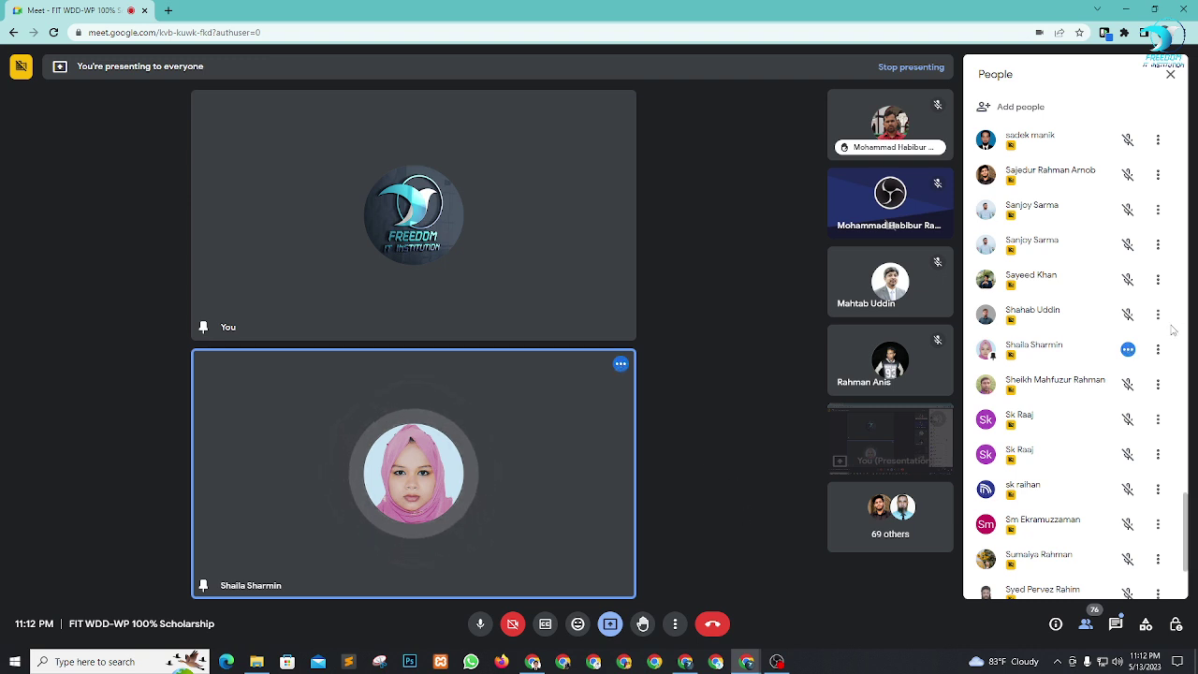
# Pin the grey-photo participant to the stage and unpin the pink-hijab participant.
pyautogui.scroll(3, 1177, 327)
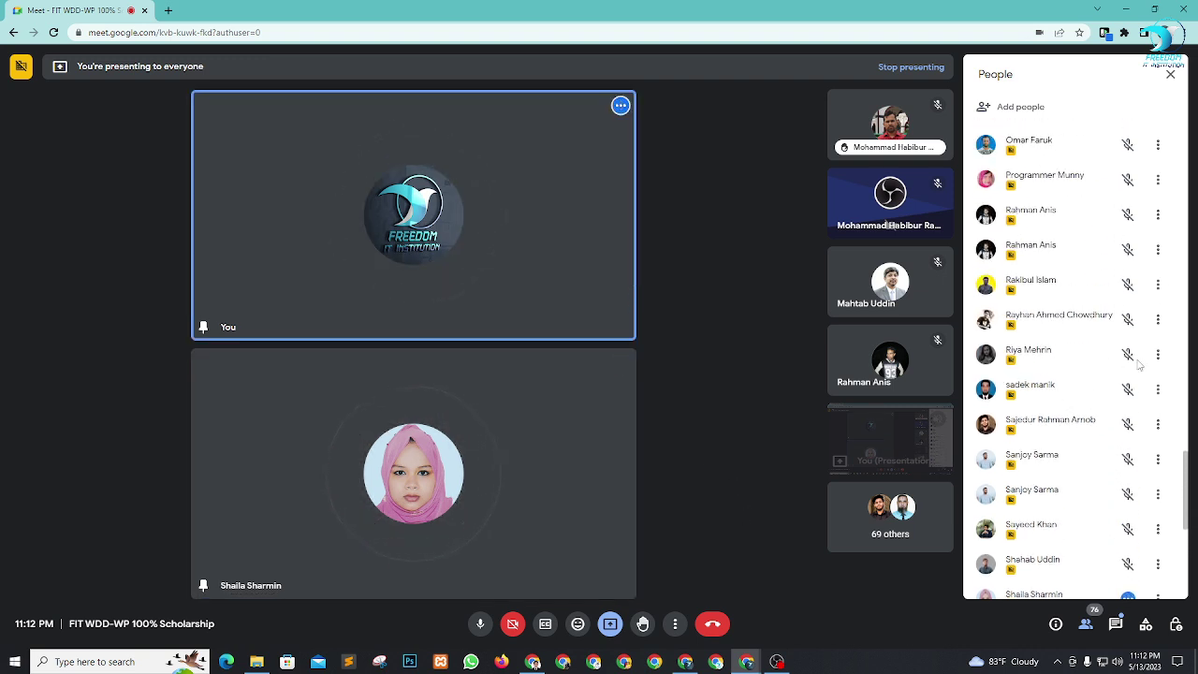
pyautogui.click(1158, 355)
pyautogui.click(1059, 393)
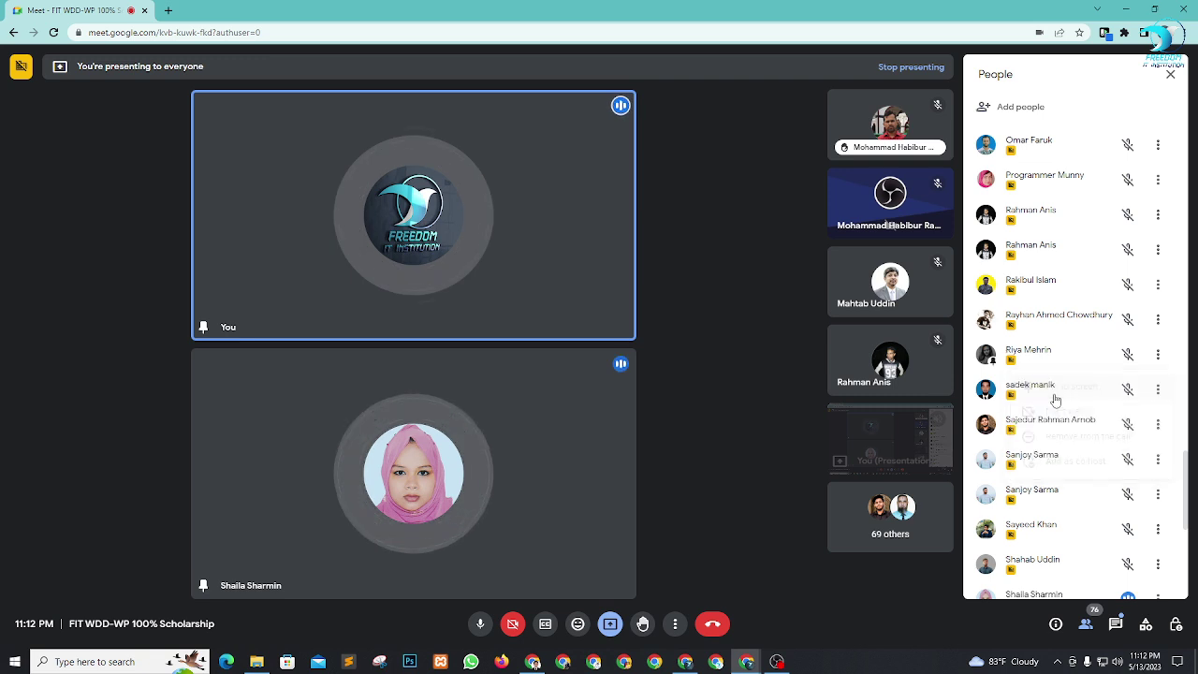
pyautogui.moveTo(673, 287)
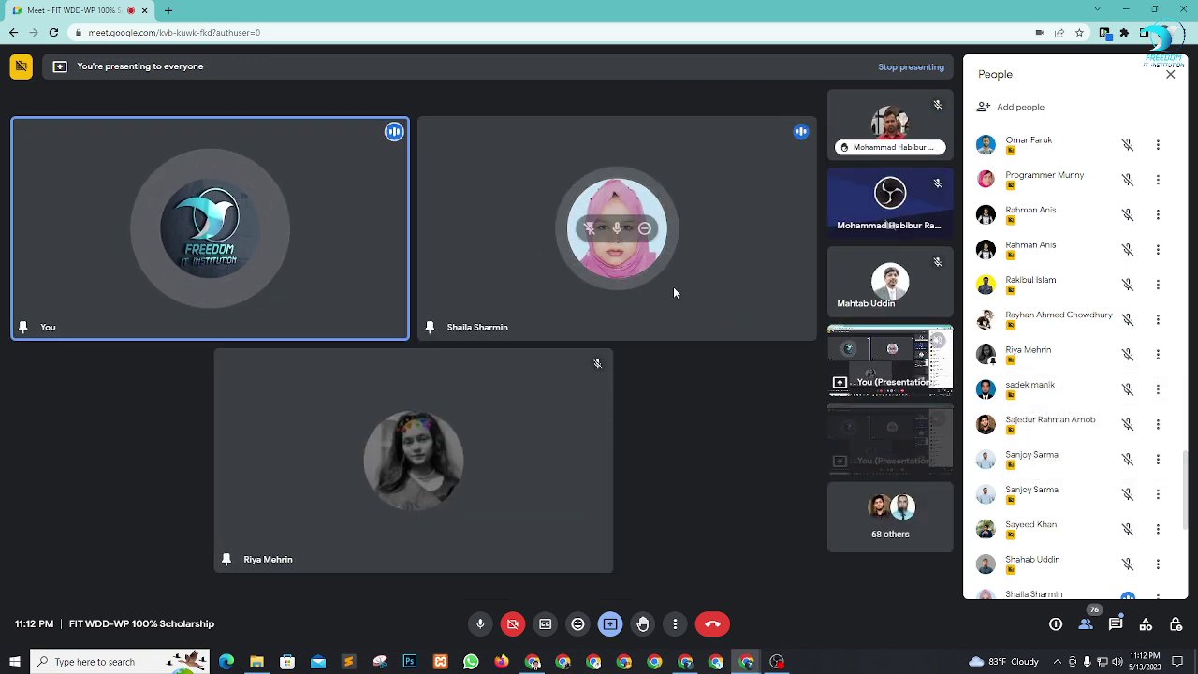
pyautogui.click(586, 227)
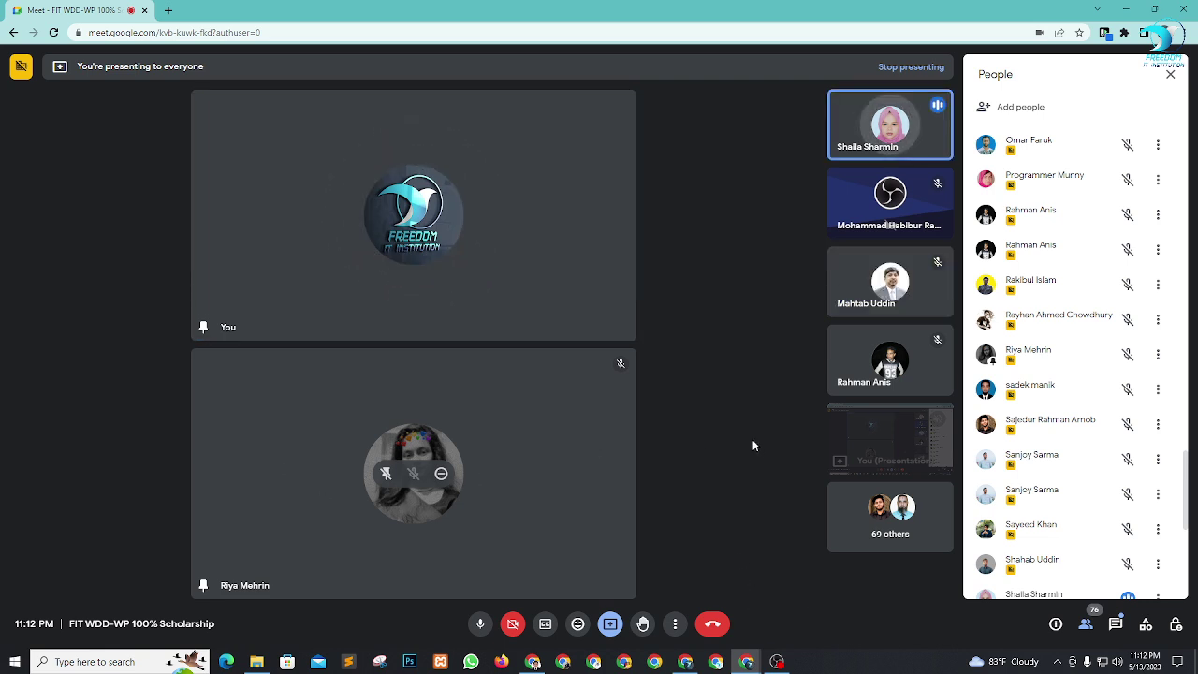
# Close People, remove the grey-photo participant, pin the pink-headscarf participant, then switch to OBS Studio.
pyautogui.click(1172, 78)
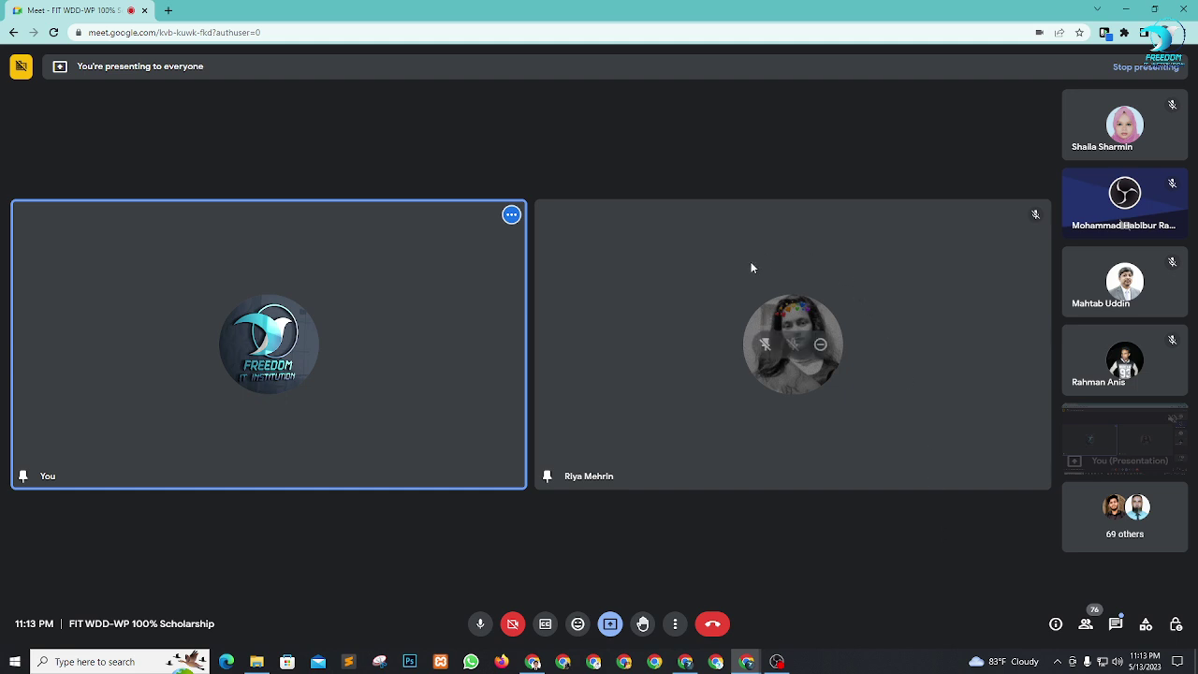
pyautogui.click(820, 345)
pyautogui.click(670, 397)
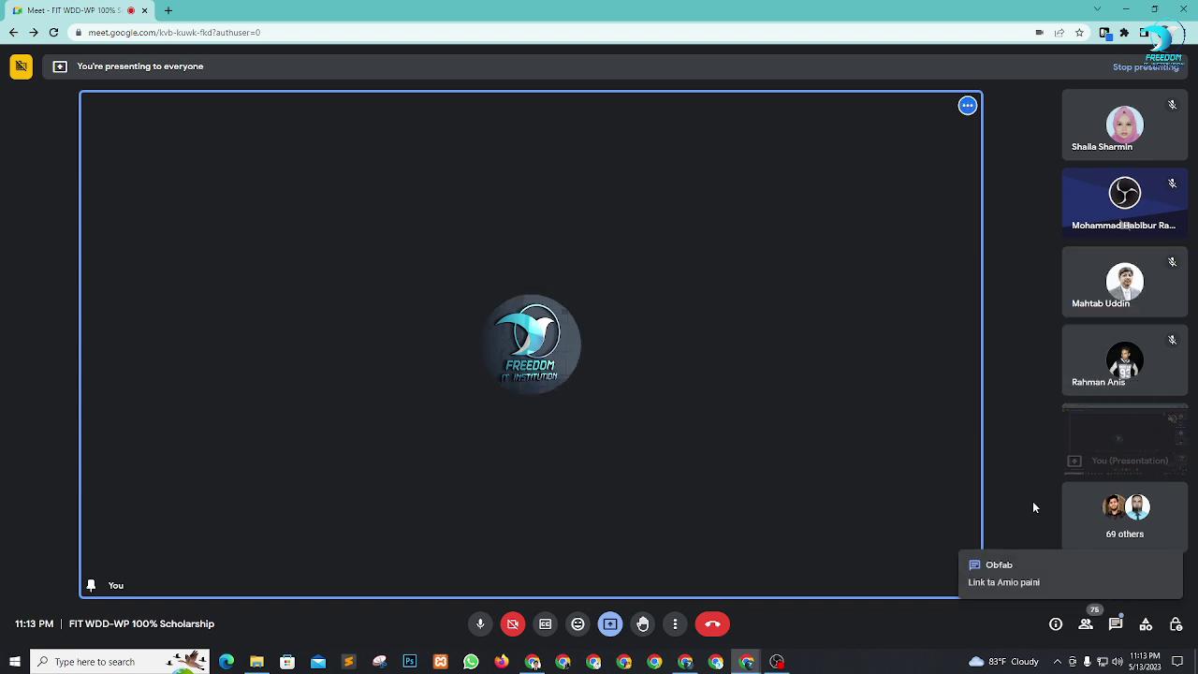
pyautogui.click(1098, 123)
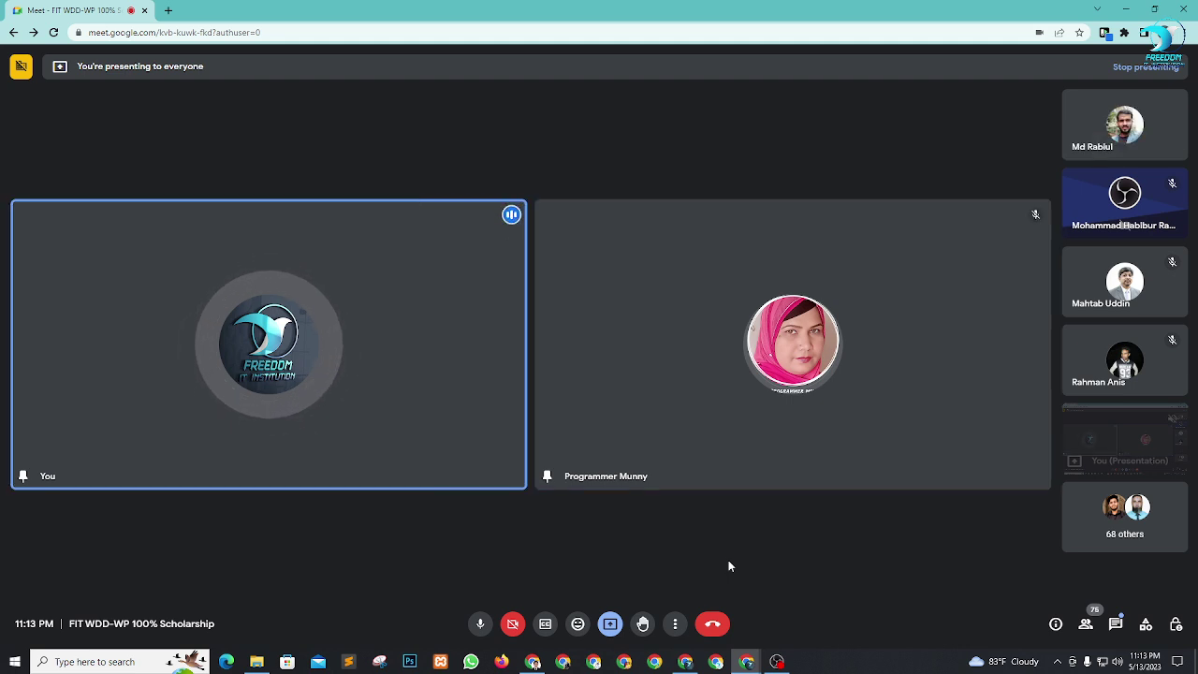
pyautogui.click(784, 662)
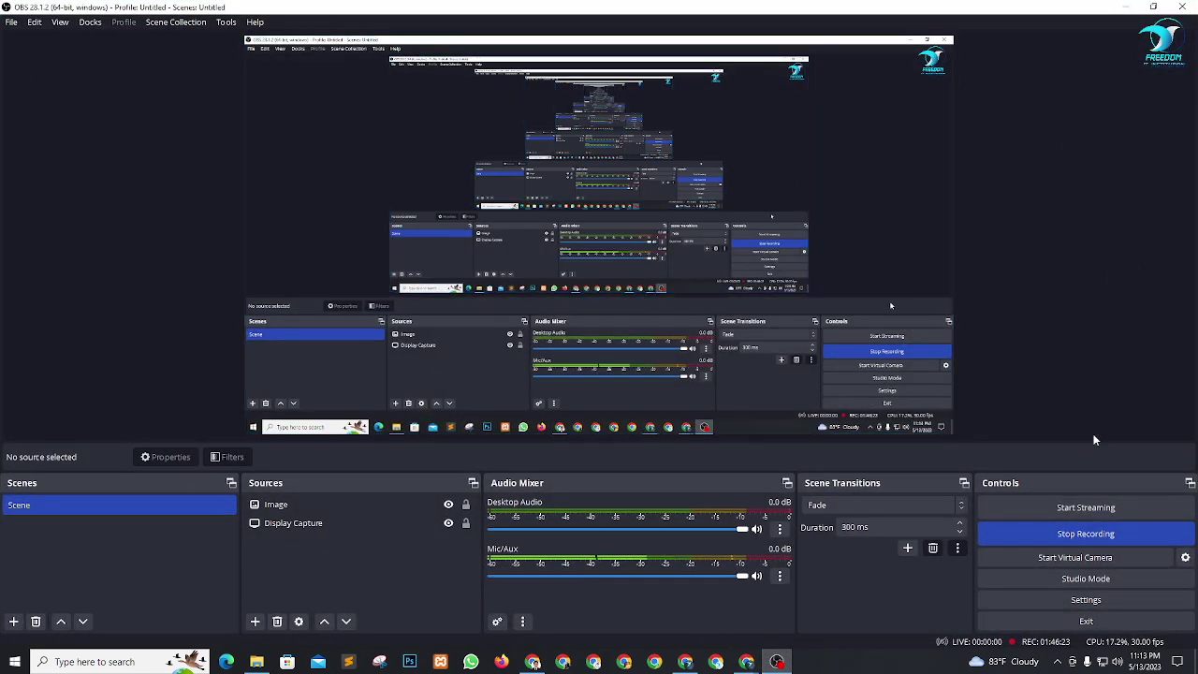